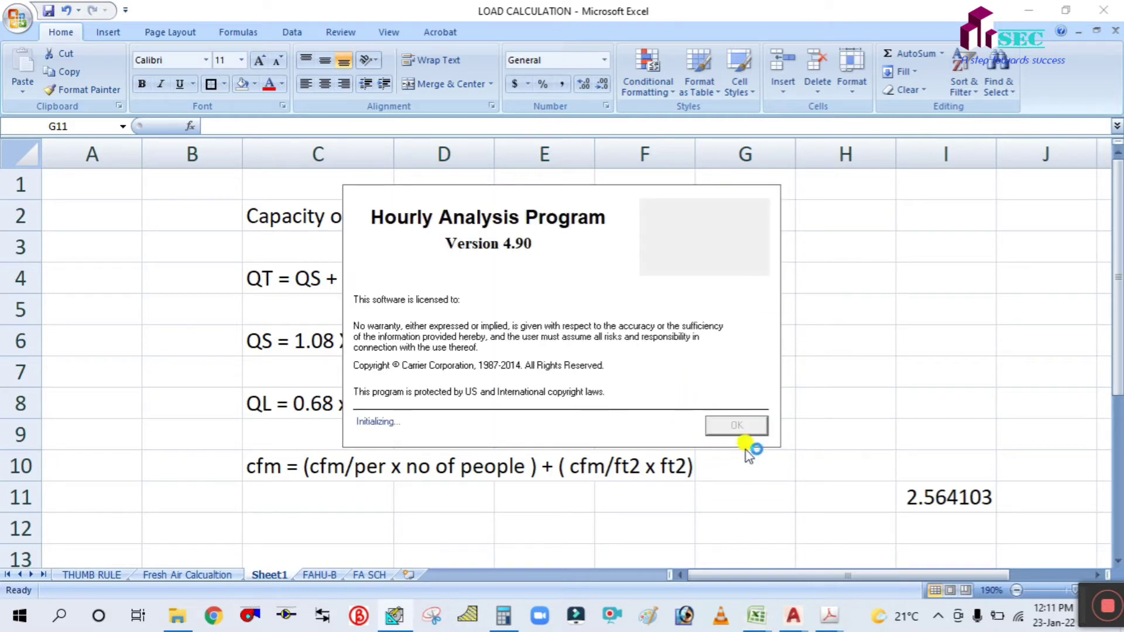
Start an untitled project in Hourly Analysis Program without opening a saved one, and open the properties of a new default space.
{"action": "left_click", "coordinate": [736, 425]}
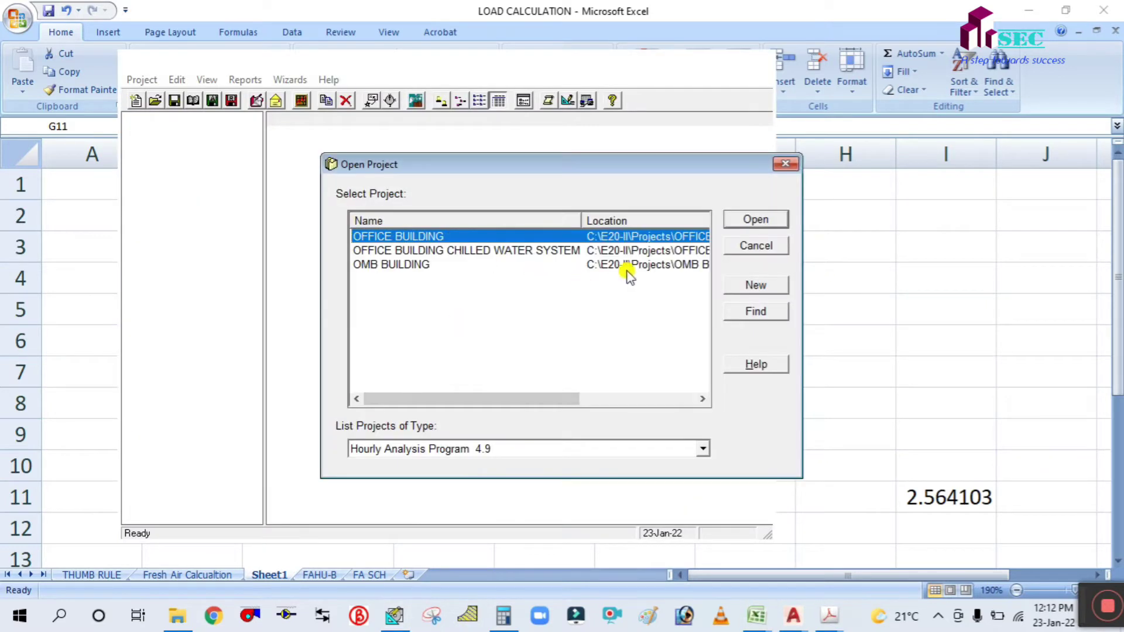
{"action": "left_click", "coordinate": [732, 245]}
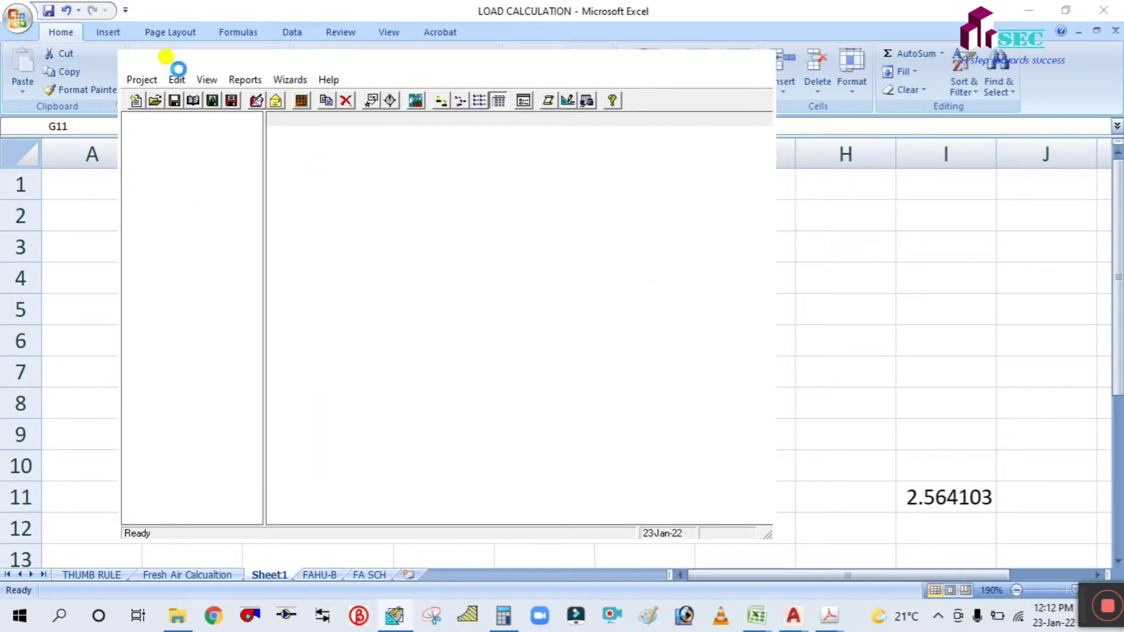
{"action": "left_click", "coordinate": [537, 474]}
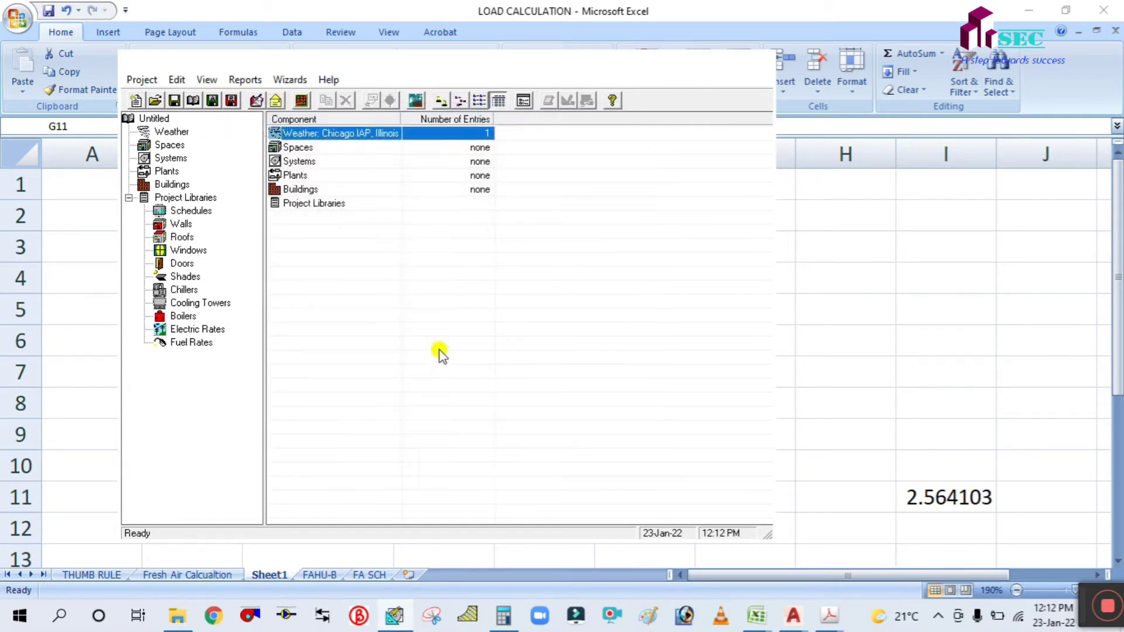
{"action": "left_click", "coordinate": [173, 146]}
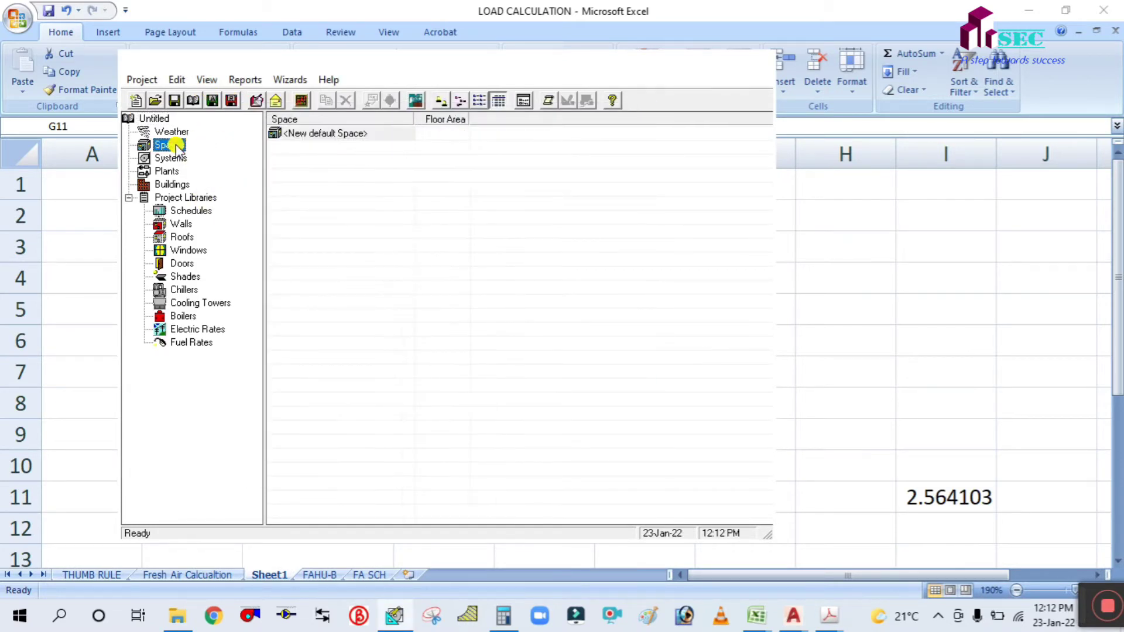
{"action": "double_click", "coordinate": [326, 133]}
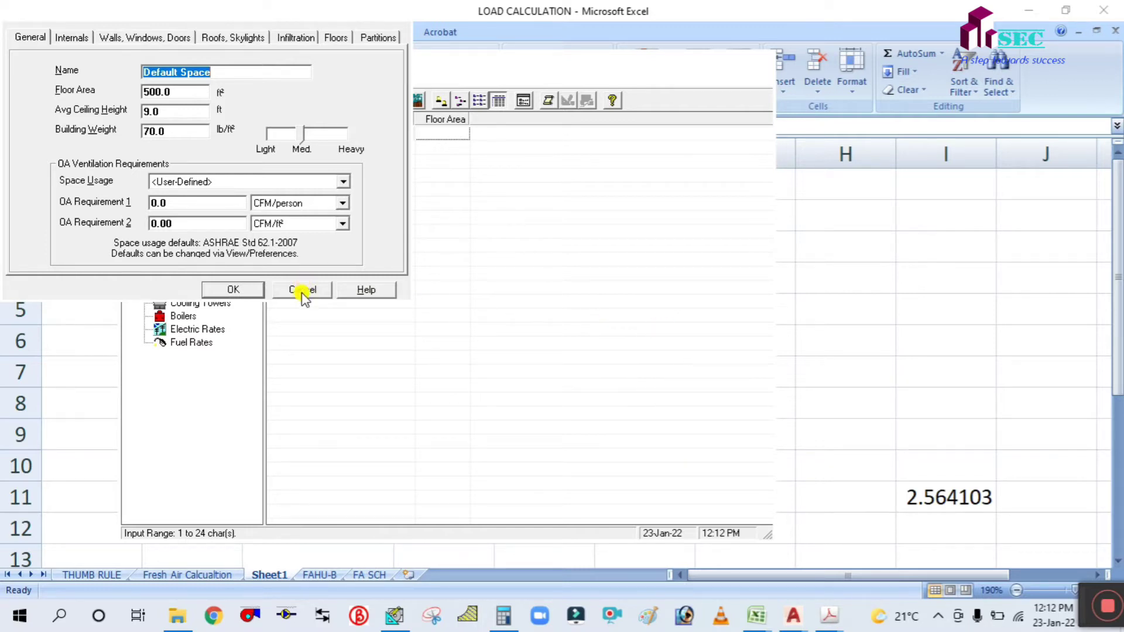
{"action": "left_click", "coordinate": [237, 181]}
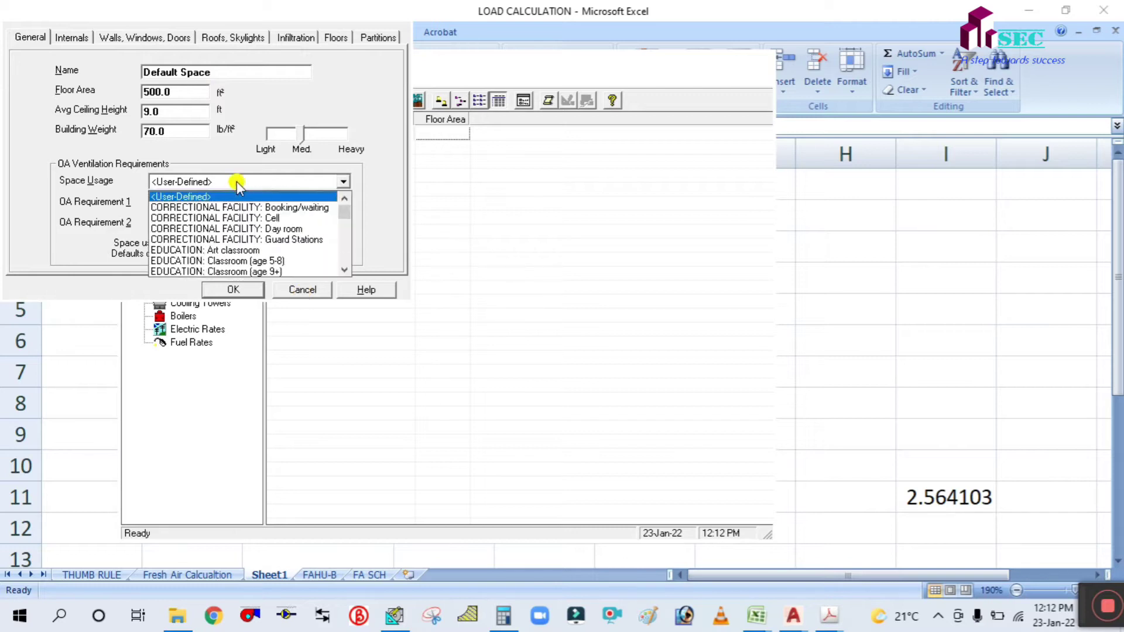
{"action": "left_click", "coordinate": [237, 182]}
{"action": "left_click", "coordinate": [237, 181]}
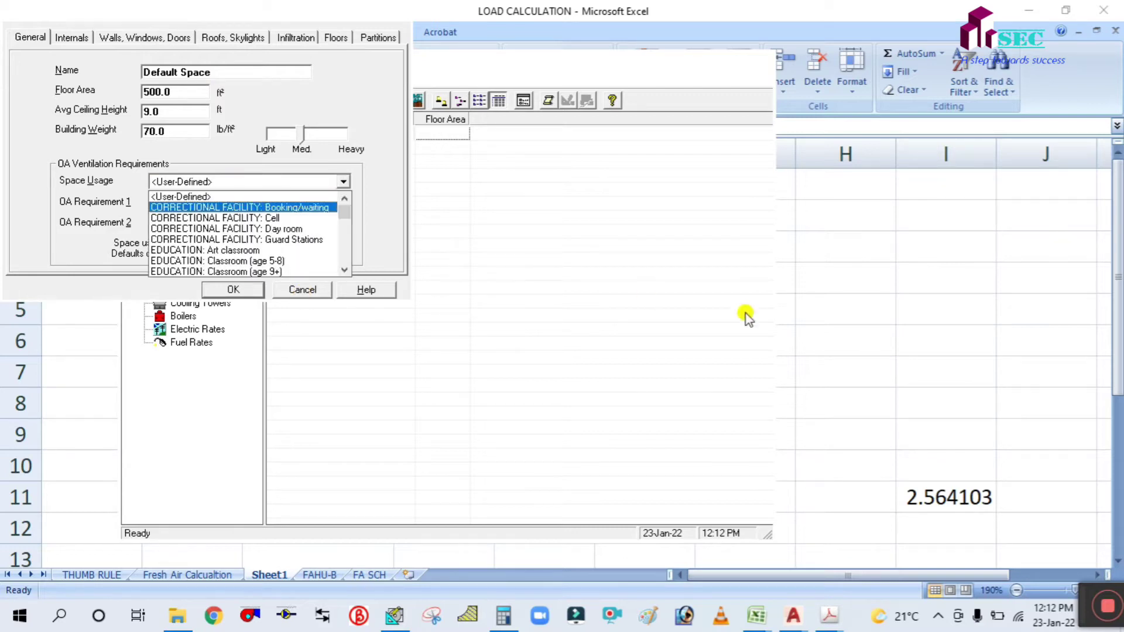
{"action": "key", "text": "alt+Tab"}
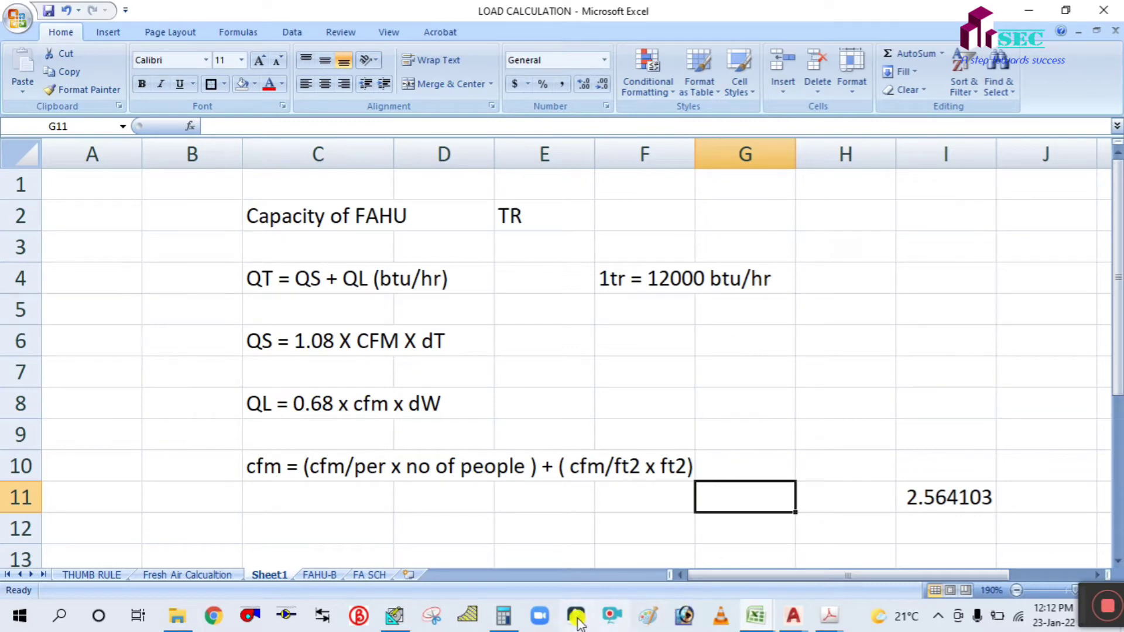
{"action": "left_click", "coordinate": [403, 618]}
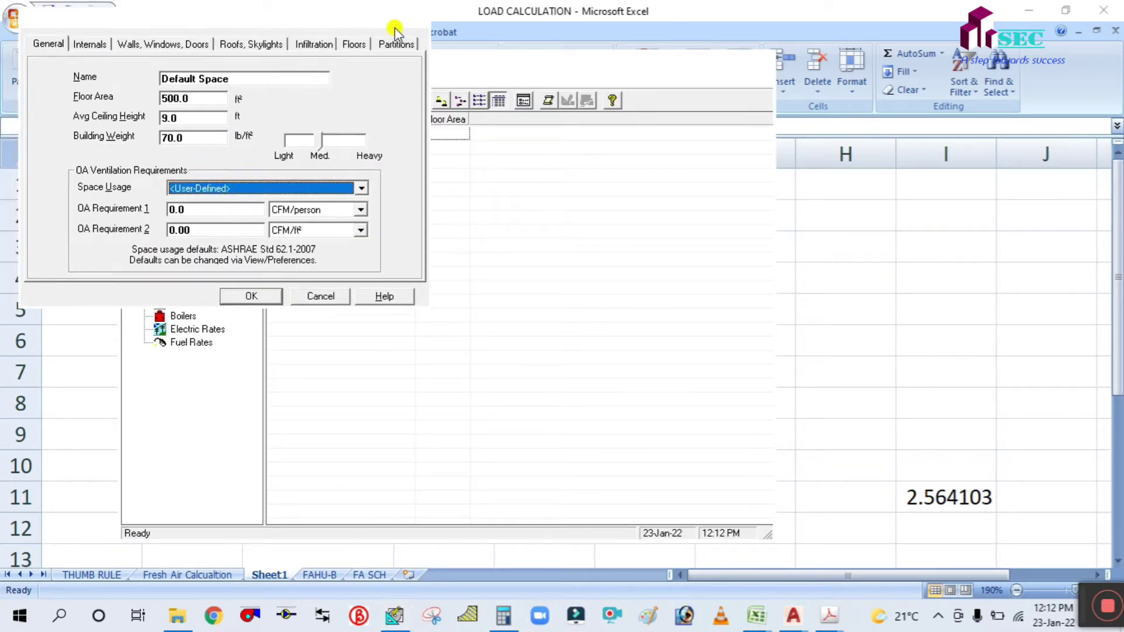
{"action": "left_click", "coordinate": [325, 292]}
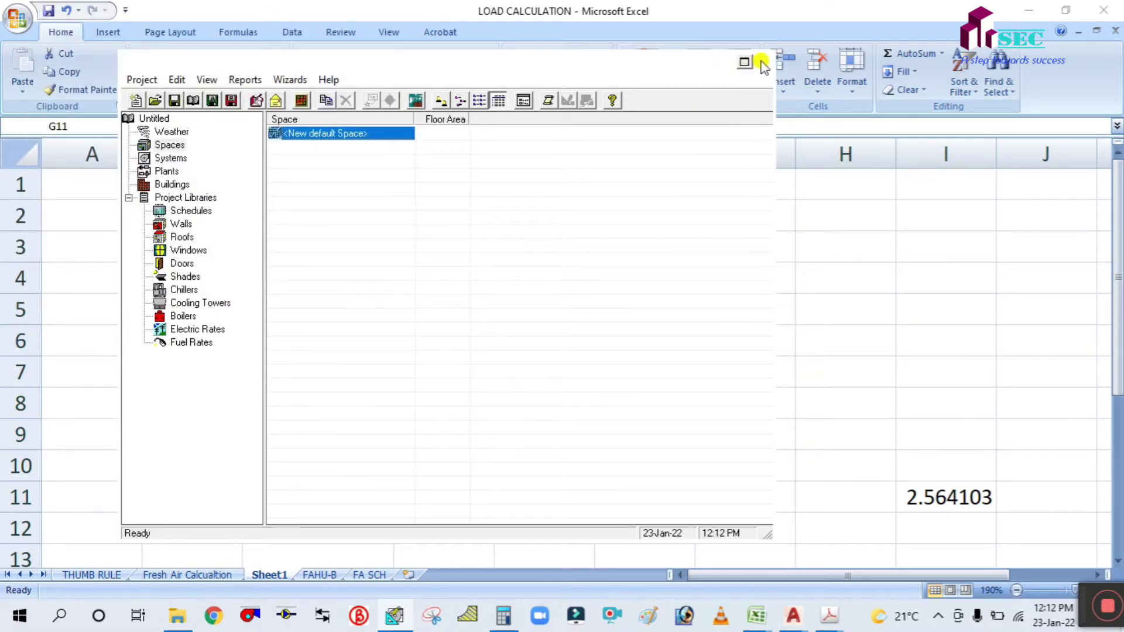
{"action": "left_click", "coordinate": [764, 61]}
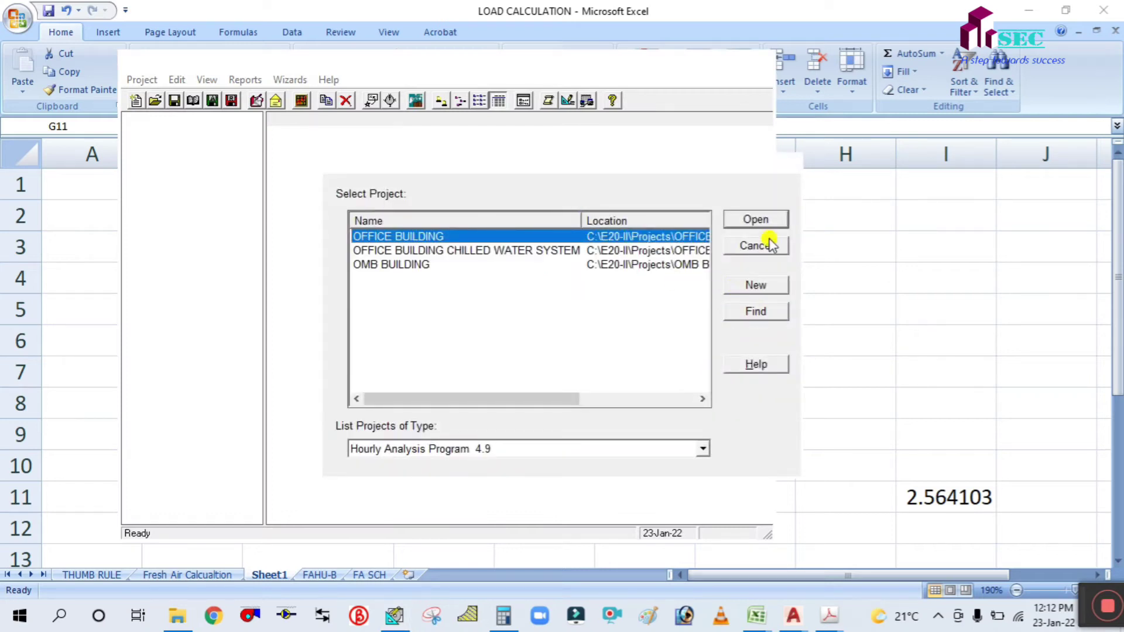
Start an untitled Hourly Analysis Program project again and bring up a new default space's properties in the middle of the window.
{"action": "left_click", "coordinate": [769, 247]}
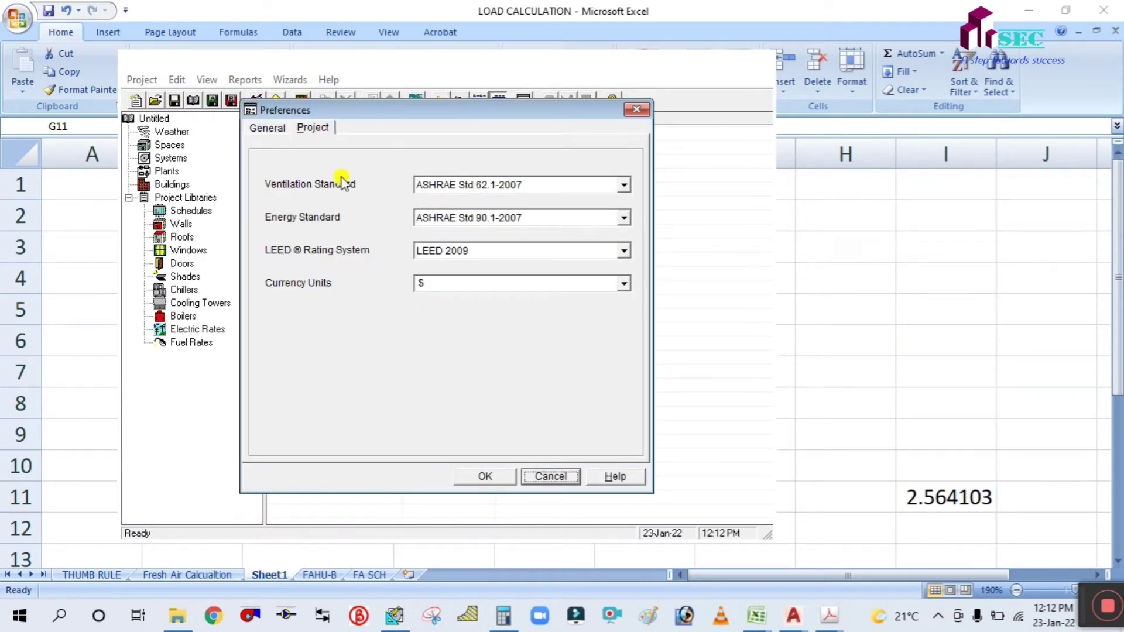
{"action": "left_click", "coordinate": [637, 110]}
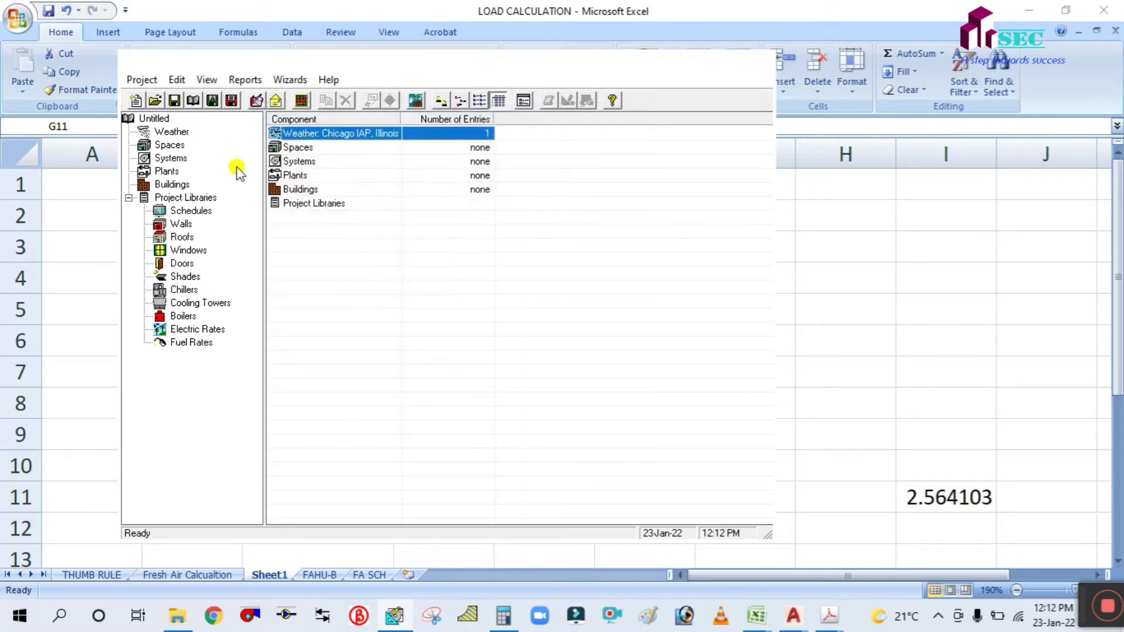
{"action": "left_click", "coordinate": [168, 145]}
{"action": "double_click", "coordinate": [301, 133]}
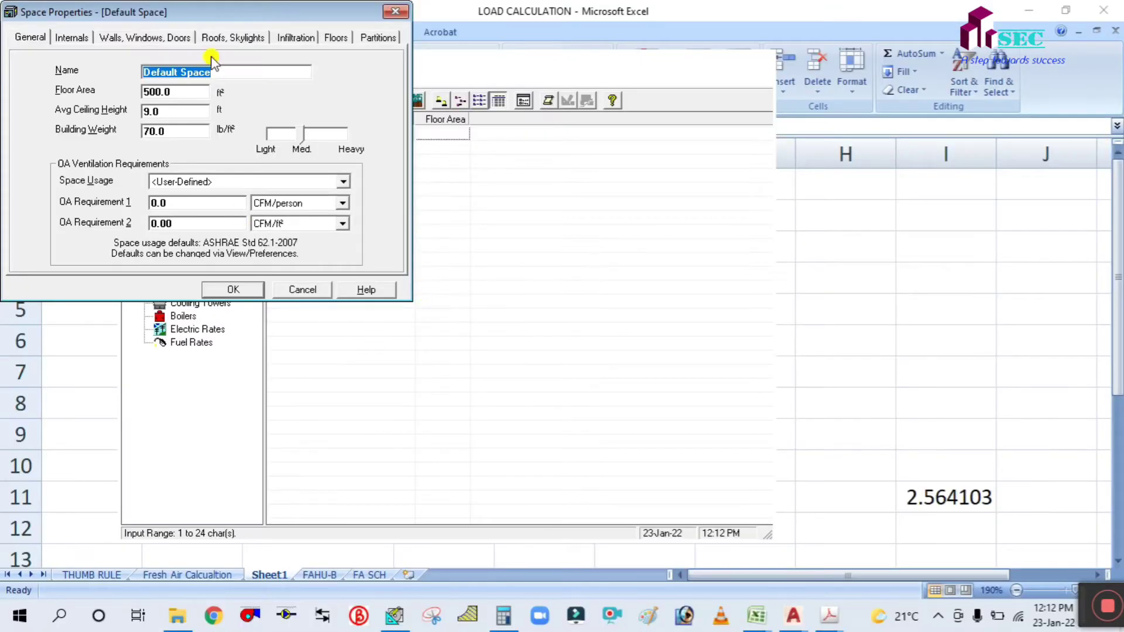
{"action": "left_click_drag", "start_coordinate": [226, 17], "coordinate": [464, 116]}
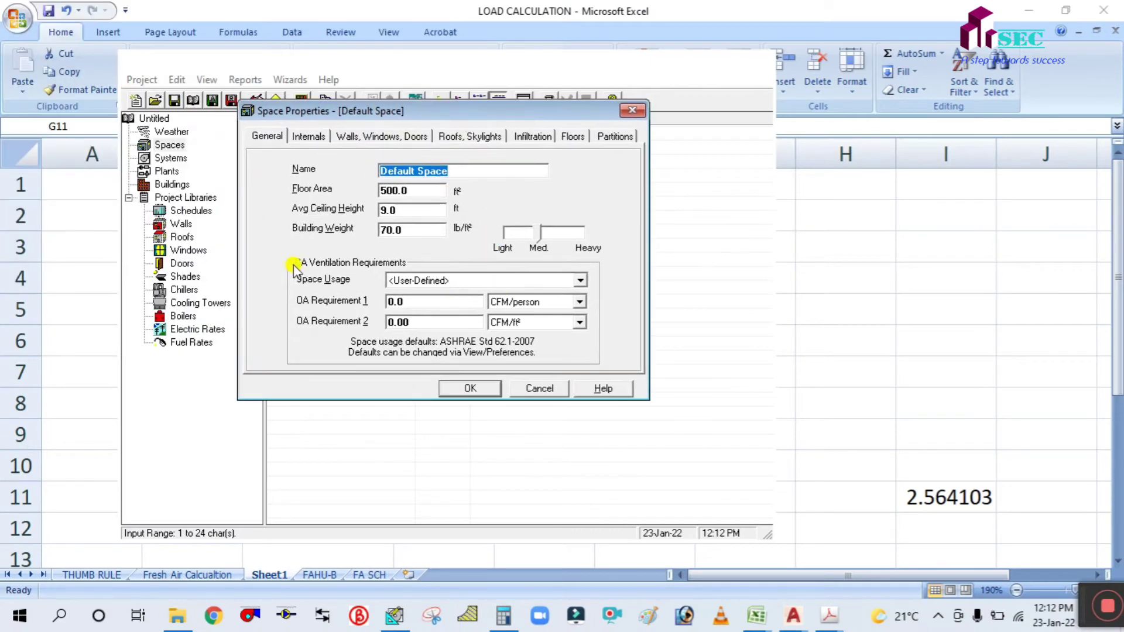
Look up the outdoor-air requirements for the space usage "OFFICE: Office space", then discard the space and close the program.
{"action": "left_click", "coordinate": [474, 281]}
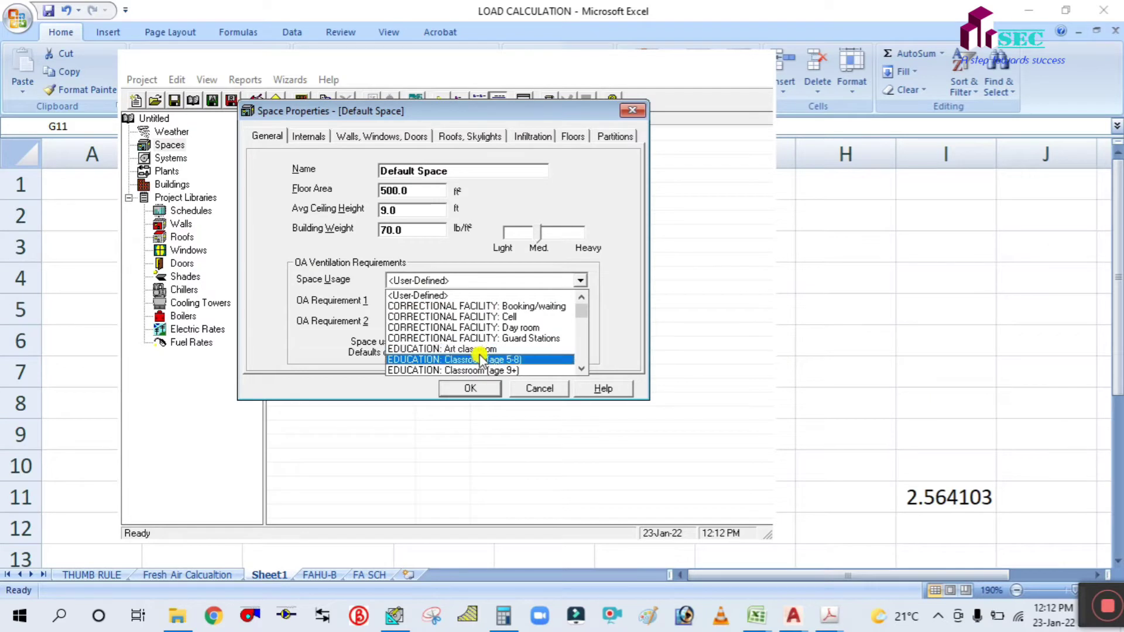
{"action": "scroll", "coordinate": [480, 358], "scroll_direction": "down", "scroll_amount": 2}
{"action": "scroll", "coordinate": [491, 353], "scroll_direction": "down", "scroll_amount": 8}
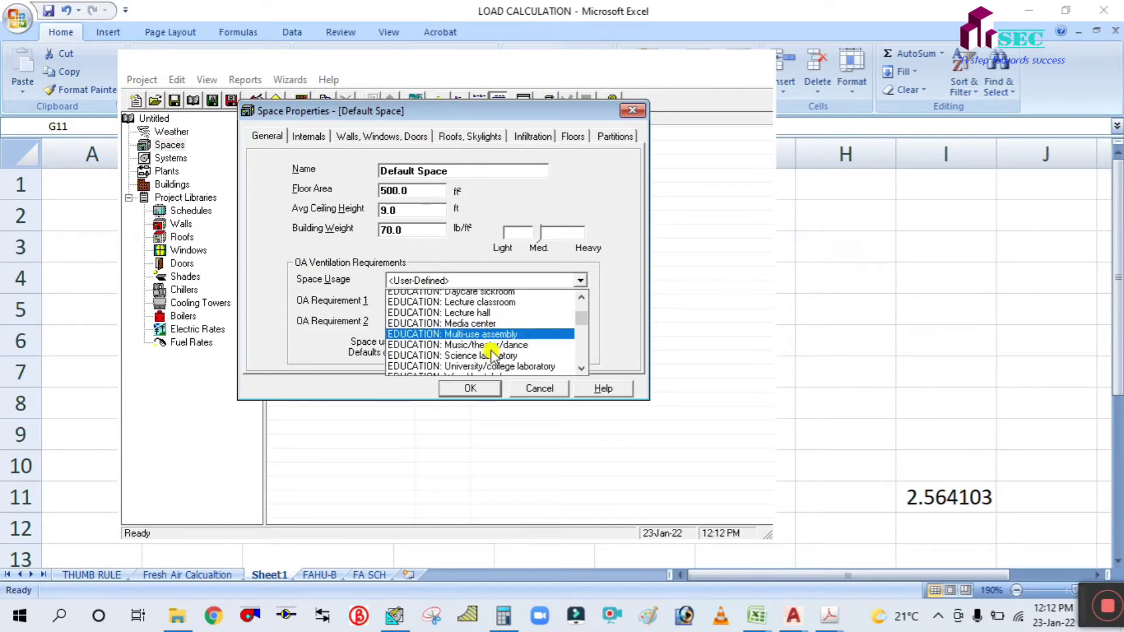
{"action": "scroll", "coordinate": [490, 349], "scroll_direction": "down", "scroll_amount": 5}
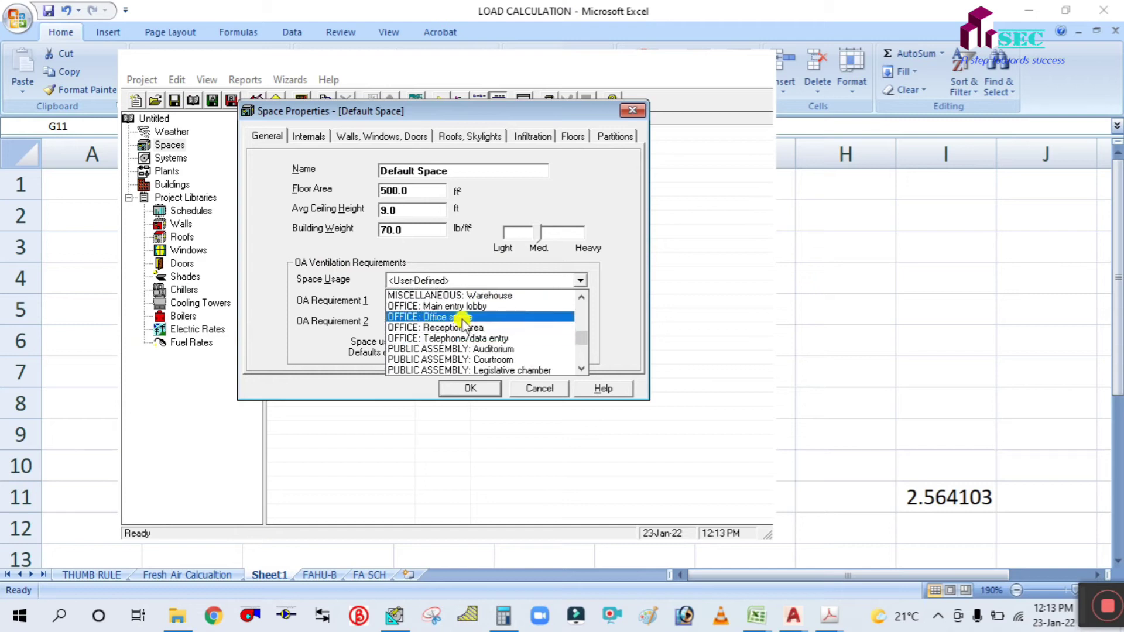
{"action": "left_click", "coordinate": [463, 317]}
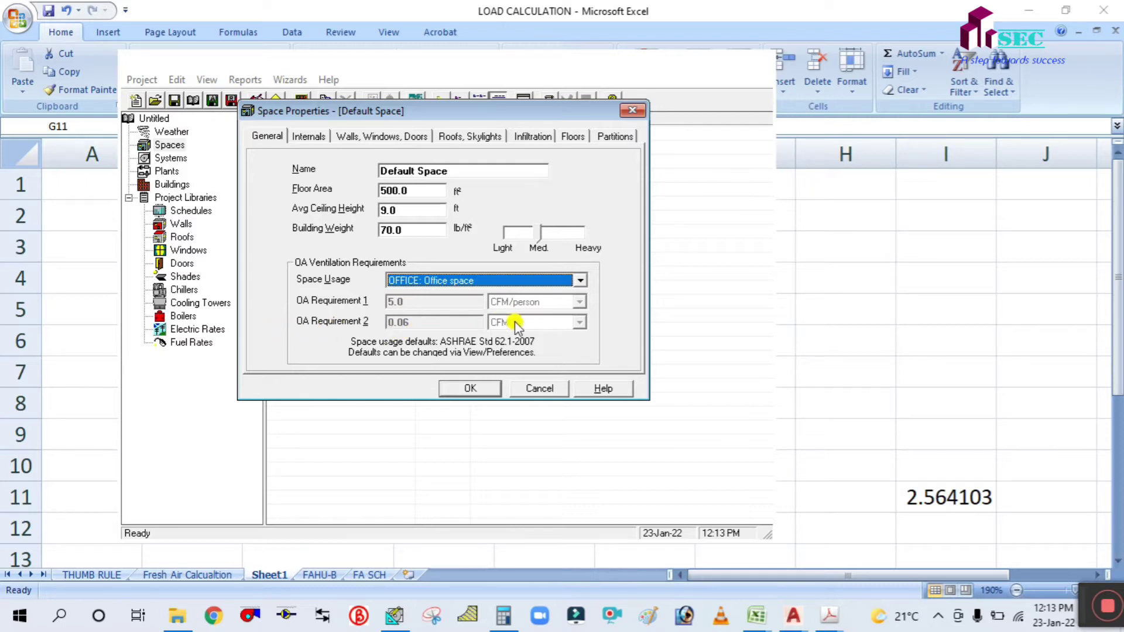
{"action": "left_click", "coordinate": [538, 388]}
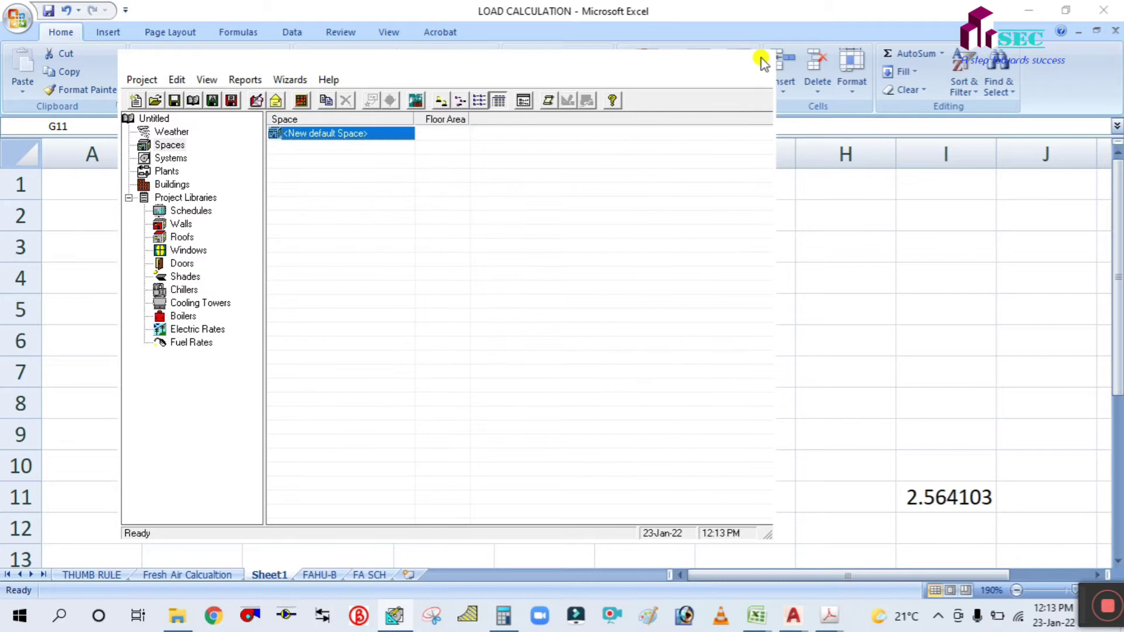
{"action": "left_click", "coordinate": [763, 61]}
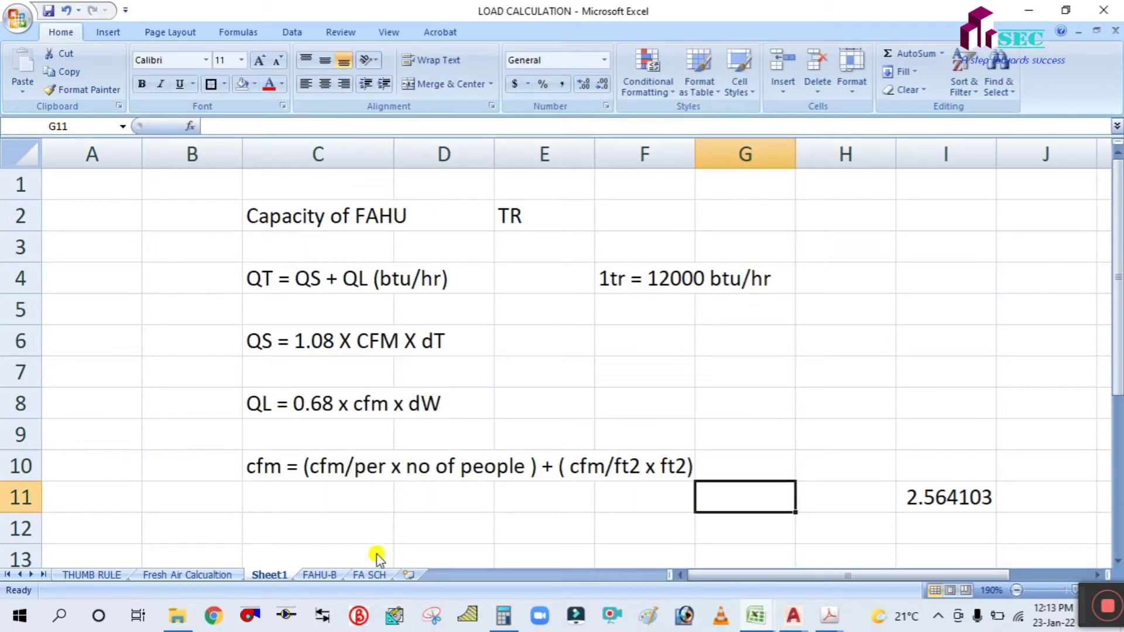
Inspect the FA CFM formula in cell I5 of the Fresh Air Calcualtion sheet in the LOAD CALCULATION workbook.
{"action": "left_click", "coordinate": [193, 575]}
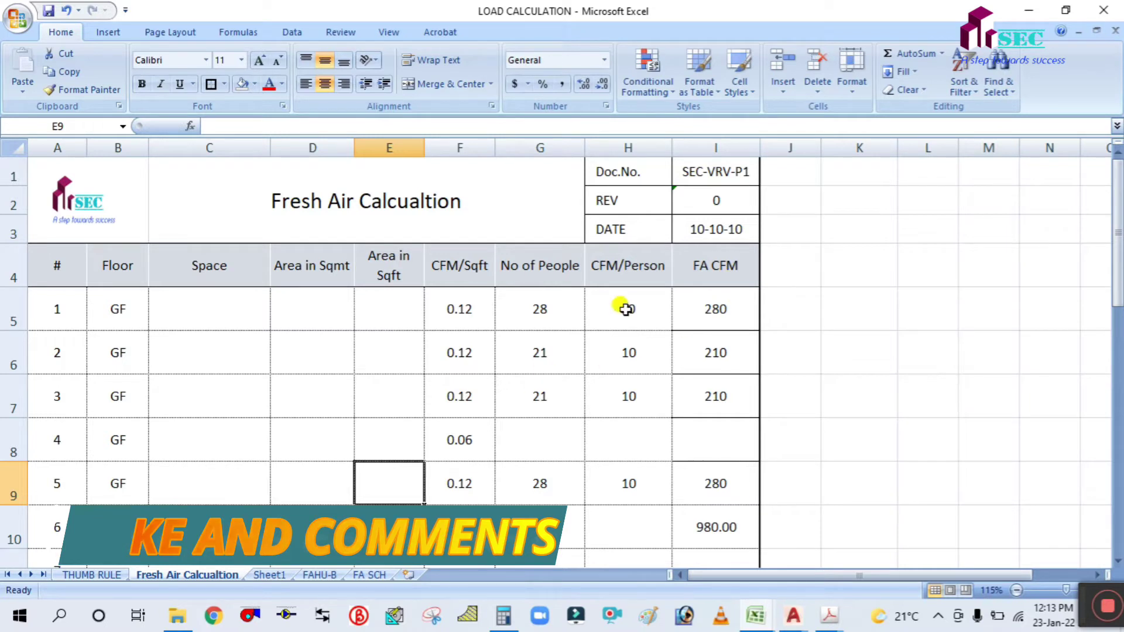
{"action": "double_click", "coordinate": [721, 307]}
{"action": "key", "text": "Escape"}
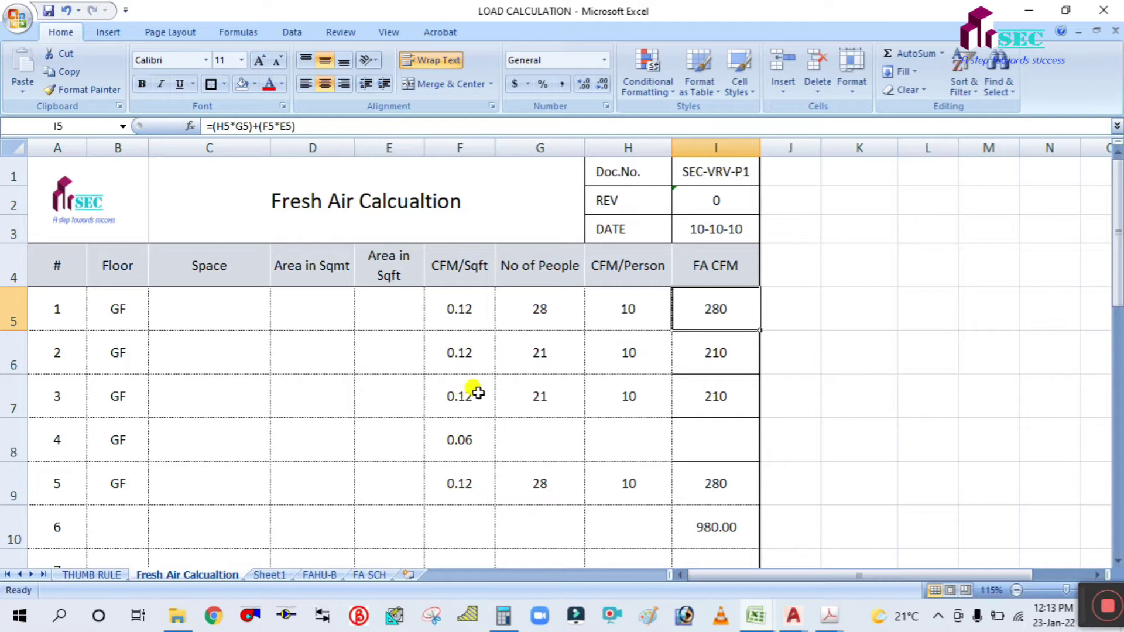
{"action": "double_click", "coordinate": [699, 303]}
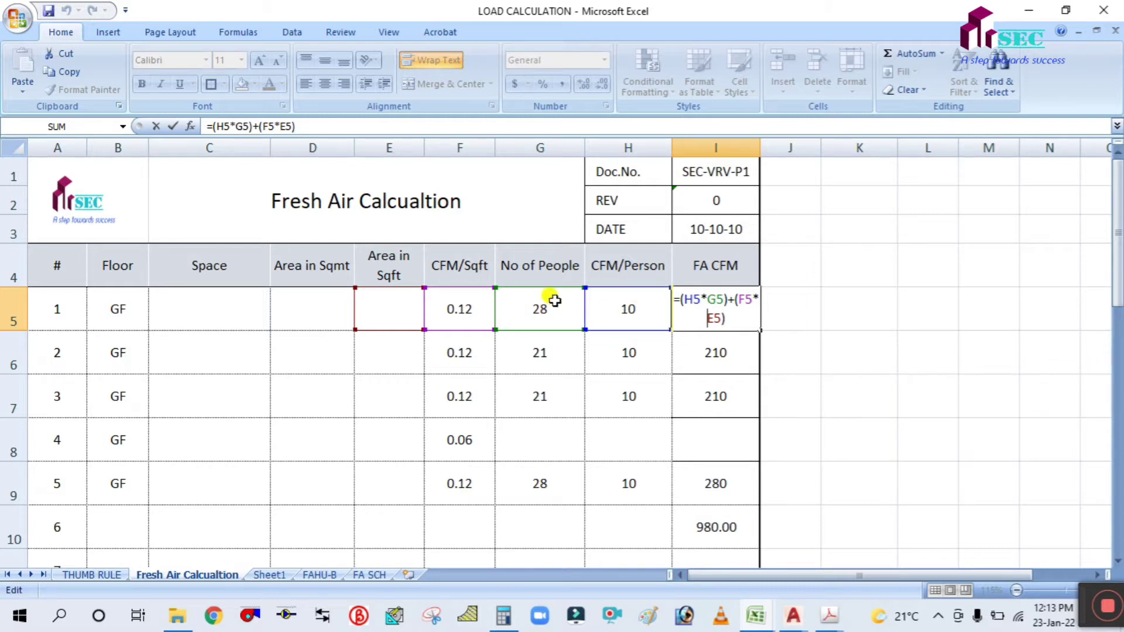
{"action": "key", "text": "Return"}
{"action": "left_click", "coordinate": [801, 379]}
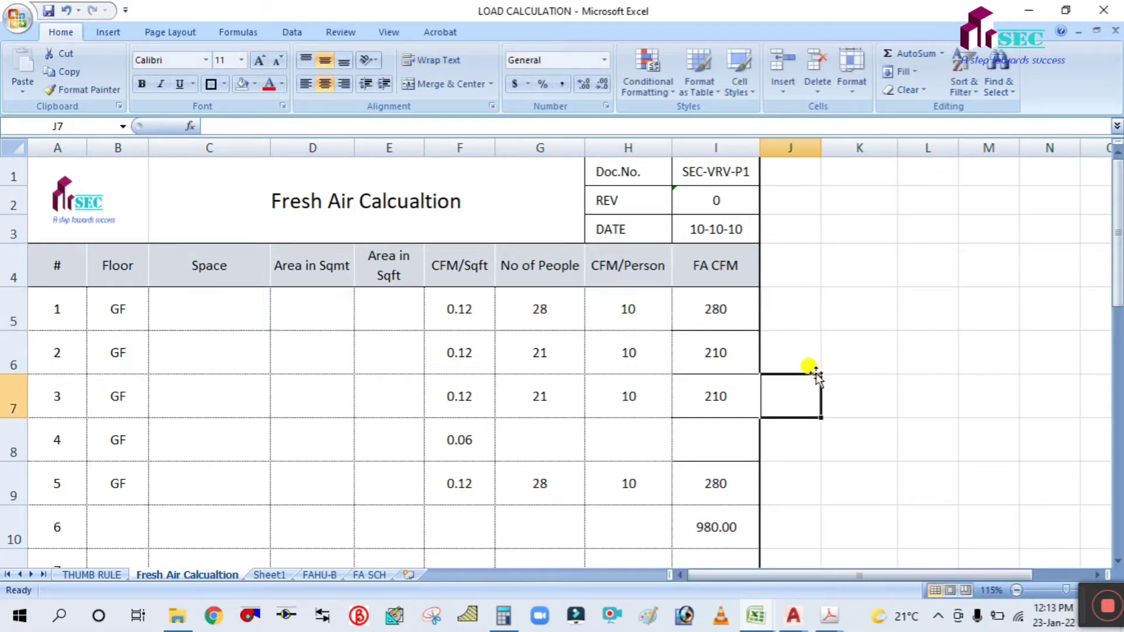
{"action": "left_click", "coordinate": [299, 432]}
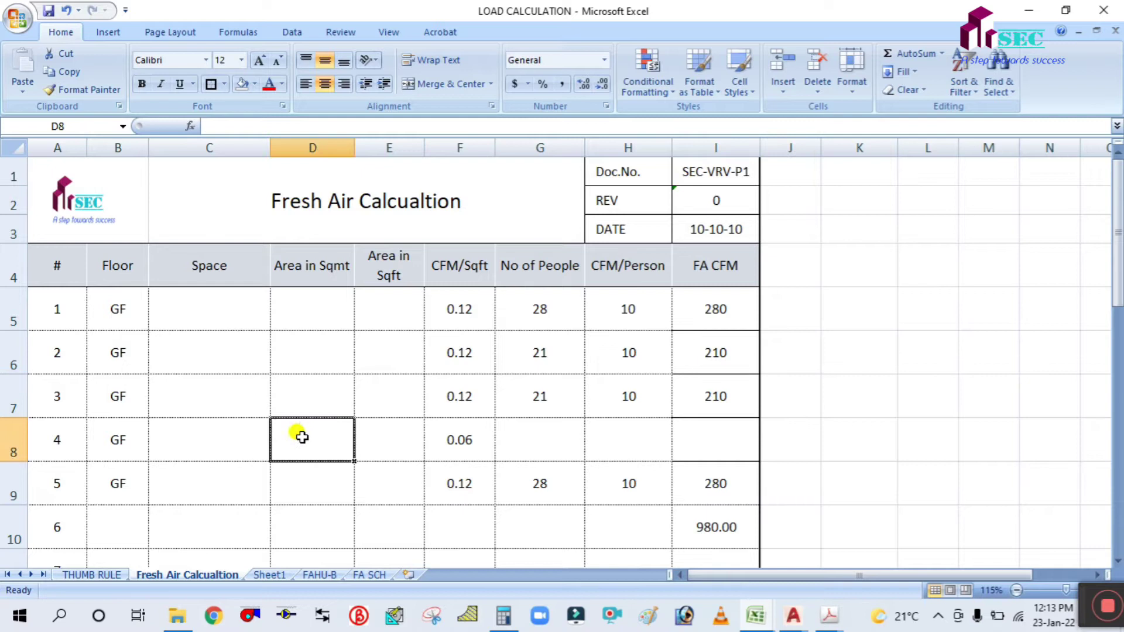
{"action": "left_click", "coordinate": [204, 320]}
{"action": "left_click", "coordinate": [115, 302]}
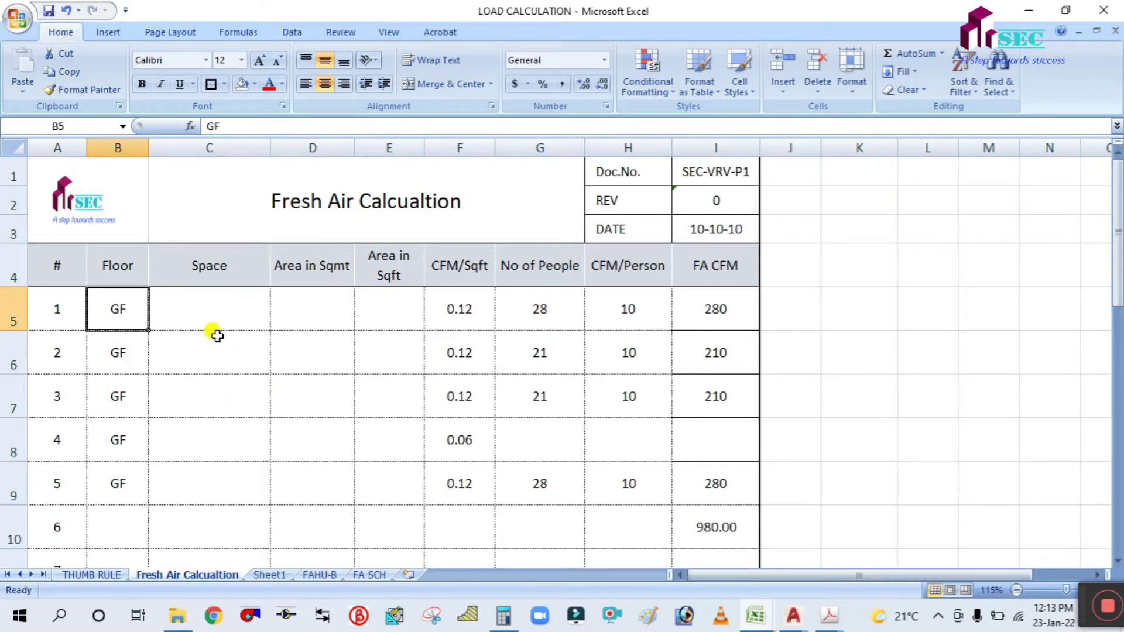
Copy all the space names in C4:C33 of the THUMB RULE sheet.
{"action": "left_click", "coordinate": [210, 311]}
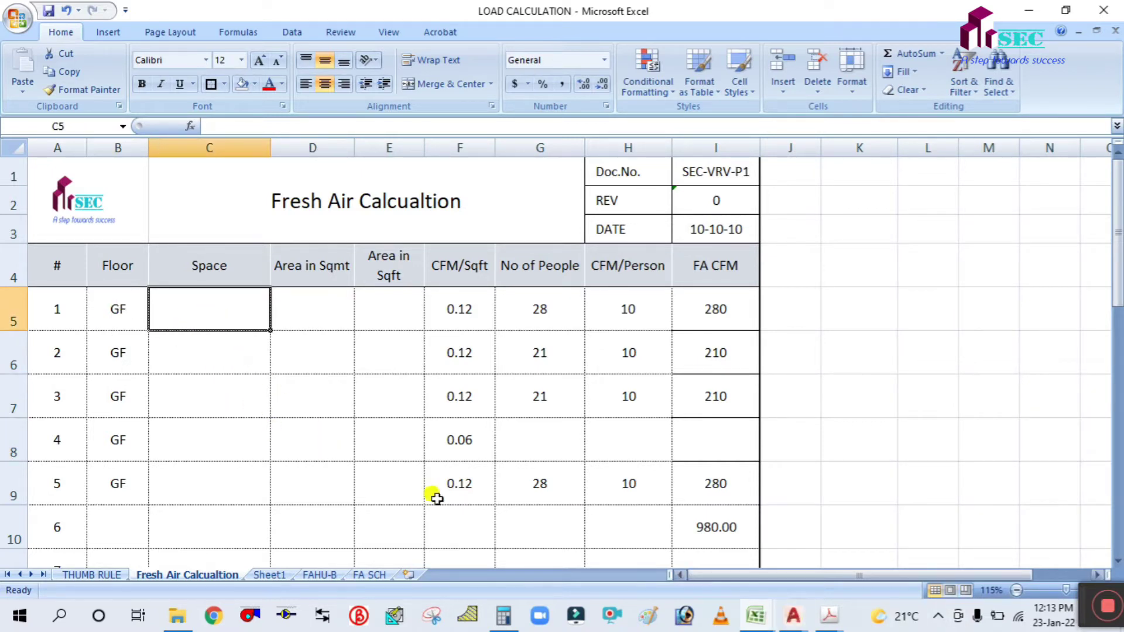
{"action": "left_click", "coordinate": [117, 575]}
{"action": "scroll", "coordinate": [235, 366], "scroll_direction": "down", "scroll_amount": 1}
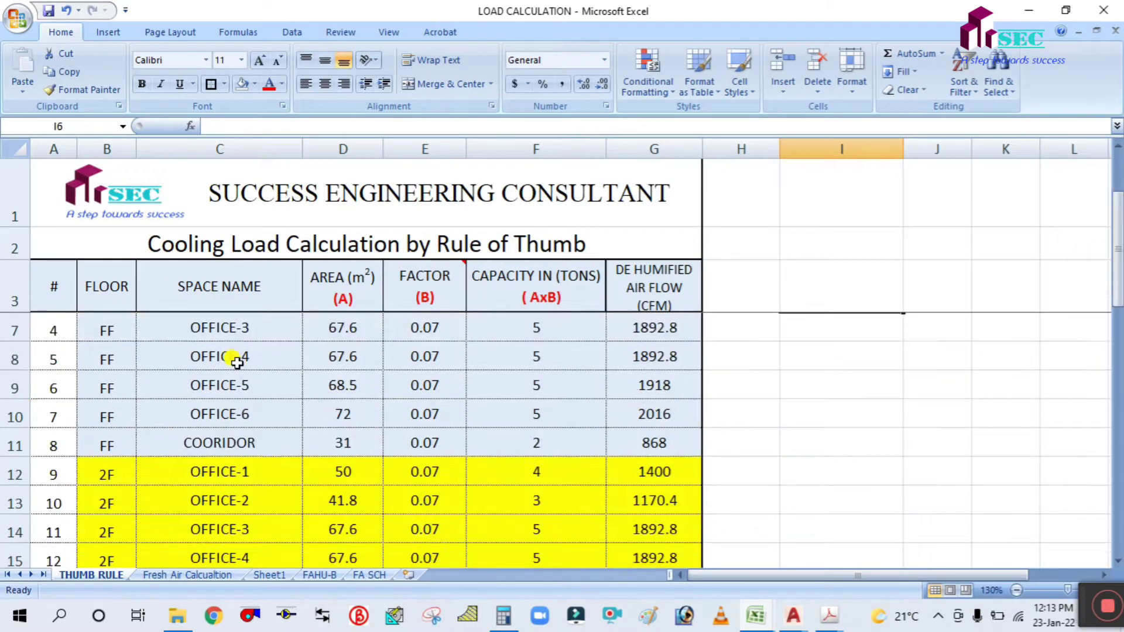
{"action": "scroll", "coordinate": [233, 357], "scroll_direction": "up", "scroll_amount": 1}
{"action": "left_click_drag", "start_coordinate": [231, 331], "coordinate": [255, 494]}
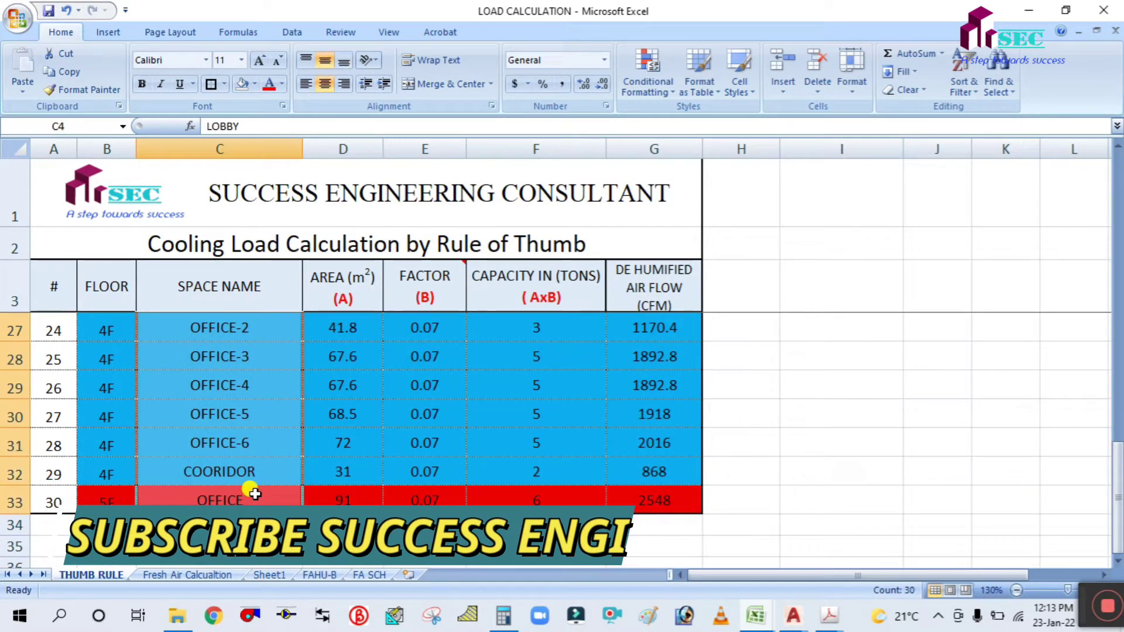
{"action": "key", "text": "ctrl+c"}
Try to paste the copied space names as values only into the Space column of the Fresh Air Calcualtion sheet, starting at C5.
{"action": "left_click", "coordinate": [220, 576]}
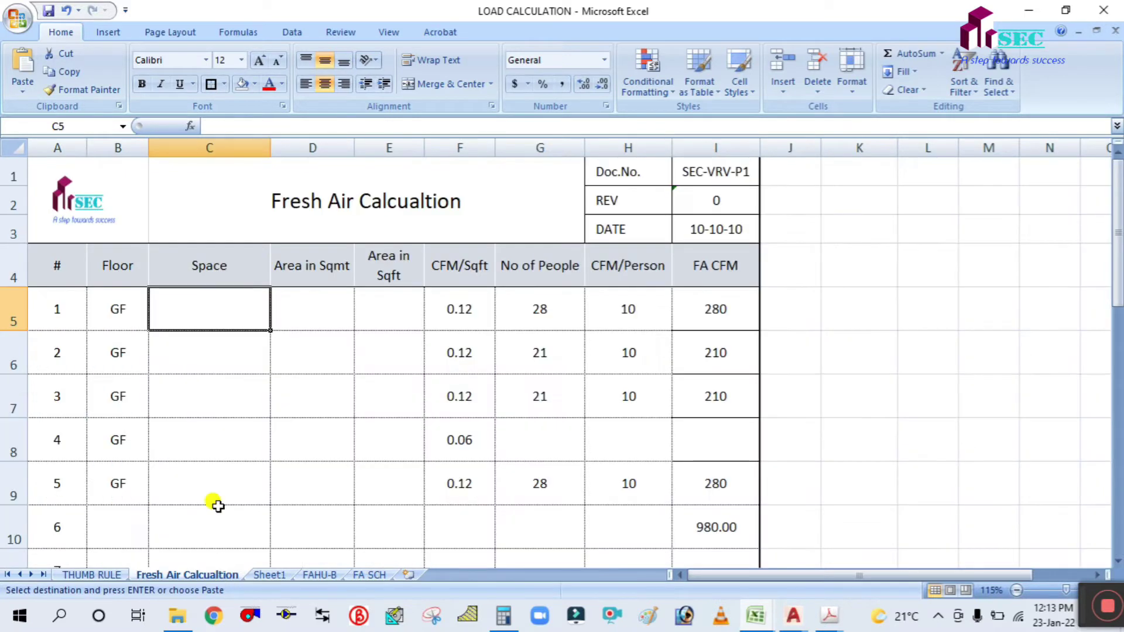
{"action": "right_click", "coordinate": [223, 319]}
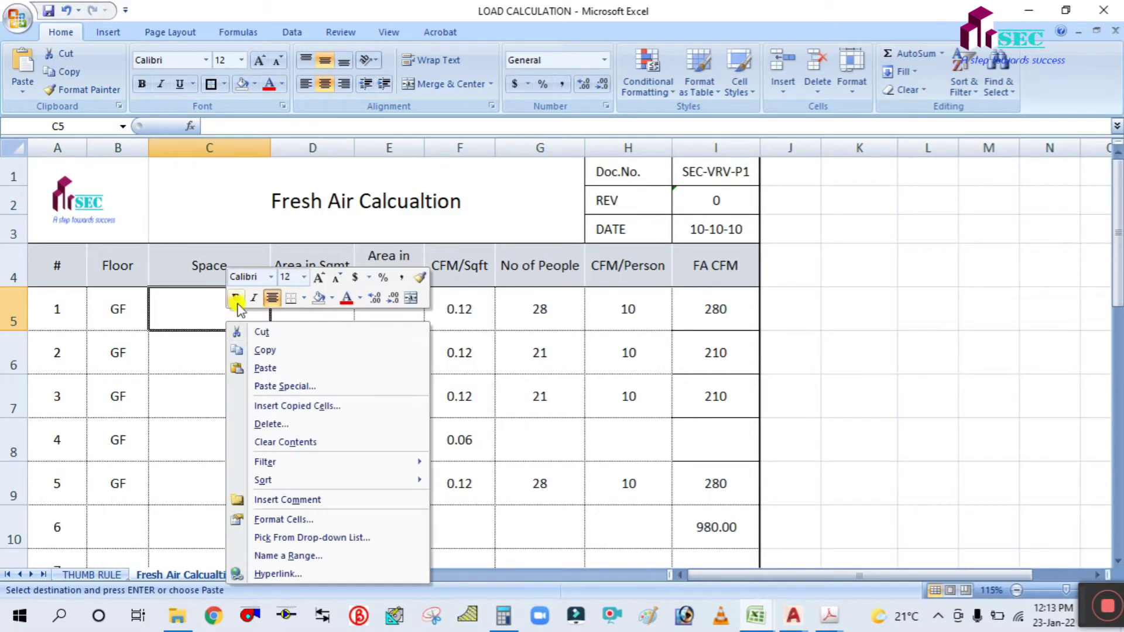
{"action": "left_click", "coordinate": [276, 387]}
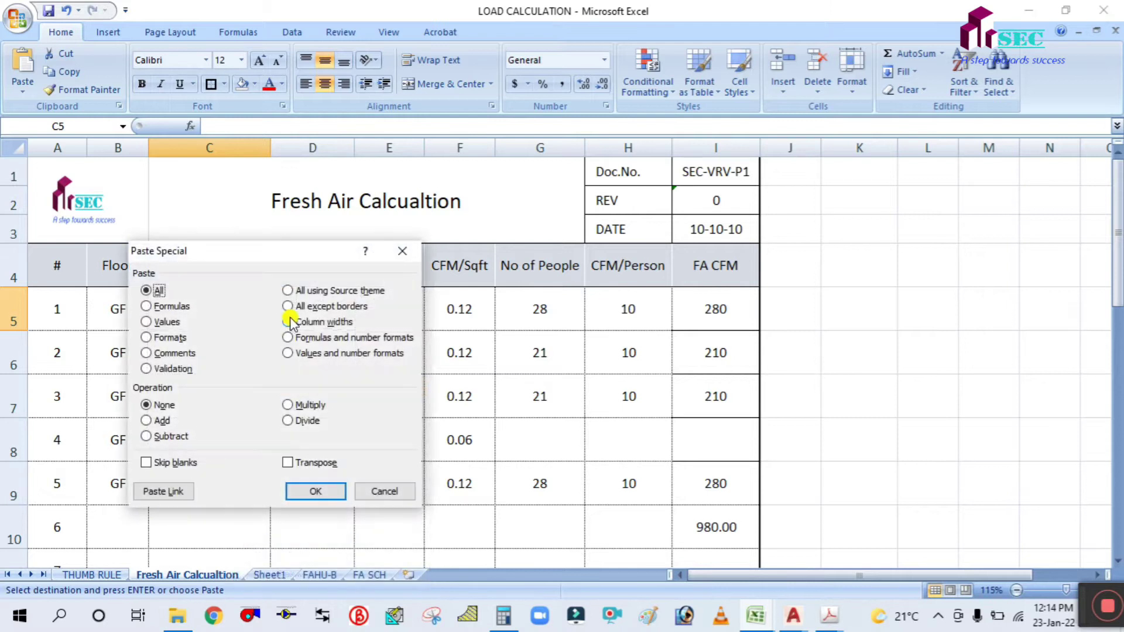
{"action": "left_click", "coordinate": [149, 322]}
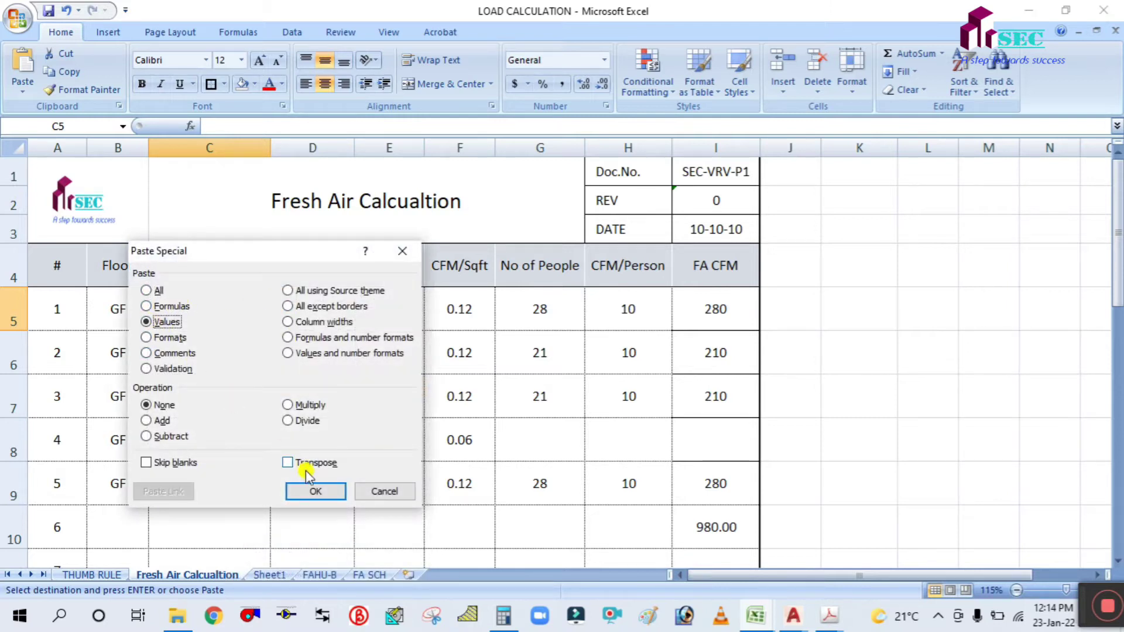
{"action": "left_click", "coordinate": [315, 492]}
{"action": "left_click", "coordinate": [562, 351]}
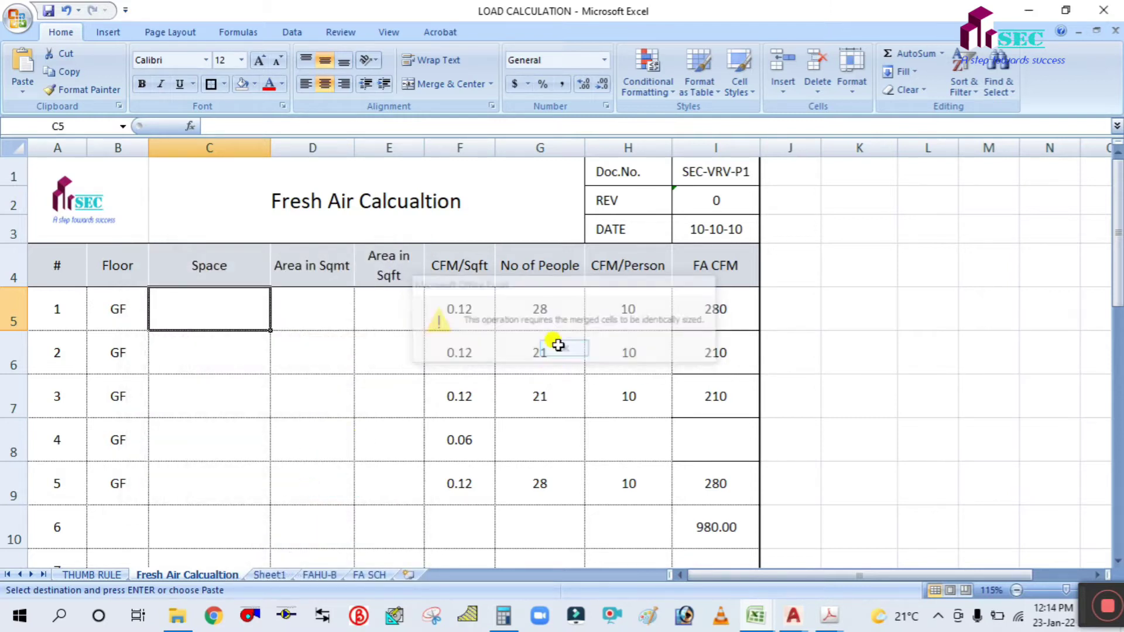
Try again to paste the copied THUMB RULE space names into the Fresh Air Calcualtion sheet, starting at C5.
{"action": "left_click", "coordinate": [306, 389]}
{"action": "left_click", "coordinate": [94, 574]}
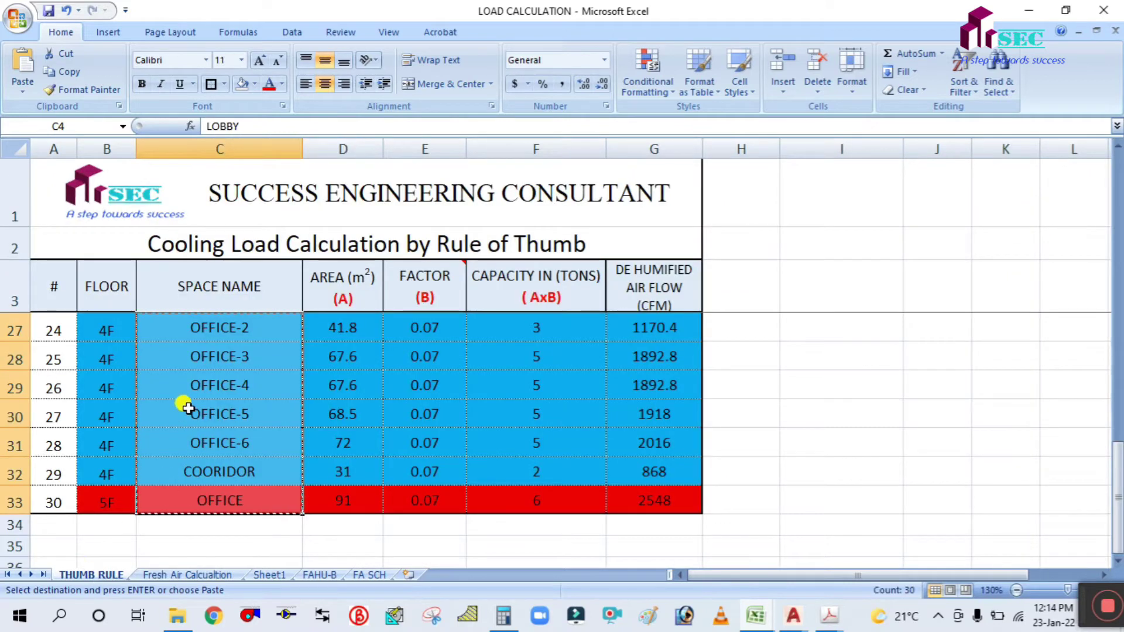
{"action": "scroll", "coordinate": [184, 401], "scroll_direction": "up", "scroll_amount": 8}
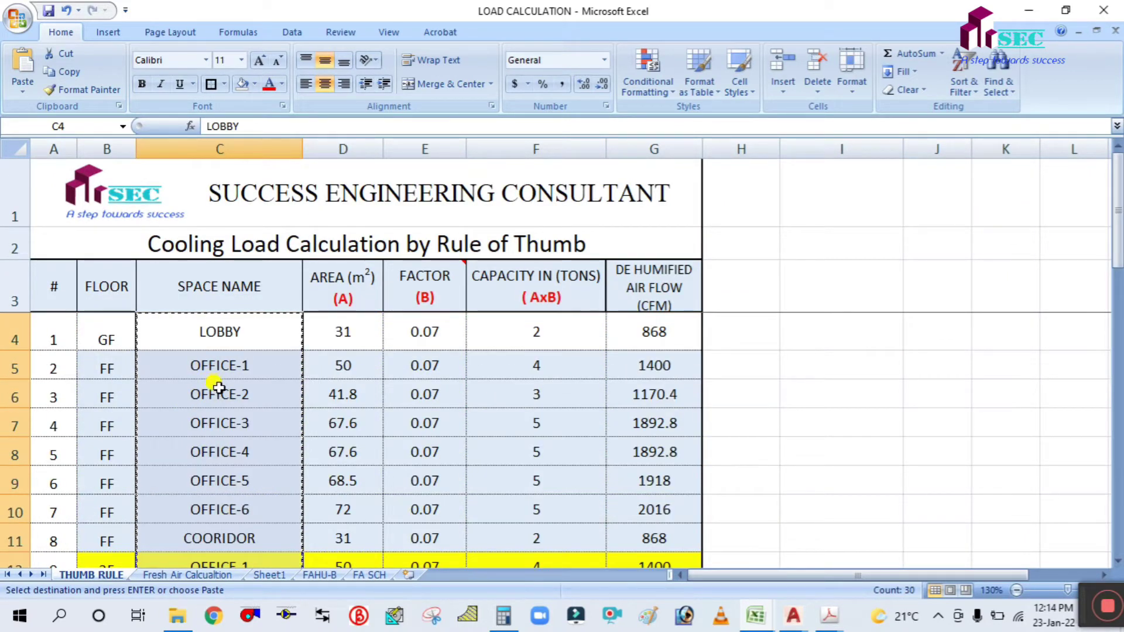
{"action": "left_click", "coordinate": [187, 575]}
{"action": "left_click", "coordinate": [234, 313]}
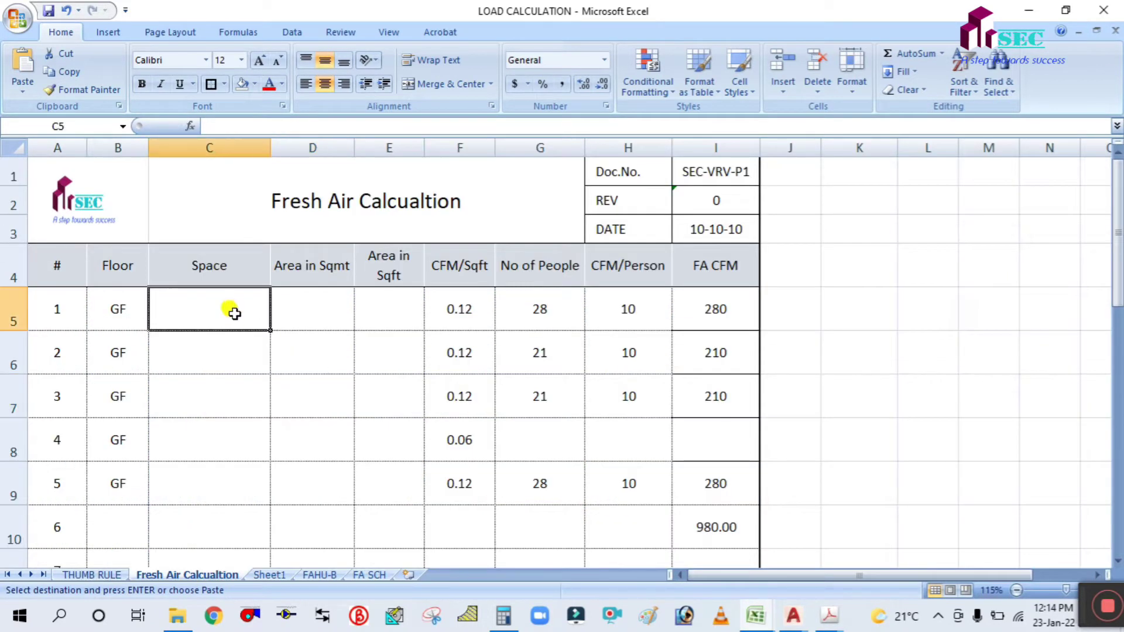
{"action": "key", "text": "ctrl+v"}
{"action": "left_click", "coordinate": [715, 270]}
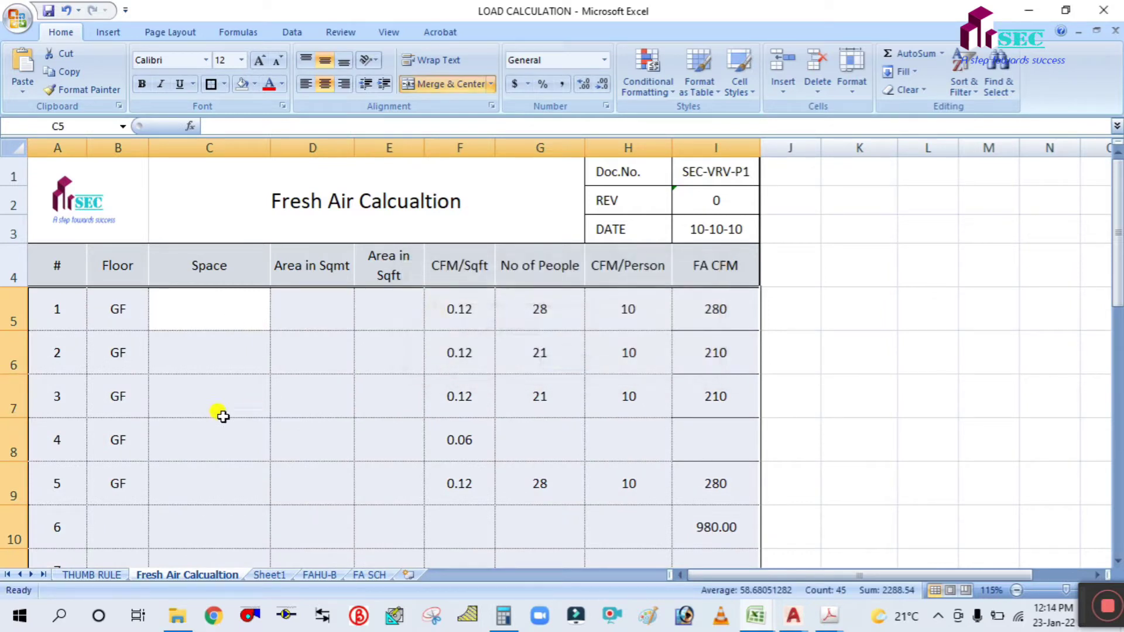
Copy only the LOBBY space name from C4 of the THUMB RULE sheet into C5 of the Fresh Air Calcualtion sheet.
{"action": "left_click", "coordinate": [106, 575]}
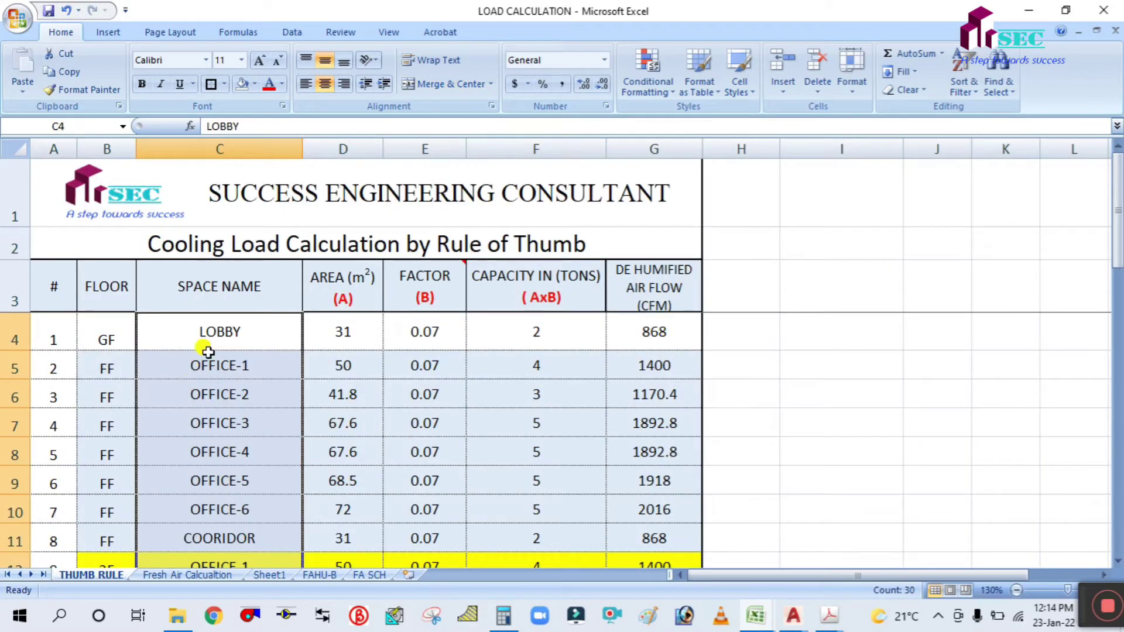
{"action": "left_click", "coordinate": [220, 319]}
{"action": "key", "text": "ctrl+c"}
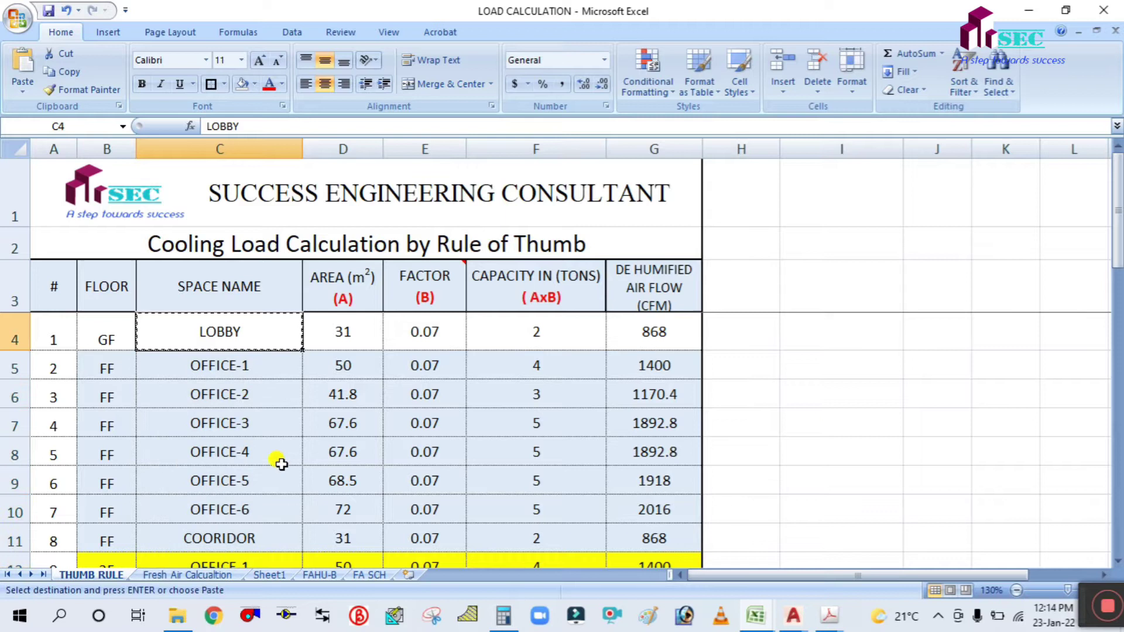
{"action": "left_click", "coordinate": [205, 564]}
{"action": "left_click", "coordinate": [187, 575]}
{"action": "left_click", "coordinate": [228, 451]}
{"action": "left_click", "coordinate": [250, 295]}
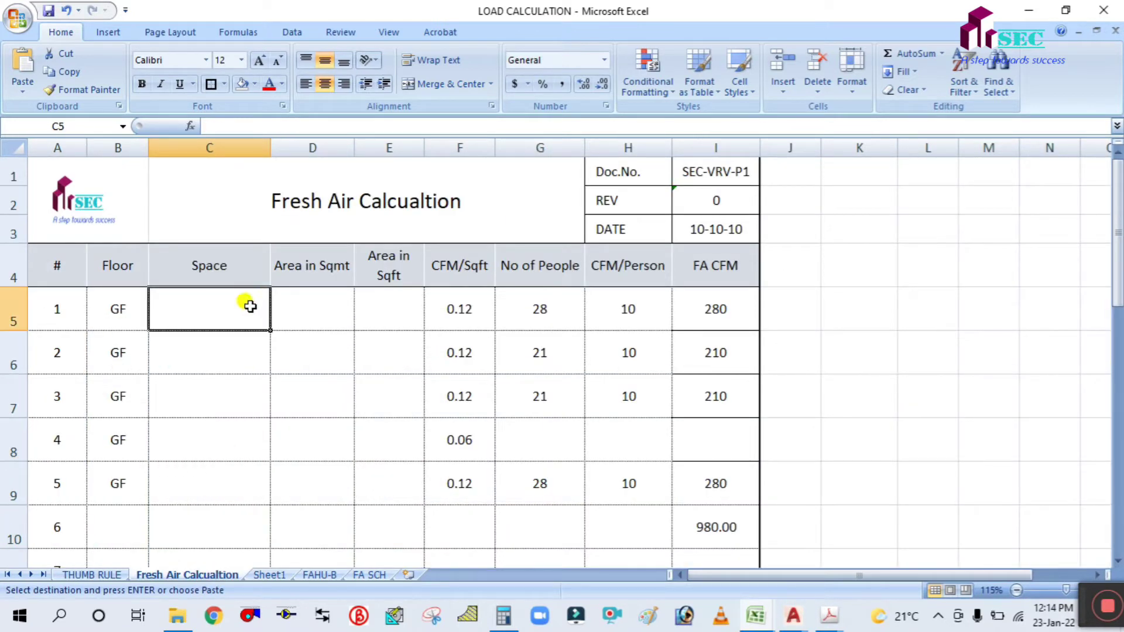
{"action": "key", "text": "Return"}
{"action": "left_click", "coordinate": [293, 449]}
Look up the lobby's area in the THUMB RULE sheet and enter 31 as its Area in Sqmt in D5.
{"action": "left_click", "coordinate": [319, 318]}
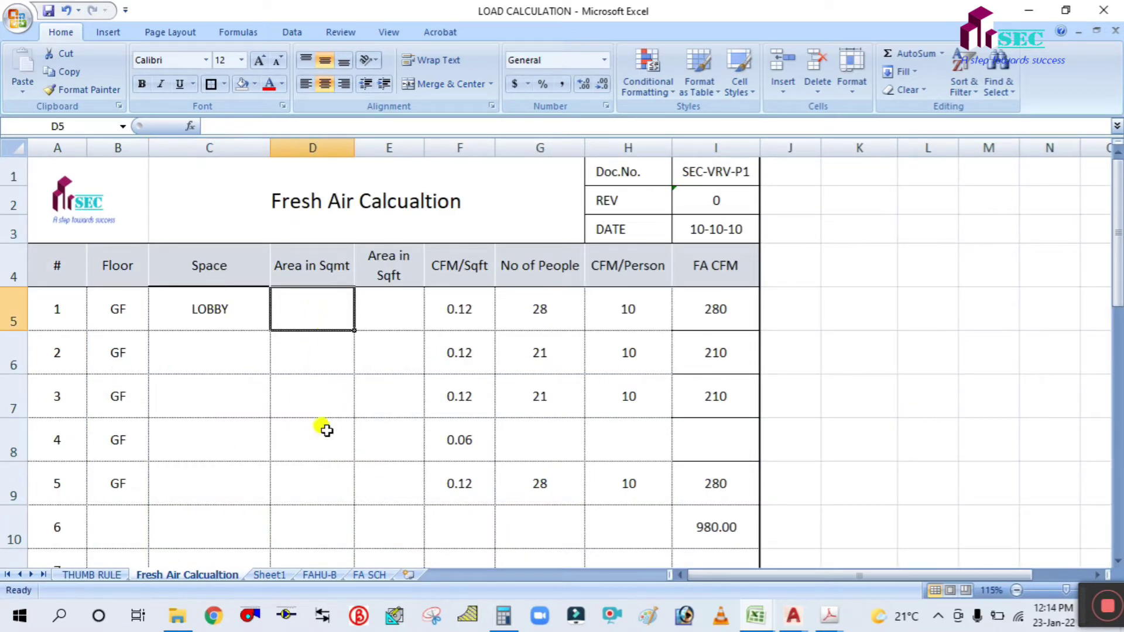
{"action": "left_click", "coordinate": [114, 575]}
{"action": "left_click", "coordinate": [325, 345]}
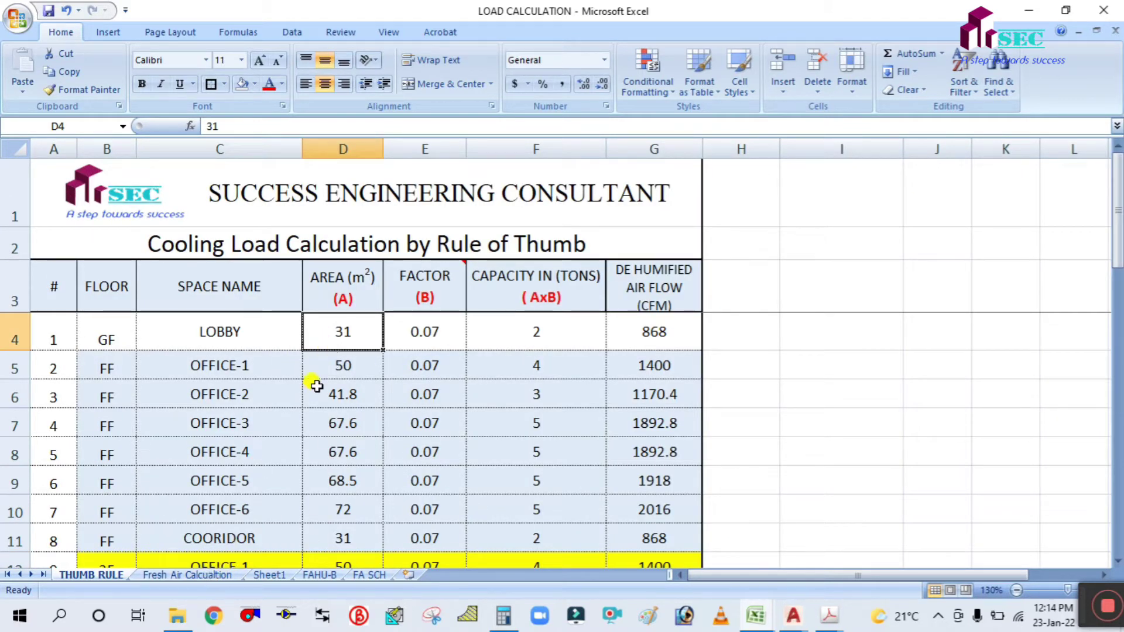
{"action": "left_click", "coordinate": [206, 575]}
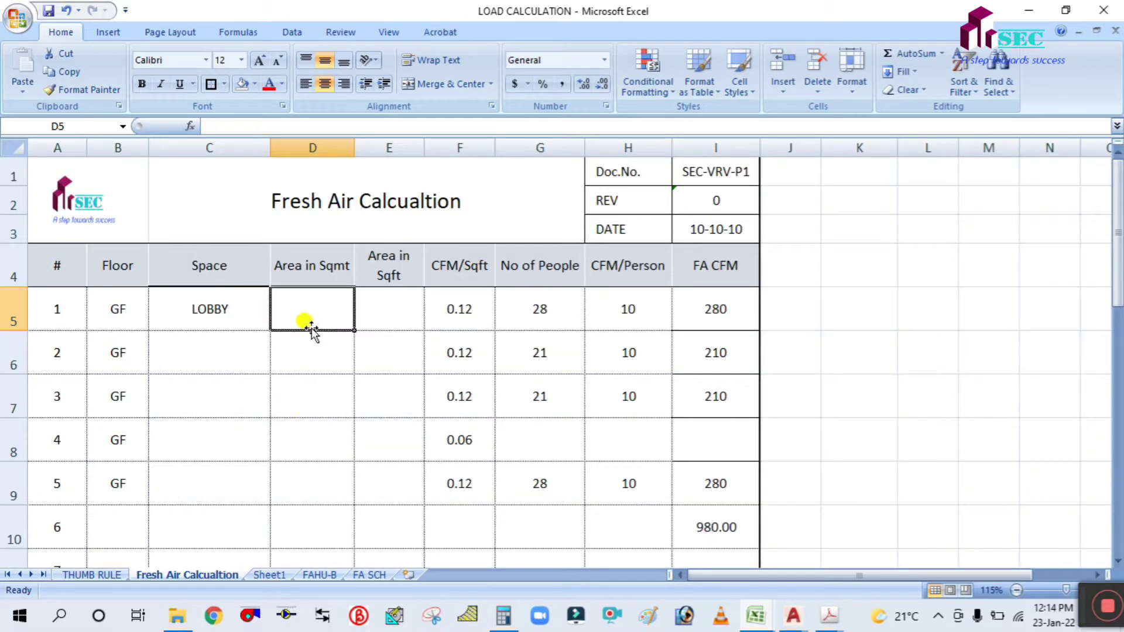
{"action": "type", "text": "31"}
{"action": "left_click", "coordinate": [309, 419]}
Convert the lobby's area to square feet with the formula =D5*10.76 in E5.
{"action": "left_click", "coordinate": [384, 307]}
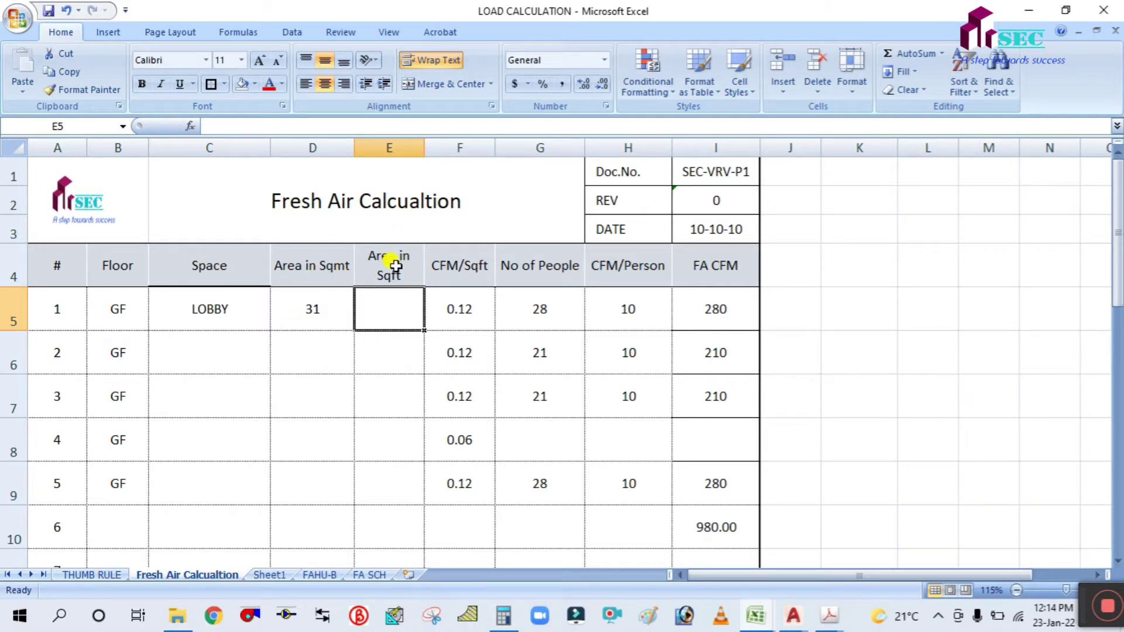
{"action": "type", "text": "="}
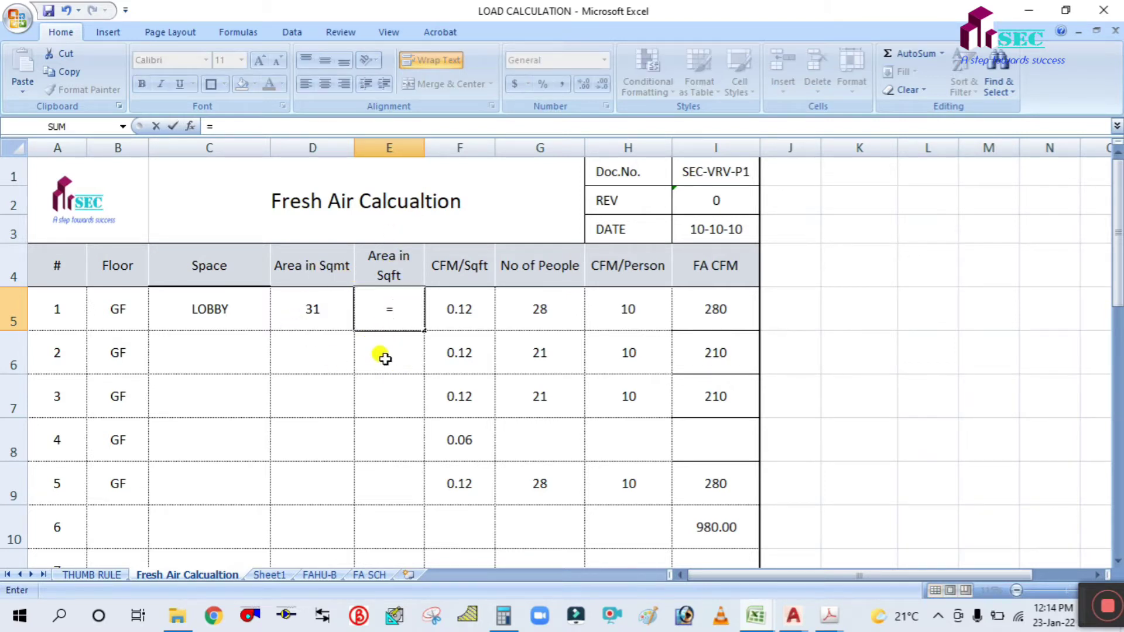
{"action": "left_click", "coordinate": [331, 311]}
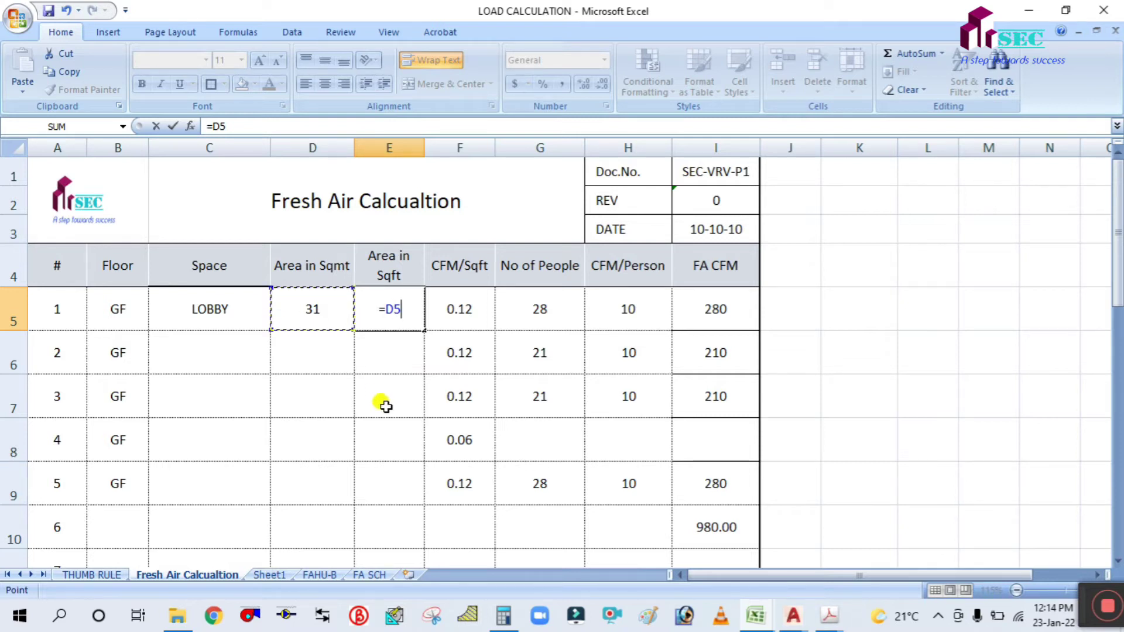
{"action": "type", "text": "*10"}
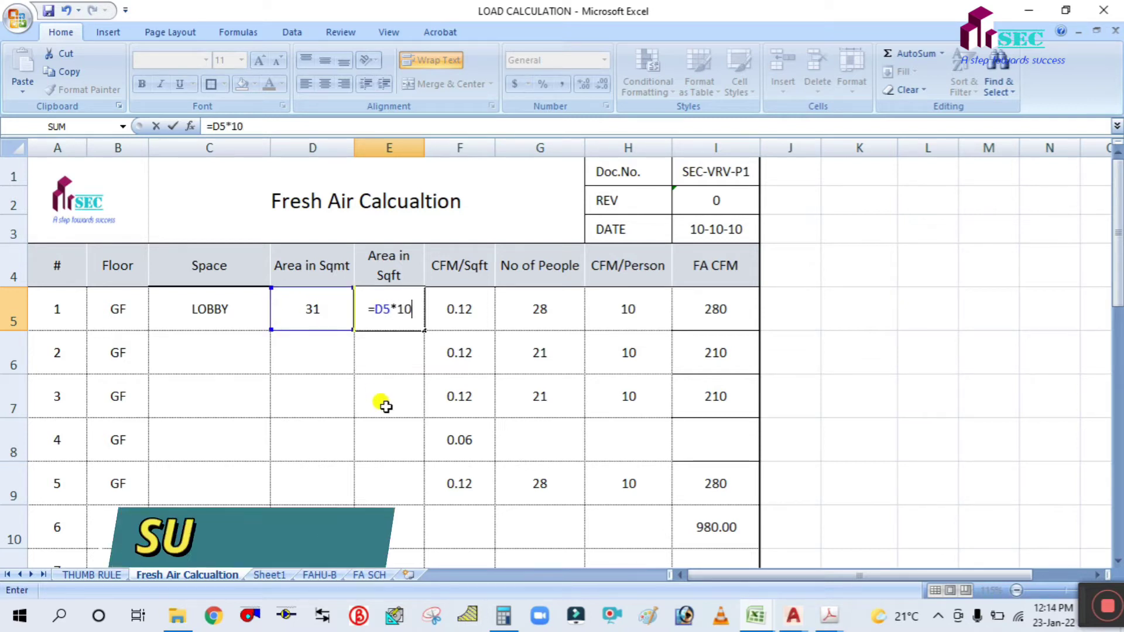
{"action": "type", "text": ".76"}
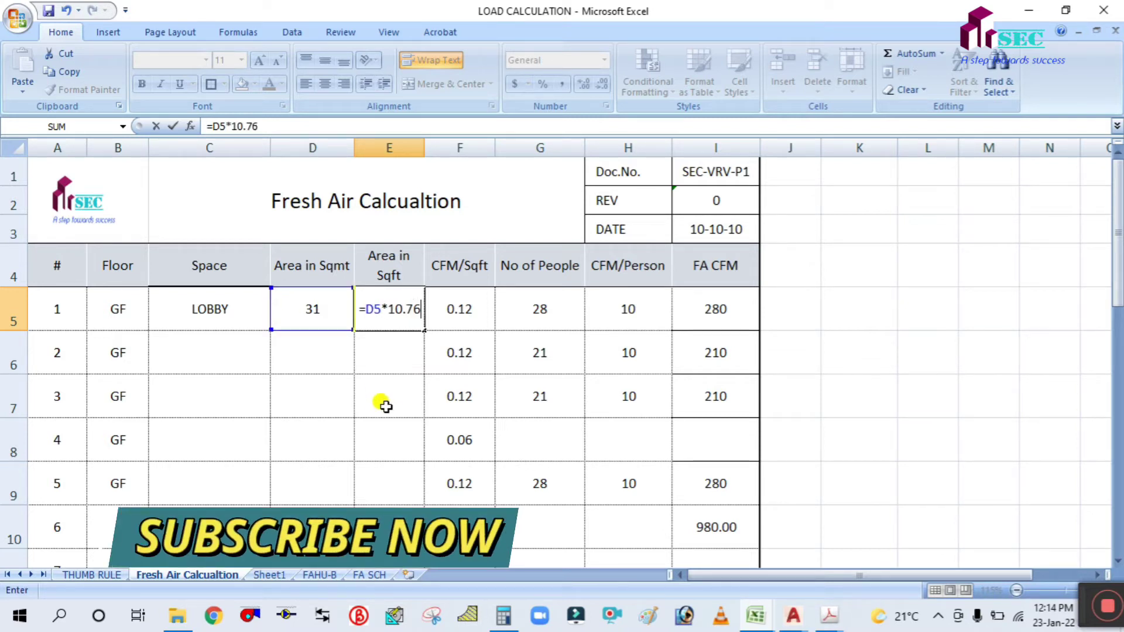
{"action": "key", "text": "Return"}
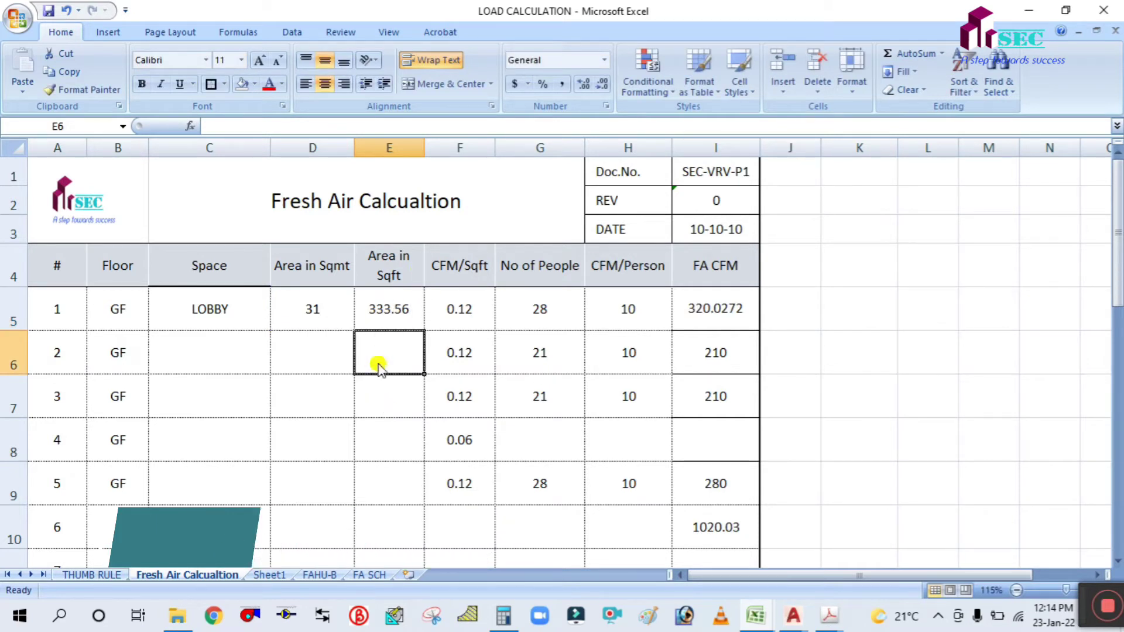
Fill the Area in Sqft formula from E5 down to E23.
{"action": "left_click", "coordinate": [388, 303]}
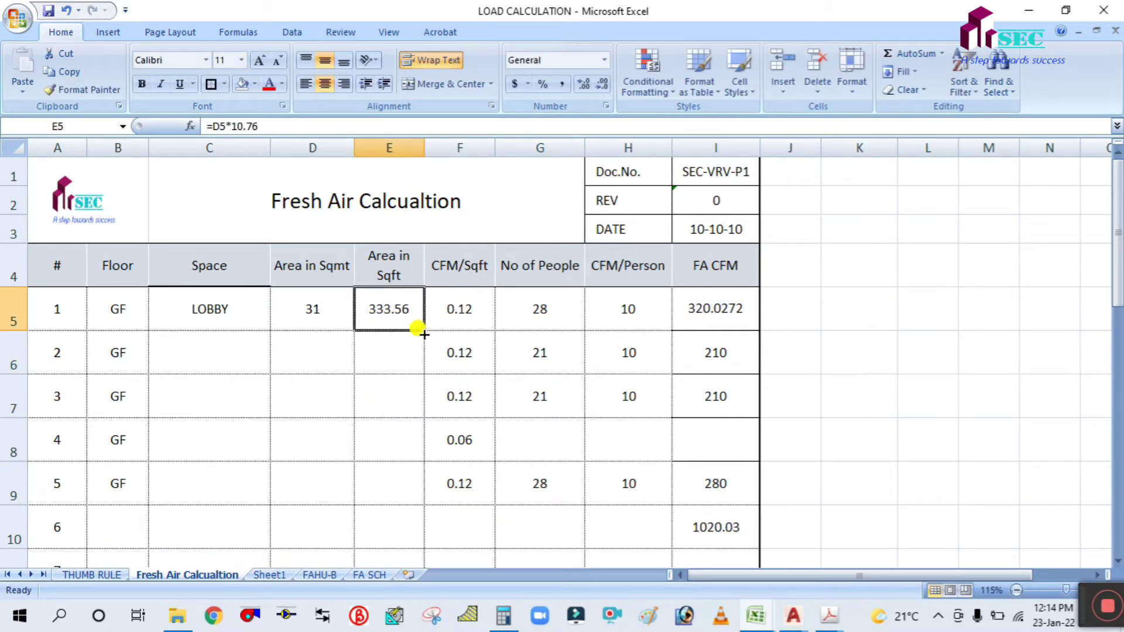
{"action": "left_click_drag", "start_coordinate": [422, 332], "coordinate": [424, 458]}
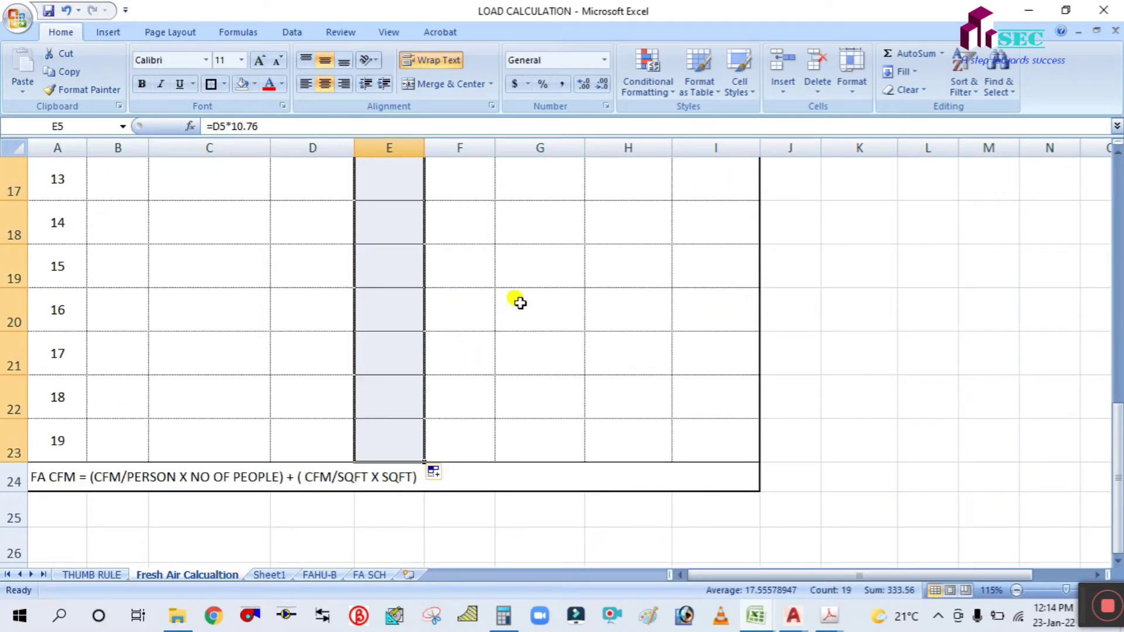
{"action": "left_click", "coordinate": [519, 302]}
{"action": "scroll", "coordinate": [507, 339], "scroll_direction": "up", "scroll_amount": 5}
{"action": "left_click", "coordinate": [418, 328]}
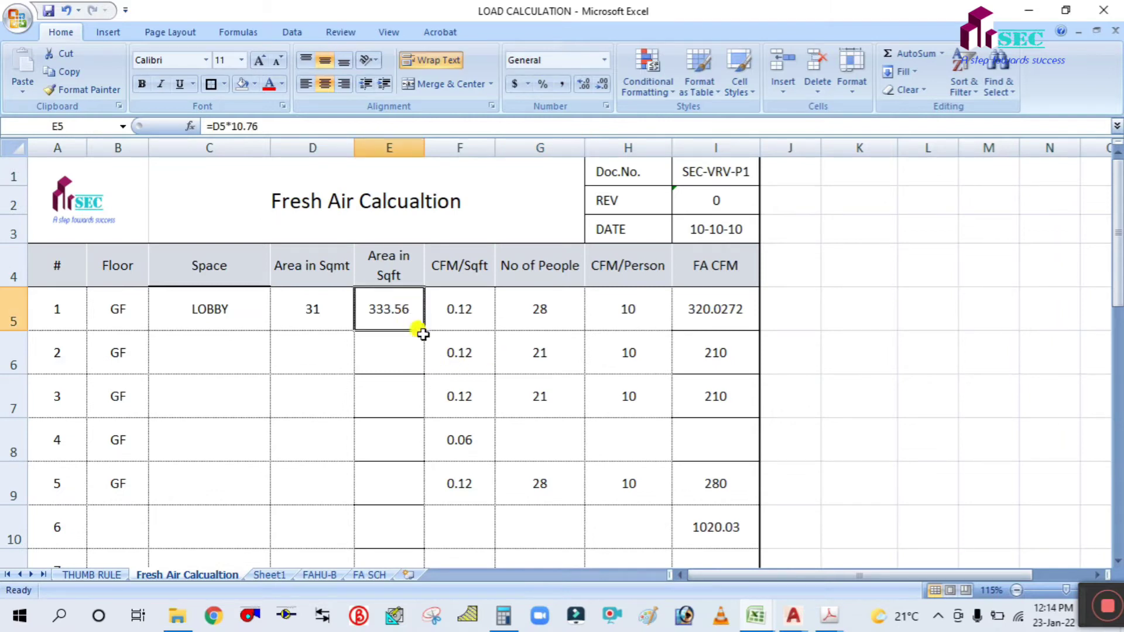
{"action": "left_click", "coordinate": [403, 353]}
{"action": "left_click", "coordinate": [277, 400]}
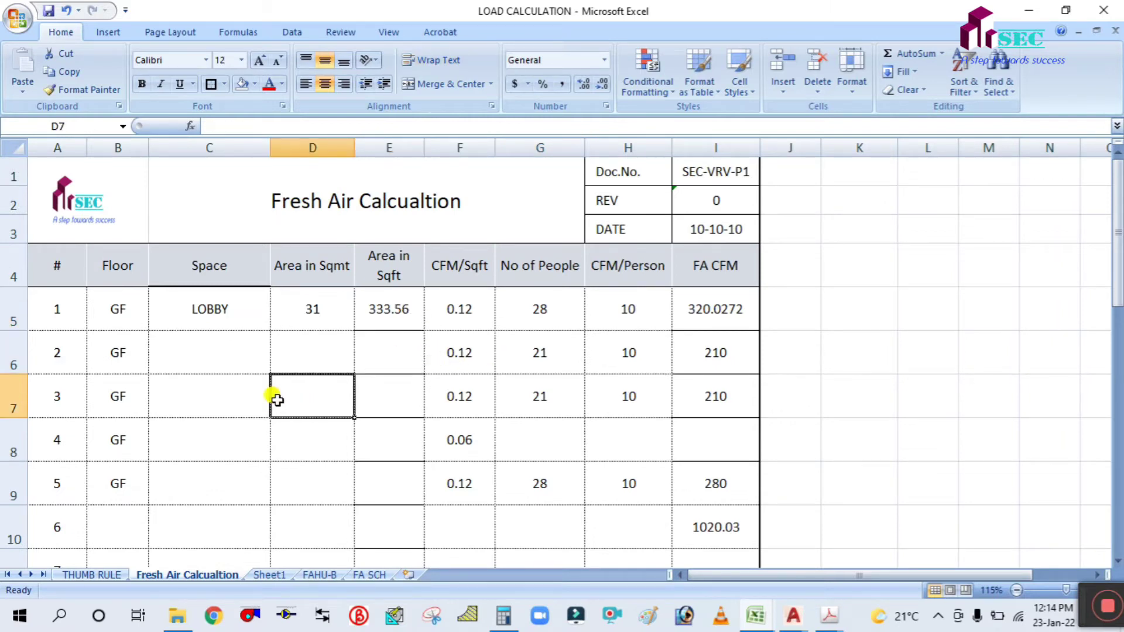
{"action": "left_click", "coordinate": [301, 312]}
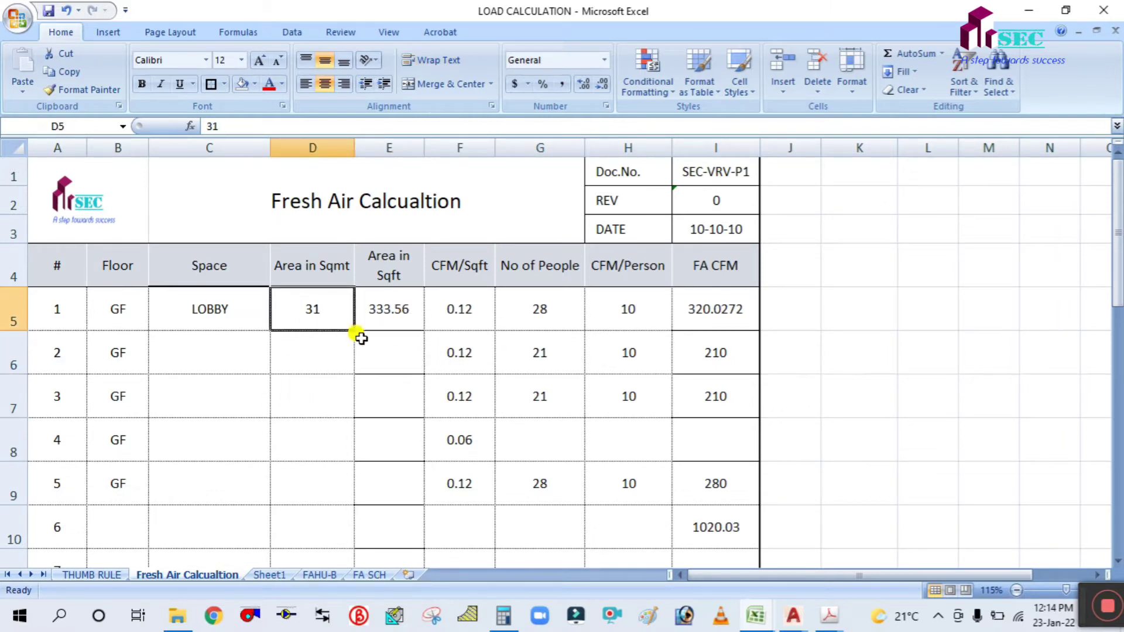
{"action": "left_click", "coordinate": [240, 339]}
Set the Floor of rows 2 to 6 (B6:B10) to FF.
{"action": "left_click", "coordinate": [124, 358]}
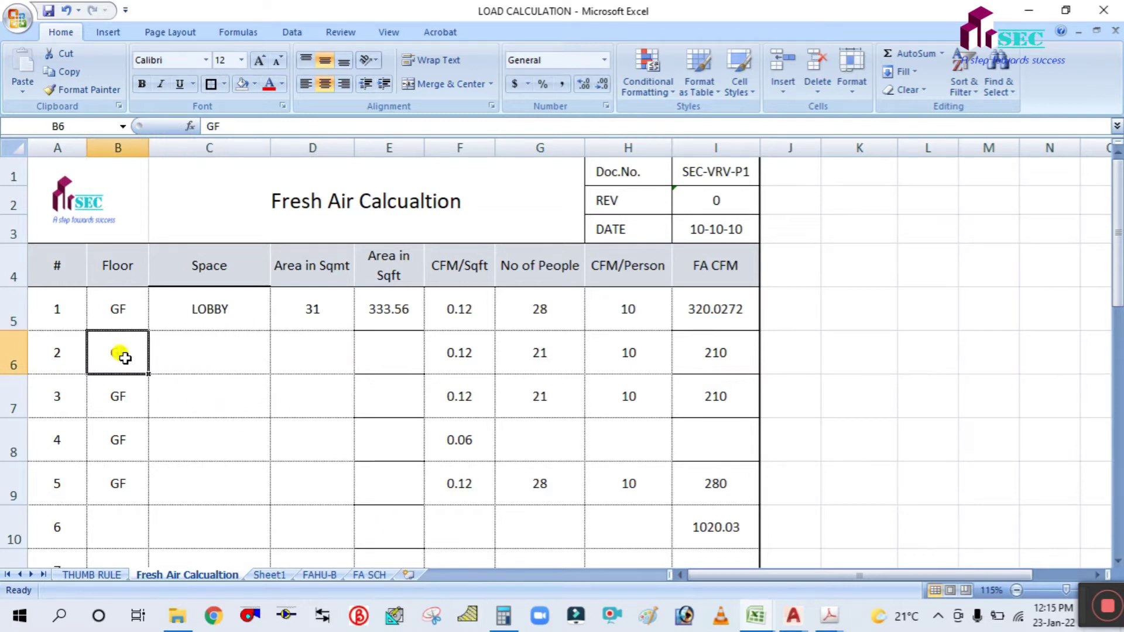
{"action": "type", "text": "FF"}
{"action": "left_click", "coordinate": [130, 392]}
{"action": "type", "text": "FF"}
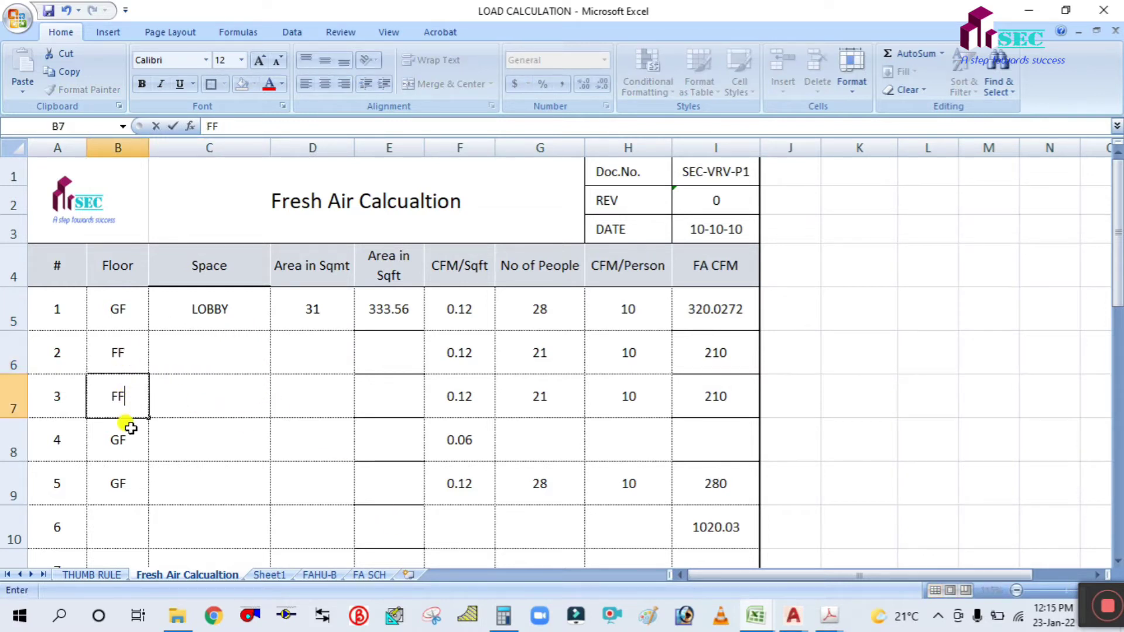
{"action": "left_click", "coordinate": [129, 436]}
{"action": "type", "text": "FF"}
{"action": "left_click", "coordinate": [126, 472]}
{"action": "type", "text": "FF"}
{"action": "left_click", "coordinate": [125, 519]}
{"action": "type", "text": "FF"}
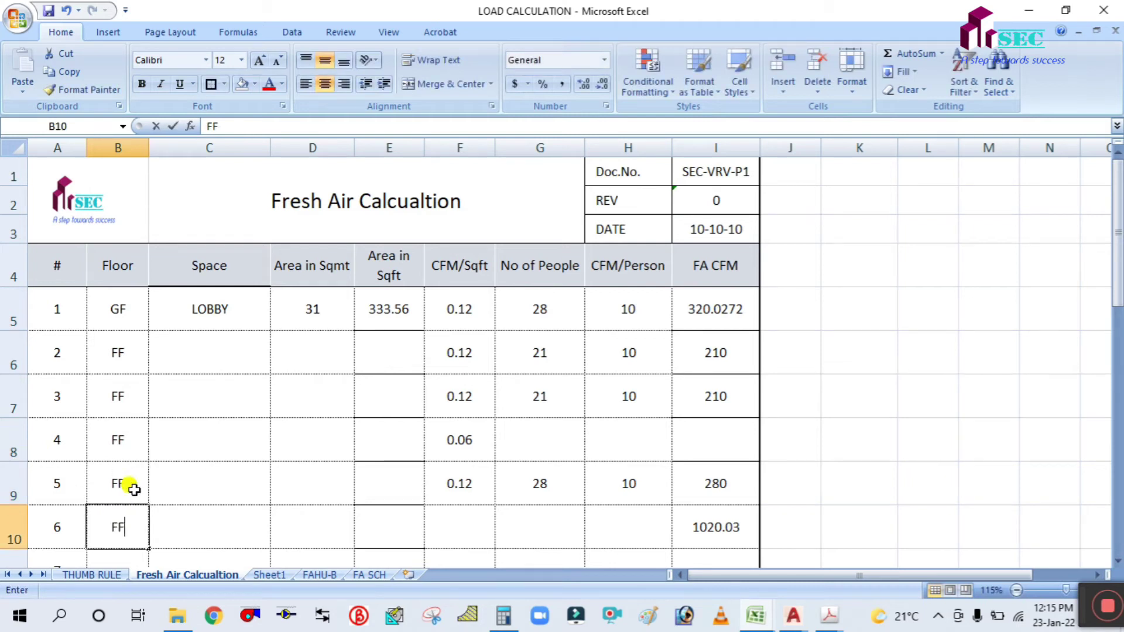
{"action": "left_click", "coordinate": [265, 436]}
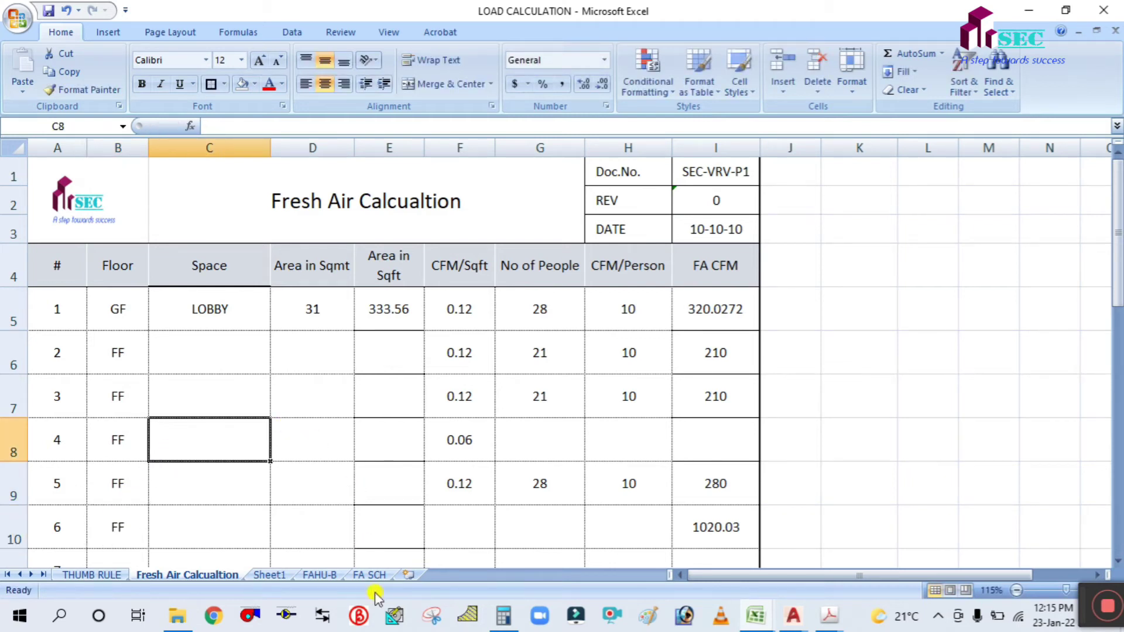
Check the first-floor spaces in the THUMB RULE sheet and enter OFFICE-01 as the space name in C6 of Fresh Air Calcualtion.
{"action": "left_click", "coordinate": [97, 575]}
{"action": "scroll", "coordinate": [283, 417], "scroll_direction": "down", "scroll_amount": 1}
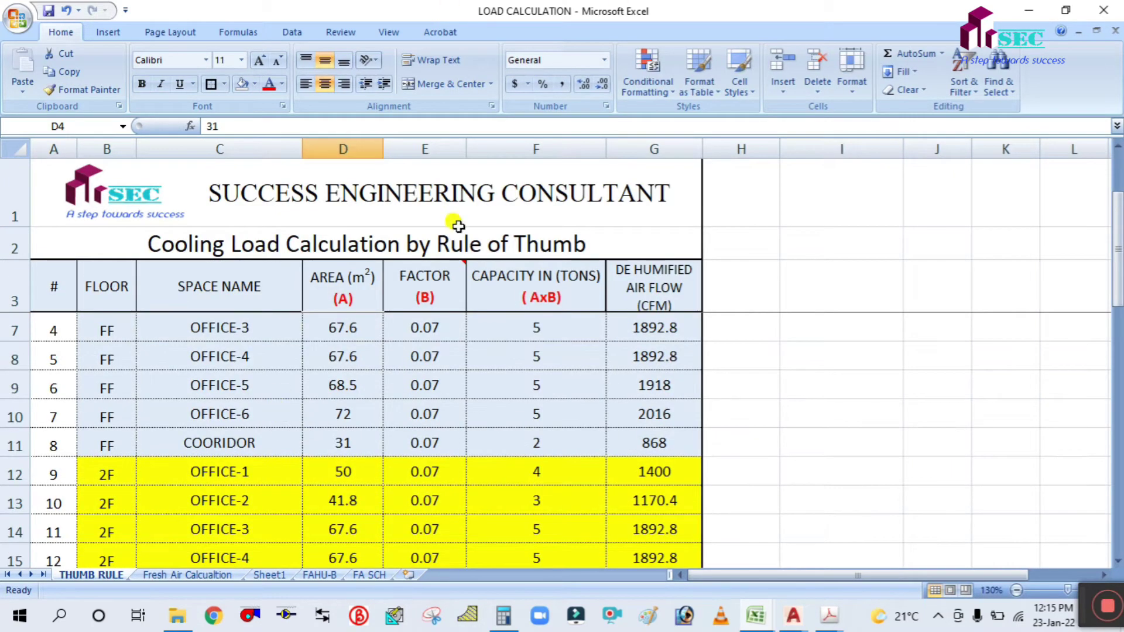
{"action": "scroll", "coordinate": [406, 395], "scroll_direction": "up", "scroll_amount": 1}
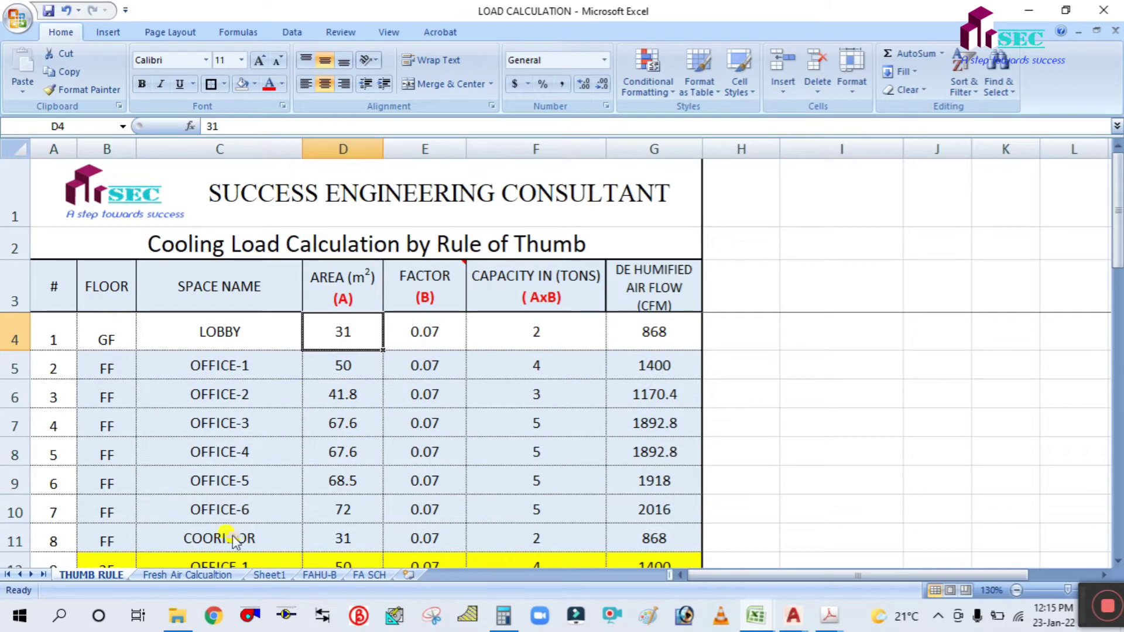
{"action": "left_click", "coordinate": [171, 577]}
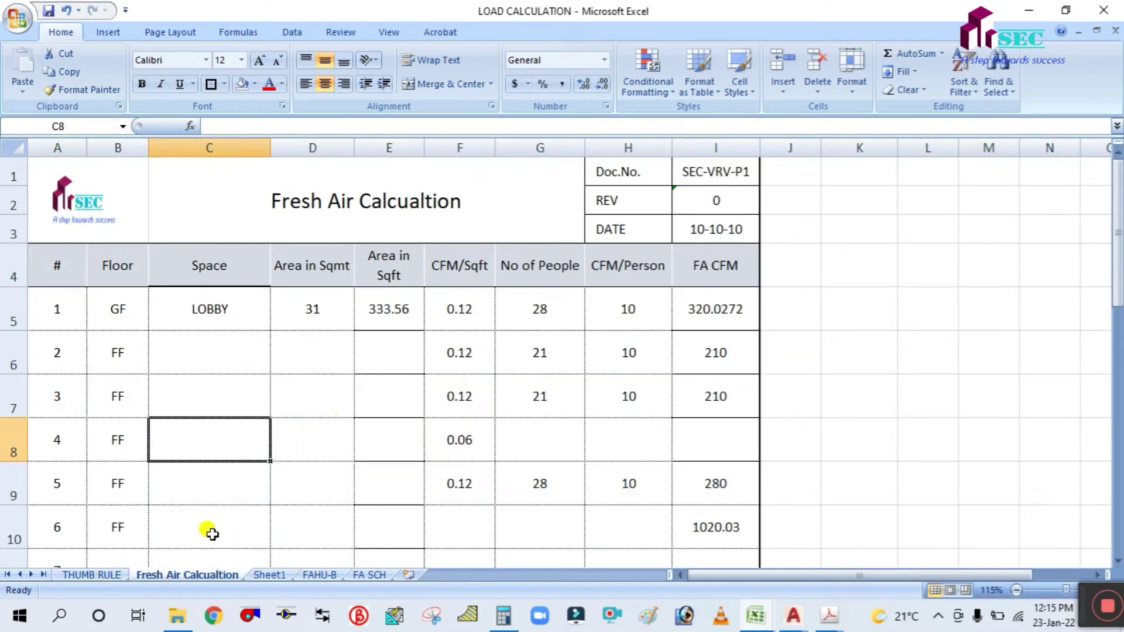
{"action": "left_click", "coordinate": [231, 357]}
{"action": "type", "text": "OFFI"}
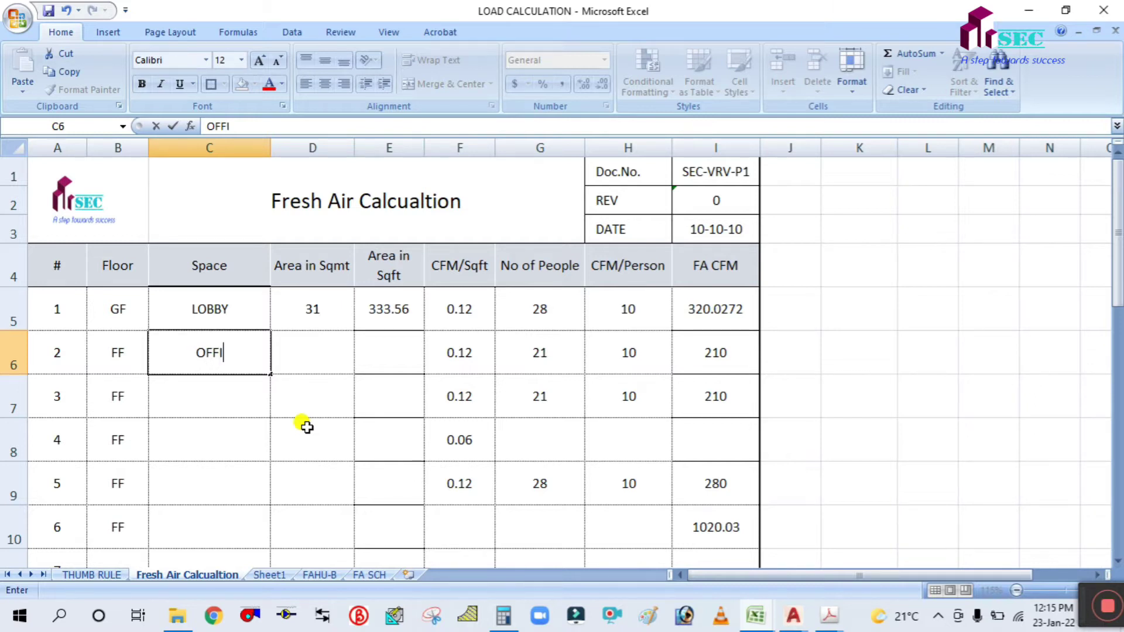
{"action": "type", "text": "CE-01"}
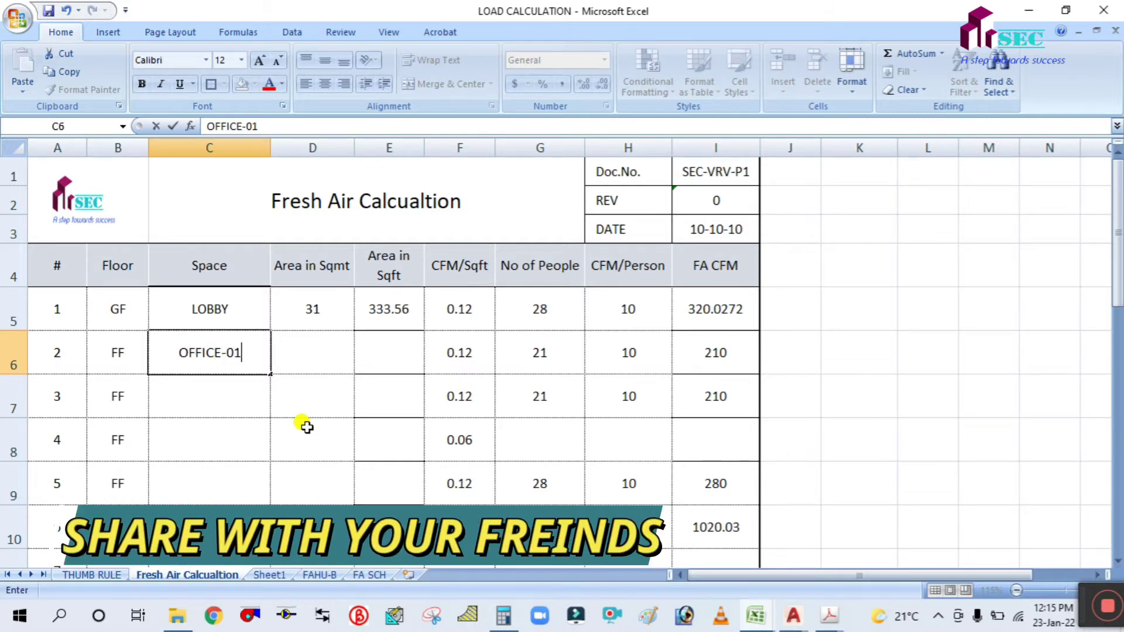
{"action": "left_click", "coordinate": [306, 427]}
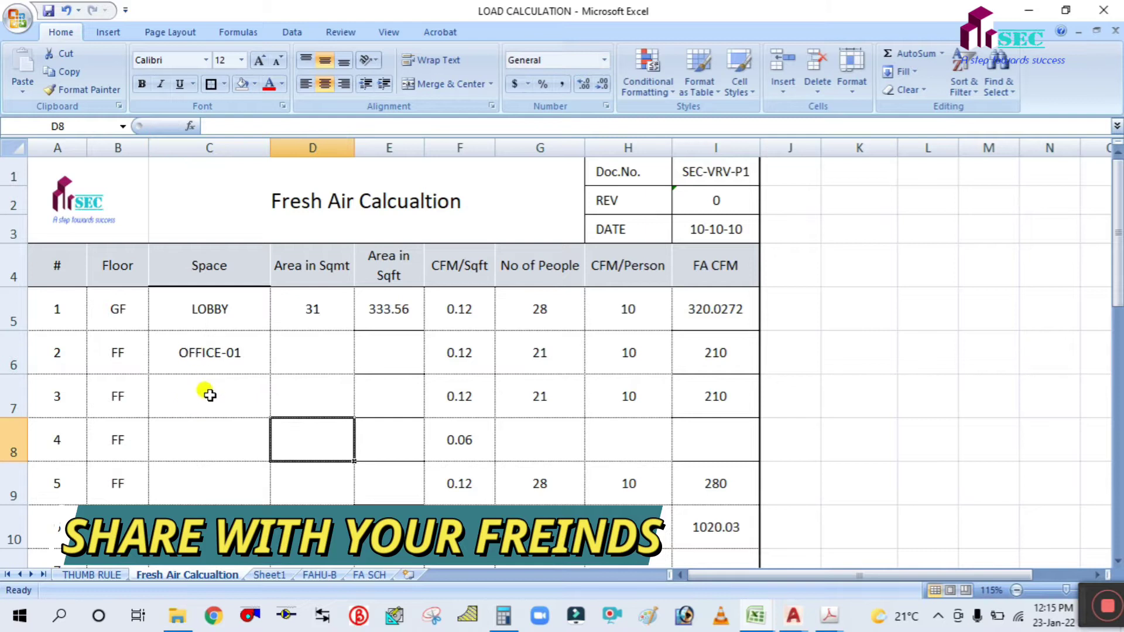
Fill the OFFICE-01 space name from C6 down to C10.
{"action": "left_click", "coordinate": [210, 396]}
{"action": "left_click_drag", "start_coordinate": [233, 354], "coordinate": [238, 518]}
{"action": "key", "text": "ctrl+d"}
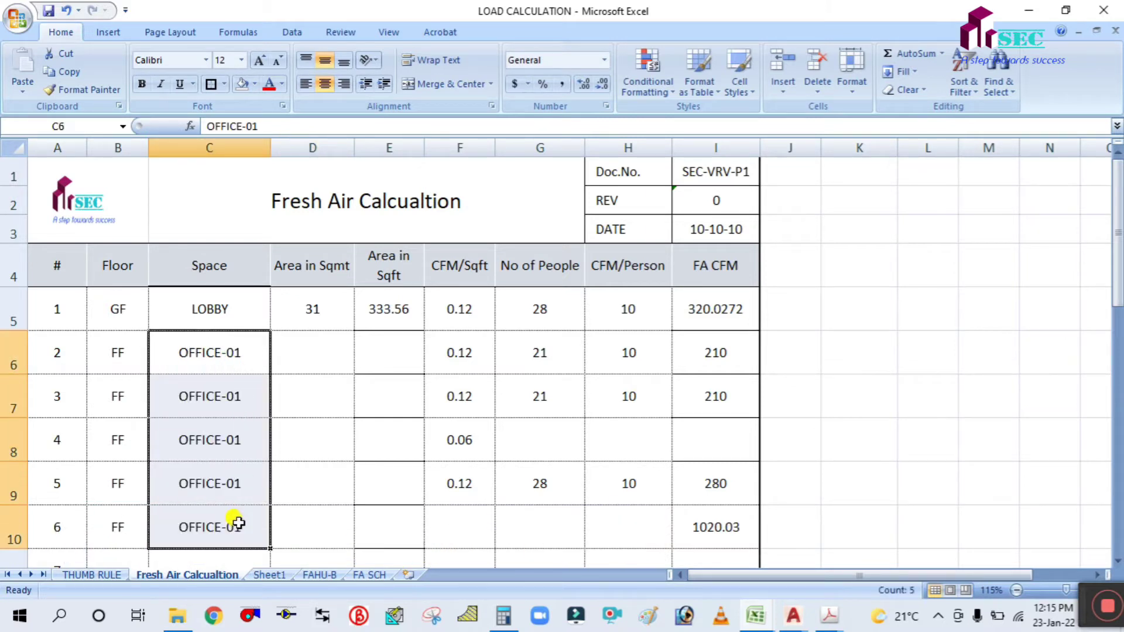
Rename the spaces in C7 to C10 as OFFICE-02, OFFICE-03, OFFICE-04 and OFFICE-05.
{"action": "double_click", "coordinate": [256, 404]}
{"action": "key", "text": "BackSpace"}
{"action": "type", "text": "2"}
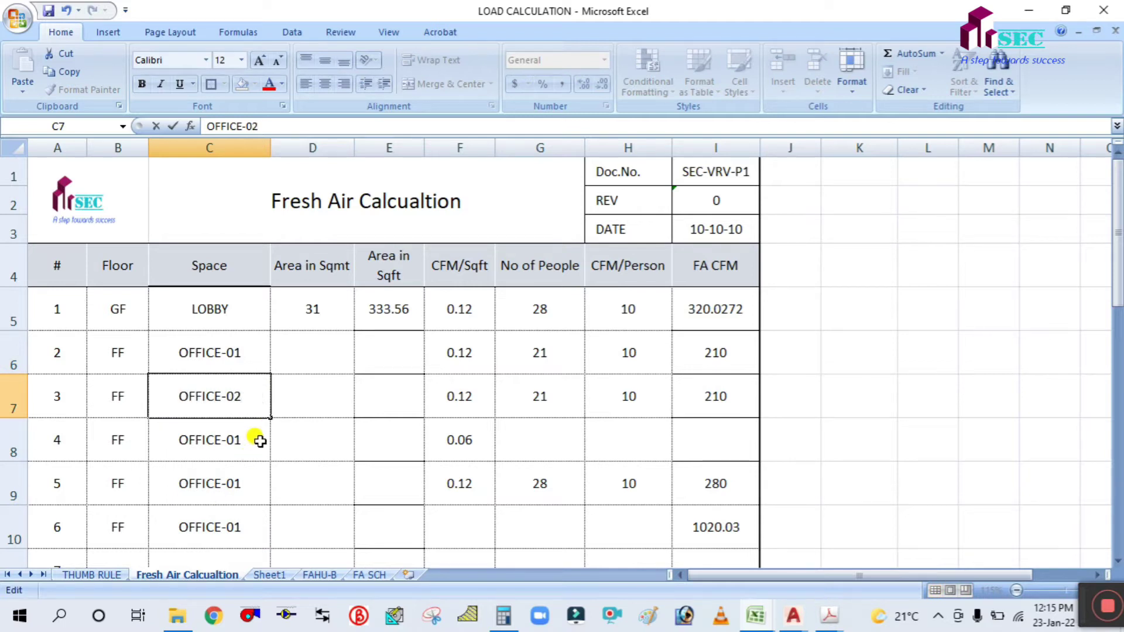
{"action": "double_click", "coordinate": [259, 441]}
{"action": "key", "text": "BackSpace"}
{"action": "type", "text": "3"}
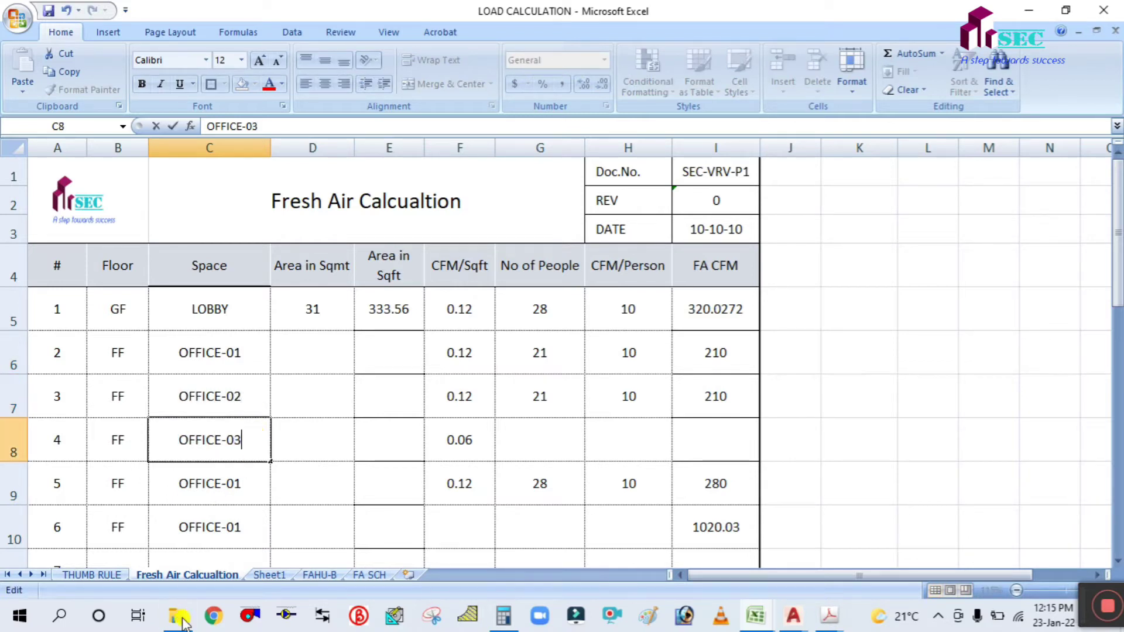
{"action": "double_click", "coordinate": [240, 489]}
{"action": "key", "text": "BackSpace"}
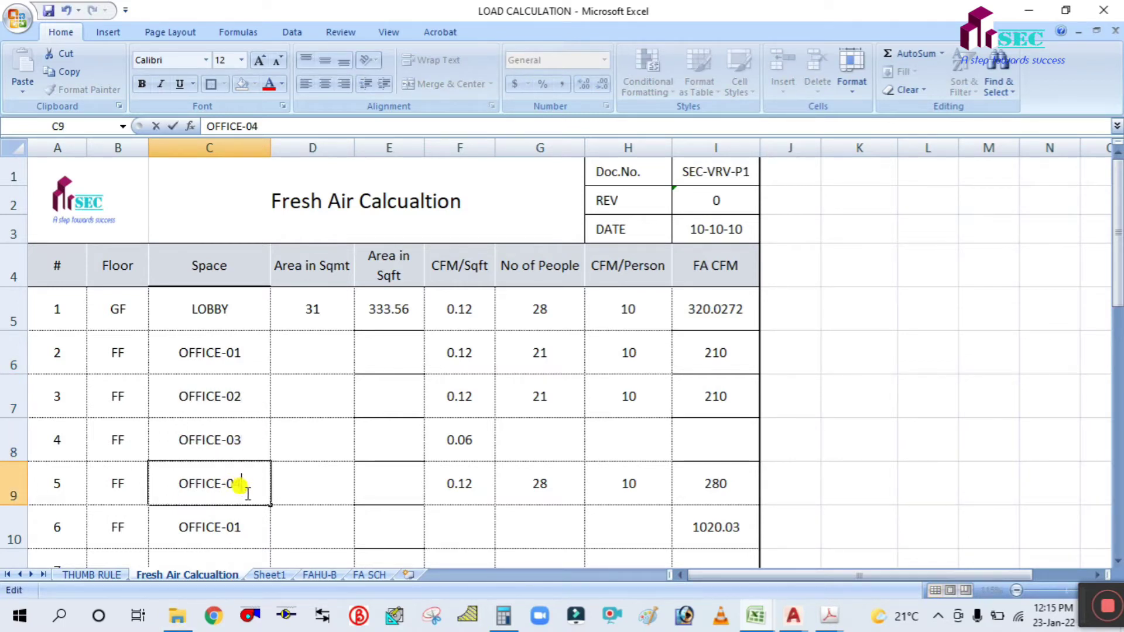
{"action": "type", "text": "4"}
{"action": "double_click", "coordinate": [246, 521]}
{"action": "key", "text": "BackSpace"}
{"action": "type", "text": "5"}
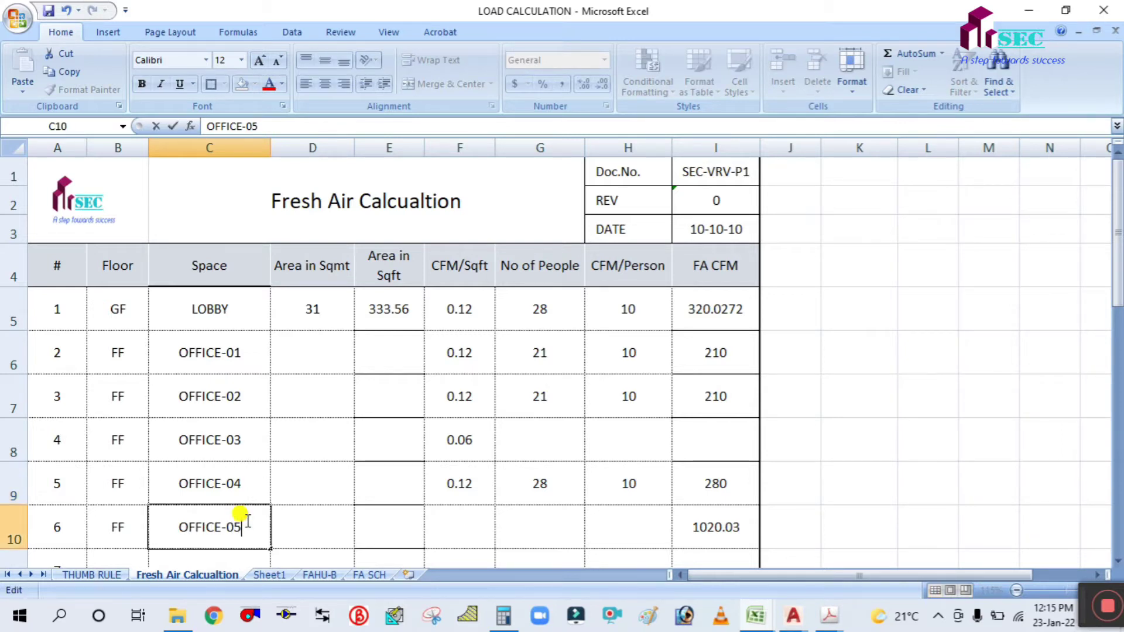
{"action": "left_click", "coordinate": [389, 439]}
Fill the space name from C10 down to C12, setting C11 to OFFICE-06 and C12 to CORRIDOR.
{"action": "scroll", "coordinate": [388, 439], "scroll_direction": "down", "scroll_amount": 1}
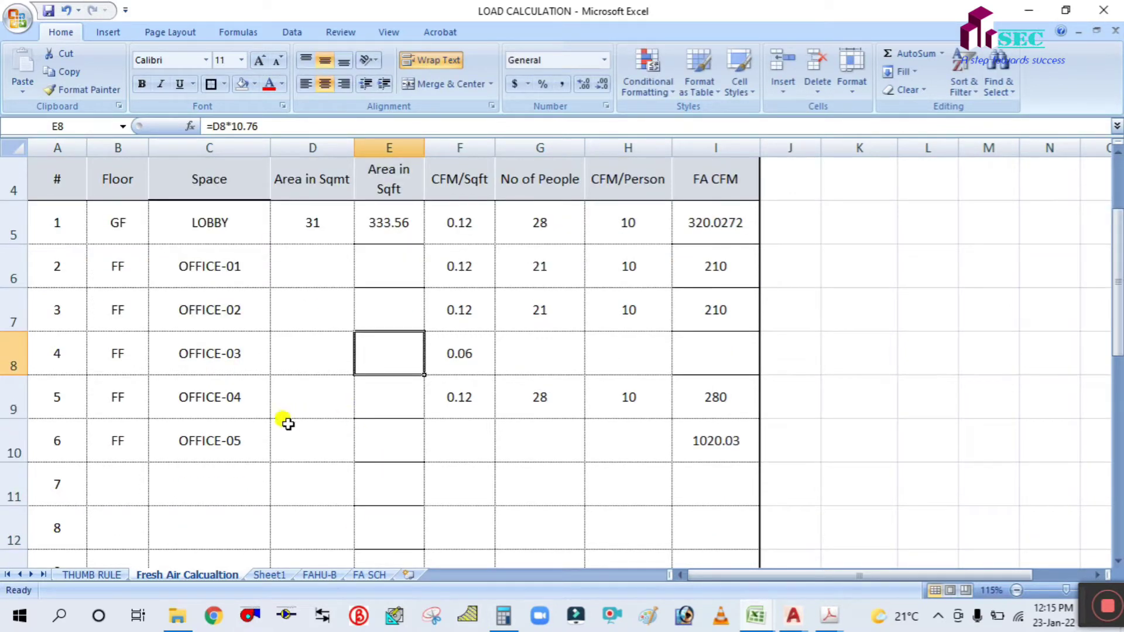
{"action": "left_click", "coordinate": [253, 434]}
{"action": "left_click_drag", "start_coordinate": [270, 462], "coordinate": [266, 527]}
{"action": "double_click", "coordinate": [258, 481]}
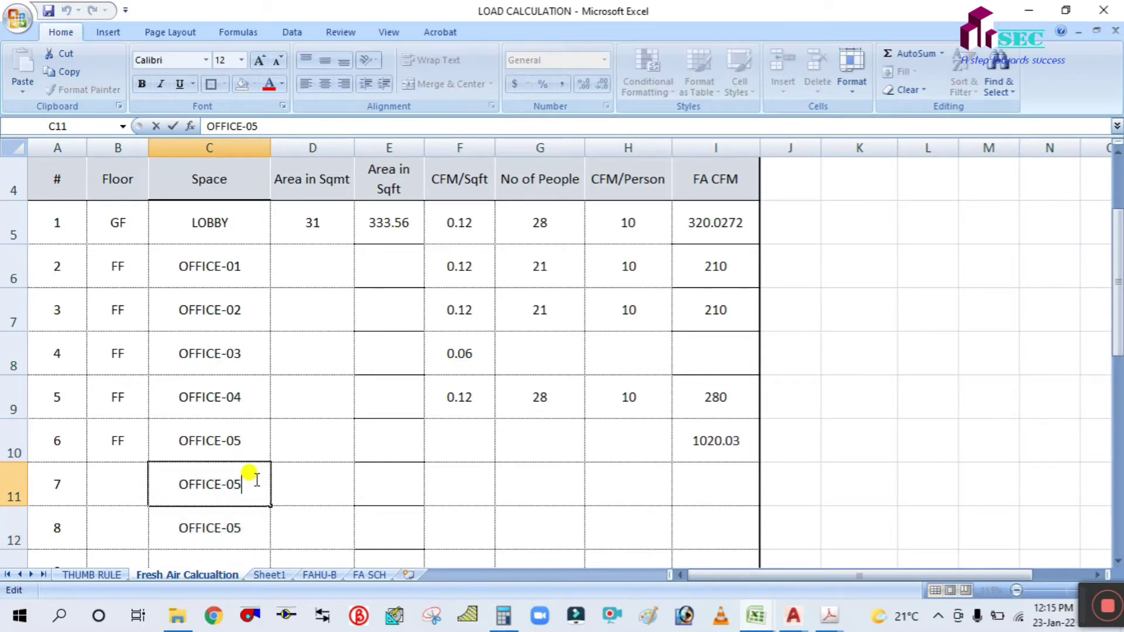
{"action": "key", "text": "BackSpace"}
{"action": "type", "text": "6"}
{"action": "left_click", "coordinate": [241, 514]}
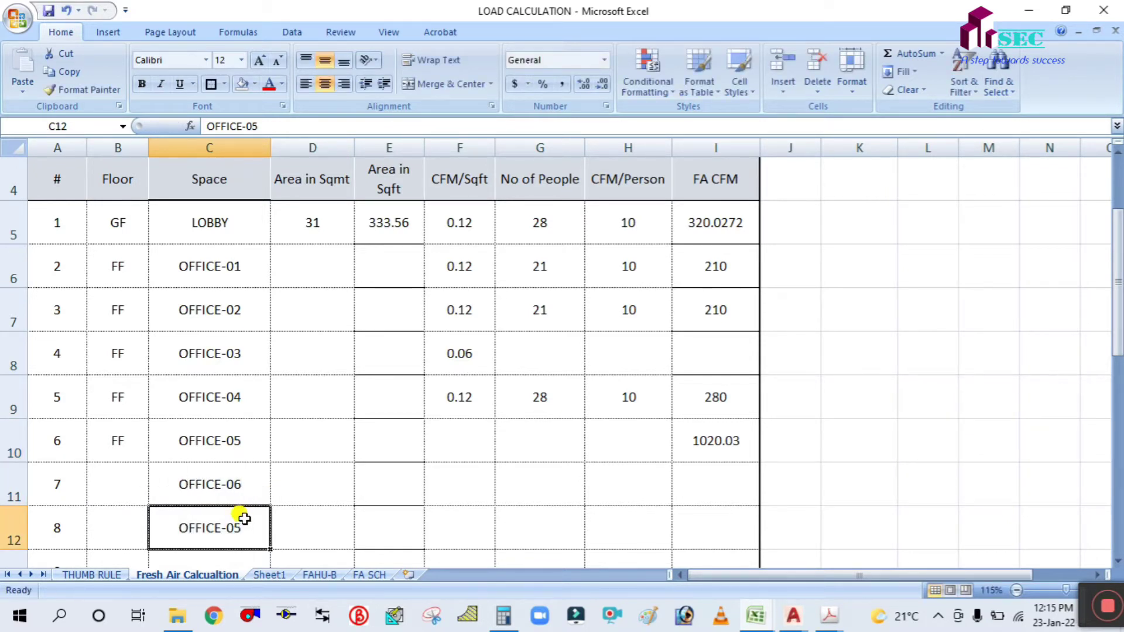
{"action": "type", "text": "CORRIDOE"}
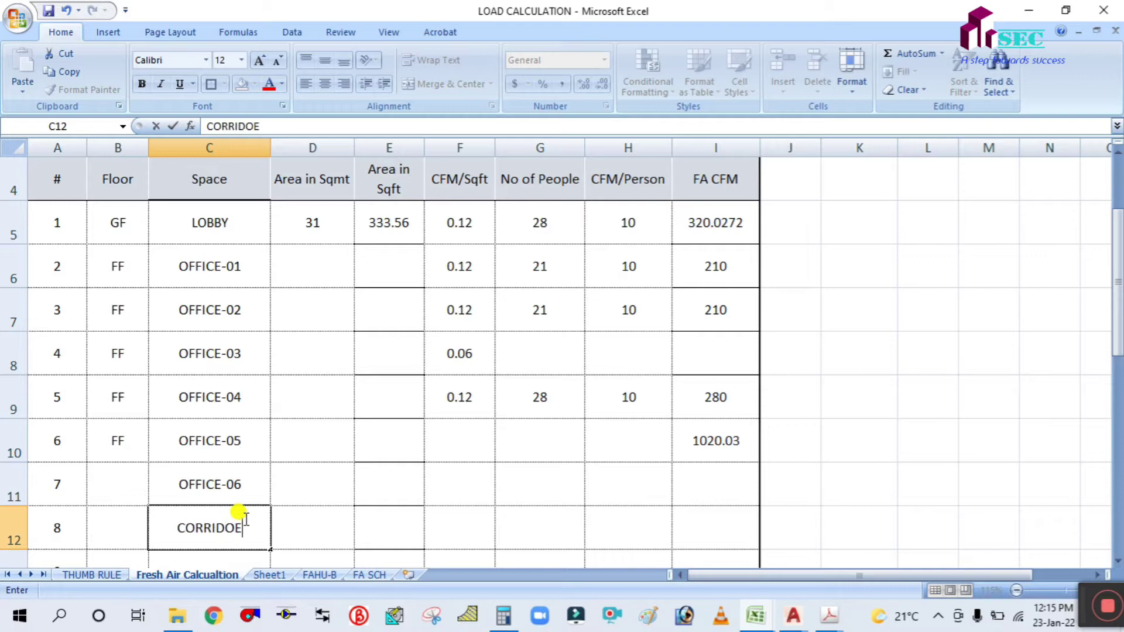
Enter FF as the Floor for the OFFICE-06 and CORRIDOR rows in B11 and B12.
{"action": "left_click", "coordinate": [114, 475]}
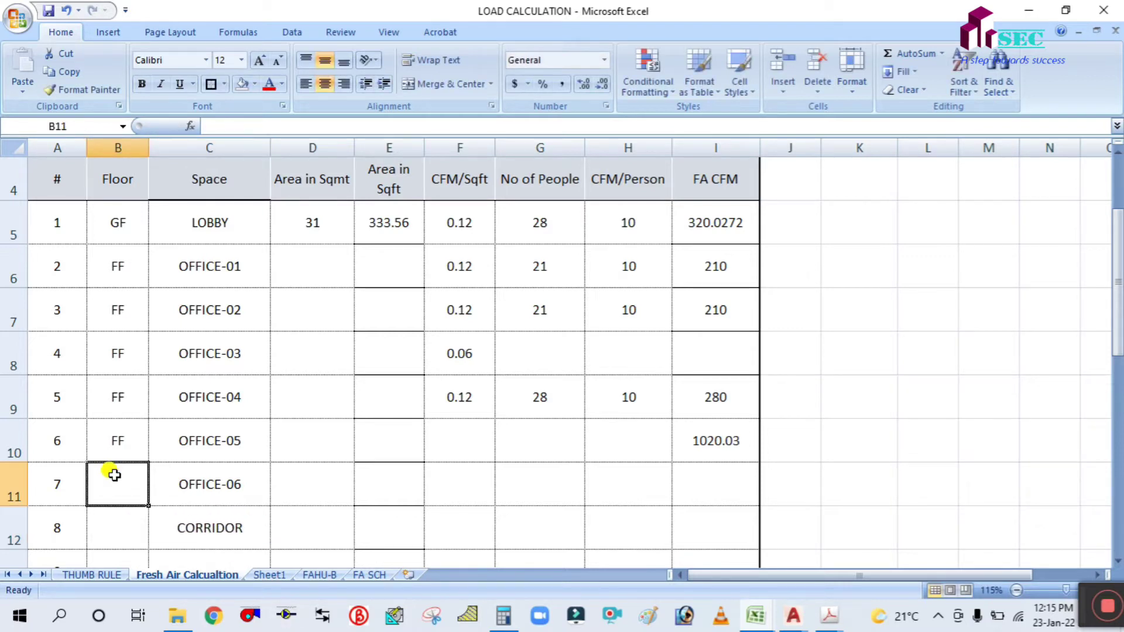
{"action": "type", "text": "FF"}
{"action": "double_click", "coordinate": [111, 525]}
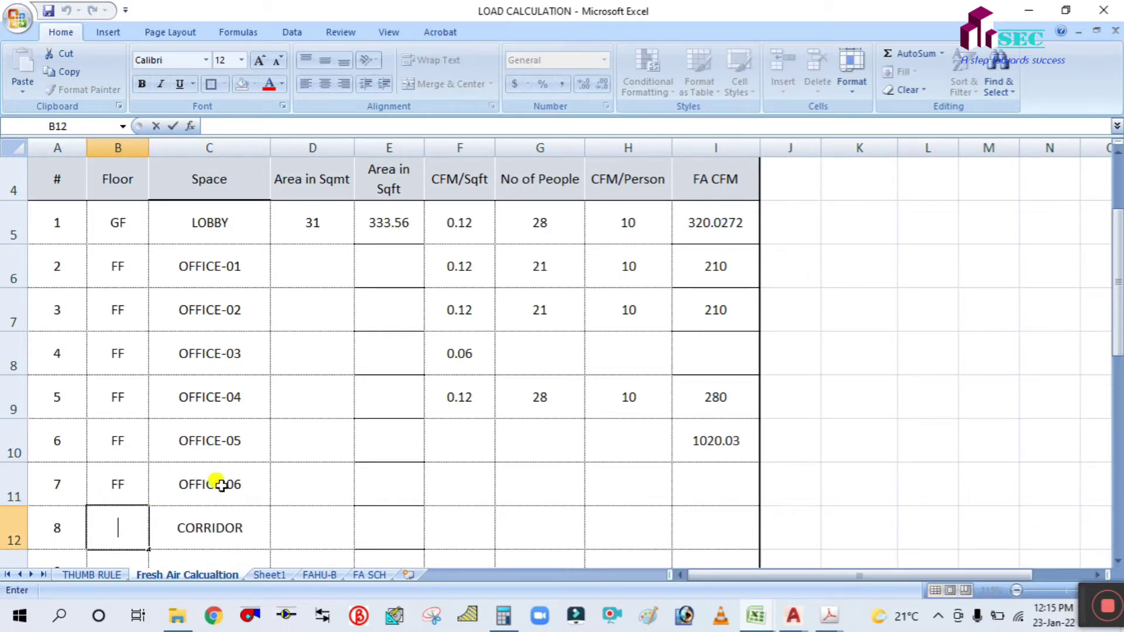
{"action": "type", "text": "FF"}
{"action": "left_click", "coordinate": [286, 476]}
Copy the first-floor areas D5:D11 from the THUMB RULE sheet into Area in Sqmt from D6 down in Fresh Air Calcualtion.
{"action": "scroll", "coordinate": [354, 316], "scroll_direction": "up", "scroll_amount": 1}
{"action": "left_click", "coordinate": [301, 352]}
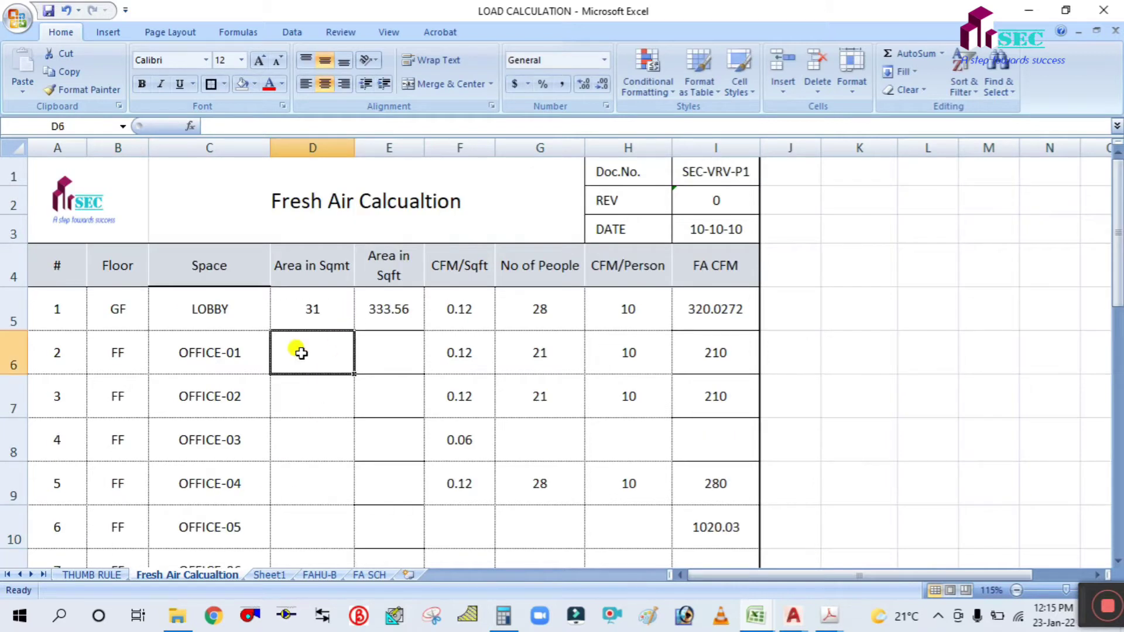
{"action": "left_click", "coordinate": [87, 575]}
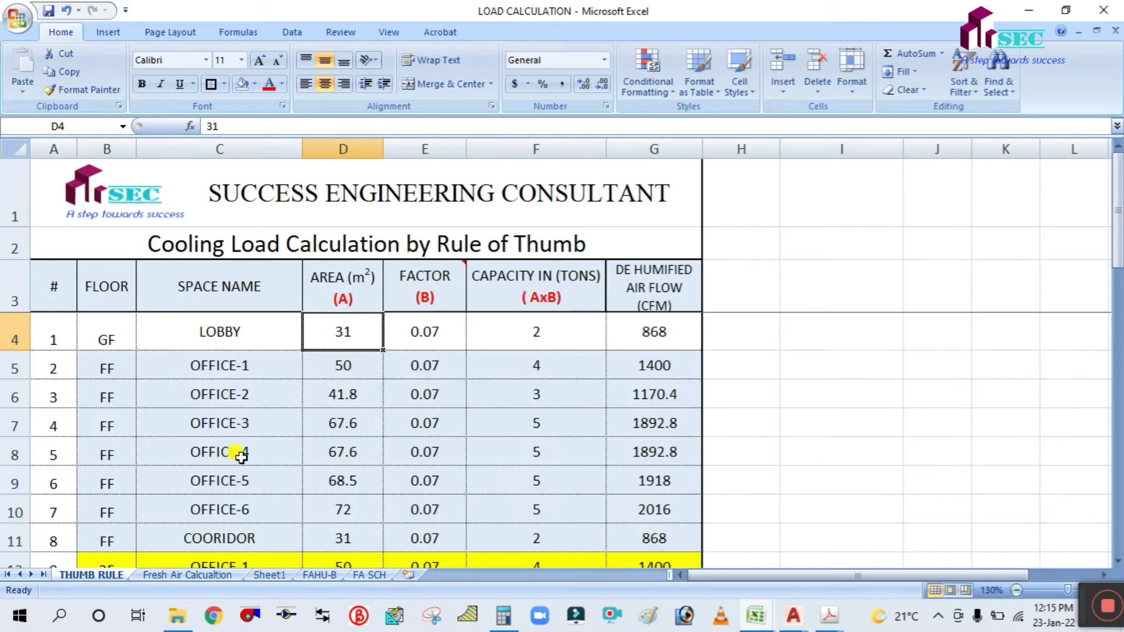
{"action": "left_click_drag", "start_coordinate": [346, 370], "coordinate": [341, 538]}
{"action": "key", "text": "ctrl+c"}
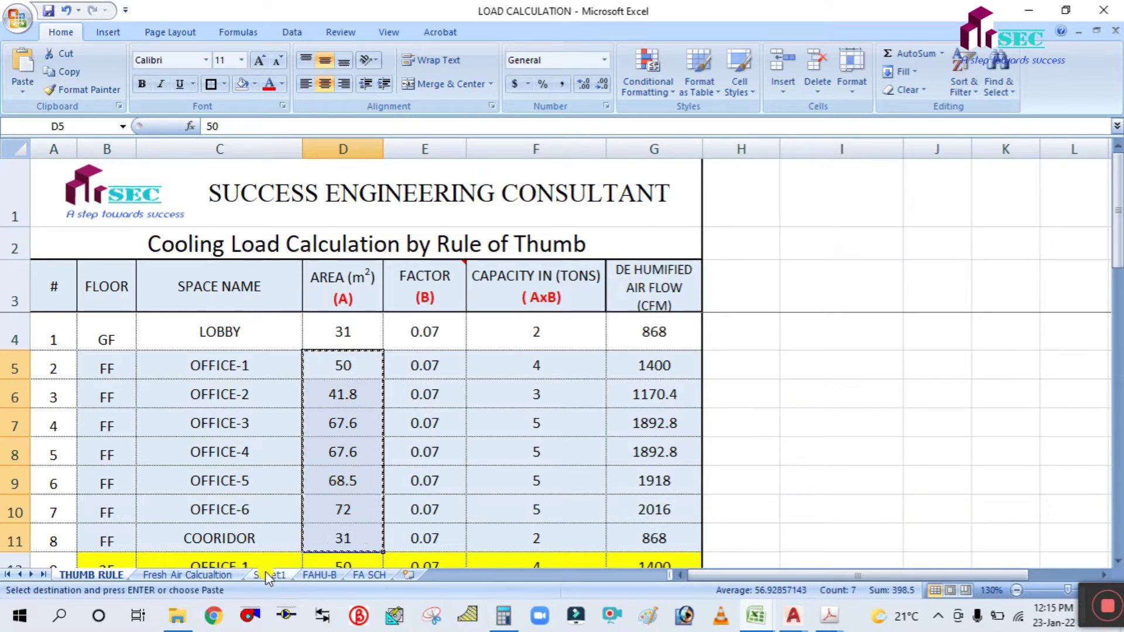
{"action": "left_click", "coordinate": [189, 575]}
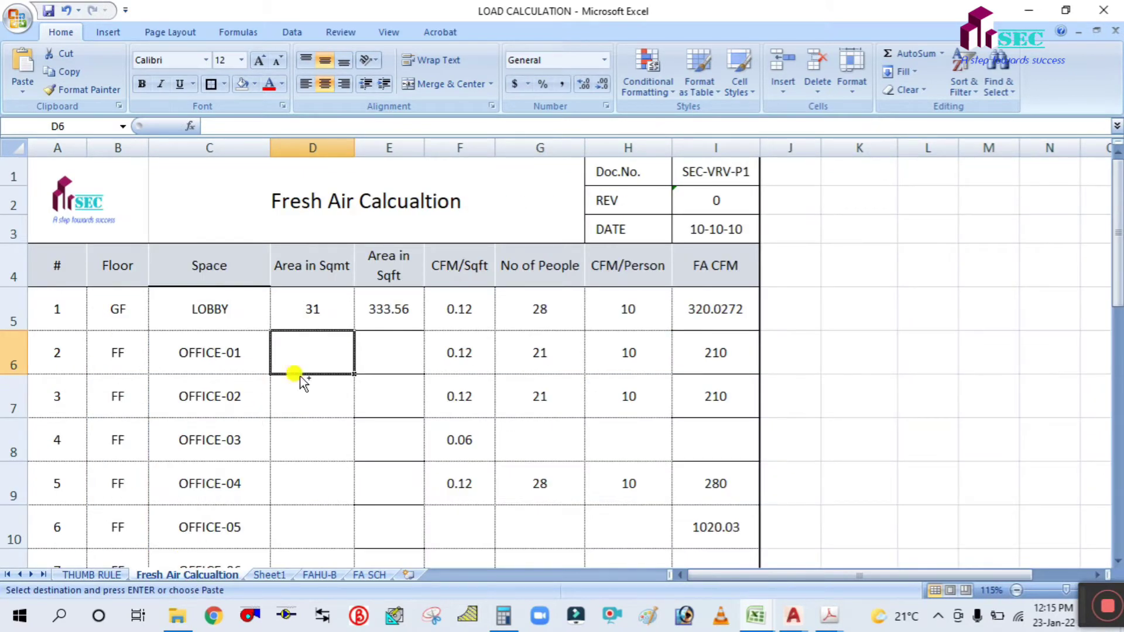
{"action": "key", "text": "ctrl+v"}
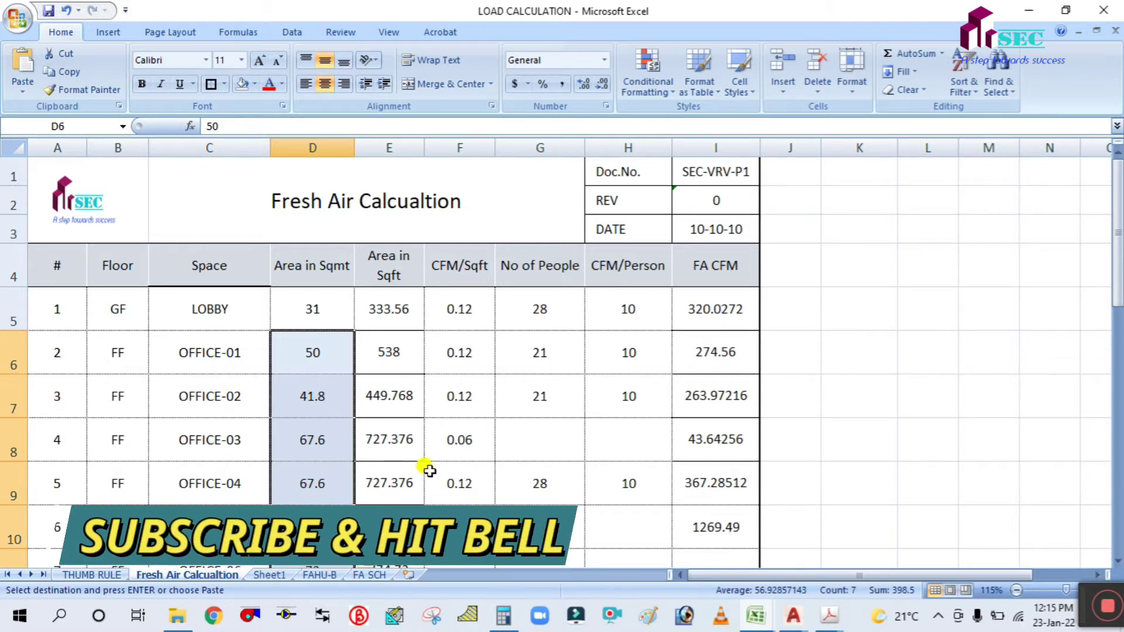
{"action": "scroll", "coordinate": [421, 469], "scroll_direction": "down", "scroll_amount": 1}
{"action": "left_click", "coordinate": [502, 464]}
{"action": "key", "text": "Escape"}
{"action": "scroll", "coordinate": [400, 421], "scroll_direction": "up", "scroll_amount": 1}
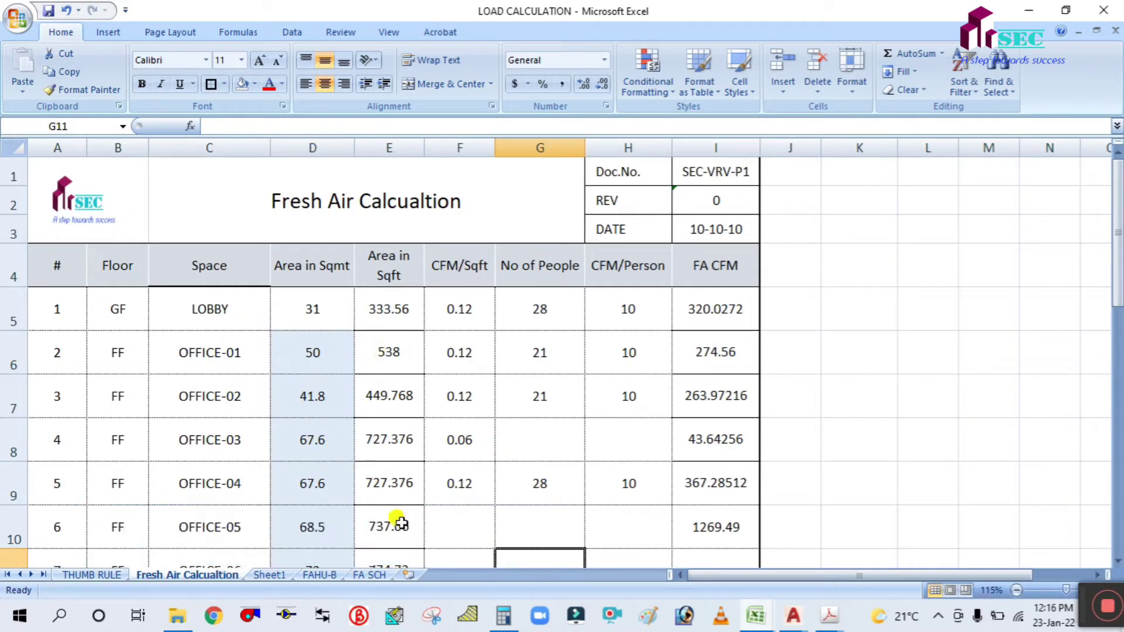
Switch to Hourly Analysis Program without opening a saved project and start a new space in the untitled project.
{"action": "scroll", "coordinate": [404, 515], "scroll_direction": "down", "scroll_amount": 1}
{"action": "scroll", "coordinate": [480, 399], "scroll_direction": "up", "scroll_amount": 1}
{"action": "left_click", "coordinate": [394, 617]}
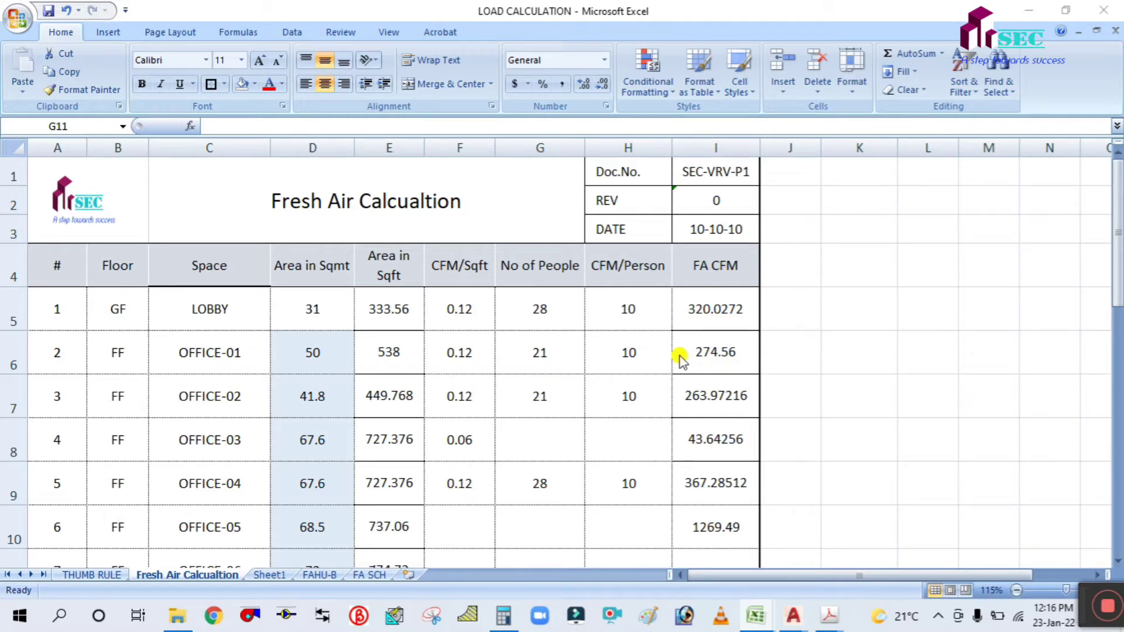
{"action": "left_click", "coordinate": [739, 426]}
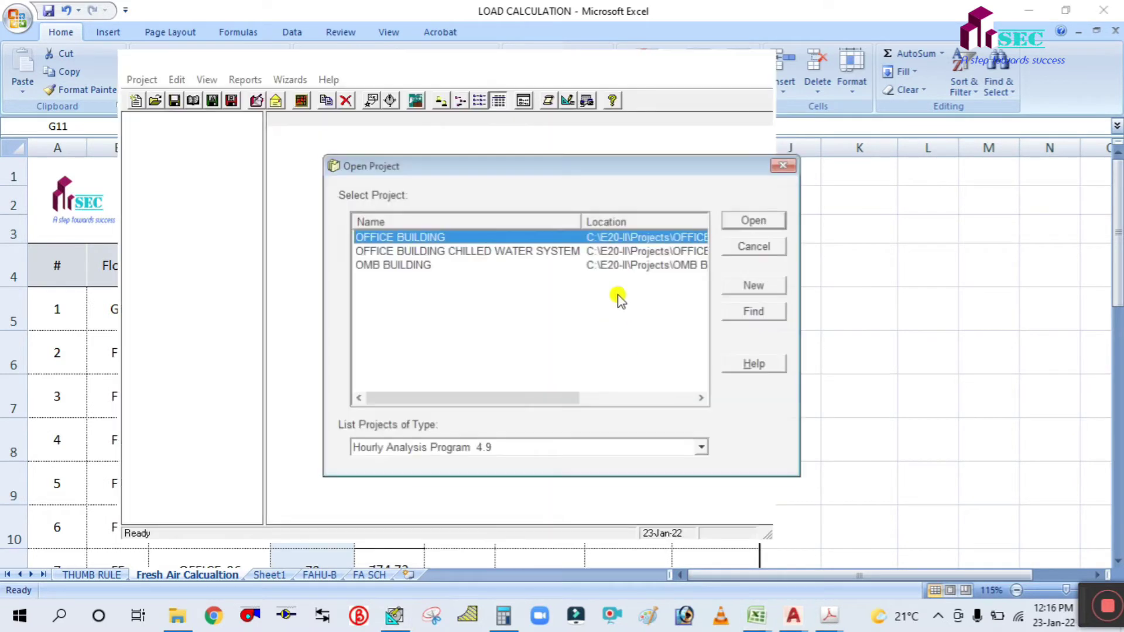
{"action": "left_click", "coordinate": [756, 245]}
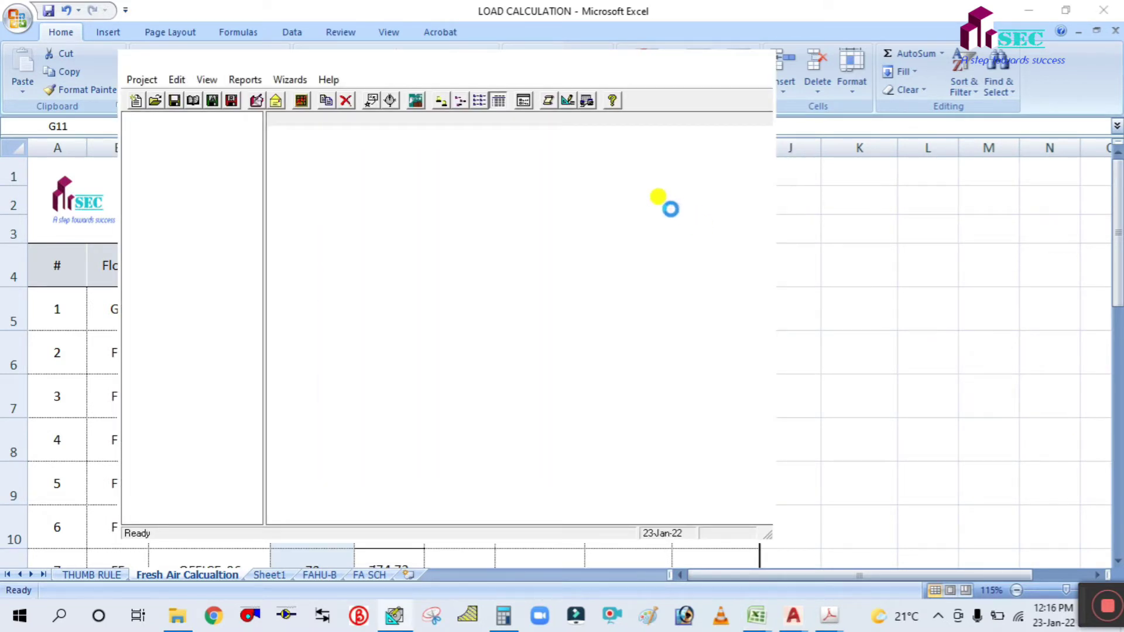
{"action": "left_click", "coordinate": [636, 109]}
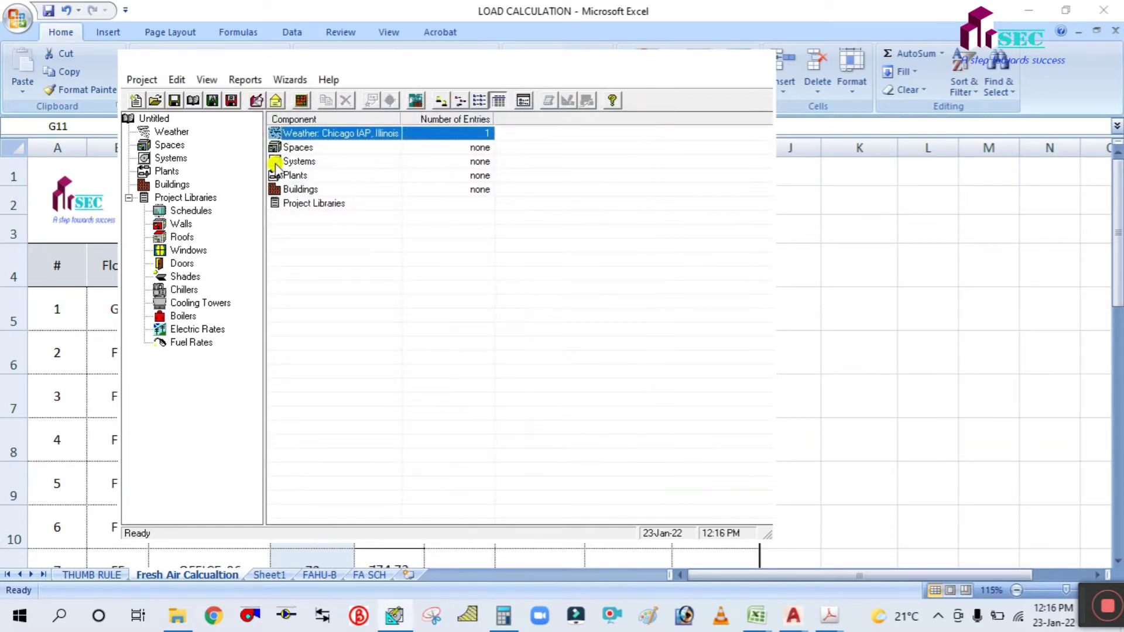
{"action": "left_click", "coordinate": [170, 145]}
{"action": "double_click", "coordinate": [312, 136]}
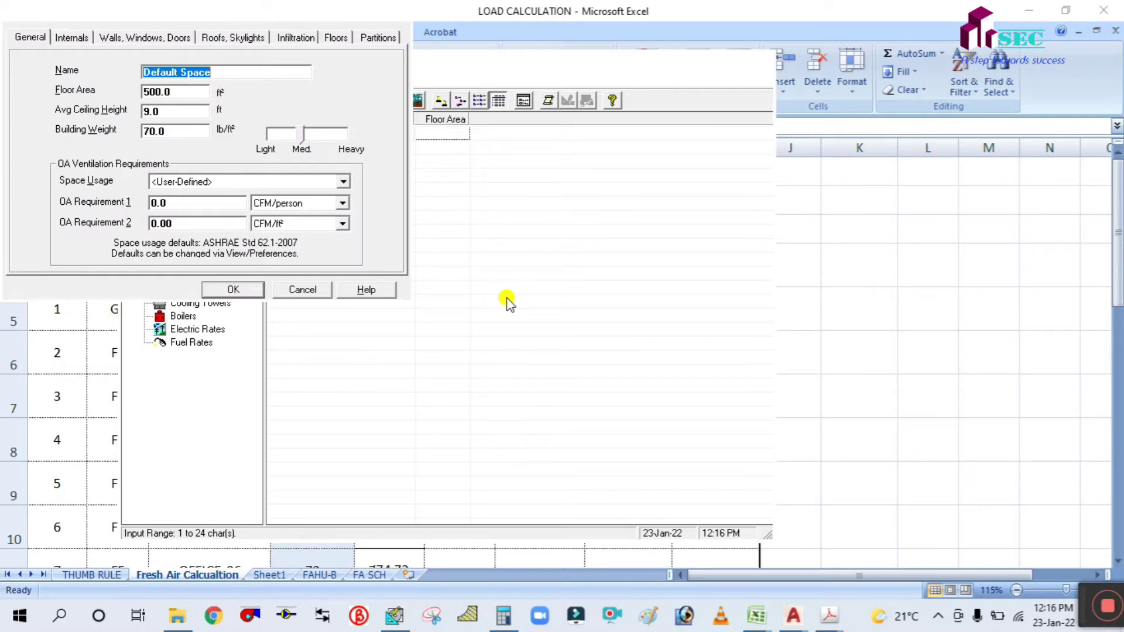
Browse the Space Usage options and set the new space to OFFICE: Office space to look up its outdoor-air requirements.
{"action": "left_click", "coordinate": [325, 182]}
{"action": "scroll", "coordinate": [289, 239], "scroll_direction": "down", "scroll_amount": 4}
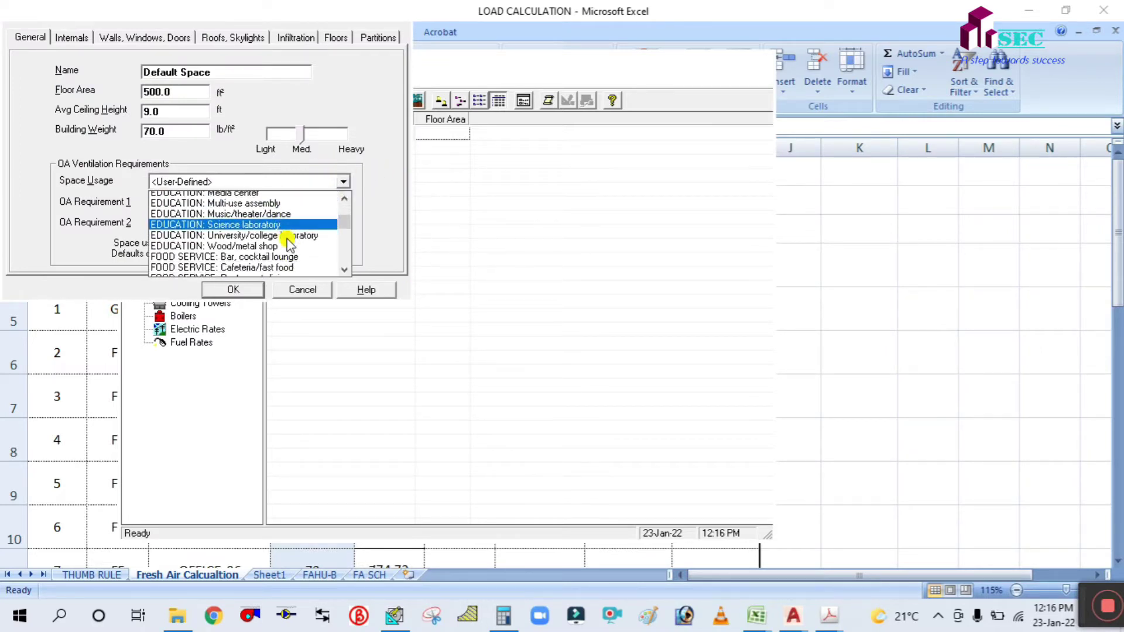
{"action": "scroll", "coordinate": [289, 243], "scroll_direction": "down", "scroll_amount": 3}
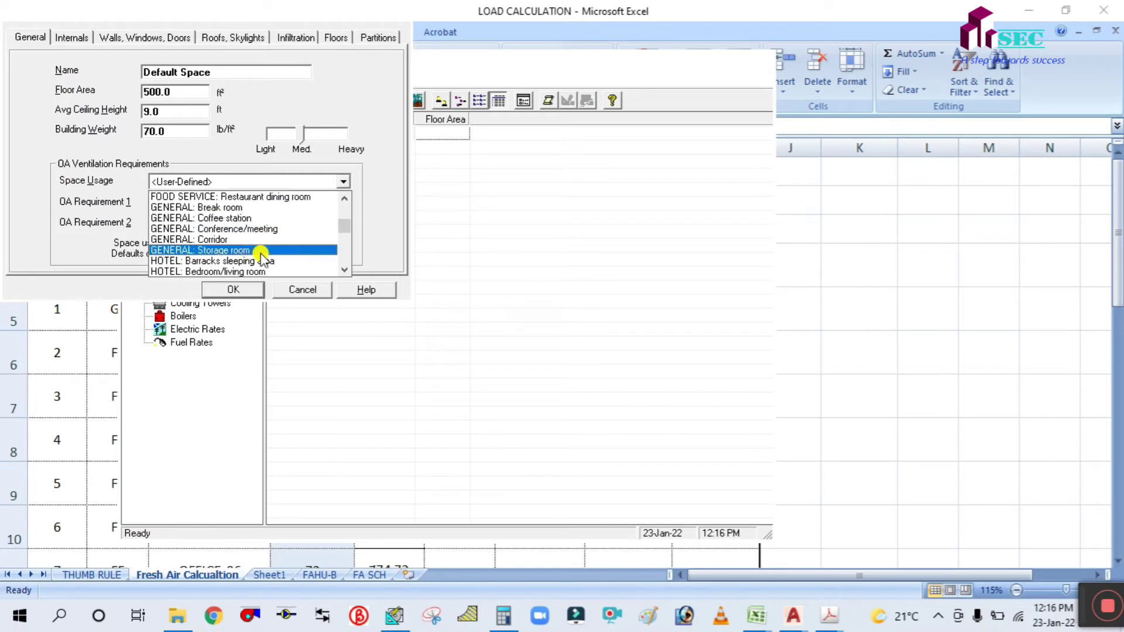
{"action": "scroll", "coordinate": [258, 257], "scroll_direction": "down", "scroll_amount": 3}
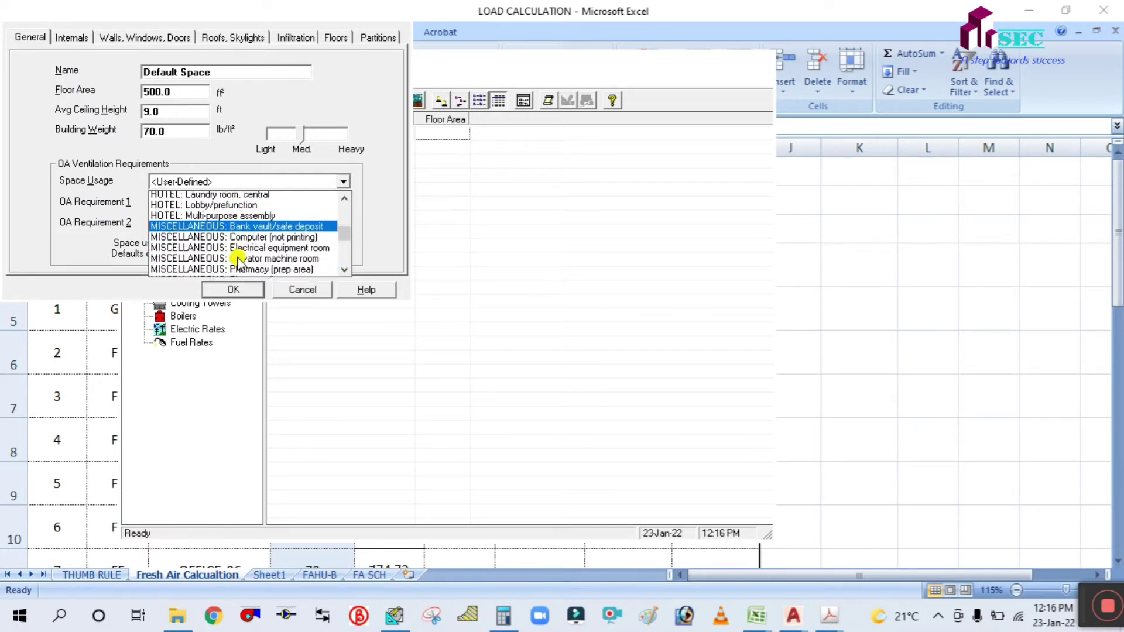
{"action": "scroll", "coordinate": [237, 260], "scroll_direction": "down", "scroll_amount": 5}
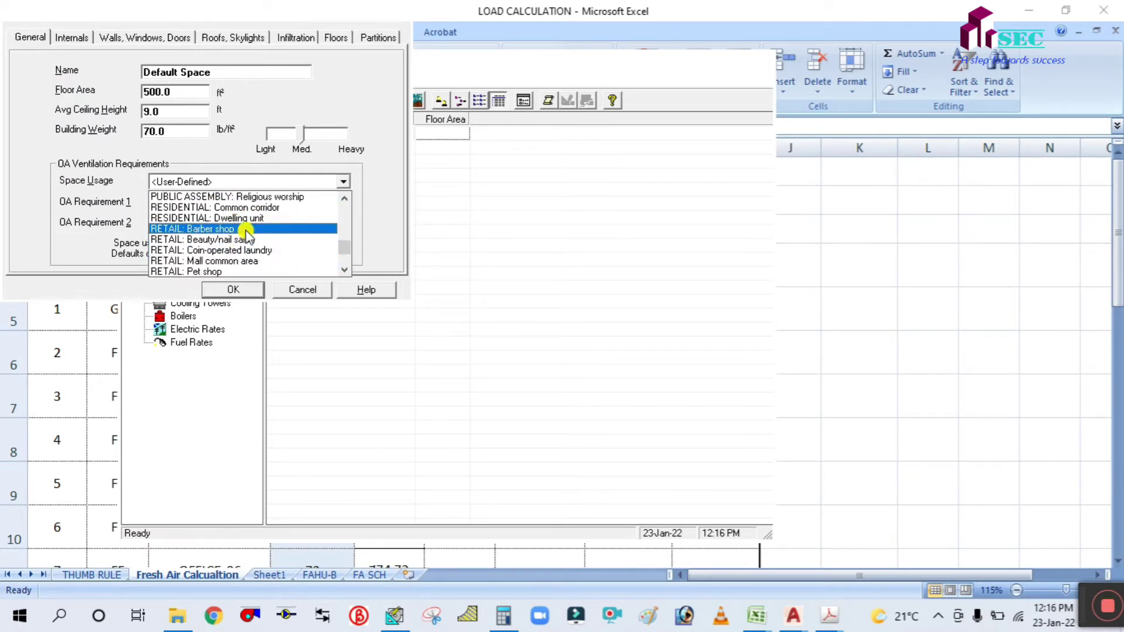
{"action": "scroll", "coordinate": [247, 246], "scroll_direction": "down", "scroll_amount": 3}
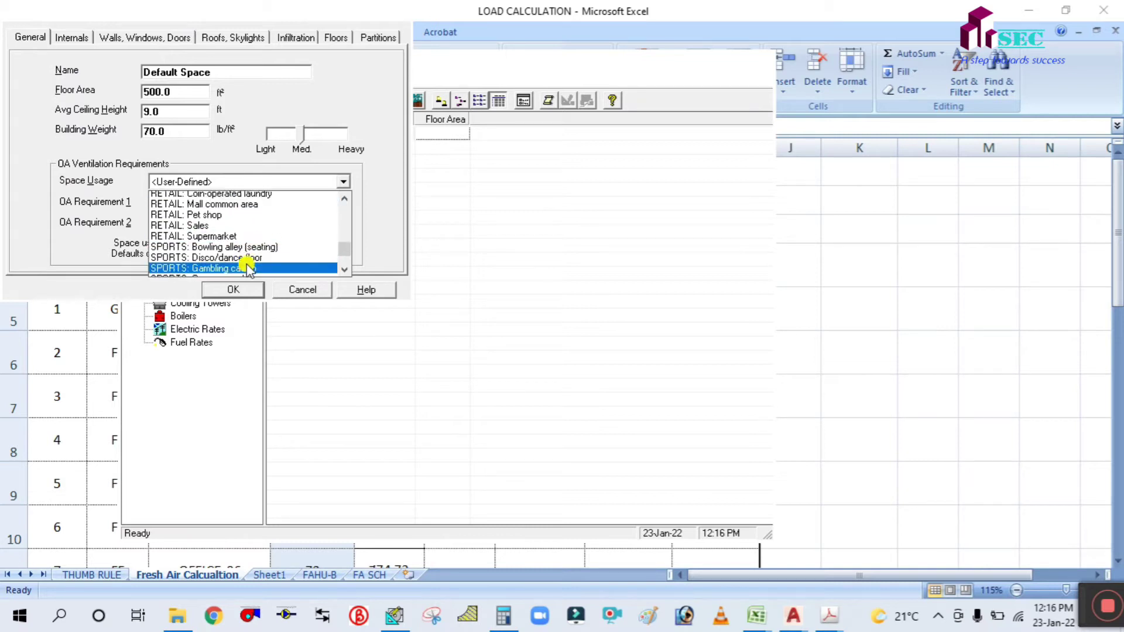
{"action": "scroll", "coordinate": [247, 264], "scroll_direction": "up", "scroll_amount": 9}
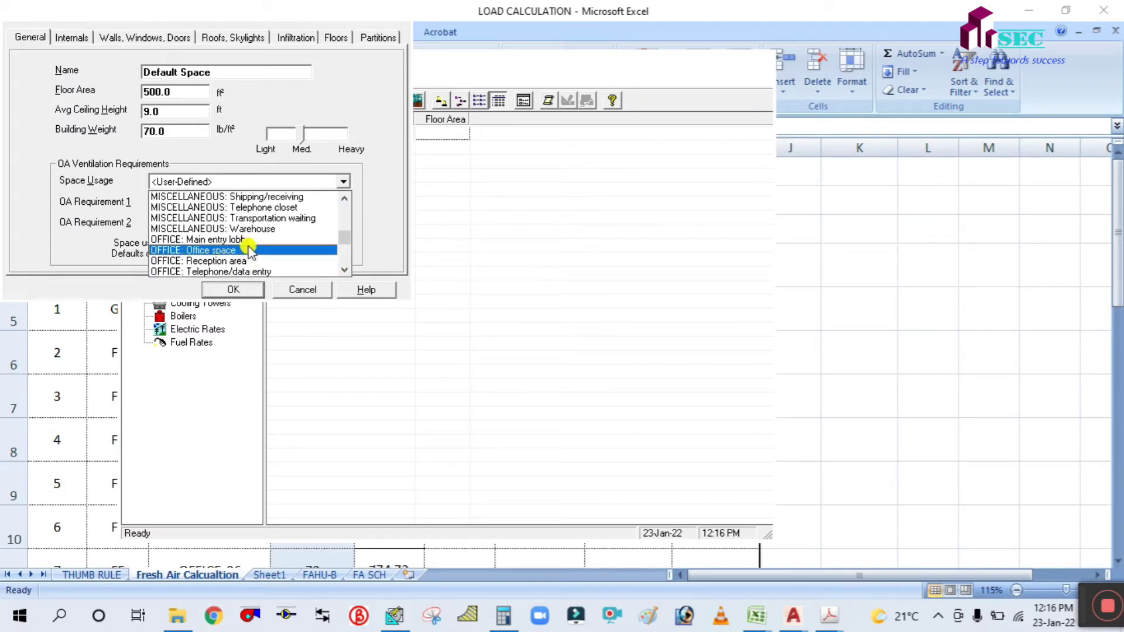
{"action": "scroll", "coordinate": [251, 250], "scroll_direction": "up", "scroll_amount": 3}
{"action": "scroll", "coordinate": [253, 253], "scroll_direction": "down", "scroll_amount": 5}
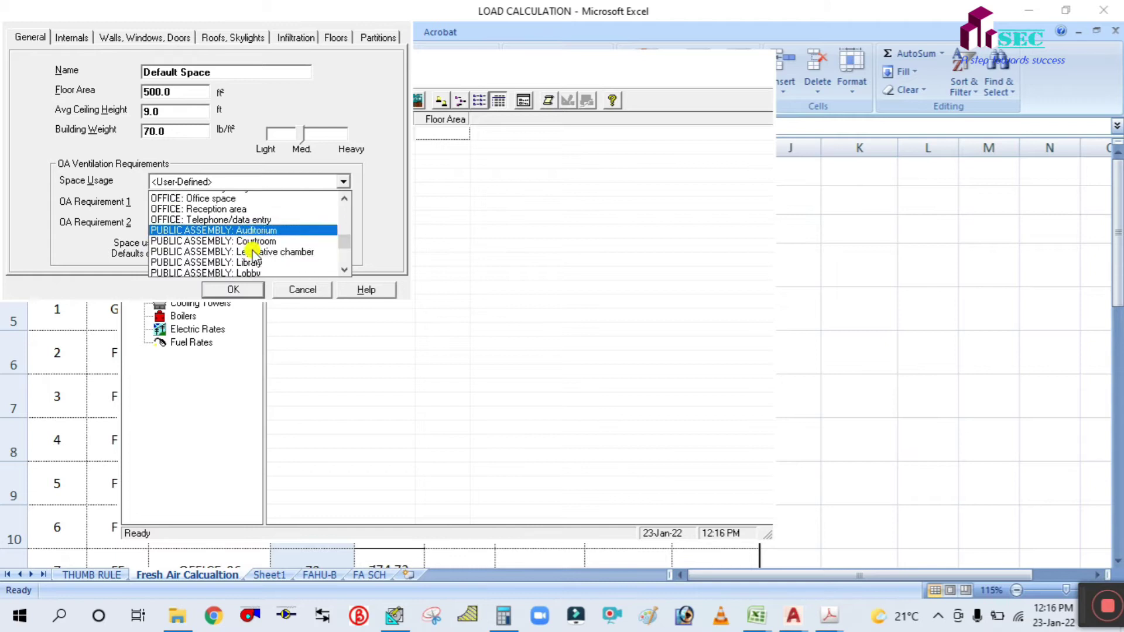
{"action": "scroll", "coordinate": [253, 253], "scroll_direction": "down", "scroll_amount": 5}
{"action": "scroll", "coordinate": [256, 250], "scroll_direction": "up", "scroll_amount": 4}
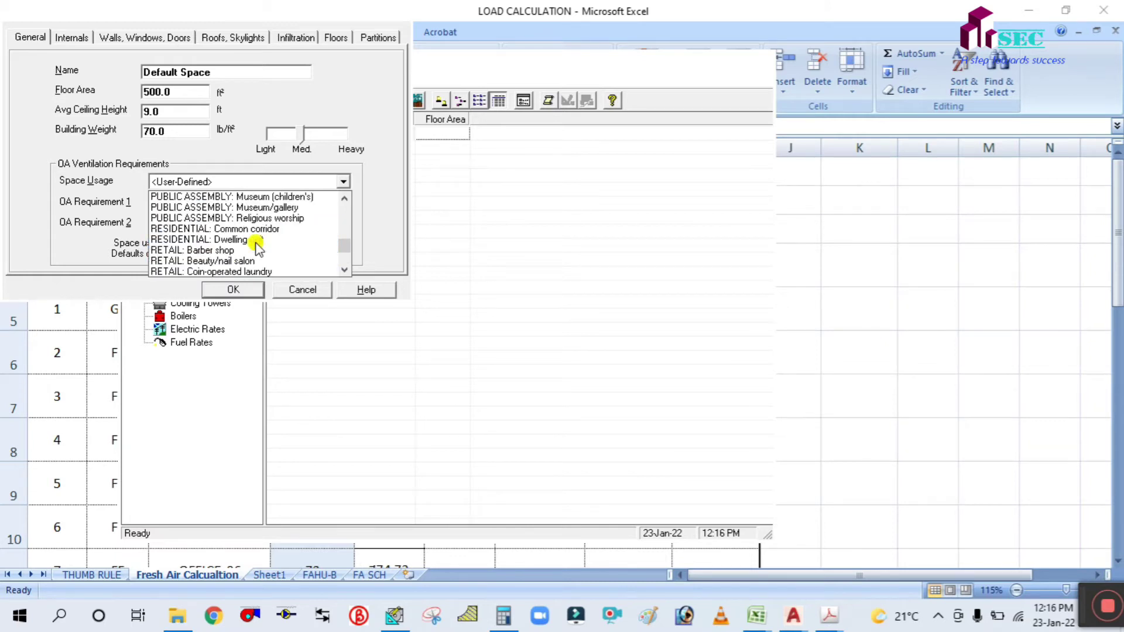
{"action": "scroll", "coordinate": [256, 249], "scroll_direction": "up", "scroll_amount": 7}
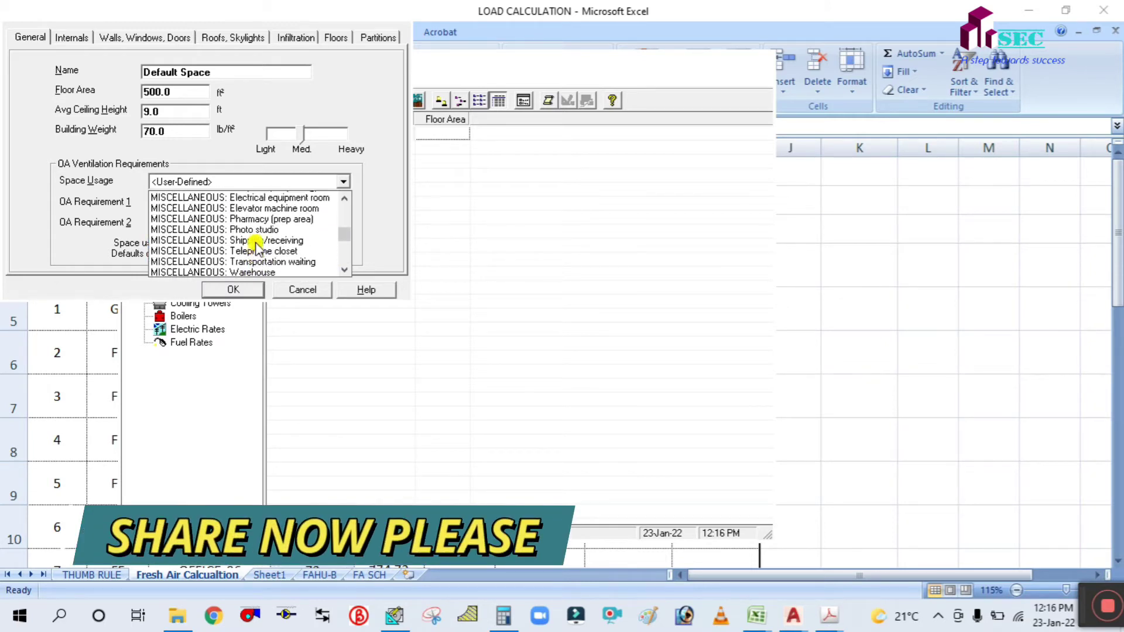
{"action": "scroll", "coordinate": [256, 246], "scroll_direction": "up", "scroll_amount": 4}
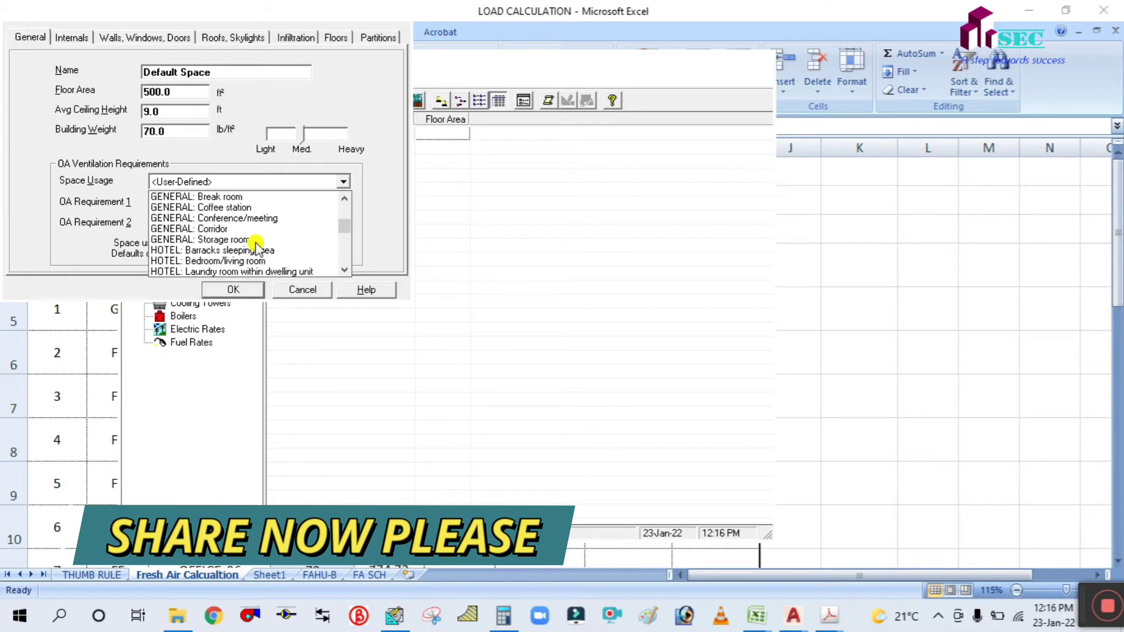
{"action": "scroll", "coordinate": [260, 223], "scroll_direction": "up", "scroll_amount": 1}
{"action": "scroll", "coordinate": [261, 223], "scroll_direction": "up", "scroll_amount": 5}
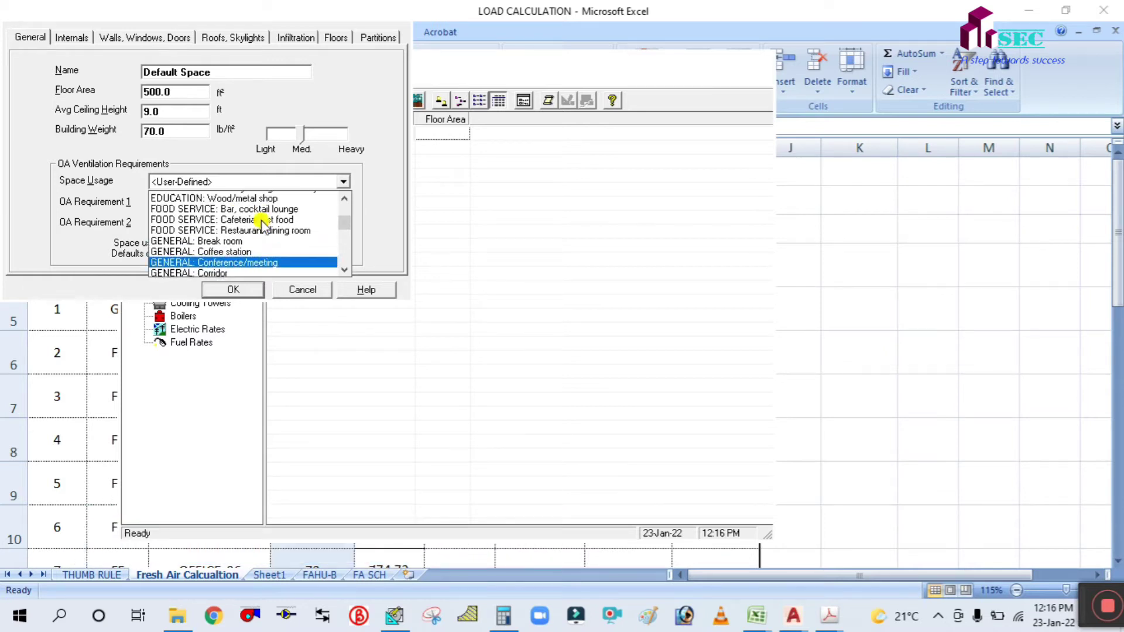
{"action": "scroll", "coordinate": [262, 222], "scroll_direction": "down", "scroll_amount": 6}
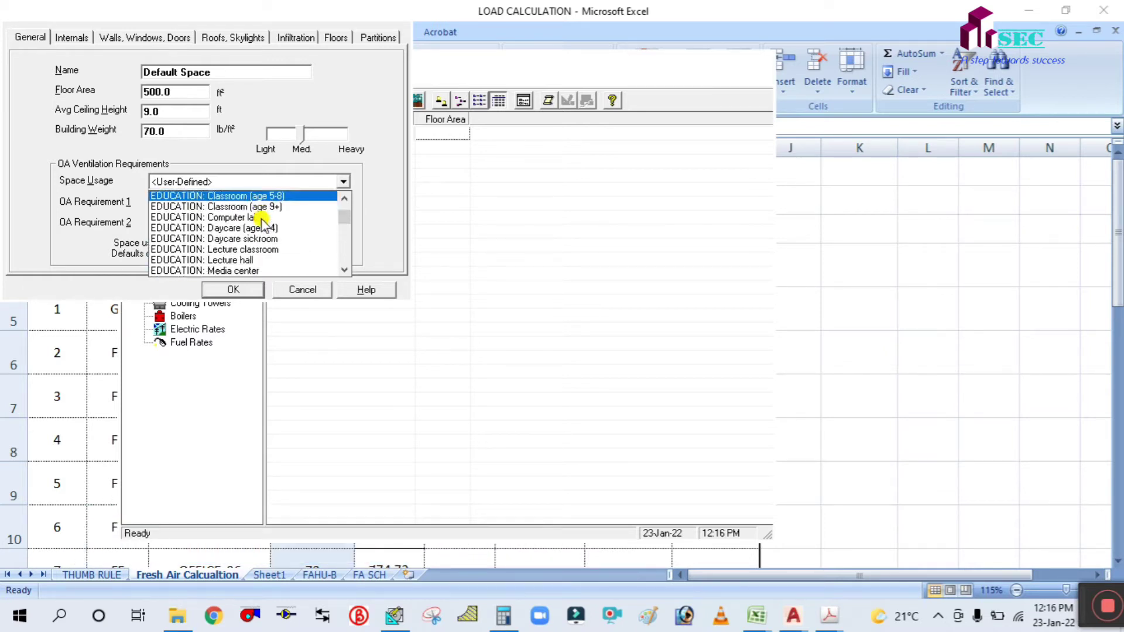
{"action": "scroll", "coordinate": [243, 241], "scroll_direction": "down", "scroll_amount": 4}
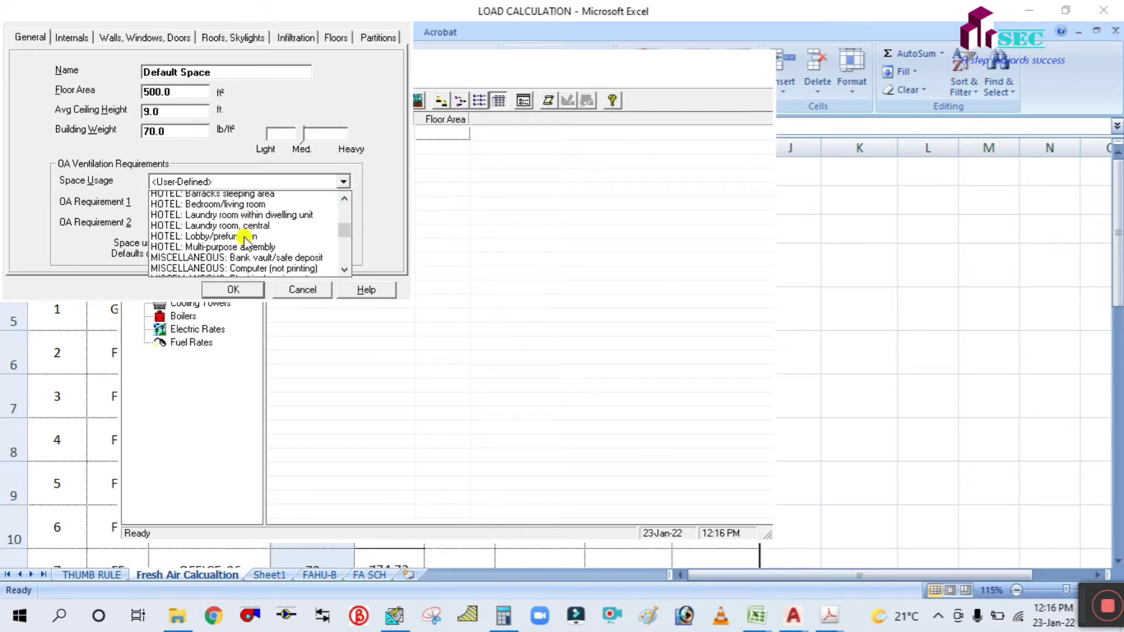
{"action": "scroll", "coordinate": [246, 240], "scroll_direction": "down", "scroll_amount": 1}
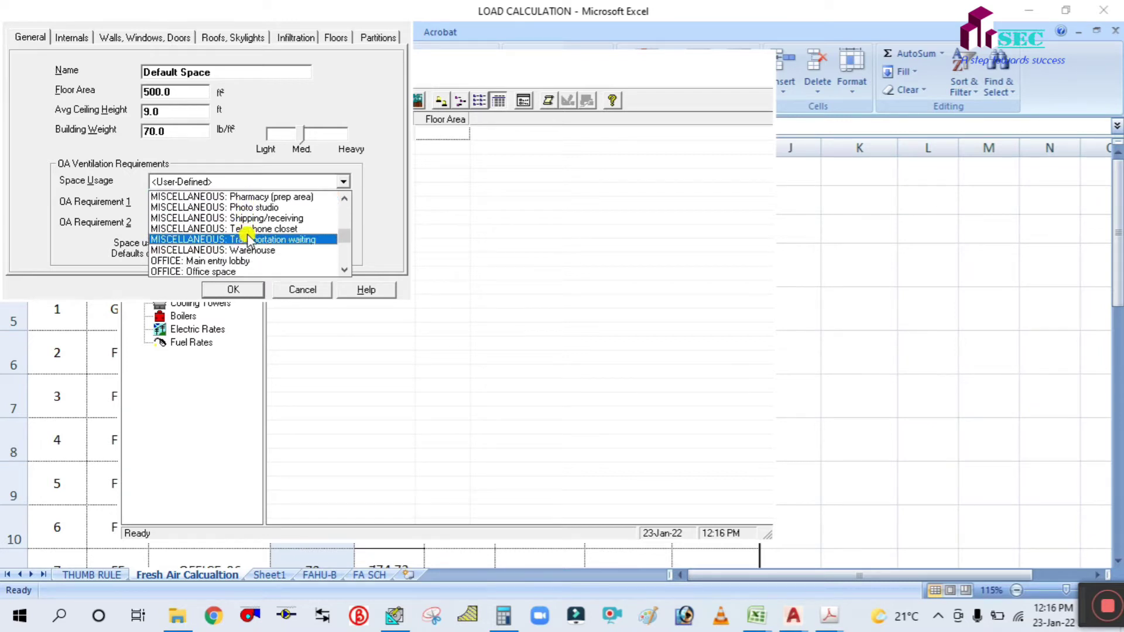
{"action": "scroll", "coordinate": [249, 240], "scroll_direction": "down", "scroll_amount": 1}
{"action": "left_click", "coordinate": [234, 244]}
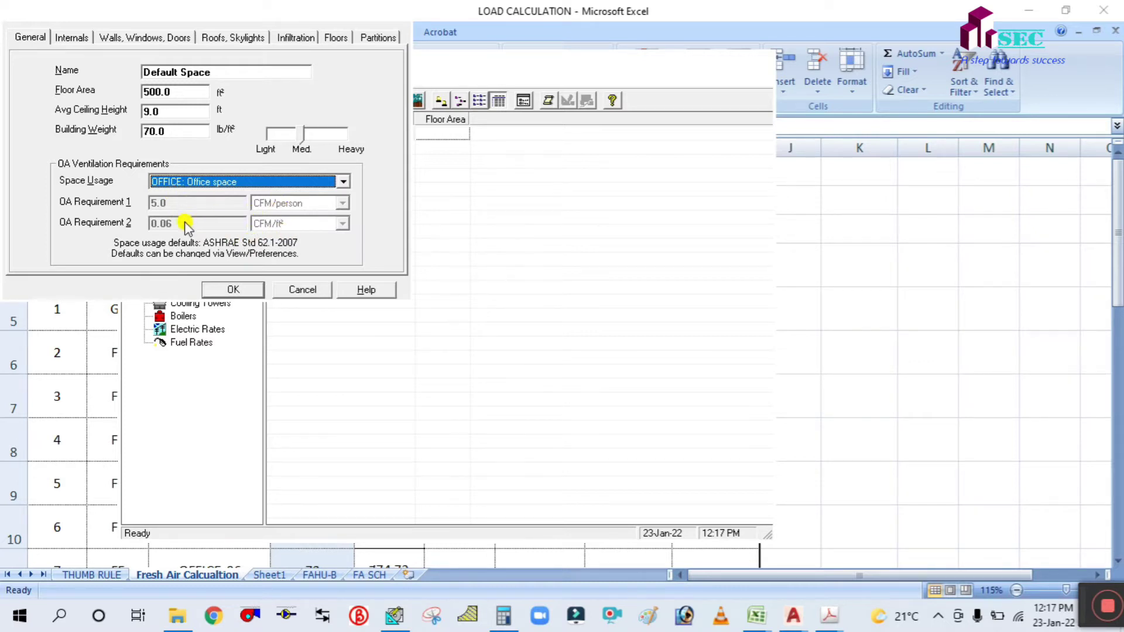
Switch back to the Excel workbook and set the LOBBY's CFM/Sqft in F5 to 0.06.
{"action": "left_click", "coordinate": [912, 382]}
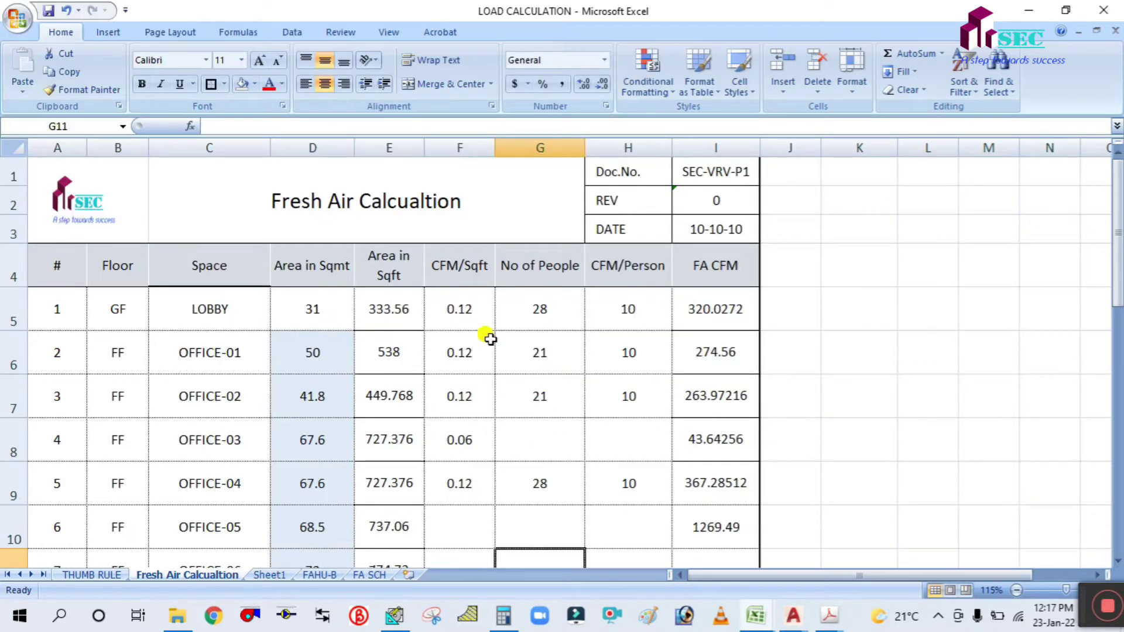
{"action": "left_click", "coordinate": [467, 307]}
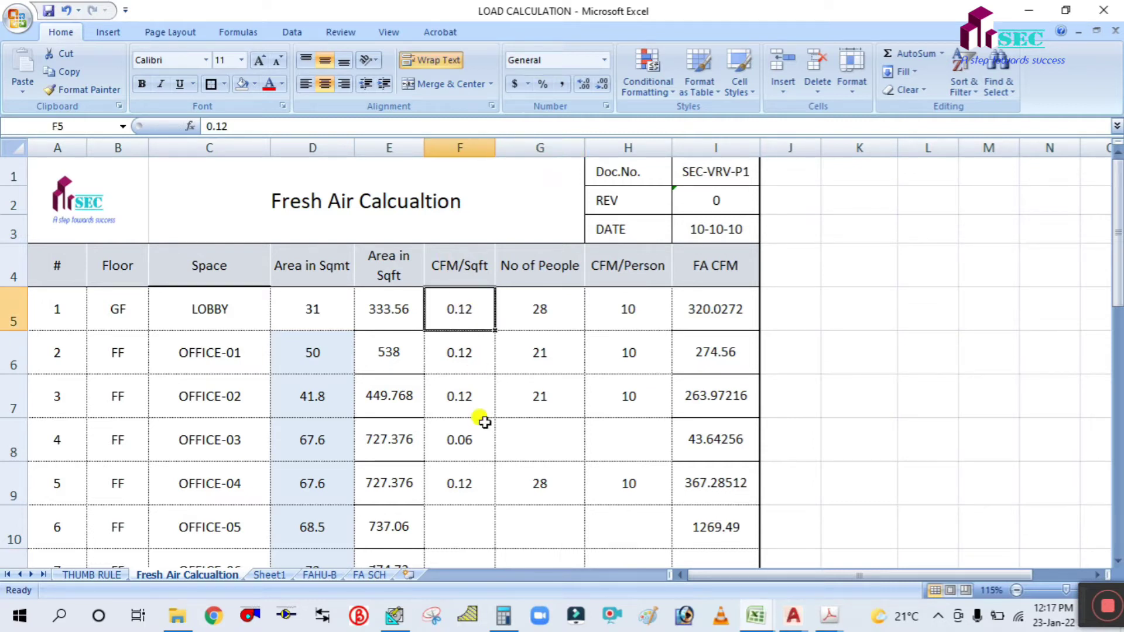
{"action": "type", "text": "06"}
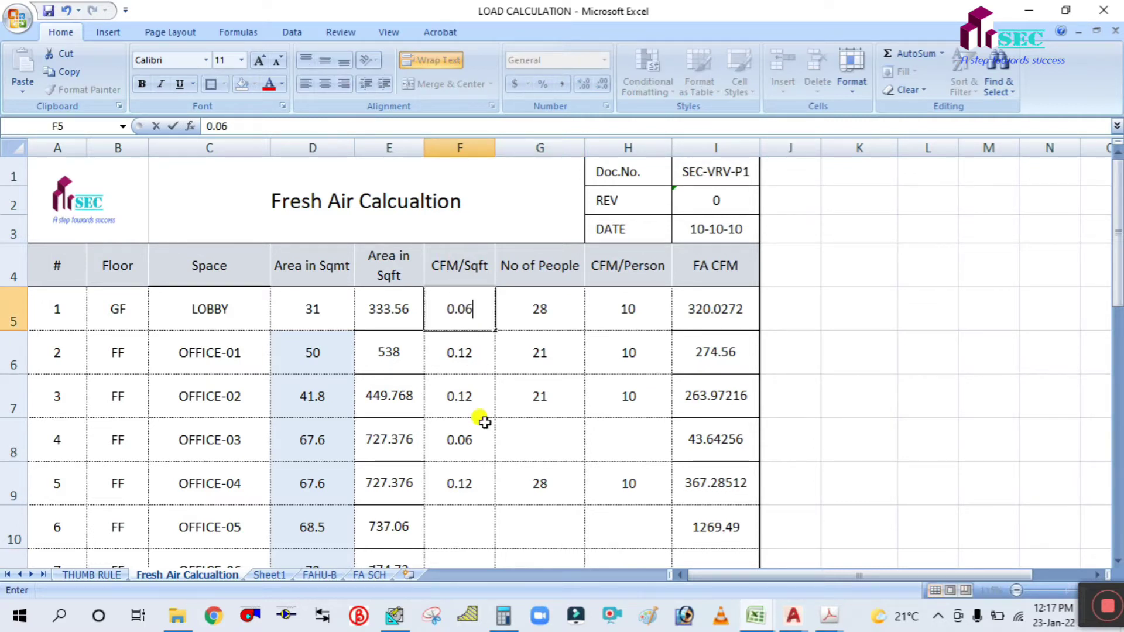
{"action": "left_click", "coordinate": [468, 385]}
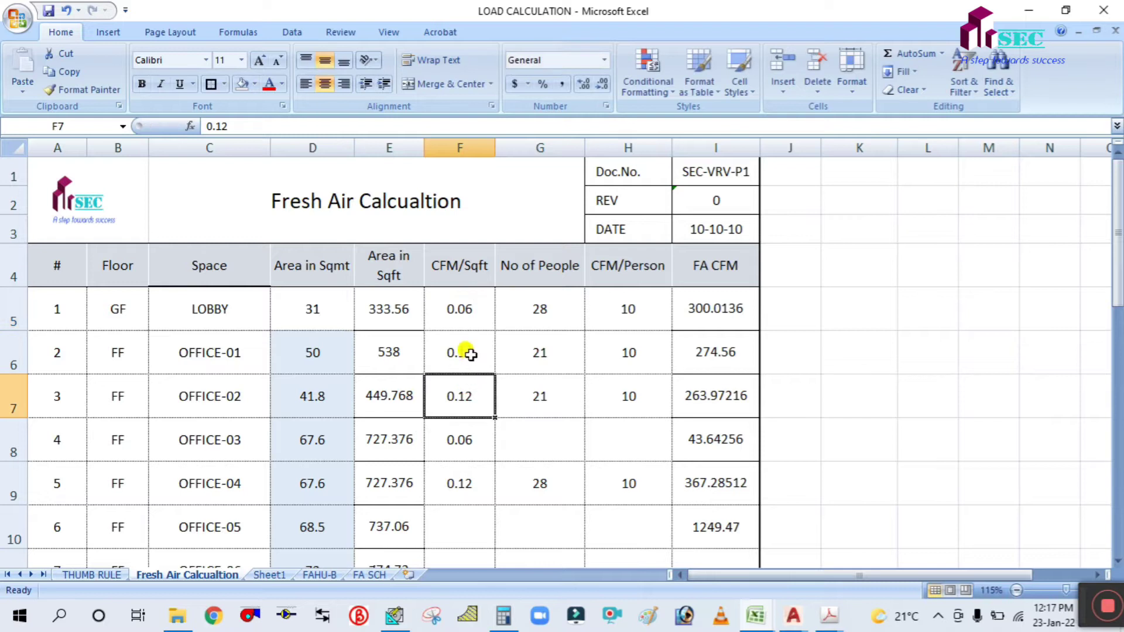
Set OFFICE-01's CFM/Sqft in F6 to 0.06 and fill it down through F11 for all the offices.
{"action": "left_click", "coordinate": [466, 351]}
{"action": "type", "text": "0"}
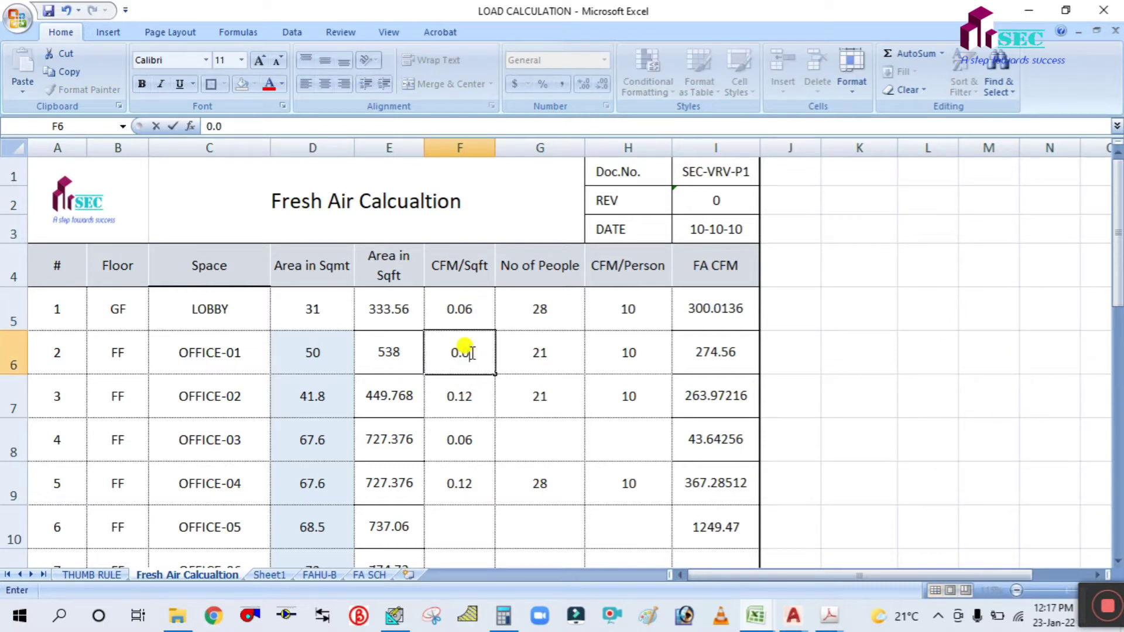
{"action": "type", "text": ".06"}
{"action": "left_click", "coordinate": [481, 440]}
{"action": "scroll", "coordinate": [490, 448], "scroll_direction": "down", "scroll_amount": 2}
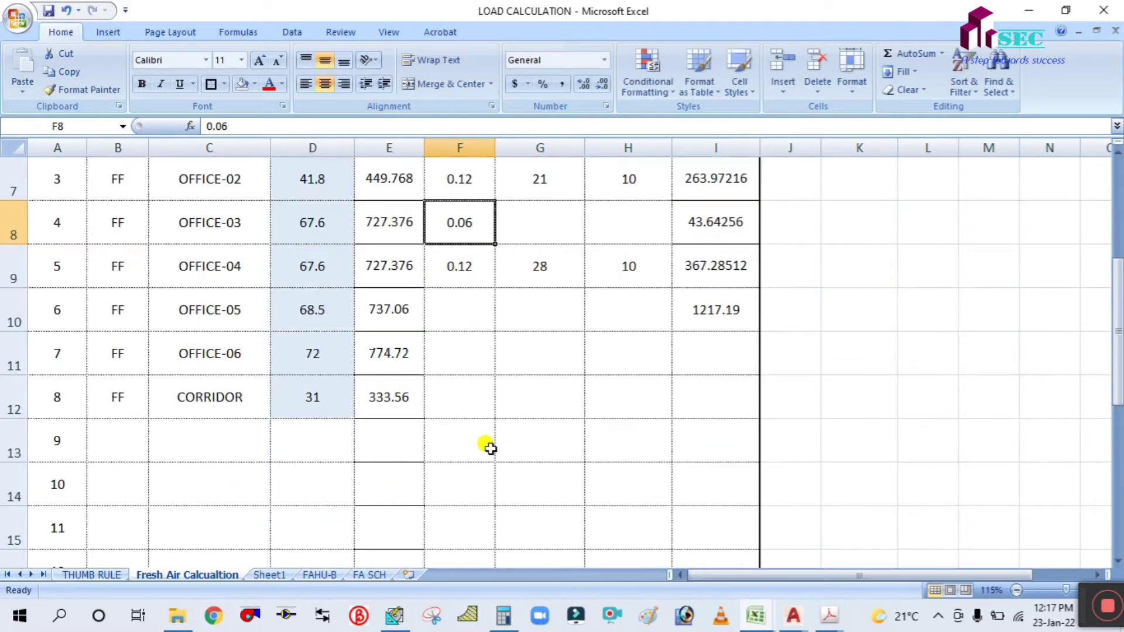
{"action": "scroll", "coordinate": [386, 369], "scroll_direction": "up", "scroll_amount": 1}
{"action": "left_click_drag", "start_coordinate": [468, 280], "coordinate": [470, 459]}
{"action": "key", "text": "ctrl+d"}
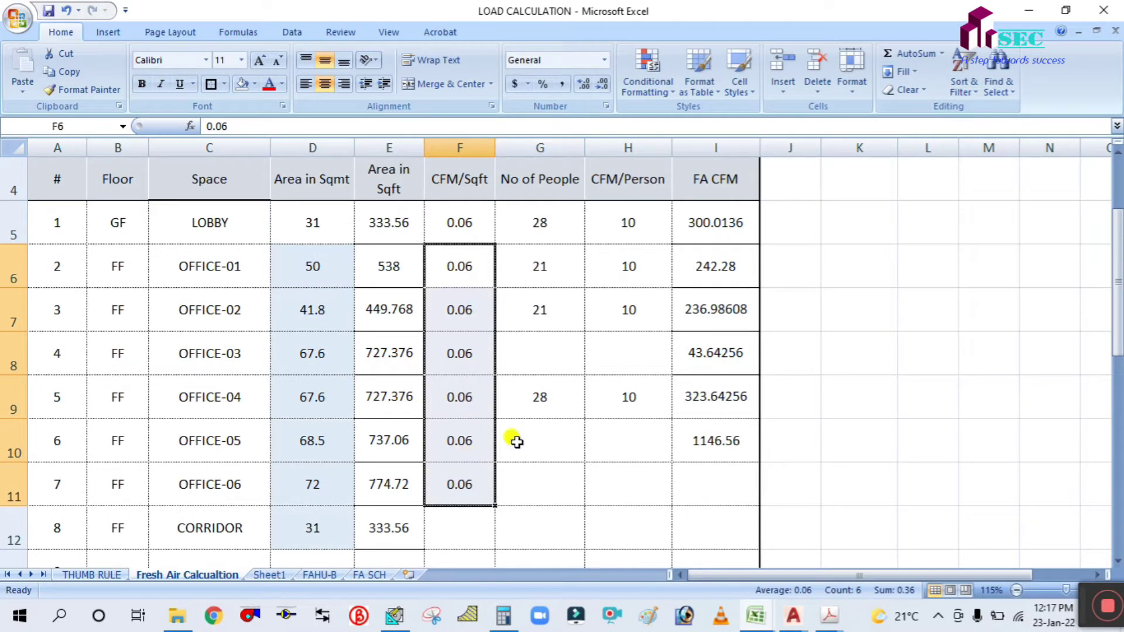
{"action": "left_click", "coordinate": [596, 425]}
Enter 0.12 as the CFM/Sqft for the CORRIDOR row in F12.
{"action": "scroll", "coordinate": [593, 424], "scroll_direction": "down", "scroll_amount": 1}
{"action": "left_click", "coordinate": [436, 384]}
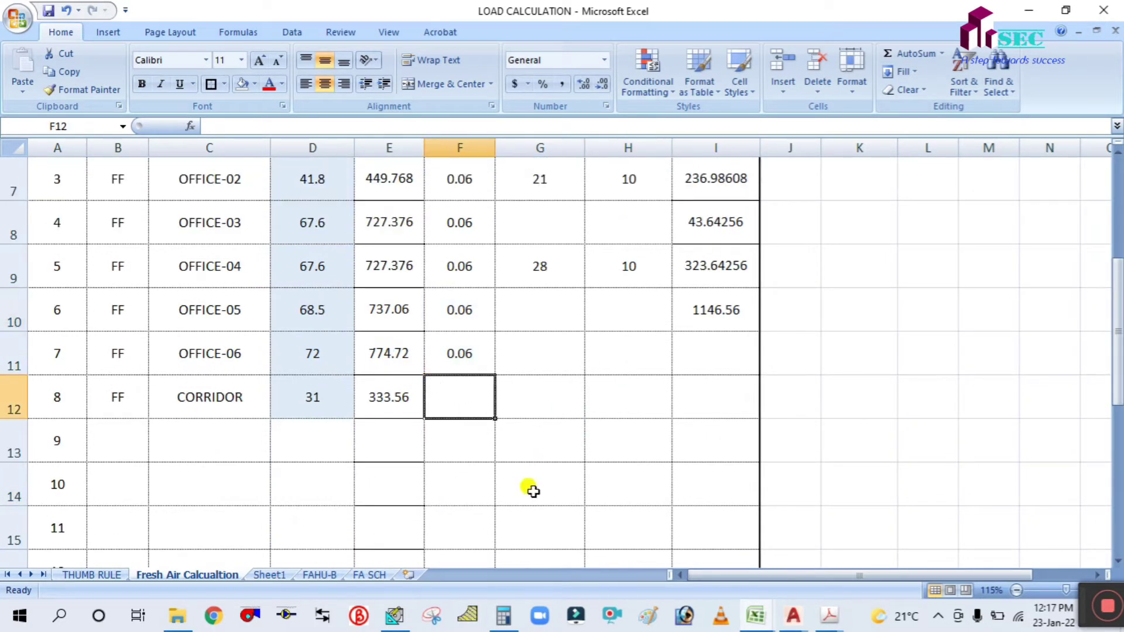
{"action": "type", "text": "0.12"}
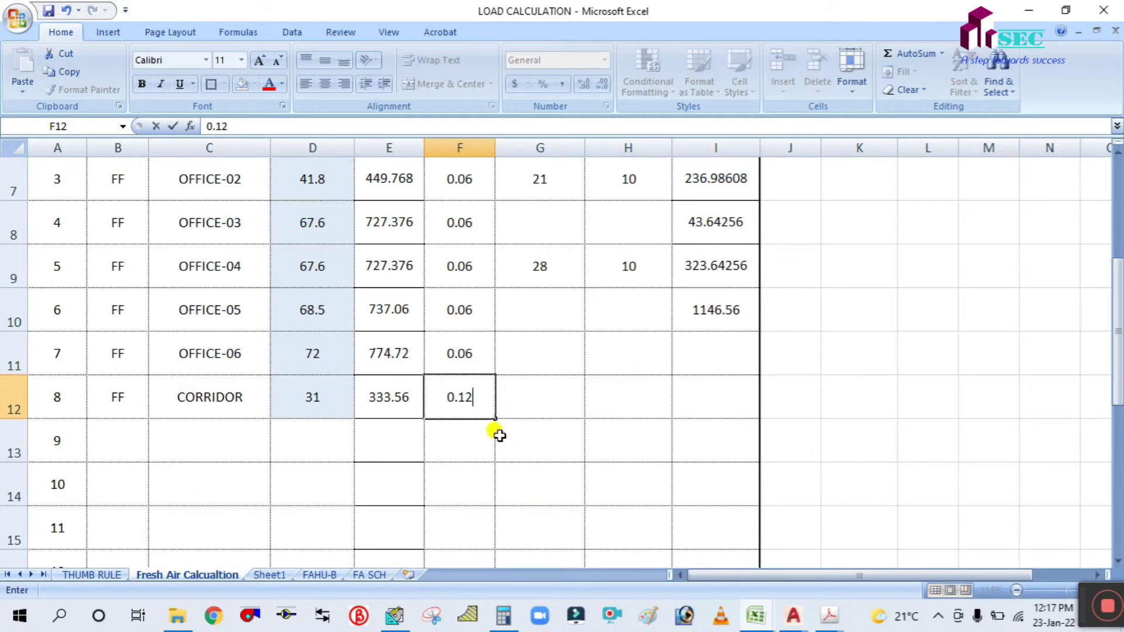
{"action": "left_click", "coordinate": [510, 362]}
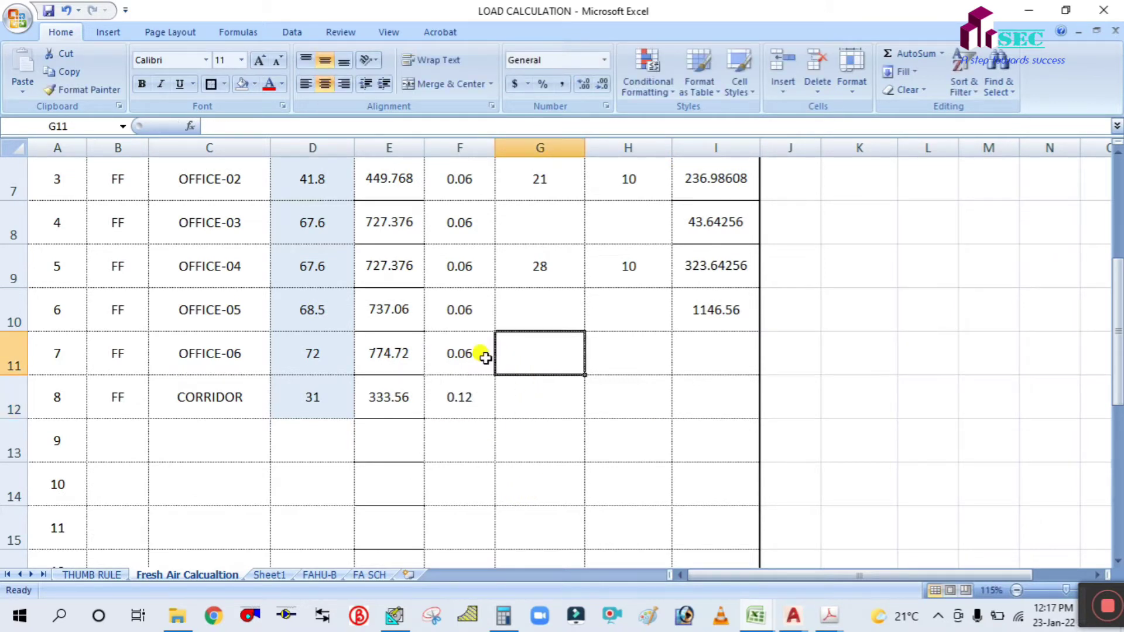
Replace the No of People formula for the LOBBY in G5 with 0.
{"action": "scroll", "coordinate": [485, 357], "scroll_direction": "up", "scroll_amount": 1}
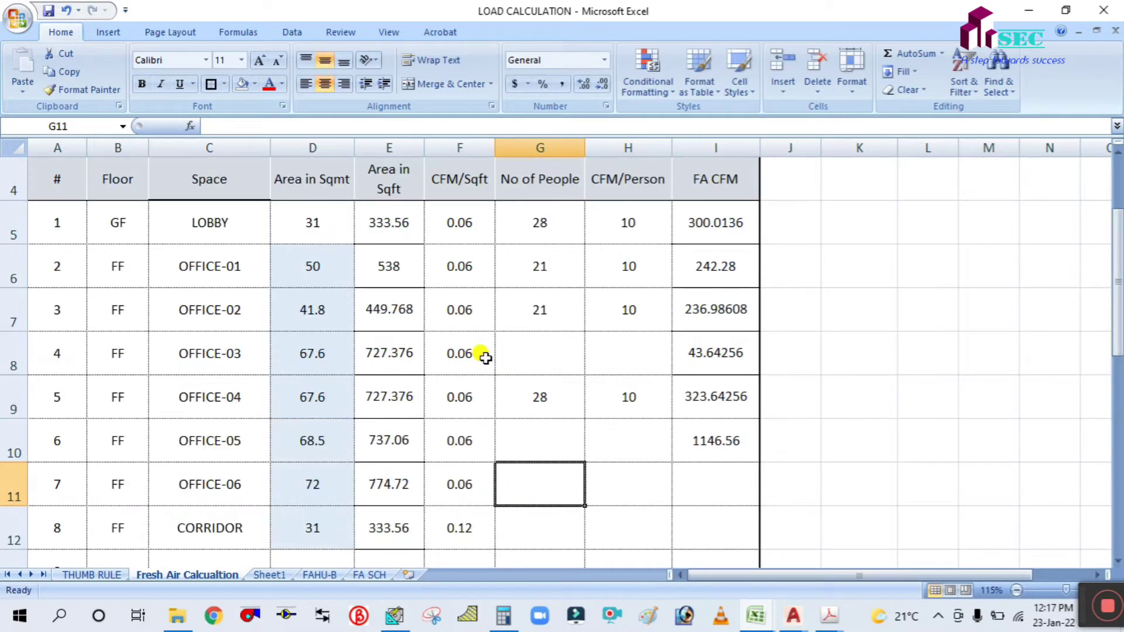
{"action": "left_click", "coordinate": [552, 227]}
{"action": "scroll", "coordinate": [572, 319], "scroll_direction": "up", "scroll_amount": 1}
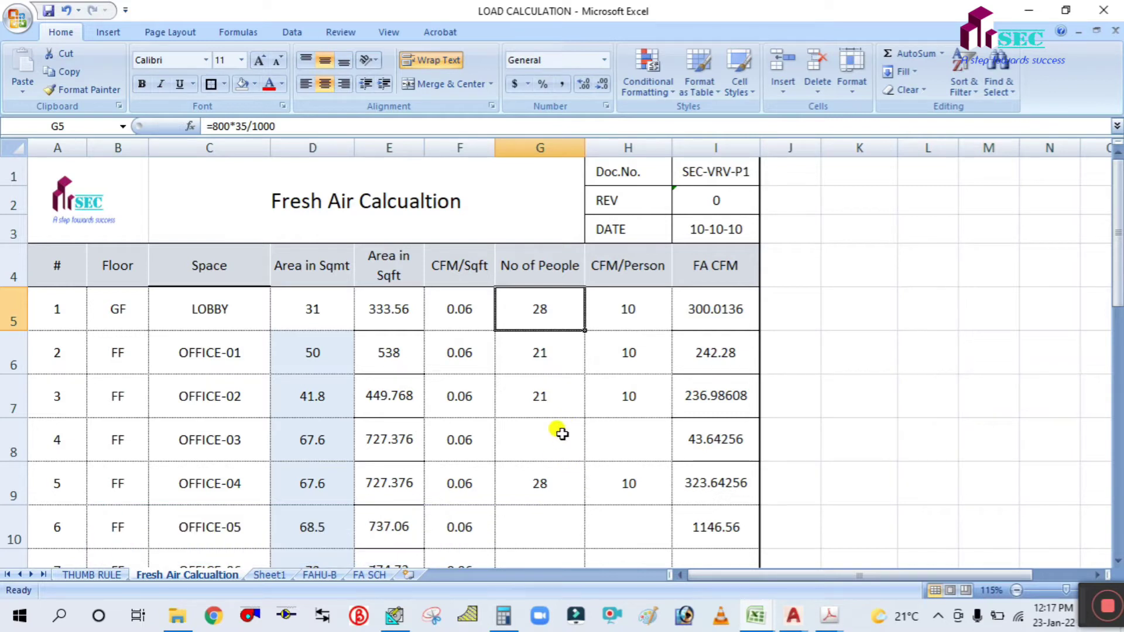
{"action": "type", "text": "0"}
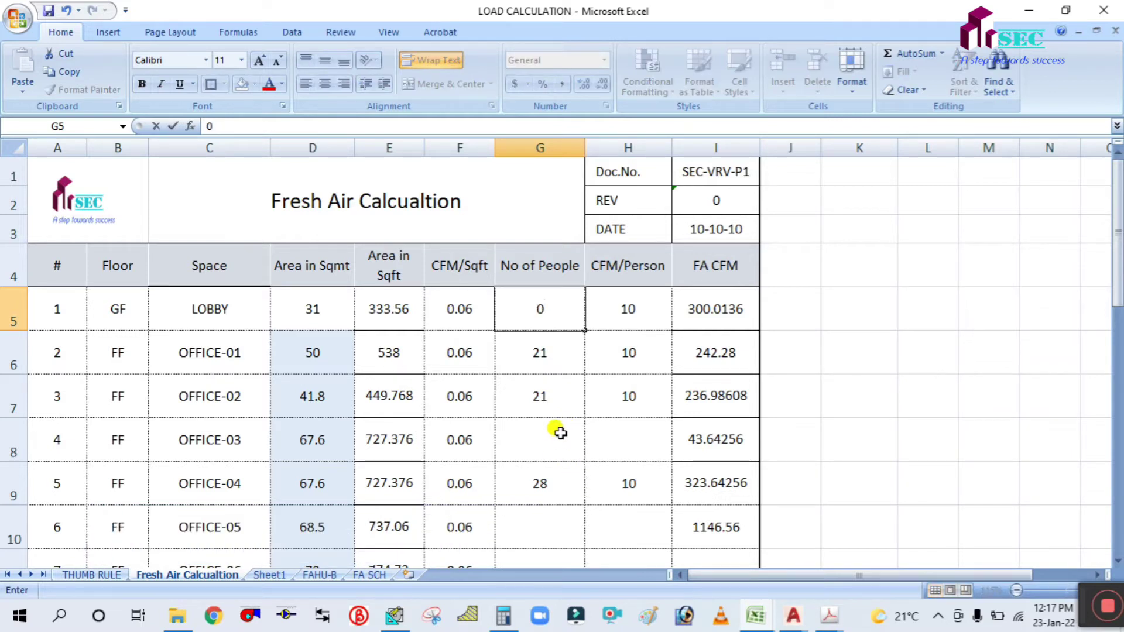
{"action": "left_click", "coordinate": [556, 434]}
Switch to the Complete VRF project drawing in AutoCAD and examine the ground-floor lobby and lift lobby layout.
{"action": "left_click", "coordinate": [796, 618]}
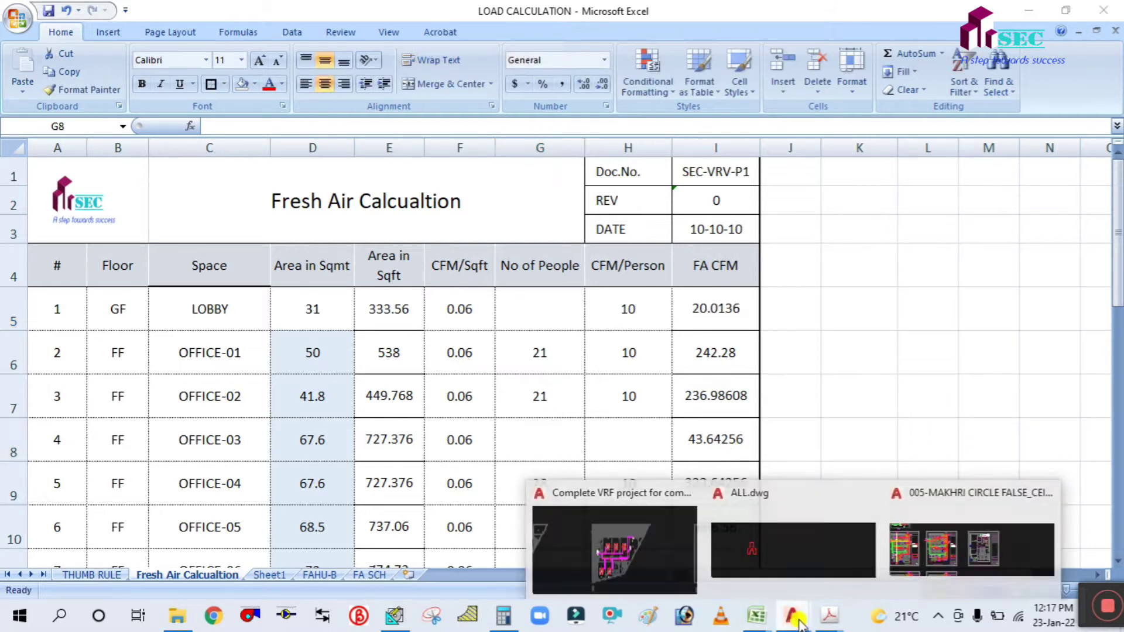
{"action": "left_click", "coordinate": [645, 549]}
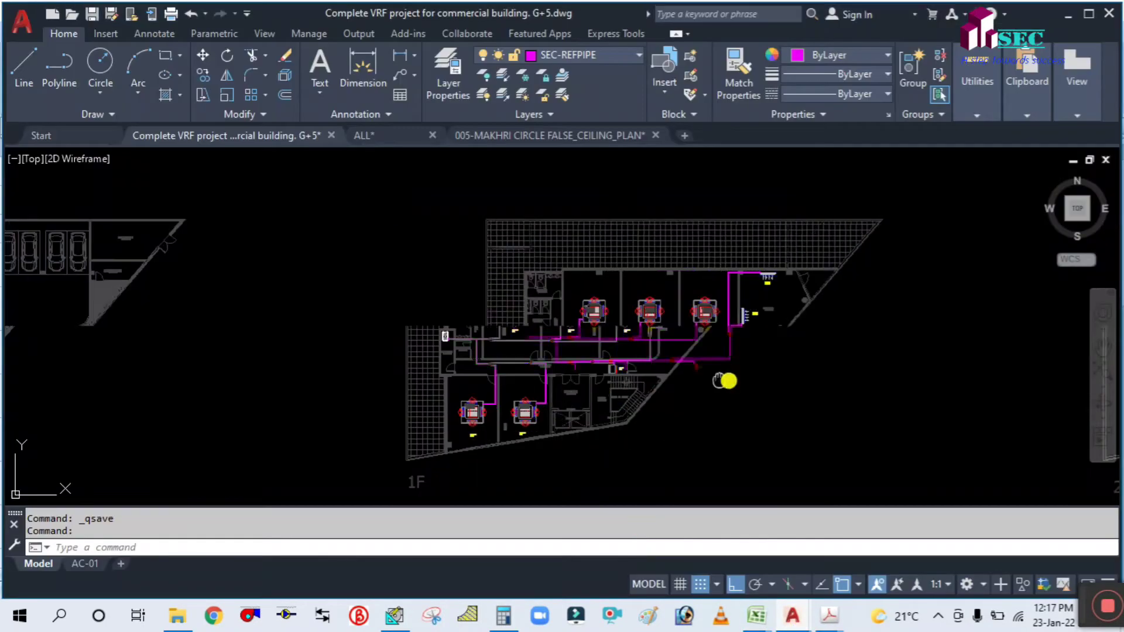
{"action": "middle_click_drag", "start_coordinate": [725, 381], "coordinate": [883, 363]}
{"action": "scroll", "coordinate": [882, 364], "scroll_direction": "down", "scroll_amount": 3}
{"action": "scroll", "coordinate": [477, 371], "scroll_direction": "up", "scroll_amount": 3}
{"action": "scroll", "coordinate": [511, 351], "scroll_direction": "up", "scroll_amount": 3}
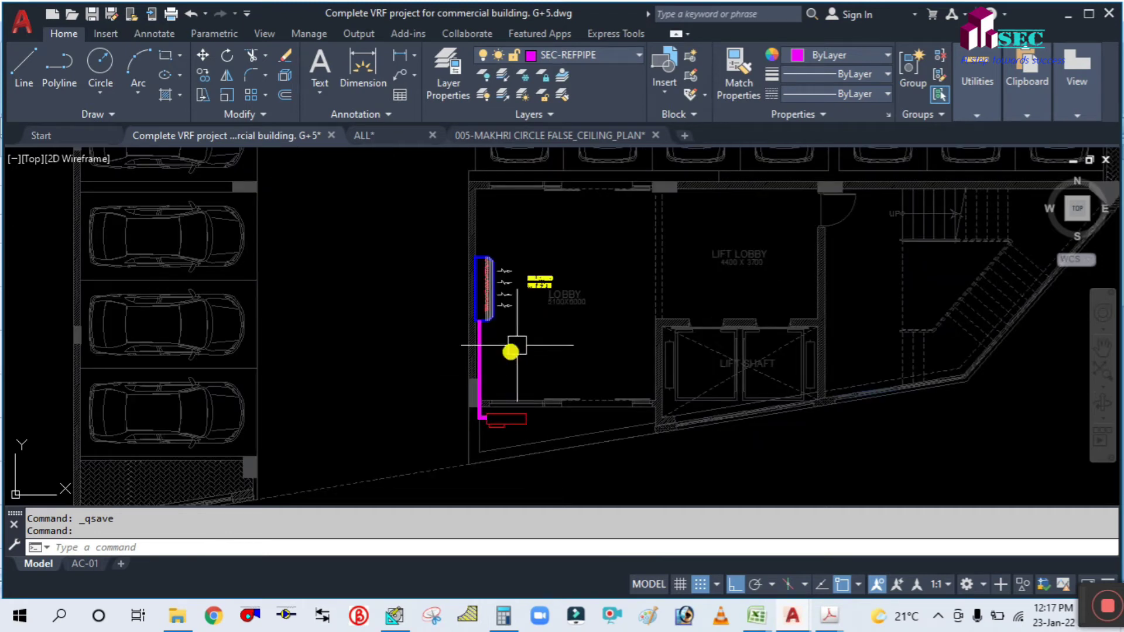
{"action": "scroll", "coordinate": [551, 270], "scroll_direction": "up", "scroll_amount": 2}
{"action": "scroll", "coordinate": [507, 363], "scroll_direction": "down", "scroll_amount": 3}
{"action": "scroll", "coordinate": [432, 342], "scroll_direction": "down", "scroll_amount": 1}
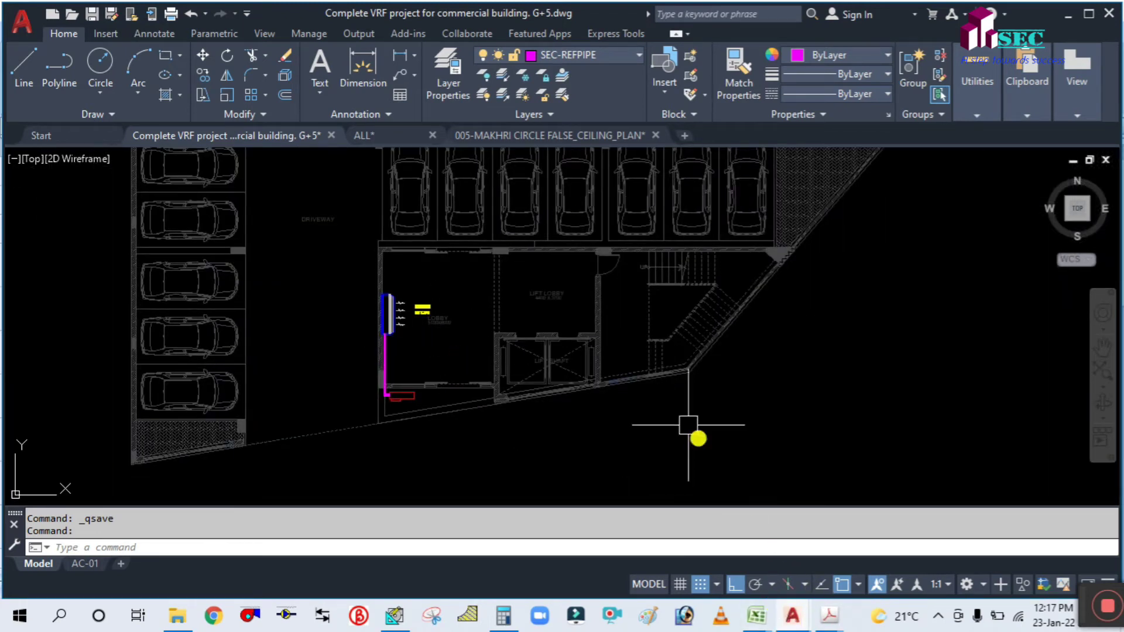
{"action": "scroll", "coordinate": [480, 326], "scroll_direction": "up", "scroll_amount": 2}
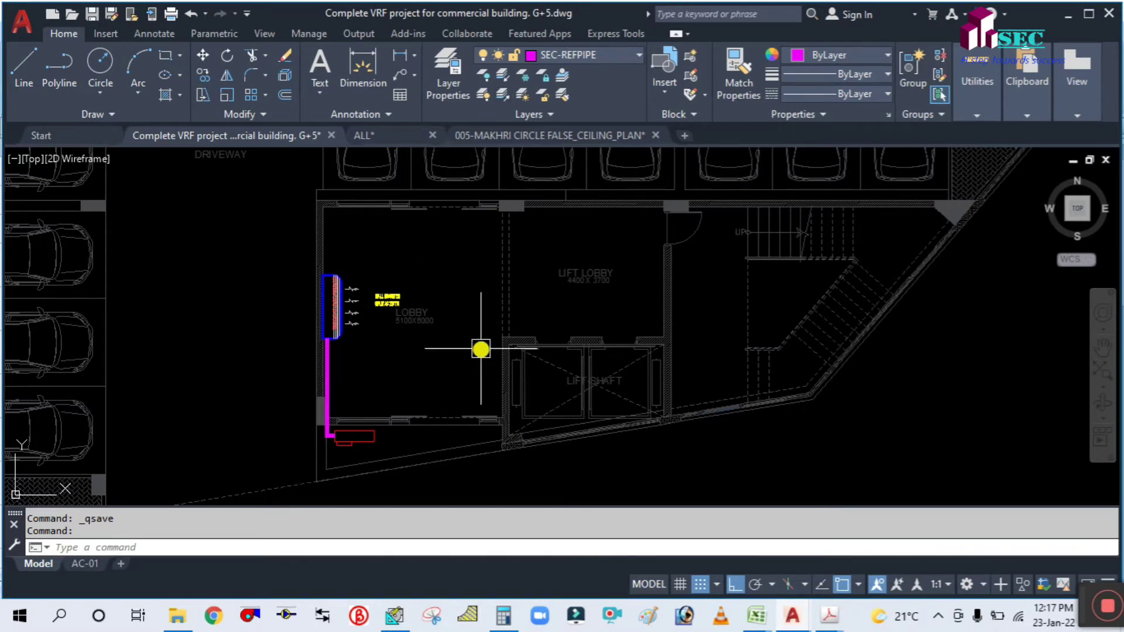
{"action": "middle_click_drag", "start_coordinate": [480, 349], "coordinate": [442, 349]}
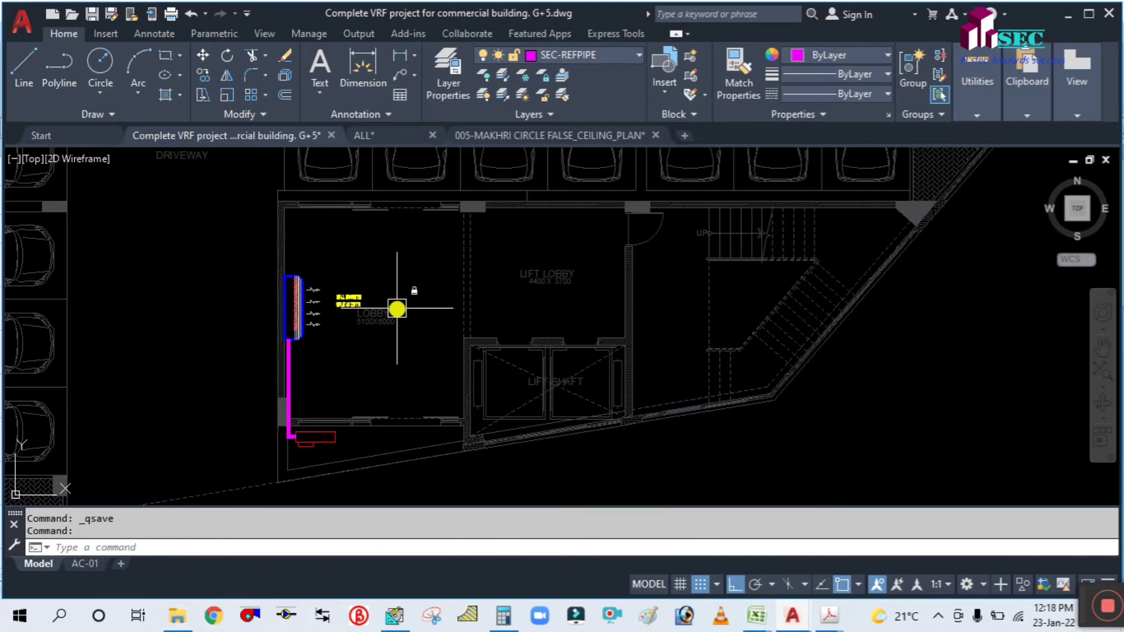
{"action": "scroll", "coordinate": [368, 256], "scroll_direction": "up", "scroll_amount": 2}
{"action": "scroll", "coordinate": [492, 328], "scroll_direction": "down", "scroll_amount": 2}
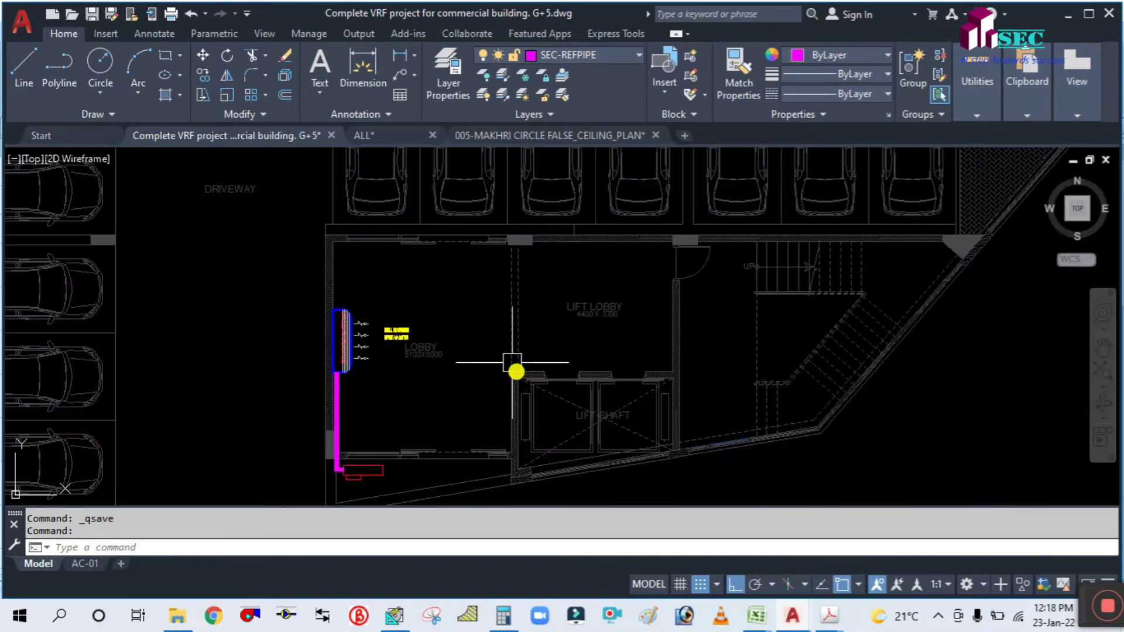
Switch to the LOAD CALCULATION workbook in Excel and set the LOBBY's No of People to 10 and its CFM/Person to 5.
{"action": "mouse_move", "coordinate": [754, 612]}
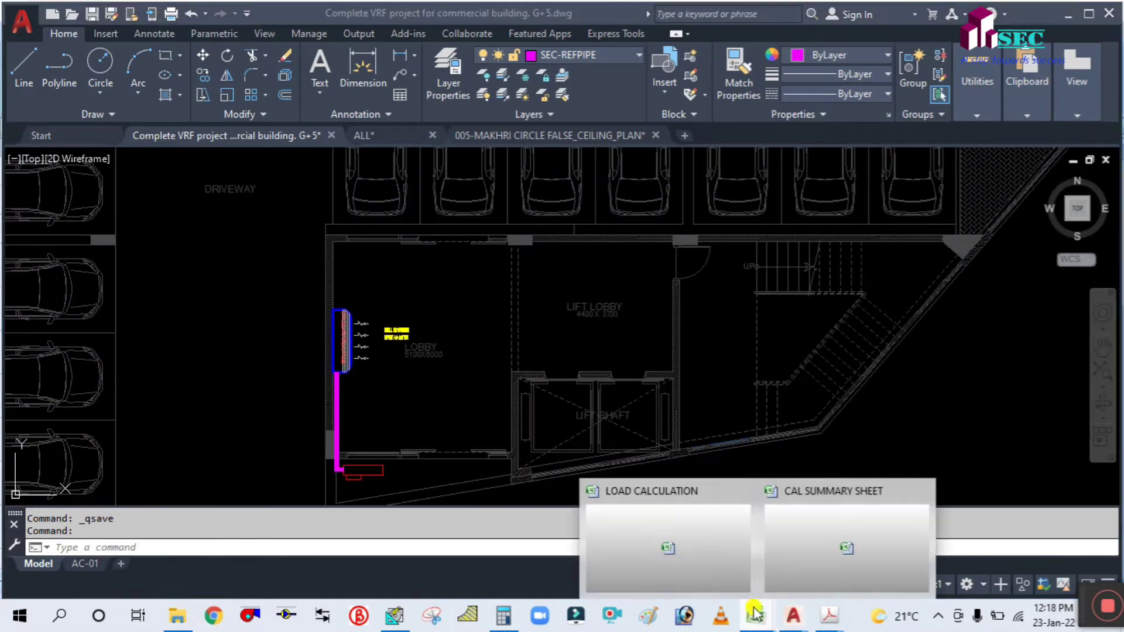
{"action": "left_click", "coordinate": [688, 530]}
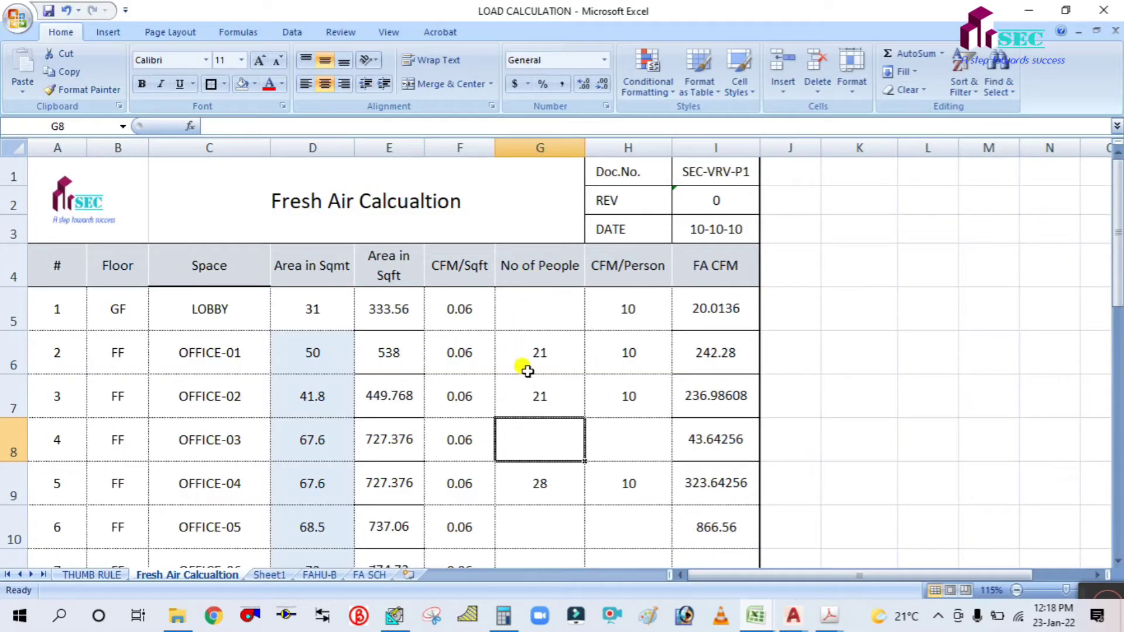
{"action": "left_click", "coordinate": [534, 308]}
{"action": "type", "text": "1"}
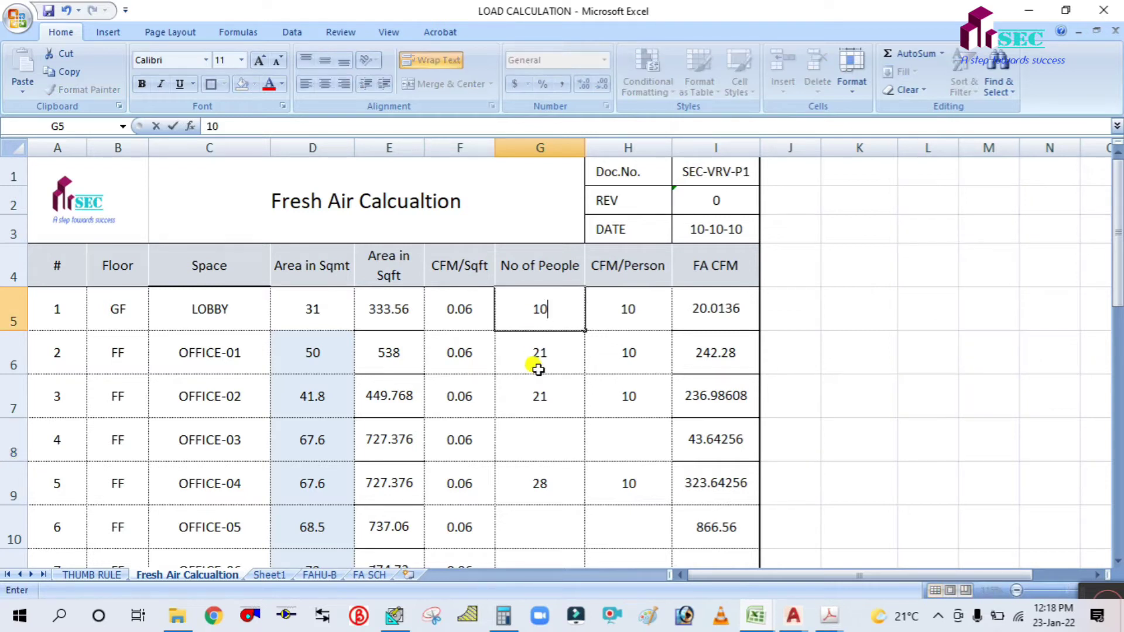
{"action": "type", "text": "0"}
{"action": "key", "text": "Return"}
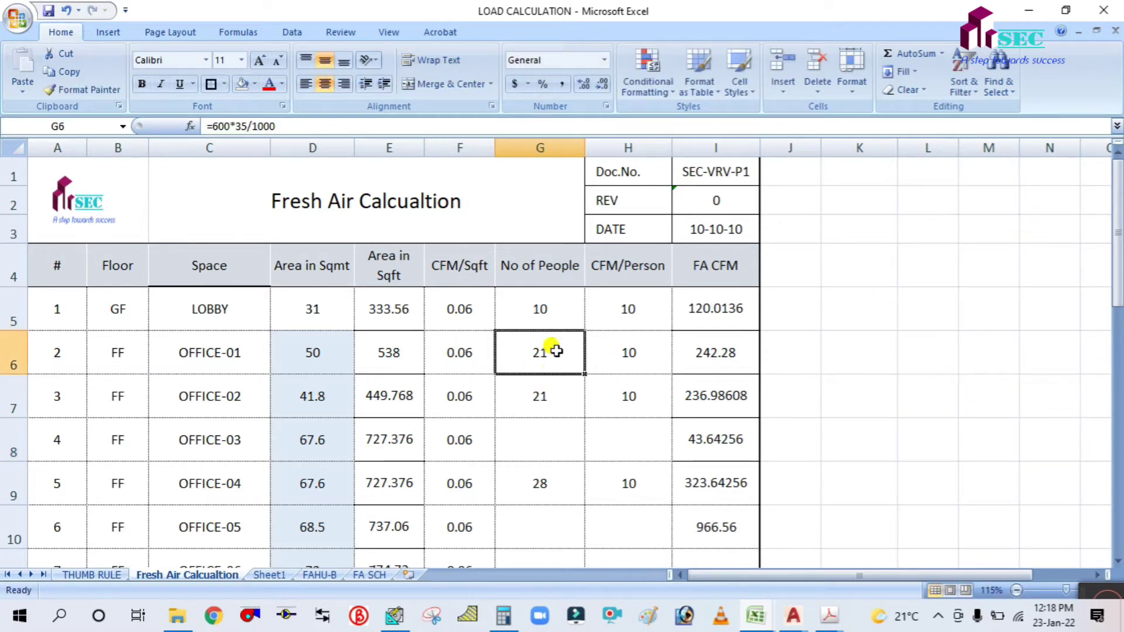
{"action": "left_click", "coordinate": [628, 301]}
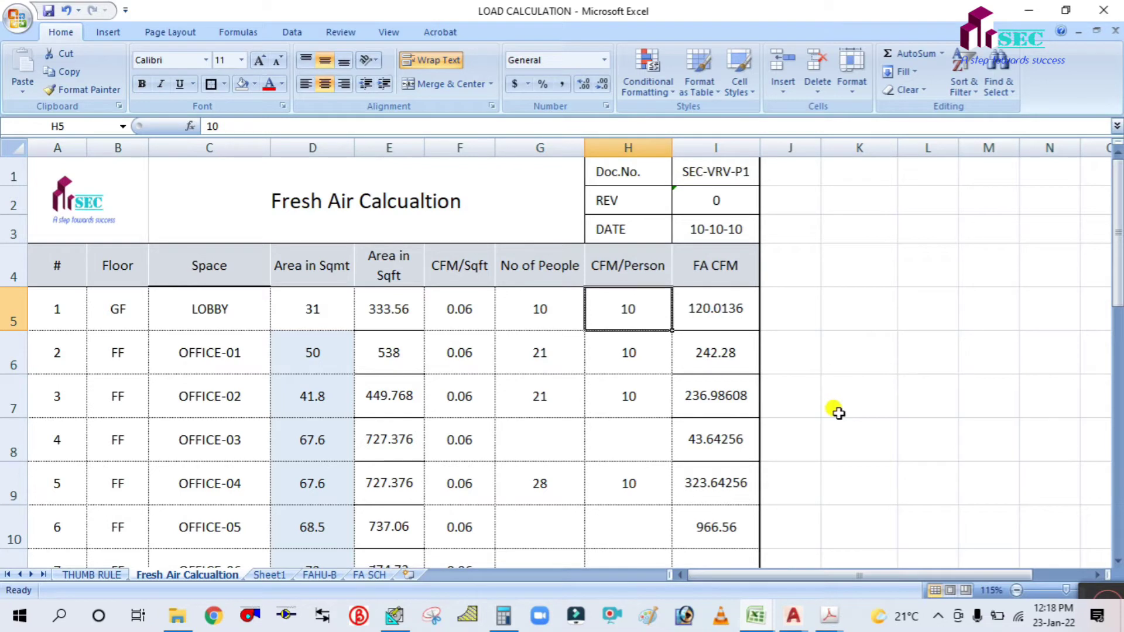
{"action": "type", "text": "5"}
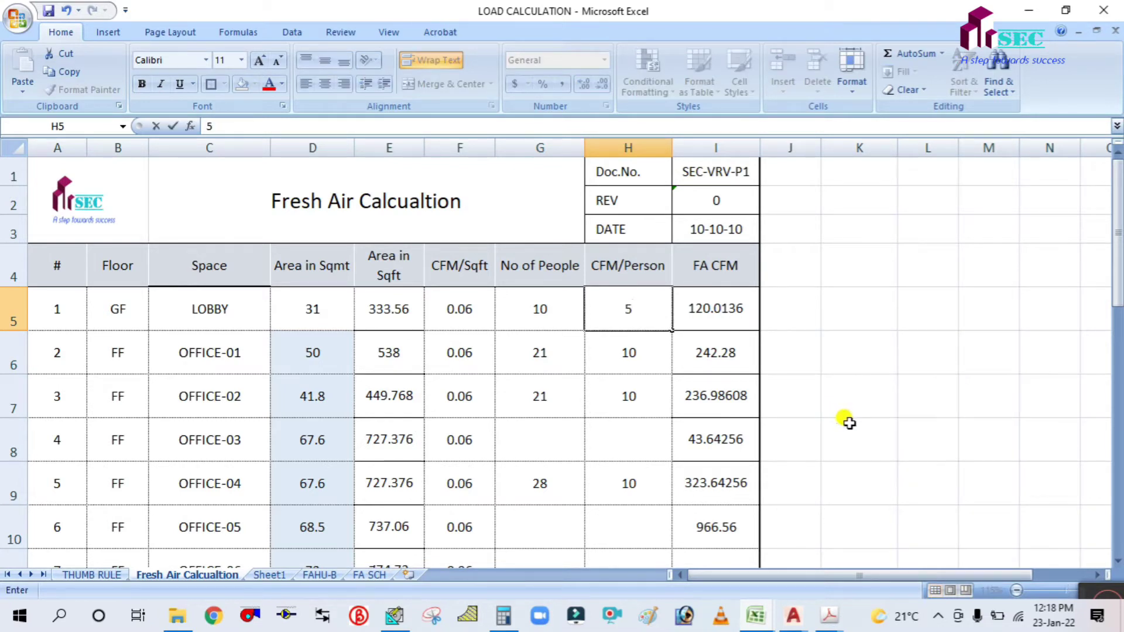
{"action": "left_click", "coordinate": [843, 423]}
Set the No of People to 2 for OFFICE-01 through OFFICE-04 in G6 to G9.
{"action": "left_click", "coordinate": [565, 346]}
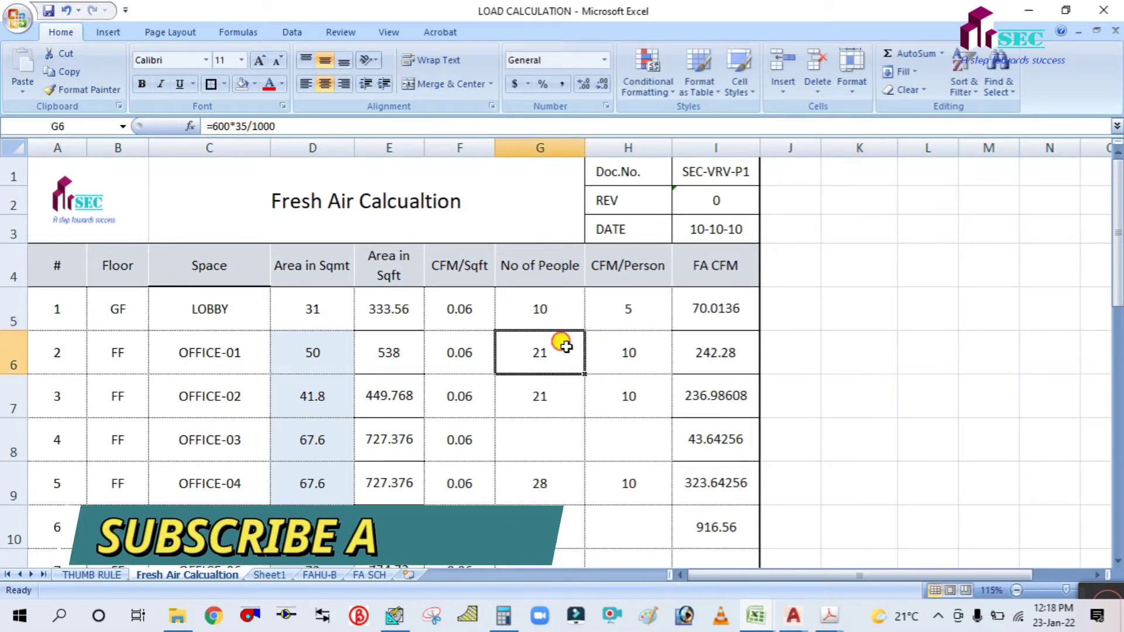
{"action": "type", "text": "2"}
{"action": "left_click", "coordinate": [593, 421]}
{"action": "left_click", "coordinate": [557, 394]}
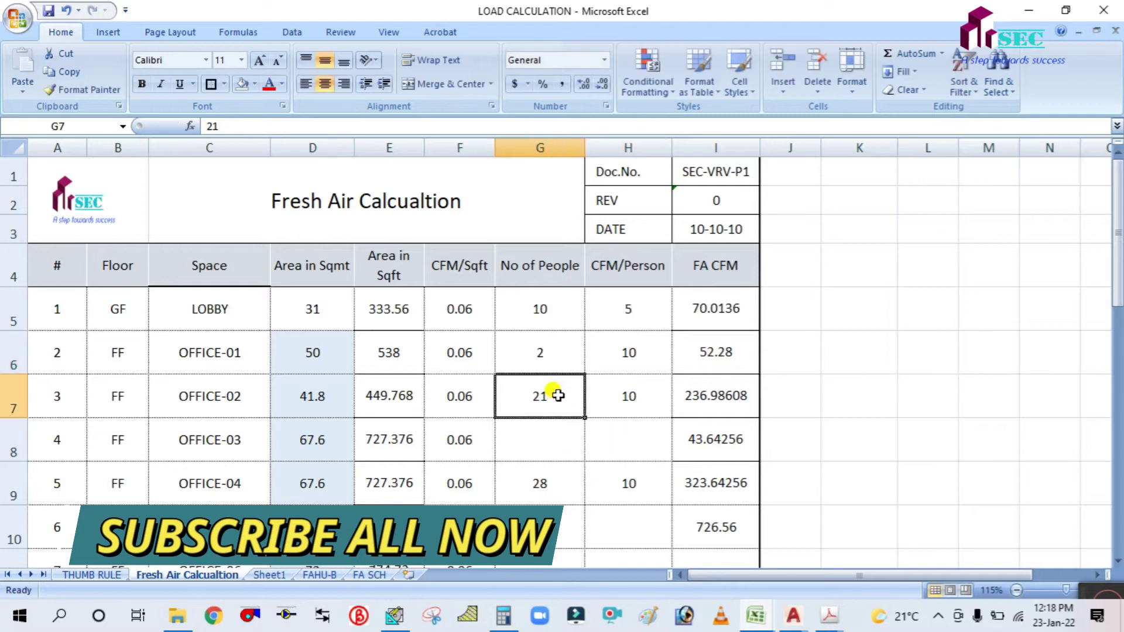
{"action": "type", "text": "2"}
{"action": "left_click", "coordinate": [547, 431]}
{"action": "type", "text": "2"}
{"action": "left_click", "coordinate": [535, 490]}
{"action": "type", "text": "2"}
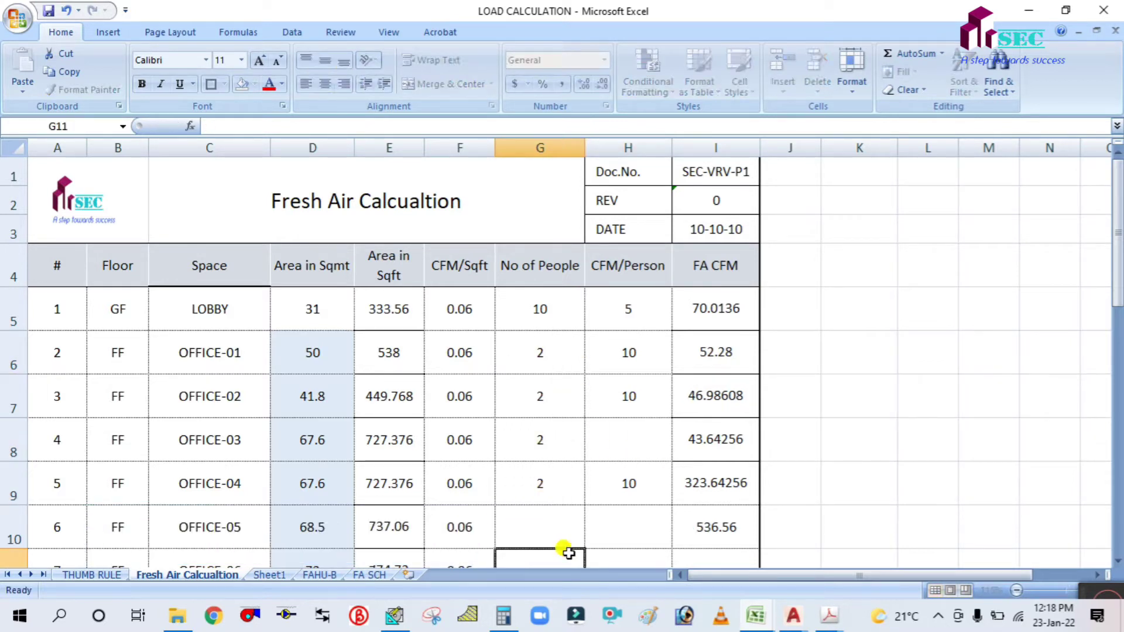
{"action": "left_click", "coordinate": [565, 553]}
Set OFFICE-01's CFM/Person in H6 to 5 and fill it down through H11 for all the offices.
{"action": "left_click", "coordinate": [628, 350]}
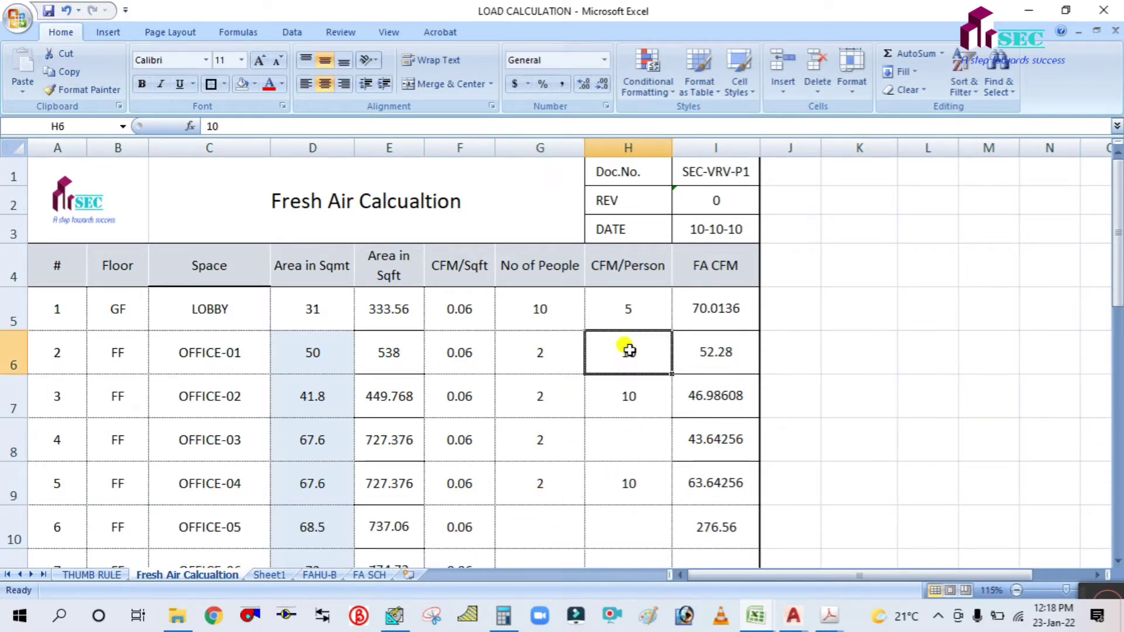
{"action": "type", "text": "5"}
{"action": "left_click", "coordinate": [640, 447]}
{"action": "left_click_drag", "start_coordinate": [632, 356], "coordinate": [640, 485]}
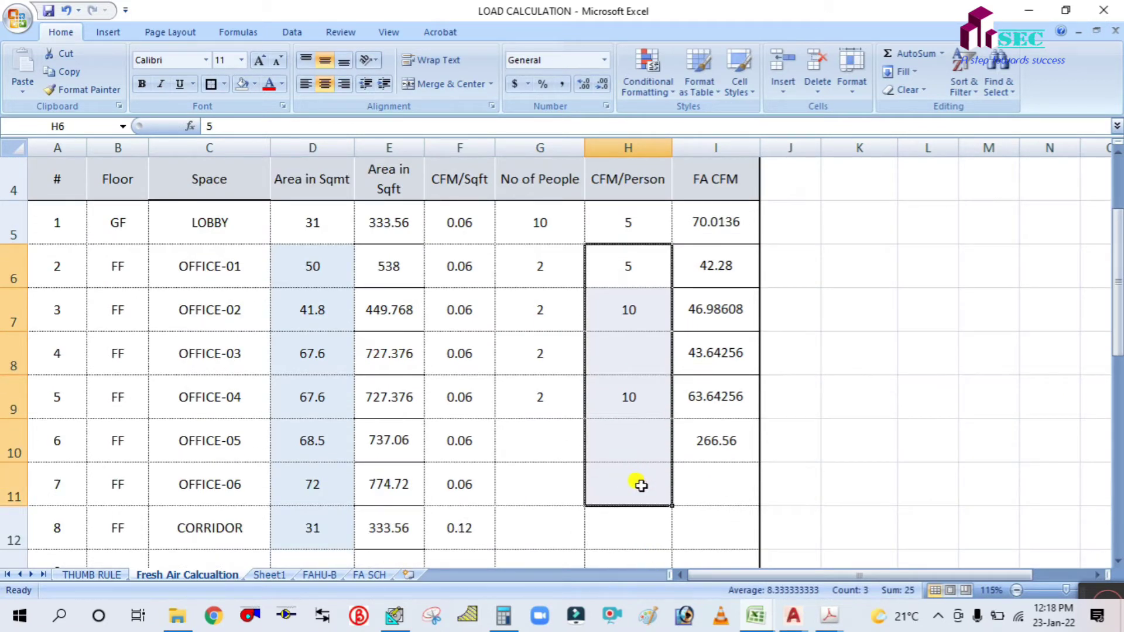
{"action": "key", "text": "ctrl+d"}
{"action": "key", "text": "ctrl+d"}
Enter 2 as the No of People for OFFICE-05 and OFFICE-06 in G10 and G11.
{"action": "left_click", "coordinate": [546, 432]}
{"action": "type", "text": "2"}
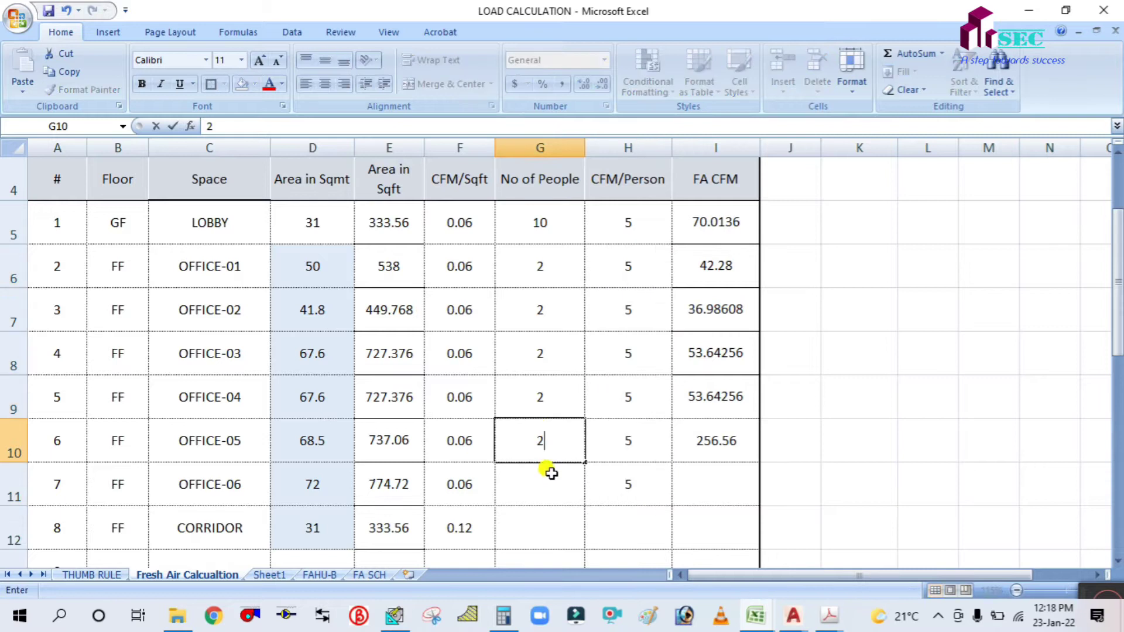
{"action": "left_click", "coordinate": [547, 470]}
{"action": "type", "text": "2"}
Set the CORRIDOR row's No of People in G12 to 0 and its CFM/Person in H12 to 5.
{"action": "left_click", "coordinate": [539, 529]}
{"action": "type", "text": "2"}
{"action": "left_click", "coordinate": [654, 522]}
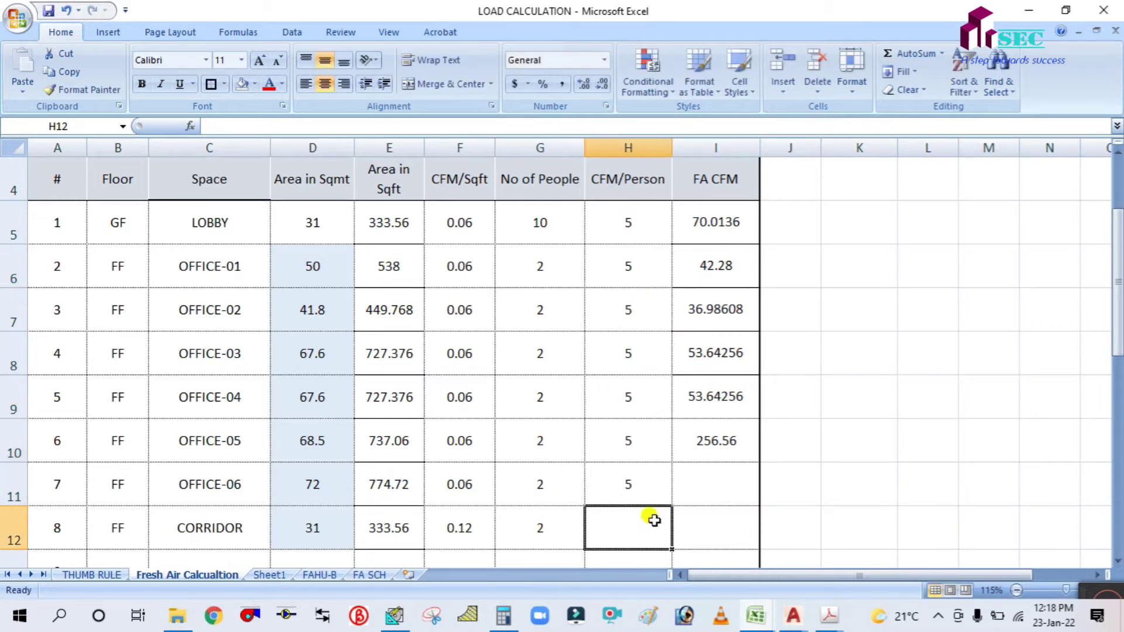
{"action": "left_click", "coordinate": [529, 528]}
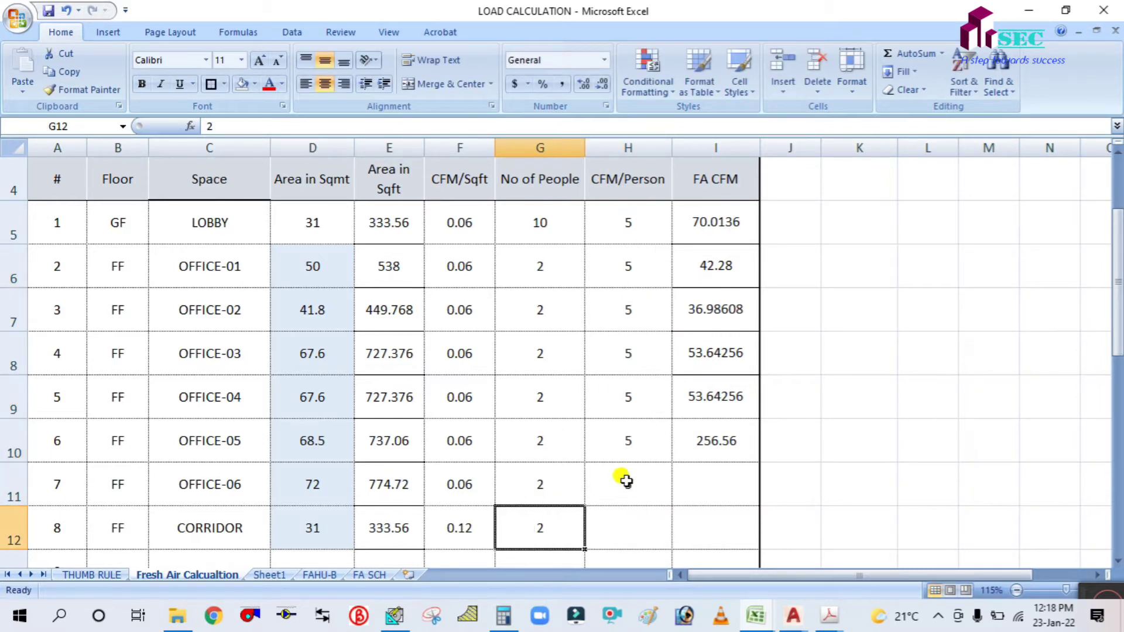
{"action": "type", "text": "0"}
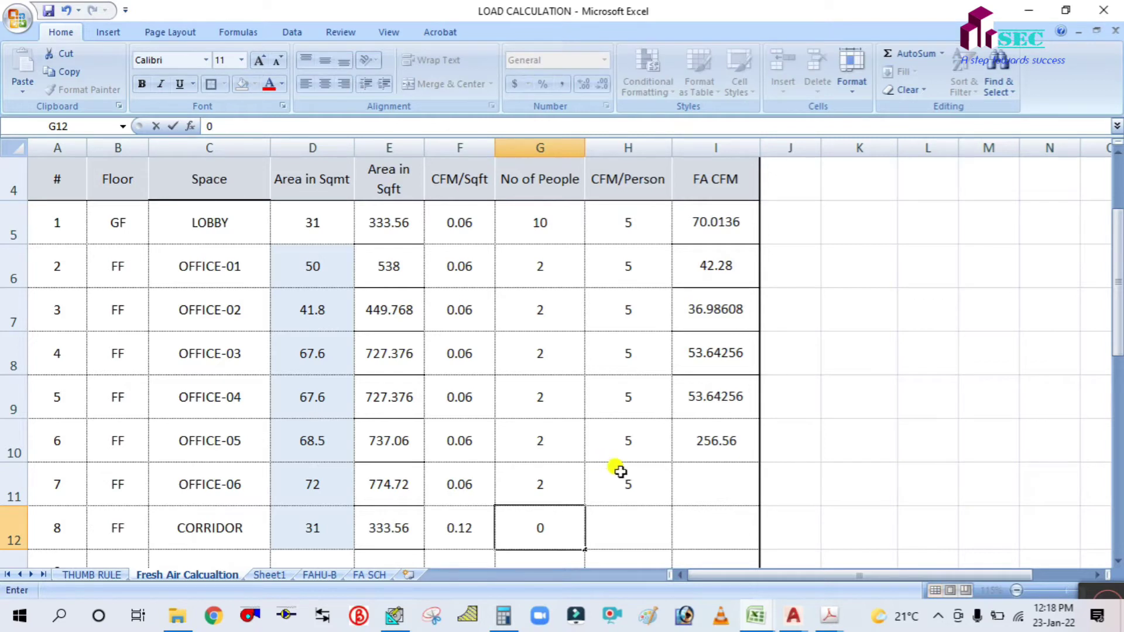
{"action": "left_click", "coordinate": [644, 515]}
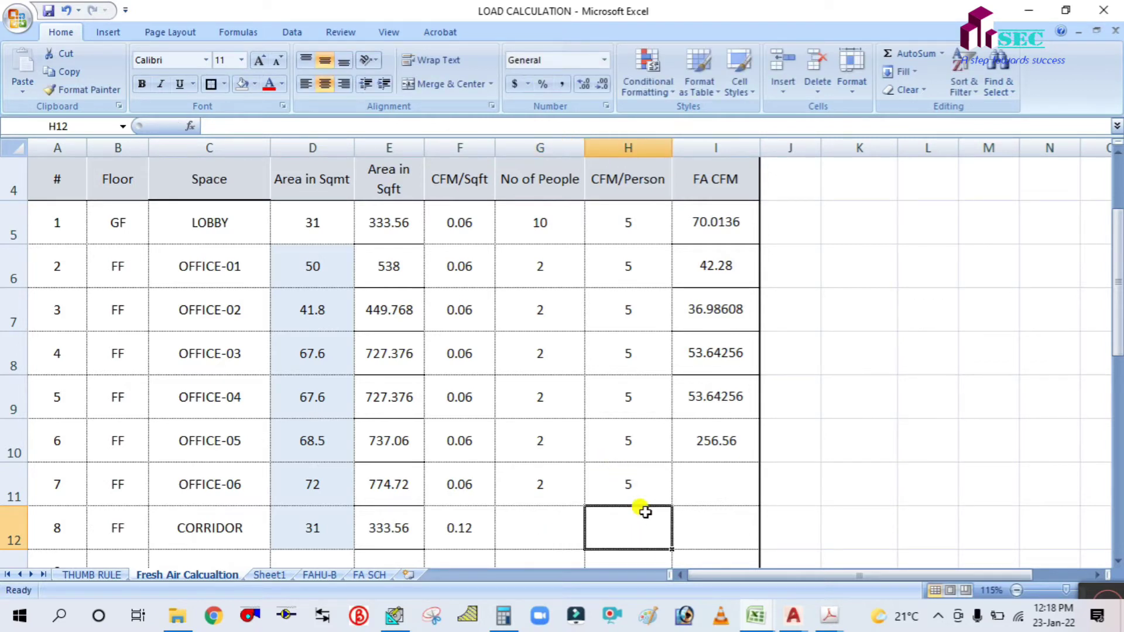
{"action": "type", "text": "5"}
{"action": "left_click", "coordinate": [942, 495]}
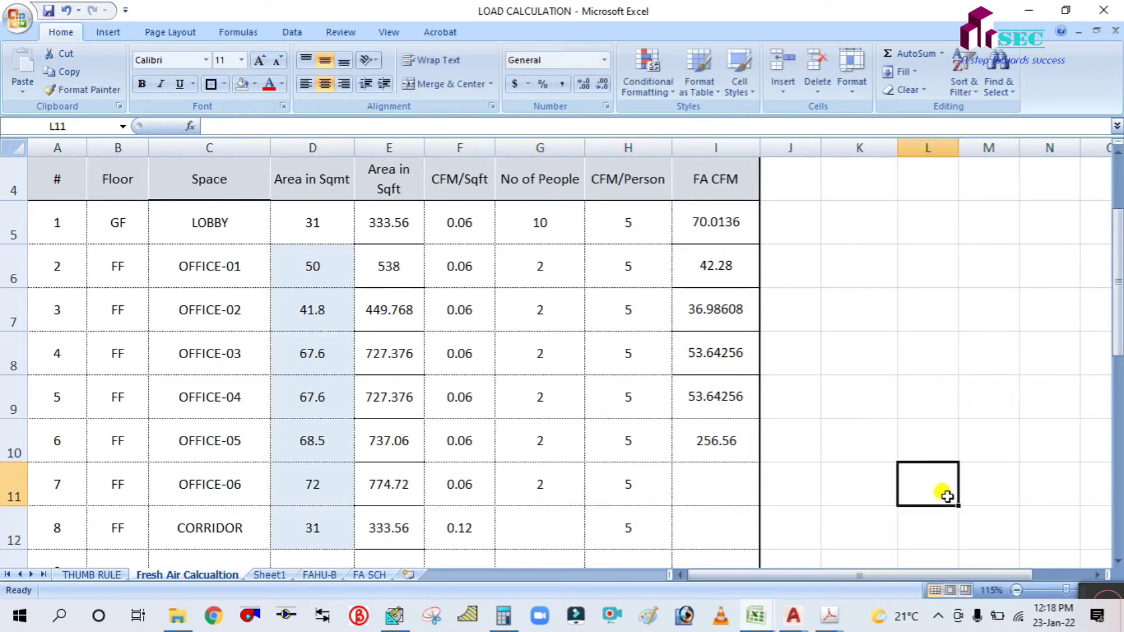
Fill the FA CFM formula in I10 down through I12, and check the FA CFM formulas in I5 and I8.
{"action": "left_click", "coordinate": [745, 423]}
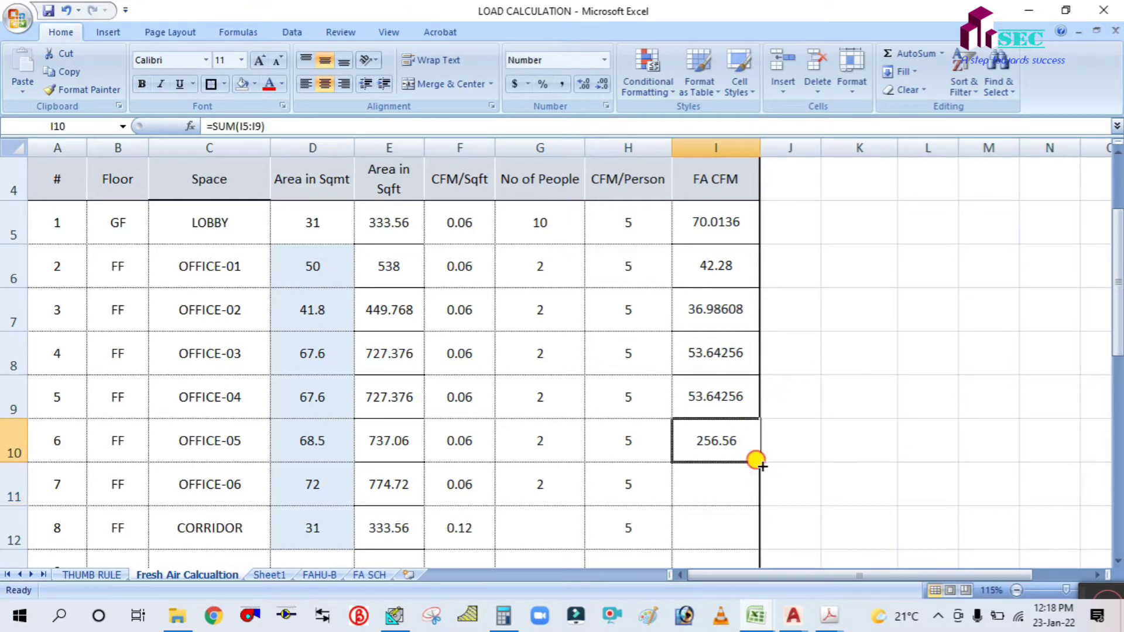
{"action": "left_click_drag", "start_coordinate": [759, 462], "coordinate": [757, 526]}
{"action": "left_click", "coordinate": [849, 436]}
{"action": "scroll", "coordinate": [834, 400], "scroll_direction": "down", "scroll_amount": 1}
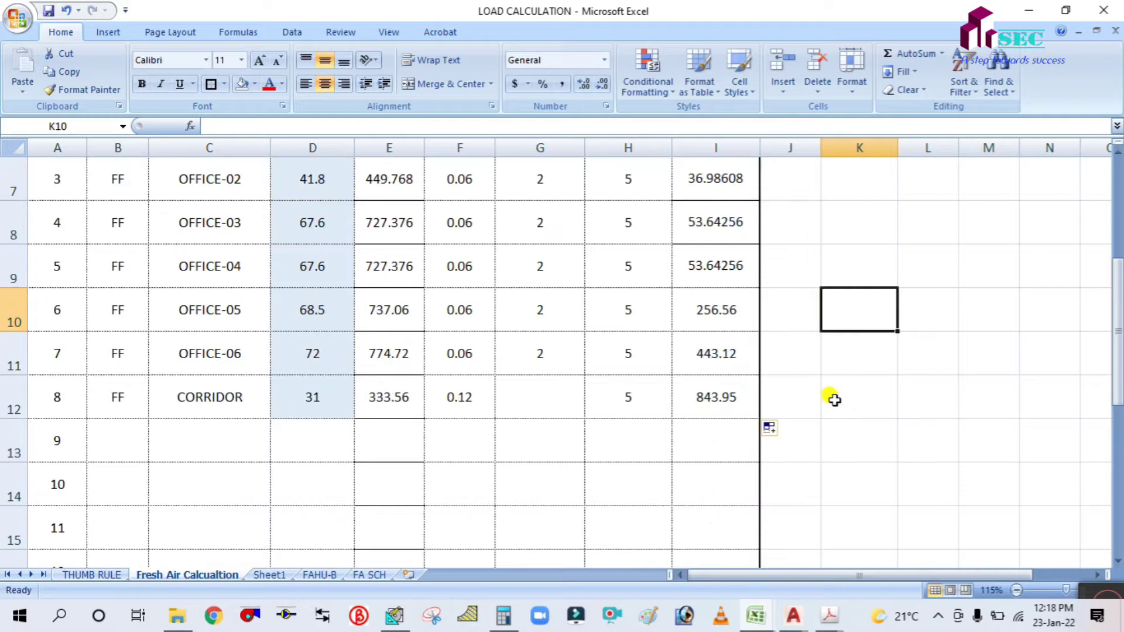
{"action": "scroll", "coordinate": [788, 388], "scroll_direction": "up", "scroll_amount": 2}
{"action": "double_click", "coordinate": [723, 299]}
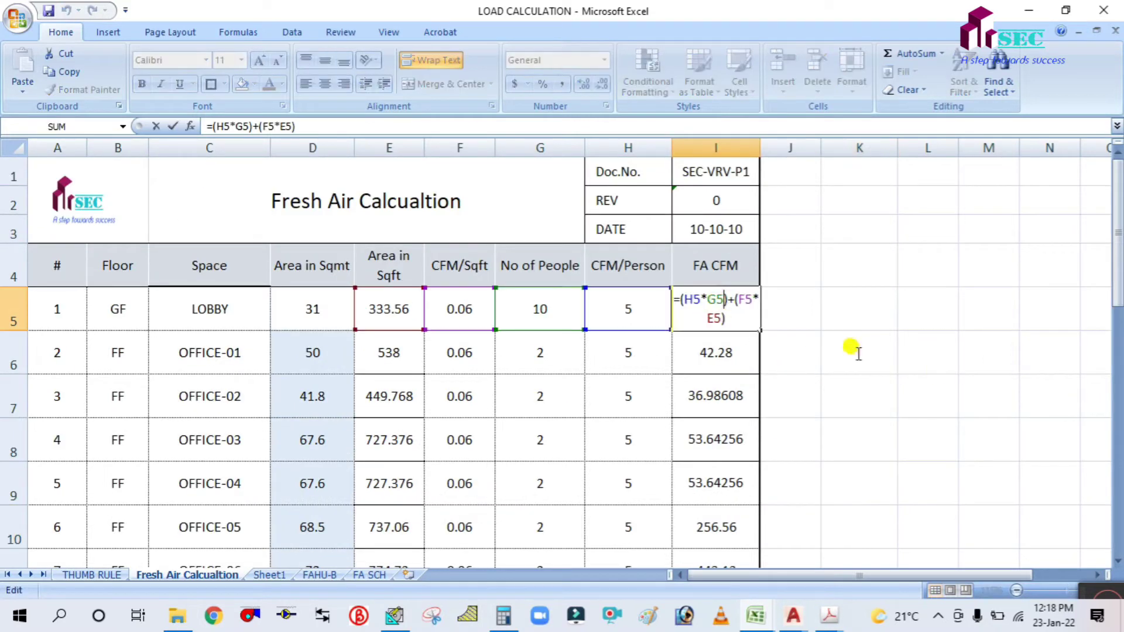
{"action": "key", "text": "Escape"}
{"action": "double_click", "coordinate": [734, 432]}
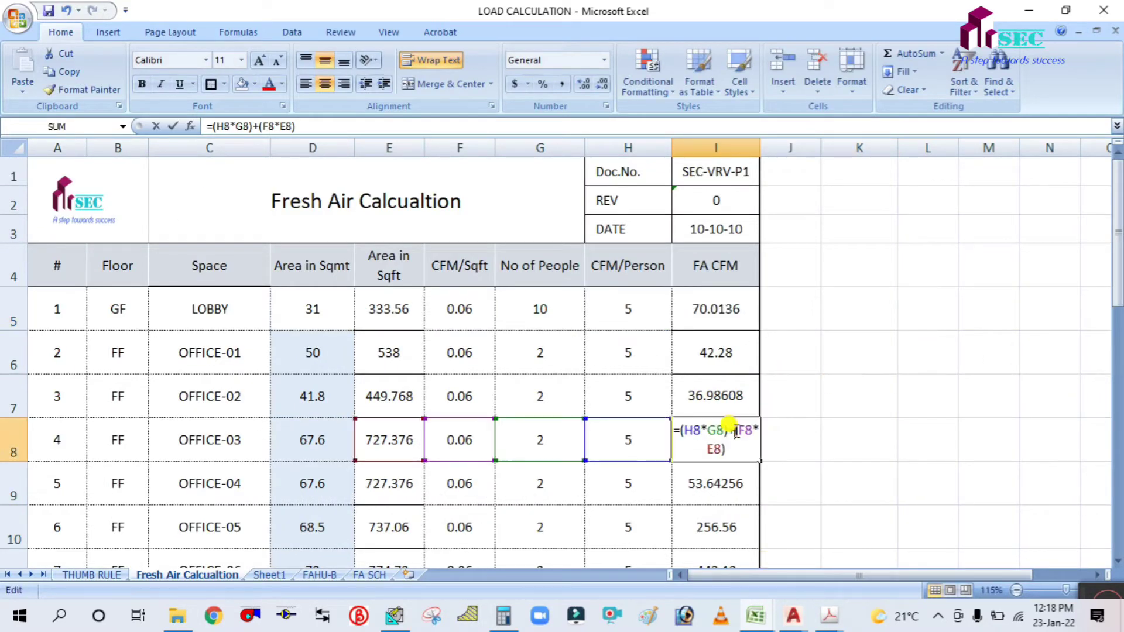
{"action": "key", "text": "Escape"}
Format the FA CFM values in I5:I12 to show no decimal places.
{"action": "left_click_drag", "start_coordinate": [733, 301], "coordinate": [725, 430]}
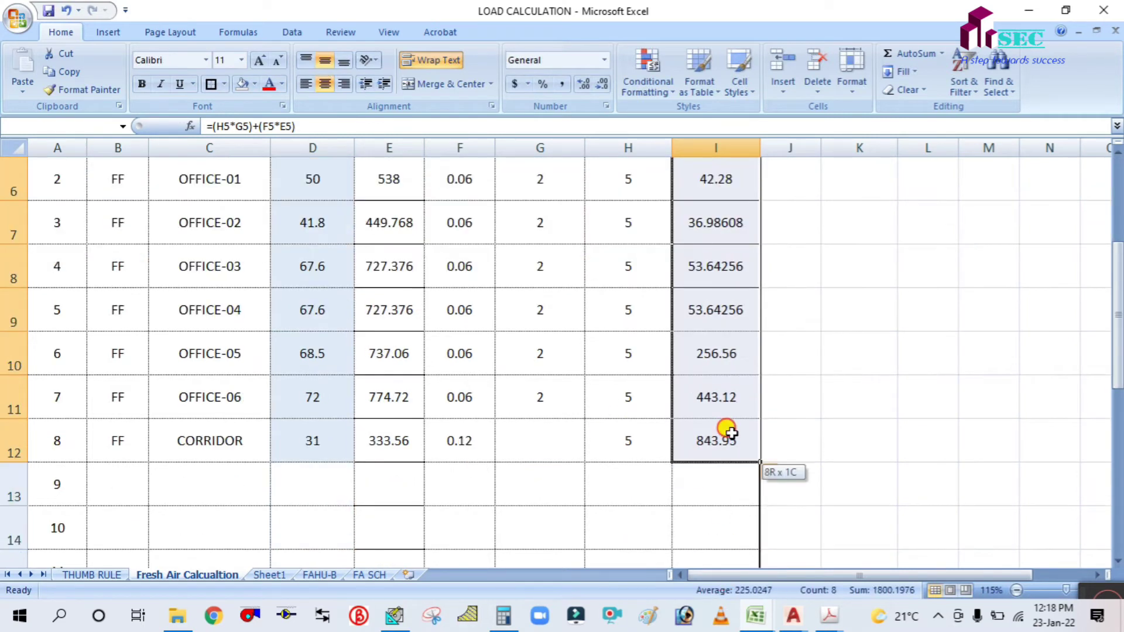
{"action": "left_click", "coordinate": [601, 85]}
{"action": "left_click", "coordinate": [601, 85]}
{"action": "left_click", "coordinate": [601, 85]}
{"action": "left_click", "coordinate": [601, 85]}
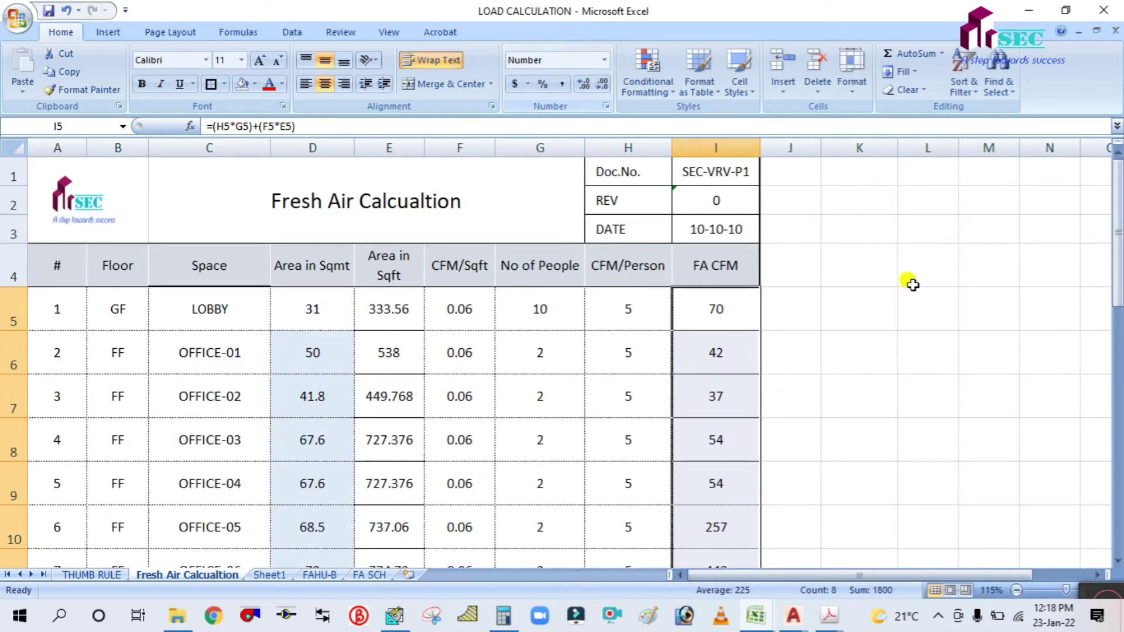
{"action": "left_click", "coordinate": [912, 298]}
{"action": "scroll", "coordinate": [963, 358], "scroll_direction": "down", "scroll_amount": 1}
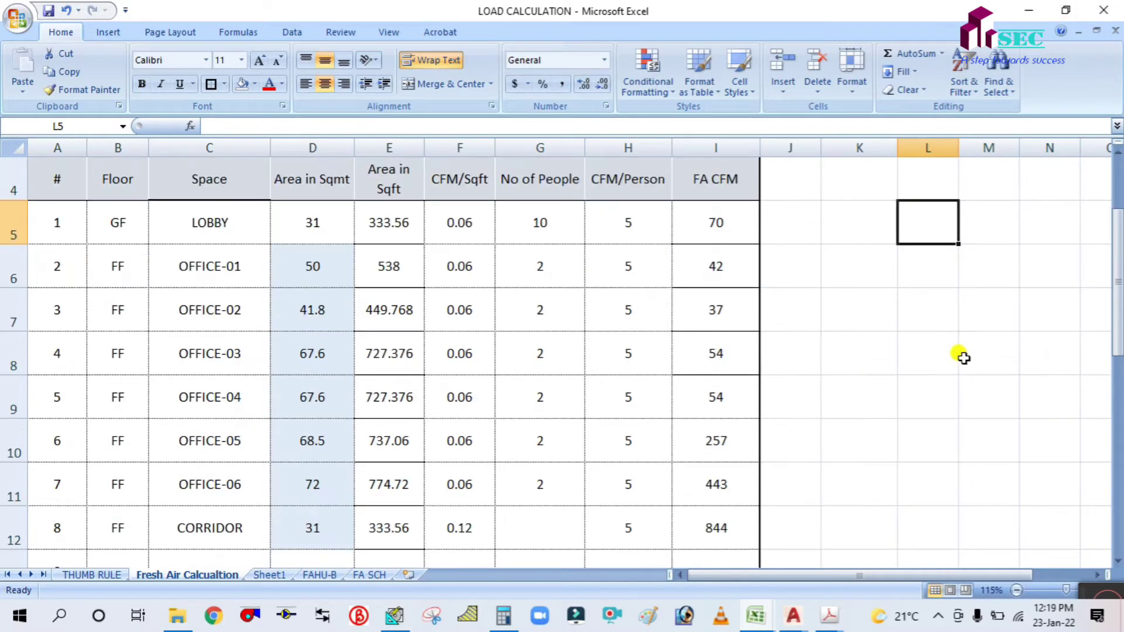
{"action": "scroll", "coordinate": [944, 356], "scroll_direction": "down", "scroll_amount": 1}
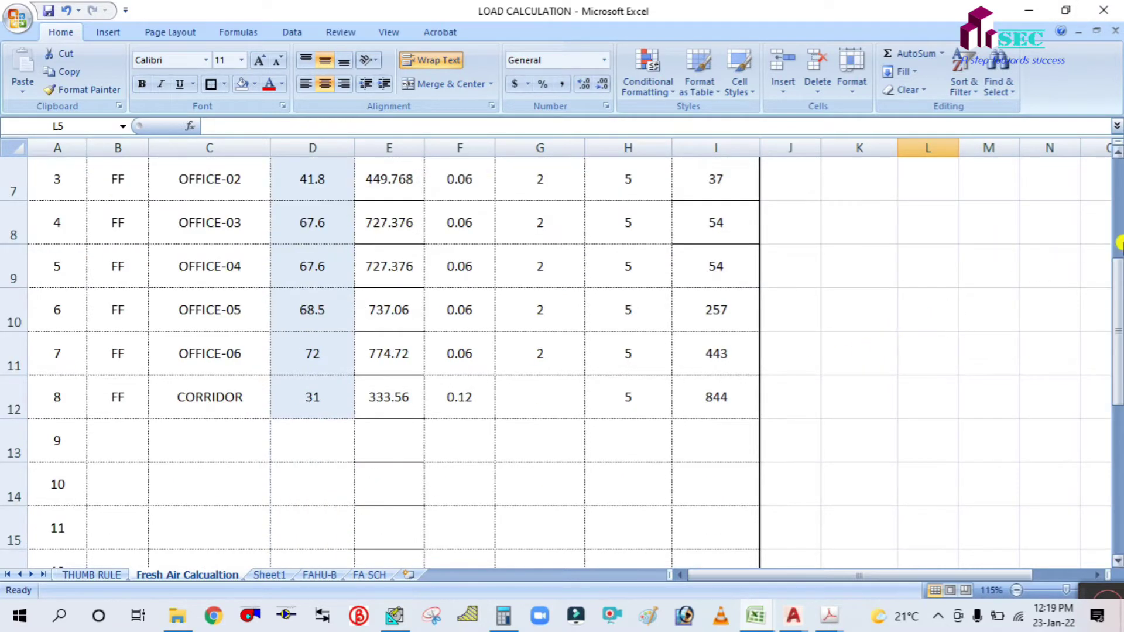
{"action": "scroll", "coordinate": [586, 376], "scroll_direction": "up", "scroll_amount": 1}
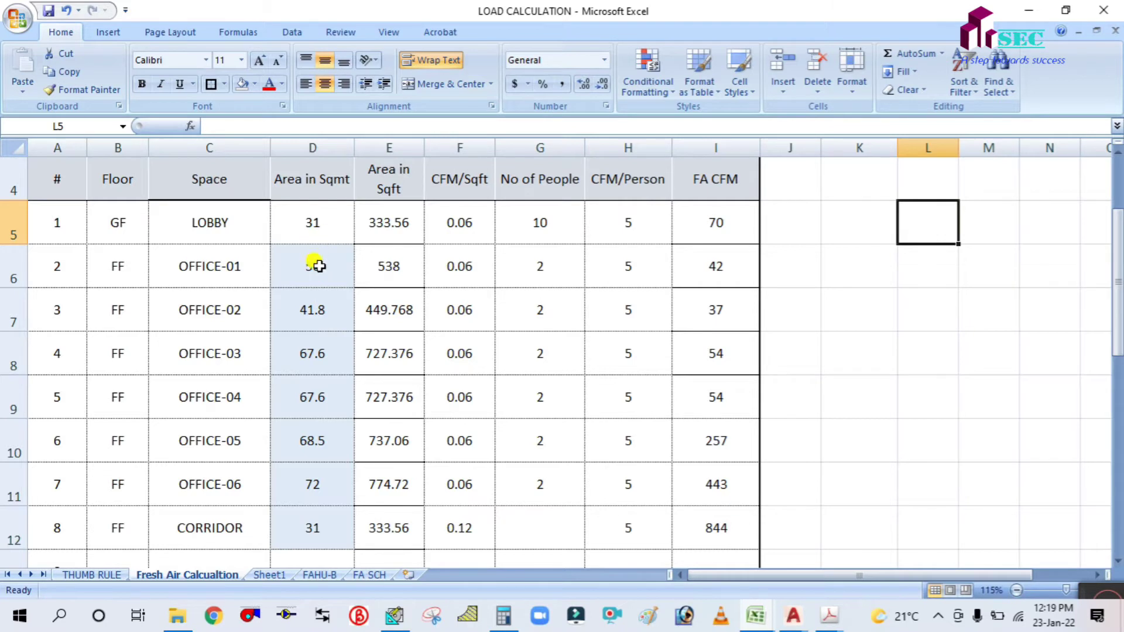
{"action": "left_click_drag", "start_coordinate": [315, 266], "coordinate": [312, 527]}
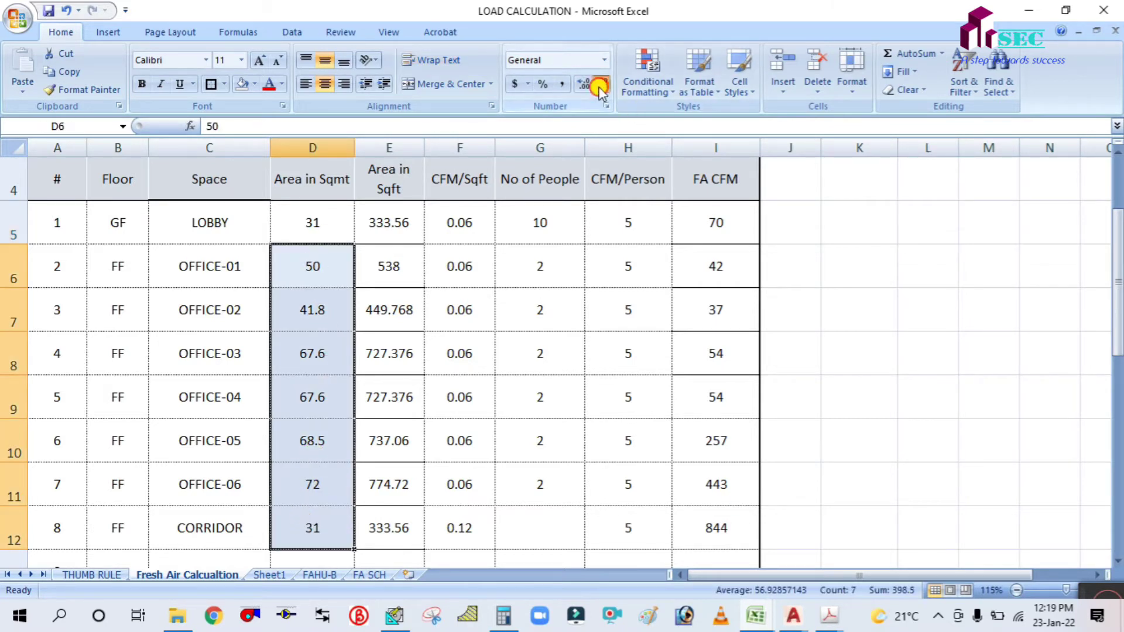
{"action": "left_click", "coordinate": [344, 409]}
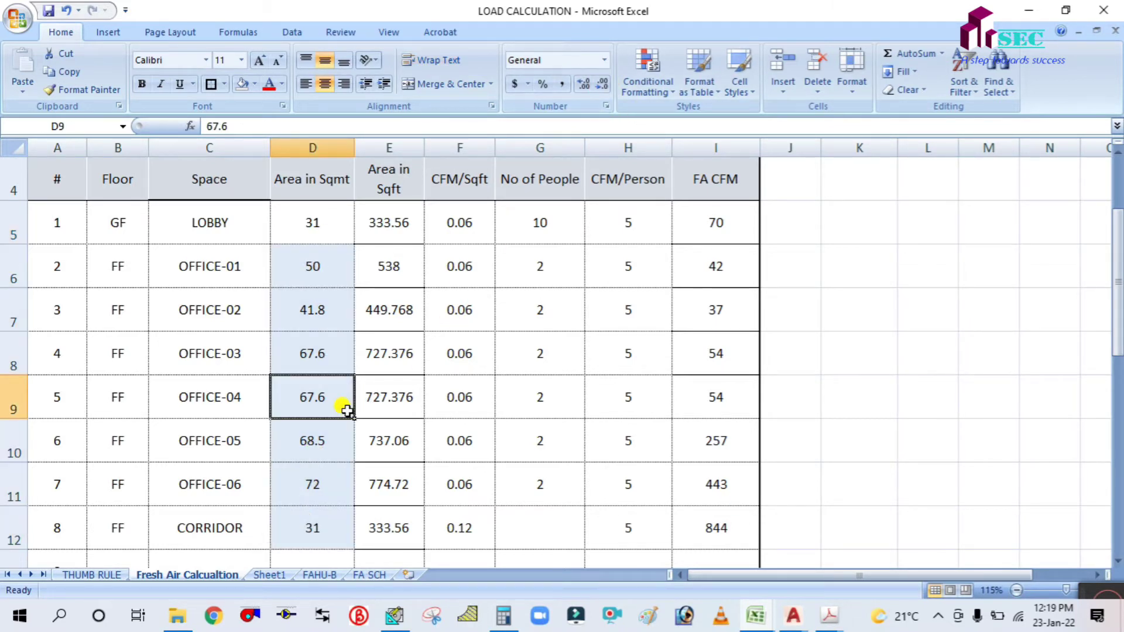
{"action": "scroll", "coordinate": [77, 279], "scroll_direction": "up", "scroll_amount": 1}
{"action": "scroll", "coordinate": [76, 278], "scroll_direction": "down", "scroll_amount": 1}
Copy the first-floor rows in B6:I12 and paste them into the empty rows starting at B13.
{"action": "left_click_drag", "start_coordinate": [122, 261], "coordinate": [710, 518]}
{"action": "key", "text": "ctrl+c"}
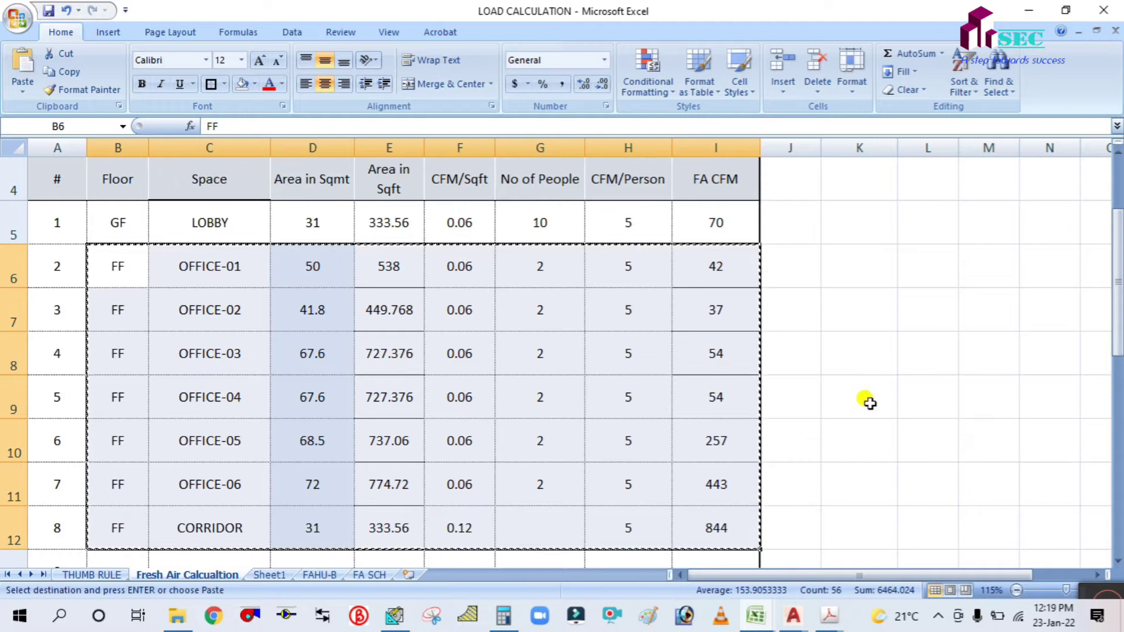
{"action": "scroll", "coordinate": [843, 398], "scroll_direction": "down", "scroll_amount": 2}
{"action": "left_click", "coordinate": [103, 299]}
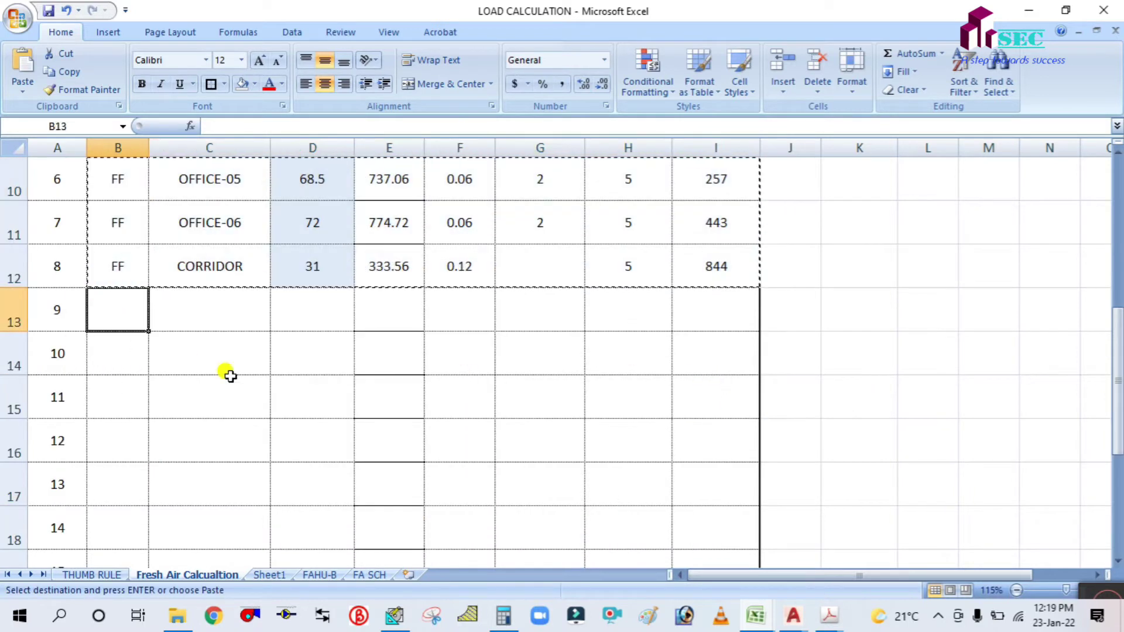
{"action": "key", "text": "ctrl+v"}
{"action": "scroll", "coordinate": [218, 388], "scroll_direction": "down", "scroll_amount": 3}
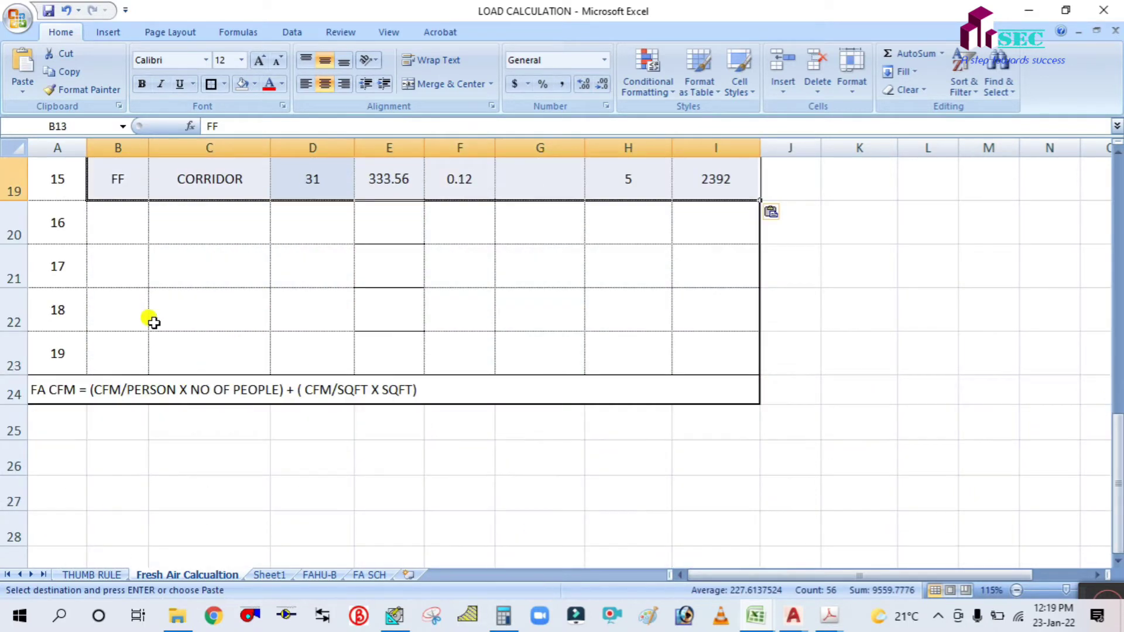
{"action": "scroll", "coordinate": [178, 304], "scroll_direction": "up", "scroll_amount": 2}
{"action": "key", "text": "Escape"}
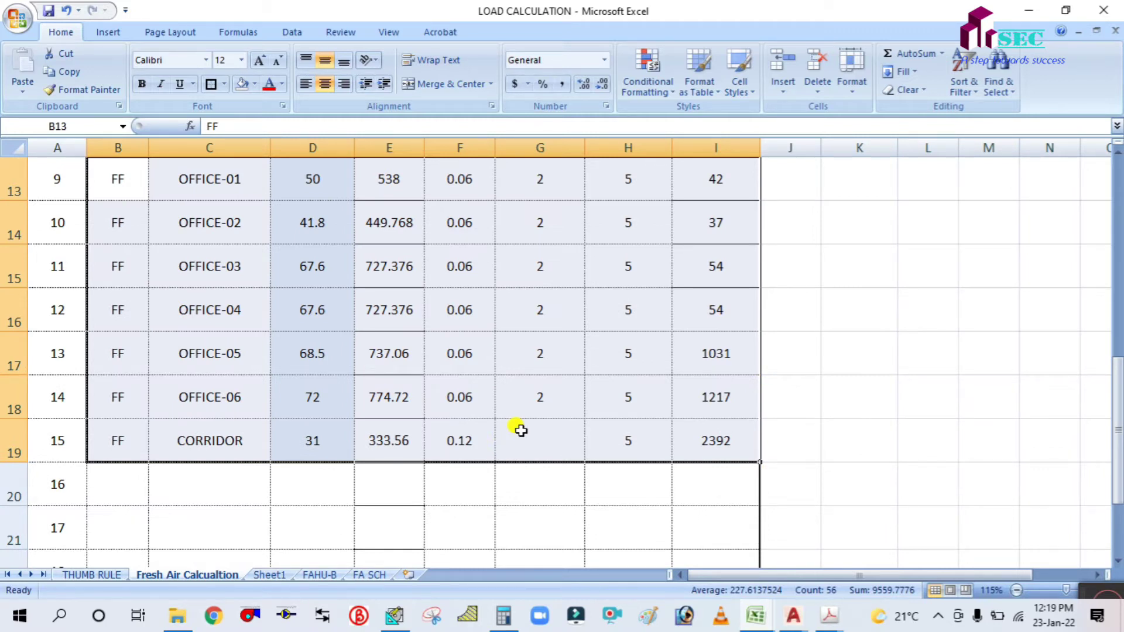
Undo the paste of the duplicated first-floor rows and cancel the copy selection.
{"action": "key", "text": "ctrl+z"}
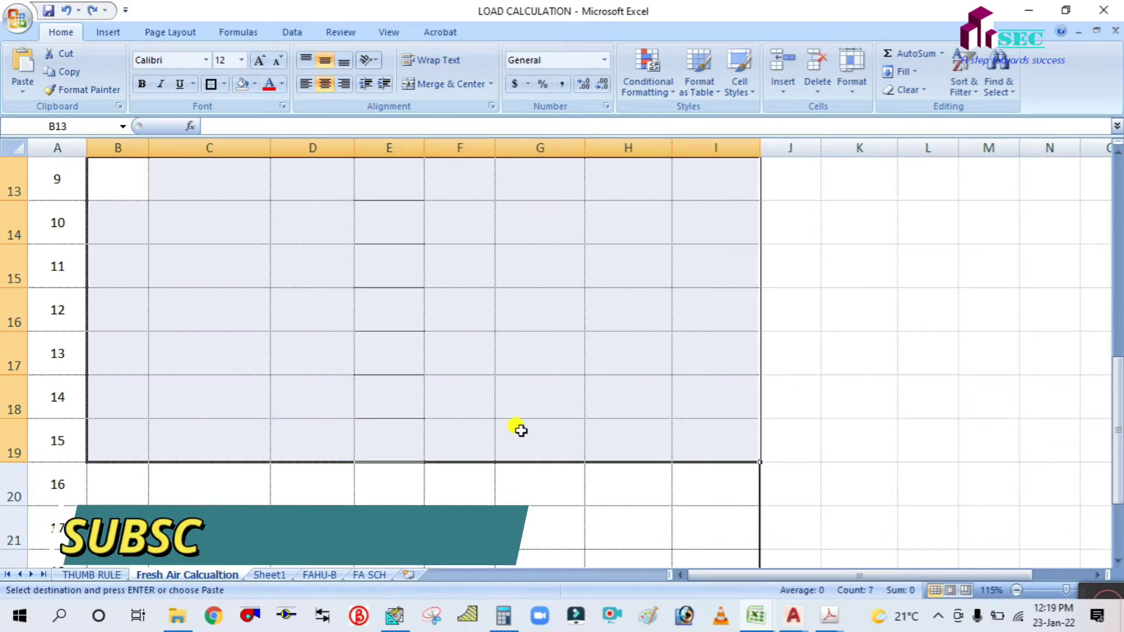
{"action": "left_click", "coordinate": [518, 428]}
{"action": "scroll", "coordinate": [507, 406], "scroll_direction": "up", "scroll_amount": 3}
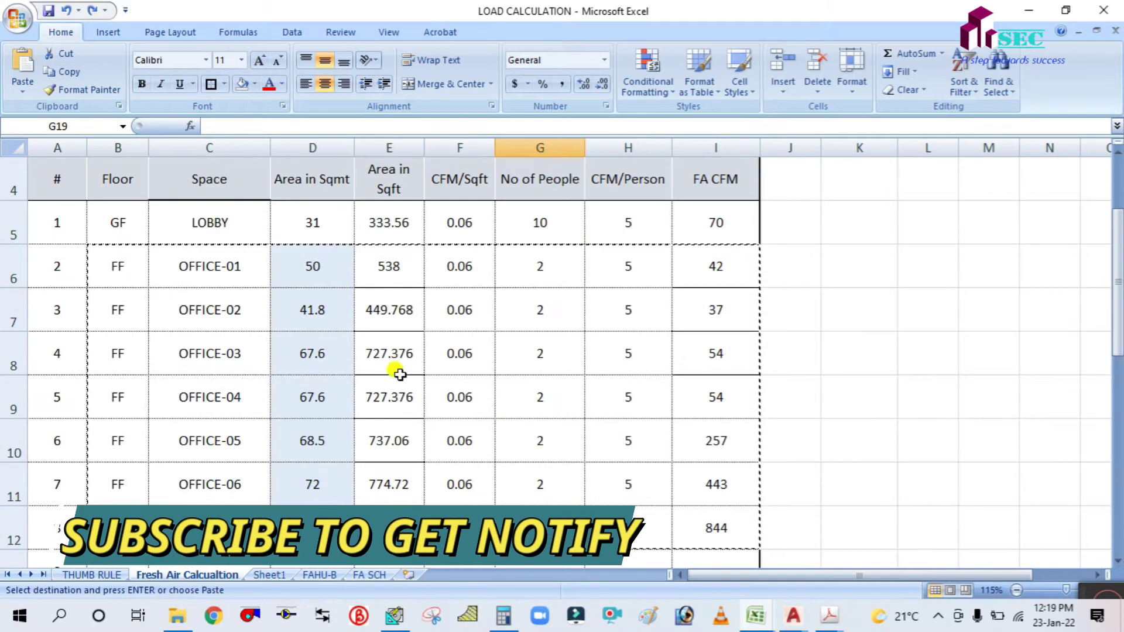
{"action": "key", "text": "Escape"}
{"action": "scroll", "coordinate": [144, 313], "scroll_direction": "up", "scroll_amount": 5}
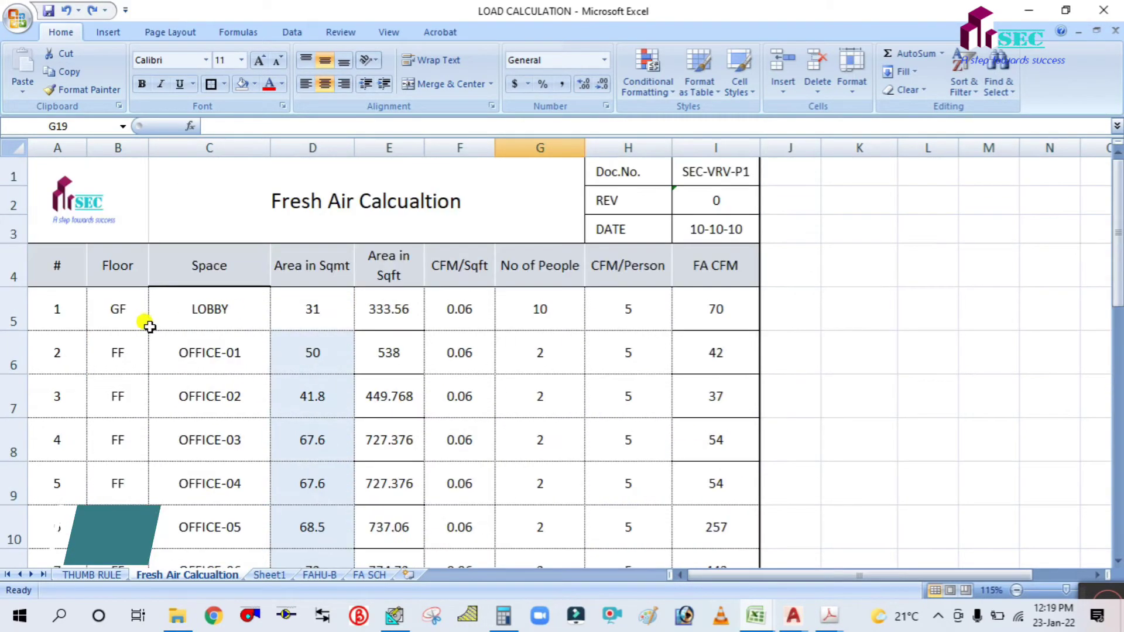
Change the floor label of OFFICE-01 in B6 to FF - 4F.
{"action": "double_click", "coordinate": [124, 350]}
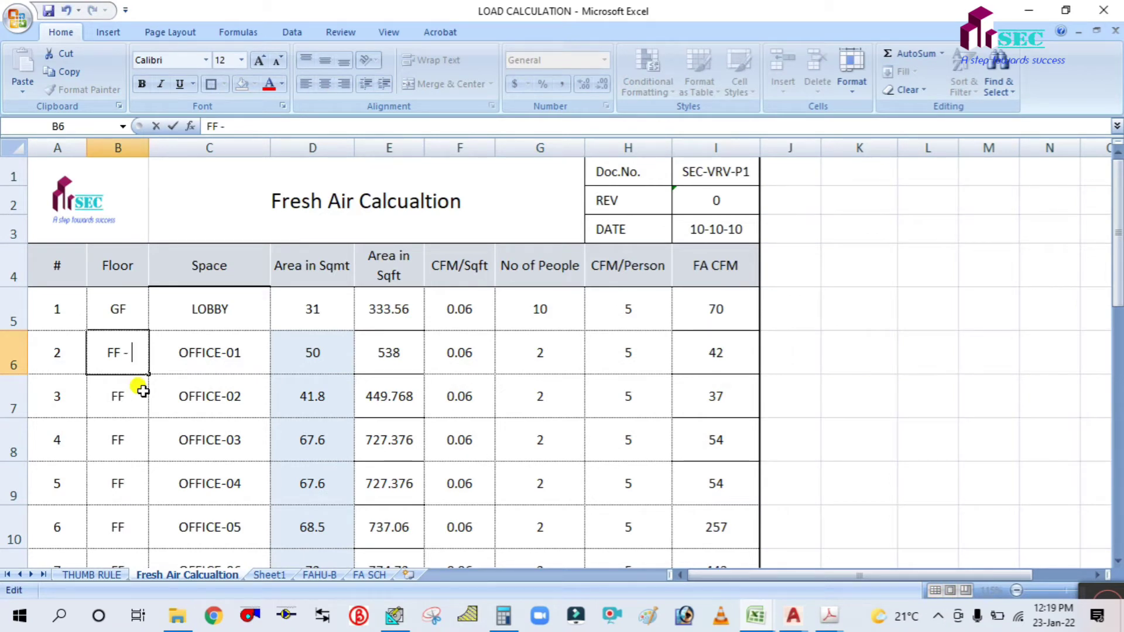
{"action": "left_click", "coordinate": [112, 423]}
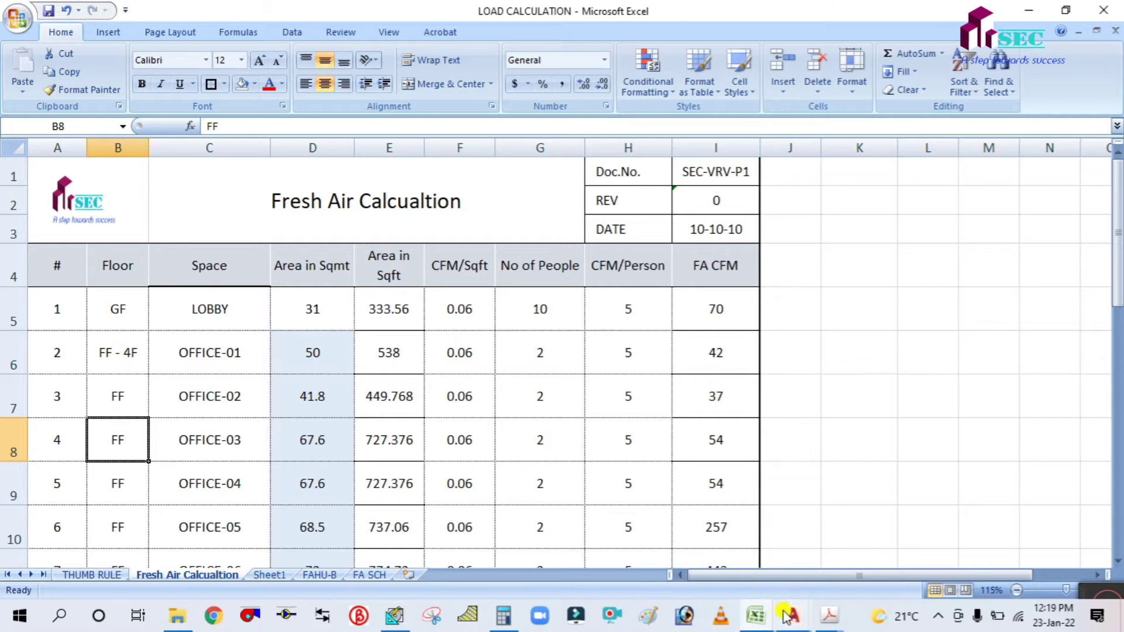
Switch to AutoCAD and examine the row of floor plans from the ground floor through the 5F plan.
{"action": "mouse_move", "coordinate": [788, 616]}
{"action": "left_click", "coordinate": [625, 521]}
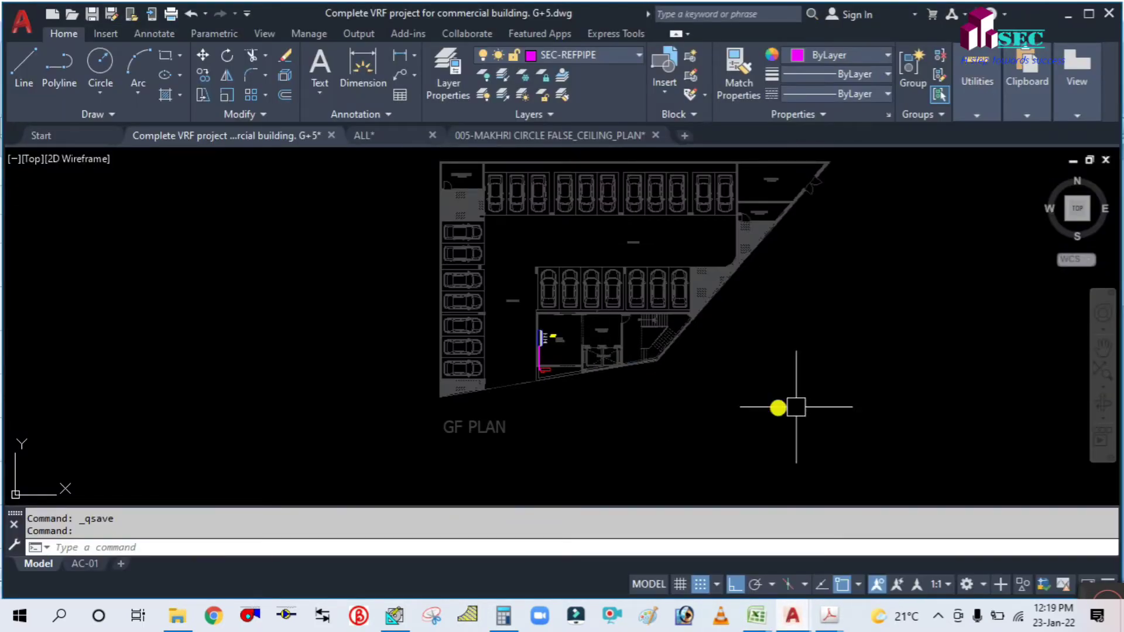
{"action": "scroll", "coordinate": [465, 377], "scroll_direction": "down", "scroll_amount": 4}
{"action": "middle_click_drag", "start_coordinate": [771, 367], "coordinate": [423, 365]}
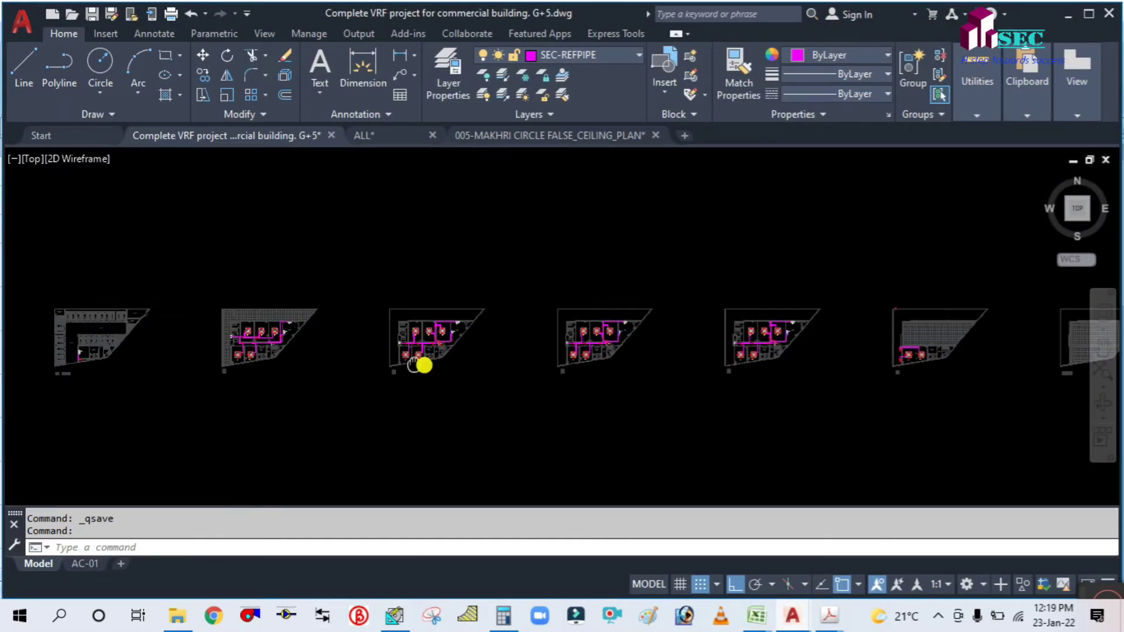
{"action": "scroll", "coordinate": [679, 358], "scroll_direction": "up", "scroll_amount": 6}
{"action": "scroll", "coordinate": [785, 409], "scroll_direction": "down", "scroll_amount": 6}
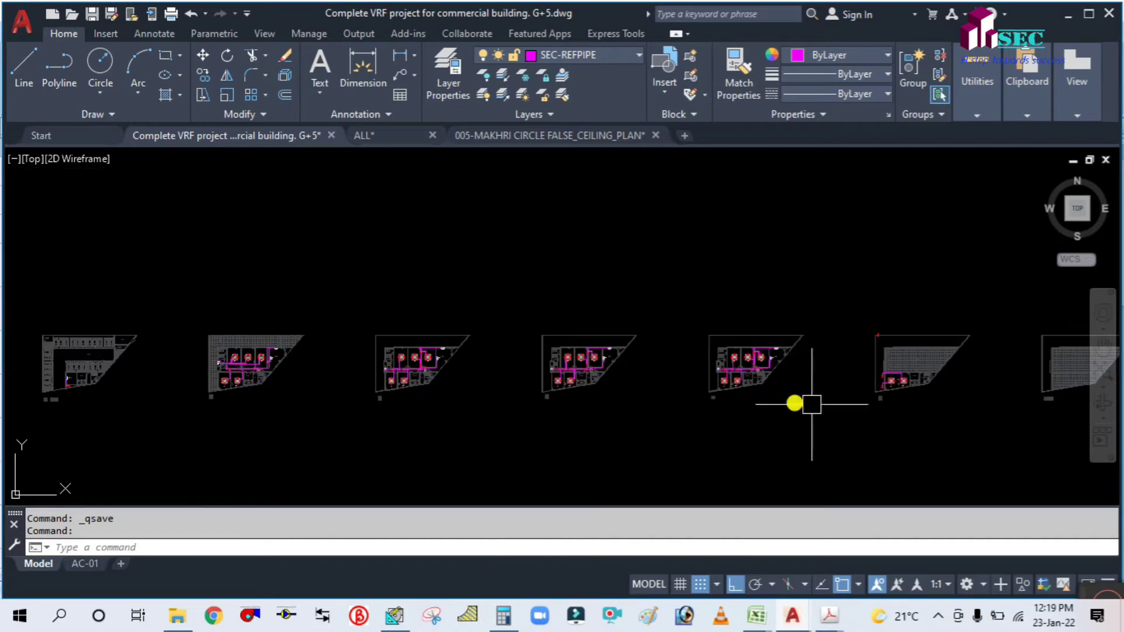
{"action": "middle_click_drag", "start_coordinate": [878, 404], "coordinate": [602, 404]}
{"action": "scroll", "coordinate": [698, 392], "scroll_direction": "up", "scroll_amount": 6}
{"action": "scroll", "coordinate": [328, 360], "scroll_direction": "up", "scroll_amount": 2}
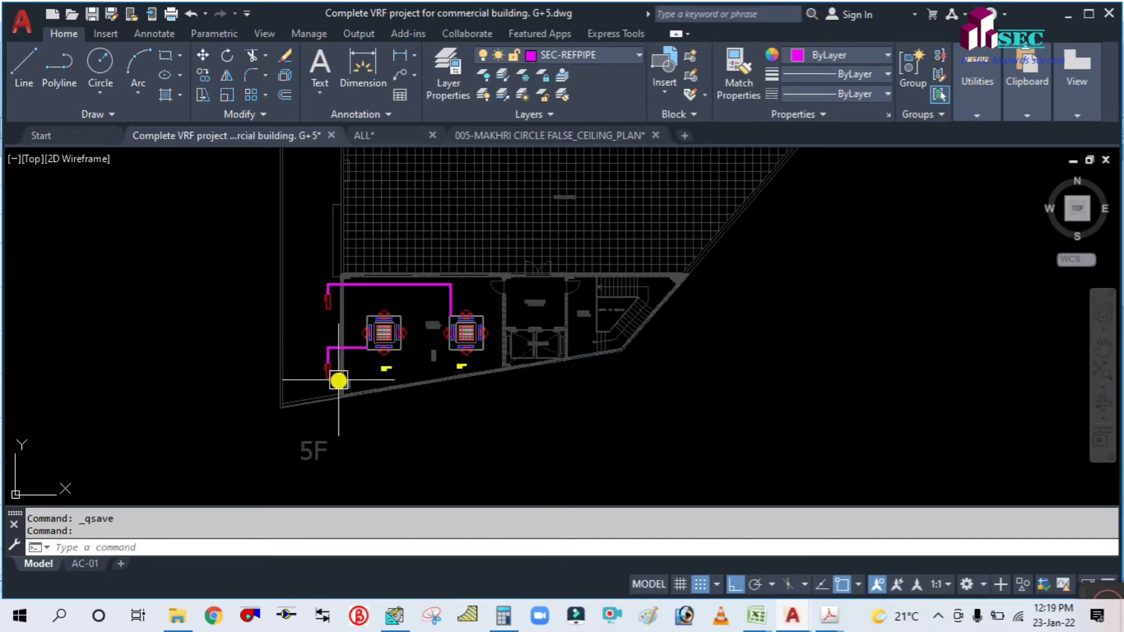
Return to the LOAD CALCULATION workbook in Excel and fill the FF - 4F floor label from B6 down through B12.
{"action": "left_click", "coordinate": [756, 616]}
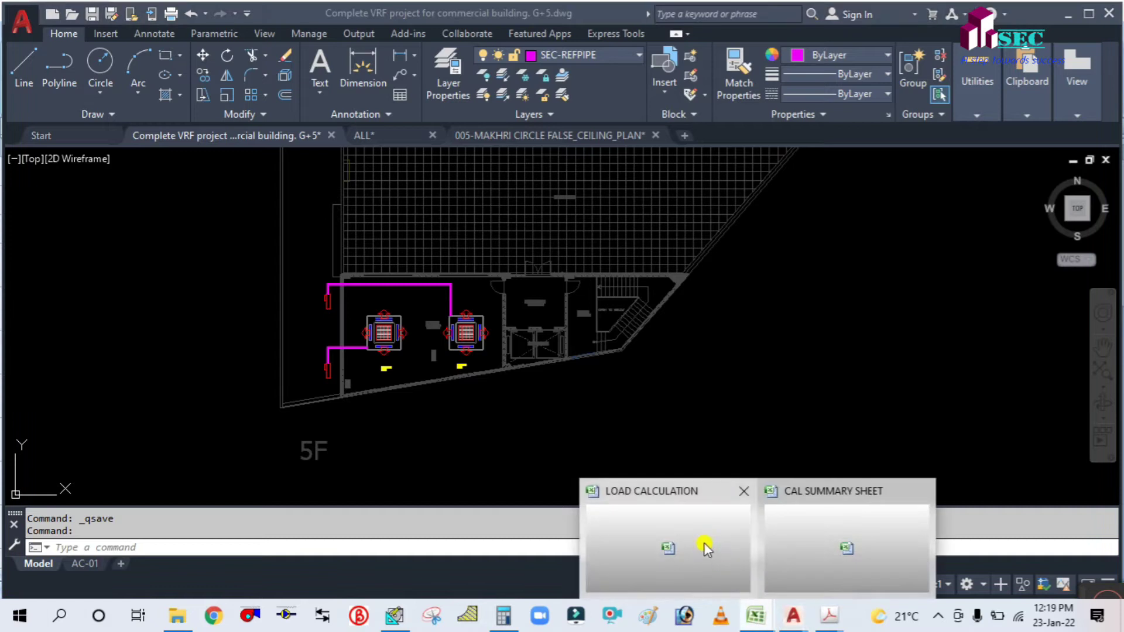
{"action": "left_click", "coordinate": [703, 543]}
{"action": "left_click_drag", "start_coordinate": [129, 364], "coordinate": [137, 519]}
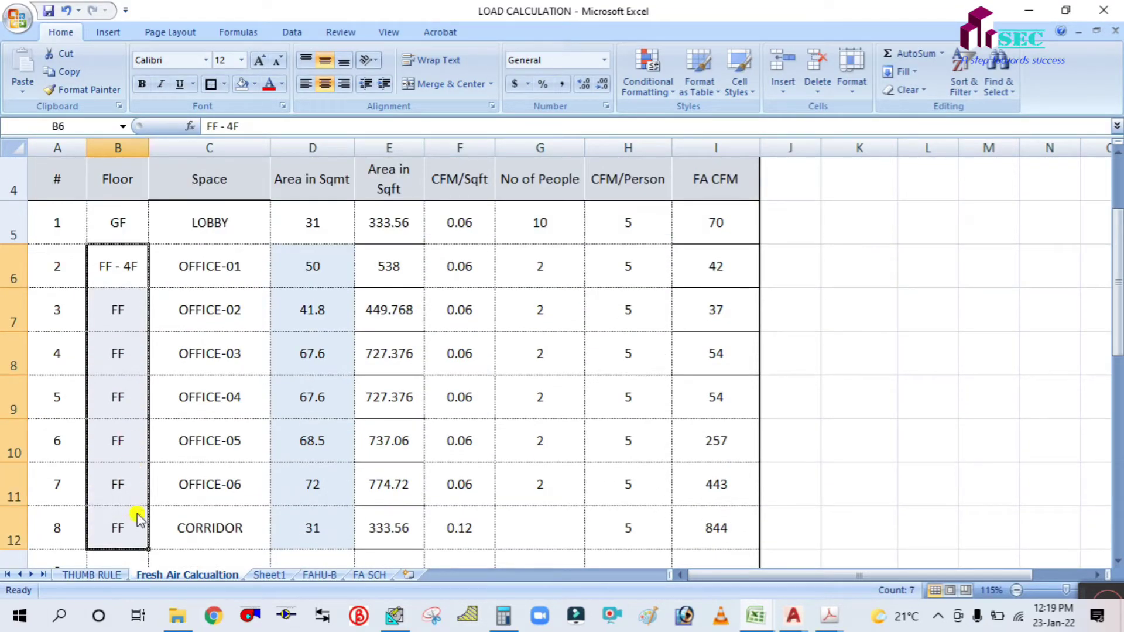
{"action": "key", "text": "ctrl+d"}
{"action": "scroll", "coordinate": [243, 439], "scroll_direction": "down", "scroll_amount": 1}
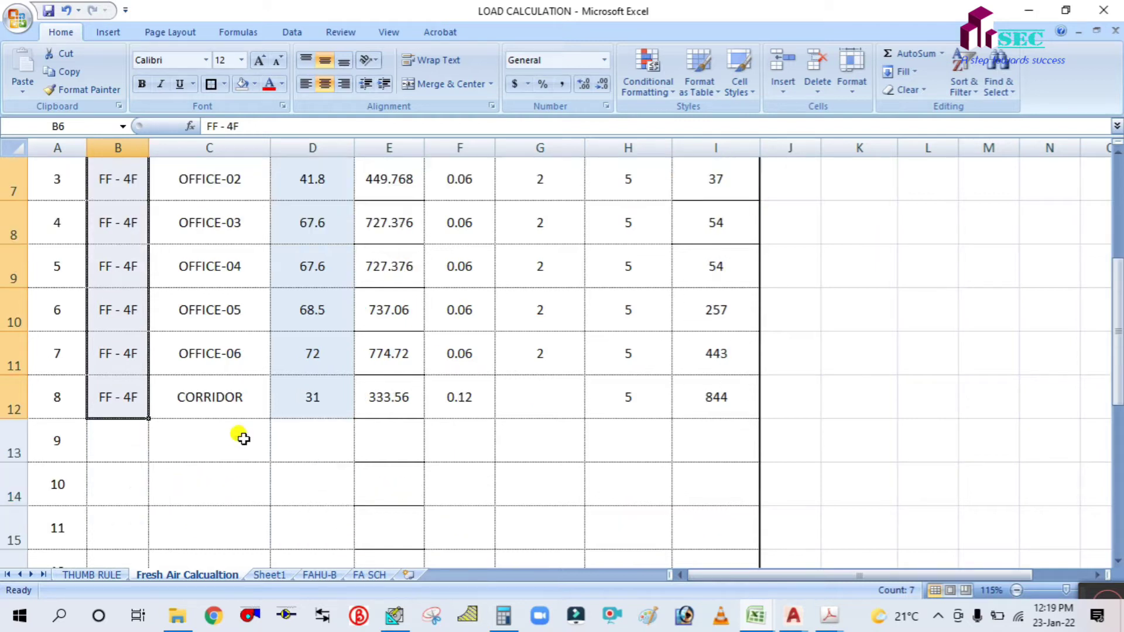
Enter 5F as the floor for row 9 of the table in B13.
{"action": "left_click", "coordinate": [155, 469]}
{"action": "left_click", "coordinate": [132, 444]}
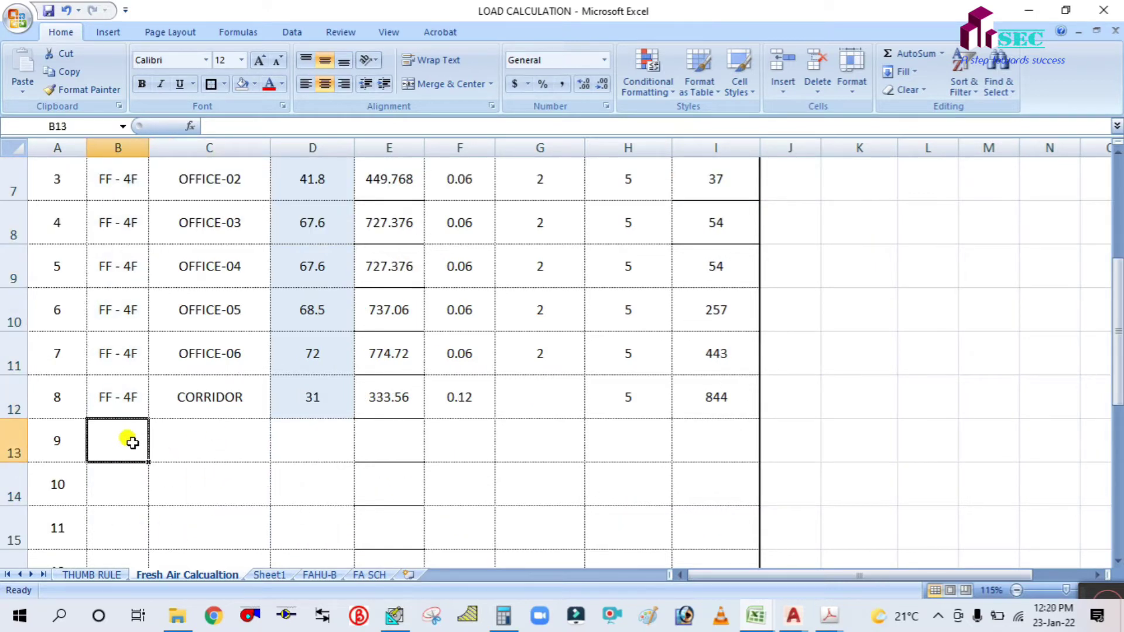
{"action": "type", "text": "4"}
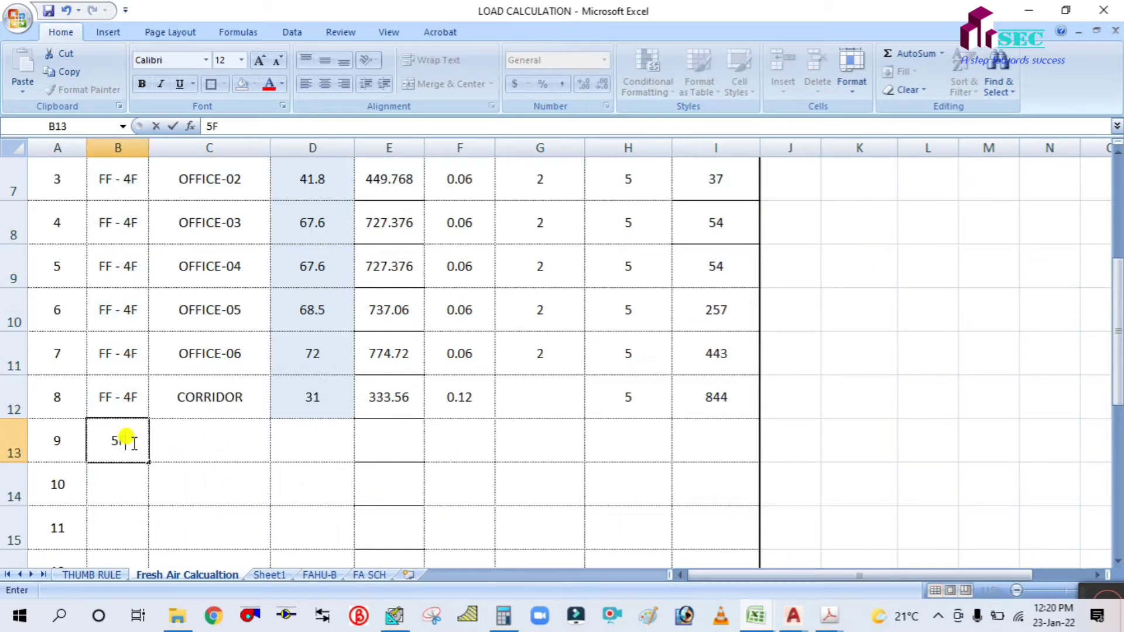
{"action": "left_click", "coordinate": [179, 432]}
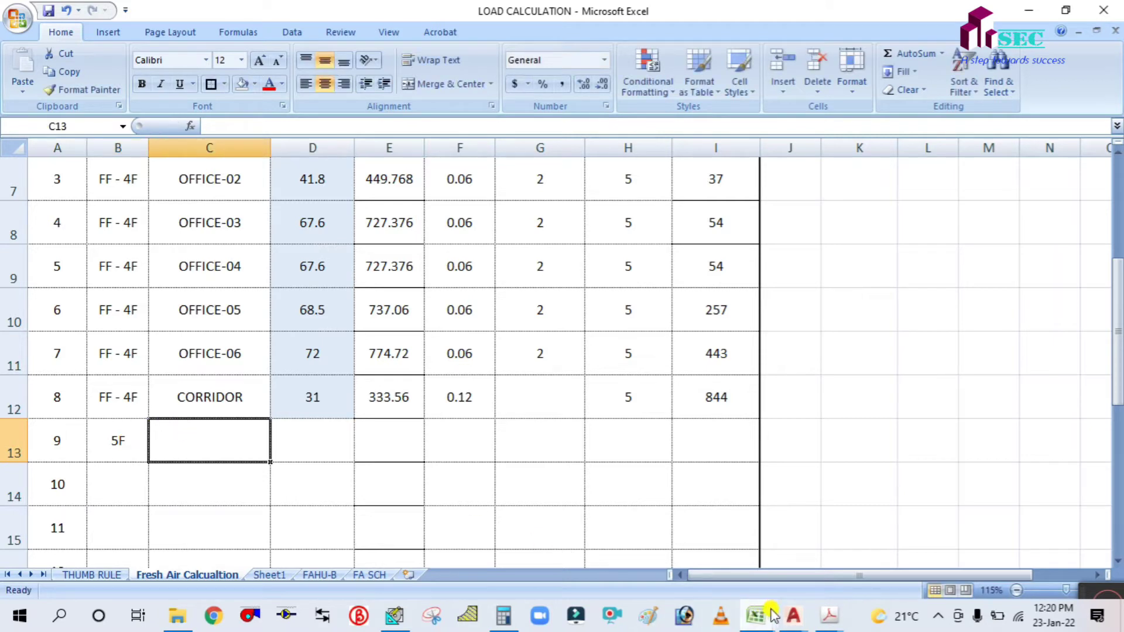
Look up the space on the 5F plan in AutoCAD and enter OFFICE with an area of 91 sqmt in C13 and D13 of the workbook.
{"action": "mouse_move", "coordinate": [787, 619]}
{"action": "left_click", "coordinate": [680, 509]}
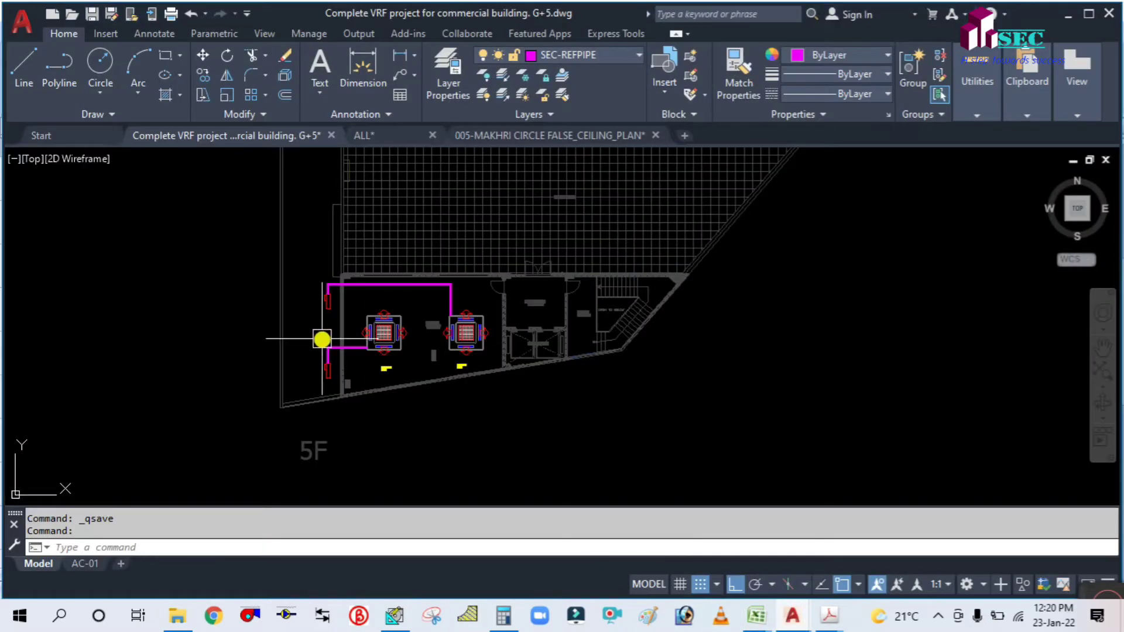
{"action": "scroll", "coordinate": [591, 279], "scroll_direction": "up", "scroll_amount": 2}
{"action": "scroll", "coordinate": [734, 337], "scroll_direction": "down", "scroll_amount": 2}
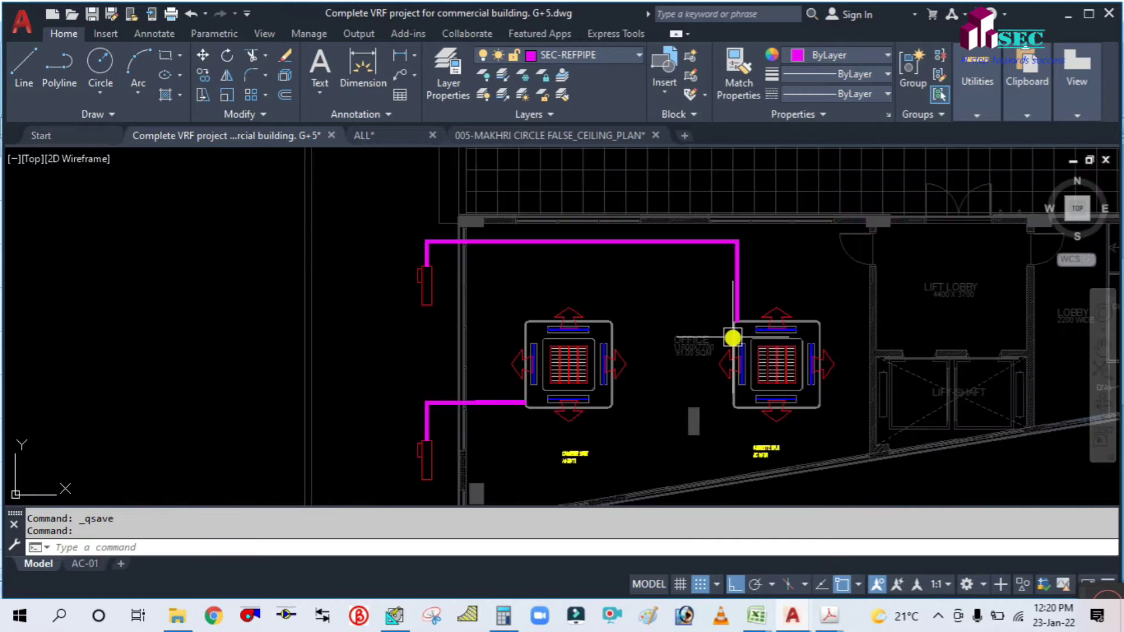
{"action": "mouse_move", "coordinate": [756, 616]}
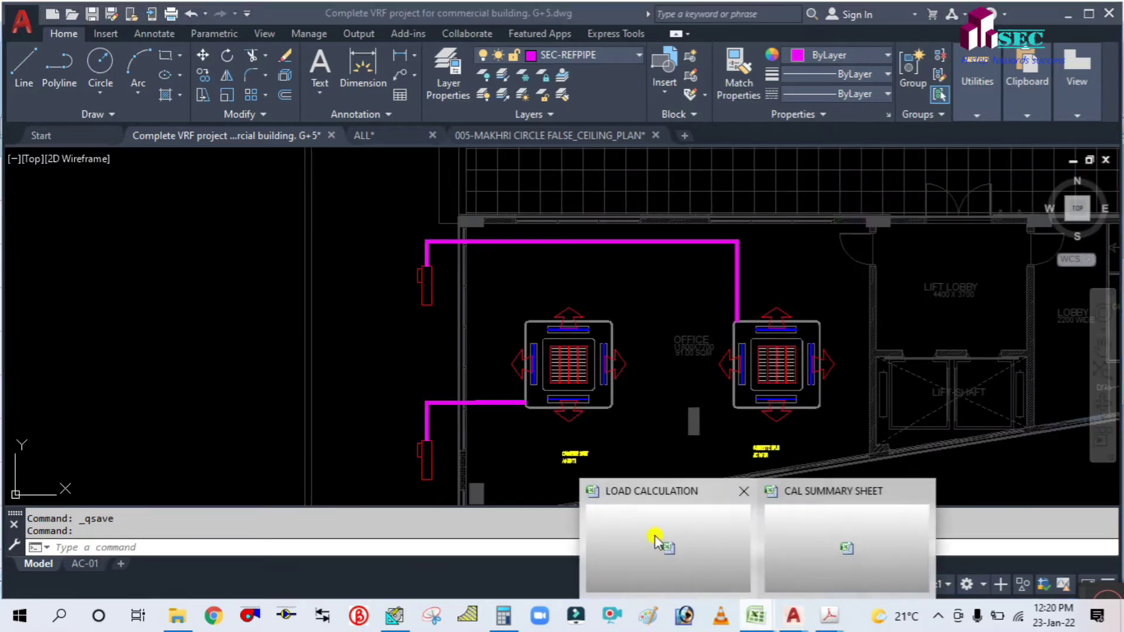
{"action": "left_click", "coordinate": [657, 535]}
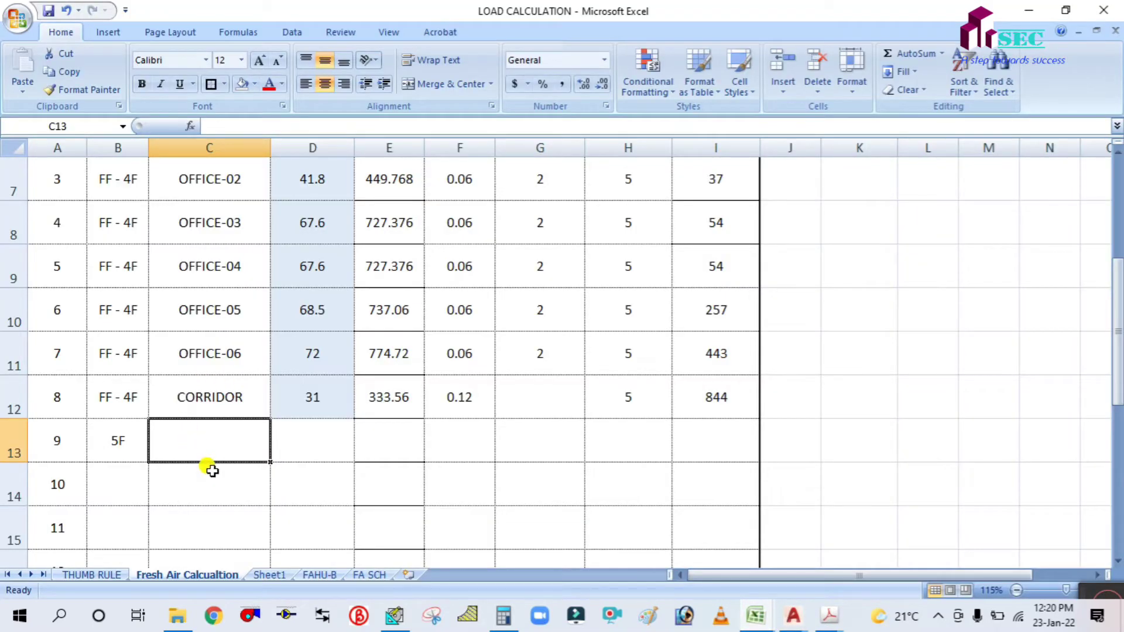
{"action": "type", "text": "OFFICW"}
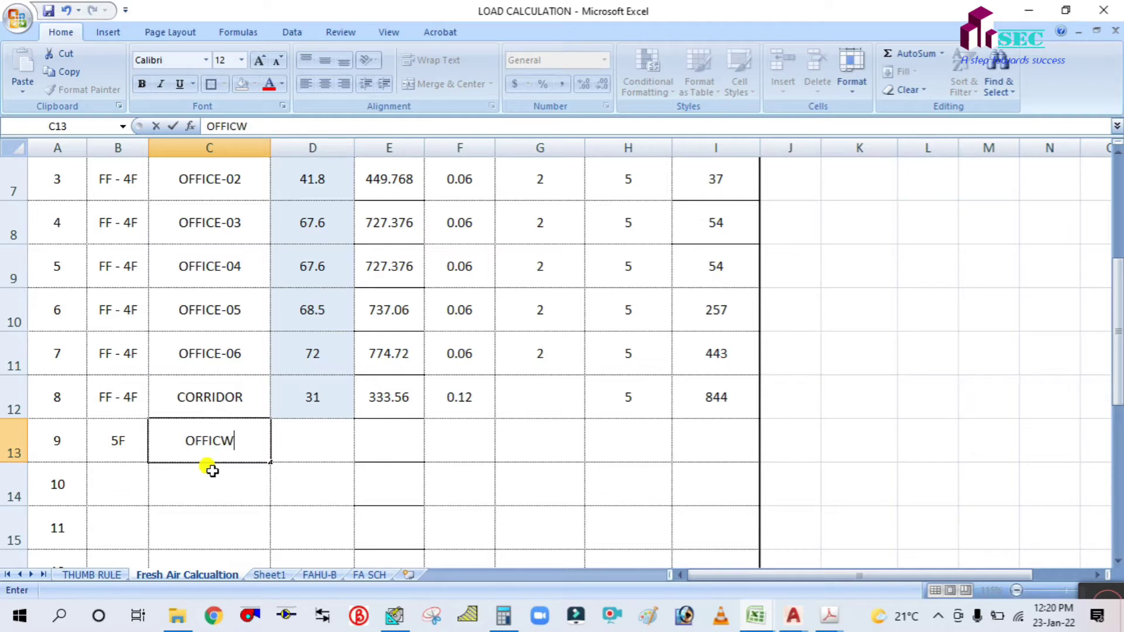
{"action": "key", "text": "BackSpace"}
{"action": "type", "text": "E"}
{"action": "left_click", "coordinate": [317, 428]}
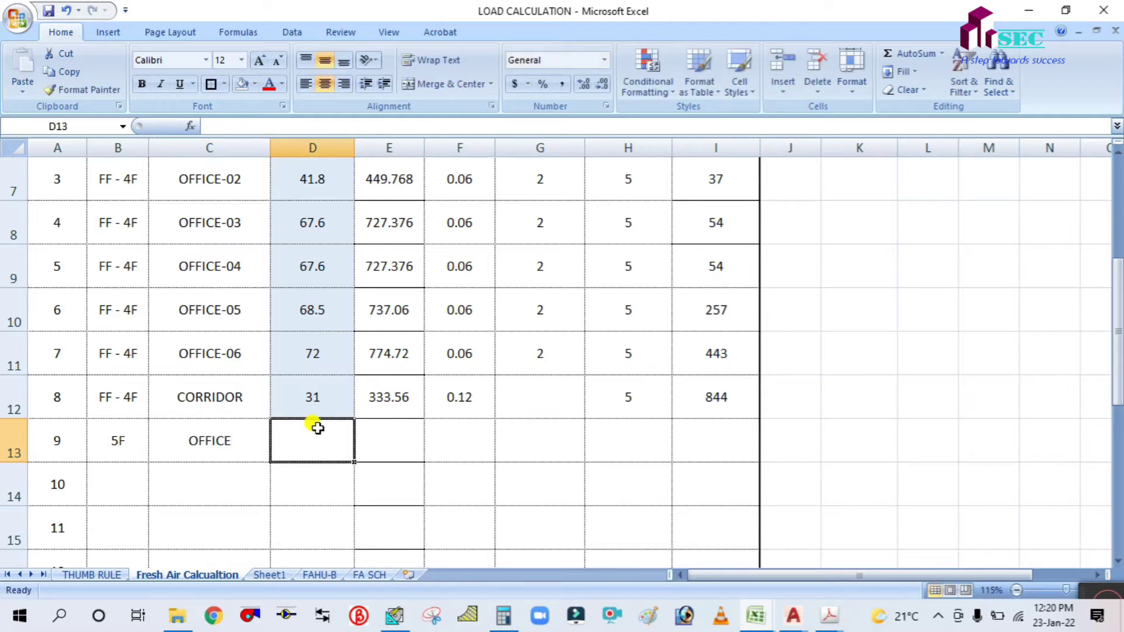
{"action": "type", "text": "91"}
{"action": "left_click", "coordinate": [508, 486]}
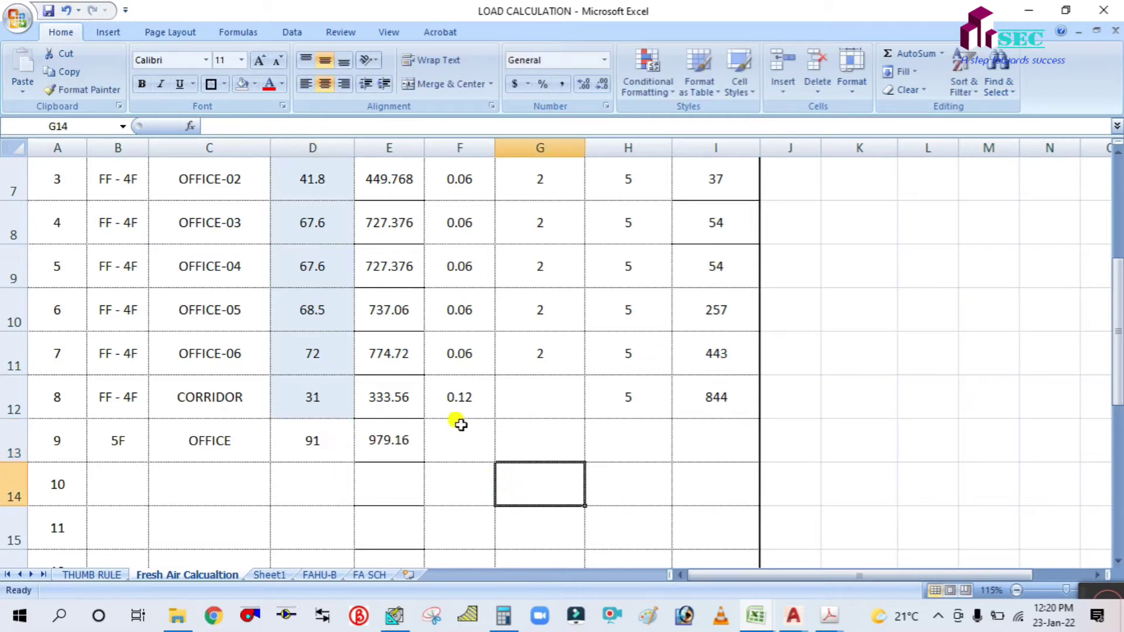
For the 5F office in row 13, enter 0.06 CFM/Sqft, 2 people and 5 CFM/Person.
{"action": "left_click", "coordinate": [391, 432]}
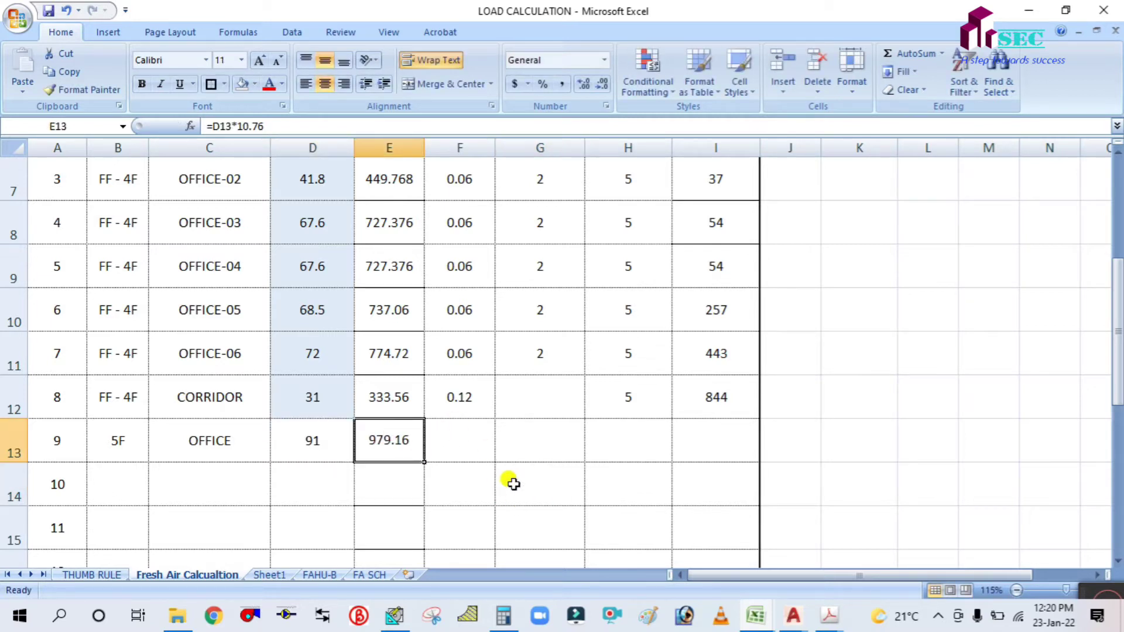
{"action": "left_click", "coordinate": [467, 442]}
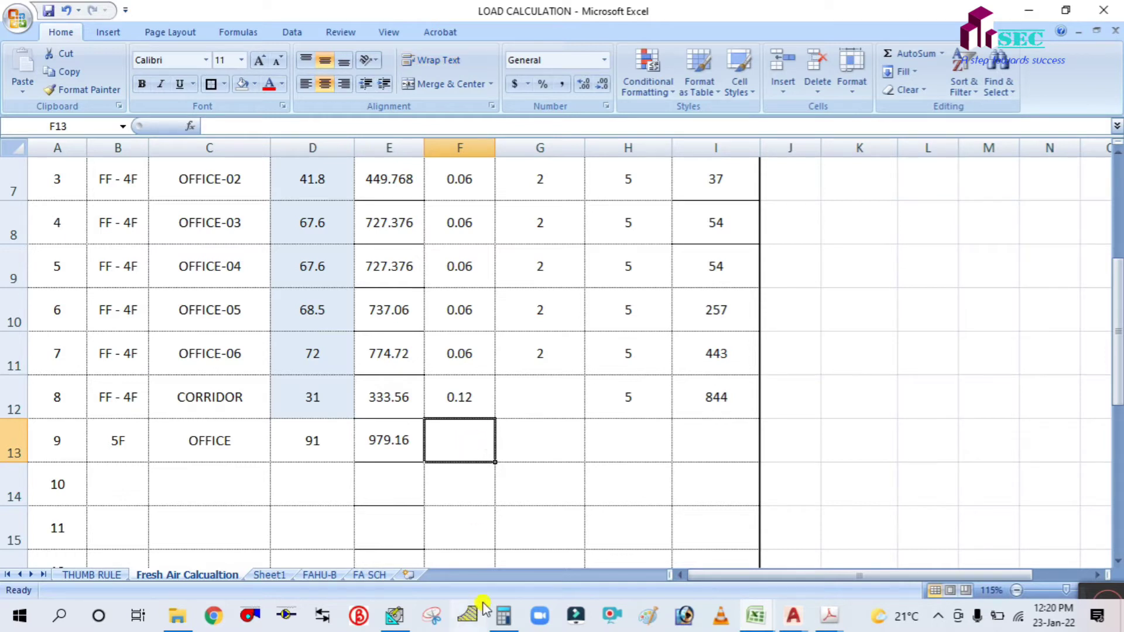
{"action": "left_click", "coordinate": [490, 477]}
{"action": "left_click", "coordinate": [455, 430]}
{"action": "type", "text": "0"}
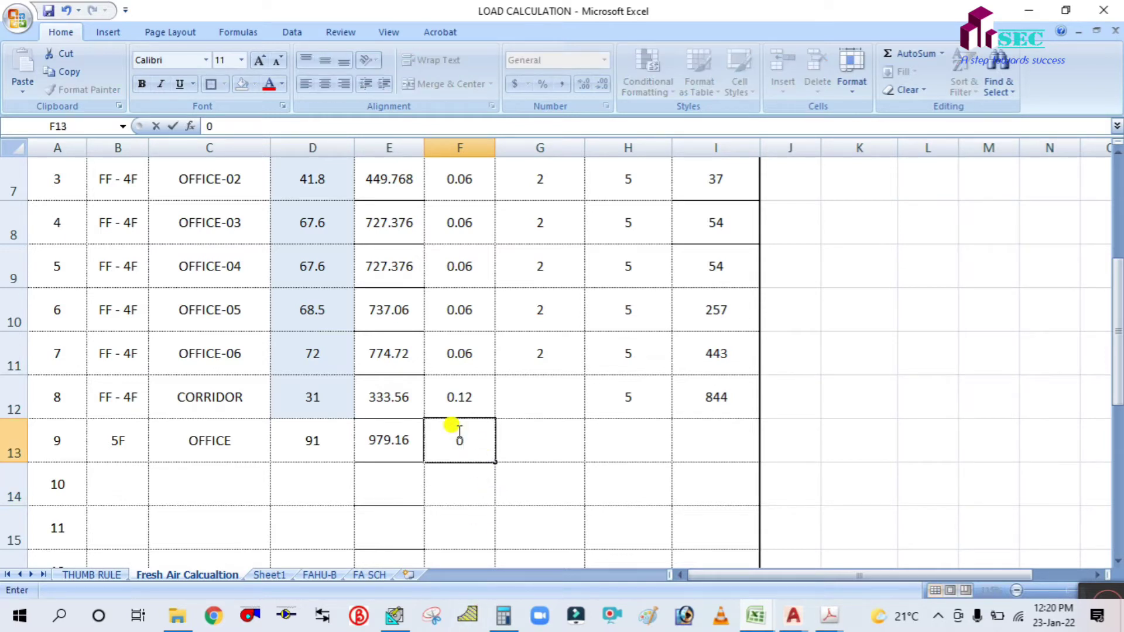
{"action": "type", "text": ".06"}
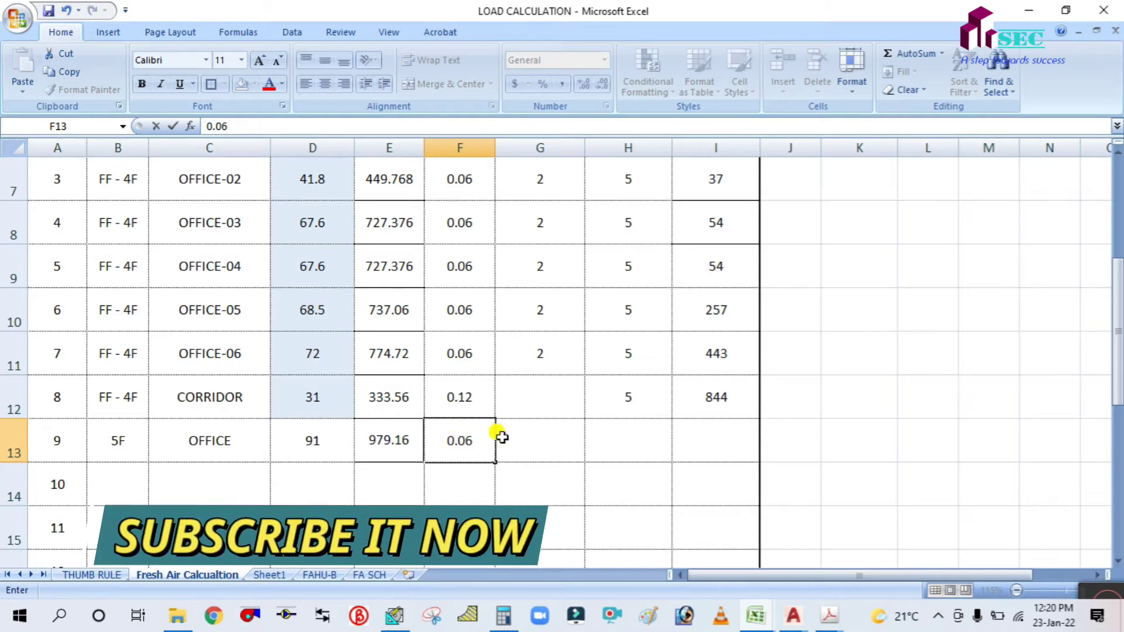
{"action": "left_click", "coordinate": [540, 433]}
{"action": "type", "text": "2"}
{"action": "left_click", "coordinate": [605, 432]}
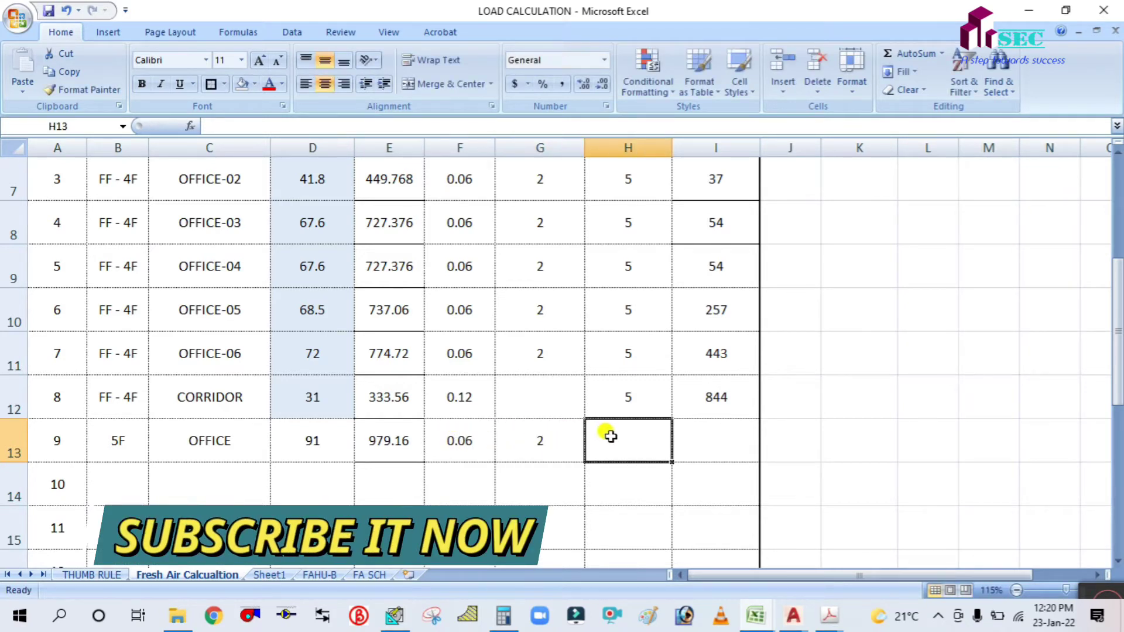
{"action": "type", "text": "5"}
{"action": "left_click", "coordinate": [648, 481]}
Try to fill the FA CFM formula from I12 down into I13, check it, and clear I13.
{"action": "left_click", "coordinate": [732, 425]}
{"action": "left_click_drag", "start_coordinate": [739, 398], "coordinate": [756, 436]}
{"action": "key", "text": "ctrl+d"}
{"action": "left_click", "coordinate": [826, 436]}
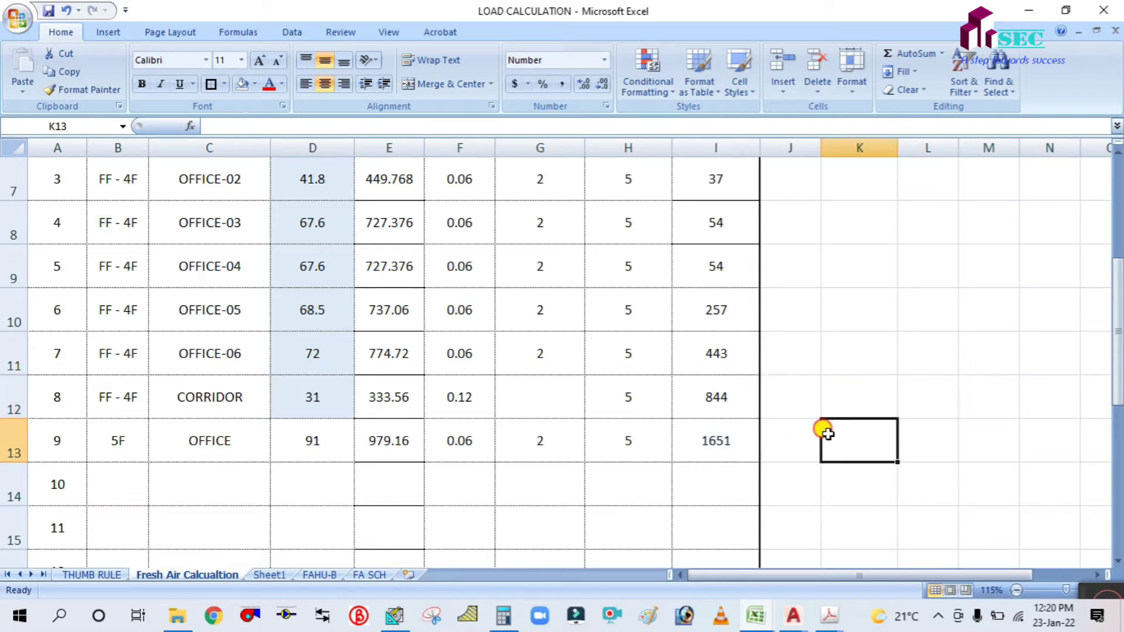
{"action": "double_click", "coordinate": [736, 446]}
{"action": "key", "text": "Escape"}
{"action": "left_click", "coordinate": [818, 436]}
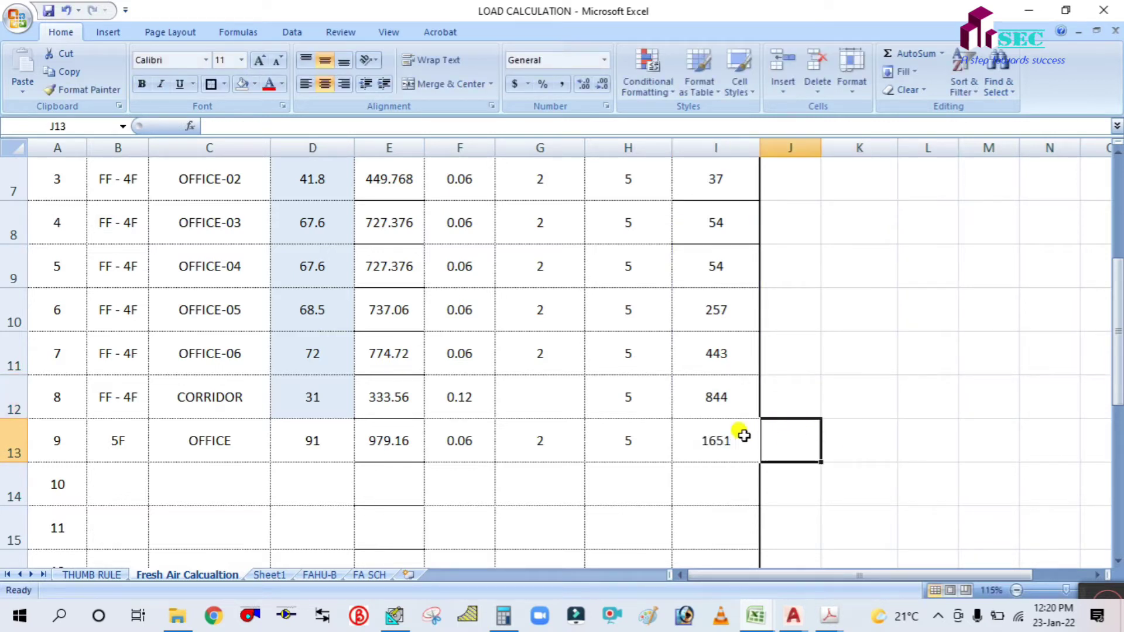
{"action": "left_click", "coordinate": [731, 440]}
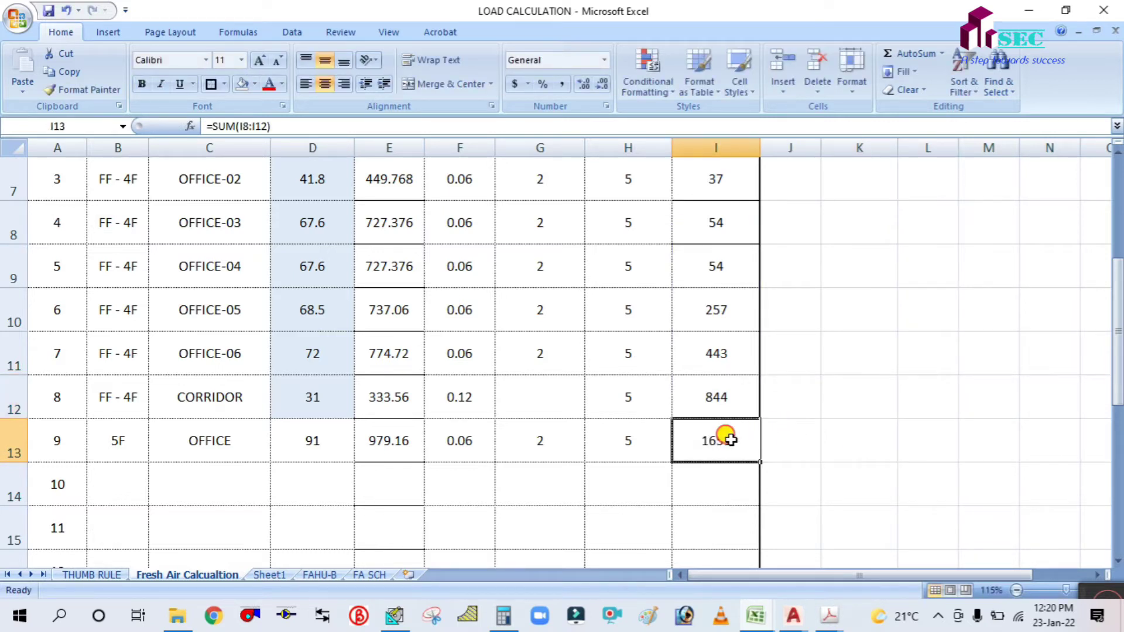
{"action": "left_click", "coordinate": [919, 491]}
{"action": "left_click", "coordinate": [726, 442]}
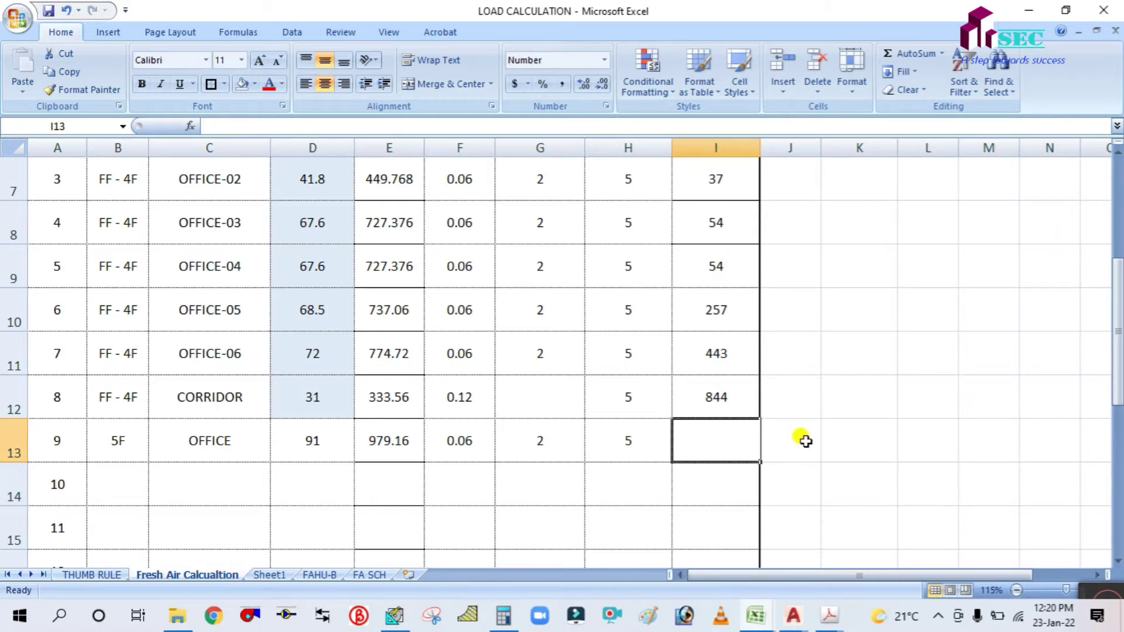
Try to copy and paste the corridor's FA CFM formula from I12 into I13, inspect it, and delete it.
{"action": "left_click", "coordinate": [726, 396]}
{"action": "key", "text": "ctrl+c"}
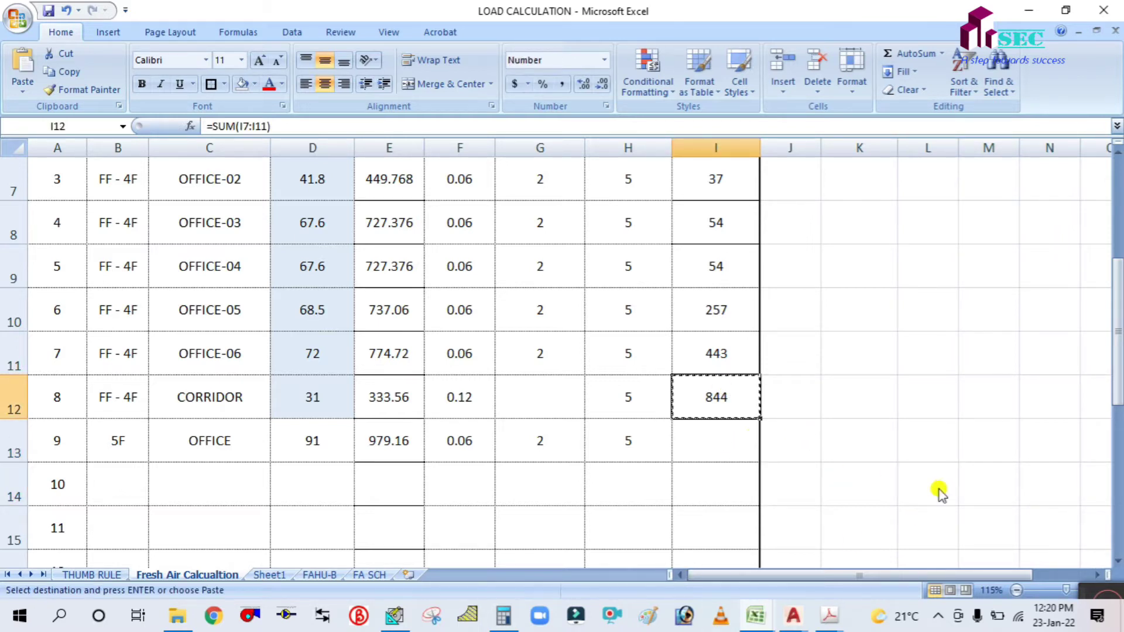
{"action": "left_click", "coordinate": [720, 446]}
{"action": "key", "text": "ctrl+v"}
{"action": "key", "text": "Escape"}
{"action": "left_click", "coordinate": [916, 406]}
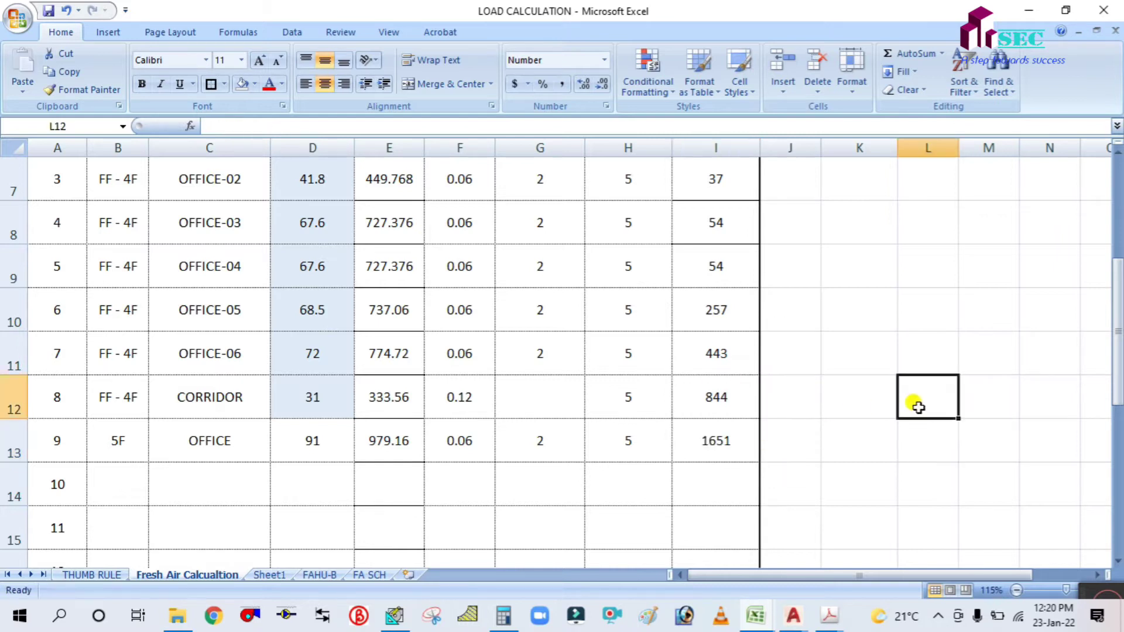
{"action": "double_click", "coordinate": [720, 443]}
{"action": "key", "text": "Escape"}
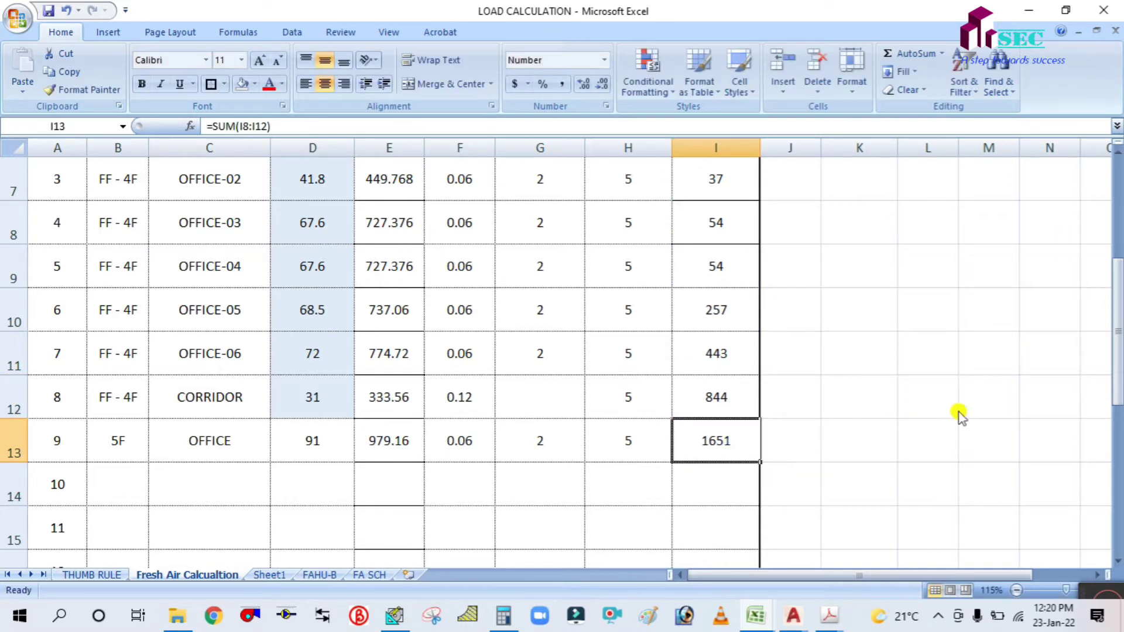
{"action": "key", "text": "Delete"}
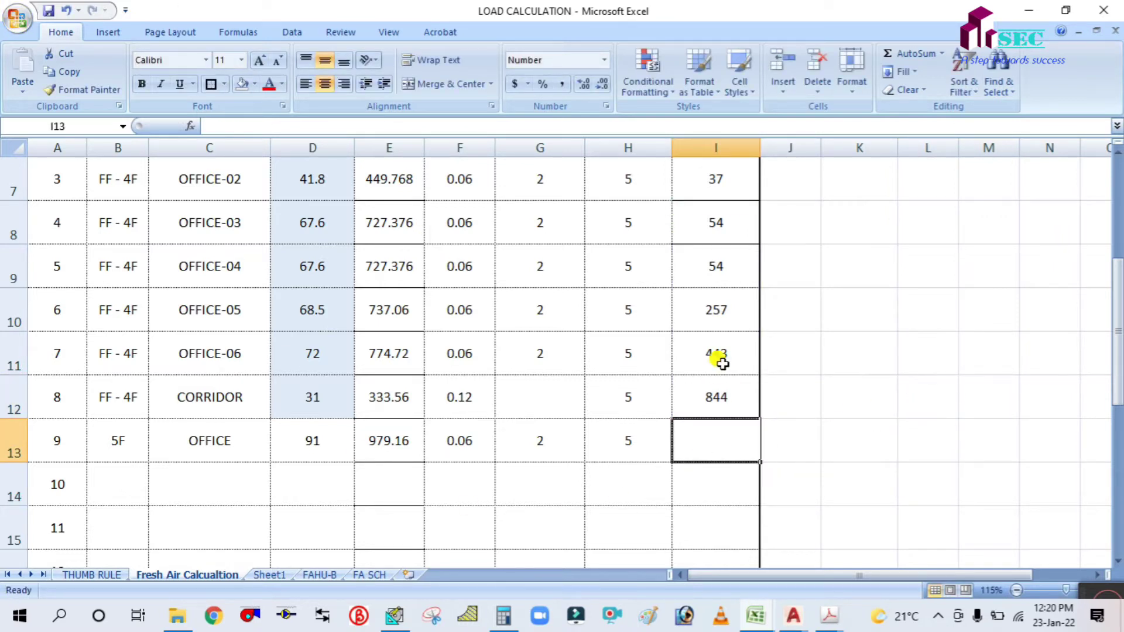
Inspect the corridor's FA CFM formula in I12 and the range it references.
{"action": "left_click", "coordinate": [909, 451]}
{"action": "scroll", "coordinate": [695, 519], "scroll_direction": "up", "scroll_amount": 1}
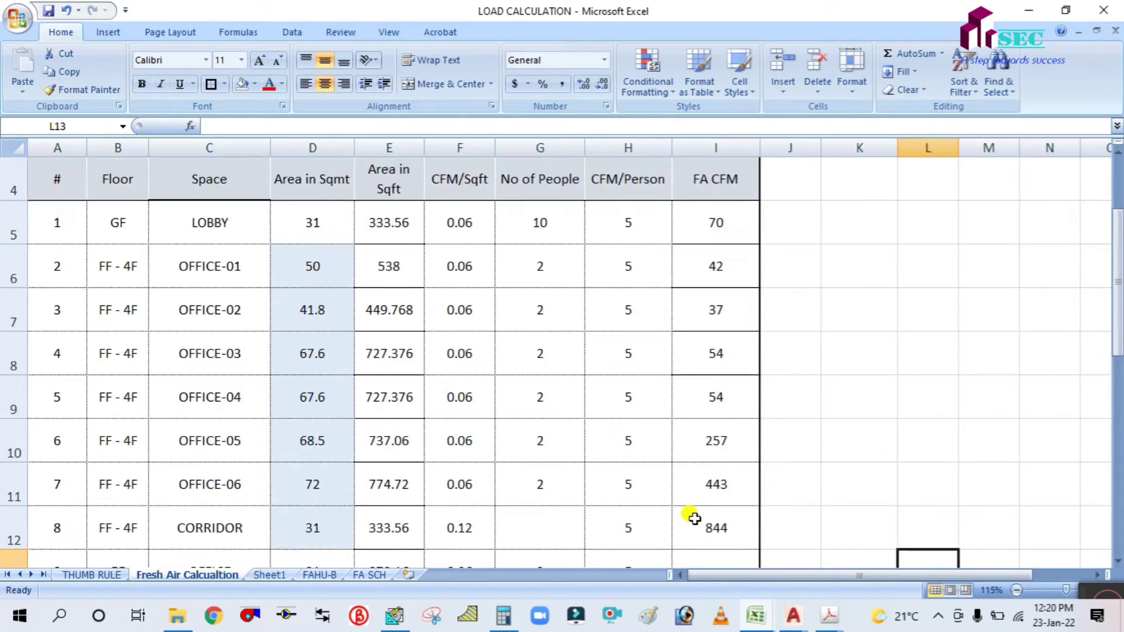
{"action": "double_click", "coordinate": [706, 517]}
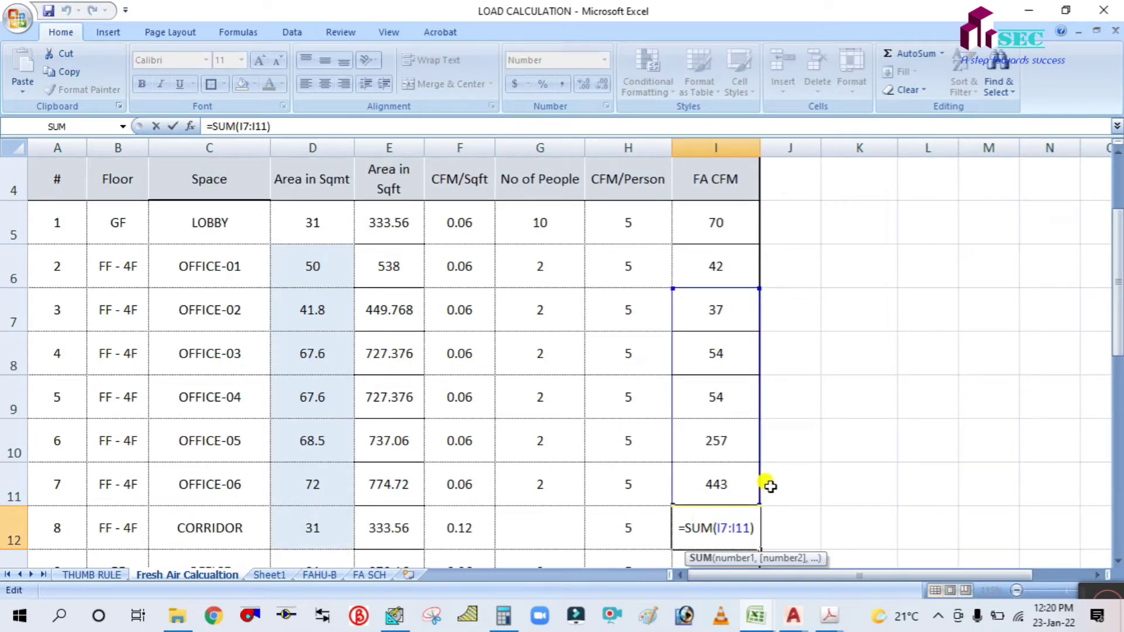
{"action": "key", "text": "Escape"}
{"action": "scroll", "coordinate": [793, 454], "scroll_direction": "up", "scroll_amount": 1}
{"action": "scroll", "coordinate": [794, 456], "scroll_direction": "down", "scroll_amount": 1}
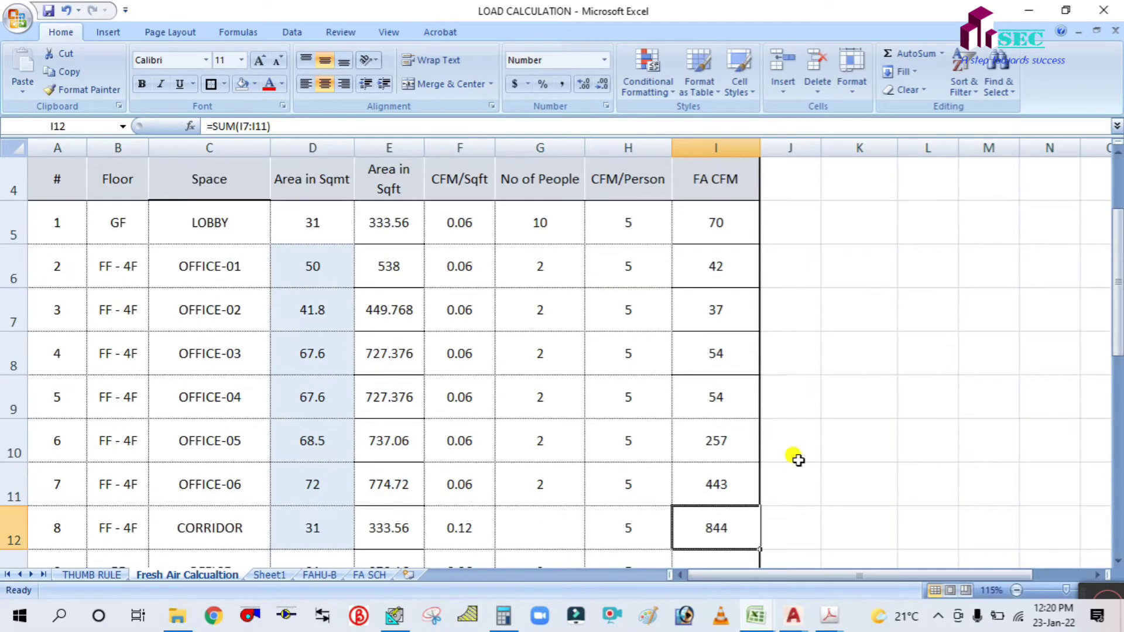
Compare the FA CFM formula of OFFICE-05 in I10 with those of OFFICE-01 and OFFICE-02 in I6 and I7.
{"action": "left_click", "coordinate": [735, 442]}
{"action": "double_click", "coordinate": [735, 442]}
{"action": "key", "text": "Escape"}
{"action": "scroll", "coordinate": [750, 425], "scroll_direction": "up", "scroll_amount": 1}
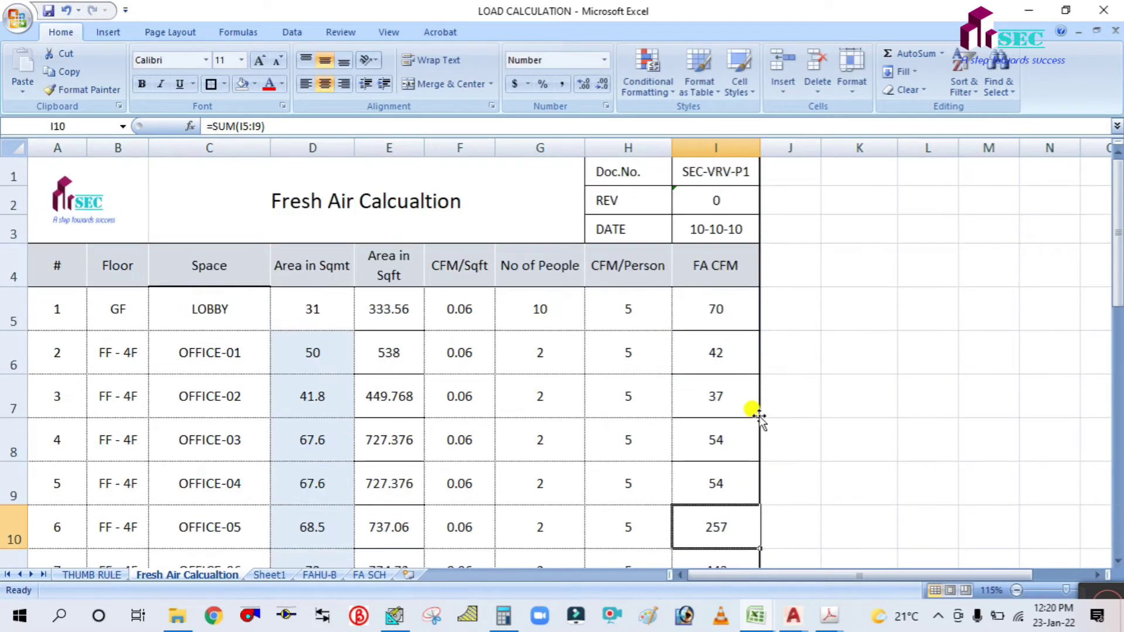
{"action": "double_click", "coordinate": [713, 338]}
{"action": "key", "text": "Escape"}
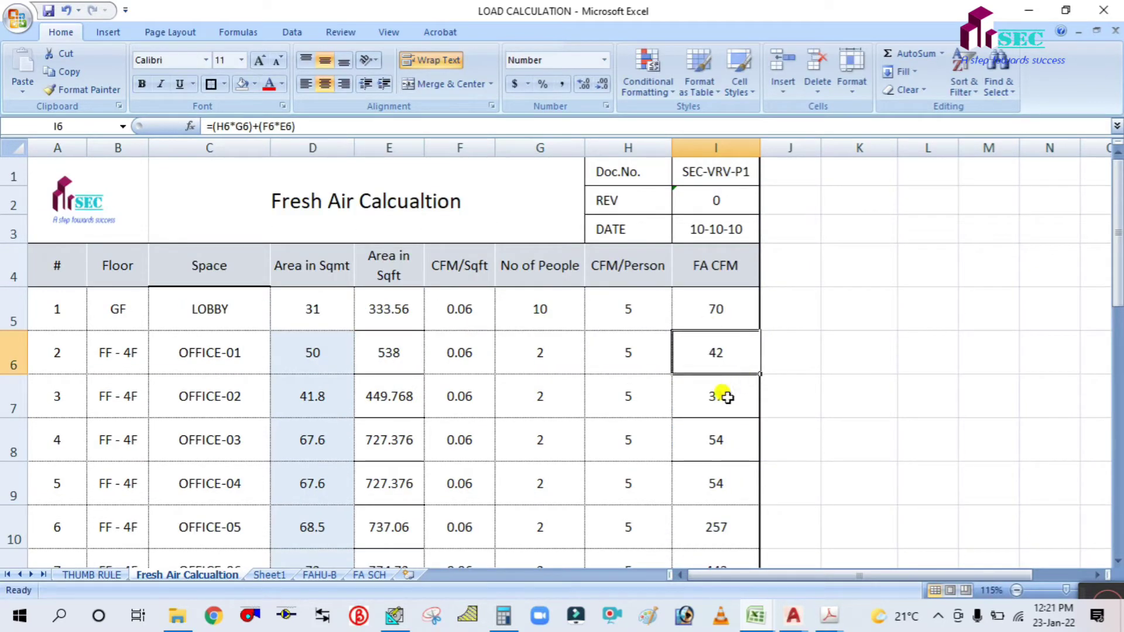
{"action": "left_click", "coordinate": [726, 397]}
{"action": "left_click", "coordinate": [831, 401]}
{"action": "left_click", "coordinate": [726, 352]}
{"action": "left_click", "coordinate": [842, 404]}
{"action": "double_click", "coordinate": [705, 392]}
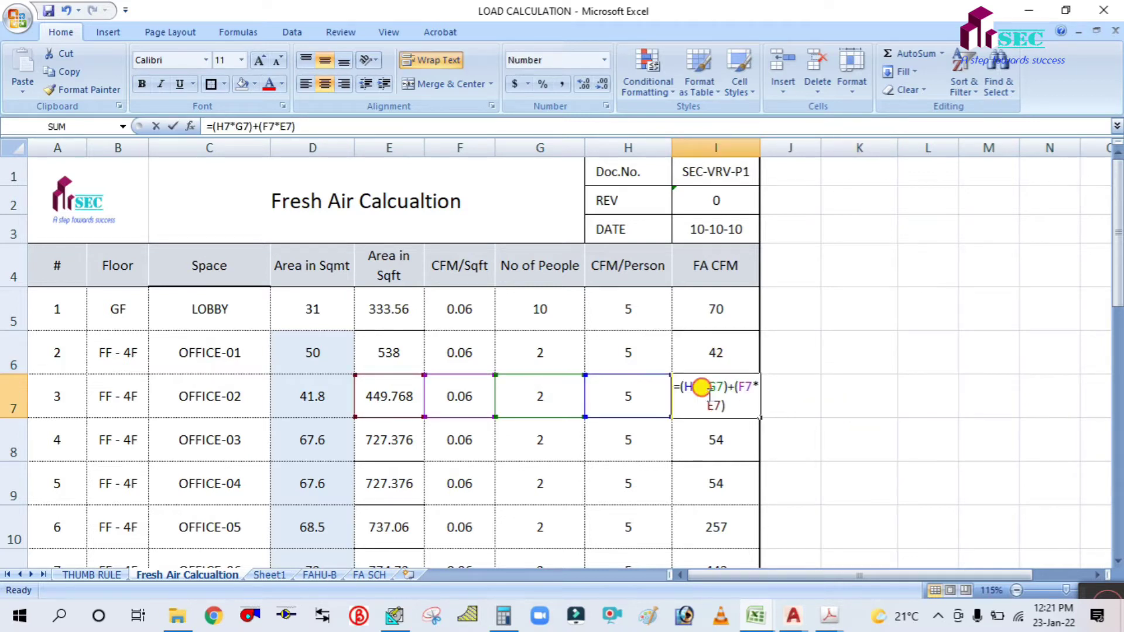
{"action": "key", "text": "Escape"}
Check the FA CFM formulas in I8, I9 and I10 to find where the row calculation gives way to a SUM.
{"action": "left_click", "coordinate": [718, 438]}
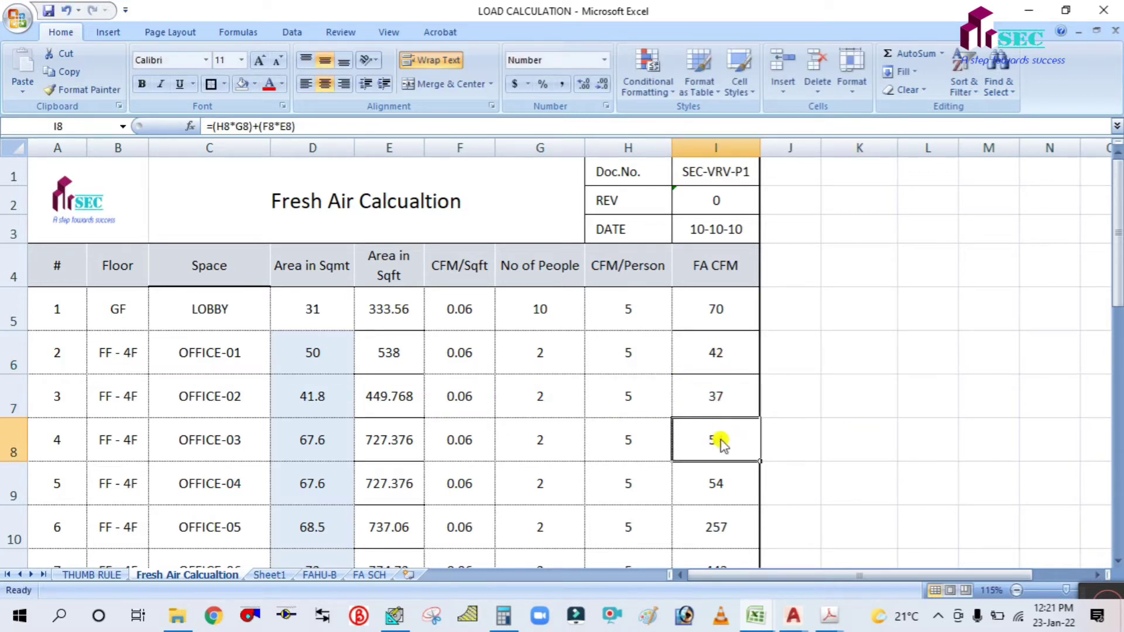
{"action": "double_click", "coordinate": [720, 442]}
{"action": "scroll", "coordinate": [750, 433], "scroll_direction": "down", "scroll_amount": 1}
{"action": "key", "text": "Escape"}
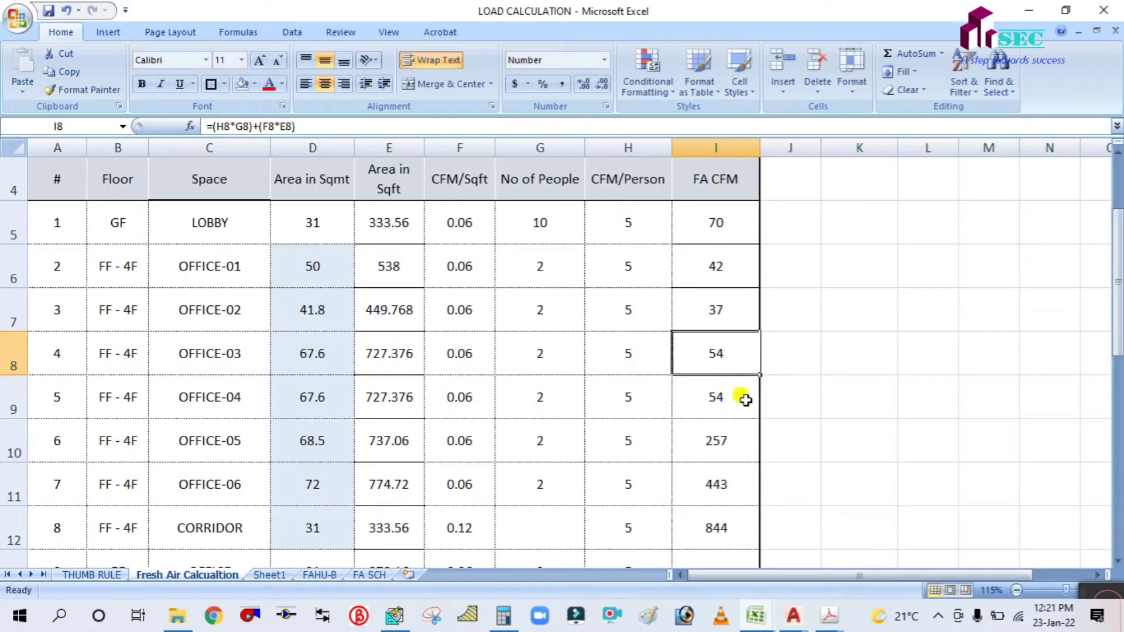
{"action": "double_click", "coordinate": [745, 399]}
{"action": "key", "text": "Escape"}
{"action": "double_click", "coordinate": [714, 438]}
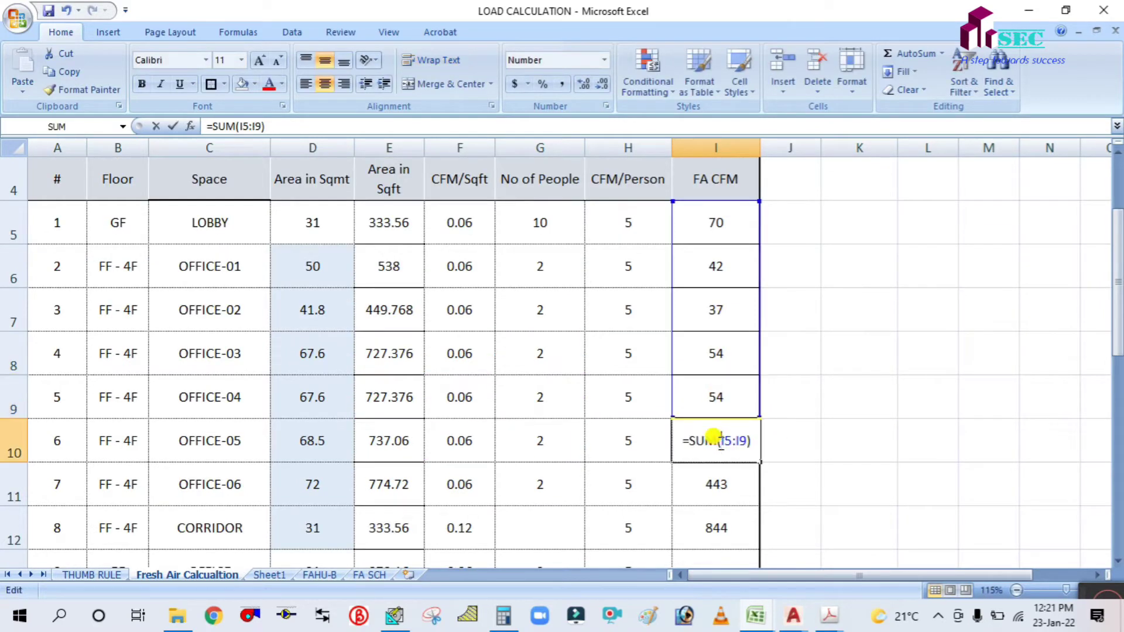
{"action": "key", "text": "Escape"}
{"action": "double_click", "coordinate": [693, 426]}
{"action": "key", "text": "Escape"}
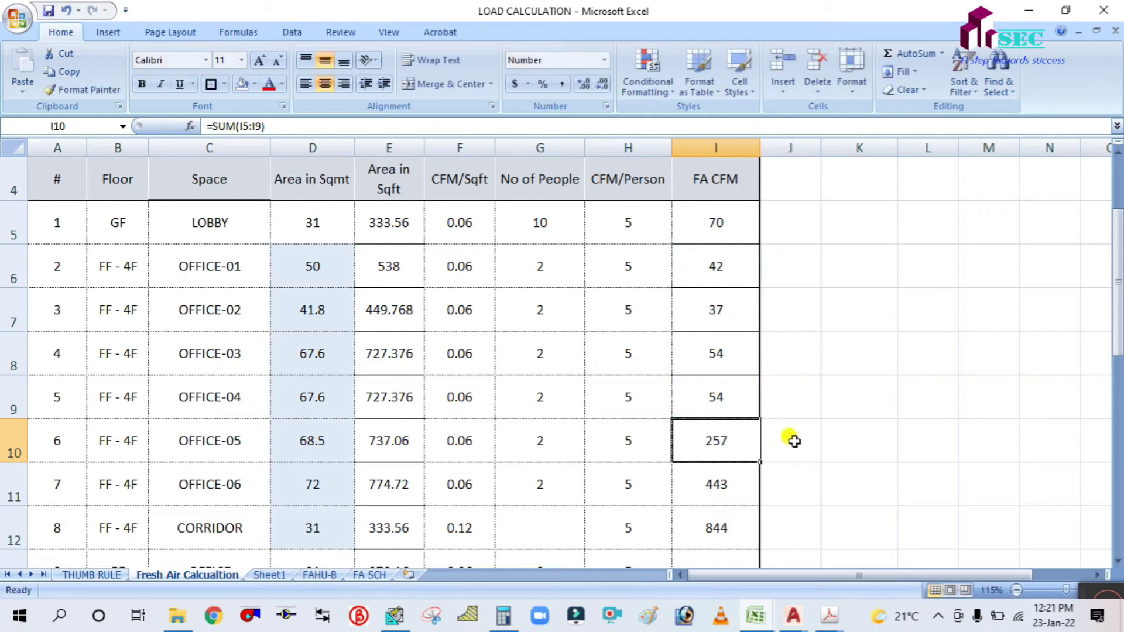
Copy the FA CFM formula from I9 into I10 for OFFICE-05 and check its cell references.
{"action": "left_click", "coordinate": [722, 392]}
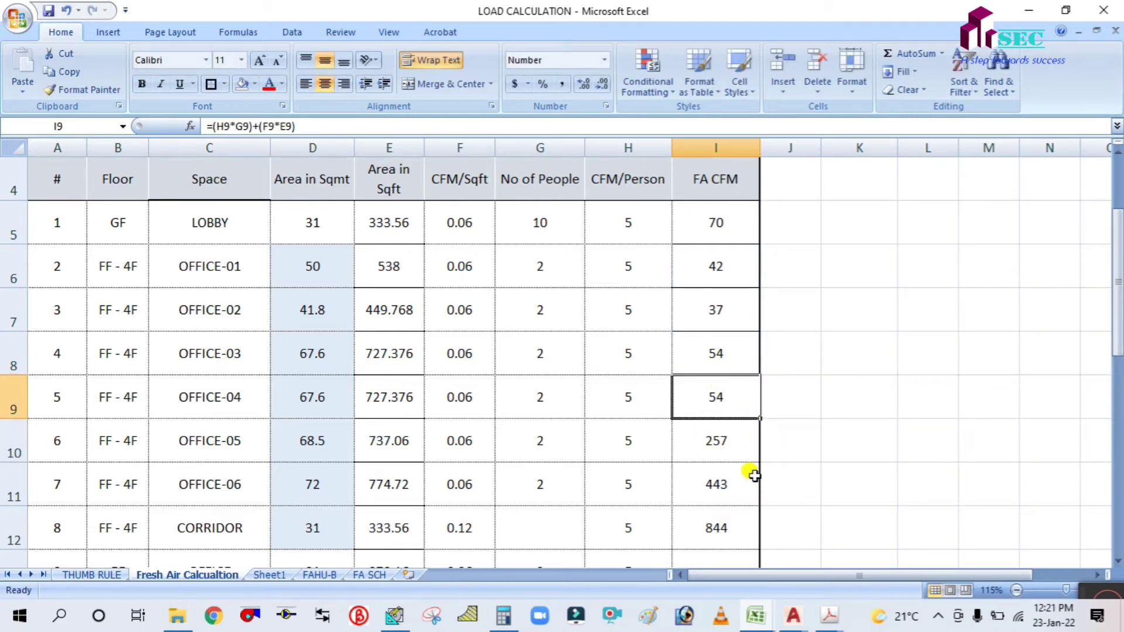
{"action": "key", "text": "ctrl+c"}
{"action": "left_click", "coordinate": [720, 443]}
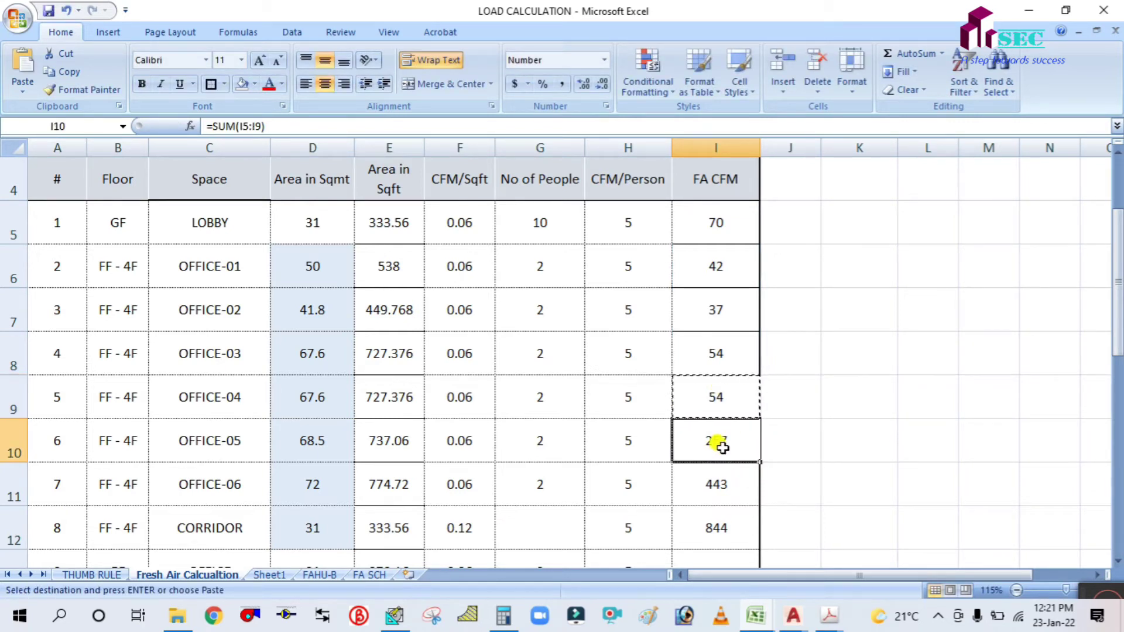
{"action": "key", "text": "ctrl+v"}
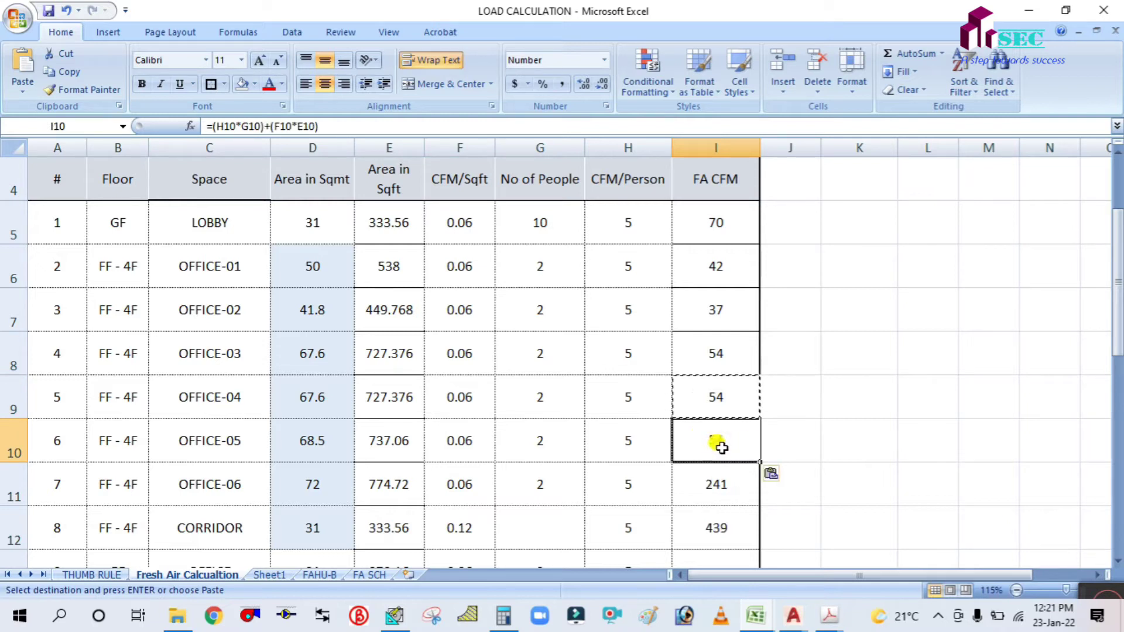
{"action": "key", "text": "Escape"}
{"action": "left_click", "coordinate": [820, 381]}
{"action": "double_click", "coordinate": [732, 434]}
{"action": "key", "text": "Escape"}
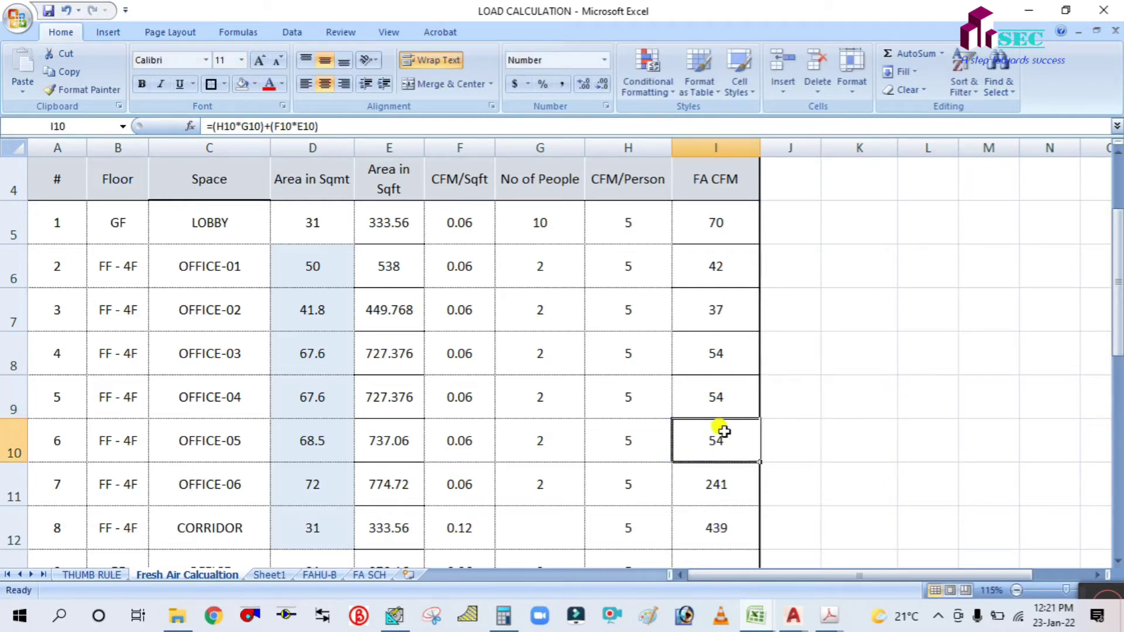
Copy the corrected FA CFM formula from I10 into I11 for OFFICE-06 and verify its references.
{"action": "scroll", "coordinate": [724, 432], "scroll_direction": "down", "scroll_amount": 2}
{"action": "scroll", "coordinate": [775, 446], "scroll_direction": "up", "scroll_amount": 1}
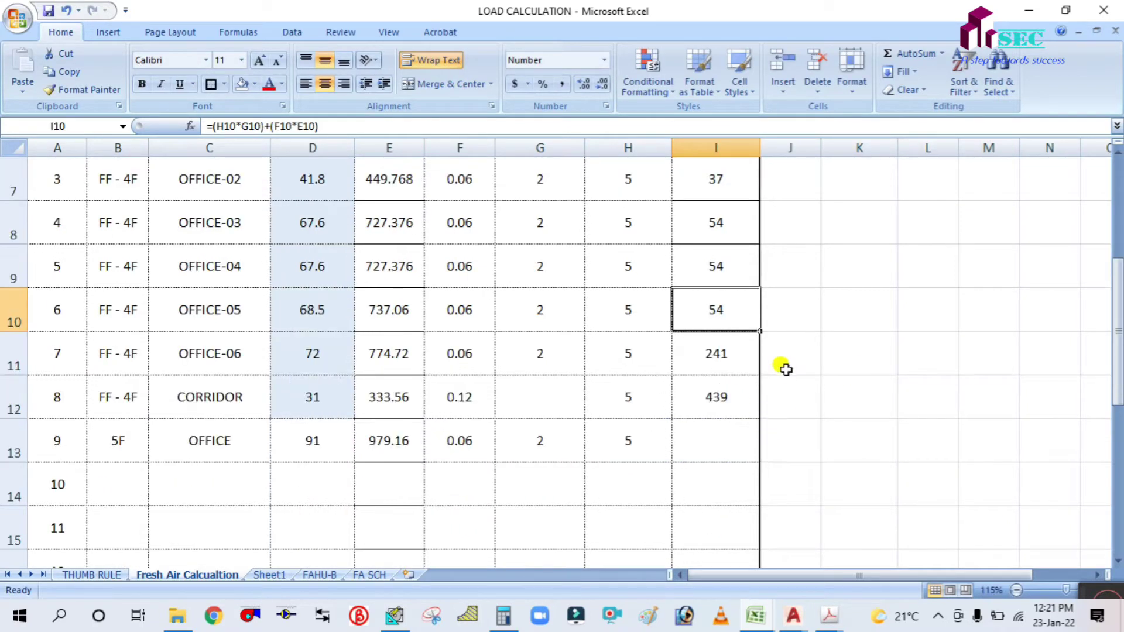
{"action": "key", "text": "ctrl+c"}
{"action": "left_click", "coordinate": [753, 371]}
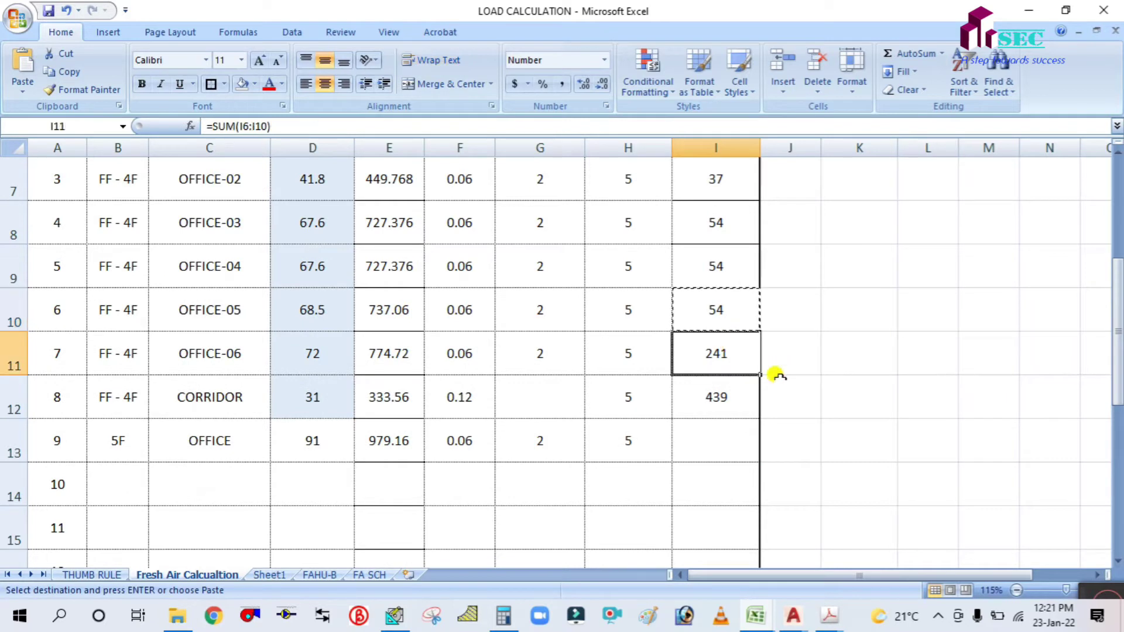
{"action": "key", "text": "ctrl+v"}
{"action": "left_click", "coordinate": [899, 381]}
{"action": "left_click", "coordinate": [710, 353]}
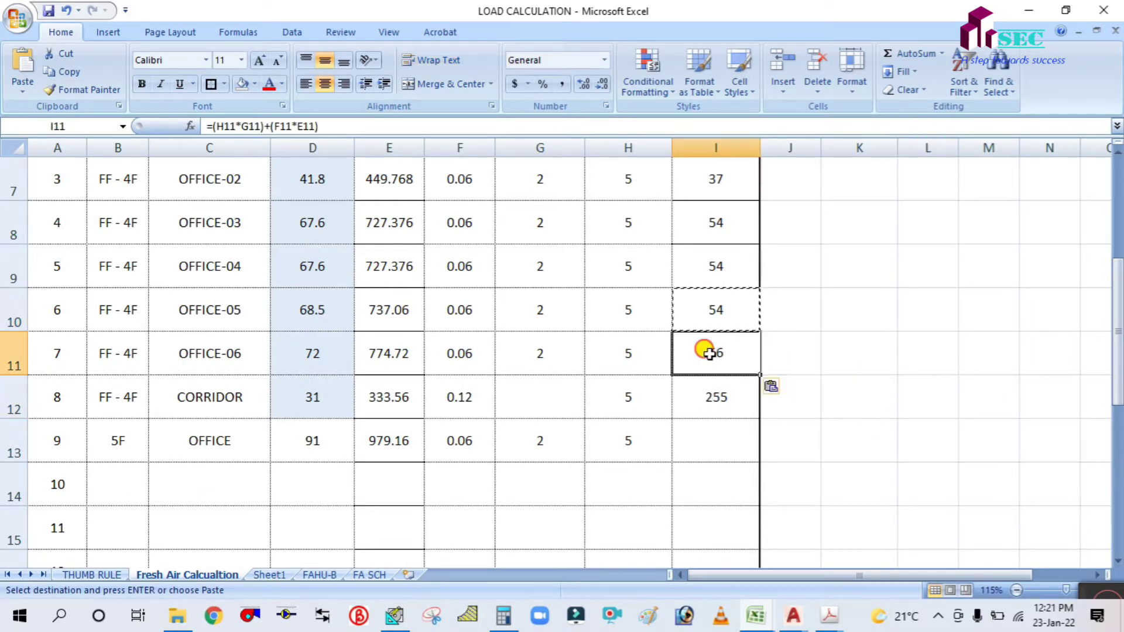
{"action": "double_click", "coordinate": [710, 353]}
{"action": "key", "text": "Escape"}
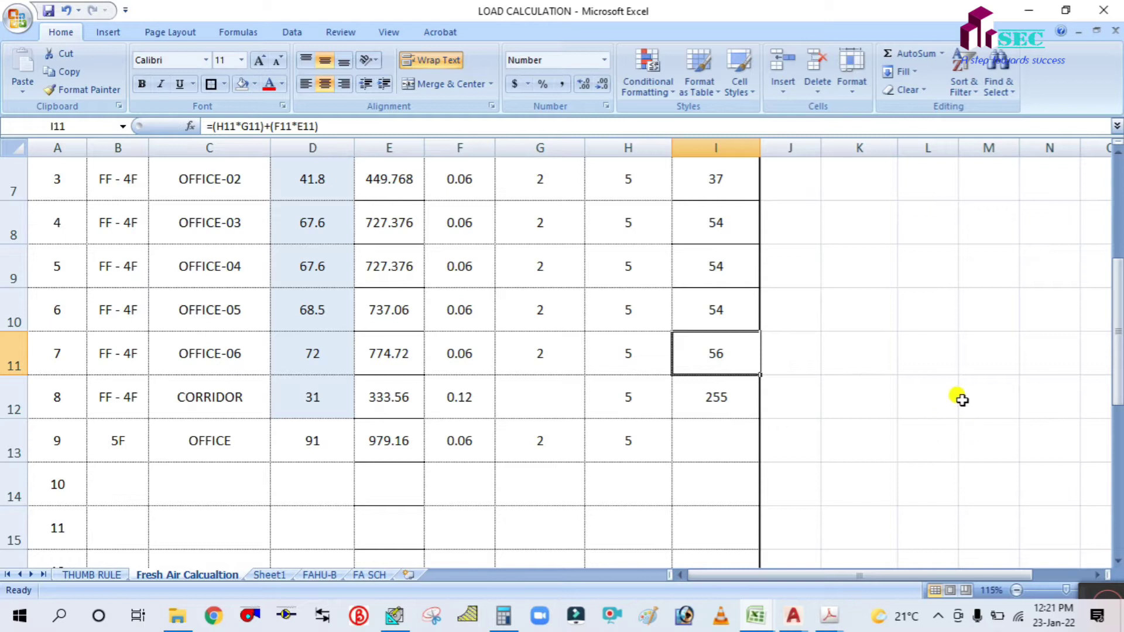
Copy the FA CFM formula from I11 into I12 for the corridor and I13 for the 5F office.
{"action": "key", "text": "ctrl+c"}
{"action": "left_click", "coordinate": [720, 391]}
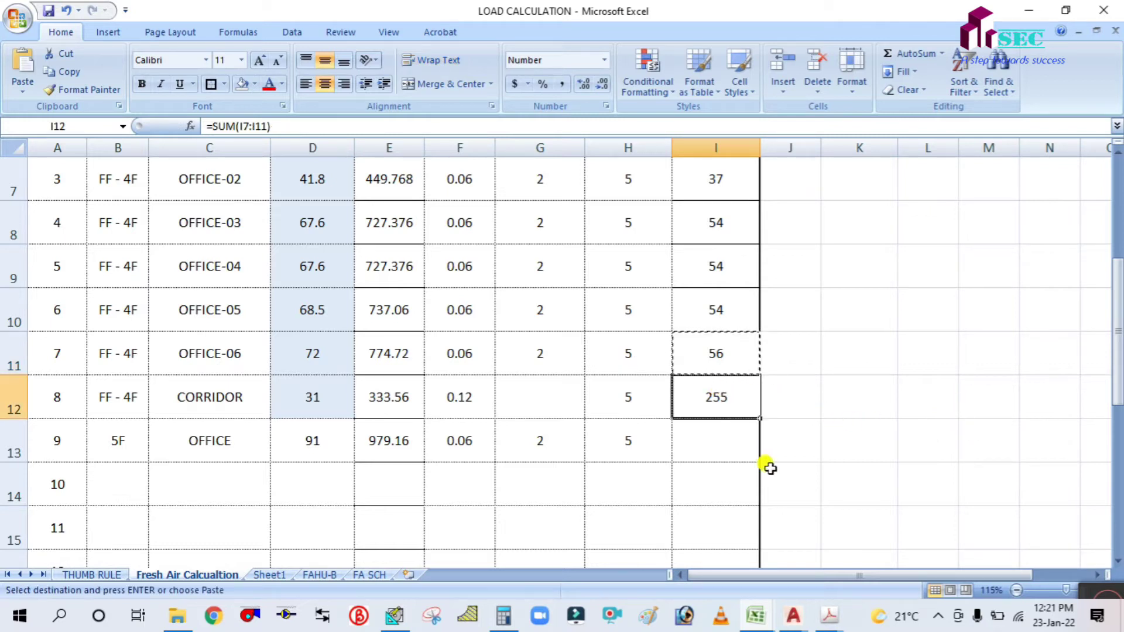
{"action": "key", "text": "ctrl+v"}
{"action": "left_click", "coordinate": [724, 448]}
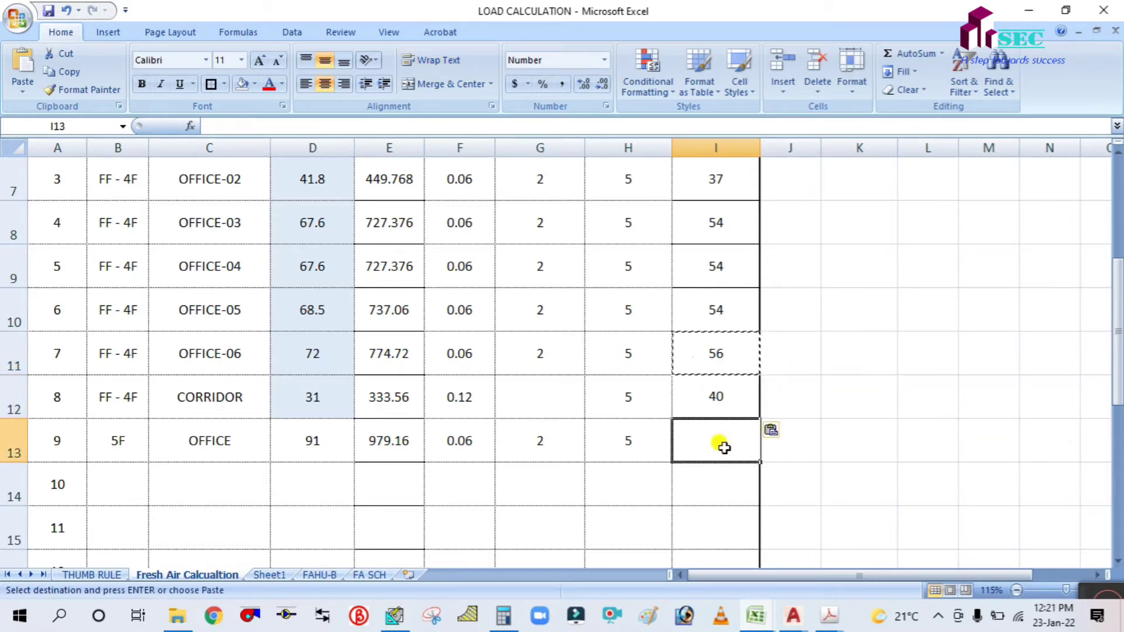
{"action": "key", "text": "ctrl+v"}
{"action": "key", "text": "Escape"}
Check the cell references of the corridor's pasted FA CFM formula in I12.
{"action": "left_click", "coordinate": [767, 407]}
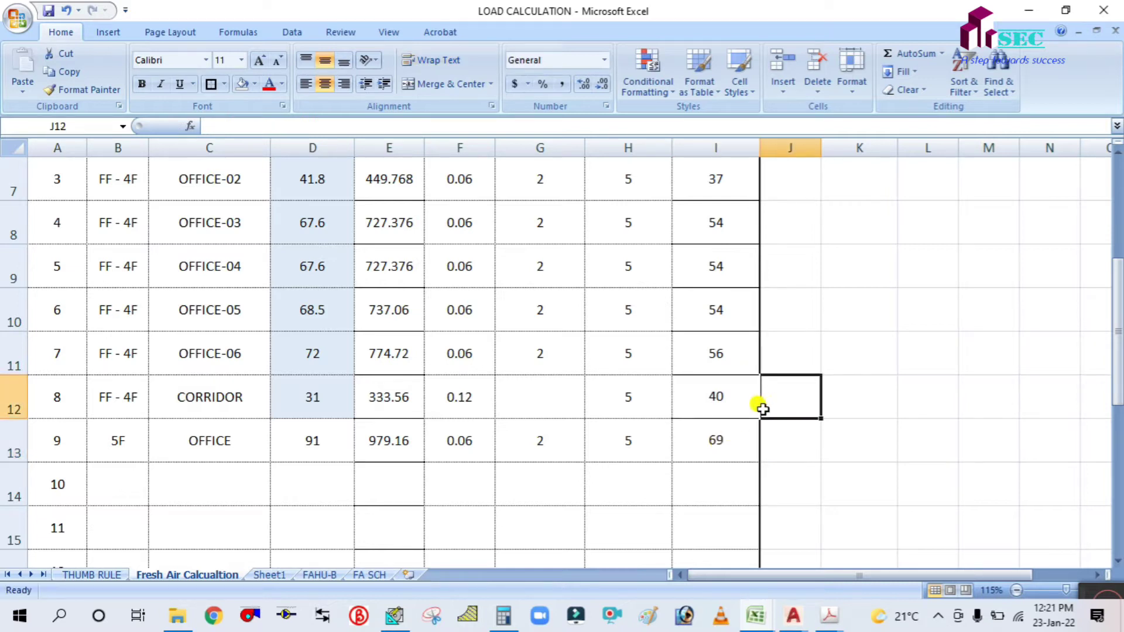
{"action": "double_click", "coordinate": [719, 394]}
{"action": "key", "text": "Escape"}
{"action": "left_click", "coordinate": [849, 434]}
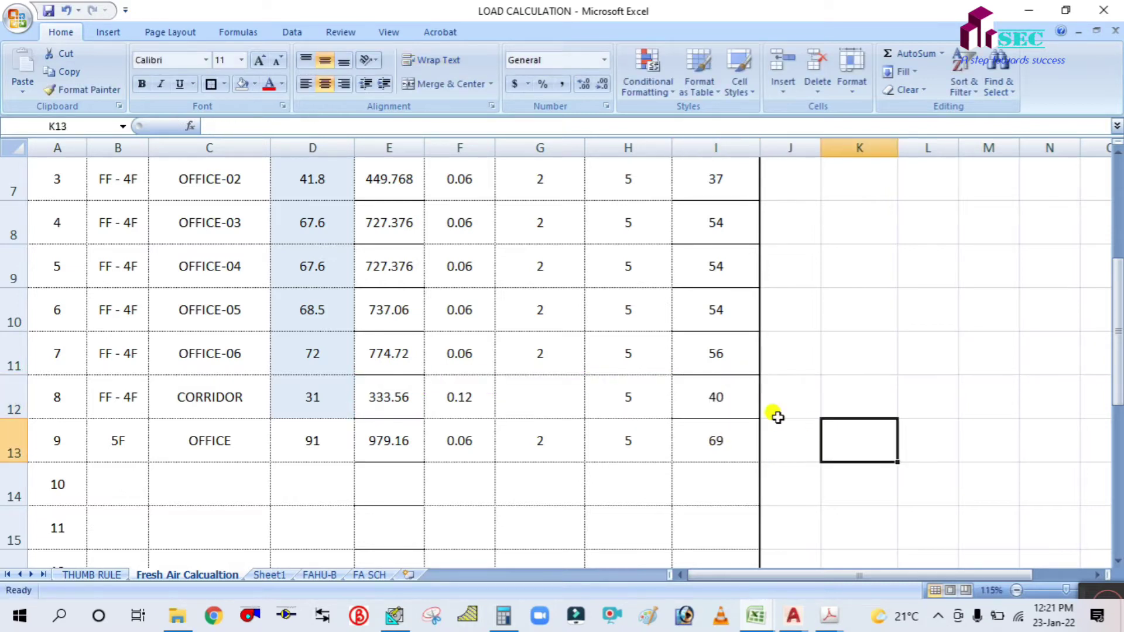
{"action": "left_click", "coordinate": [724, 403]}
{"action": "double_click", "coordinate": [724, 403]}
{"action": "key", "text": "Escape"}
Inspect the OFFICE-06 FA CFM formula in I11 and match each reference to its column heading.
{"action": "double_click", "coordinate": [716, 353]}
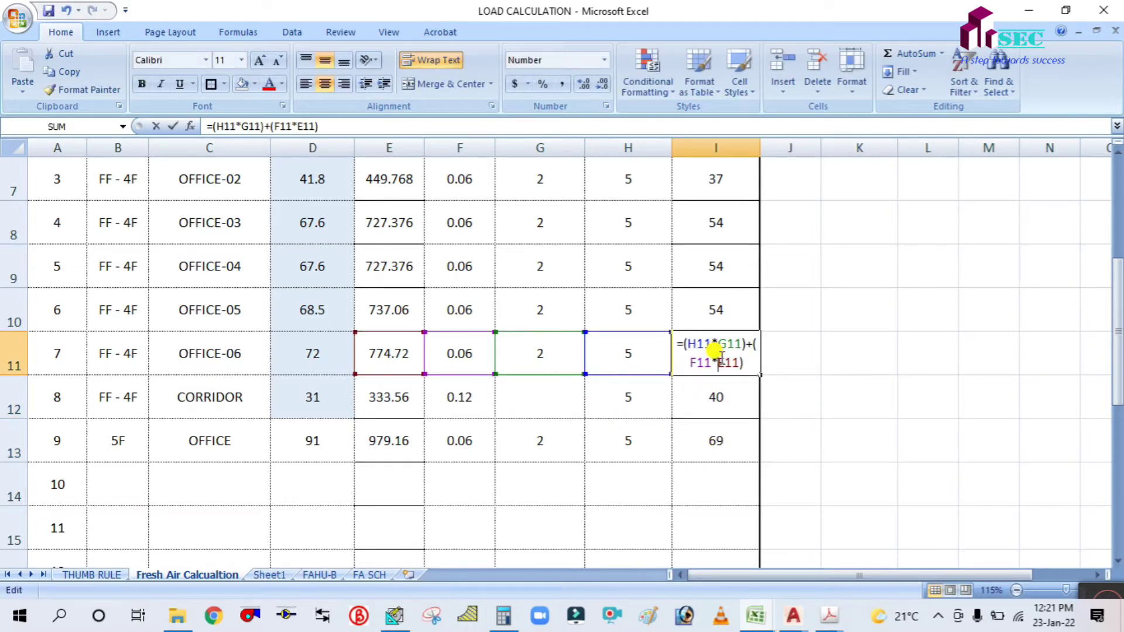
{"action": "key", "text": "Escape"}
{"action": "left_click", "coordinate": [720, 315]}
{"action": "double_click", "coordinate": [721, 355]}
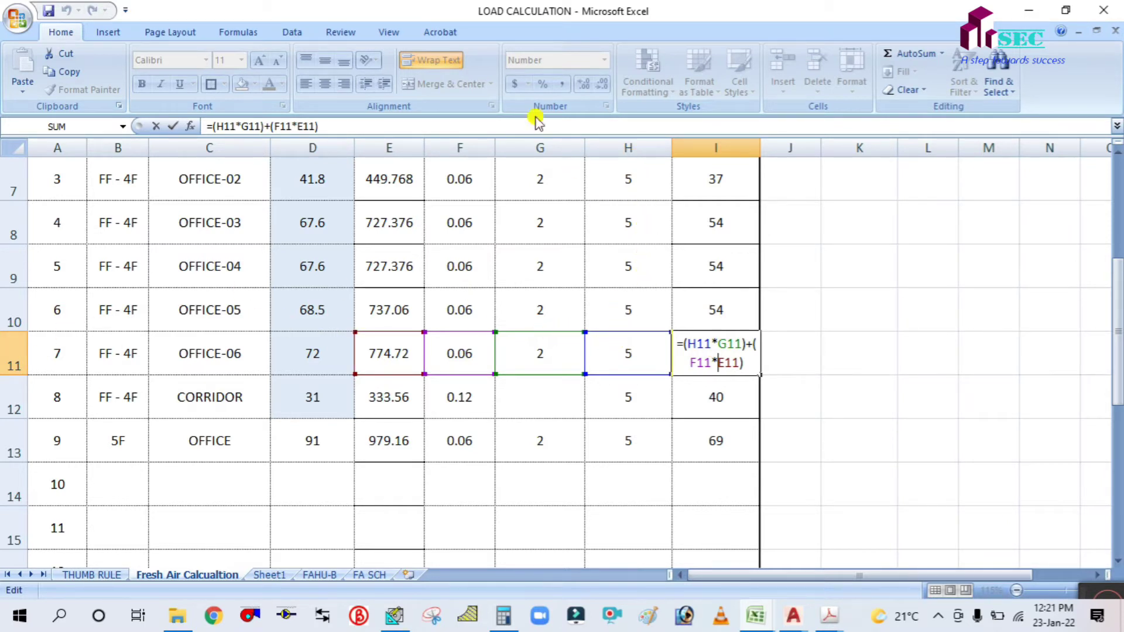
{"action": "scroll", "coordinate": [618, 240], "scroll_direction": "up", "scroll_amount": 2}
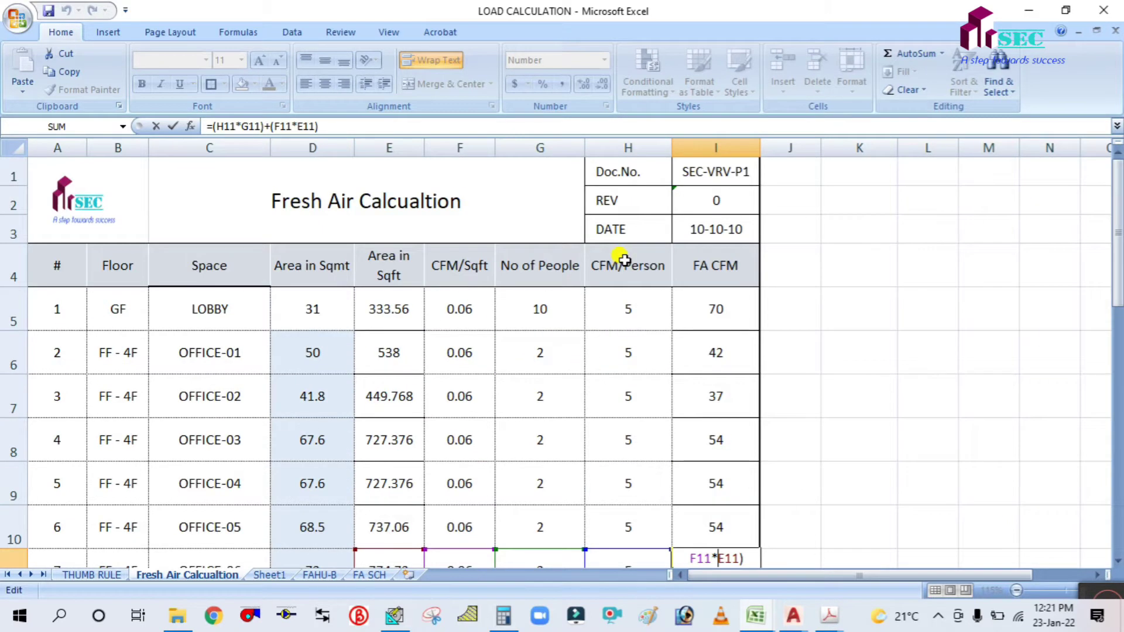
{"action": "scroll", "coordinate": [581, 281], "scroll_direction": "down", "scroll_amount": 1}
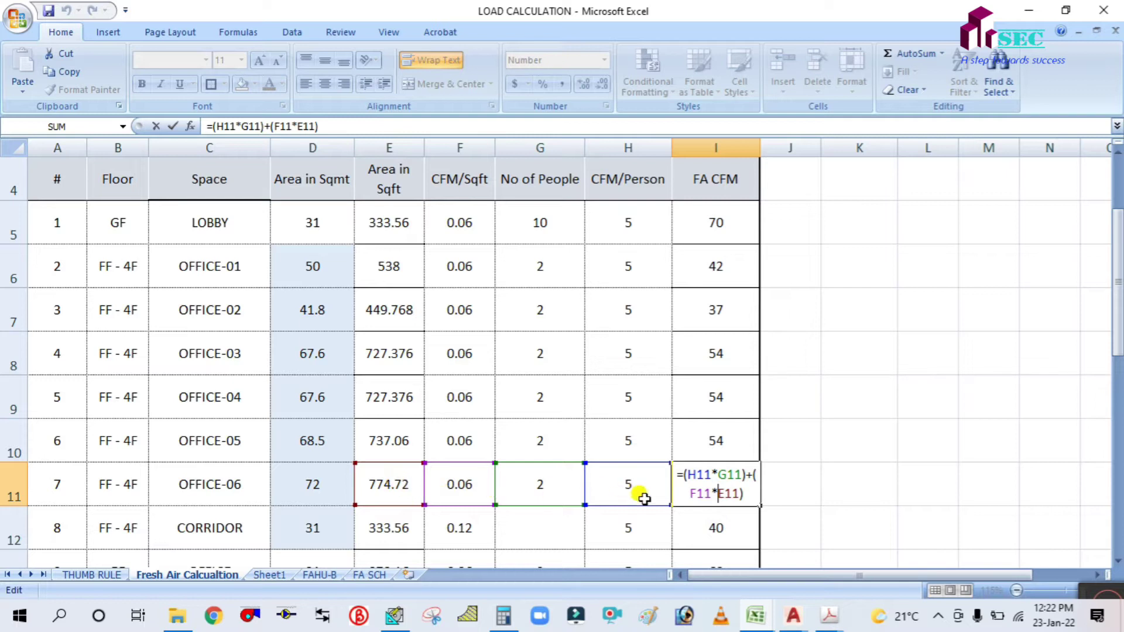
{"action": "key", "text": "ctrl+Return"}
Review the whole fresh air table from the GF lobby down to the 5F office row.
{"action": "left_click", "coordinate": [853, 439]}
{"action": "scroll", "coordinate": [749, 399], "scroll_direction": "down", "scroll_amount": 2}
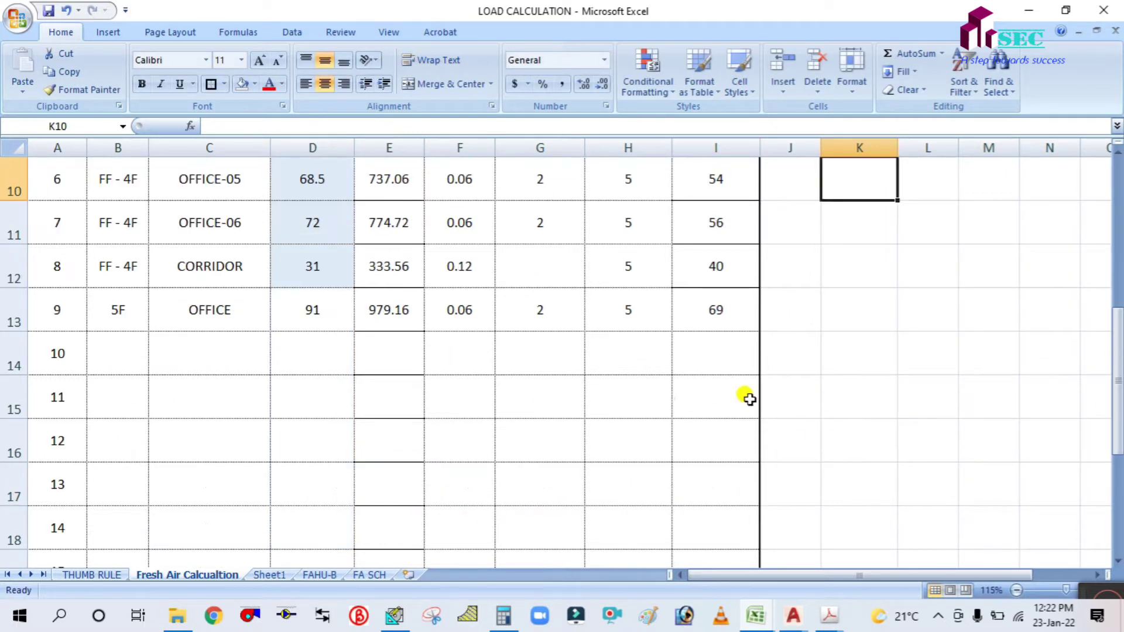
{"action": "scroll", "coordinate": [749, 397], "scroll_direction": "up", "scroll_amount": 1}
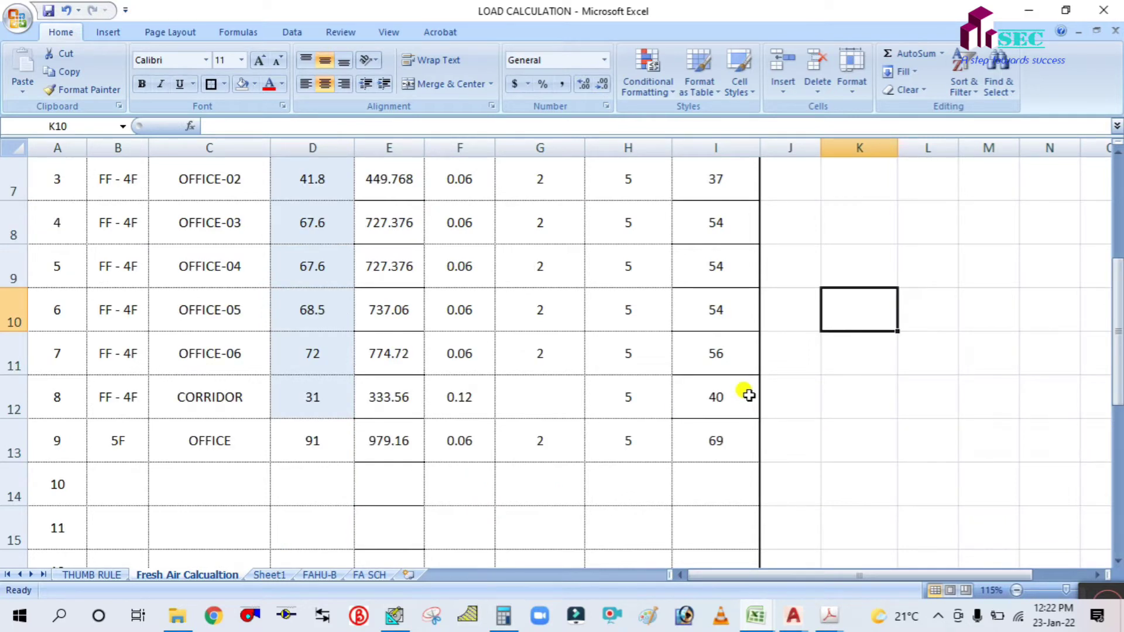
{"action": "scroll", "coordinate": [749, 396], "scroll_direction": "down", "scroll_amount": 1}
{"action": "scroll", "coordinate": [749, 396], "scroll_direction": "up", "scroll_amount": 1}
{"action": "scroll", "coordinate": [429, 427], "scroll_direction": "up", "scroll_amount": 1}
{"action": "scroll", "coordinate": [465, 388], "scroll_direction": "down", "scroll_amount": 1}
{"action": "scroll", "coordinate": [466, 388], "scroll_direction": "down", "scroll_amount": 1}
{"action": "scroll", "coordinate": [466, 388], "scroll_direction": "up", "scroll_amount": 3}
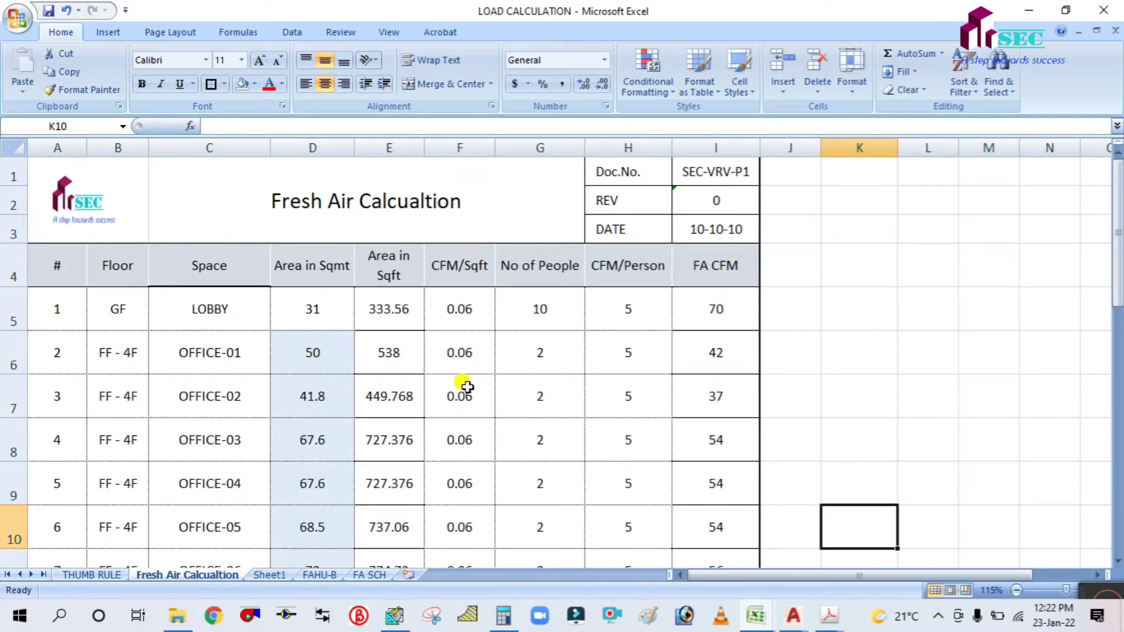
{"action": "scroll", "coordinate": [467, 386], "scroll_direction": "down", "scroll_amount": 2}
Look over the unused numbered rows from row 14 to row 23 and the FA CFM formula note below them.
{"action": "left_click", "coordinate": [707, 477]}
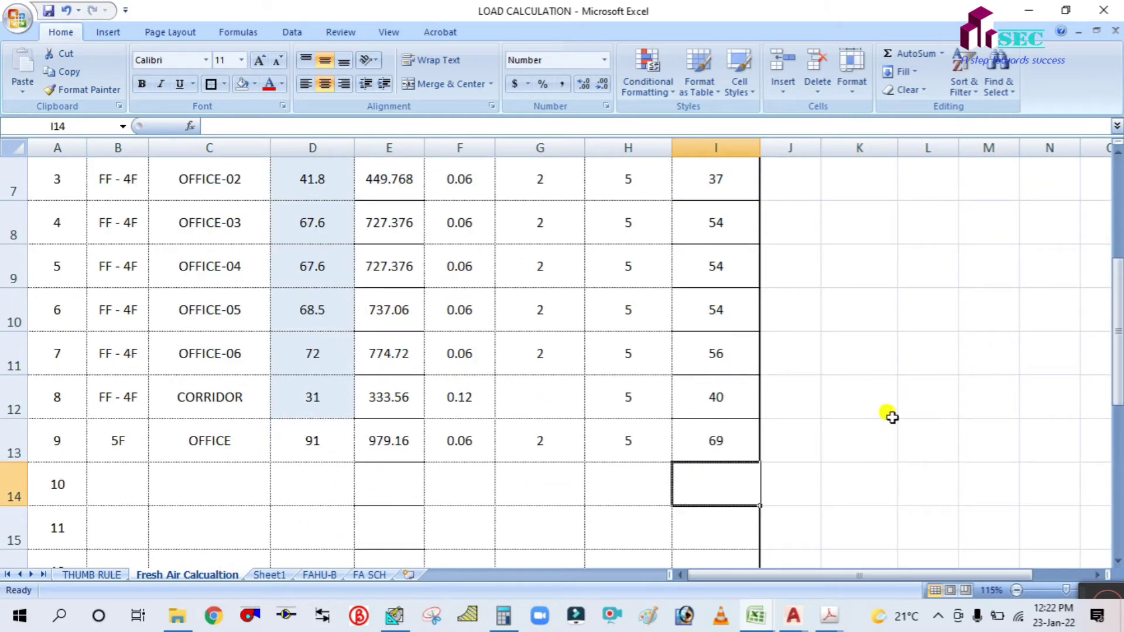
{"action": "scroll", "coordinate": [85, 445], "scroll_direction": "down", "scroll_amount": 1}
{"action": "left_click", "coordinate": [54, 327]}
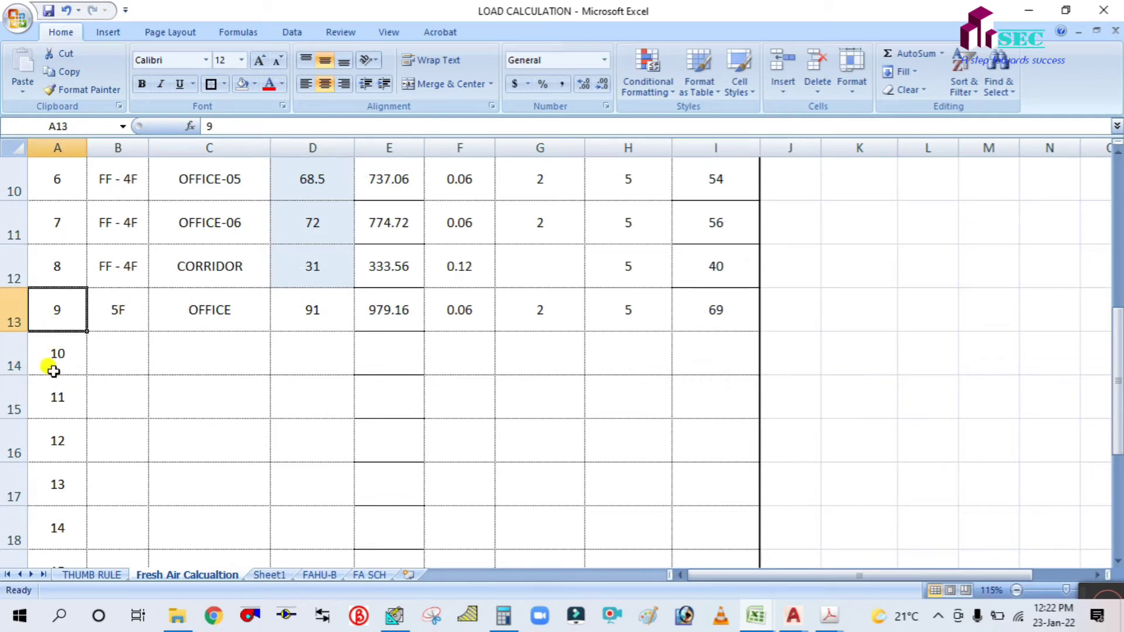
{"action": "left_click_drag", "start_coordinate": [54, 372], "coordinate": [82, 435]}
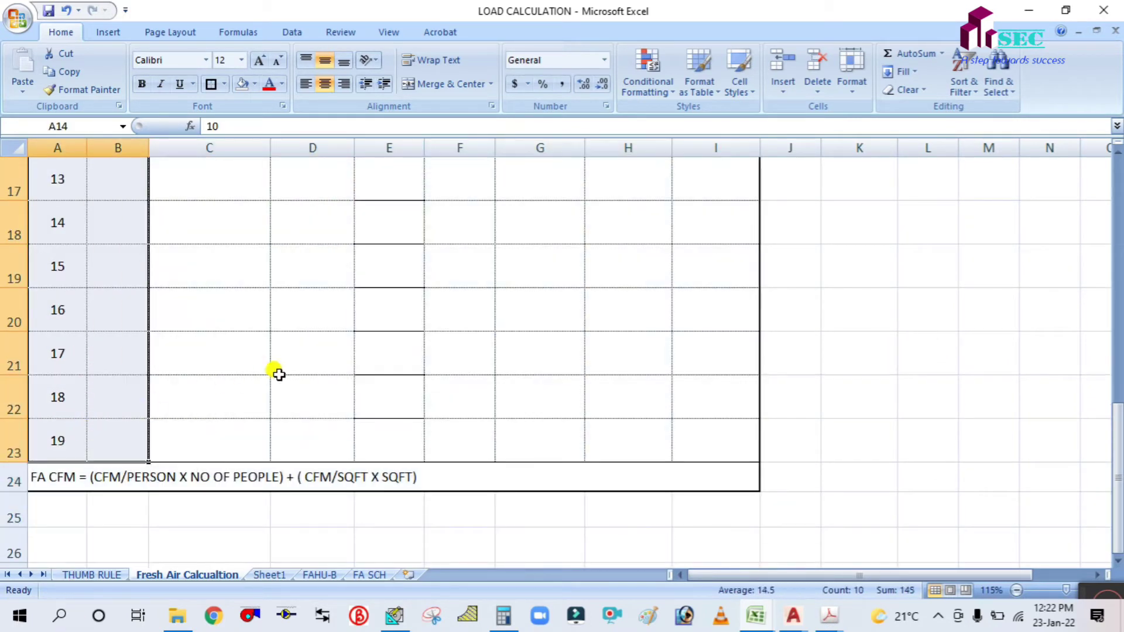
{"action": "scroll", "coordinate": [278, 374], "scroll_direction": "up", "scroll_amount": 3}
{"action": "left_click", "coordinate": [307, 534]}
Total the FA CFM of all spaces in I14 with =SUM(I5:I13).
{"action": "left_click", "coordinate": [698, 436]}
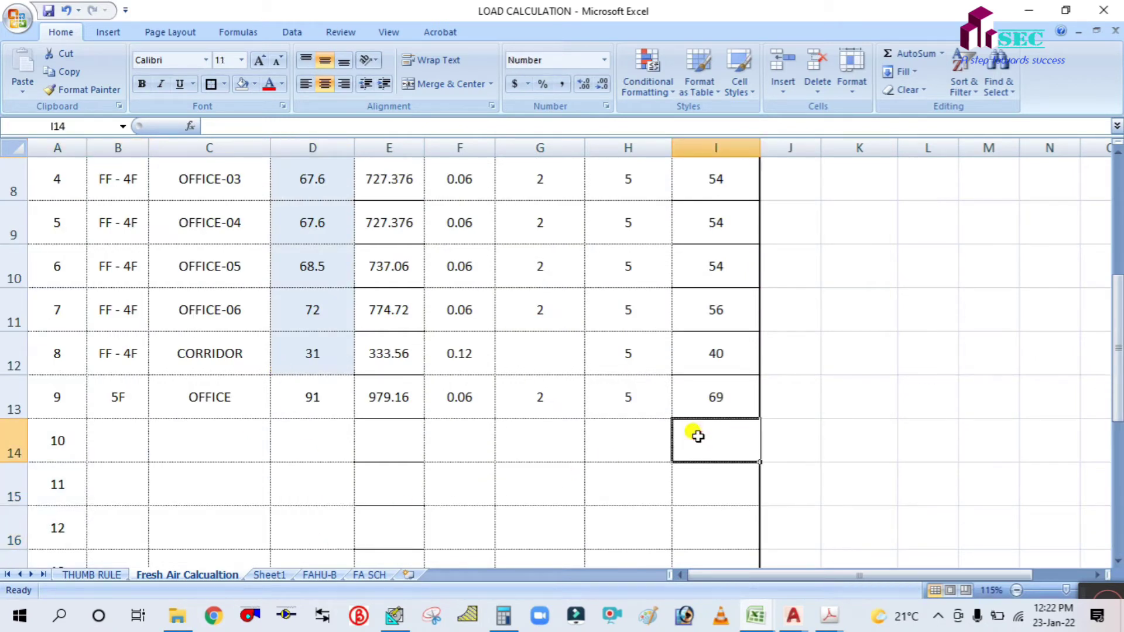
{"action": "type", "text": "=S"}
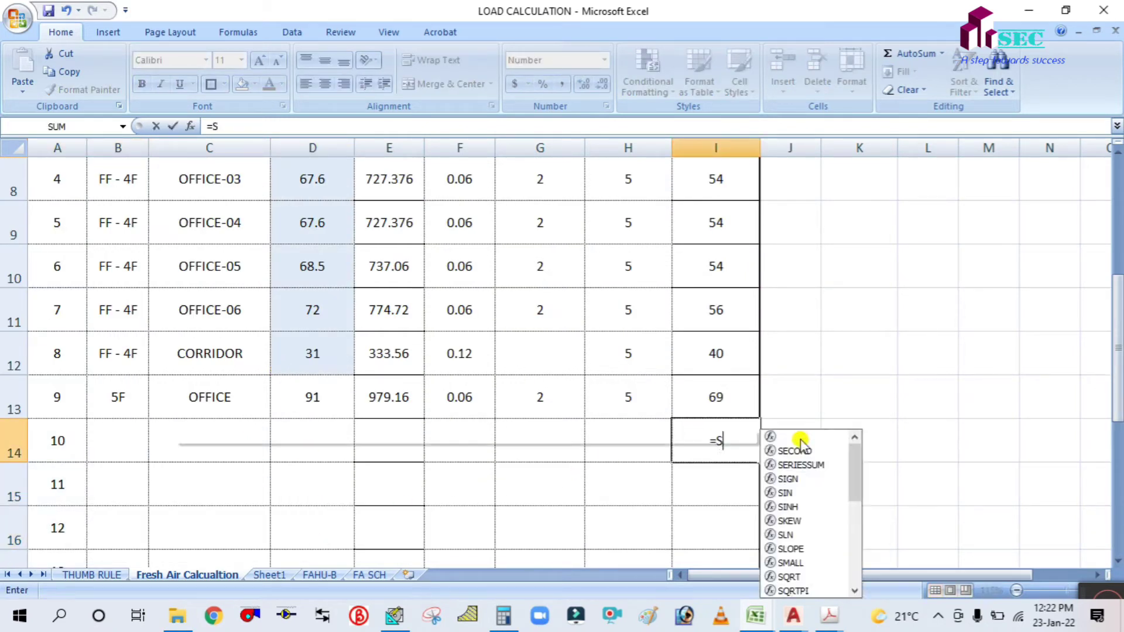
{"action": "type", "text": "UM("}
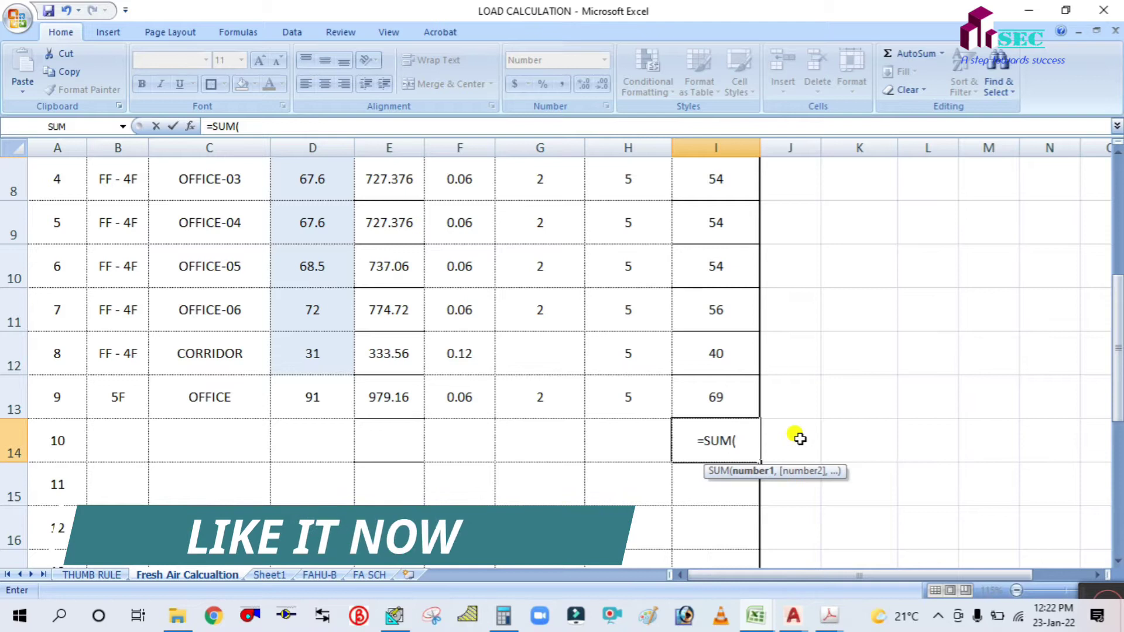
{"action": "scroll", "coordinate": [778, 432], "scroll_direction": "up", "scroll_amount": 3}
{"action": "left_click_drag", "start_coordinate": [730, 308], "coordinate": [716, 479]}
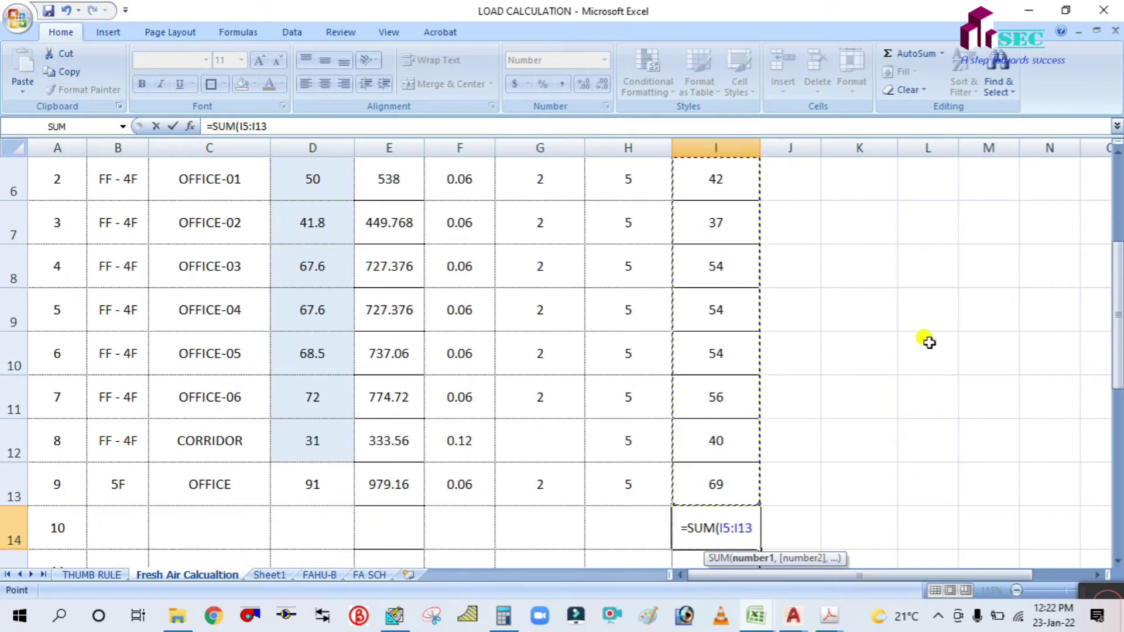
{"action": "type", "text": ")"}
{"action": "key", "text": "Return"}
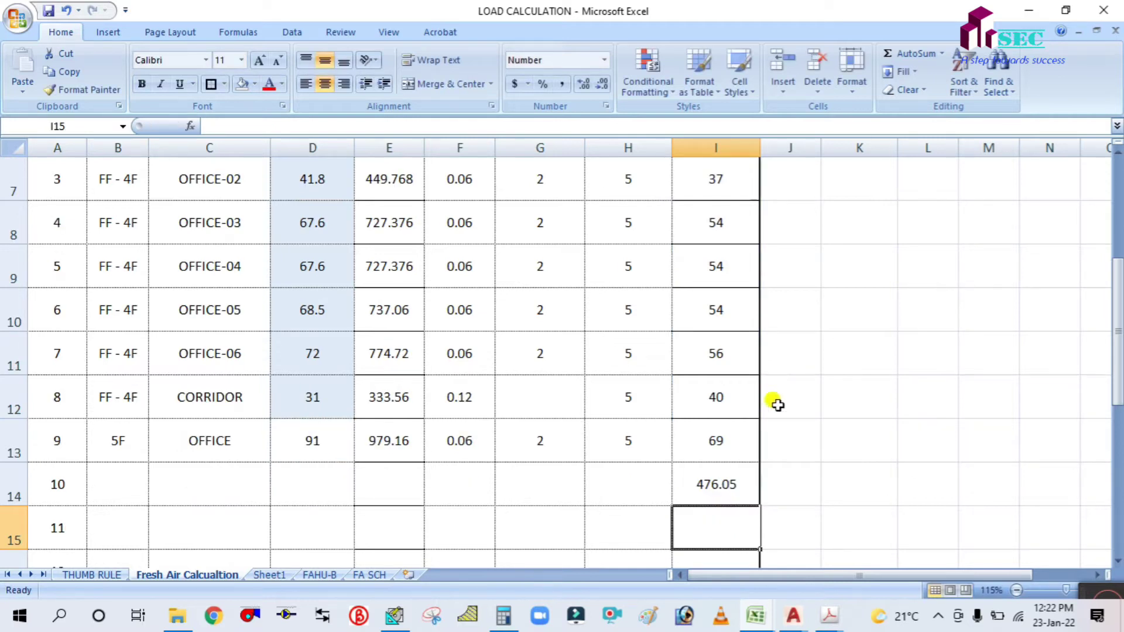
{"action": "left_click", "coordinate": [701, 493]}
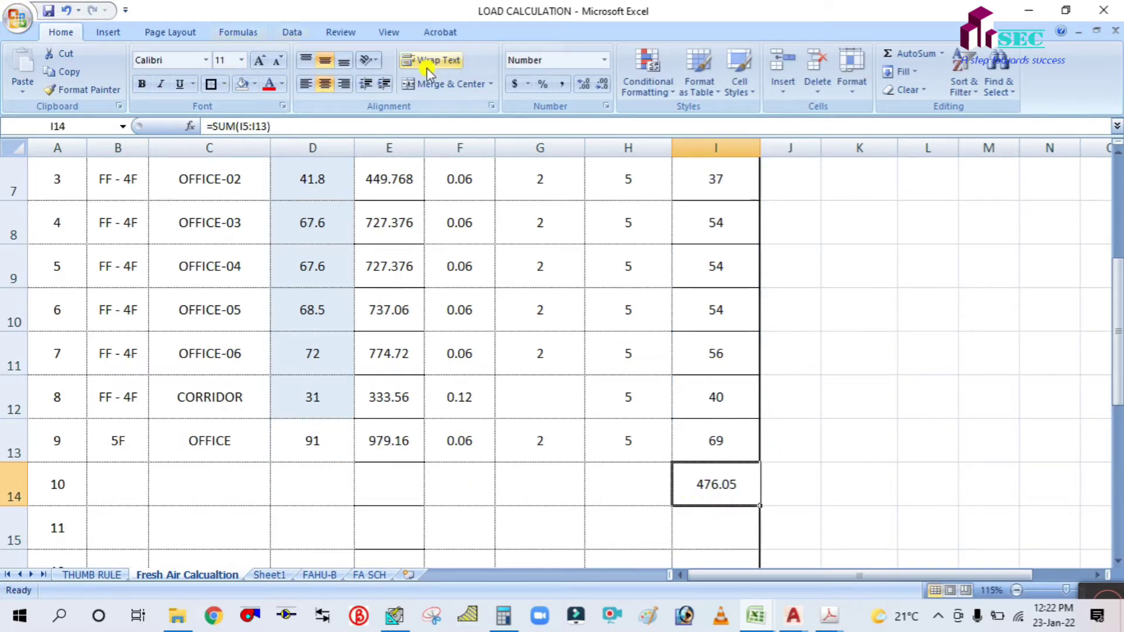
Format the FA CFM total in I14 as a whole number, bold, at font size 16.
{"action": "left_click", "coordinate": [603, 82]}
{"action": "left_click", "coordinate": [603, 82]}
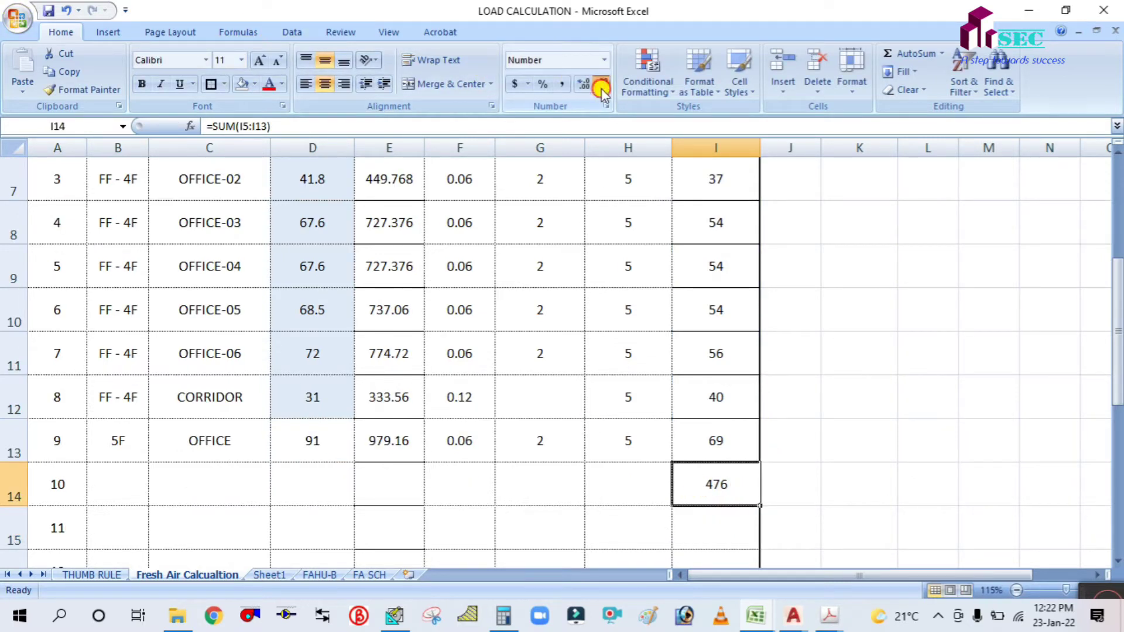
{"action": "left_click", "coordinate": [826, 484]}
{"action": "left_click", "coordinate": [716, 485]}
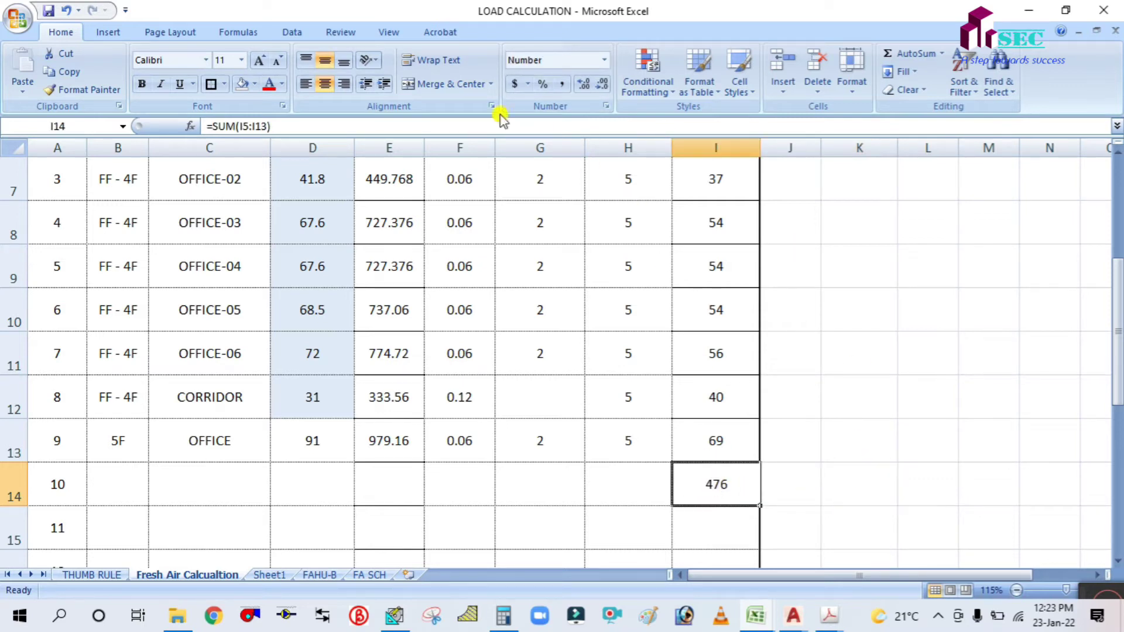
{"action": "left_click", "coordinate": [141, 83]}
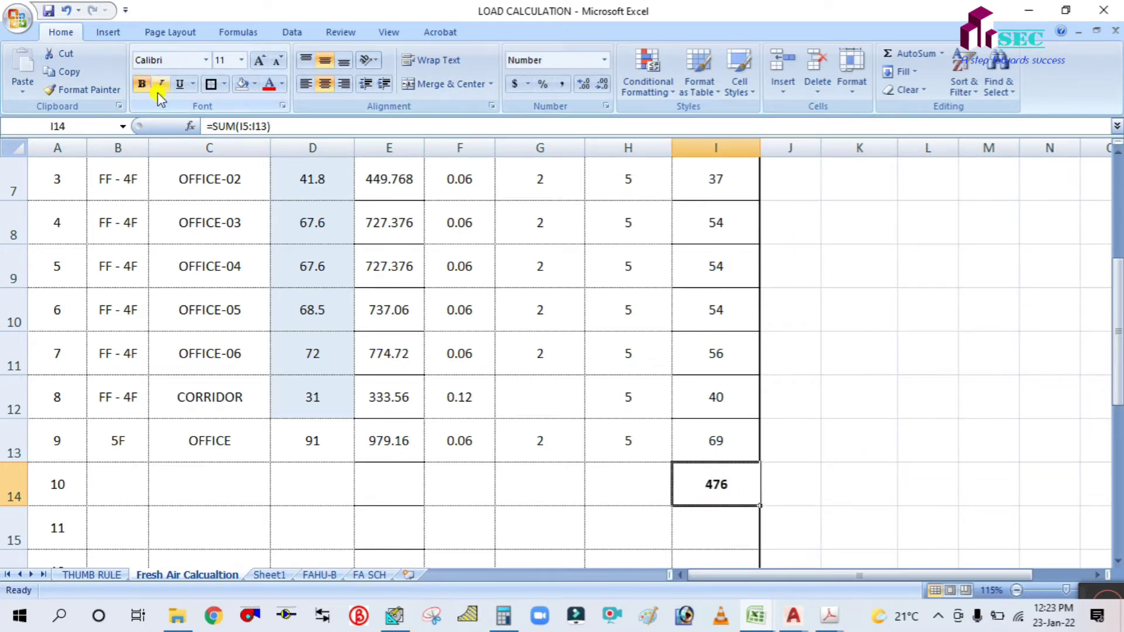
{"action": "left_click", "coordinate": [258, 61]}
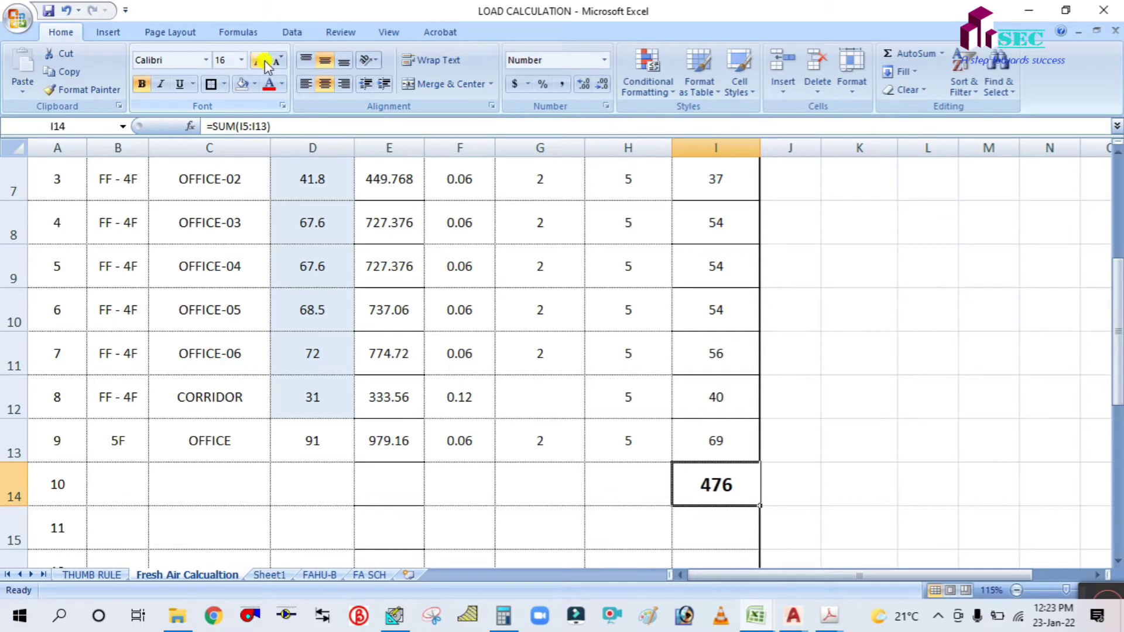
Label the FA CFM total with the unit CFM in the adjacent cell J14.
{"action": "left_click", "coordinate": [816, 433]}
{"action": "scroll", "coordinate": [432, 318], "scroll_direction": "up", "scroll_amount": 2}
{"action": "scroll", "coordinate": [589, 314], "scroll_direction": "down", "scroll_amount": 1}
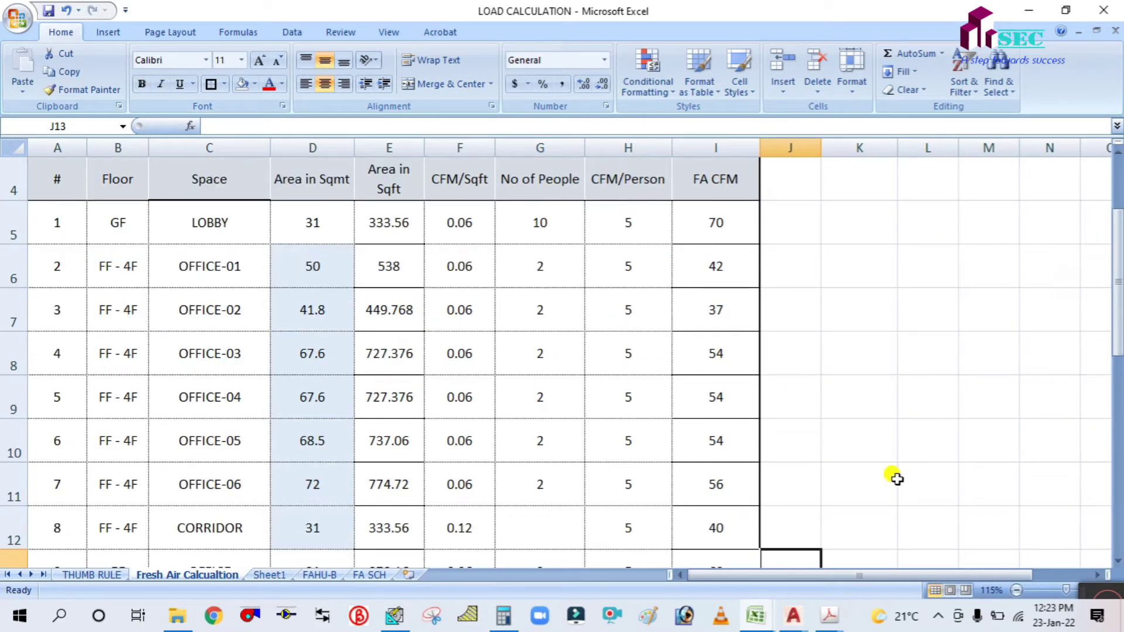
{"action": "scroll", "coordinate": [878, 478], "scroll_direction": "down", "scroll_amount": 1}
{"action": "left_click", "coordinate": [779, 482]}
{"action": "type", "text": "CF"}
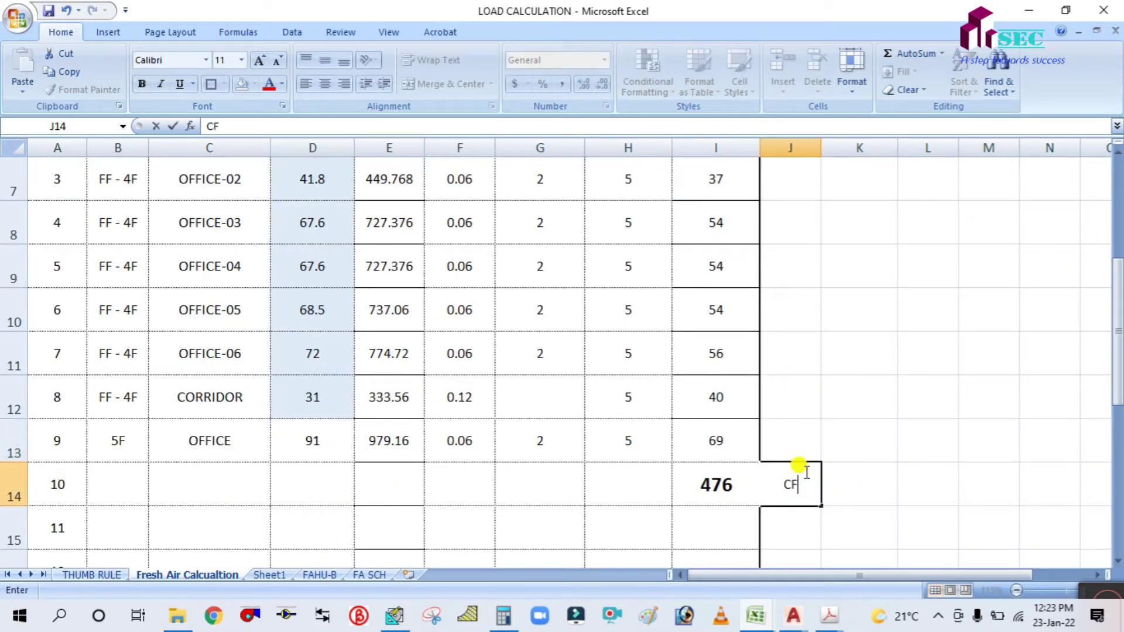
{"action": "type", "text": "M"}
{"action": "left_click", "coordinate": [837, 410]}
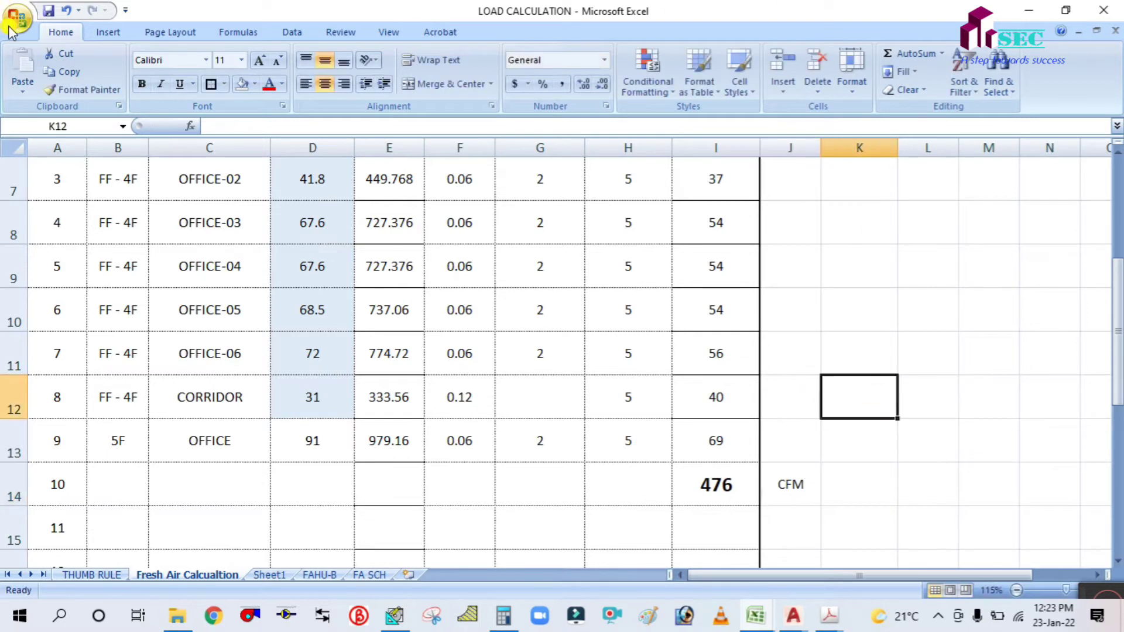
Set the Location on the FAHU-B sheet to DUBAI.
{"action": "left_click", "coordinate": [827, 317]}
{"action": "scroll", "coordinate": [827, 316], "scroll_direction": "up", "scroll_amount": 2}
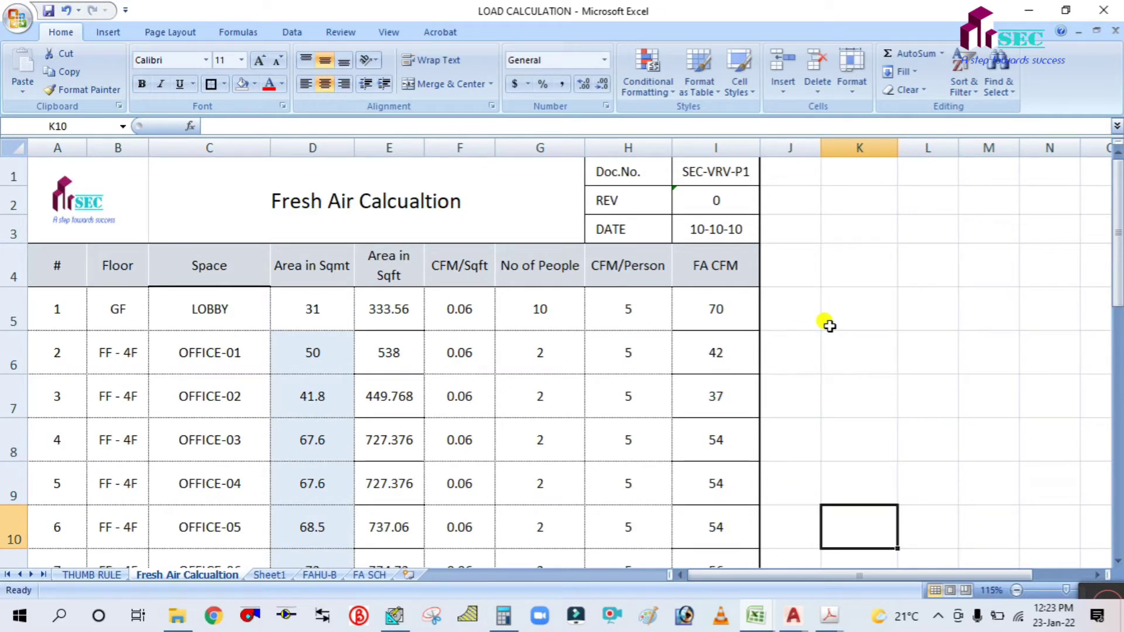
{"action": "left_click", "coordinate": [271, 576]}
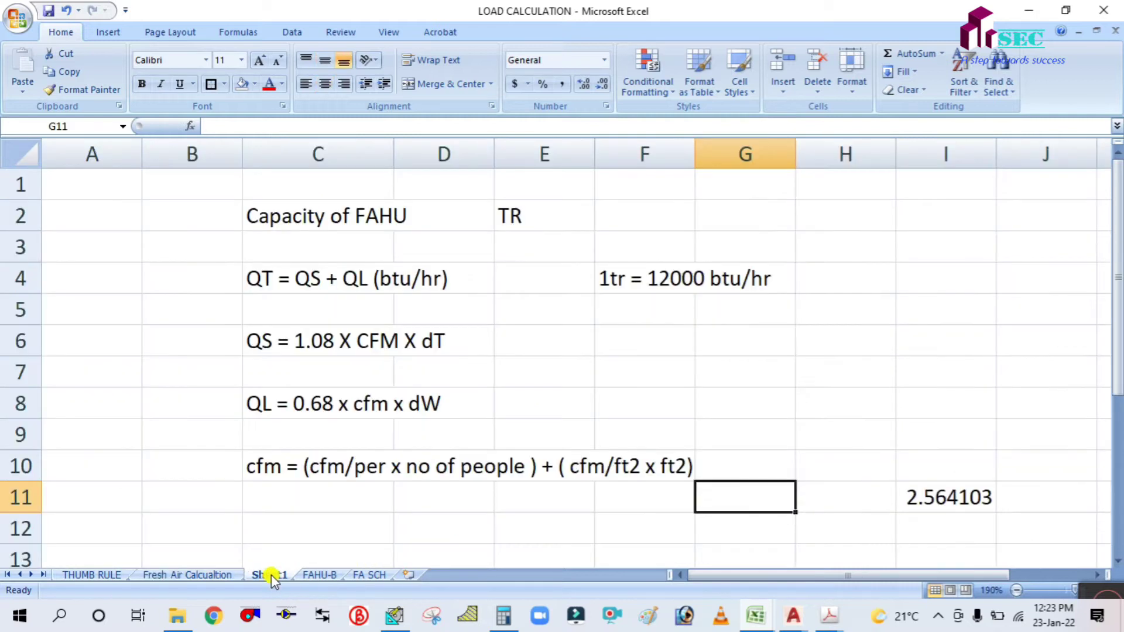
{"action": "left_click", "coordinate": [320, 575]}
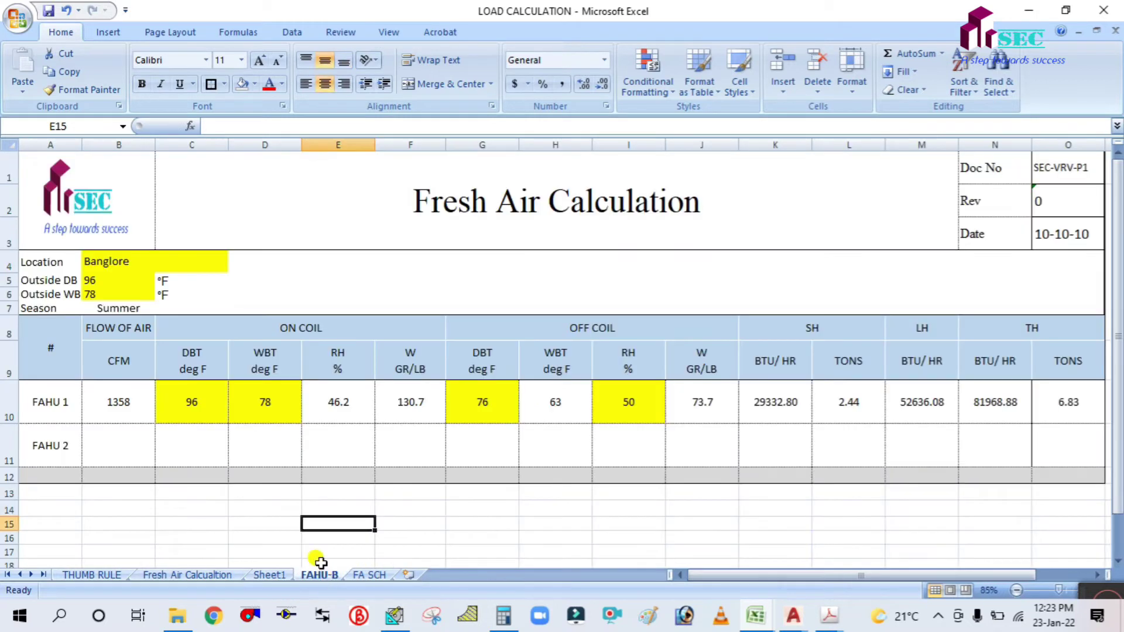
{"action": "left_click", "coordinate": [35, 260]}
{"action": "left_click", "coordinate": [113, 286]}
{"action": "left_click", "coordinate": [106, 263]}
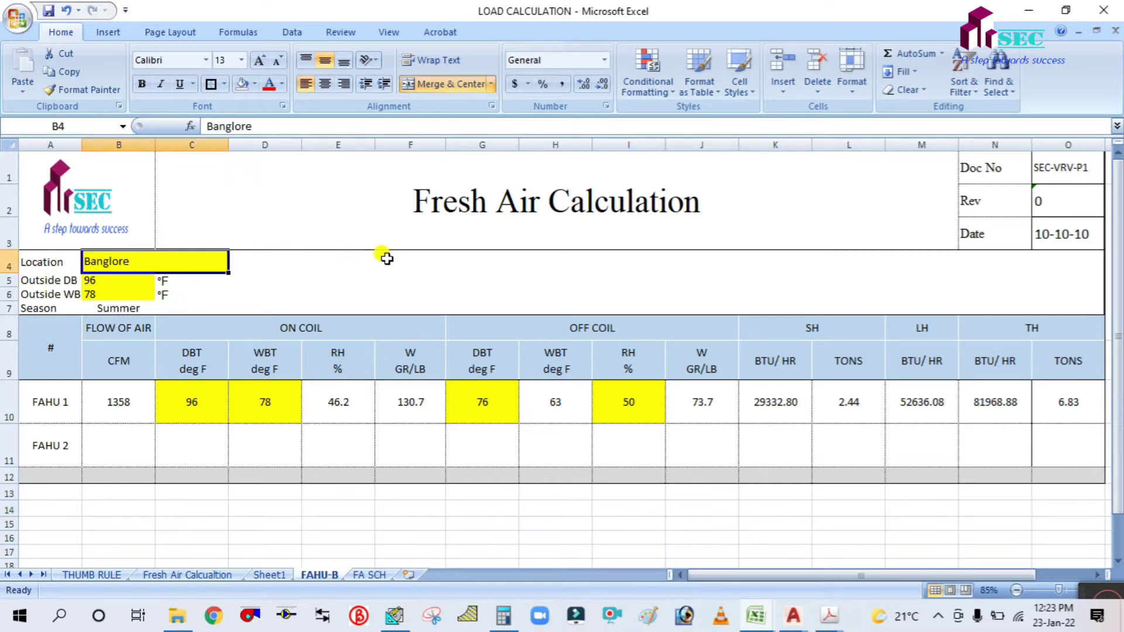
{"action": "type", "text": "DUVA"}
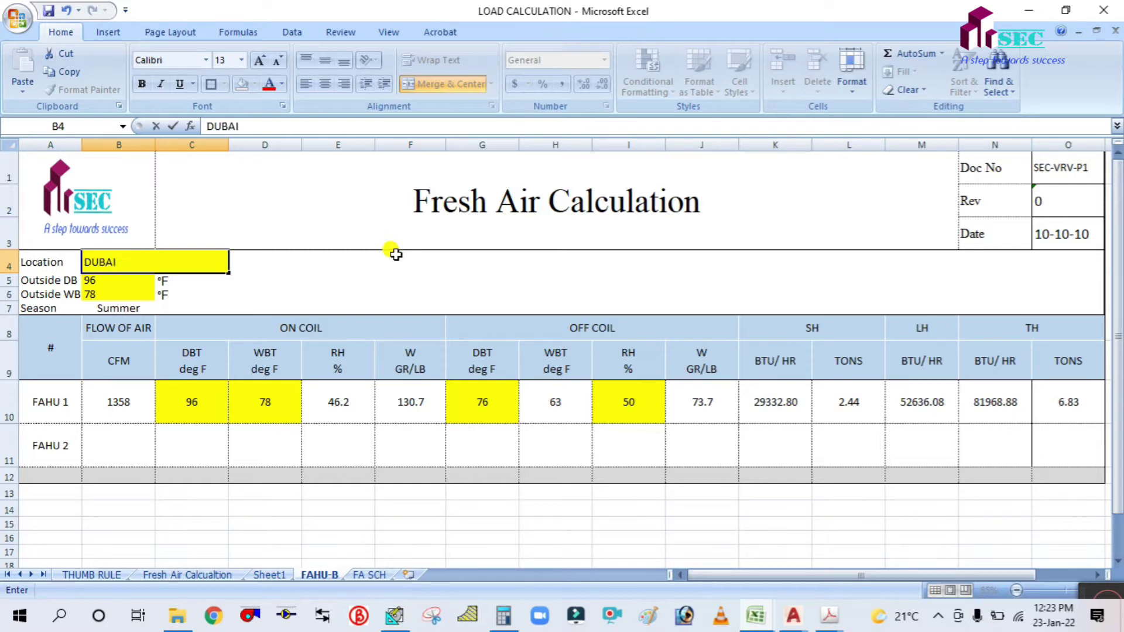
{"action": "left_click", "coordinate": [382, 277]}
Switch to the HVAC load program, discard the default space form and examine the weather design parameters.
{"action": "left_click", "coordinate": [137, 282]}
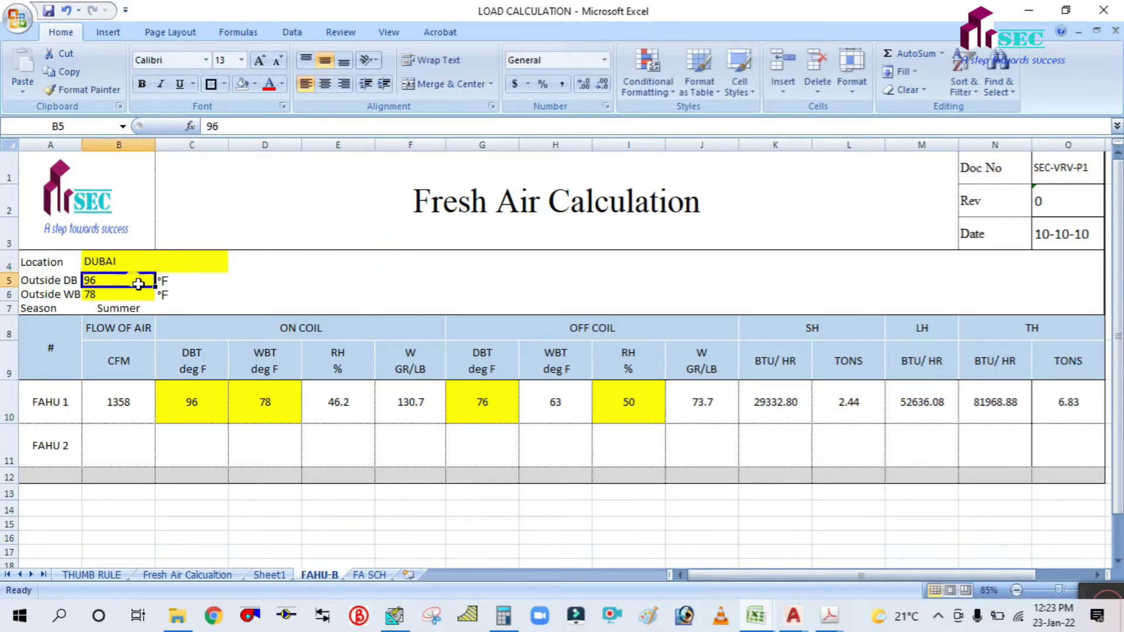
{"action": "left_click", "coordinate": [395, 616]}
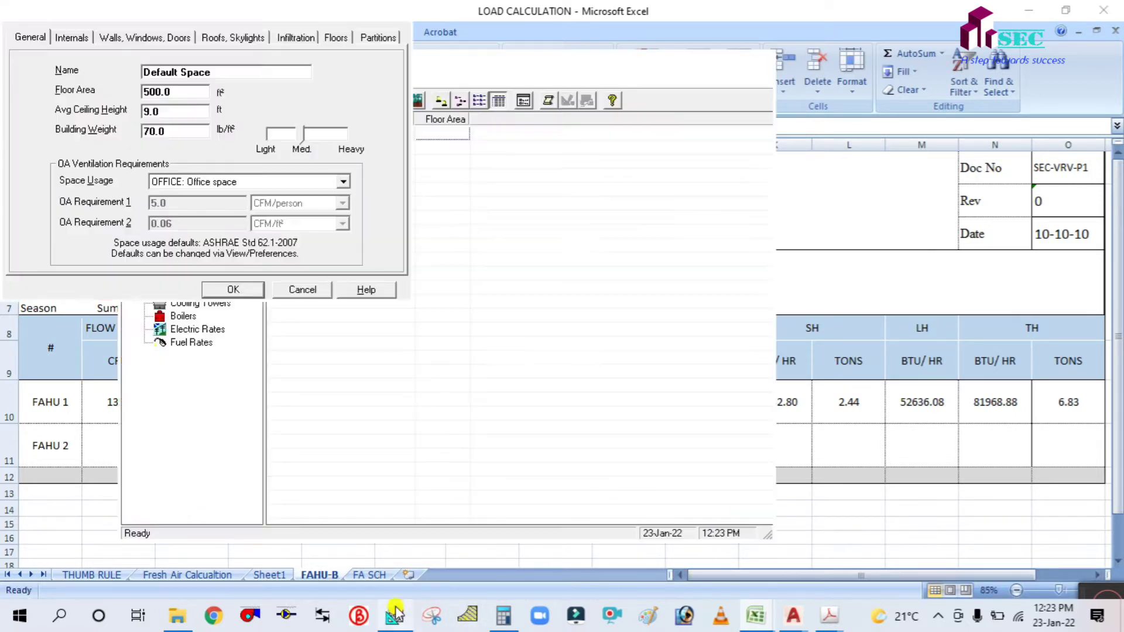
{"action": "left_click", "coordinate": [316, 289]}
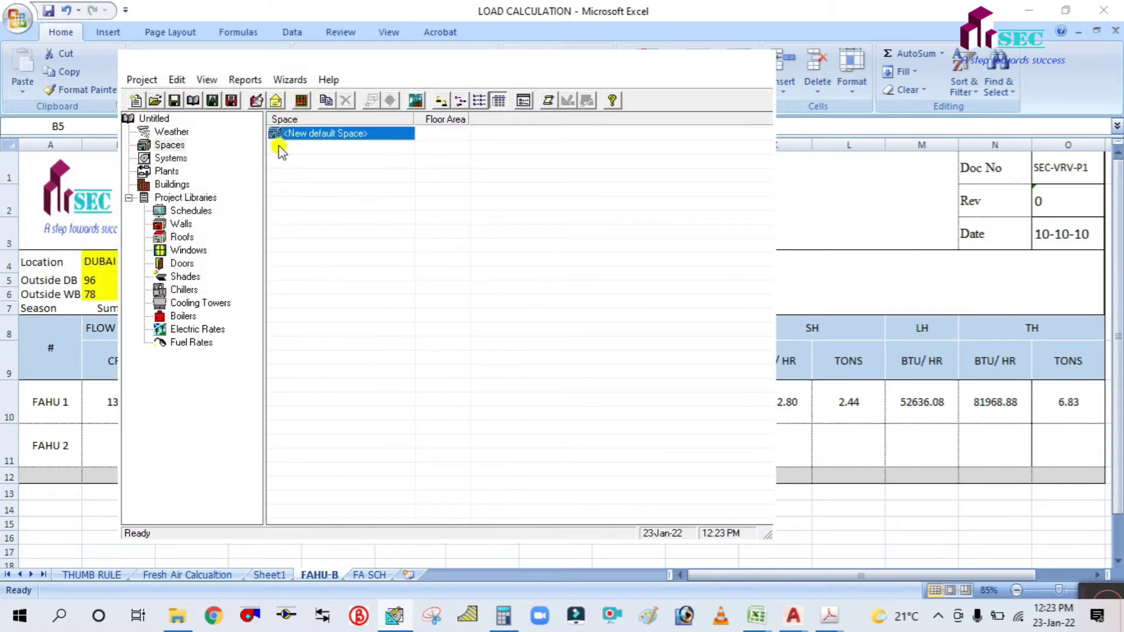
{"action": "left_click", "coordinate": [172, 131]}
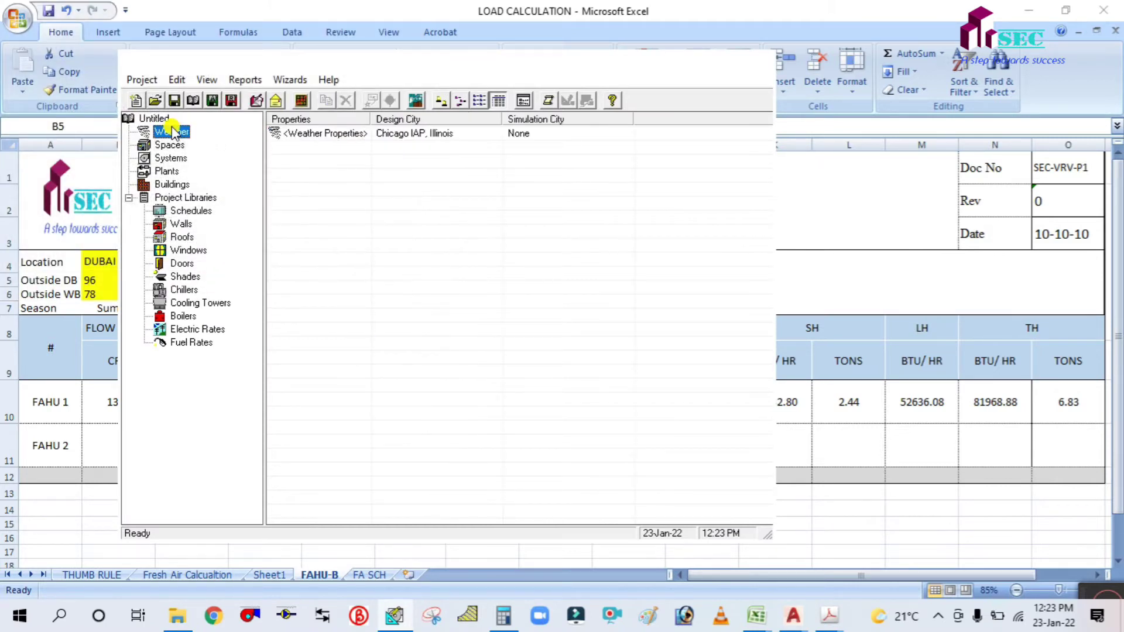
{"action": "double_click", "coordinate": [316, 133]}
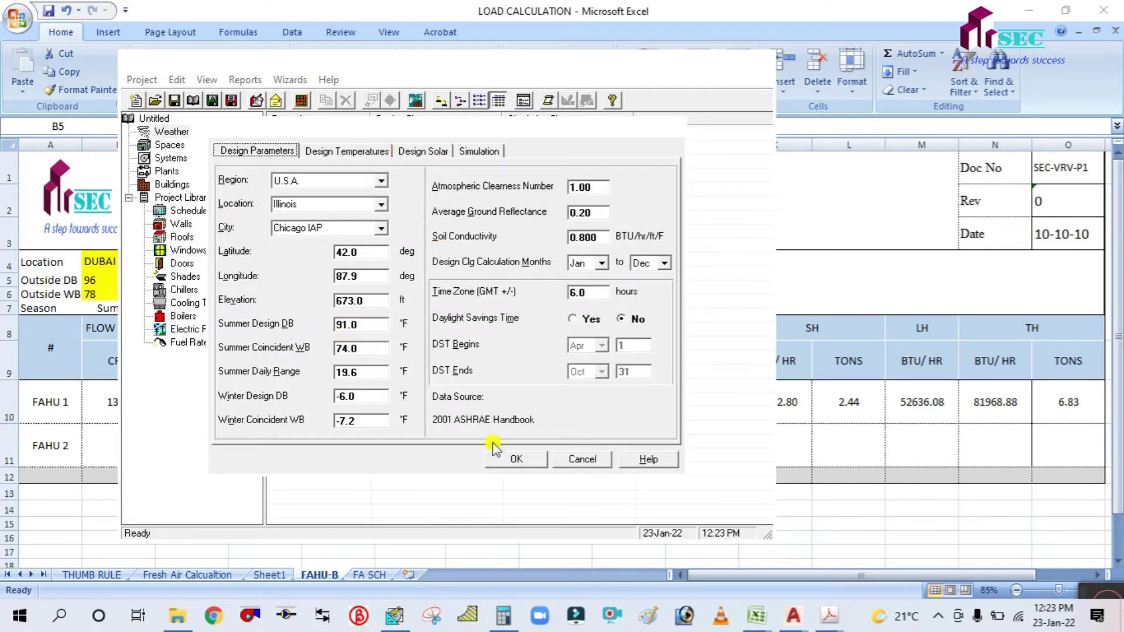
{"action": "left_click", "coordinate": [582, 459]}
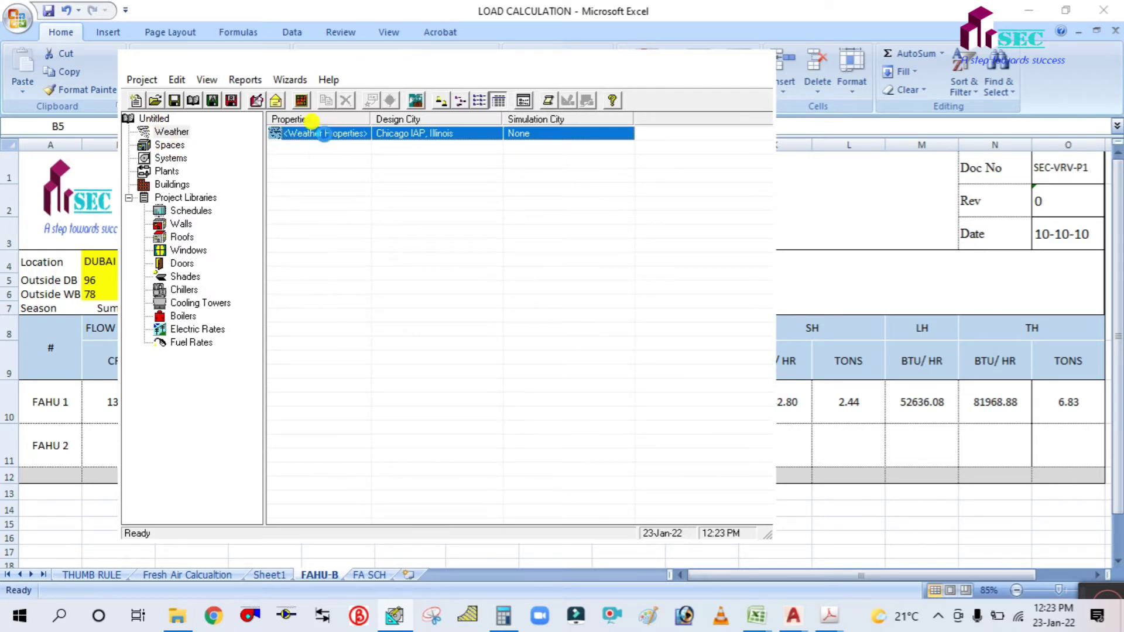
Set the weather properties to region Middle East, location United Arab Emirates and city Dubai.
{"action": "double_click", "coordinate": [324, 133]}
{"action": "left_click", "coordinate": [346, 183]}
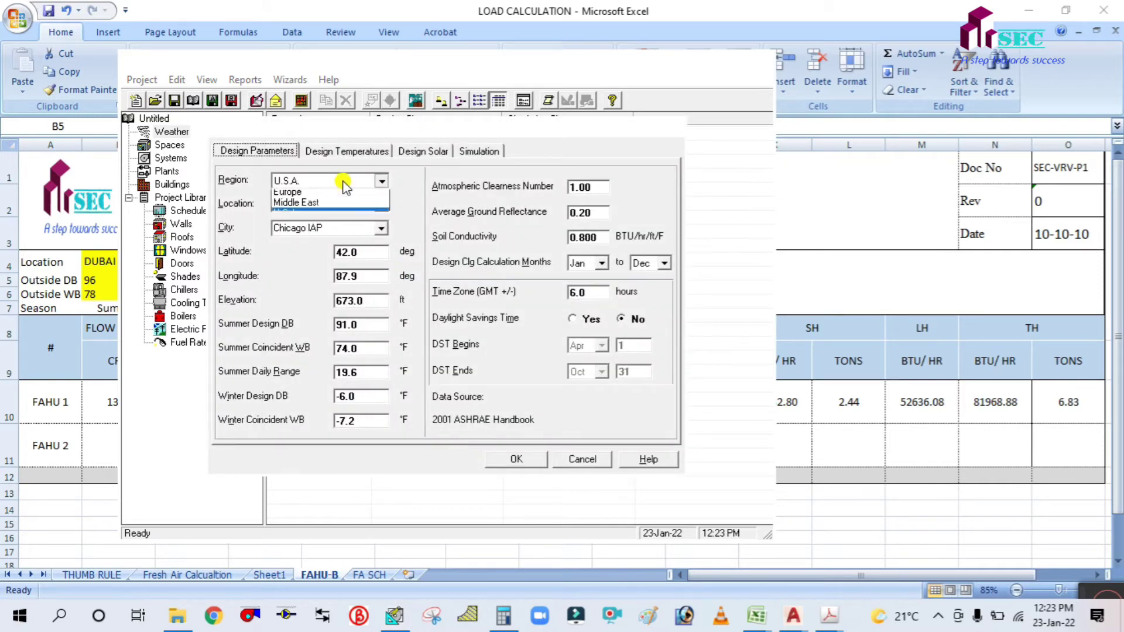
{"action": "left_click", "coordinate": [321, 246]}
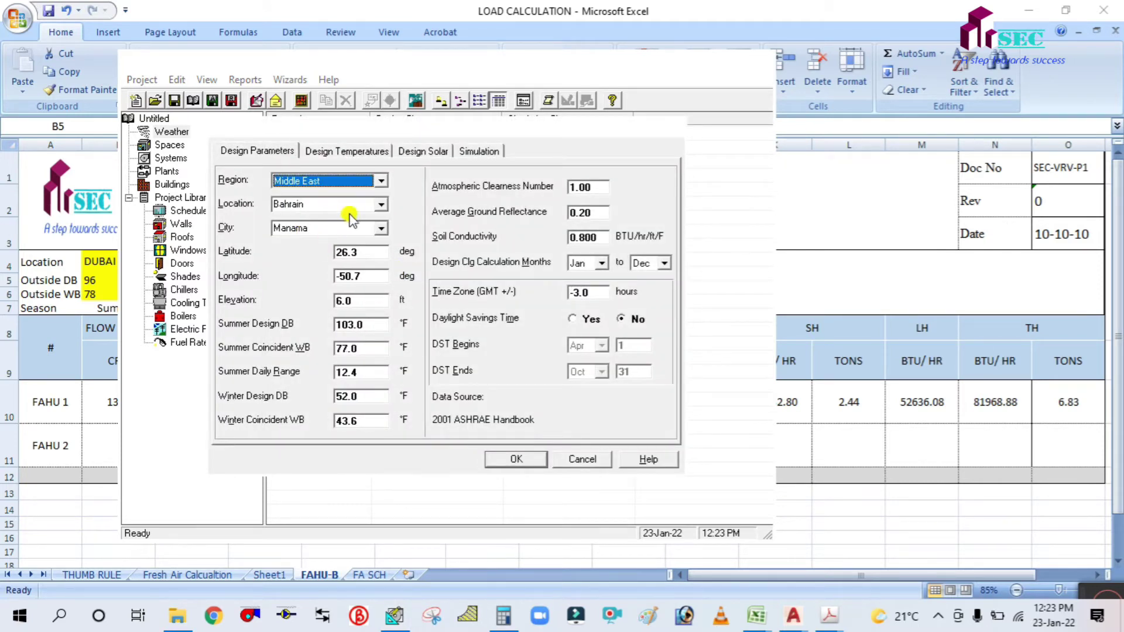
{"action": "left_click", "coordinate": [381, 204]}
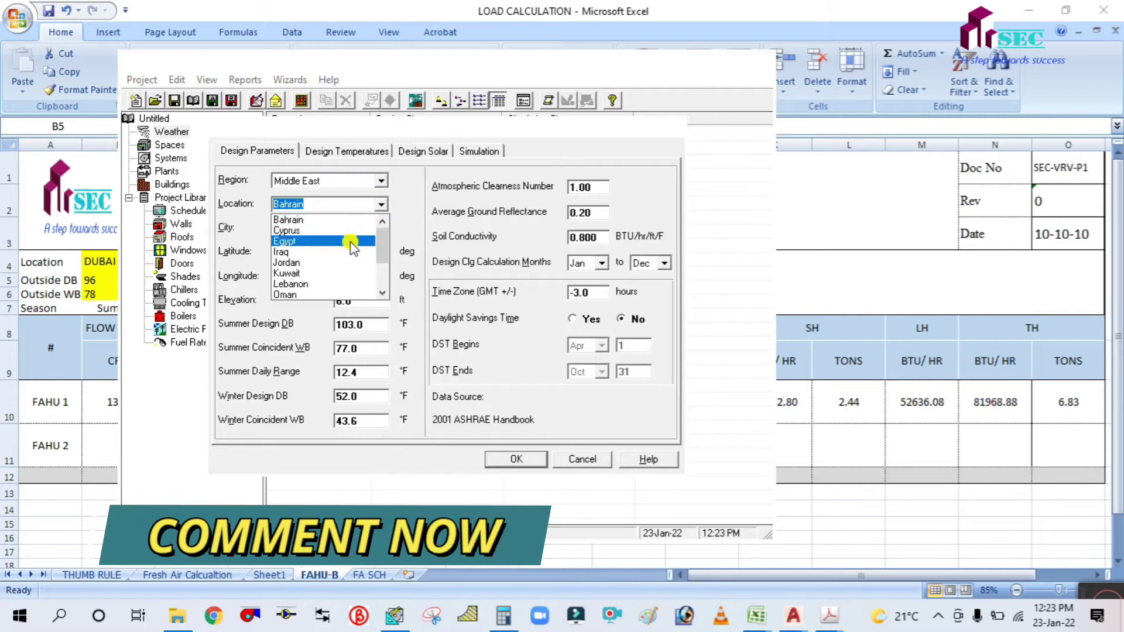
{"action": "scroll", "coordinate": [331, 276], "scroll_direction": "down", "scroll_amount": 2}
{"action": "left_click", "coordinate": [325, 294]}
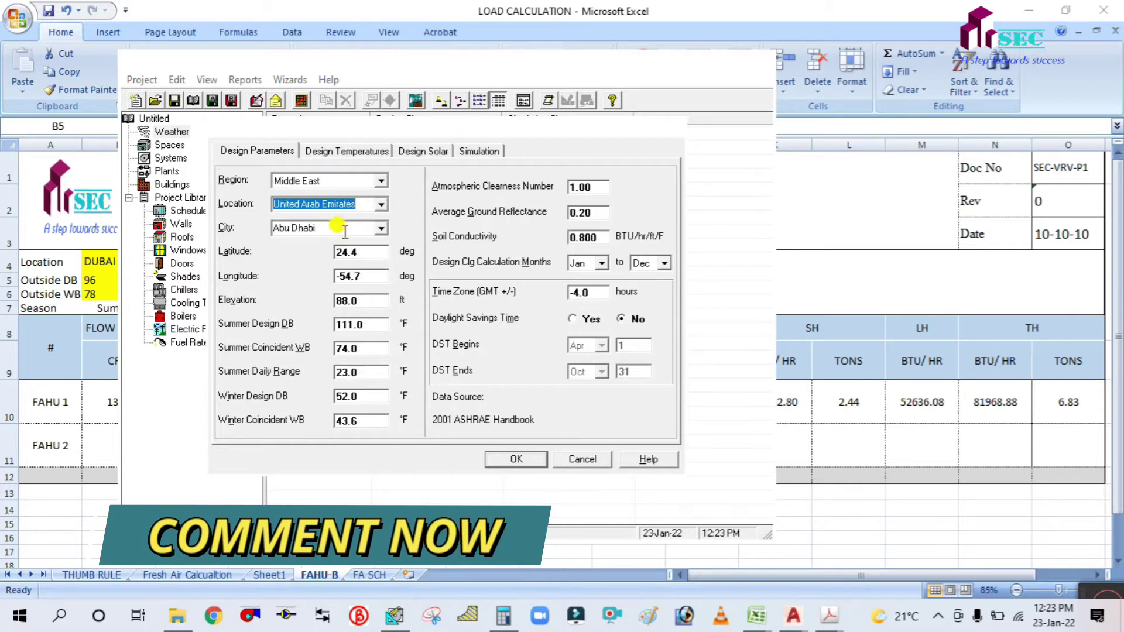
{"action": "left_click", "coordinate": [380, 230]}
{"action": "left_click", "coordinate": [304, 249]}
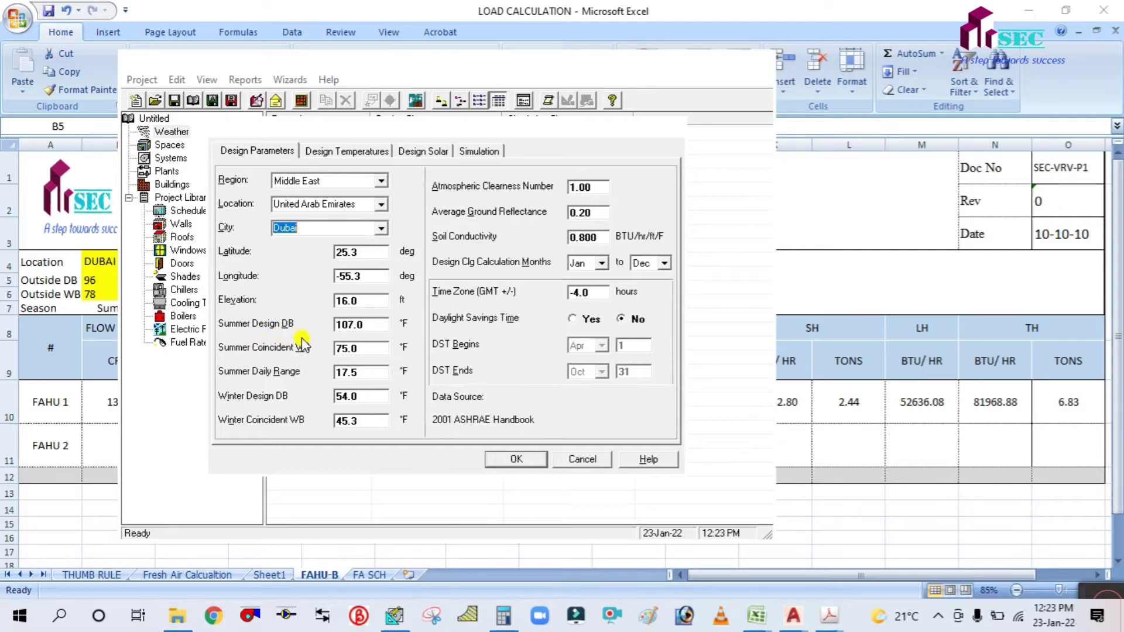
Switch back to Excel and set Outside DB on the FAHU-B sheet to 107.
{"action": "left_click", "coordinate": [836, 470]}
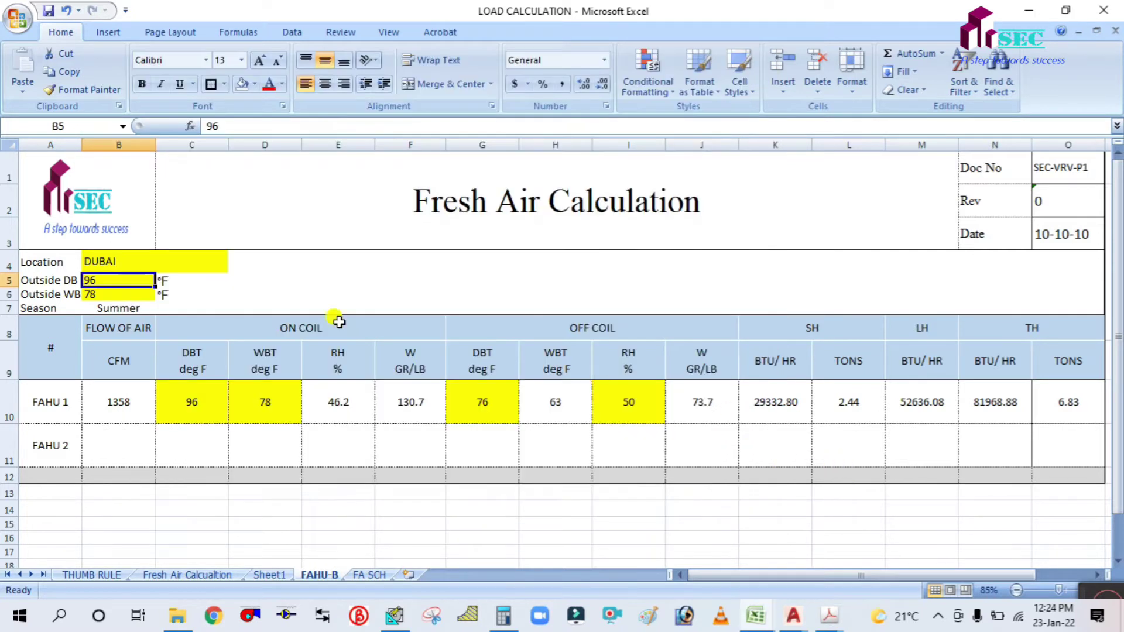
{"action": "type", "text": "10"}
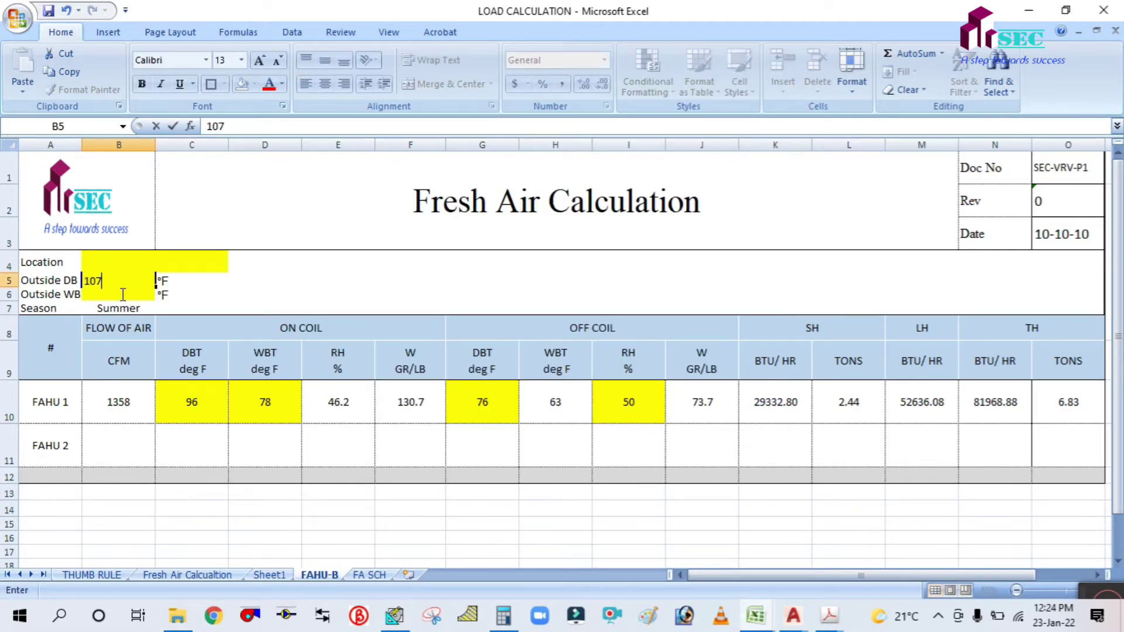
{"action": "type", "text": "7"}
{"action": "left_click", "coordinate": [378, 281]}
Check Dubai's Summer Coincident WB in the load program and set Outside WB in Excel to 75.
{"action": "left_click", "coordinate": [94, 294]}
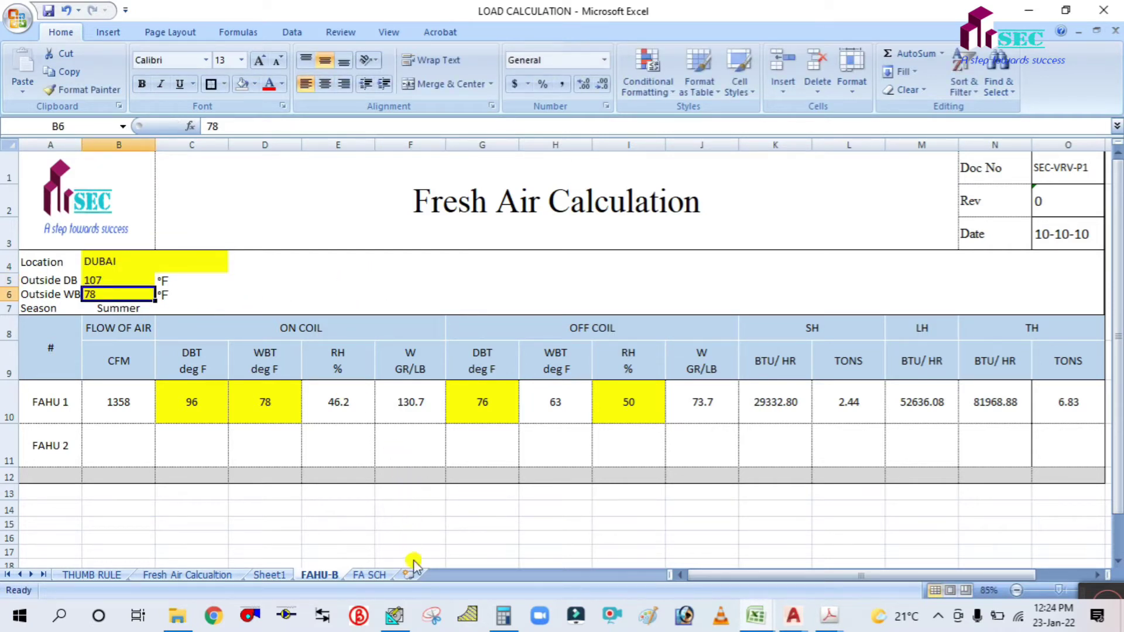
{"action": "left_click", "coordinate": [396, 616]}
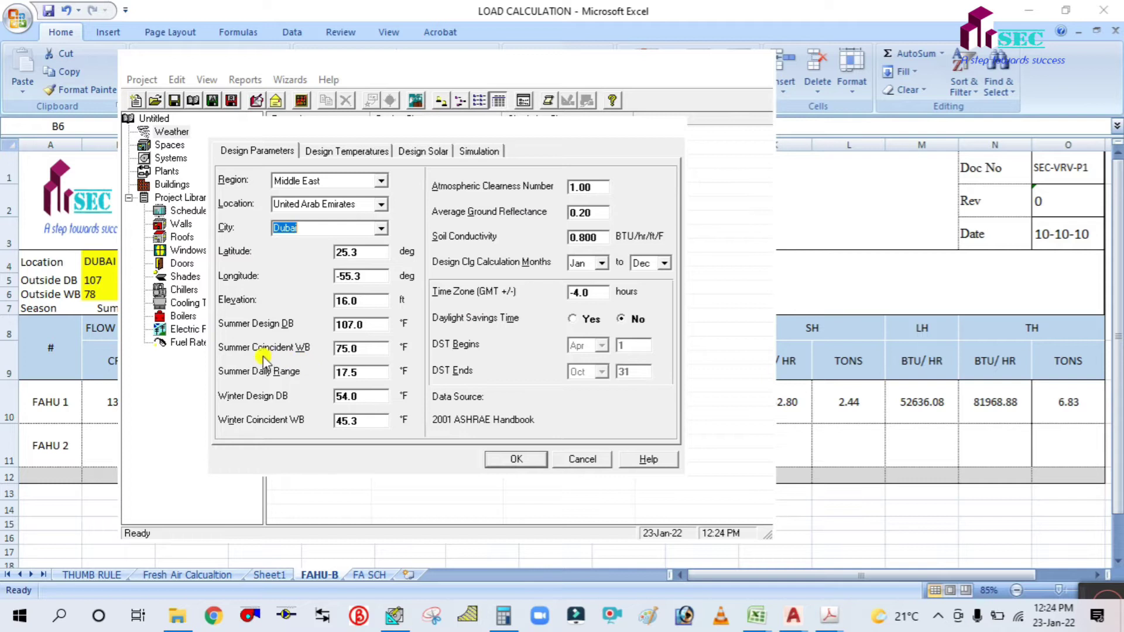
{"action": "left_click", "coordinate": [841, 519]}
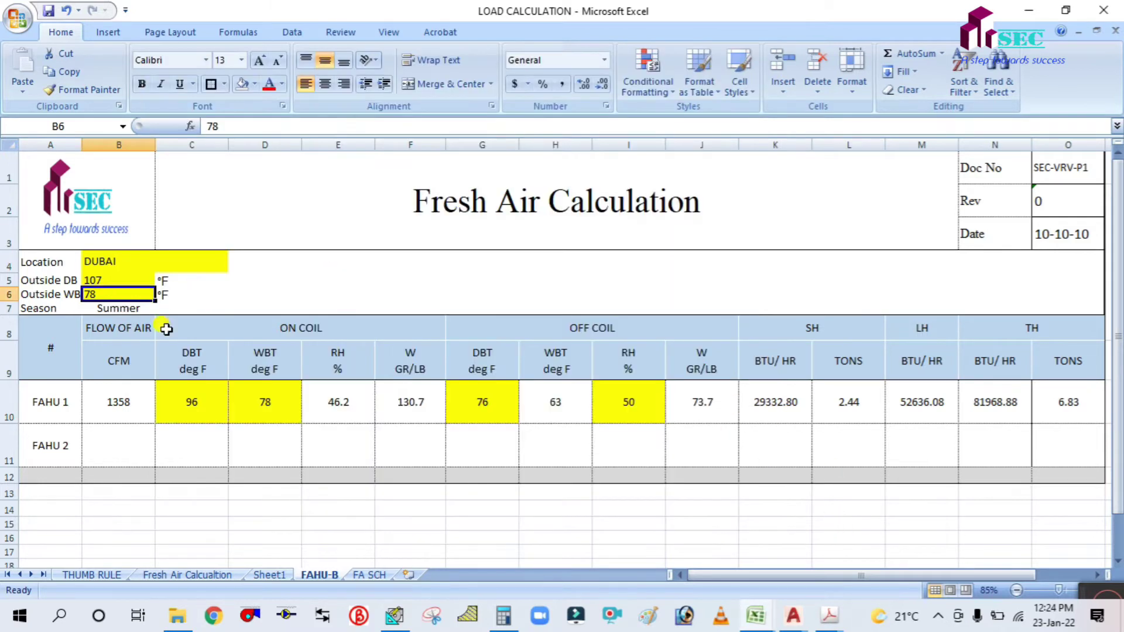
{"action": "type", "text": "7"}
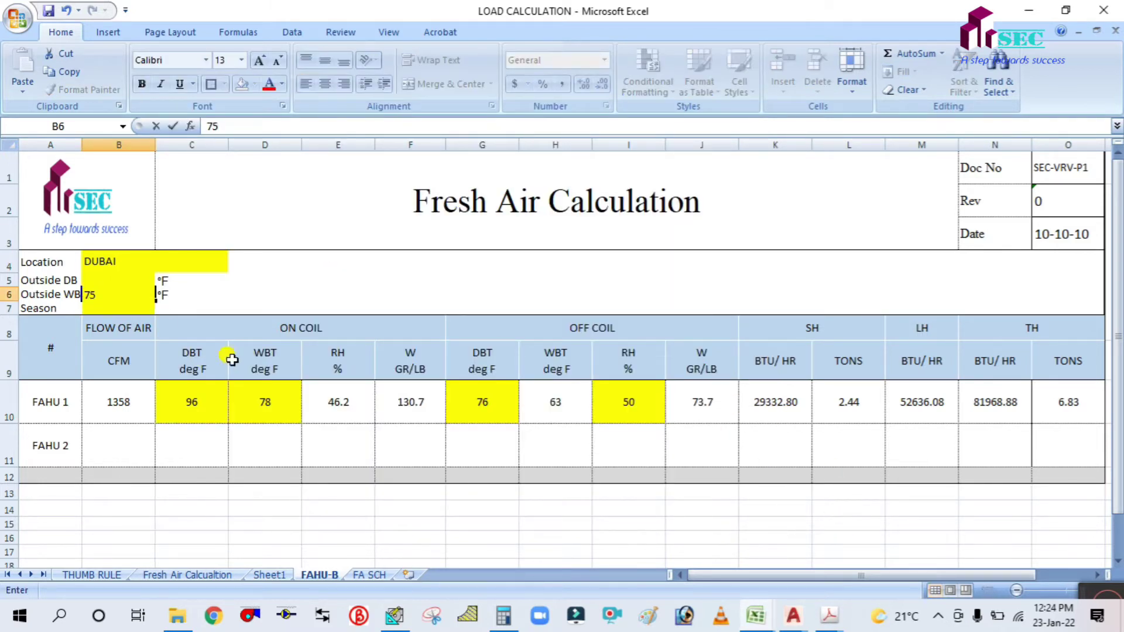
{"action": "left_click", "coordinate": [460, 507]}
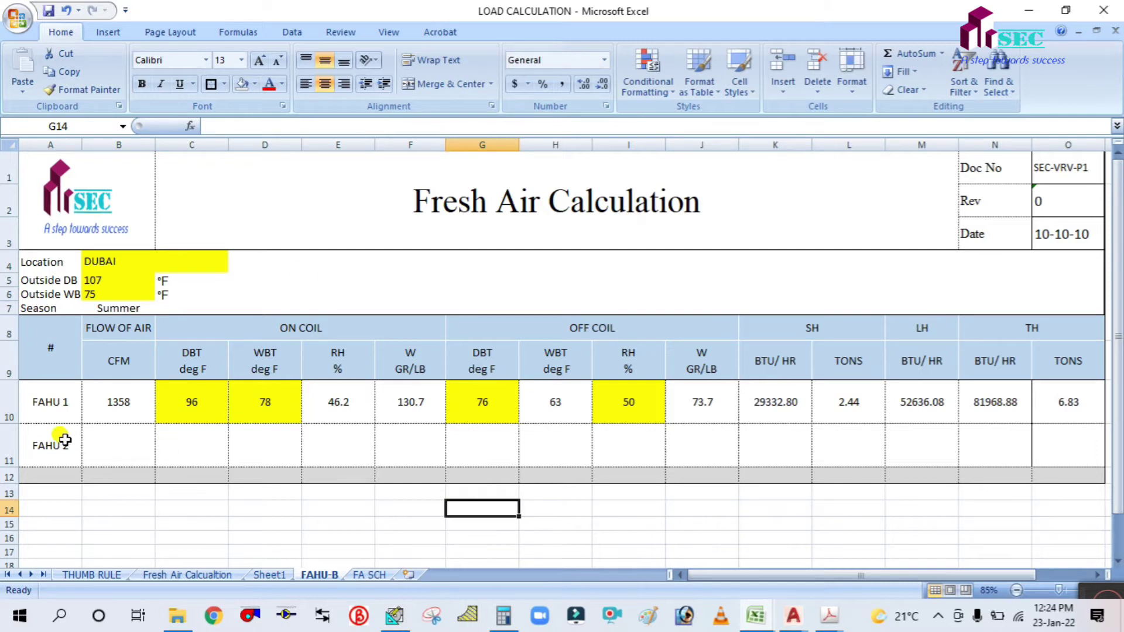
Clear the FAHU 2 label in A11 and rename FAHU 1 in A10 as FAHU.
{"action": "left_click", "coordinate": [97, 446]}
{"action": "left_click", "coordinate": [57, 442]}
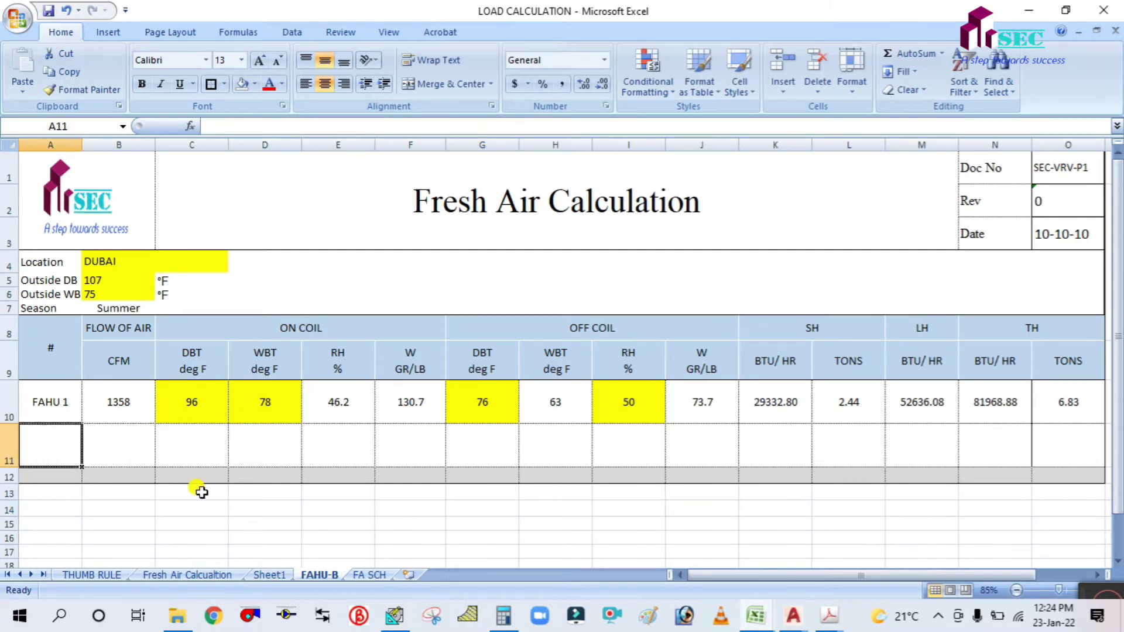
{"action": "left_click", "coordinate": [197, 491]}
{"action": "left_click", "coordinate": [51, 398]}
{"action": "type", "text": "FA"}
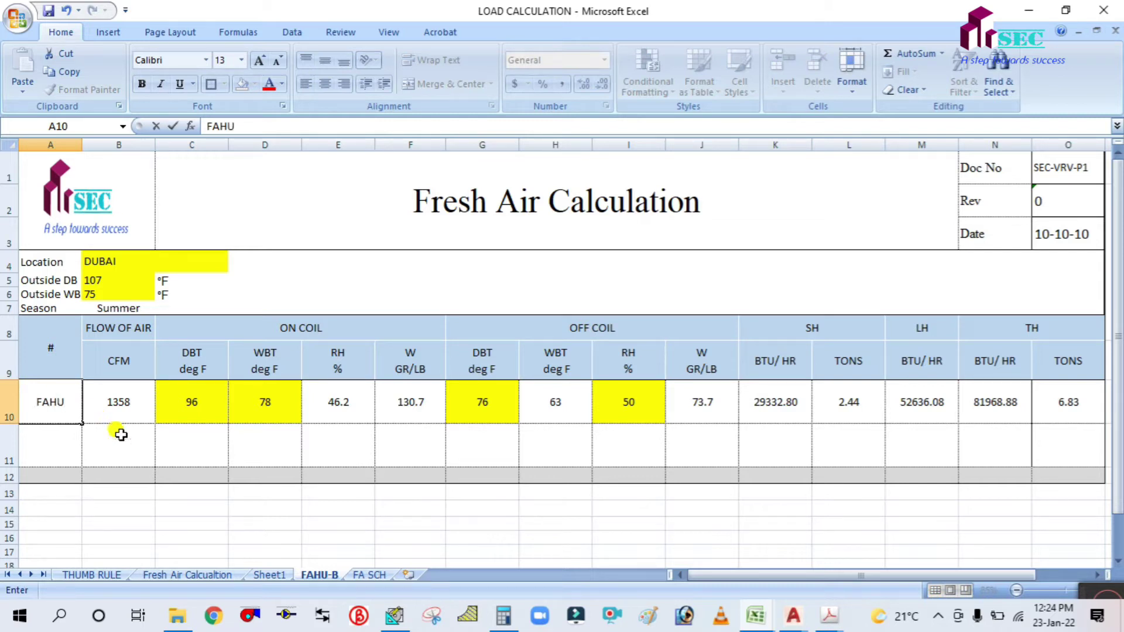
Check the FA CFM total on the Fresh Air Calcualtion sheet and set the FAHU airflow on FAHU-B to 476 CFM.
{"action": "left_click", "coordinate": [120, 413]}
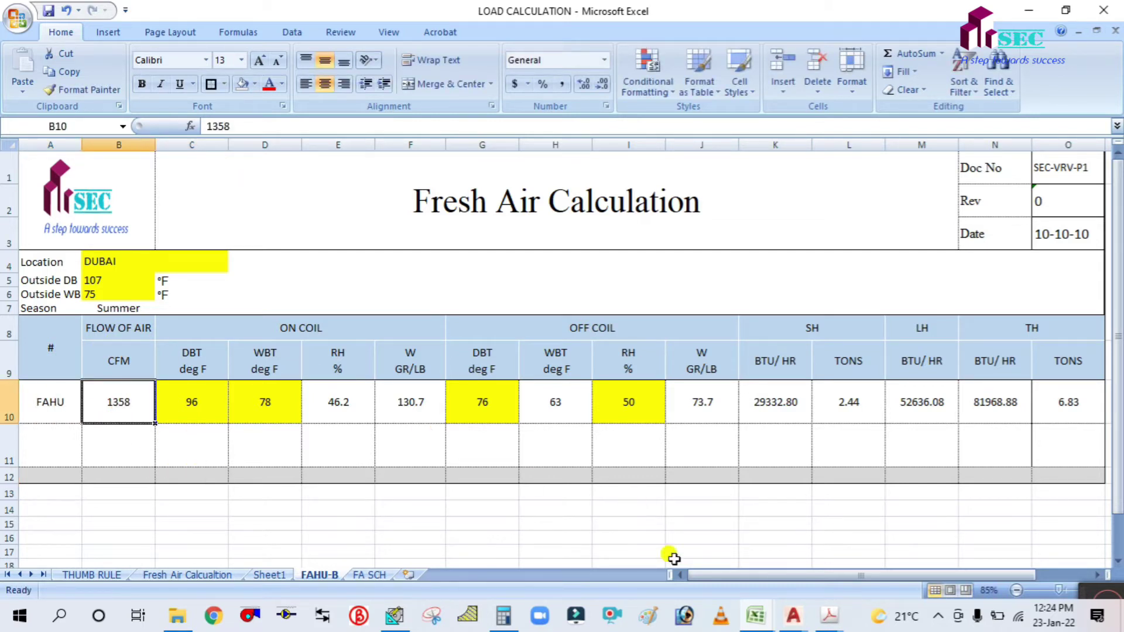
{"action": "left_click", "coordinate": [185, 576]}
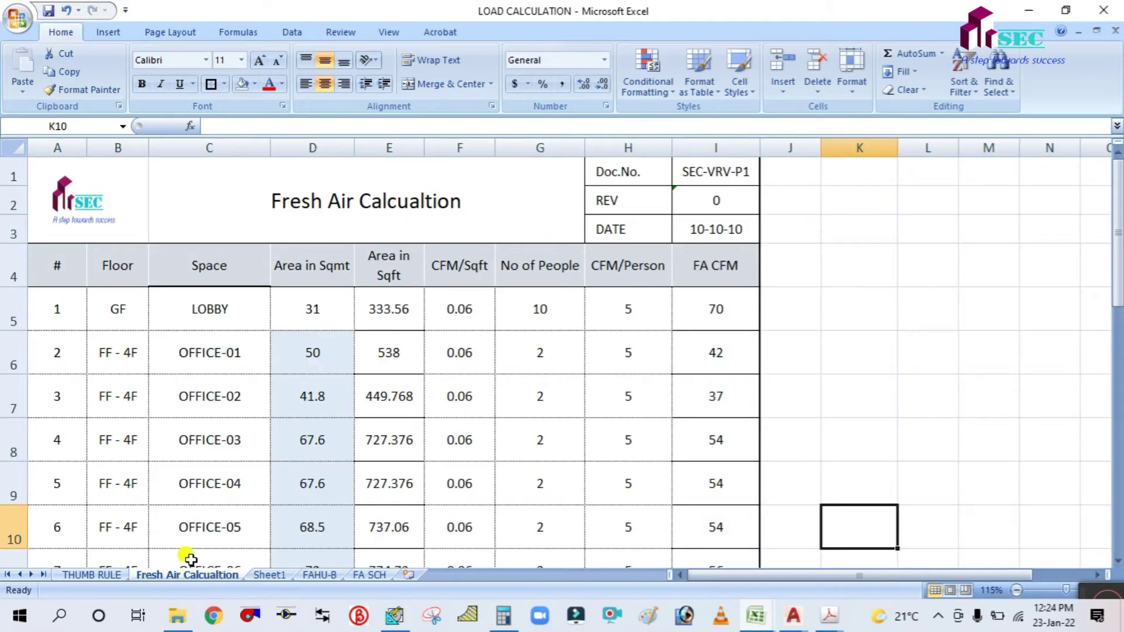
{"action": "scroll", "coordinate": [715, 439], "scroll_direction": "down", "scroll_amount": 2}
{"action": "left_click", "coordinate": [694, 474]}
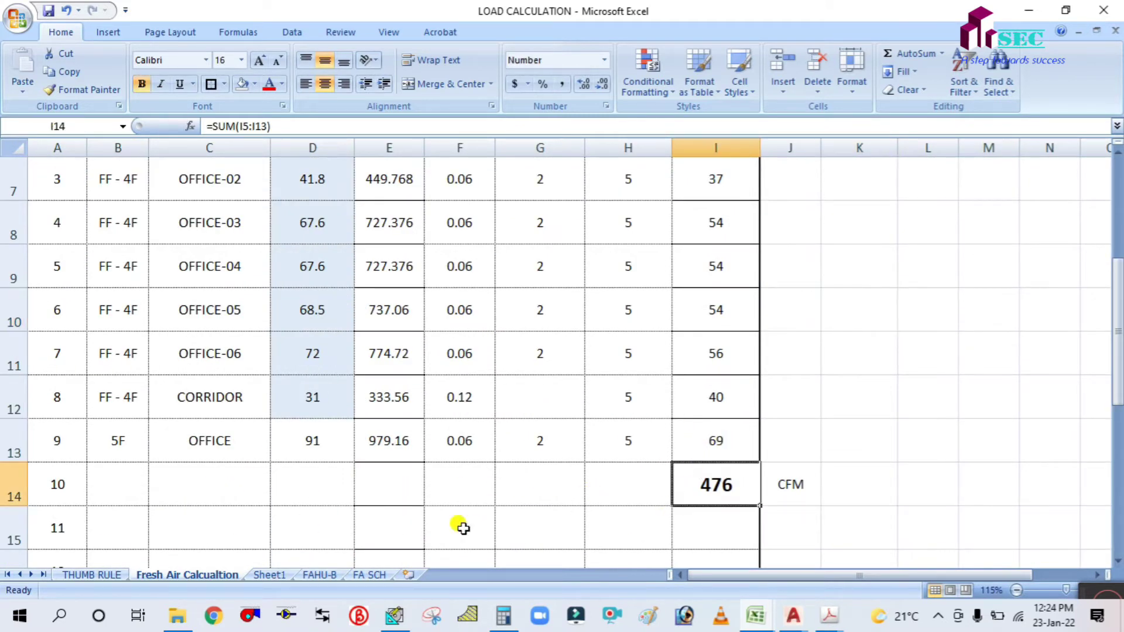
{"action": "left_click", "coordinate": [289, 577]}
{"action": "left_click", "coordinate": [334, 576]}
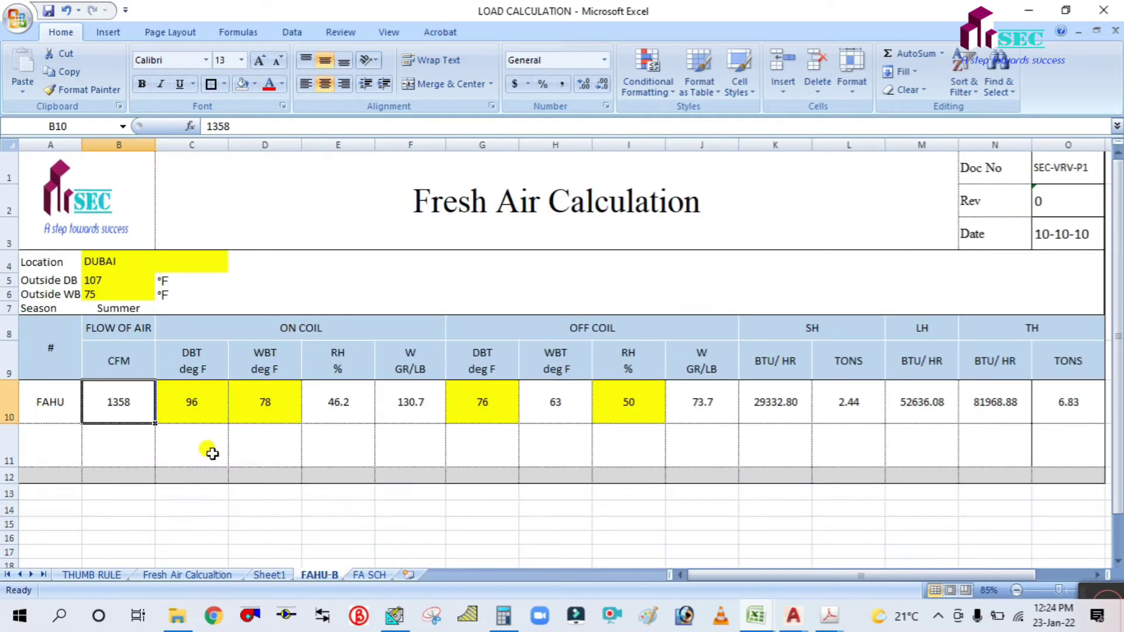
{"action": "type", "text": "476"}
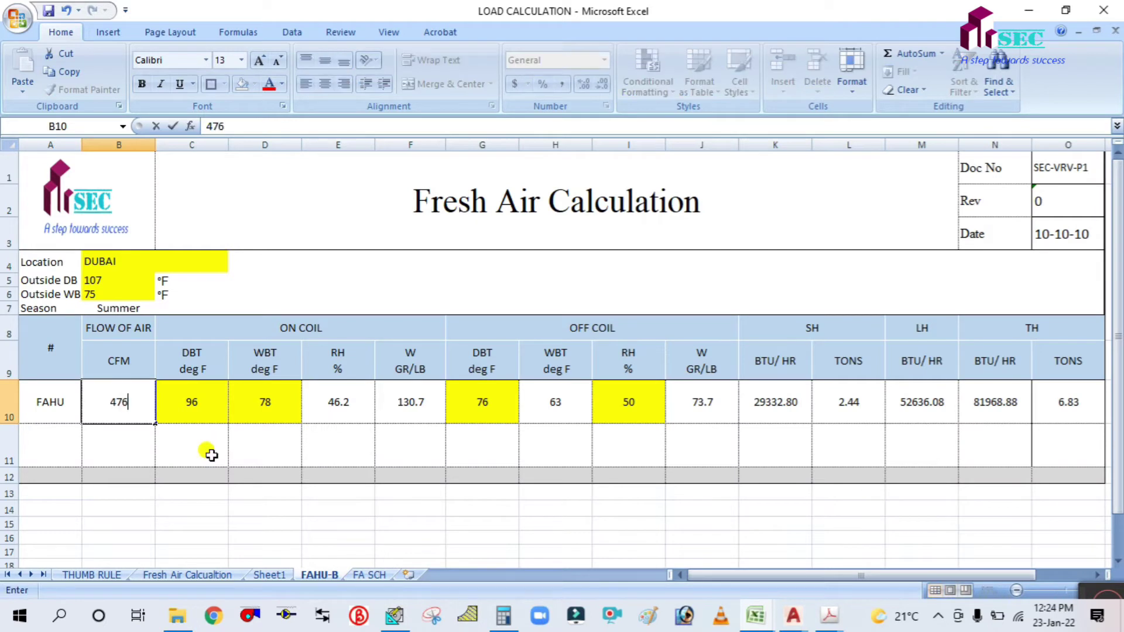
{"action": "left_click", "coordinate": [236, 446]}
Set the FAHU's on-coil DBT to 107 and on-coil WBT to 75.
{"action": "left_click", "coordinate": [209, 405]}
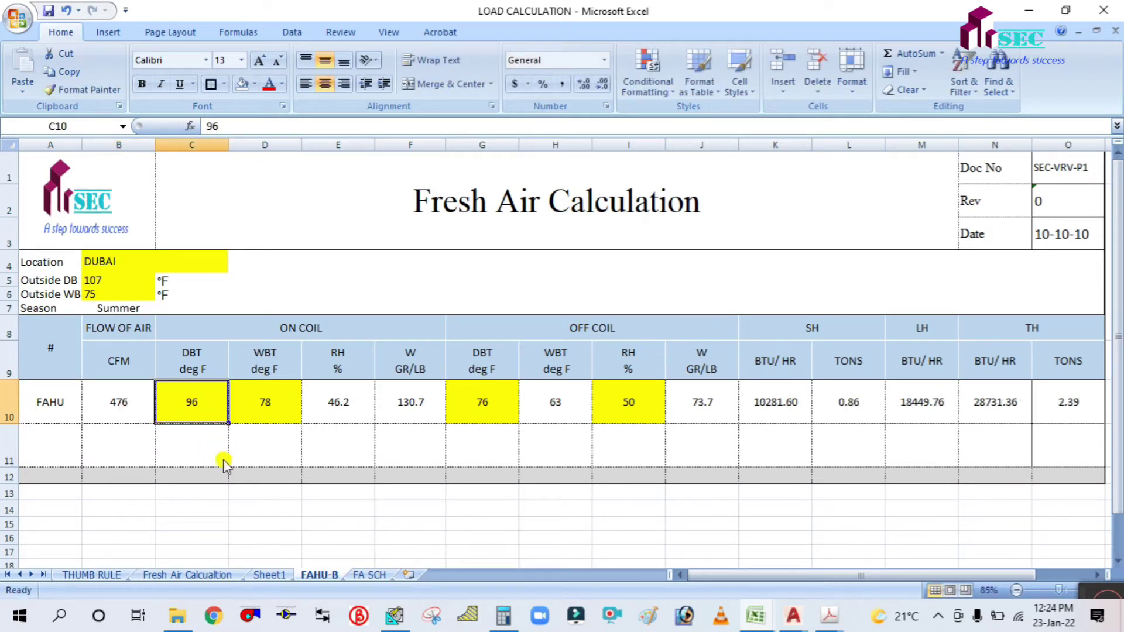
{"action": "type", "text": "107"}
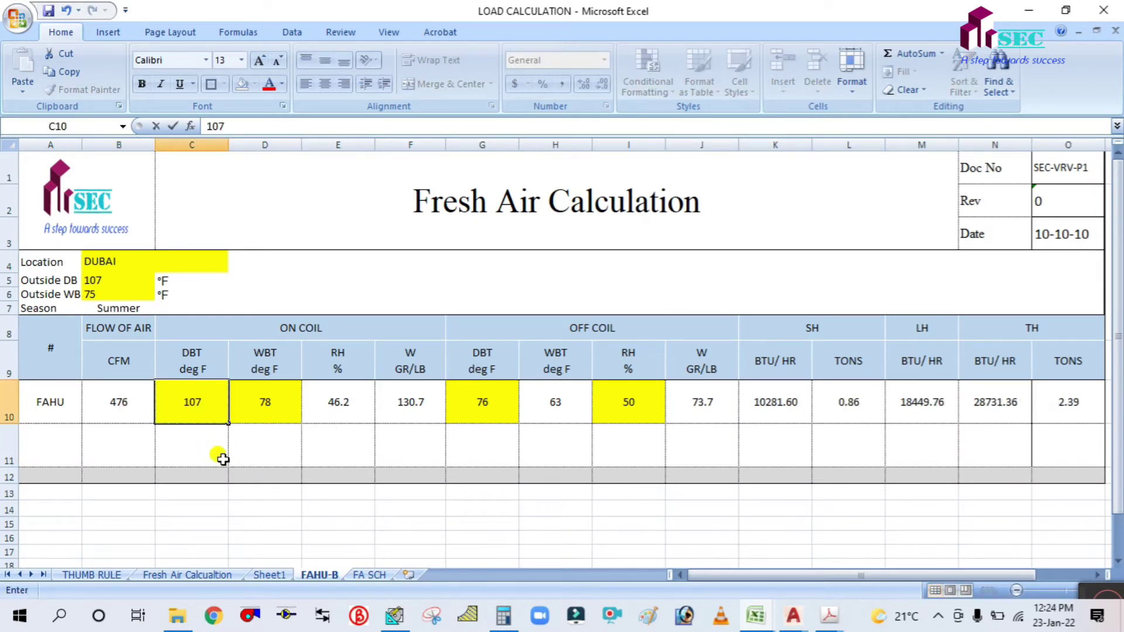
{"action": "left_click", "coordinate": [286, 404]}
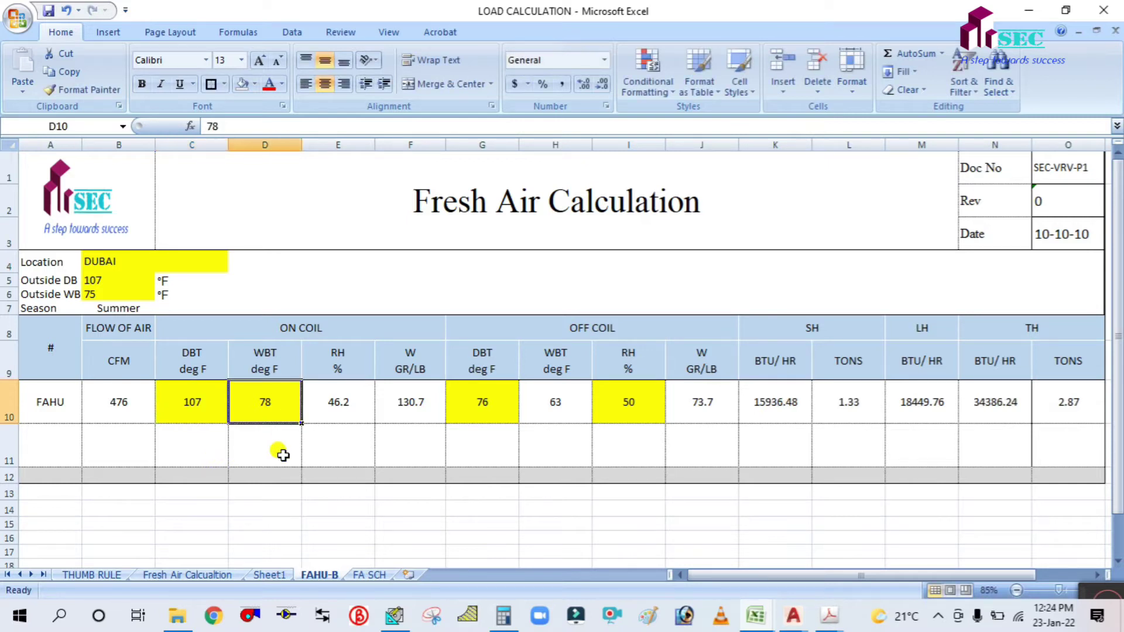
{"action": "type", "text": "75"}
{"action": "left_click", "coordinate": [307, 455]}
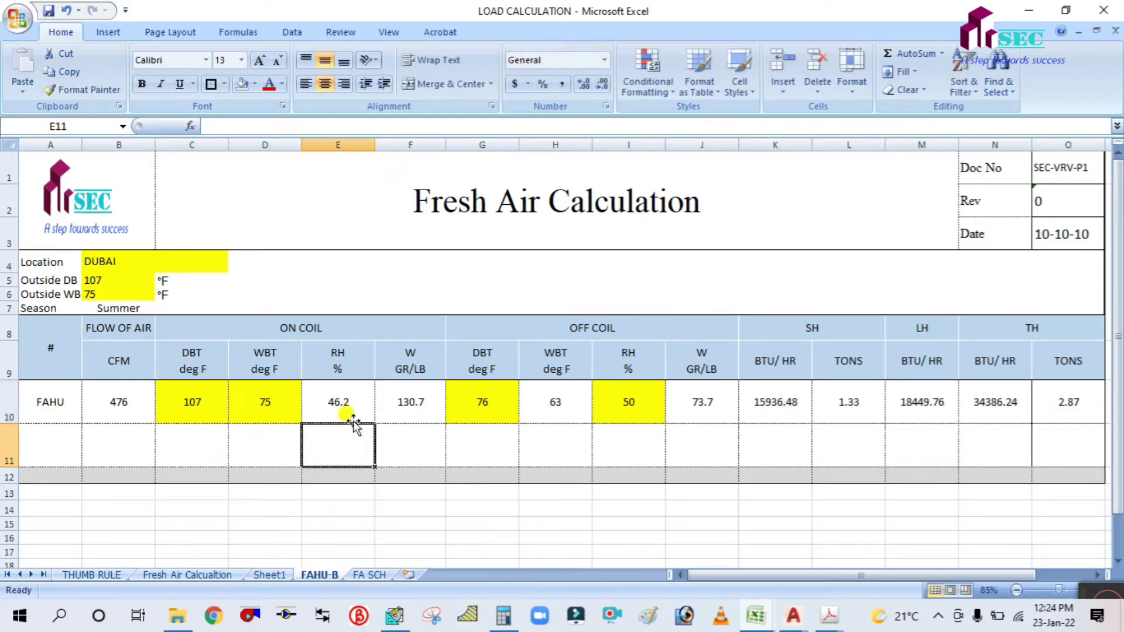
Review the FAHU row's on-coil temperatures, humidity values and off-coil DBT and RH inputs.
{"action": "left_click", "coordinate": [482, 403]}
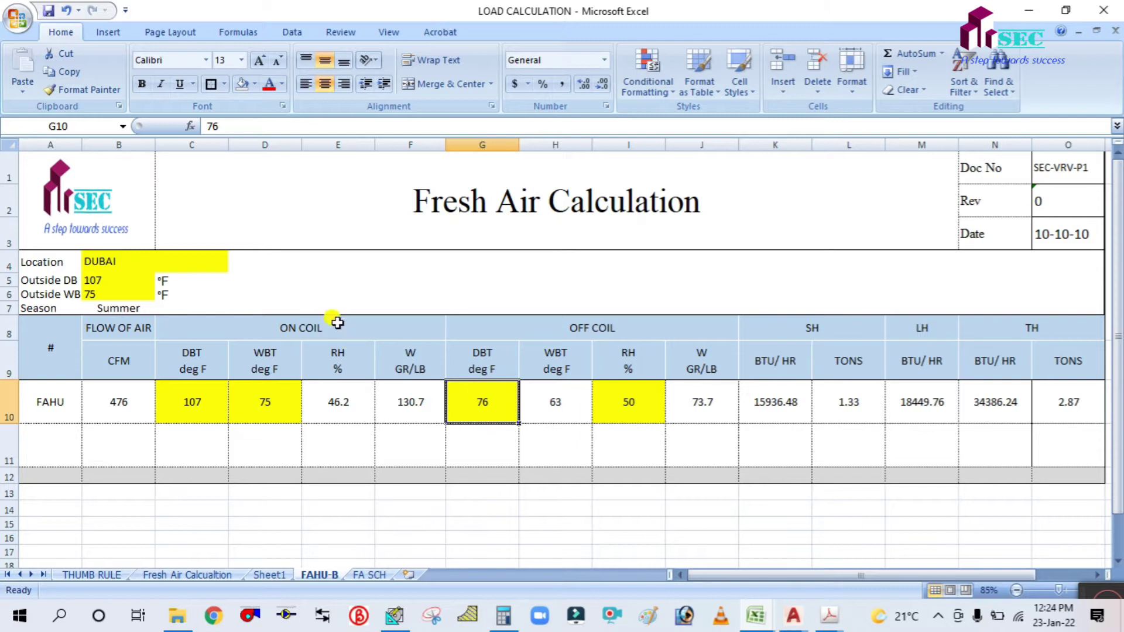
{"action": "left_click", "coordinate": [216, 406]}
{"action": "left_click", "coordinate": [261, 417]}
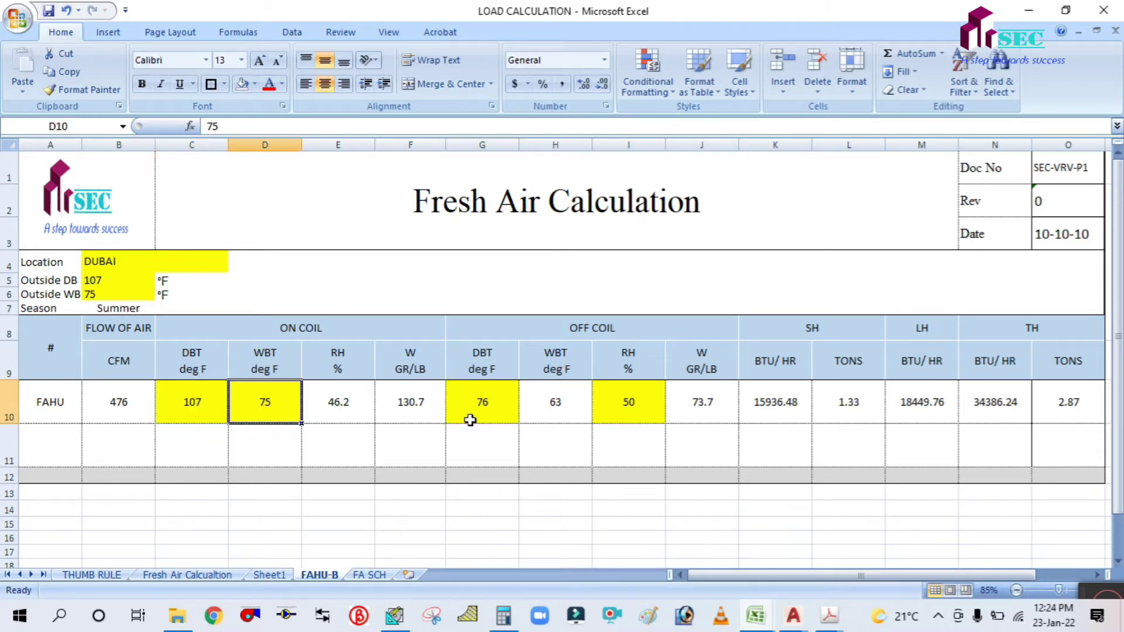
{"action": "left_click", "coordinate": [548, 448]}
{"action": "left_click", "coordinate": [481, 407]}
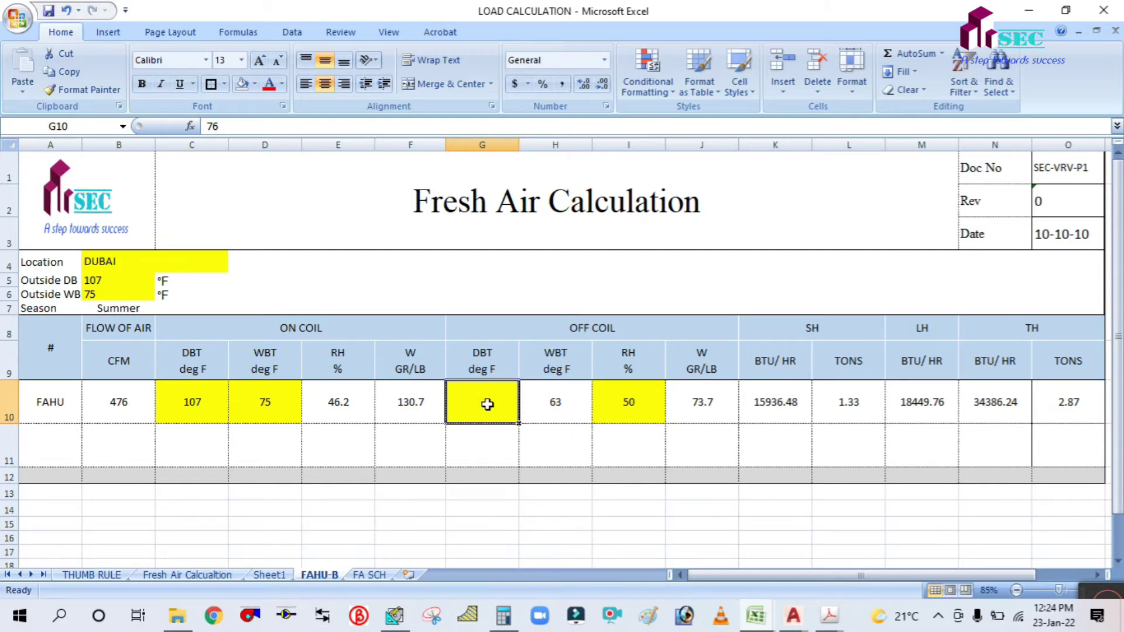
{"action": "left_click", "coordinate": [629, 403]}
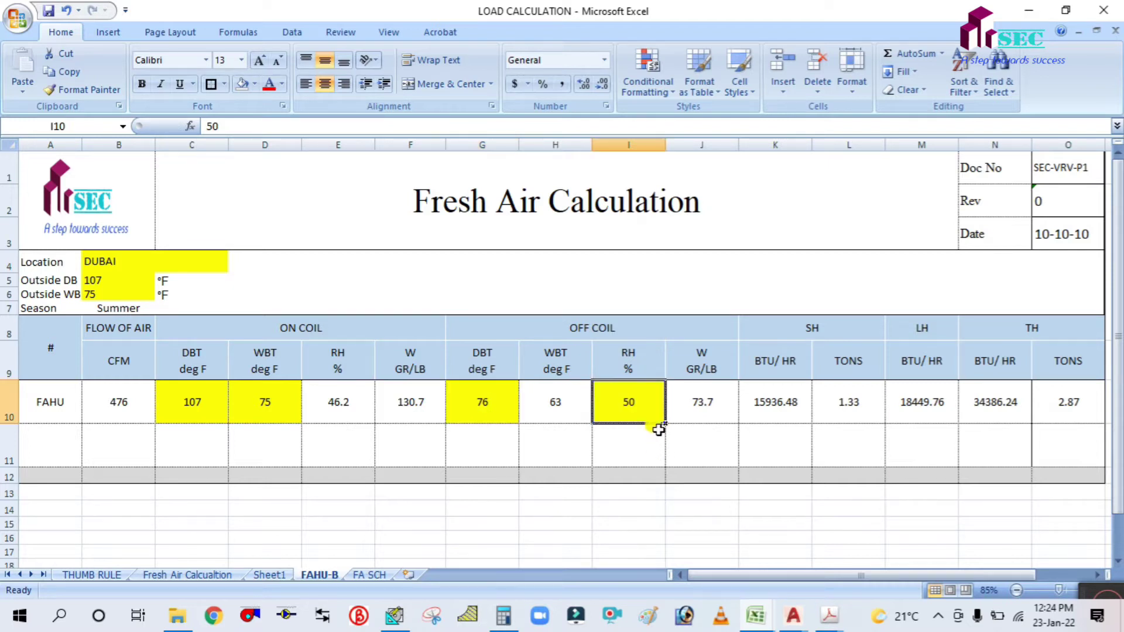
{"action": "left_click", "coordinate": [677, 450]}
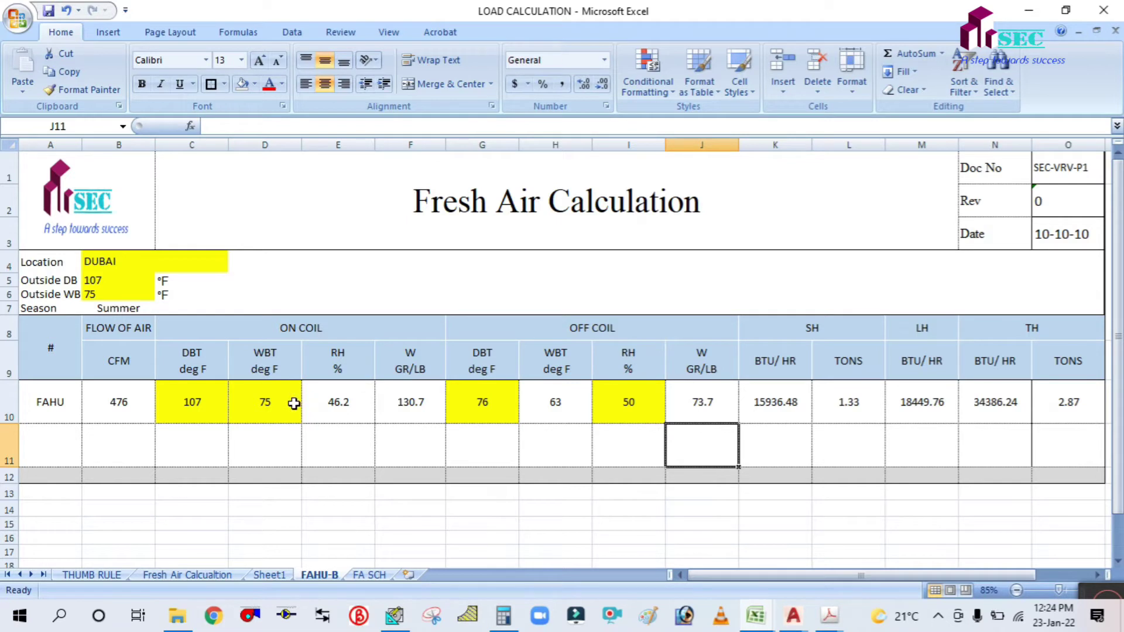
{"action": "left_click", "coordinate": [272, 415]}
{"action": "left_click", "coordinate": [485, 408]}
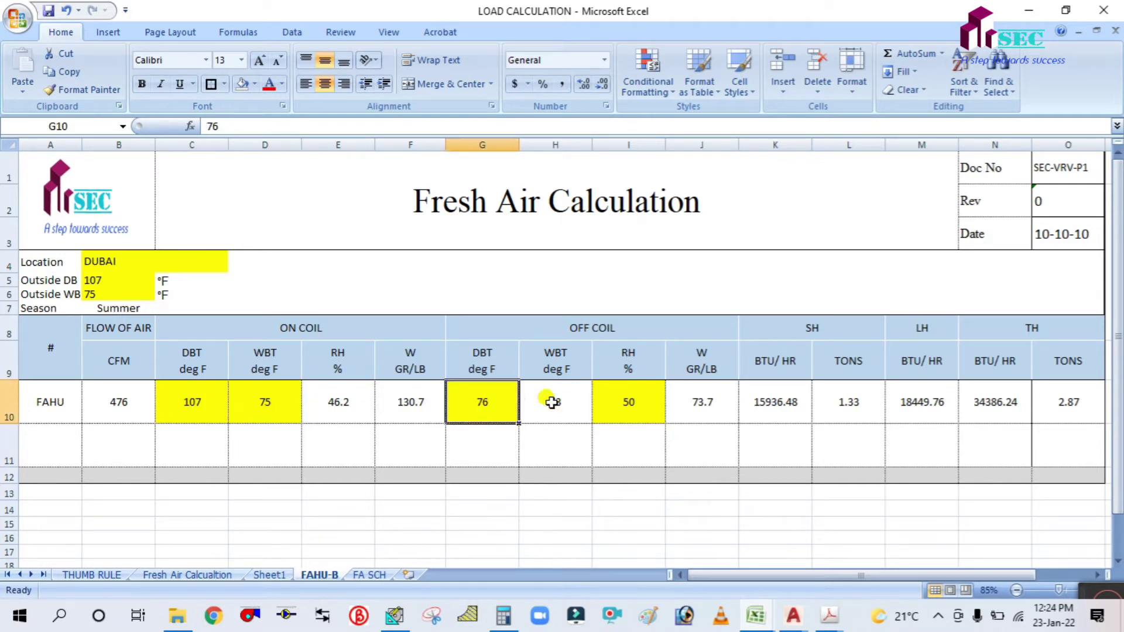
{"action": "left_click", "coordinate": [611, 410]}
{"action": "left_click", "coordinate": [494, 413]}
{"action": "left_click", "coordinate": [613, 411]}
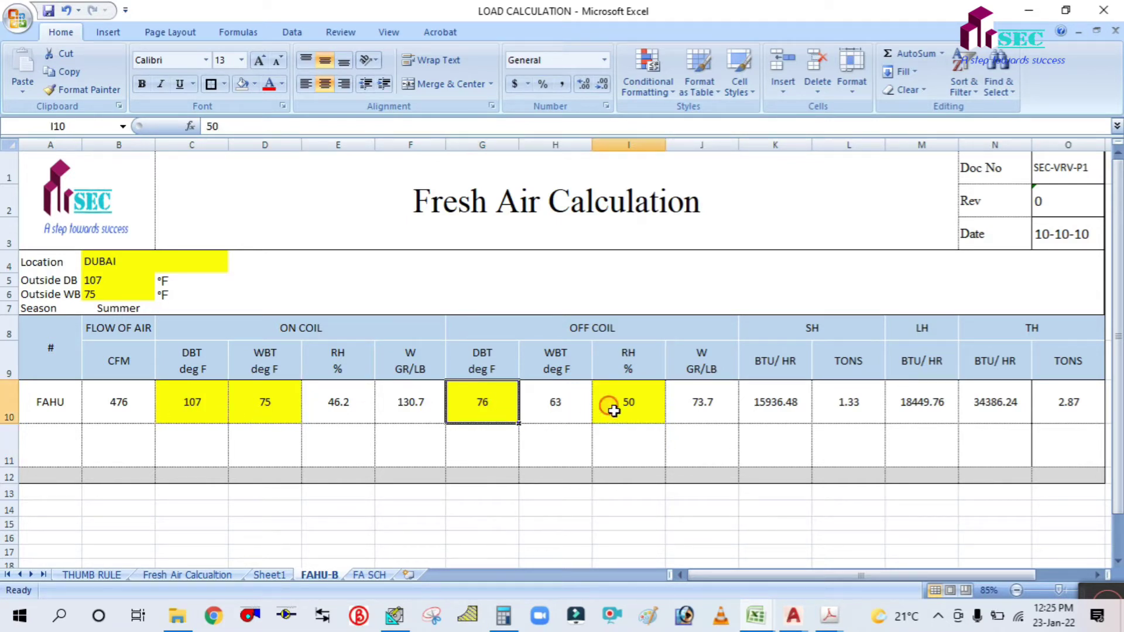
{"action": "left_click", "coordinate": [368, 398]}
{"action": "left_click", "coordinate": [396, 399]}
{"action": "left_click", "coordinate": [502, 452]}
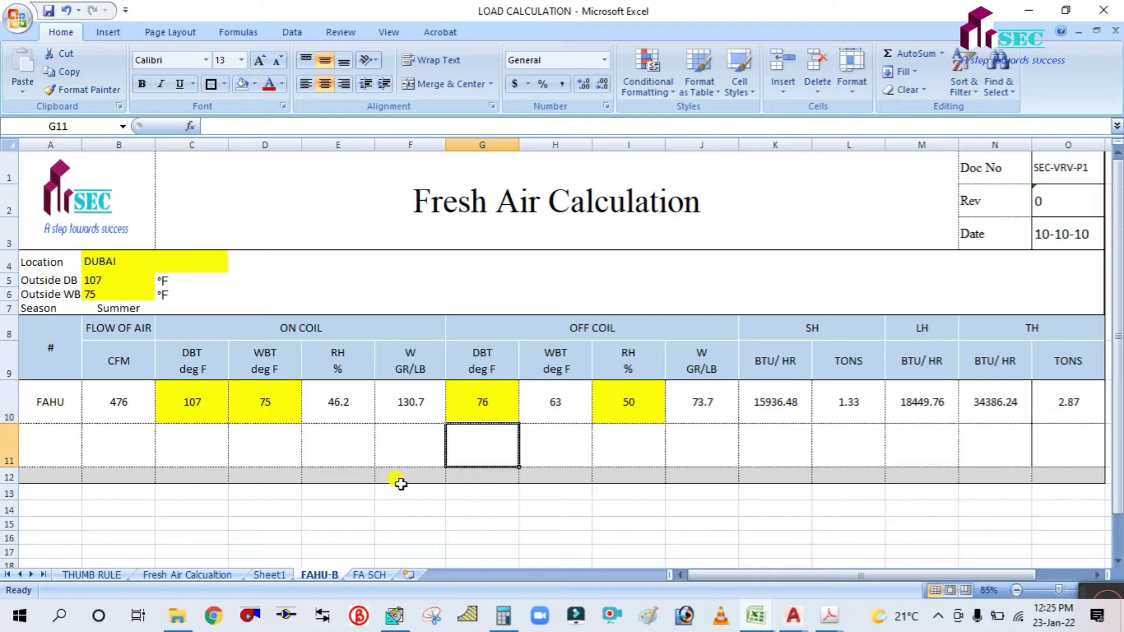
{"action": "left_click", "coordinate": [21, 616]}
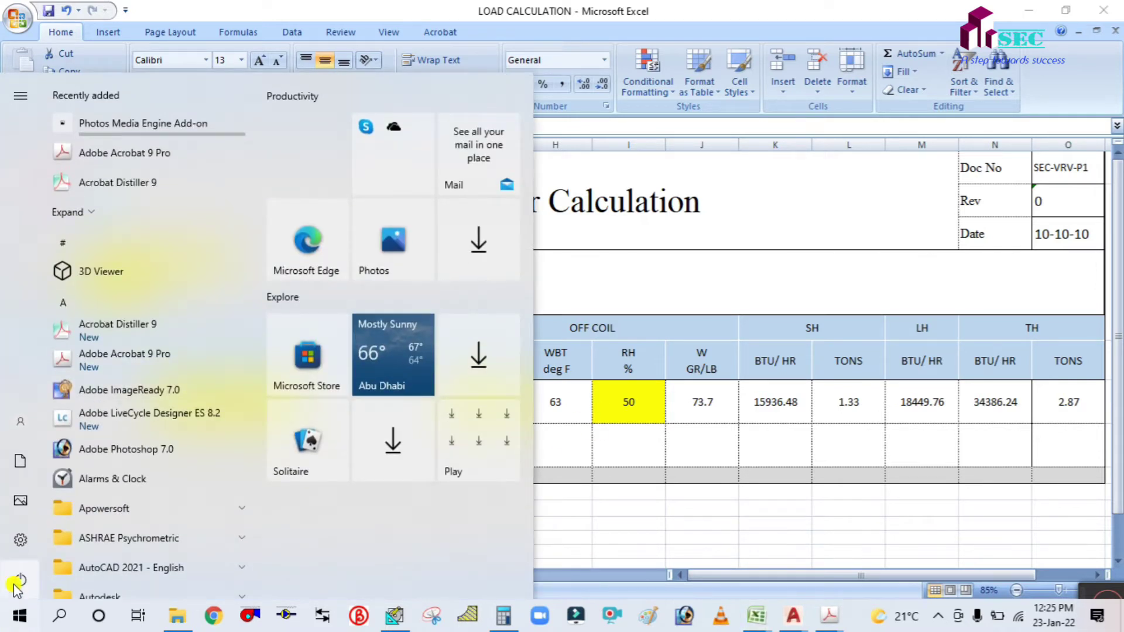
{"action": "left_click", "coordinate": [155, 539]}
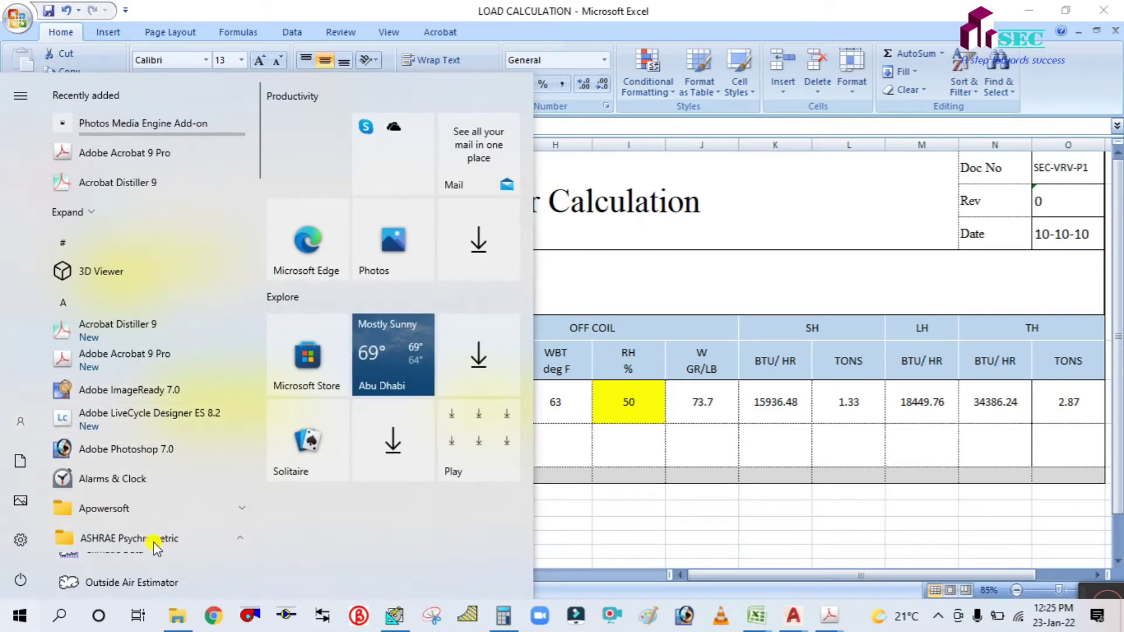
{"action": "left_click", "coordinate": [158, 563]}
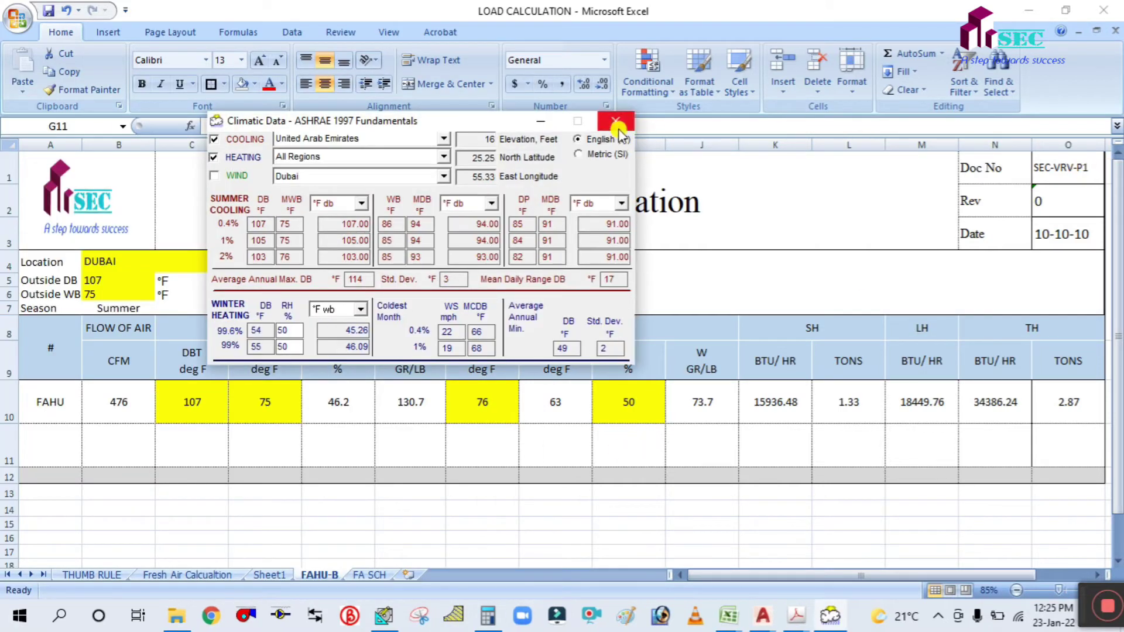
{"action": "left_click", "coordinate": [628, 115]}
Switch to HDPsyChart and add a psychrometric state point with DB 107 and W 75.
{"action": "left_click", "coordinate": [470, 616]}
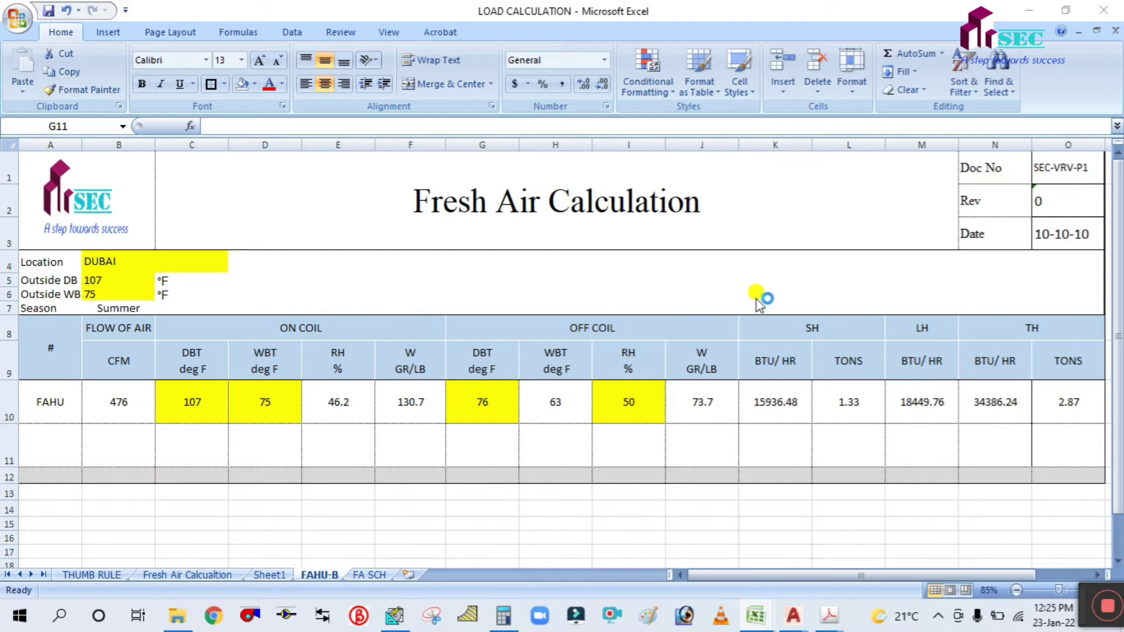
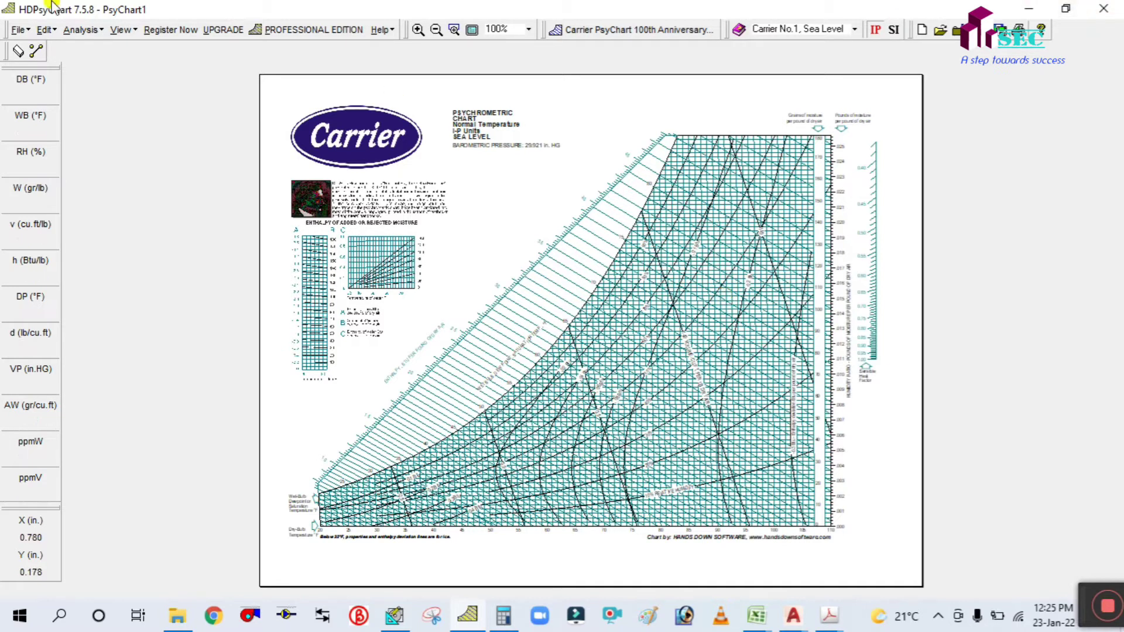
{"action": "left_click", "coordinate": [34, 52]}
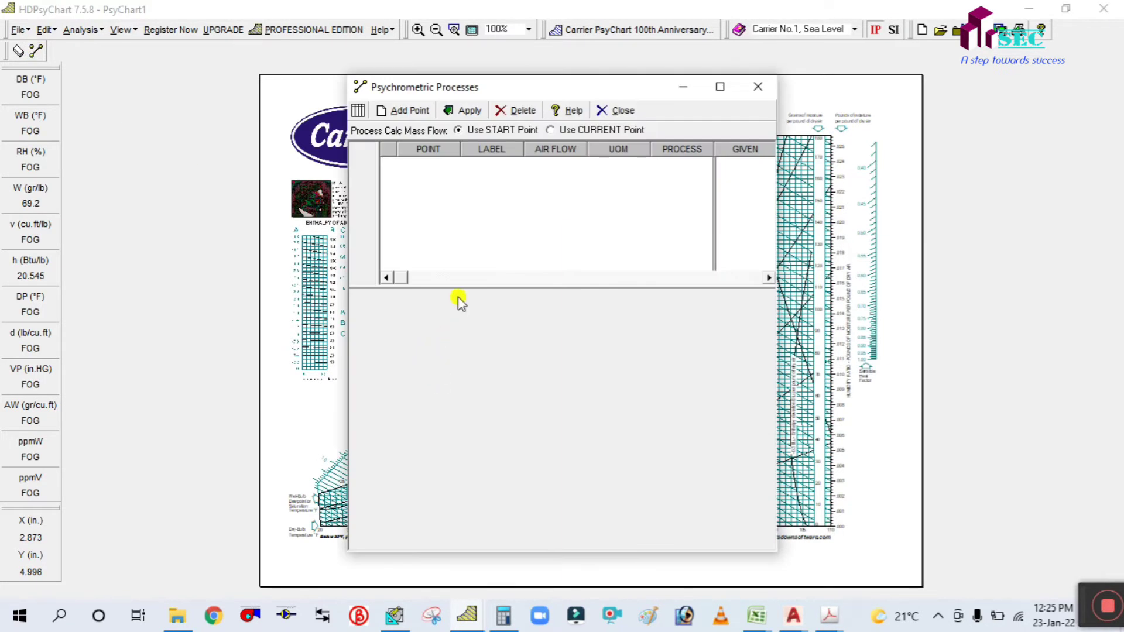
{"action": "left_click", "coordinate": [404, 110]}
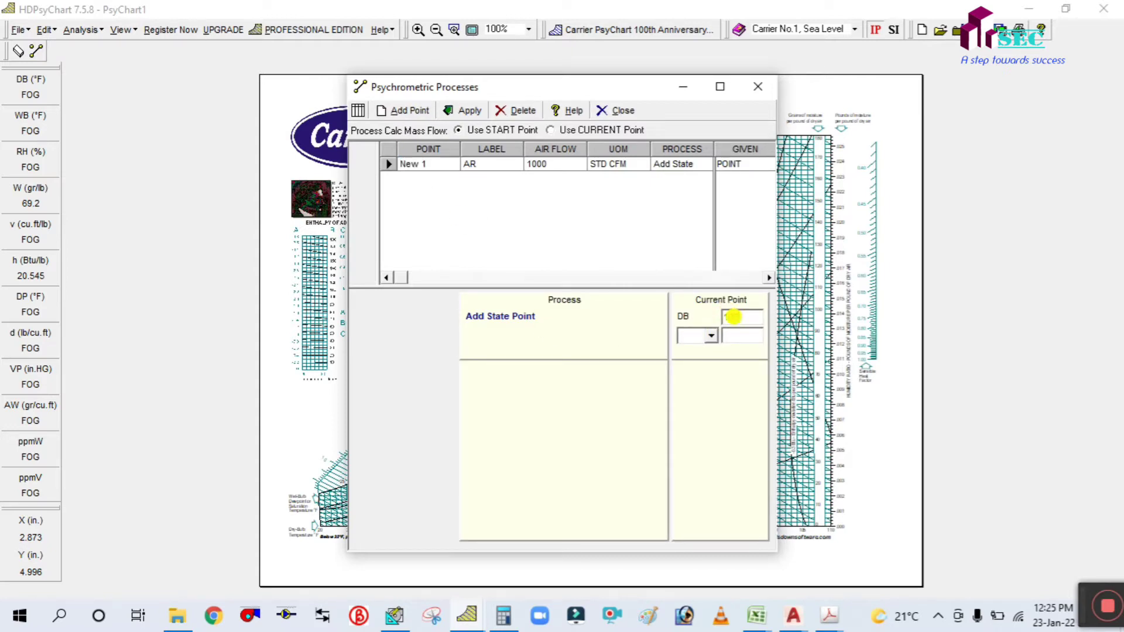
{"action": "left_click", "coordinate": [707, 337]}
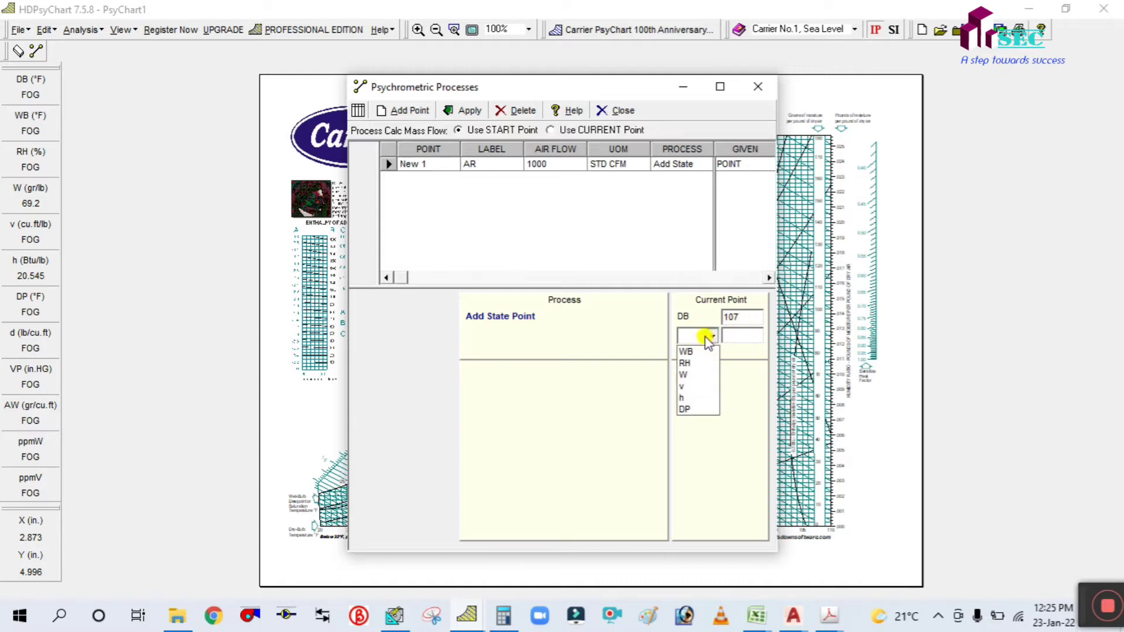
{"action": "left_click", "coordinate": [710, 371]}
{"action": "left_click", "coordinate": [732, 337]}
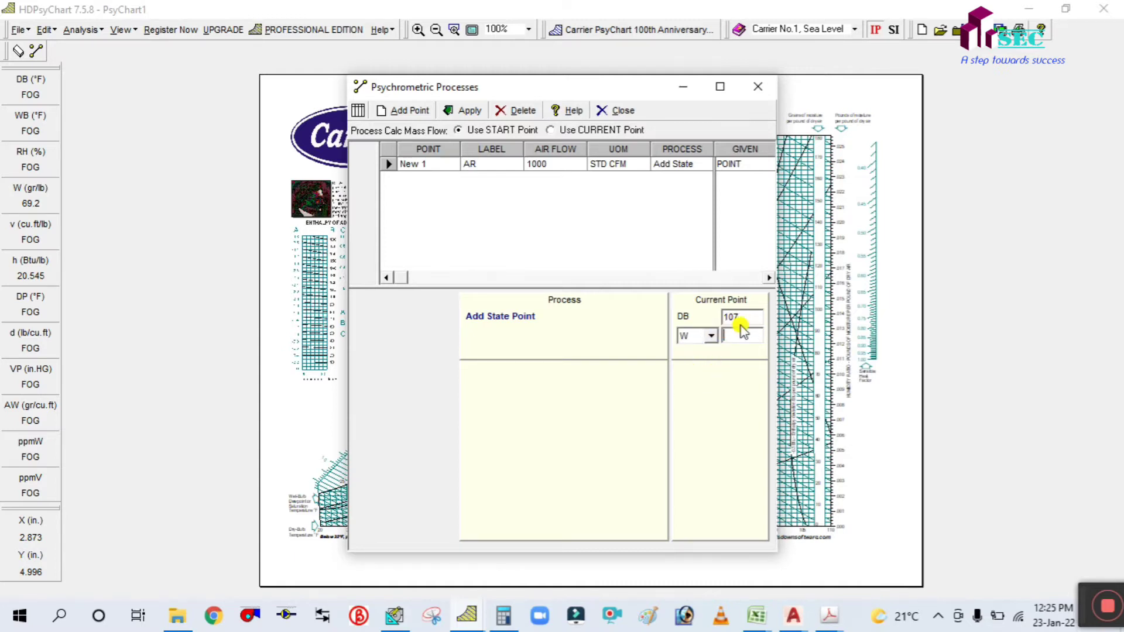
{"action": "type", "text": "75"}
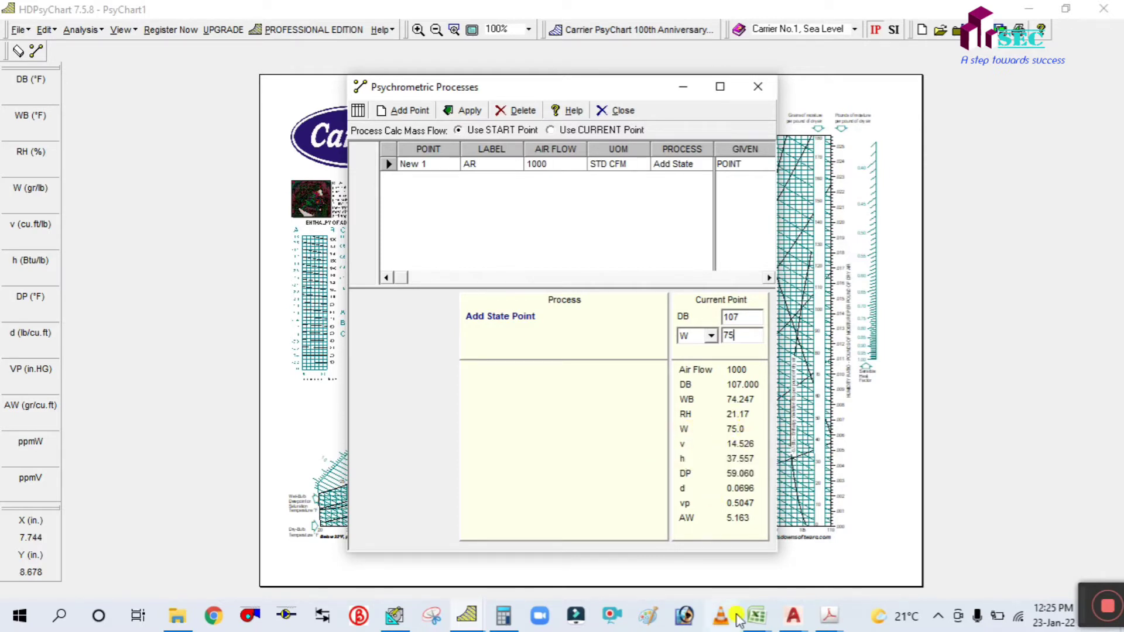
Switch back to Excel and set the FAHU's on-coil RH to 21 and on-coil W to 75.
{"action": "mouse_move", "coordinate": [756, 617]}
{"action": "left_click", "coordinate": [672, 559]}
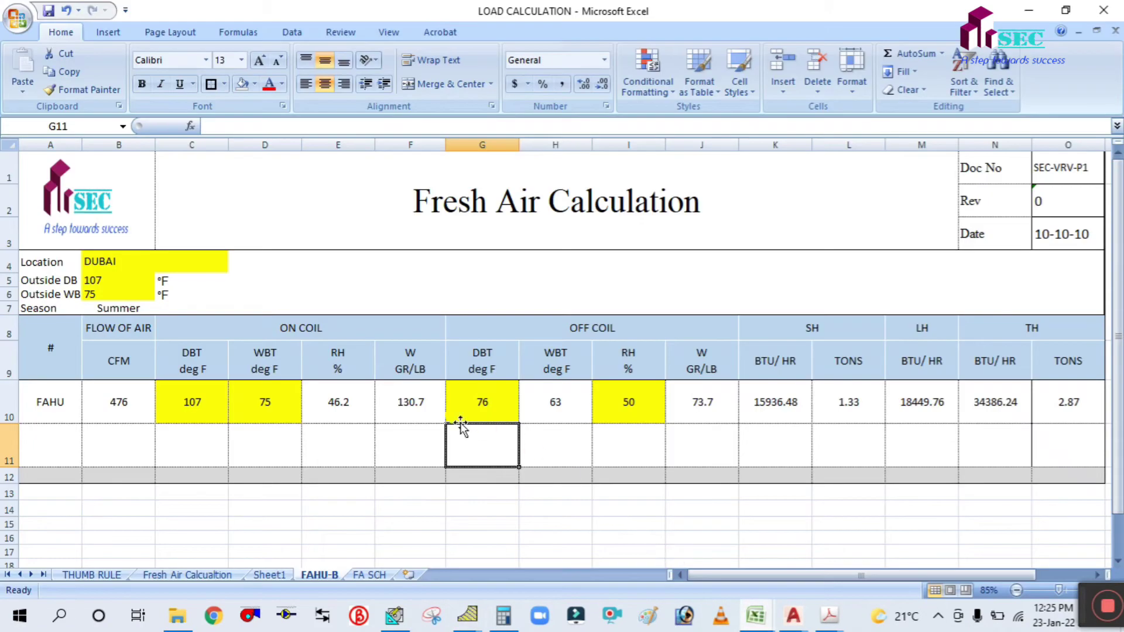
{"action": "left_click", "coordinate": [343, 406]}
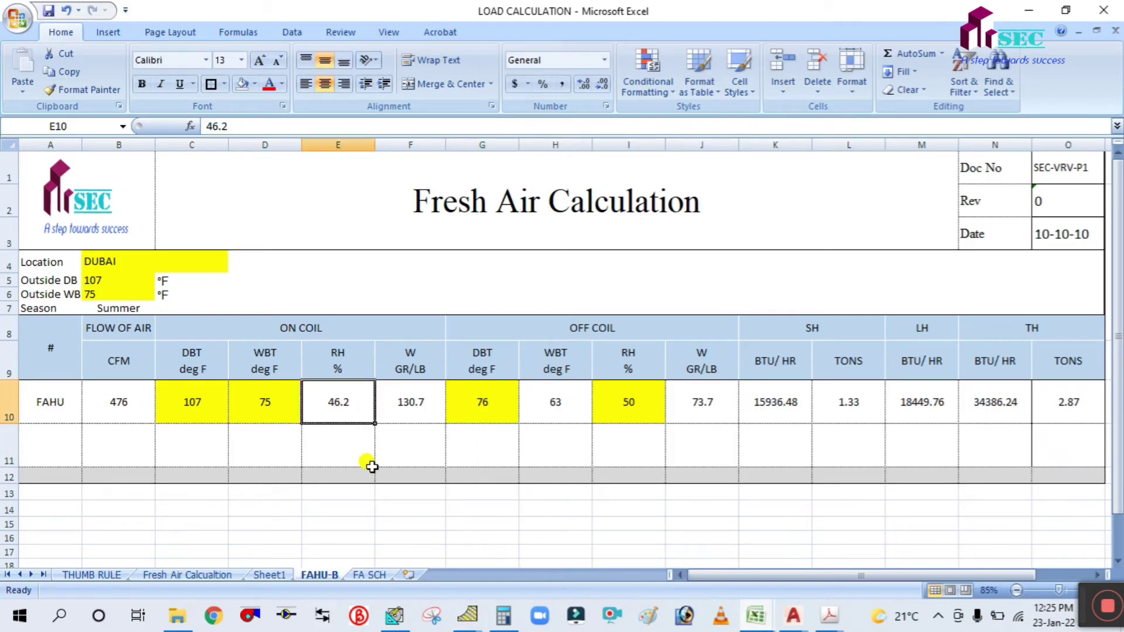
{"action": "type", "text": "21"}
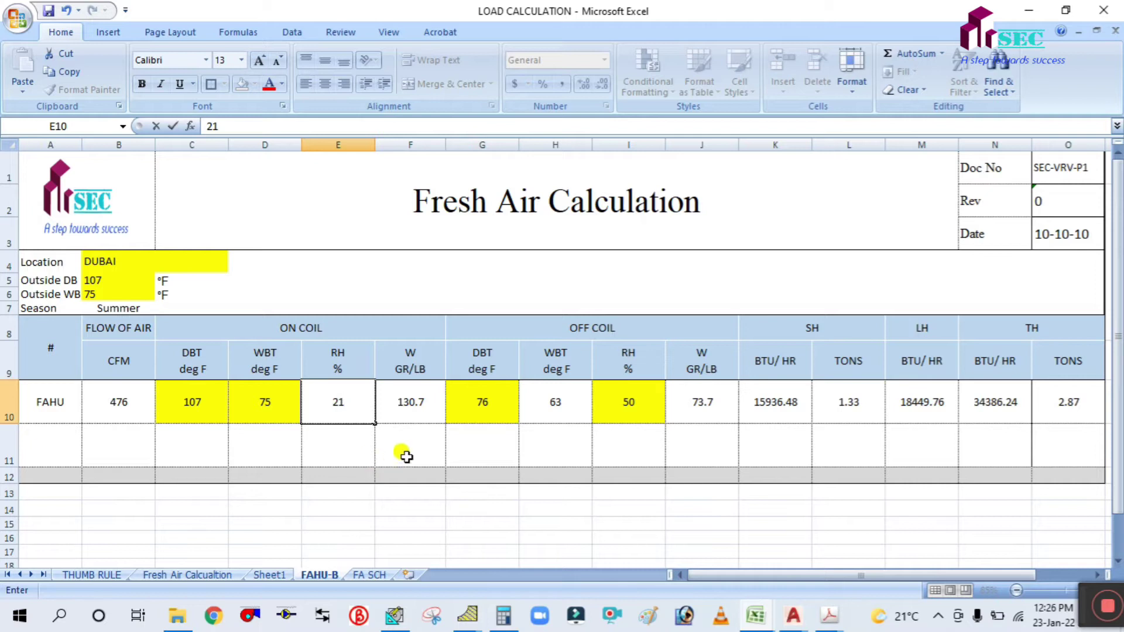
{"action": "left_click", "coordinate": [431, 398]}
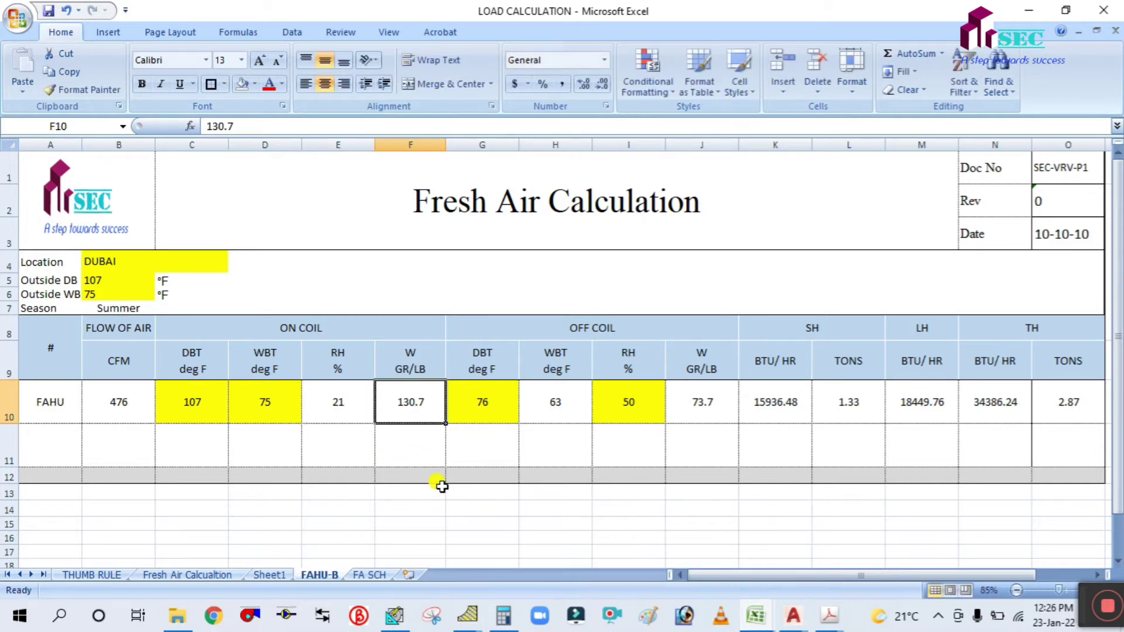
{"action": "type", "text": "75"}
{"action": "left_click", "coordinate": [585, 437]}
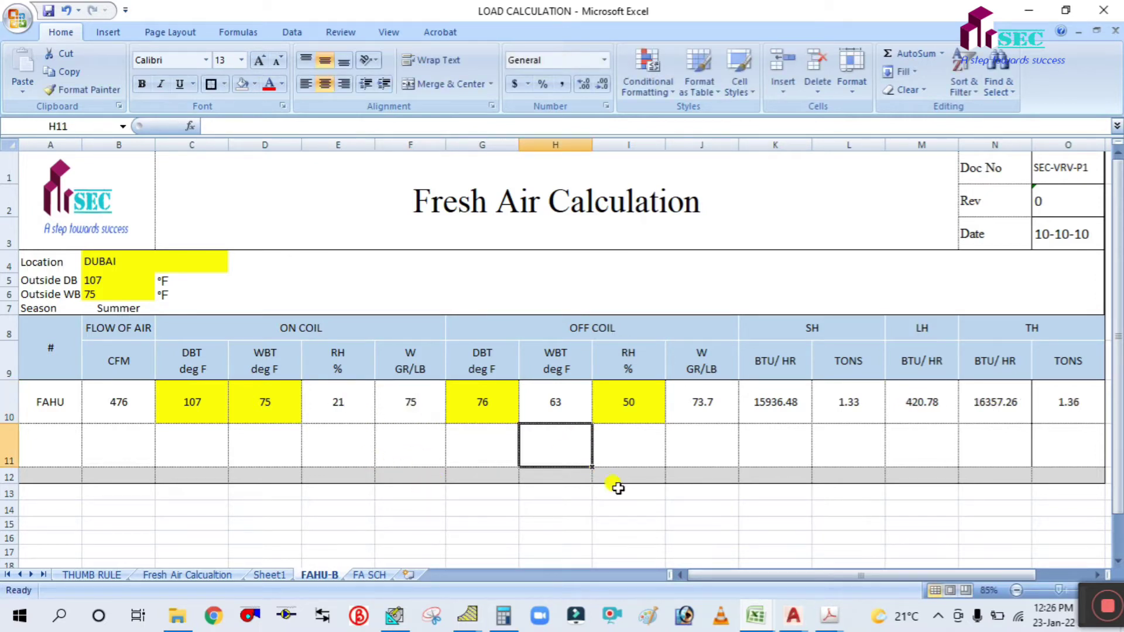
{"action": "left_click", "coordinate": [615, 489]}
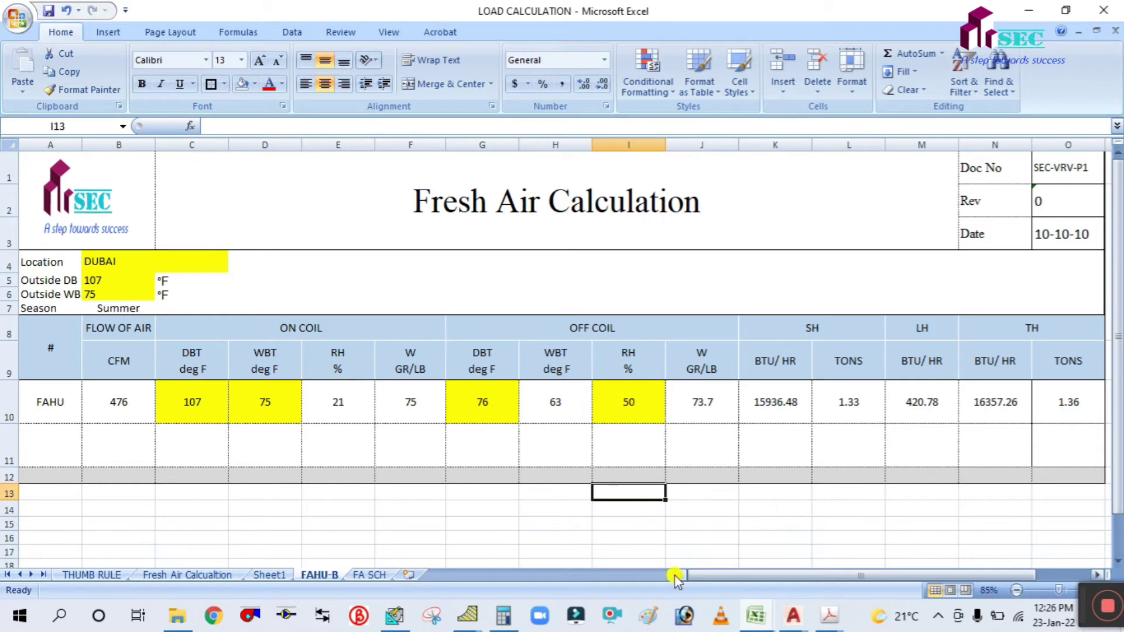
Switch to HDPsyChart's Psychrometric Processes window and set the current point to DB 76 and RH 50.
{"action": "mouse_move", "coordinate": [469, 613]}
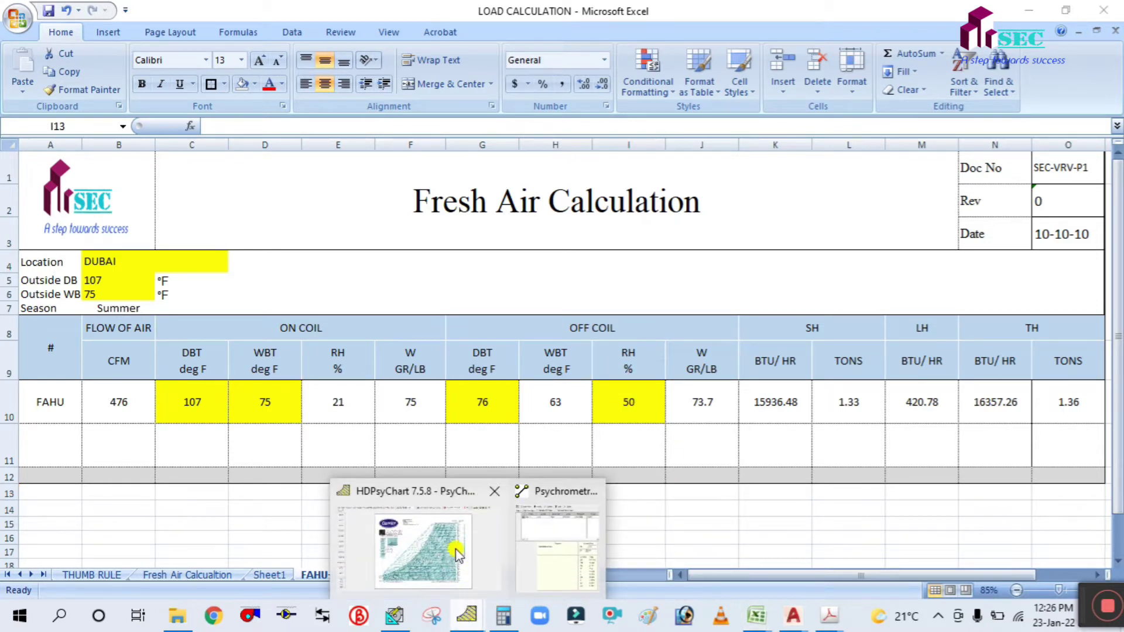
{"action": "left_click", "coordinate": [551, 503]}
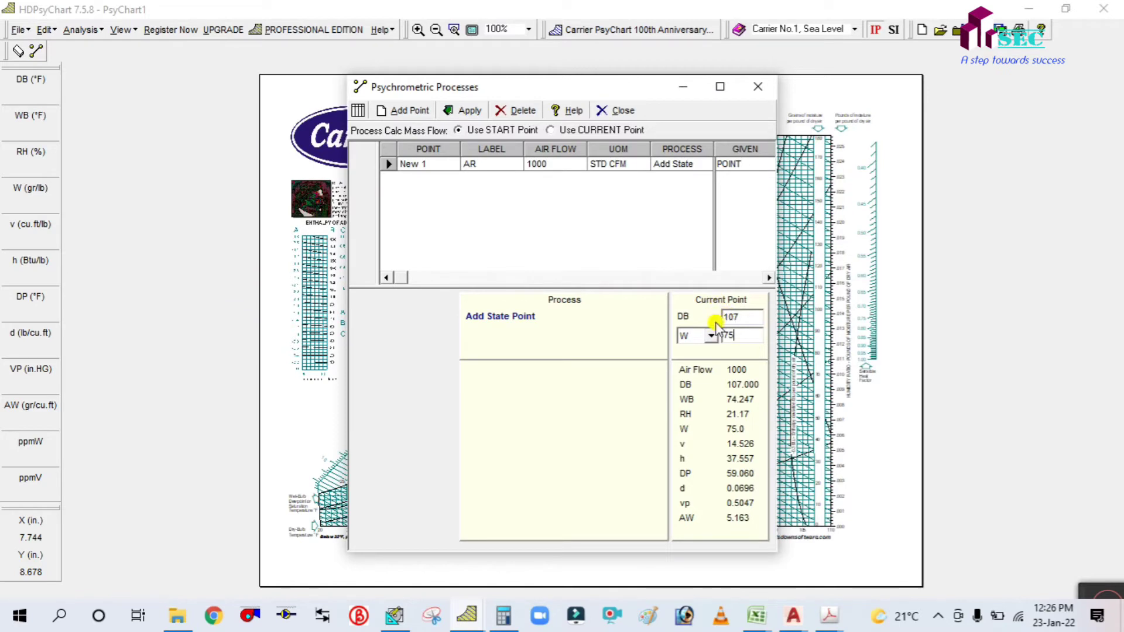
{"action": "double_click", "coordinate": [738, 316]}
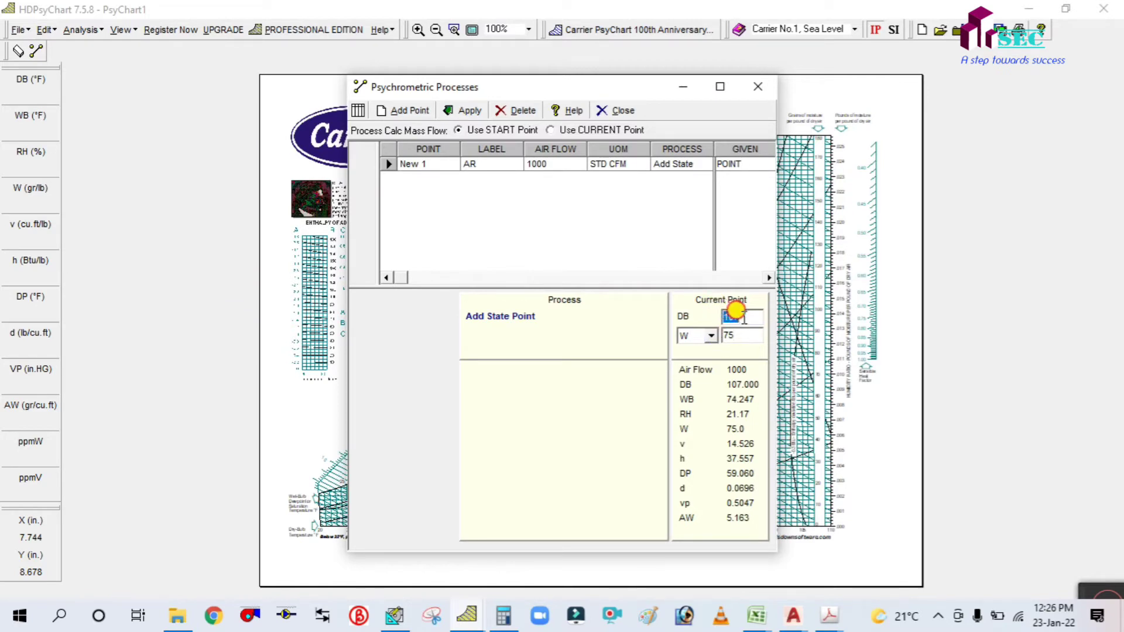
{"action": "type", "text": "76"}
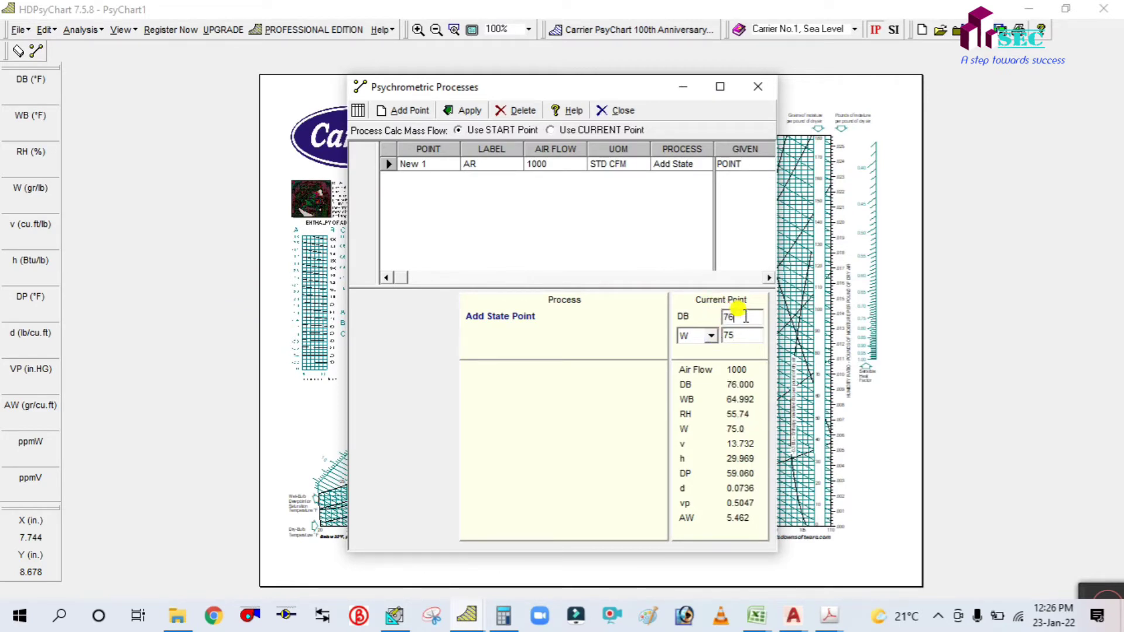
{"action": "left_click", "coordinate": [711, 336]}
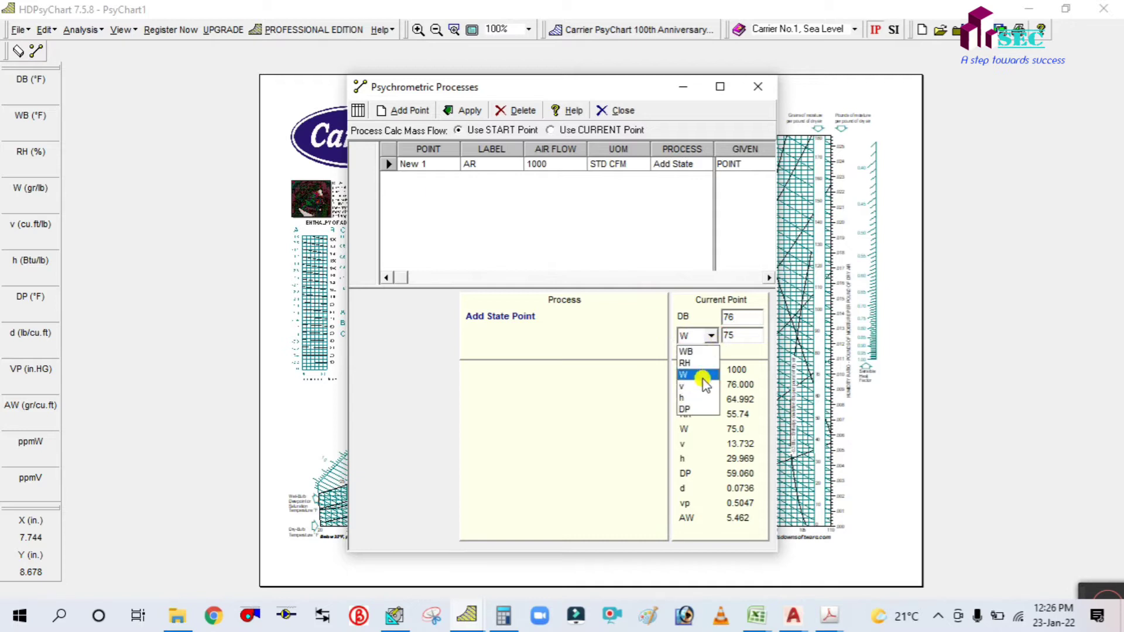
{"action": "left_click", "coordinate": [696, 364]}
{"action": "double_click", "coordinate": [732, 333]}
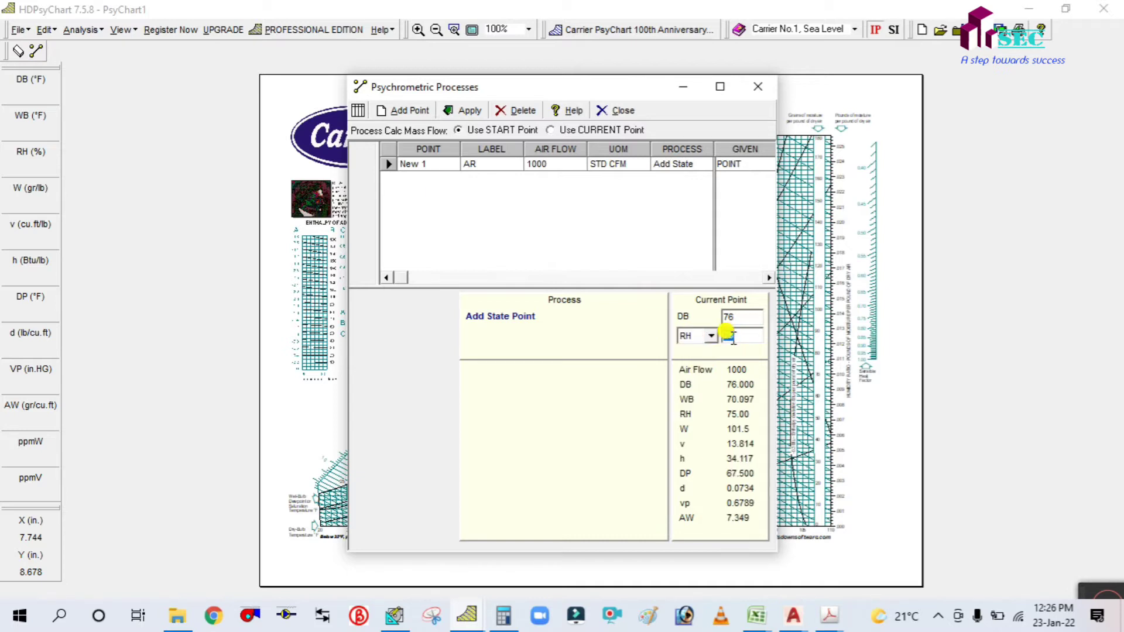
{"action": "type", "text": "50"}
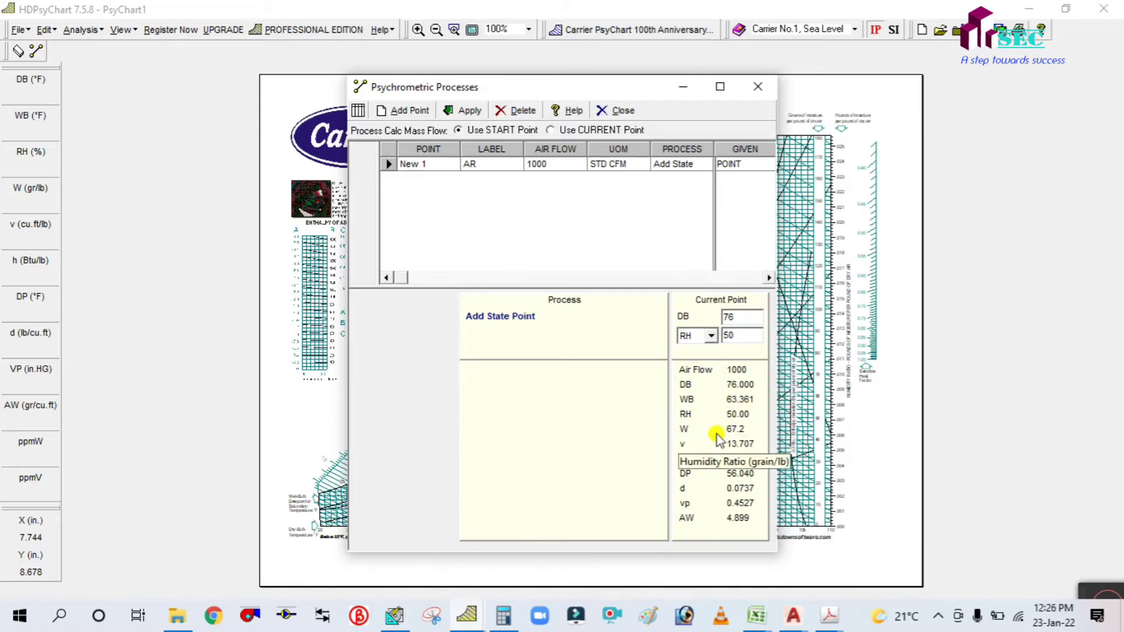
Switch back to the LOAD CALCULATION workbook in Excel and set the FAHU's off-coil W to 67.
{"action": "left_click", "coordinate": [757, 616]}
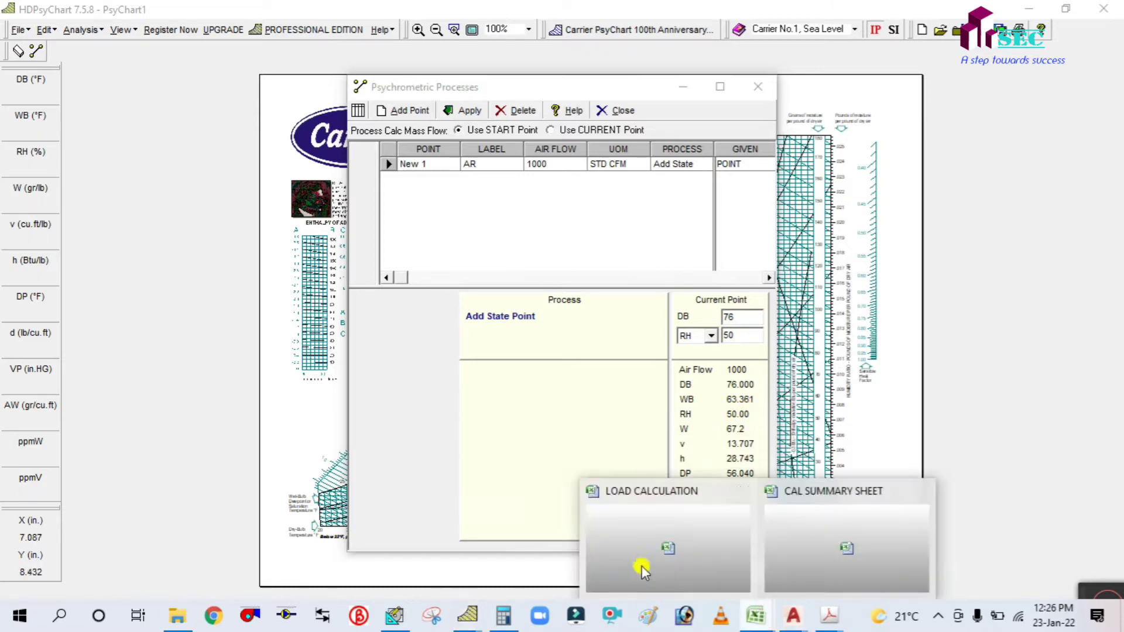
{"action": "left_click", "coordinate": [641, 565]}
{"action": "left_click", "coordinate": [575, 405]}
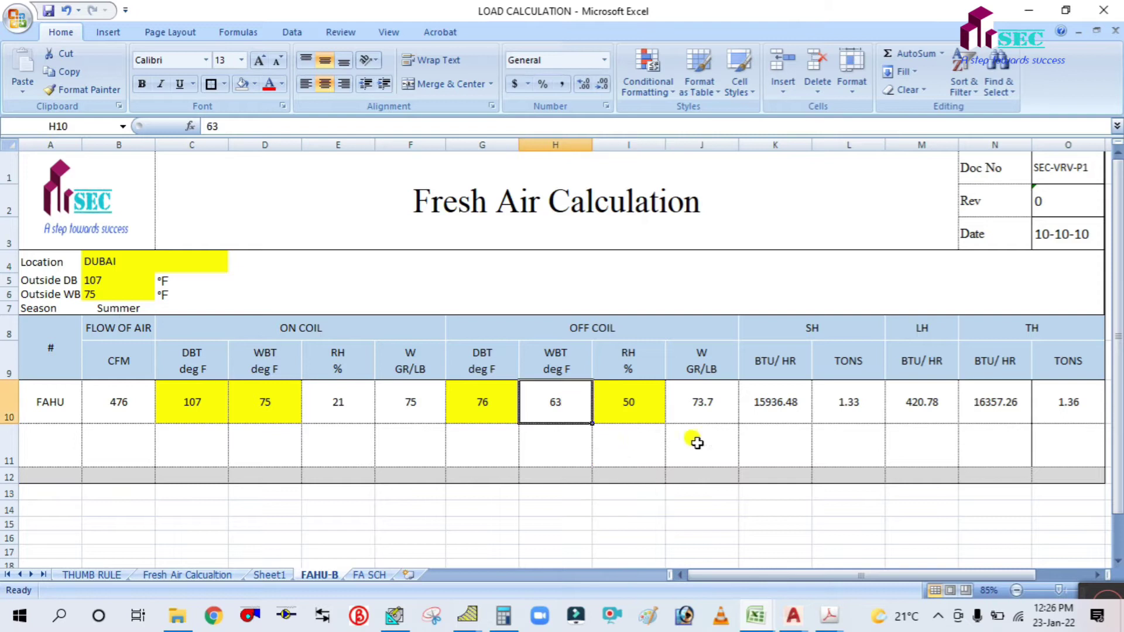
{"action": "left_click", "coordinate": [705, 404]}
{"action": "type", "text": "67"}
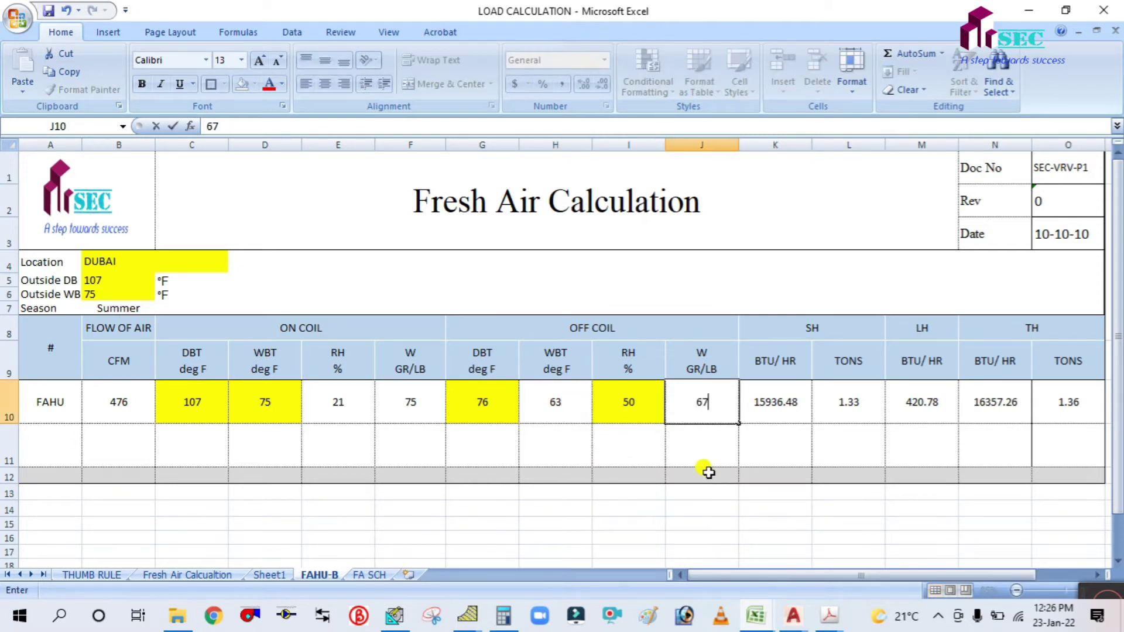
{"action": "left_click", "coordinate": [742, 508]}
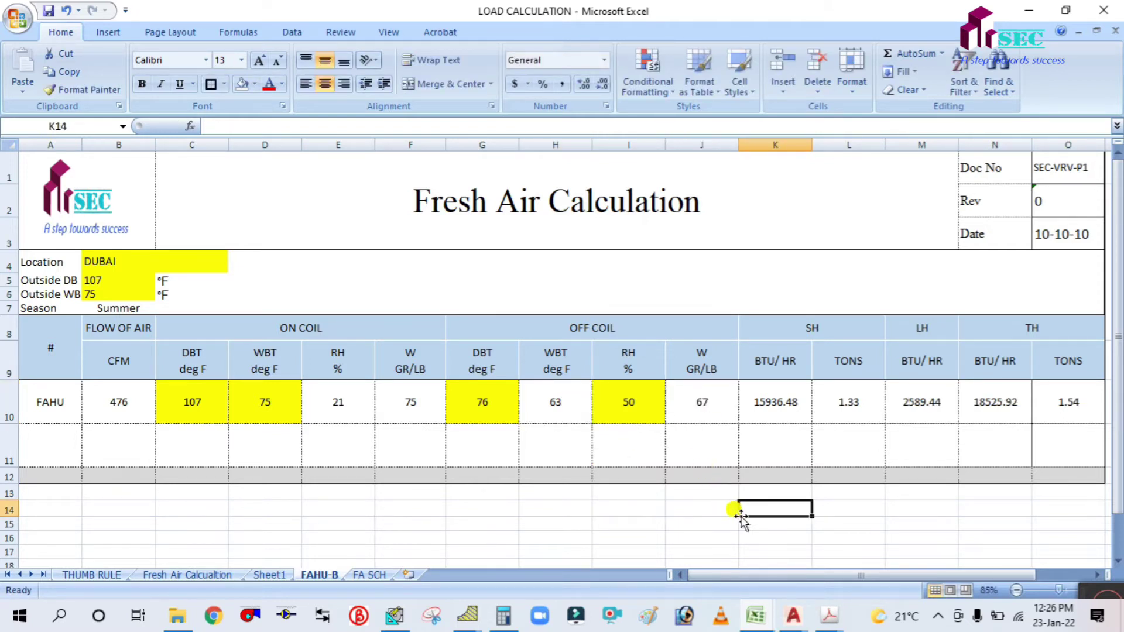
Show Sheet1 with the FAHU capacity formulas, and close HDPsyChart without saving its project.
{"action": "left_click", "coordinate": [784, 401]}
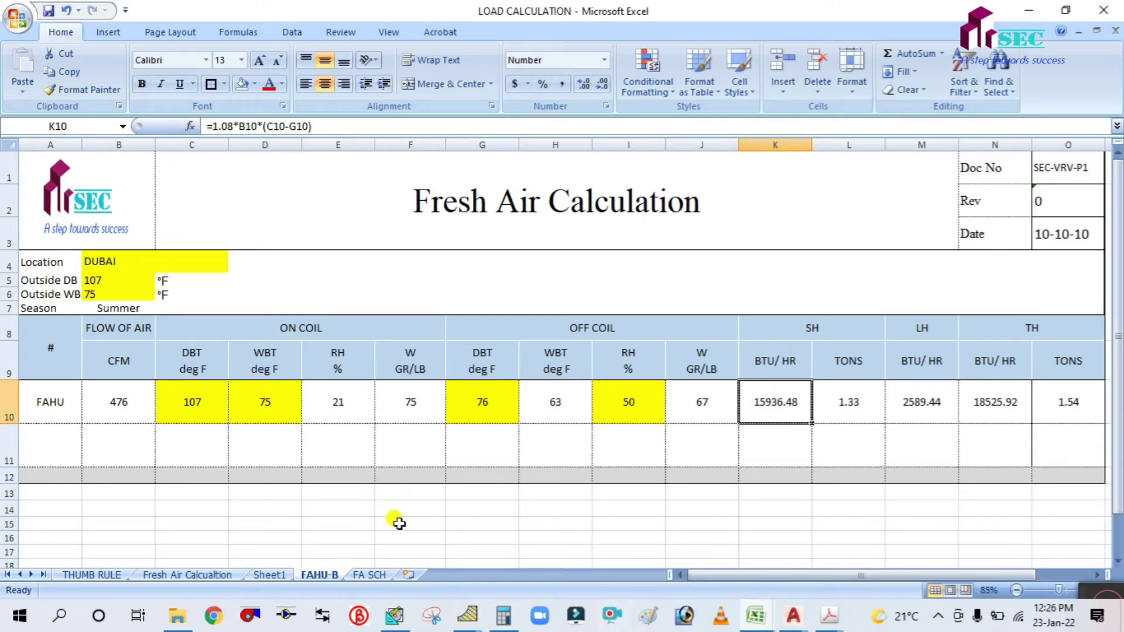
{"action": "left_click", "coordinate": [271, 576]}
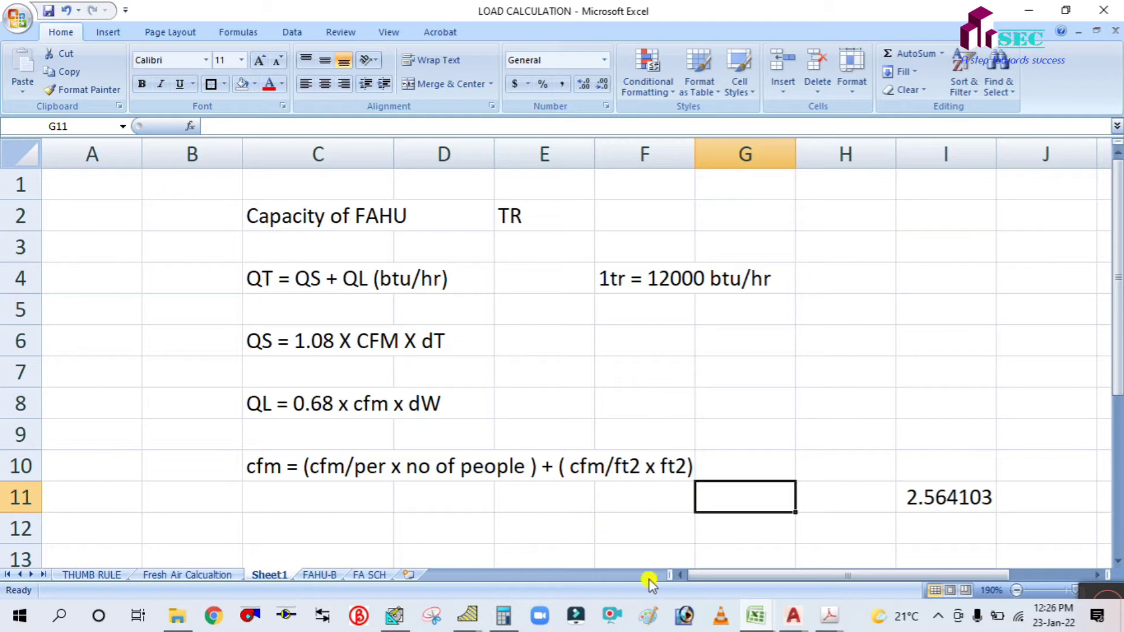
{"action": "mouse_move", "coordinate": [465, 617]}
{"action": "left_click", "coordinate": [443, 535]}
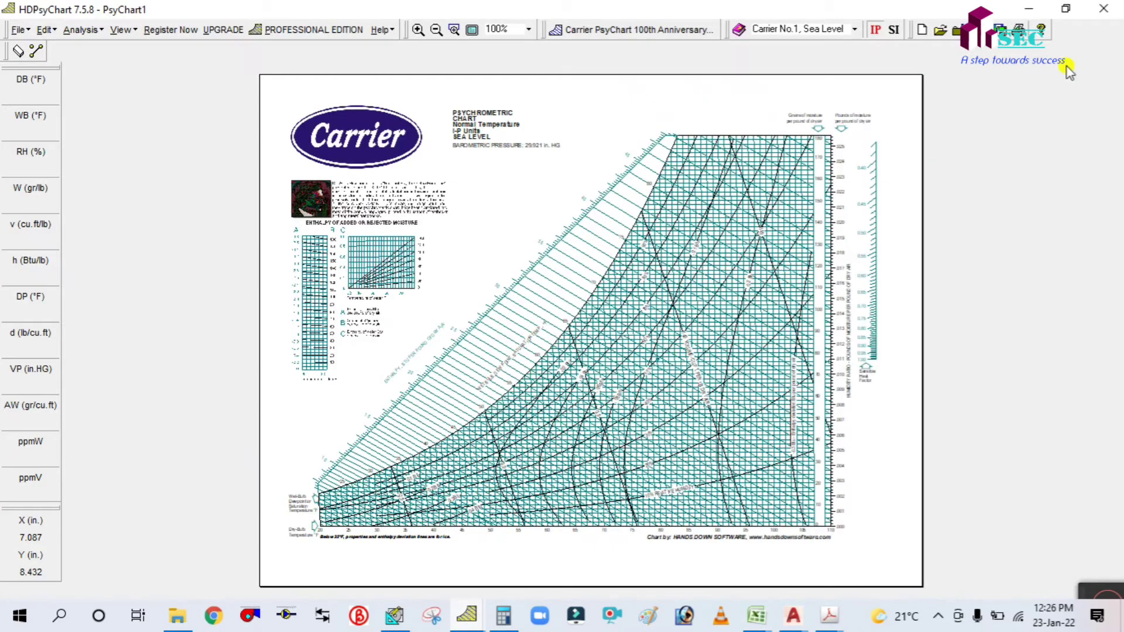
{"action": "left_click", "coordinate": [1109, 8]}
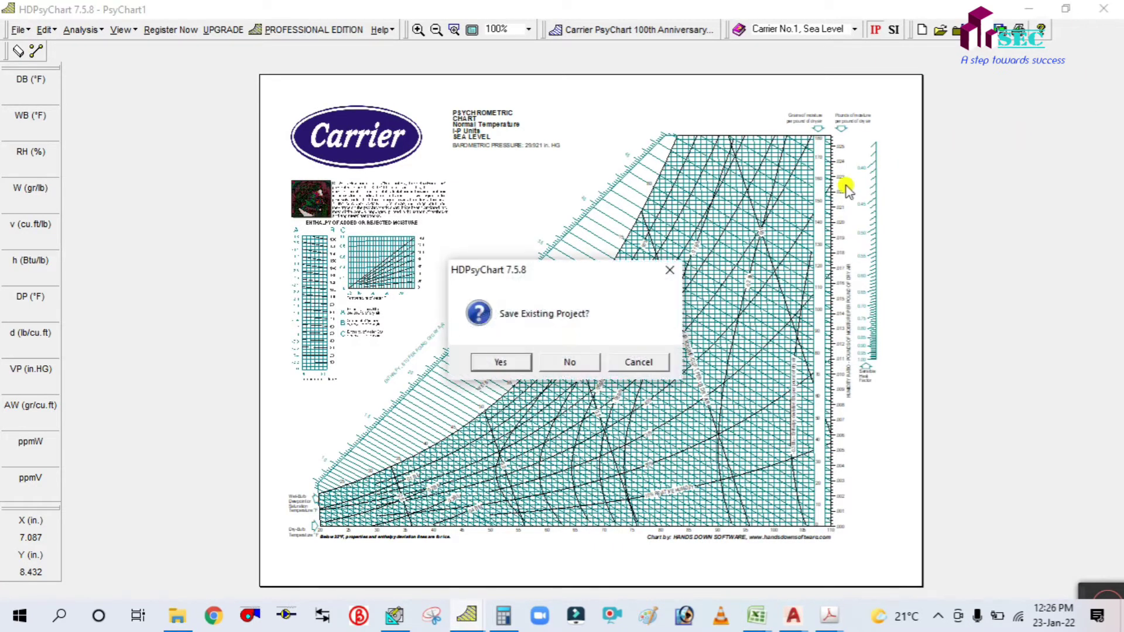
{"action": "left_click", "coordinate": [549, 363]}
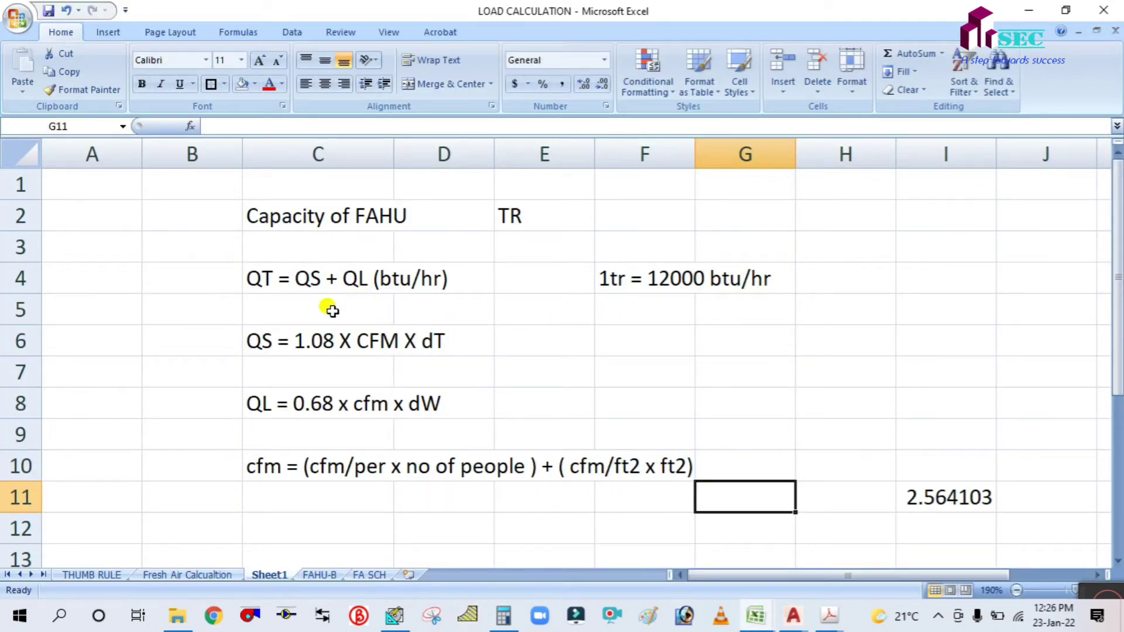
Review the sensible heat (QS) and latent heat (QL) formulas on Sheet1.
{"action": "left_click", "coordinate": [273, 343]}
{"action": "left_click", "coordinate": [479, 364]}
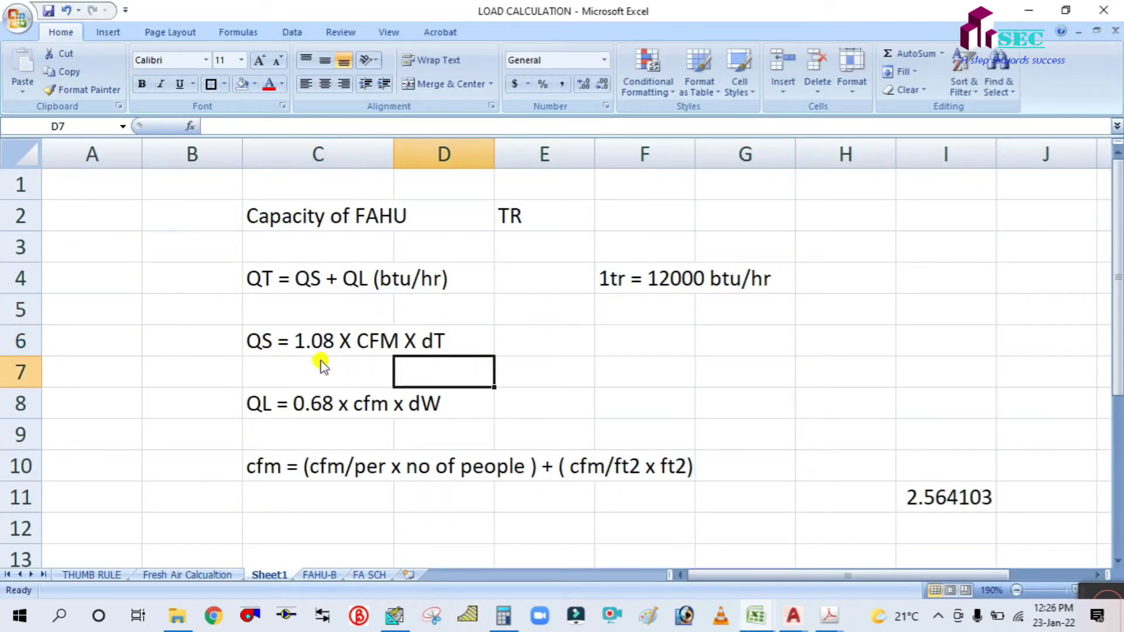
{"action": "left_click", "coordinate": [273, 339]}
{"action": "left_click", "coordinate": [320, 367]}
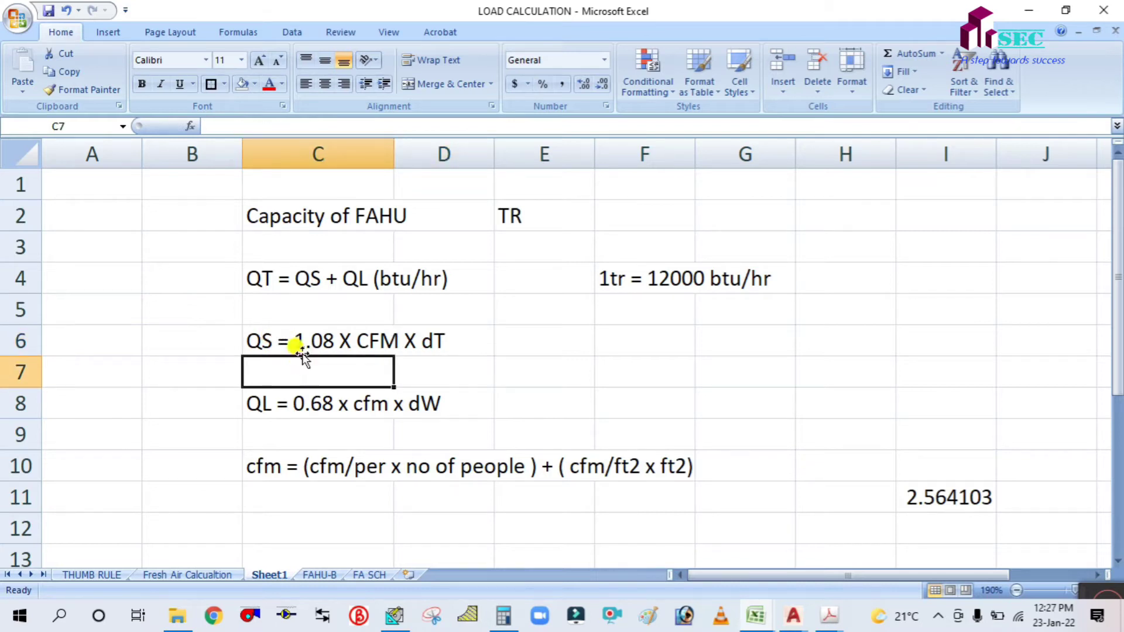
{"action": "left_click", "coordinate": [451, 341]}
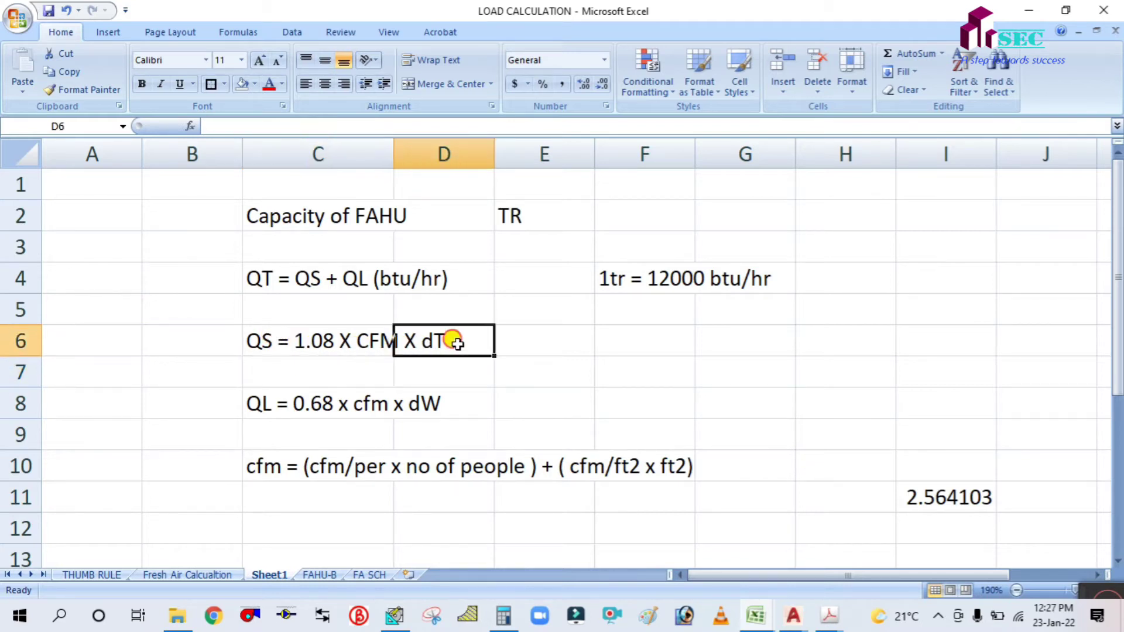
{"action": "left_click", "coordinate": [496, 406]}
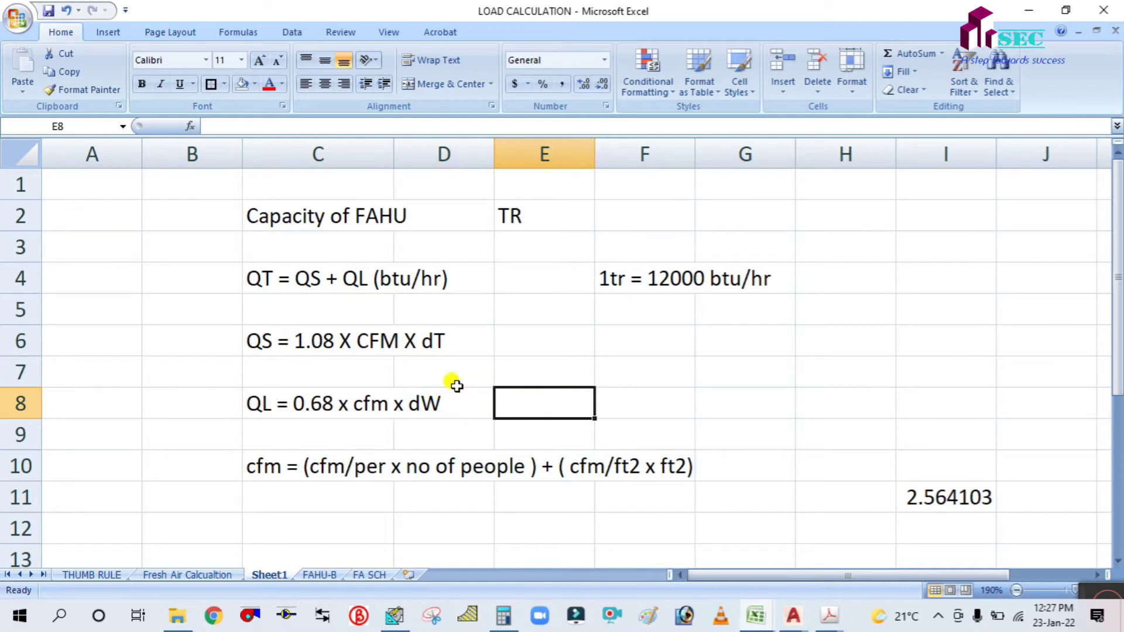
{"action": "left_click", "coordinate": [283, 408]}
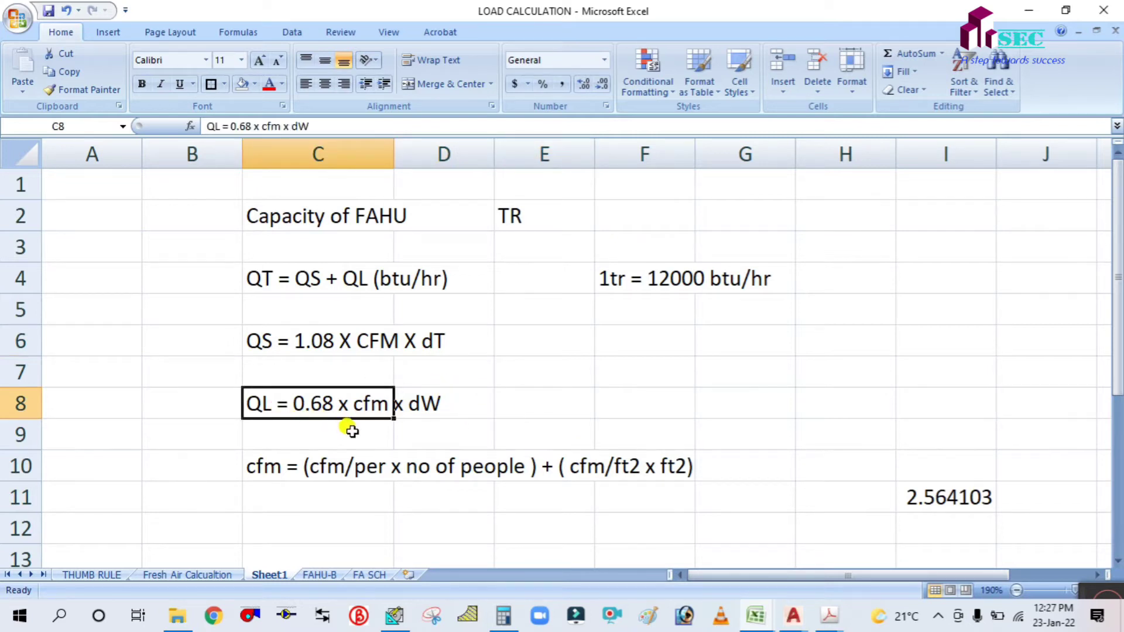
{"action": "left_click", "coordinate": [509, 430]}
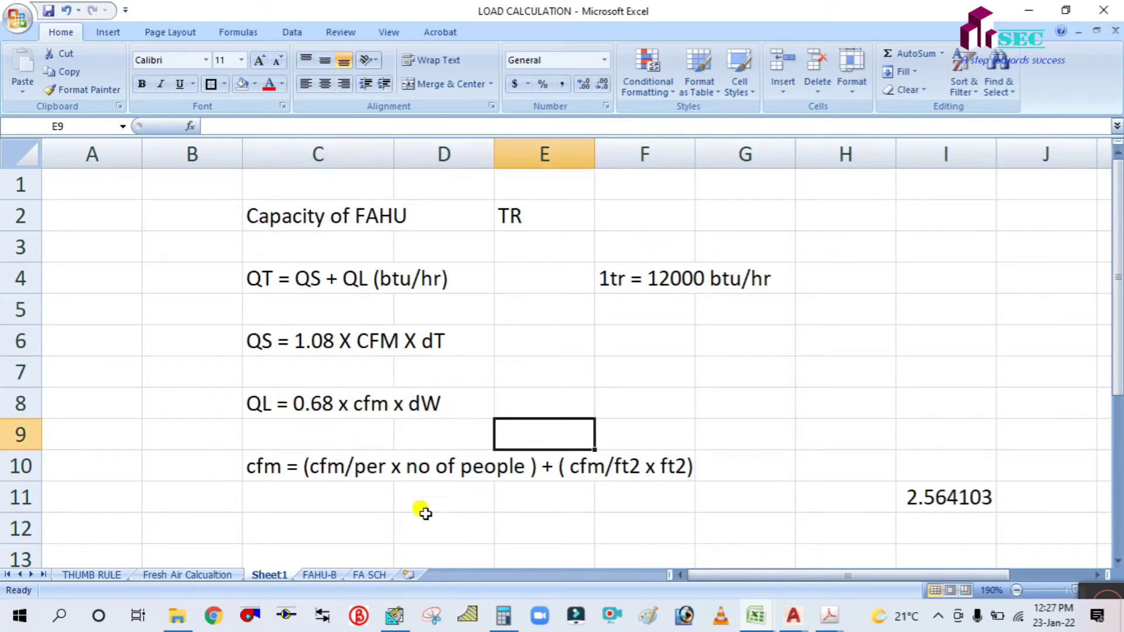
Examine the formulas behind the FAHU's sensible heat in BTU/HR and tons and its latent heat on the FAHU-B sheet.
{"action": "left_click", "coordinate": [322, 575]}
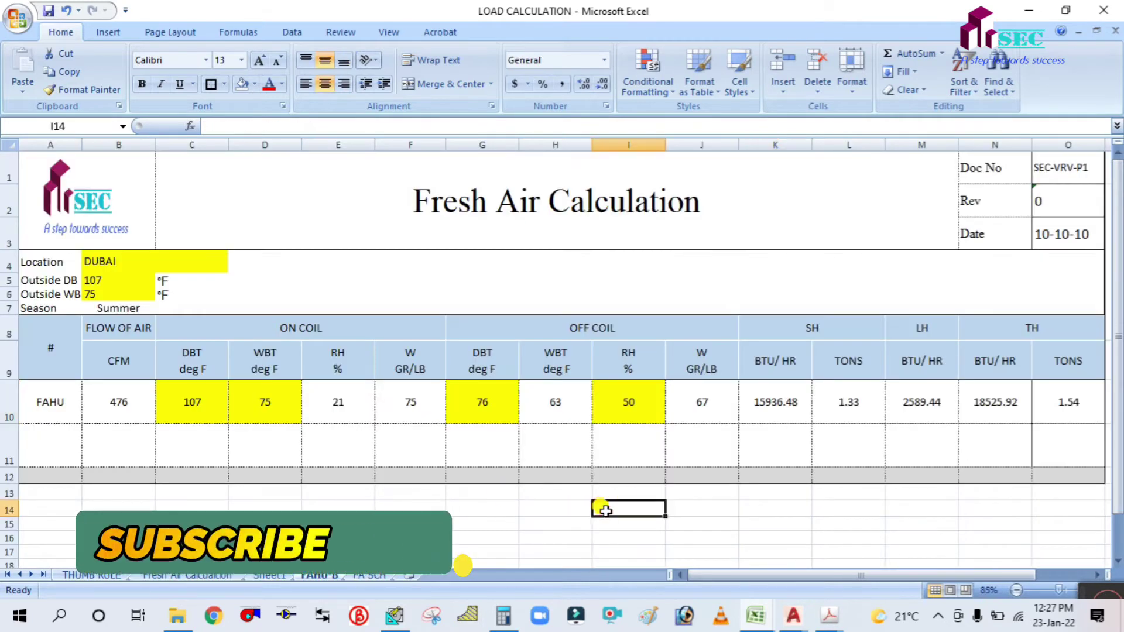
{"action": "double_click", "coordinate": [790, 396]}
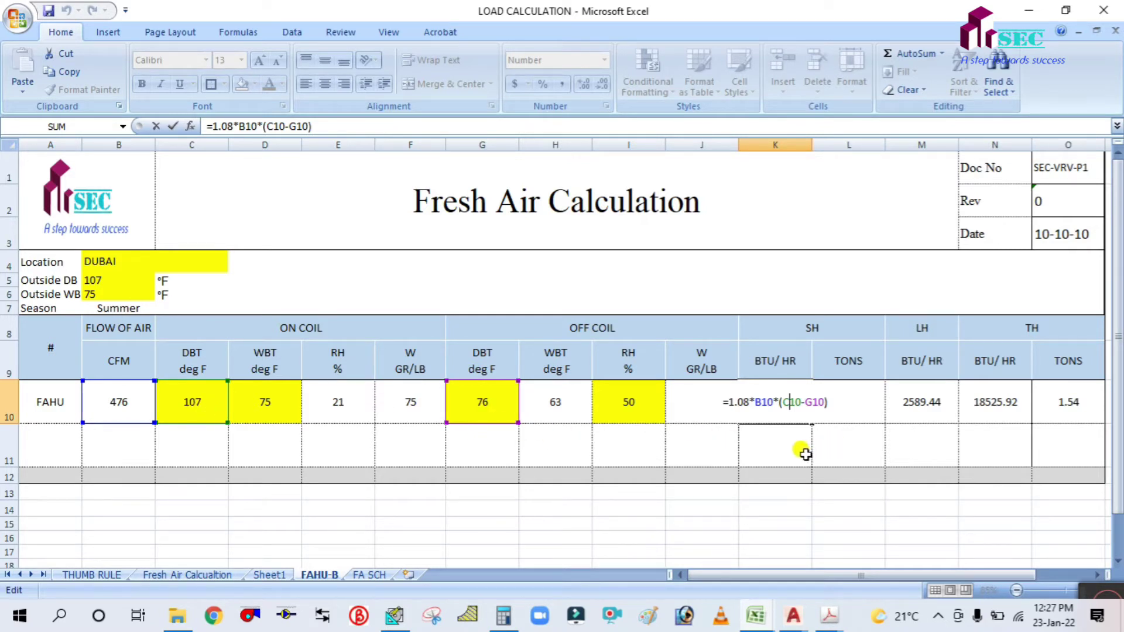
{"action": "key", "text": "ctrl+Return"}
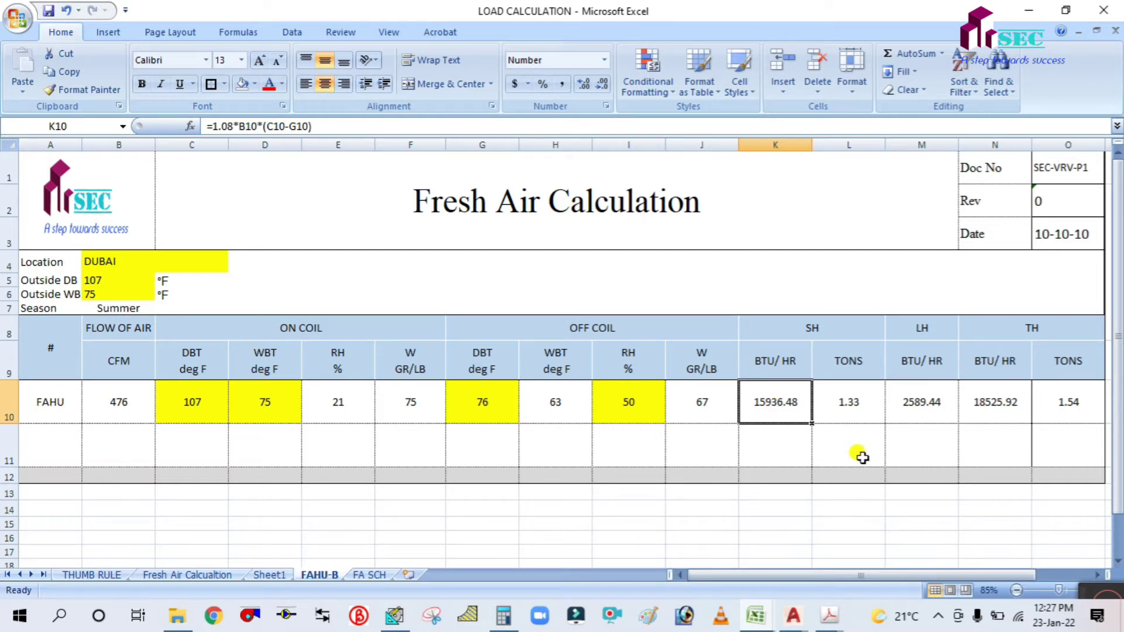
{"action": "double_click", "coordinate": [859, 404]}
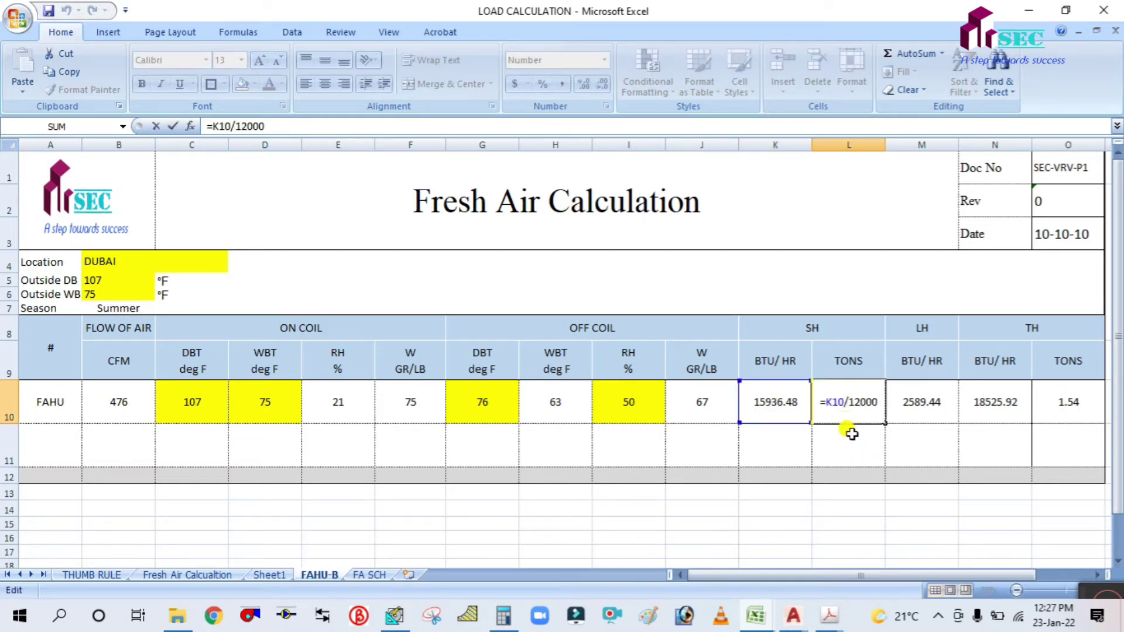
{"action": "key", "text": "Escape"}
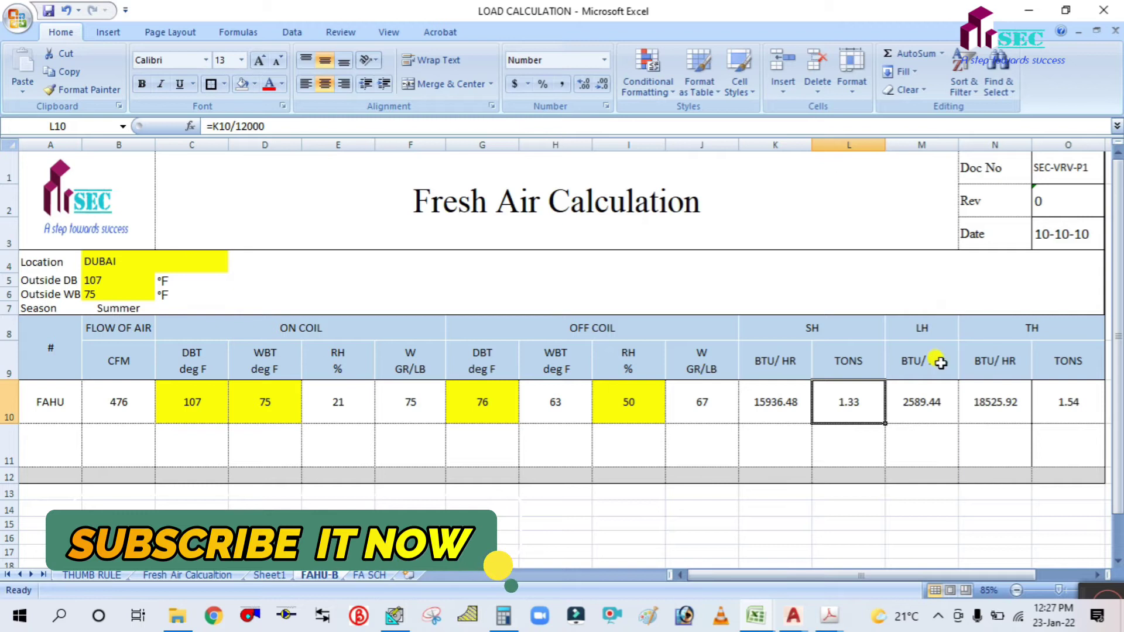
{"action": "left_click", "coordinate": [934, 402]}
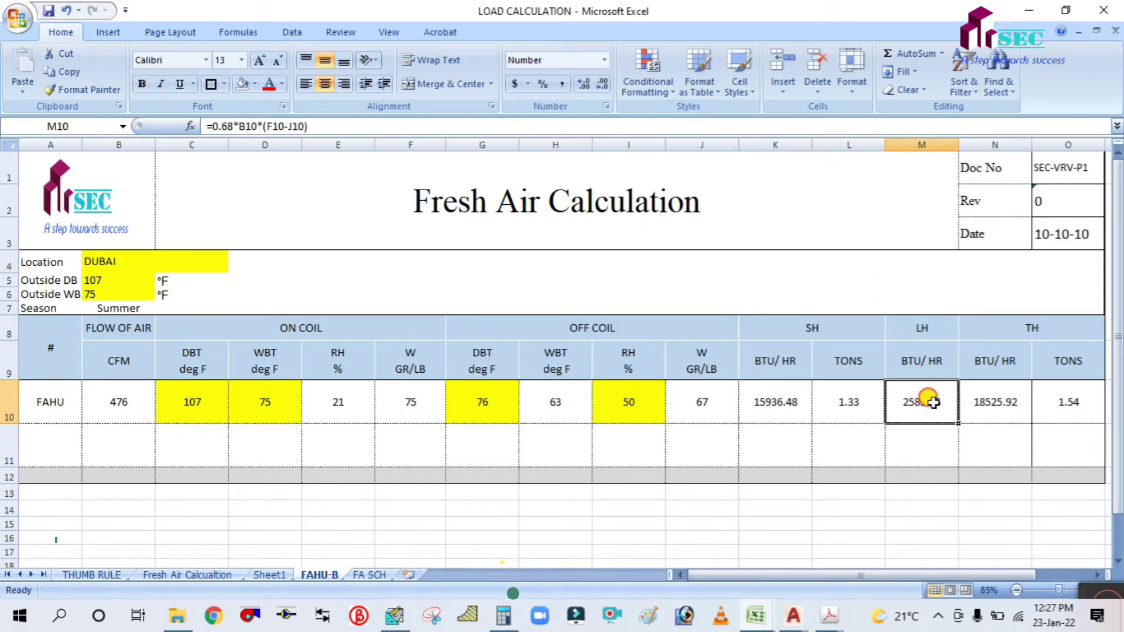
{"action": "double_click", "coordinate": [933, 403]}
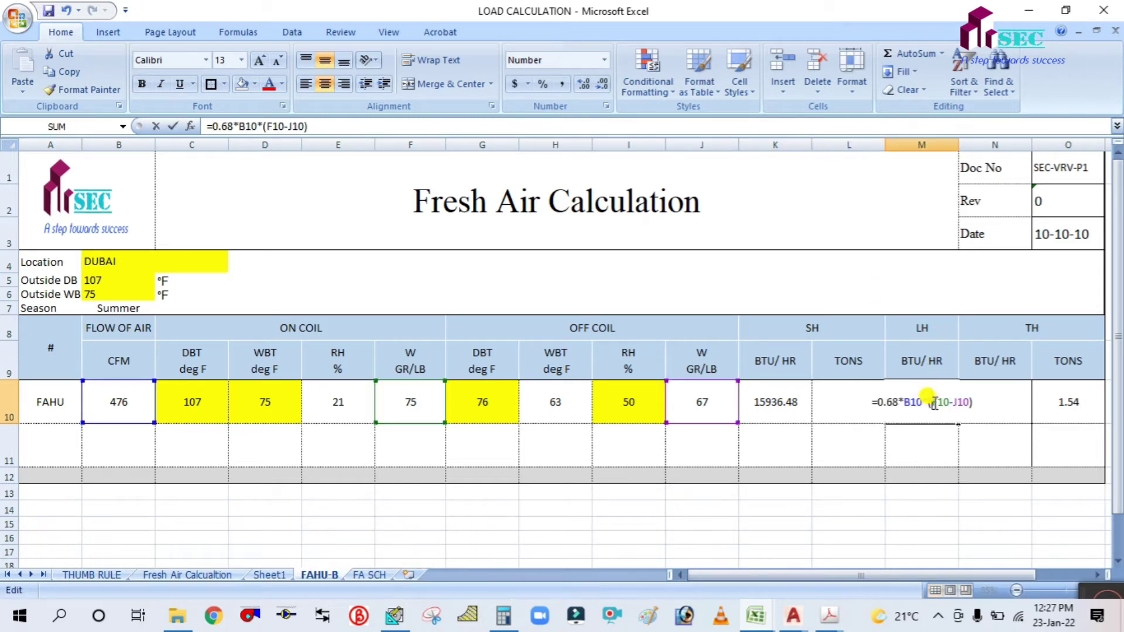
{"action": "left_click", "coordinate": [921, 442]}
{"action": "double_click", "coordinate": [907, 387]}
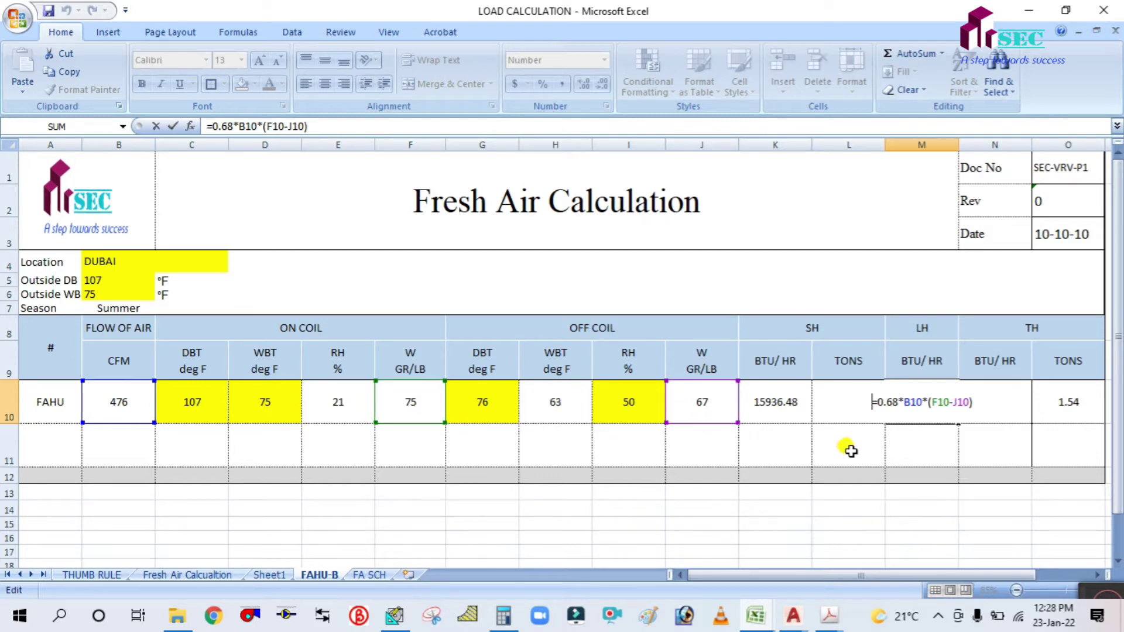
{"action": "key", "text": "Return"}
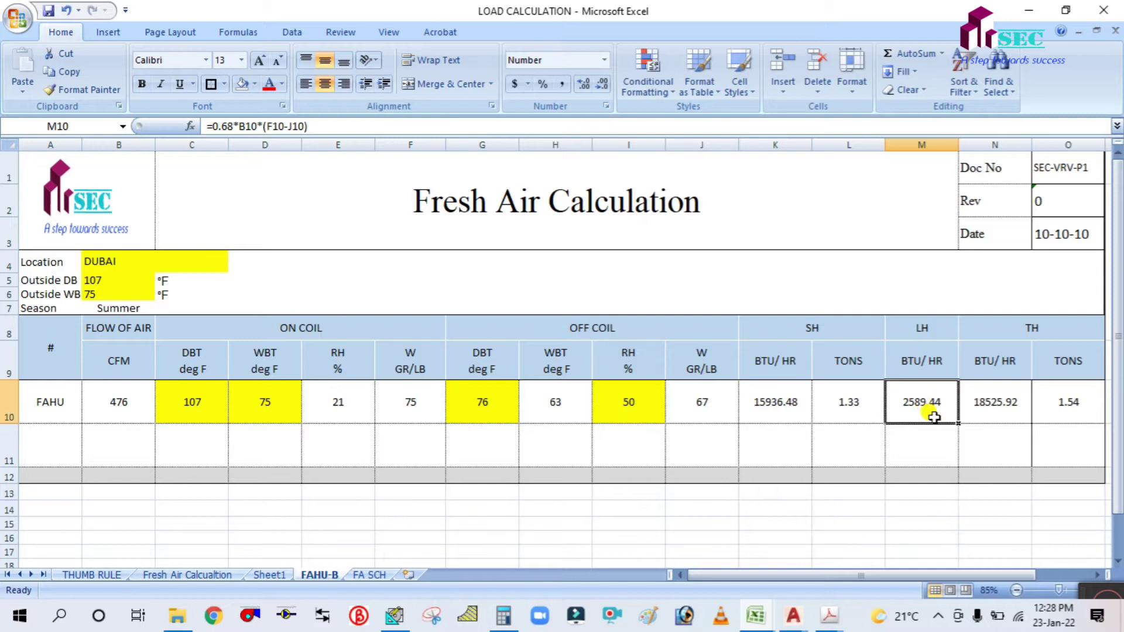
Inspect the total heat formulas in BTU/HR and tons for the FAHU row of the FAHU-B sheet.
{"action": "double_click", "coordinate": [1002, 404]}
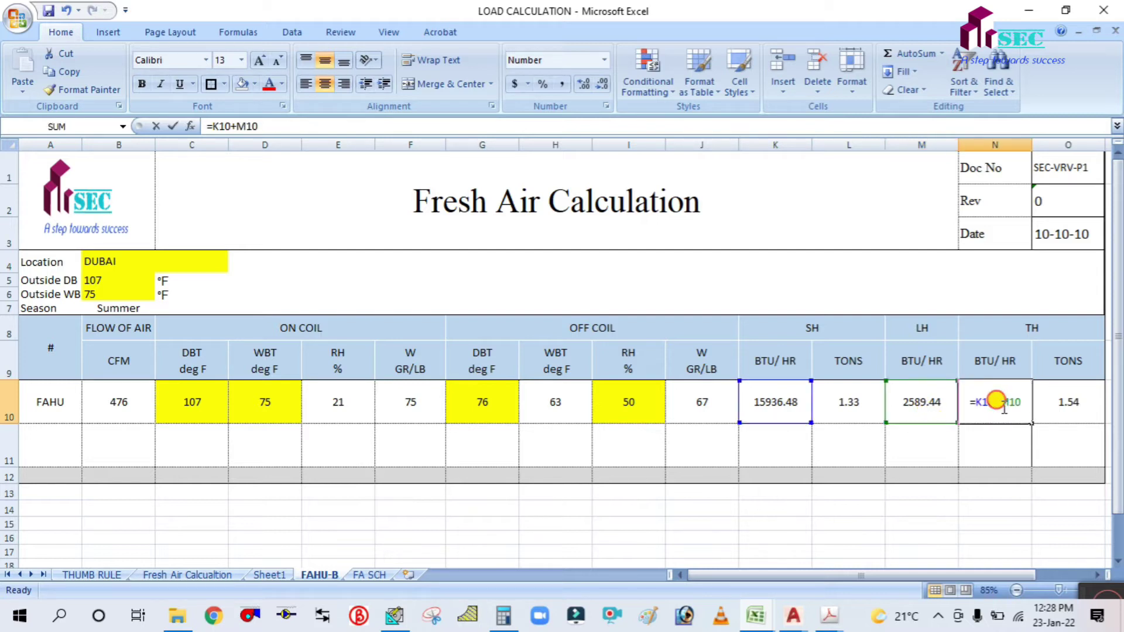
{"action": "key", "text": "Escape"}
{"action": "double_click", "coordinate": [1086, 403]}
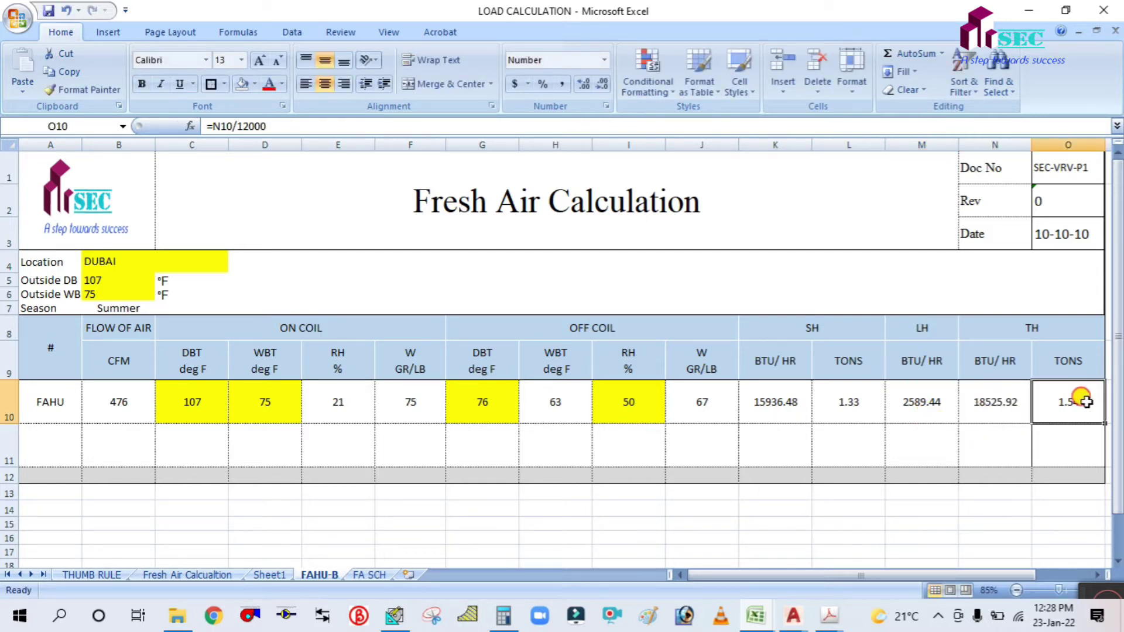
{"action": "key", "text": "Return"}
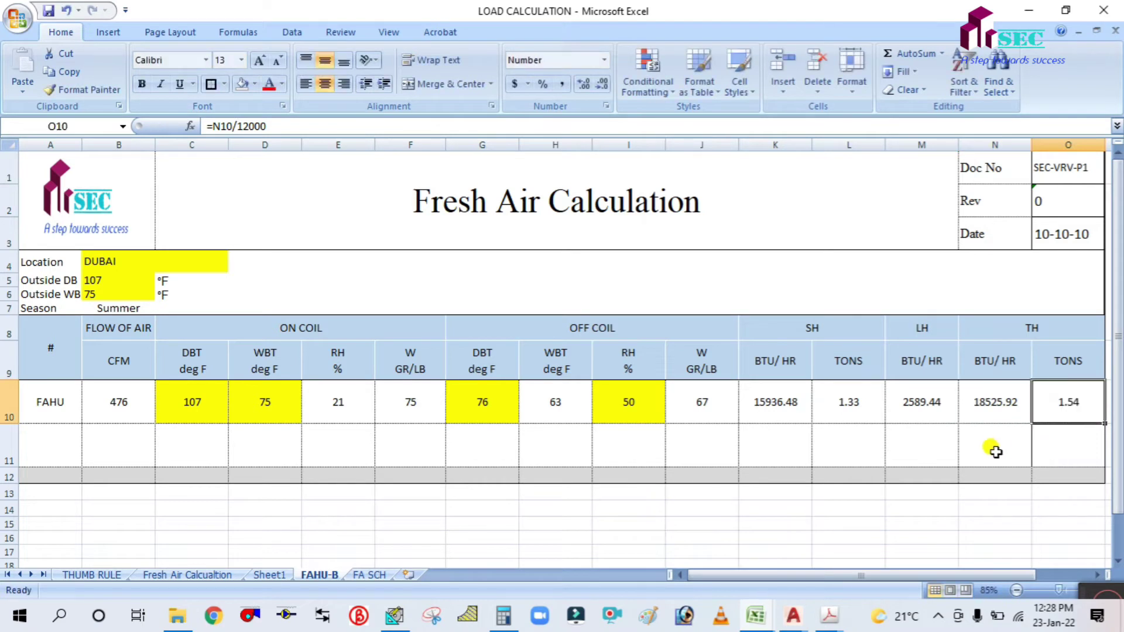
{"action": "left_click", "coordinate": [991, 450]}
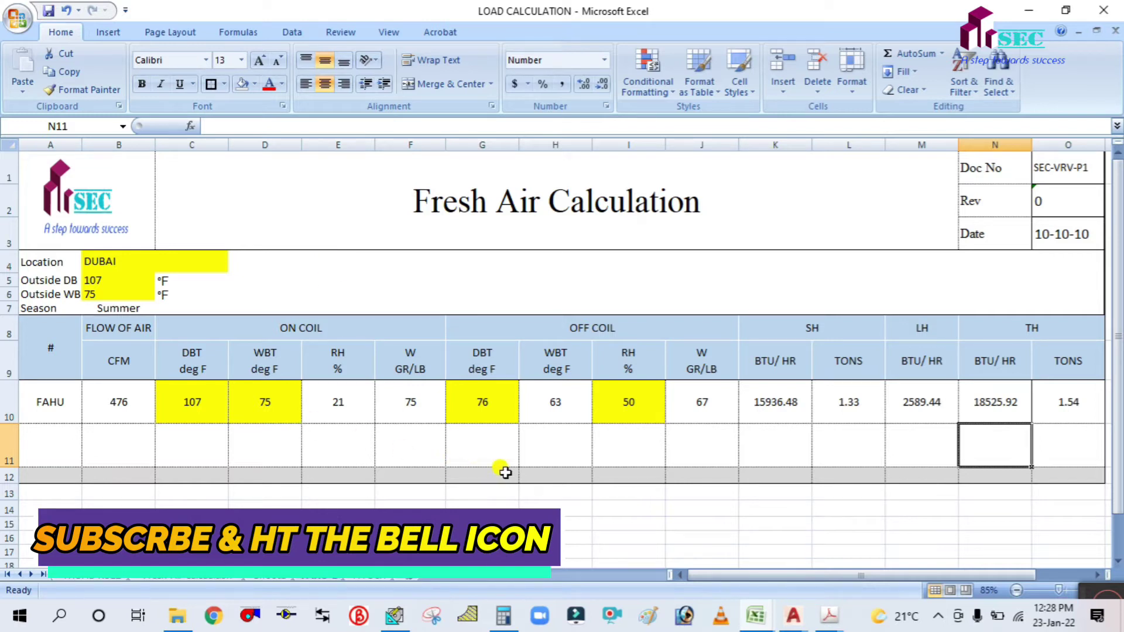
In the first row of the FA SCH sheet, set the reference to FAHU and the location to G+5.
{"action": "left_click", "coordinate": [369, 575]}
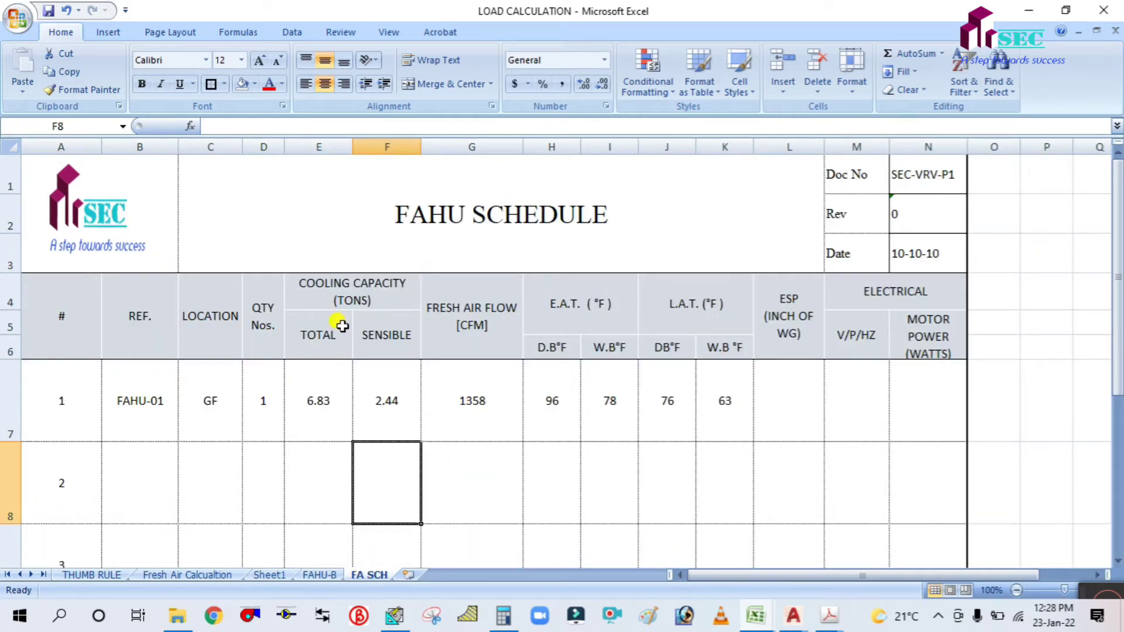
{"action": "left_click", "coordinate": [129, 406]}
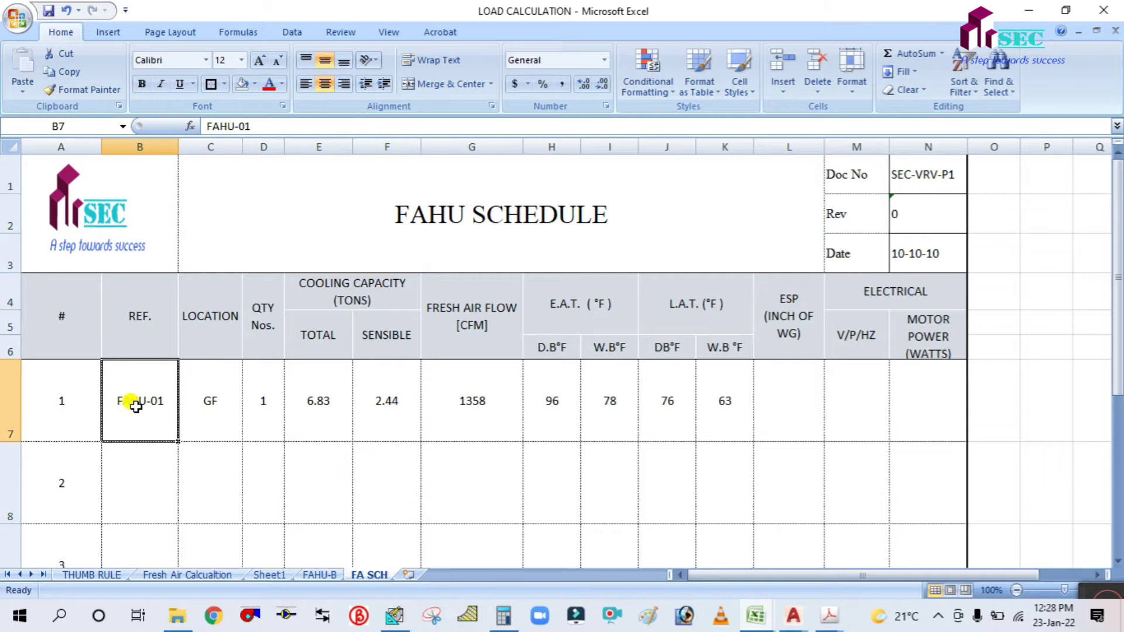
{"action": "type", "text": "F"}
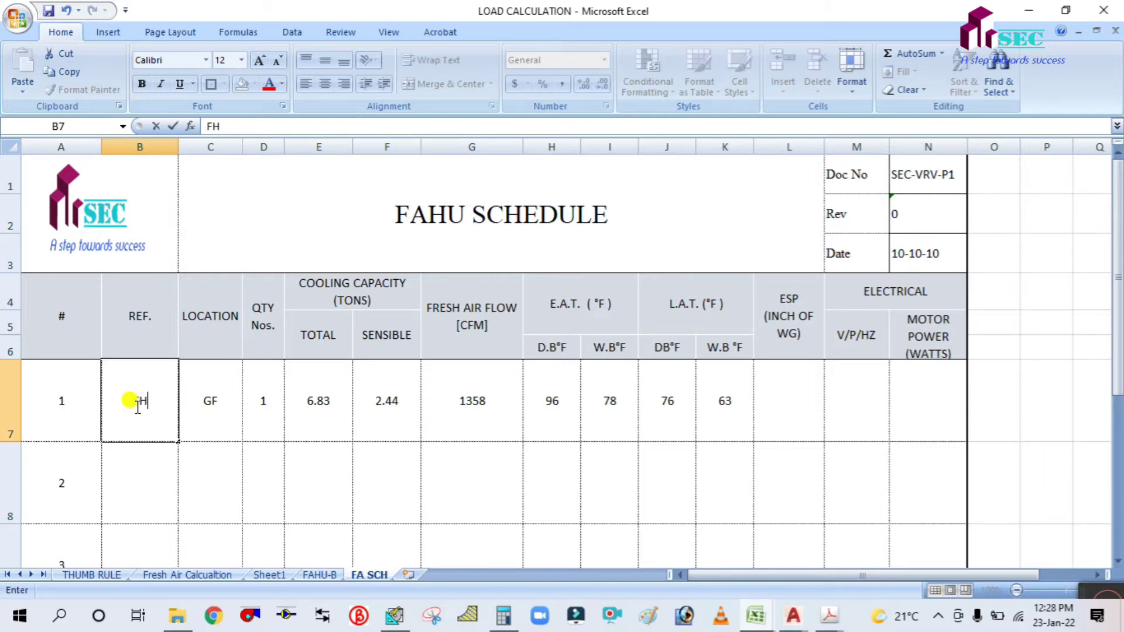
{"action": "type", "text": "AHU"}
{"action": "left_click", "coordinate": [218, 456]}
{"action": "left_click", "coordinate": [226, 409]}
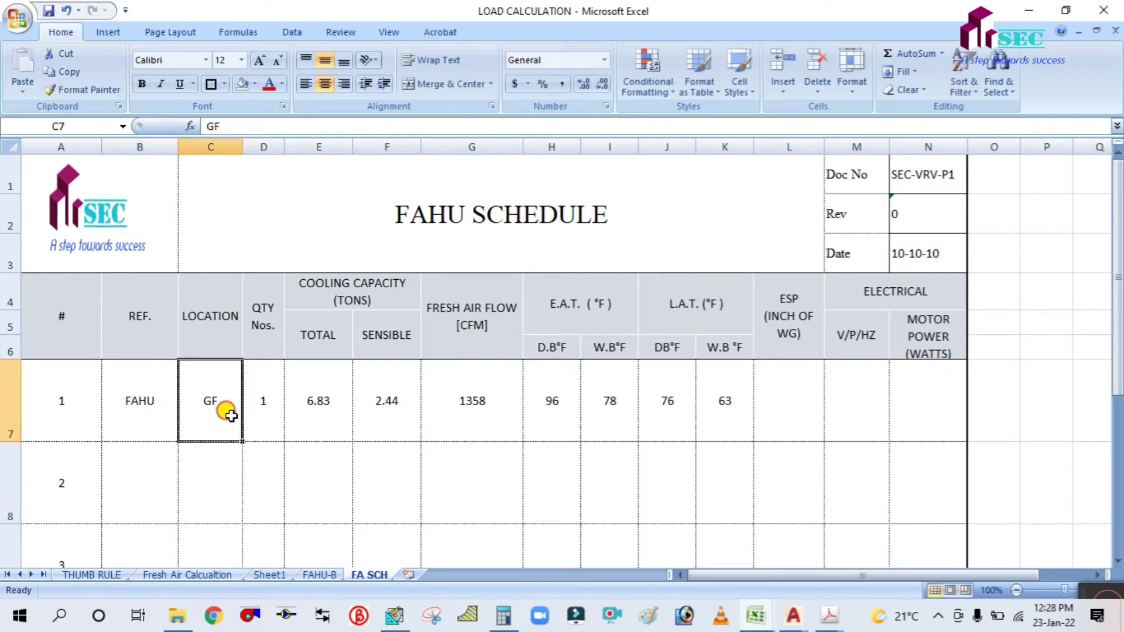
{"action": "type", "text": "G"}
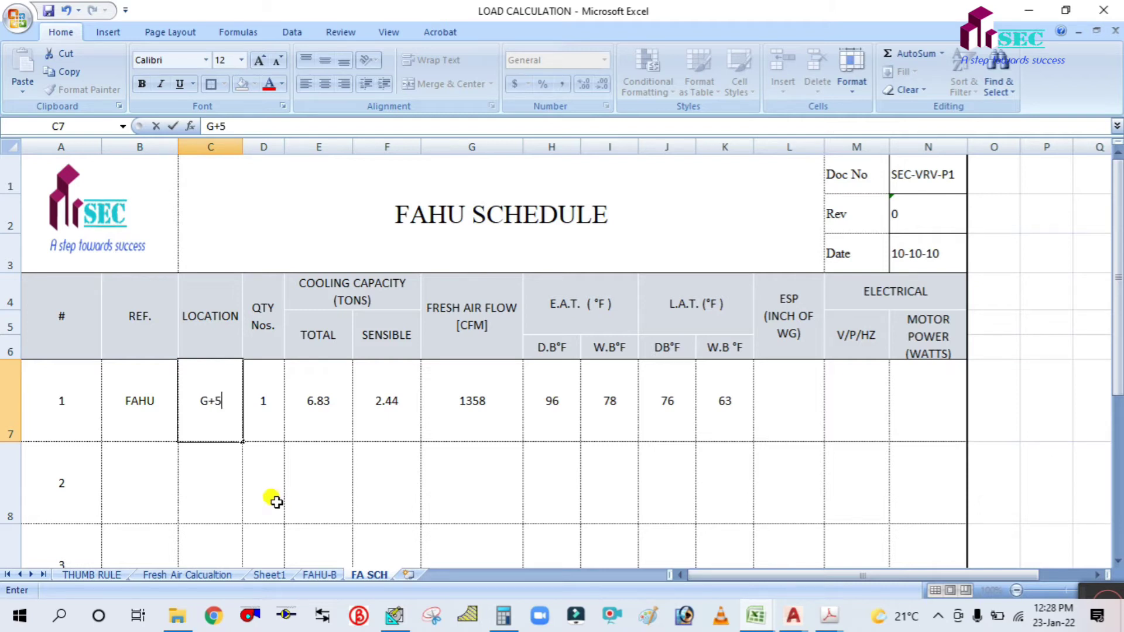
{"action": "left_click", "coordinate": [276, 501]}
Set the FAHU's total cooling capacity to 2 tons in the schedule.
{"action": "left_click", "coordinate": [263, 403]}
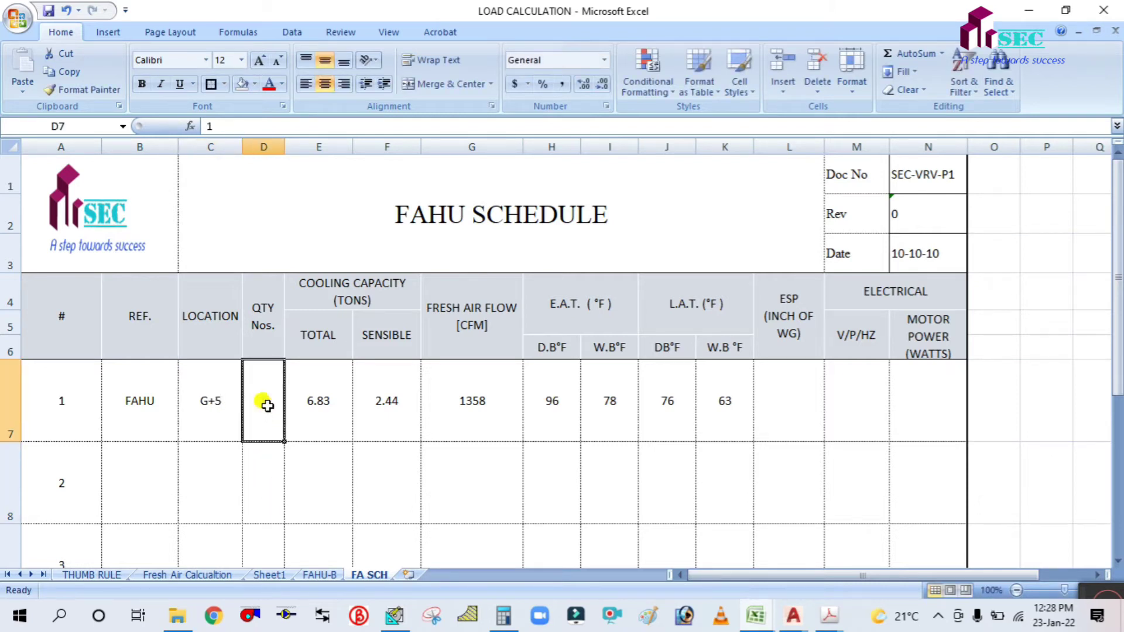
{"action": "left_click", "coordinate": [323, 410]}
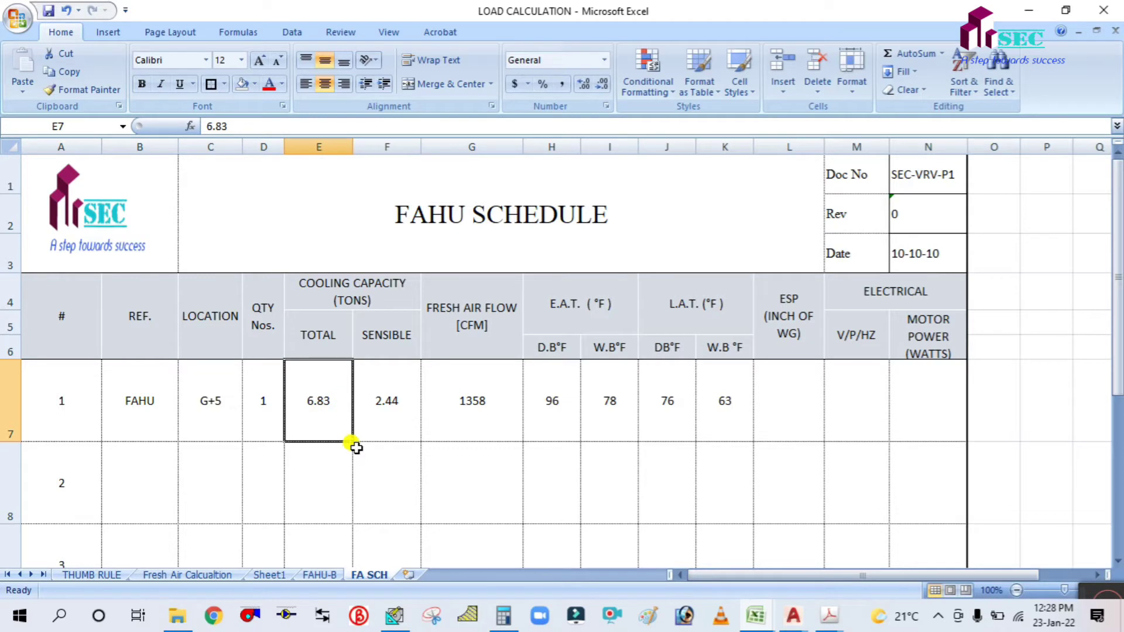
{"action": "type", "text": "2"}
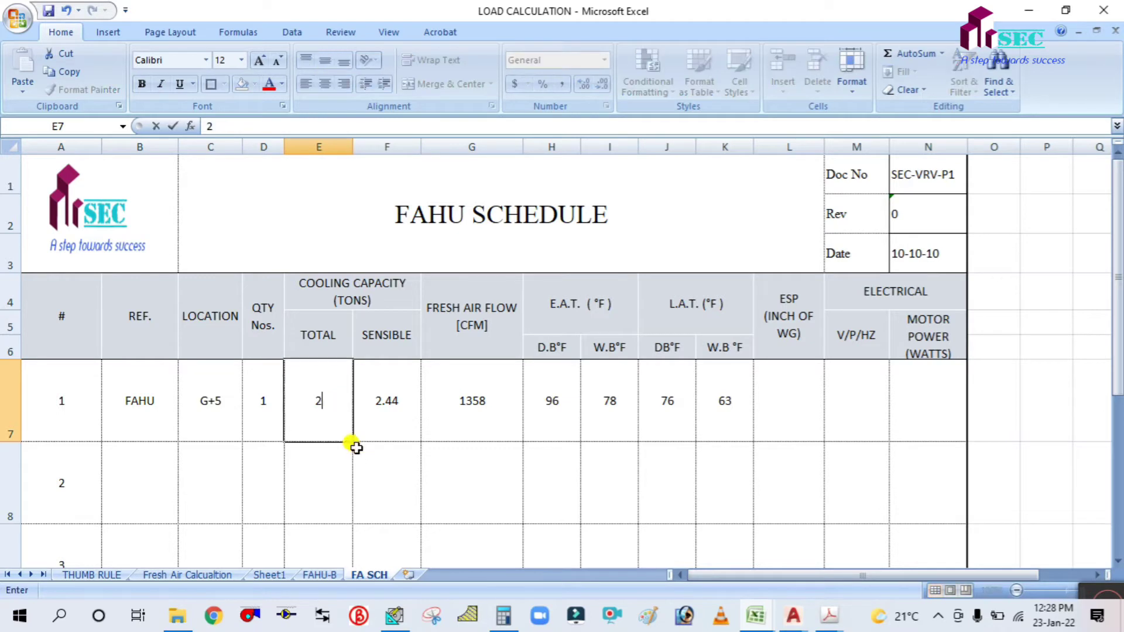
{"action": "left_click", "coordinate": [469, 503]}
Look up the sensible load in the FAHU-B sheet and set the schedule's sensible cooling capacity to 1.3 tons.
{"action": "left_click", "coordinate": [388, 401]}
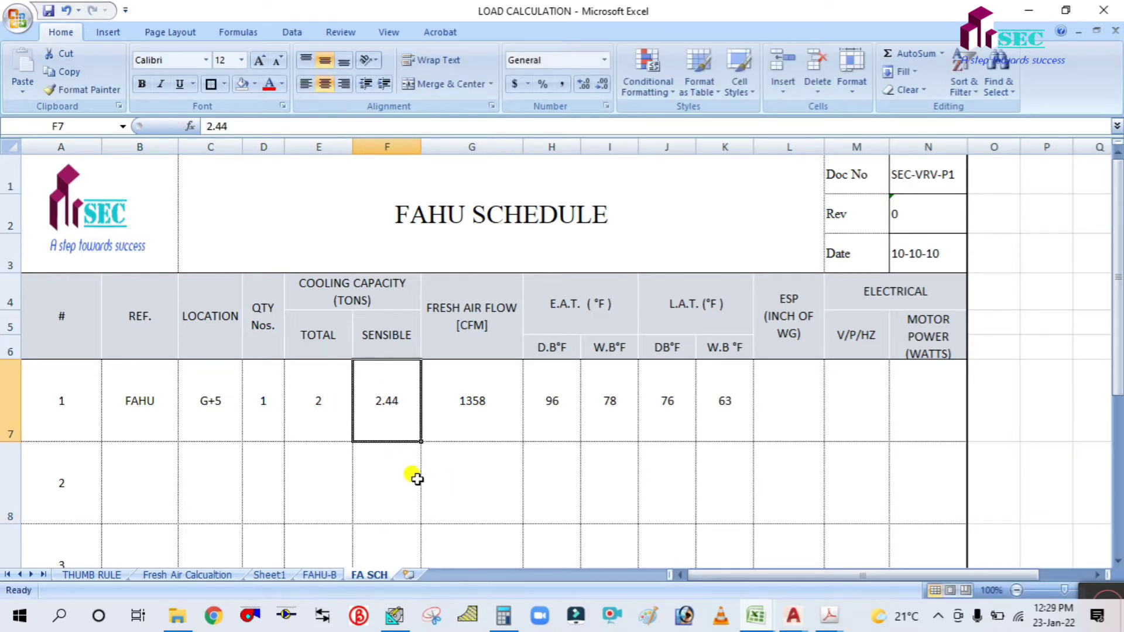
{"action": "double_click", "coordinate": [384, 407]}
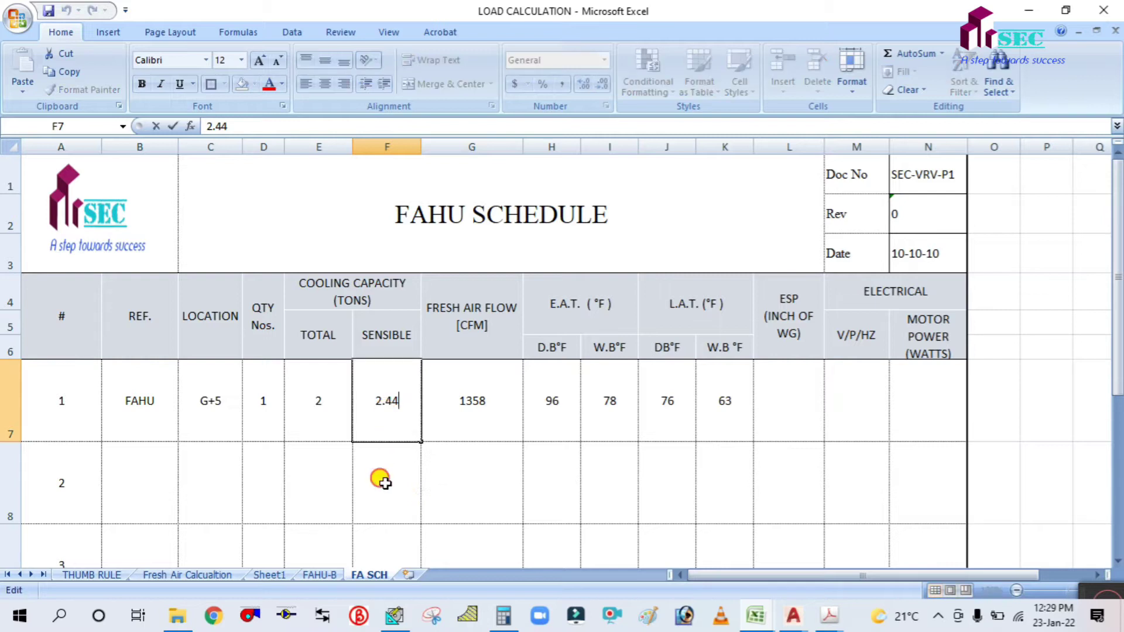
{"action": "left_click", "coordinate": [385, 483]}
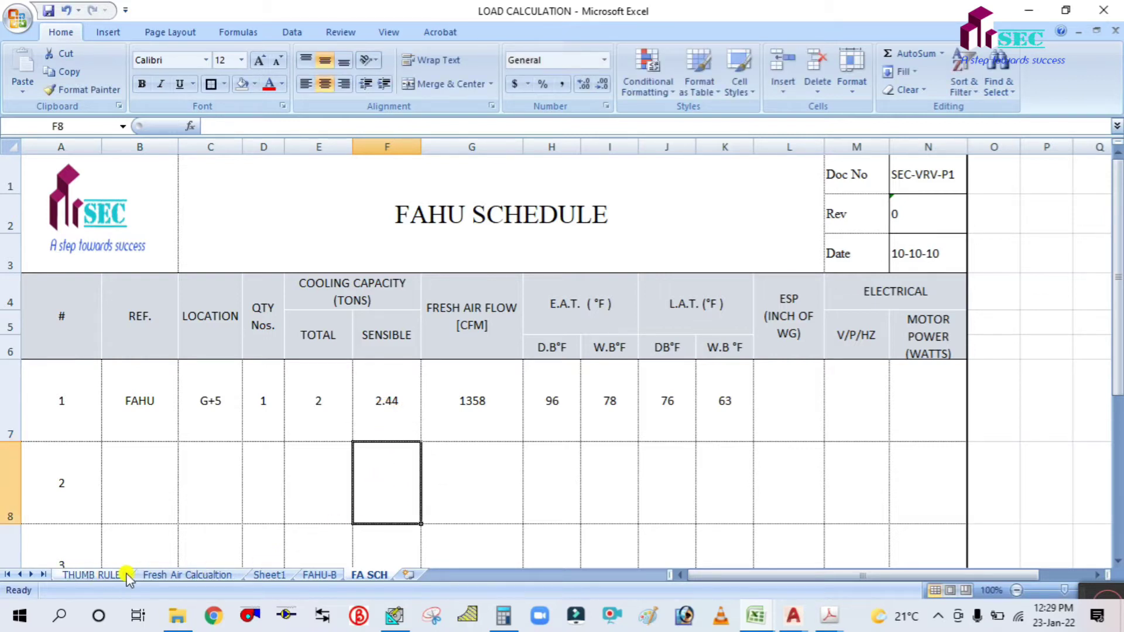
{"action": "left_click", "coordinate": [324, 576]}
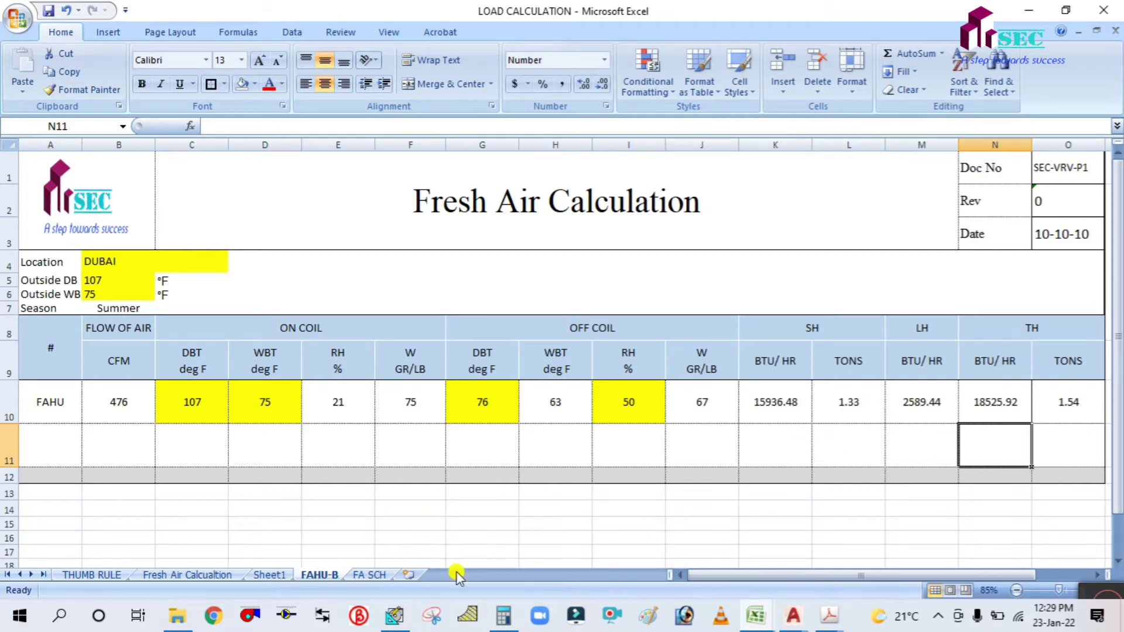
{"action": "left_click", "coordinate": [369, 575]}
{"action": "left_click", "coordinate": [384, 410]}
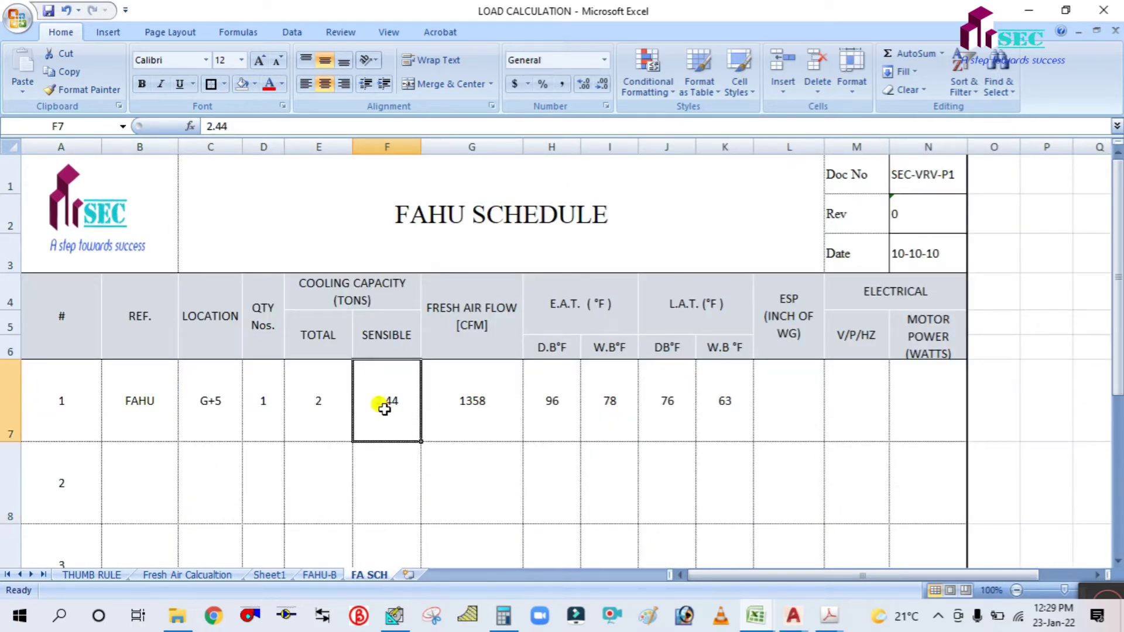
{"action": "type", "text": "1.3"}
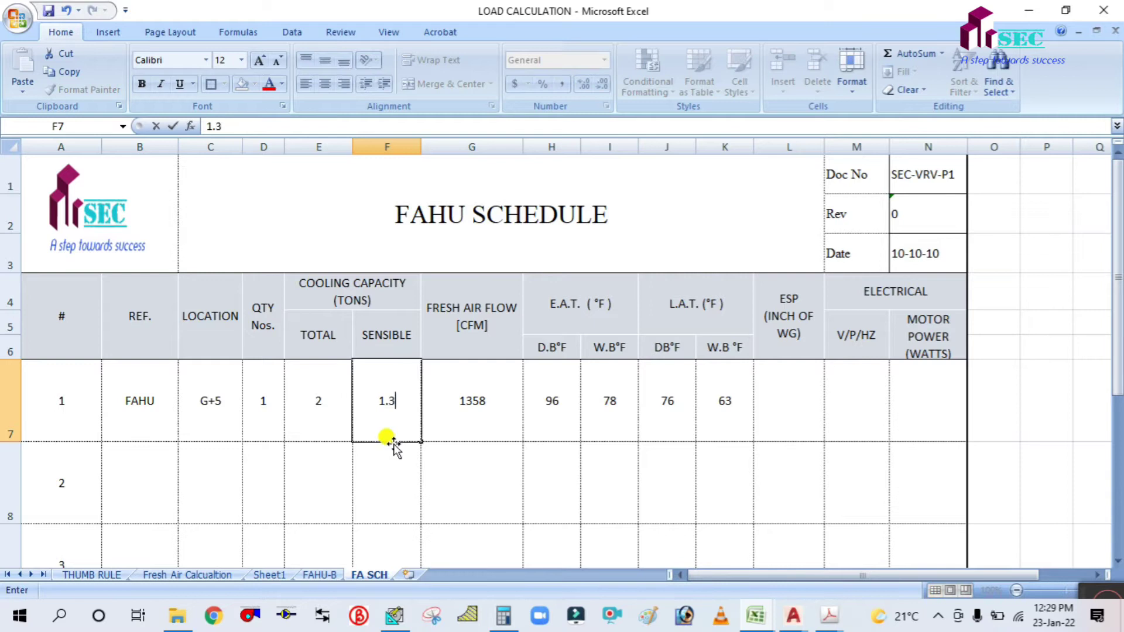
{"action": "left_click", "coordinate": [481, 532]}
Look up the air flow in the FAHU-B sheet and set the schedule's fresh air flow to 476 CFM.
{"action": "left_click", "coordinate": [472, 412]}
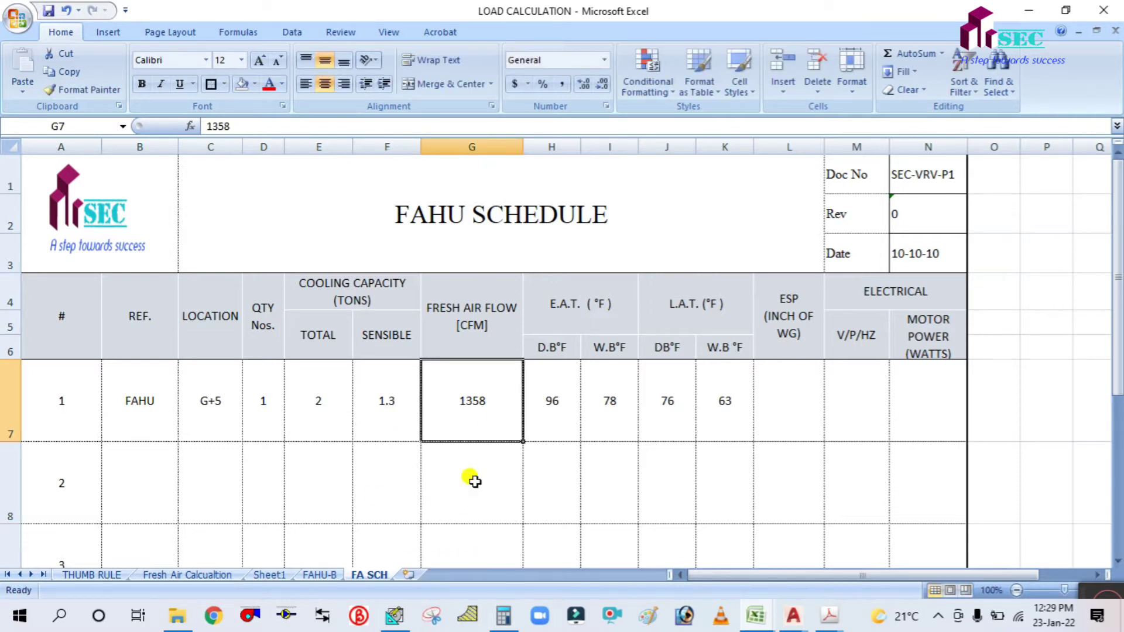
{"action": "left_click", "coordinate": [306, 576]}
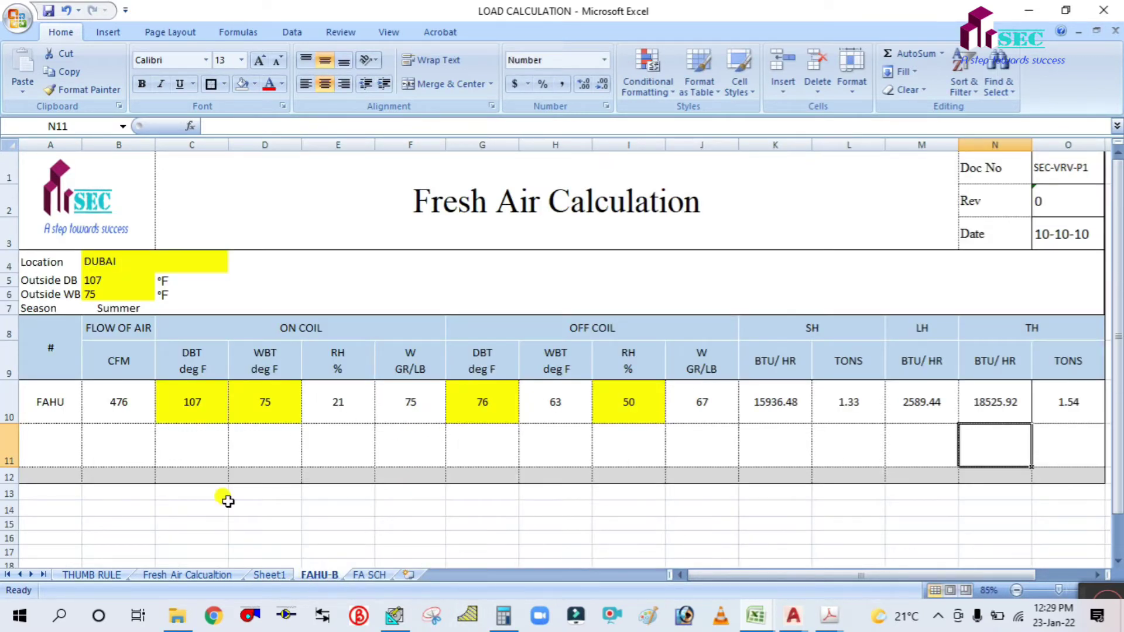
{"action": "left_click", "coordinate": [368, 575]}
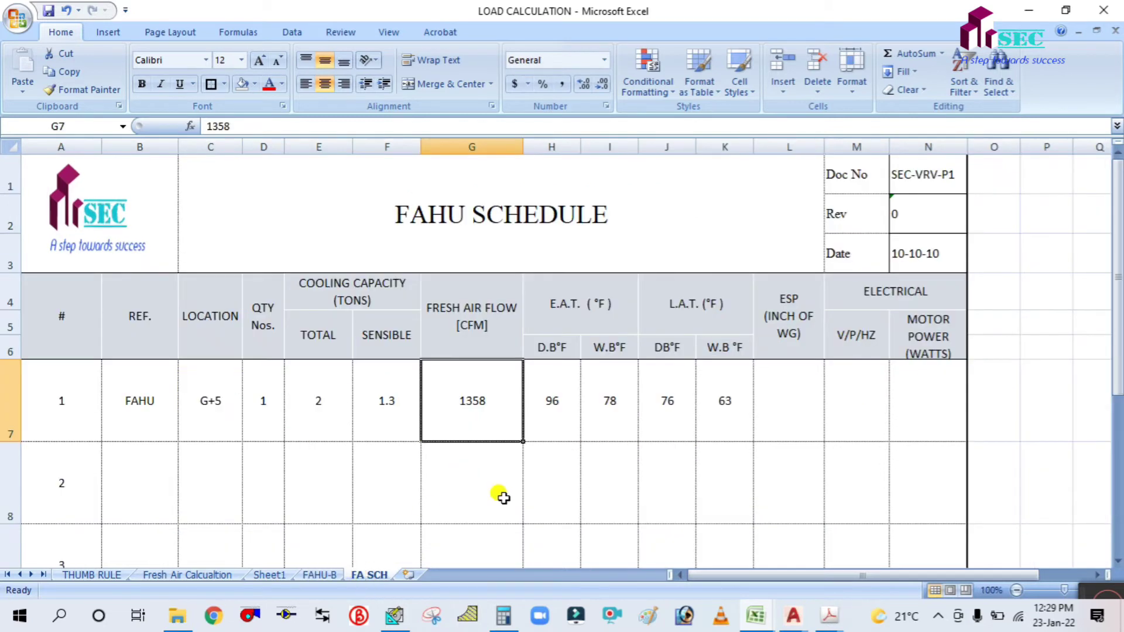
{"action": "type", "text": "476"}
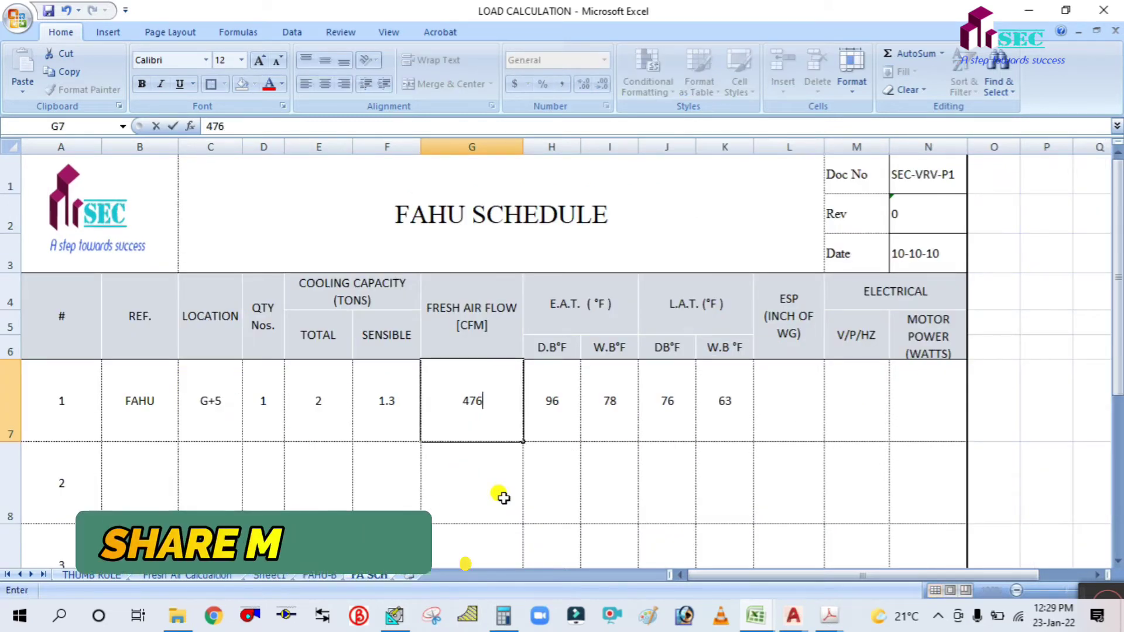
{"action": "left_click", "coordinate": [574, 468]}
Set the FAHU's entering air temperatures to 107 °F dry bulb and 75 °F wet bulb, checking them against the FAHU-B sheet.
{"action": "left_click", "coordinate": [547, 384]}
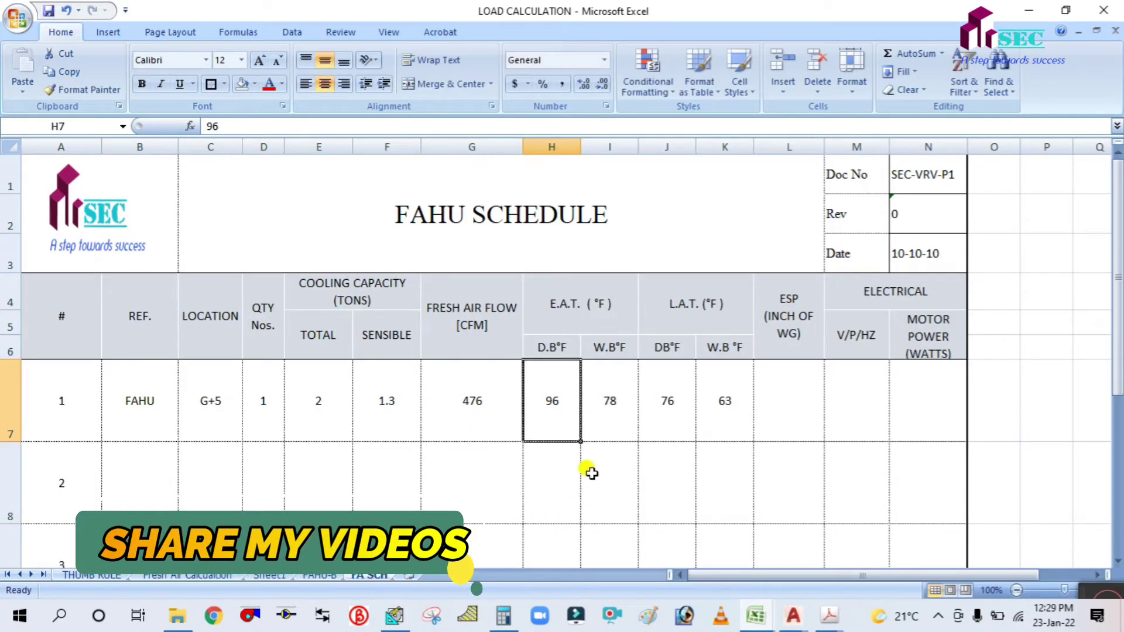
{"action": "type", "text": "107"}
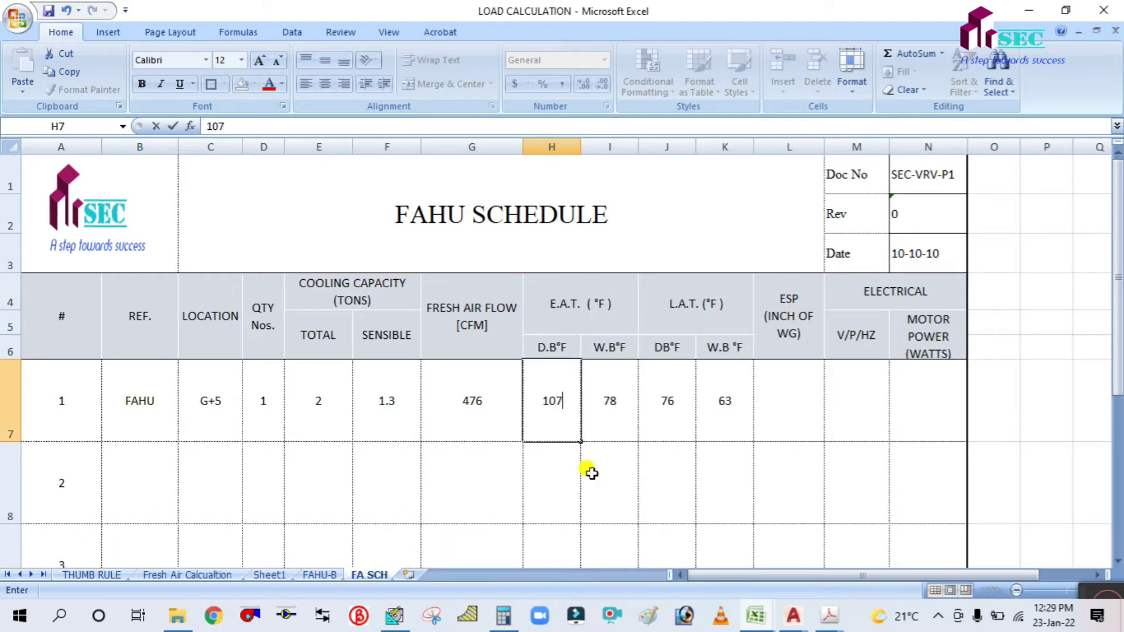
{"action": "left_click", "coordinate": [603, 417]}
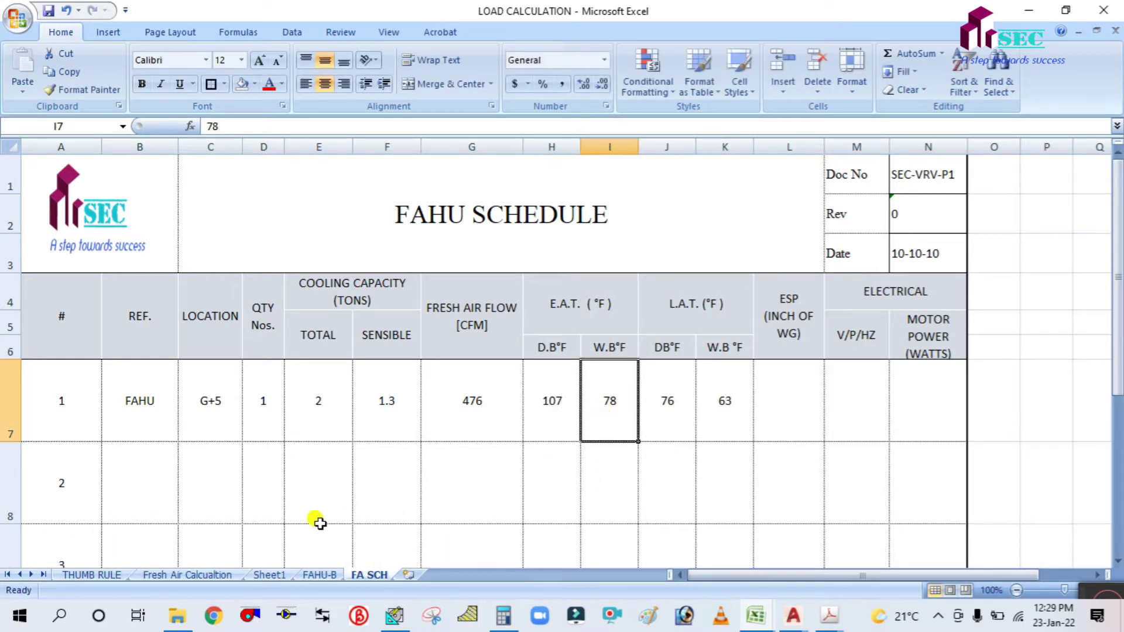
{"action": "left_click", "coordinate": [319, 575]}
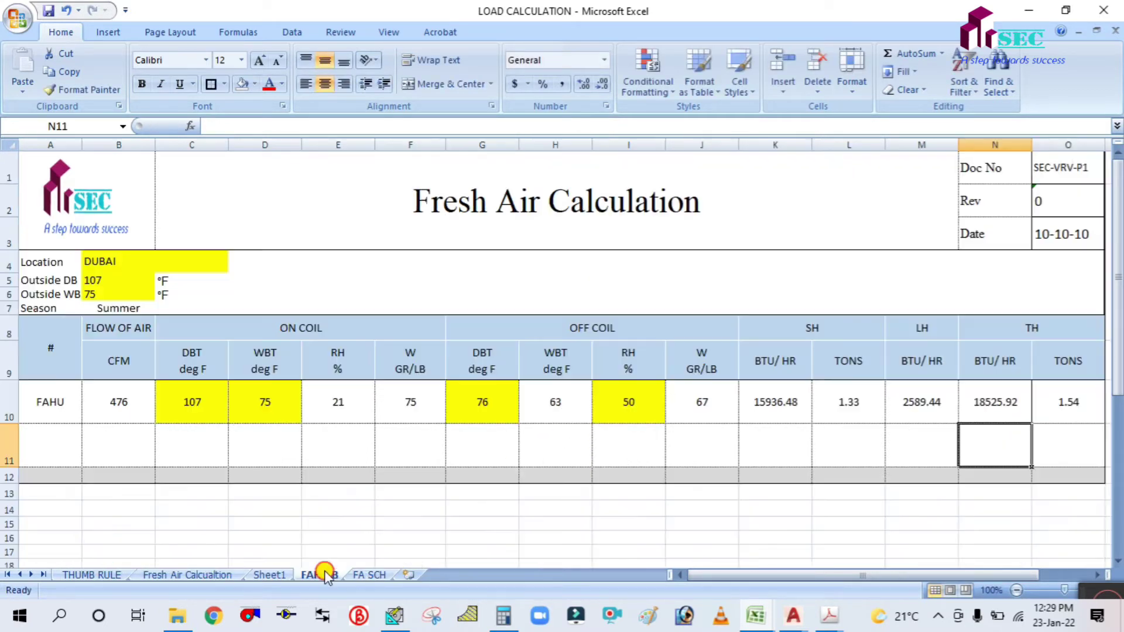
{"action": "left_click", "coordinate": [369, 574]}
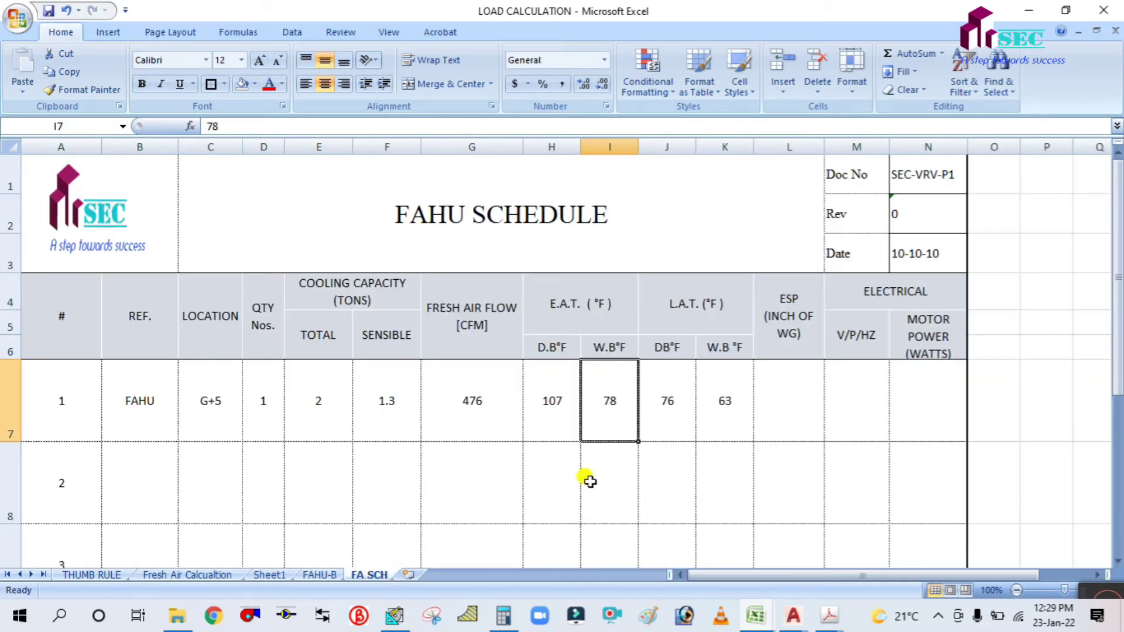
{"action": "type", "text": "75"}
{"action": "left_click", "coordinate": [658, 421]}
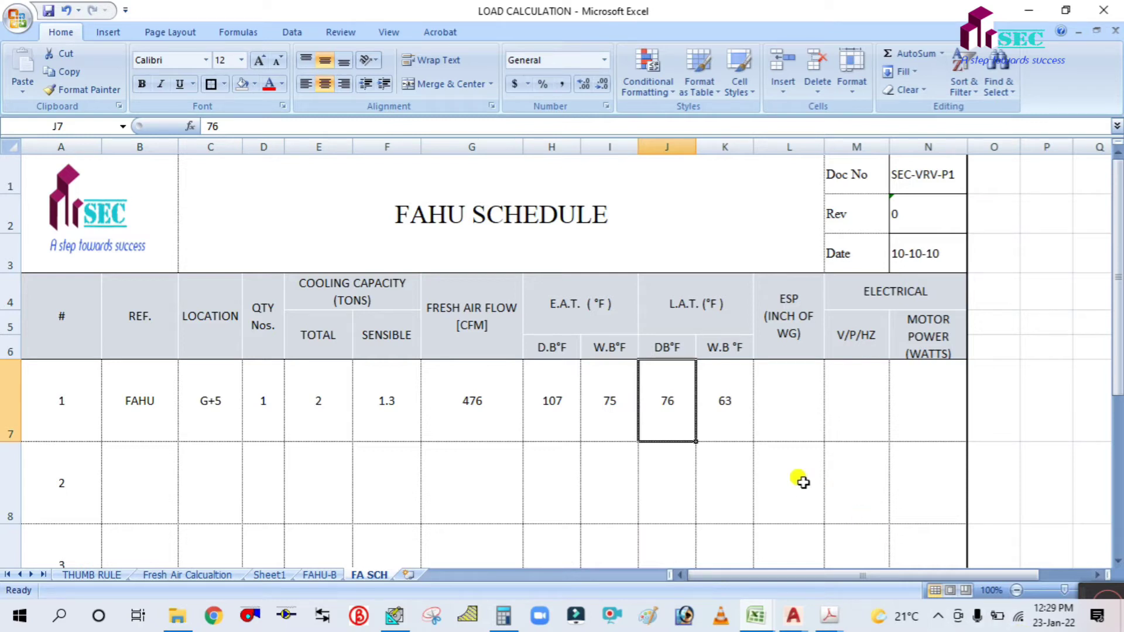
Compare the schedule's leaving air wet-bulb temperature with the off-coil values in the FAHU-B sheet.
{"action": "left_click", "coordinate": [739, 403]}
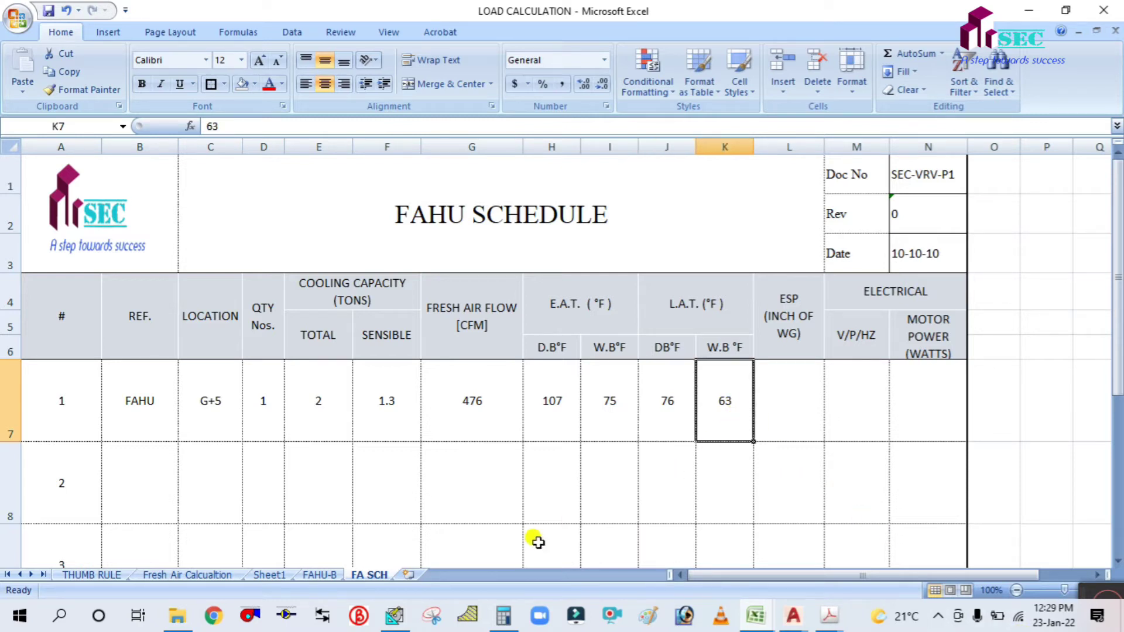
{"action": "left_click", "coordinate": [341, 575]}
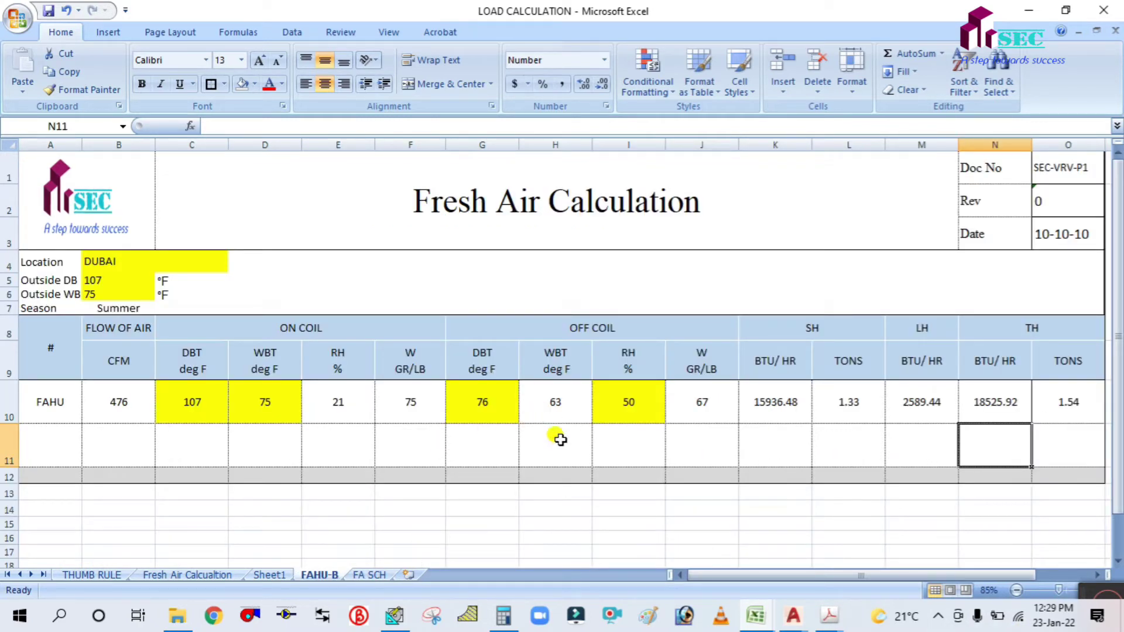
{"action": "left_click", "coordinate": [367, 576]}
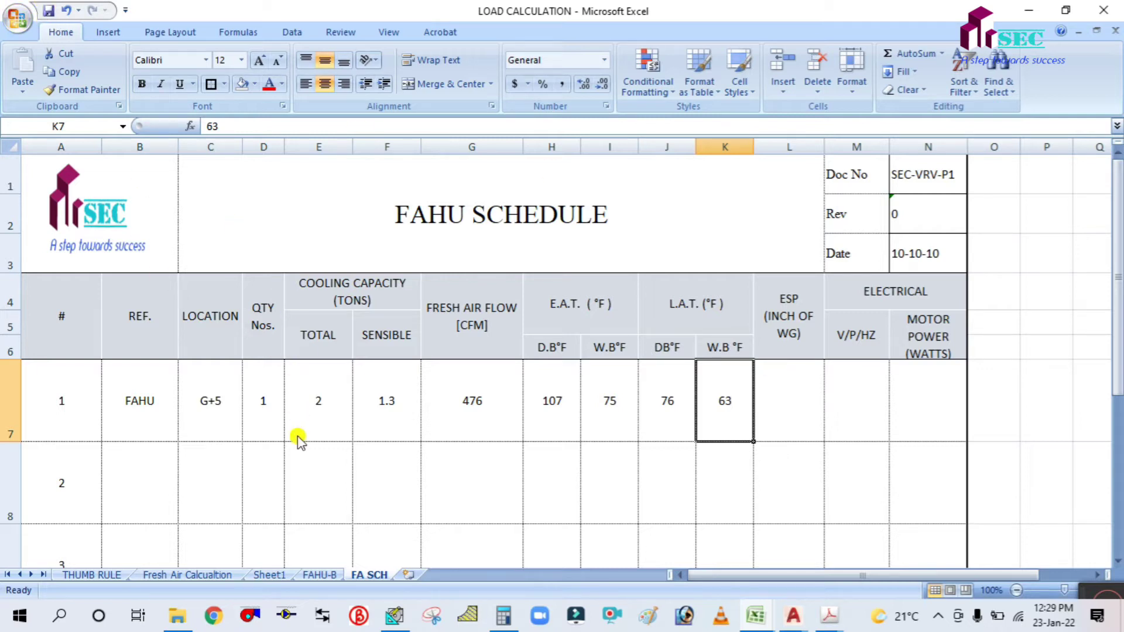
{"action": "left_click", "coordinate": [320, 575]}
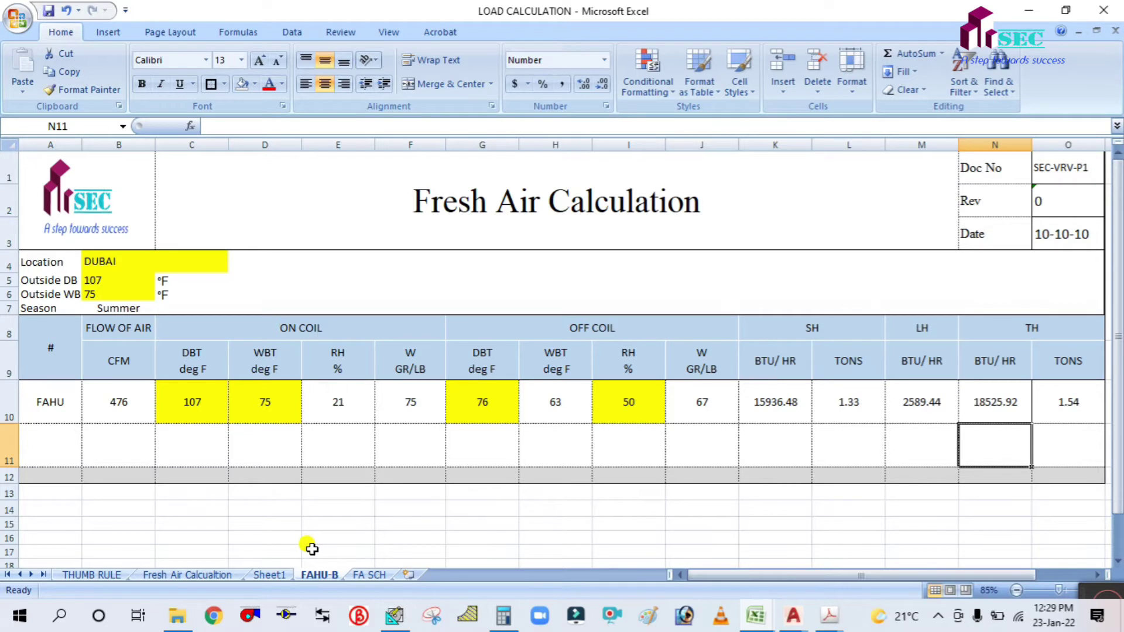
Switch to the Complete VRF project G+5 drawing in AutoCAD and view all the floor plans together.
{"action": "mouse_move", "coordinate": [791, 620]}
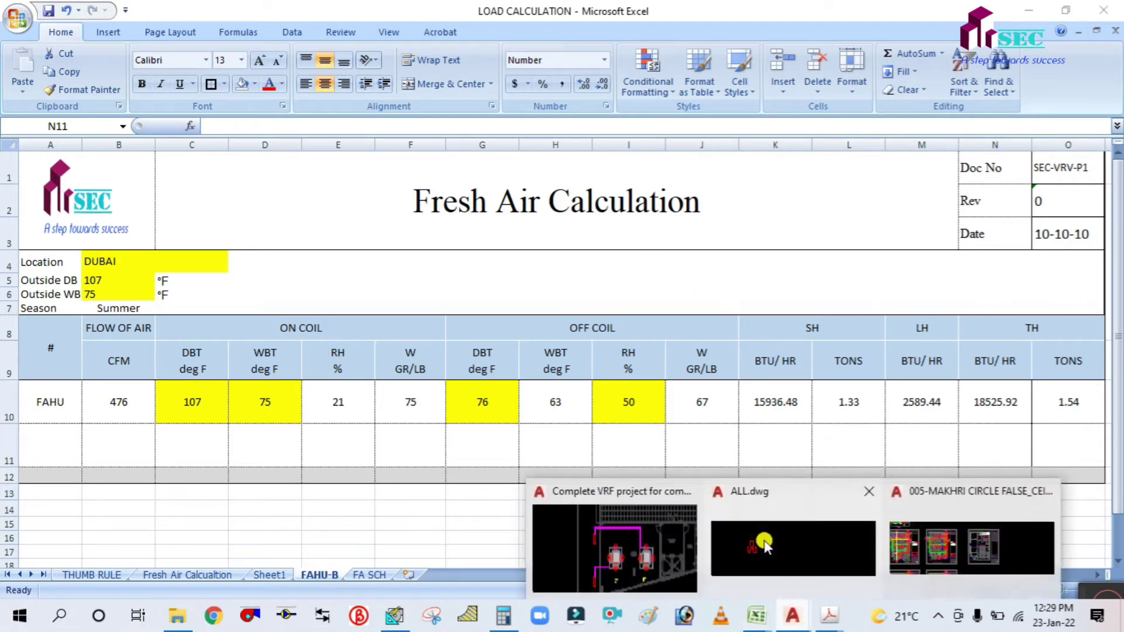
{"action": "left_click", "coordinate": [637, 540]}
{"action": "scroll", "coordinate": [615, 349], "scroll_direction": "down", "scroll_amount": 6}
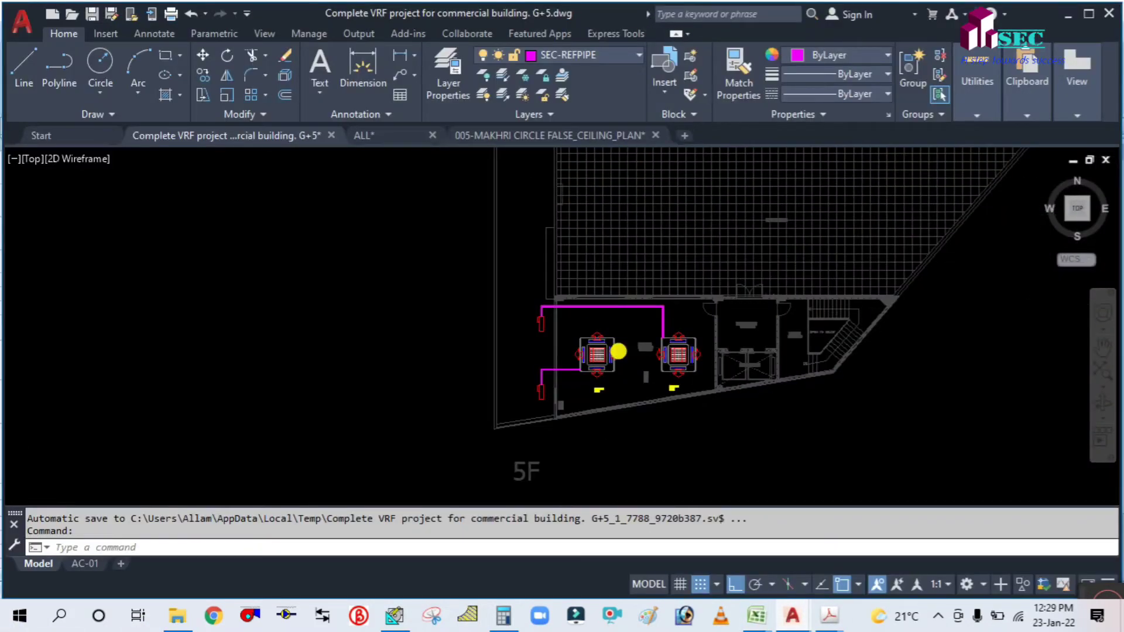
{"action": "scroll", "coordinate": [586, 360], "scroll_direction": "down", "scroll_amount": 3}
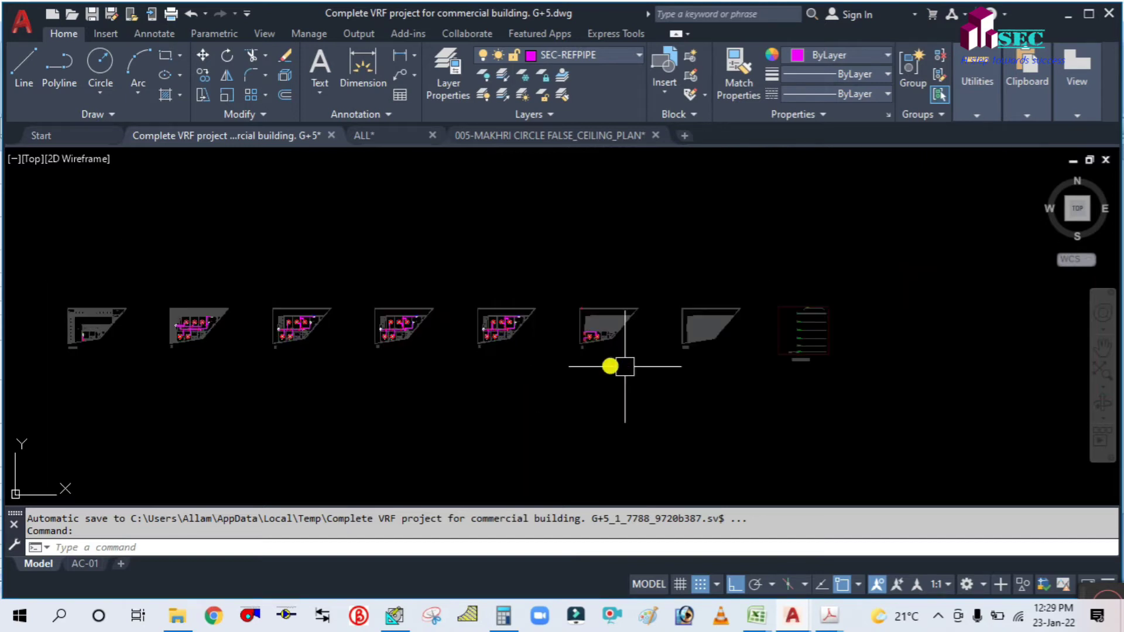
Examine the ground-floor and first-floor plans, including the lobby unit, the AC room and the refrigerant piping.
{"action": "scroll", "coordinate": [605, 371], "scroll_direction": "up", "scroll_amount": 7}
{"action": "scroll", "coordinate": [613, 382], "scroll_direction": "down", "scroll_amount": 5}
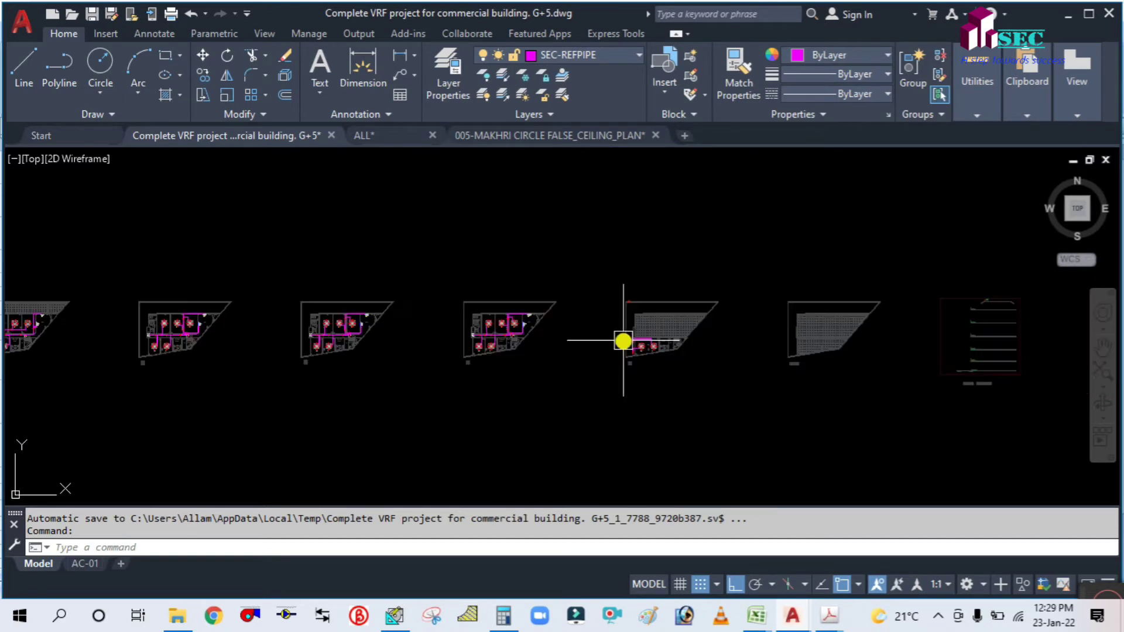
{"action": "scroll", "coordinate": [291, 324], "scroll_direction": "up", "scroll_amount": 4}
{"action": "scroll", "coordinate": [392, 399], "scroll_direction": "up", "scroll_amount": 4}
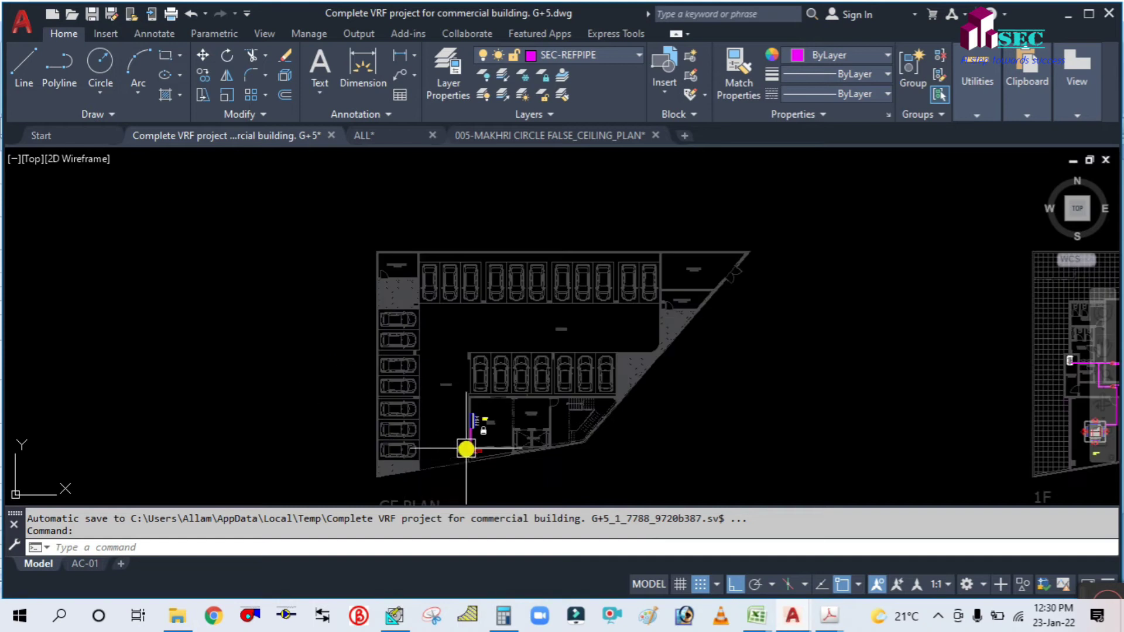
{"action": "scroll", "coordinate": [381, 301], "scroll_direction": "down", "scroll_amount": 4}
{"action": "scroll", "coordinate": [756, 251], "scroll_direction": "up", "scroll_amount": 4}
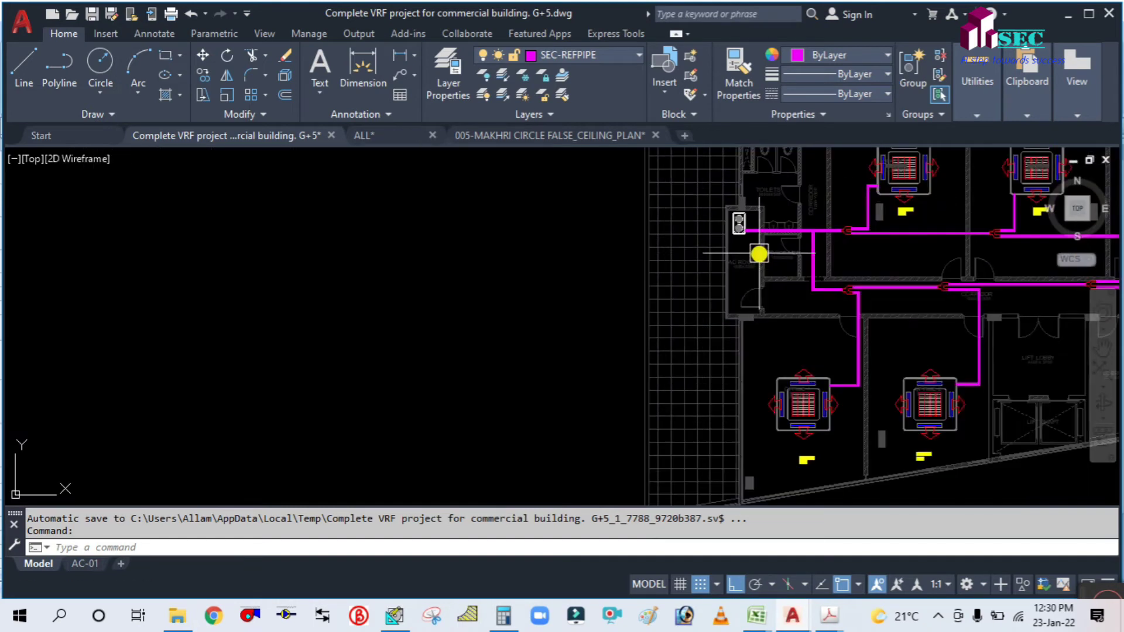
{"action": "scroll", "coordinate": [644, 273], "scroll_direction": "down", "scroll_amount": 4}
{"action": "scroll", "coordinate": [642, 272], "scroll_direction": "up", "scroll_amount": 3}
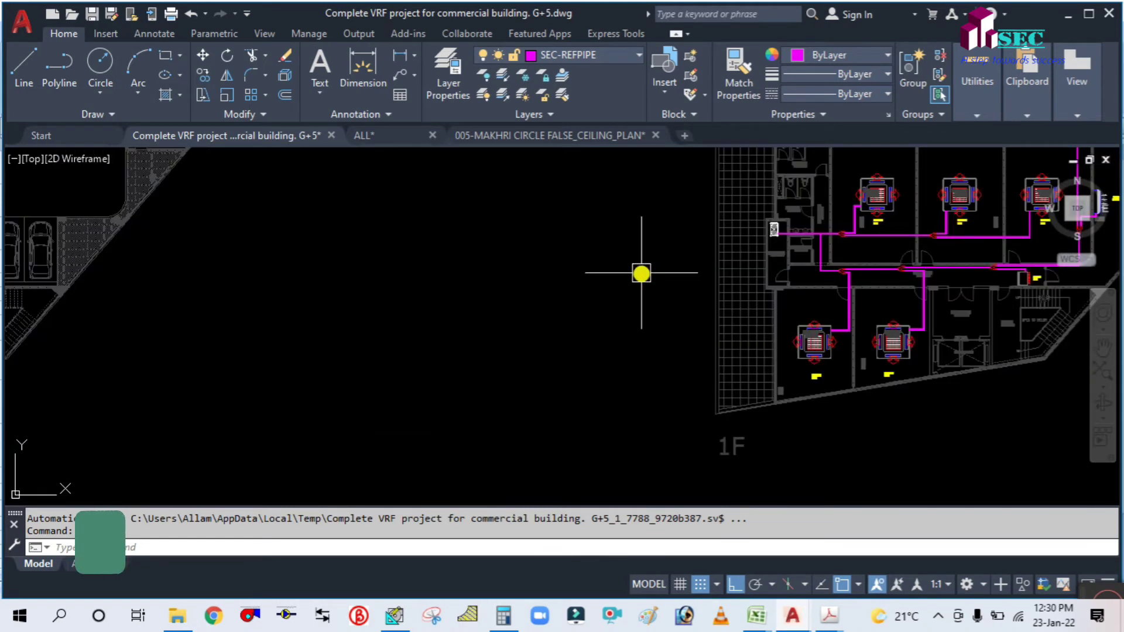
{"action": "scroll", "coordinate": [642, 272], "scroll_direction": "down", "scroll_amount": 5}
{"action": "scroll", "coordinate": [459, 263], "scroll_direction": "up", "scroll_amount": 5}
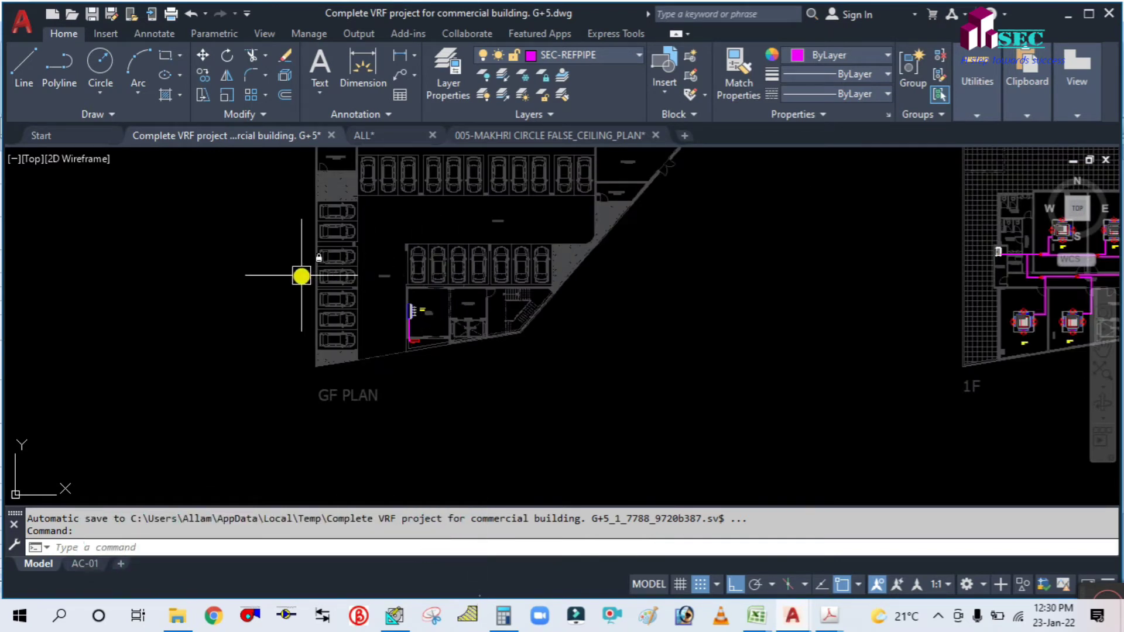
{"action": "scroll", "coordinate": [320, 292], "scroll_direction": "down", "scroll_amount": 2}
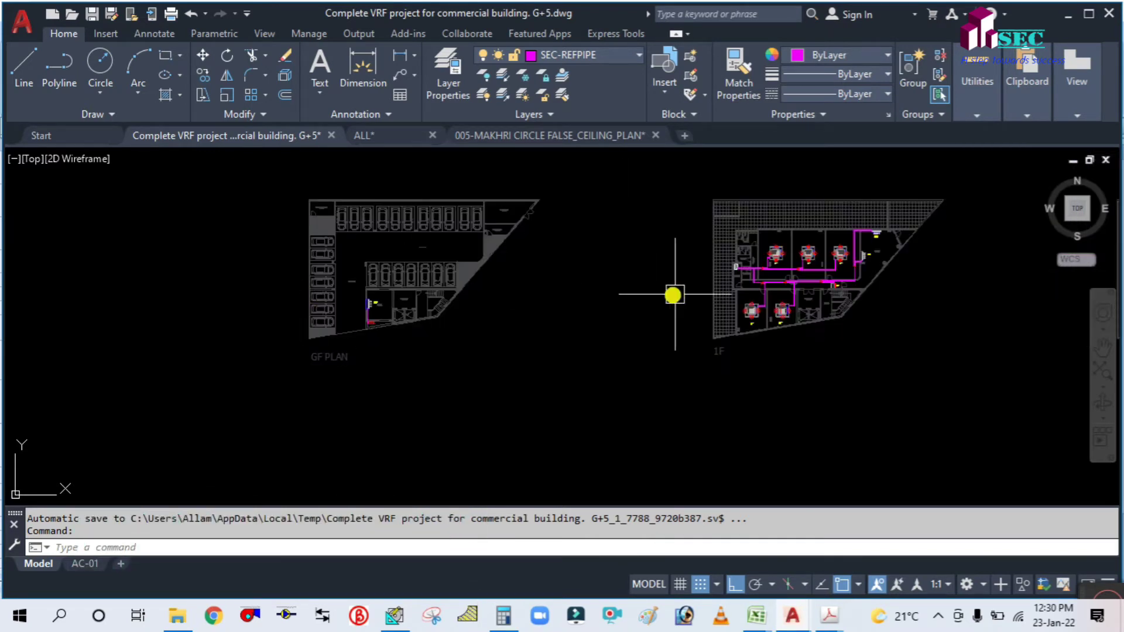
{"action": "scroll", "coordinate": [679, 287], "scroll_direction": "up", "scroll_amount": 4}
{"action": "middle_click_drag", "start_coordinate": [733, 266], "coordinate": [527, 281]}
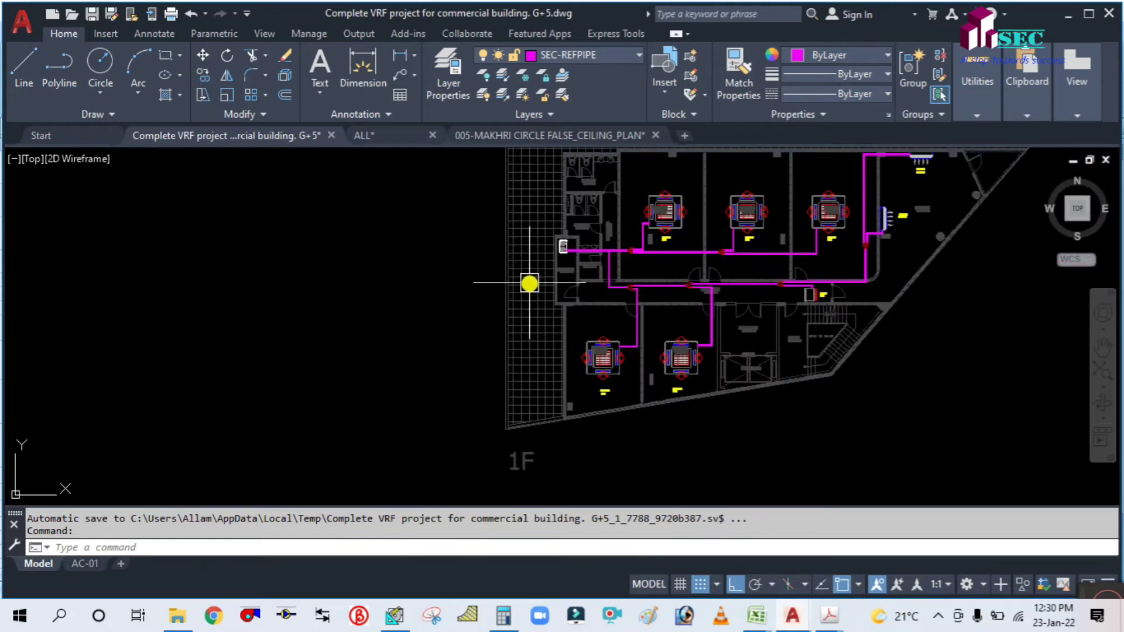
{"action": "scroll", "coordinate": [524, 281], "scroll_direction": "down", "scroll_amount": 3}
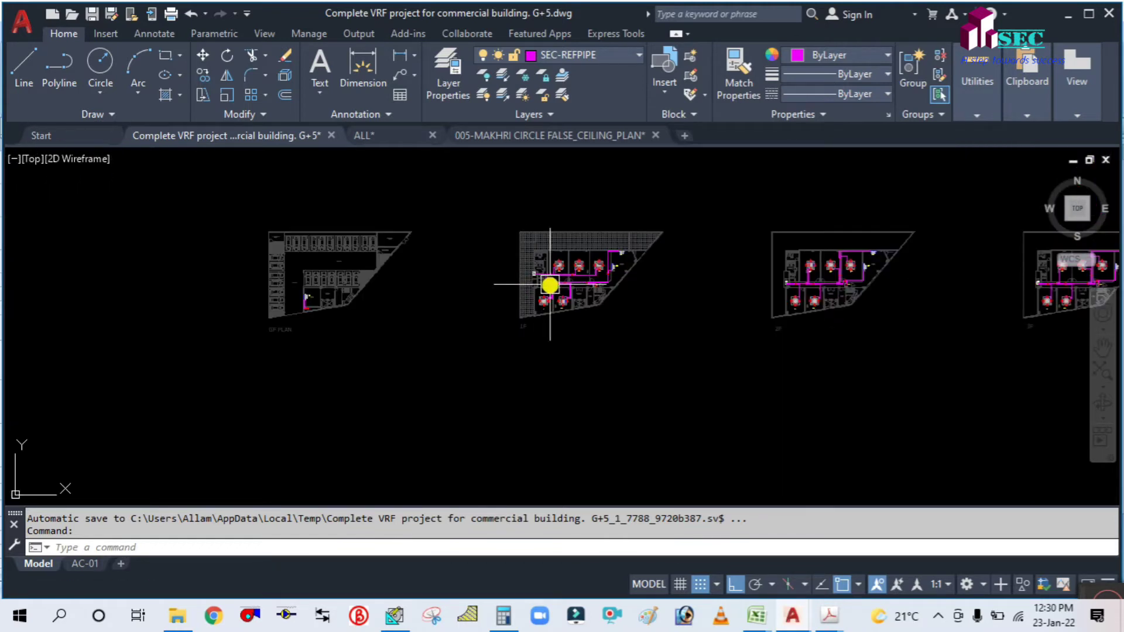
{"action": "scroll", "coordinate": [655, 287], "scroll_direction": "down", "scroll_amount": 3}
{"action": "scroll", "coordinate": [650, 288], "scroll_direction": "up", "scroll_amount": 5}
{"action": "scroll", "coordinate": [545, 296], "scroll_direction": "up", "scroll_amount": 5}
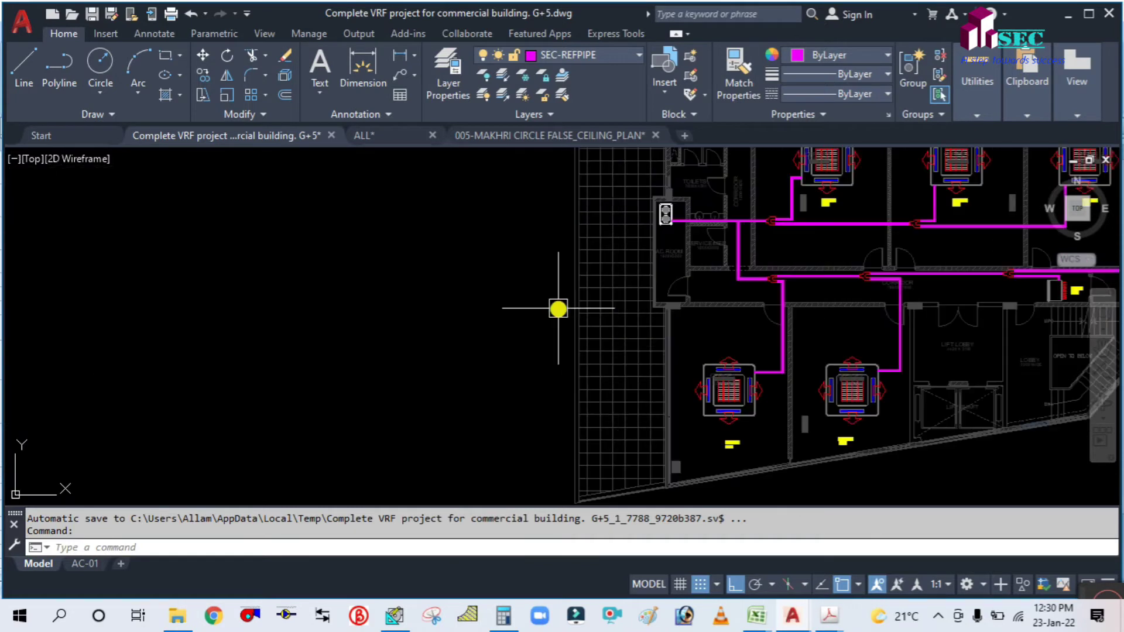
{"action": "scroll", "coordinate": [557, 309], "scroll_direction": "down", "scroll_amount": 6}
{"action": "scroll", "coordinate": [551, 311], "scroll_direction": "up", "scroll_amount": 2}
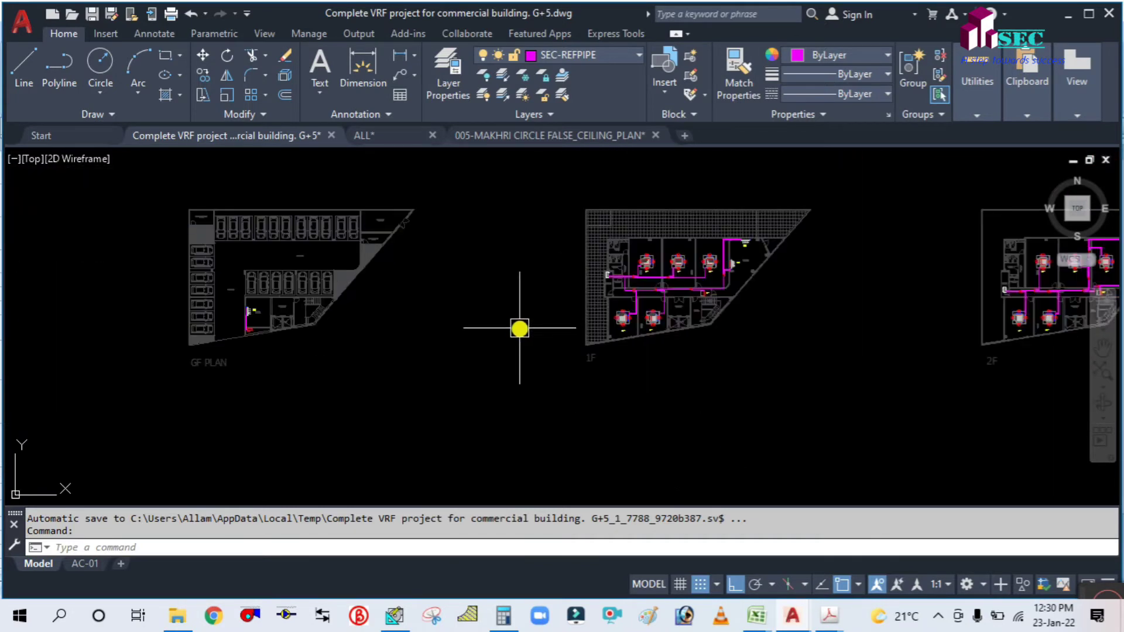
Add a layer named SEC-FAH and delete it from the layer list.
{"action": "middle_click_drag", "start_coordinate": [519, 329], "coordinate": [534, 370]}
{"action": "type", "text": "la"}
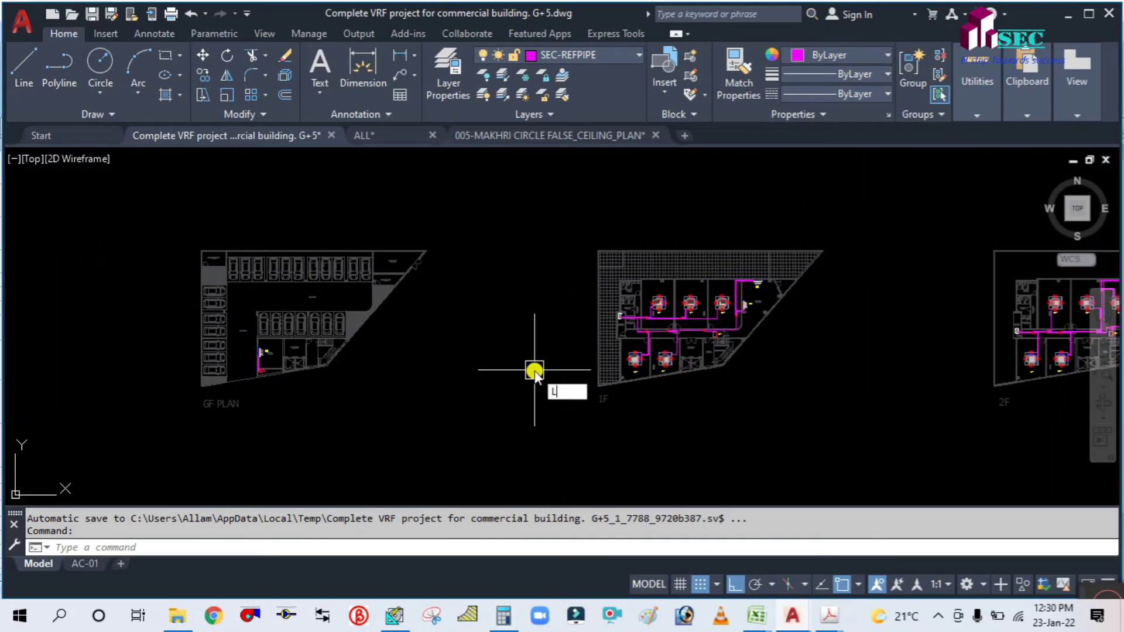
{"action": "key", "text": "Return"}
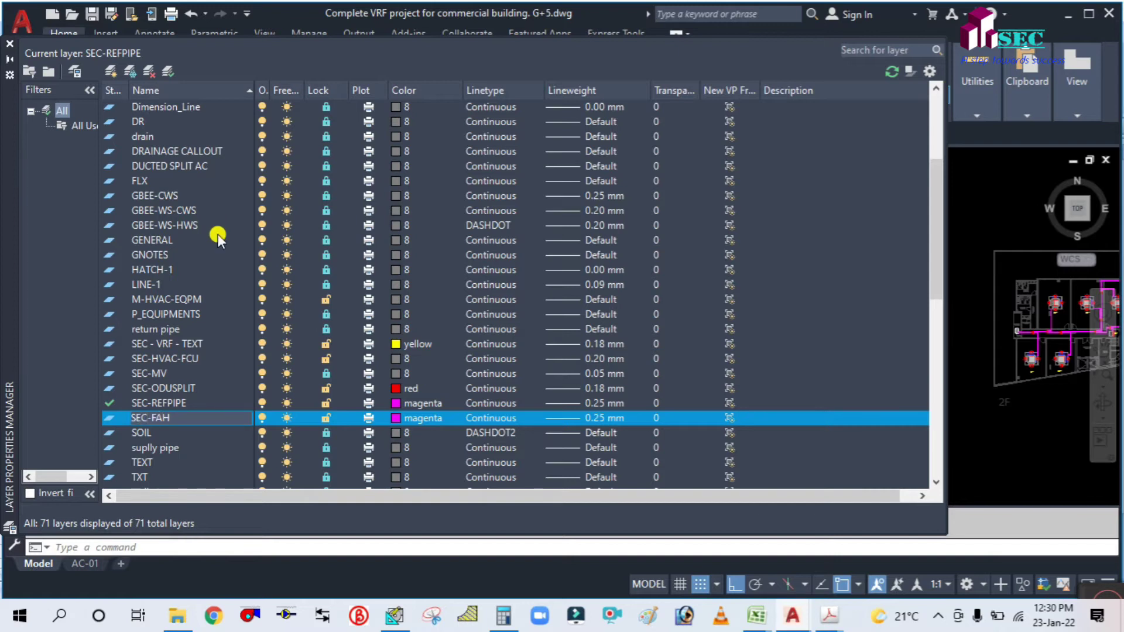
{"action": "left_click", "coordinate": [185, 449]}
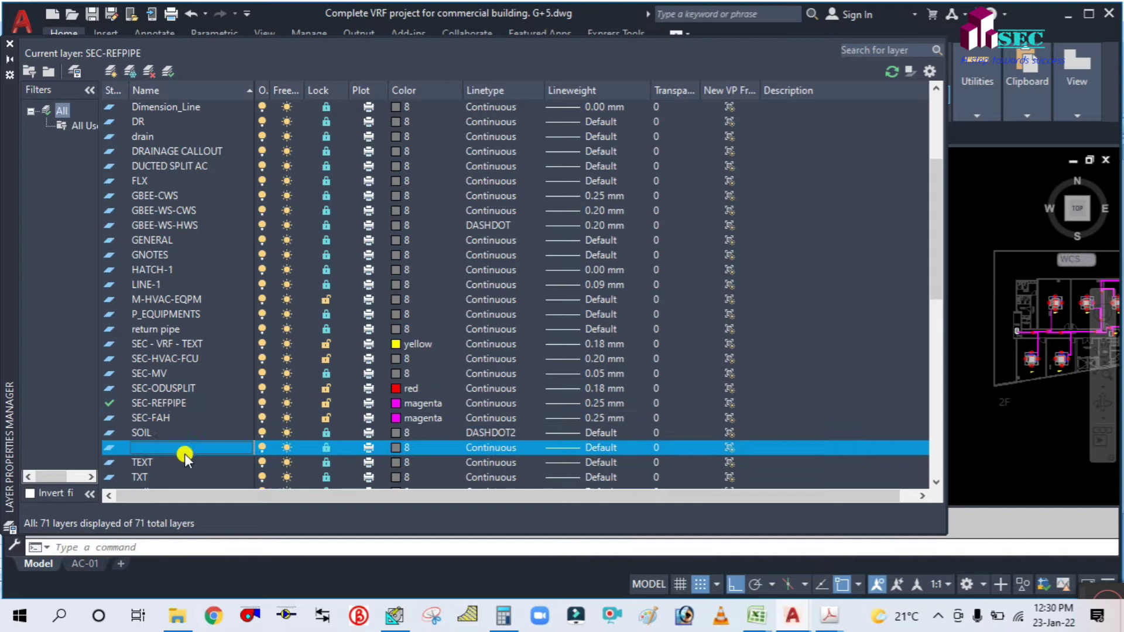
{"action": "left_click", "coordinate": [142, 420]}
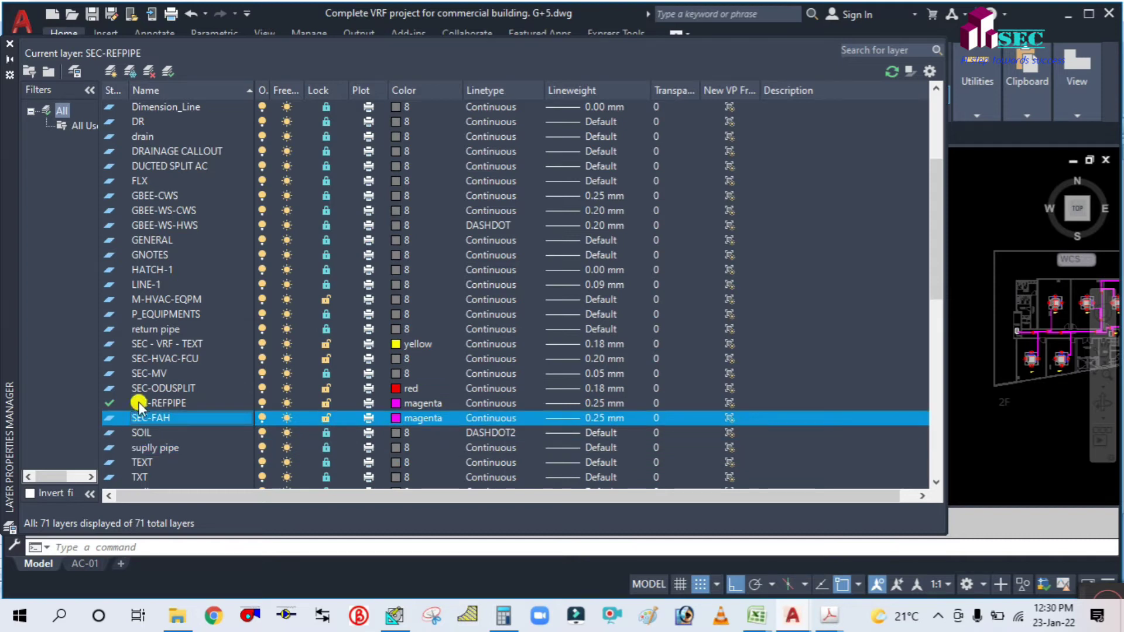
{"action": "left_click", "coordinate": [149, 71]}
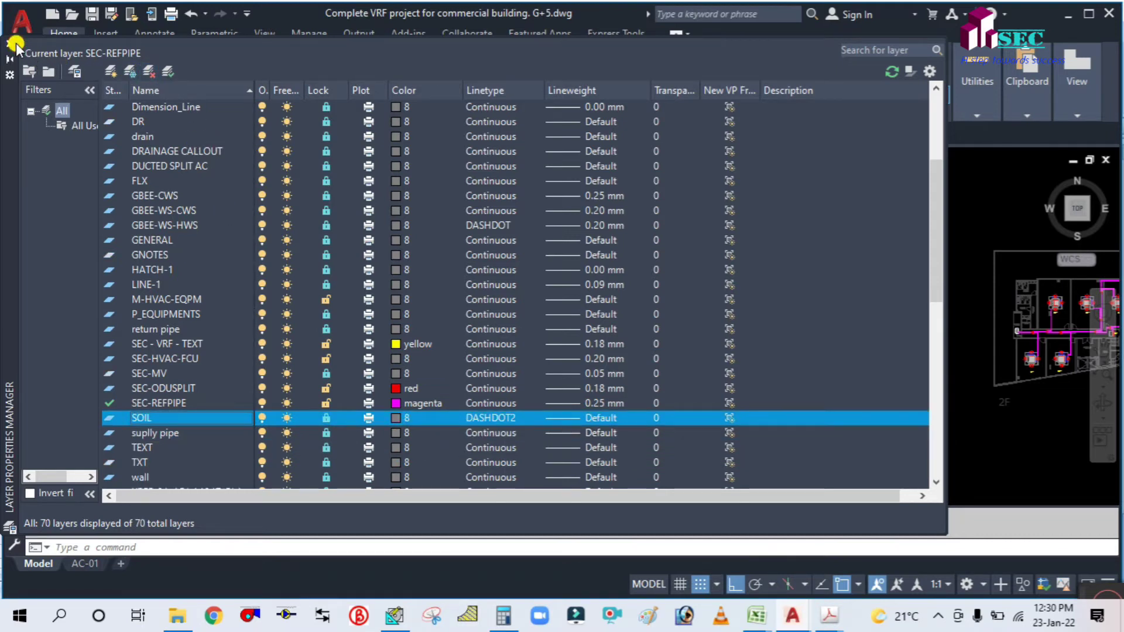
{"action": "left_click", "coordinate": [9, 43]}
{"action": "key", "text": "Escape"}
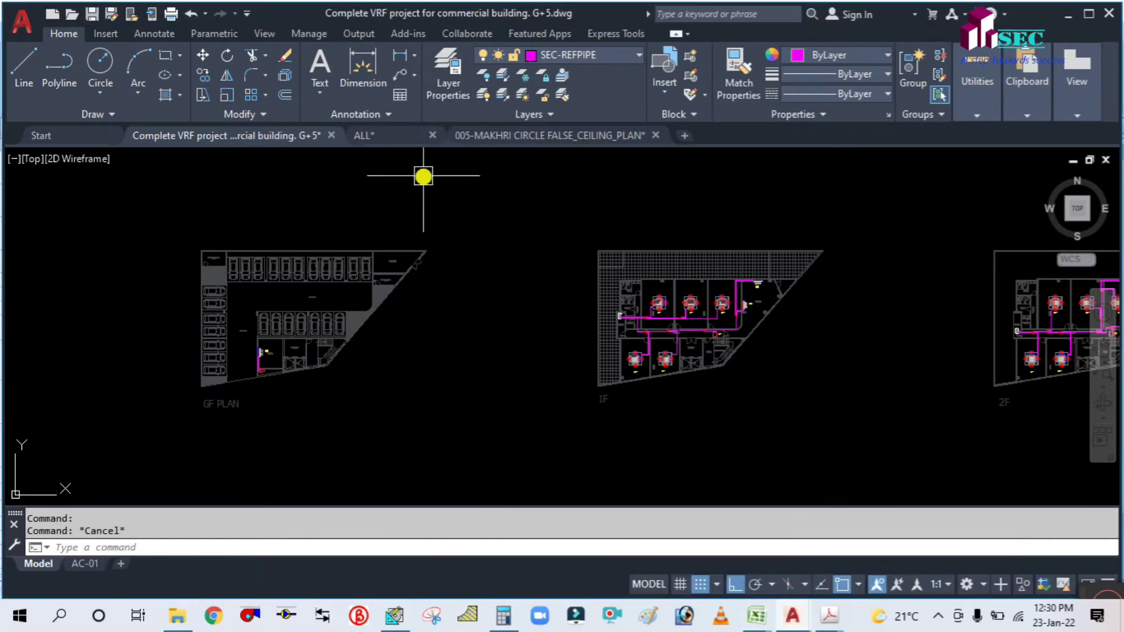
Switch to the ALL drawing and look through its equipment details and symbols, including the air handling unit.
{"action": "left_click", "coordinate": [399, 133]}
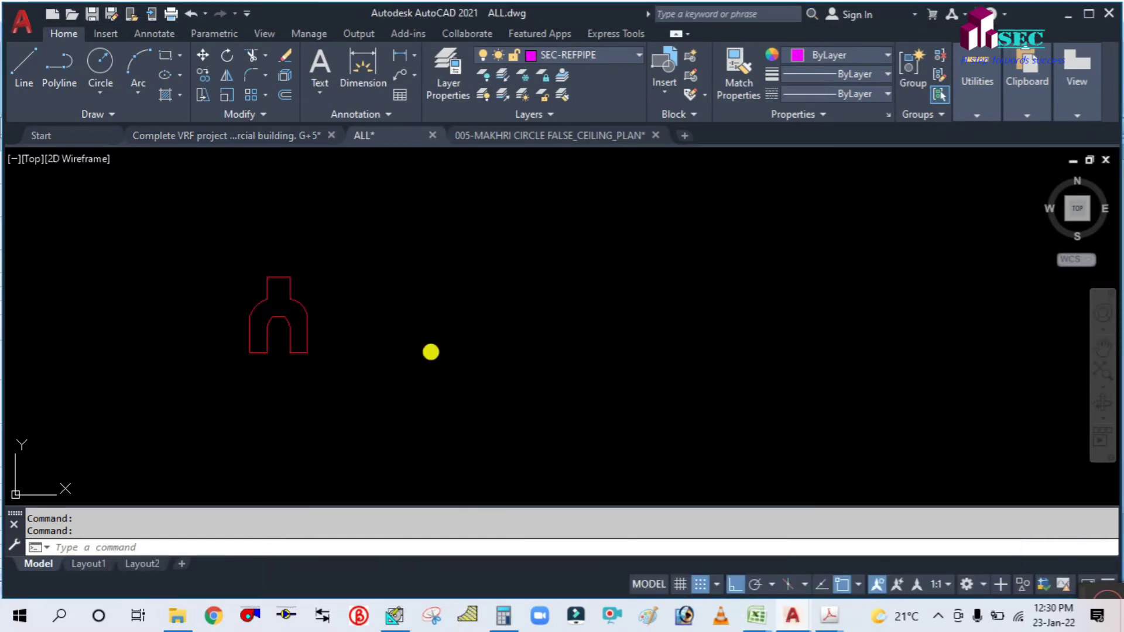
{"action": "scroll", "coordinate": [442, 327], "scroll_direction": "down", "scroll_amount": 3}
{"action": "middle_click_drag", "start_coordinate": [752, 306], "coordinate": [350, 277]}
{"action": "scroll", "coordinate": [383, 309], "scroll_direction": "down", "scroll_amount": 4}
{"action": "middle_click_drag", "start_coordinate": [494, 242], "coordinate": [459, 346]}
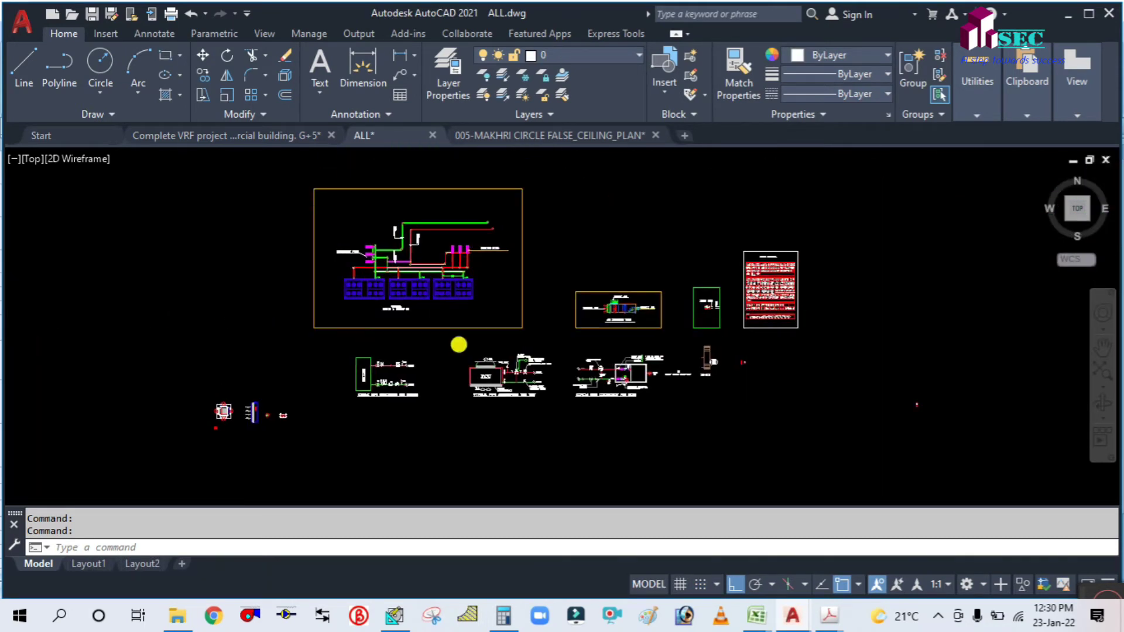
{"action": "scroll", "coordinate": [635, 309], "scroll_direction": "up", "scroll_amount": 8}
{"action": "scroll", "coordinate": [594, 364], "scroll_direction": "down", "scroll_amount": 5}
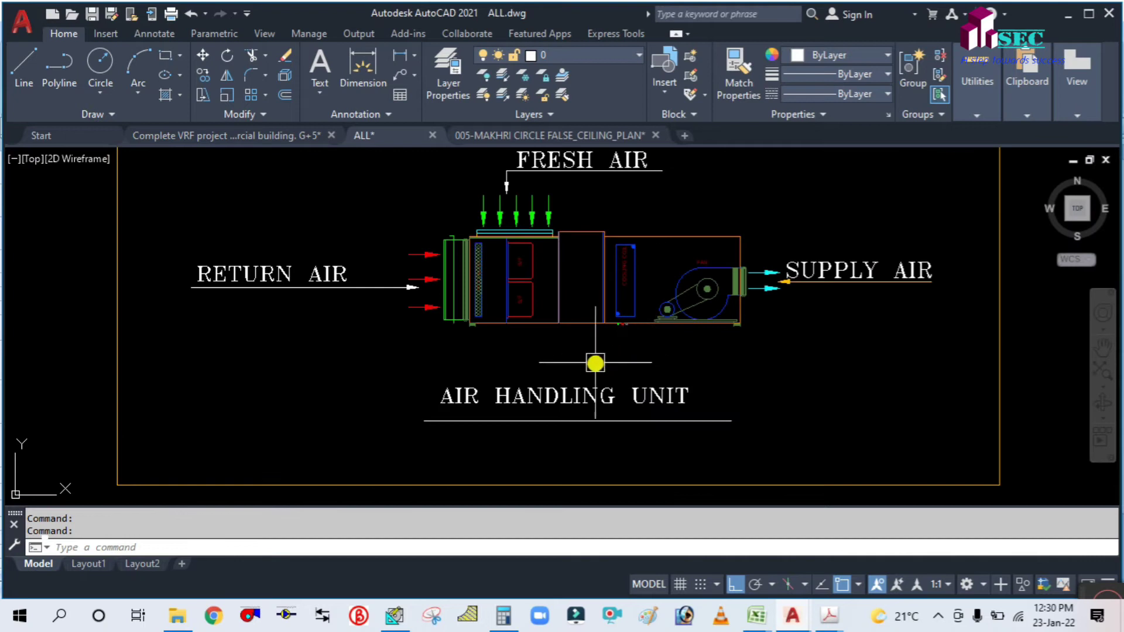
{"action": "scroll", "coordinate": [740, 371], "scroll_direction": "up", "scroll_amount": 3}
{"action": "scroll", "coordinate": [696, 284], "scroll_direction": "down", "scroll_amount": 5}
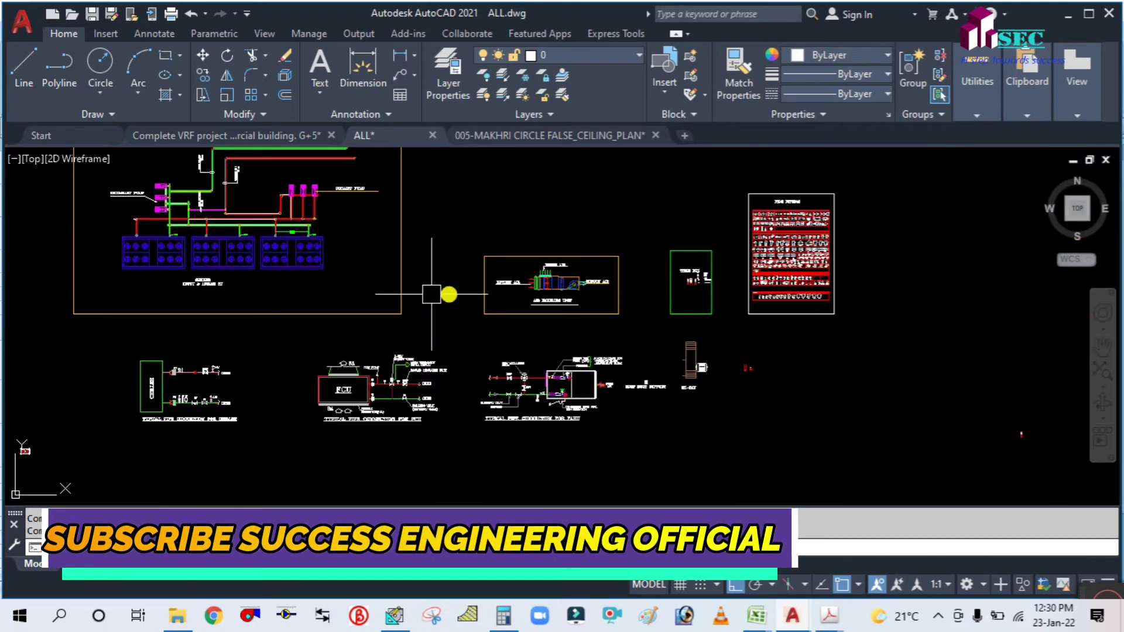
{"action": "mouse_move", "coordinate": [304, 329]}
{"action": "middle_mouse_down"}
{"action": "mouse_move", "coordinate": [512, 333]}
{"action": "mouse_move", "coordinate": [686, 320]}
{"action": "middle_mouse_up"}
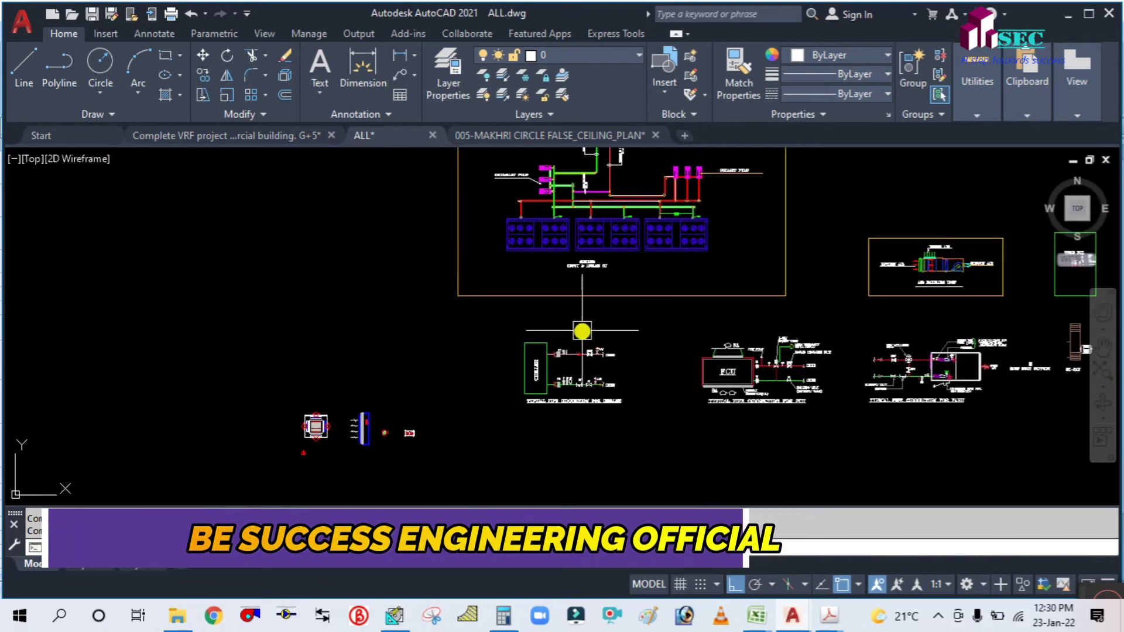
{"action": "scroll", "coordinate": [582, 322], "scroll_direction": "down", "scroll_amount": 4}
{"action": "scroll", "coordinate": [582, 258], "scroll_direction": "up", "scroll_amount": 6}
{"action": "scroll", "coordinate": [664, 266], "scroll_direction": "down", "scroll_amount": 4}
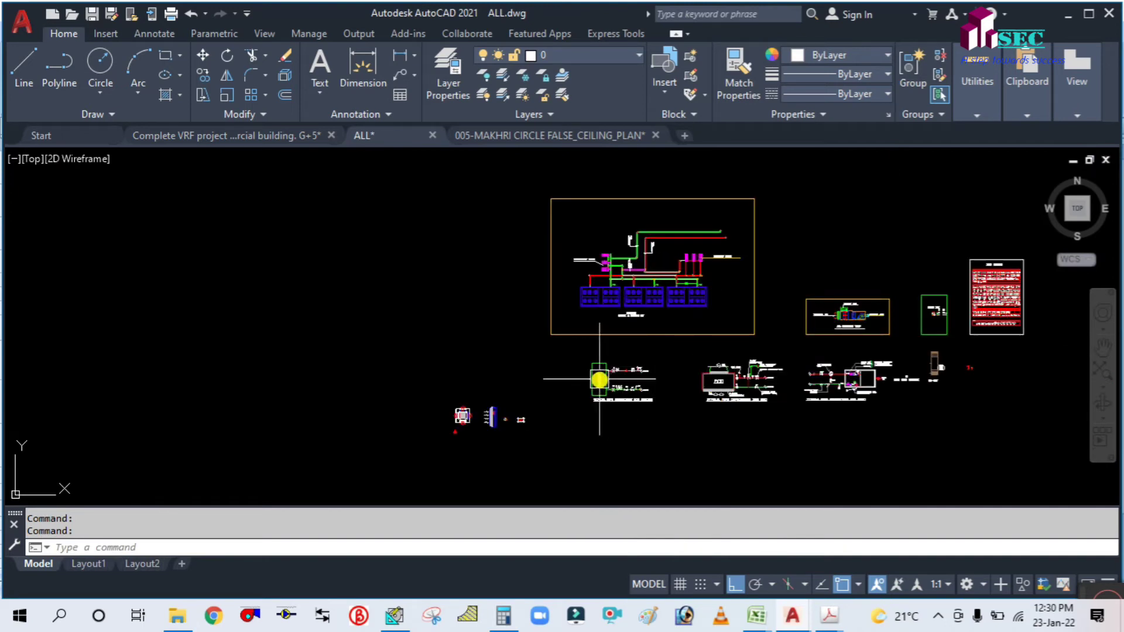
{"action": "scroll", "coordinate": [600, 383], "scroll_direction": "down", "scroll_amount": 5}
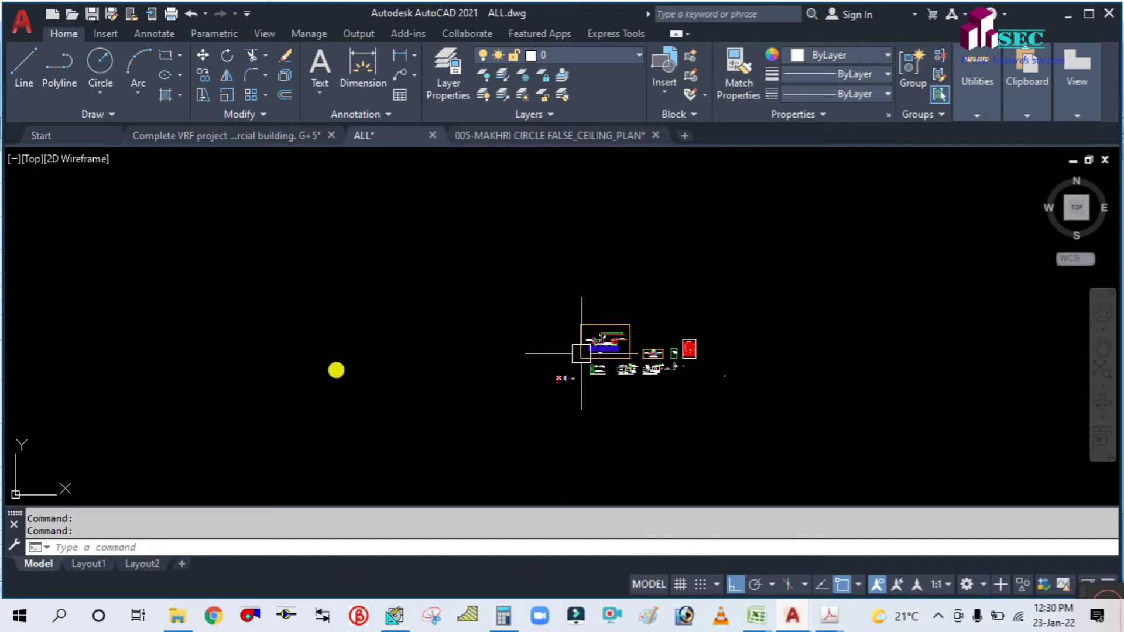
{"action": "left_click", "coordinate": [329, 337]}
{"action": "left_click", "coordinate": [405, 279]}
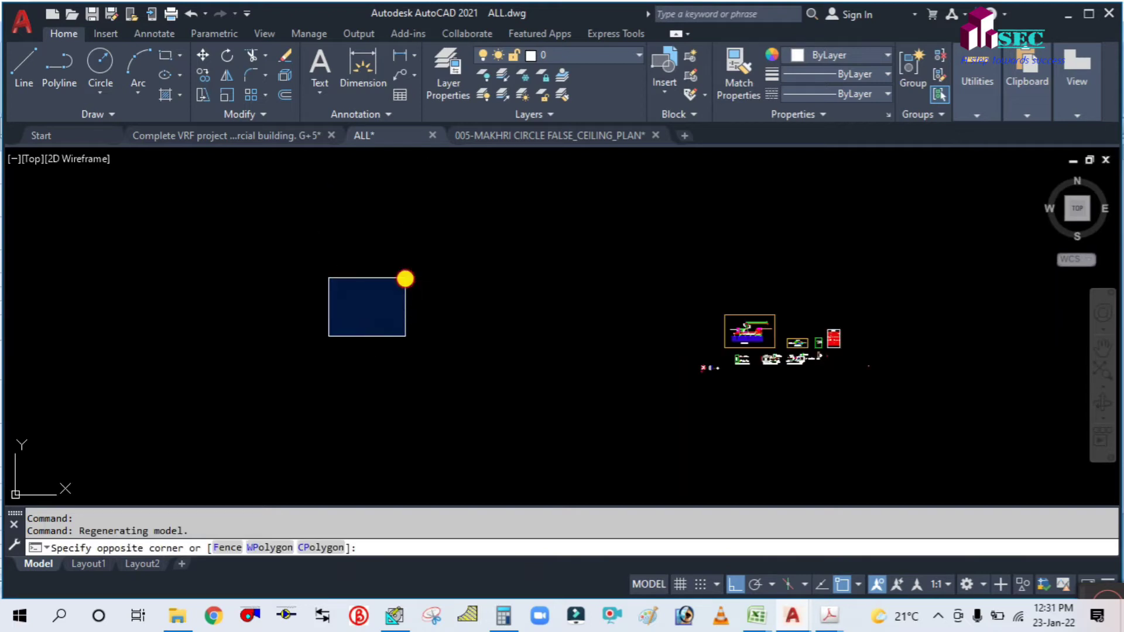
{"action": "key", "text": "Escape"}
{"action": "scroll", "coordinate": [765, 400], "scroll_direction": "up", "scroll_amount": 5}
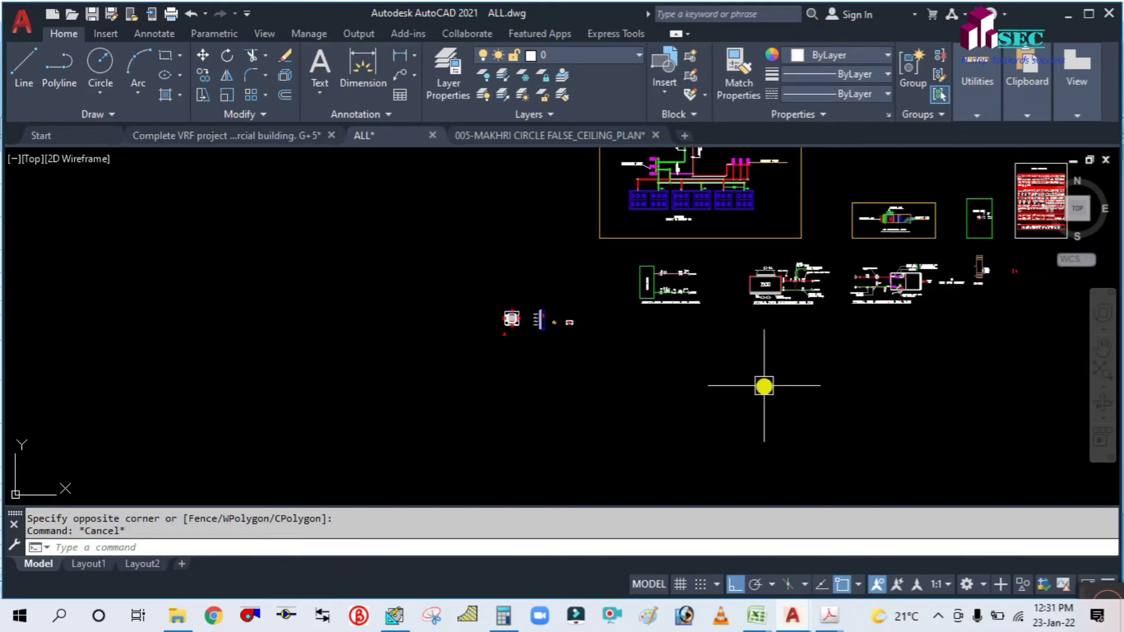
Back in the Complete VRF project drawing, create a blue layer named SEC-VRF-FAHU and make it current.
{"action": "left_click", "coordinate": [279, 136]}
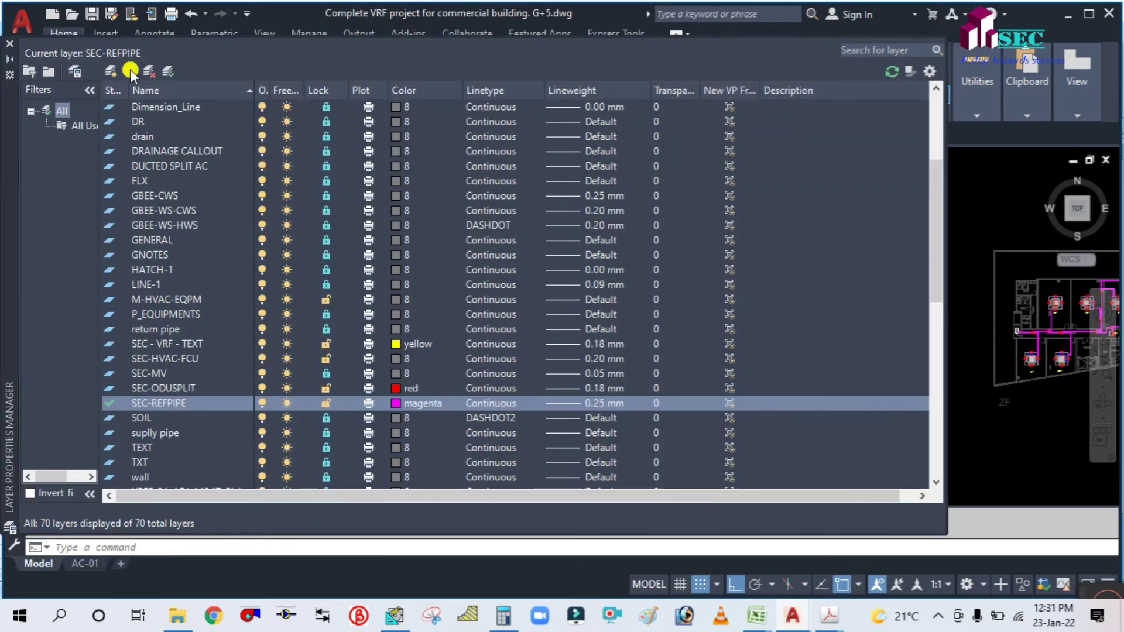
{"action": "left_click", "coordinate": [113, 71]}
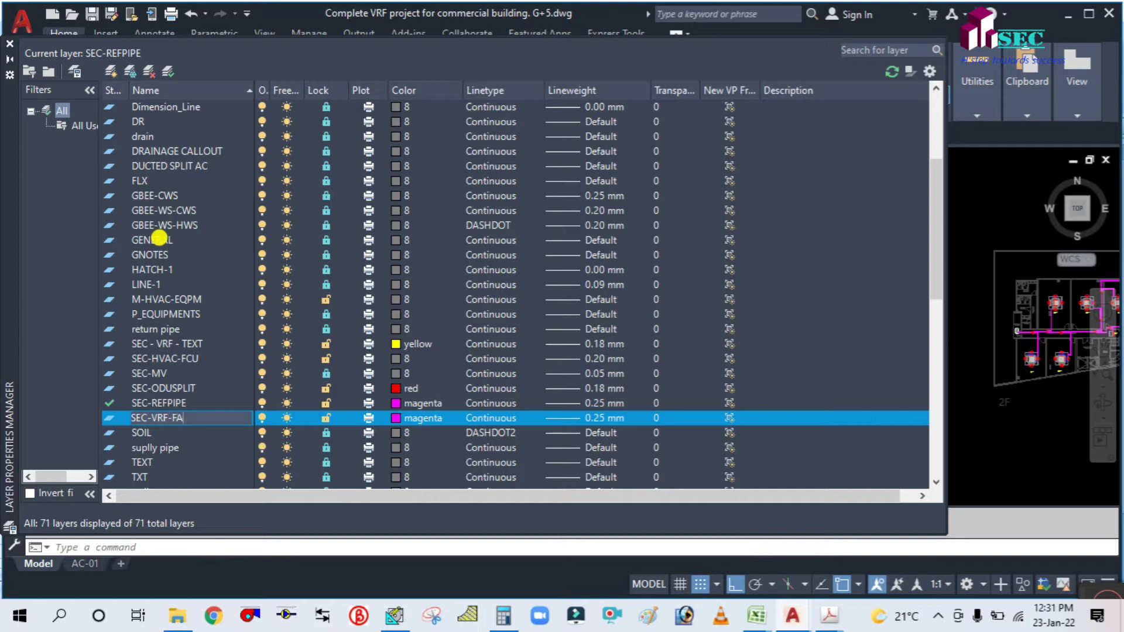
{"action": "left_click", "coordinate": [397, 418]}
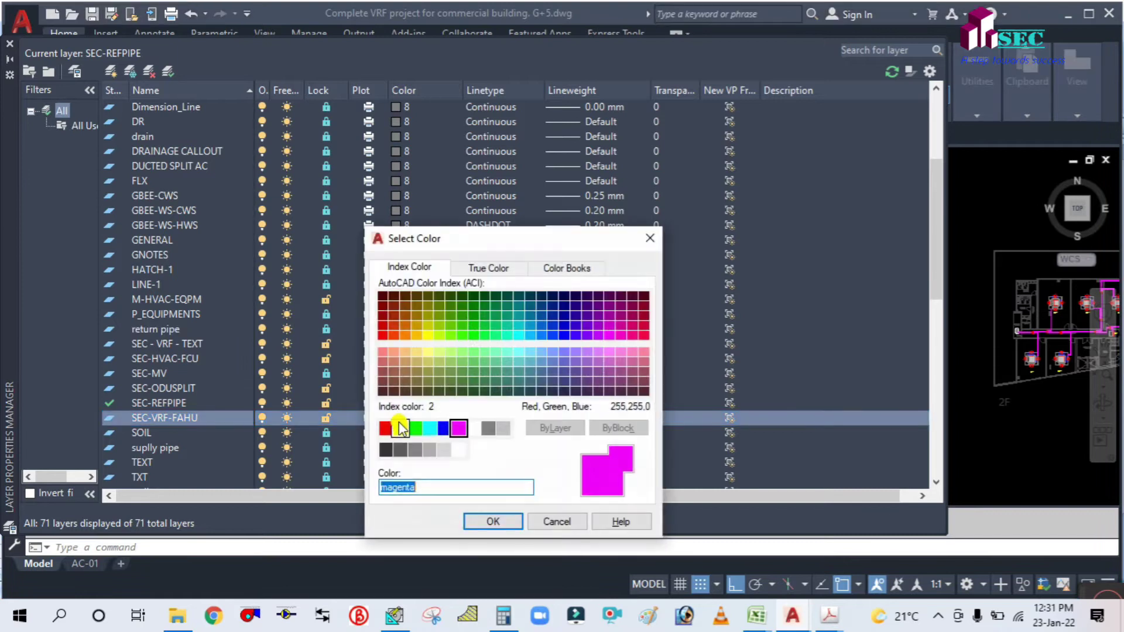
{"action": "left_click", "coordinate": [444, 428]}
{"action": "left_click", "coordinate": [486, 520]}
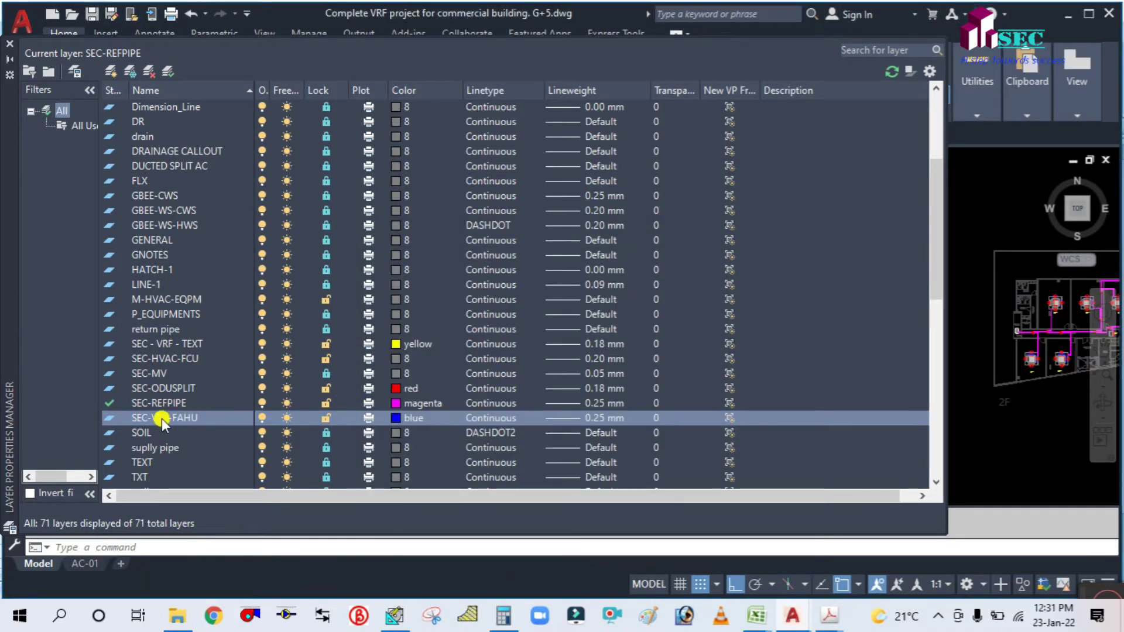
{"action": "double_click", "coordinate": [111, 418]}
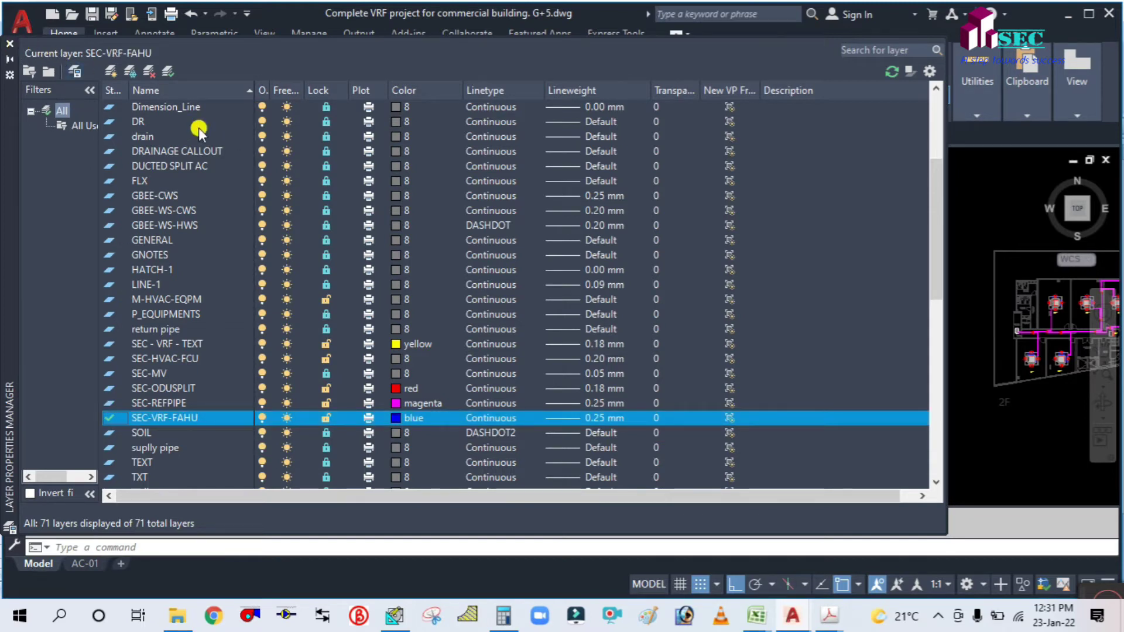
{"action": "left_click", "coordinate": [10, 44]}
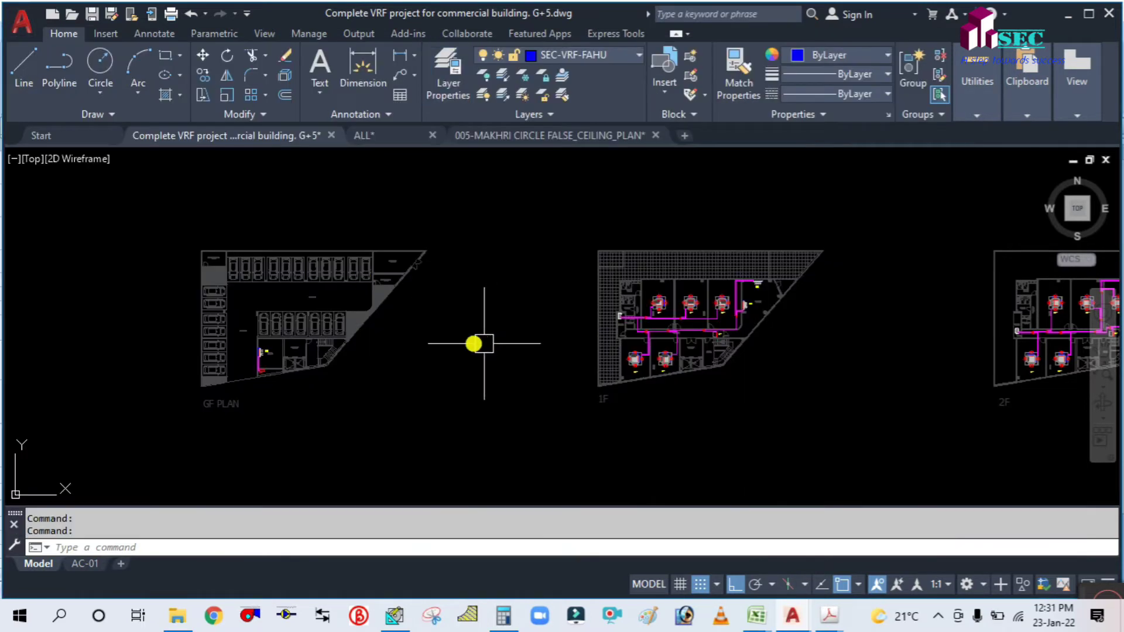
{"action": "scroll", "coordinate": [476, 375], "scroll_direction": "down", "scroll_amount": 3}
{"action": "type", "text": "REC"}
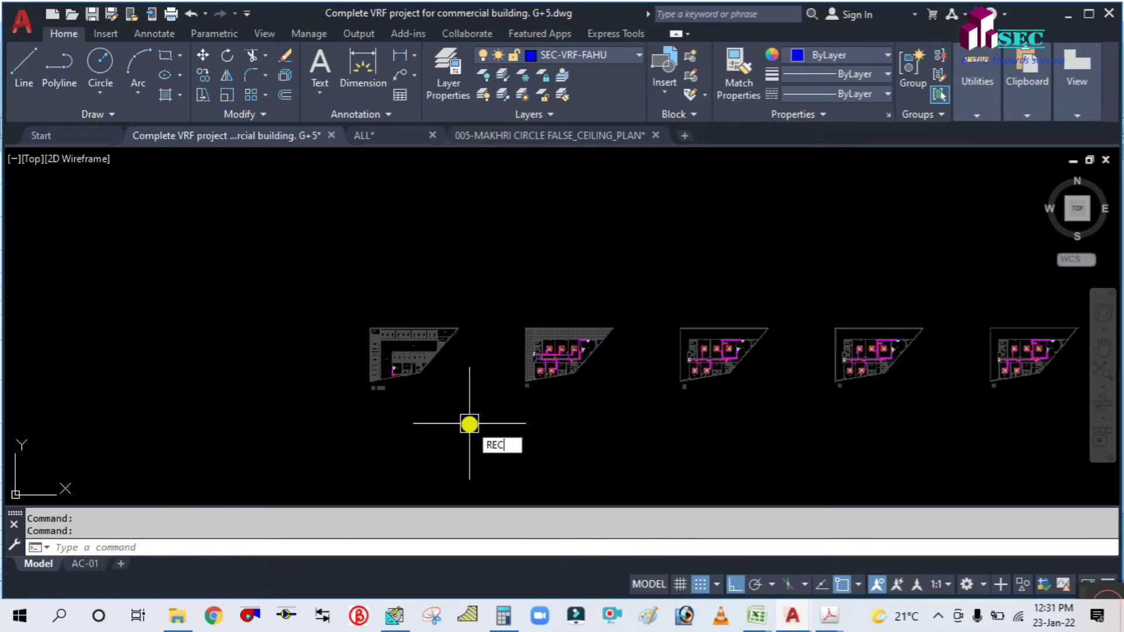
{"action": "key", "text": "Return"}
{"action": "scroll", "coordinate": [351, 390], "scroll_direction": "up", "scroll_amount": 5}
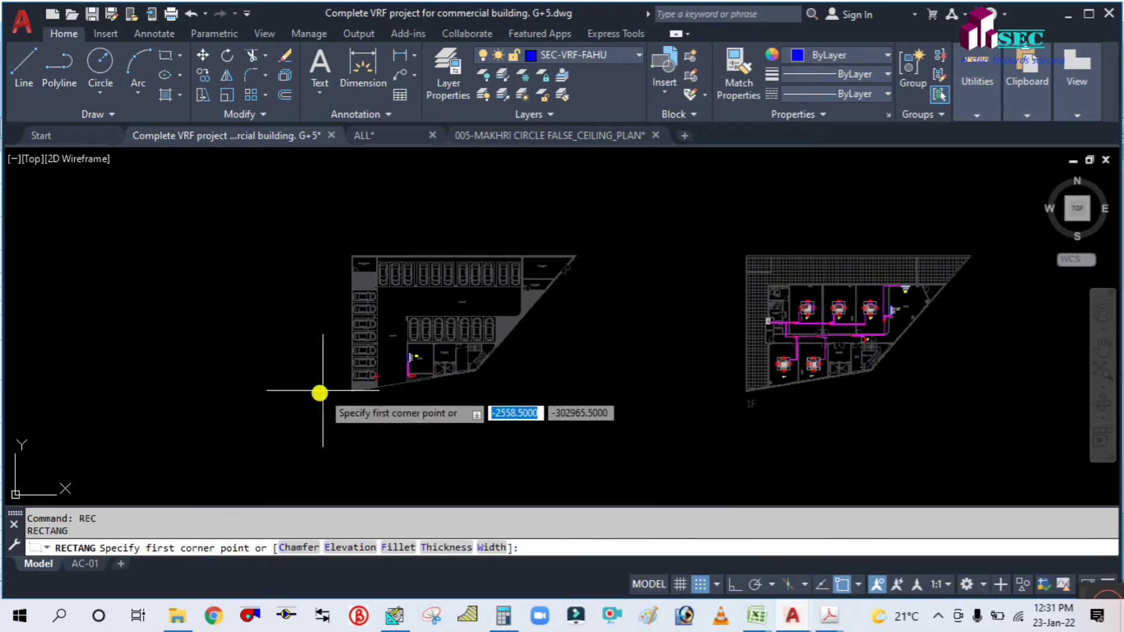
{"action": "scroll", "coordinate": [527, 389], "scroll_direction": "up", "scroll_amount": 1}
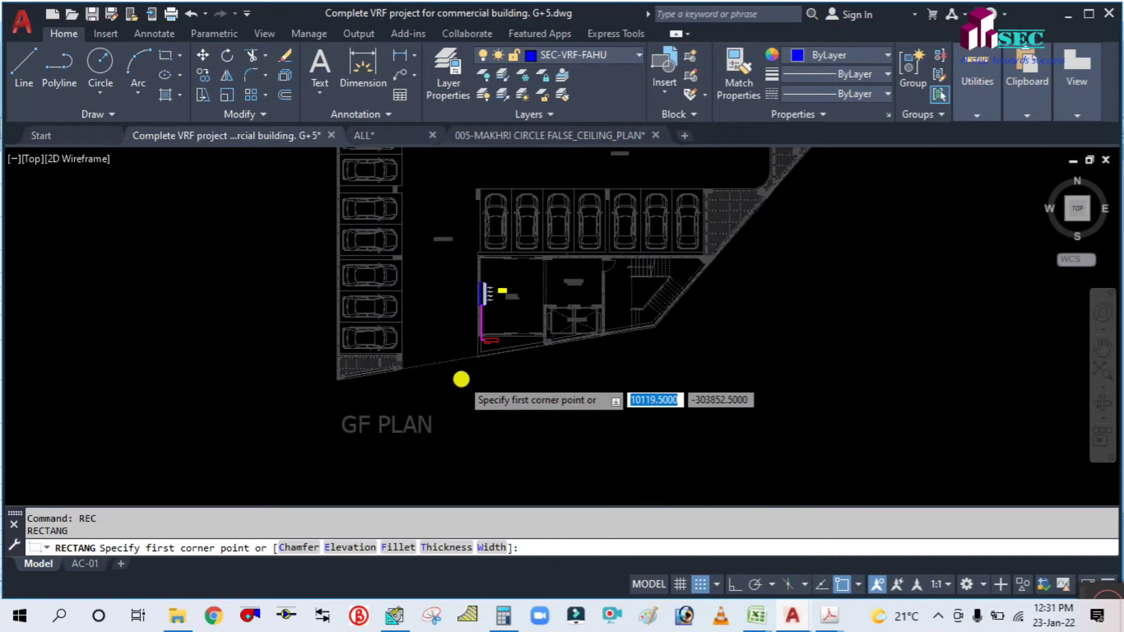
{"action": "scroll", "coordinate": [428, 379], "scroll_direction": "up", "scroll_amount": 1}
{"action": "left_click", "coordinate": [417, 378]}
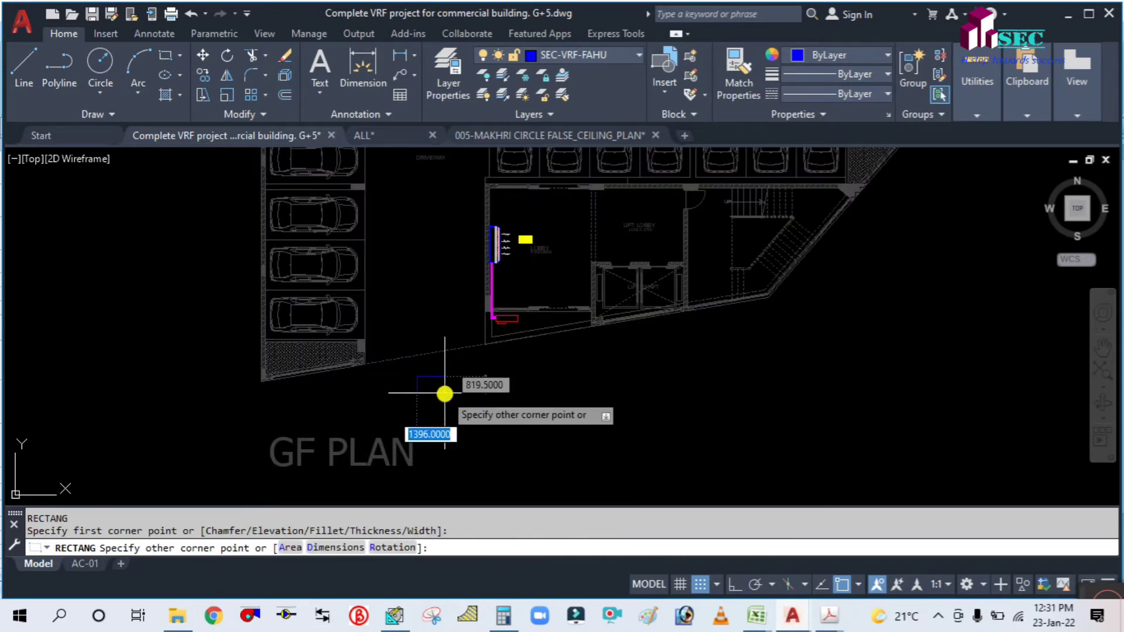
{"action": "key", "text": "Escape"}
Examine the ground-floor lobby area and the first-floor layout of cassette units, refrigerant piping and lift lobby.
{"action": "middle_click_drag", "start_coordinate": [555, 348], "coordinate": [528, 389]}
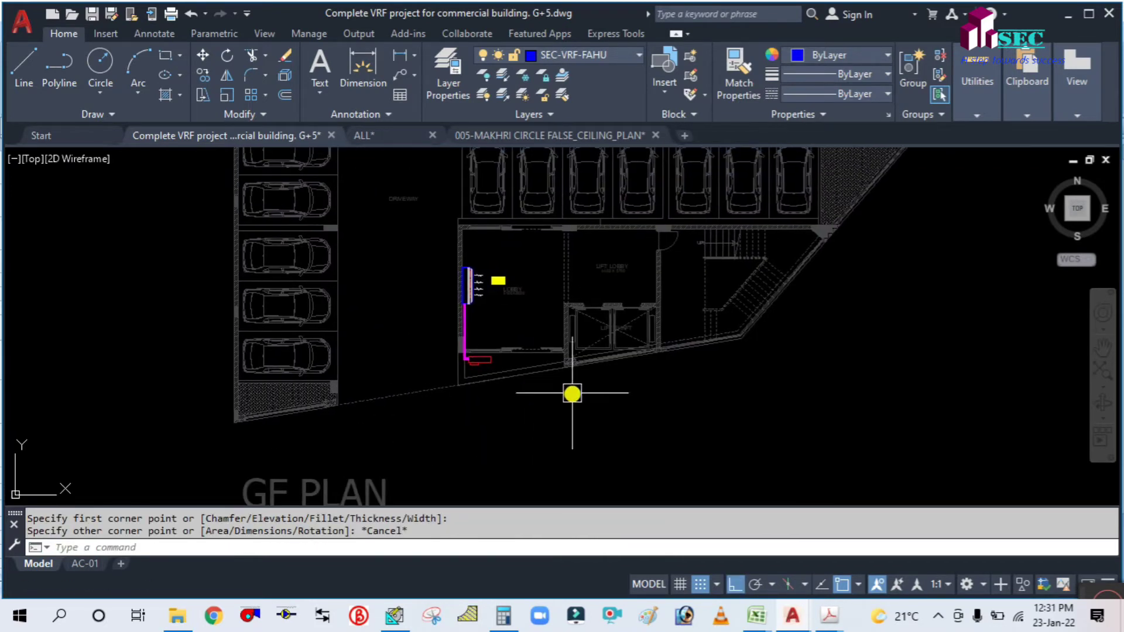
{"action": "scroll", "coordinate": [598, 367], "scroll_direction": "up", "scroll_amount": 2}
{"action": "mouse_move", "coordinate": [631, 305]}
{"action": "middle_mouse_down"}
{"action": "mouse_move", "coordinate": [502, 375]}
{"action": "mouse_move", "coordinate": [438, 354]}
{"action": "middle_mouse_up"}
{"action": "scroll", "coordinate": [437, 354], "scroll_direction": "down", "scroll_amount": 2}
{"action": "scroll", "coordinate": [530, 370], "scroll_direction": "down", "scroll_amount": 2}
{"action": "scroll", "coordinate": [913, 365], "scroll_direction": "up", "scroll_amount": 2}
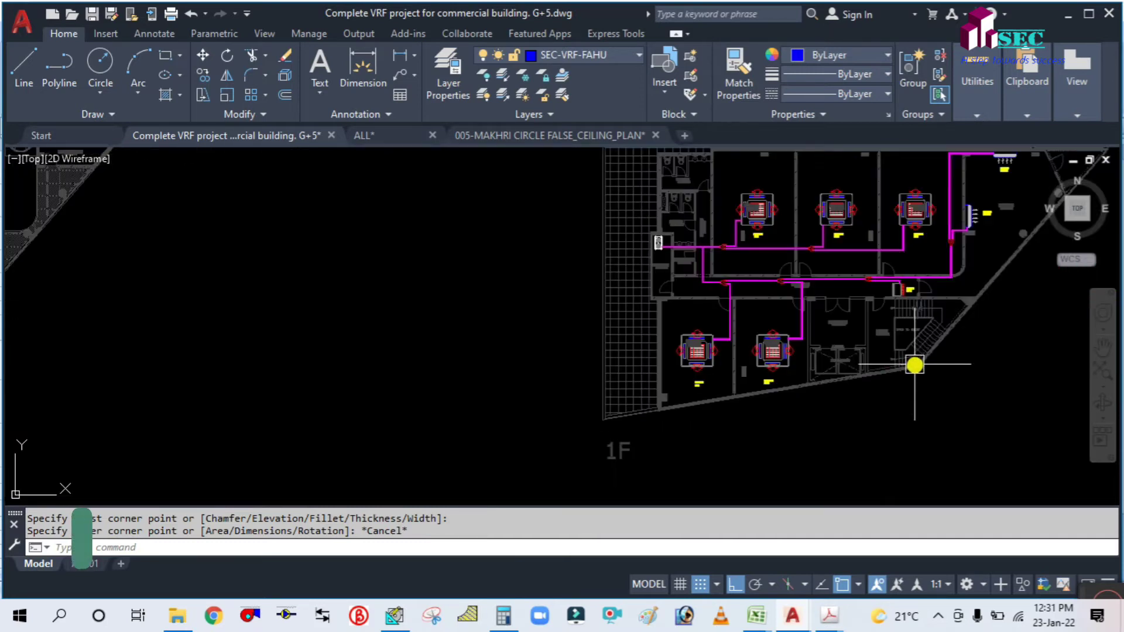
{"action": "scroll", "coordinate": [843, 365], "scroll_direction": "up", "scroll_amount": 2}
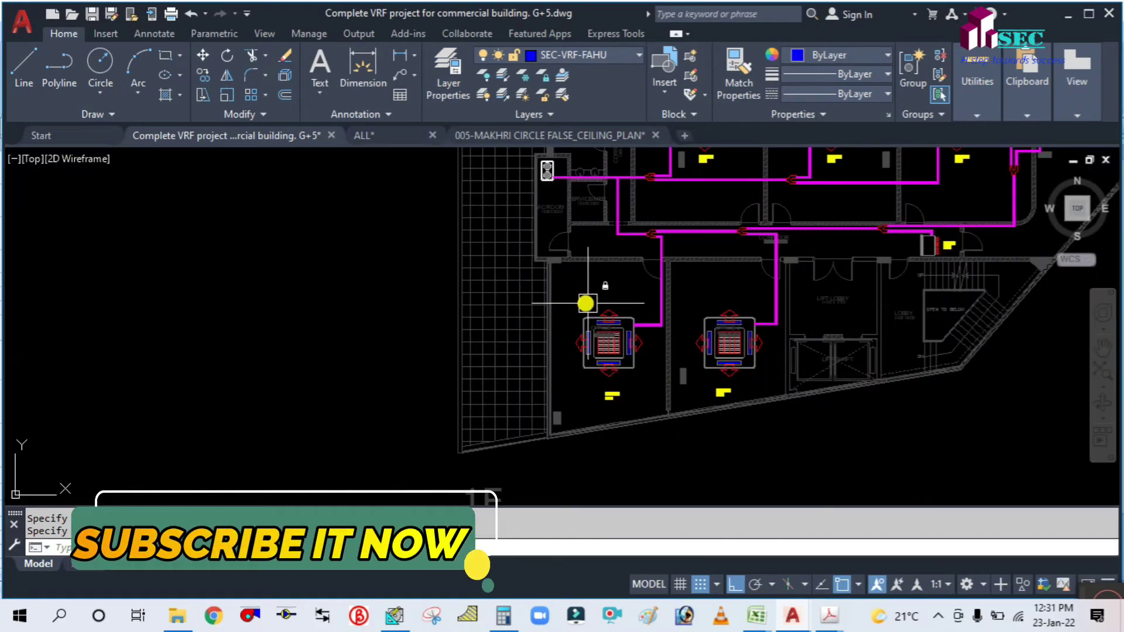
{"action": "scroll", "coordinate": [949, 321], "scroll_direction": "up", "scroll_amount": 2}
{"action": "scroll", "coordinate": [770, 356], "scroll_direction": "down", "scroll_amount": 5}
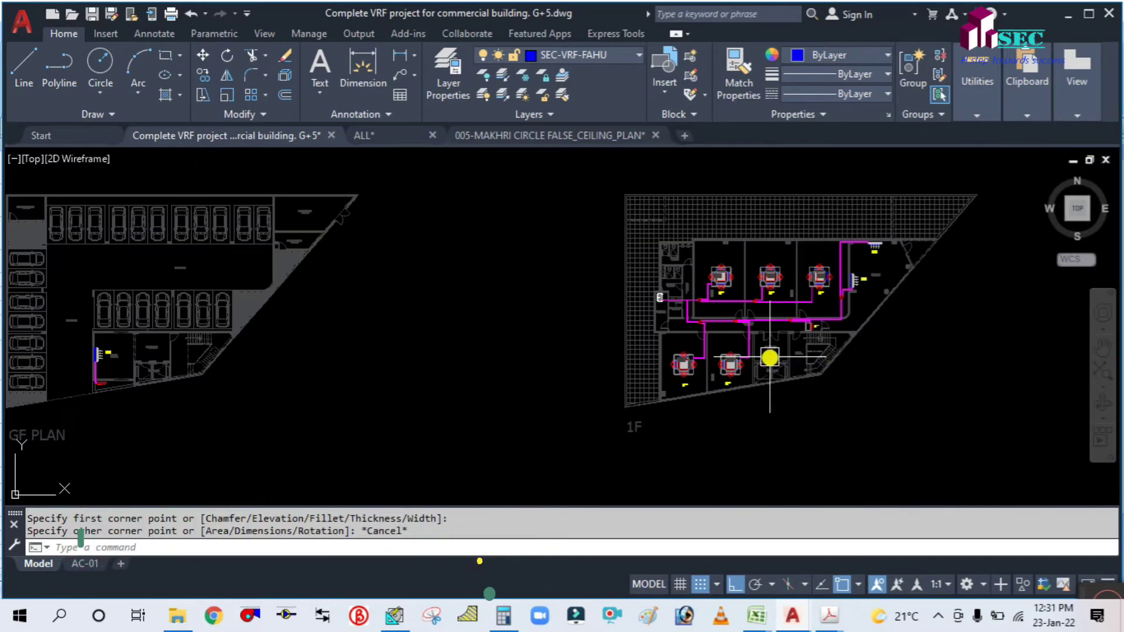
{"action": "scroll", "coordinate": [814, 284], "scroll_direction": "up", "scroll_amount": 3}
{"action": "scroll", "coordinate": [766, 244], "scroll_direction": "up", "scroll_amount": 4}
{"action": "scroll", "coordinate": [715, 251], "scroll_direction": "down", "scroll_amount": 7}
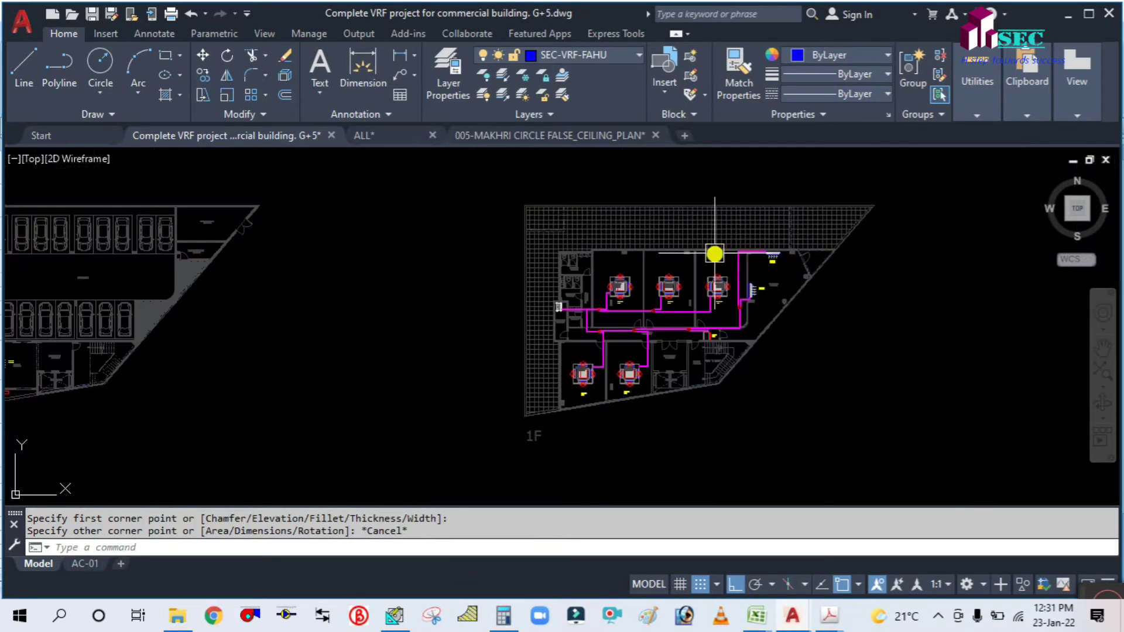
{"action": "middle_click_drag", "start_coordinate": [456, 320], "coordinate": [468, 319]}
Inspect the first-floor toilets and AC room for free space beside the outdoor unit where an FAHU could fit.
{"action": "scroll", "coordinate": [598, 249], "scroll_direction": "up", "scroll_amount": 4}
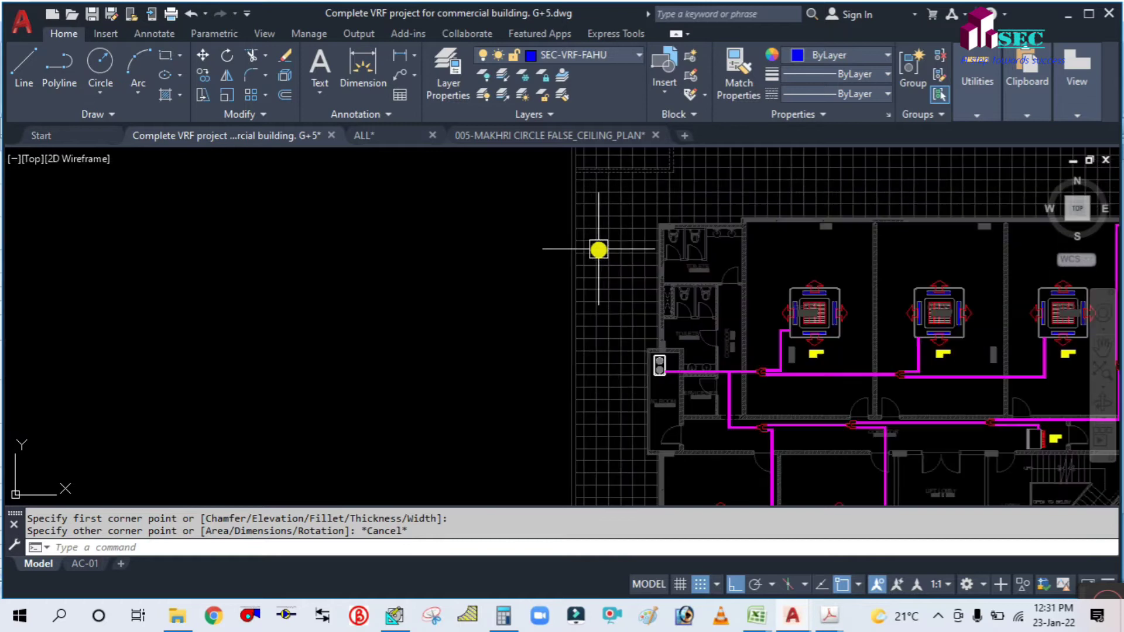
{"action": "scroll", "coordinate": [718, 332], "scroll_direction": "up", "scroll_amount": 4}
{"action": "scroll", "coordinate": [615, 280], "scroll_direction": "down", "scroll_amount": 2}
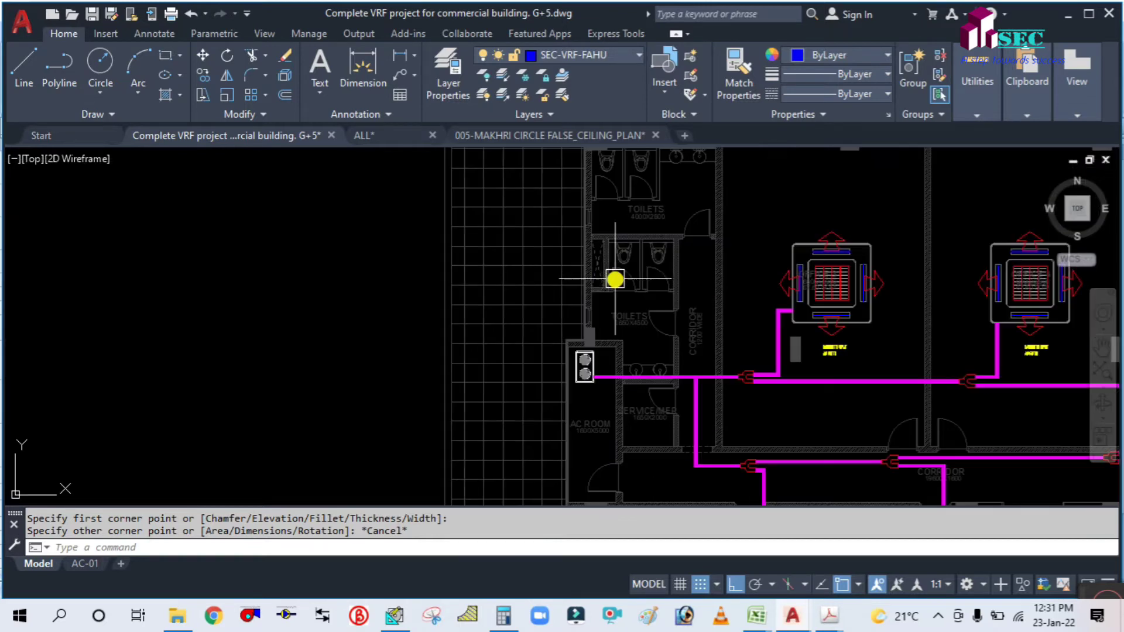
{"action": "scroll", "coordinate": [640, 238], "scroll_direction": "down", "scroll_amount": 2}
{"action": "scroll", "coordinate": [639, 227], "scroll_direction": "up", "scroll_amount": 4}
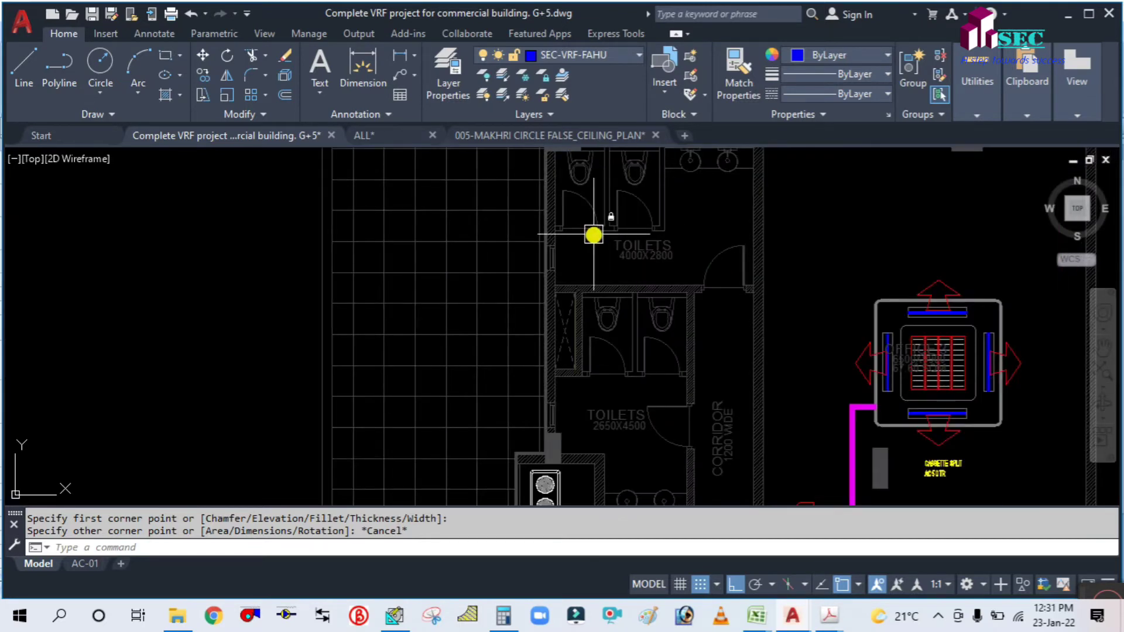
{"action": "scroll", "coordinate": [633, 321], "scroll_direction": "down", "scroll_amount": 2}
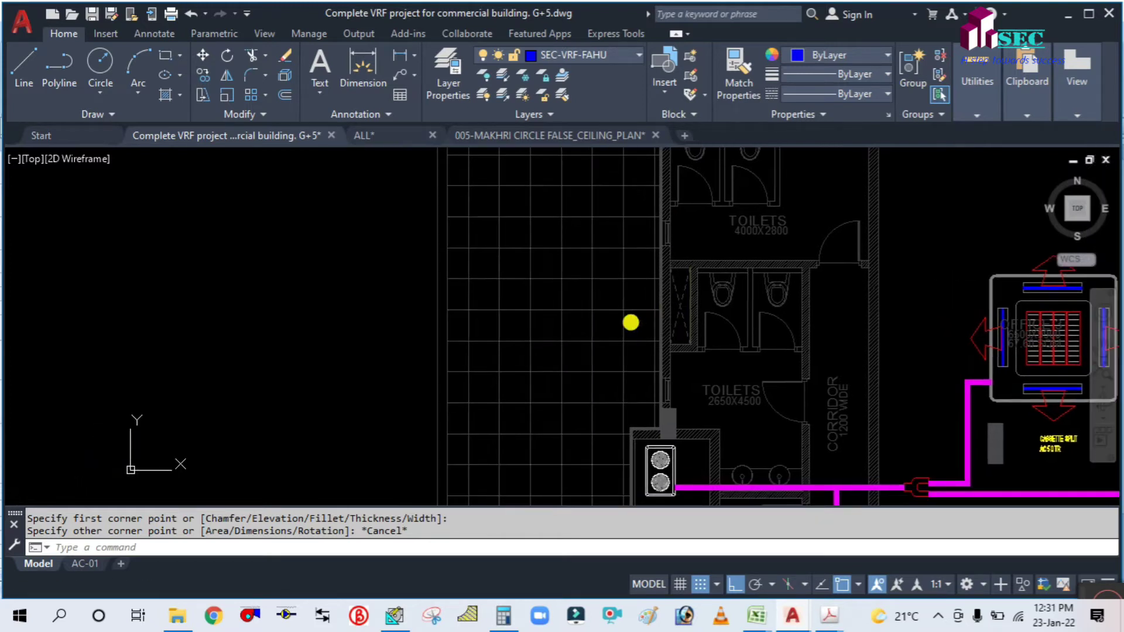
{"action": "middle_click_drag", "start_coordinate": [603, 429], "coordinate": [549, 255]}
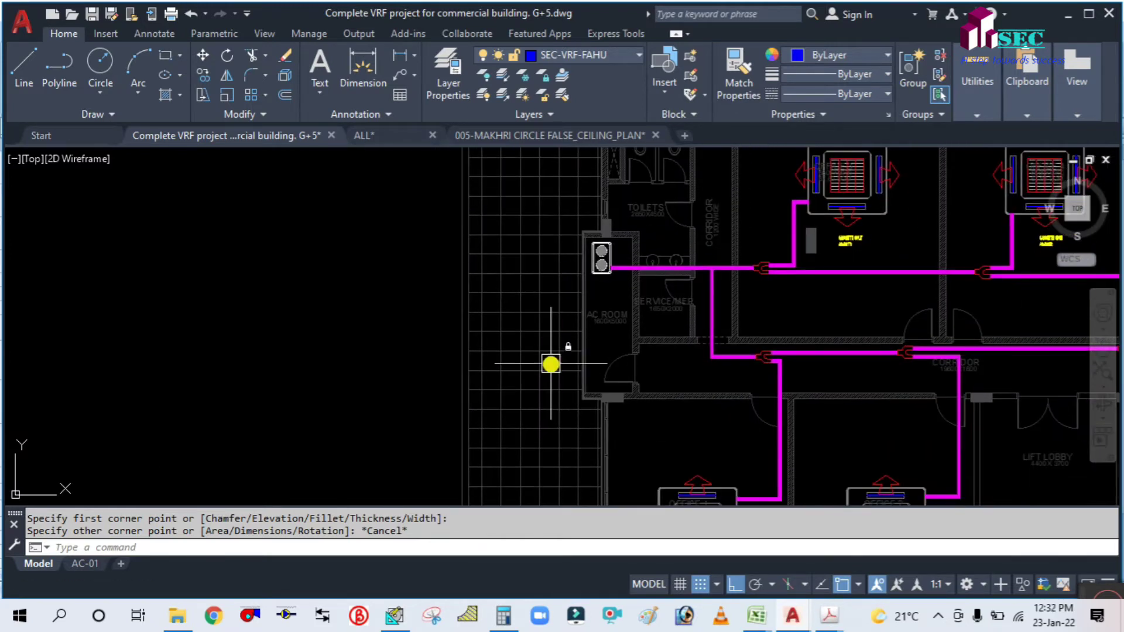
{"action": "mouse_move", "coordinate": [575, 434]}
{"action": "middle_mouse_down"}
{"action": "mouse_move", "coordinate": [522, 253]}
{"action": "mouse_move", "coordinate": [513, 360]}
{"action": "middle_mouse_up"}
{"action": "scroll", "coordinate": [598, 258], "scroll_direction": "up", "scroll_amount": 2}
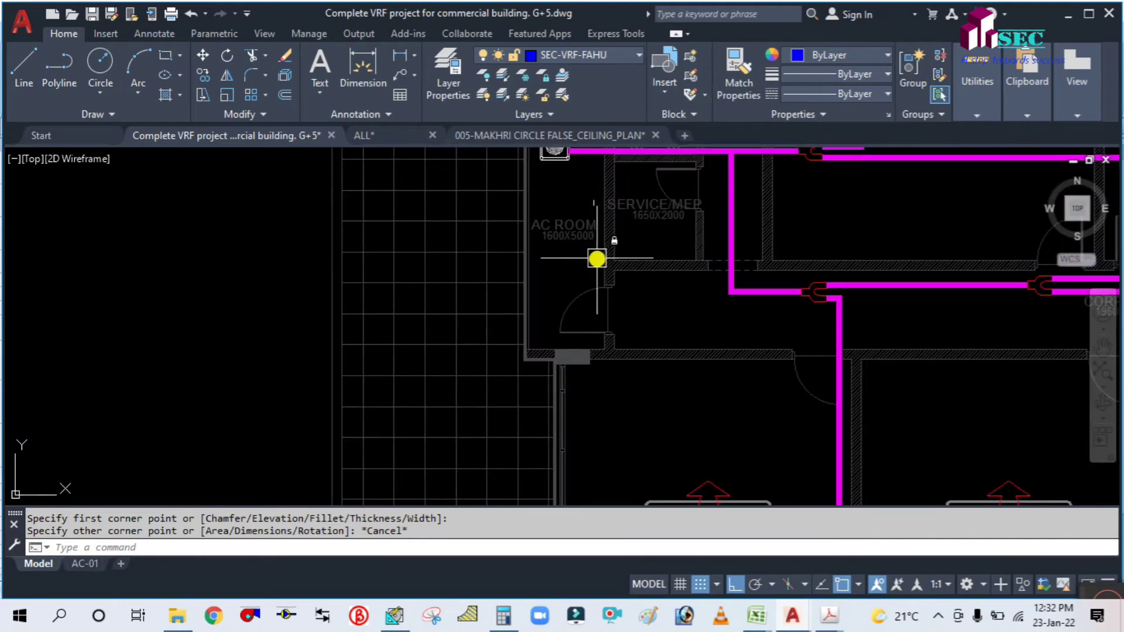
{"action": "scroll", "coordinate": [557, 248], "scroll_direction": "up", "scroll_amount": 2}
{"action": "middle_click_drag", "start_coordinate": [539, 271], "coordinate": [537, 331]}
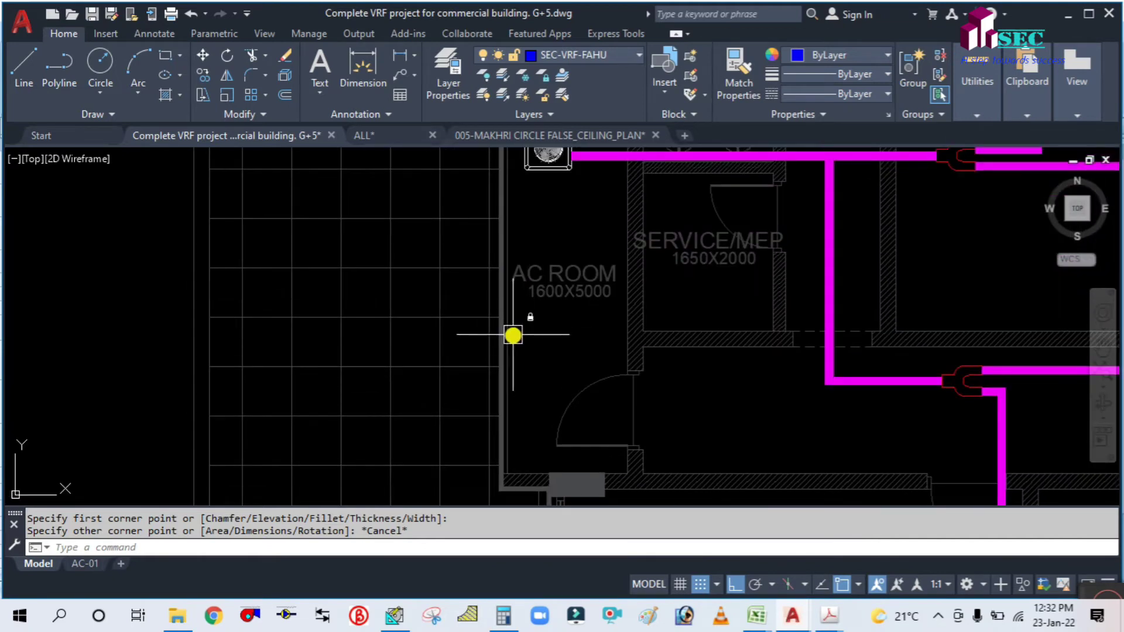
{"action": "scroll", "coordinate": [547, 318], "scroll_direction": "down", "scroll_amount": 2}
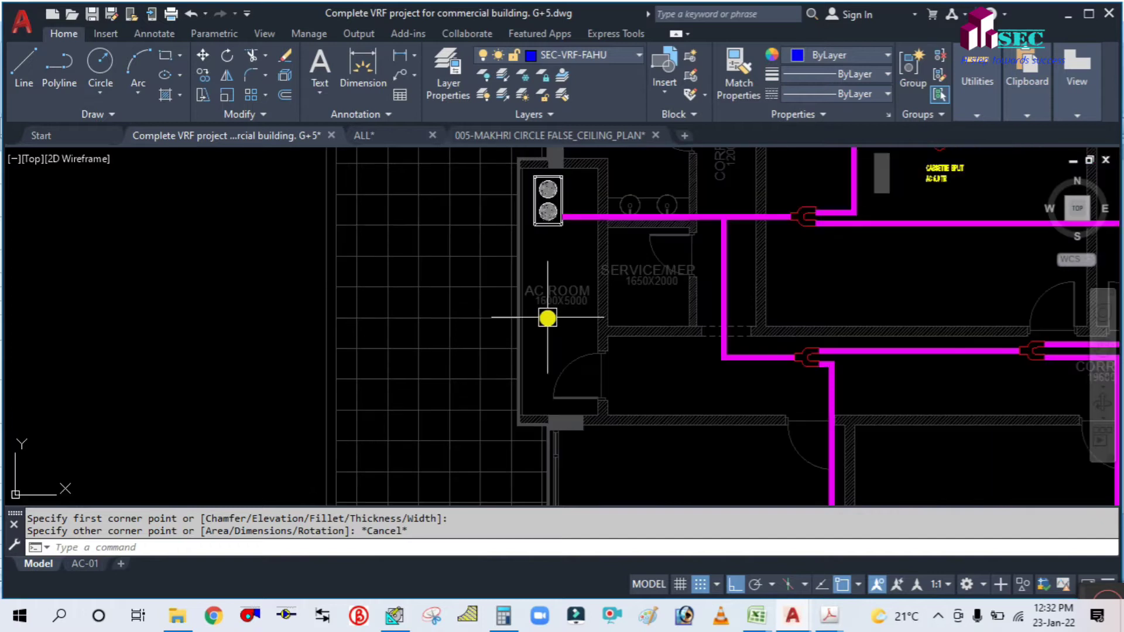
{"action": "scroll", "coordinate": [520, 319], "scroll_direction": "up", "scroll_amount": 2}
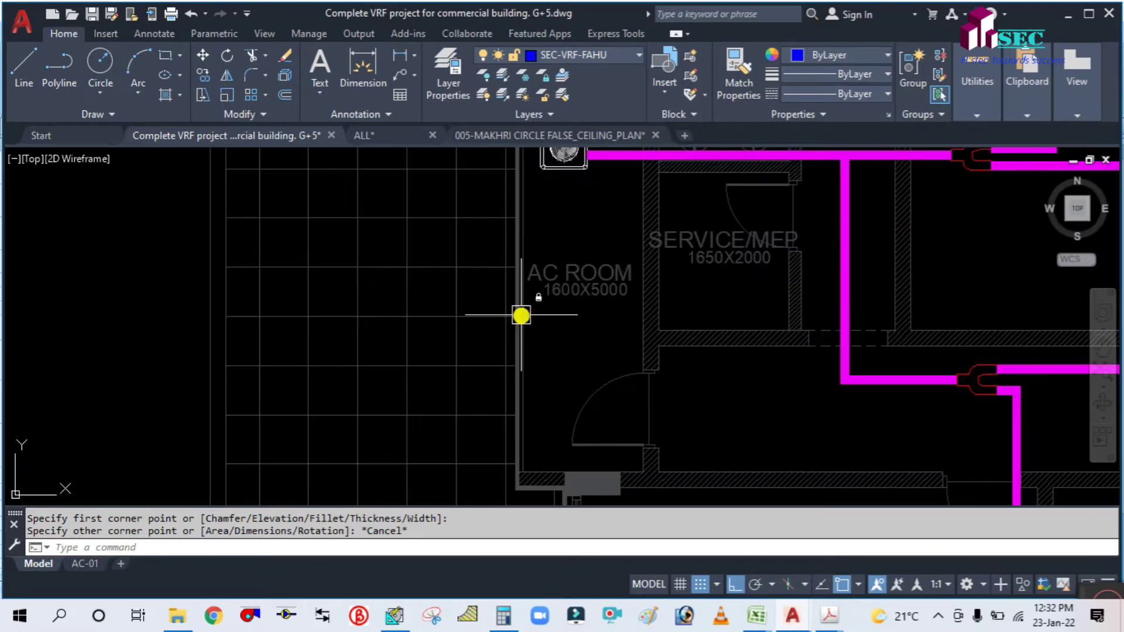
{"action": "middle_click_drag", "start_coordinate": [550, 339], "coordinate": [543, 282]}
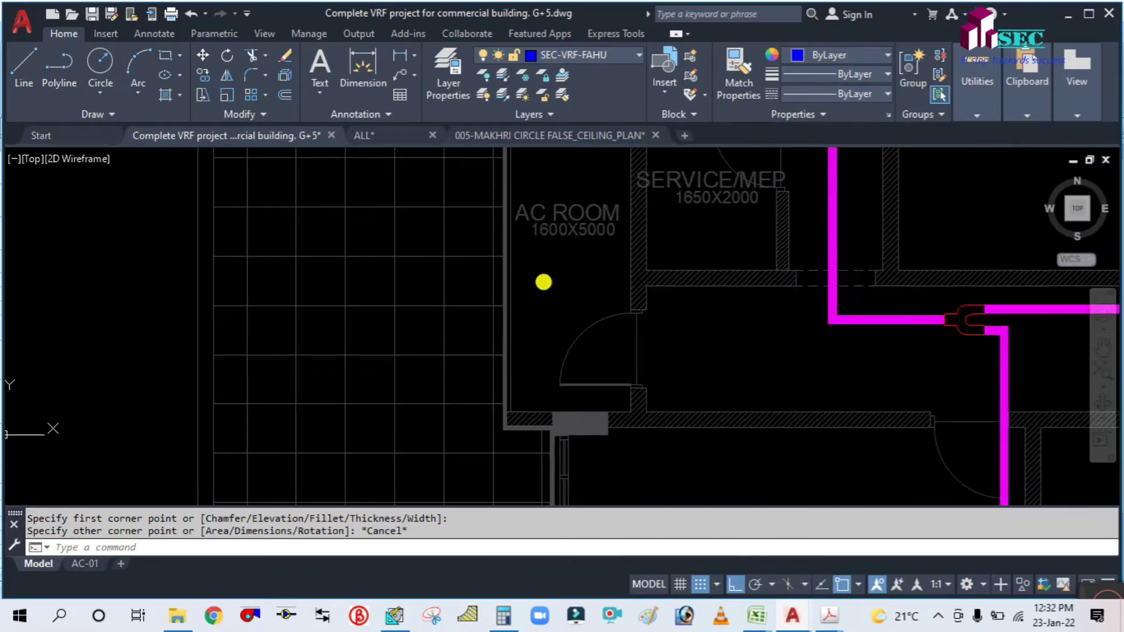
Draw an upright rectangle representing the FAHU inside the first-floor AC room, between the room label and the door.
{"action": "key", "text": "Return"}
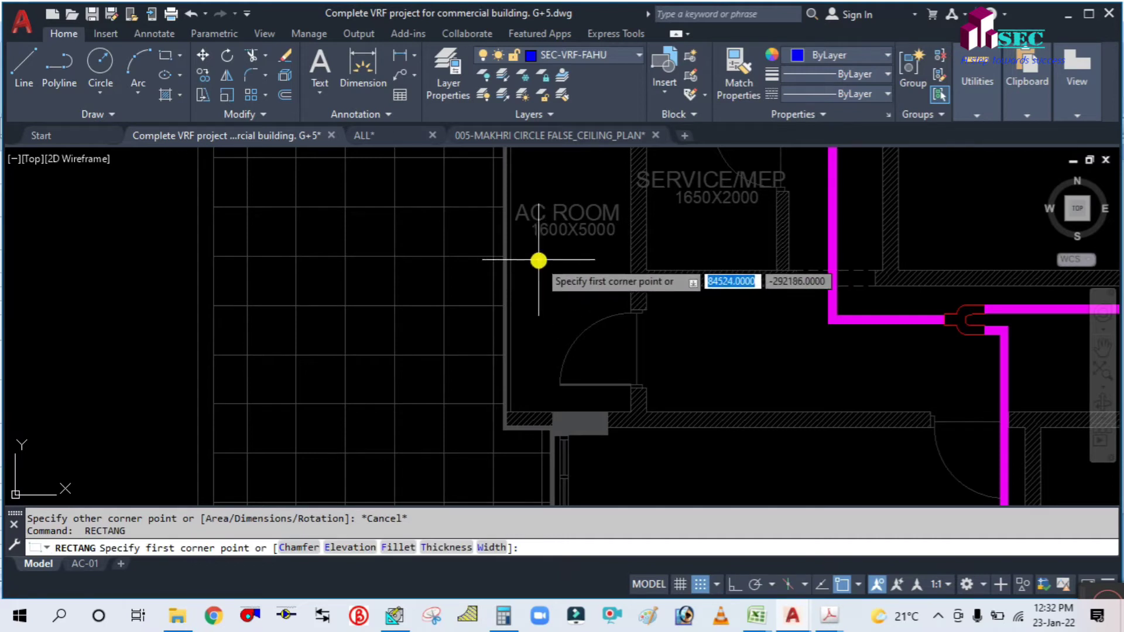
{"action": "left_click", "coordinate": [535, 263]}
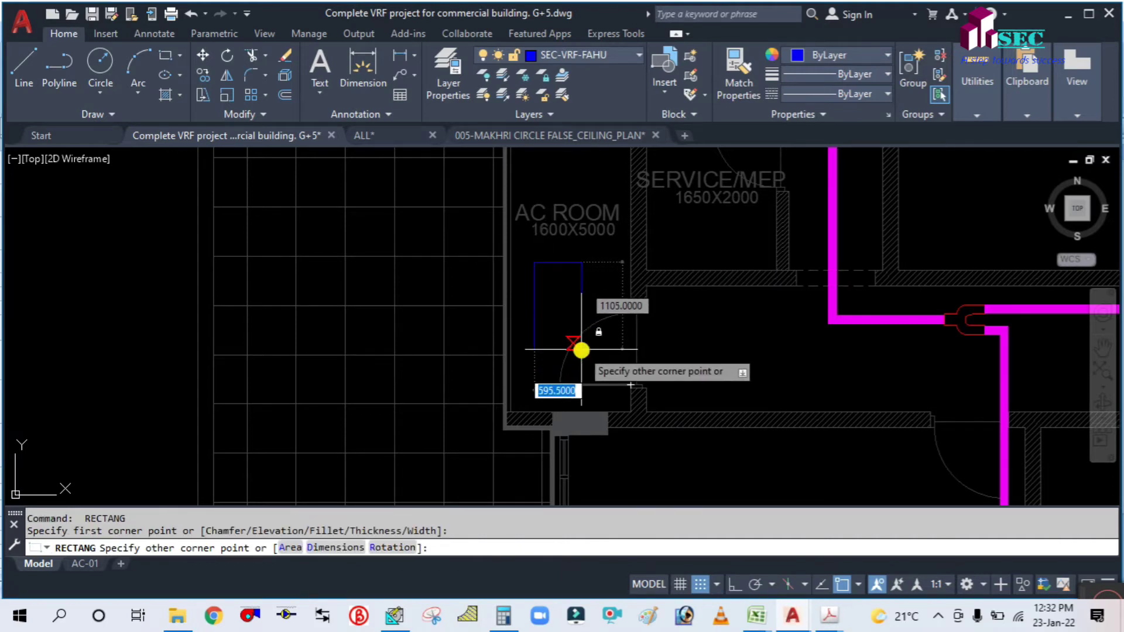
{"action": "key", "text": "Escape"}
{"action": "scroll", "coordinate": [545, 317], "scroll_direction": "up", "scroll_amount": 2}
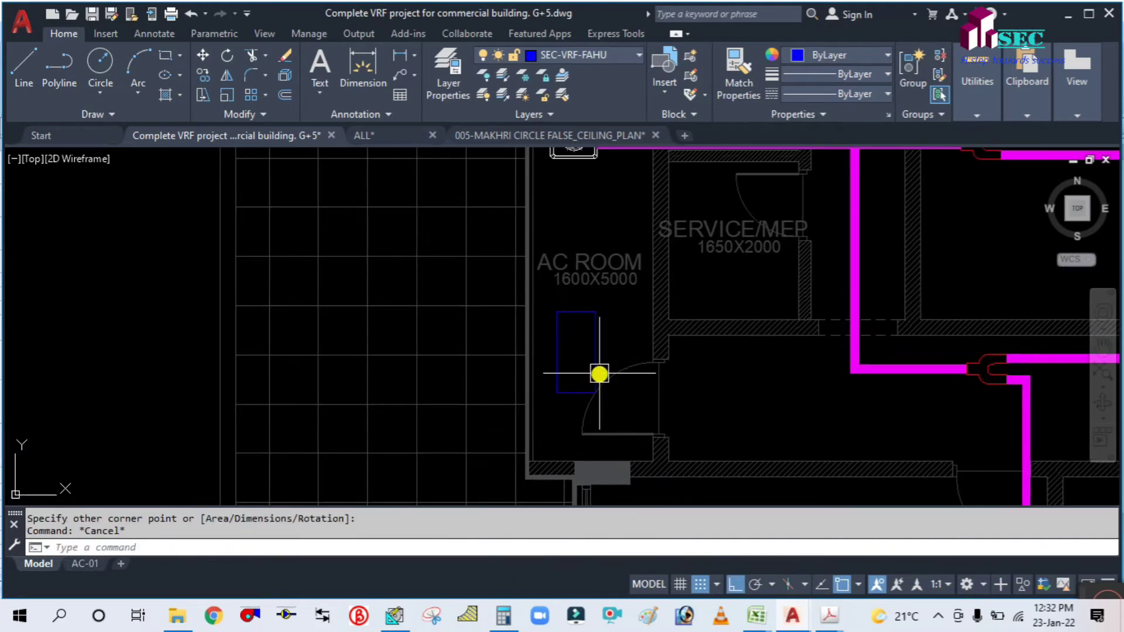
{"action": "scroll", "coordinate": [526, 358], "scroll_direction": "down", "scroll_amount": 2}
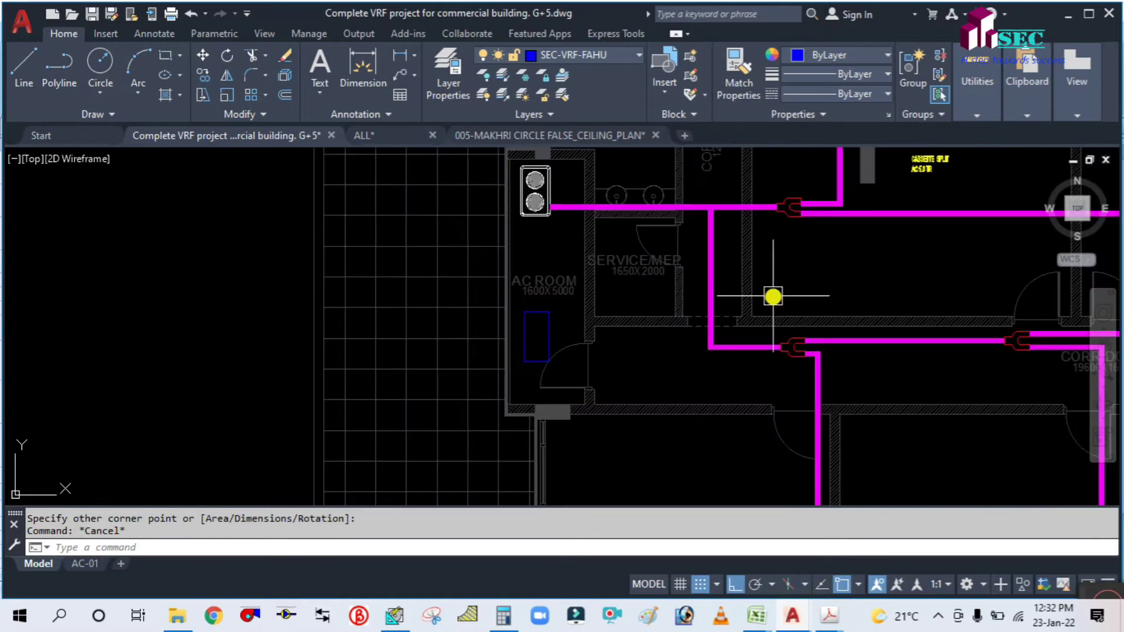
Copy a CASSETTE SPLIT AC 5.0 TR label to just outside the AC room wall beside the FAHU rectangle, with Ortho off.
{"action": "key", "text": "Return"}
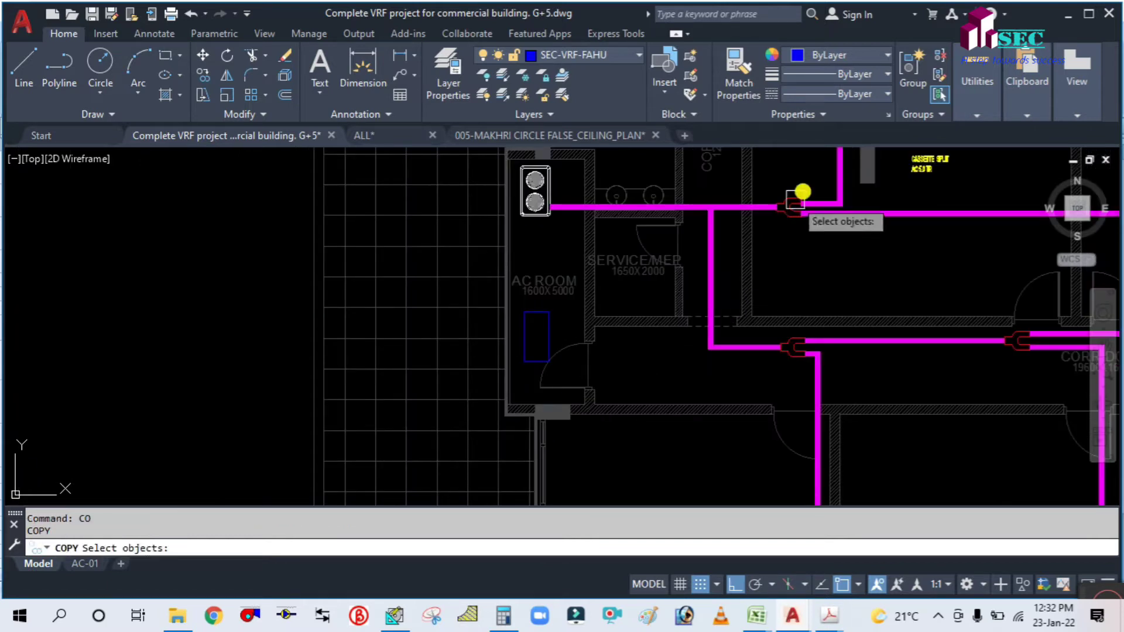
{"action": "left_click", "coordinate": [928, 165]}
{"action": "key", "text": "Return"}
{"action": "left_click", "coordinate": [938, 185]}
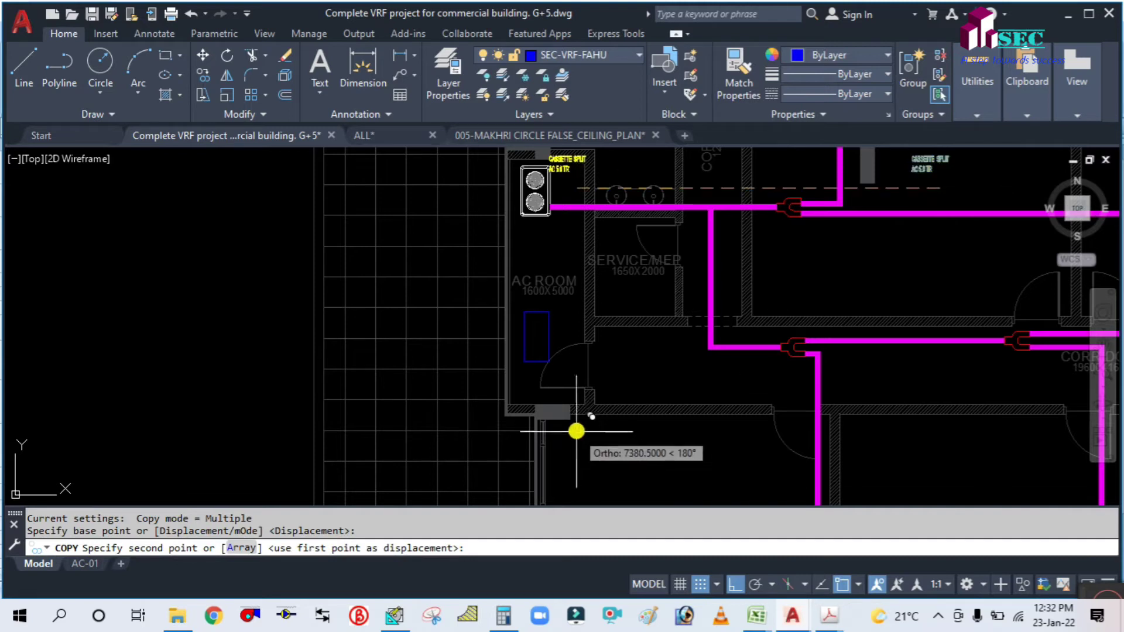
{"action": "left_click", "coordinate": [732, 586]}
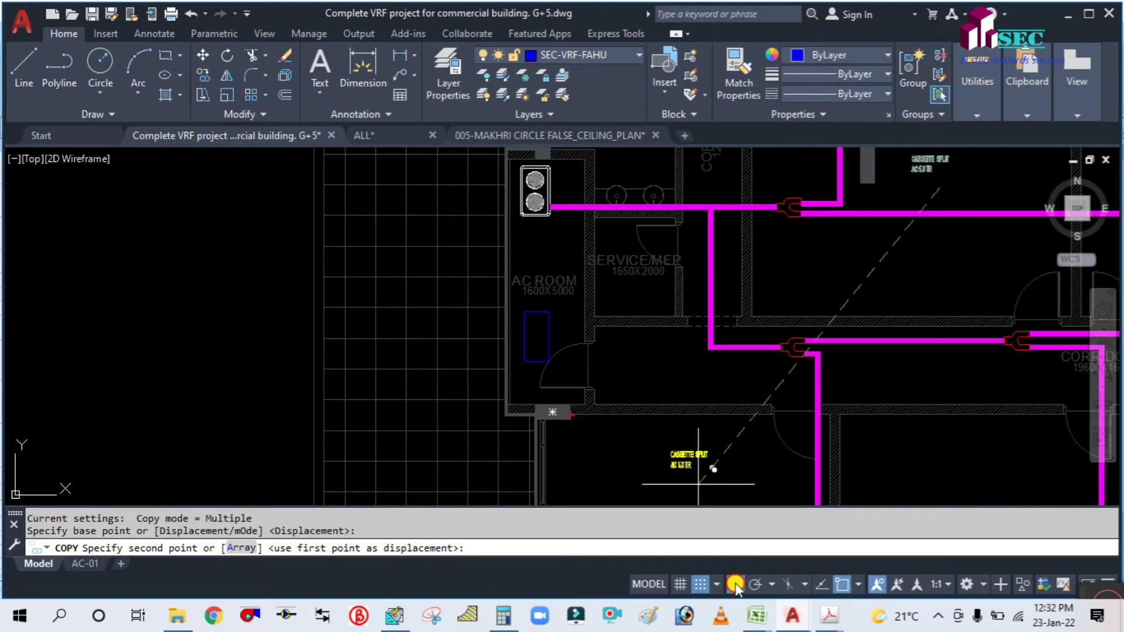
{"action": "scroll", "coordinate": [544, 348], "scroll_direction": "up", "scroll_amount": 6}
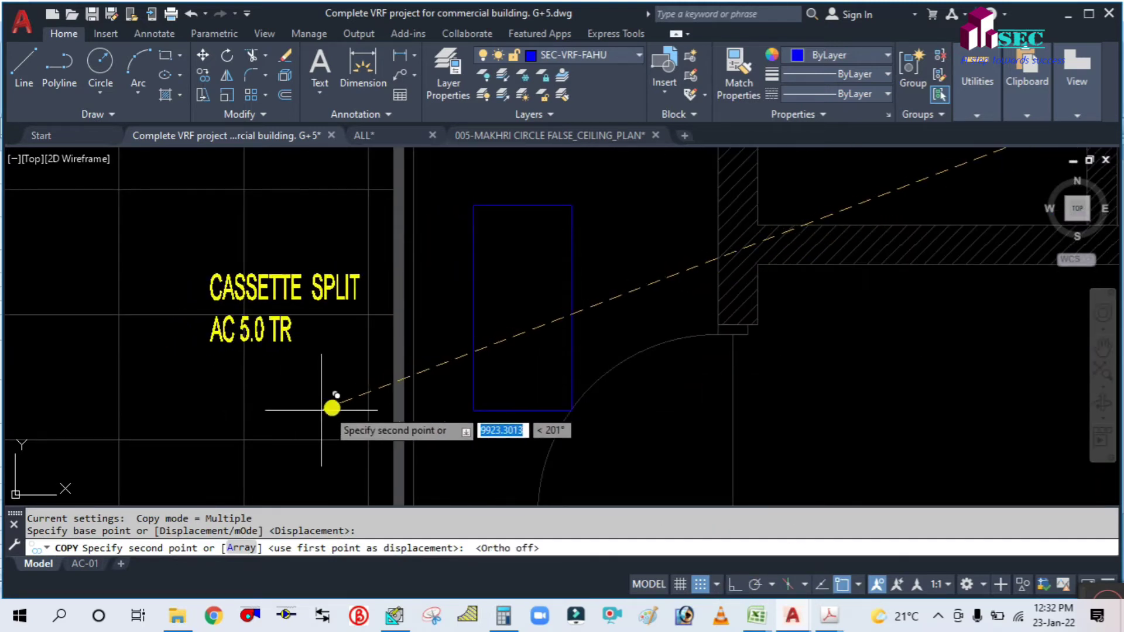
{"action": "left_click", "coordinate": [377, 382]}
{"action": "key", "text": "Escape"}
{"action": "middle_click_drag", "start_coordinate": [291, 345], "coordinate": [451, 416]}
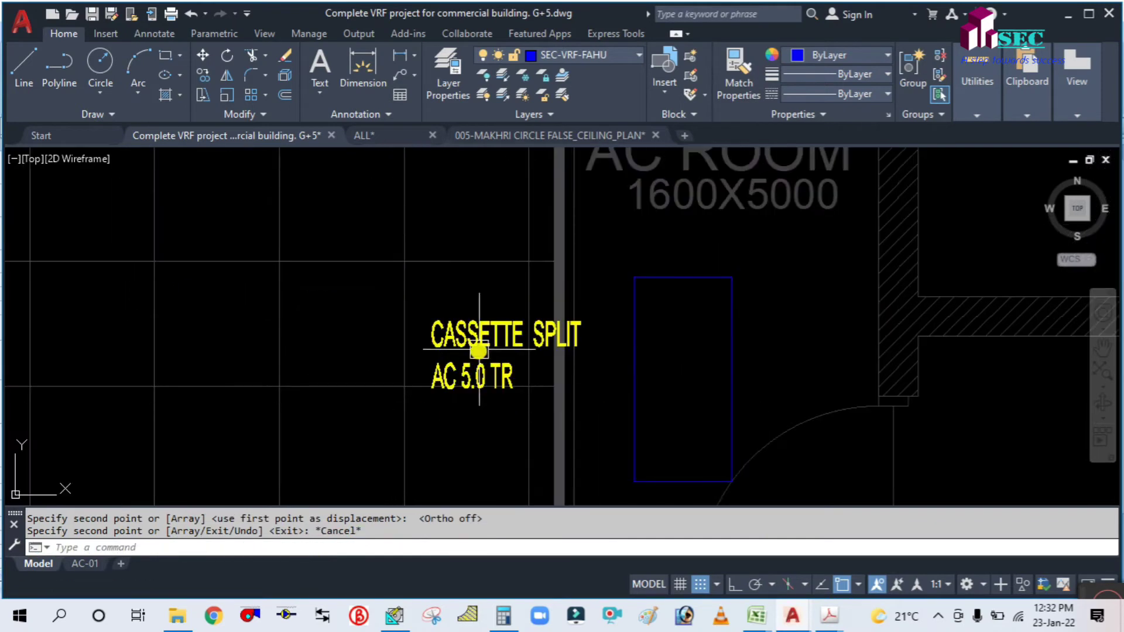
Change the copied label's text to FAHU 2.0 TR.
{"action": "left_click", "coordinate": [484, 343]}
{"action": "double_click", "coordinate": [484, 343]}
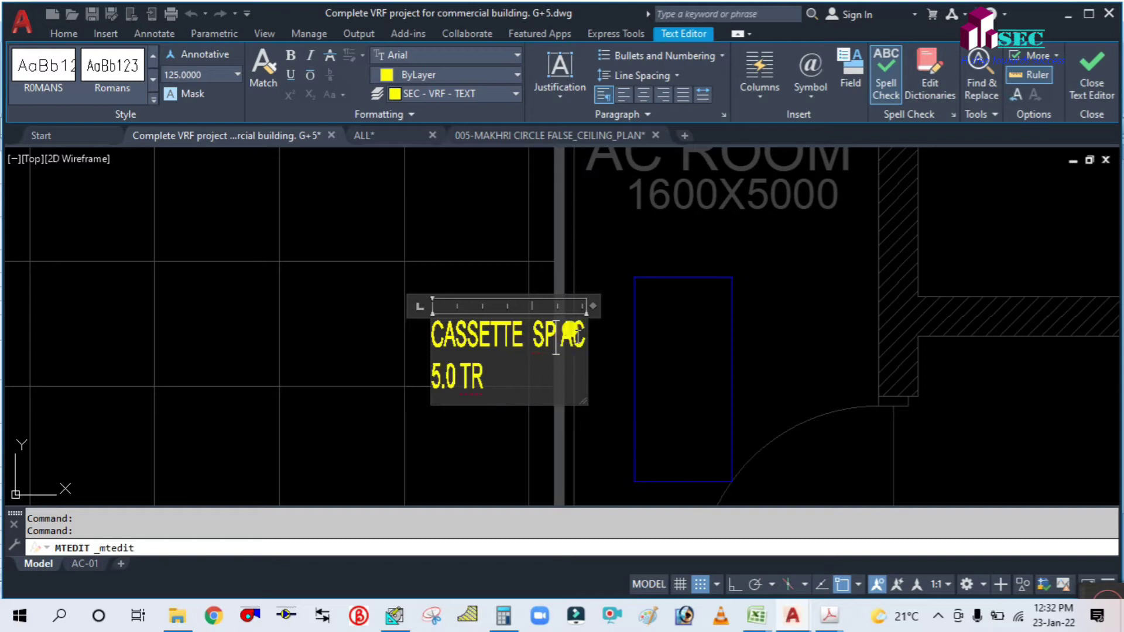
{"action": "key", "text": "BackSpace"}
{"action": "key", "text": "BackSpace"}
{"action": "key", "text": "BackSpace"}
{"action": "key", "text": "BackSpace"}
{"action": "key", "text": "BackSpace"}
{"action": "key", "text": "BackSpace"}
{"action": "key", "text": "BackSpace"}
{"action": "key", "text": "BackSpace"}
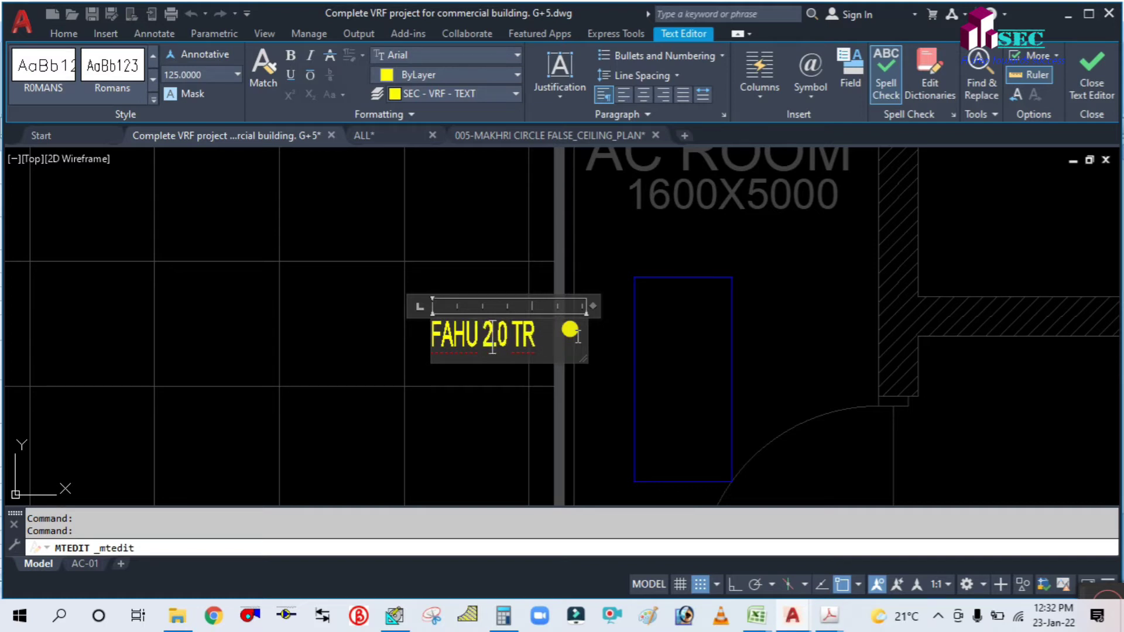
{"action": "left_click", "coordinate": [498, 397]}
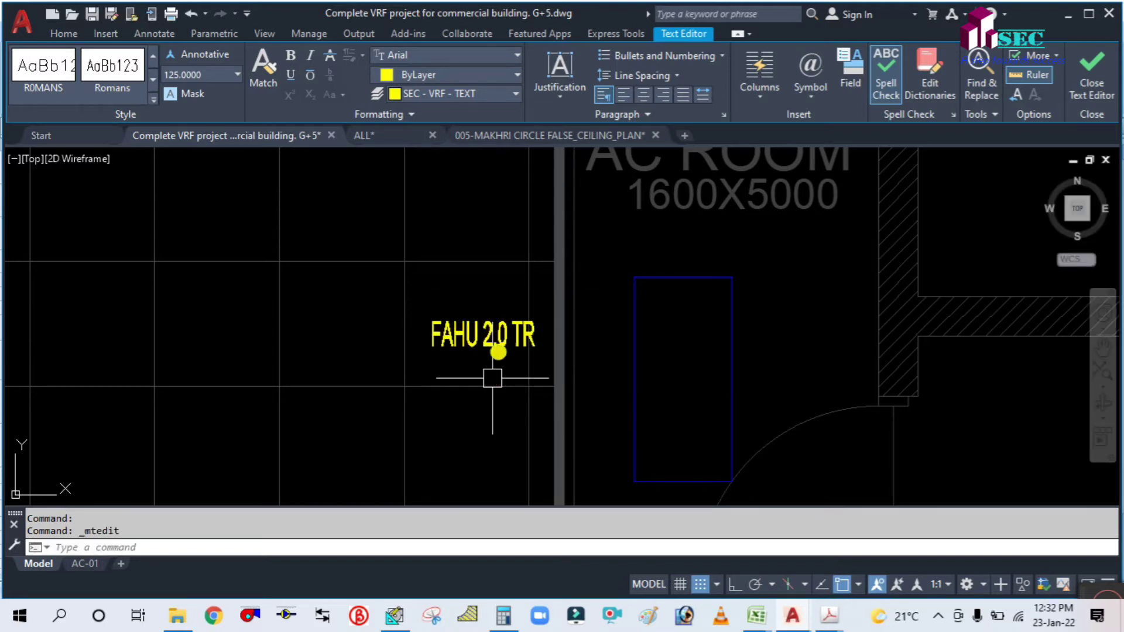
{"action": "scroll", "coordinate": [504, 357], "scroll_direction": "down", "scroll_amount": 5}
{"action": "scroll", "coordinate": [524, 370], "scroll_direction": "up", "scroll_amount": 3}
{"action": "scroll", "coordinate": [549, 301], "scroll_direction": "down", "scroll_amount": 4}
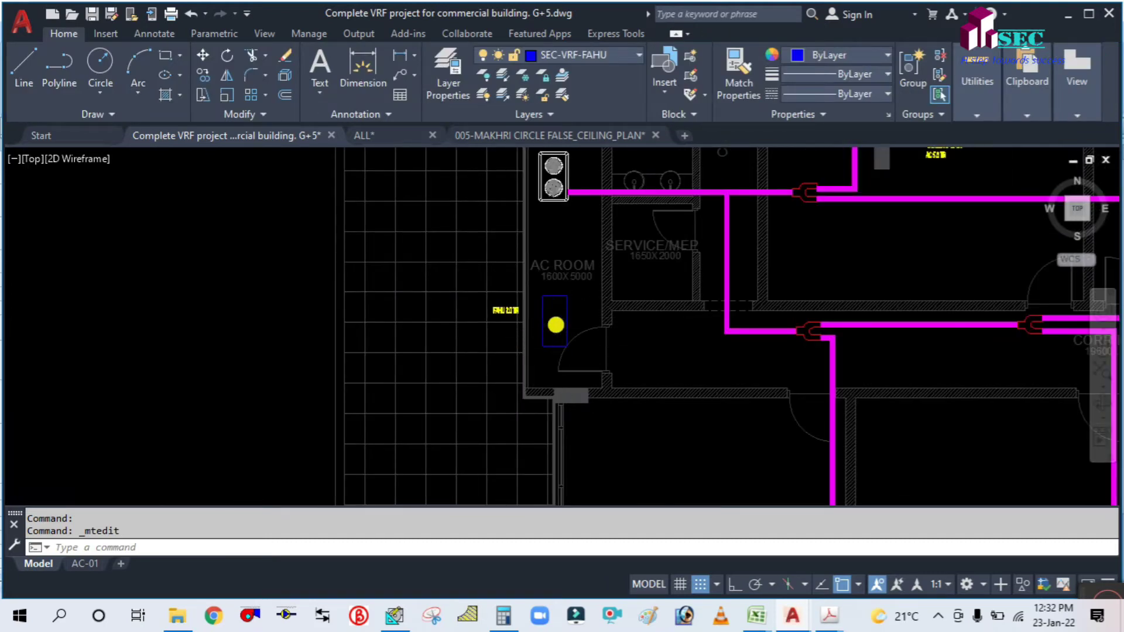
{"action": "scroll", "coordinate": [556, 325], "scroll_direction": "down", "scroll_amount": 3}
{"action": "scroll", "coordinate": [555, 321], "scroll_direction": "up", "scroll_amount": 4}
{"action": "scroll", "coordinate": [555, 328], "scroll_direction": "down", "scroll_amount": 8}
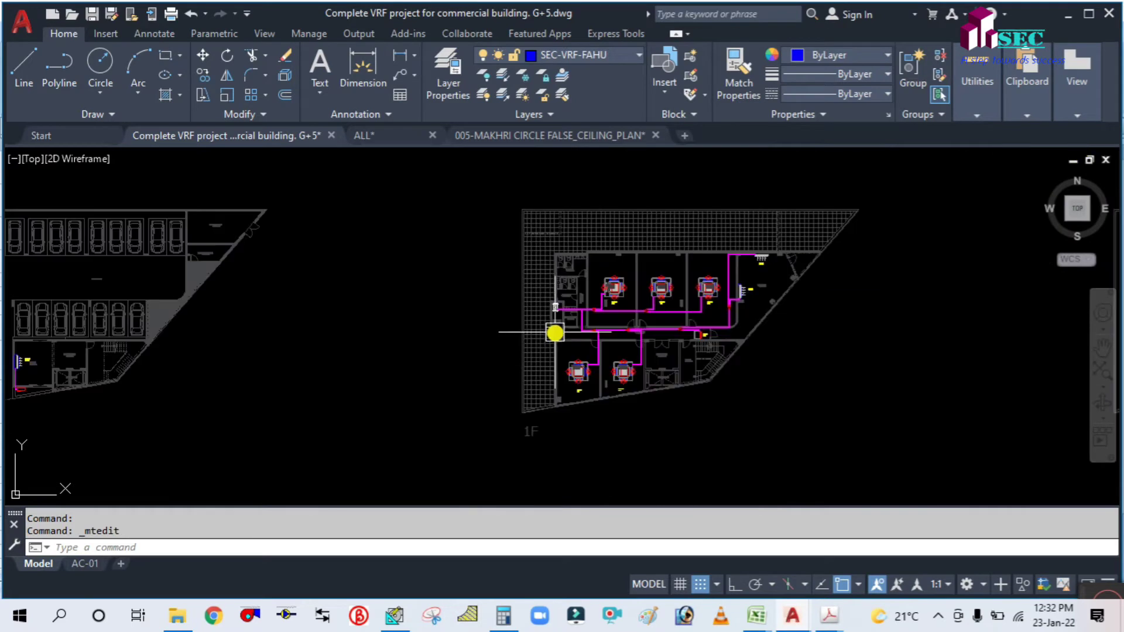
{"action": "scroll", "coordinate": [571, 343], "scroll_direction": "up", "scroll_amount": 6}
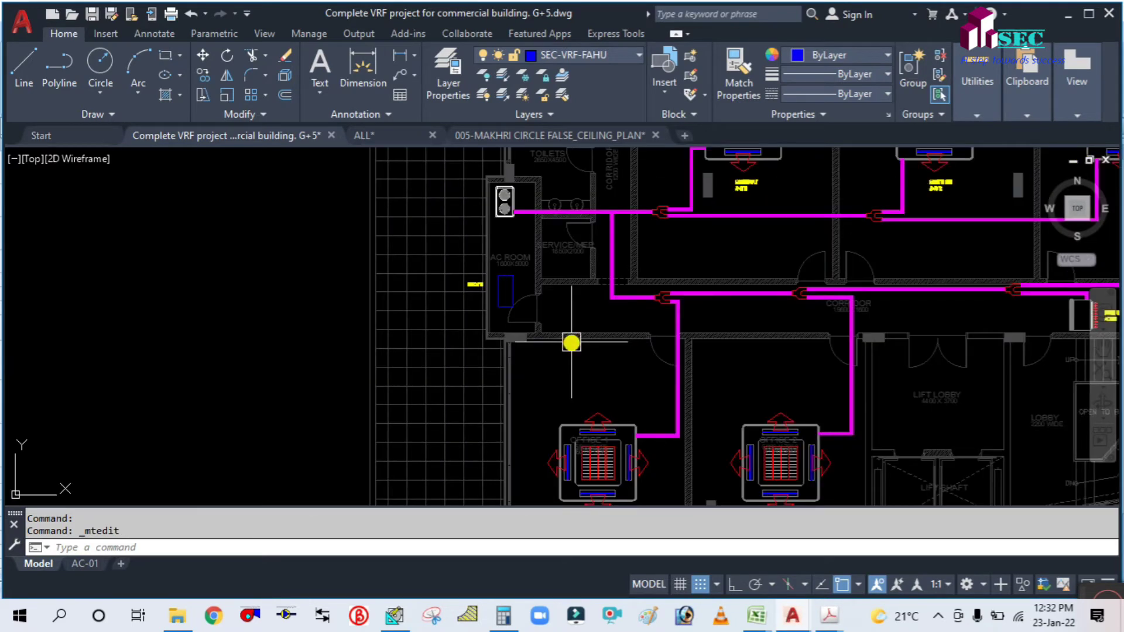
{"action": "middle_click_drag", "start_coordinate": [571, 343], "coordinate": [486, 362]}
{"action": "type", "text": "PL"}
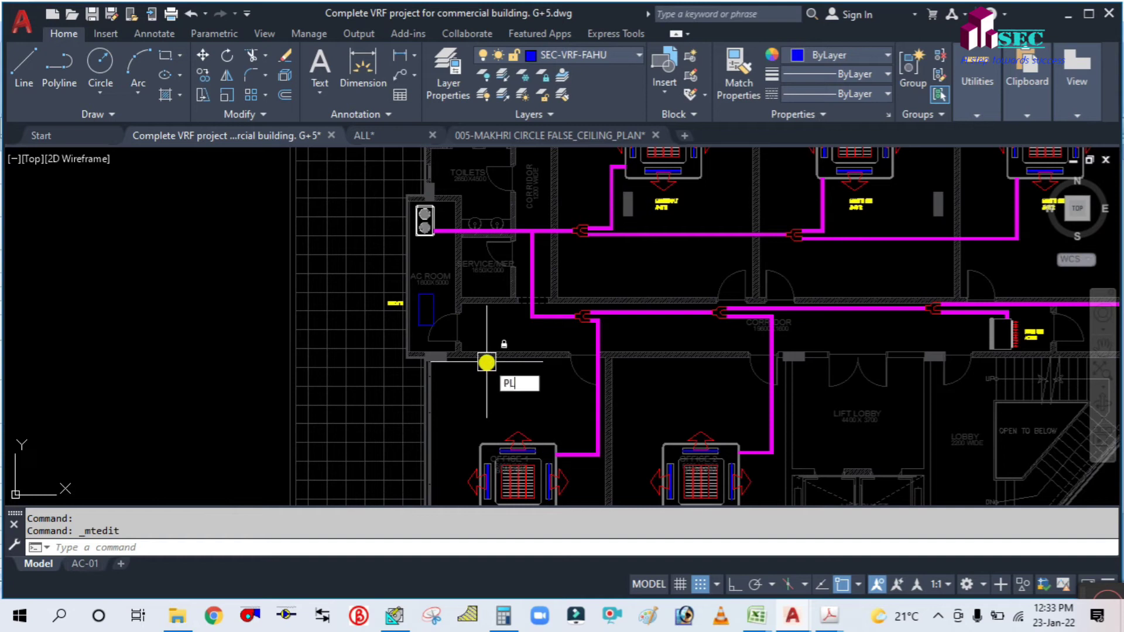
{"action": "key", "text": "Return"}
{"action": "scroll", "coordinate": [496, 292], "scroll_direction": "up", "scroll_amount": 4}
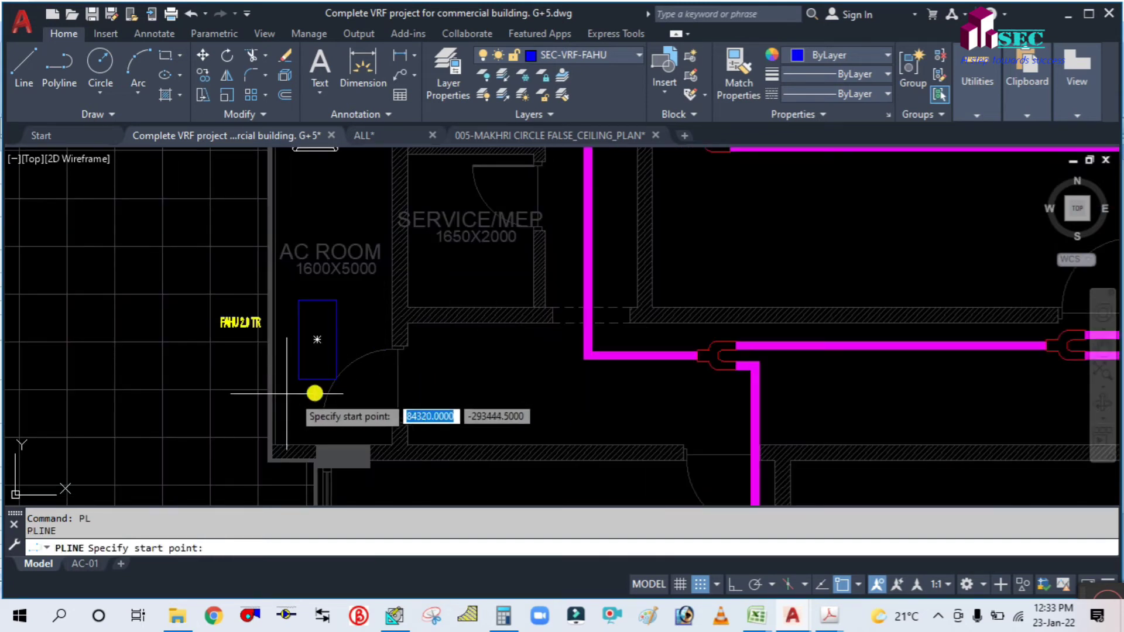
{"action": "left_click", "coordinate": [336, 371]}
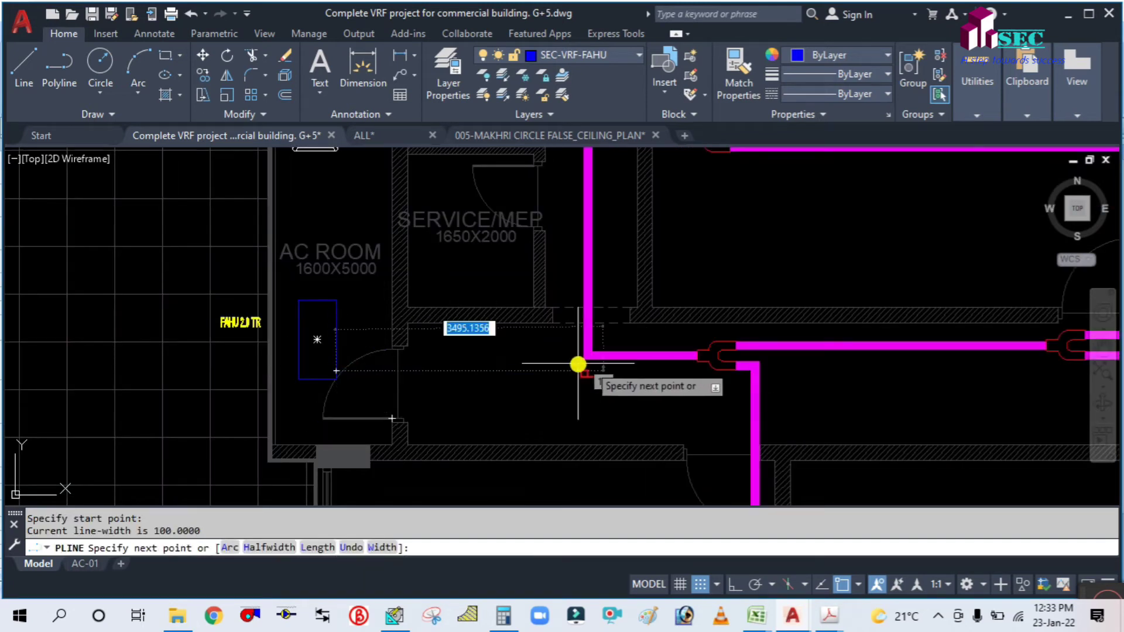
{"action": "key", "text": "Escape"}
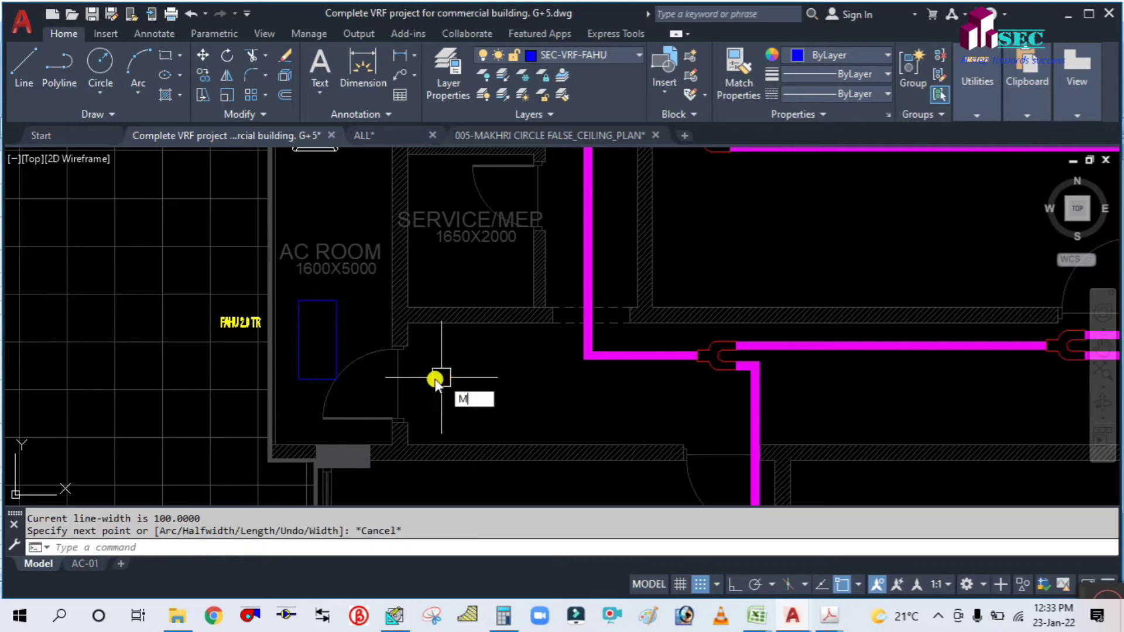
Move the FAHU rectangle straight down inside the AC room so it sits opposite the door to the corridor.
{"action": "key", "text": "Return"}
{"action": "left_click", "coordinate": [328, 333]}
{"action": "key", "text": "Return"}
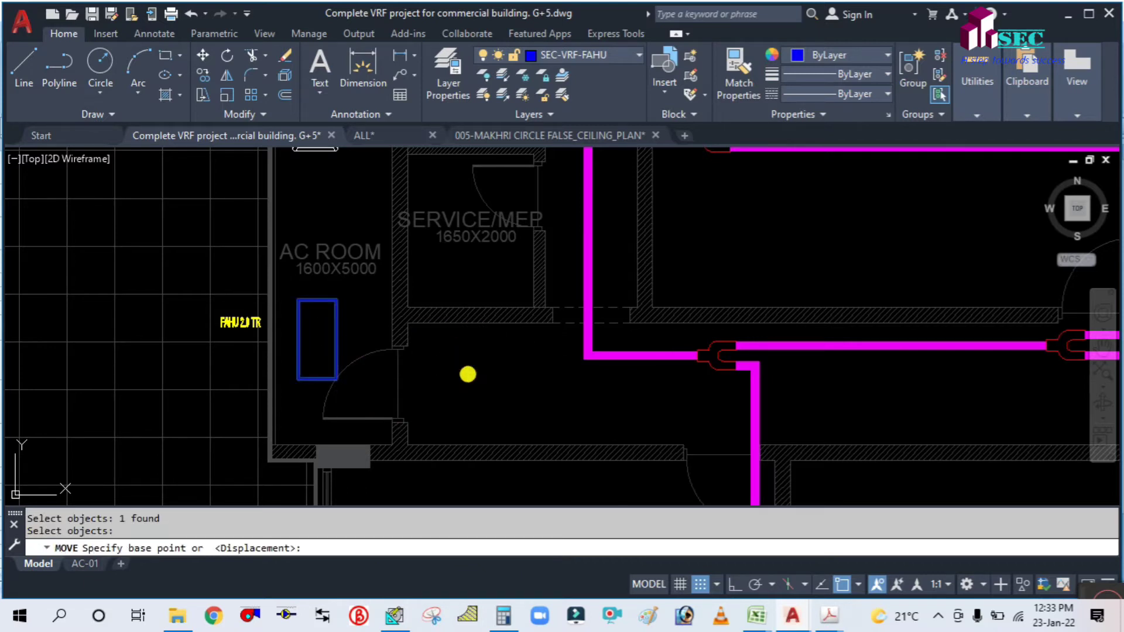
{"action": "left_click", "coordinate": [464, 359]}
{"action": "left_click", "coordinate": [464, 402]}
{"action": "key", "text": "Escape"}
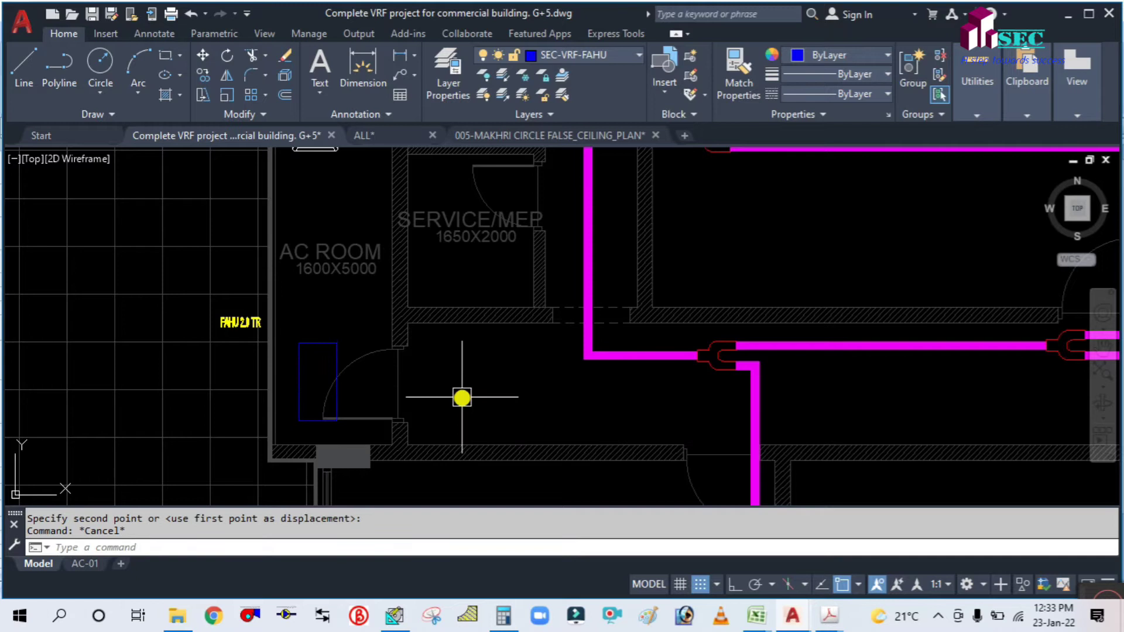
Start a polyline at the corridor-facing edge of the FAHU rectangle, with a width of 50 and Ortho on.
{"action": "key", "text": "Return"}
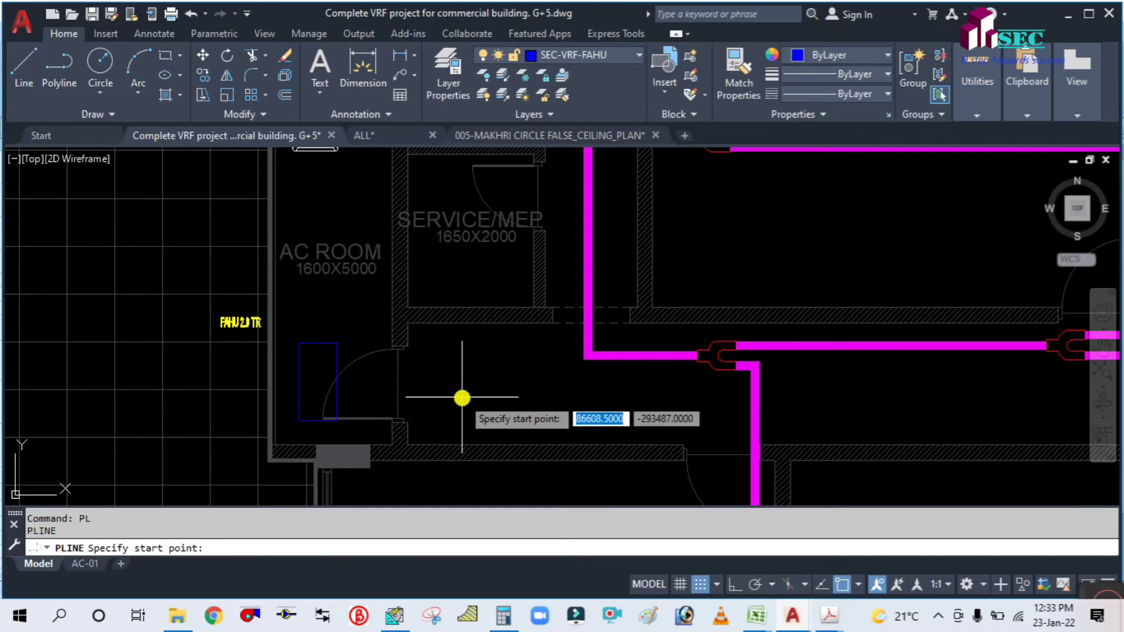
{"action": "left_click", "coordinate": [336, 408]}
{"action": "type", "text": "w"}
{"action": "key", "text": "Return"}
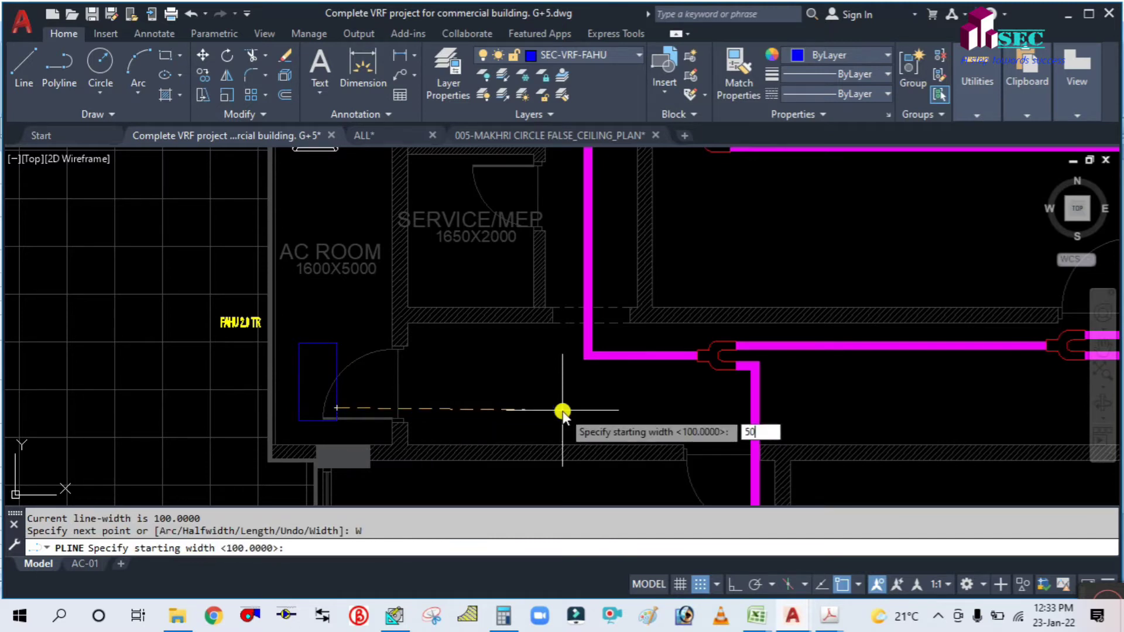
{"action": "type", "text": "50"}
{"action": "key", "text": "Return"}
{"action": "key", "text": "Return"}
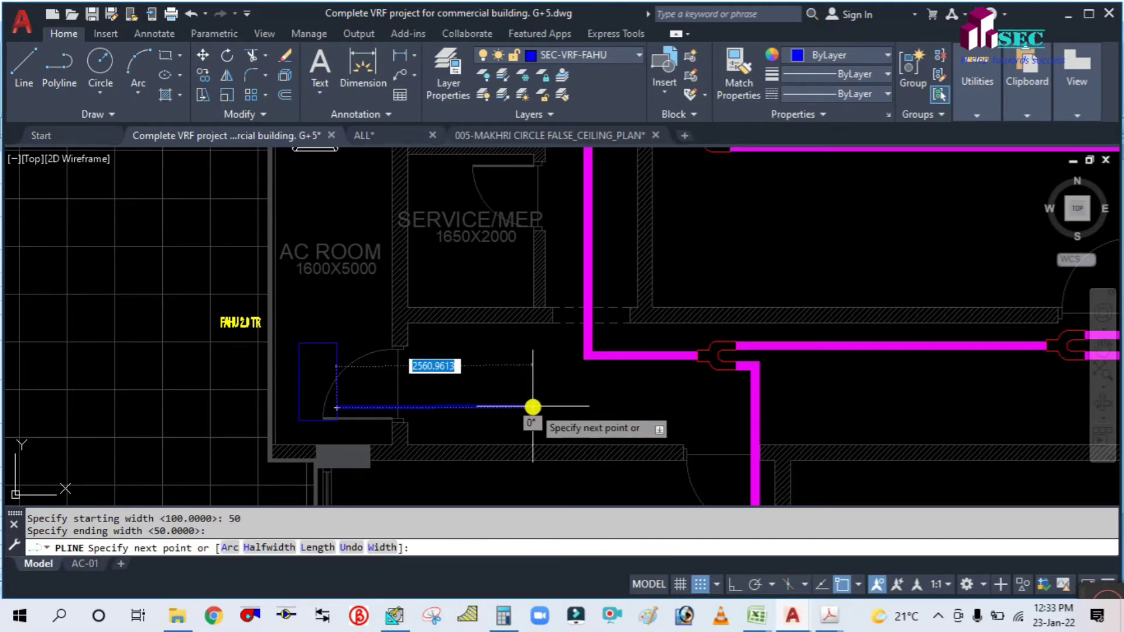
{"action": "left_click", "coordinate": [733, 585]}
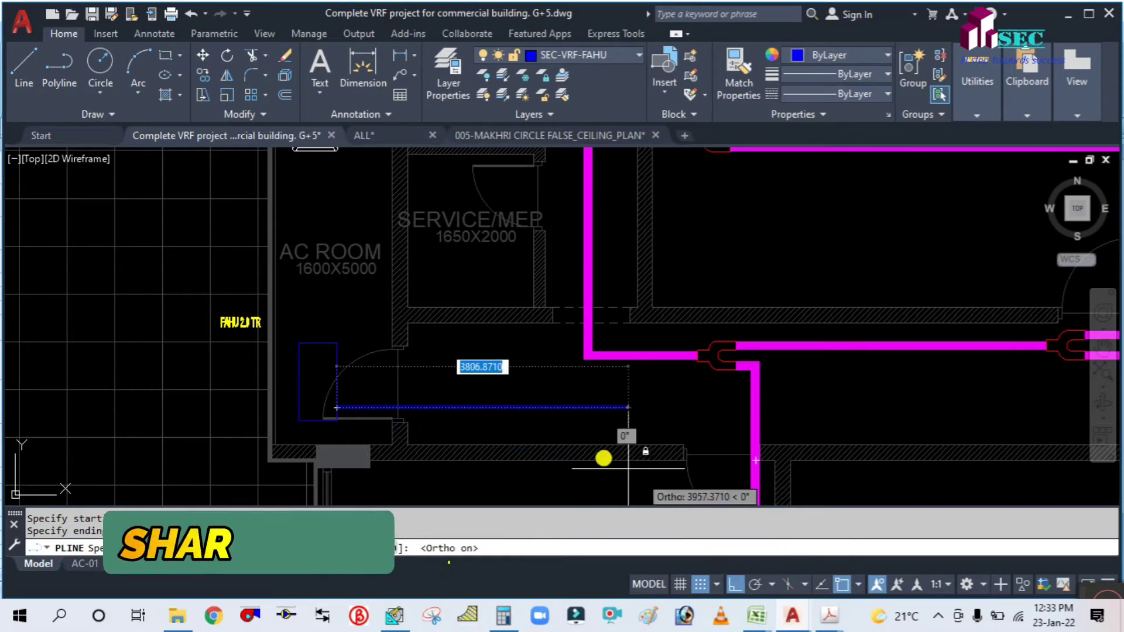
Run the FAHU duct polyline straight along the corridor for about 17,700, ending just before the ducted split unit.
{"action": "scroll", "coordinate": [494, 354], "scroll_direction": "down", "scroll_amount": 3}
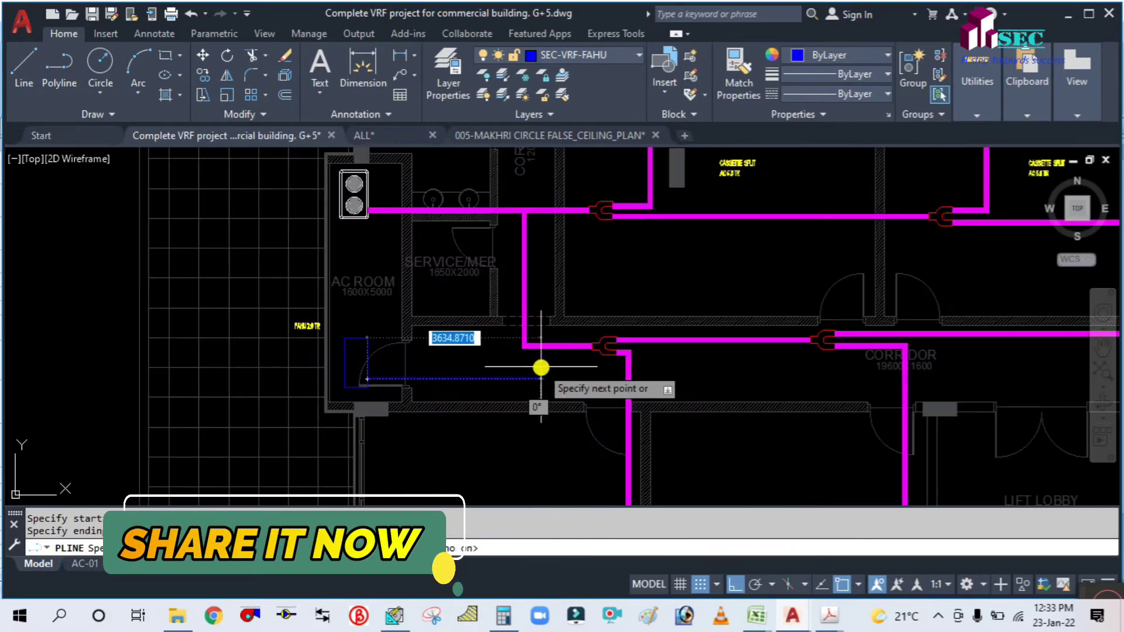
{"action": "scroll", "coordinate": [499, 364], "scroll_direction": "down", "scroll_amount": 2}
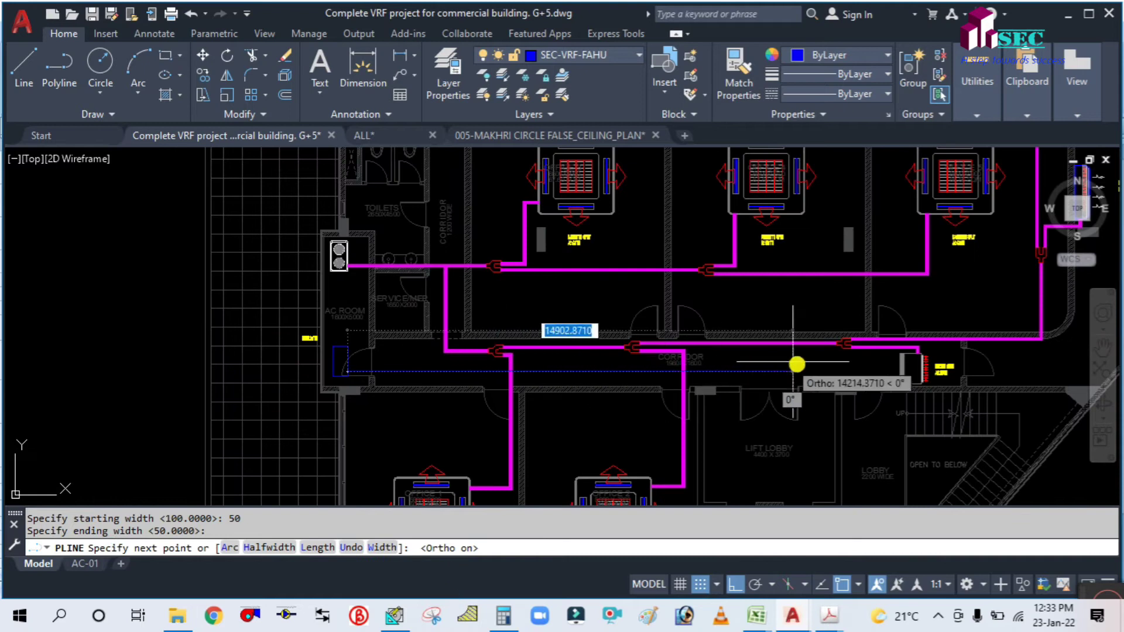
{"action": "middle_click_drag", "start_coordinate": [830, 368], "coordinate": [751, 368]}
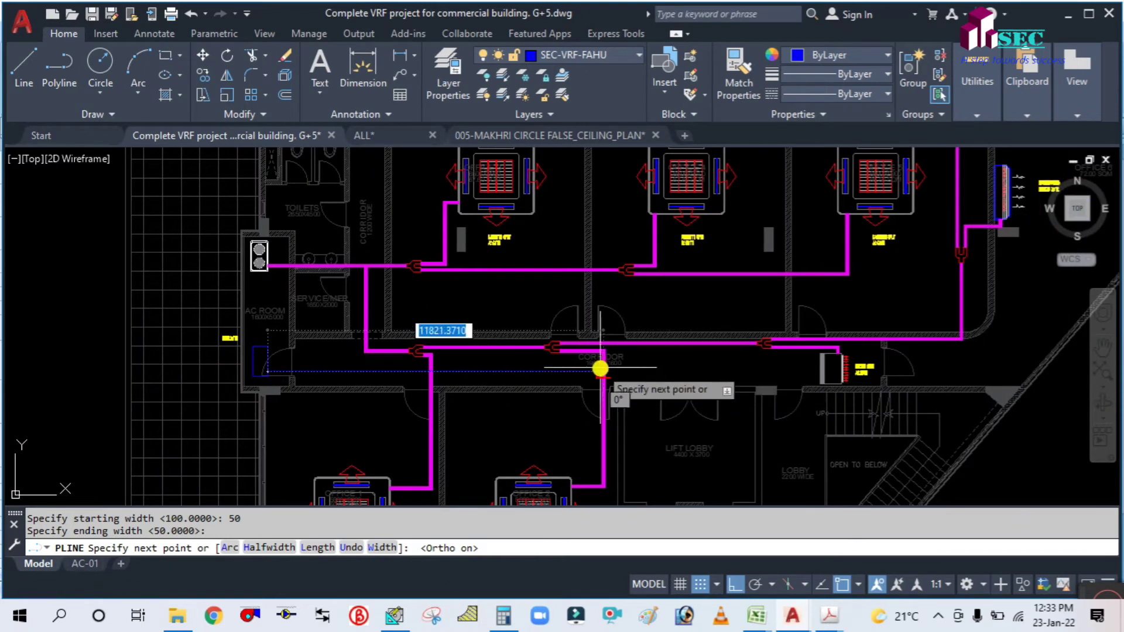
{"action": "middle_click_drag", "start_coordinate": [645, 367], "coordinate": [675, 368]}
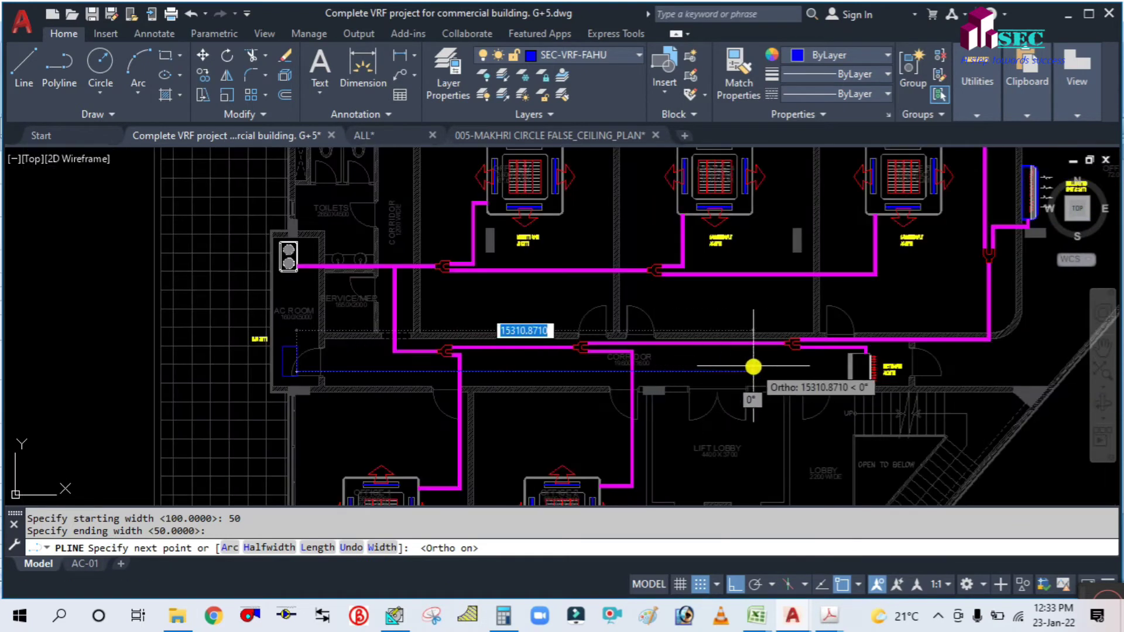
{"action": "scroll", "coordinate": [777, 366], "scroll_direction": "up", "scroll_amount": 2}
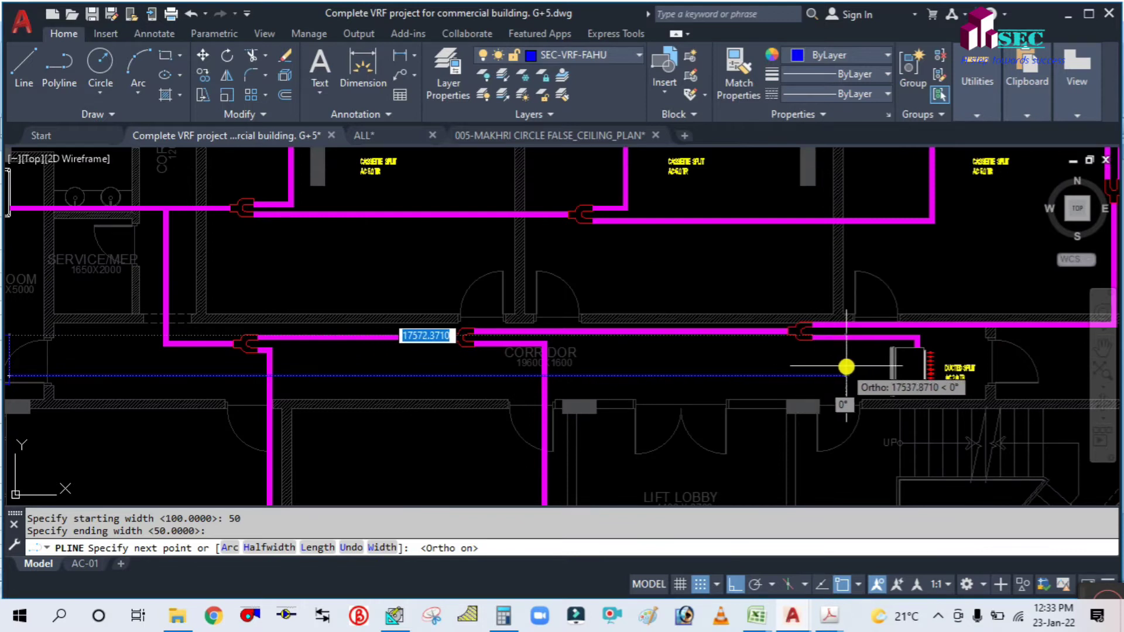
{"action": "scroll", "coordinate": [847, 367], "scroll_direction": "down", "scroll_amount": 2}
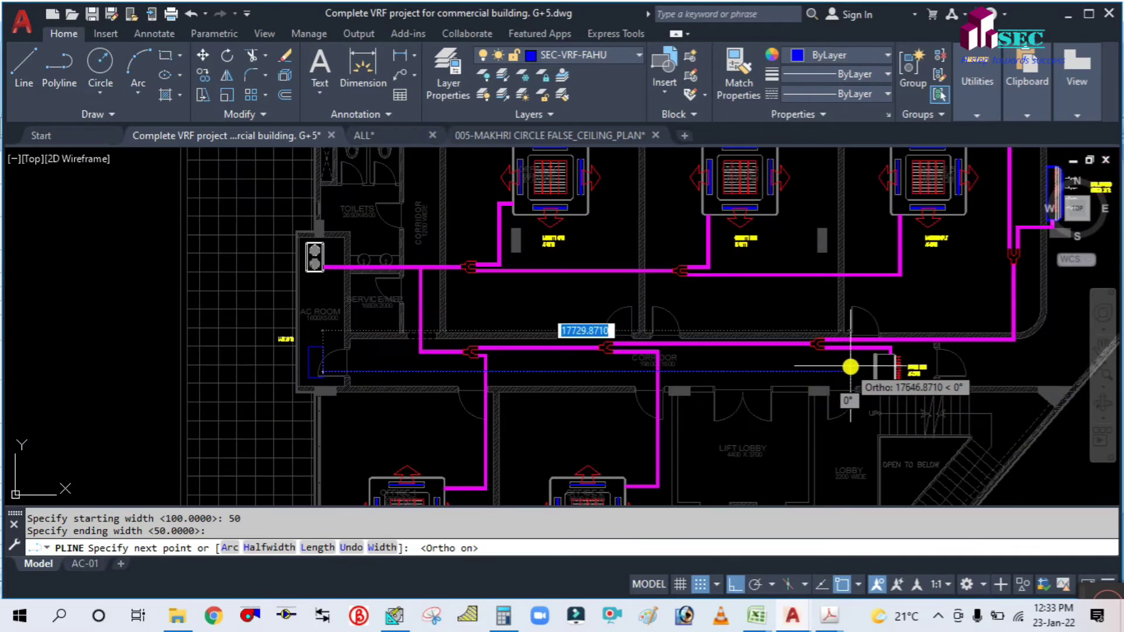
{"action": "scroll", "coordinate": [850, 367], "scroll_direction": "up", "scroll_amount": 2}
{"action": "left_click", "coordinate": [850, 367]}
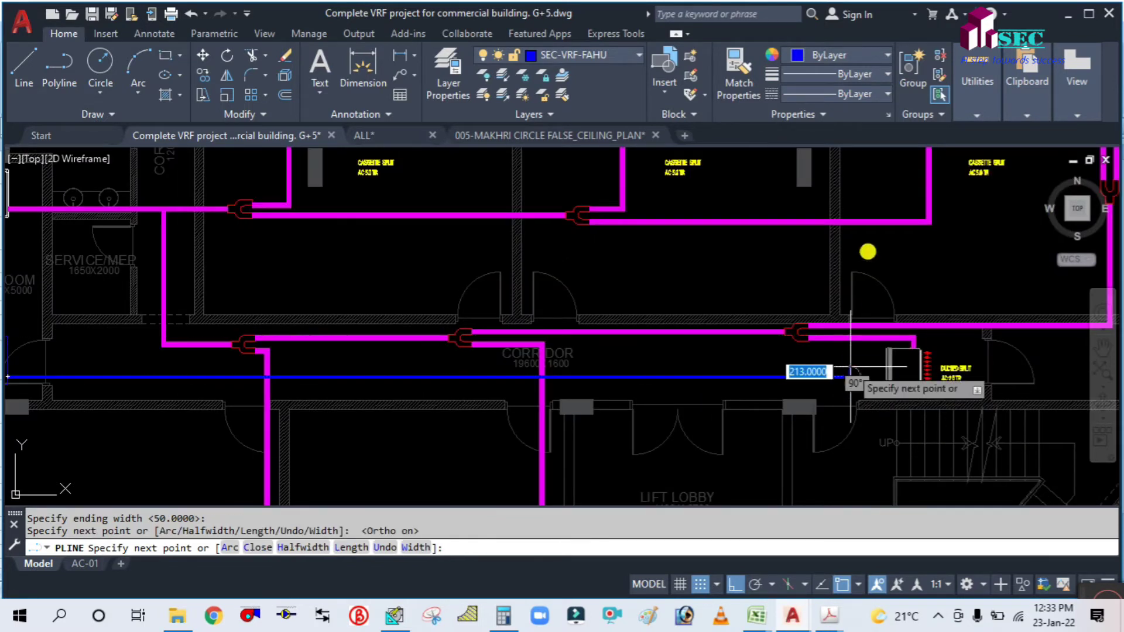
Turn the FAHU duct line up across the corridor wall, extend it horizontally about 7,980 into Office 6, and end it there.
{"action": "scroll", "coordinate": [837, 298], "scroll_direction": "down", "scroll_amount": 2}
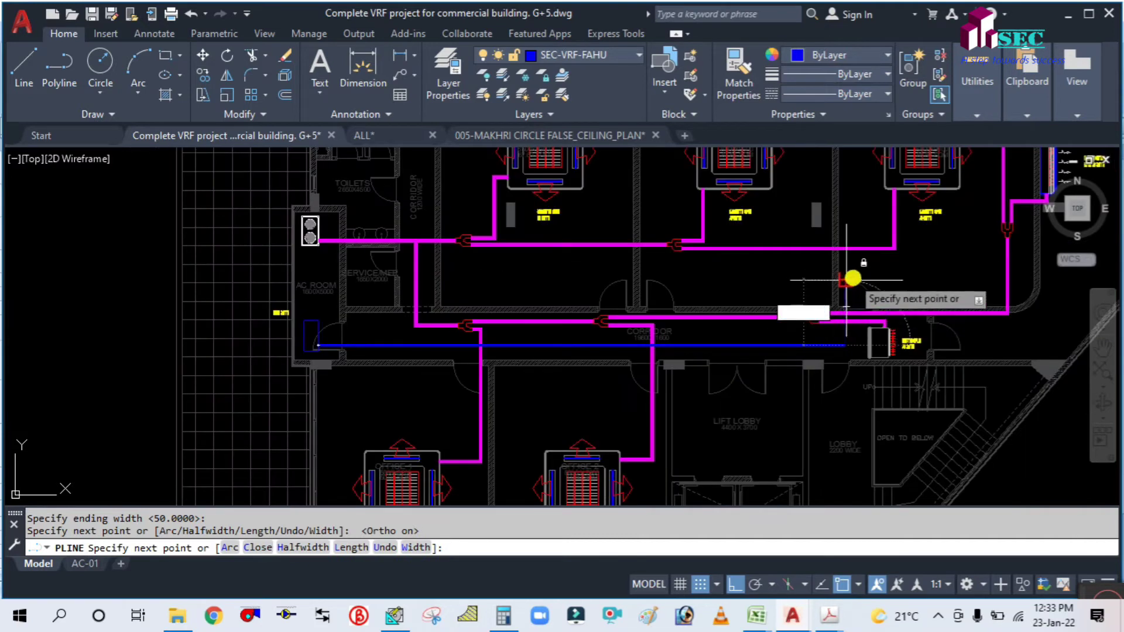
{"action": "scroll", "coordinate": [916, 328], "scroll_direction": "up", "scroll_amount": 3}
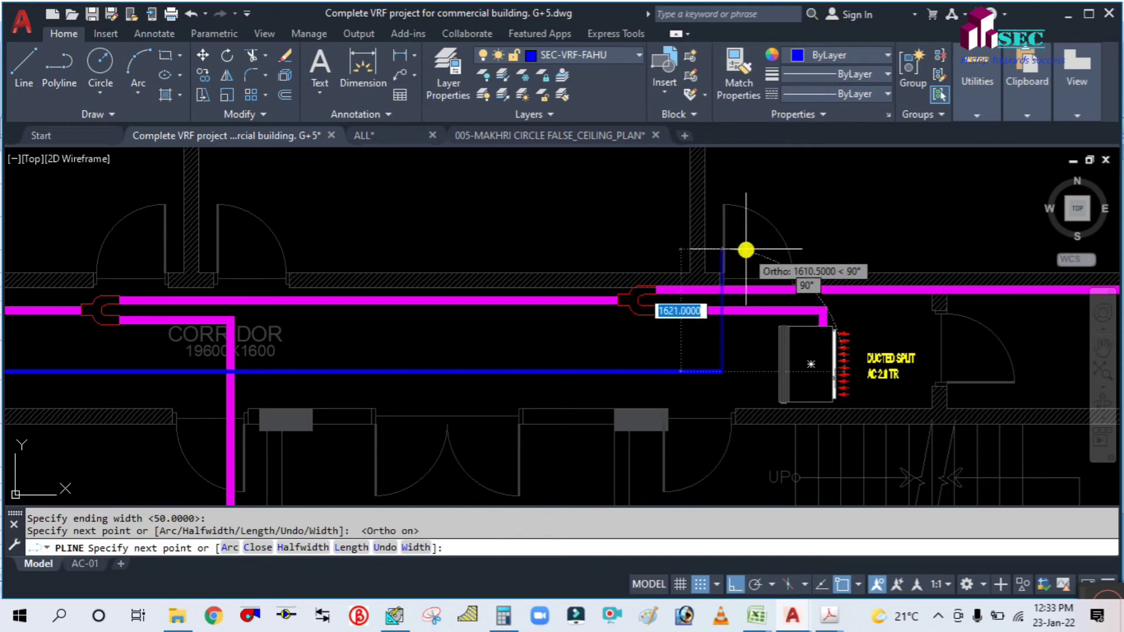
{"action": "scroll", "coordinate": [746, 251], "scroll_direction": "up", "scroll_amount": 4}
{"action": "left_click", "coordinate": [627, 295]}
{"action": "scroll", "coordinate": [626, 295], "scroll_direction": "down", "scroll_amount": 5}
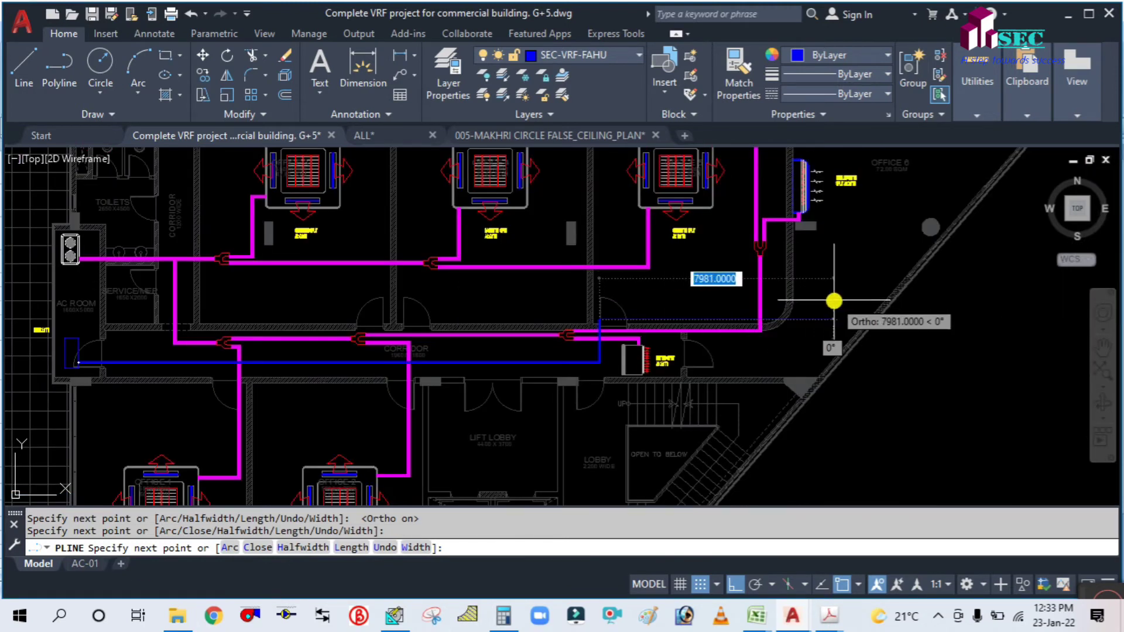
{"action": "left_click", "coordinate": [833, 300]}
{"action": "key", "text": "Escape"}
Draw a vertical branch about 1,800 long from the corridor duct line up into the upper office nearest the toilets.
{"action": "middle_click_drag", "start_coordinate": [423, 387], "coordinate": [555, 401]}
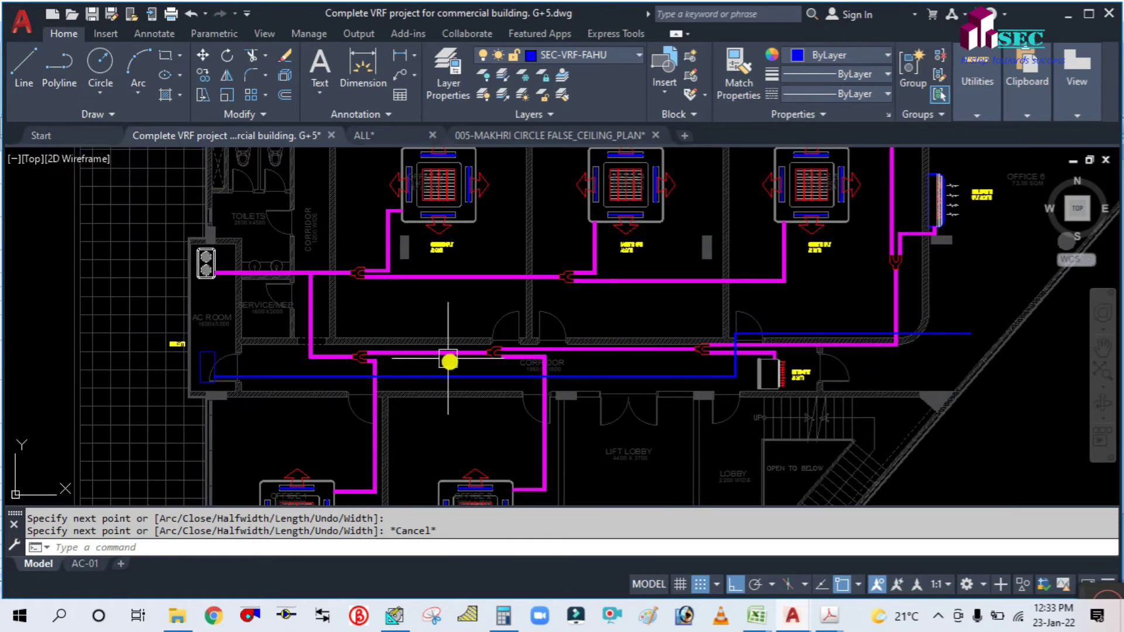
{"action": "middle_click_drag", "start_coordinate": [431, 314], "coordinate": [443, 371]}
{"action": "key", "text": "Return"}
{"action": "scroll", "coordinate": [441, 431], "scroll_direction": "up", "scroll_amount": 5}
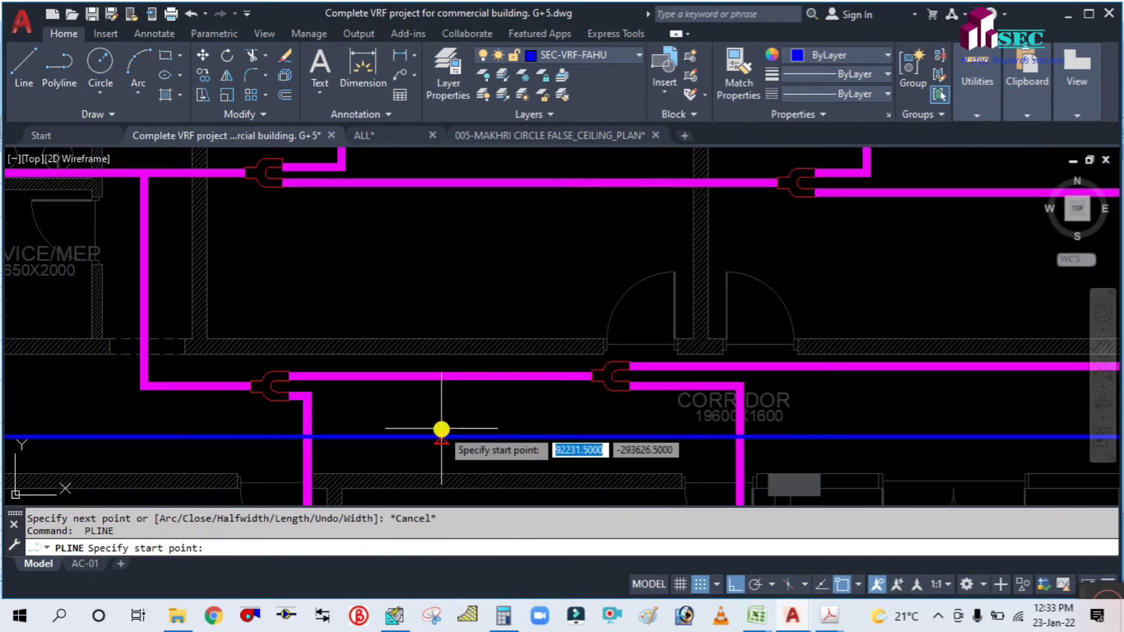
{"action": "left_click", "coordinate": [442, 435]}
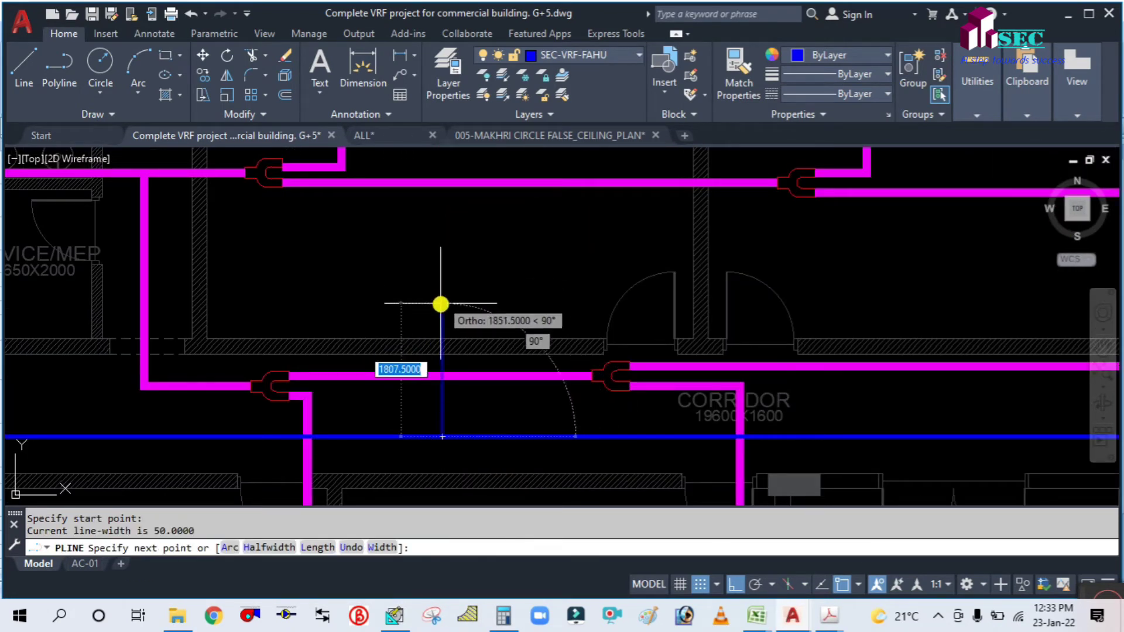
{"action": "left_click", "coordinate": [442, 305]}
{"action": "key", "text": "Escape"}
{"action": "scroll", "coordinate": [483, 274], "scroll_direction": "down", "scroll_amount": 4}
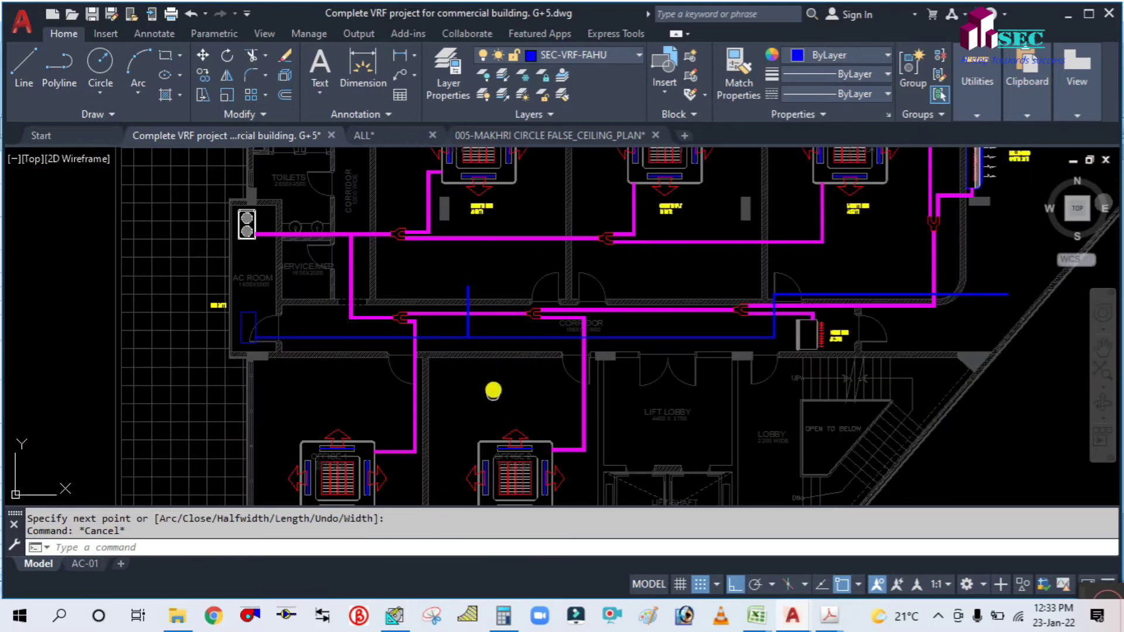
Draw a short vertical branch from the corridor duct line down into the lower office nearest the AC room.
{"action": "middle_click_drag", "start_coordinate": [495, 388], "coordinate": [507, 317]}
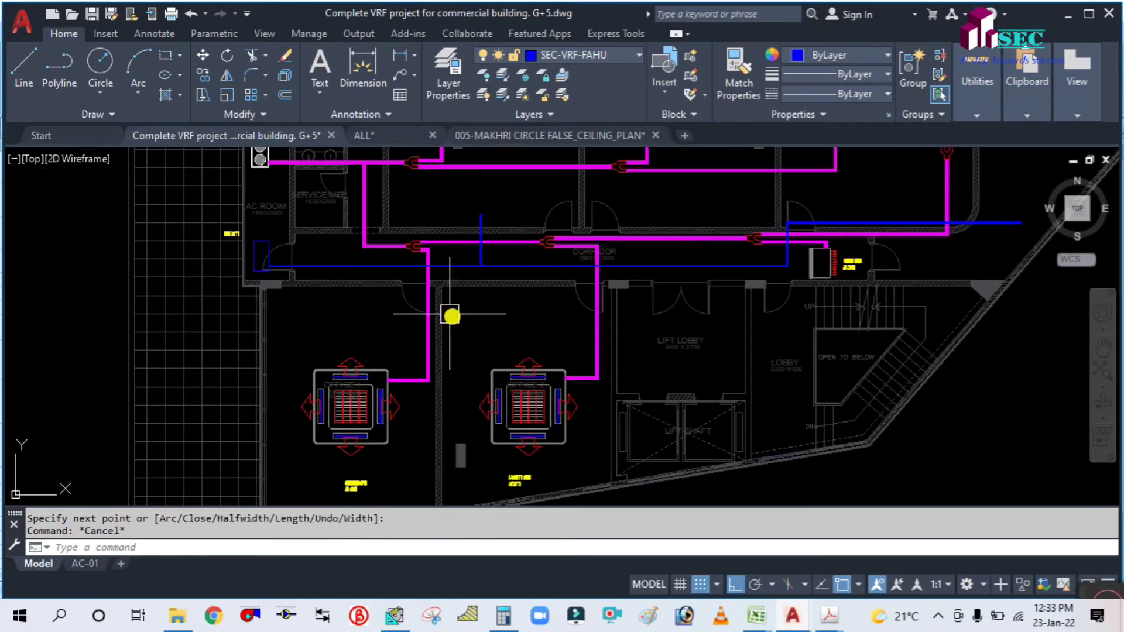
{"action": "key", "text": "Return"}
{"action": "left_click", "coordinate": [344, 266]}
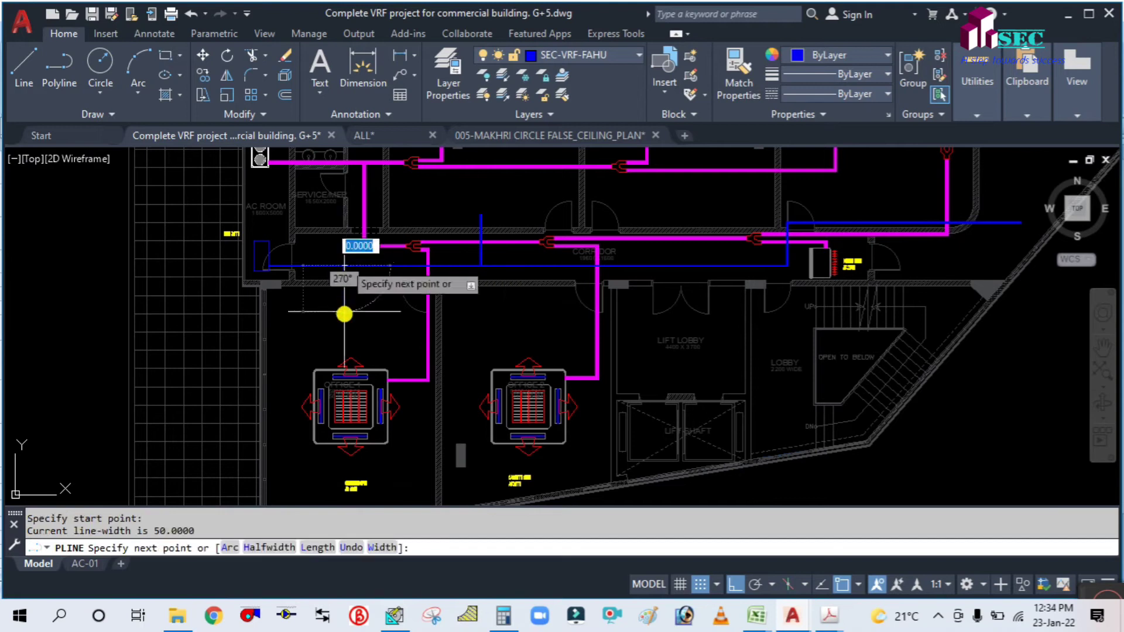
{"action": "left_click", "coordinate": [343, 320]}
{"action": "key", "text": "Return"}
Draw a matching downward branch from the corridor duct line into the lower office next to the lift lobby.
{"action": "key", "text": "Return"}
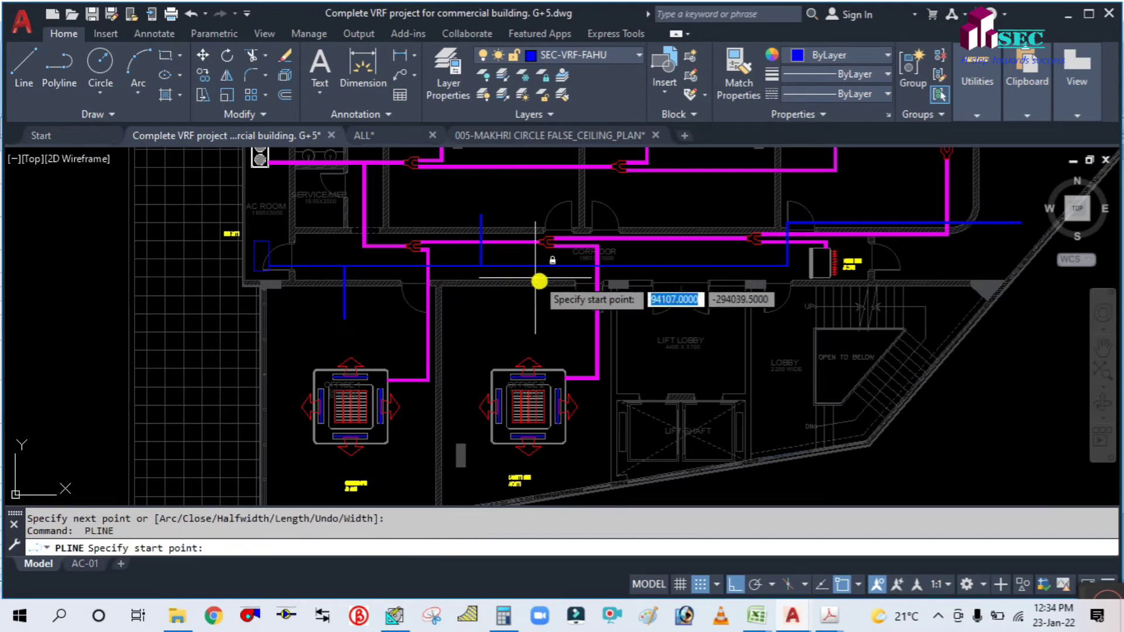
{"action": "left_click", "coordinate": [549, 266]}
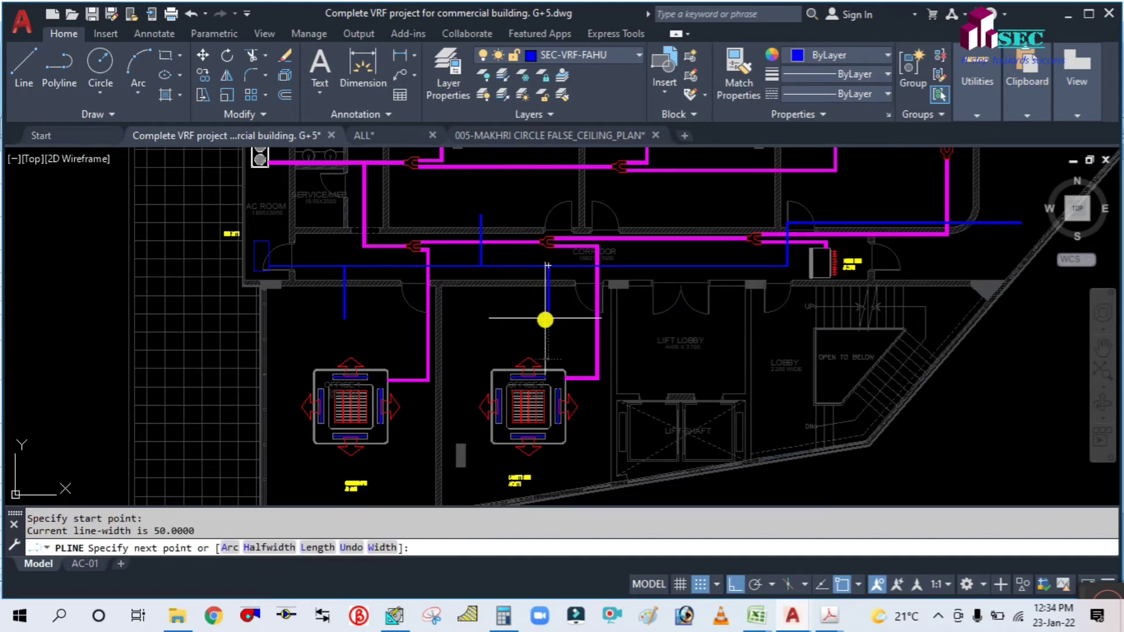
{"action": "left_click", "coordinate": [549, 319]}
{"action": "key", "text": "Return"}
{"action": "key", "text": "Escape"}
Draw a vertical branch about 2,700 long from the corridor duct line up into the middle upper office.
{"action": "mouse_move", "coordinate": [649, 294]}
{"action": "middle_mouse_down"}
{"action": "mouse_move", "coordinate": [688, 328]}
{"action": "mouse_move", "coordinate": [632, 420]}
{"action": "middle_mouse_up"}
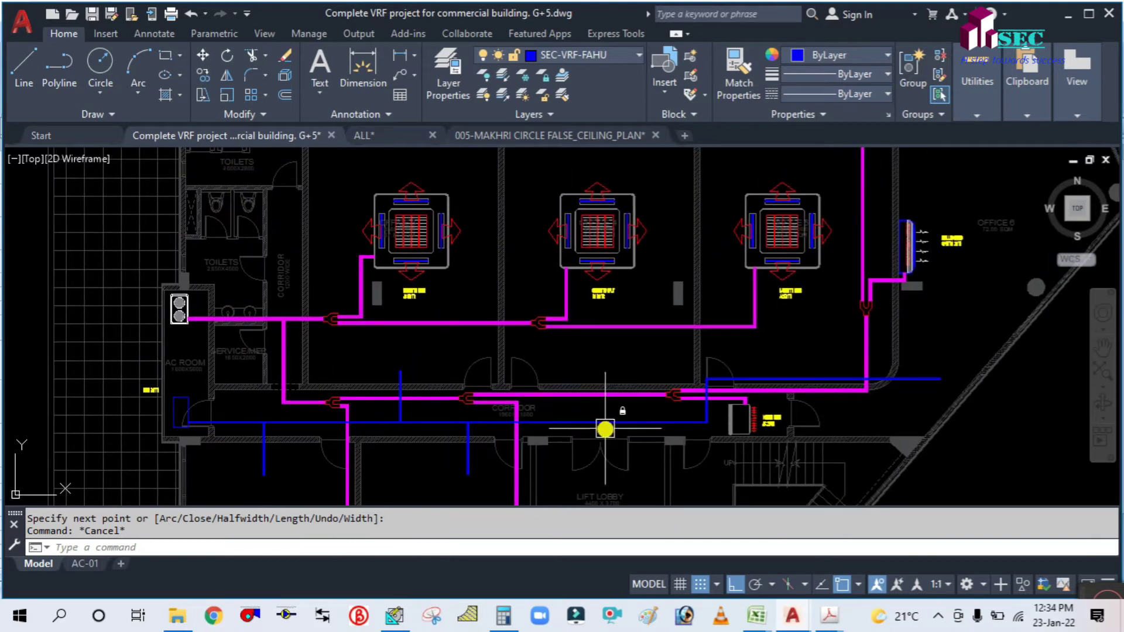
{"action": "key", "text": "Return"}
{"action": "left_click", "coordinate": [604, 421]}
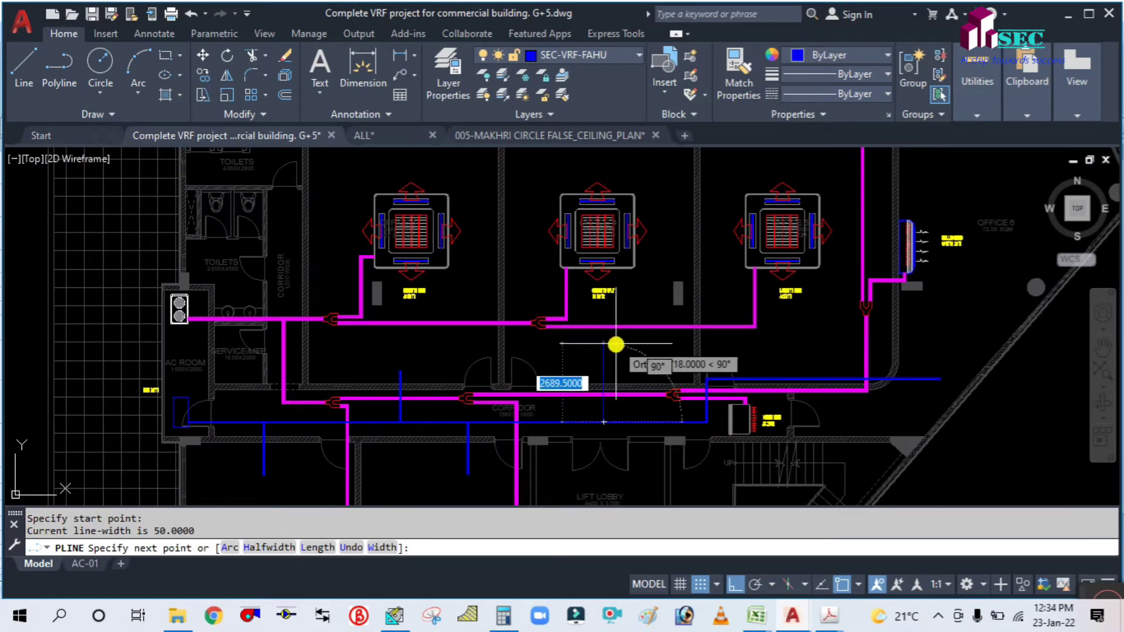
{"action": "left_click", "coordinate": [616, 344]}
{"action": "key", "text": "Escape"}
Draw a vertical branch about 1,300 long from the duct line up into the third upper office.
{"action": "middle_click_drag", "start_coordinate": [812, 354], "coordinate": [745, 374]}
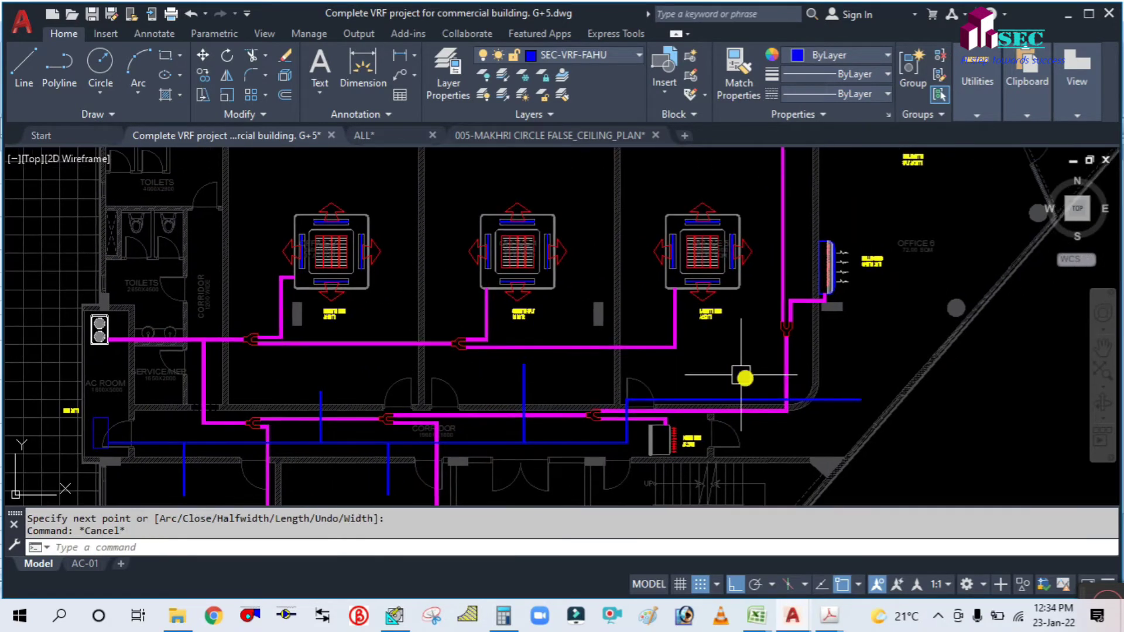
{"action": "key", "text": "Return"}
{"action": "left_click", "coordinate": [753, 397]}
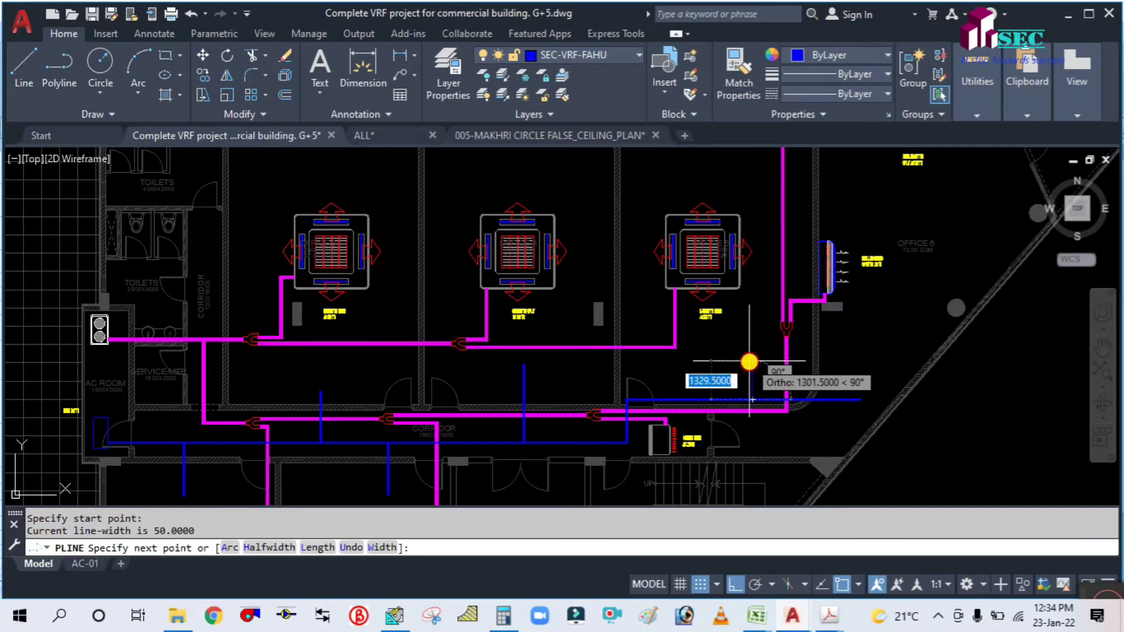
{"action": "left_click", "coordinate": [753, 362]}
{"action": "key", "text": "Return"}
Draw a vertical branch about 1,800 long upward from the duct line's far end in Office 6.
{"action": "key", "text": "Return"}
{"action": "left_click", "coordinate": [860, 400]}
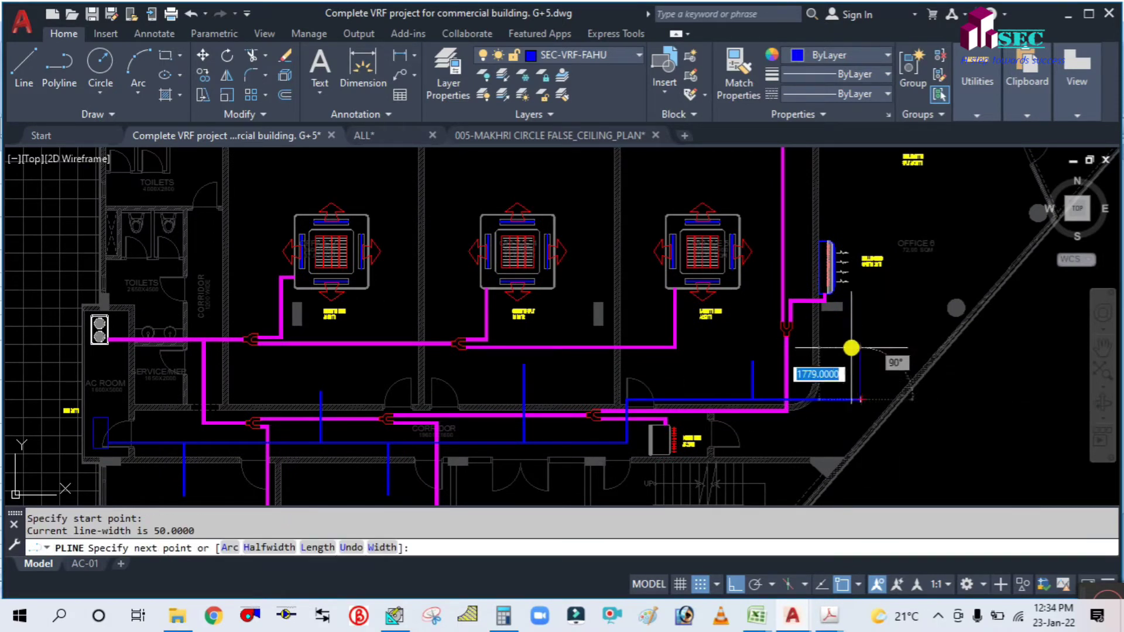
{"action": "left_click", "coordinate": [860, 353]}
{"action": "key", "text": "Escape"}
Draw a short vertical branch from the duct line down into the area beside the ducted split unit.
{"action": "key", "text": "Return"}
{"action": "scroll", "coordinate": [691, 357], "scroll_direction": "down", "scroll_amount": 5}
{"action": "scroll", "coordinate": [673, 377], "scroll_direction": "up", "scroll_amount": 3}
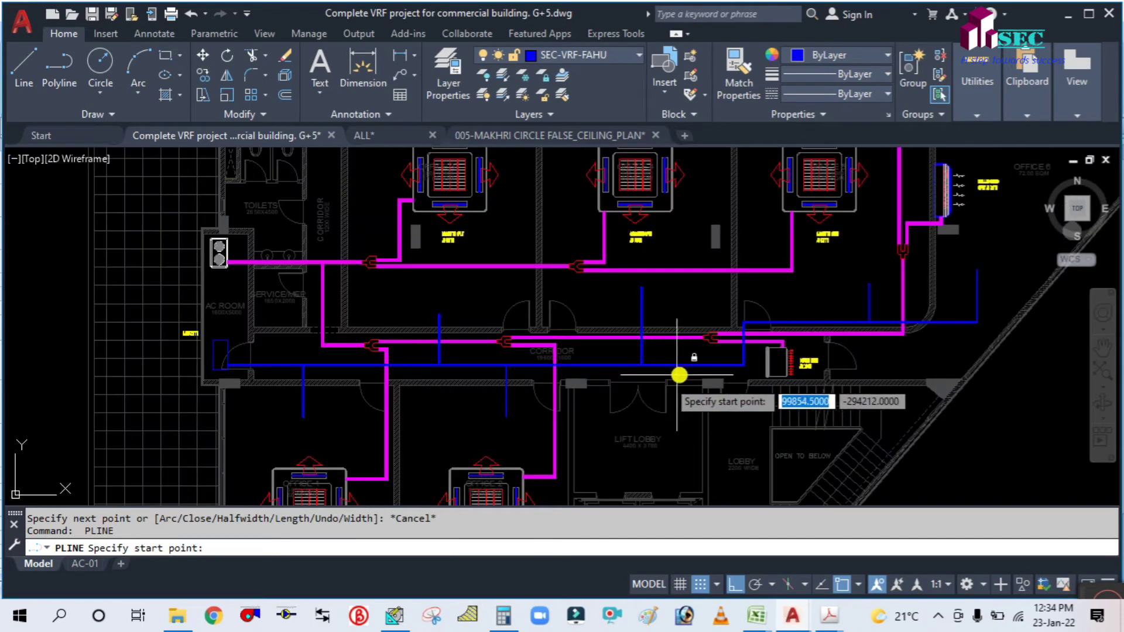
{"action": "scroll", "coordinate": [711, 366], "scroll_direction": "up", "scroll_amount": 3}
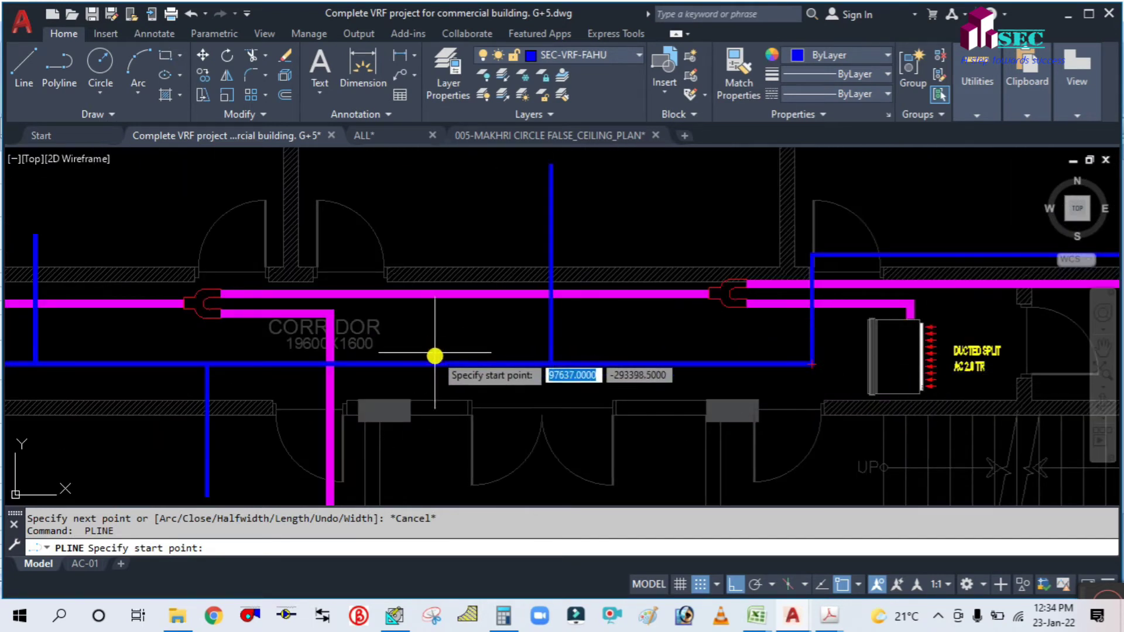
{"action": "scroll", "coordinate": [469, 353], "scroll_direction": "down", "scroll_amount": 4}
{"action": "scroll", "coordinate": [601, 339], "scroll_direction": "up", "scroll_amount": 4}
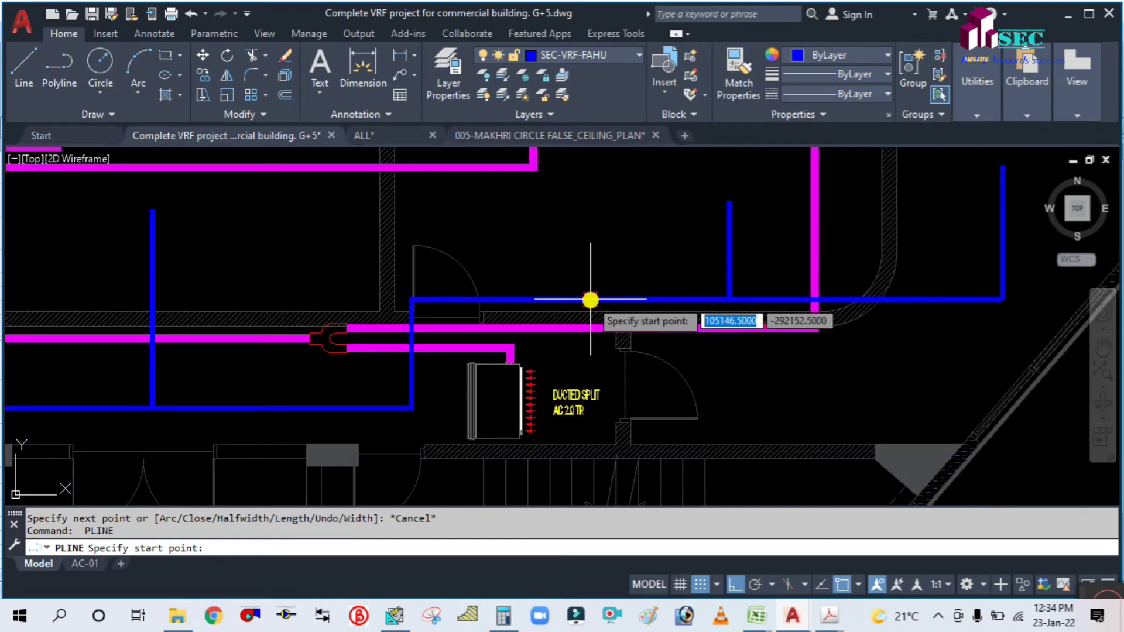
{"action": "left_click", "coordinate": [591, 324]}
{"action": "left_click", "coordinate": [590, 354]}
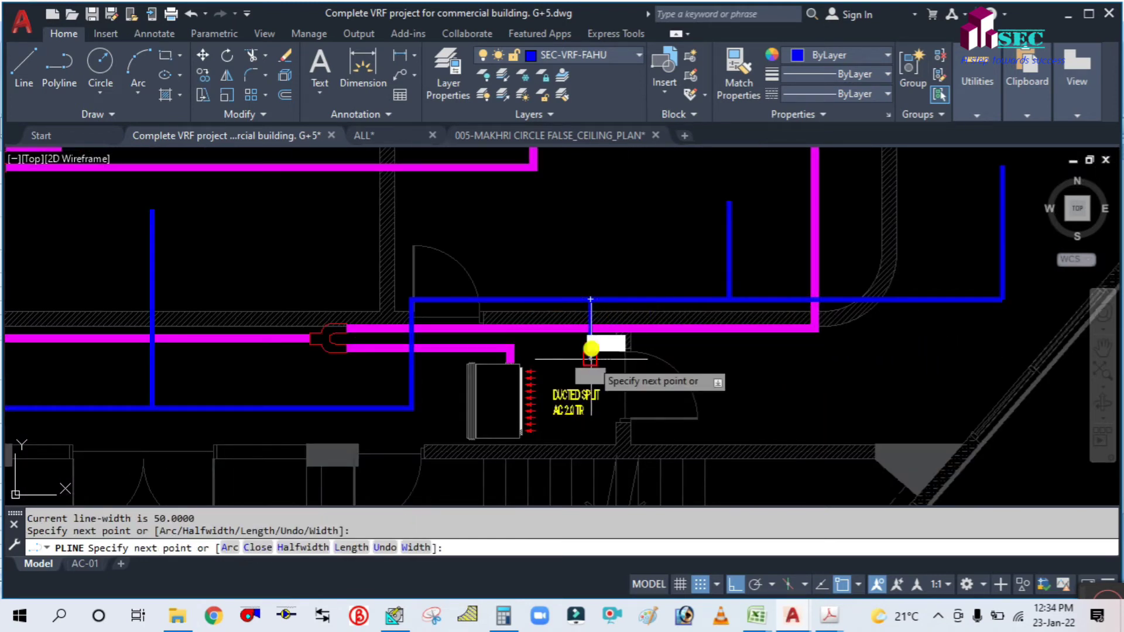
{"action": "key", "text": "Escape"}
Change the colour of the main corridor duct line to green.
{"action": "scroll", "coordinate": [679, 278], "scroll_direction": "down", "scroll_amount": 5}
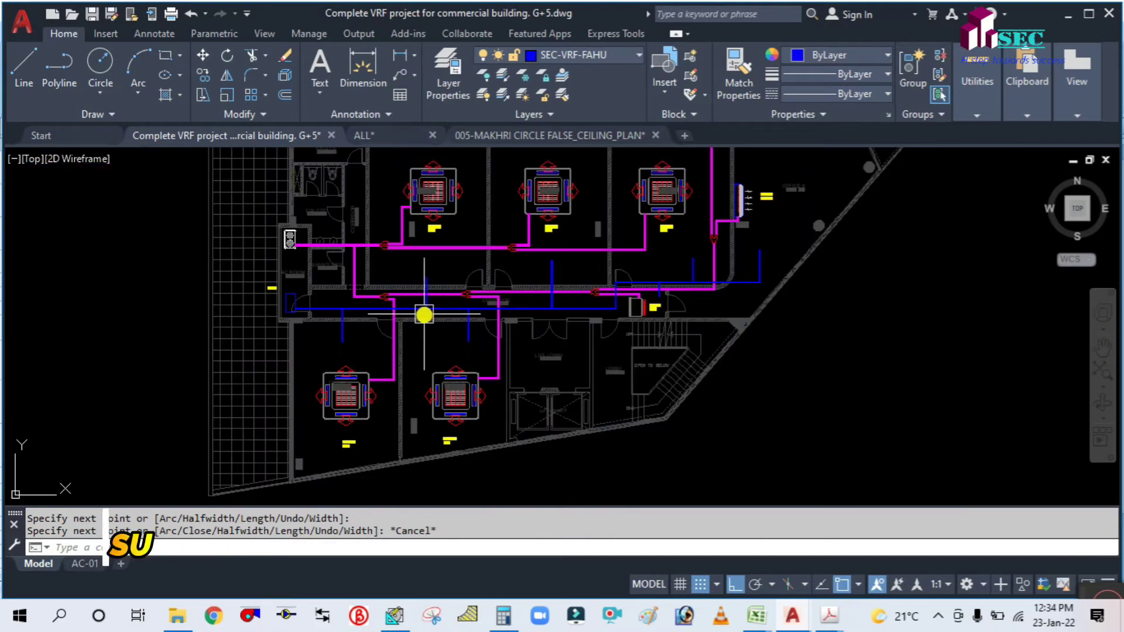
{"action": "scroll", "coordinate": [421, 312], "scroll_direction": "up", "scroll_amount": 2}
{"action": "key", "text": "Escape"}
{"action": "scroll", "coordinate": [475, 255], "scroll_direction": "up", "scroll_amount": 4}
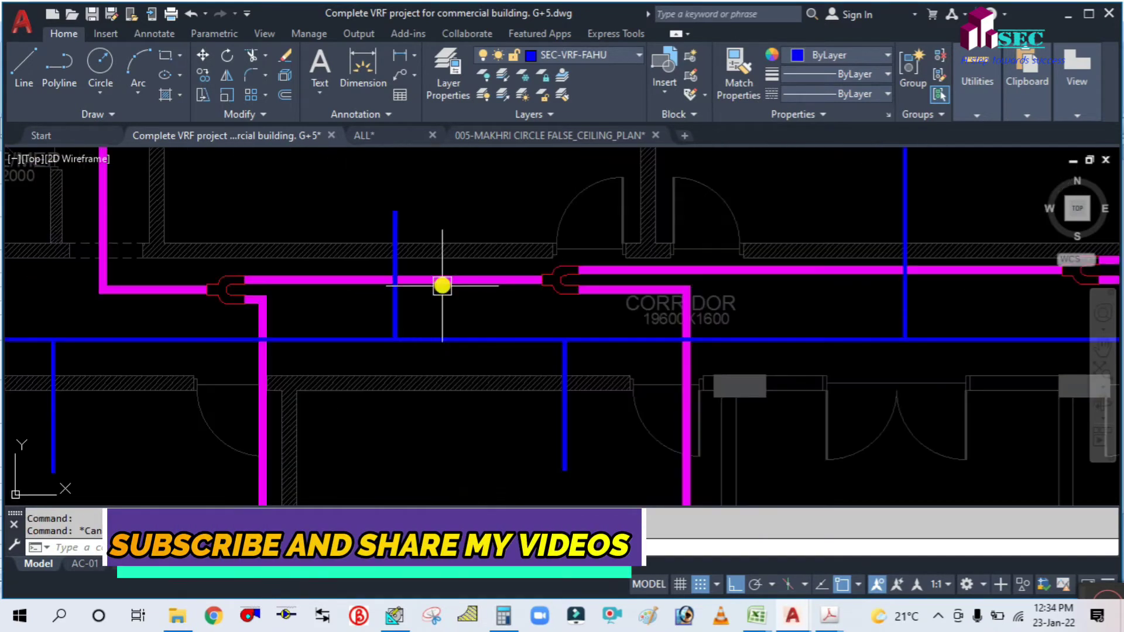
{"action": "left_click", "coordinate": [444, 337]}
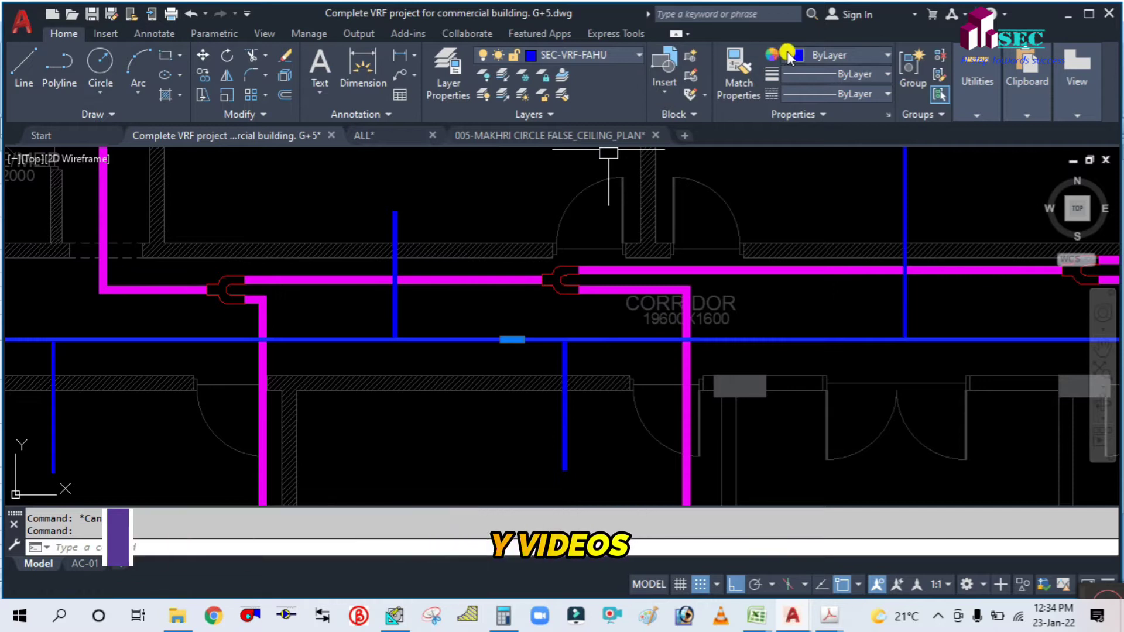
{"action": "left_click", "coordinate": [795, 57]}
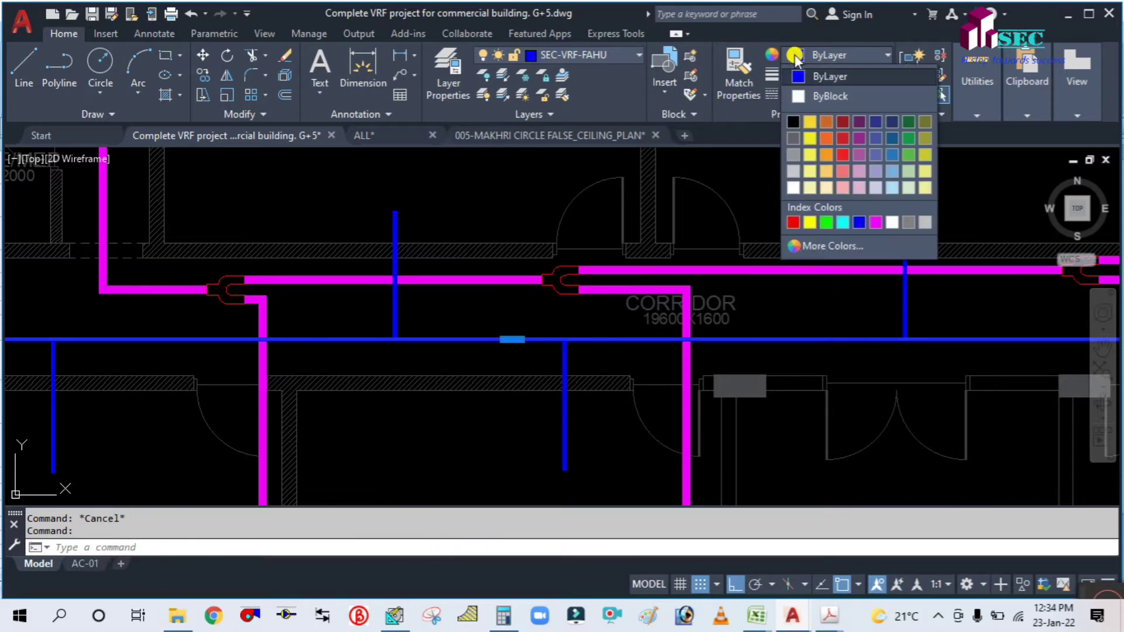
{"action": "left_click", "coordinate": [826, 223]}
{"action": "key", "text": "Escape"}
Match the green duct line's properties onto the upper branch nearest the toilets and the two lower office branches.
{"action": "scroll", "coordinate": [524, 329], "scroll_direction": "down", "scroll_amount": 5}
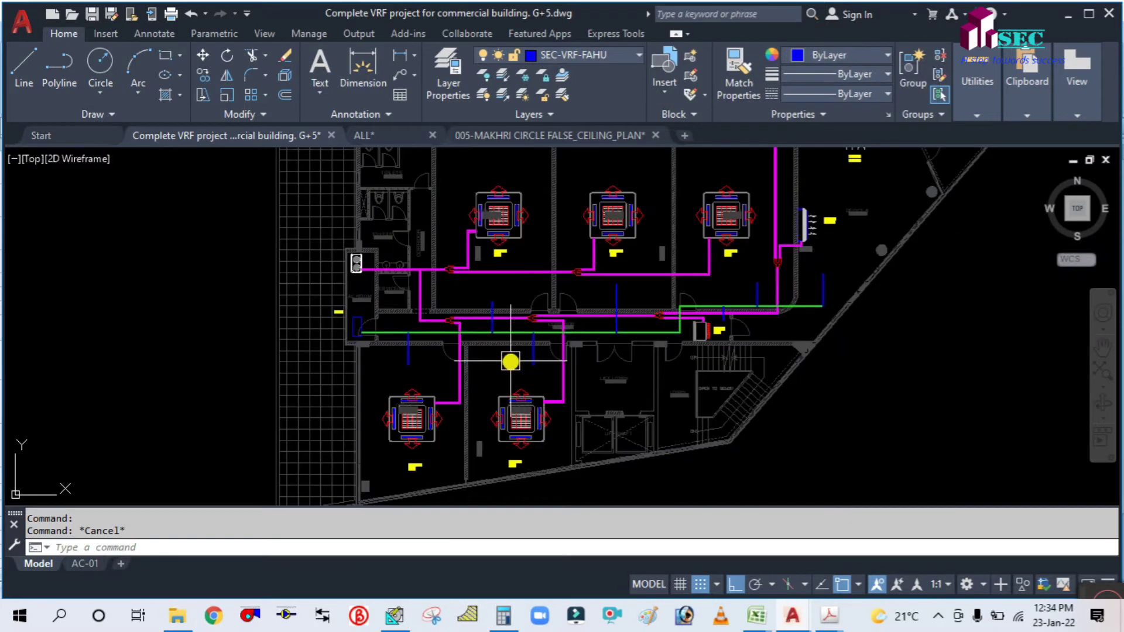
{"action": "type", "text": "A"}
{"action": "key", "text": "Return"}
{"action": "scroll", "coordinate": [492, 321], "scroll_direction": "up", "scroll_amount": 4}
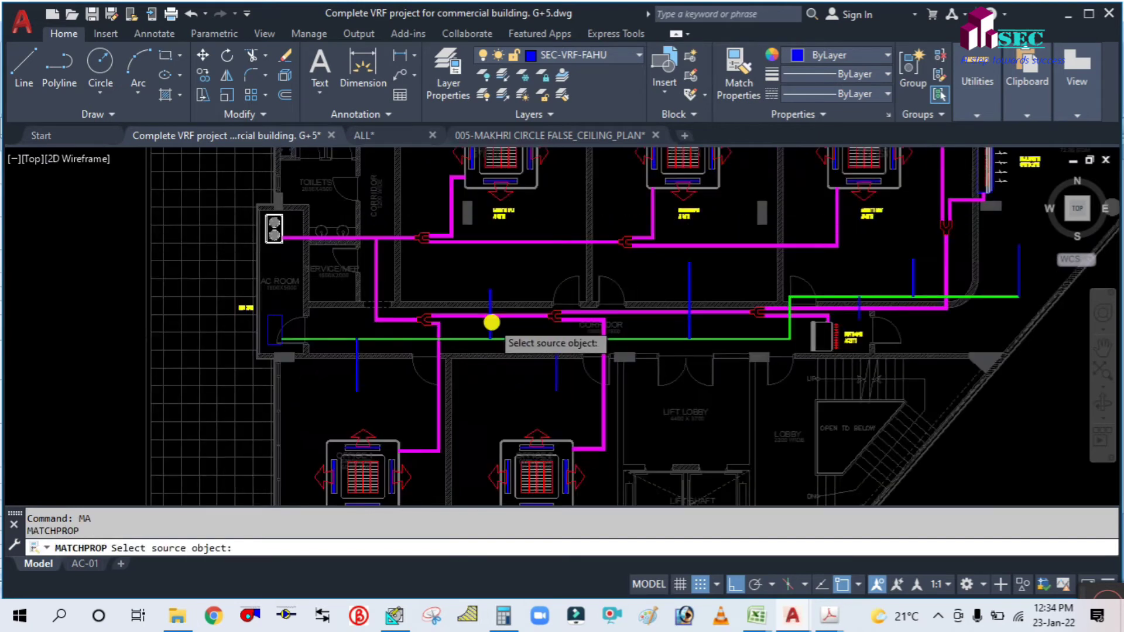
{"action": "left_click", "coordinate": [487, 346]}
{"action": "left_click", "coordinate": [488, 325]}
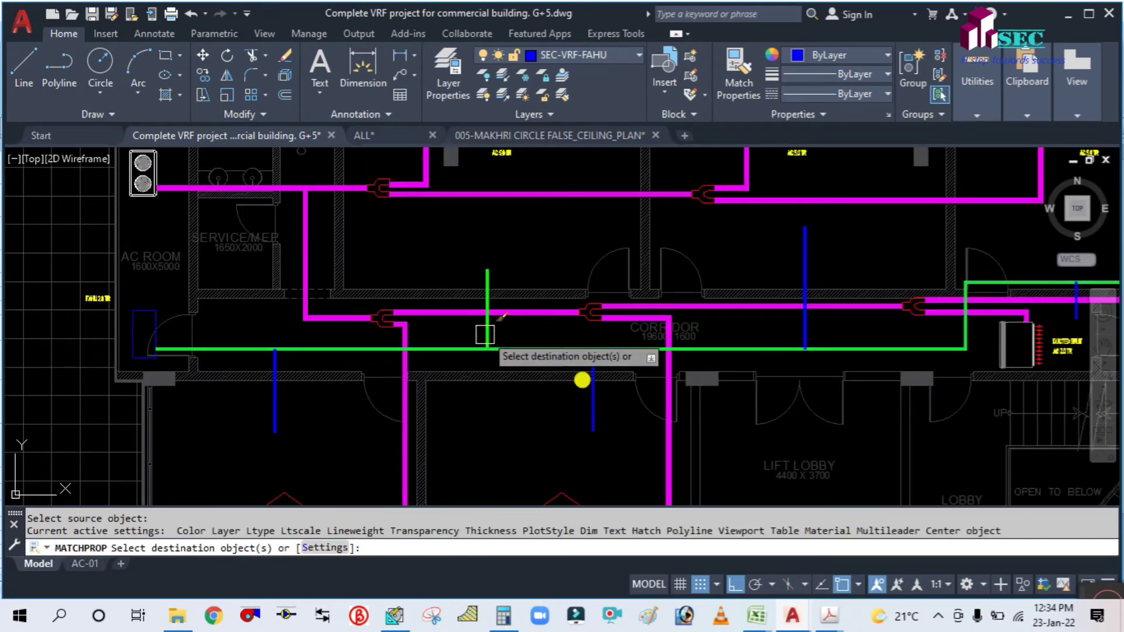
{"action": "left_click", "coordinate": [593, 422]}
{"action": "left_click", "coordinate": [275, 417]}
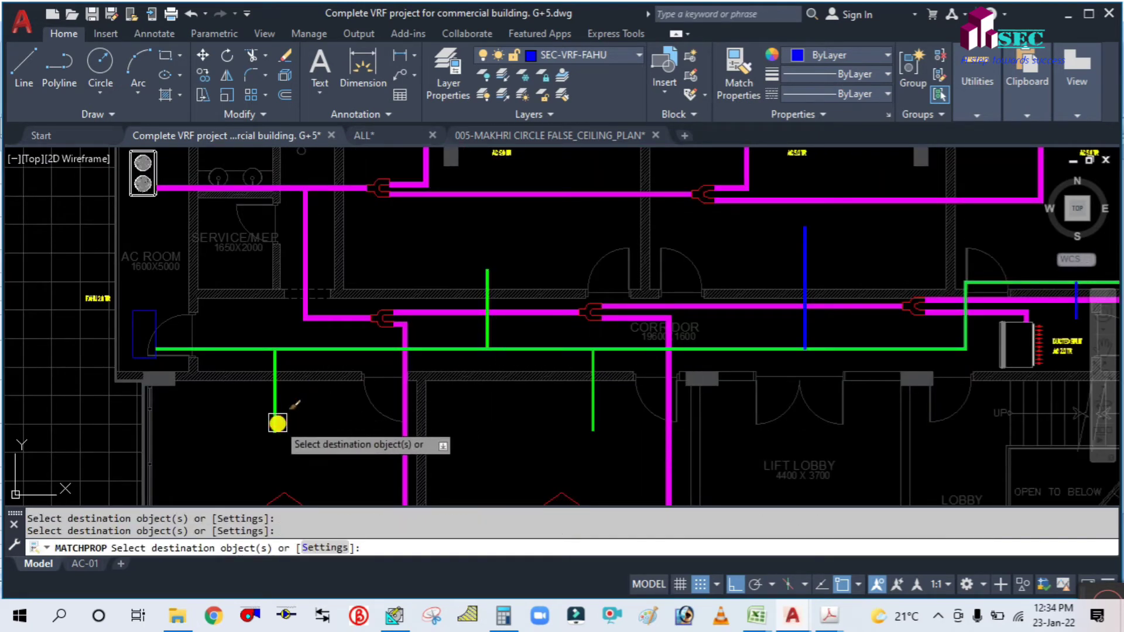
Match the same properties onto the remaining branches near the ducted split unit, in the upper offices and in Office 6.
{"action": "scroll", "coordinate": [439, 389], "scroll_direction": "down", "scroll_amount": 4}
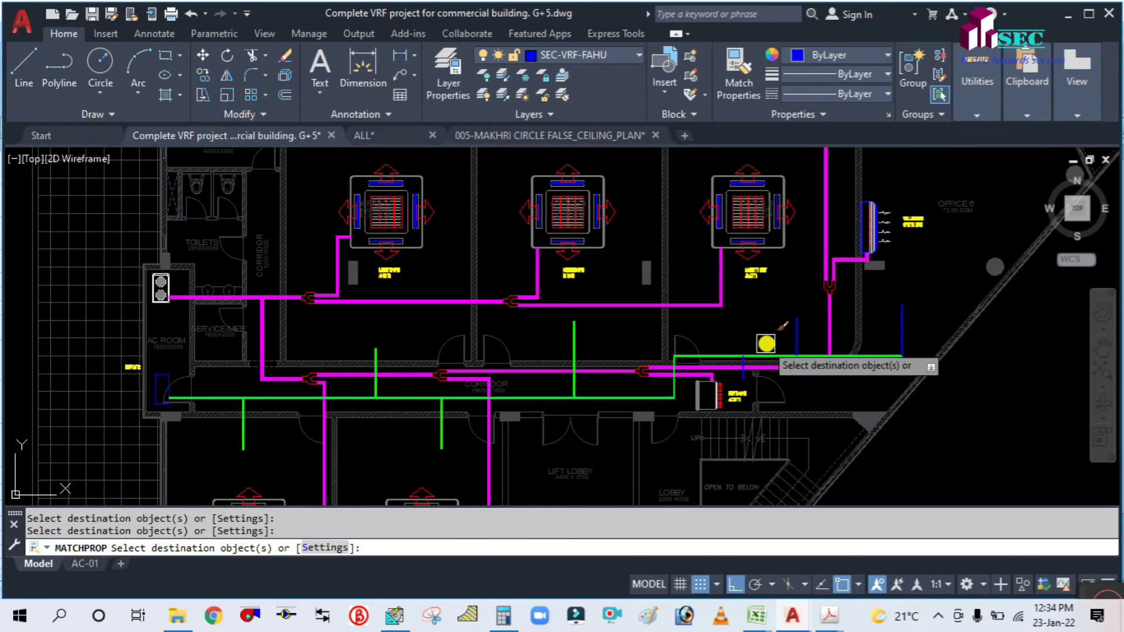
{"action": "scroll", "coordinate": [743, 359], "scroll_direction": "up", "scroll_amount": 5}
{"action": "left_click", "coordinate": [660, 369]}
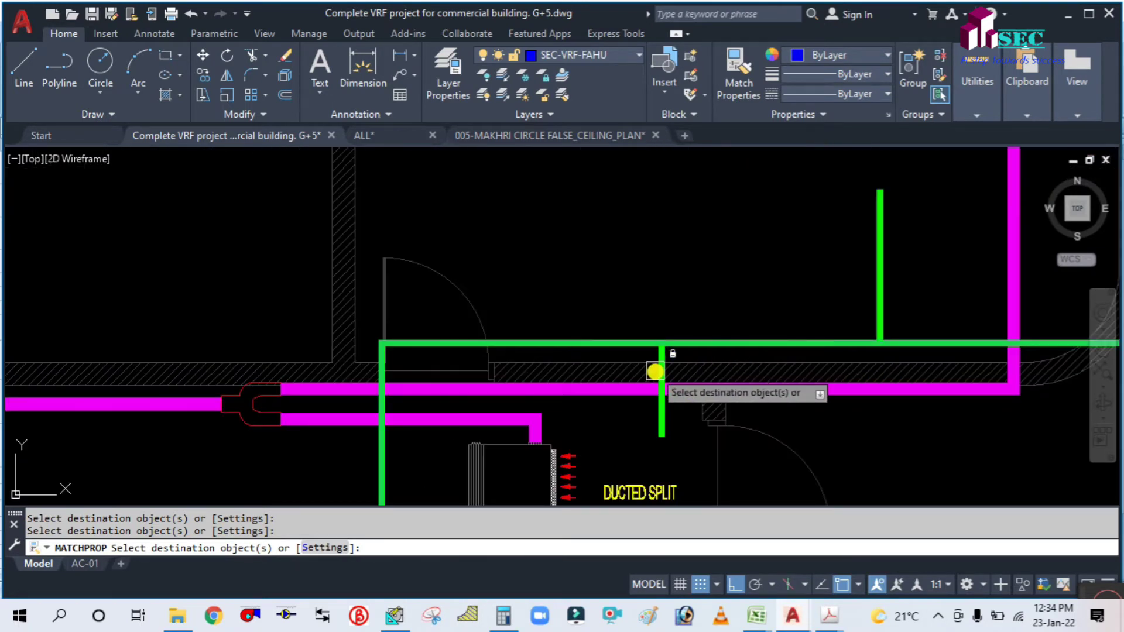
{"action": "scroll", "coordinate": [576, 269], "scroll_direction": "down", "scroll_amount": 3}
{"action": "middle_click_drag", "start_coordinate": [904, 264], "coordinate": [850, 279]}
{"action": "left_click", "coordinate": [877, 288]}
{"action": "key", "text": "Escape"}
{"action": "scroll", "coordinate": [837, 279], "scroll_direction": "down", "scroll_amount": 5}
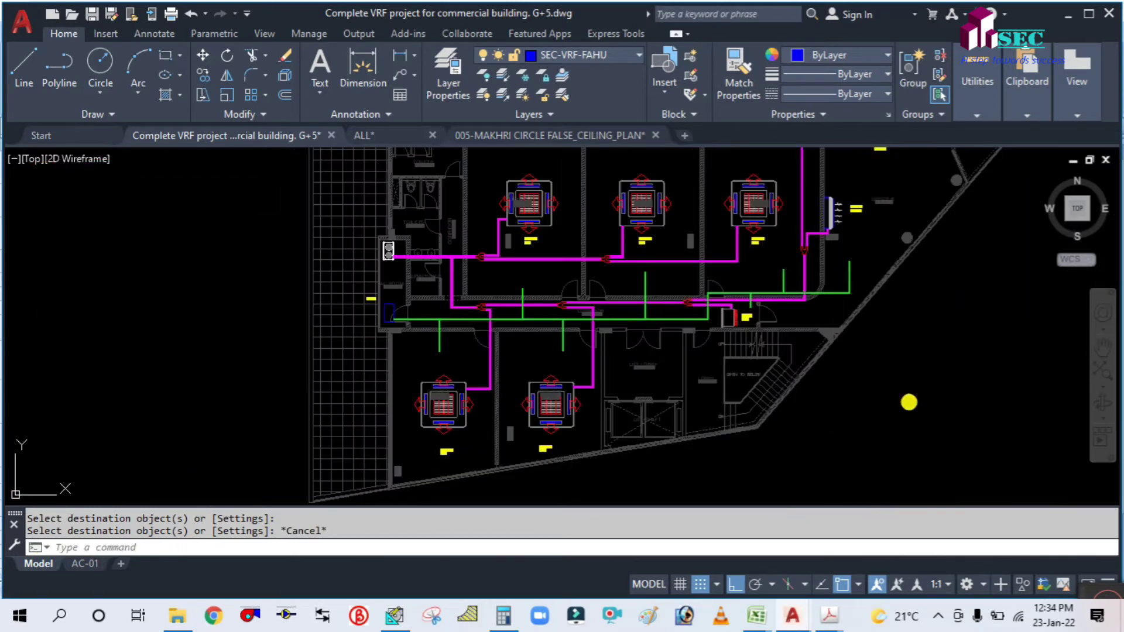
{"action": "middle_click_drag", "start_coordinate": [908, 402], "coordinate": [805, 381]}
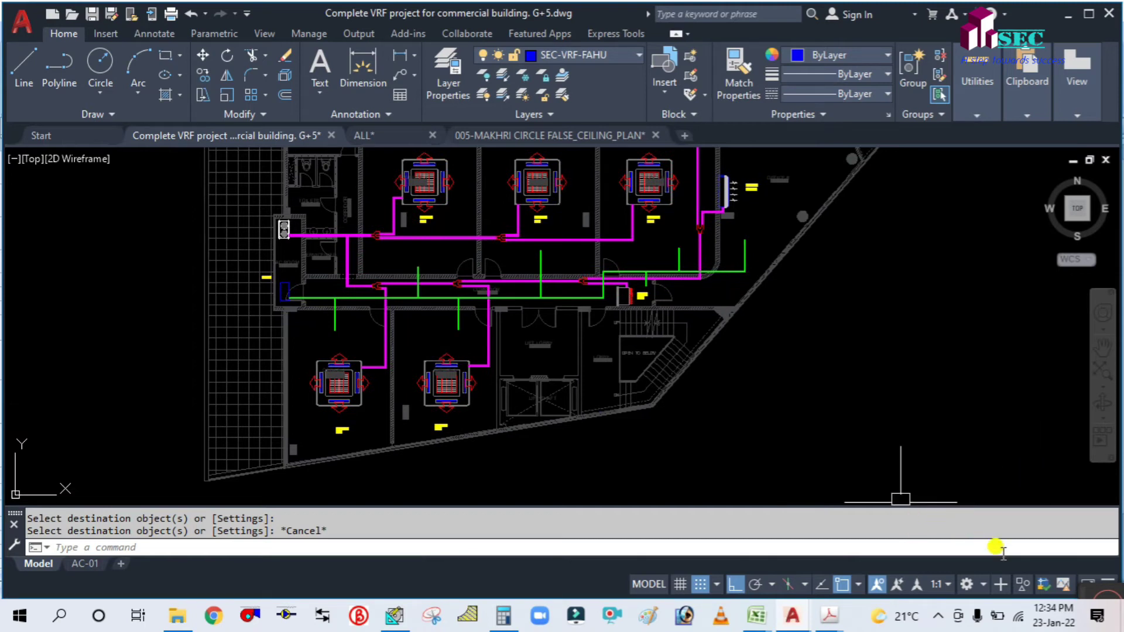
{"action": "left_click_drag", "start_coordinate": [1085, 587], "coordinate": [992, 496]}
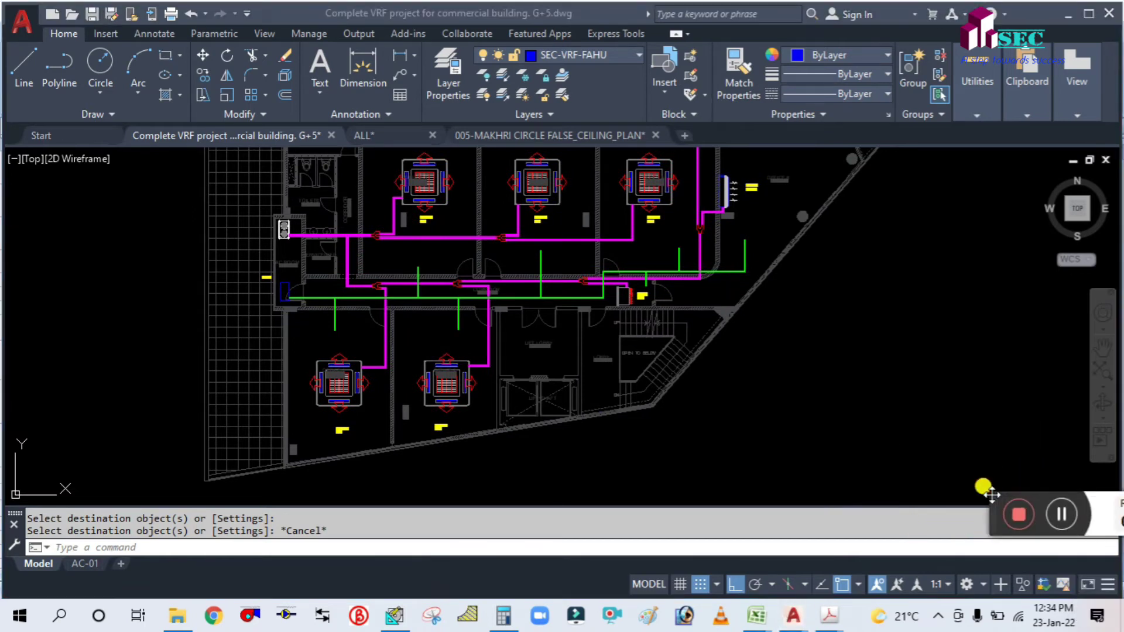
{"action": "left_click", "coordinate": [1064, 514]}
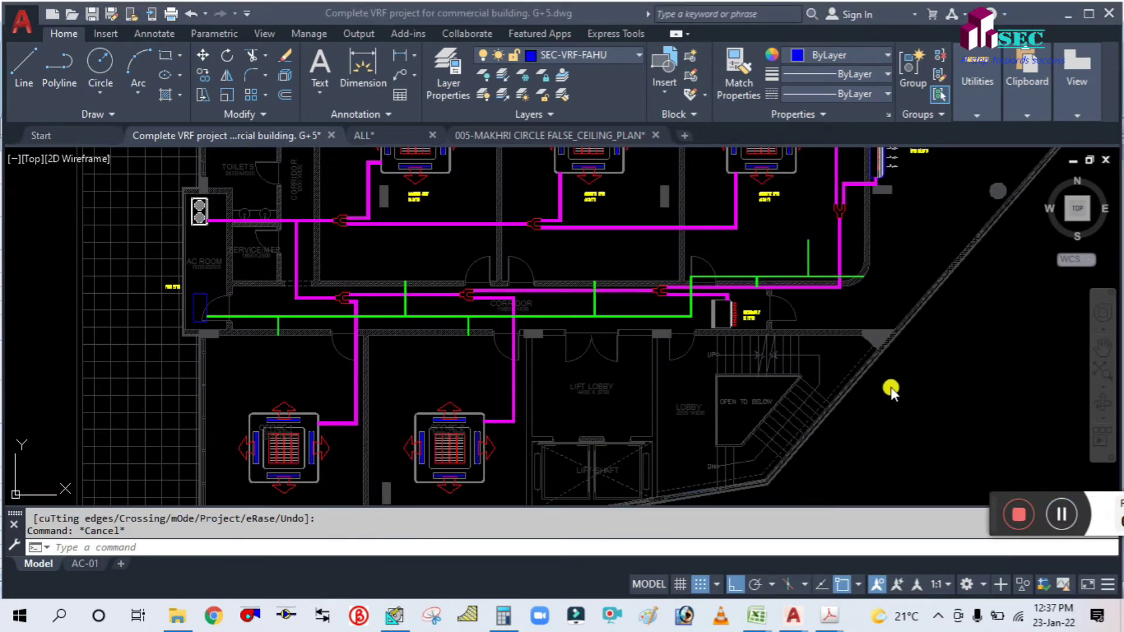
Draw a winding spline from the upper end of the branch nearest the toilets to the Office 3 cassette unit's lower right corner.
{"action": "scroll", "coordinate": [375, 309], "scroll_direction": "up", "scroll_amount": 2}
{"action": "scroll", "coordinate": [434, 363], "scroll_direction": "down", "scroll_amount": 2}
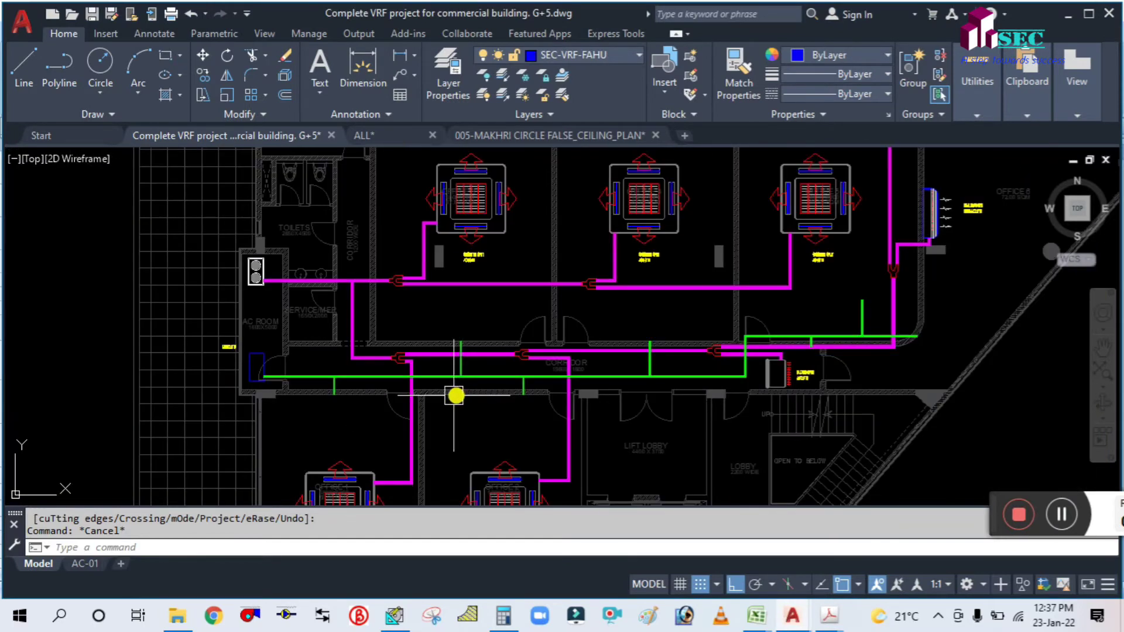
{"action": "type", "text": "P"}
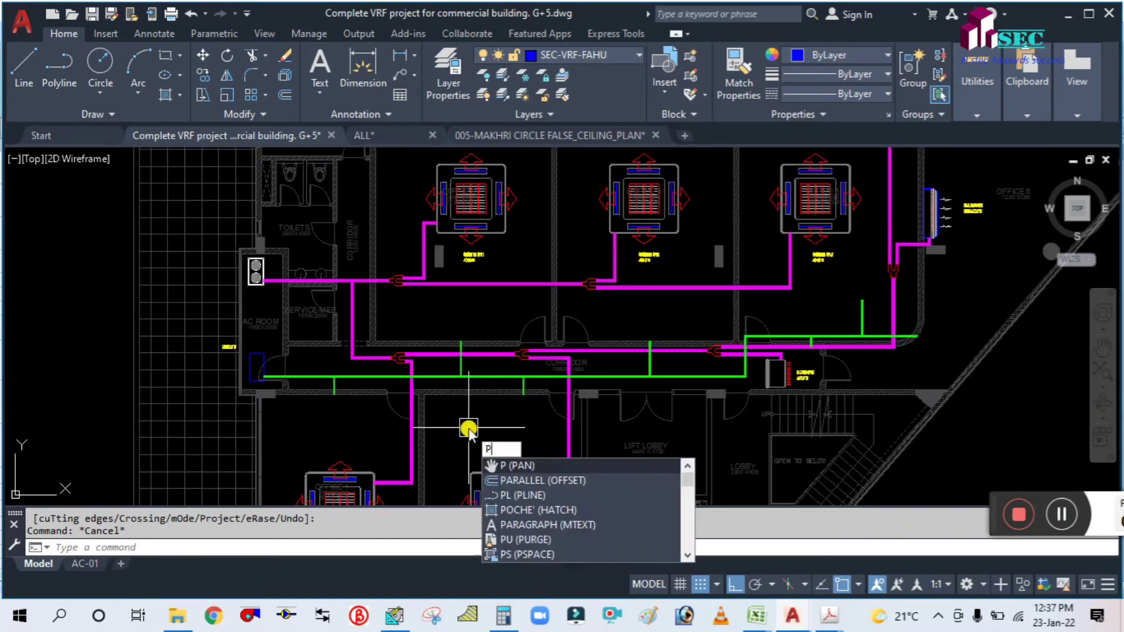
{"action": "key", "text": "Escape"}
{"action": "type", "text": "SPL"}
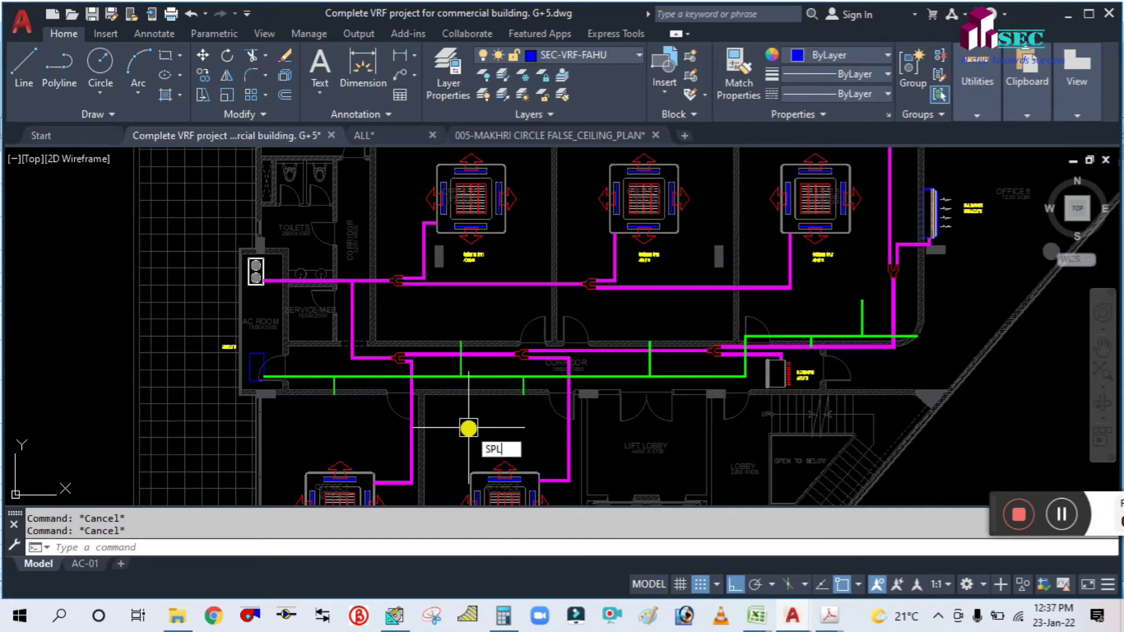
{"action": "type", "text": "I"}
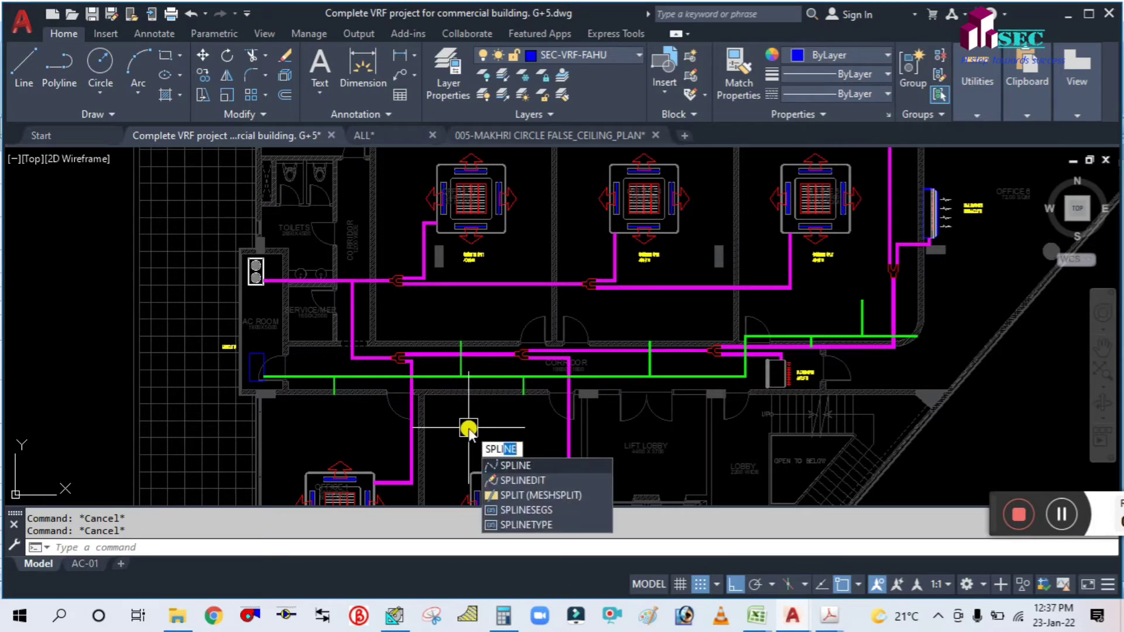
{"action": "type", "text": "NE"}
{"action": "key", "text": "Return"}
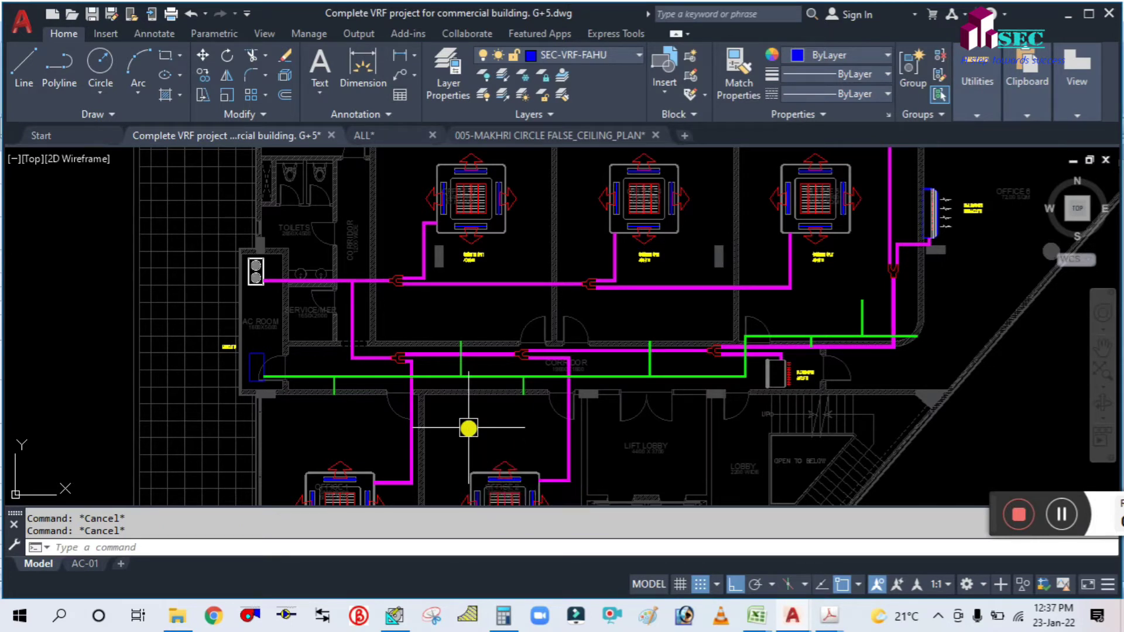
{"action": "key", "text": "Return"}
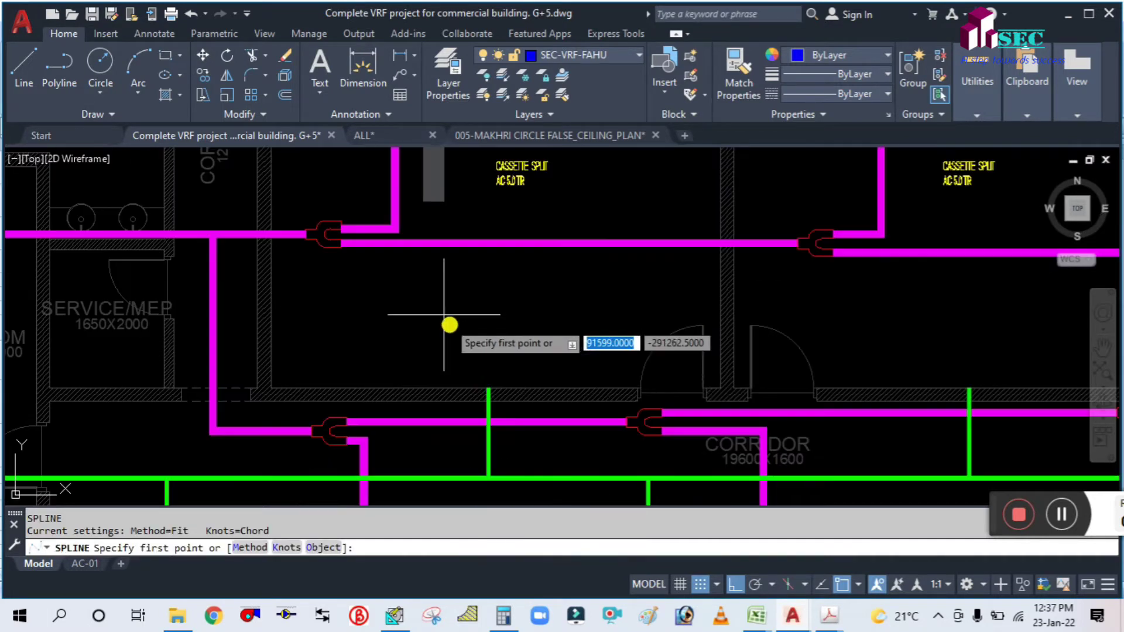
{"action": "left_click", "coordinate": [489, 387]}
{"action": "left_click", "coordinate": [474, 348]}
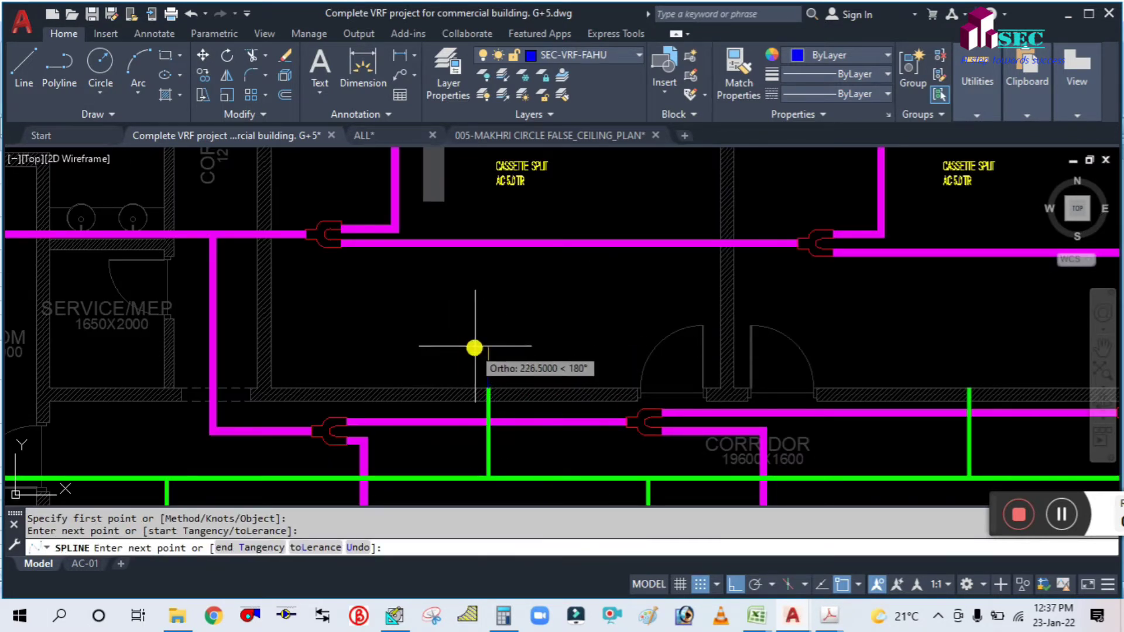
{"action": "left_click", "coordinate": [466, 344]}
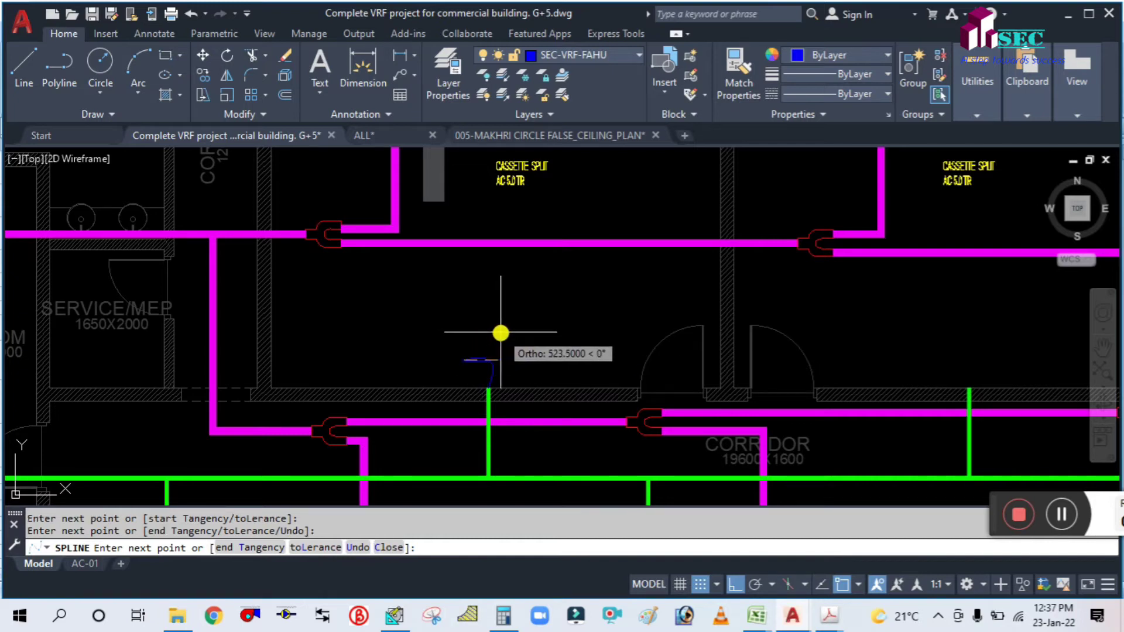
{"action": "left_click", "coordinate": [464, 312]}
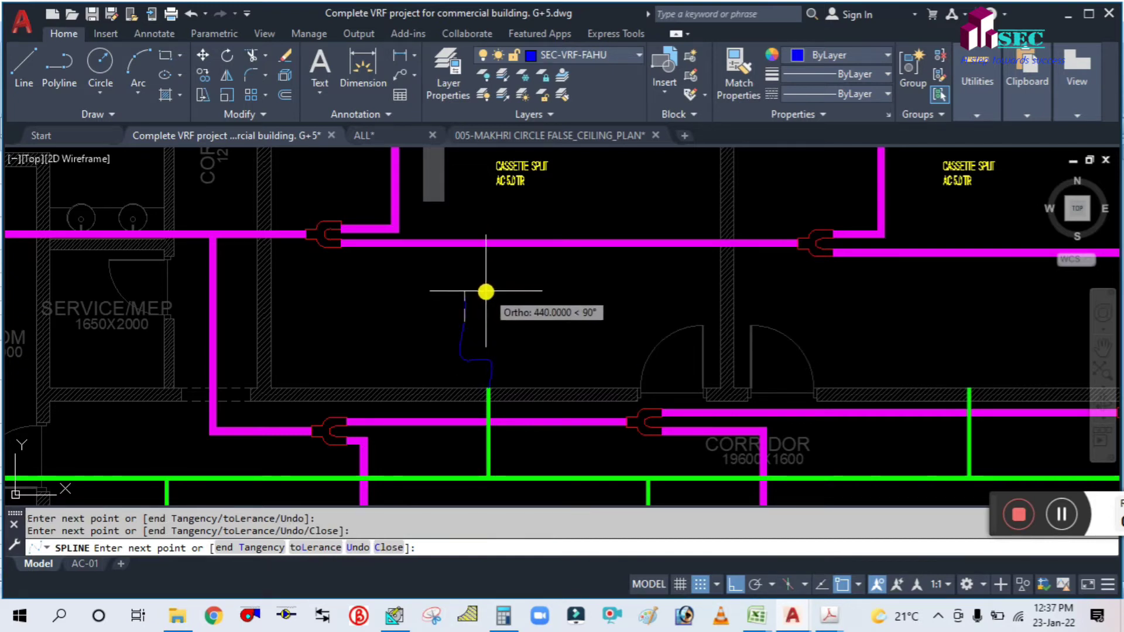
{"action": "left_click", "coordinate": [517, 280]}
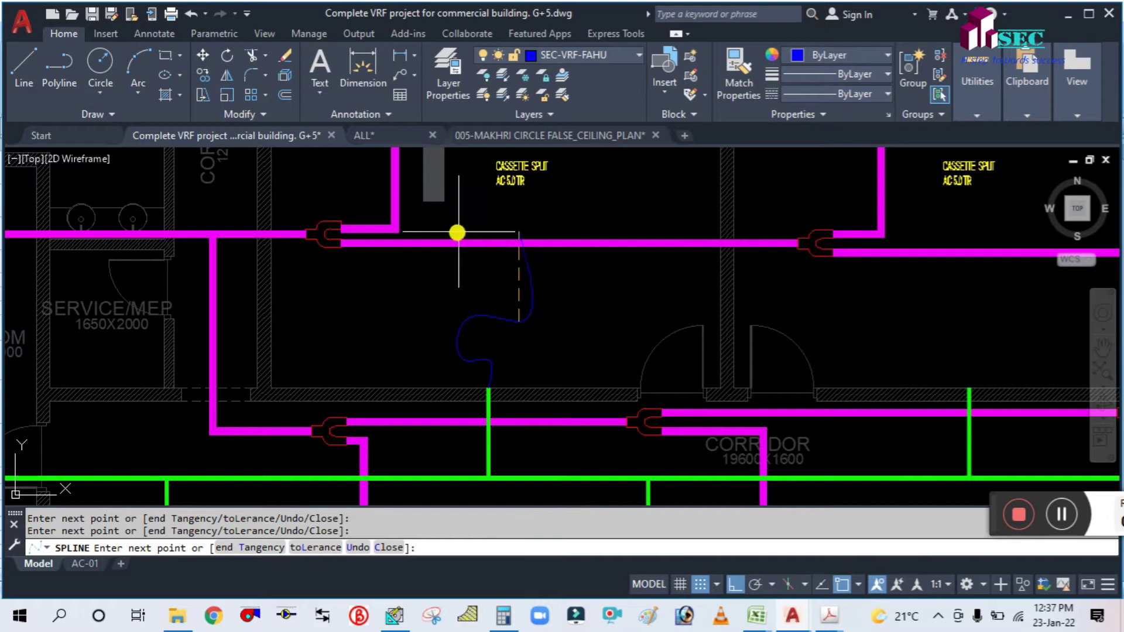
{"action": "left_click", "coordinate": [520, 204]}
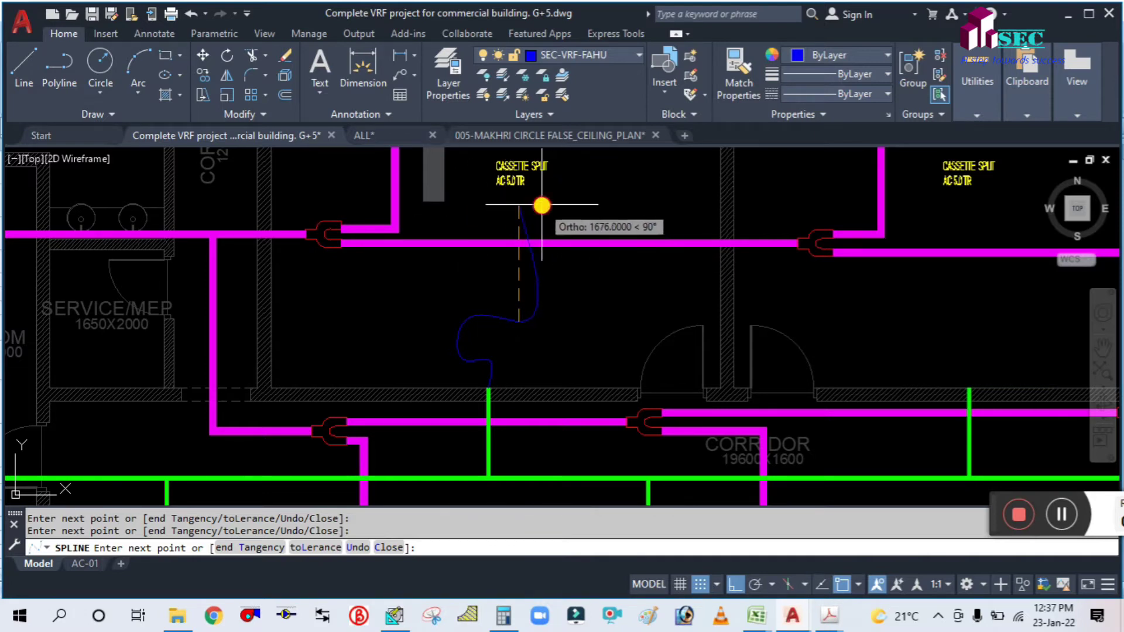
{"action": "middle_click_drag", "start_coordinate": [559, 203], "coordinate": [522, 397]}
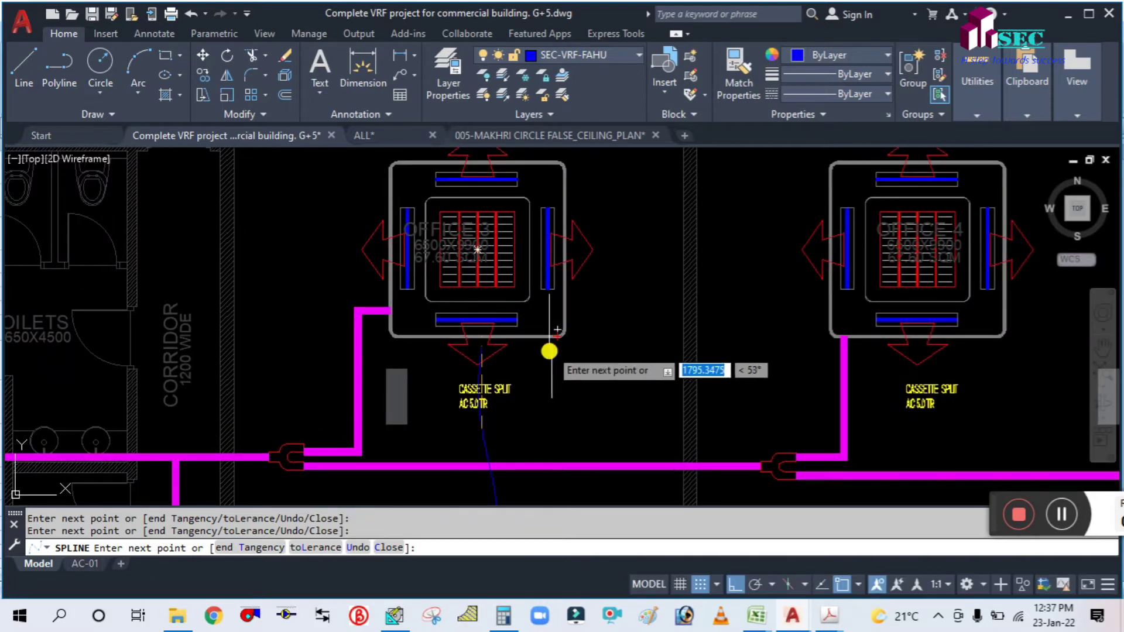
{"action": "key", "text": "Escape"}
Finish the Office 3 connection spline and change its colour to green.
{"action": "scroll", "coordinate": [621, 311], "scroll_direction": "down", "scroll_amount": 4}
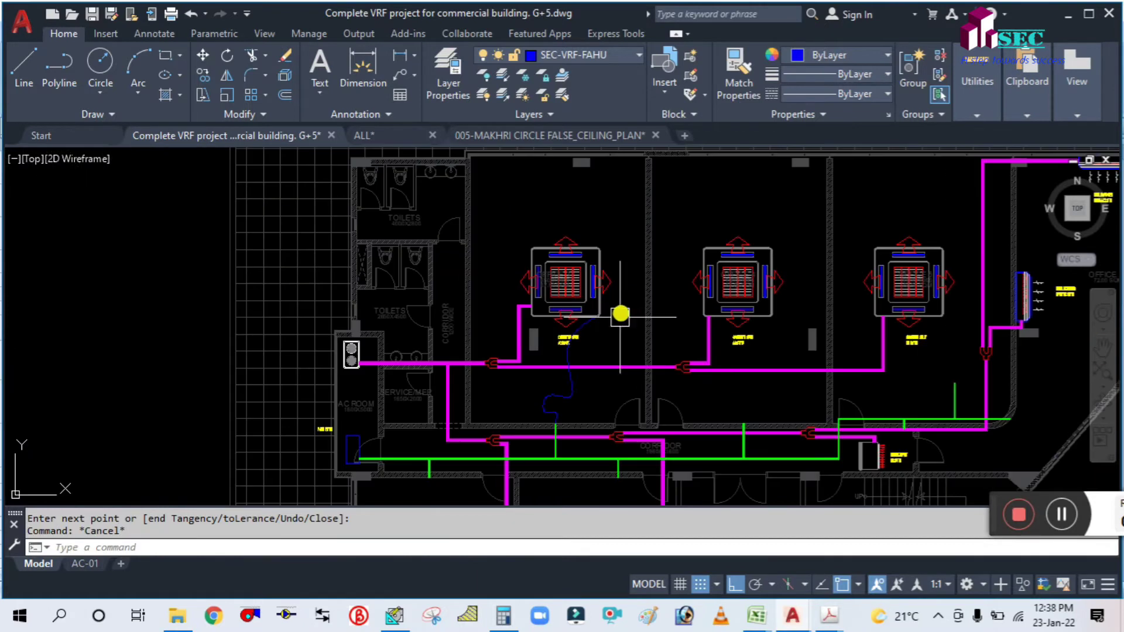
{"action": "middle_click_drag", "start_coordinate": [589, 399], "coordinate": [573, 373]}
{"action": "left_click", "coordinate": [563, 363]}
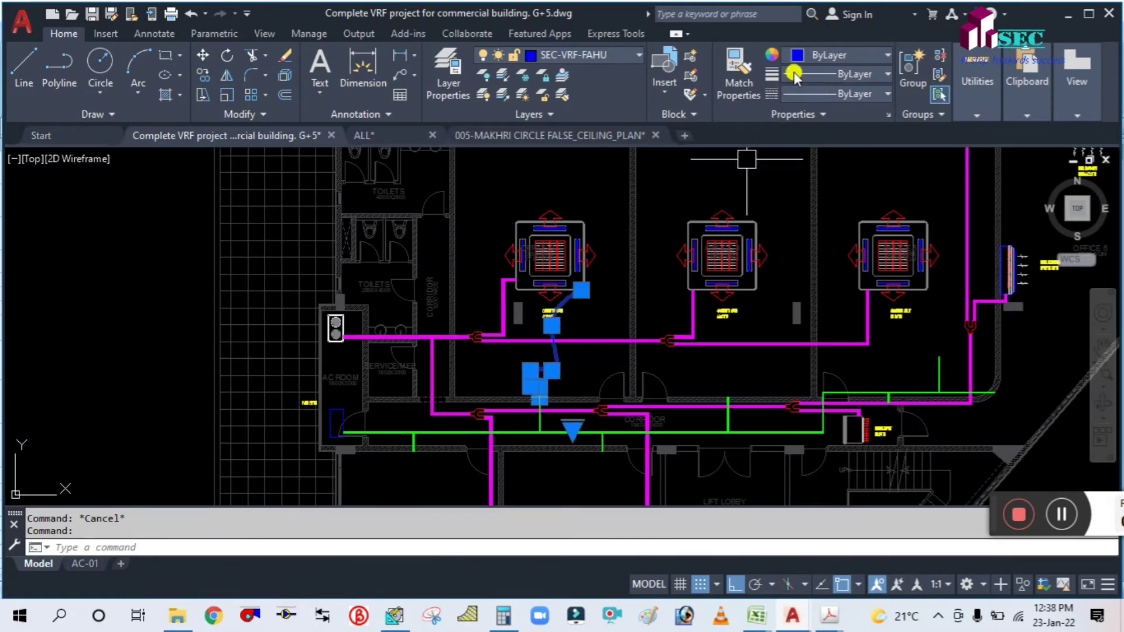
{"action": "left_click", "coordinate": [814, 55]}
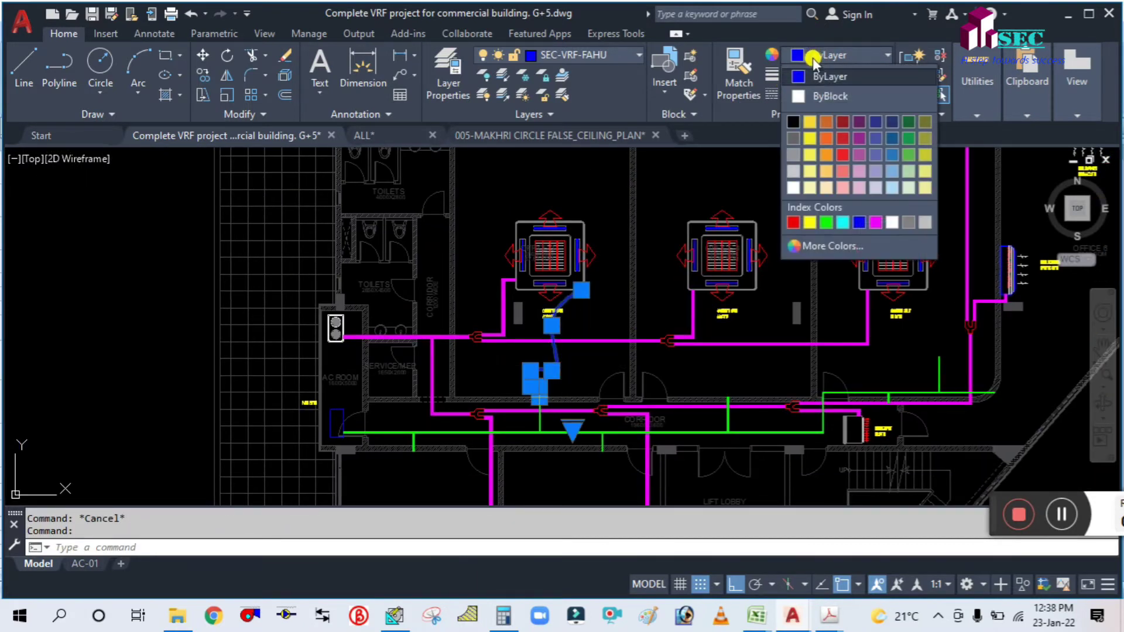
{"action": "left_click", "coordinate": [824, 220]}
{"action": "key", "text": "Escape"}
Draw a curved spline from the upper end of the middle office's branch towards the Office 4 cassette unit's lower right corner.
{"action": "middle_click_drag", "start_coordinate": [649, 313], "coordinate": [541, 282]}
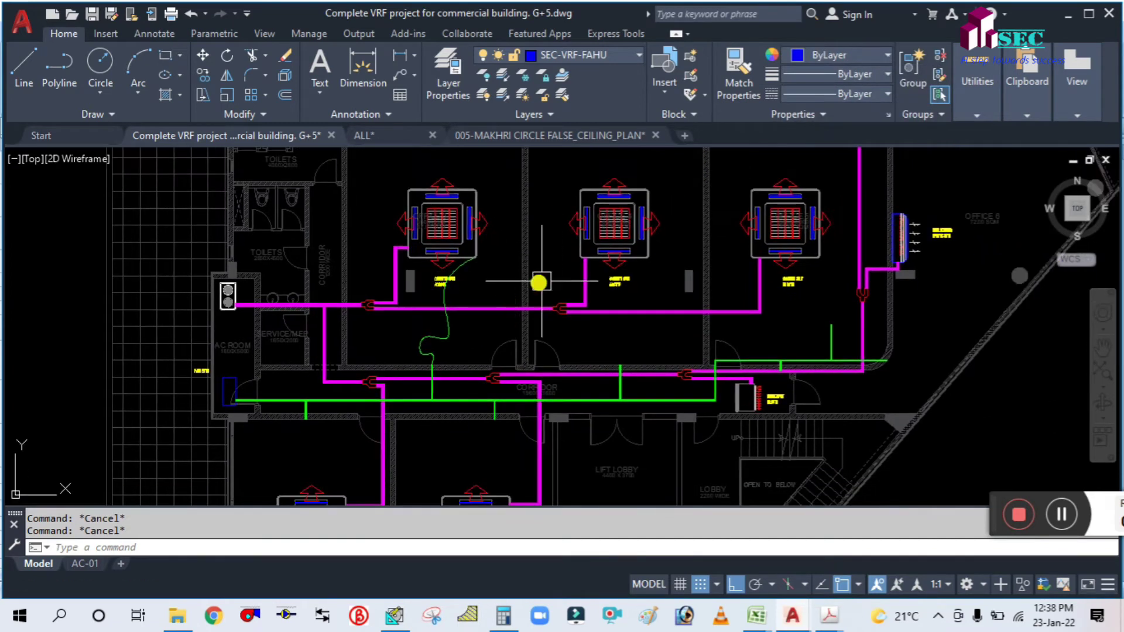
{"action": "middle_click_drag", "start_coordinate": [492, 364], "coordinate": [476, 376]}
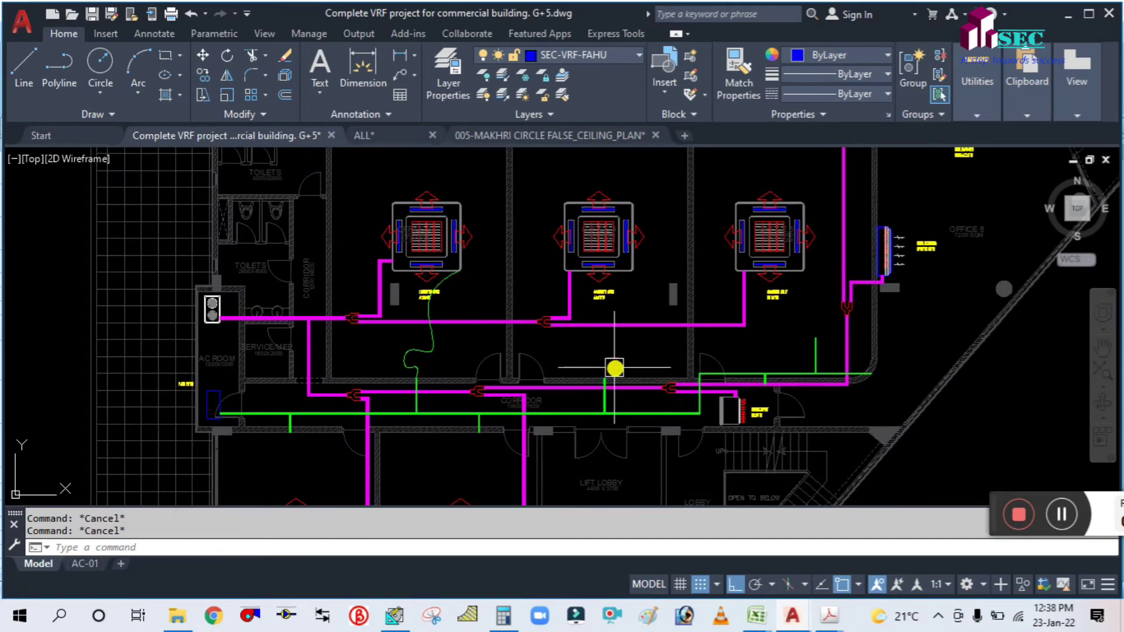
{"action": "scroll", "coordinate": [609, 367], "scroll_direction": "up", "scroll_amount": 2}
{"action": "key", "text": "Return"}
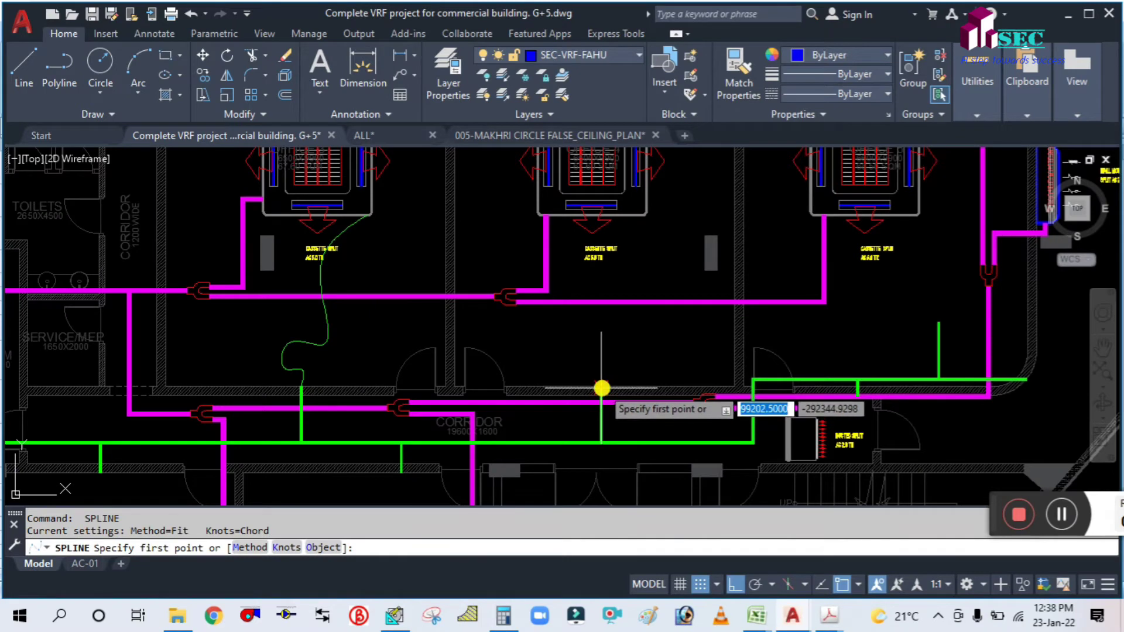
{"action": "left_click", "coordinate": [602, 387]}
{"action": "left_click", "coordinate": [644, 322]}
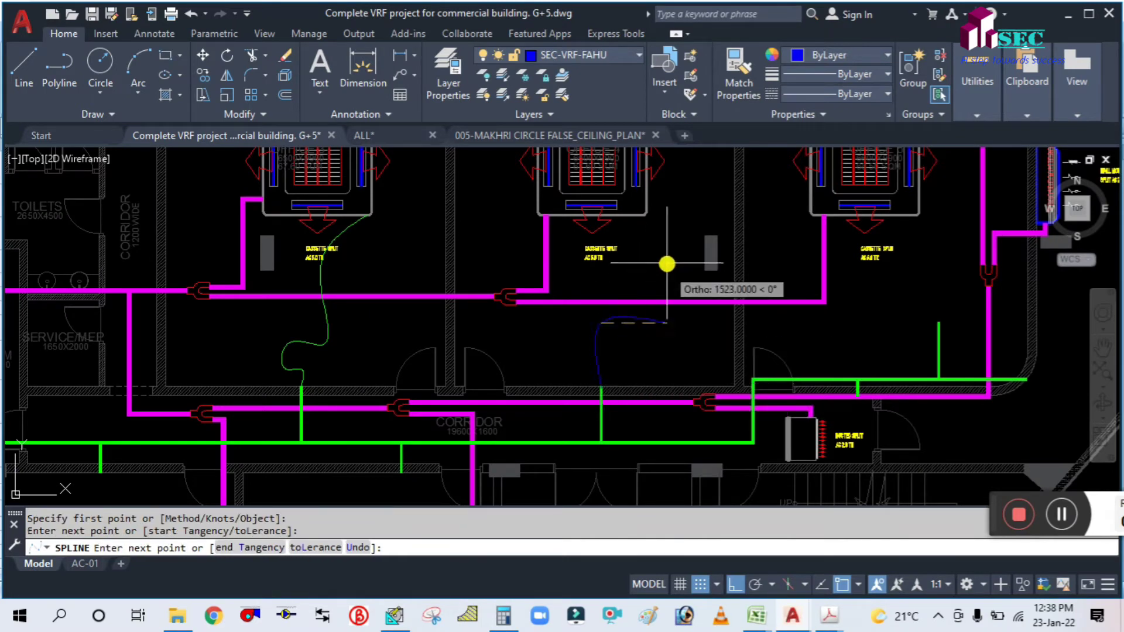
{"action": "left_click", "coordinate": [688, 326]}
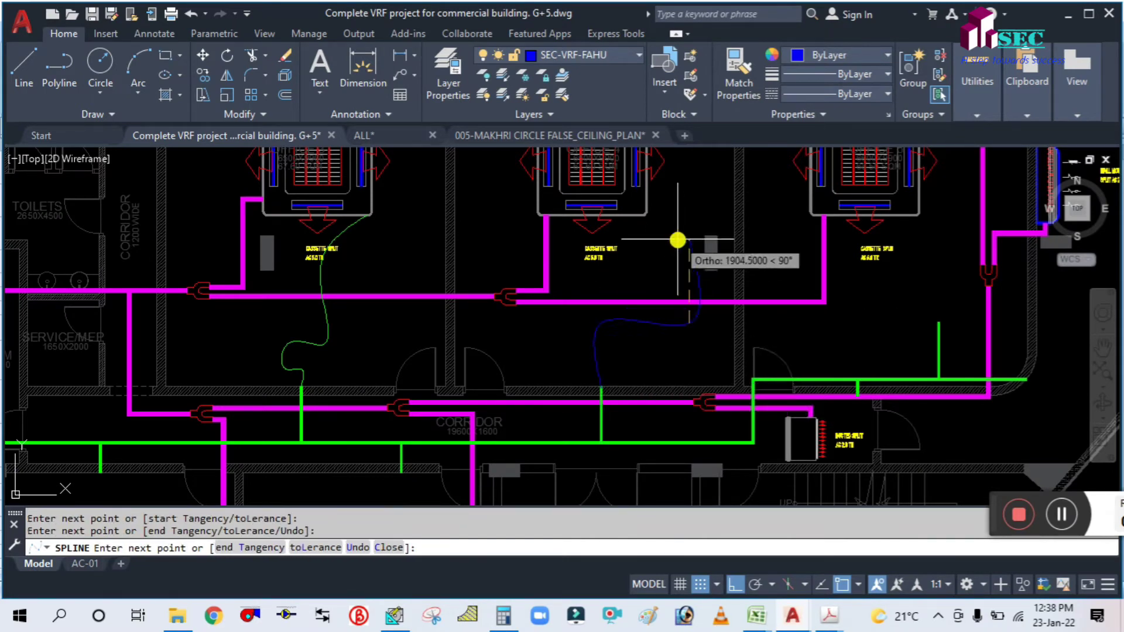
{"action": "left_click", "coordinate": [675, 235]}
{"action": "left_click", "coordinate": [655, 215]}
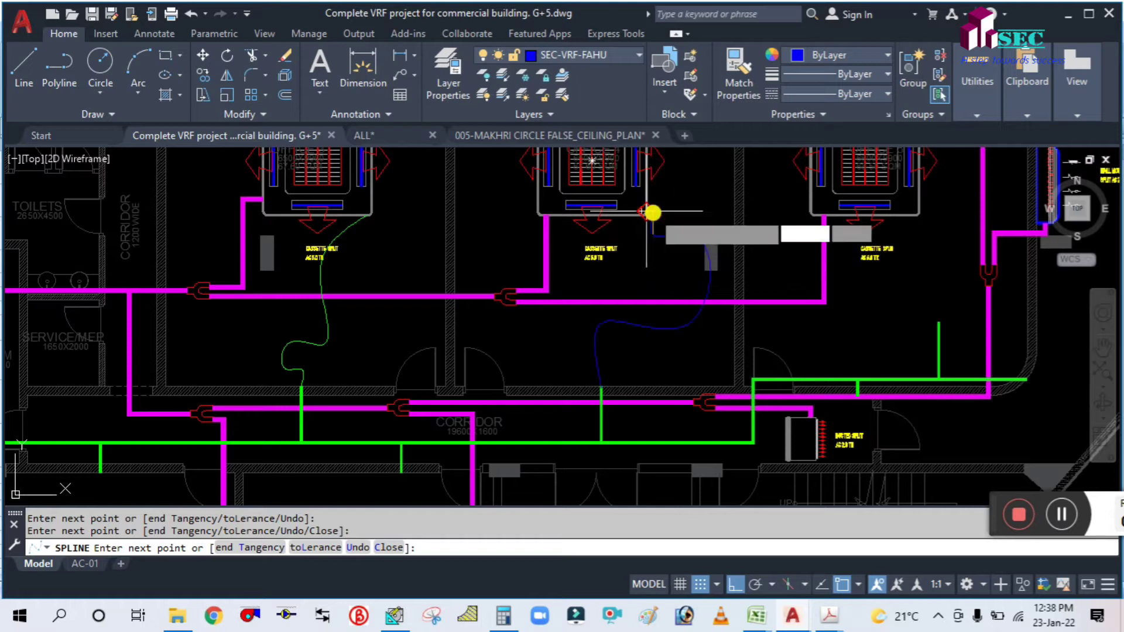
{"action": "key", "text": "Return"}
Add a short spline closing the gap between the Office 4 connection and the cassette unit's lower right corner.
{"action": "key", "text": "Return"}
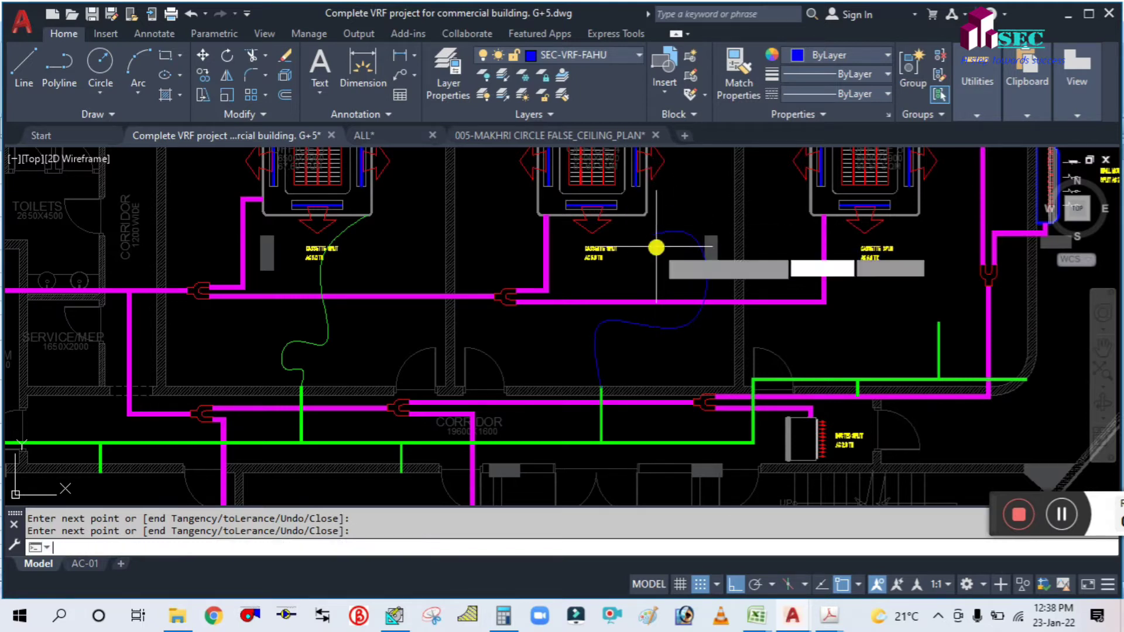
{"action": "left_click", "coordinate": [656, 242]}
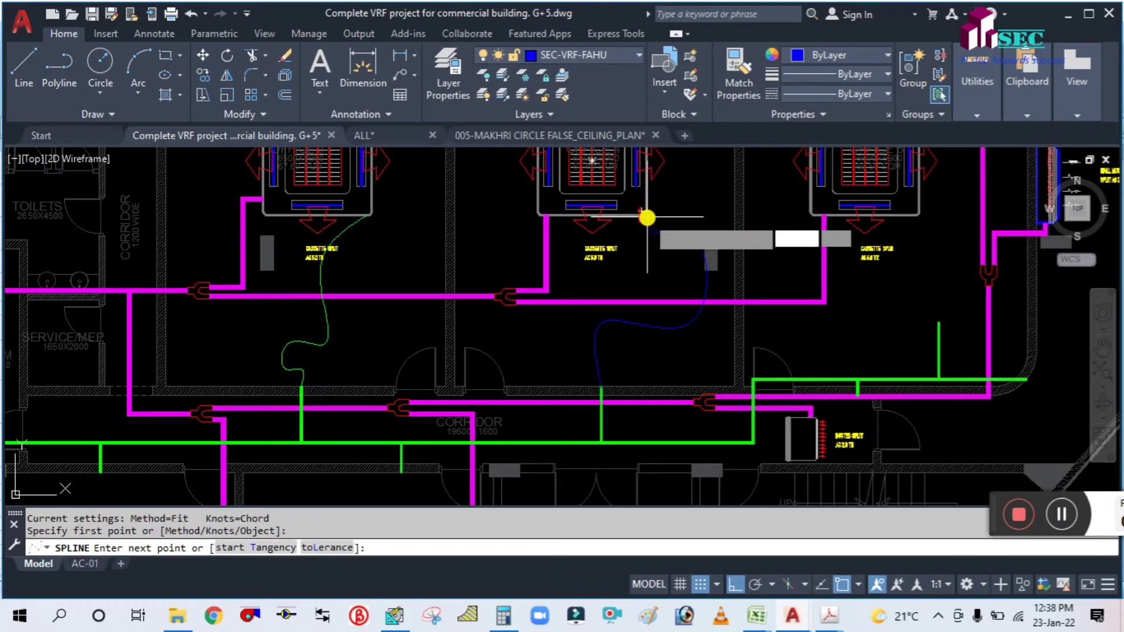
{"action": "left_click", "coordinate": [602, 254]}
{"action": "key", "text": "Return"}
Draw a spline from the upper end of the third upper office's branch to its cassette unit's lower right corner.
{"action": "scroll", "coordinate": [600, 268], "scroll_direction": "down", "scroll_amount": 2}
{"action": "middle_click_drag", "start_coordinate": [759, 293], "coordinate": [622, 329]}
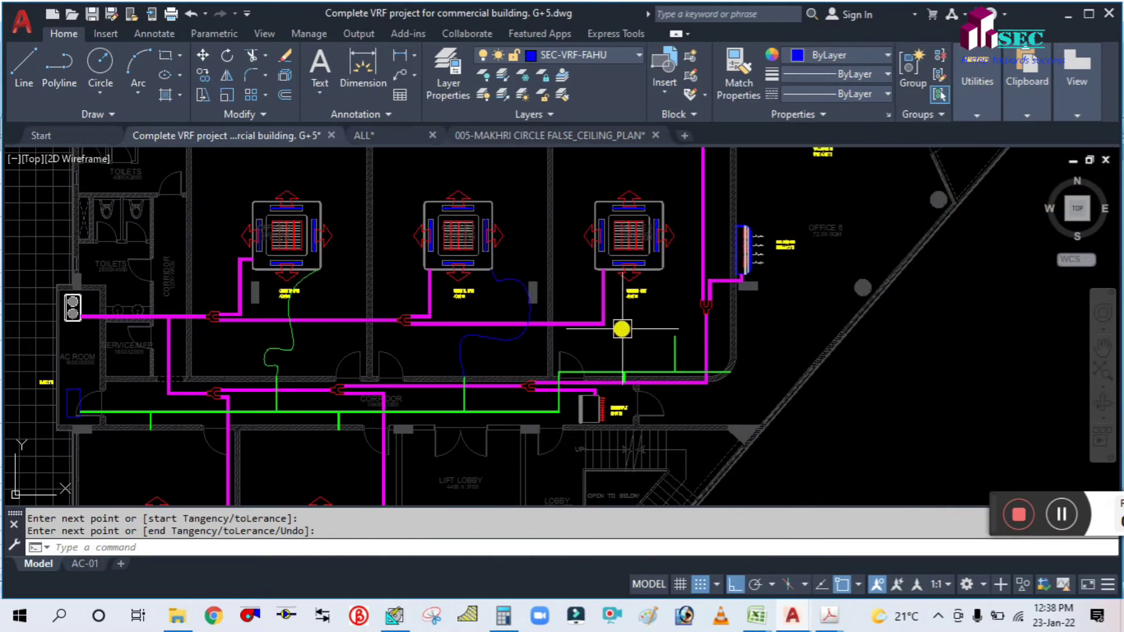
{"action": "key", "text": "Return"}
{"action": "left_click", "coordinate": [667, 334]}
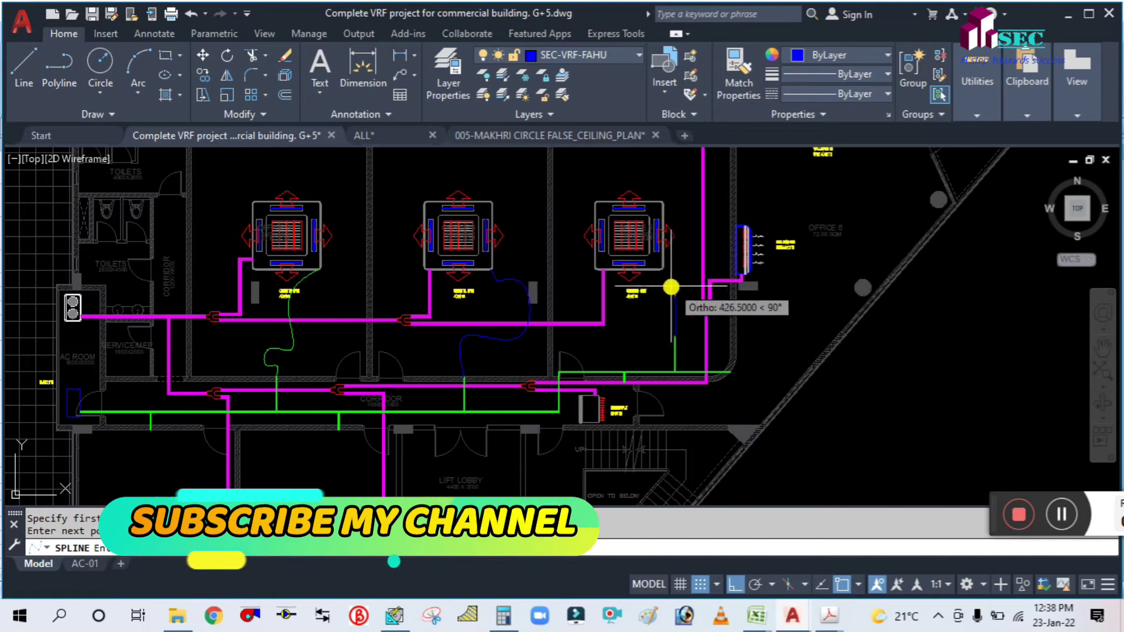
{"action": "left_click", "coordinate": [673, 285]}
{"action": "left_click", "coordinate": [666, 269]}
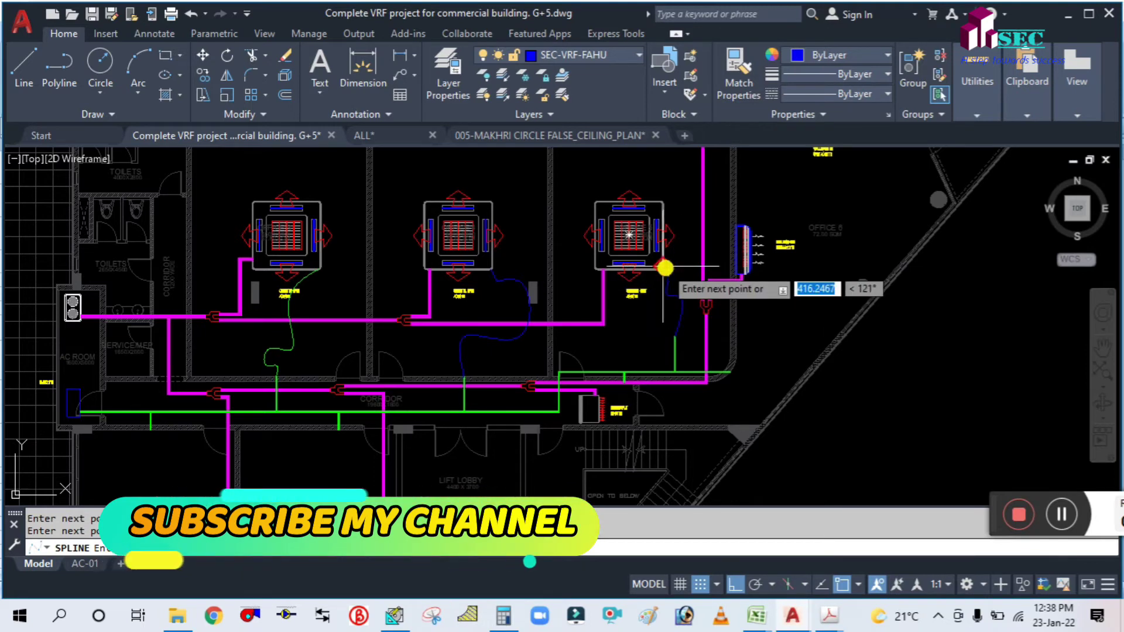
{"action": "key", "text": "Return"}
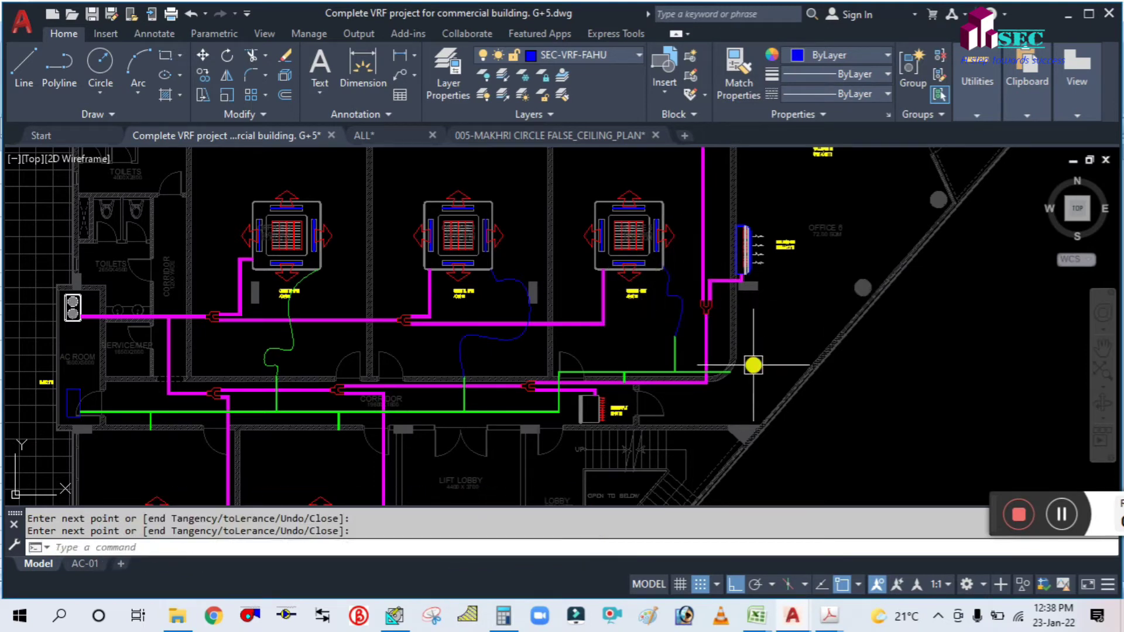
{"action": "scroll", "coordinate": [754, 365], "scroll_direction": "up", "scroll_amount": 2}
{"action": "scroll", "coordinate": [572, 359], "scroll_direction": "up", "scroll_amount": 6}
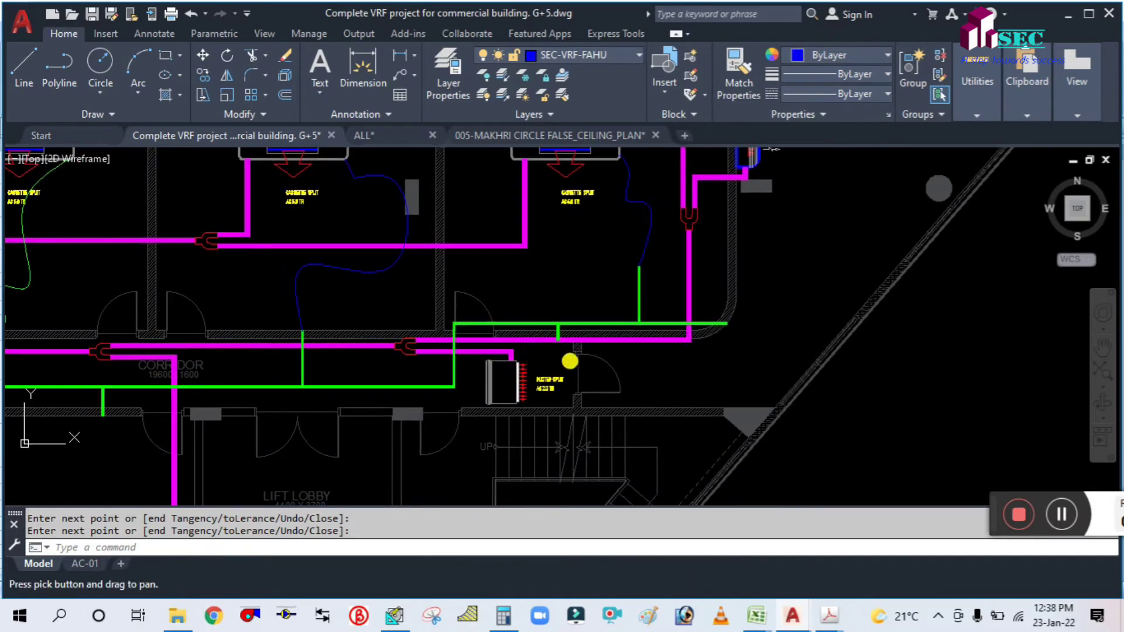
{"action": "key", "text": "Return"}
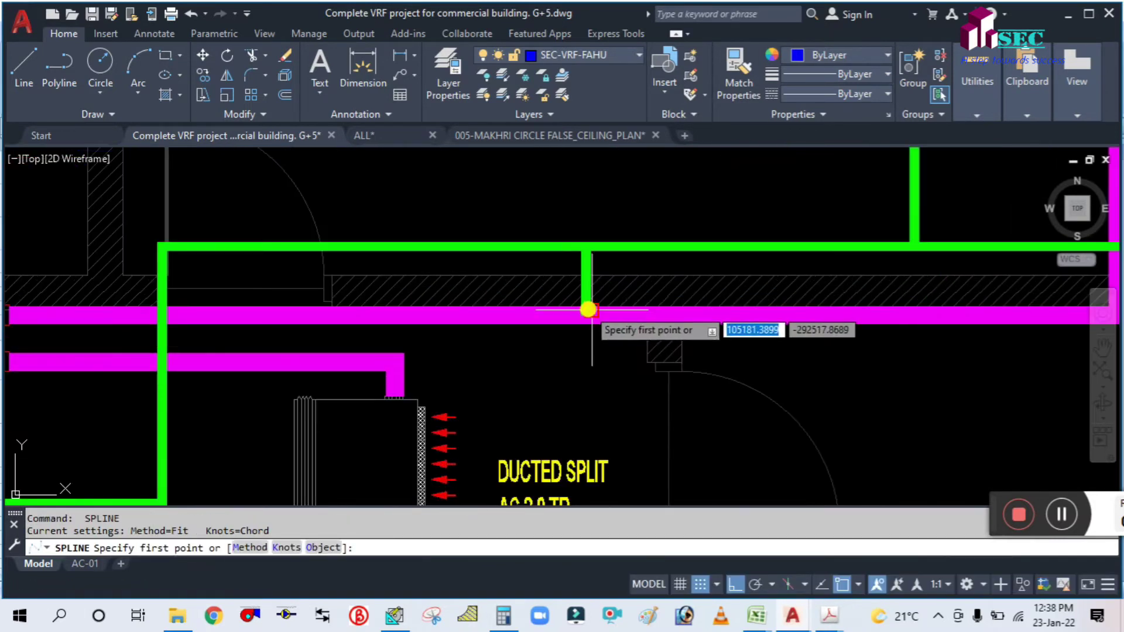
{"action": "key", "text": "Escape"}
{"action": "scroll", "coordinate": [642, 321], "scroll_direction": "down", "scroll_amount": 3}
{"action": "scroll", "coordinate": [455, 396], "scroll_direction": "down", "scroll_amount": 5}
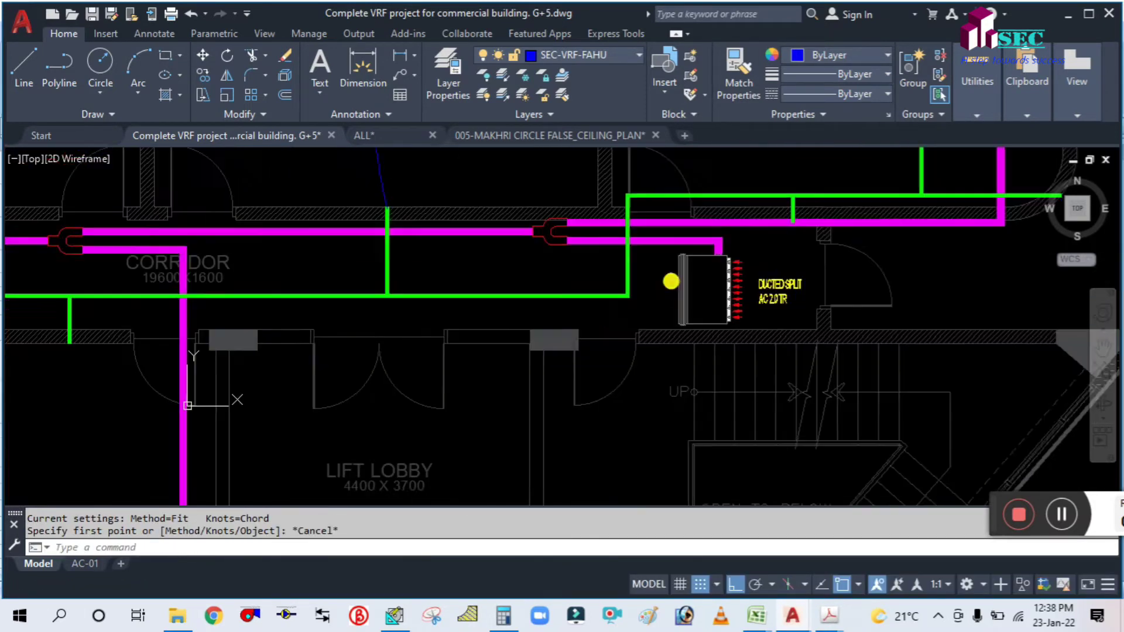
Draw a curved spline from the lower end of the Office 2 branch to the upper left of the Office 2 cassette unit.
{"action": "scroll", "coordinate": [443, 310], "scroll_direction": "up", "scroll_amount": 2}
{"action": "key", "text": "Return"}
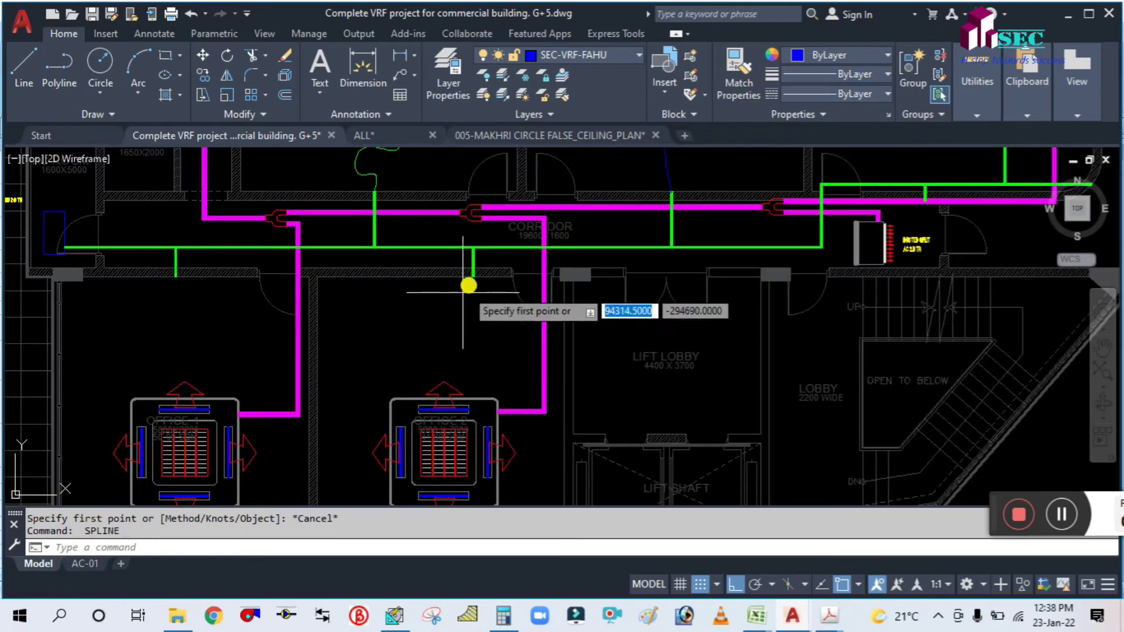
{"action": "left_click", "coordinate": [475, 276]}
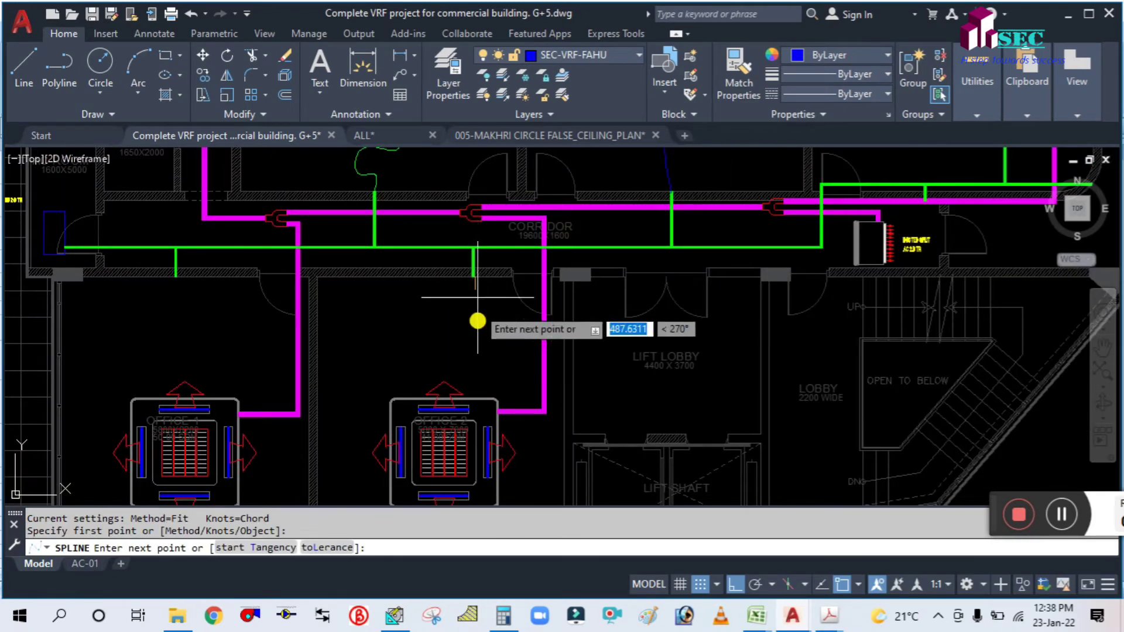
{"action": "left_click", "coordinate": [380, 364]}
{"action": "left_click", "coordinate": [405, 387]}
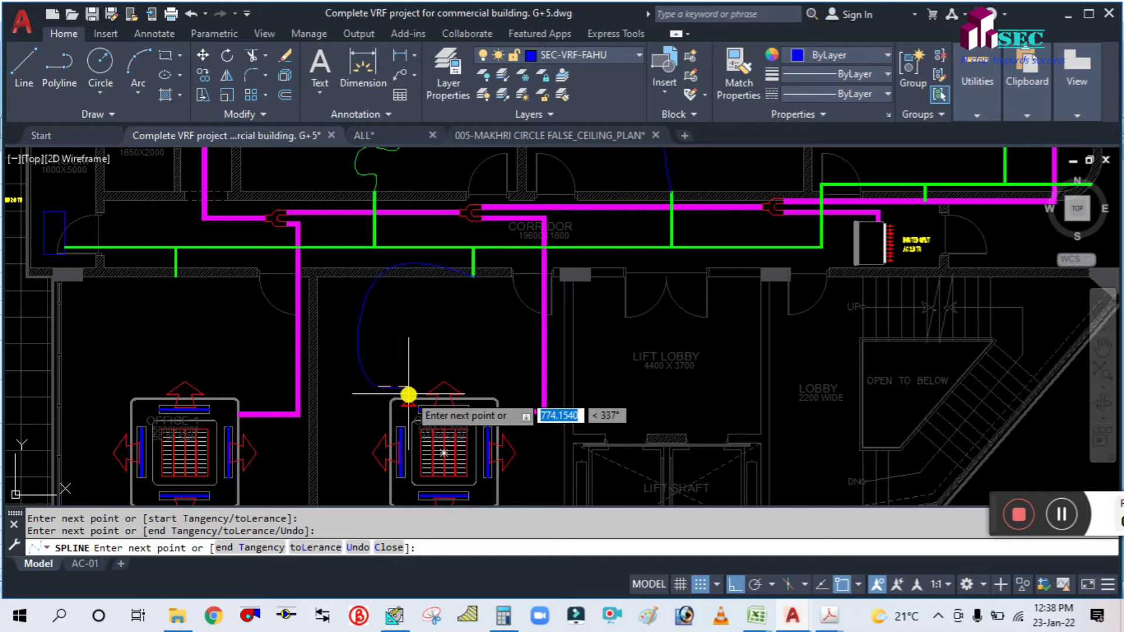
{"action": "left_click", "coordinate": [408, 399]}
{"action": "key", "text": "Return"}
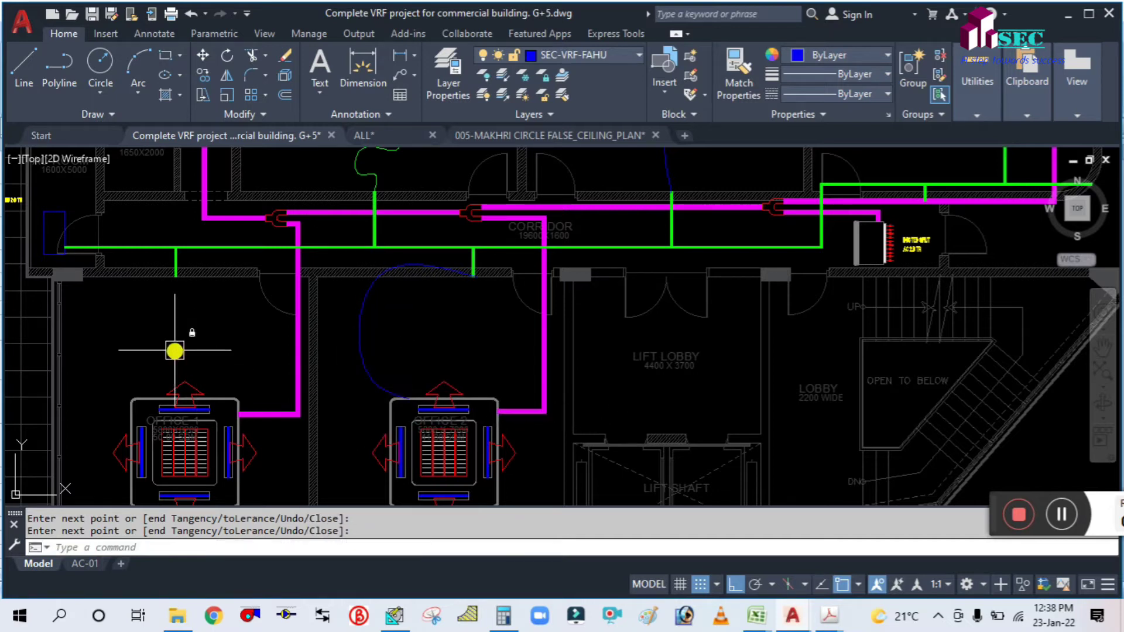
Draw a spline between the upper edge of the Office 1 cassette unit and the lower end of the Office 1 branch.
{"action": "middle_click_drag", "start_coordinate": [175, 350], "coordinate": [270, 360]}
{"action": "key", "text": "Return"}
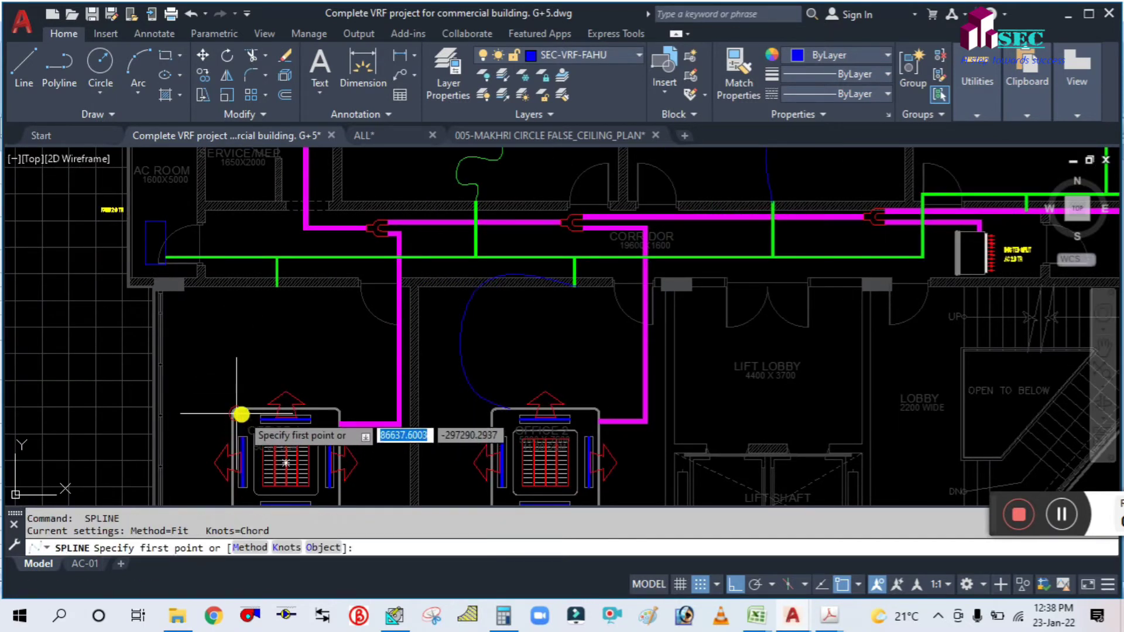
{"action": "left_click", "coordinate": [286, 413]}
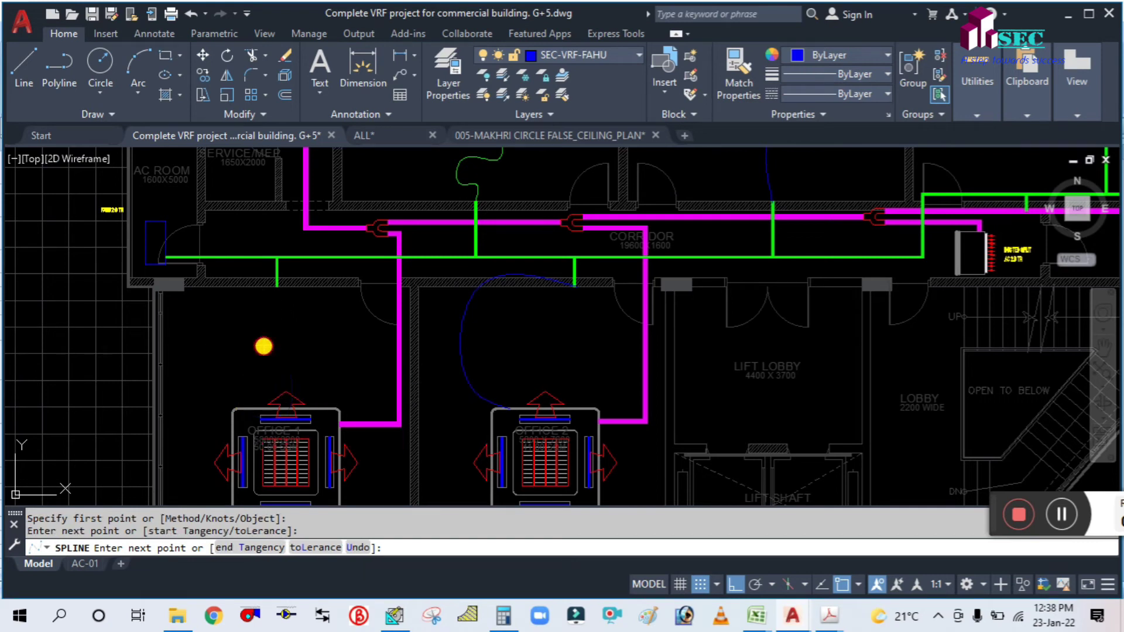
{"action": "left_click", "coordinate": [280, 304]}
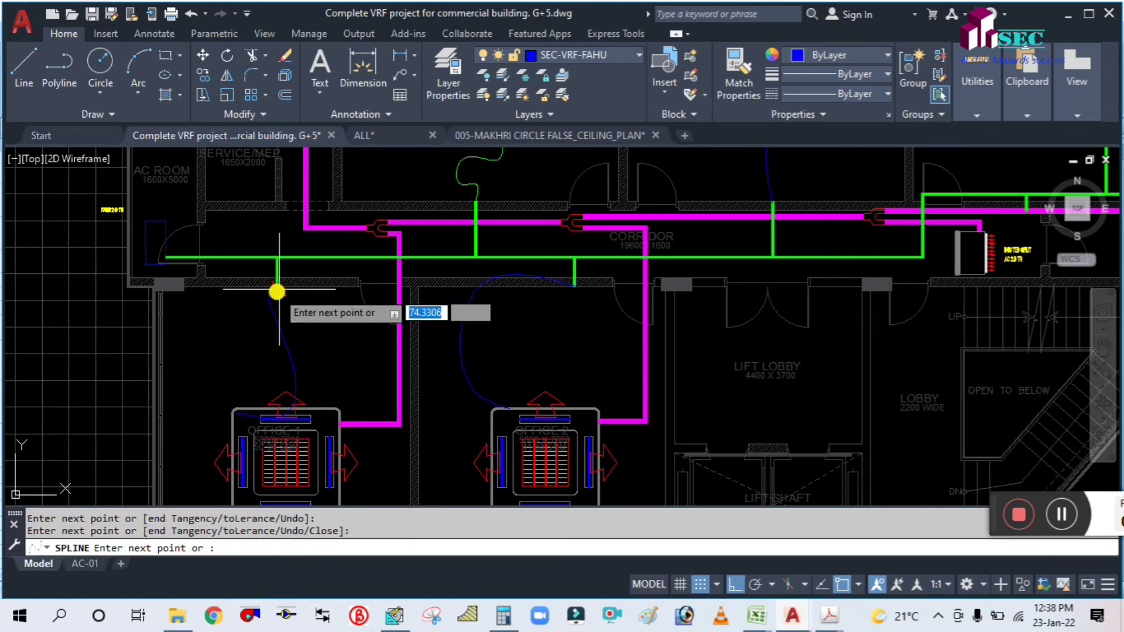
{"action": "key", "text": "Escape"}
Examine the duct layout around the ducted split unit and the far end of the green duct line.
{"action": "scroll", "coordinate": [326, 324], "scroll_direction": "down", "scroll_amount": 4}
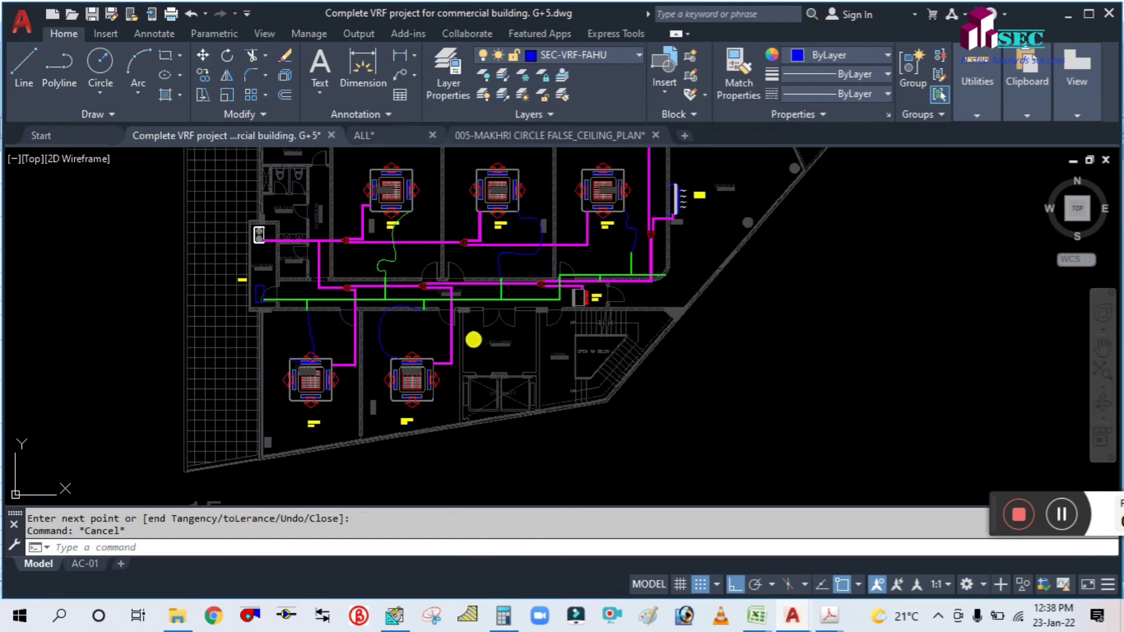
{"action": "middle_click_drag", "start_coordinate": [474, 339], "coordinate": [456, 379]}
{"action": "scroll", "coordinate": [564, 339], "scroll_direction": "up", "scroll_amount": 2}
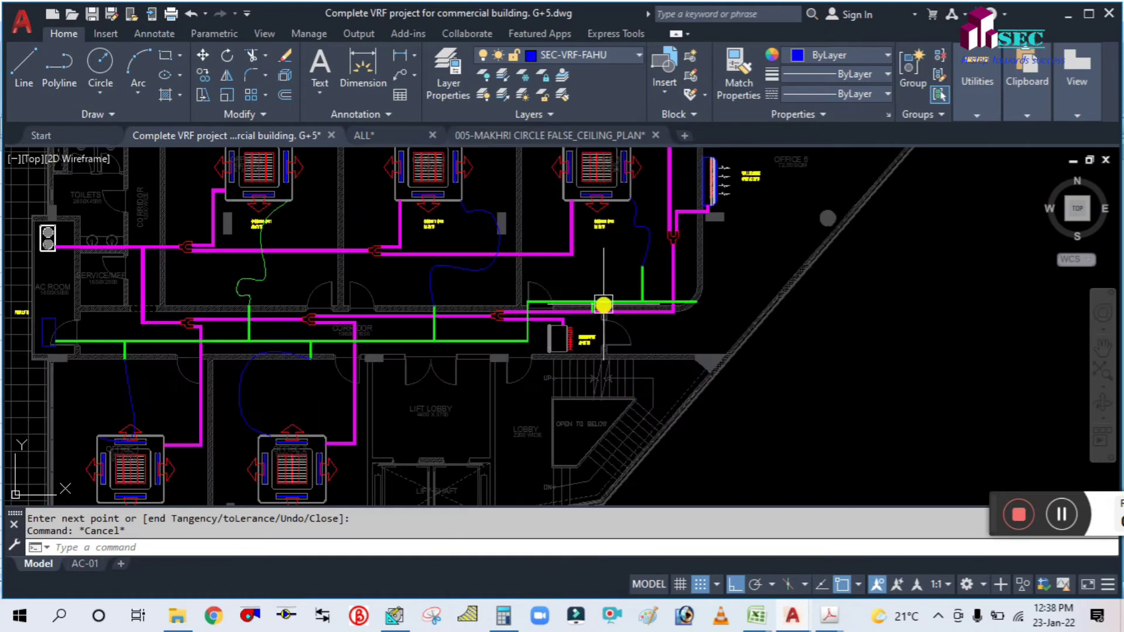
{"action": "scroll", "coordinate": [587, 300], "scroll_direction": "up", "scroll_amount": 4}
{"action": "scroll", "coordinate": [583, 329], "scroll_direction": "down", "scroll_amount": 4}
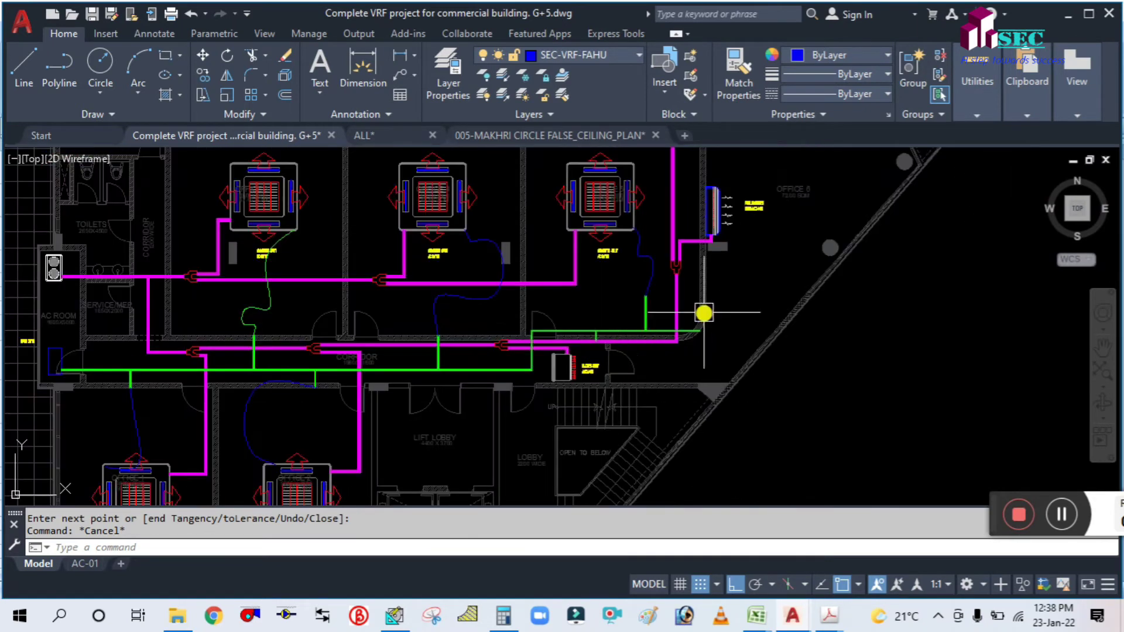
{"action": "scroll", "coordinate": [711, 313], "scroll_direction": "down", "scroll_amount": 2}
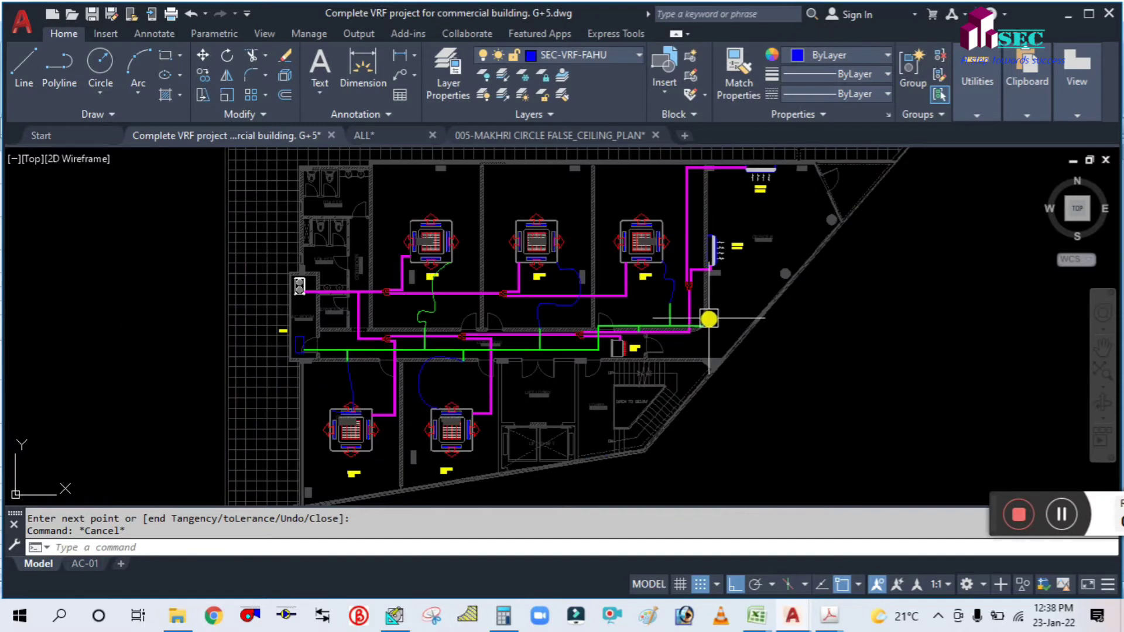
{"action": "scroll", "coordinate": [697, 340], "scroll_direction": "up", "scroll_amount": 5}
{"action": "scroll", "coordinate": [689, 329], "scroll_direction": "down", "scroll_amount": 4}
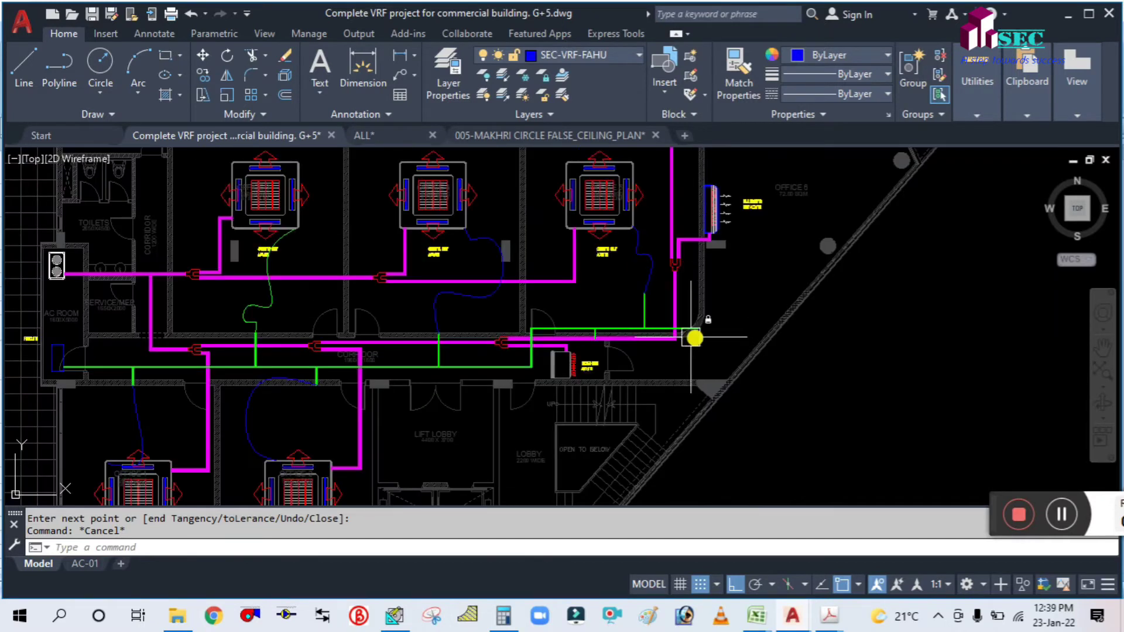
{"action": "middle_click_drag", "start_coordinate": [334, 417], "coordinate": [413, 404]}
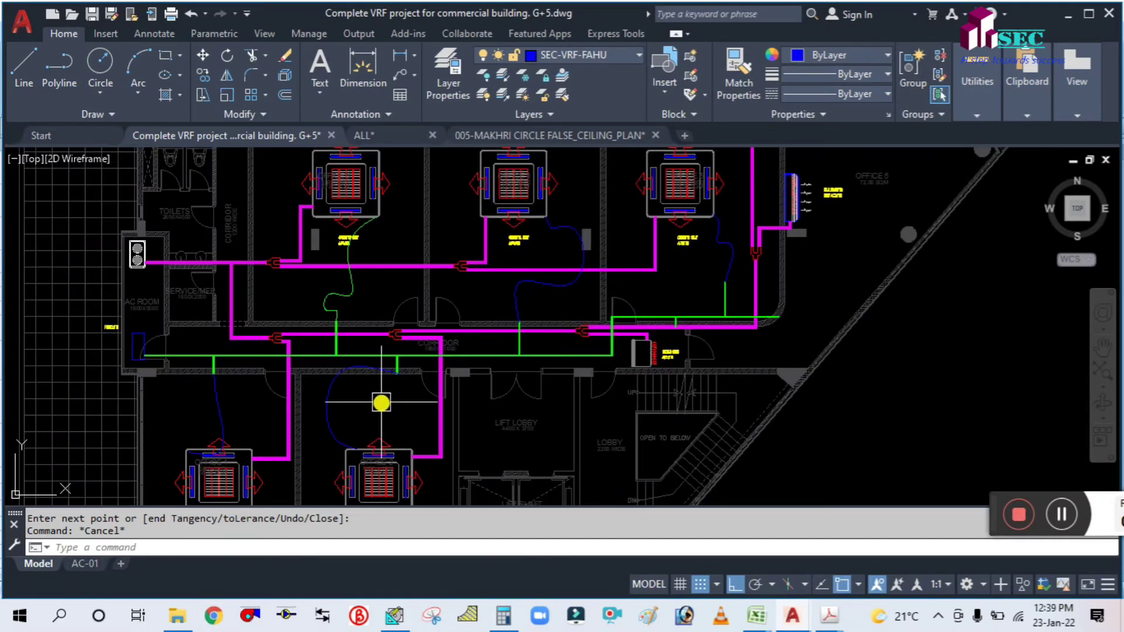
{"action": "type", "text": "A"}
{"action": "key", "text": "Return"}
{"action": "key", "text": "Escape"}
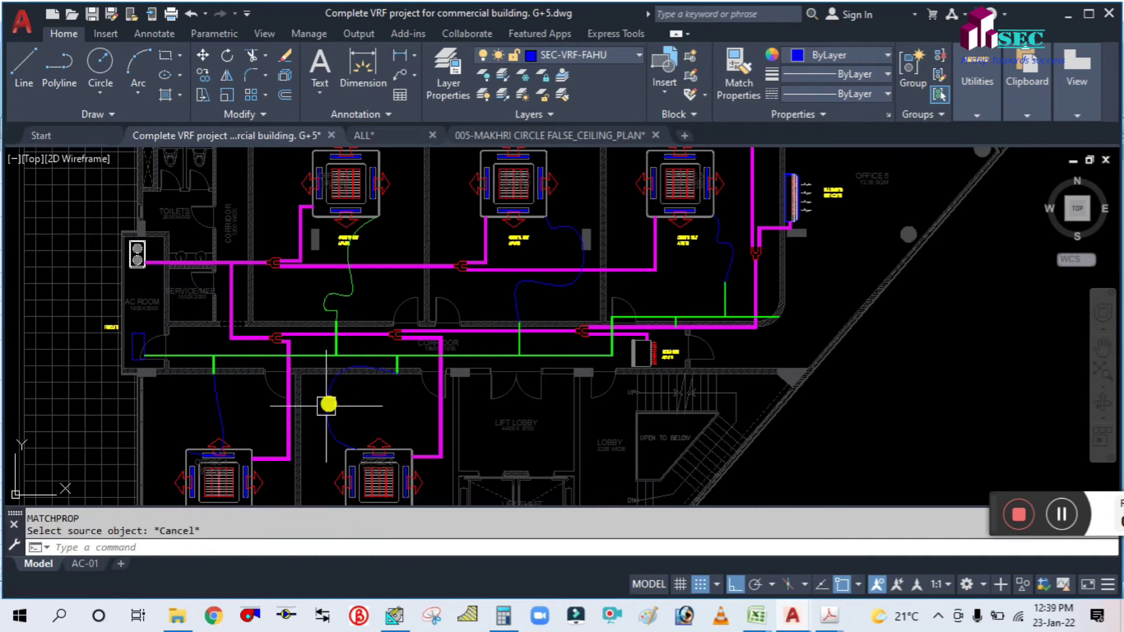
{"action": "left_click", "coordinate": [321, 414]}
{"action": "key", "text": "Escape"}
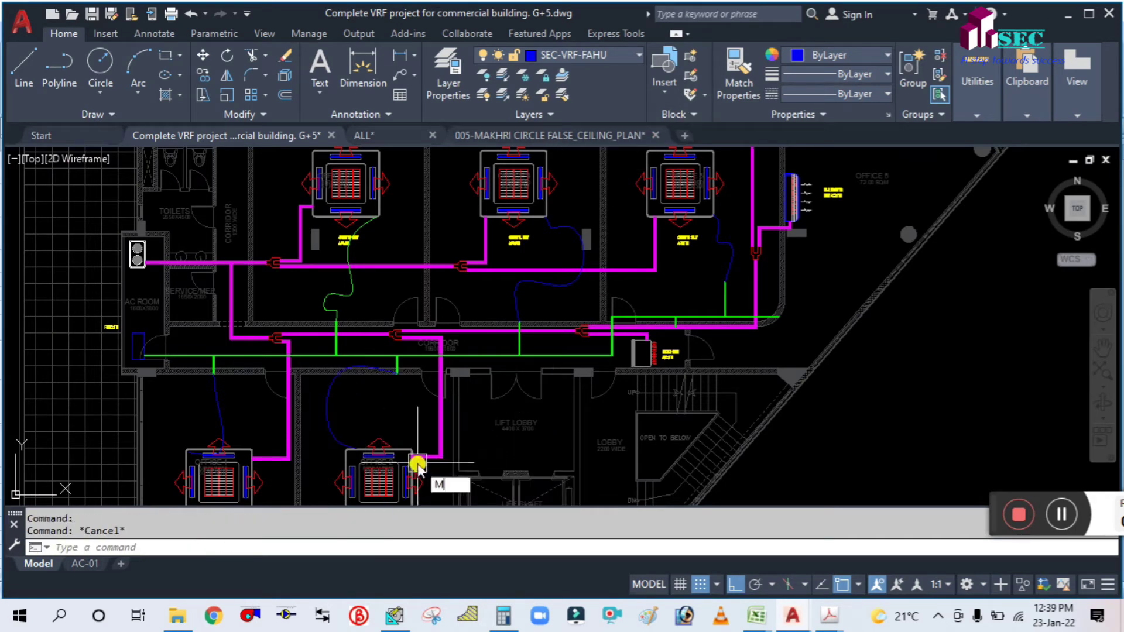
Match the green Office 3 spline's properties onto the connection splines in Office 2 and Office 1.
{"action": "type", "text": "MA"}
{"action": "key", "text": "Return"}
{"action": "left_click", "coordinate": [353, 288]}
{"action": "left_click", "coordinate": [323, 427]}
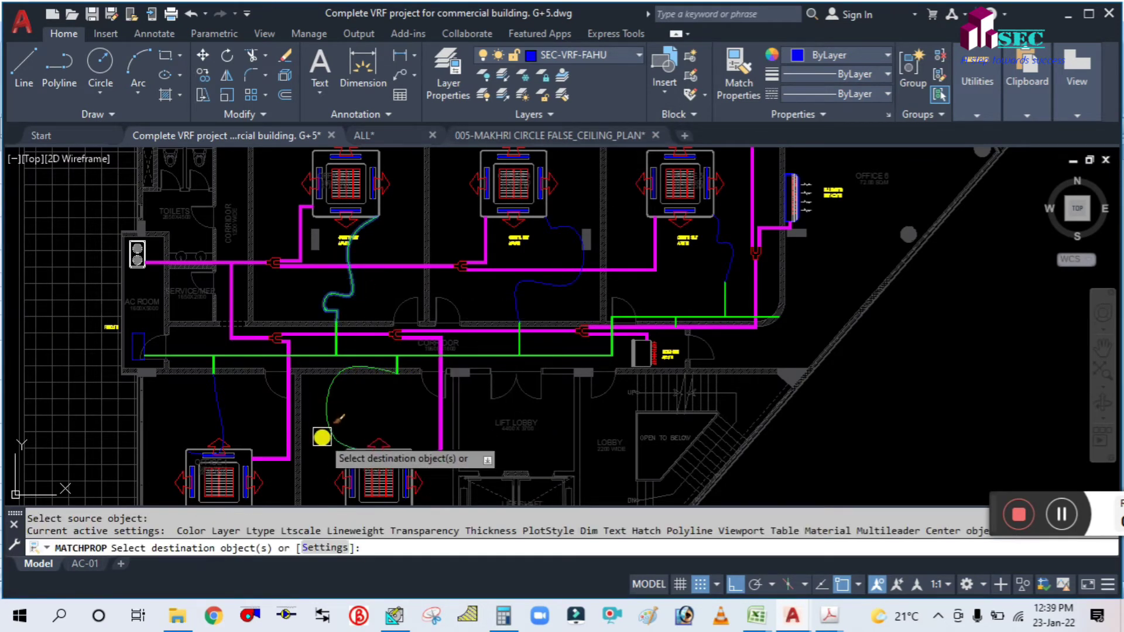
{"action": "left_click", "coordinate": [220, 402]}
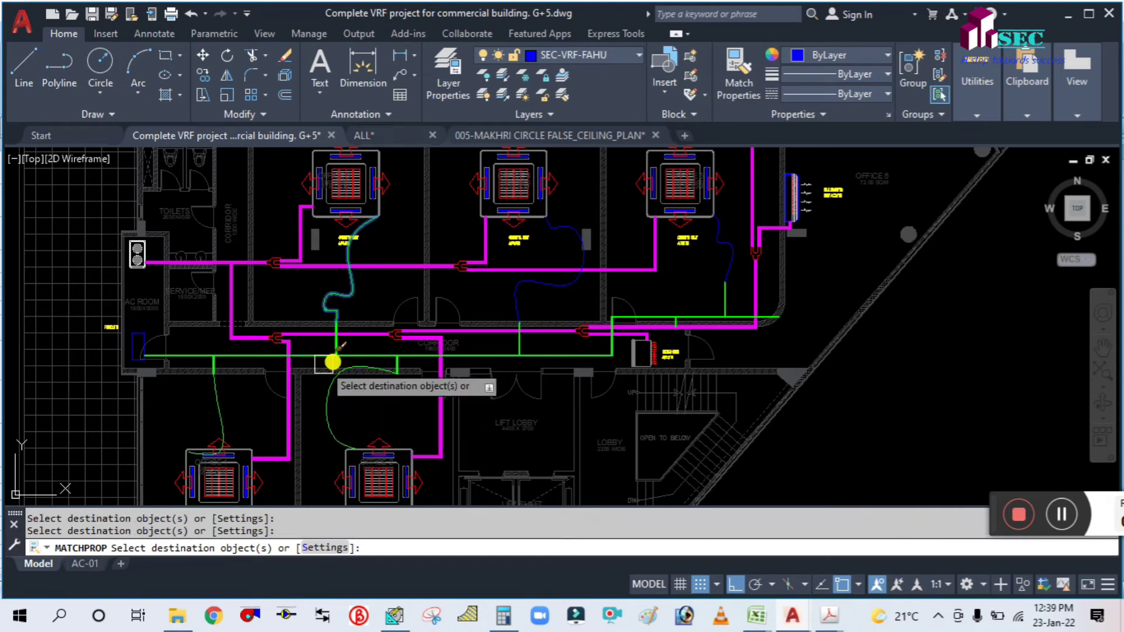
Match the green spline properties onto the connection splines of the middle and rightmost cassette units in the upper office row.
{"action": "left_click", "coordinate": [563, 285]}
{"action": "left_click", "coordinate": [729, 258]}
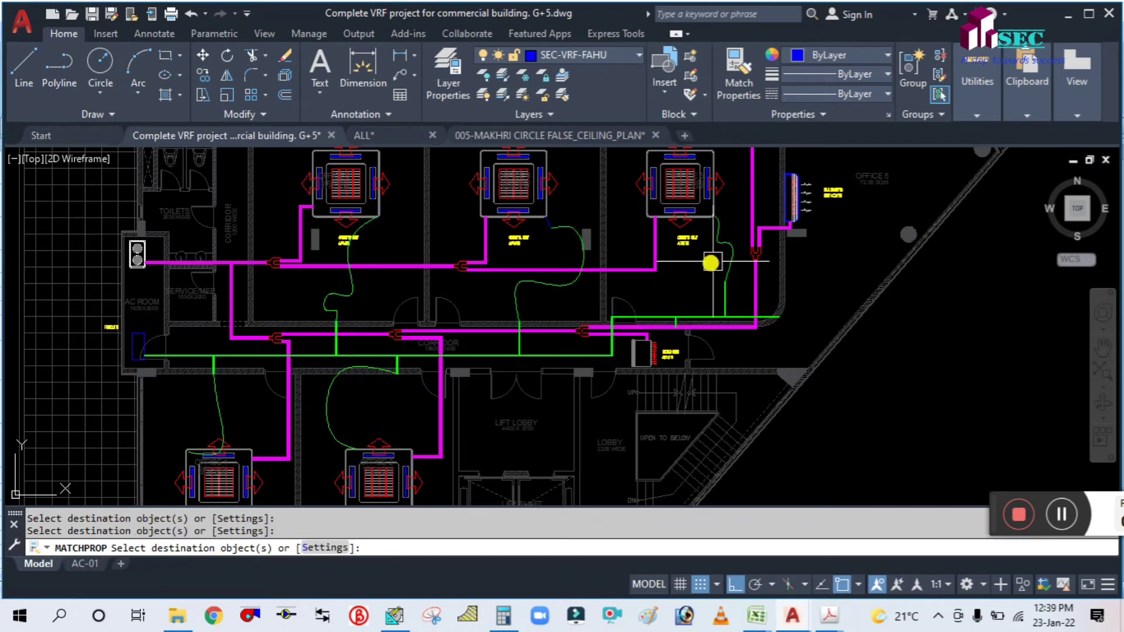
{"action": "key", "text": "Escape"}
{"action": "scroll", "coordinate": [673, 339], "scroll_direction": "down", "scroll_amount": 5}
{"action": "scroll", "coordinate": [631, 287], "scroll_direction": "up", "scroll_amount": 4}
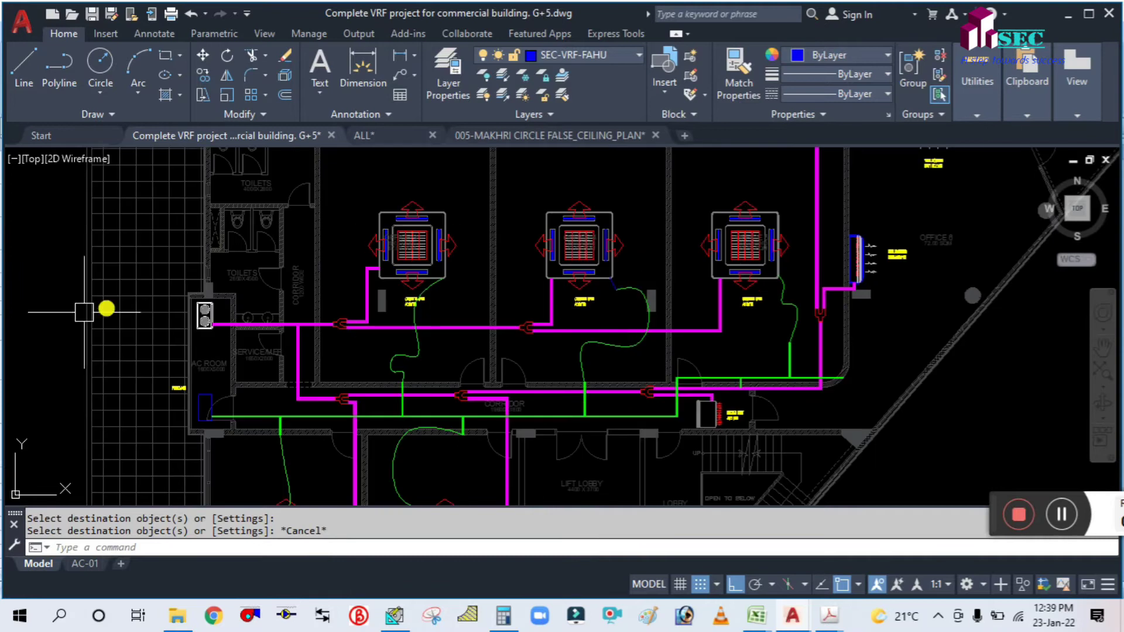
{"action": "scroll", "coordinate": [847, 234], "scroll_direction": "down", "scroll_amount": 4}
{"action": "scroll", "coordinate": [636, 282], "scroll_direction": "up", "scroll_amount": 2}
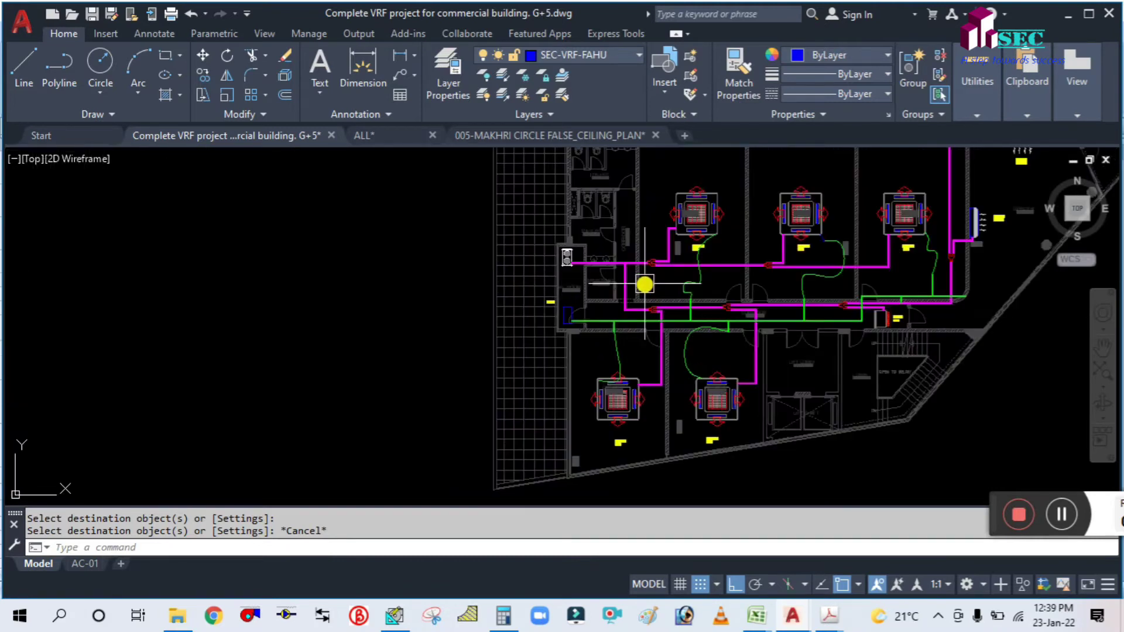
{"action": "scroll", "coordinate": [406, 339], "scroll_direction": "down", "scroll_amount": 2}
{"action": "scroll", "coordinate": [560, 323], "scroll_direction": "up", "scroll_amount": 4}
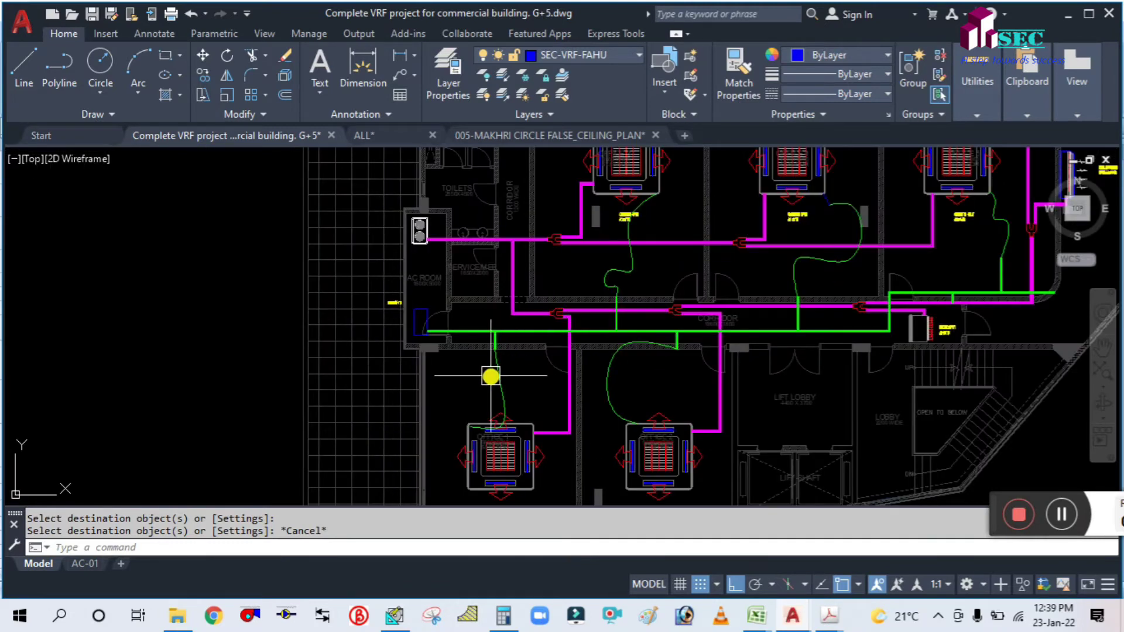
{"action": "key", "text": "Return"}
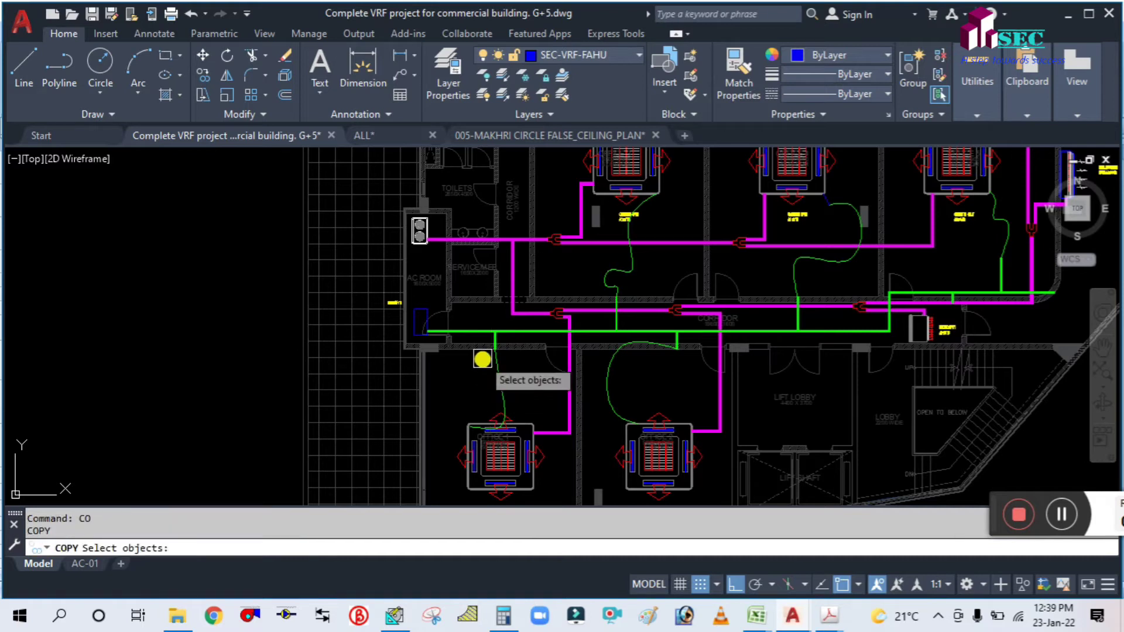
{"action": "scroll", "coordinate": [477, 344], "scroll_direction": "up", "scroll_amount": 4}
{"action": "left_click", "coordinate": [469, 320]}
{"action": "scroll", "coordinate": [455, 322], "scroll_direction": "down", "scroll_amount": 2}
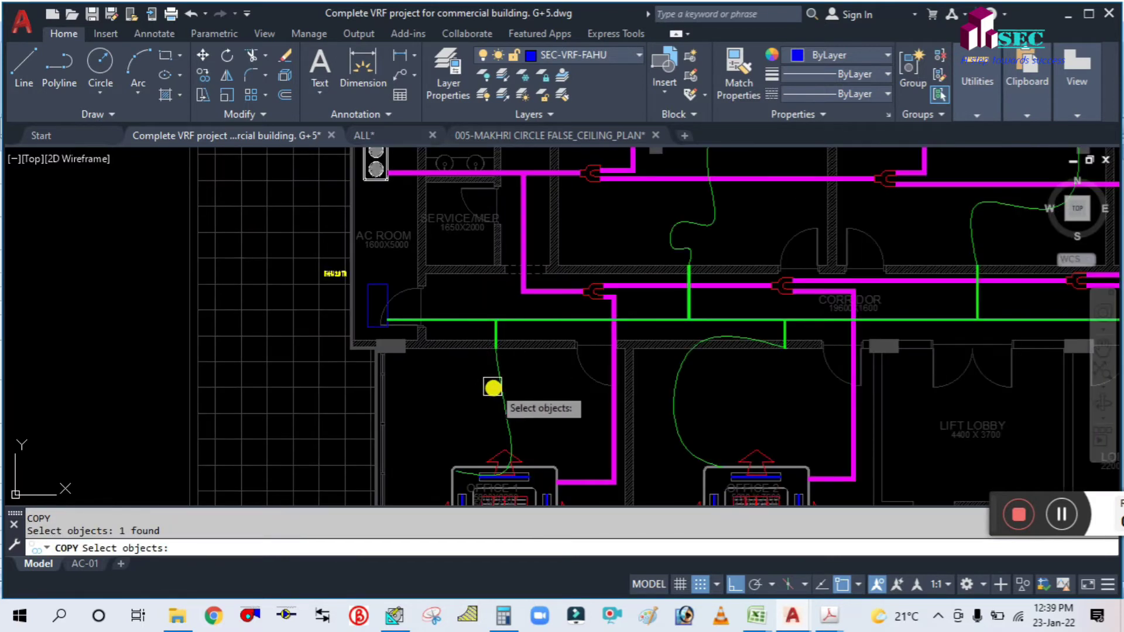
{"action": "scroll", "coordinate": [518, 327], "scroll_direction": "up", "scroll_amount": 4}
{"action": "left_click", "coordinate": [550, 357]}
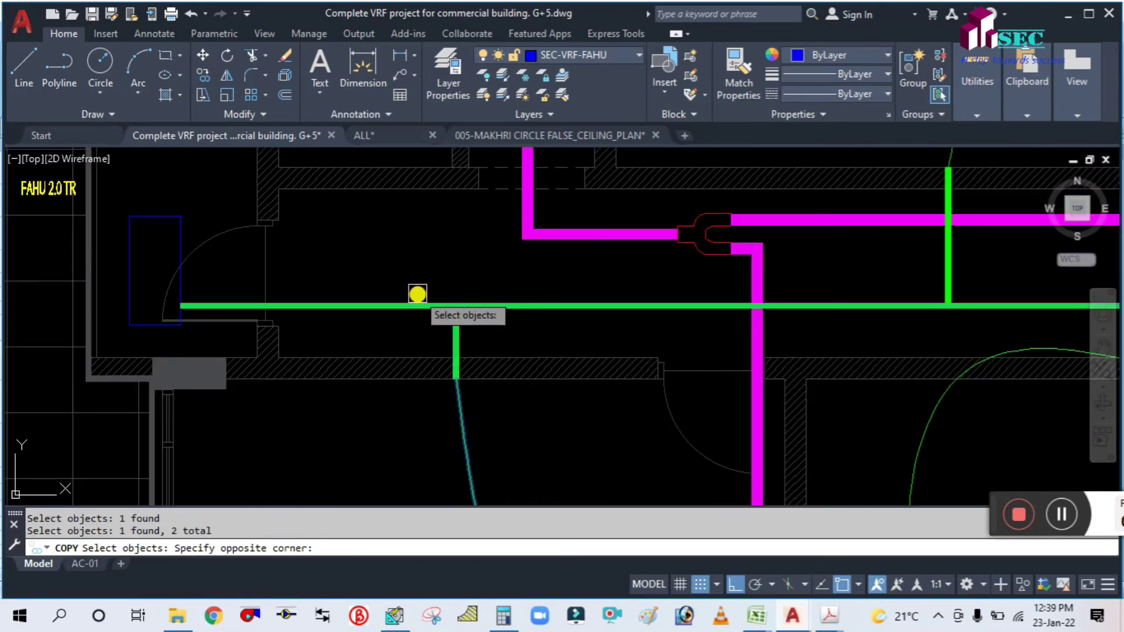
{"action": "left_click", "coordinate": [416, 294]}
{"action": "scroll", "coordinate": [433, 306], "scroll_direction": "down", "scroll_amount": 6}
{"action": "scroll", "coordinate": [570, 310], "scroll_direction": "up", "scroll_amount": 4}
{"action": "key", "text": "Return"}
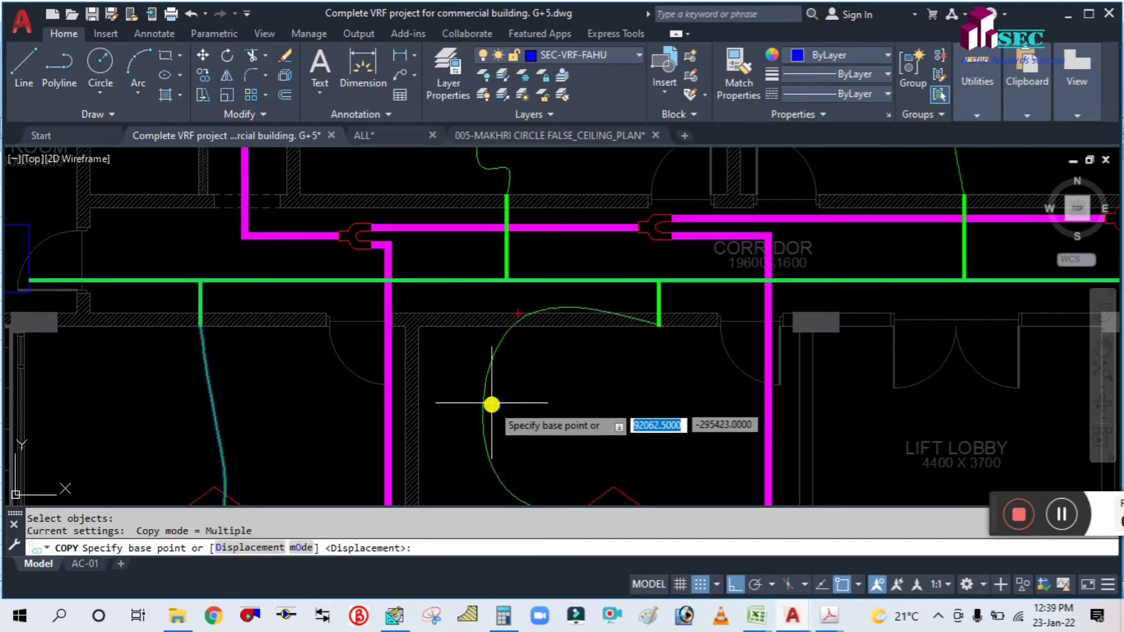
{"action": "key", "text": "Escape"}
Start a copy with the green FAHU main duct line and the Office 1 and Office 2 branches with their splines selected.
{"action": "key", "text": "Return"}
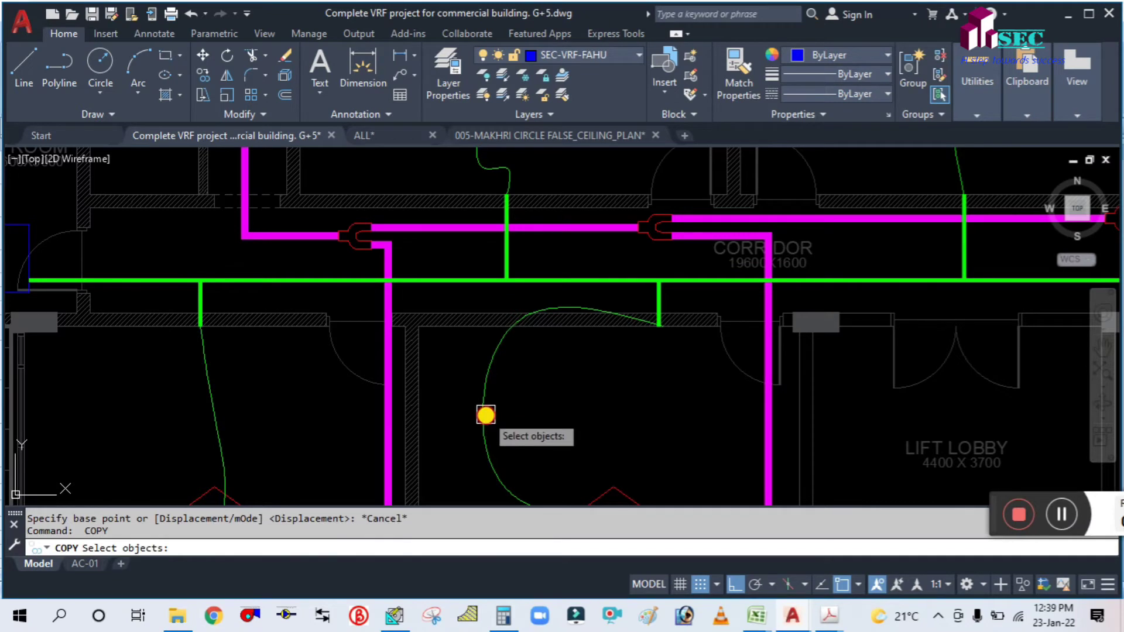
{"action": "left_click", "coordinate": [485, 424]}
{"action": "left_click", "coordinate": [551, 261]}
{"action": "left_click", "coordinate": [577, 280]}
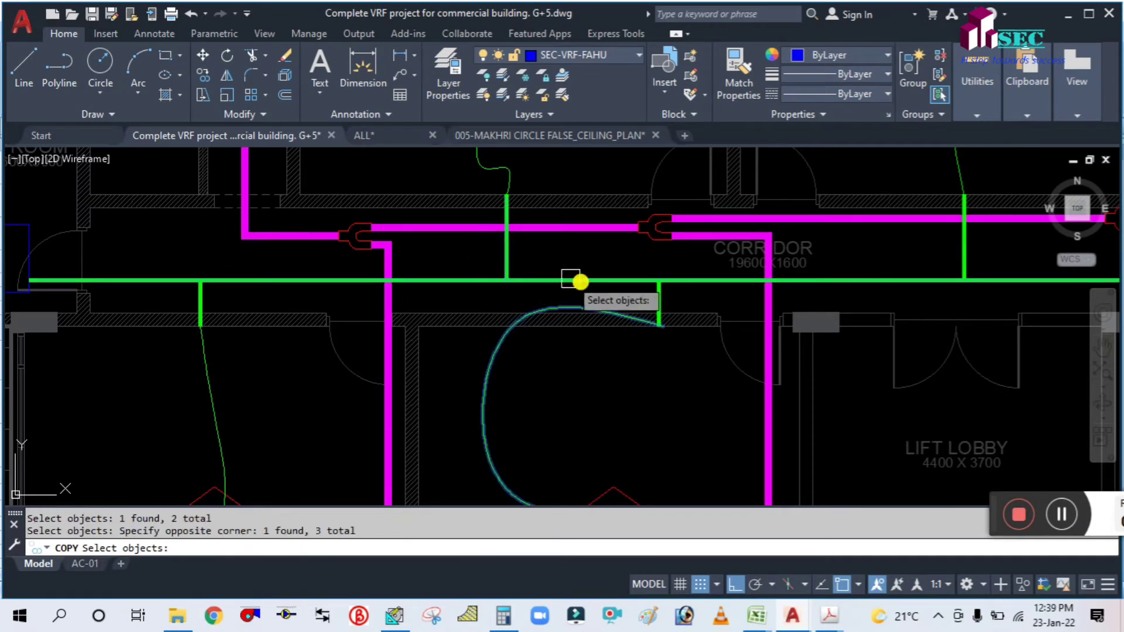
{"action": "left_click", "coordinate": [657, 305]}
{"action": "left_click", "coordinate": [163, 267]}
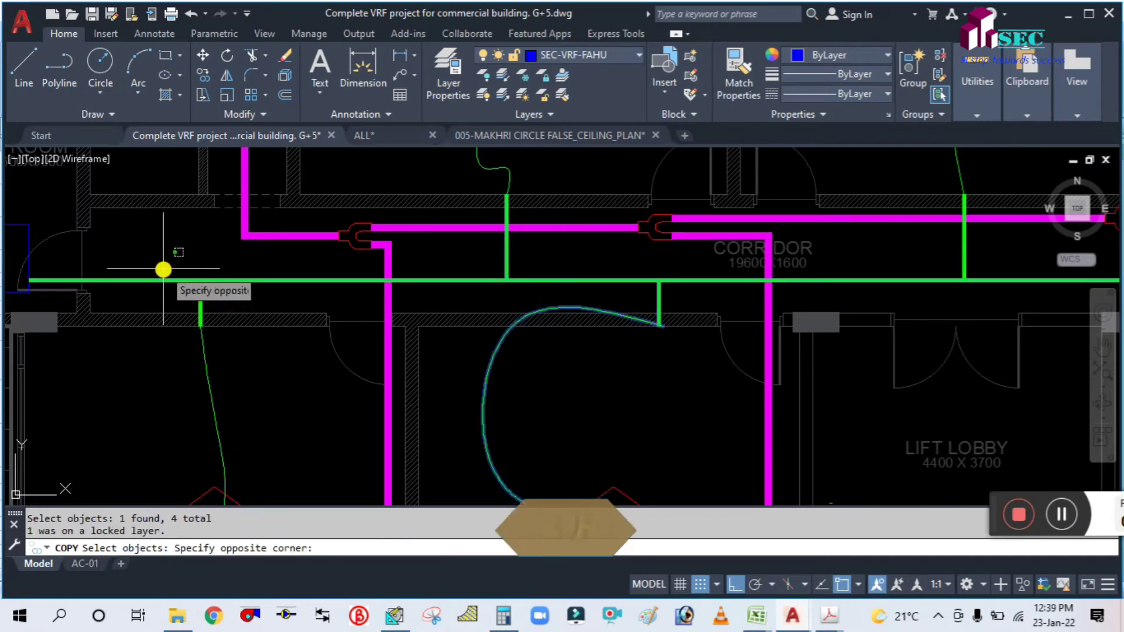
{"action": "left_click", "coordinate": [208, 302]}
{"action": "left_click", "coordinate": [209, 339]}
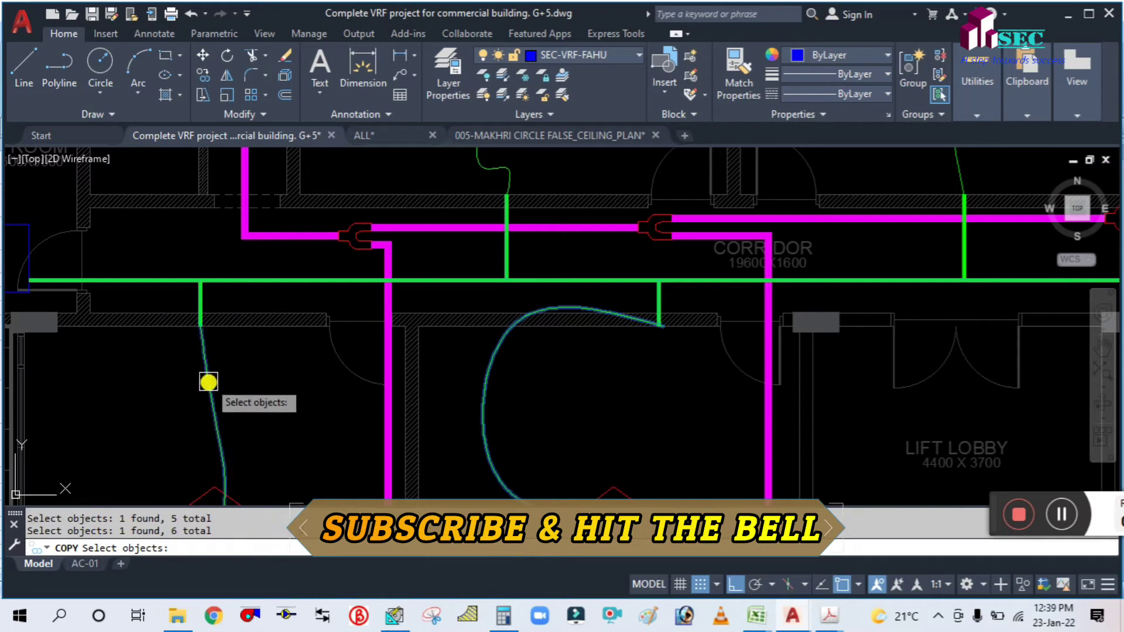
Add the first two upper-row office branches and their splines to the copy selection.
{"action": "scroll", "coordinate": [293, 349], "scroll_direction": "down", "scroll_amount": 3}
{"action": "scroll", "coordinate": [333, 302], "scroll_direction": "up", "scroll_amount": 3}
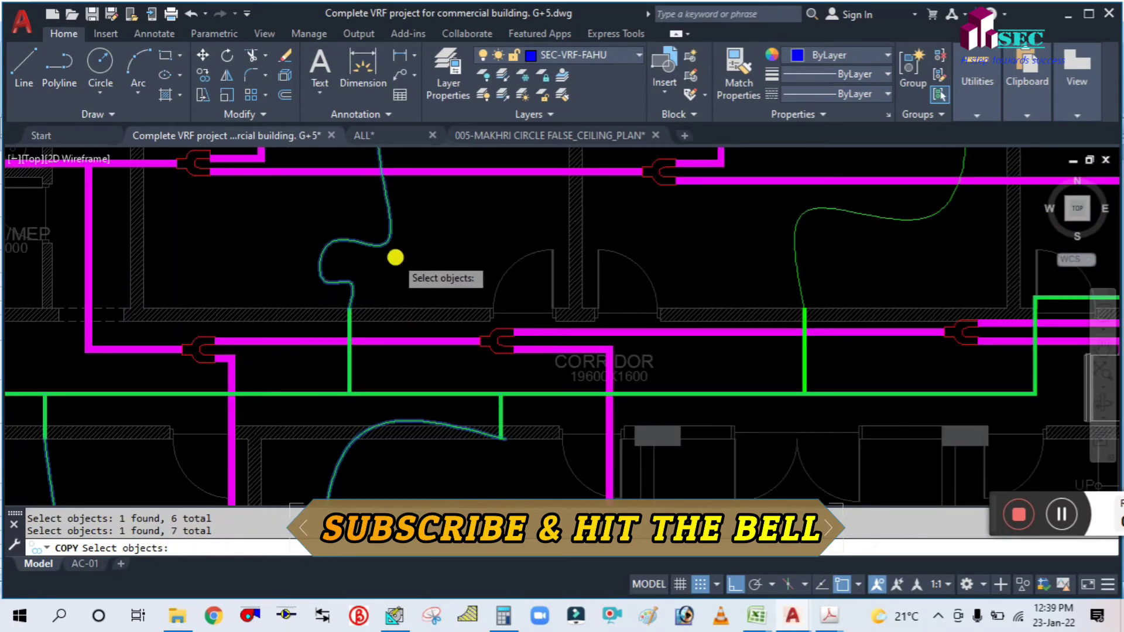
{"action": "scroll", "coordinate": [398, 256], "scroll_direction": "down", "scroll_amount": 2}
{"action": "left_click", "coordinate": [658, 314]}
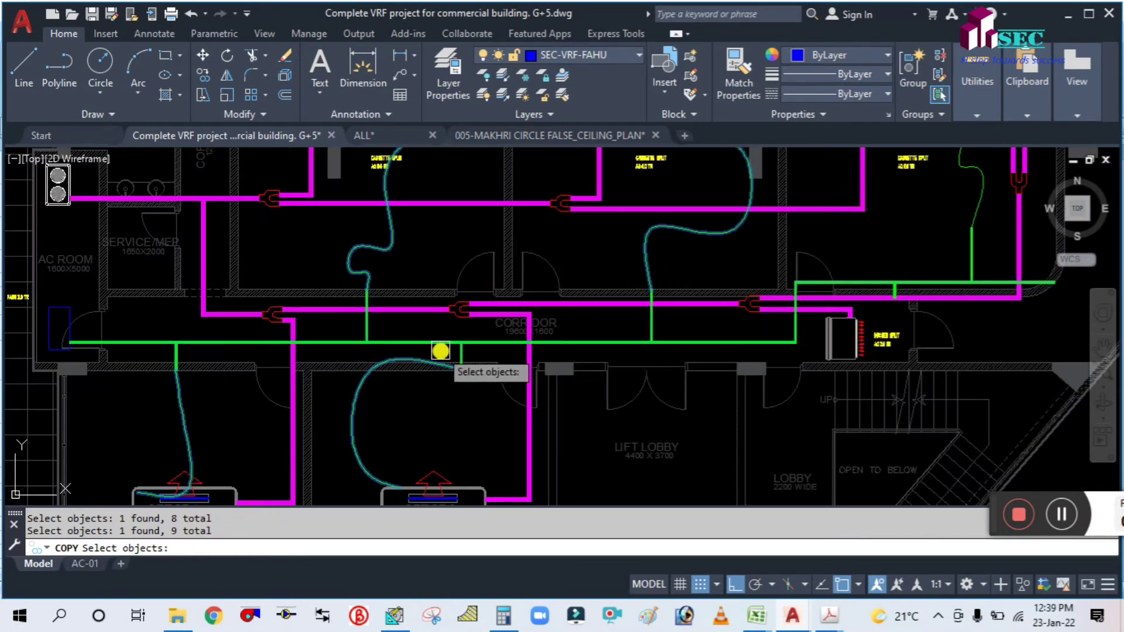
Complete the copy selection with the short branch near the ducted split unit and the last upper-row office branch.
{"action": "scroll", "coordinate": [575, 342], "scroll_direction": "down", "scroll_amount": 3}
{"action": "scroll", "coordinate": [617, 288], "scroll_direction": "up", "scroll_amount": 5}
{"action": "left_click", "coordinate": [683, 273]}
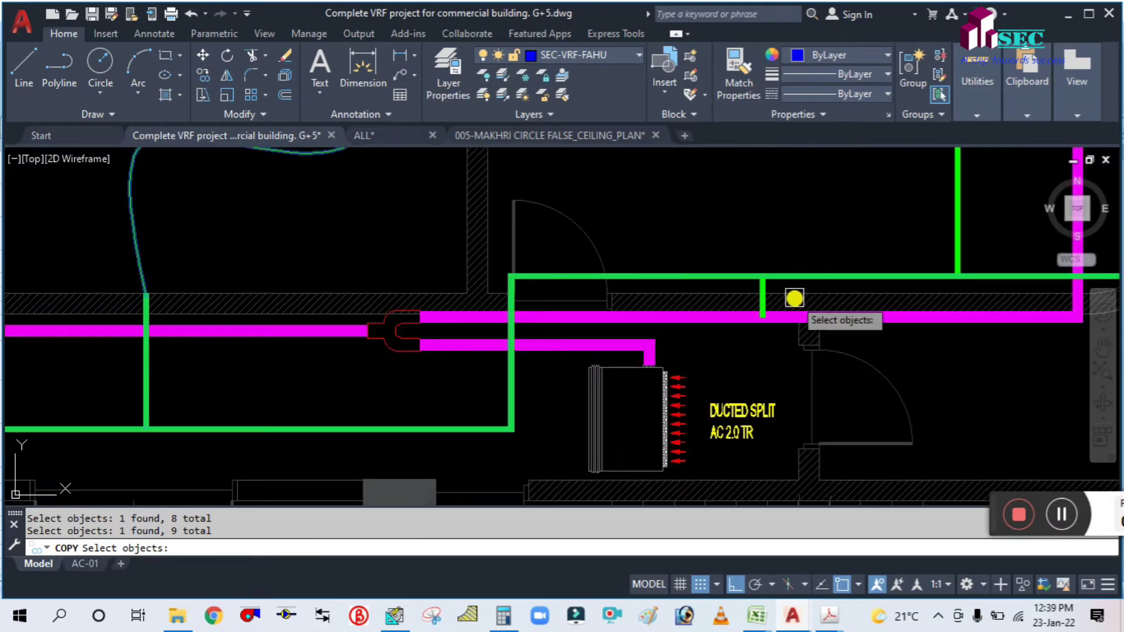
{"action": "scroll", "coordinate": [761, 290], "scroll_direction": "up", "scroll_amount": 4}
{"action": "left_click", "coordinate": [489, 276]}
{"action": "scroll", "coordinate": [489, 276], "scroll_direction": "down", "scroll_amount": 4}
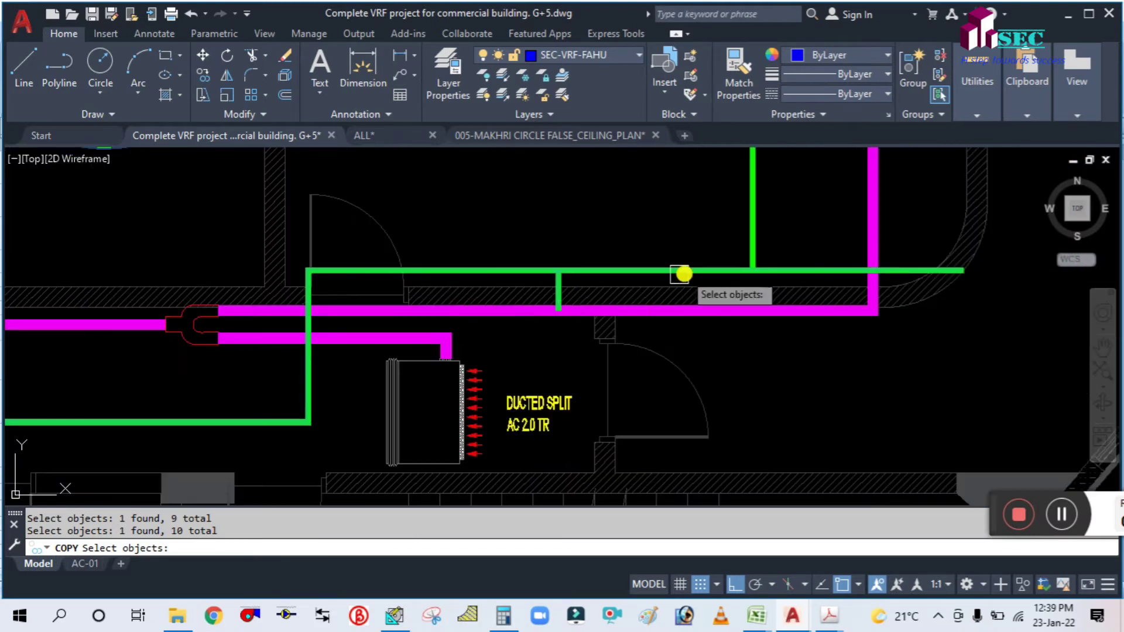
{"action": "left_click", "coordinate": [759, 227]}
{"action": "scroll", "coordinate": [767, 246], "scroll_direction": "down", "scroll_amount": 5}
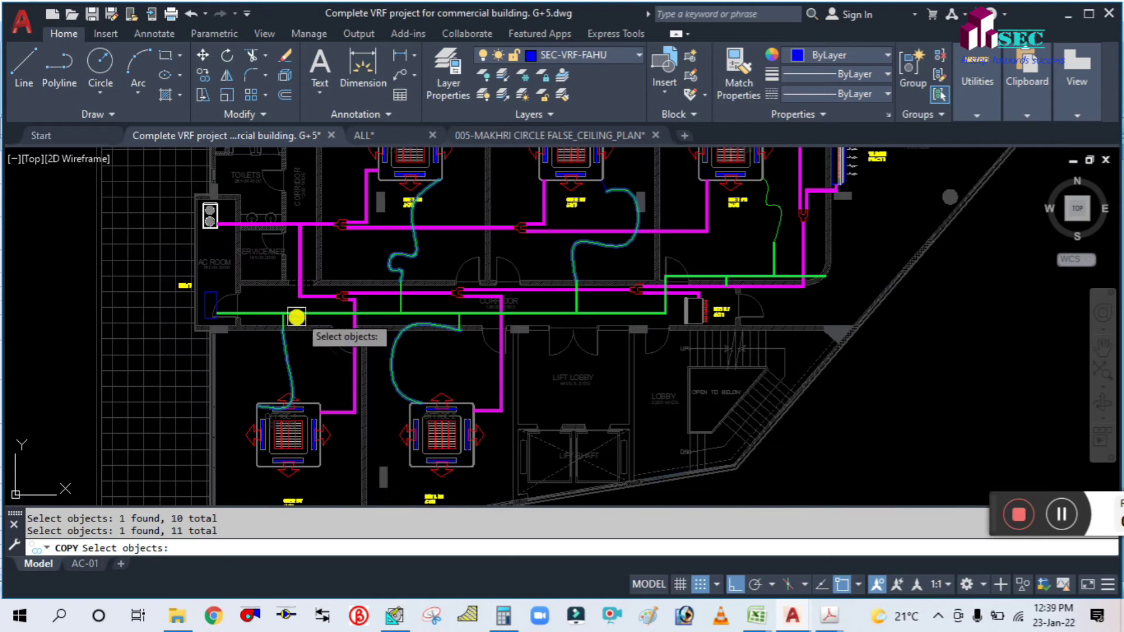
{"action": "scroll", "coordinate": [297, 317], "scroll_direction": "up", "scroll_amount": 5}
{"action": "key", "text": "Return"}
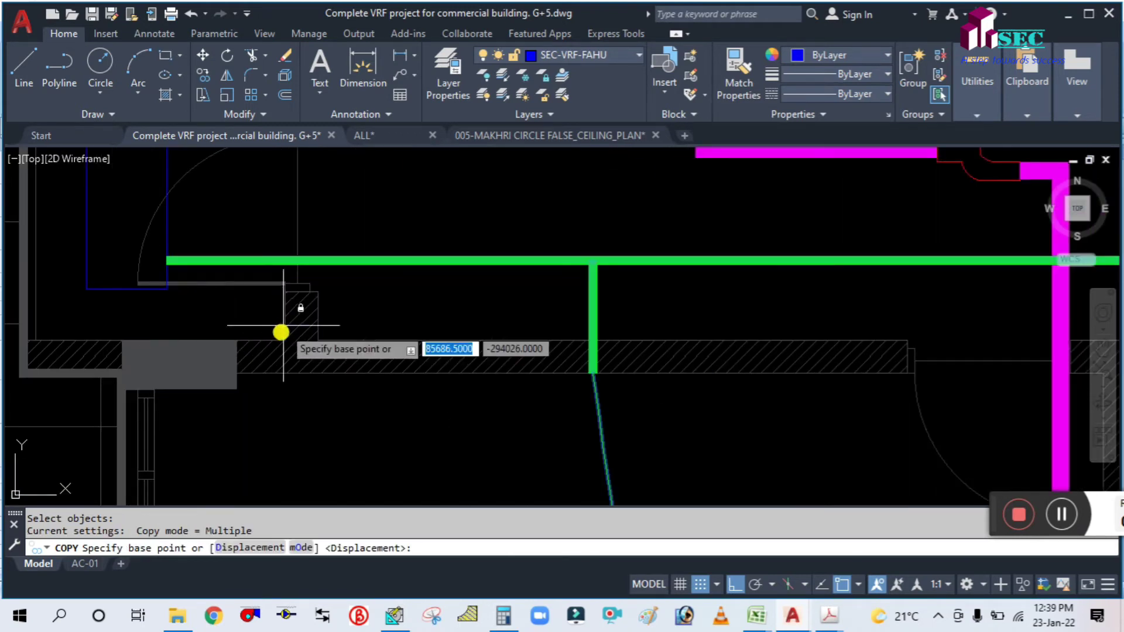
Copy the selected ductwork from the 1F wall corner beside the AC room door to the matching corner on the 2F plan.
{"action": "scroll", "coordinate": [281, 331], "scroll_direction": "up", "scroll_amount": 5}
{"action": "scroll", "coordinate": [313, 371], "scroll_direction": "up", "scroll_amount": 4}
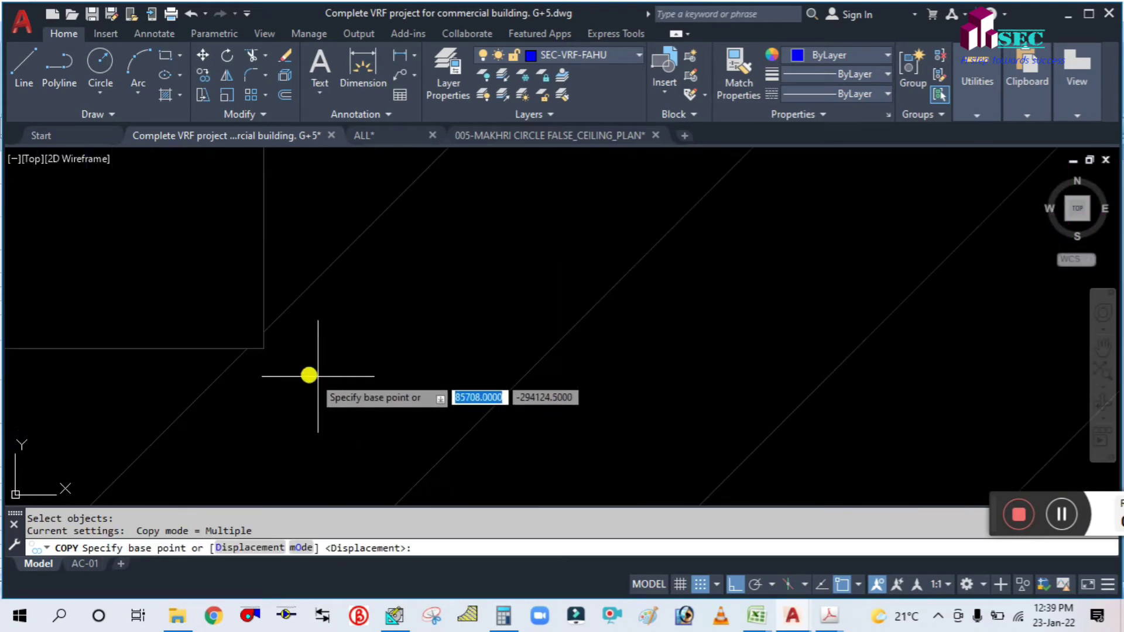
{"action": "left_click", "coordinate": [263, 352]}
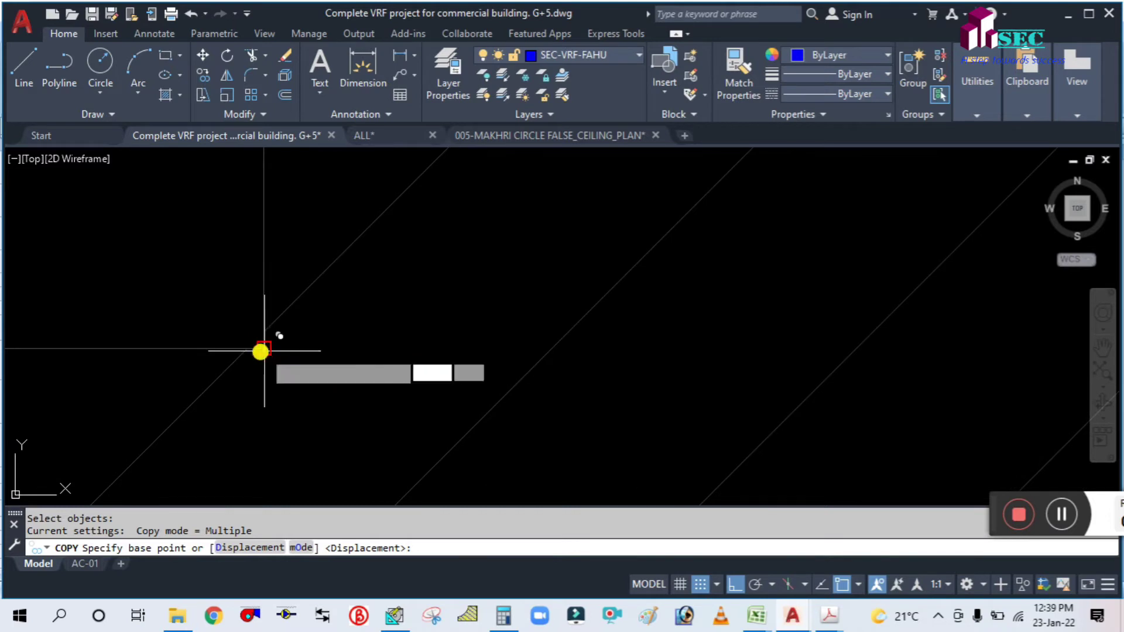
{"action": "scroll", "coordinate": [185, 354], "scroll_direction": "down", "scroll_amount": 10}
{"action": "scroll", "coordinate": [184, 356], "scroll_direction": "down", "scroll_amount": 2}
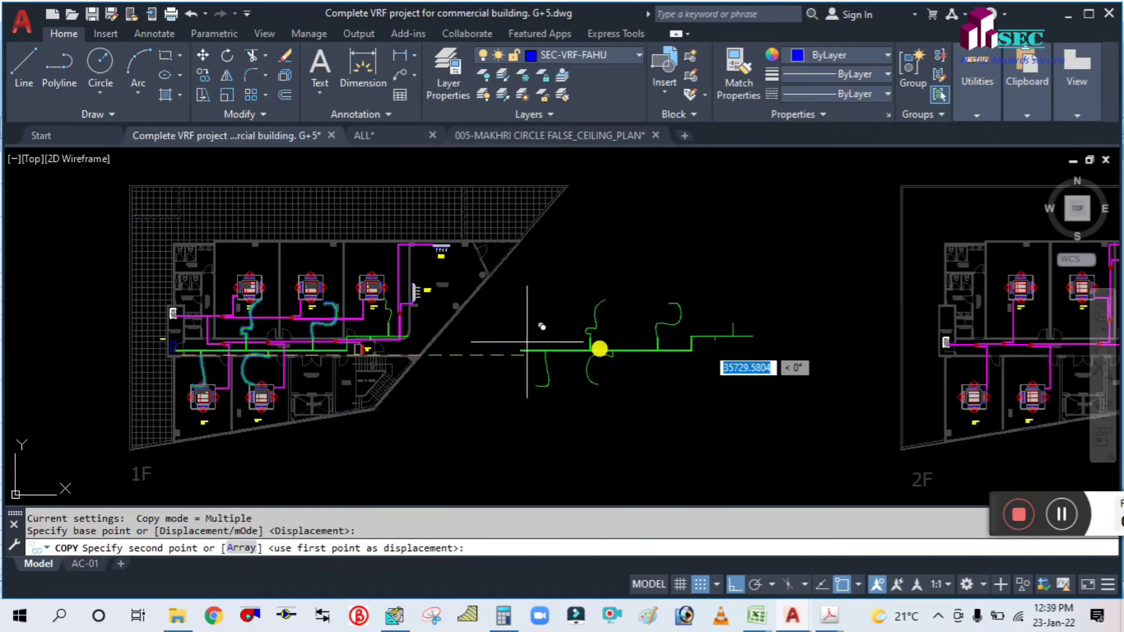
{"action": "scroll", "coordinate": [909, 355], "scroll_direction": "up", "scroll_amount": 3}
{"action": "scroll", "coordinate": [651, 362], "scroll_direction": "down", "scroll_amount": 2}
{"action": "scroll", "coordinate": [525, 331], "scroll_direction": "down", "scroll_amount": 1}
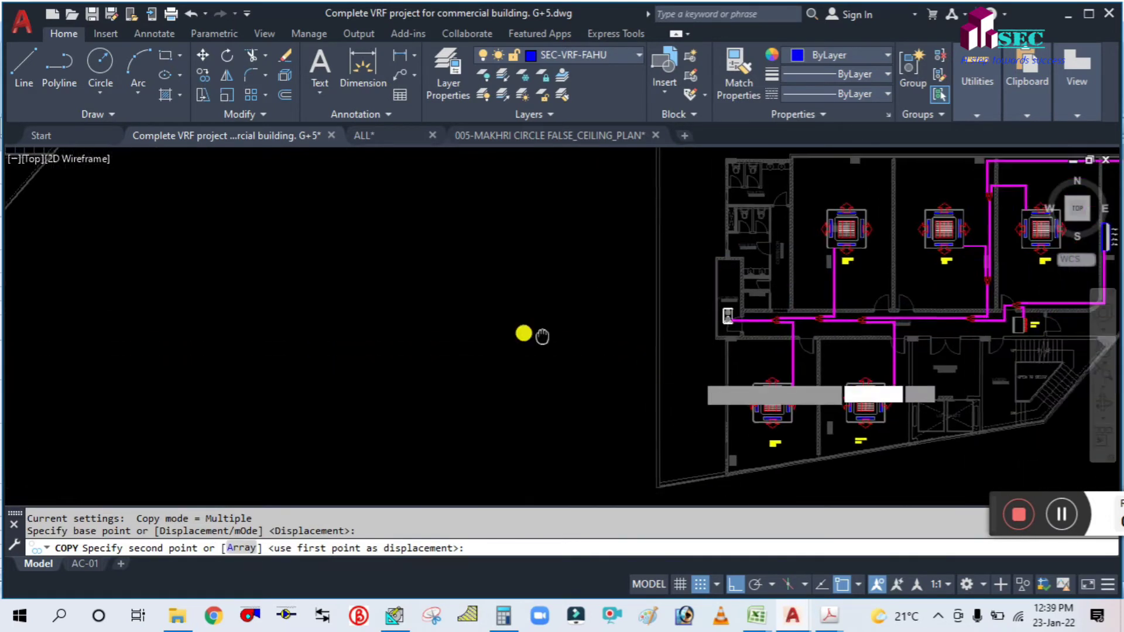
{"action": "scroll", "coordinate": [544, 281], "scroll_direction": "up", "scroll_amount": 6}
{"action": "scroll", "coordinate": [409, 474], "scroll_direction": "up", "scroll_amount": 3}
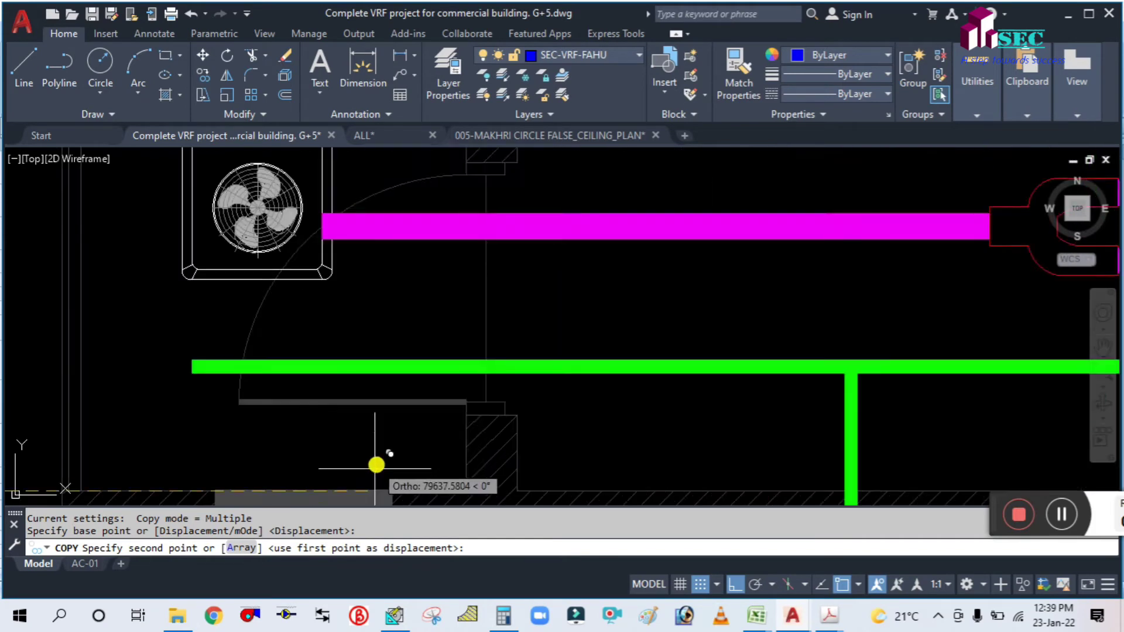
{"action": "middle_click_drag", "start_coordinate": [377, 464], "coordinate": [344, 161]}
{"action": "scroll", "coordinate": [394, 217], "scroll_direction": "up", "scroll_amount": 1}
{"action": "scroll", "coordinate": [394, 246], "scroll_direction": "down", "scroll_amount": 2}
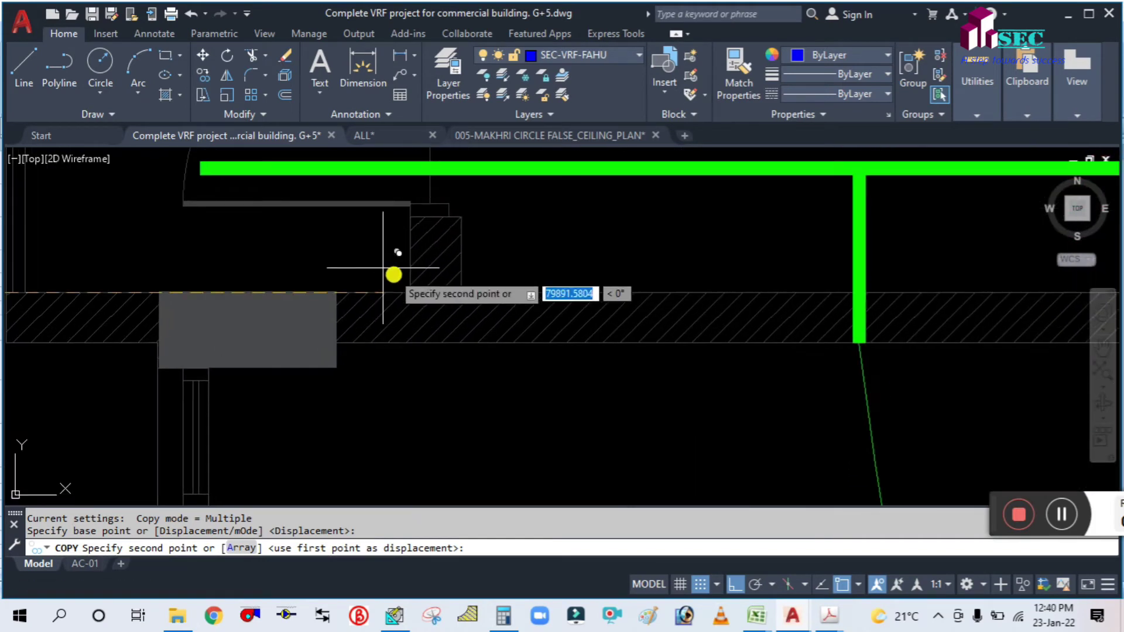
{"action": "scroll", "coordinate": [404, 278], "scroll_direction": "up", "scroll_amount": 4}
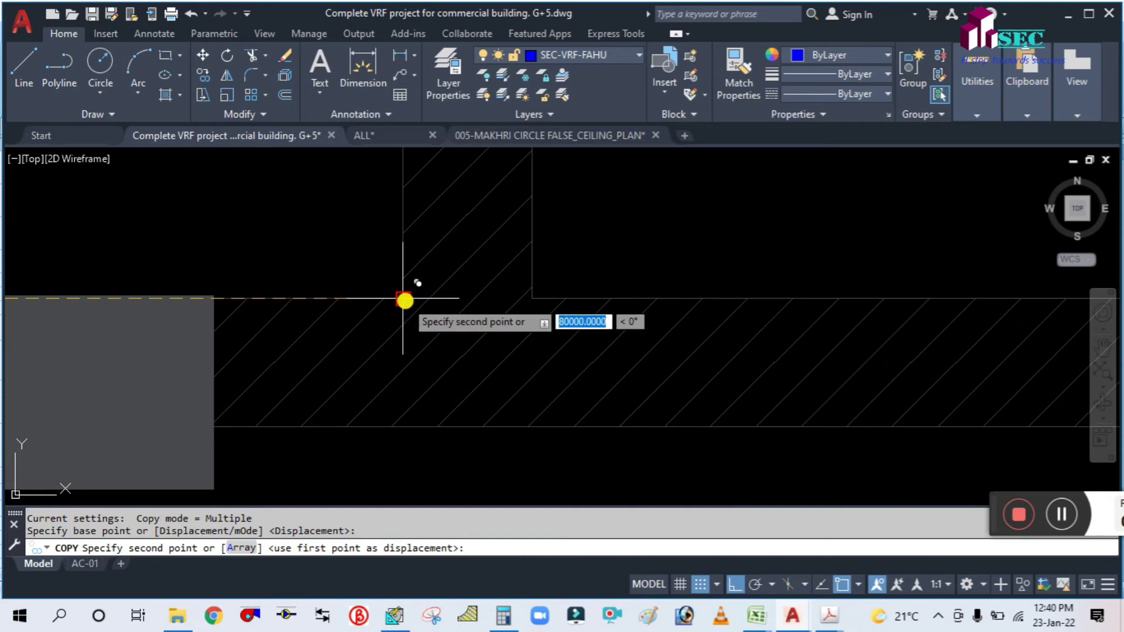
{"action": "left_click", "coordinate": [404, 300]}
Place another copy of the FAHU ductwork at the matching wall corner on the 3F plan.
{"action": "scroll", "coordinate": [219, 293], "scroll_direction": "down", "scroll_amount": 6}
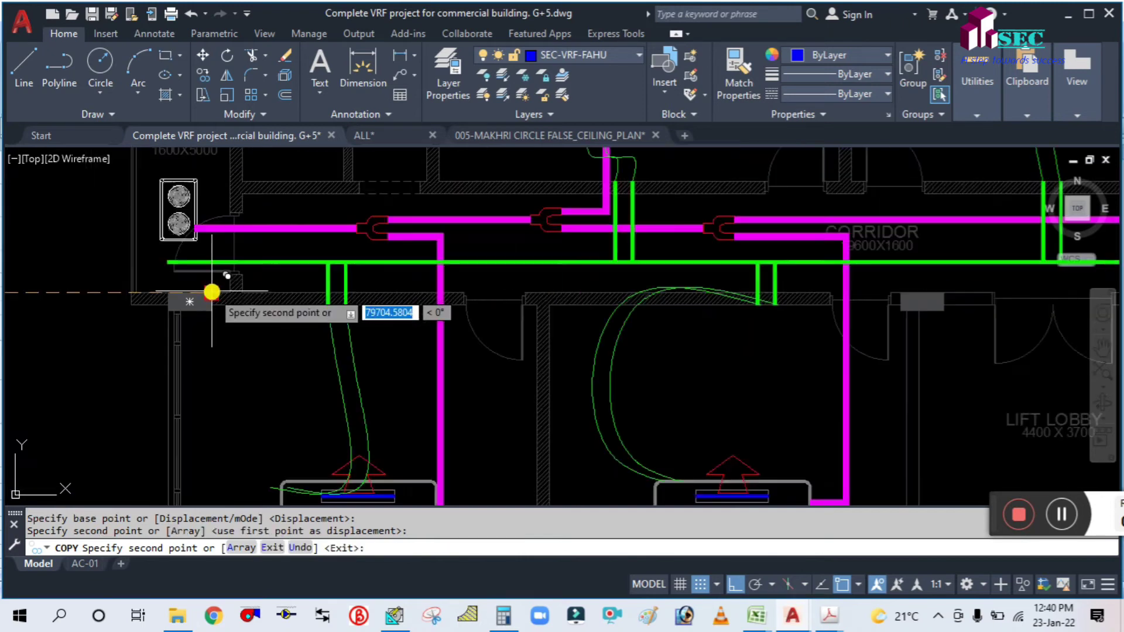
{"action": "scroll", "coordinate": [410, 317], "scroll_direction": "up", "scroll_amount": 6}
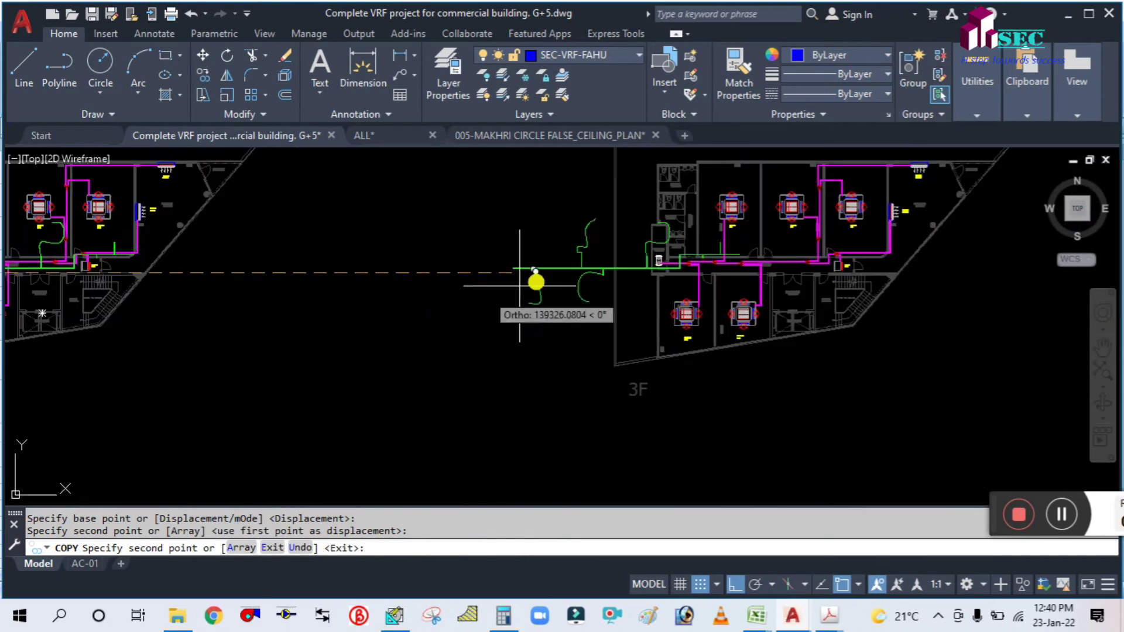
{"action": "scroll", "coordinate": [521, 351], "scroll_direction": "up", "scroll_amount": 5}
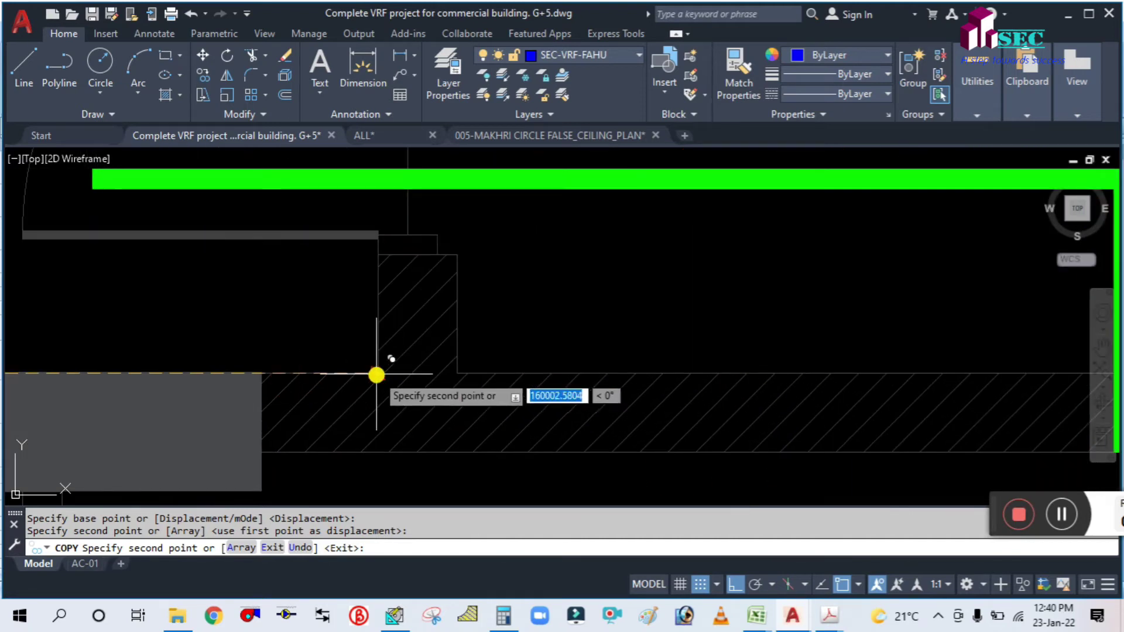
{"action": "scroll", "coordinate": [377, 372], "scroll_direction": "up", "scroll_amount": 3}
{"action": "scroll", "coordinate": [377, 373], "scroll_direction": "down", "scroll_amount": 6}
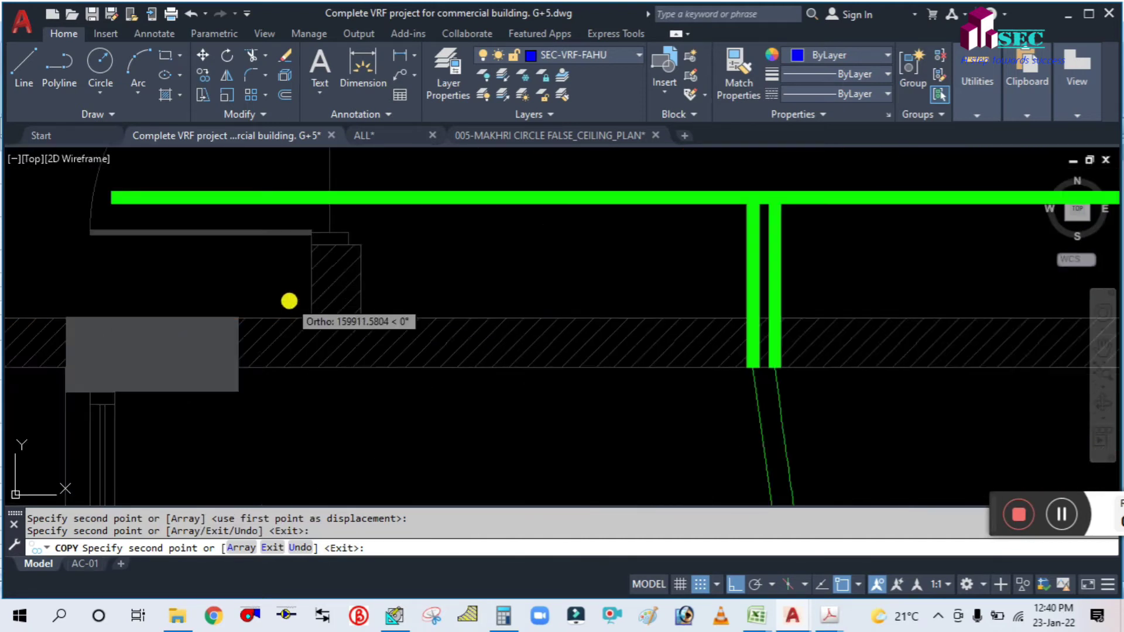
Place a copy of the FAHU ductwork at the matching wall corner on the 4F plan and end the copying.
{"action": "middle_click_drag", "start_coordinate": [708, 291], "coordinate": [334, 276]}
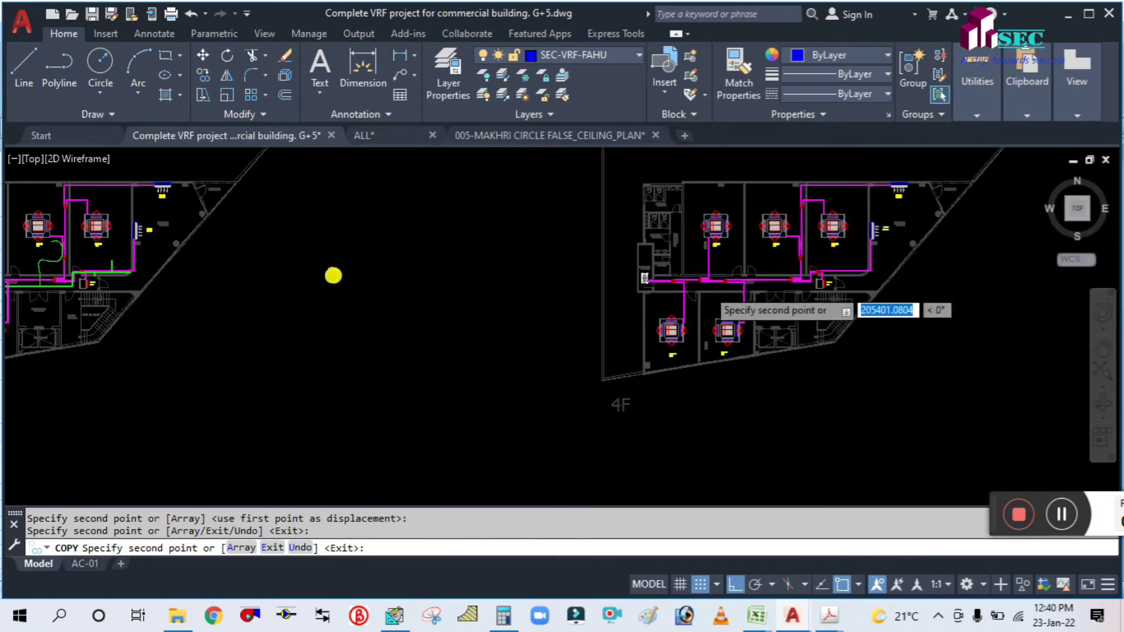
{"action": "scroll", "coordinate": [588, 263], "scroll_direction": "up", "scroll_amount": 5}
{"action": "scroll", "coordinate": [588, 263], "scroll_direction": "up", "scroll_amount": 6}
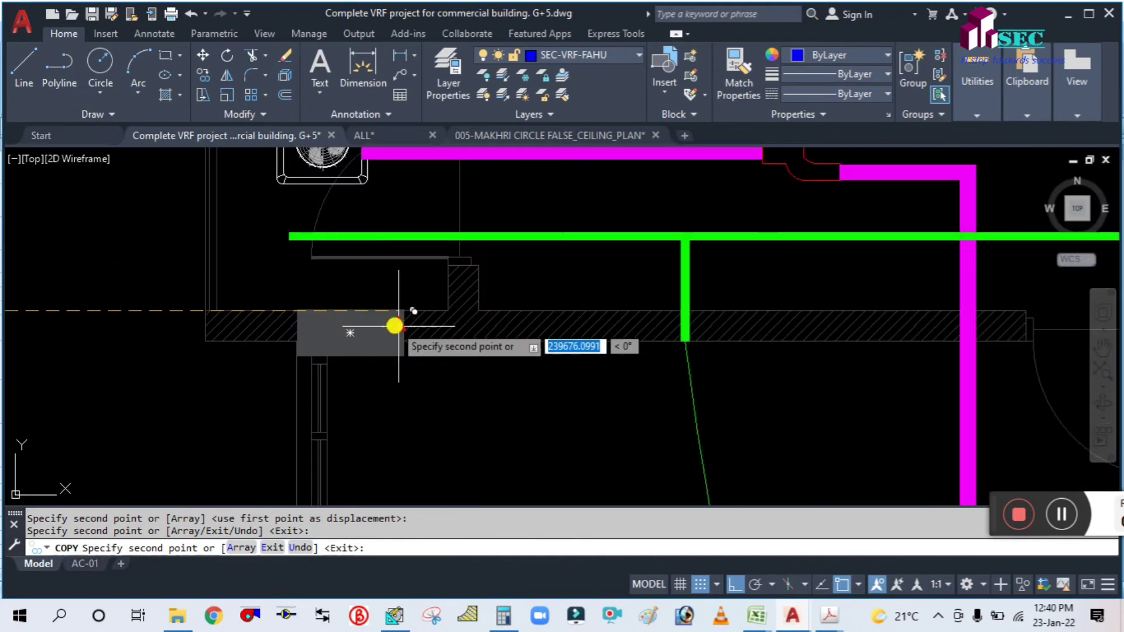
{"action": "left_click", "coordinate": [607, 263]}
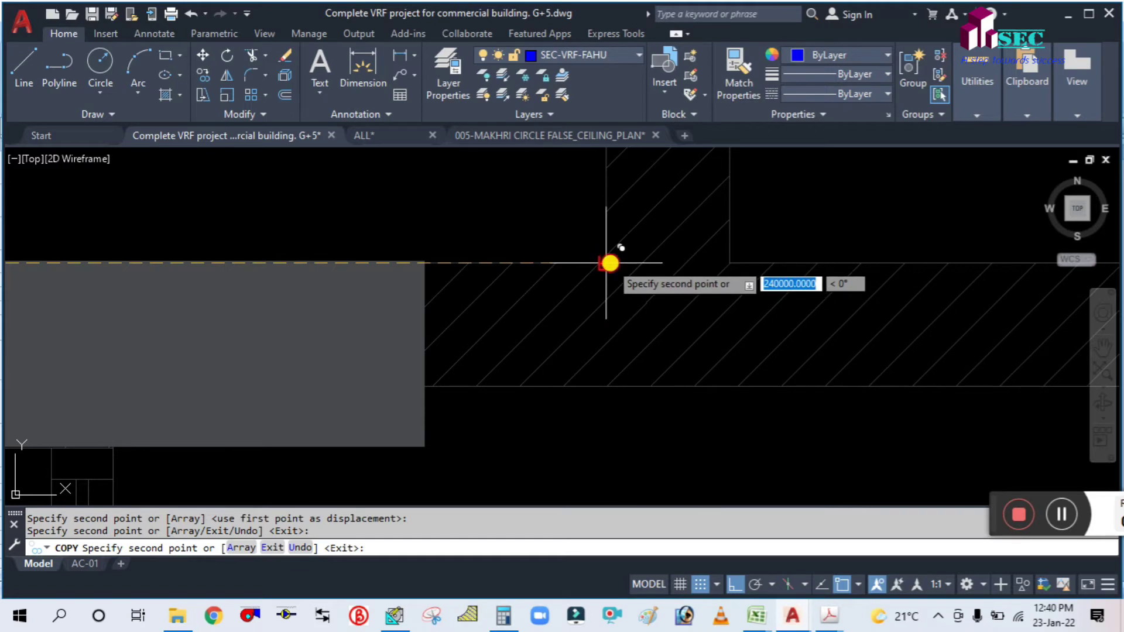
{"action": "scroll", "coordinate": [226, 294], "scroll_direction": "down", "scroll_amount": 5}
{"action": "scroll", "coordinate": [419, 299], "scroll_direction": "down", "scroll_amount": 6}
{"action": "scroll", "coordinate": [404, 291], "scroll_direction": "down", "scroll_amount": 6}
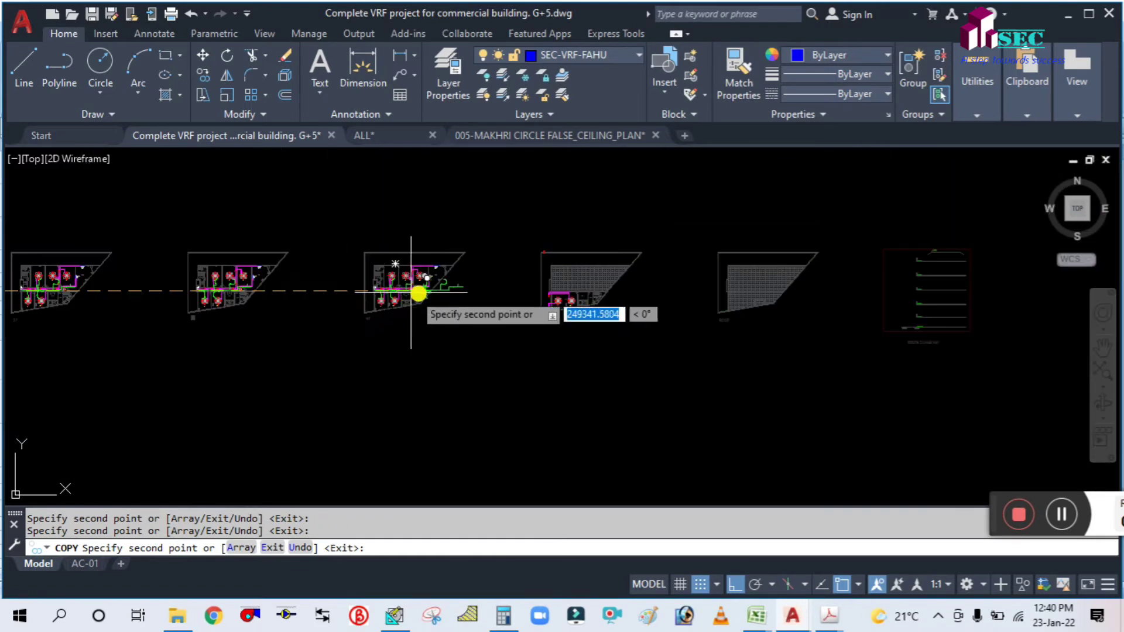
{"action": "key", "text": "Escape"}
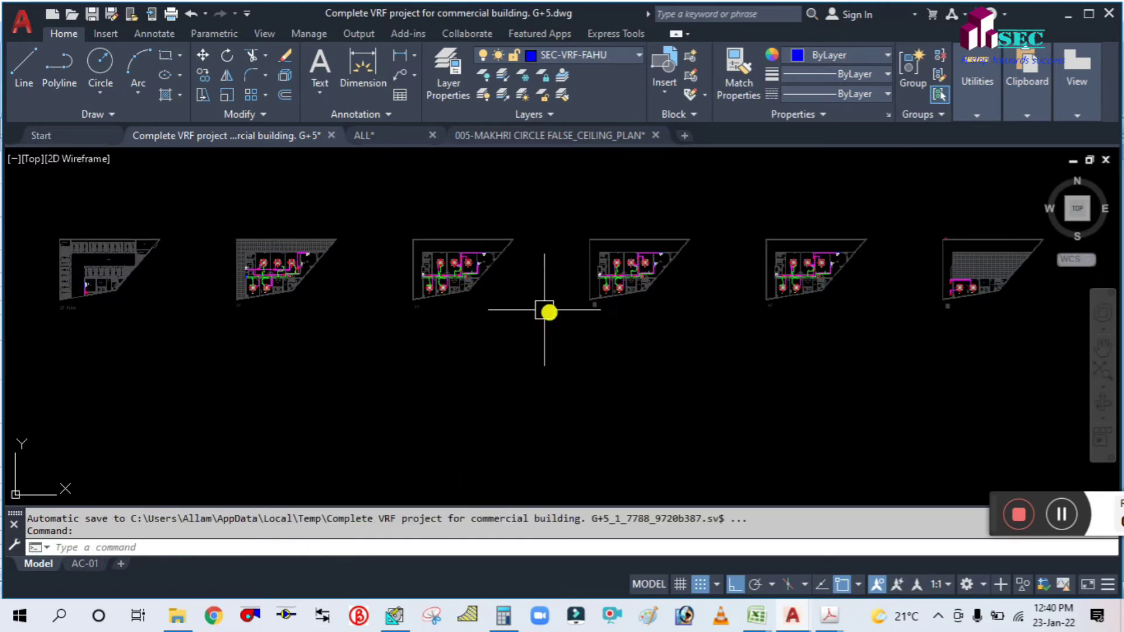
{"action": "scroll", "coordinate": [322, 290], "scroll_direction": "up", "scroll_amount": 4}
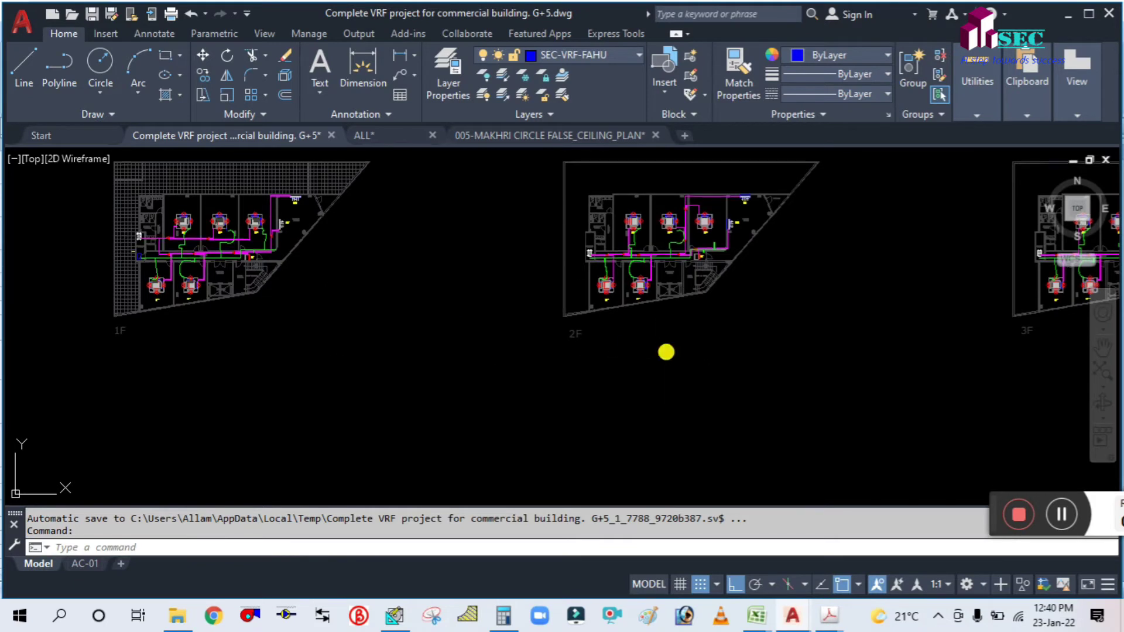
Examine the FAHU ductwork copied onto the 2F plan, including its corridor run and office branches.
{"action": "middle_click_drag", "start_coordinate": [668, 351], "coordinate": [515, 354]}
{"action": "scroll", "coordinate": [494, 260], "scroll_direction": "up", "scroll_amount": 3}
{"action": "scroll", "coordinate": [492, 259], "scroll_direction": "up", "scroll_amount": 2}
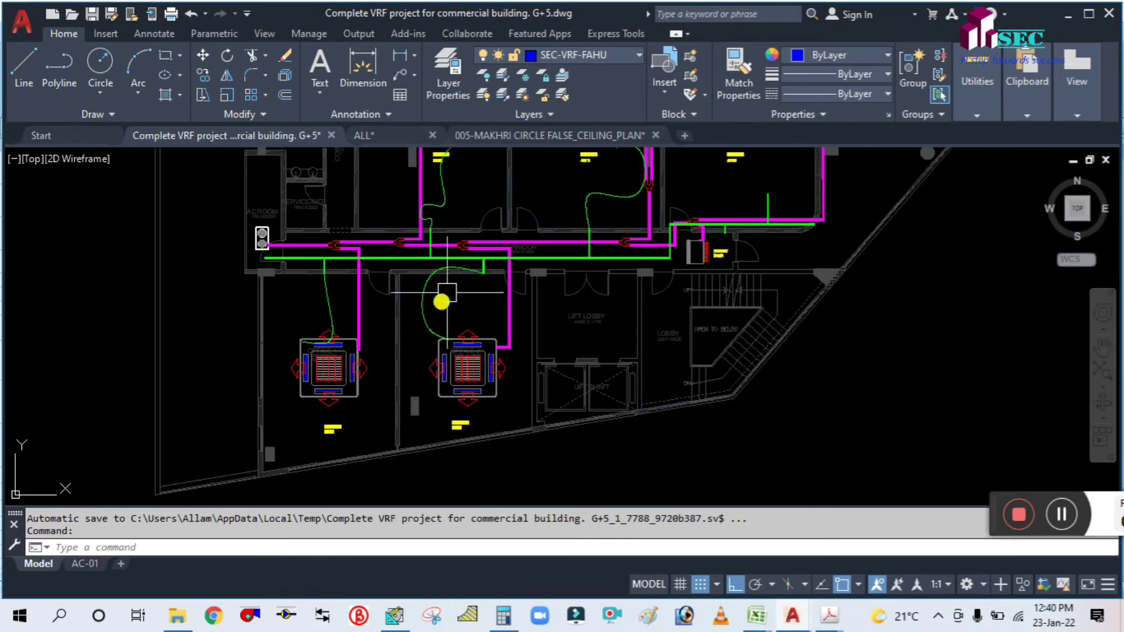
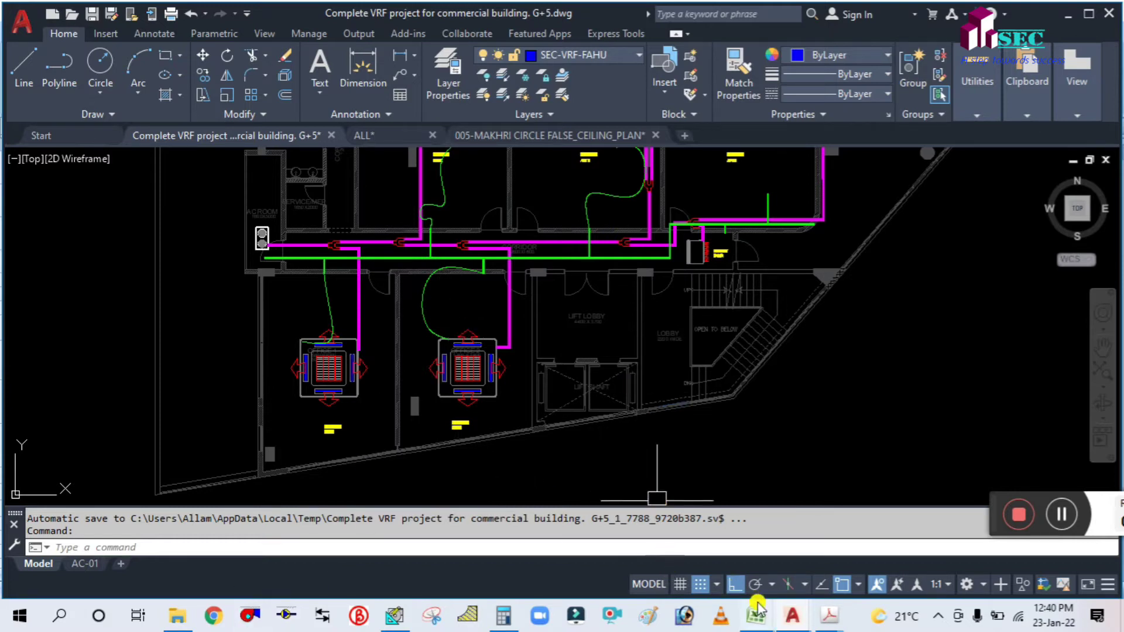
{"action": "middle_click_drag", "start_coordinate": [429, 321], "coordinate": [452, 427]}
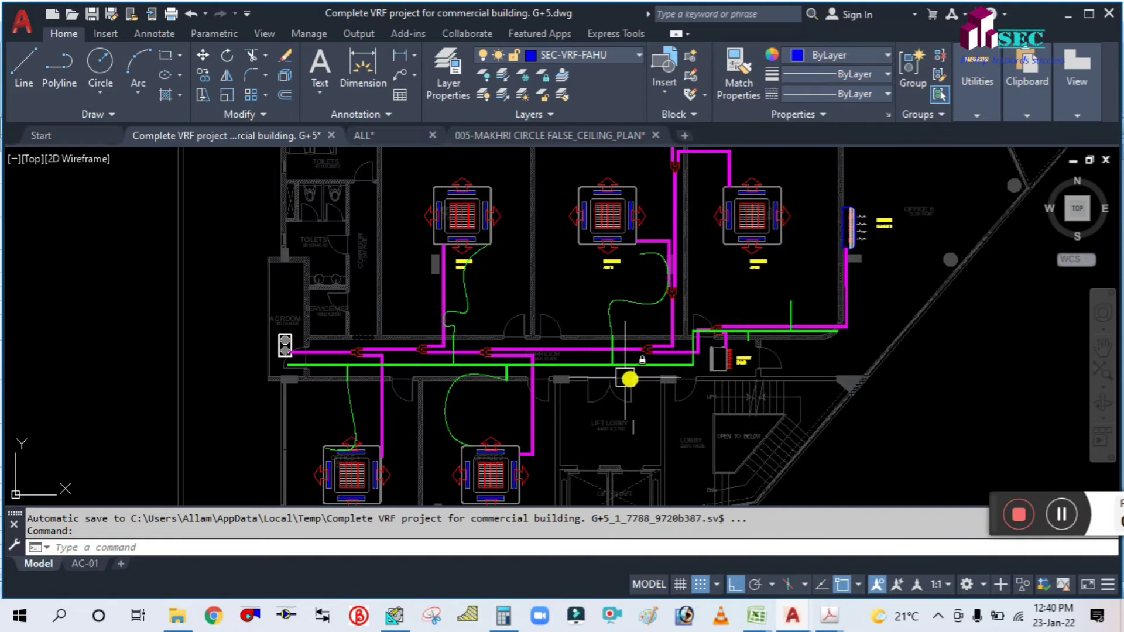
{"action": "scroll", "coordinate": [609, 380], "scroll_direction": "down", "scroll_amount": 5}
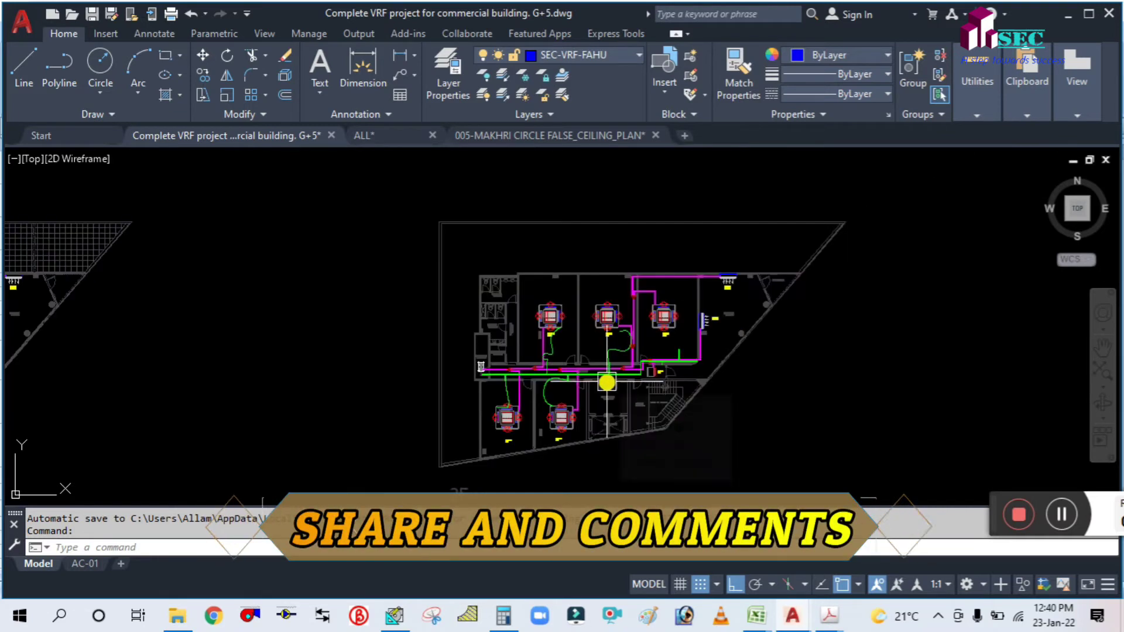
{"action": "middle_click_drag", "start_coordinate": [852, 446], "coordinate": [733, 242]}
{"action": "scroll", "coordinate": [733, 242], "scroll_direction": "down", "scroll_amount": 6}
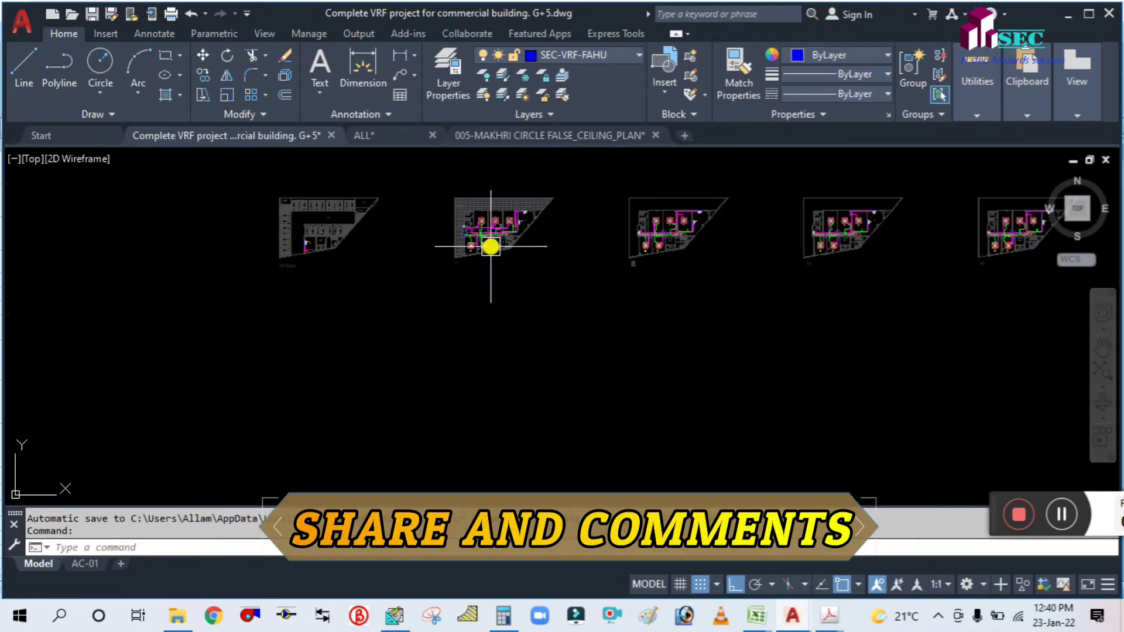
Inspect the FAHU unit and its label beside the AC room on the 1F plan.
{"action": "scroll", "coordinate": [490, 247], "scroll_direction": "up", "scroll_amount": 10}
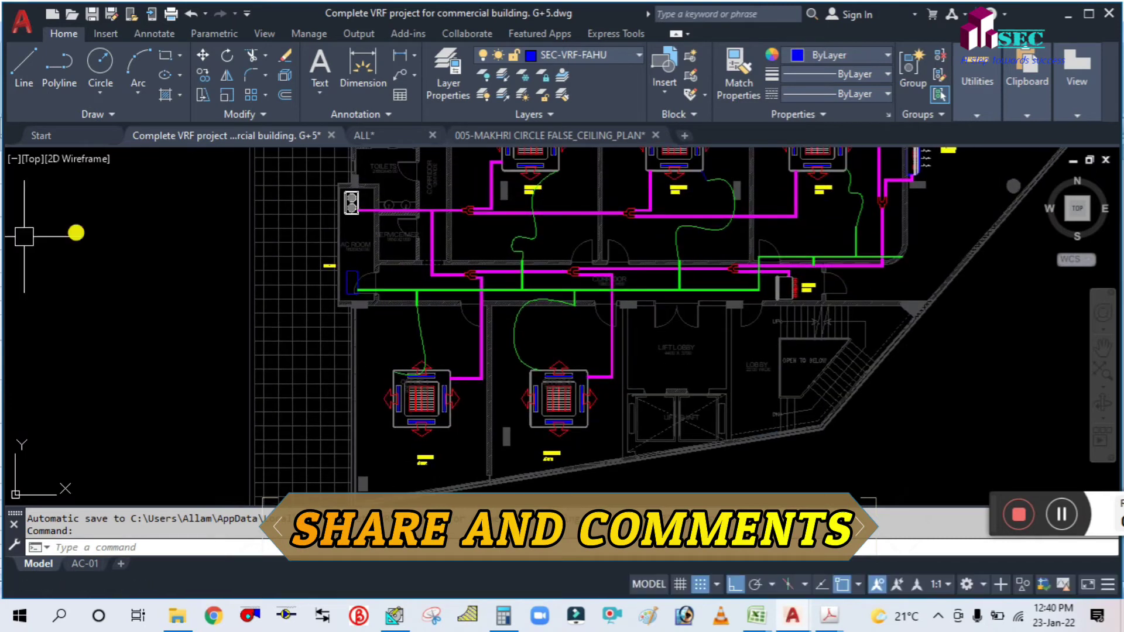
{"action": "scroll", "coordinate": [327, 298], "scroll_direction": "up", "scroll_amount": 4}
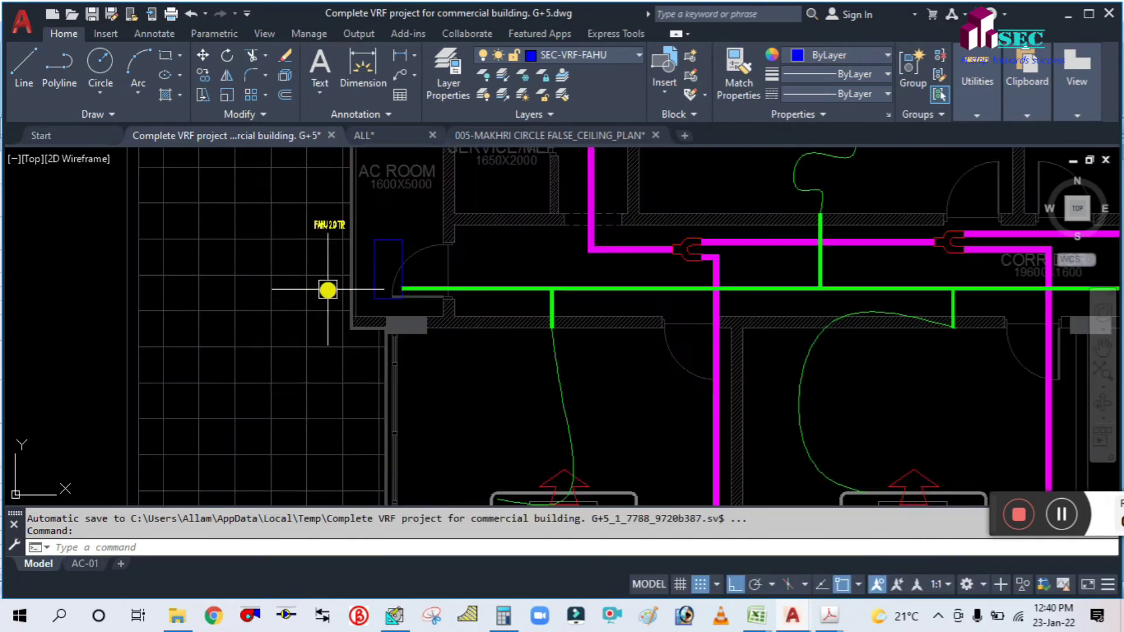
{"action": "scroll", "coordinate": [432, 262], "scroll_direction": "down", "scroll_amount": 5}
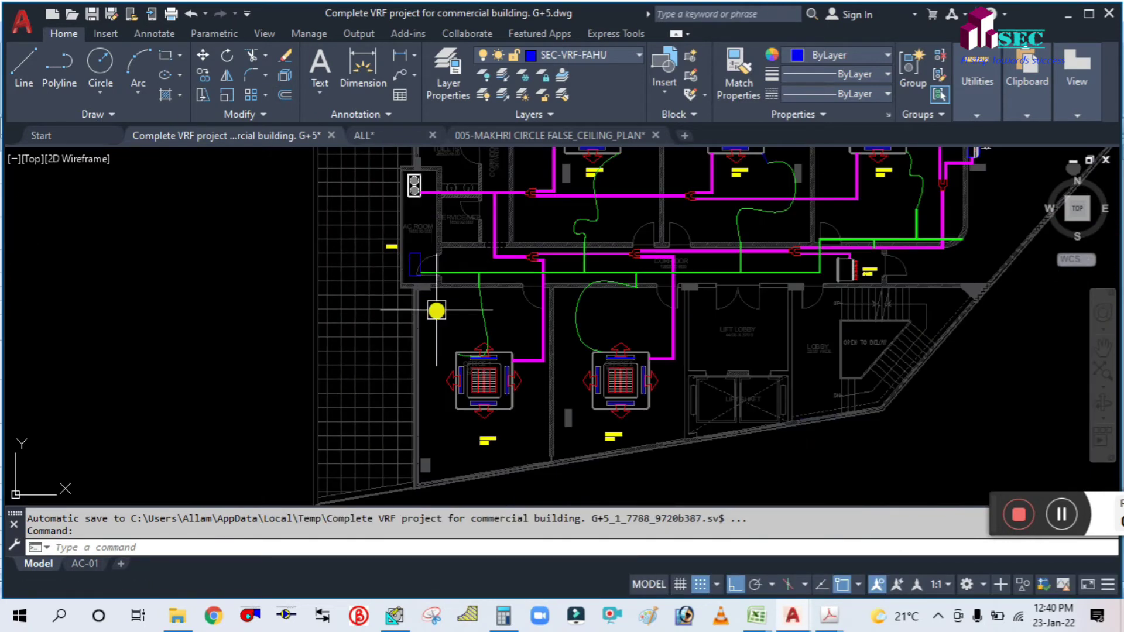
{"action": "scroll", "coordinate": [436, 310], "scroll_direction": "down", "scroll_amount": 2}
{"action": "scroll", "coordinate": [422, 304], "scroll_direction": "up", "scroll_amount": 6}
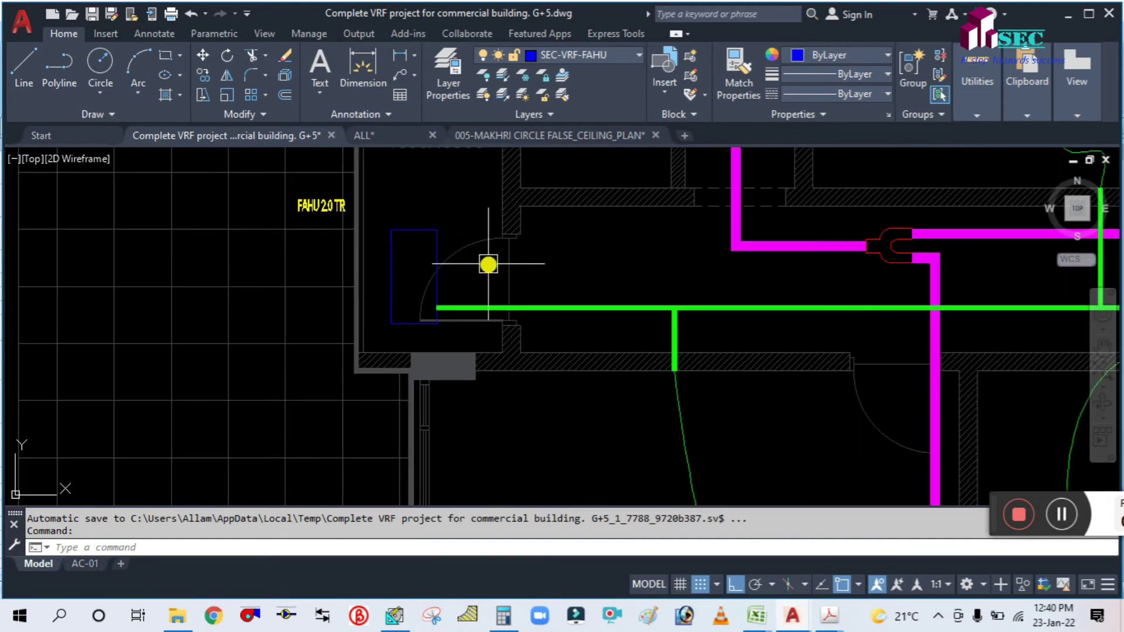
{"action": "scroll", "coordinate": [488, 264], "scroll_direction": "down", "scroll_amount": 2}
{"action": "scroll", "coordinate": [409, 264], "scroll_direction": "up", "scroll_amount": 6}
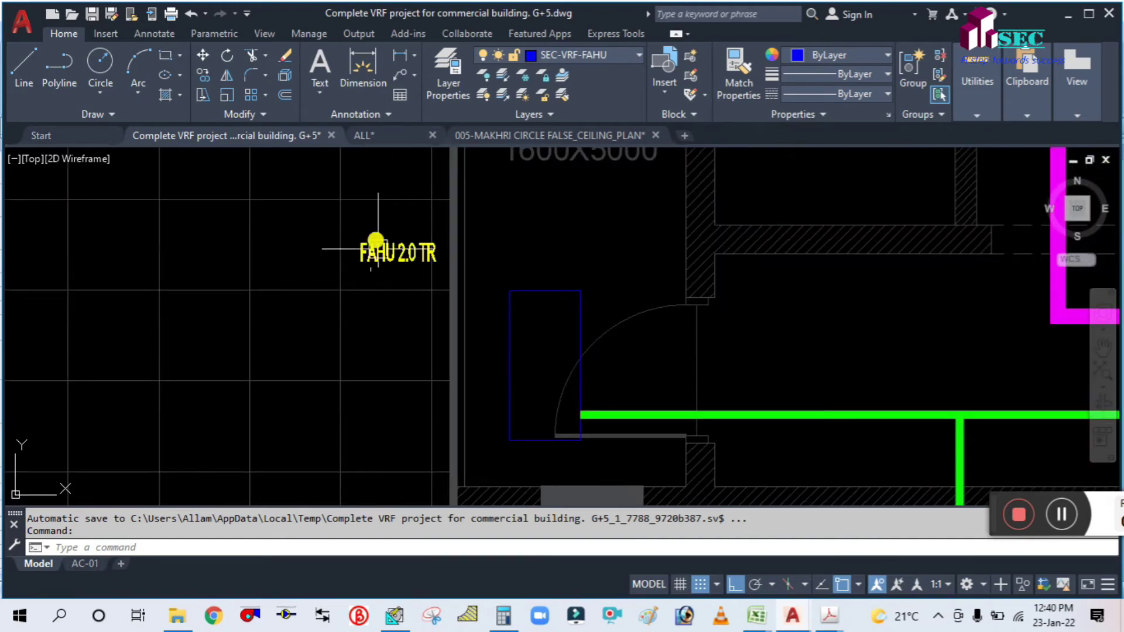
{"action": "middle_click_drag", "start_coordinate": [436, 375], "coordinate": [503, 361]}
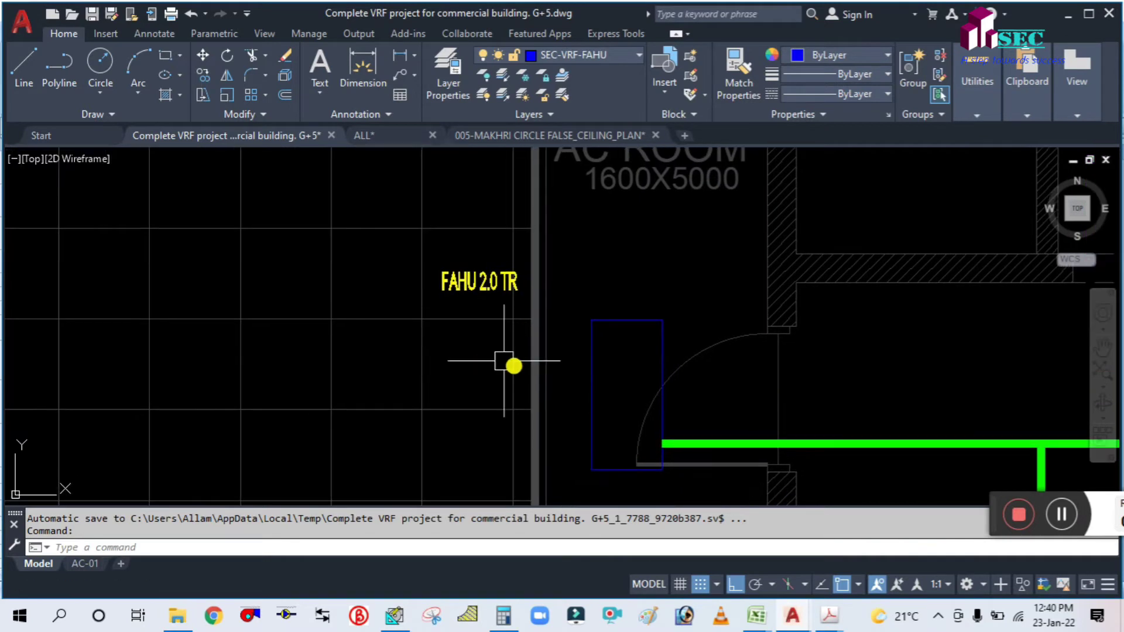
Look up the FAHU airflow in the LOAD CALCULATION workbook in Excel and return to the AutoCAD drawing.
{"action": "left_click", "coordinate": [752, 616]}
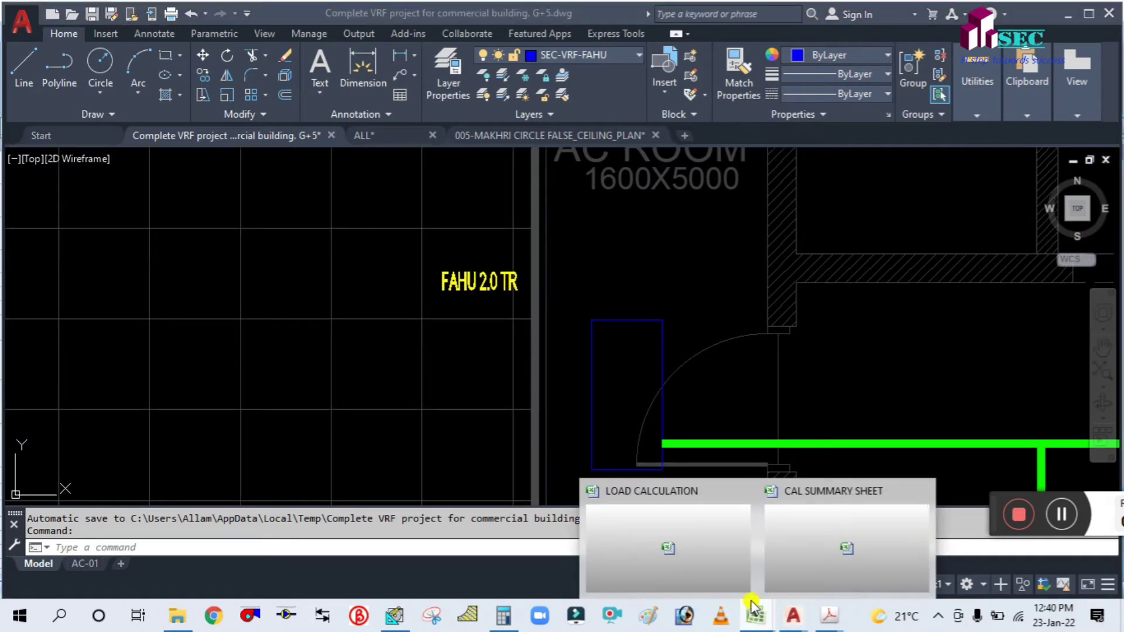
{"action": "left_click", "coordinate": [647, 534]}
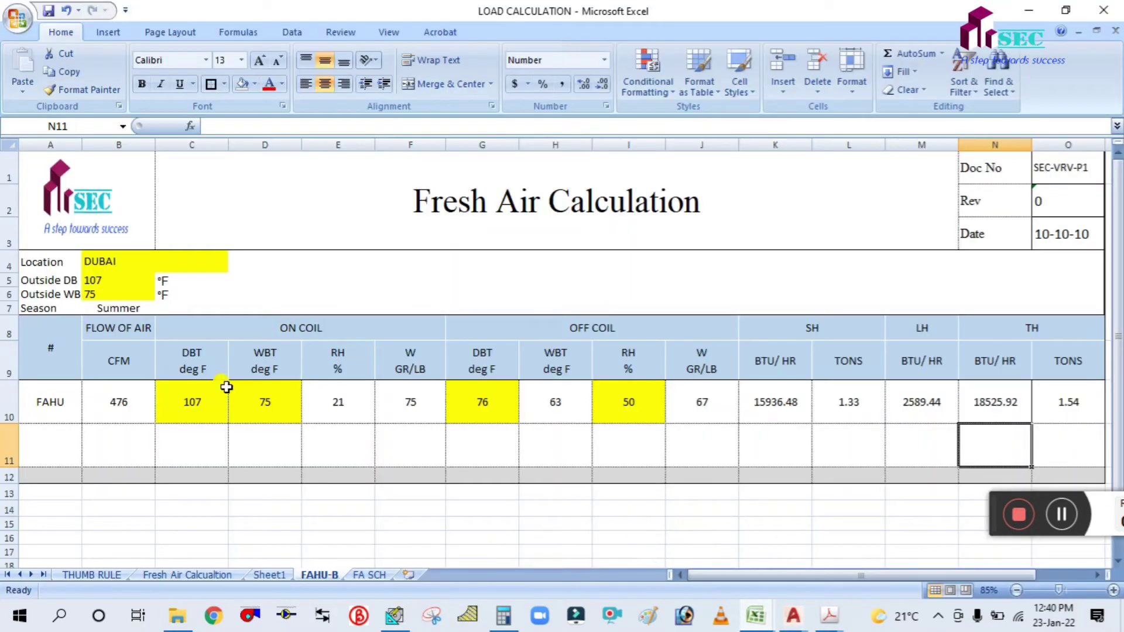
{"action": "left_click", "coordinate": [797, 616]}
{"action": "left_click", "coordinate": [629, 515]}
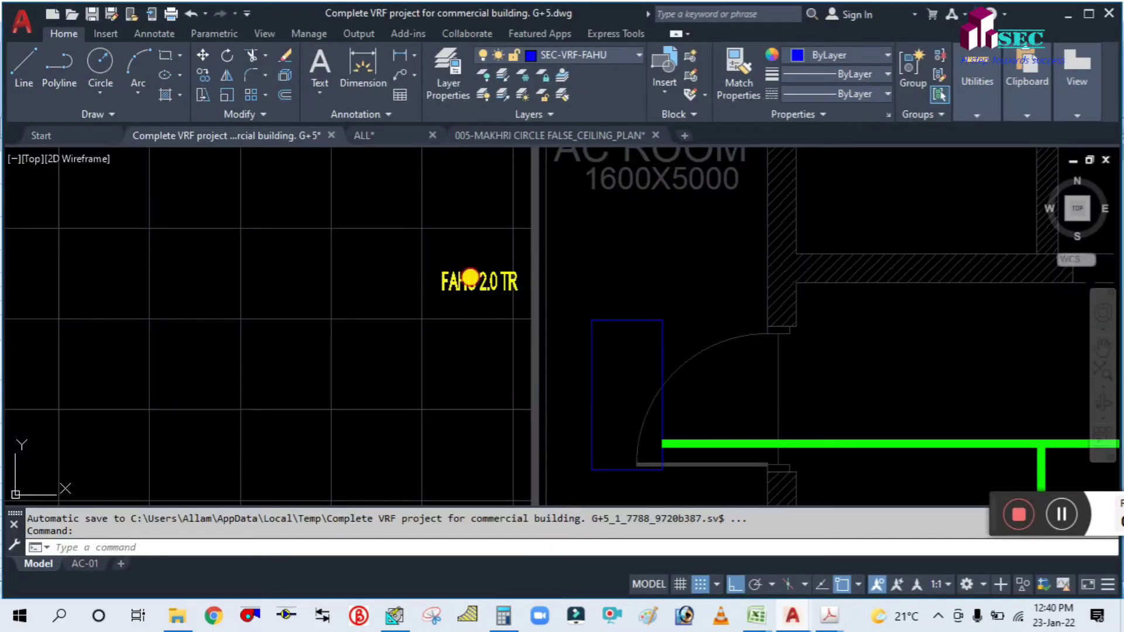
Add a second line reading 476 CFM to the FAHU 2.0 TR label beside the 1F AC room.
{"action": "left_click", "coordinate": [470, 278]}
{"action": "double_click", "coordinate": [499, 287]}
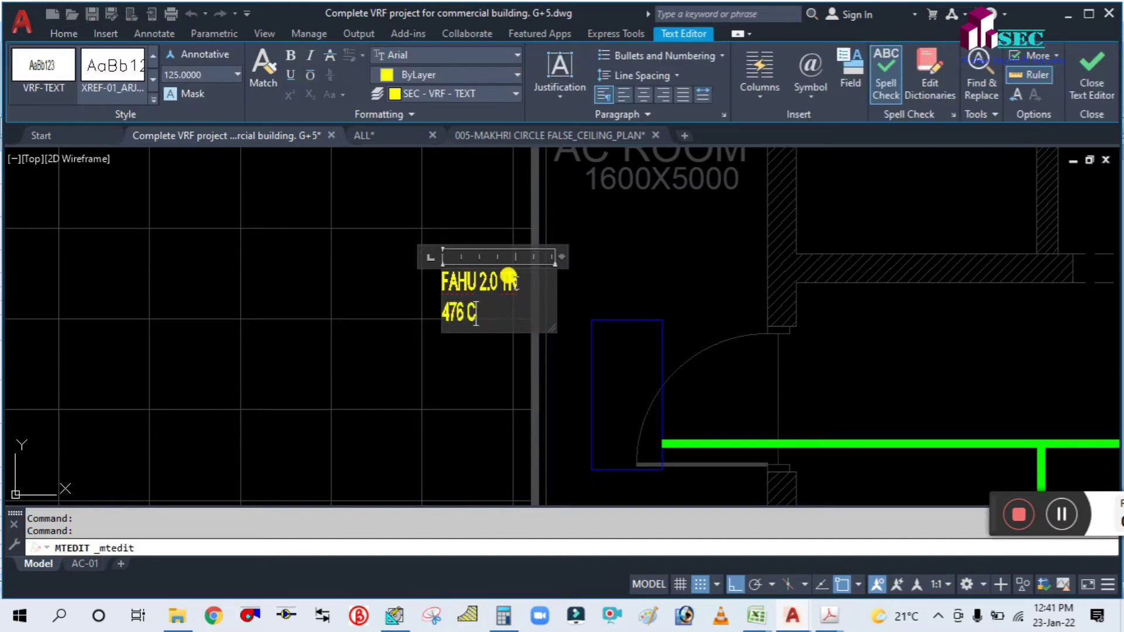
{"action": "key", "text": "Escape"}
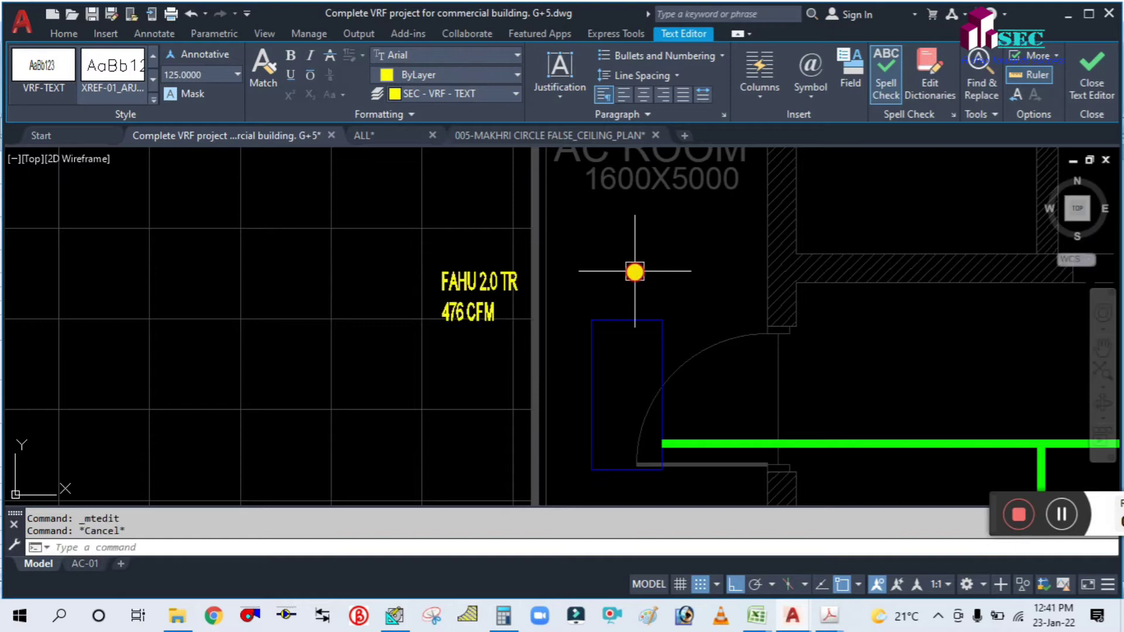
Switch to the LOAD CALCULATION workbook in Excel and check the FF - 4F fresh air values in I6:I12 on the Fresh Air Calcualtion sheet.
{"action": "scroll", "coordinate": [667, 370], "scroll_direction": "down", "scroll_amount": 5}
{"action": "middle_click_drag", "start_coordinate": [678, 409], "coordinate": [504, 307]}
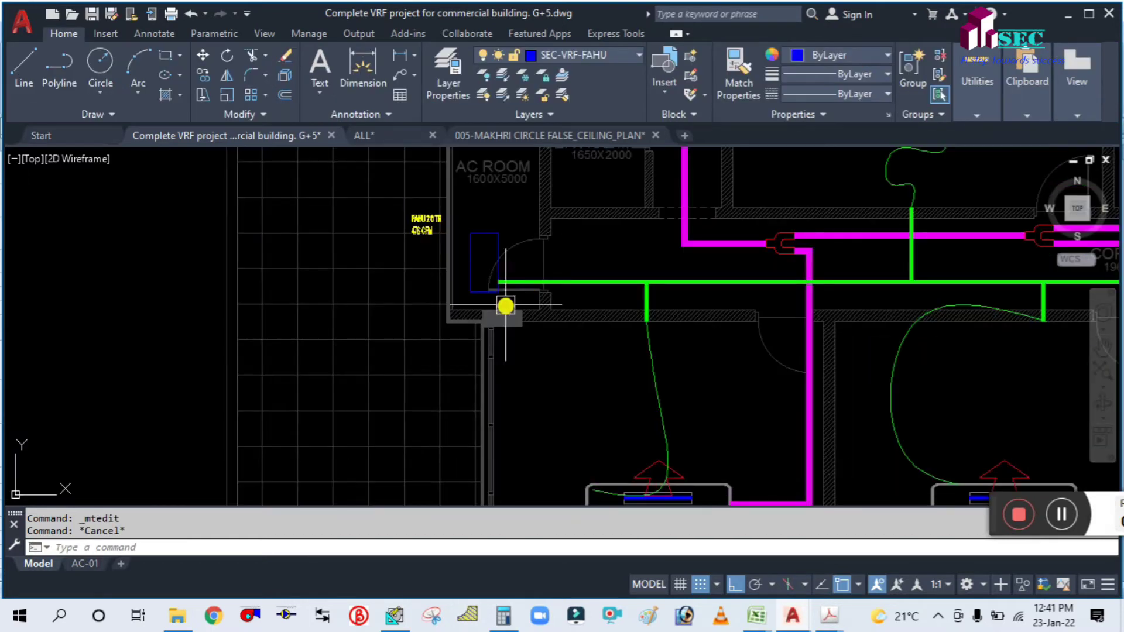
{"action": "scroll", "coordinate": [505, 305], "scroll_direction": "down", "scroll_amount": 3}
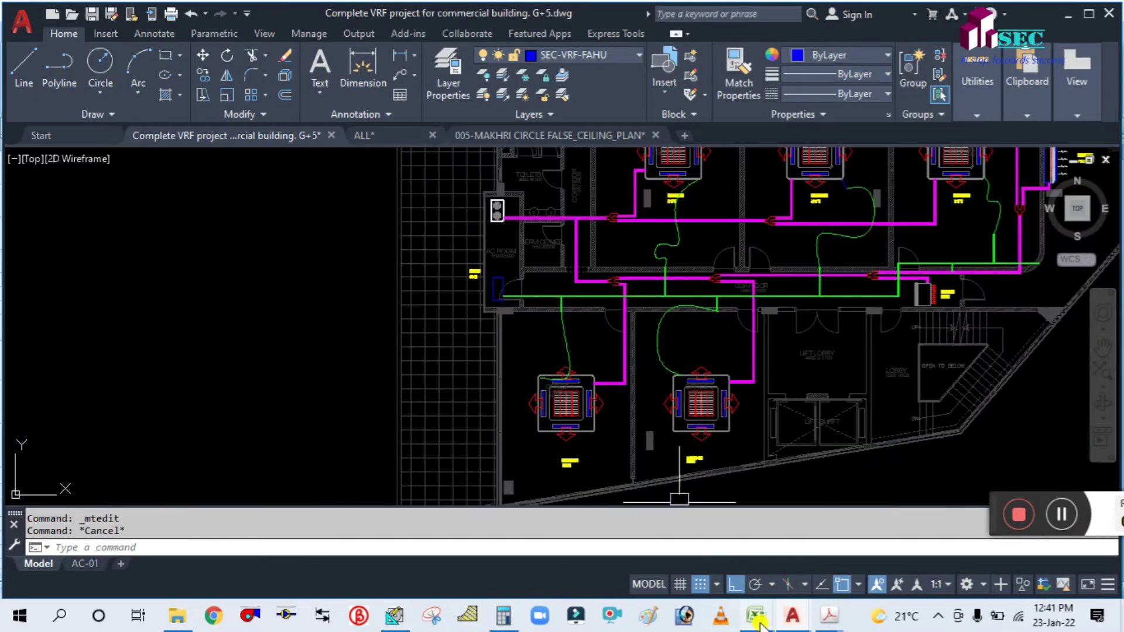
{"action": "mouse_move", "coordinate": [755, 615]}
{"action": "left_click", "coordinate": [678, 556]}
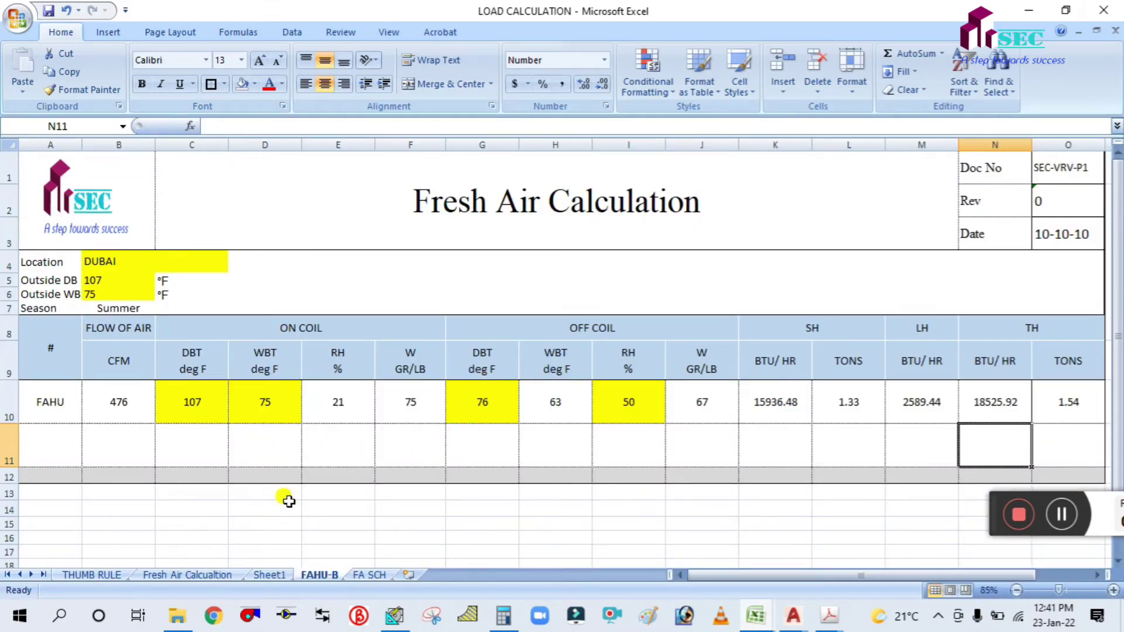
{"action": "left_click", "coordinate": [175, 574]}
{"action": "scroll", "coordinate": [655, 396], "scroll_direction": "up", "scroll_amount": 1}
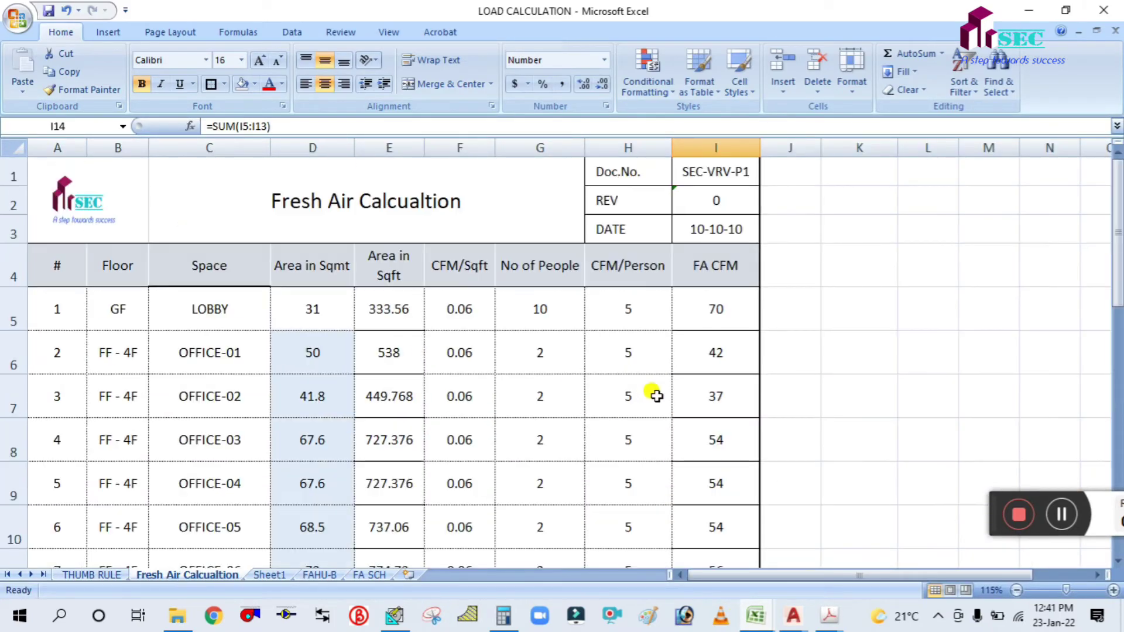
{"action": "left_click", "coordinate": [867, 352]}
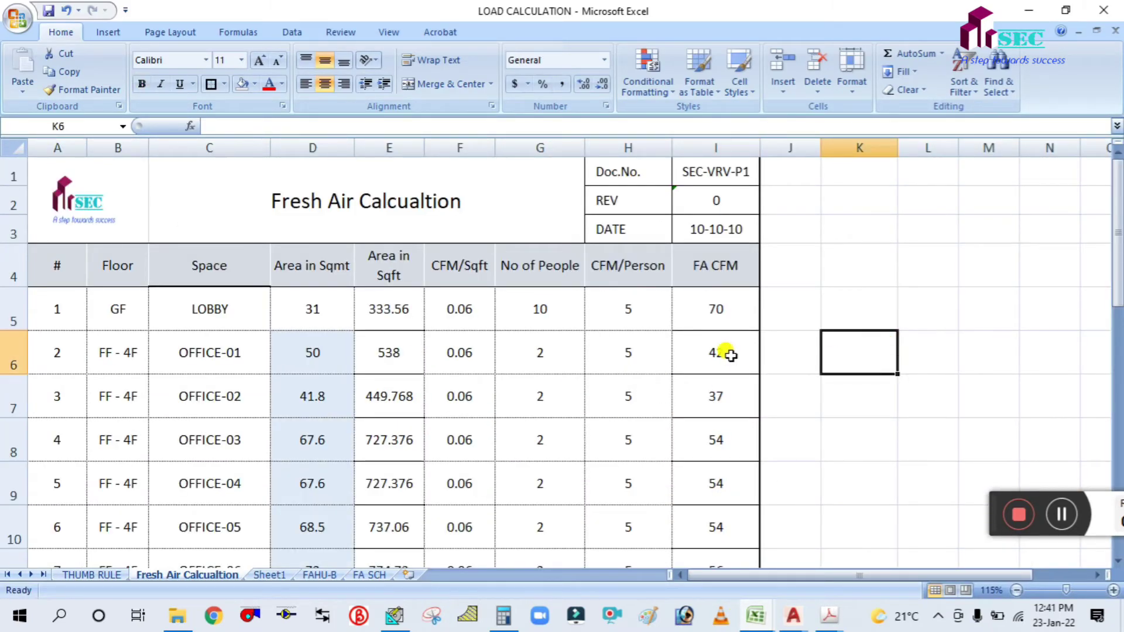
{"action": "left_click_drag", "start_coordinate": [731, 355], "coordinate": [735, 484]}
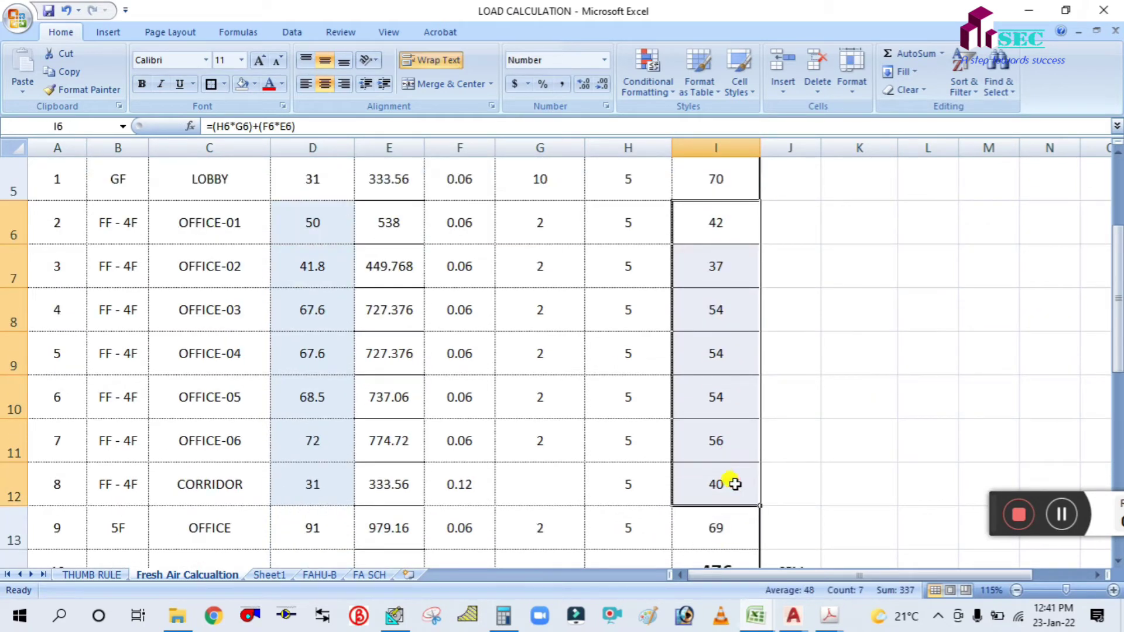
{"action": "left_click", "coordinate": [869, 386]}
Review the FA CFM column from the lobby to the total row and read the sum of I6:I12.
{"action": "scroll", "coordinate": [817, 343], "scroll_direction": "up", "scroll_amount": 1}
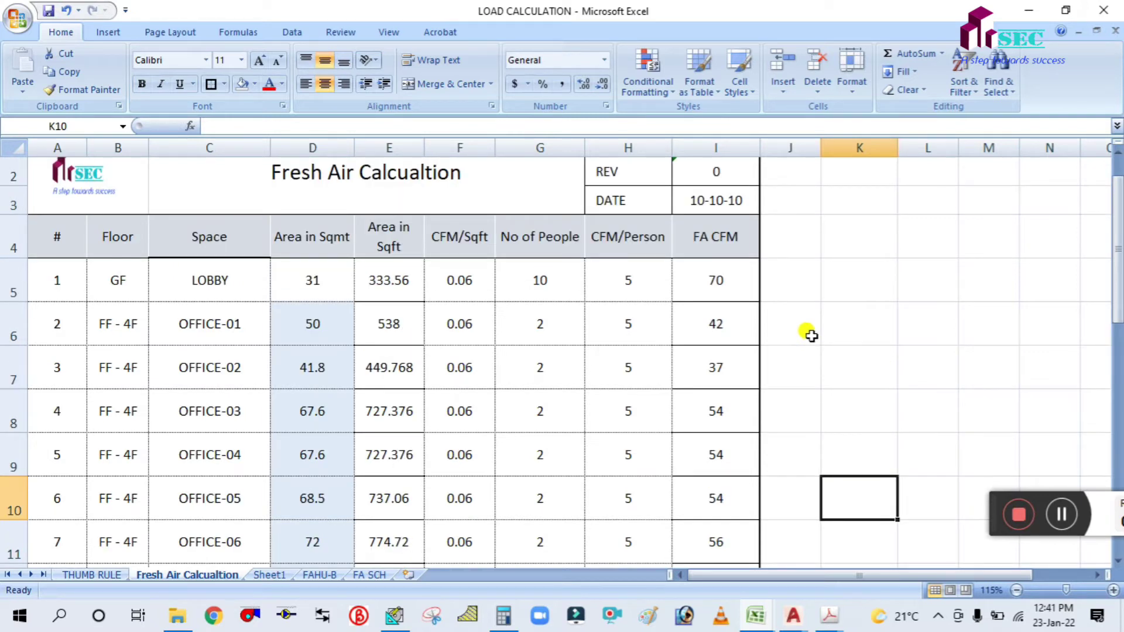
{"action": "scroll", "coordinate": [810, 332], "scroll_direction": "down", "scroll_amount": 2}
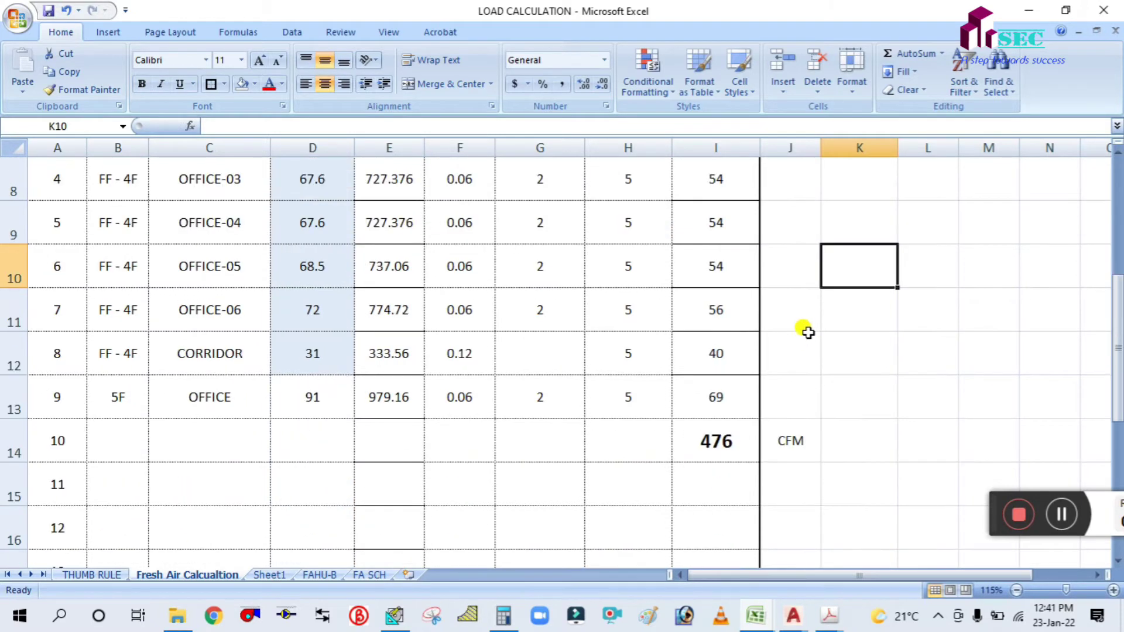
{"action": "scroll", "coordinate": [802, 332], "scroll_direction": "up", "scroll_amount": 1}
{"action": "scroll", "coordinate": [801, 332], "scroll_direction": "down", "scroll_amount": 1}
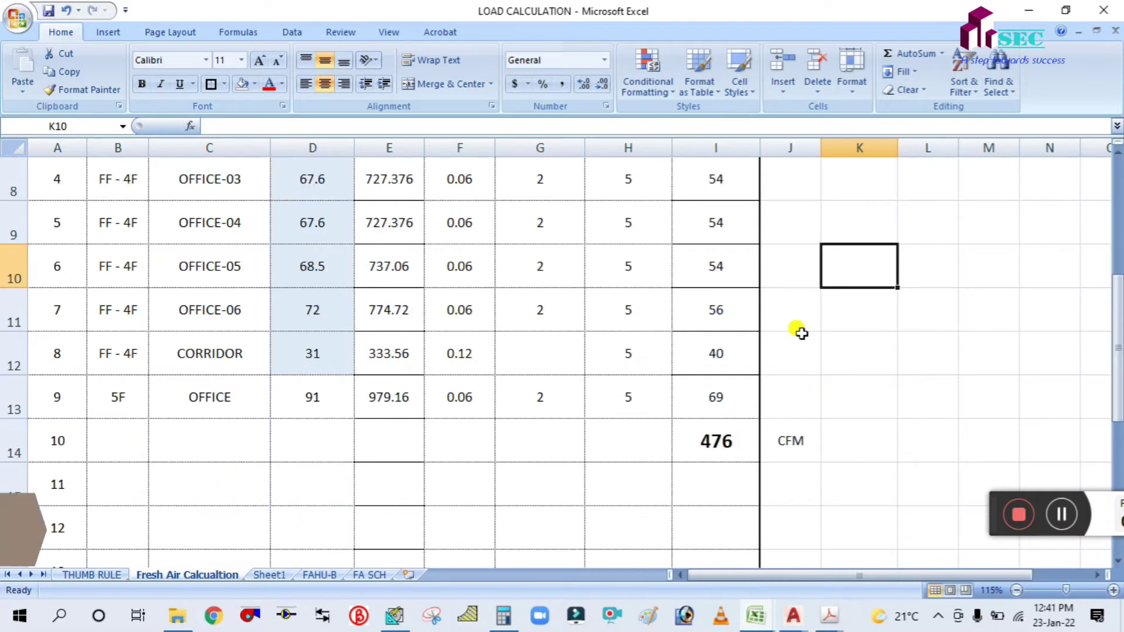
{"action": "scroll", "coordinate": [802, 334], "scroll_direction": "up", "scroll_amount": 1}
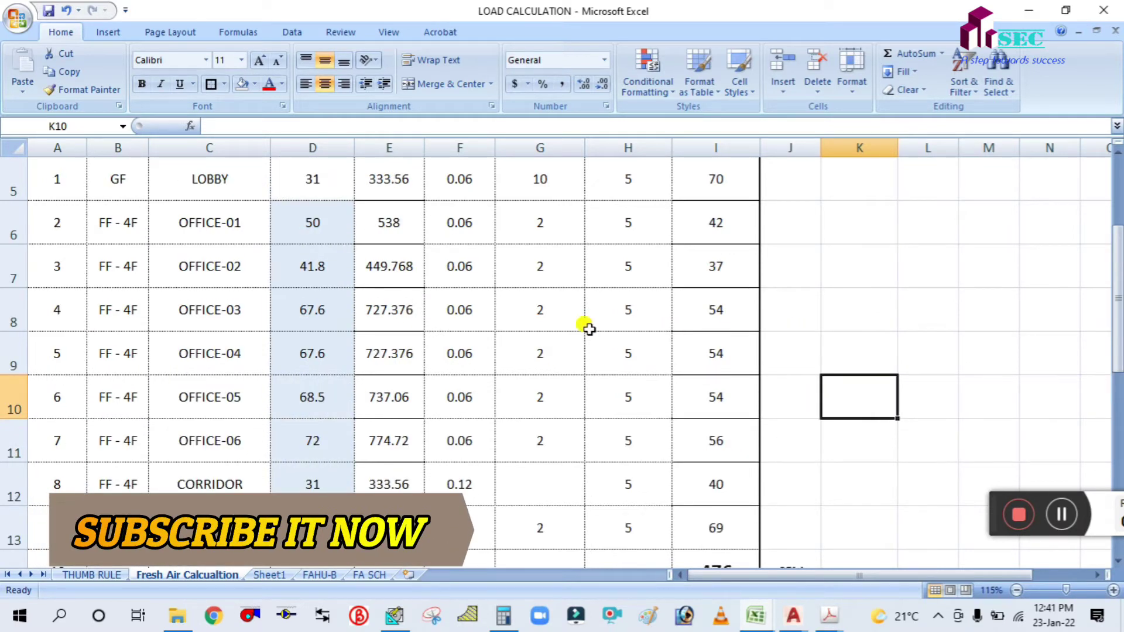
{"action": "left_click_drag", "start_coordinate": [703, 224], "coordinate": [703, 489]}
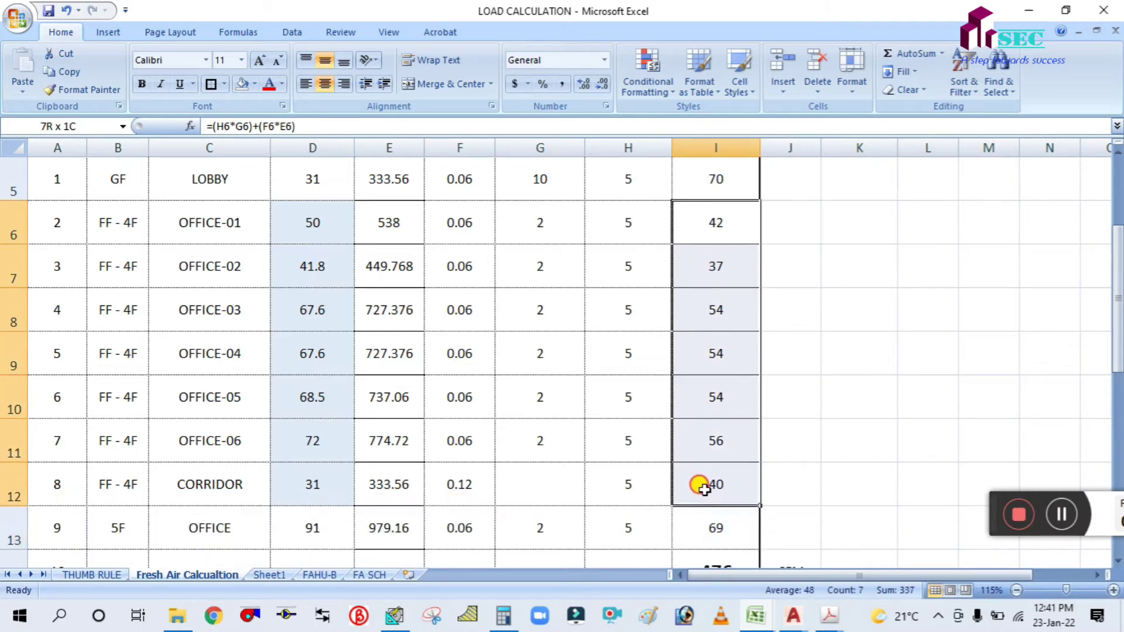
{"action": "left_click", "coordinate": [877, 325]}
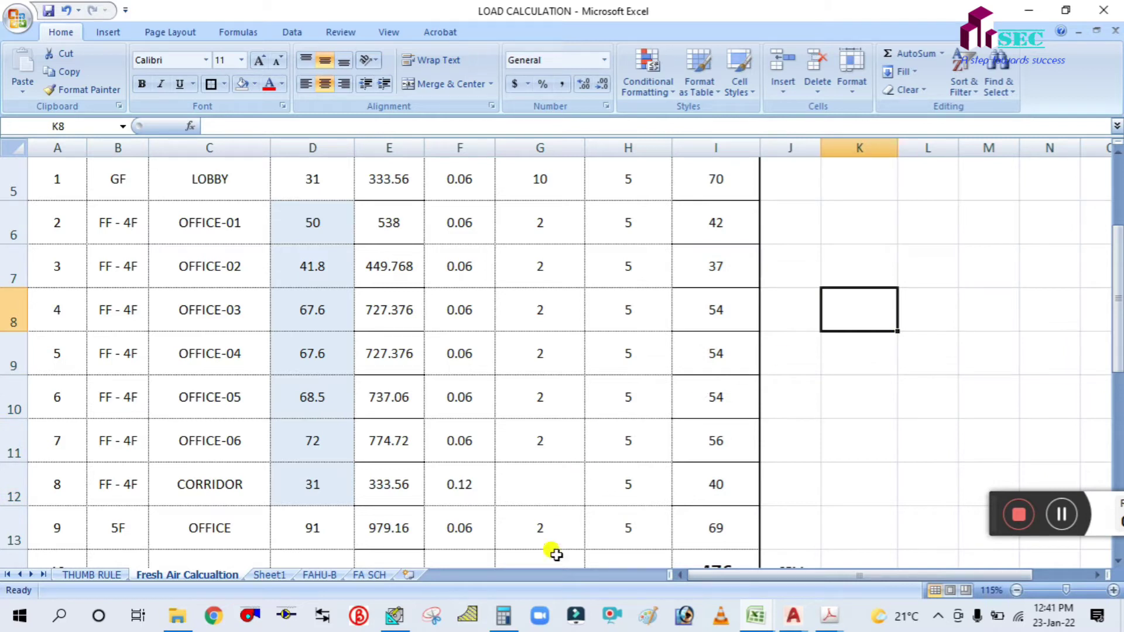
Switch to Calculator, clear it, and multiply the typical-floor airflow of 337 by 4.
{"action": "left_click", "coordinate": [507, 618]}
{"action": "left_click", "coordinate": [969, 252]}
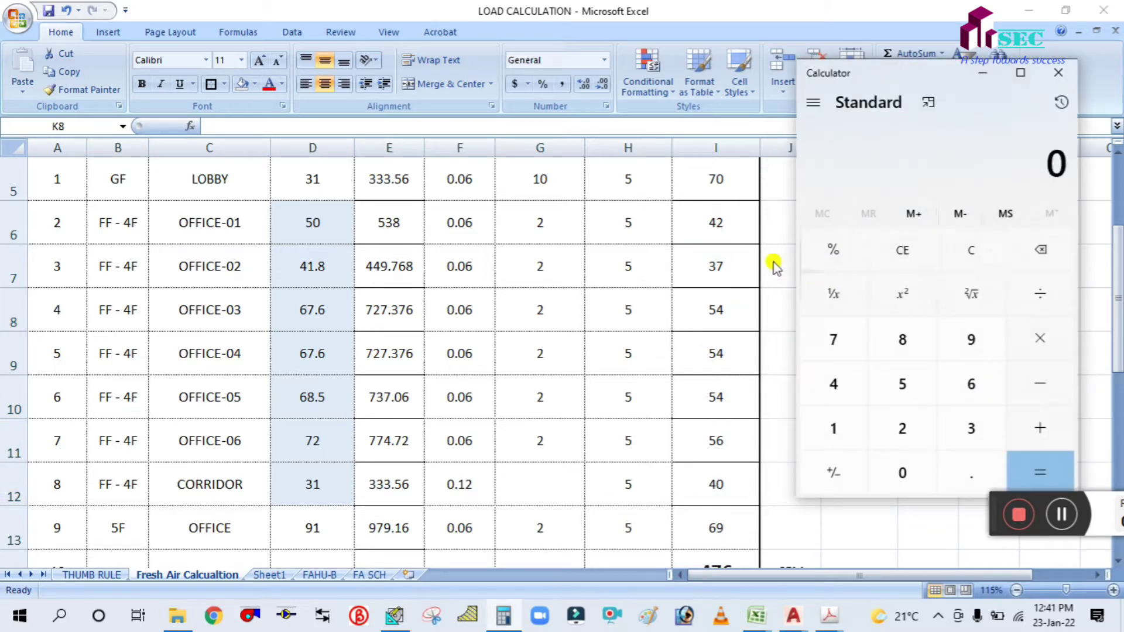
{"action": "type", "text": "337"}
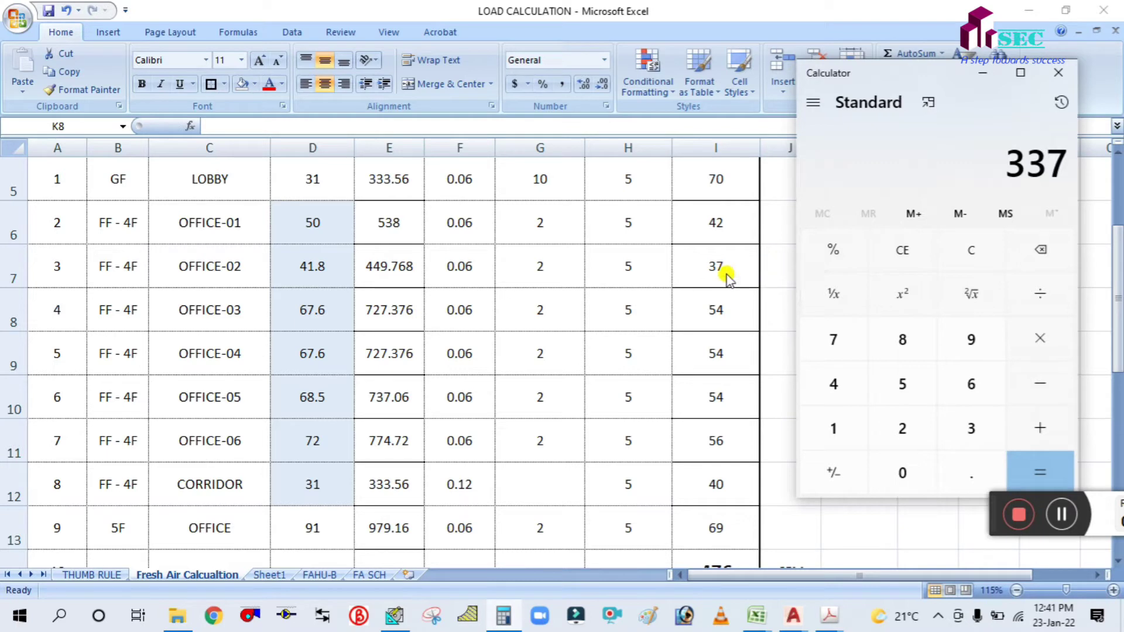
{"action": "left_click", "coordinate": [1040, 340]}
{"action": "left_click", "coordinate": [856, 385]}
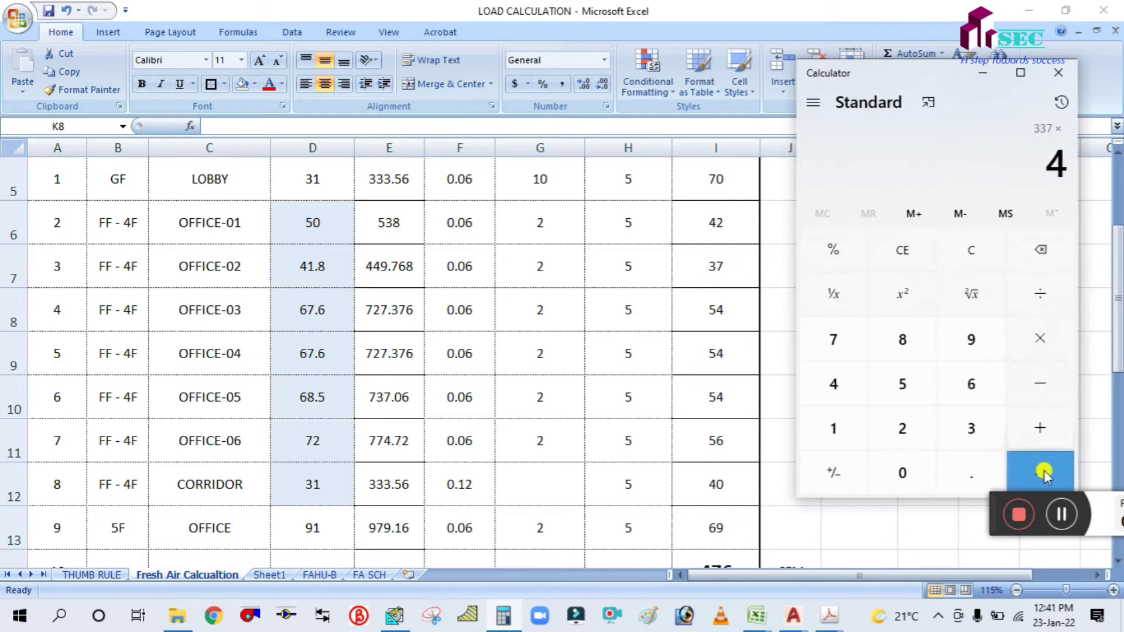
{"action": "left_click", "coordinate": [1041, 471]}
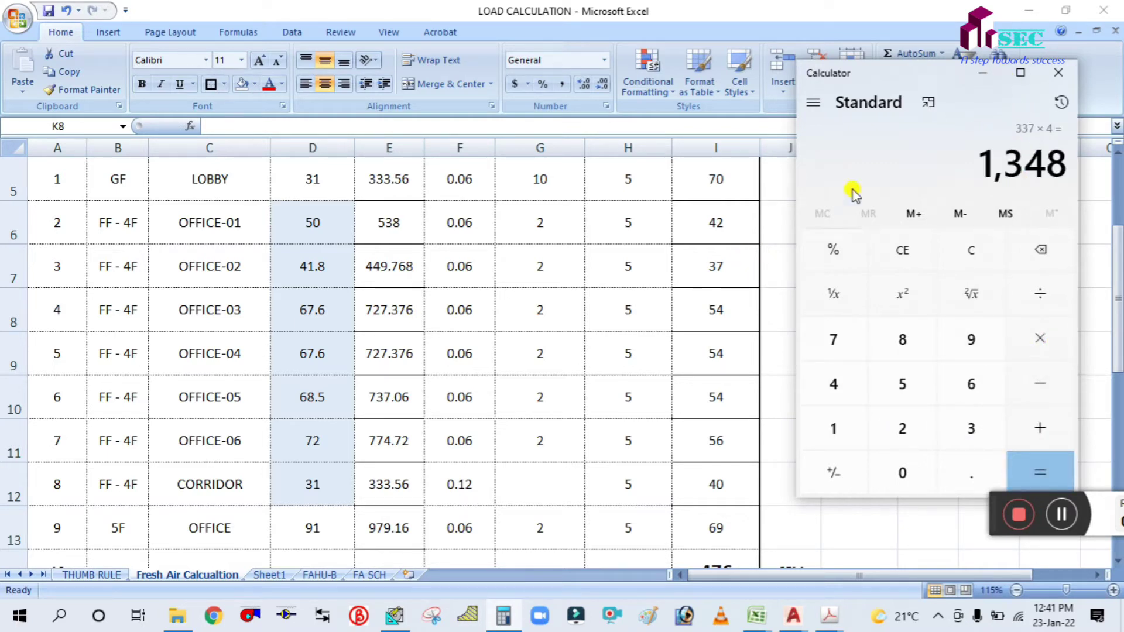
Add the GF lobby's 70 CFM and the 5F office's 69 CFM to the typical-floors airflow in Calculator.
{"action": "left_click", "coordinate": [1053, 428]}
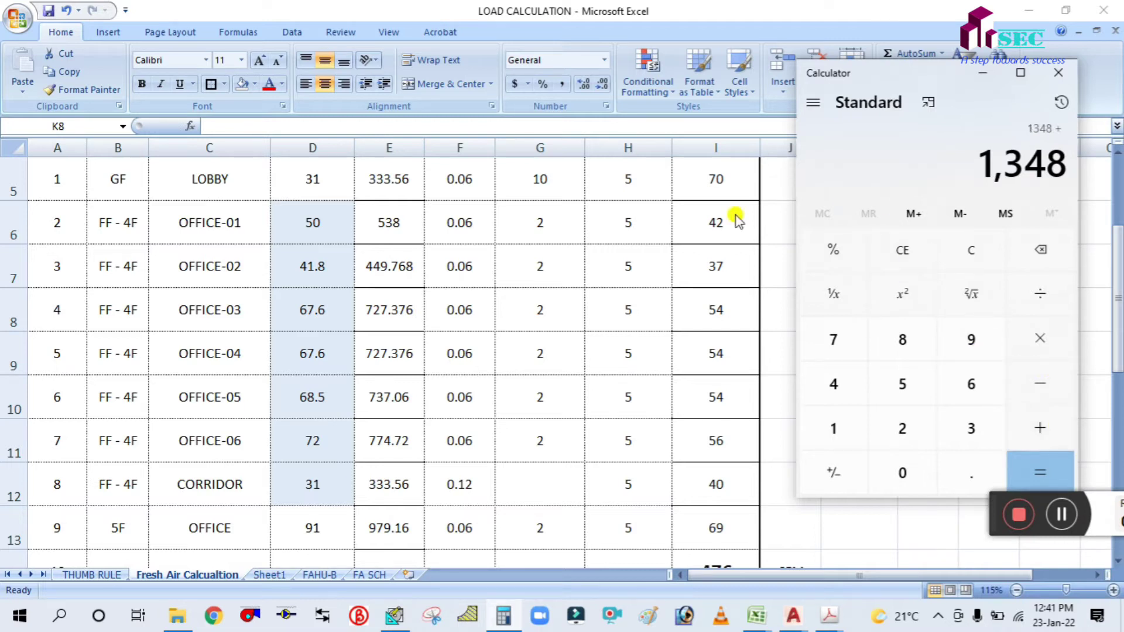
{"action": "left_click", "coordinate": [837, 344]}
{"action": "left_click", "coordinate": [904, 473]}
{"action": "left_click", "coordinate": [1029, 431]}
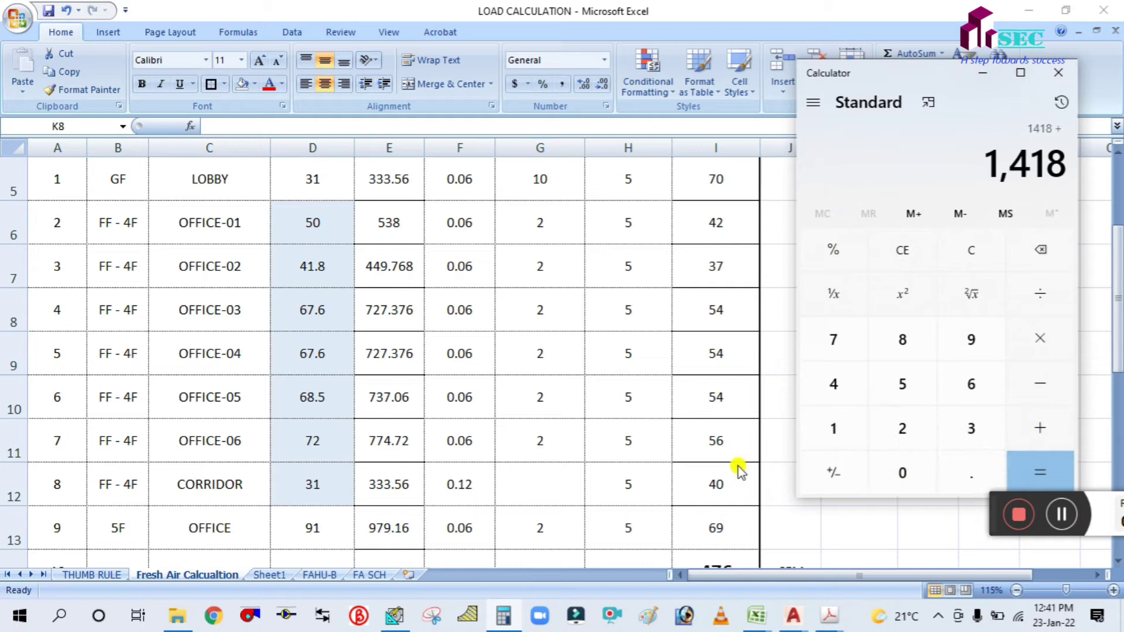
{"action": "left_click", "coordinate": [964, 394]}
{"action": "left_click", "coordinate": [969, 345]}
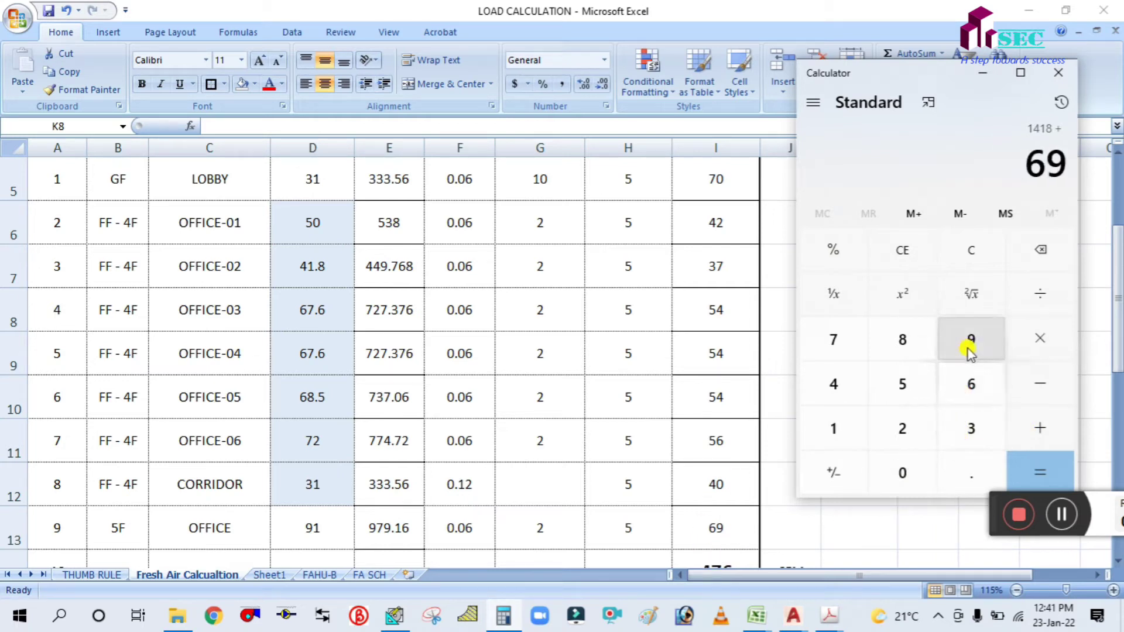
{"action": "left_click", "coordinate": [1060, 468]}
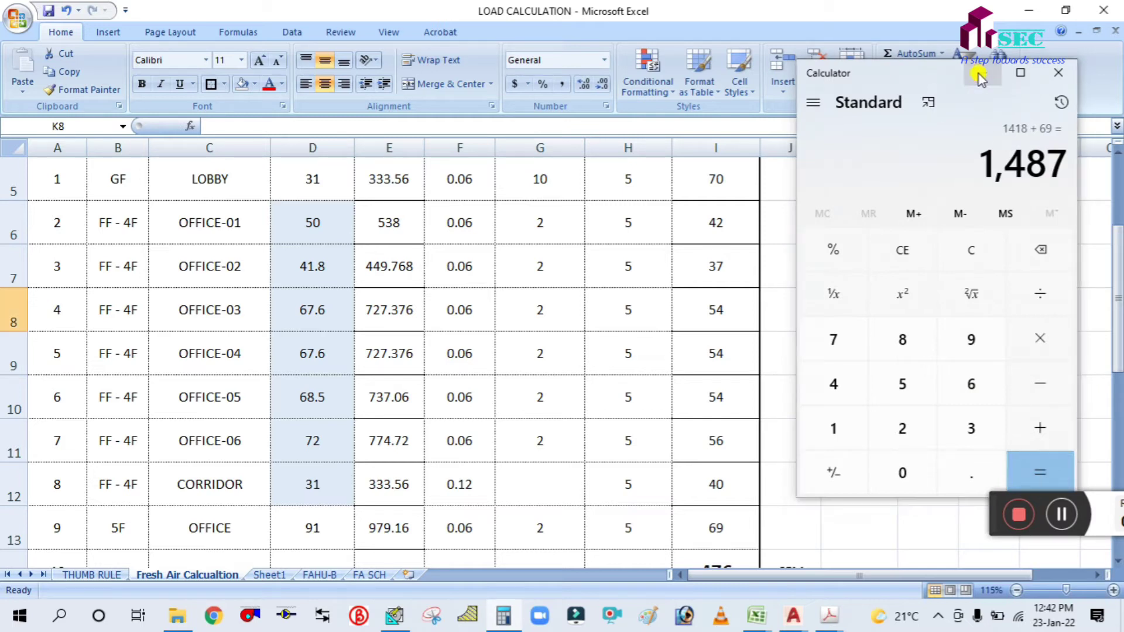
Return to the workbook and replace the fresh air total in I14 of the Fresh Air Calcualtion sheet with 1487.
{"action": "left_click", "coordinate": [981, 74]}
{"action": "scroll", "coordinate": [758, 378], "scroll_direction": "down", "scroll_amount": 1}
{"action": "left_click", "coordinate": [738, 441]}
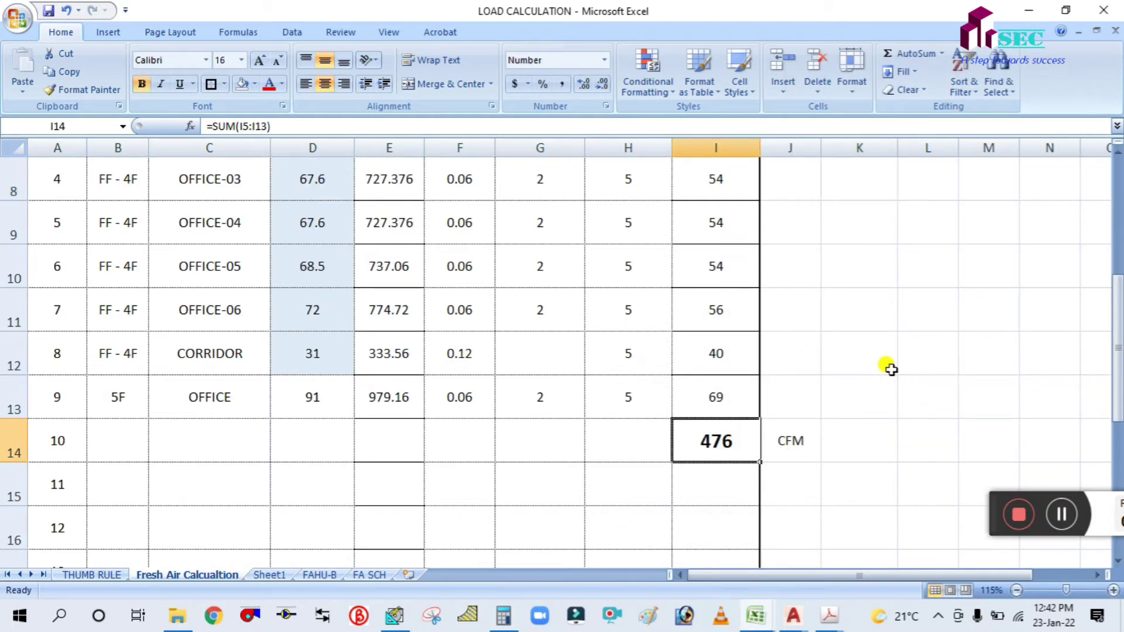
{"action": "type", "text": "1487"}
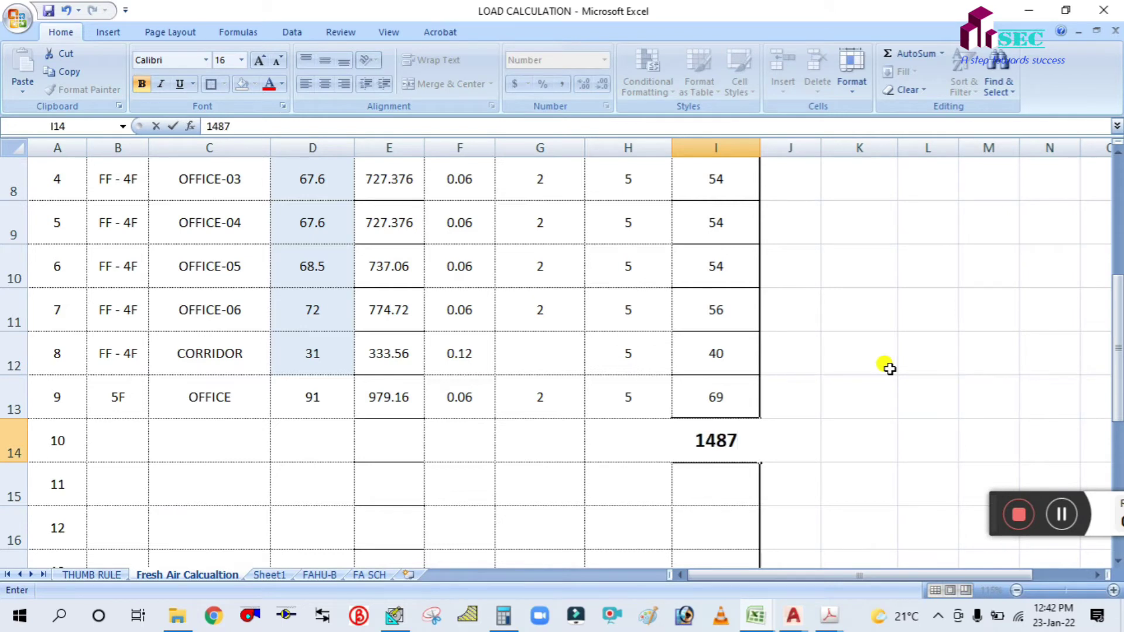
{"action": "left_click", "coordinate": [911, 379]}
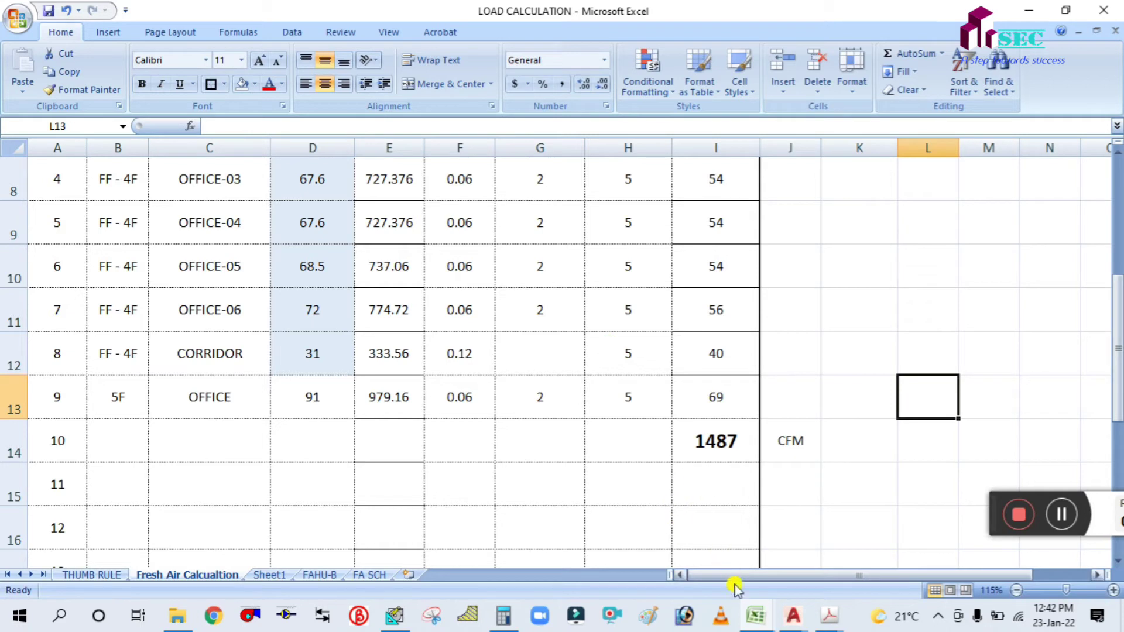
Set the FAHU's flow of air in B10 of the FAHU-B sheet to 1487 CFM.
{"action": "left_click", "coordinate": [319, 575]}
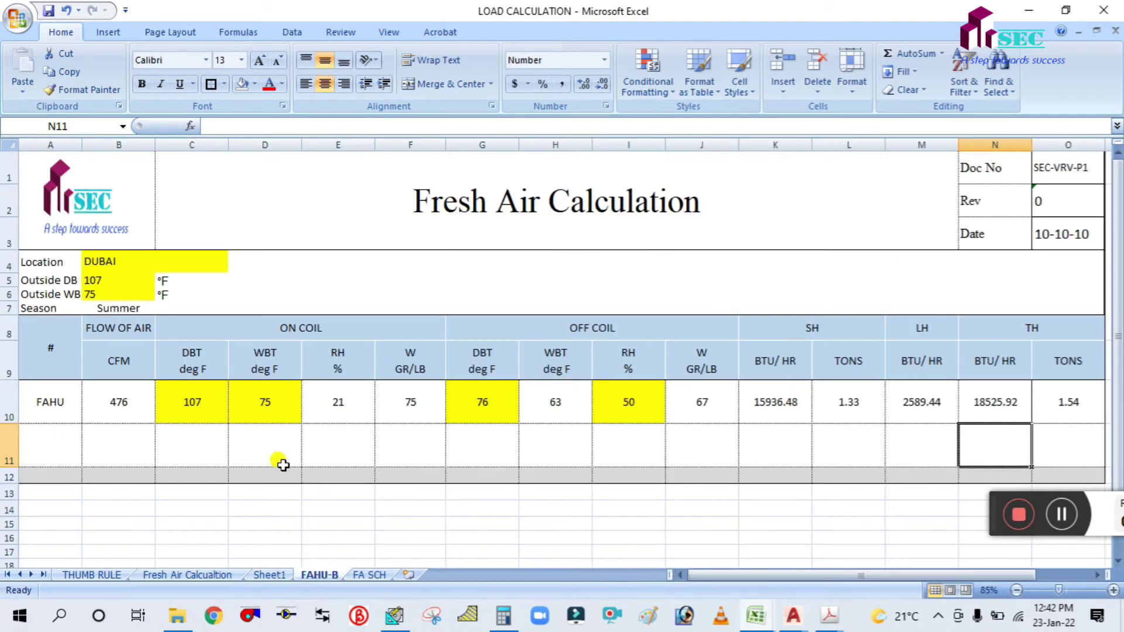
{"action": "left_click", "coordinate": [148, 420]}
{"action": "type", "text": "148"}
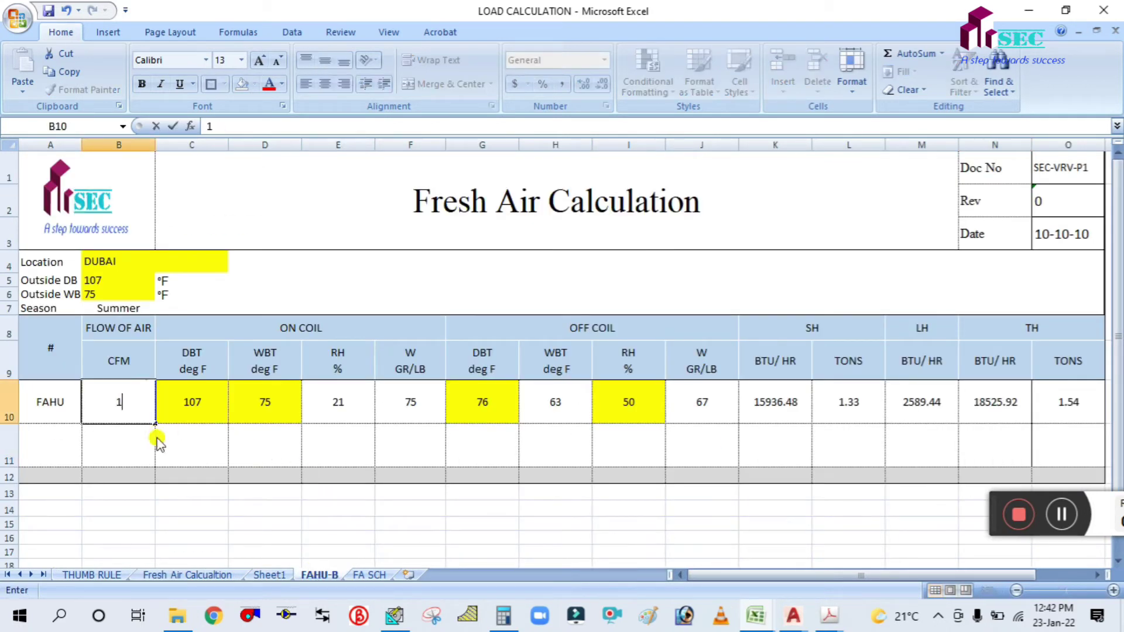
{"action": "left_click", "coordinate": [241, 474]}
{"action": "left_click", "coordinate": [711, 510]}
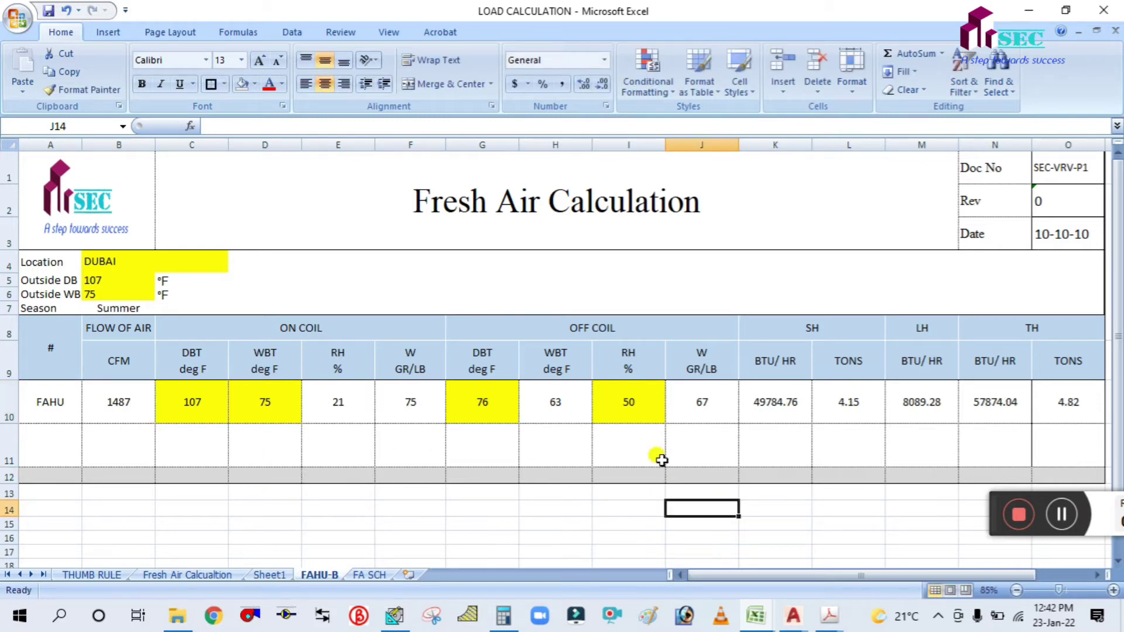
Inspect the sensible heat formula in K10 of the FAHU-B sheet, keeping it as =1.08*B10*(C10-G10).
{"action": "left_click", "coordinate": [776, 403]}
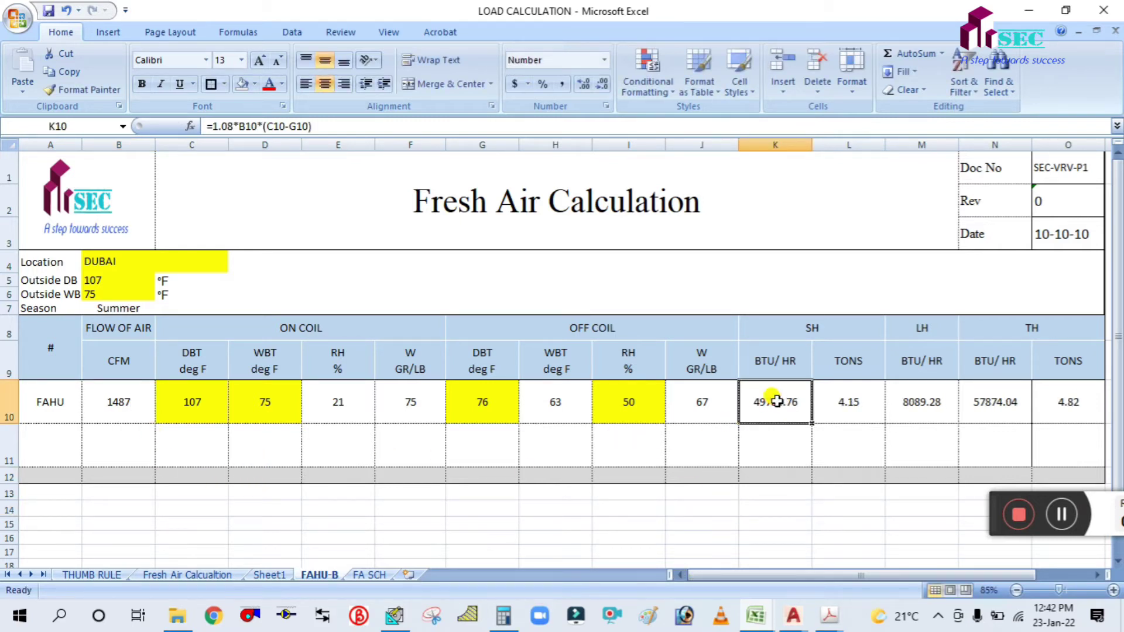
{"action": "double_click", "coordinate": [786, 402]}
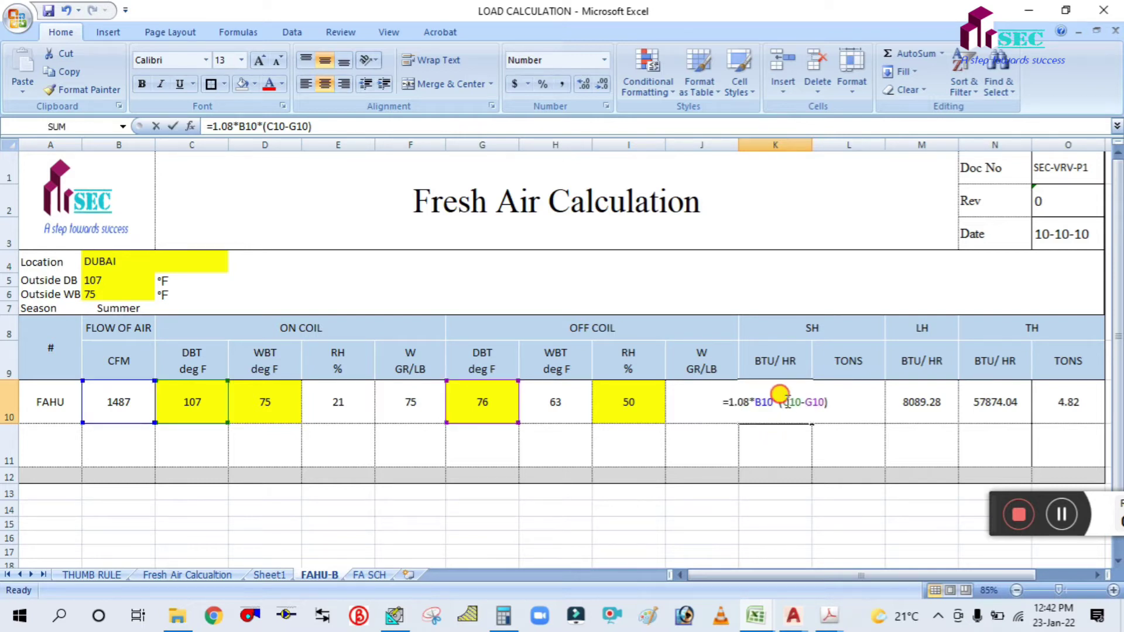
{"action": "left_click", "coordinate": [711, 456]}
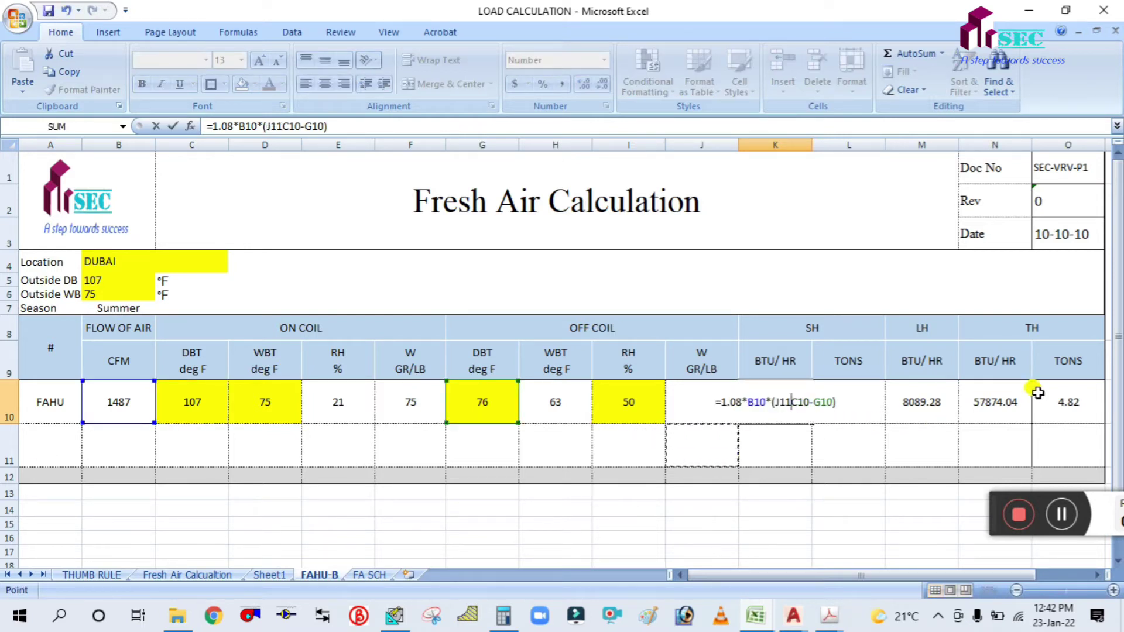
{"action": "key", "text": "BackSpace"}
{"action": "key", "text": "BackSpace"}
{"action": "key", "text": "BackSpace"}
{"action": "key", "text": "ctrl+Return"}
{"action": "left_click", "coordinate": [842, 457]}
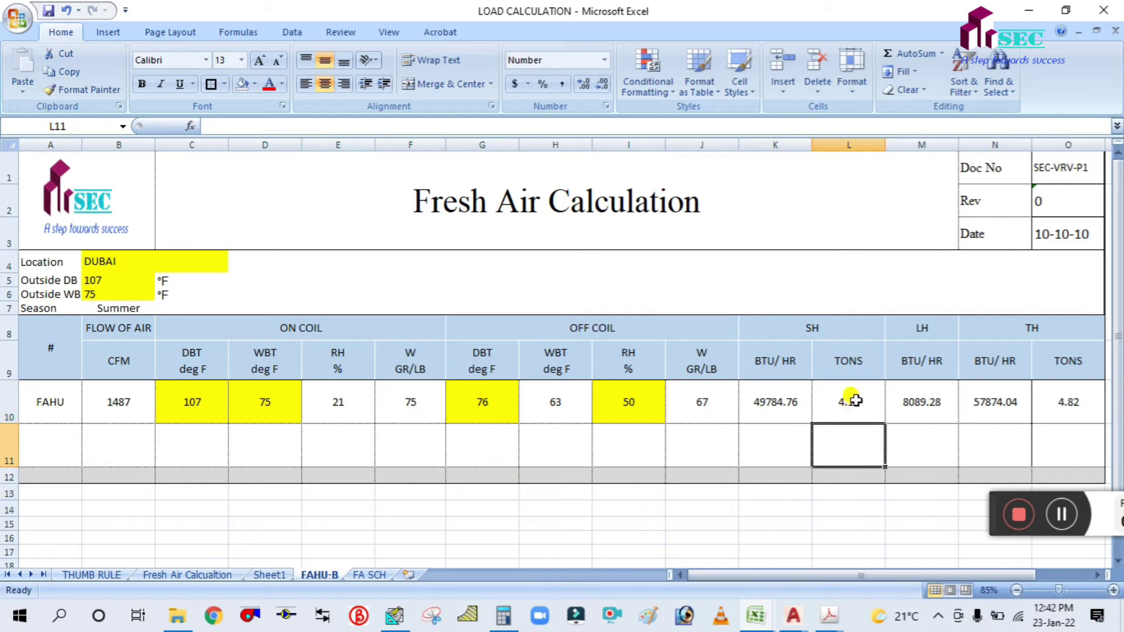
Set the FAHU's cooling capacity on the FA SCH sheet to 5 tons total and 4.1 tons sensible.
{"action": "left_click", "coordinate": [366, 575]}
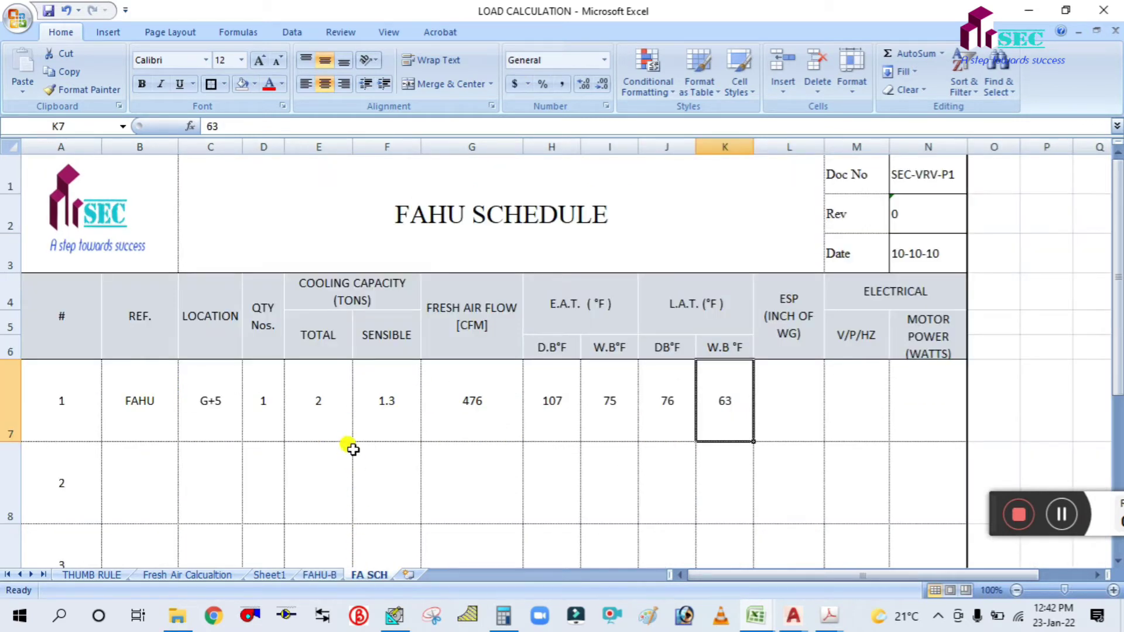
{"action": "left_click", "coordinate": [381, 395]}
{"action": "left_click", "coordinate": [321, 398]}
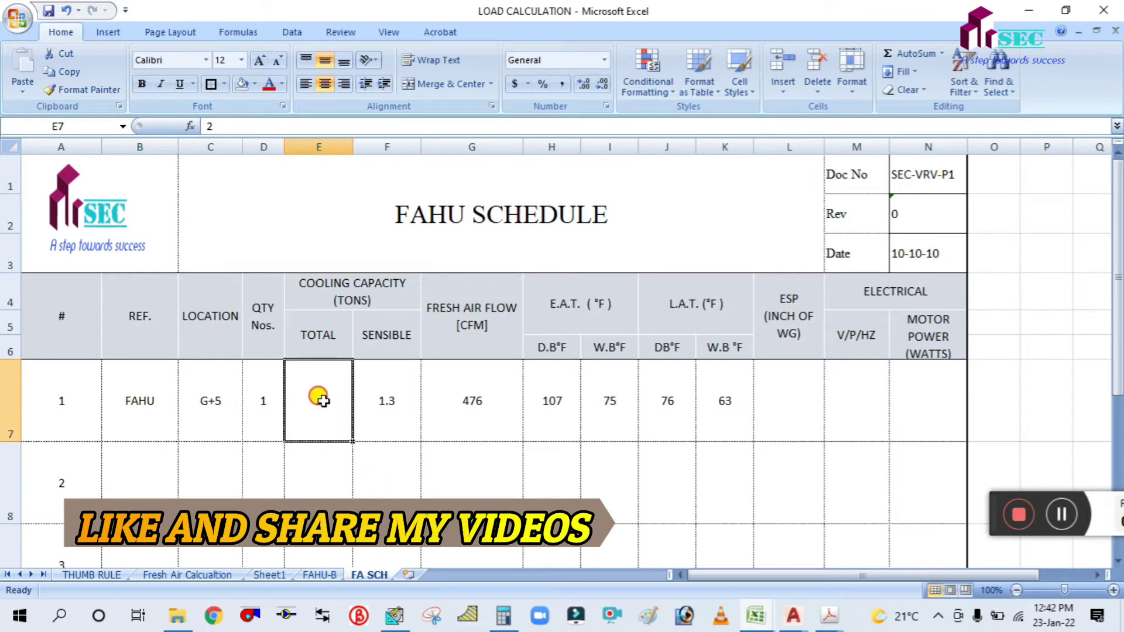
{"action": "left_click", "coordinate": [370, 492]}
{"action": "left_click", "coordinate": [316, 402]}
{"action": "type", "text": "5"}
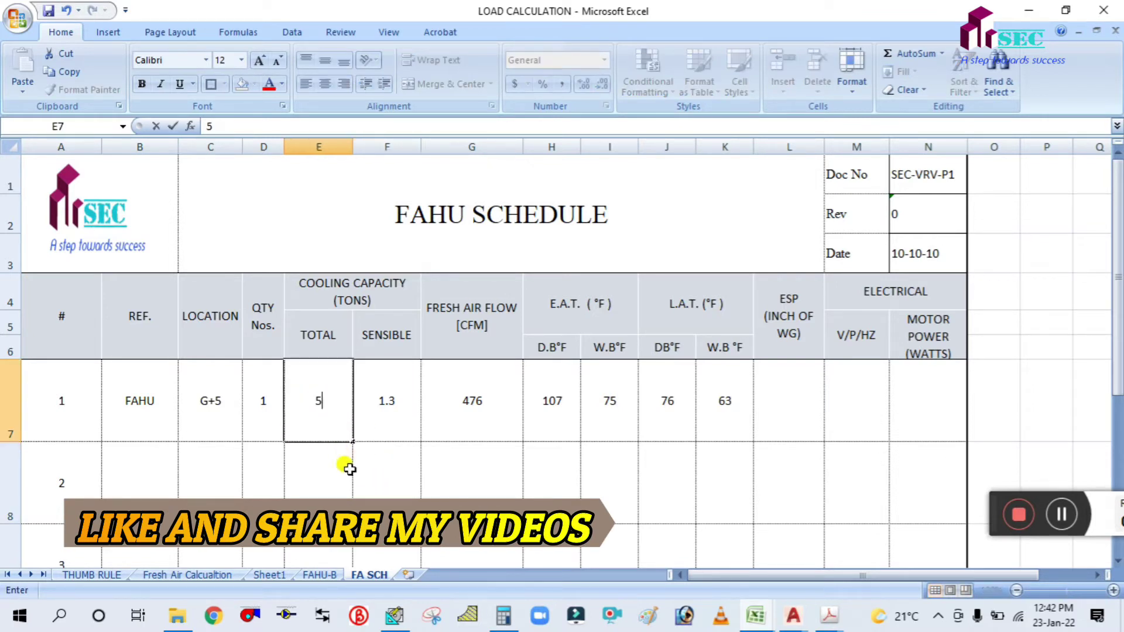
{"action": "left_click", "coordinate": [359, 462]}
{"action": "left_click", "coordinate": [381, 405]}
{"action": "type", "text": "4.1"}
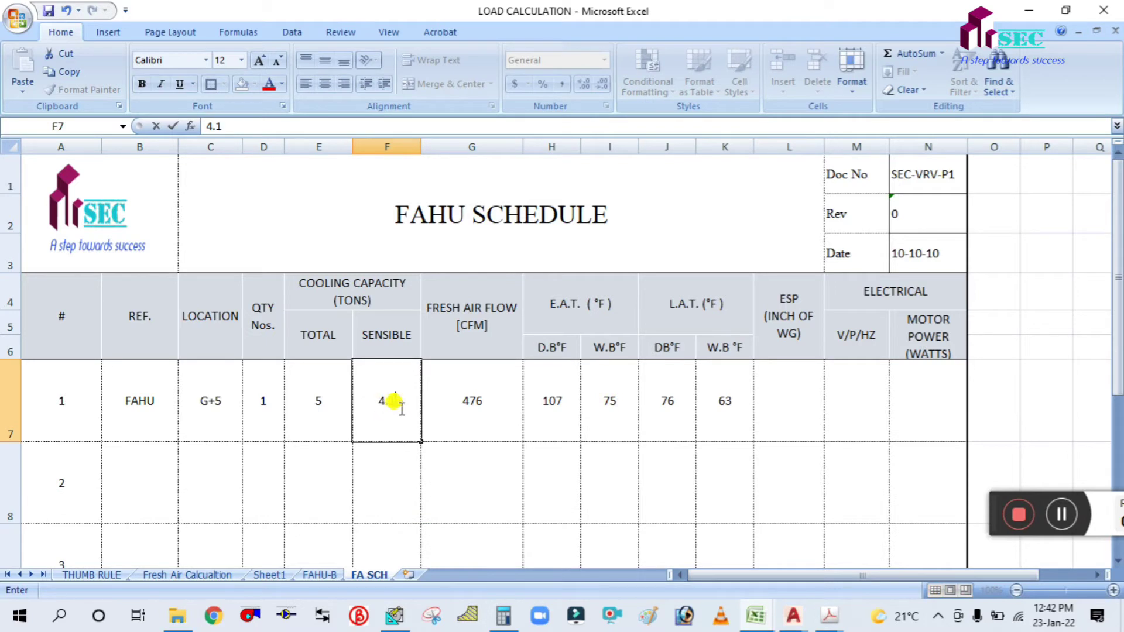
{"action": "left_click", "coordinate": [605, 518]}
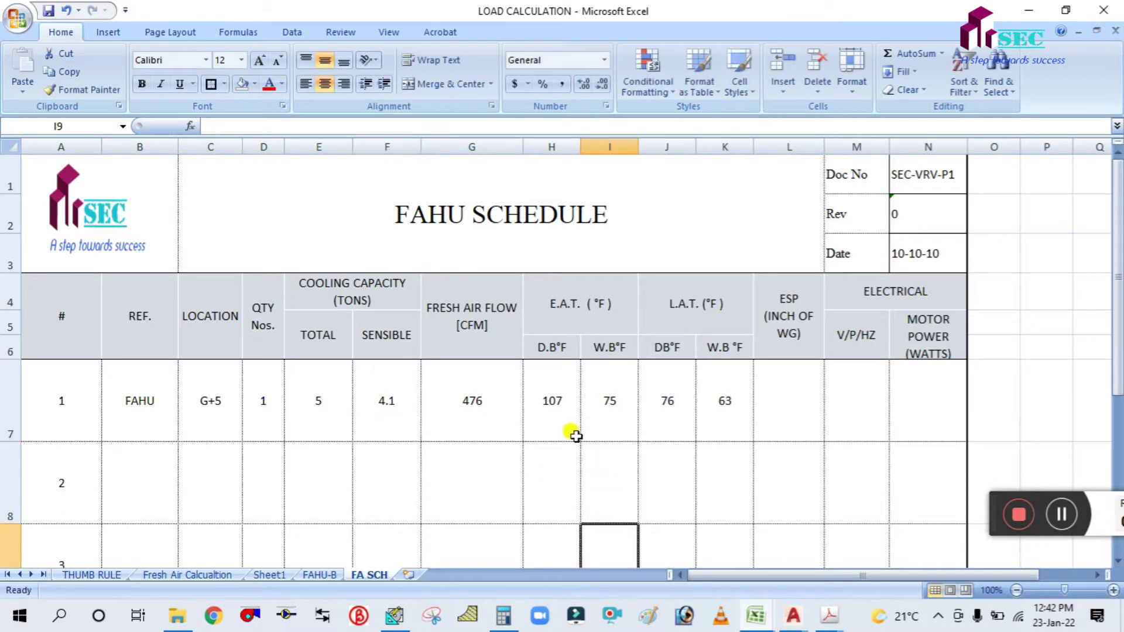
Check the airflow on the FAHU-B sheet and set the FAHU schedule's fresh air flow in G7 to 1487 CFM.
{"action": "double_click", "coordinate": [467, 387]}
{"action": "left_click", "coordinate": [497, 475]}
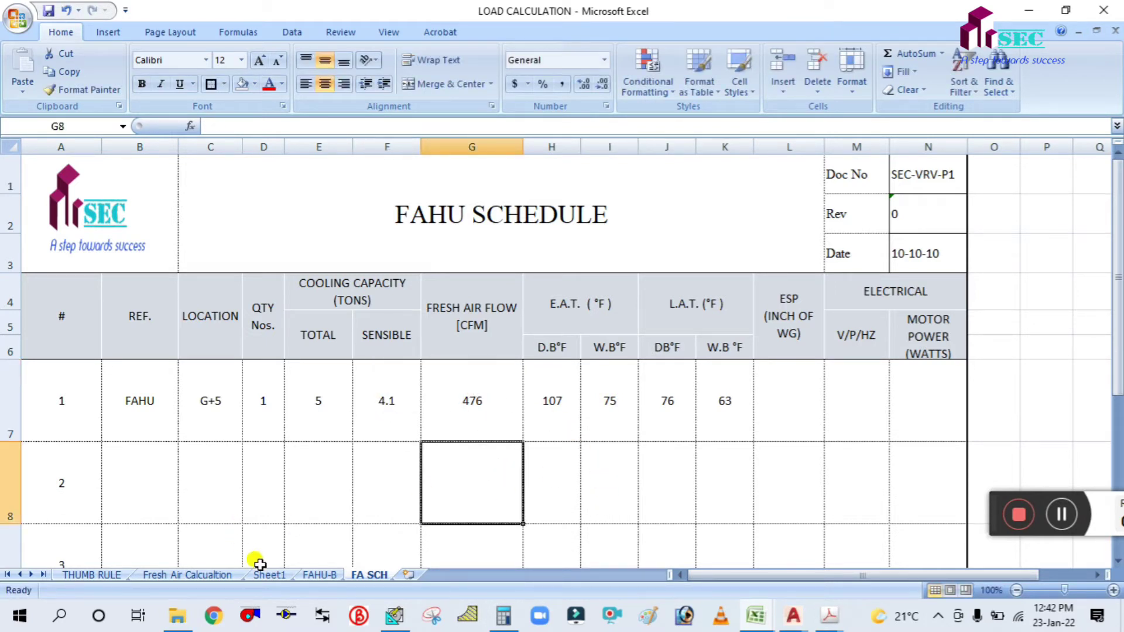
{"action": "left_click", "coordinate": [317, 574]}
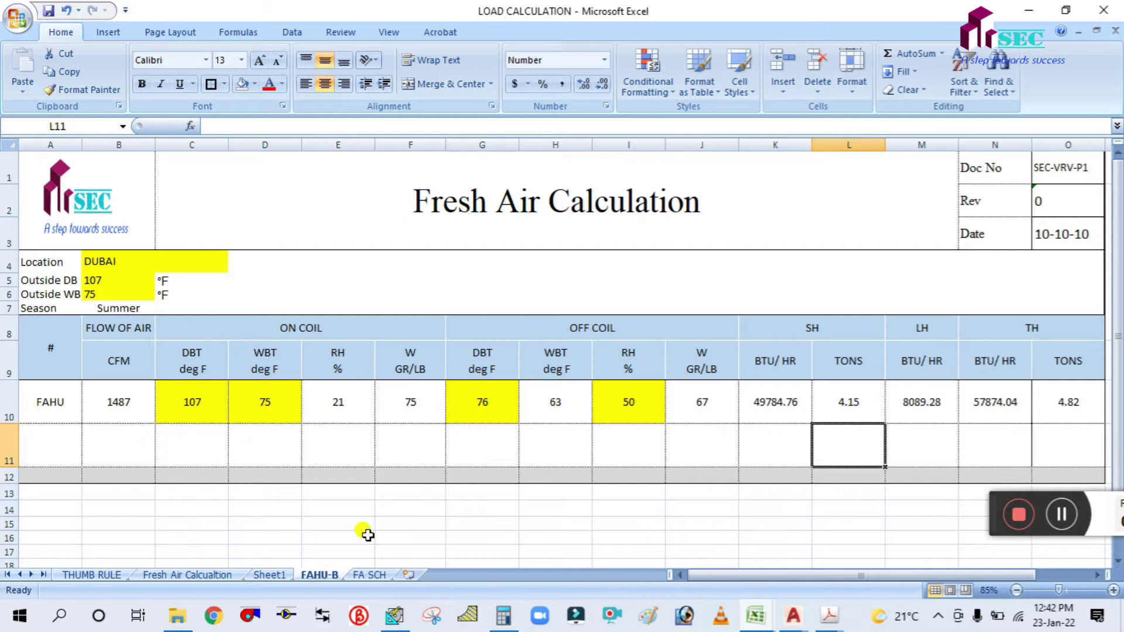
{"action": "left_click", "coordinate": [368, 575]}
{"action": "left_click", "coordinate": [458, 419]}
{"action": "type", "text": "1487"}
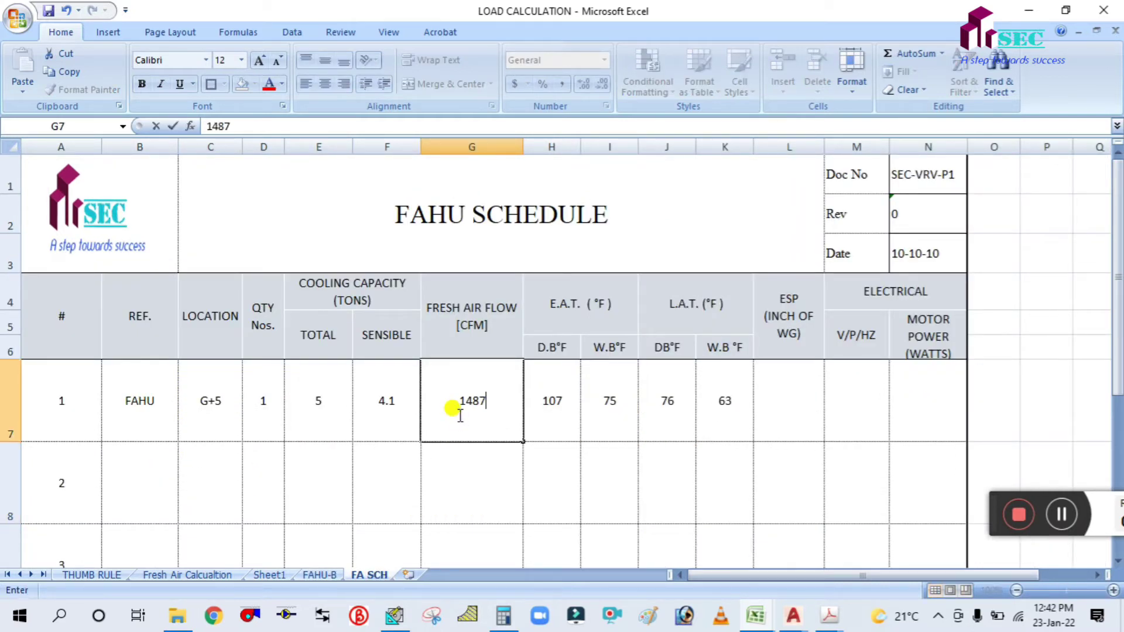
{"action": "left_click", "coordinate": [596, 499]}
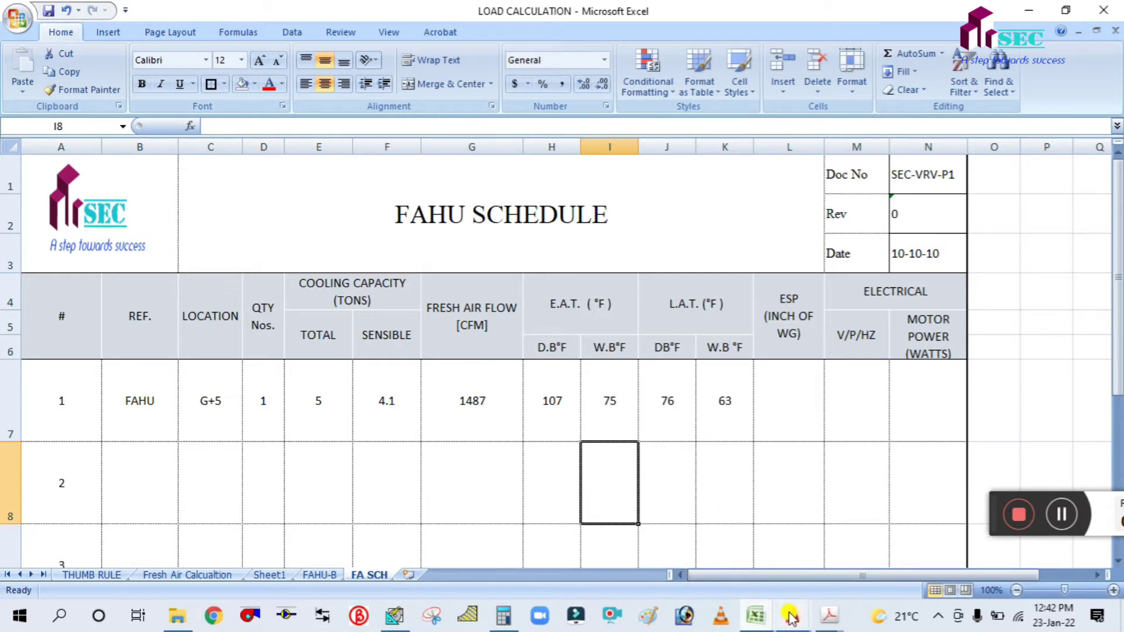
Switch to AutoCAD and change the FAHU label beside the 1F AC room to FAHU 5.0 TR, 1487 CFM.
{"action": "mouse_move", "coordinate": [791, 618]}
{"action": "left_click", "coordinate": [641, 552]}
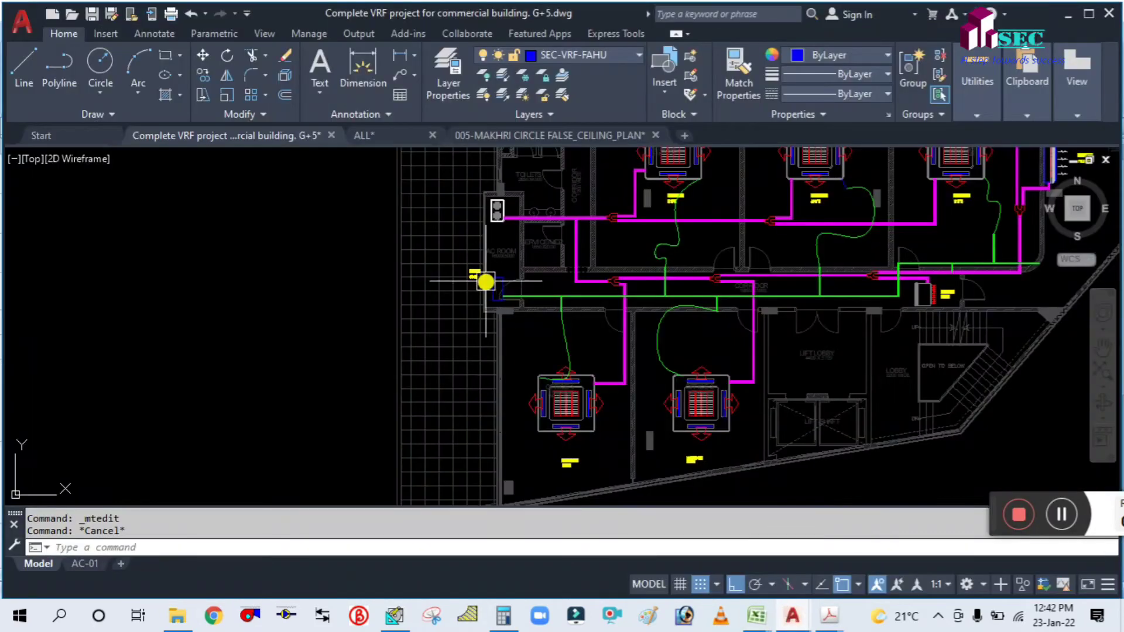
{"action": "scroll", "coordinate": [485, 282], "scroll_direction": "up", "scroll_amount": 10}
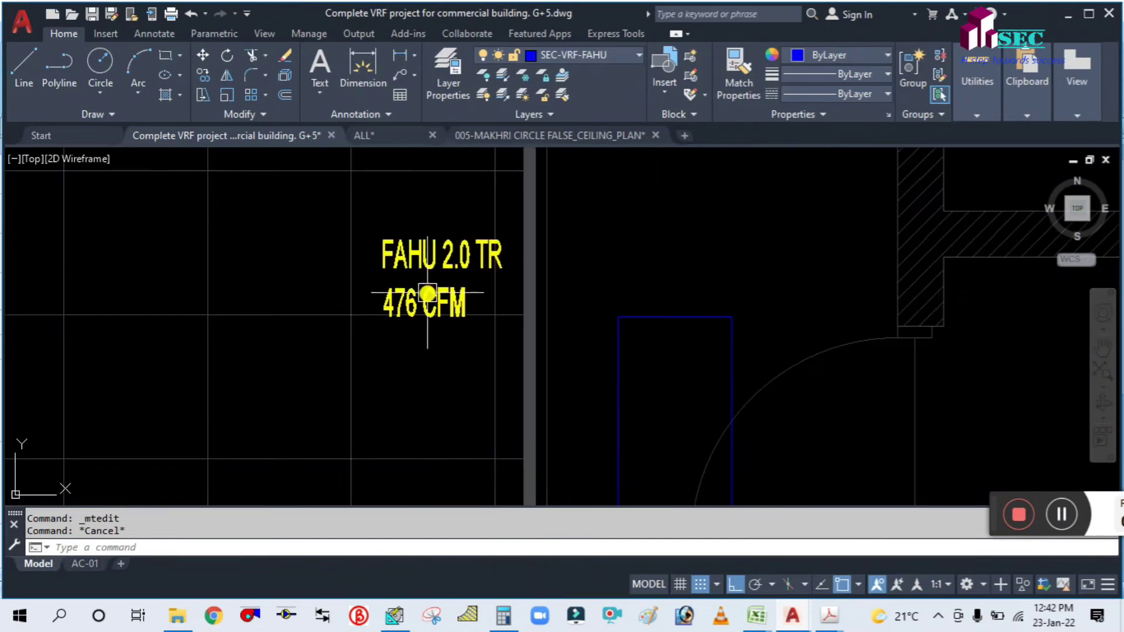
{"action": "left_click", "coordinate": [427, 293]}
{"action": "double_click", "coordinate": [412, 273]}
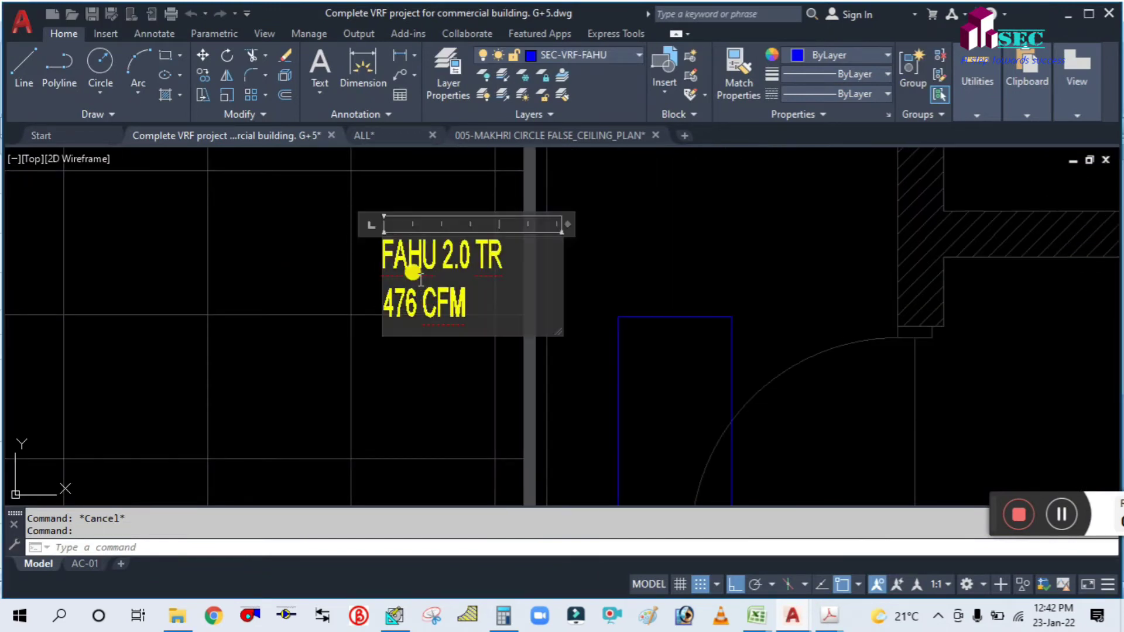
{"action": "key", "text": "BackSpace"}
{"action": "key", "text": "BackSpace"}
{"action": "key", "text": "BackSpace"}
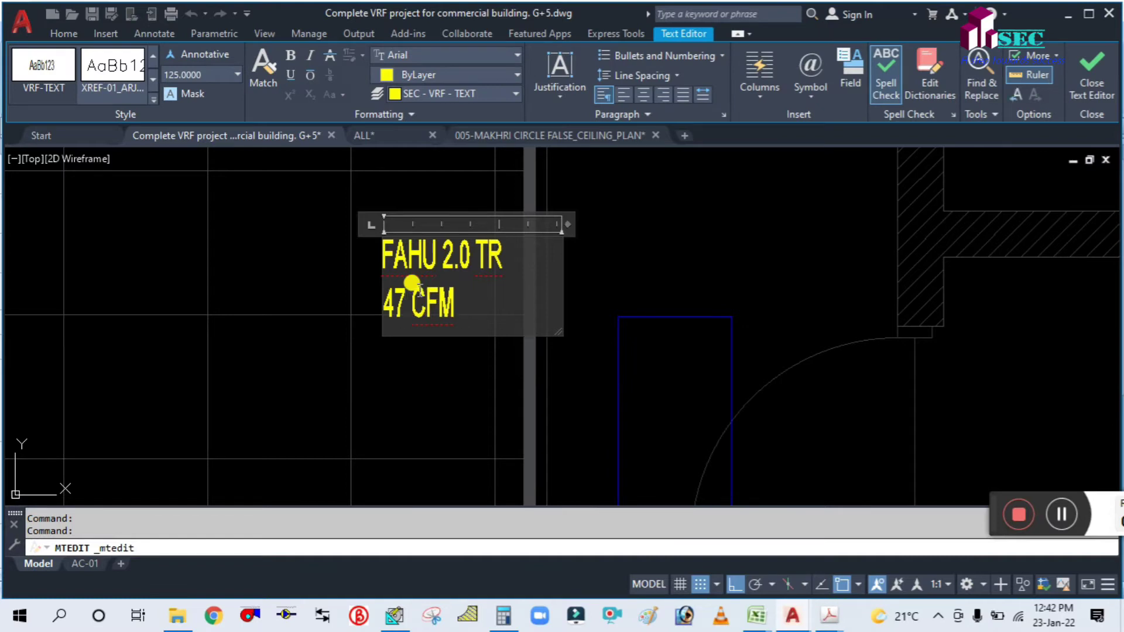
{"action": "type", "text": "1487"}
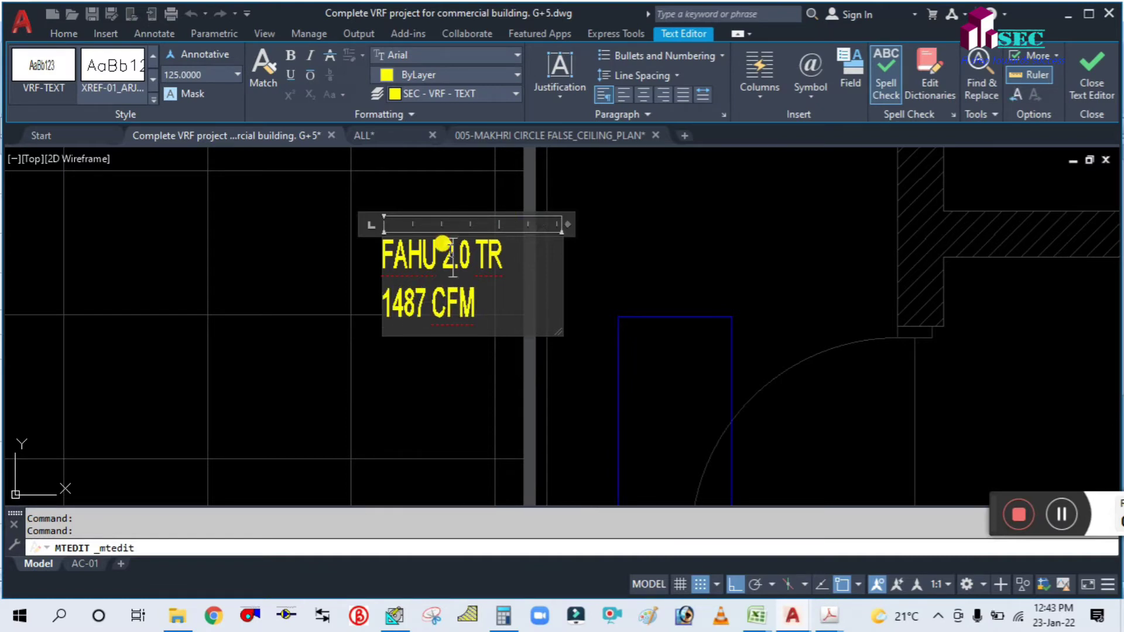
{"action": "key", "text": "BackSpace"}
{"action": "type", "text": "3"}
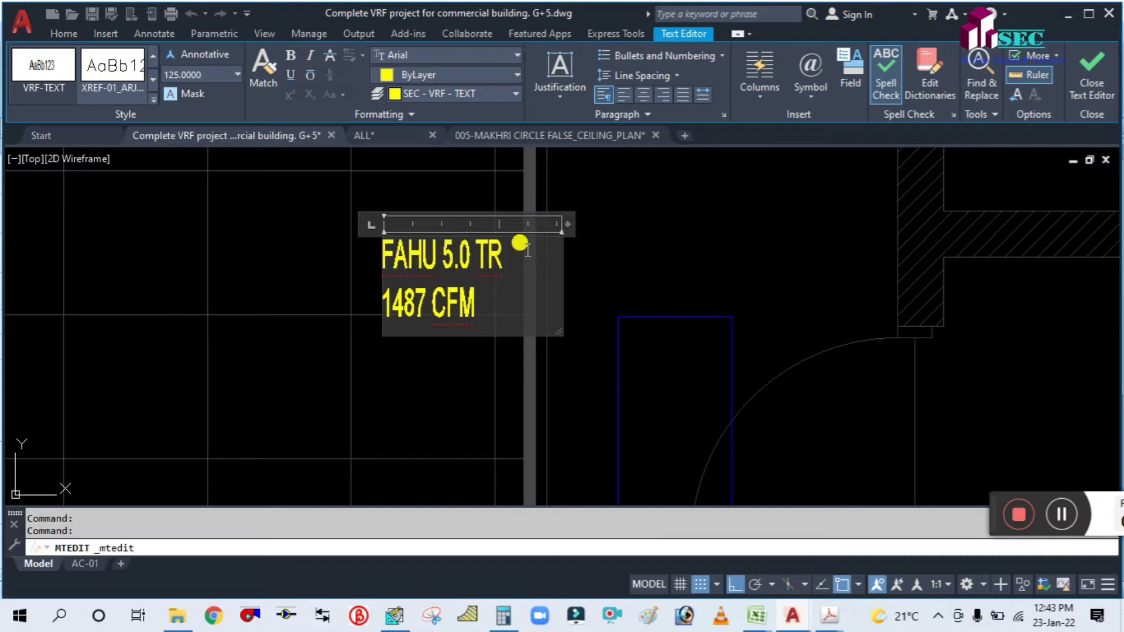
{"action": "left_click", "coordinate": [749, 264]}
Examine the GF plan's lobby and its AC unit, and look over the row of floor plans.
{"action": "scroll", "coordinate": [388, 363], "scroll_direction": "down", "scroll_amount": 7}
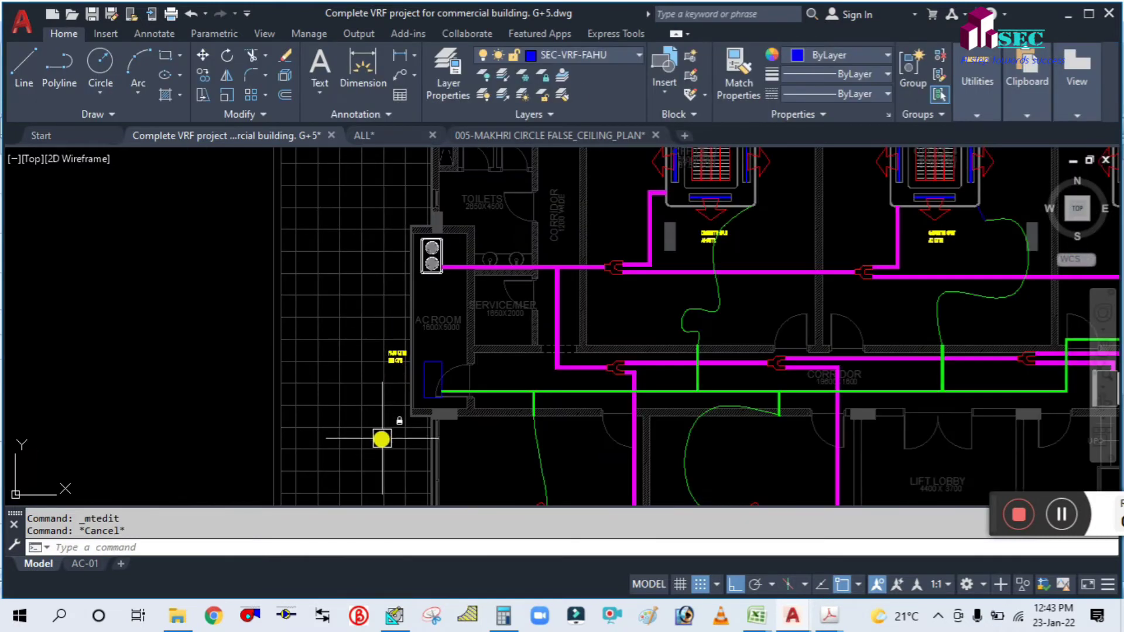
{"action": "scroll", "coordinate": [382, 439], "scroll_direction": "down", "scroll_amount": 5}
{"action": "scroll", "coordinate": [564, 326], "scroll_direction": "down", "scroll_amount": 2}
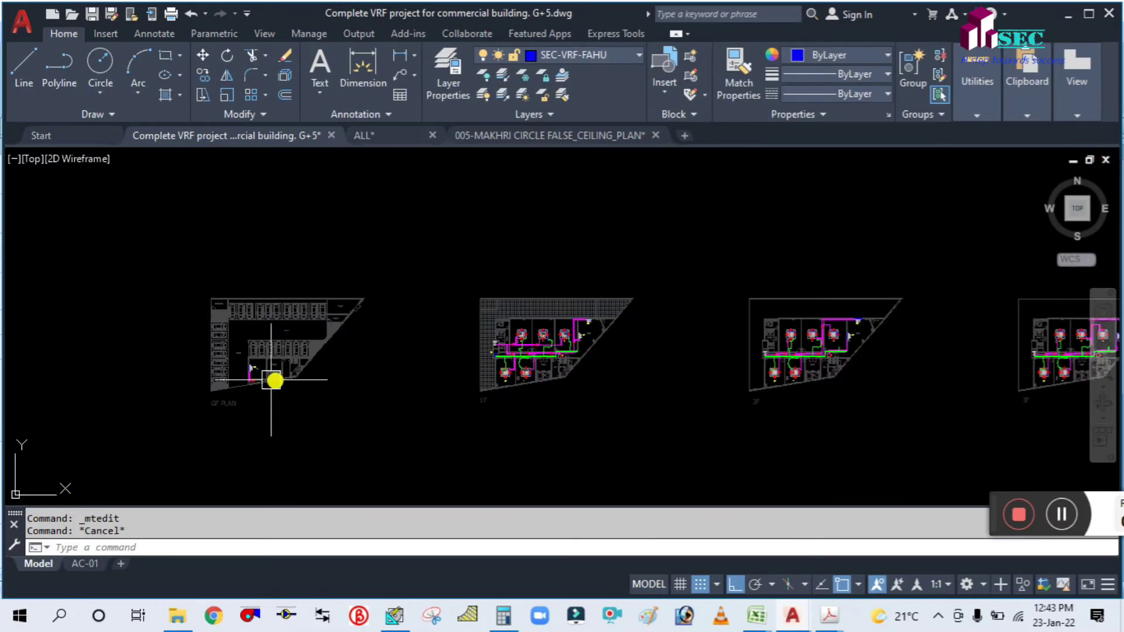
{"action": "scroll", "coordinate": [258, 382], "scroll_direction": "up", "scroll_amount": 7}
{"action": "scroll", "coordinate": [316, 316], "scroll_direction": "down", "scroll_amount": 3}
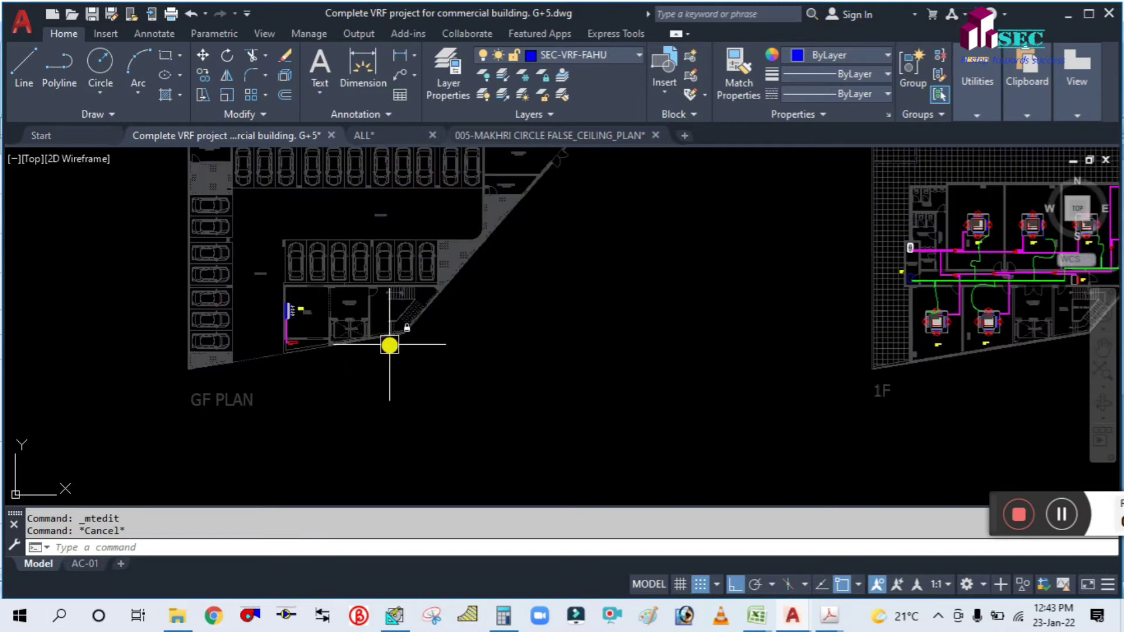
{"action": "scroll", "coordinate": [389, 345], "scroll_direction": "down", "scroll_amount": 3}
{"action": "scroll", "coordinate": [354, 321], "scroll_direction": "up", "scroll_amount": 4}
{"action": "scroll", "coordinate": [285, 304], "scroll_direction": "up", "scroll_amount": 5}
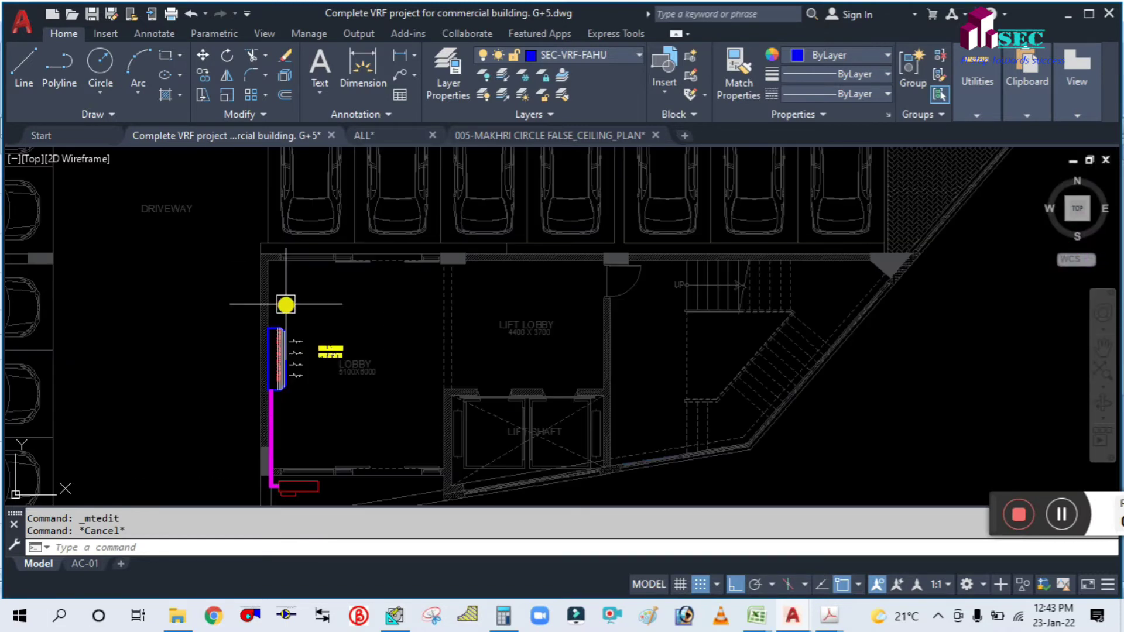
{"action": "scroll", "coordinate": [286, 305], "scroll_direction": "down", "scroll_amount": 5}
{"action": "scroll", "coordinate": [293, 296], "scroll_direction": "up", "scroll_amount": 4}
{"action": "scroll", "coordinate": [240, 293], "scroll_direction": "down", "scroll_amount": 1}
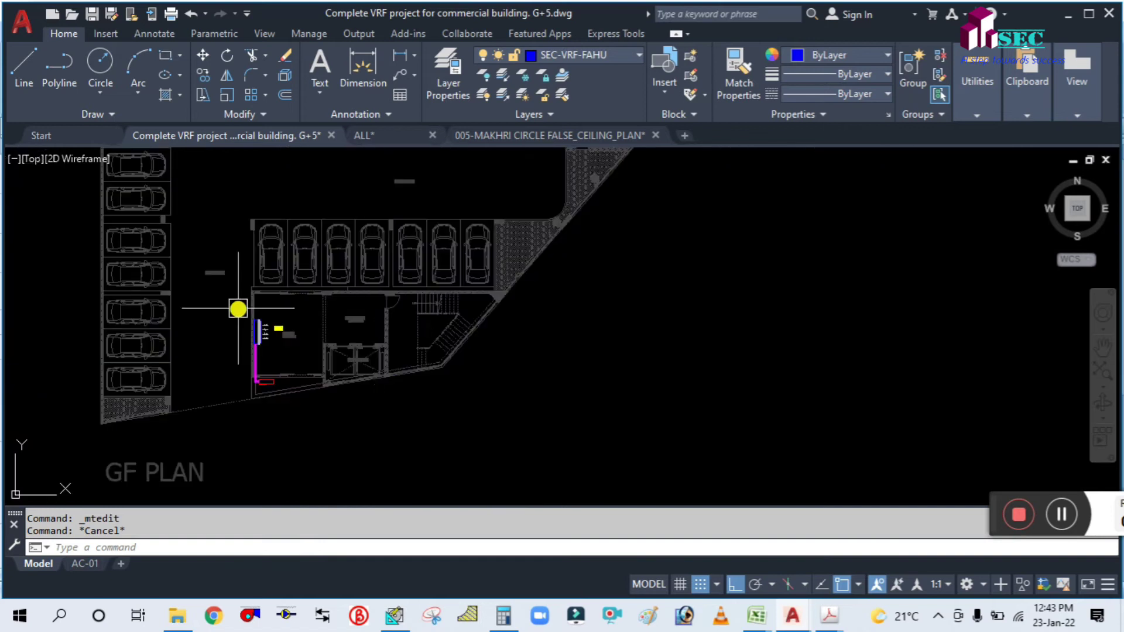
{"action": "scroll", "coordinate": [338, 322], "scroll_direction": "down", "scroll_amount": 3}
{"action": "middle_click_drag", "start_coordinate": [572, 346], "coordinate": [304, 349]}
{"action": "scroll", "coordinate": [351, 345], "scroll_direction": "down", "scroll_amount": 2}
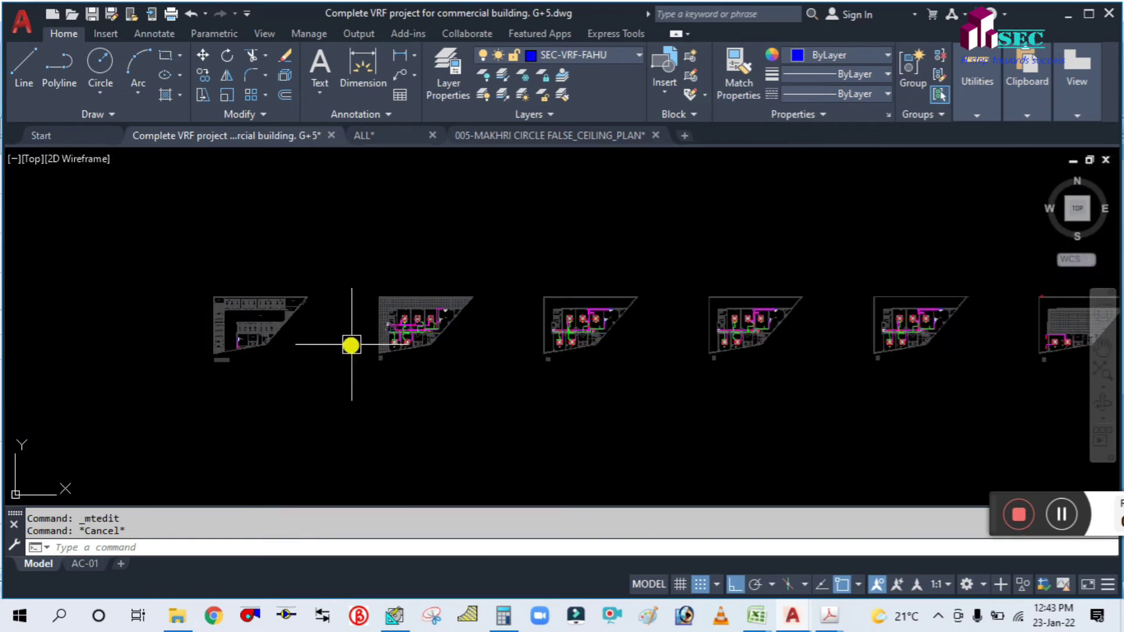
Examine the row of floor plans, the 2F plan's indoor units and refrigerant piping, and the GF plan.
{"action": "scroll", "coordinate": [884, 320], "scroll_direction": "up", "scroll_amount": 4}
{"action": "scroll", "coordinate": [636, 328], "scroll_direction": "down", "scroll_amount": 2}
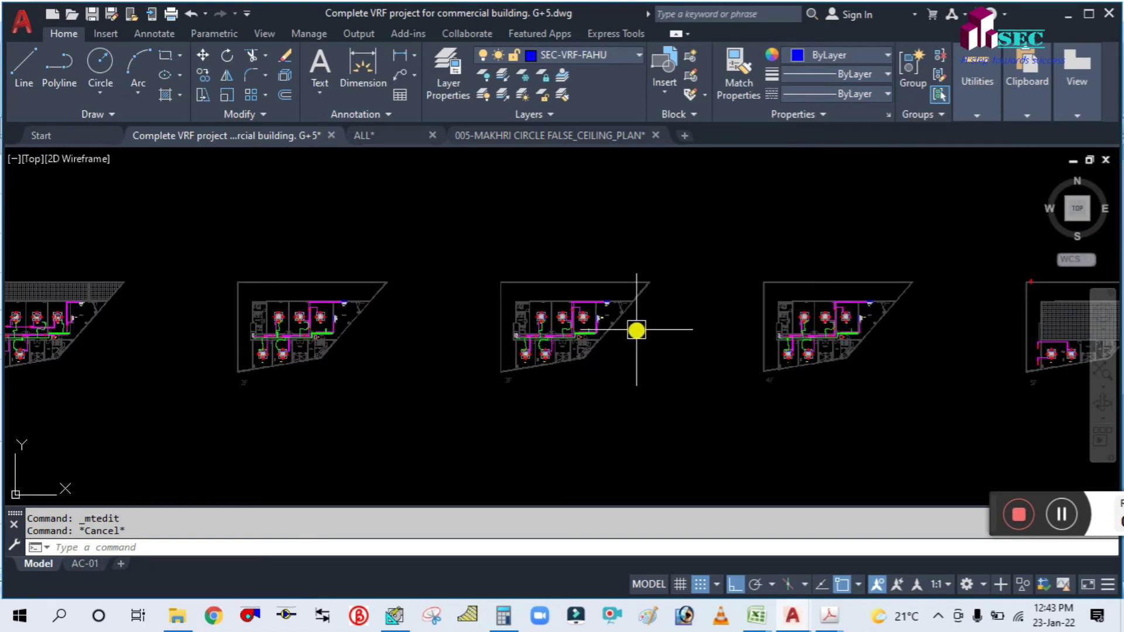
{"action": "scroll", "coordinate": [636, 329], "scroll_direction": "down", "scroll_amount": 2}
{"action": "scroll", "coordinate": [451, 346], "scroll_direction": "up", "scroll_amount": 4}
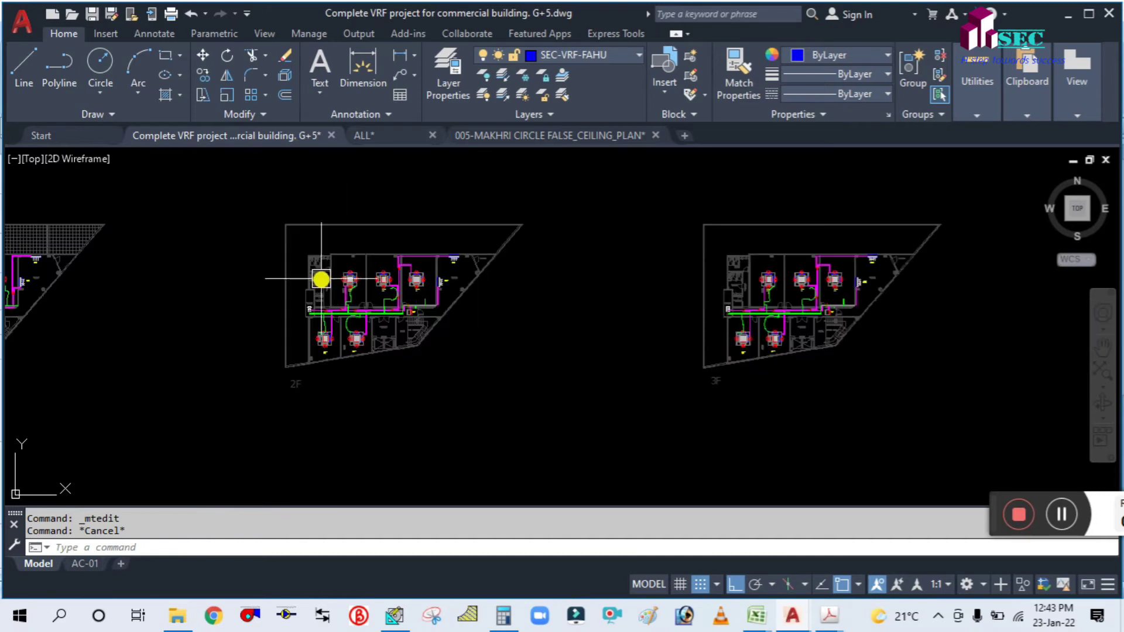
{"action": "scroll", "coordinate": [321, 279], "scroll_direction": "up", "scroll_amount": 6}
{"action": "scroll", "coordinate": [556, 221], "scroll_direction": "down", "scroll_amount": 2}
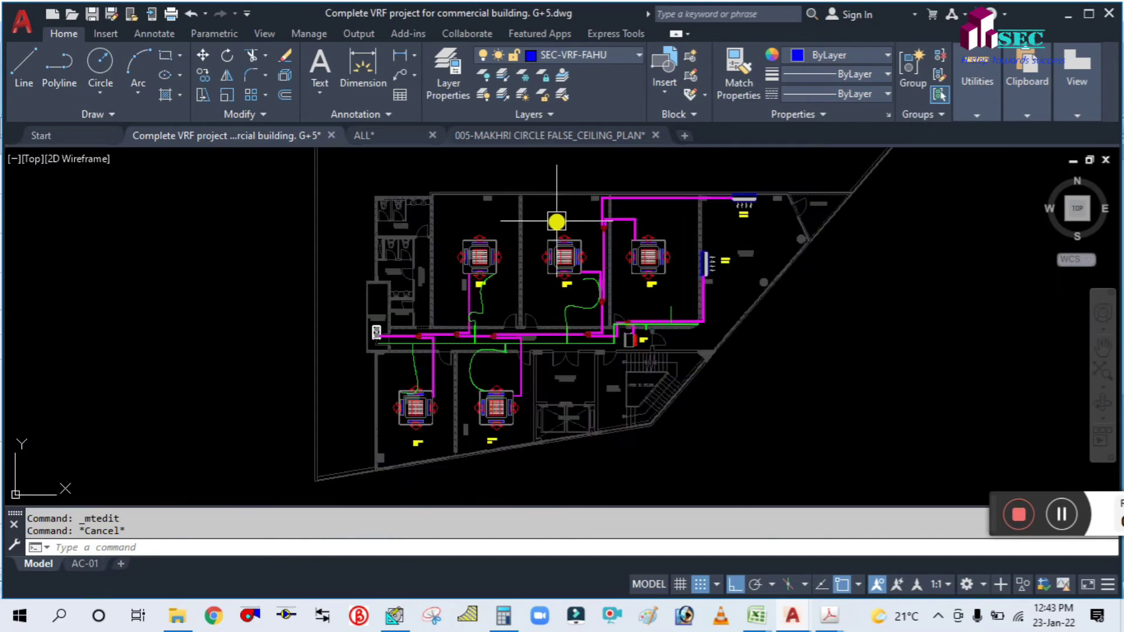
{"action": "scroll", "coordinate": [556, 237], "scroll_direction": "down", "scroll_amount": 3}
{"action": "scroll", "coordinate": [550, 258], "scroll_direction": "up", "scroll_amount": 5}
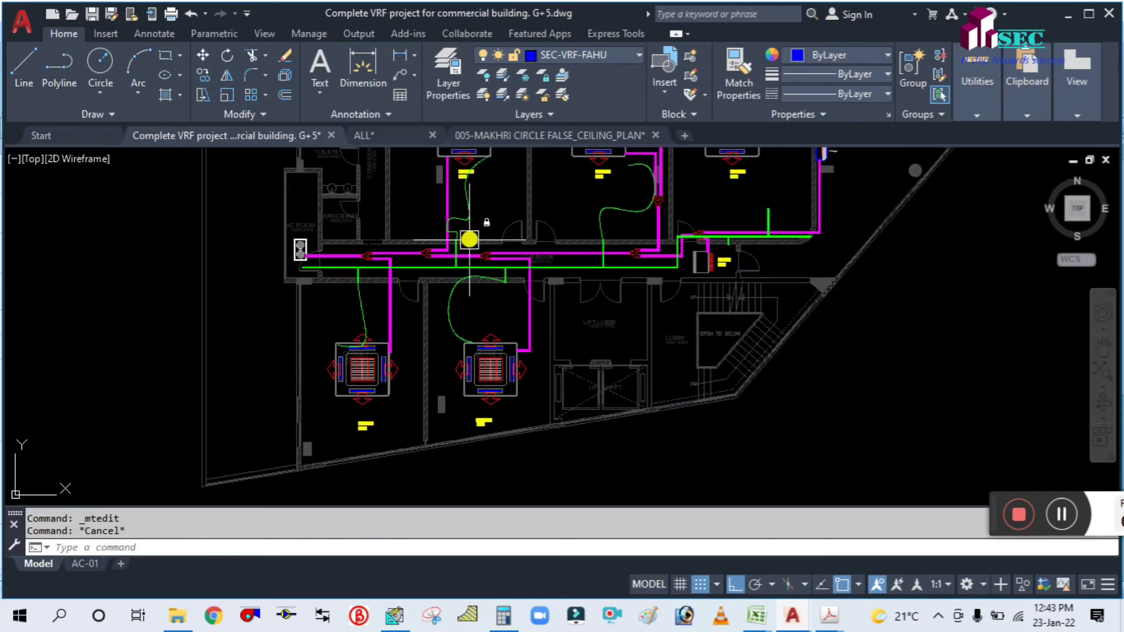
{"action": "scroll", "coordinate": [552, 293], "scroll_direction": "down", "scroll_amount": 5}
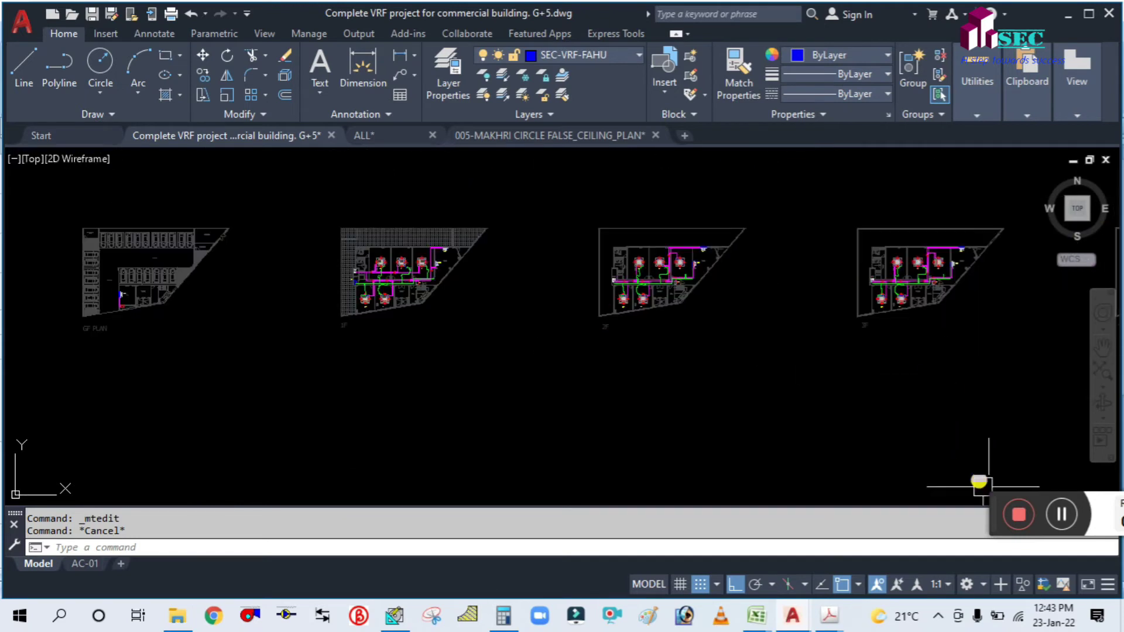
{"action": "left_click_drag", "start_coordinate": [984, 502], "coordinate": [1114, 594]}
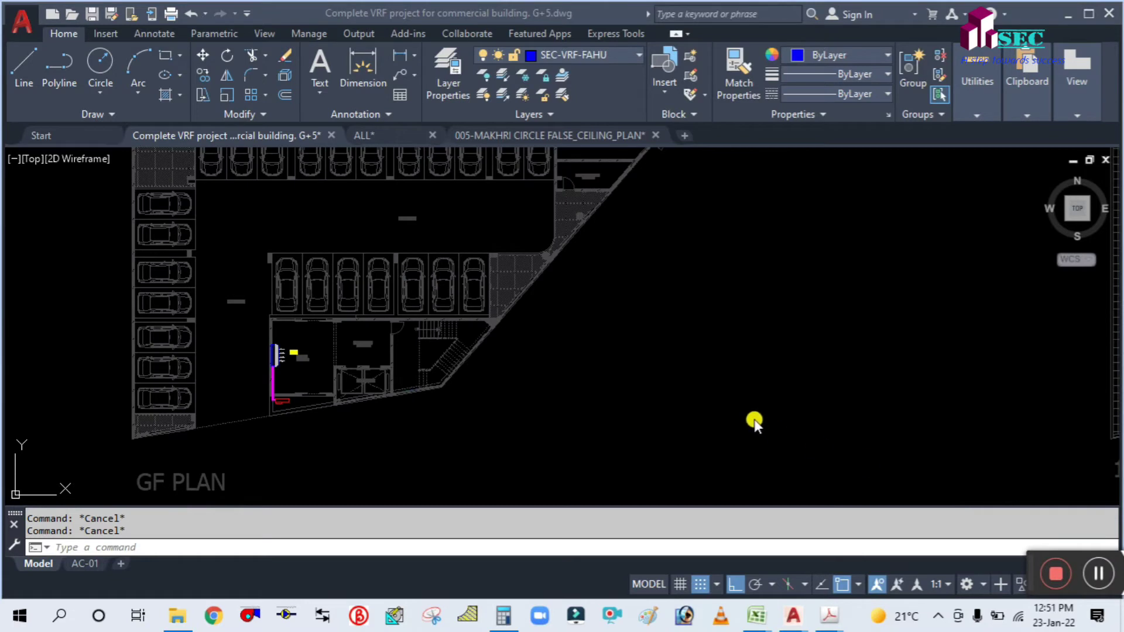
{"action": "left_click", "coordinate": [754, 419]}
{"action": "scroll", "coordinate": [534, 377], "scroll_direction": "down", "scroll_amount": 5}
{"action": "scroll", "coordinate": [594, 399], "scroll_direction": "up", "scroll_amount": 5}
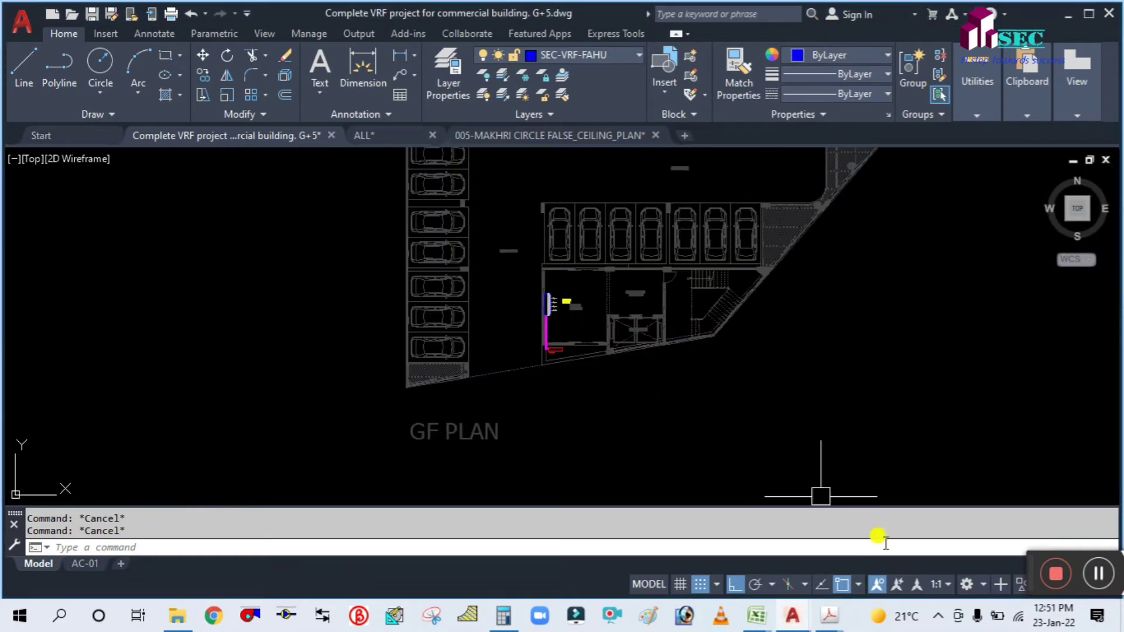
Switch to the MANUAL PIPING CHART VRV - VRF PDF in Acrobat and examine its capacity index, tonnage and IDU connection piping tables.
{"action": "mouse_move", "coordinate": [829, 614]}
{"action": "left_click", "coordinate": [910, 534]}
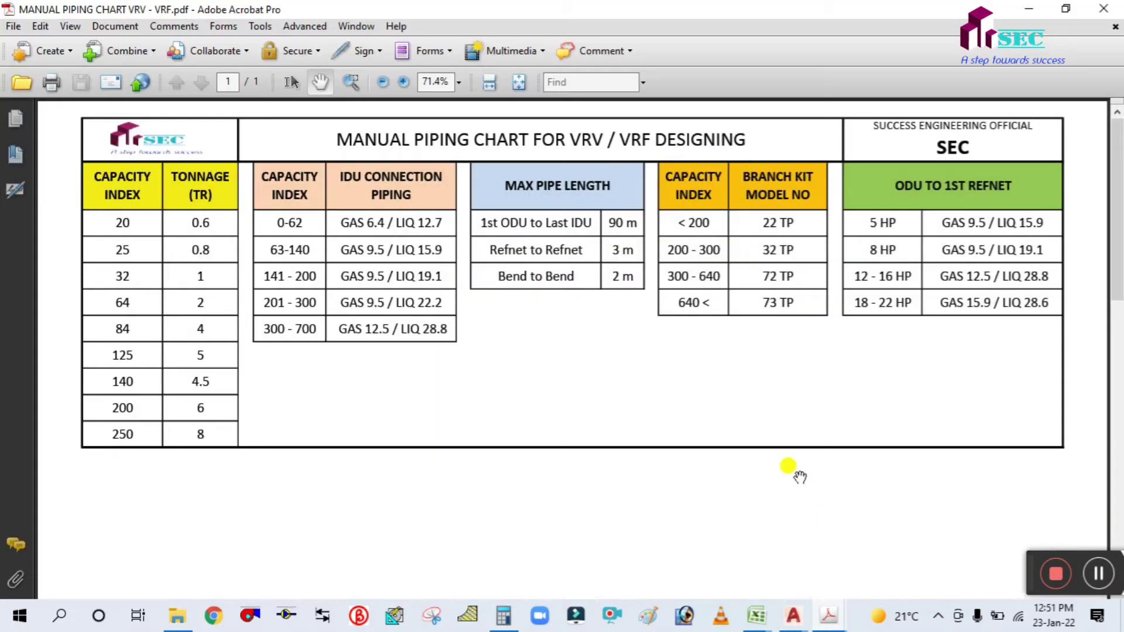
{"action": "scroll", "coordinate": [177, 221], "scroll_direction": "up", "scroll_amount": 3, "text": "ctrl"}
{"action": "scroll", "coordinate": [263, 251], "scroll_direction": "down", "scroll_amount": 1, "text": "ctrl"}
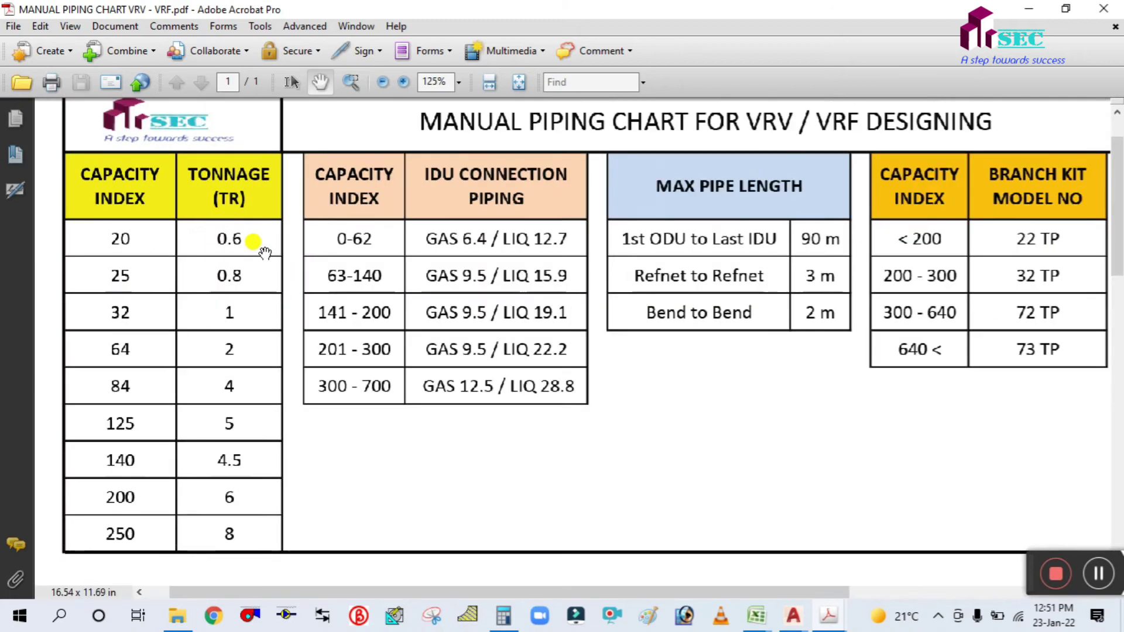
{"action": "left_click_drag", "start_coordinate": [211, 291], "coordinate": [232, 327]}
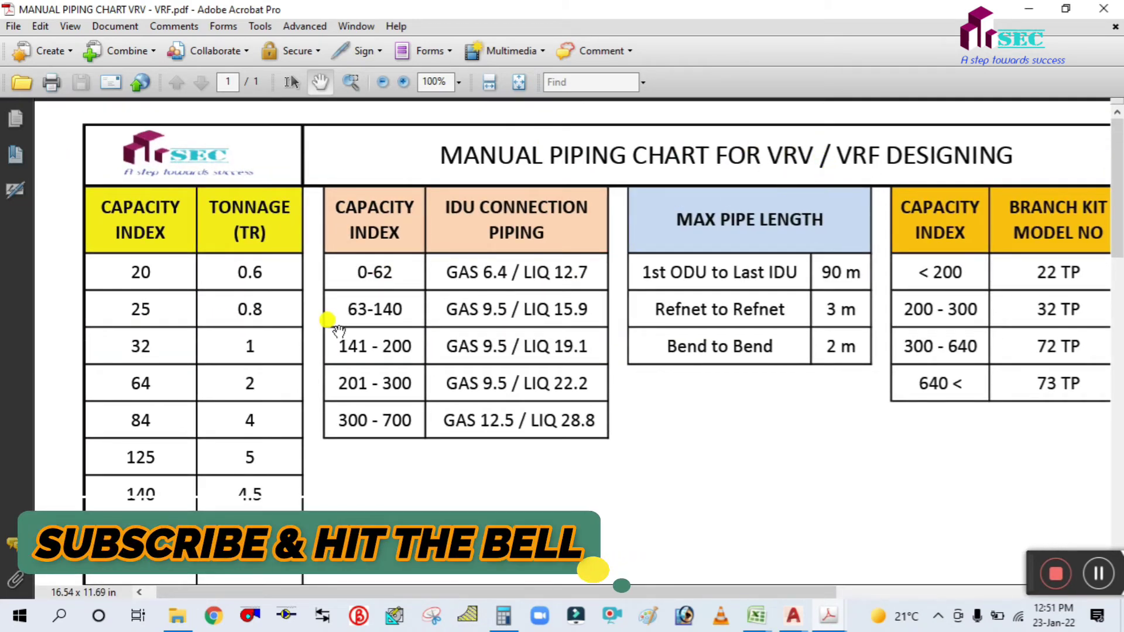
{"action": "left_click_drag", "start_coordinate": [339, 331], "coordinate": [346, 306]}
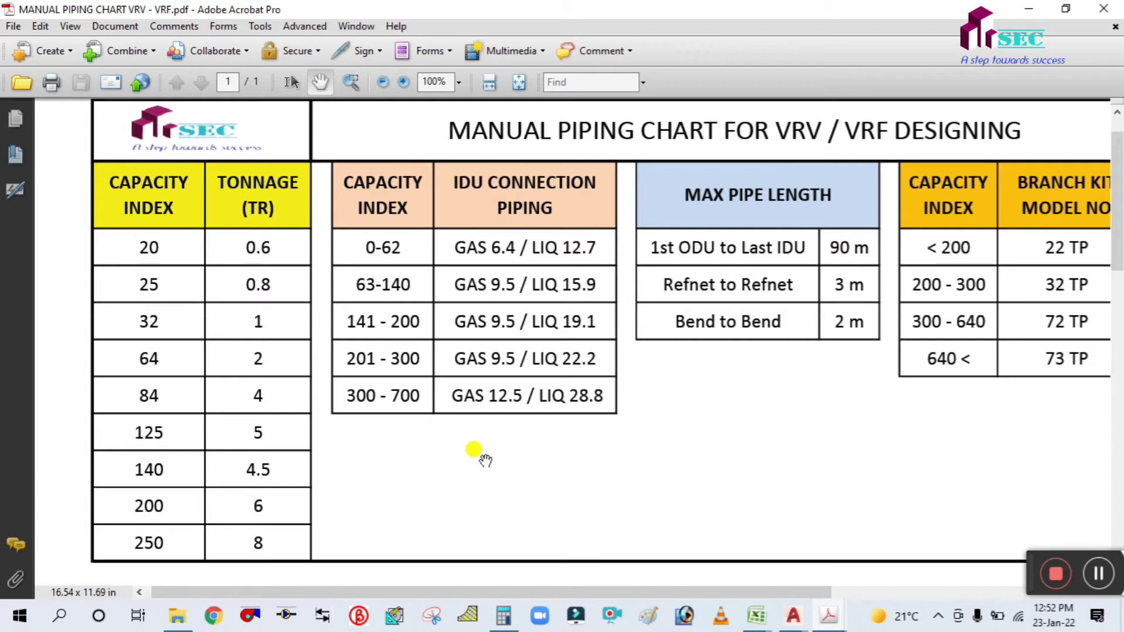
Switch to AutoCAD and examine the GF lobby's wall mounted split AC, its pipe run and the outdoor unit.
{"action": "mouse_move", "coordinate": [796, 618]}
{"action": "left_click", "coordinate": [622, 553]}
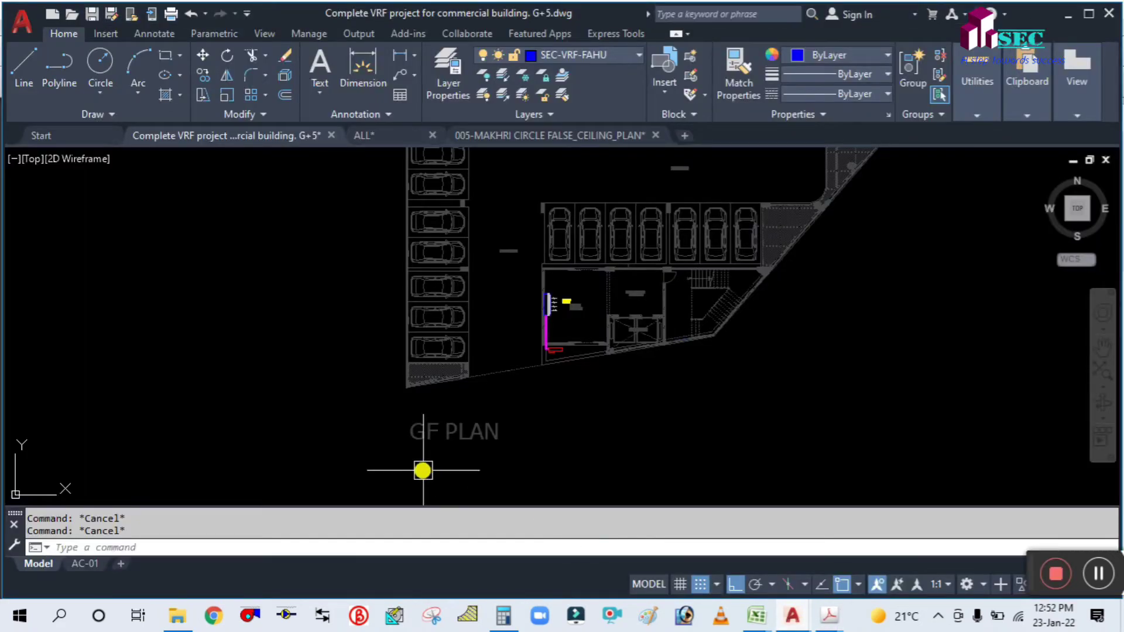
{"action": "scroll", "coordinate": [553, 304], "scroll_direction": "up", "scroll_amount": 5}
{"action": "scroll", "coordinate": [603, 246], "scroll_direction": "up", "scroll_amount": 3}
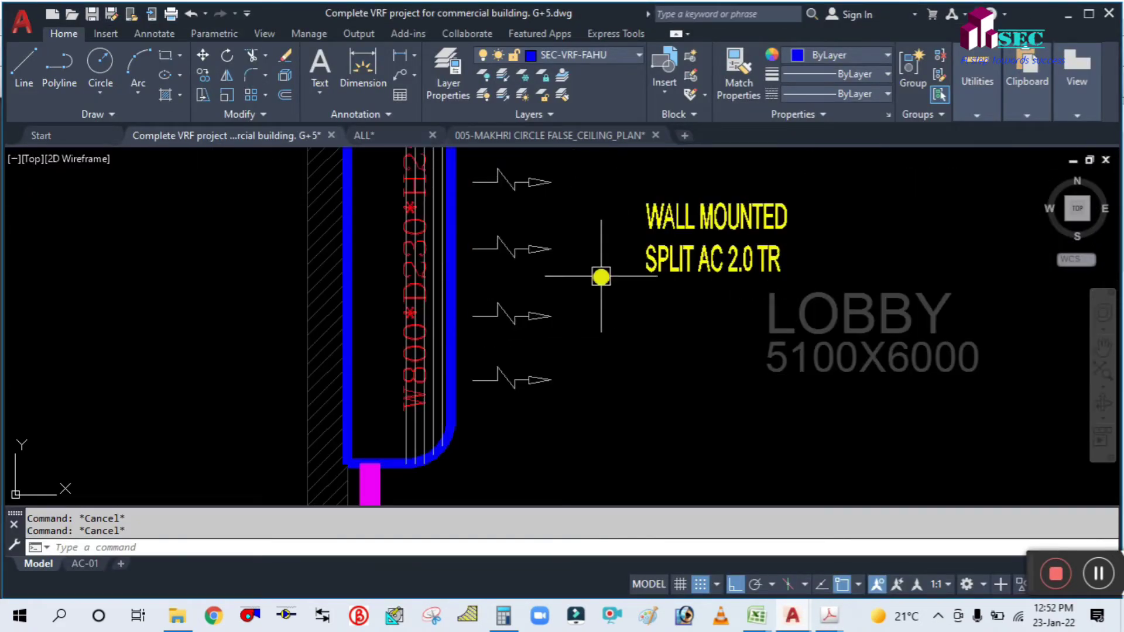
{"action": "scroll", "coordinate": [600, 279], "scroll_direction": "down", "scroll_amount": 4}
{"action": "middle_click_drag", "start_coordinate": [551, 381], "coordinate": [539, 264]}
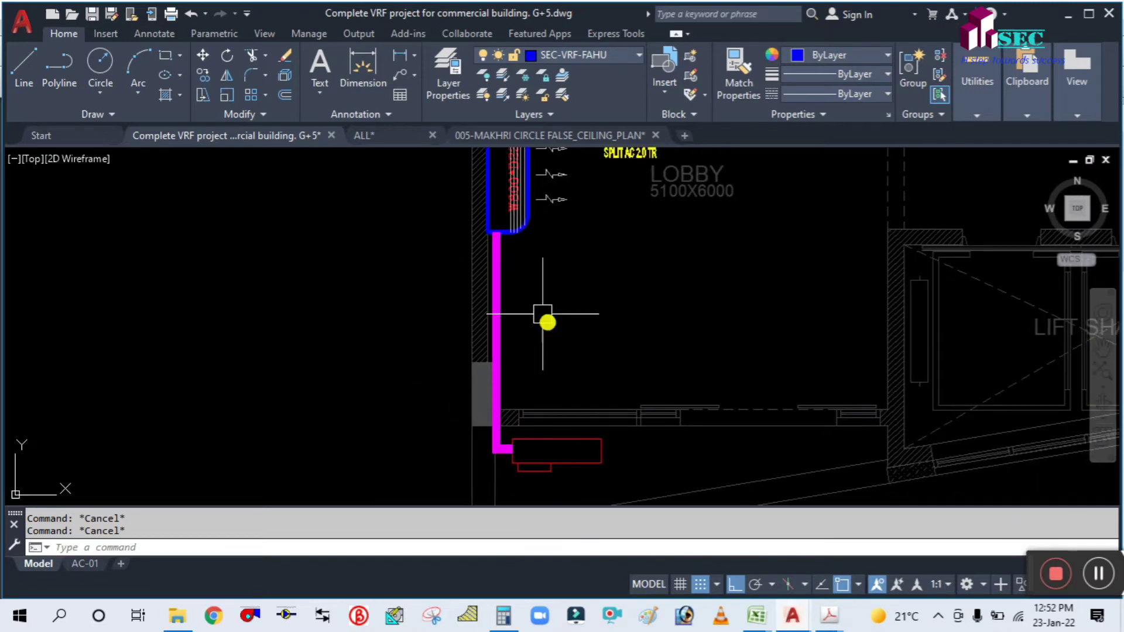
{"action": "middle_click_drag", "start_coordinate": [532, 318], "coordinate": [532, 359]}
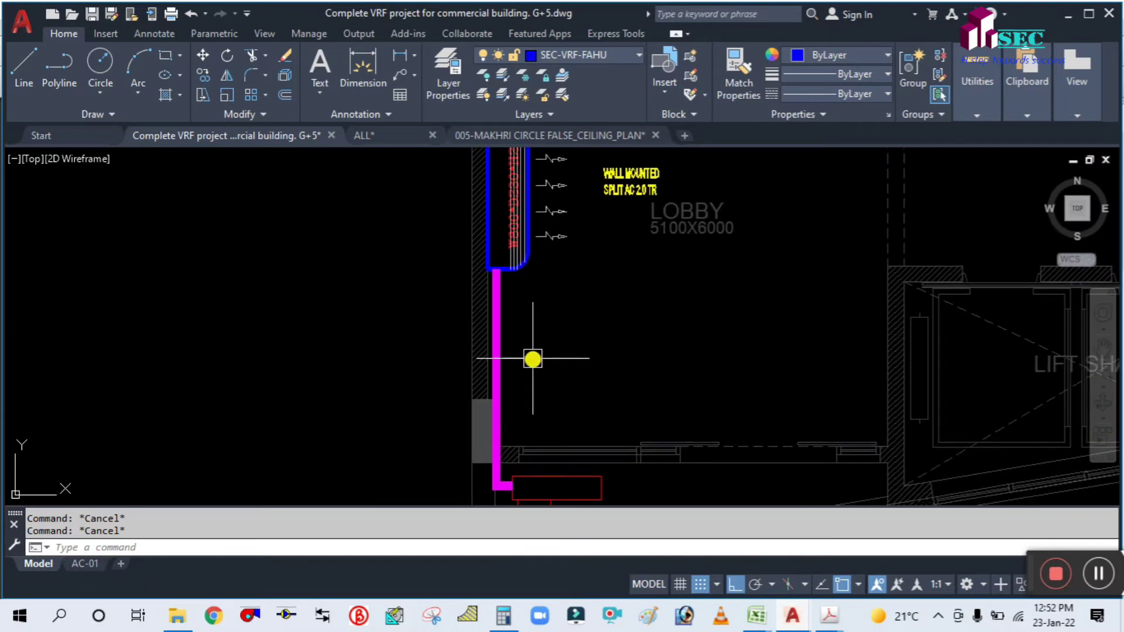
Put the piping chart PDF and AutoCAD out of the way and open the MANUAL PIPING CHART VRV - VRF workbook in Excel.
{"action": "mouse_move", "coordinate": [828, 615]}
{"action": "left_click", "coordinate": [922, 533]}
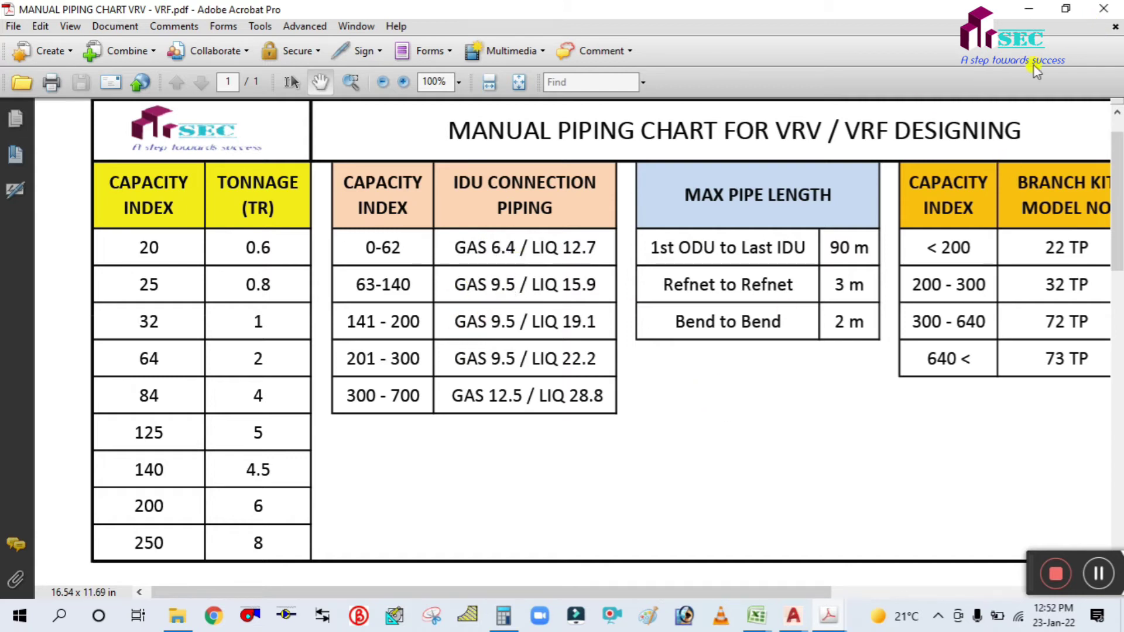
{"action": "left_click", "coordinate": [1029, 9]}
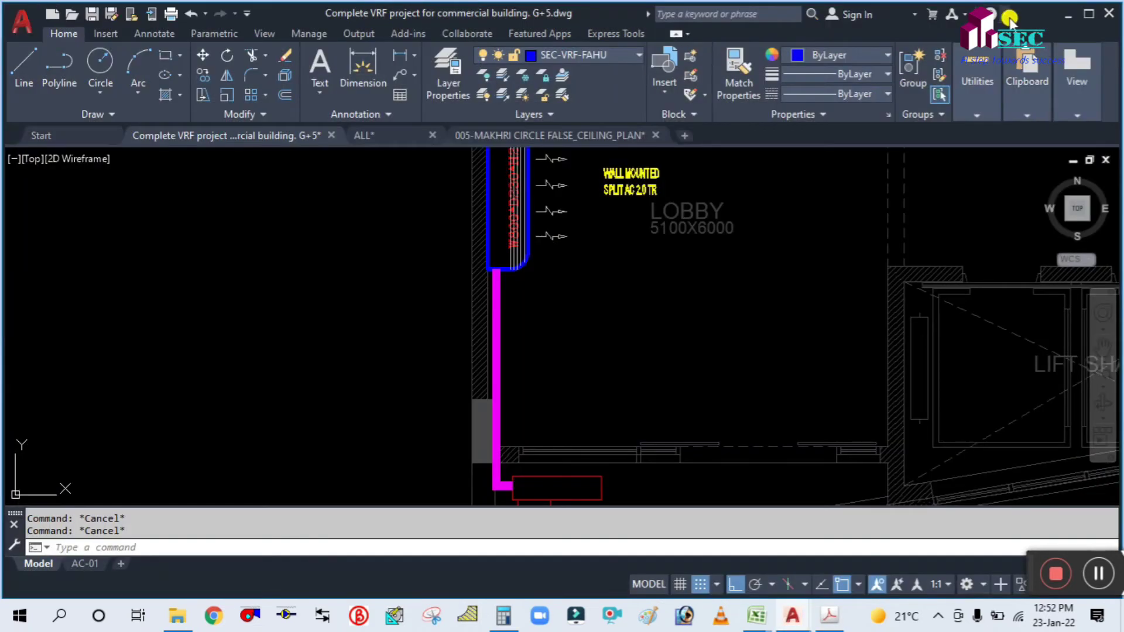
{"action": "left_click", "coordinate": [1067, 14]}
{"action": "double_click", "coordinate": [153, 111]}
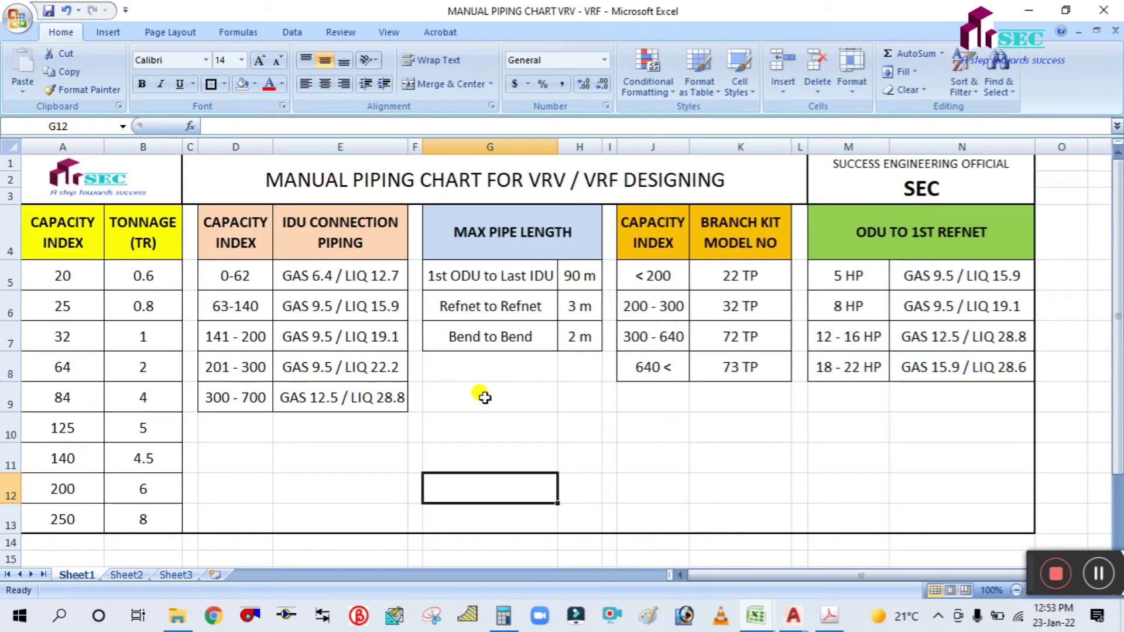
Correct the IDU connection piping for capacity index 0-62 in E5 to LIQ 6.4 / GAS 12.7.
{"action": "left_click", "coordinate": [300, 273]}
{"action": "double_click", "coordinate": [302, 274]}
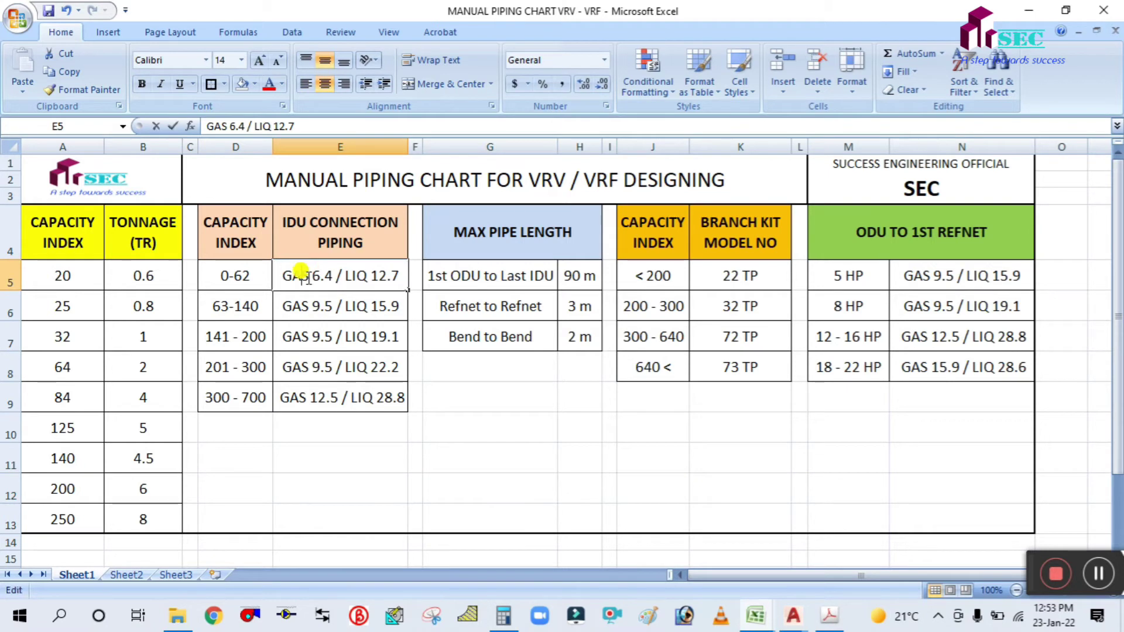
{"action": "key", "text": "BackSpace"}
{"action": "key", "text": "BackSpace"}
{"action": "key", "text": "BackSpace"}
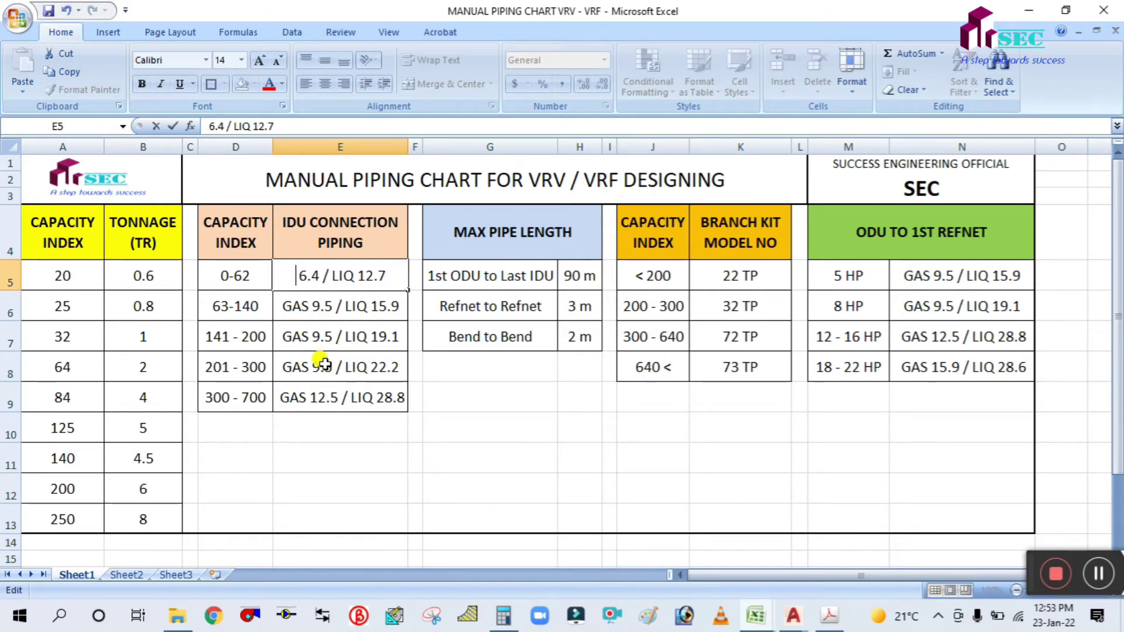
{"action": "type", "text": "li"}
{"action": "key", "text": "BackSpace"}
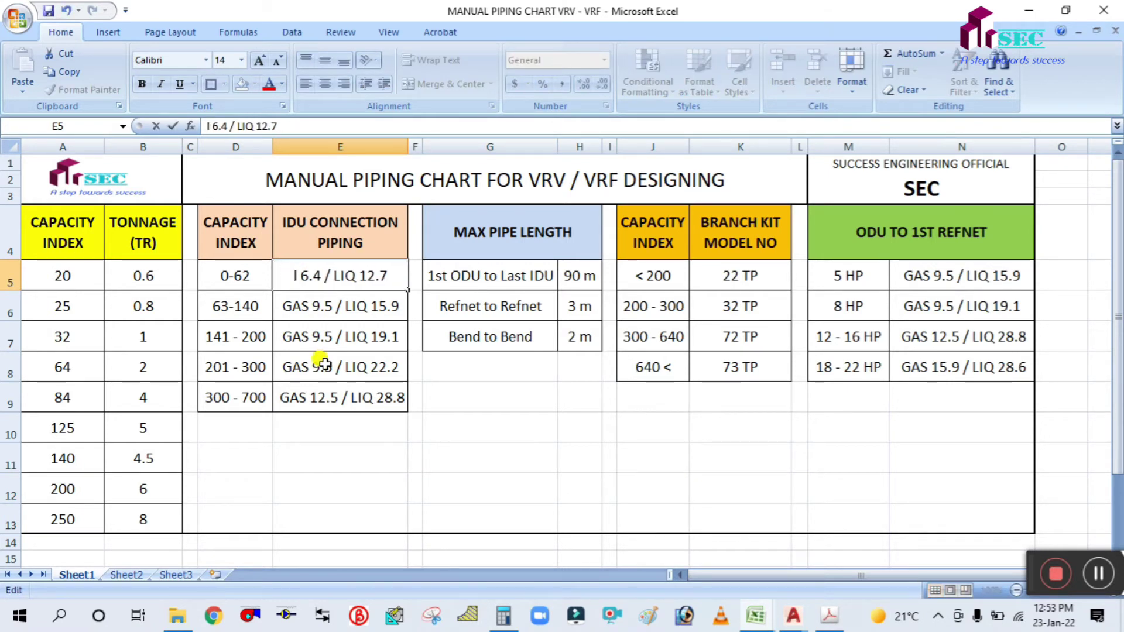
{"action": "key", "text": "BackSpace"}
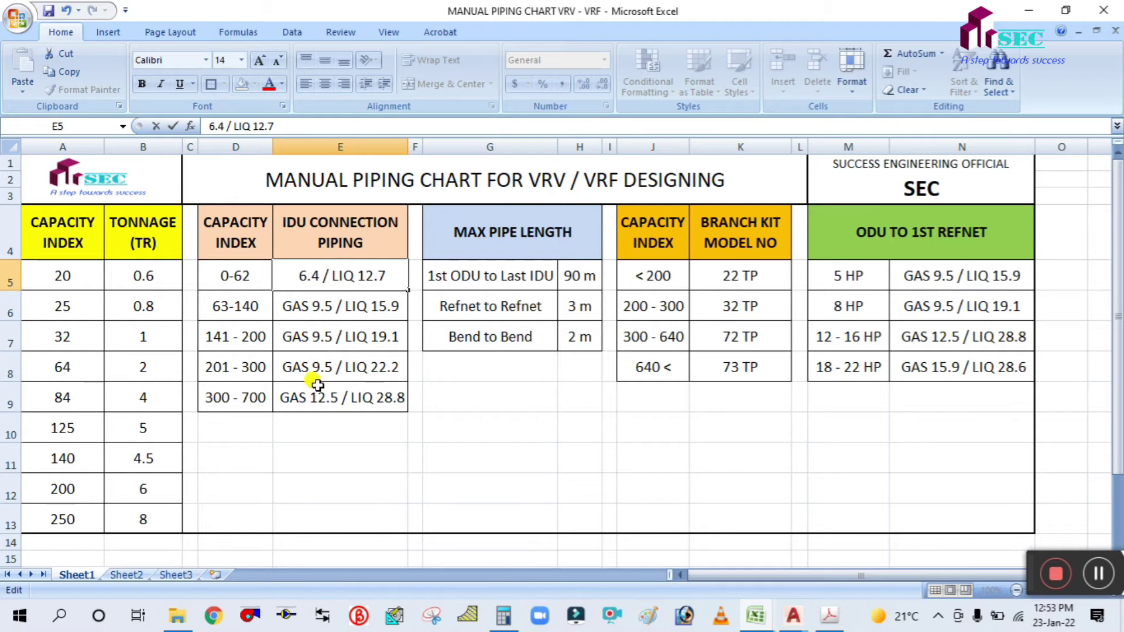
{"action": "type", "text": "LIQ"}
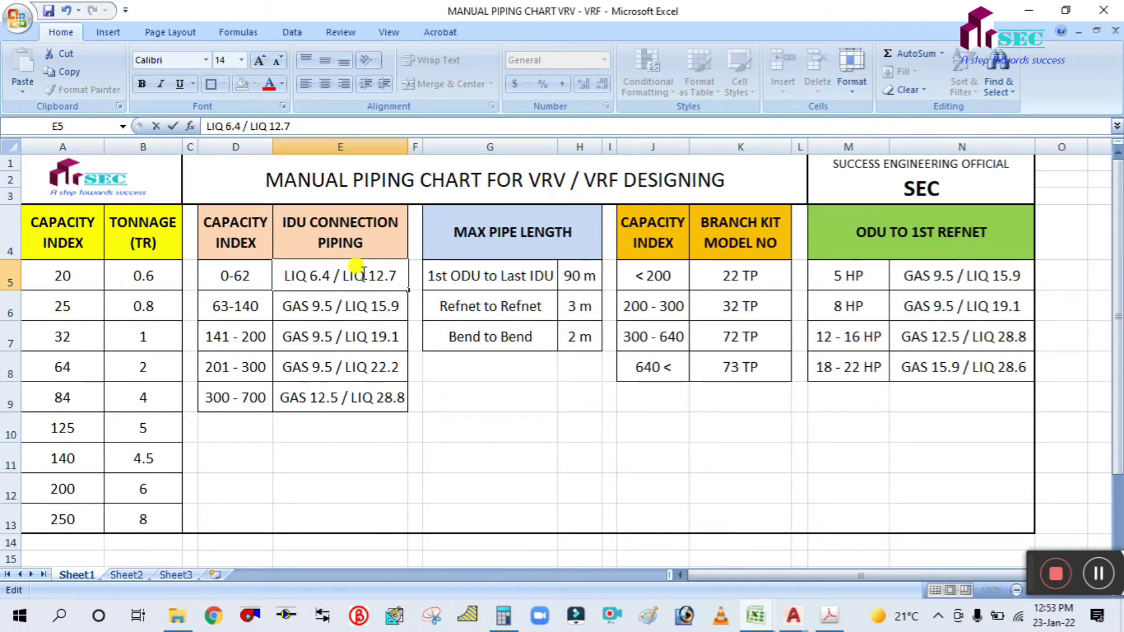
{"action": "key", "text": "BackSpace"}
{"action": "key", "text": "BackSpace"}
{"action": "key", "text": "BackSpace"}
{"action": "type", "text": "GAS"}
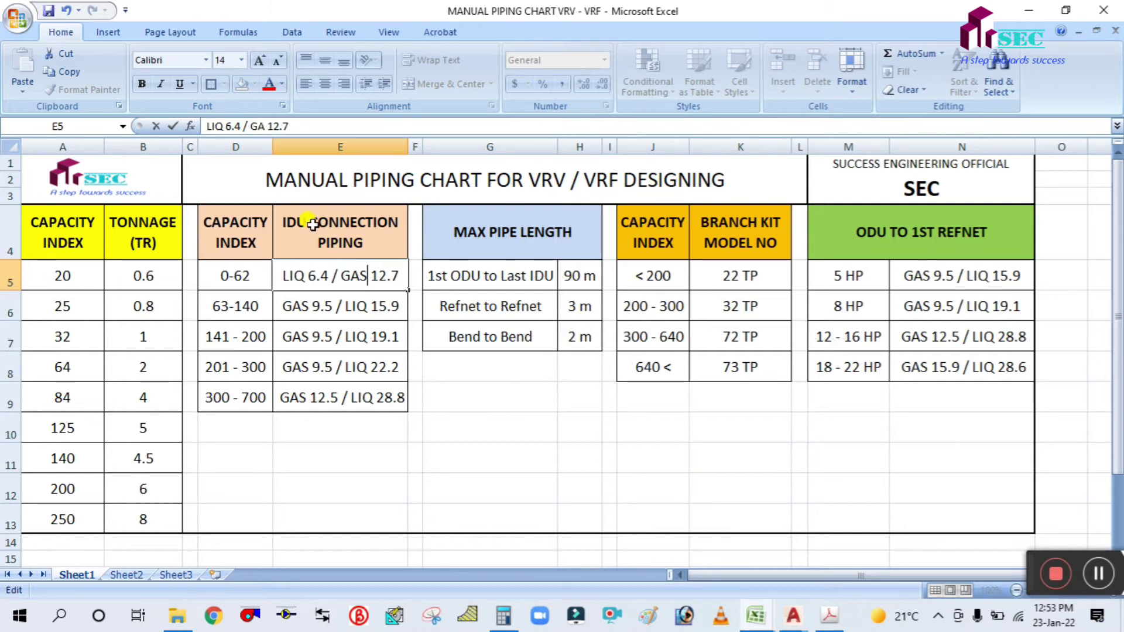
{"action": "left_click", "coordinate": [322, 368]}
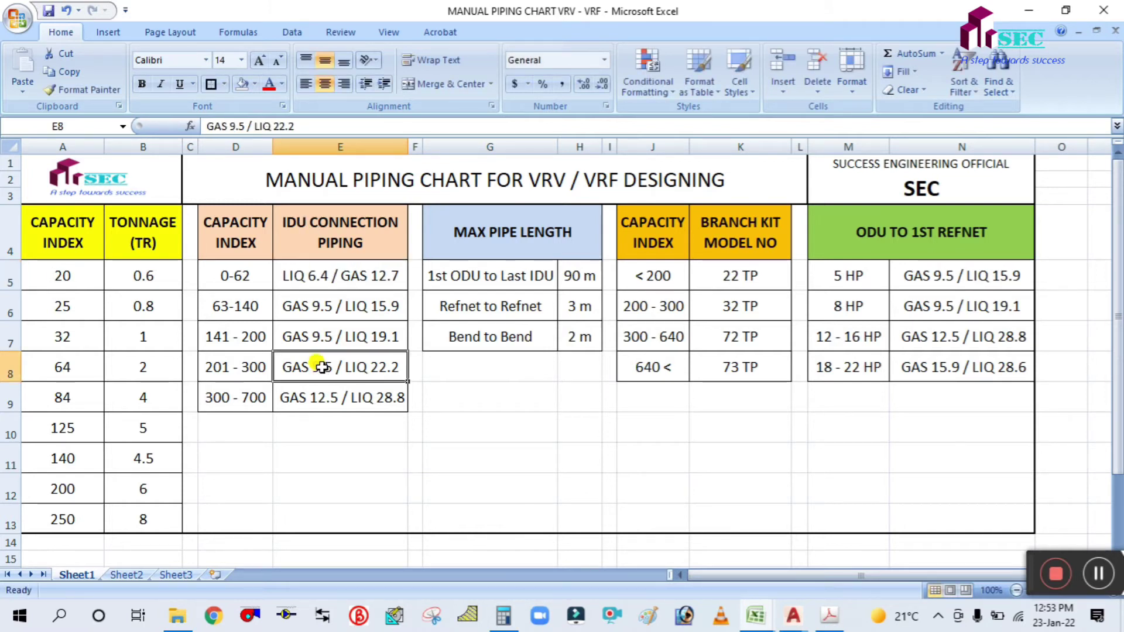
Change the IDU connection piping entry for capacity index 63-140 to "LIQ 9.5 / GAS 15.9".
{"action": "double_click", "coordinate": [306, 306]}
{"action": "key", "text": "BackSpace"}
{"action": "key", "text": "BackSpace"}
{"action": "key", "text": "BackSpace"}
{"action": "key", "text": "BackSpace"}
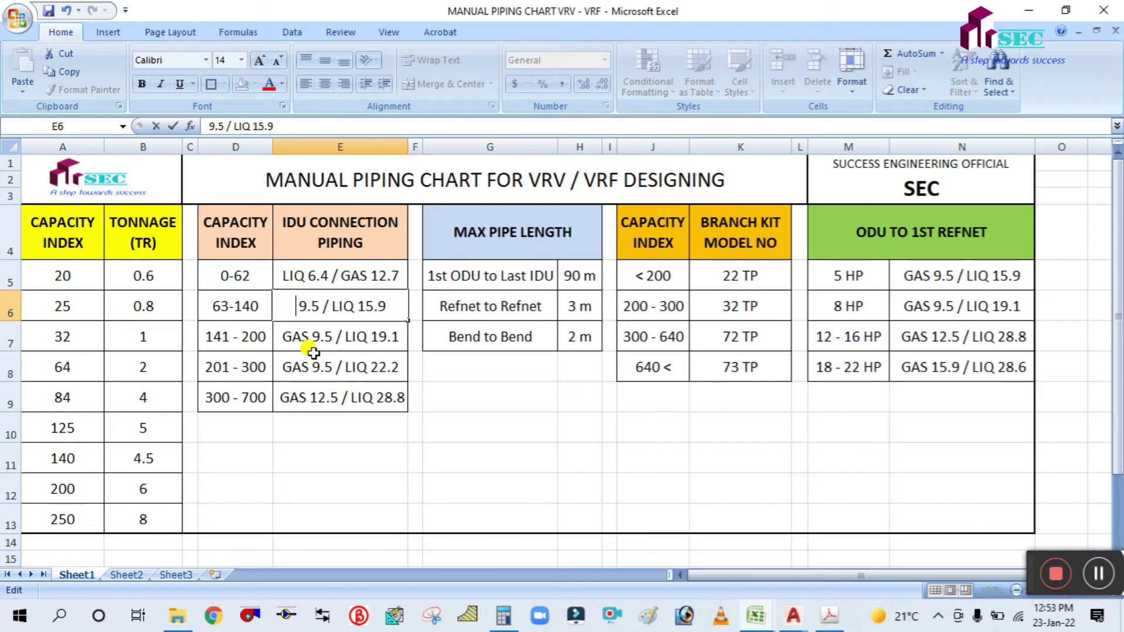
{"action": "type", "text": "LIQ"}
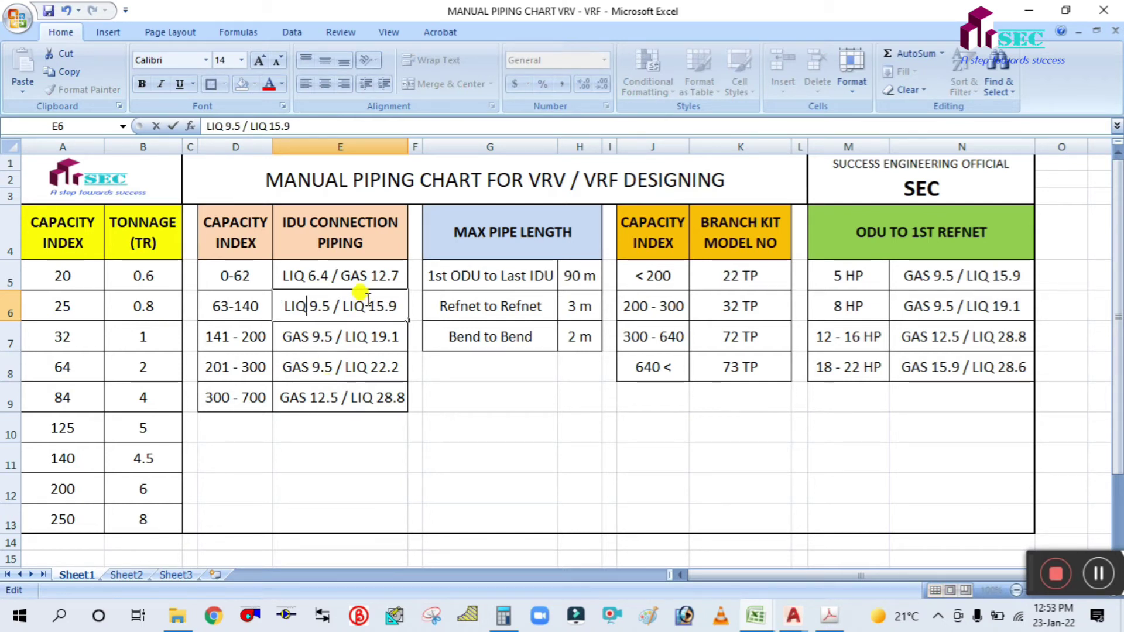
{"action": "key", "text": "BackSpace"}
{"action": "key", "text": "BackSpace"}
{"action": "key", "text": "BackSpace"}
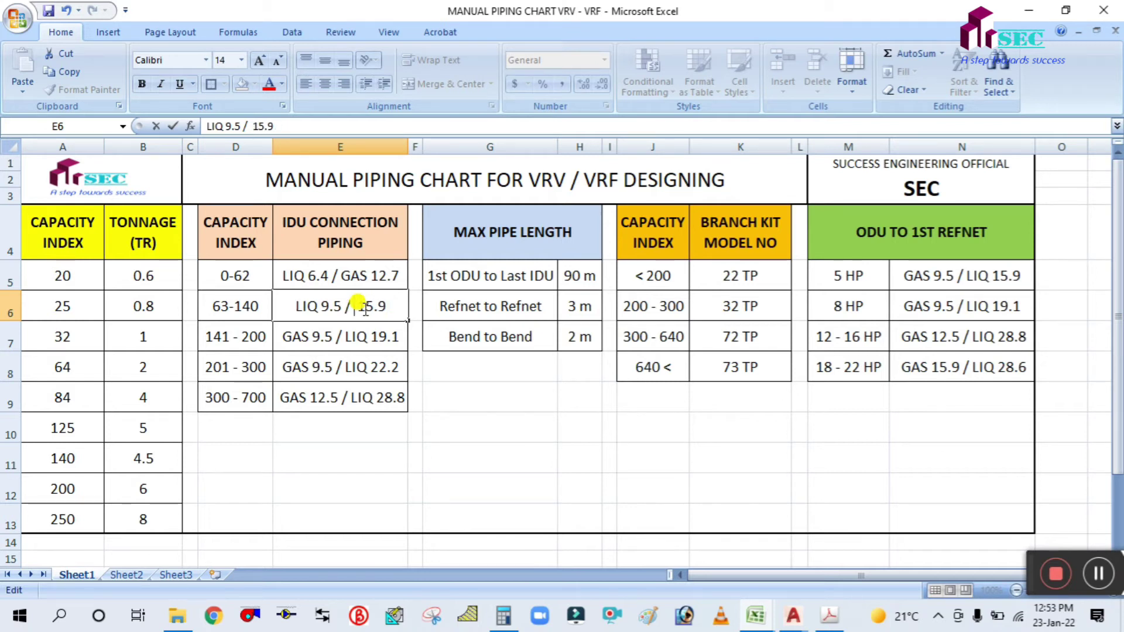
{"action": "type", "text": "GAS"}
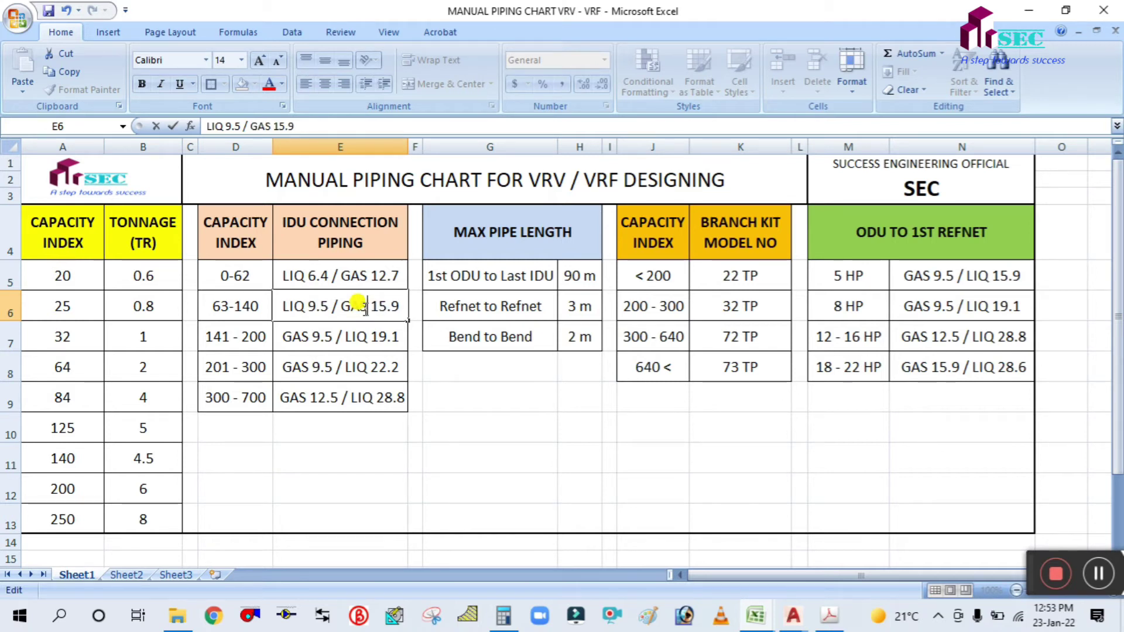
Correct the IDU connection piping entry for capacity index 141 - 200 to "LIQ 9.5 / GAS 19.1".
{"action": "double_click", "coordinate": [305, 330]}
{"action": "key", "text": "BackSpace"}
{"action": "key", "text": "BackSpace"}
{"action": "key", "text": "BackSpace"}
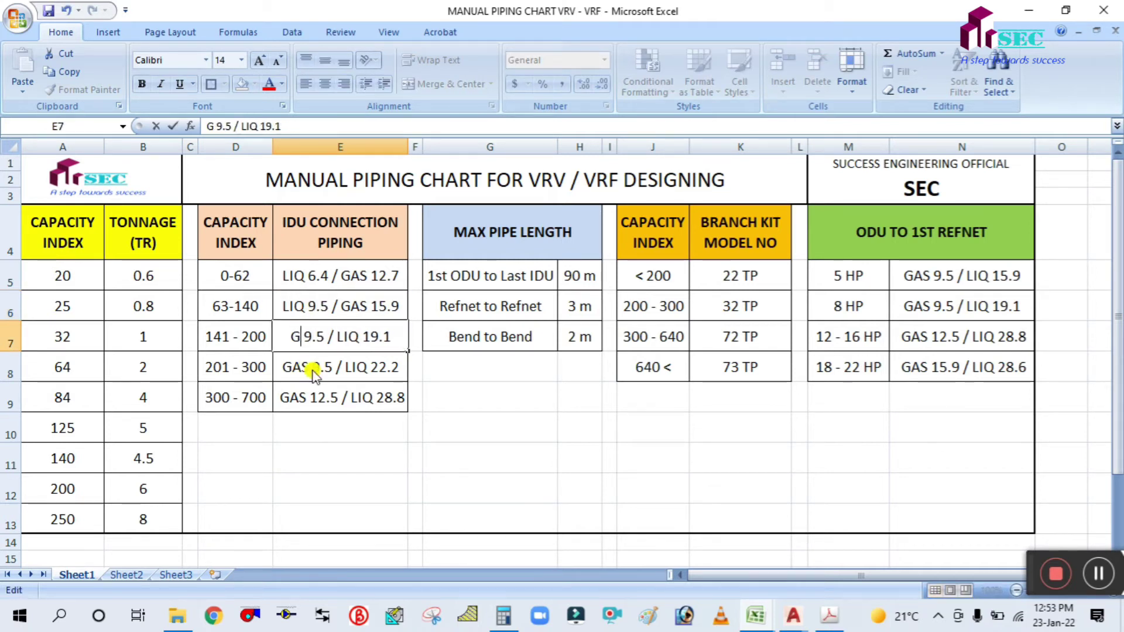
{"action": "type", "text": "LIQ"}
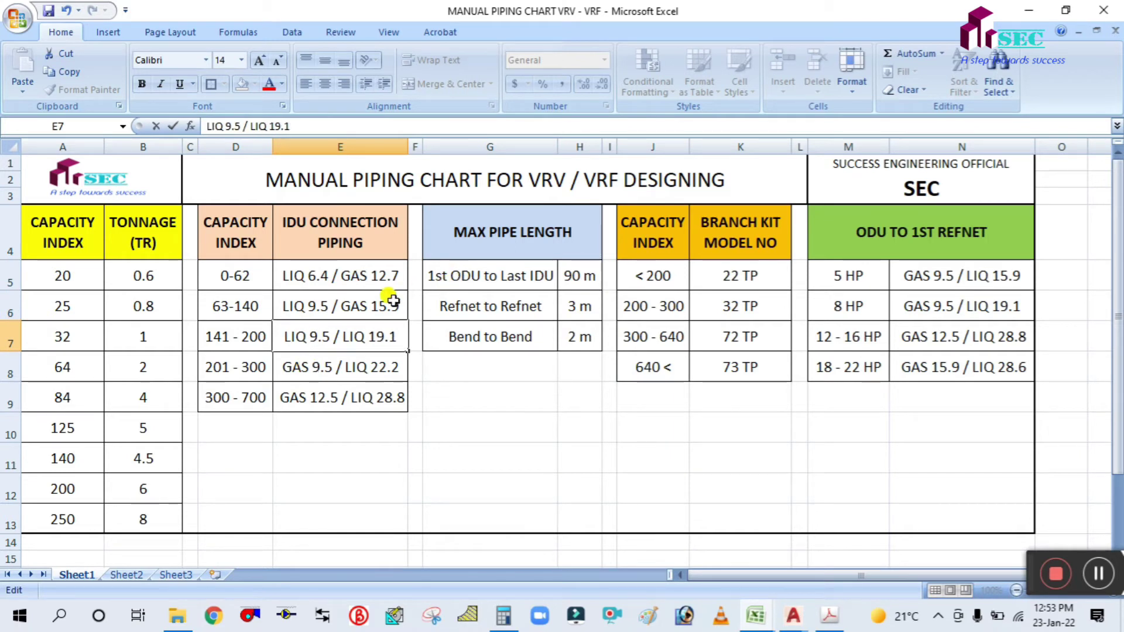
{"action": "key", "text": "BackSpace"}
{"action": "key", "text": "BackSpace"}
{"action": "key", "text": "BackSpace"}
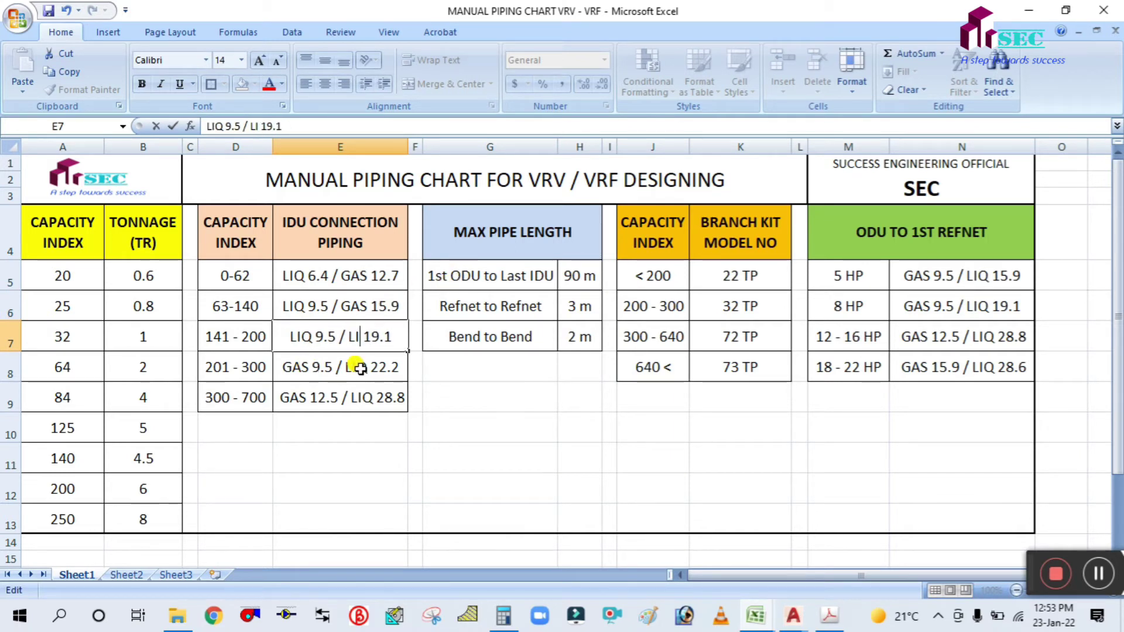
{"action": "type", "text": "GAS"}
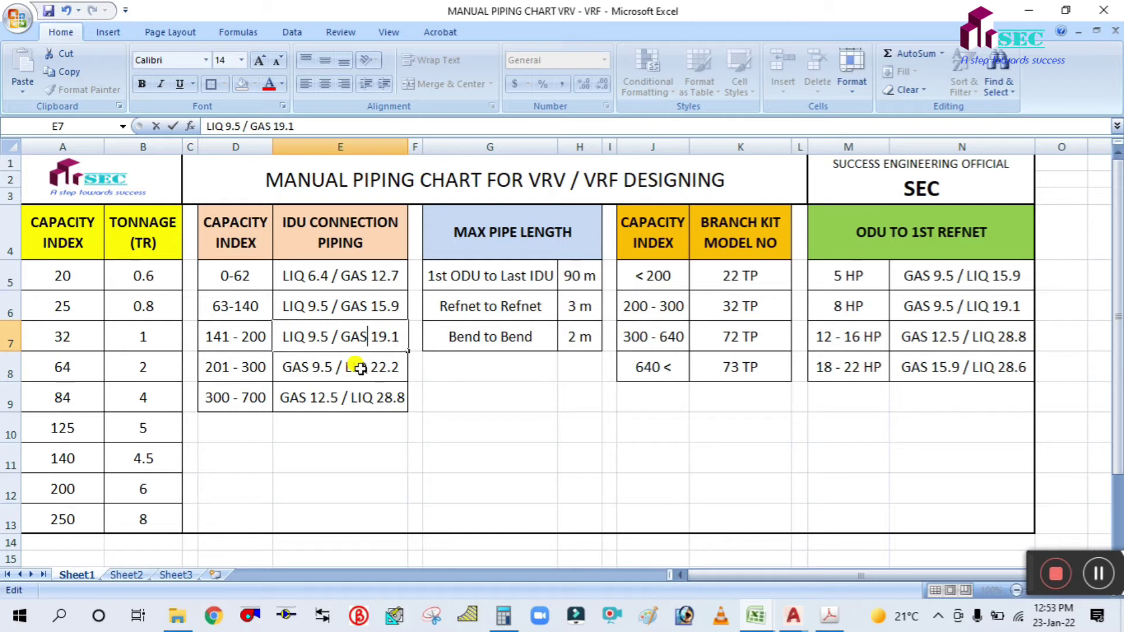
Set the IDU connection piping entry for capacity index 201 - 300 to "LIQ 9.5 / GAS 22.2".
{"action": "double_click", "coordinate": [305, 370]}
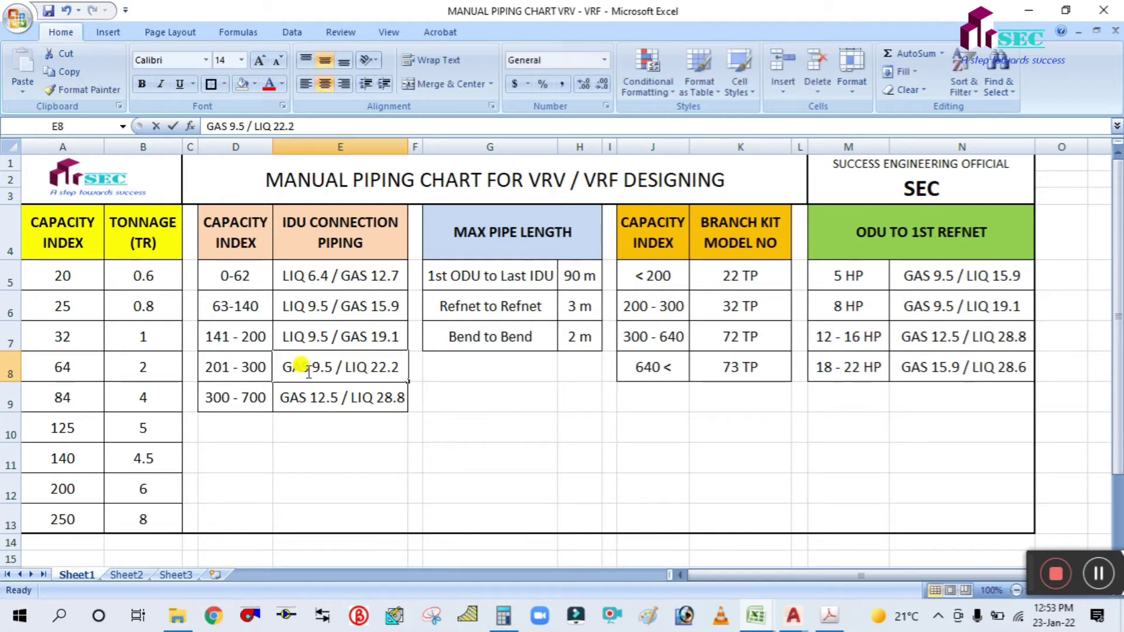
{"action": "key", "text": "BackSpace"}
{"action": "key", "text": "BackSpace"}
{"action": "key", "text": "BackSpace"}
{"action": "type", "text": "LIQ"}
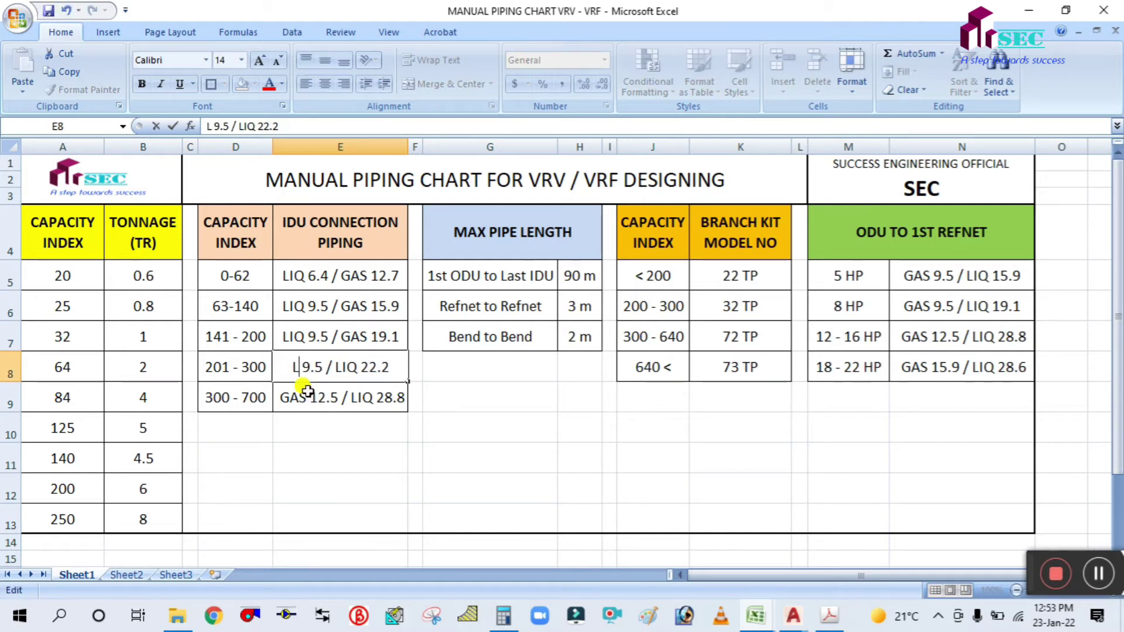
{"action": "left_click", "coordinate": [366, 368]}
{"action": "key", "text": "BackSpace"}
{"action": "key", "text": "BackSpace"}
{"action": "key", "text": "BackSpace"}
{"action": "type", "text": "GAS"}
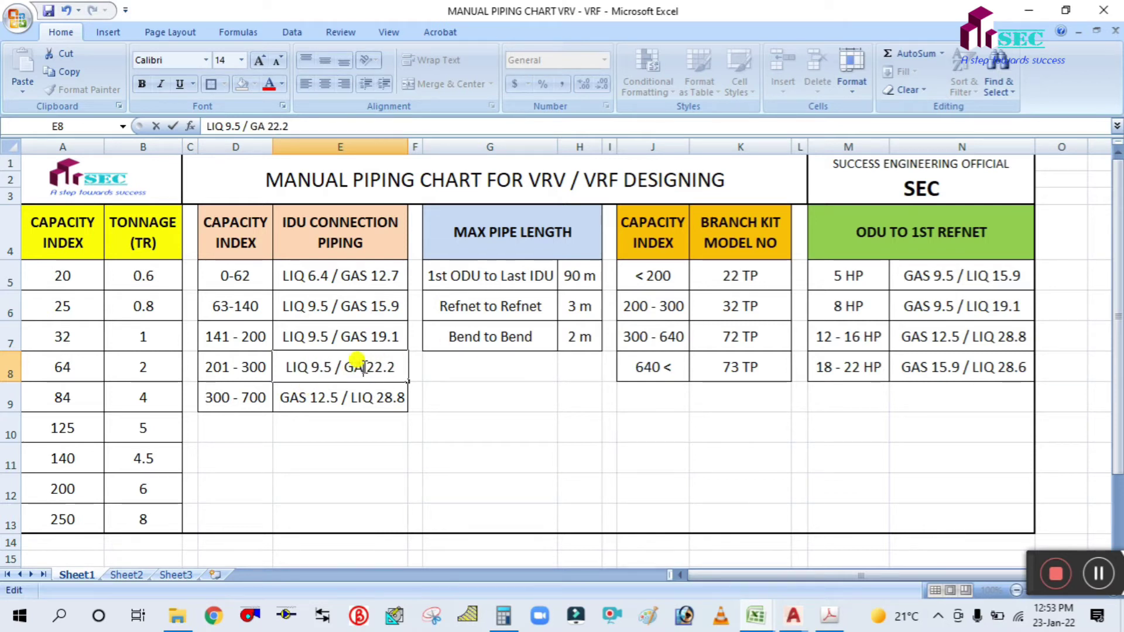
Change the IDU connection piping entry for capacity index 300 - 700 to "LIQ 12.5 / GAS 28.8" and save the workbook.
{"action": "left_click", "coordinate": [301, 398]}
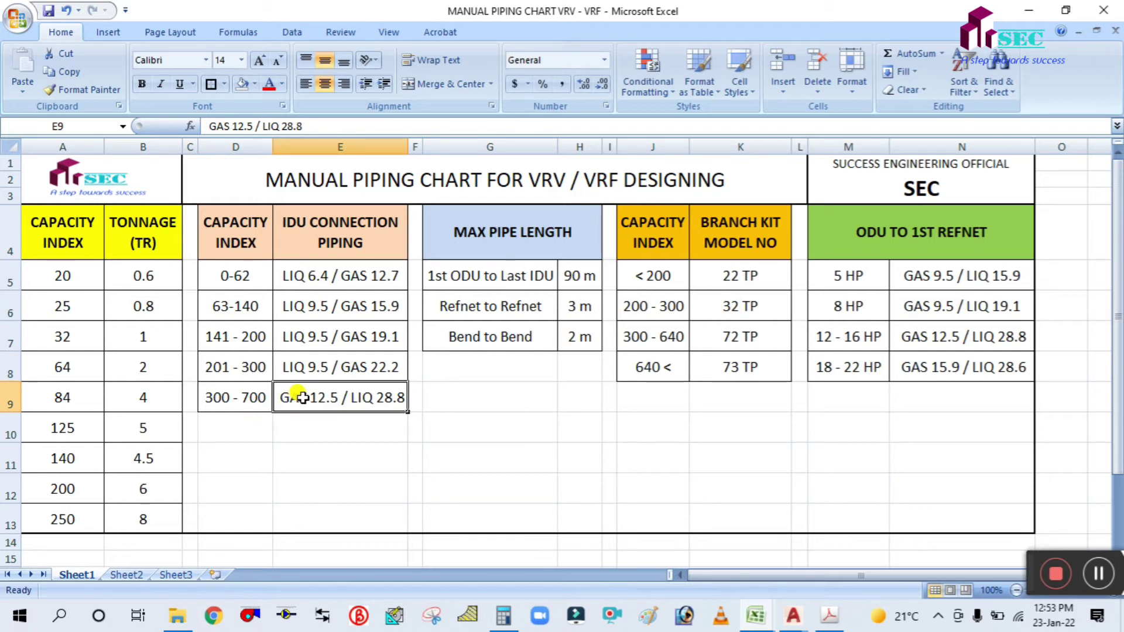
{"action": "double_click", "coordinate": [302, 397]}
{"action": "key", "text": "BackSpace"}
{"action": "key", "text": "BackSpace"}
{"action": "key", "text": "BackSpace"}
{"action": "type", "text": "L"}
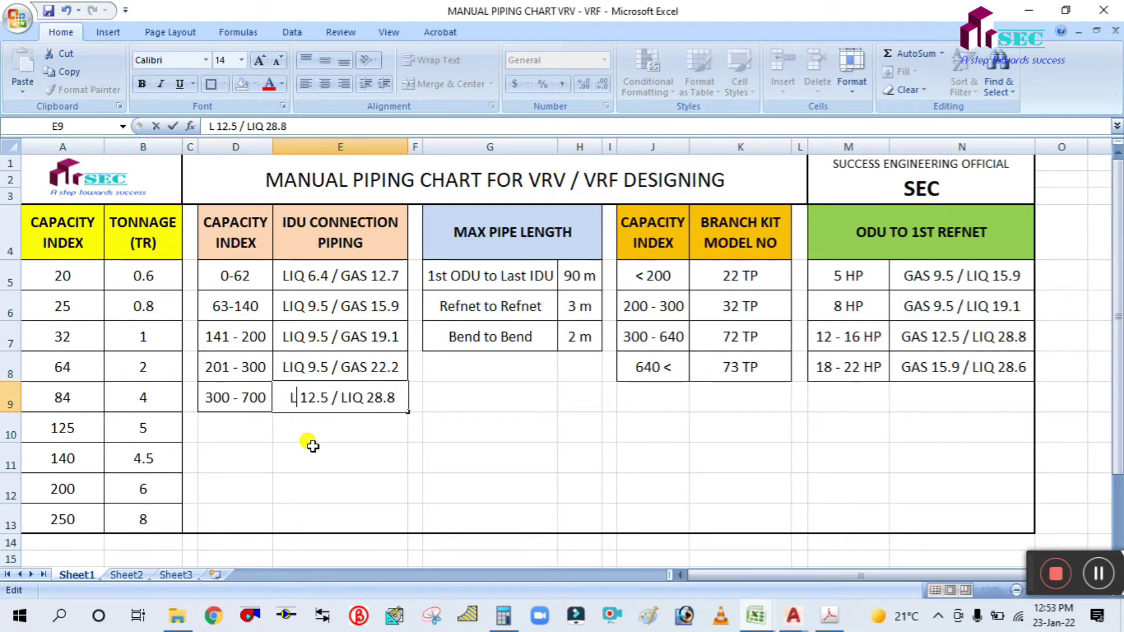
{"action": "type", "text": "OQ"}
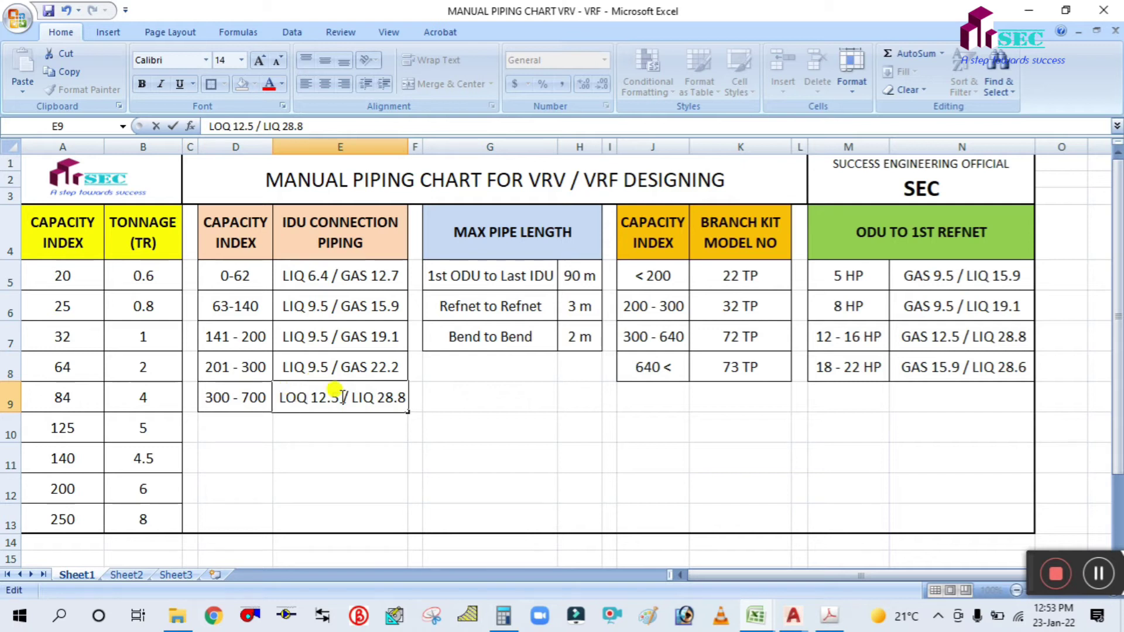
{"action": "key", "text": "BackSpace"}
{"action": "key", "text": "BackSpace"}
{"action": "type", "text": "IQ"}
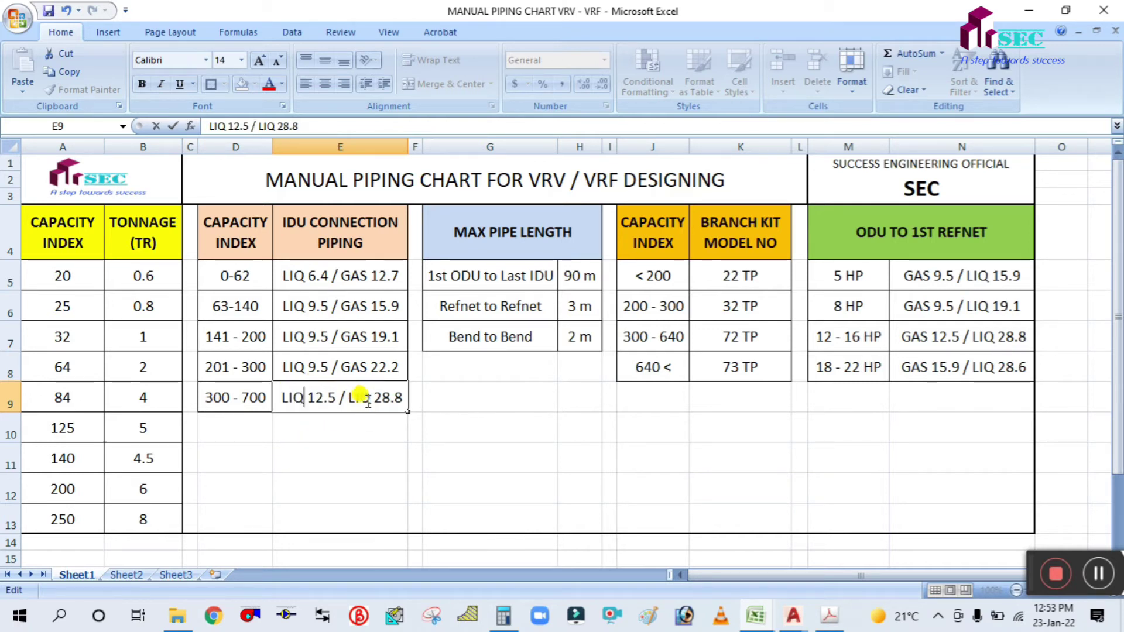
{"action": "key", "text": "Right"}
{"action": "key", "text": "Right"}
{"action": "key", "text": "Right"}
{"action": "key", "text": "Right"}
{"action": "key", "text": "Right"}
{"action": "key", "text": "Right"}
{"action": "key", "text": "Right"}
{"action": "key", "text": "Right"}
{"action": "key", "text": "Right"}
{"action": "key", "text": "Right"}
{"action": "key", "text": "Right"}
{"action": "key", "text": "BackSpace"}
{"action": "key", "text": "BackSpace"}
{"action": "key", "text": "BackSpace"}
{"action": "type", "text": "GA"}
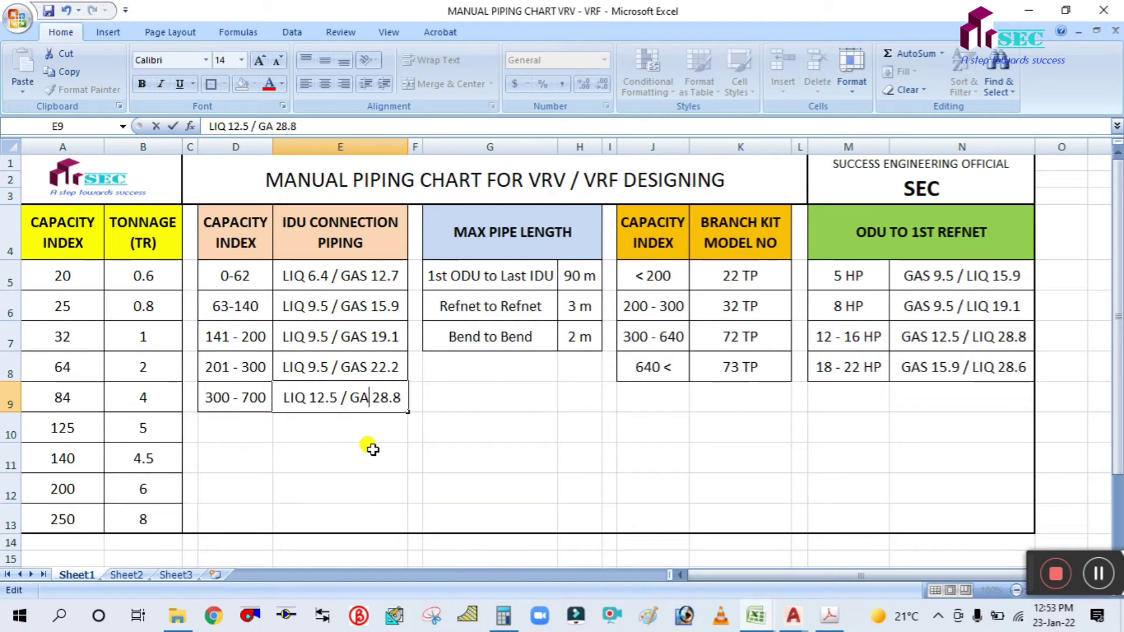
{"action": "type", "text": "S"}
{"action": "left_click", "coordinate": [492, 427]}
{"action": "key", "text": "ctrl+s"}
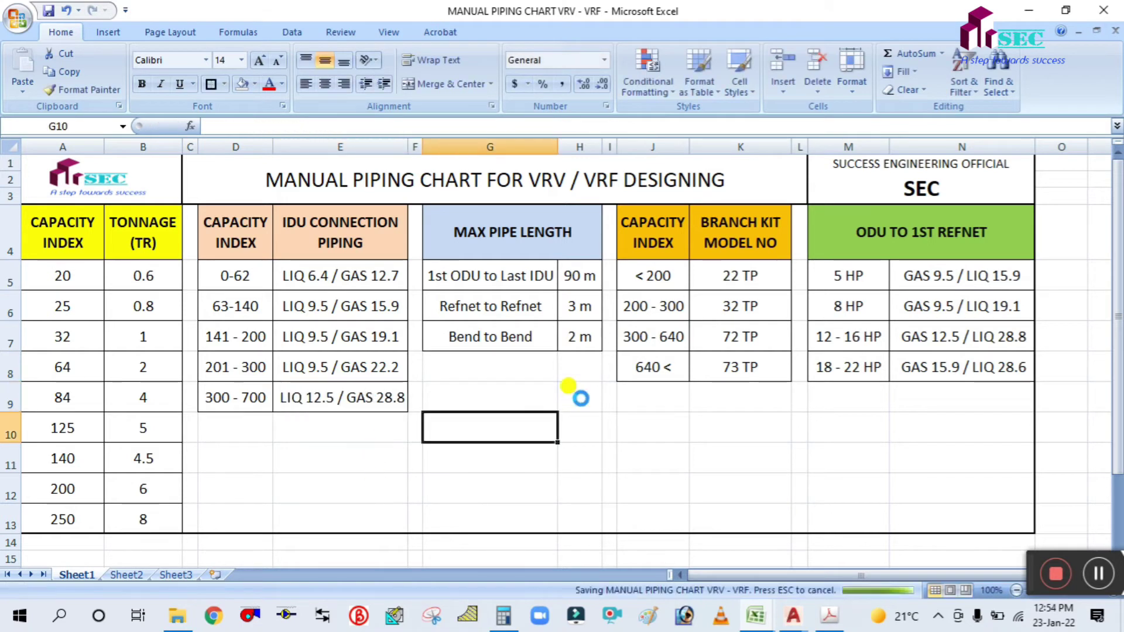
Preview the active sheet and print it to PDF, replacing the existing "MANUAL PIPING CHART VRV - VRF" file on the Desktop.
{"action": "left_click", "coordinate": [658, 458]}
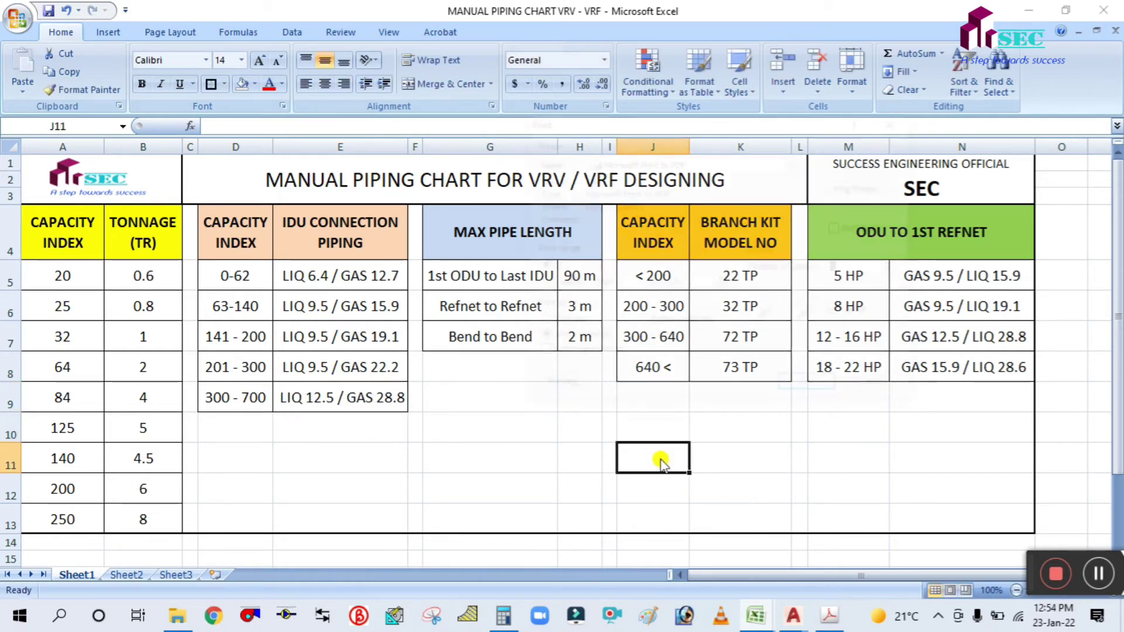
{"action": "key", "text": "ctrl+p"}
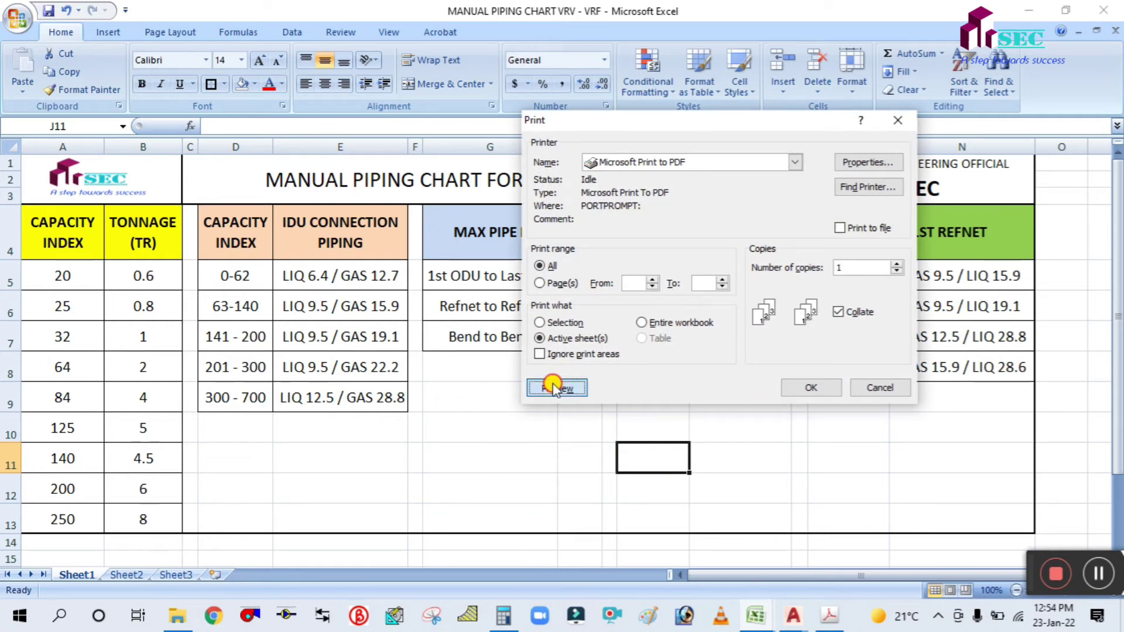
{"action": "left_click", "coordinate": [553, 387]}
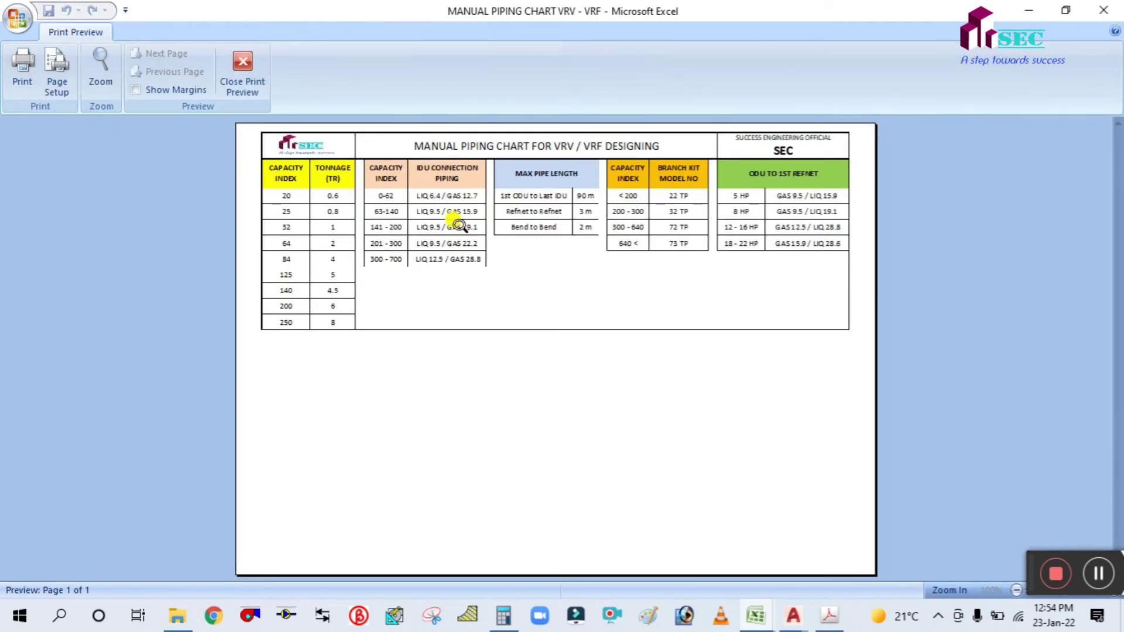
{"action": "left_click", "coordinate": [24, 69]}
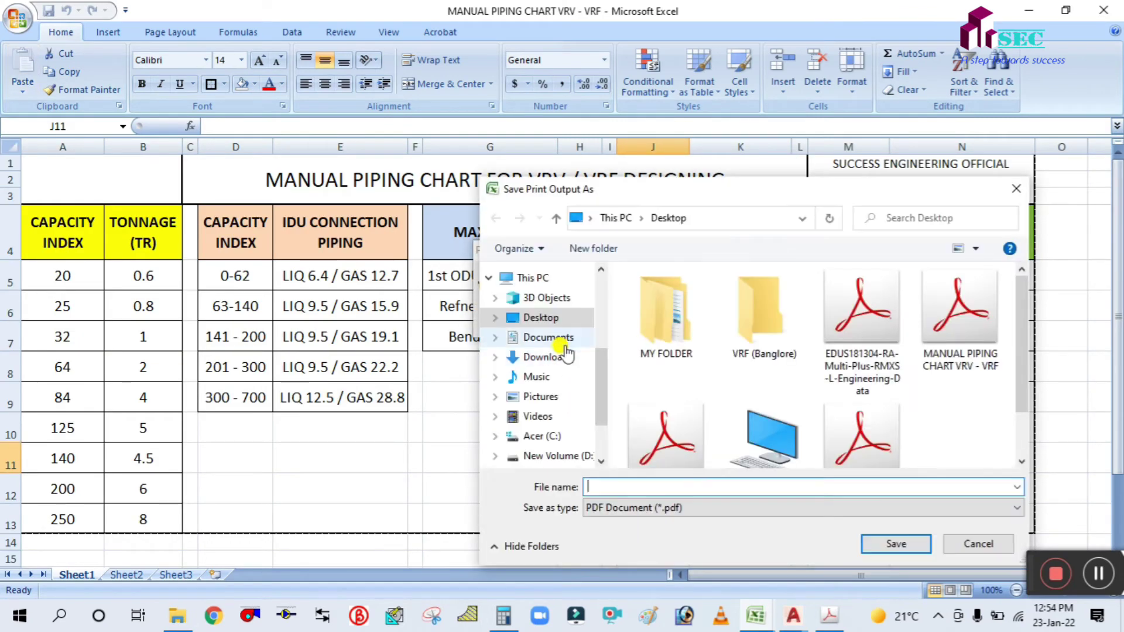
{"action": "scroll", "coordinate": [860, 410], "scroll_direction": "down", "scroll_amount": 1}
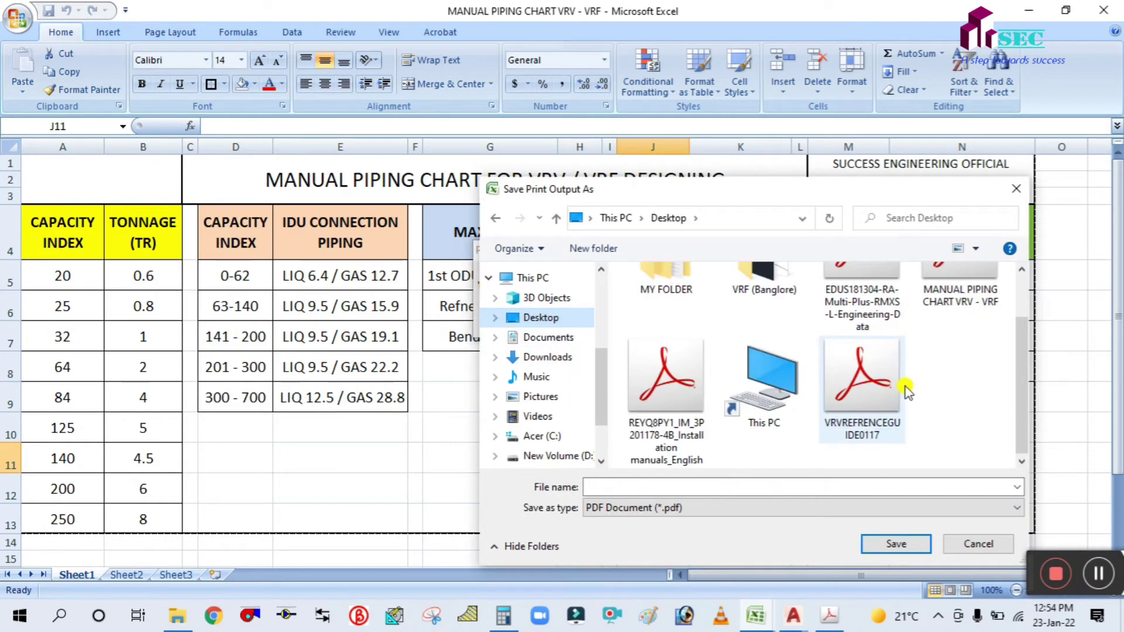
{"action": "scroll", "coordinate": [918, 436], "scroll_direction": "up", "scroll_amount": 1}
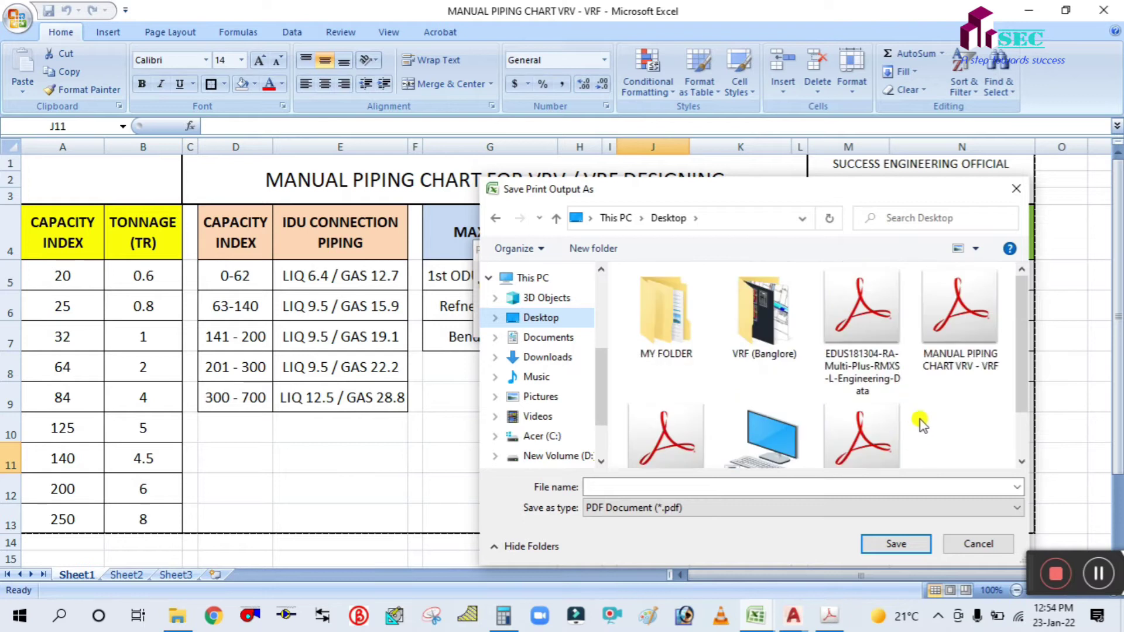
{"action": "double_click", "coordinate": [951, 324]}
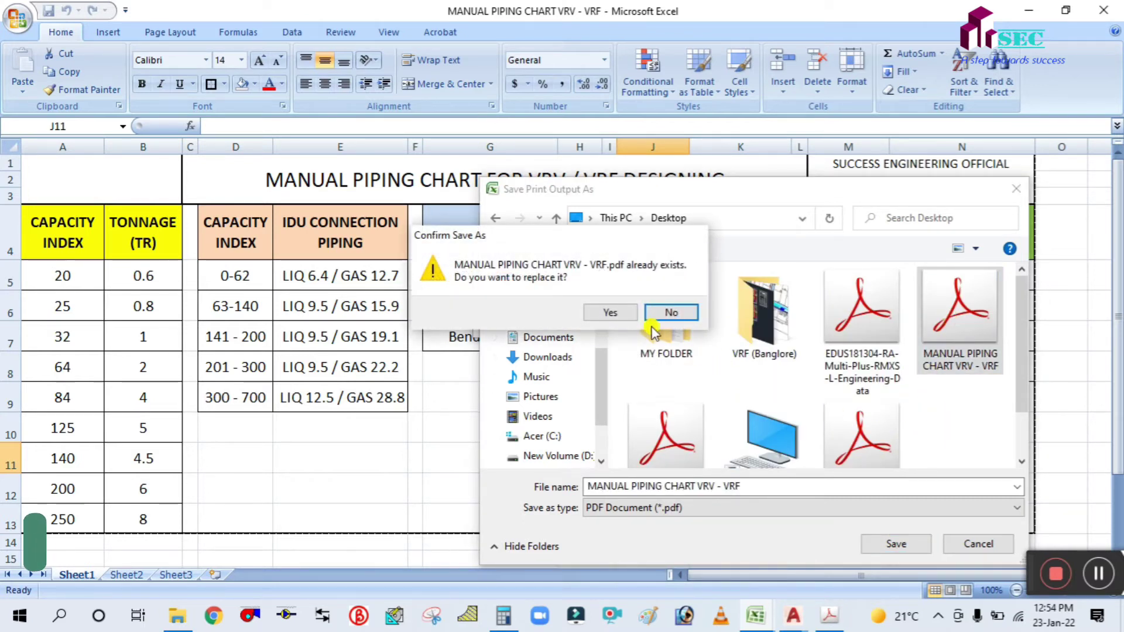
{"action": "left_click", "coordinate": [609, 310]}
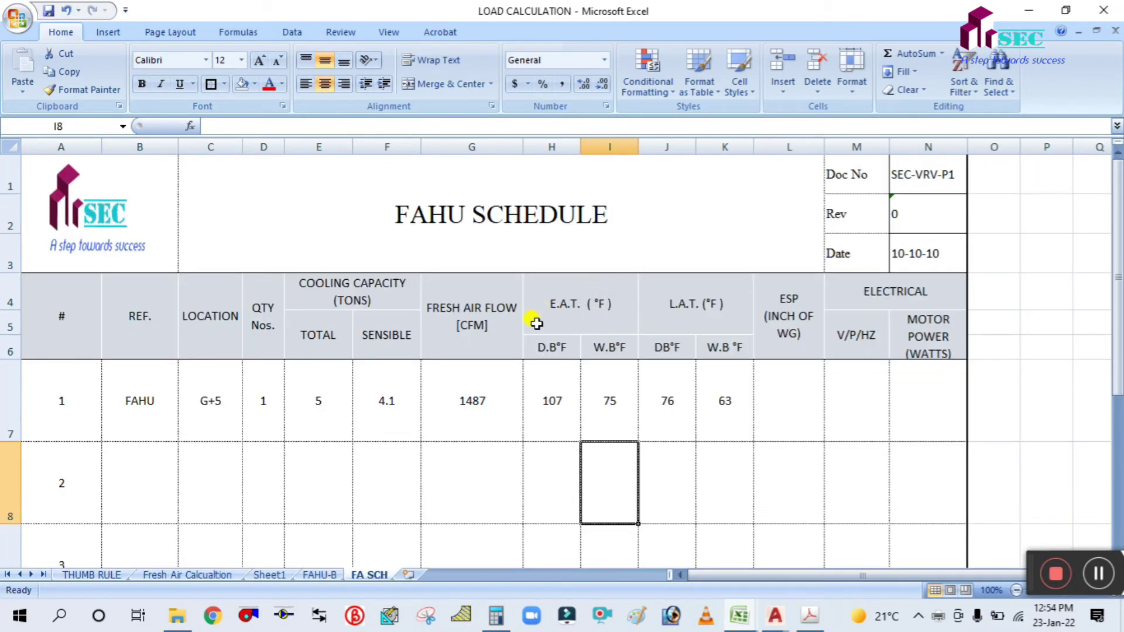
Open the "MANUAL PIPING CHART VRV - VRF" PDF from the desktop and check the IDU connection piping table.
{"action": "left_click", "coordinate": [1029, 10]}
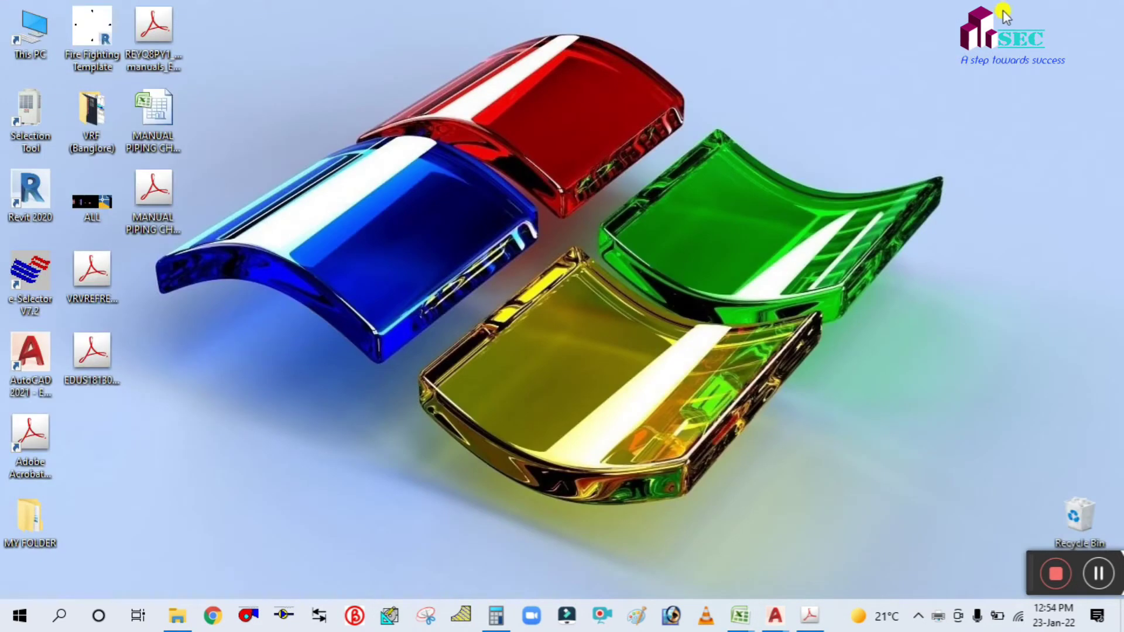
{"action": "left_click", "coordinate": [163, 175]}
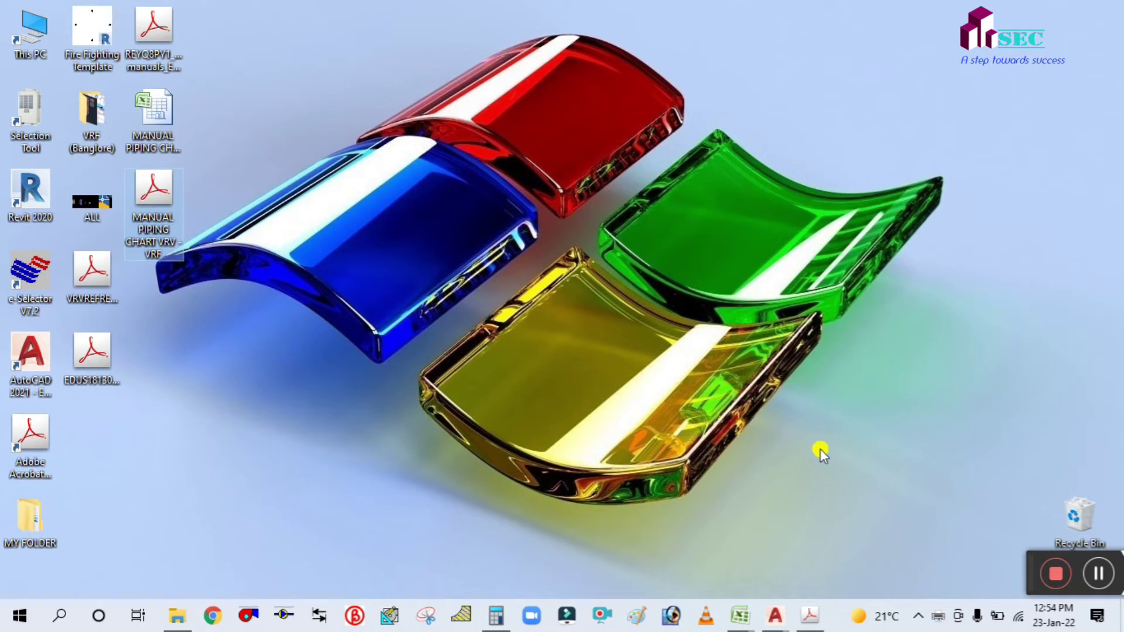
{"action": "double_click", "coordinate": [155, 191]}
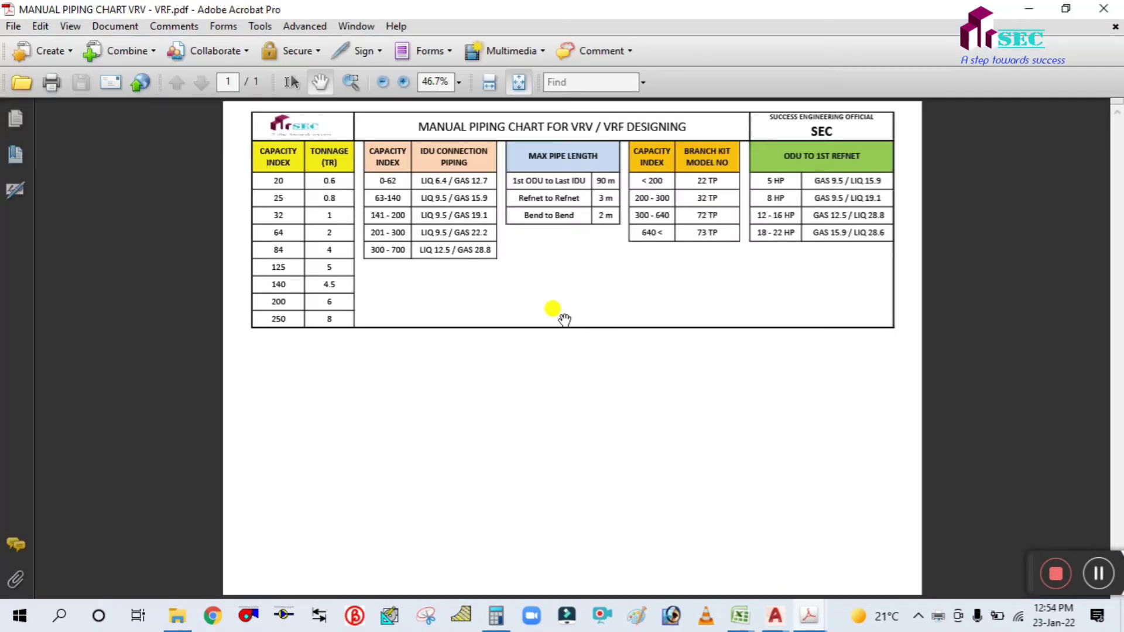
{"action": "scroll", "coordinate": [369, 258], "scroll_direction": "up", "scroll_amount": 4, "text": "ctrl"}
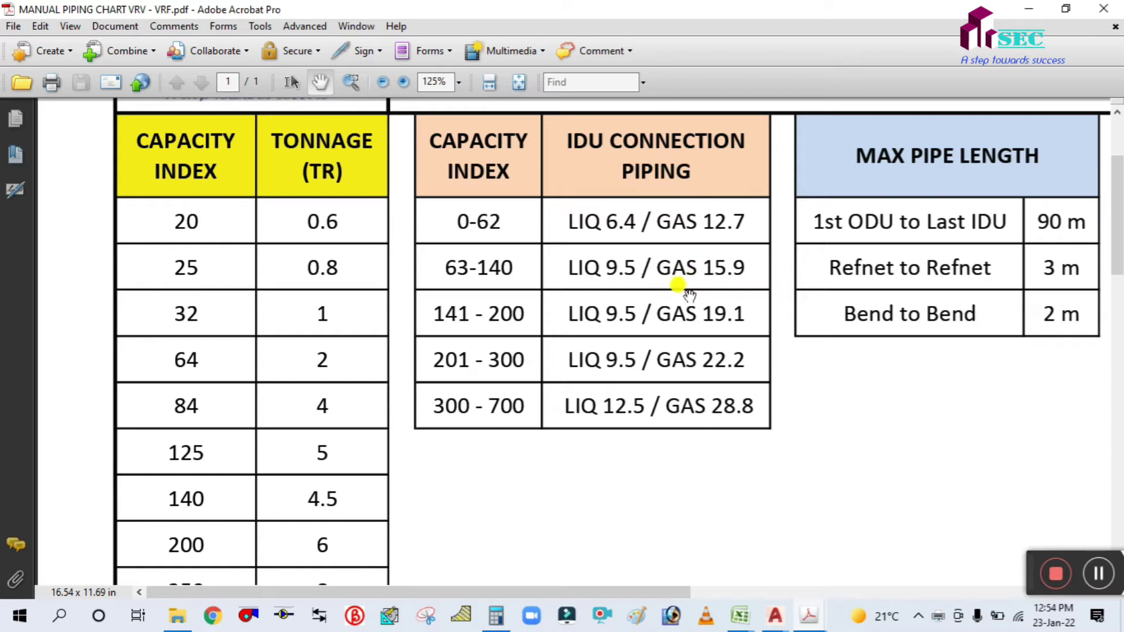
Switch to the Complete VRF project drawing in AutoCAD and make the yellow wall-mounted split AC label's layer, SEC - VRF - TEXT, current.
{"action": "left_click", "coordinate": [740, 612]}
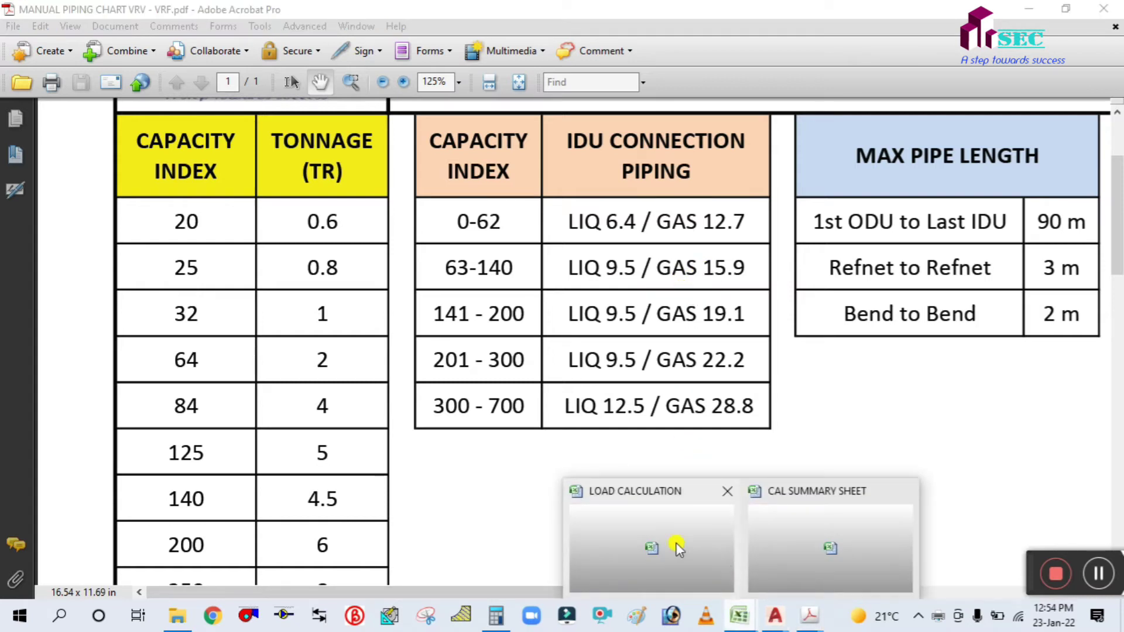
{"action": "mouse_move", "coordinate": [774, 618]}
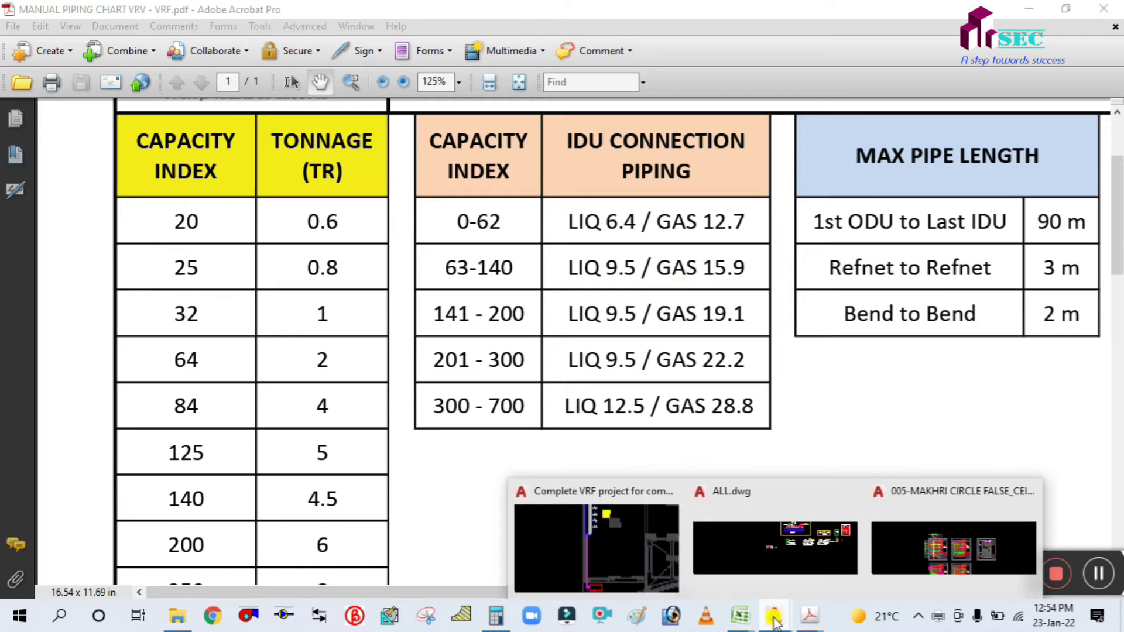
{"action": "left_click", "coordinate": [582, 554]}
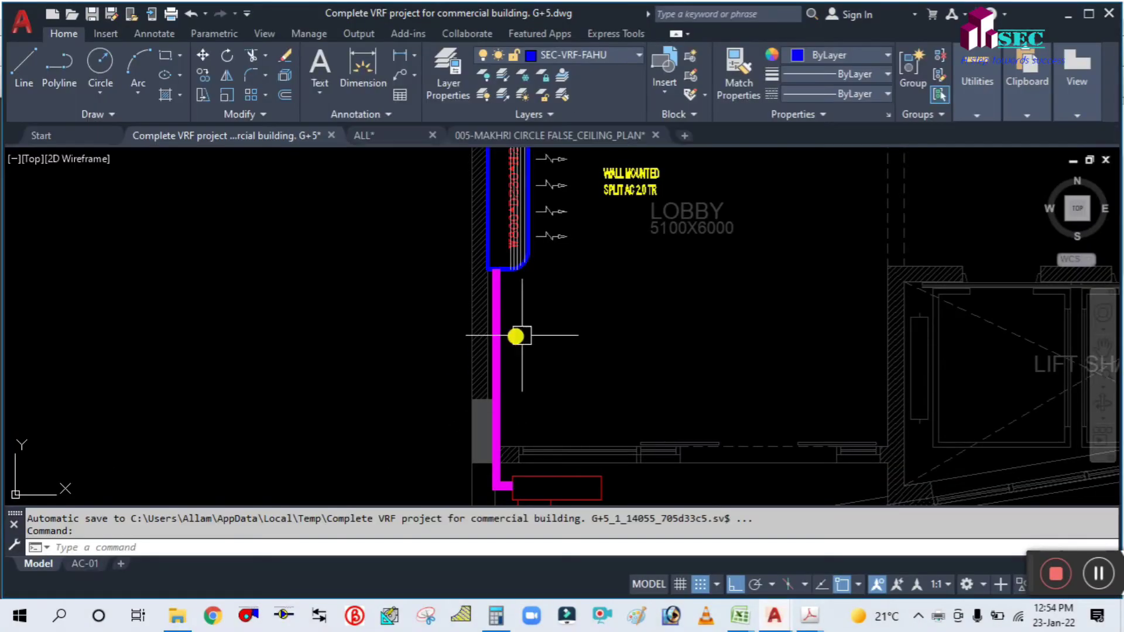
{"action": "scroll", "coordinate": [561, 355], "scroll_direction": "up", "scroll_amount": 2}
{"action": "scroll", "coordinate": [551, 343], "scroll_direction": "down", "scroll_amount": 4}
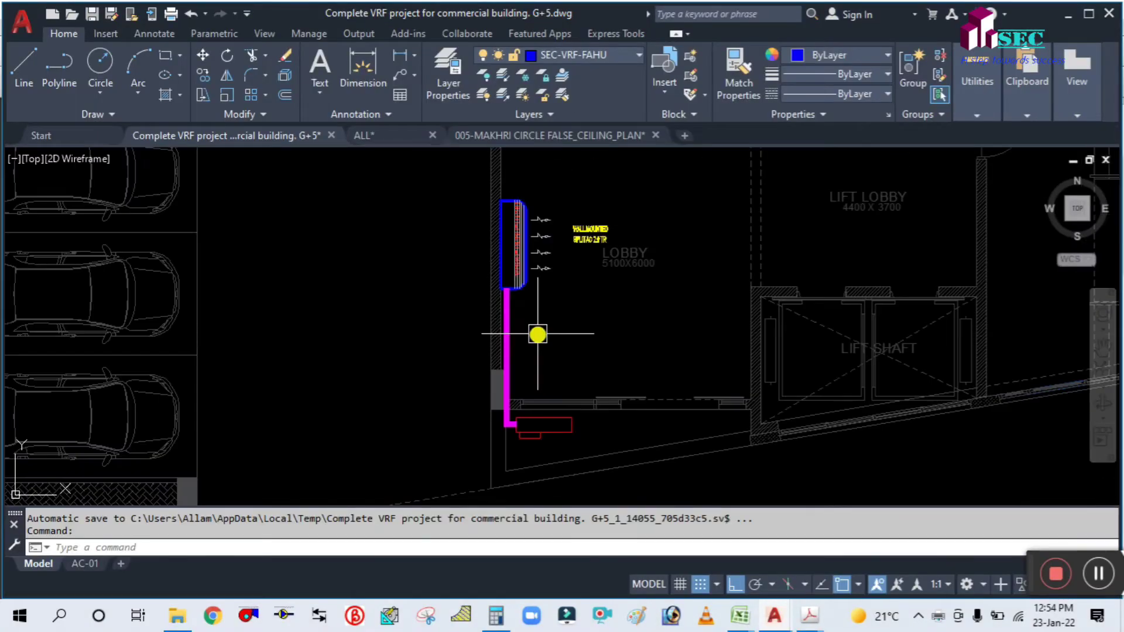
{"action": "left_click", "coordinate": [590, 234]}
{"action": "left_click", "coordinate": [562, 75]}
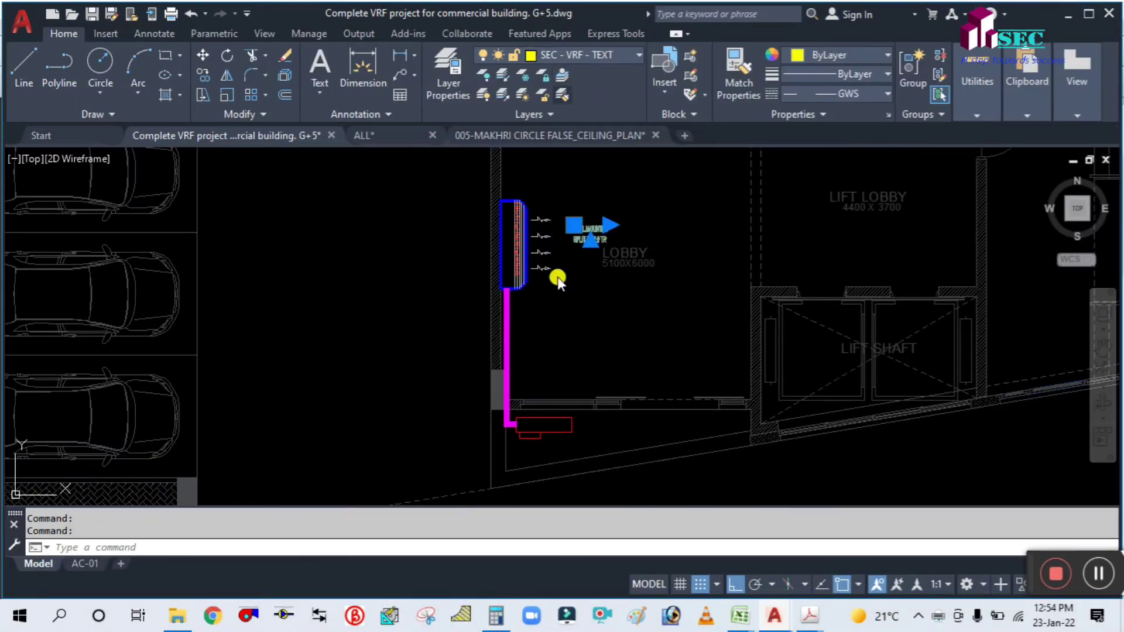
Start a multiline text to the right of the magenta pipe below the wall-mounted unit and enter the diameter symbol Ø.
{"action": "scroll", "coordinate": [525, 333], "scroll_direction": "up", "scroll_amount": 3}
{"action": "key", "text": "Escape"}
{"action": "type", "text": "t"}
{"action": "key", "text": "Return"}
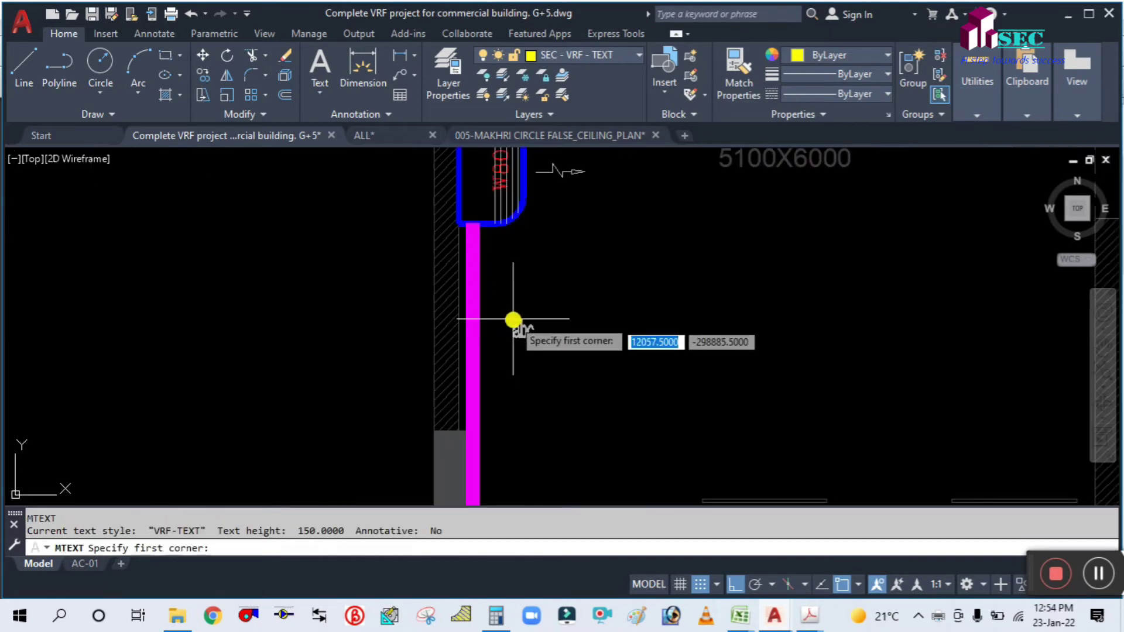
{"action": "left_click", "coordinate": [514, 321]}
{"action": "left_click", "coordinate": [567, 436]}
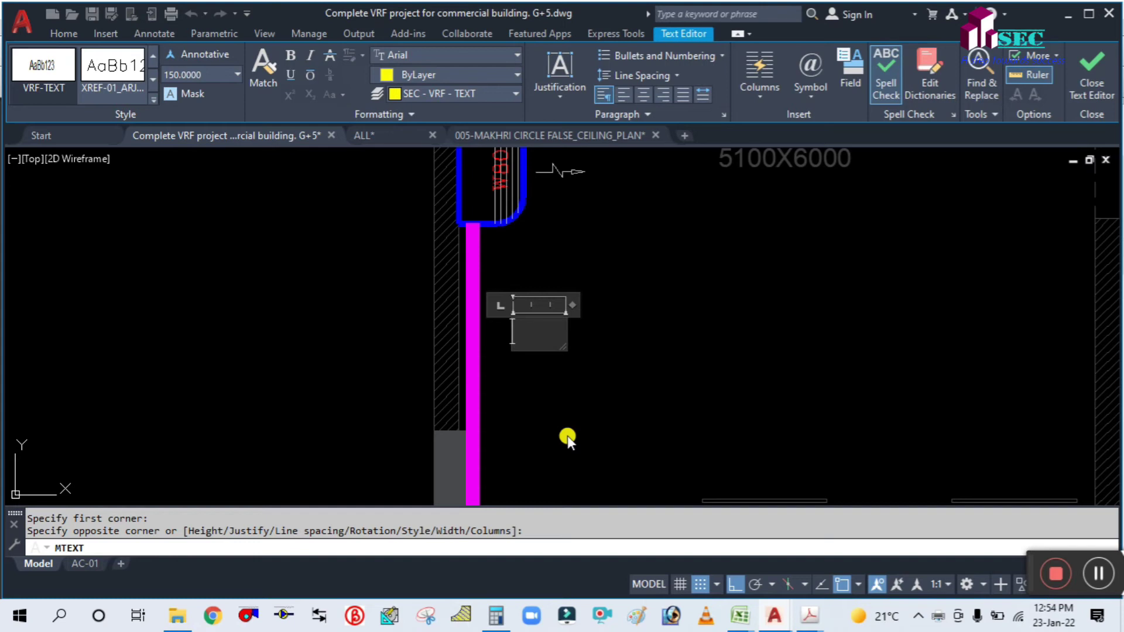
{"action": "type", "text": "%%c"}
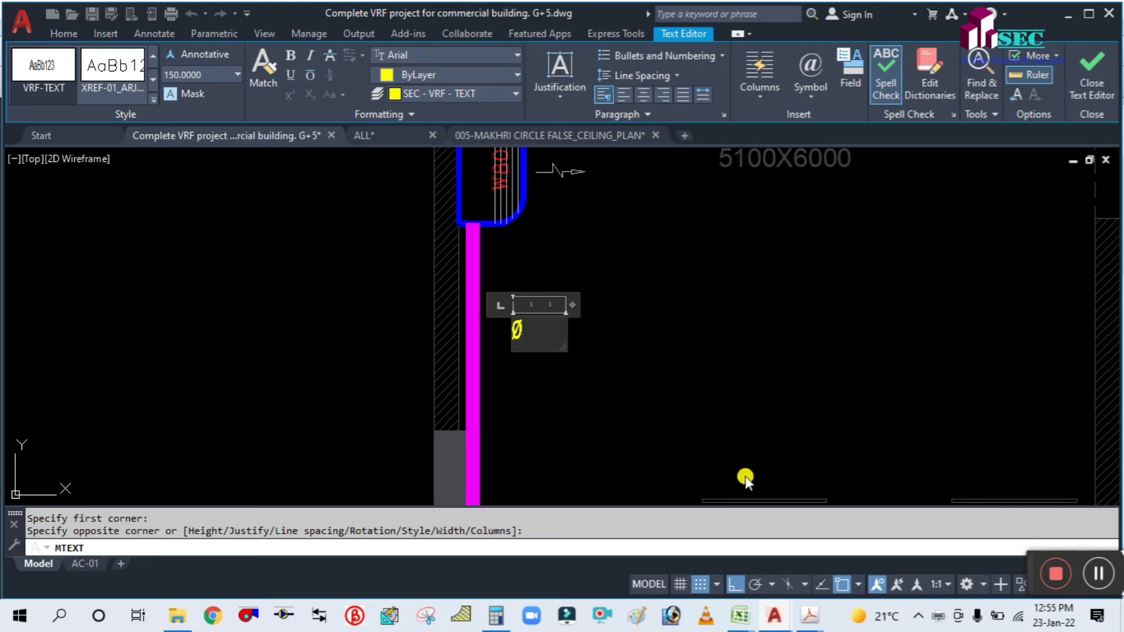
{"action": "mouse_move", "coordinate": [813, 622]}
{"action": "mouse_move", "coordinate": [858, 548]}
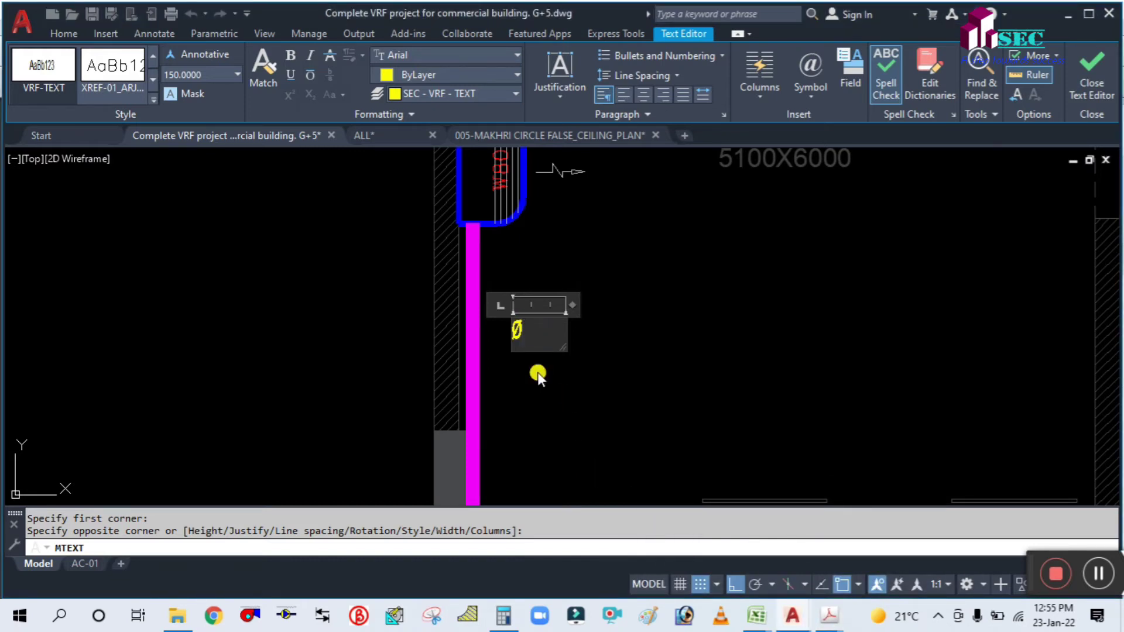
{"action": "key", "text": "BackSpace"}
{"action": "type", "text": "%%c"}
{"action": "scroll", "coordinate": [572, 294], "scroll_direction": "up", "scroll_amount": 2}
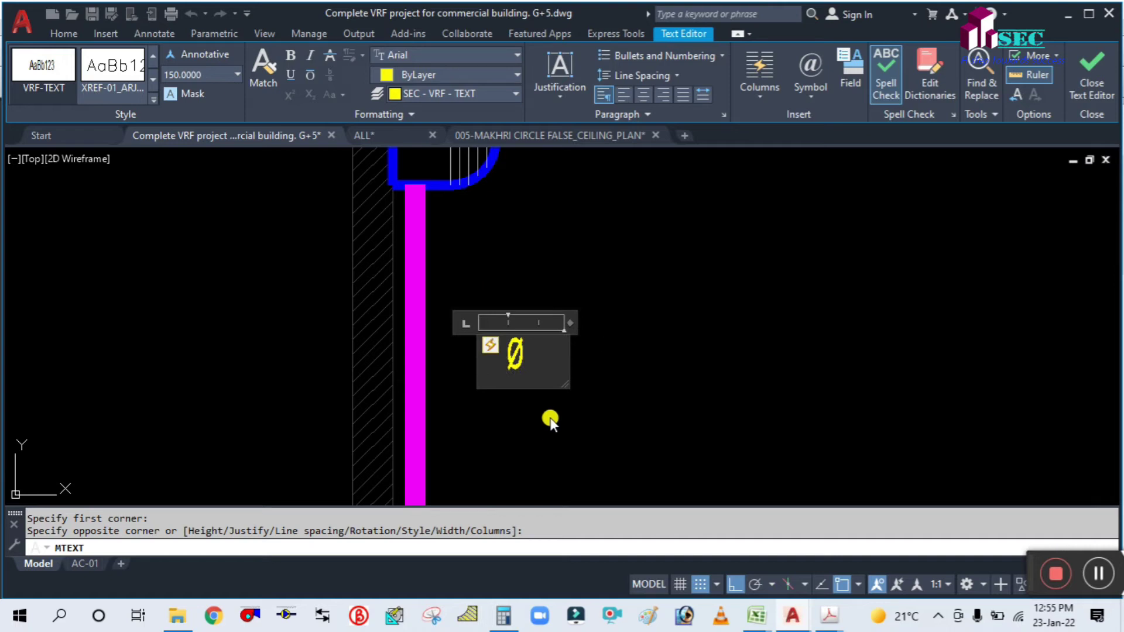
{"action": "key", "text": "BackSpace"}
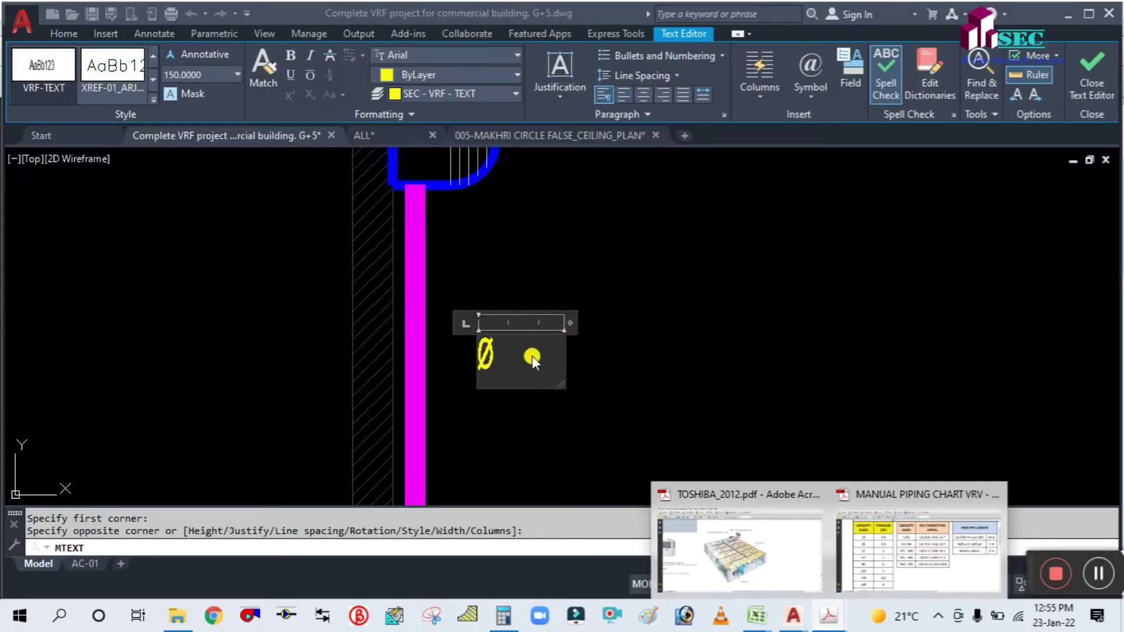
Complete the pipe label as "Ø 9.5 / 15.9" and widen its text box so it fits on one line.
{"action": "type", "text": "9.5"}
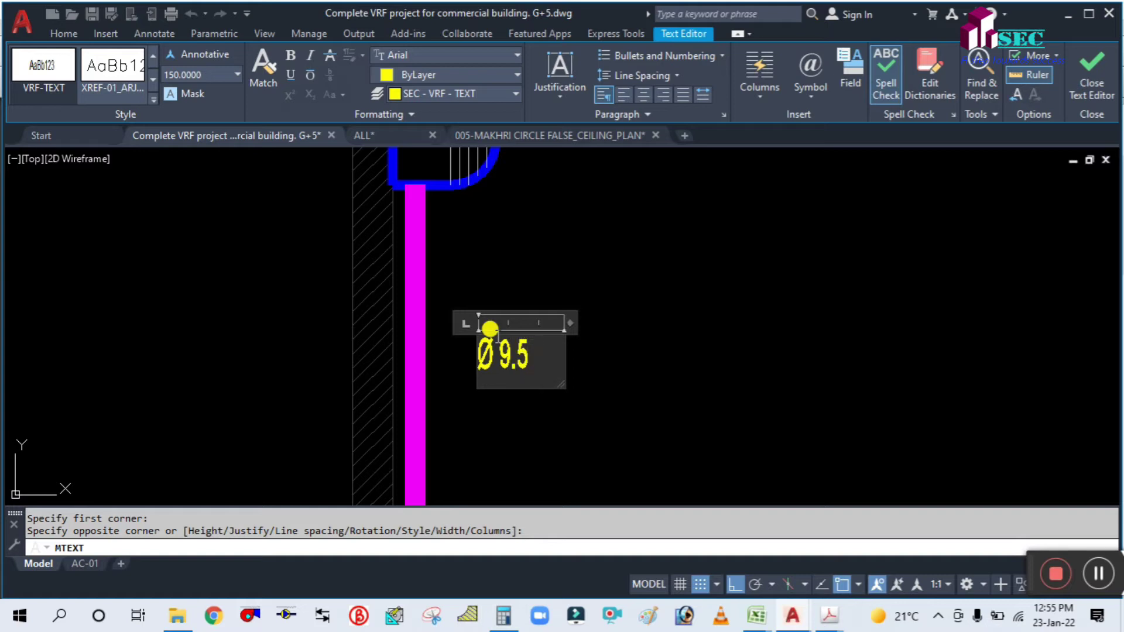
{"action": "type", "text": "/ 15.9"}
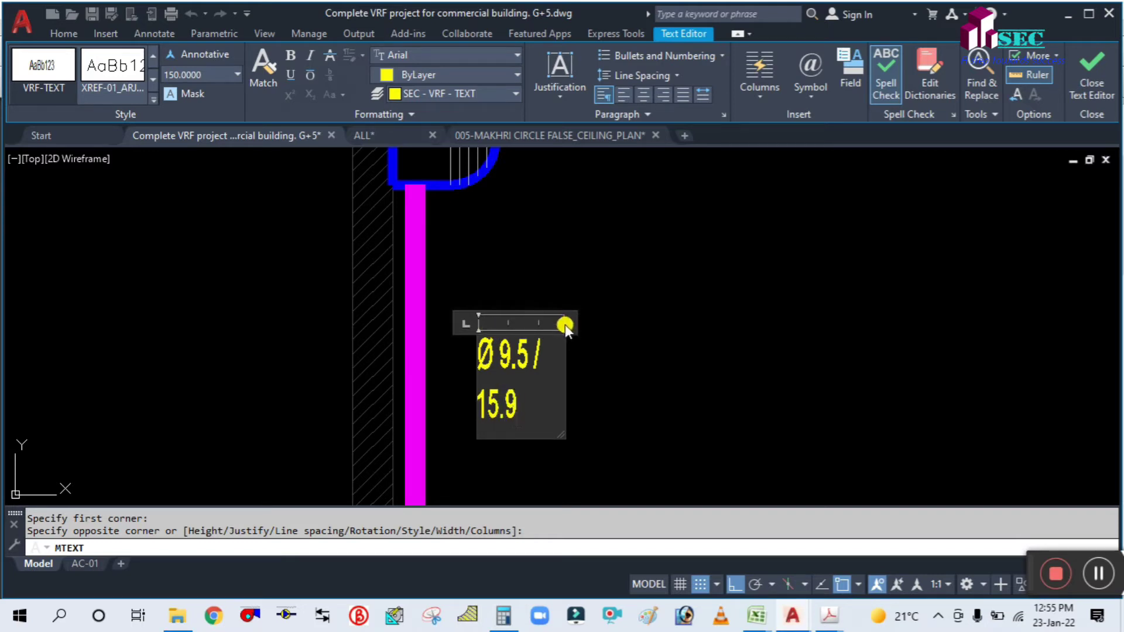
{"action": "left_click_drag", "start_coordinate": [564, 323], "coordinate": [592, 321]}
{"action": "left_click", "coordinate": [612, 381]}
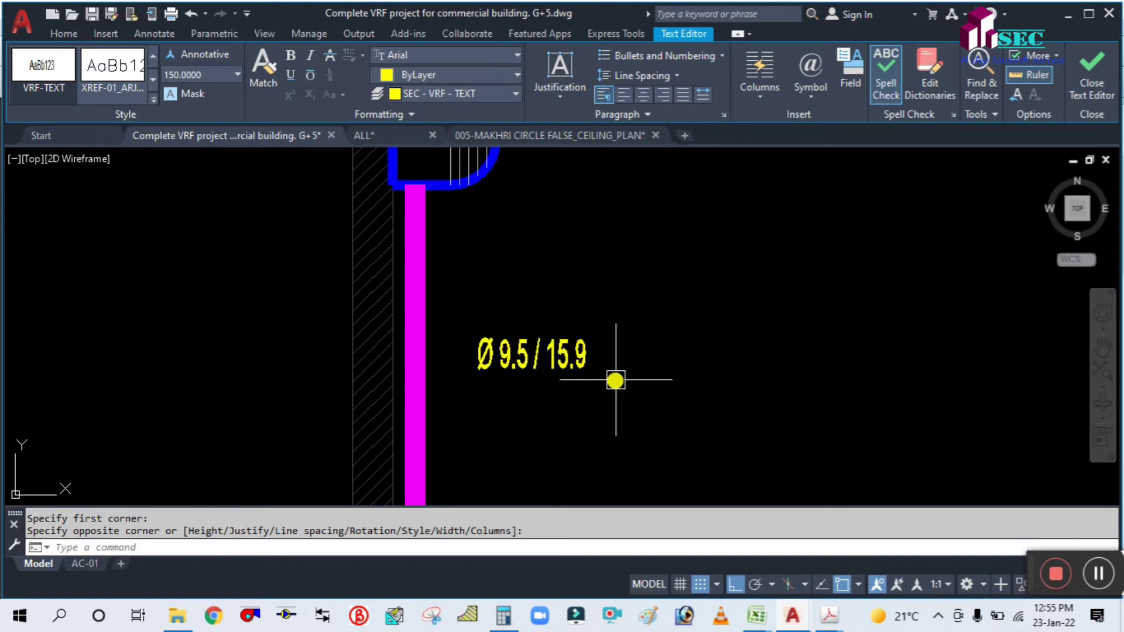
Move the "Ø 9.5 / 15.9" label left, closer to the magenta pipe.
{"action": "scroll", "coordinate": [440, 410], "scroll_direction": "down", "scroll_amount": 4}
{"action": "scroll", "coordinate": [456, 341], "scroll_direction": "up", "scroll_amount": 2}
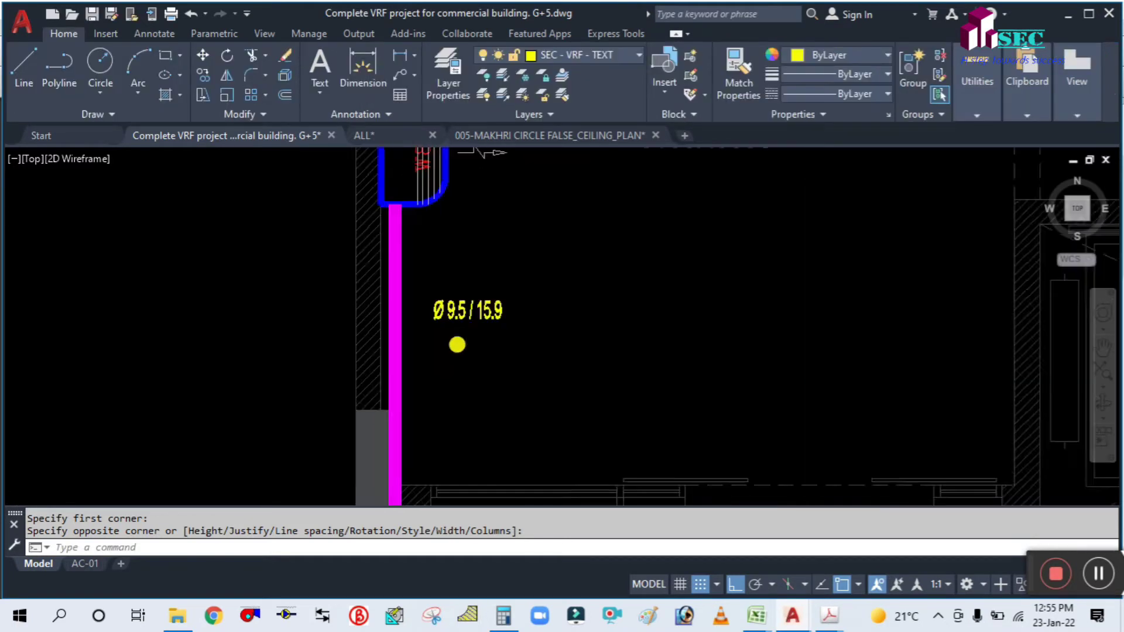
{"action": "scroll", "coordinate": [407, 186], "scroll_direction": "up", "scroll_amount": 2}
{"action": "scroll", "coordinate": [407, 185], "scroll_direction": "down", "scroll_amount": 4}
{"action": "scroll", "coordinate": [492, 311], "scroll_direction": "up", "scroll_amount": 2}
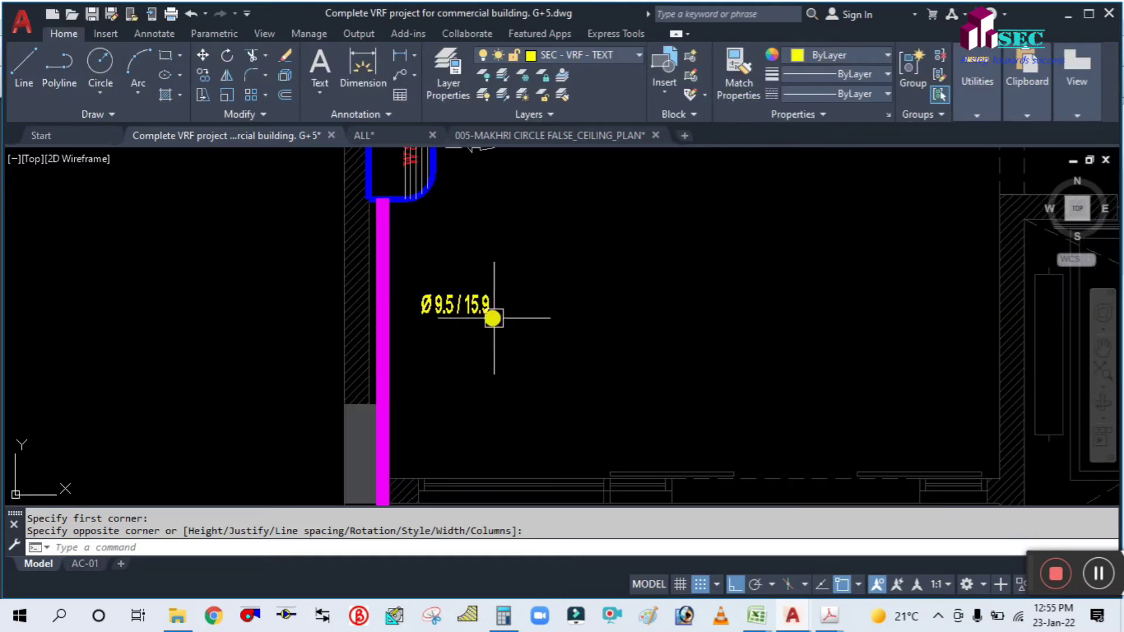
{"action": "type", "text": "m"}
{"action": "key", "text": "Return"}
{"action": "left_click", "coordinate": [469, 312]}
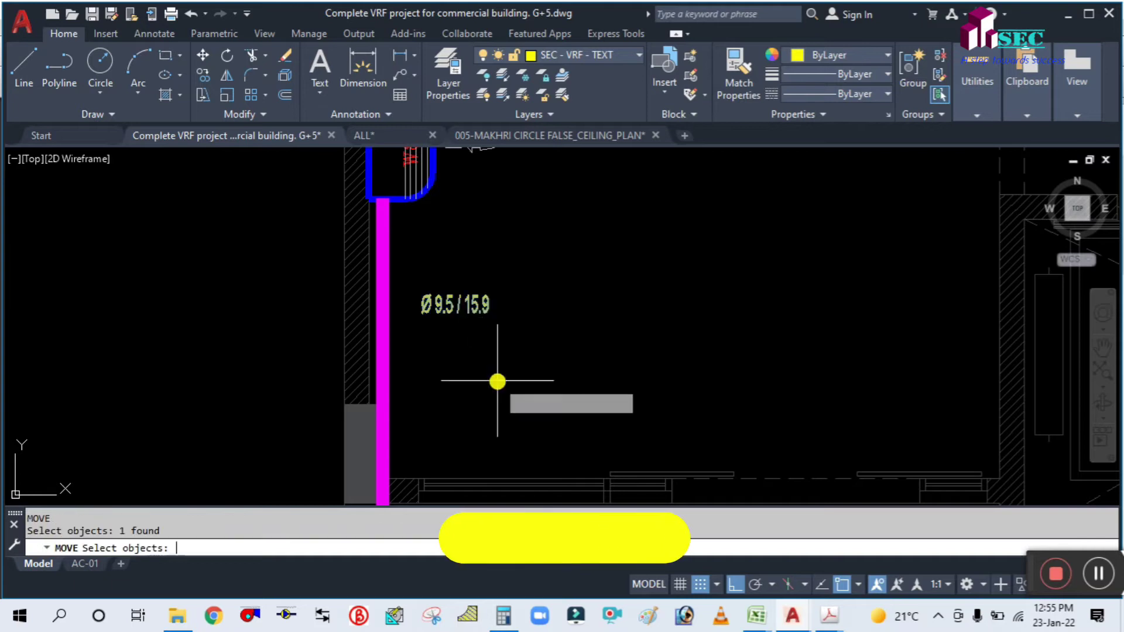
{"action": "key", "text": "Return"}
{"action": "left_click", "coordinate": [480, 381]}
{"action": "key", "text": "Escape"}
{"action": "type", "text": "E"}
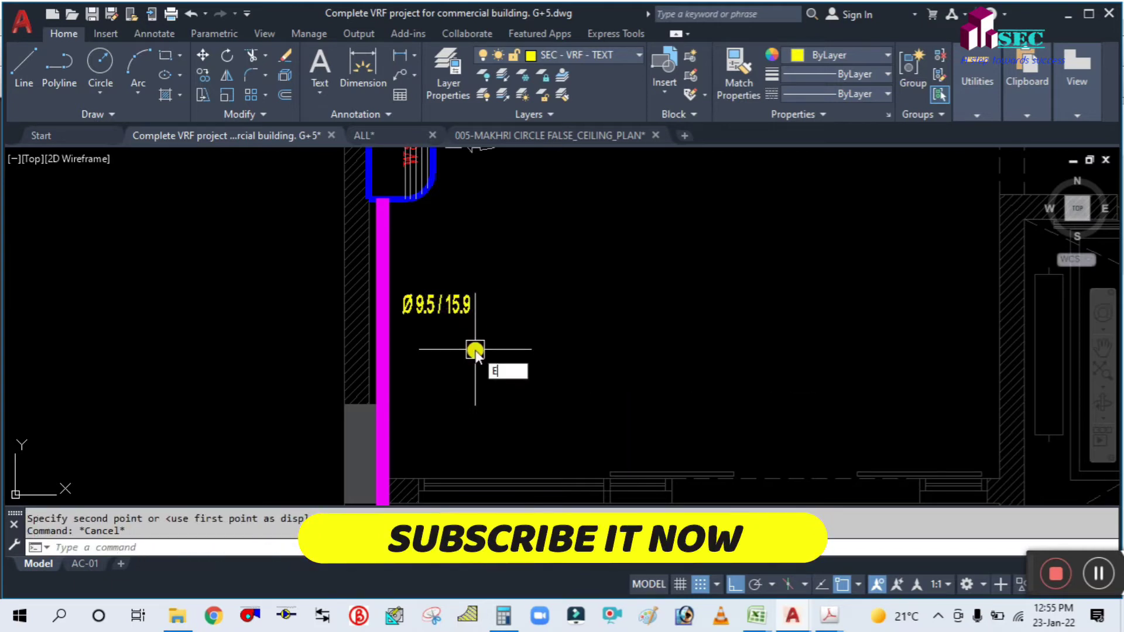
{"action": "type", "text": "X"}
{"action": "key", "text": "Escape"}
Draw a small horizontal ellipse above the "Ø 9.5 / 15.9" label, beside the pipe.
{"action": "type", "text": "E"}
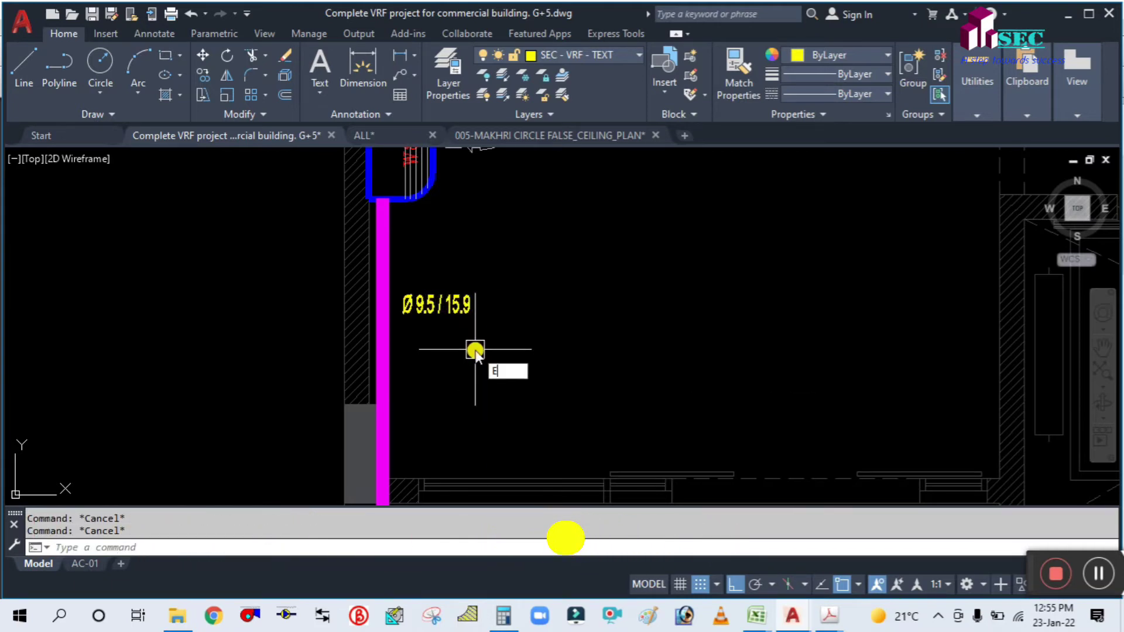
{"action": "type", "text": "L"}
{"action": "key", "text": "Return"}
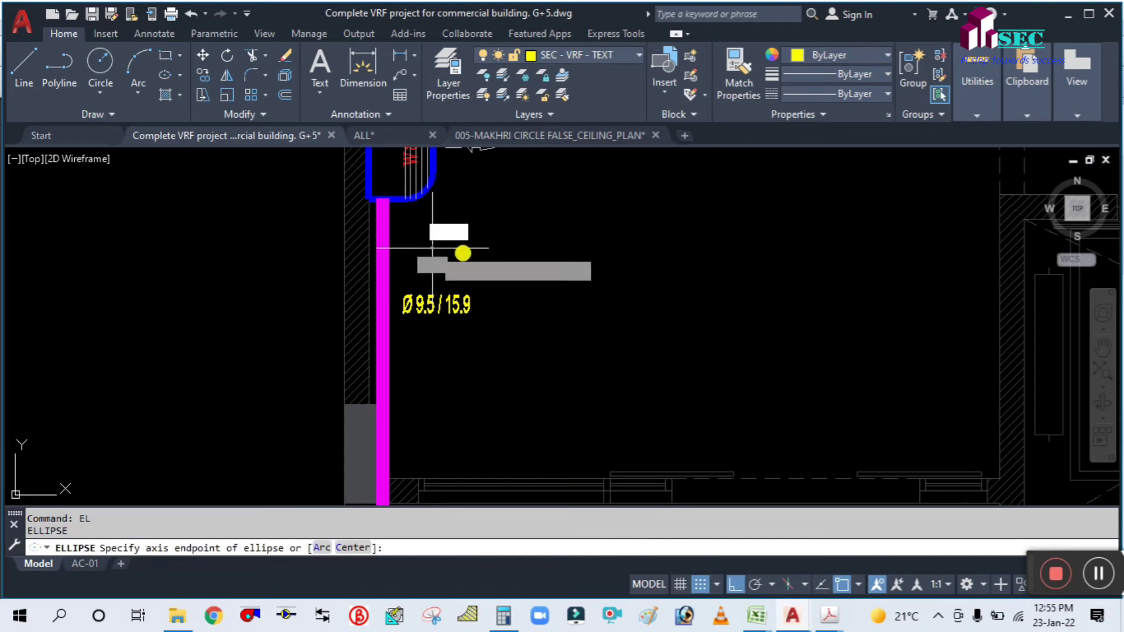
{"action": "left_click", "coordinate": [433, 248]}
{"action": "left_click", "coordinate": [469, 258]}
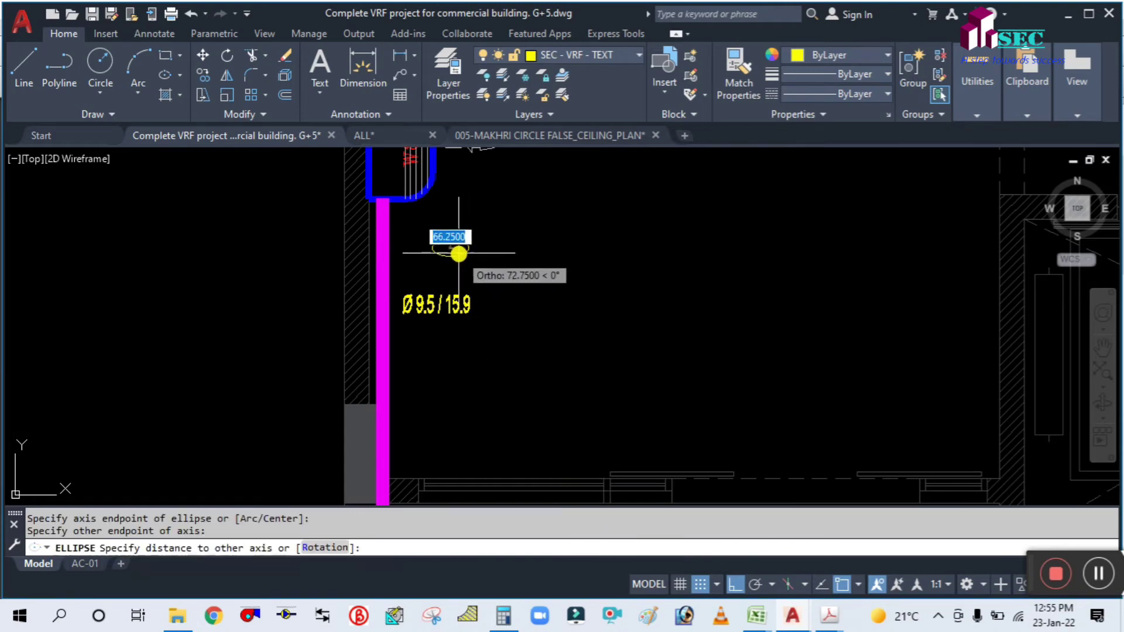
{"action": "left_click", "coordinate": [459, 251]}
{"action": "key", "text": "Escape"}
Move the ellipse straight down to just below the "Ø 9.5 / 15.9" label.
{"action": "middle_click_drag", "start_coordinate": [510, 283], "coordinate": [515, 295]}
{"action": "type", "text": "m"}
{"action": "key", "text": "Return"}
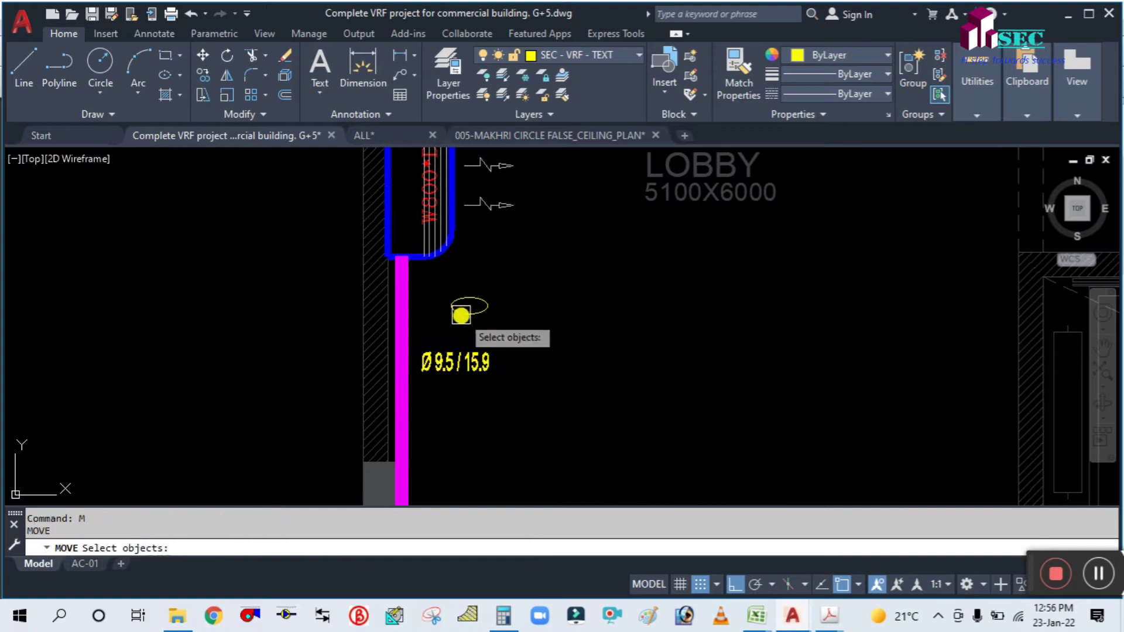
{"action": "left_click", "coordinate": [460, 313]}
{"action": "key", "text": "Return"}
{"action": "left_click", "coordinate": [669, 337]}
{"action": "left_click", "coordinate": [632, 432]}
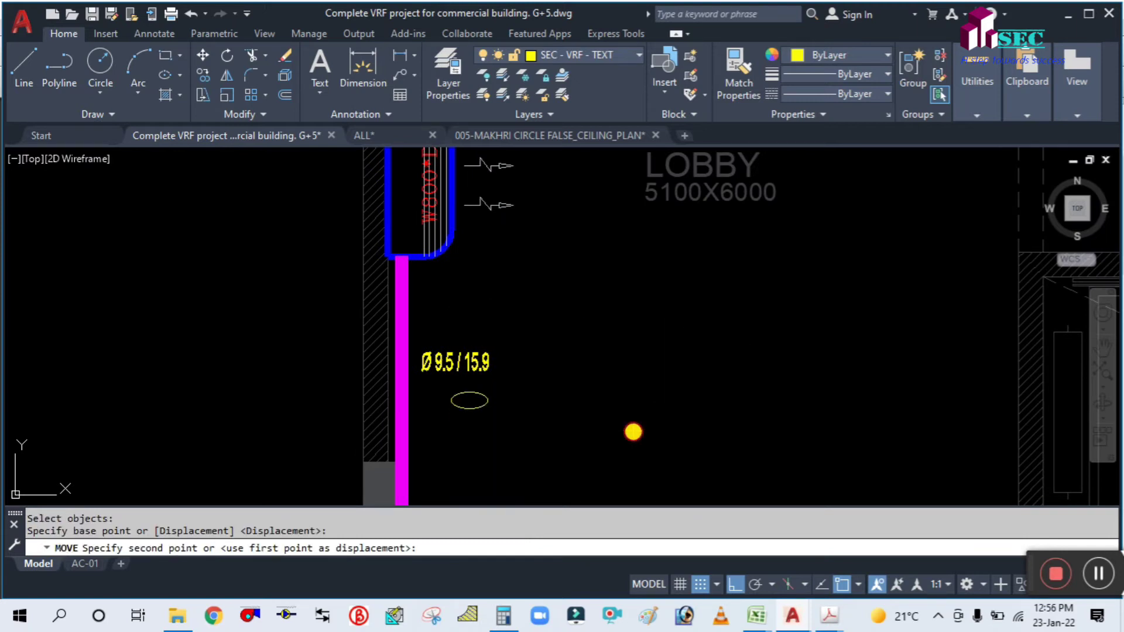
Move the ellipse left until it encircles the magenta pipe.
{"action": "key", "text": "Return"}
{"action": "left_click", "coordinate": [496, 413]}
{"action": "key", "text": "Return"}
{"action": "left_click", "coordinate": [582, 407]}
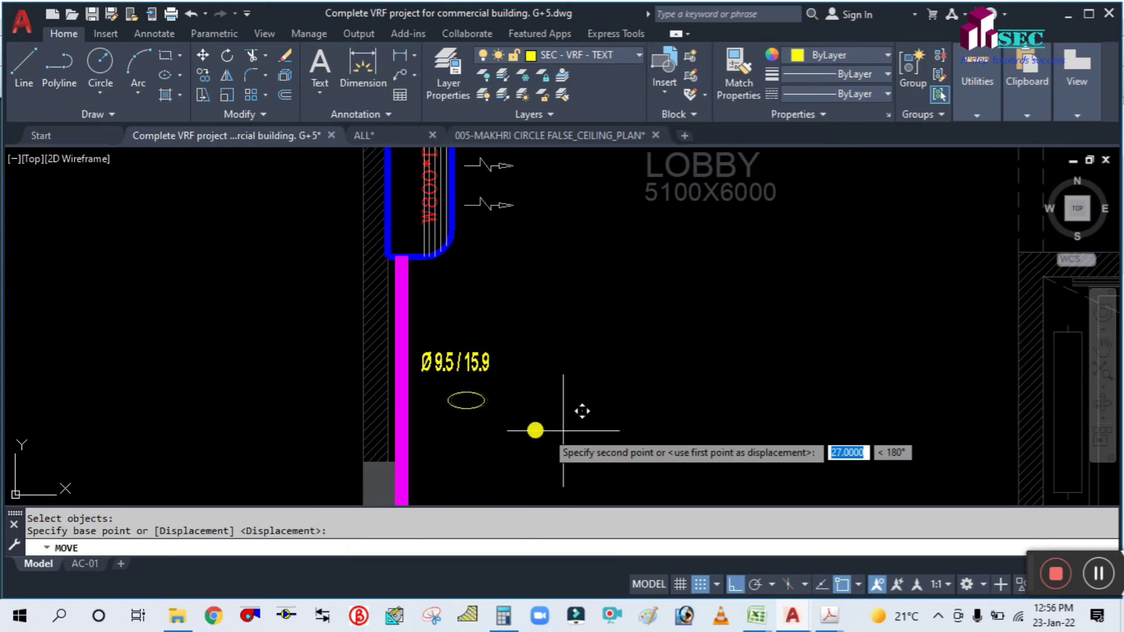
{"action": "left_click", "coordinate": [520, 423]}
{"action": "key", "text": "Escape"}
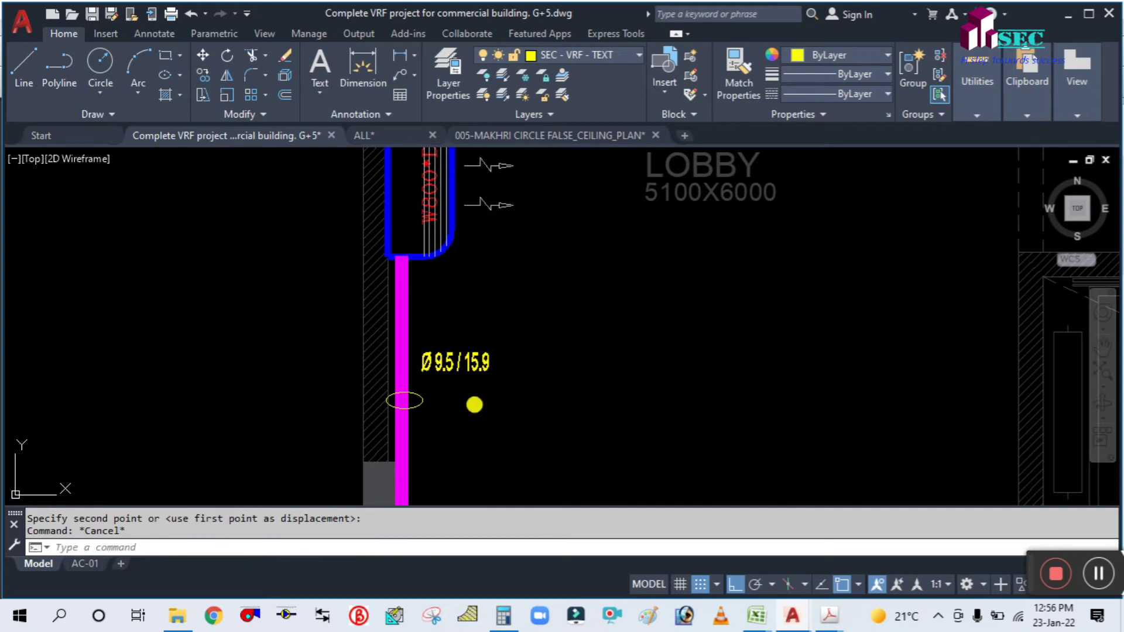
Draw a horizontal leader line from the ellipse's right side to just past the end of the pipe label.
{"action": "type", "text": "ll"}
{"action": "key", "text": "Return"}
{"action": "type", "text": "l"}
{"action": "key", "text": "Return"}
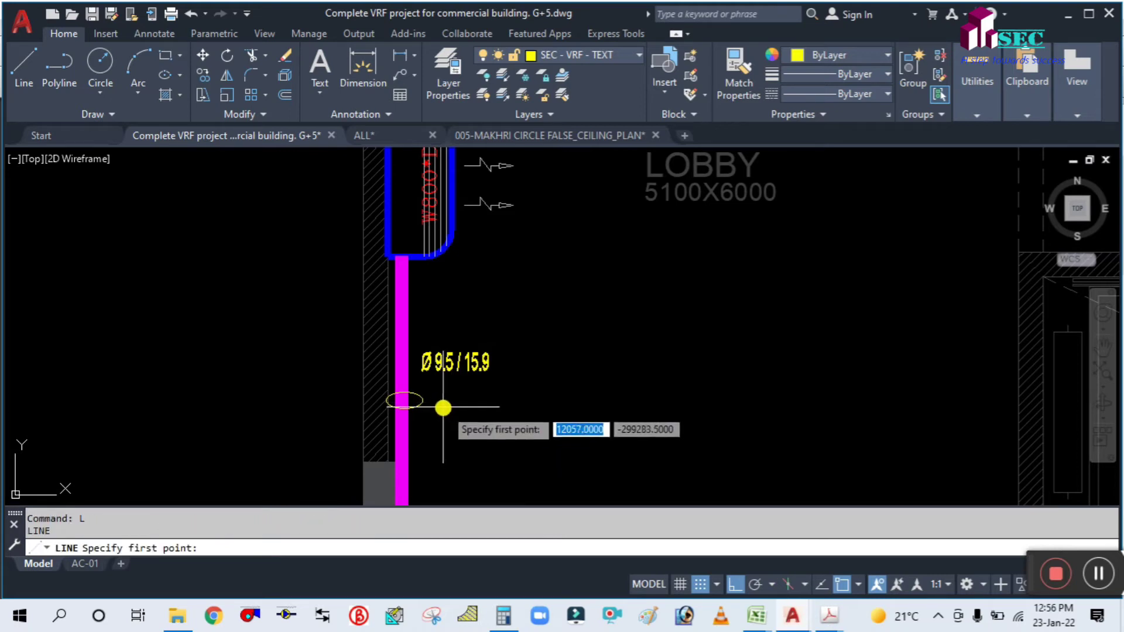
{"action": "left_click", "coordinate": [404, 400]}
{"action": "left_click", "coordinate": [510, 403]}
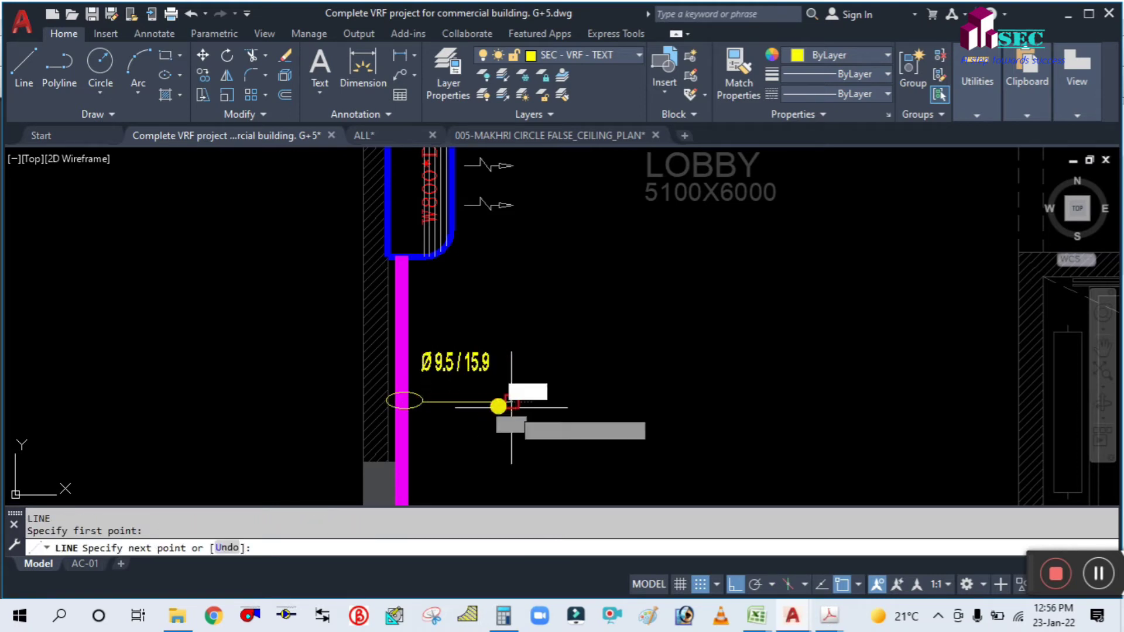
{"action": "key", "text": "Escape"}
Move the "Ø 9.5 / 15.9" label slightly right and down so it sits just above the leader line.
{"action": "type", "text": "m"}
{"action": "key", "text": "Return"}
{"action": "left_click", "coordinate": [496, 363]}
{"action": "key", "text": "Return"}
{"action": "left_click", "coordinate": [497, 363]}
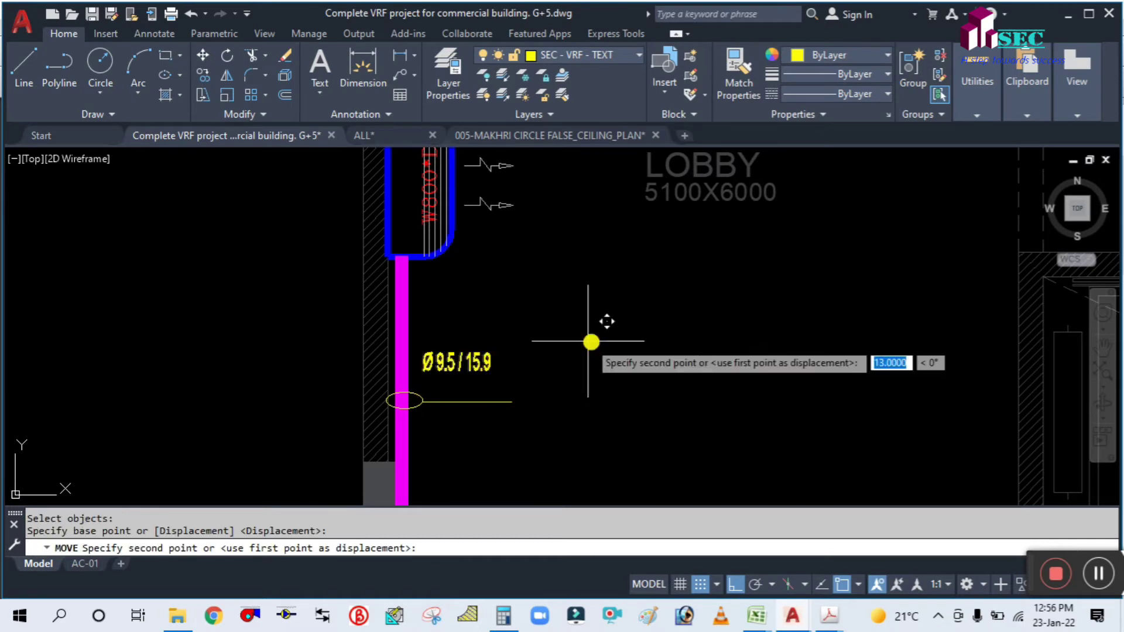
{"action": "key", "text": "Return"}
{"action": "left_click", "coordinate": [496, 364]}
{"action": "key", "text": "Return"}
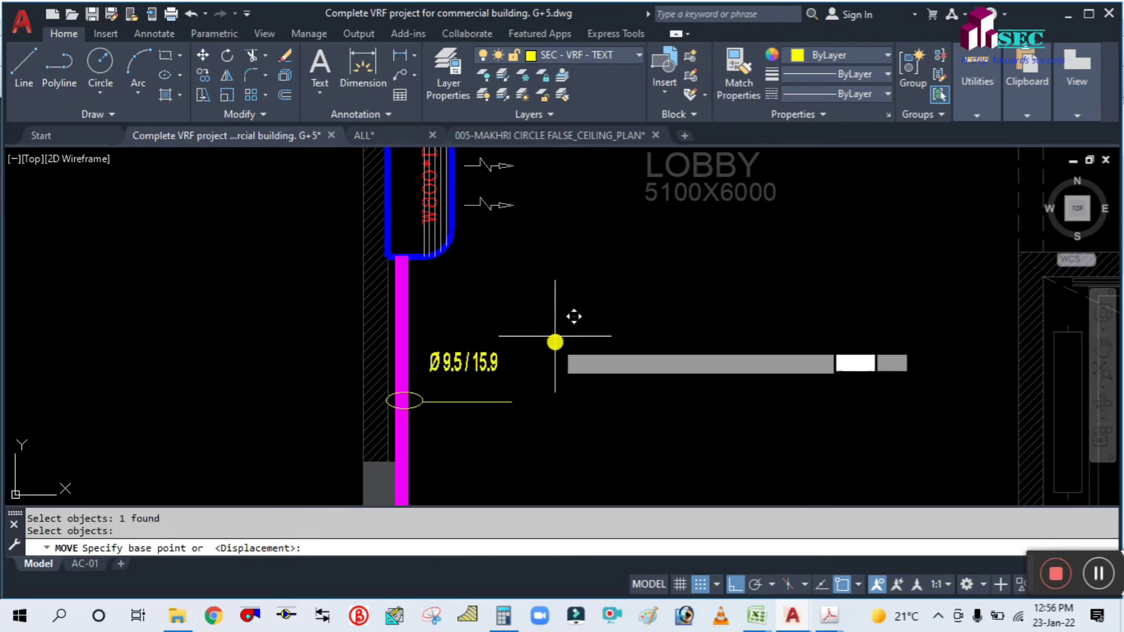
{"action": "left_click", "coordinate": [552, 335]}
{"action": "left_click", "coordinate": [555, 358]}
Examine the first-floor VRF piping layout around the Office 6 wall-mounted units and return to the ground-floor lobby label.
{"action": "scroll", "coordinate": [555, 358], "scroll_direction": "down", "scroll_amount": 3}
{"action": "scroll", "coordinate": [582, 357], "scroll_direction": "up", "scroll_amount": 2}
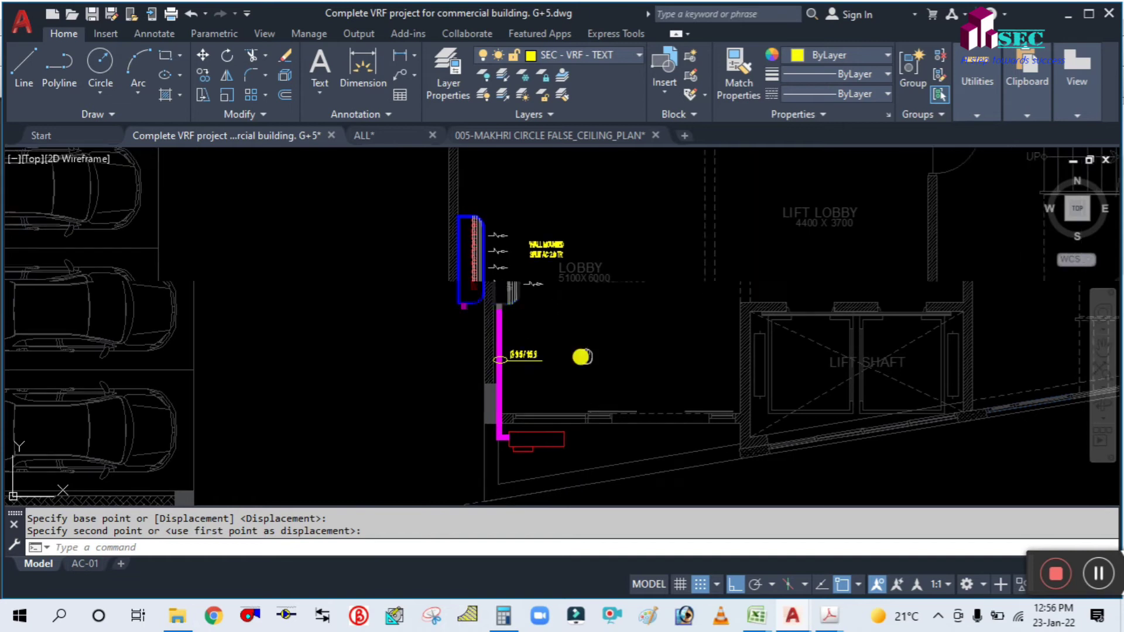
{"action": "scroll", "coordinate": [457, 376], "scroll_direction": "down", "scroll_amount": 6}
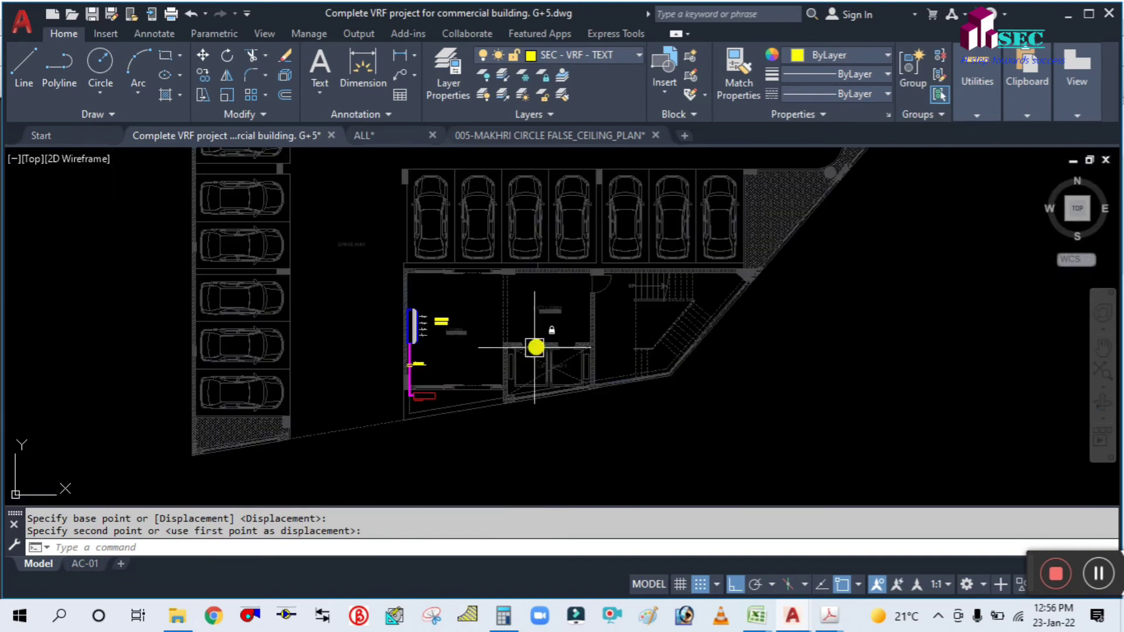
{"action": "scroll", "coordinate": [755, 306], "scroll_direction": "up", "scroll_amount": 6}
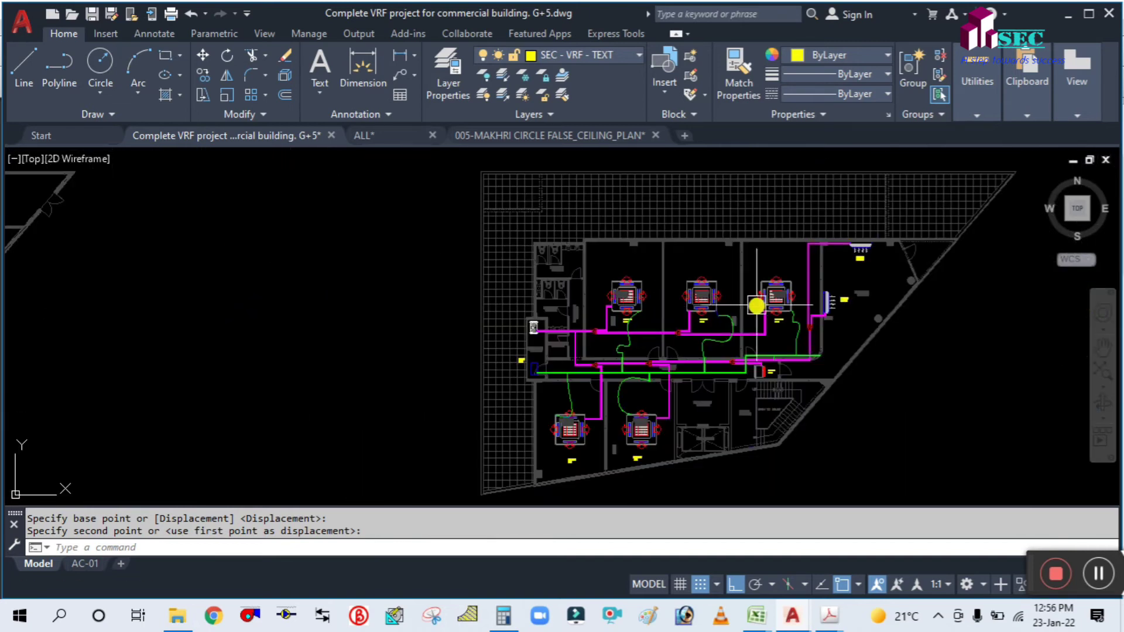
{"action": "middle_click_drag", "start_coordinate": [826, 268], "coordinate": [685, 319]}
{"action": "scroll", "coordinate": [685, 319], "scroll_direction": "down", "scroll_amount": 1}
{"action": "scroll", "coordinate": [678, 260], "scroll_direction": "up", "scroll_amount": 5}
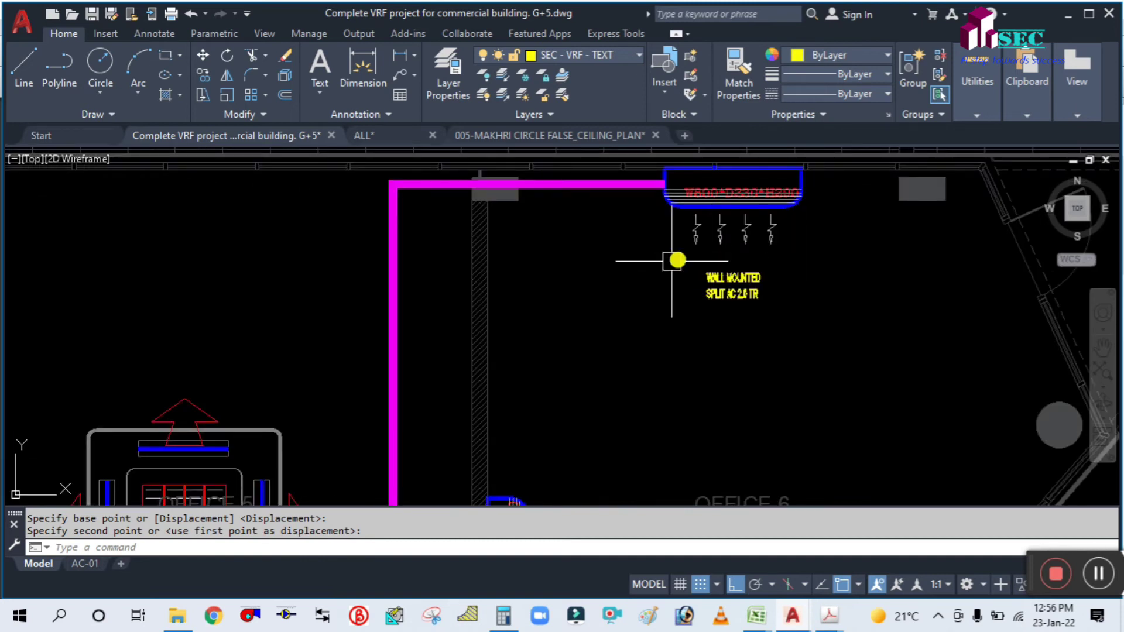
{"action": "scroll", "coordinate": [734, 281], "scroll_direction": "down", "scroll_amount": 2}
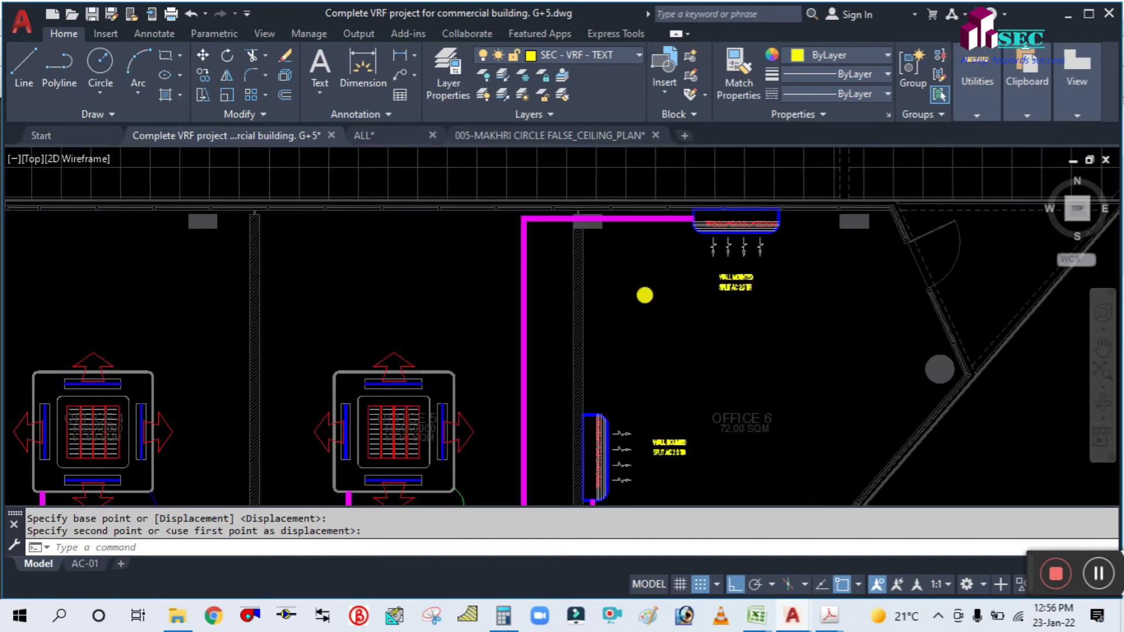
{"action": "scroll", "coordinate": [645, 295], "scroll_direction": "down", "scroll_amount": 5}
{"action": "mouse_move", "coordinate": [306, 409]}
{"action": "middle_mouse_down"}
{"action": "mouse_move", "coordinate": [447, 339]}
{"action": "mouse_move", "coordinate": [554, 317]}
{"action": "middle_mouse_up"}
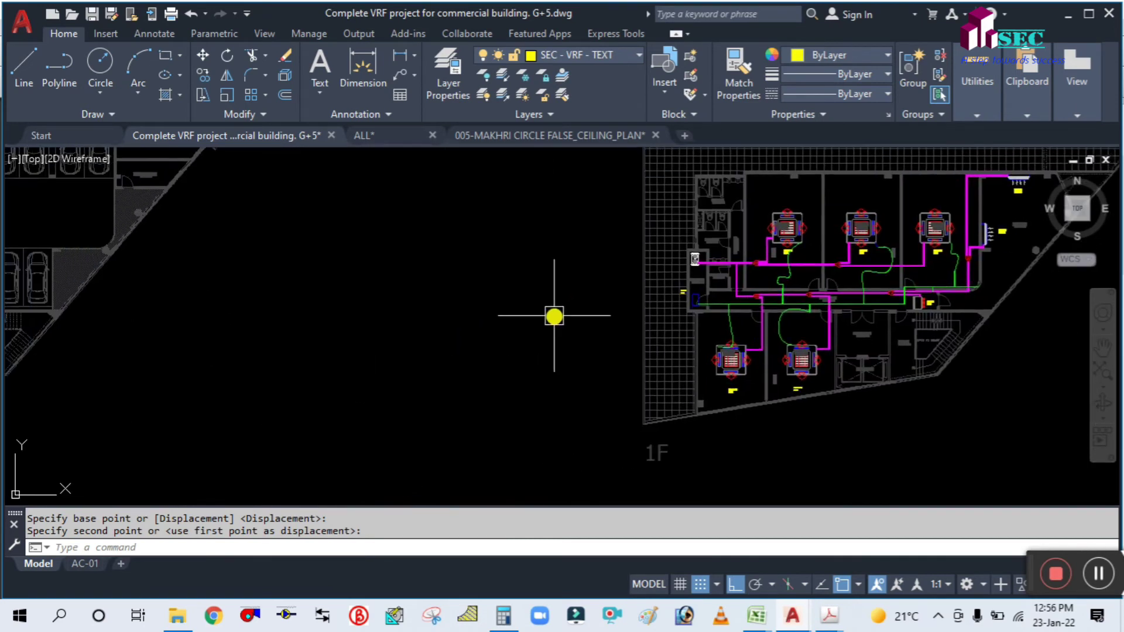
{"action": "scroll", "coordinate": [554, 316], "scroll_direction": "down", "scroll_amount": 2}
{"action": "scroll", "coordinate": [221, 334], "scroll_direction": "up", "scroll_amount": 4}
{"action": "scroll", "coordinate": [328, 354], "scroll_direction": "up", "scroll_amount": 2}
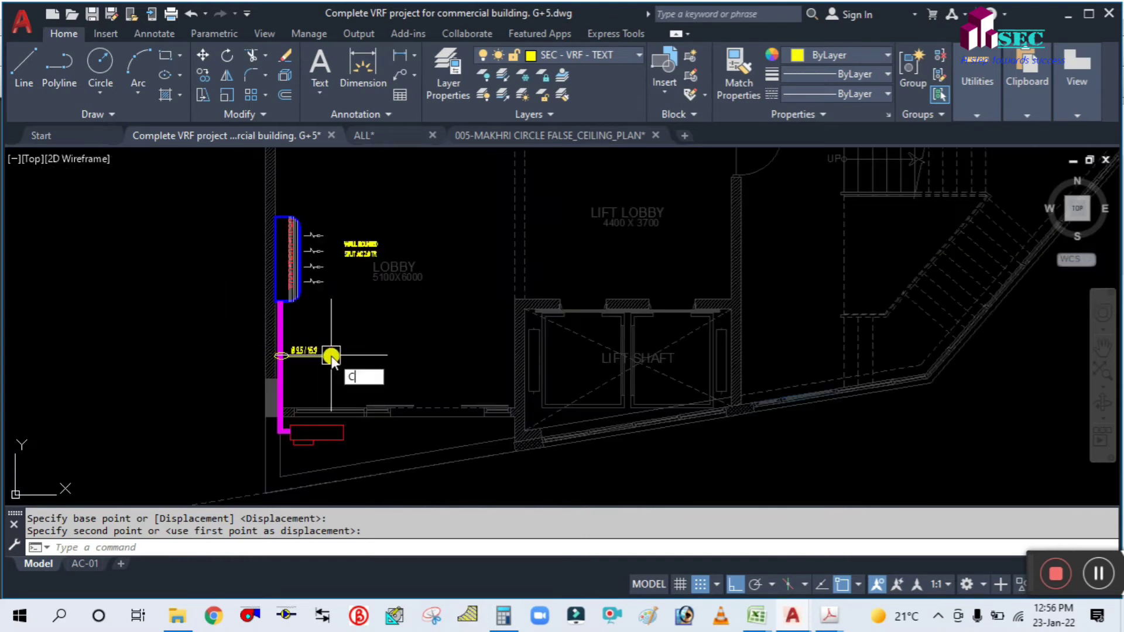
Copy the lobby's "Ø 9.5 / 15.9" label with its leader line and ellipse to the first floor, beside the vertical pipe between Offices 5 and 6.
{"action": "scroll", "coordinate": [330, 355], "scroll_direction": "up", "scroll_amount": 2}
{"action": "type", "text": "CO"}
{"action": "key", "text": "Return"}
{"action": "left_click", "coordinate": [274, 351]}
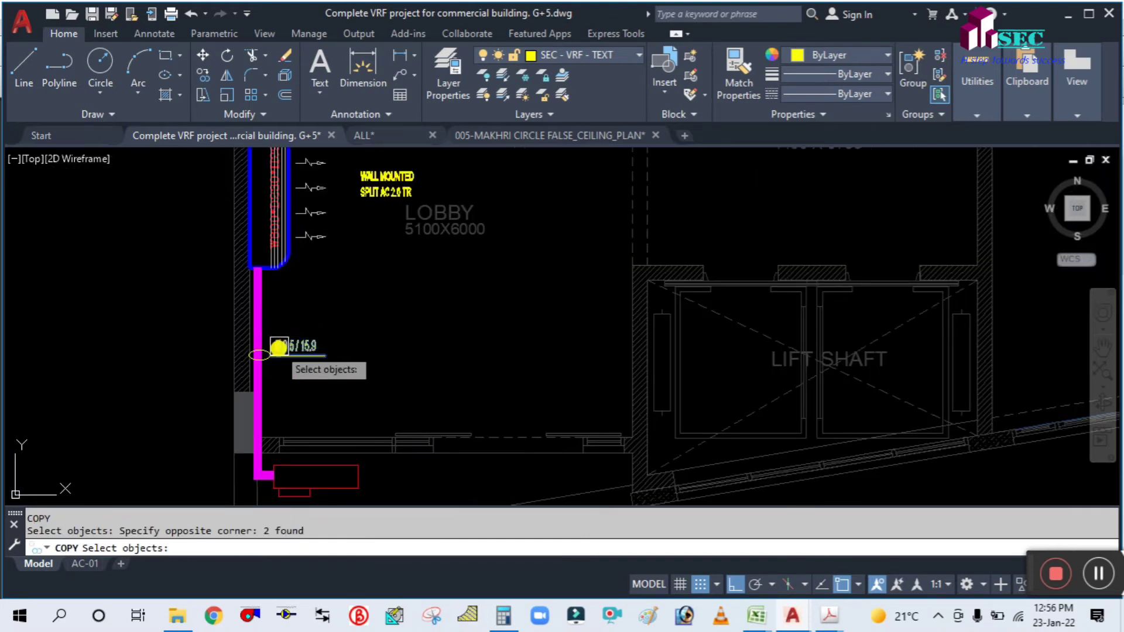
{"action": "scroll", "coordinate": [274, 352], "scroll_direction": "up", "scroll_amount": 5}
{"action": "left_click", "coordinate": [236, 371]}
{"action": "scroll", "coordinate": [246, 369], "scroll_direction": "down", "scroll_amount": 3}
{"action": "scroll", "coordinate": [234, 369], "scroll_direction": "up", "scroll_amount": 4}
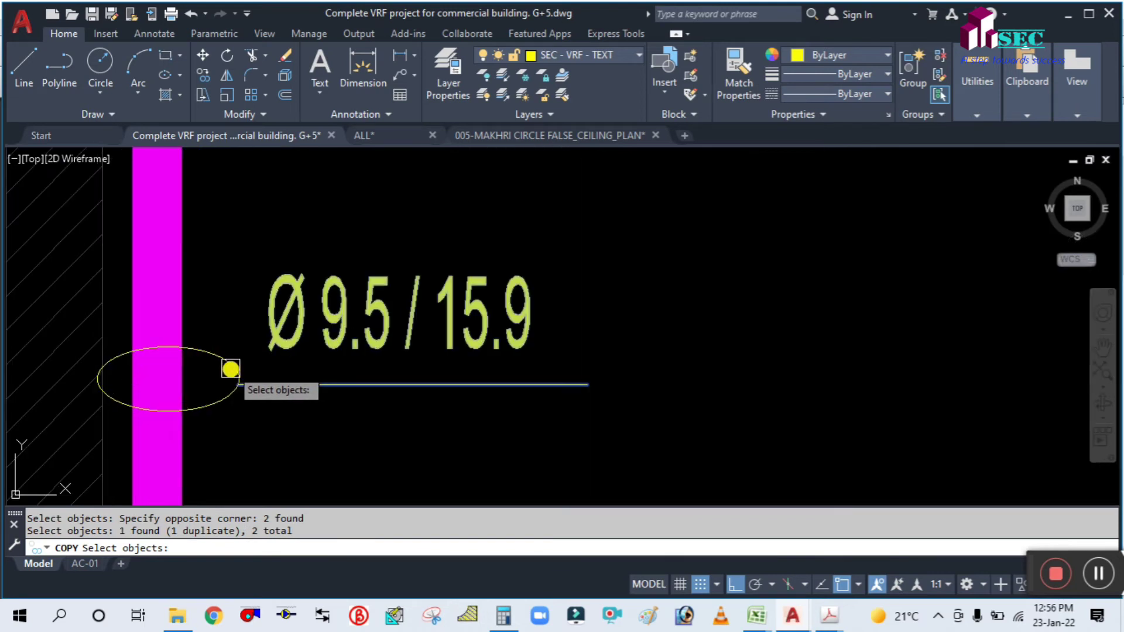
{"action": "left_click", "coordinate": [205, 359]}
{"action": "scroll", "coordinate": [236, 385], "scroll_direction": "down", "scroll_amount": 2}
{"action": "key", "text": "Return"}
{"action": "left_click", "coordinate": [245, 404]}
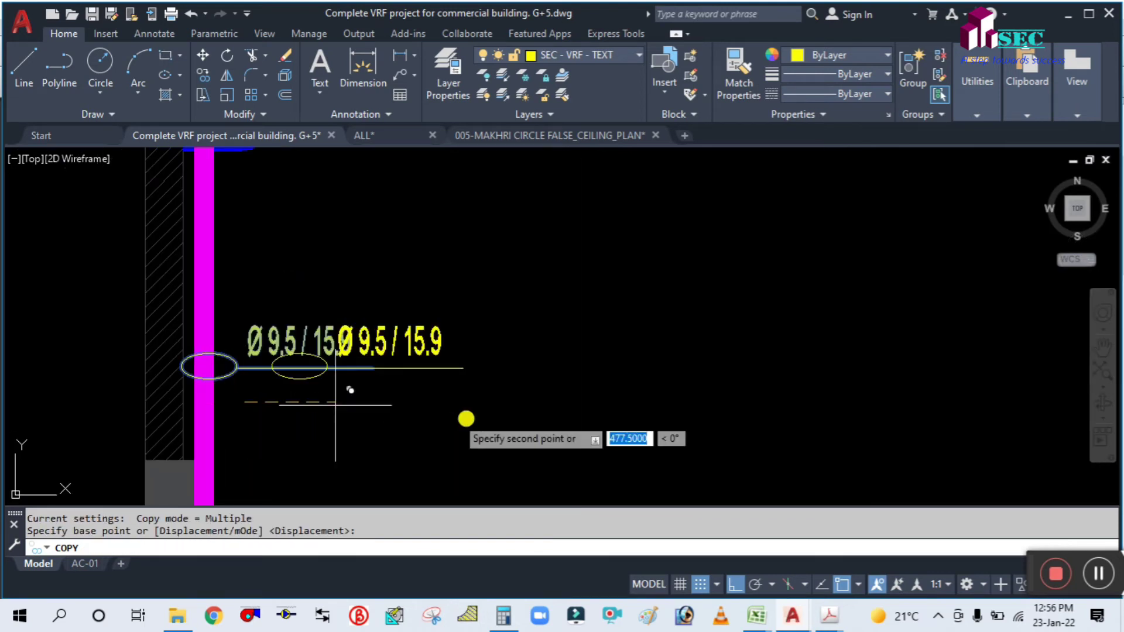
{"action": "scroll", "coordinate": [468, 417], "scroll_direction": "down", "scroll_amount": 2}
{"action": "left_click", "coordinate": [732, 580]}
{"action": "scroll", "coordinate": [535, 371], "scroll_direction": "down", "scroll_amount": 6}
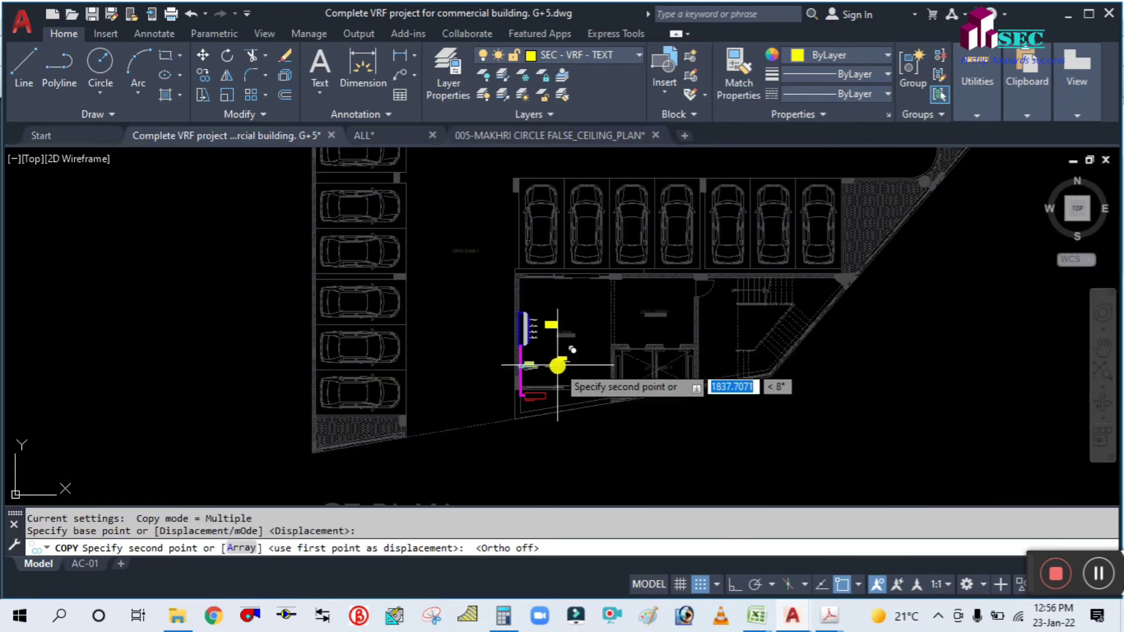
{"action": "scroll", "coordinate": [1025, 306], "scroll_direction": "up", "scroll_amount": 5}
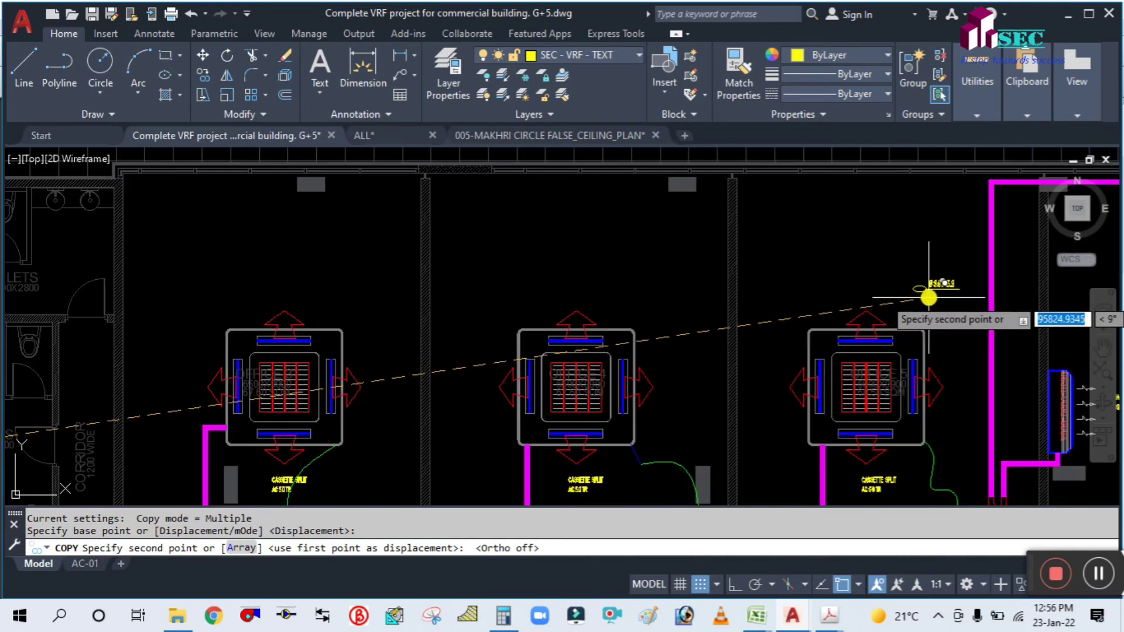
{"action": "scroll", "coordinate": [540, 301], "scroll_direction": "up", "scroll_amount": 3}
{"action": "scroll", "coordinate": [627, 273], "scroll_direction": "down", "scroll_amount": 2}
{"action": "scroll", "coordinate": [627, 272], "scroll_direction": "up", "scroll_amount": 4}
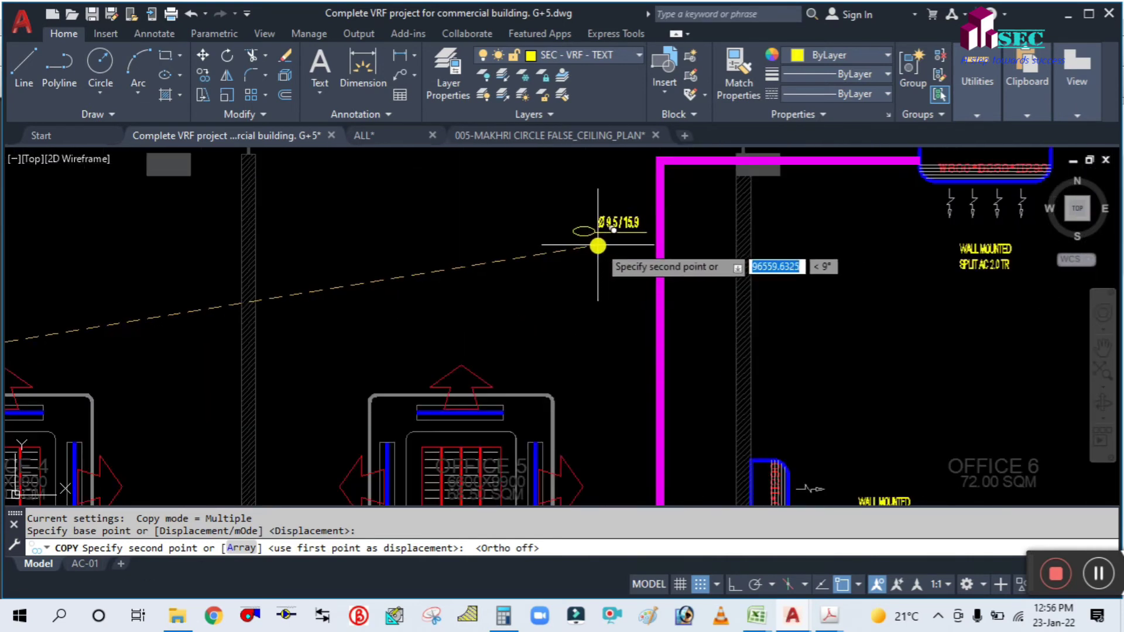
{"action": "left_click", "coordinate": [593, 237]}
{"action": "key", "text": "Escape"}
Move the copied ellipse horizontally from the leader's left end to its right end, overlapping the vertical magenta pipe.
{"action": "scroll", "coordinate": [564, 347], "scroll_direction": "up", "scroll_amount": 4}
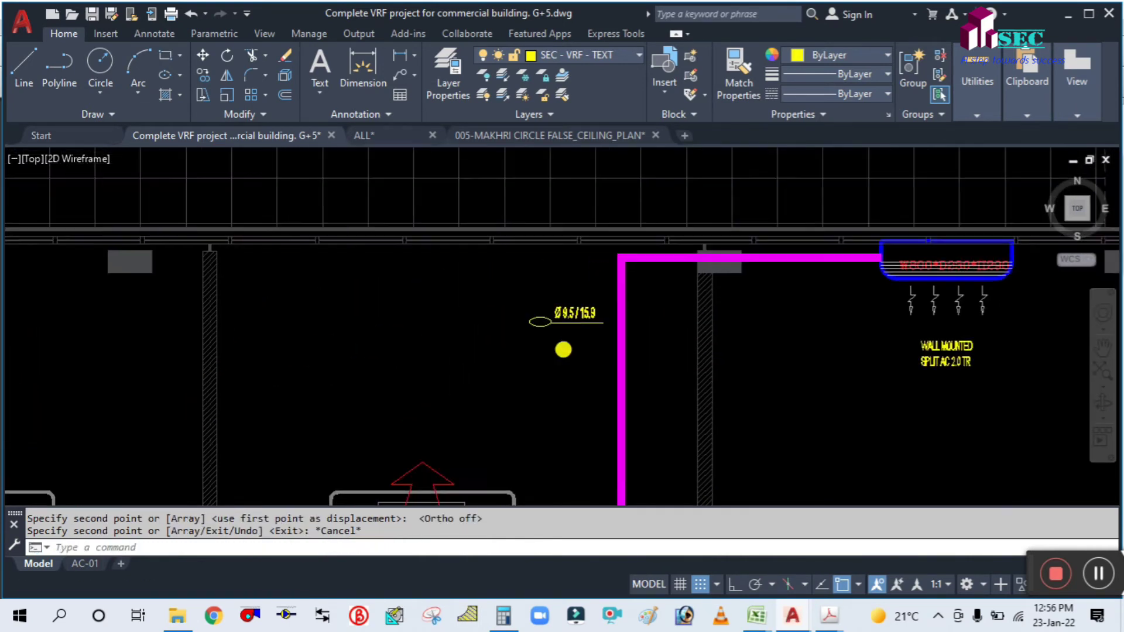
{"action": "left_click", "coordinate": [731, 585]}
{"action": "type", "text": "m"}
{"action": "key", "text": "Return"}
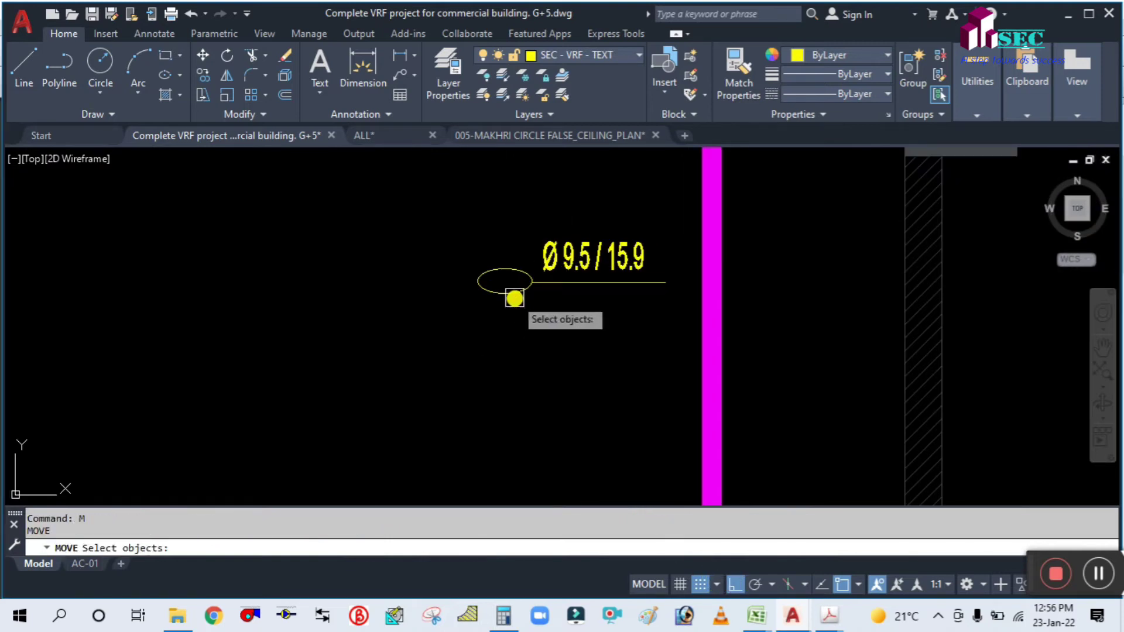
{"action": "left_click", "coordinate": [484, 284]}
{"action": "key", "text": "Return"}
{"action": "left_click", "coordinate": [479, 281]}
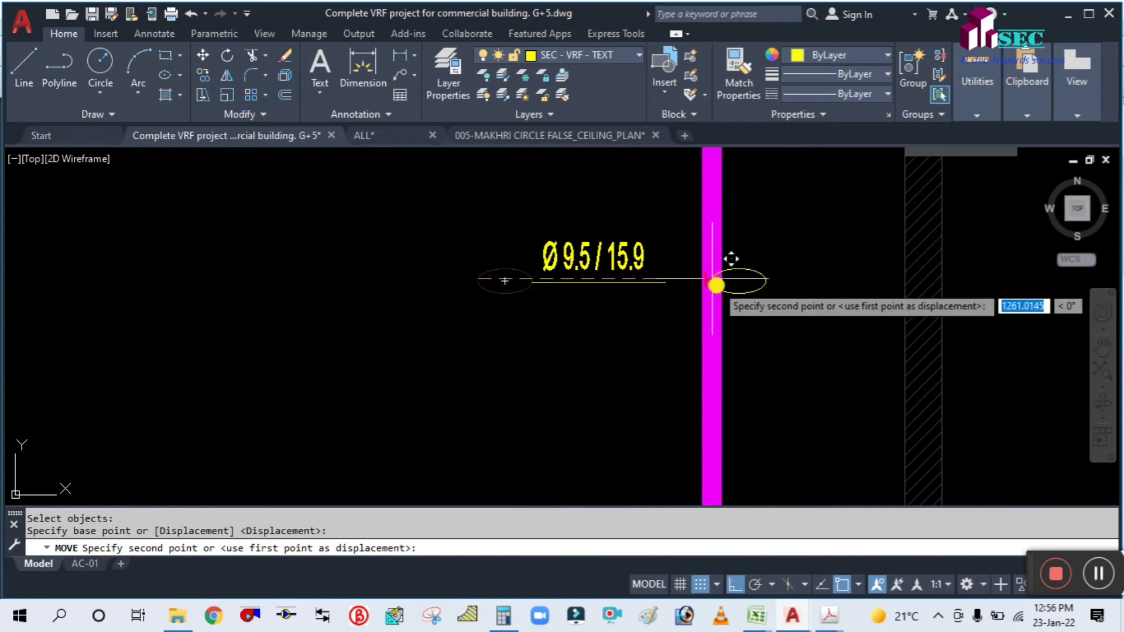
{"action": "left_click", "coordinate": [665, 286]}
{"action": "key", "text": "Escape"}
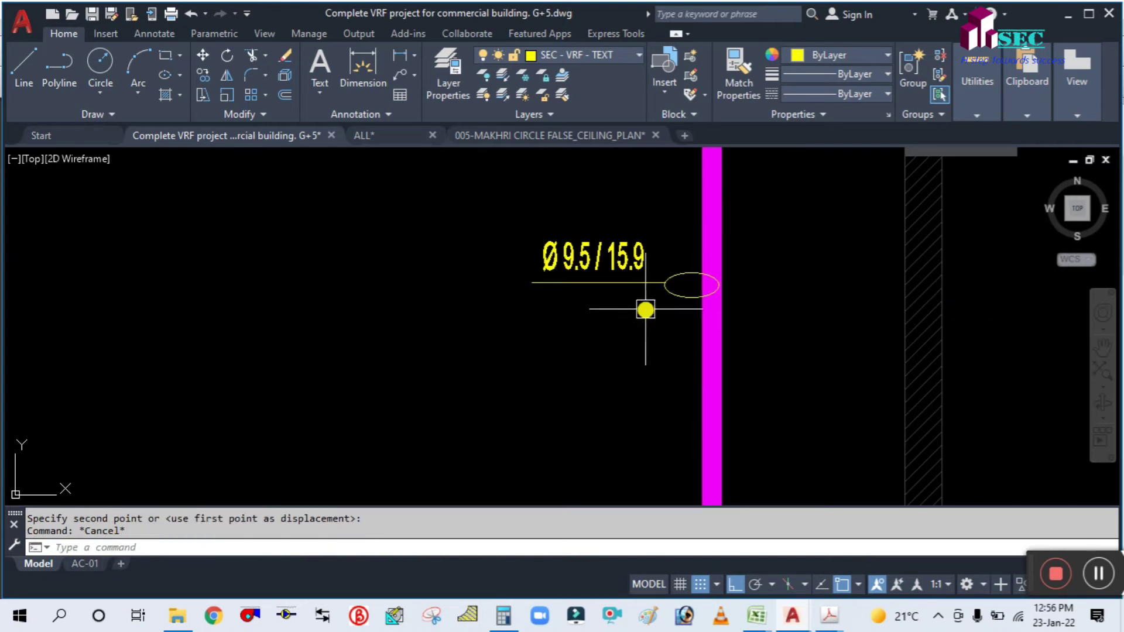
Move the ellipse slightly up so its left quadrant meets the right endpoint of the leader line.
{"action": "key", "text": "Return"}
{"action": "key", "text": "Escape"}
{"action": "scroll", "coordinate": [673, 302], "scroll_direction": "up", "scroll_amount": 5}
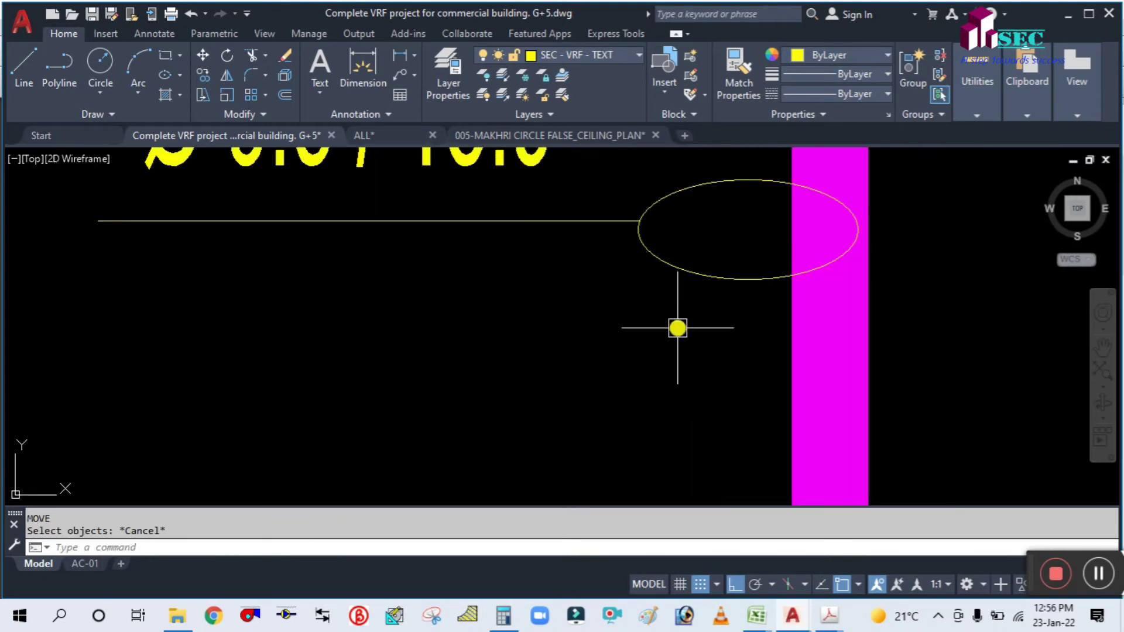
{"action": "key", "text": "Return"}
{"action": "key", "text": "Return"}
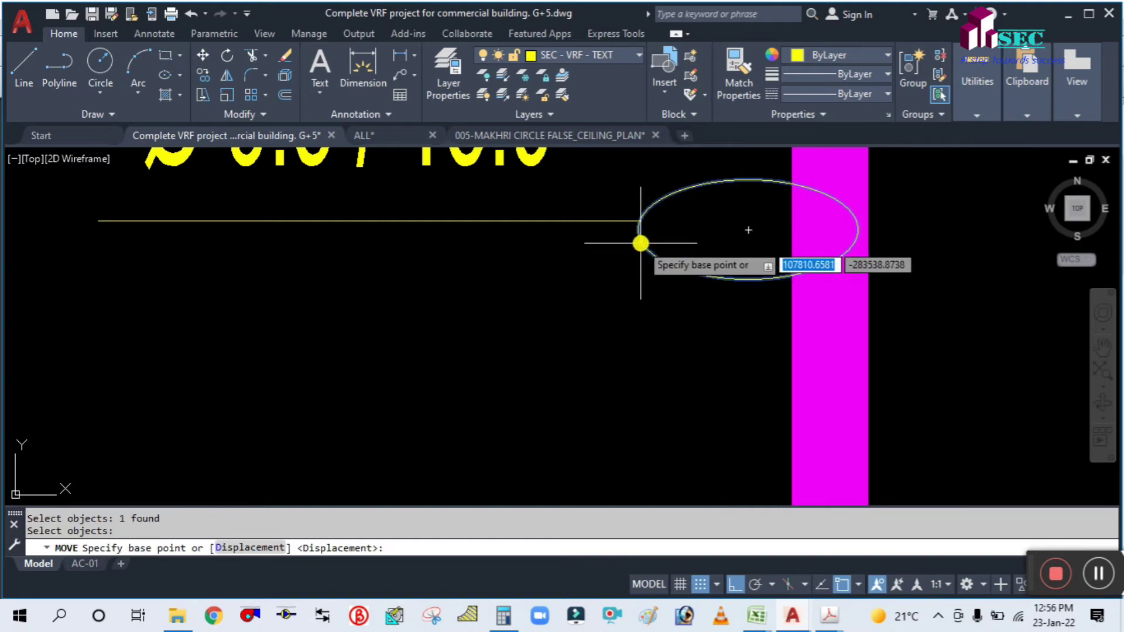
{"action": "left_click", "coordinate": [635, 227]}
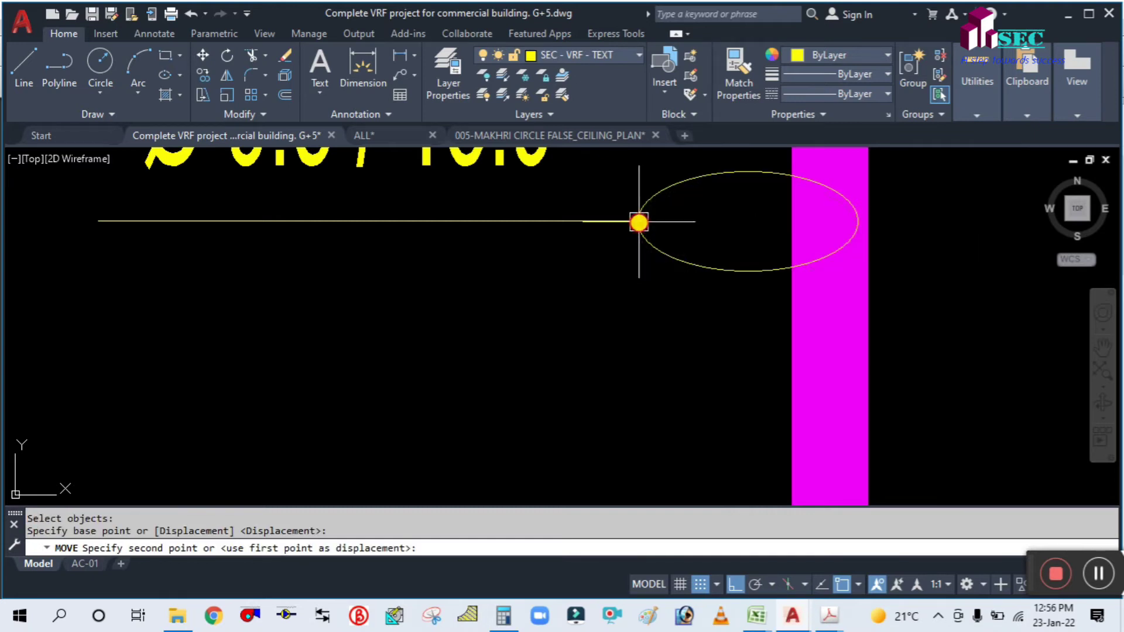
{"action": "key", "text": "Escape"}
Move the label, leader line and ellipse together about 100 units right so the ellipse is centred on the pipe.
{"action": "scroll", "coordinate": [641, 300], "scroll_direction": "down", "scroll_amount": 5}
{"action": "type", "text": "m"}
{"action": "key", "text": "Return"}
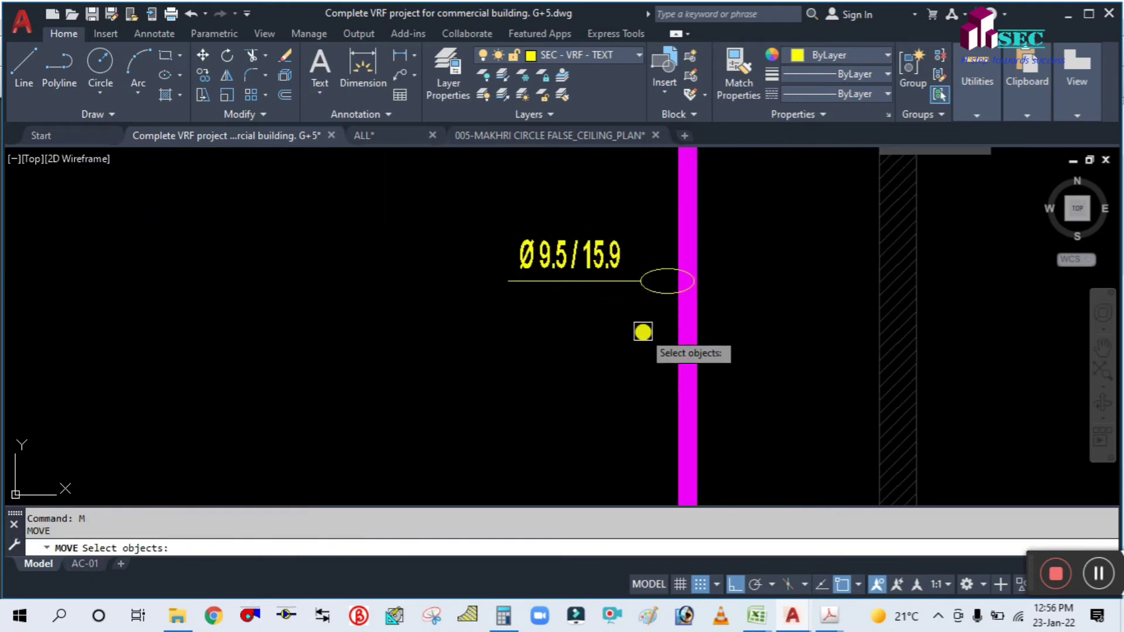
{"action": "left_click", "coordinate": [673, 327]}
{"action": "left_click", "coordinate": [542, 221]}
{"action": "key", "text": "Return"}
{"action": "left_click", "coordinate": [508, 368]}
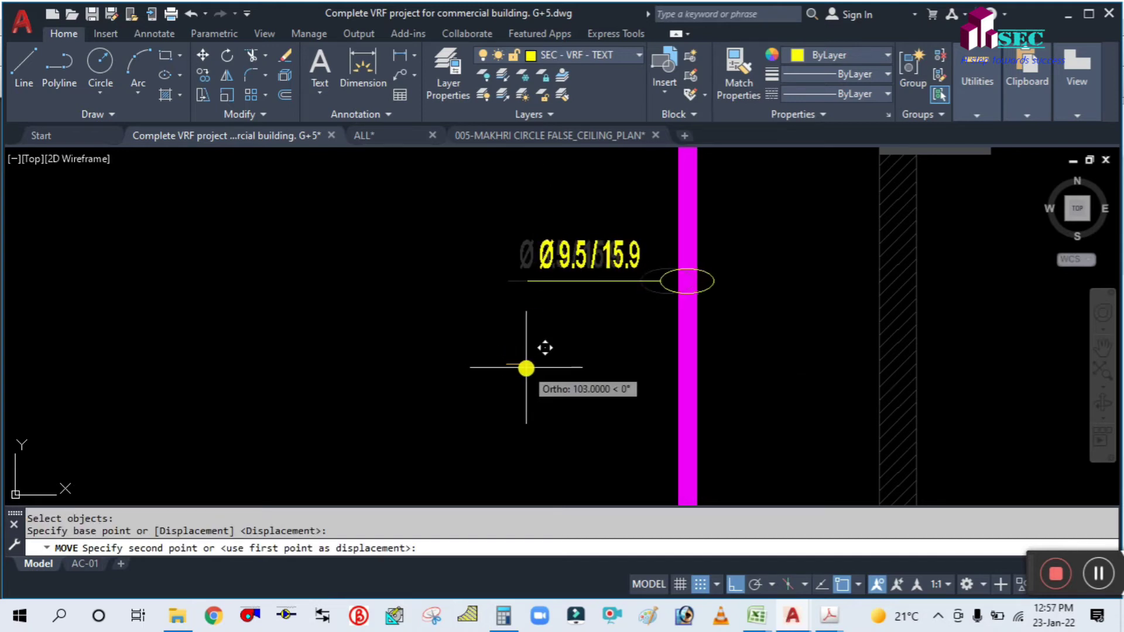
{"action": "left_click", "coordinate": [524, 364]}
{"action": "scroll", "coordinate": [620, 343], "scroll_direction": "down", "scroll_amount": 5}
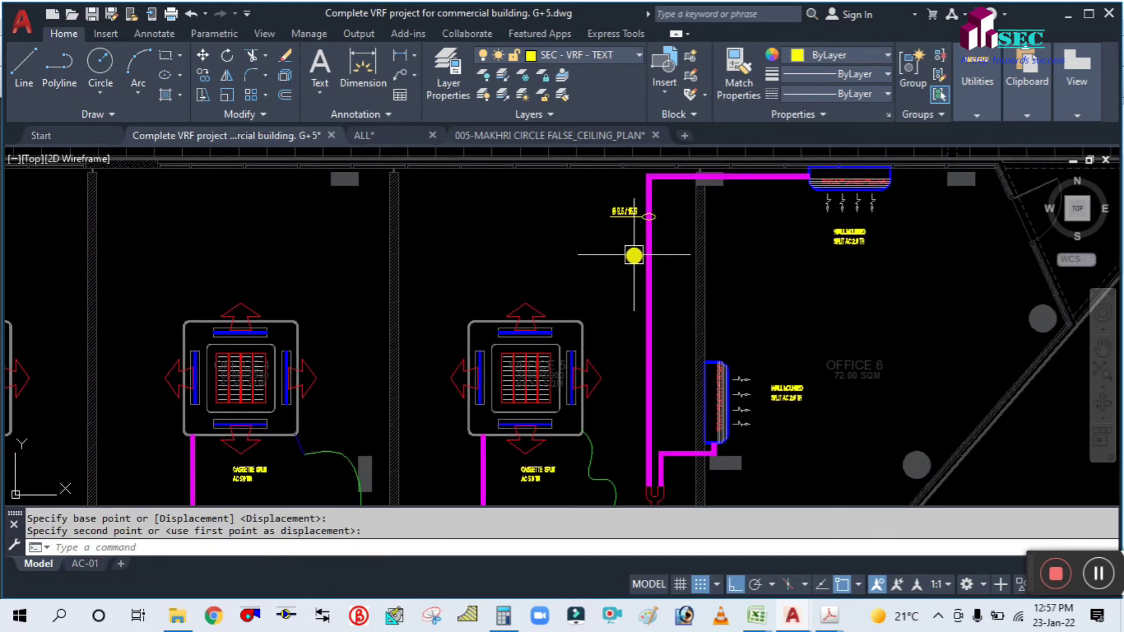
{"action": "scroll", "coordinate": [683, 376], "scroll_direction": "down", "scroll_amount": 3}
{"action": "scroll", "coordinate": [653, 234], "scroll_direction": "up", "scroll_amount": 8}
{"action": "scroll", "coordinate": [635, 226], "scroll_direction": "down", "scroll_amount": 8}
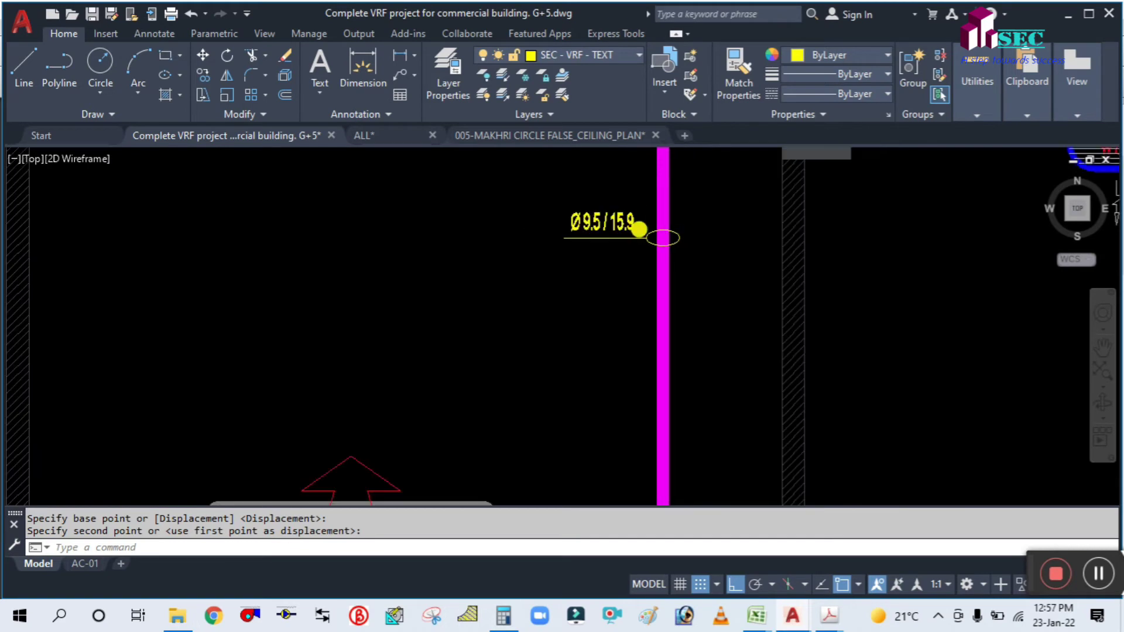
{"action": "scroll", "coordinate": [628, 334], "scroll_direction": "up", "scroll_amount": 2}
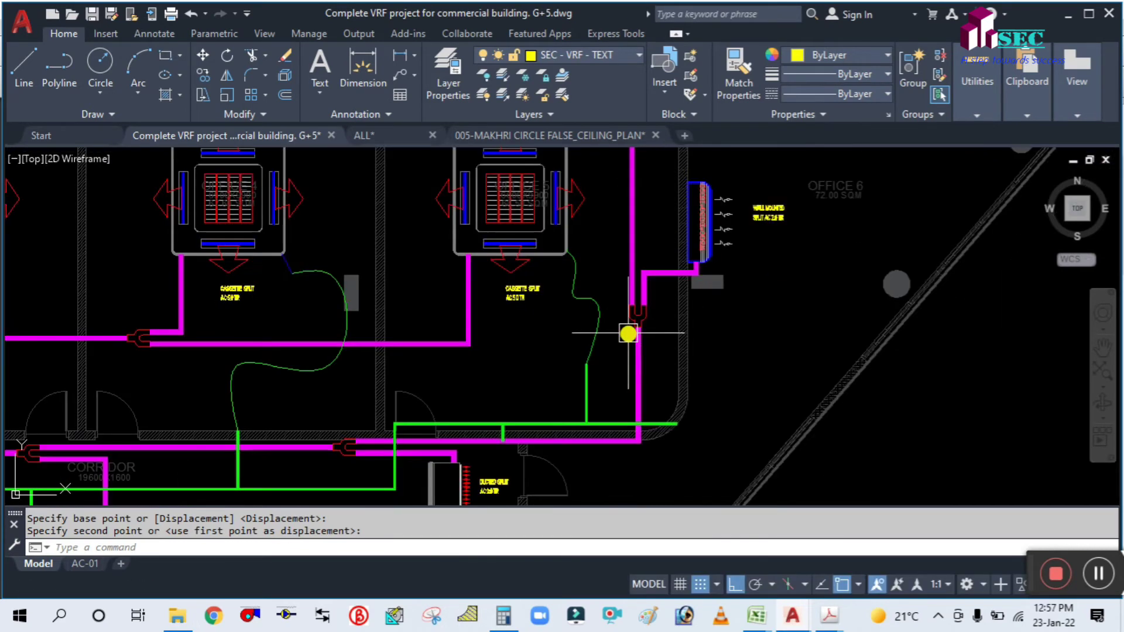
{"action": "scroll", "coordinate": [630, 389], "scroll_direction": "down", "scroll_amount": 3}
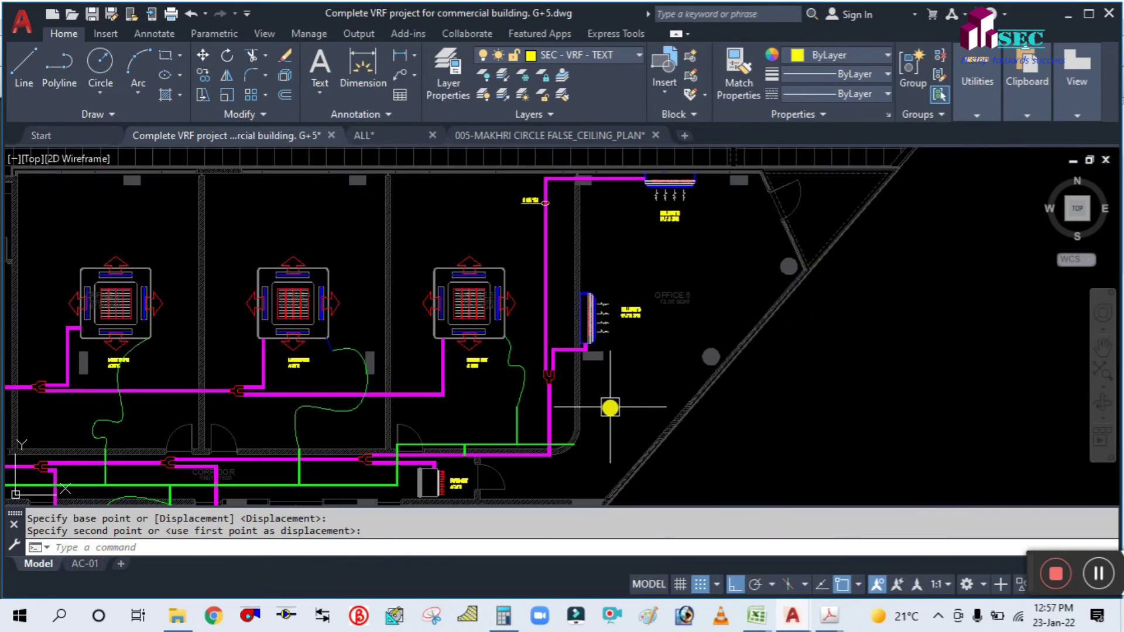
{"action": "type", "text": "c"}
{"action": "scroll", "coordinate": [618, 402], "scroll_direction": "up", "scroll_amount": 2}
{"action": "key", "text": "Escape"}
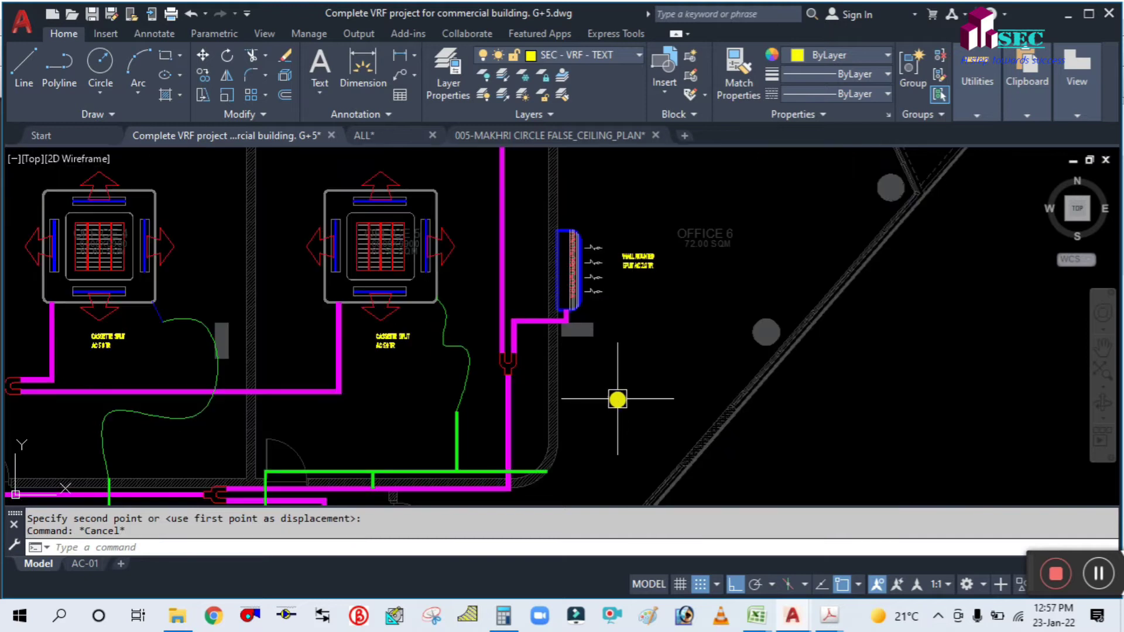
{"action": "type", "text": "el"}
{"action": "key", "text": "Return"}
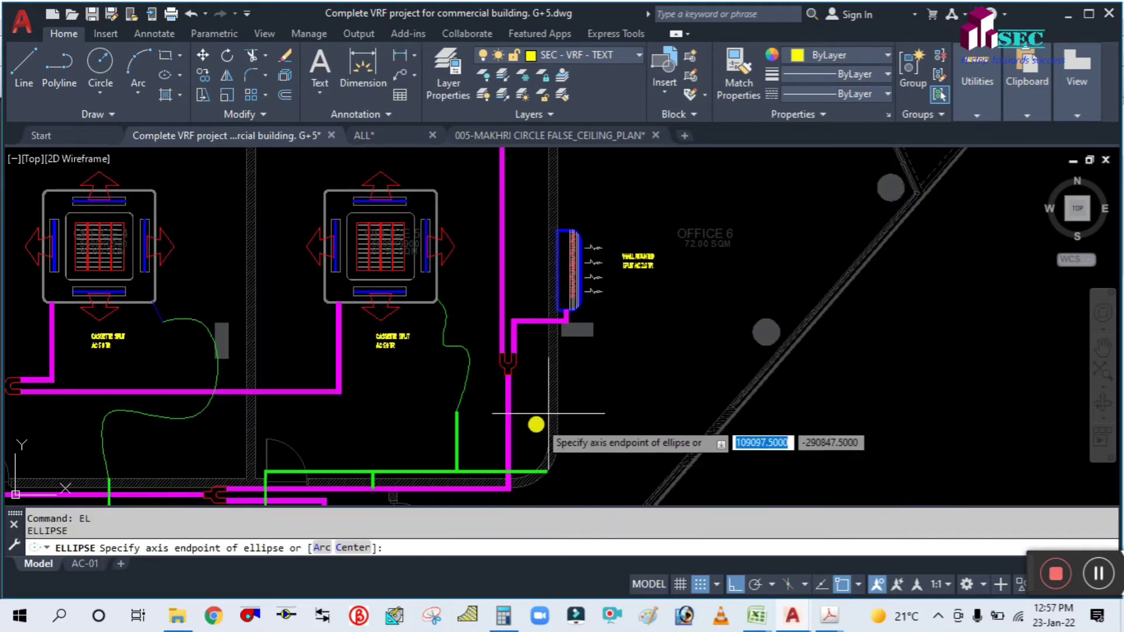
{"action": "scroll", "coordinate": [521, 424], "scroll_direction": "up", "scroll_amount": 2}
{"action": "key", "text": "Escape"}
{"action": "scroll", "coordinate": [519, 382], "scroll_direction": "down", "scroll_amount": 3}
{"action": "scroll", "coordinate": [547, 382], "scroll_direction": "up", "scroll_amount": 5}
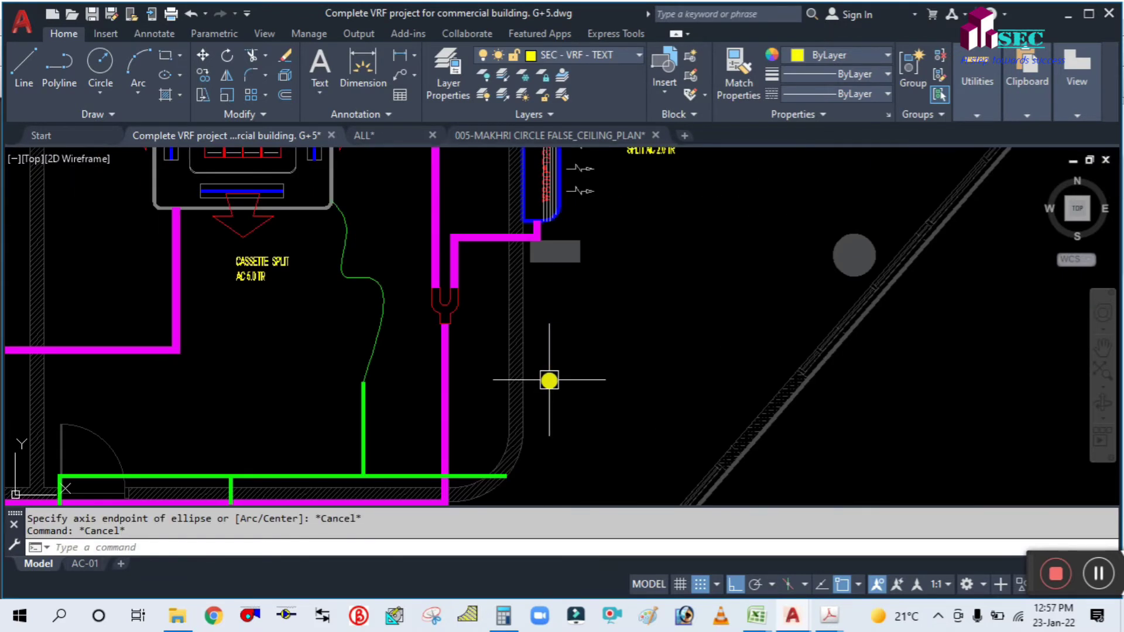
Copy the first-floor "Ø 9.5 / 15.9" text straight down beside the vertical pipe below the Y-branch near Office 6.
{"action": "type", "text": "co"}
{"action": "key", "text": "Return"}
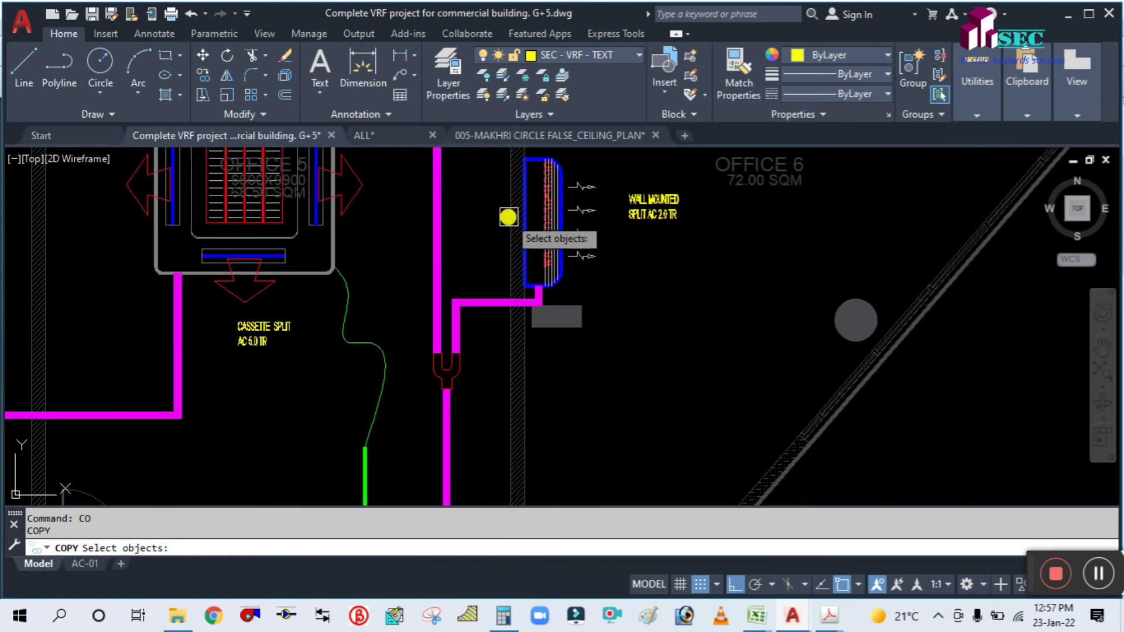
{"action": "scroll", "coordinate": [514, 326], "scroll_direction": "down", "scroll_amount": 2}
{"action": "scroll", "coordinate": [490, 237], "scroll_direction": "down", "scroll_amount": 3}
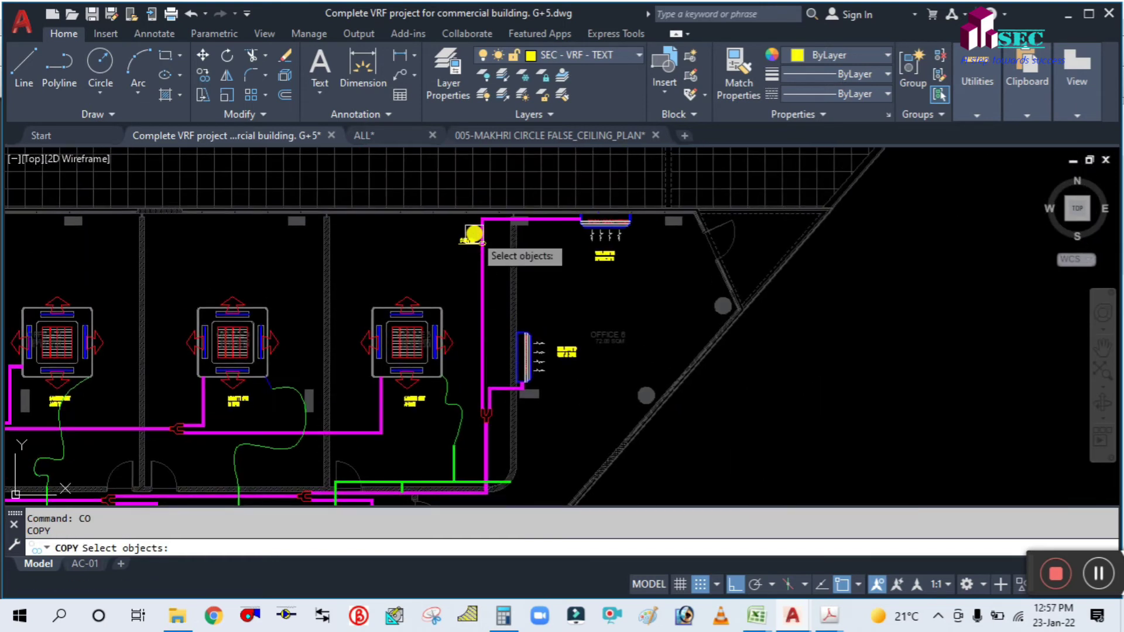
{"action": "scroll", "coordinate": [472, 238], "scroll_direction": "up", "scroll_amount": 5}
{"action": "left_click", "coordinate": [456, 276]}
{"action": "scroll", "coordinate": [457, 276], "scroll_direction": "down", "scroll_amount": 5}
{"action": "key", "text": "Return"}
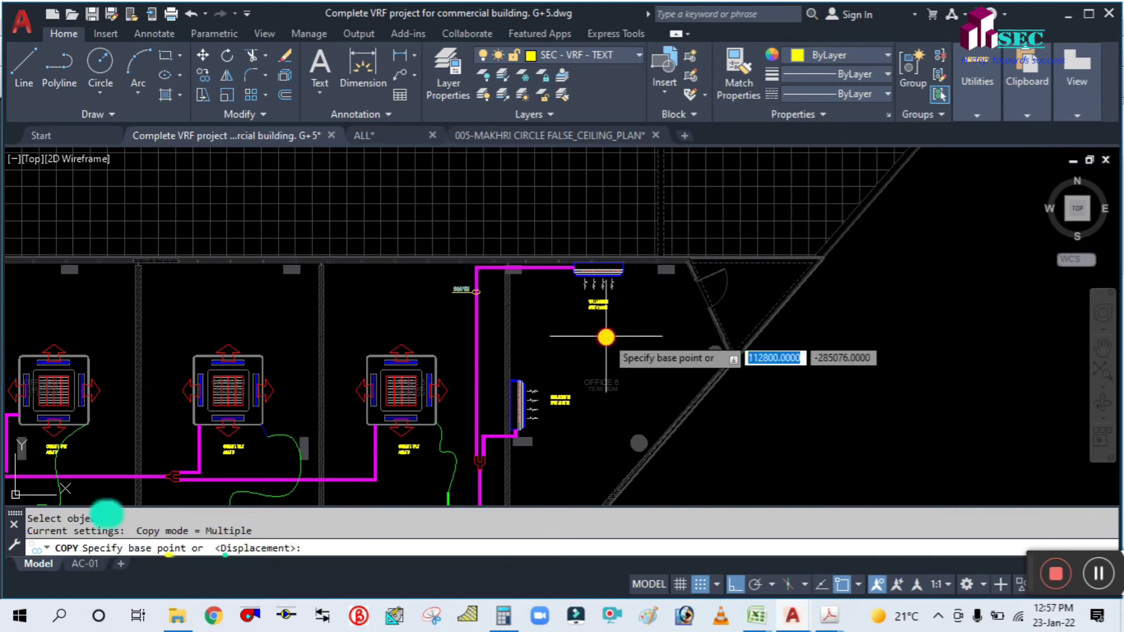
{"action": "left_click", "coordinate": [607, 336]}
{"action": "mouse_move", "coordinate": [588, 452]}
{"action": "middle_mouse_down"}
{"action": "mouse_move", "coordinate": [577, 398]}
{"action": "mouse_move", "coordinate": [588, 213]}
{"action": "middle_mouse_up"}
{"action": "scroll", "coordinate": [538, 237], "scroll_direction": "up", "scroll_amount": 4}
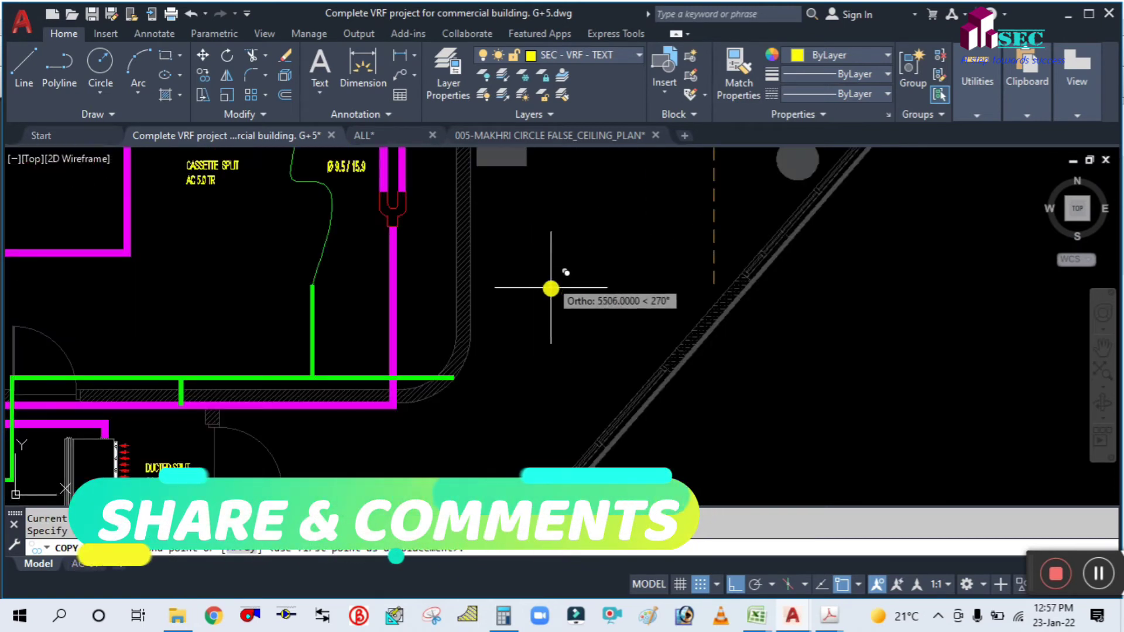
{"action": "left_click", "coordinate": [549, 396]}
{"action": "key", "text": "Return"}
Rotate the copied "Ø 9.5 / 15.9" text 90 degrees clockwise so it runs vertically along the pipe.
{"action": "scroll", "coordinate": [348, 313], "scroll_direction": "up", "scroll_amount": 2}
{"action": "scroll", "coordinate": [349, 313], "scroll_direction": "up", "scroll_amount": 2}
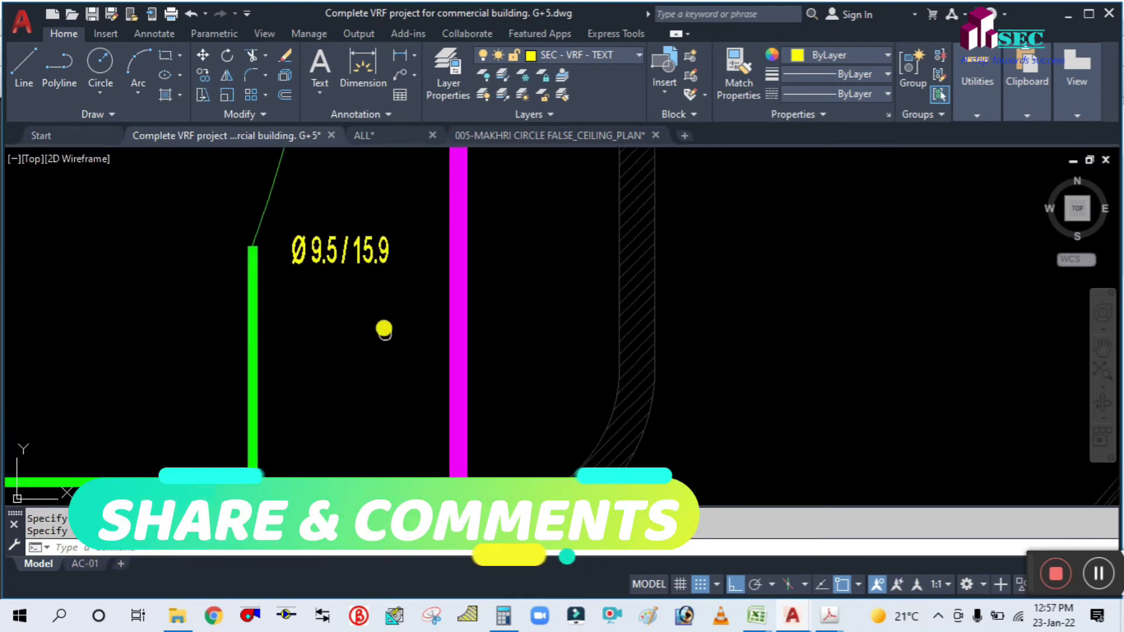
{"action": "type", "text": "ro"}
{"action": "key", "text": "Return"}
{"action": "left_click", "coordinate": [381, 309]}
{"action": "key", "text": "Return"}
{"action": "left_click", "coordinate": [388, 388]}
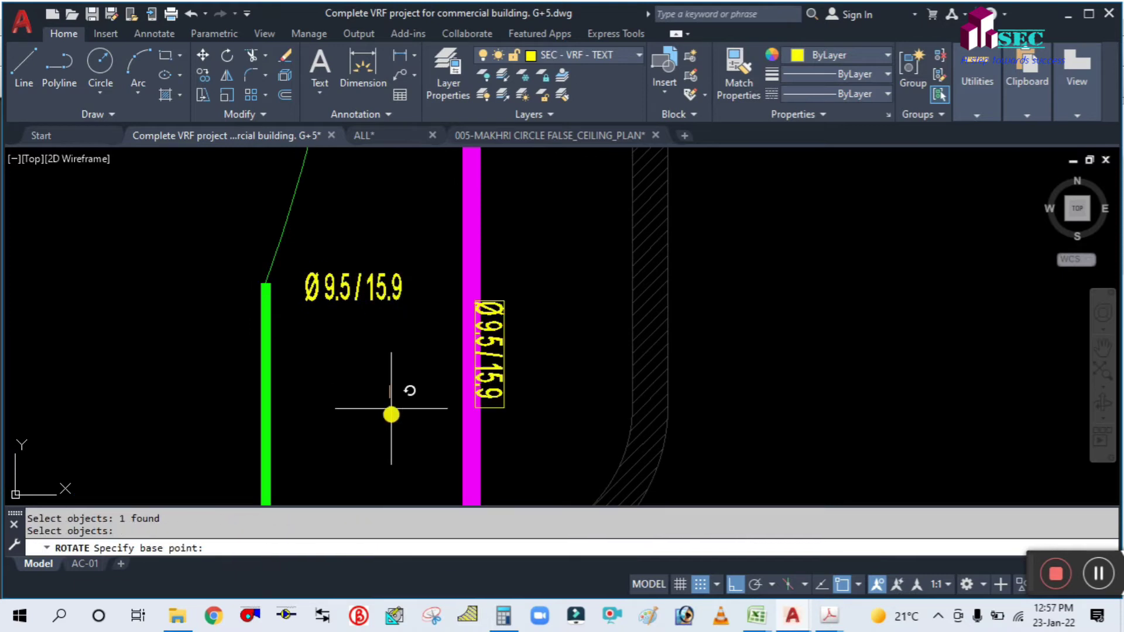
{"action": "left_click", "coordinate": [392, 419]}
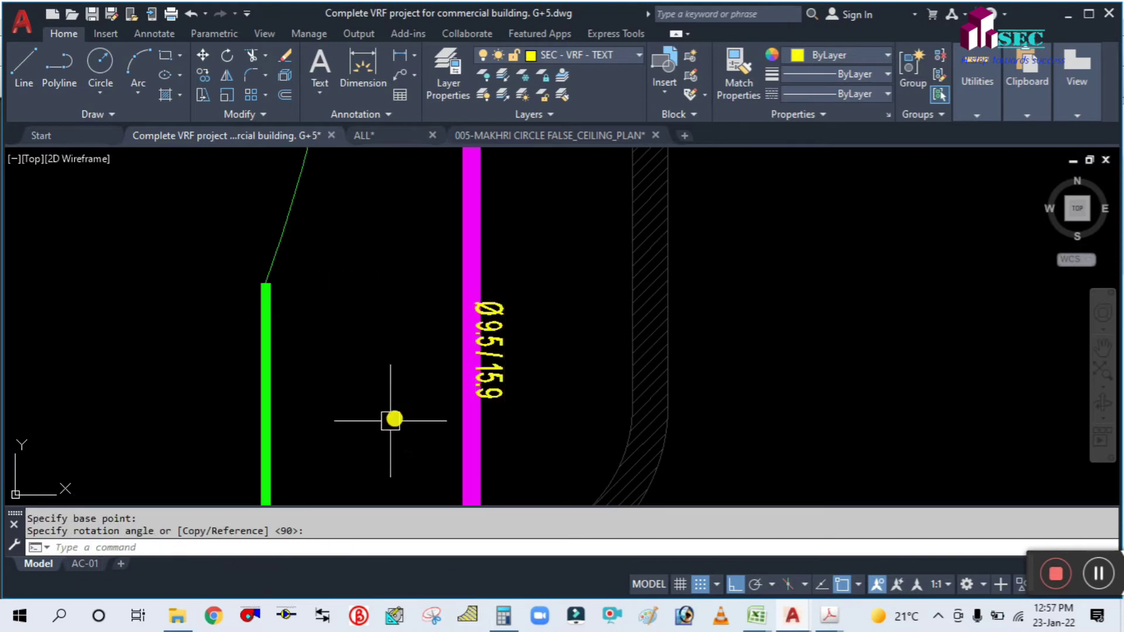
Move the vertical pipe-size text slightly right so it clears the magenta pipe.
{"action": "left_click", "coordinate": [505, 335]}
{"action": "key", "text": "Return"}
{"action": "left_click", "coordinate": [528, 304]}
{"action": "left_click", "coordinate": [546, 311]}
{"action": "scroll", "coordinate": [582, 321], "scroll_direction": "down", "scroll_amount": 3}
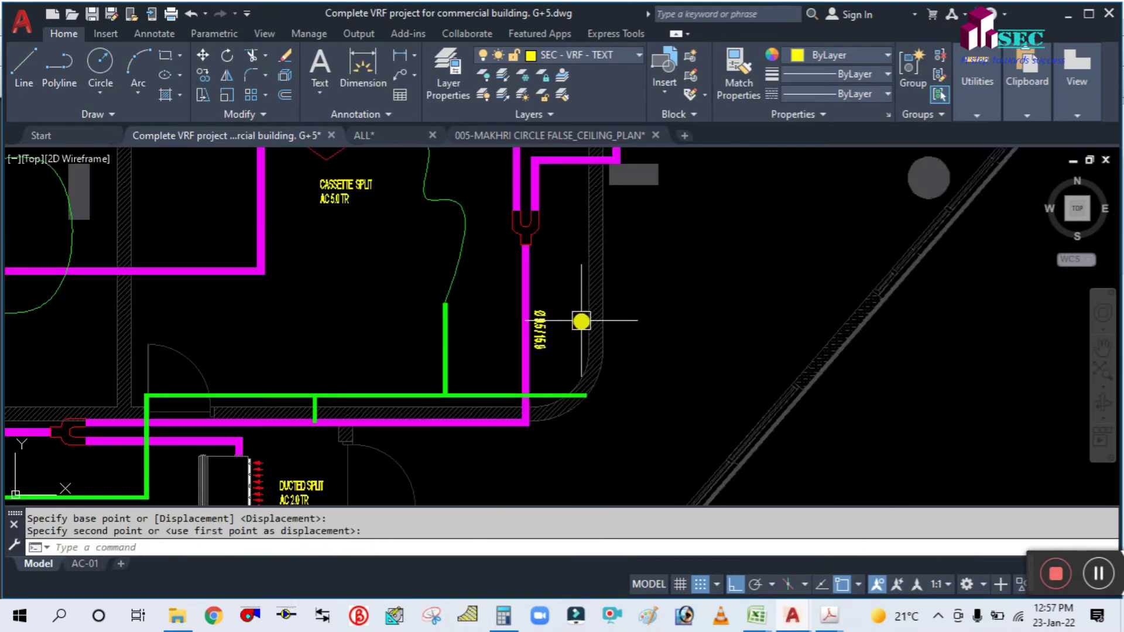
{"action": "mouse_move", "coordinate": [594, 260]}
{"action": "middle_mouse_down"}
{"action": "mouse_move", "coordinate": [589, 322]}
{"action": "mouse_move", "coordinate": [543, 371]}
{"action": "middle_mouse_up"}
{"action": "scroll", "coordinate": [542, 370], "scroll_direction": "down", "scroll_amount": 2}
{"action": "scroll", "coordinate": [539, 301], "scroll_direction": "up", "scroll_amount": 4}
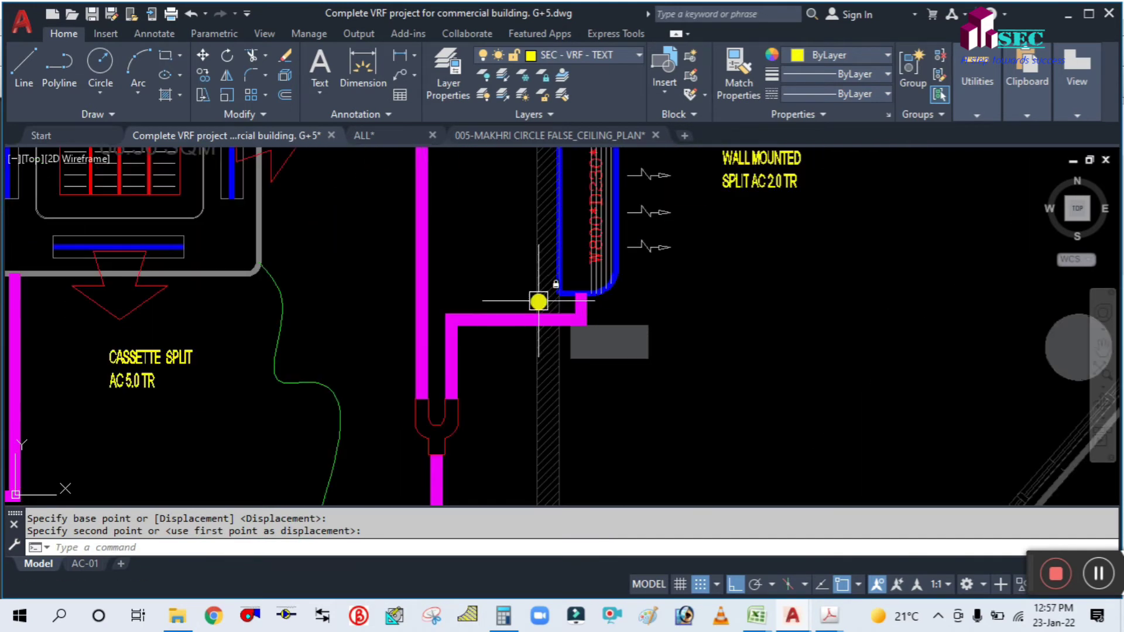
{"action": "scroll", "coordinate": [539, 301], "scroll_direction": "down", "scroll_amount": 4}
{"action": "middle_click_drag", "start_coordinate": [510, 258], "coordinate": [510, 381]}
{"action": "type", "text": "c"}
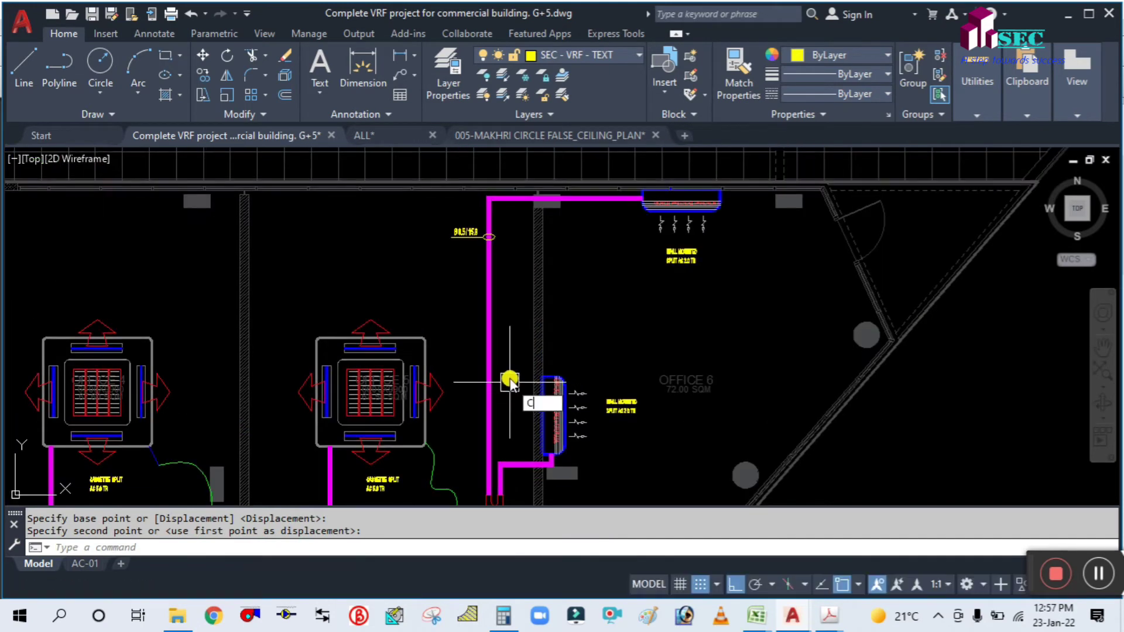
{"action": "type", "text": "o"}
{"action": "key", "text": "Return"}
{"action": "scroll", "coordinate": [609, 420], "scroll_direction": "up", "scroll_amount": 5}
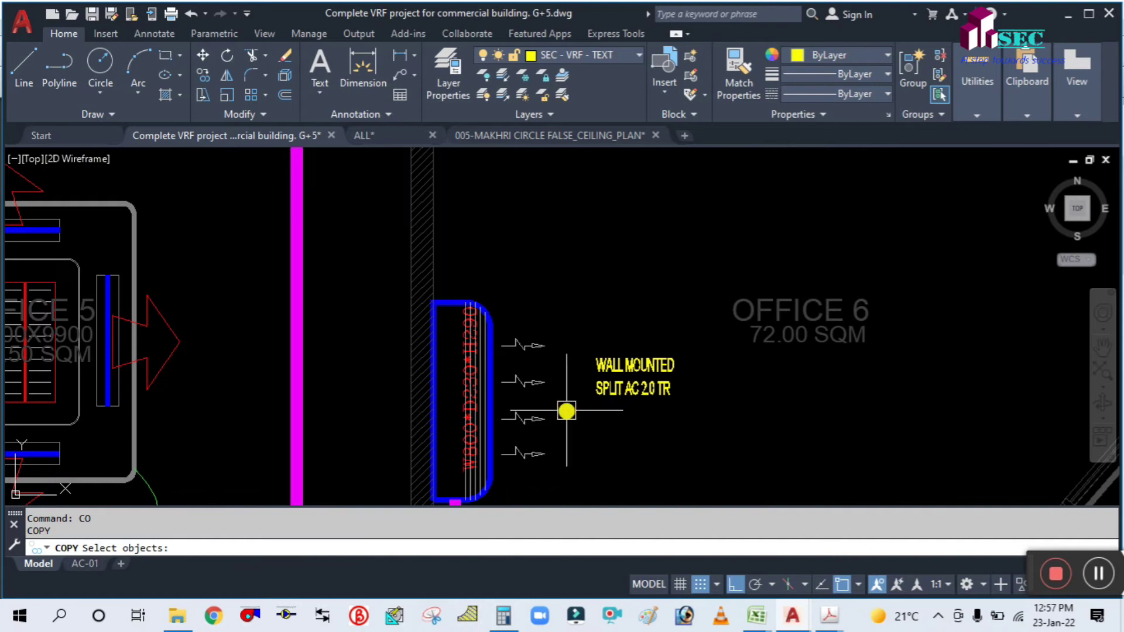
{"action": "key", "text": "Escape"}
Copy the "Ø 9.5 / 15.9" text to just above the horizontal branch pipe feeding the lower wall-mounted unit in Office 6.
{"action": "scroll", "coordinate": [566, 411], "scroll_direction": "down", "scroll_amount": 4}
{"action": "key", "text": "Return"}
{"action": "scroll", "coordinate": [427, 199], "scroll_direction": "up", "scroll_amount": 5}
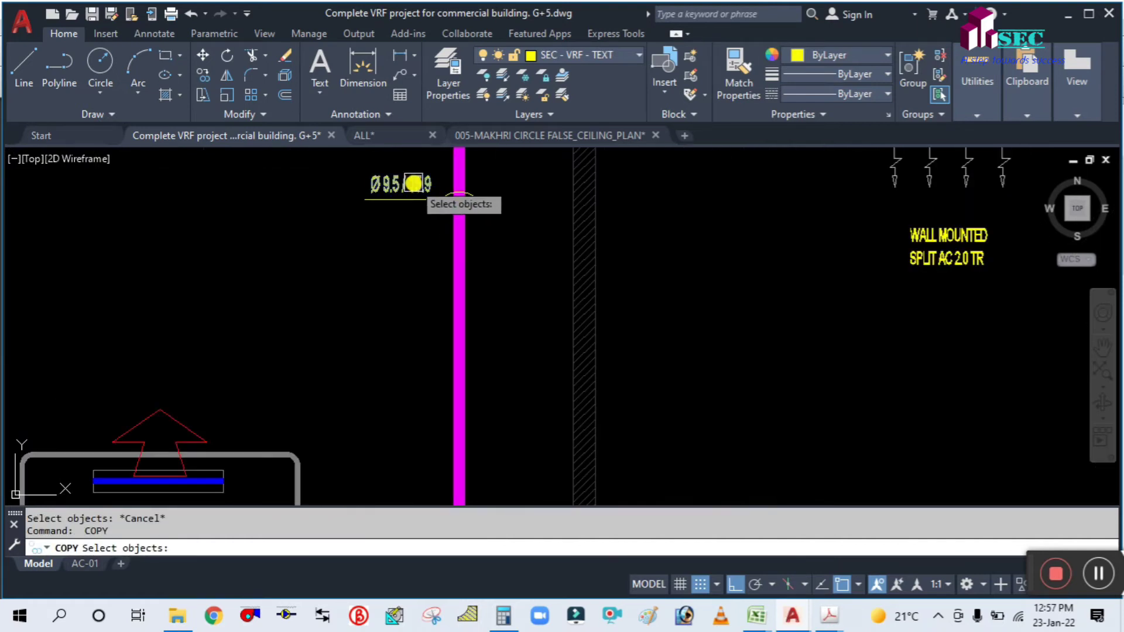
{"action": "left_click", "coordinate": [414, 183]}
{"action": "key", "text": "Return"}
{"action": "left_click", "coordinate": [417, 261]}
{"action": "scroll", "coordinate": [438, 359], "scroll_direction": "down", "scroll_amount": 2}
{"action": "middle_click_drag", "start_coordinate": [506, 465], "coordinate": [497, 259]}
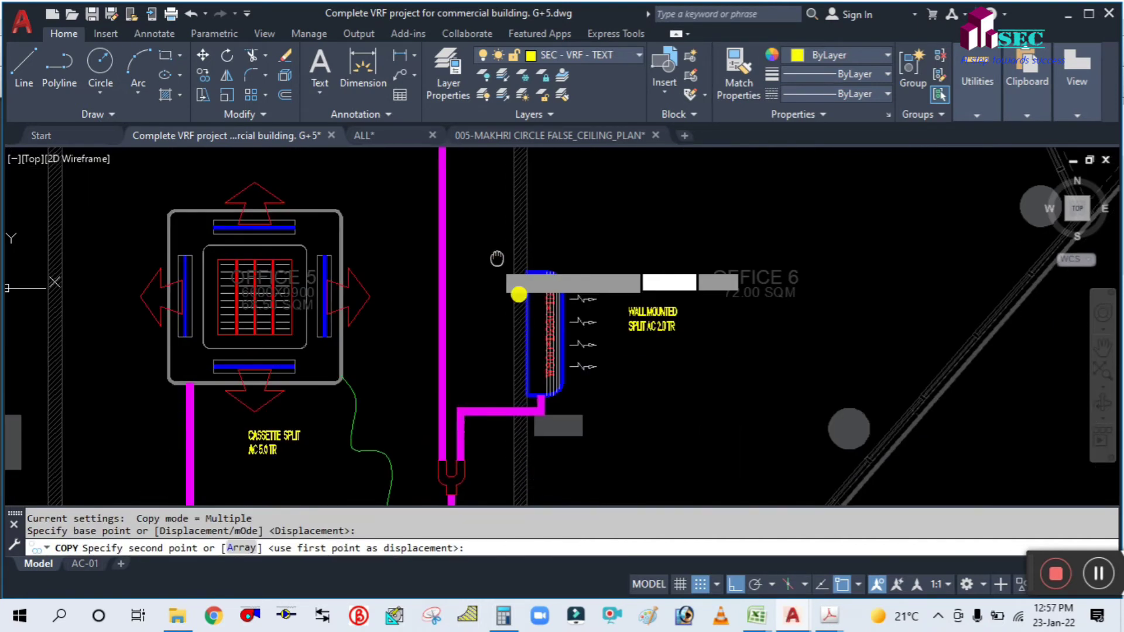
{"action": "left_click", "coordinate": [734, 584]}
{"action": "scroll", "coordinate": [463, 410], "scroll_direction": "up", "scroll_amount": 3}
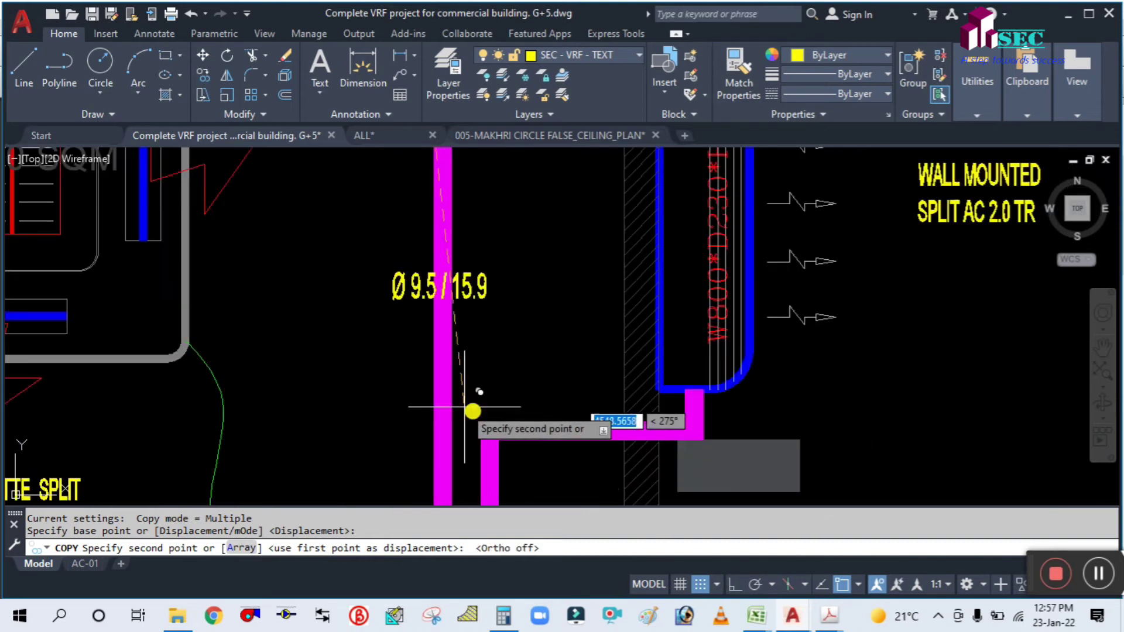
{"action": "middle_click_drag", "start_coordinate": [562, 455], "coordinate": [565, 296]}
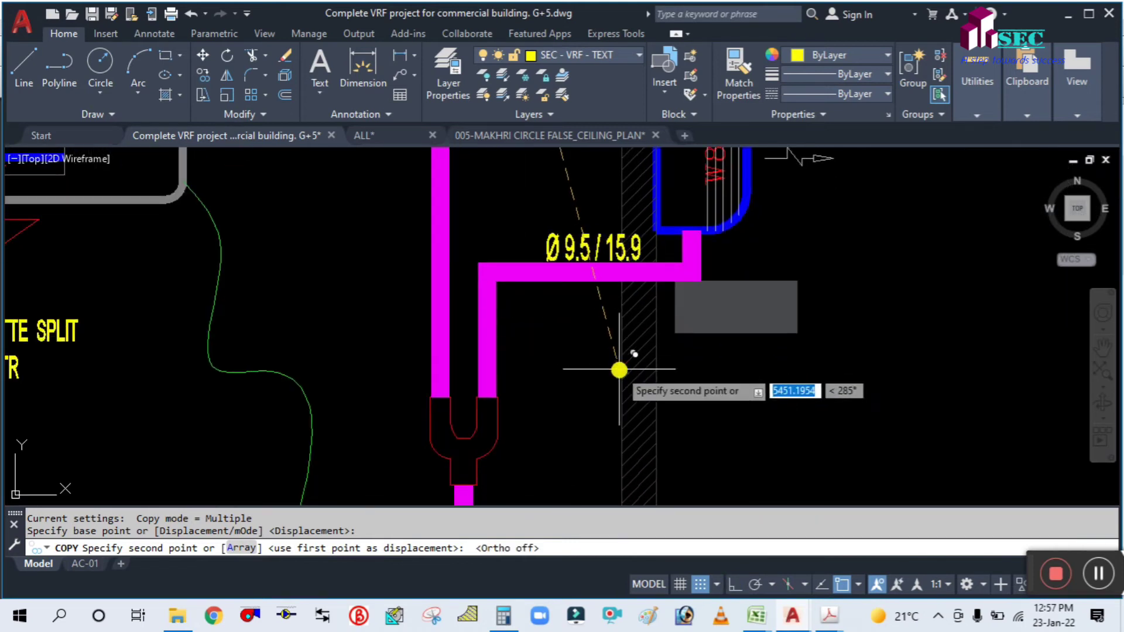
{"action": "key", "text": "Escape"}
Review the pipe-size labels and the two wall-mounted units served by the Y-branch near Office 6.
{"action": "scroll", "coordinate": [528, 376], "scroll_direction": "down", "scroll_amount": 3}
{"action": "middle_click_drag", "start_coordinate": [549, 389], "coordinate": [561, 329]}
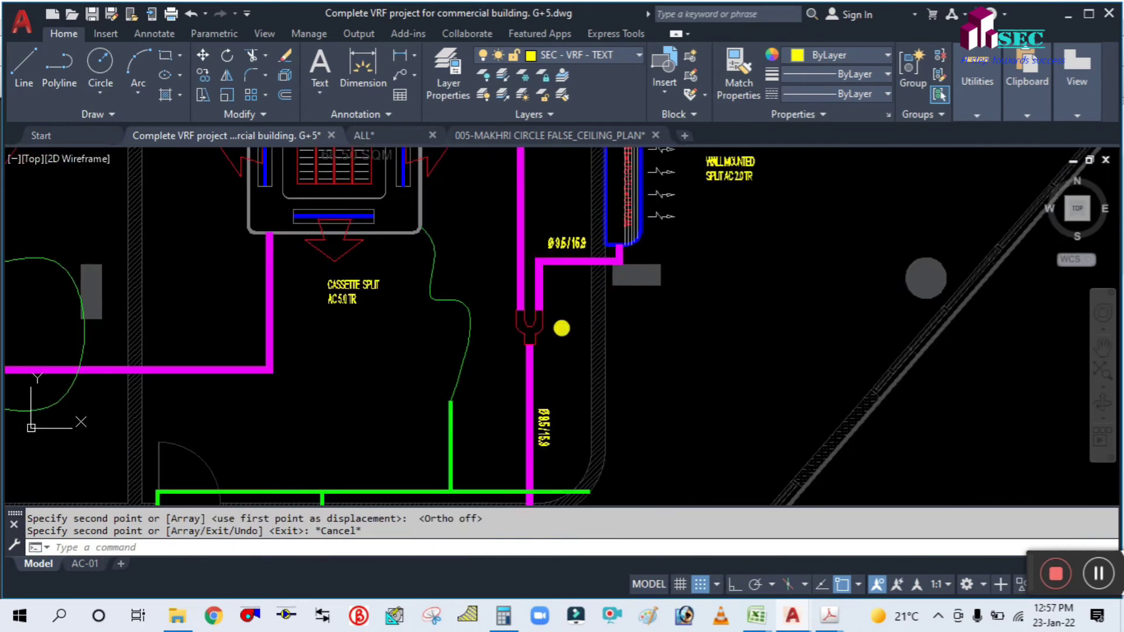
{"action": "scroll", "coordinate": [557, 300], "scroll_direction": "up", "scroll_amount": 2}
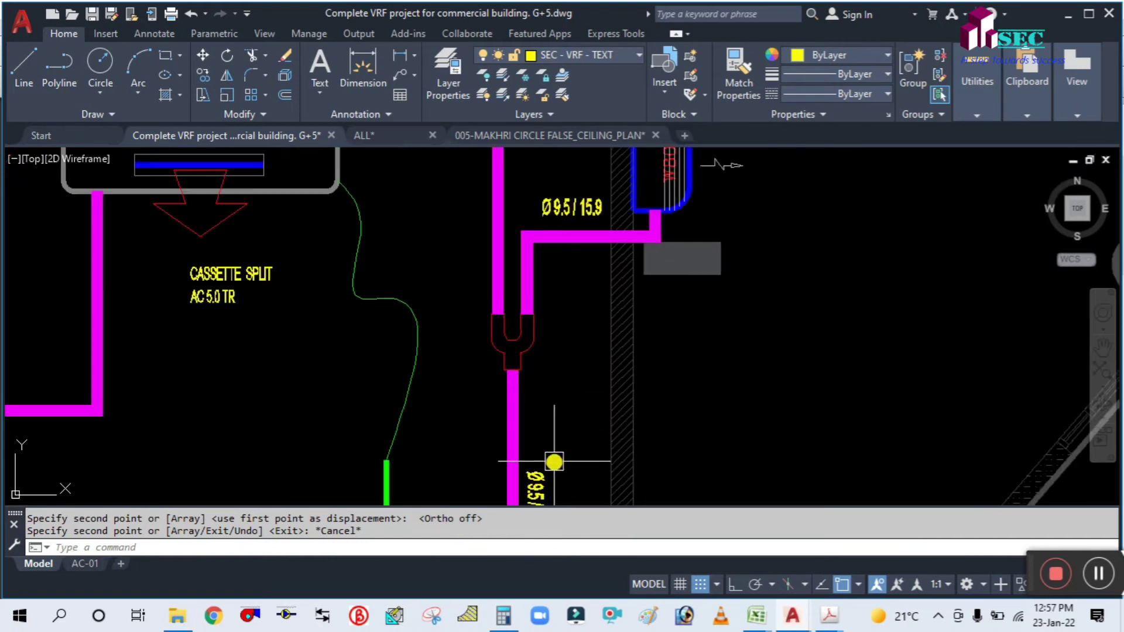
{"action": "middle_click_drag", "start_coordinate": [554, 462], "coordinate": [572, 371]}
{"action": "scroll", "coordinate": [595, 341], "scroll_direction": "down", "scroll_amount": 3}
{"action": "scroll", "coordinate": [633, 284], "scroll_direction": "up", "scroll_amount": 3}
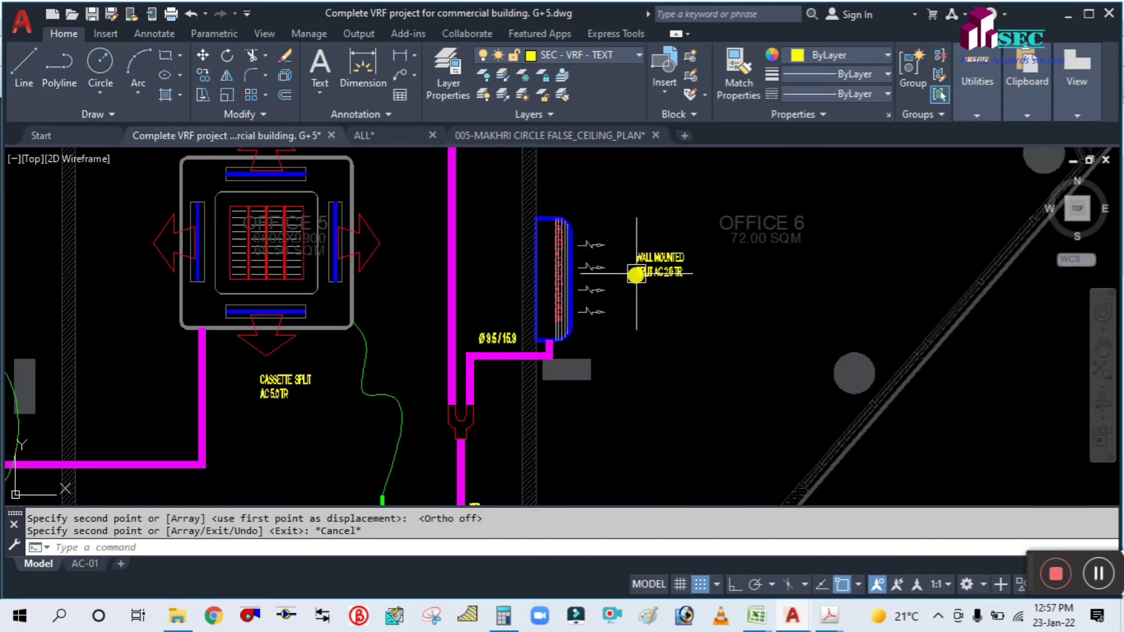
{"action": "scroll", "coordinate": [652, 301], "scroll_direction": "down", "scroll_amount": 3}
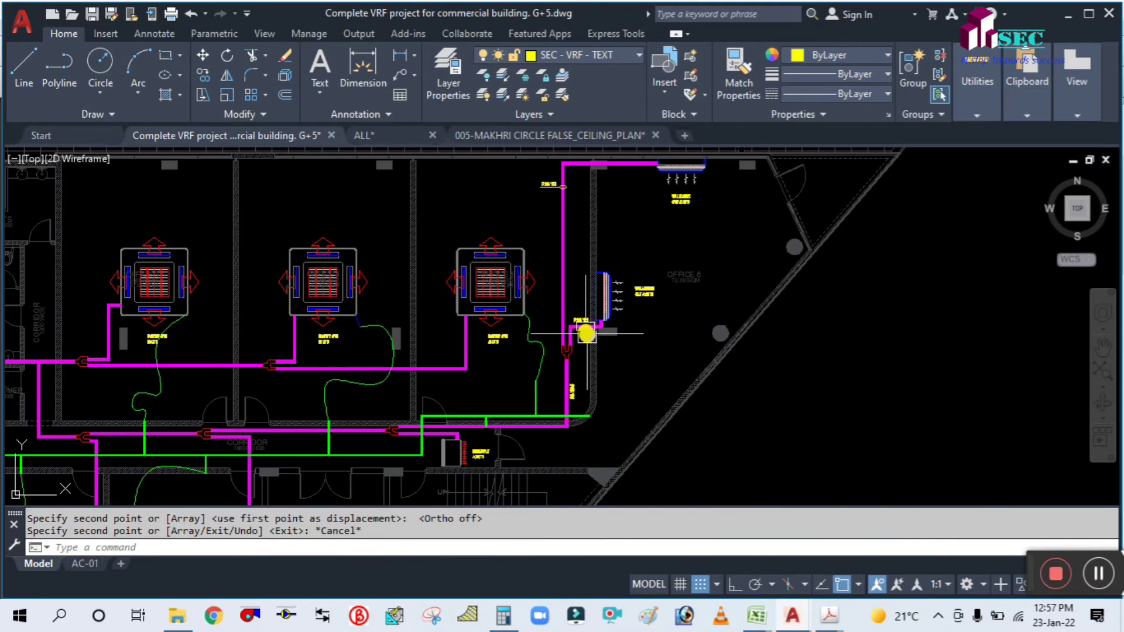
{"action": "scroll", "coordinate": [587, 333], "scroll_direction": "up", "scroll_amount": 3}
{"action": "middle_click_drag", "start_coordinate": [577, 421], "coordinate": [573, 316]}
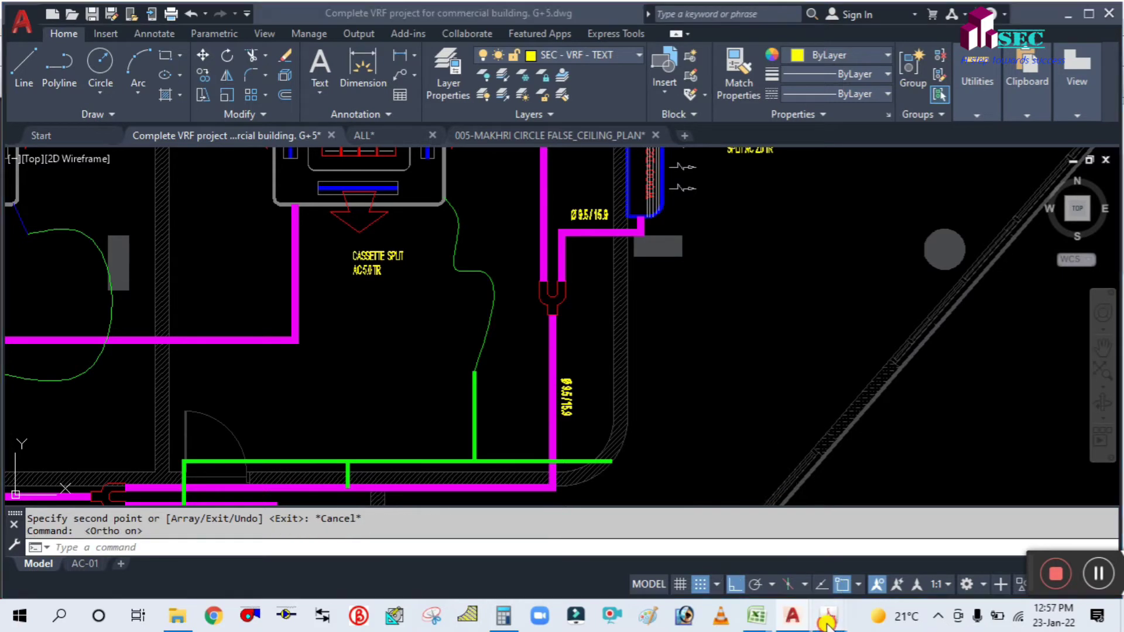
Check the indoor-unit connection pipe sizes in the MANUAL PIPING CHART VRV - VRF PDF and return to the VRF drawing.
{"action": "mouse_move", "coordinate": [828, 616]}
{"action": "left_click", "coordinate": [920, 545]}
{"action": "scroll", "coordinate": [297, 431], "scroll_direction": "down", "scroll_amount": 2}
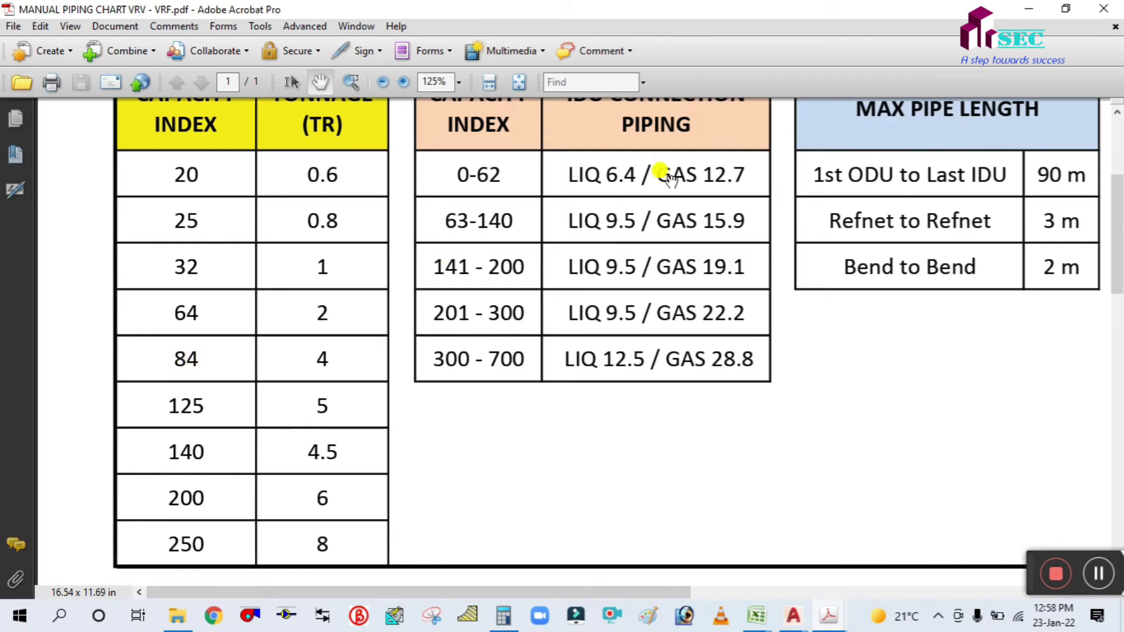
{"action": "left_click", "coordinate": [793, 616]}
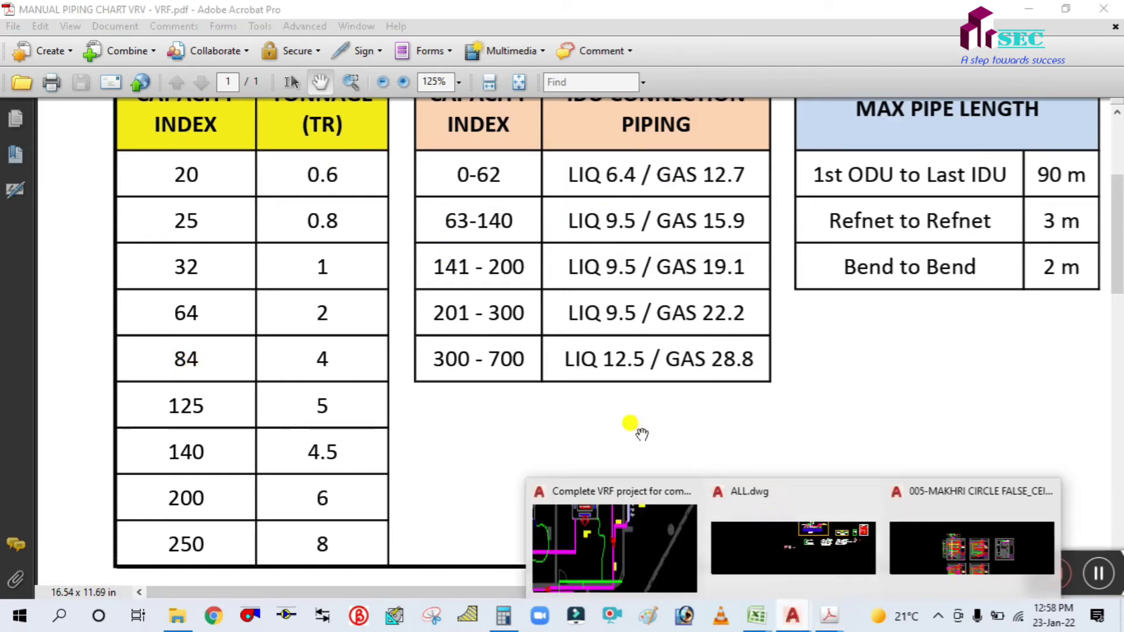
{"action": "left_click", "coordinate": [677, 553]}
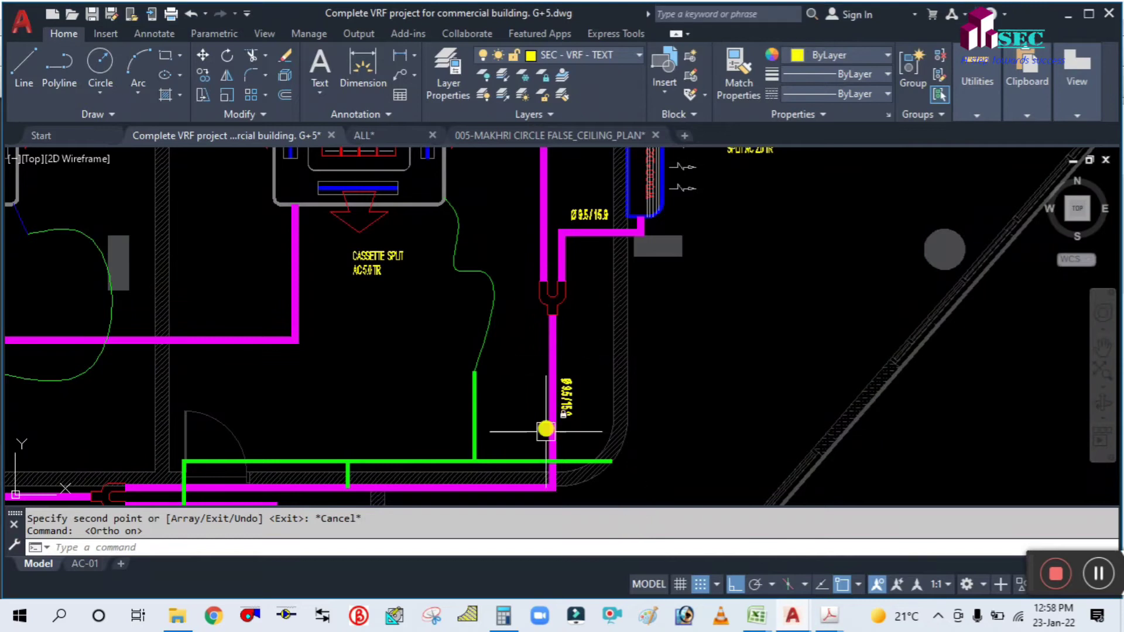
Copy the horizontal "Ø 9.5 / 15.9" text beneath the corridor main pipe, between the ducted split's Y-branch and the next Y-branch.
{"action": "middle_click_drag", "start_coordinate": [414, 456], "coordinate": [547, 339]}
{"action": "scroll", "coordinate": [550, 342], "scroll_direction": "up", "scroll_amount": 2}
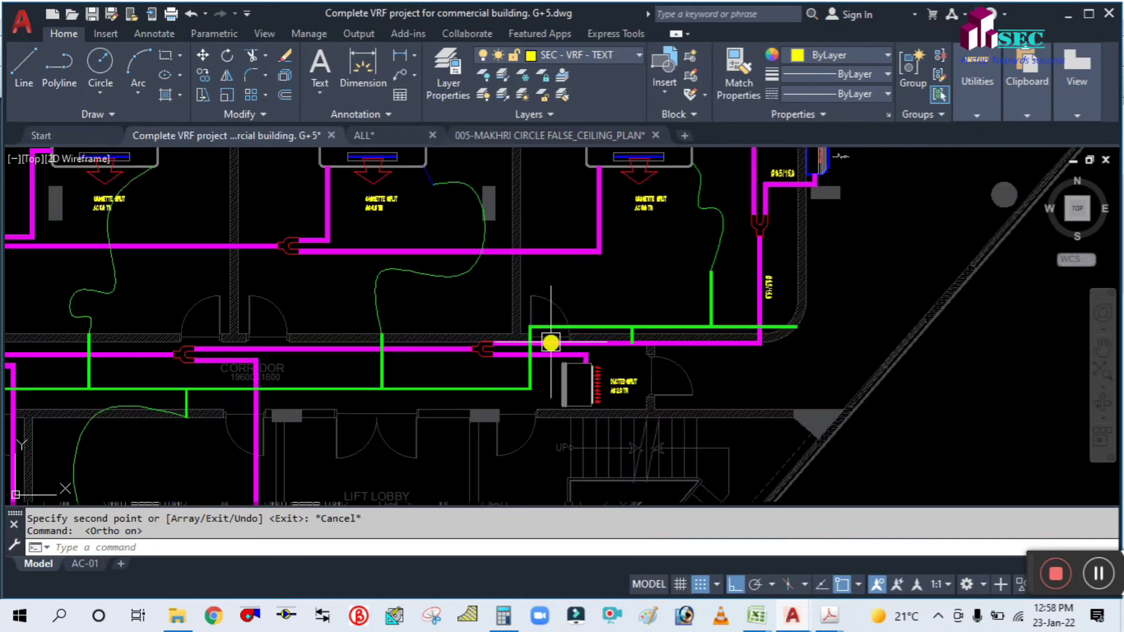
{"action": "scroll", "coordinate": [551, 343], "scroll_direction": "down", "scroll_amount": 2}
{"action": "scroll", "coordinate": [487, 346], "scroll_direction": "up", "scroll_amount": 4}
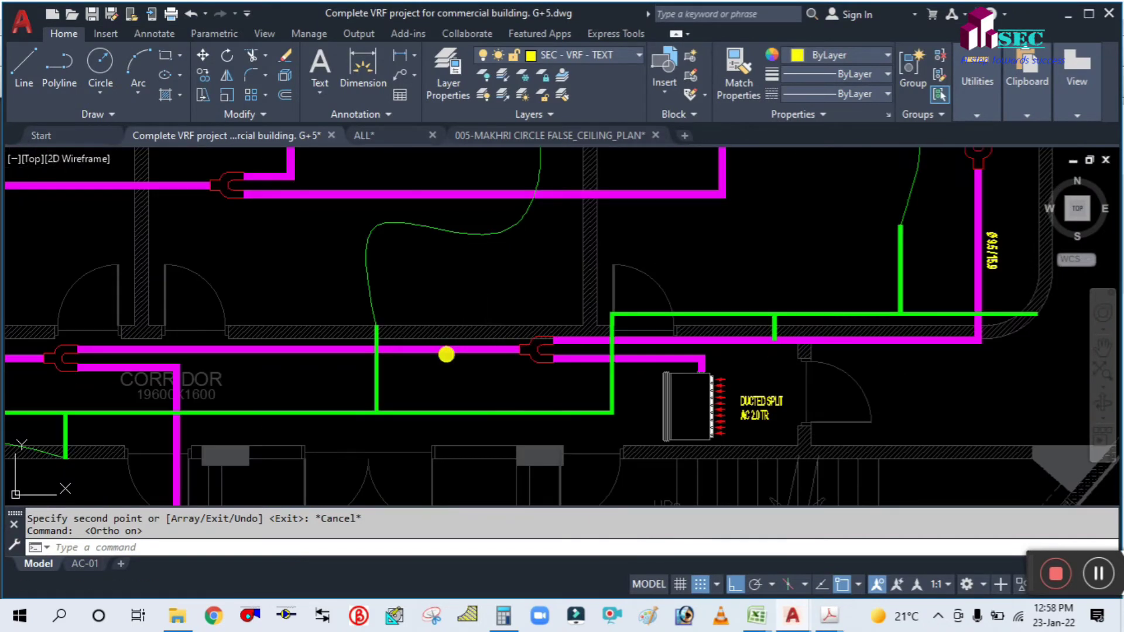
{"action": "scroll", "coordinate": [534, 372], "scroll_direction": "down", "scroll_amount": 1}
{"action": "scroll", "coordinate": [535, 371], "scroll_direction": "down", "scroll_amount": 1}
{"action": "type", "text": "O"}
{"action": "key", "text": "Return"}
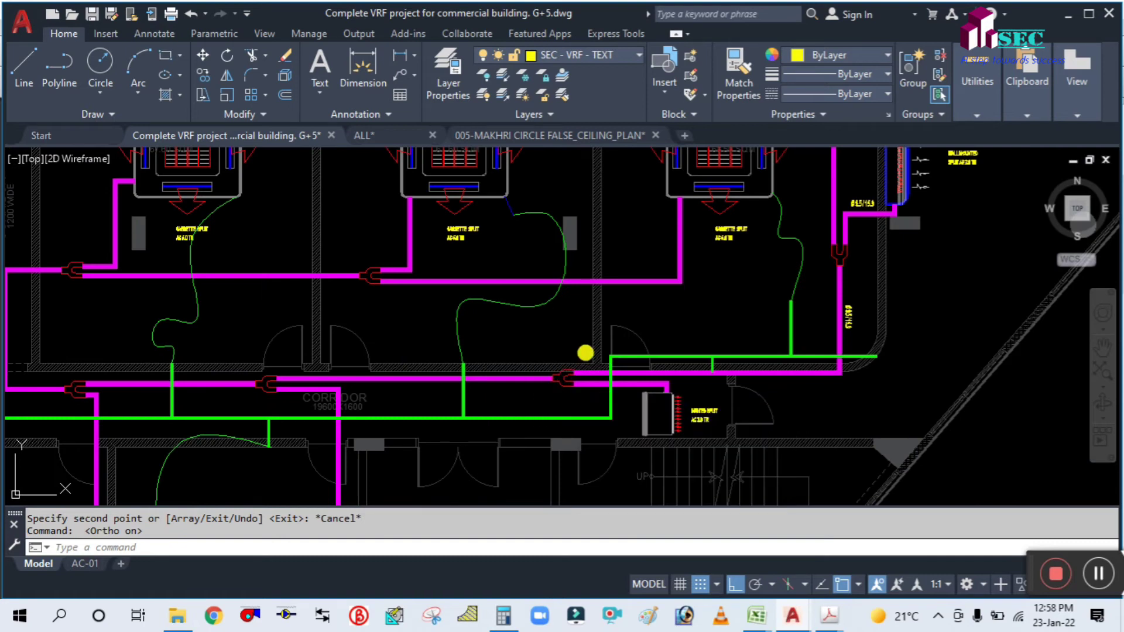
{"action": "scroll", "coordinate": [767, 279], "scroll_direction": "up", "scroll_amount": 3}
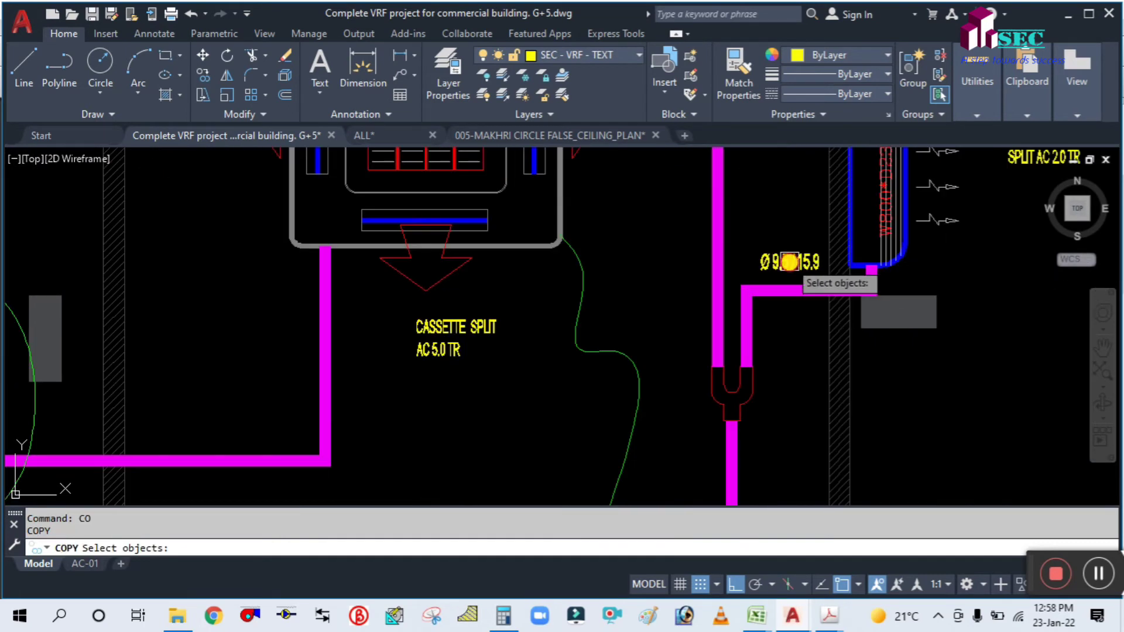
{"action": "left_click", "coordinate": [789, 262]}
{"action": "key", "text": "Return"}
{"action": "left_click", "coordinate": [803, 349]}
{"action": "left_click", "coordinate": [733, 588]}
{"action": "scroll", "coordinate": [594, 393], "scroll_direction": "down", "scroll_amount": 4}
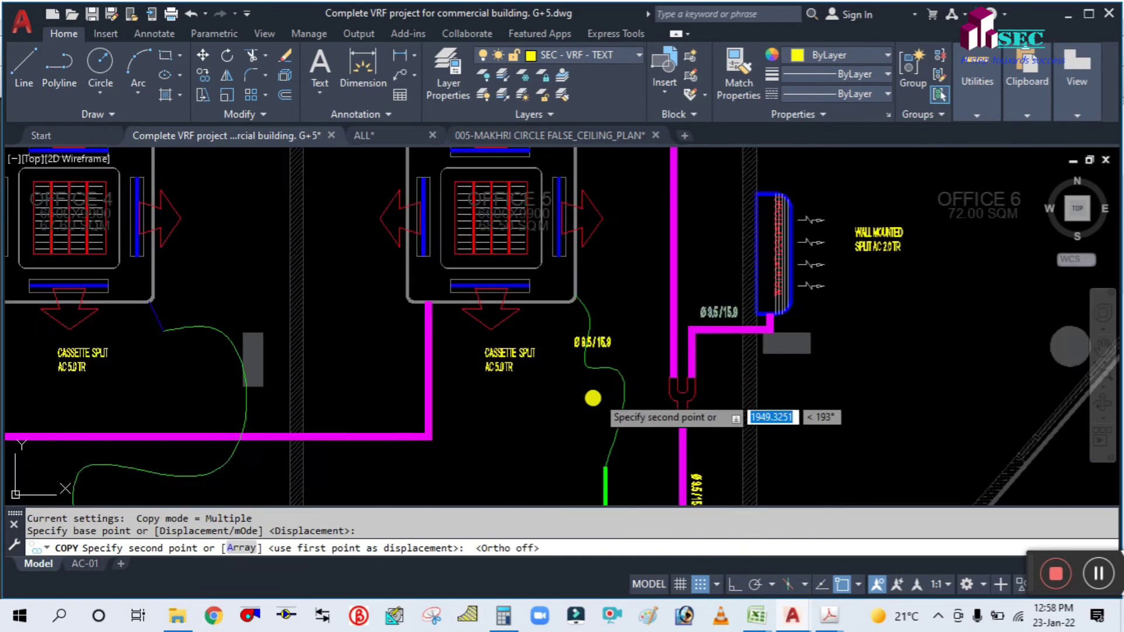
{"action": "middle_click_drag", "start_coordinate": [337, 448], "coordinate": [617, 254]}
{"action": "scroll", "coordinate": [594, 296], "scroll_direction": "up", "scroll_amount": 4}
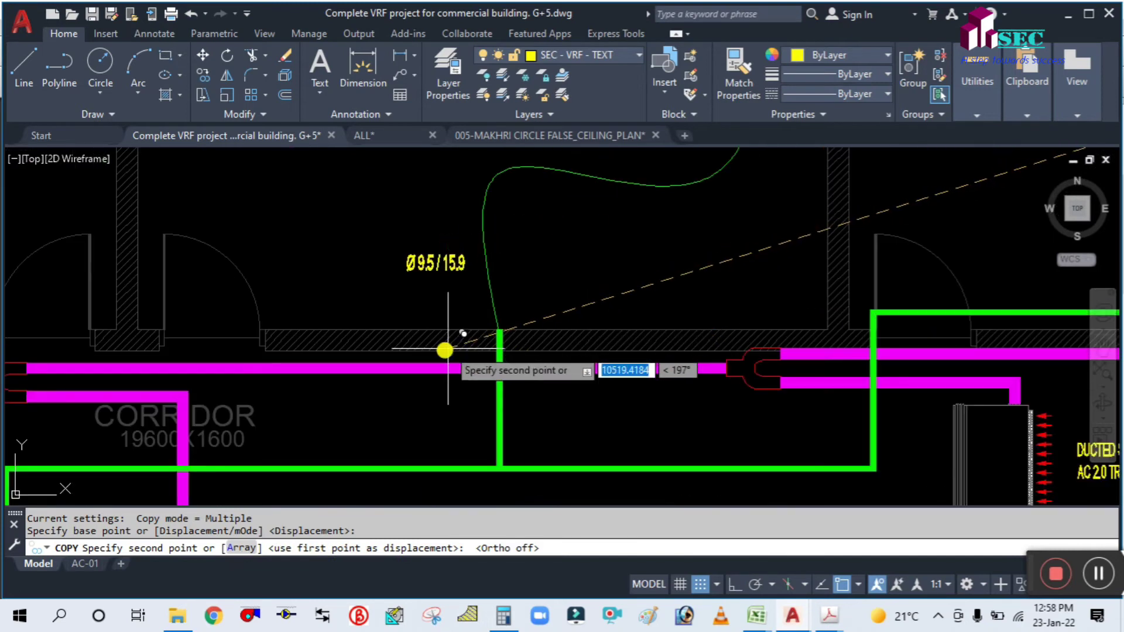
{"action": "middle_click_drag", "start_coordinate": [402, 427], "coordinate": [439, 318]}
{"action": "scroll", "coordinate": [492, 364], "scroll_direction": "up", "scroll_amount": 1}
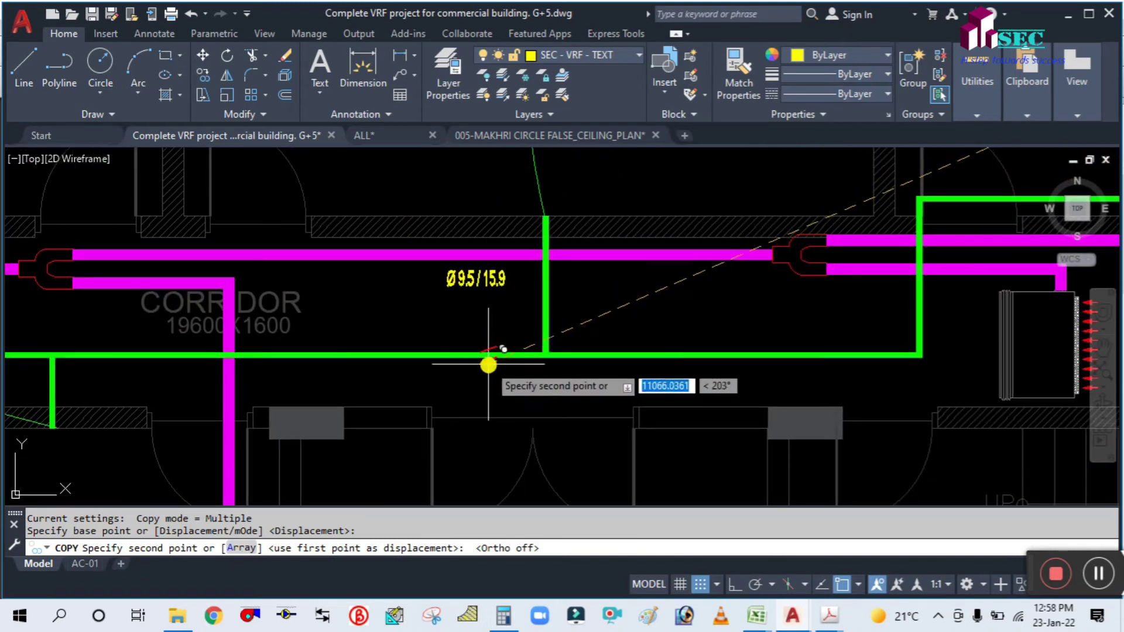
{"action": "left_click", "coordinate": [488, 367]}
{"action": "key", "text": "Escape"}
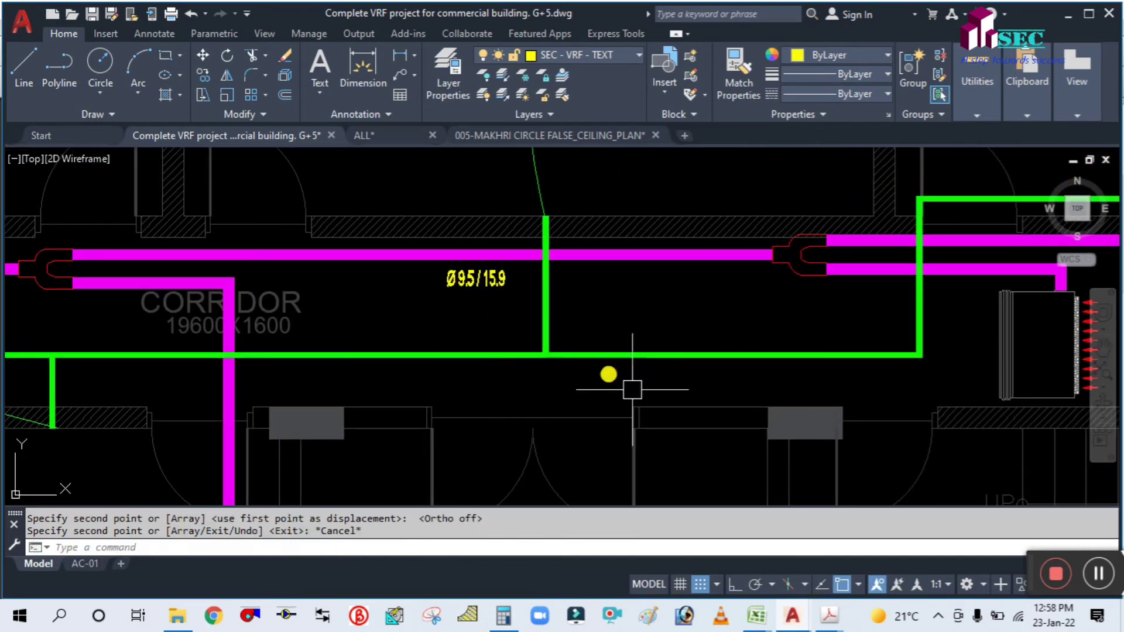
Turn ortho mode back on and check the capacity of the ducted split unit beside the corridor.
{"action": "left_click", "coordinate": [724, 586]}
{"action": "scroll", "coordinate": [527, 283], "scroll_direction": "down", "scroll_amount": 5}
{"action": "scroll", "coordinate": [594, 290], "scroll_direction": "up", "scroll_amount": 6}
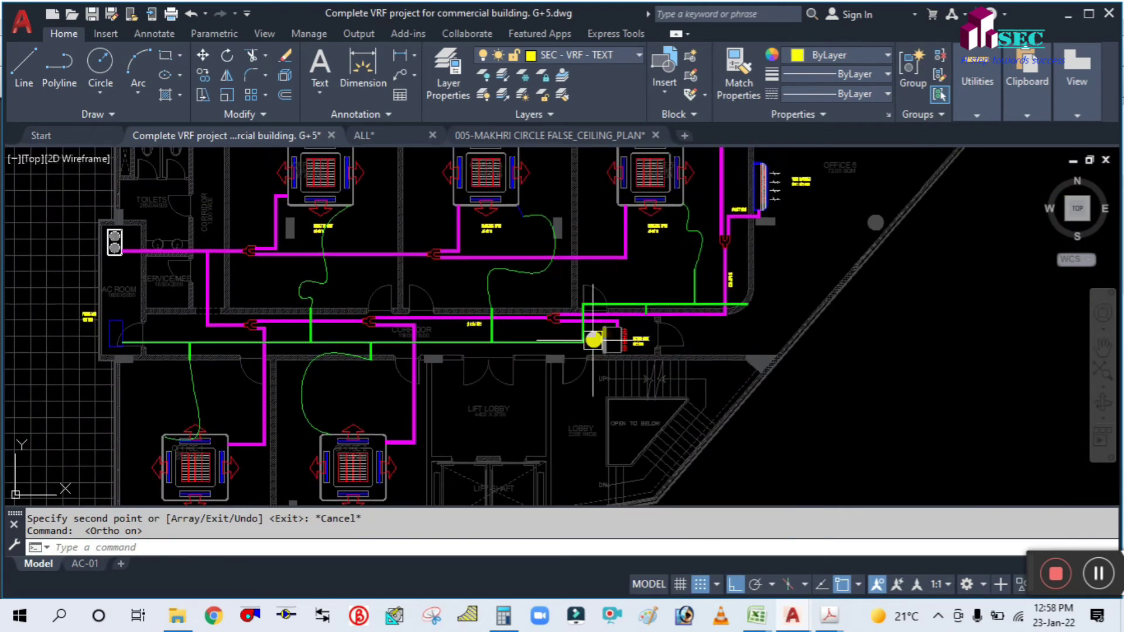
{"action": "scroll", "coordinate": [710, 343], "scroll_direction": "up", "scroll_amount": 5}
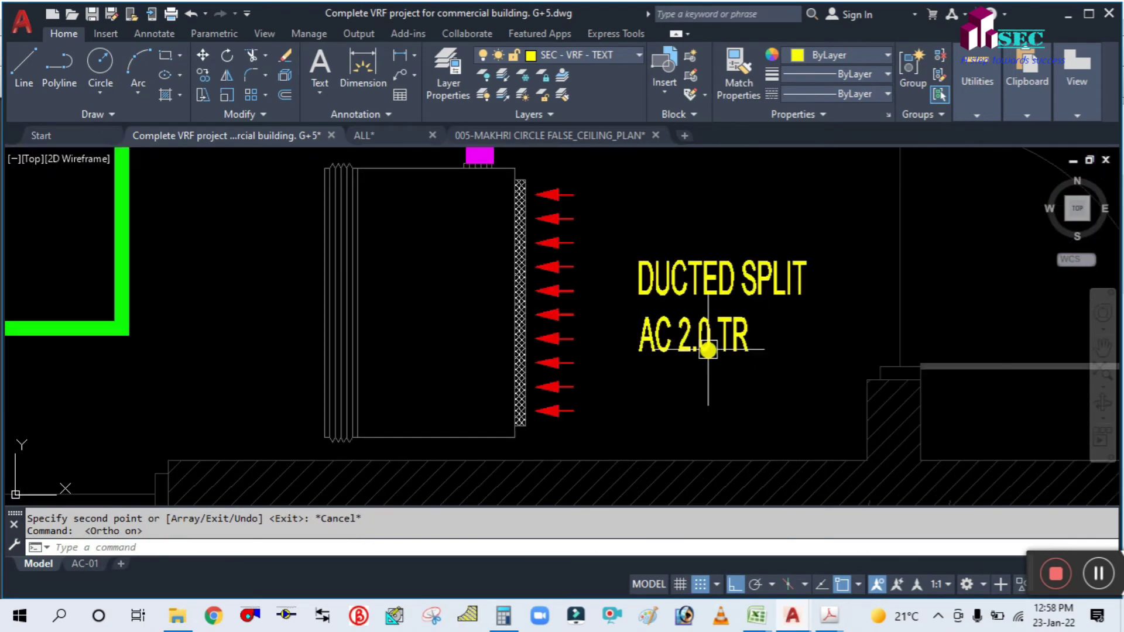
{"action": "scroll", "coordinate": [713, 374], "scroll_direction": "down", "scroll_amount": 9}
{"action": "middle_click_drag", "start_coordinate": [636, 320], "coordinate": [673, 380]}
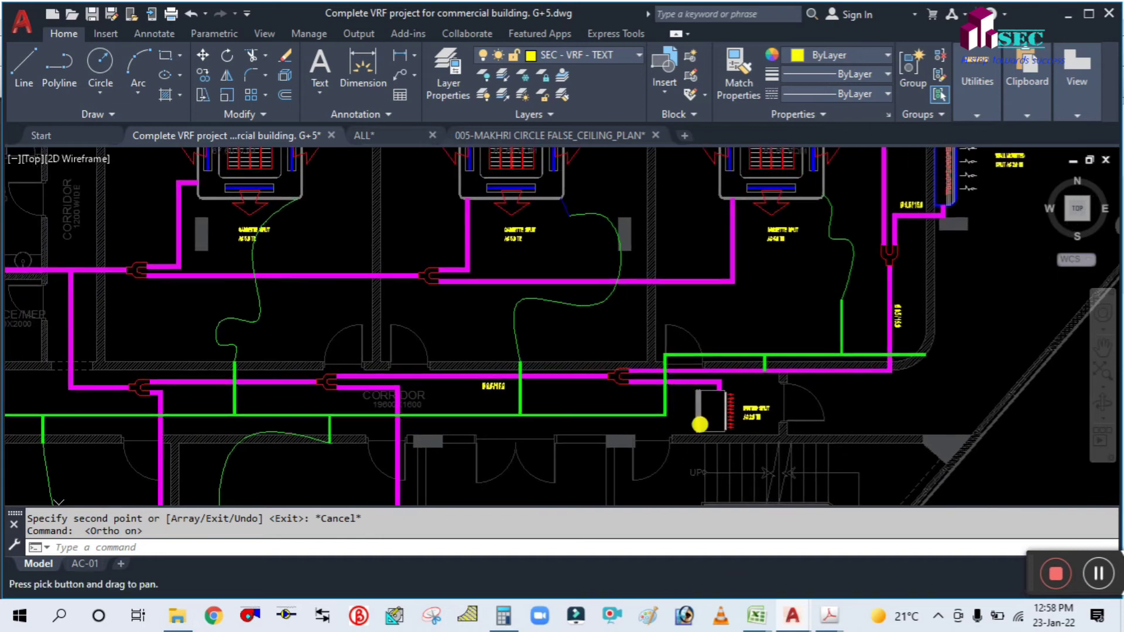
Look up the corridor main's pipe size in the manual piping chart and return to the VRF drawing.
{"action": "mouse_move", "coordinate": [831, 612]}
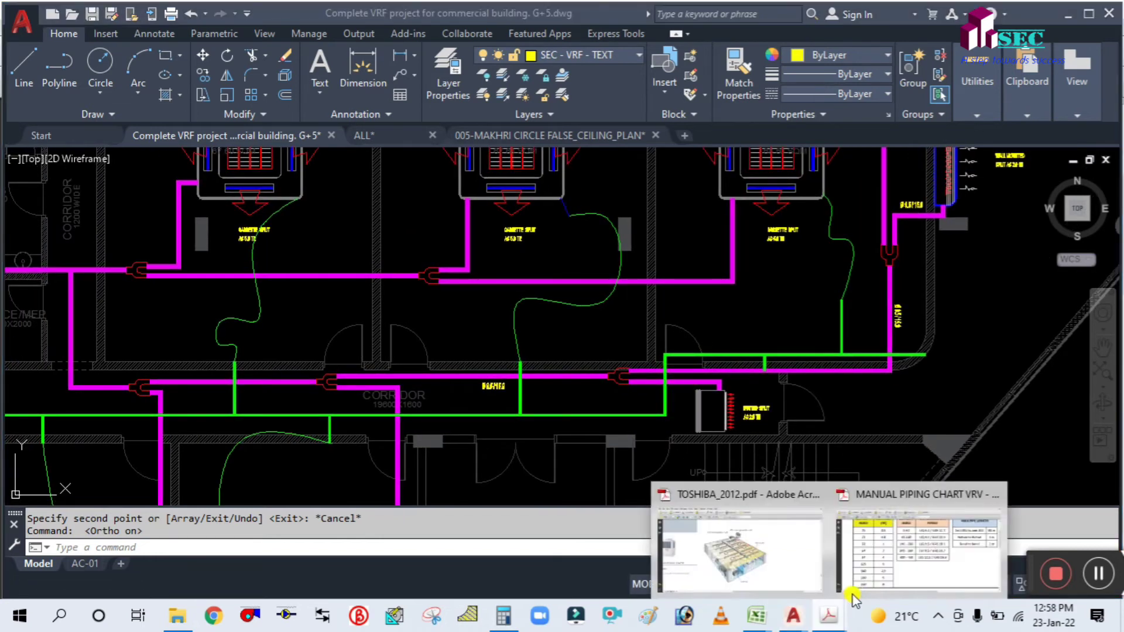
{"action": "left_click", "coordinate": [879, 574]}
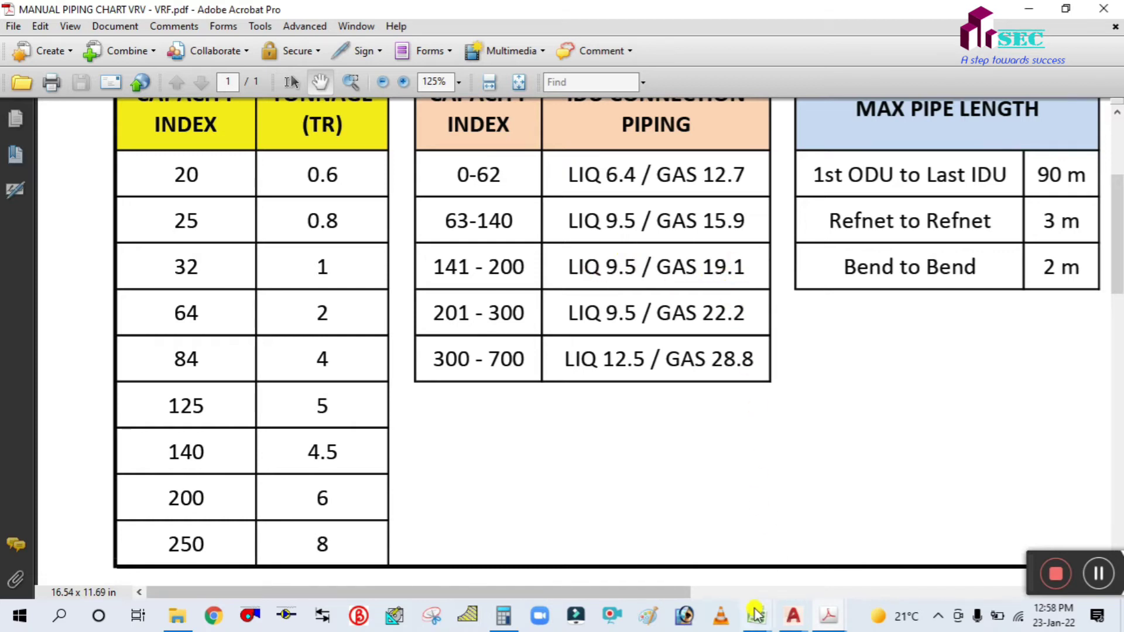
{"action": "mouse_move", "coordinate": [756, 615]}
{"action": "left_click", "coordinate": [703, 561]}
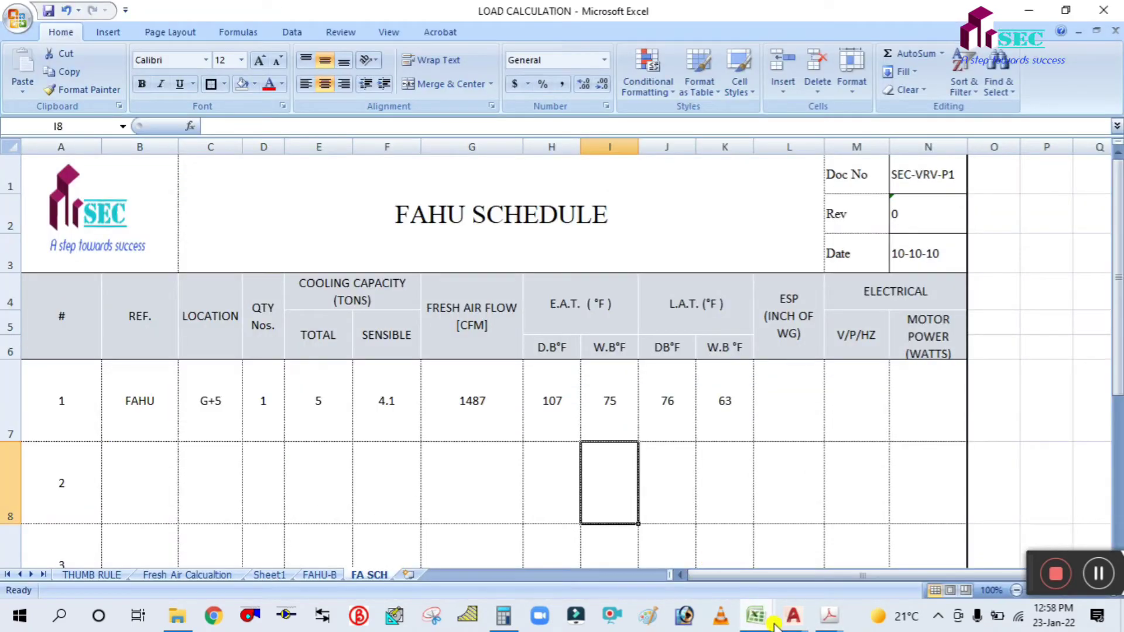
{"action": "mouse_move", "coordinate": [793, 615]}
{"action": "left_click", "coordinate": [615, 544]}
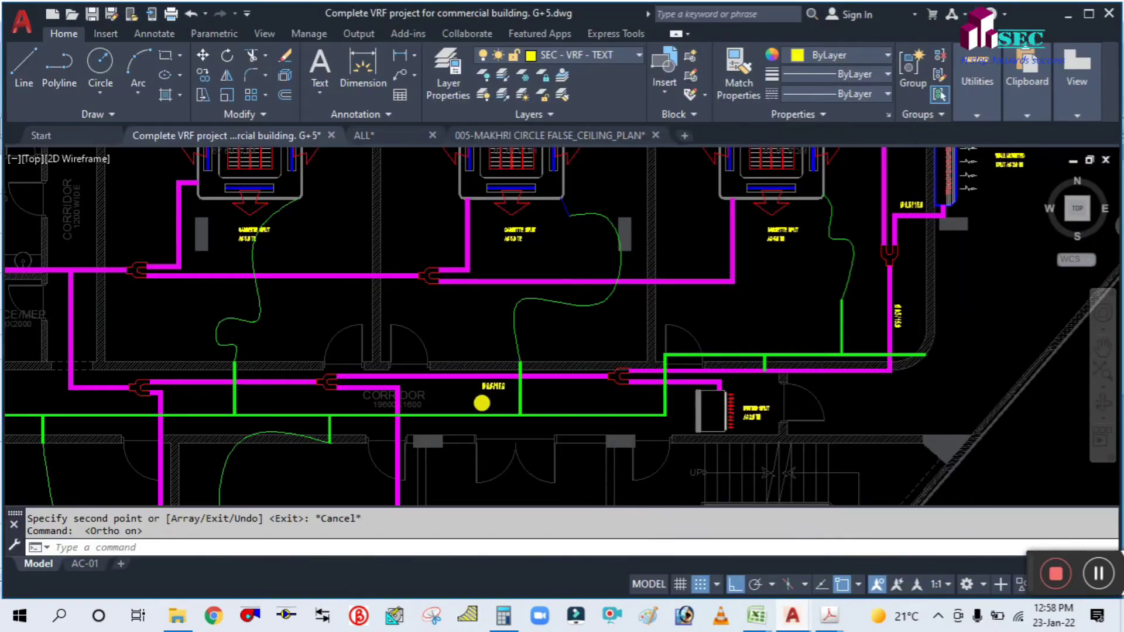
Change the copied corridor pipe label to "Ø 9.5 / 19.1".
{"action": "scroll", "coordinate": [482, 403], "scroll_direction": "up", "scroll_amount": 5}
{"action": "middle_click_drag", "start_coordinate": [535, 322], "coordinate": [544, 363]}
{"action": "scroll", "coordinate": [544, 364], "scroll_direction": "up", "scroll_amount": 2}
{"action": "left_click", "coordinate": [618, 319]}
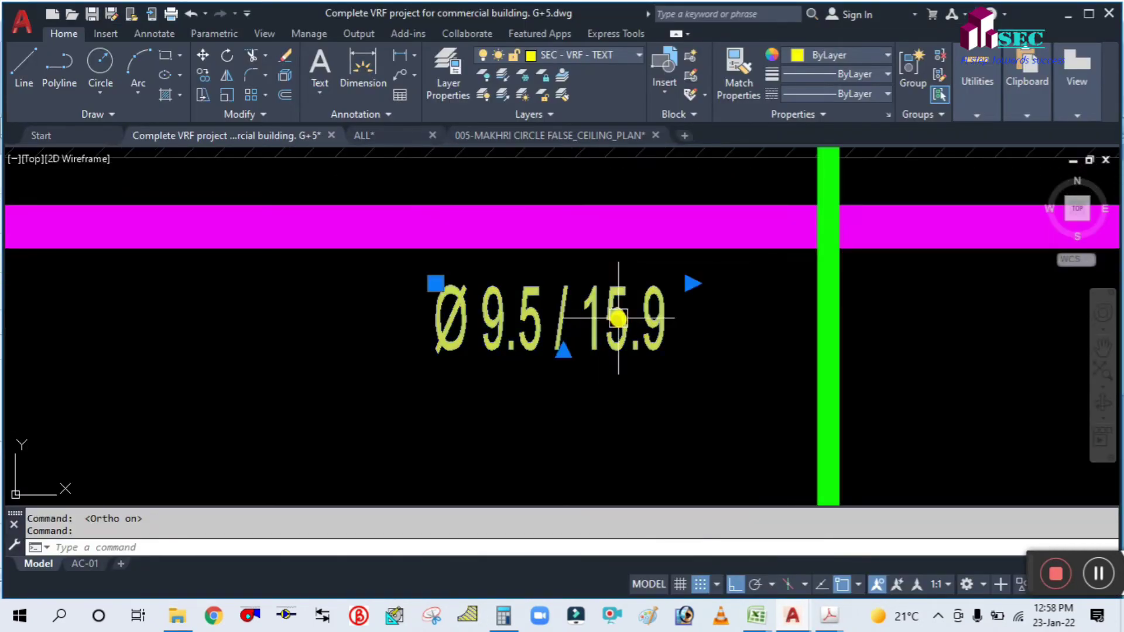
{"action": "double_click", "coordinate": [618, 331]}
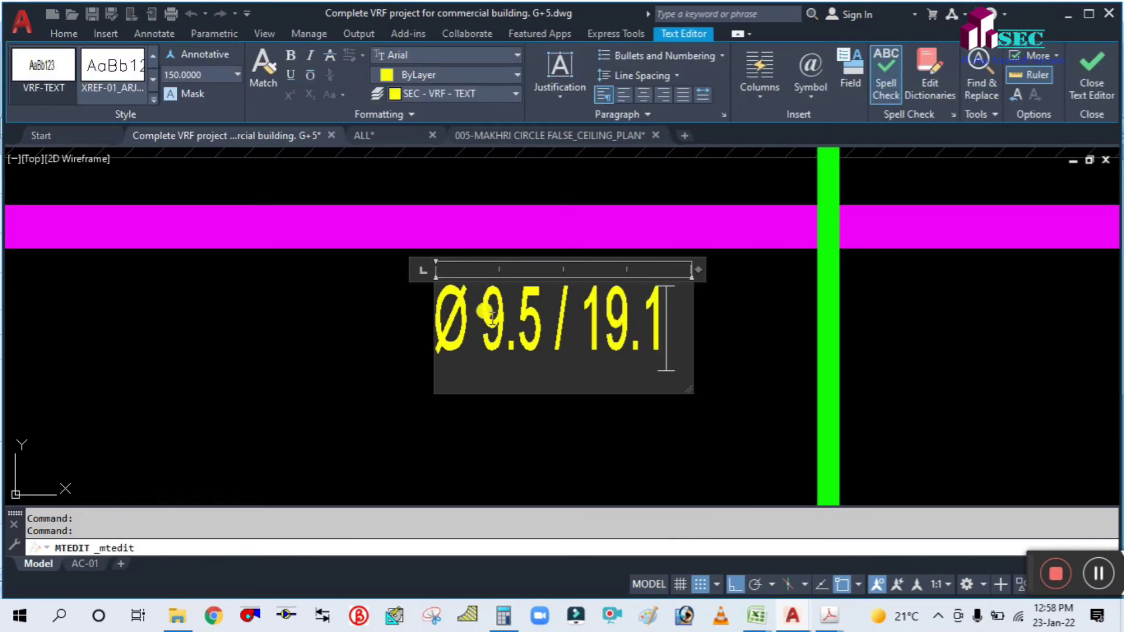
{"action": "left_click", "coordinate": [434, 385]}
Copy the "Ø 9.5 / 19.1" label about 5240 units straight left, to the next corridor pipe section between Y-branches.
{"action": "scroll", "coordinate": [434, 368], "scroll_direction": "down", "scroll_amount": 10}
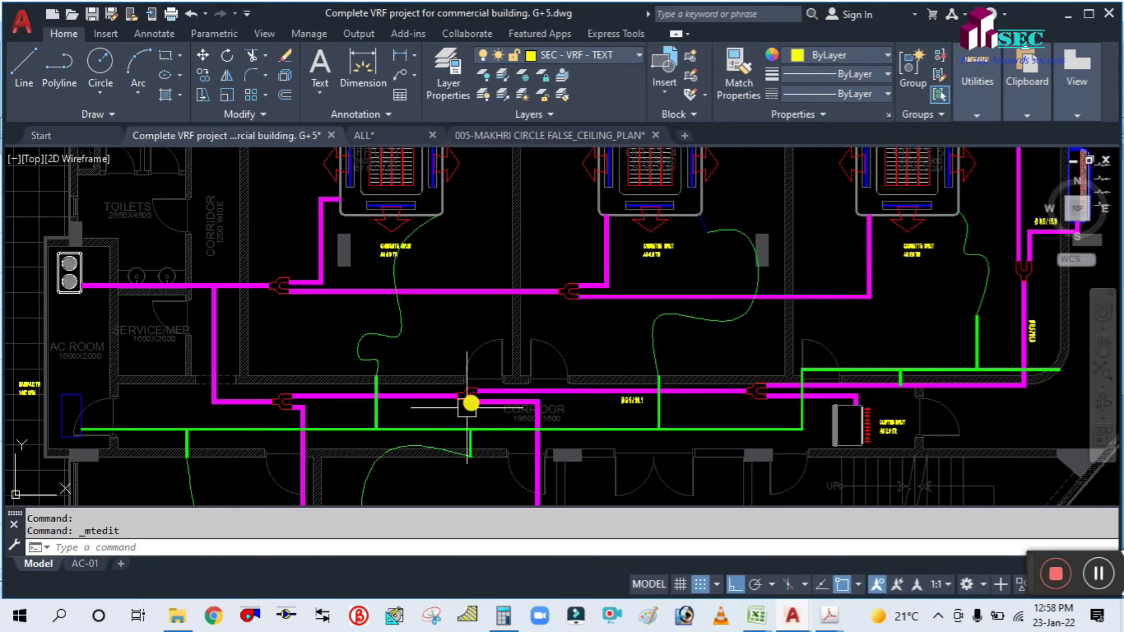
{"action": "scroll", "coordinate": [459, 424], "scroll_direction": "up", "scroll_amount": 3}
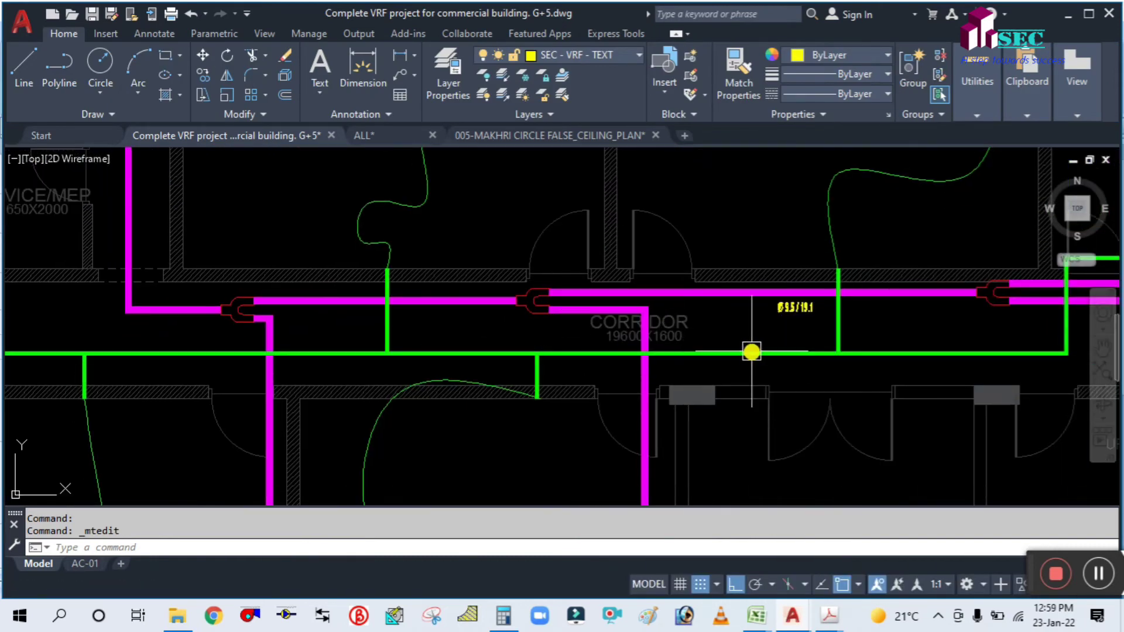
{"action": "key", "text": "Return"}
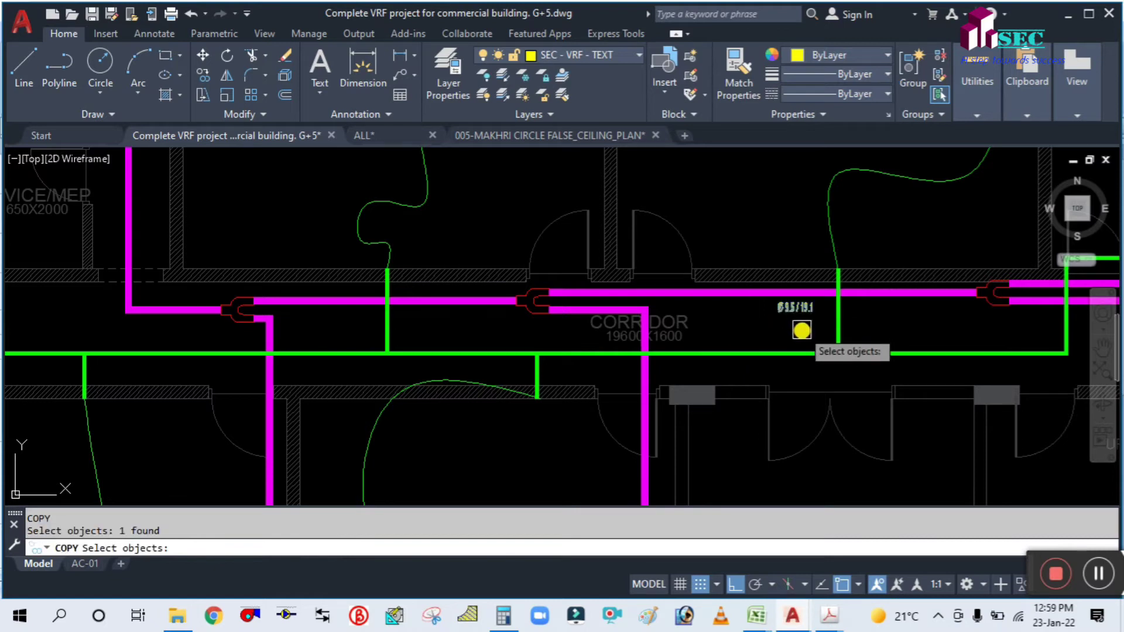
{"action": "key", "text": "Return"}
{"action": "left_click", "coordinate": [799, 330]}
{"action": "scroll", "coordinate": [468, 328], "scroll_direction": "up", "scroll_amount": 2}
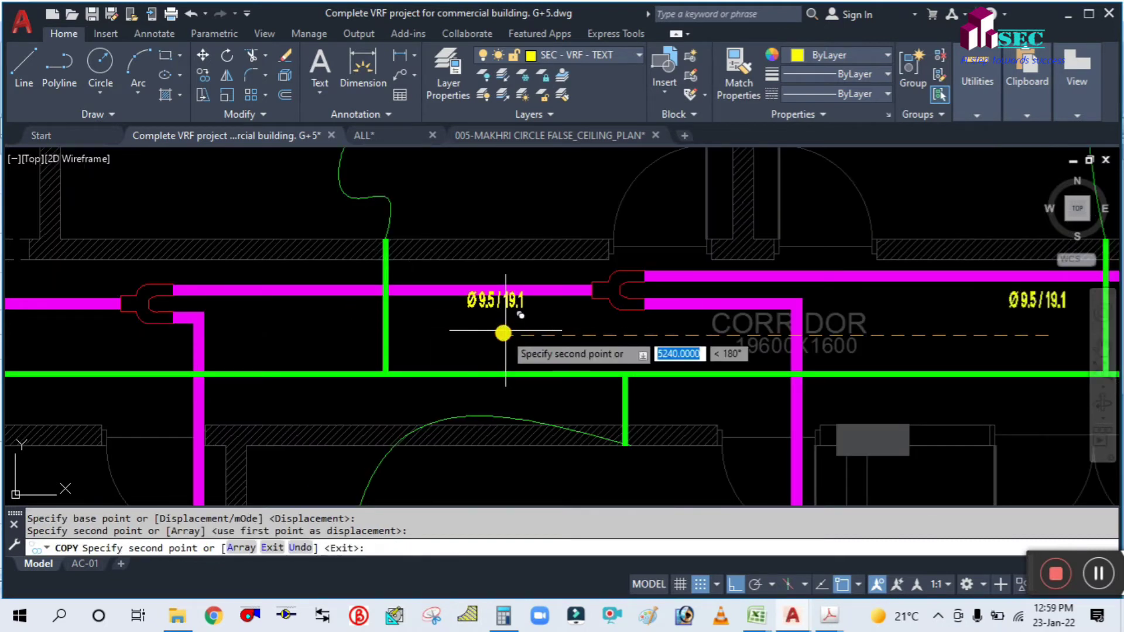
{"action": "key", "text": "Escape"}
Move the newly copied "Ø 9.5 / 19.1" label slightly down so it clears the magenta corridor pipe.
{"action": "type", "text": "M"}
{"action": "key", "text": "Return"}
{"action": "left_click", "coordinate": [497, 310]}
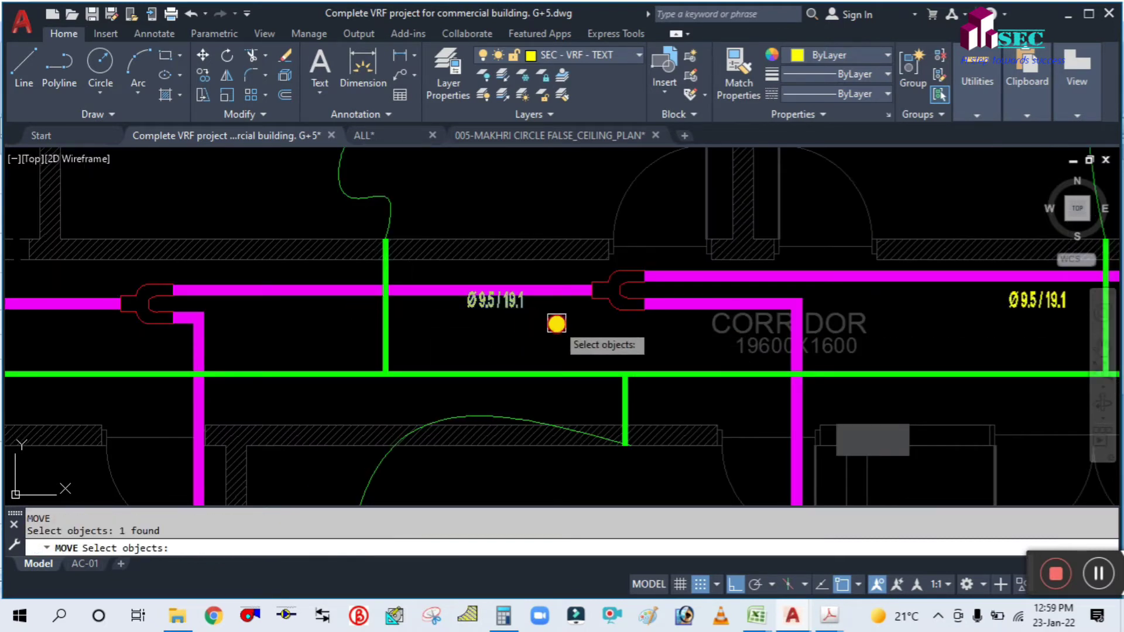
{"action": "key", "text": "Return"}
{"action": "left_click", "coordinate": [551, 324]}
{"action": "key", "text": "Escape"}
{"action": "scroll", "coordinate": [551, 345], "scroll_direction": "down", "scroll_amount": 5}
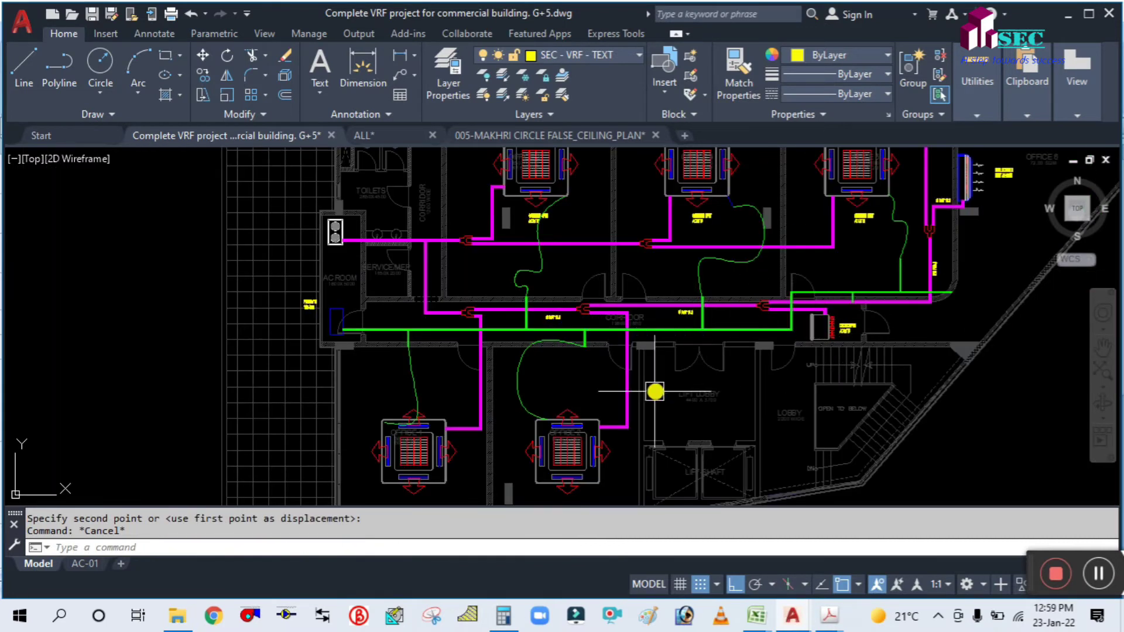
Check the Office 2 cassette capacity and the unsized corridor pipe section on the plan, and bring up the manual piping chart.
{"action": "scroll", "coordinate": [610, 436], "scroll_direction": "up", "scroll_amount": 8}
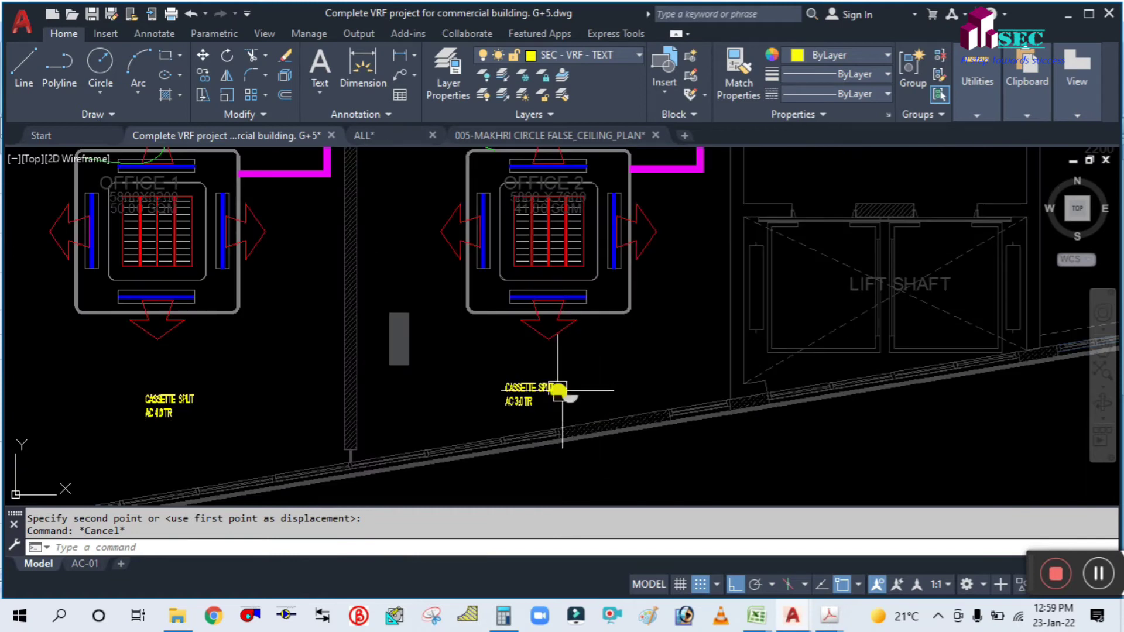
{"action": "scroll", "coordinate": [557, 386], "scroll_direction": "down", "scroll_amount": 5}
{"action": "middle_click_drag", "start_coordinate": [527, 231], "coordinate": [577, 422]}
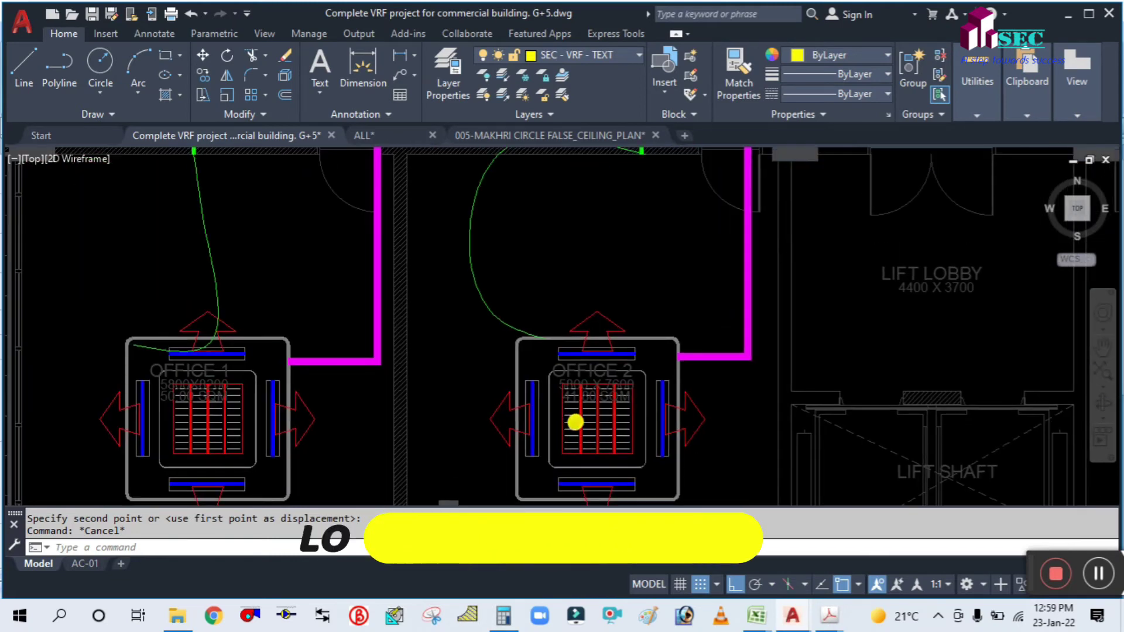
{"action": "scroll", "coordinate": [552, 327], "scroll_direction": "down", "scroll_amount": 2}
{"action": "scroll", "coordinate": [552, 327], "scroll_direction": "down", "scroll_amount": 2}
{"action": "scroll", "coordinate": [528, 234], "scroll_direction": "up", "scroll_amount": 6}
{"action": "middle_click_drag", "start_coordinate": [537, 241], "coordinate": [508, 311]}
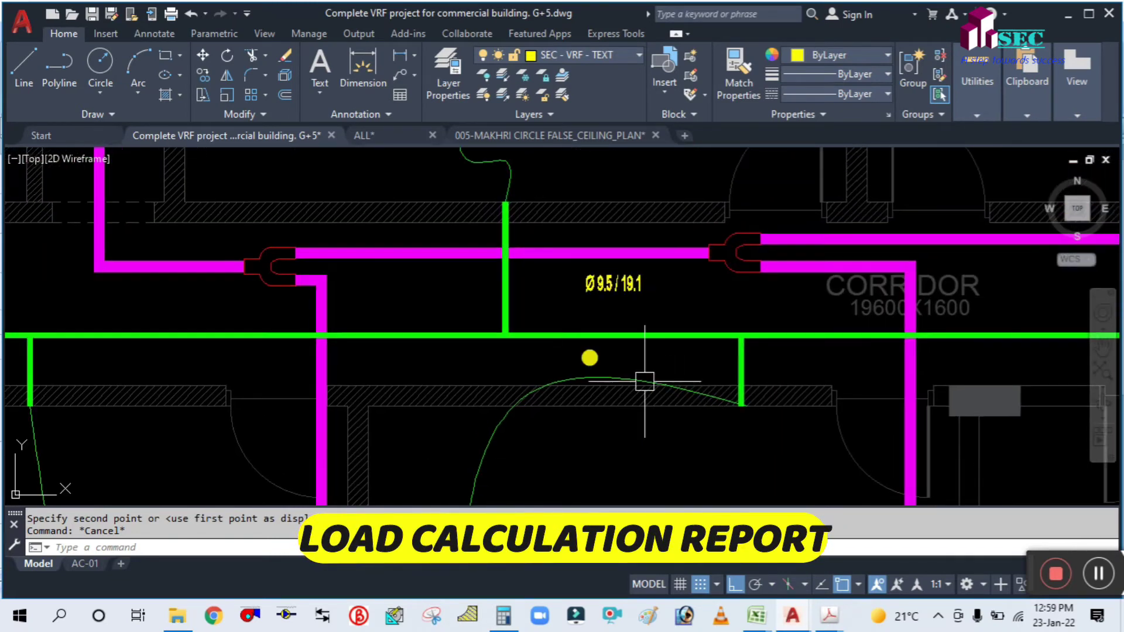
{"action": "mouse_move", "coordinate": [827, 625]}
{"action": "left_click", "coordinate": [925, 539]}
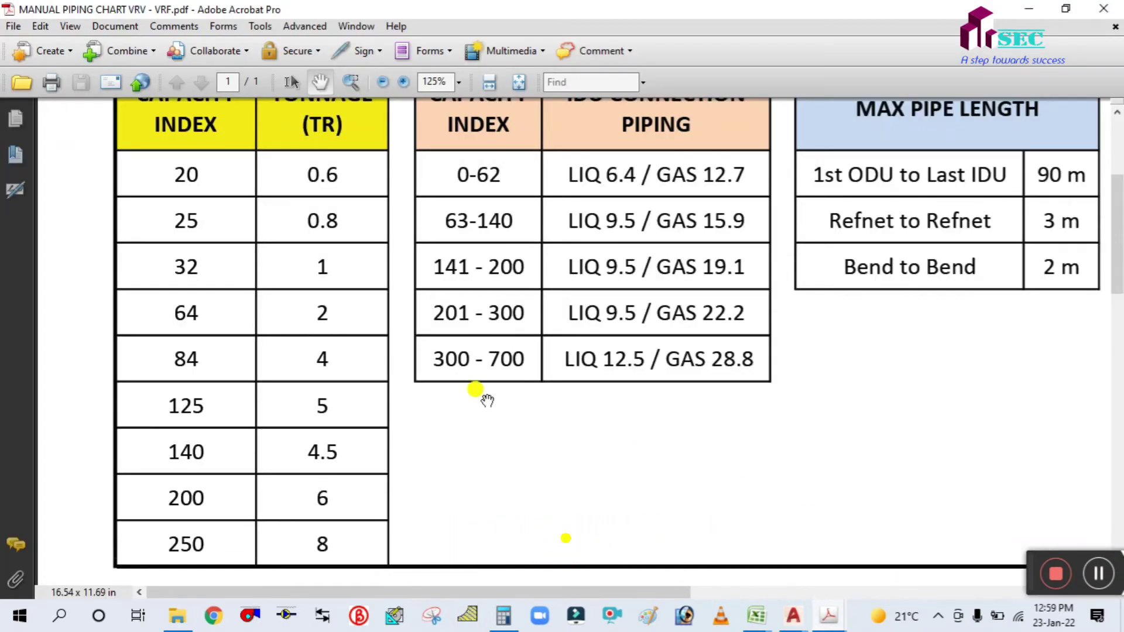
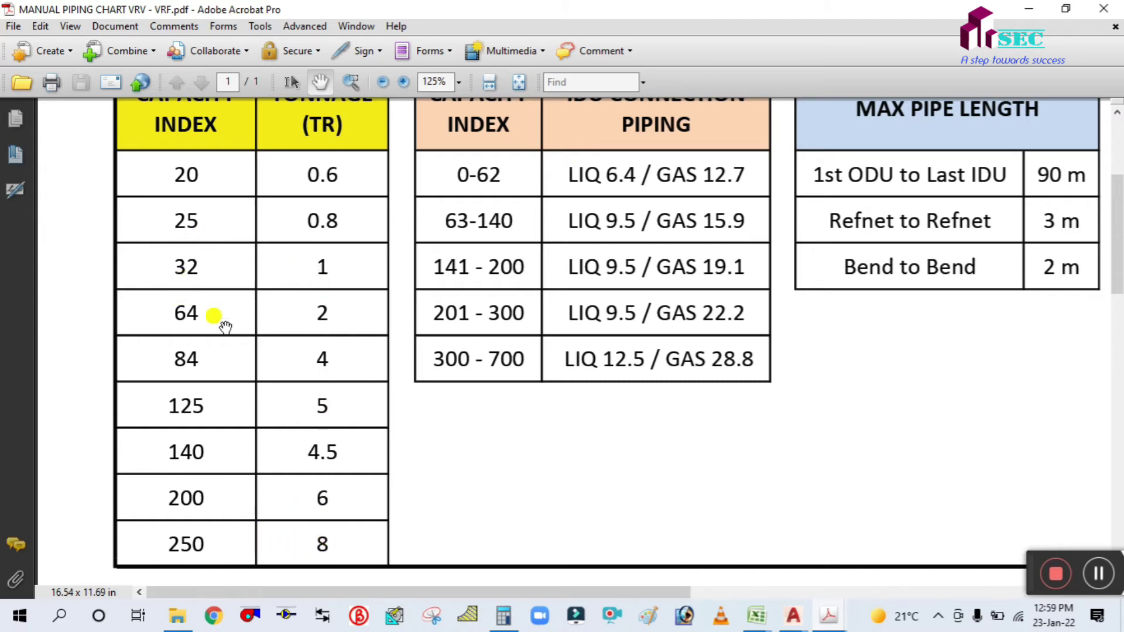
Add the capacity indexes 250 and 32 in the calculator and return to the manual piping chart.
{"action": "left_click", "coordinate": [504, 616]}
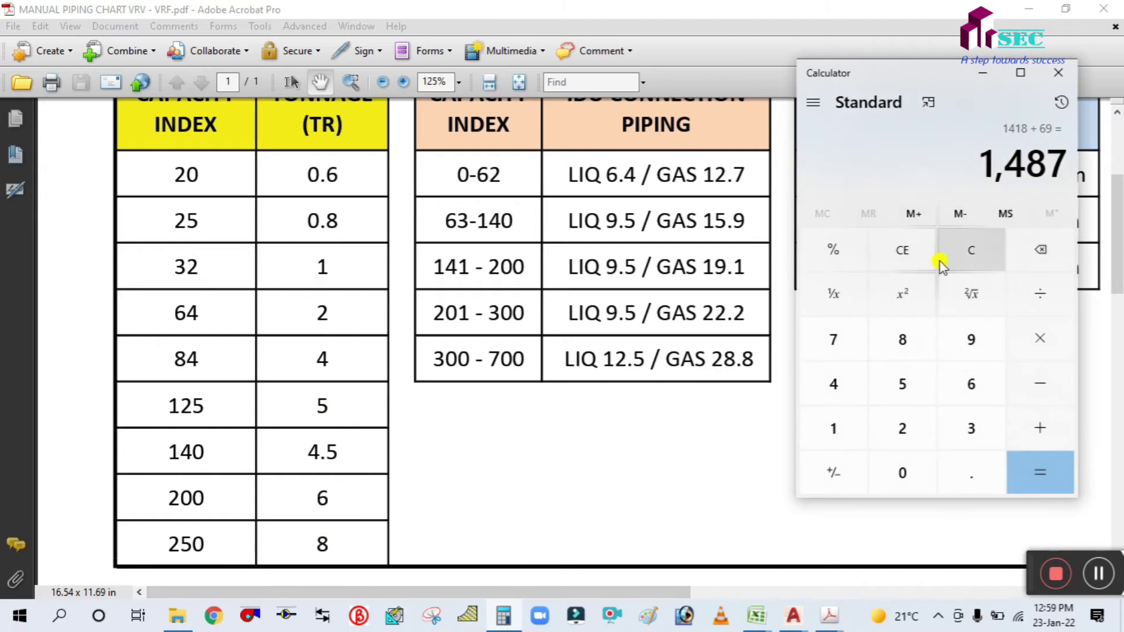
{"action": "left_click", "coordinate": [941, 258]}
{"action": "left_click", "coordinate": [902, 429]}
{"action": "left_click", "coordinate": [902, 384]}
{"action": "left_click", "coordinate": [903, 472]}
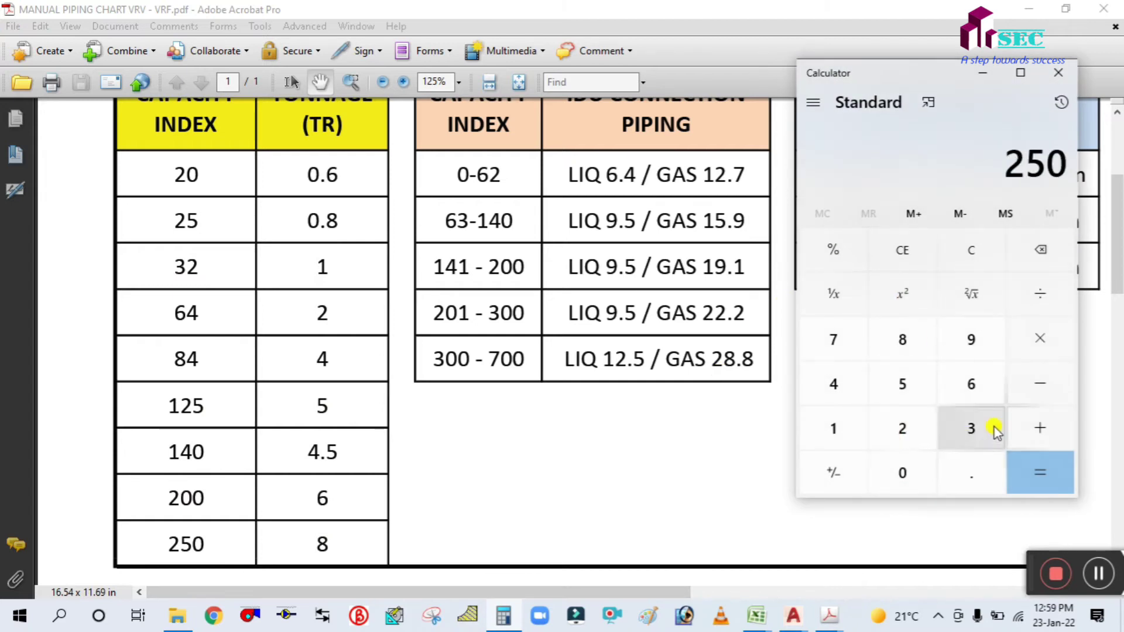
{"action": "left_click", "coordinate": [1030, 429]}
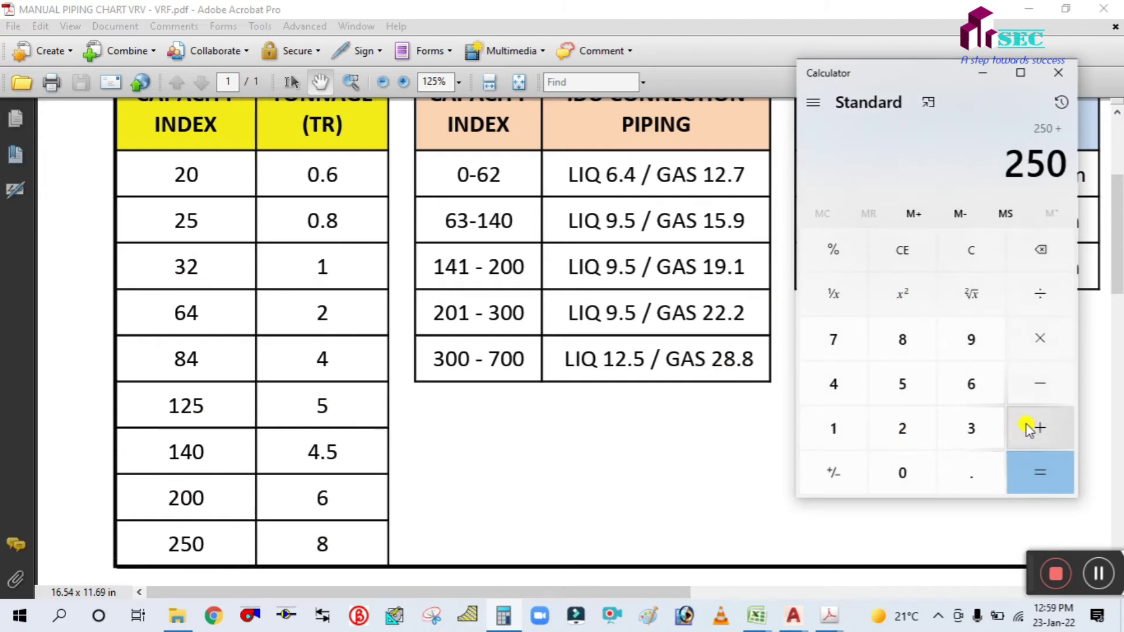
{"action": "left_click", "coordinate": [972, 428]}
{"action": "left_click", "coordinate": [882, 440]}
{"action": "left_click", "coordinate": [1029, 469]}
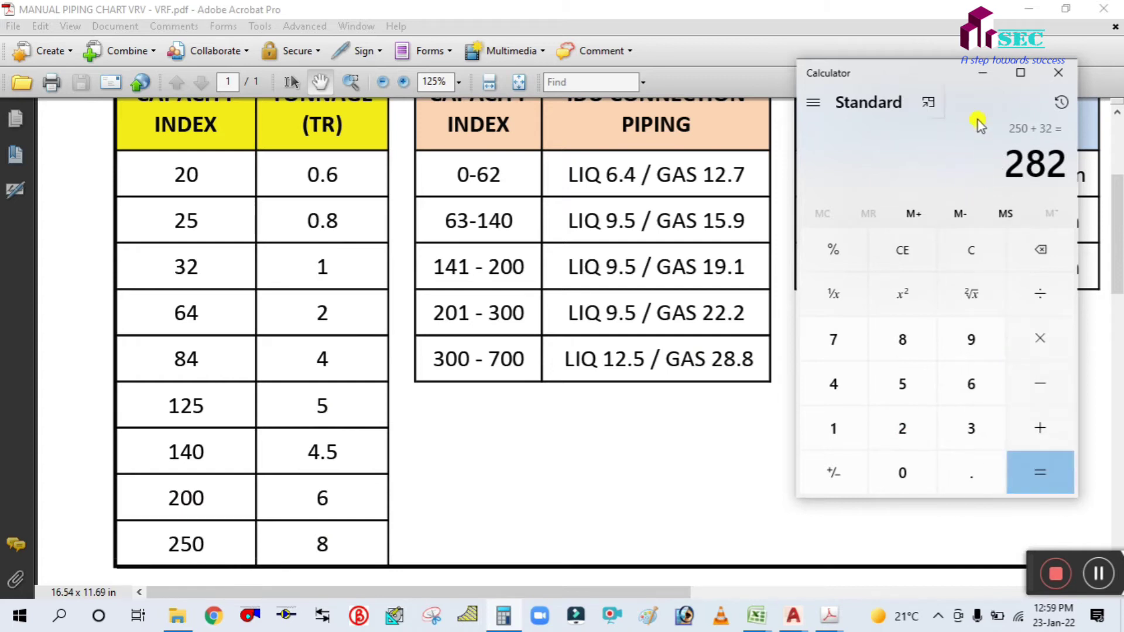
{"action": "left_click", "coordinate": [982, 74]}
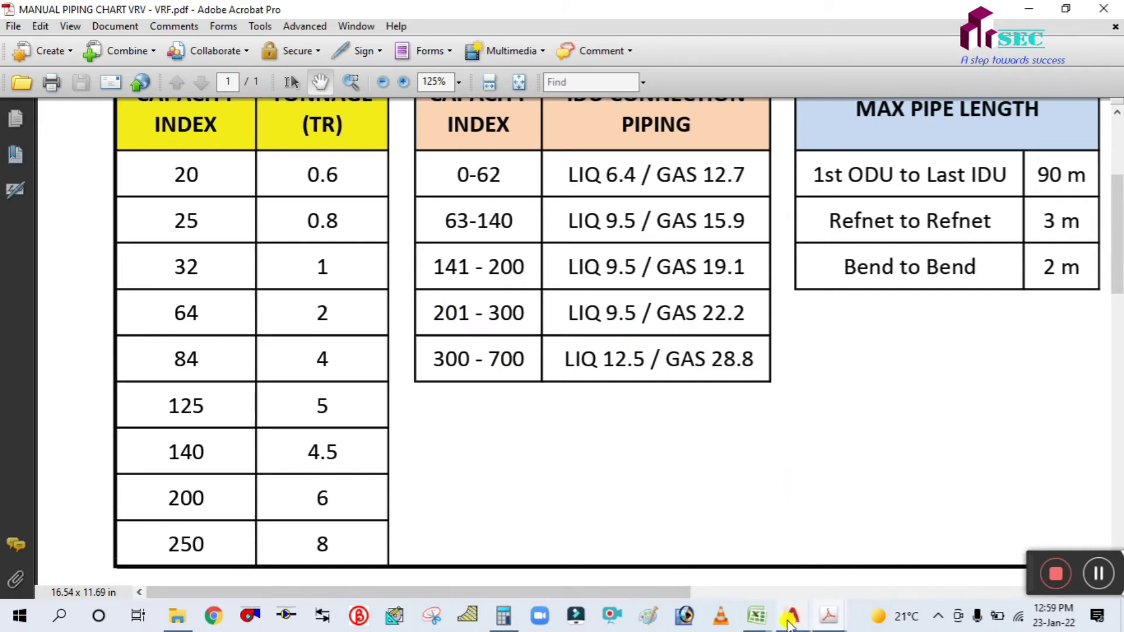
Back in the VRF drawing, change the label of the corridor pipe section between the Office 1 and Office 2 Y-branches to "Ø 9.5 / 22.2".
{"action": "mouse_move", "coordinate": [790, 621]}
{"action": "left_click", "coordinate": [609, 548]}
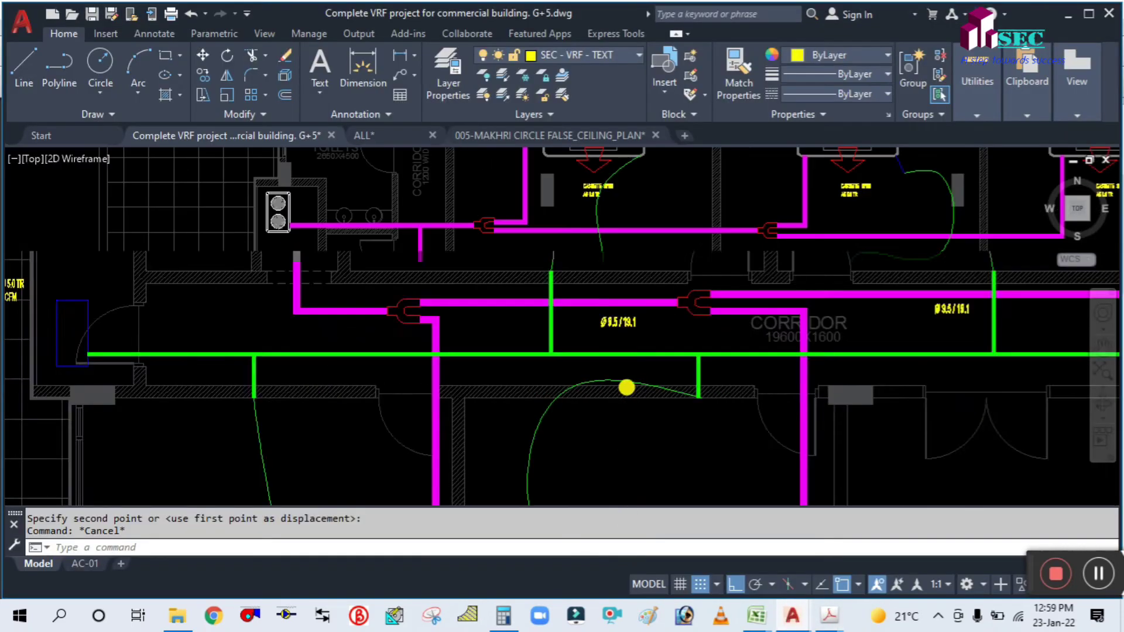
{"action": "scroll", "coordinate": [618, 325], "scroll_direction": "up", "scroll_amount": 6}
{"action": "left_click", "coordinate": [584, 361]}
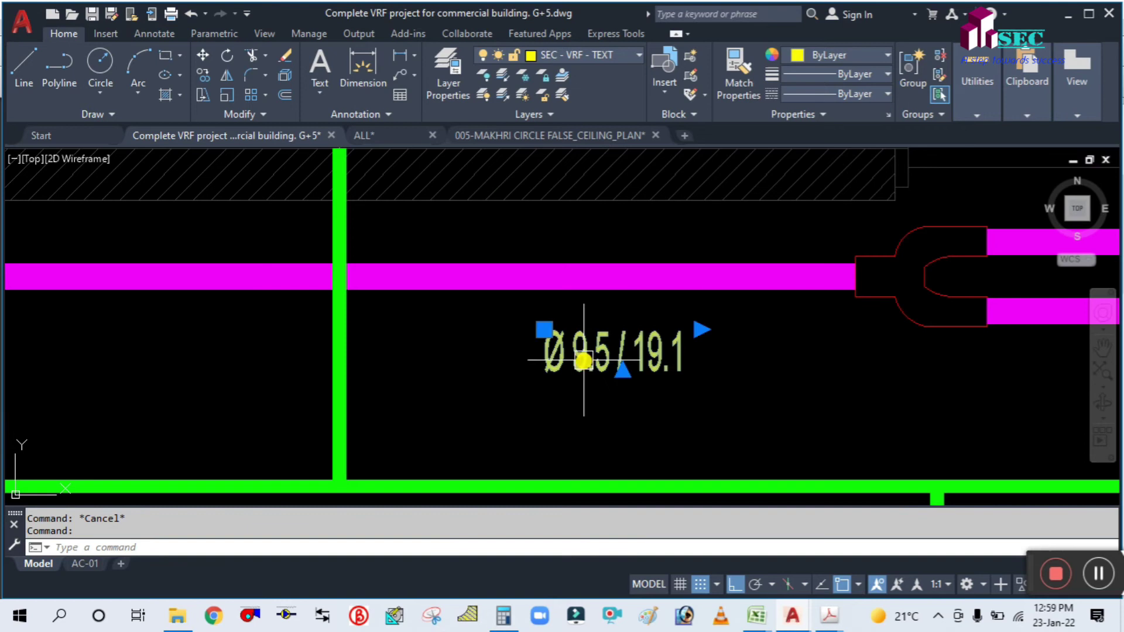
{"action": "key", "text": "Escape"}
{"action": "left_click", "coordinate": [655, 362]}
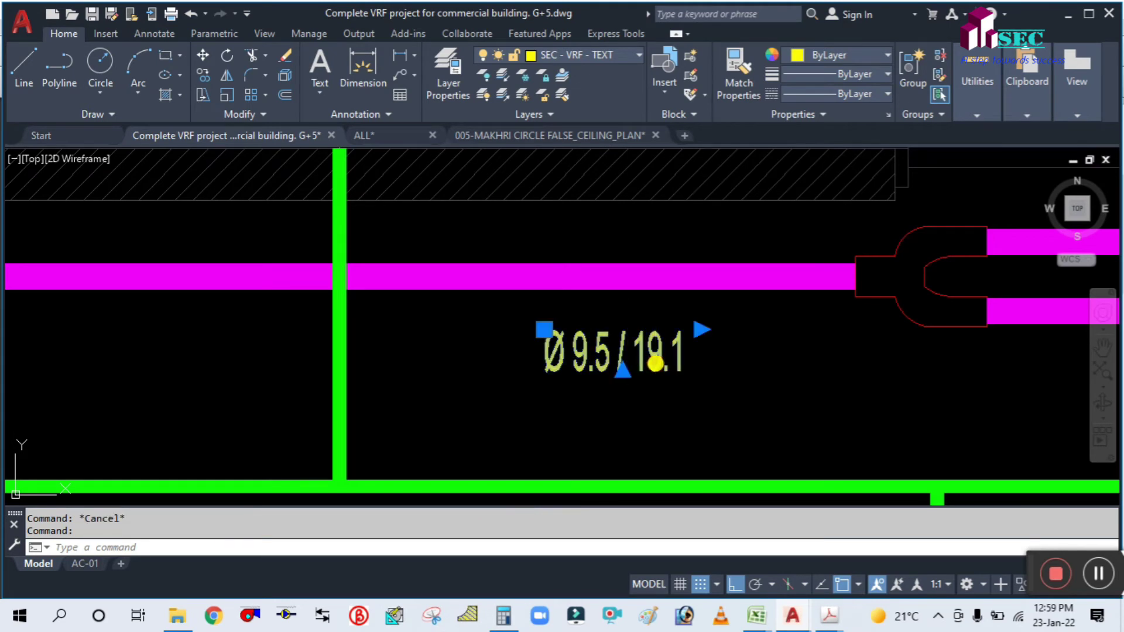
{"action": "double_click", "coordinate": [658, 358]}
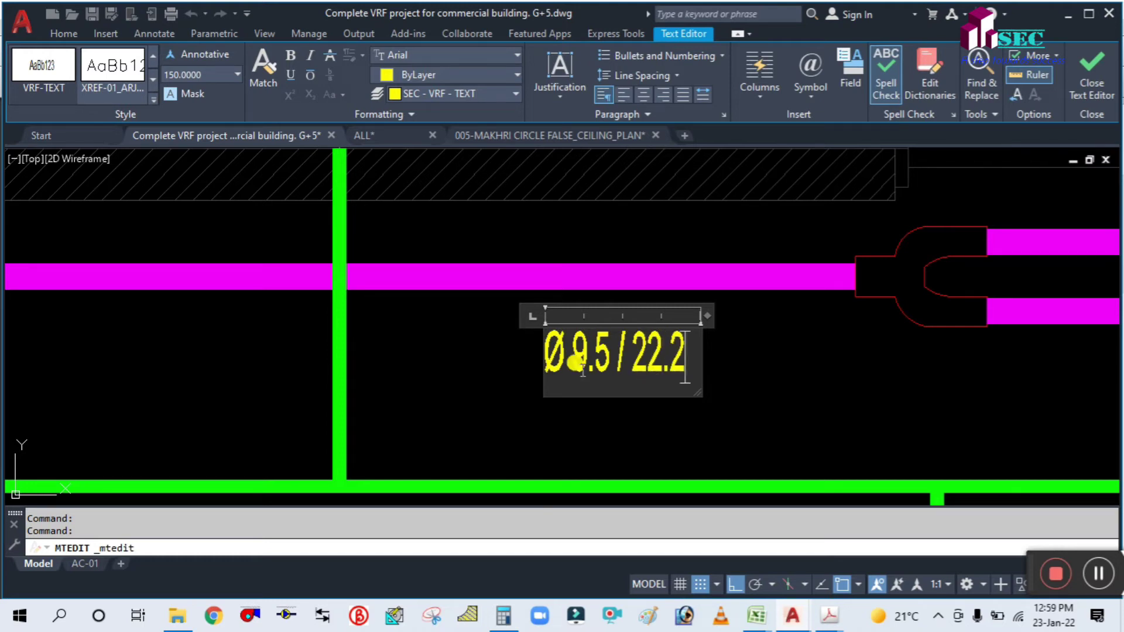
{"action": "left_click", "coordinate": [784, 351]}
Look up the pipe size for the Office 1 and Office 2 branches in the manual piping chart and return to the VRF drawing.
{"action": "scroll", "coordinate": [781, 353], "scroll_direction": "down", "scroll_amount": 8}
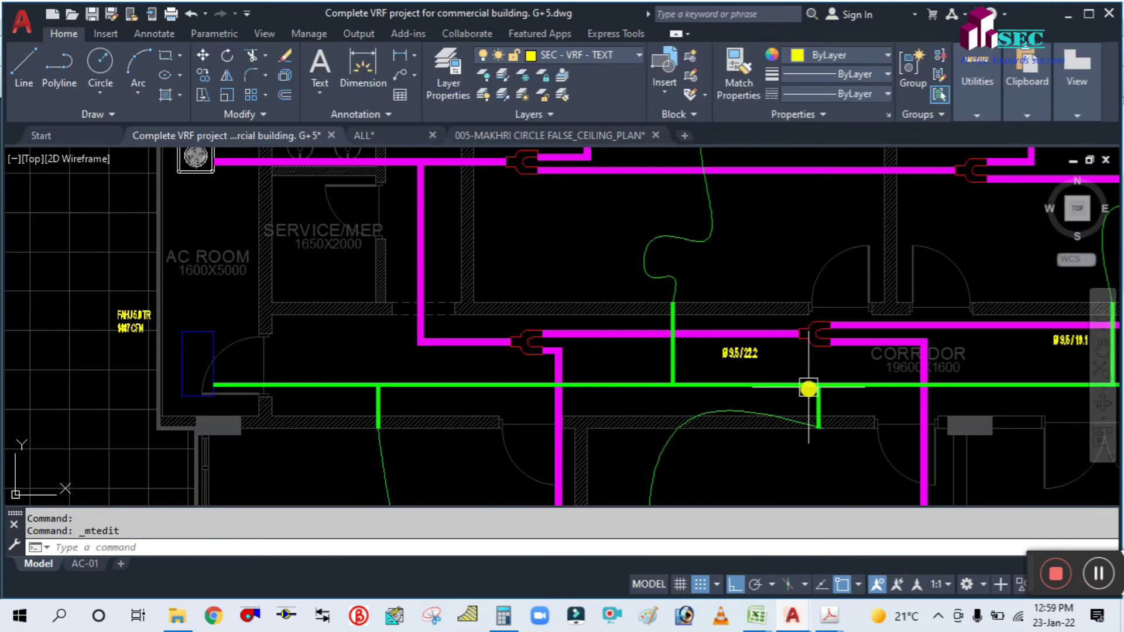
{"action": "middle_click_drag", "start_coordinate": [808, 390], "coordinate": [720, 222]}
{"action": "scroll", "coordinate": [719, 221], "scroll_direction": "up", "scroll_amount": 3}
{"action": "scroll", "coordinate": [725, 397], "scroll_direction": "down", "scroll_amount": 3}
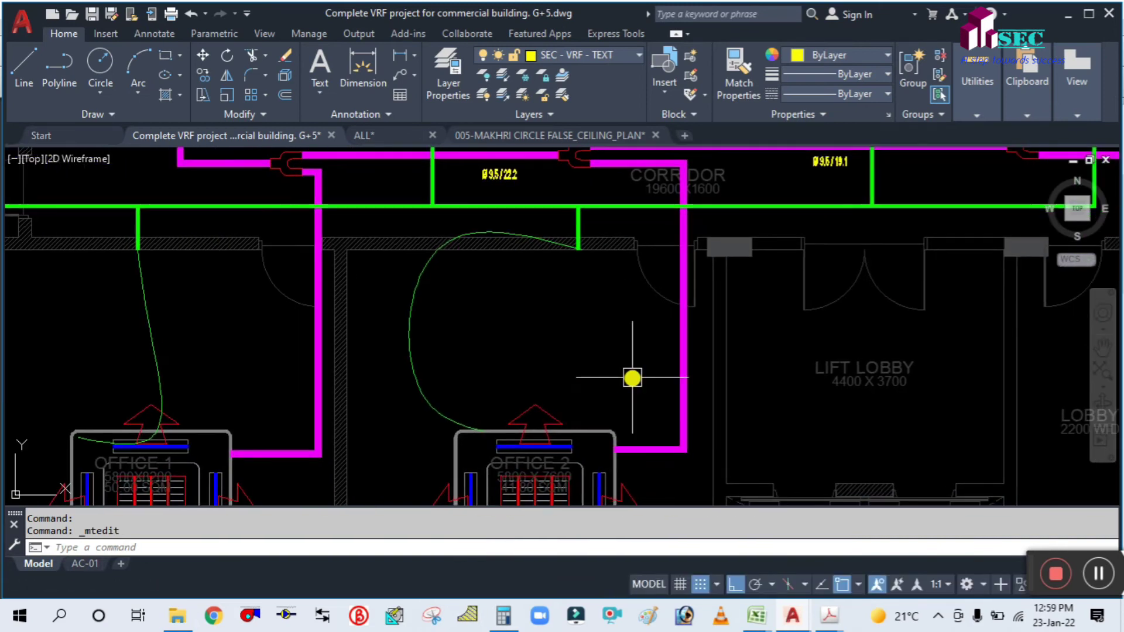
{"action": "mouse_move", "coordinate": [831, 622]}
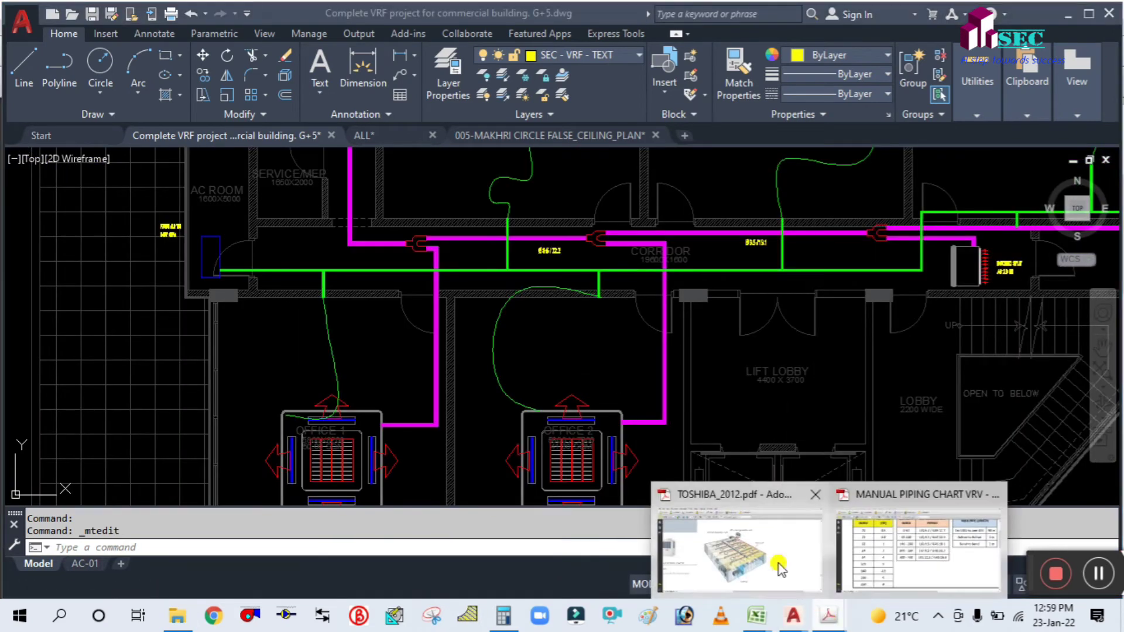
{"action": "left_click", "coordinate": [883, 527]}
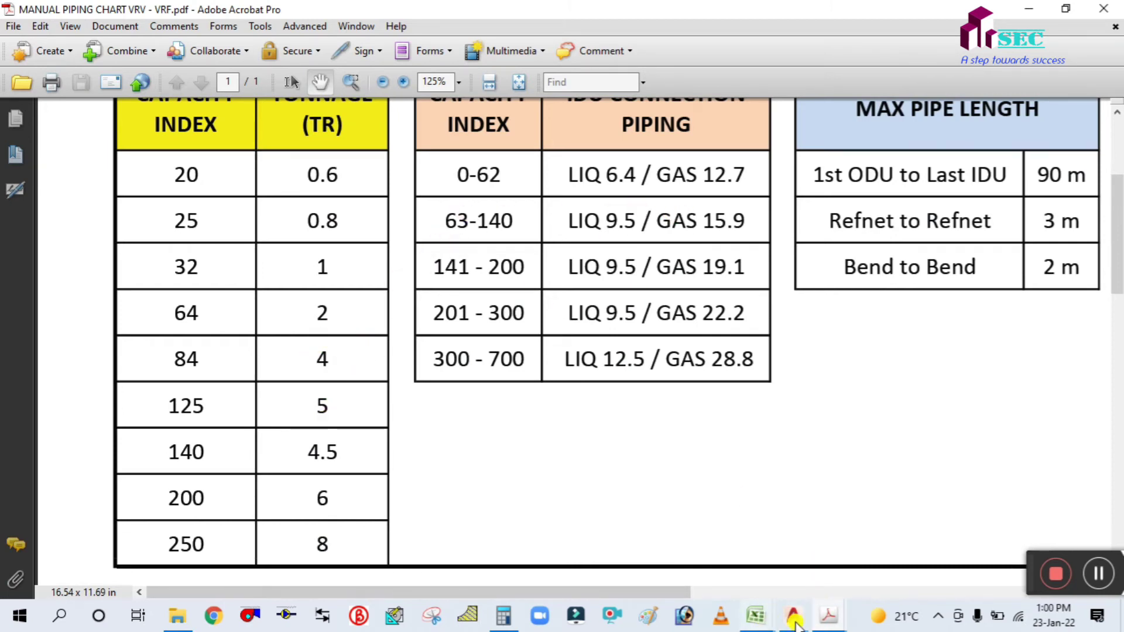
{"action": "mouse_move", "coordinate": [791, 612]}
{"action": "left_click", "coordinate": [678, 481]}
Copy the vertical "Ø 9.5 / 15.9" label near Office 6 to beside Office 2's vertical branch pipe, with Ortho off.
{"action": "scroll", "coordinate": [678, 481], "scroll_direction": "down", "scroll_amount": 4}
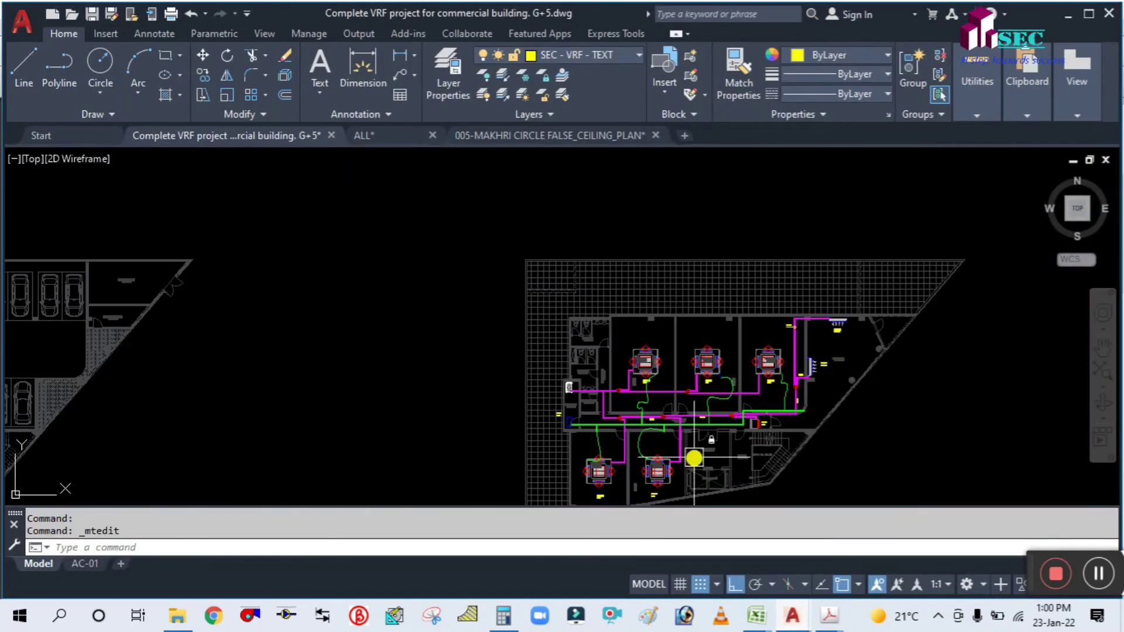
{"action": "scroll", "coordinate": [695, 459], "scroll_direction": "up", "scroll_amount": 10}
{"action": "scroll", "coordinate": [720, 275], "scroll_direction": "down", "scroll_amount": 2}
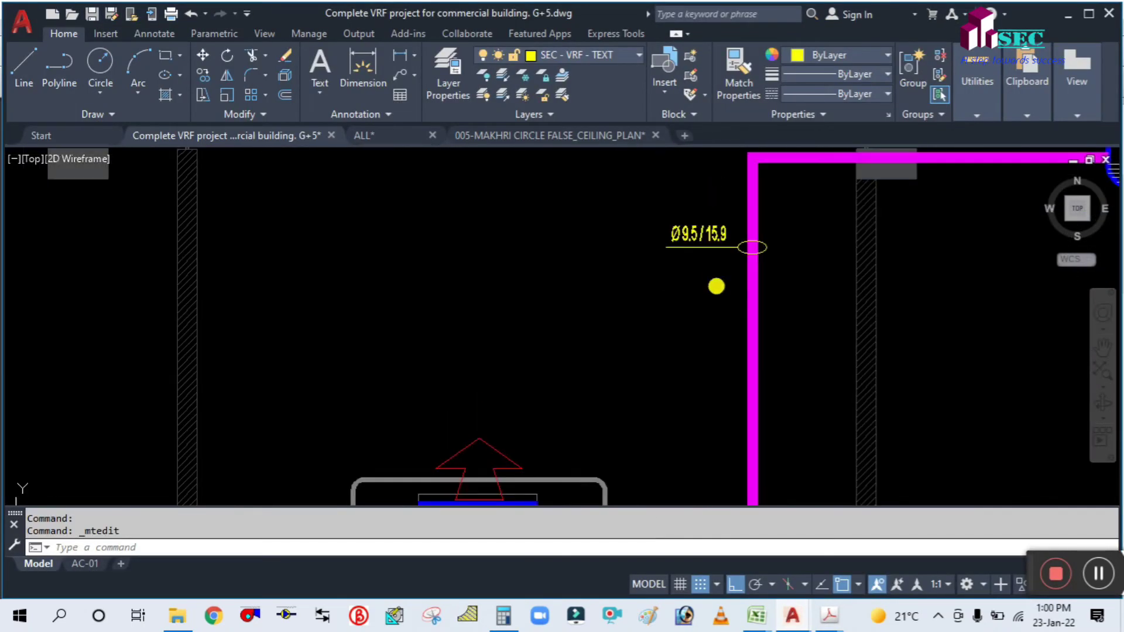
{"action": "scroll", "coordinate": [752, 352], "scroll_direction": "down", "scroll_amount": 4}
{"action": "middle_click_drag", "start_coordinate": [758, 377], "coordinate": [757, 174]}
{"action": "scroll", "coordinate": [749, 205], "scroll_direction": "down", "scroll_amount": 3}
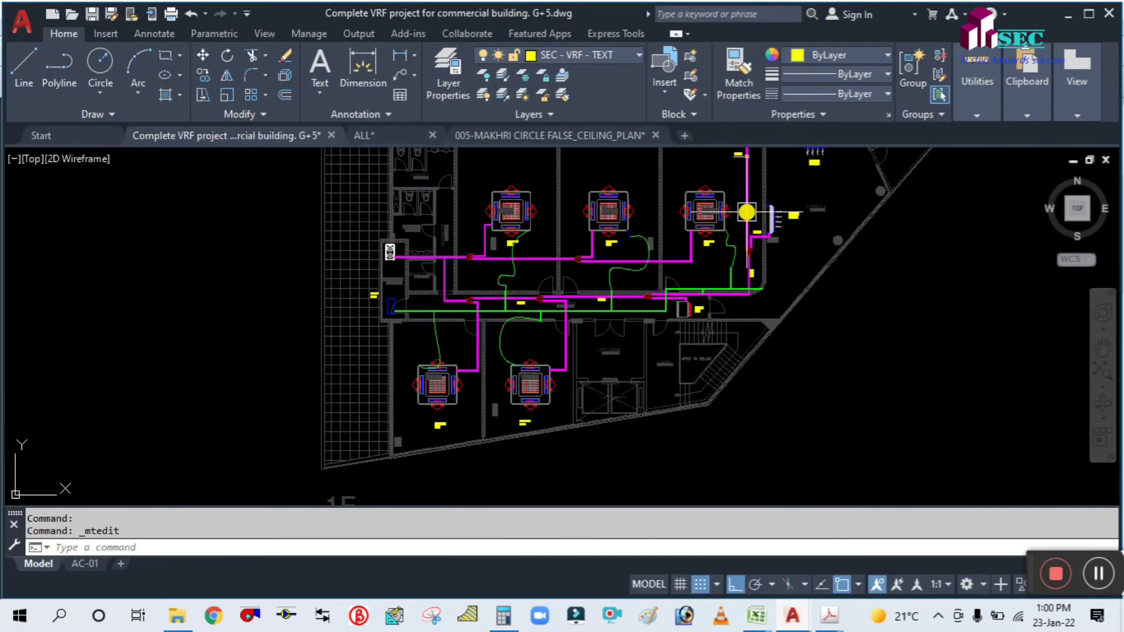
{"action": "scroll", "coordinate": [762, 257], "scroll_direction": "up", "scroll_amount": 4}
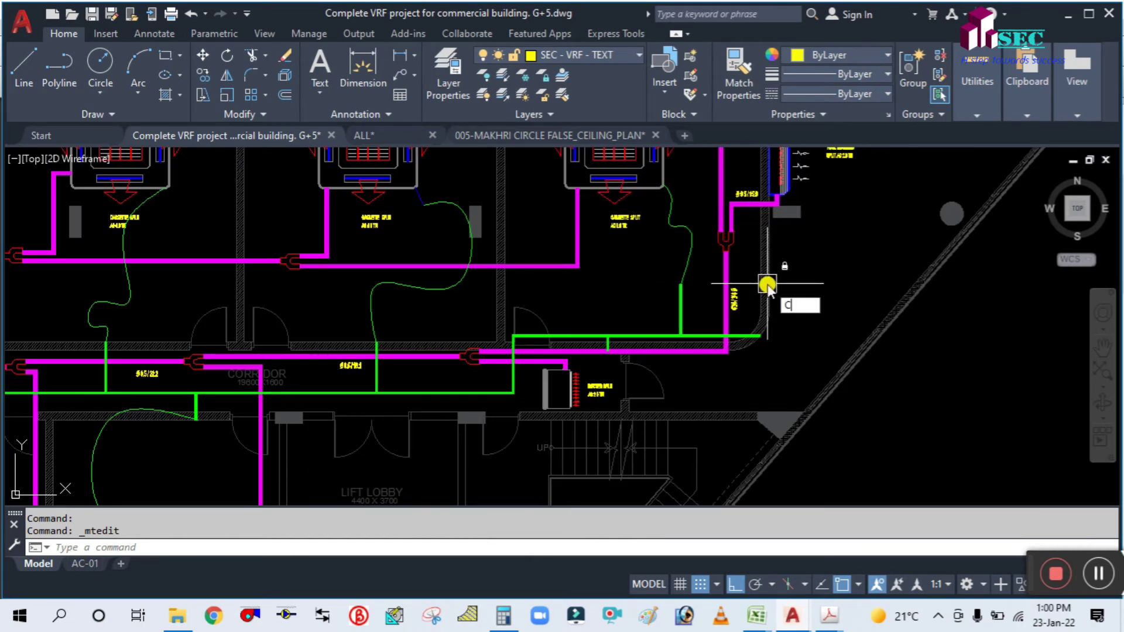
{"action": "type", "text": "O"}
{"action": "key", "text": "Return"}
{"action": "scroll", "coordinate": [745, 289], "scroll_direction": "up", "scroll_amount": 4}
{"action": "key", "text": "Return"}
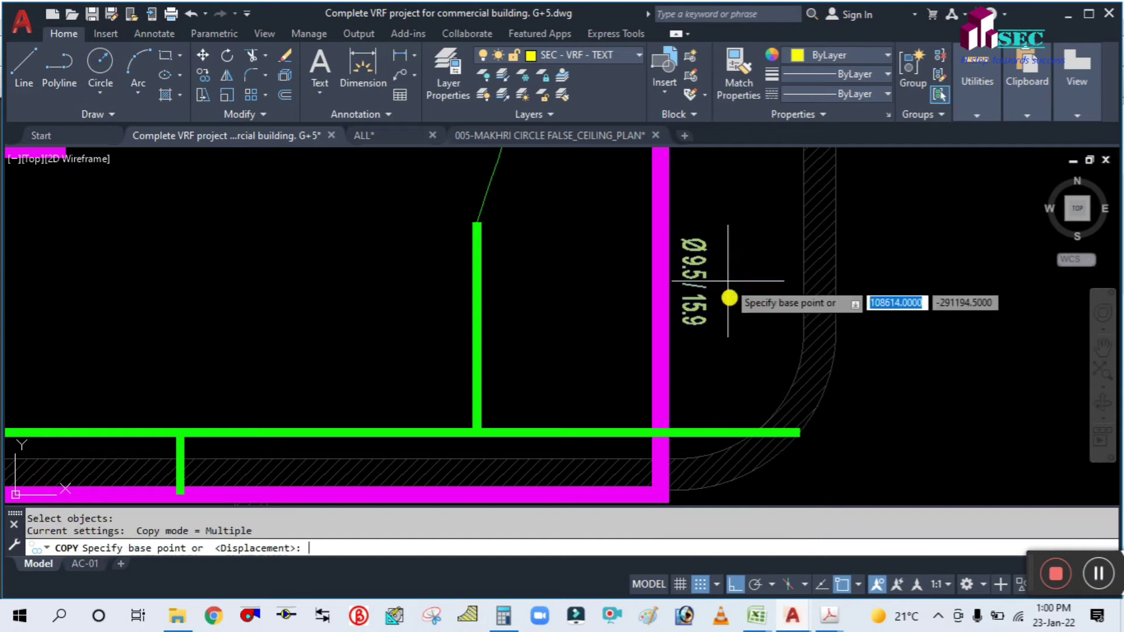
{"action": "left_click", "coordinate": [711, 293]}
{"action": "scroll", "coordinate": [691, 421], "scroll_direction": "down", "scroll_amount": 4}
{"action": "scroll", "coordinate": [547, 306], "scroll_direction": "down", "scroll_amount": 3}
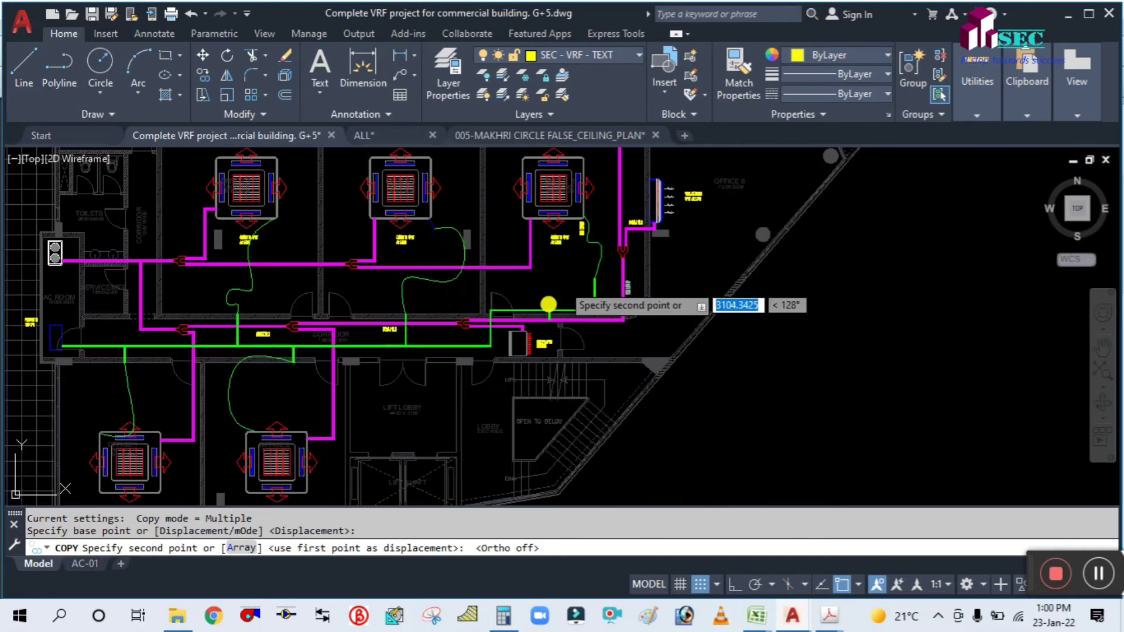
{"action": "scroll", "coordinate": [326, 402], "scroll_direction": "up", "scroll_amount": 6}
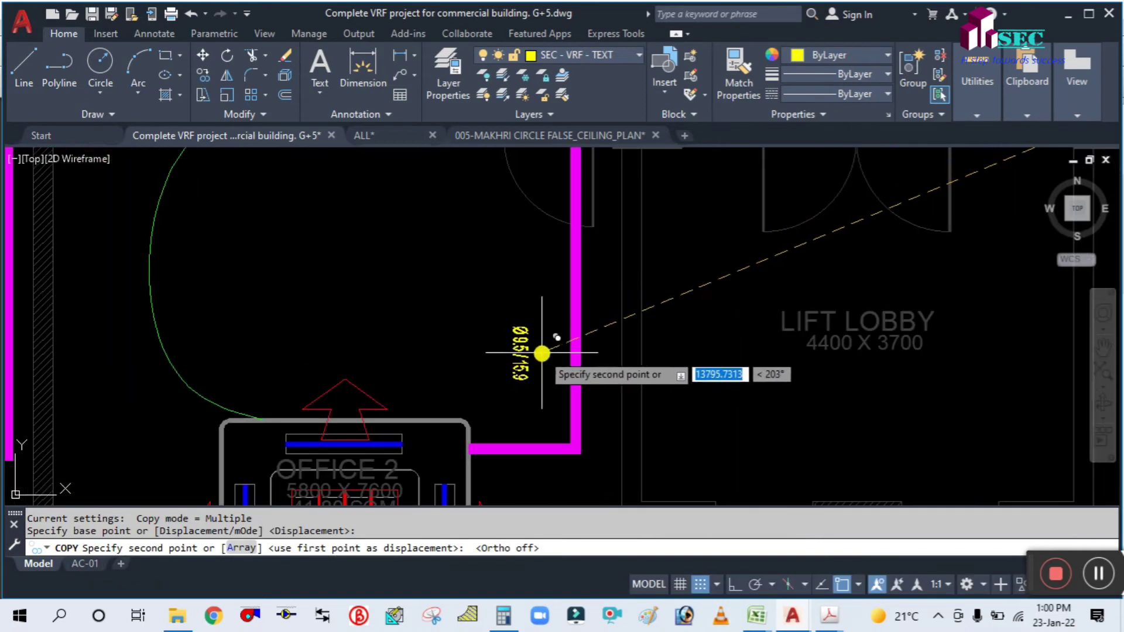
{"action": "left_click", "coordinate": [614, 333]}
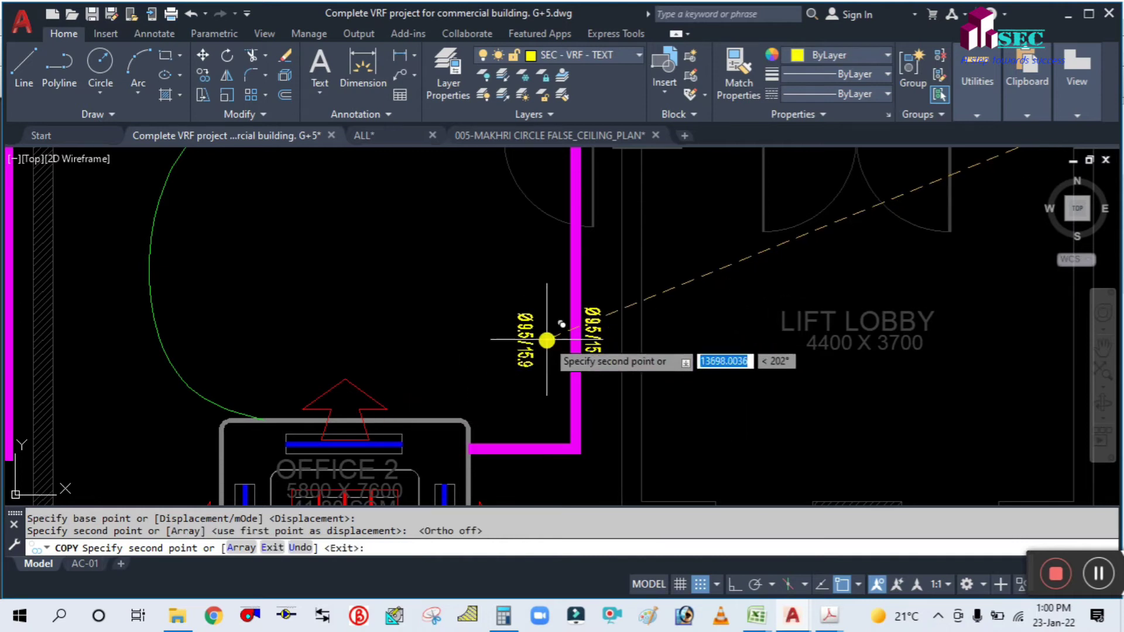
Place another copy of the vertical "Ø 9.5 / 15.9" label beside Office 1's vertical branch pipe.
{"action": "scroll", "coordinate": [530, 337], "scroll_direction": "down", "scroll_amount": 5}
{"action": "scroll", "coordinate": [310, 330], "scroll_direction": "up", "scroll_amount": 3}
{"action": "middle_click_drag", "start_coordinate": [346, 346], "coordinate": [492, 149]}
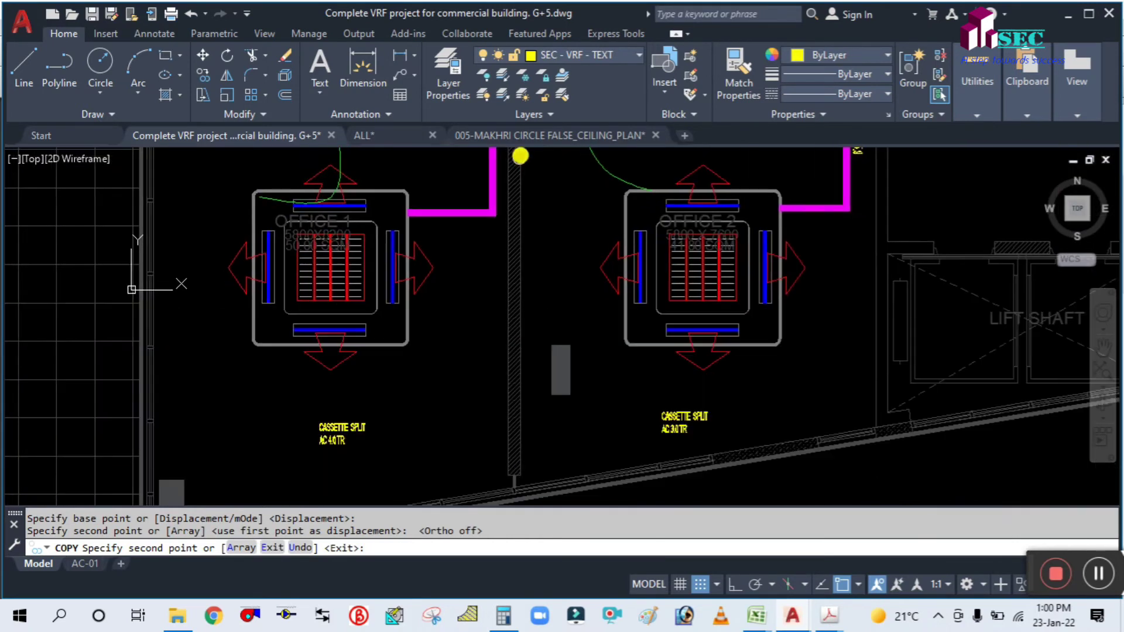
{"action": "scroll", "coordinate": [328, 448], "scroll_direction": "up", "scroll_amount": 2}
{"action": "scroll", "coordinate": [602, 237], "scroll_direction": "down", "scroll_amount": 2}
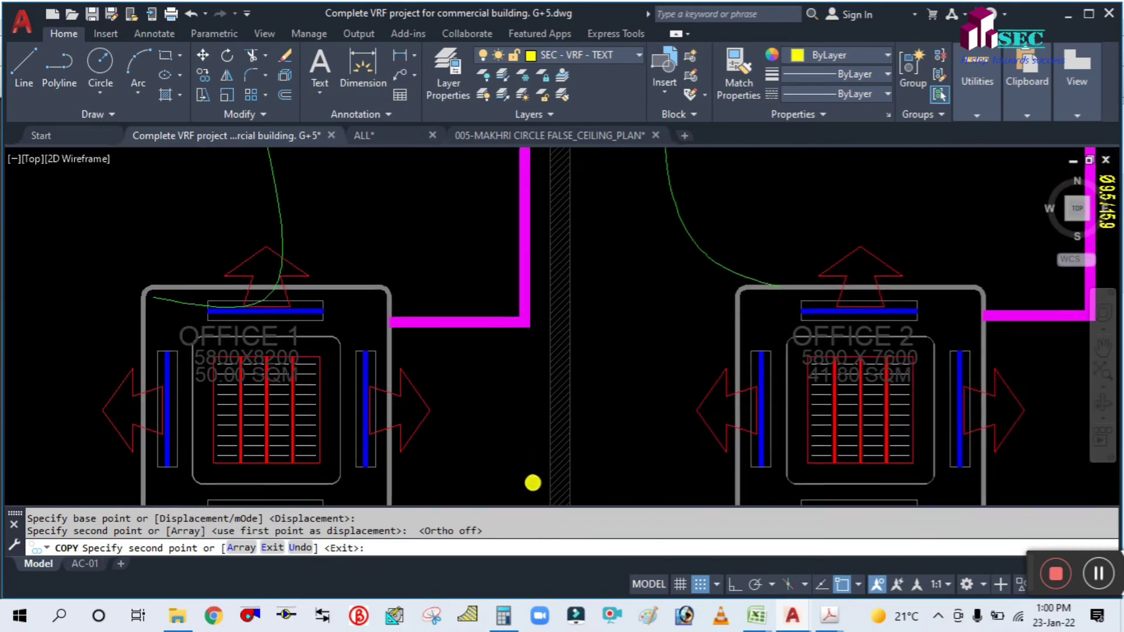
Place copies of the vertical "Ø 9.5 / 15.9" label beside the Office 3 and Office 4 vertical branch pipes.
{"action": "scroll", "coordinate": [508, 396], "scroll_direction": "down", "scroll_amount": 4}
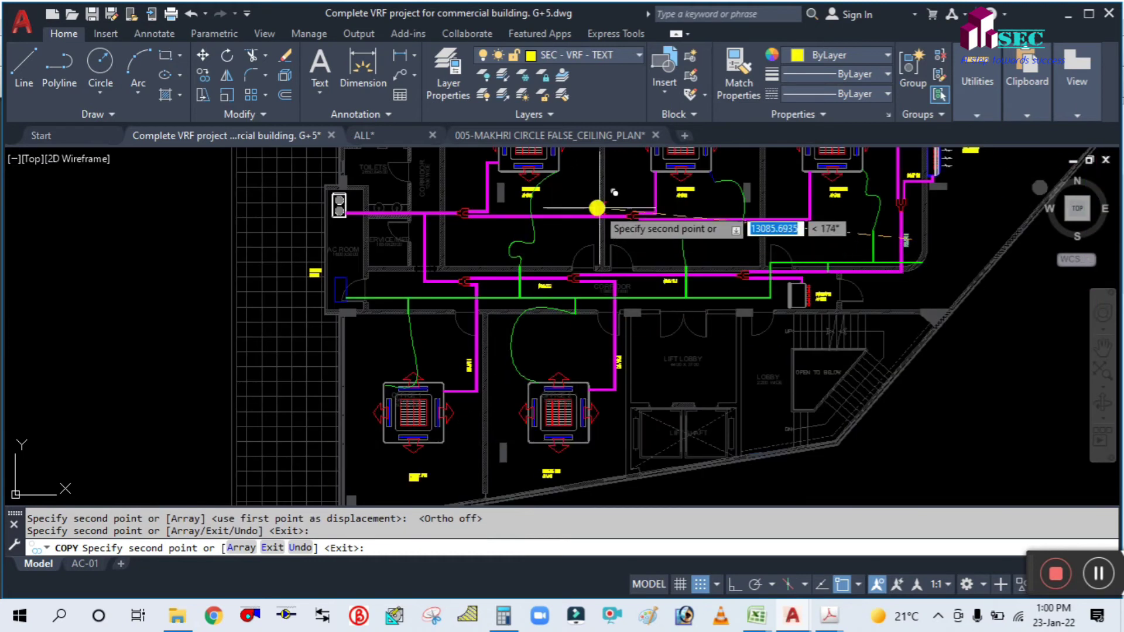
{"action": "scroll", "coordinate": [515, 251], "scroll_direction": "up", "scroll_amount": 6}
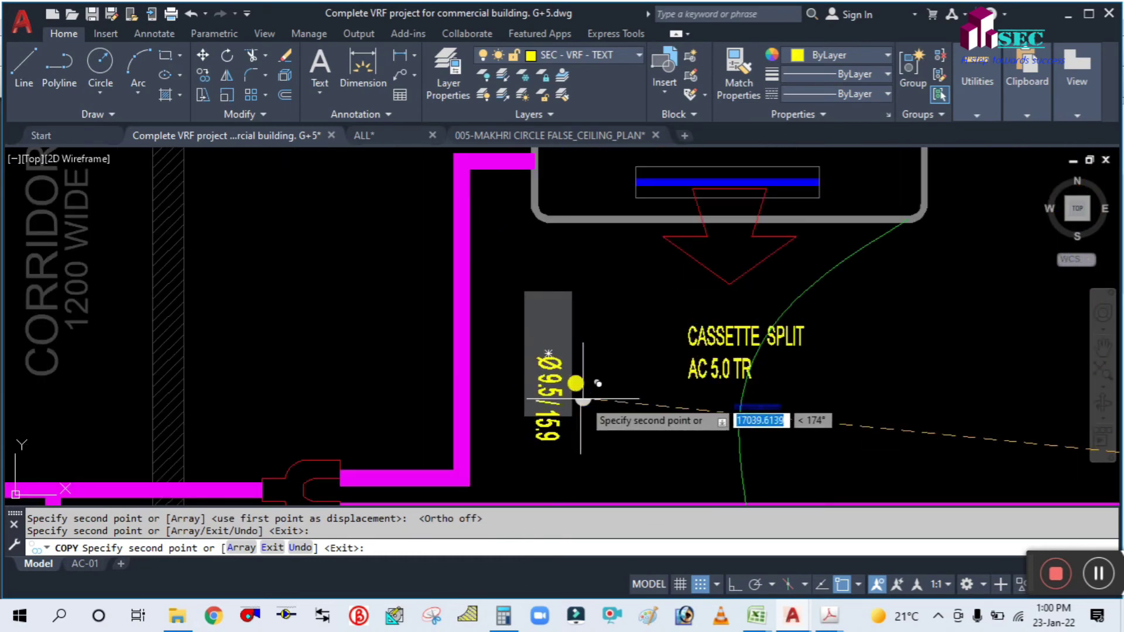
{"action": "left_click", "coordinate": [448, 314]}
{"action": "scroll", "coordinate": [448, 315], "scroll_direction": "down", "scroll_amount": 3}
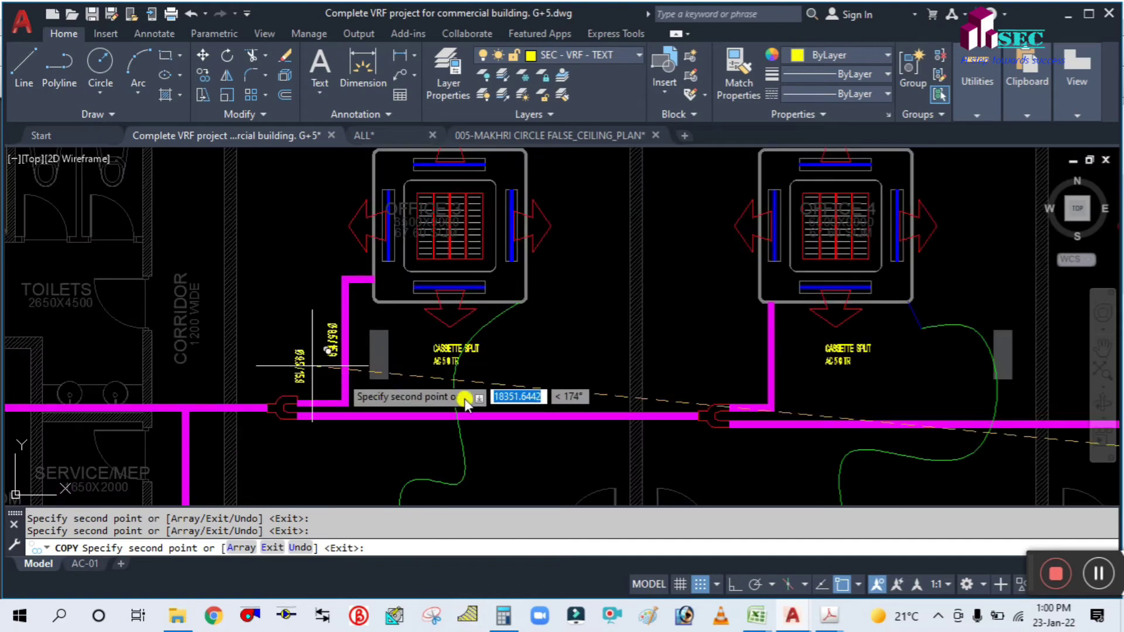
{"action": "left_click", "coordinate": [760, 346]}
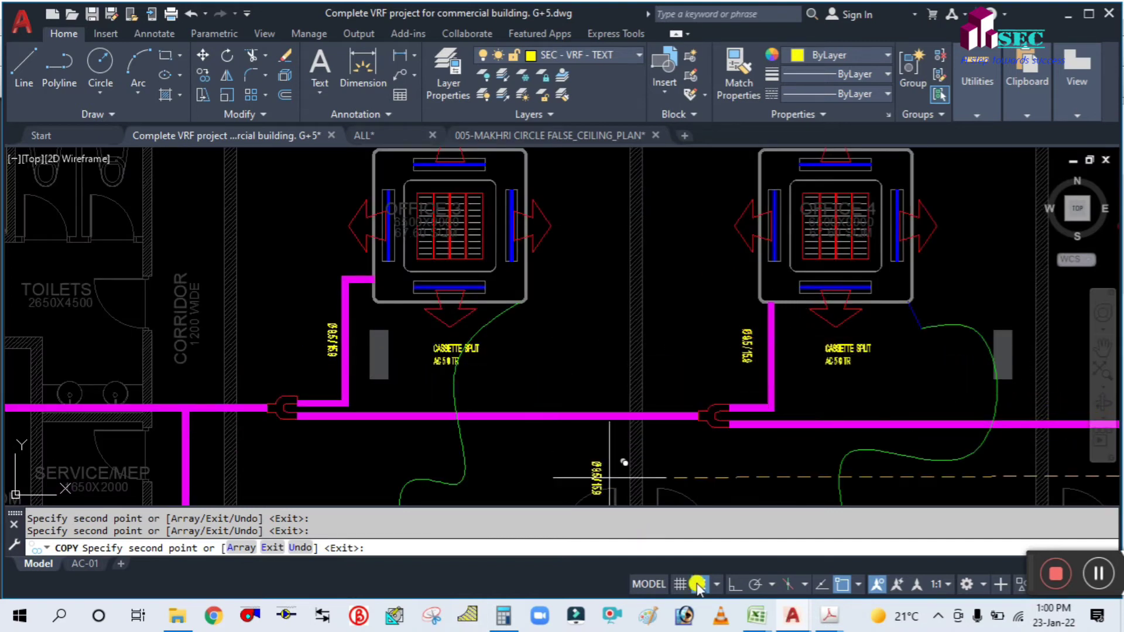
Recheck the pipe size for the 63-140 capacity index in the manual piping chart and return to the VRF drawing.
{"action": "mouse_move", "coordinate": [828, 615]}
{"action": "left_click", "coordinate": [920, 527]}
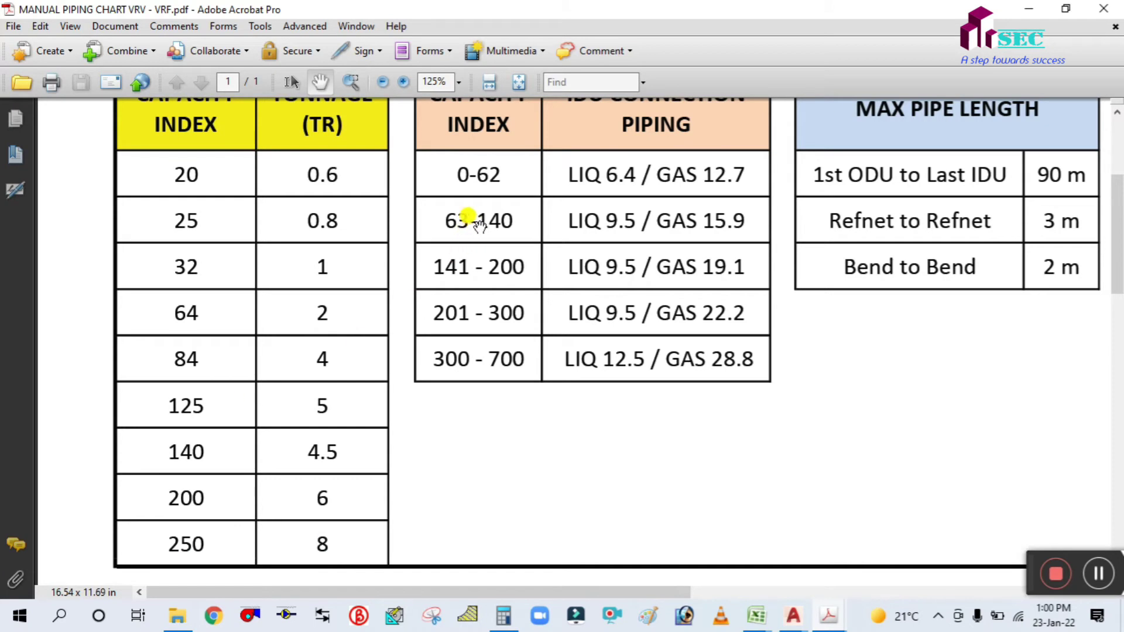
{"action": "left_click", "coordinate": [1031, 8]}
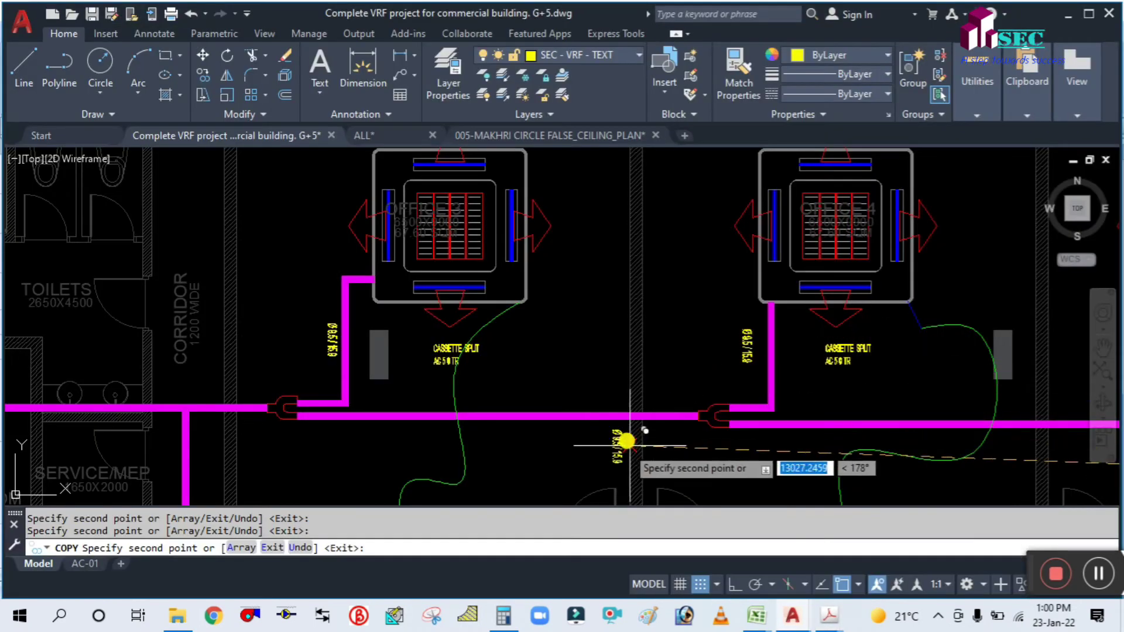
Place a copy of the vertical "Ø 9.5 / 15.9" label beside the branch pipe of the office between Office 4 and Office 6, and turn Ortho on.
{"action": "scroll", "coordinate": [819, 336], "scroll_direction": "down", "scroll_amount": 3}
{"action": "scroll", "coordinate": [835, 334], "scroll_direction": "up", "scroll_amount": 8}
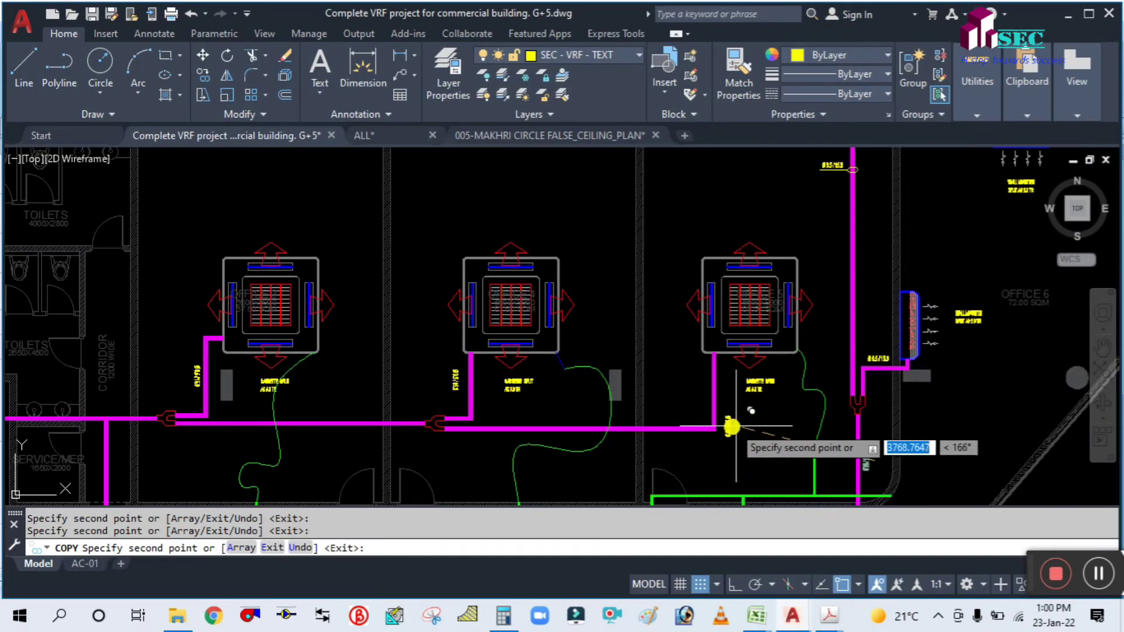
{"action": "key", "text": "Escape"}
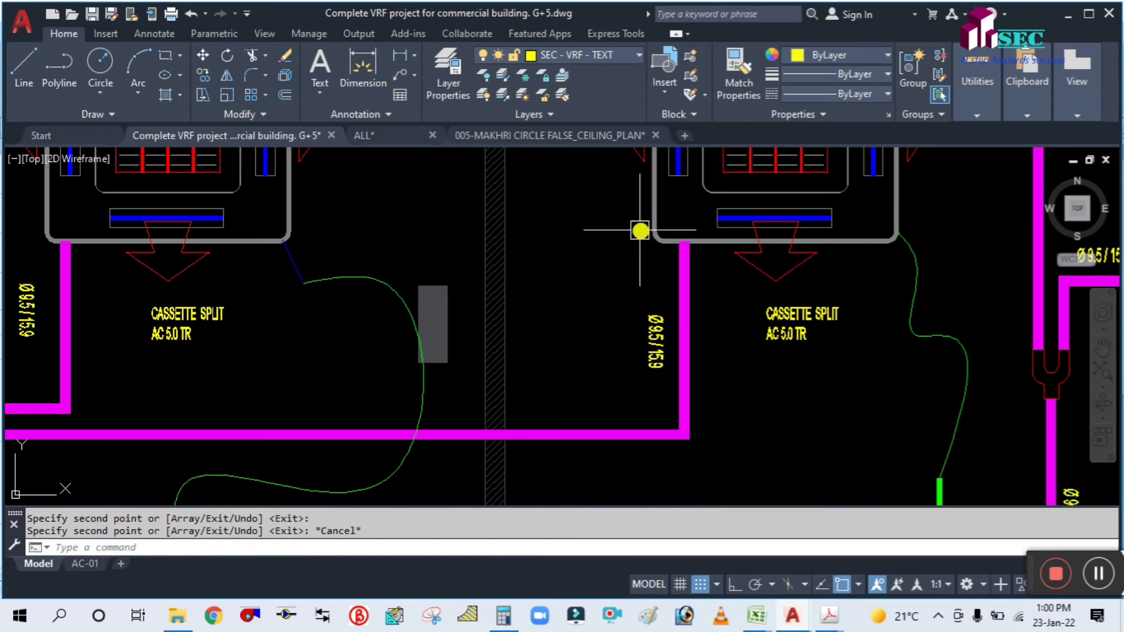
{"action": "scroll", "coordinate": [683, 334], "scroll_direction": "down", "scroll_amount": 6}
{"action": "left_click", "coordinate": [735, 584]}
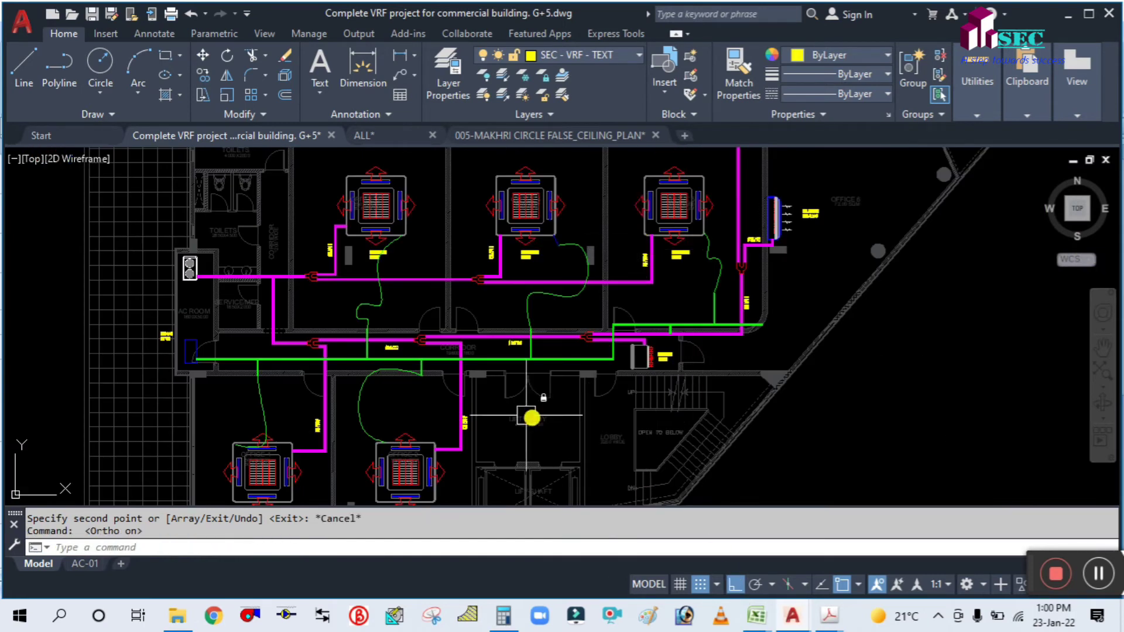
Examine the labelled corridor pipe sections, the Office 2 cassette capacity and the branches they feed to determine the load on the "Ø 9.5 / 22.2" section.
{"action": "scroll", "coordinate": [319, 397], "scroll_direction": "up", "scroll_amount": 5}
{"action": "scroll", "coordinate": [474, 310], "scroll_direction": "down", "scroll_amount": 5}
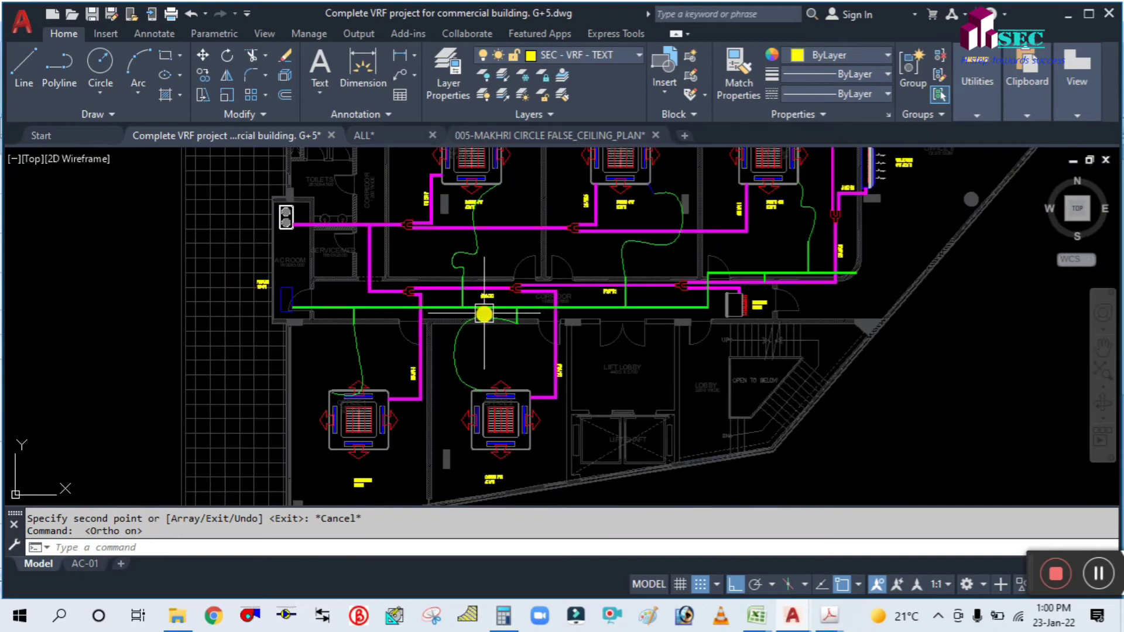
{"action": "scroll", "coordinate": [486, 314], "scroll_direction": "up", "scroll_amount": 3}
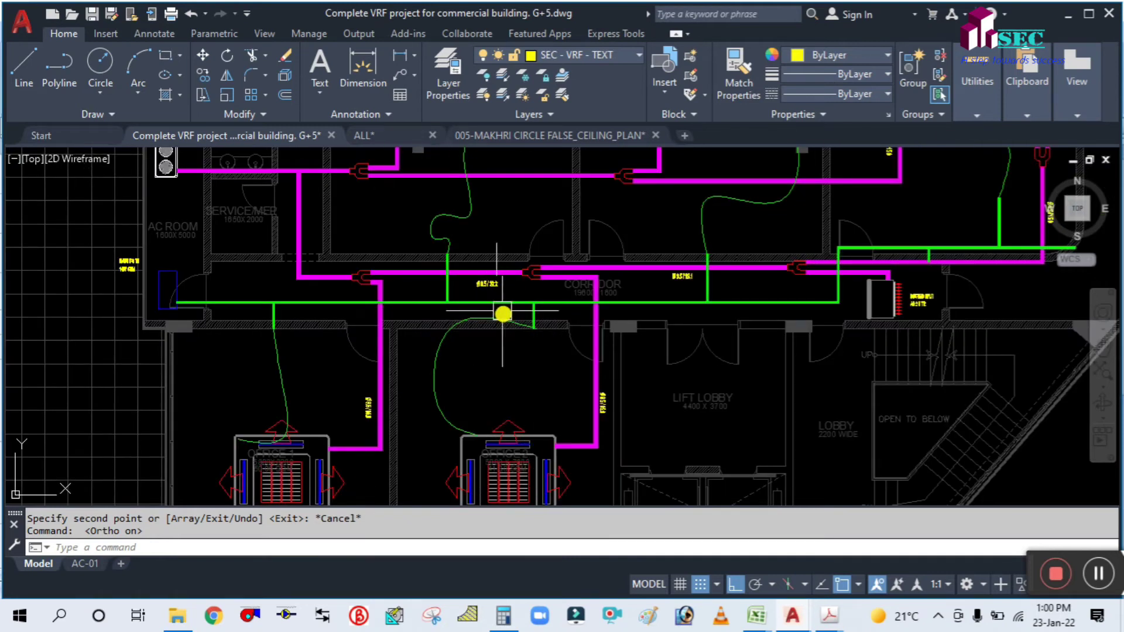
{"action": "scroll", "coordinate": [486, 284], "scroll_direction": "up", "scroll_amount": 3}
{"action": "scroll", "coordinate": [537, 354], "scroll_direction": "down", "scroll_amount": 3}
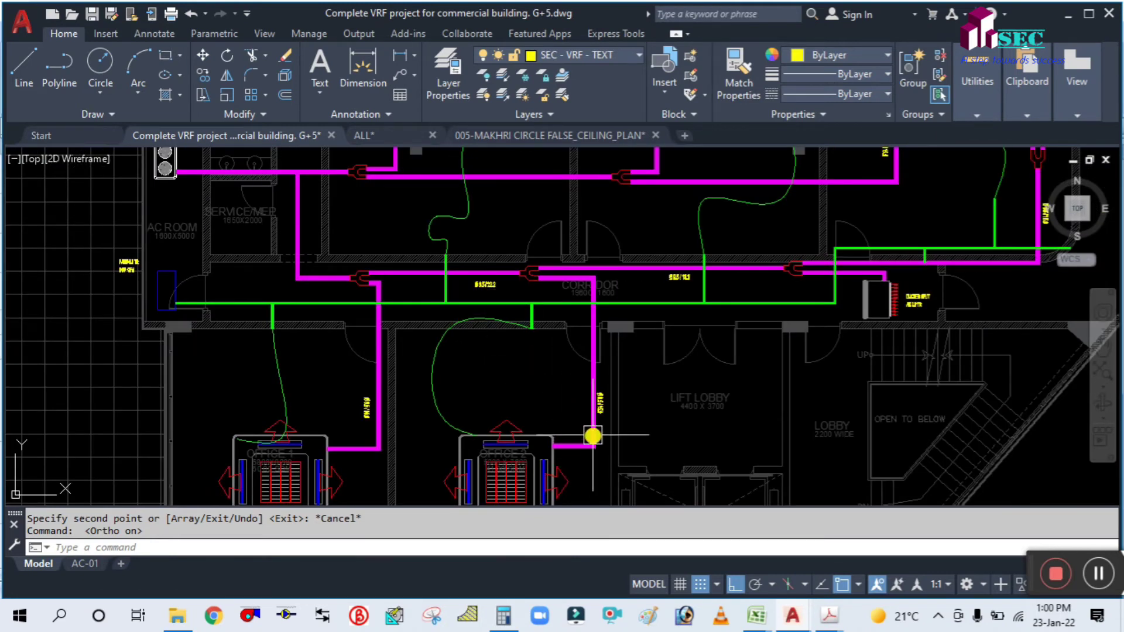
{"action": "middle_click_drag", "start_coordinate": [582, 403], "coordinate": [568, 209]}
{"action": "scroll", "coordinate": [490, 375], "scroll_direction": "up", "scroll_amount": 4}
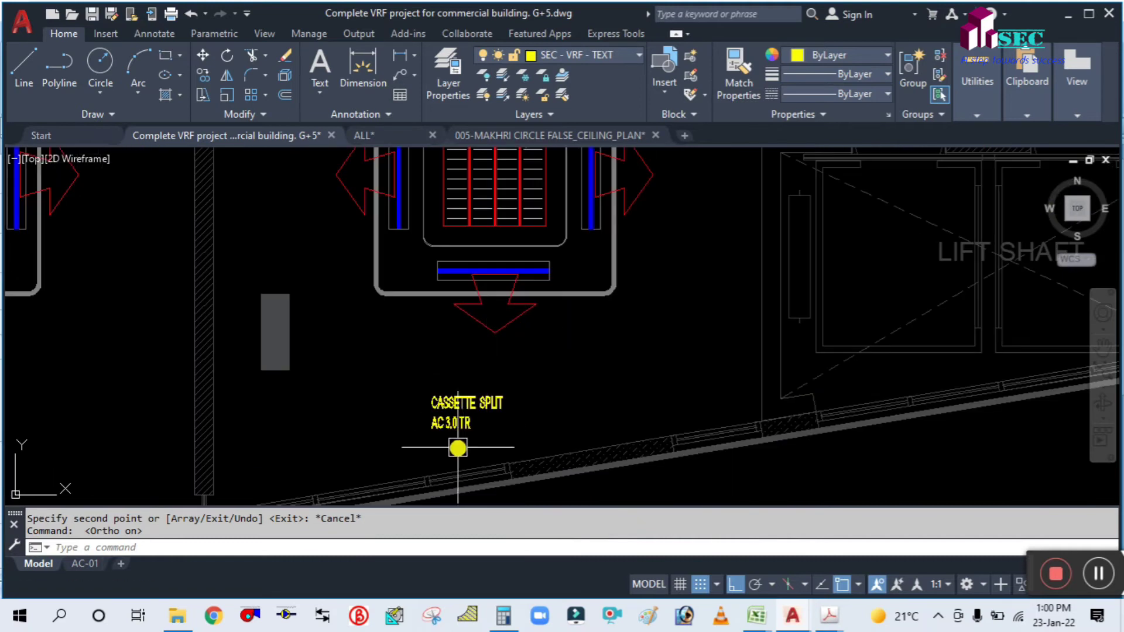
{"action": "scroll", "coordinate": [461, 452], "scroll_direction": "down", "scroll_amount": 2}
{"action": "middle_click_drag", "start_coordinate": [617, 261], "coordinate": [596, 410]}
{"action": "scroll", "coordinate": [595, 432], "scroll_direction": "down", "scroll_amount": 4}
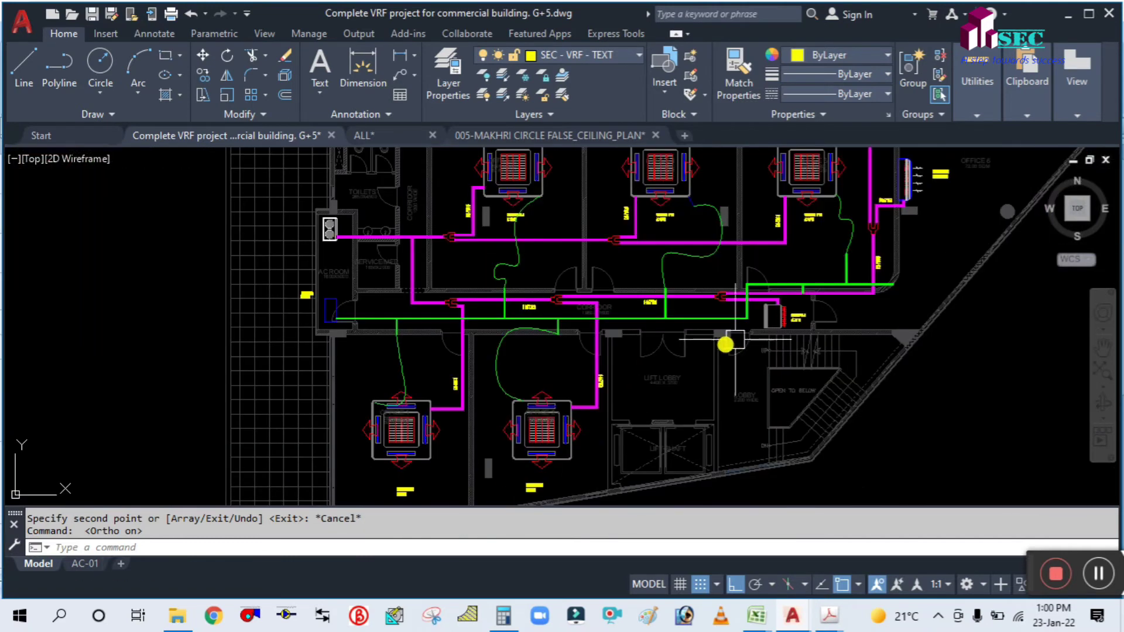
{"action": "scroll", "coordinate": [784, 309], "scroll_direction": "up", "scroll_amount": 4}
{"action": "scroll", "coordinate": [753, 462], "scroll_direction": "down", "scroll_amount": 2}
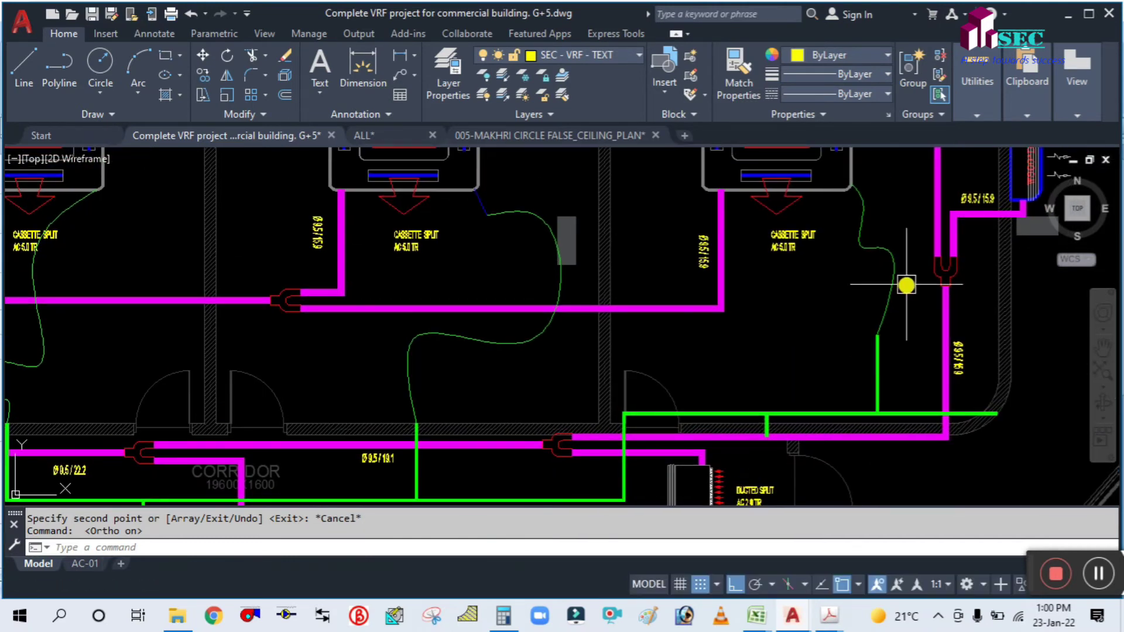
{"action": "scroll", "coordinate": [923, 206], "scroll_direction": "down", "scroll_amount": 1}
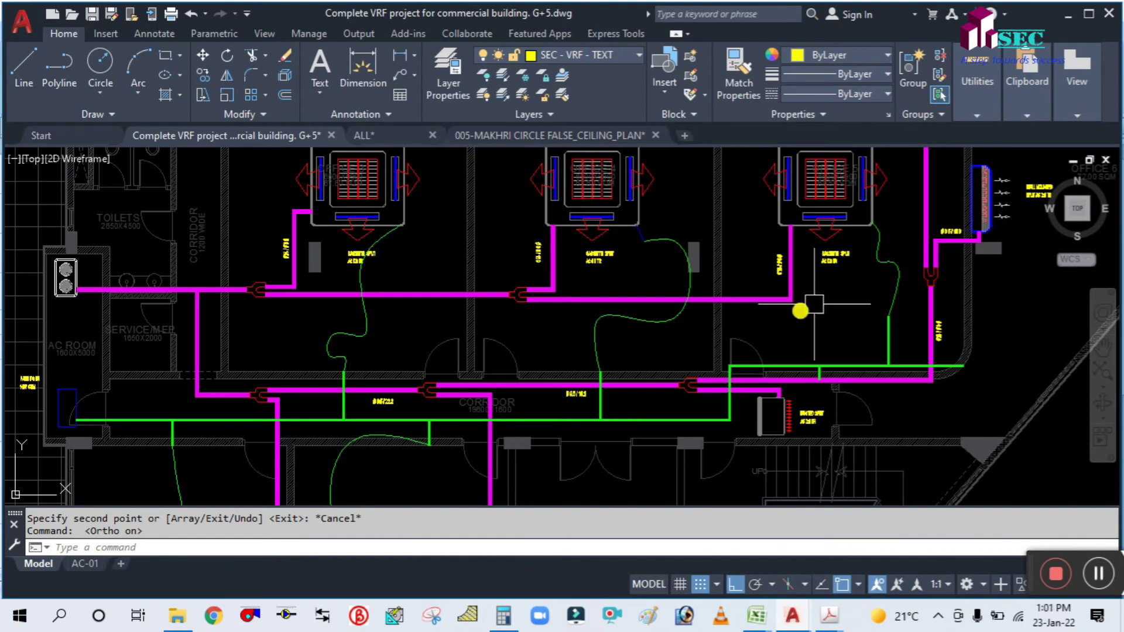
{"action": "scroll", "coordinate": [374, 398], "scroll_direction": "up", "scroll_amount": 4}
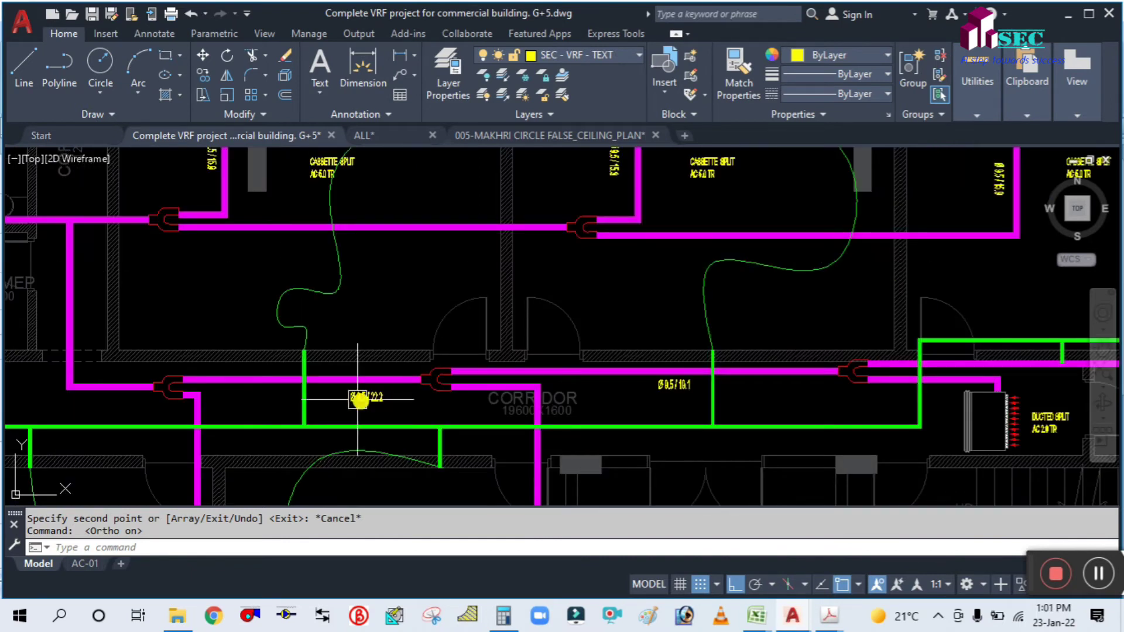
{"action": "middle_click_drag", "start_coordinate": [422, 397], "coordinate": [589, 373]}
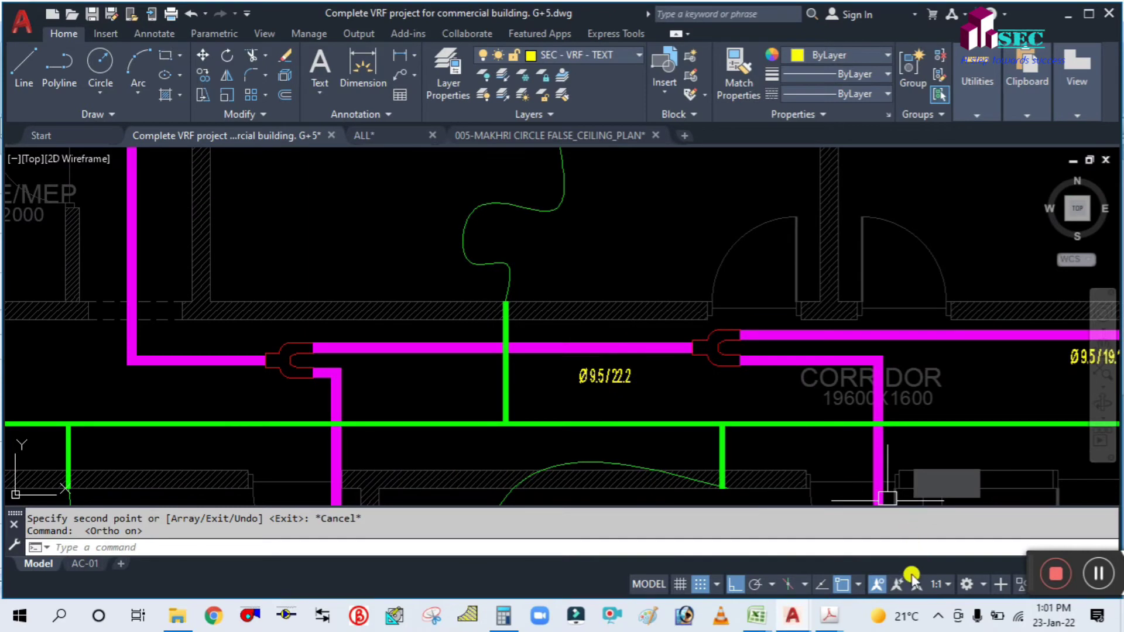
Check the pipe size for the 201-300 capacity index in the manual piping chart and return to the VRF drawing.
{"action": "left_click", "coordinate": [505, 616]}
{"action": "left_click", "coordinate": [505, 616]}
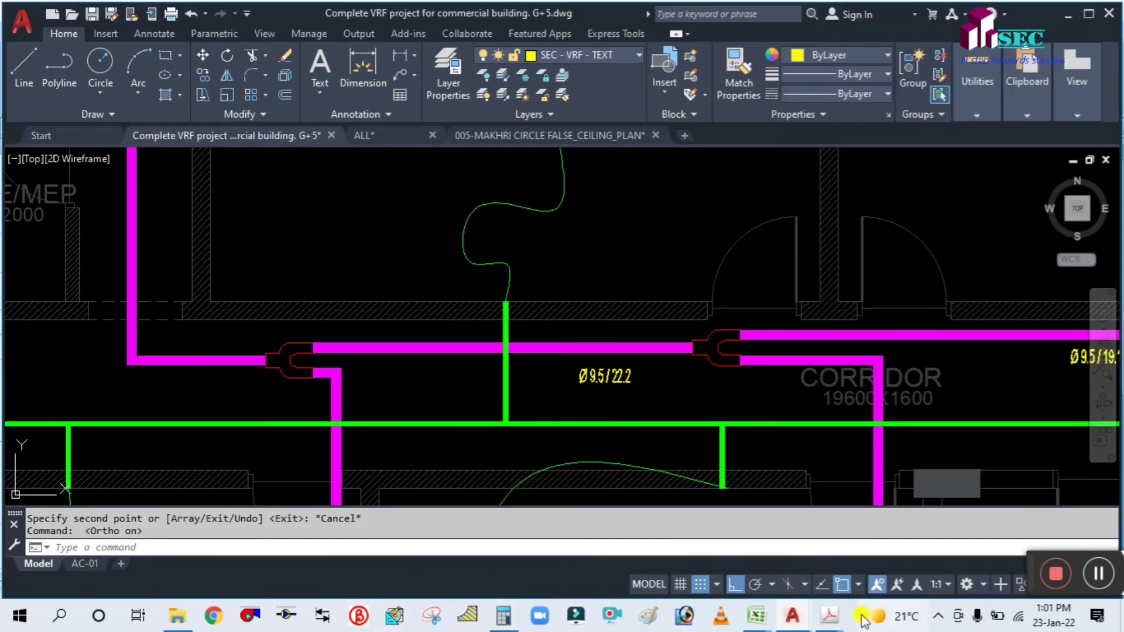
{"action": "mouse_move", "coordinate": [829, 616]}
{"action": "left_click", "coordinate": [944, 566]}
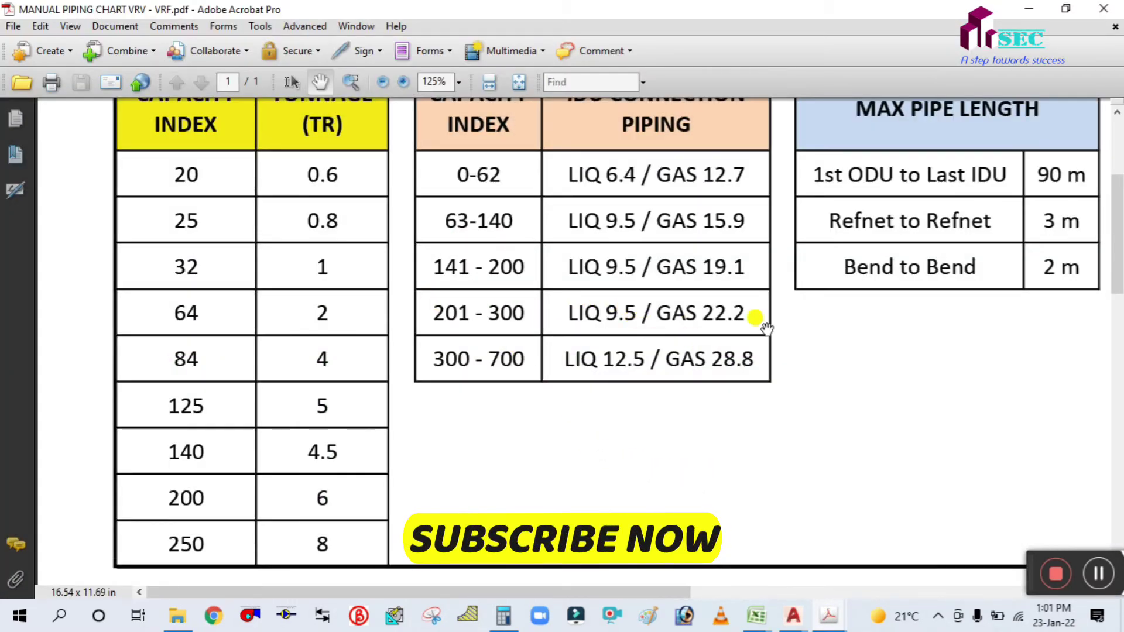
{"action": "left_click", "coordinate": [793, 616]}
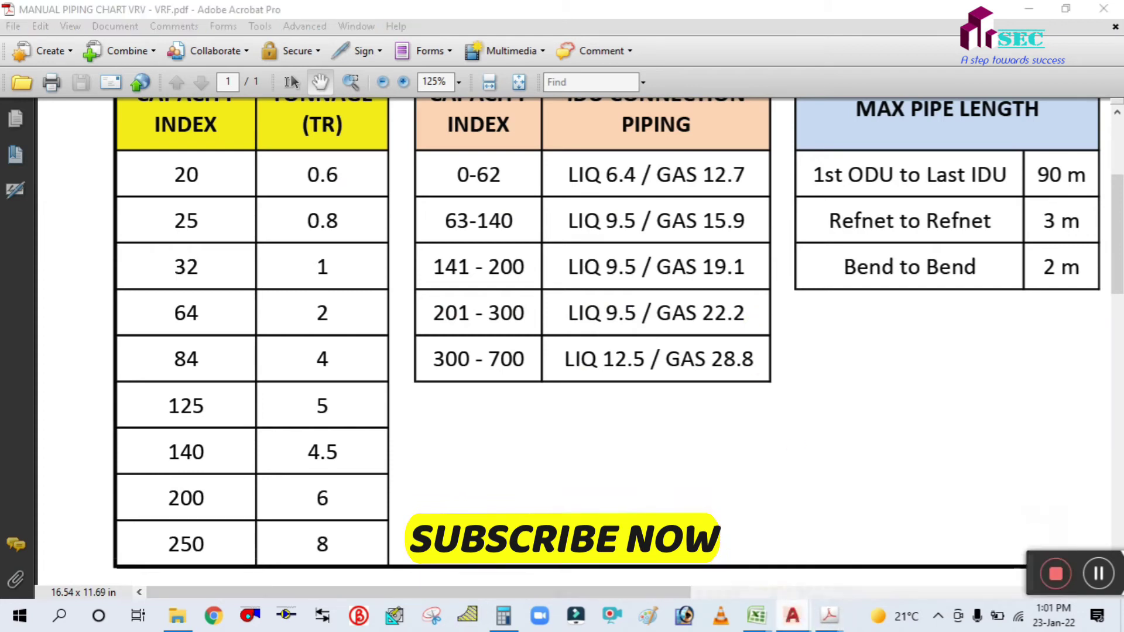
Copy the corridor's "Ø 9.5 / 22.2" label to below the short pipe section feeding the refnet joint of Office 1's branch, with Ortho on.
{"action": "scroll", "coordinate": [583, 362], "scroll_direction": "up", "scroll_amount": 1}
{"action": "scroll", "coordinate": [669, 396], "scroll_direction": "down", "scroll_amount": 2}
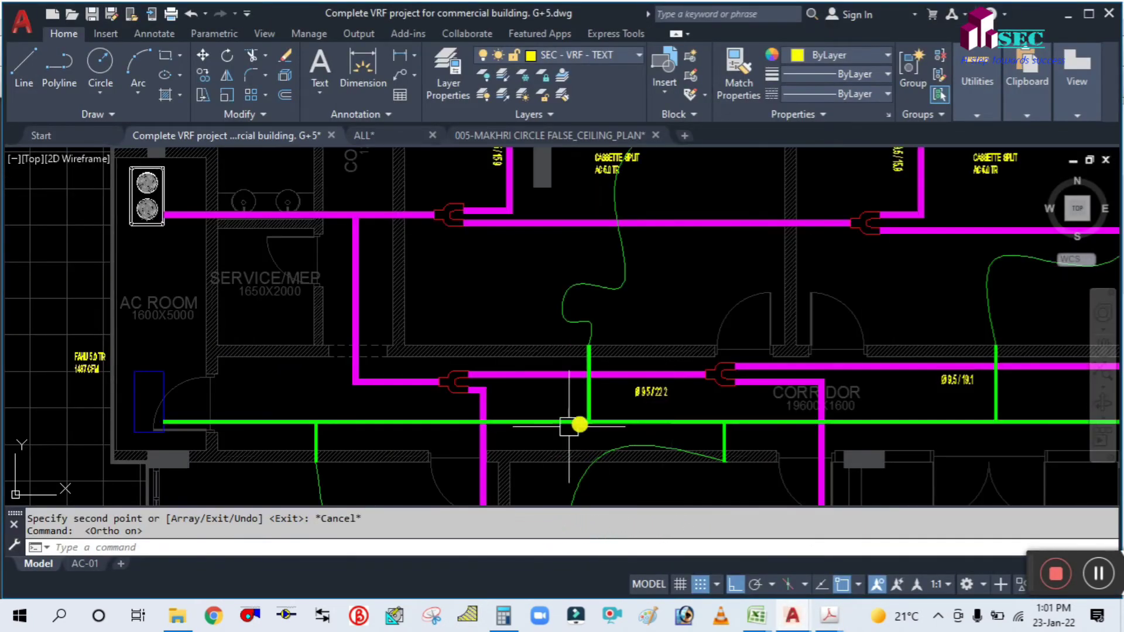
{"action": "middle_click_drag", "start_coordinate": [539, 388], "coordinate": [721, 333]}
{"action": "scroll", "coordinate": [714, 328], "scroll_direction": "down", "scroll_amount": 3}
{"action": "scroll", "coordinate": [714, 325], "scroll_direction": "up", "scroll_amount": 3}
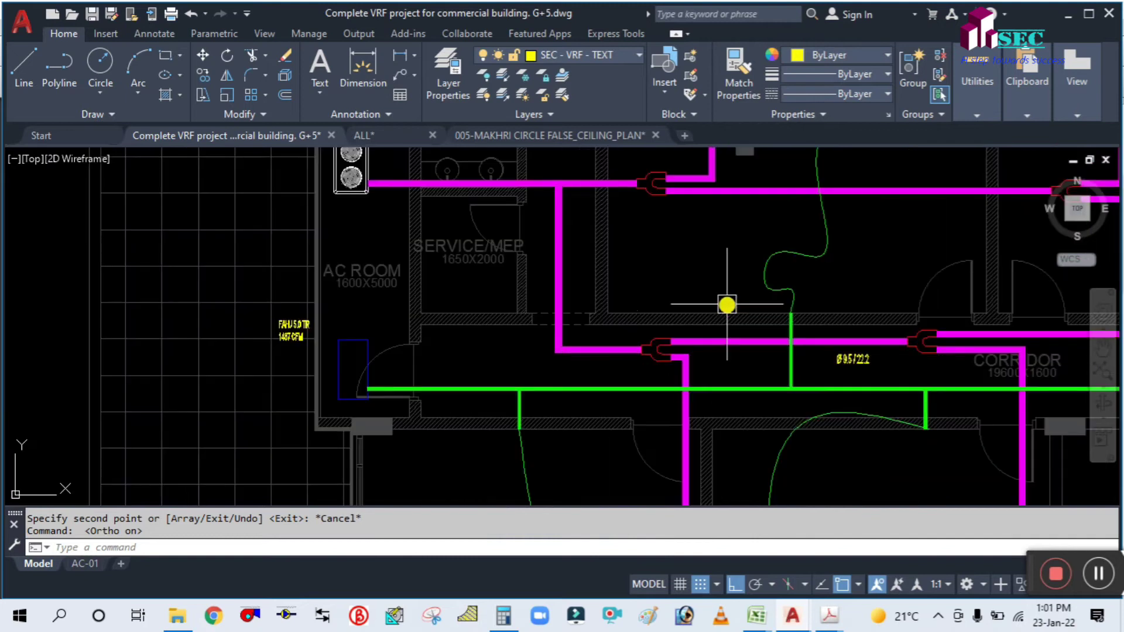
{"action": "scroll", "coordinate": [612, 407], "scroll_direction": "down", "scroll_amount": 1}
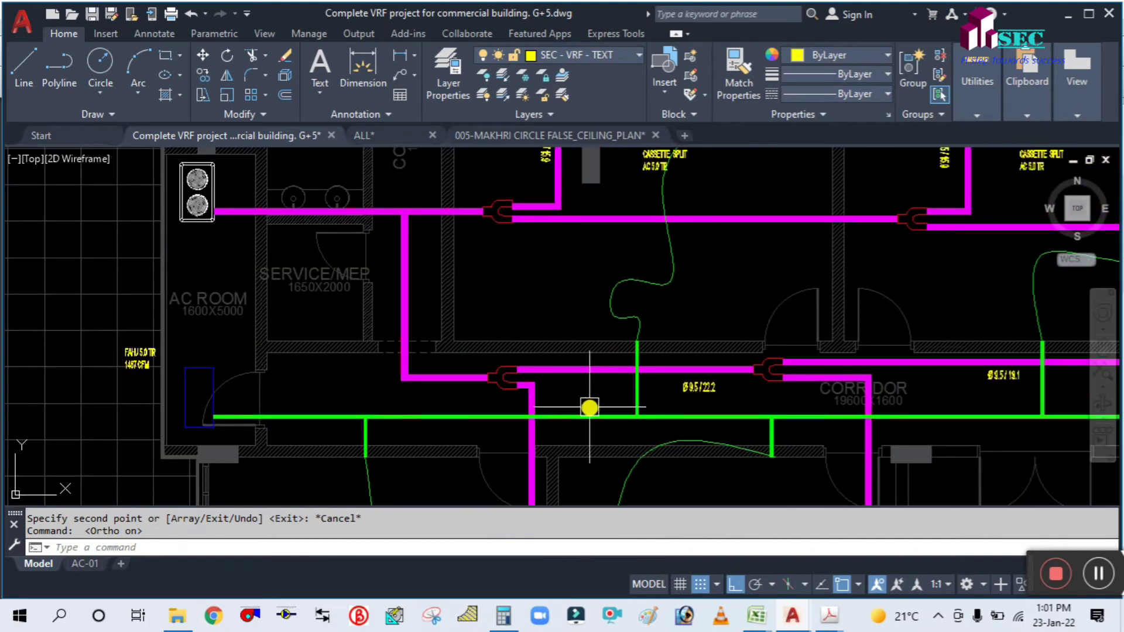
{"action": "scroll", "coordinate": [587, 406], "scroll_direction": "down", "scroll_amount": 2}
{"action": "type", "text": "o"}
{"action": "key", "text": "Return"}
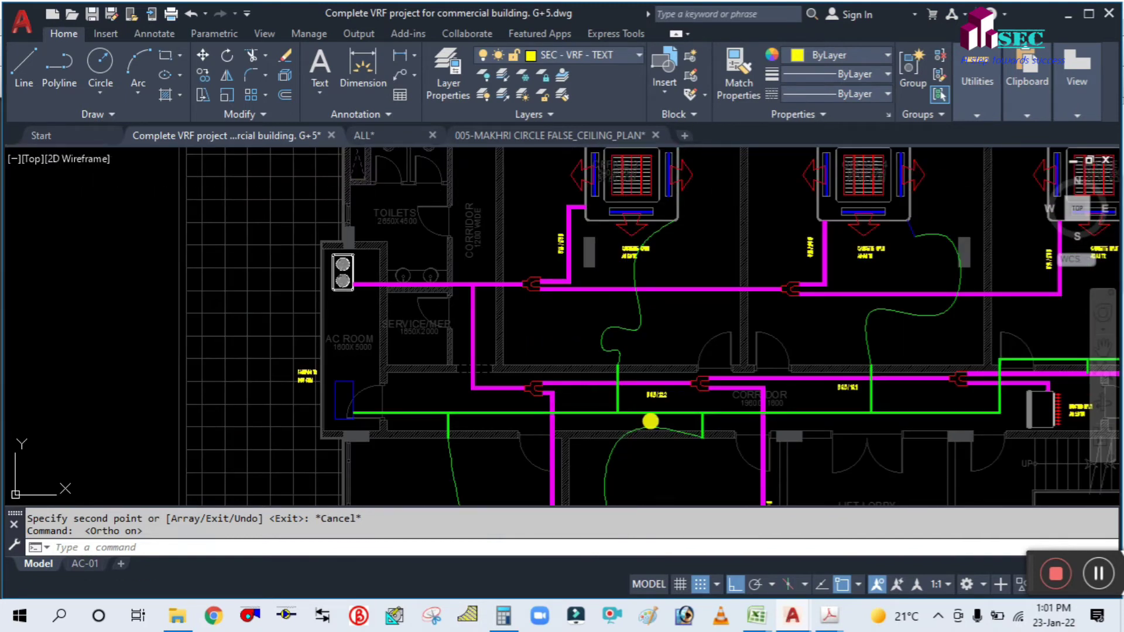
{"action": "scroll", "coordinate": [648, 403], "scroll_direction": "up", "scroll_amount": 2}
{"action": "left_click", "coordinate": [659, 380]}
{"action": "key", "text": "Return"}
{"action": "left_click", "coordinate": [700, 387]}
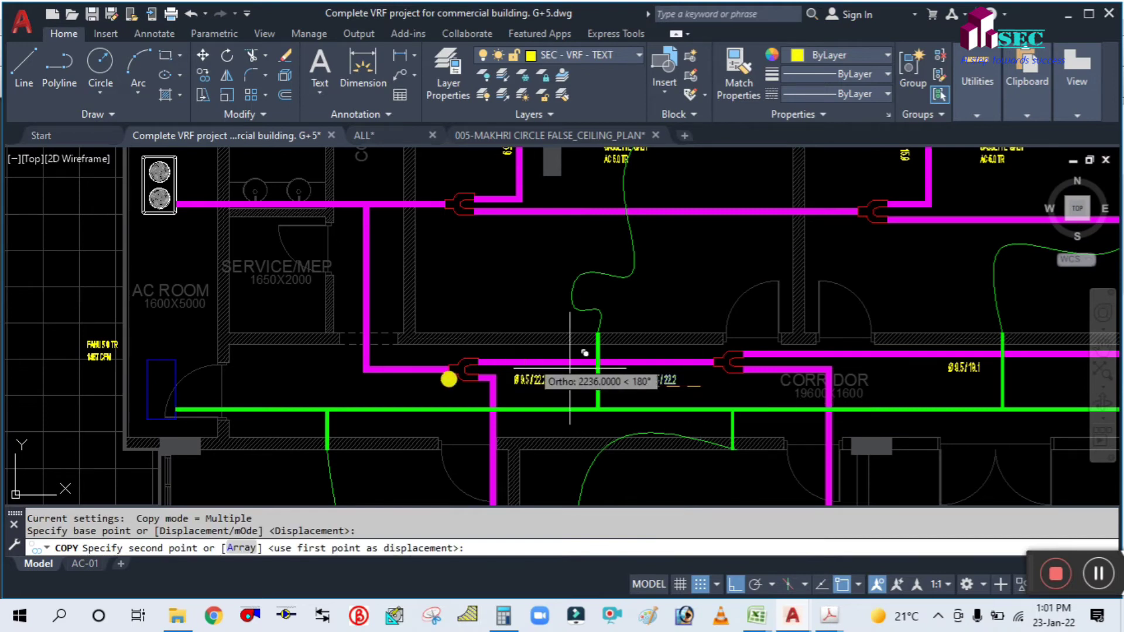
{"action": "scroll", "coordinate": [409, 384], "scroll_direction": "up", "scroll_amount": 5}
{"action": "left_click", "coordinate": [543, 384]}
{"action": "key", "text": "Escape"}
{"action": "scroll", "coordinate": [535, 377], "scroll_direction": "down", "scroll_amount": 5}
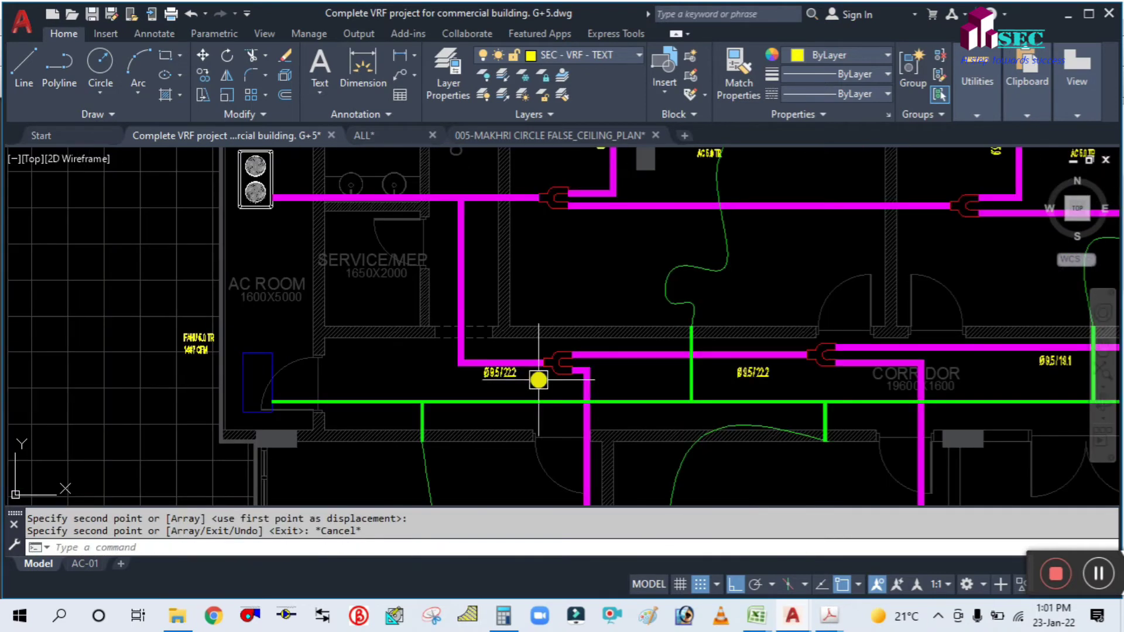
Check Office 1's cassette capacity against the indexes in the manual piping chart and open a cleared Calculator.
{"action": "scroll", "coordinate": [631, 306], "scroll_direction": "up", "scroll_amount": 3}
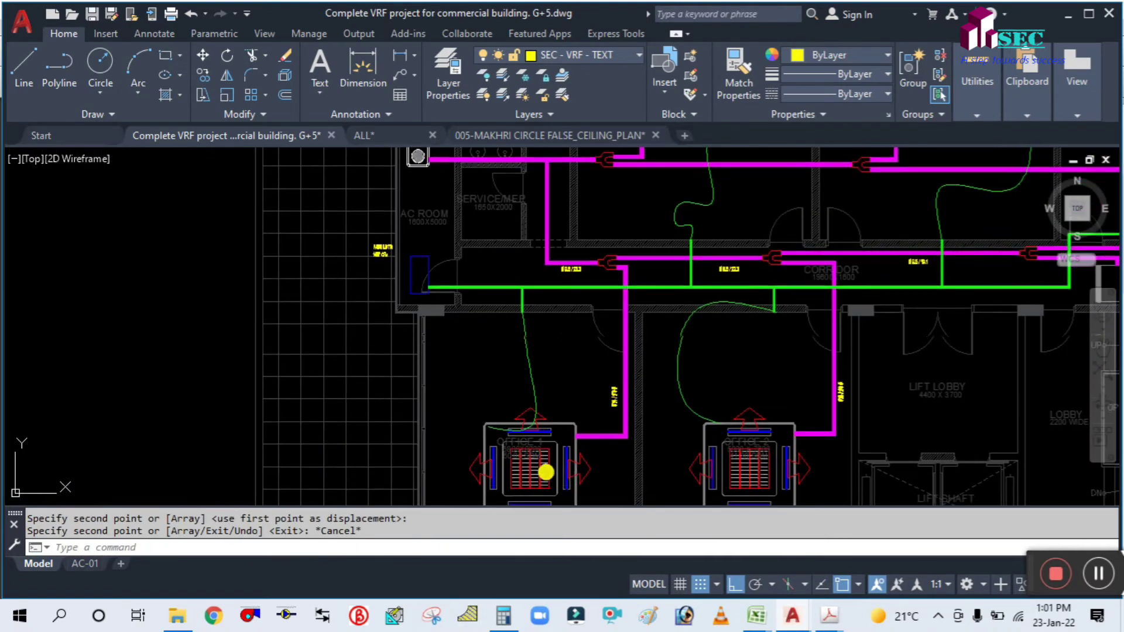
{"action": "scroll", "coordinate": [580, 309], "scroll_direction": "up", "scroll_amount": 8}
{"action": "scroll", "coordinate": [615, 322], "scroll_direction": "down", "scroll_amount": 7}
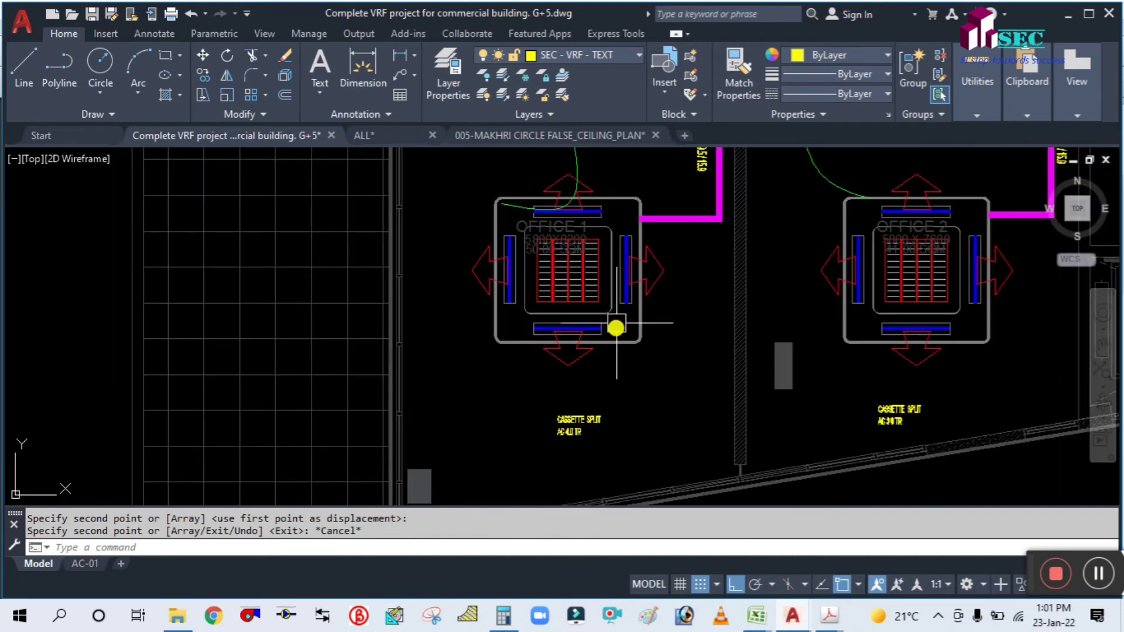
{"action": "scroll", "coordinate": [613, 346], "scroll_direction": "up", "scroll_amount": 8}
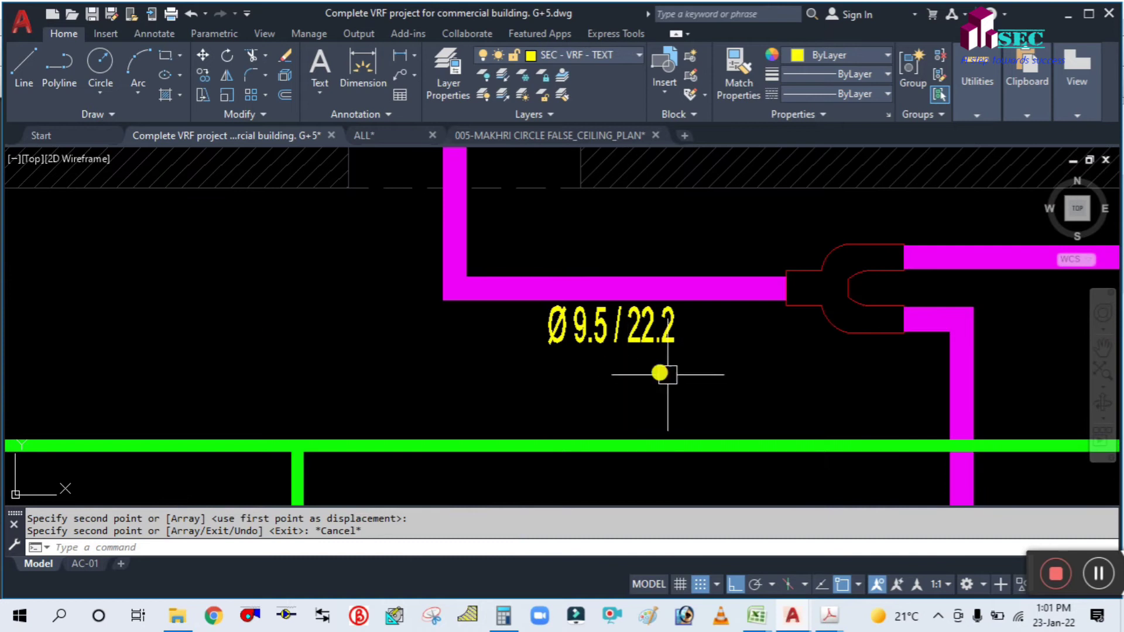
{"action": "mouse_move", "coordinate": [829, 614]}
{"action": "left_click", "coordinate": [902, 540]}
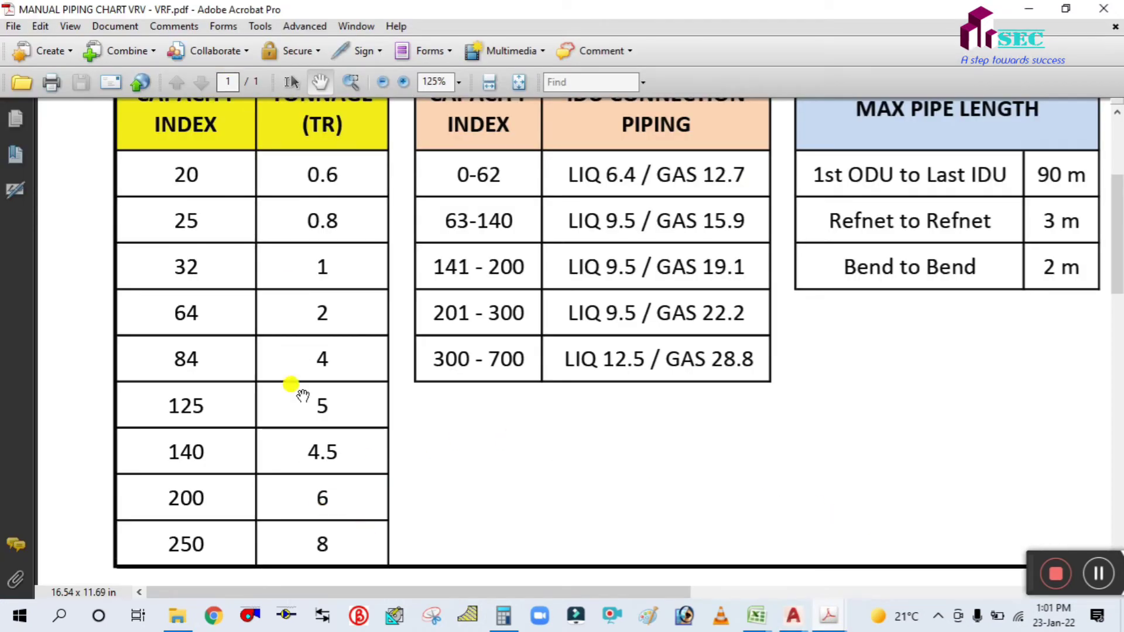
{"action": "left_click_drag", "start_coordinate": [340, 548], "coordinate": [344, 535]}
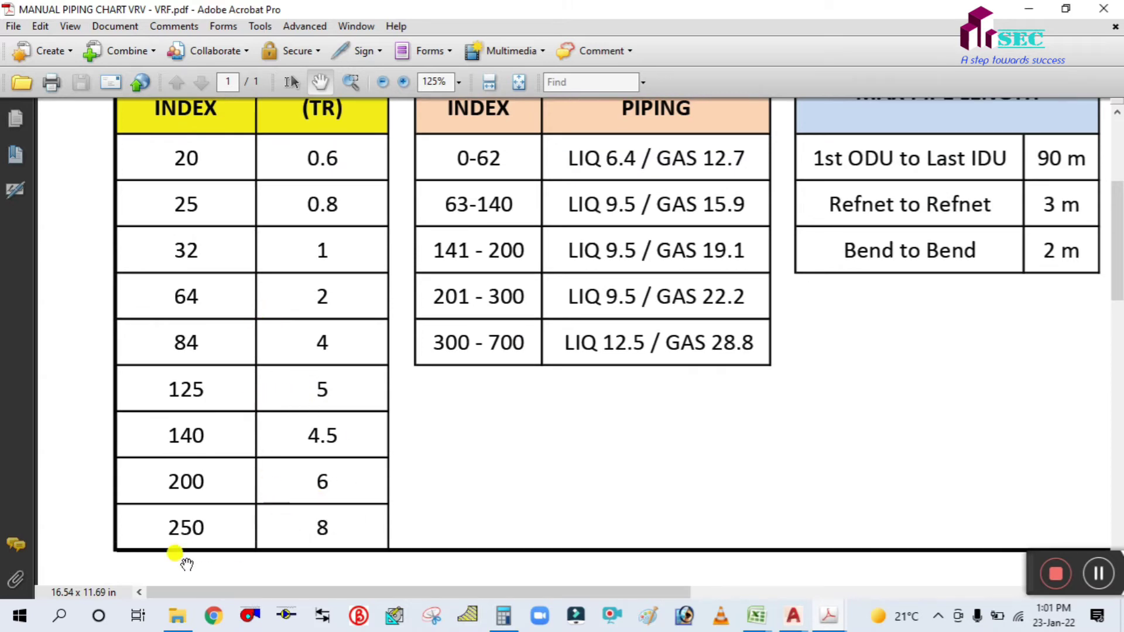
{"action": "left_click", "coordinate": [504, 614]}
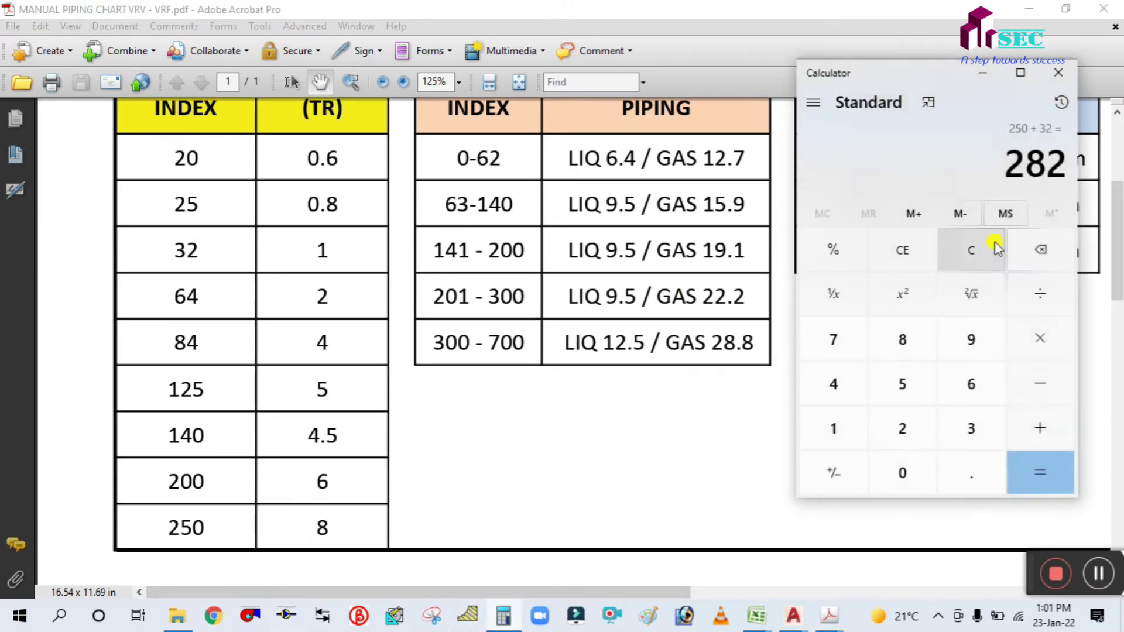
{"action": "left_click", "coordinate": [996, 248]}
{"action": "left_click", "coordinate": [905, 427]}
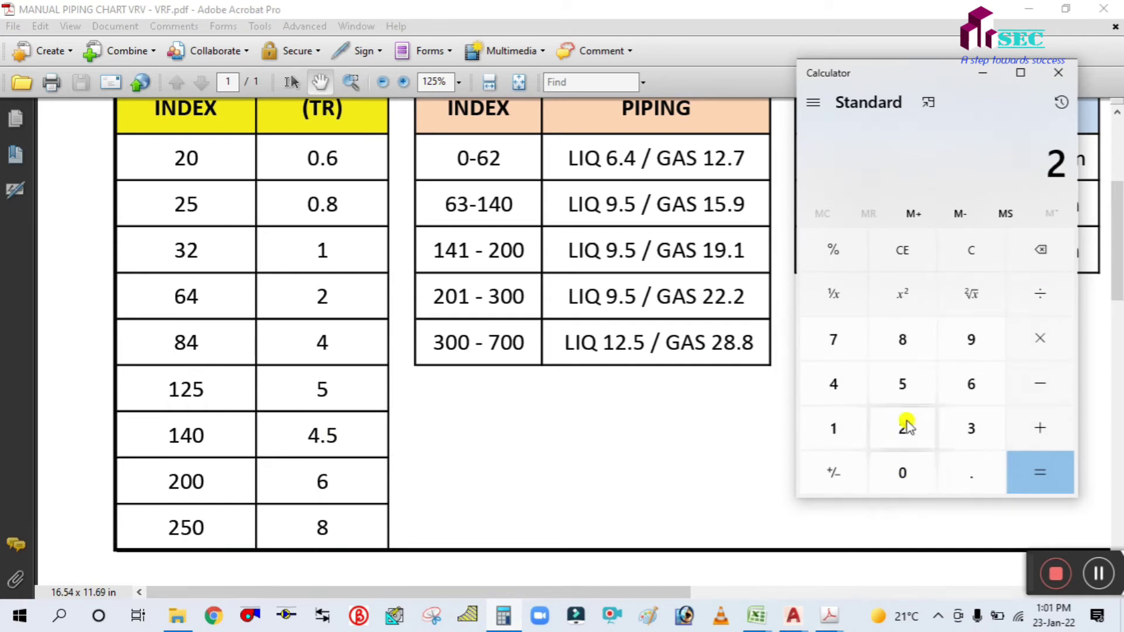
{"action": "left_click", "coordinate": [893, 472]}
{"action": "left_click", "coordinate": [967, 262]}
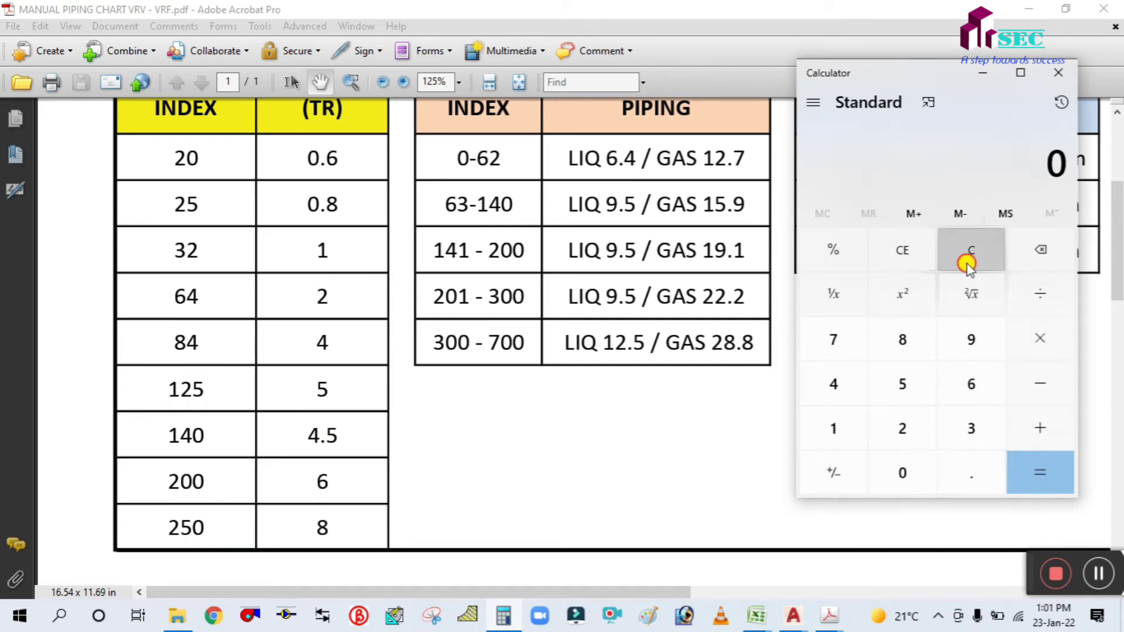
Add the capacity indexes 250 and 125 in Calculator.
{"action": "left_click", "coordinate": [905, 428]}
{"action": "left_click", "coordinate": [904, 382]}
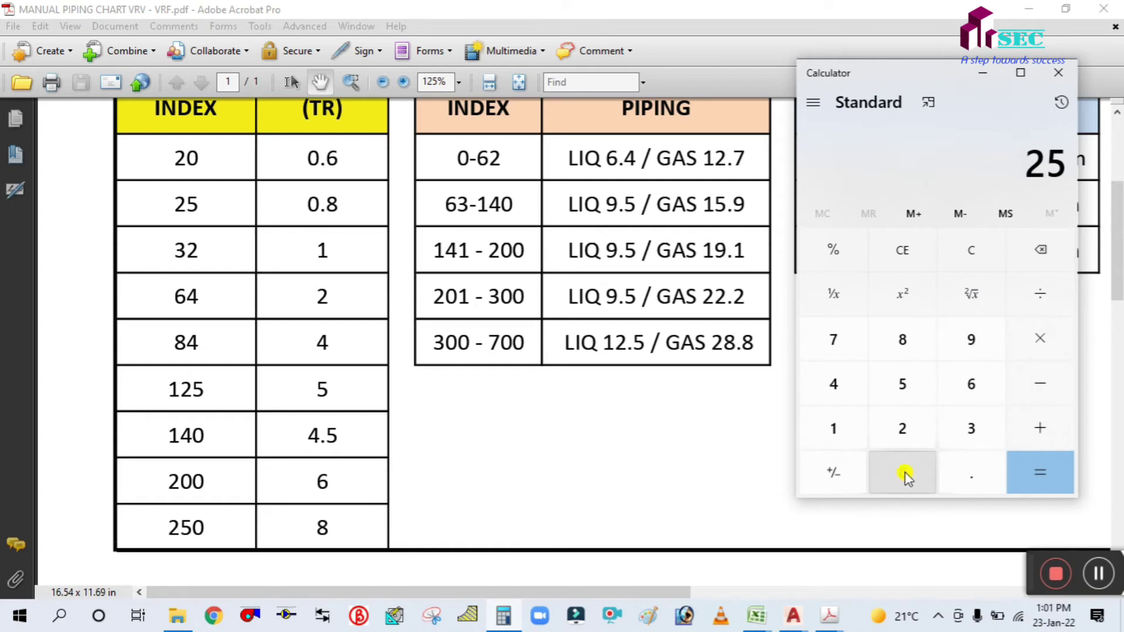
{"action": "left_click", "coordinate": [905, 475]}
{"action": "left_click", "coordinate": [1041, 429]}
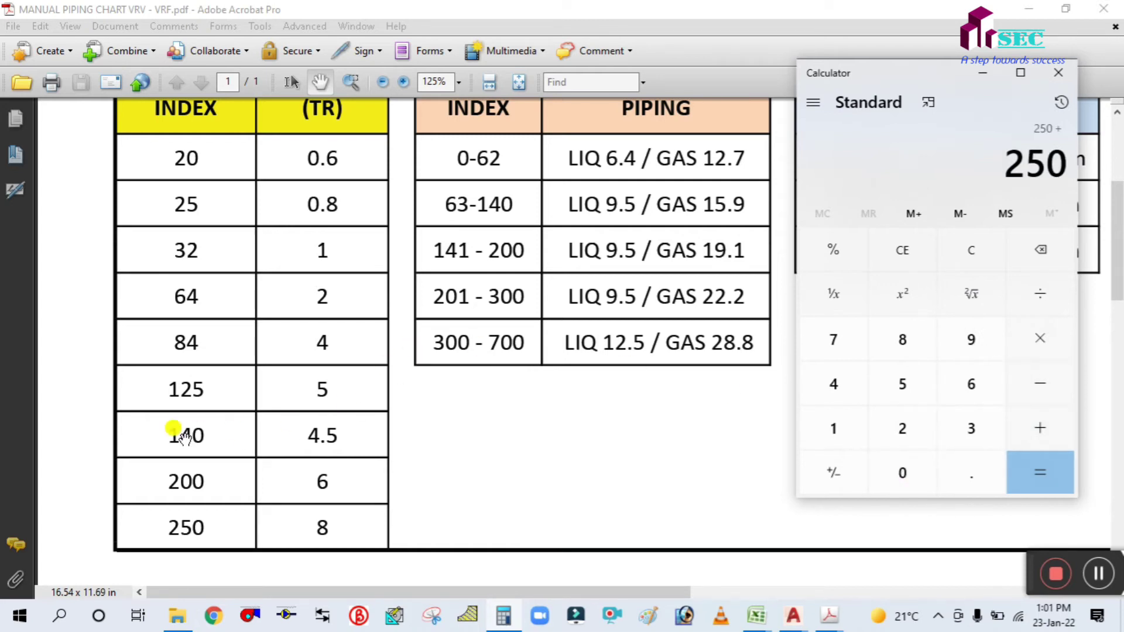
{"action": "left_click", "coordinate": [826, 426]}
{"action": "left_click", "coordinate": [896, 427]}
{"action": "left_click", "coordinate": [902, 384]}
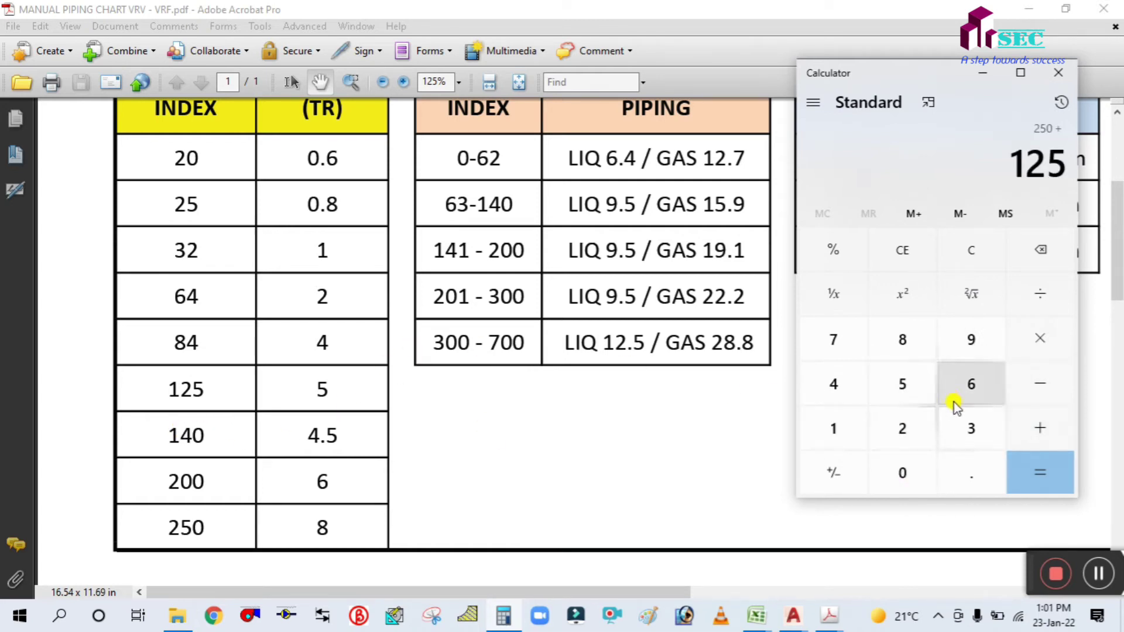
{"action": "left_click", "coordinate": [1026, 468]}
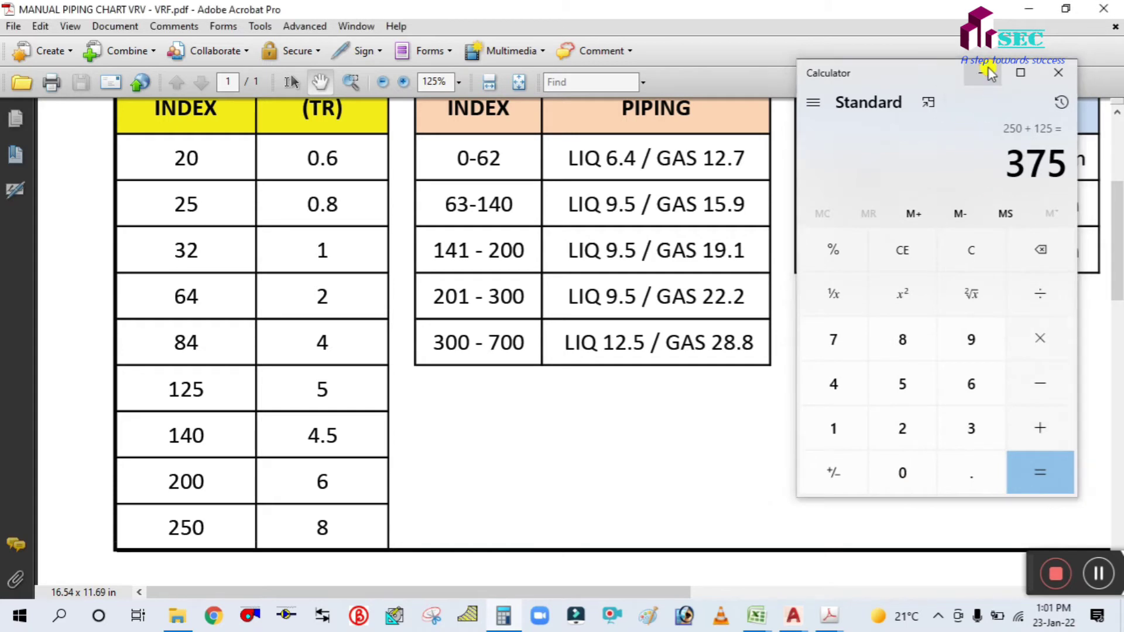
Put Calculator away, check the pipe size for the 300-700 capacity index in the manual piping chart, and return to the VRF drawing.
{"action": "left_click", "coordinate": [987, 70]}
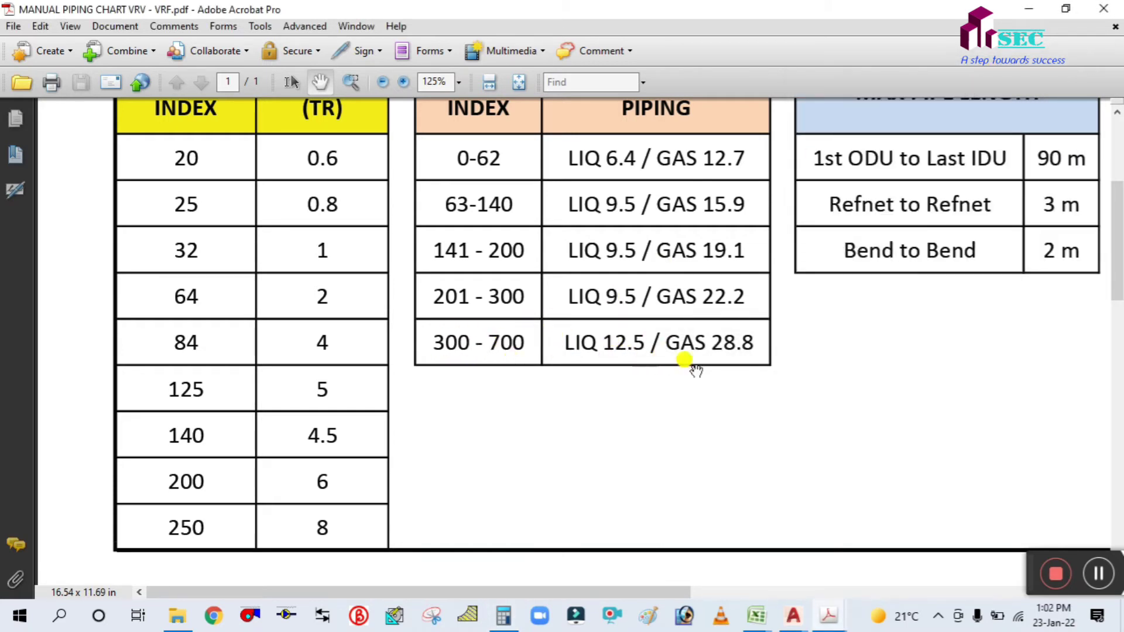
{"action": "mouse_move", "coordinate": [794, 620]}
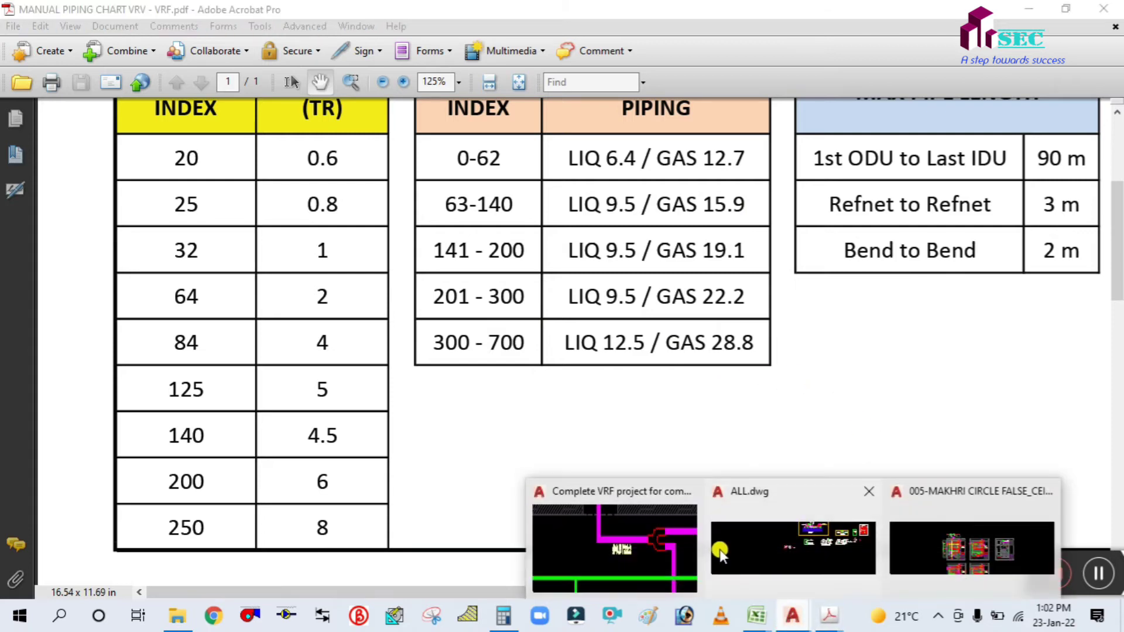
{"action": "left_click", "coordinate": [621, 544]}
Change the copied label below the short corridor pipe feeding Office 1's refnet joint to "Ø 12.5 / 28.8".
{"action": "scroll", "coordinate": [574, 337], "scroll_direction": "up", "scroll_amount": 3}
{"action": "left_click", "coordinate": [551, 330]}
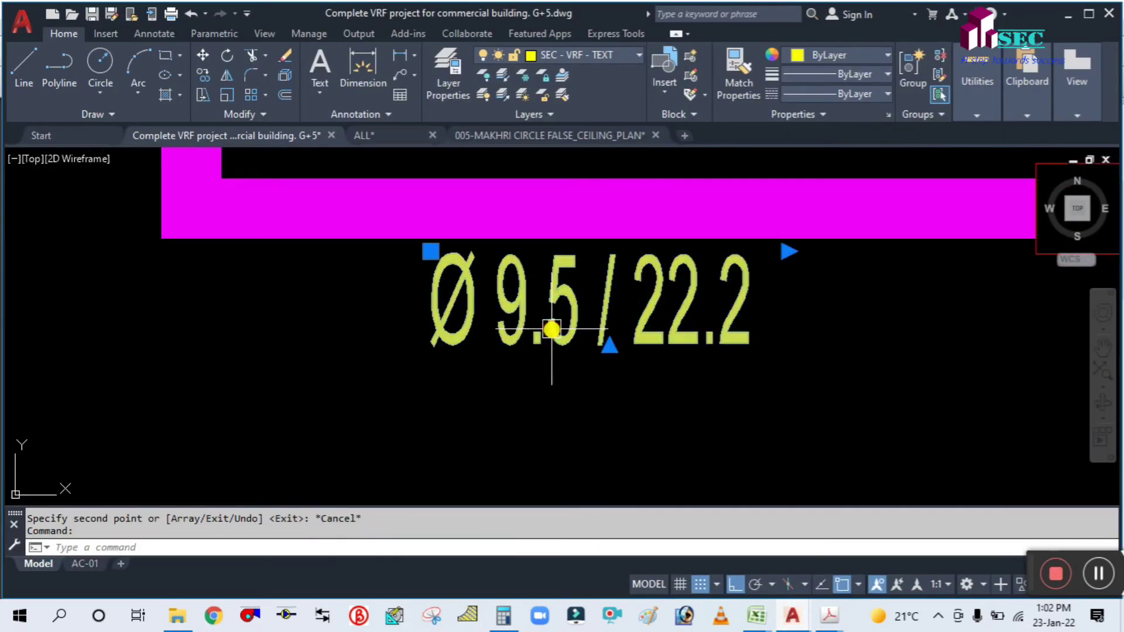
{"action": "double_click", "coordinate": [508, 320]}
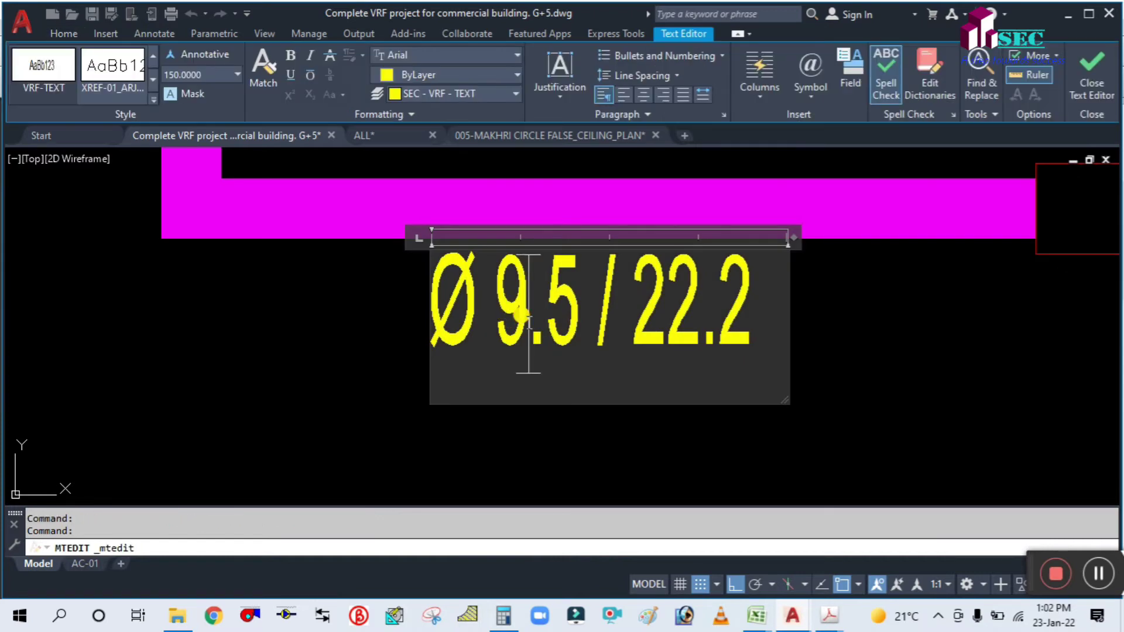
{"action": "key", "text": "BackSpace"}
{"action": "type", "text": "12"}
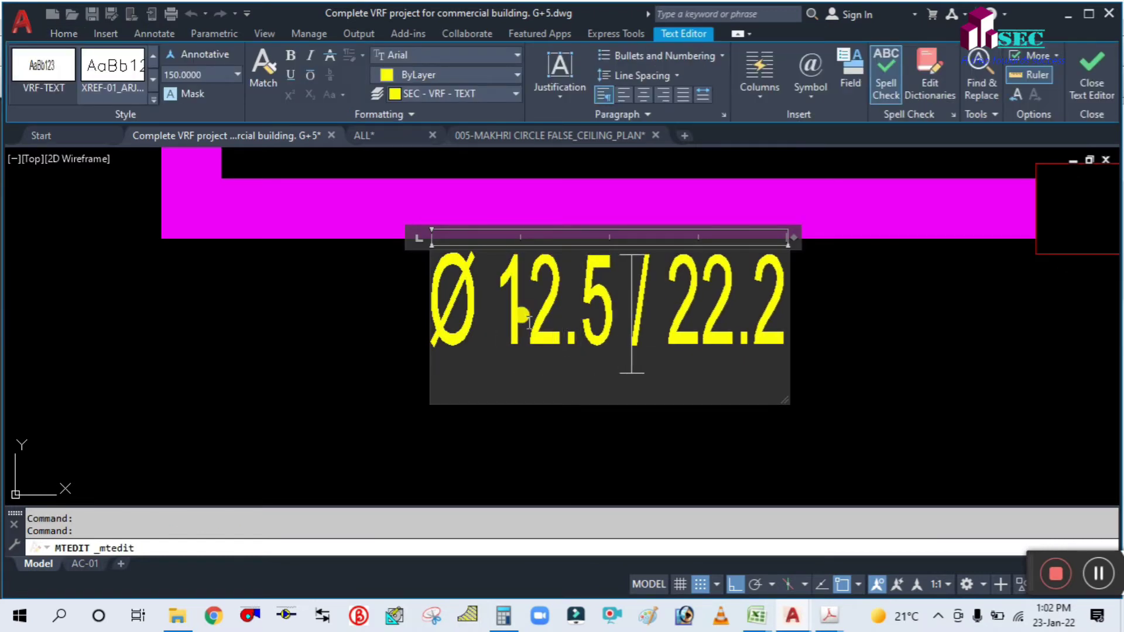
{"action": "key", "text": "BackSpace"}
{"action": "type", "text": "8"}
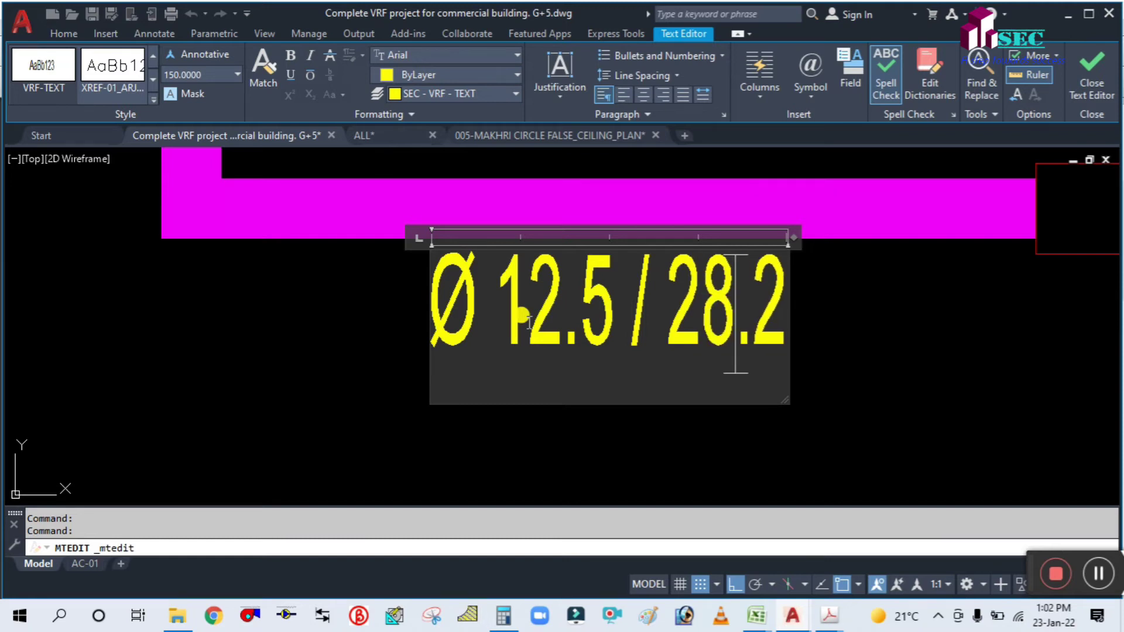
{"action": "key", "text": "BackSpace"}
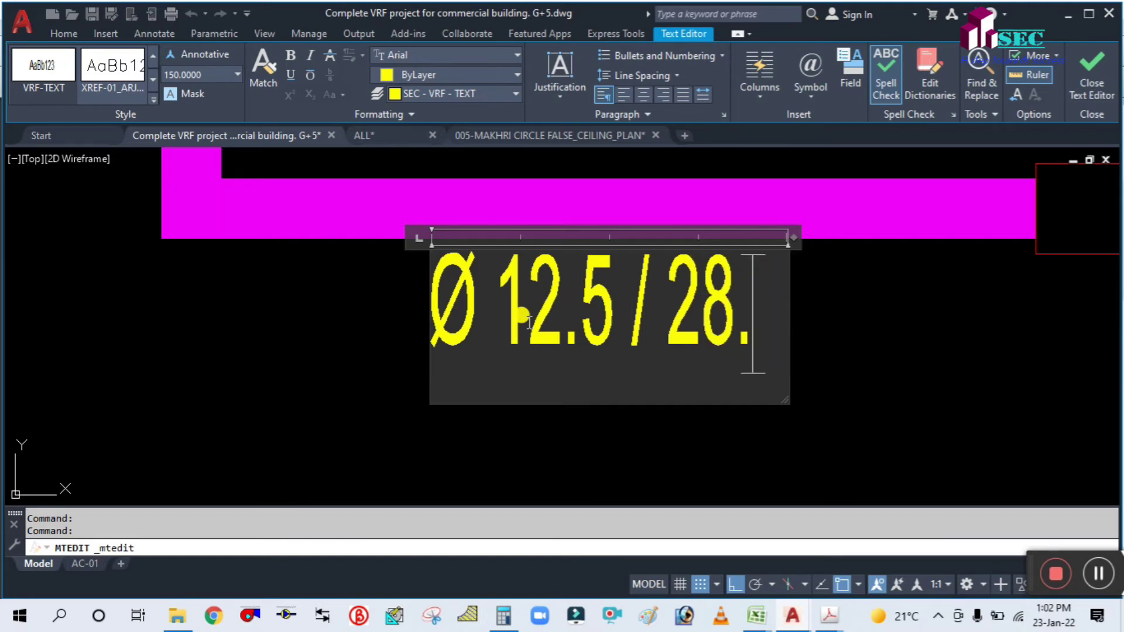
{"action": "type", "text": "8"}
{"action": "left_click", "coordinate": [847, 359]}
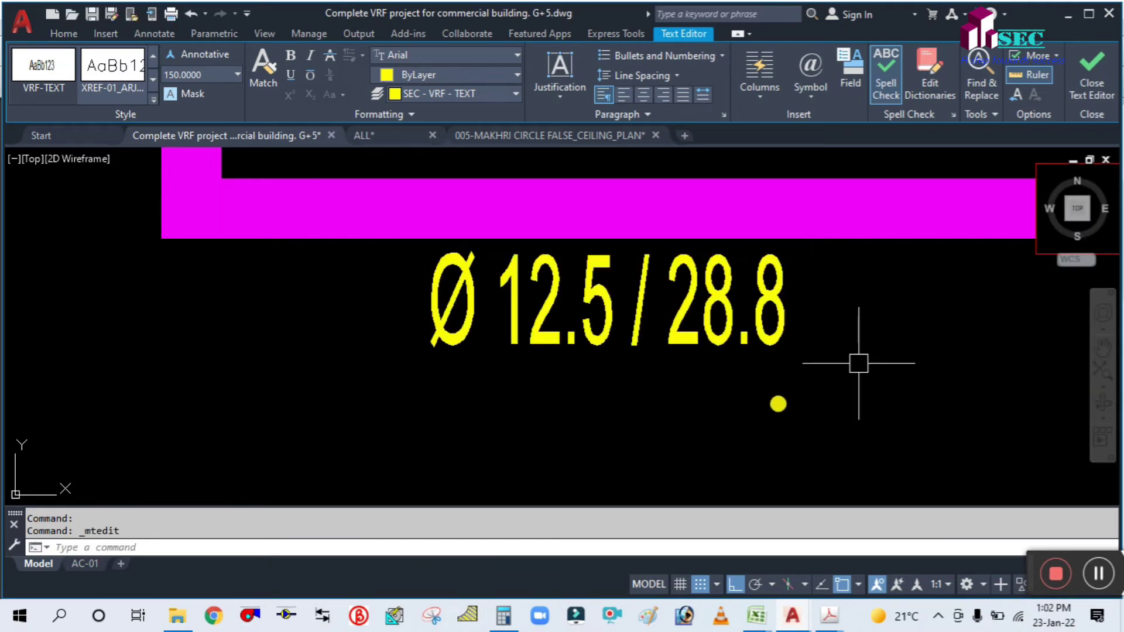
Examine the cassette unit capacities along both pipe runs that lead back to the outdoor unit.
{"action": "scroll", "coordinate": [749, 413], "scroll_direction": "down", "scroll_amount": 8}
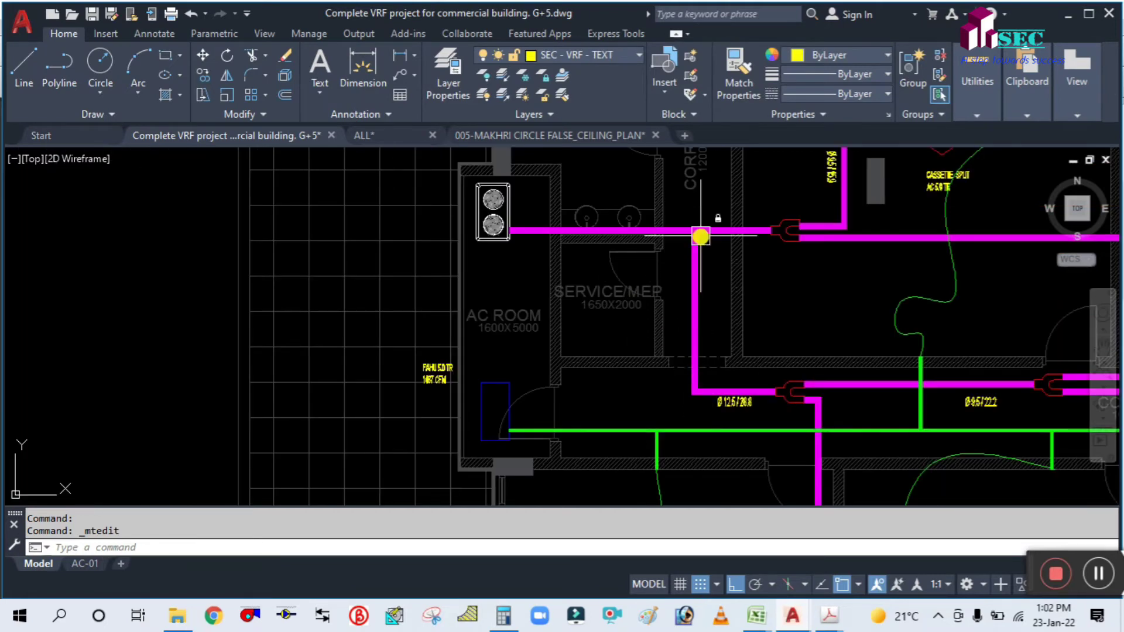
{"action": "scroll", "coordinate": [701, 236], "scroll_direction": "up", "scroll_amount": 2}
{"action": "middle_click_drag", "start_coordinate": [699, 296], "coordinate": [576, 356]}
{"action": "scroll", "coordinate": [606, 337], "scroll_direction": "down", "scroll_amount": 2}
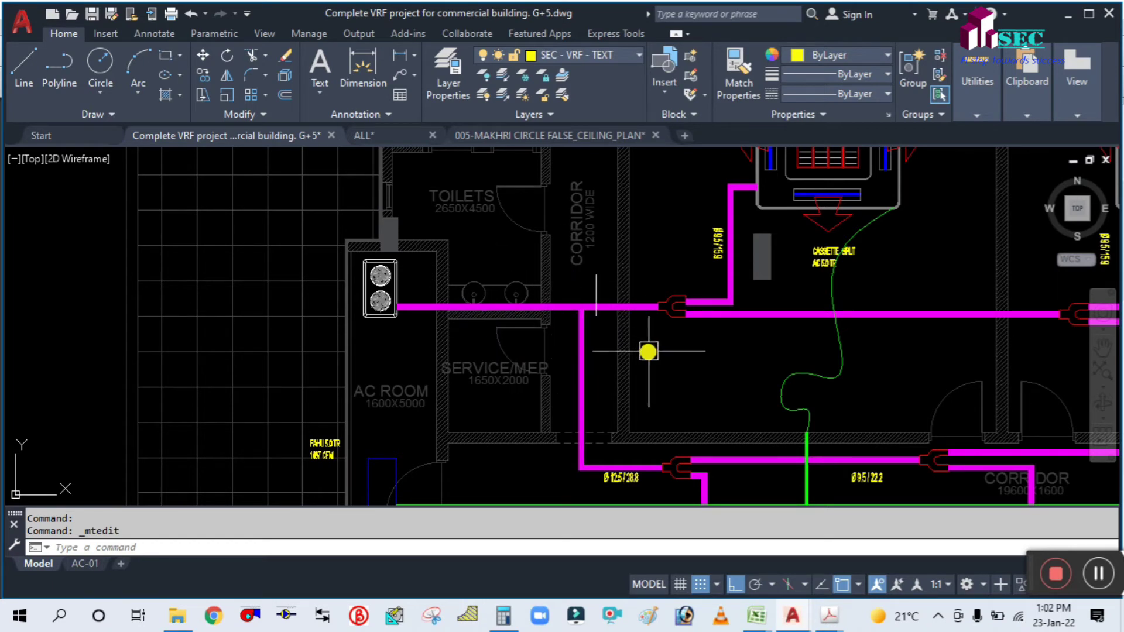
{"action": "scroll", "coordinate": [644, 398], "scroll_direction": "down", "scroll_amount": 4}
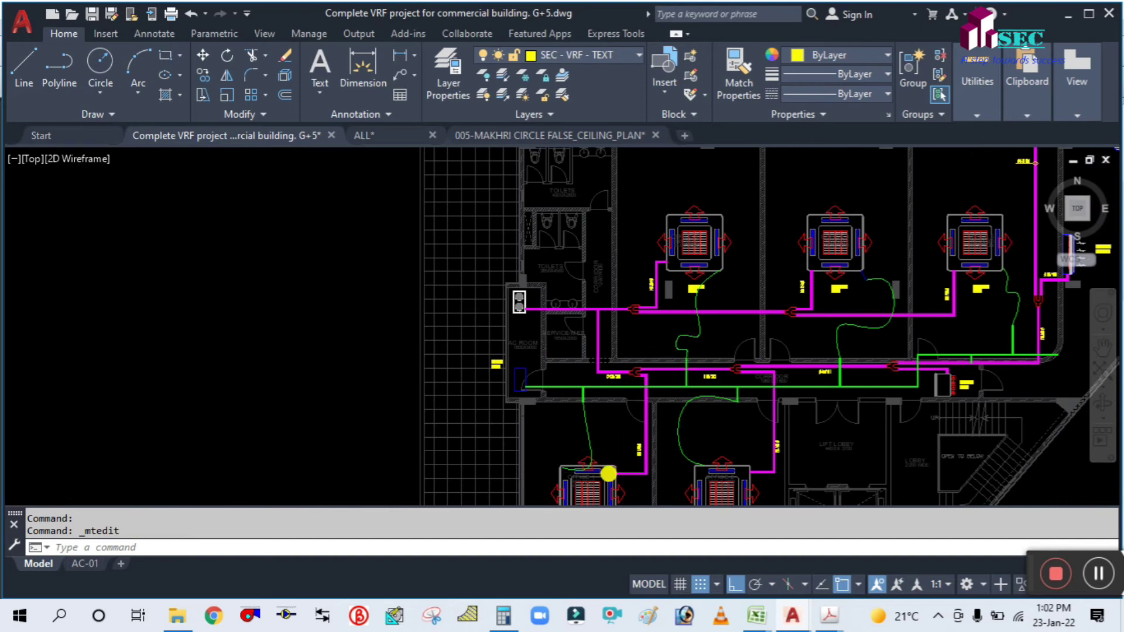
{"action": "scroll", "coordinate": [609, 473], "scroll_direction": "up", "scroll_amount": 2}
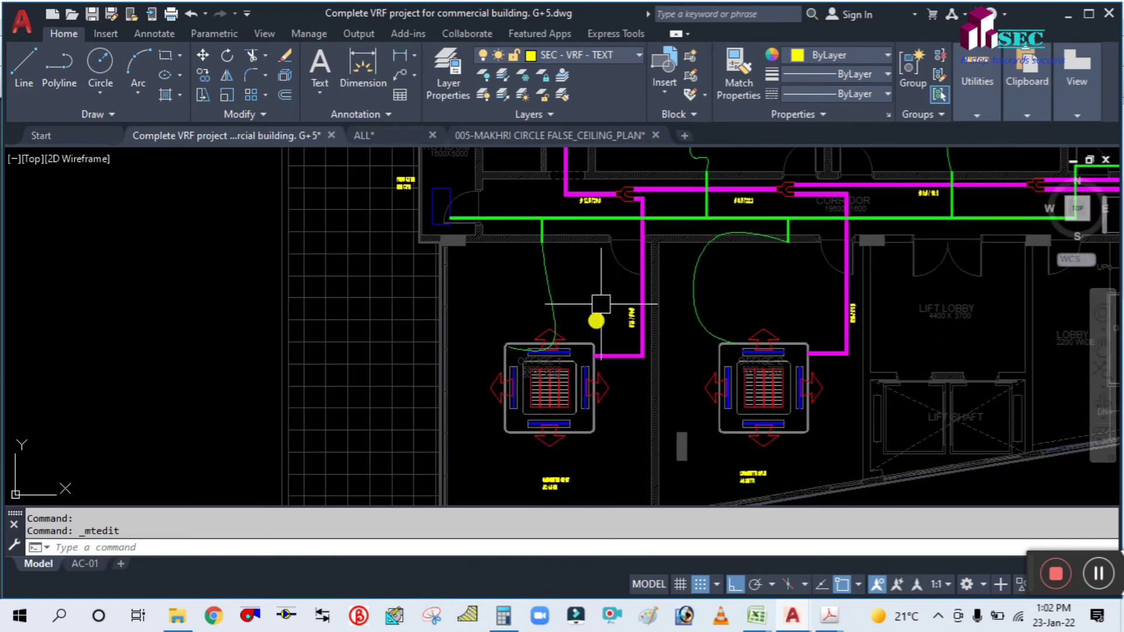
{"action": "scroll", "coordinate": [600, 304], "scroll_direction": "down", "scroll_amount": 3}
{"action": "scroll", "coordinate": [571, 218], "scroll_direction": "up", "scroll_amount": 5}
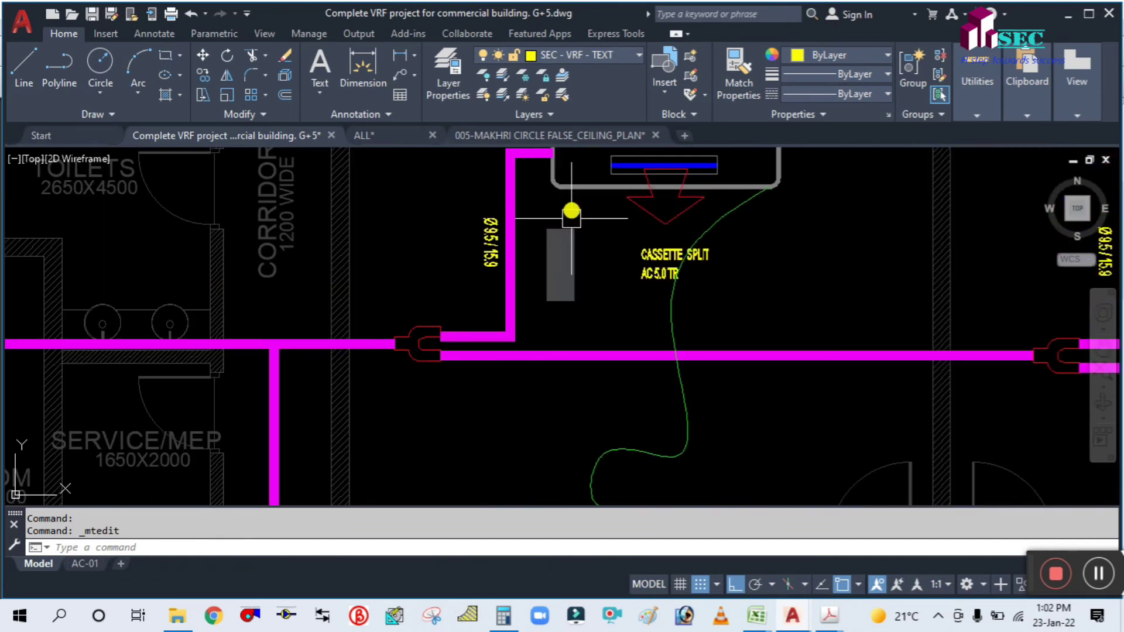
{"action": "scroll", "coordinate": [571, 218], "scroll_direction": "down", "scroll_amount": 4}
{"action": "scroll", "coordinate": [820, 302], "scroll_direction": "up", "scroll_amount": 4}
{"action": "middle_click_drag", "start_coordinate": [820, 302], "coordinate": [663, 339]}
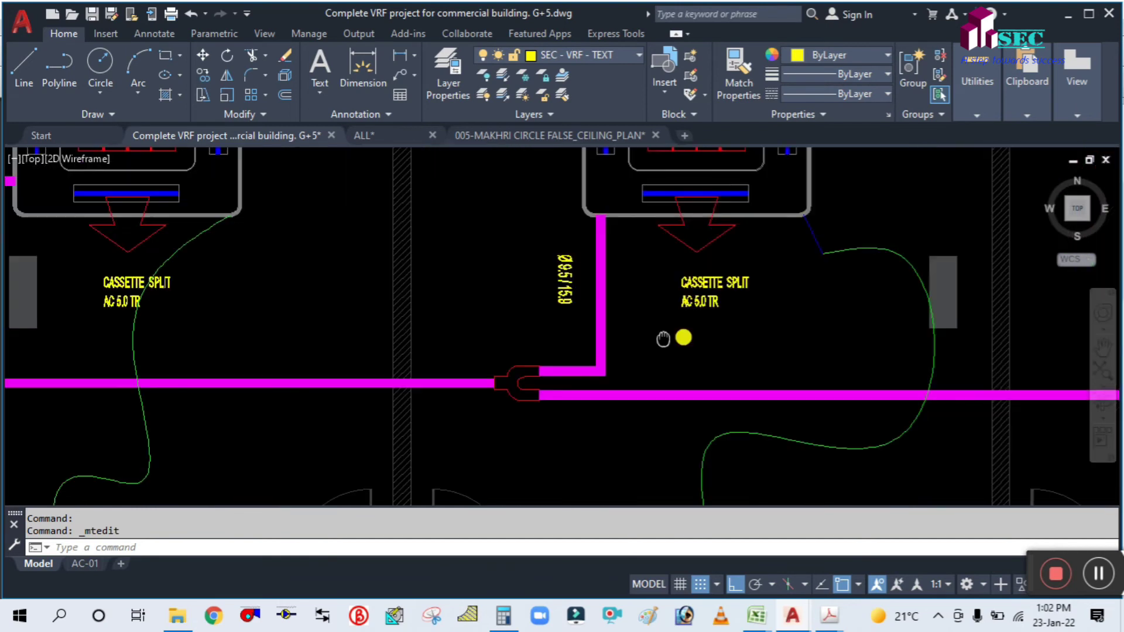
{"action": "scroll", "coordinate": [609, 334], "scroll_direction": "down", "scroll_amount": 4}
{"action": "scroll", "coordinate": [793, 333], "scroll_direction": "up", "scroll_amount": 4}
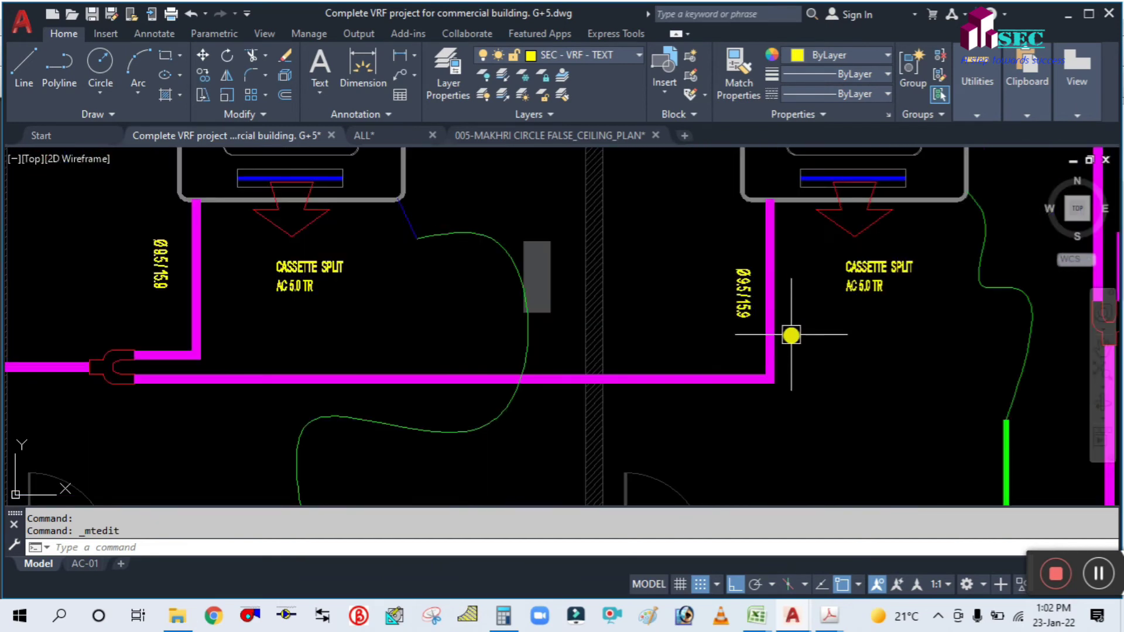
{"action": "scroll", "coordinate": [803, 323], "scroll_direction": "down", "scroll_amount": 4}
{"action": "middle_click_drag", "start_coordinate": [339, 368], "coordinate": [610, 353]}
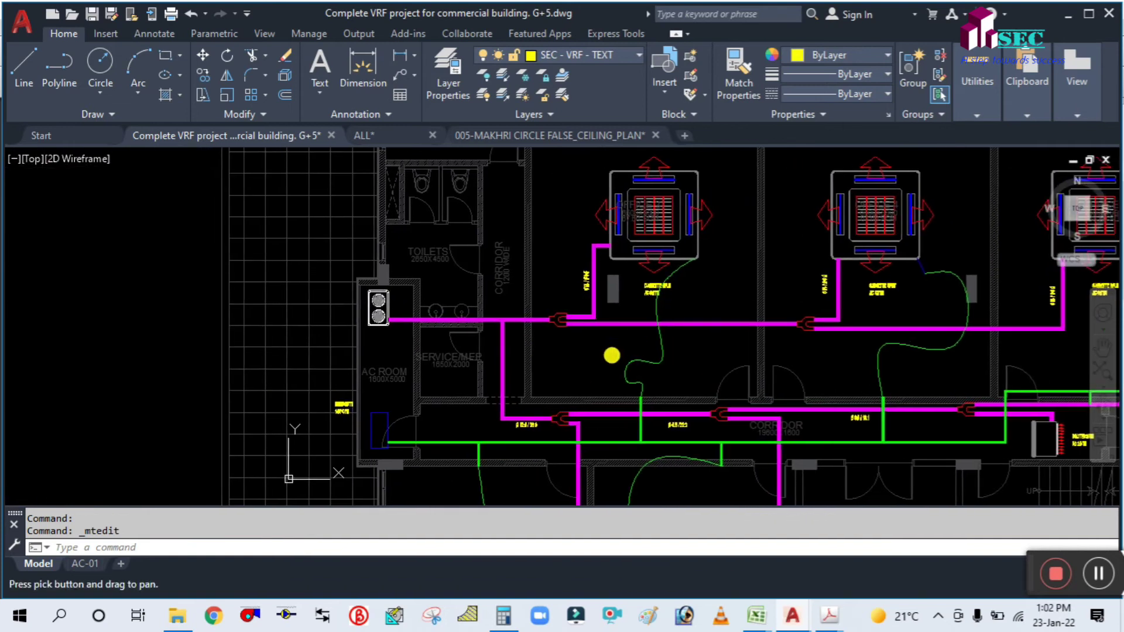
Add the tonnages 13 and 15 of the two pipe runs in Calculator, then put it away.
{"action": "left_click", "coordinate": [503, 614]}
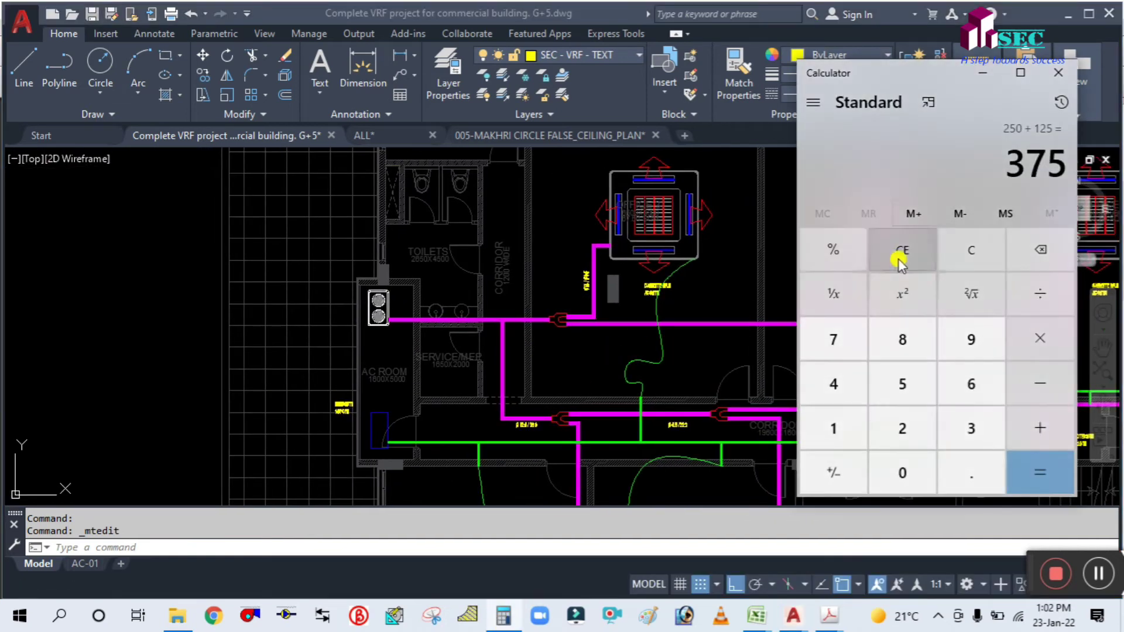
{"action": "left_click", "coordinate": [973, 246]}
{"action": "left_click", "coordinate": [847, 423]}
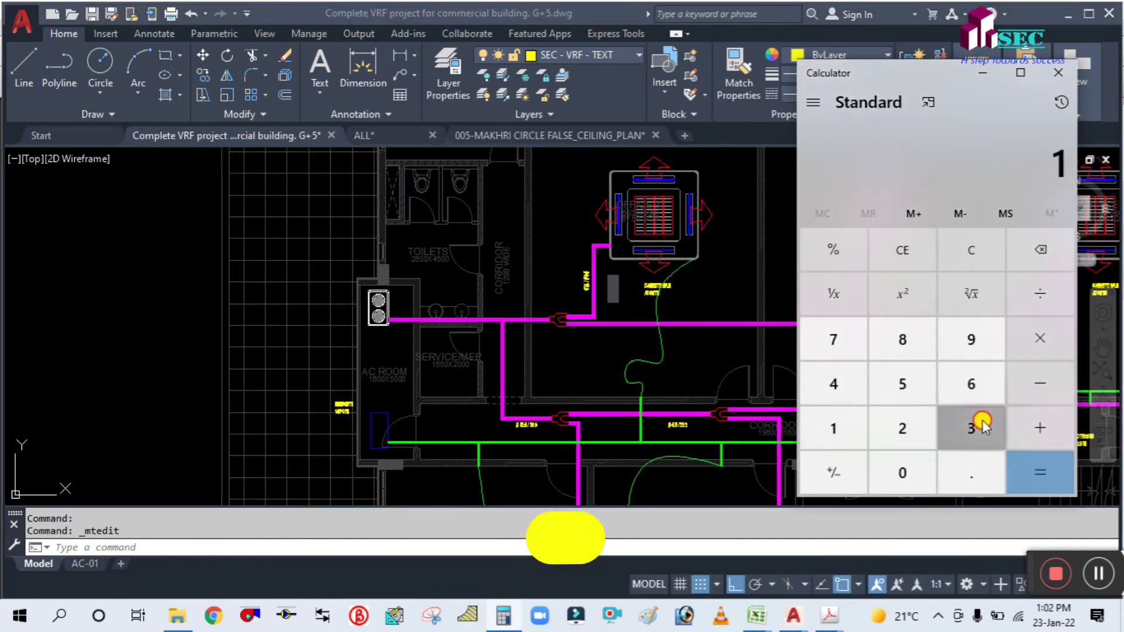
{"action": "left_click", "coordinate": [972, 427]}
{"action": "left_click", "coordinate": [1019, 427]}
{"action": "left_click", "coordinate": [835, 427]}
{"action": "left_click", "coordinate": [896, 375]}
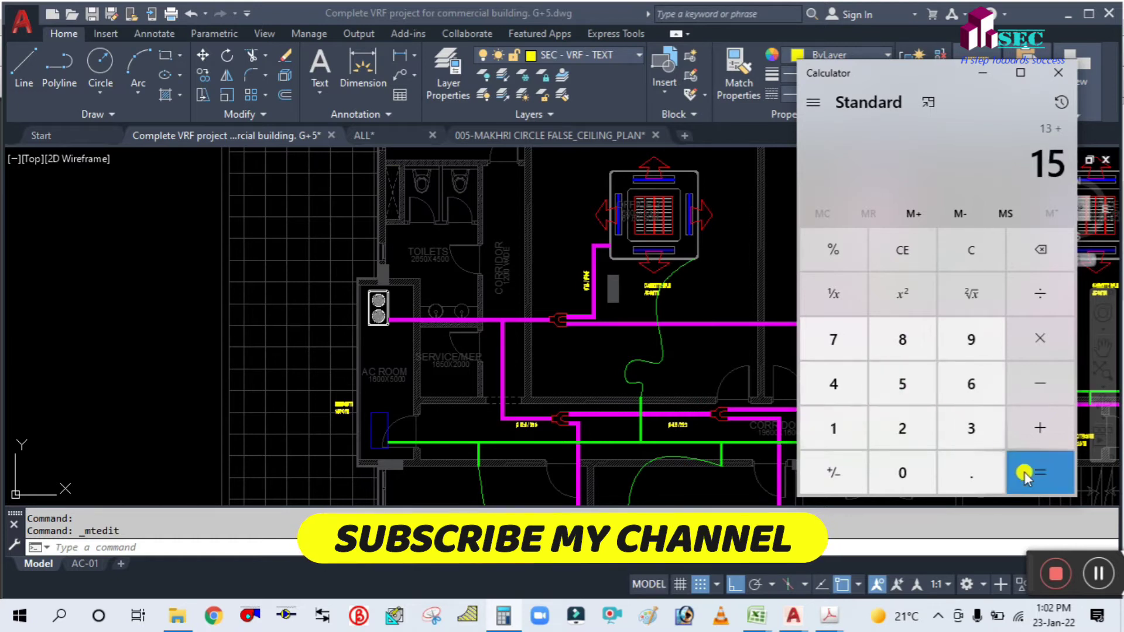
{"action": "left_click", "coordinate": [1040, 472]}
{"action": "left_click", "coordinate": [990, 77]}
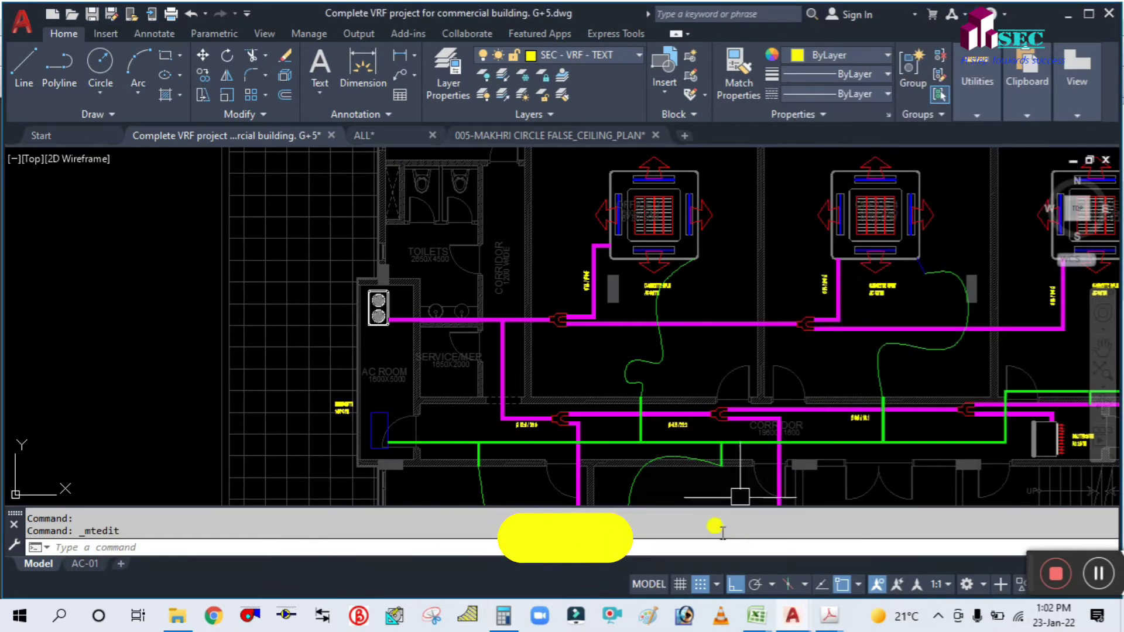
Examine the outdoor-unit-to-first-refnet pipe sizes by horsepower in the manual piping chart.
{"action": "mouse_move", "coordinate": [829, 616]}
{"action": "left_click", "coordinate": [915, 558]}
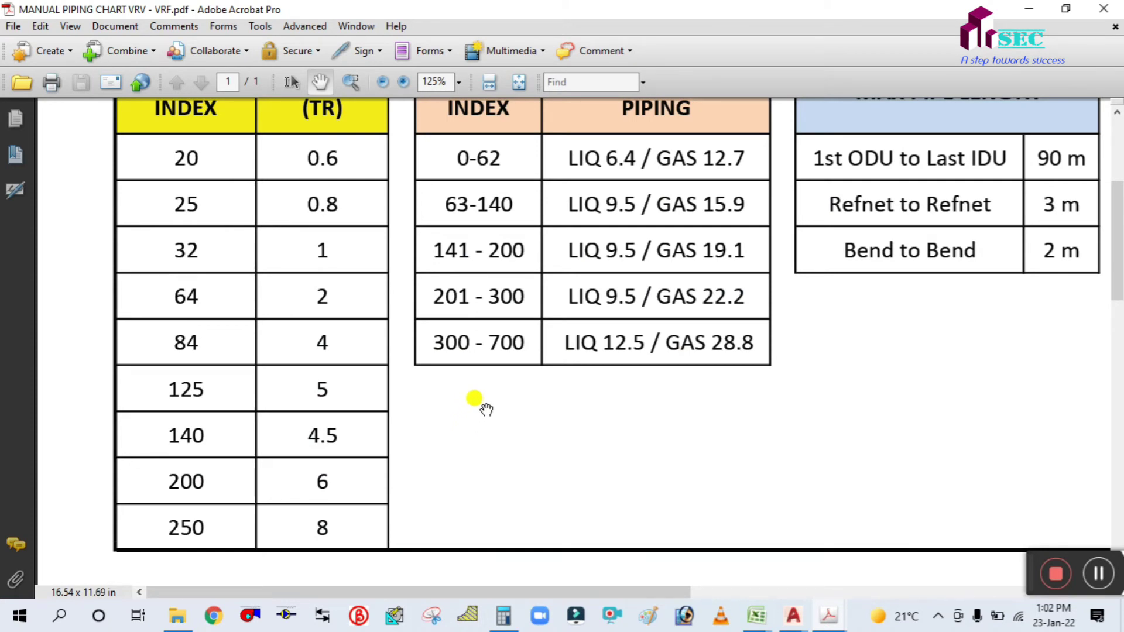
{"action": "scroll", "coordinate": [504, 395], "scroll_direction": "down", "scroll_amount": 5, "text": "ctrl"}
{"action": "scroll", "coordinate": [710, 223], "scroll_direction": "up", "scroll_amount": 2, "text": "ctrl"}
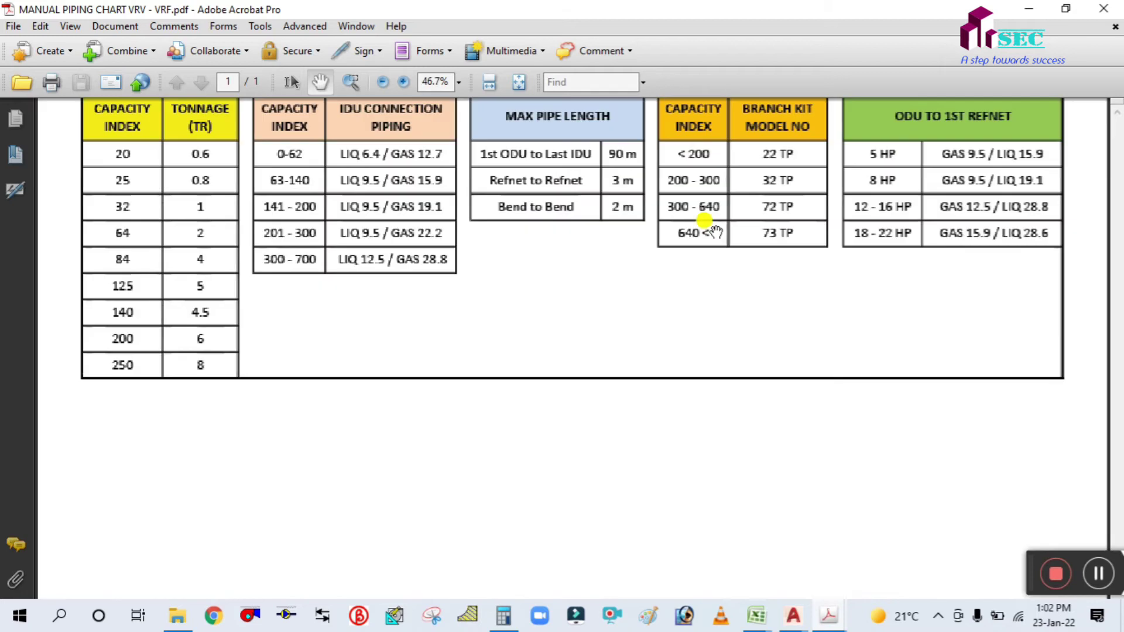
{"action": "scroll", "coordinate": [610, 356], "scroll_direction": "up", "scroll_amount": 1}
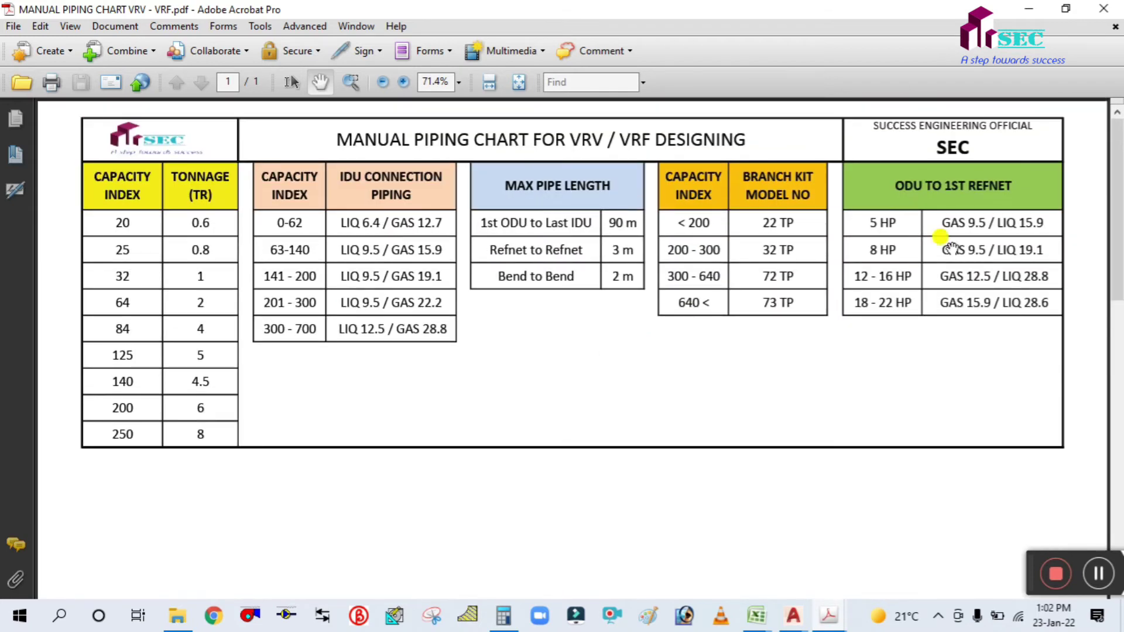
{"action": "scroll", "coordinate": [943, 254], "scroll_direction": "up", "scroll_amount": 2, "text": "ctrl"}
{"action": "scroll", "coordinate": [940, 287], "scroll_direction": "up", "scroll_amount": 2, "text": "ctrl"}
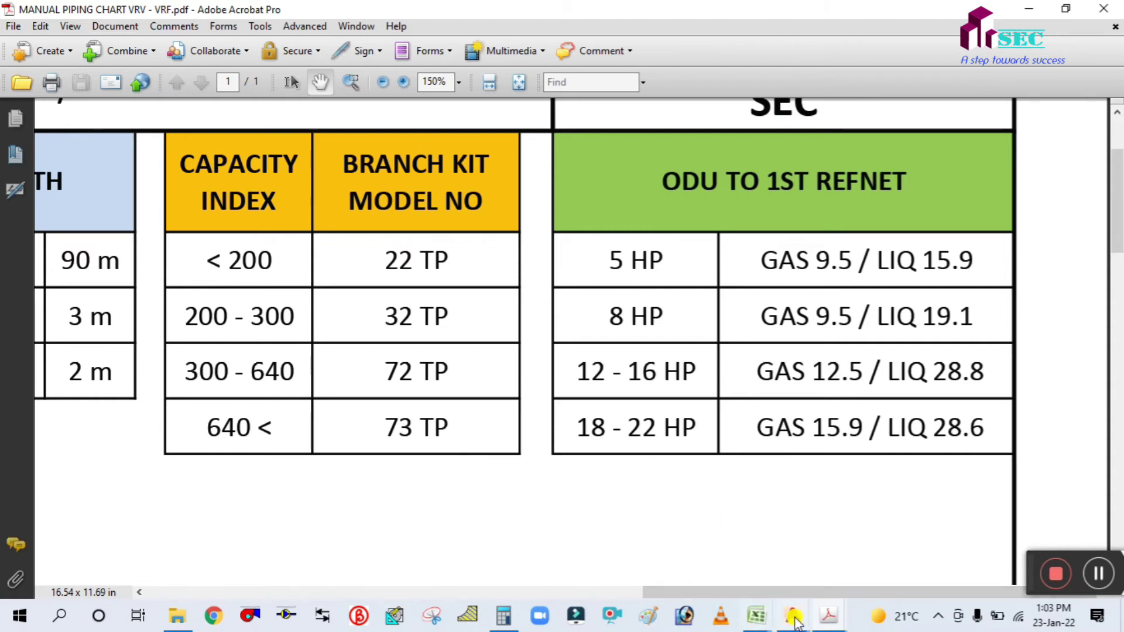
Return to the VRF drawing and examine the main pipe between the AC room's outdoor unit and the corridor branches.
{"action": "mouse_move", "coordinate": [793, 616]}
{"action": "left_click", "coordinate": [630, 541]}
{"action": "scroll", "coordinate": [582, 371], "scroll_direction": "down", "scroll_amount": 3}
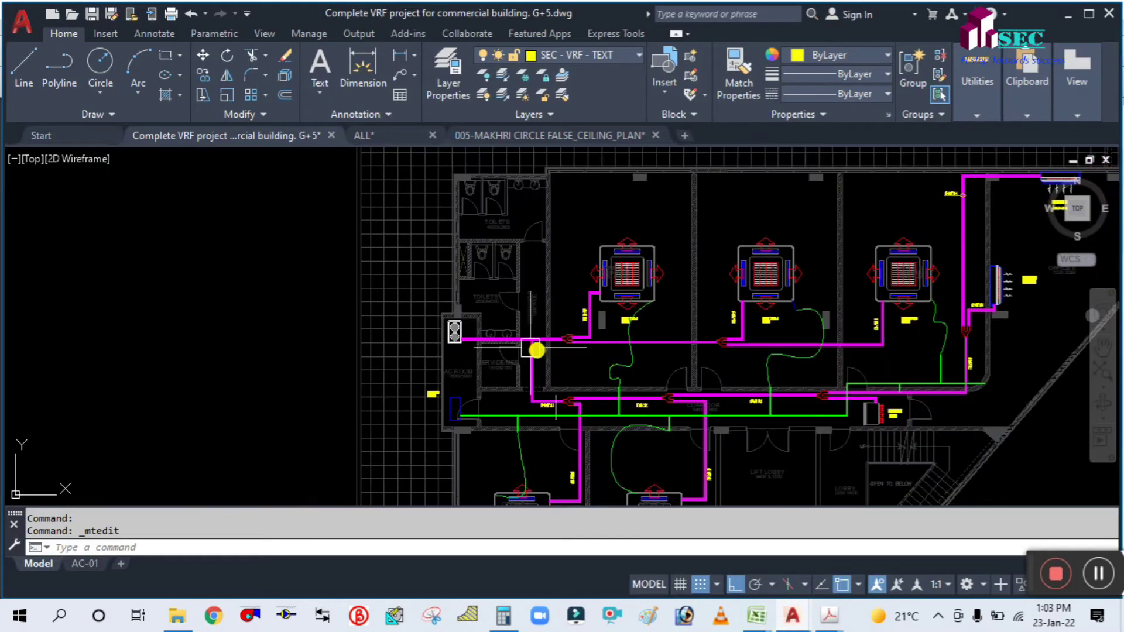
{"action": "scroll", "coordinate": [441, 322], "scroll_direction": "up", "scroll_amount": 5}
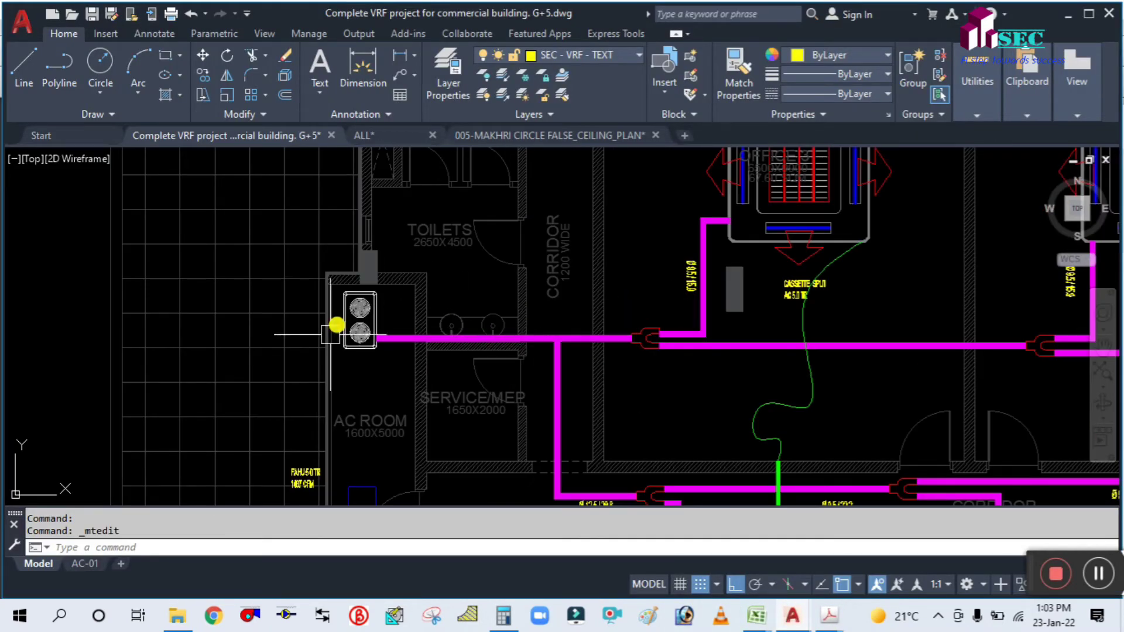
{"action": "scroll", "coordinate": [359, 321], "scroll_direction": "up", "scroll_amount": 2}
{"action": "scroll", "coordinate": [371, 305], "scroll_direction": "down", "scroll_amount": 2}
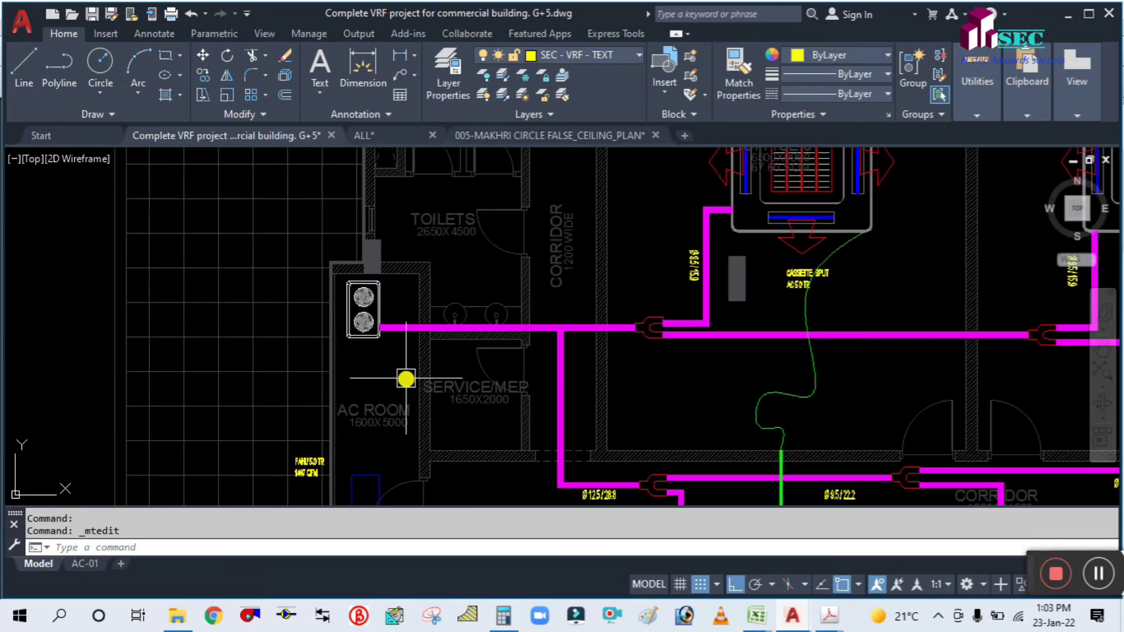
{"action": "scroll", "coordinate": [504, 400], "scroll_direction": "up", "scroll_amount": 1}
Check the combined first-floor capacity in tons, cells F5 to F11, on the THUMB RULE sheet of the LOAD CALCULATION workbook.
{"action": "left_click", "coordinate": [756, 615]}
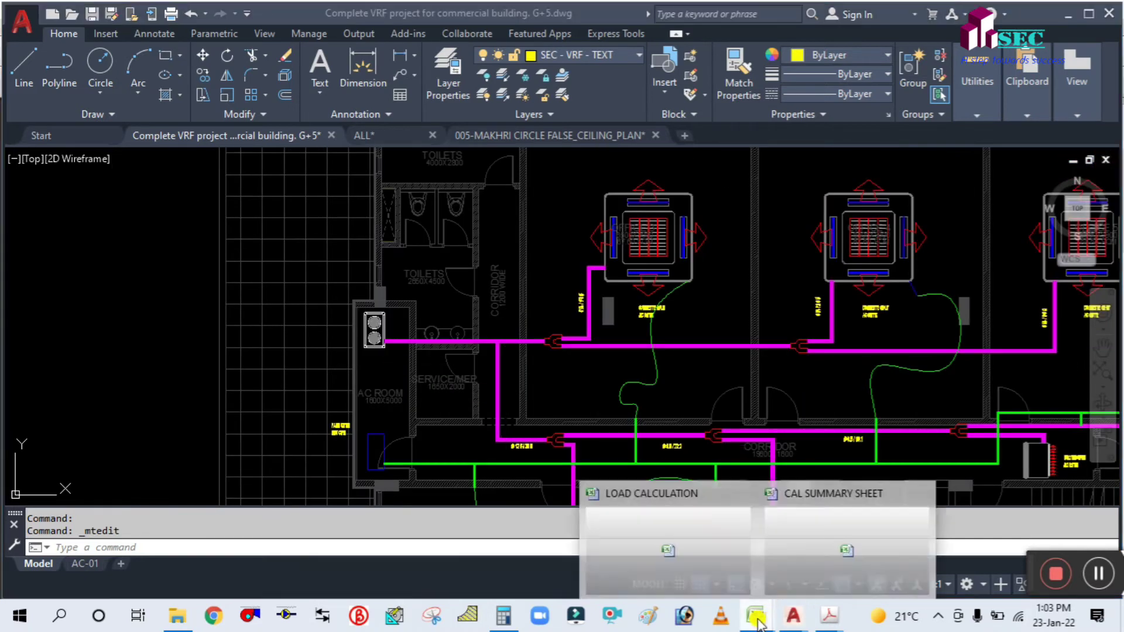
{"action": "left_click", "coordinate": [668, 546]}
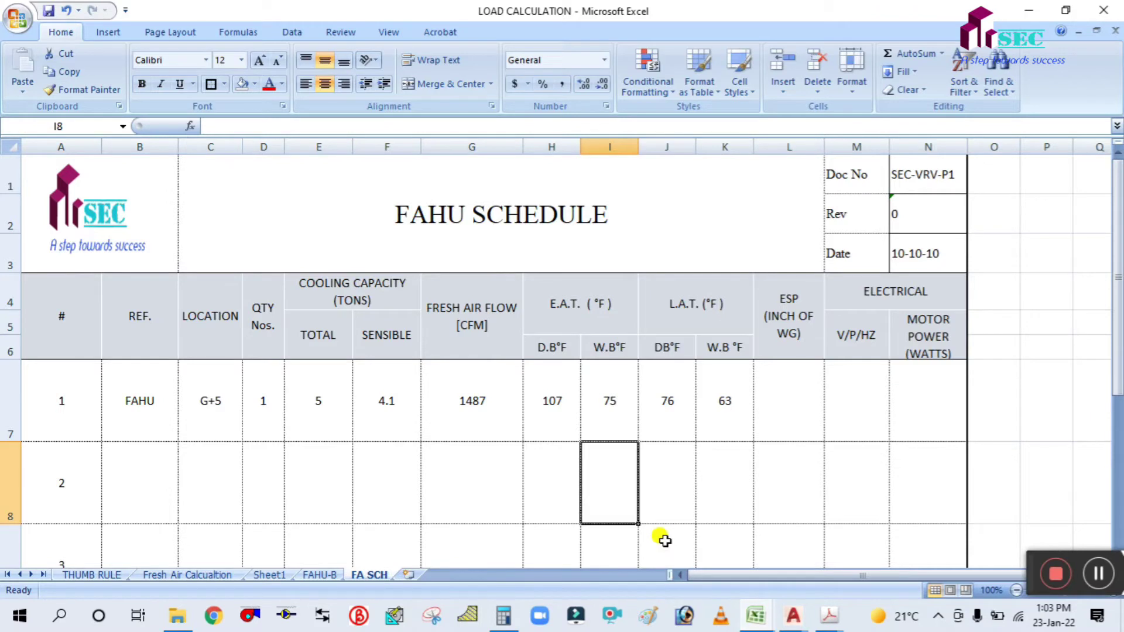
{"action": "left_click", "coordinate": [92, 574]}
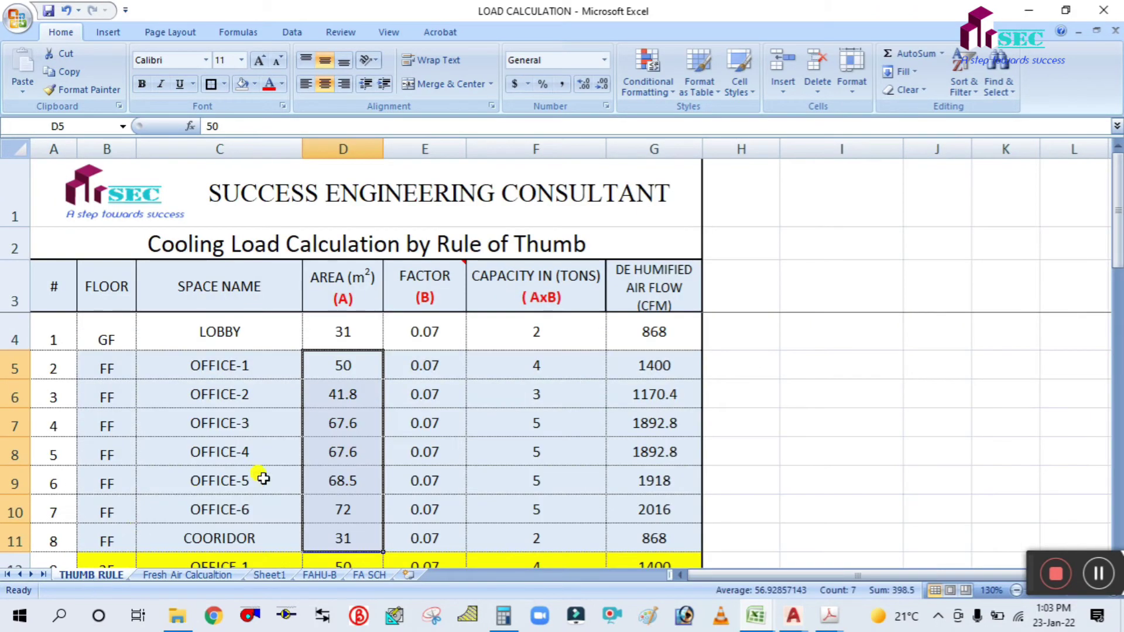
{"action": "scroll", "coordinate": [540, 389], "scroll_direction": "down", "scroll_amount": 1}
{"action": "scroll", "coordinate": [545, 396], "scroll_direction": "up", "scroll_amount": 1}
{"action": "left_click_drag", "start_coordinate": [550, 368], "coordinate": [559, 539]}
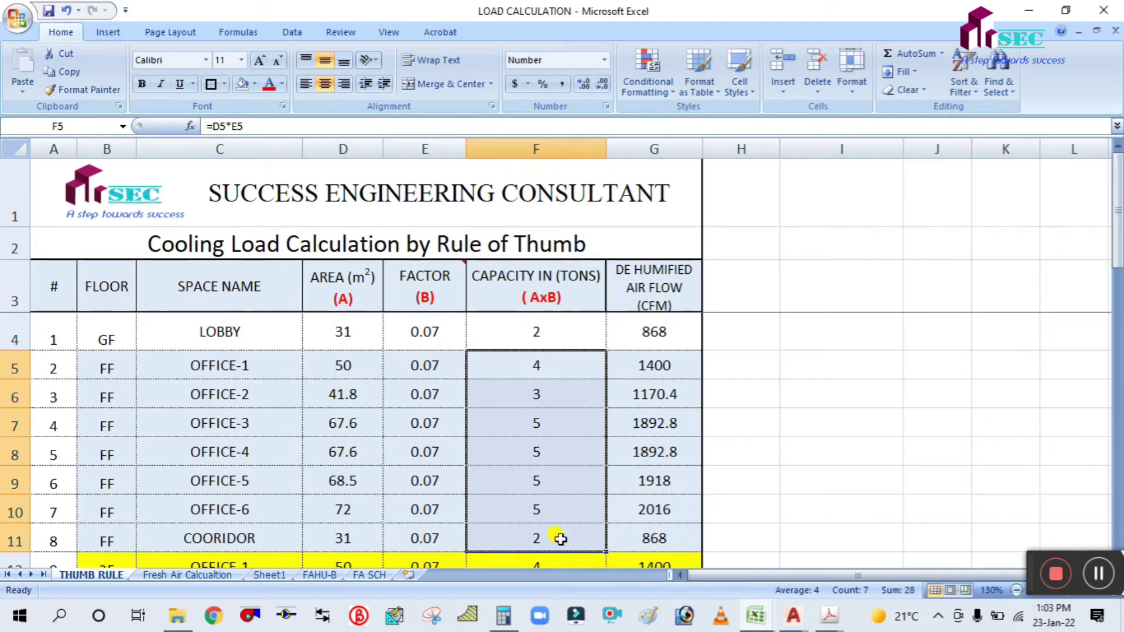
{"action": "left_click", "coordinate": [821, 426]}
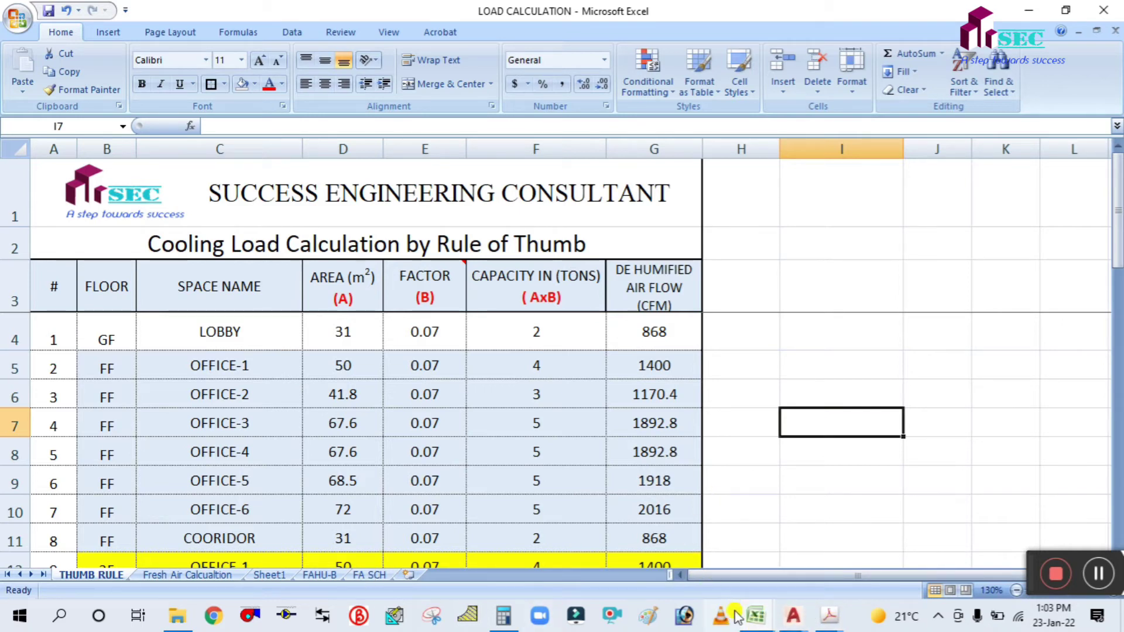
Check the TR-to-HP conversion formula in the CAL SUMMARY SHEET workbook and return to the LOAD CALCULATION workbook.
{"action": "left_click", "coordinate": [755, 615]}
{"action": "left_click", "coordinate": [819, 564]}
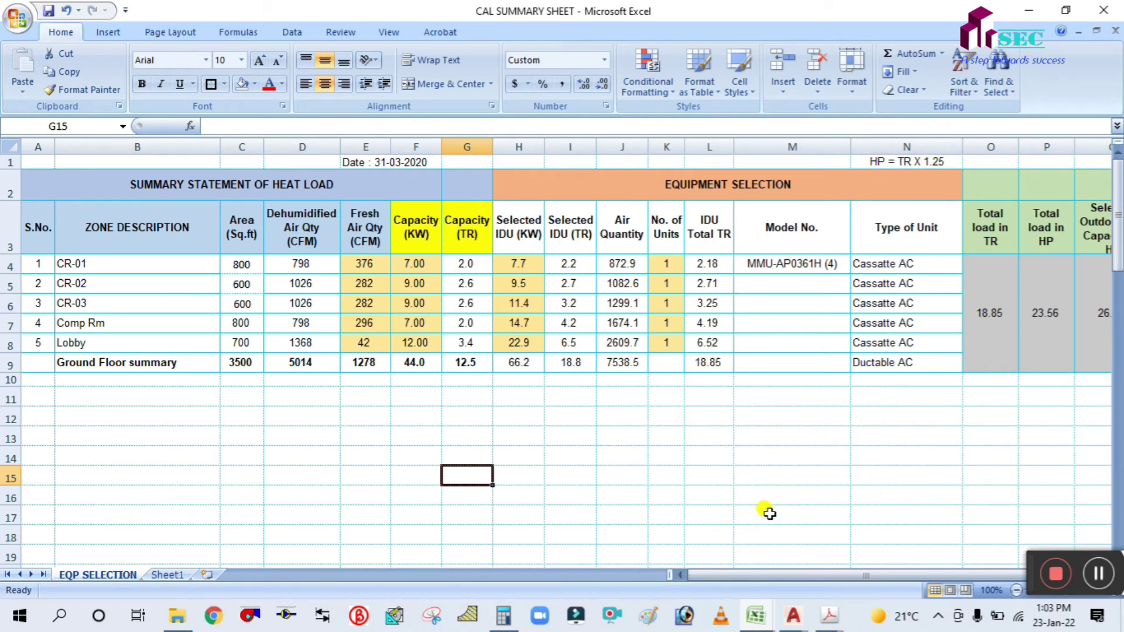
{"action": "left_click", "coordinate": [762, 622]}
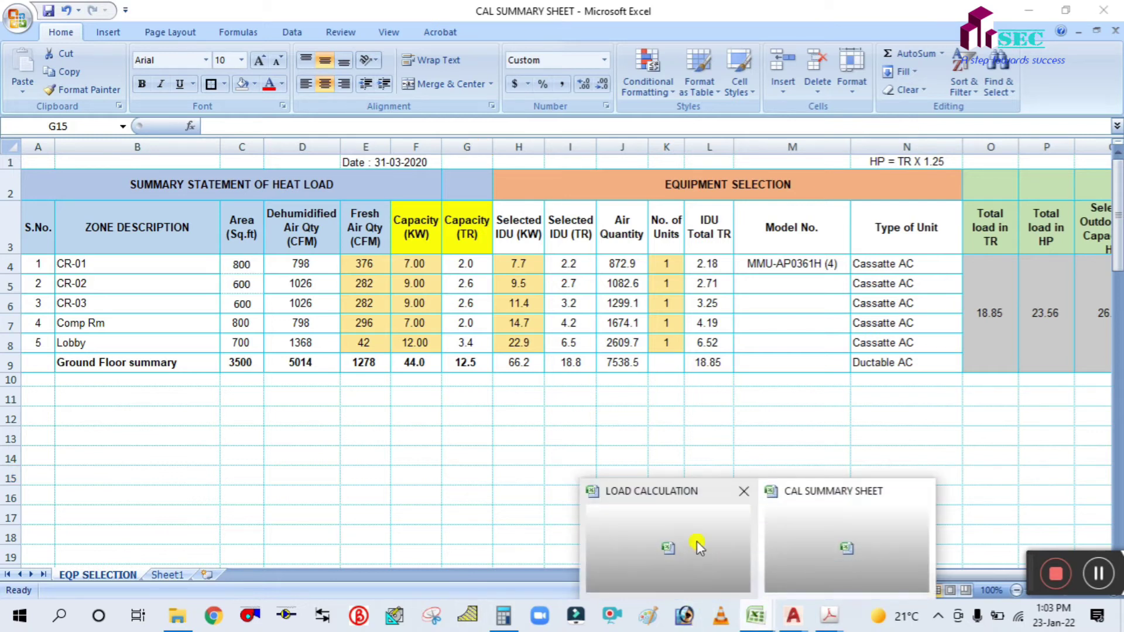
{"action": "left_click", "coordinate": [670, 518]}
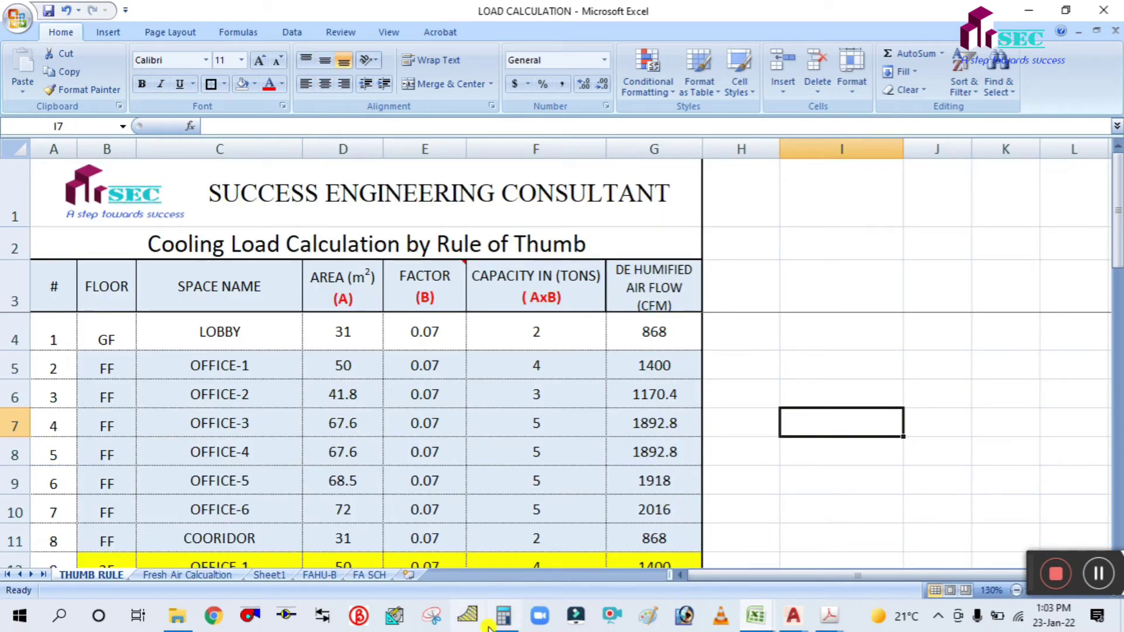
Total the first-floor capacities in tons, F5 to F11, with a SUM formula in cell I6 of the THUMB RULE sheet.
{"action": "left_click", "coordinate": [502, 615]}
{"action": "left_click", "coordinate": [707, 464]}
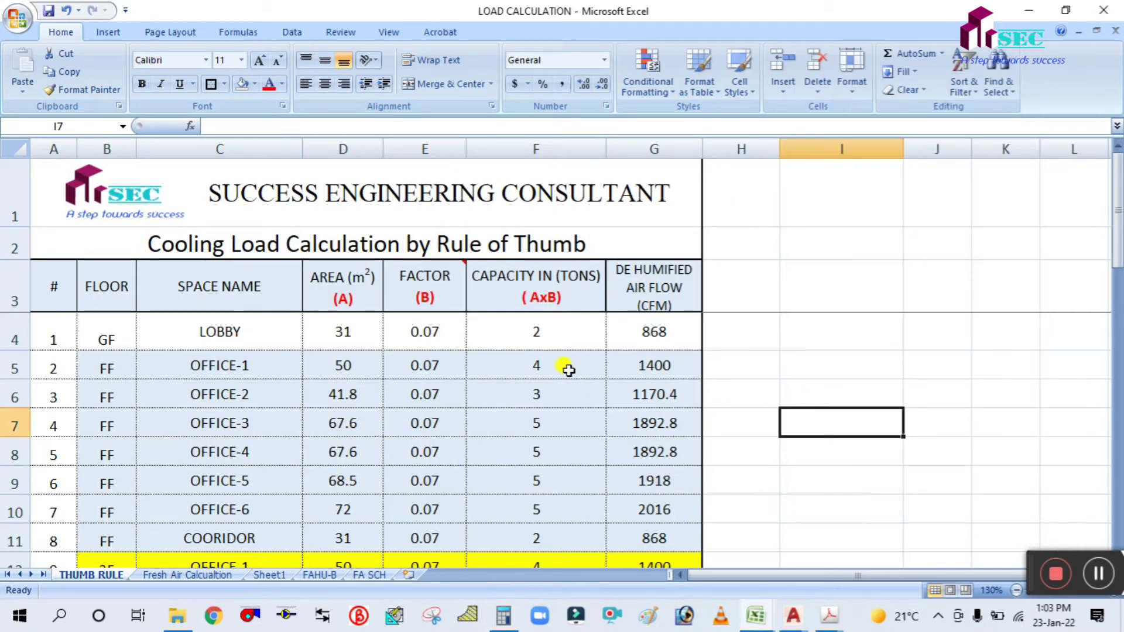
{"action": "left_click_drag", "start_coordinate": [568, 370], "coordinate": [559, 528]}
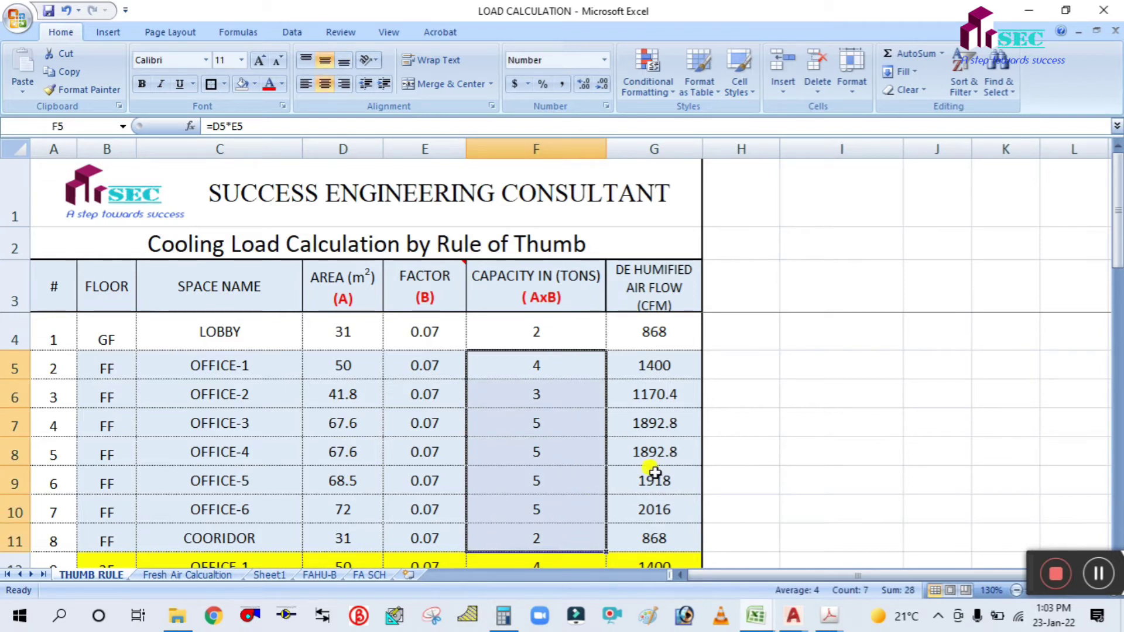
{"action": "left_click", "coordinate": [827, 424]}
{"action": "left_click", "coordinate": [827, 396]}
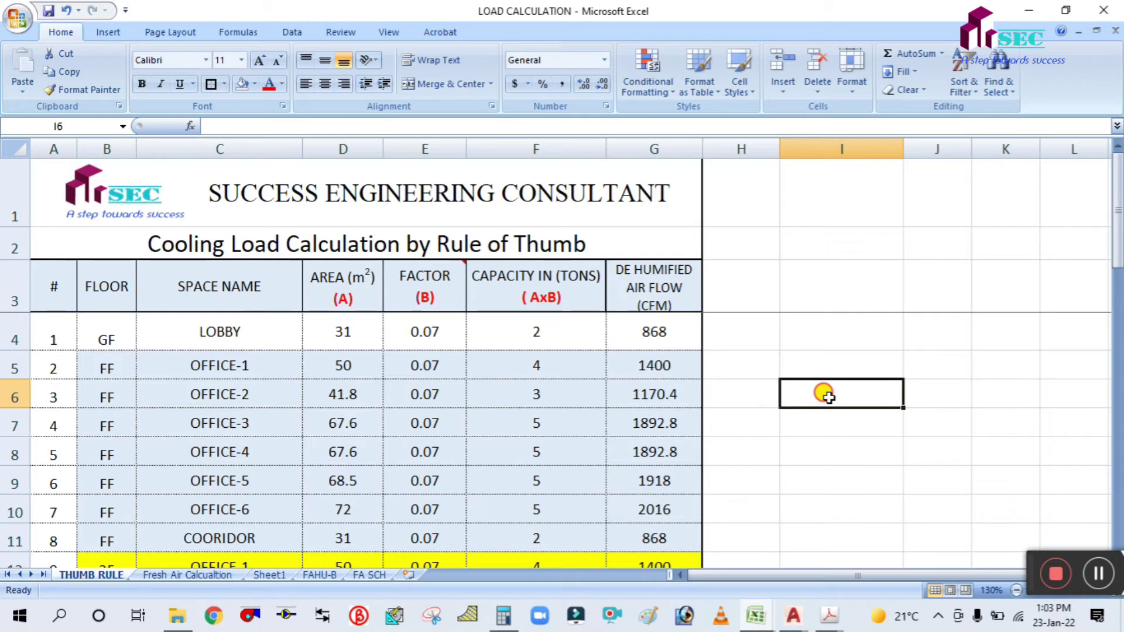
{"action": "left_click", "coordinate": [820, 485]}
{"action": "left_click", "coordinate": [824, 398]}
{"action": "type", "text": "=SUM"}
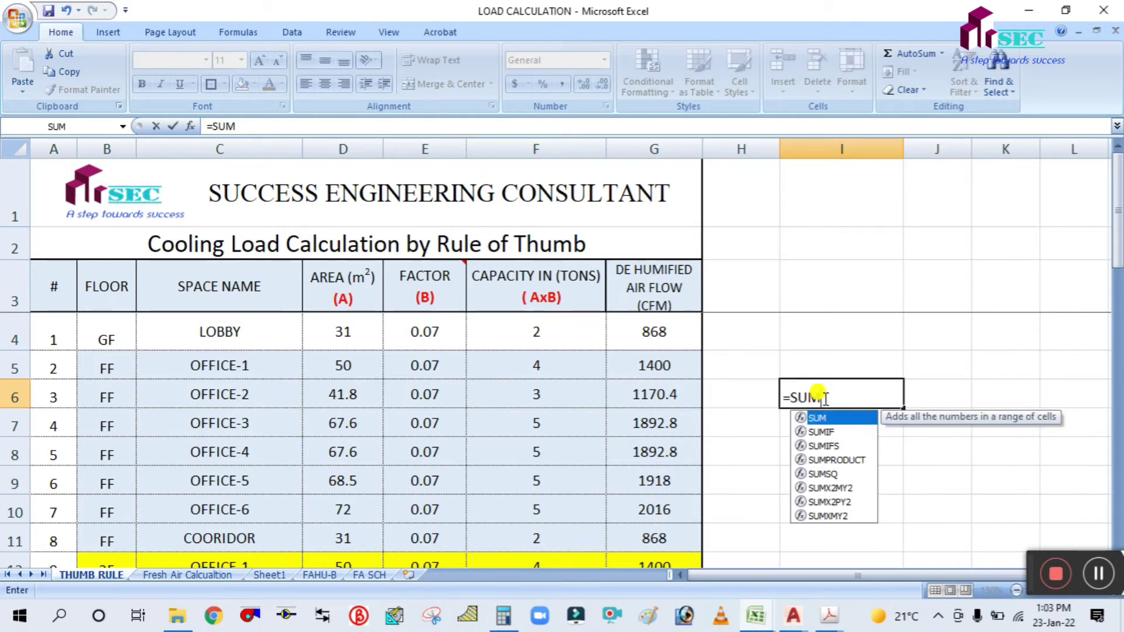
{"action": "type", "text": "("}
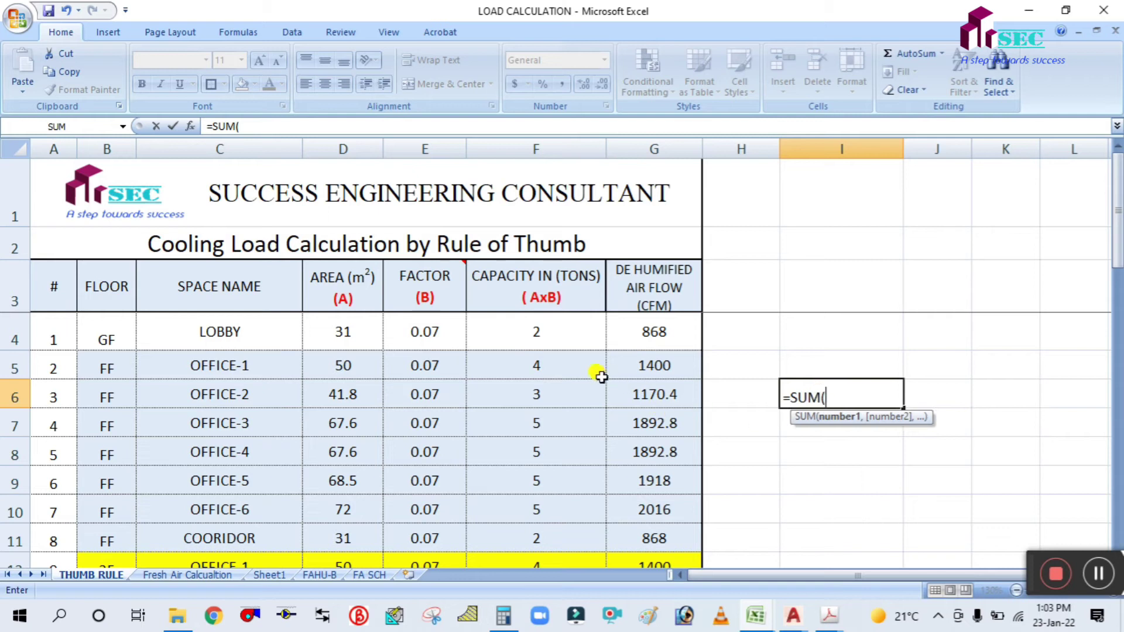
{"action": "left_click_drag", "start_coordinate": [601, 377], "coordinate": [591, 530]}
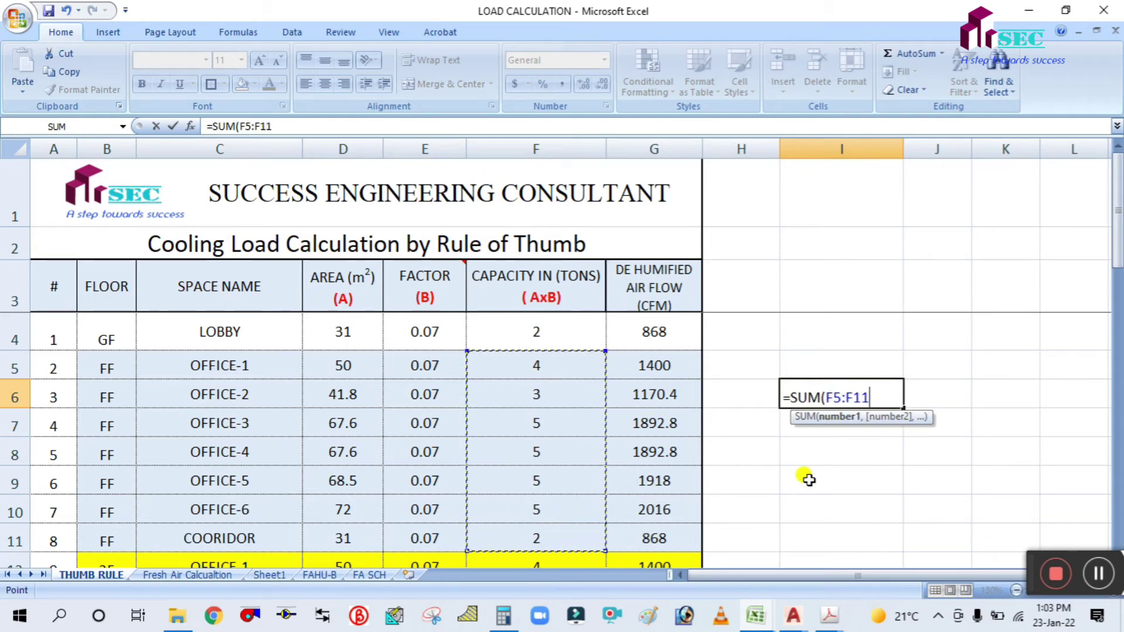
{"action": "key", "text": "Return"}
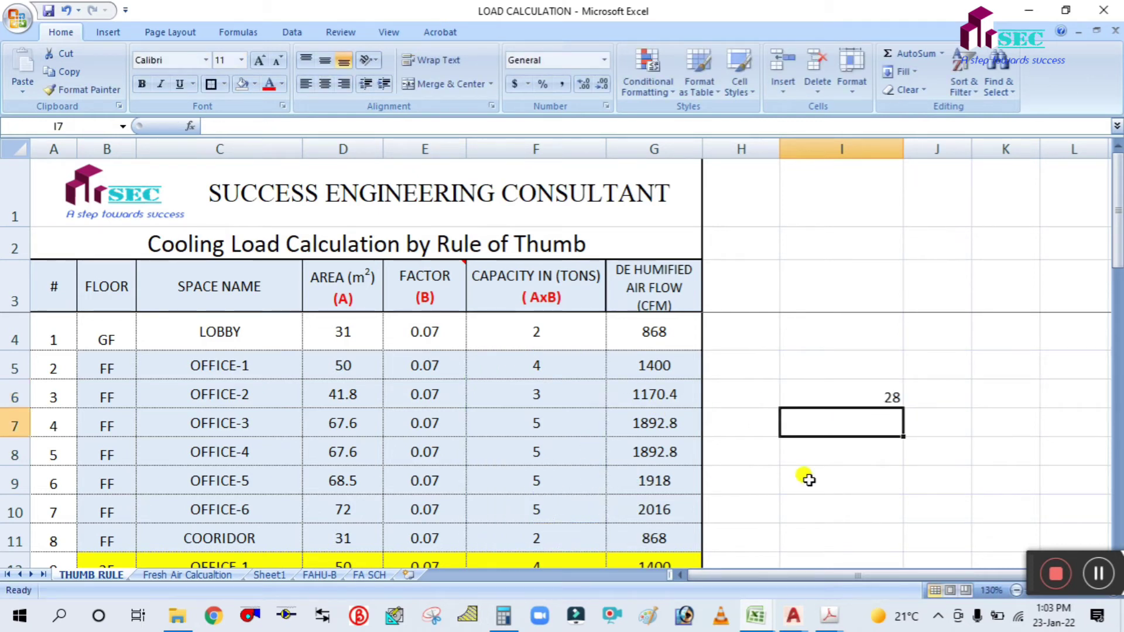
Convert the total in I6 to horsepower in cell J6 with =I6*1.25, displayed without decimals.
{"action": "left_click", "coordinate": [933, 394]}
{"action": "type", "text": "="}
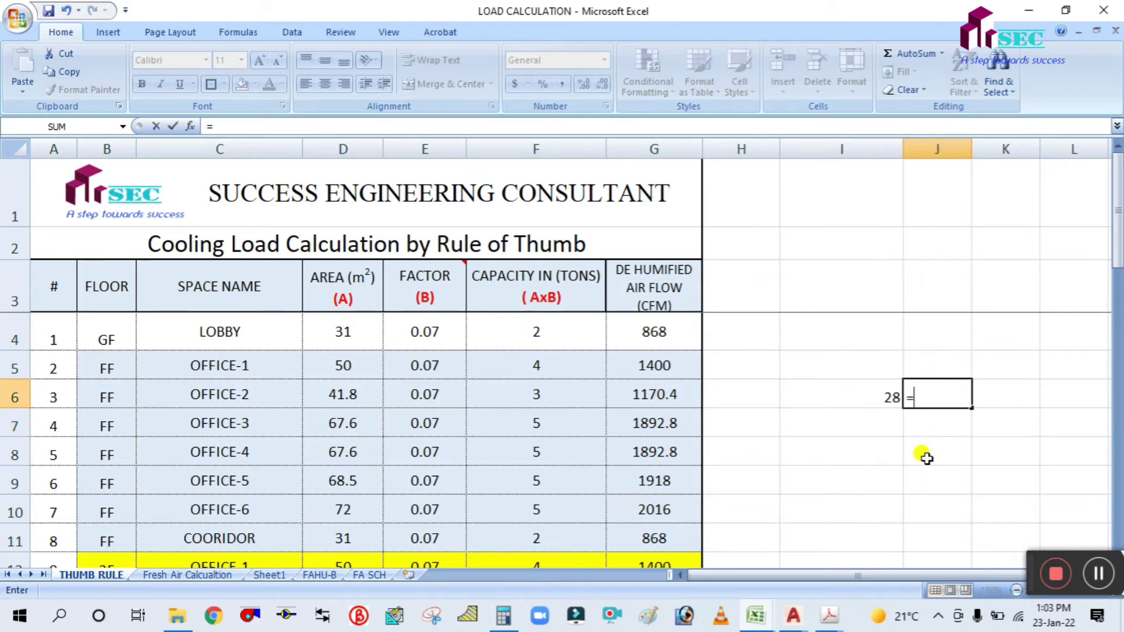
{"action": "left_click", "coordinate": [890, 399]}
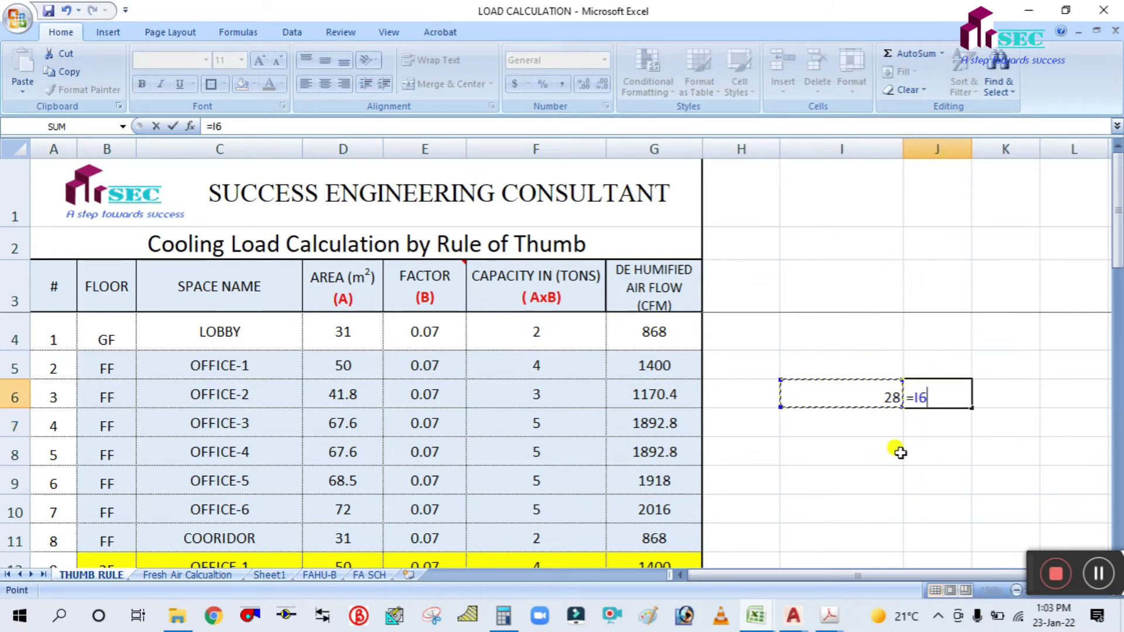
{"action": "type", "text": "*"}
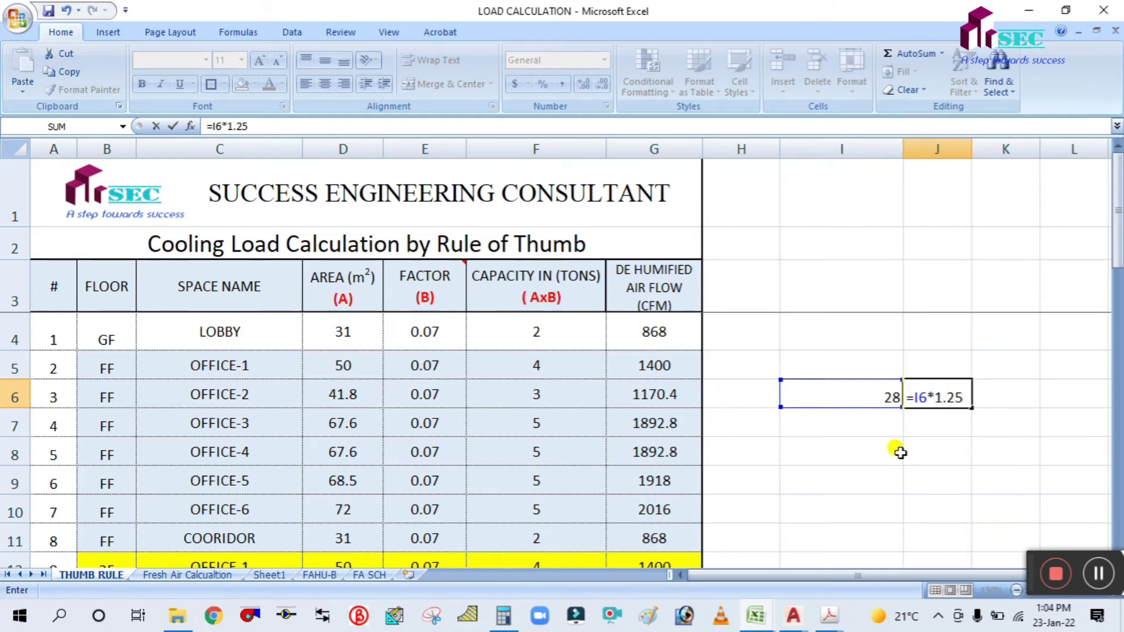
{"action": "key", "text": "Return"}
{"action": "left_click", "coordinate": [919, 388]}
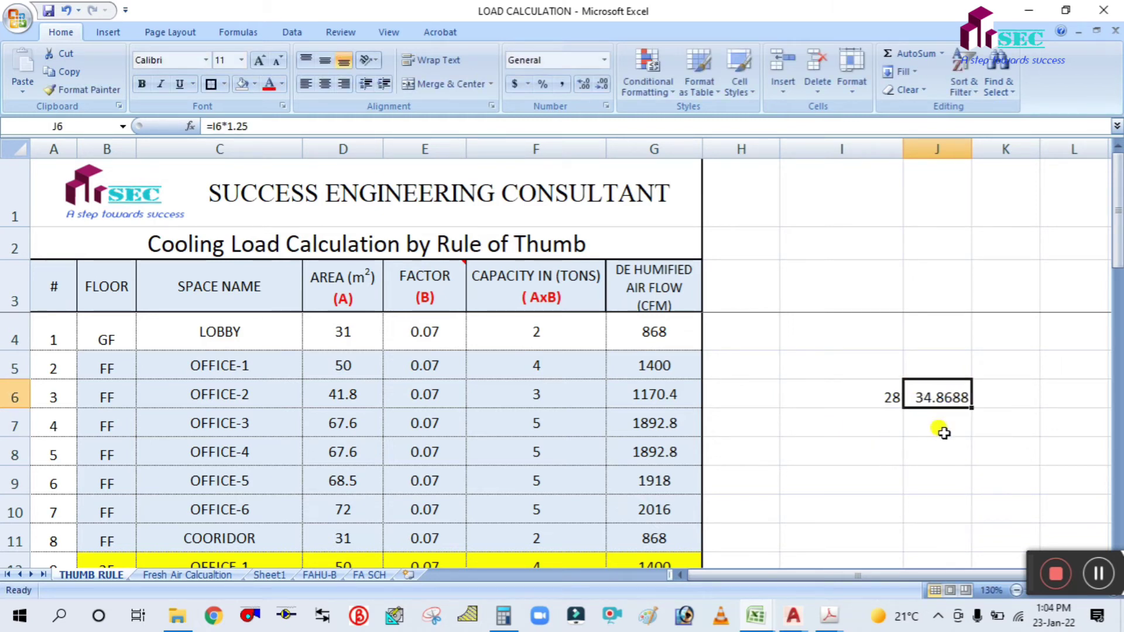
{"action": "left_click", "coordinate": [603, 84]}
{"action": "left_click", "coordinate": [603, 84]}
{"action": "left_click", "coordinate": [867, 432]}
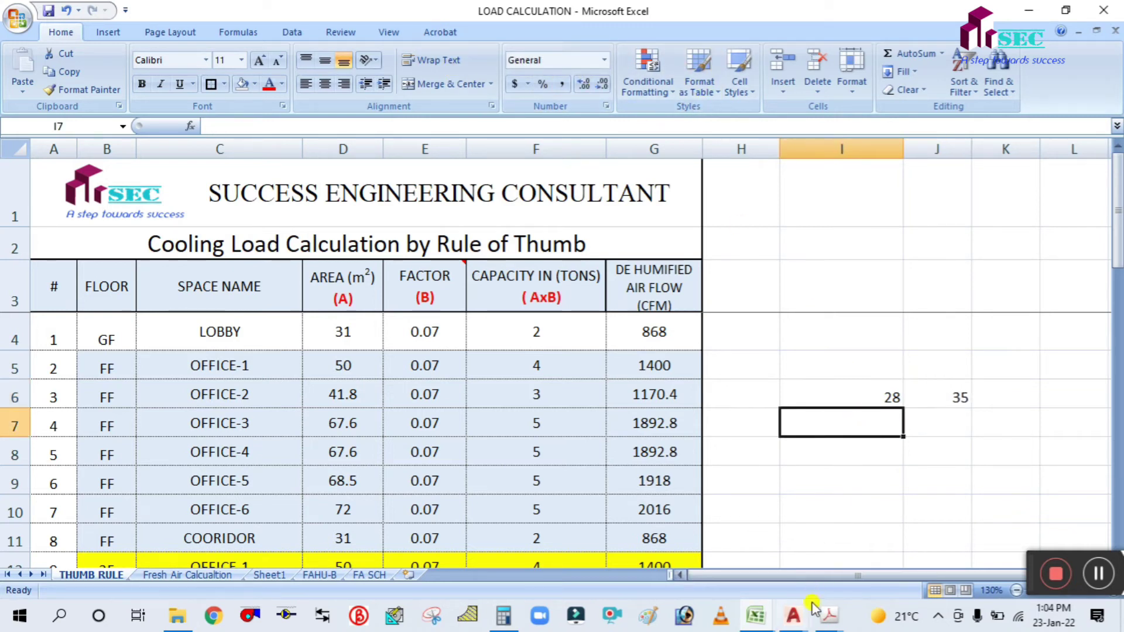
Switch to the manual piping chart PDF and examine the ODU TO 1ST REFNET sizes for the calculated horsepower.
{"action": "mouse_move", "coordinate": [827, 613]}
{"action": "left_click", "coordinate": [931, 527]}
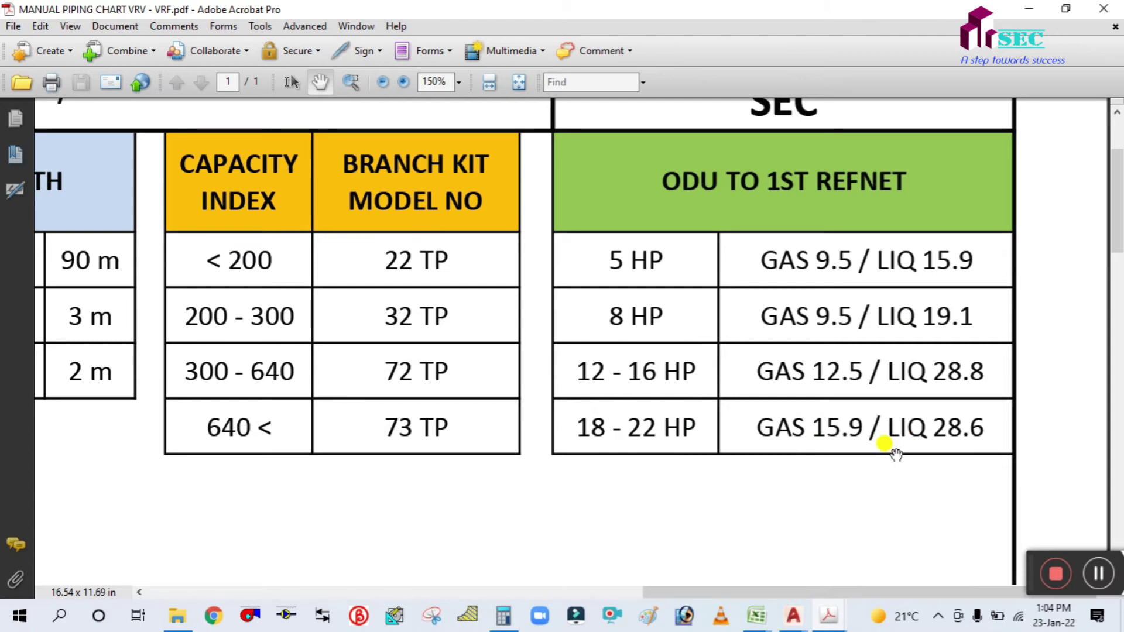
{"action": "scroll", "coordinate": [897, 454], "scroll_direction": "down", "scroll_amount": 1, "text": "ctrl"}
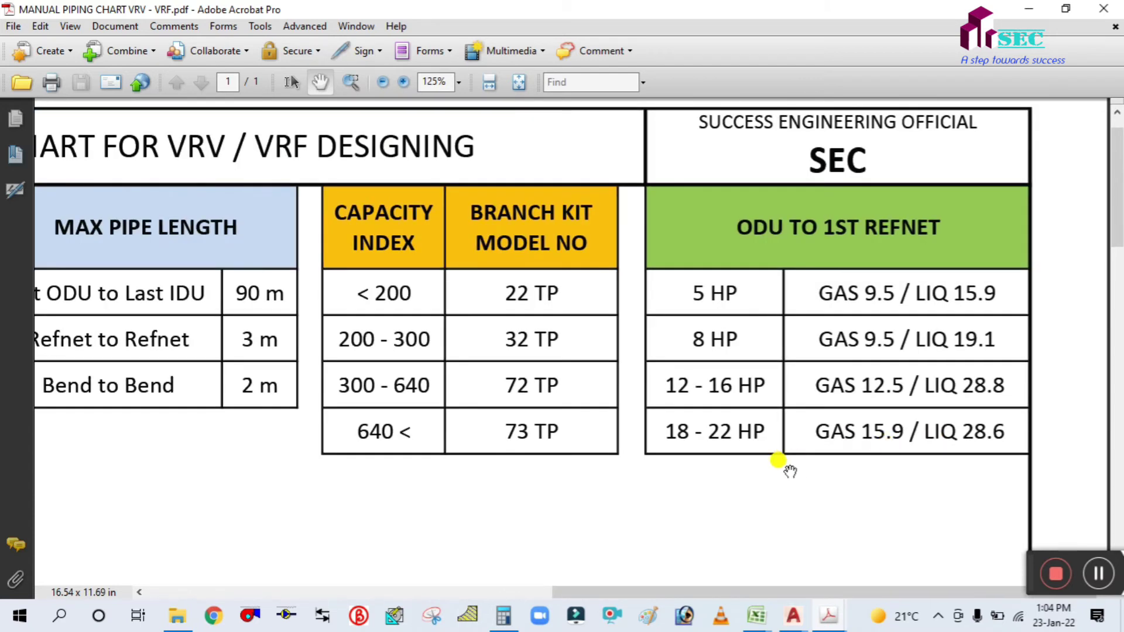
{"action": "left_click_drag", "start_coordinate": [462, 464], "coordinate": [781, 409]}
{"action": "scroll", "coordinate": [787, 410], "scroll_direction": "down", "scroll_amount": 1, "text": "ctrl"}
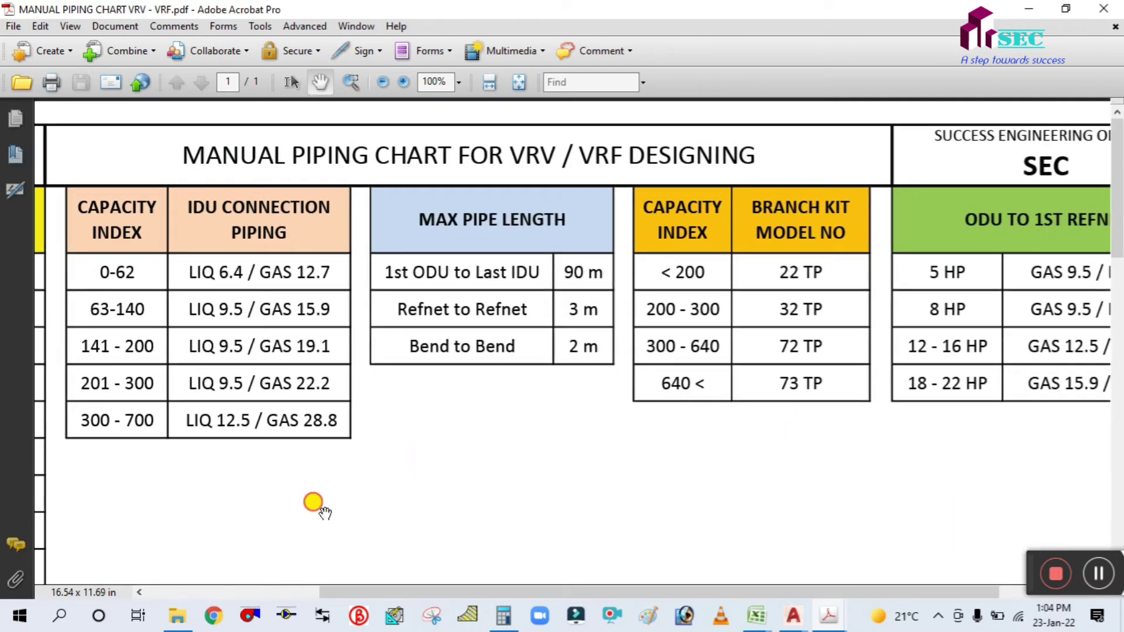
{"action": "left_click_drag", "start_coordinate": [302, 477], "coordinate": [359, 467]}
{"action": "scroll", "coordinate": [358, 469], "scroll_direction": "down", "scroll_amount": 1, "text": "ctrl"}
{"action": "scroll", "coordinate": [931, 317], "scroll_direction": "up", "scroll_amount": 1, "text": "ctrl"}
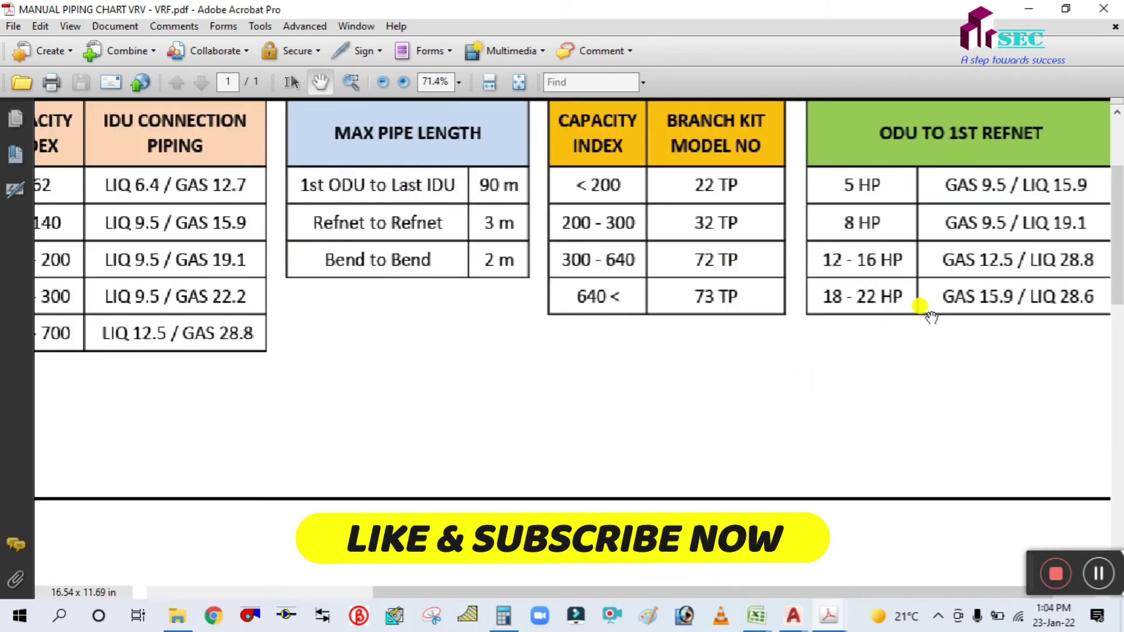
{"action": "left_click_drag", "start_coordinate": [803, 333], "coordinate": [728, 400]}
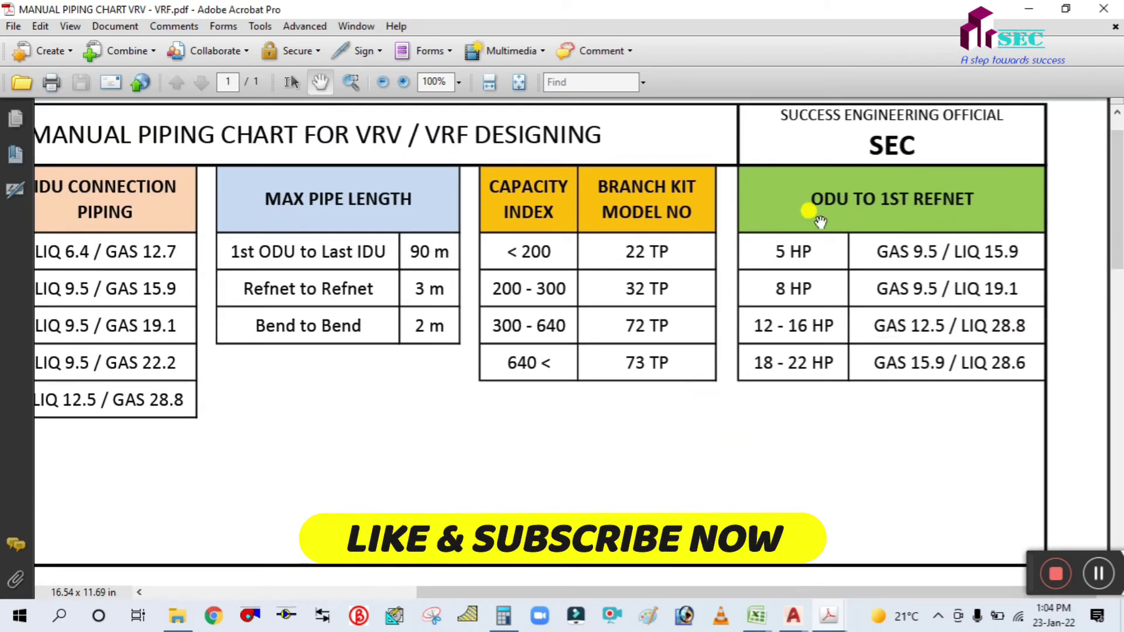
Minimize the open windows and open the Daikin REYQ8PY1 installation manual PDF from the desktop.
{"action": "left_click", "coordinate": [1029, 9]}
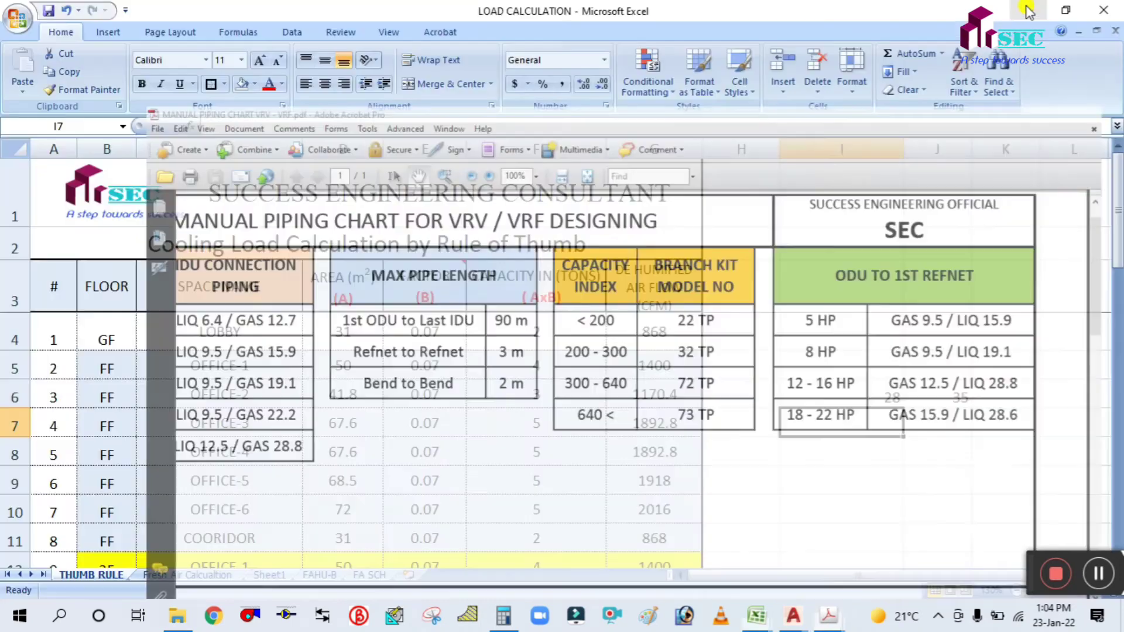
{"action": "left_click", "coordinate": [1026, 7]}
{"action": "left_click", "coordinate": [975, 79]}
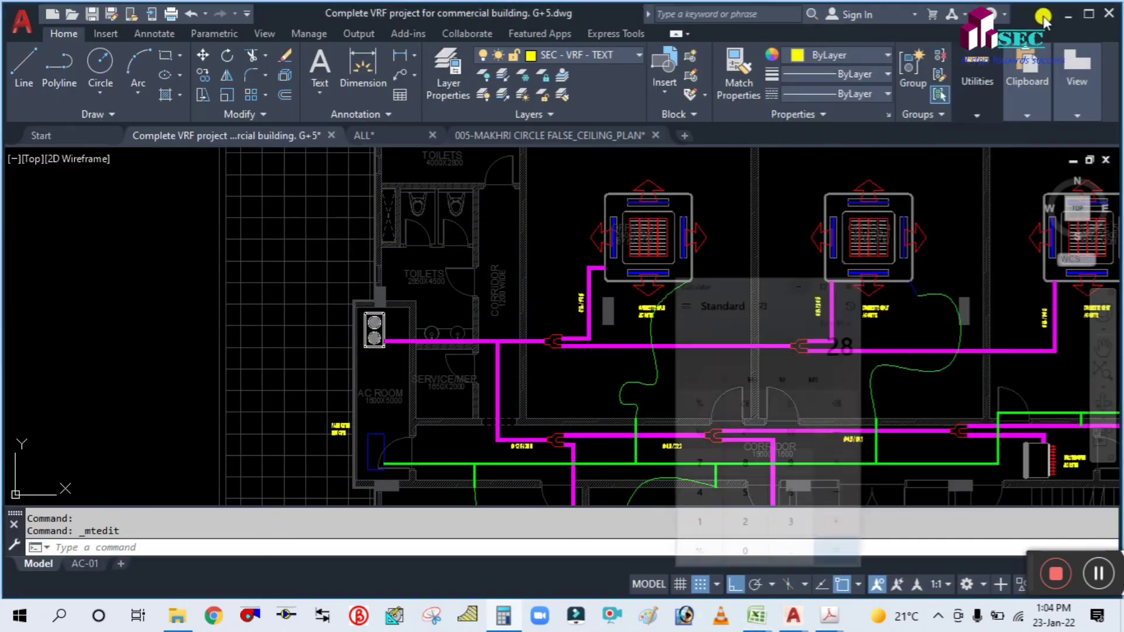
{"action": "left_click", "coordinate": [1069, 14]}
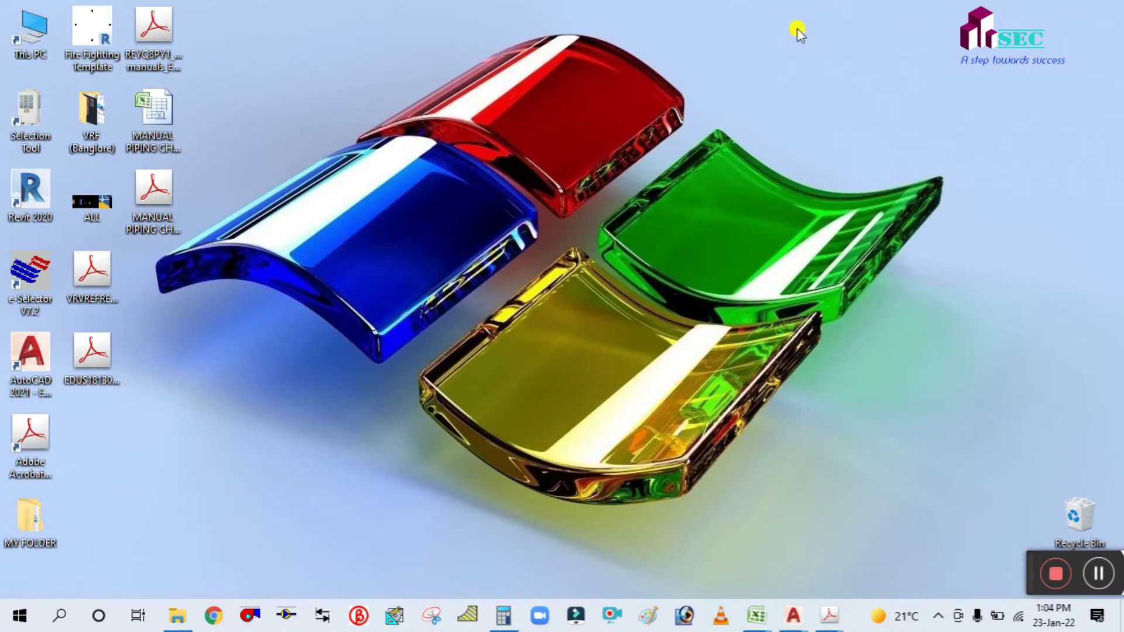
{"action": "left_click", "coordinate": [137, 188]}
{"action": "double_click", "coordinate": [155, 199]}
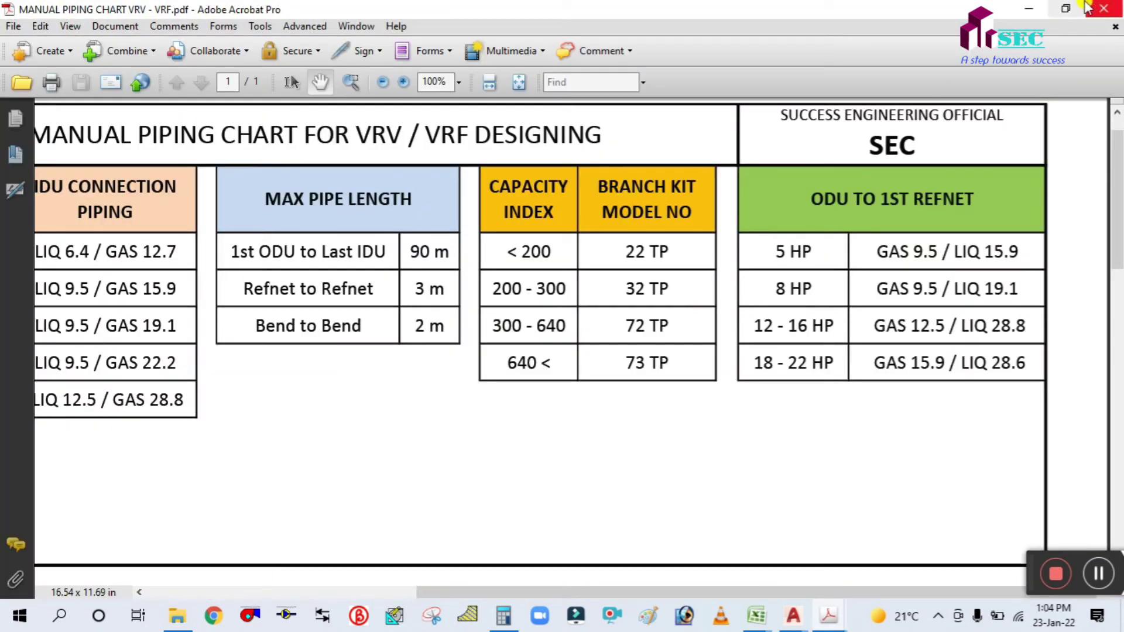
{"action": "left_click", "coordinate": [1029, 9]}
{"action": "double_click", "coordinate": [154, 28]}
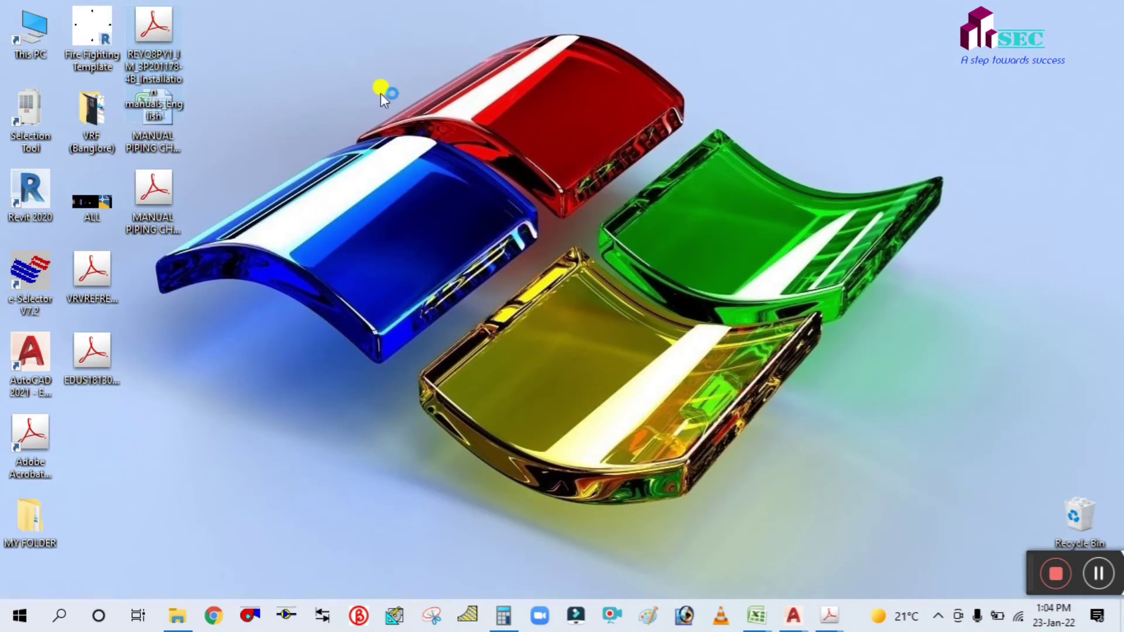
Find the refrigerant pipe size selection tables on page 13 of the installation manual.
{"action": "scroll", "coordinate": [780, 297], "scroll_direction": "down", "scroll_amount": 5, "text": "ctrl"}
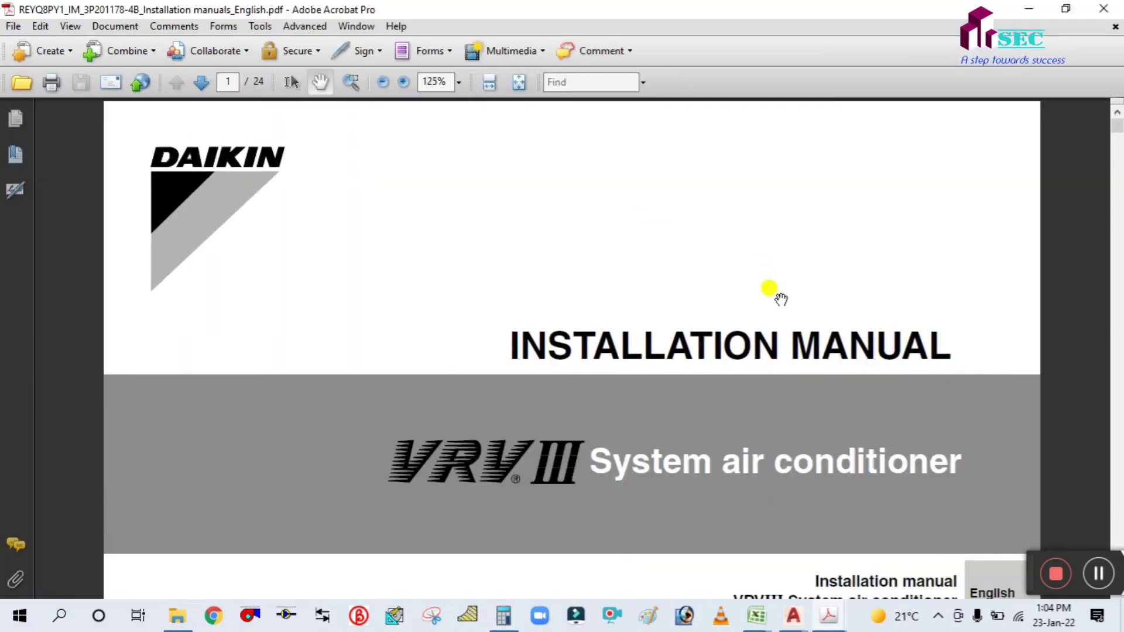
{"action": "scroll", "coordinate": [783, 320], "scroll_direction": "down", "scroll_amount": 15}
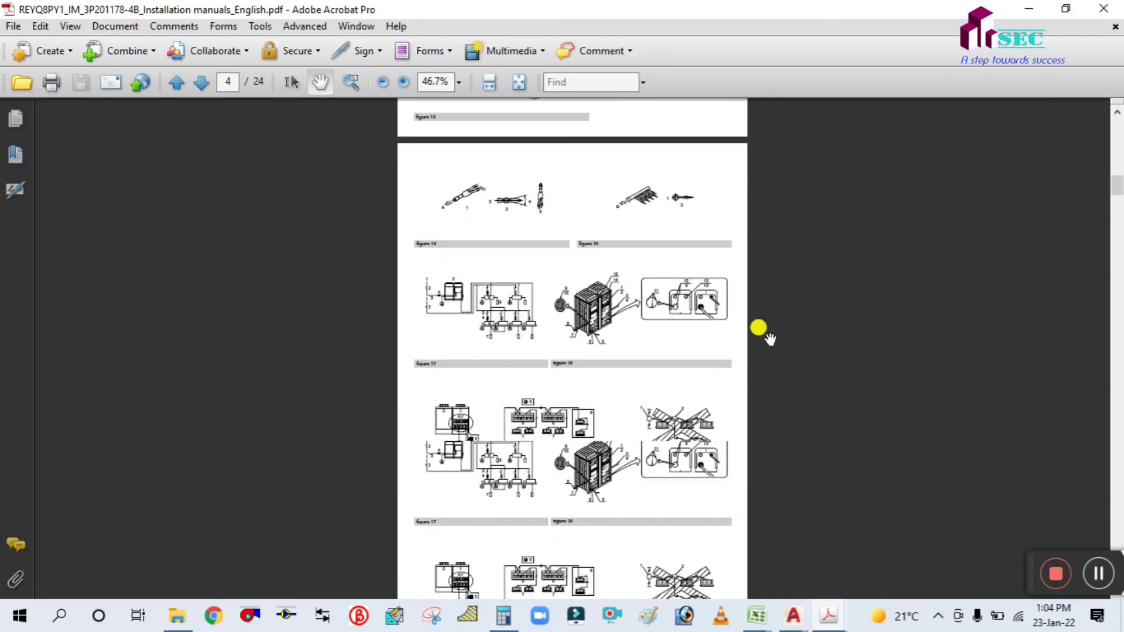
{"action": "scroll", "coordinate": [761, 328], "scroll_direction": "down", "scroll_amount": 20}
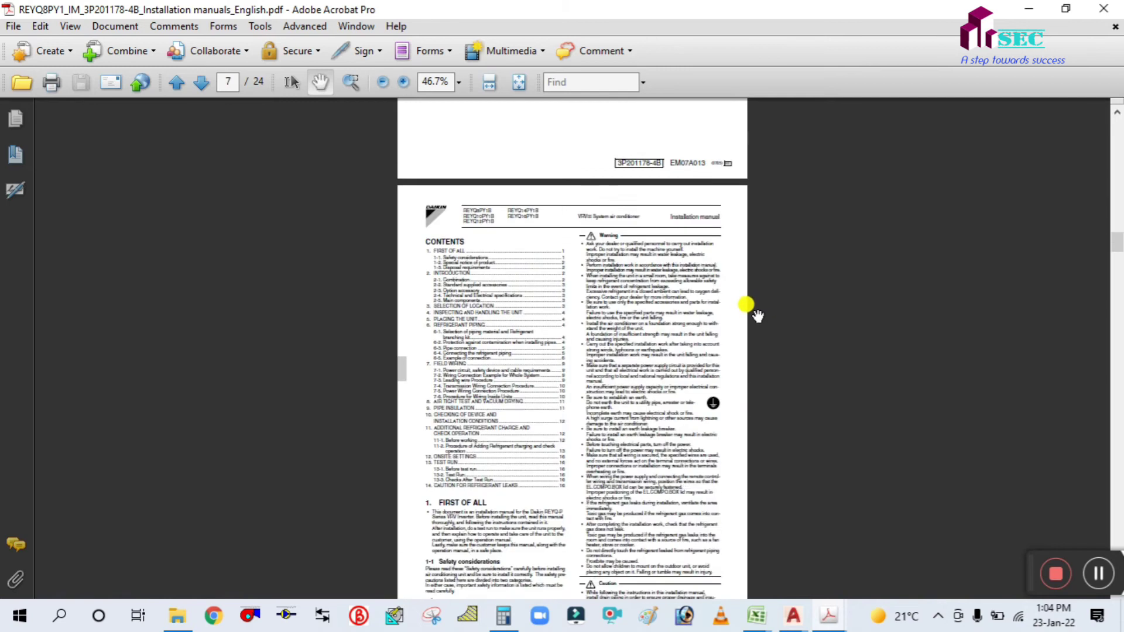
{"action": "scroll", "coordinate": [755, 316], "scroll_direction": "down", "scroll_amount": 15}
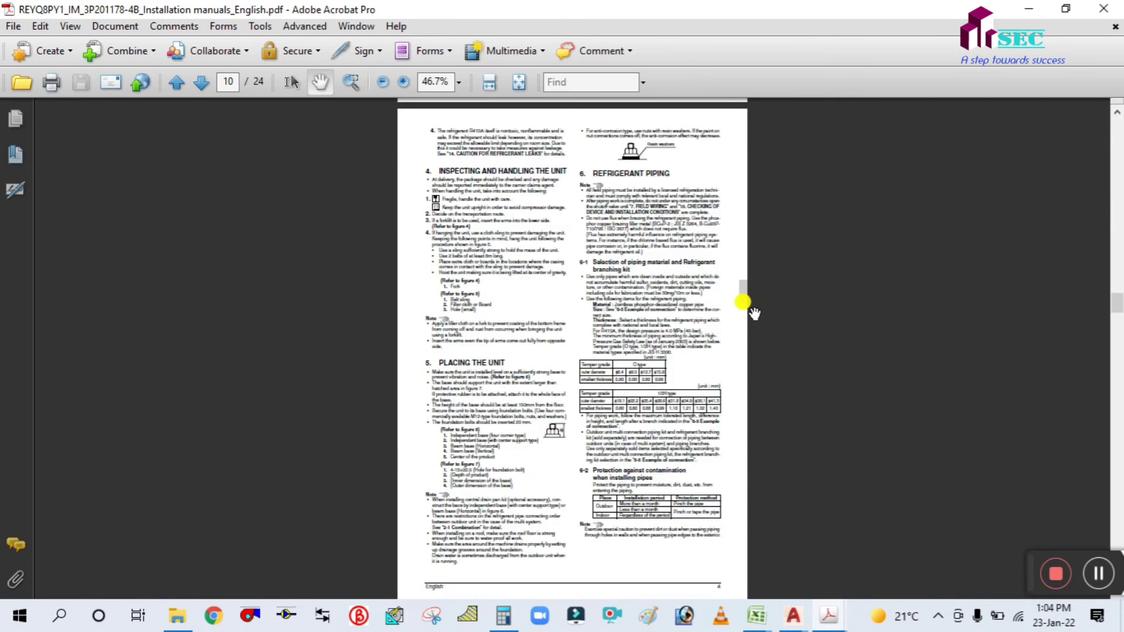
{"action": "scroll", "coordinate": [754, 314], "scroll_direction": "down", "scroll_amount": 10}
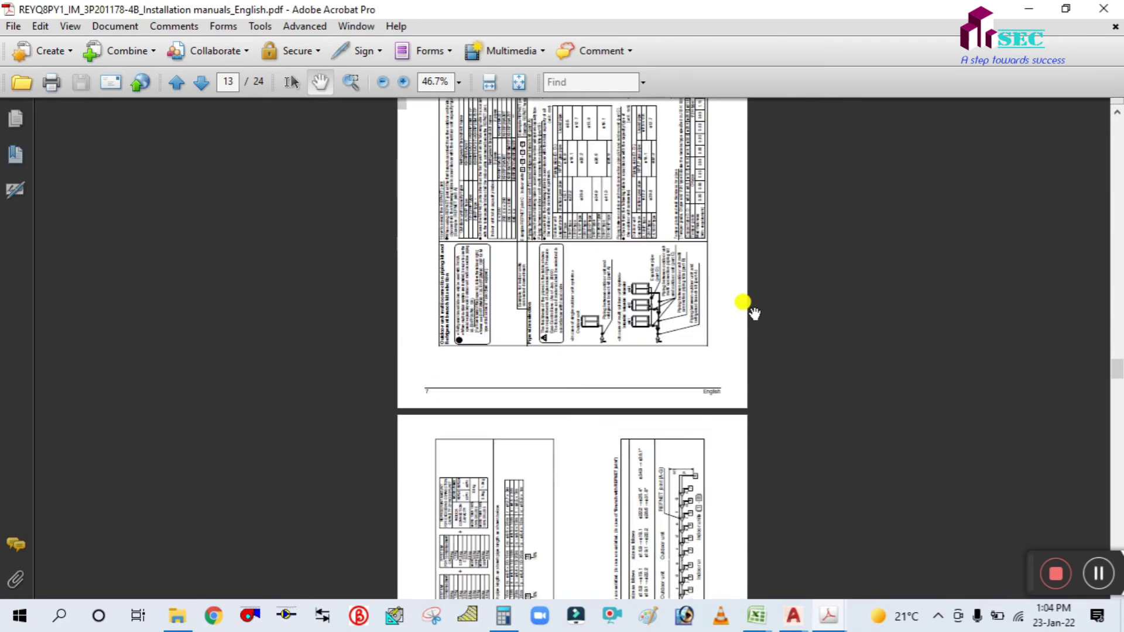
{"action": "scroll", "coordinate": [754, 314], "scroll_direction": "up", "scroll_amount": 1}
{"action": "scroll", "coordinate": [616, 238], "scroll_direction": "up", "scroll_amount": 5, "text": "ctrl"}
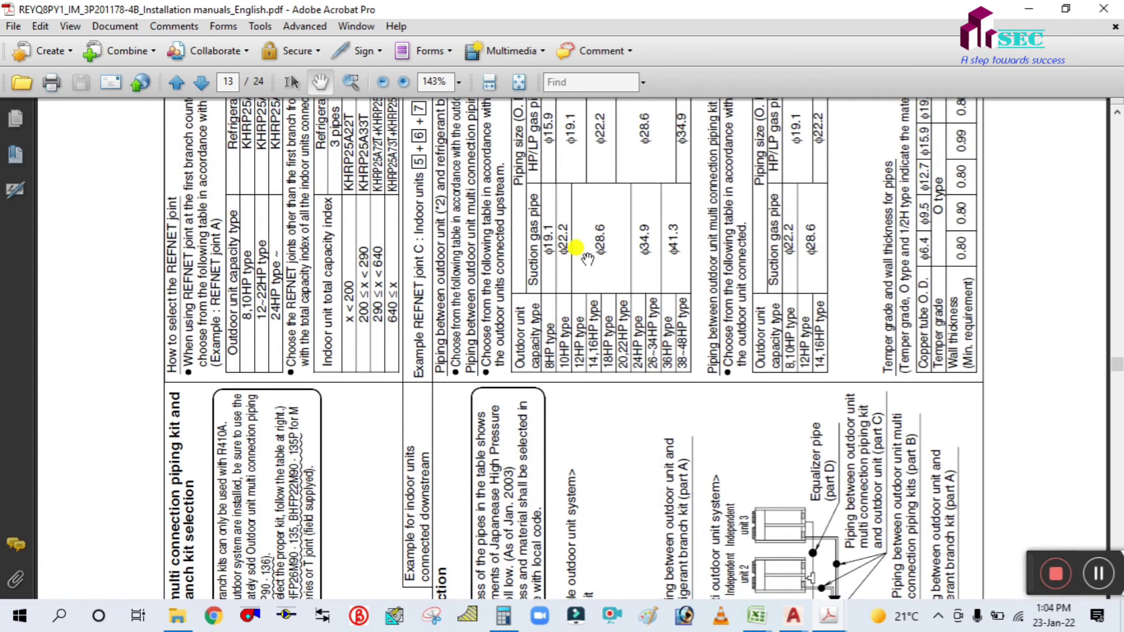
Rotate the page clockwise and examine the piping size table between outdoor unit and refrigerant branch kit by HP type.
{"action": "left_click_drag", "start_coordinate": [603, 167], "coordinate": [603, 415]}
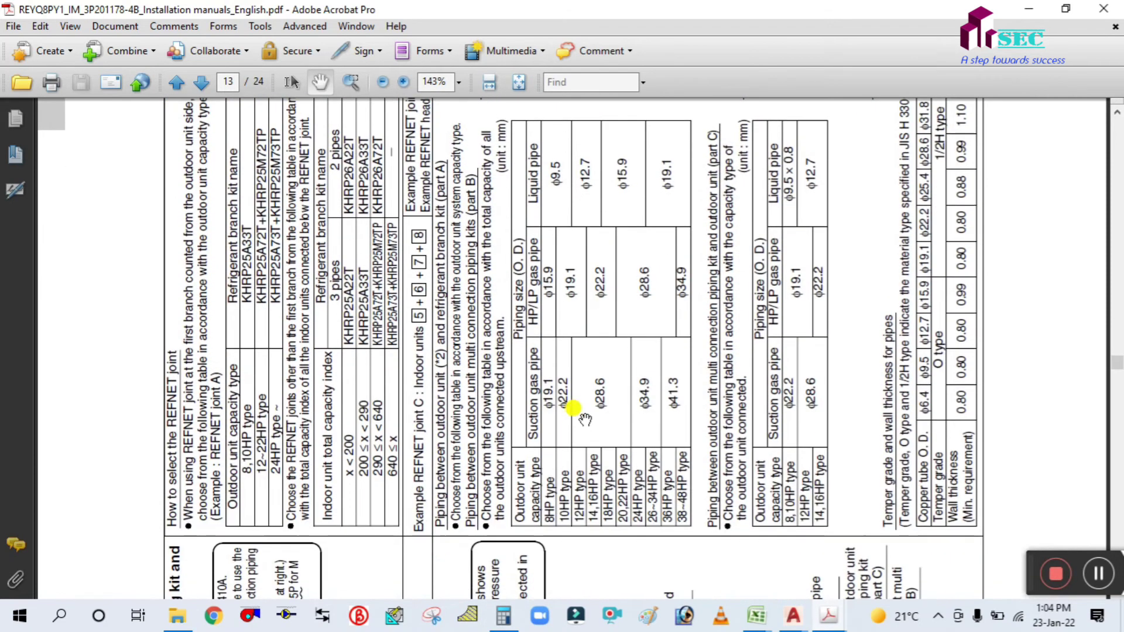
{"action": "scroll", "coordinate": [584, 410], "scroll_direction": "up", "scroll_amount": 5}
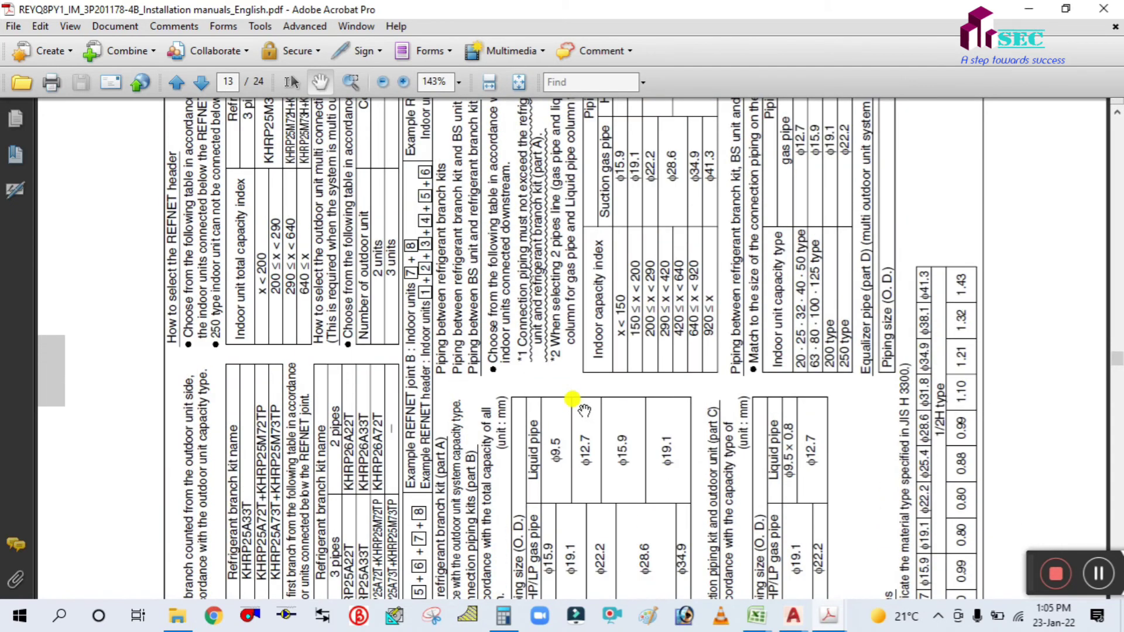
{"action": "scroll", "coordinate": [584, 410], "scroll_direction": "down", "scroll_amount": 10}
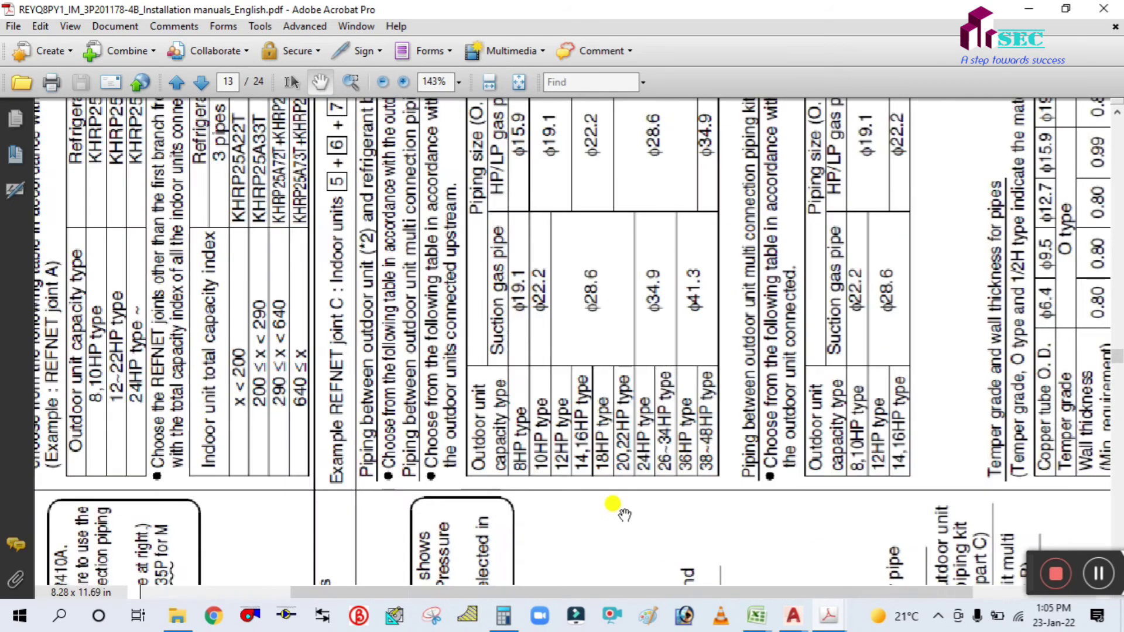
{"action": "scroll", "coordinate": [622, 512], "scroll_direction": "up", "scroll_amount": 3, "text": "ctrl"}
{"action": "right_click", "coordinate": [585, 250]}
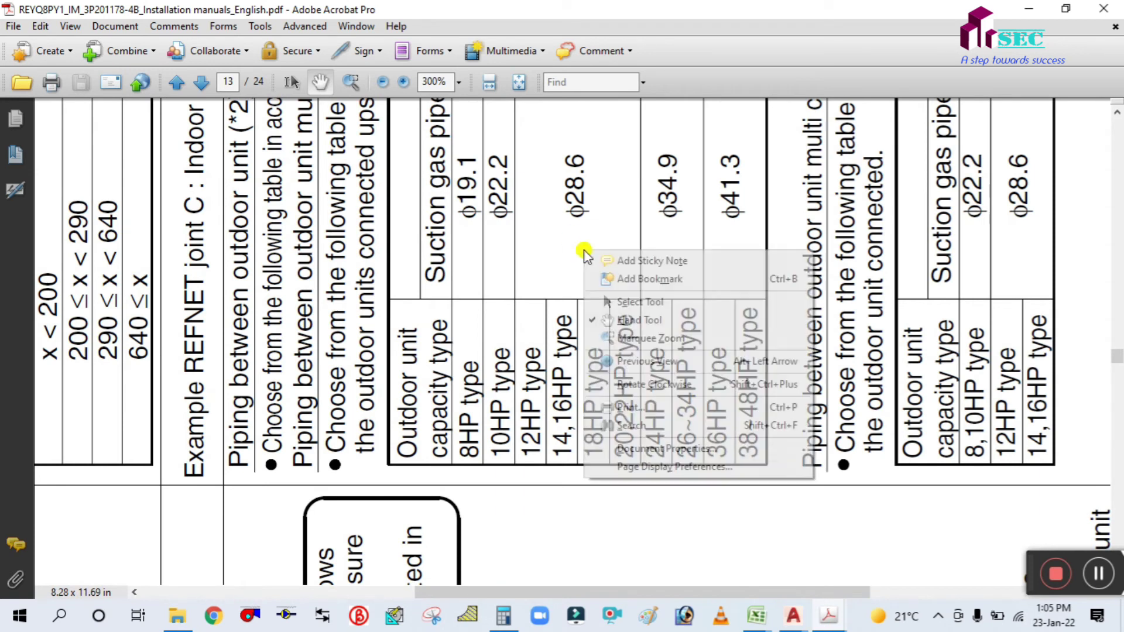
{"action": "left_click", "coordinate": [634, 383]}
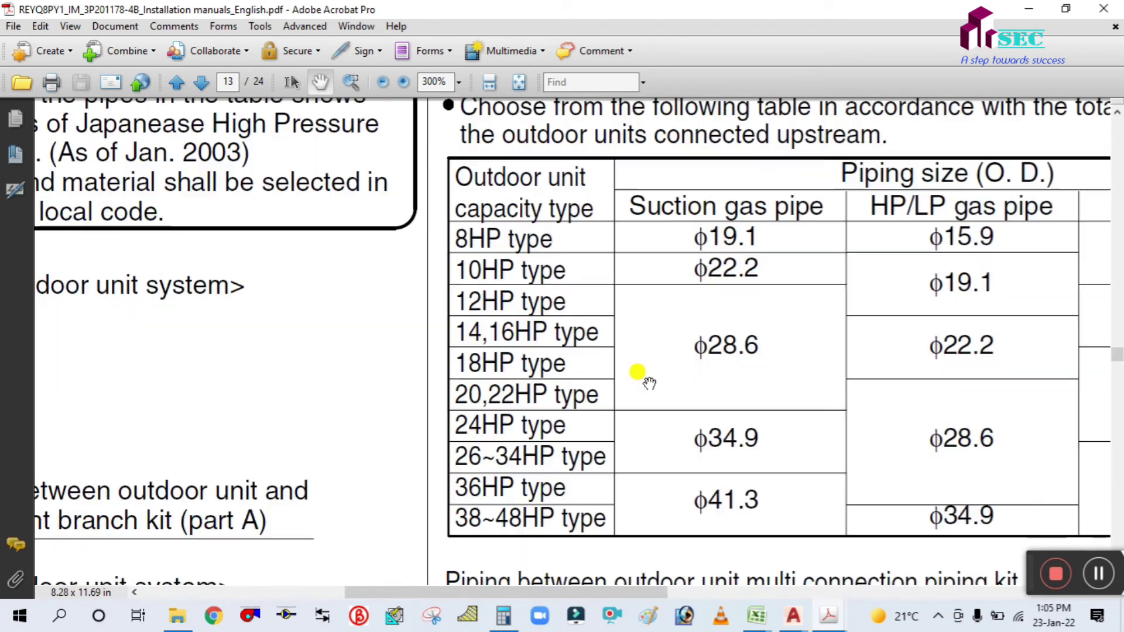
{"action": "scroll", "coordinate": [641, 384], "scroll_direction": "down", "scroll_amount": 4, "text": "ctrl"}
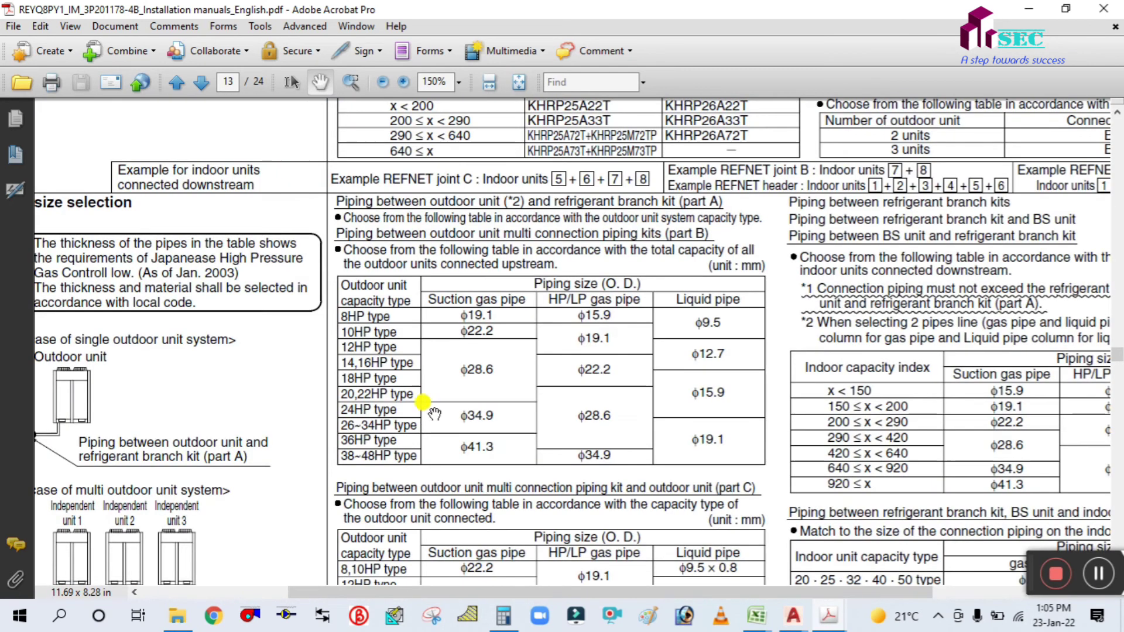
{"action": "scroll", "coordinate": [437, 396], "scroll_direction": "up", "scroll_amount": 2, "text": "ctrl"}
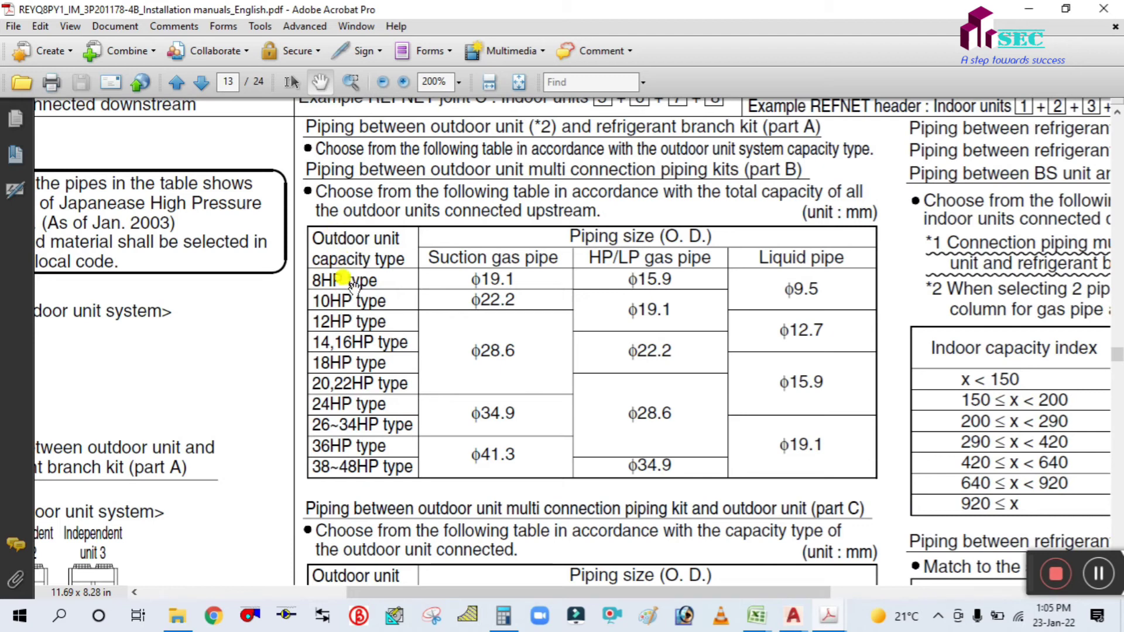
Check the total HP in cell J6 of the load calculation workbook against the installation manual's outdoor unit piping size table.
{"action": "scroll", "coordinate": [355, 285], "scroll_direction": "down", "scroll_amount": 2, "text": "ctrl"}
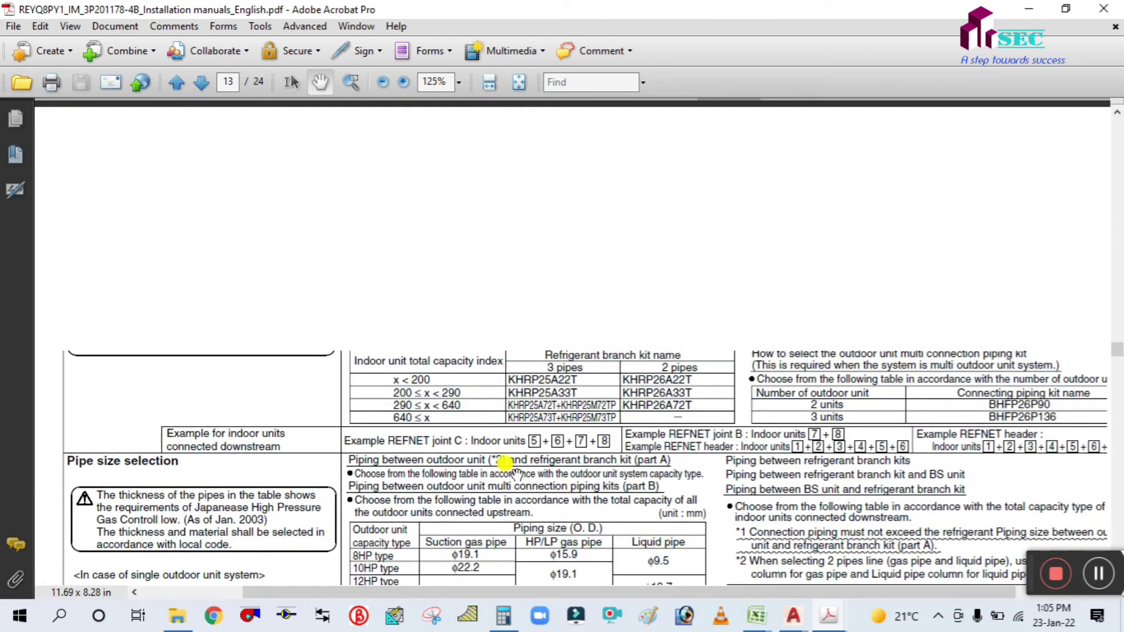
{"action": "scroll", "coordinate": [515, 471], "scroll_direction": "down", "scroll_amount": 2, "text": "ctrl"}
{"action": "scroll", "coordinate": [520, 439], "scroll_direction": "down", "scroll_amount": 3}
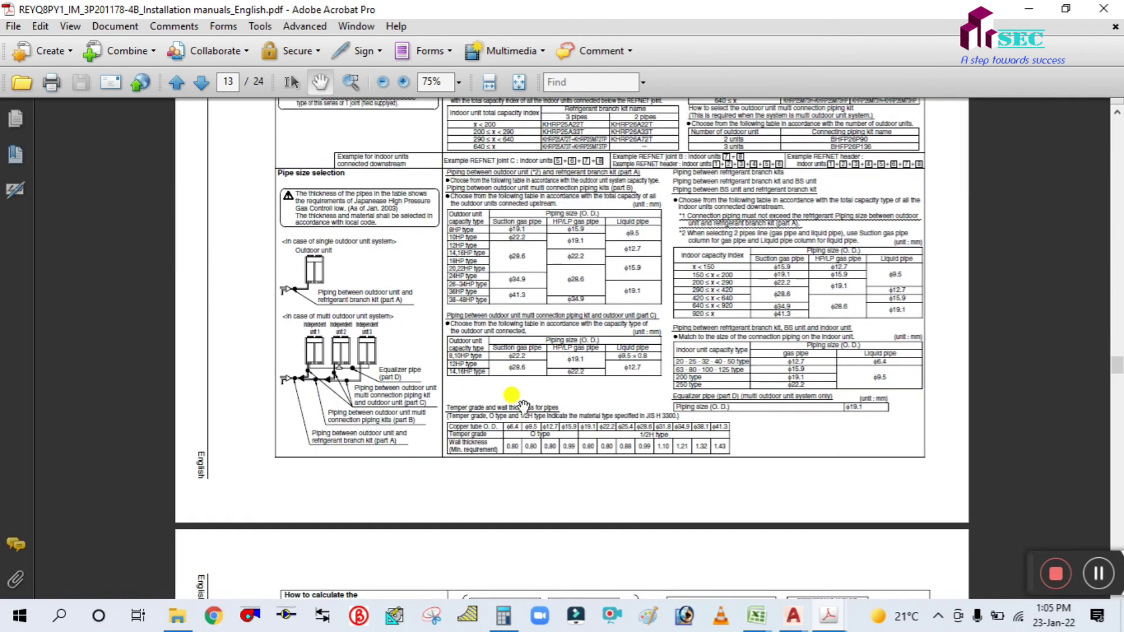
{"action": "scroll", "coordinate": [523, 405], "scroll_direction": "up", "scroll_amount": 3, "text": "ctrl"}
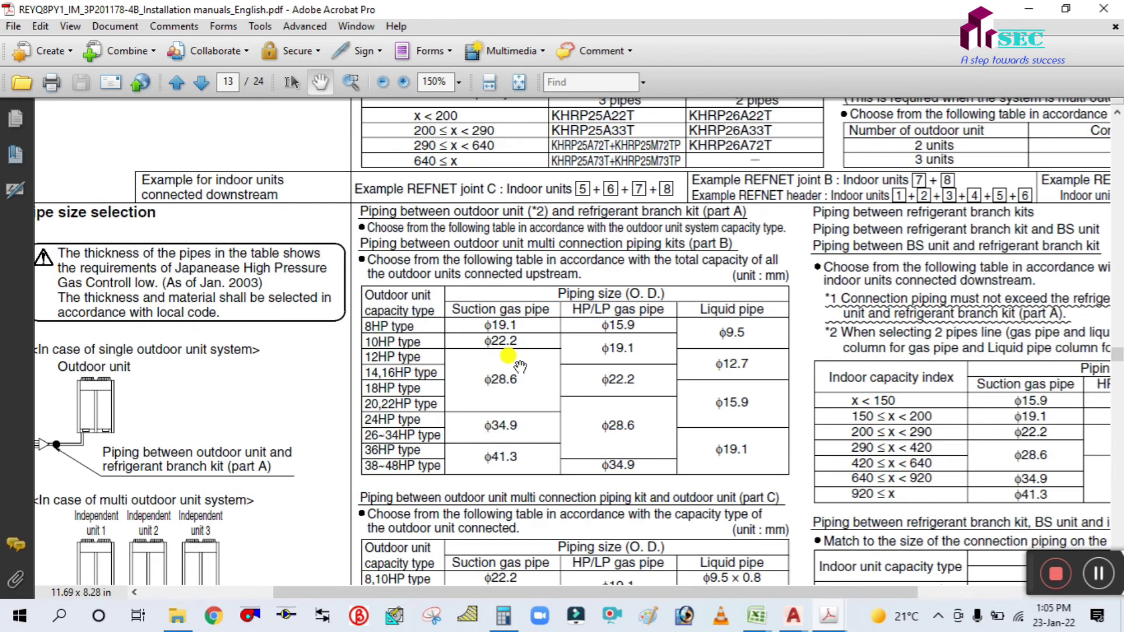
{"action": "scroll", "coordinate": [520, 367], "scroll_direction": "up", "scroll_amount": 3, "text": "ctrl"}
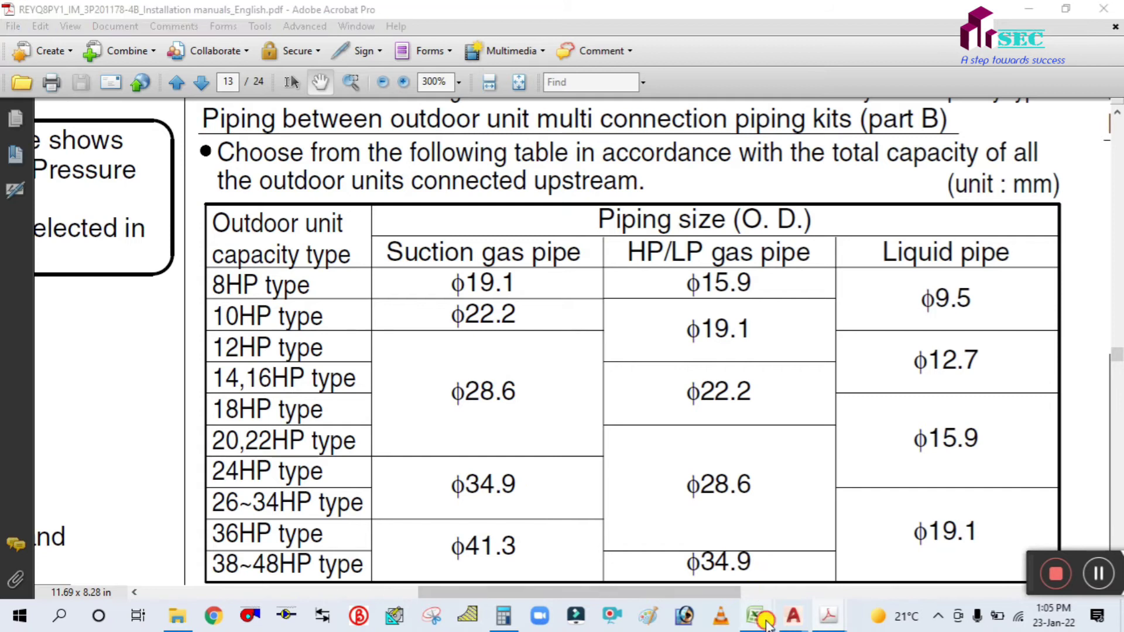
{"action": "mouse_move", "coordinate": [756, 615]}
{"action": "left_click", "coordinate": [711, 530]}
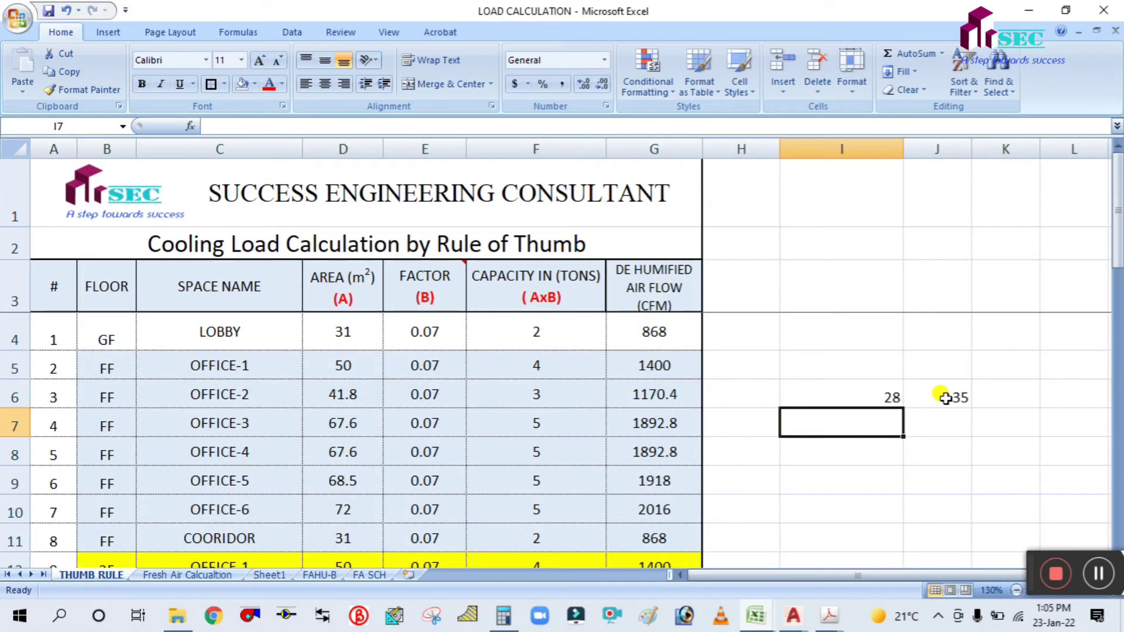
{"action": "left_click", "coordinate": [945, 399]}
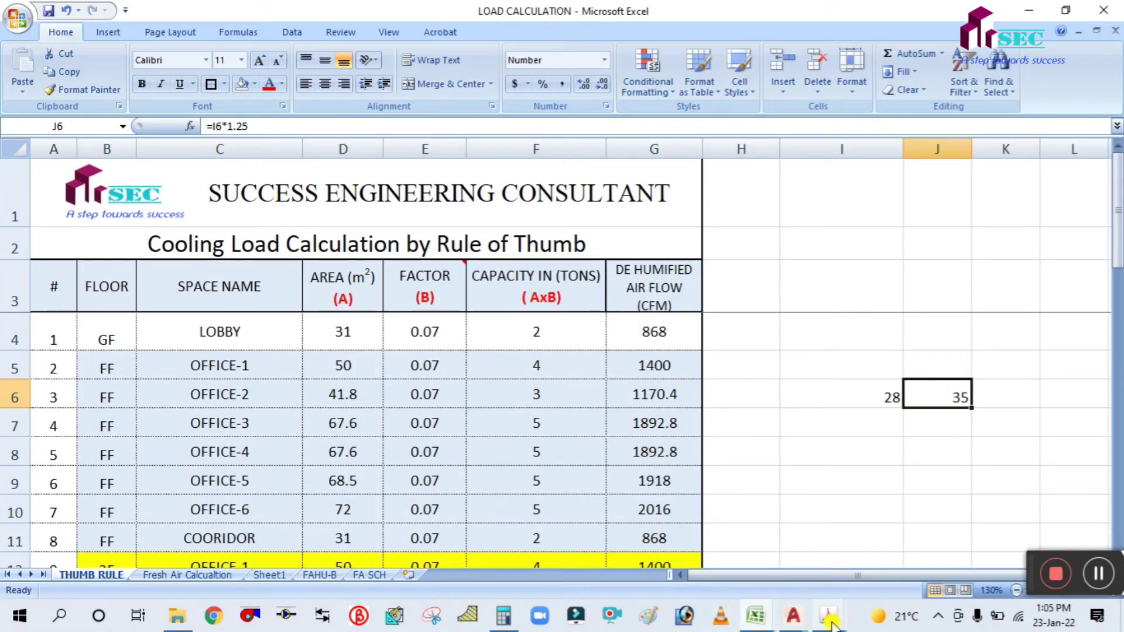
{"action": "mouse_move", "coordinate": [831, 621]}
{"action": "left_click", "coordinate": [1042, 545]}
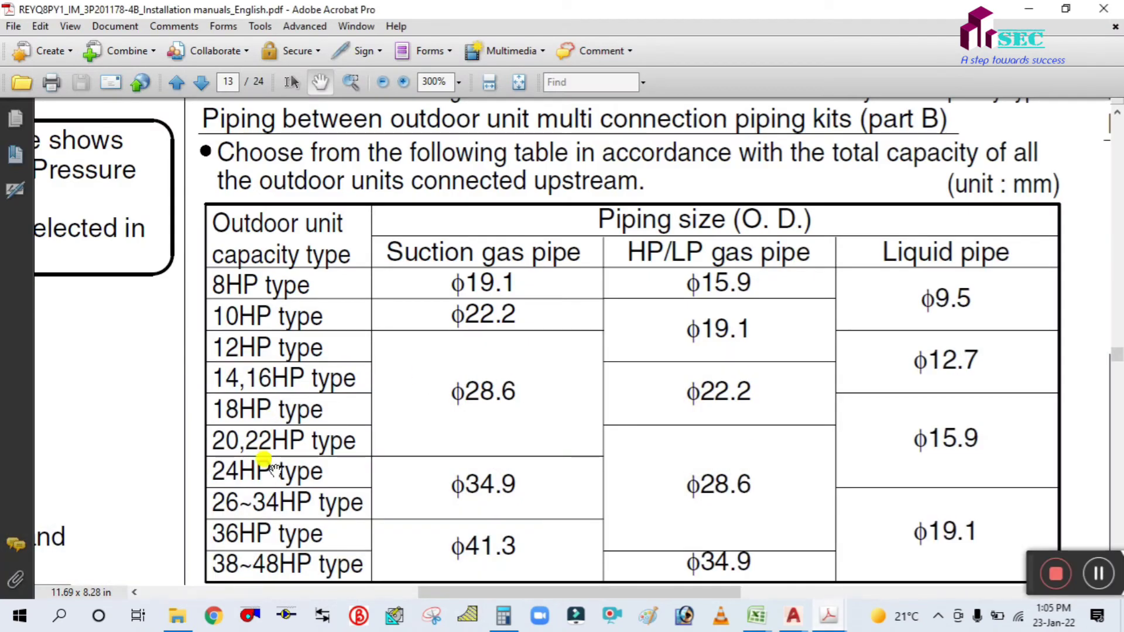
{"action": "left_click_drag", "start_coordinate": [269, 466], "coordinate": [281, 384]}
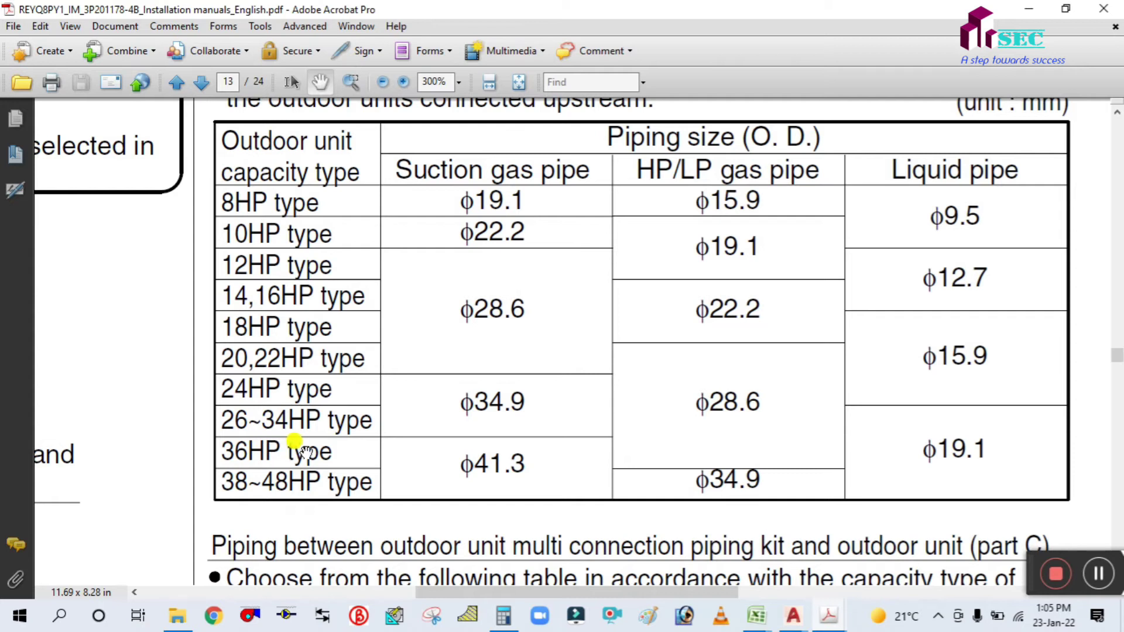
{"action": "left_click_drag", "start_coordinate": [439, 452], "coordinate": [430, 482]}
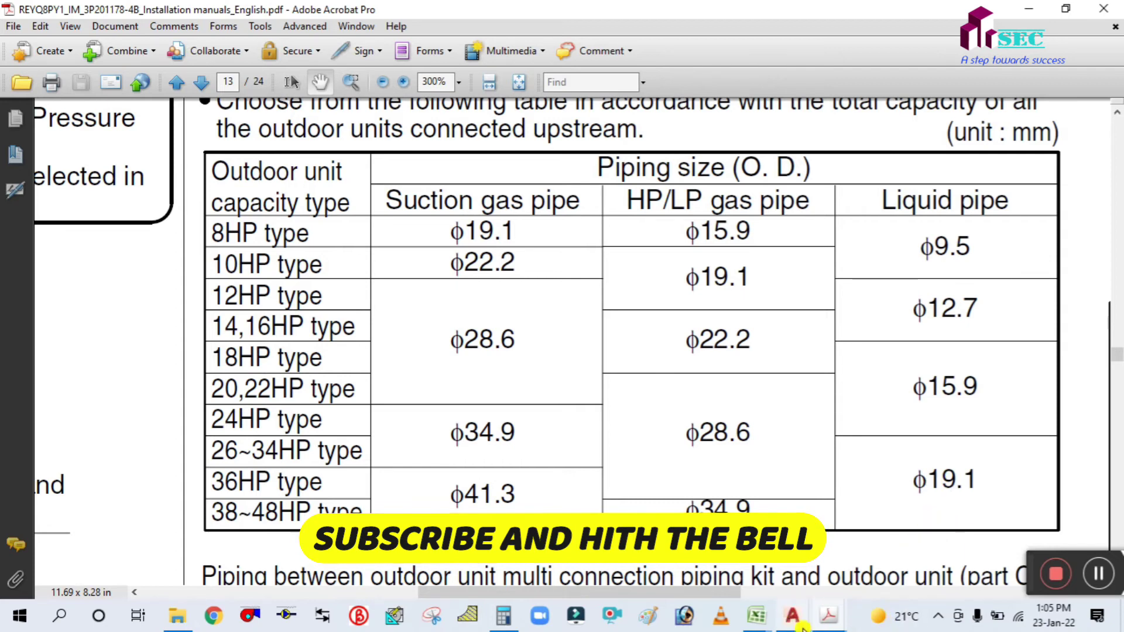
Switch to the VRF drawing in AutoCAD and copy the Ø 12.5 / 28.8 label above the main pipe leaving the outdoor unit.
{"action": "mouse_move", "coordinate": [797, 618]}
{"action": "left_click", "coordinate": [580, 542]}
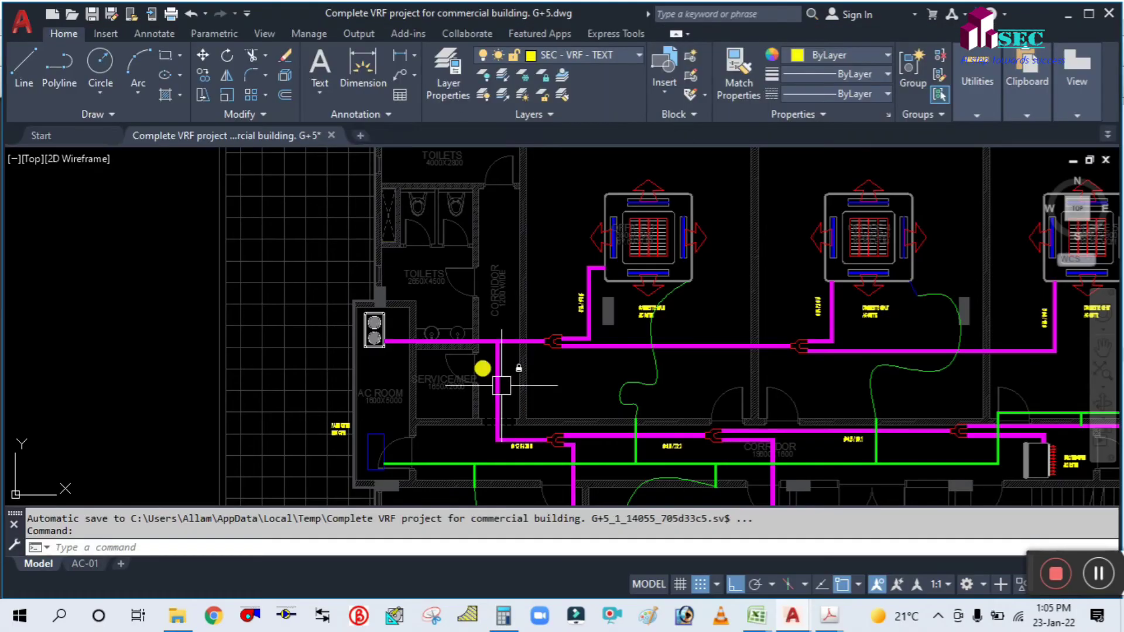
{"action": "scroll", "coordinate": [375, 343], "scroll_direction": "up", "scroll_amount": 4}
{"action": "scroll", "coordinate": [565, 374], "scroll_direction": "down", "scroll_amount": 2}
{"action": "scroll", "coordinate": [642, 380], "scroll_direction": "down", "scroll_amount": 2}
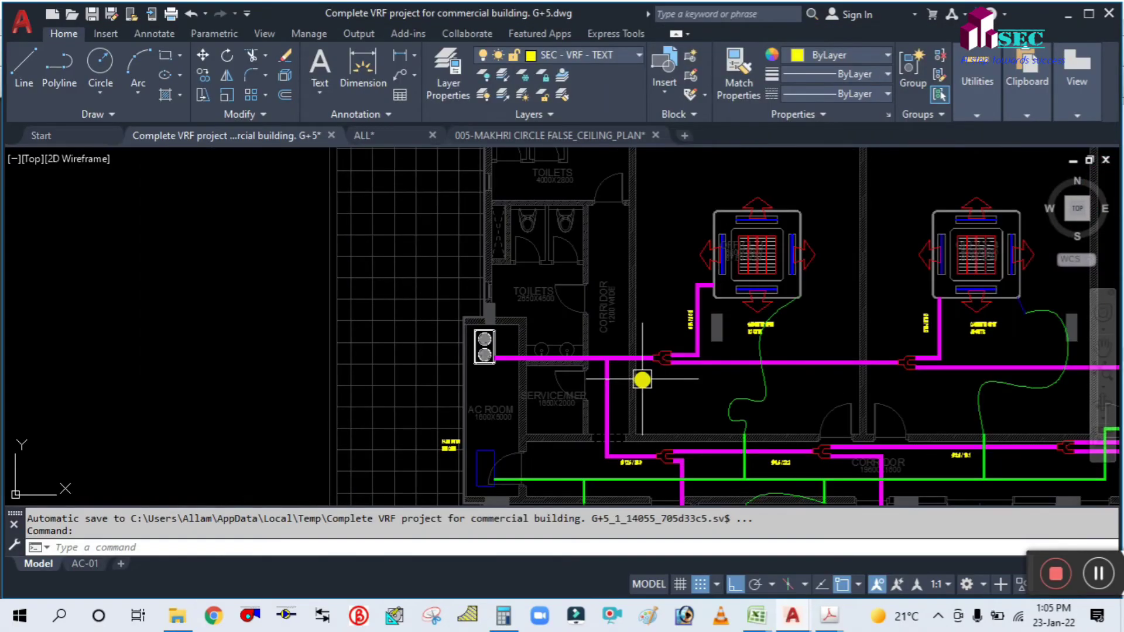
{"action": "middle_click_drag", "start_coordinate": [657, 392], "coordinate": [651, 369]}
{"action": "key", "text": "Return"}
{"action": "scroll", "coordinate": [651, 369], "scroll_direction": "up", "scroll_amount": 2}
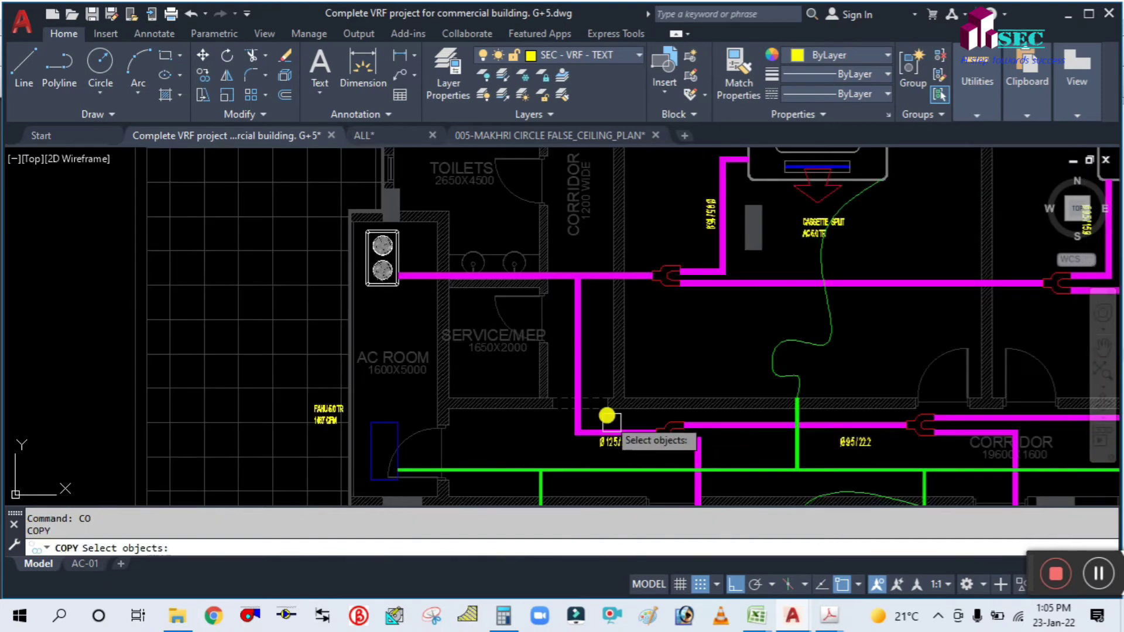
{"action": "scroll", "coordinate": [633, 422], "scroll_direction": "up", "scroll_amount": 1}
{"action": "left_click", "coordinate": [638, 449]}
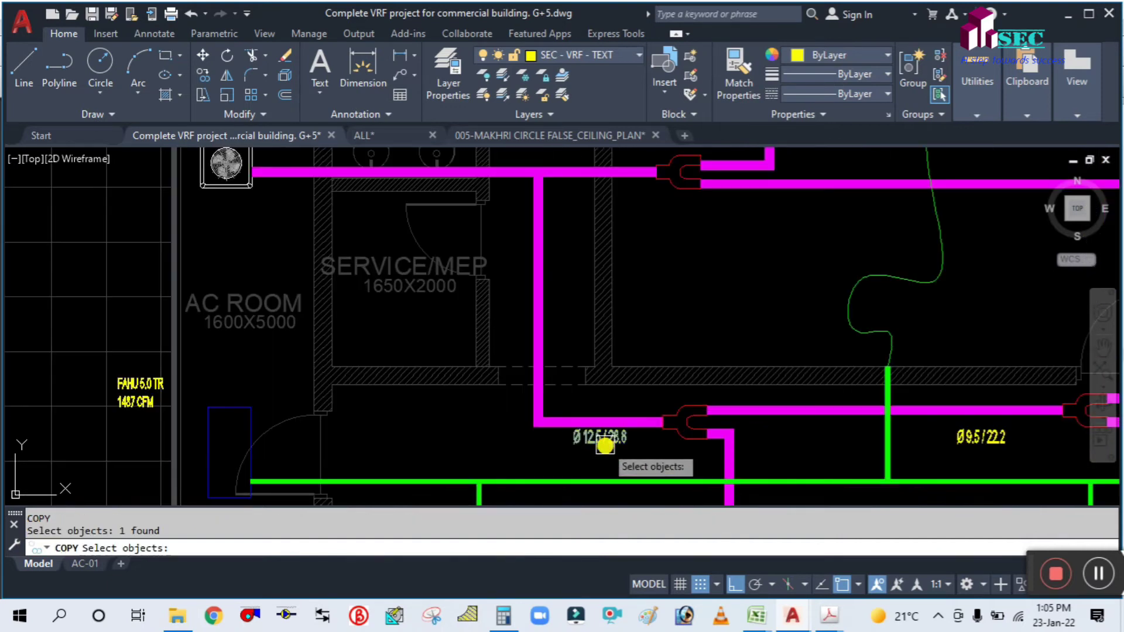
{"action": "key", "text": "Return"}
{"action": "left_click", "coordinate": [656, 459]}
{"action": "middle_click_drag", "start_coordinate": [595, 226], "coordinate": [602, 346]}
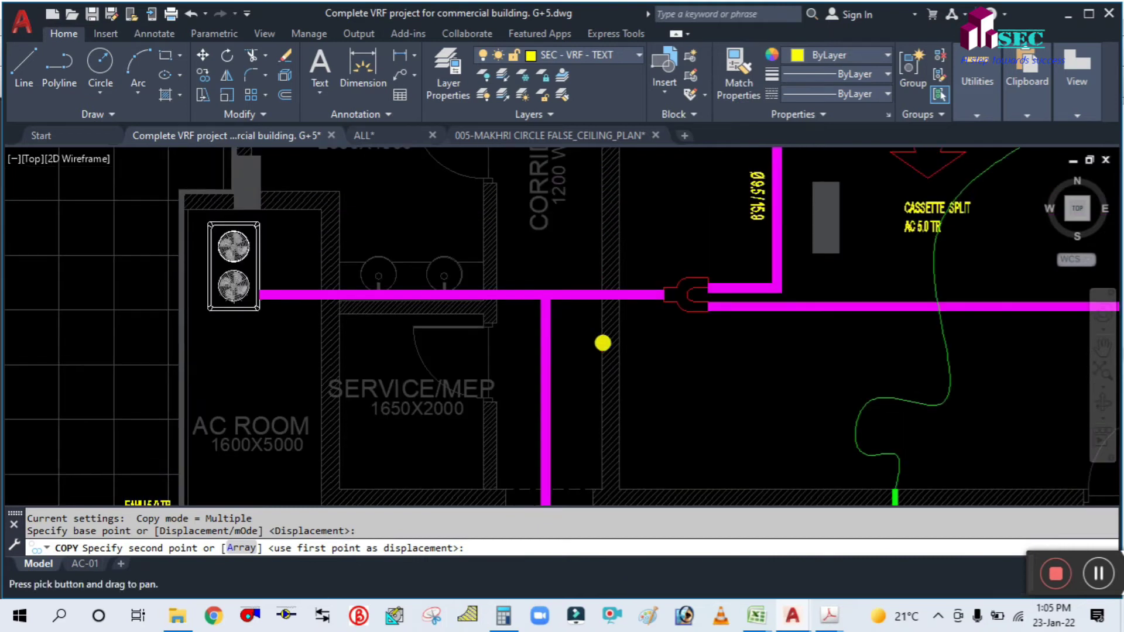
{"action": "left_click", "coordinate": [540, 262]}
{"action": "key", "text": "Escape"}
Move the copied pipe size label down, closer to the outdoor unit's main pipe.
{"action": "scroll", "coordinate": [557, 255], "scroll_direction": "up", "scroll_amount": 2}
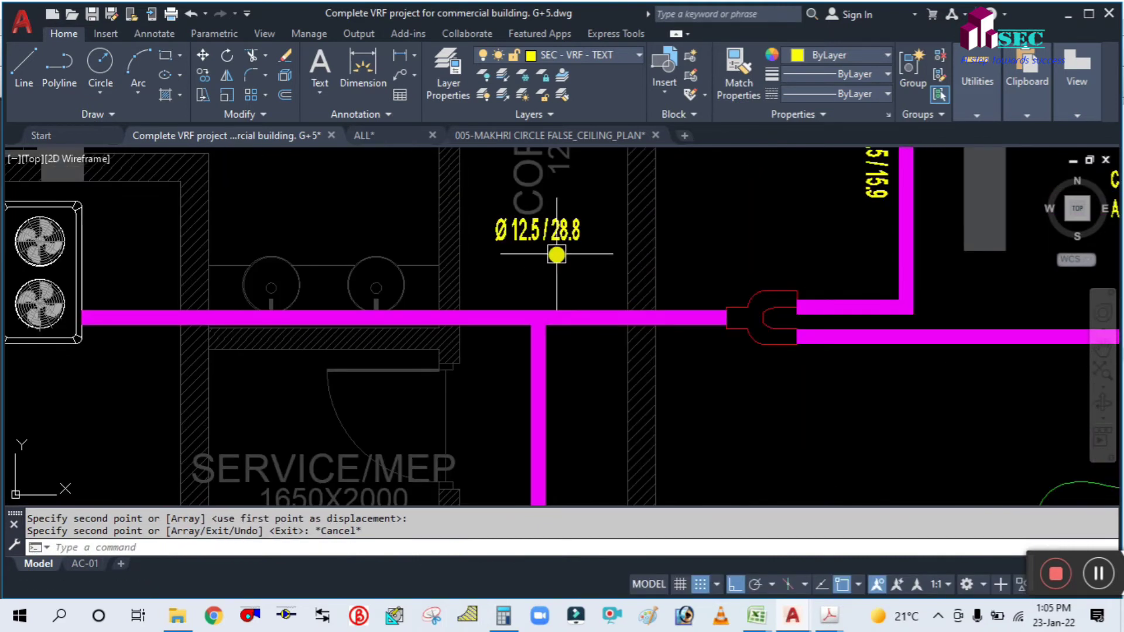
{"action": "key", "text": "Escape"}
{"action": "type", "text": "m"}
{"action": "key", "text": "Return"}
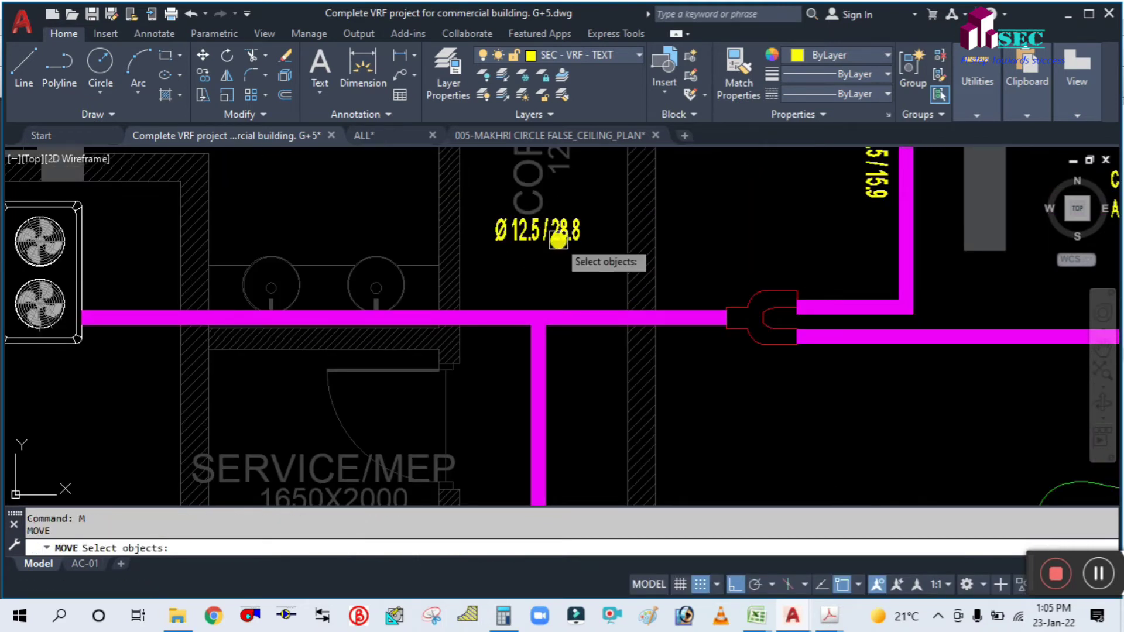
{"action": "left_click", "coordinate": [559, 236]}
{"action": "key", "text": "Return"}
{"action": "left_click", "coordinate": [715, 223]}
{"action": "left_click", "coordinate": [718, 266]}
{"action": "key", "text": "Escape"}
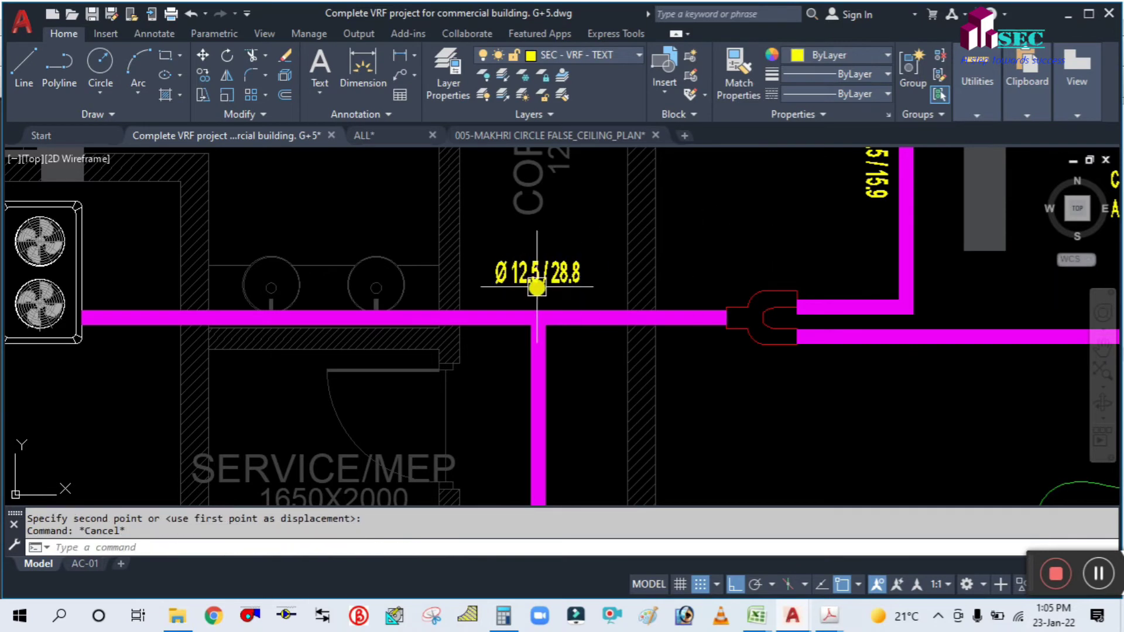
Recheck the pipe sizes in the Daikin installation manual and change the main pipe's copied label to Ø 19.1 / 41.3.
{"action": "left_click", "coordinate": [841, 620]}
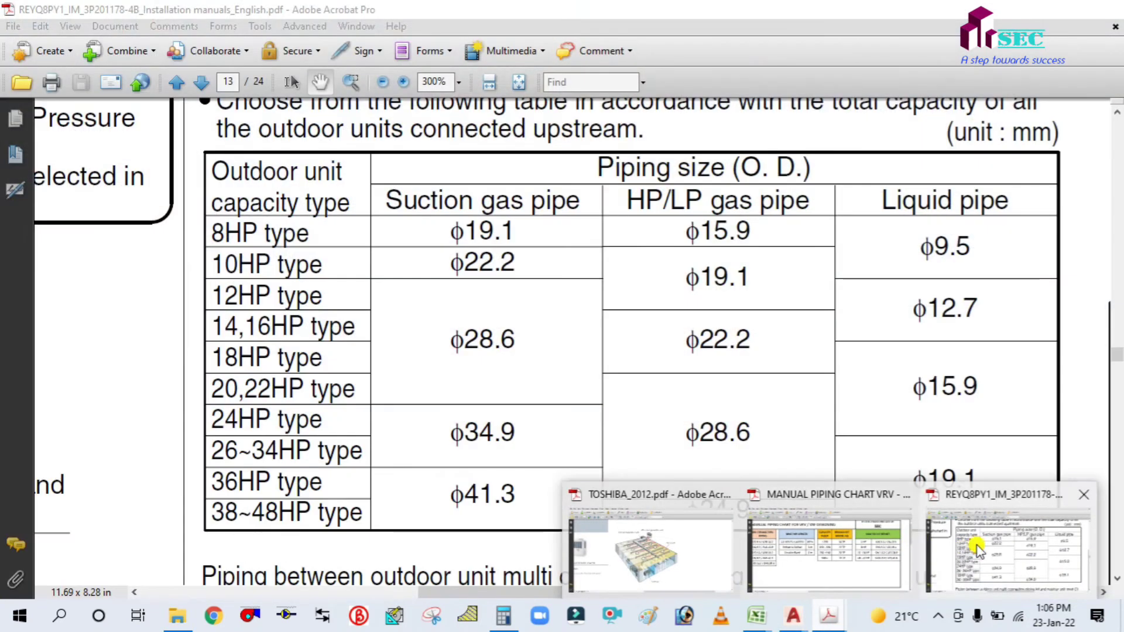
{"action": "left_click", "coordinate": [972, 544]}
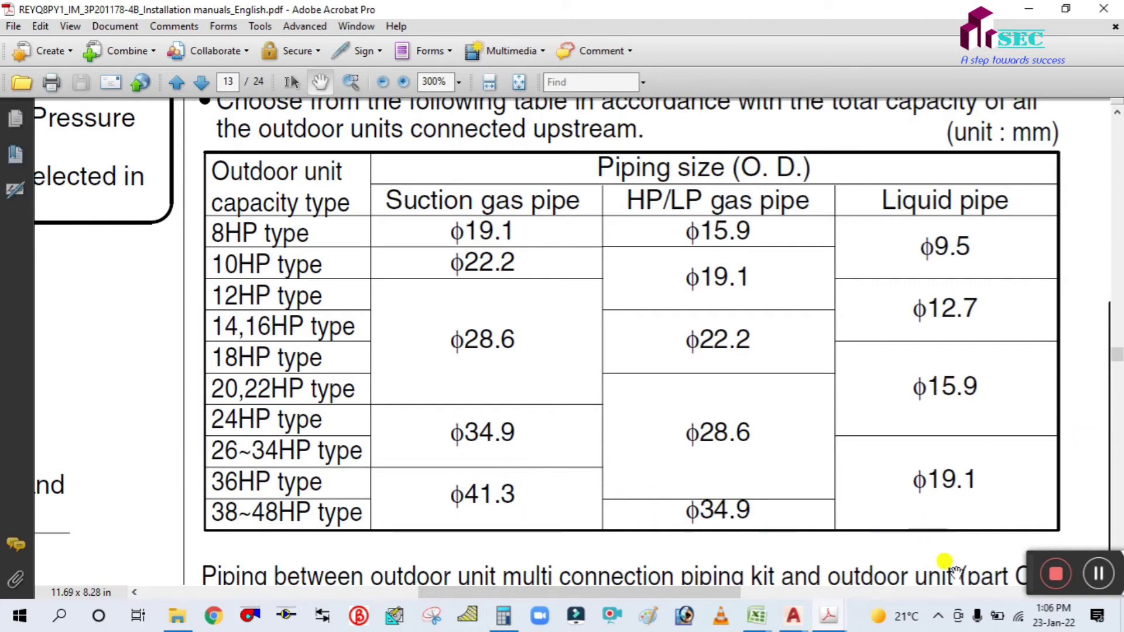
{"action": "mouse_move", "coordinate": [784, 619]}
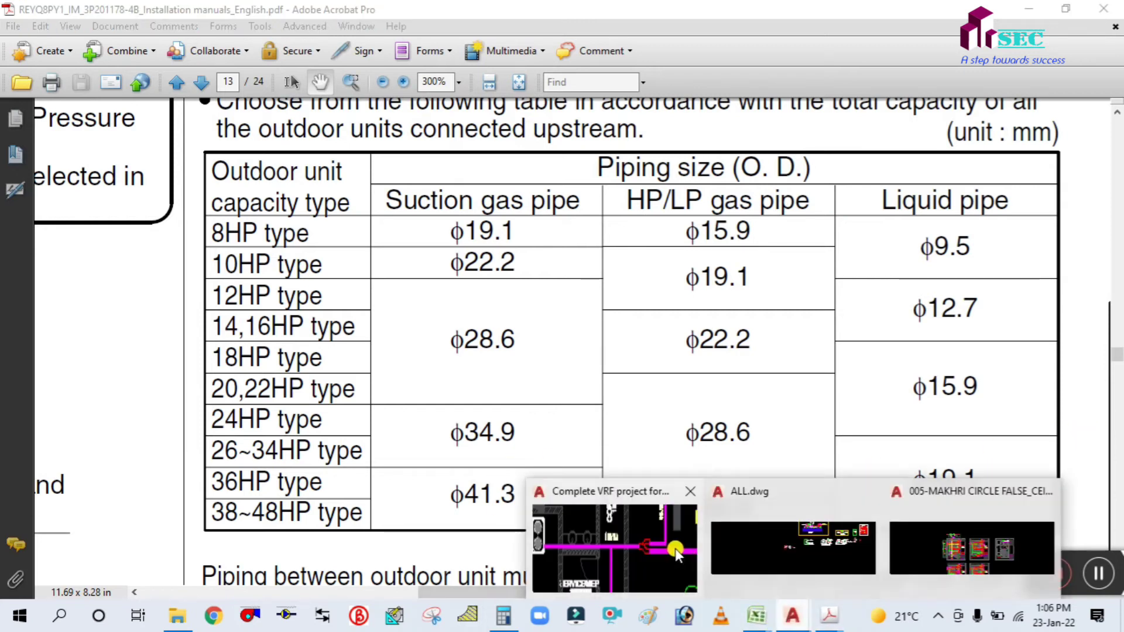
{"action": "left_click", "coordinate": [655, 544]}
{"action": "left_click", "coordinate": [523, 281]}
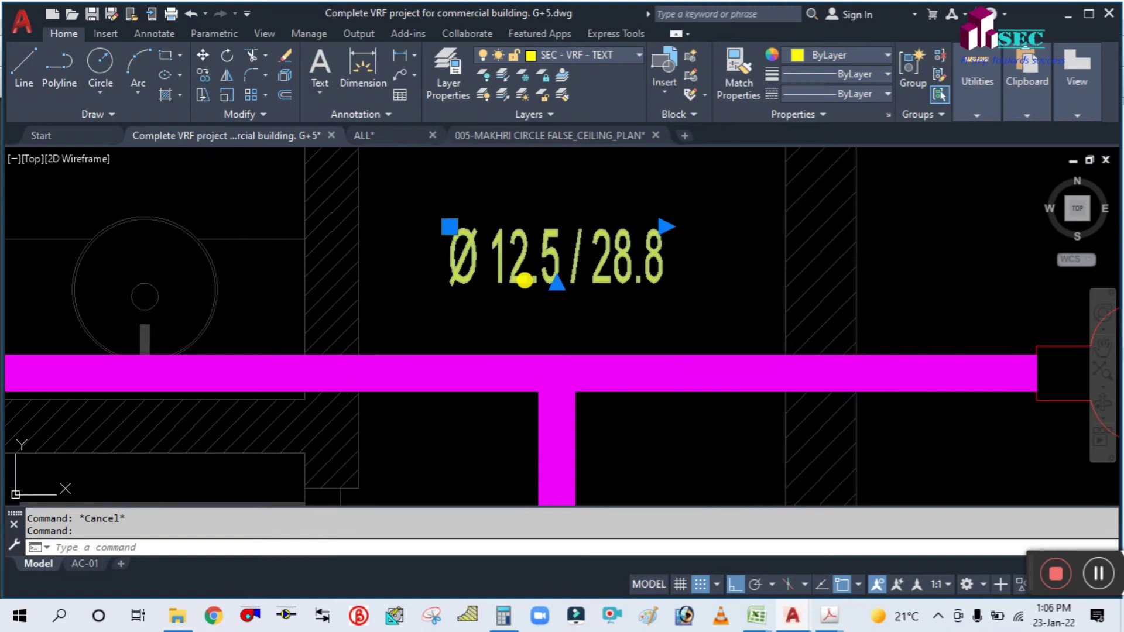
{"action": "double_click", "coordinate": [521, 274]}
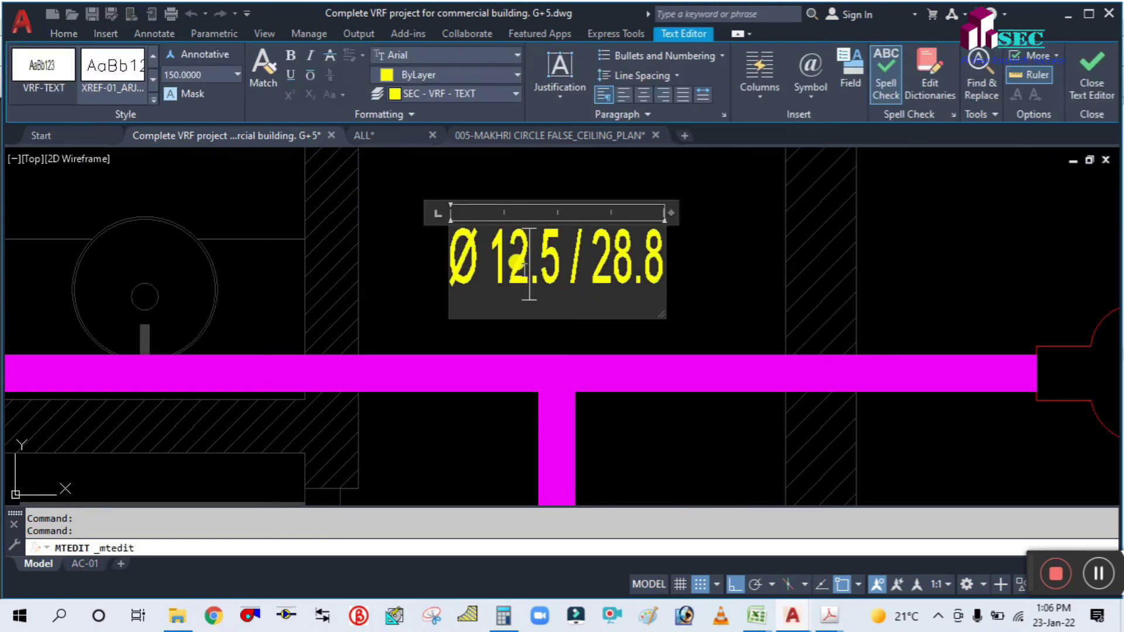
{"action": "key", "text": "BackSpace"}
{"action": "type", "text": "9"}
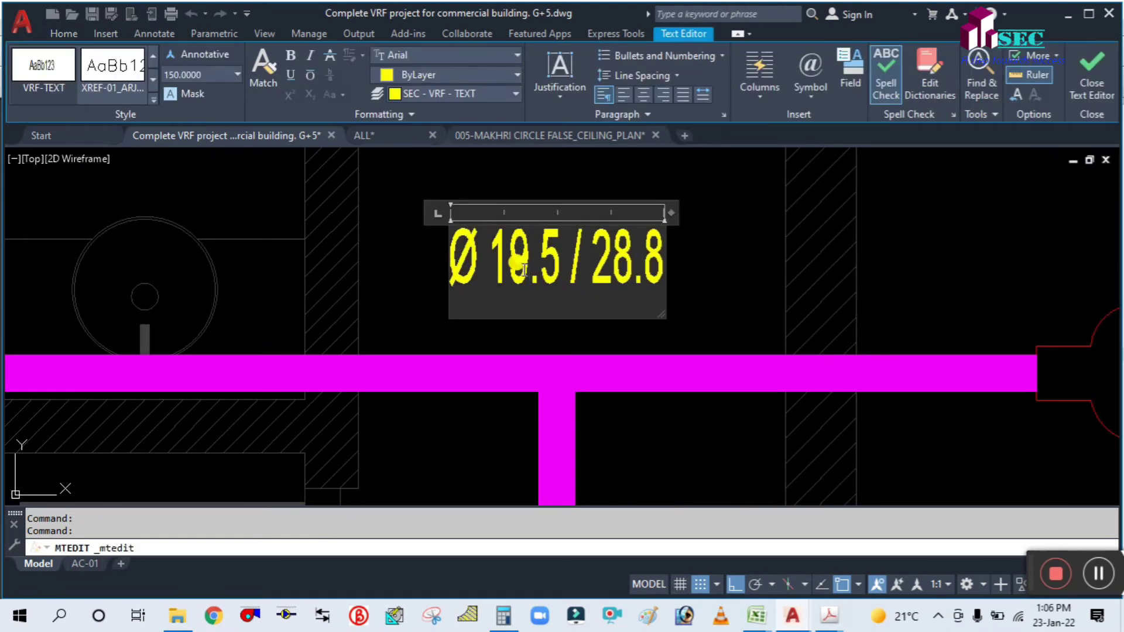
{"action": "key", "text": "BackSpace"}
{"action": "type", "text": "1"}
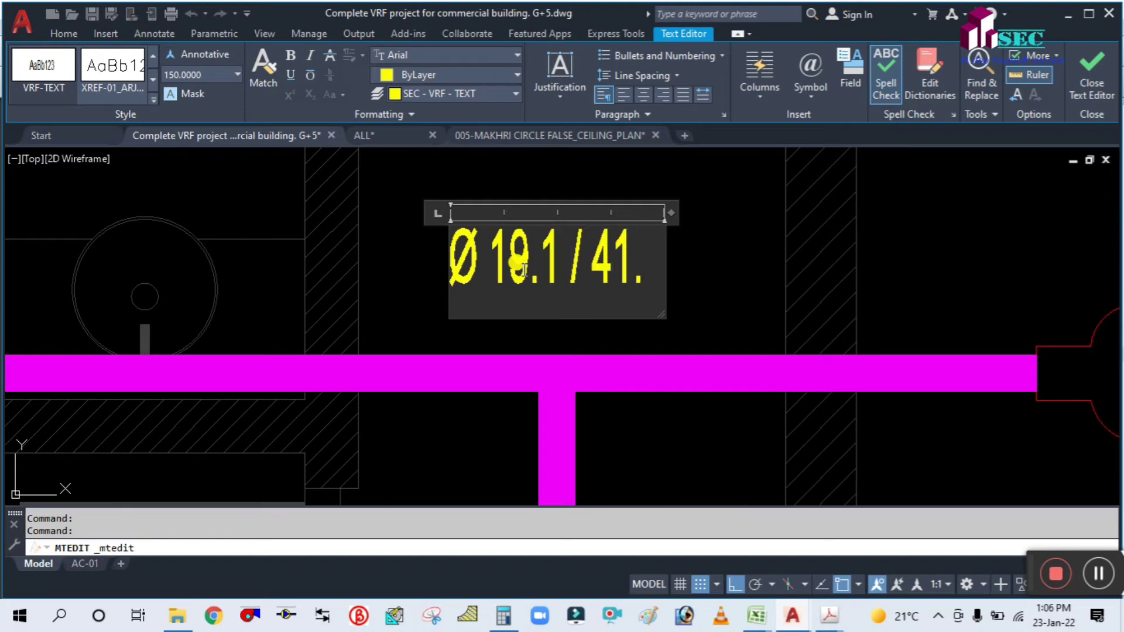
{"action": "left_click", "coordinate": [686, 289]}
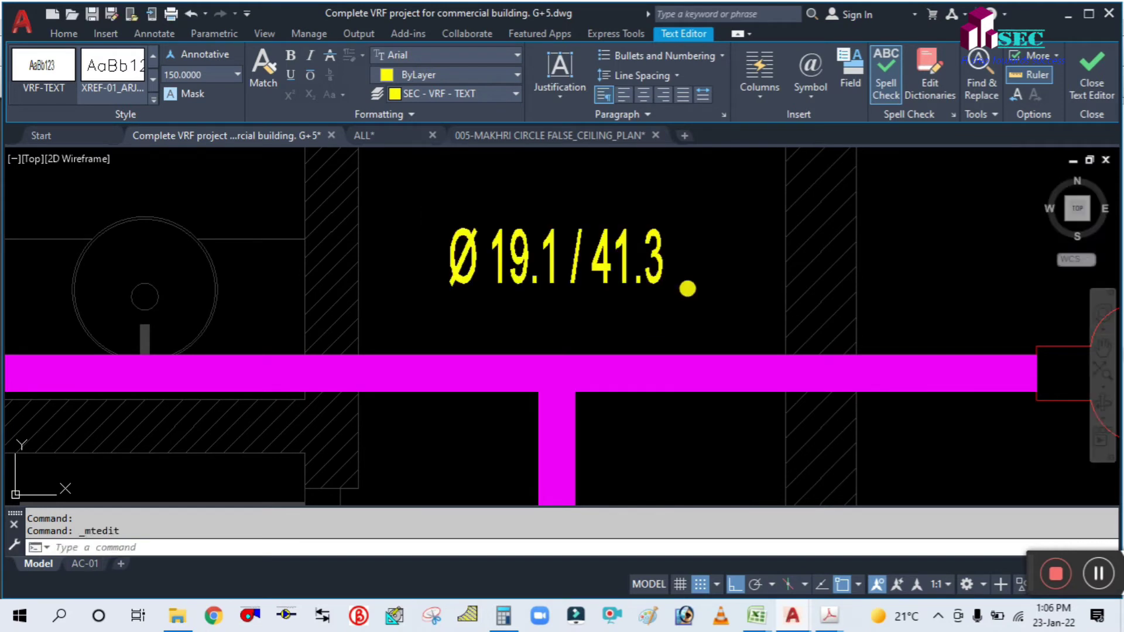
Move the Ø 19.1 / 41.3 label down so it sits just above the main pipe.
{"action": "type", "text": "m"}
{"action": "key", "text": "Return"}
{"action": "left_click", "coordinate": [616, 279]}
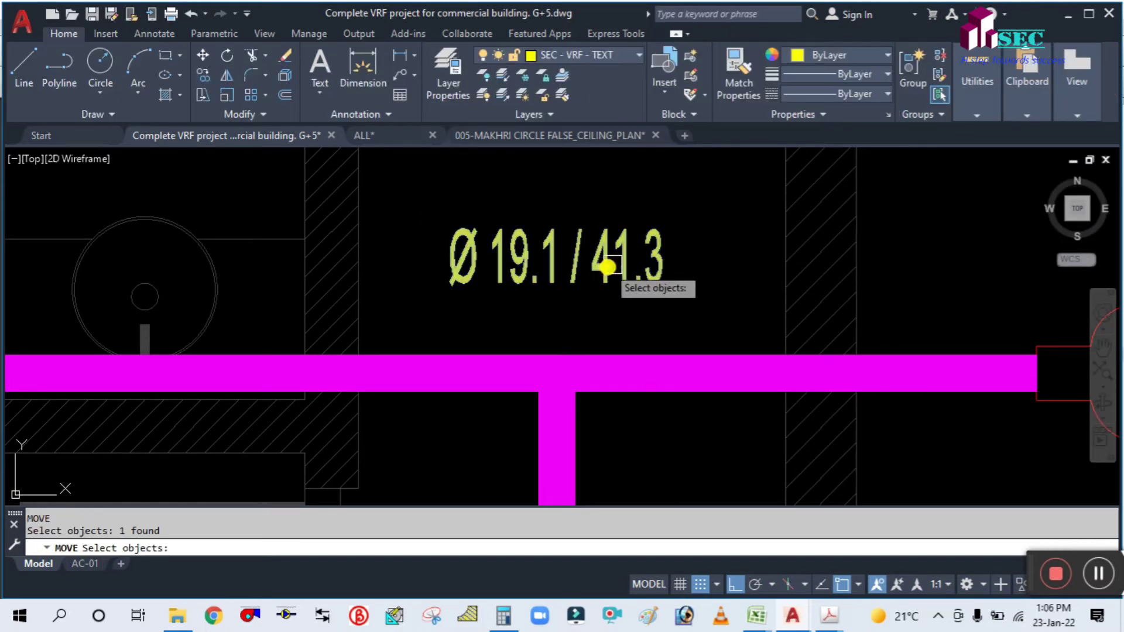
{"action": "key", "text": "Return"}
{"action": "left_click", "coordinate": [705, 237]}
{"action": "left_click", "coordinate": [703, 275]}
{"action": "key", "text": "Escape"}
Look over the first-floor refnet joints, then switch to the manual piping chart PDF and examine branch kit model numbers by capacity index.
{"action": "scroll", "coordinate": [702, 268], "scroll_direction": "down", "scroll_amount": 5}
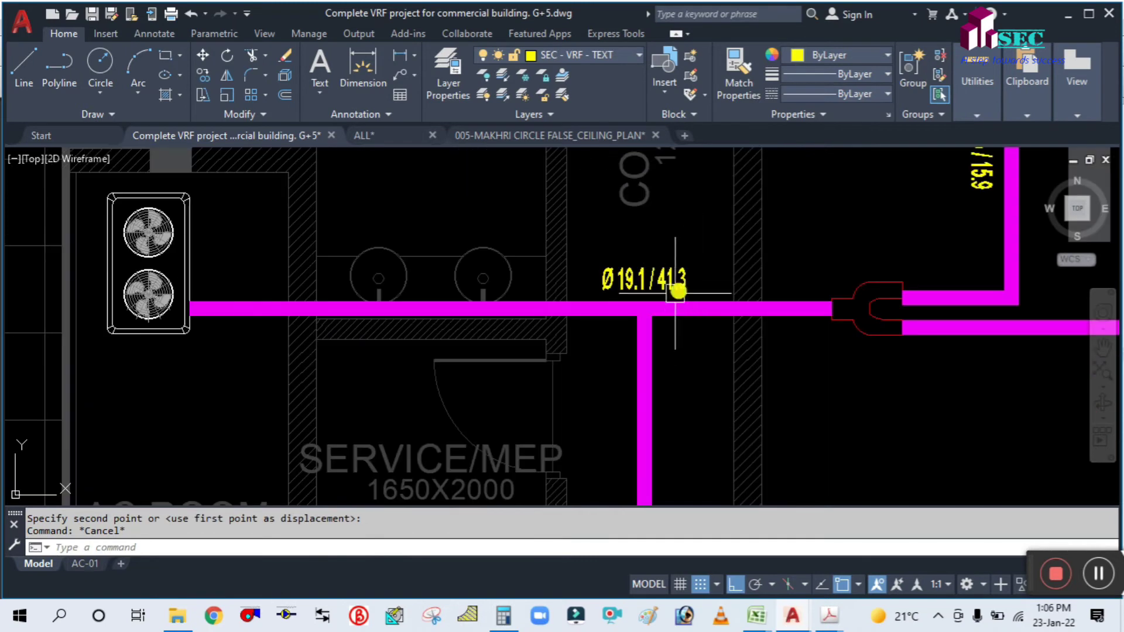
{"action": "middle_click_drag", "start_coordinate": [728, 329], "coordinate": [559, 281]}
{"action": "scroll", "coordinate": [560, 281], "scroll_direction": "down", "scroll_amount": 4}
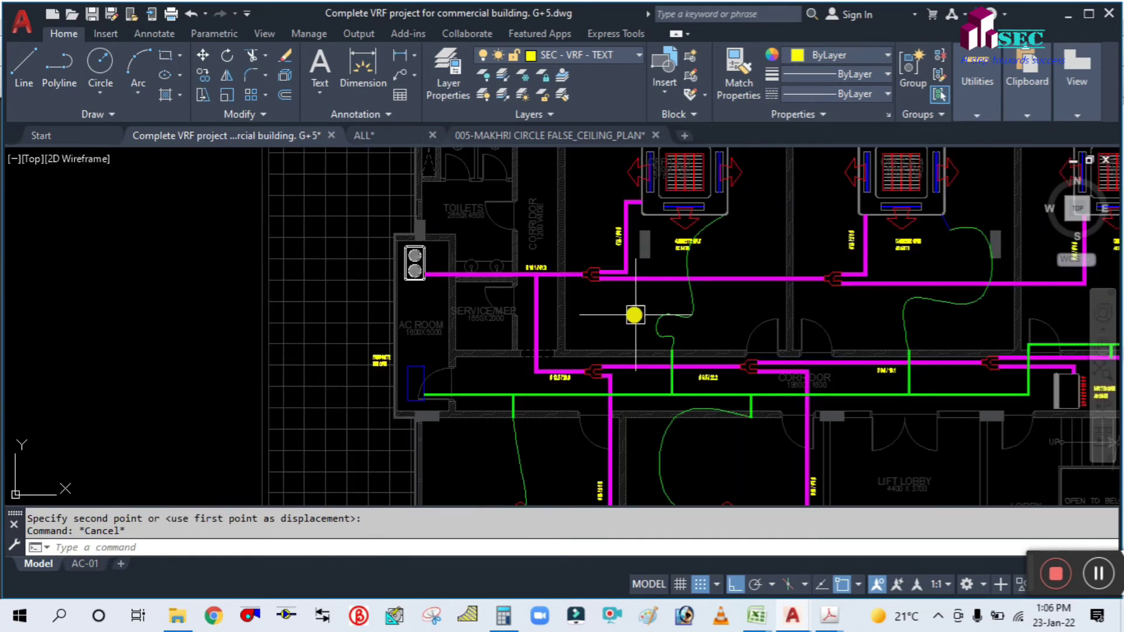
{"action": "middle_click_drag", "start_coordinate": [635, 316], "coordinate": [537, 291]}
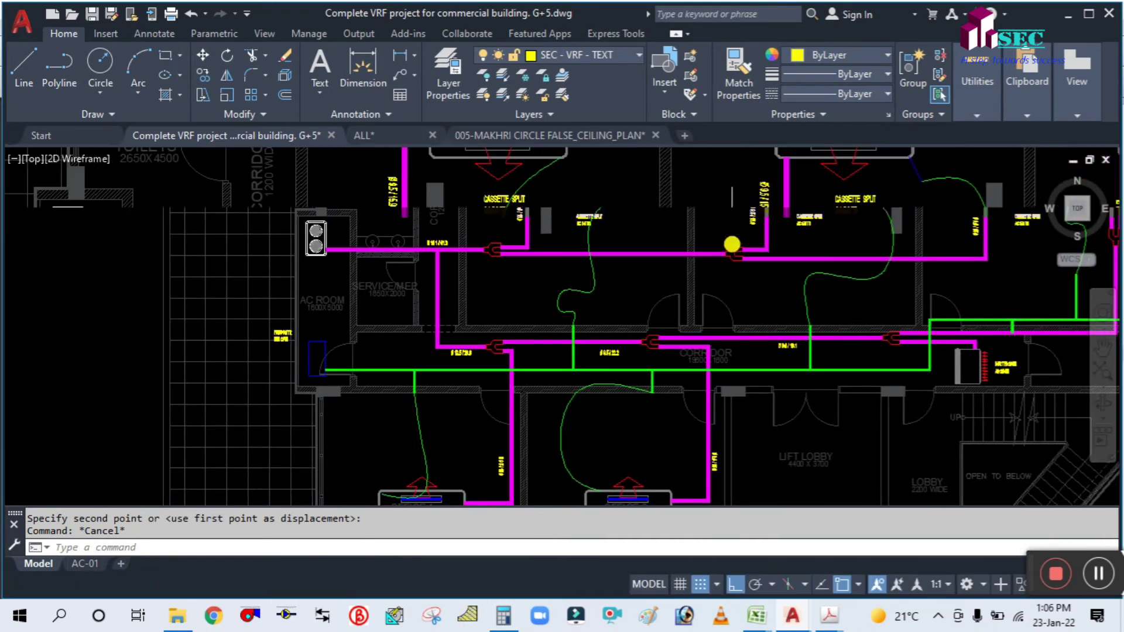
{"action": "scroll", "coordinate": [730, 243], "scroll_direction": "up", "scroll_amount": 2}
{"action": "scroll", "coordinate": [734, 322], "scroll_direction": "down", "scroll_amount": 2}
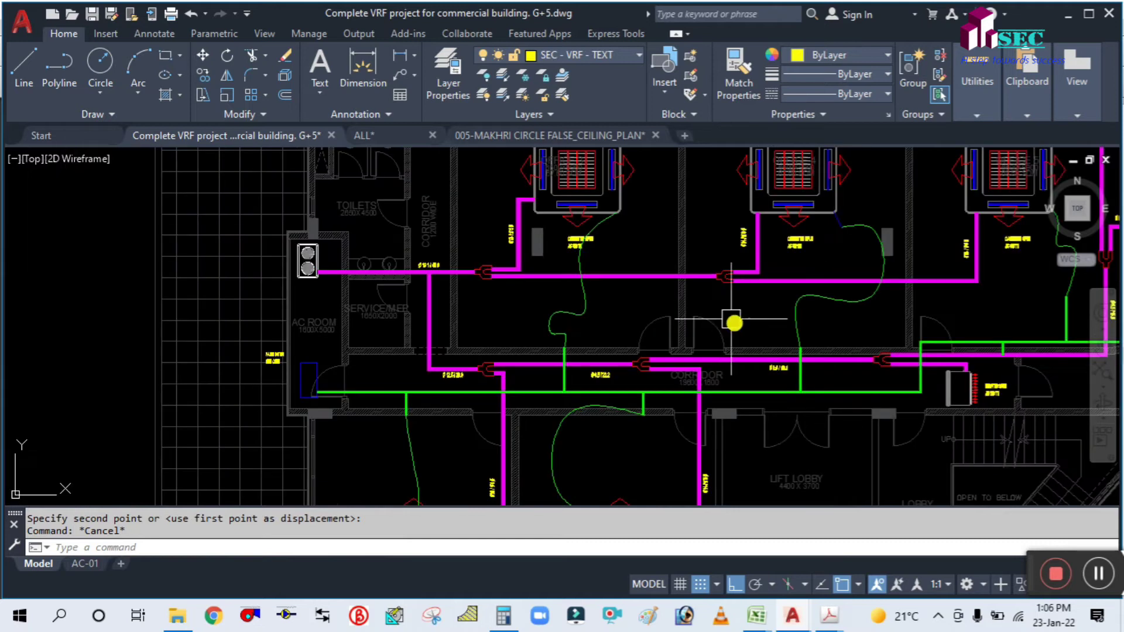
{"action": "mouse_move", "coordinate": [829, 615]}
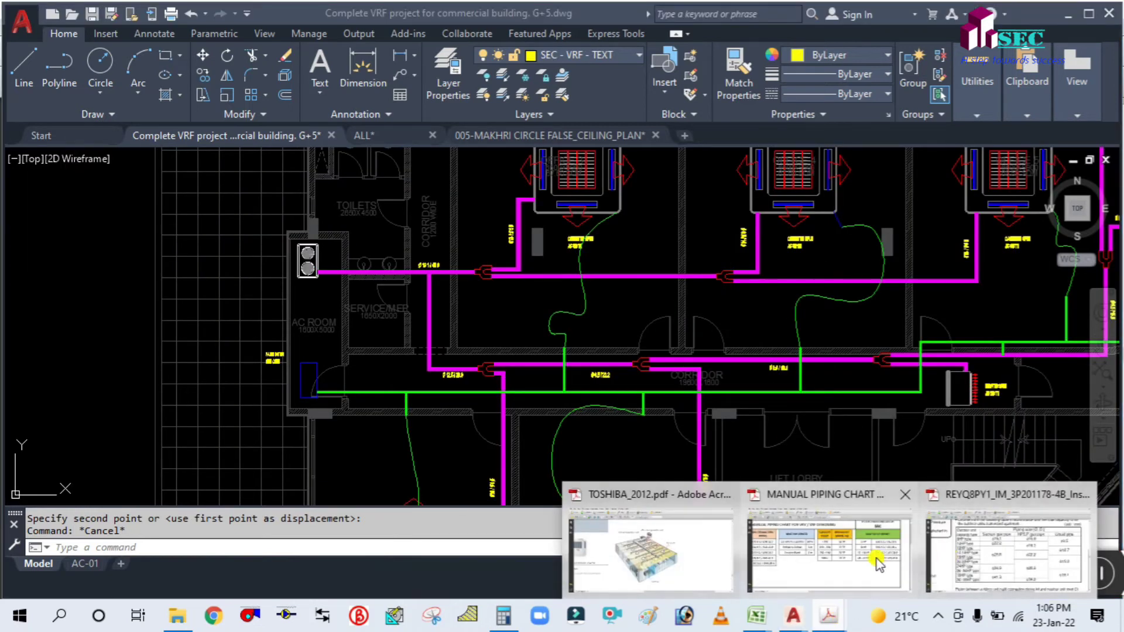
{"action": "left_click", "coordinate": [787, 499]}
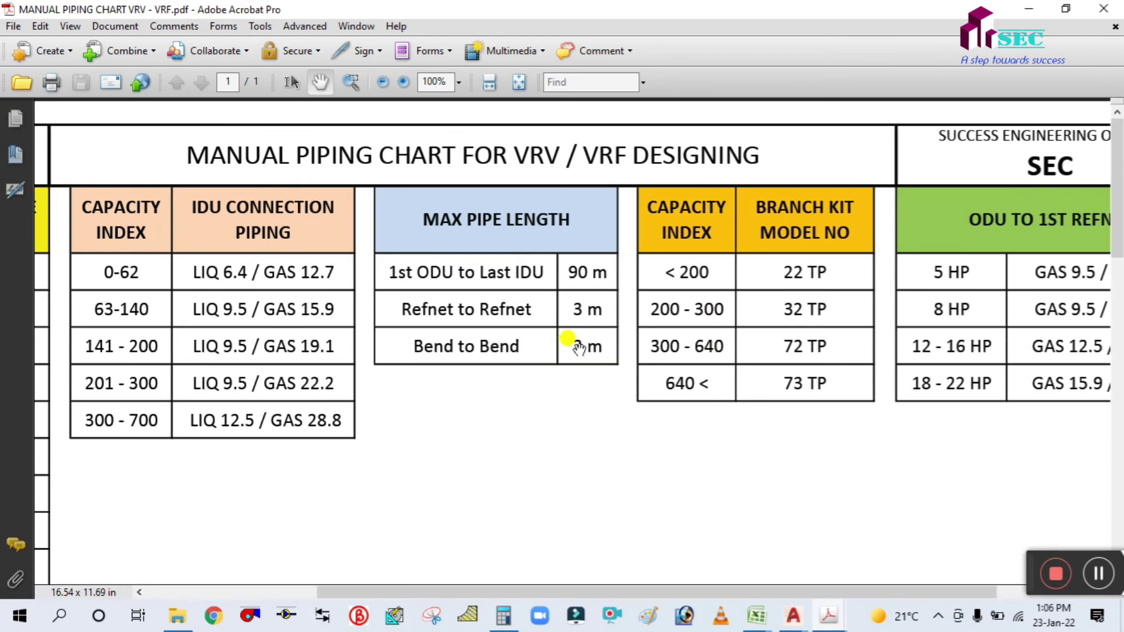
{"action": "scroll", "coordinate": [761, 231], "scroll_direction": "up", "scroll_amount": 1, "text": "ctrl"}
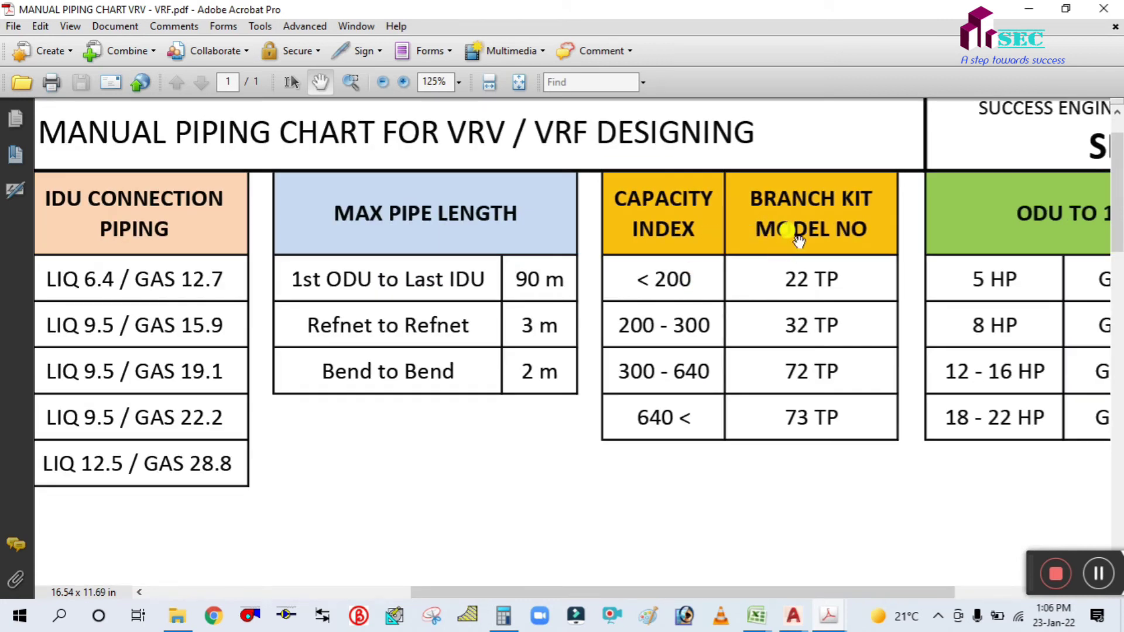
{"action": "scroll", "coordinate": [617, 328], "scroll_direction": "up", "scroll_amount": 1, "text": "ctrl"}
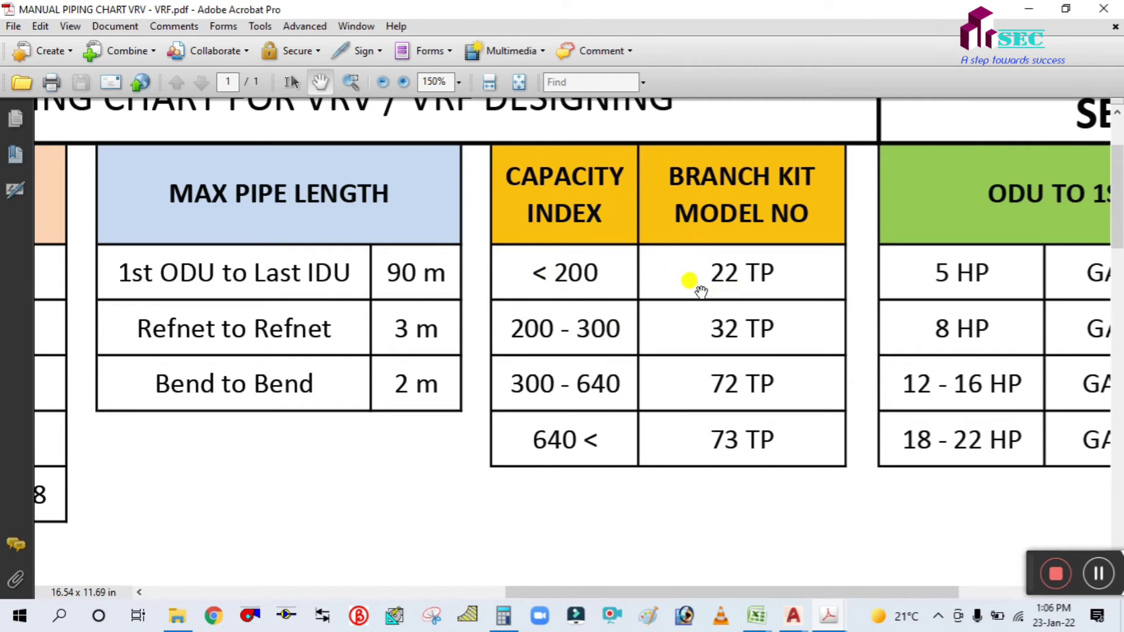
{"action": "left_click_drag", "start_coordinate": [700, 291], "coordinate": [677, 305]}
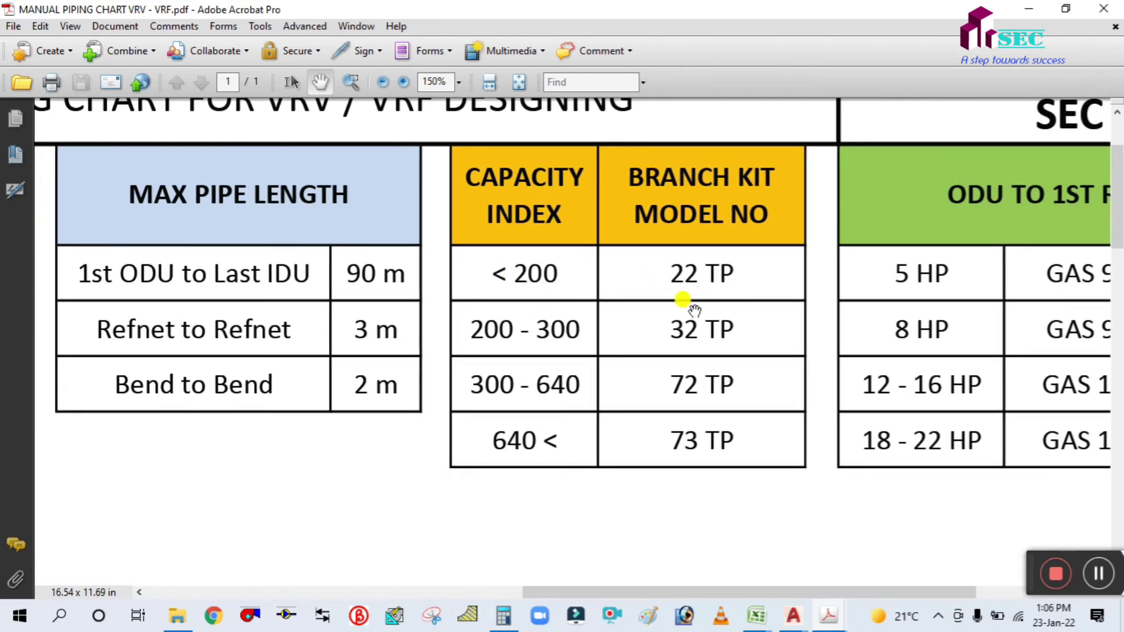
Review the full manual piping chart and its branch kit model numbers for each capacity index range.
{"action": "scroll", "coordinate": [682, 301], "scroll_direction": "down", "scroll_amount": 1, "text": "ctrl"}
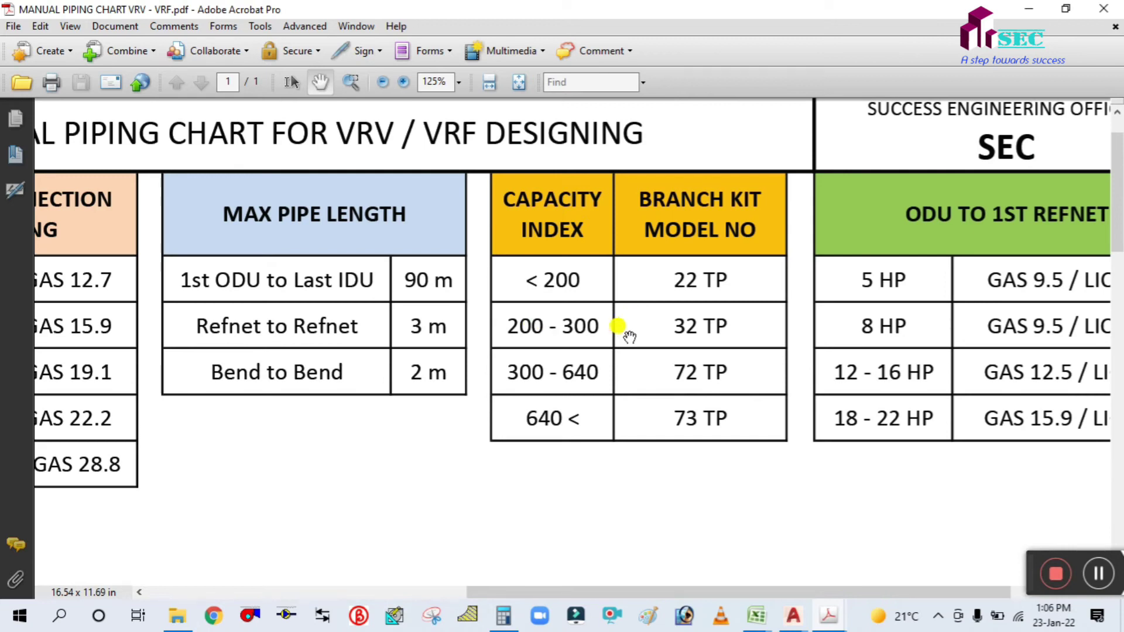
{"action": "scroll", "coordinate": [720, 451], "scroll_direction": "down", "scroll_amount": 1, "text": "ctrl"}
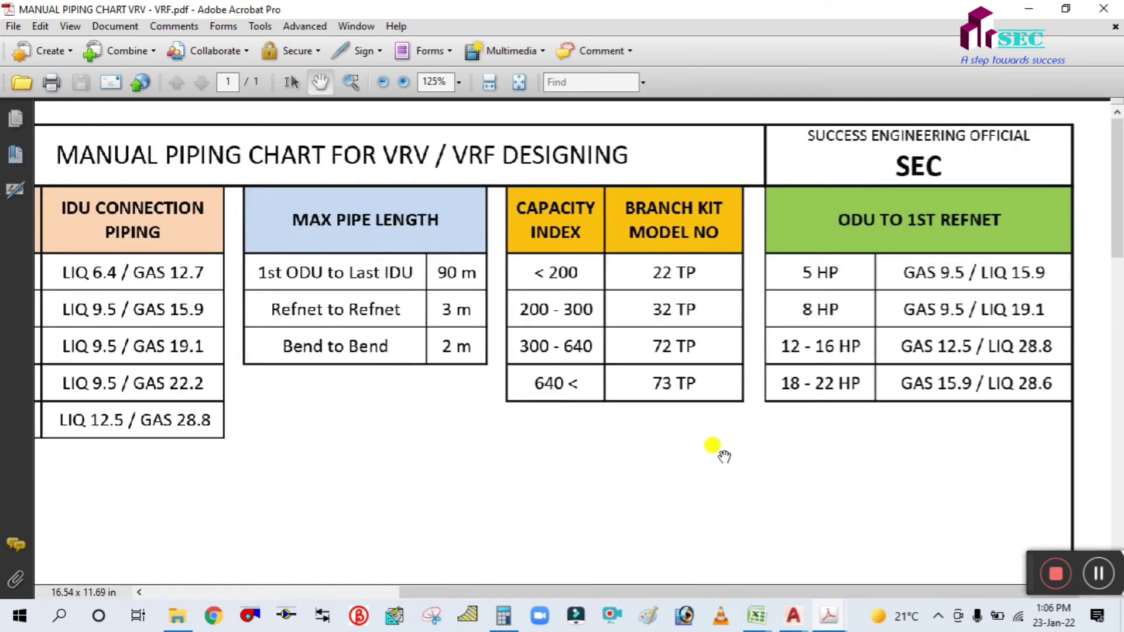
{"action": "scroll", "coordinate": [572, 371], "scroll_direction": "down", "scroll_amount": 1, "text": "ctrl"}
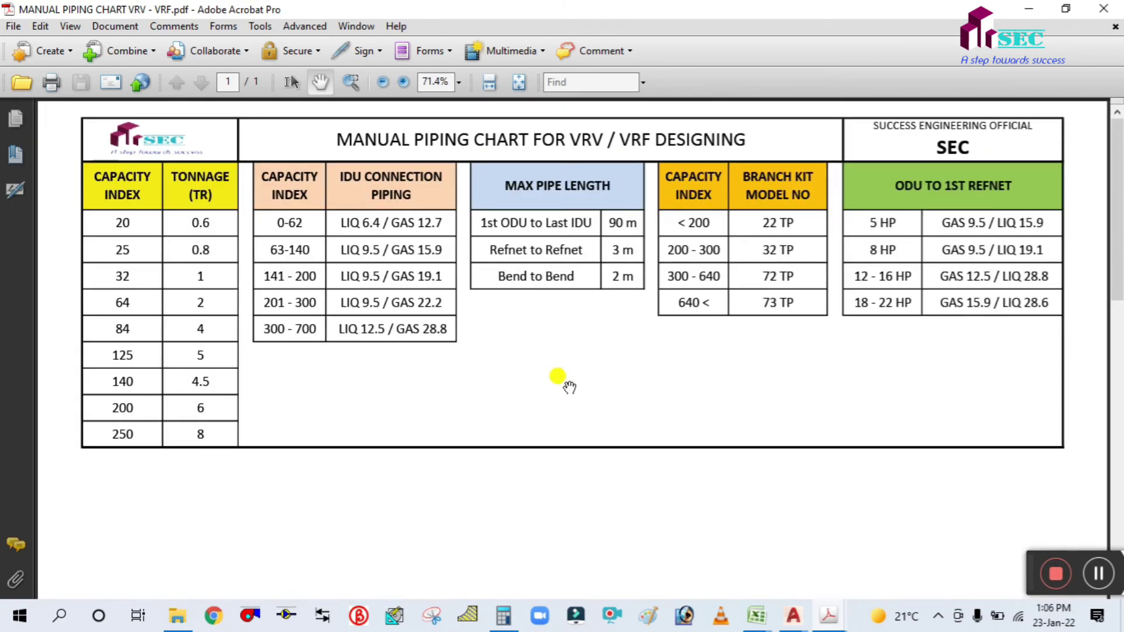
{"action": "scroll", "coordinate": [614, 397], "scroll_direction": "up", "scroll_amount": 2, "text": "ctrl"}
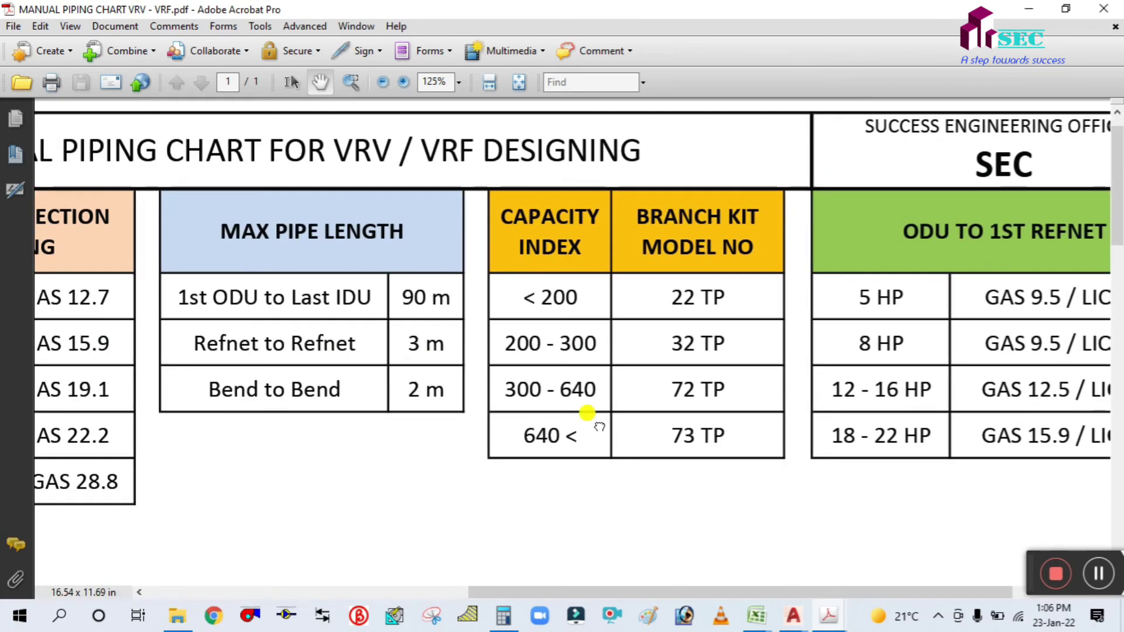
Switch to the VRF project drawing in AutoCAD and examine the last refnet joint and the wall-mounted units it feeds in Office 6.
{"action": "mouse_move", "coordinate": [793, 615]}
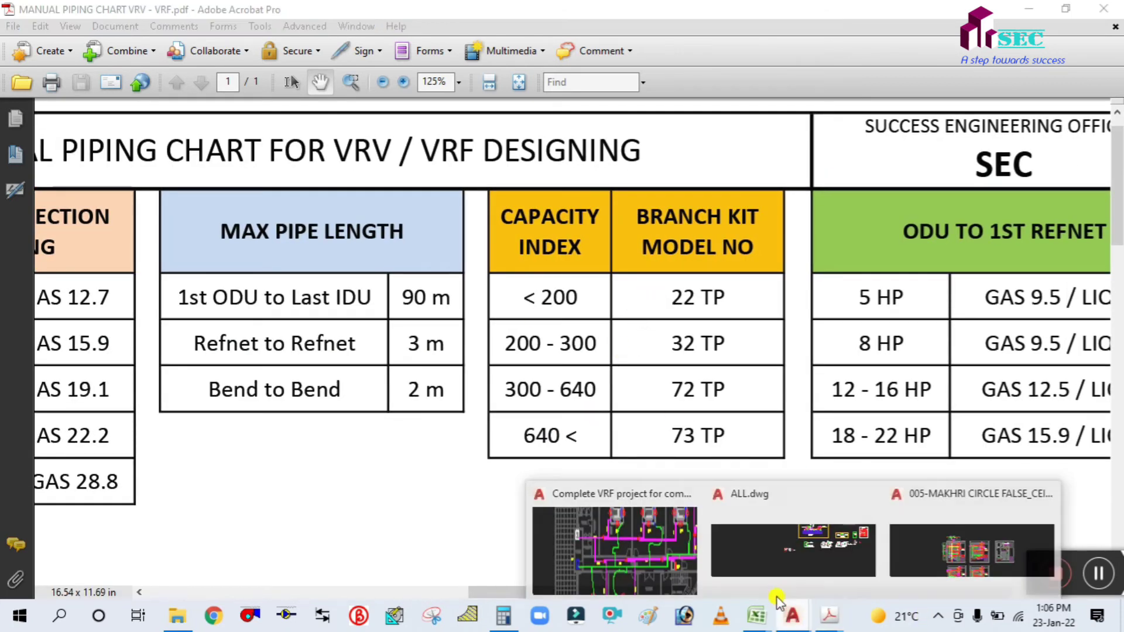
{"action": "left_click", "coordinate": [615, 544]}
{"action": "scroll", "coordinate": [707, 439], "scroll_direction": "down", "scroll_amount": 5}
{"action": "scroll", "coordinate": [841, 370], "scroll_direction": "up", "scroll_amount": 5}
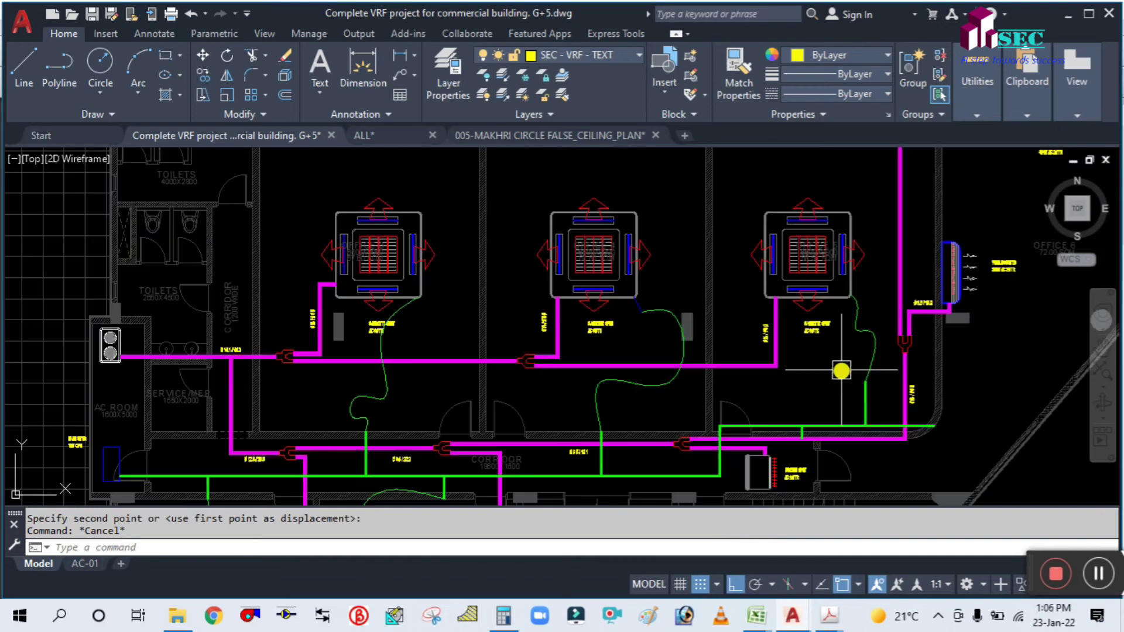
{"action": "scroll", "coordinate": [944, 378], "scroll_direction": "up", "scroll_amount": 4}
{"action": "middle_click_drag", "start_coordinate": [890, 388], "coordinate": [670, 406]}
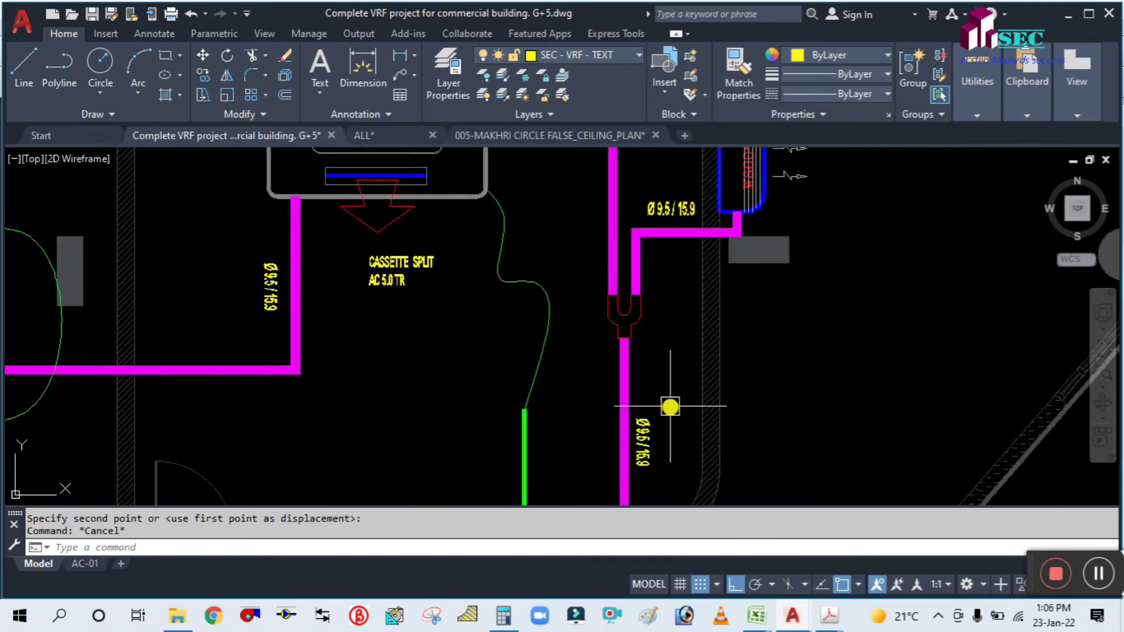
{"action": "scroll", "coordinate": [659, 379], "scroll_direction": "down", "scroll_amount": 5}
{"action": "scroll", "coordinate": [653, 340], "scroll_direction": "up", "scroll_amount": 5}
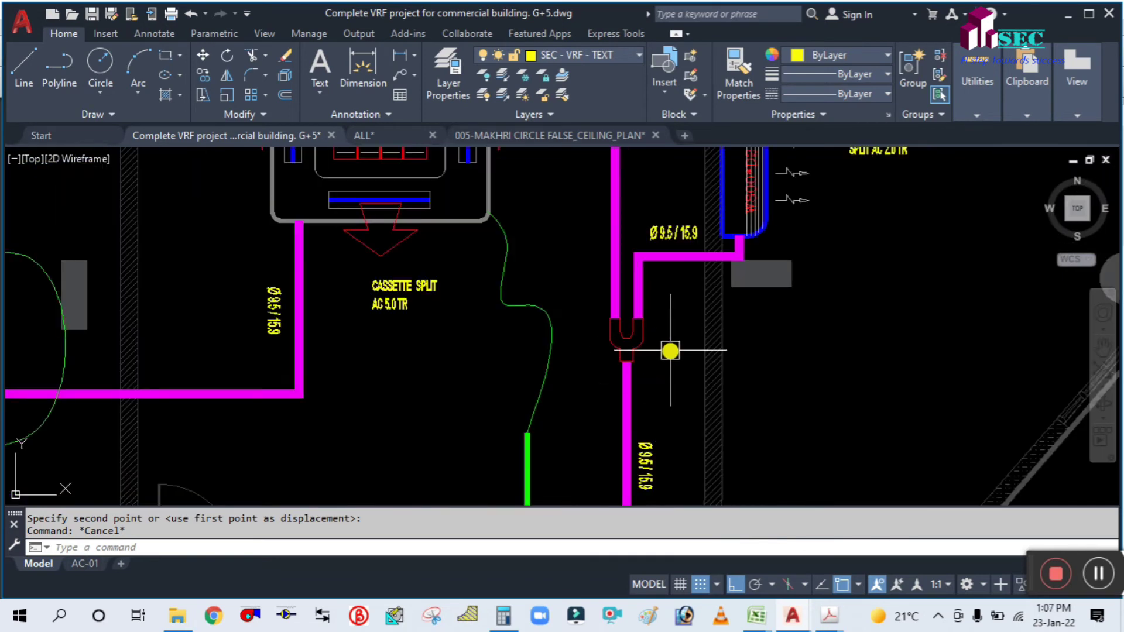
{"action": "scroll", "coordinate": [522, 359], "scroll_direction": "up", "scroll_amount": 2}
{"action": "scroll", "coordinate": [639, 356], "scroll_direction": "down", "scroll_amount": 2}
{"action": "scroll", "coordinate": [661, 345], "scroll_direction": "down", "scroll_amount": 3}
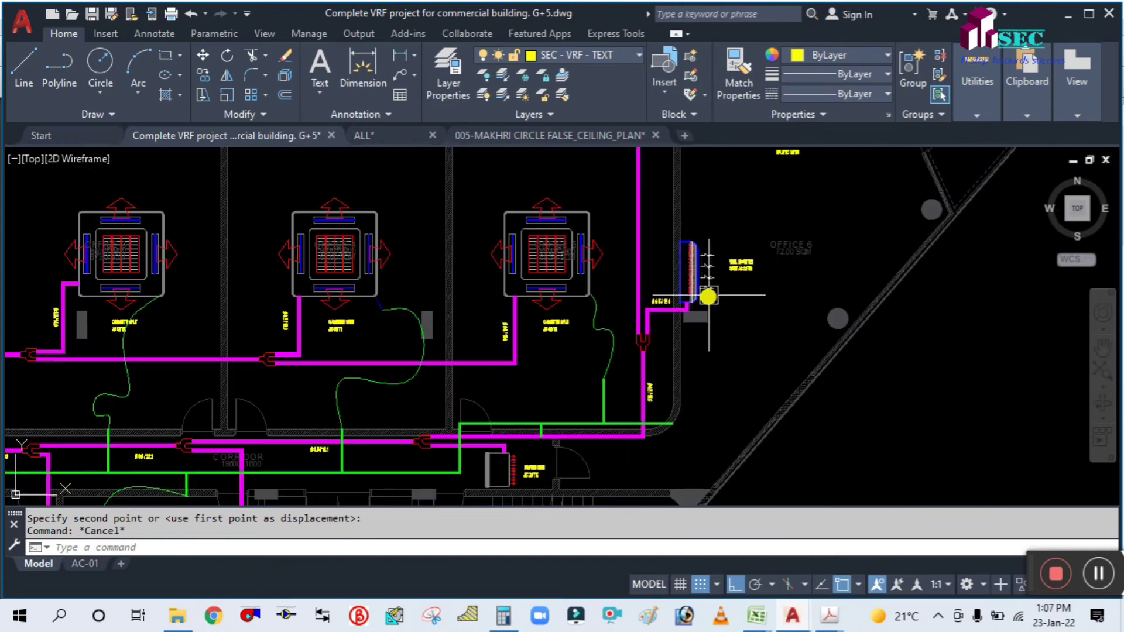
{"action": "scroll", "coordinate": [710, 293], "scroll_direction": "up", "scroll_amount": 3}
{"action": "scroll", "coordinate": [718, 352], "scroll_direction": "down", "scroll_amount": 3}
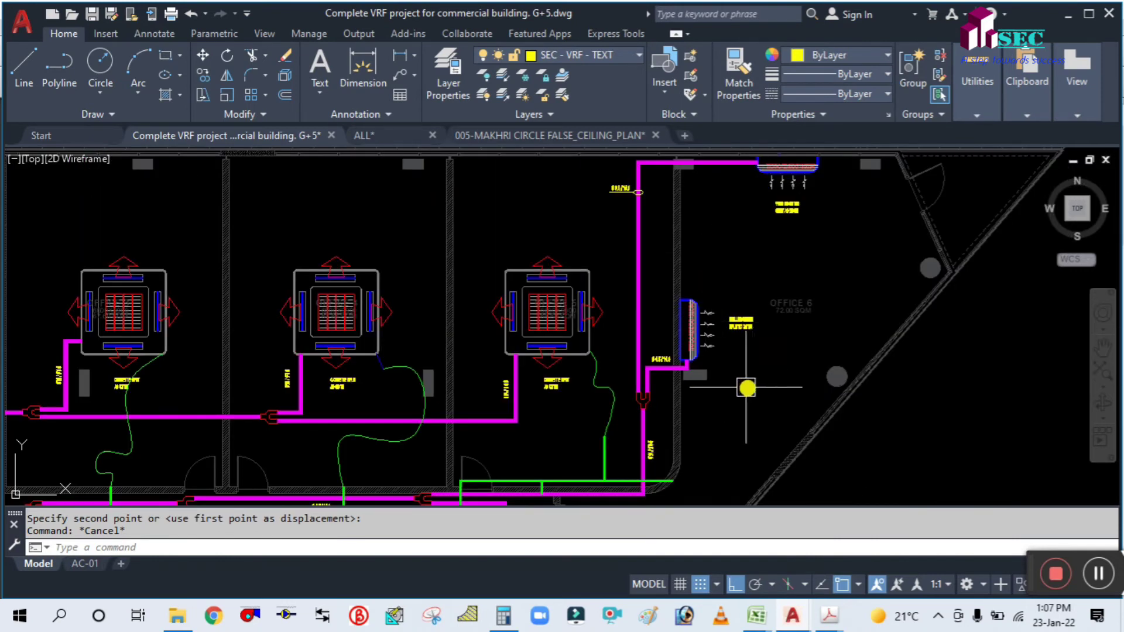
{"action": "scroll", "coordinate": [727, 376], "scroll_direction": "up", "scroll_amount": 4}
{"action": "middle_click_drag", "start_coordinate": [701, 408], "coordinate": [775, 331]}
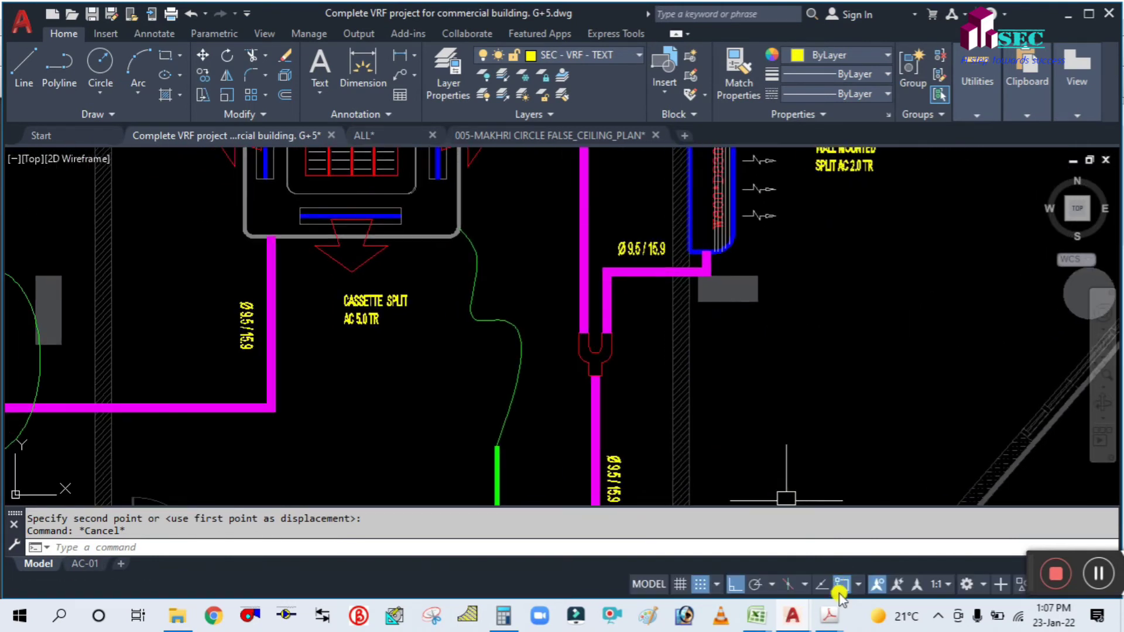
Switch to the manual piping chart PDF and look up the capacity index for the wall-mounted units' tonnage.
{"action": "mouse_move", "coordinate": [829, 608]}
{"action": "left_click", "coordinate": [872, 555]}
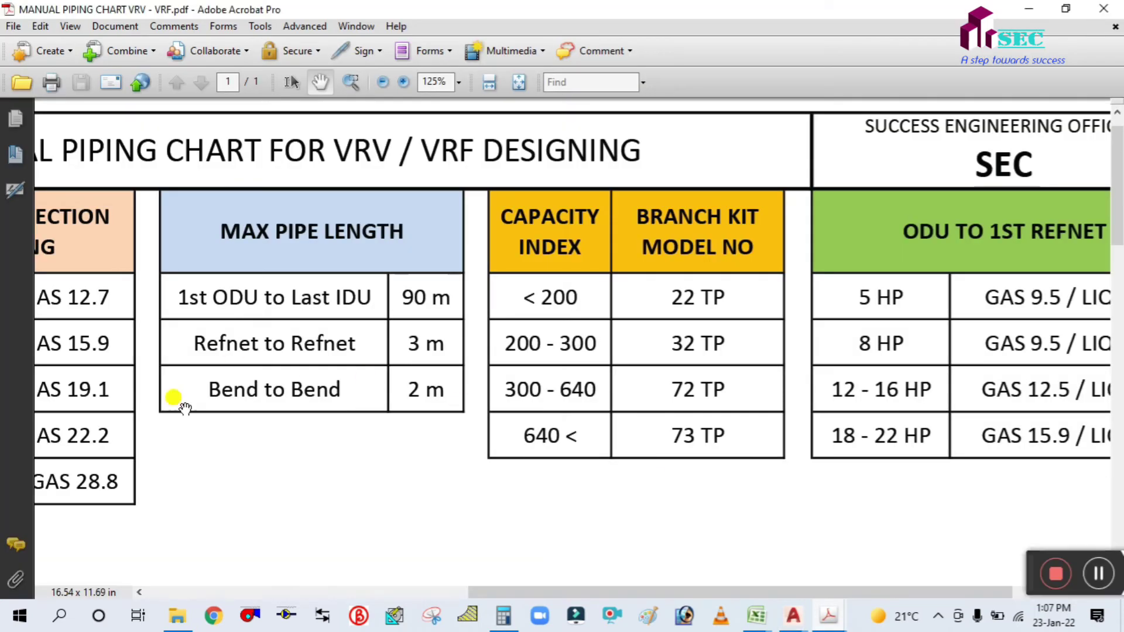
{"action": "left_click_drag", "start_coordinate": [185, 408], "coordinate": [643, 402]}
{"action": "left_click_drag", "start_coordinate": [240, 376], "coordinate": [527, 341]}
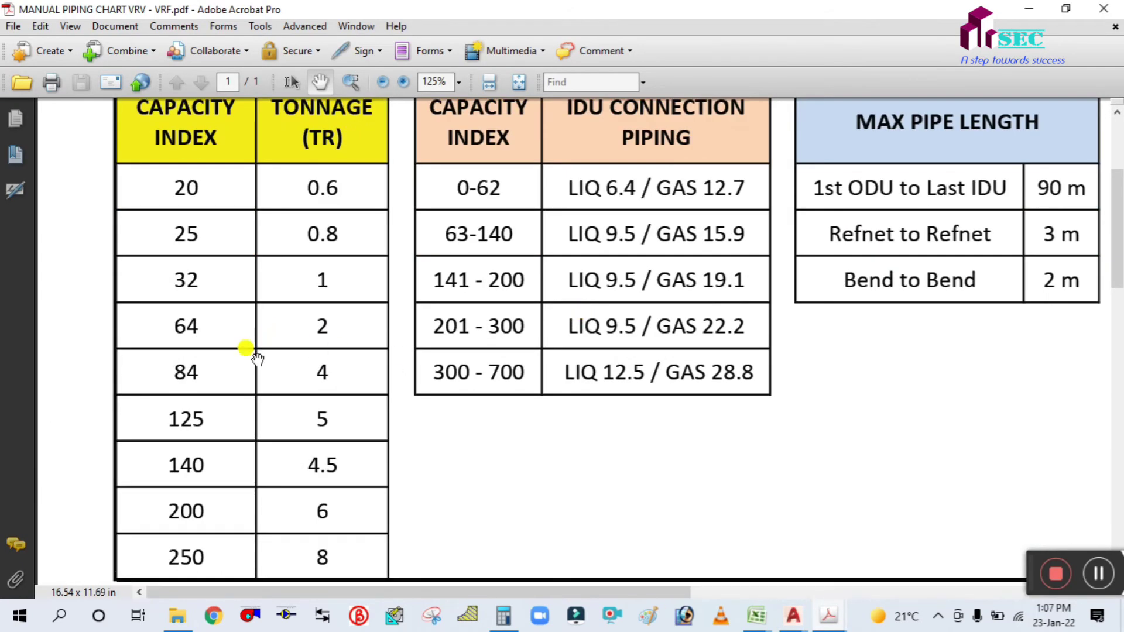
{"action": "scroll", "coordinate": [260, 379], "scroll_direction": "down", "scroll_amount": 1}
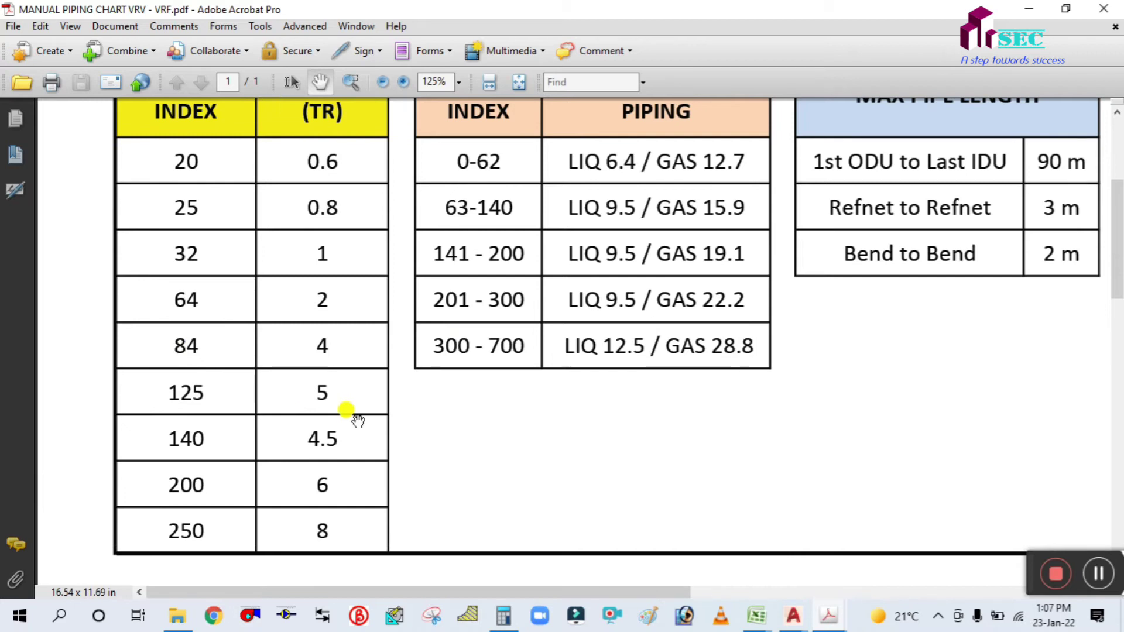
{"action": "scroll", "coordinate": [412, 420], "scroll_direction": "down", "scroll_amount": 3, "text": "ctrl"}
Return to the VRF project drawing in AutoCAD and copy the wall-mounted unit's Ø 9.5 / 15.9 label straight down beside the refnet joint.
{"action": "mouse_move", "coordinate": [794, 615]}
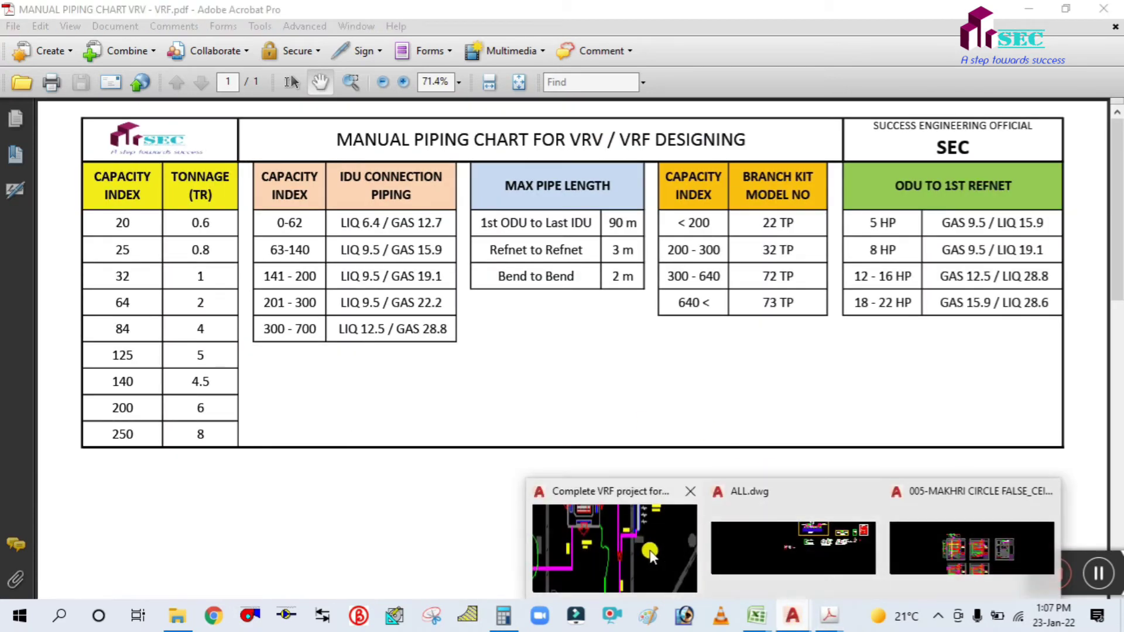
{"action": "left_click", "coordinate": [644, 550]}
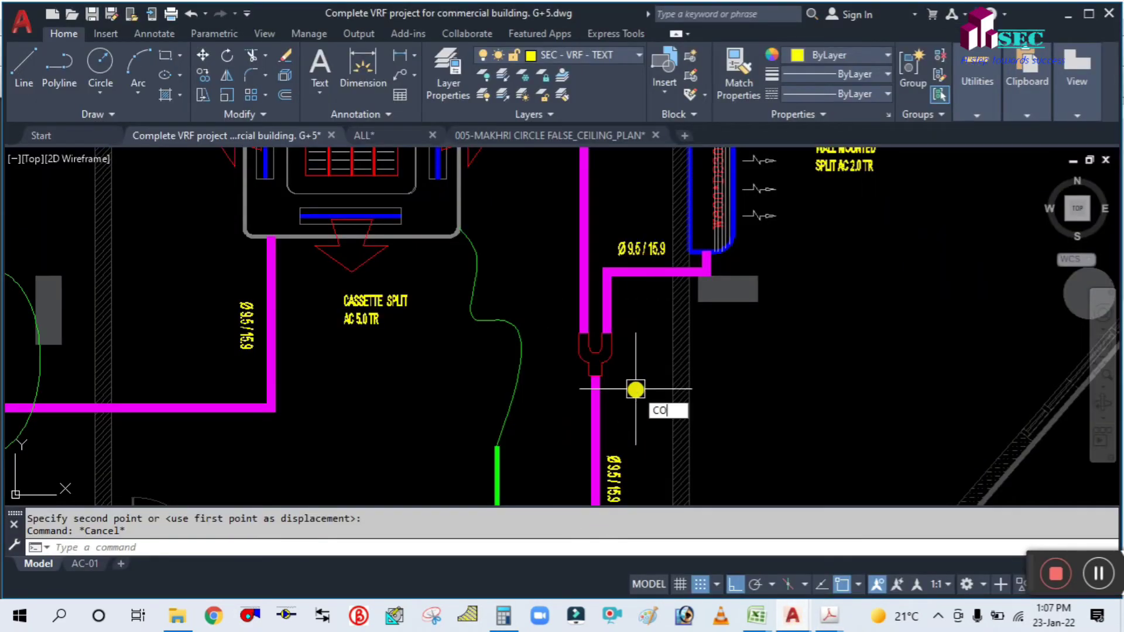
{"action": "type", "text": "CO"}
{"action": "key", "text": "Return"}
{"action": "left_click", "coordinate": [623, 251]}
{"action": "key", "text": "Return"}
{"action": "left_click", "coordinate": [656, 332]}
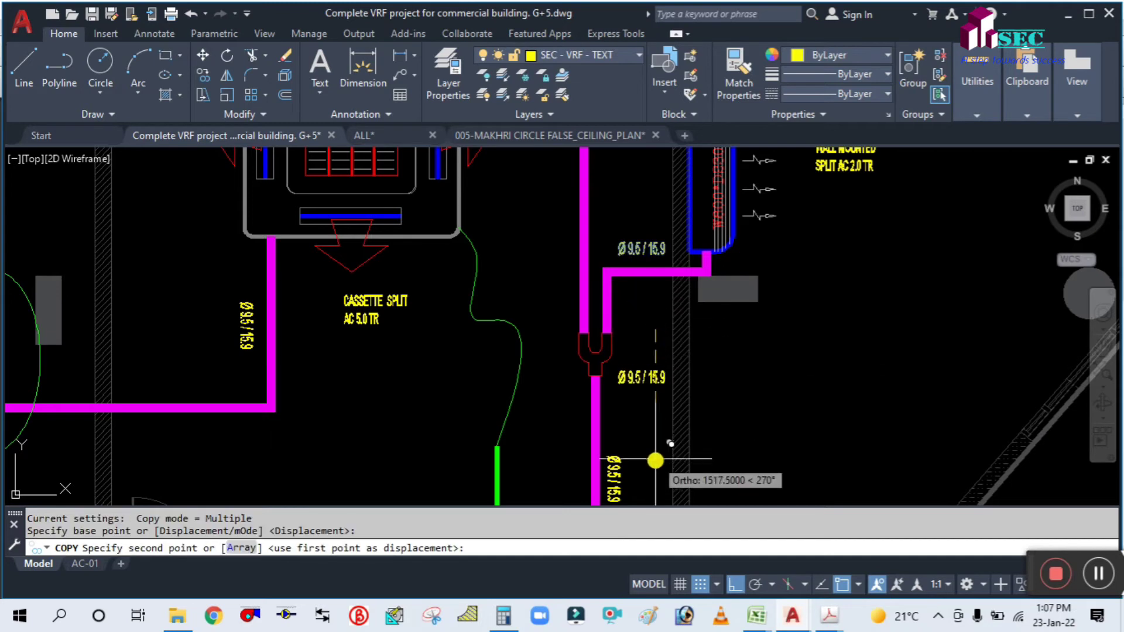
{"action": "left_click", "coordinate": [656, 439]}
{"action": "key", "text": "Escape"}
Replace the text of the copied label beside the refnet joint with the branch kit model 22T.
{"action": "left_click", "coordinate": [646, 363]}
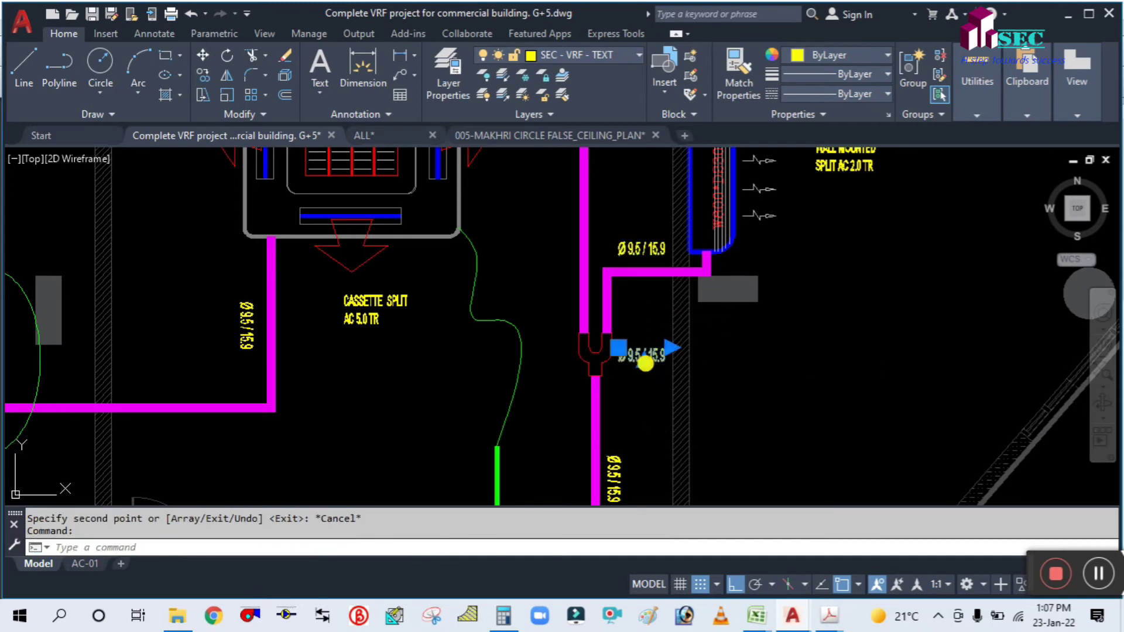
{"action": "double_click", "coordinate": [645, 363]}
{"action": "type", "text": "22T"}
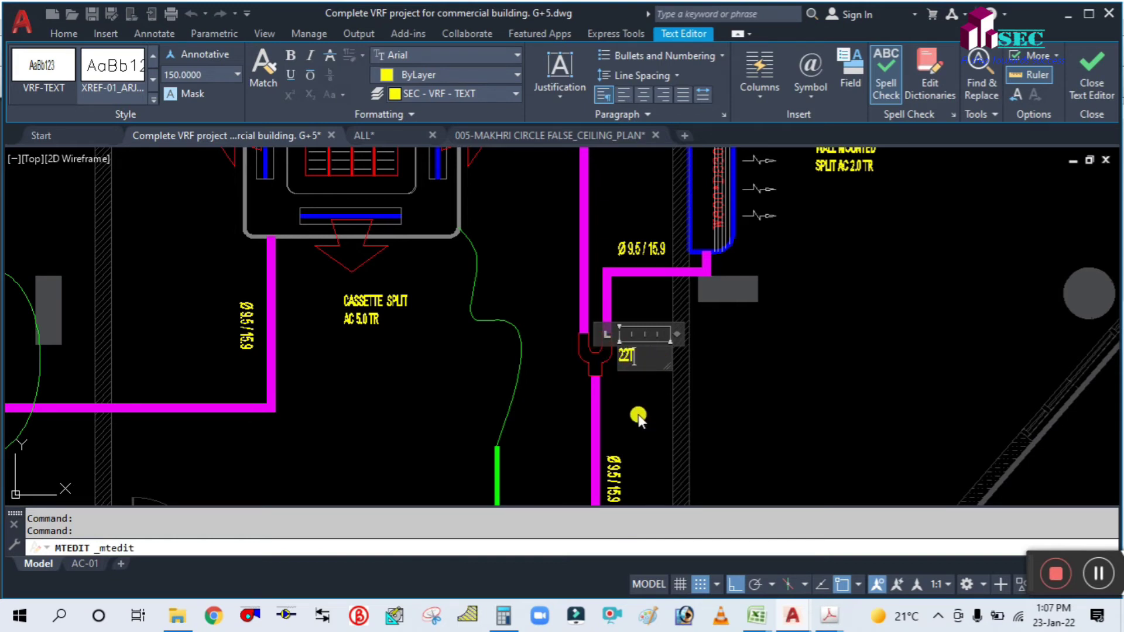
Finish editing the 22T label beside the refrigerant pipe branch joint near Office 6.
{"action": "left_click", "coordinate": [664, 401]}
{"action": "scroll", "coordinate": [691, 379], "scroll_direction": "down", "scroll_amount": 5}
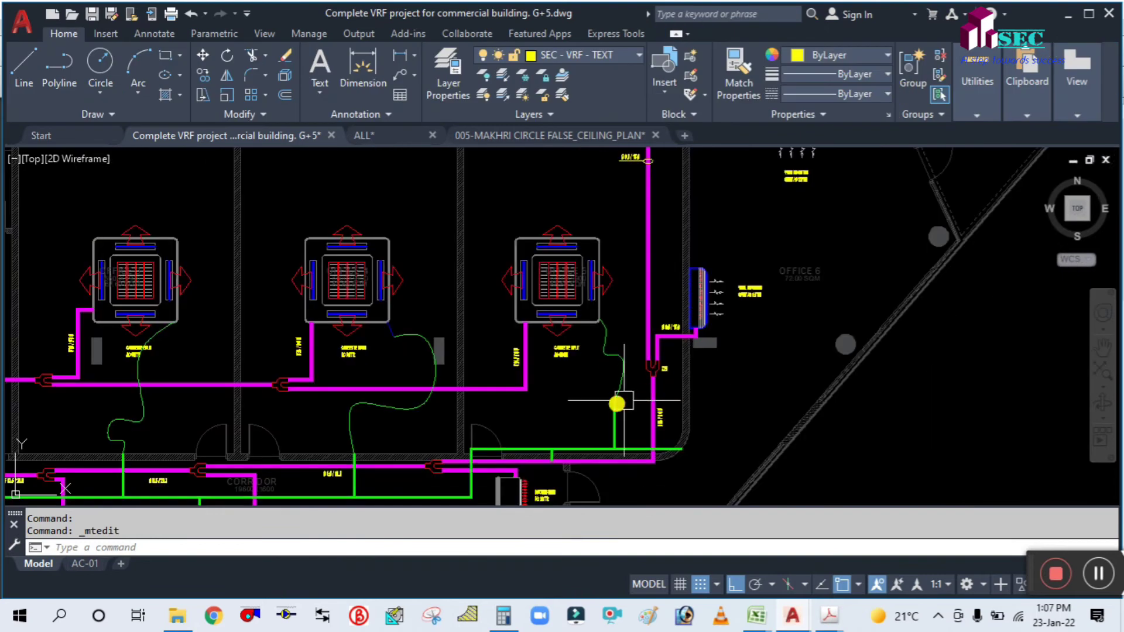
{"action": "scroll", "coordinate": [677, 278], "scroll_direction": "down", "scroll_amount": 2}
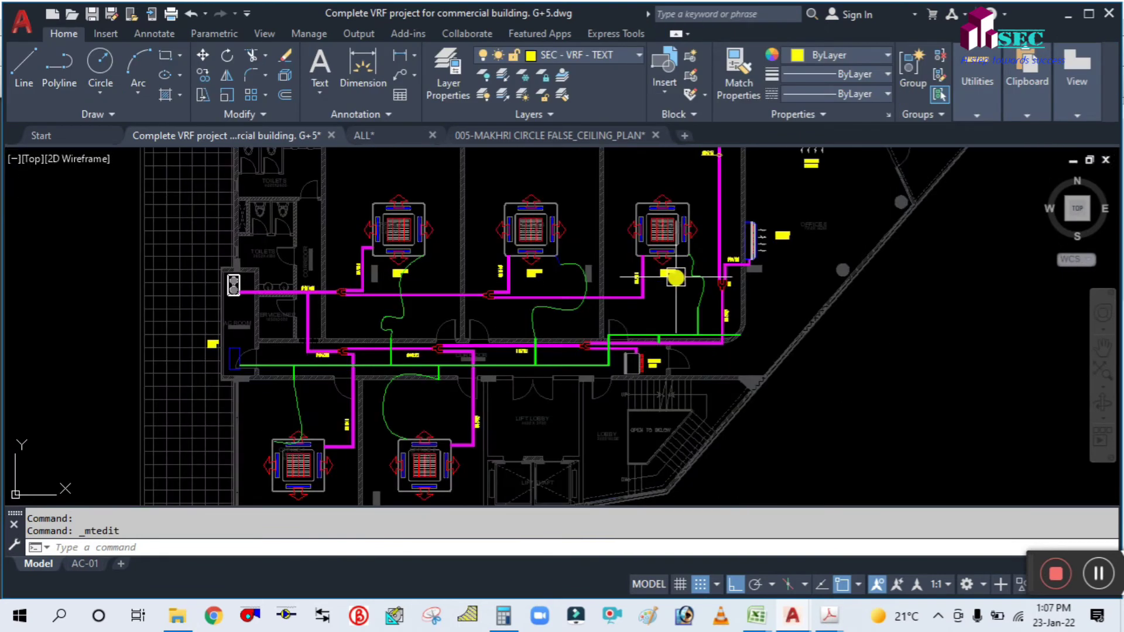
{"action": "scroll", "coordinate": [710, 301], "scroll_direction": "down", "scroll_amount": 2}
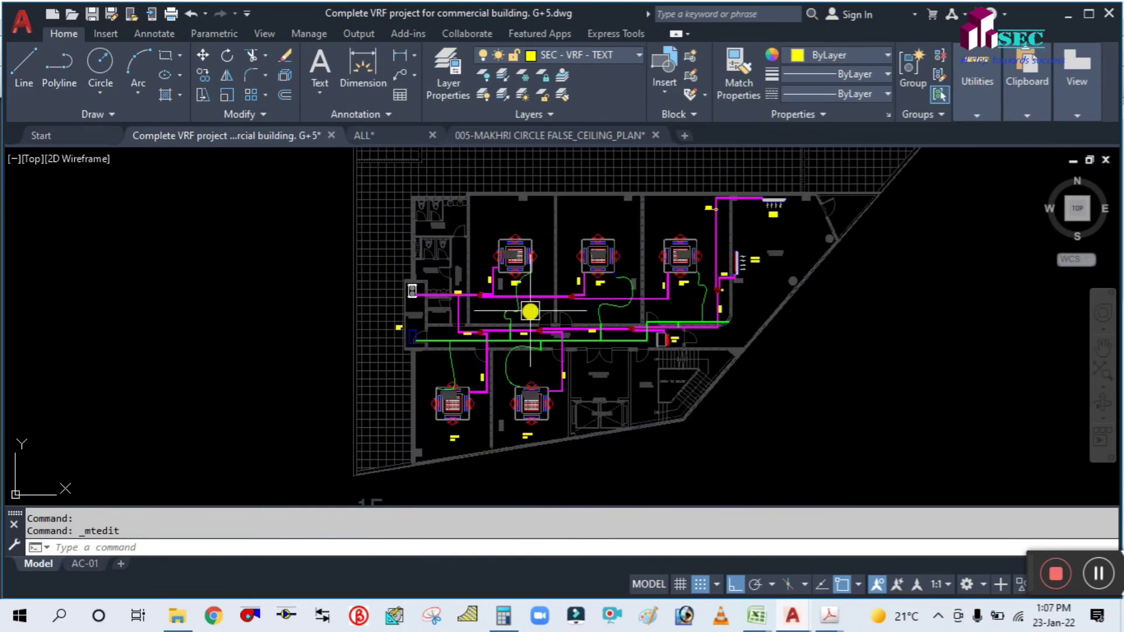
Copy the FAHU 5.0 TR / 1487 CFM label straight up by about 1696.5 units beside the AC room.
{"action": "scroll", "coordinate": [530, 311], "scroll_direction": "up", "scroll_amount": 4}
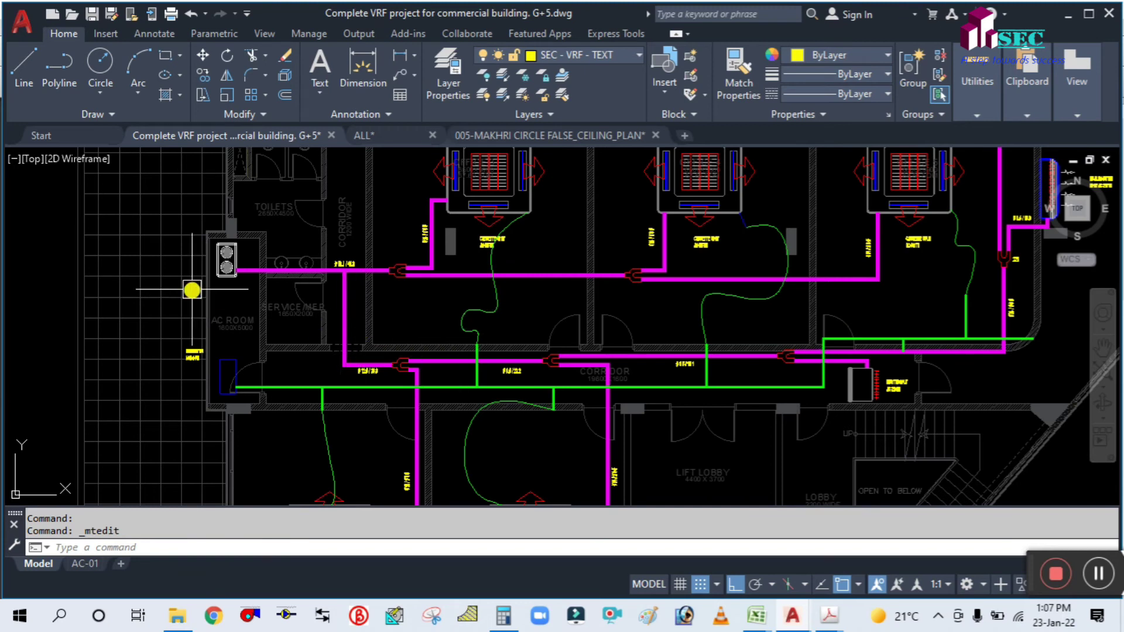
{"action": "scroll", "coordinate": [234, 333], "scroll_direction": "up", "scroll_amount": 3}
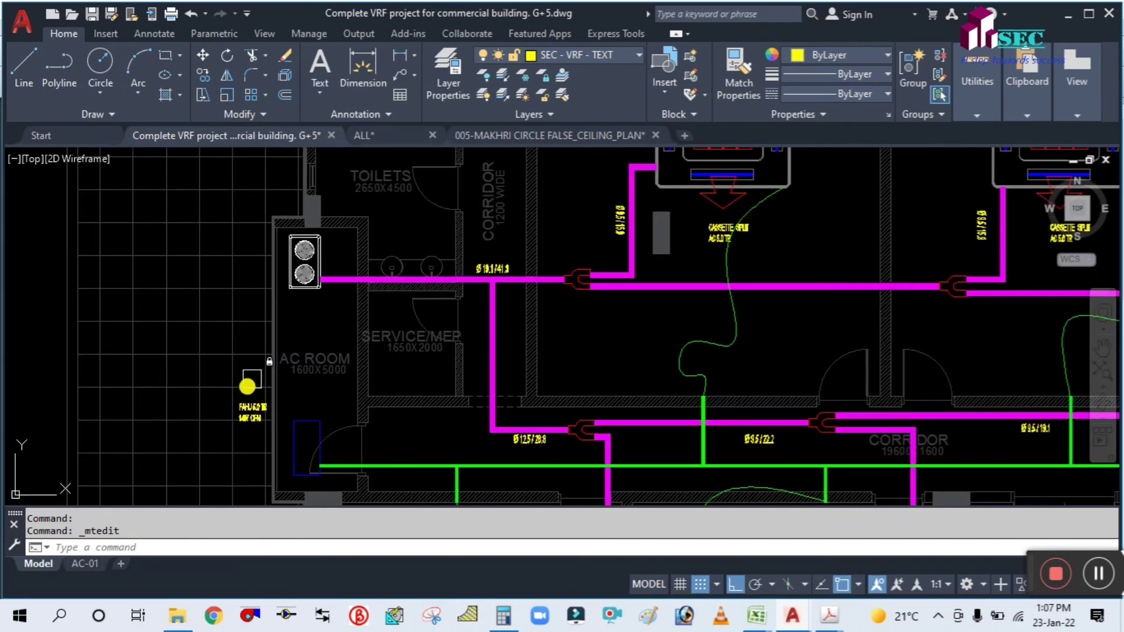
{"action": "scroll", "coordinate": [247, 386], "scroll_direction": "up", "scroll_amount": 2}
{"action": "type", "text": "co"}
{"action": "key", "text": "Return"}
{"action": "left_click", "coordinate": [252, 407]}
{"action": "key", "text": "Return"}
{"action": "left_click", "coordinate": [309, 405]}
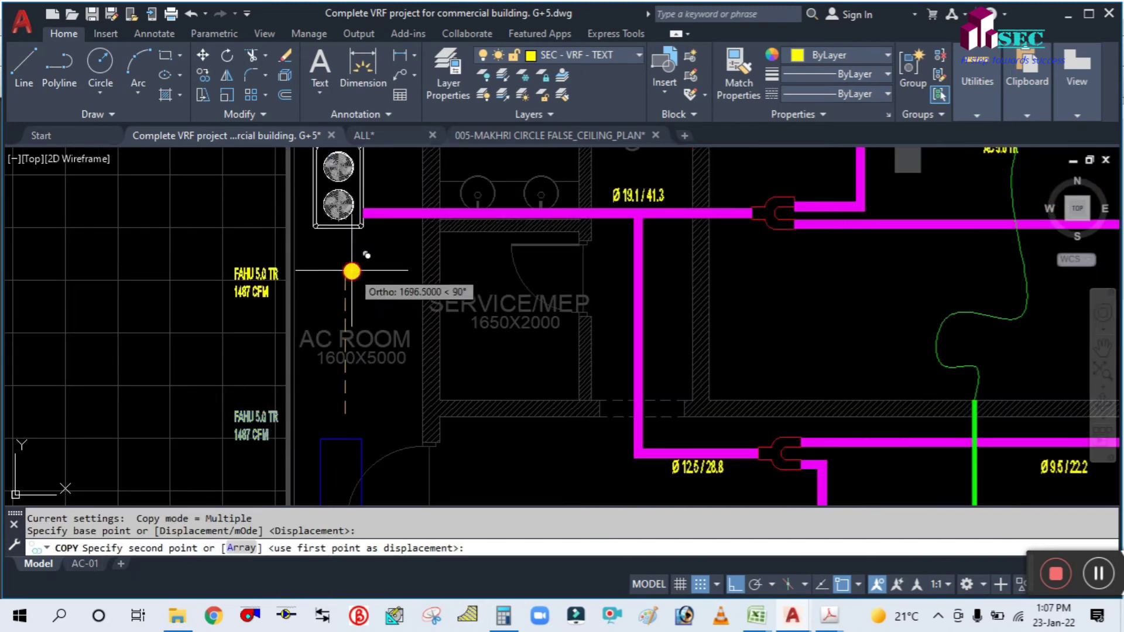
{"action": "left_click", "coordinate": [352, 271]}
{"action": "key", "text": "Escape"}
Move the copied FAHU label horizontally into the AC room, beneath the outdoor unit.
{"action": "type", "text": "M"}
{"action": "key", "text": "Return"}
{"action": "left_click", "coordinate": [243, 287]}
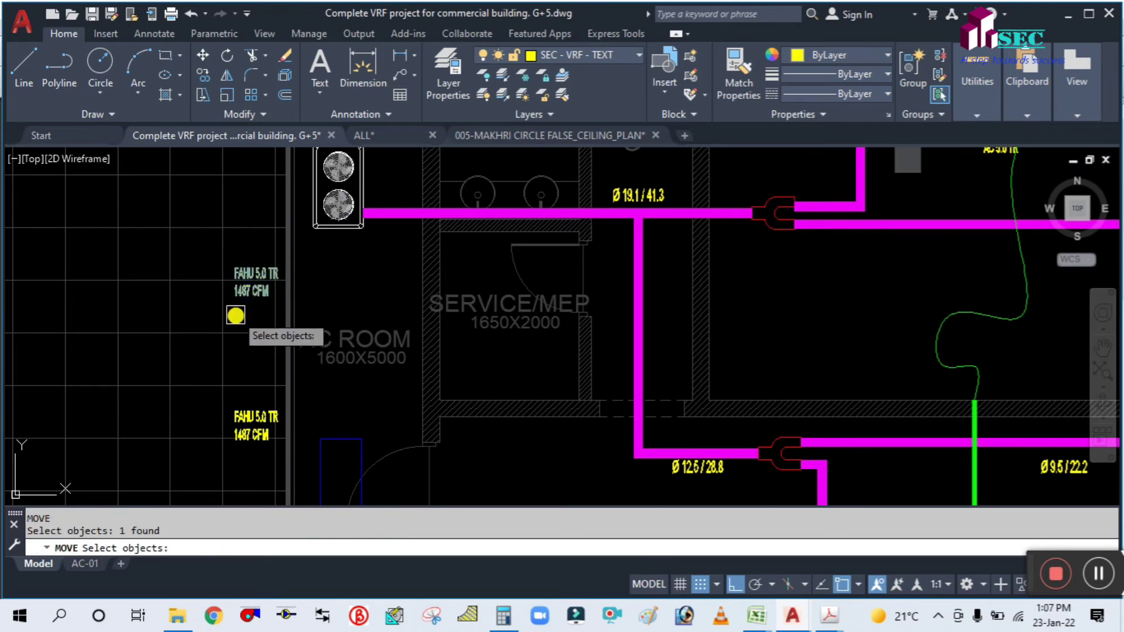
{"action": "key", "text": "Return"}
{"action": "left_click", "coordinate": [240, 318]}
{"action": "left_click", "coordinate": [327, 317]}
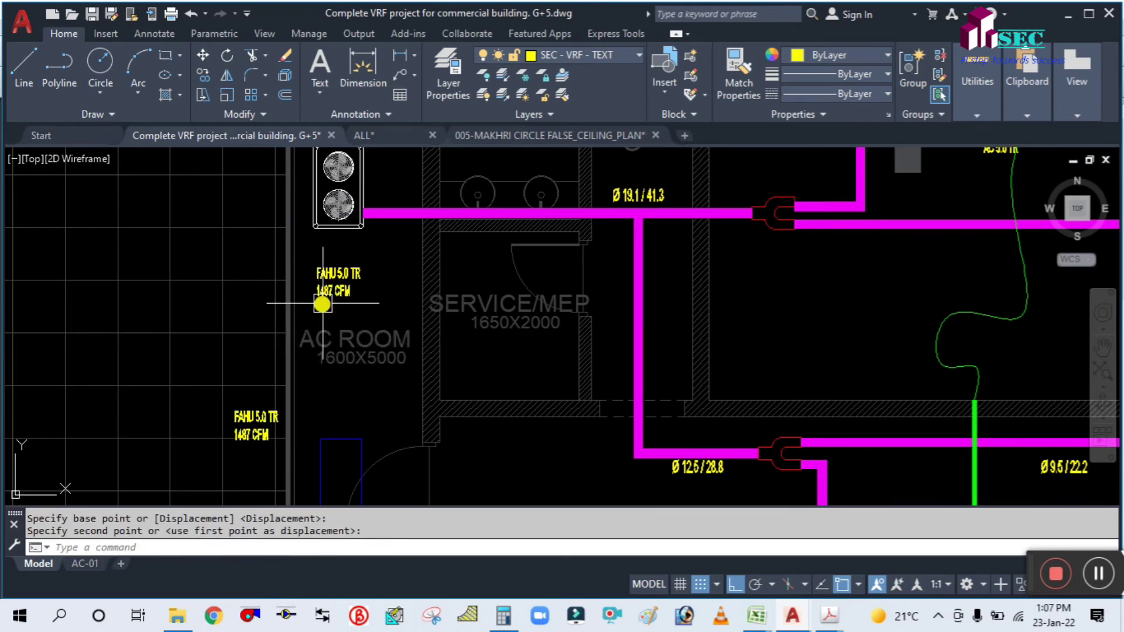
Rewrite the copied label beneath the outdoor unit as FF ODU with 34 HP on the second line.
{"action": "scroll", "coordinate": [323, 294], "scroll_direction": "up", "scroll_amount": 5}
{"action": "scroll", "coordinate": [417, 349], "scroll_direction": "down", "scroll_amount": 5}
{"action": "left_click", "coordinate": [421, 341]}
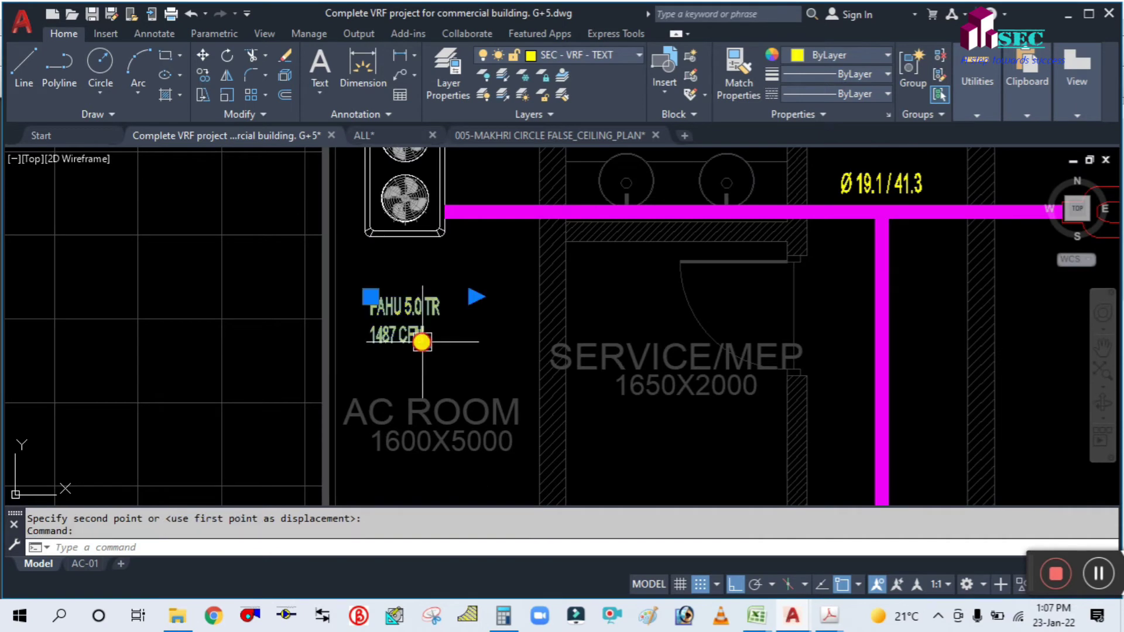
{"action": "key", "text": "Escape"}
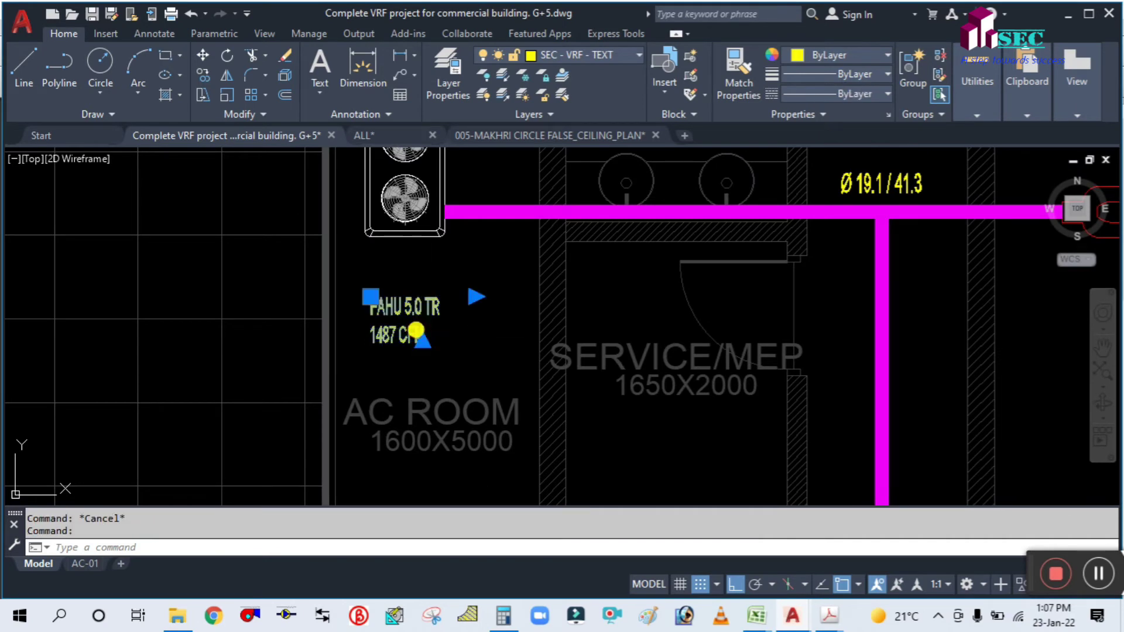
{"action": "double_click", "coordinate": [421, 333]}
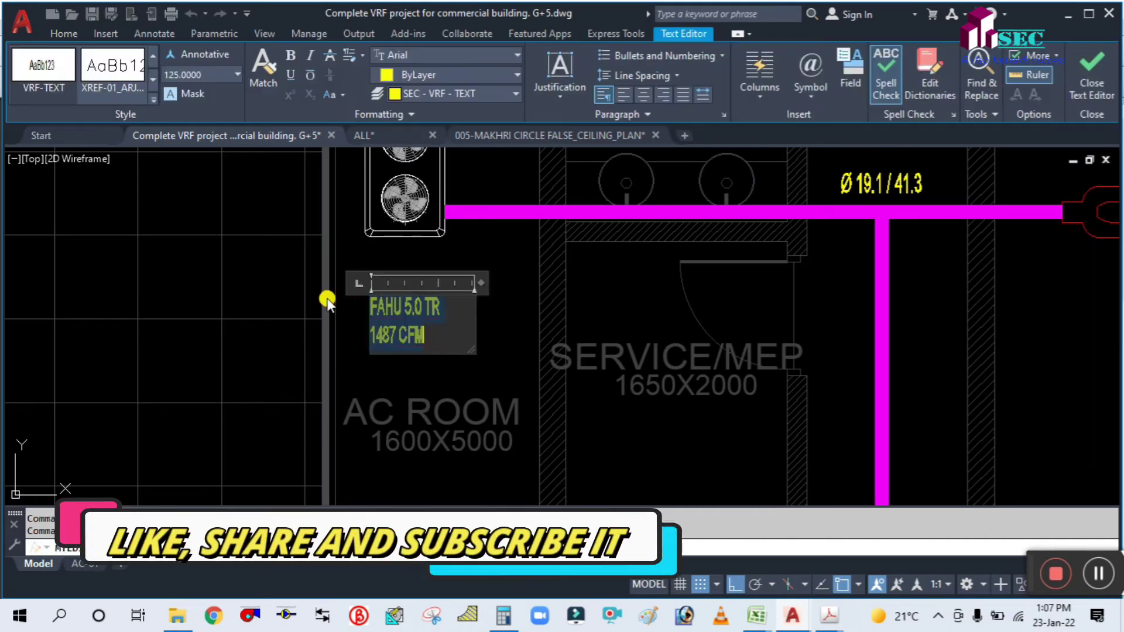
{"action": "type", "text": "FF ODU"}
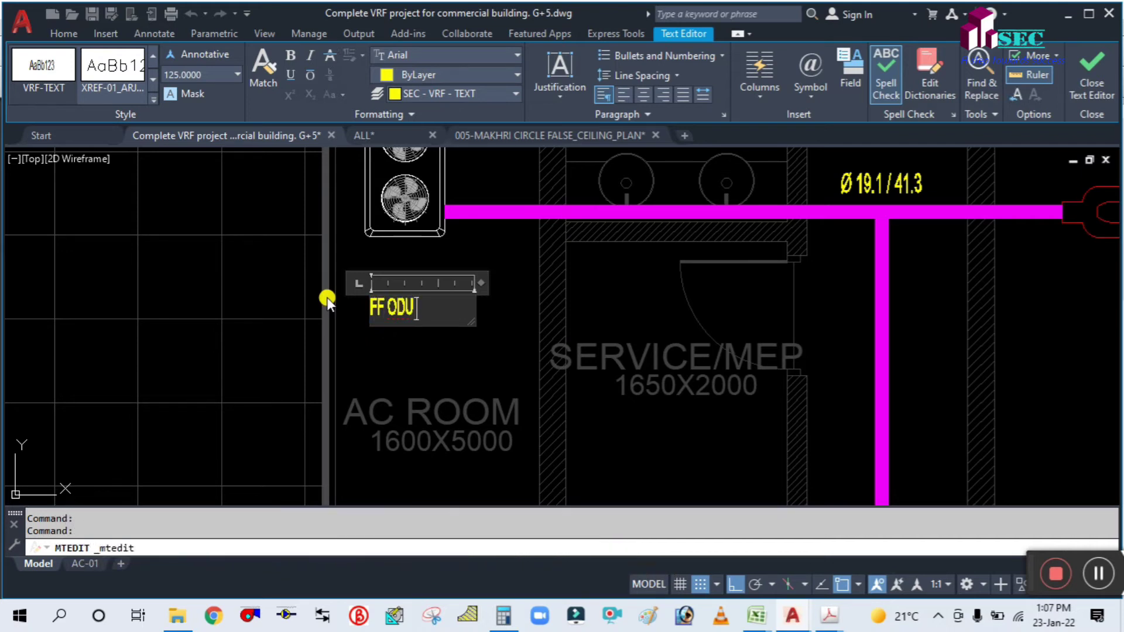
{"action": "key", "text": "Return"}
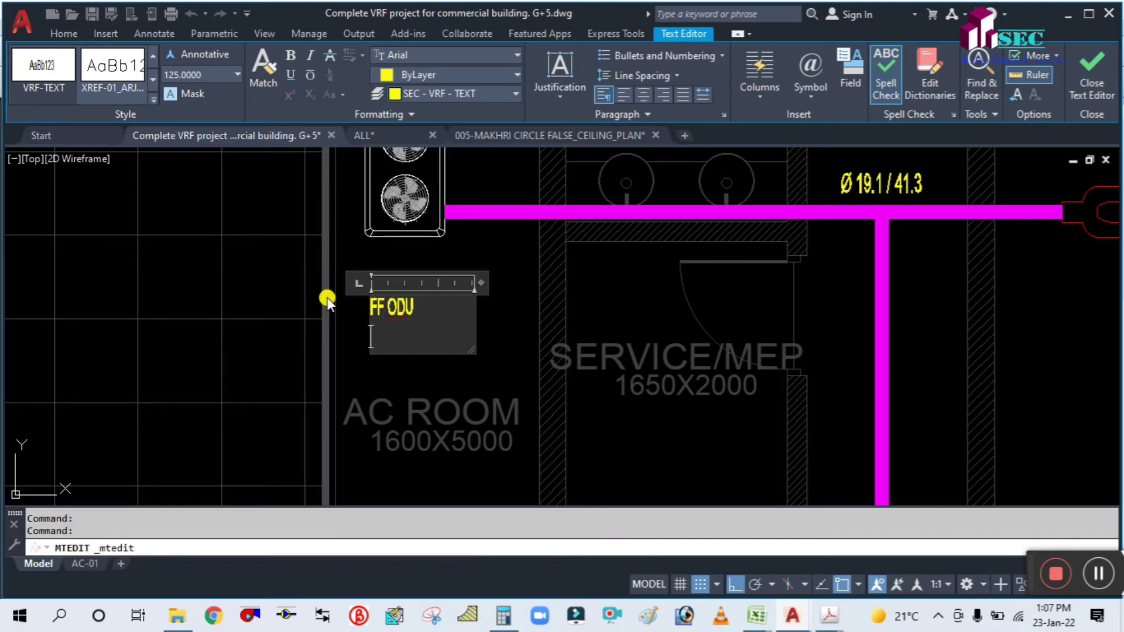
{"action": "type", "text": "3"}
{"action": "type", "text": "5"}
{"action": "left_click", "coordinate": [506, 356]}
Move the FF ODU 34 HP label straight up to sit directly under the outdoor unit.
{"action": "middle_click_drag", "start_coordinate": [476, 259], "coordinate": [518, 345]}
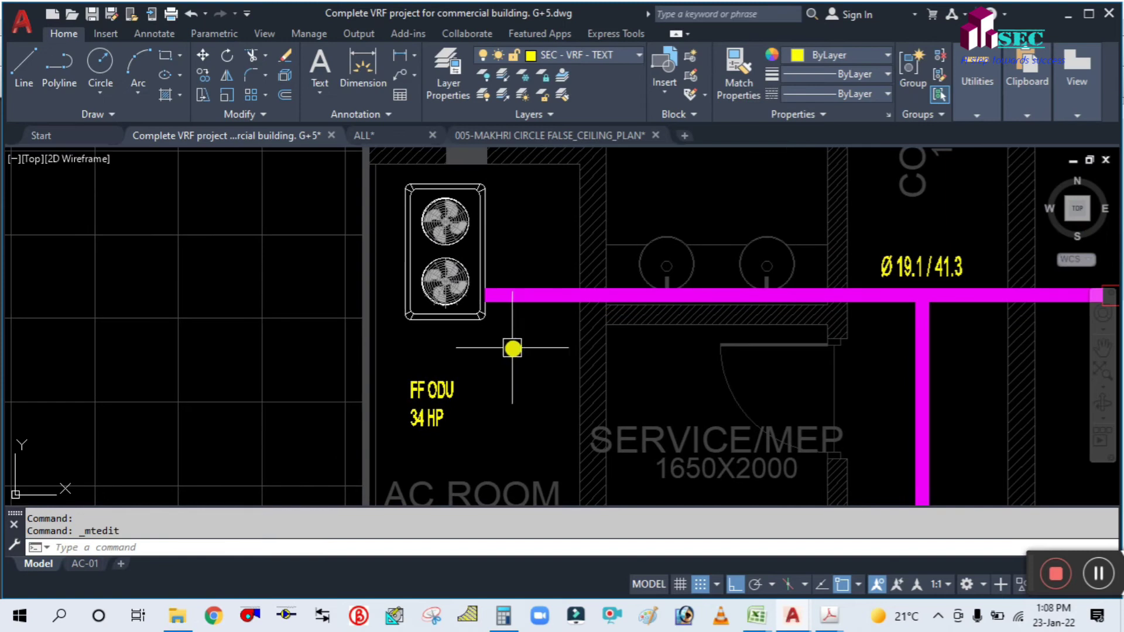
{"action": "type", "text": "m"}
{"action": "key", "text": "Return"}
{"action": "left_click", "coordinate": [471, 421]}
{"action": "key", "text": "Return"}
{"action": "left_click", "coordinate": [526, 424]}
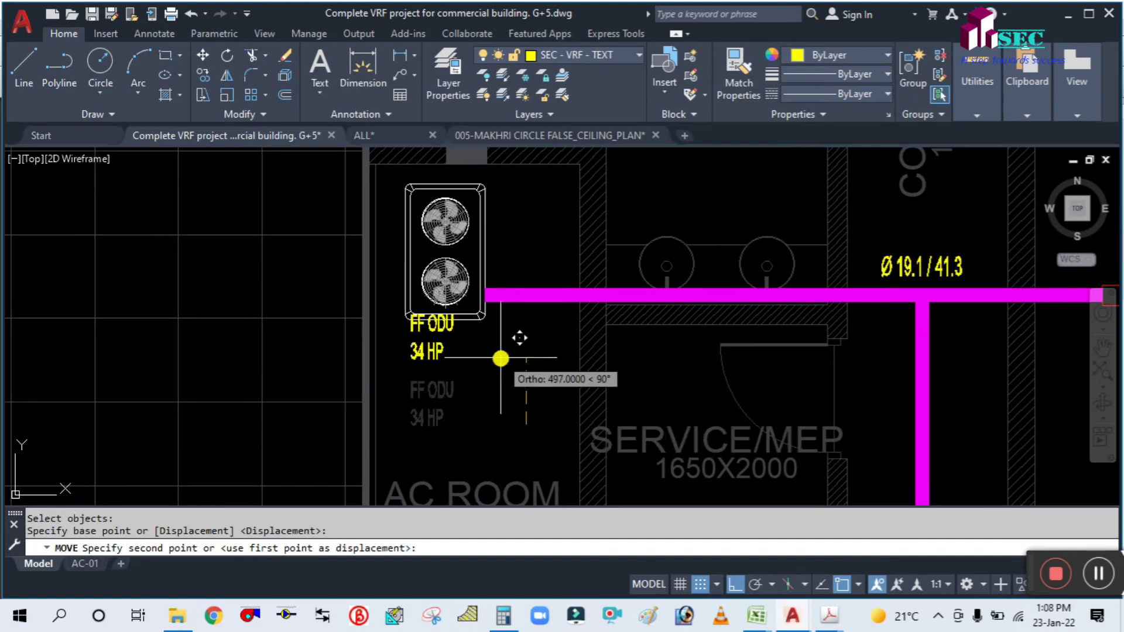
{"action": "key", "text": "Escape"}
Start a copy selection with the FF ODU label and the Ø 19.1/41.3, Ø 12.5/28.8 and Ø 9.5/22.2 pipe labels.
{"action": "scroll", "coordinate": [485, 348], "scroll_direction": "down", "scroll_amount": 4}
{"action": "middle_click_drag", "start_coordinate": [510, 372], "coordinate": [446, 278]}
{"action": "type", "text": "CO"}
{"action": "key", "text": "Return"}
{"action": "scroll", "coordinate": [410, 259], "scroll_direction": "up", "scroll_amount": 2}
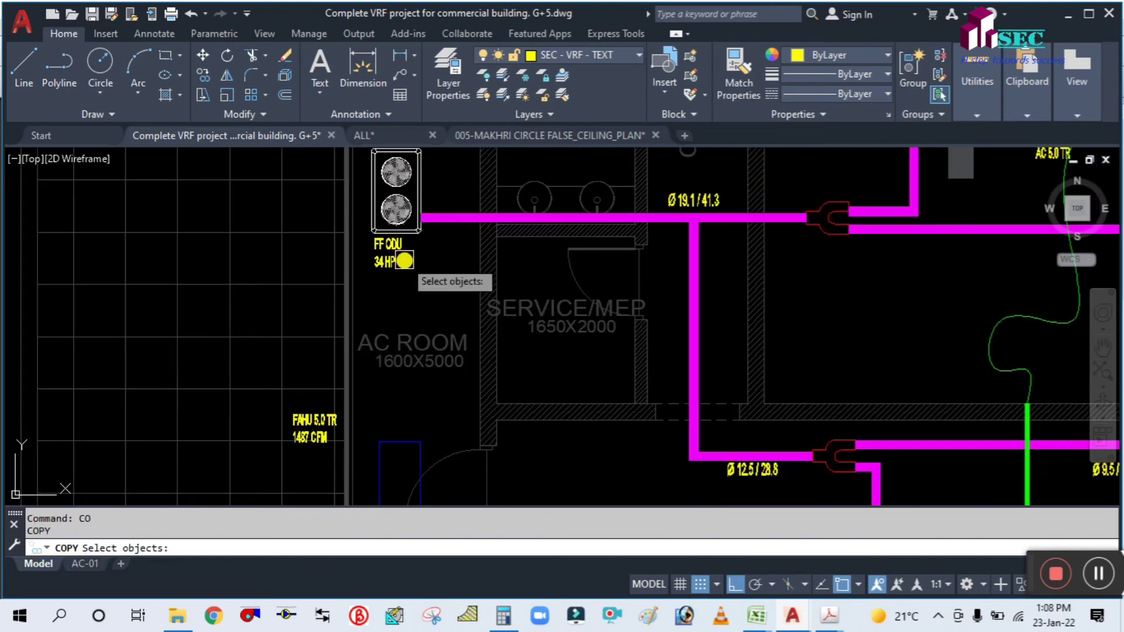
{"action": "scroll", "coordinate": [404, 259], "scroll_direction": "down", "scroll_amount": 6}
{"action": "scroll", "coordinate": [489, 240], "scroll_direction": "up", "scroll_amount": 4}
{"action": "left_click", "coordinate": [472, 230]}
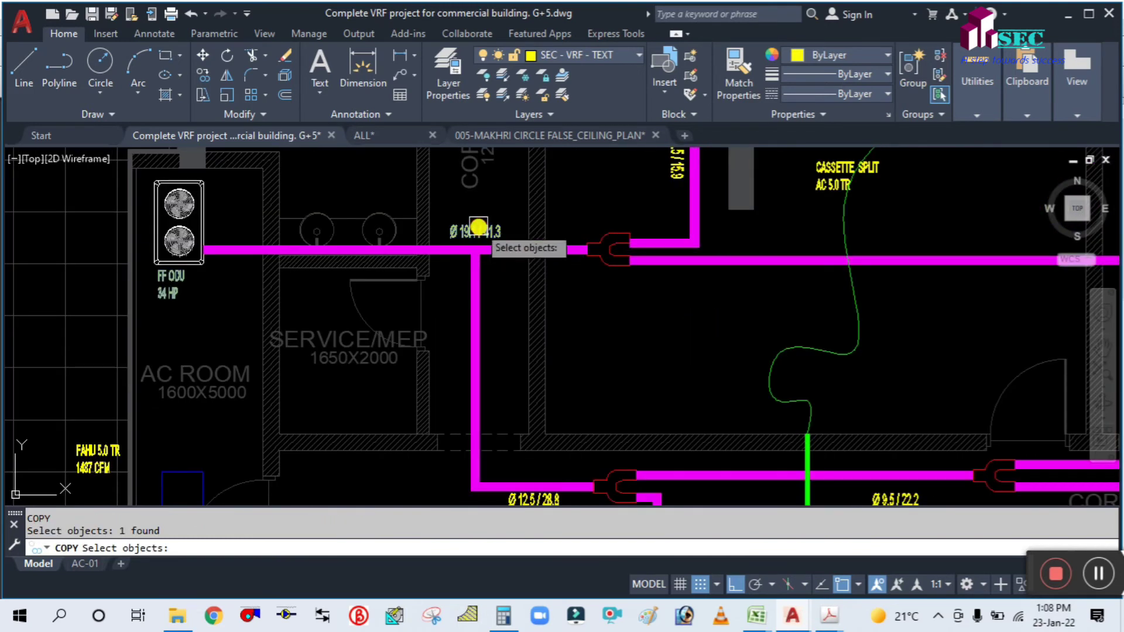
{"action": "scroll", "coordinate": [485, 270], "scroll_direction": "down", "scroll_amount": 2}
{"action": "scroll", "coordinate": [503, 337], "scroll_direction": "up", "scroll_amount": 4}
{"action": "left_click", "coordinate": [477, 335]}
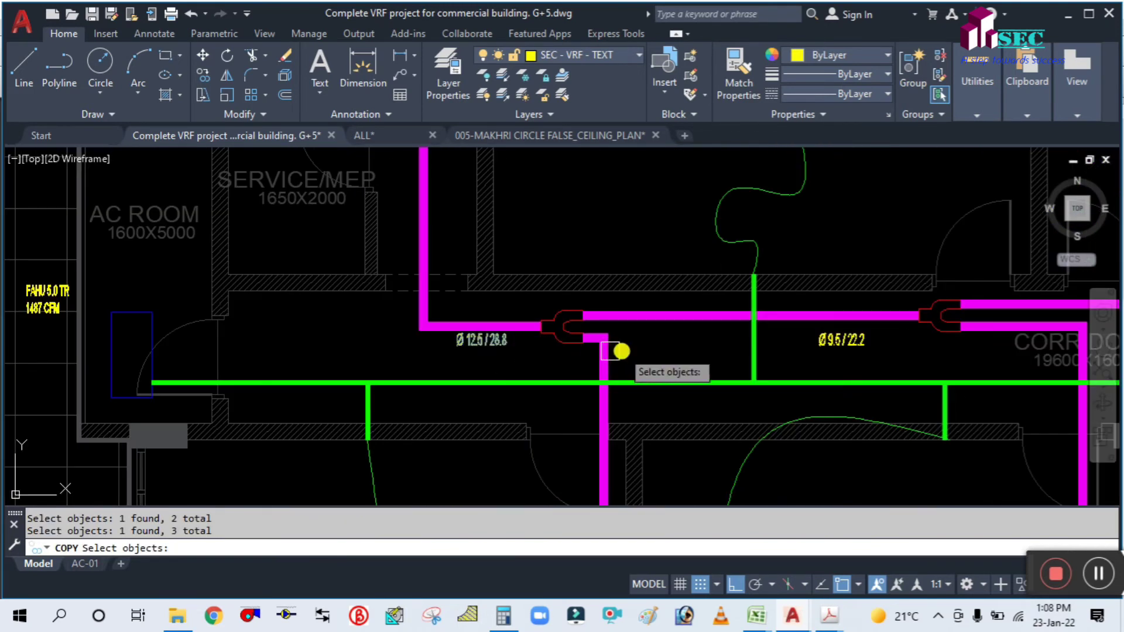
{"action": "left_click", "coordinate": [820, 350]}
Add the Office 1 and Office 2 branch pipe labels and the corridor's Ø 9.5/19.1 label to the copy selection.
{"action": "scroll", "coordinate": [635, 334], "scroll_direction": "down", "scroll_amount": 3}
{"action": "scroll", "coordinate": [650, 394], "scroll_direction": "up", "scroll_amount": 4}
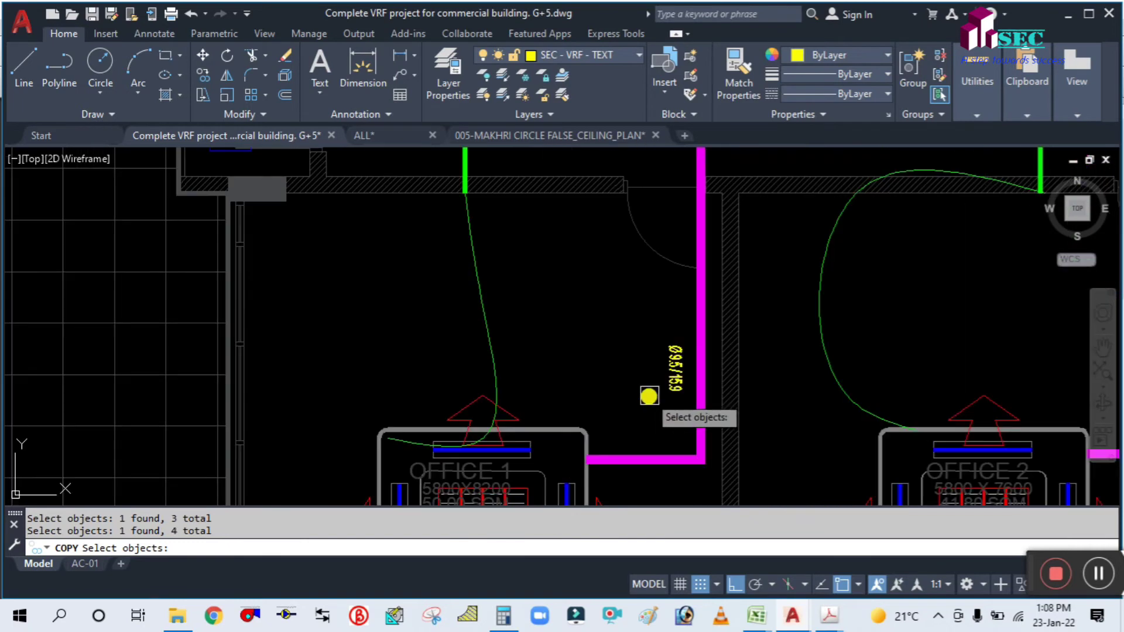
{"action": "left_click", "coordinate": [669, 374]}
{"action": "scroll", "coordinate": [585, 359], "scroll_direction": "down", "scroll_amount": 3}
{"action": "scroll", "coordinate": [761, 359], "scroll_direction": "up", "scroll_amount": 3}
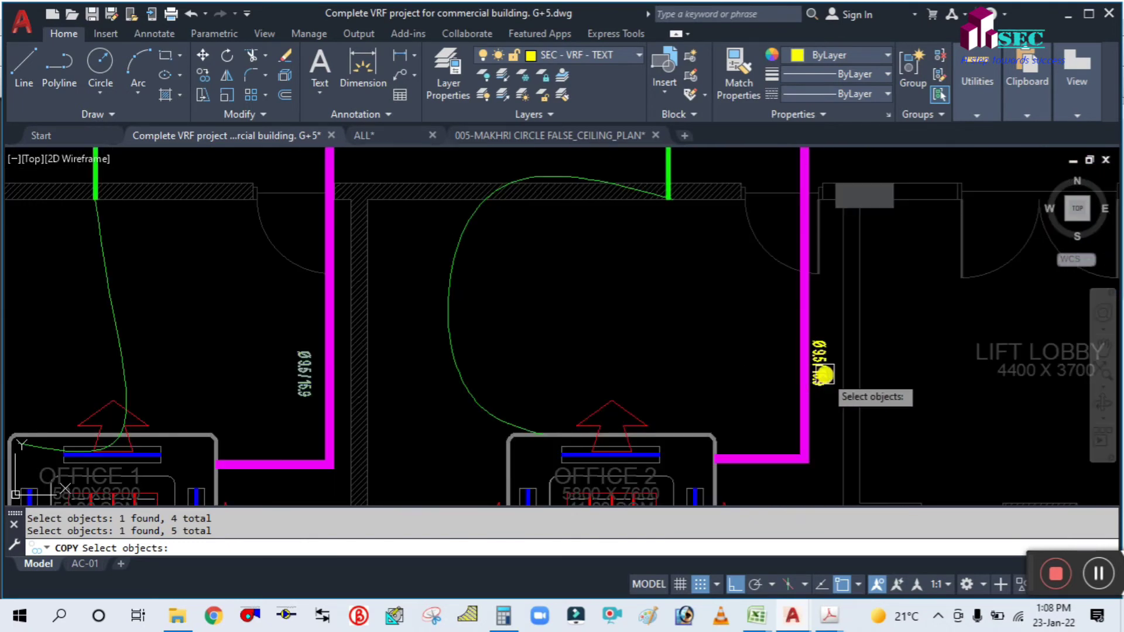
{"action": "left_click", "coordinate": [815, 362]}
{"action": "scroll", "coordinate": [527, 333], "scroll_direction": "down", "scroll_amount": 3}
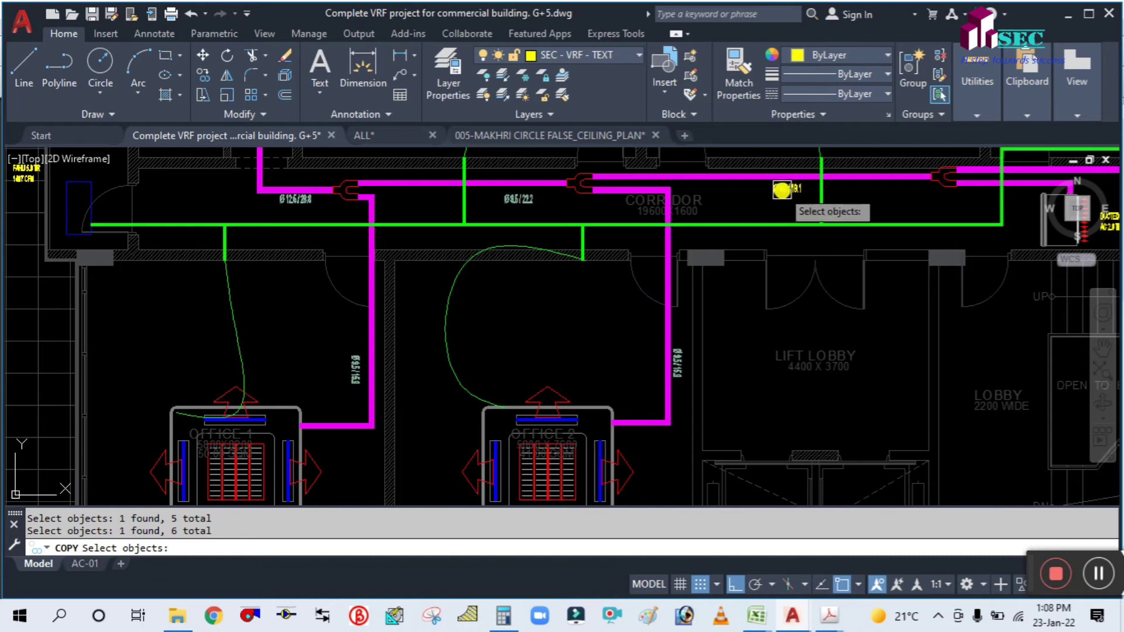
{"action": "left_click", "coordinate": [785, 187]}
{"action": "scroll", "coordinate": [572, 397], "scroll_direction": "down", "scroll_amount": 3}
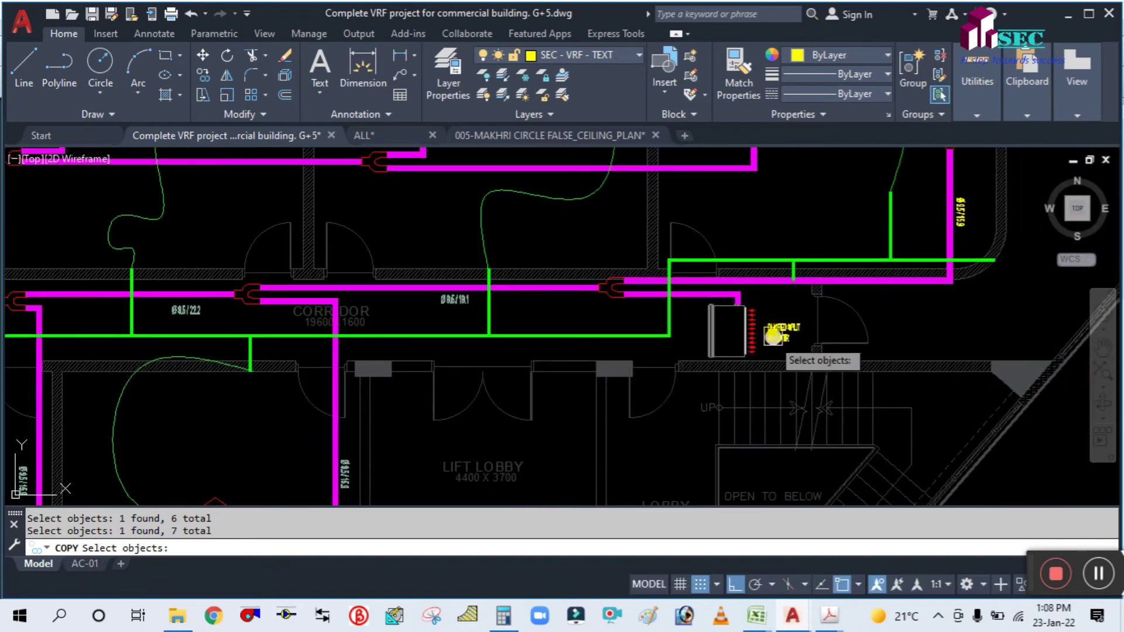
Add the Ø 9.5/15.9 labels of the three cassette unit branches north of the corridor to the copy selection.
{"action": "scroll", "coordinate": [726, 346], "scroll_direction": "down", "scroll_amount": 2}
{"action": "scroll", "coordinate": [504, 253], "scroll_direction": "up", "scroll_amount": 3}
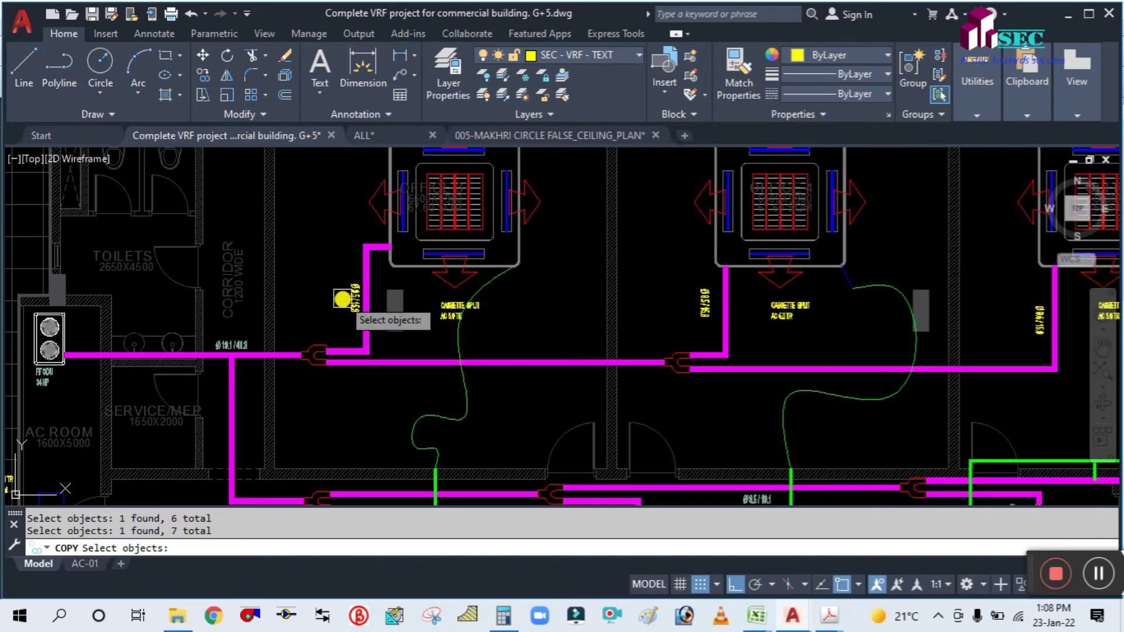
{"action": "left_click", "coordinate": [703, 303]}
{"action": "scroll", "coordinate": [611, 274], "scroll_direction": "down", "scroll_amount": 2}
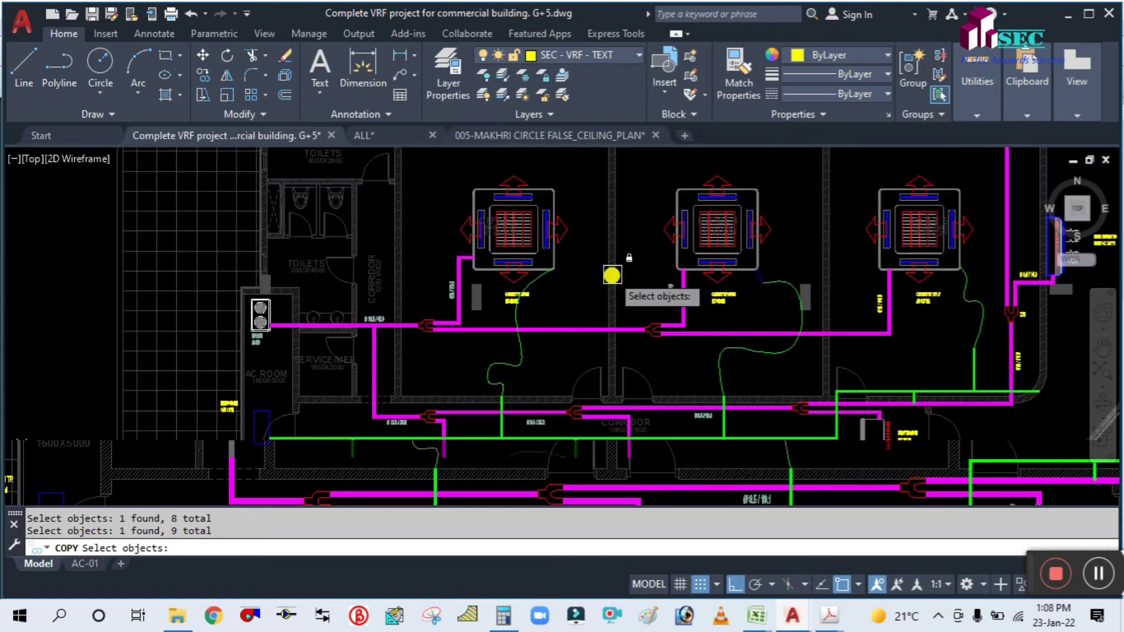
{"action": "scroll", "coordinate": [910, 303], "scroll_direction": "up", "scroll_amount": 4}
{"action": "left_click", "coordinate": [813, 313]}
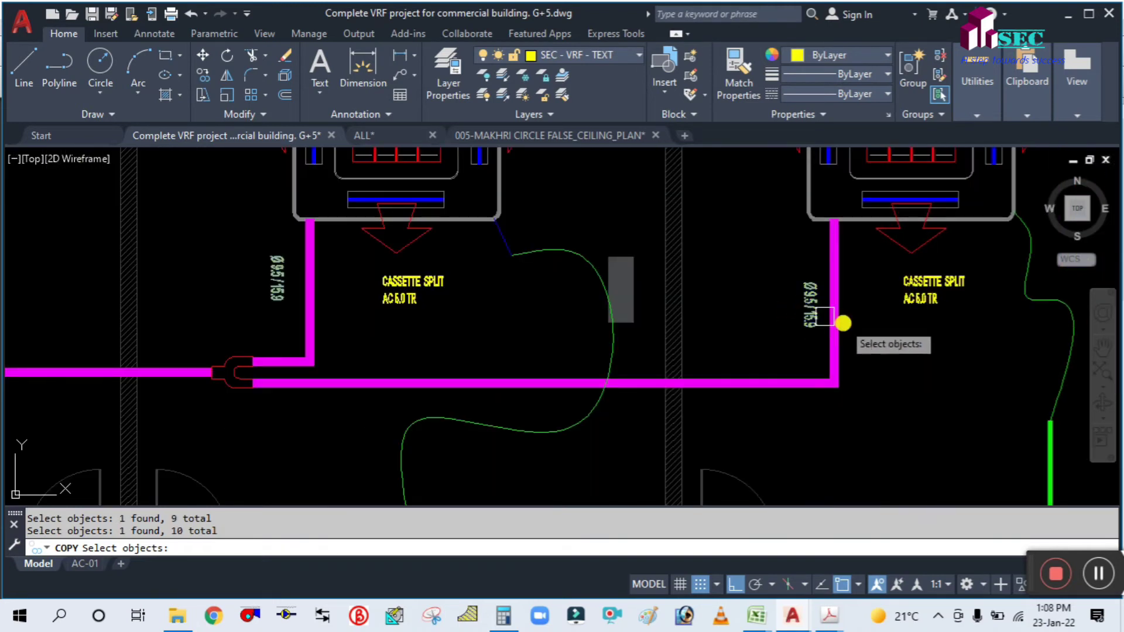
Add the 22T joint label and the three Ø 9.5/15.9 labels on the Office 6 pipe run to the copy selection.
{"action": "scroll", "coordinate": [965, 386], "scroll_direction": "down", "scroll_amount": 4}
{"action": "middle_click_drag", "start_coordinate": [966, 387], "coordinate": [593, 301]}
{"action": "scroll", "coordinate": [717, 268], "scroll_direction": "up", "scroll_amount": 4}
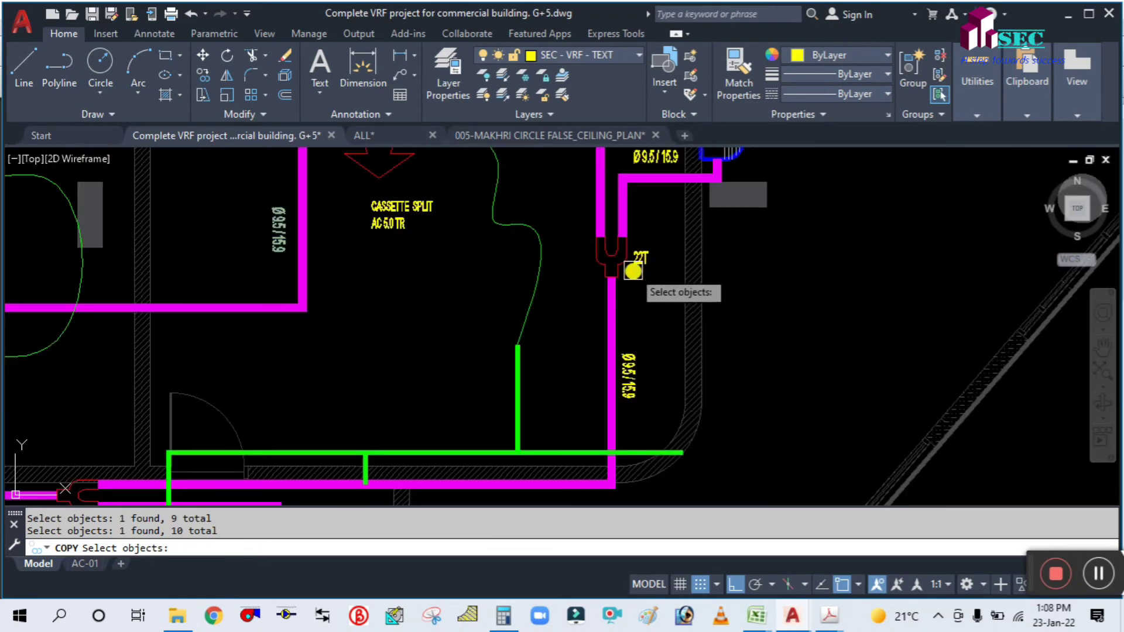
{"action": "left_click", "coordinate": [630, 374]}
{"action": "scroll", "coordinate": [648, 264], "scroll_direction": "down", "scroll_amount": 2}
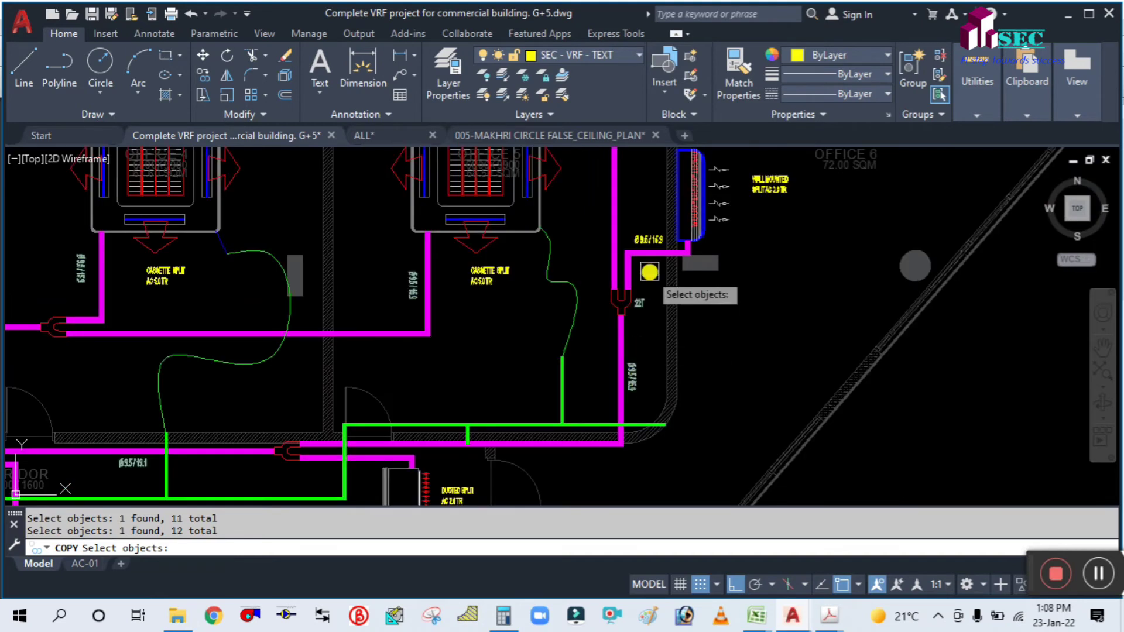
{"action": "left_click", "coordinate": [648, 237]}
{"action": "scroll", "coordinate": [728, 351], "scroll_direction": "down", "scroll_amount": 3}
{"action": "scroll", "coordinate": [650, 211], "scroll_direction": "up", "scroll_amount": 3}
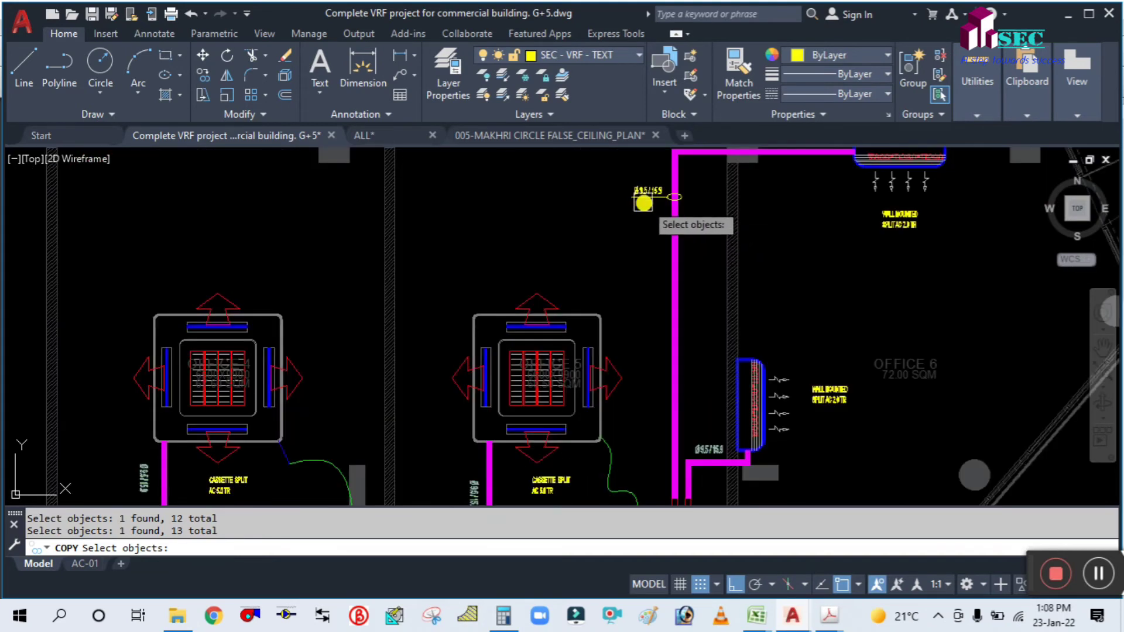
{"action": "scroll", "coordinate": [640, 195], "scroll_direction": "up", "scroll_amount": 3}
{"action": "left_click", "coordinate": [639, 186]}
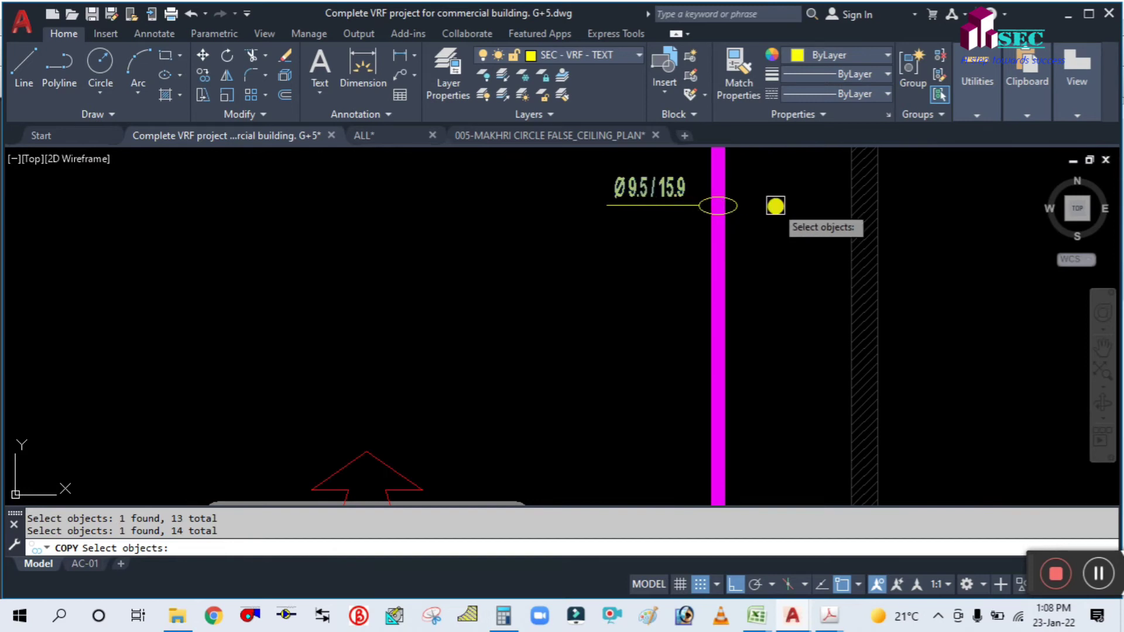
Finish the label selection and set the copy base point at the wall corner below the 1F AC room door.
{"action": "scroll", "coordinate": [703, 205], "scroll_direction": "down", "scroll_amount": 6}
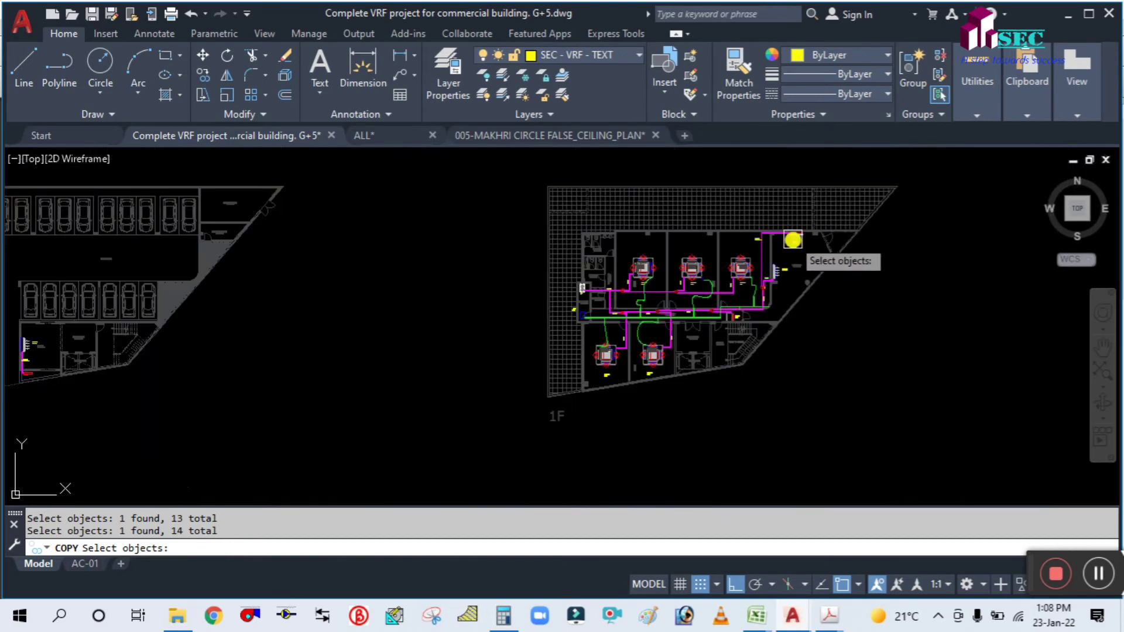
{"action": "scroll", "coordinate": [600, 304], "scroll_direction": "down", "scroll_amount": 1}
{"action": "scroll", "coordinate": [595, 322], "scroll_direction": "up", "scroll_amount": 7}
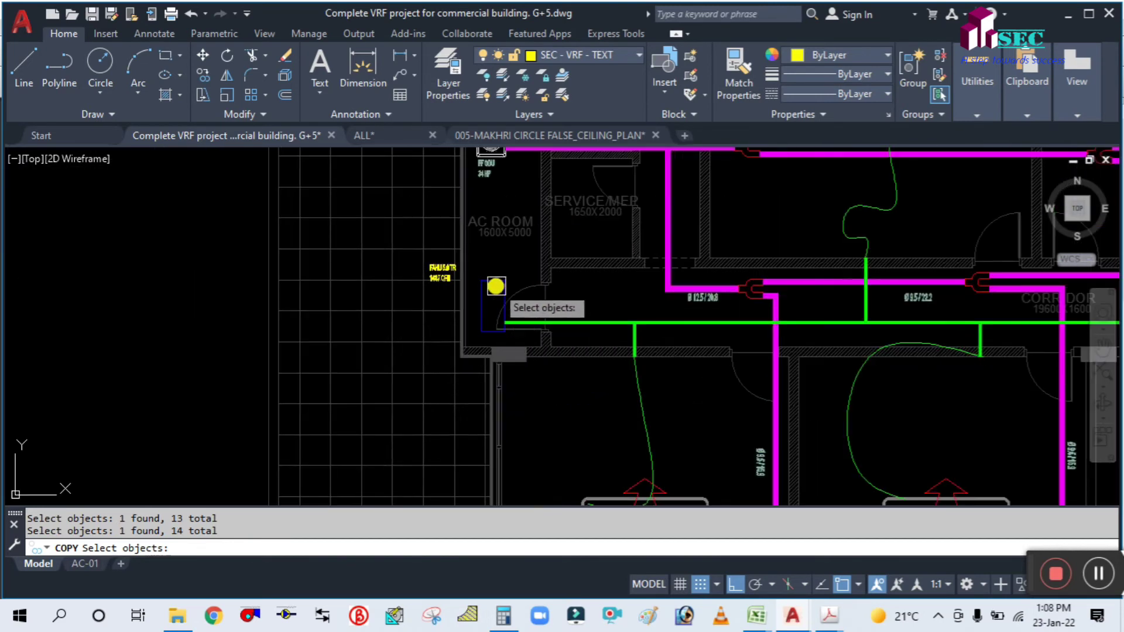
{"action": "scroll", "coordinate": [530, 342], "scroll_direction": "down", "scroll_amount": 1}
{"action": "scroll", "coordinate": [550, 339], "scroll_direction": "up", "scroll_amount": 5}
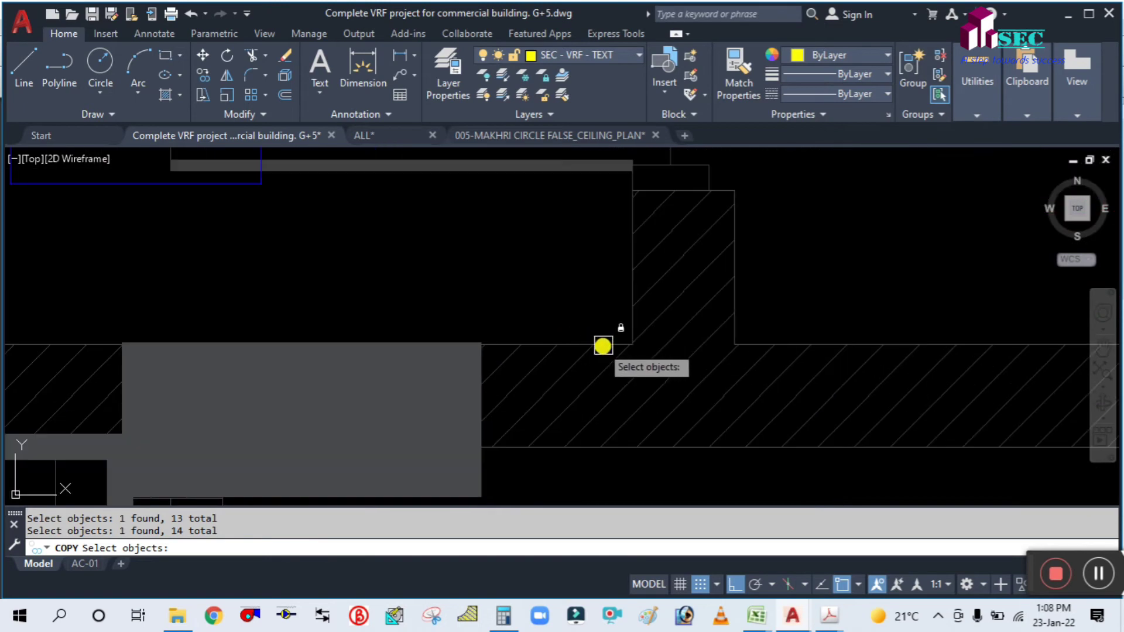
{"action": "key", "text": "Return"}
{"action": "scroll", "coordinate": [636, 354], "scroll_direction": "up", "scroll_amount": 4}
{"action": "left_click", "coordinate": [609, 286]}
{"action": "scroll", "coordinate": [376, 328], "scroll_direction": "down", "scroll_amount": 7}
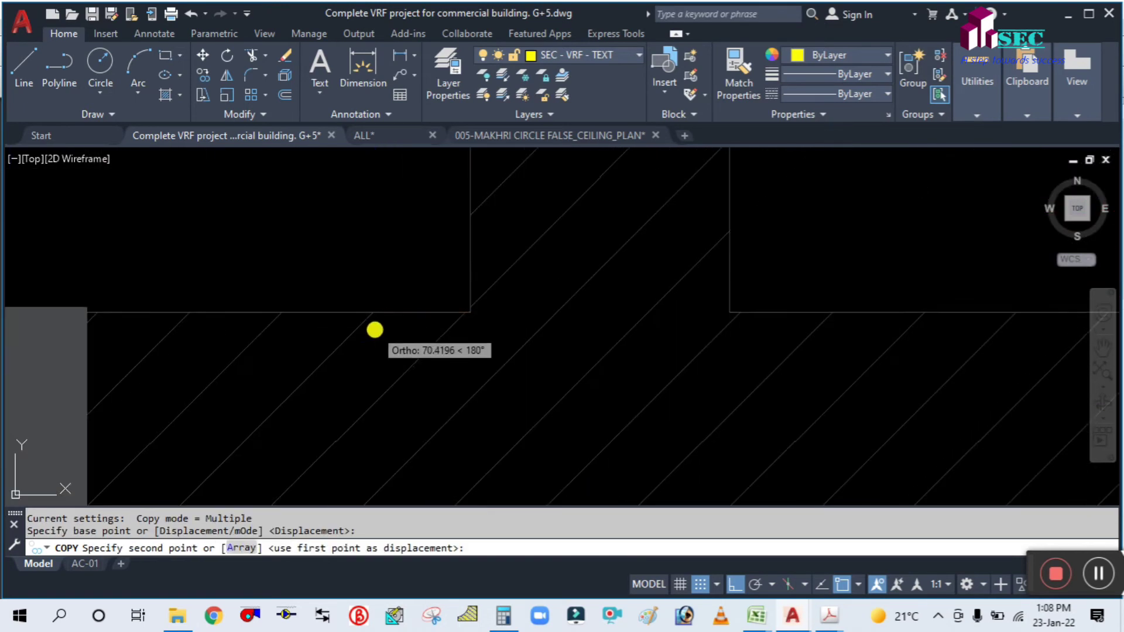
Place a copy of the selected labels on the 2F plan at the matching wall corner by the AC room.
{"action": "scroll", "coordinate": [372, 331], "scroll_direction": "down", "scroll_amount": 8}
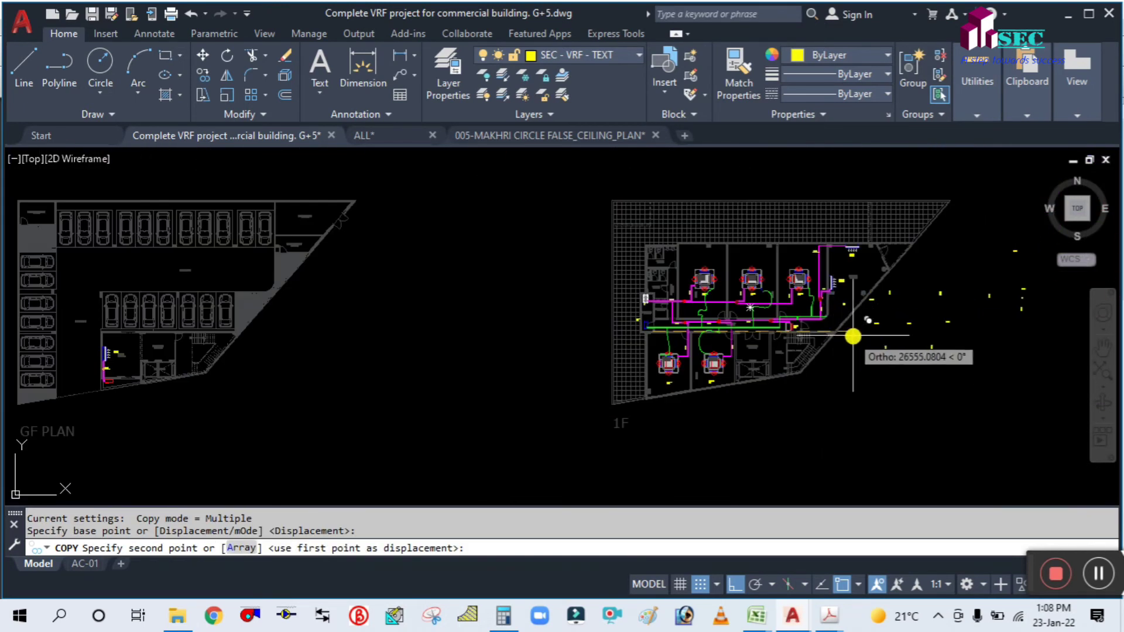
{"action": "middle_click_drag", "start_coordinate": [272, 320], "coordinate": [230, 319]}
{"action": "scroll", "coordinate": [601, 324], "scroll_direction": "up", "scroll_amount": 8}
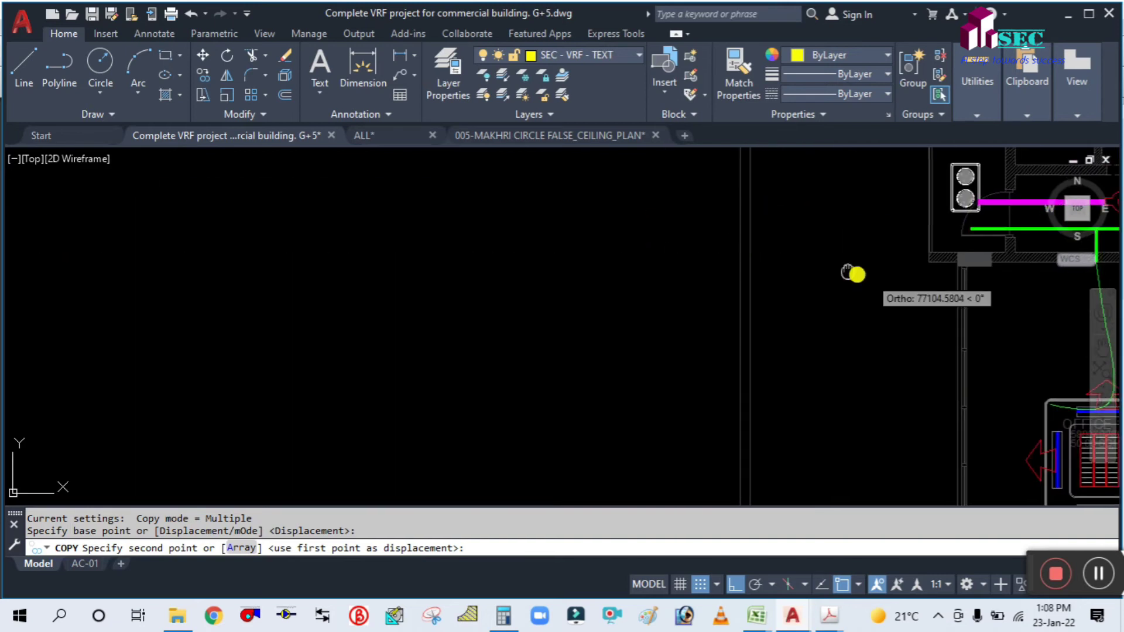
{"action": "middle_click_drag", "start_coordinate": [858, 273], "coordinate": [356, 306]}
{"action": "scroll", "coordinate": [510, 271], "scroll_direction": "up", "scroll_amount": 3}
{"action": "scroll", "coordinate": [446, 332], "scroll_direction": "up", "scroll_amount": 4}
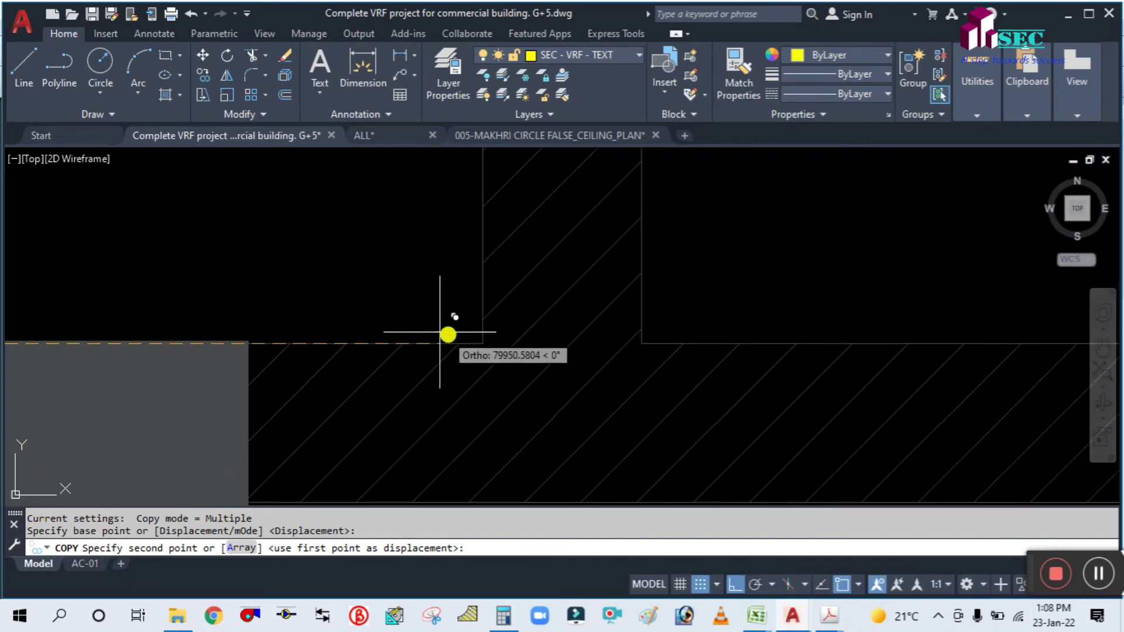
{"action": "left_click", "coordinate": [482, 341]}
Place another copy of the labels on the 3F plan at the same AC room wall corner.
{"action": "scroll", "coordinate": [37, 266], "scroll_direction": "down", "scroll_amount": 15}
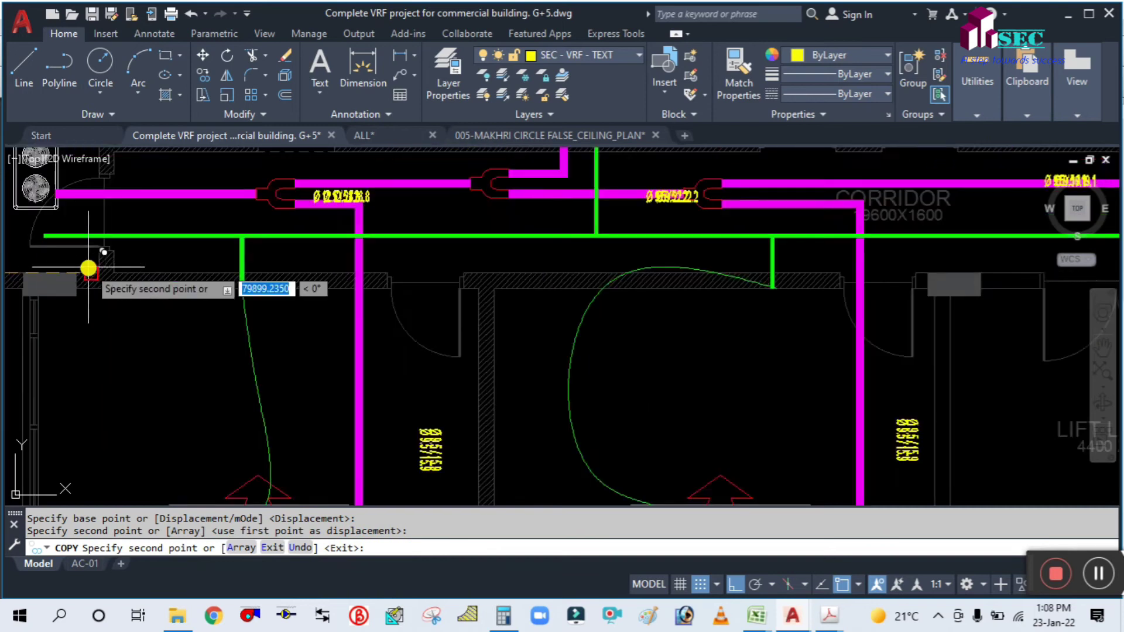
{"action": "scroll", "coordinate": [762, 262], "scroll_direction": "up", "scroll_amount": 3}
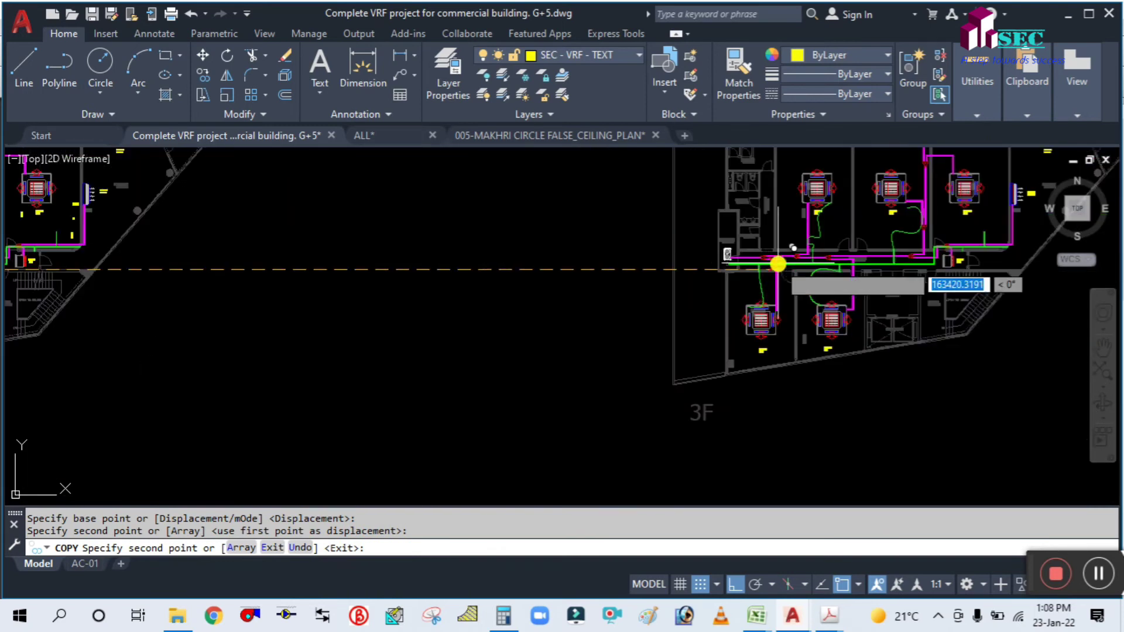
{"action": "scroll", "coordinate": [753, 271], "scroll_direction": "up", "scroll_amount": 4}
{"action": "scroll", "coordinate": [702, 261], "scroll_direction": "up", "scroll_amount": 3}
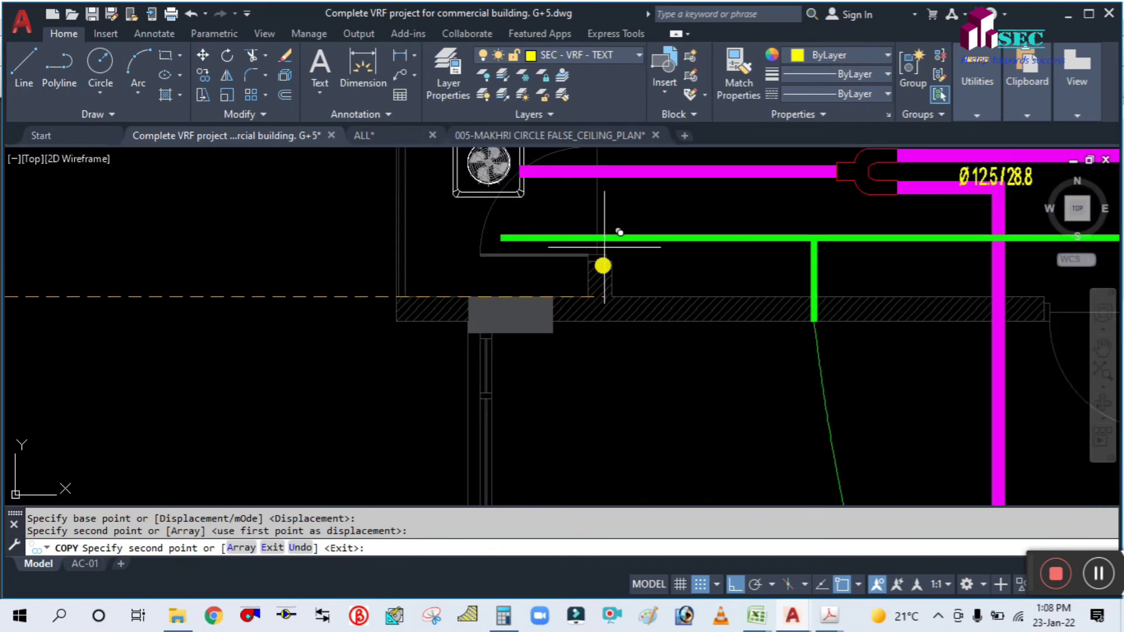
{"action": "scroll", "coordinate": [591, 278], "scroll_direction": "up", "scroll_amount": 4}
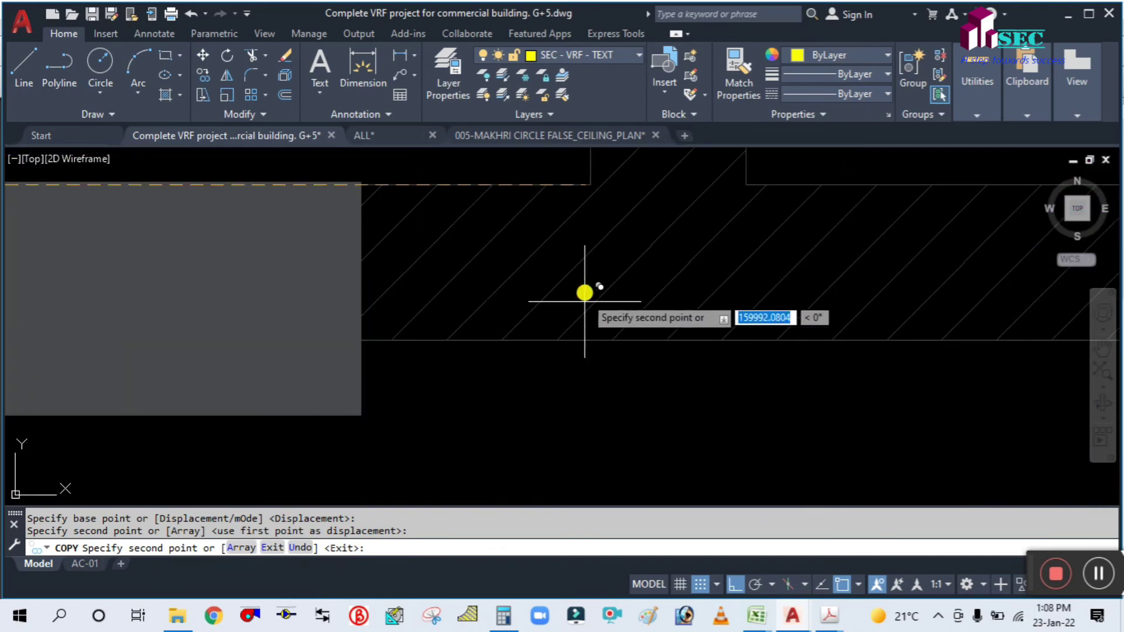
{"action": "left_click", "coordinate": [589, 185]}
Place a last copy of the labels at the AC room wall corner on the 4F plan and end the Copy command.
{"action": "scroll", "coordinate": [507, 307], "scroll_direction": "down", "scroll_amount": 5}
{"action": "scroll", "coordinate": [585, 369], "scroll_direction": "down", "scroll_amount": 3}
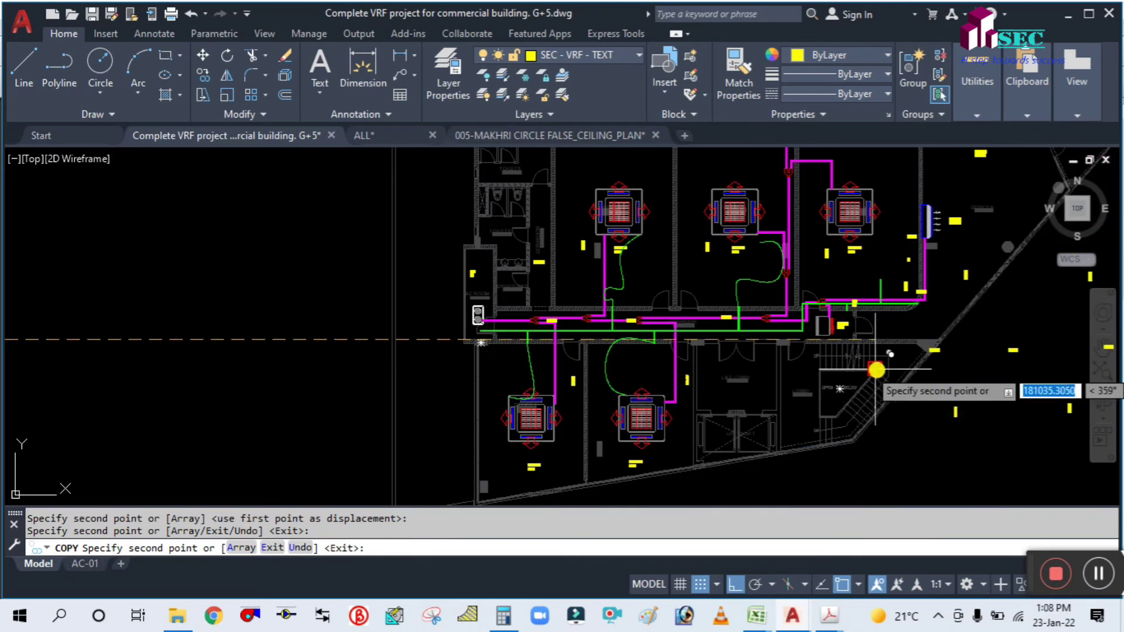
{"action": "middle_click_drag", "start_coordinate": [878, 369], "coordinate": [422, 359]}
{"action": "scroll", "coordinate": [526, 357], "scroll_direction": "down", "scroll_amount": 4}
{"action": "scroll", "coordinate": [705, 348], "scroll_direction": "up", "scroll_amount": 5}
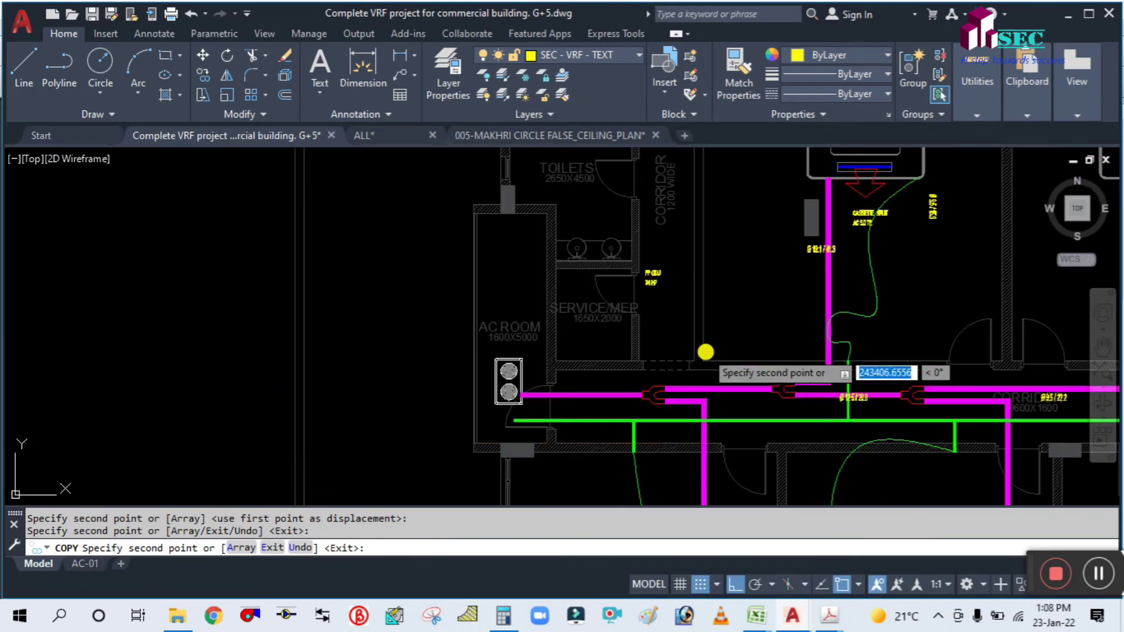
{"action": "scroll", "coordinate": [535, 426], "scroll_direction": "up", "scroll_amount": 2}
{"action": "scroll", "coordinate": [535, 426], "scroll_direction": "up", "scroll_amount": 2}
{"action": "scroll", "coordinate": [598, 402], "scroll_direction": "up", "scroll_amount": 2}
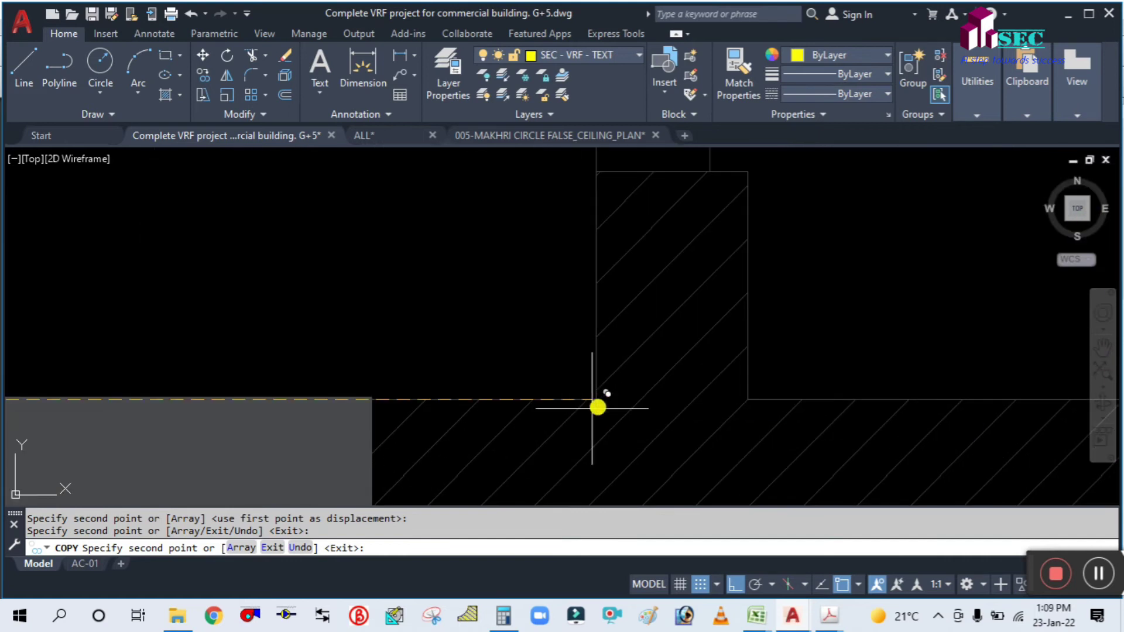
{"action": "key", "text": "Escape"}
Move the Ø 9.5/19.1 label in the 4F corridor straight up, clear of the refrigerant pipe.
{"action": "scroll", "coordinate": [523, 294], "scroll_direction": "down", "scroll_amount": 4}
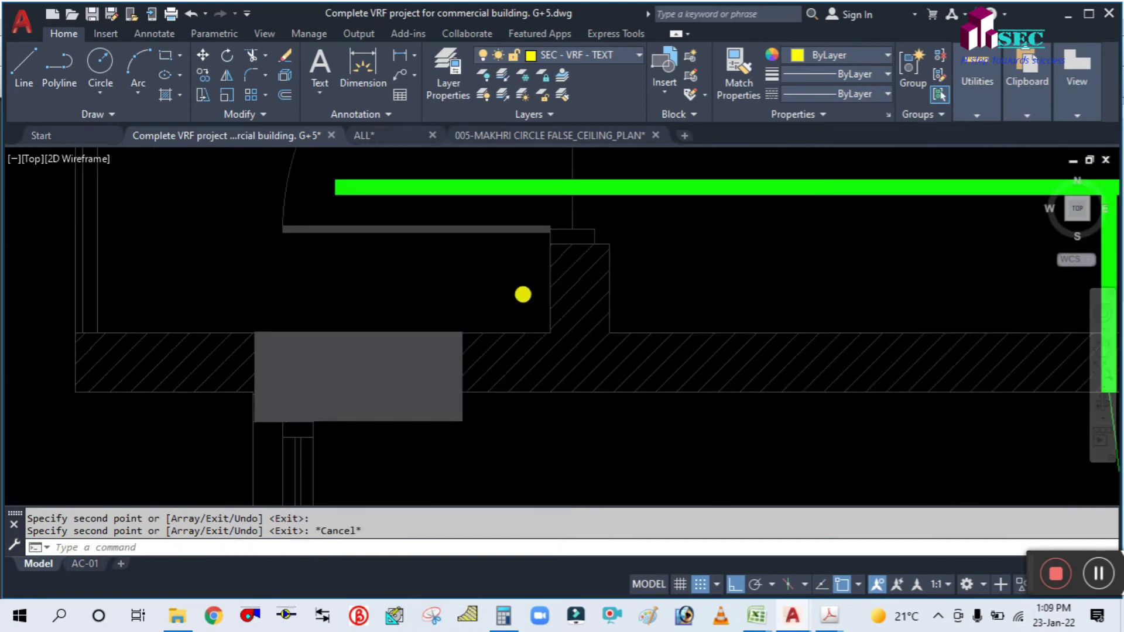
{"action": "scroll", "coordinate": [915, 289], "scroll_direction": "up", "scroll_amount": 5}
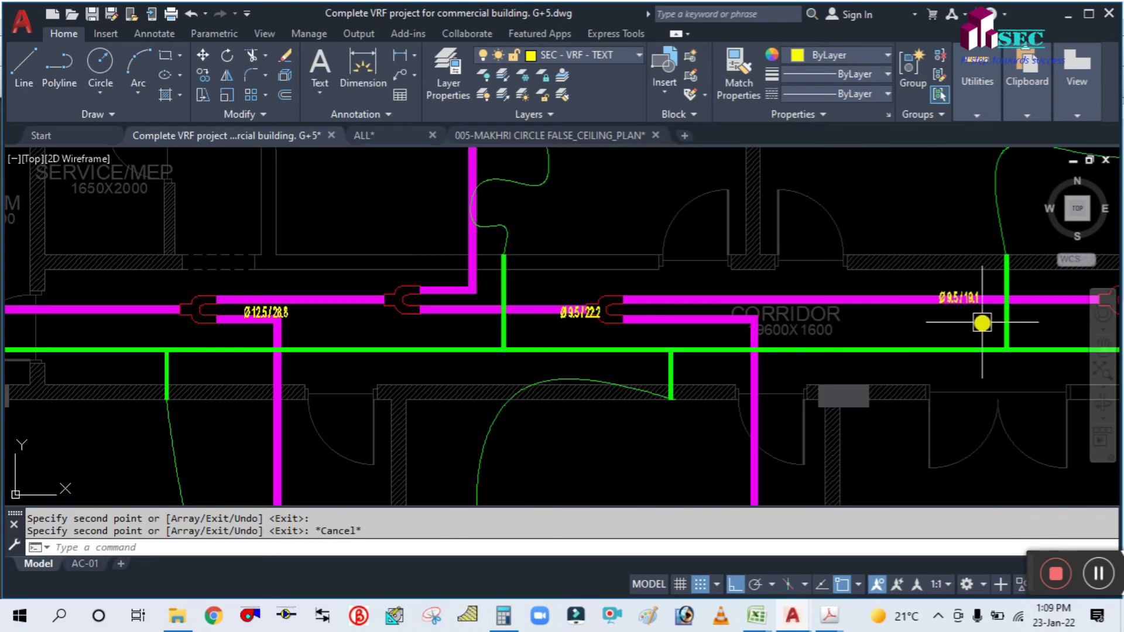
{"action": "middle_click_drag", "start_coordinate": [981, 319], "coordinate": [731, 334]}
{"action": "scroll", "coordinate": [730, 334], "scroll_direction": "up", "scroll_amount": 3}
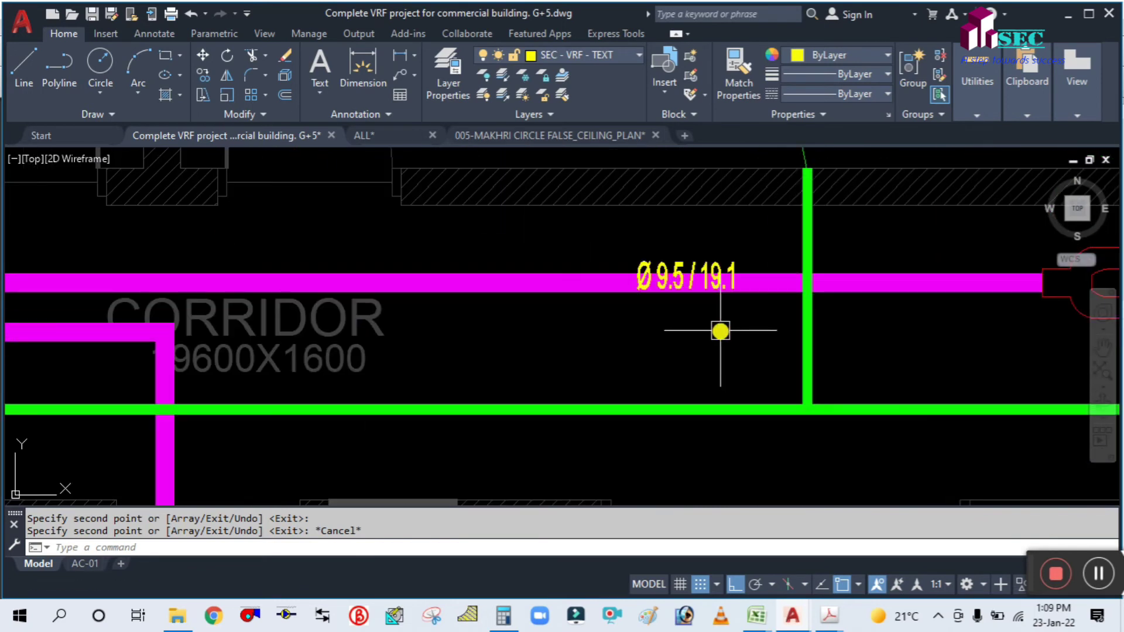
{"action": "type", "text": "m"}
{"action": "key", "text": "Return"}
{"action": "left_click", "coordinate": [702, 282]}
{"action": "key", "text": "Return"}
{"action": "left_click", "coordinate": [690, 349]}
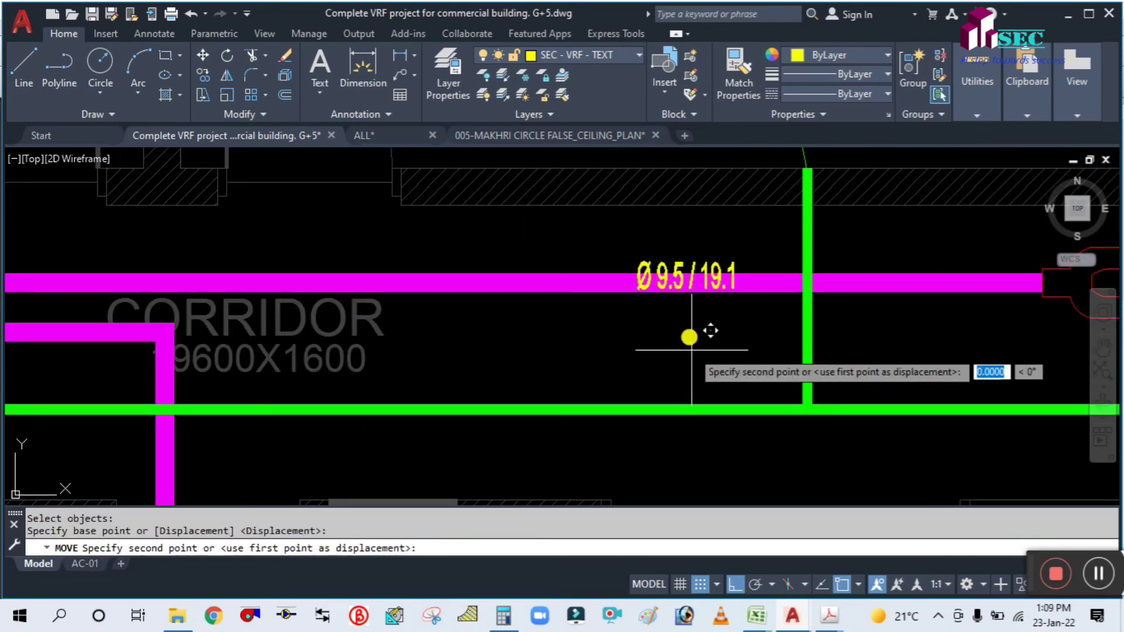
{"action": "left_click", "coordinate": [689, 324]}
Move the corridor's Ø 9.5/22.2 label above its pipe and shift it west, away from the branch joint.
{"action": "scroll", "coordinate": [617, 332], "scroll_direction": "down", "scroll_amount": 3}
{"action": "scroll", "coordinate": [414, 311], "scroll_direction": "up", "scroll_amount": 4}
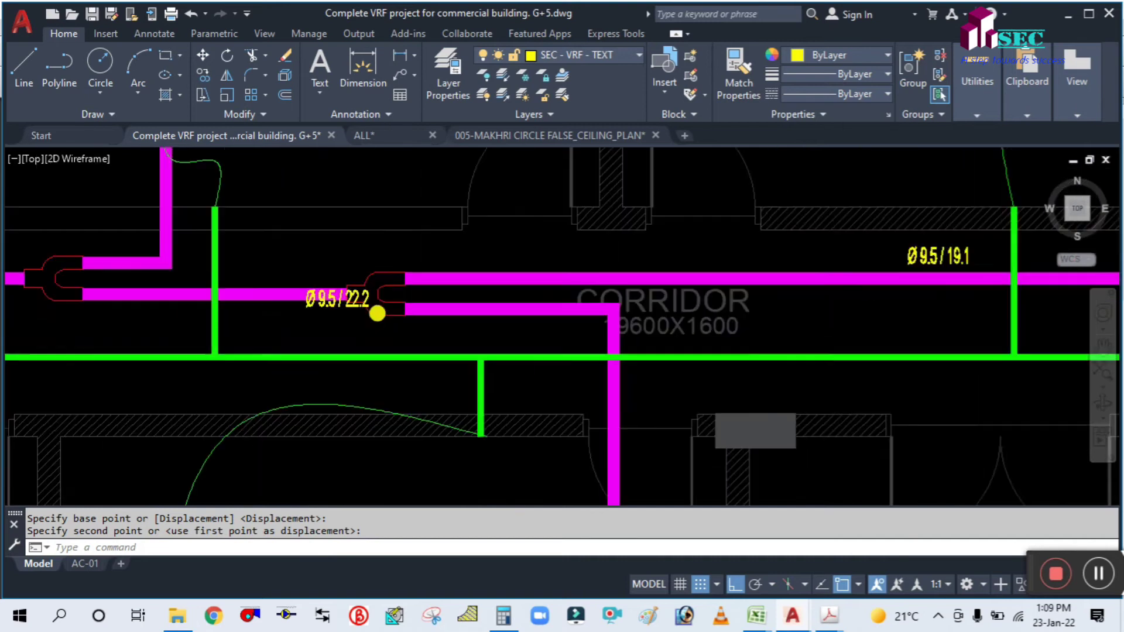
{"action": "key", "text": "Return"}
{"action": "left_click", "coordinate": [269, 304]}
{"action": "key", "text": "Return"}
{"action": "left_click", "coordinate": [273, 344]}
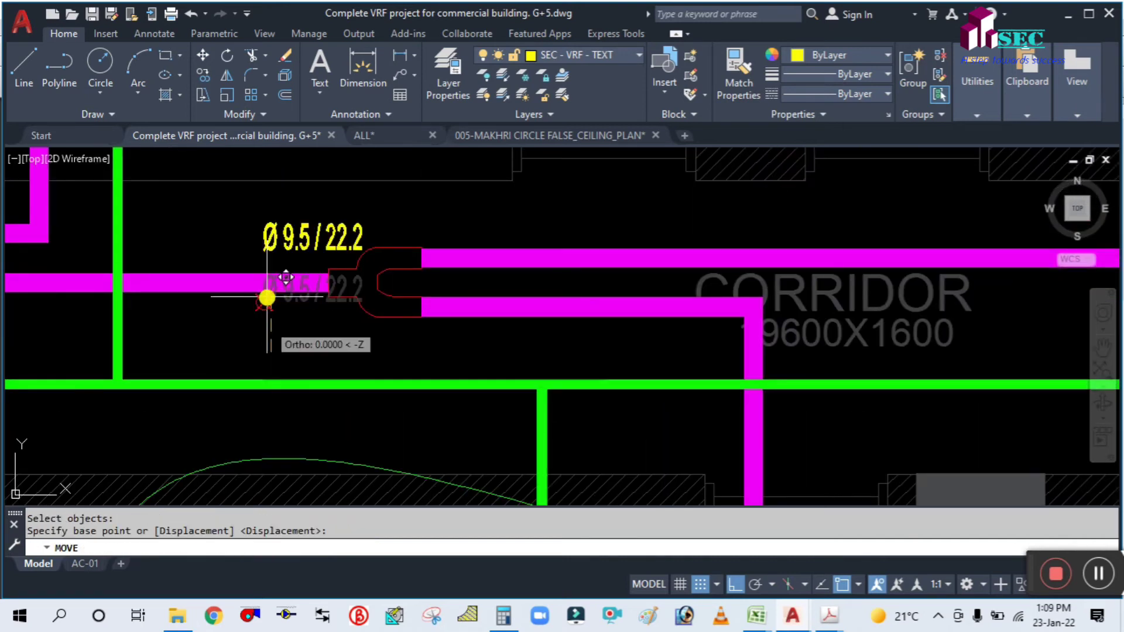
{"action": "left_click", "coordinate": [267, 295]}
{"action": "key", "text": "Return"}
{"action": "left_click", "coordinate": [300, 250]}
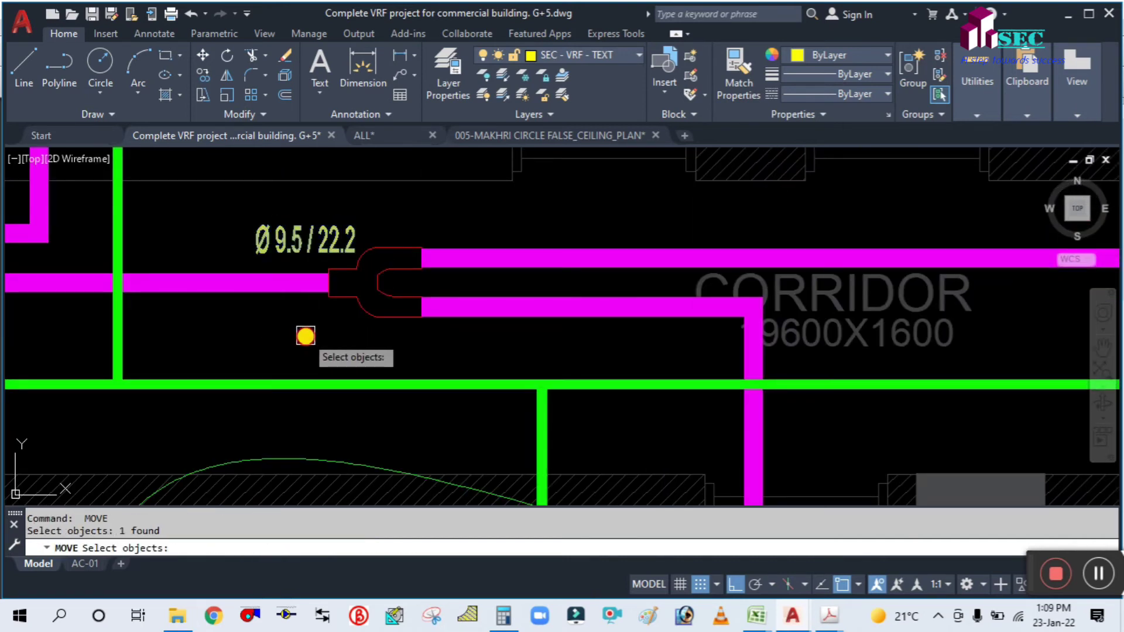
{"action": "key", "text": "Return"}
{"action": "left_click", "coordinate": [304, 334]}
{"action": "left_click", "coordinate": [251, 333]}
Move the pipe label of the westernmost cassette unit north of the 4F corridor straight down along its branch.
{"action": "scroll", "coordinate": [381, 315], "scroll_direction": "down", "scroll_amount": 2}
{"action": "scroll", "coordinate": [381, 315], "scroll_direction": "down", "scroll_amount": 4}
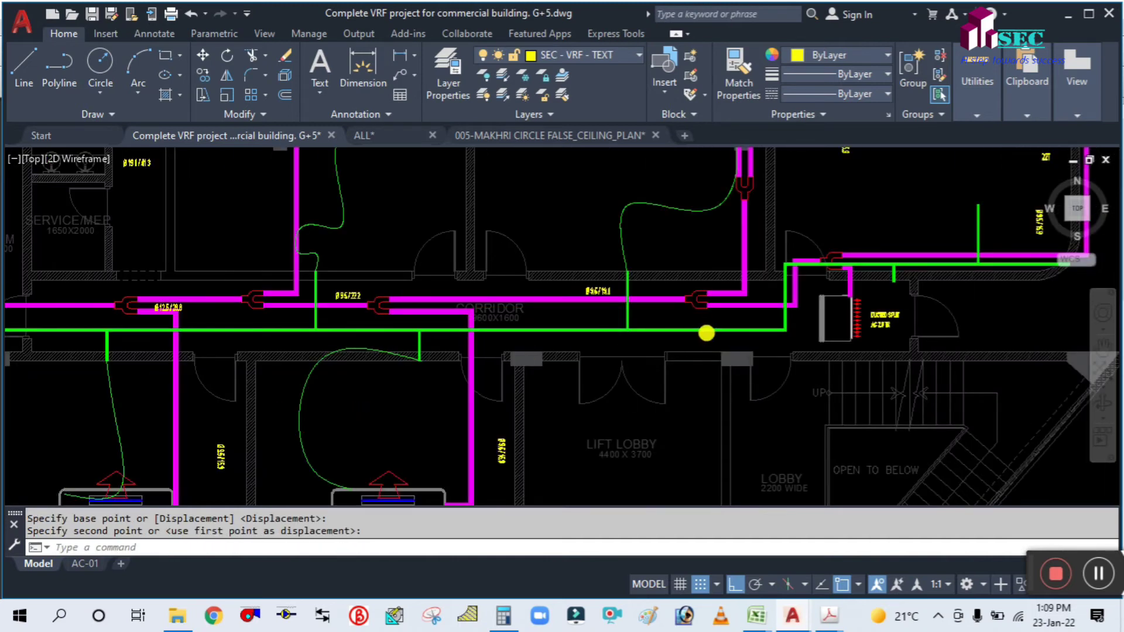
{"action": "scroll", "coordinate": [707, 333], "scroll_direction": "down", "scroll_amount": 2}
{"action": "scroll", "coordinate": [869, 224], "scroll_direction": "down", "scroll_amount": 5}
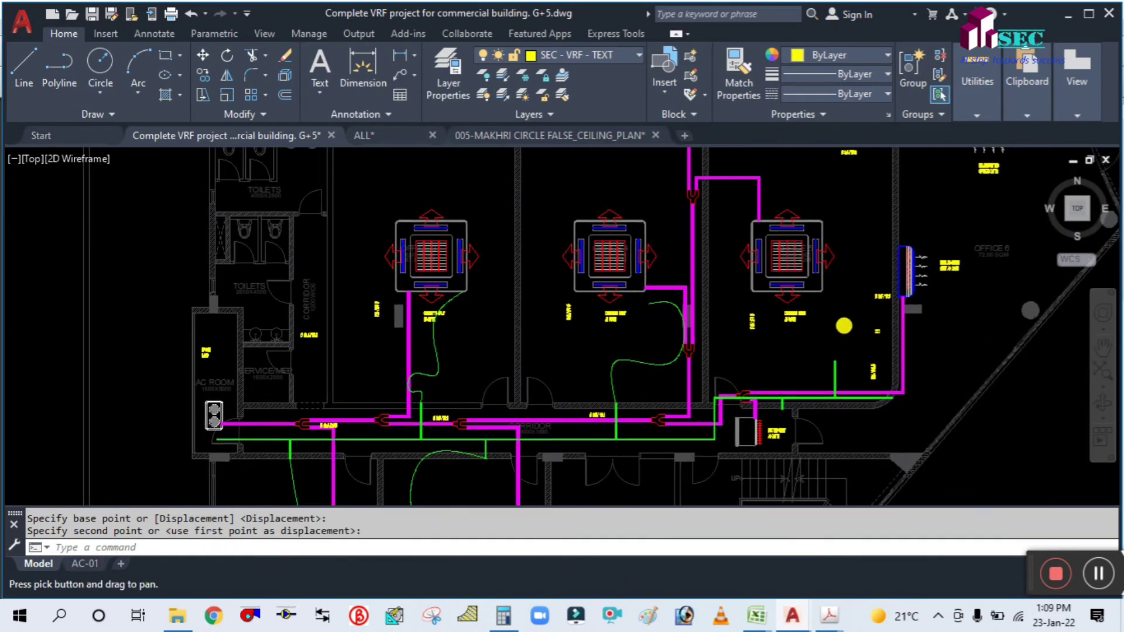
{"action": "scroll", "coordinate": [661, 320], "scroll_direction": "up", "scroll_amount": 6}
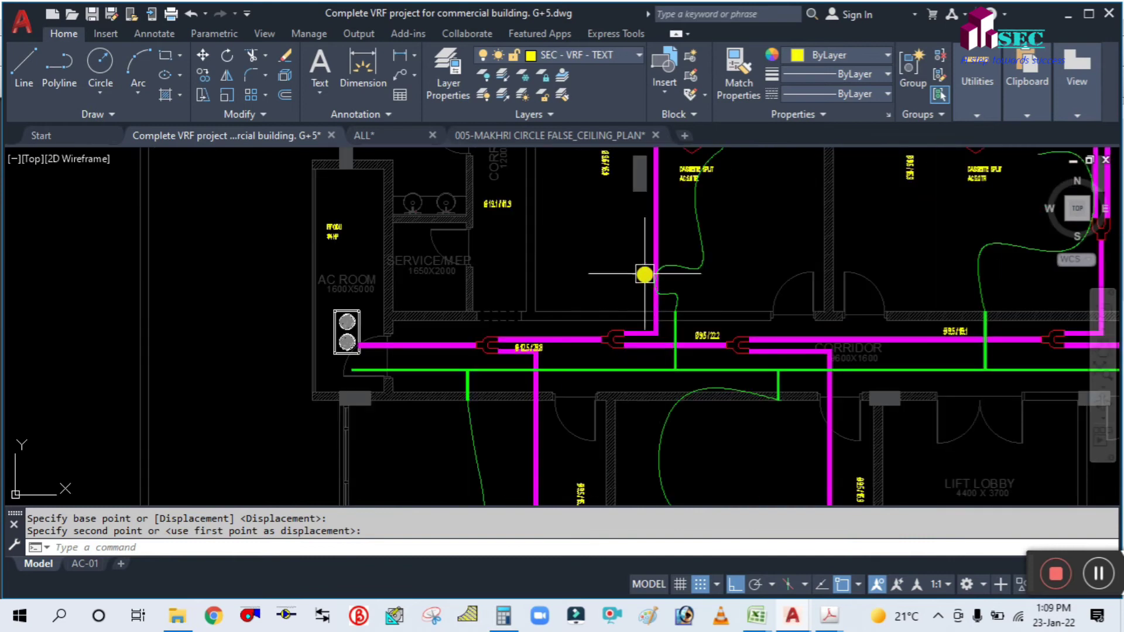
{"action": "type", "text": "m"}
{"action": "key", "text": "Return"}
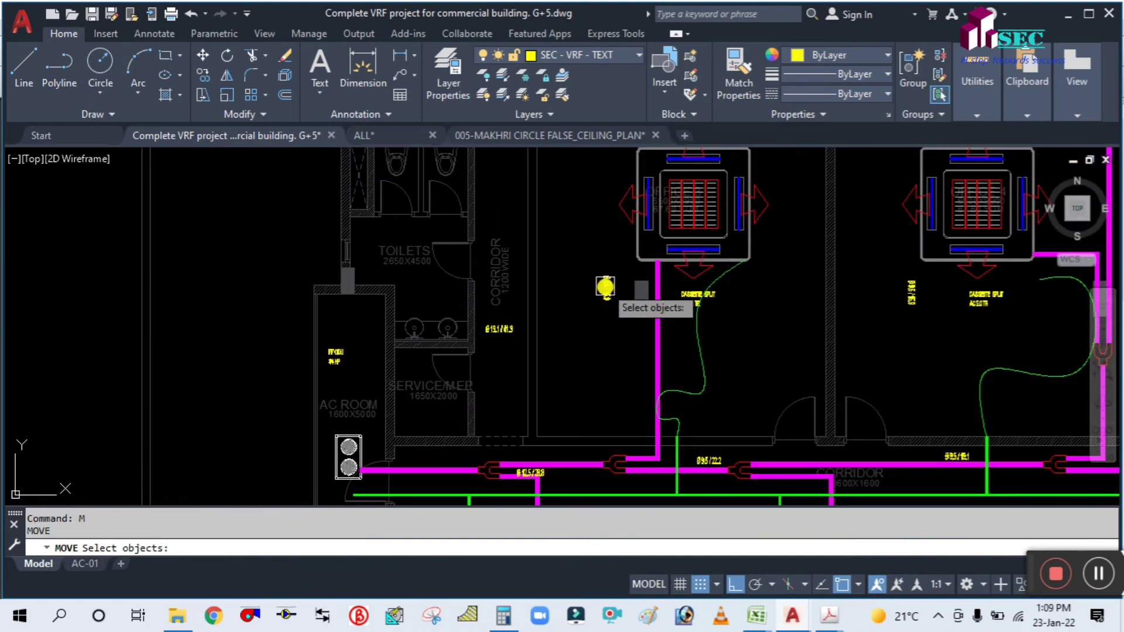
{"action": "left_click", "coordinate": [607, 286]}
{"action": "key", "text": "Return"}
{"action": "left_click", "coordinate": [583, 338]}
{"action": "left_click", "coordinate": [584, 408]}
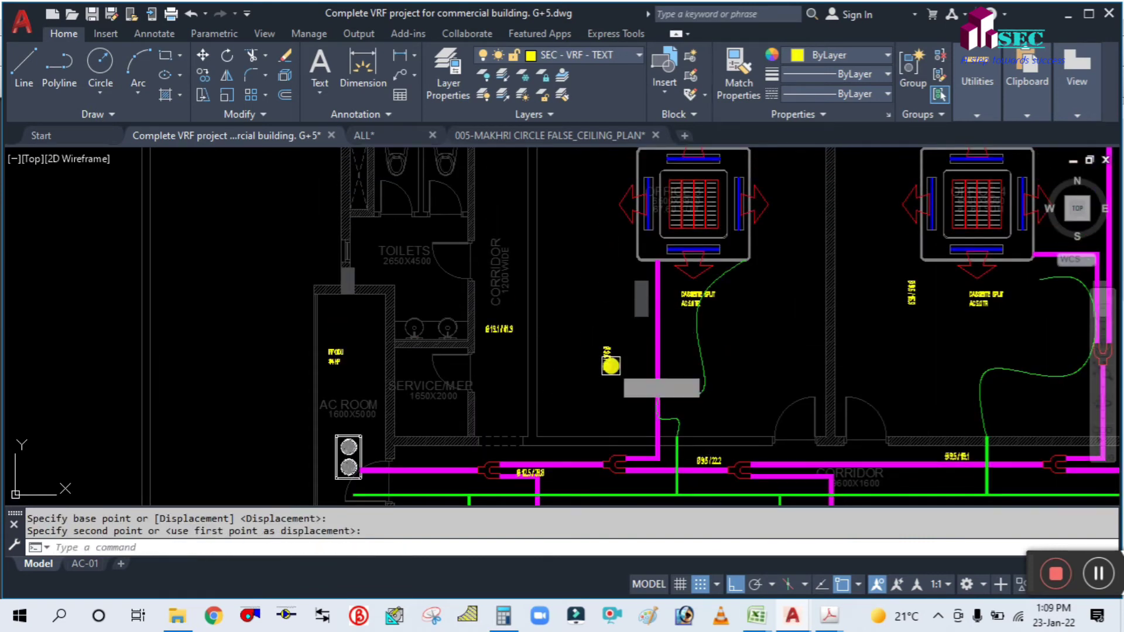
Shift the westernmost cassette unit's pipe label east so it sits right beside its branch pipe.
{"action": "key", "text": "Return"}
{"action": "left_click", "coordinate": [607, 357]}
{"action": "key", "text": "Return"}
{"action": "left_click", "coordinate": [588, 391]}
{"action": "left_click", "coordinate": [617, 391]}
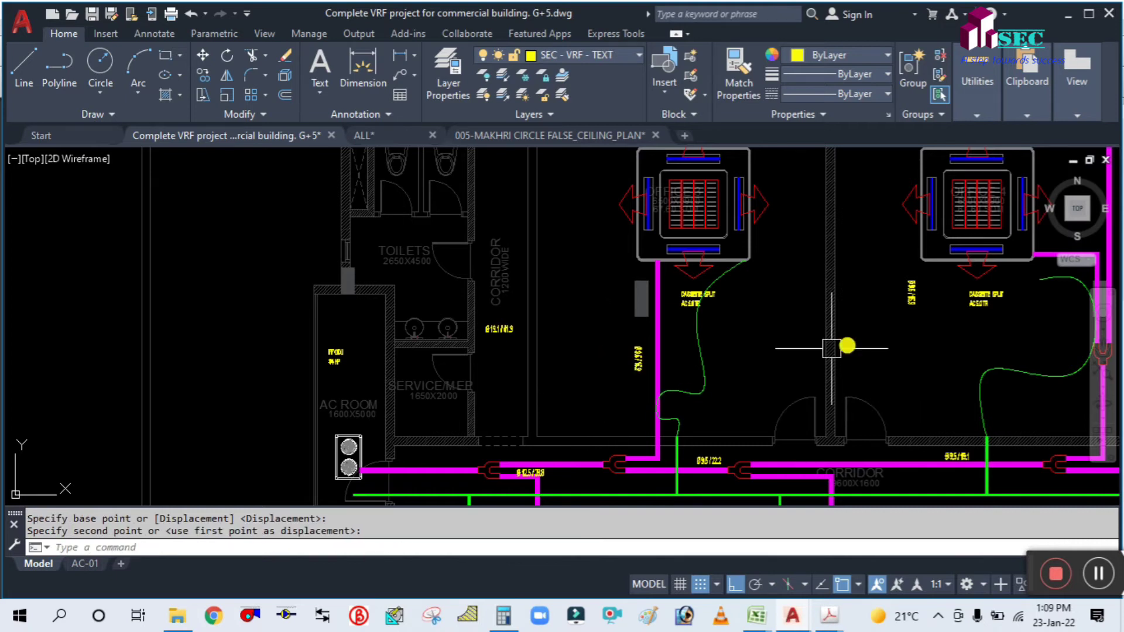
Move the Ø 9.5/15.9 label of the middle cassette unit north of the corridor east, next to its branch pipe.
{"action": "middle_click_drag", "start_coordinate": [845, 330], "coordinate": [415, 349]}
{"action": "key", "text": "Return"}
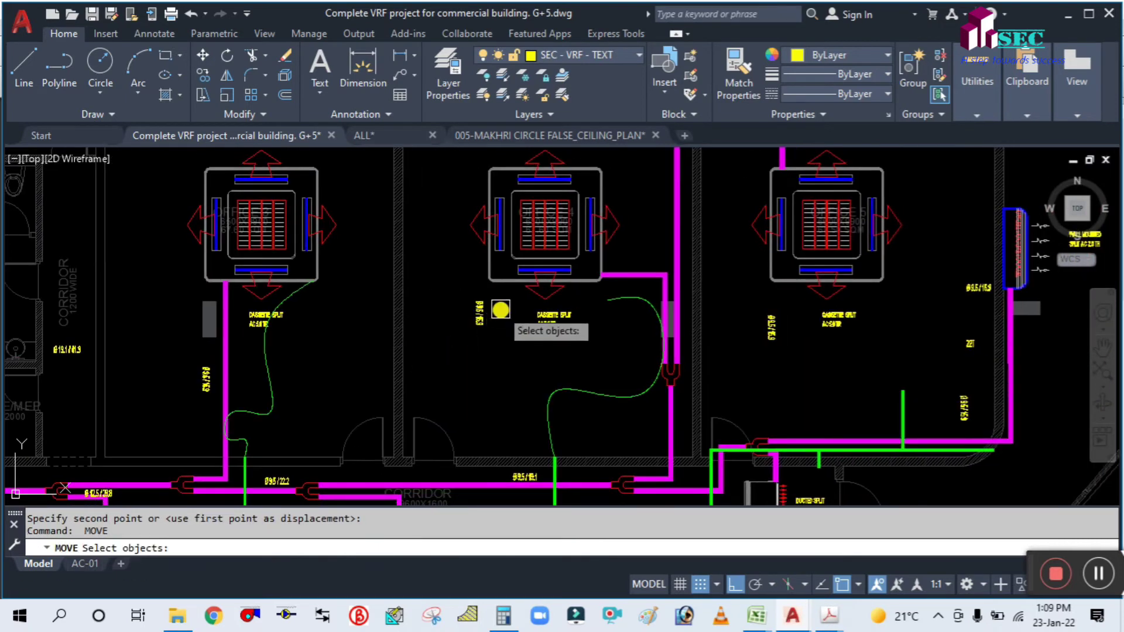
{"action": "left_click", "coordinate": [480, 314]}
{"action": "key", "text": "Return"}
{"action": "left_click", "coordinate": [451, 368]}
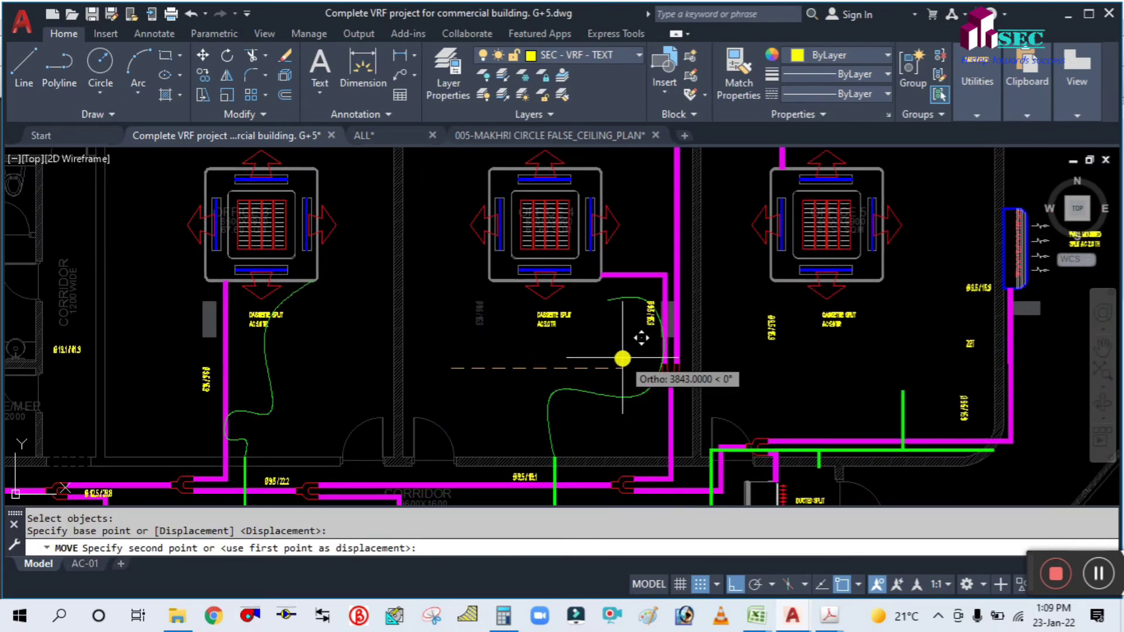
{"action": "left_click", "coordinate": [650, 359]}
Move the Office 5 cassette unit's pipe label up beside the branch pipe that enters the unit from above.
{"action": "middle_click_drag", "start_coordinate": [803, 336], "coordinate": [671, 392]}
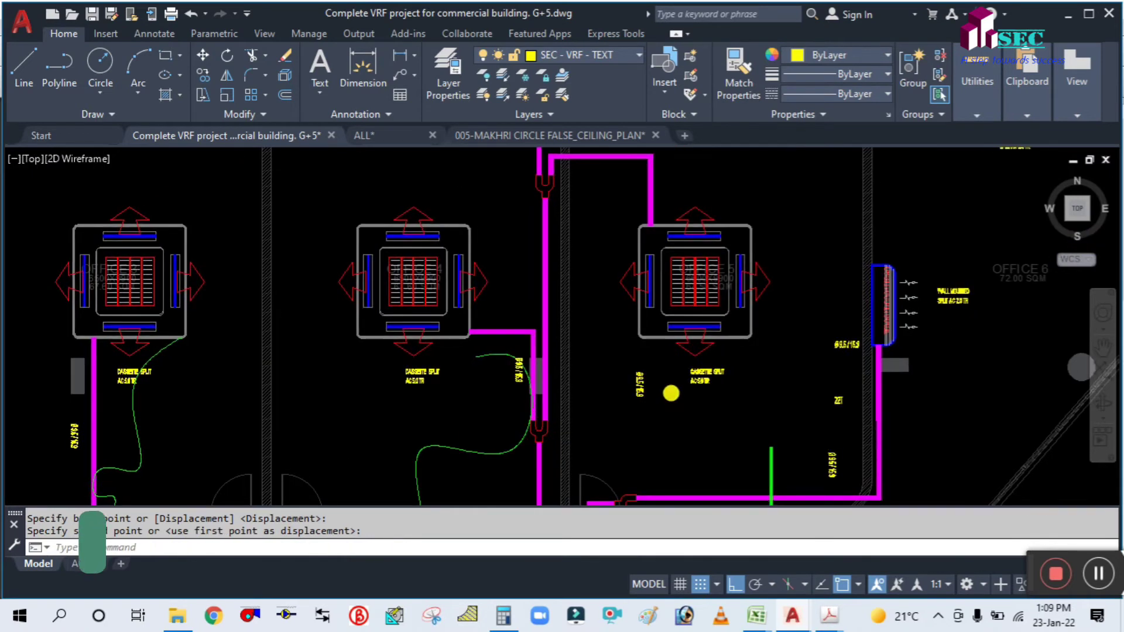
{"action": "key", "text": "Return"}
{"action": "key", "text": "Return"}
{"action": "left_click", "coordinate": [649, 437]}
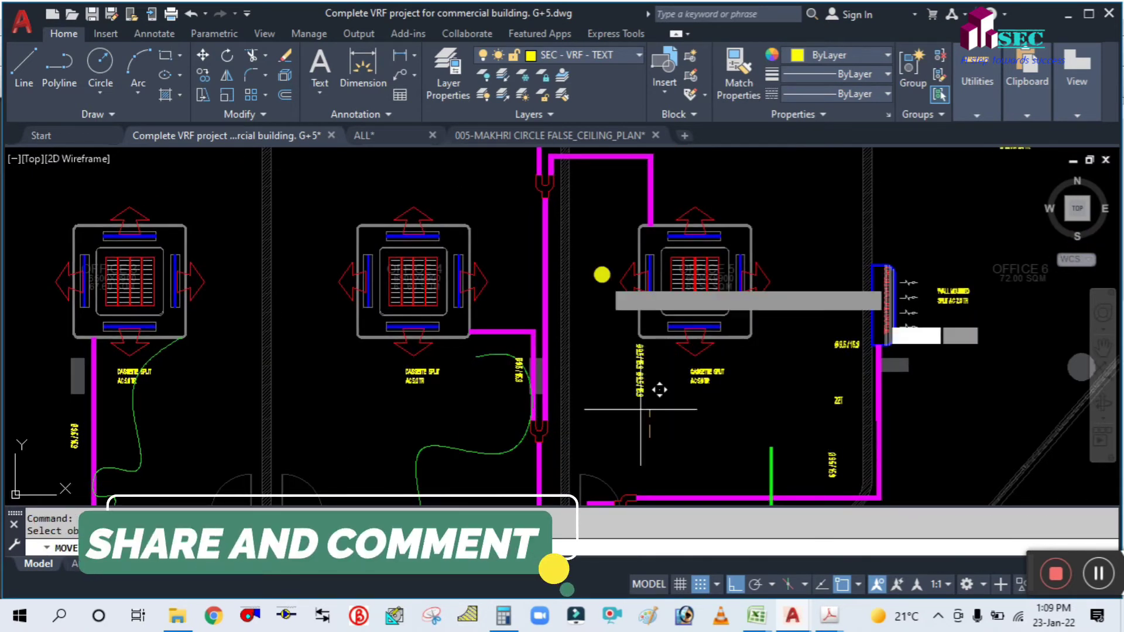
{"action": "left_click", "coordinate": [602, 243]}
{"action": "scroll", "coordinate": [716, 246], "scroll_direction": "down", "scroll_amount": 5}
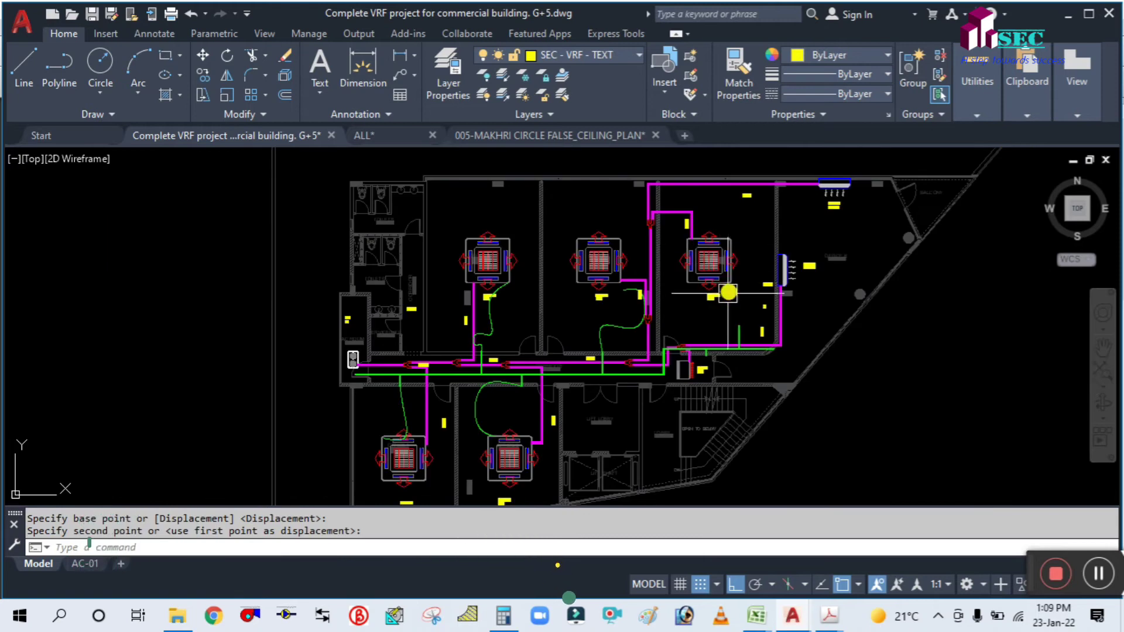
Move the Ø 9.5/15.9 label of the northern wall-mounted unit's pipe up to just below the pipe.
{"action": "scroll", "coordinate": [755, 210], "scroll_direction": "up", "scroll_amount": 5}
{"action": "middle_click_drag", "start_coordinate": [753, 213], "coordinate": [737, 286]}
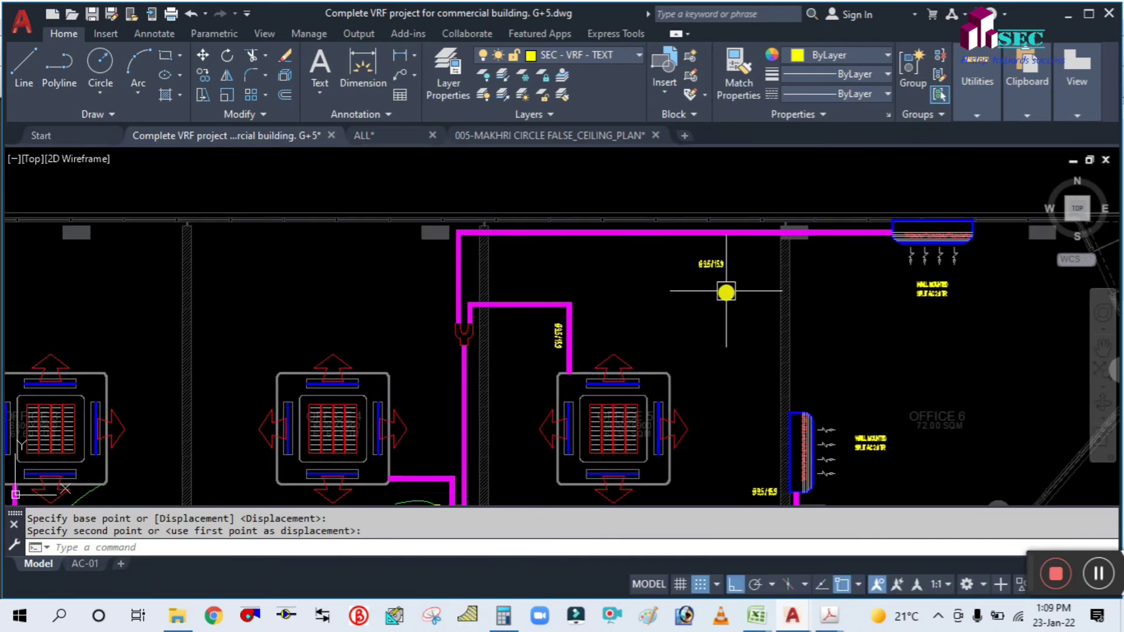
{"action": "key", "text": "Return"}
{"action": "left_click", "coordinate": [711, 263]}
{"action": "key", "text": "Return"}
{"action": "left_click", "coordinate": [716, 319]}
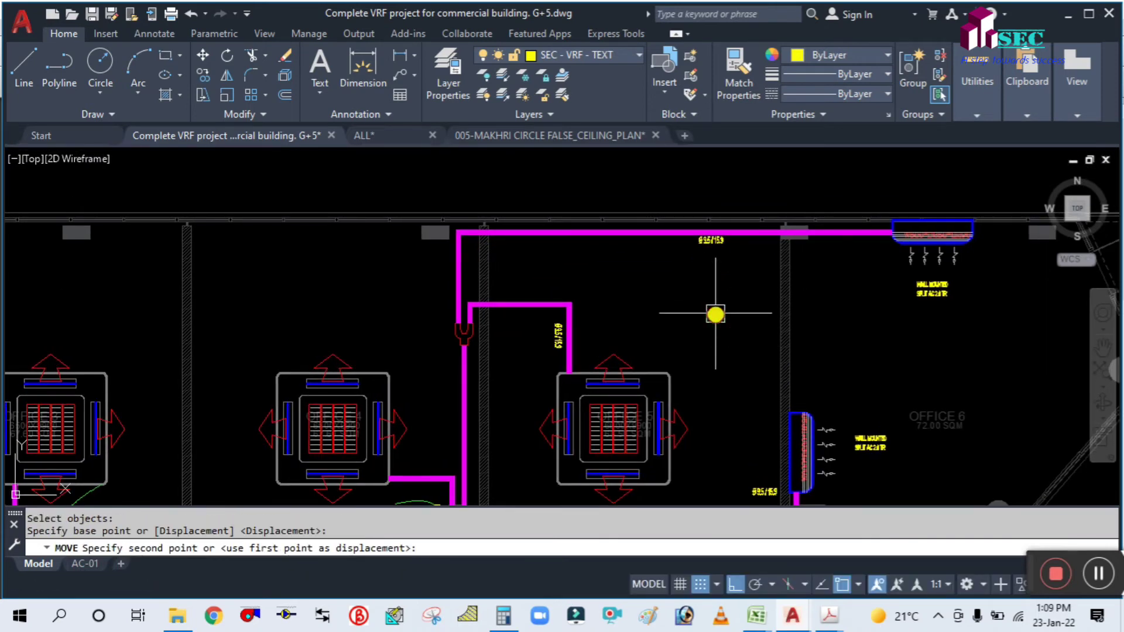
{"action": "left_click", "coordinate": [768, 293]}
{"action": "scroll", "coordinate": [622, 327], "scroll_direction": "down", "scroll_amount": 6}
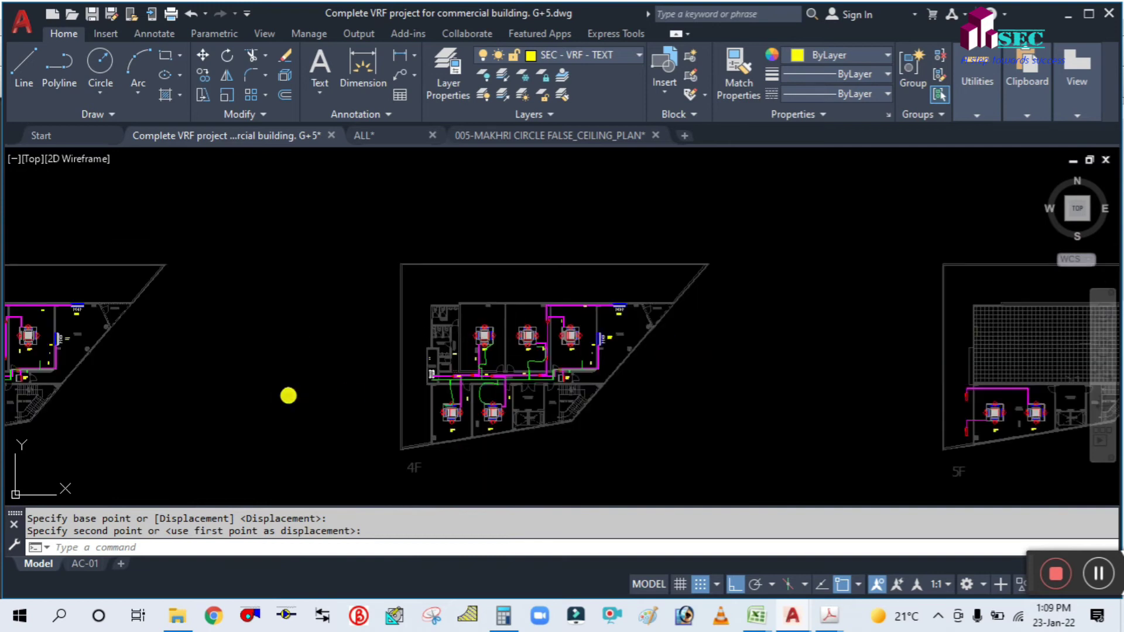
Review the labelled floor plans across the drawing and examine the unlabelled pipes of the two cassette units on 5F.
{"action": "scroll", "coordinate": [730, 276], "scroll_direction": "up", "scroll_amount": 1}
{"action": "scroll", "coordinate": [404, 237], "scroll_direction": "up", "scroll_amount": 5}
{"action": "scroll", "coordinate": [834, 284], "scroll_direction": "down", "scroll_amount": 8}
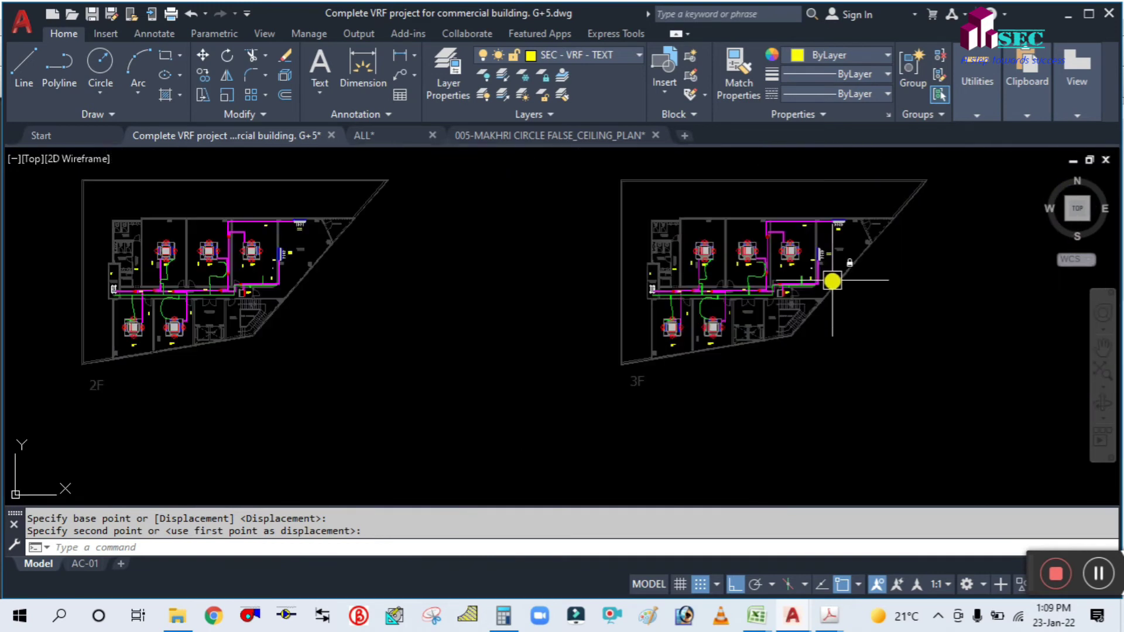
{"action": "scroll", "coordinate": [511, 297], "scroll_direction": "up", "scroll_amount": 2}
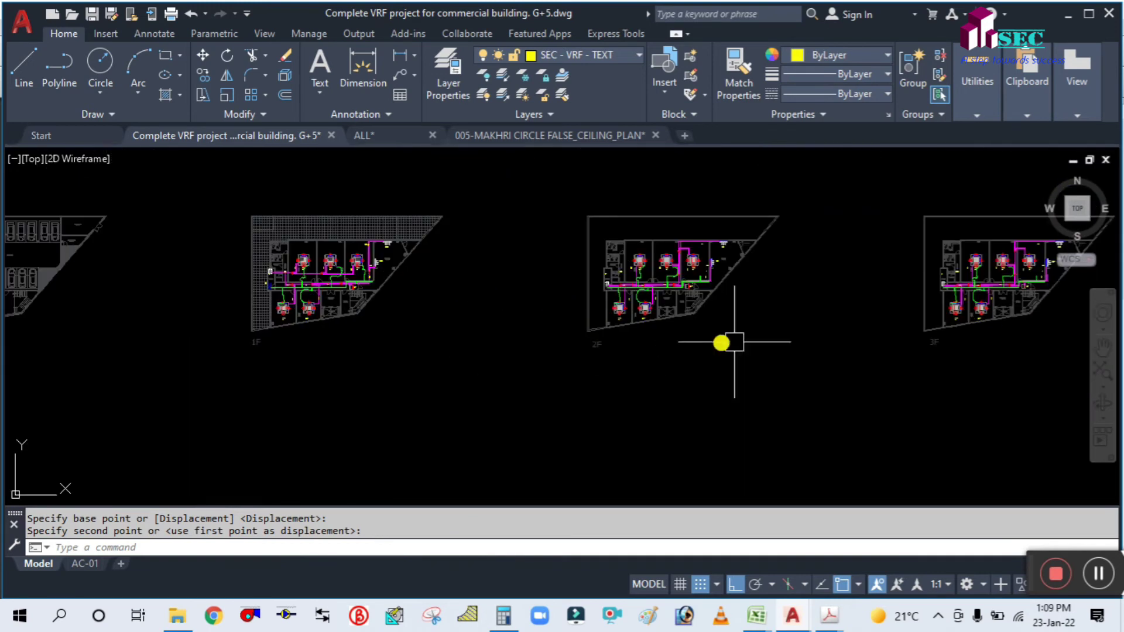
{"action": "scroll", "coordinate": [956, 391], "scroll_direction": "up", "scroll_amount": 7}
{"action": "middle_click_drag", "start_coordinate": [957, 392], "coordinate": [587, 321]}
{"action": "scroll", "coordinate": [663, 346], "scroll_direction": "up", "scroll_amount": 4}
{"action": "scroll", "coordinate": [689, 290], "scroll_direction": "down", "scroll_amount": 2}
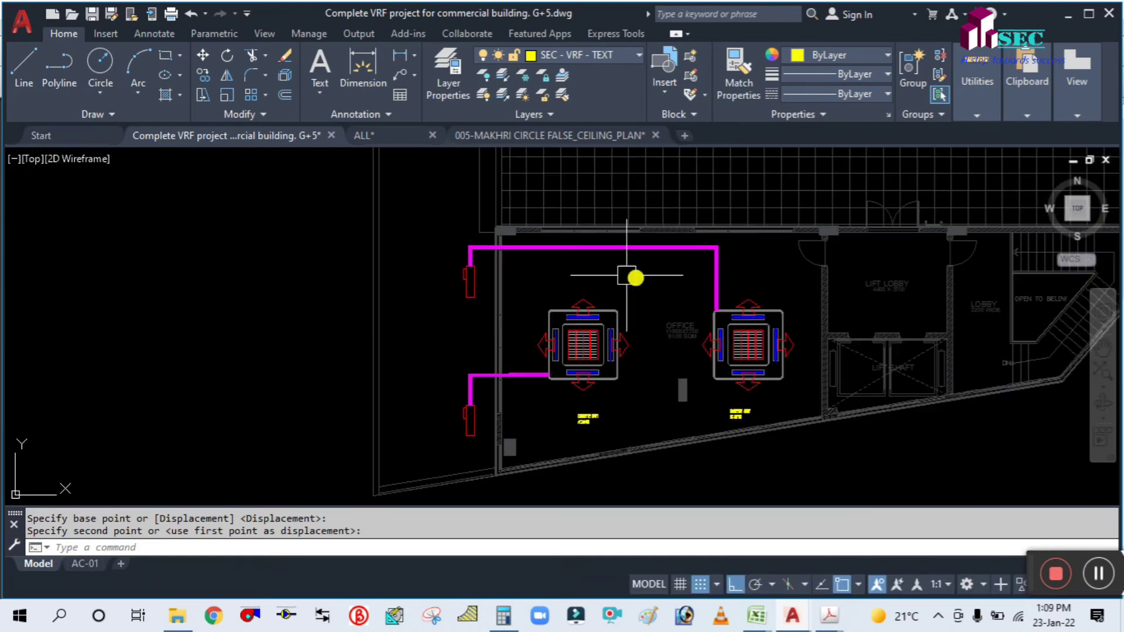
{"action": "scroll", "coordinate": [614, 269], "scroll_direction": "up", "scroll_amount": 2}
{"action": "scroll", "coordinate": [614, 269], "scroll_direction": "down", "scroll_amount": 4}
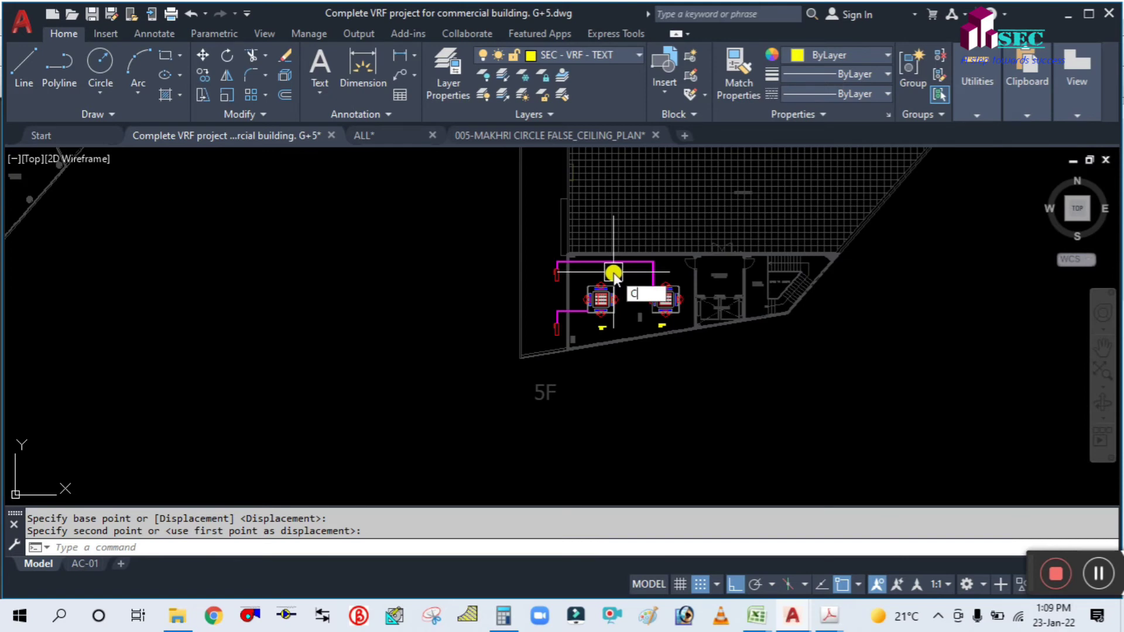
Copy the Ø 9.5 / 19.1 label from the 4F corridor pipe to just below the northern cassette pipe on 5F, with Ortho off.
{"action": "key", "text": "Return"}
{"action": "scroll", "coordinate": [621, 316], "scroll_direction": "up", "scroll_amount": 8}
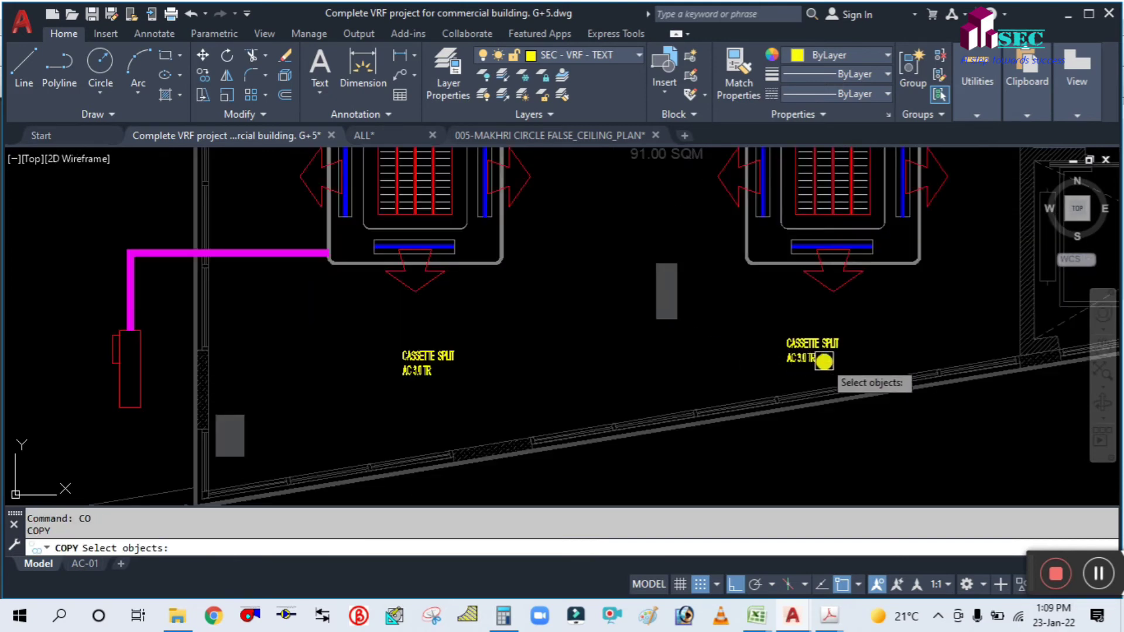
{"action": "scroll", "coordinate": [824, 362], "scroll_direction": "up", "scroll_amount": 2}
{"action": "scroll", "coordinate": [824, 361], "scroll_direction": "down", "scroll_amount": 6}
{"action": "scroll", "coordinate": [394, 301], "scroll_direction": "up", "scroll_amount": 5}
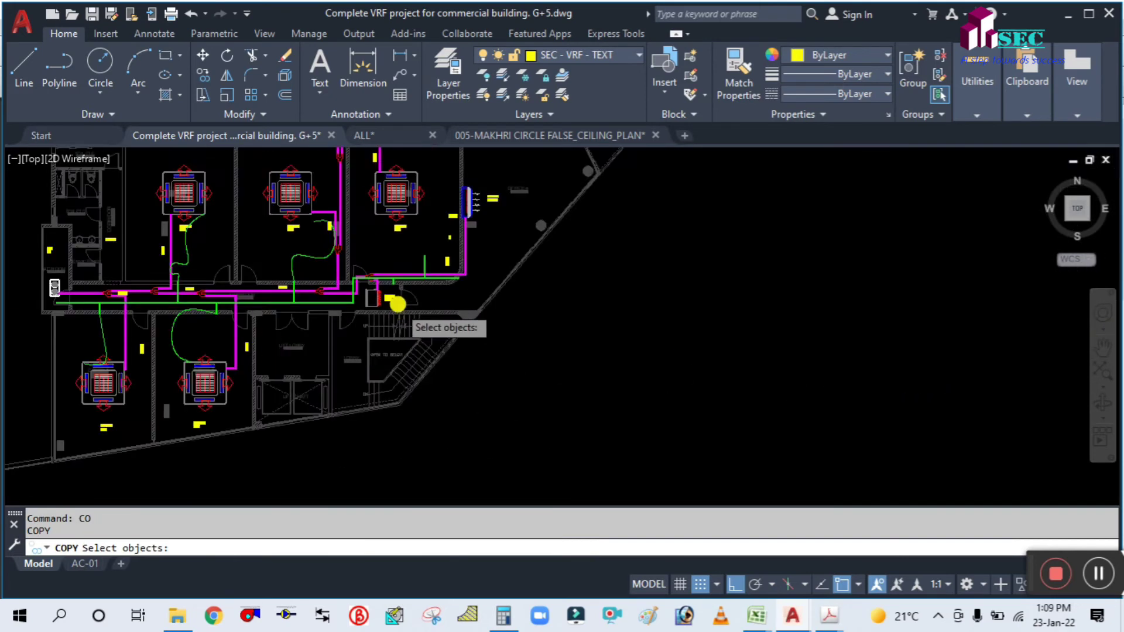
{"action": "scroll", "coordinate": [397, 288], "scroll_direction": "up", "scroll_amount": 3}
{"action": "scroll", "coordinate": [275, 310], "scroll_direction": "down", "scroll_amount": 5}
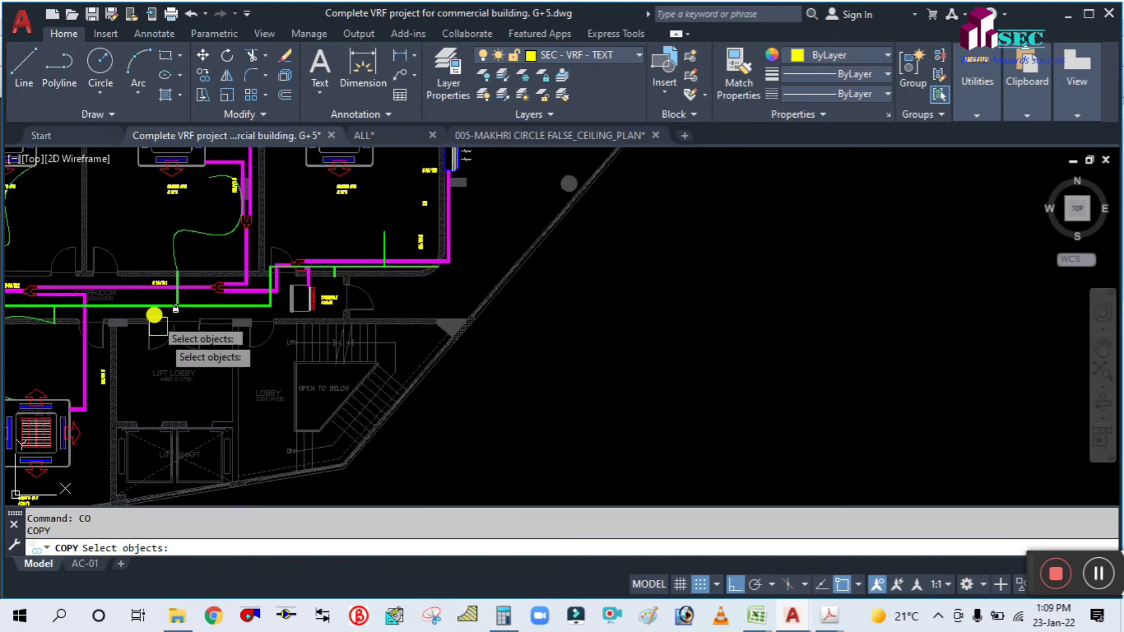
{"action": "scroll", "coordinate": [150, 281], "scroll_direction": "up", "scroll_amount": 8}
{"action": "left_click", "coordinate": [211, 246]}
{"action": "key", "text": "Return"}
{"action": "left_click", "coordinate": [273, 343]}
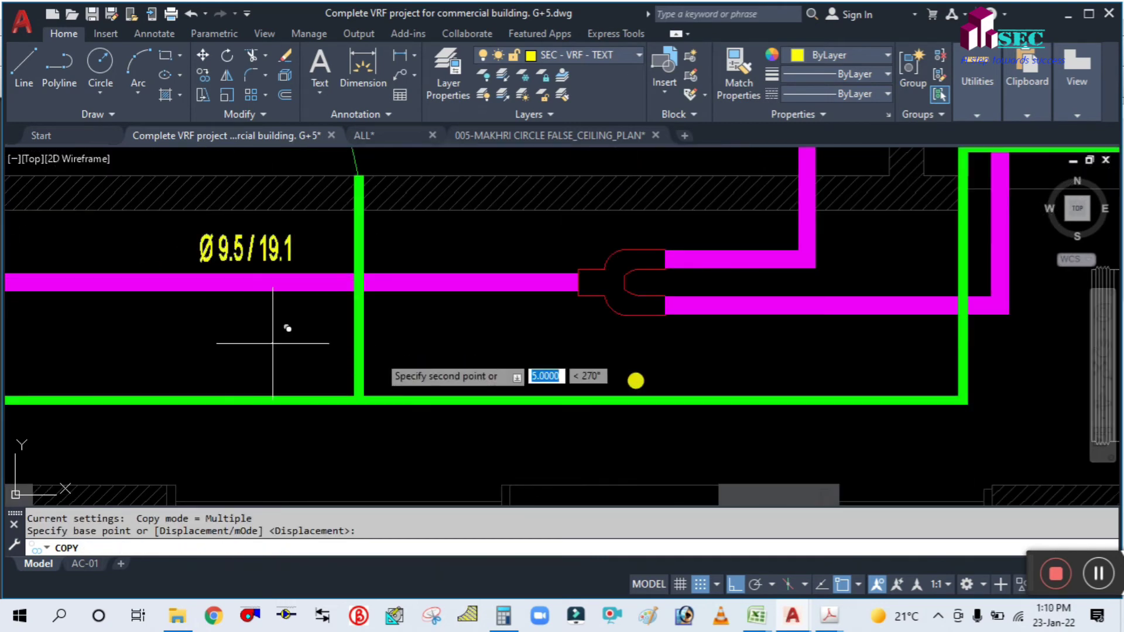
{"action": "scroll", "coordinate": [635, 381], "scroll_direction": "down", "scroll_amount": 4}
{"action": "left_click", "coordinate": [733, 581]}
{"action": "scroll", "coordinate": [201, 283], "scroll_direction": "down", "scroll_amount": 5}
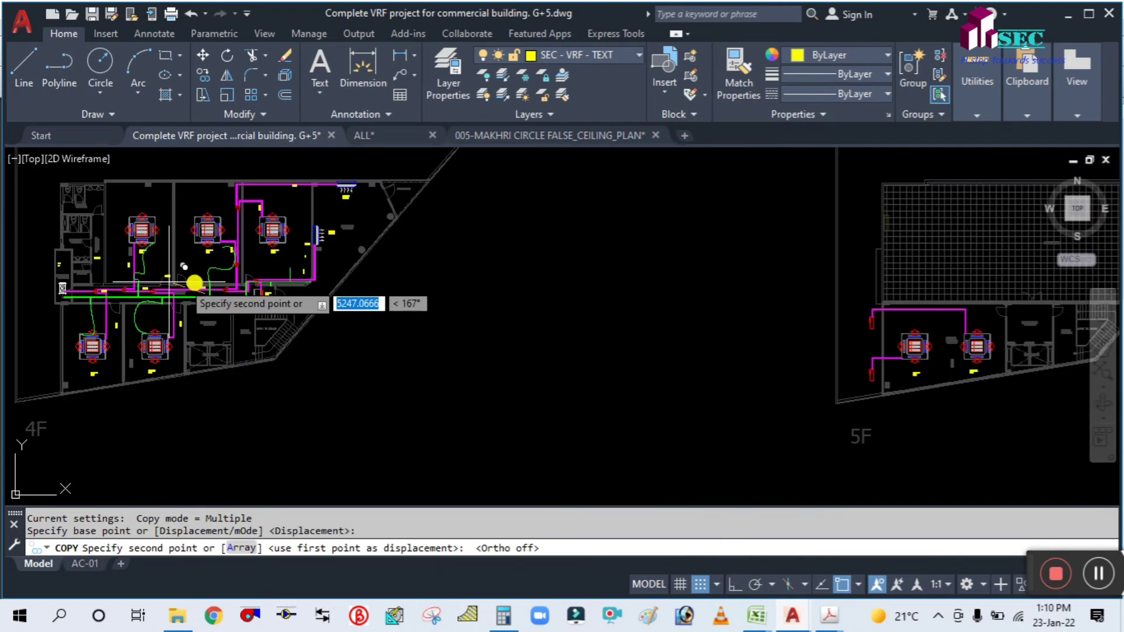
{"action": "scroll", "coordinate": [466, 288], "scroll_direction": "up", "scroll_amount": 5}
{"action": "scroll", "coordinate": [298, 318], "scroll_direction": "up", "scroll_amount": 8}
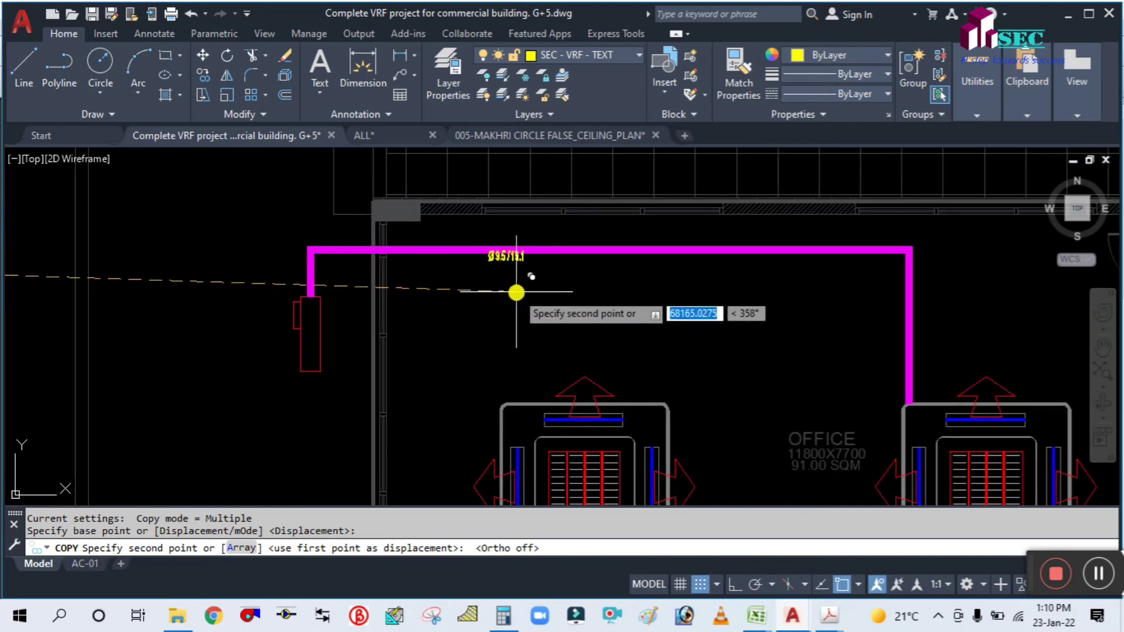
{"action": "left_click", "coordinate": [557, 301]}
Place another copy of the Ø 9.5 / 19.1 label below the southern outdoor unit's pipe on 5F and finish copying.
{"action": "scroll", "coordinate": [626, 304], "scroll_direction": "down", "scroll_amount": 6}
{"action": "scroll", "coordinate": [550, 318], "scroll_direction": "up", "scroll_amount": 4}
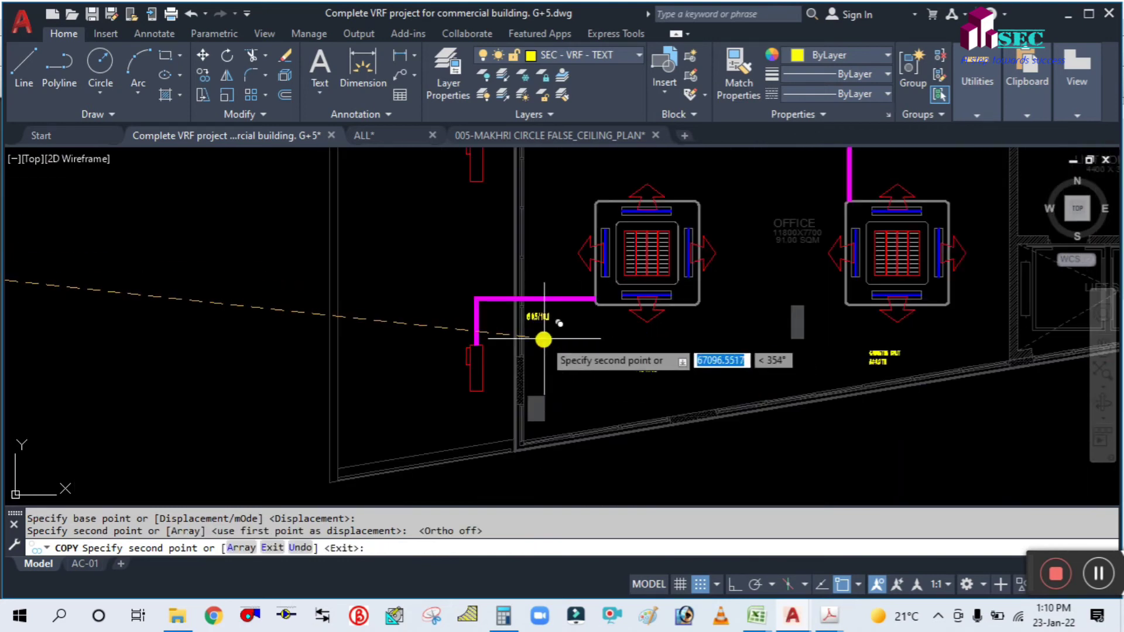
{"action": "left_click", "coordinate": [554, 336]}
{"action": "key", "text": "Escape"}
Turn Ortho mode back on and switch to the manual VRV/VRF piping chart PDF in Acrobat.
{"action": "middle_click_drag", "start_coordinate": [550, 221], "coordinate": [586, 345]}
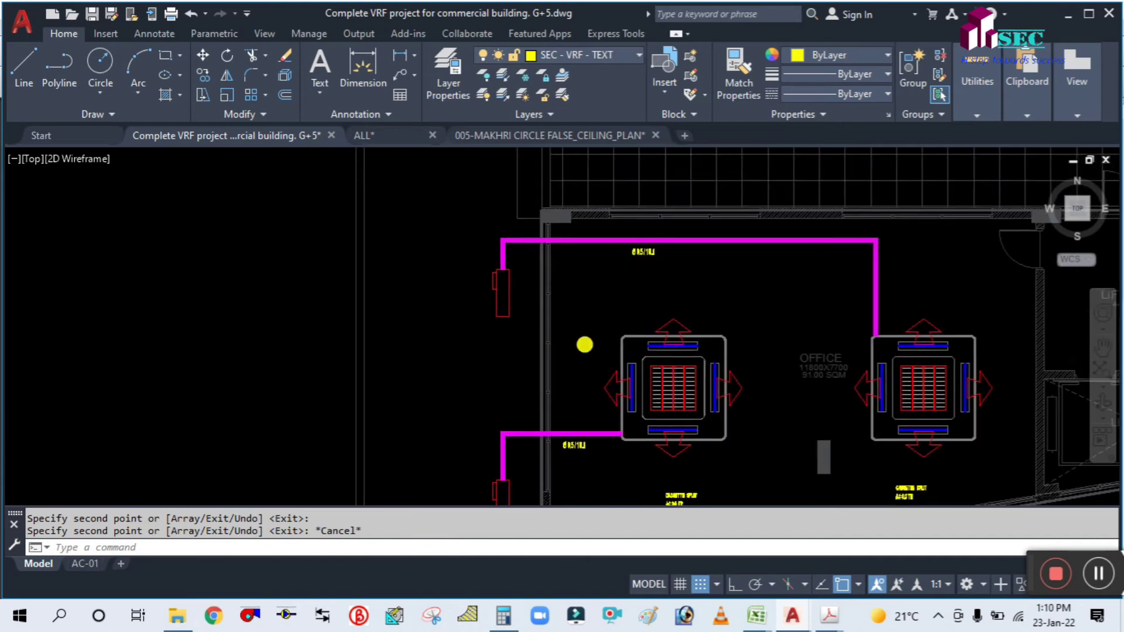
{"action": "left_click", "coordinate": [731, 583]}
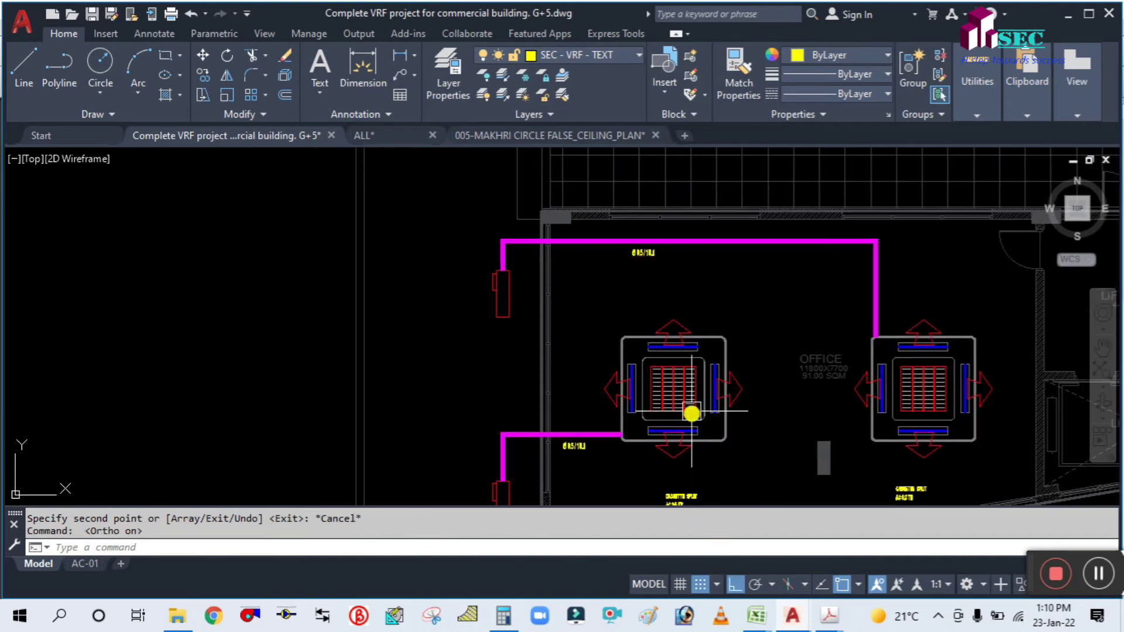
{"action": "left_click", "coordinate": [829, 615]}
{"action": "left_click", "coordinate": [877, 564]}
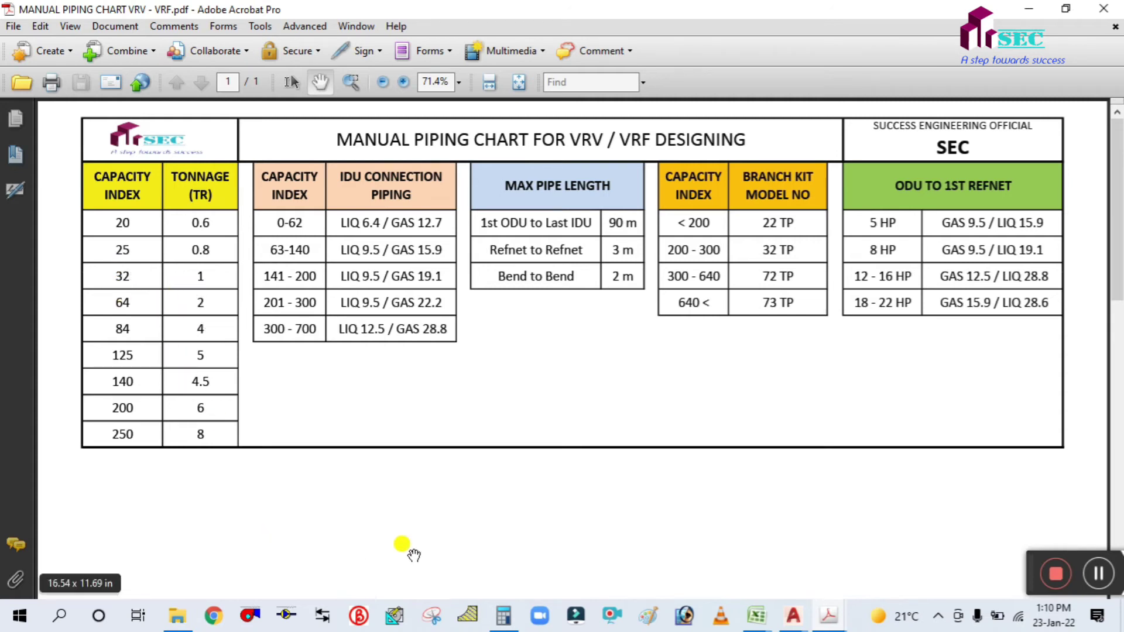
Add the capacity indexes 64 and 32 in Calculator to check the unit's connection piping range in the chart.
{"action": "left_click", "coordinate": [503, 616]}
{"action": "left_click", "coordinate": [969, 263]}
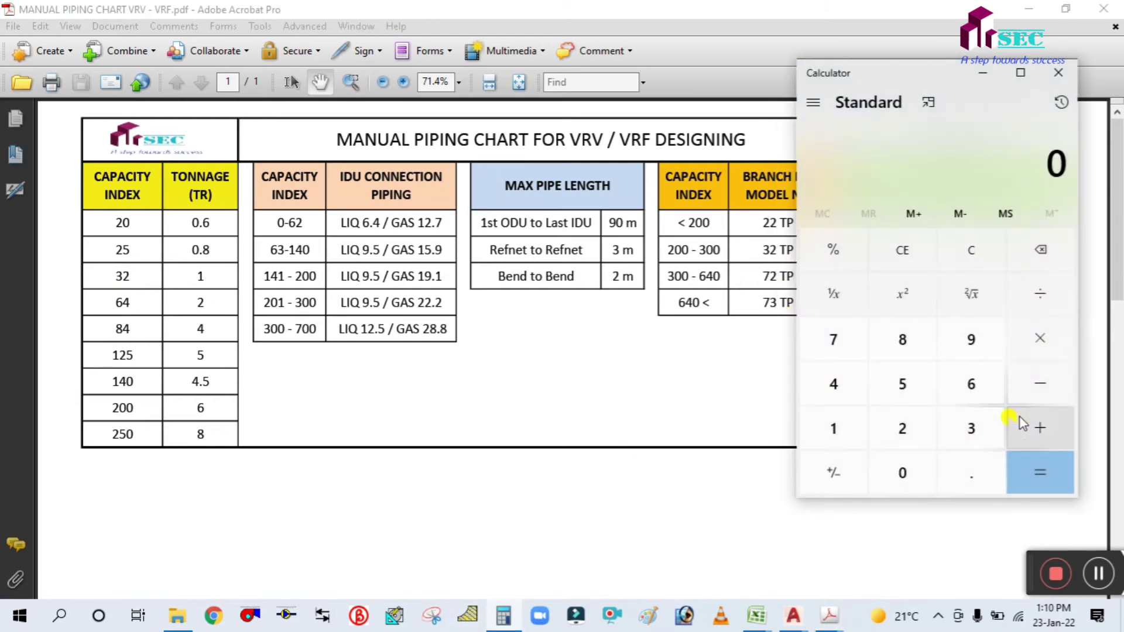
{"action": "left_click", "coordinate": [972, 382]}
{"action": "left_click", "coordinate": [834, 384]}
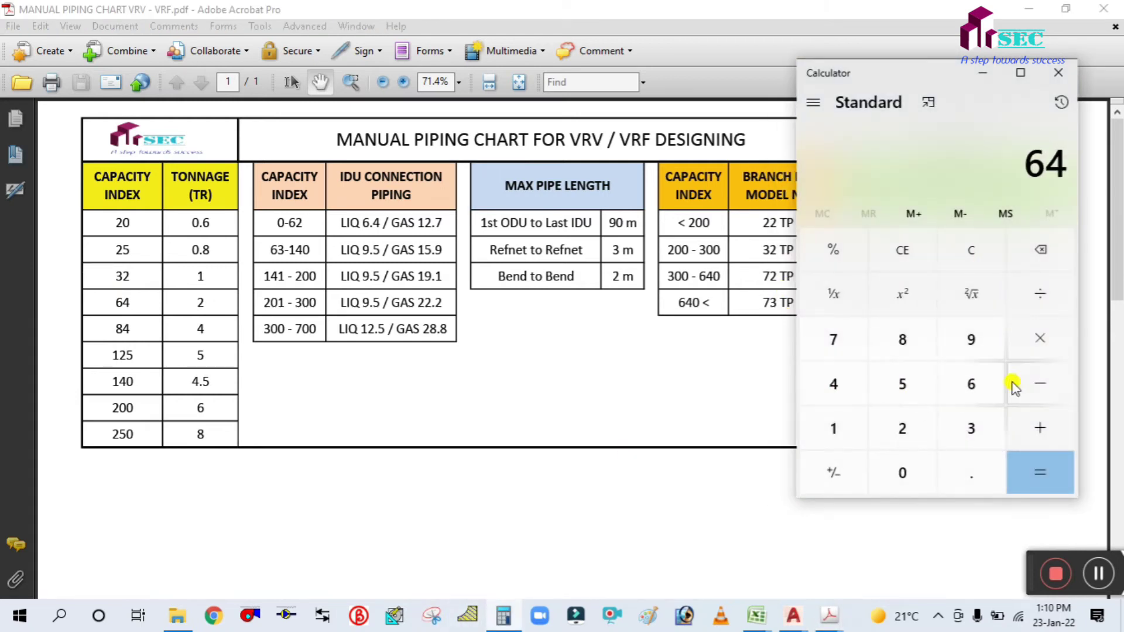
{"action": "left_click", "coordinate": [1039, 428]}
{"action": "left_click", "coordinate": [971, 428]}
{"action": "left_click", "coordinate": [902, 428]}
{"action": "left_click", "coordinate": [1031, 474]}
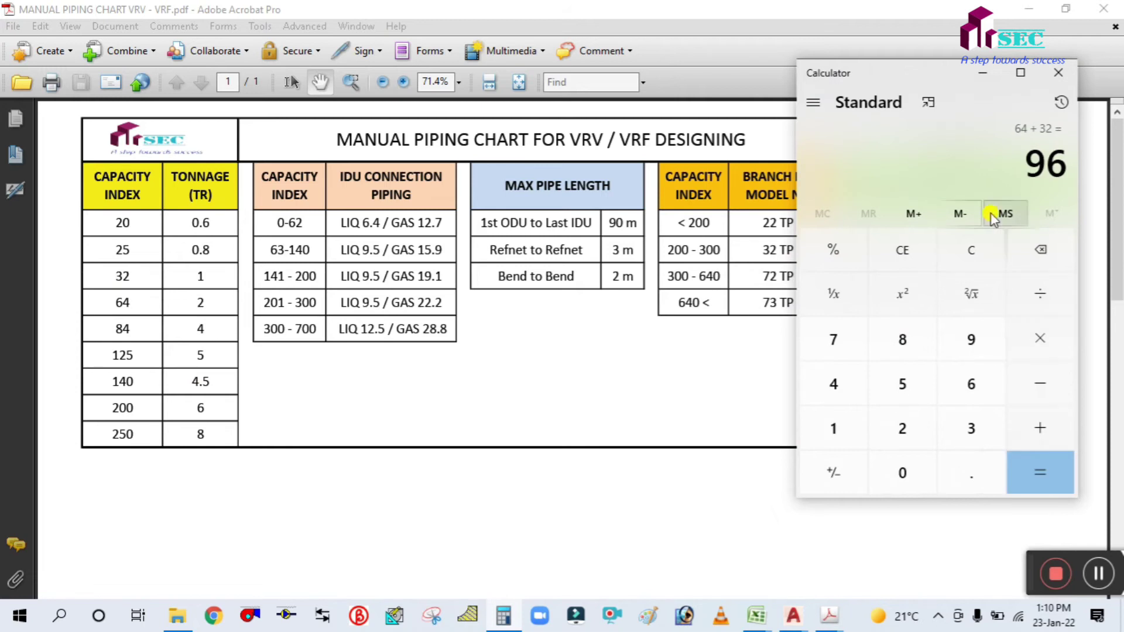
{"action": "left_click", "coordinate": [986, 74]}
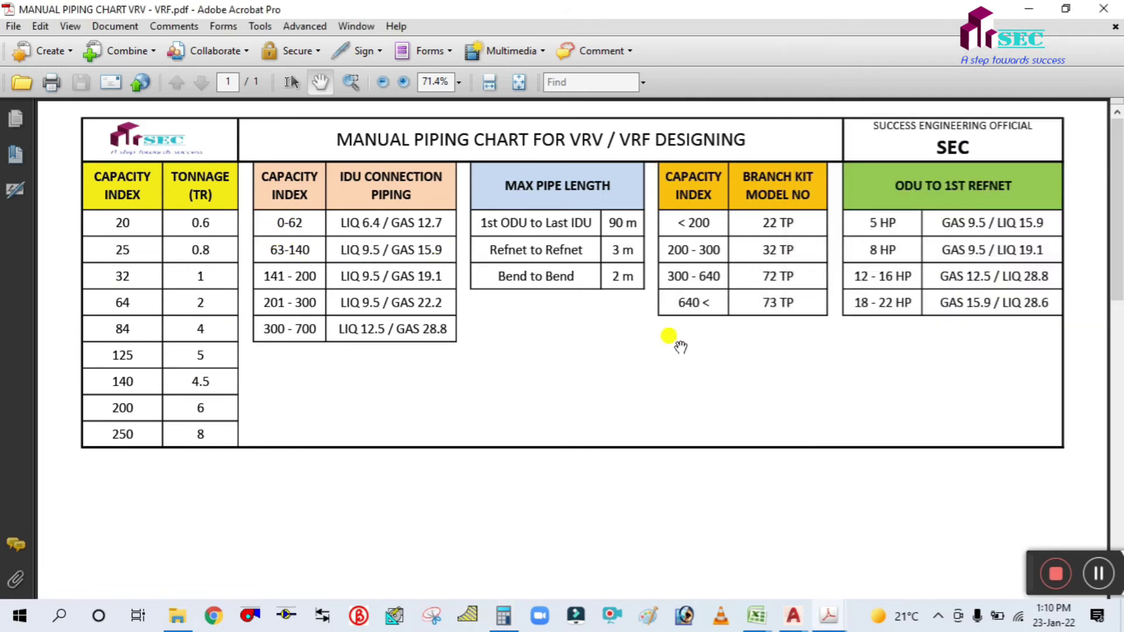
Return to the VRF project drawing in AutoCAD and change the northern 5F pipe label to Ø 9.5 / 15.9.
{"action": "left_click", "coordinate": [790, 618]}
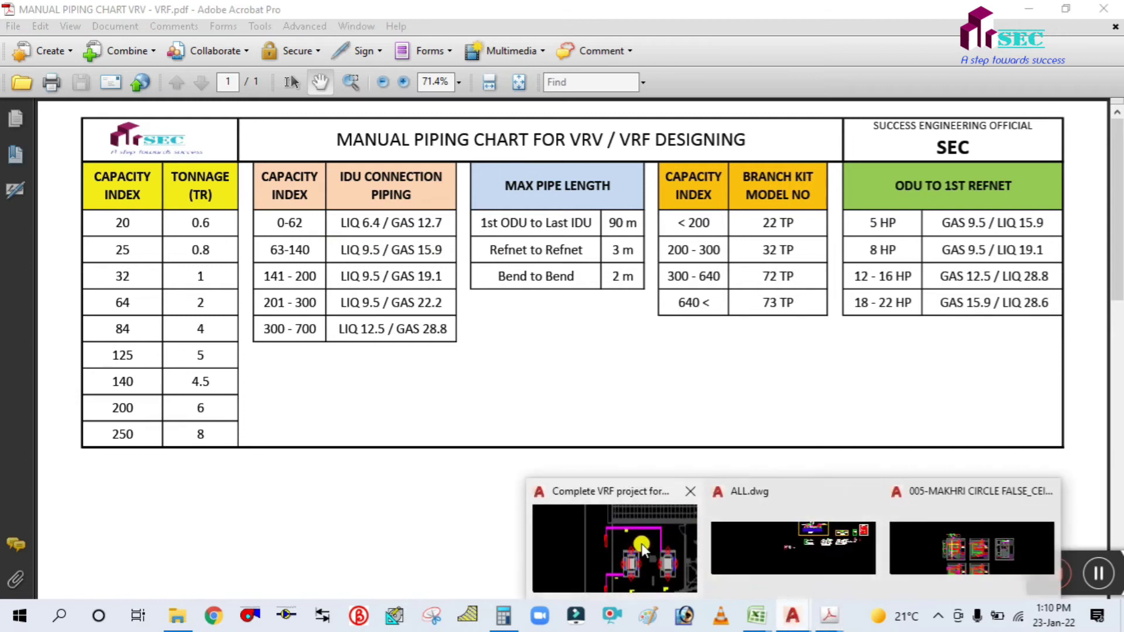
{"action": "left_click", "coordinate": [642, 550]}
{"action": "scroll", "coordinate": [724, 301], "scroll_direction": "up", "scroll_amount": 5}
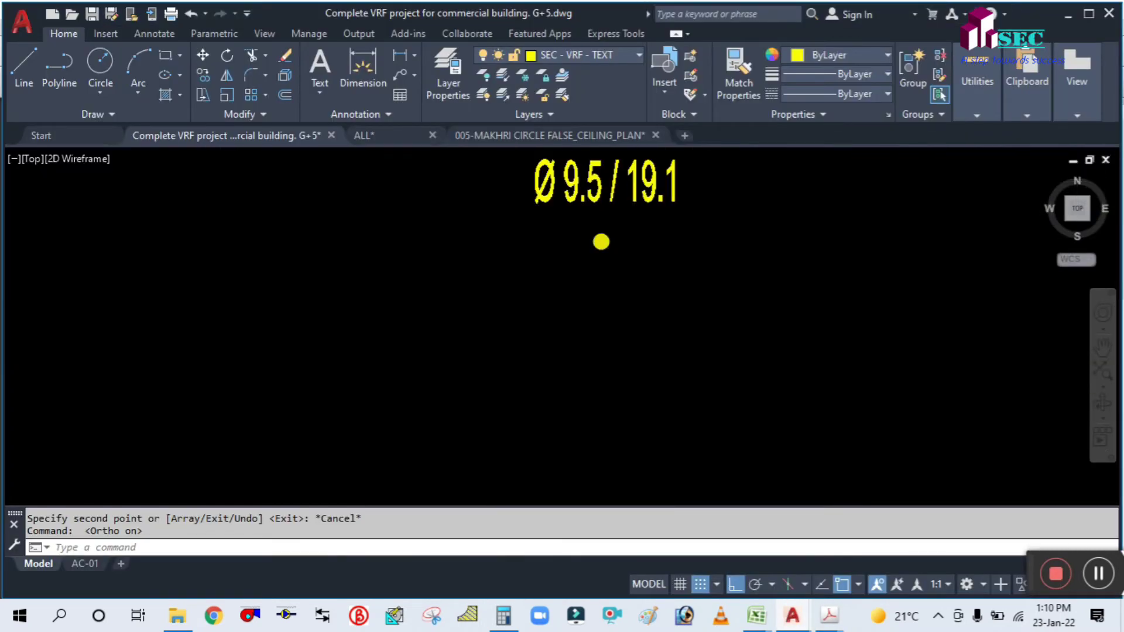
{"action": "scroll", "coordinate": [601, 242], "scroll_direction": "down", "scroll_amount": 5}
{"action": "scroll", "coordinate": [598, 239], "scroll_direction": "up", "scroll_amount": 5}
{"action": "middle_click_drag", "start_coordinate": [597, 239], "coordinate": [598, 301]}
{"action": "left_click", "coordinate": [668, 257]}
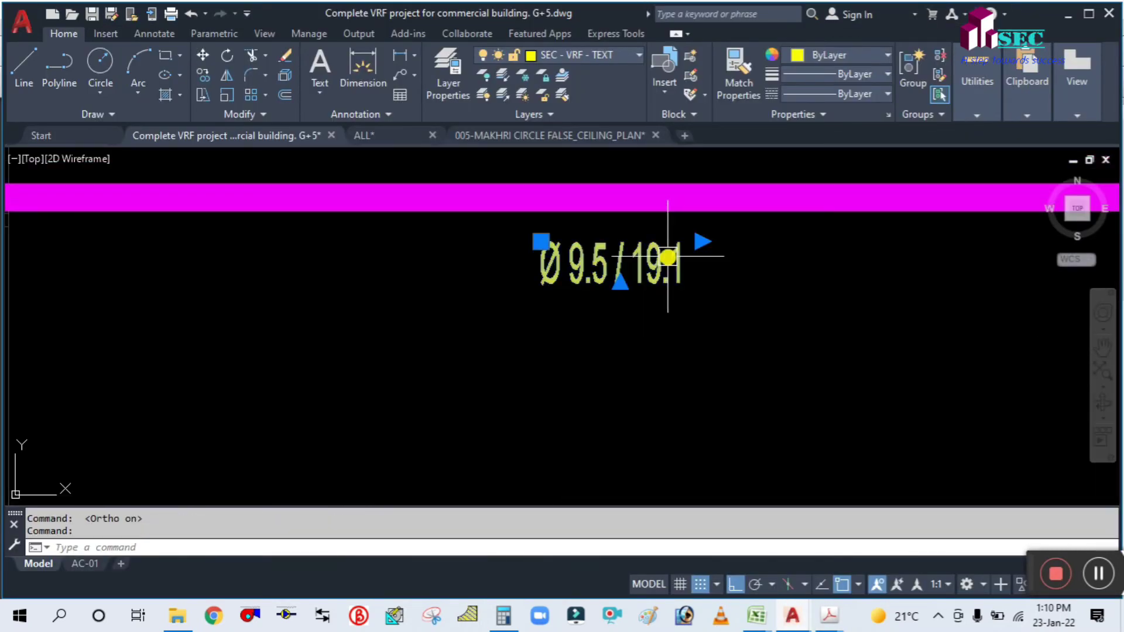
{"action": "key", "text": "Escape"}
{"action": "left_click", "coordinate": [656, 269]}
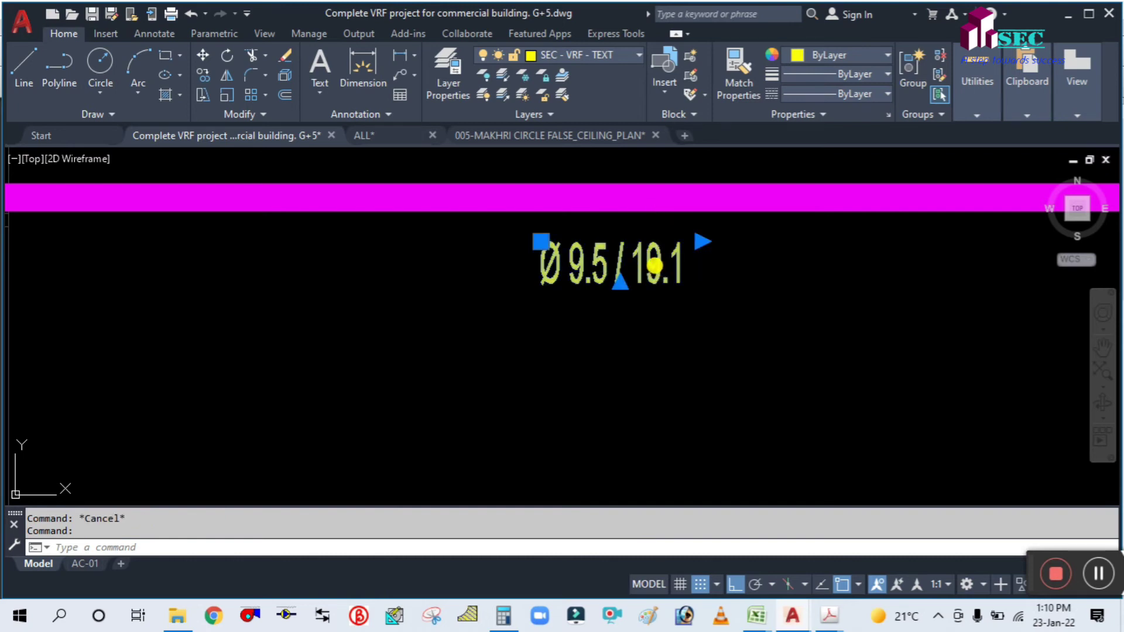
{"action": "double_click", "coordinate": [655, 266]}
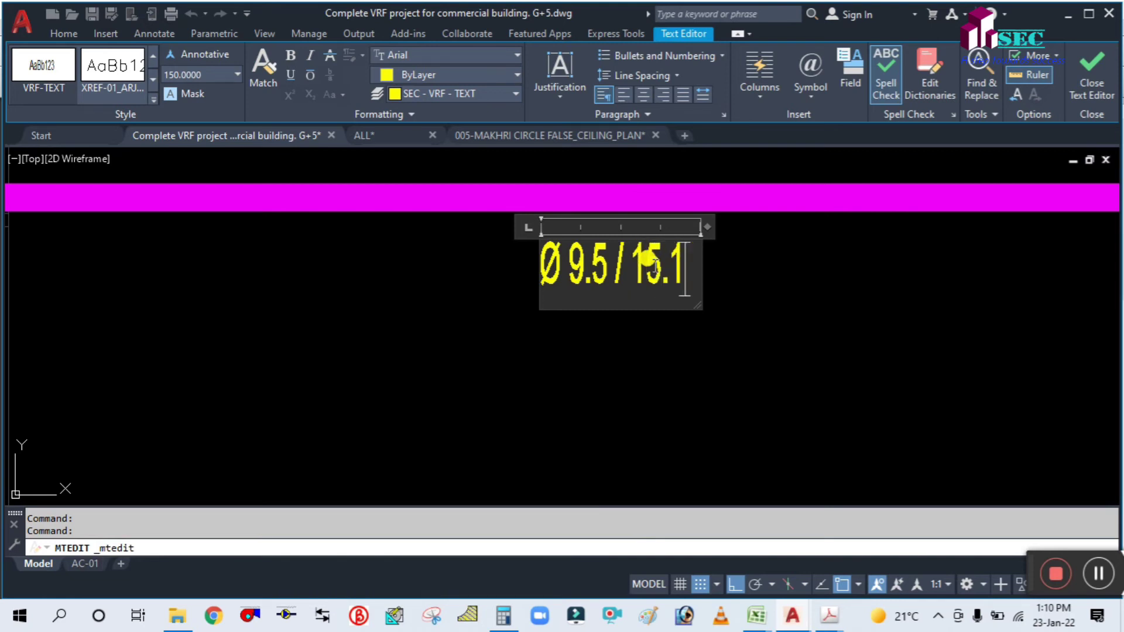
{"action": "left_click", "coordinate": [717, 323]}
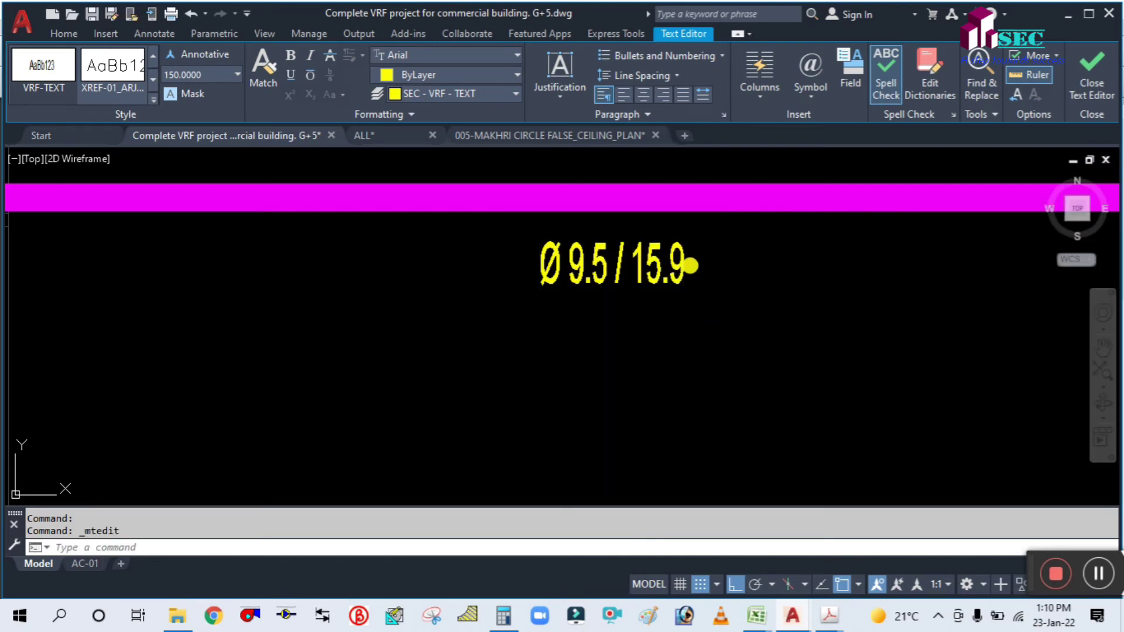
Erase the Ø 9.5 / 19.1 label below the southern outdoor unit's pipe on 5F.
{"action": "scroll", "coordinate": [558, 374], "scroll_direction": "down", "scroll_amount": 5}
{"action": "middle_click_drag", "start_coordinate": [512, 382], "coordinate": [585, 263]}
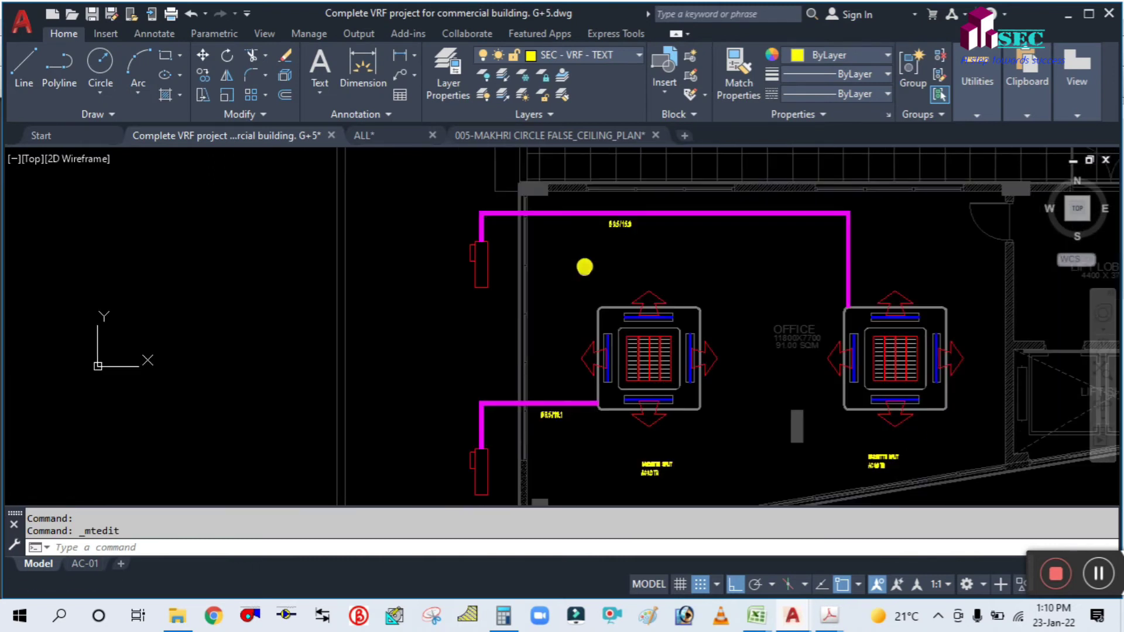
{"action": "scroll", "coordinate": [538, 441], "scroll_direction": "up", "scroll_amount": 5}
{"action": "scroll", "coordinate": [537, 441], "scroll_direction": "up", "scroll_amount": 2}
{"action": "left_click", "coordinate": [586, 326]}
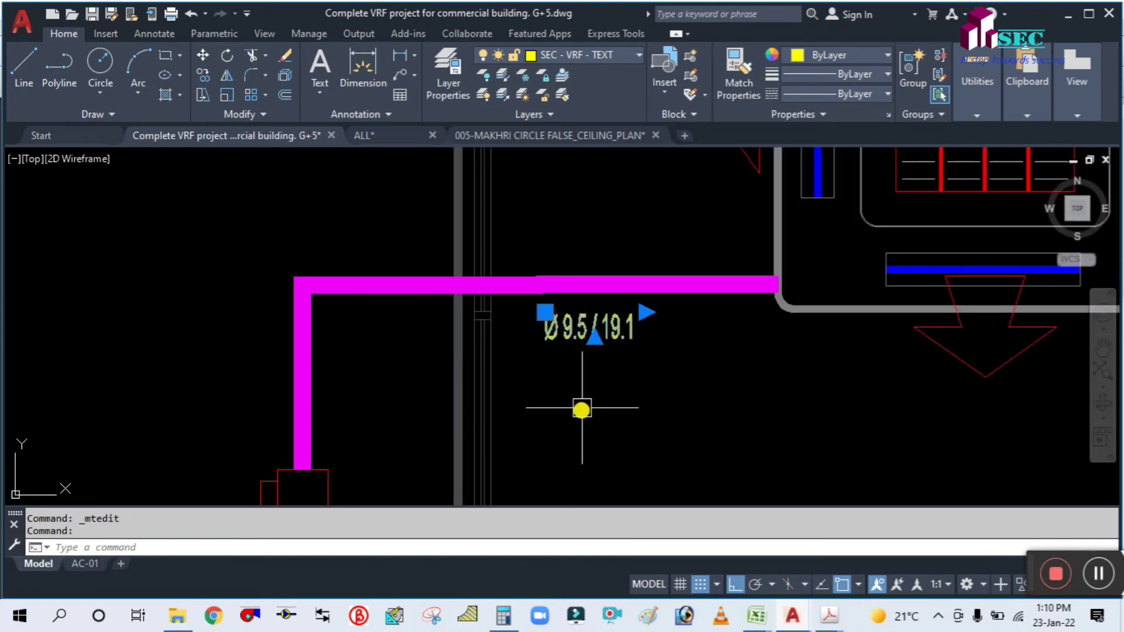
{"action": "key", "text": "e"}
{"action": "key", "text": "Return"}
{"action": "scroll", "coordinate": [590, 469], "scroll_direction": "down", "scroll_amount": 5}
Copy the Ø 9.5 / 15.9 label straight down to the western cassette unit's corner, level with its pipe connection.
{"action": "type", "text": "c"}
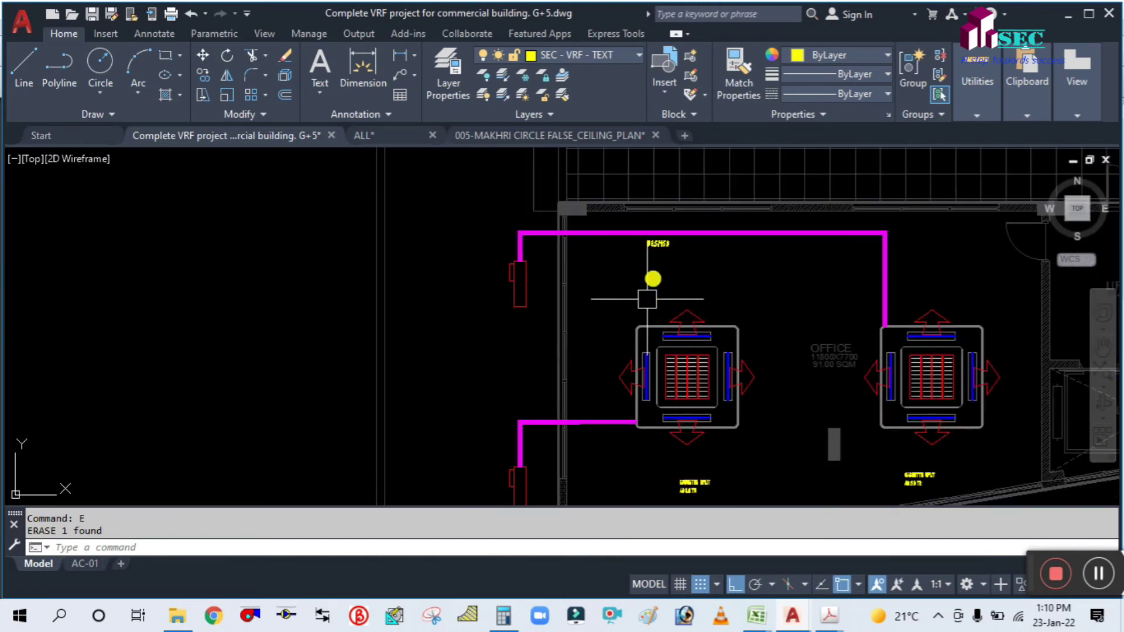
{"action": "scroll", "coordinate": [664, 261], "scroll_direction": "up", "scroll_amount": 4}
{"action": "type", "text": "co"}
{"action": "key", "text": "Return"}
{"action": "left_click", "coordinate": [659, 237]}
{"action": "key", "text": "Return"}
{"action": "left_click", "coordinate": [668, 266]}
{"action": "scroll", "coordinate": [658, 307], "scroll_direction": "down", "scroll_amount": 4}
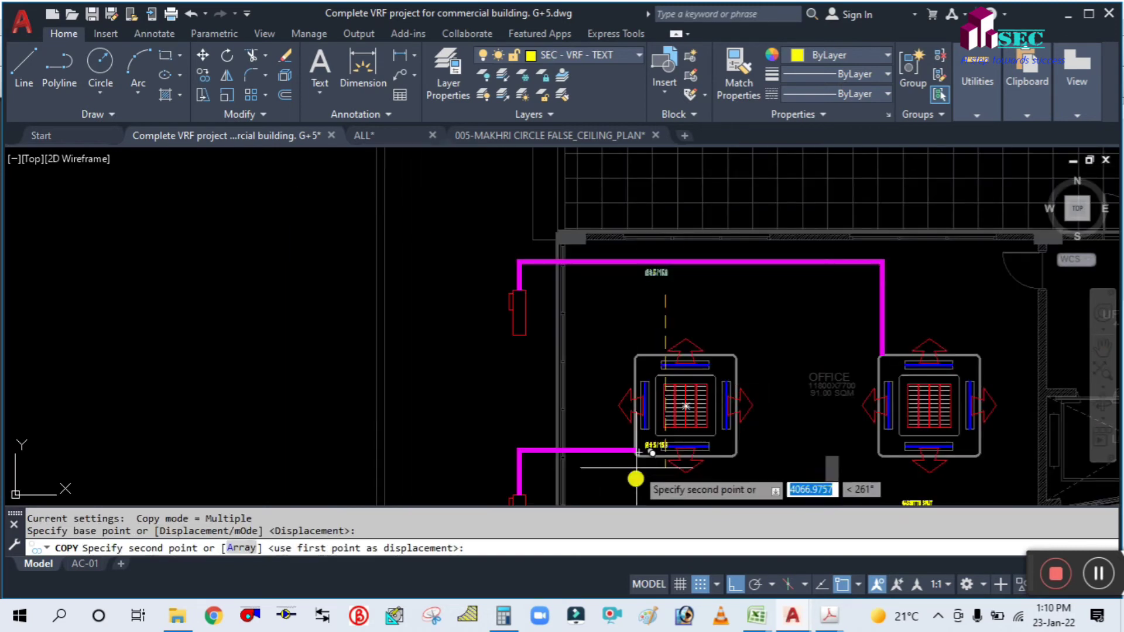
{"action": "scroll", "coordinate": [639, 453], "scroll_direction": "up", "scroll_amount": 2}
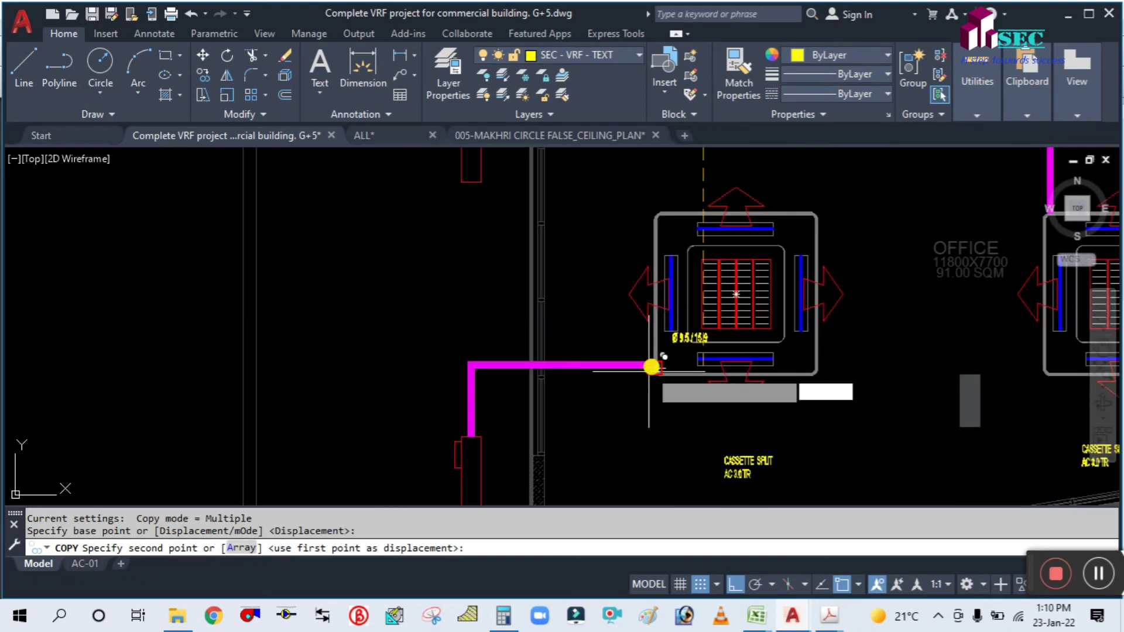
{"action": "left_click", "coordinate": [651, 382]}
{"action": "key", "text": "Escape"}
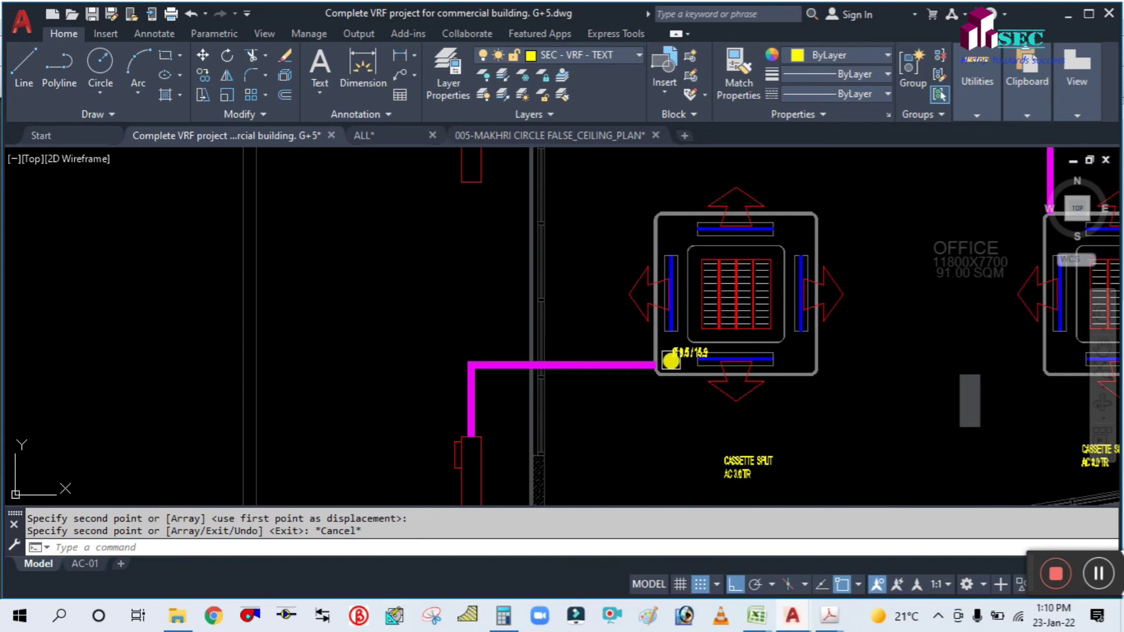
Move the copied Ø 9.5 / 15.9 label west so it sits just above the western cassette unit's pipe.
{"action": "scroll", "coordinate": [671, 360], "scroll_direction": "up", "scroll_amount": 4}
{"action": "type", "text": "m"}
{"action": "key", "text": "Return"}
{"action": "left_click", "coordinate": [667, 345]}
{"action": "key", "text": "Return"}
{"action": "left_click", "coordinate": [564, 427]}
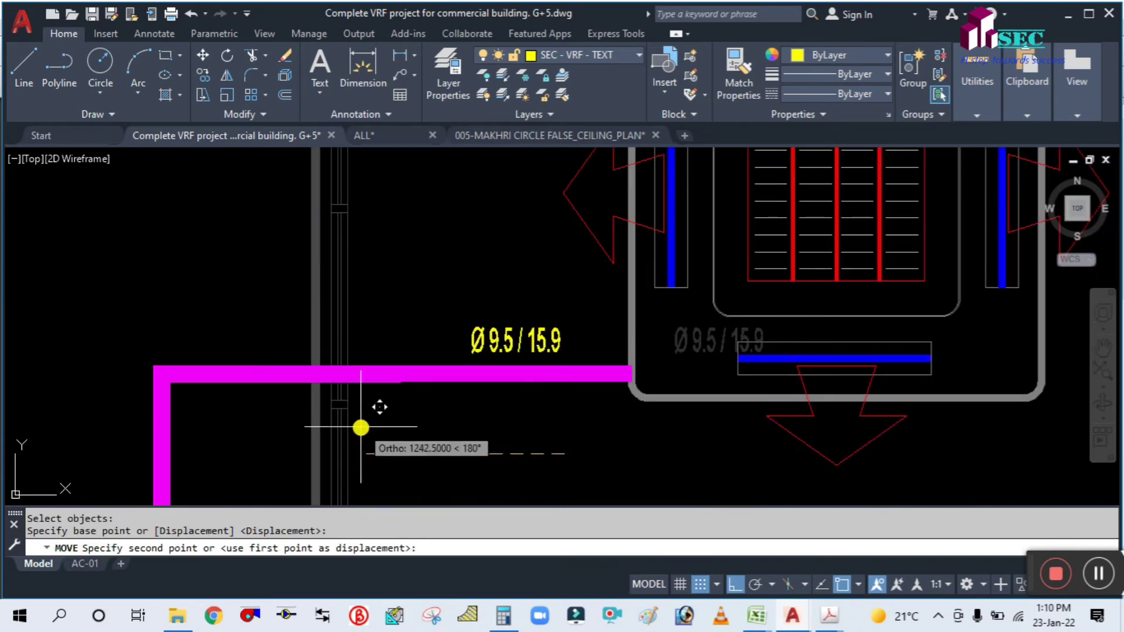
{"action": "left_click", "coordinate": [362, 427]}
Review the completed pipe labelling across all floor plans from 5F back to the ground floor.
{"action": "scroll", "coordinate": [469, 366], "scroll_direction": "down", "scroll_amount": 5}
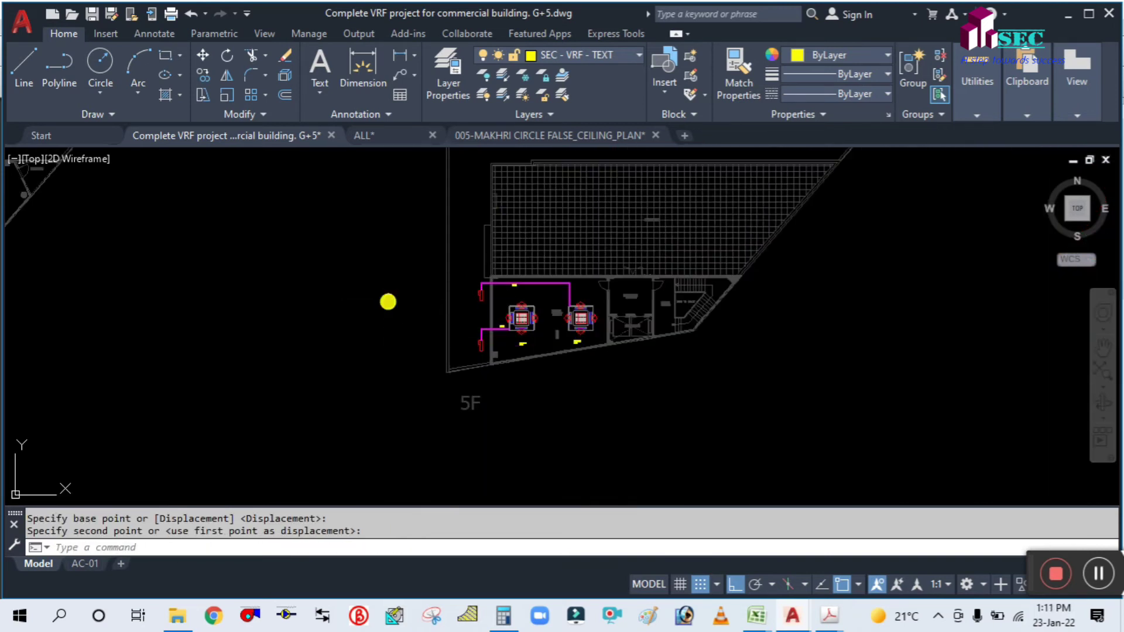
{"action": "middle_click_drag", "start_coordinate": [388, 301], "coordinate": [676, 324]}
{"action": "scroll", "coordinate": [677, 324], "scroll_direction": "down", "scroll_amount": 3}
{"action": "middle_click_drag", "start_coordinate": [332, 308], "coordinate": [505, 302]}
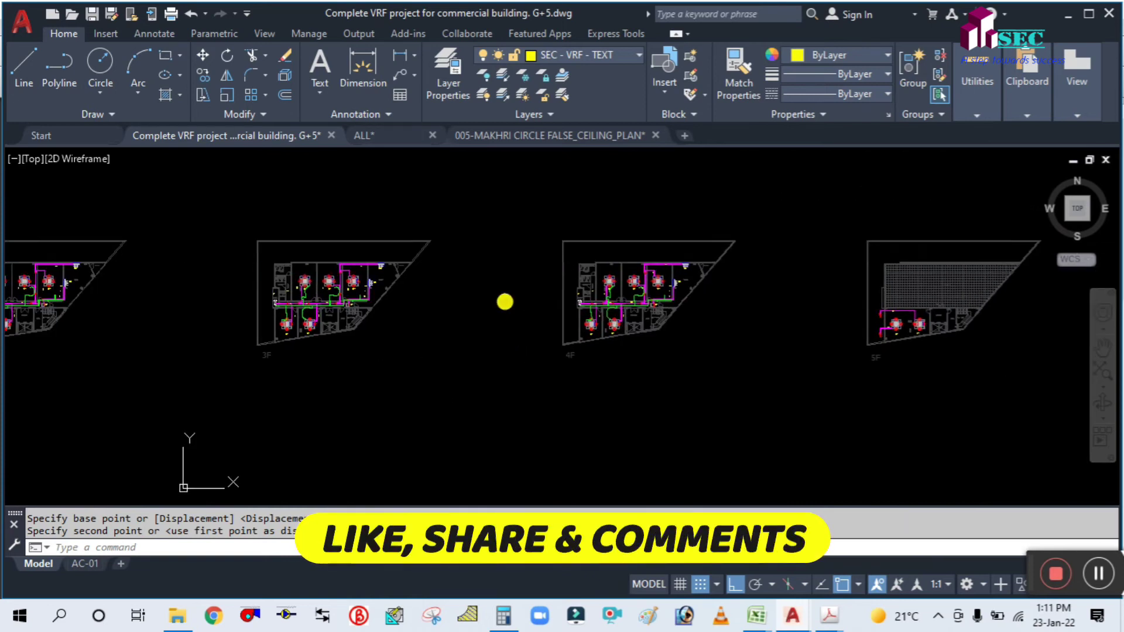
{"action": "middle_click_drag", "start_coordinate": [283, 351], "coordinate": [532, 334]}
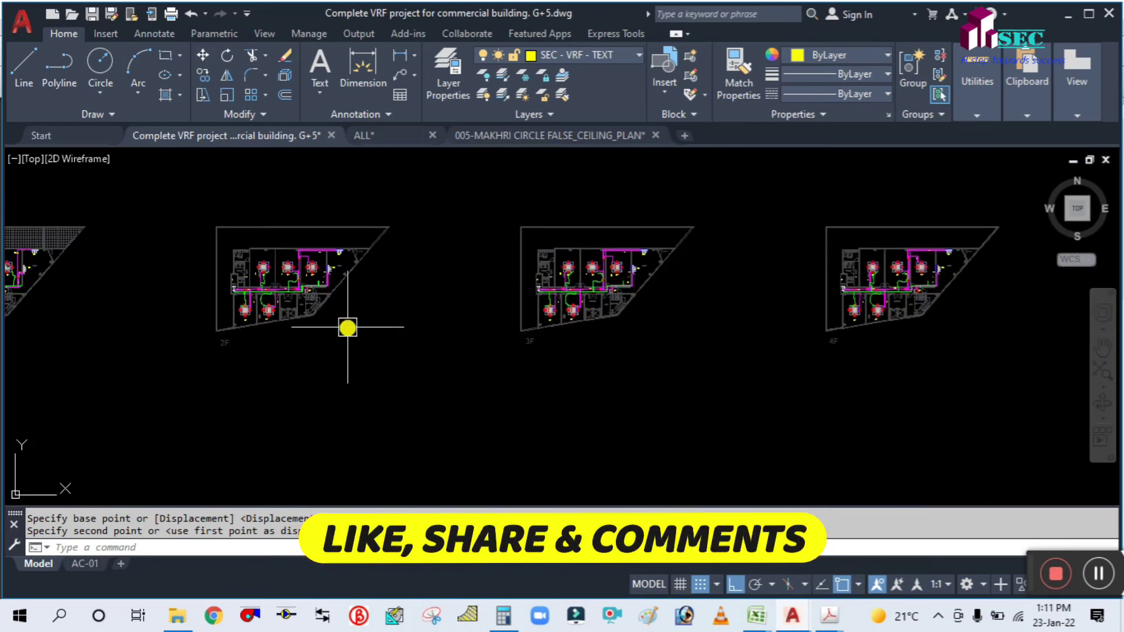
{"action": "middle_click_drag", "start_coordinate": [348, 328], "coordinate": [321, 381]}
{"action": "scroll", "coordinate": [371, 367], "scroll_direction": "down", "scroll_amount": 4}
{"action": "scroll", "coordinate": [394, 354], "scroll_direction": "up", "scroll_amount": 4}
{"action": "scroll", "coordinate": [379, 360], "scroll_direction": "down", "scroll_amount": 2}
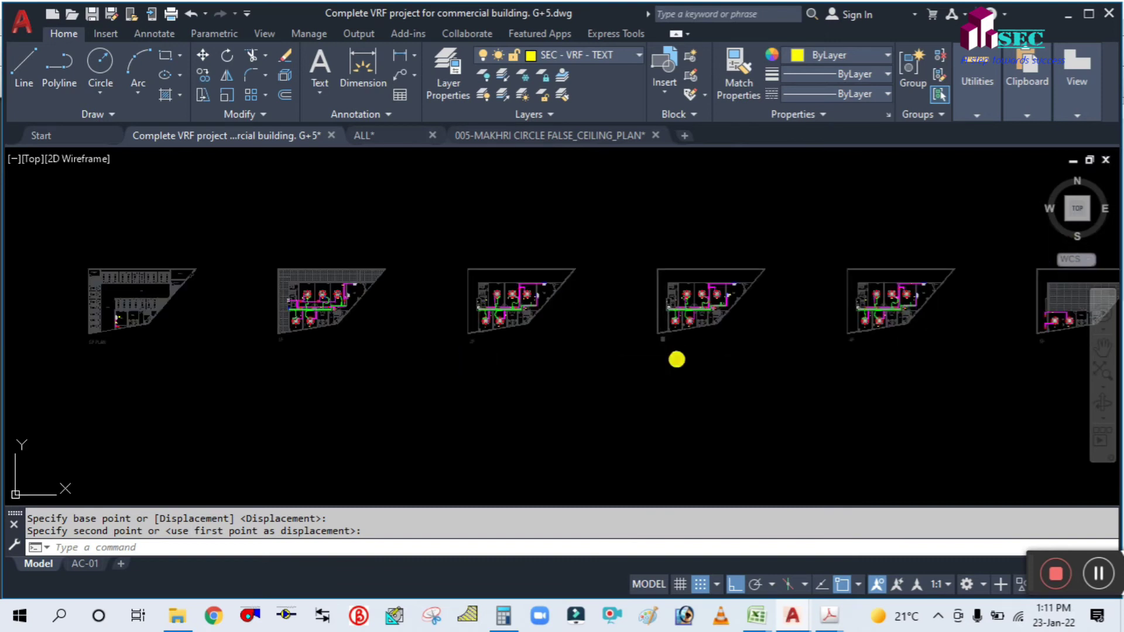
Look over the remaining plans from 4F to the roof and on to the riser diagram.
{"action": "middle_click_drag", "start_coordinate": [738, 352], "coordinate": [284, 351]}
{"action": "scroll", "coordinate": [463, 348], "scroll_direction": "down", "scroll_amount": 2}
{"action": "scroll", "coordinate": [730, 320], "scroll_direction": "up", "scroll_amount": 4}
{"action": "middle_click_drag", "start_coordinate": [765, 315], "coordinate": [533, 285]}
{"action": "scroll", "coordinate": [661, 255], "scroll_direction": "up", "scroll_amount": 3}
{"action": "scroll", "coordinate": [679, 256], "scroll_direction": "down", "scroll_amount": 3}
{"action": "scroll", "coordinate": [620, 299], "scroll_direction": "down", "scroll_amount": 1}
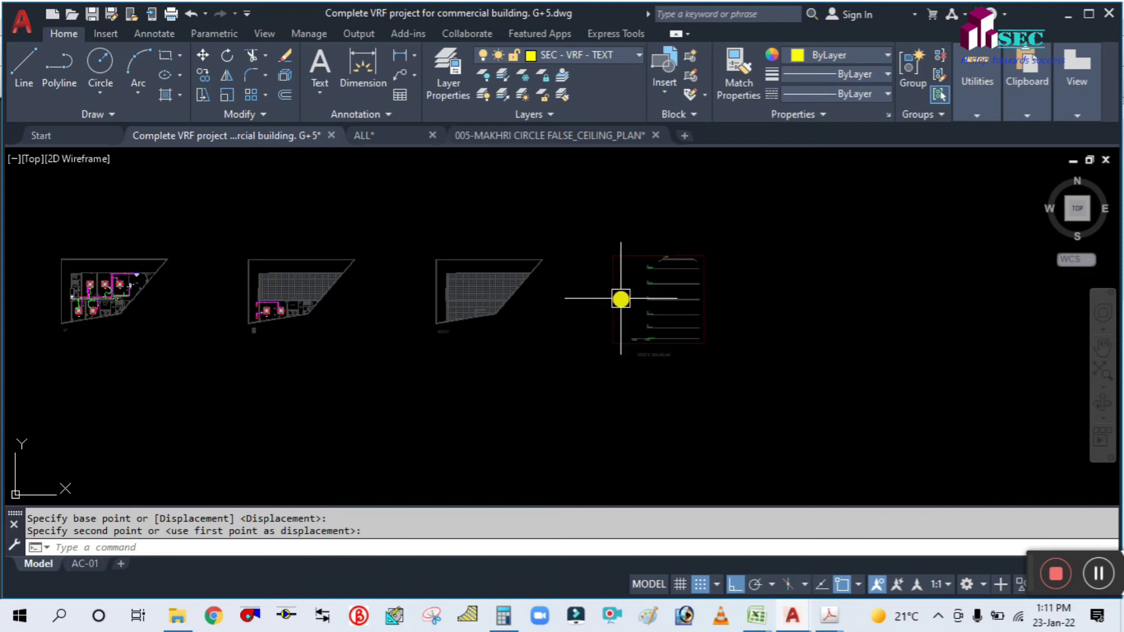
{"action": "scroll", "coordinate": [531, 354], "scroll_direction": "up", "scroll_amount": 2}
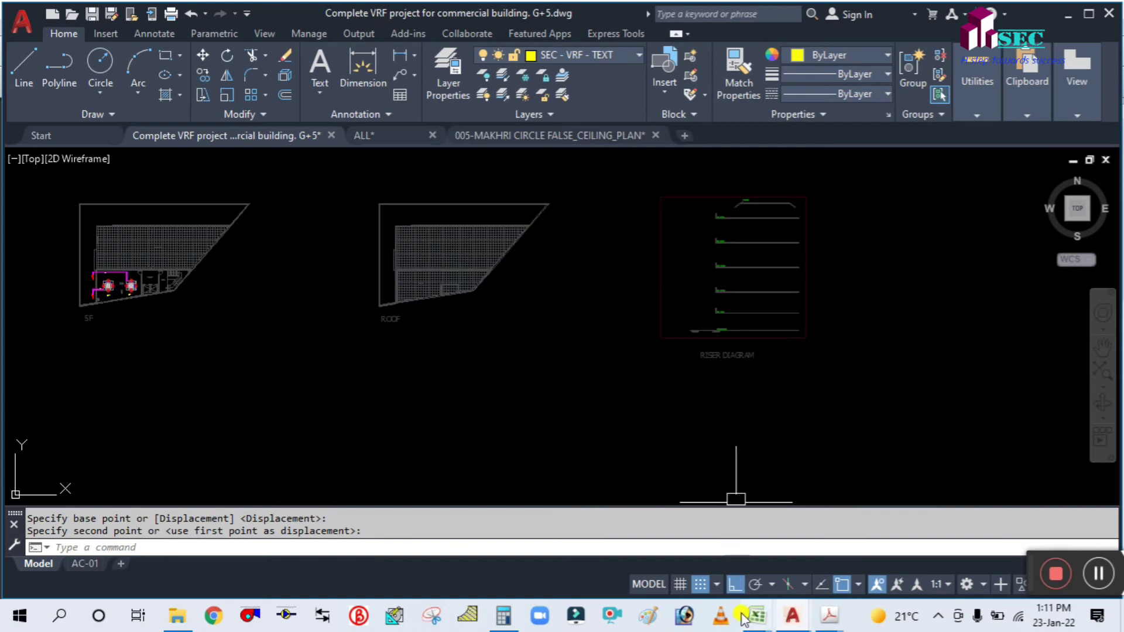
Switch to the CAL SUMMARY SHEET workbook in Excel and clear the five zone descriptions above the Ground Floor summary row.
{"action": "mouse_move", "coordinate": [755, 618]}
{"action": "left_click", "coordinate": [817, 536]}
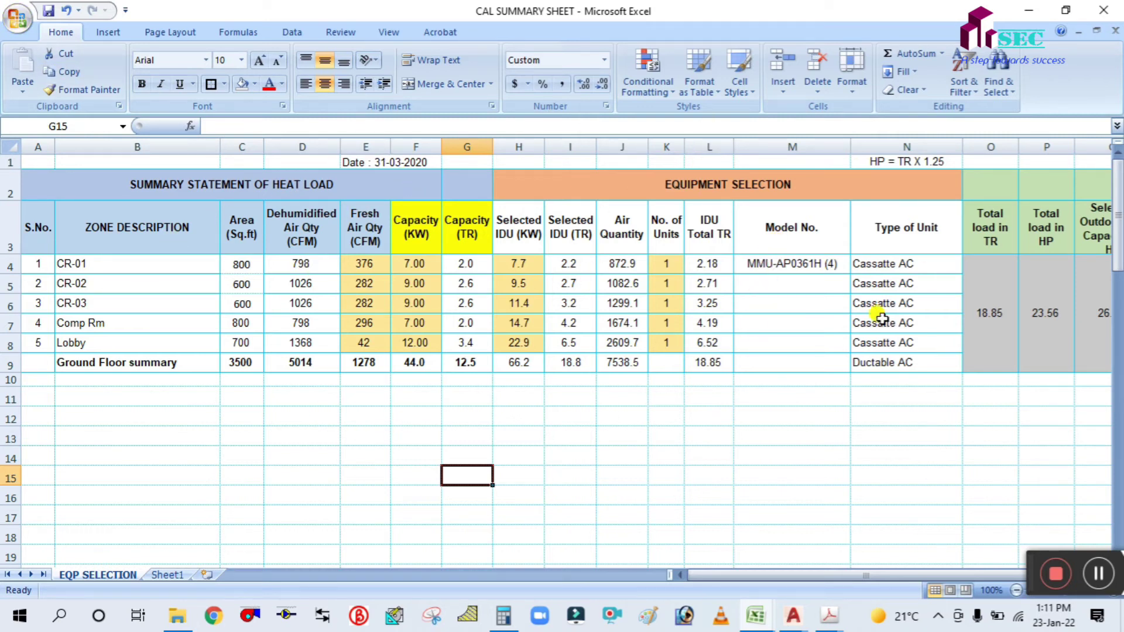
{"action": "left_click_drag", "start_coordinate": [113, 260], "coordinate": [113, 337]}
{"action": "left_click", "coordinate": [141, 469]}
{"action": "left_click_drag", "start_coordinate": [119, 266], "coordinate": [119, 344]}
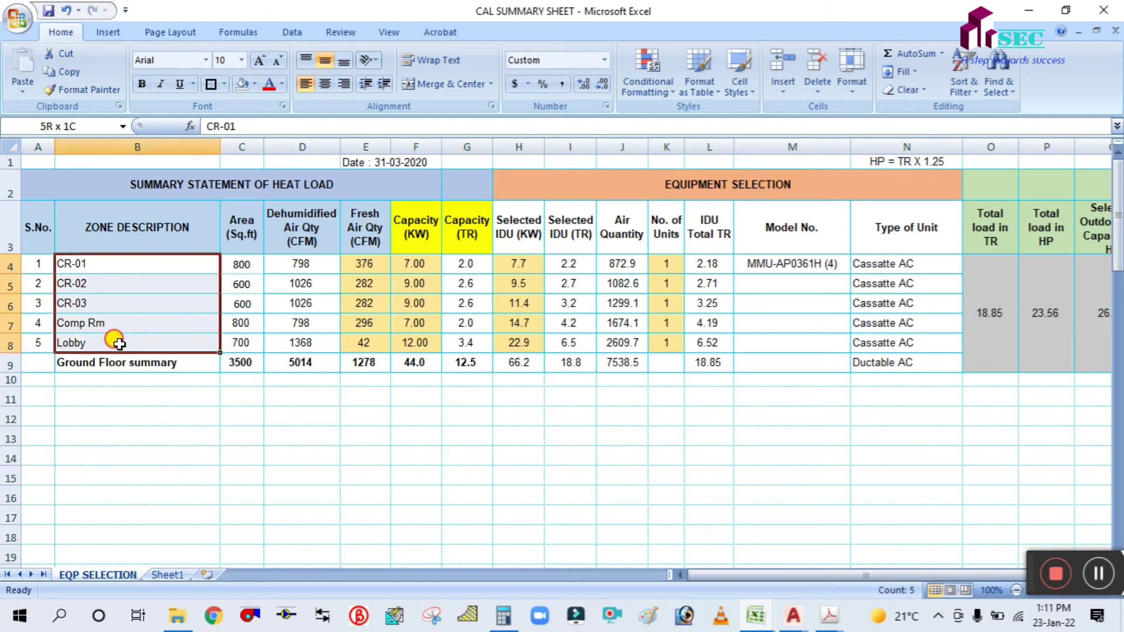
{"action": "key", "text": "Delete"}
{"action": "left_click", "coordinate": [199, 439]}
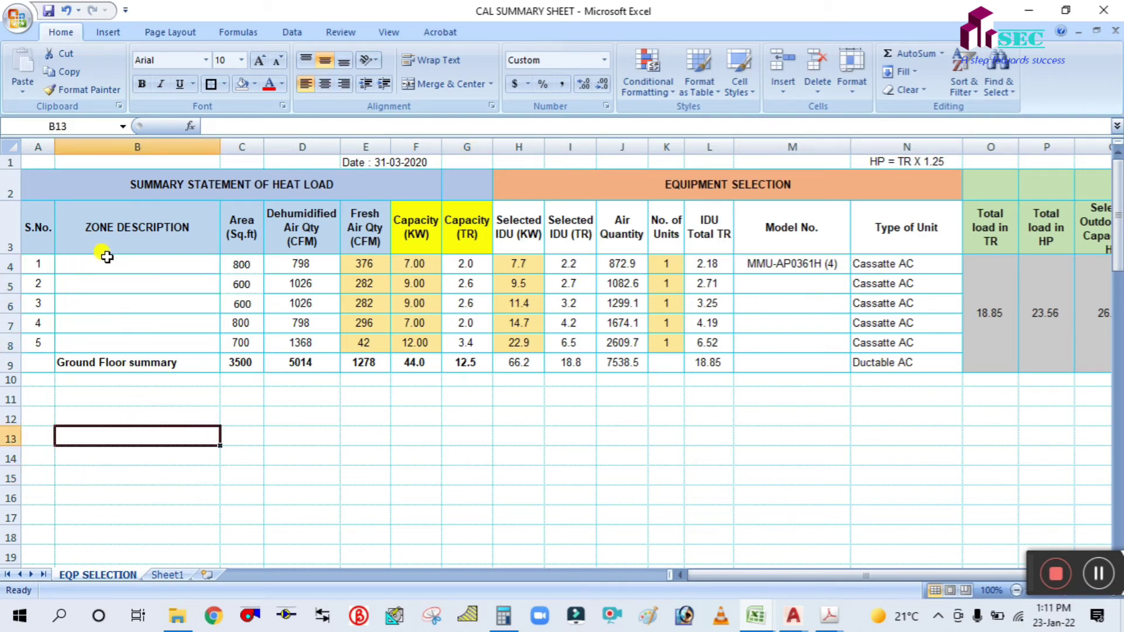
Enter FF, 2F, 3F and 4F as the zone descriptions for serial numbers 1 to 4.
{"action": "left_click", "coordinate": [103, 269]}
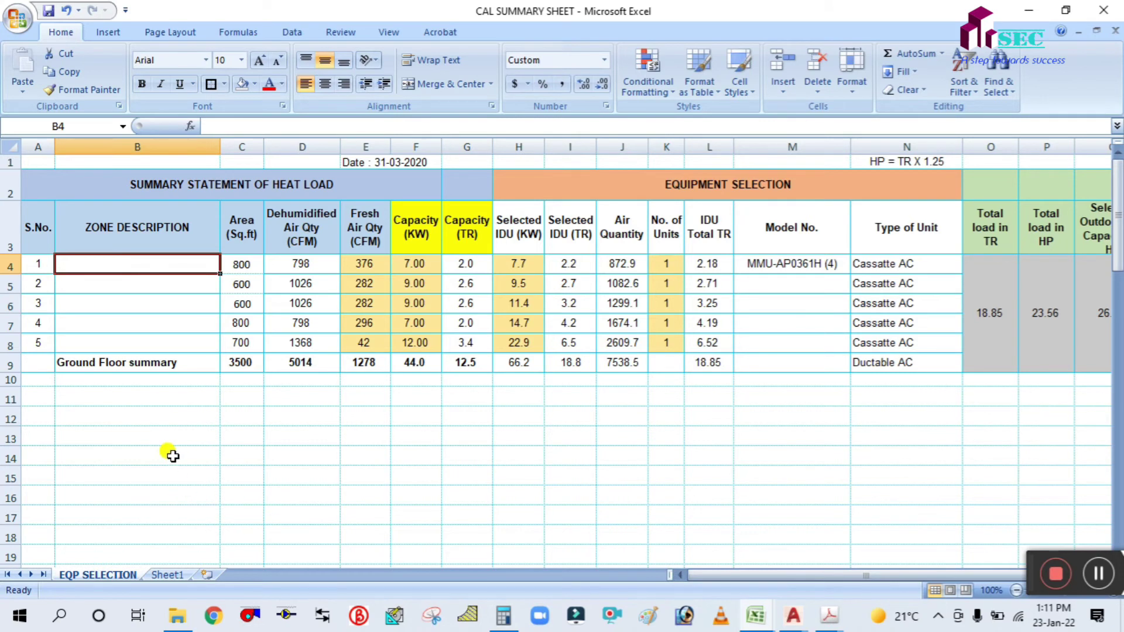
{"action": "type", "text": "FF"}
{"action": "left_click", "coordinate": [158, 462]}
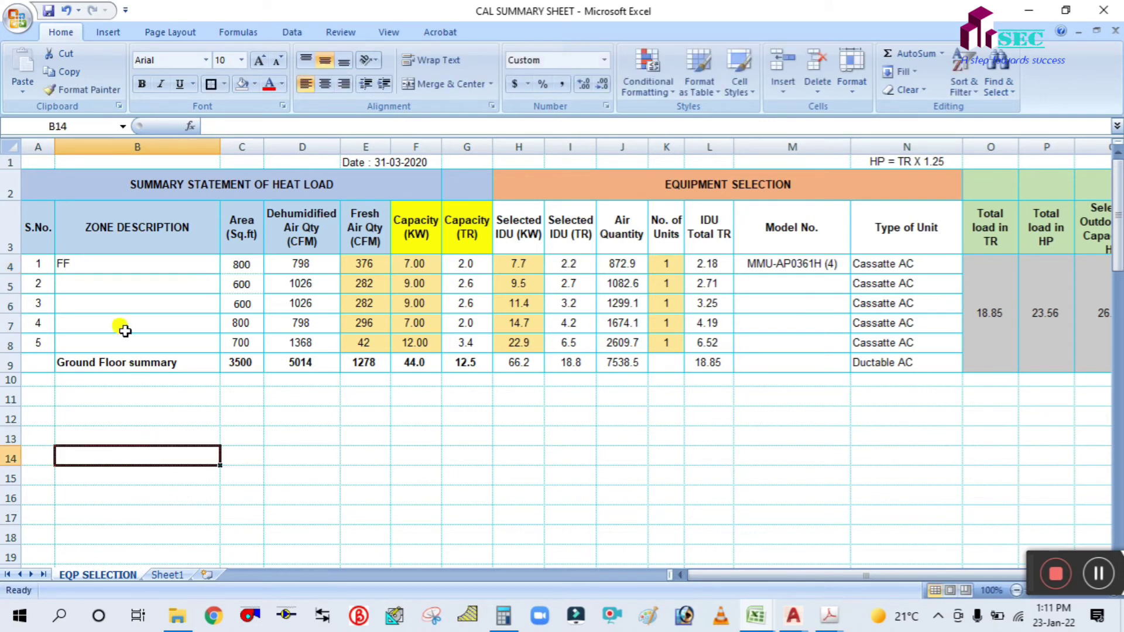
{"action": "left_click", "coordinate": [101, 281]}
{"action": "type", "text": "2F"}
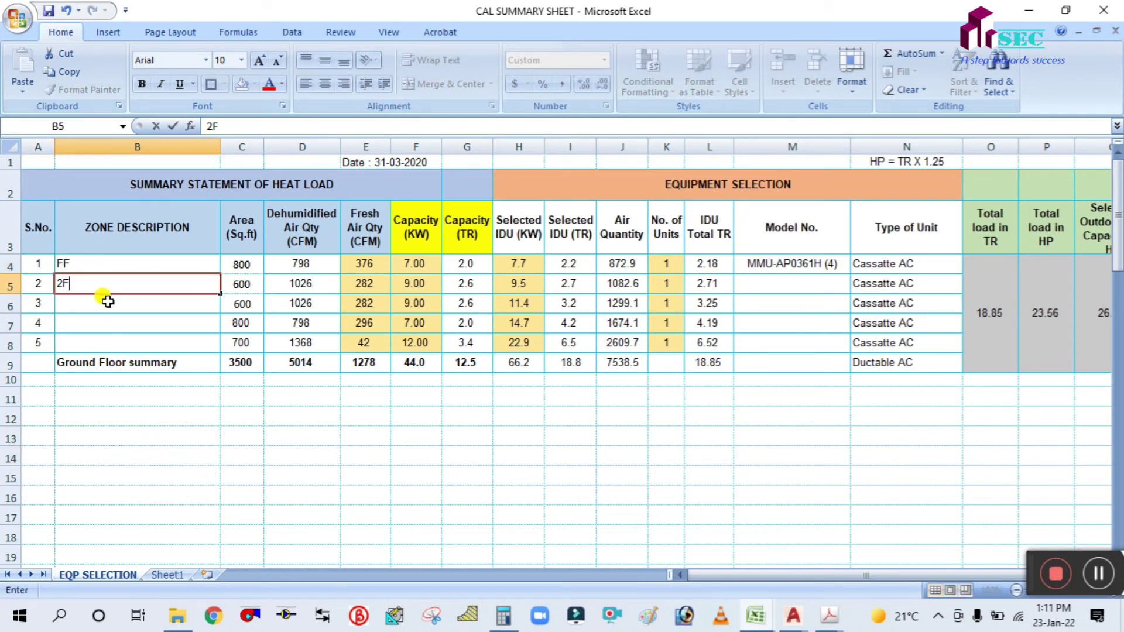
{"action": "left_click", "coordinate": [108, 301]}
{"action": "type", "text": "3F"}
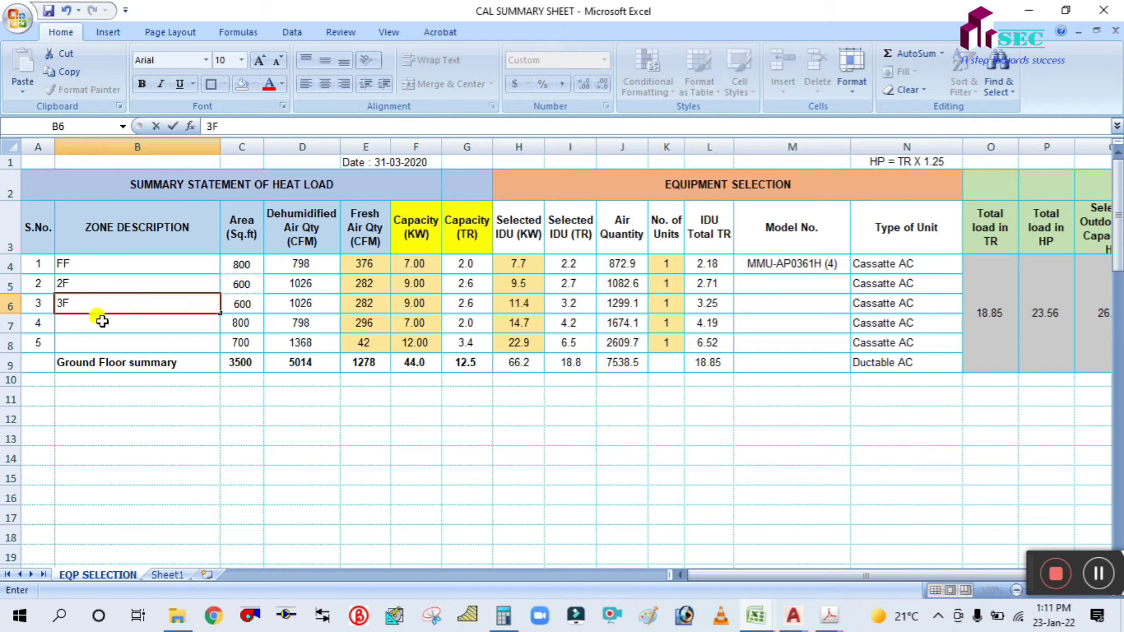
{"action": "left_click", "coordinate": [102, 322]}
{"action": "type", "text": "4F"}
{"action": "left_click", "coordinate": [120, 433]}
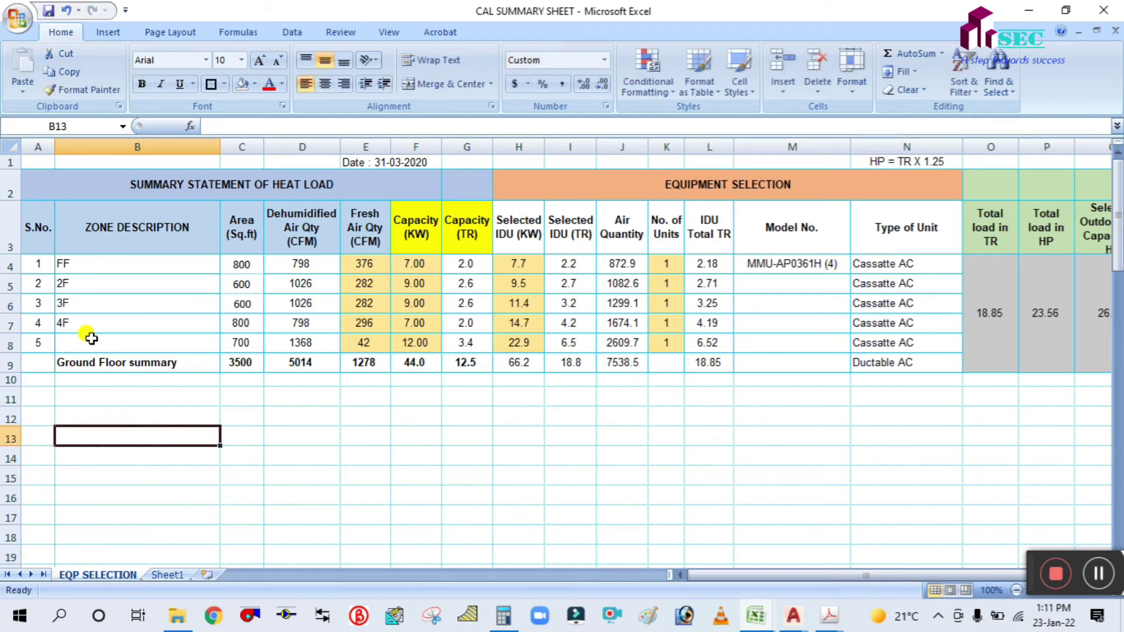
{"action": "left_click", "coordinate": [141, 415]}
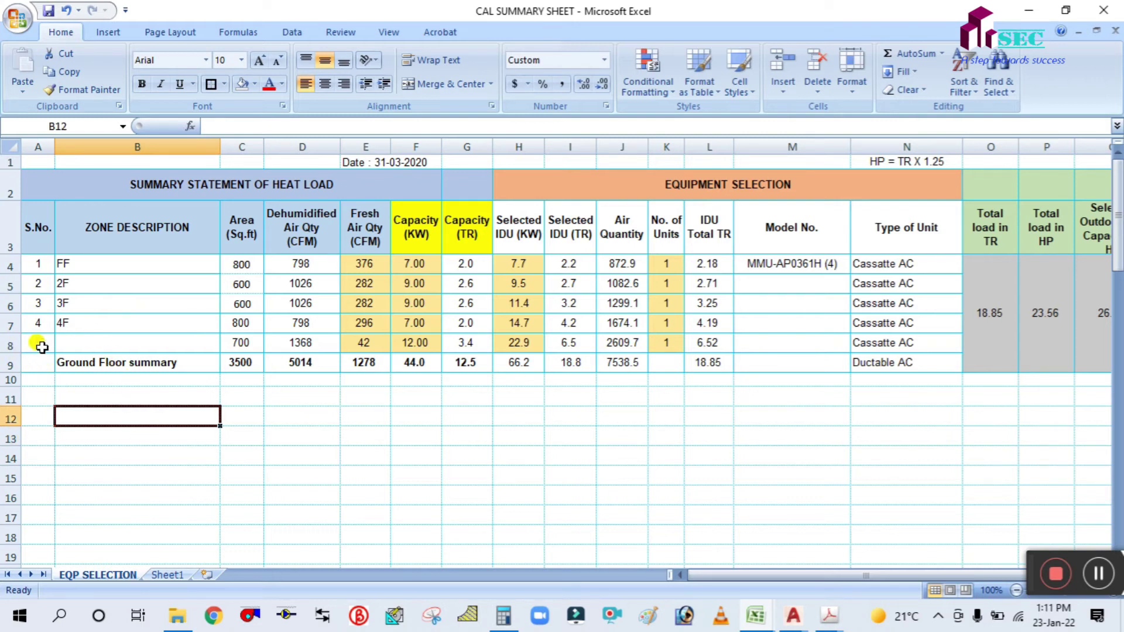
{"action": "left_click", "coordinate": [212, 398]}
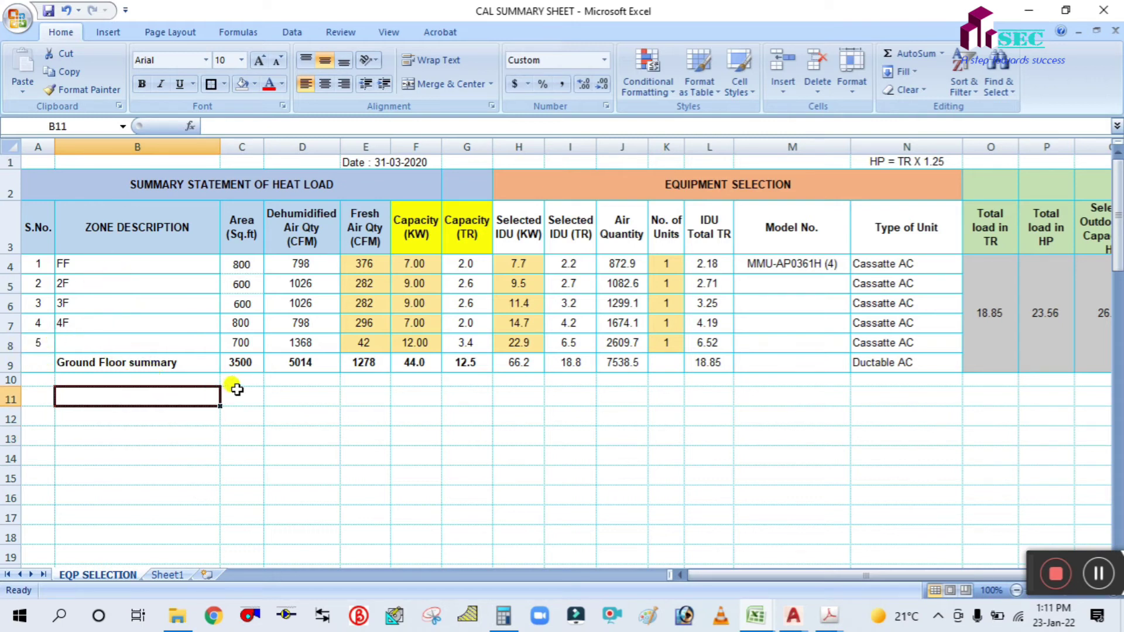
Switch to the LOAD CALCULATION workbook and check the sum of the FF areas from OFFICE-1 through the corridor.
{"action": "left_click", "coordinate": [233, 257]}
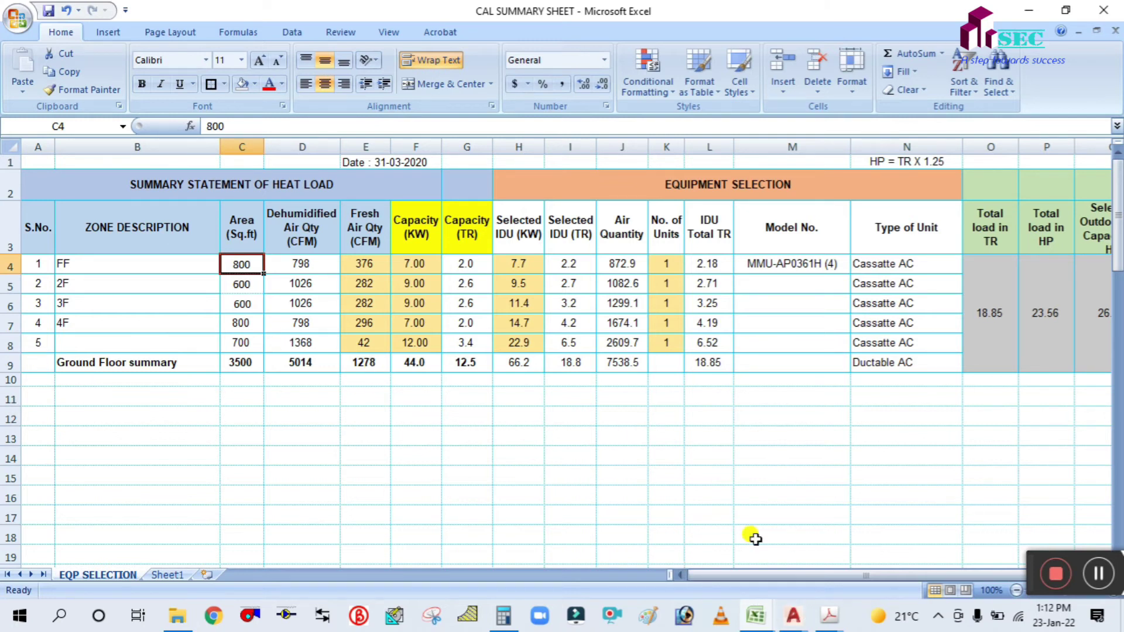
{"action": "left_click", "coordinate": [793, 616]}
{"action": "left_click", "coordinate": [742, 622]}
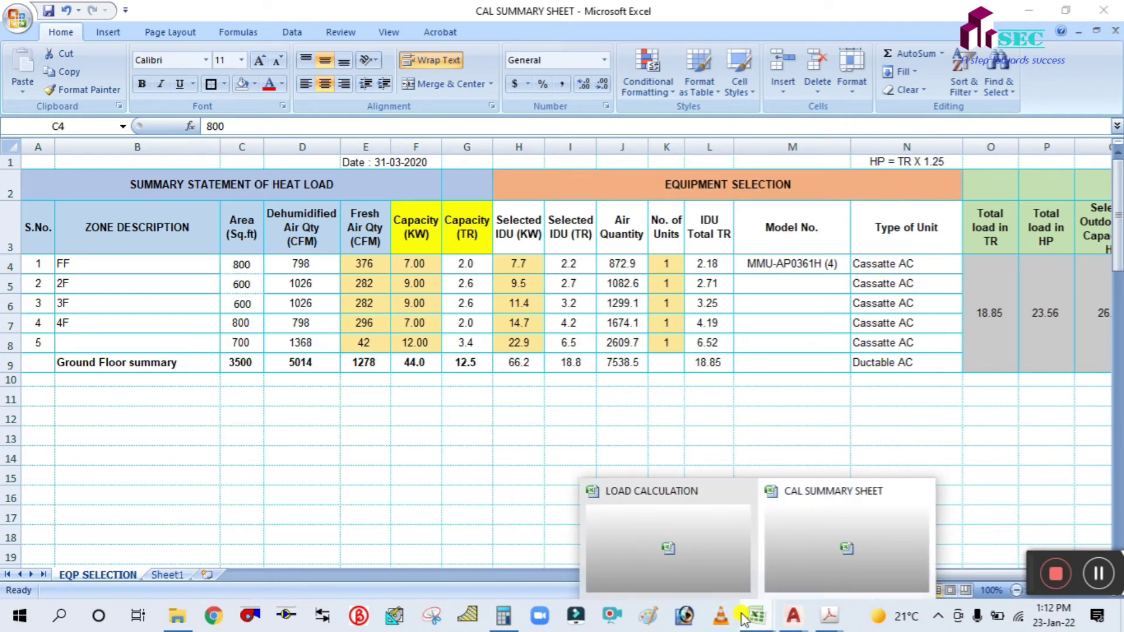
{"action": "left_click", "coordinate": [654, 529]}
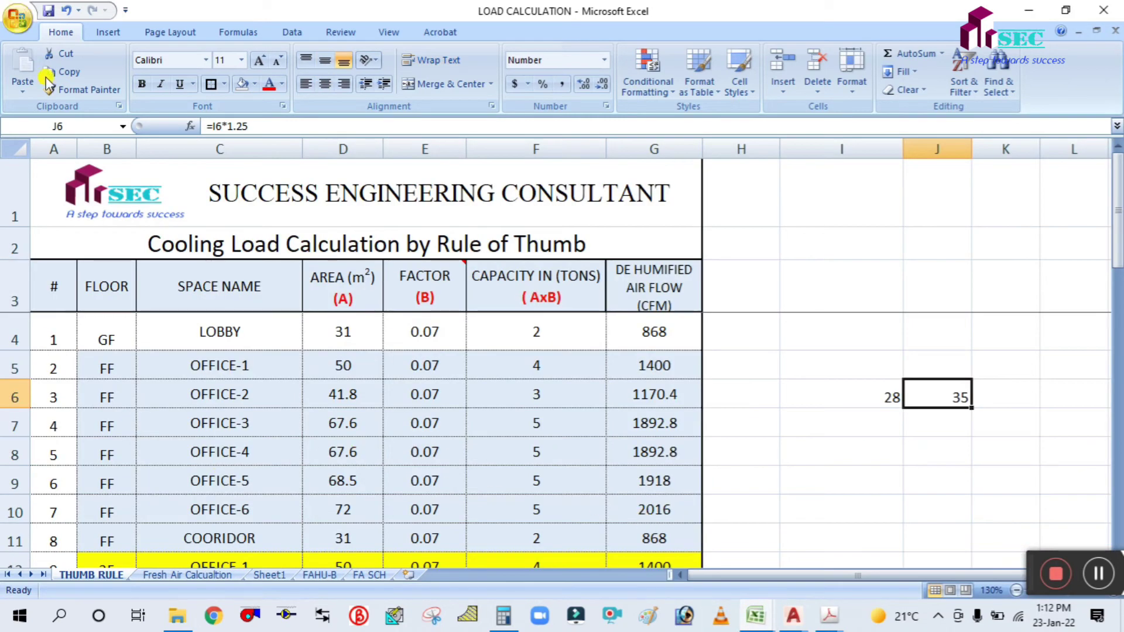
{"action": "left_click_drag", "start_coordinate": [342, 363], "coordinate": [356, 540]}
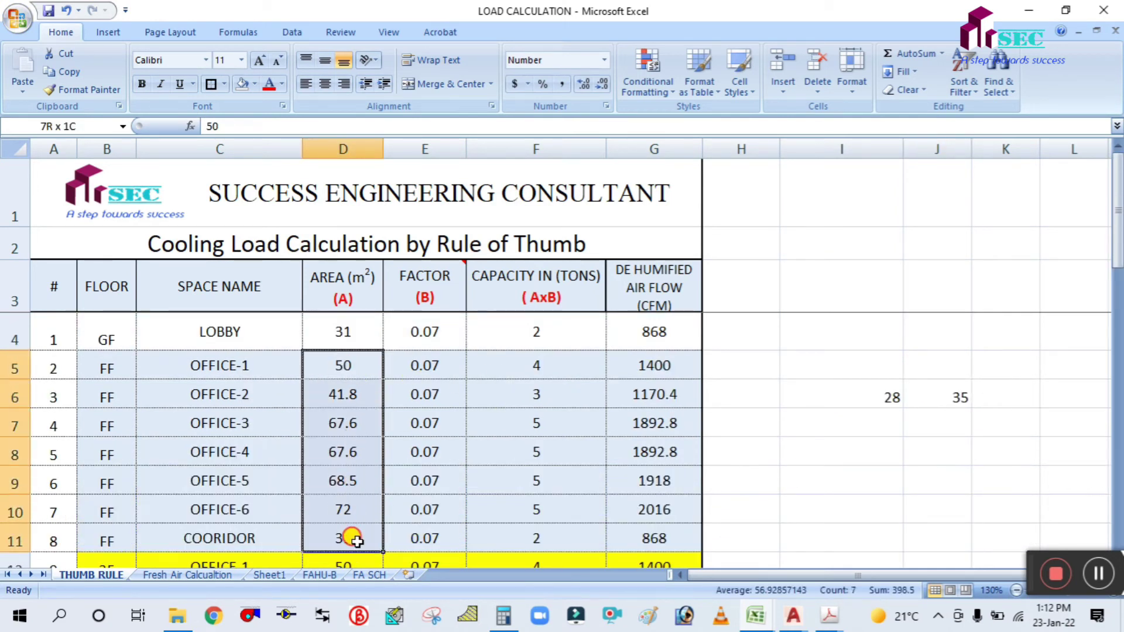
{"action": "left_click", "coordinate": [824, 417]}
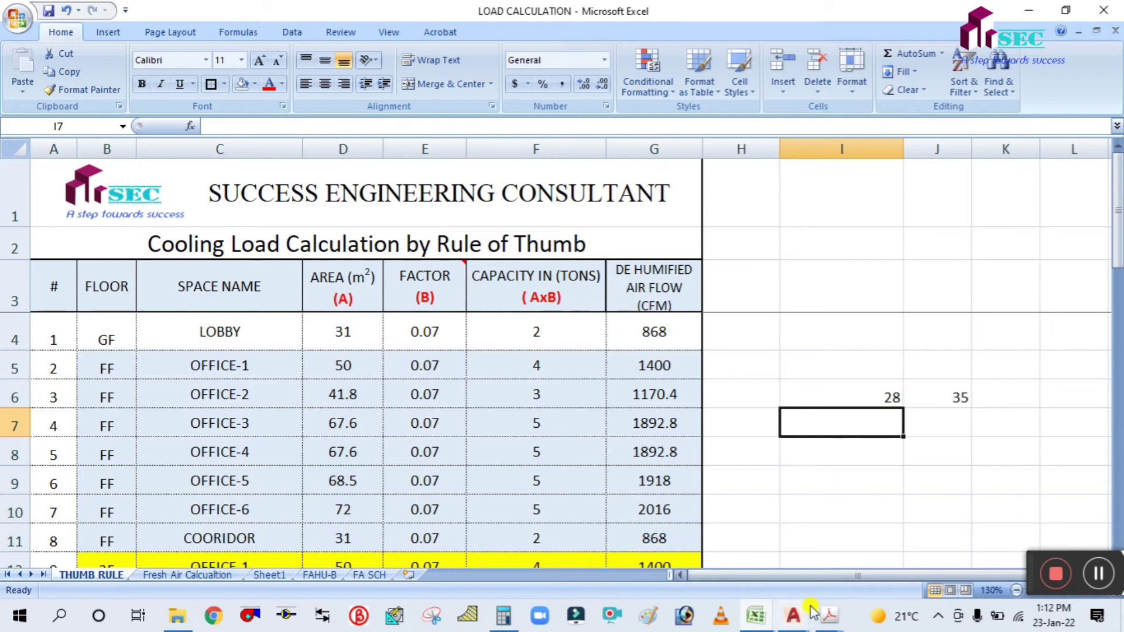
Return to the CAL SUMMARY SHEET workbook and clear the Area (Sq.ft) values of all five zone rows.
{"action": "left_click", "coordinate": [766, 620]}
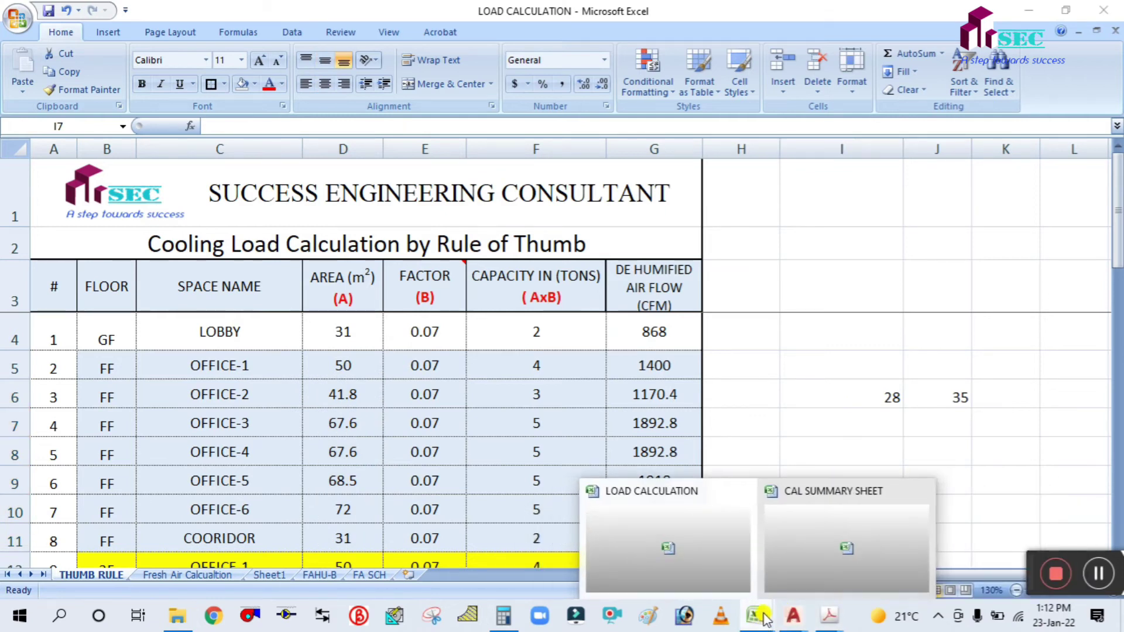
{"action": "left_click", "coordinate": [726, 554]}
{"action": "left_click", "coordinate": [769, 622]}
{"action": "left_click", "coordinate": [840, 540]}
{"action": "left_click", "coordinate": [183, 475]}
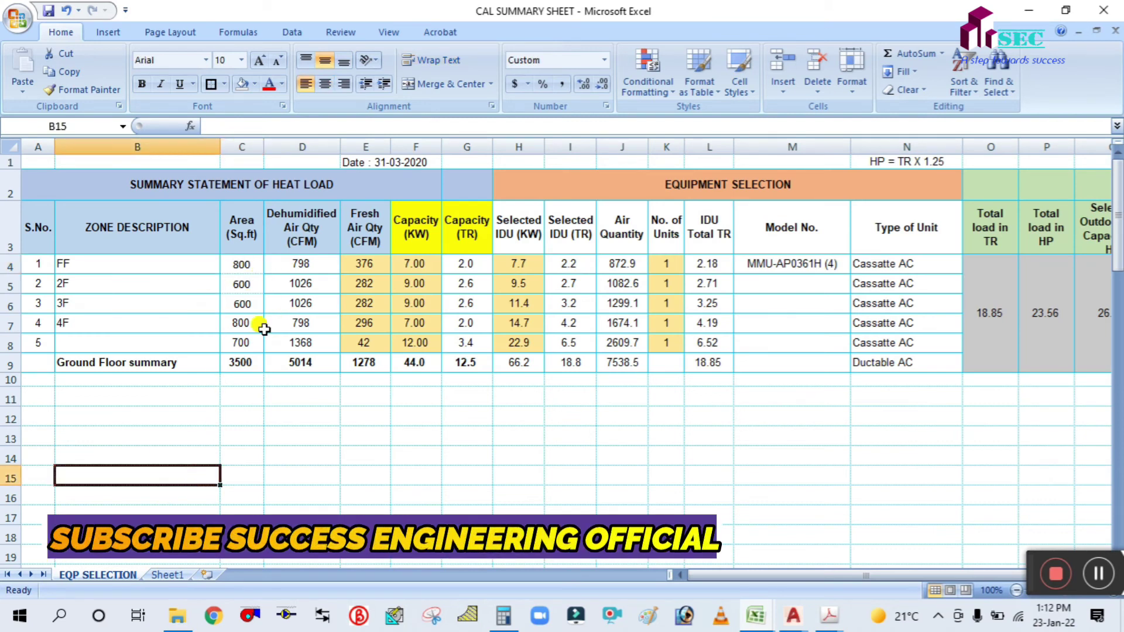
{"action": "left_click", "coordinate": [416, 471]}
{"action": "left_click_drag", "start_coordinate": [255, 265], "coordinate": [254, 336]}
{"action": "key", "text": "Delete"}
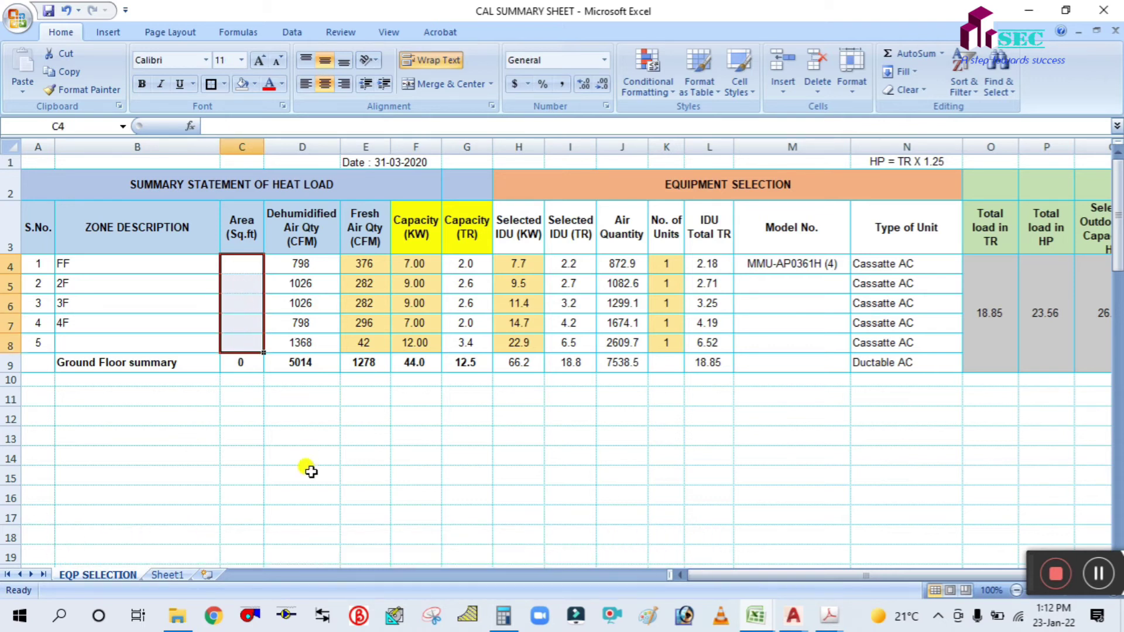
{"action": "left_click", "coordinate": [306, 471]}
Recheck the area figures in the LOAD CALCULATION workbook and return to the CAL SUMMARY SHEET workbook.
{"action": "mouse_move", "coordinate": [753, 616]}
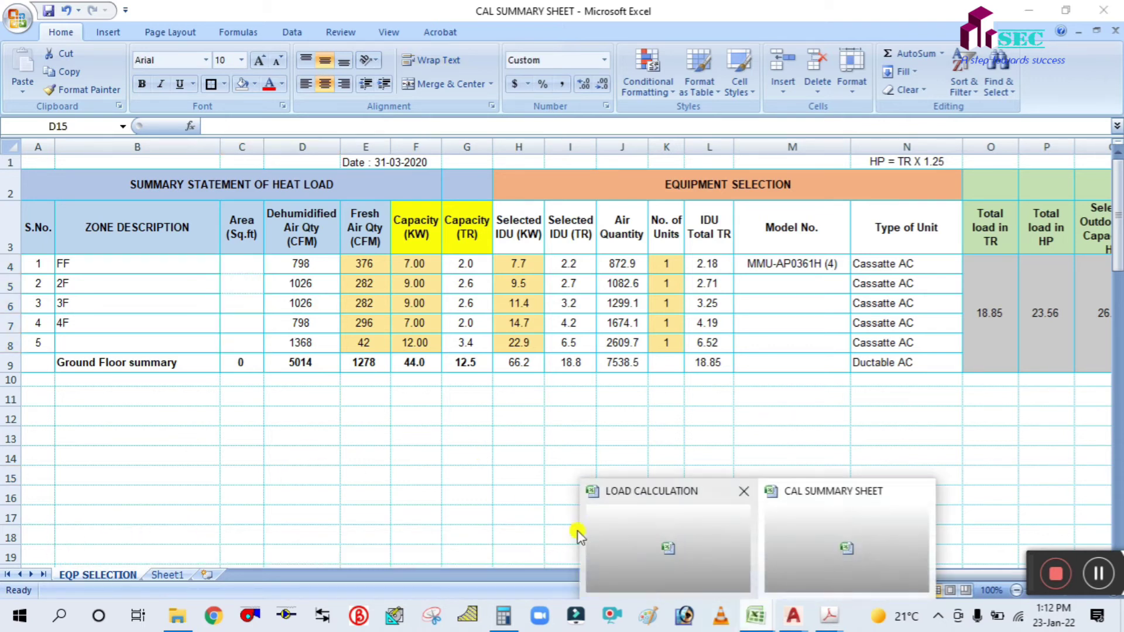
{"action": "left_click", "coordinate": [648, 527]}
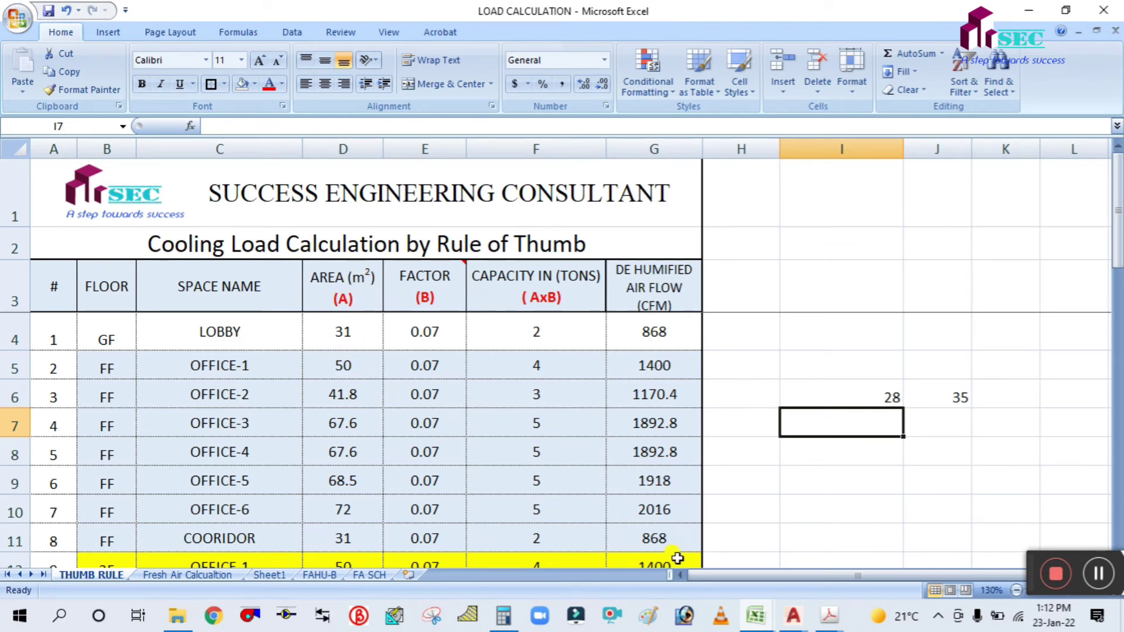
{"action": "mouse_move", "coordinate": [768, 622]}
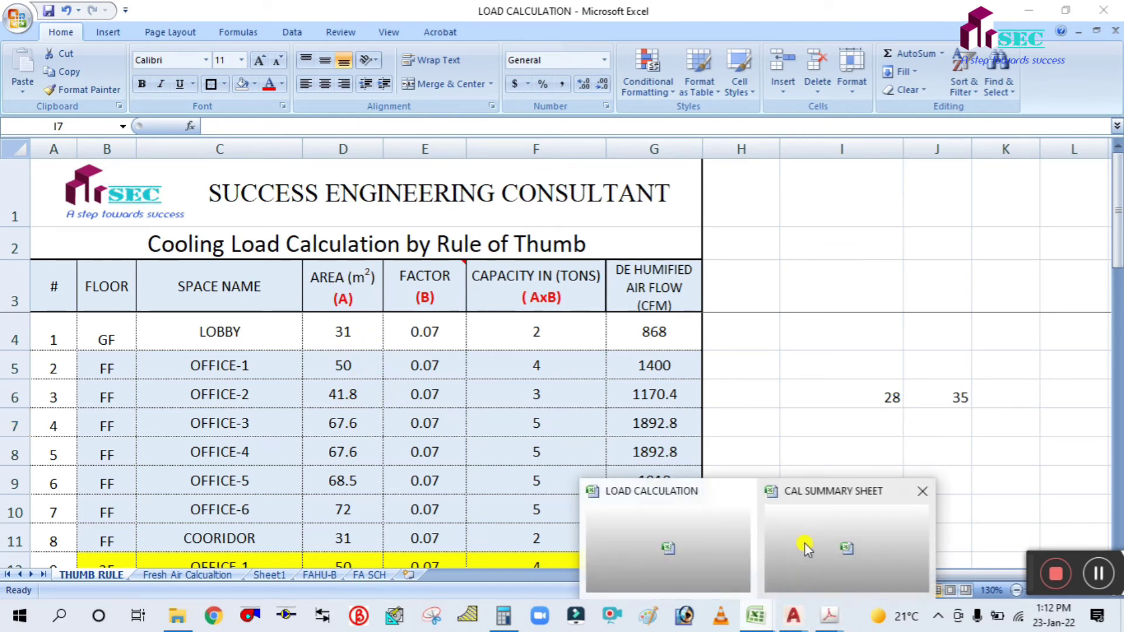
{"action": "left_click", "coordinate": [806, 547]}
Convert the FF area to square feet in Calculator by multiplying 398 by 10.76, and put the calculator away.
{"action": "left_click", "coordinate": [521, 616]}
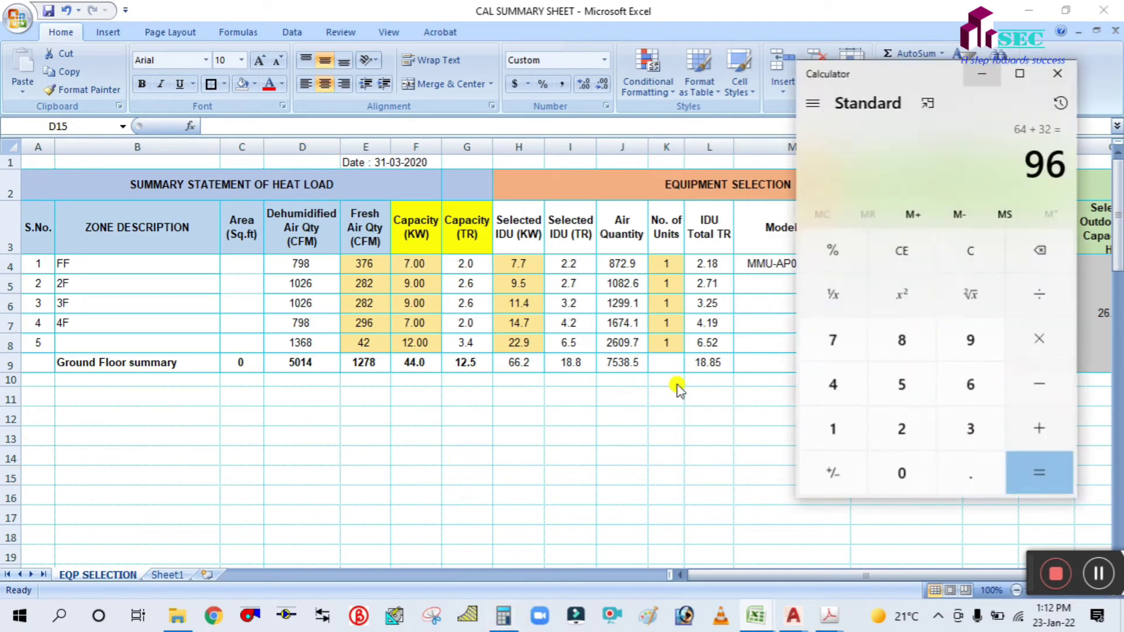
{"action": "left_click", "coordinate": [965, 250]}
{"action": "left_click", "coordinate": [978, 338]}
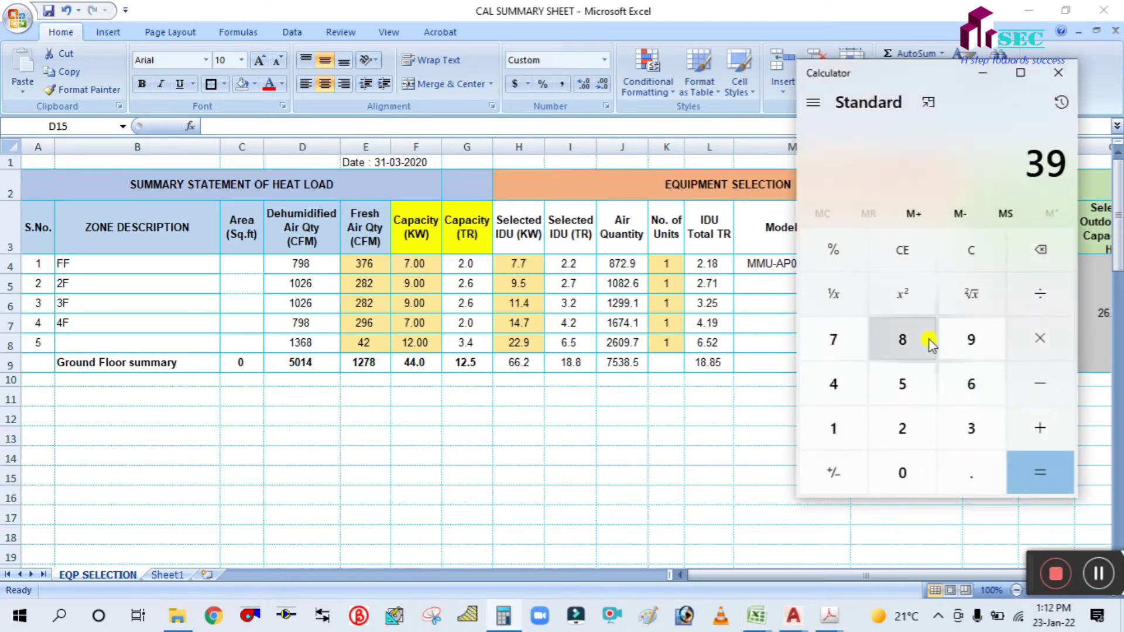
{"action": "left_click", "coordinate": [914, 340]}
{"action": "left_click", "coordinate": [1034, 339]}
{"action": "left_click", "coordinate": [834, 445]}
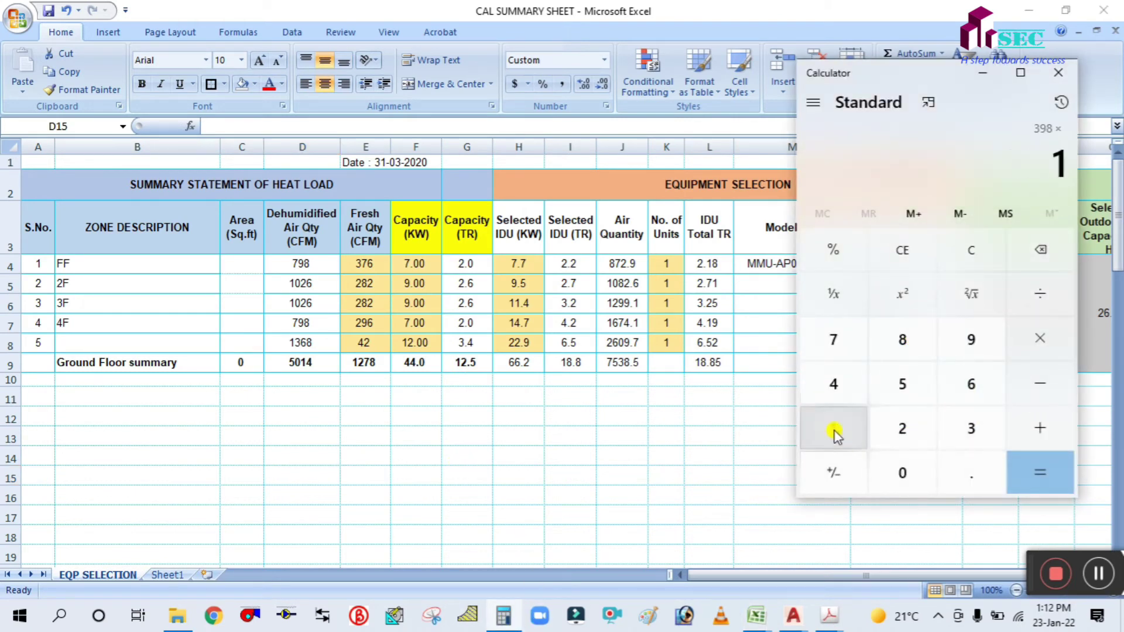
{"action": "left_click", "coordinate": [902, 469]}
{"action": "left_click", "coordinate": [952, 469]}
{"action": "left_click", "coordinate": [852, 344]}
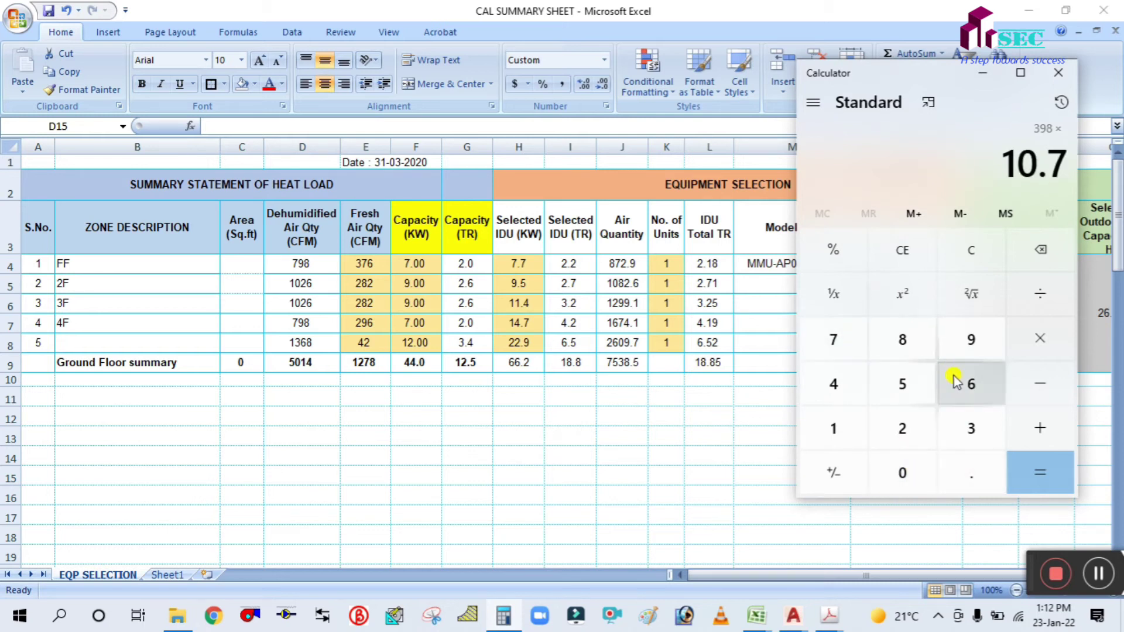
{"action": "left_click", "coordinate": [960, 383]}
{"action": "left_click", "coordinate": [1035, 468]}
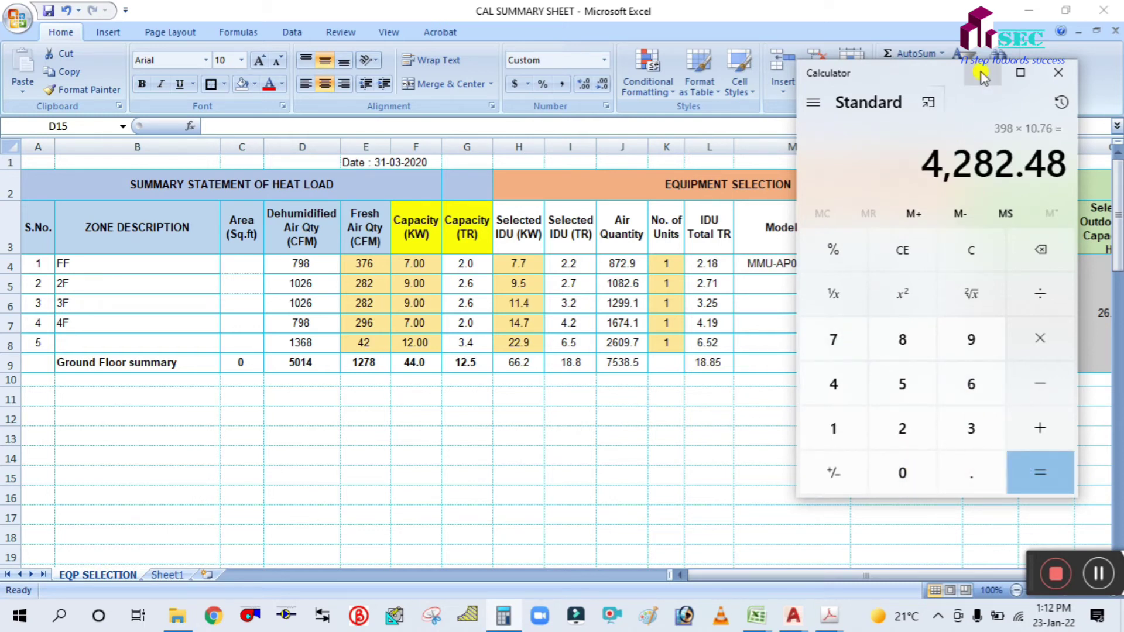
{"action": "left_click", "coordinate": [982, 73]}
Enter 4282 as the FF zone's area in square feet.
{"action": "left_click", "coordinate": [244, 262]}
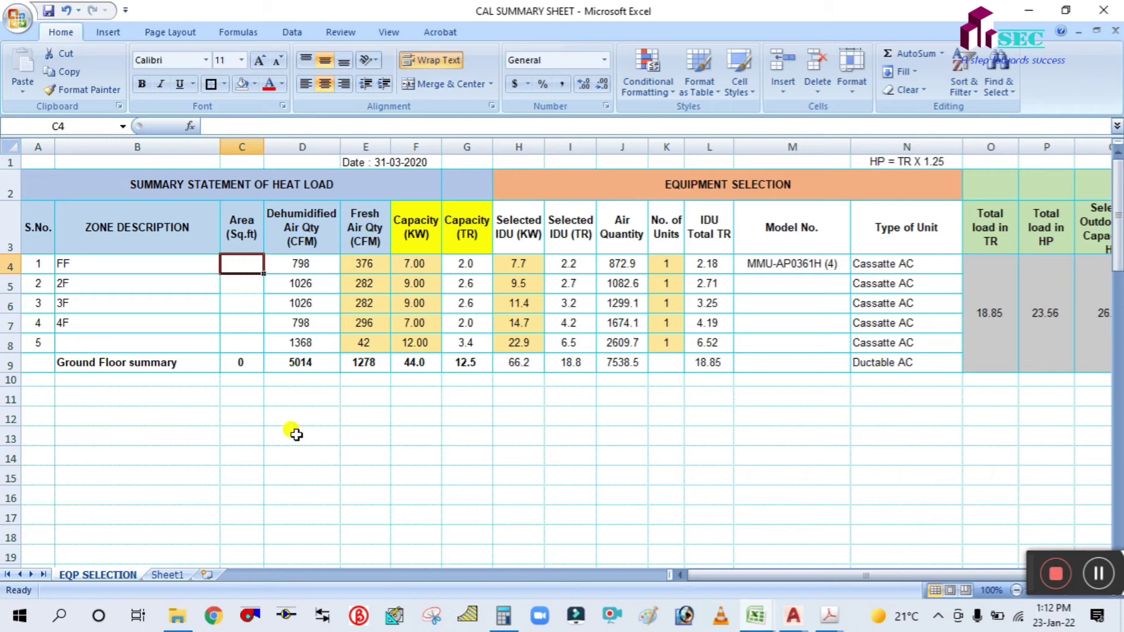
{"action": "type", "text": "42"}
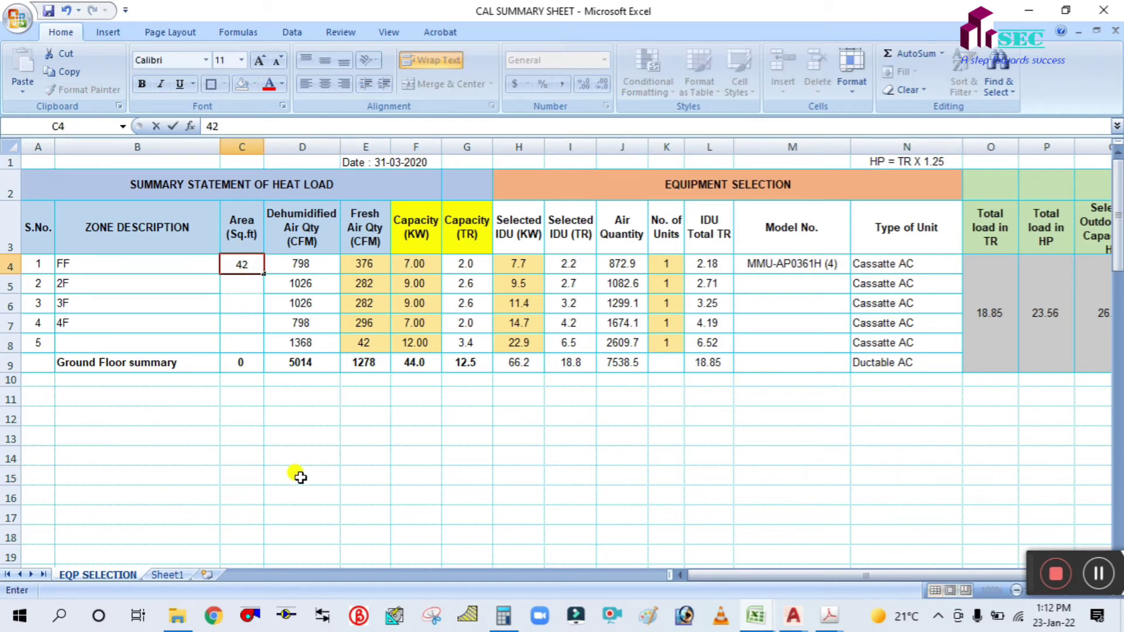
{"action": "type", "text": "82"}
{"action": "left_click", "coordinate": [299, 477]}
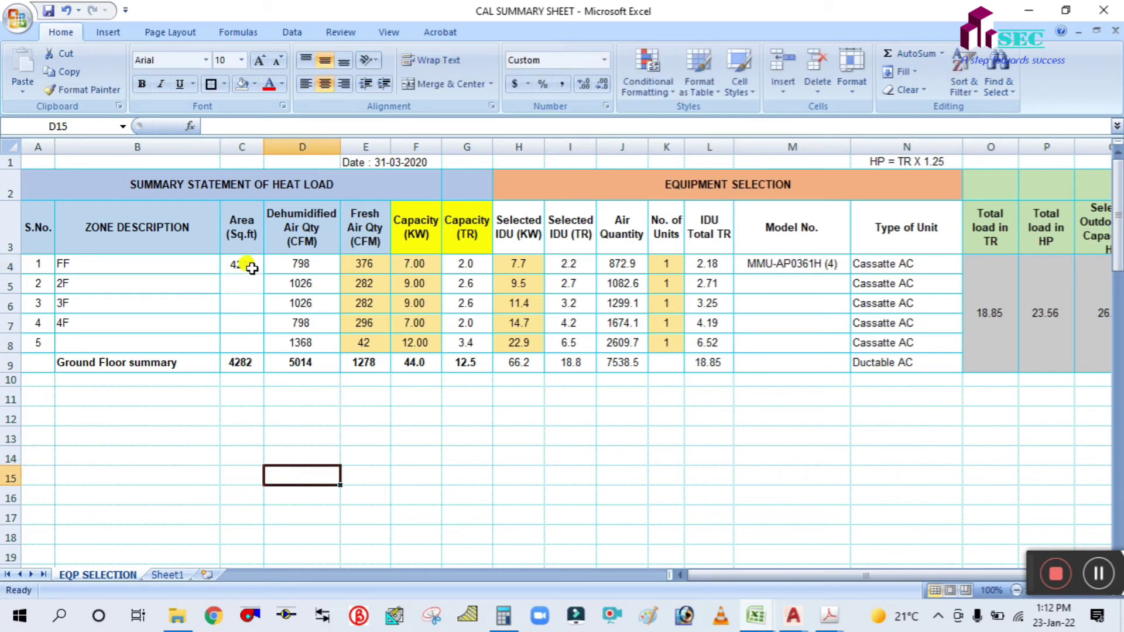
Fill the FF area of 4282 down to the 2F, 3F and 4F rows.
{"action": "left_click_drag", "start_coordinate": [249, 271], "coordinate": [244, 317]}
{"action": "key", "text": "ctrl+d"}
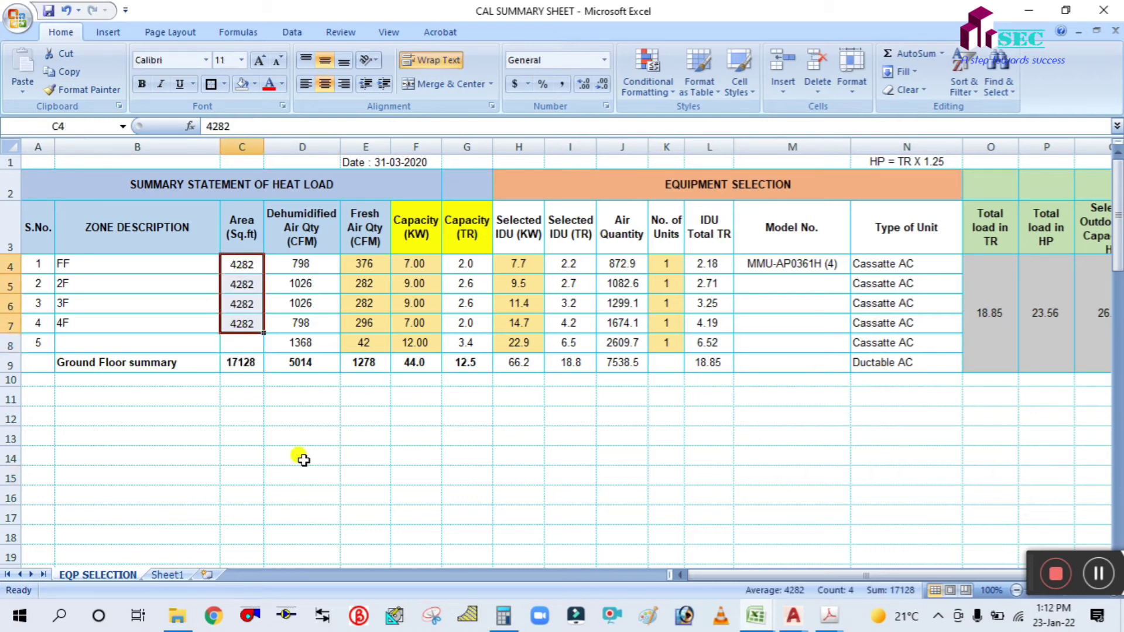
{"action": "left_click", "coordinate": [330, 487]}
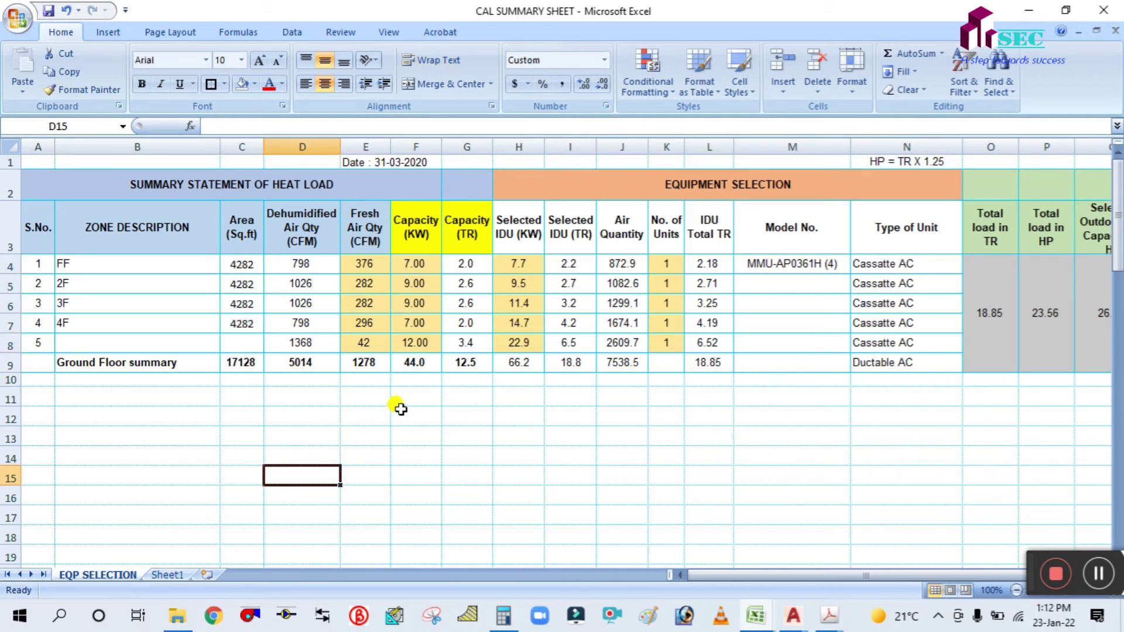
{"action": "left_click", "coordinate": [345, 459]}
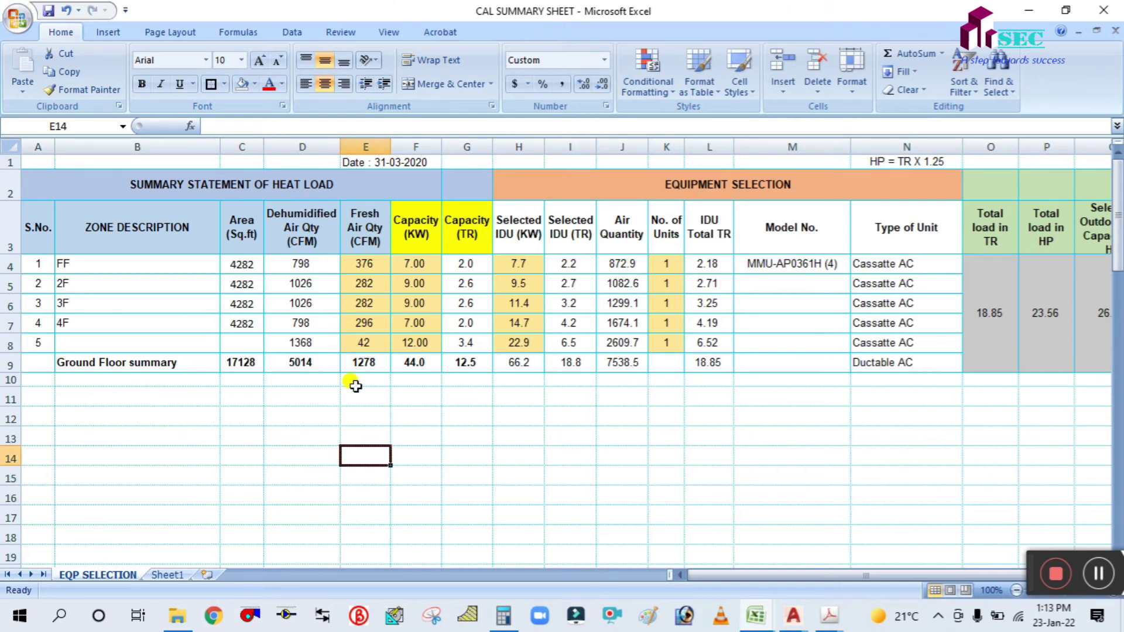
{"action": "left_click", "coordinate": [77, 410]}
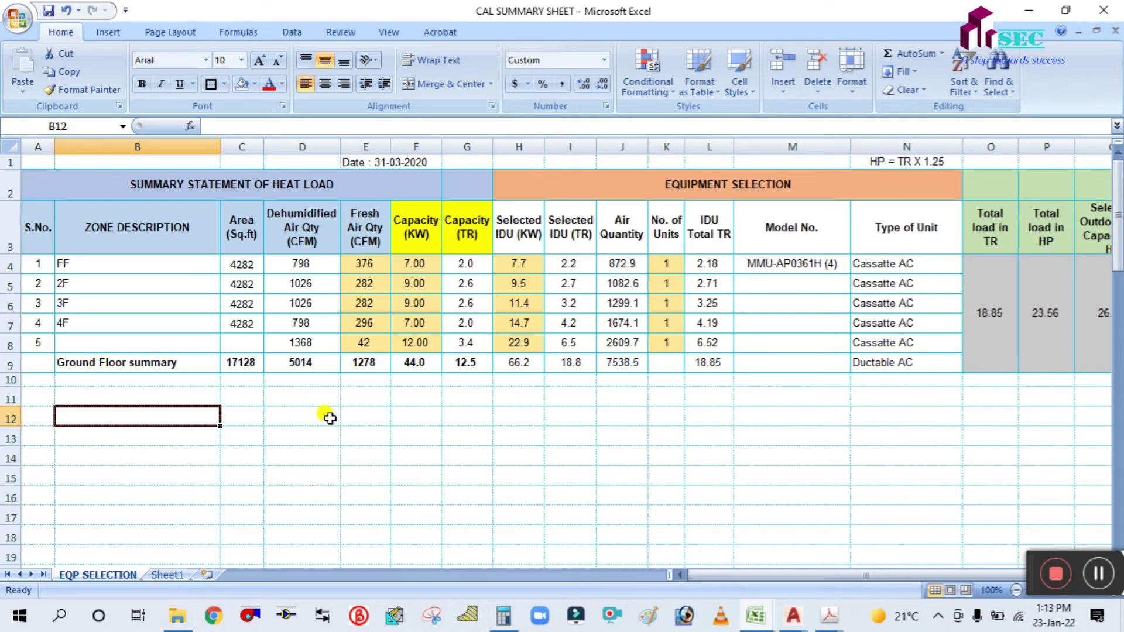
Review the FF row's air quantity cells against the LOAD CALCULATION workbook's THUMB RULE sheet and return to the CAL SUMMARY SHEET workbook.
{"action": "left_click", "coordinate": [322, 416]}
{"action": "left_click", "coordinate": [309, 265]}
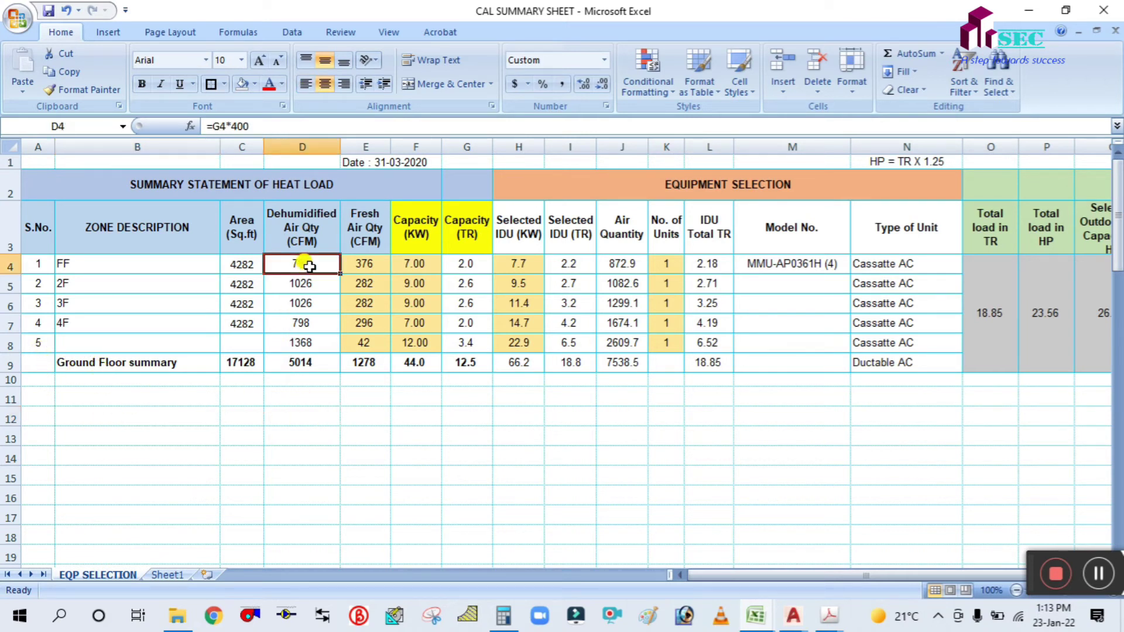
{"action": "left_click", "coordinate": [367, 268]}
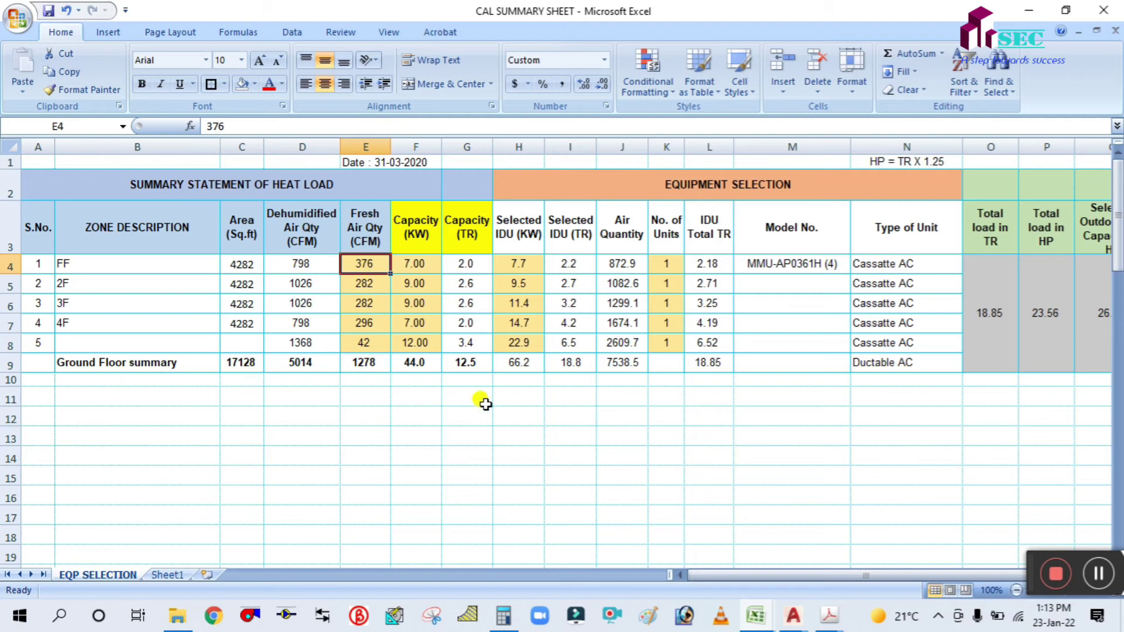
{"action": "left_click", "coordinate": [484, 456]}
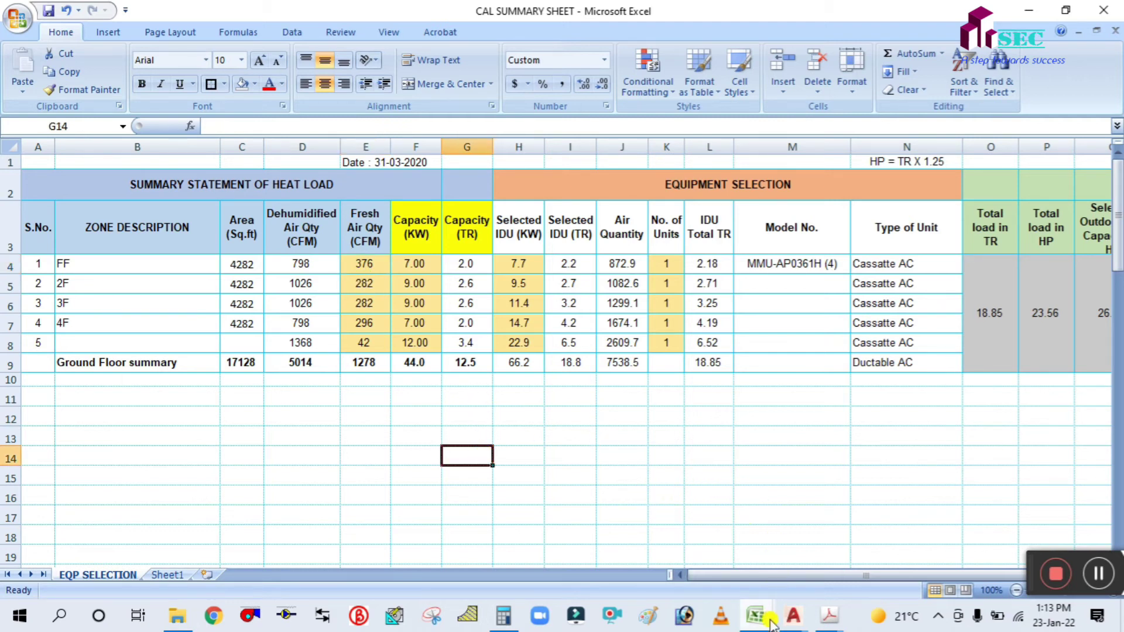
{"action": "mouse_move", "coordinate": [756, 616]}
{"action": "left_click", "coordinate": [666, 551]}
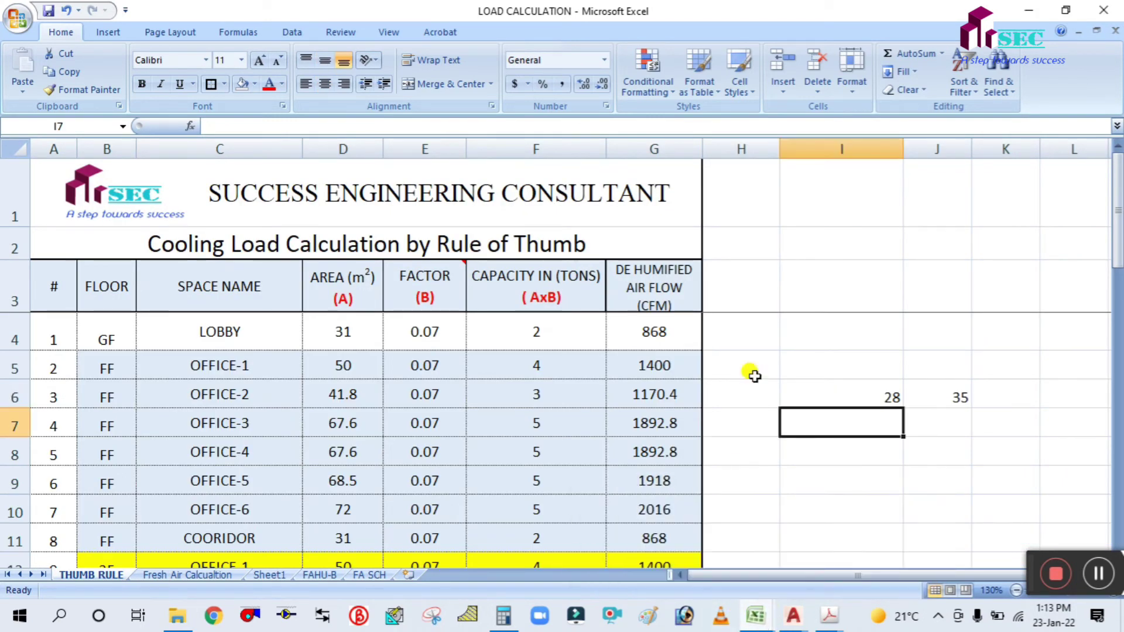
{"action": "mouse_move", "coordinate": [756, 616]}
{"action": "left_click", "coordinate": [813, 518]}
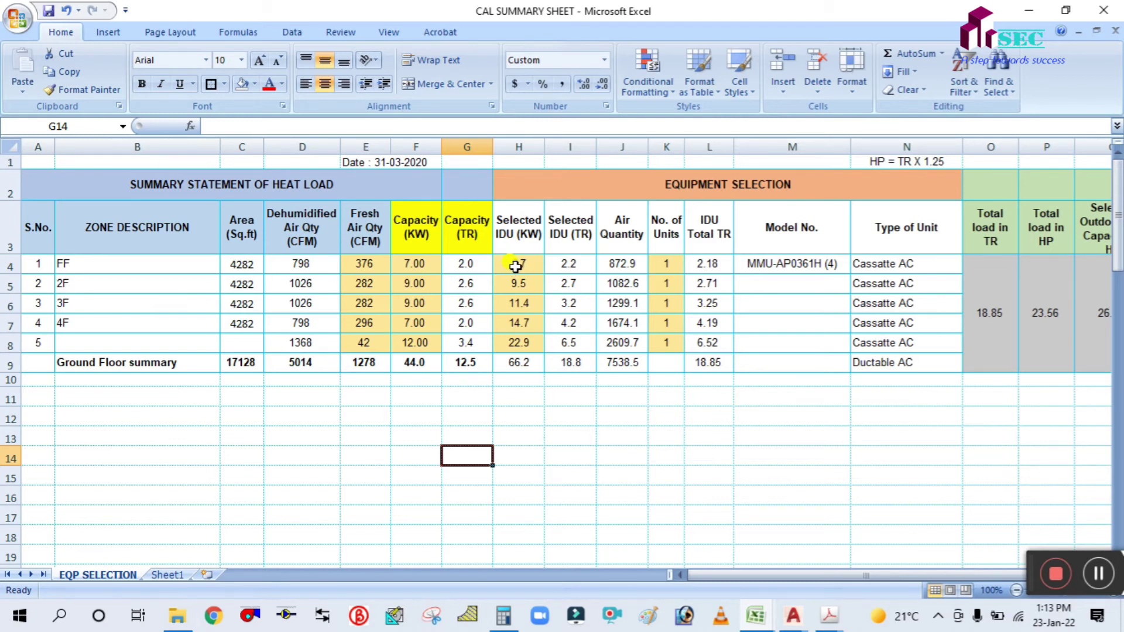
Retitle the ZONE DESCRIPTION column header as SPACES.
{"action": "left_click", "coordinate": [94, 232]}
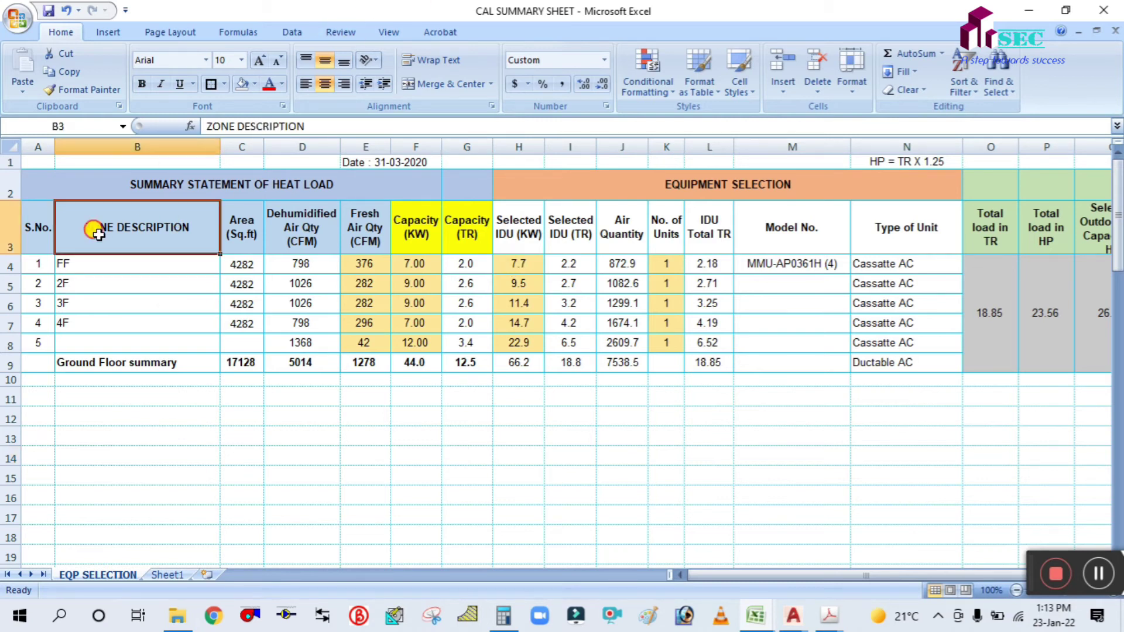
{"action": "type", "text": "SPACES"}
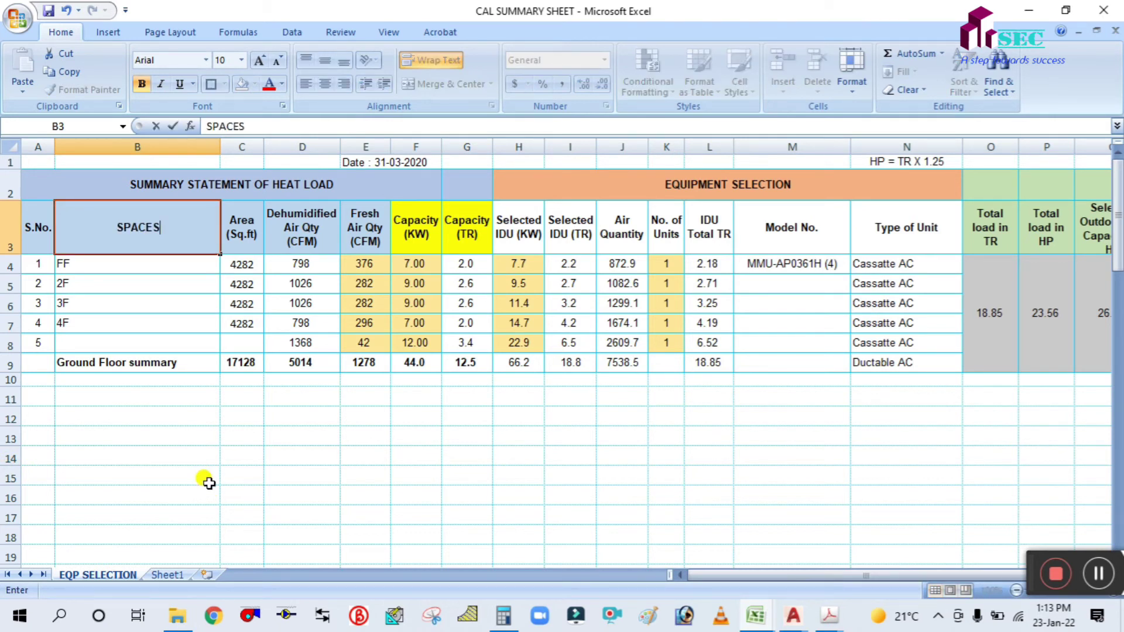
{"action": "left_click", "coordinate": [210, 483]}
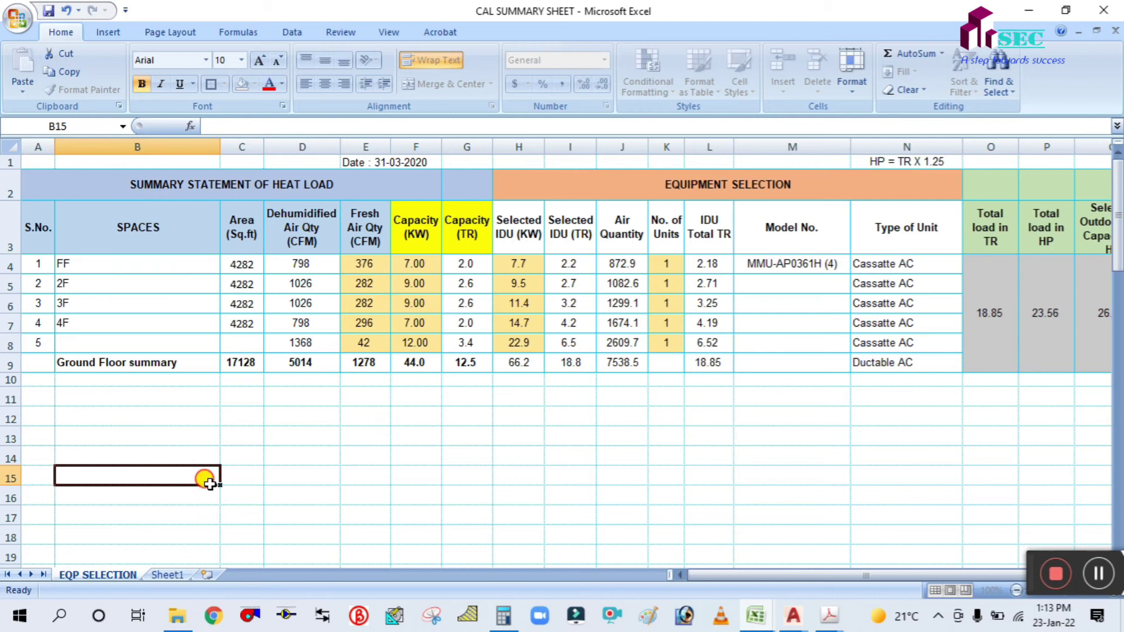
Replace the first space name, FF, with OFFICE-01 and fill it down over the 2F, 3F and 4F rows.
{"action": "left_click", "coordinate": [100, 260]}
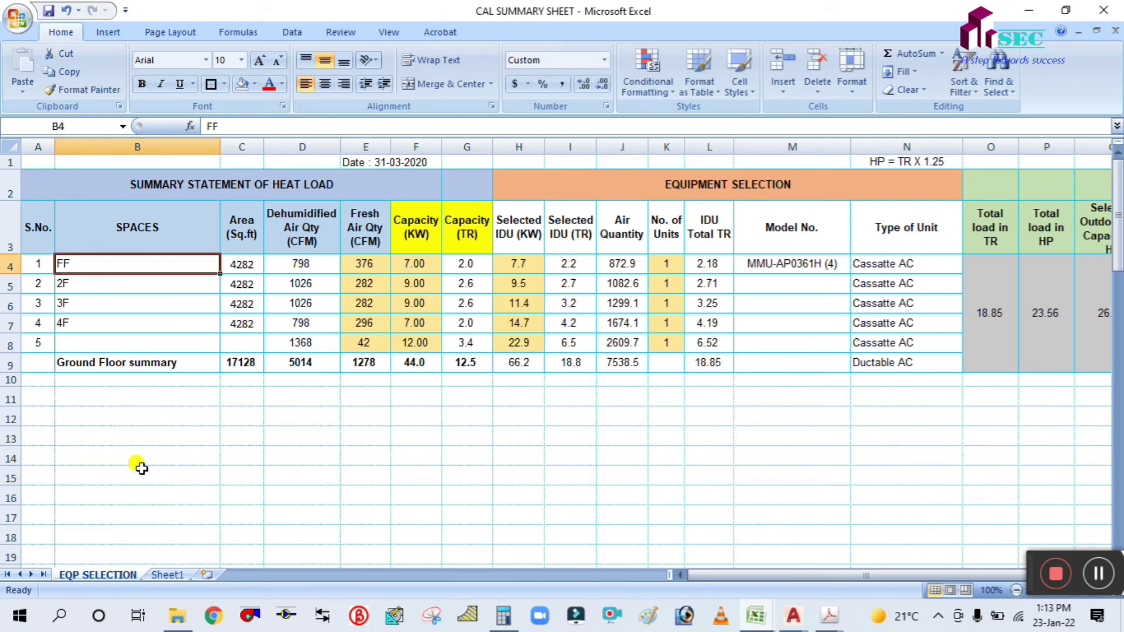
{"action": "type", "text": "OFFICE-01"}
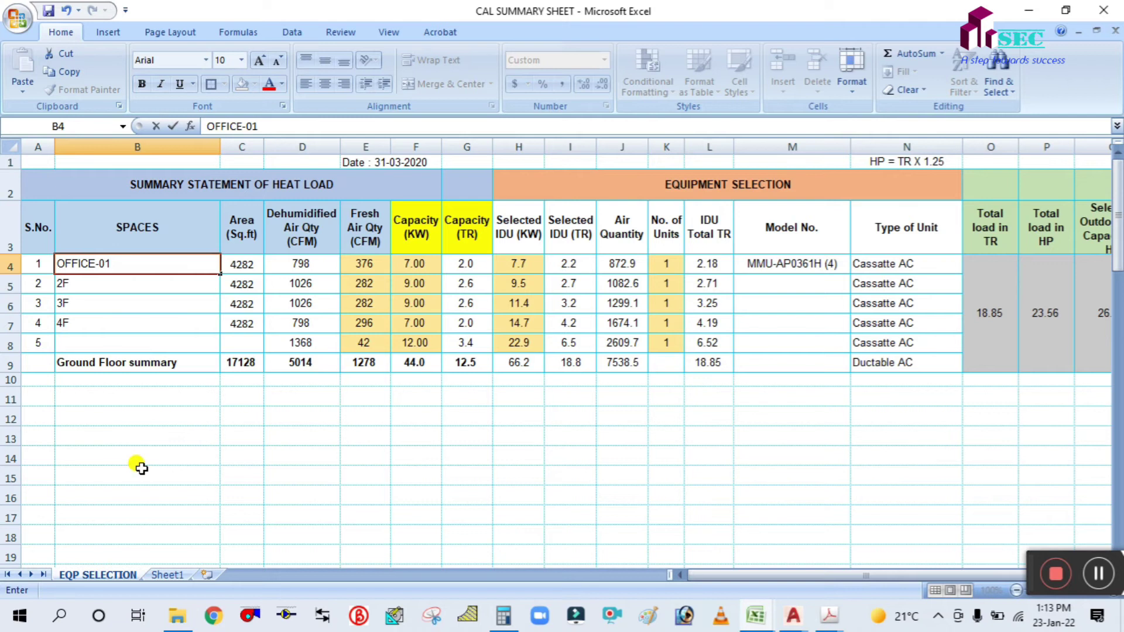
{"action": "left_click", "coordinate": [141, 470]}
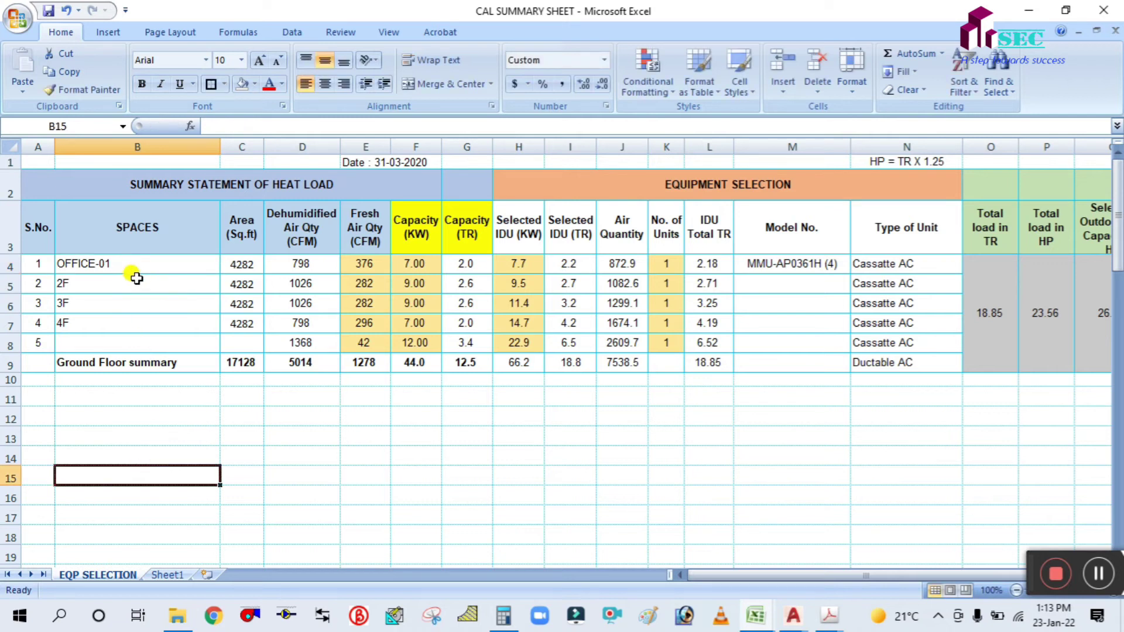
{"action": "left_click_drag", "start_coordinate": [138, 263], "coordinate": [141, 323]}
{"action": "key", "text": "ctrl+d"}
Renumber the copied space names in rows 5 to 7 as OFFICE-02, OFFICE-03 and OFFICE-04.
{"action": "left_click", "coordinate": [134, 285]}
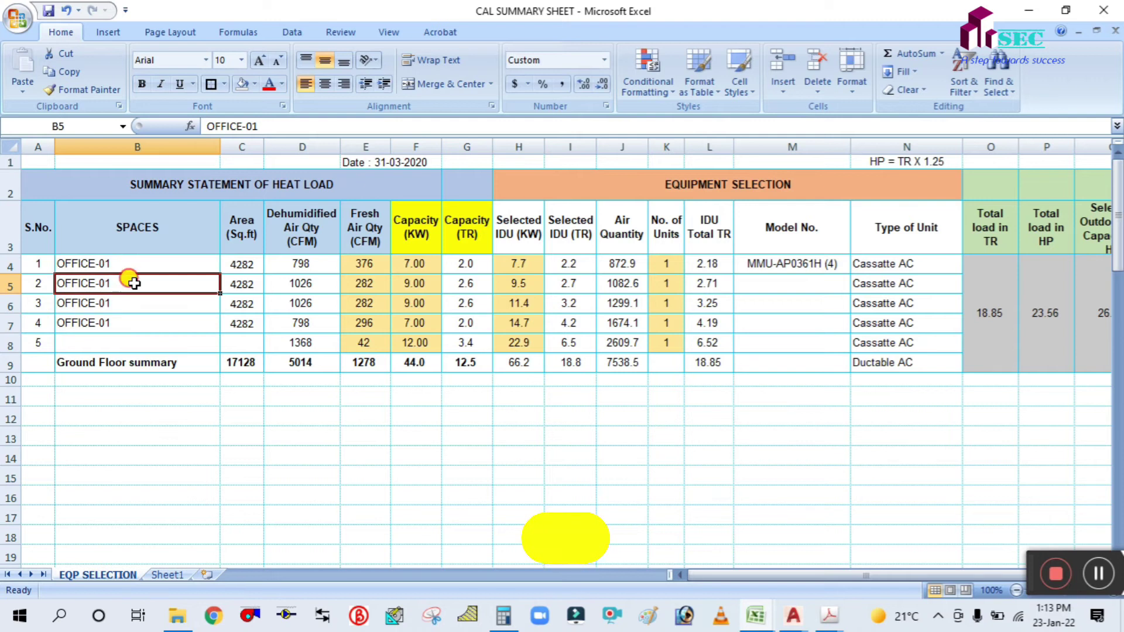
{"action": "double_click", "coordinate": [135, 284]}
{"action": "key", "text": "BackSpace"}
{"action": "type", "text": "2"}
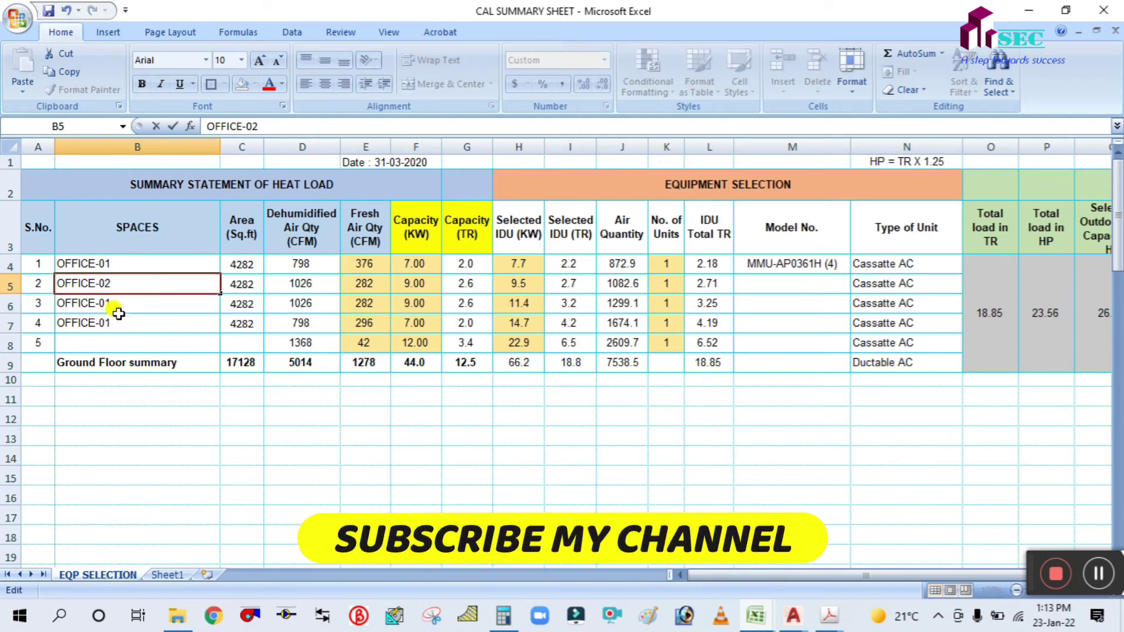
{"action": "left_click", "coordinate": [116, 304]}
{"action": "double_click", "coordinate": [123, 305]}
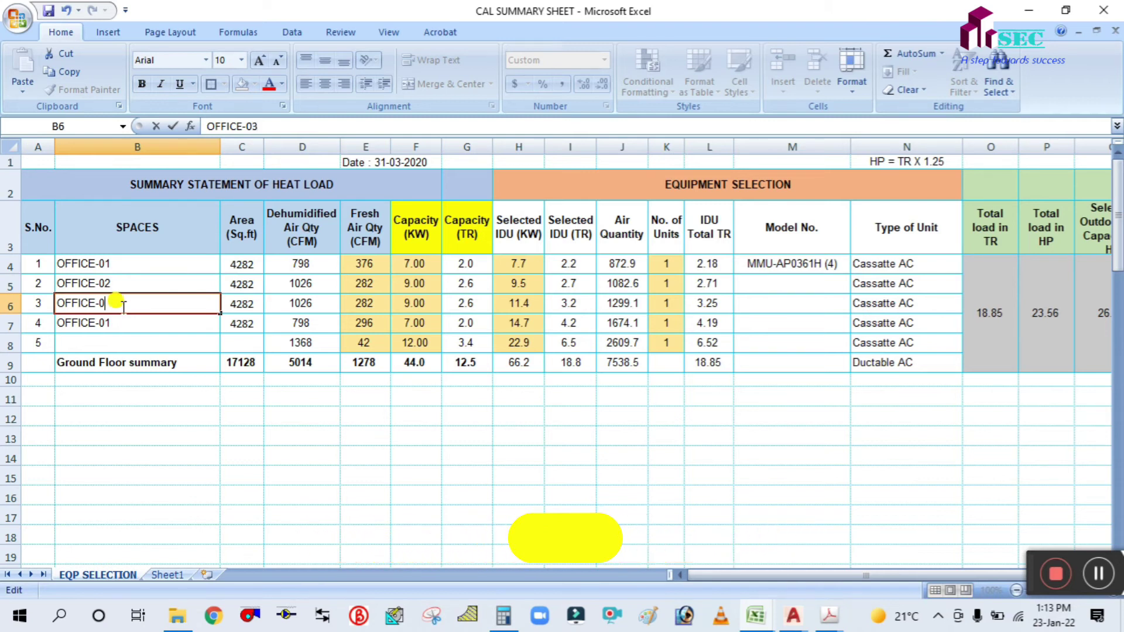
{"action": "key", "text": "BackSpace"}
{"action": "type", "text": "3"}
{"action": "left_click", "coordinate": [124, 323]}
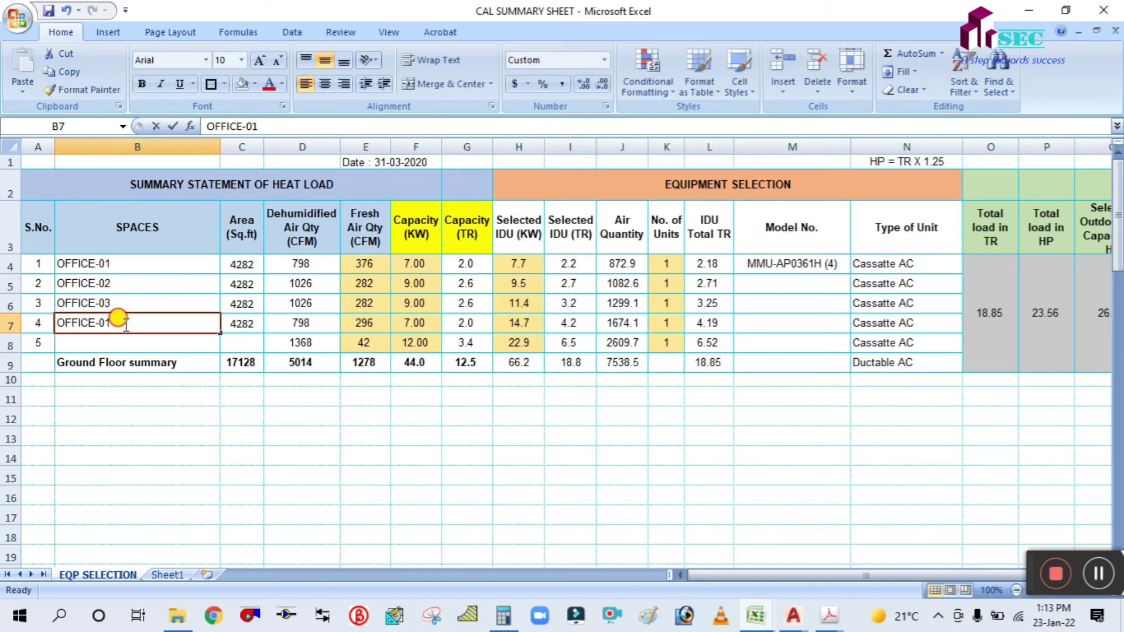
{"action": "double_click", "coordinate": [125, 324]}
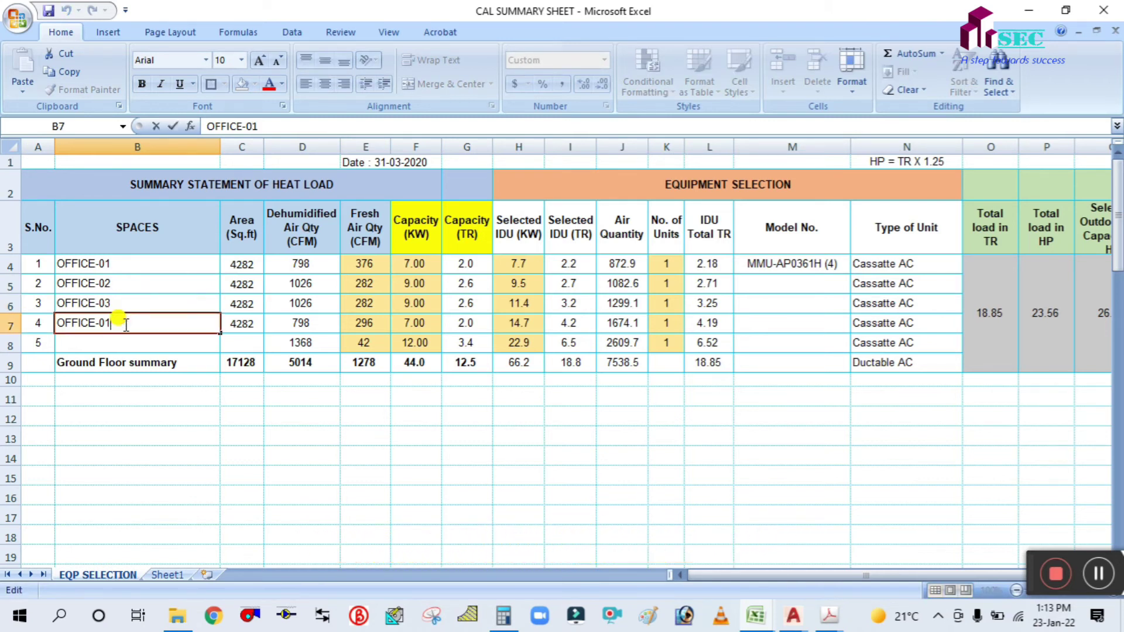
{"action": "type", "text": "4"}
{"action": "left_click", "coordinate": [143, 453]}
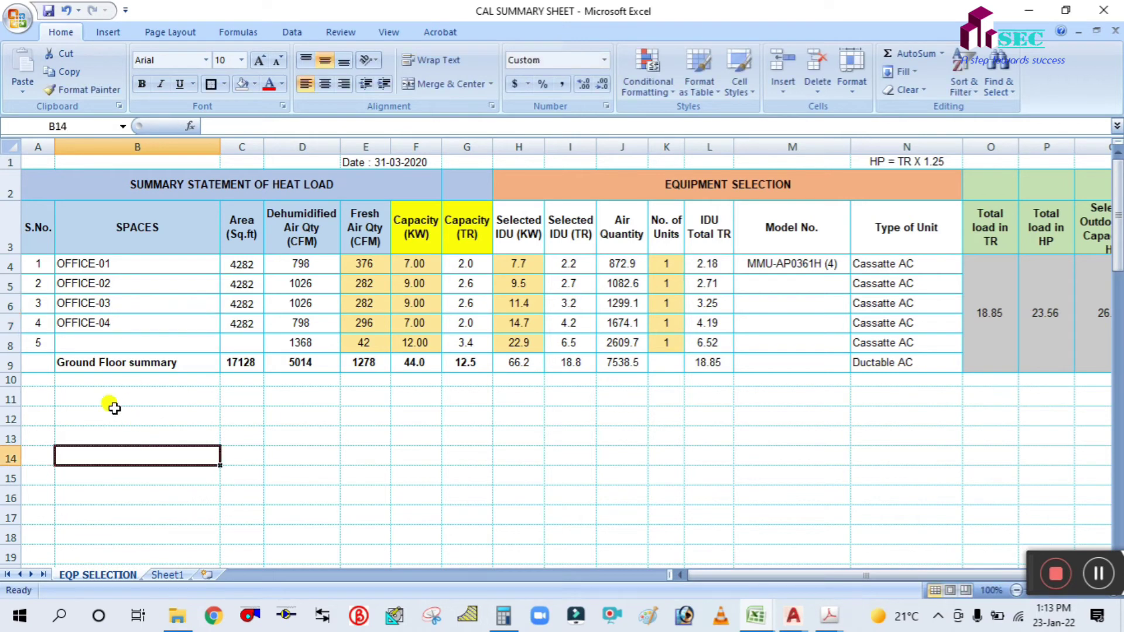
Insert three blank rows directly below the OFFICE-04 row.
{"action": "left_click", "coordinate": [10, 343]}
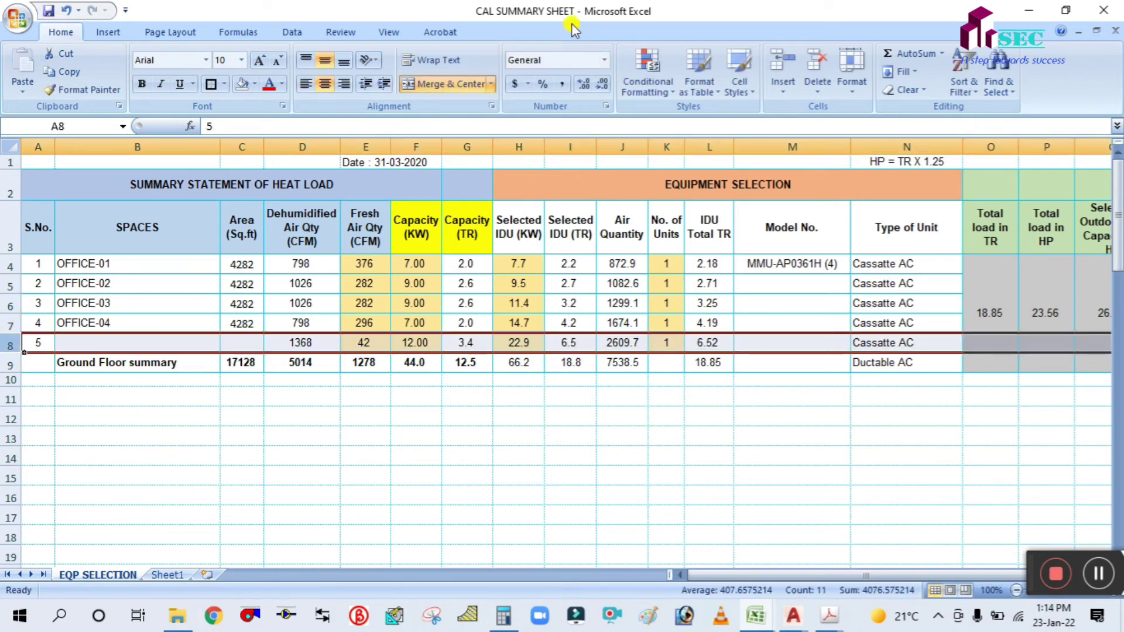
{"action": "left_click", "coordinate": [780, 59]}
{"action": "left_click", "coordinate": [780, 58]}
{"action": "left_click", "coordinate": [780, 59]}
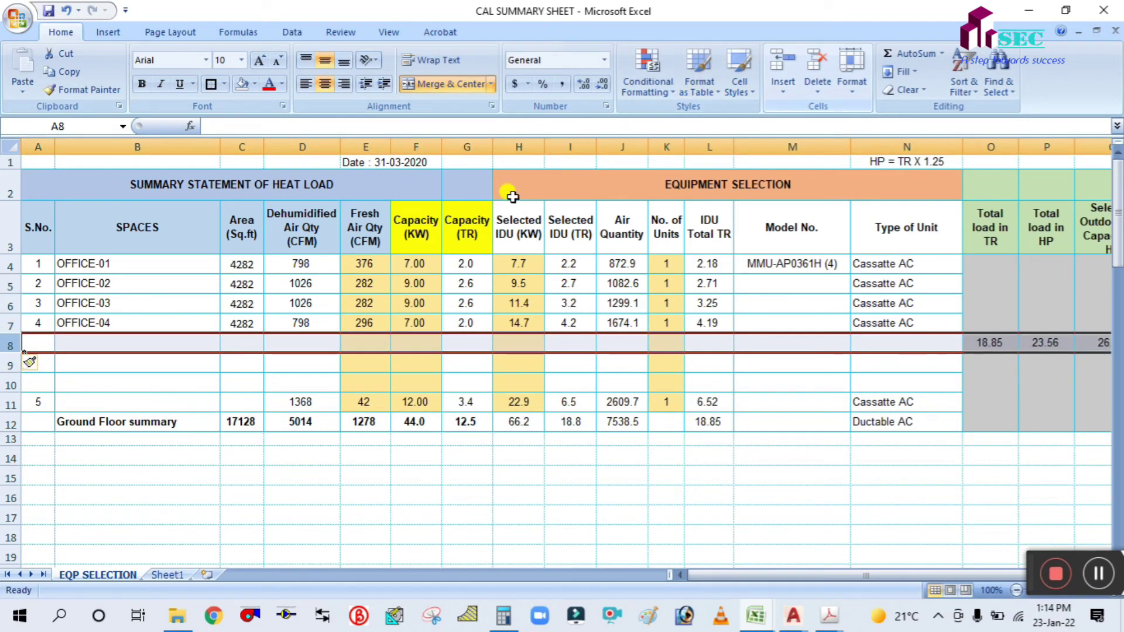
{"action": "left_click", "coordinate": [256, 501]}
Name the spaces in the three new rows OFFICE-05, OFFICE-06 and CORRIDOOR, copying OFFICE-04 down for the two offices.
{"action": "left_click", "coordinate": [116, 342]}
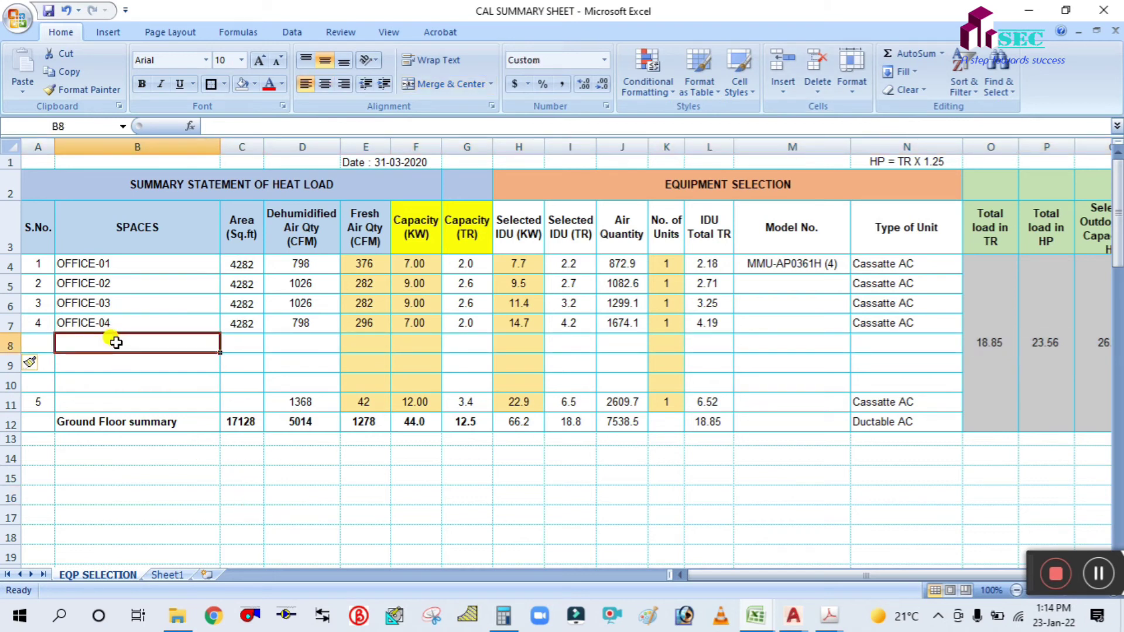
{"action": "left_click_drag", "start_coordinate": [101, 322], "coordinate": [103, 363]}
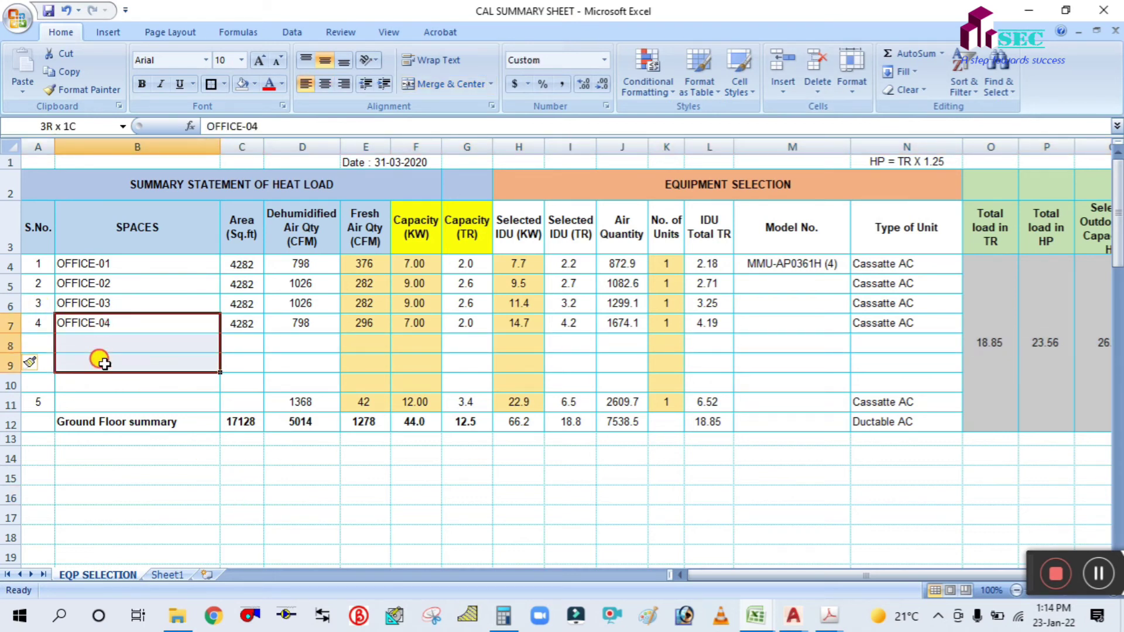
{"action": "key", "text": "ctrl+d"}
{"action": "double_click", "coordinate": [133, 345]}
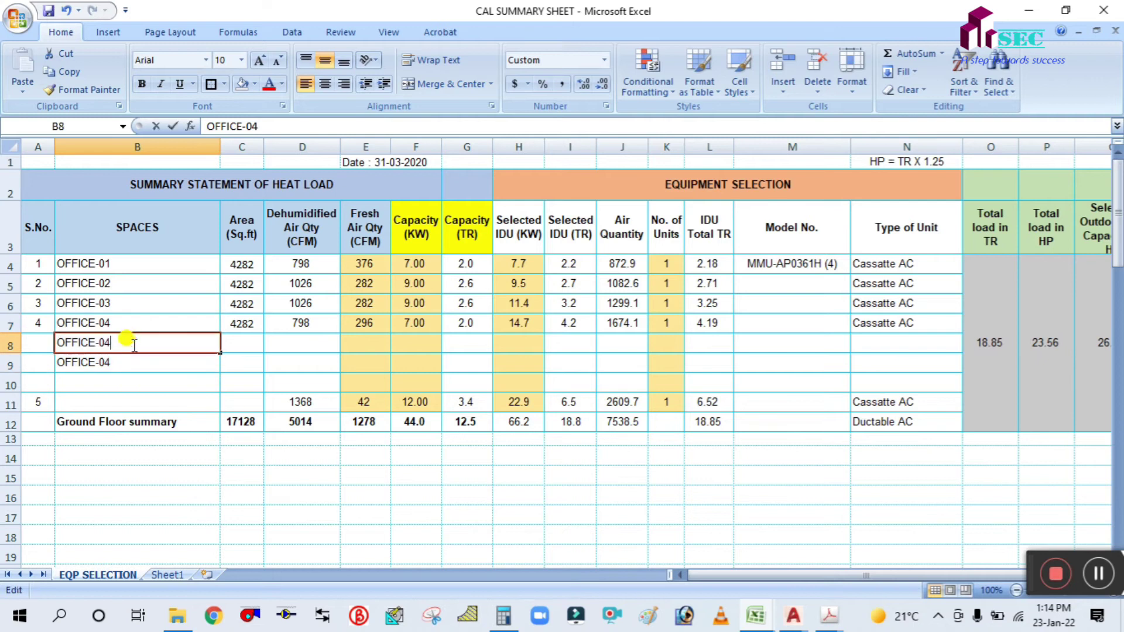
{"action": "double_click", "coordinate": [150, 362]}
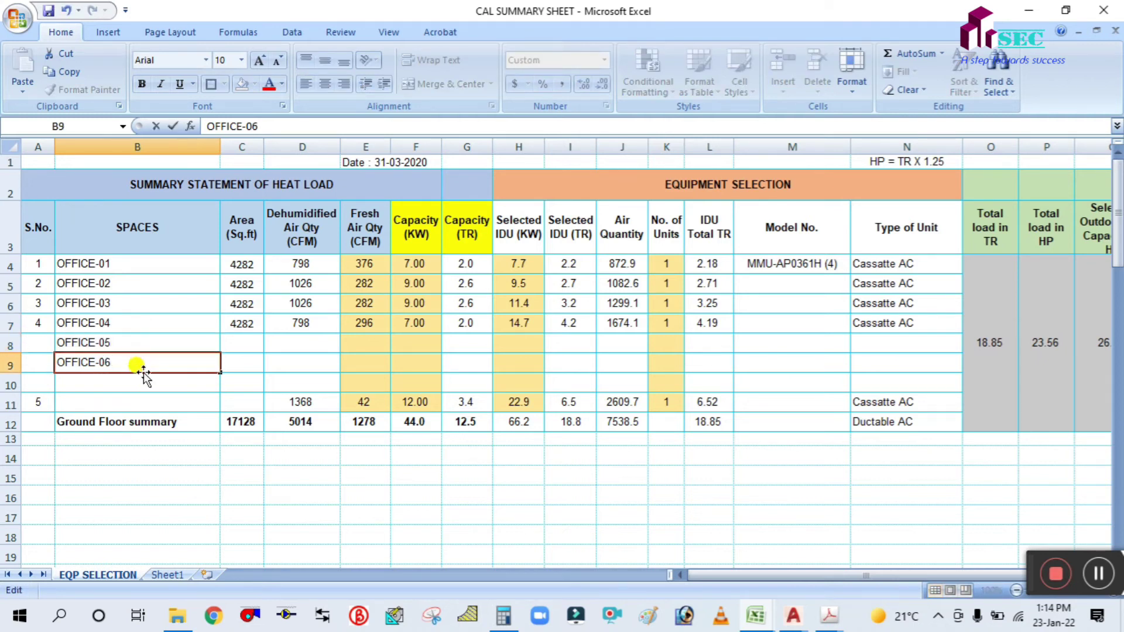
{"action": "left_click", "coordinate": [129, 381]}
{"action": "type", "text": "CORRIDOOR"}
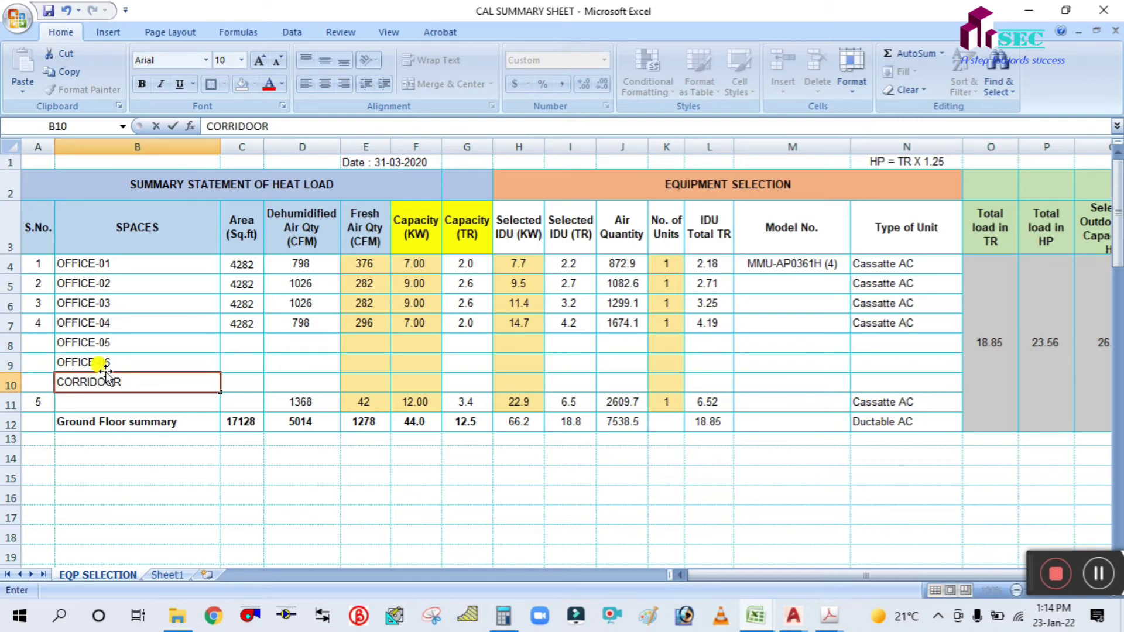
Number the OFFICE-05, OFFICE-06 and CORRIDOOR rows 5, 6 and 7, and clear the serial number of the row below them.
{"action": "left_click", "coordinate": [43, 343]}
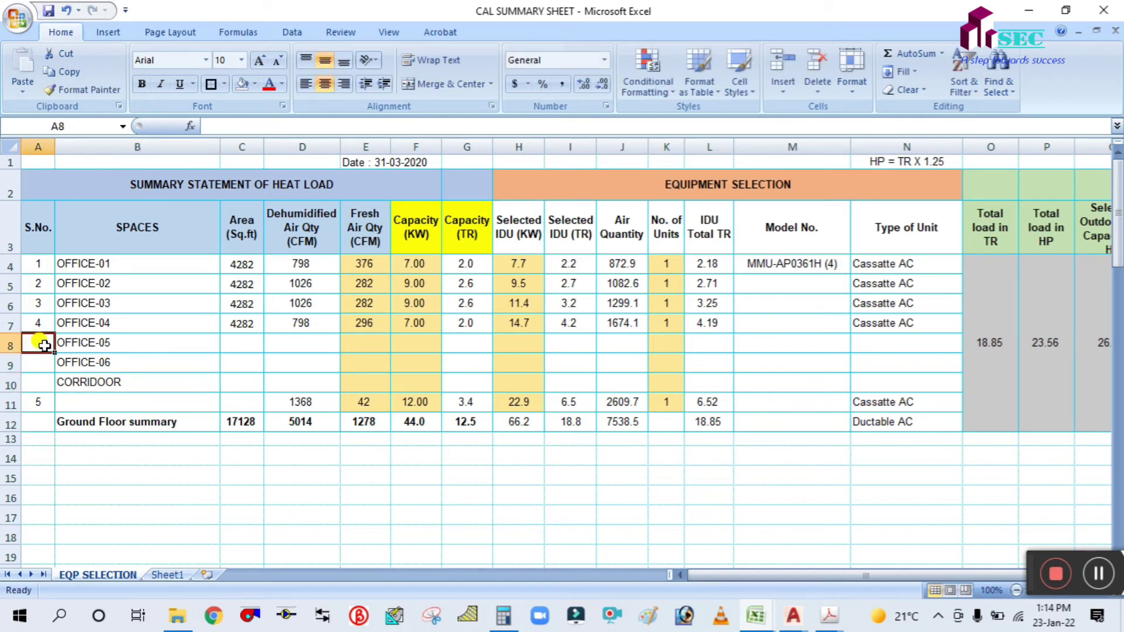
{"action": "type", "text": "5"}
{"action": "left_click", "coordinate": [37, 363]}
{"action": "type", "text": "6"}
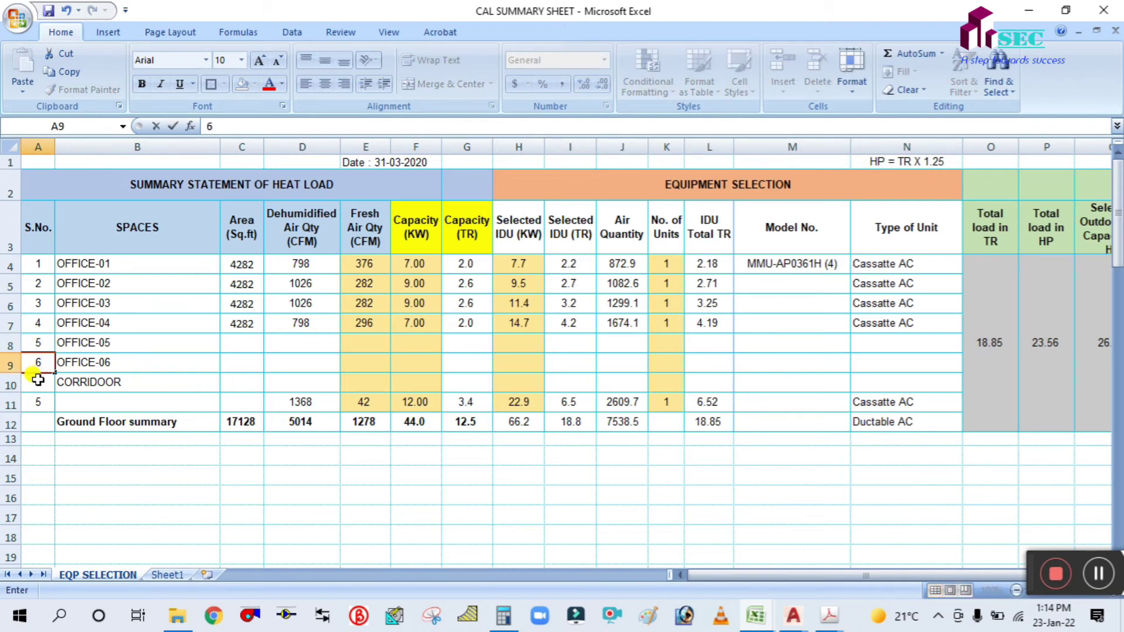
{"action": "left_click", "coordinate": [38, 381]}
{"action": "type", "text": "7"}
{"action": "left_click", "coordinate": [38, 400]}
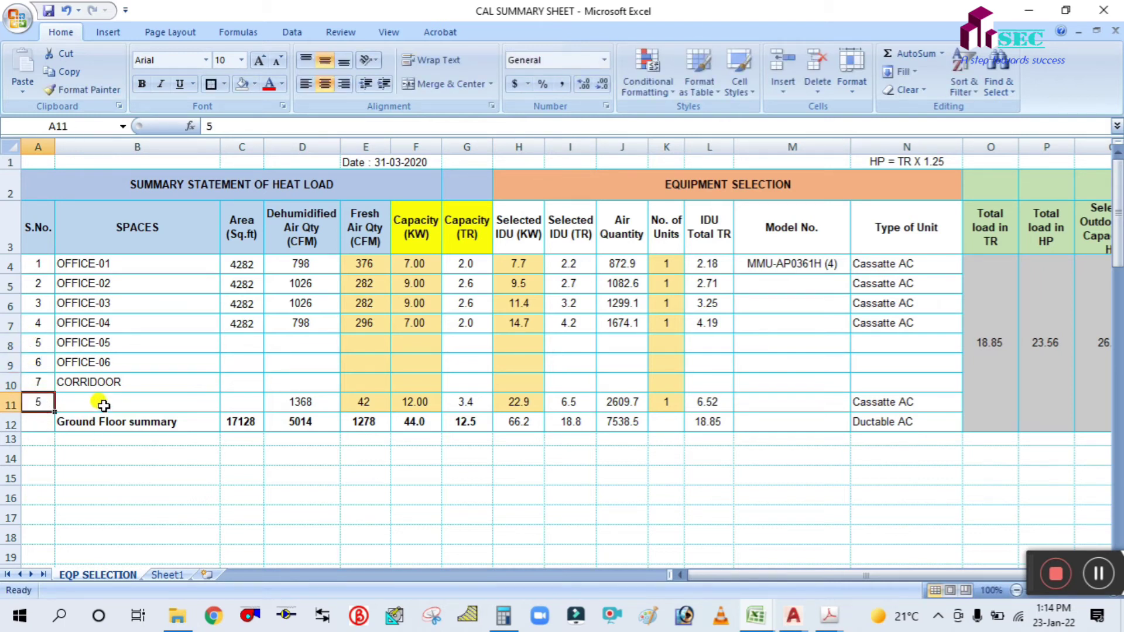
{"action": "key", "text": "Delete"}
{"action": "left_click", "coordinate": [148, 489]}
Check the area total's sum formula and clear the area values of the OFFICE-01 to OFFICE-04 rows.
{"action": "double_click", "coordinate": [244, 421]}
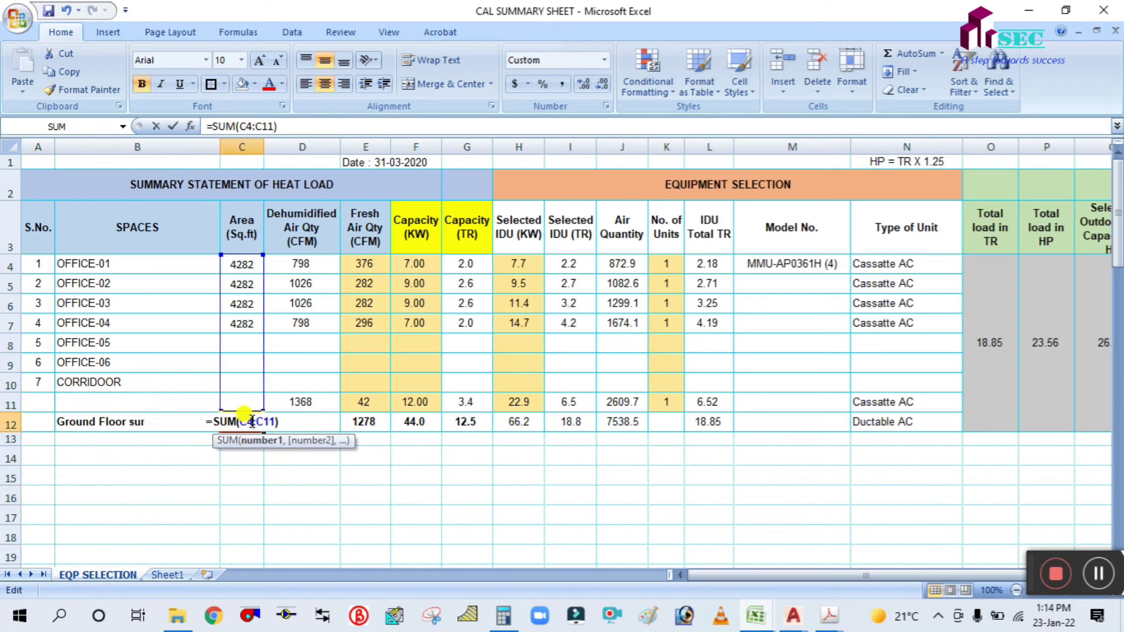
{"action": "key", "text": "Escape"}
{"action": "left_click", "coordinate": [251, 491]}
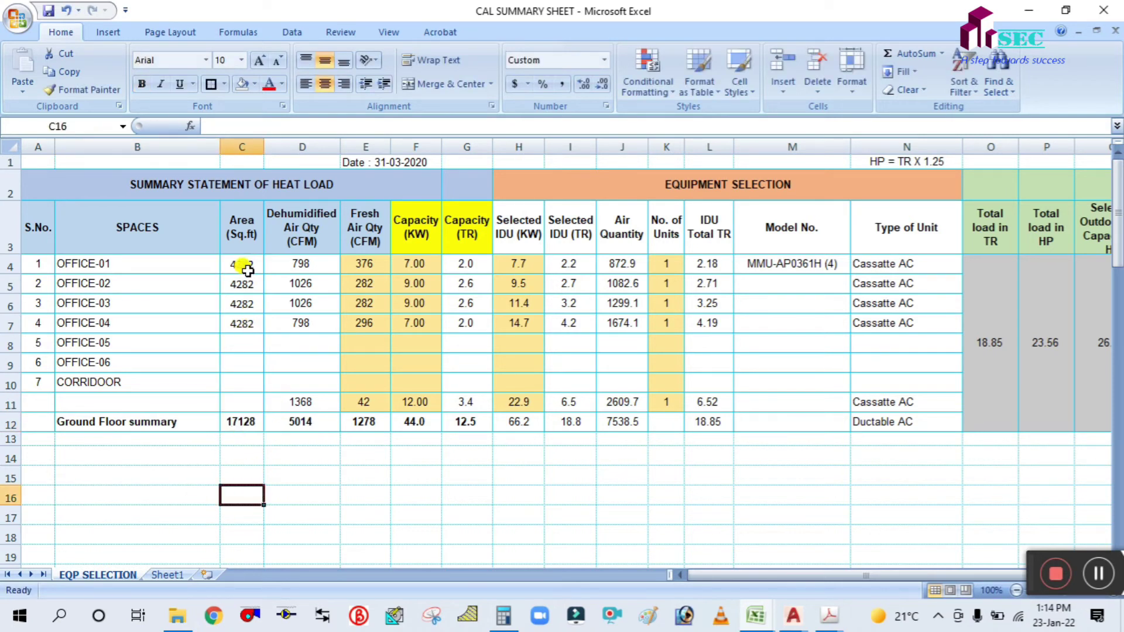
{"action": "left_click_drag", "start_coordinate": [248, 269], "coordinate": [244, 322]}
{"action": "key", "text": "Delete"}
{"action": "left_click", "coordinate": [240, 382]}
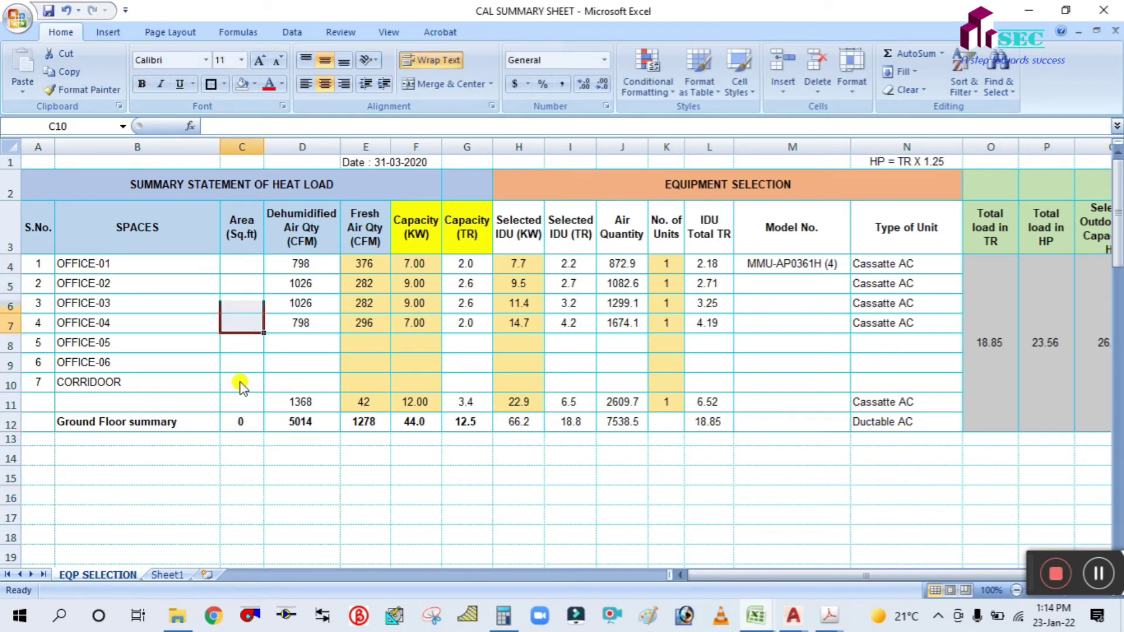
{"action": "left_click", "coordinate": [179, 283]}
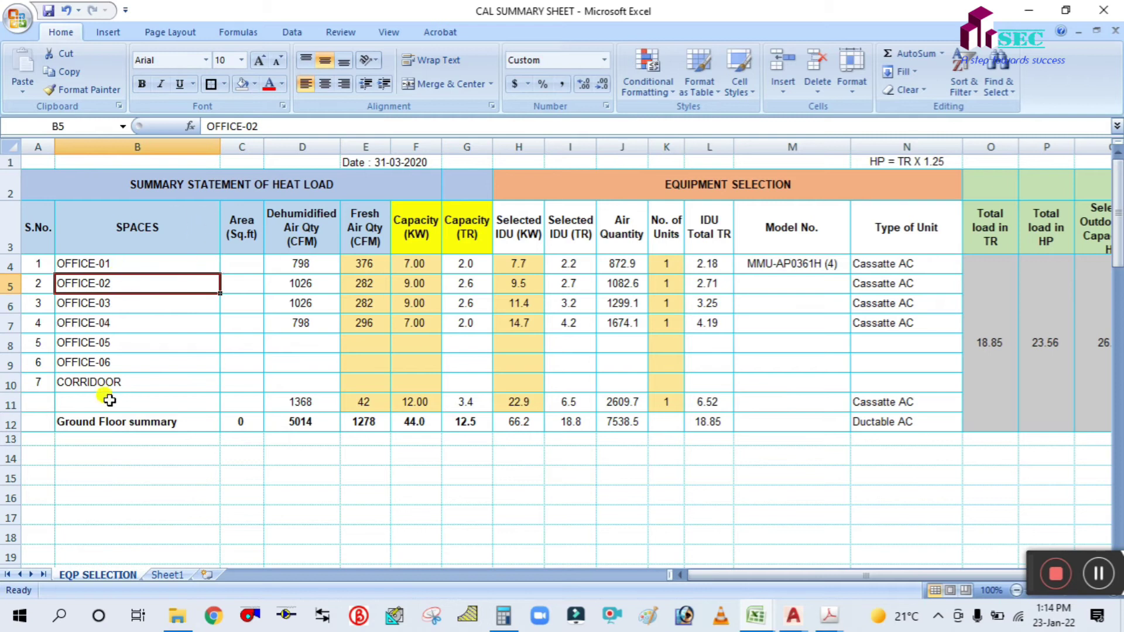
Change the summary row's label from Ground Floor summary to First Floor summary.
{"action": "double_click", "coordinate": [88, 421]}
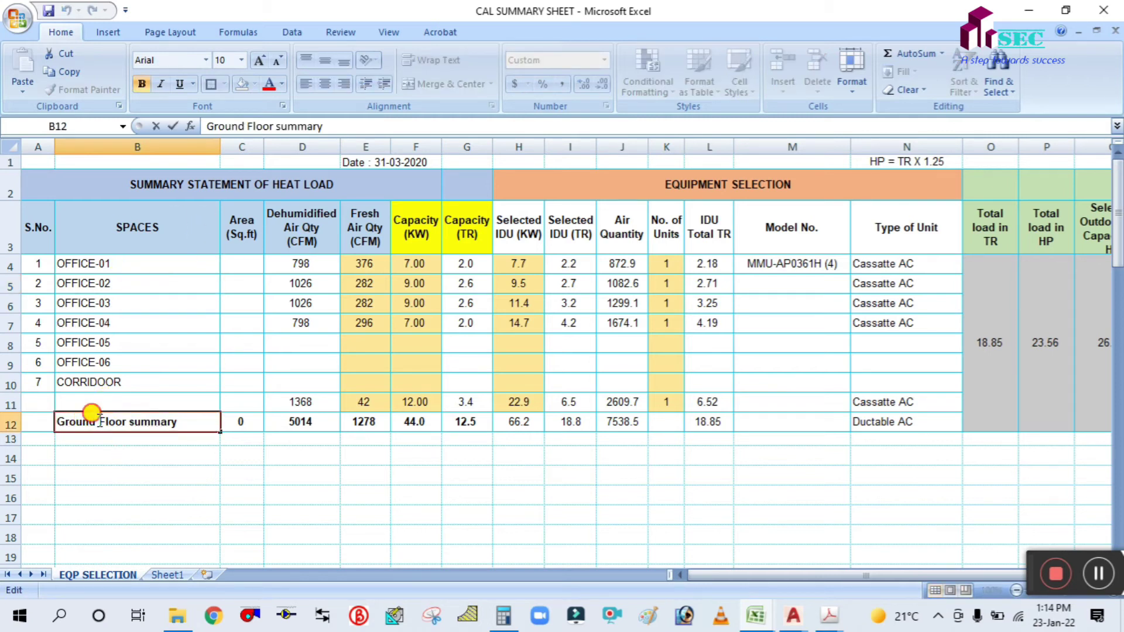
{"action": "key", "text": "BackSpace"}
{"action": "key", "text": "BackSpace"}
{"action": "key", "text": "BackSpace"}
{"action": "key", "text": "BackSpace"}
{"action": "key", "text": "BackSpace"}
{"action": "key", "text": "BackSpace"}
{"action": "key", "text": "BackSpace"}
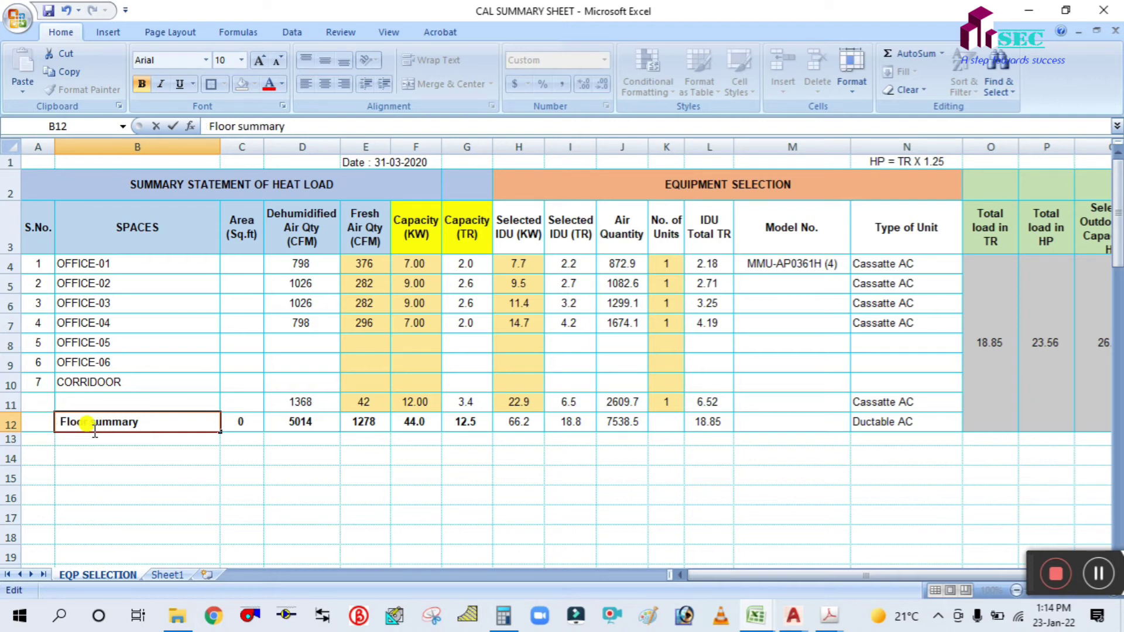
{"action": "type", "text": "F "}
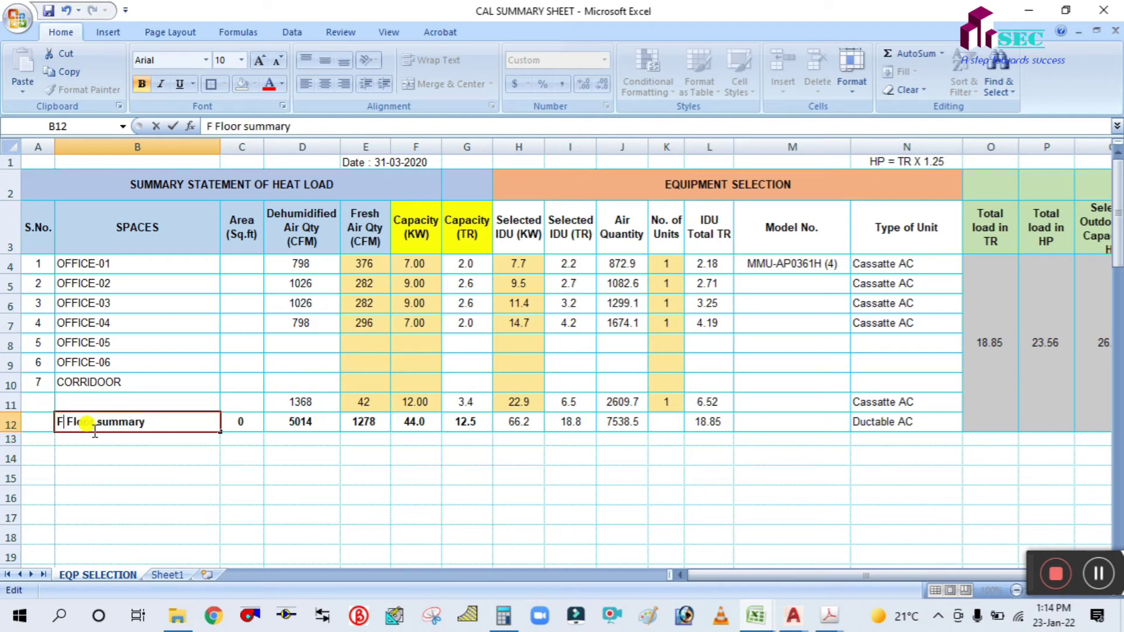
{"action": "type", "text": "irst"}
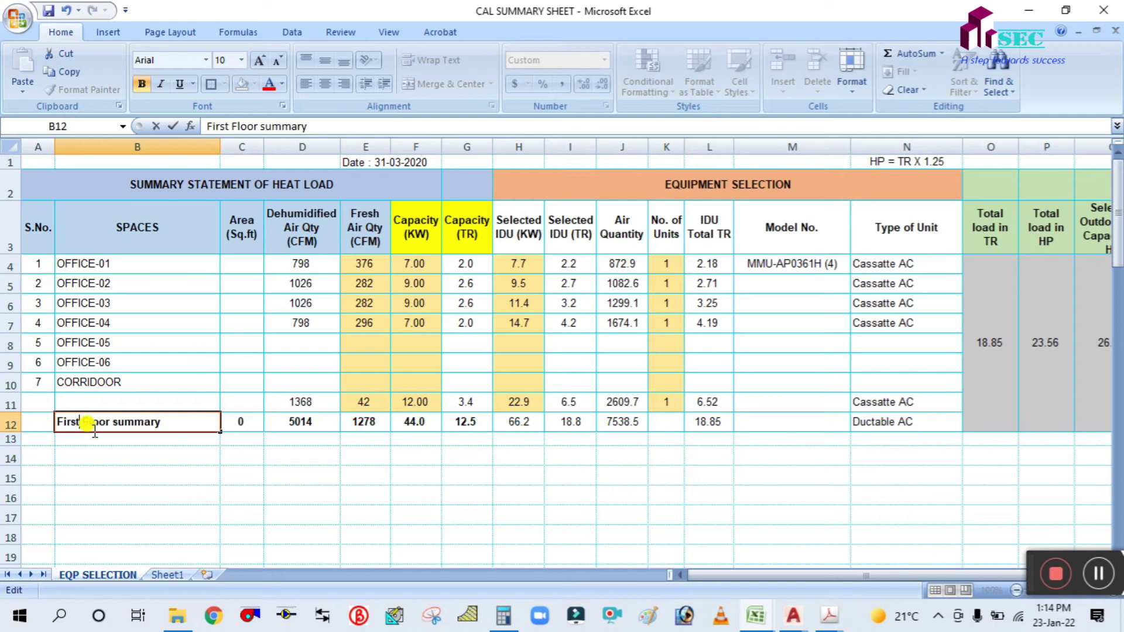
Examine the first floor office areas on the thumb rule and fresh air sheets of the LOAD CALCULATION workbook.
{"action": "left_click", "coordinate": [311, 450]}
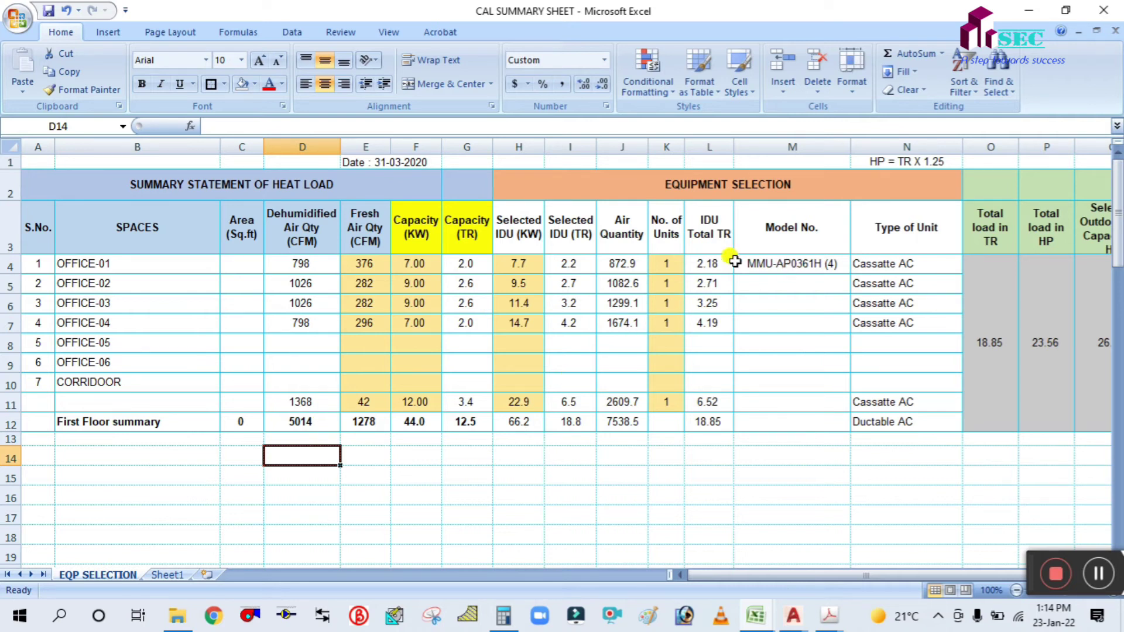
{"action": "left_click", "coordinate": [749, 455]}
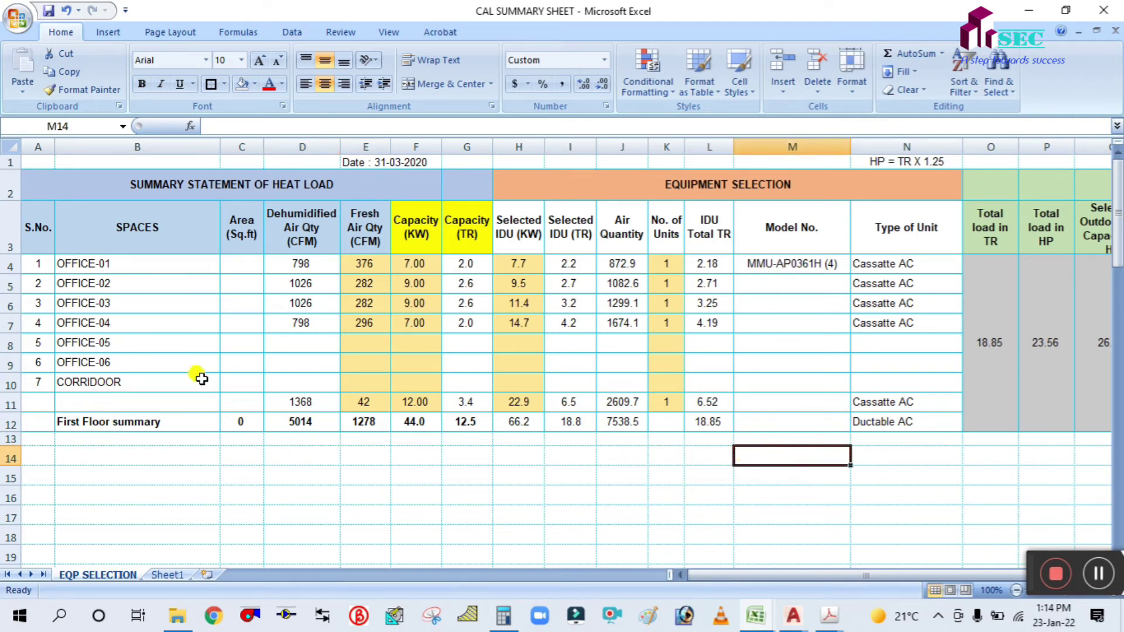
{"action": "left_click", "coordinate": [234, 262]}
{"action": "mouse_move", "coordinate": [755, 616]}
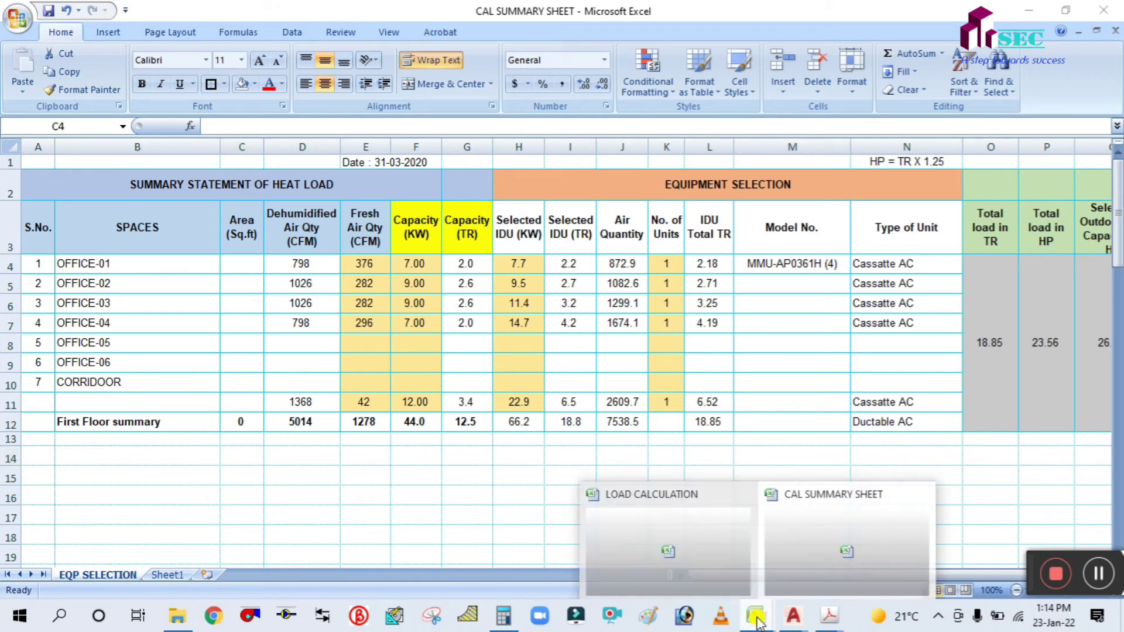
{"action": "left_click", "coordinate": [682, 535]}
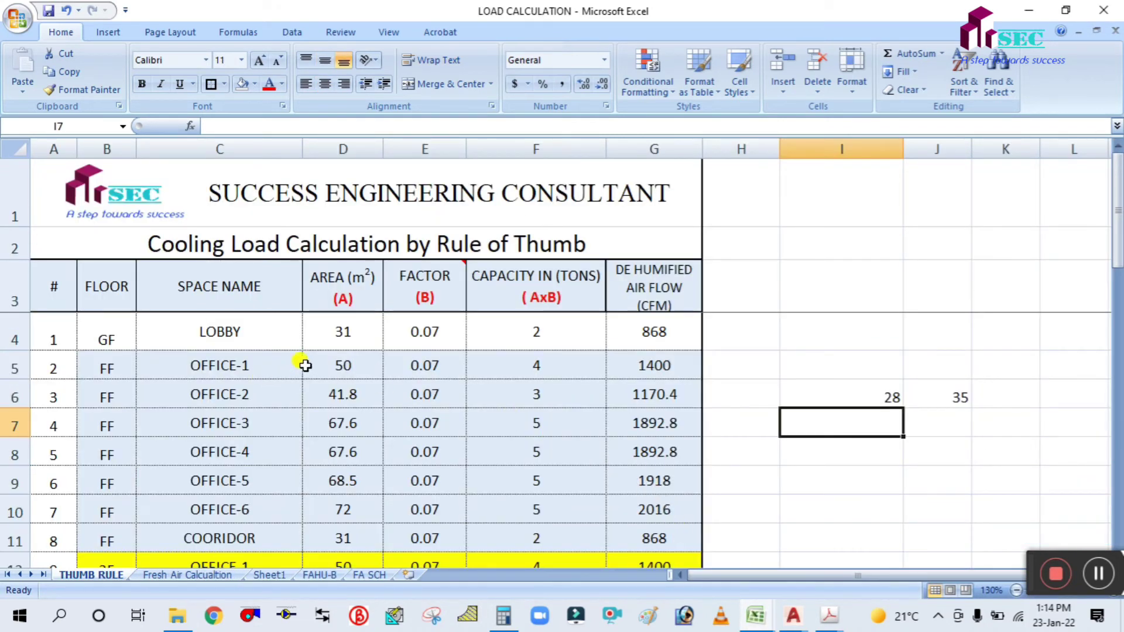
{"action": "left_click", "coordinate": [340, 366]}
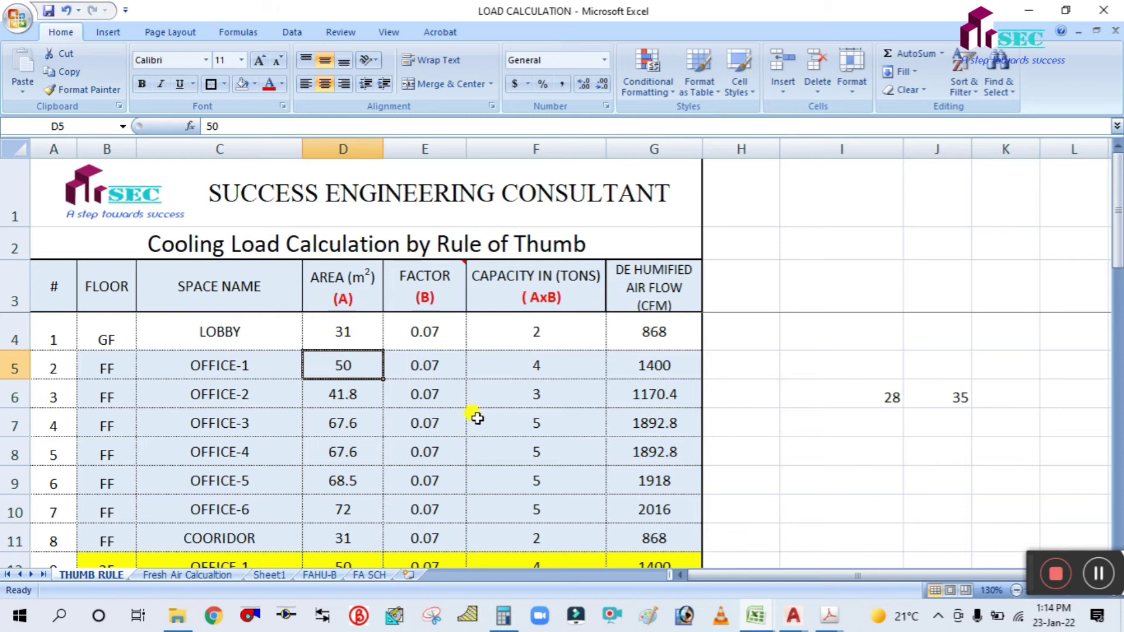
{"action": "left_click", "coordinate": [187, 575]}
{"action": "scroll", "coordinate": [413, 401], "scroll_direction": "up", "scroll_amount": 2}
{"action": "scroll", "coordinate": [415, 402], "scroll_direction": "down", "scroll_amount": 1}
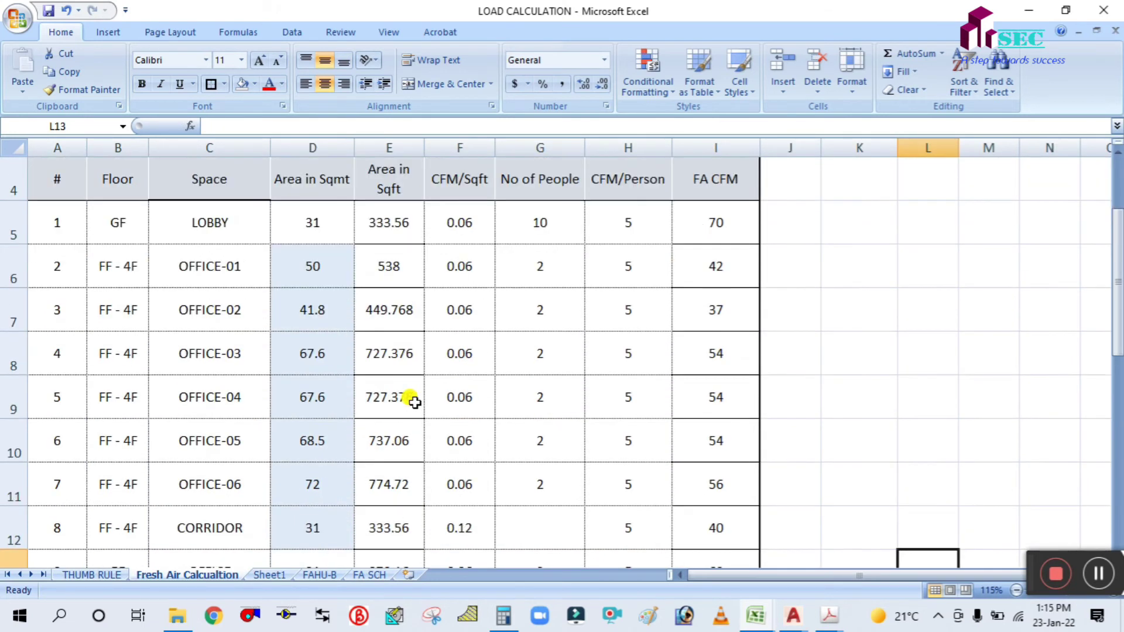
{"action": "left_click", "coordinate": [311, 396]}
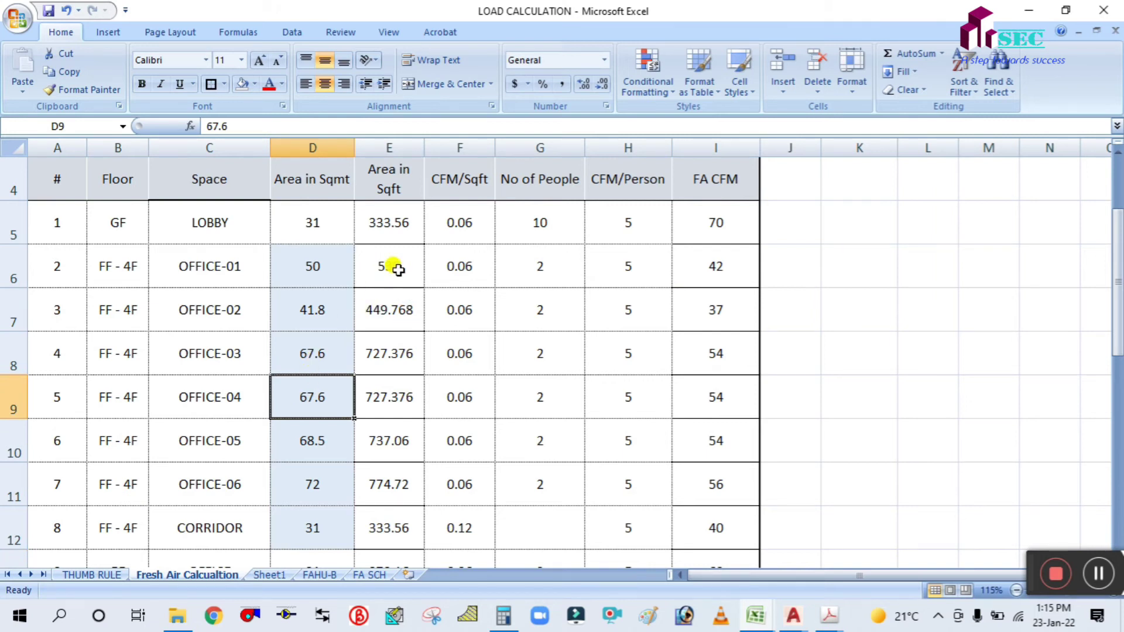
{"action": "scroll", "coordinate": [384, 261], "scroll_direction": "up", "scroll_amount": 1}
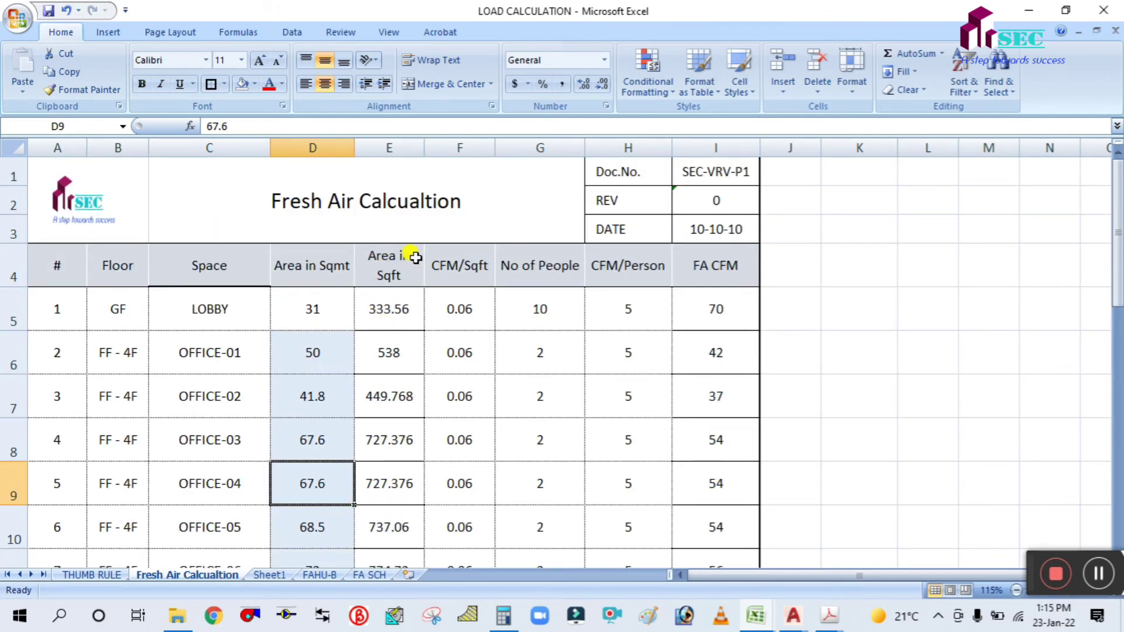
{"action": "scroll", "coordinate": [414, 319], "scroll_direction": "down", "scroll_amount": 1}
Format the square-foot areas of OFFICE-02 to OFFICE-06 and CORRIDOR in the fresh air sheet to show no decimals.
{"action": "left_click", "coordinate": [404, 310]}
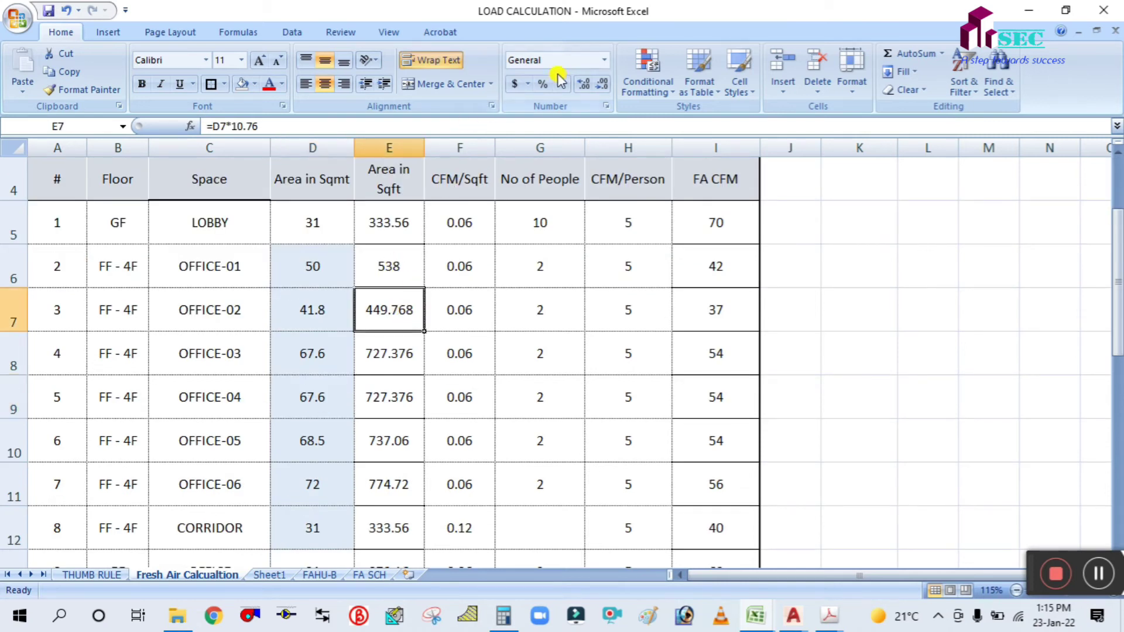
{"action": "left_click", "coordinate": [601, 85]}
{"action": "left_click", "coordinate": [600, 84]}
{"action": "left_click", "coordinate": [601, 84]}
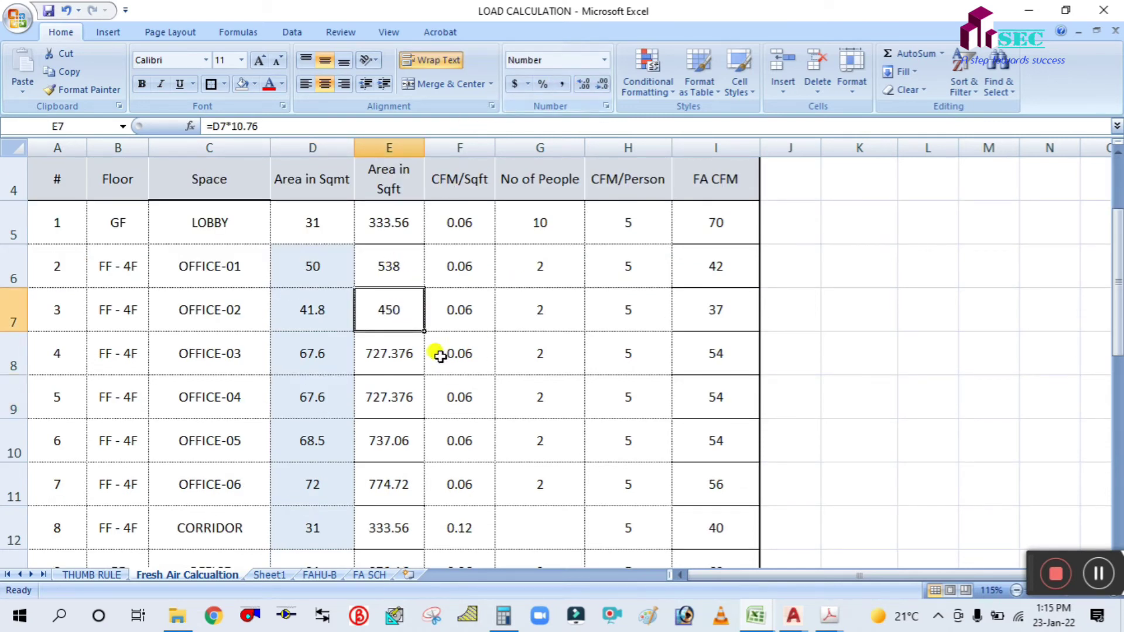
{"action": "left_click", "coordinate": [401, 350]}
{"action": "left_click_drag", "start_coordinate": [401, 351], "coordinate": [392, 527]}
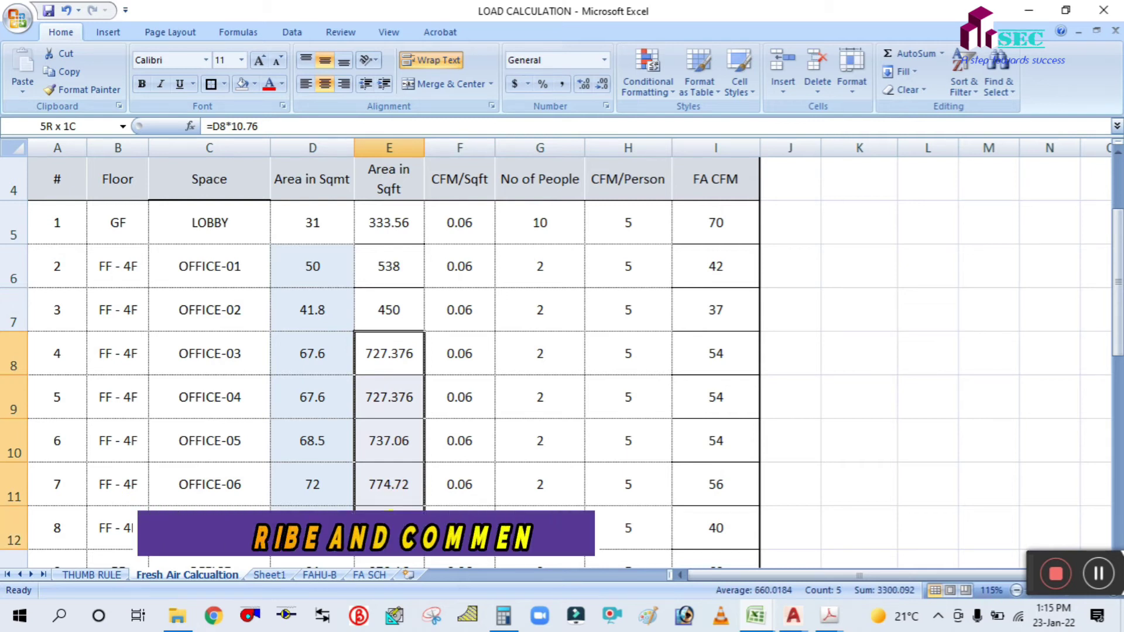
{"action": "left_click", "coordinate": [597, 86]}
{"action": "left_click", "coordinate": [602, 86]}
{"action": "left_click", "coordinate": [602, 85]}
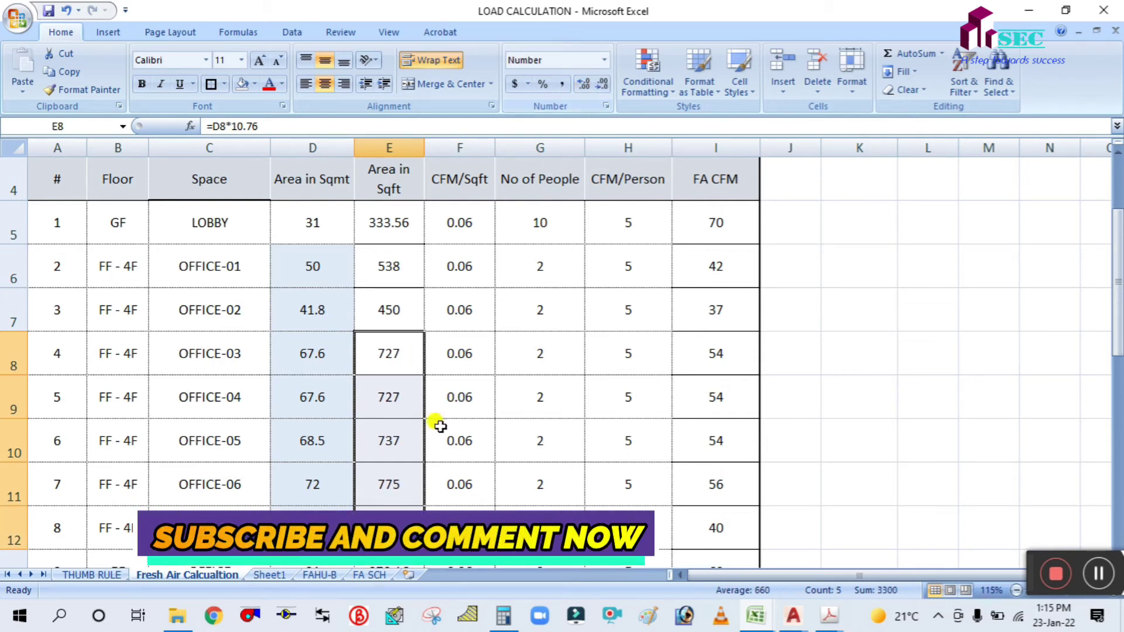
Copy the square-foot areas of OFFICE-01 to CORRIDOR and switch back to the CAL SUMMARY SHEET workbook.
{"action": "left_click", "coordinate": [389, 383]}
{"action": "left_click_drag", "start_coordinate": [396, 260], "coordinate": [400, 512]}
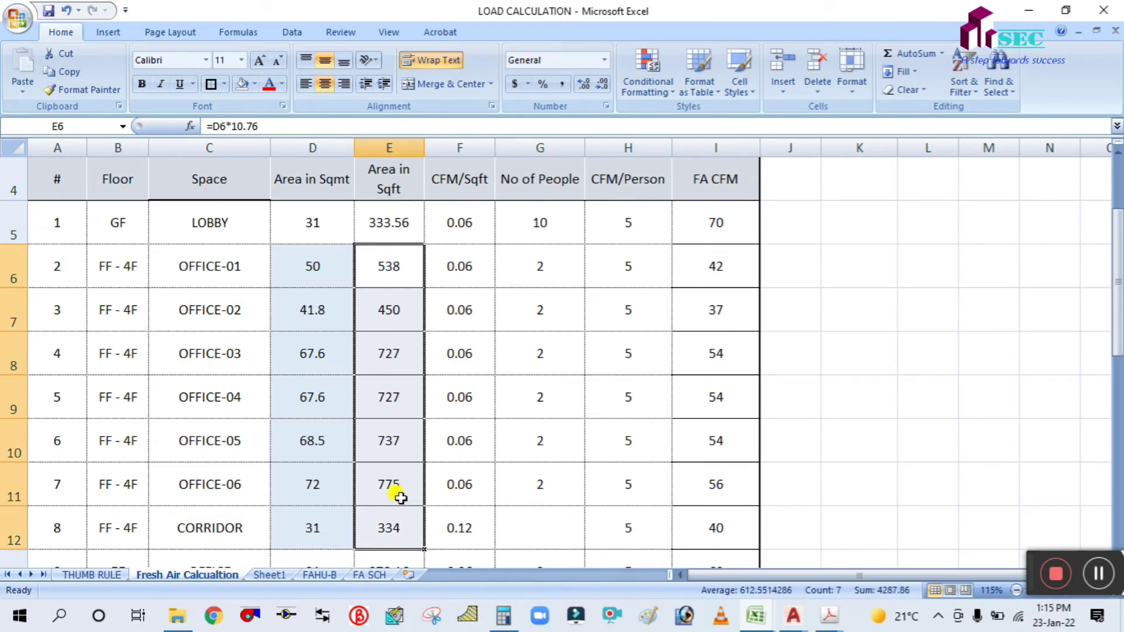
{"action": "key", "text": "ctrl+c"}
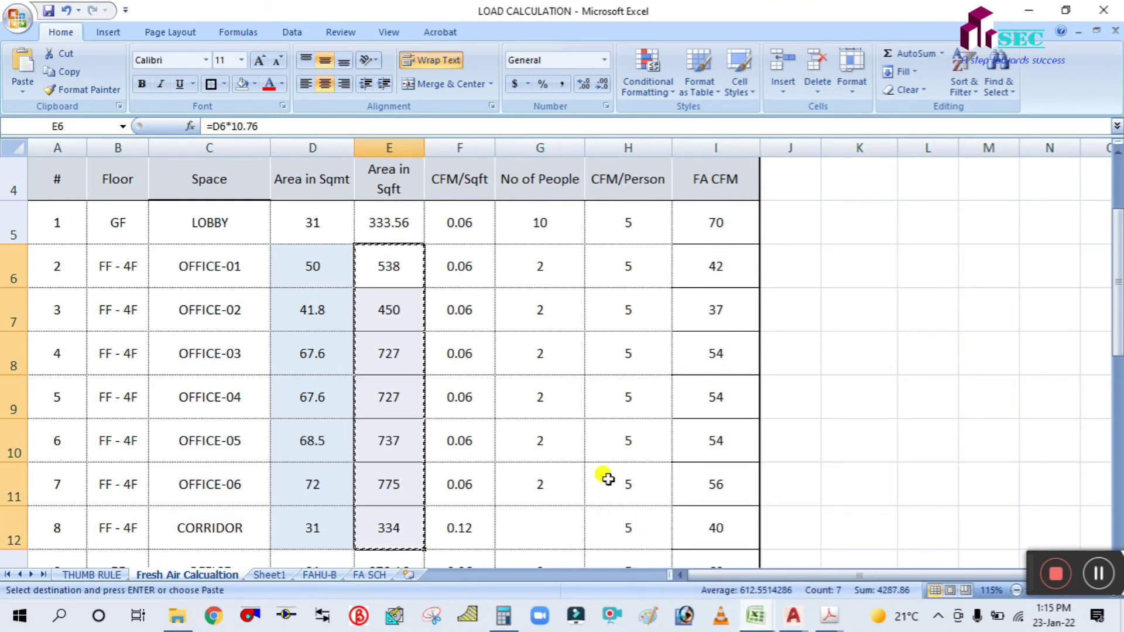
{"action": "mouse_move", "coordinate": [755, 616]}
{"action": "left_click", "coordinate": [838, 518]}
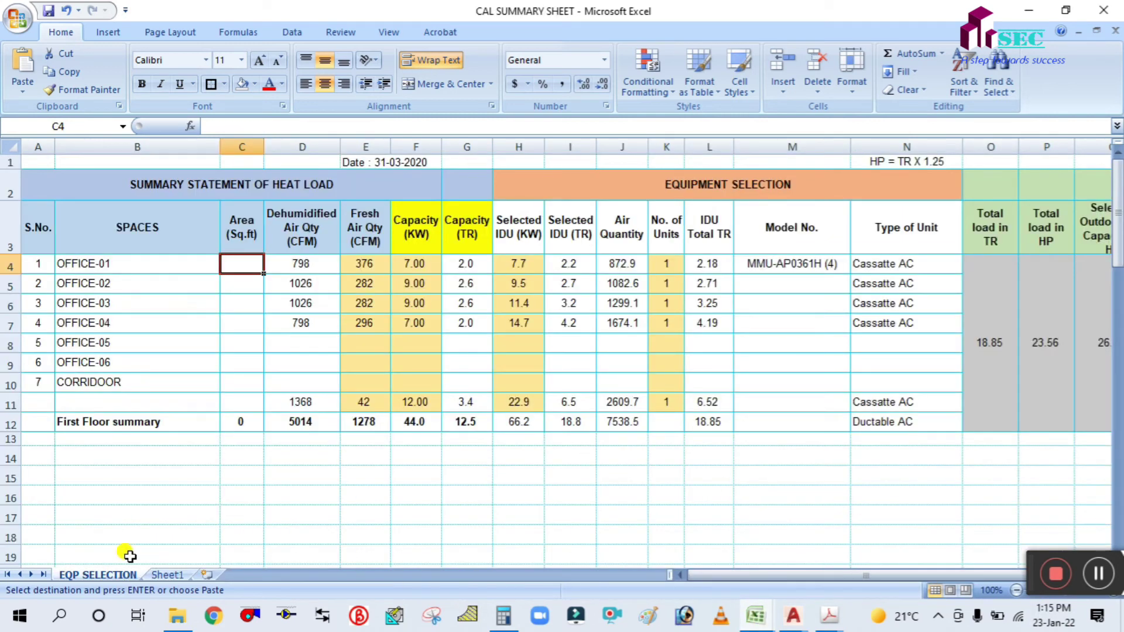
Try an ordinary paste of the copied areas into the summary's area column and widening the column, undo the widening and clear the pasted cells.
{"action": "right_click", "coordinate": [243, 266]}
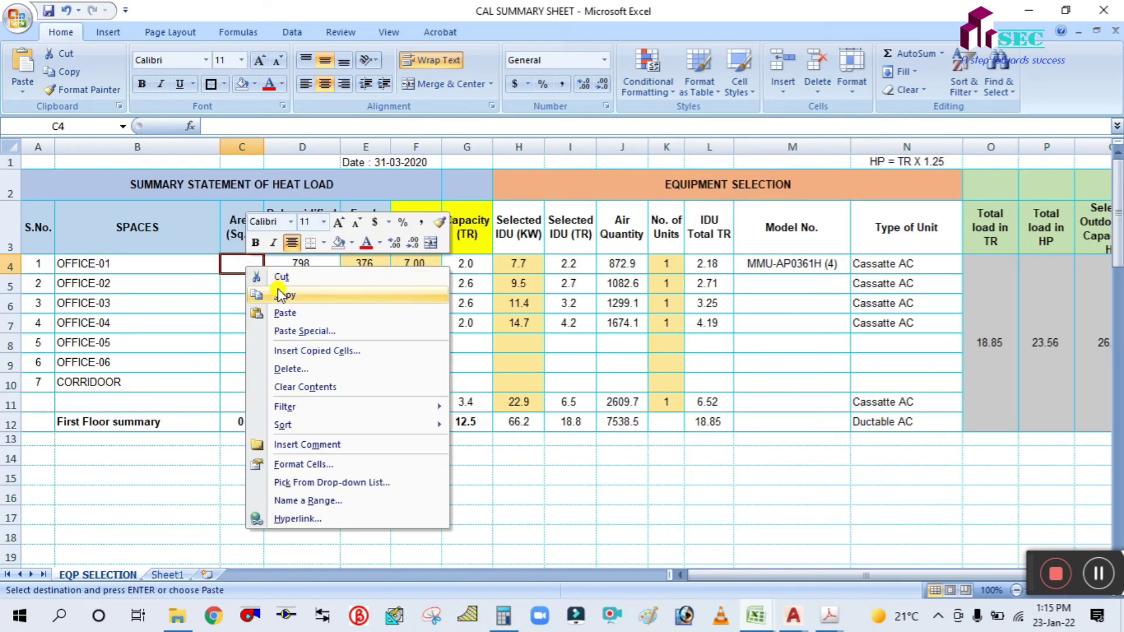
{"action": "left_click", "coordinate": [285, 313]}
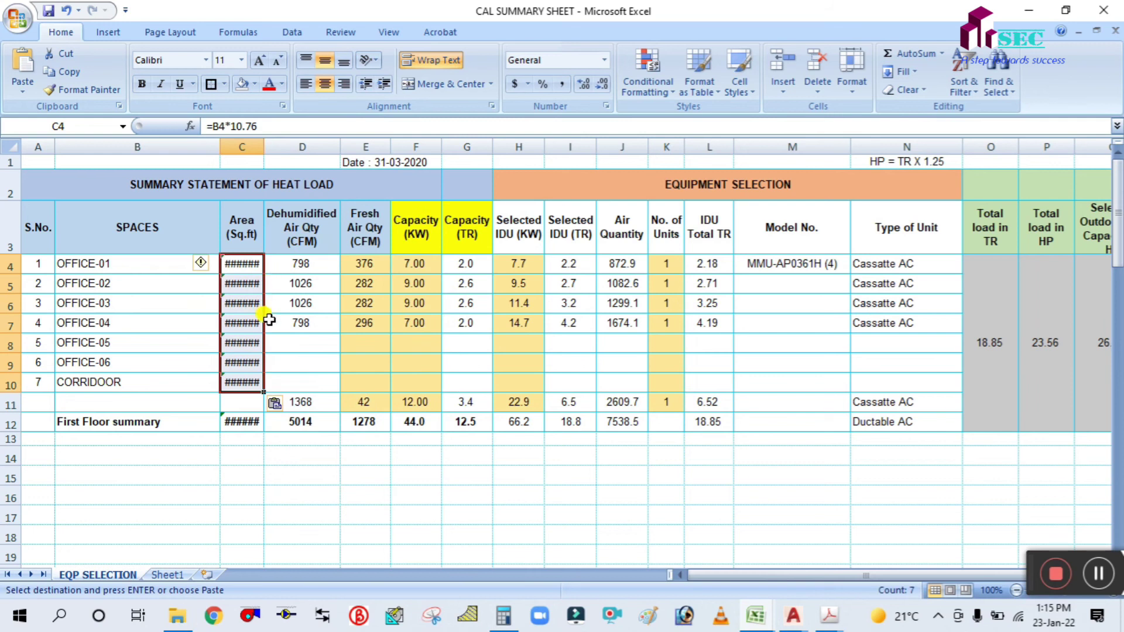
{"action": "key", "text": "ctrl+z"}
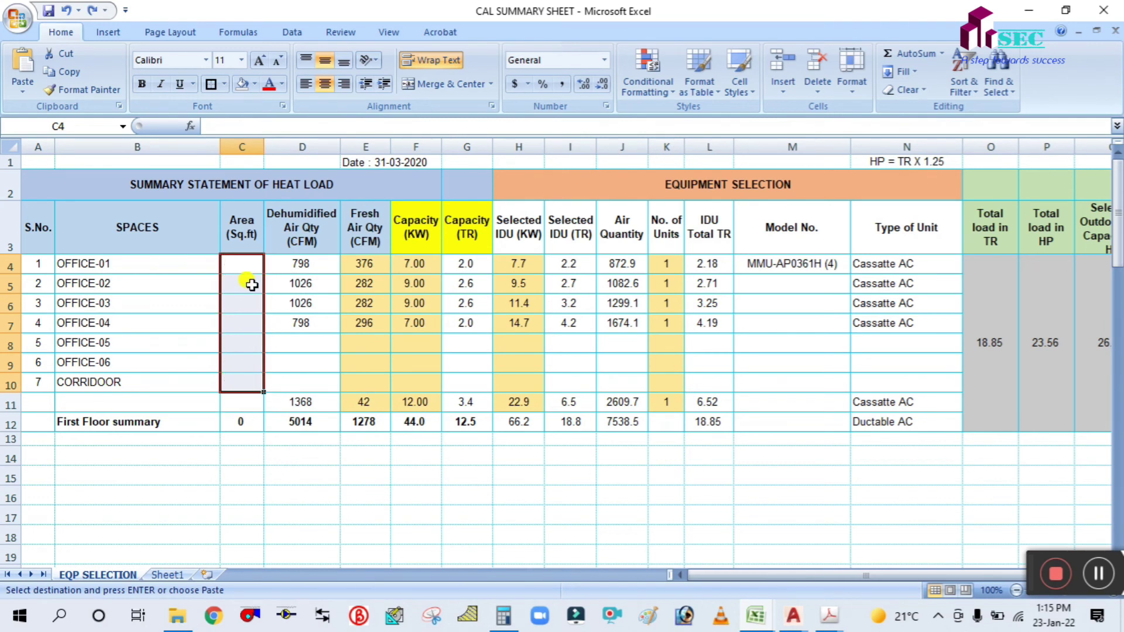
{"action": "key", "text": "ctrl+v"}
{"action": "double_click", "coordinate": [264, 146]}
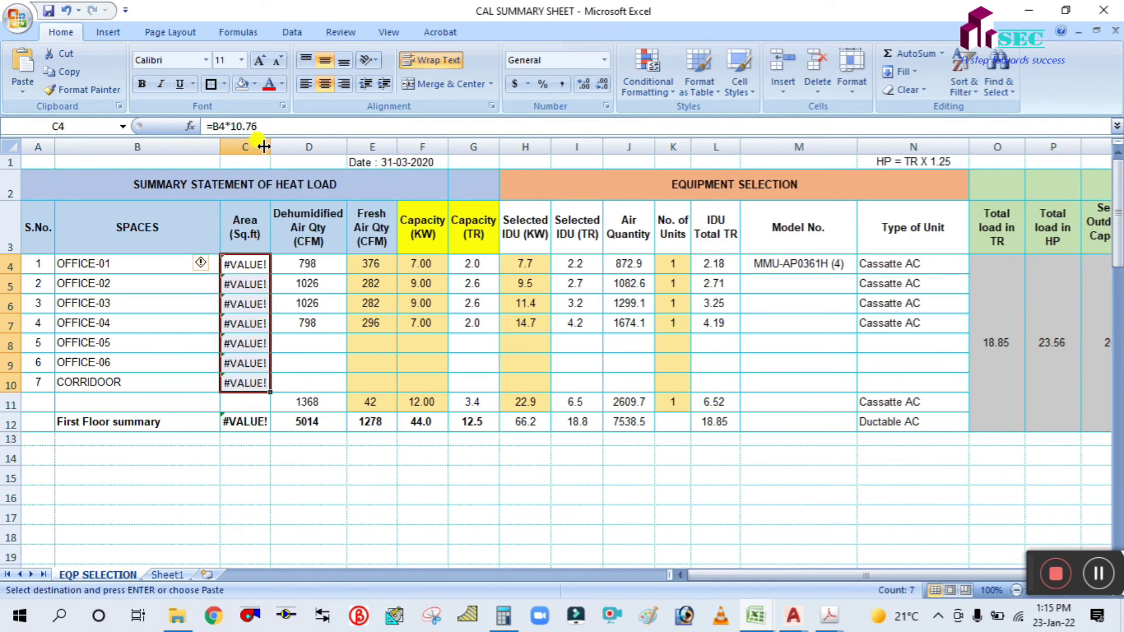
{"action": "key", "text": "ctrl+z"}
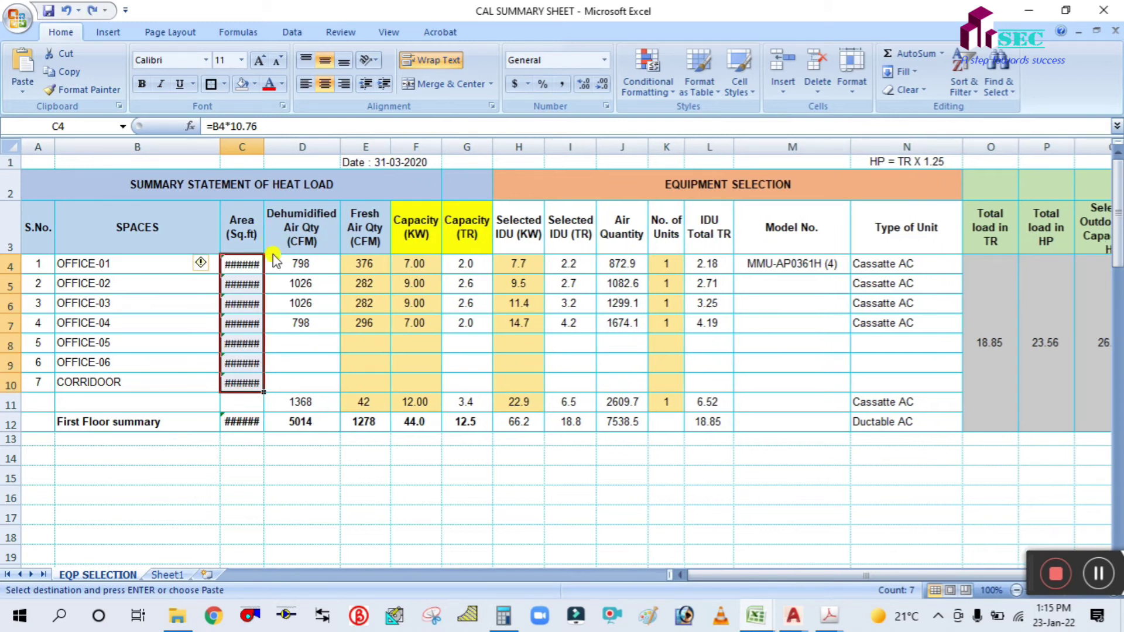
{"action": "key", "text": "Delete"}
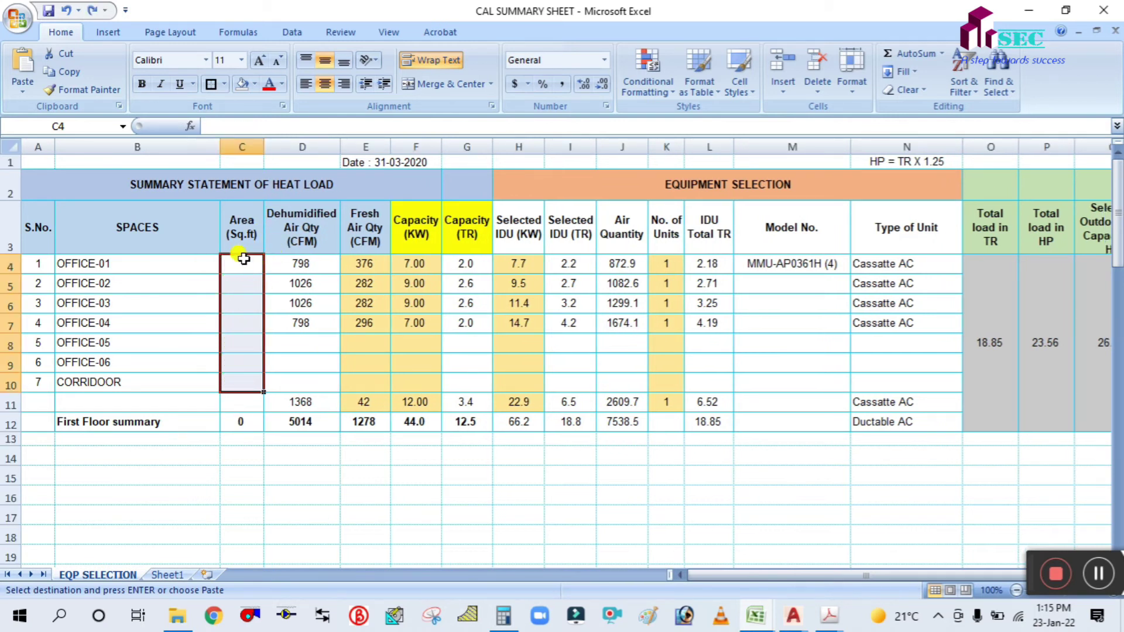
Paste the copied areas as values only into the area cells of the OFFICE-01 to CORRIDOOR rows.
{"action": "right_click", "coordinate": [243, 259]}
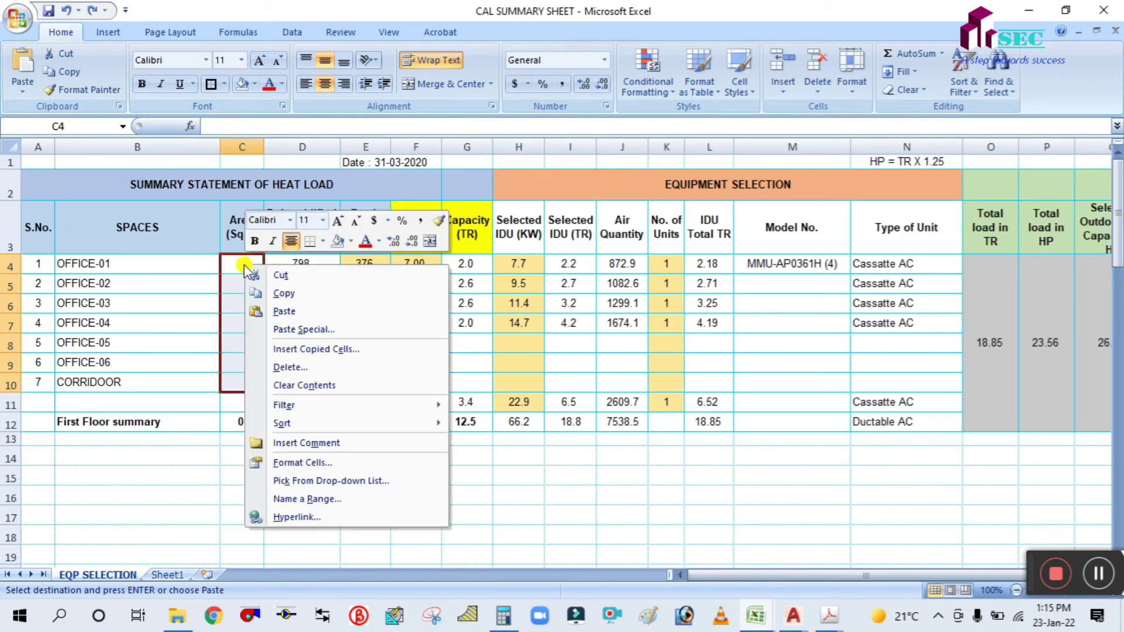
{"action": "left_click", "coordinate": [291, 330]}
{"action": "left_click", "coordinate": [170, 260]}
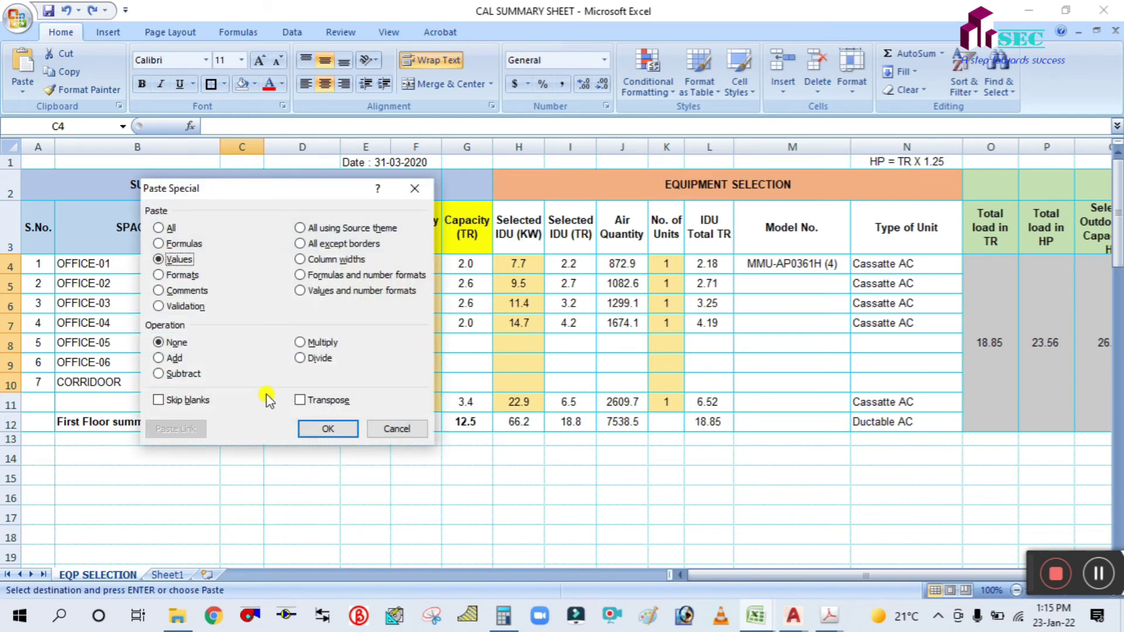
{"action": "left_click", "coordinate": [311, 430]}
{"action": "left_click", "coordinate": [278, 472]}
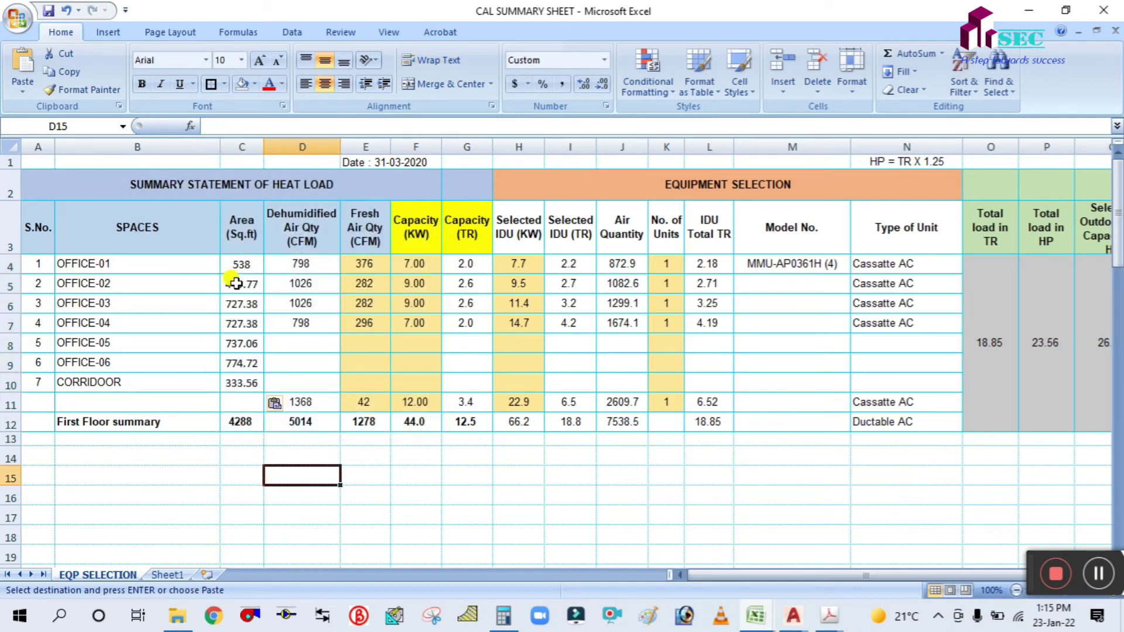
Format the areas of OFFICE-02 to CORRIDOOR in the summary to show no decimals.
{"action": "left_click_drag", "start_coordinate": [235, 283], "coordinate": [241, 383]}
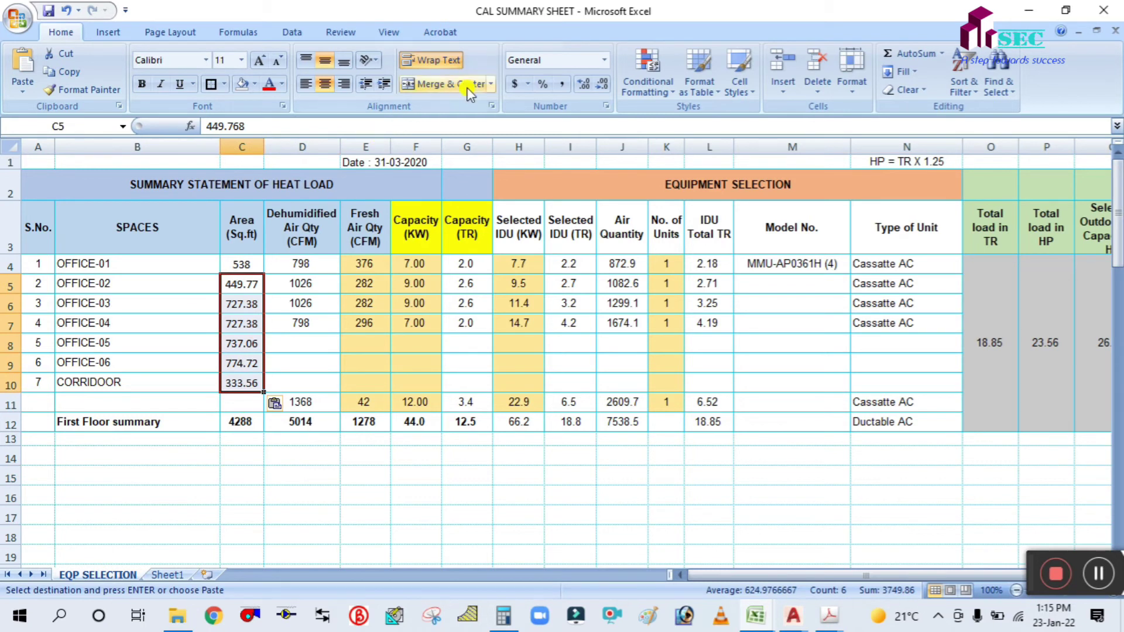
{"action": "left_click", "coordinate": [603, 85]}
{"action": "left_click", "coordinate": [603, 85]}
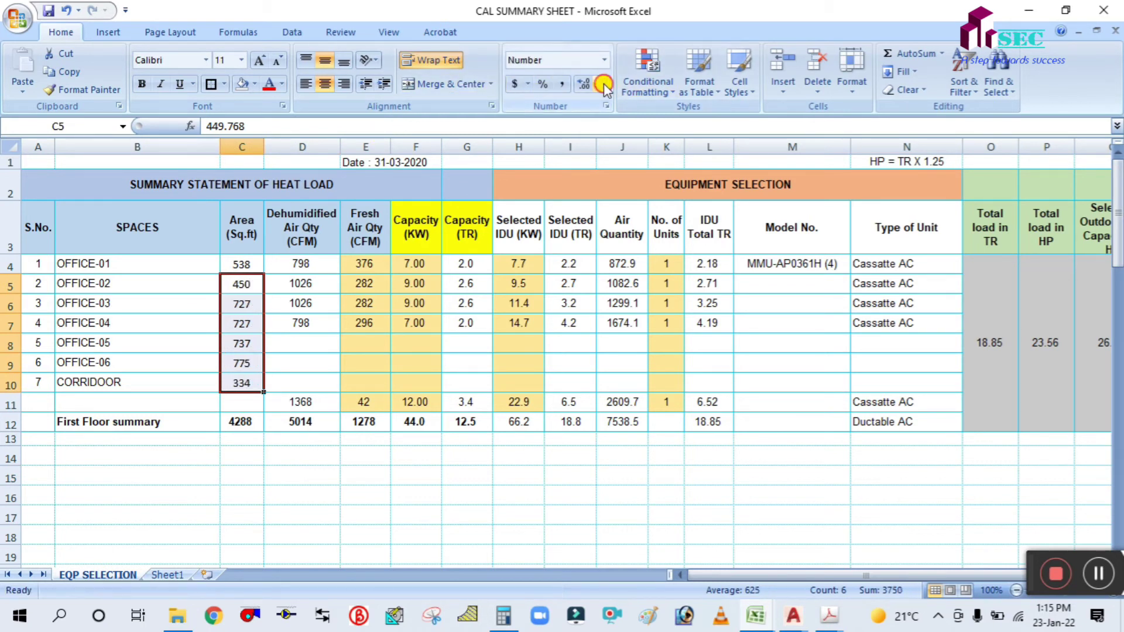
{"action": "left_click", "coordinate": [343, 507]}
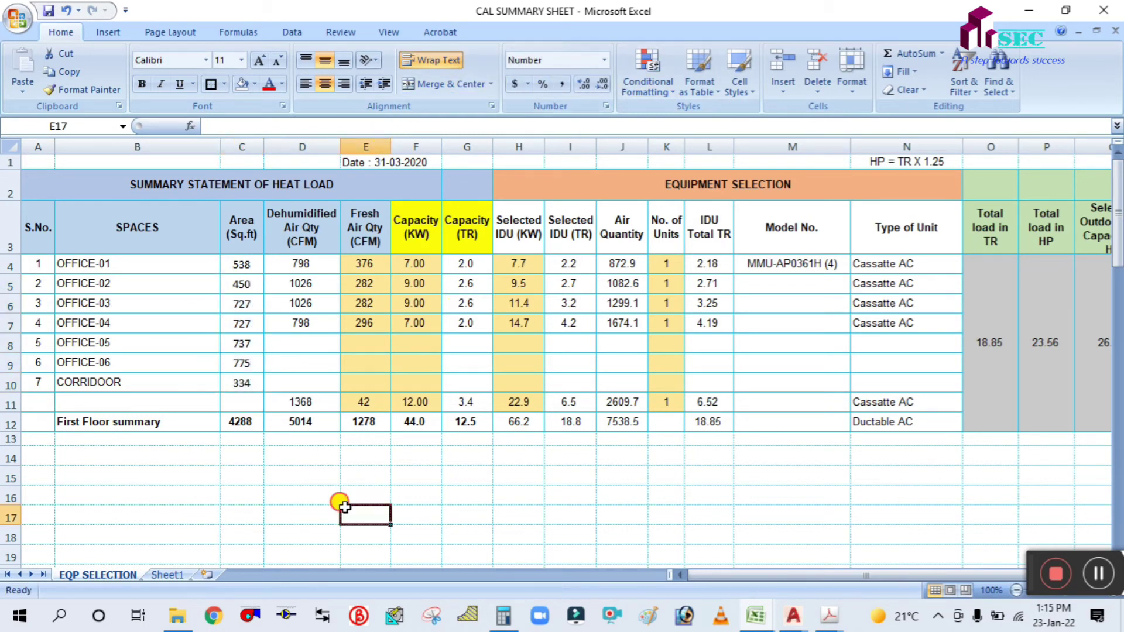
Compare the summary's area values with the square-foot areas in the LOAD CALCULATION workbook, then return to the summary.
{"action": "left_click", "coordinate": [241, 263]}
{"action": "mouse_move", "coordinate": [758, 618]}
{"action": "left_click", "coordinate": [660, 539]}
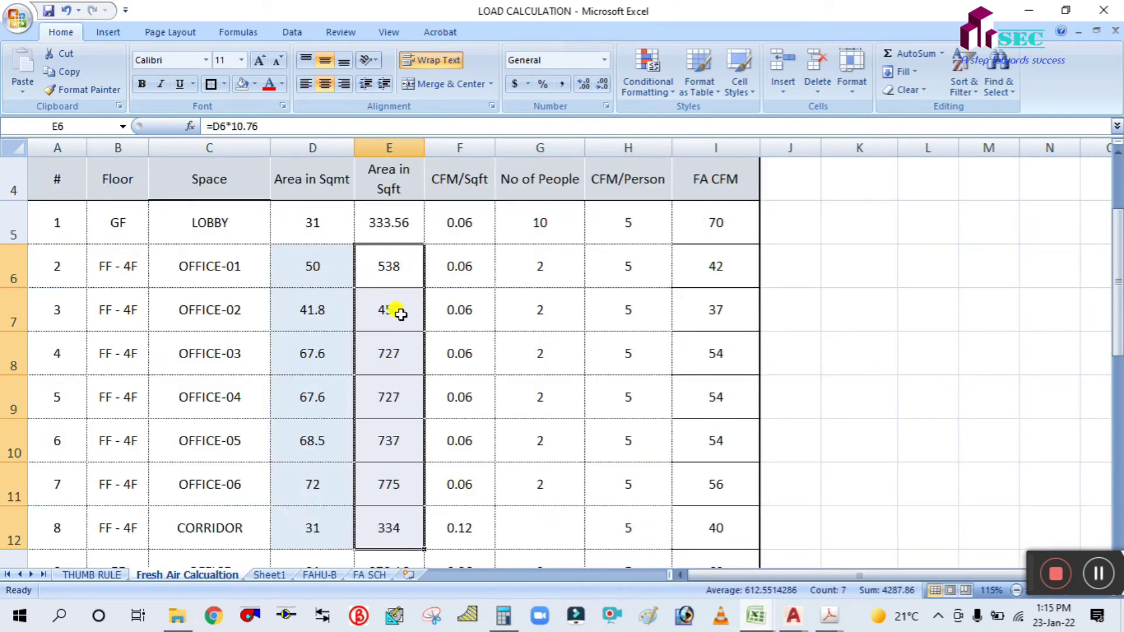
{"action": "left_click", "coordinate": [753, 615]}
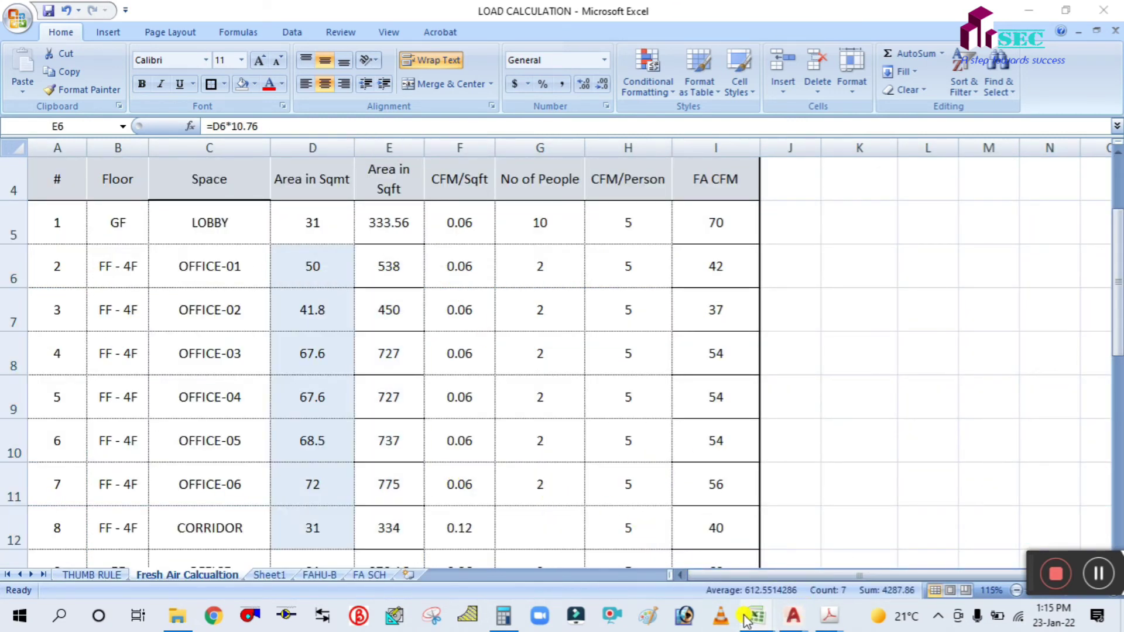
{"action": "left_click", "coordinate": [818, 548]}
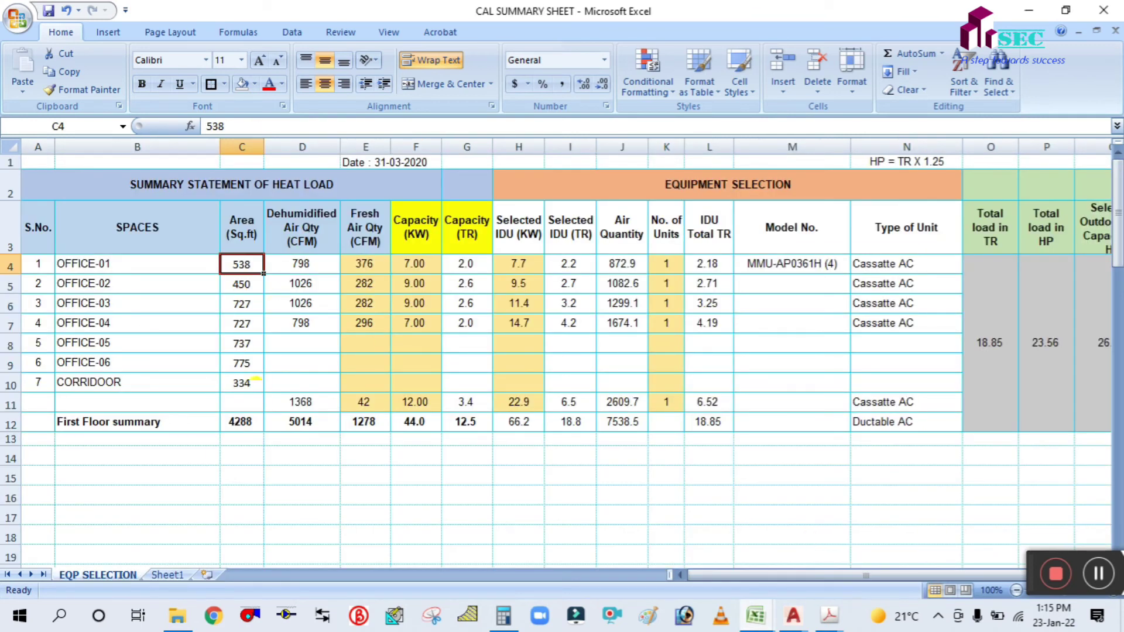
{"action": "left_click", "coordinate": [270, 462]}
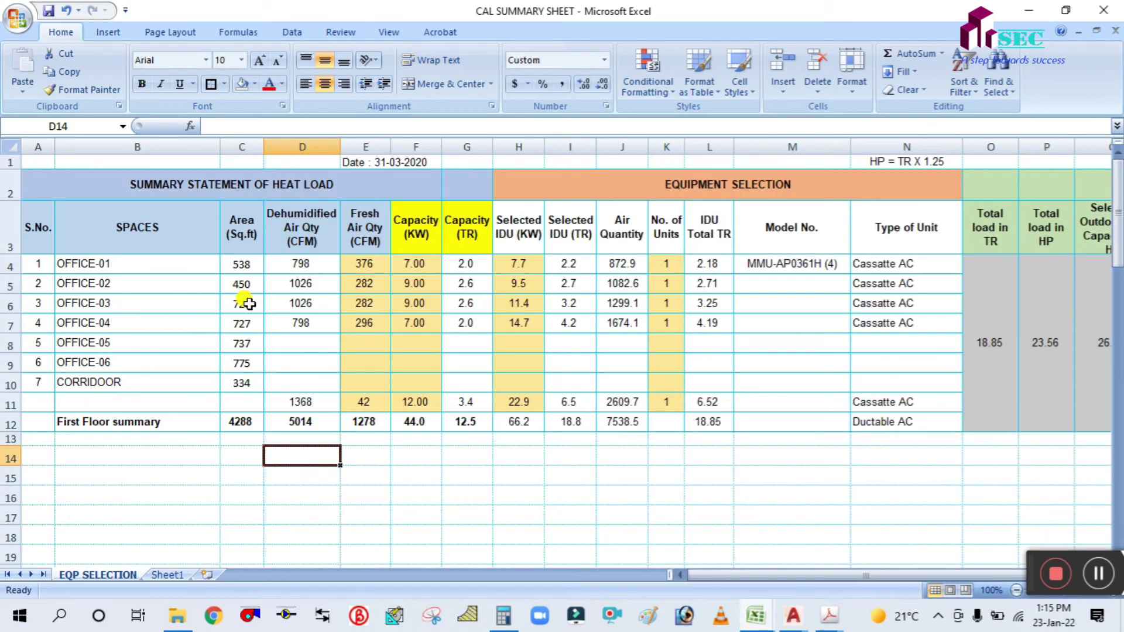
Copy the FA CFM values of OFFICE-01 to CORRIDOR from the LOAD CALCULATION workbook's fresh air sheet.
{"action": "left_click_drag", "start_coordinate": [291, 346], "coordinate": [293, 363]}
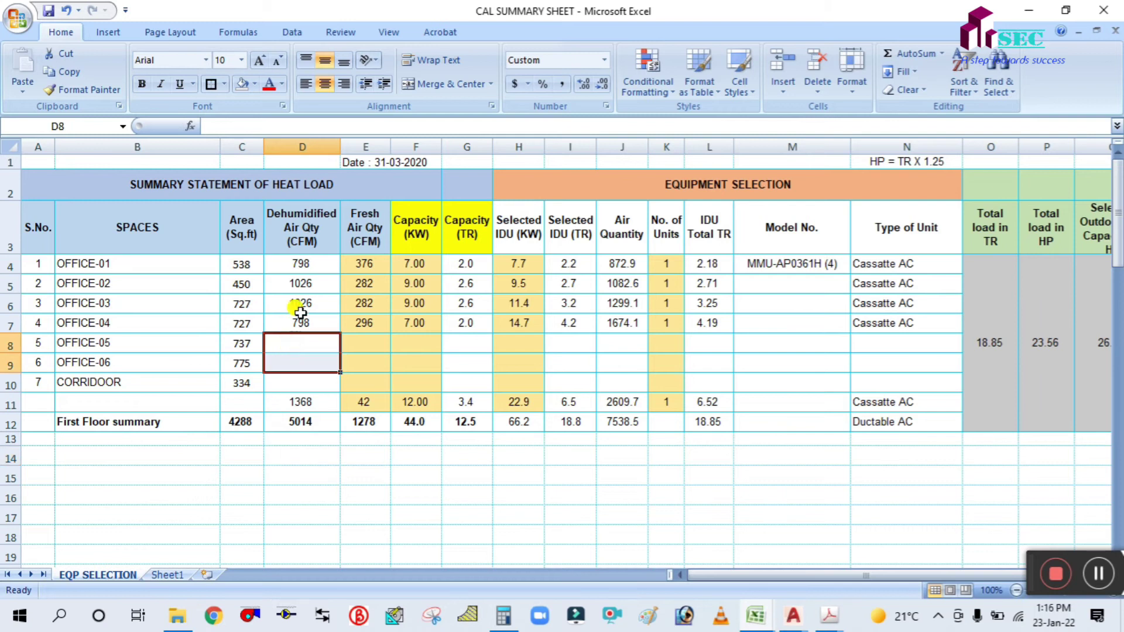
{"action": "left_click", "coordinate": [302, 261]}
{"action": "left_click", "coordinate": [312, 345]}
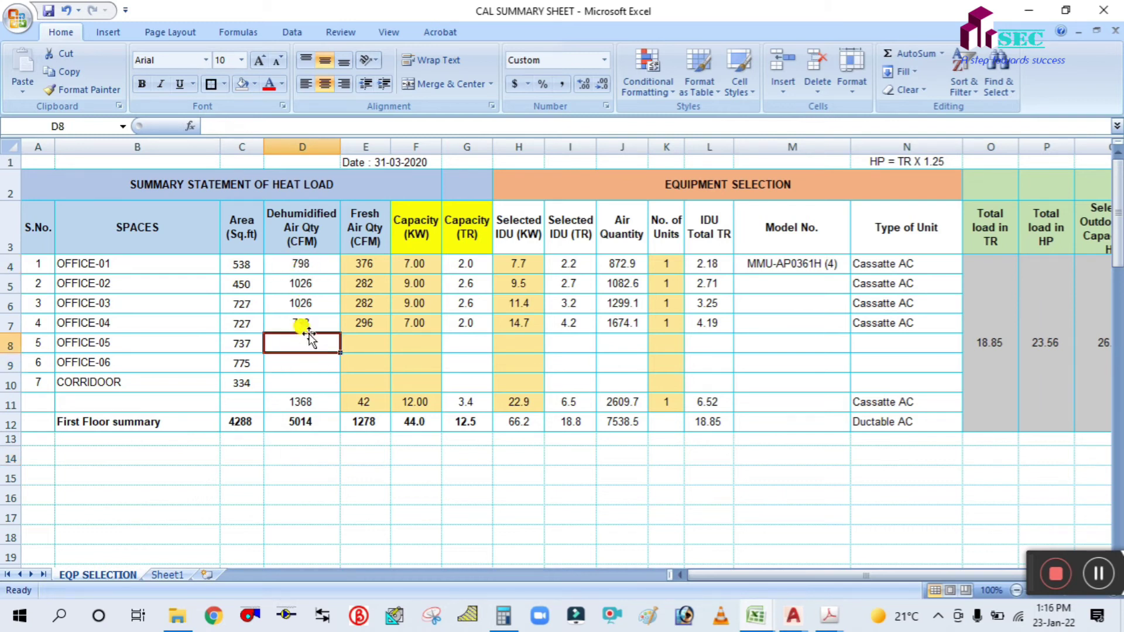
{"action": "left_click", "coordinate": [755, 615]}
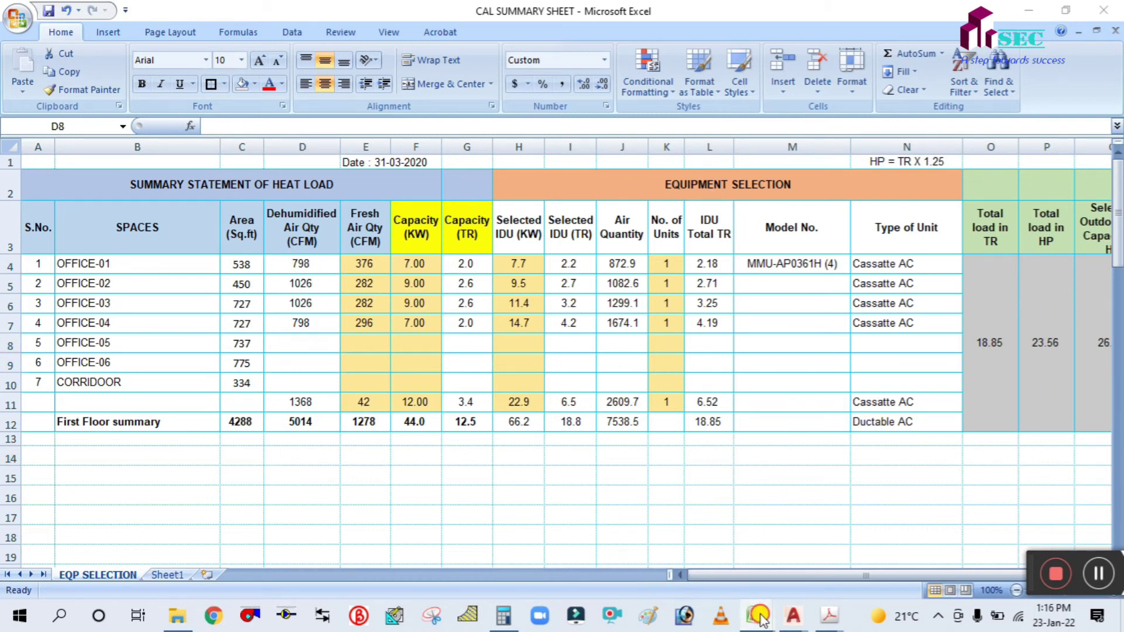
{"action": "left_click", "coordinate": [677, 534]}
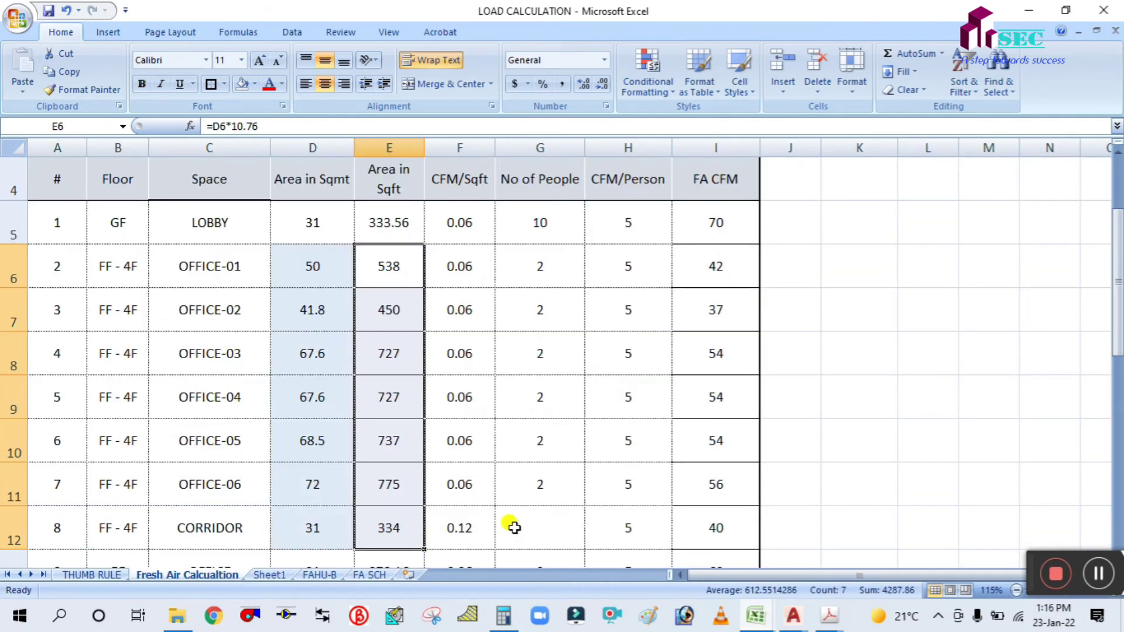
{"action": "left_click", "coordinate": [632, 347]}
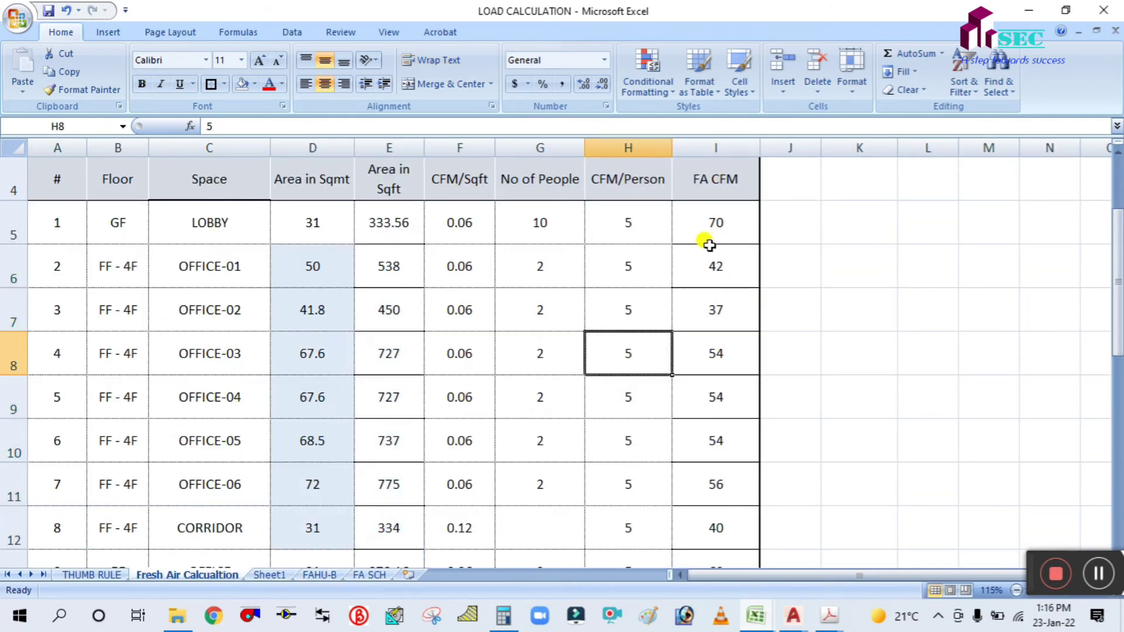
{"action": "left_click_drag", "start_coordinate": [719, 266], "coordinate": [722, 524]}
{"action": "key", "text": "ctrl+c"}
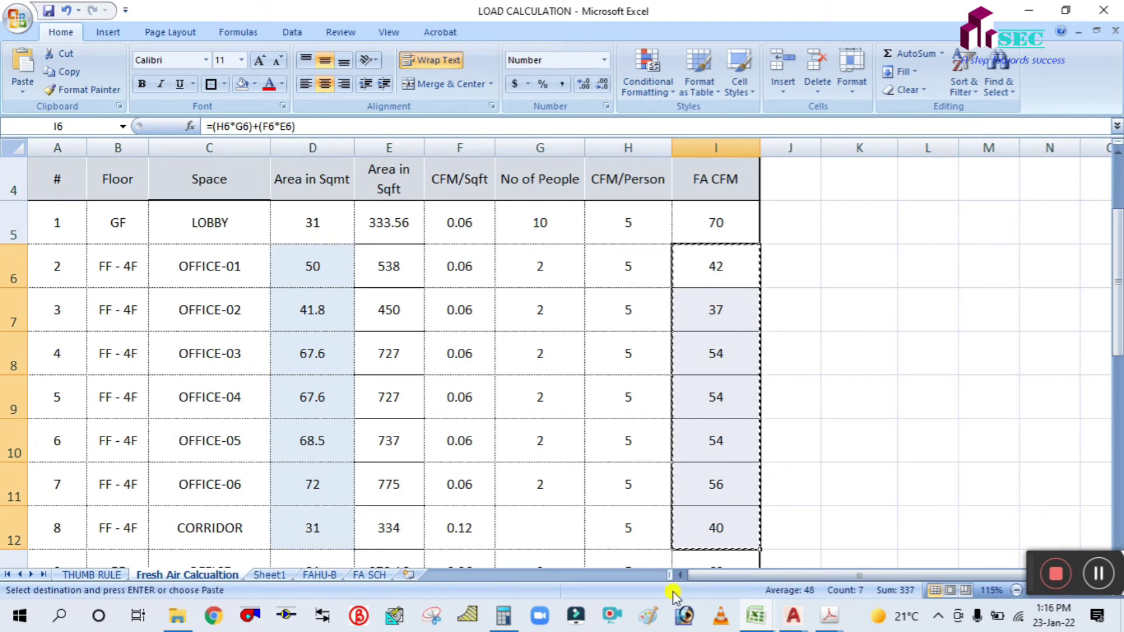
Paste the copied CFM values as values only into the summary's dehumidified air cells, starting at the OFFICE-01 row.
{"action": "mouse_move", "coordinate": [755, 603]}
{"action": "left_click", "coordinate": [846, 527]}
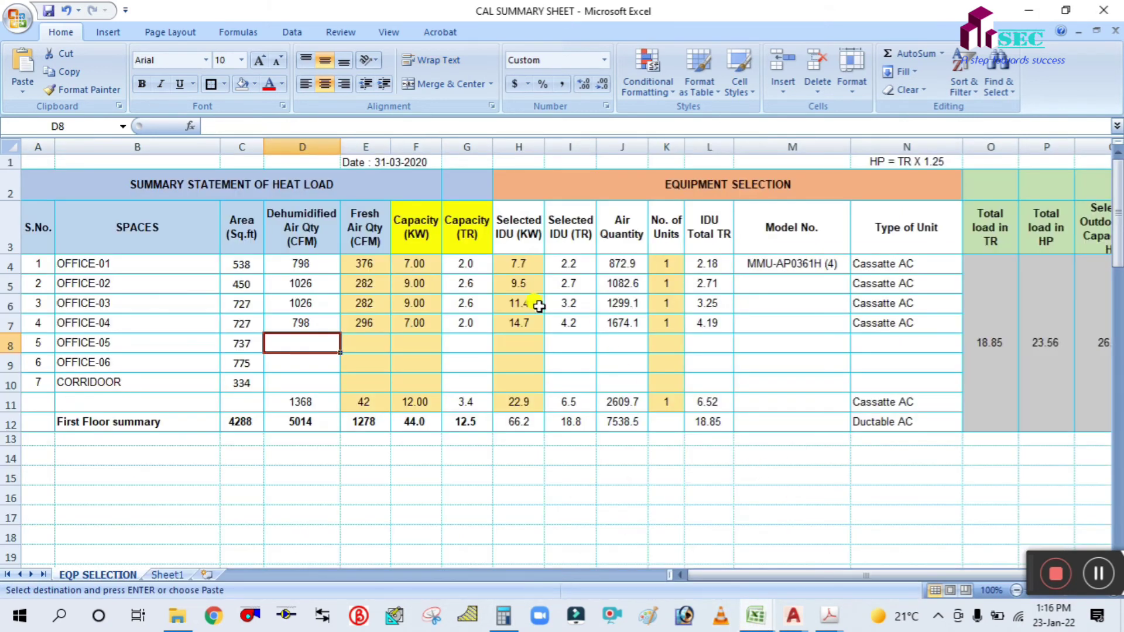
{"action": "left_click", "coordinate": [303, 267]}
{"action": "right_click", "coordinate": [302, 266]}
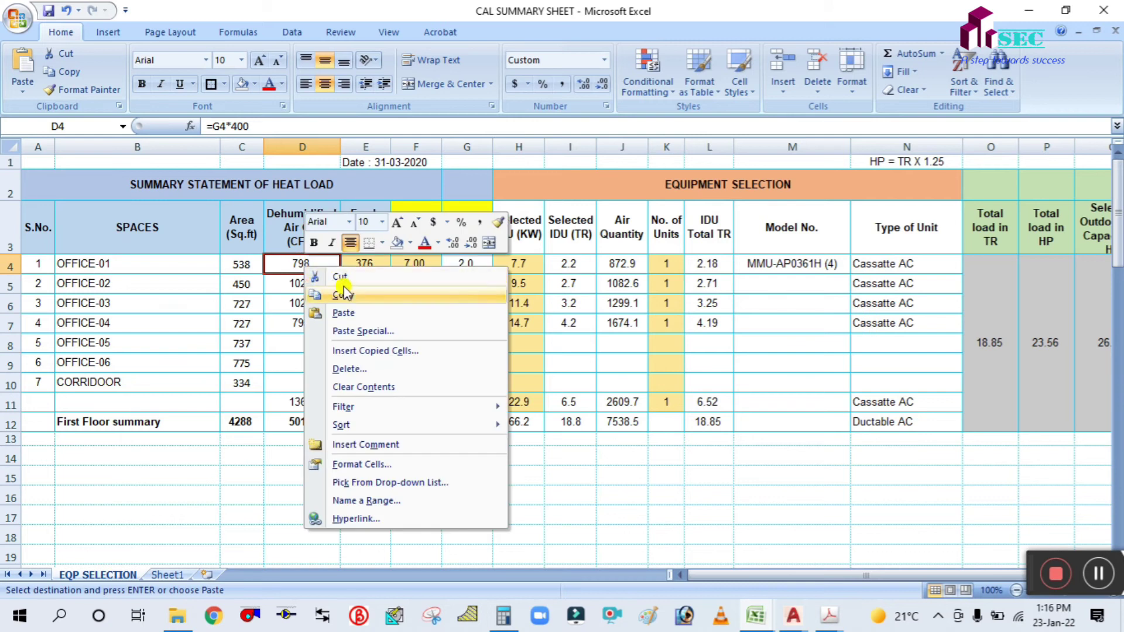
{"action": "left_click", "coordinate": [350, 329]}
{"action": "left_click", "coordinate": [236, 265]}
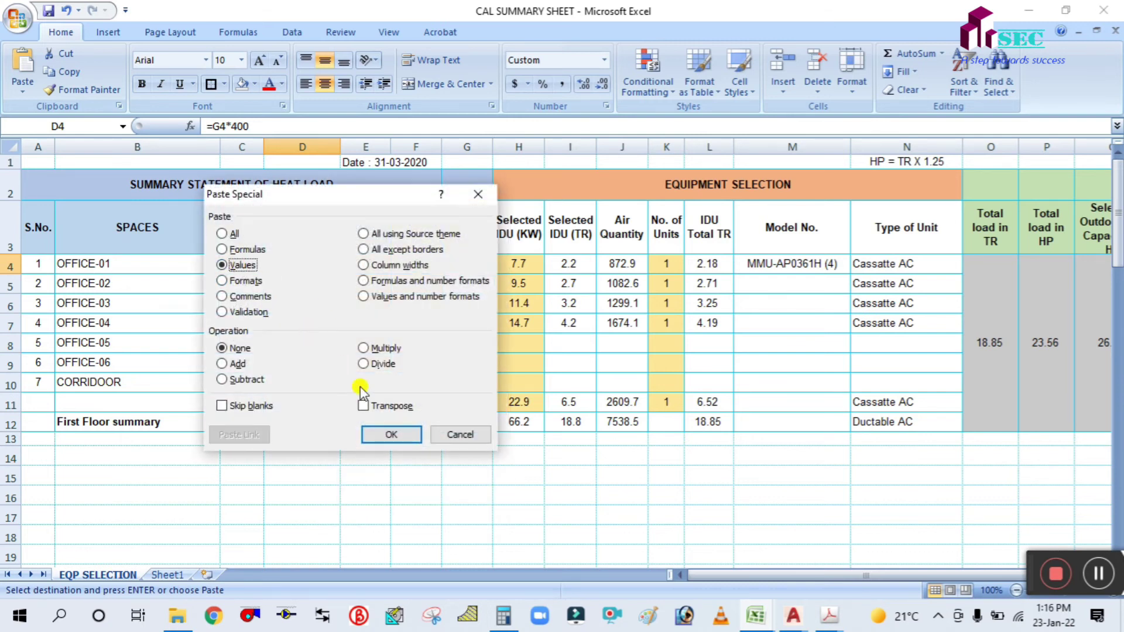
{"action": "left_click", "coordinate": [385, 435]}
{"action": "left_click", "coordinate": [338, 502]}
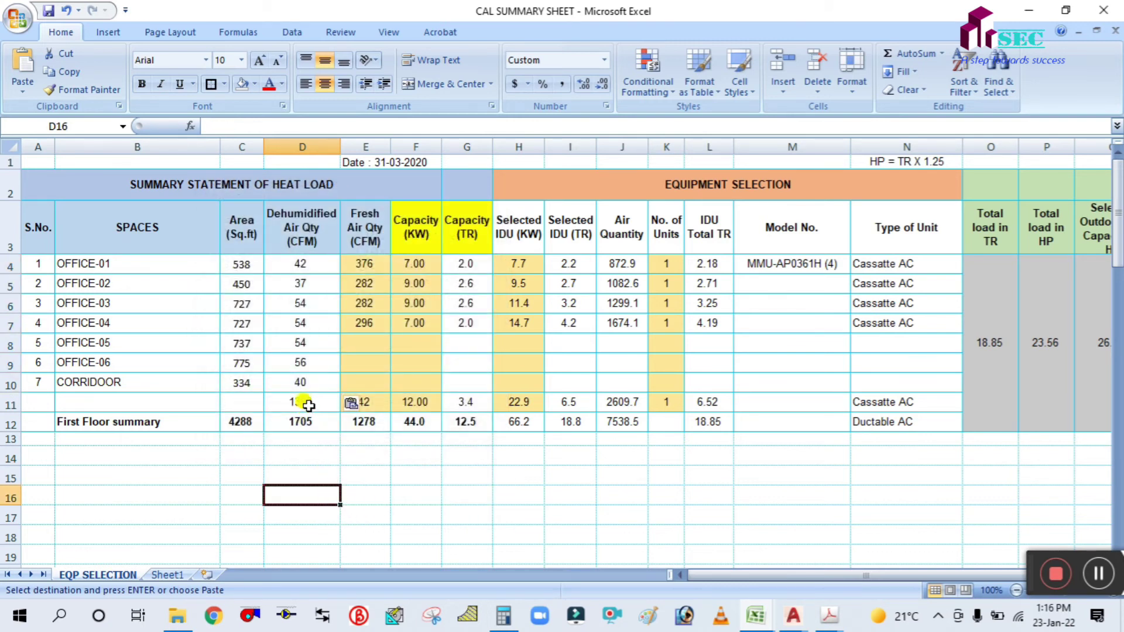
Delete the leftover unnamed row between CORRIDOOR and First Floor summary from the summary sheet.
{"action": "double_click", "coordinate": [307, 402]}
{"action": "key", "text": "Escape"}
{"action": "left_click", "coordinate": [316, 495]}
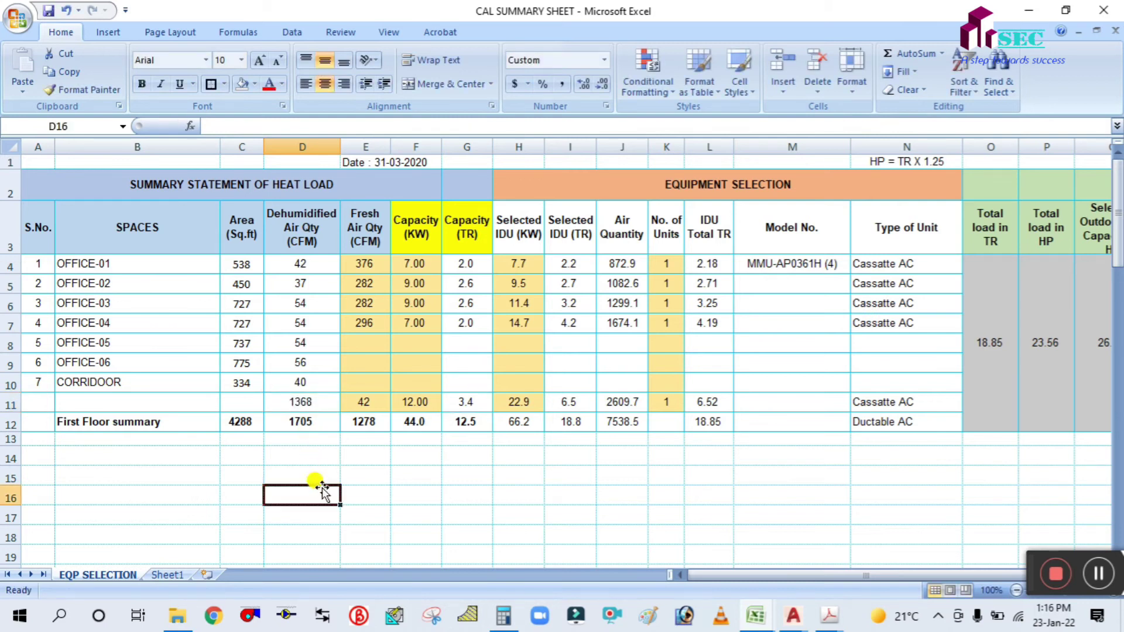
{"action": "double_click", "coordinate": [304, 400]}
{"action": "key", "text": "Escape"}
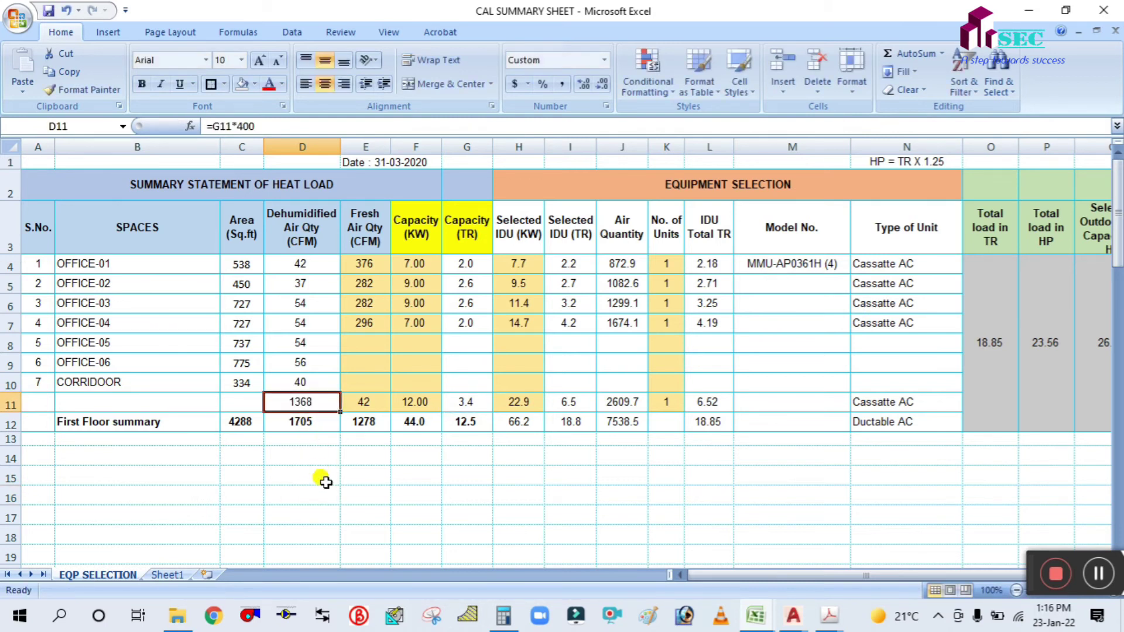
{"action": "left_click", "coordinate": [326, 481]}
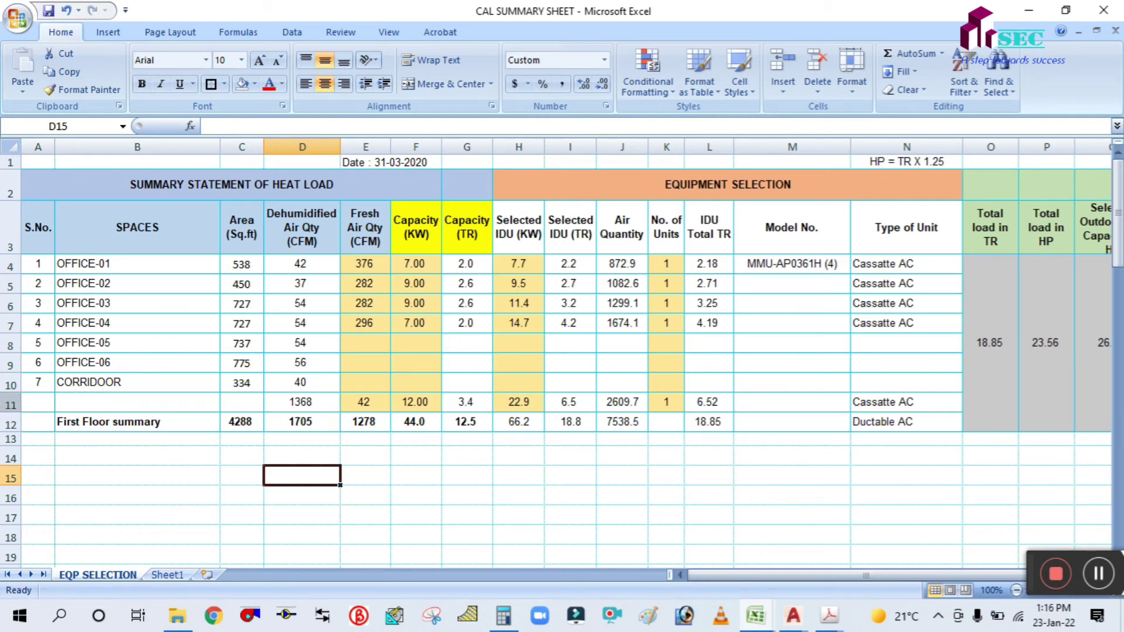
{"action": "left_click", "coordinate": [4, 404]}
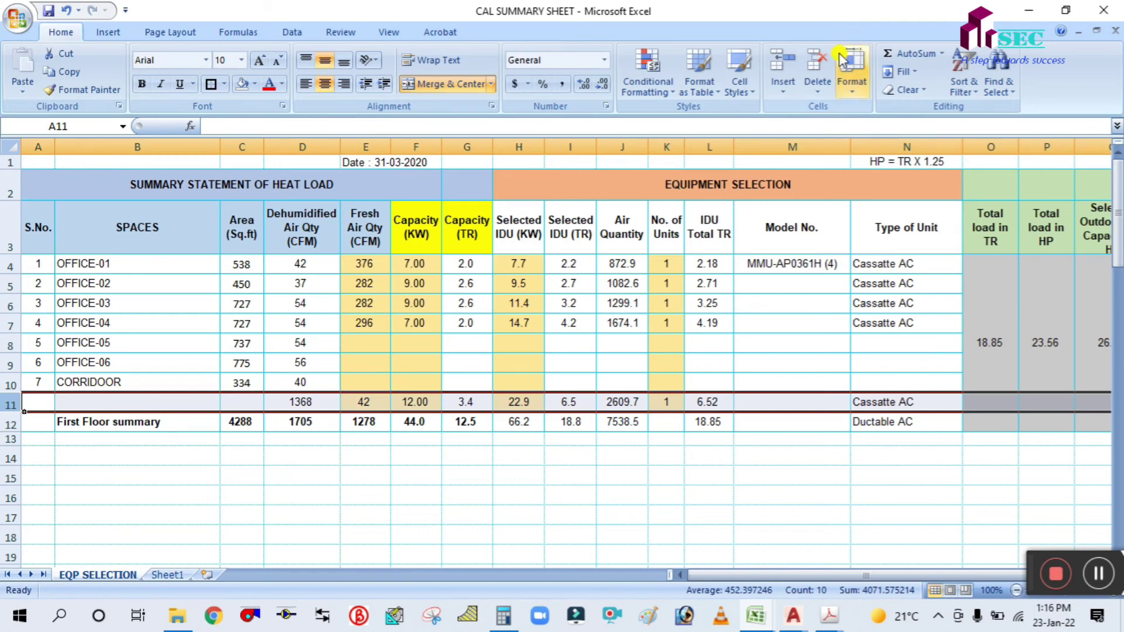
{"action": "left_click", "coordinate": [818, 67]}
{"action": "left_click", "coordinate": [563, 470]}
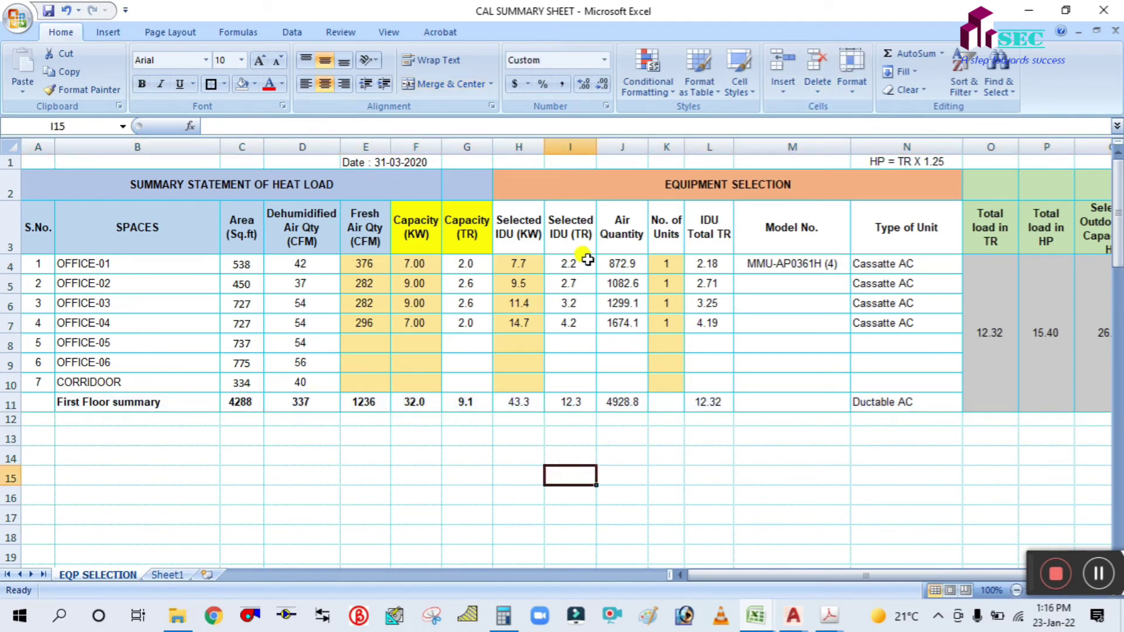
Check the Capacity (TR) formula in the summary's OFFICE-01 row.
{"action": "left_click", "coordinate": [364, 419]}
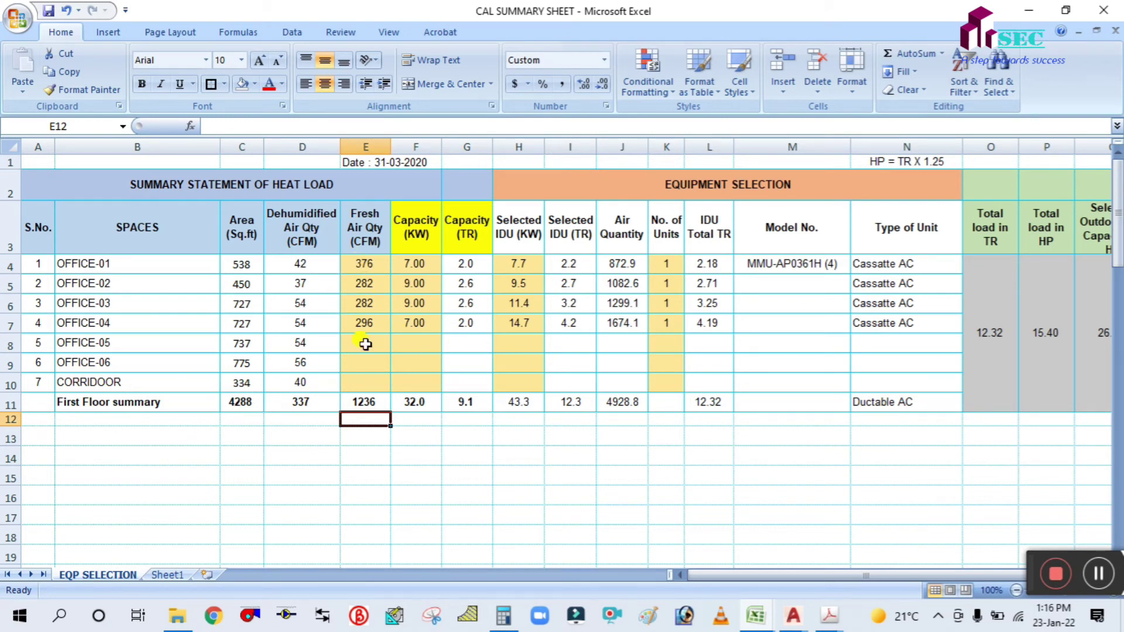
{"action": "left_click", "coordinate": [366, 344]}
{"action": "left_click", "coordinate": [455, 266]}
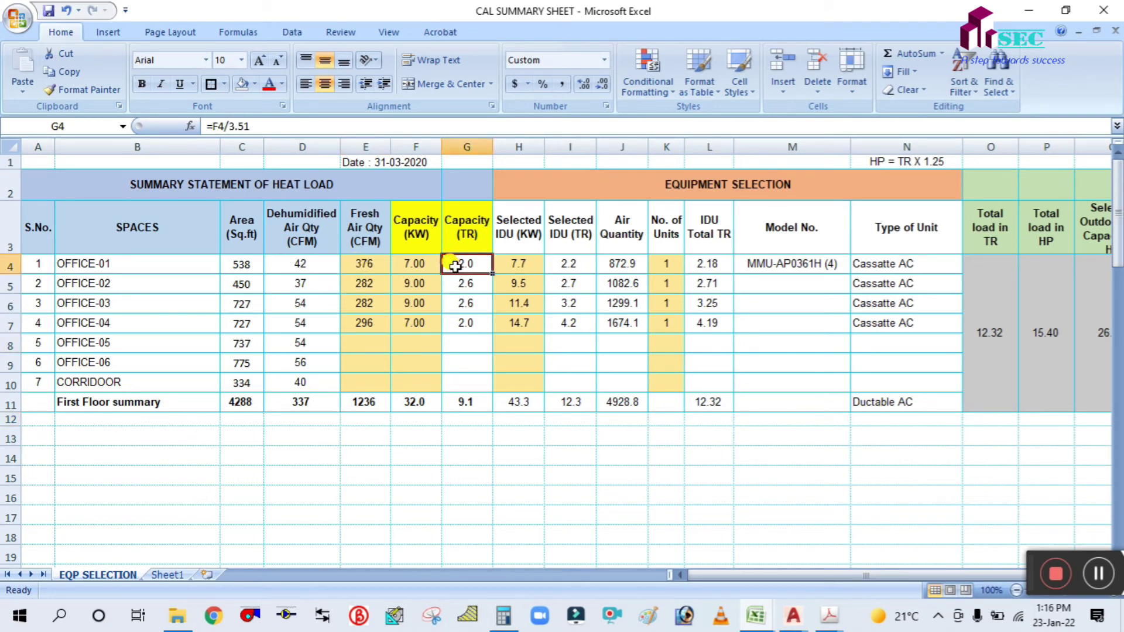
{"action": "left_click", "coordinate": [466, 358]}
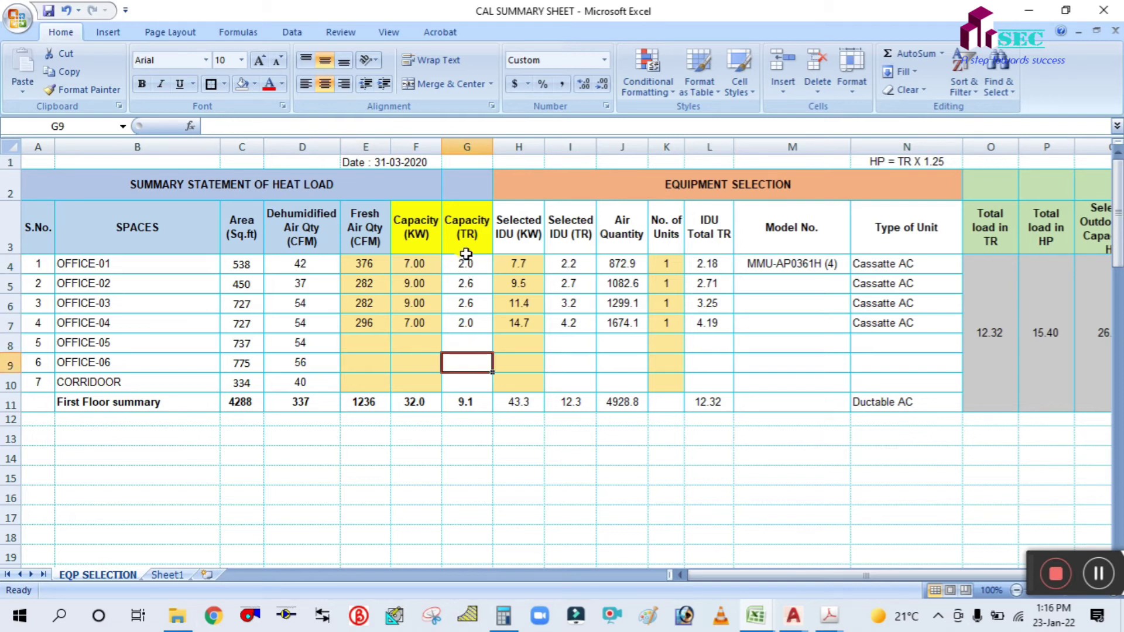
{"action": "left_click", "coordinate": [465, 259]}
{"action": "left_click", "coordinate": [473, 470]}
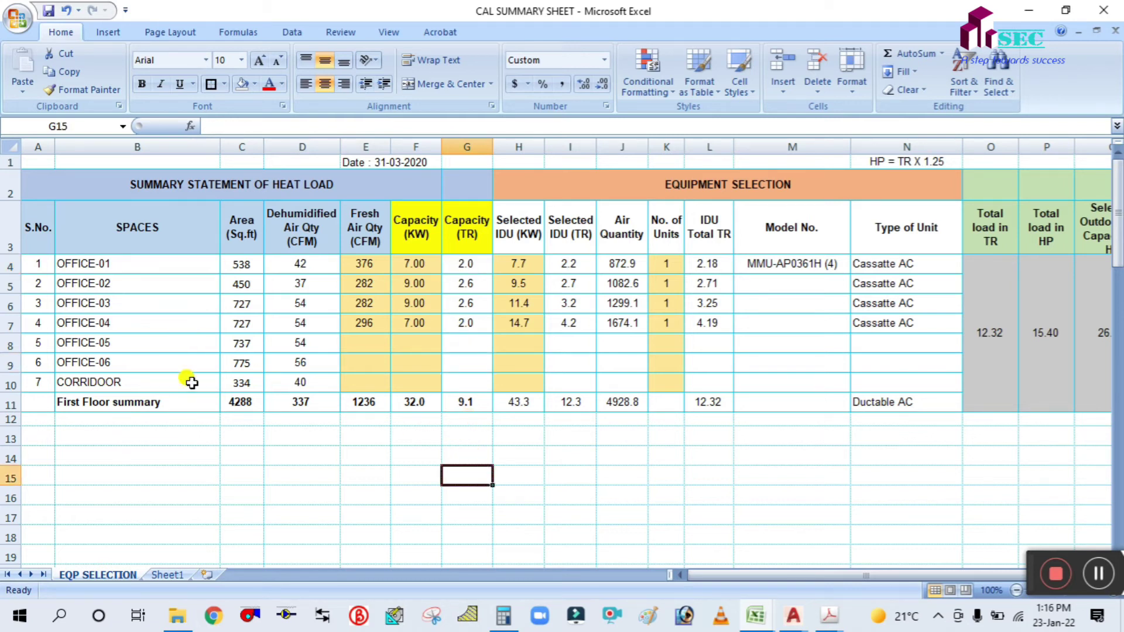
Look up the first floor spaces' capacities in tons on the THUMB RULE sheet of the LOAD CALCULATION workbook.
{"action": "left_click", "coordinate": [792, 615]}
{"action": "mouse_move", "coordinate": [758, 619]}
{"action": "left_click", "coordinate": [690, 557]}
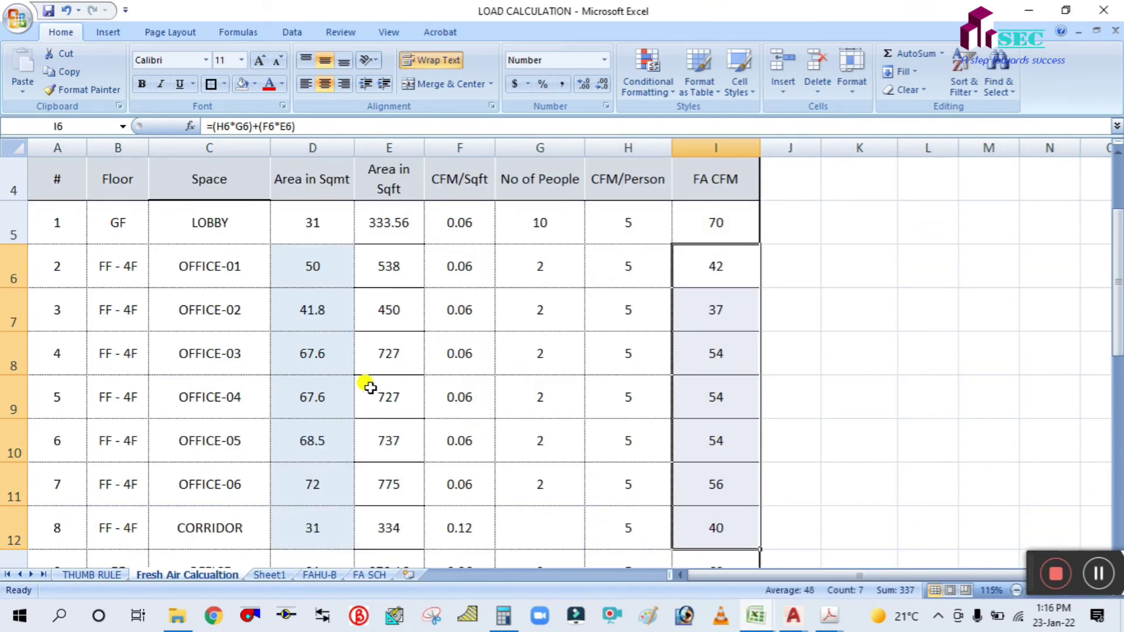
{"action": "left_click", "coordinate": [88, 574]}
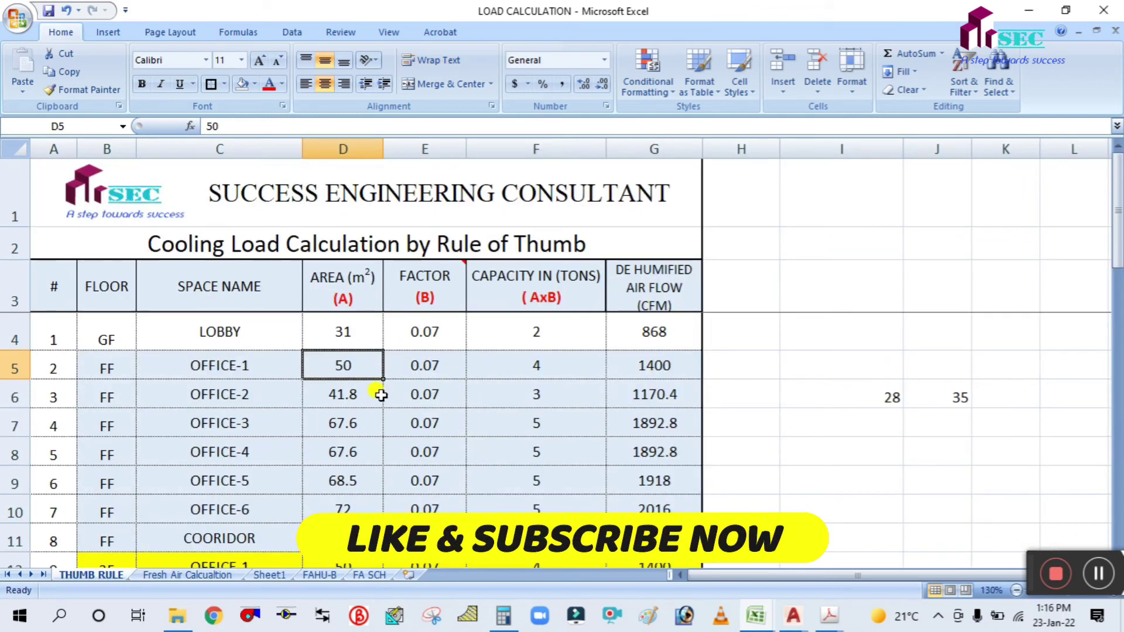
{"action": "left_click", "coordinate": [555, 378]}
{"action": "left_click", "coordinate": [556, 399]}
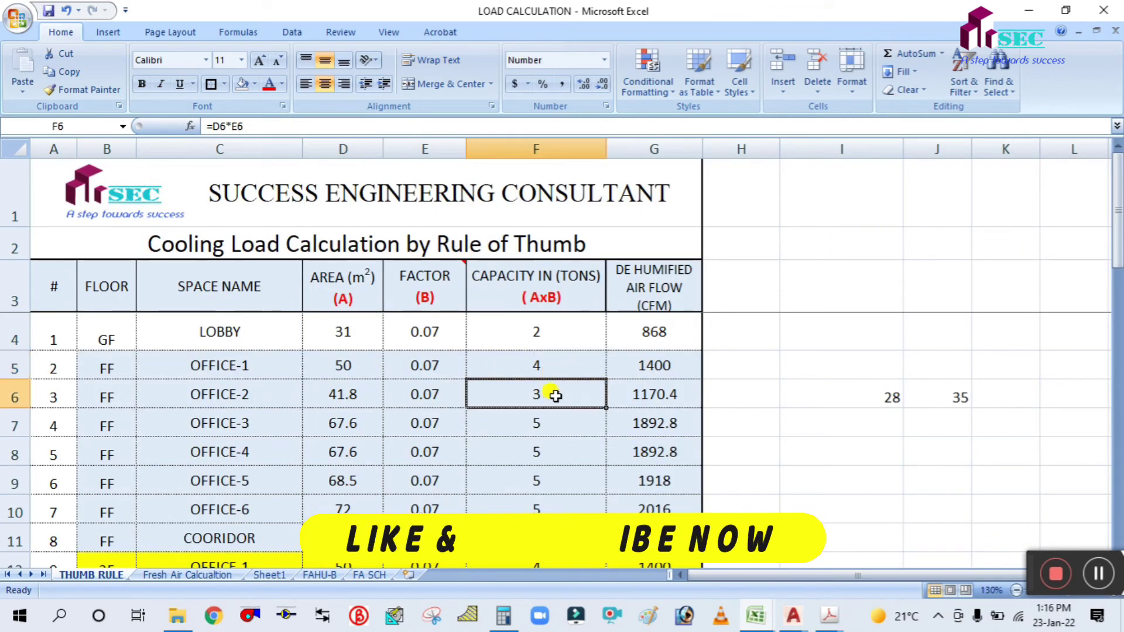
{"action": "scroll", "coordinate": [555, 400], "scroll_direction": "down", "scroll_amount": 1}
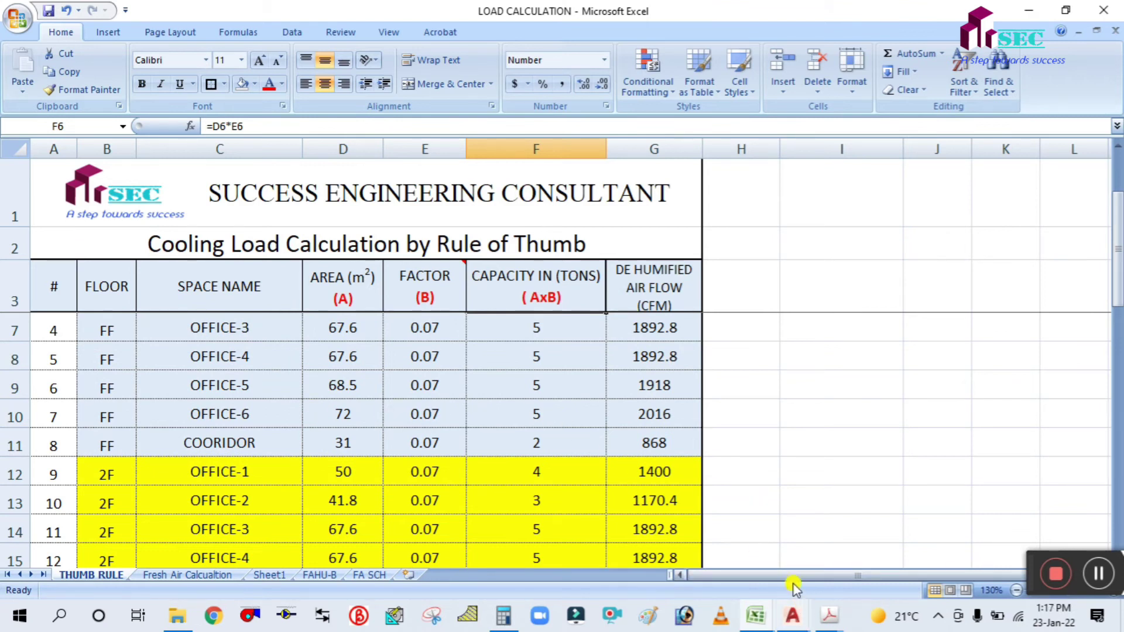
{"action": "scroll", "coordinate": [787, 447], "scroll_direction": "up", "scroll_amount": 1}
{"action": "left_click", "coordinate": [548, 369]}
{"action": "left_click", "coordinate": [557, 402]}
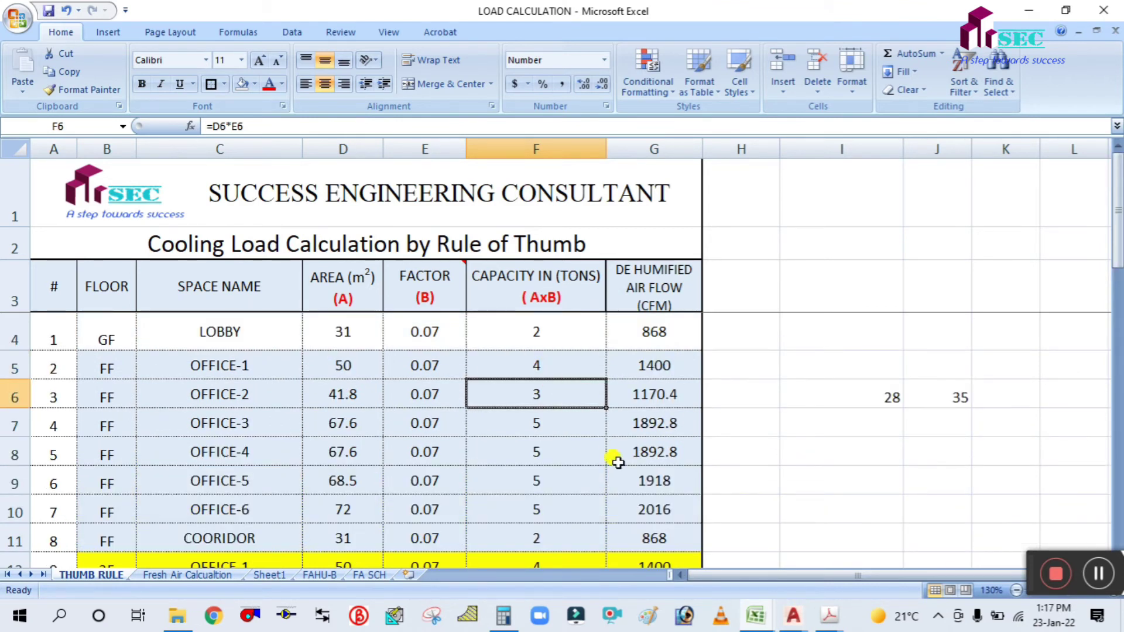
Return to the summary workbook and set the Capacity (TR) to 4 for OFFICE-01 and 3 for OFFICE-02.
{"action": "mouse_move", "coordinate": [761, 621]}
{"action": "left_click", "coordinate": [853, 484]}
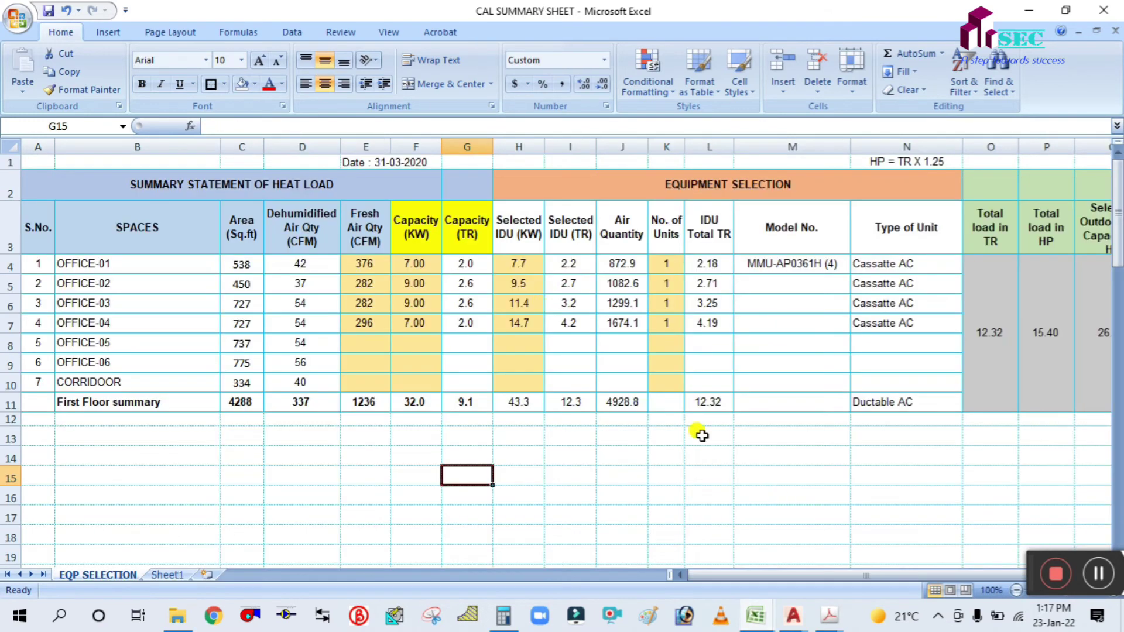
{"action": "left_click", "coordinate": [480, 265]}
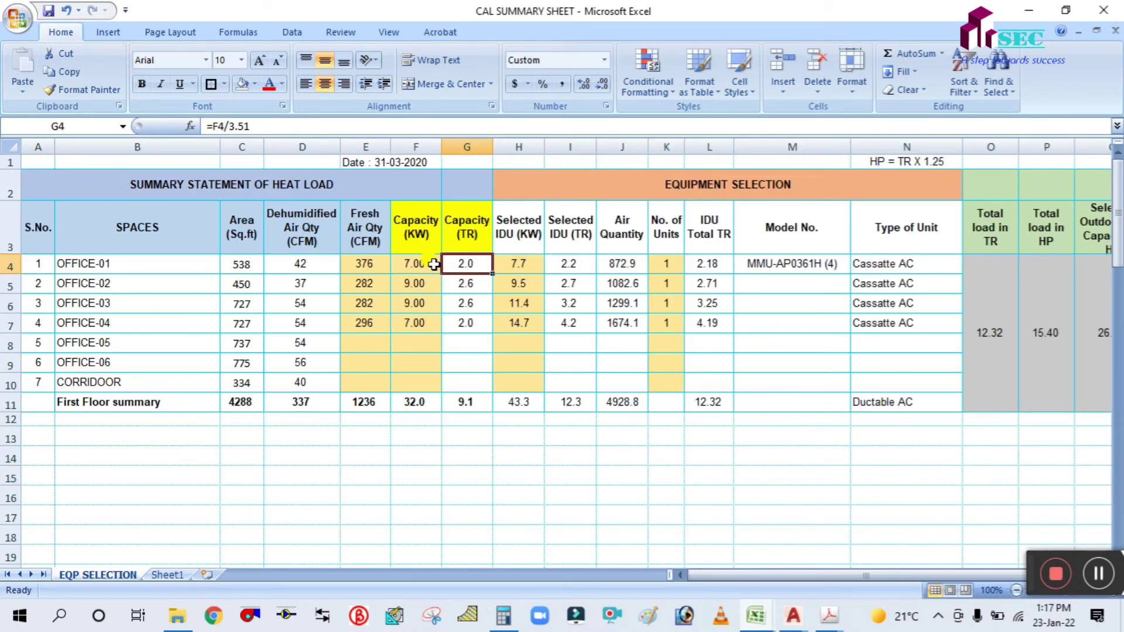
{"action": "left_click", "coordinate": [427, 264]}
{"action": "left_click", "coordinate": [436, 350]}
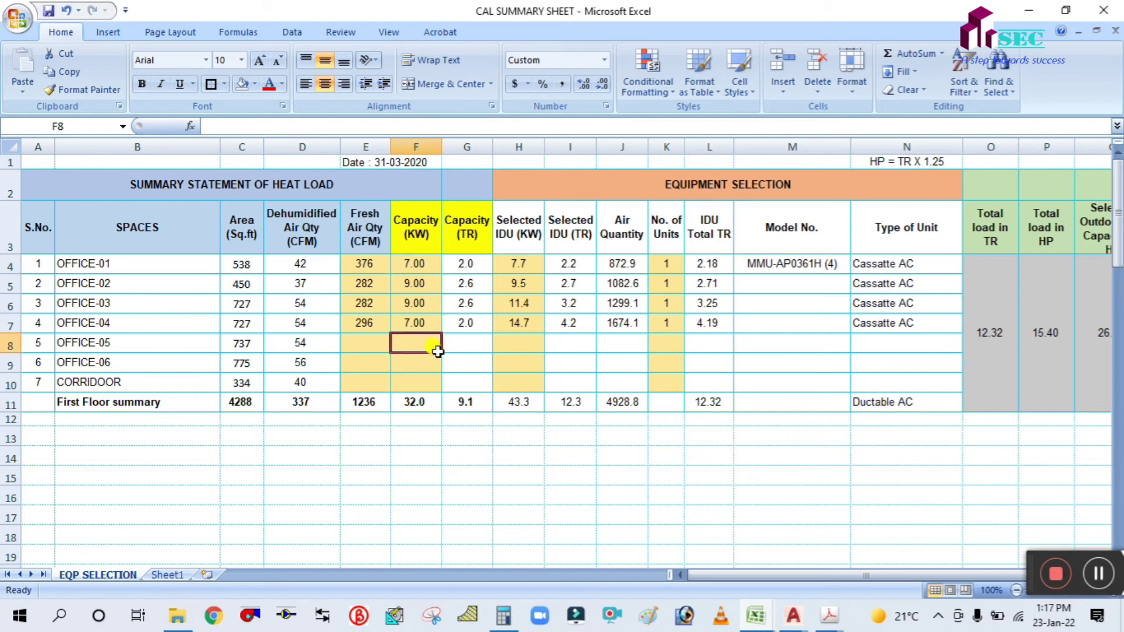
{"action": "left_click", "coordinate": [464, 261]}
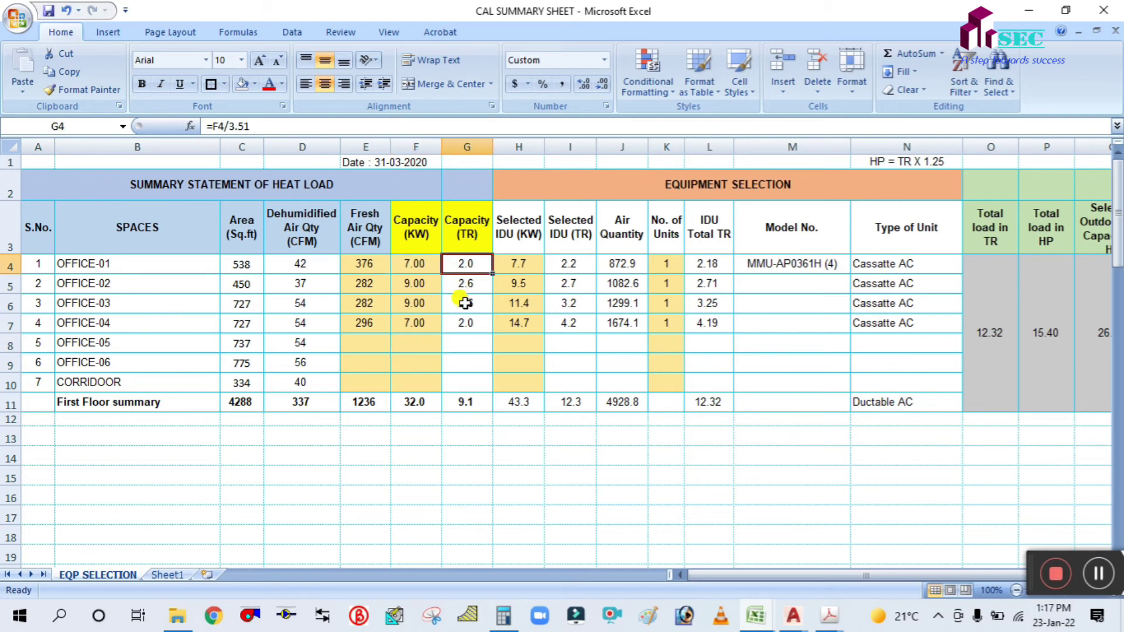
{"action": "type", "text": "4"}
{"action": "key", "text": "Return"}
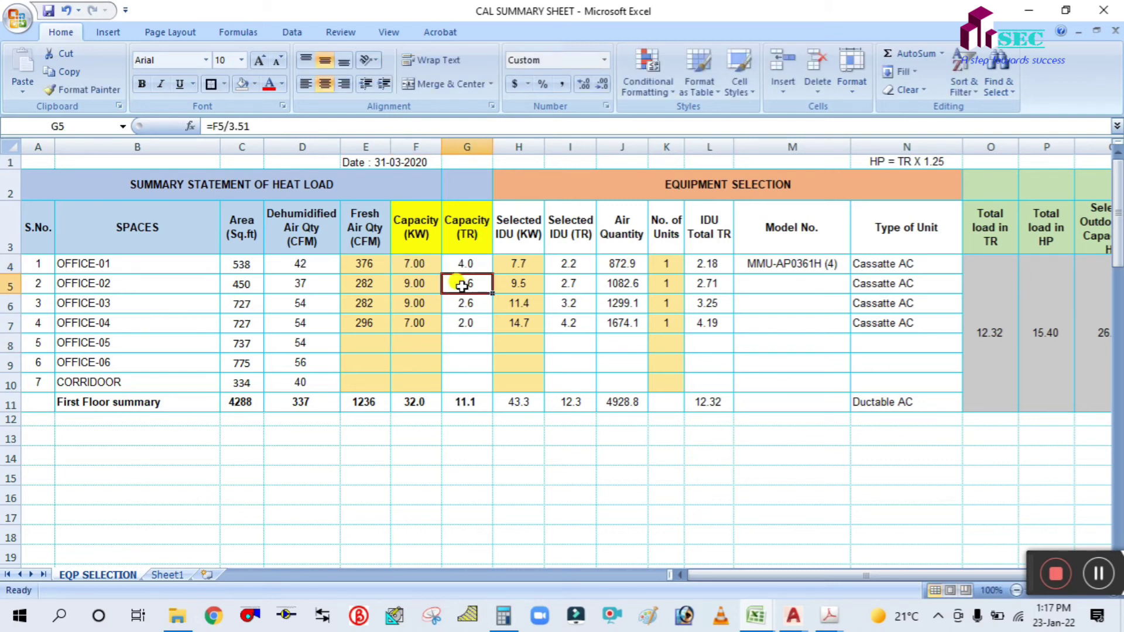
{"action": "type", "text": "3"}
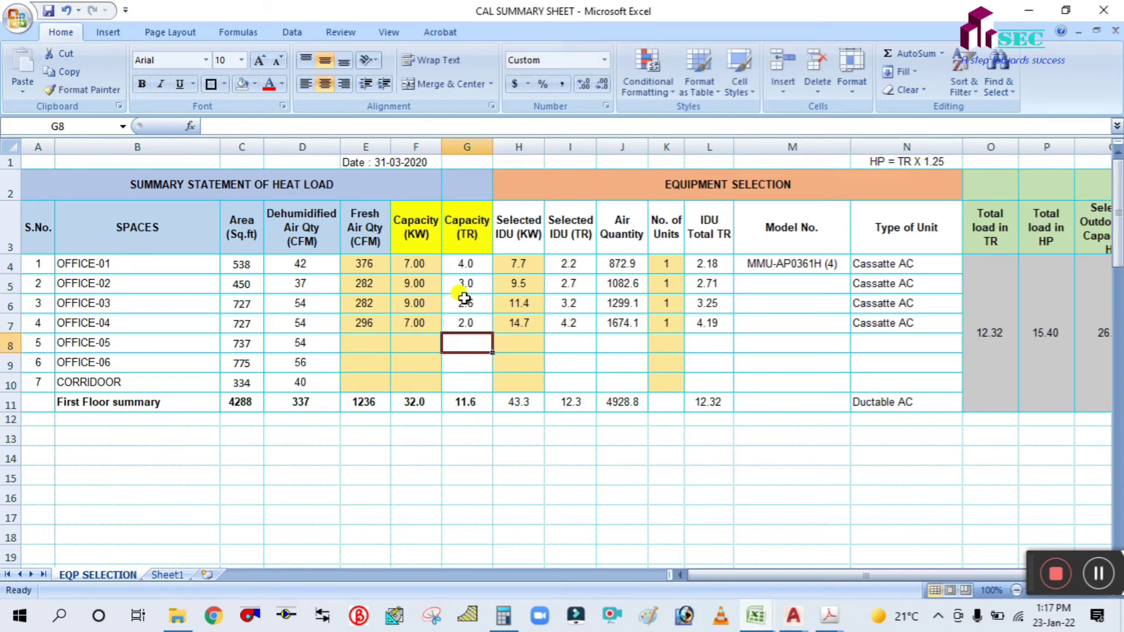
{"action": "key", "text": "Return"}
Set the Capacity (TR) of OFFICE-03, OFFICE-04, OFFICE-05 and OFFICE-06 to 5 each.
{"action": "type", "text": "5"}
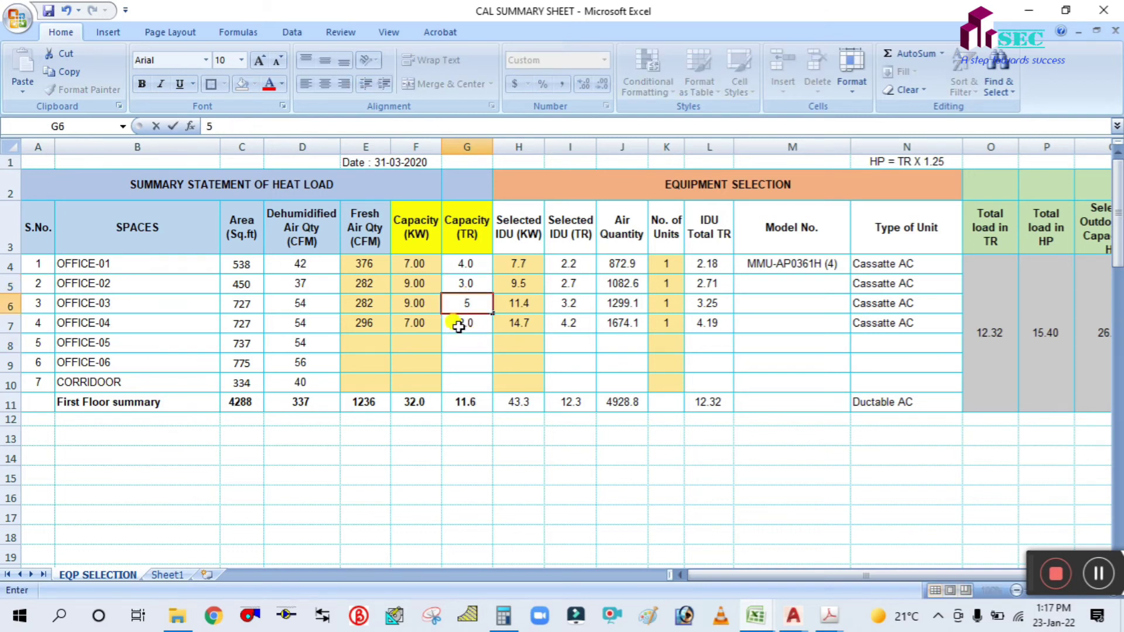
{"action": "key", "text": "Return"}
{"action": "type", "text": "5"}
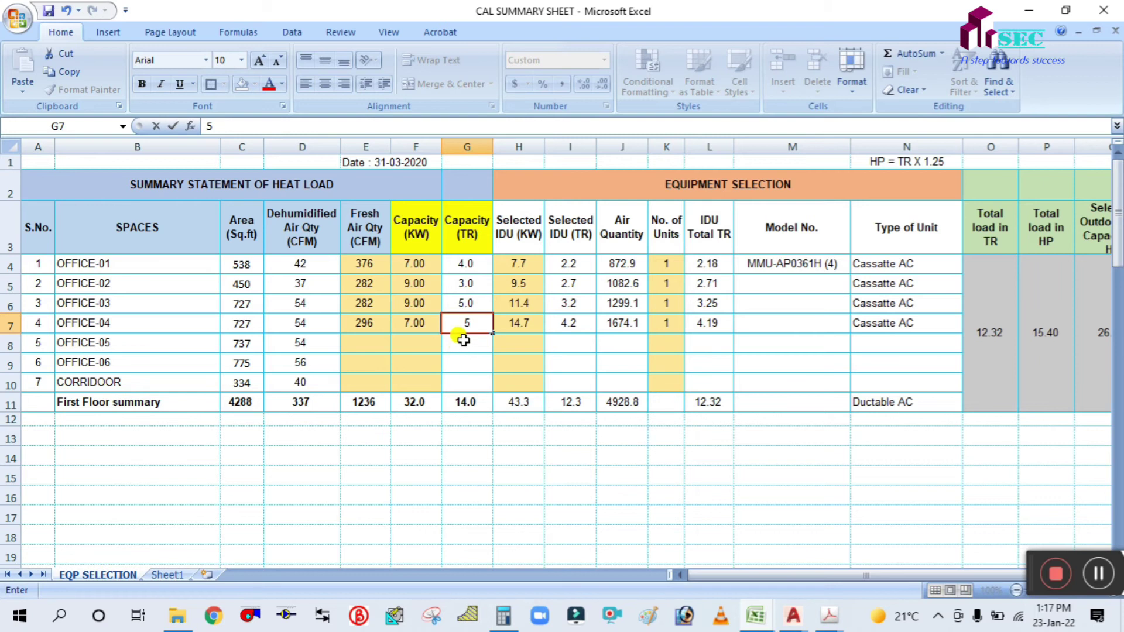
{"action": "key", "text": "Return"}
{"action": "type", "text": "5"}
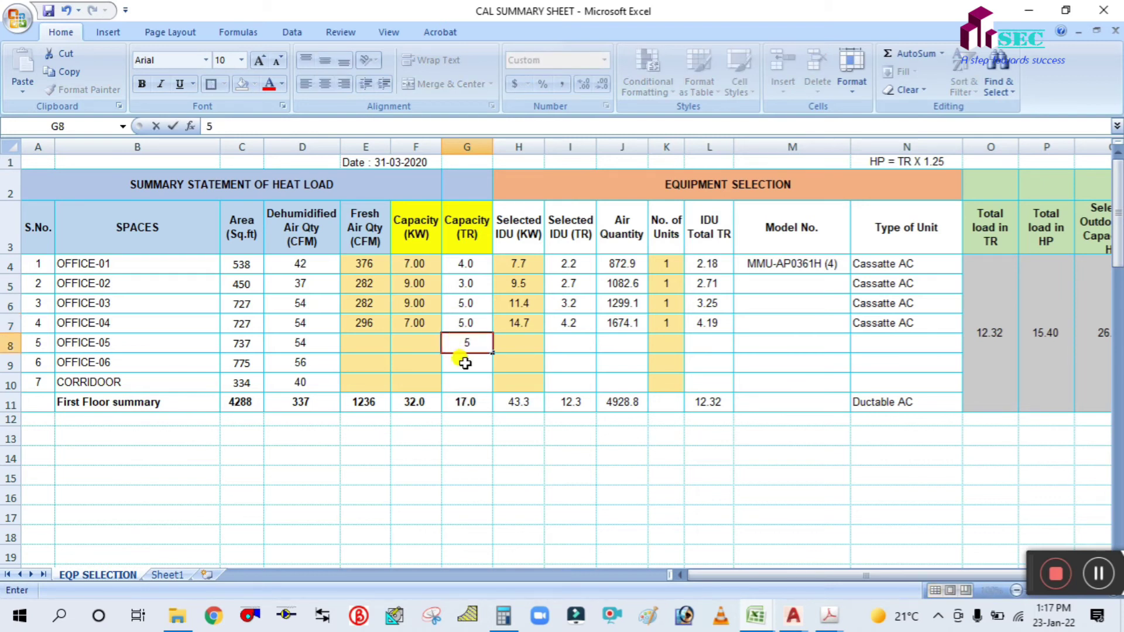
{"action": "key", "text": "Return"}
{"action": "type", "text": "5"}
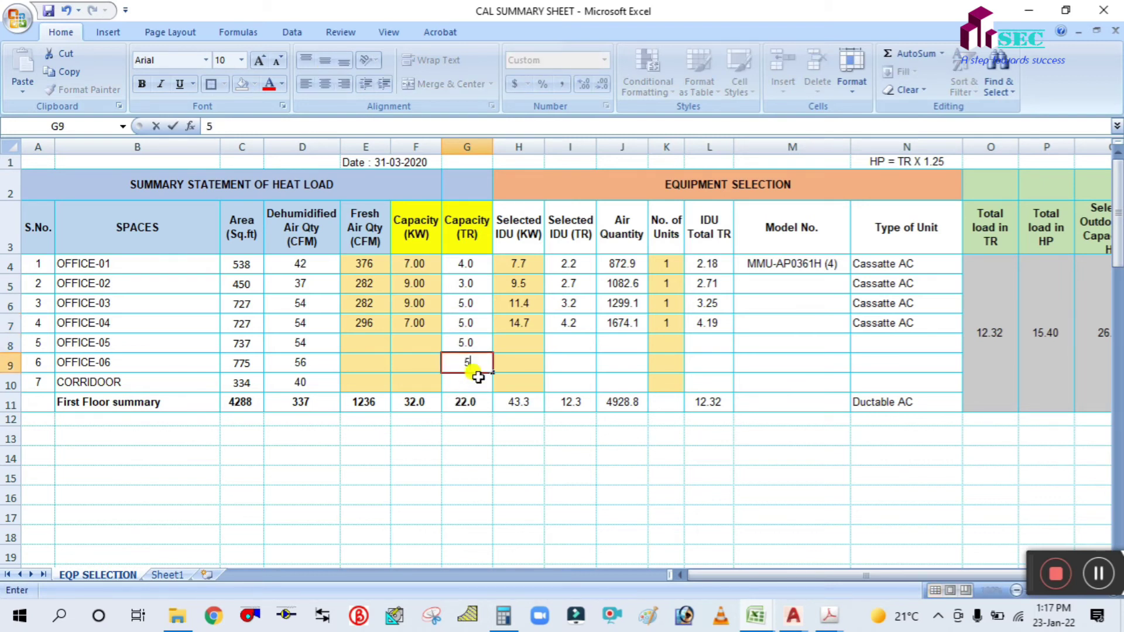
{"action": "key", "text": "Return"}
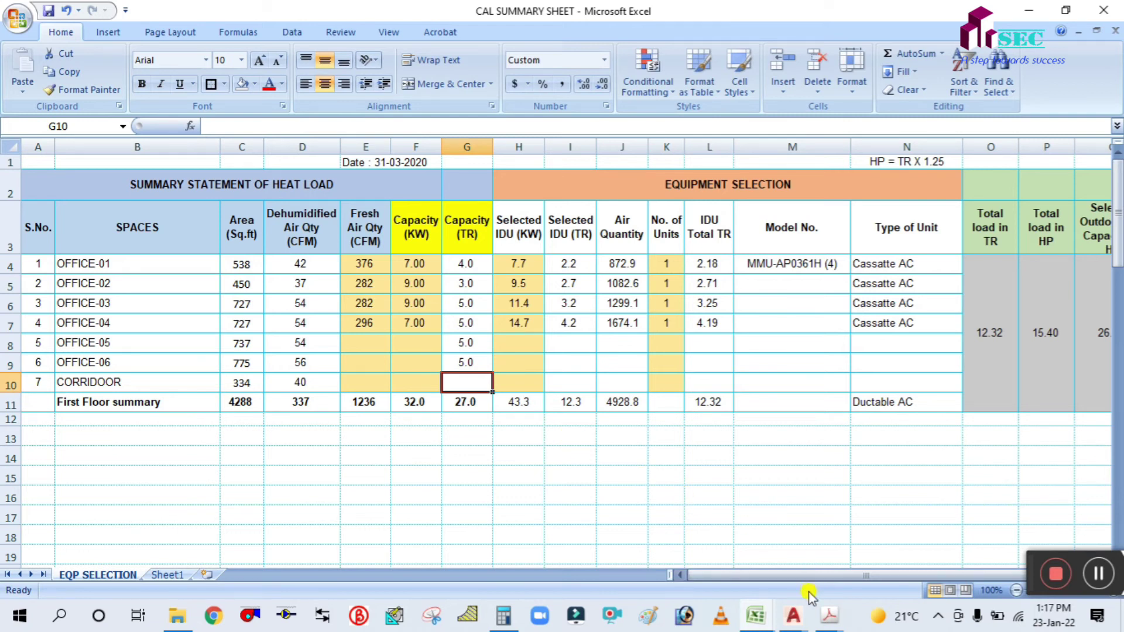
Set the CORRIDOOR row's Capacity (TR) to 2 and check it against the THUMB RULE sheet of the LOAD CALCULATION workbook.
{"action": "type", "text": "2"}
{"action": "left_click", "coordinate": [757, 537]}
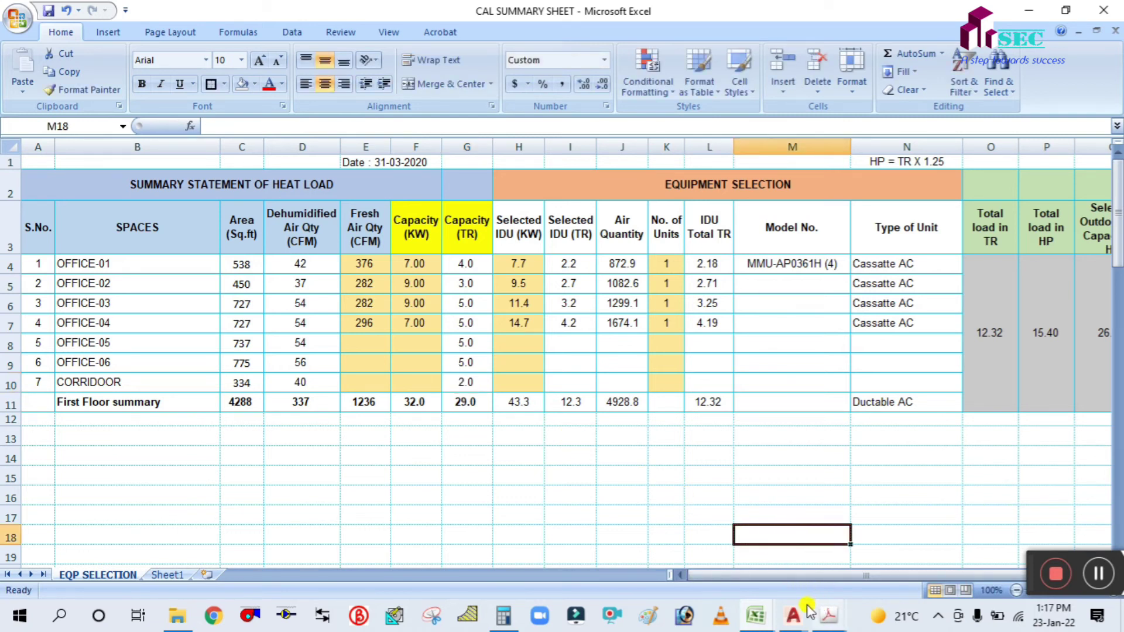
{"action": "mouse_move", "coordinate": [756, 617]}
{"action": "left_click", "coordinate": [684, 542]}
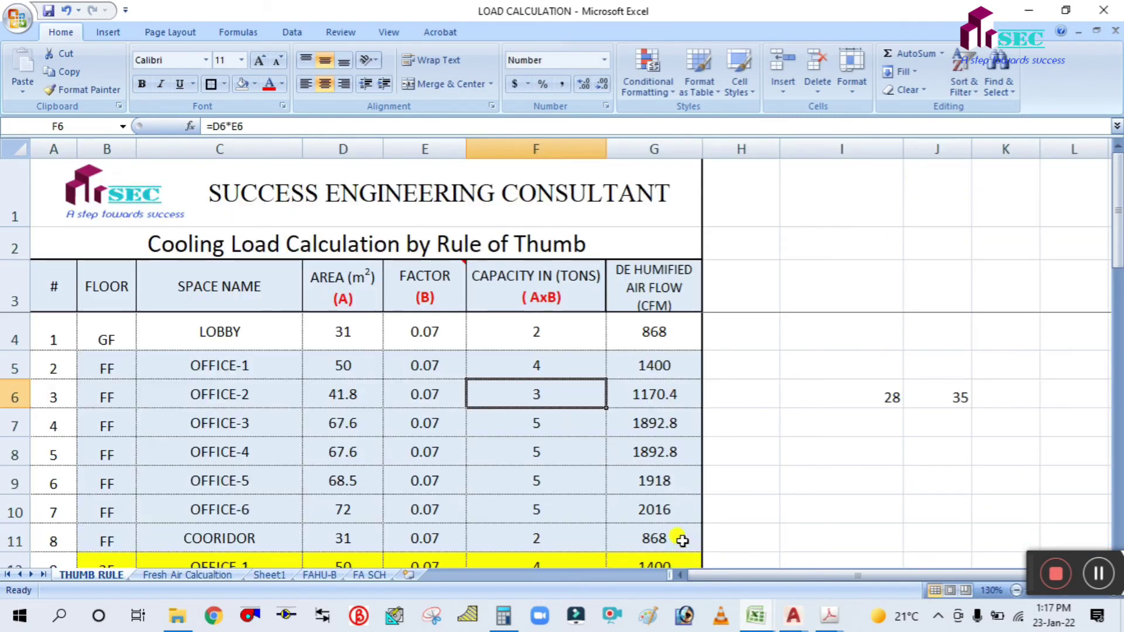
{"action": "left_click", "coordinate": [536, 537]}
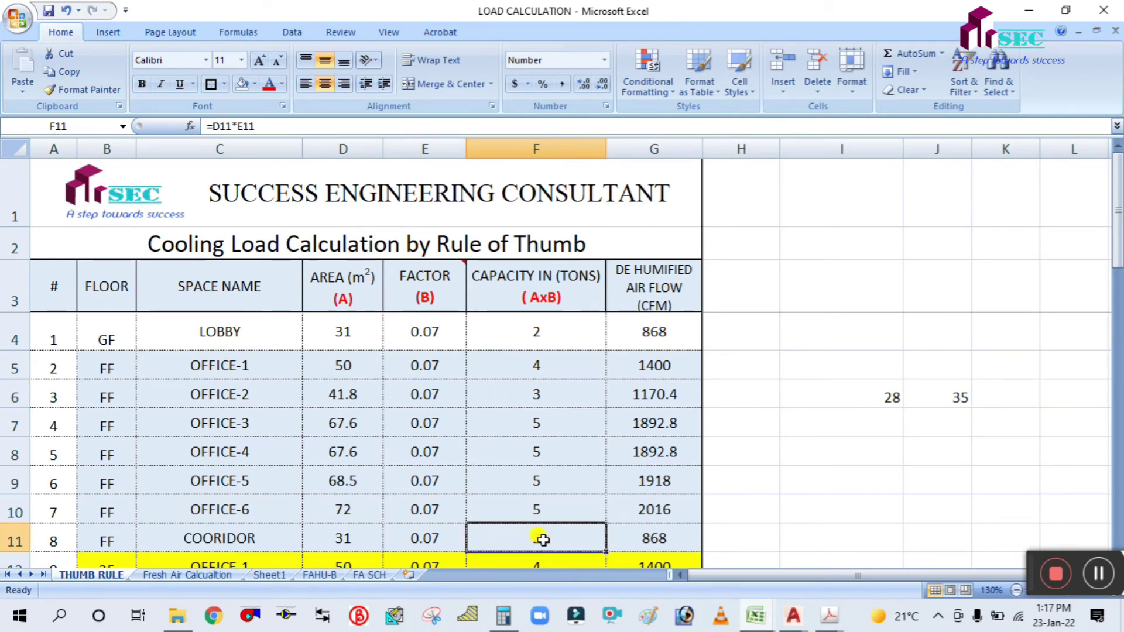
{"action": "key", "text": "ctrl+Tab"}
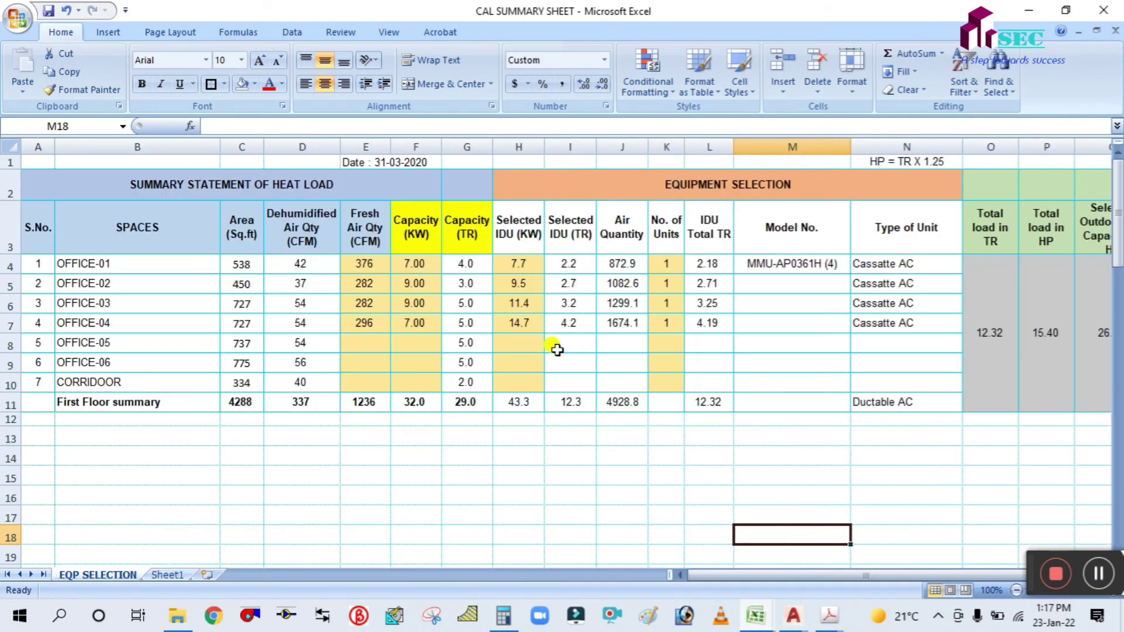
{"action": "left_click", "coordinate": [448, 473]}
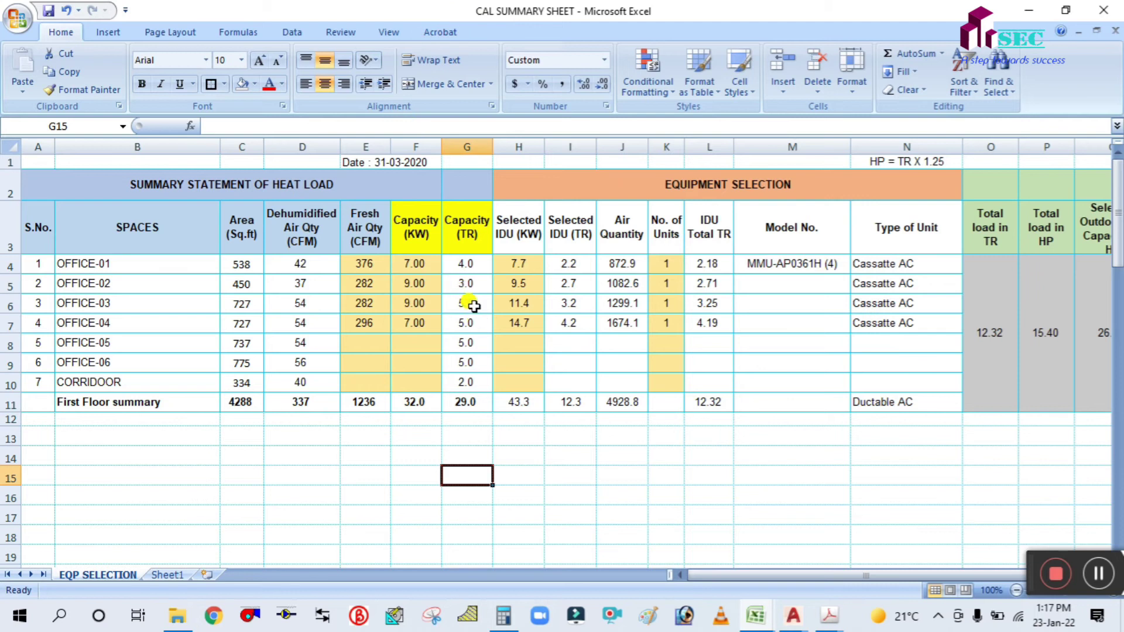
Clear the old Fresh Air Qty and Capacity (KW) values from the office rows of the summary.
{"action": "left_click", "coordinate": [420, 262]}
{"action": "left_click", "coordinate": [413, 336]}
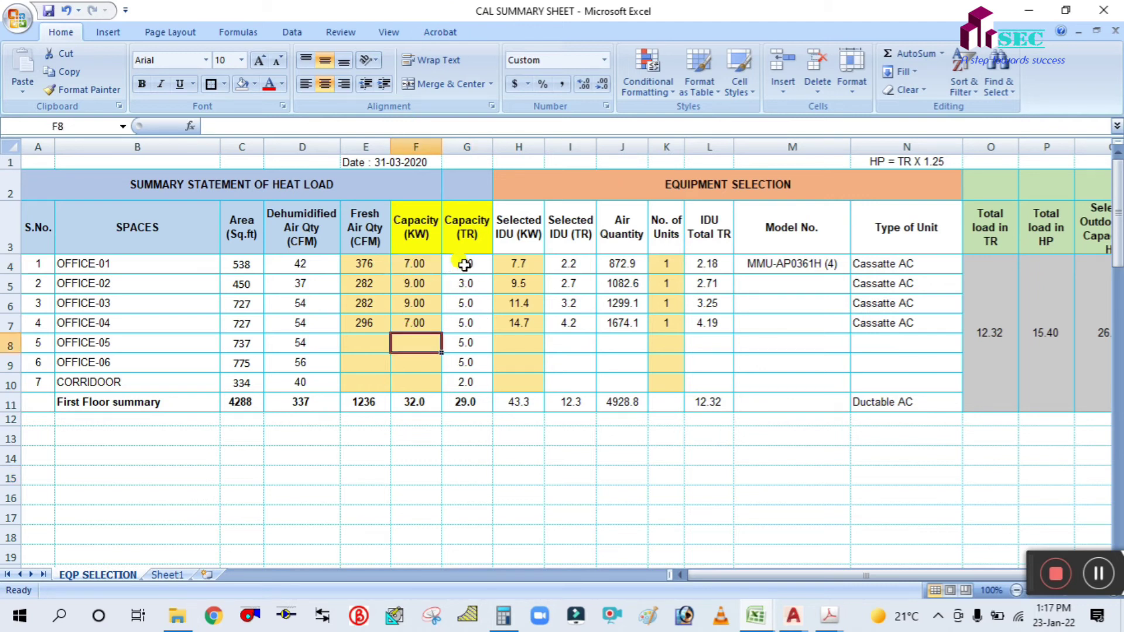
{"action": "left_click", "coordinate": [464, 264]}
{"action": "left_click", "coordinate": [415, 261]}
{"action": "left_click", "coordinate": [471, 475]}
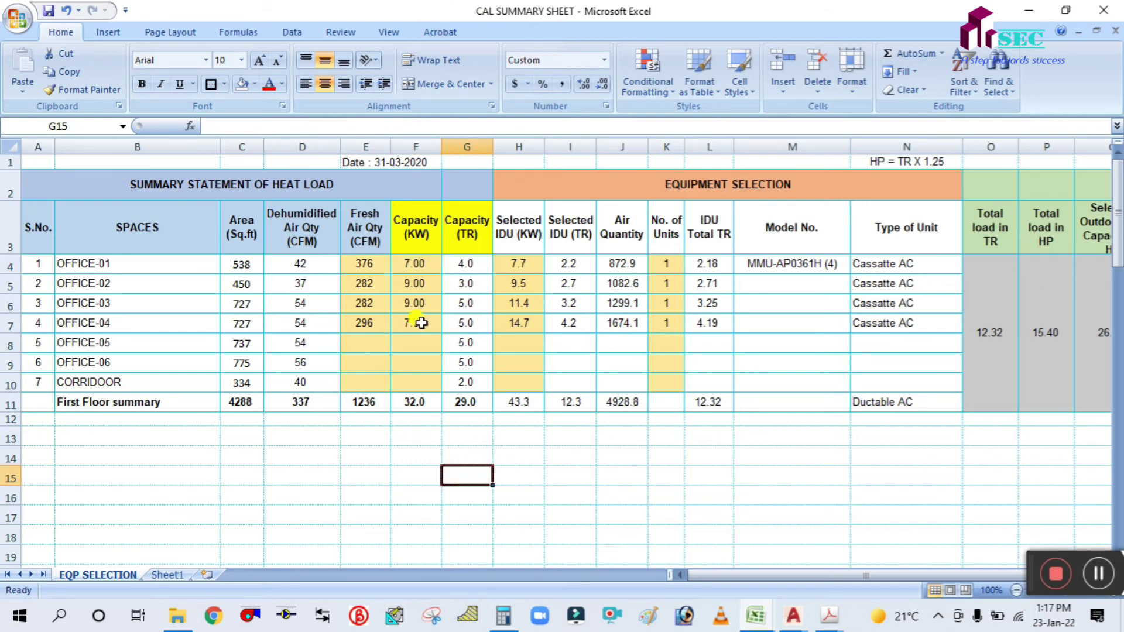
{"action": "left_click", "coordinate": [409, 263]}
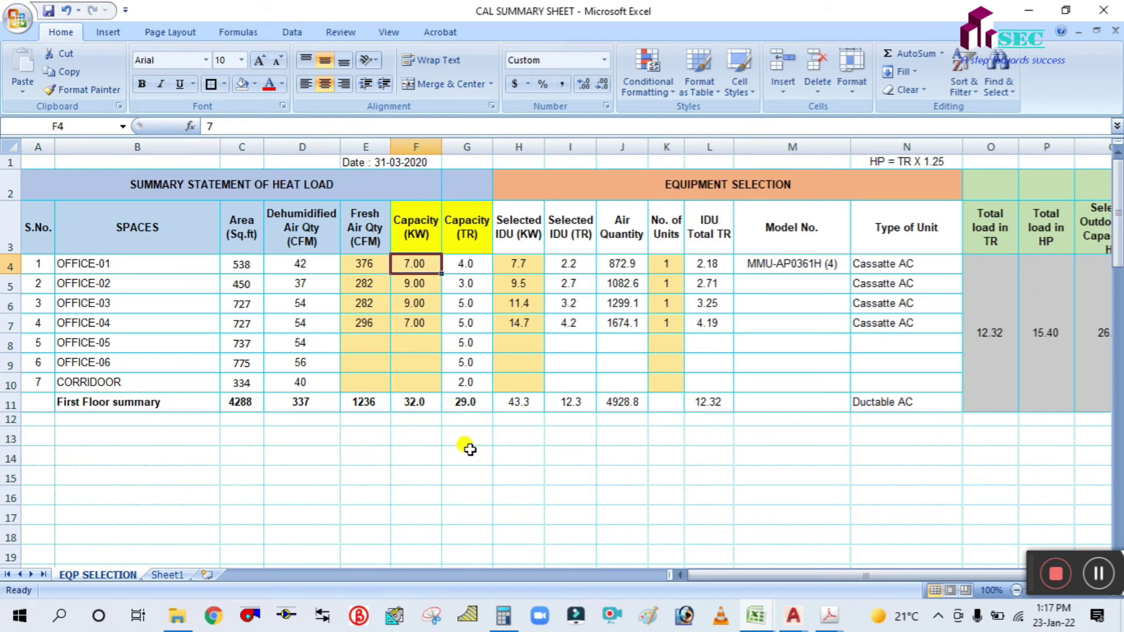
{"action": "left_click", "coordinate": [415, 491]}
{"action": "left_click_drag", "start_coordinate": [366, 270], "coordinate": [431, 352]}
{"action": "key", "text": "Delete"}
{"action": "left_click", "coordinate": [431, 487]}
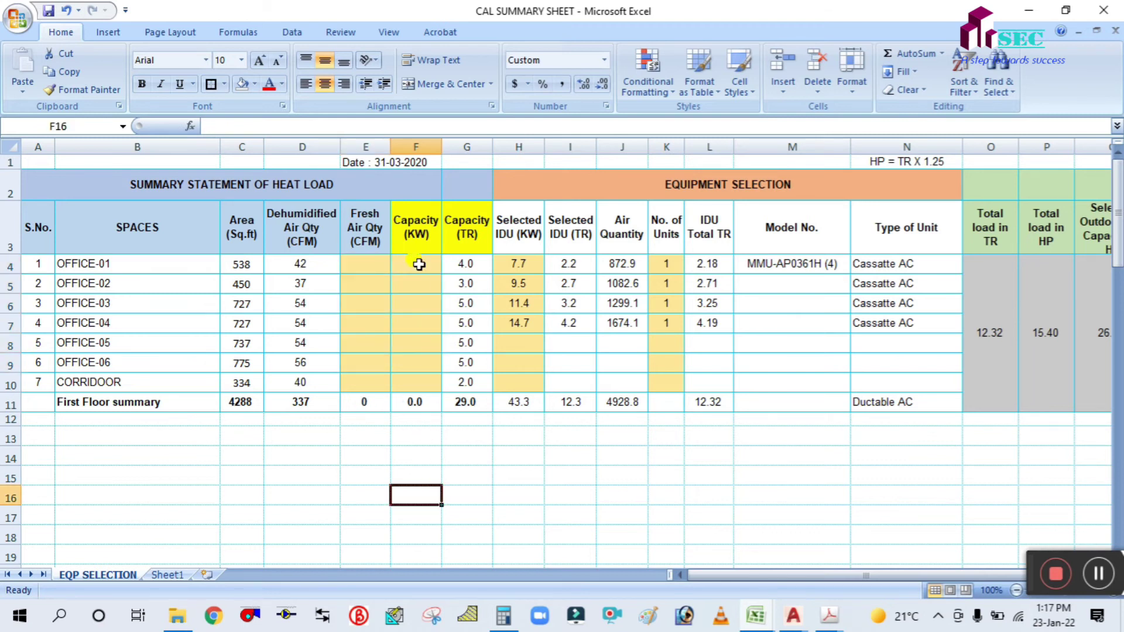
Calculate OFFICE-01's Capacity (KW) from its Capacity (TR) with the formula =G4*3.51.
{"action": "left_click", "coordinate": [418, 265]}
{"action": "type", "text": "="}
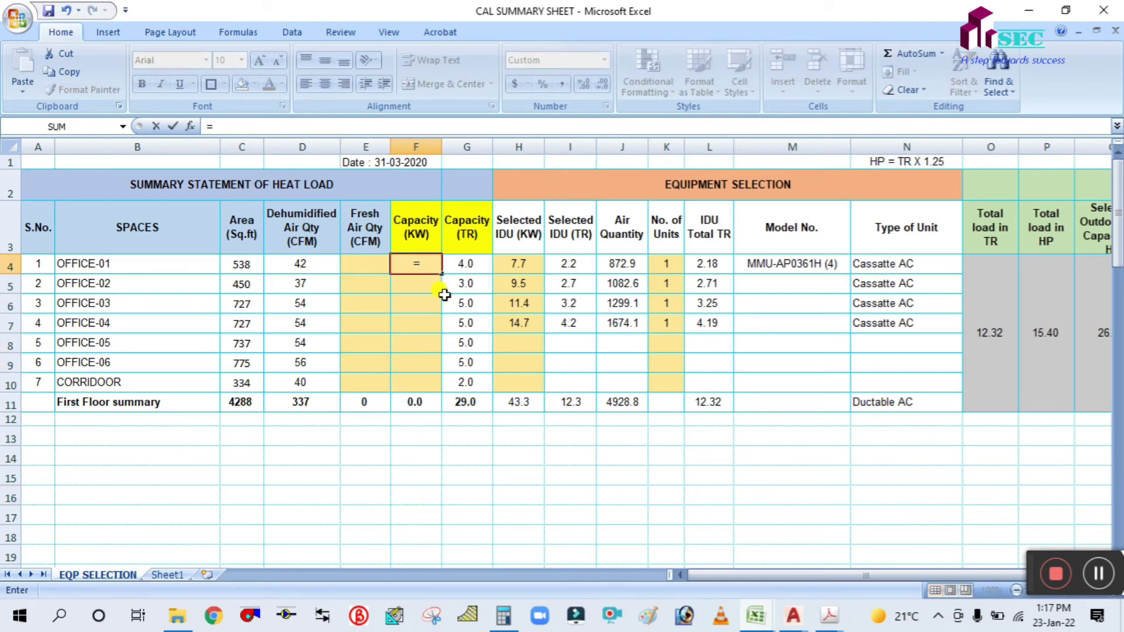
{"action": "left_click", "coordinate": [460, 264]}
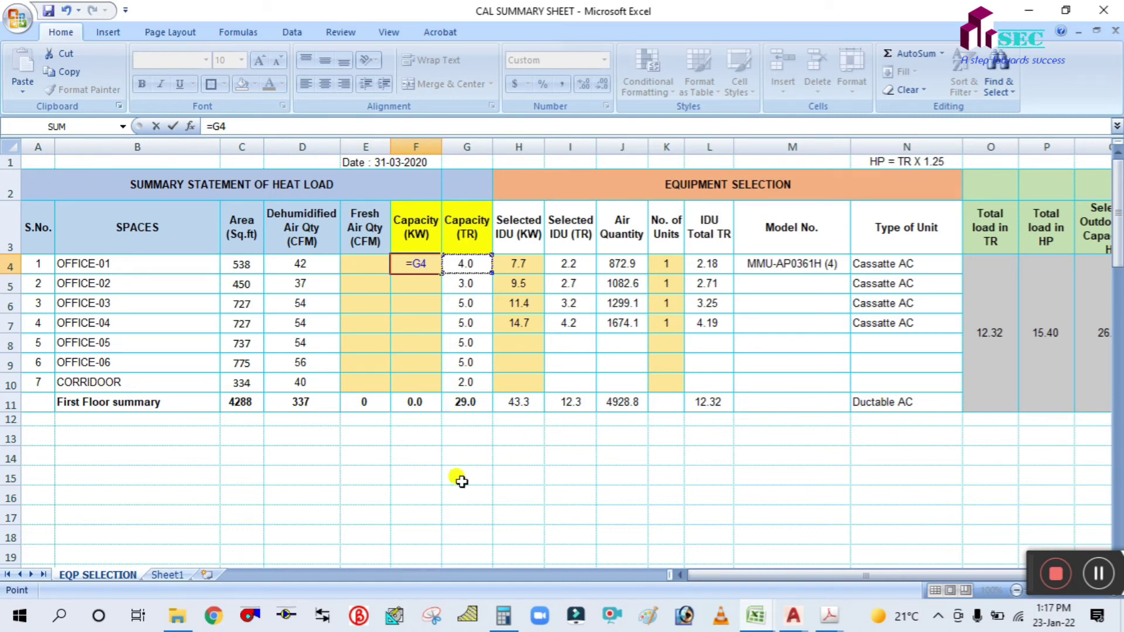
{"action": "type", "text": "*"}
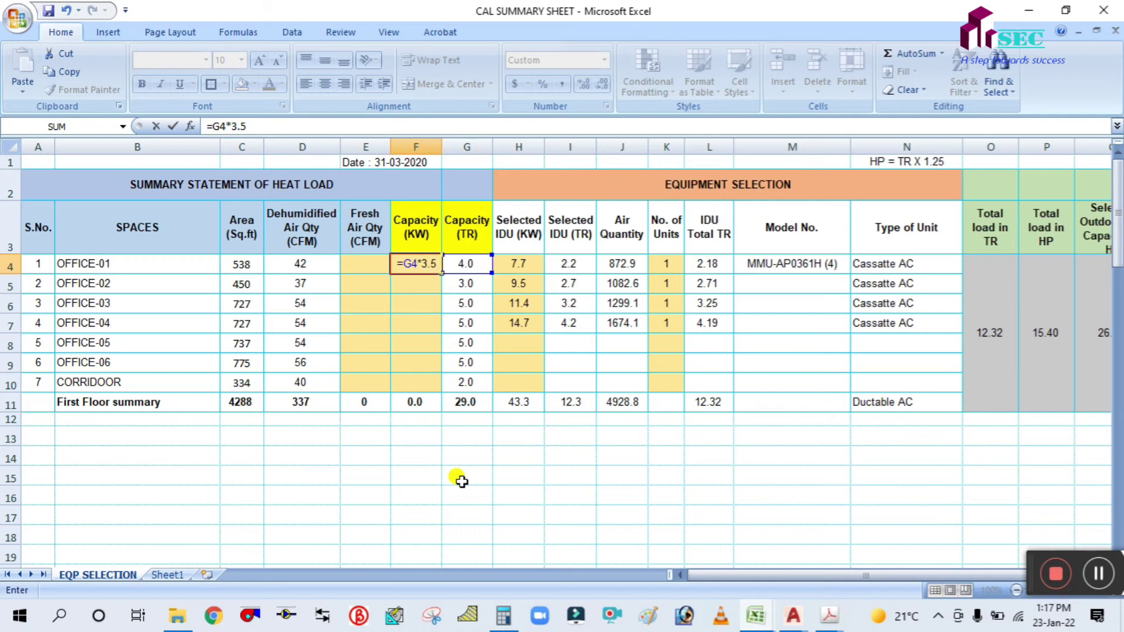
{"action": "key", "text": "Return"}
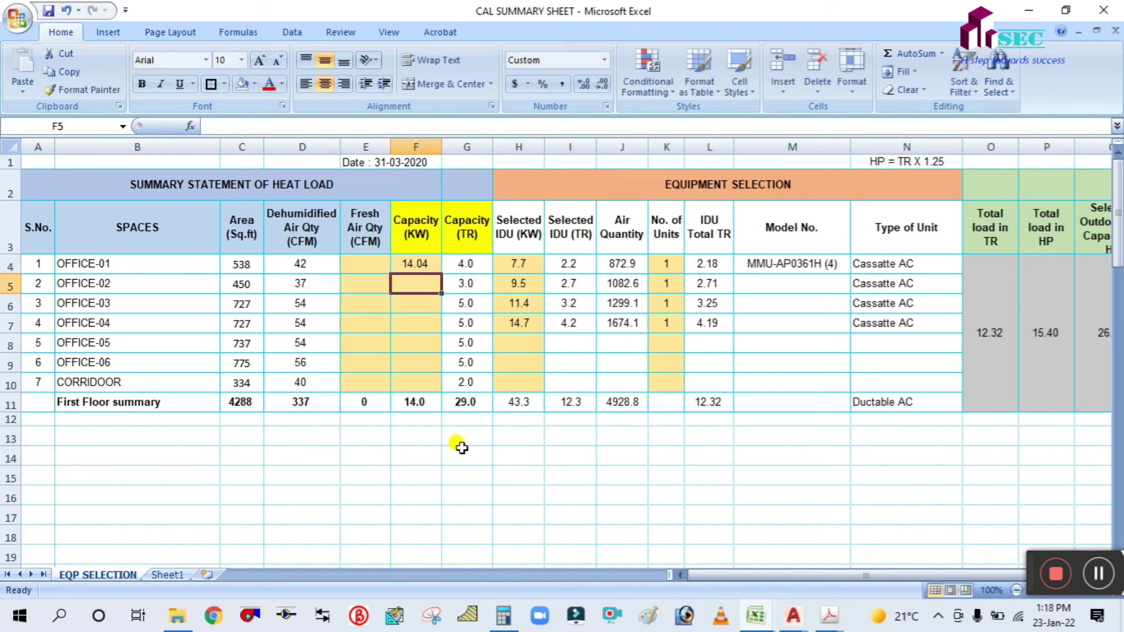
Fill the Capacity (KW) formula from OFFICE-01 down to the CORRIDOOR row and check the copied formula for OFFICE-02.
{"action": "left_click", "coordinate": [415, 261]}
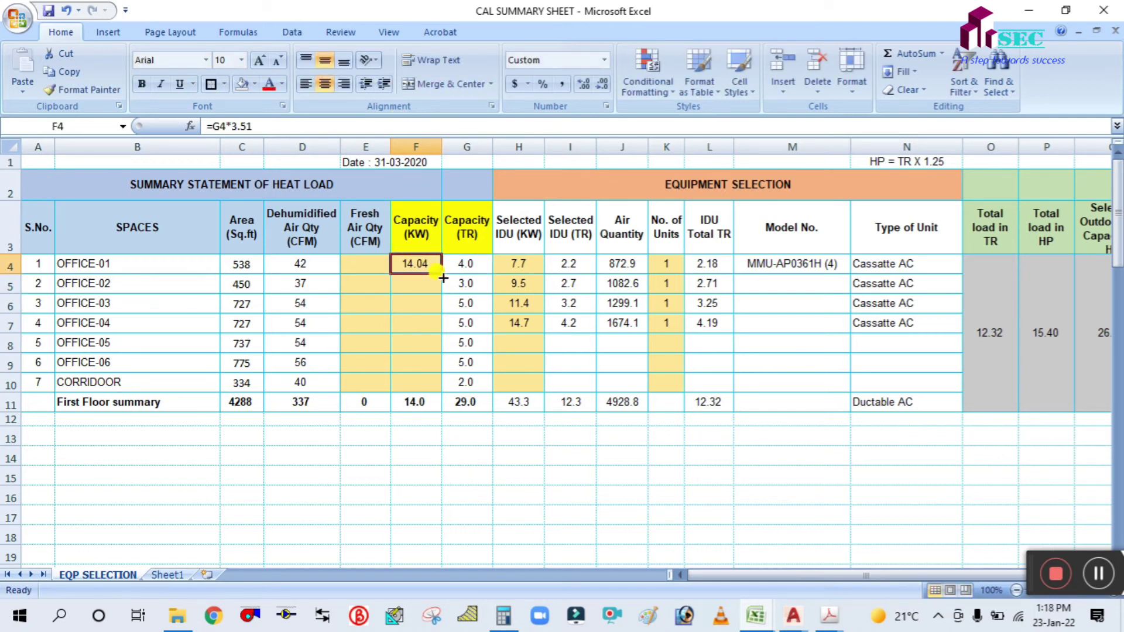
{"action": "left_click_drag", "start_coordinate": [444, 277], "coordinate": [442, 389]}
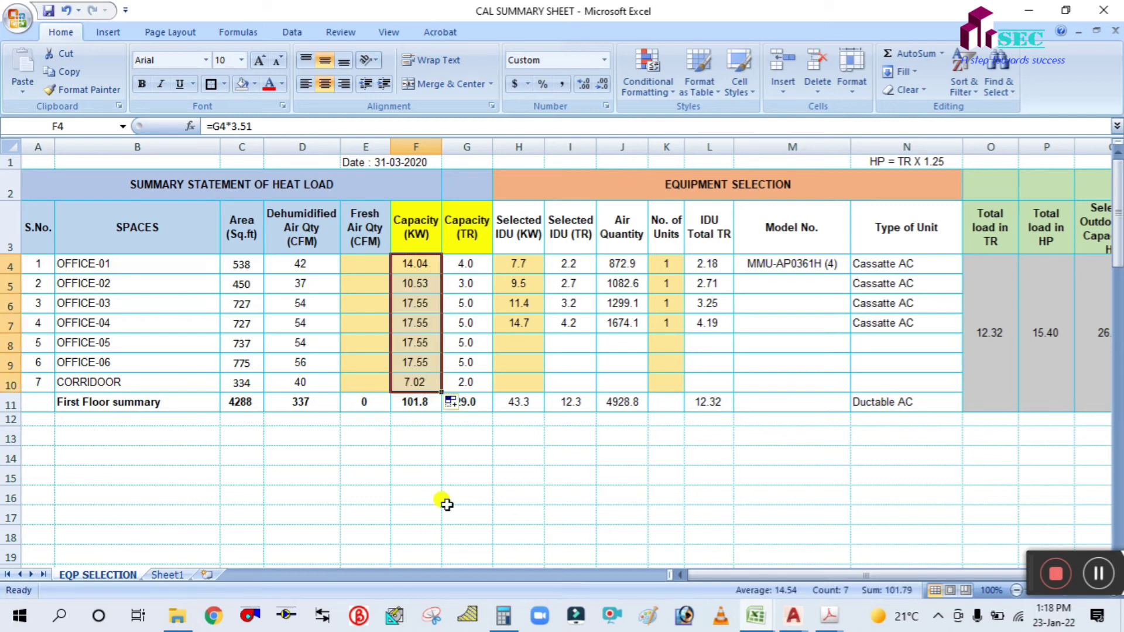
{"action": "left_click", "coordinate": [436, 502]}
{"action": "left_click", "coordinate": [421, 285]}
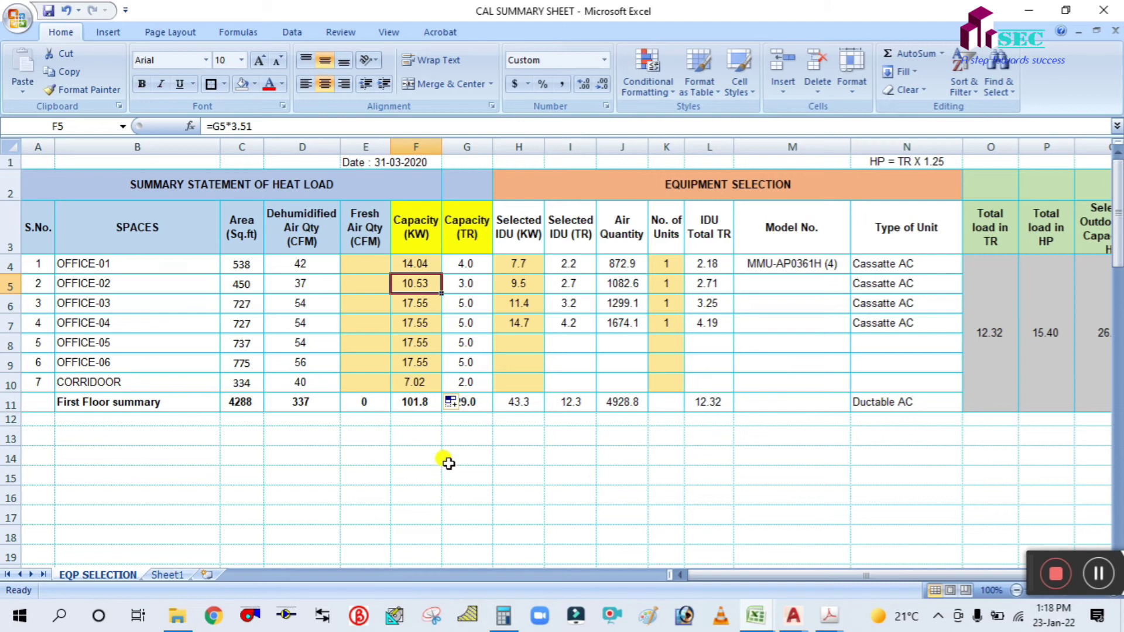
{"action": "left_click", "coordinate": [448, 463]}
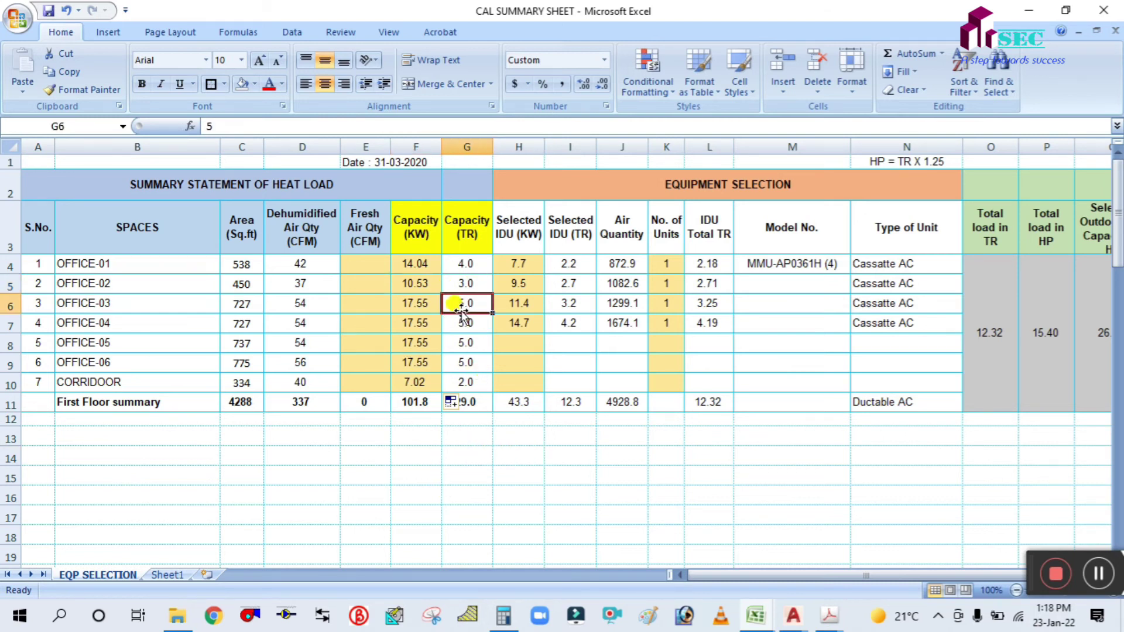
Copy the FA CFM values of OFFICE-01 through CORRIDOR from the fresh air calculation sheet of the LOAD CALCULATION workbook.
{"action": "left_click", "coordinate": [365, 264]}
{"action": "left_click", "coordinate": [756, 616]}
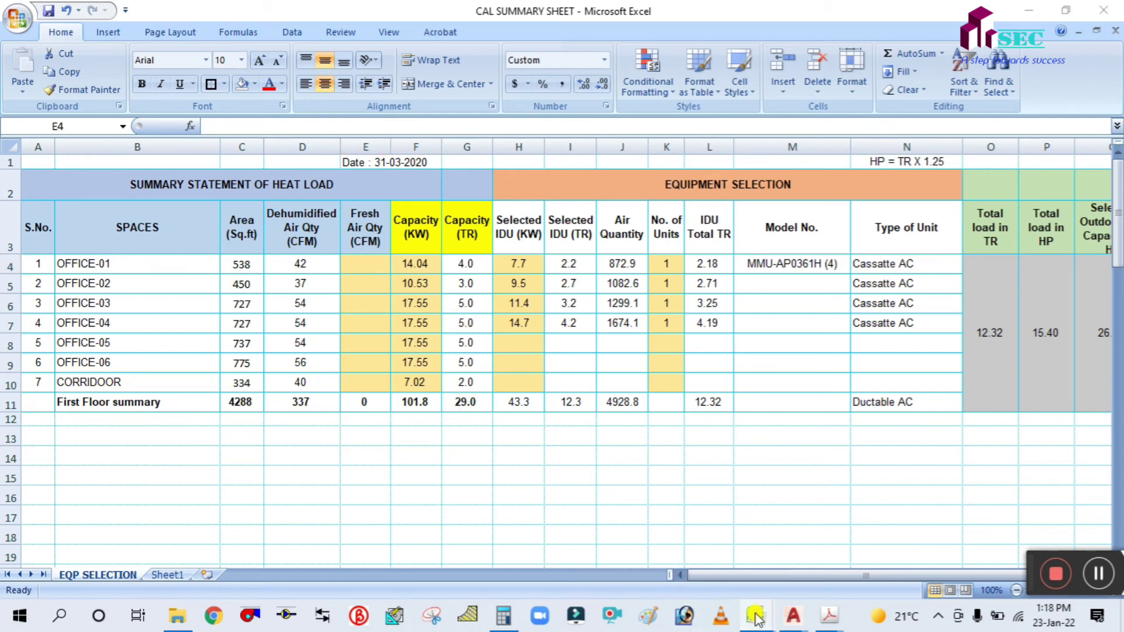
{"action": "left_click", "coordinate": [692, 538]}
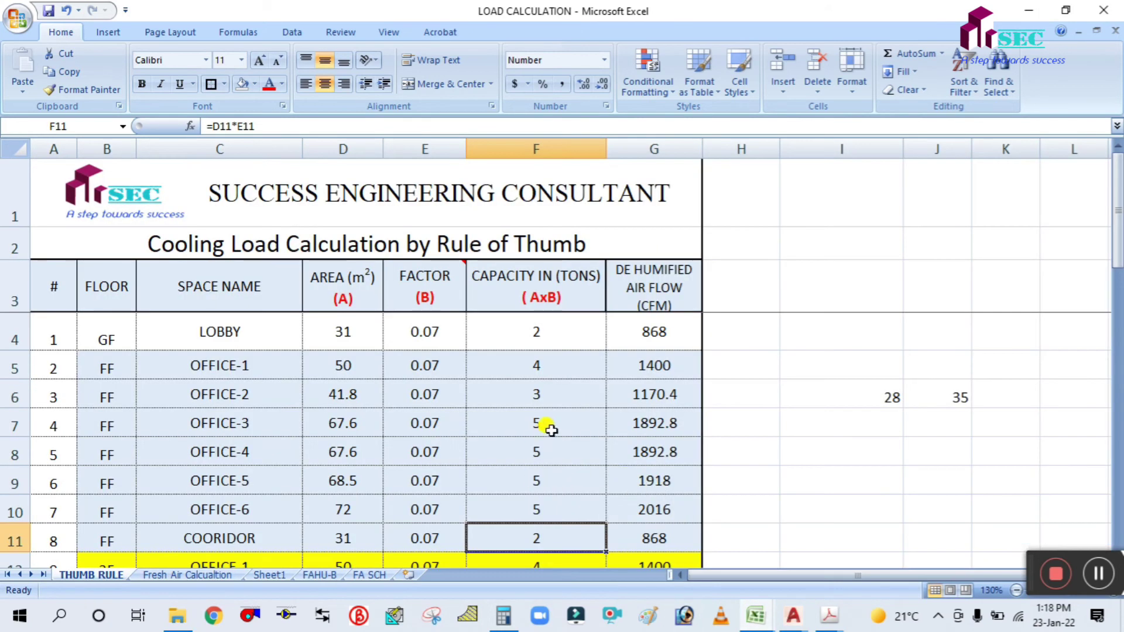
{"action": "scroll", "coordinate": [551, 431], "scroll_direction": "down", "scroll_amount": 1}
{"action": "left_click", "coordinate": [218, 576]}
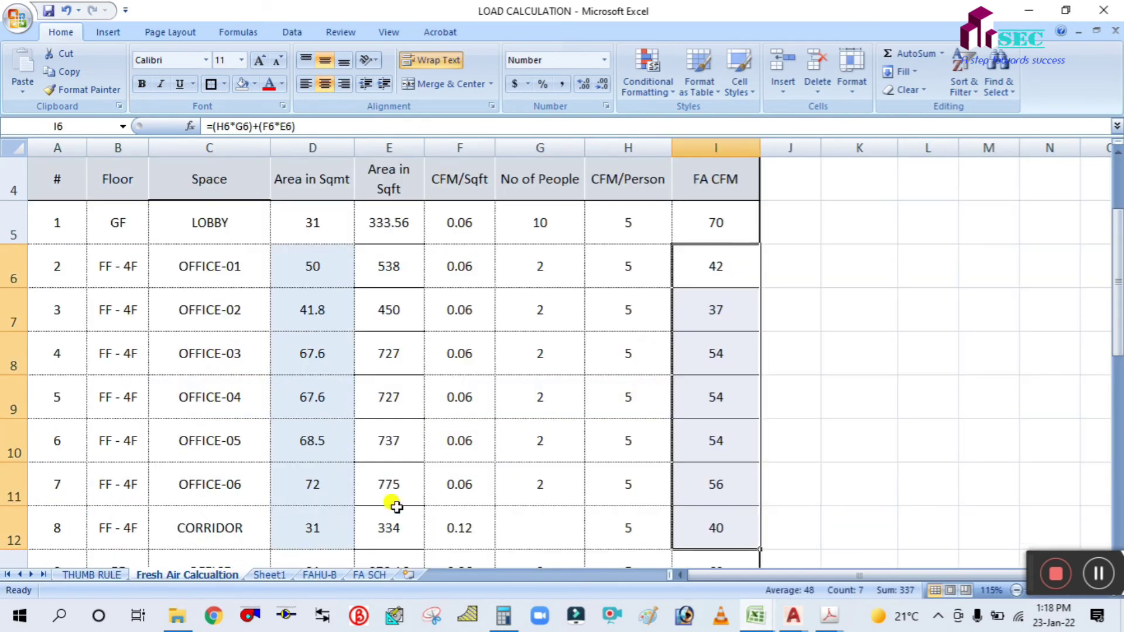
{"action": "left_click_drag", "start_coordinate": [717, 266], "coordinate": [702, 526]}
{"action": "key", "text": "ctrl+c"}
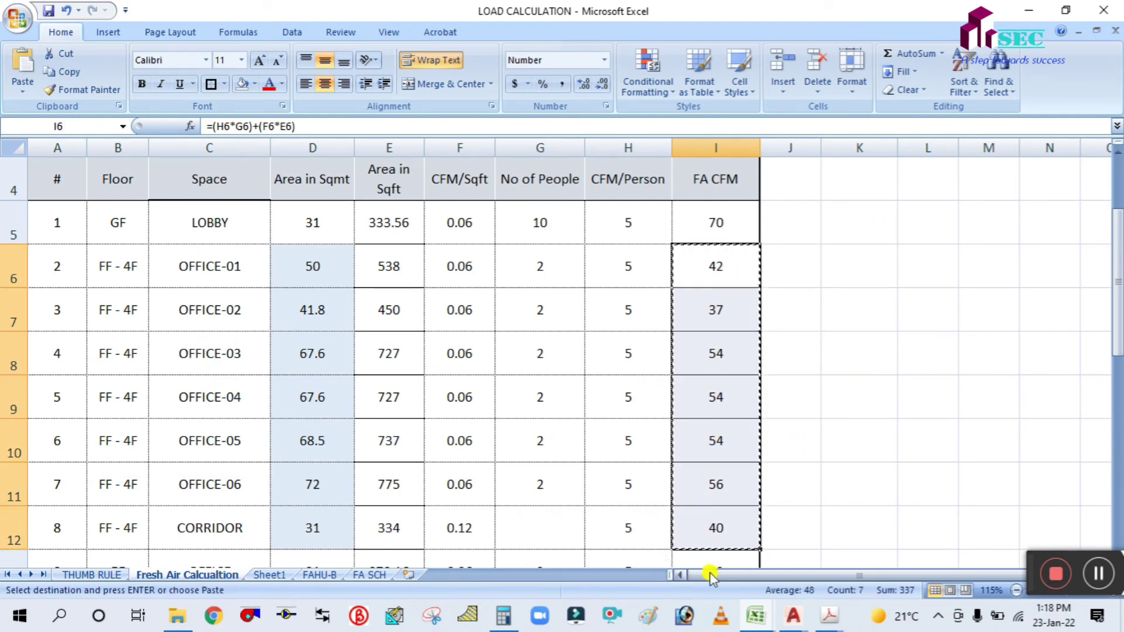
Paste the copied figures as values only into the summary's Fresh Air Qty (CFM) column, starting at OFFICE-01.
{"action": "mouse_move", "coordinate": [760, 619]}
{"action": "left_click", "coordinate": [803, 539]}
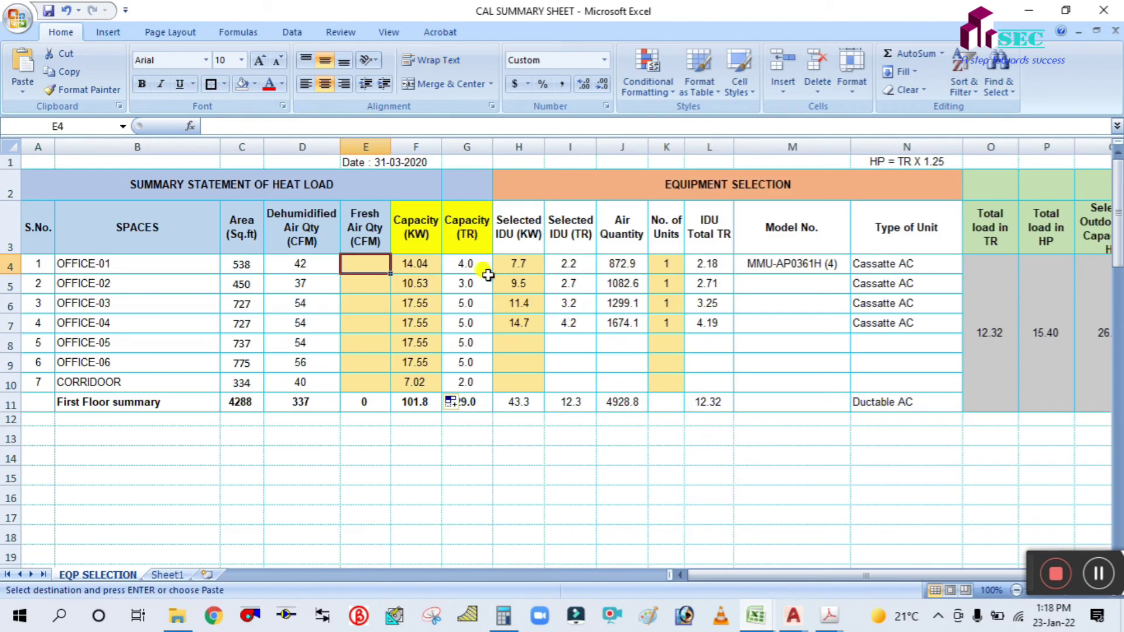
{"action": "right_click", "coordinate": [381, 260]}
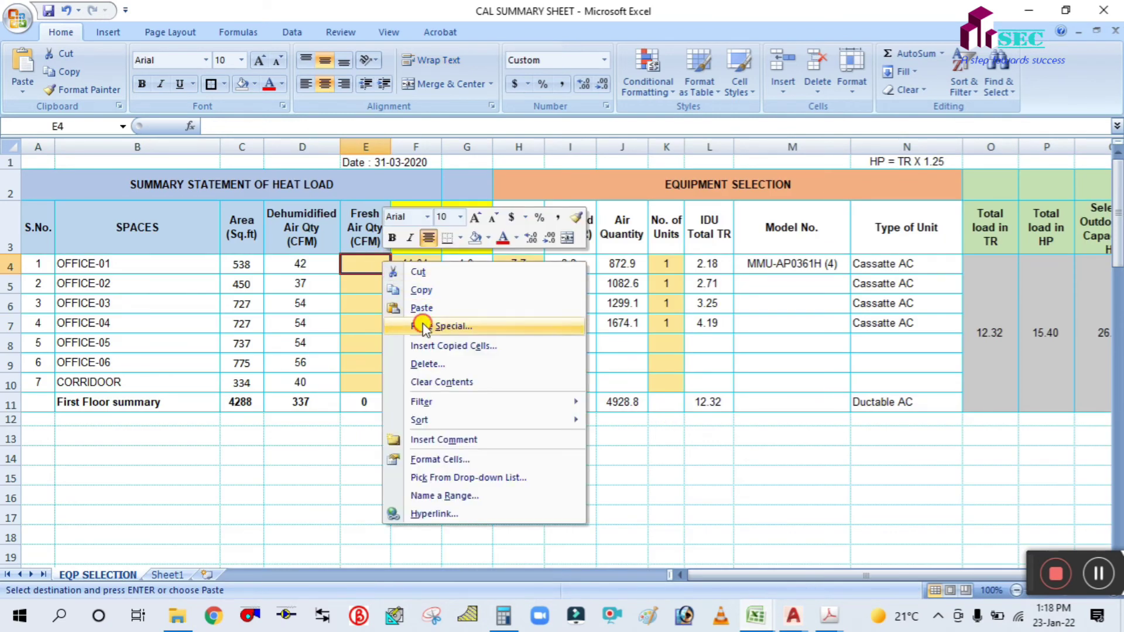
{"action": "left_click", "coordinate": [417, 323]}
{"action": "left_click", "coordinate": [315, 261]}
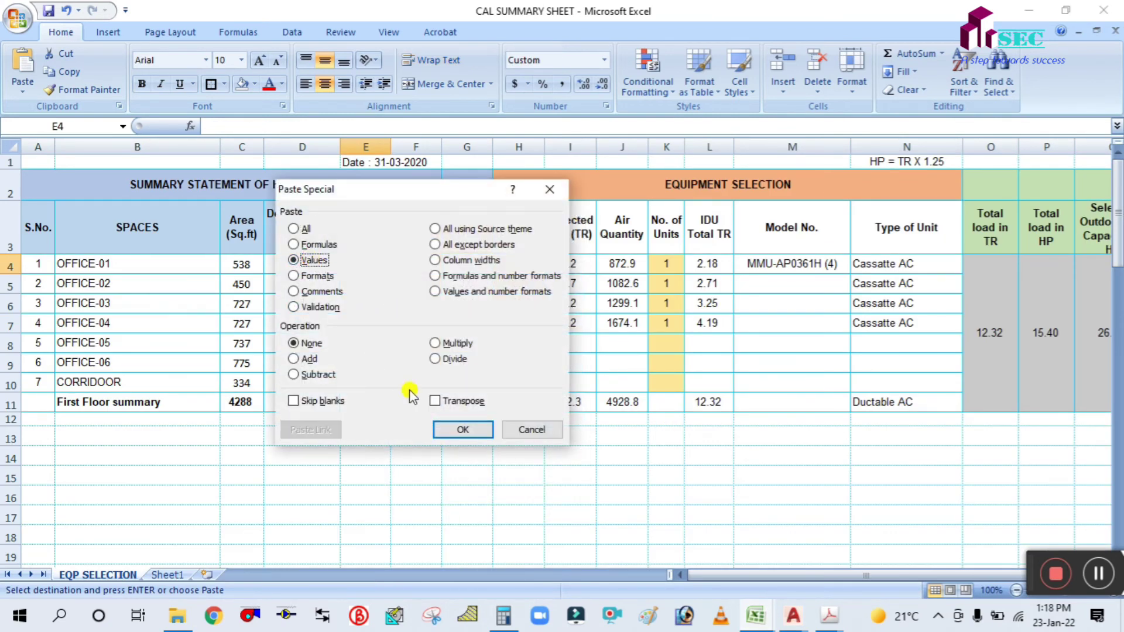
{"action": "left_click", "coordinate": [461, 430]}
{"action": "left_click", "coordinate": [466, 476]}
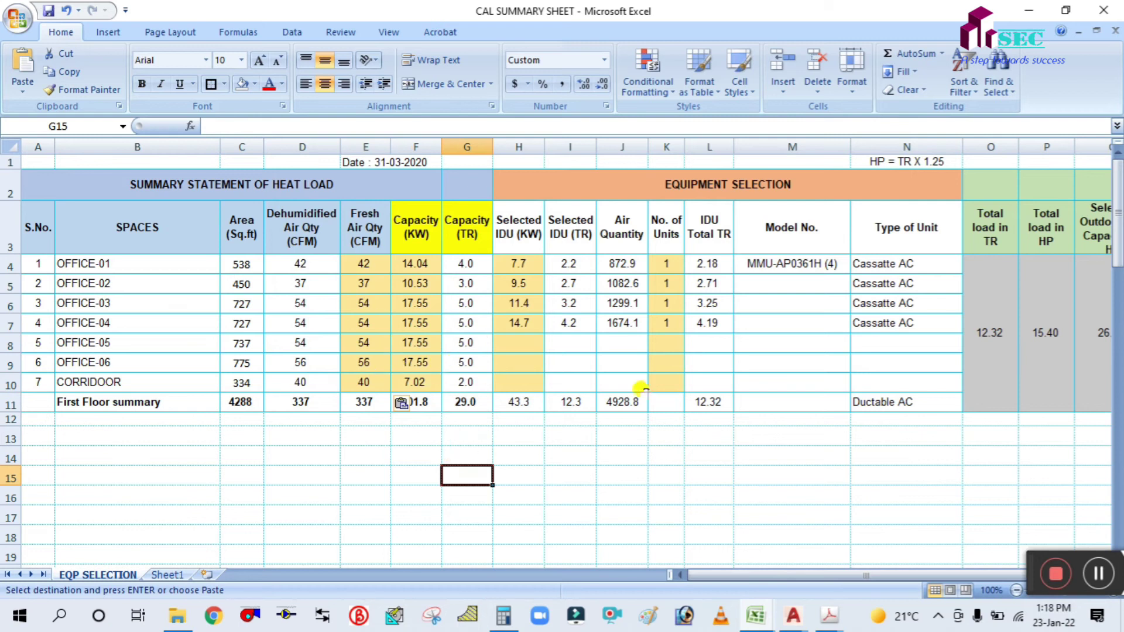
{"action": "key", "text": "Escape"}
{"action": "left_click", "coordinate": [588, 472]}
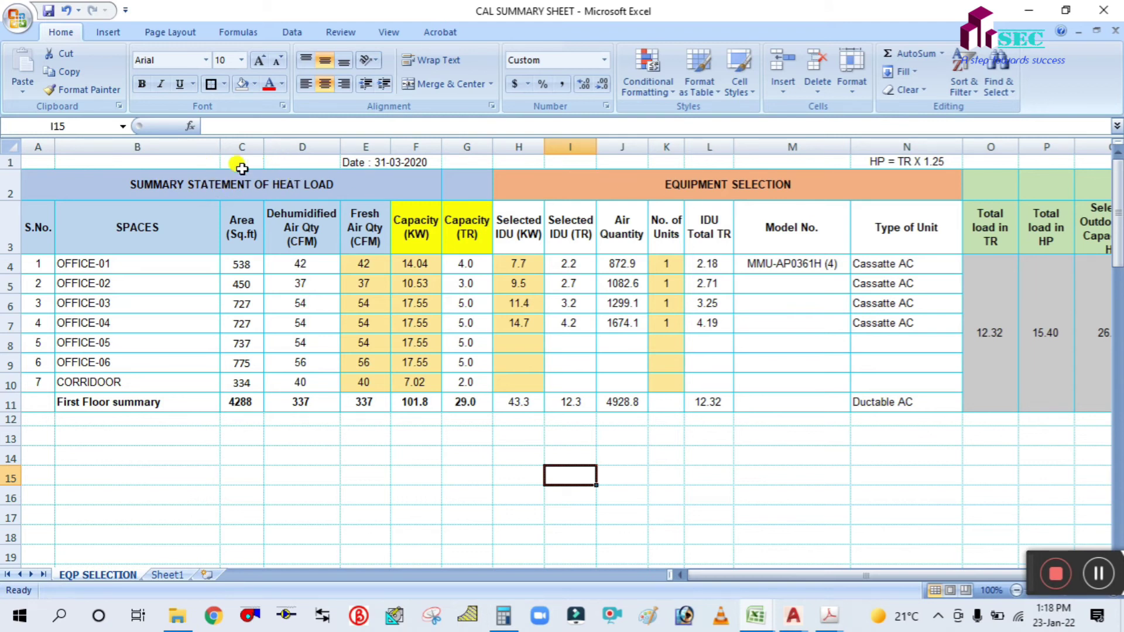
Outline the SUMMARY STATEMENT OF HEAT LOAD block, from its title through the First Floor summary row, with an outer border.
{"action": "left_click", "coordinate": [317, 187]}
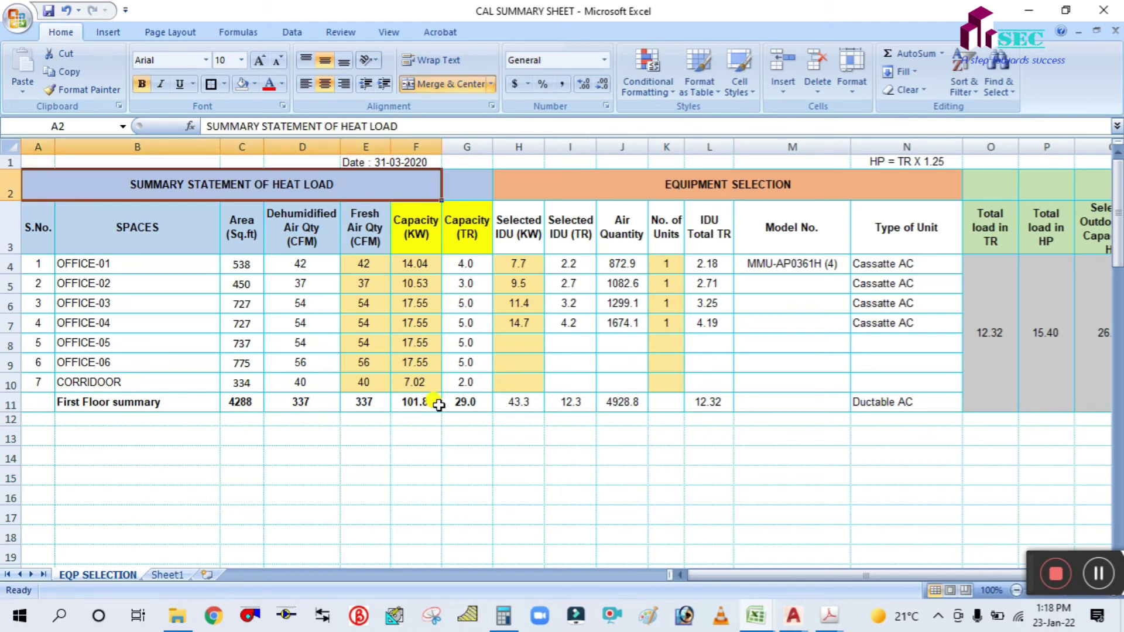
{"action": "left_click", "coordinate": [355, 526]}
{"action": "left_click", "coordinate": [34, 186]}
{"action": "left_click_drag", "start_coordinate": [34, 187], "coordinate": [485, 435]}
{"action": "left_click", "coordinate": [215, 84]}
{"action": "left_click", "coordinate": [574, 458]}
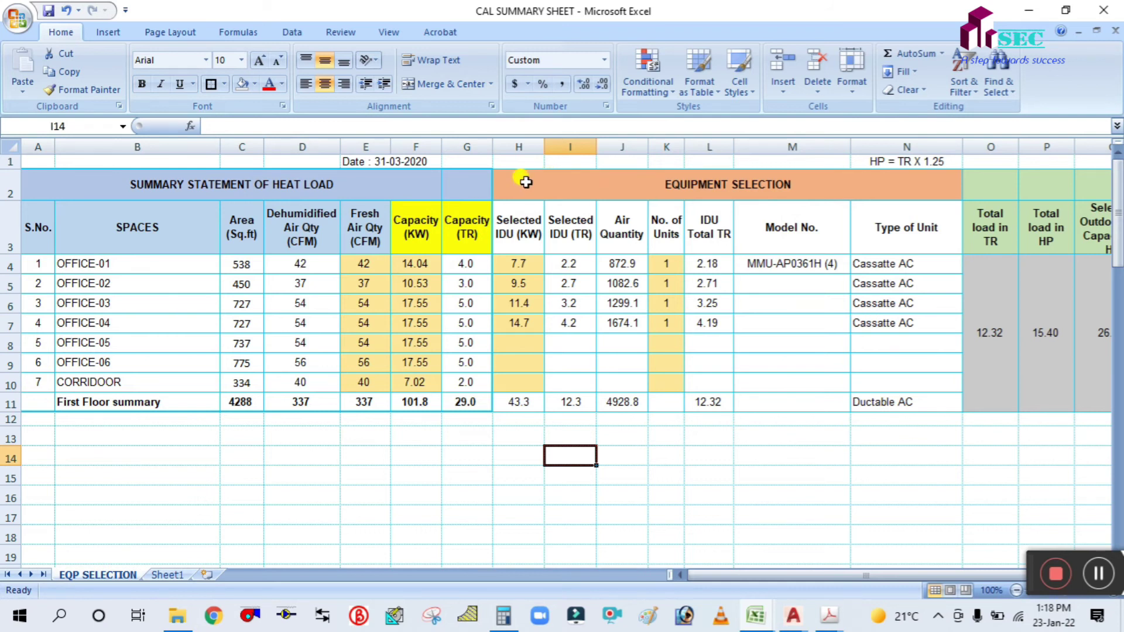
Outline the EQUIPMENT SELECTION block, from its title through the First Floor summary row, with the same outer border.
{"action": "left_click_drag", "start_coordinate": [527, 179], "coordinate": [922, 397]}
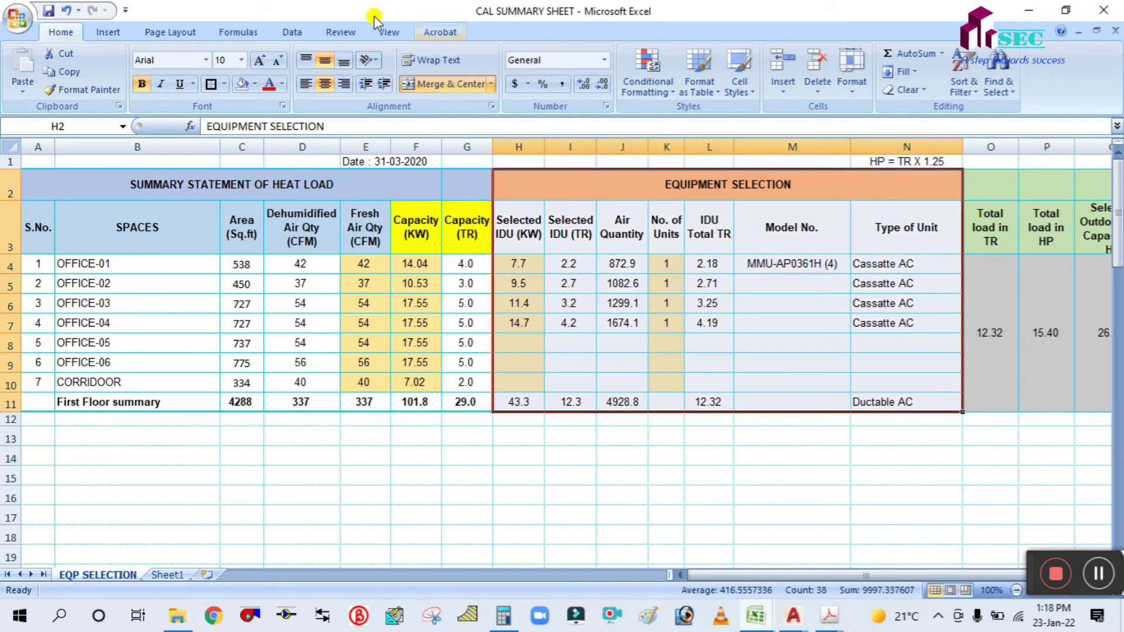
{"action": "left_click", "coordinate": [212, 83]}
{"action": "left_click", "coordinate": [555, 472]}
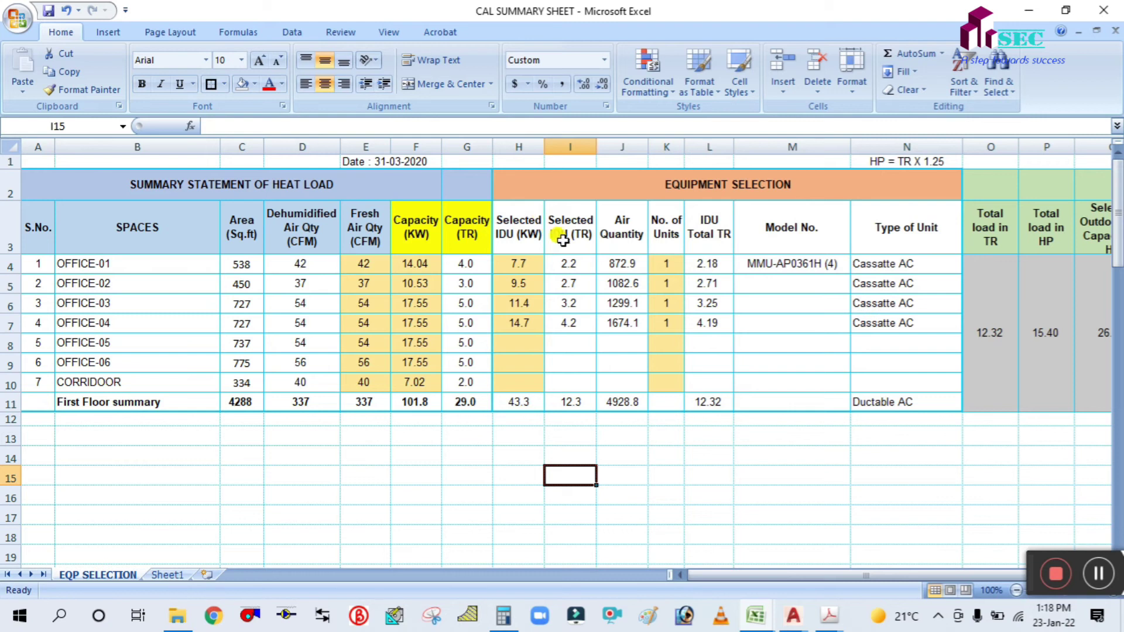
Replace the Selected IDU (TR) formula of OFFICE-01 with the value 4.5.
{"action": "left_click", "coordinate": [469, 264]}
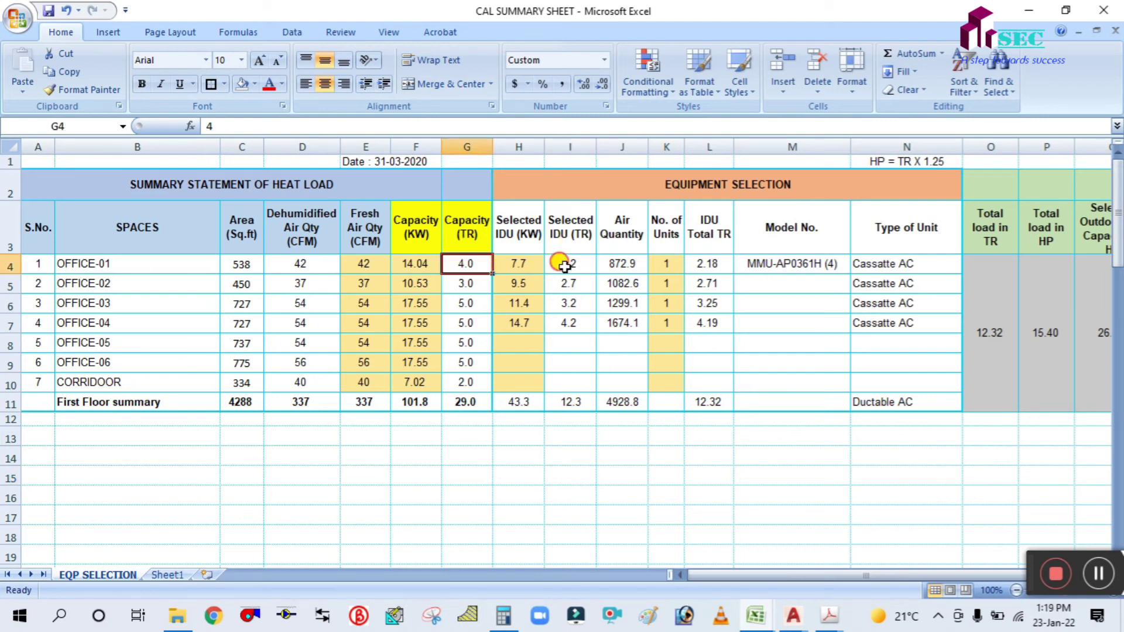
{"action": "left_click", "coordinate": [563, 265]}
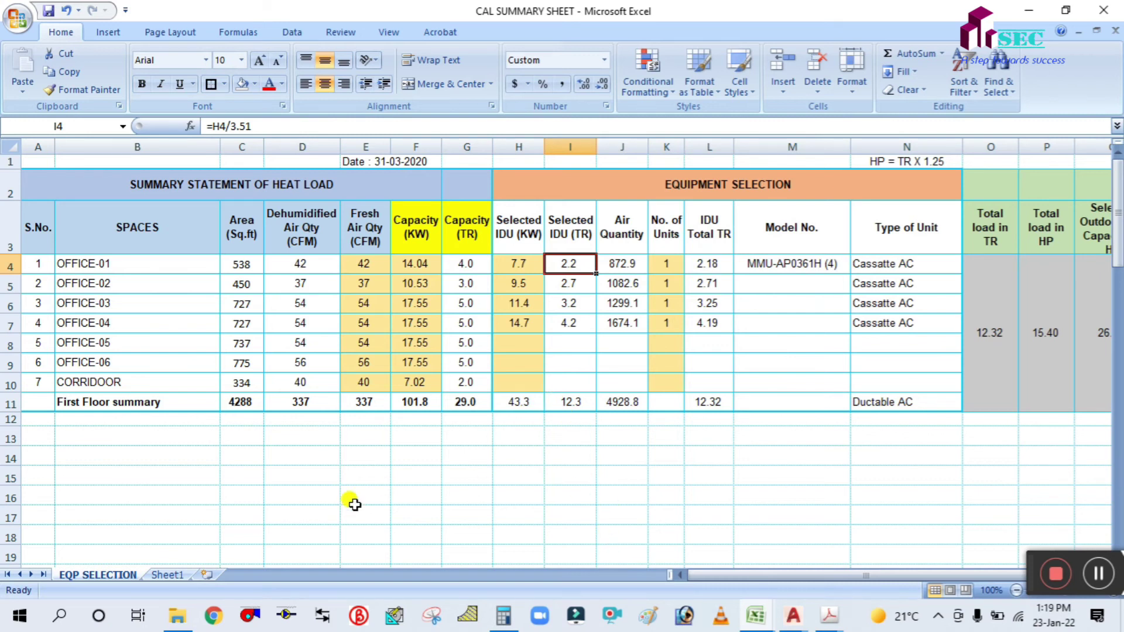
{"action": "type", "text": "4.5"}
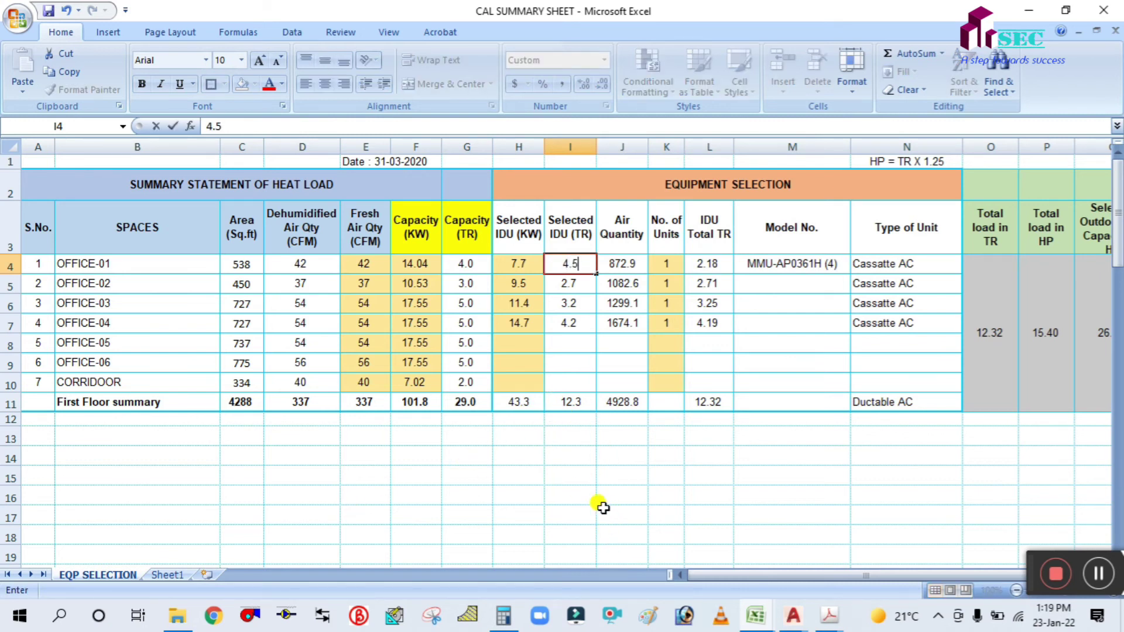
{"action": "left_click", "coordinate": [603, 508]}
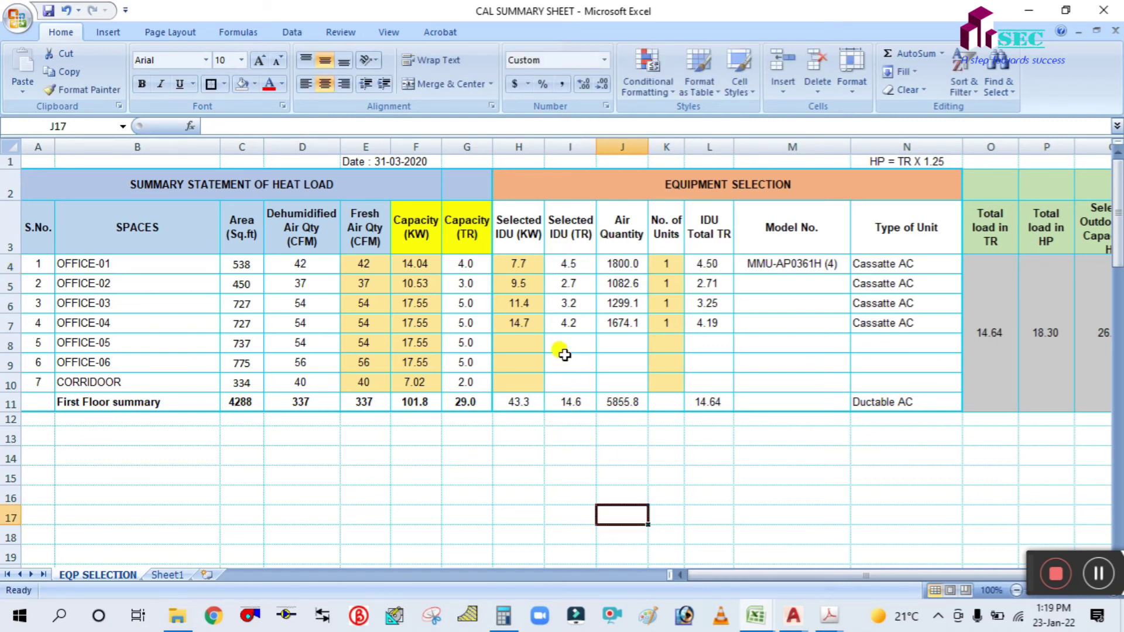
Replace the Selected IDU (TR) formulas with the values 3.5 for OFFICE-02 and 5.5 for OFFICE-03.
{"action": "left_click", "coordinate": [580, 283]}
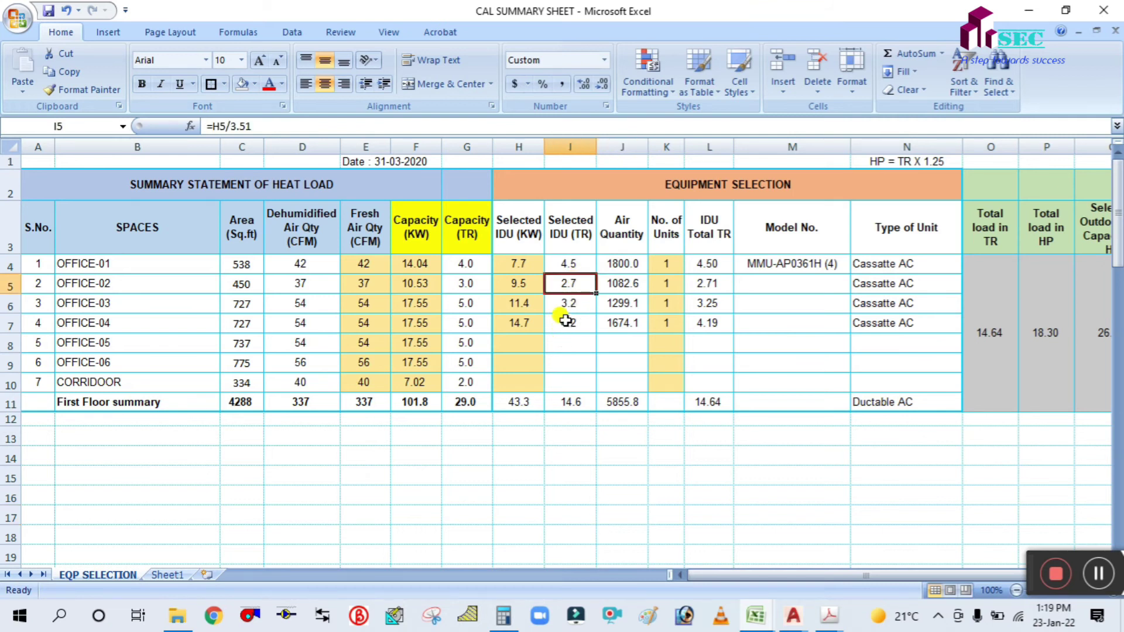
{"action": "type", "text": "3."}
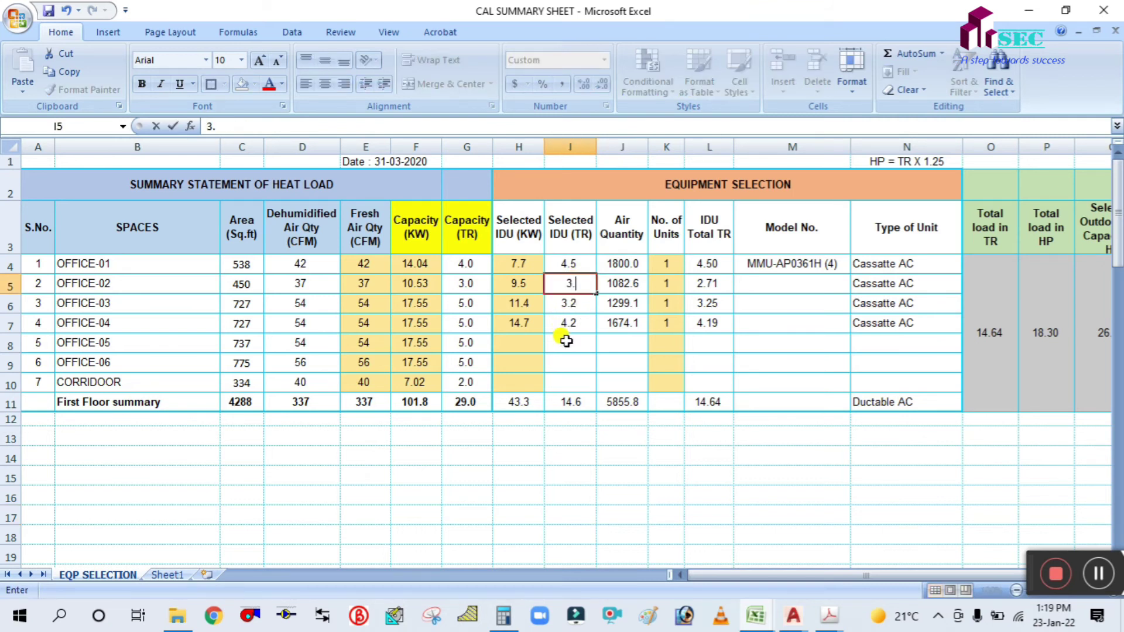
{"action": "type", "text": "5"}
{"action": "left_click", "coordinate": [566, 341]}
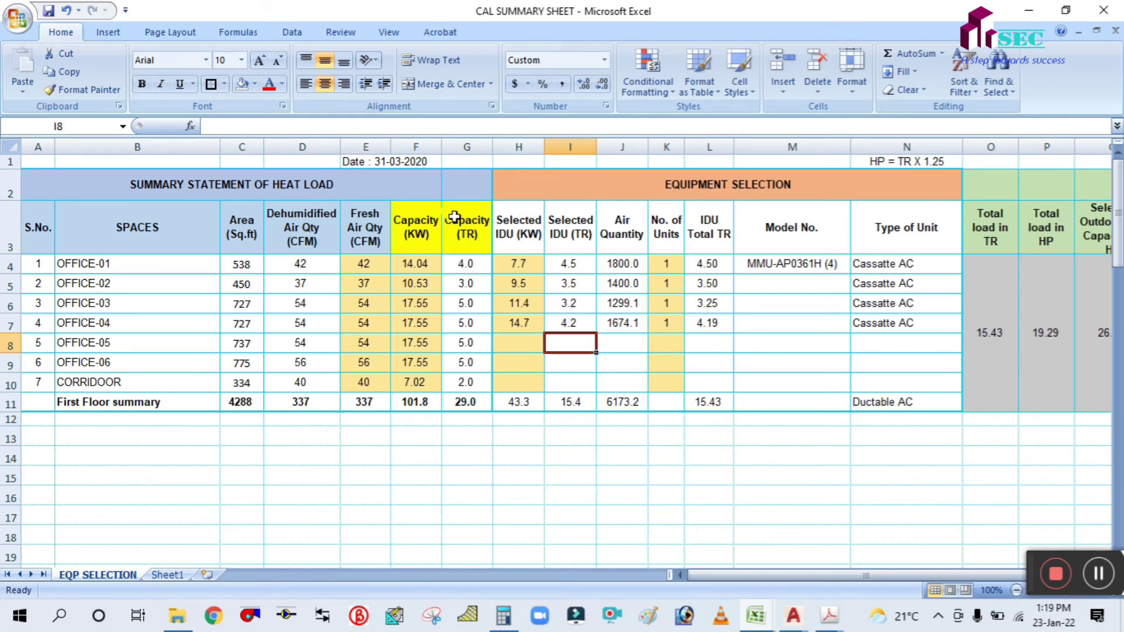
{"action": "left_click", "coordinate": [572, 304]}
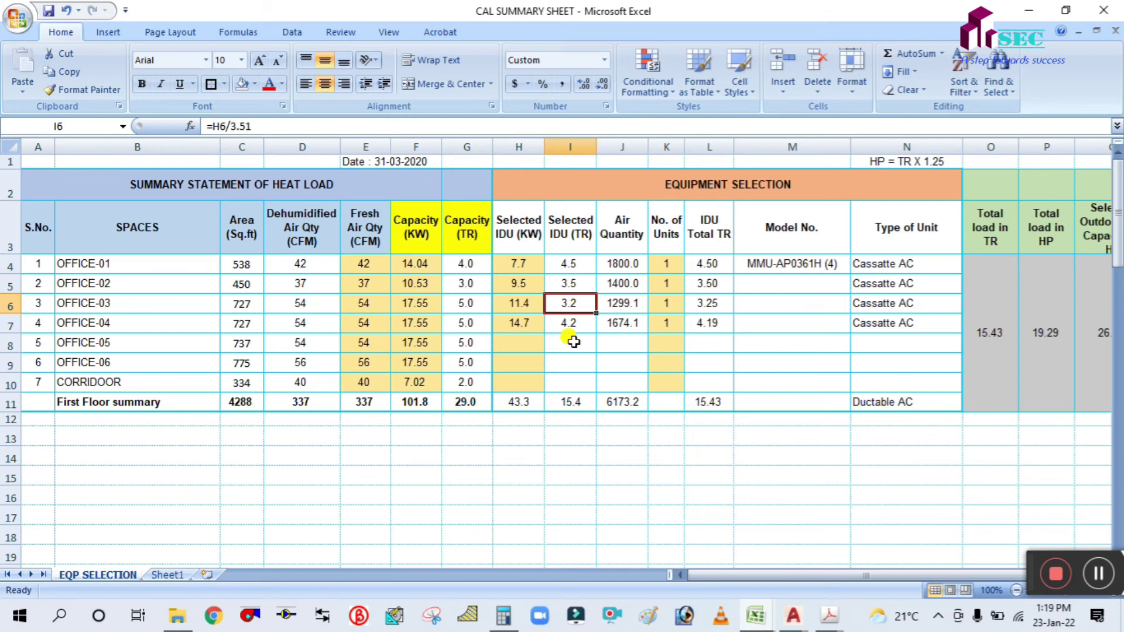
{"action": "type", "text": "5.5"}
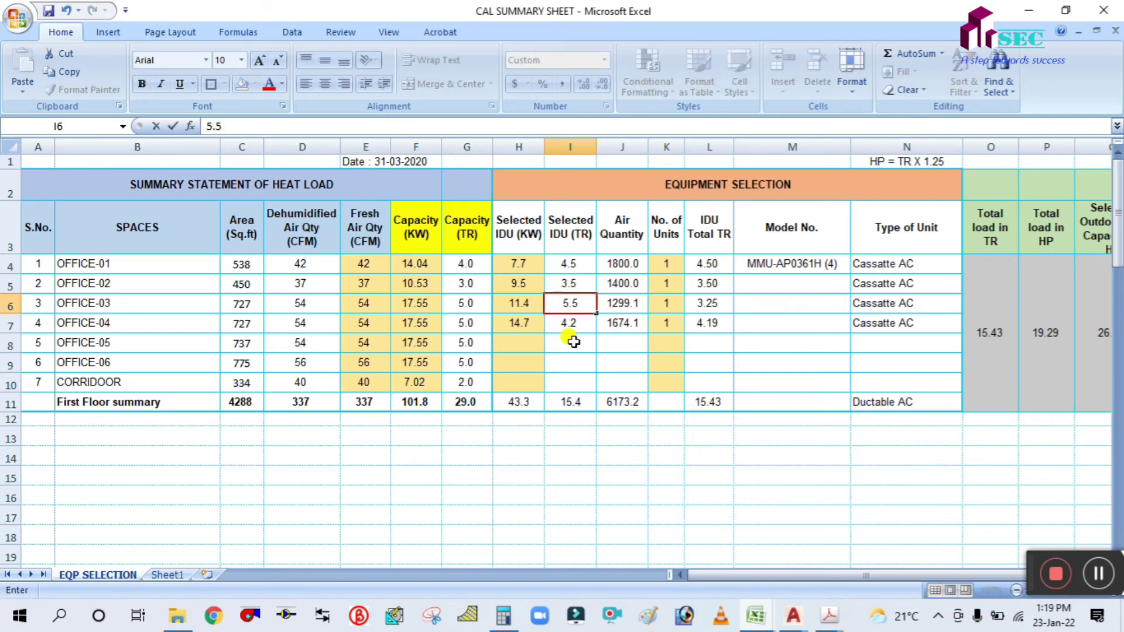
{"action": "left_click", "coordinate": [574, 342]}
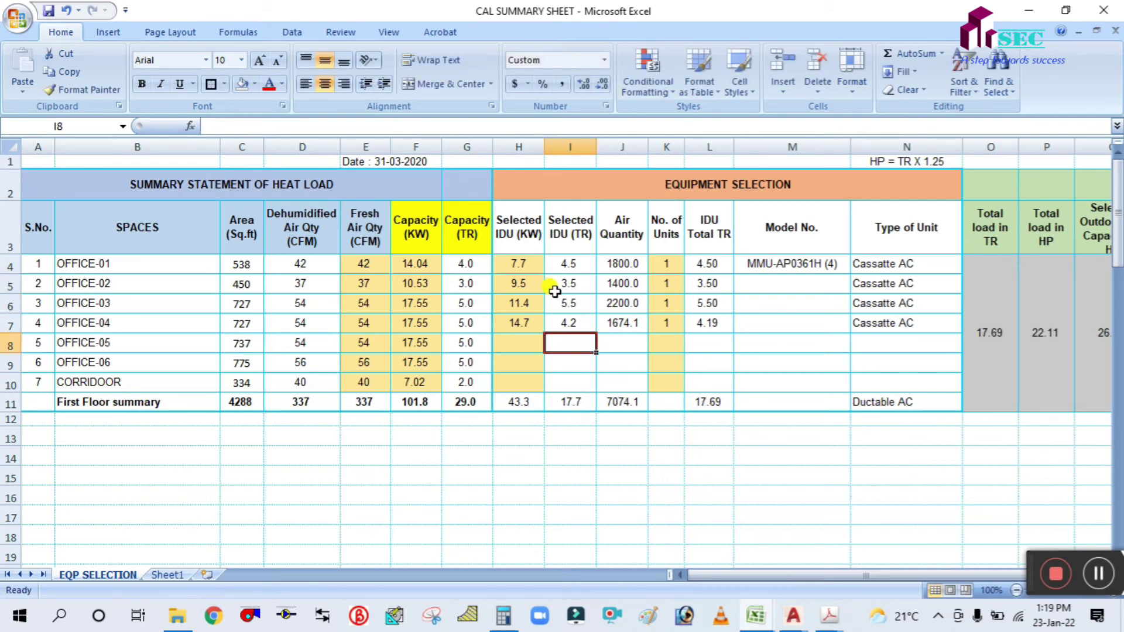
Copy OFFICE-03's Selected IDU (TR) value to OFFICE-04 through OFFICE-06, and enter 2.5 for CORRIDOR.
{"action": "left_click", "coordinate": [572, 303]}
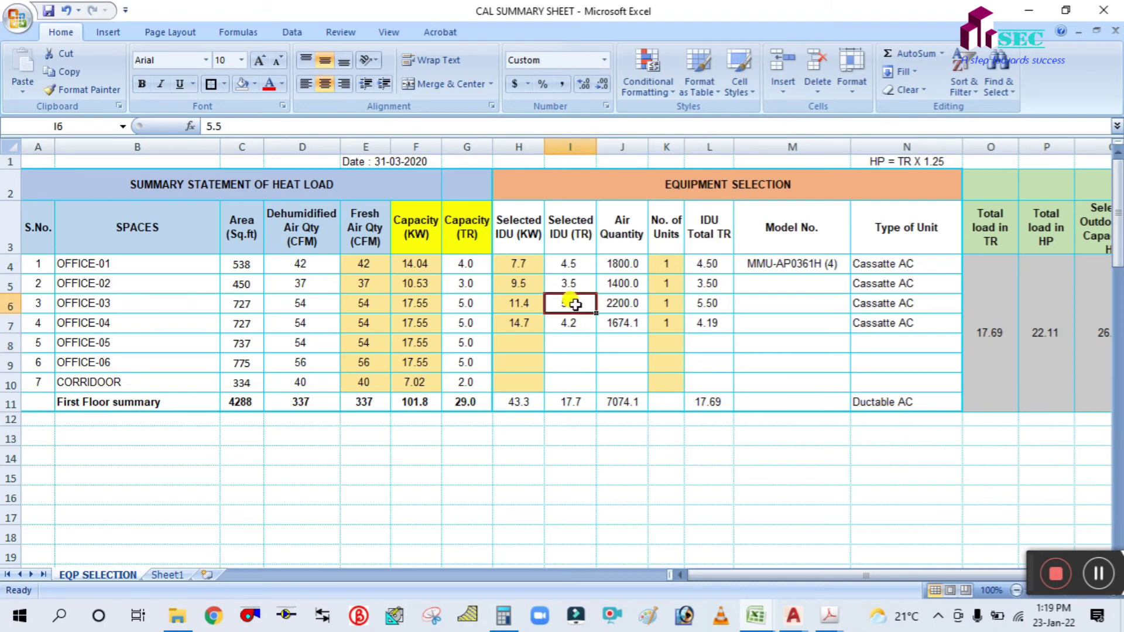
{"action": "key", "text": "ctrl+c"}
{"action": "left_click_drag", "start_coordinate": [572, 322], "coordinate": [572, 366]}
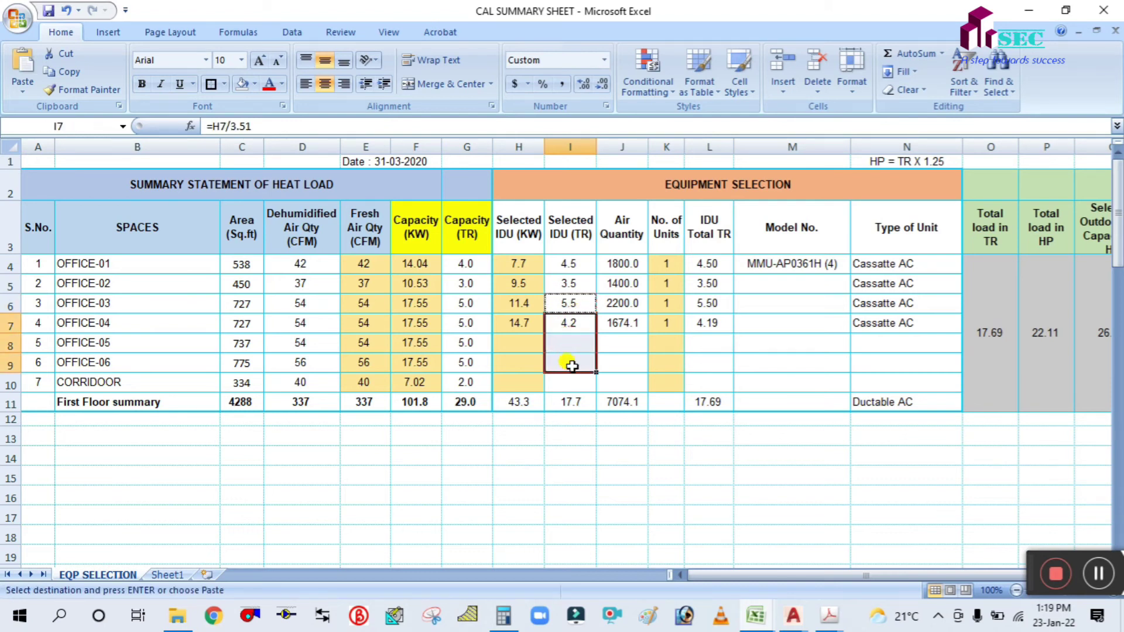
{"action": "key", "text": "ctrl+v"}
{"action": "left_click", "coordinate": [573, 384]}
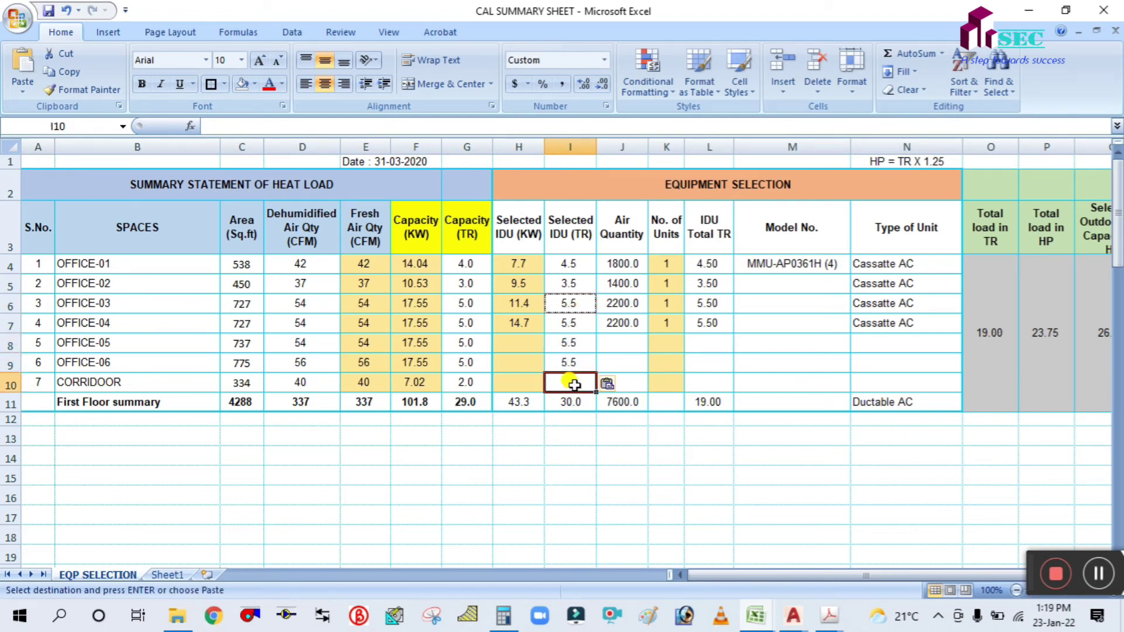
{"action": "type", "text": "2.5"}
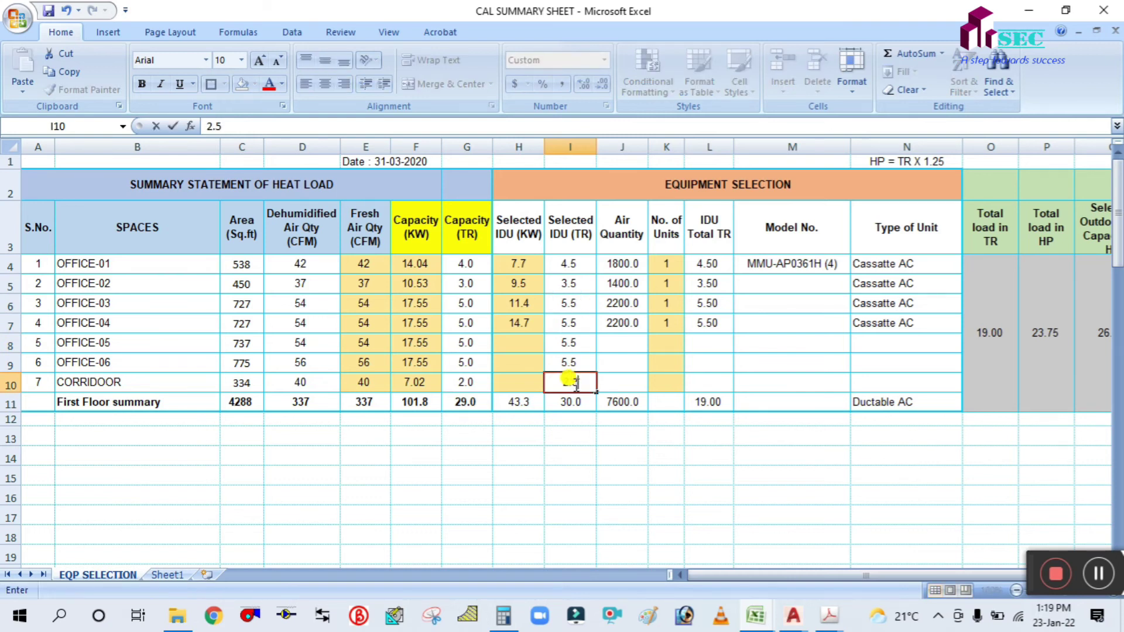
{"action": "left_click", "coordinate": [648, 474]}
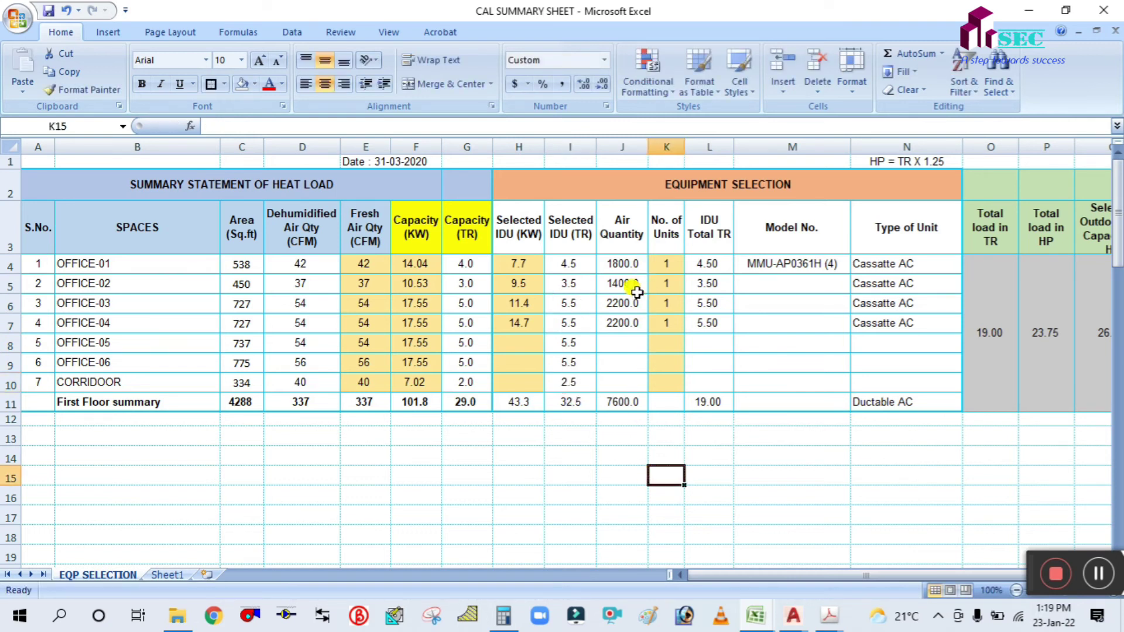
Try filling OFFICE-04's Air Quantity formula down through the CORRIDOR row, and undo the fill.
{"action": "double_click", "coordinate": [623, 264]}
{"action": "left_click", "coordinate": [630, 322]}
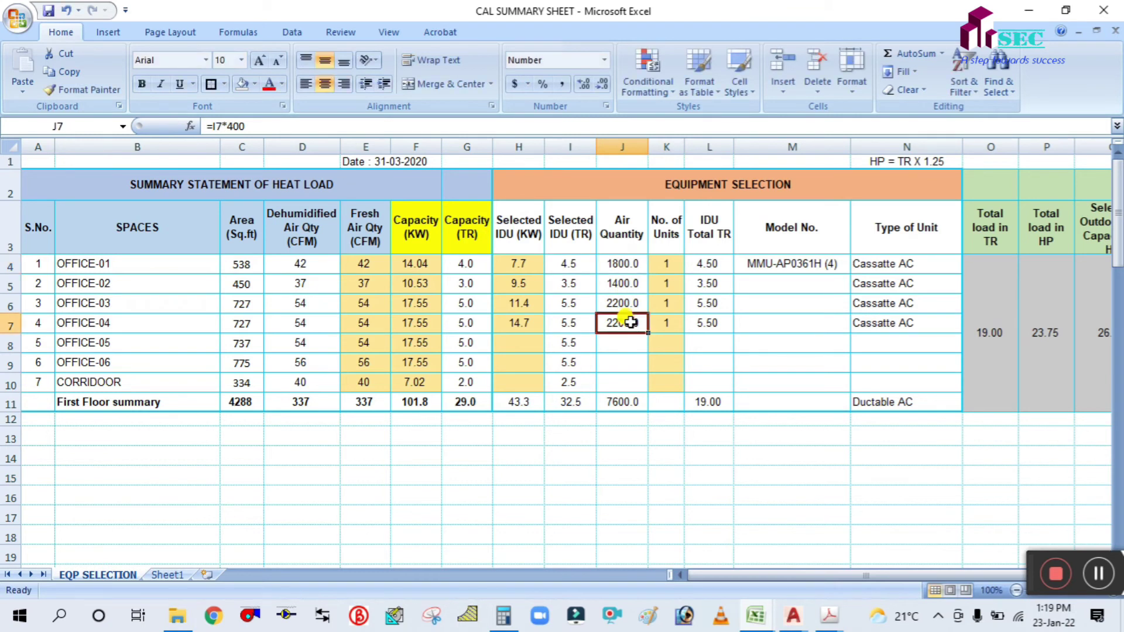
{"action": "double_click", "coordinate": [630, 263]}
{"action": "key", "text": "Escape"}
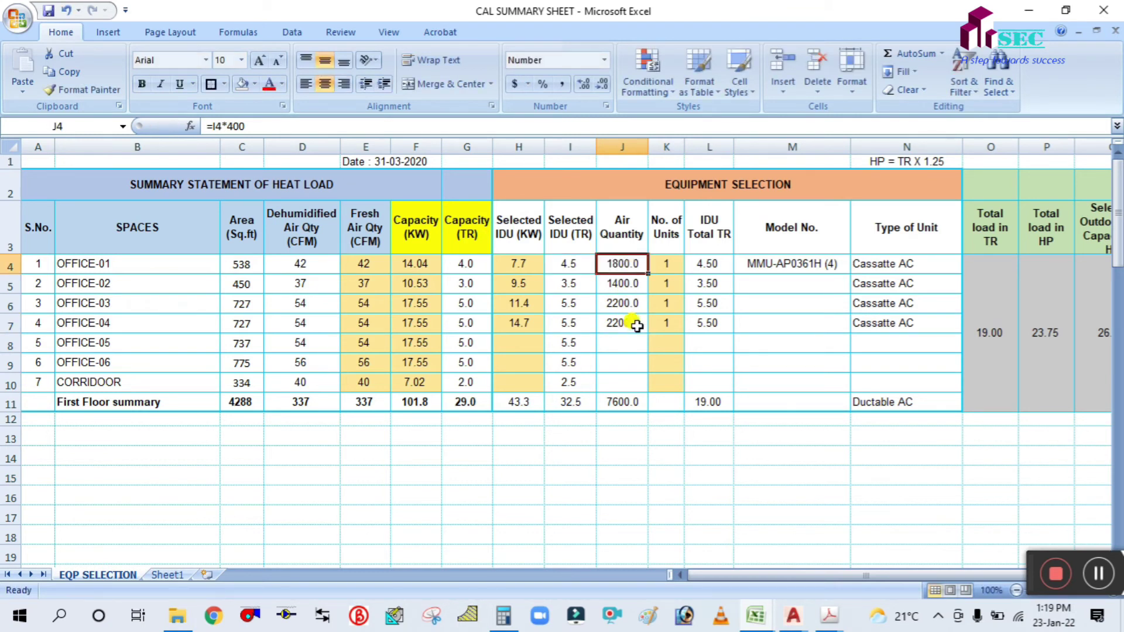
{"action": "left_click", "coordinate": [635, 325]}
{"action": "left_click", "coordinate": [626, 262]}
{"action": "left_click", "coordinate": [635, 325]}
{"action": "left_click_drag", "start_coordinate": [650, 336], "coordinate": [650, 384]}
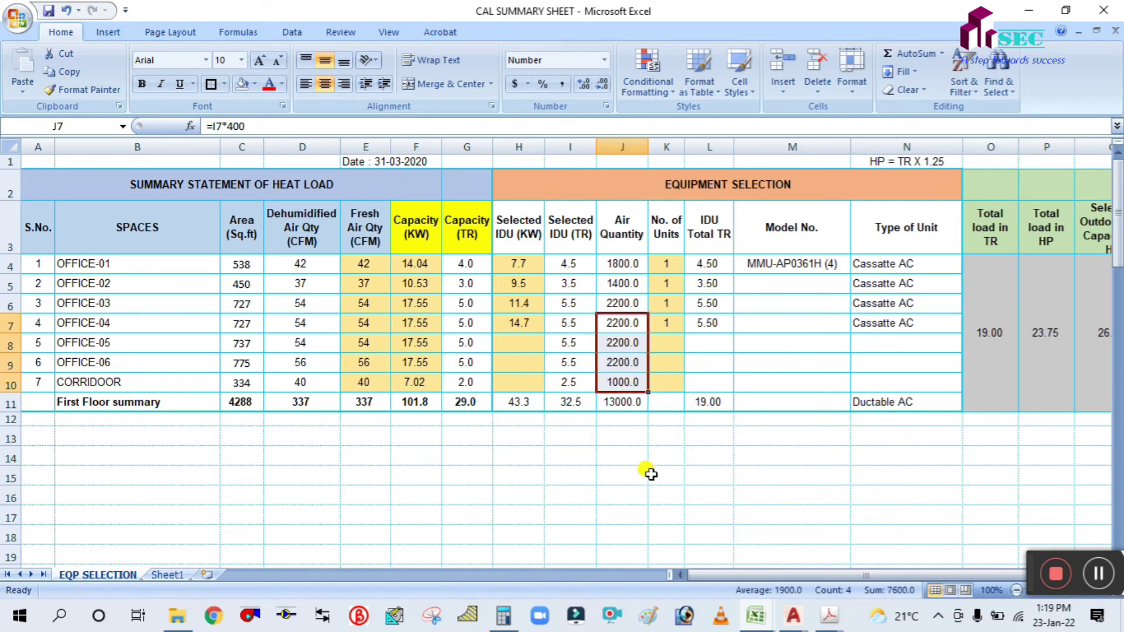
{"action": "left_click", "coordinate": [650, 476]}
{"action": "left_click", "coordinate": [612, 384]}
{"action": "left_click", "coordinate": [628, 453]}
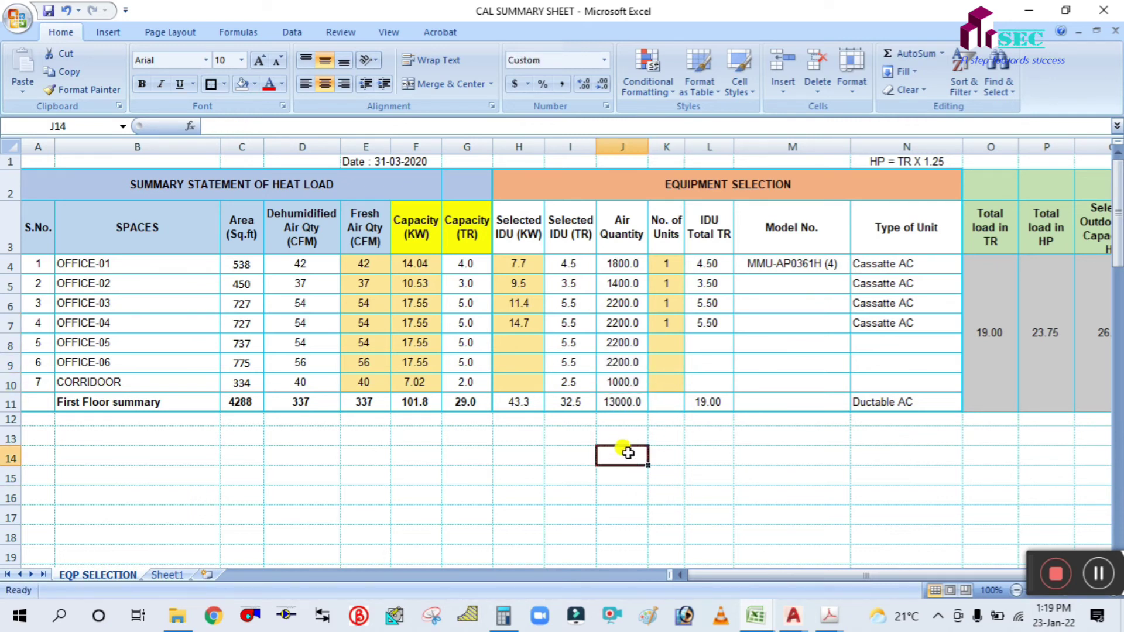
{"action": "key", "text": "ctrl+z"}
{"action": "key", "text": "ctrl+z"}
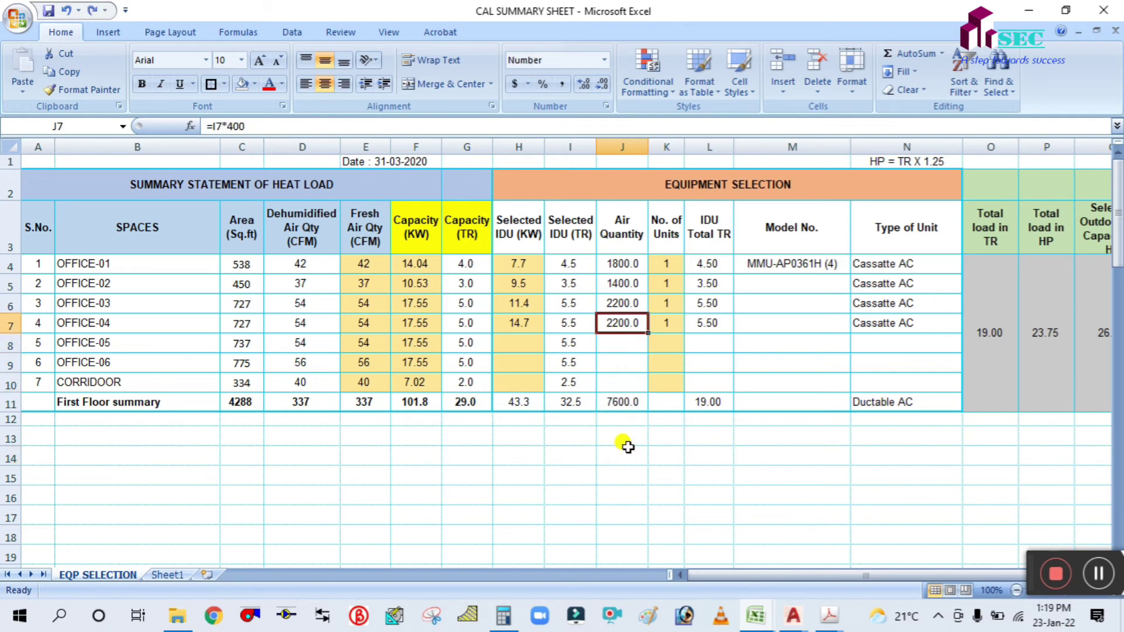
Copy OFFICE-04's Air Quantity formula and paste it into the OFFICE-05, OFFICE-06 and CORRIDOR rows.
{"action": "left_click", "coordinate": [624, 445]}
{"action": "left_click", "coordinate": [625, 325]}
{"action": "key", "text": "ctrl+c"}
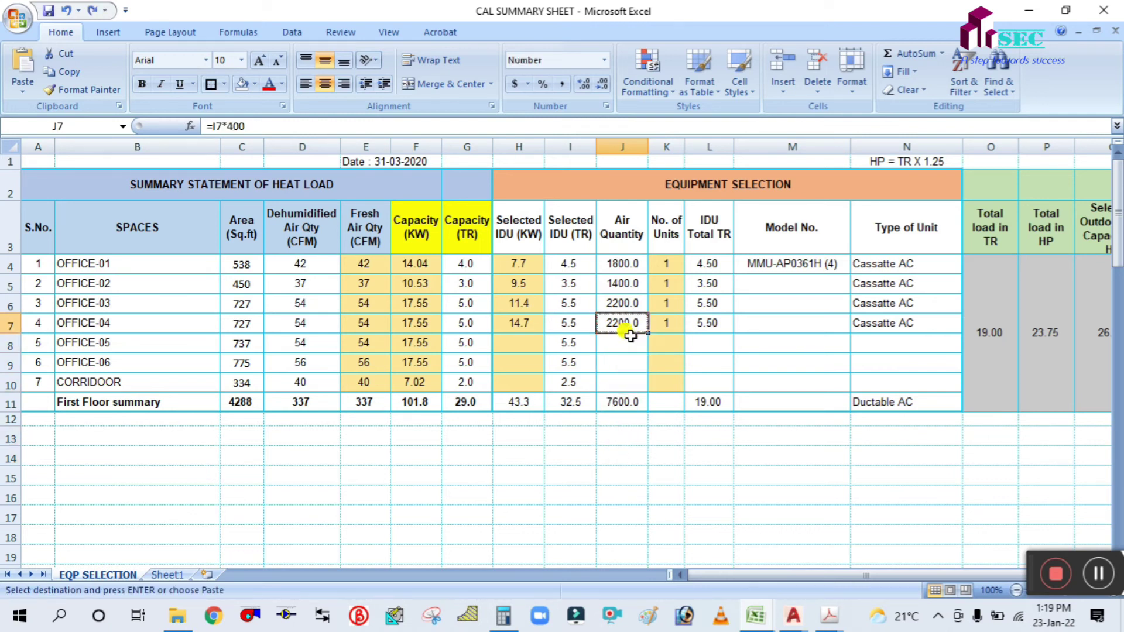
{"action": "left_click_drag", "start_coordinate": [629, 339], "coordinate": [628, 378]}
{"action": "key", "text": "ctrl+v"}
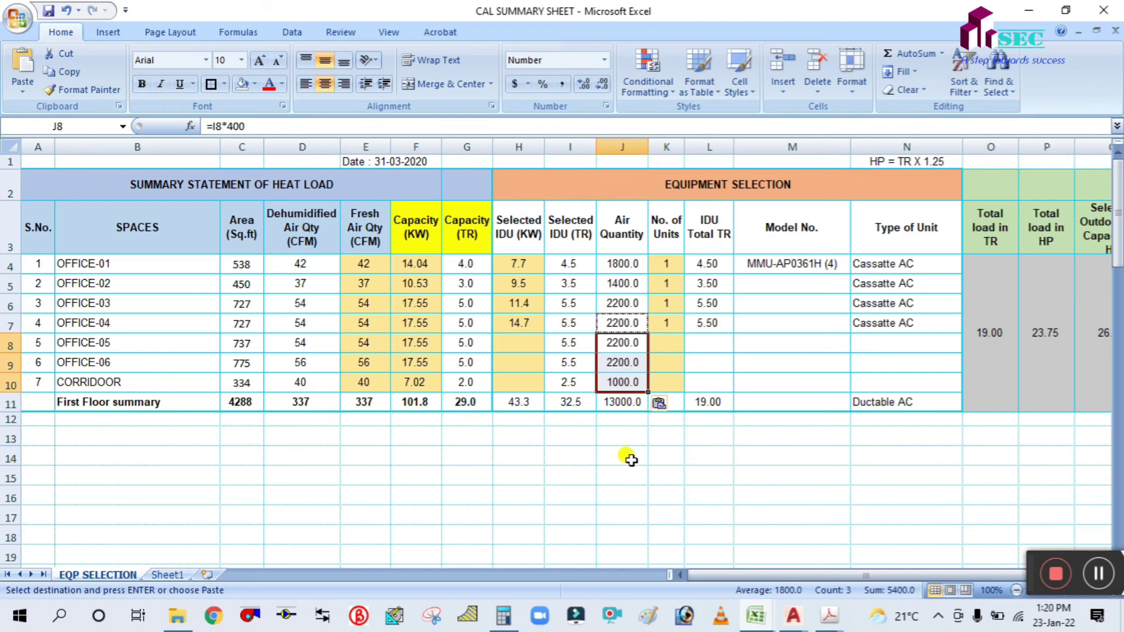
{"action": "left_click", "coordinate": [628, 459]}
{"action": "left_click", "coordinate": [616, 345]}
{"action": "double_click", "coordinate": [619, 343]}
{"action": "left_click", "coordinate": [622, 455]}
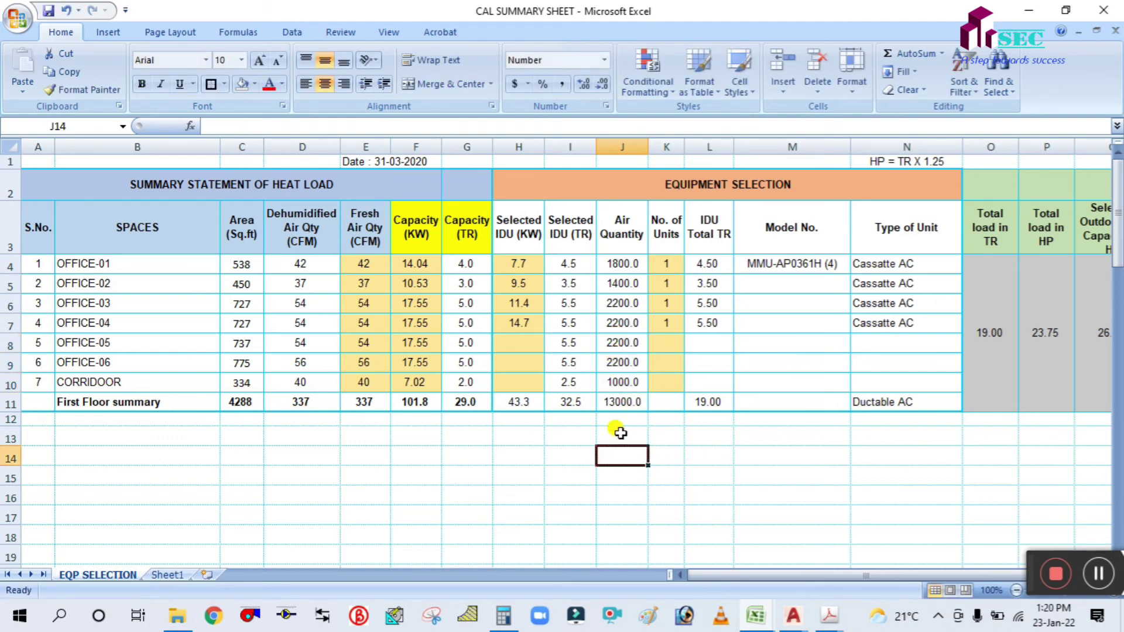
Enter 1 as the No. of Units for OFFICE-05, OFFICE-06 and CORRIDOR.
{"action": "left_click", "coordinate": [671, 330]}
{"action": "type", "text": "1"}
{"action": "key", "text": "Return"}
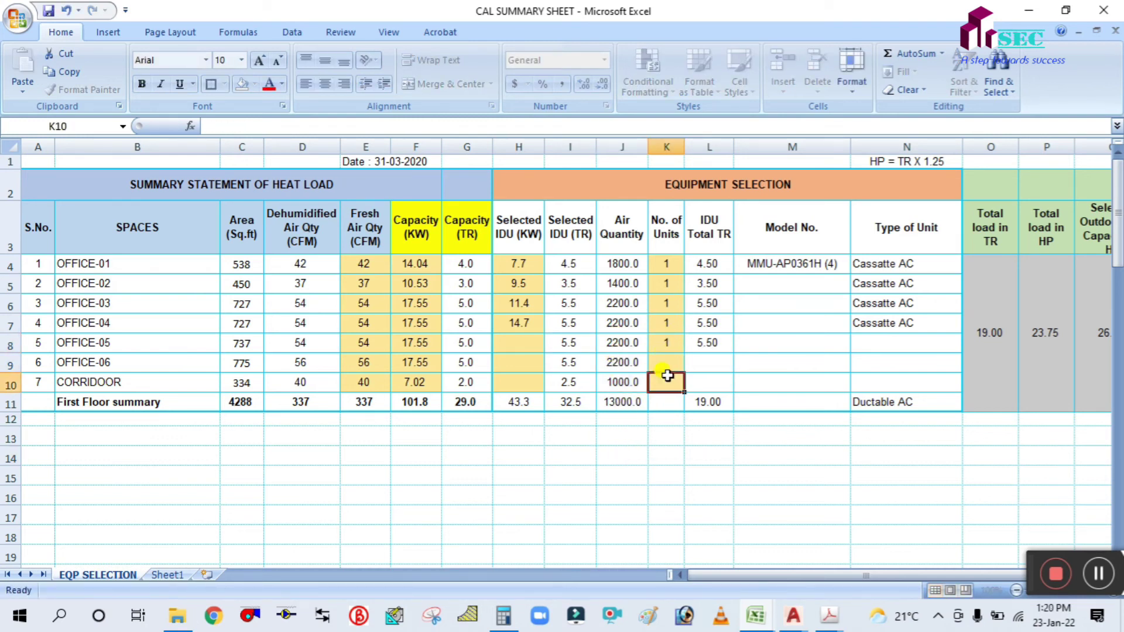
{"action": "type", "text": "1"}
{"action": "key", "text": "Return"}
{"action": "type", "text": "1"}
{"action": "key", "text": "Return"}
{"action": "type", "text": "11"}
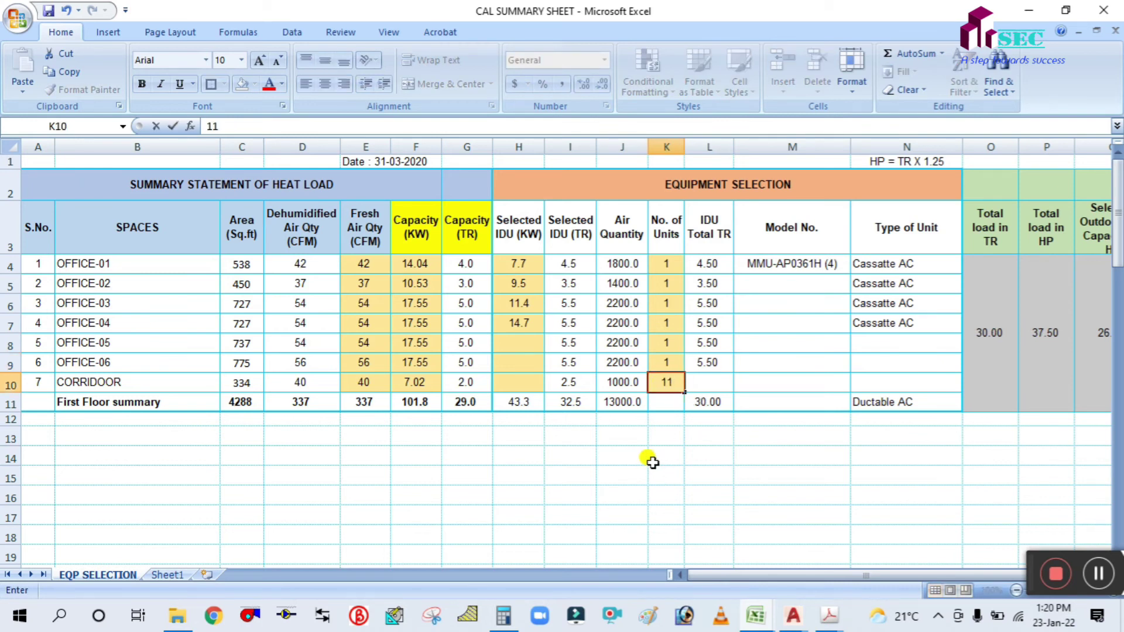
{"action": "key", "text": "BackSpace"}
{"action": "left_click", "coordinate": [652, 462]}
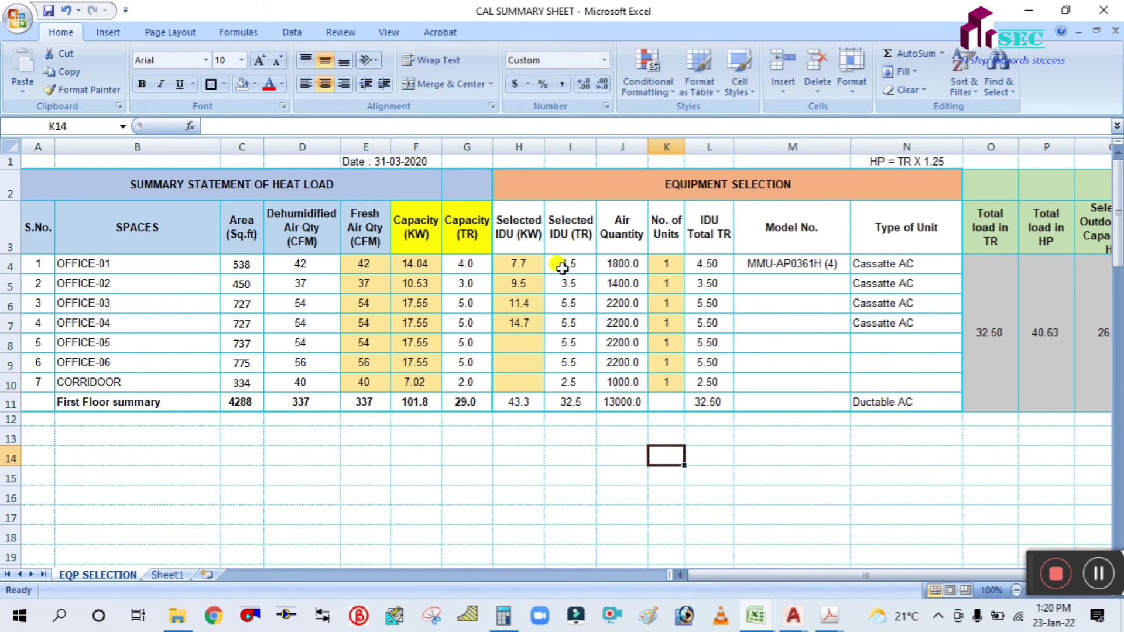
Replace OFFICE-01's Selected IDU (KW) value with the formula =I4*3.51, converting its selected TR.
{"action": "left_click", "coordinate": [529, 268]}
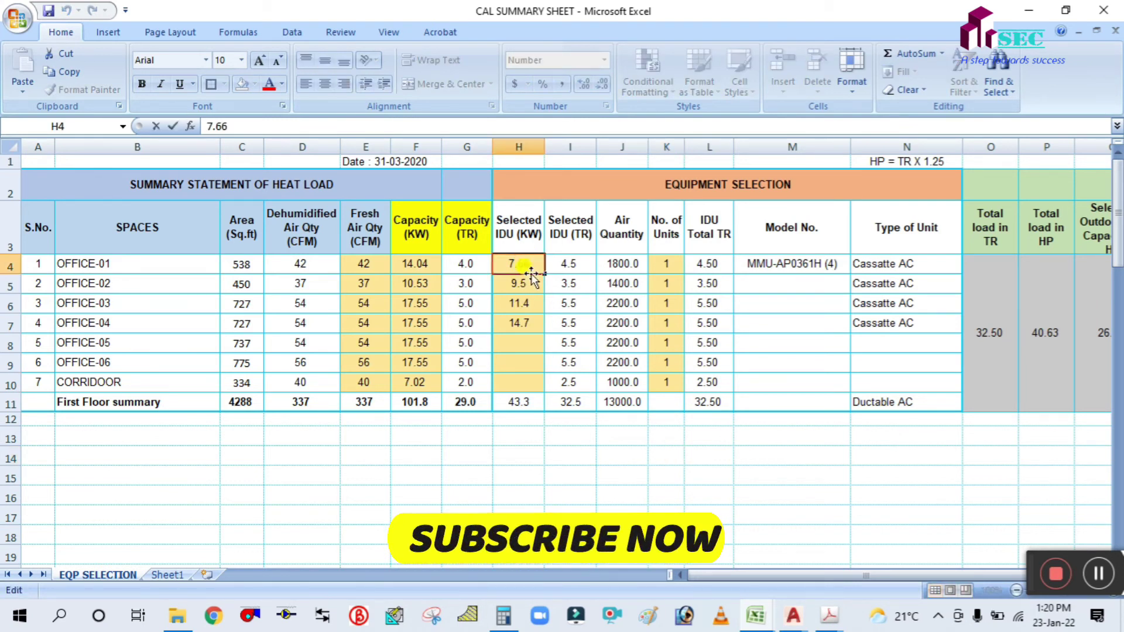
{"action": "left_click", "coordinate": [535, 318]}
{"action": "left_click", "coordinate": [567, 264]}
{"action": "left_click", "coordinate": [520, 264]}
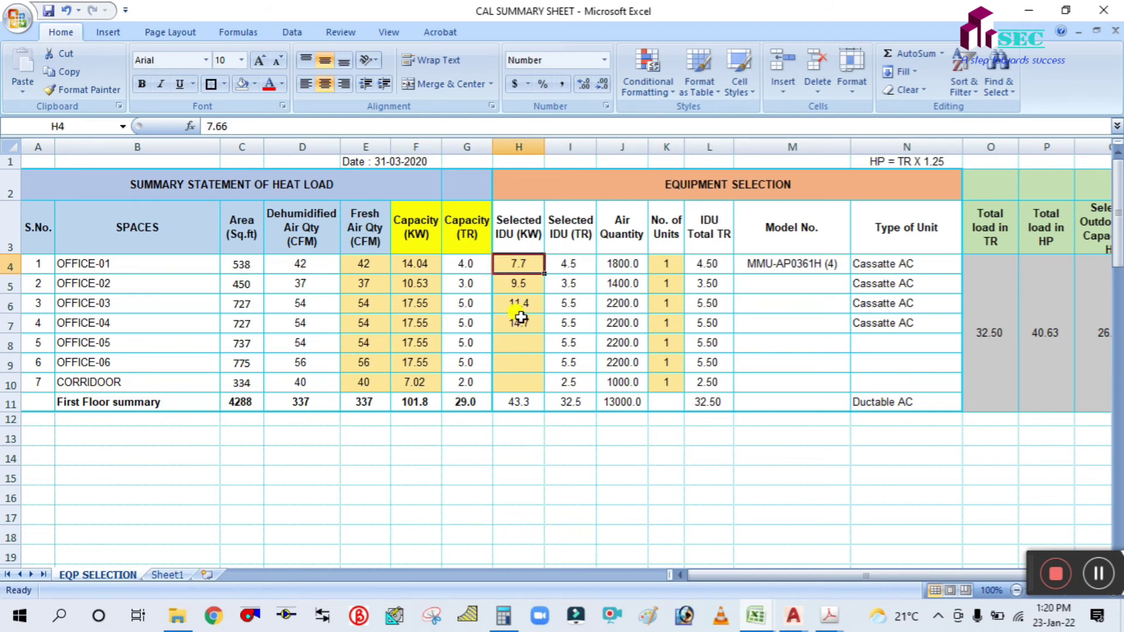
{"action": "type", "text": "="}
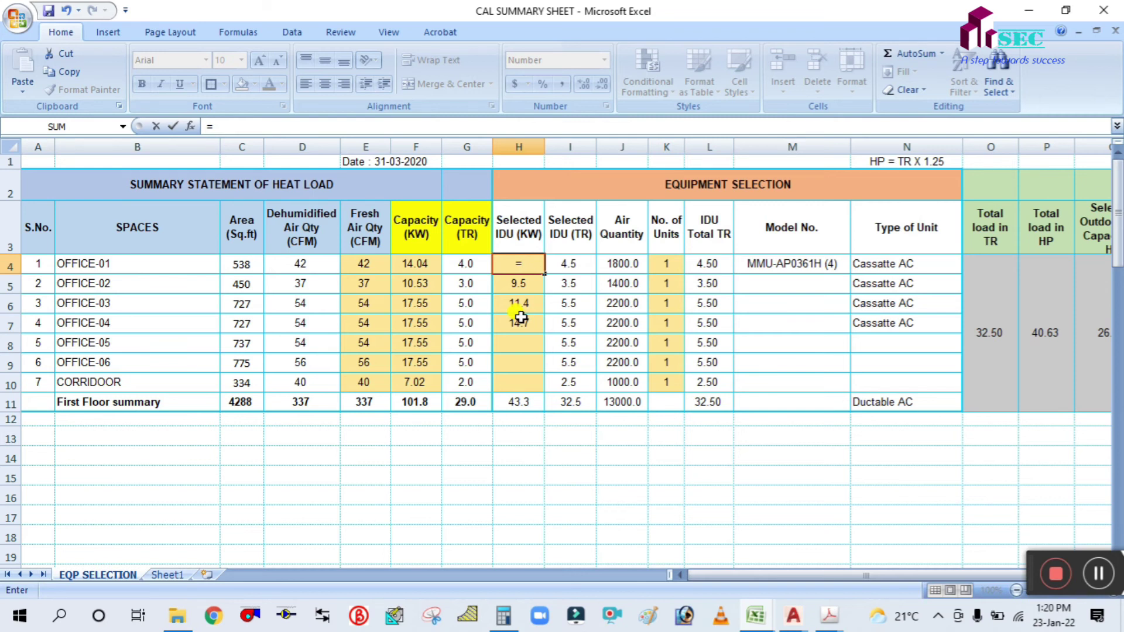
{"action": "left_click", "coordinate": [564, 263]}
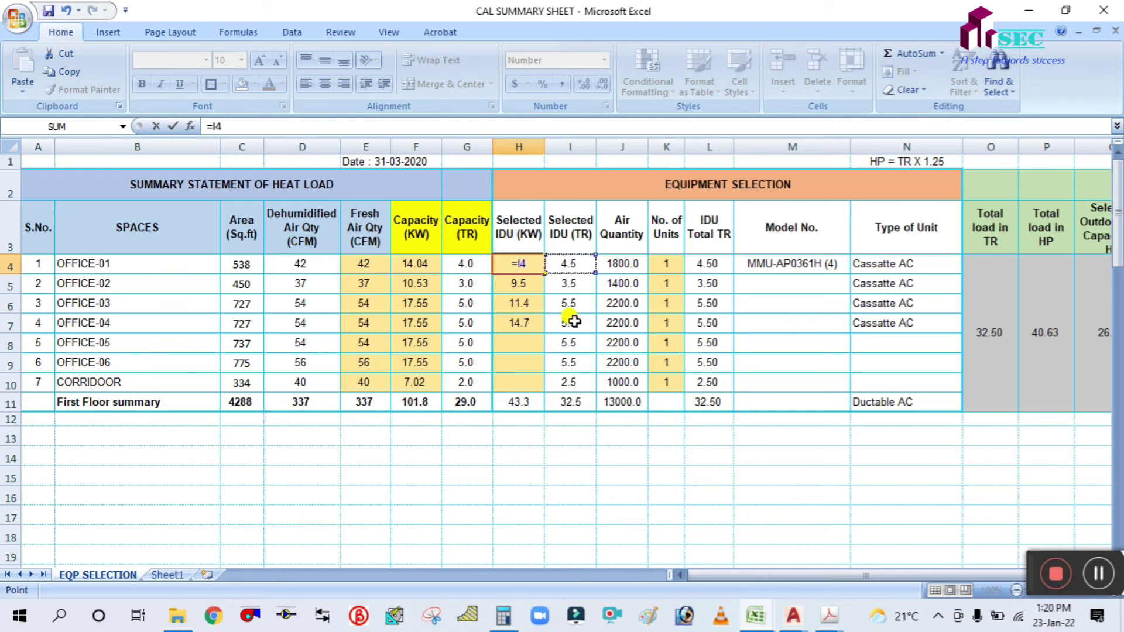
{"action": "type", "text": "*"}
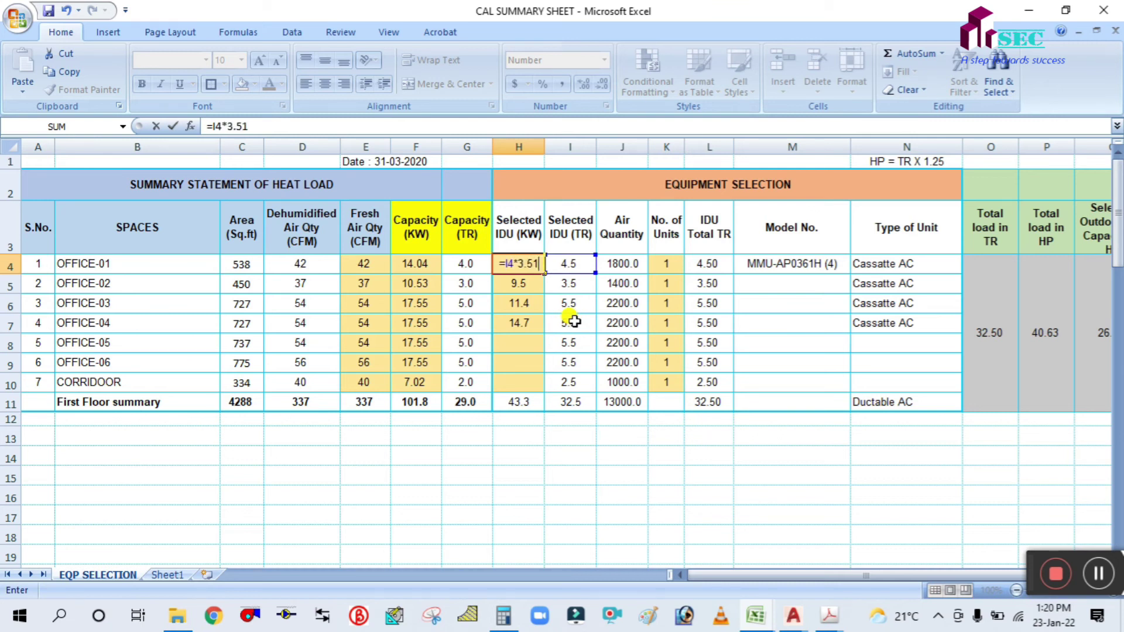
{"action": "key", "text": "Return"}
Copy OFFICE-01's Selected IDU (KW) formula to the rows OFFICE-02 through CORRIDOR.
{"action": "left_click", "coordinate": [537, 265]}
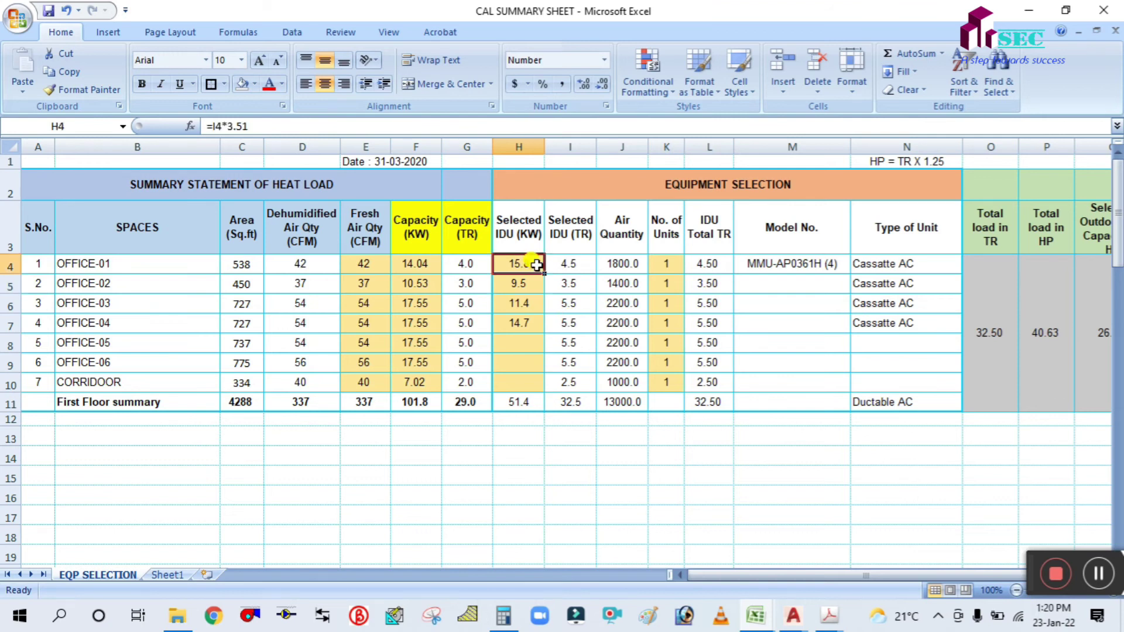
{"action": "key", "text": "ctrl+c"}
{"action": "left_click_drag", "start_coordinate": [521, 286], "coordinate": [526, 373]}
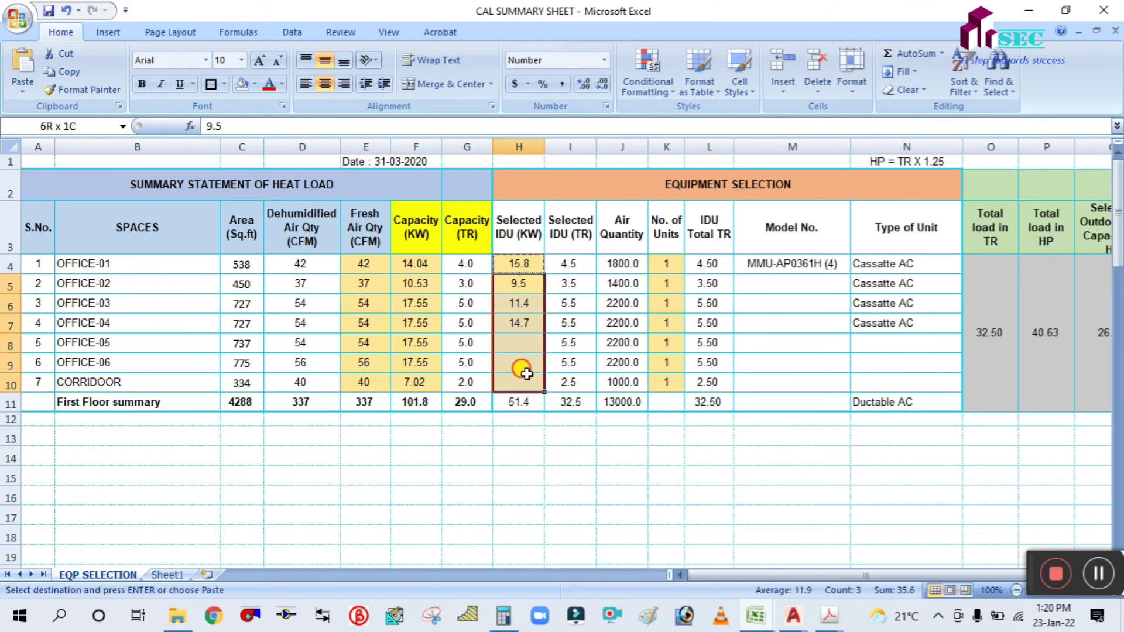
{"action": "key", "text": "ctrl+v"}
{"action": "key", "text": "Escape"}
{"action": "left_click", "coordinate": [550, 515]}
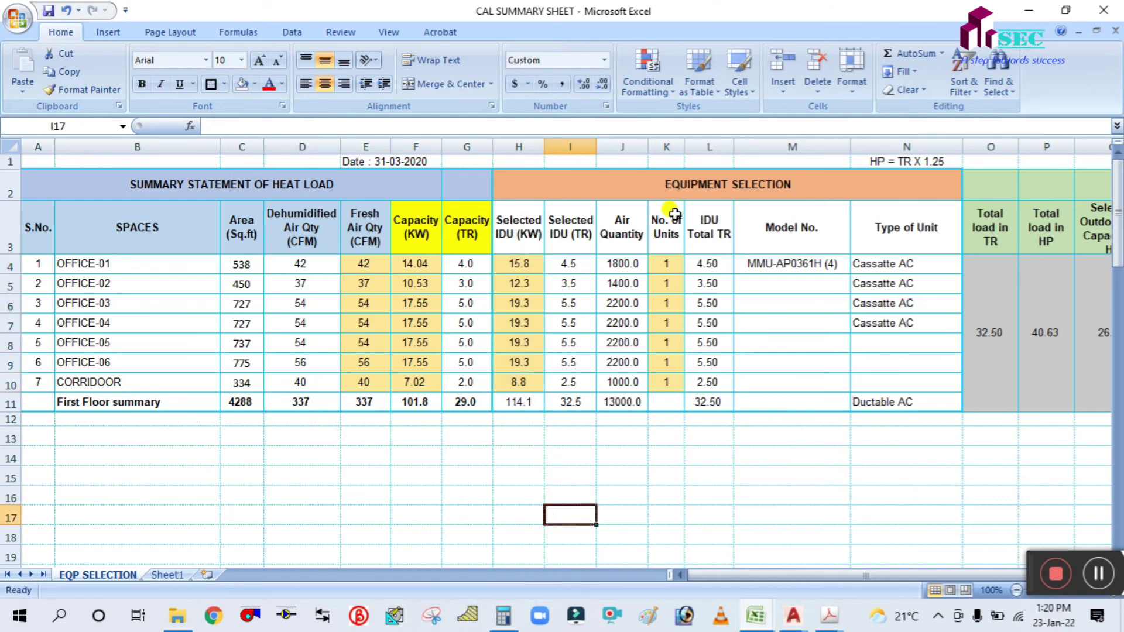
Check OFFICE-01's Air Quantity and IDU Total TR formulas and its Model No. entry.
{"action": "double_click", "coordinate": [616, 262]}
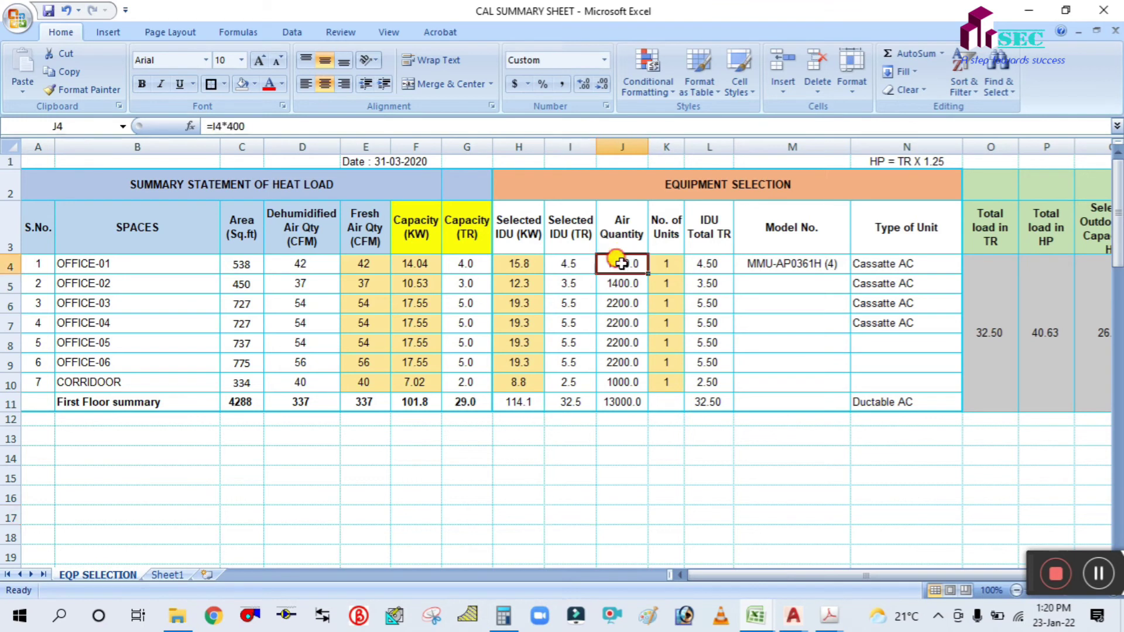
{"action": "key", "text": "Escape"}
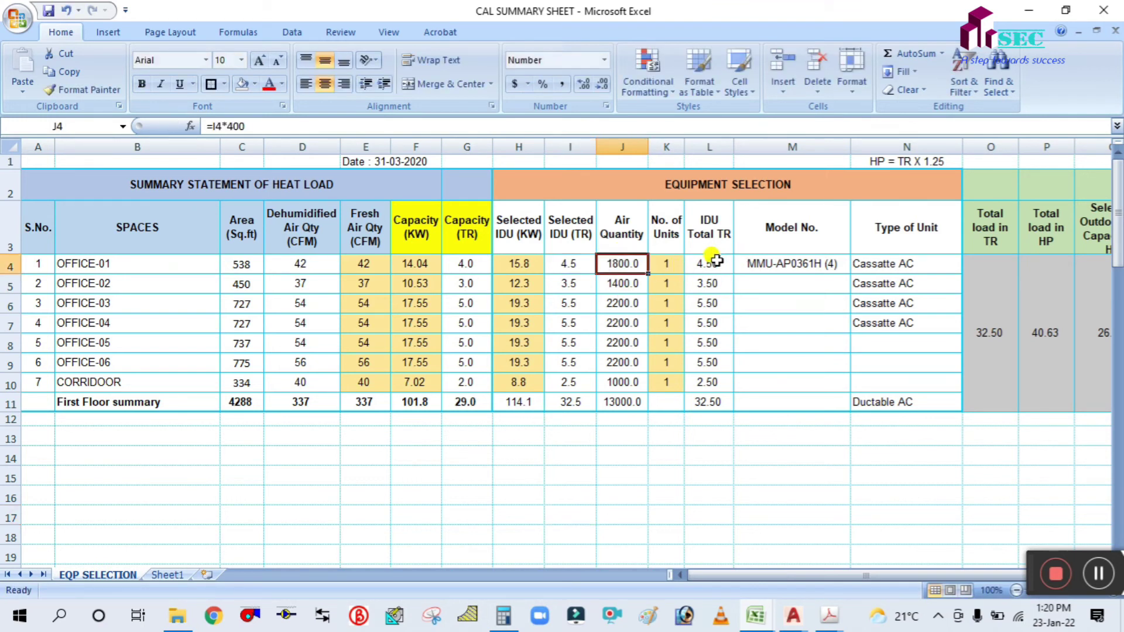
{"action": "double_click", "coordinate": [711, 262]}
{"action": "key", "text": "Escape"}
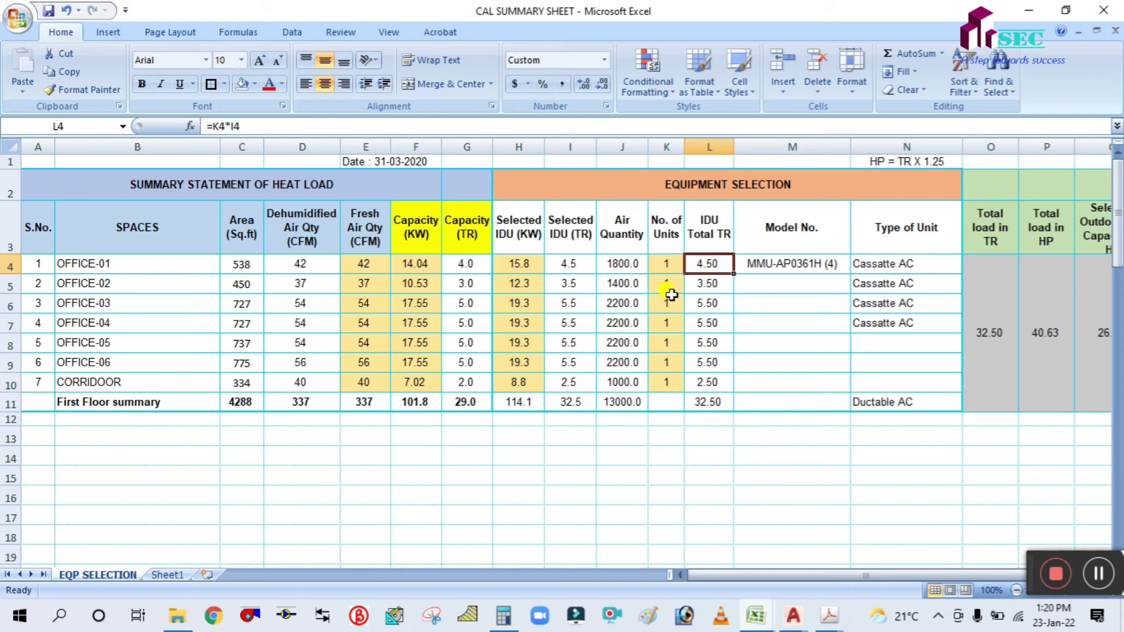
{"action": "left_click", "coordinate": [776, 340]}
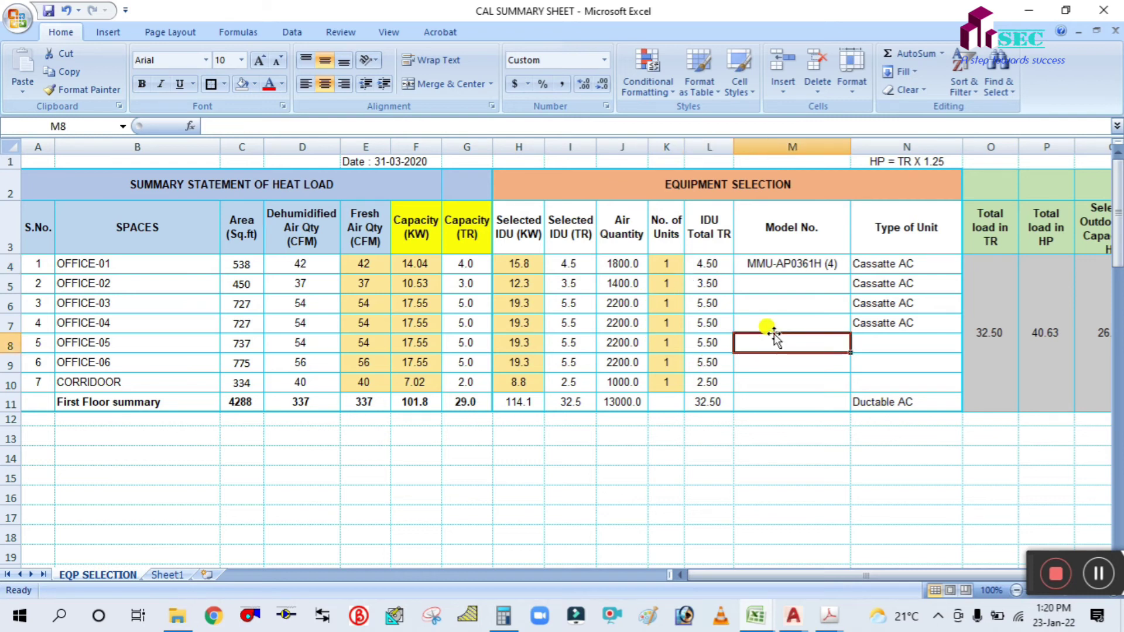
{"action": "left_click", "coordinate": [781, 261]}
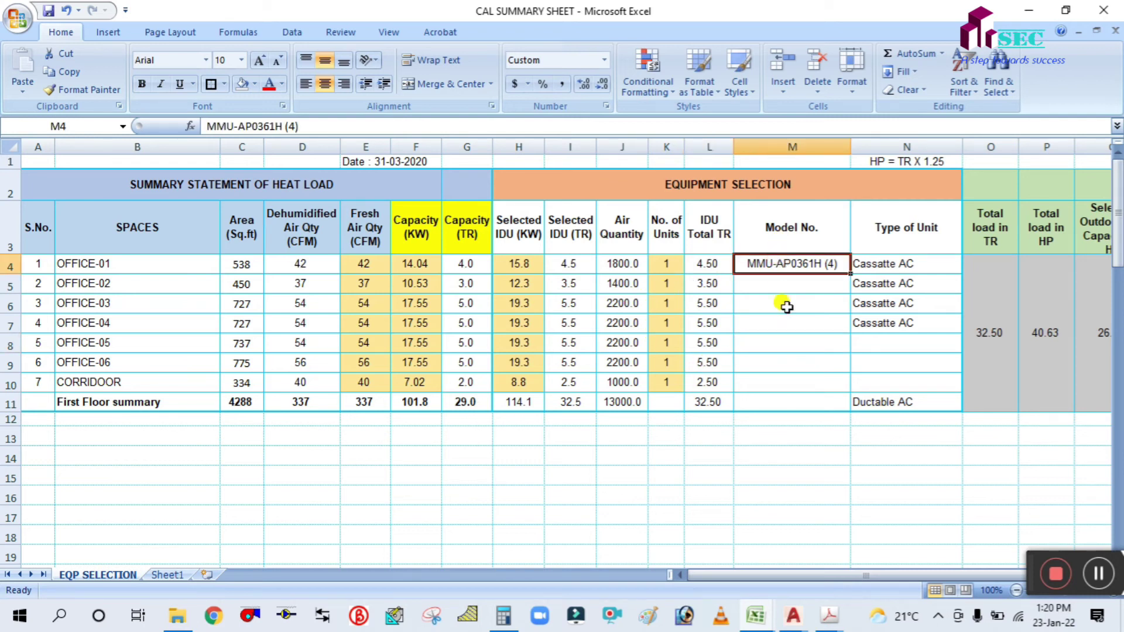
Check OFFICE-01's Type of Unit entry and OFFICE-06's No. of Units and Capacity (TR) values.
{"action": "left_click", "coordinate": [908, 261]}
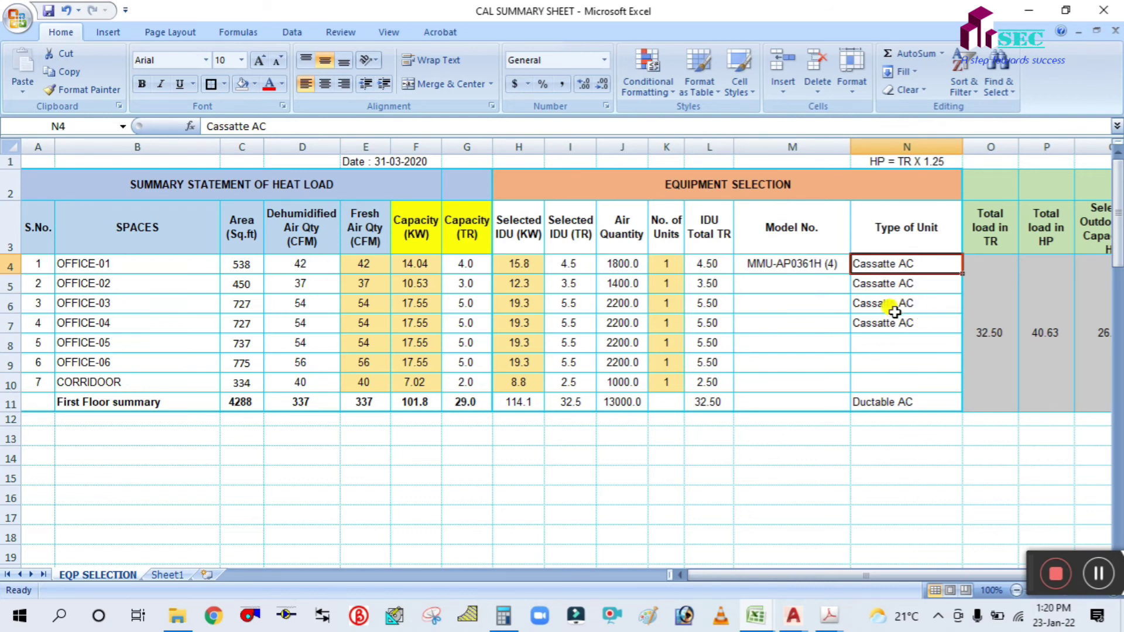
{"action": "left_click", "coordinate": [120, 366]}
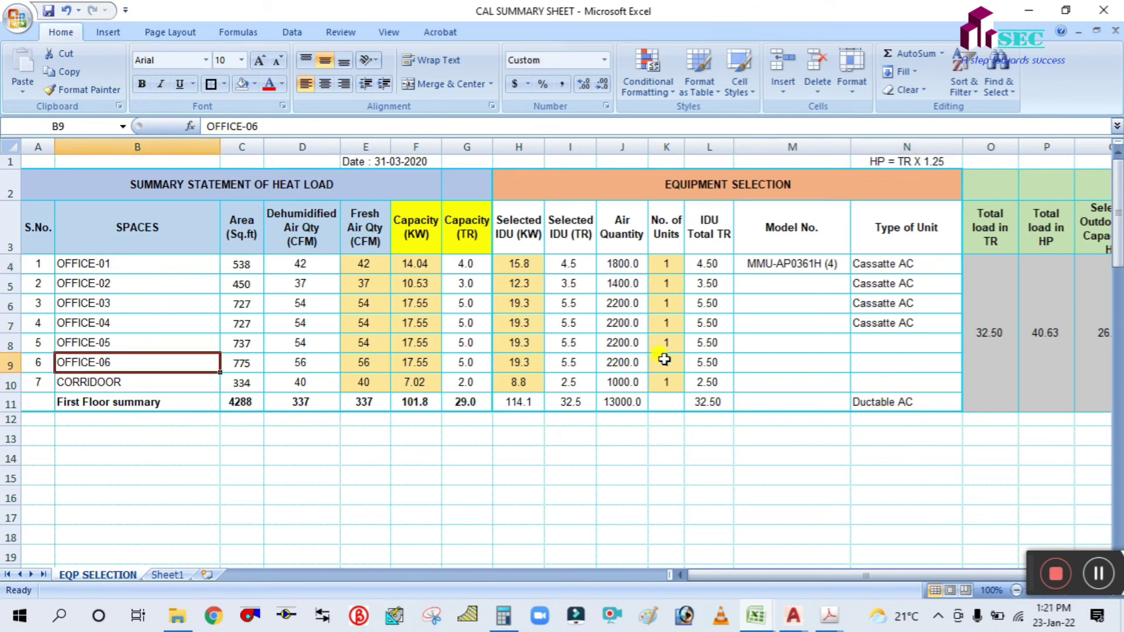
{"action": "left_click", "coordinate": [666, 363]}
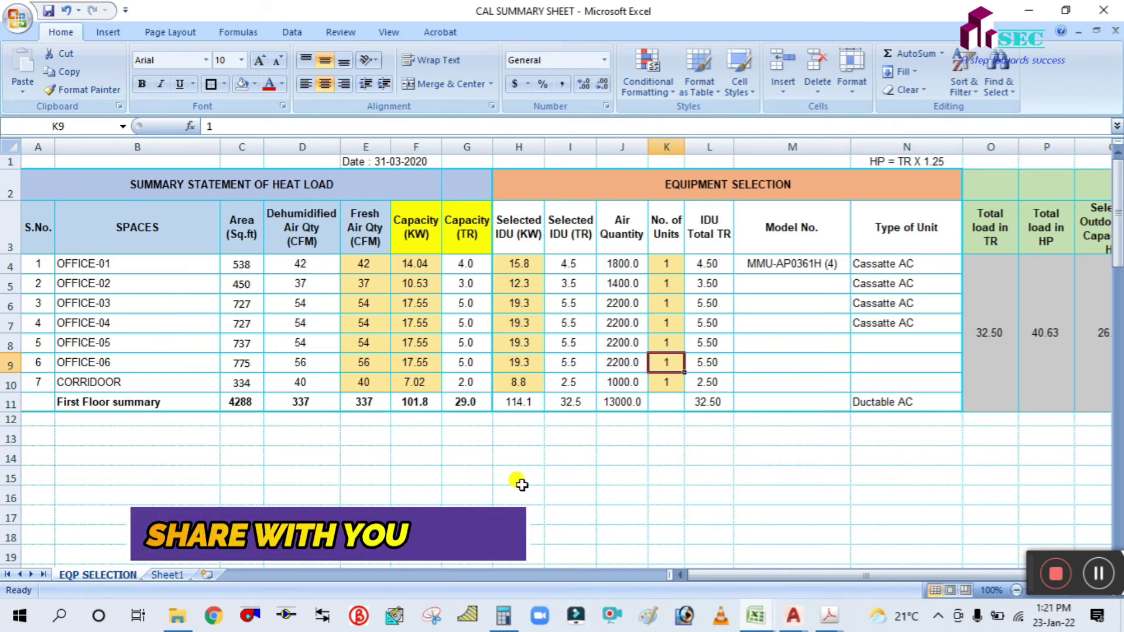
{"action": "left_click", "coordinate": [473, 492]}
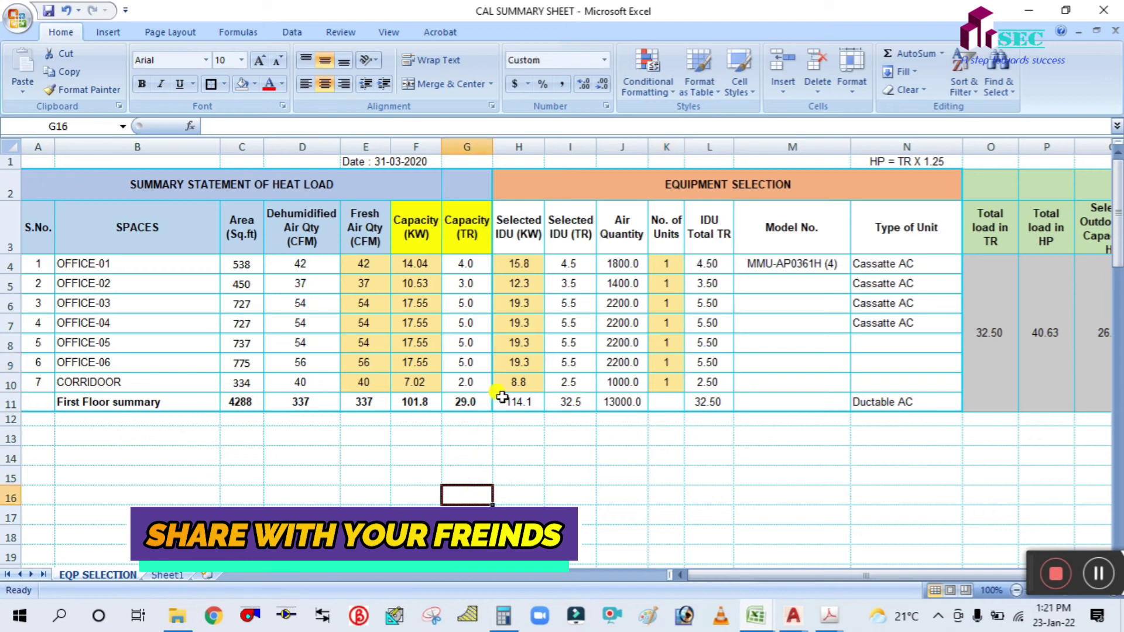
{"action": "left_click", "coordinate": [463, 363]}
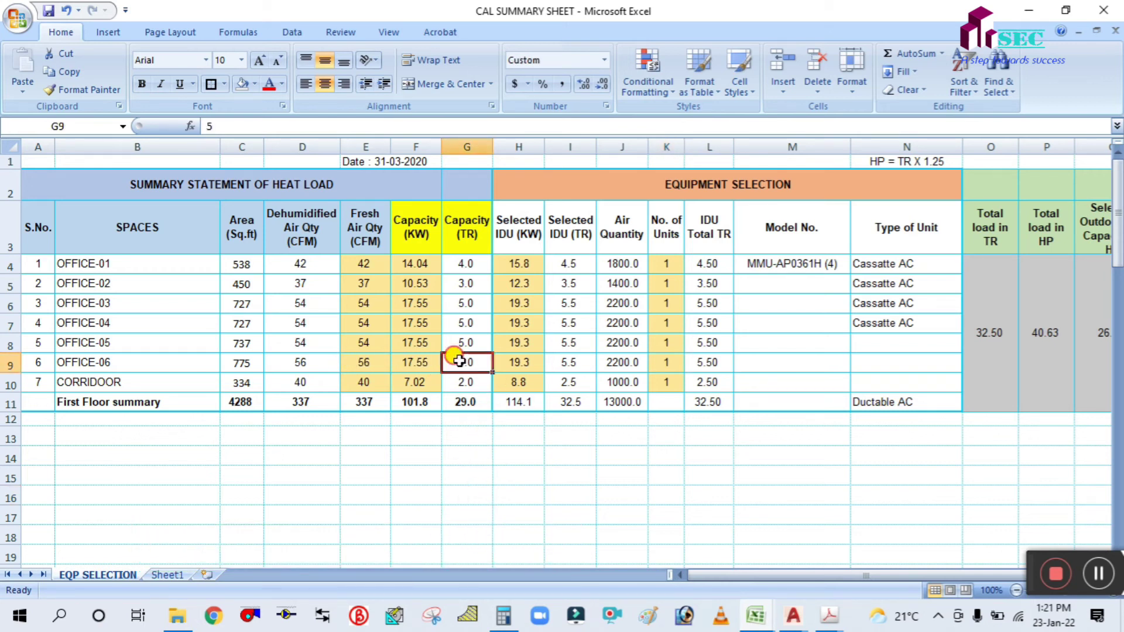
Switch to the AutoCAD drawing of the complete VRF project and examine the wall-mounted split AC labels in OFFICE 6.
{"action": "mouse_move", "coordinate": [792, 615]}
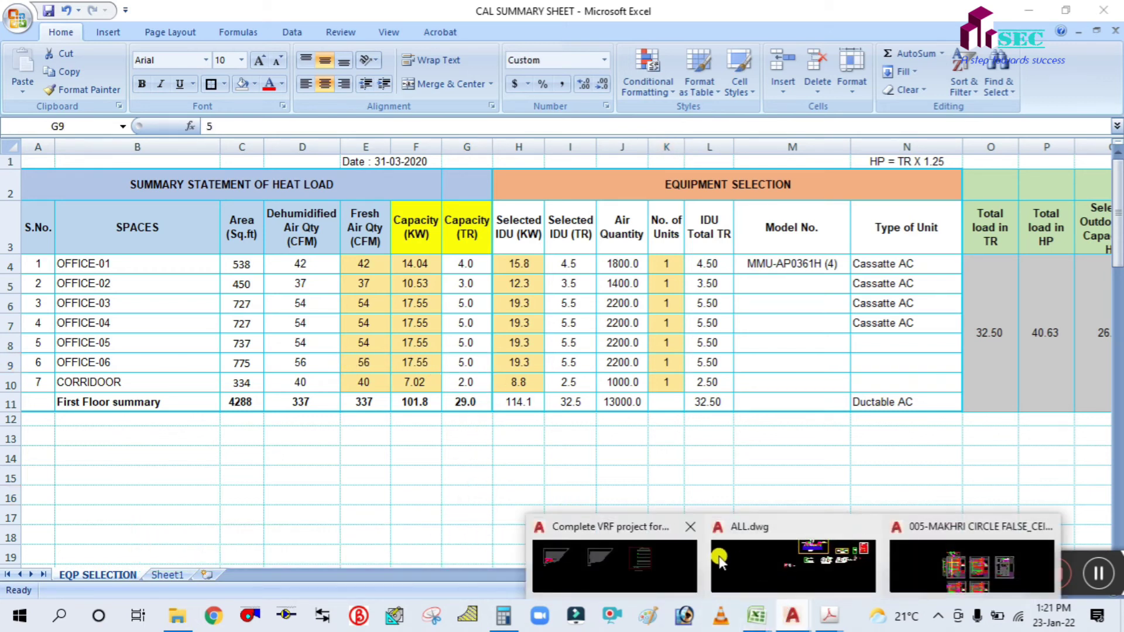
{"action": "left_click", "coordinate": [644, 556]}
{"action": "scroll", "coordinate": [773, 379], "scroll_direction": "down", "scroll_amount": 5}
{"action": "scroll", "coordinate": [592, 359], "scroll_direction": "up", "scroll_amount": 6}
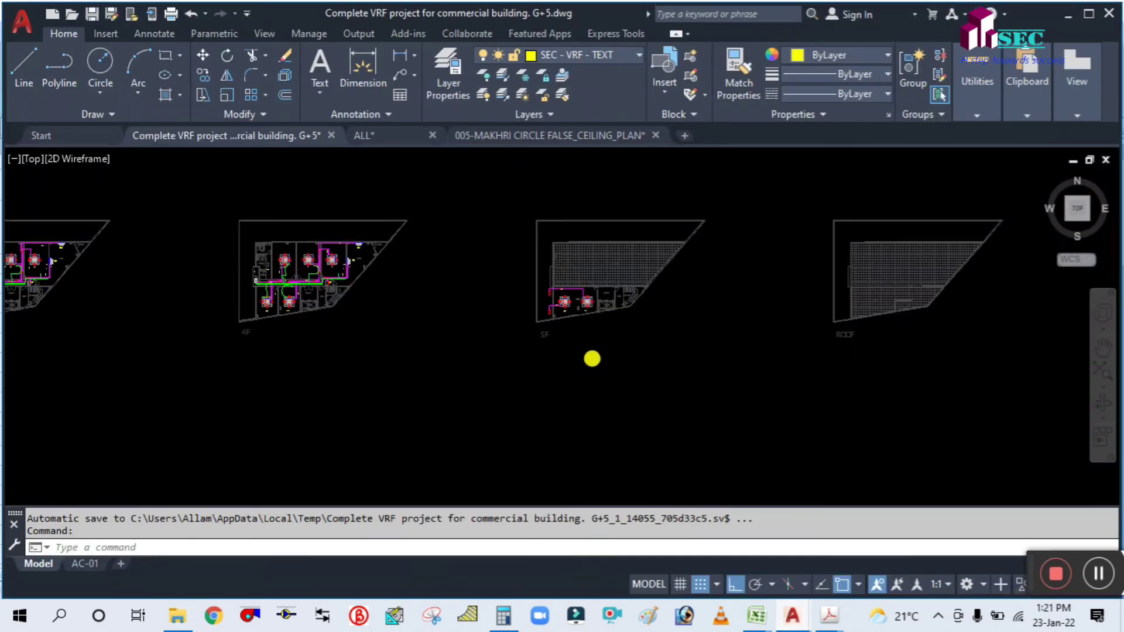
{"action": "scroll", "coordinate": [504, 296], "scroll_direction": "up", "scroll_amount": 5}
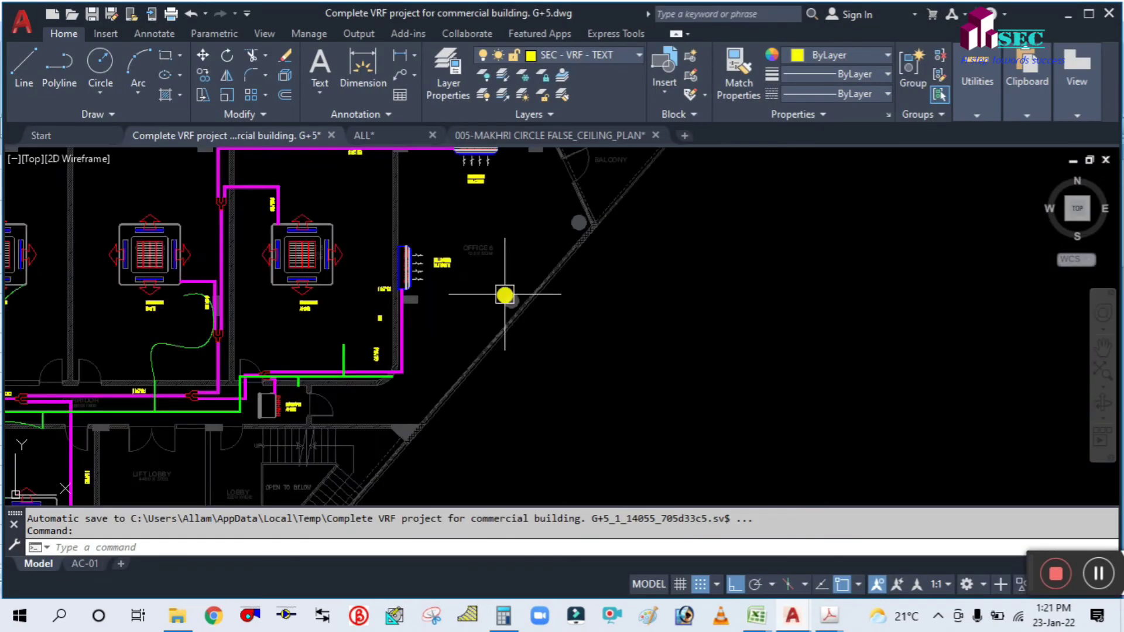
{"action": "scroll", "coordinate": [422, 301], "scroll_direction": "down", "scroll_amount": 2}
{"action": "scroll", "coordinate": [446, 264], "scroll_direction": "up", "scroll_amount": 4}
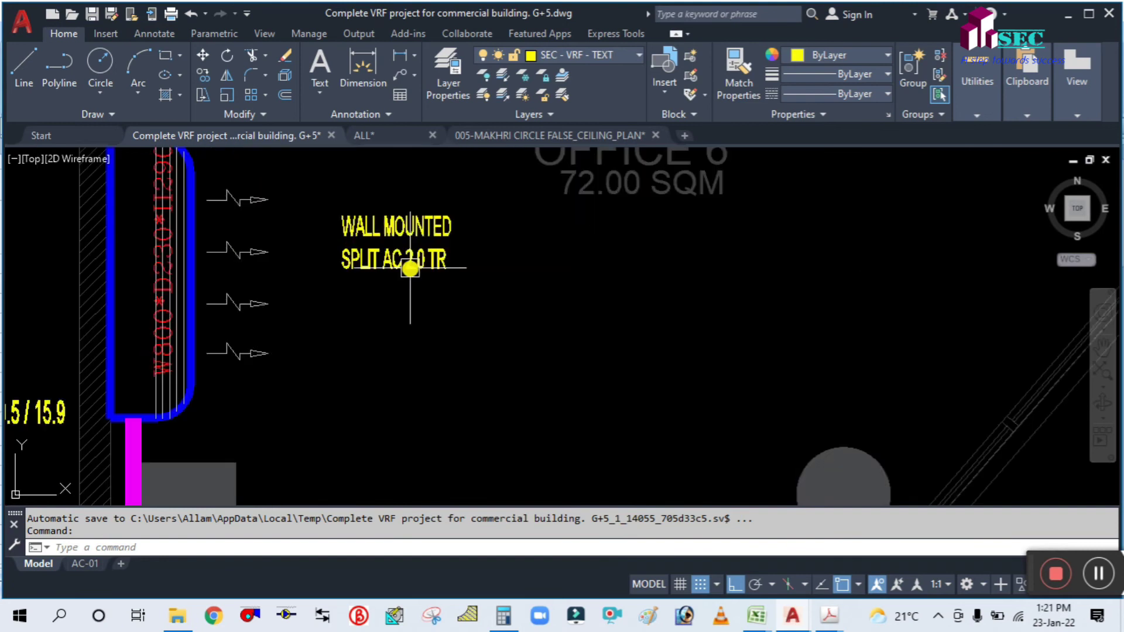
{"action": "scroll", "coordinate": [451, 293], "scroll_direction": "down", "scroll_amount": 3}
{"action": "scroll", "coordinate": [461, 231], "scroll_direction": "up", "scroll_amount": 4}
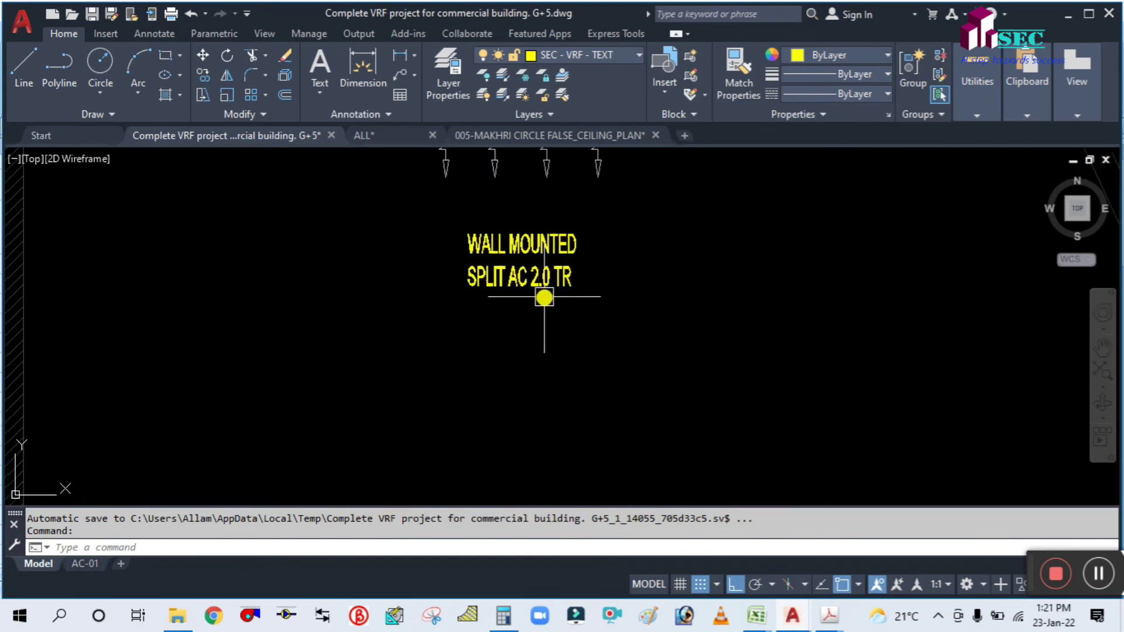
{"action": "scroll", "coordinate": [542, 296], "scroll_direction": "down", "scroll_amount": 4}
{"action": "scroll", "coordinate": [553, 225], "scroll_direction": "up", "scroll_amount": 1}
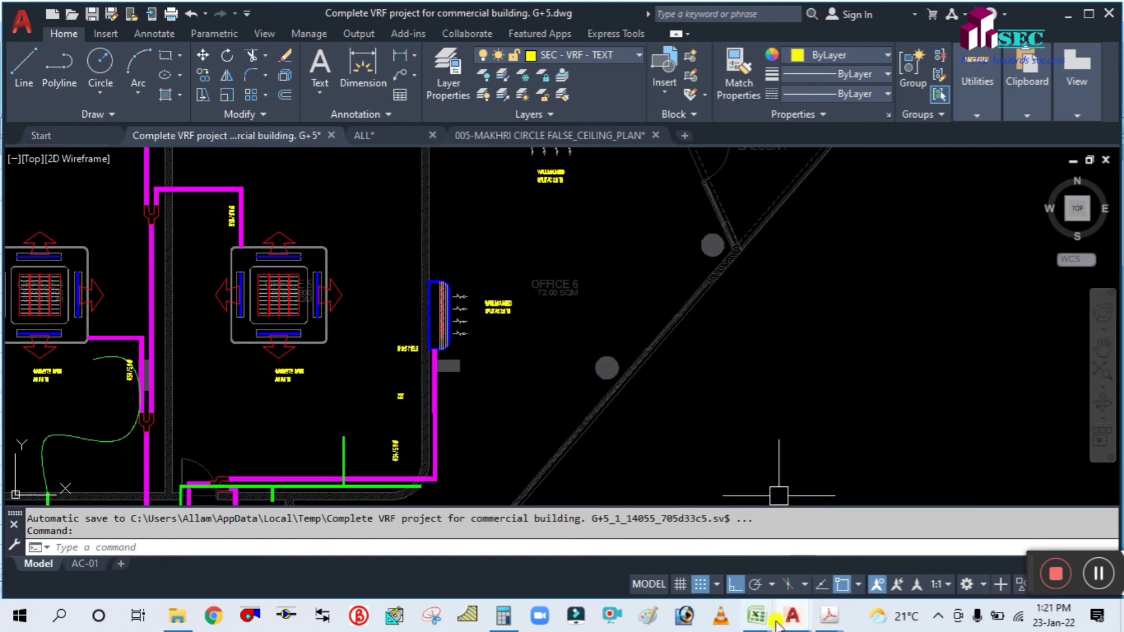
Return to Excel and check OFFICE-06's row in the LOAD CALCULATION workbook's fresh air calculation.
{"action": "mouse_move", "coordinate": [756, 616]}
{"action": "left_click", "coordinate": [792, 545]}
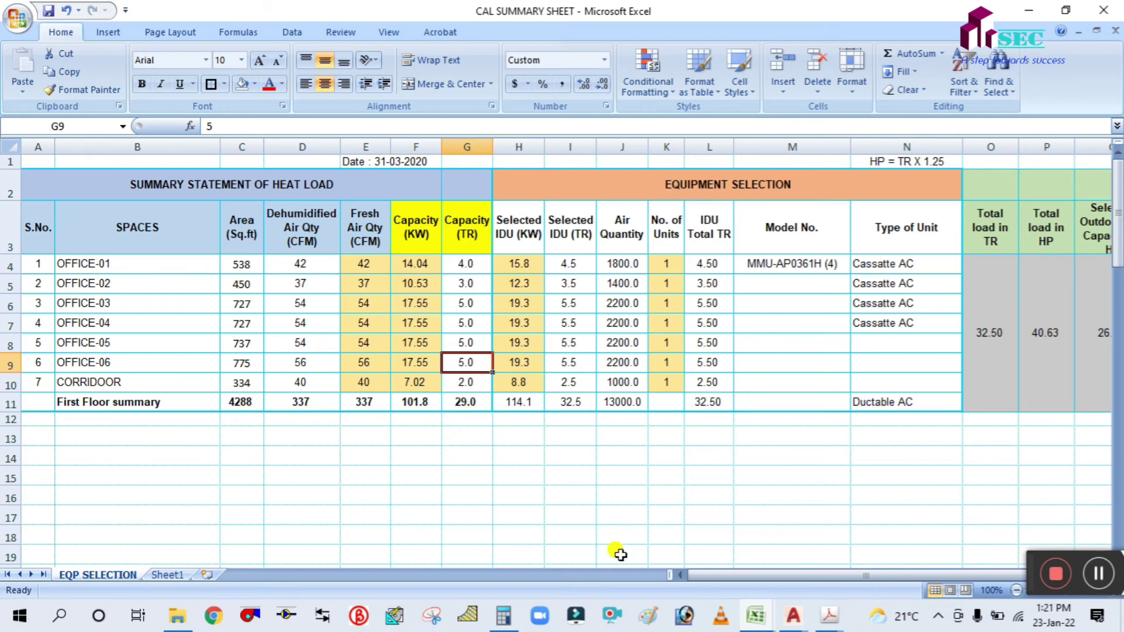
{"action": "mouse_move", "coordinate": [761, 615]}
{"action": "left_click", "coordinate": [635, 539]}
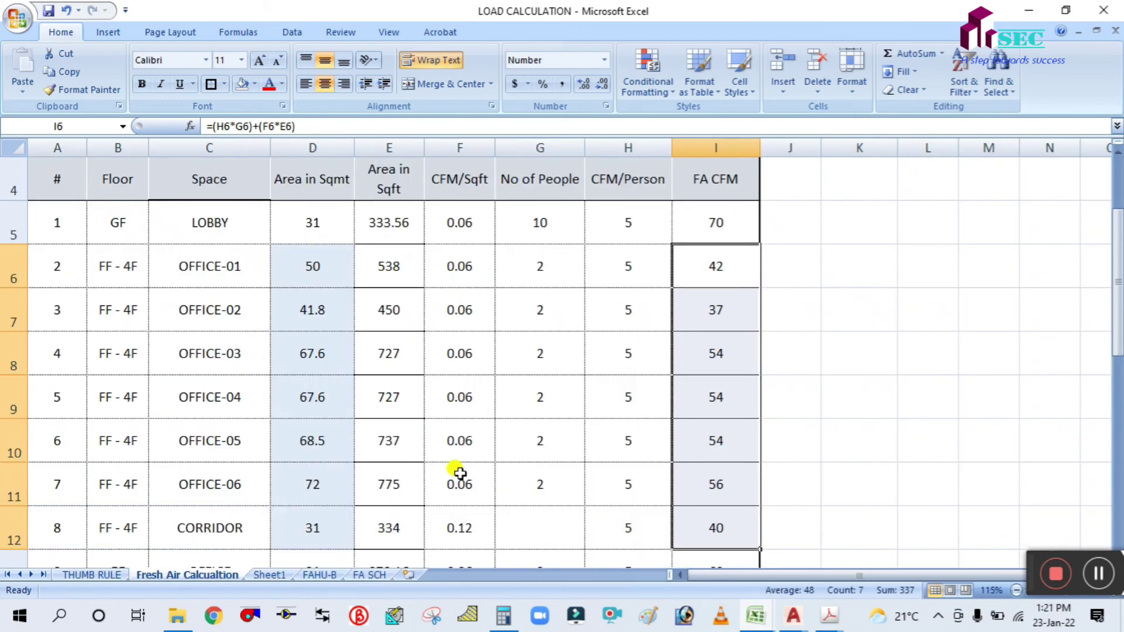
{"action": "left_click", "coordinate": [622, 479]}
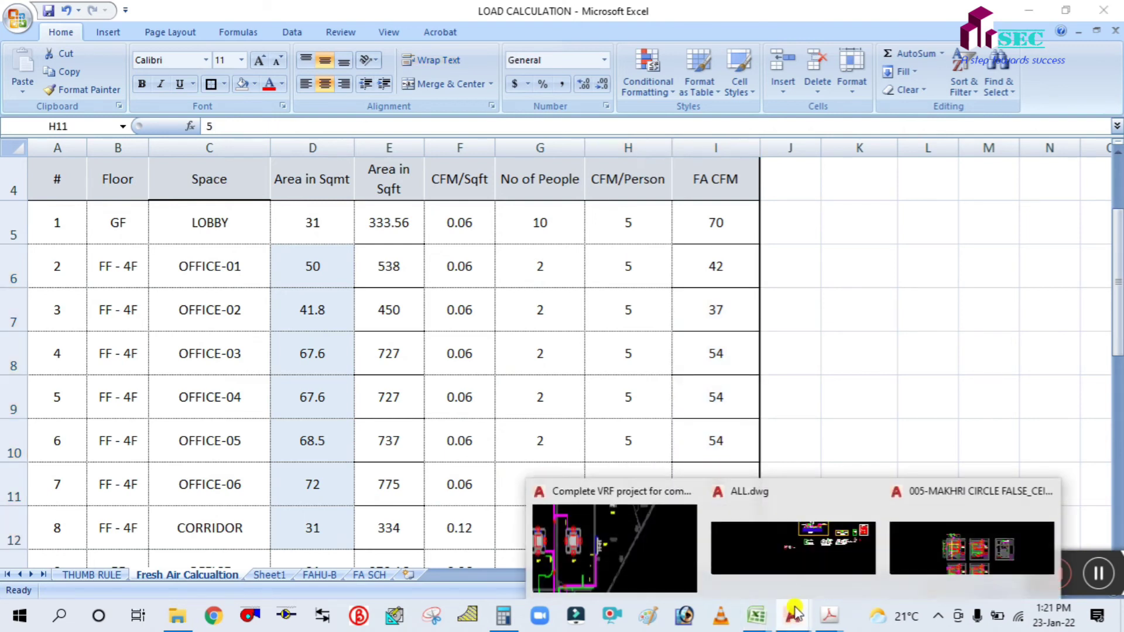
In the CAL SUMMARY SHEET workbook, set OFFICE-06's Capacity (TR) to 2.5.
{"action": "mouse_move", "coordinate": [753, 615]}
{"action": "left_click", "coordinate": [795, 556]}
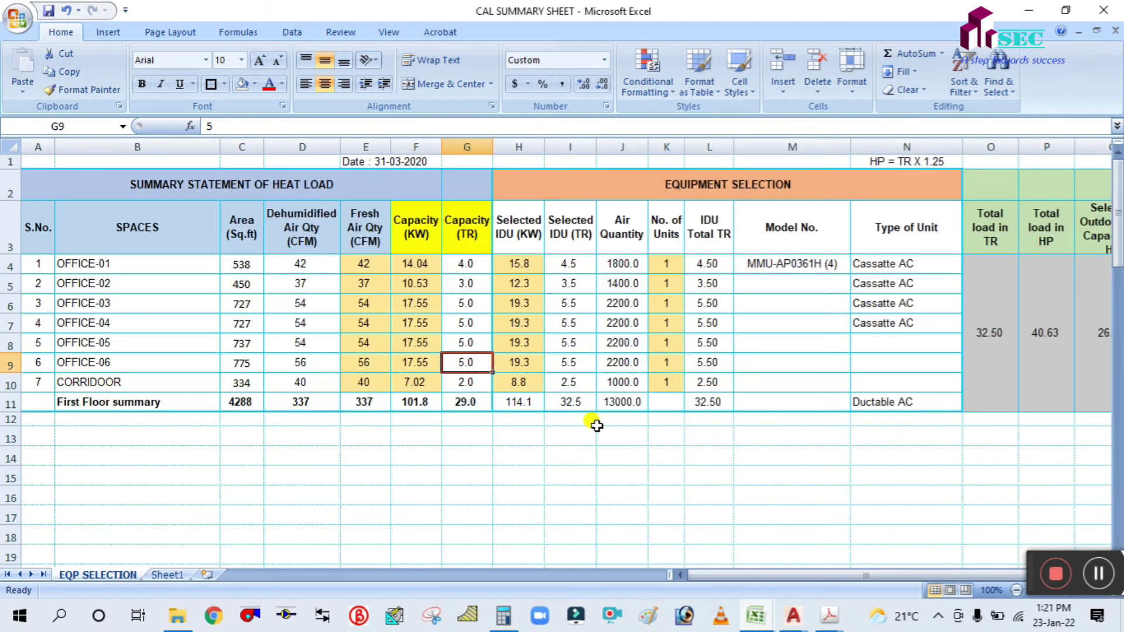
{"action": "type", "text": "2"}
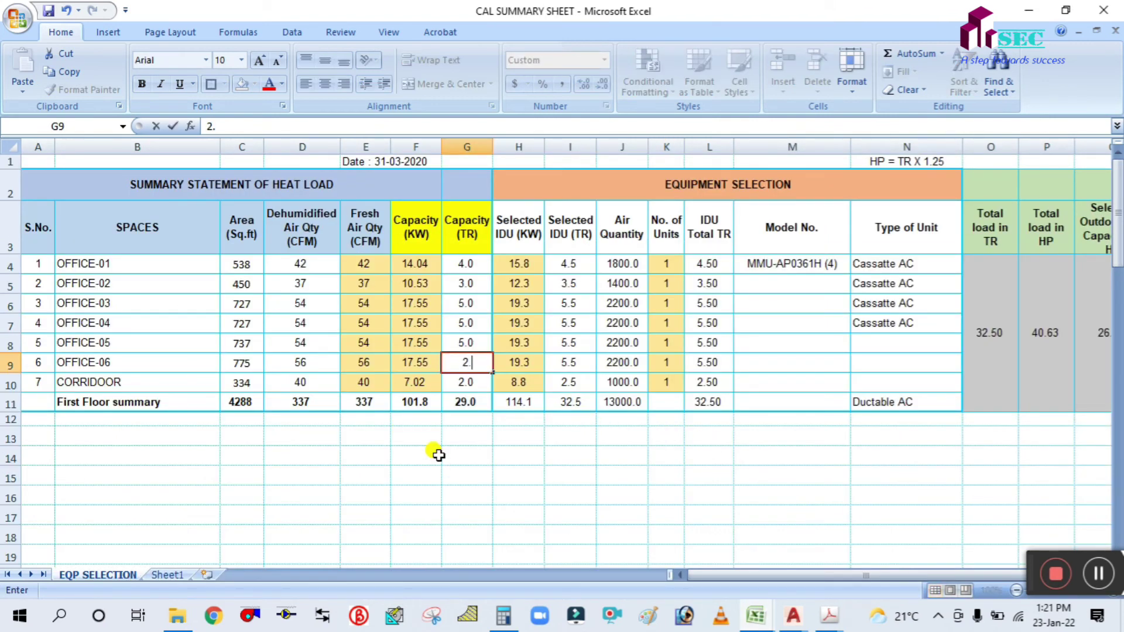
{"action": "type", "text": ".5"}
{"action": "left_click", "coordinate": [439, 455]}
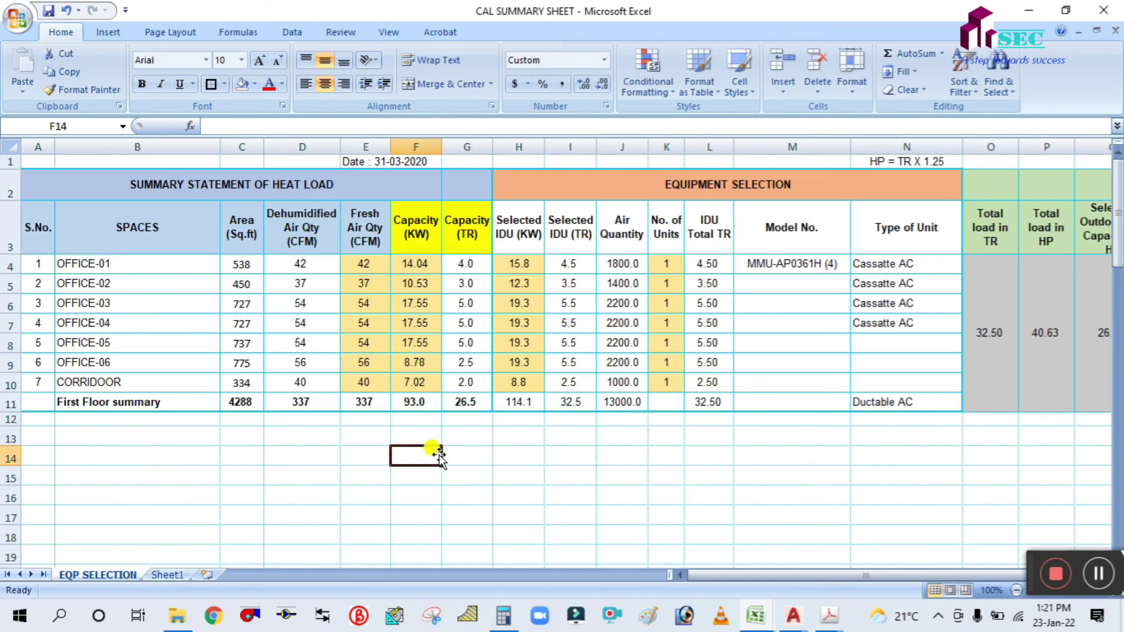
Set OFFICE-06's No. of Units to 2 in the equipment selection.
{"action": "left_click", "coordinate": [665, 361]}
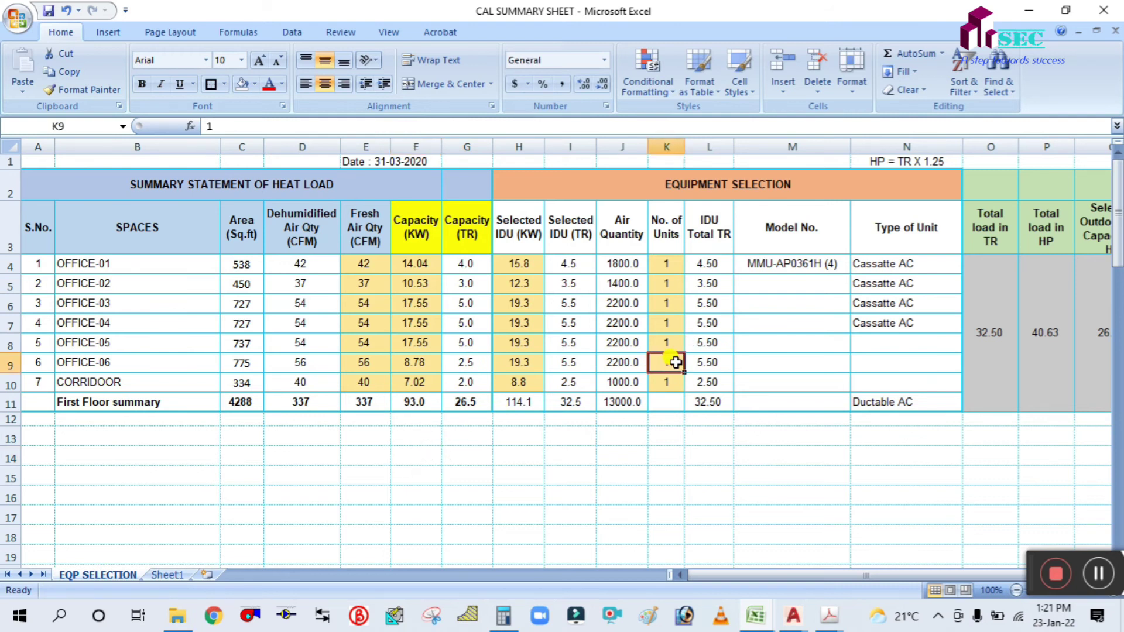
{"action": "type", "text": "2"}
{"action": "left_click", "coordinate": [672, 477]}
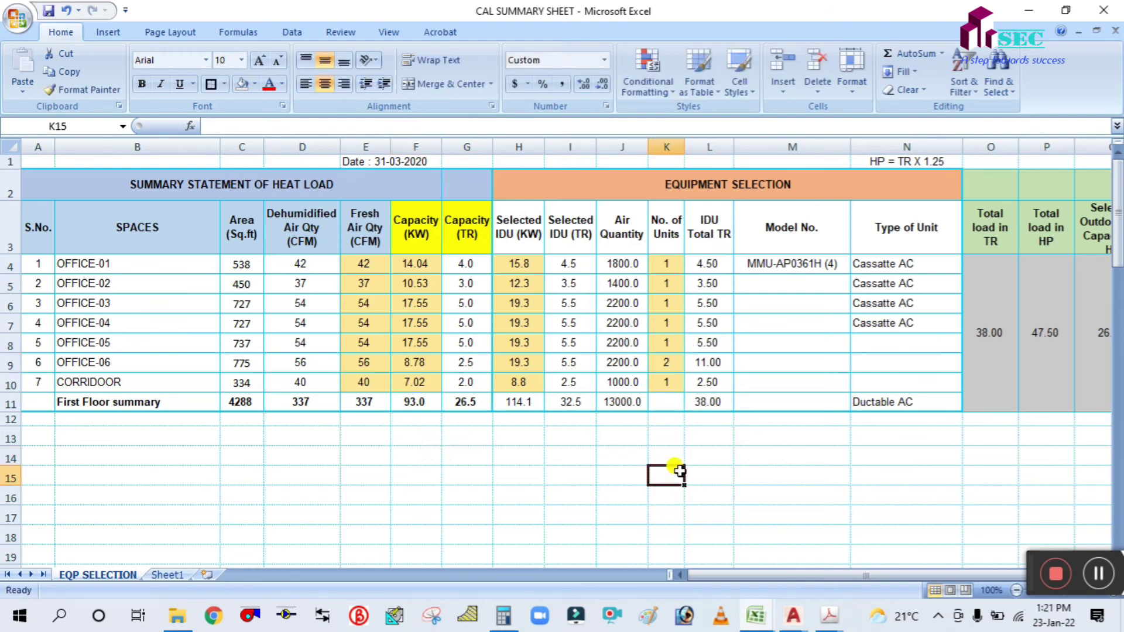
Replace OFFICE-06's Selected IDU (TR) value with 33.
{"action": "left_click", "coordinate": [579, 360]}
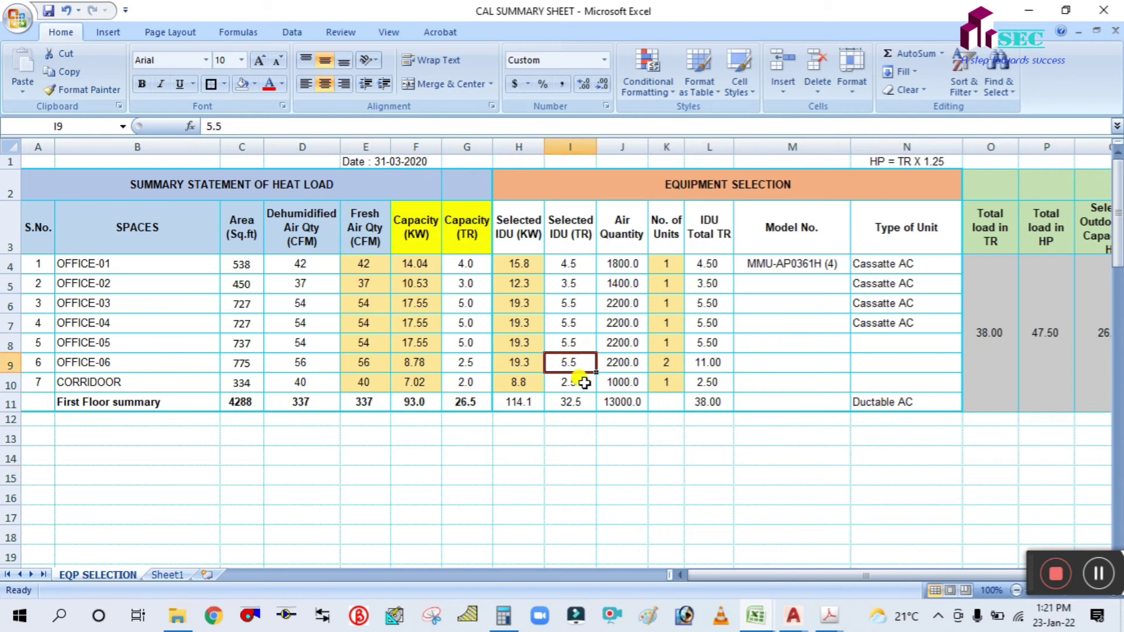
{"action": "type", "text": "33"}
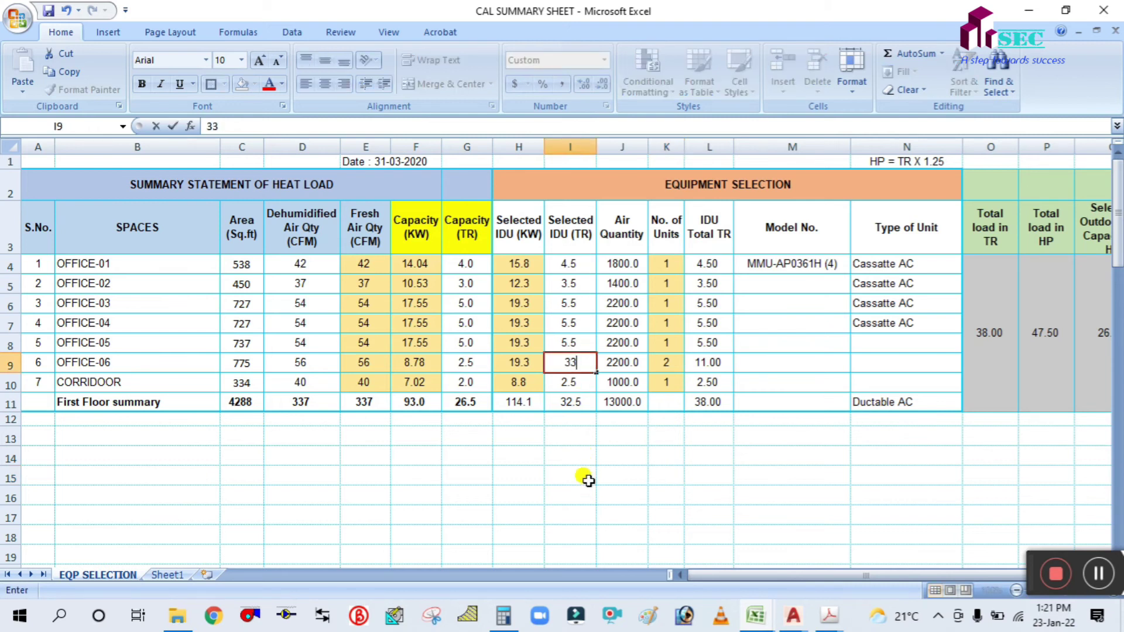
Set OFFICE-06's Selected IDU (TR) to 3 and fill the Cassatte AC unit type down from OFFICE-04 through OFFICE-06.
{"action": "left_click", "coordinate": [587, 475]}
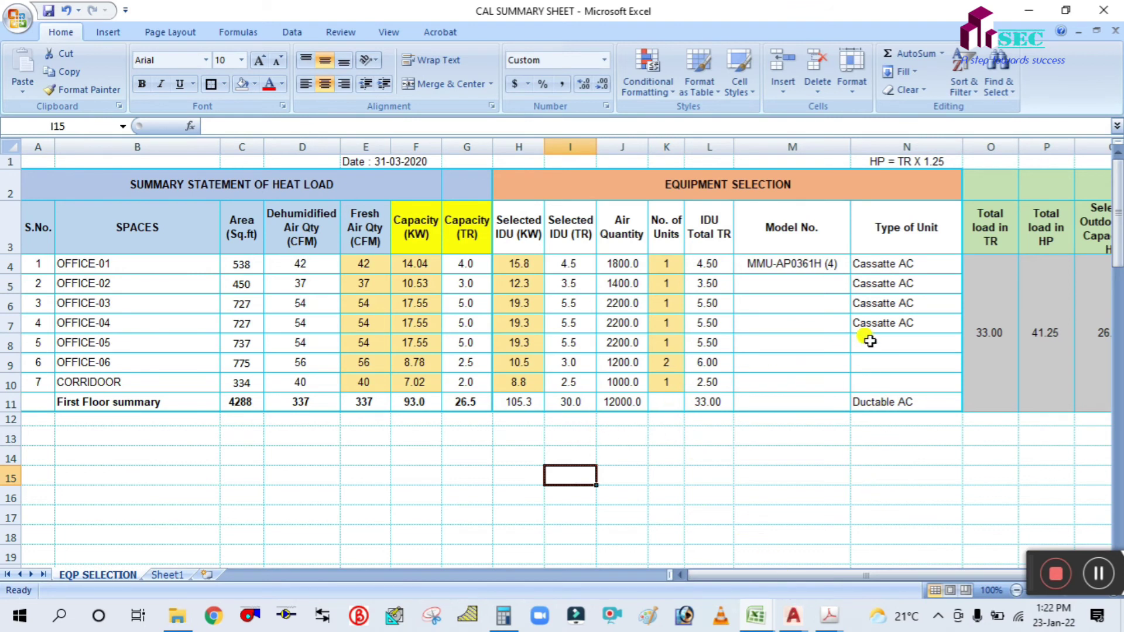
{"action": "left_click_drag", "start_coordinate": [873, 326], "coordinate": [865, 359]}
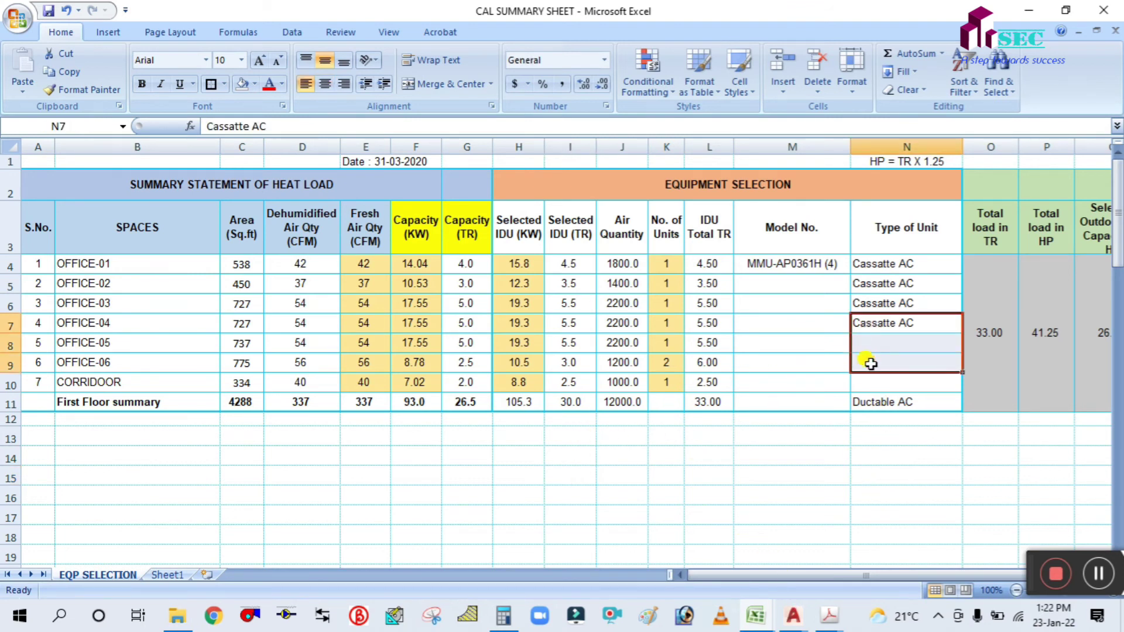
{"action": "key", "text": "ctrl+d"}
{"action": "left_click", "coordinate": [870, 384]}
{"action": "type", "text": "d"}
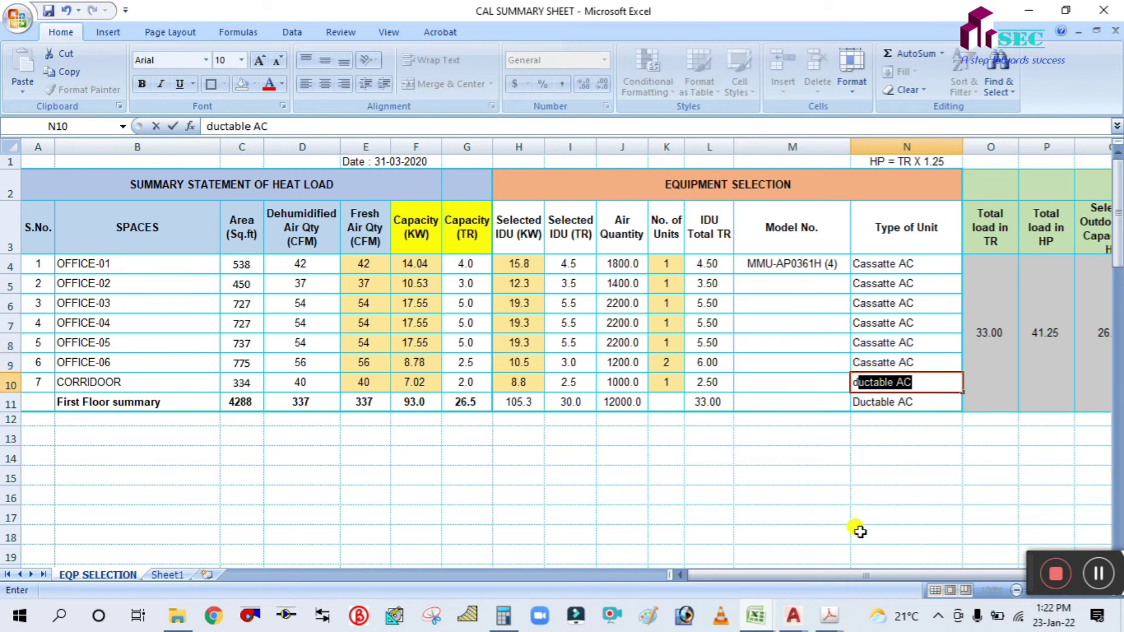
{"action": "type", "text": "u"}
{"action": "key", "text": "BackSpace"}
{"action": "key", "text": "BackSpace"}
{"action": "key", "text": "BackSpace"}
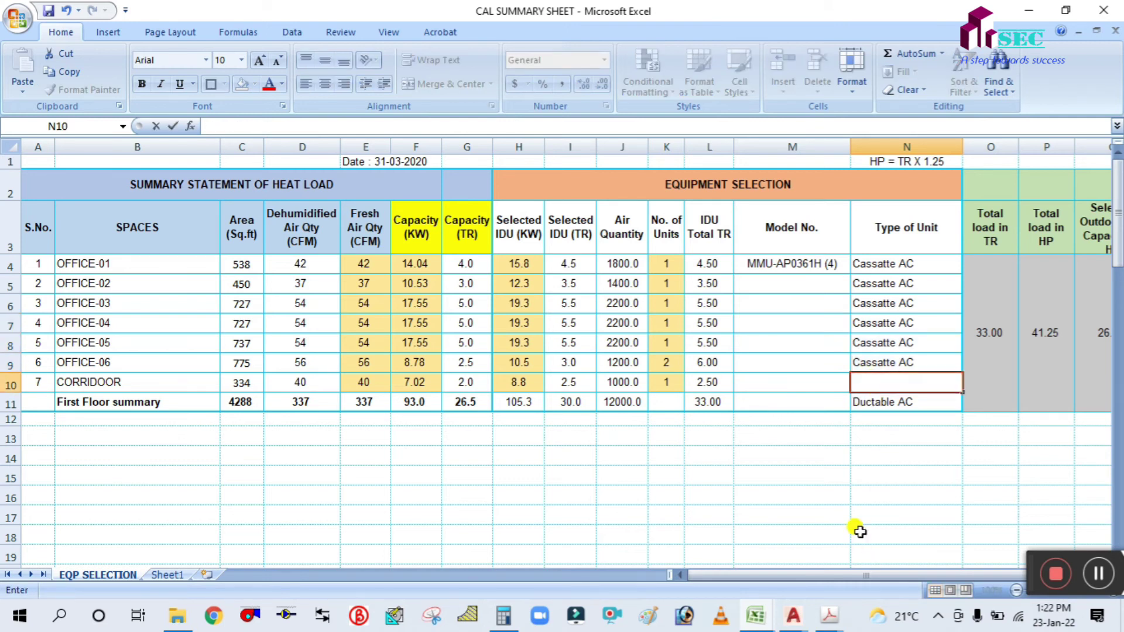
{"action": "left_click", "coordinate": [860, 531]}
Copy the Ductable AC unit type from the First Floor summary row into the CORRIDOR row.
{"action": "left_click", "coordinate": [880, 388]}
{"action": "left_click", "coordinate": [880, 400]}
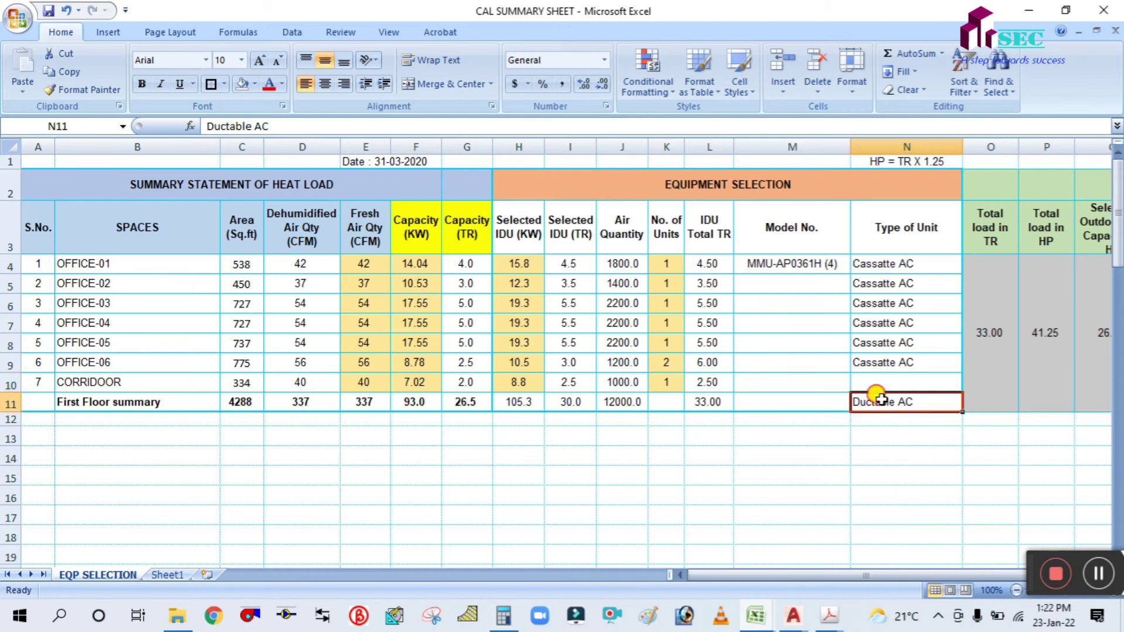
{"action": "key", "text": "ctrl+c"}
{"action": "left_click", "coordinate": [878, 381]}
{"action": "key", "text": "ctrl+v"}
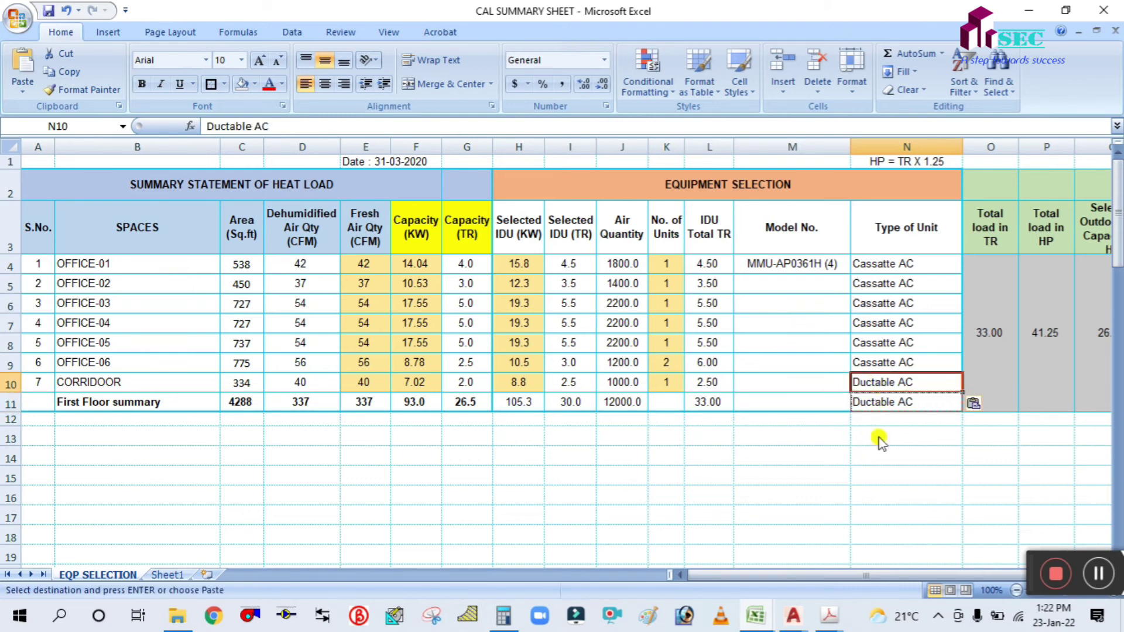
{"action": "key", "text": "Escape"}
{"action": "left_click", "coordinate": [871, 460]}
Clear the Type of Unit cell in the First Floor summary row.
{"action": "left_click", "coordinate": [895, 402]}
{"action": "key", "text": "Delete"}
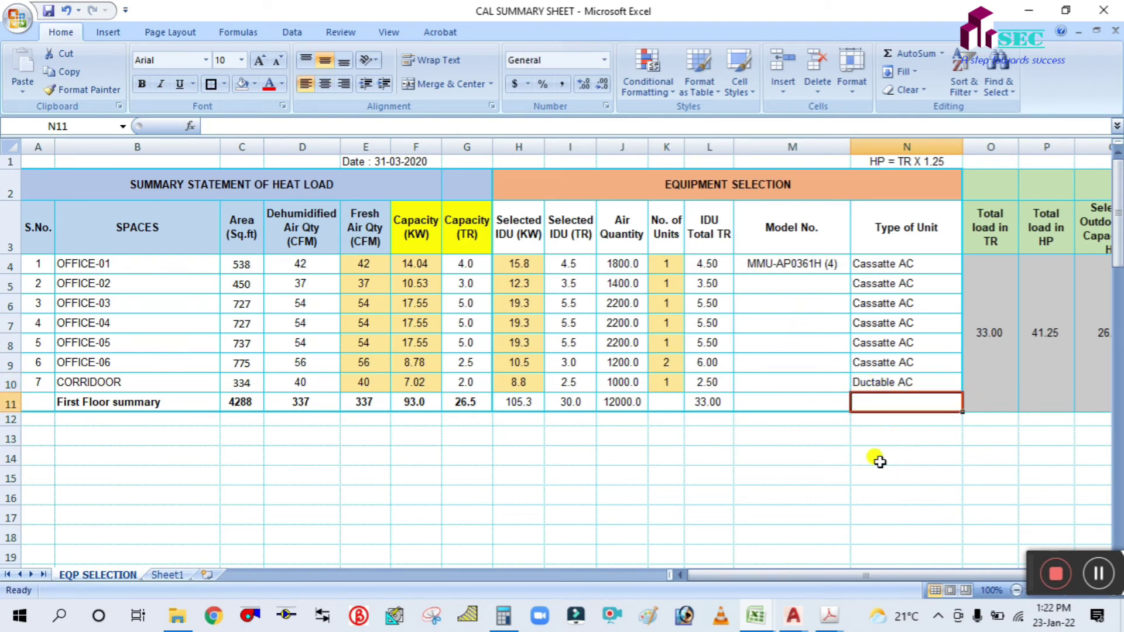
{"action": "left_click", "coordinate": [879, 460]}
Change OFFICE-06's type of unit to "Wall mounted split".
{"action": "left_click", "coordinate": [891, 264]}
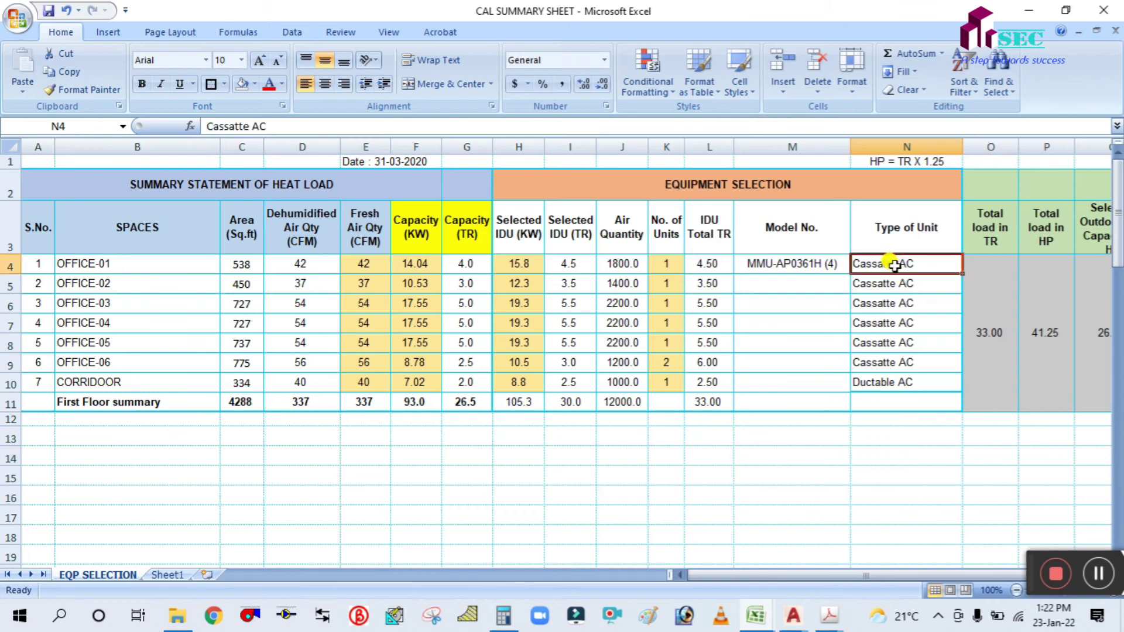
{"action": "left_click", "coordinate": [876, 365]}
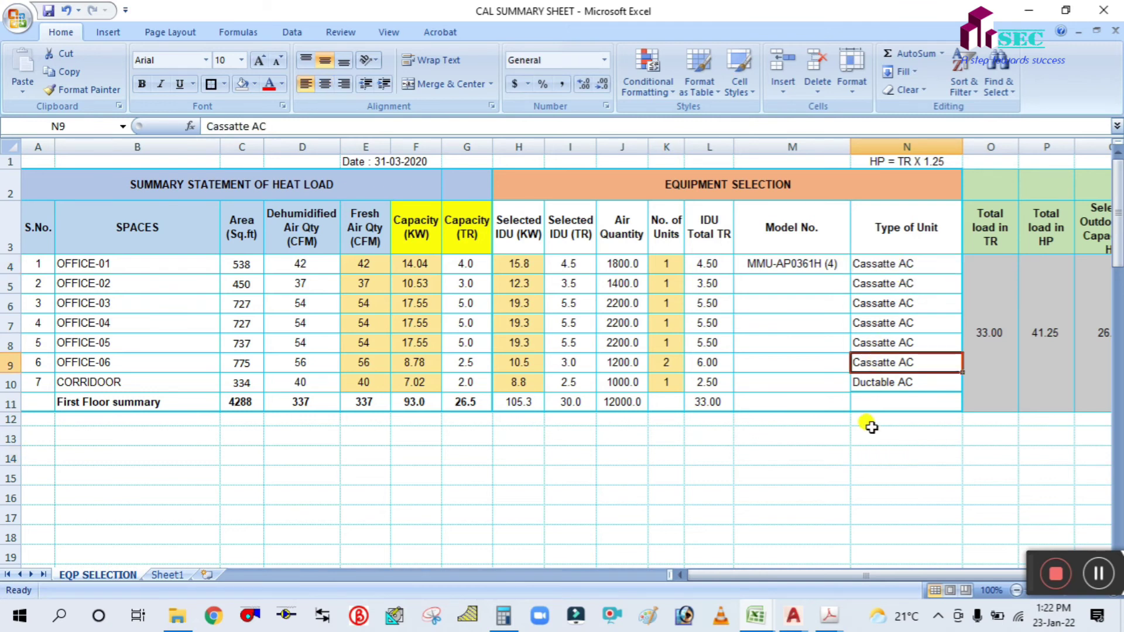
{"action": "type", "text": "Spl"}
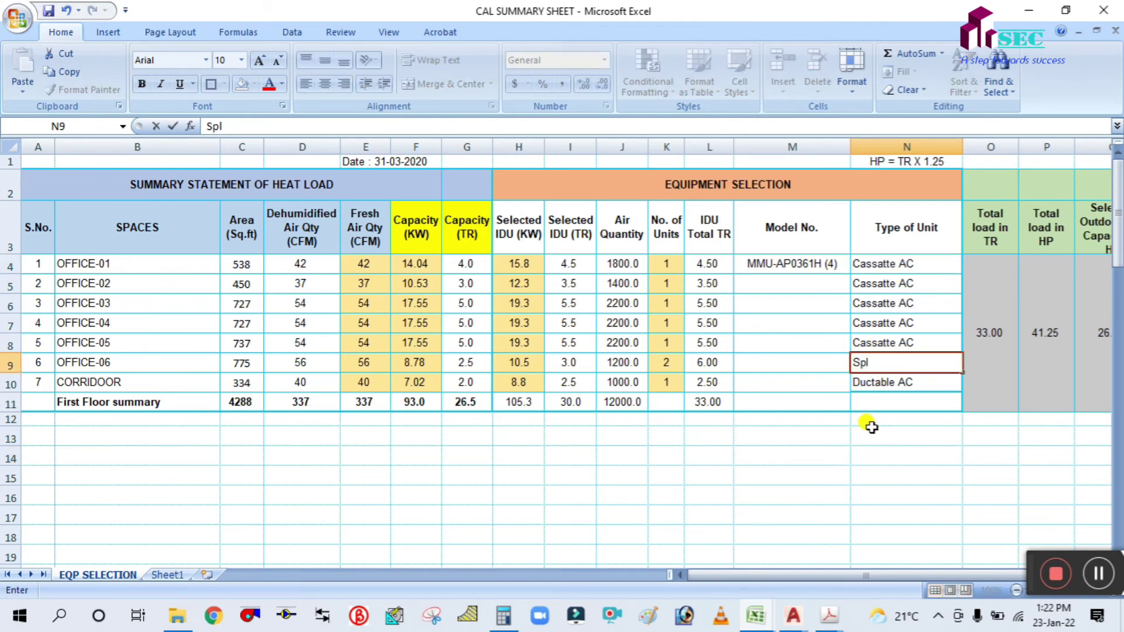
{"action": "type", "text": "Wall mounted split"}
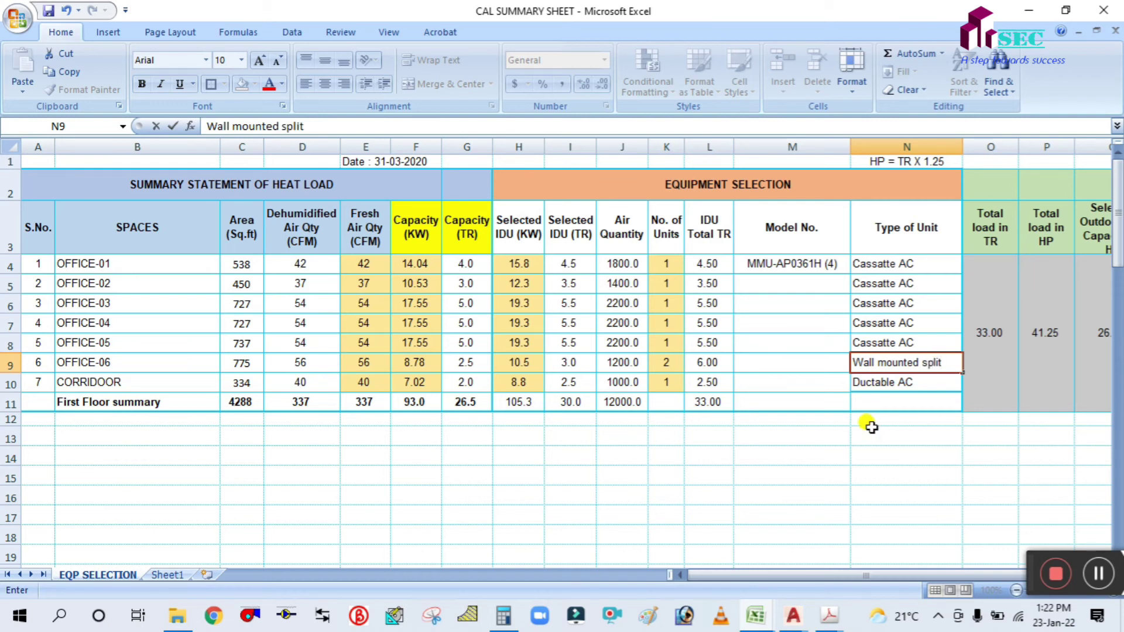
{"action": "left_click", "coordinate": [870, 431]}
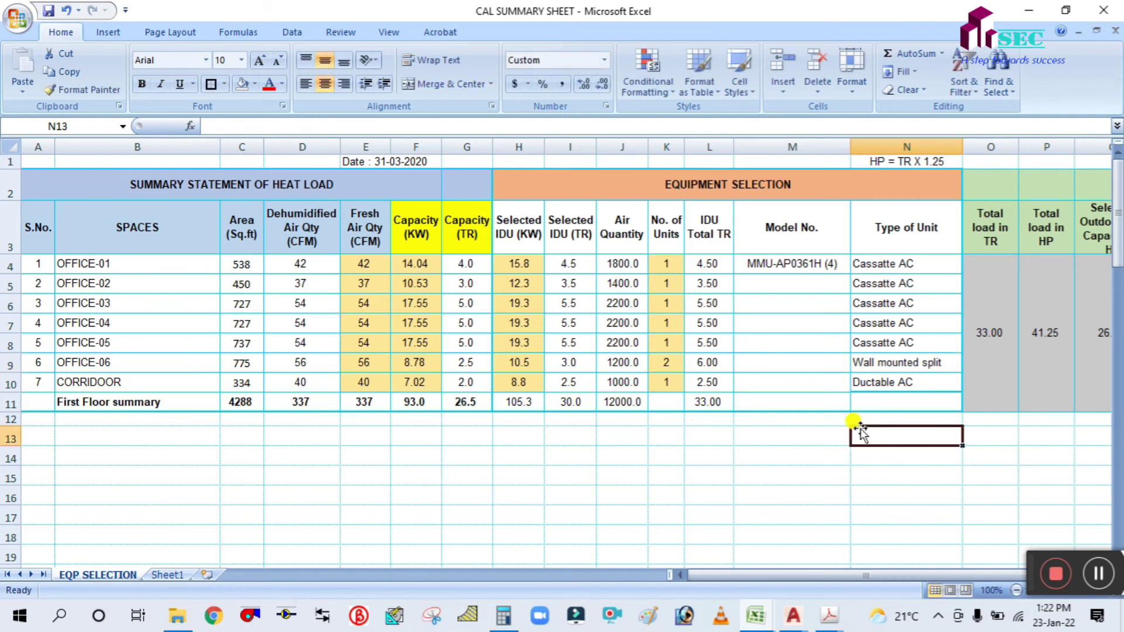
{"action": "left_click", "coordinate": [866, 382]}
{"action": "left_click", "coordinate": [874, 285]}
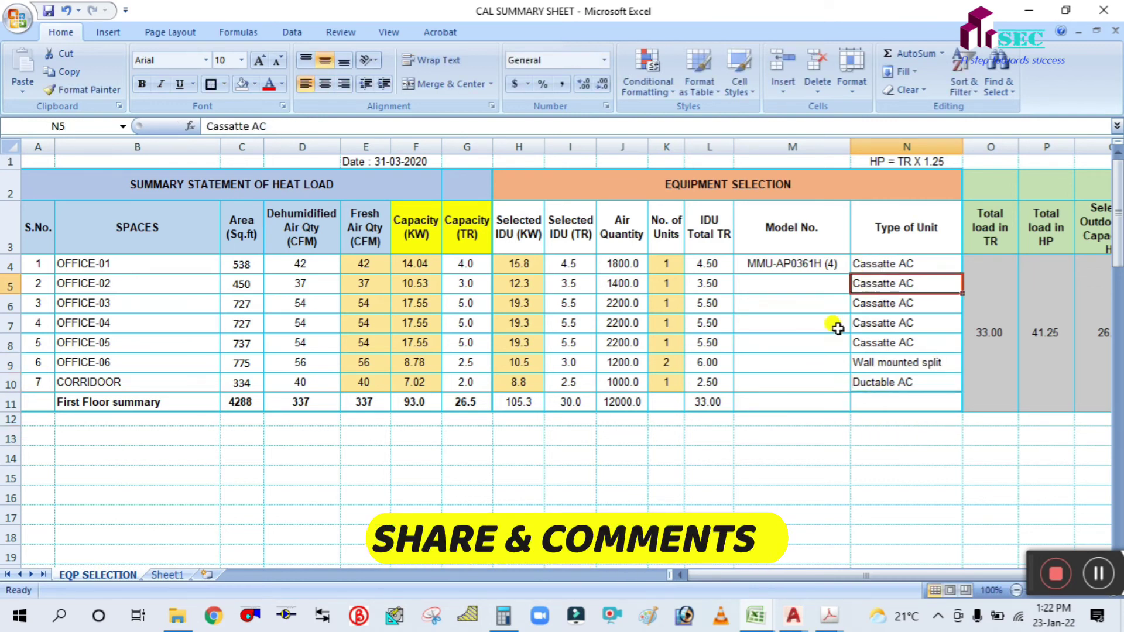
{"action": "left_click", "coordinate": [808, 445]}
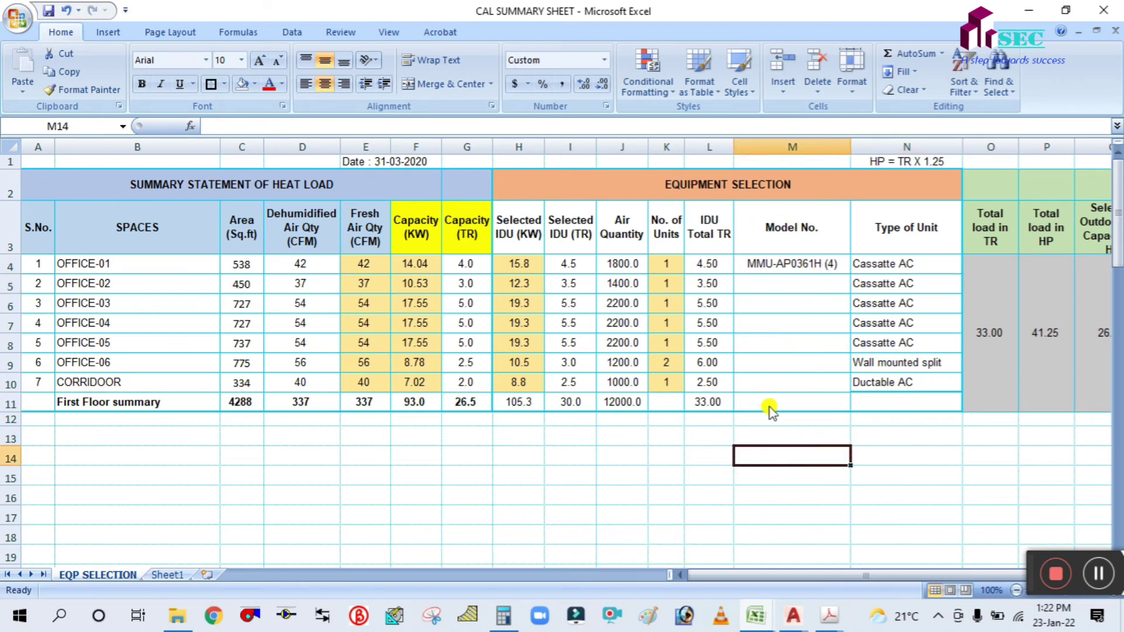
{"action": "scroll", "coordinate": [517, 419], "scroll_direction": "down", "scroll_amount": 1}
{"action": "scroll", "coordinate": [518, 420], "scroll_direction": "up", "scroll_amount": 1}
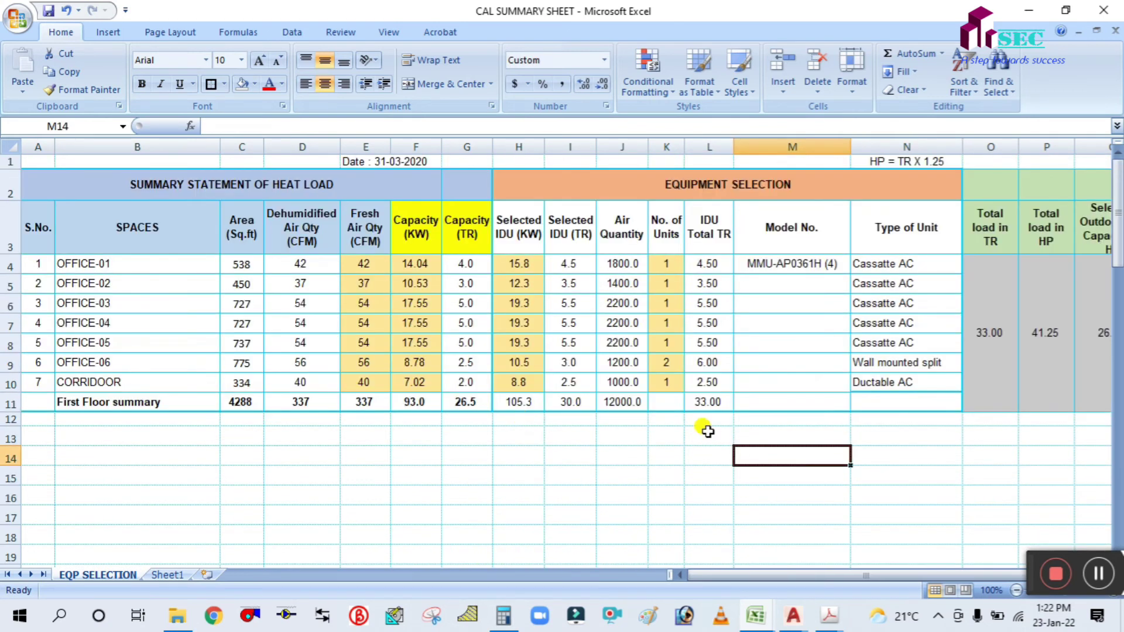
Examine the formulas behind the IDU Total TR sum, the Total load in TR and the Total load in HP.
{"action": "left_click", "coordinate": [999, 348]}
{"action": "left_click", "coordinate": [791, 450]}
{"action": "left_click", "coordinate": [983, 319]}
{"action": "left_click", "coordinate": [765, 492]}
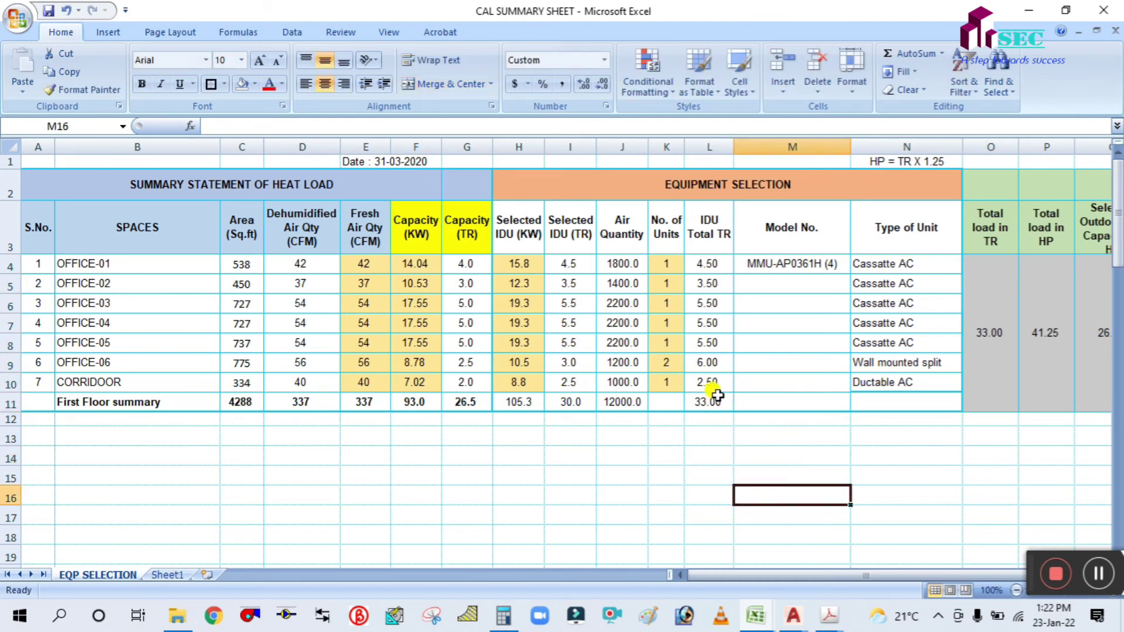
{"action": "key", "text": "ctrl+Return"}
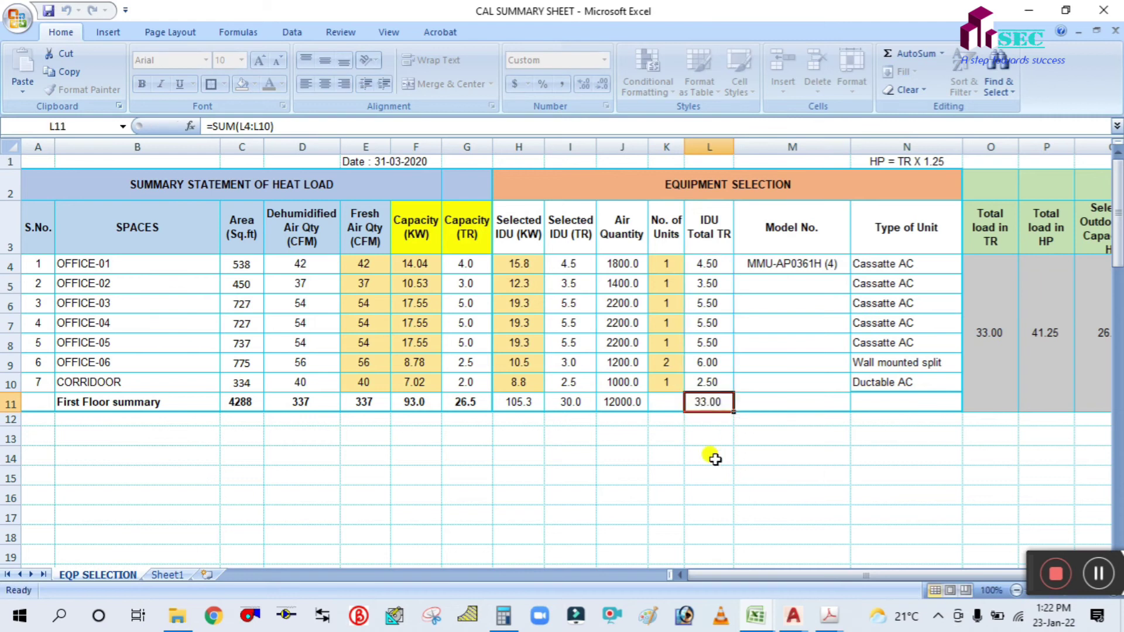
{"action": "left_click", "coordinate": [986, 329]}
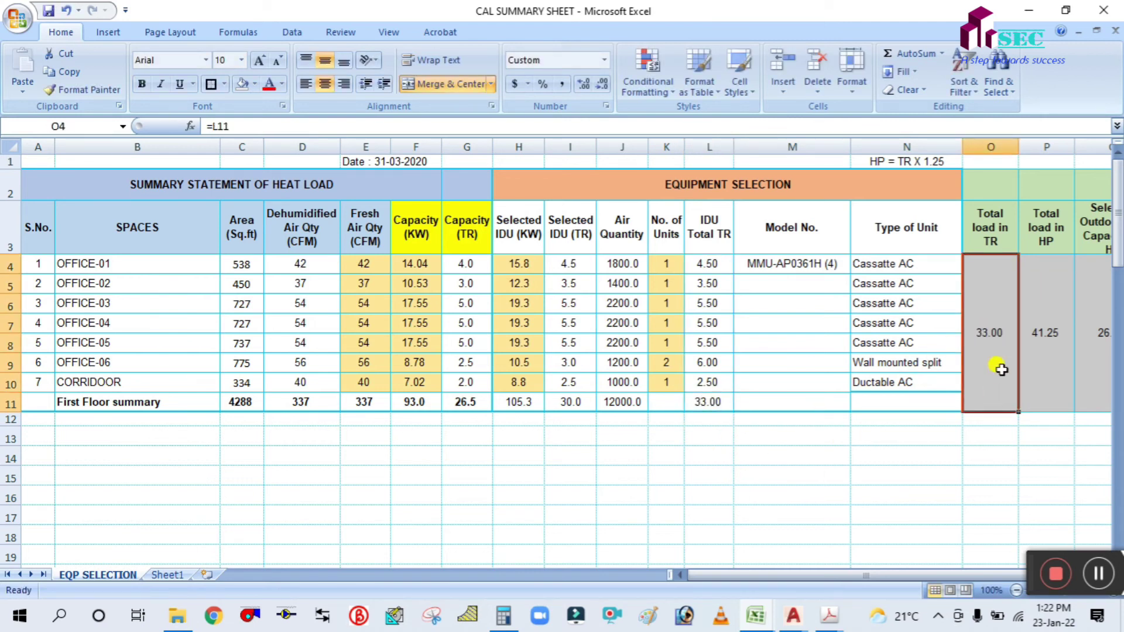
{"action": "left_click", "coordinate": [1037, 312]}
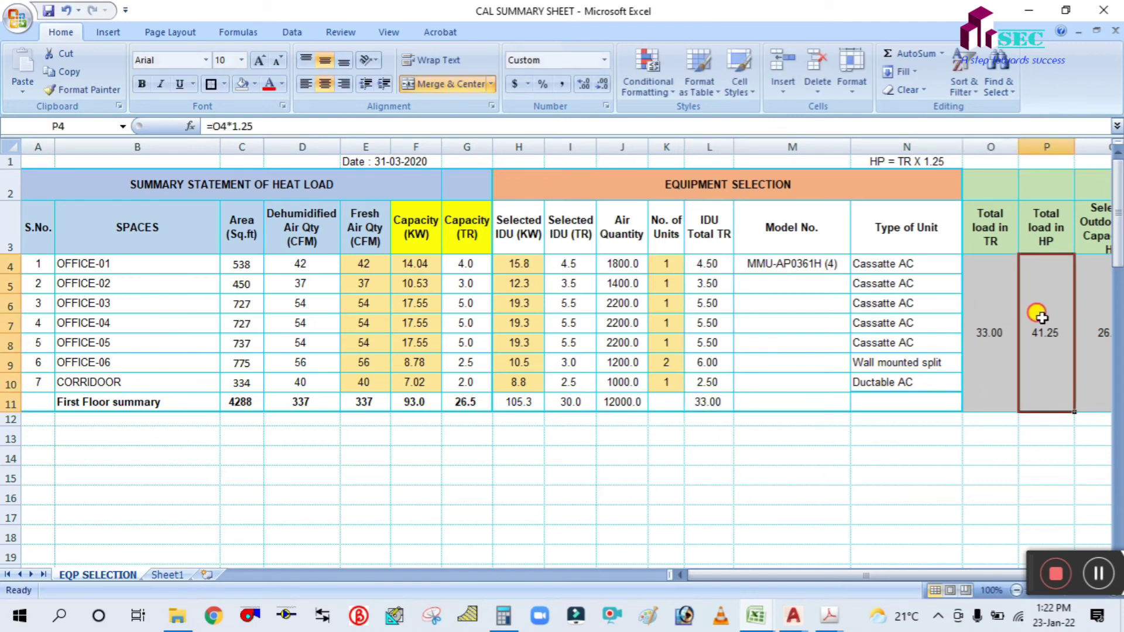
{"action": "double_click", "coordinate": [1051, 356]}
{"action": "key", "text": "Escape"}
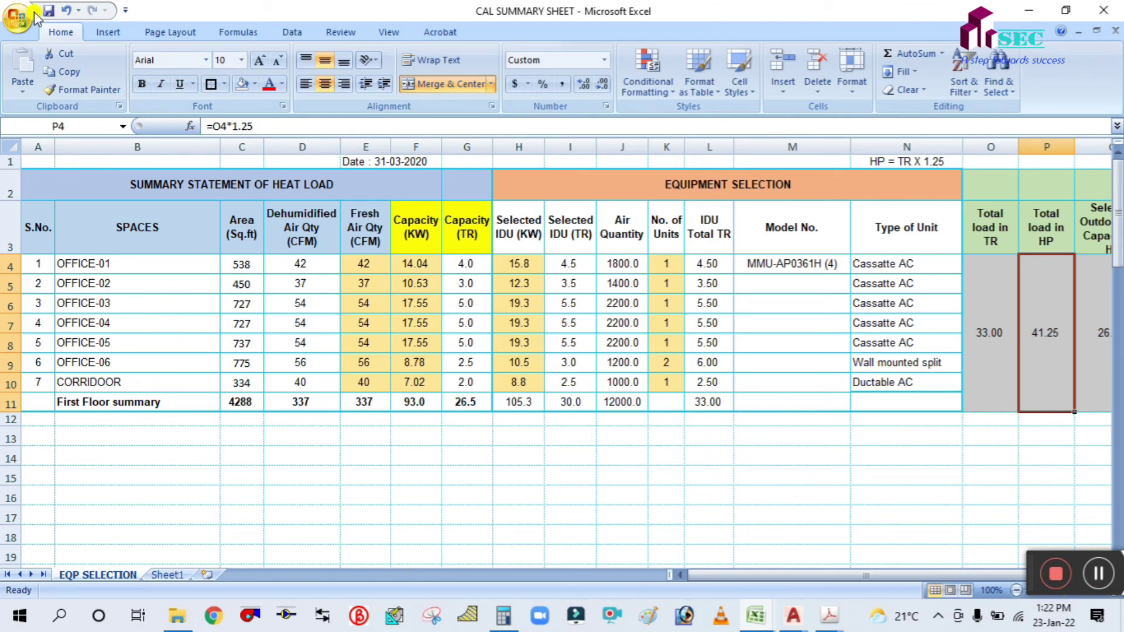
{"action": "double_click", "coordinate": [1031, 328]}
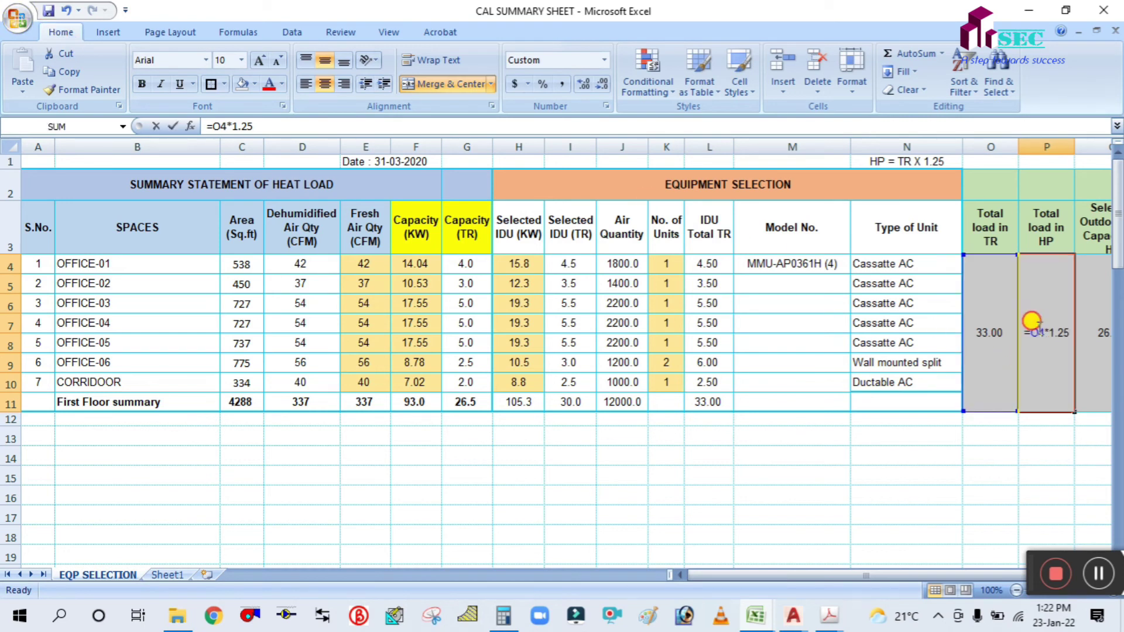
{"action": "left_click", "coordinate": [938, 441]}
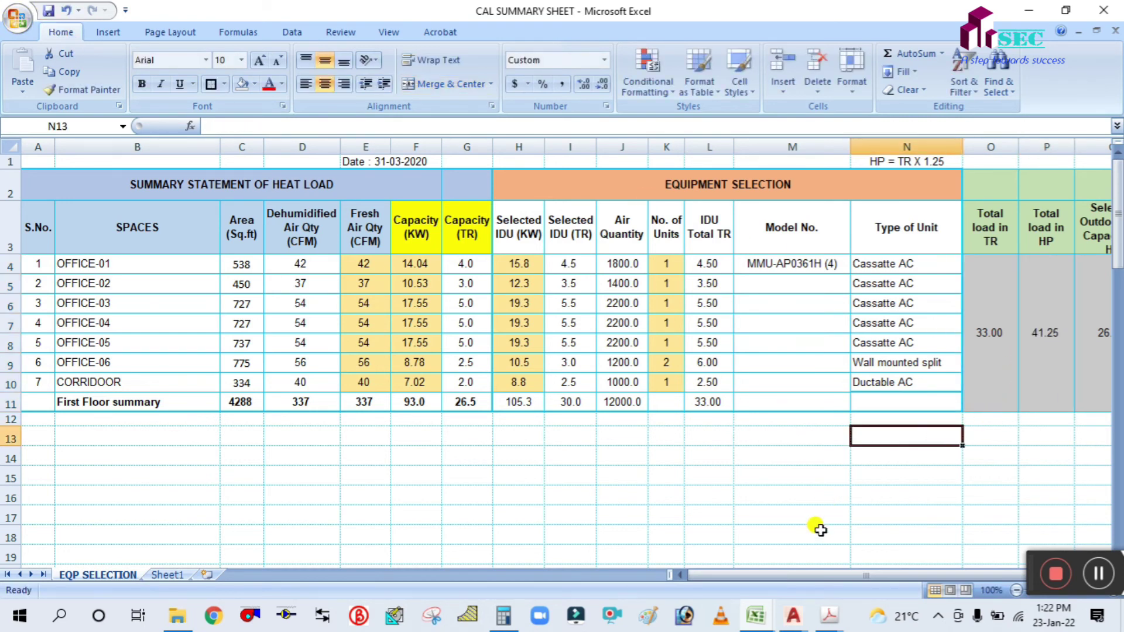
{"action": "left_click_drag", "start_coordinate": [805, 577], "coordinate": [833, 577]}
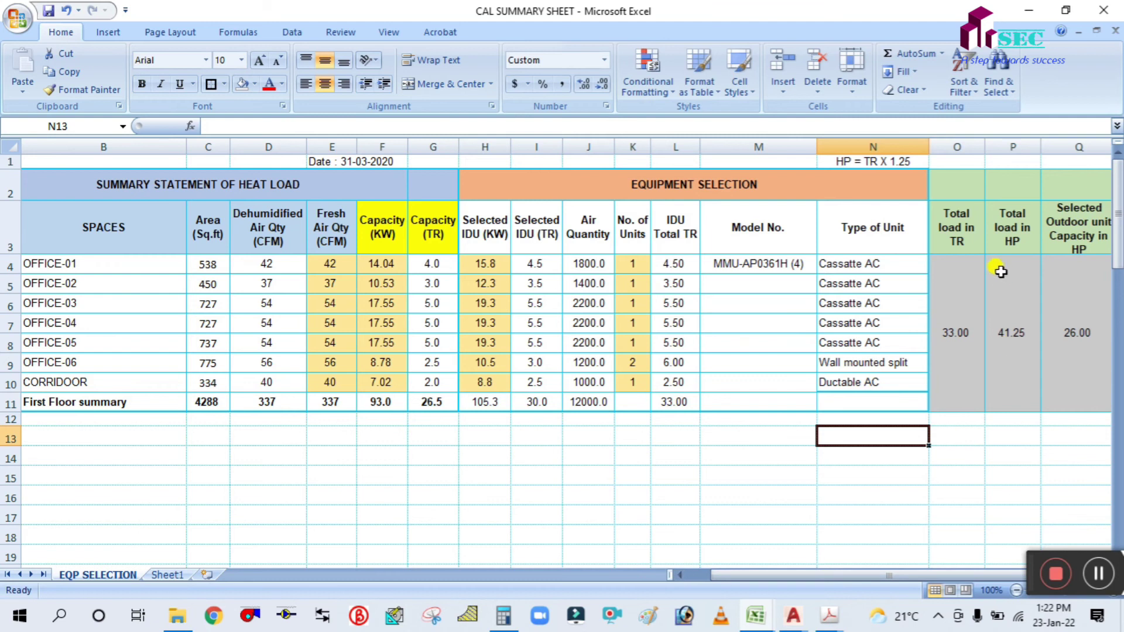
{"action": "left_click", "coordinate": [1011, 359]}
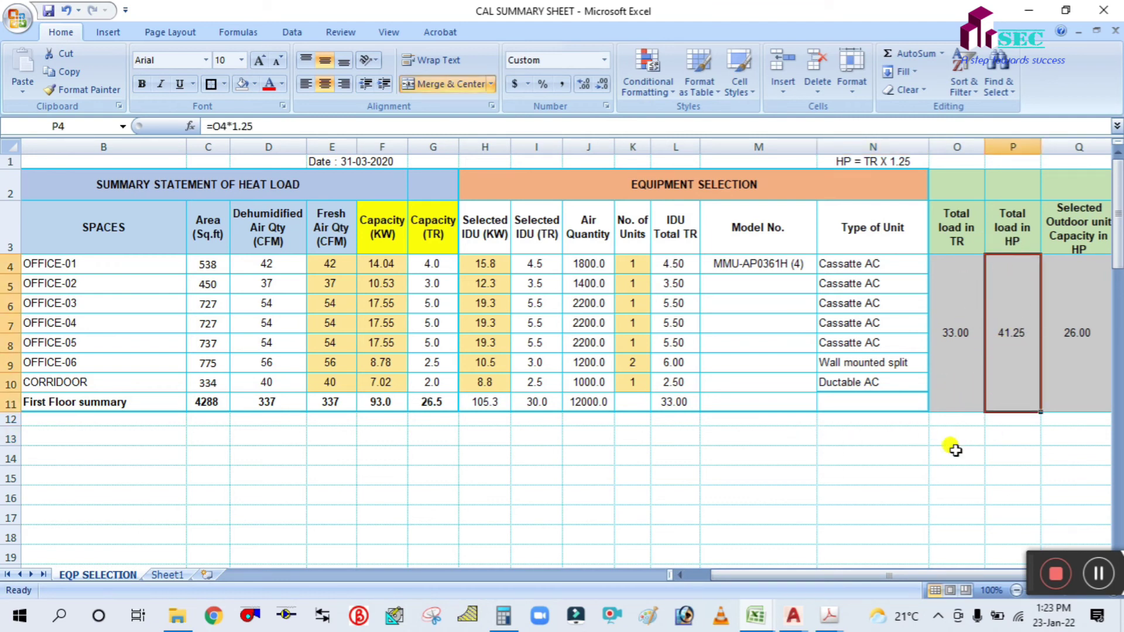
Set the Selected Outdoor unit Capacity to 45 HP and check the Diversity formula.
{"action": "left_click_drag", "start_coordinate": [815, 580], "coordinate": [830, 579]}
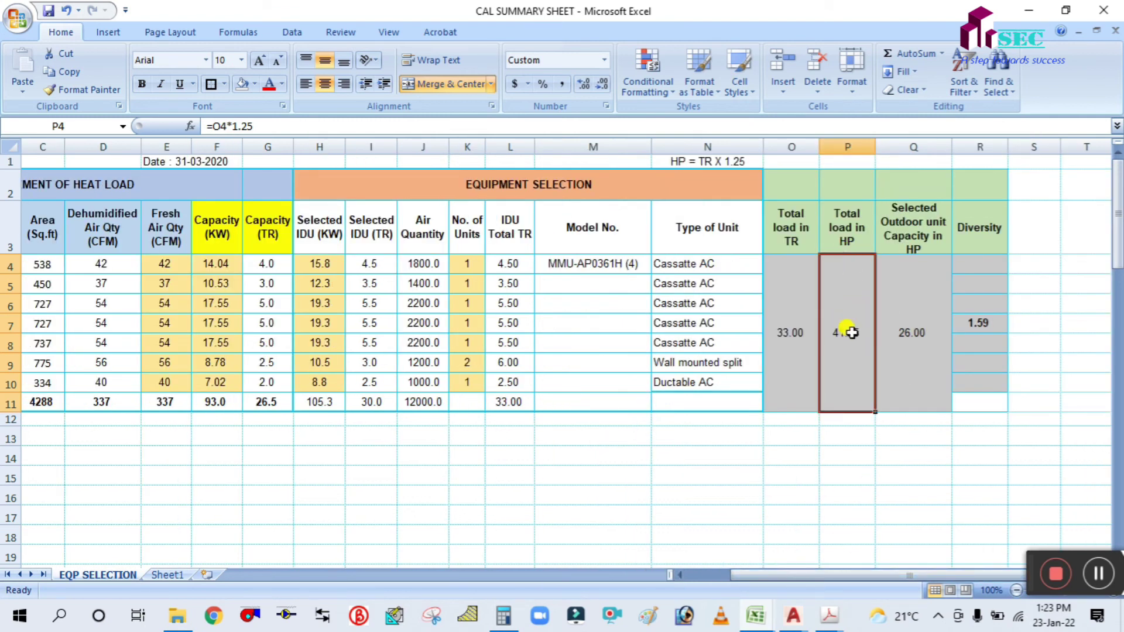
{"action": "double_click", "coordinate": [913, 305]}
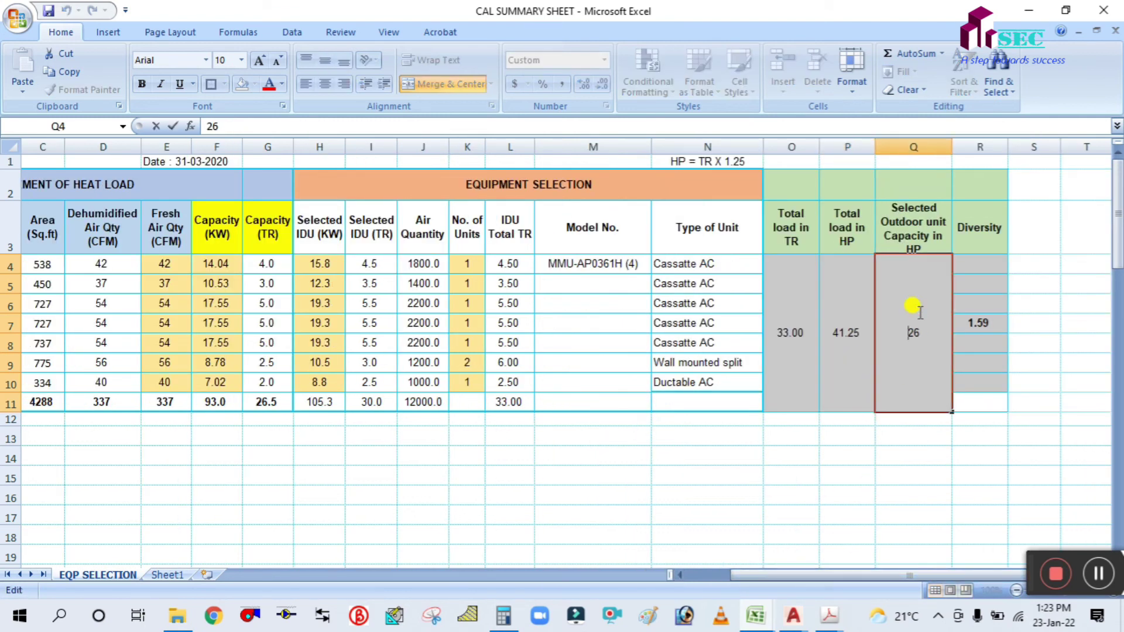
{"action": "left_click", "coordinate": [909, 443]}
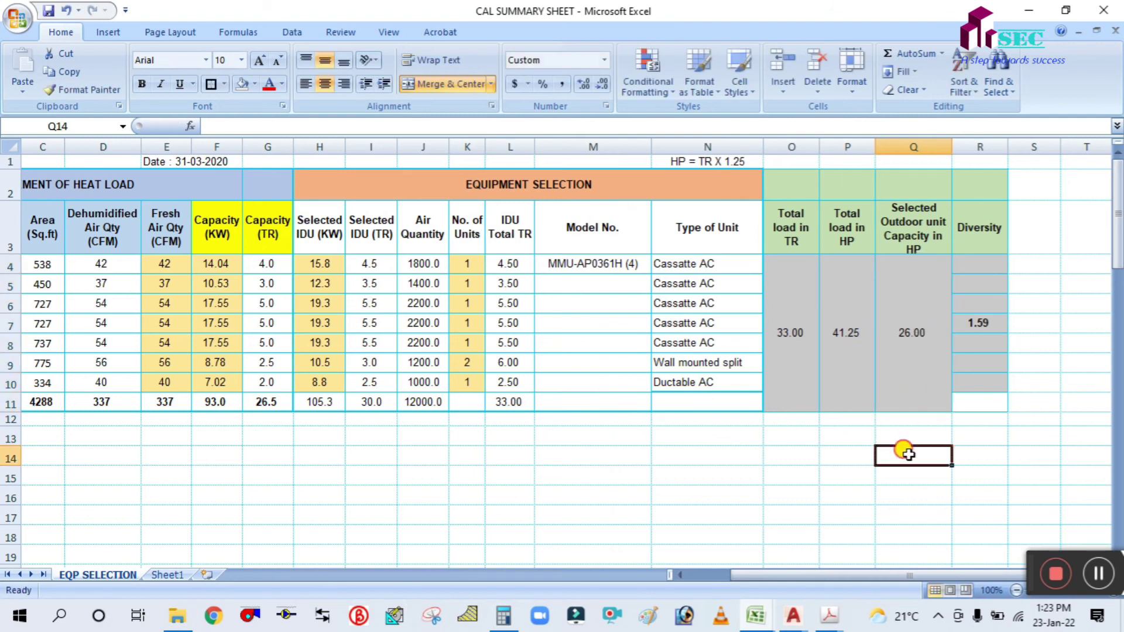
{"action": "left_click", "coordinate": [886, 333]}
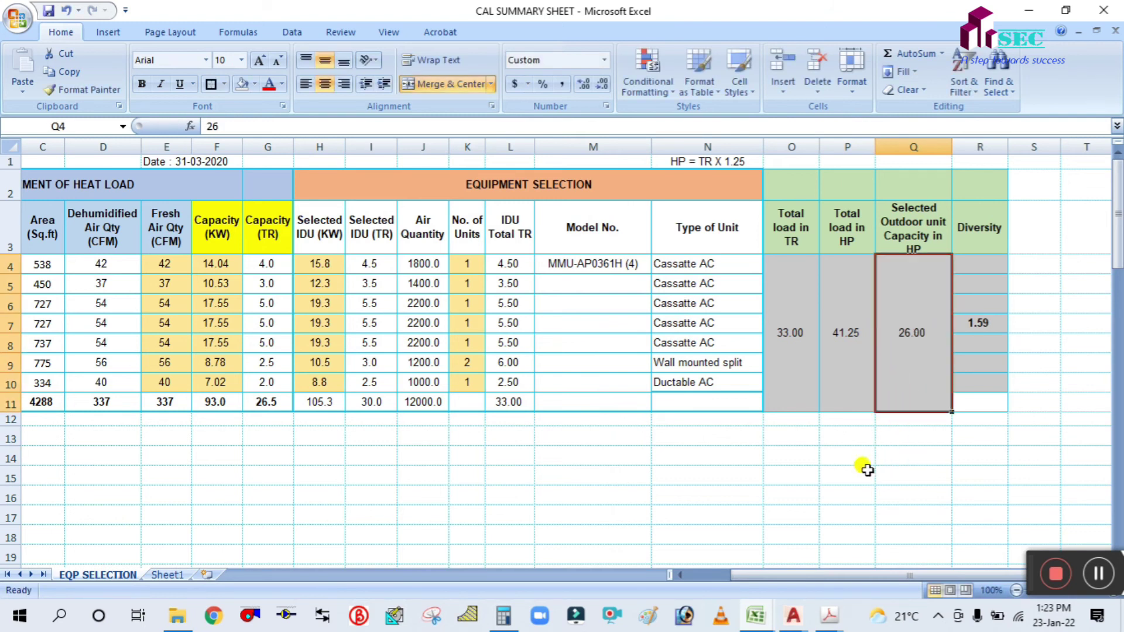
{"action": "type", "text": "45"}
{"action": "left_click", "coordinate": [911, 479]}
{"action": "left_click", "coordinate": [974, 322]}
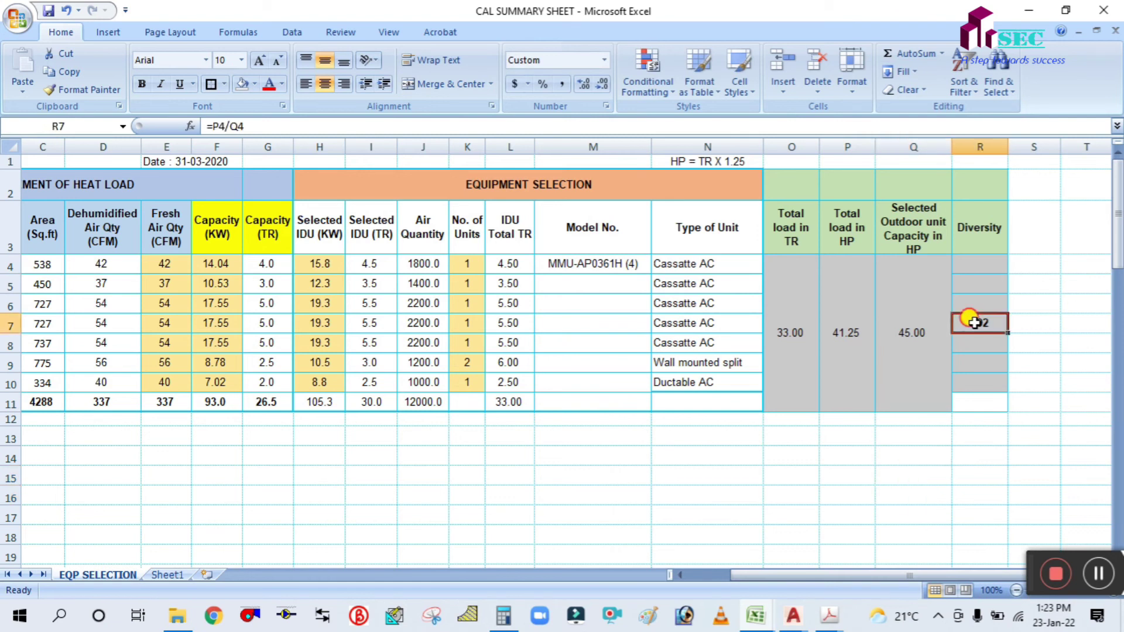
{"action": "left_click", "coordinate": [914, 494]}
{"action": "left_click", "coordinate": [928, 328]}
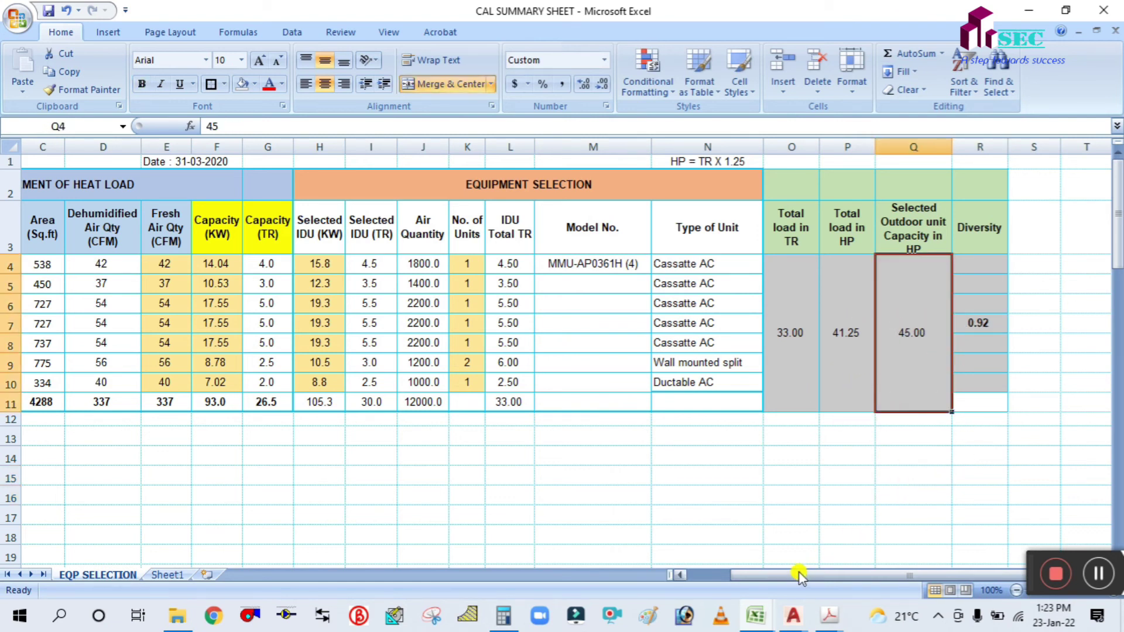
{"action": "left_click_drag", "start_coordinate": [798, 574], "coordinate": [748, 574]}
{"action": "left_click", "coordinate": [713, 479]}
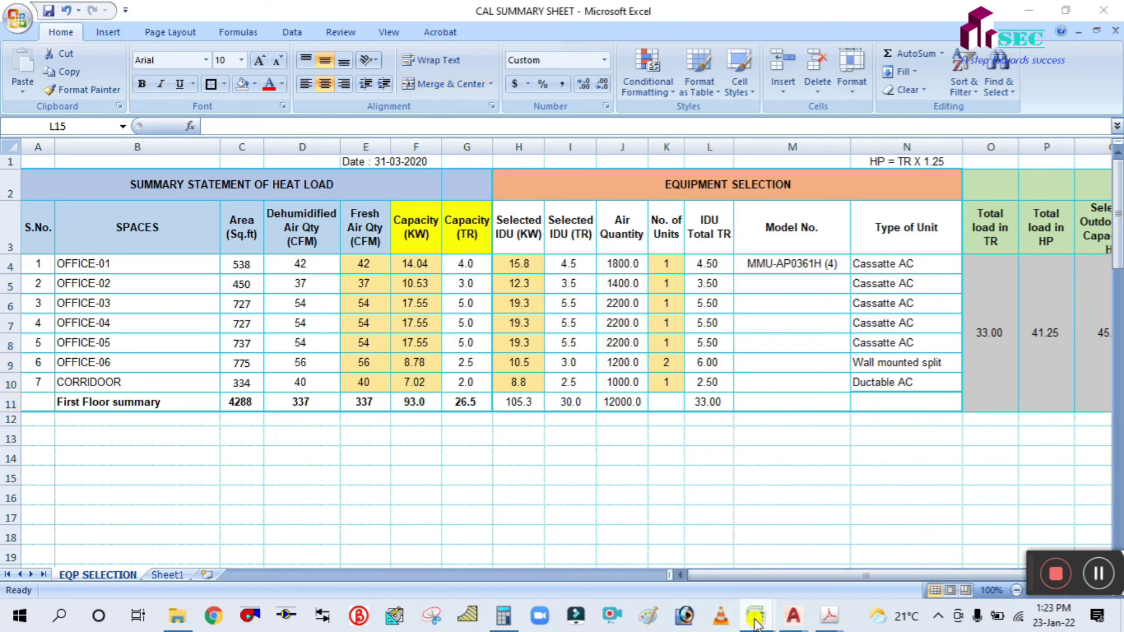
Switch to the LOAD CALCULATION workbook, examine OFFICE-06's row in the fresh air calculation, and open the THUMB RULE sheet.
{"action": "mouse_move", "coordinate": [756, 615]}
{"action": "left_click", "coordinate": [632, 534]}
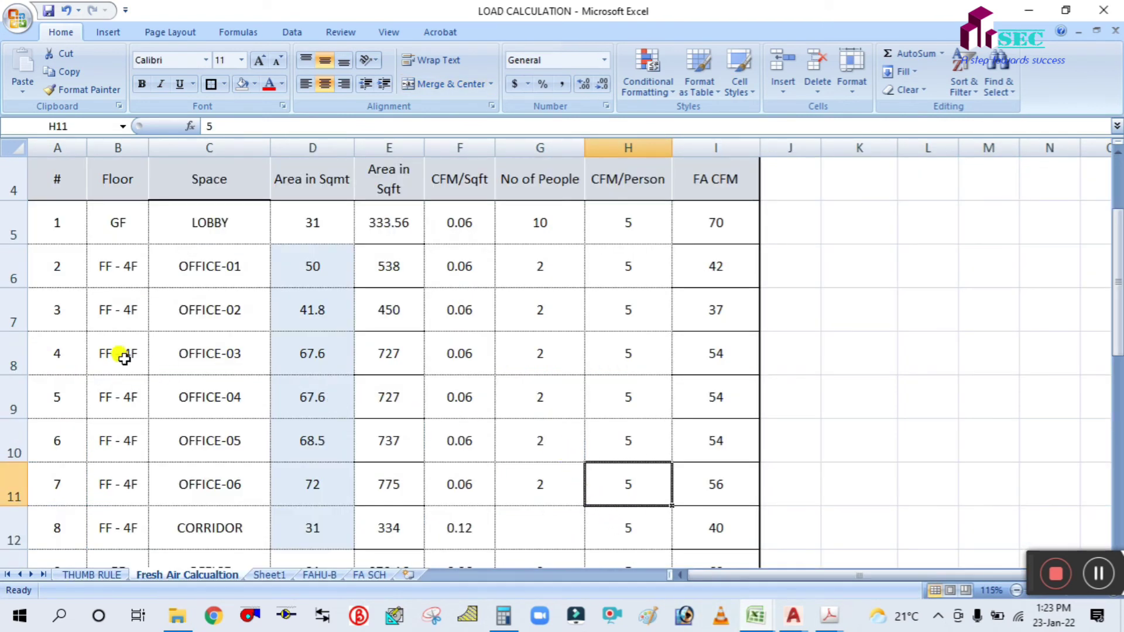
{"action": "left_click", "coordinate": [202, 483]}
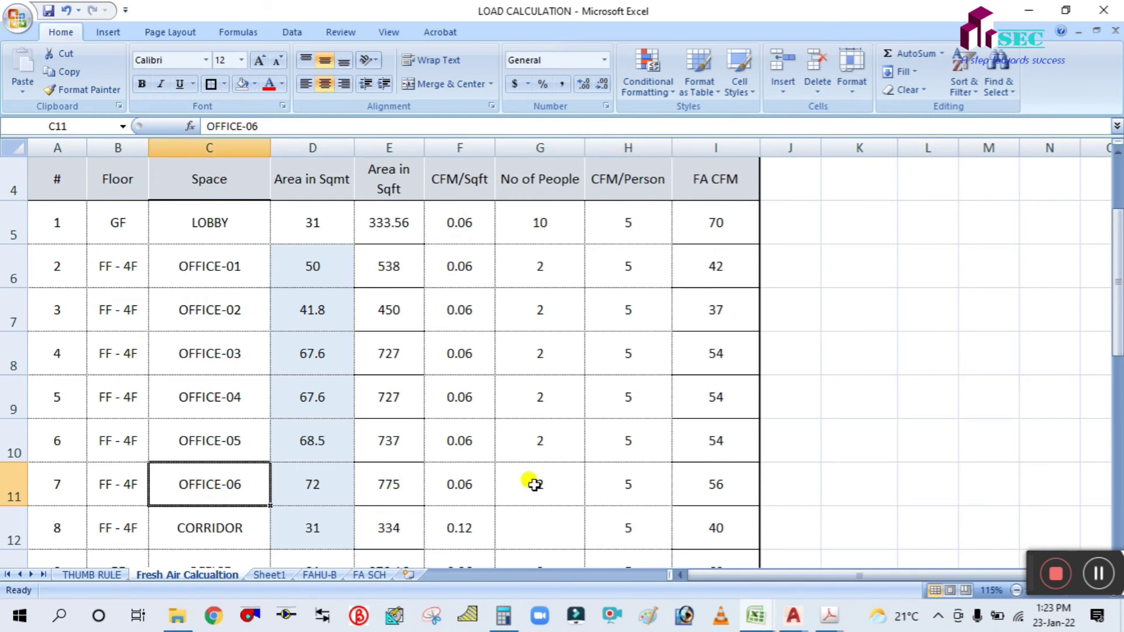
{"action": "left_click", "coordinate": [615, 484]}
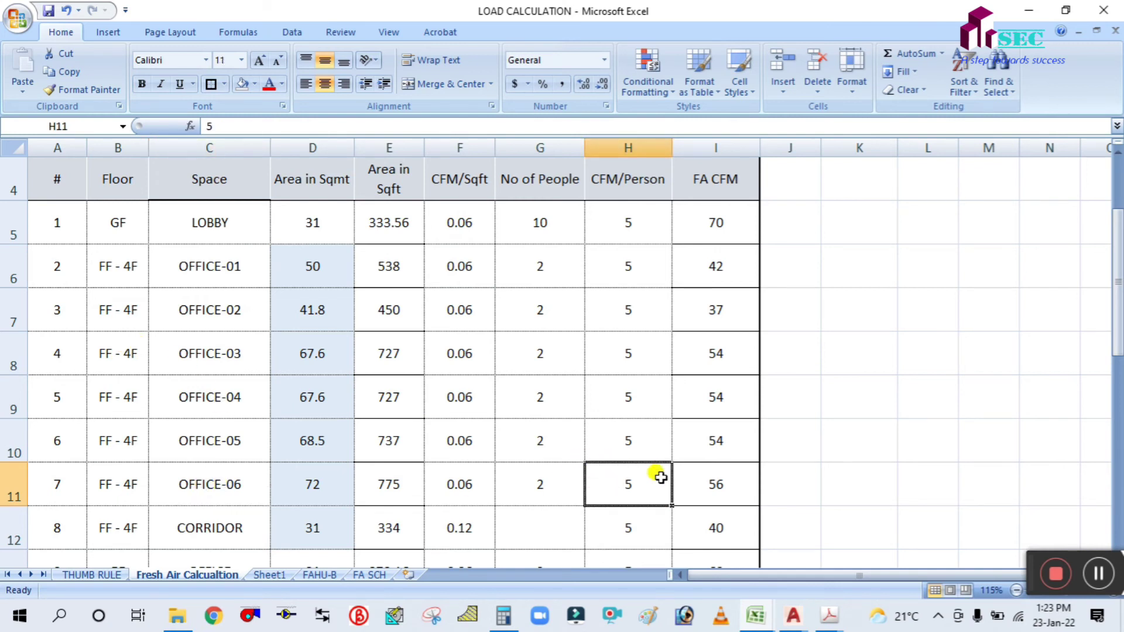
{"action": "scroll", "coordinate": [656, 457], "scroll_direction": "up", "scroll_amount": 1}
{"action": "scroll", "coordinate": [653, 449], "scroll_direction": "down", "scroll_amount": 1}
{"action": "left_click", "coordinate": [94, 575]}
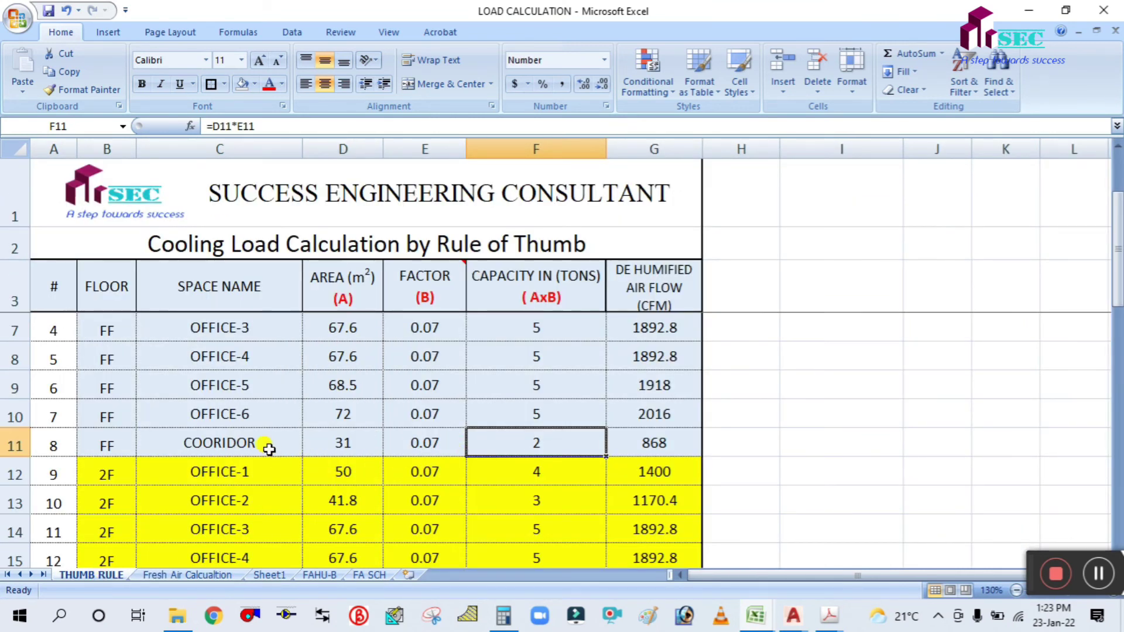
Check OFFICE-6's capacity formula and review the first-floor rows in the THUMB RULE sheet.
{"action": "left_click", "coordinate": [510, 420]}
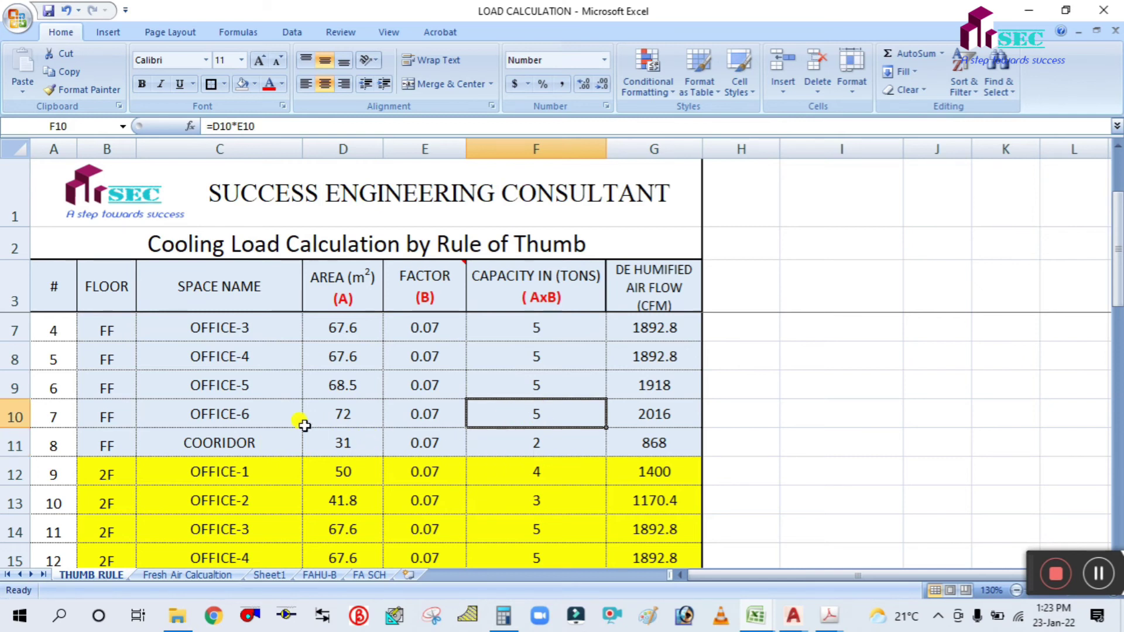
{"action": "scroll", "coordinate": [635, 424], "scroll_direction": "up", "scroll_amount": 1}
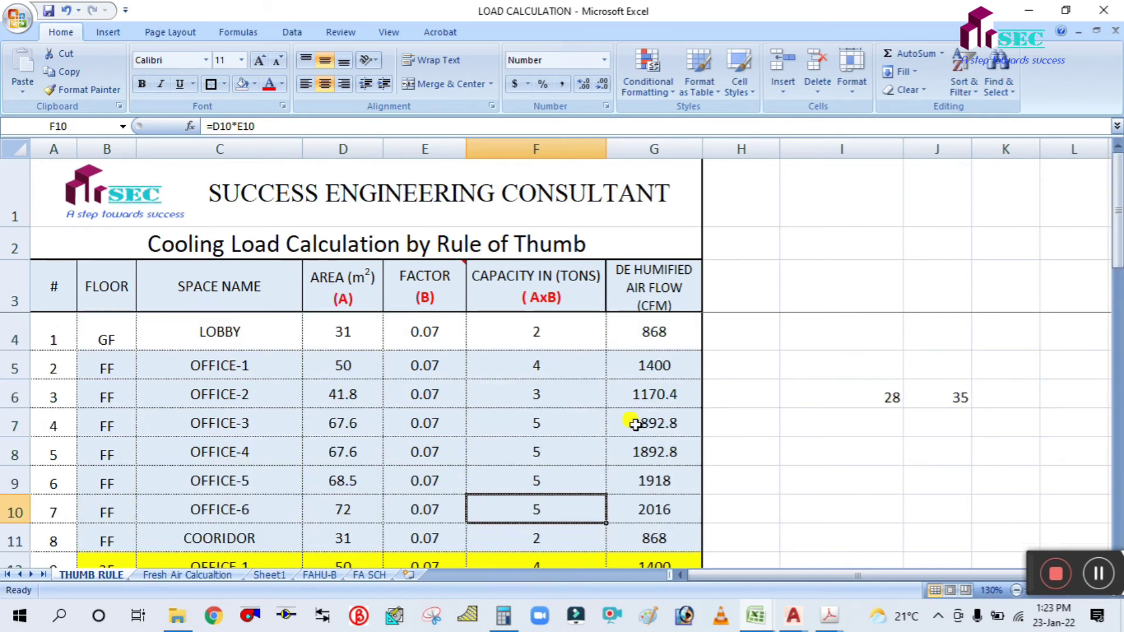
{"action": "scroll", "coordinate": [635, 425], "scroll_direction": "down", "scroll_amount": 1}
{"action": "scroll", "coordinate": [635, 424], "scroll_direction": "up", "scroll_amount": 1}
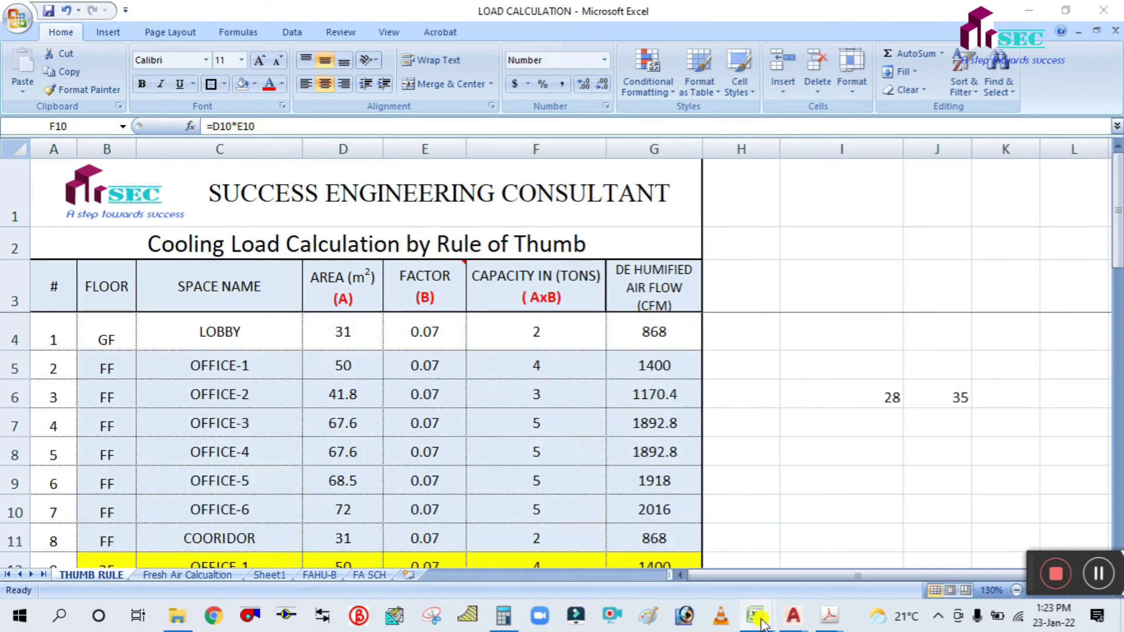
Switch to the CAL SUMMARY SHEET workbook and examine the sum formulas for IDU Total TR and Capacity (TR).
{"action": "mouse_move", "coordinate": [755, 615]}
{"action": "left_click", "coordinate": [798, 547]}
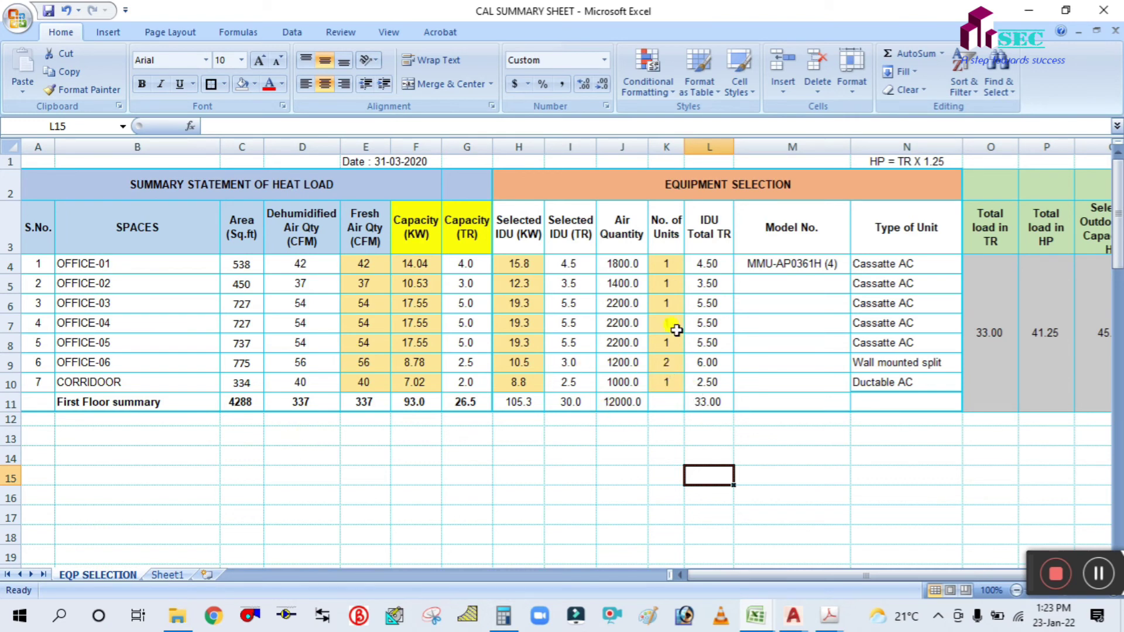
{"action": "double_click", "coordinate": [709, 403]}
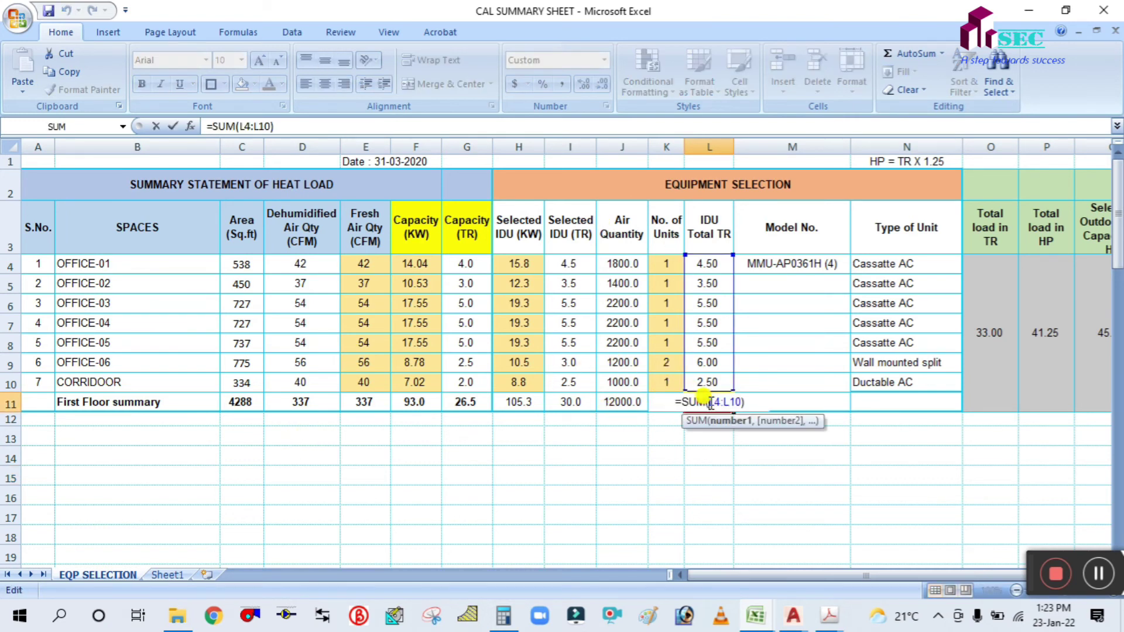
{"action": "key", "text": "Escape"}
{"action": "left_click", "coordinate": [667, 477]}
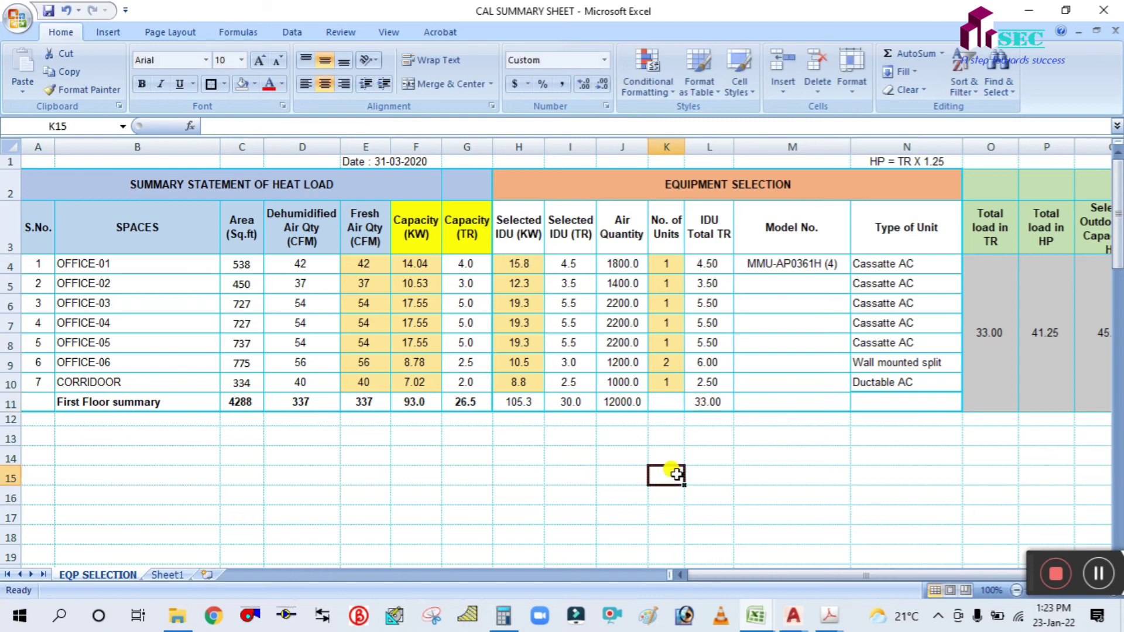
{"action": "double_click", "coordinate": [715, 403]}
{"action": "key", "text": "Escape"}
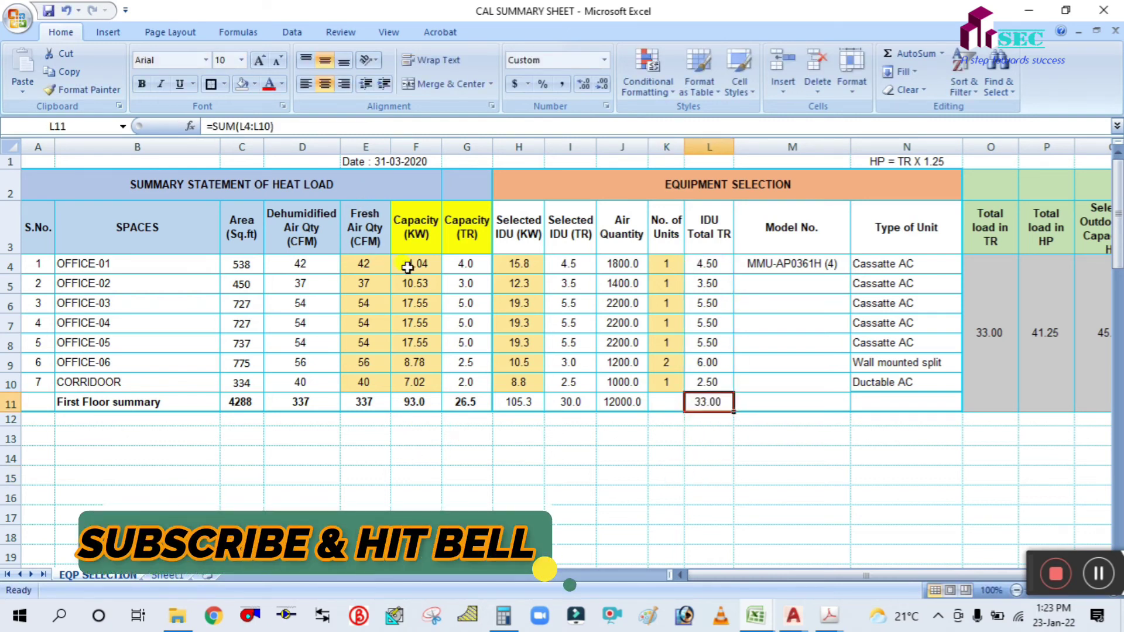
{"action": "left_click", "coordinate": [465, 401]}
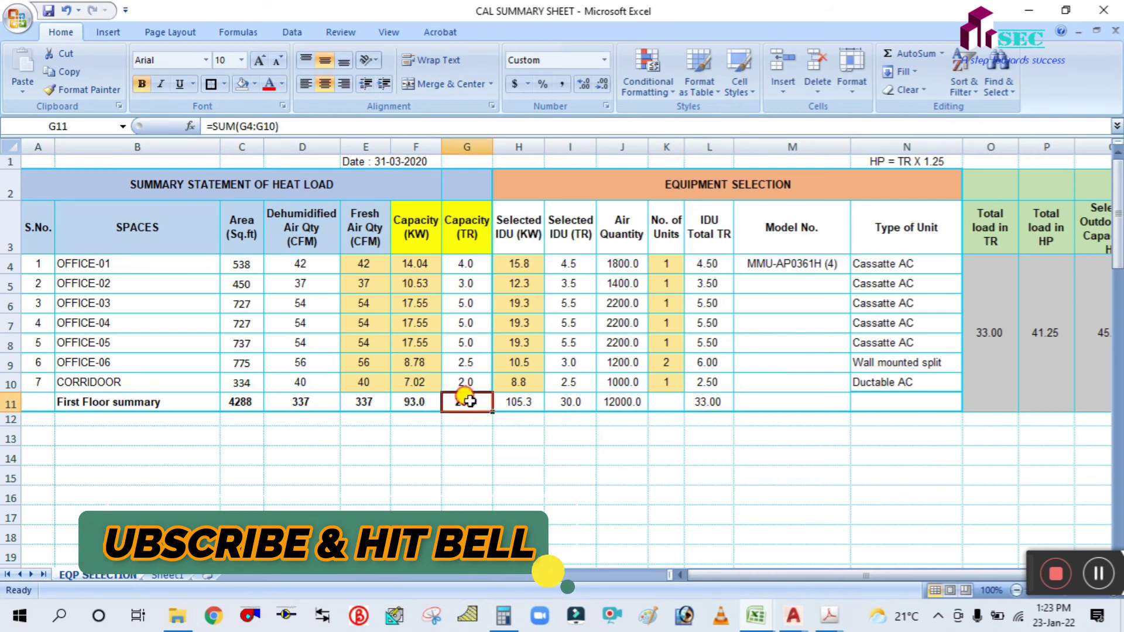
{"action": "double_click", "coordinate": [466, 402]}
{"action": "left_click", "coordinate": [495, 493]}
Multiply the Capacity (TR) total by 1.25 in cell G14 as a trial and clear the cell.
{"action": "left_click", "coordinate": [456, 459]}
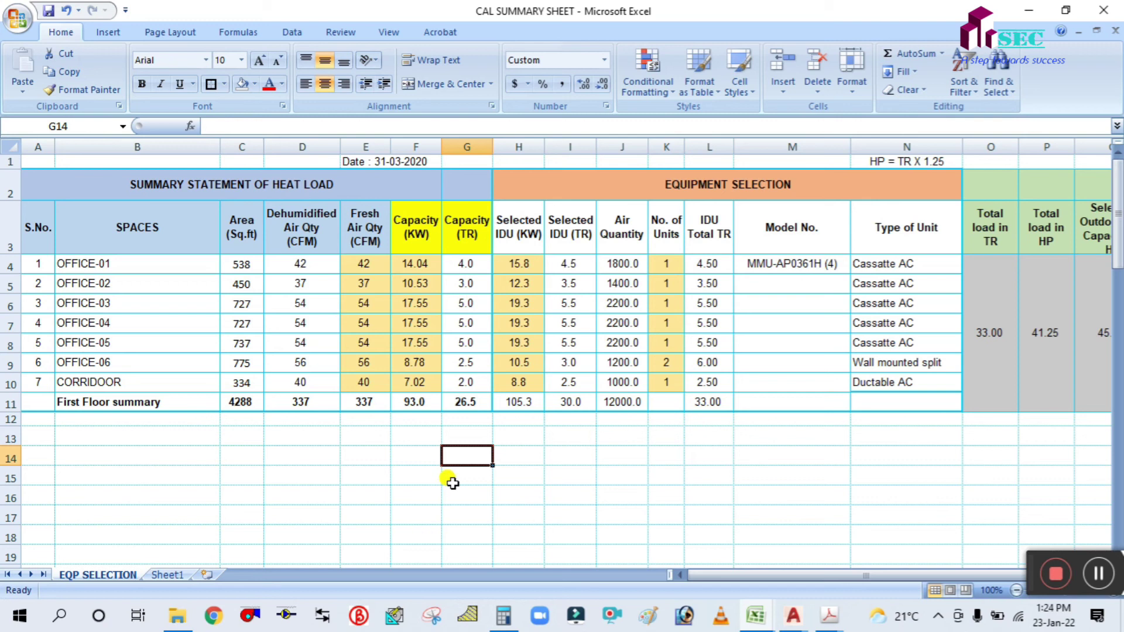
{"action": "type", "text": "="}
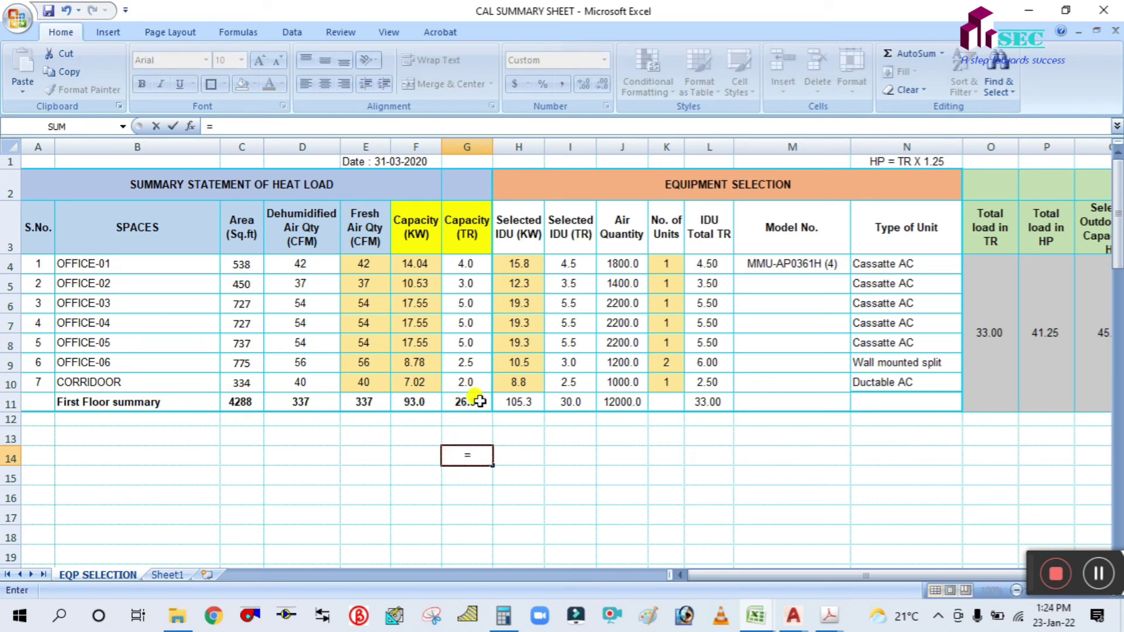
{"action": "left_click", "coordinate": [468, 402]}
{"action": "type", "text": "*"}
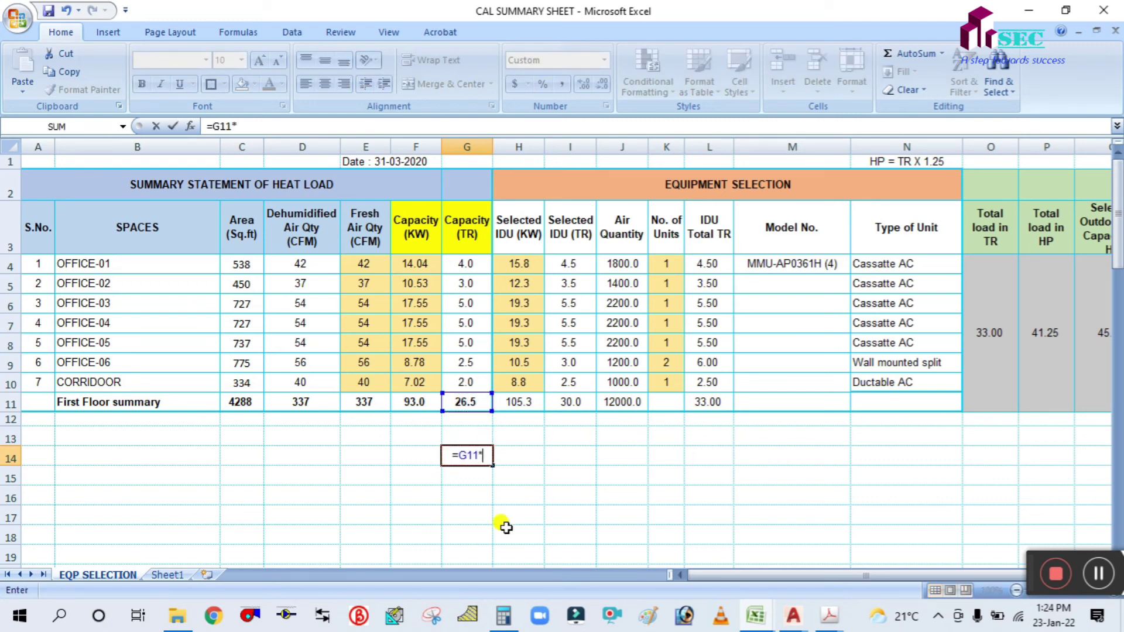
{"action": "key", "text": "Return"}
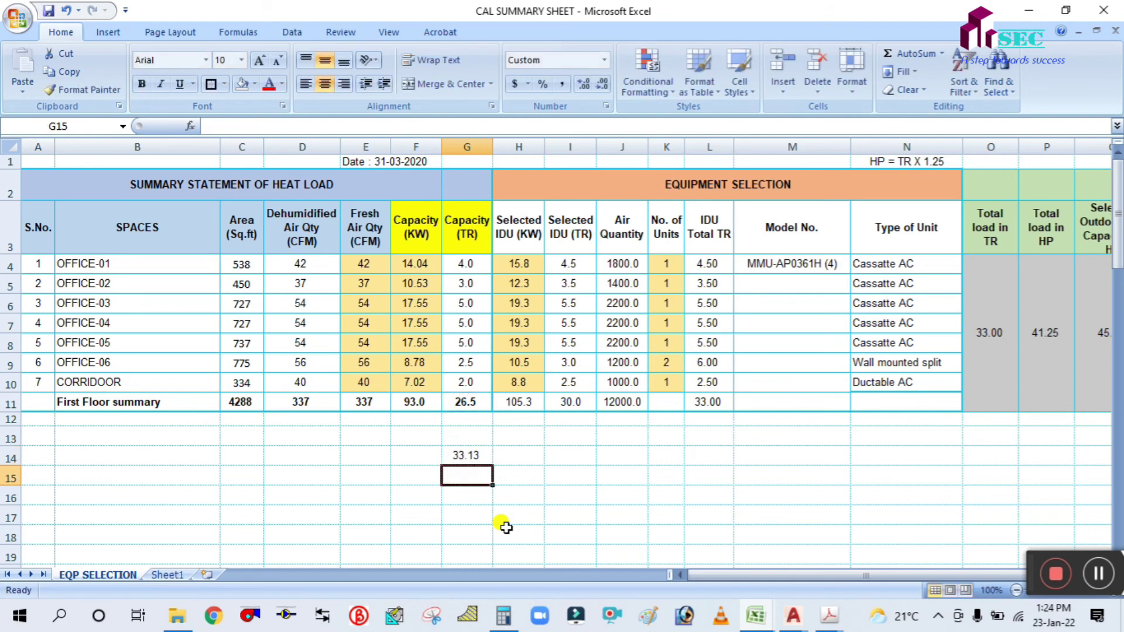
{"action": "left_click", "coordinate": [464, 455]}
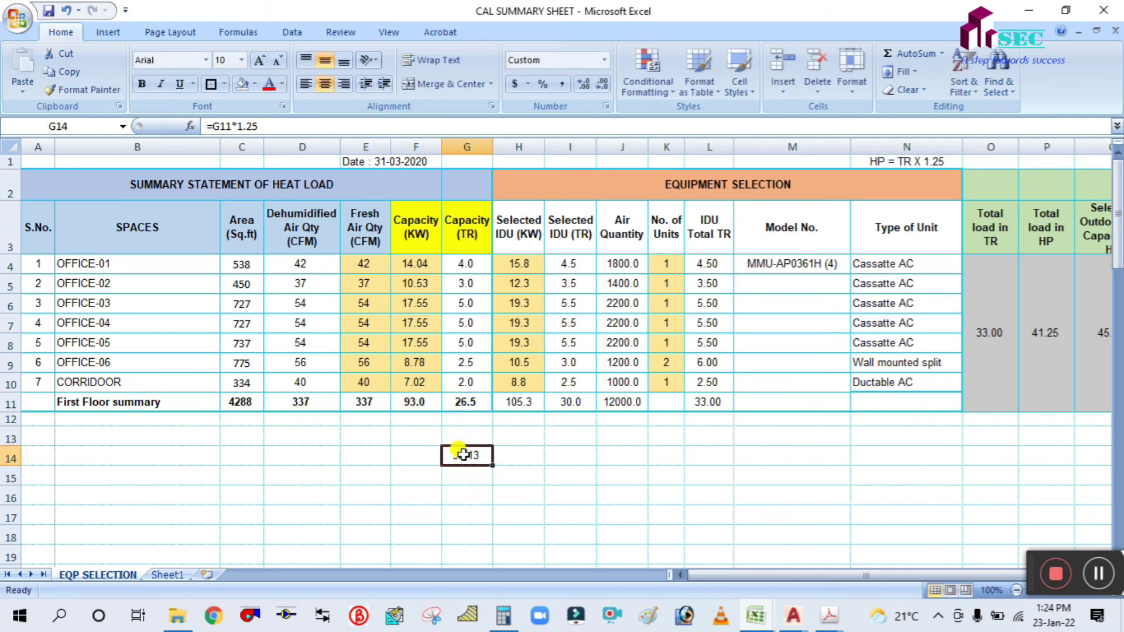
{"action": "key", "text": "Delete"}
{"action": "left_click", "coordinate": [540, 476]}
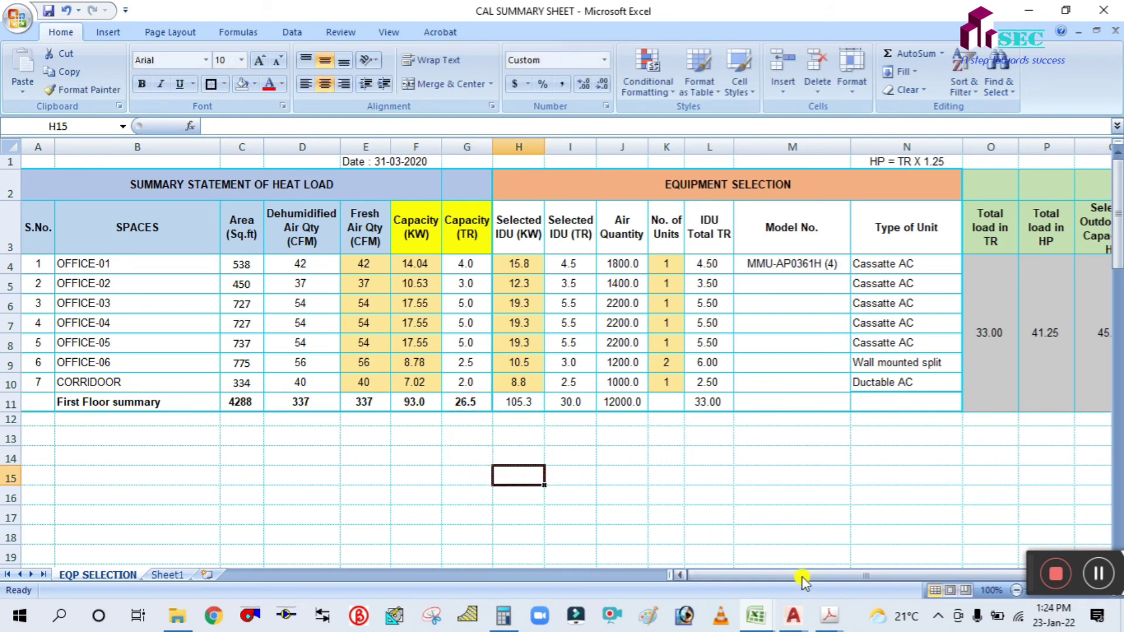
Check the selected outdoor unit capacity and switch to the AutoCAD drawing "Complete VRF project for commercial building. G+5".
{"action": "mouse_move", "coordinate": [796, 609]}
{"action": "left_click_drag", "start_coordinate": [788, 576], "coordinate": [811, 576]}
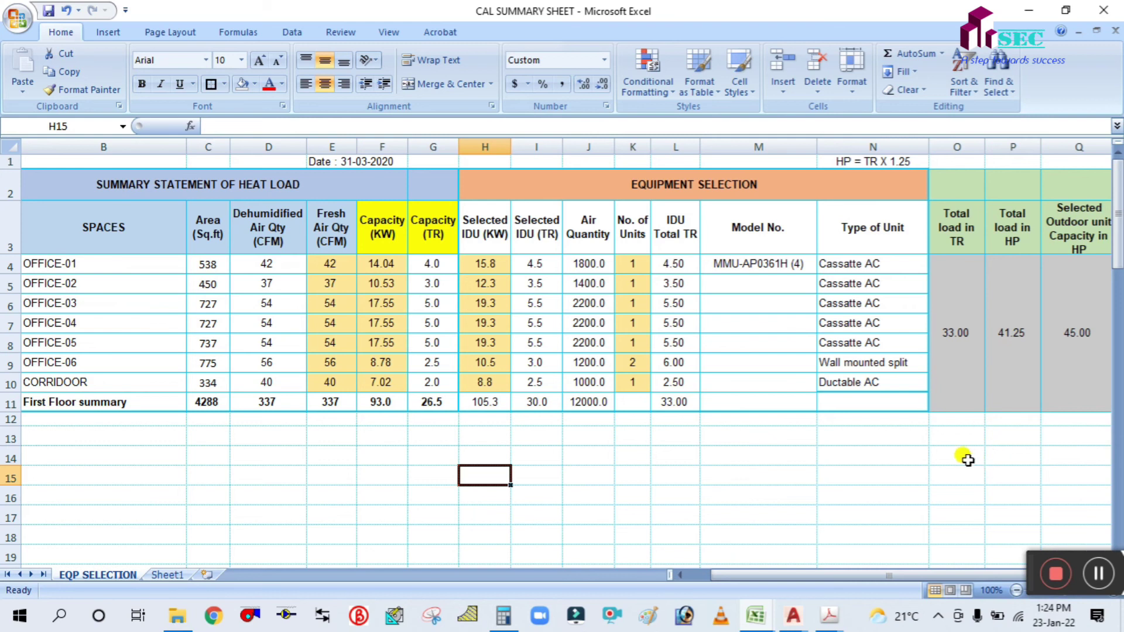
{"action": "left_click", "coordinate": [937, 475]}
{"action": "left_click", "coordinate": [792, 615]}
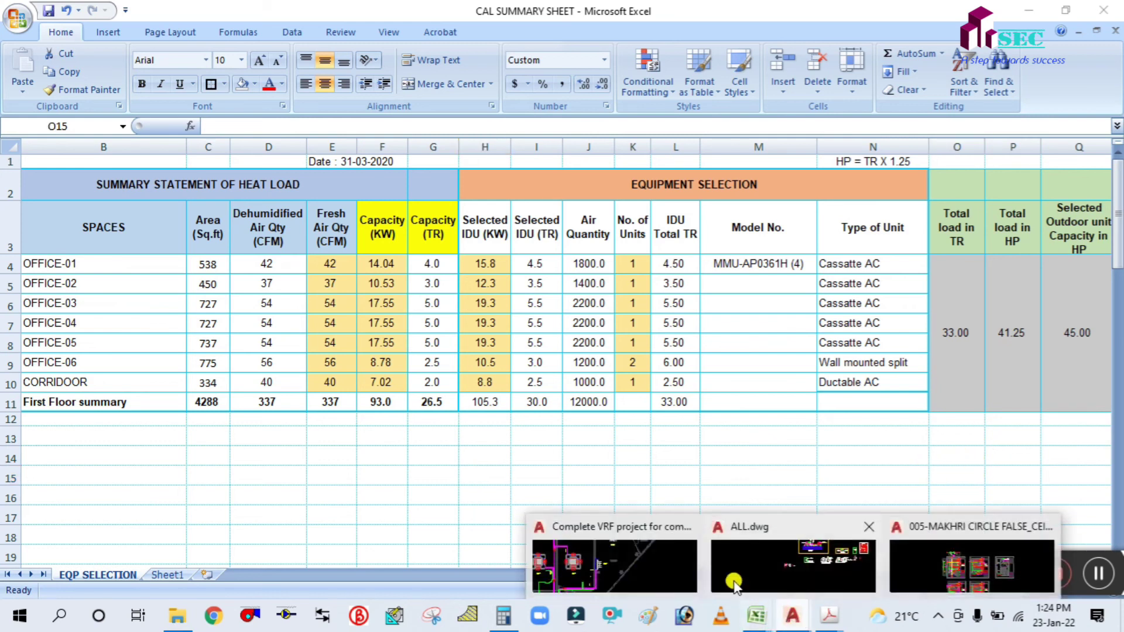
{"action": "left_click", "coordinate": [640, 557]}
Move the FF ODU label in the AC room down to just above the outdoor unit.
{"action": "scroll", "coordinate": [673, 448], "scroll_direction": "down", "scroll_amount": 5}
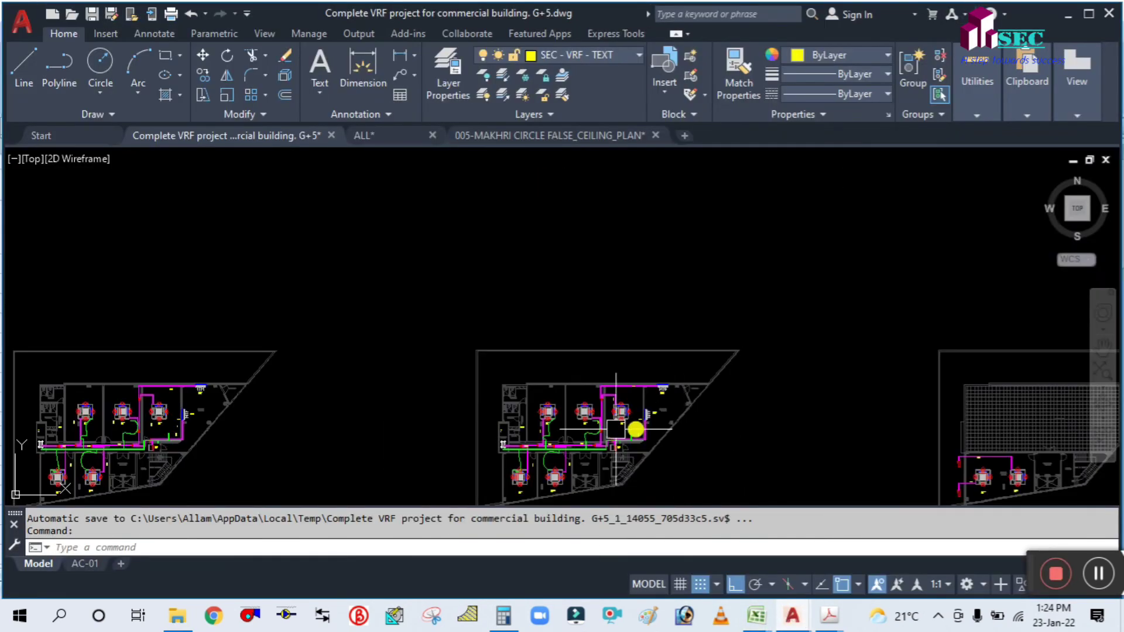
{"action": "scroll", "coordinate": [636, 429], "scroll_direction": "up", "scroll_amount": 8}
{"action": "middle_click_drag", "start_coordinate": [778, 359], "coordinate": [734, 254]}
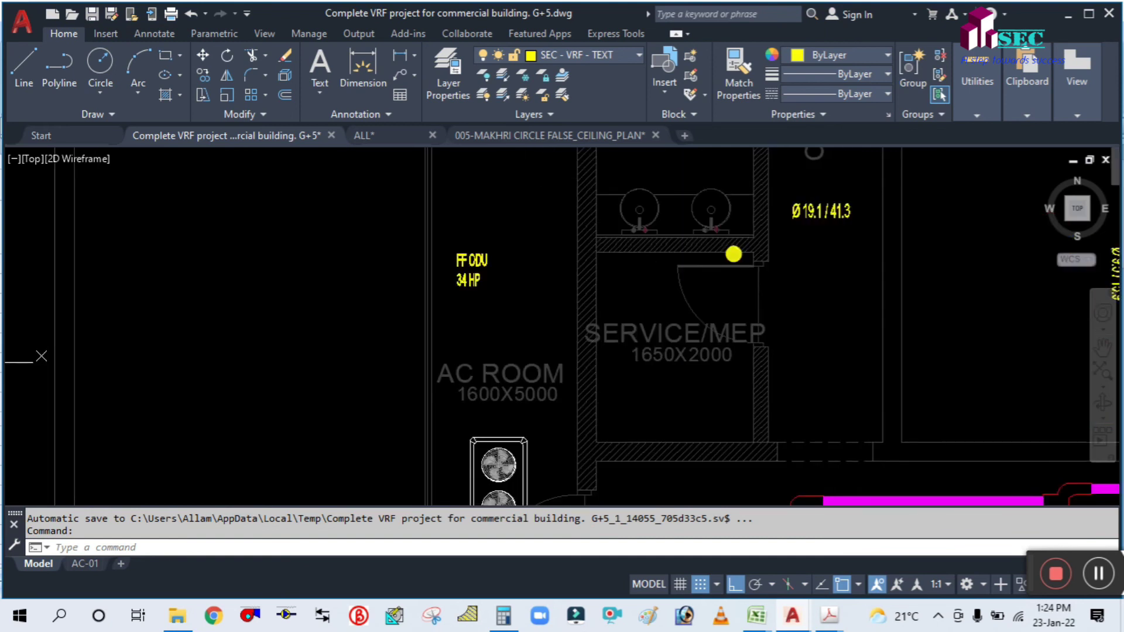
{"action": "scroll", "coordinate": [734, 254], "scroll_direction": "down", "scroll_amount": 3}
{"action": "scroll", "coordinate": [672, 333], "scroll_direction": "down", "scroll_amount": 3}
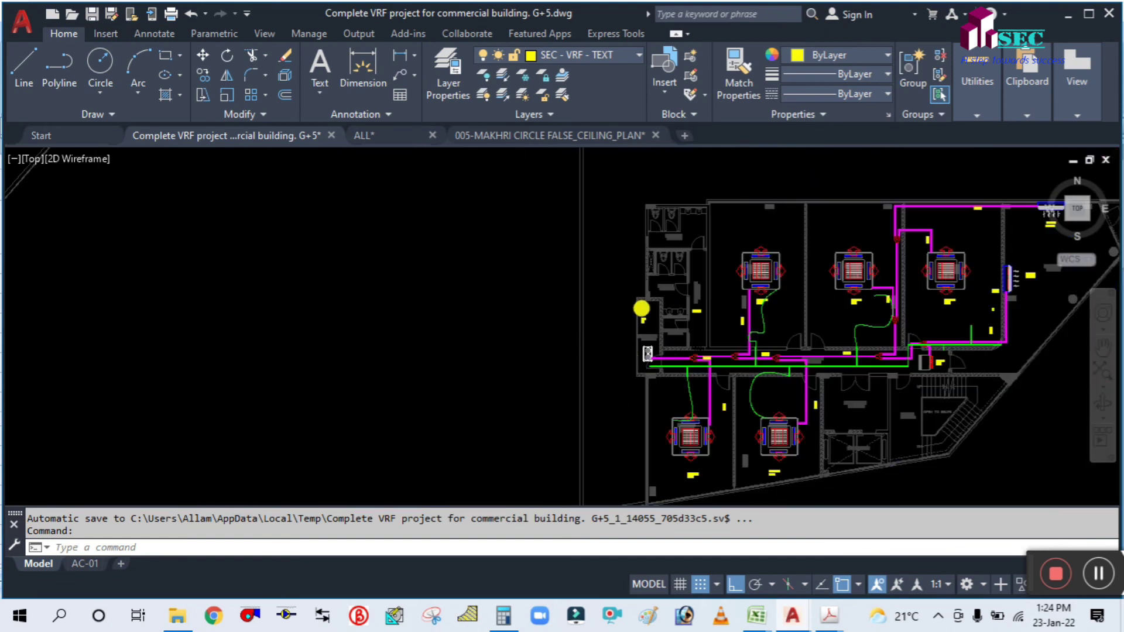
{"action": "scroll", "coordinate": [643, 309], "scroll_direction": "up", "scroll_amount": 6}
{"action": "scroll", "coordinate": [649, 386], "scroll_direction": "down", "scroll_amount": 2}
{"action": "scroll", "coordinate": [667, 369], "scroll_direction": "up", "scroll_amount": 4}
{"action": "middle_click_drag", "start_coordinate": [651, 390], "coordinate": [643, 247]}
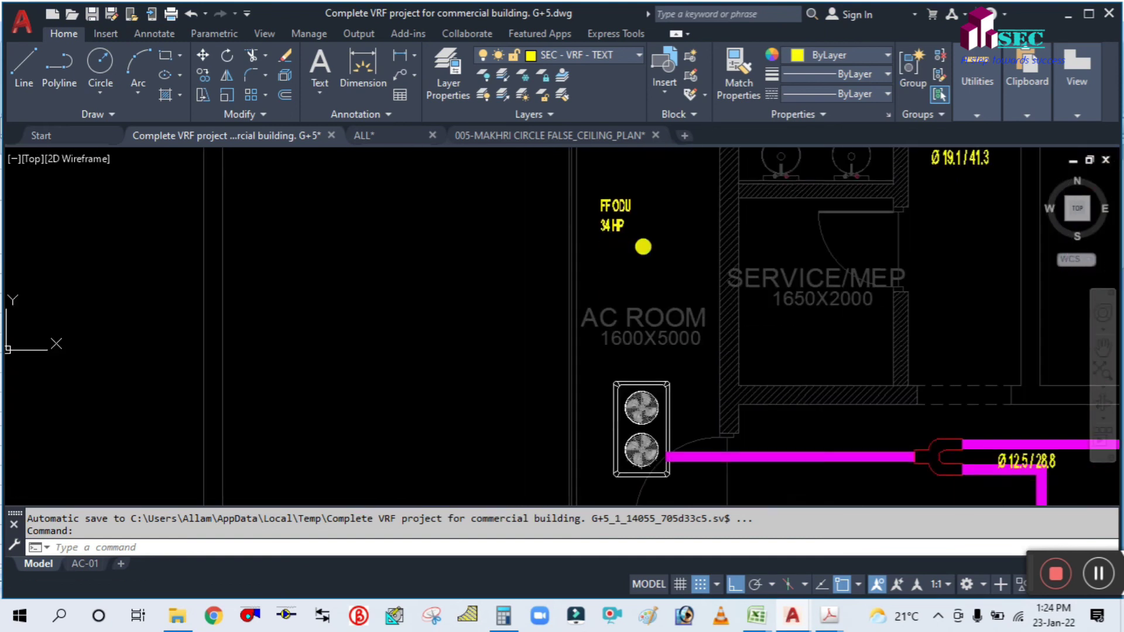
{"action": "type", "text": "m"}
{"action": "key", "text": "Return"}
{"action": "left_click", "coordinate": [627, 227]}
{"action": "key", "text": "Return"}
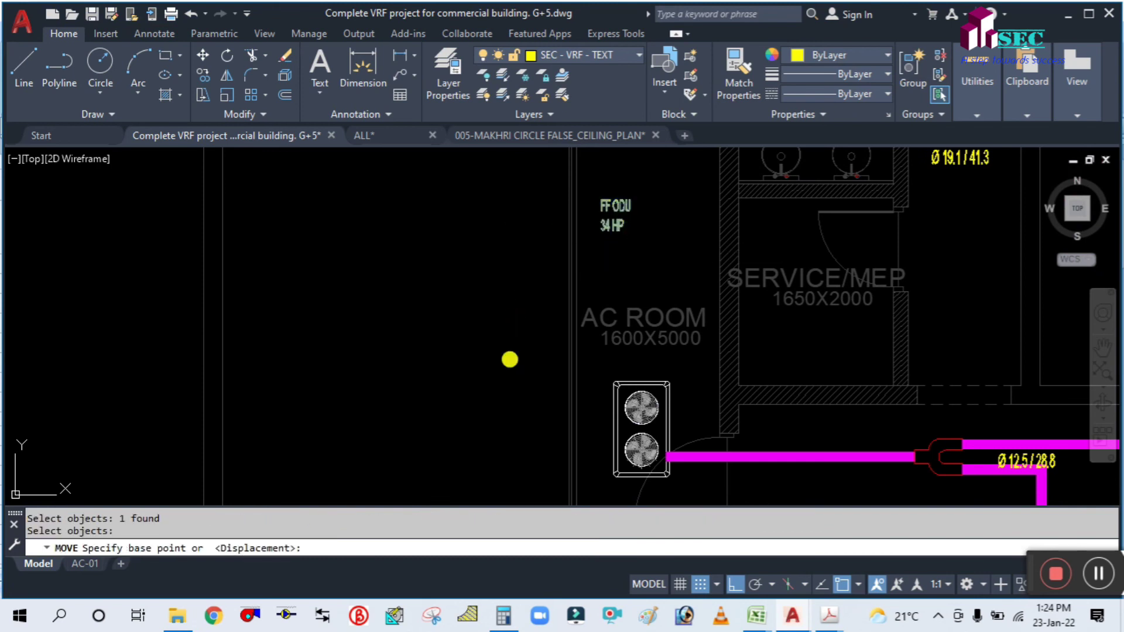
{"action": "left_click", "coordinate": [507, 231]}
{"action": "left_click", "coordinate": [506, 381]}
Shift the FF ODU label left toward the AC room wall so it clears the outdoor unit.
{"action": "scroll", "coordinate": [595, 389], "scroll_direction": "up", "scroll_amount": 4}
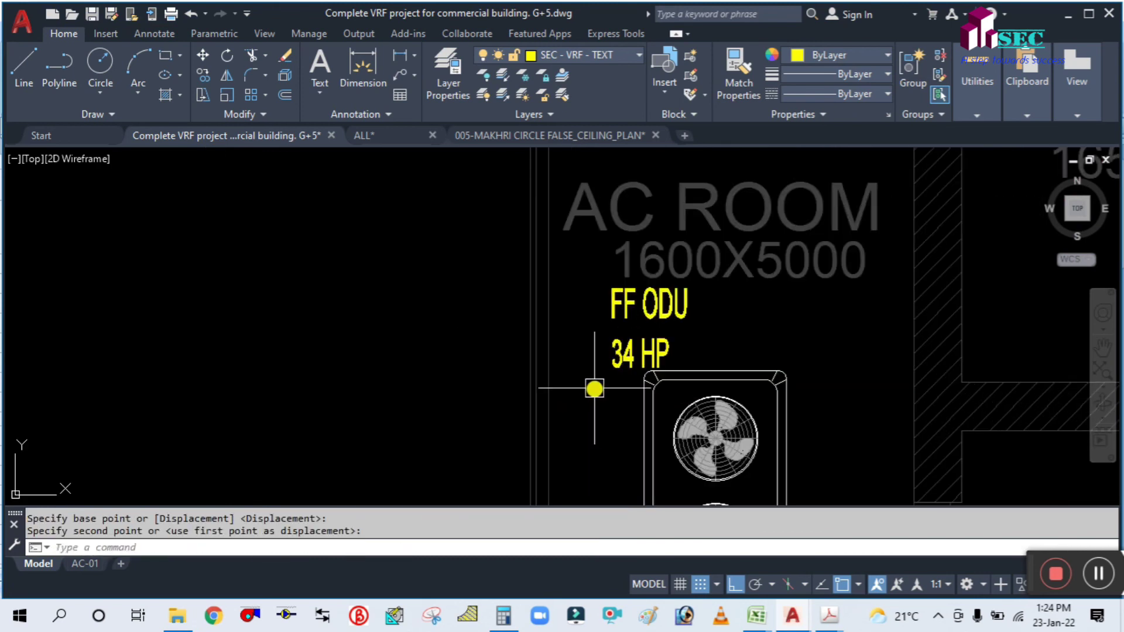
{"action": "type", "text": "m"}
{"action": "key", "text": "Return"}
{"action": "left_click", "coordinate": [650, 316]}
{"action": "key", "text": "Return"}
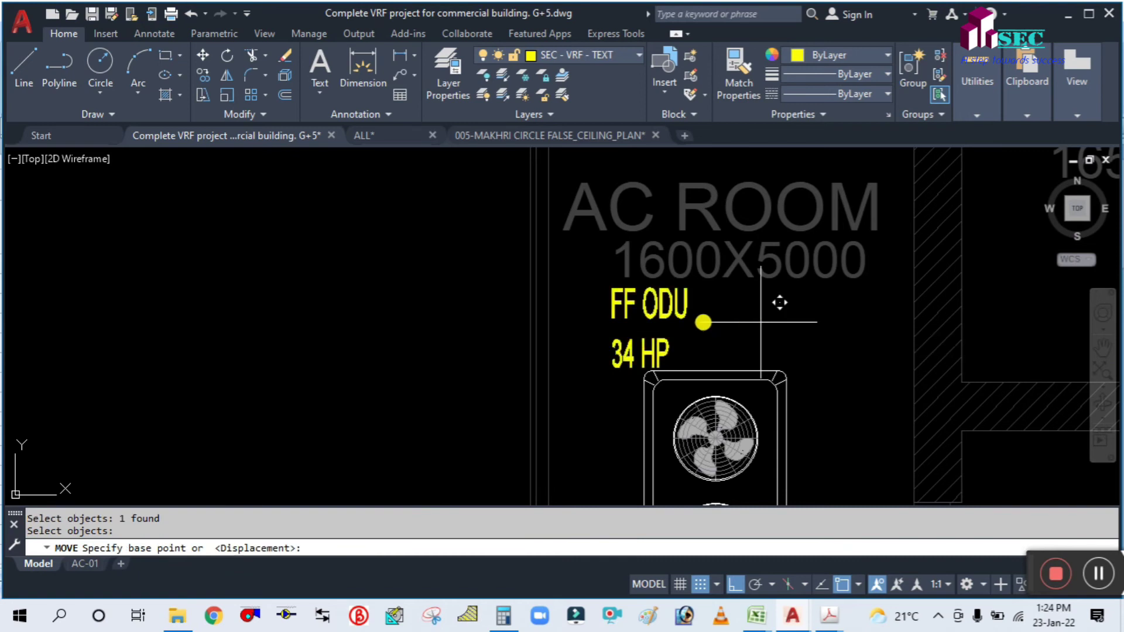
{"action": "left_click", "coordinate": [761, 322]}
{"action": "left_click", "coordinate": [703, 323]}
{"action": "key", "text": "Escape"}
Change the horsepower line of the FF ODU label to "45 HP".
{"action": "double_click", "coordinate": [573, 356]}
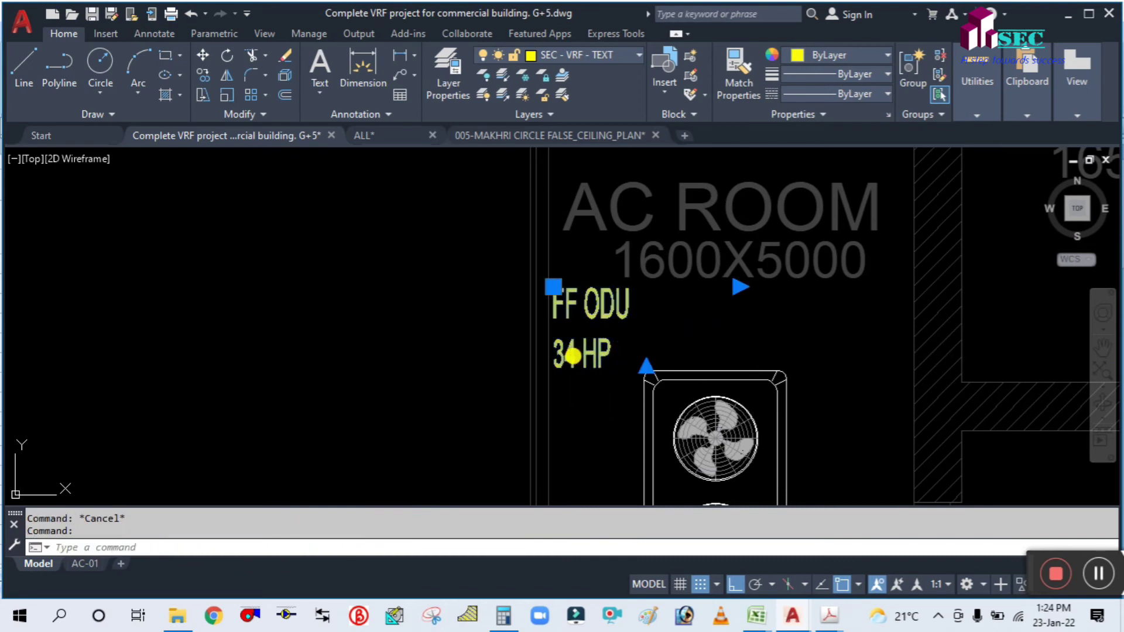
{"action": "key", "text": "BackSpace"}
{"action": "key", "text": "BackSpace"}
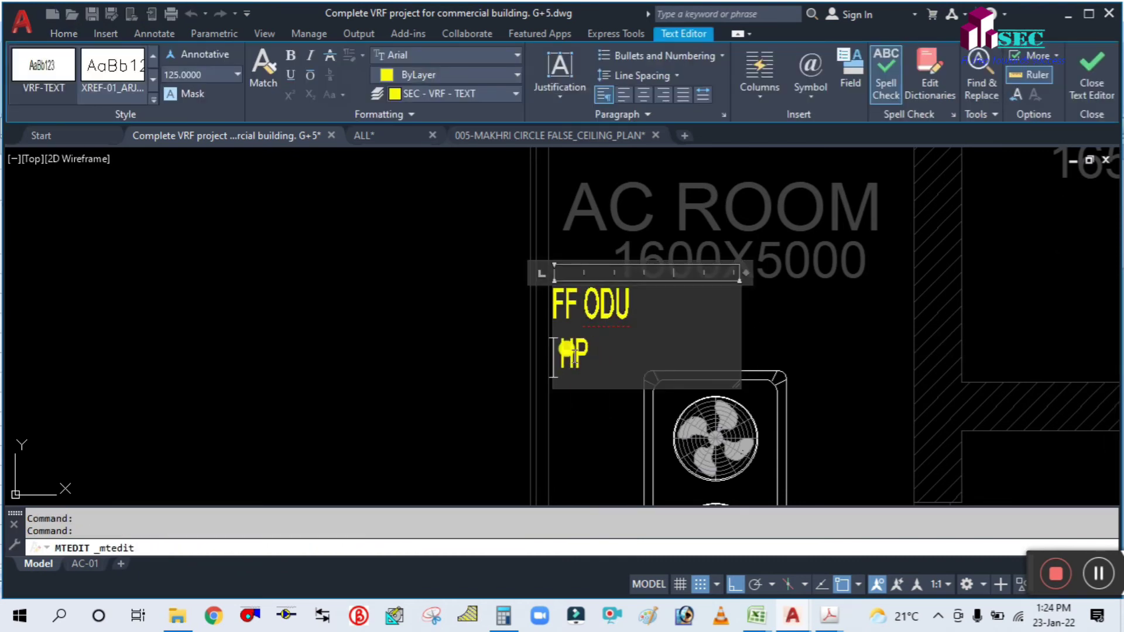
{"action": "type", "text": "45"}
{"action": "left_click", "coordinate": [380, 402]}
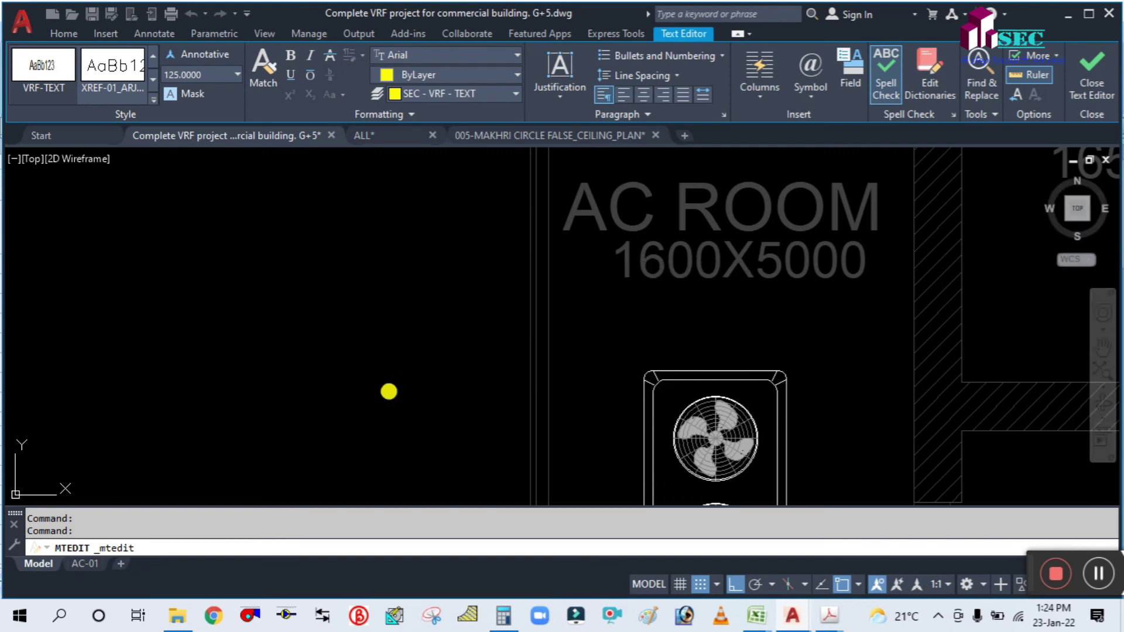
Move the FF ODU label on another floor plan down beside the outdoor unit in its AC room.
{"action": "scroll", "coordinate": [475, 353], "scroll_direction": "down", "scroll_amount": 2}
{"action": "mouse_move", "coordinate": [470, 347]}
{"action": "middle_mouse_down"}
{"action": "mouse_move", "coordinate": [532, 316]}
{"action": "mouse_move", "coordinate": [832, 242]}
{"action": "middle_mouse_up"}
{"action": "scroll", "coordinate": [831, 242], "scroll_direction": "down", "scroll_amount": 2}
{"action": "scroll", "coordinate": [791, 255], "scroll_direction": "down", "scroll_amount": 3}
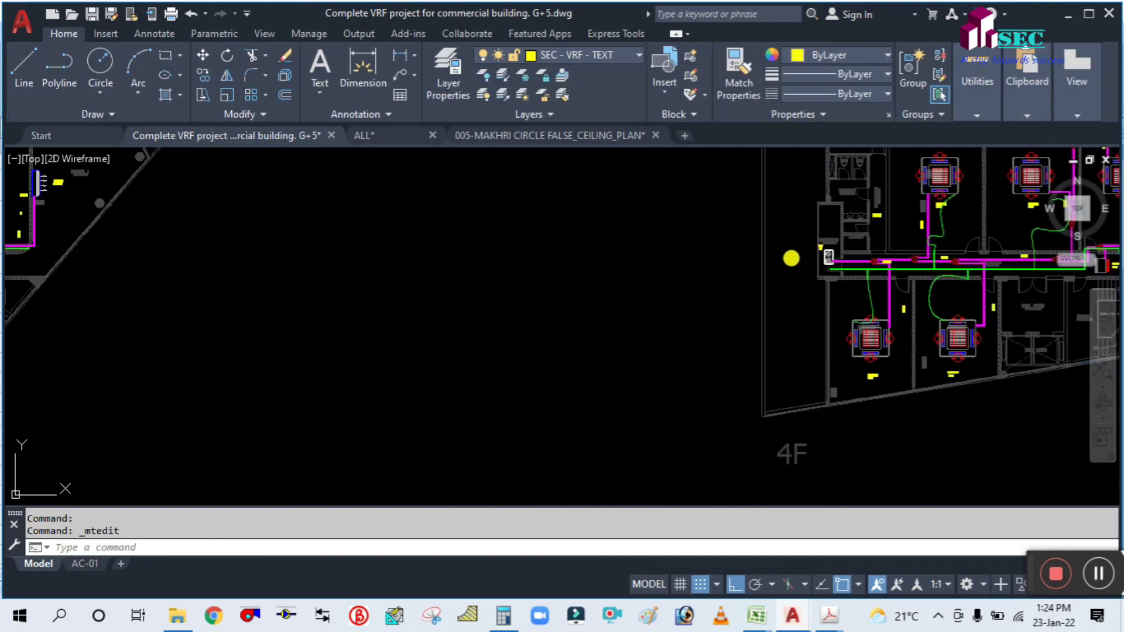
{"action": "scroll", "coordinate": [427, 293], "scroll_direction": "down", "scroll_amount": 3}
{"action": "scroll", "coordinate": [384, 252], "scroll_direction": "up", "scroll_amount": 4}
{"action": "scroll", "coordinate": [384, 252], "scroll_direction": "up", "scroll_amount": 3}
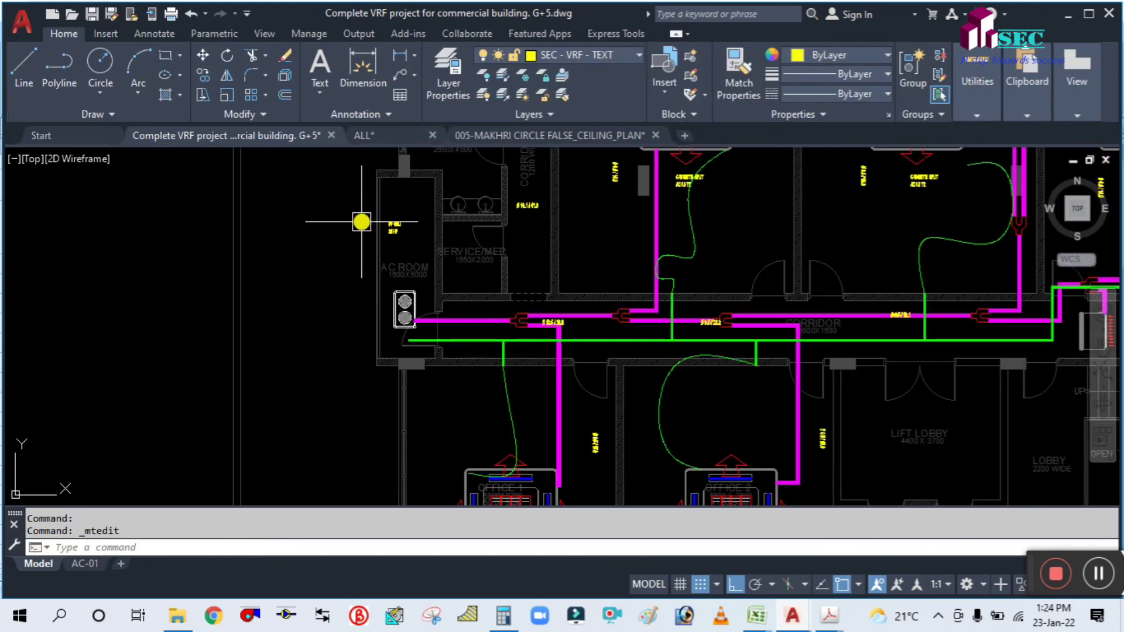
{"action": "type", "text": "M"}
{"action": "key", "text": "Return"}
{"action": "scroll", "coordinate": [398, 216], "scroll_direction": "up", "scroll_amount": 3}
{"action": "left_click", "coordinate": [414, 192]}
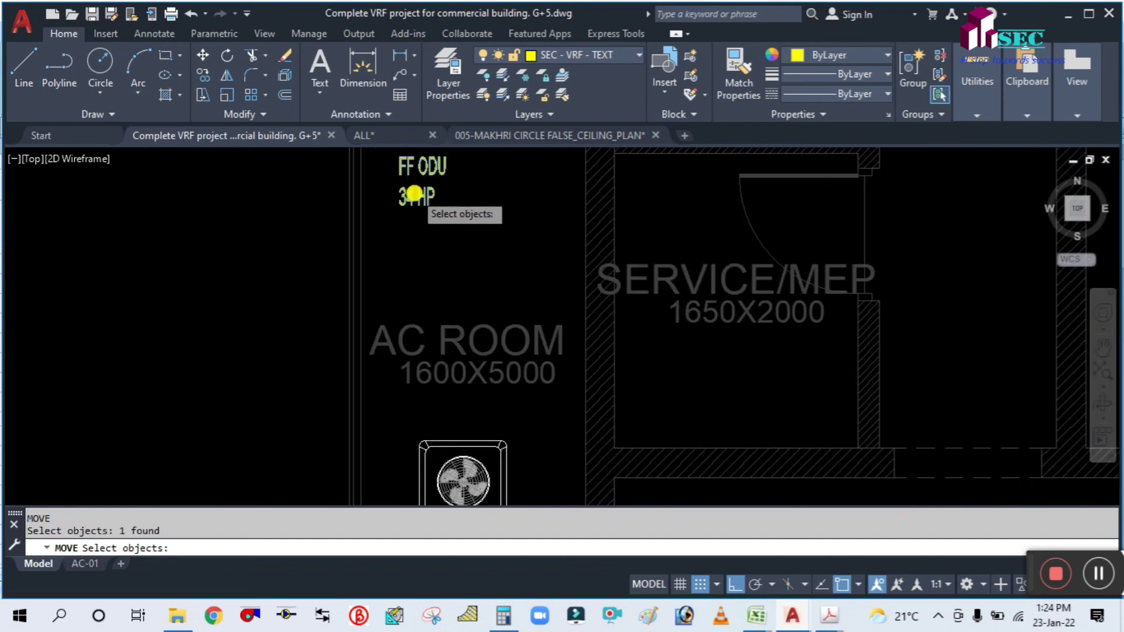
{"action": "scroll", "coordinate": [406, 188], "scroll_direction": "down", "scroll_amount": 4}
{"action": "key", "text": "Return"}
{"action": "left_click", "coordinate": [316, 227]}
{"action": "left_click", "coordinate": [314, 340]}
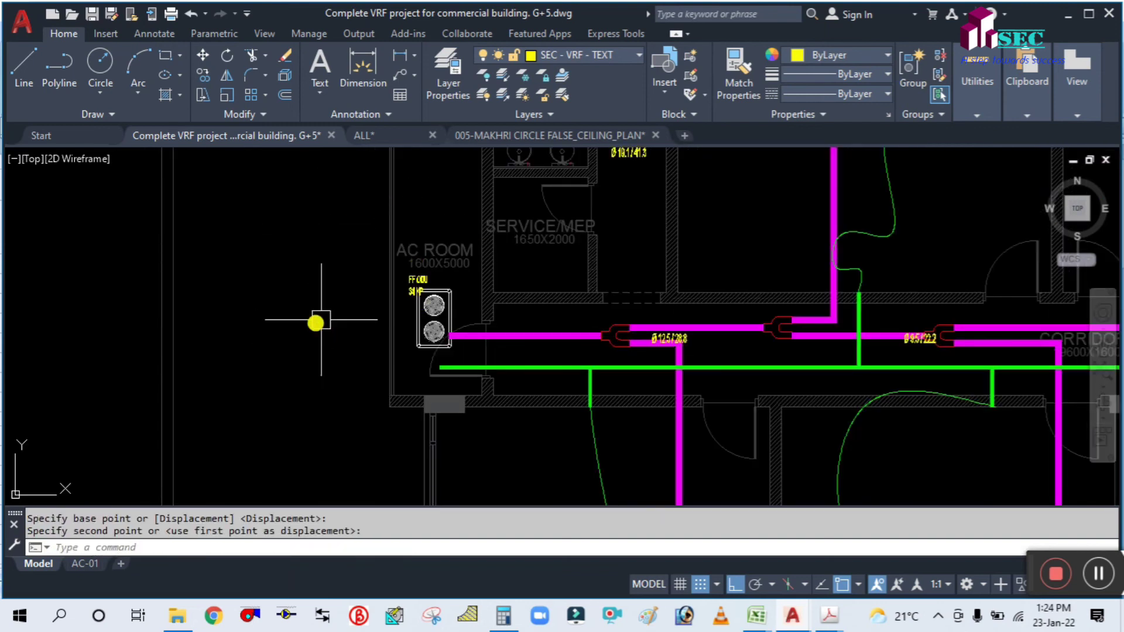
Nudge this plan's FF ODU label slightly upward to clear the top edge of the outdoor unit.
{"action": "scroll", "coordinate": [396, 284], "scroll_direction": "up", "scroll_amount": 4}
{"action": "scroll", "coordinate": [435, 288], "scroll_direction": "up", "scroll_amount": 4}
{"action": "type", "text": "M"}
{"action": "key", "text": "Return"}
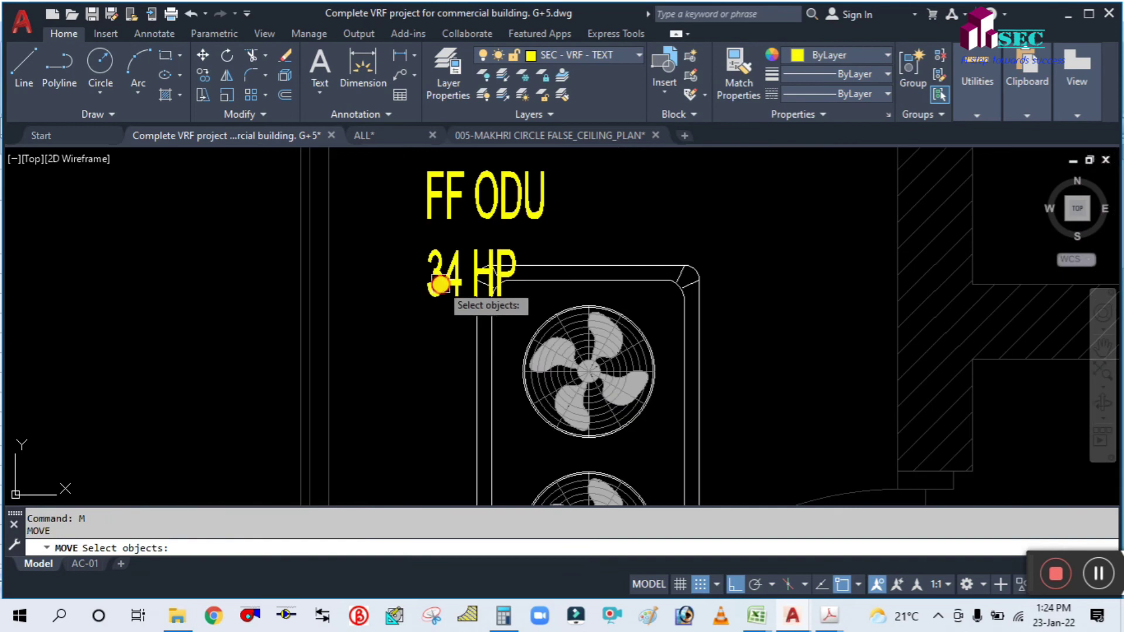
{"action": "left_click", "coordinate": [439, 283]}
{"action": "key", "text": "Return"}
{"action": "left_click", "coordinate": [413, 384]}
{"action": "left_click", "coordinate": [409, 351]}
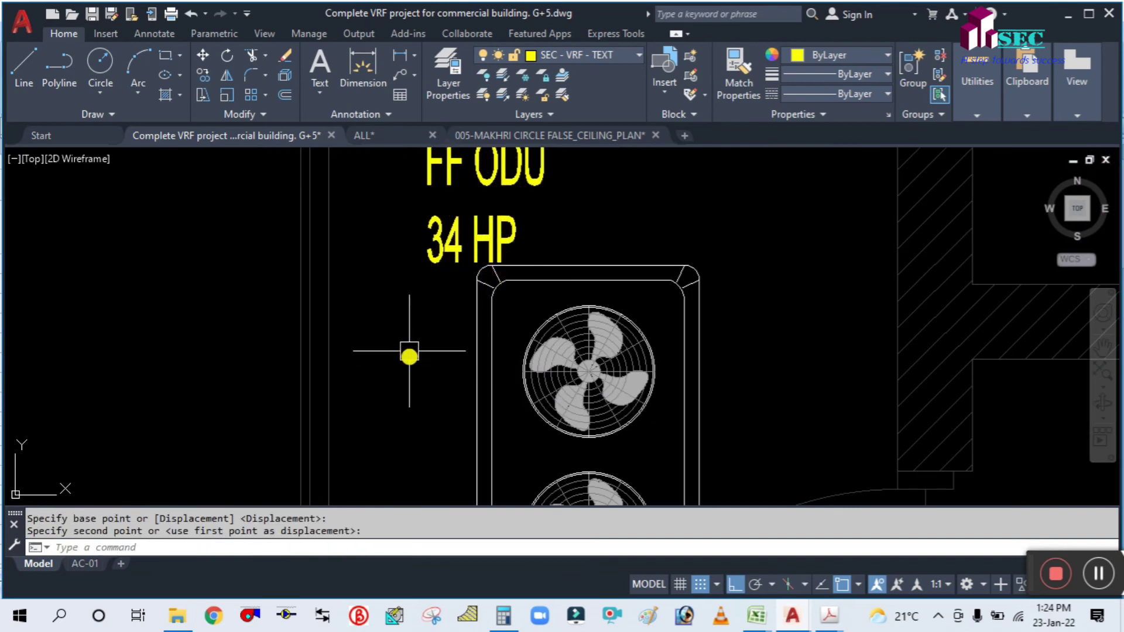
Change the horsepower line of this plan's FF ODU label to "45 HP".
{"action": "left_click", "coordinate": [444, 246]}
{"action": "double_click", "coordinate": [444, 245]}
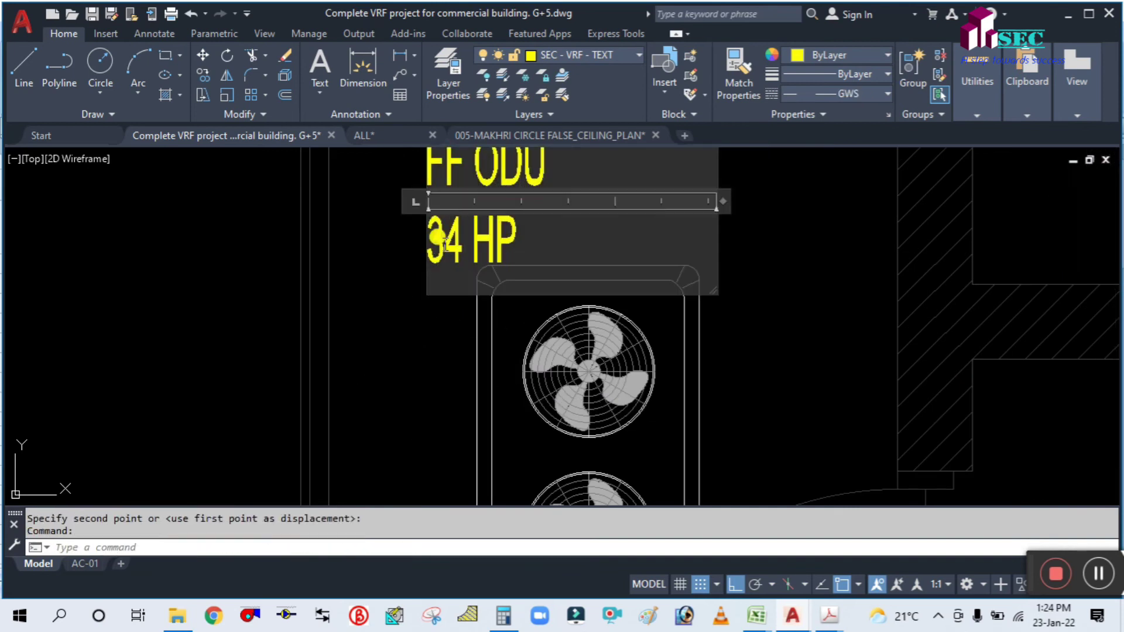
{"action": "key", "text": "BackSpace"}
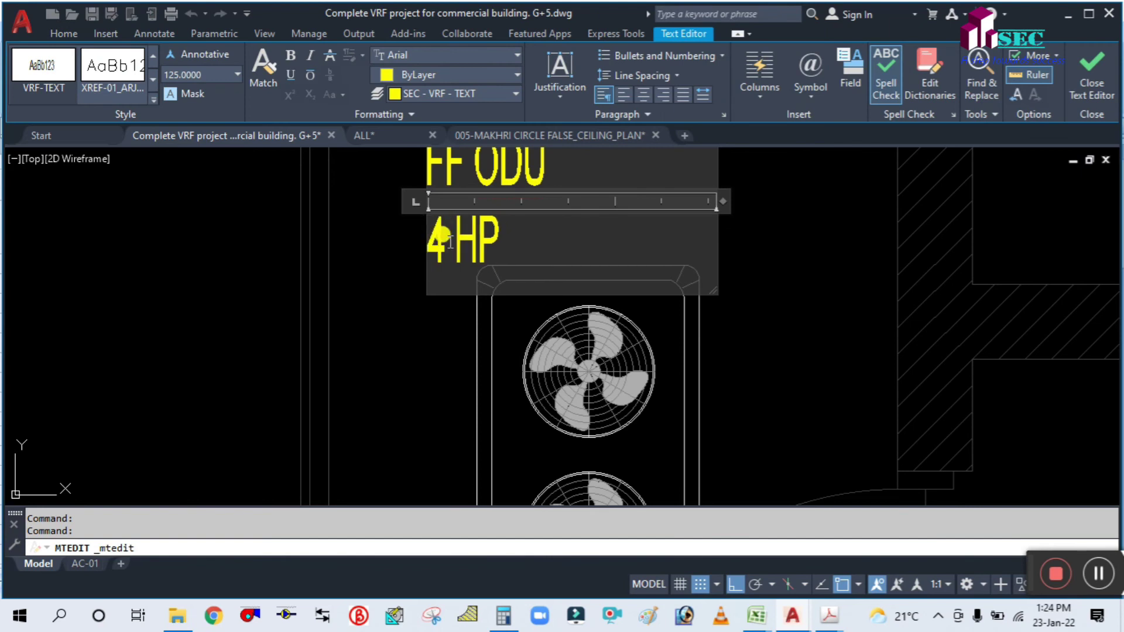
{"action": "key", "text": "Delete"}
{"action": "type", "text": "5"}
{"action": "key", "text": "BackSpace"}
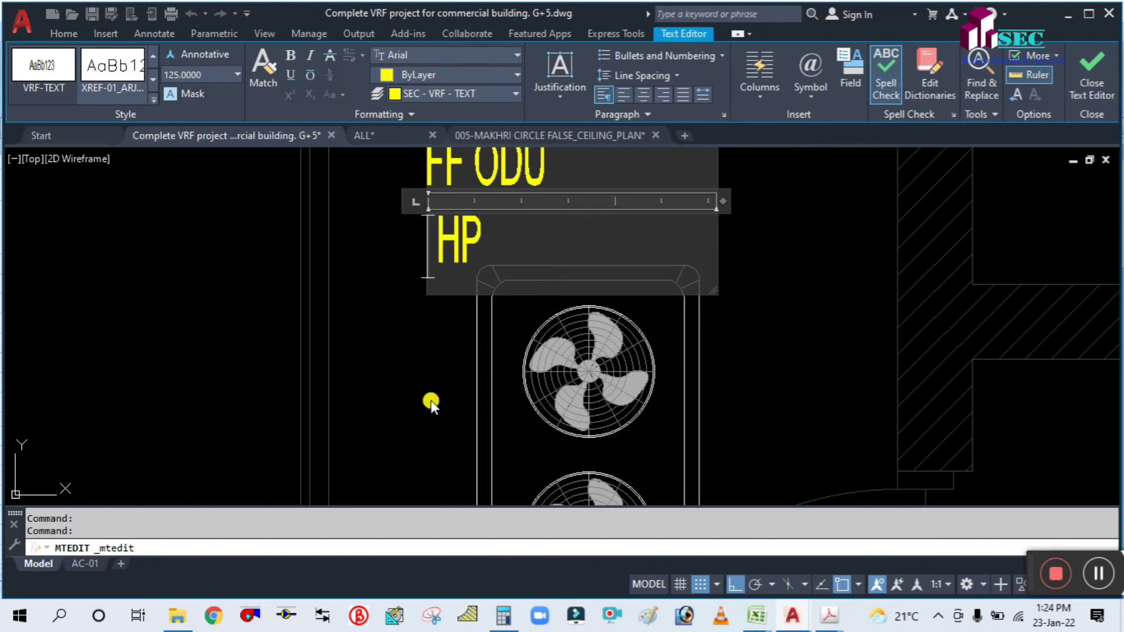
{"action": "type", "text": "45"}
{"action": "left_click", "coordinate": [431, 404]}
Move the 2F plan's FF ODU label straight down to just above the outdoor unit in the AC room.
{"action": "scroll", "coordinate": [707, 303], "scroll_direction": "down", "scroll_amount": 10}
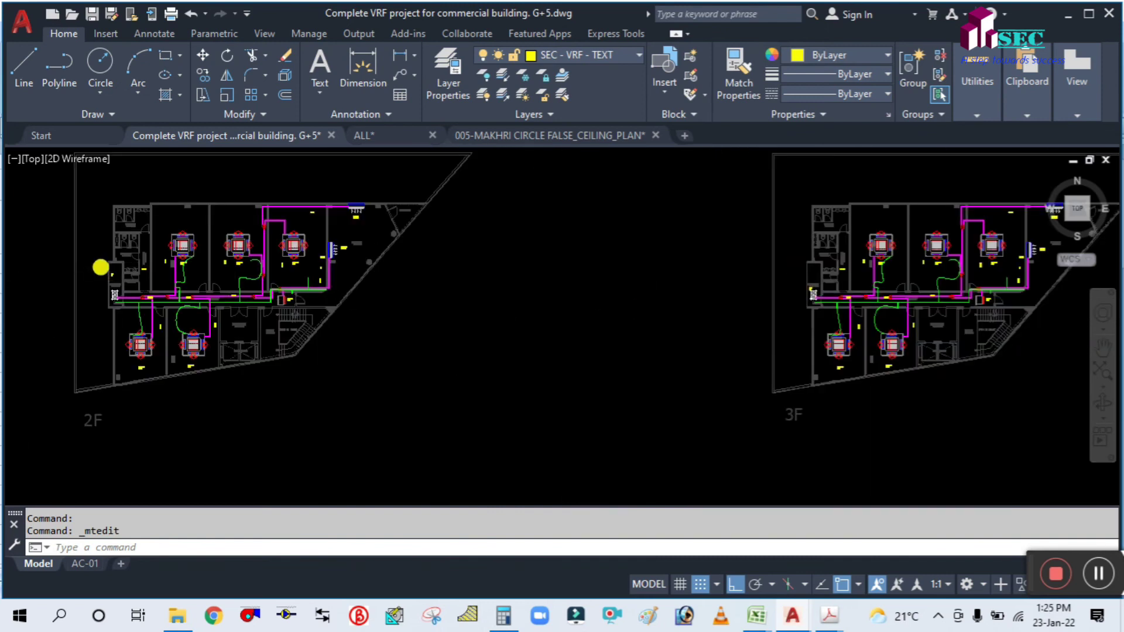
{"action": "scroll", "coordinate": [82, 258], "scroll_direction": "up", "scroll_amount": 8}
{"action": "middle_click_drag", "start_coordinate": [271, 266], "coordinate": [273, 263]}
{"action": "type", "text": "m"}
{"action": "key", "text": "space"}
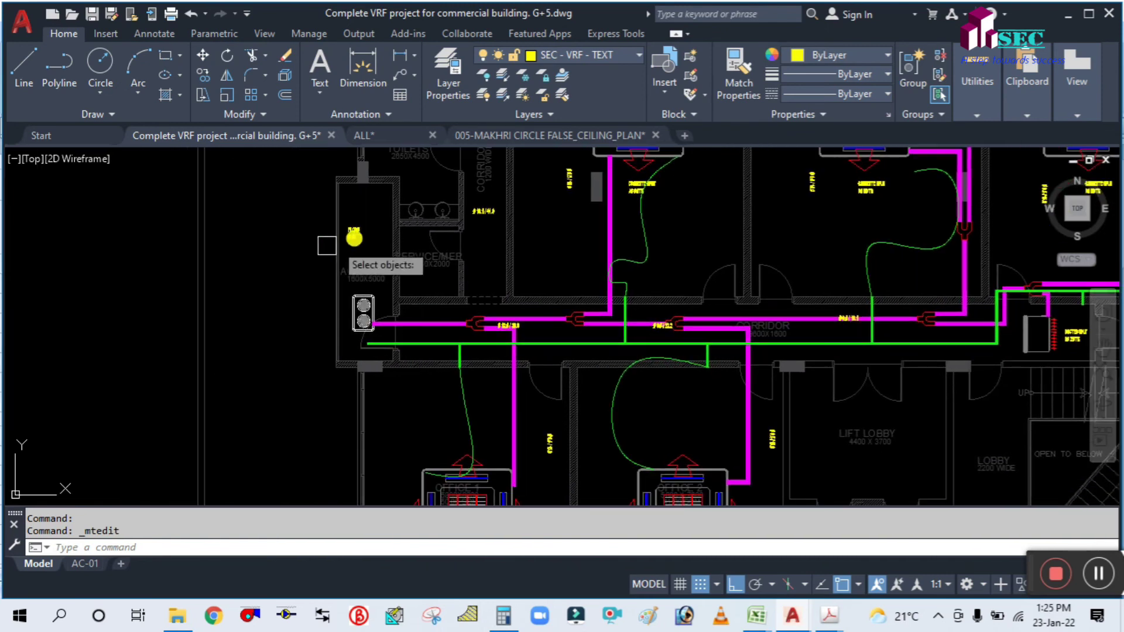
{"action": "left_click", "coordinate": [366, 235]}
{"action": "scroll", "coordinate": [277, 255], "scroll_direction": "up", "scroll_amount": 2}
{"action": "key", "text": "Return"}
{"action": "left_click", "coordinate": [276, 246]}
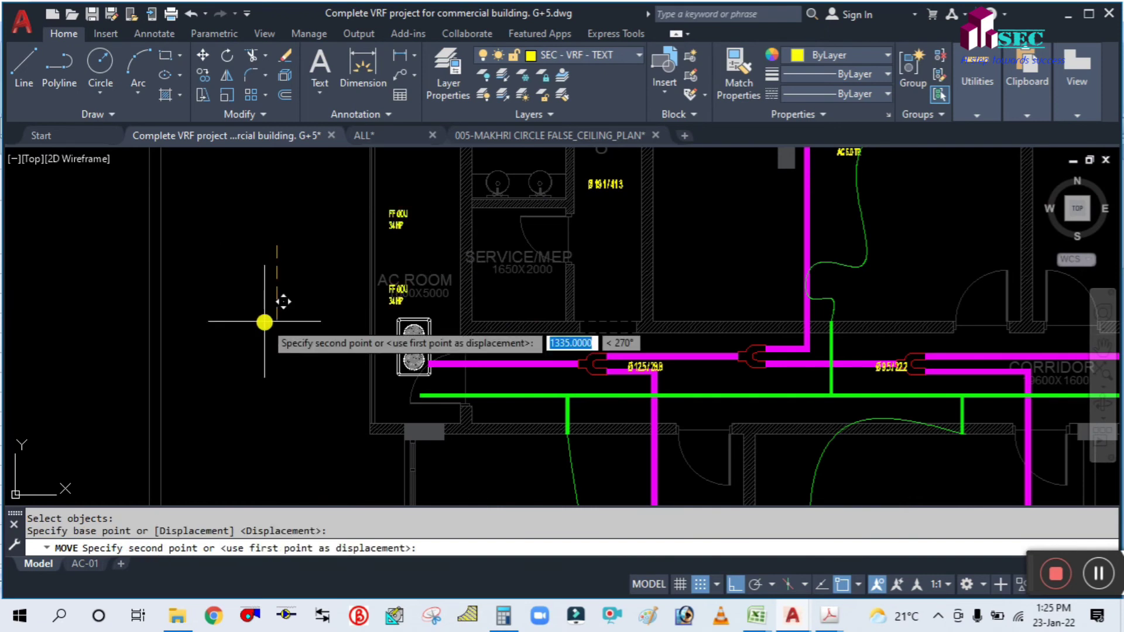
{"action": "scroll", "coordinate": [264, 346], "scroll_direction": "up", "scroll_amount": 4}
{"action": "left_click", "coordinate": [263, 332]}
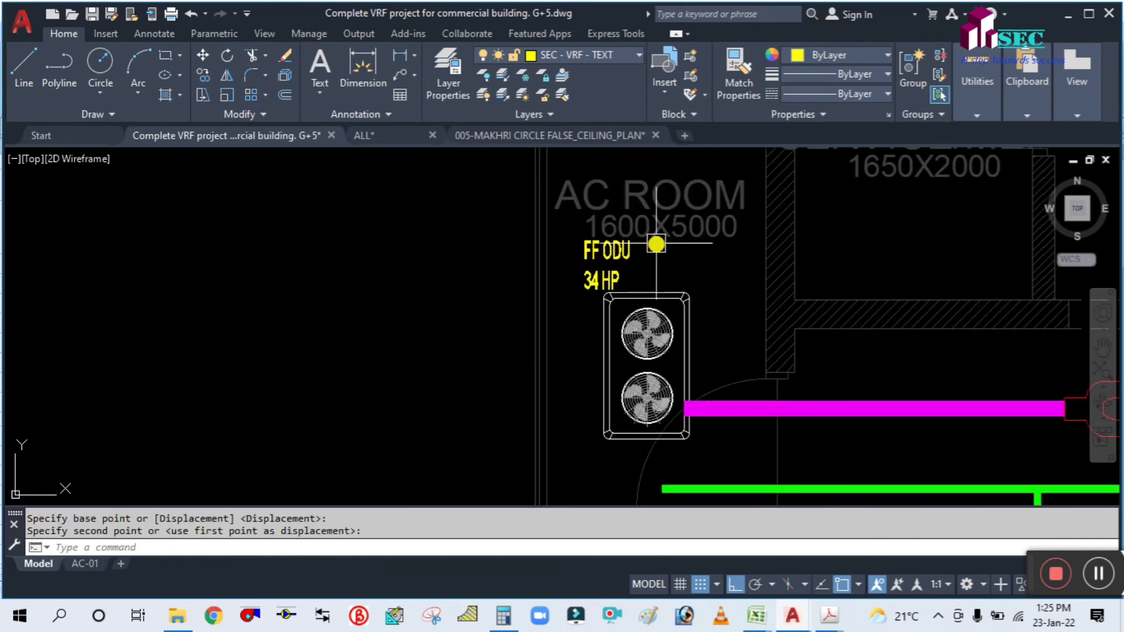
Change the horsepower line of the 2F plan's FF ODU label to "45 HP".
{"action": "left_click", "coordinate": [591, 253]}
{"action": "double_click", "coordinate": [591, 281]}
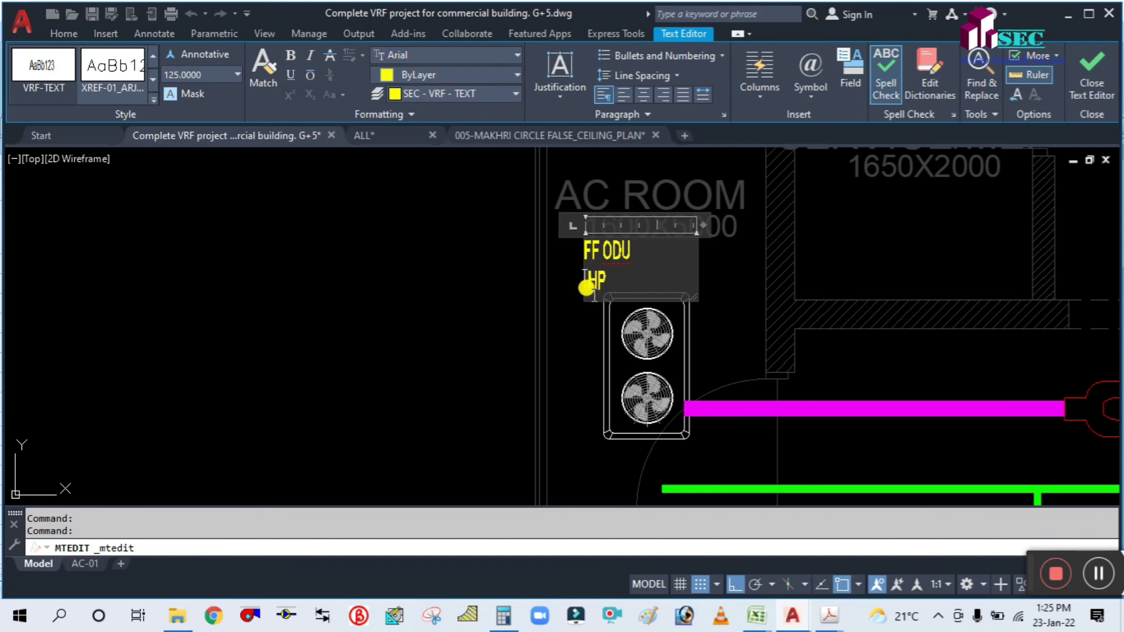
{"action": "left_click", "coordinate": [430, 364]}
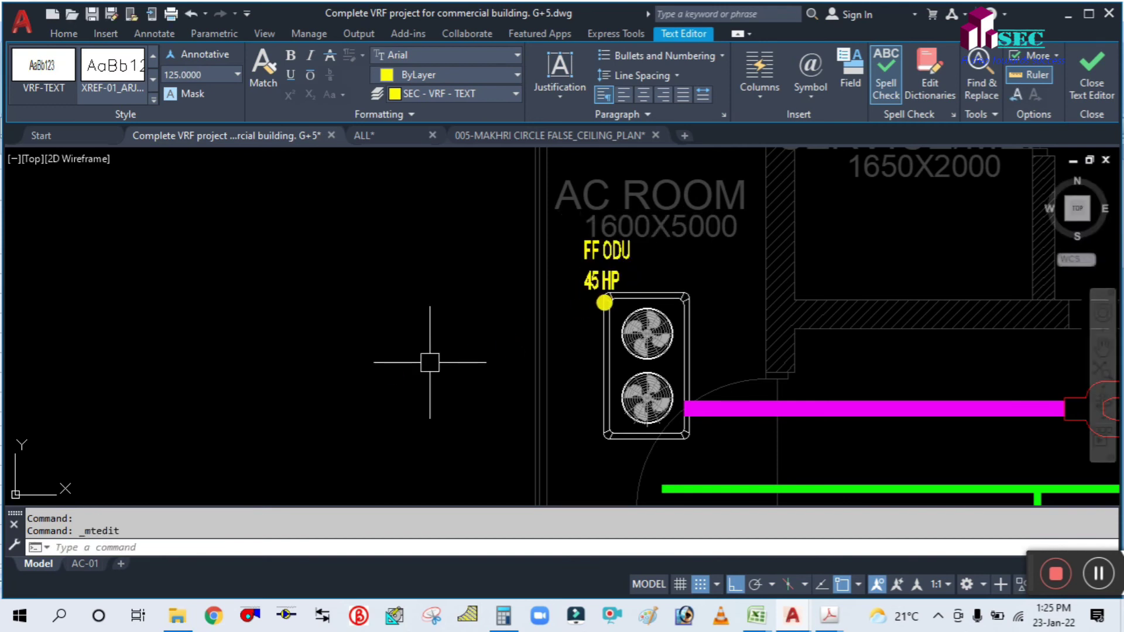
Change the horsepower line of the FF ODU label in the 1F plan's AC room to "45 HP".
{"action": "scroll", "coordinate": [425, 358], "scroll_direction": "down", "scroll_amount": 6}
{"action": "middle_click_drag", "start_coordinate": [425, 339], "coordinate": [735, 283]}
{"action": "scroll", "coordinate": [386, 264], "scroll_direction": "up", "scroll_amount": 8}
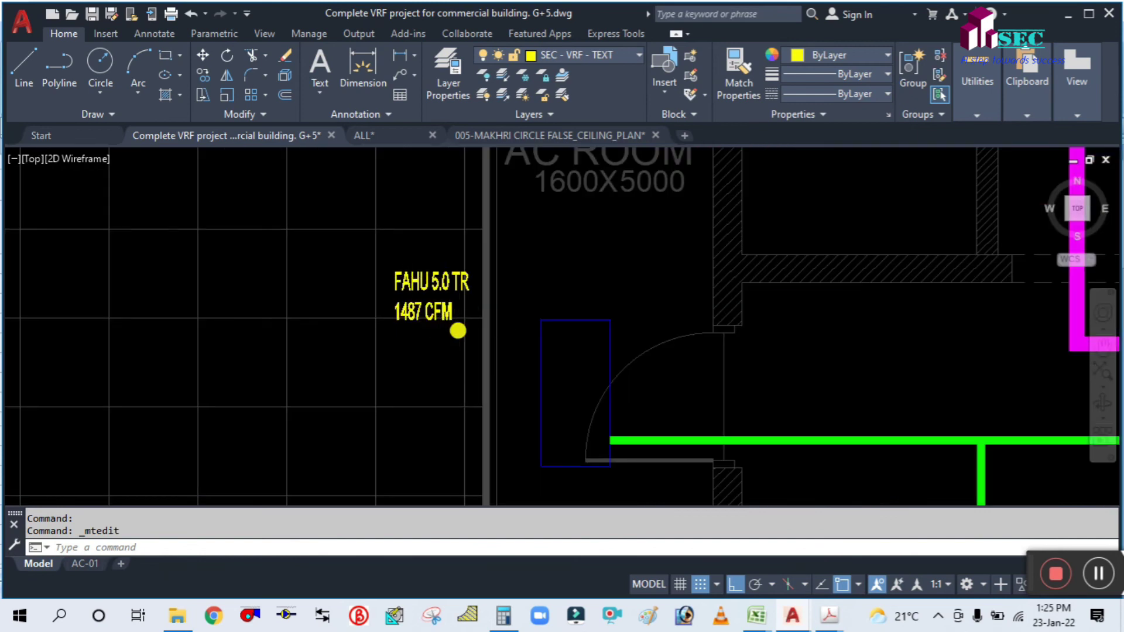
{"action": "scroll", "coordinate": [459, 326], "scroll_direction": "down", "scroll_amount": 4}
{"action": "scroll", "coordinate": [486, 228], "scroll_direction": "up", "scroll_amount": 4}
{"action": "scroll", "coordinate": [480, 242], "scroll_direction": "up", "scroll_amount": 5}
{"action": "left_click", "coordinate": [390, 278]}
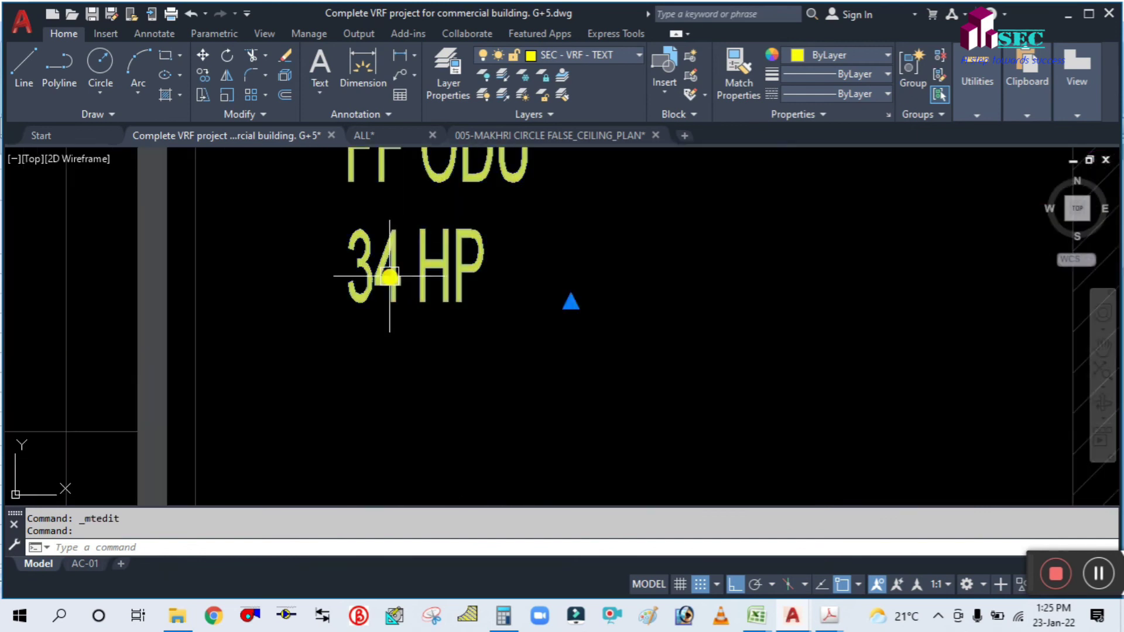
{"action": "double_click", "coordinate": [389, 278]}
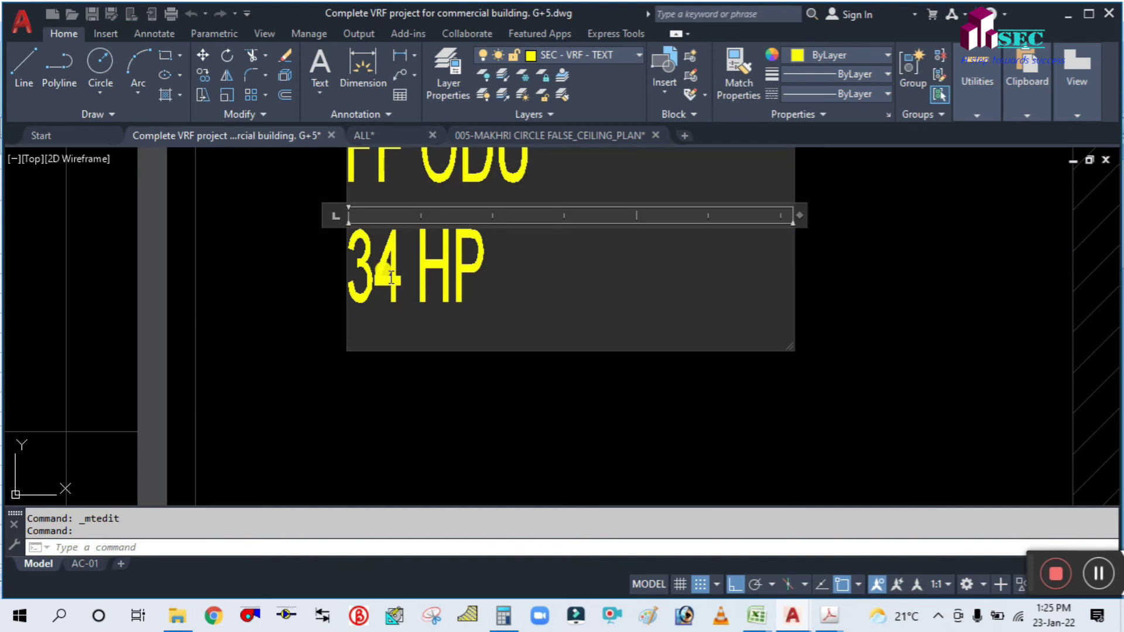
{"action": "key", "text": "BackSpace"}
{"action": "key", "text": "BackSpace"}
{"action": "type", "text": "45"}
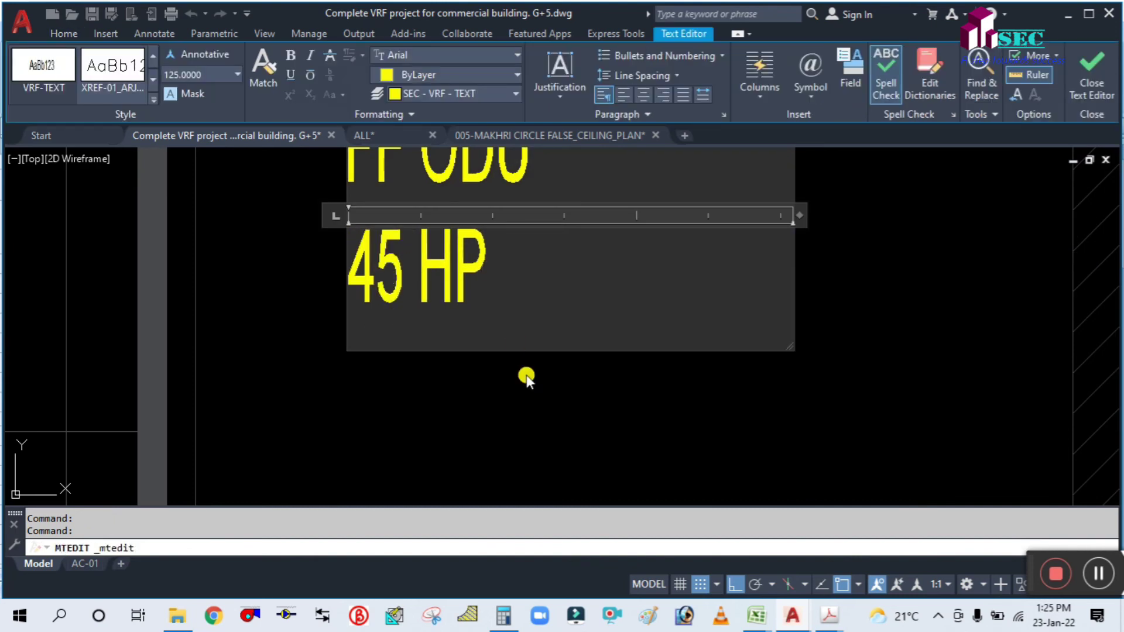
{"action": "left_click", "coordinate": [534, 388]}
Switch to the CAL SUMMARY SHEET workbook in Excel and review the equipment selection table and the design procedure listed on Sheet1.
{"action": "scroll", "coordinate": [694, 379], "scroll_direction": "down", "scroll_amount": 8}
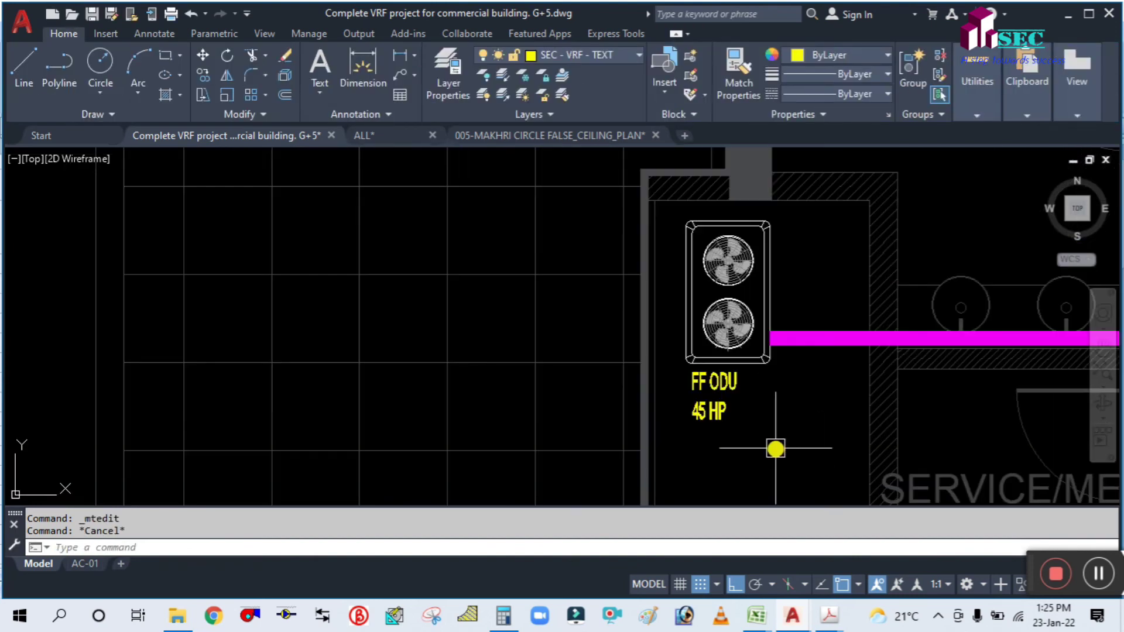
{"action": "mouse_move", "coordinate": [756, 615]}
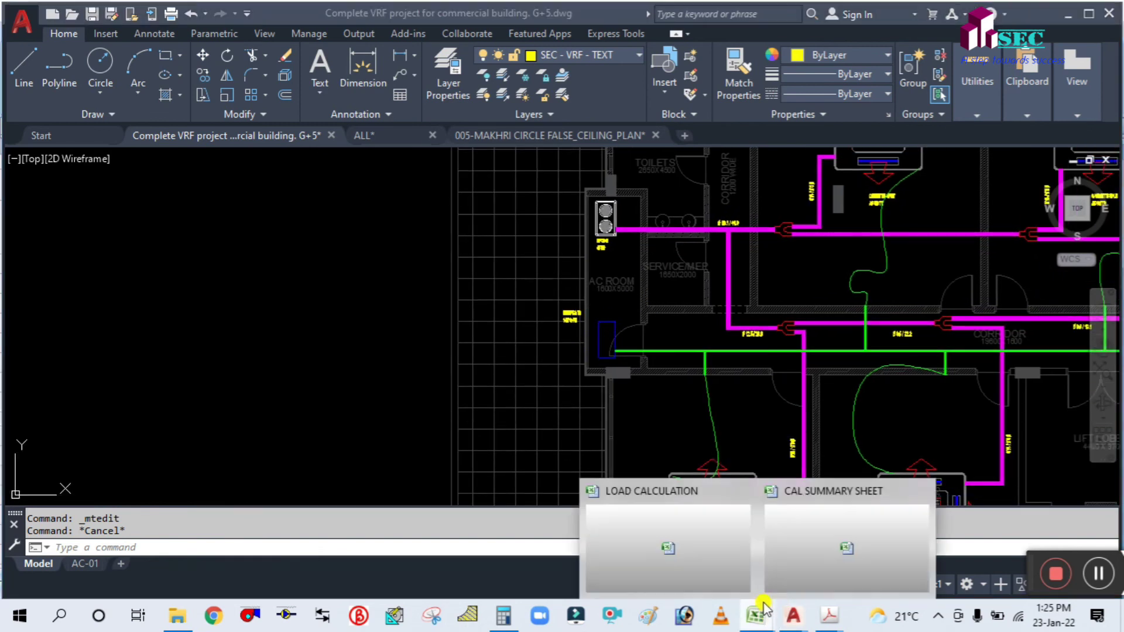
{"action": "left_click", "coordinate": [817, 528]}
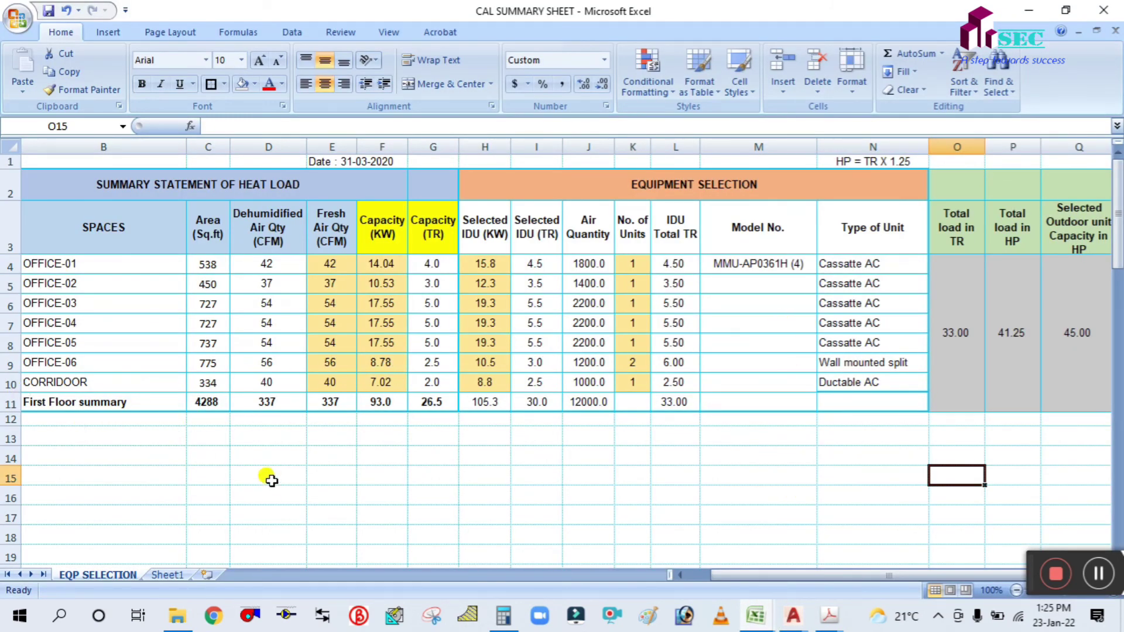
{"action": "left_click_drag", "start_coordinate": [712, 575], "coordinate": [682, 575]}
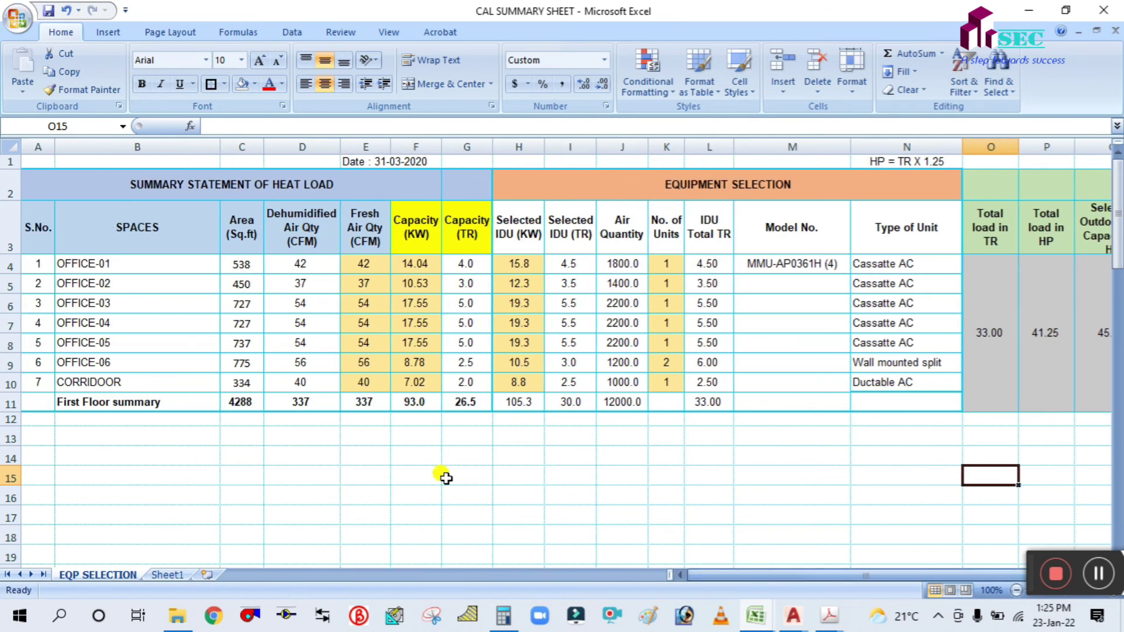
{"action": "left_click", "coordinate": [196, 456]}
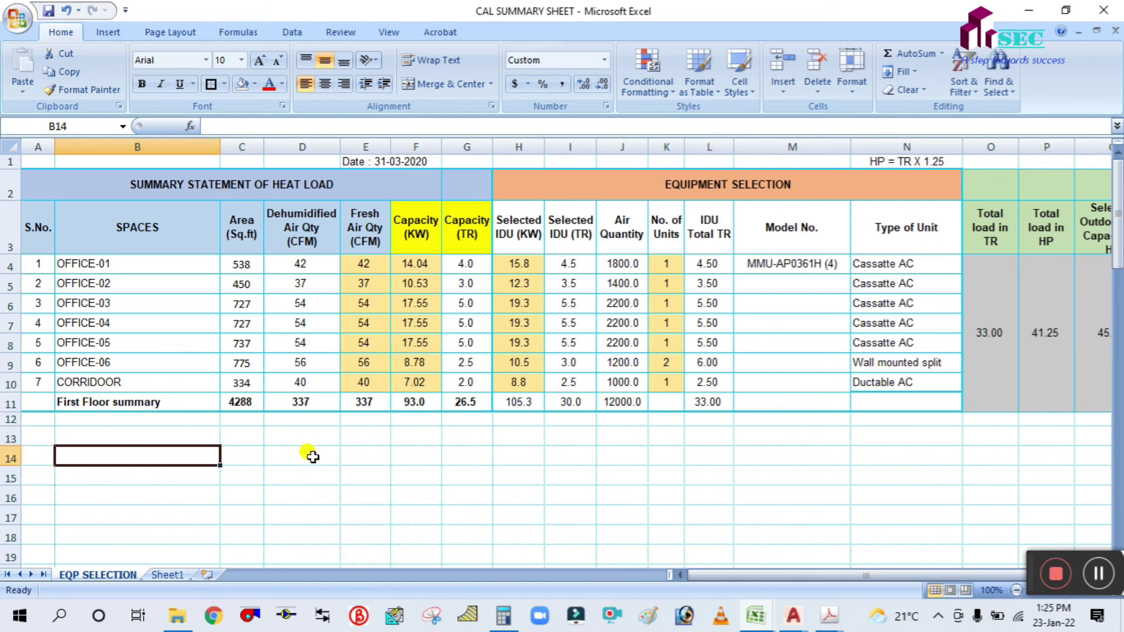
{"action": "scroll", "coordinate": [313, 456], "scroll_direction": "down", "scroll_amount": 1}
{"action": "scroll", "coordinate": [250, 347], "scroll_direction": "up", "scroll_amount": 1}
{"action": "left_click", "coordinate": [157, 576]}
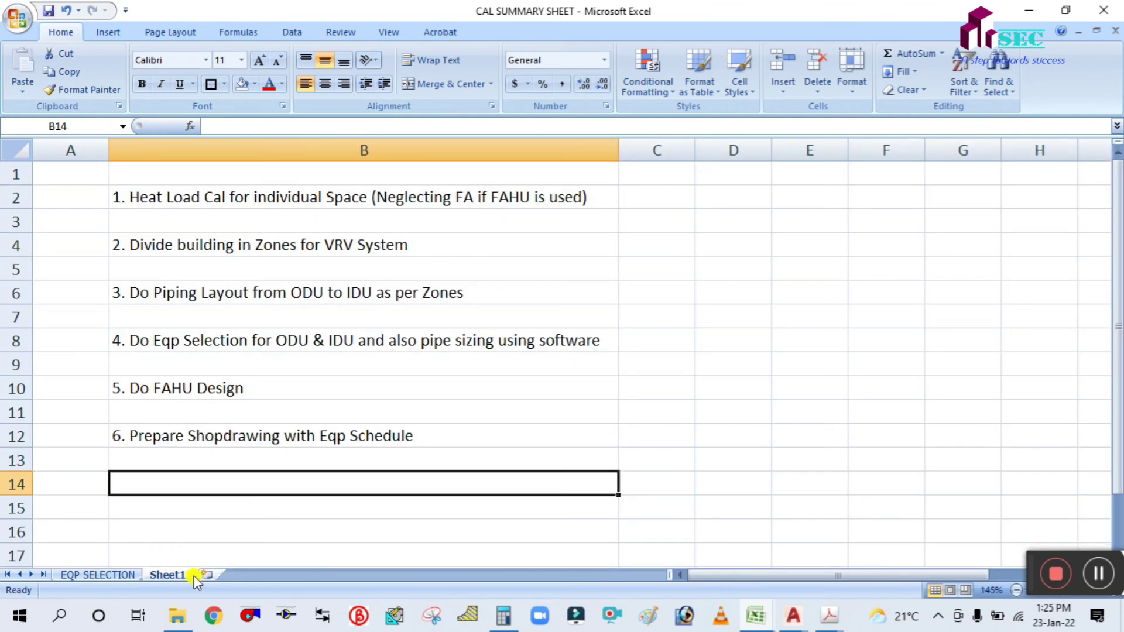
{"action": "left_click", "coordinate": [92, 576]}
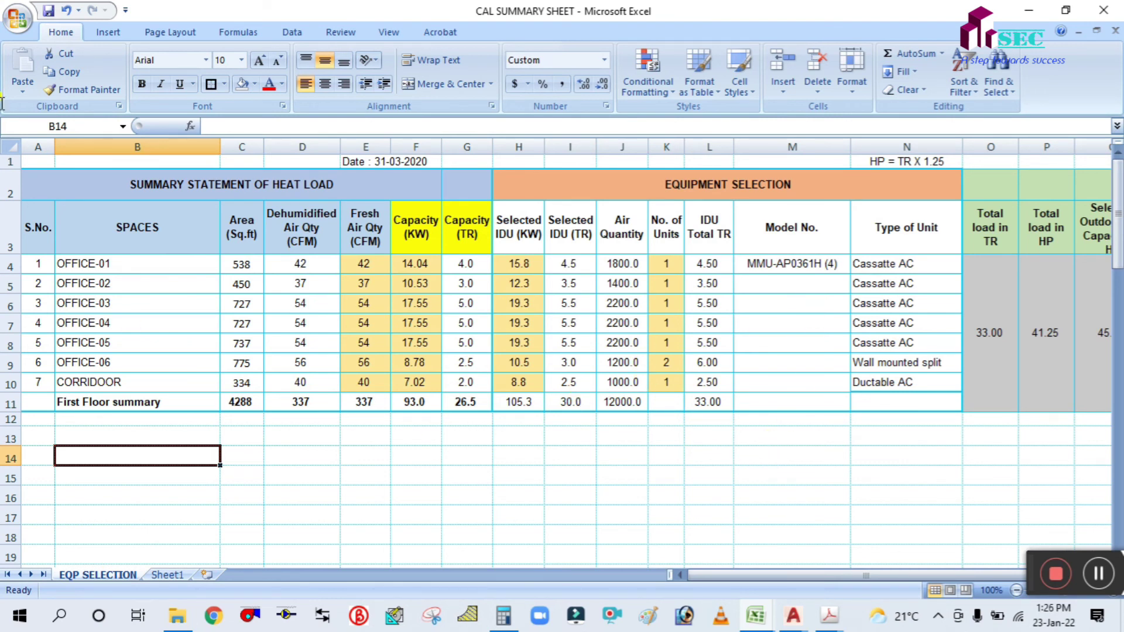
Return to the VRF drawing in AutoCAD and locate the riser diagram beyond the roof plan.
{"action": "left_click", "coordinate": [1035, 8]}
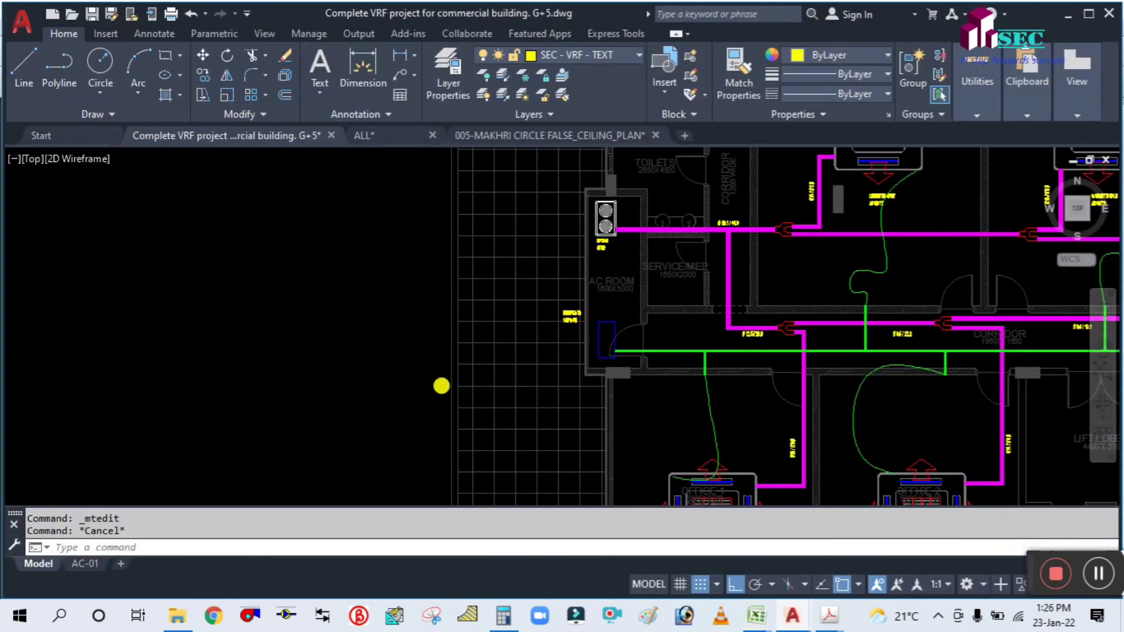
{"action": "scroll", "coordinate": [441, 386], "scroll_direction": "down", "scroll_amount": 10}
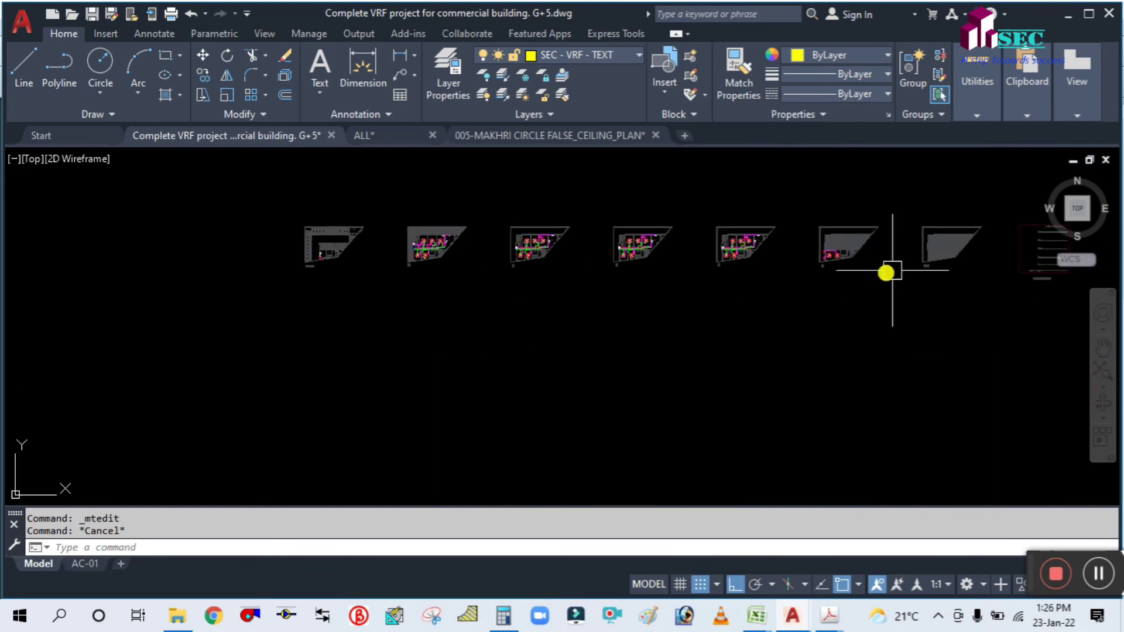
{"action": "scroll", "coordinate": [885, 272], "scroll_direction": "up", "scroll_amount": 2}
{"action": "middle_click_drag", "start_coordinate": [913, 249], "coordinate": [480, 265]}
{"action": "scroll", "coordinate": [532, 314], "scroll_direction": "up", "scroll_amount": 5}
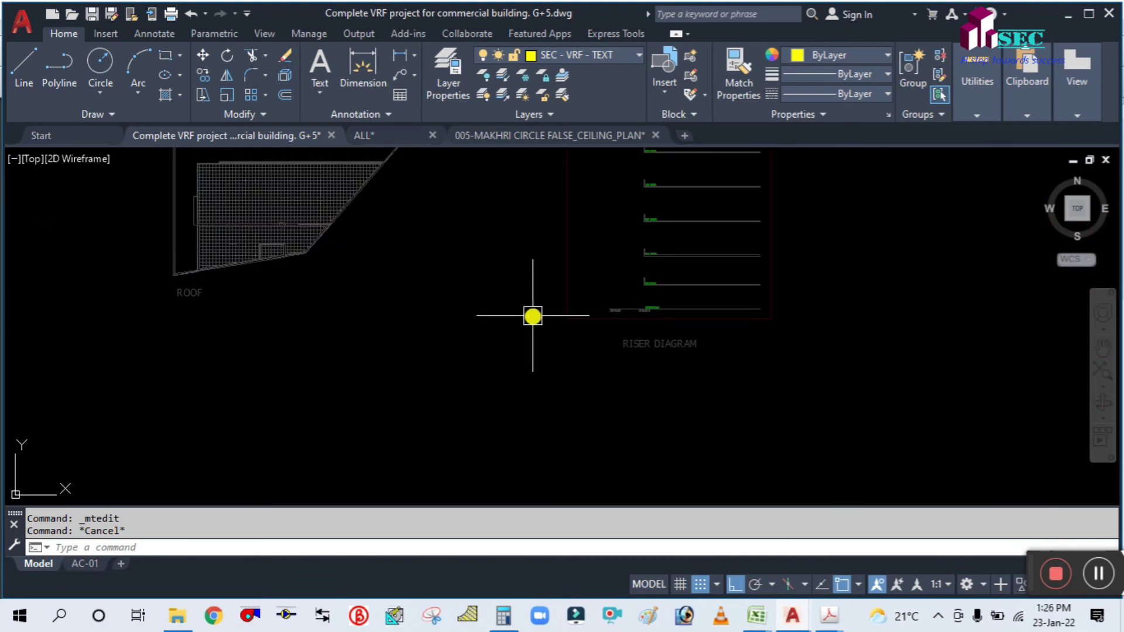
{"action": "scroll", "coordinate": [614, 319], "scroll_direction": "down", "scroll_amount": 10}
{"action": "scroll", "coordinate": [428, 349], "scroll_direction": "up", "scroll_amount": 6}
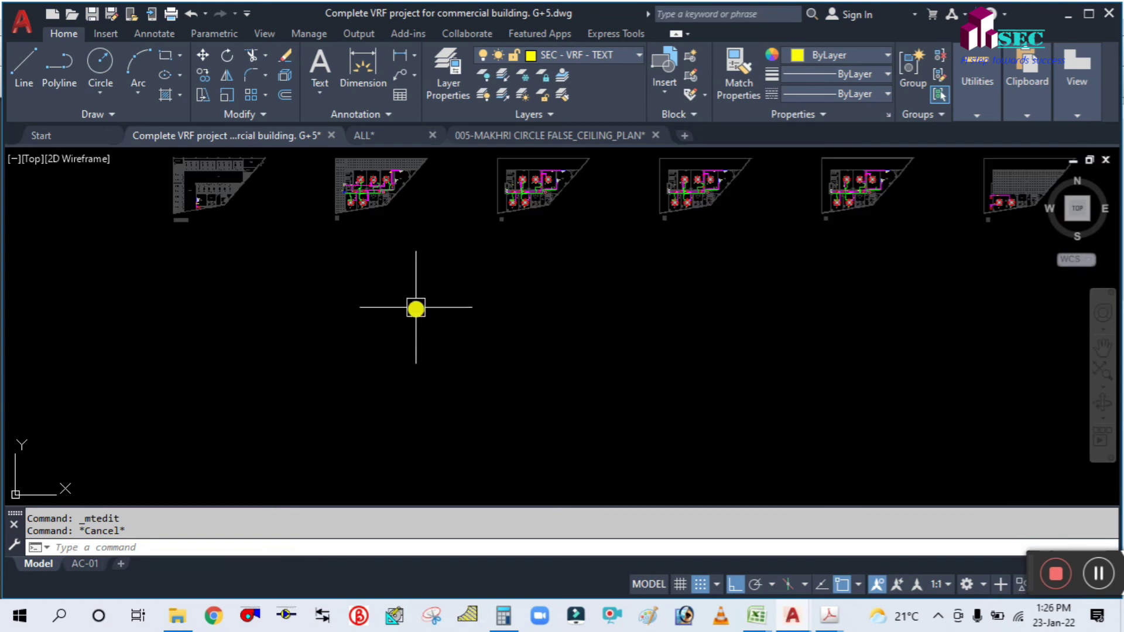
Copy the 1F plan's outdoor unit with its FF ODU label into the riser diagram, left of the floor lines.
{"action": "middle_click_drag", "start_coordinate": [416, 306], "coordinate": [451, 368]}
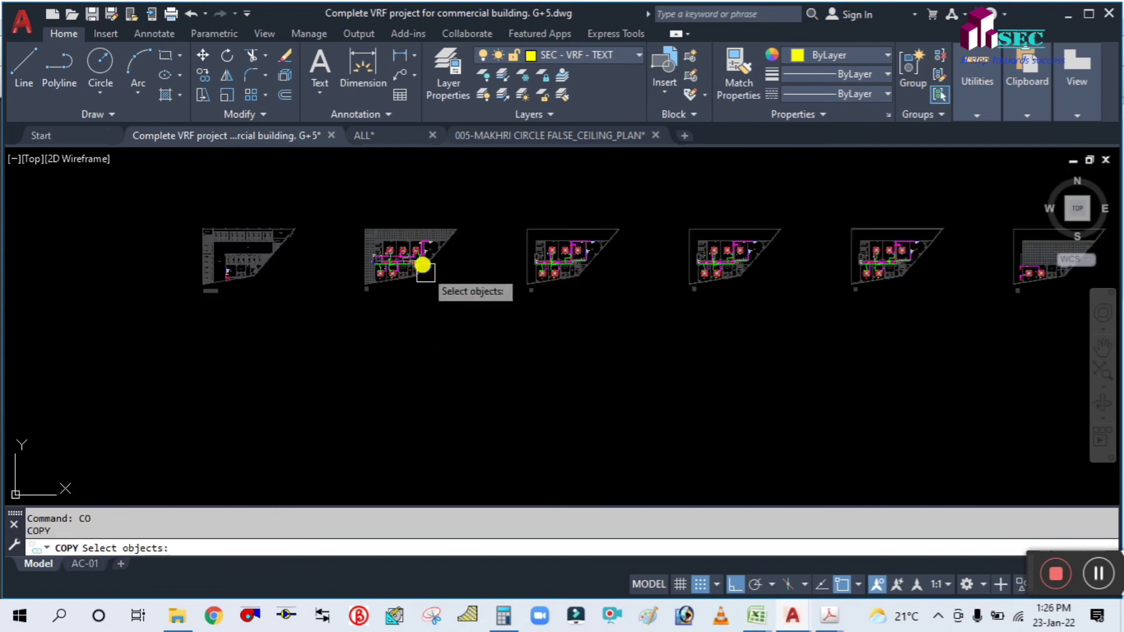
{"action": "scroll", "coordinate": [269, 279], "scroll_direction": "up", "scroll_amount": 10}
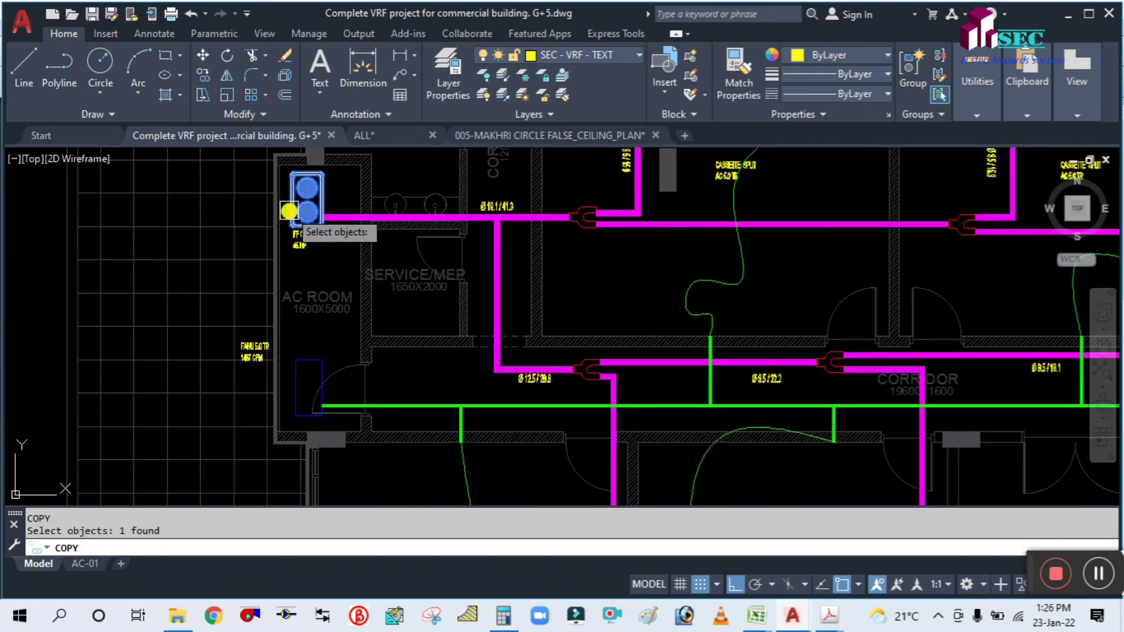
{"action": "key", "text": "Return"}
{"action": "scroll", "coordinate": [306, 265], "scroll_direction": "down", "scroll_amount": 8}
{"action": "left_click", "coordinate": [308, 260]}
{"action": "middle_click_drag", "start_coordinate": [753, 252], "coordinate": [367, 295]}
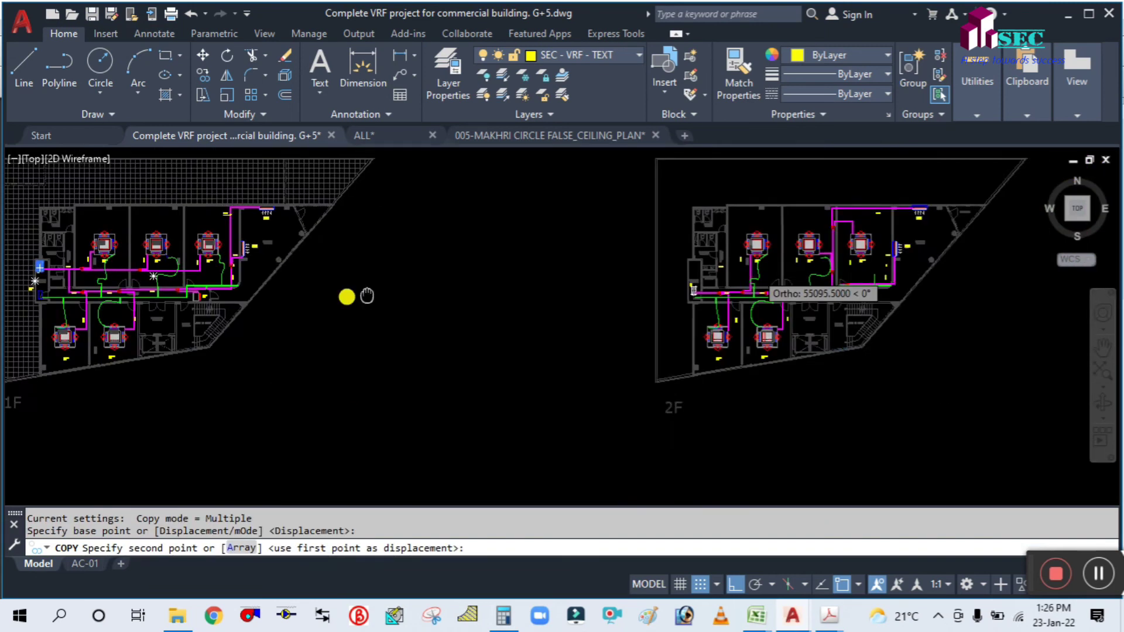
{"action": "scroll", "coordinate": [471, 271], "scroll_direction": "down", "scroll_amount": 4}
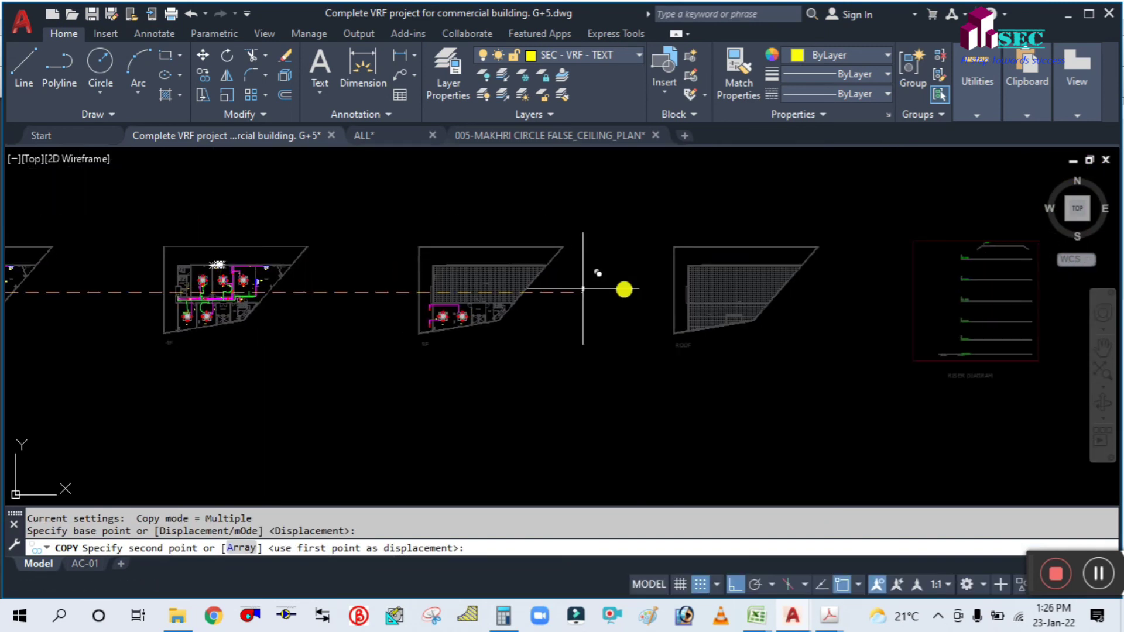
{"action": "scroll", "coordinate": [819, 289], "scroll_direction": "up", "scroll_amount": 4}
{"action": "middle_click_drag", "start_coordinate": [853, 289], "coordinate": [457, 284]}
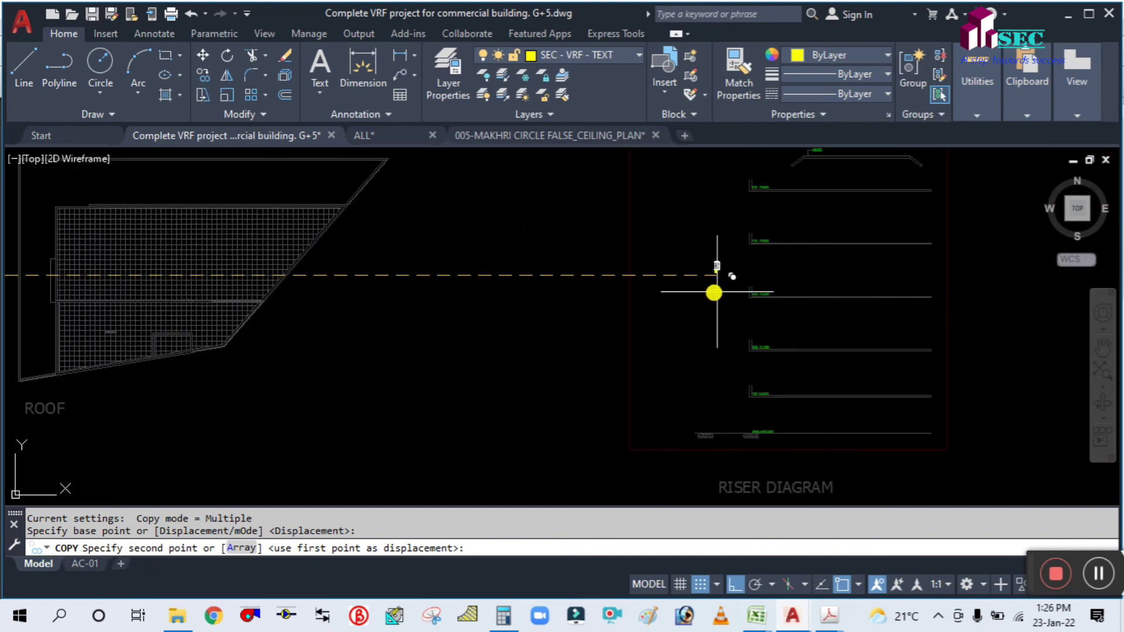
{"action": "left_click", "coordinate": [706, 295]}
{"action": "key", "text": "Escape"}
Move the copied outdoor unit and its label straight down between the first floor and ground floor levels of the riser diagram.
{"action": "scroll", "coordinate": [744, 261], "scroll_direction": "up", "scroll_amount": 4}
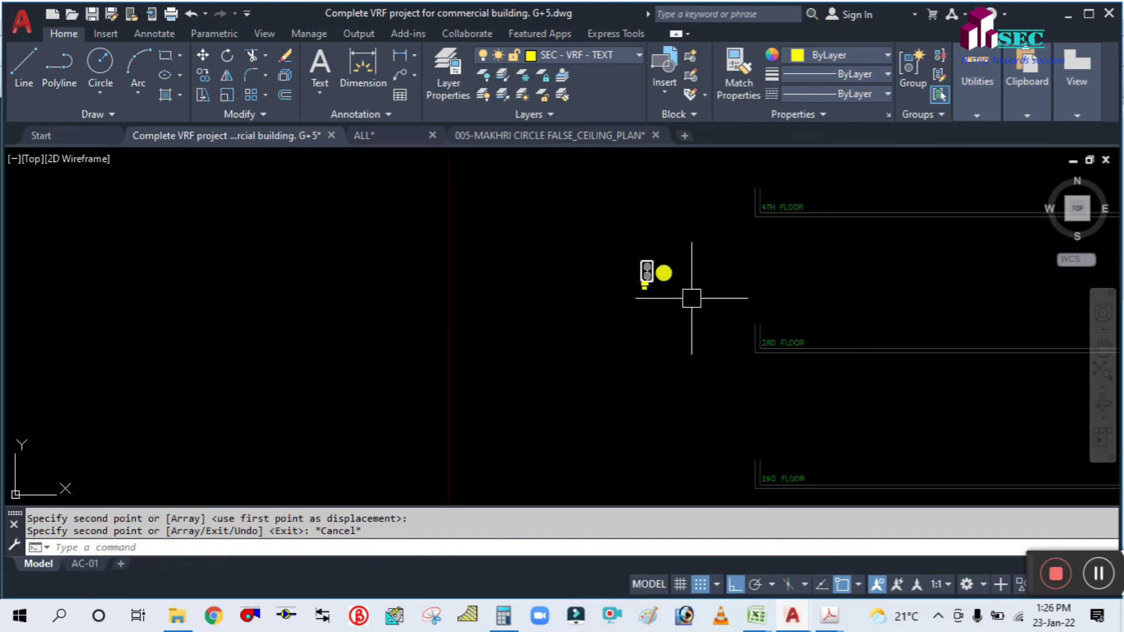
{"action": "type", "text": "m"}
{"action": "key", "text": "Return"}
{"action": "left_click", "coordinate": [578, 198]}
{"action": "left_click", "coordinate": [678, 358]}
{"action": "scroll", "coordinate": [678, 297], "scroll_direction": "down", "scroll_amount": 3}
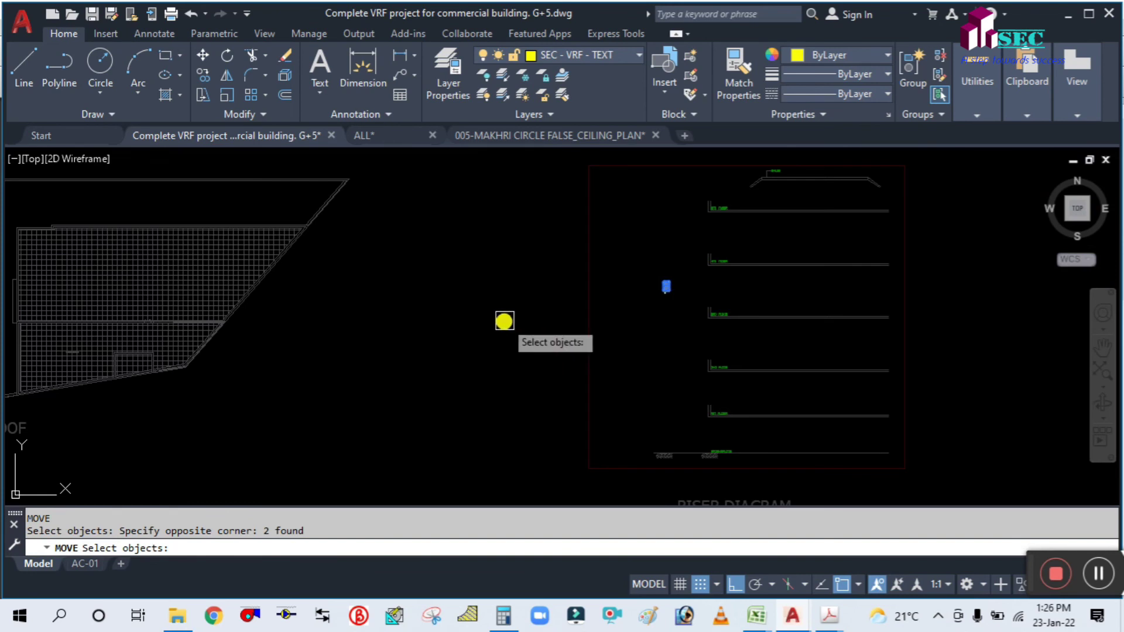
{"action": "key", "text": "Return"}
{"action": "left_click", "coordinate": [510, 322]}
{"action": "left_click", "coordinate": [512, 473]}
Lower the outdoor unit and label further so they sit just above the riser diagram's ground line.
{"action": "scroll", "coordinate": [674, 451], "scroll_direction": "up", "scroll_amount": 3}
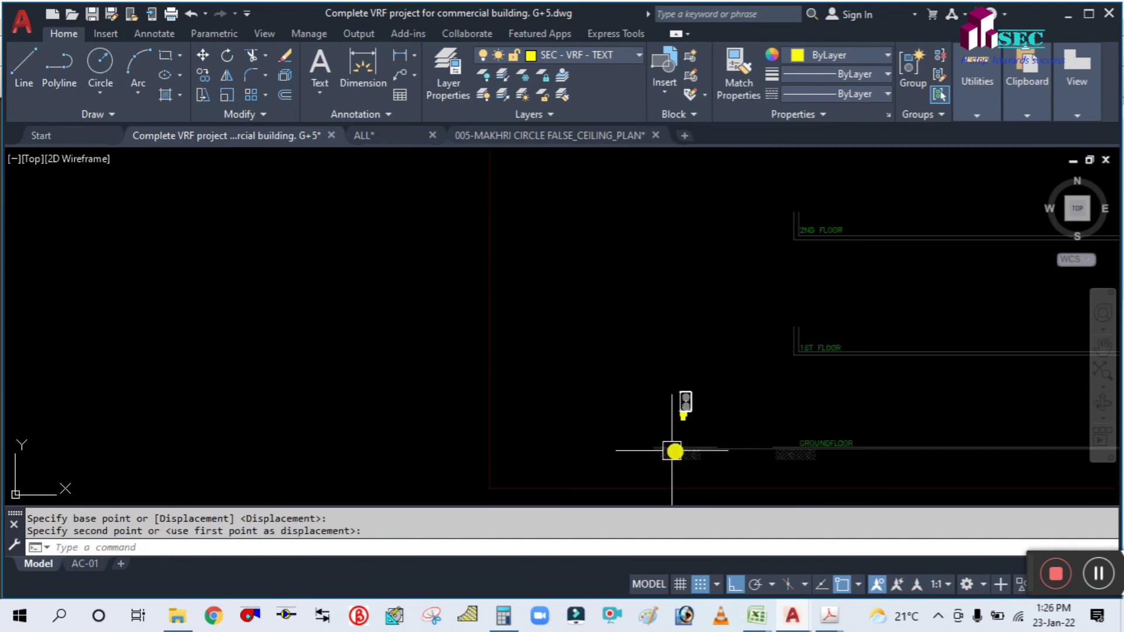
{"action": "scroll", "coordinate": [723, 413], "scroll_direction": "up", "scroll_amount": 2}
{"action": "middle_click_drag", "start_coordinate": [725, 412], "coordinate": [663, 315]}
{"action": "key", "text": "Return"}
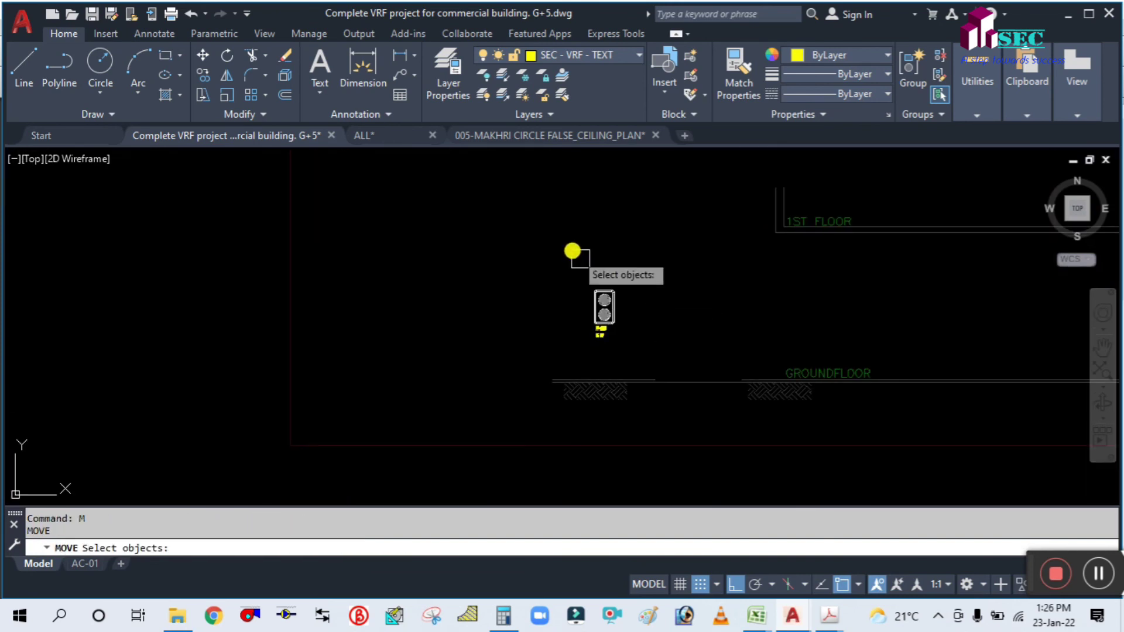
{"action": "left_click", "coordinate": [575, 246]}
{"action": "left_click", "coordinate": [658, 371]}
{"action": "key", "text": "Return"}
{"action": "left_click", "coordinate": [499, 268]}
{"action": "left_click", "coordinate": [507, 298]}
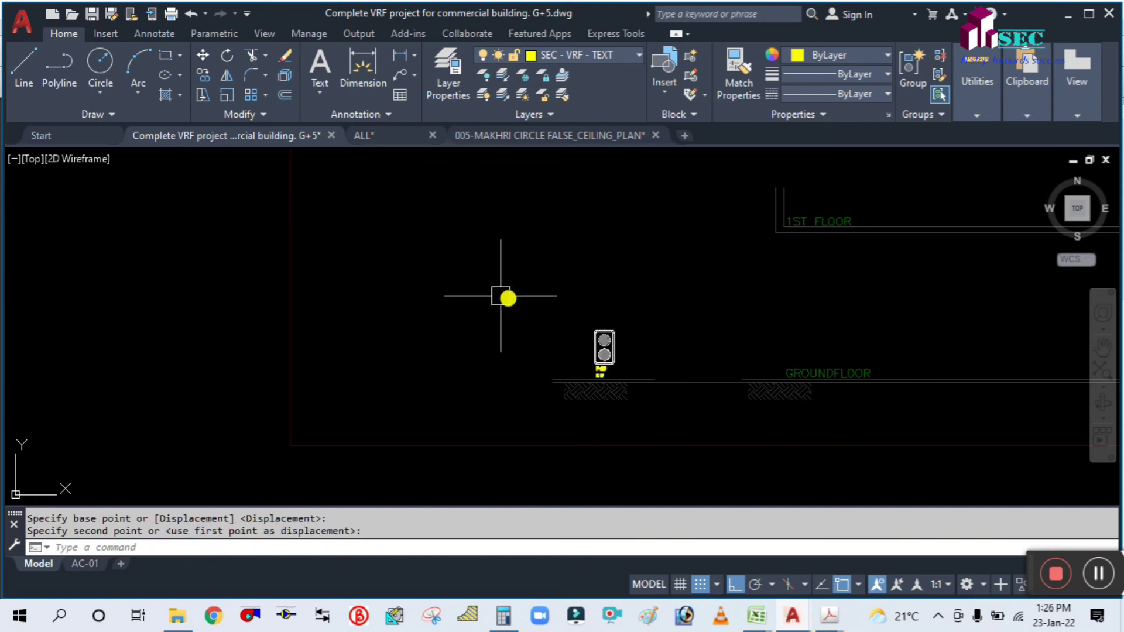
{"action": "middle_click_drag", "start_coordinate": [649, 370], "coordinate": [610, 261]}
{"action": "scroll", "coordinate": [595, 226], "scroll_direction": "up", "scroll_amount": 2}
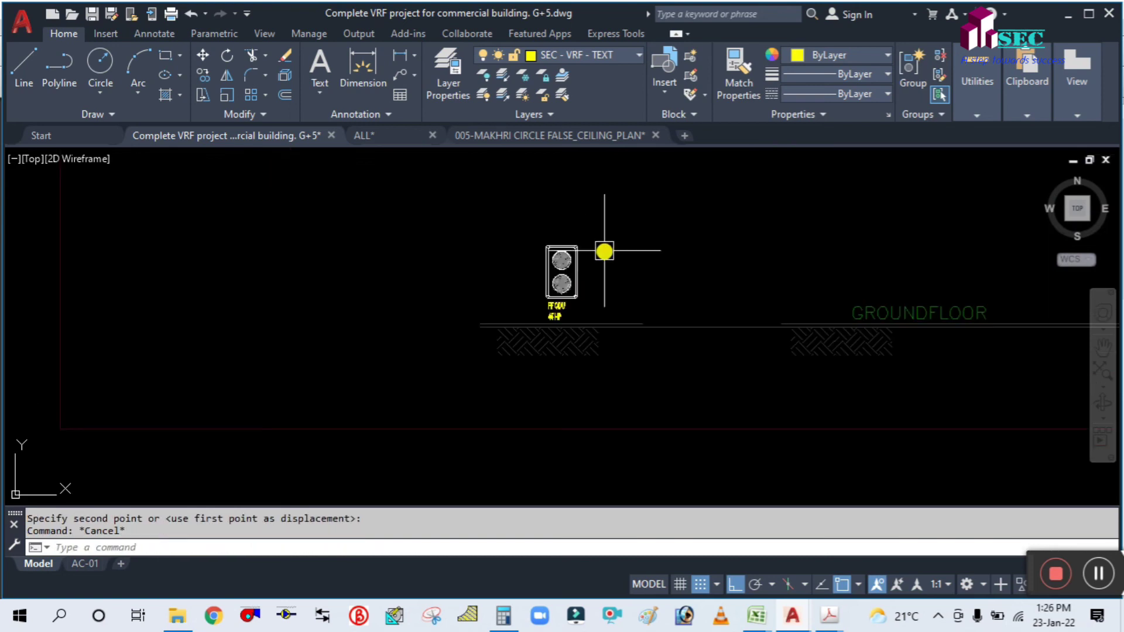
Copy the outdoor unit with its FF ODU 45 HP label three times in a horizontal row to its right above the ground line.
{"action": "type", "text": "ct o"}
{"action": "key", "text": "Return"}
{"action": "scroll", "coordinate": [601, 279], "scroll_direction": "up", "scroll_amount": 3}
{"action": "left_click", "coordinate": [515, 321]}
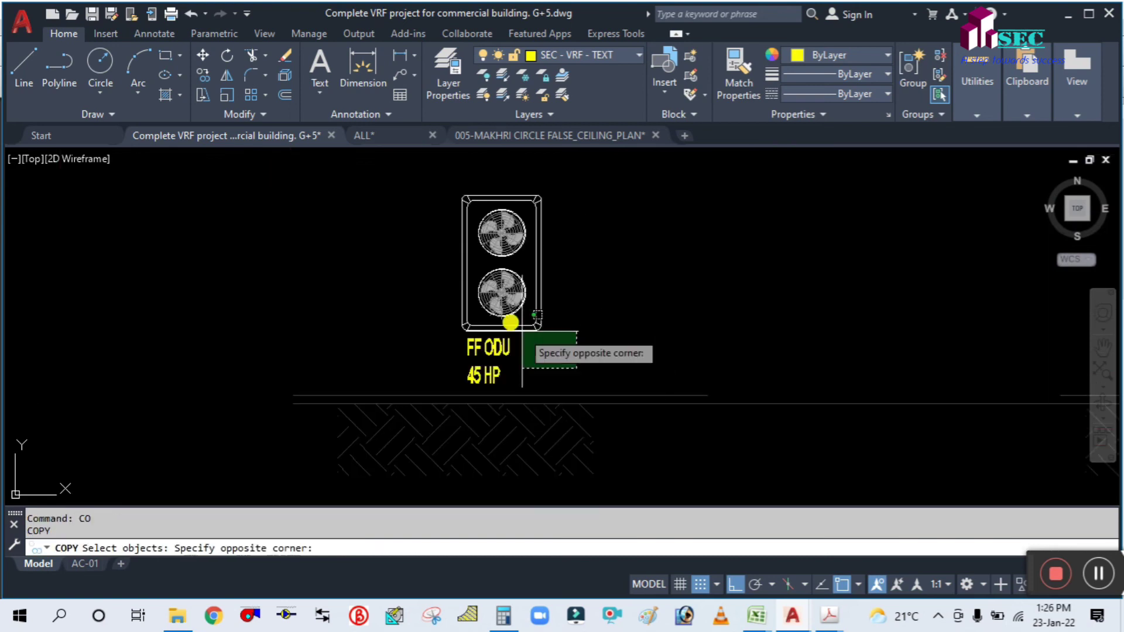
{"action": "left_click", "coordinate": [420, 256]}
{"action": "scroll", "coordinate": [412, 249], "scroll_direction": "down", "scroll_amount": 3}
{"action": "key", "text": "Return"}
{"action": "left_click", "coordinate": [407, 219]}
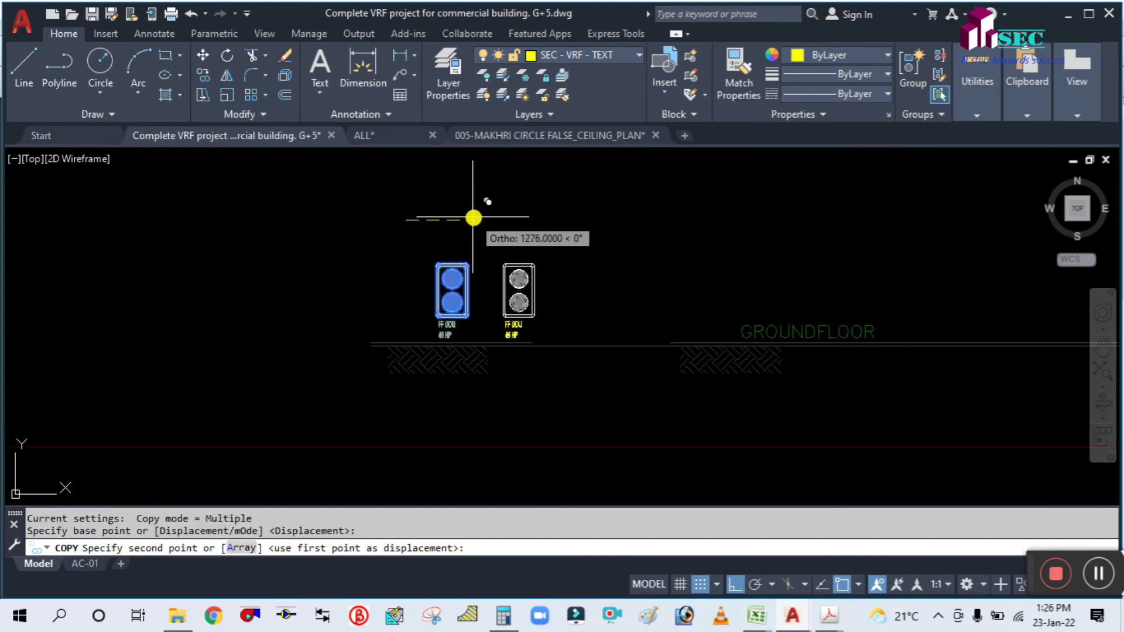
{"action": "left_click", "coordinate": [468, 217]}
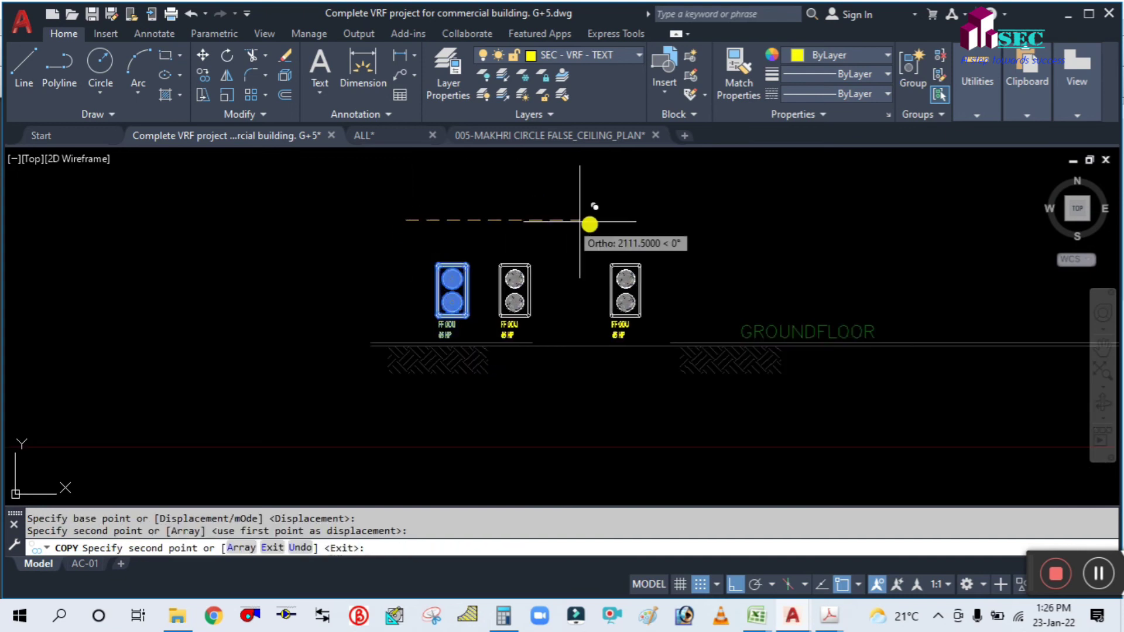
{"action": "left_click", "coordinate": [543, 221]}
{"action": "left_click", "coordinate": [616, 224]}
{"action": "key", "text": "Escape"}
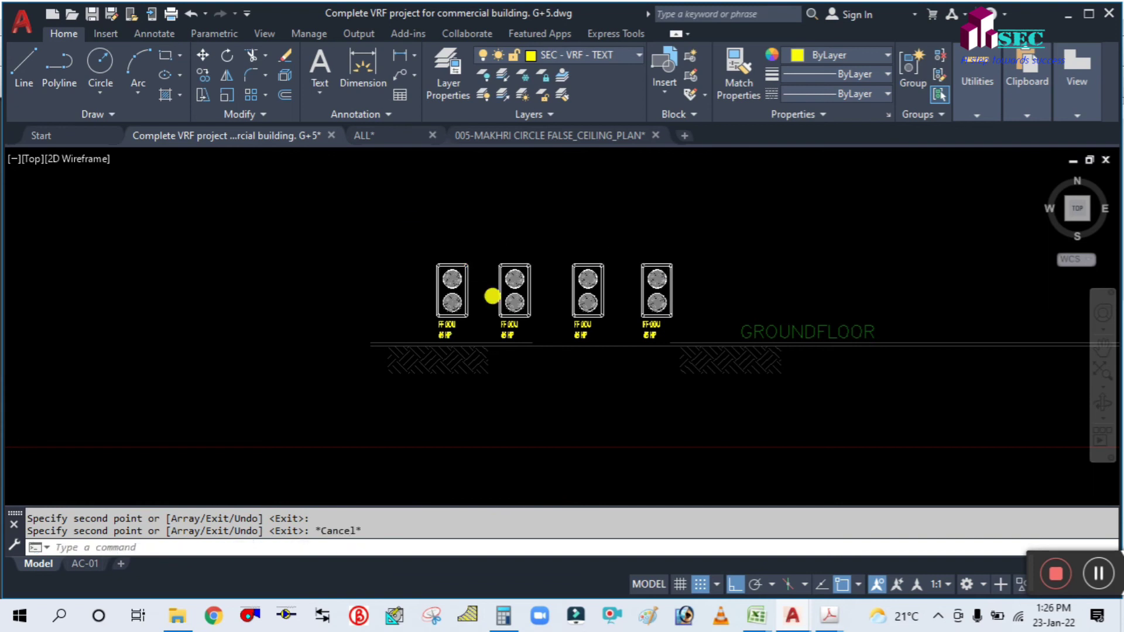
Make SEC-REFPIPE the current layer by picking a refrigerant pipe in the 5F plan.
{"action": "scroll", "coordinate": [585, 266], "scroll_direction": "down", "scroll_amount": 5}
{"action": "scroll", "coordinate": [472, 333], "scroll_direction": "up", "scroll_amount": 4}
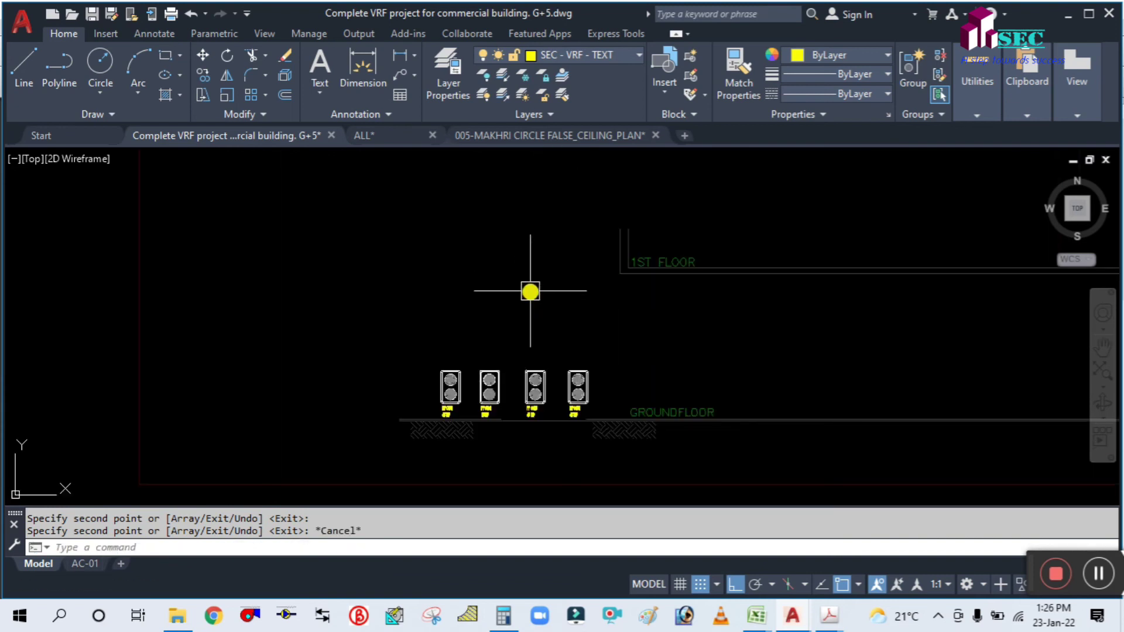
{"action": "scroll", "coordinate": [637, 311], "scroll_direction": "down", "scroll_amount": 6}
{"action": "middle_click_drag", "start_coordinate": [321, 305], "coordinate": [595, 316]}
{"action": "scroll", "coordinate": [599, 312], "scroll_direction": "down", "scroll_amount": 4}
{"action": "scroll", "coordinate": [258, 270], "scroll_direction": "up", "scroll_amount": 4}
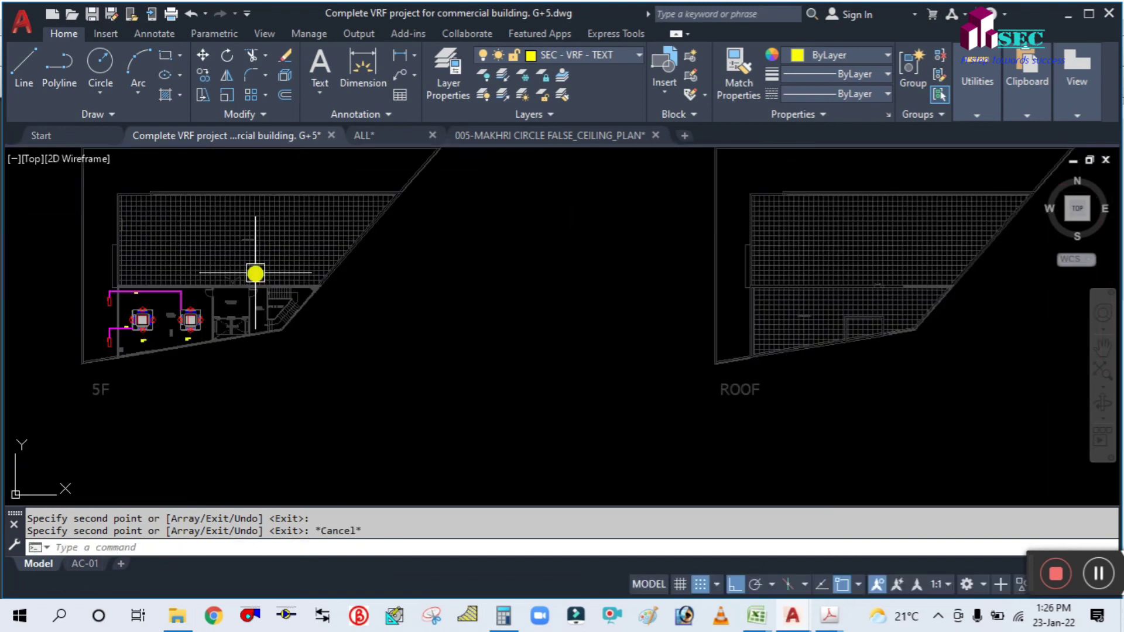
{"action": "scroll", "coordinate": [207, 336], "scroll_direction": "up", "scroll_amount": 4}
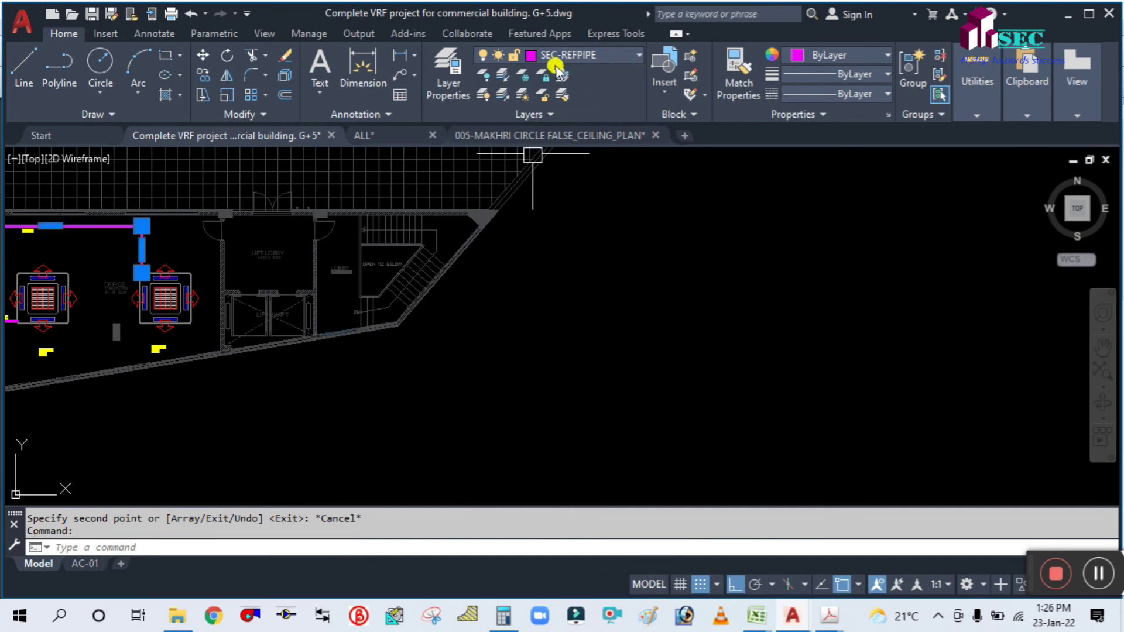
{"action": "scroll", "coordinate": [401, 379], "scroll_direction": "down", "scroll_amount": 5}
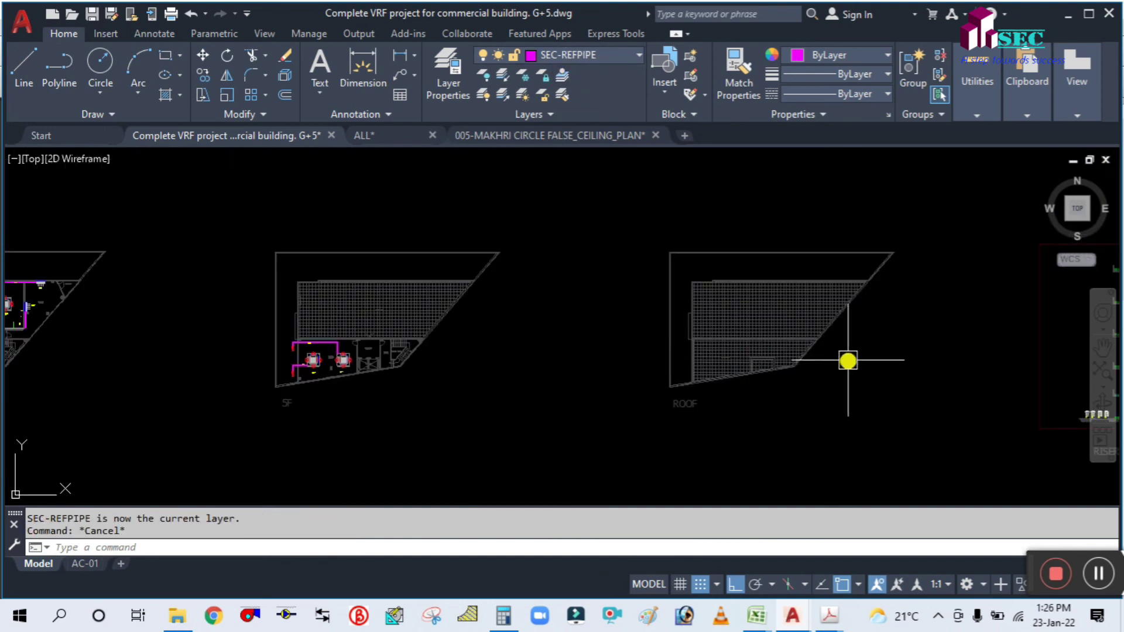
Start a polyline at the top centre of the riser diagram's rightmost outdoor unit and set its width to 100.
{"action": "scroll", "coordinate": [785, 345], "scroll_direction": "down", "scroll_amount": 4}
{"action": "middle_click_drag", "start_coordinate": [818, 354], "coordinate": [597, 348]}
{"action": "scroll", "coordinate": [673, 349], "scroll_direction": "up", "scroll_amount": 6}
{"action": "middle_click_drag", "start_coordinate": [655, 315], "coordinate": [612, 323]}
{"action": "type", "text": "pl"}
{"action": "key", "text": "Return"}
{"action": "scroll", "coordinate": [624, 341], "scroll_direction": "up", "scroll_amount": 6}
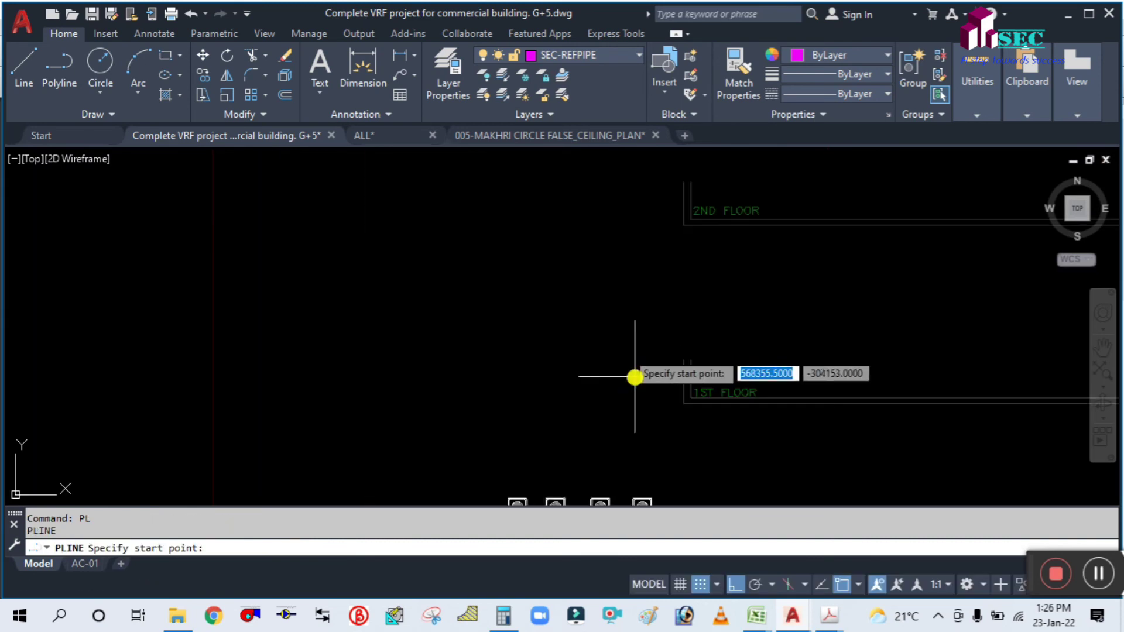
{"action": "middle_click_drag", "start_coordinate": [639, 401], "coordinate": [599, 341]}
{"action": "scroll", "coordinate": [603, 409], "scroll_direction": "up", "scroll_amount": 3}
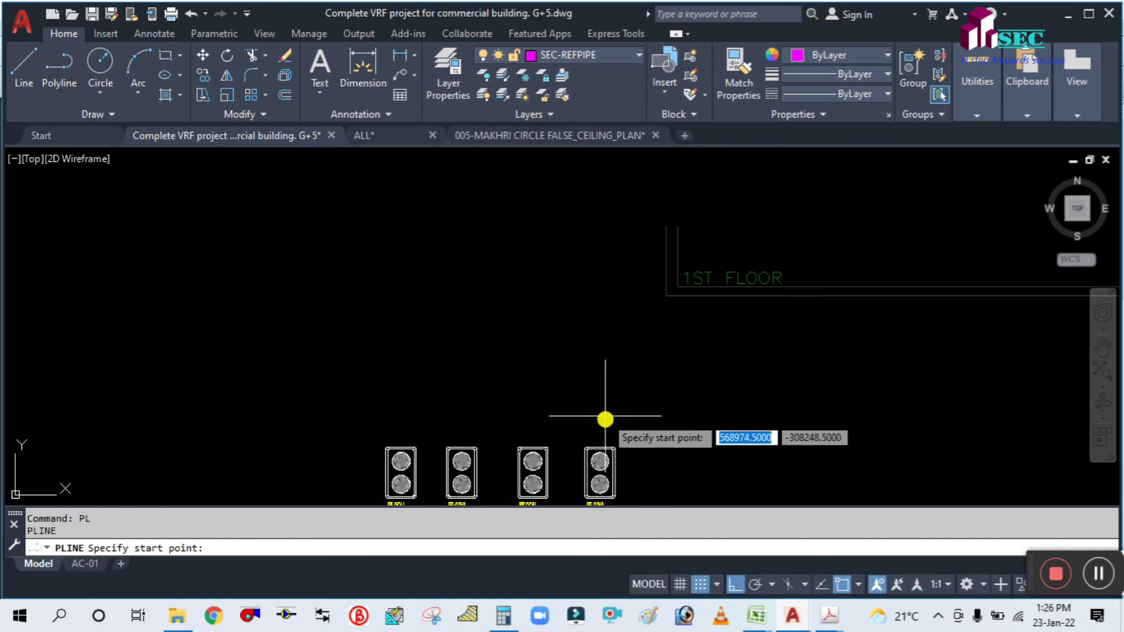
{"action": "left_click", "coordinate": [600, 444]}
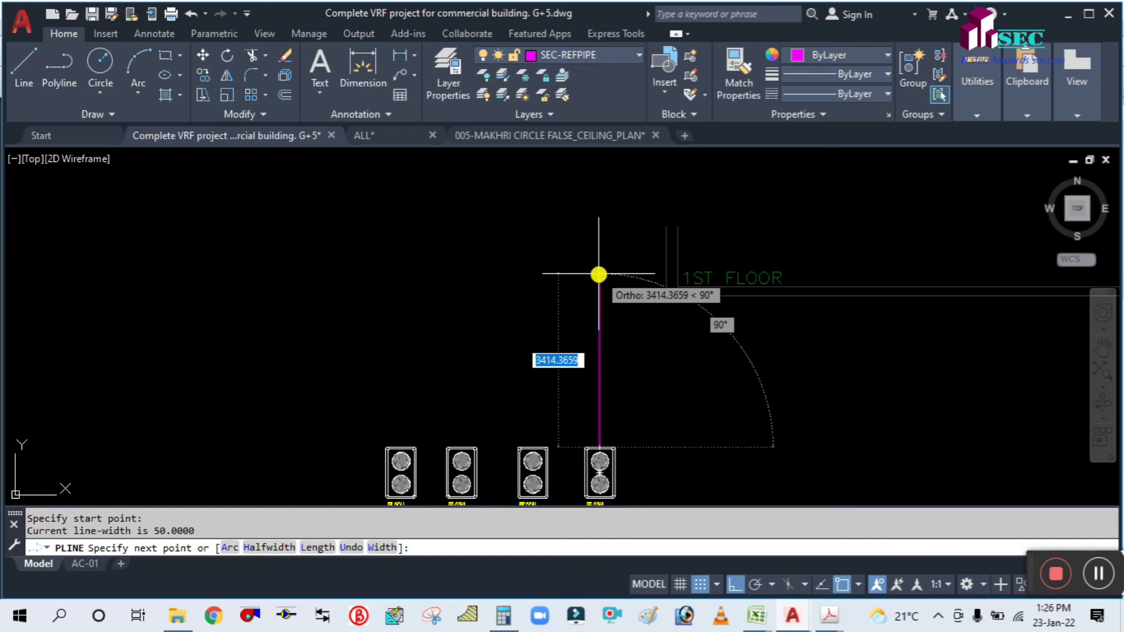
{"action": "type", "text": "w"}
{"action": "key", "text": "Return"}
{"action": "type", "text": "1"}
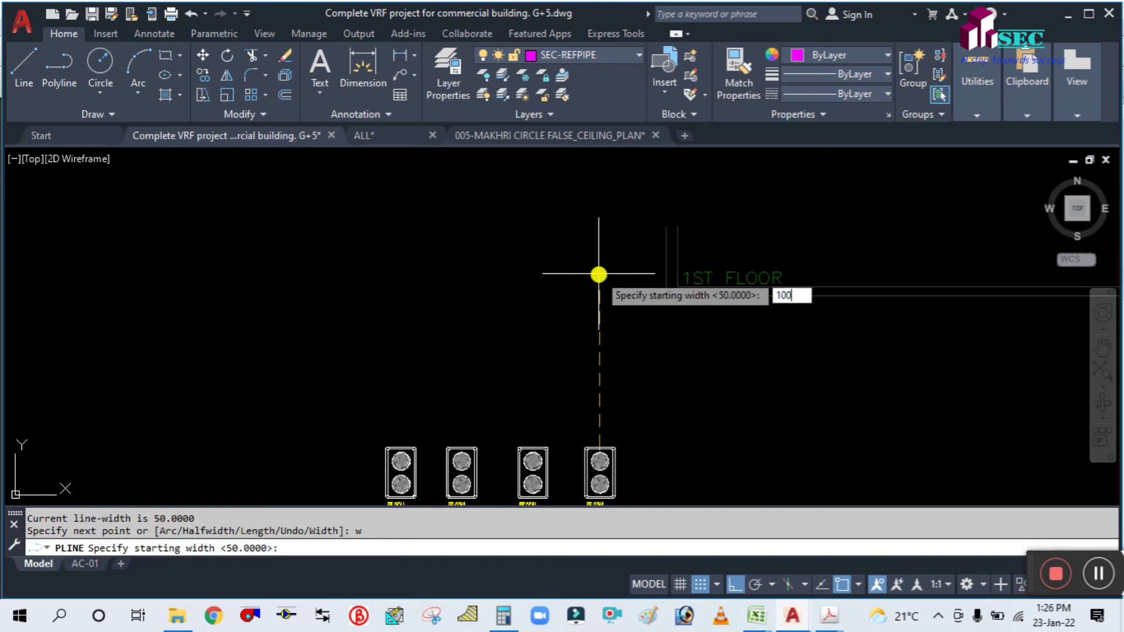
{"action": "type", "text": "00"}
{"action": "key", "text": "Return"}
{"action": "key", "text": "Return"}
Run the pipe polyline about 7690 units up to just below the second floor line, then horizontally right beneath that floor.
{"action": "scroll", "coordinate": [598, 234], "scroll_direction": "down", "scroll_amount": 4}
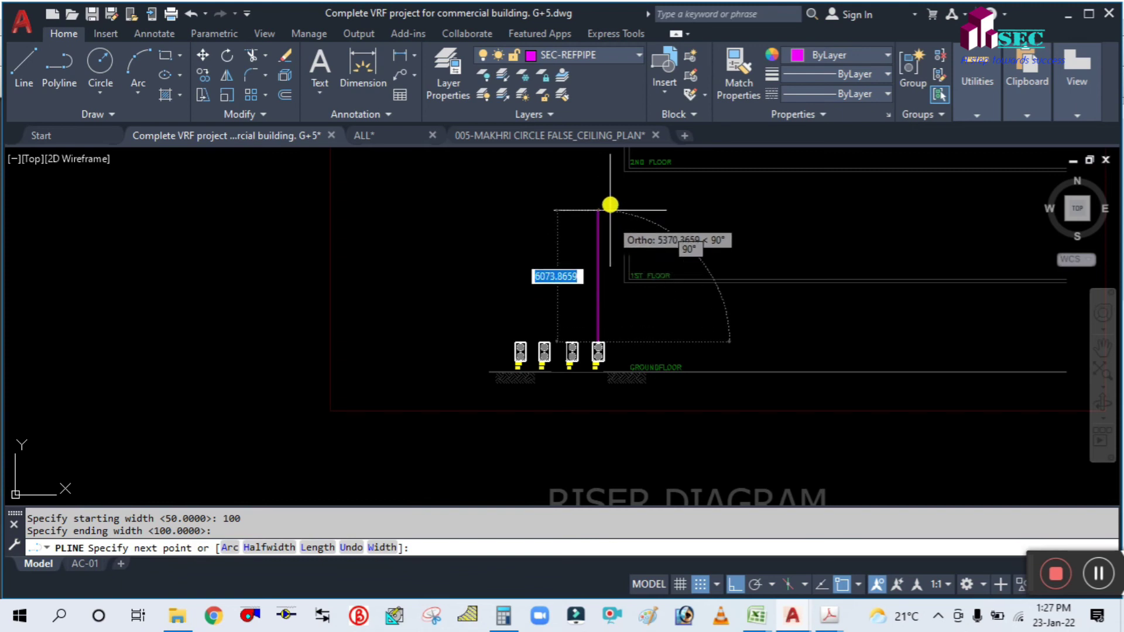
{"action": "middle_click_drag", "start_coordinate": [609, 201], "coordinate": [604, 240]}
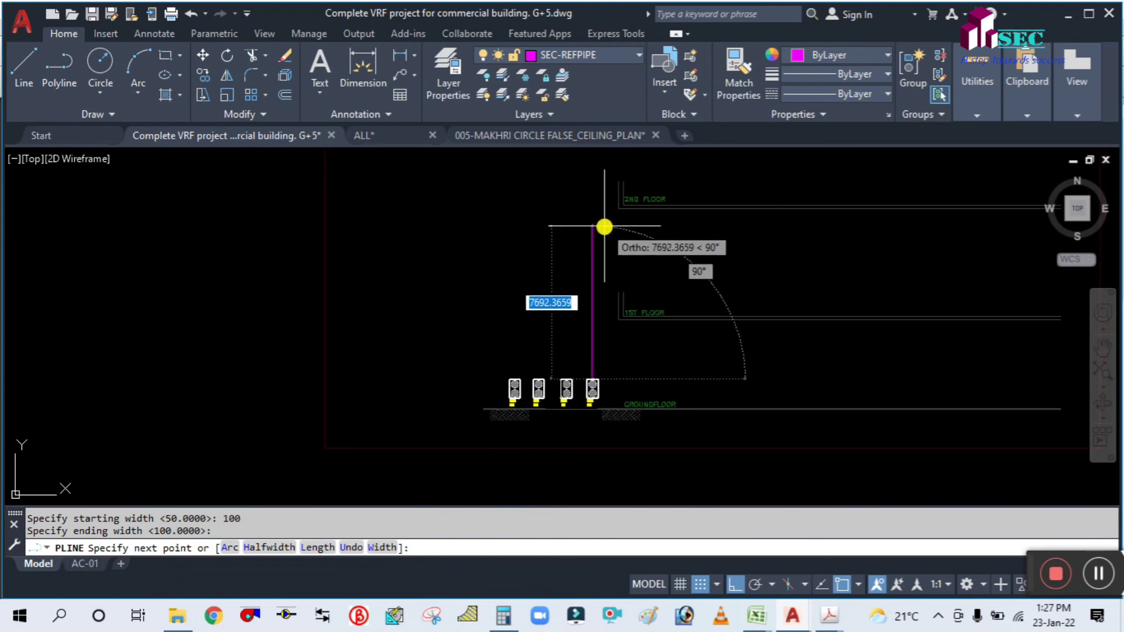
{"action": "left_click", "coordinate": [605, 227]}
{"action": "middle_click_drag", "start_coordinate": [806, 234], "coordinate": [575, 286]}
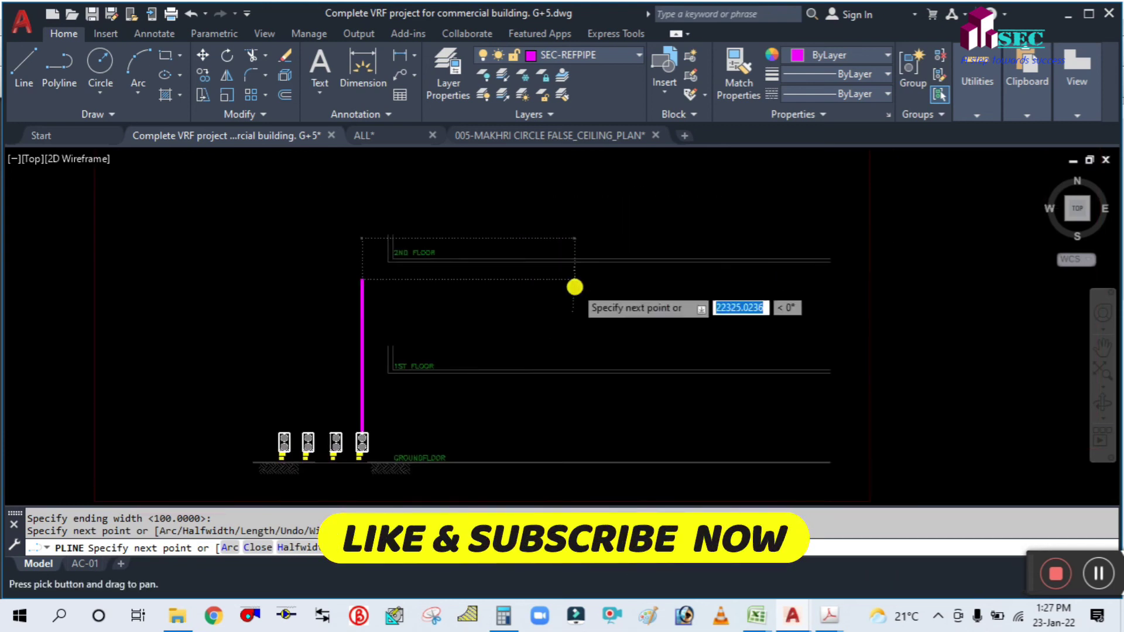
{"action": "left_click", "coordinate": [784, 280]}
{"action": "key", "text": "Return"}
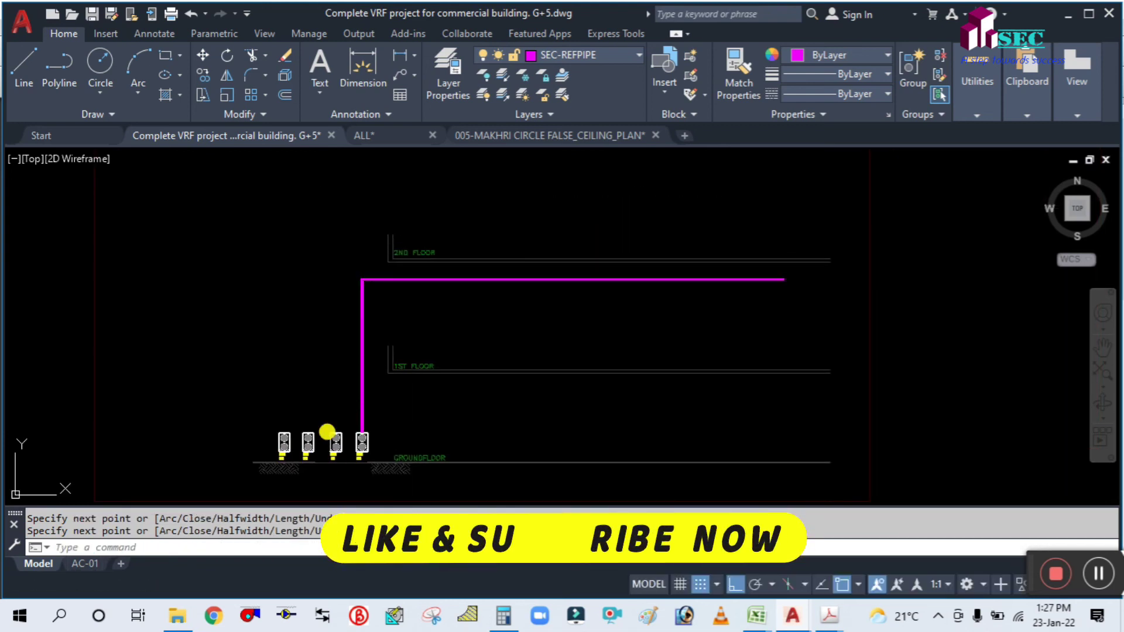
Draw the second pipe from the third outdoor unit, jogging right beside the first riser, up and across just below the third floor line.
{"action": "key", "text": "Return"}
{"action": "scroll", "coordinate": [327, 432], "scroll_direction": "up", "scroll_amount": 4}
{"action": "left_click", "coordinate": [350, 433]}
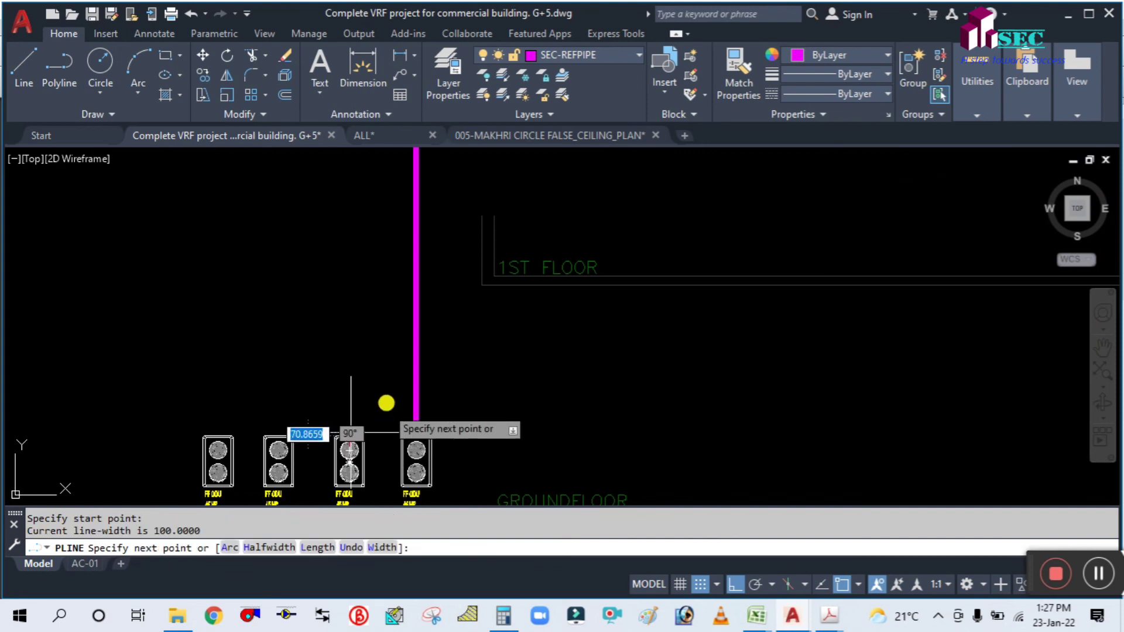
{"action": "left_click", "coordinate": [350, 373]}
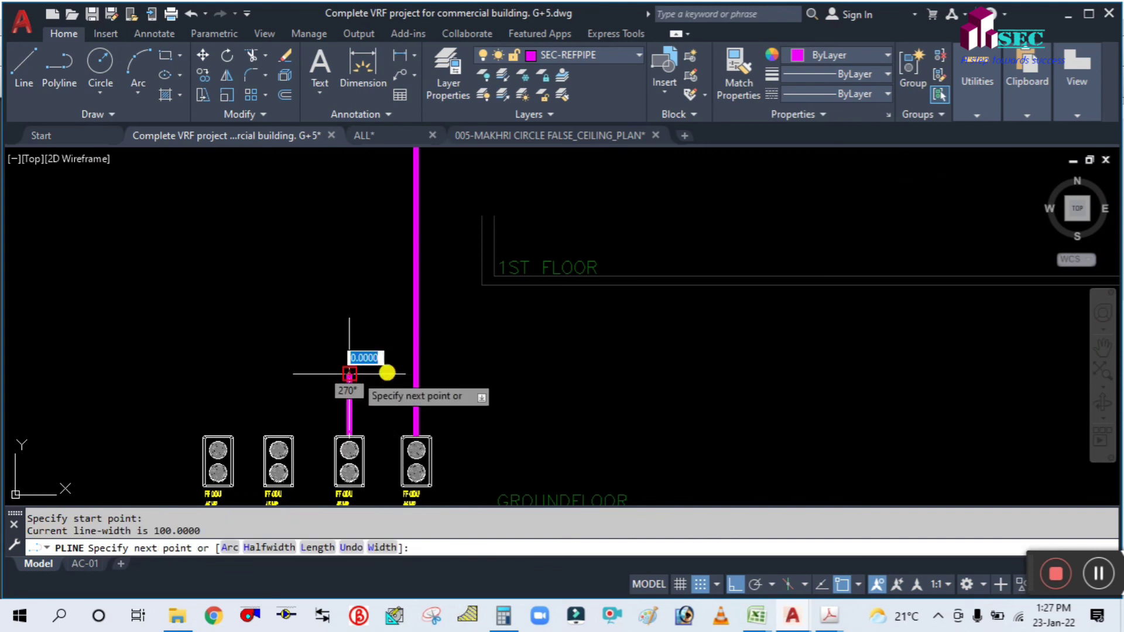
{"action": "left_click", "coordinate": [404, 370]}
{"action": "scroll", "coordinate": [402, 439], "scroll_direction": "down", "scroll_amount": 5}
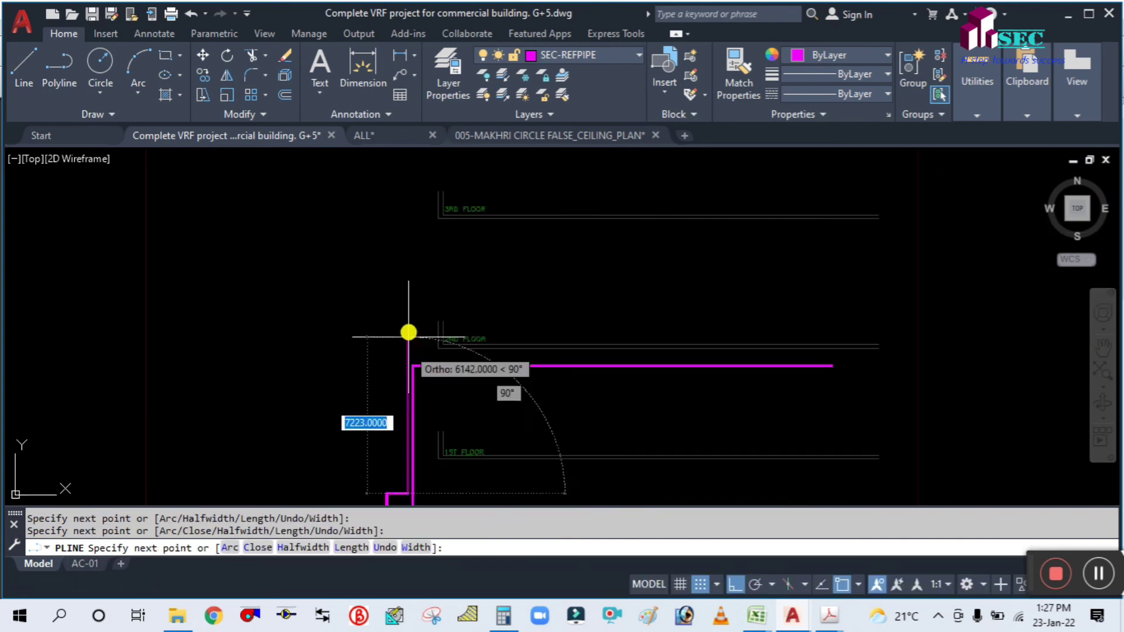
{"action": "scroll", "coordinate": [409, 332], "scroll_direction": "up", "scroll_amount": 2}
{"action": "left_click", "coordinate": [420, 201]}
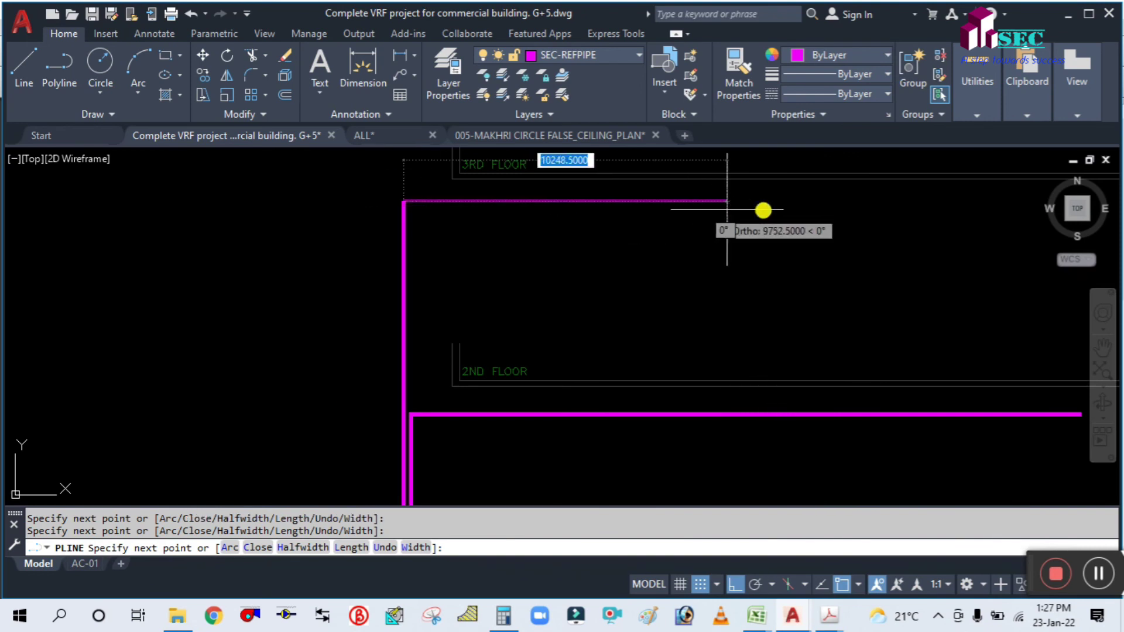
{"action": "middle_click_drag", "start_coordinate": [727, 209], "coordinate": [567, 246]}
{"action": "left_click", "coordinate": [668, 248]}
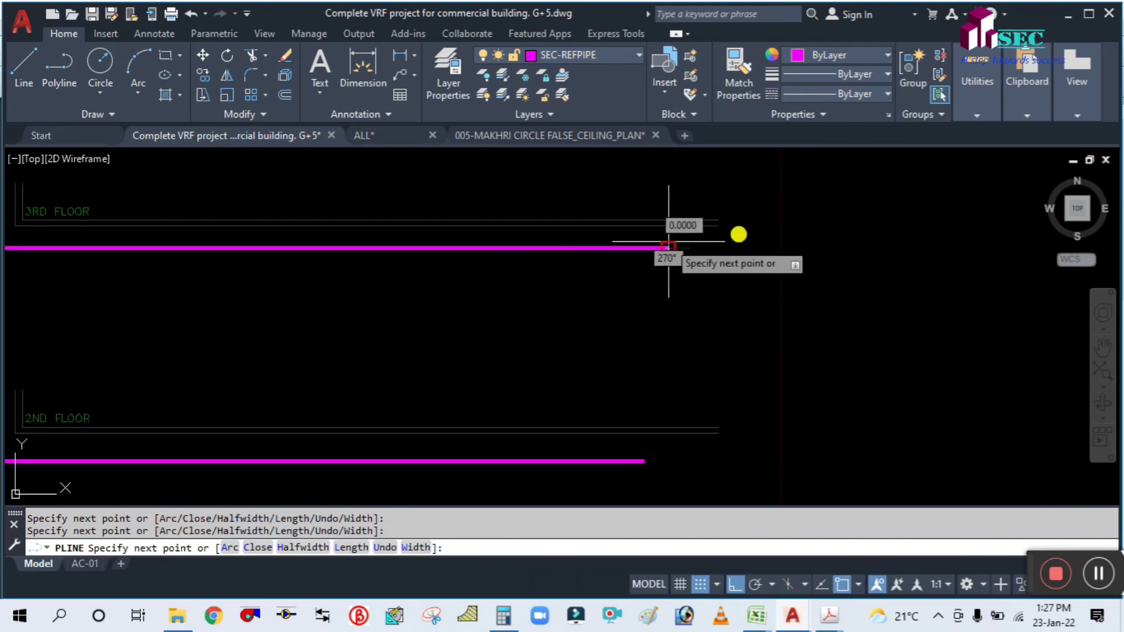
{"action": "key", "text": "Escape"}
Draw the third pipe from the second outdoor unit from the left, jogging beside the existing risers, up and across below the fourth floor line.
{"action": "scroll", "coordinate": [595, 322], "scroll_direction": "down", "scroll_amount": 4}
{"action": "scroll", "coordinate": [677, 308], "scroll_direction": "up", "scroll_amount": 5}
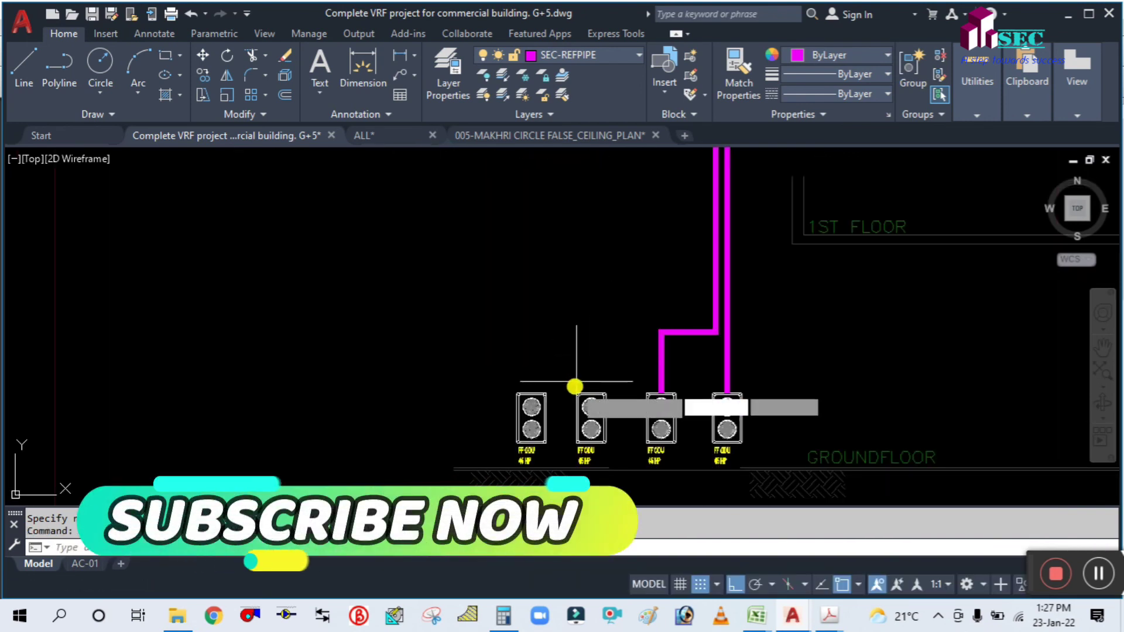
{"action": "key", "text": "space"}
{"action": "left_click", "coordinate": [592, 394]}
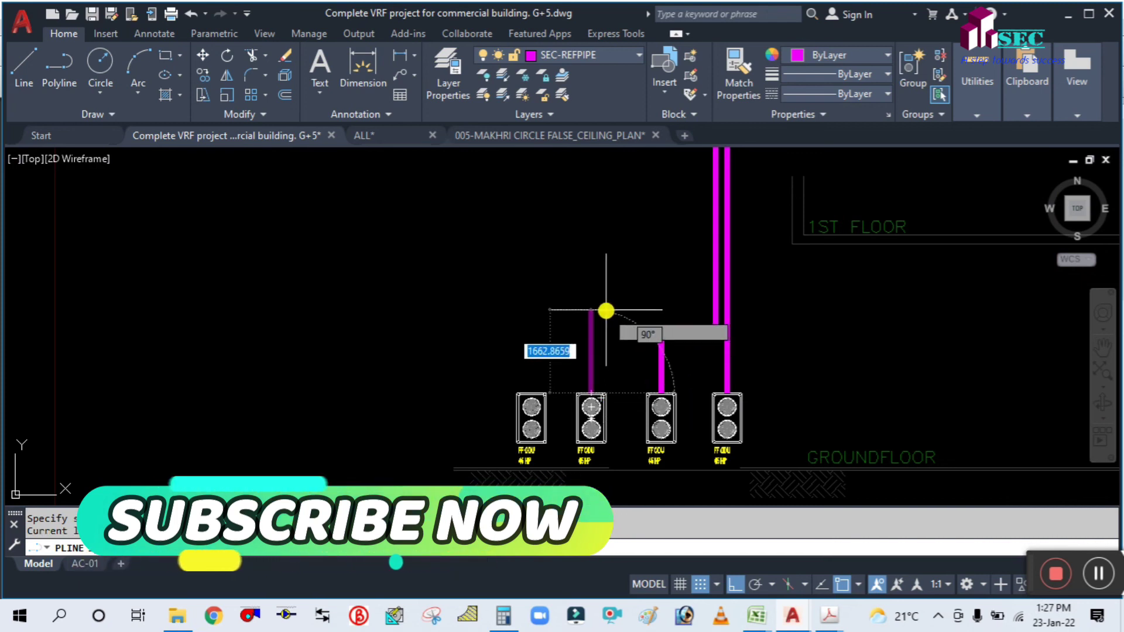
{"action": "left_click", "coordinate": [606, 310]}
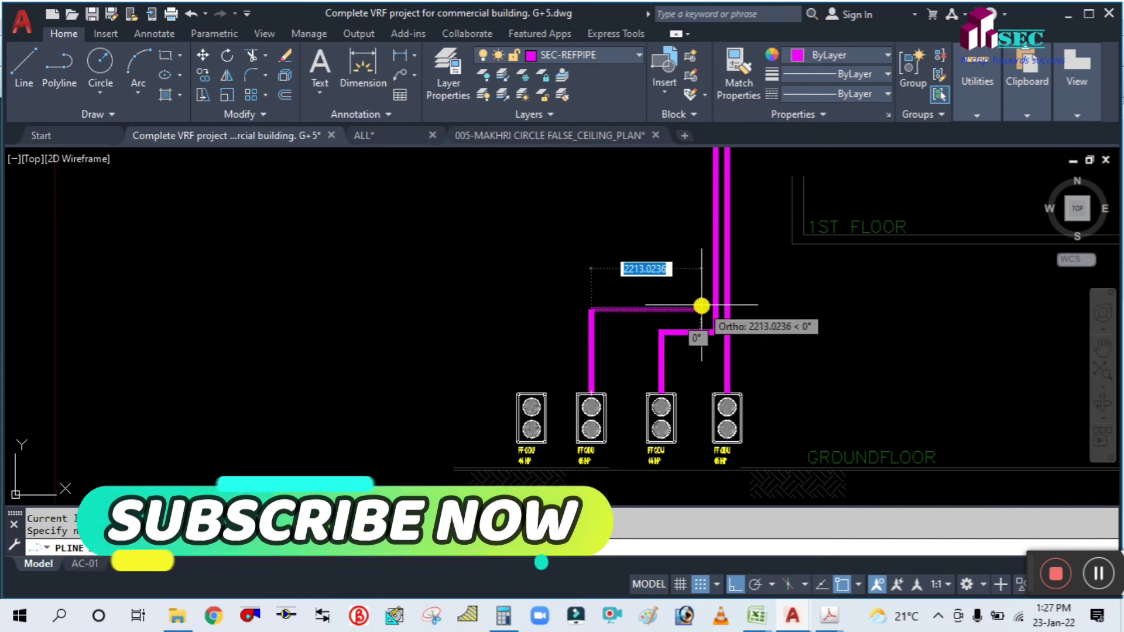
{"action": "left_click", "coordinate": [703, 309]}
{"action": "scroll", "coordinate": [675, 202], "scroll_direction": "down", "scroll_amount": 5}
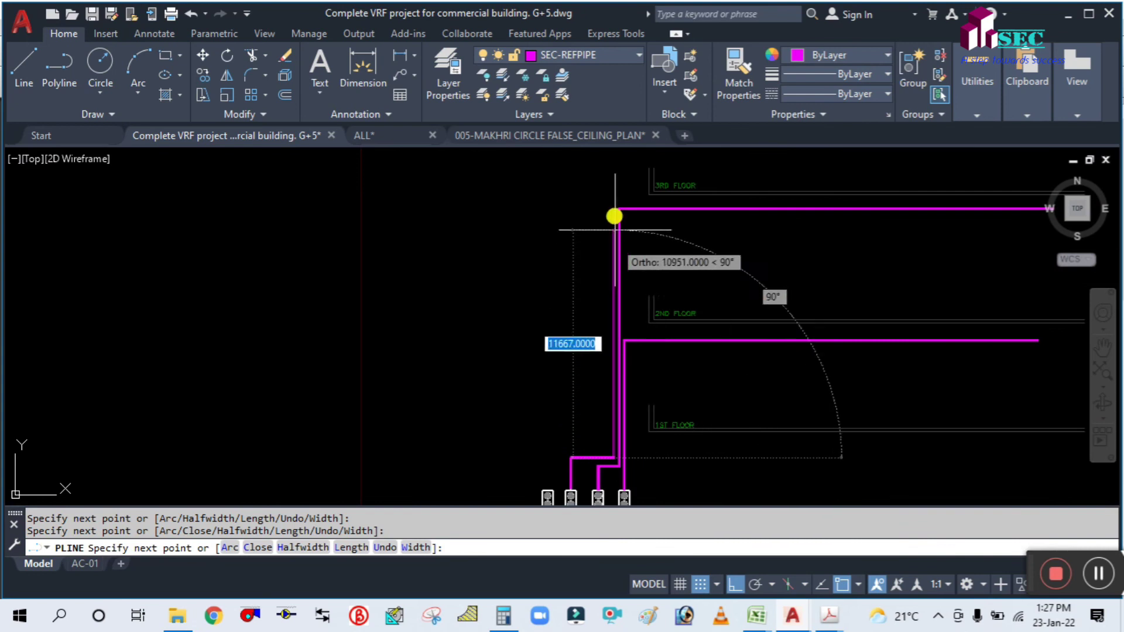
{"action": "scroll", "coordinate": [590, 341], "scroll_direction": "up", "scroll_amount": 3}
{"action": "left_click", "coordinate": [610, 220]}
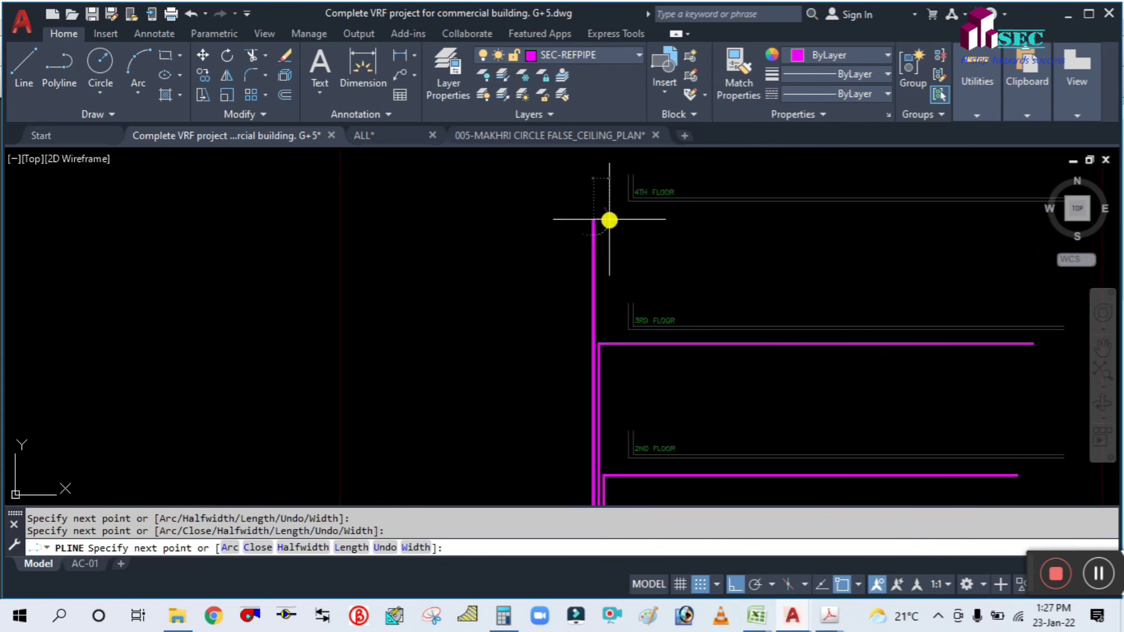
{"action": "middle_click_drag", "start_coordinate": [804, 216], "coordinate": [705, 238]}
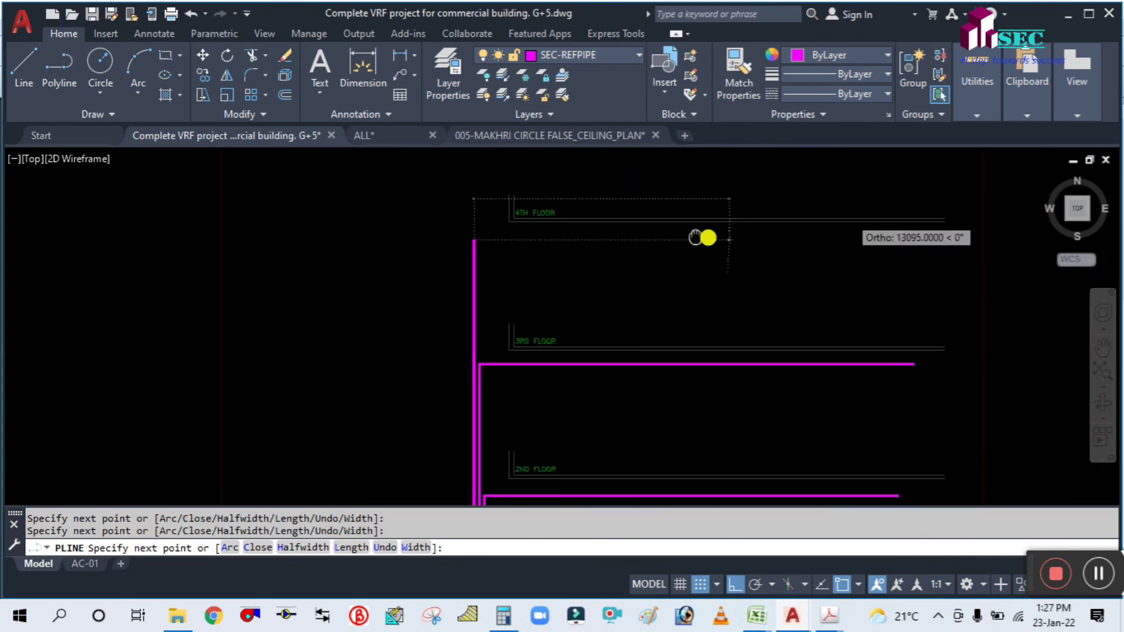
{"action": "left_click", "coordinate": [845, 234]}
{"action": "key", "text": "Escape"}
Draw the fourth pipe from the leftmost outdoor unit, jogging right beside the existing risers, up and across below the fifth floor line.
{"action": "scroll", "coordinate": [615, 319], "scroll_direction": "down", "scroll_amount": 5}
{"action": "scroll", "coordinate": [560, 380], "scroll_direction": "up", "scroll_amount": 3}
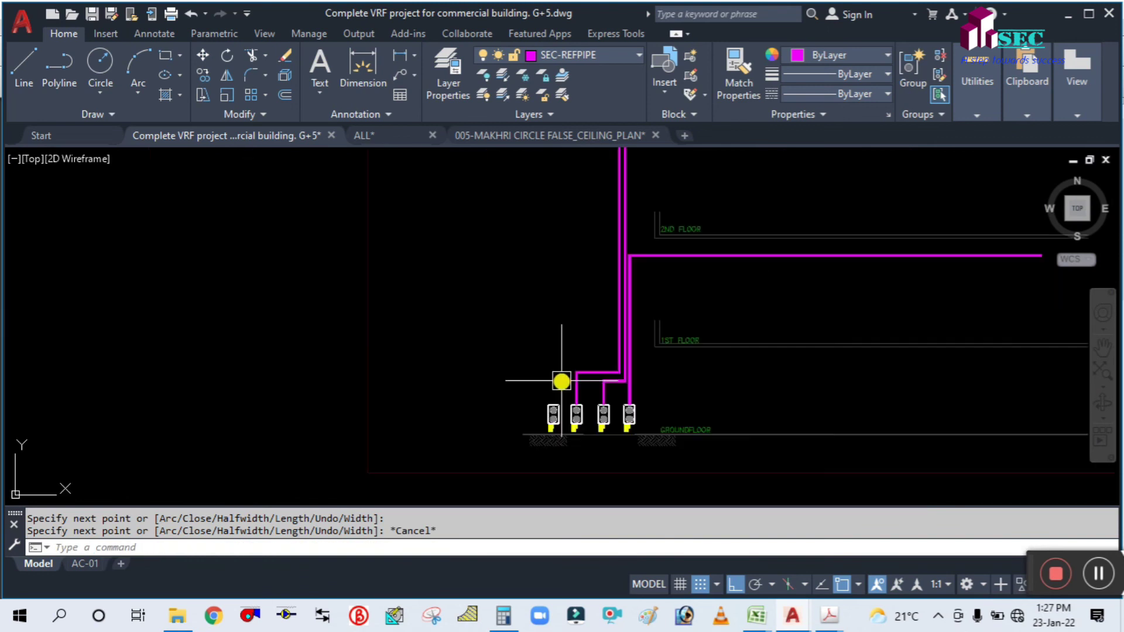
{"action": "scroll", "coordinate": [545, 418], "scroll_direction": "up", "scroll_amount": 2}
{"action": "key", "text": "Return"}
{"action": "scroll", "coordinate": [545, 418], "scroll_direction": "up", "scroll_amount": 1}
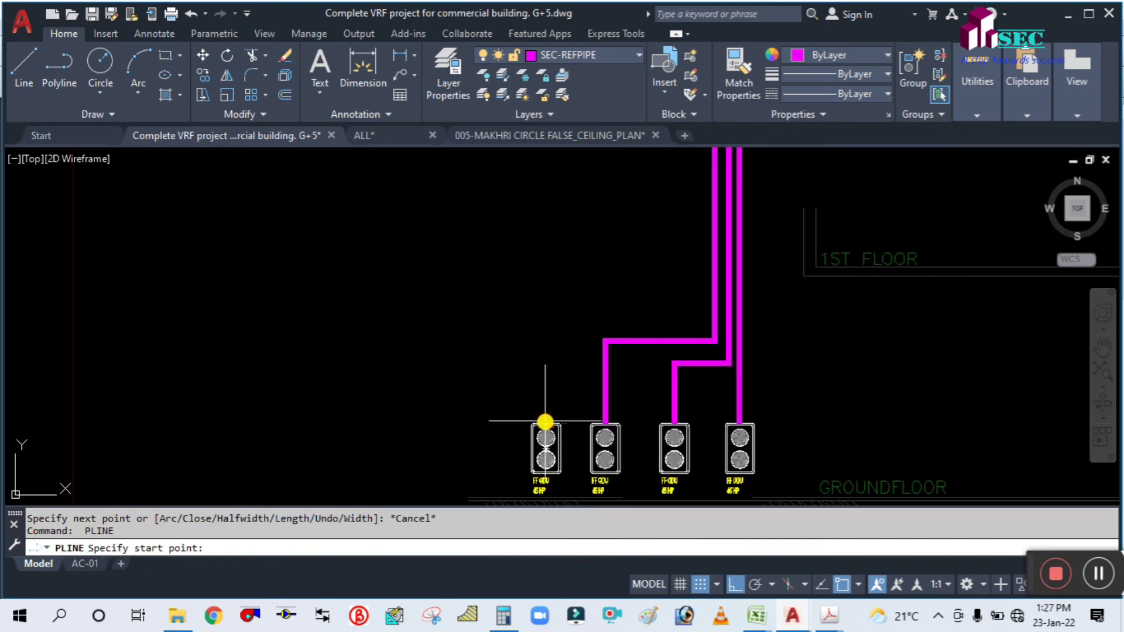
{"action": "left_click", "coordinate": [545, 422]}
{"action": "left_click", "coordinate": [546, 321]}
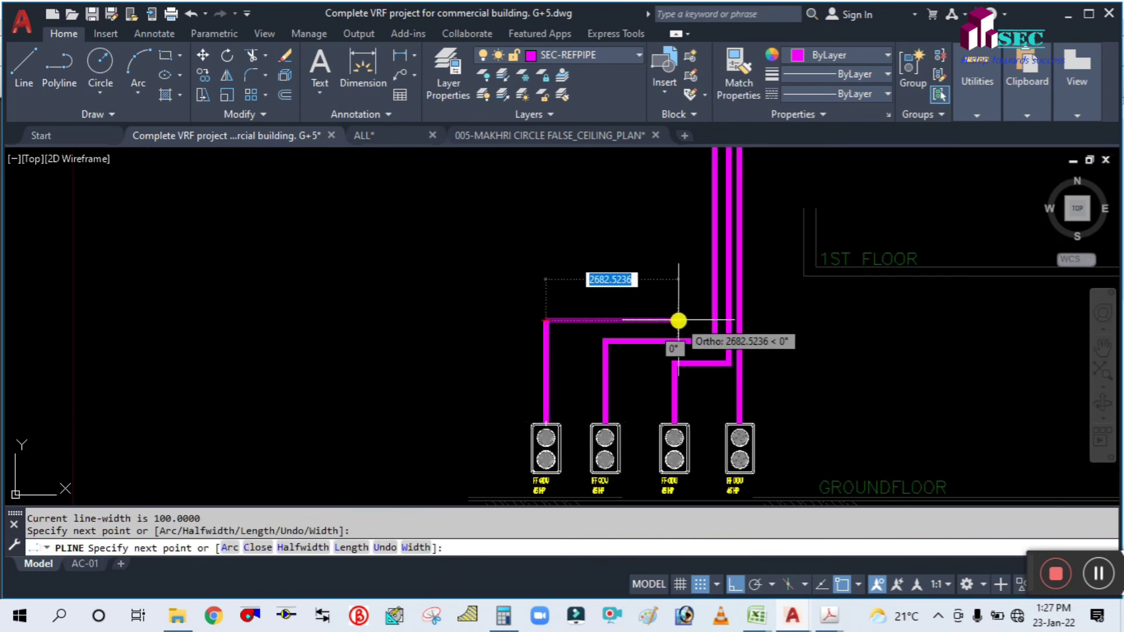
{"action": "left_click", "coordinate": [695, 320]}
{"action": "scroll", "coordinate": [675, 224], "scroll_direction": "down", "scroll_amount": 4}
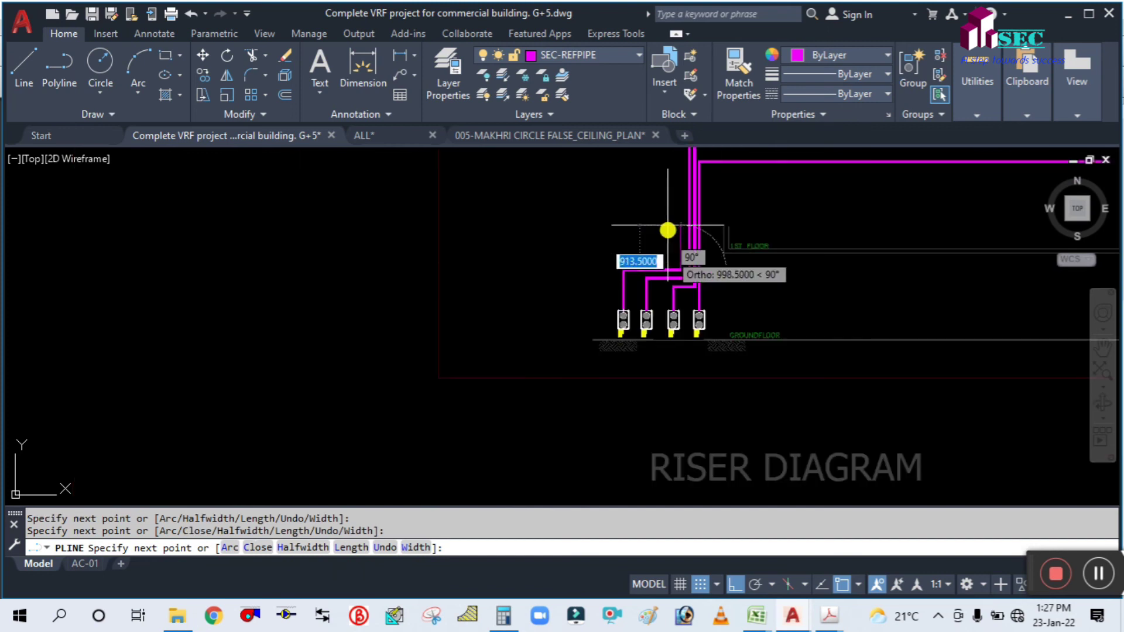
{"action": "middle_click_drag", "start_coordinate": [667, 228], "coordinate": [600, 451]}
{"action": "middle_click_drag", "start_coordinate": [594, 233], "coordinate": [557, 428]}
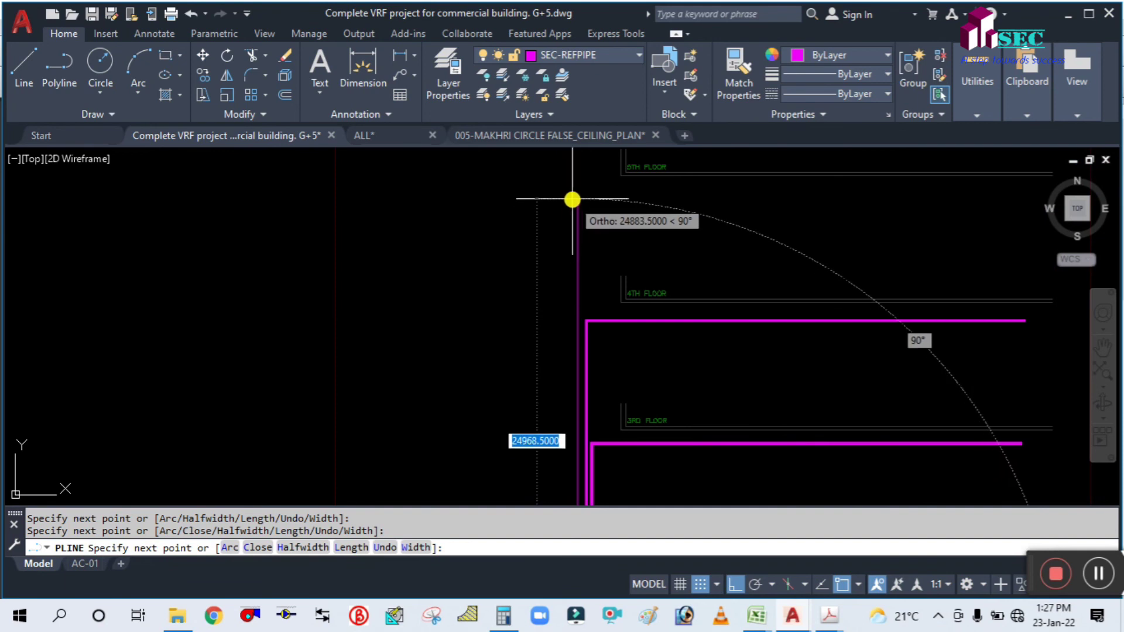
{"action": "left_click", "coordinate": [572, 198]}
{"action": "middle_click_drag", "start_coordinate": [899, 196], "coordinate": [753, 240]}
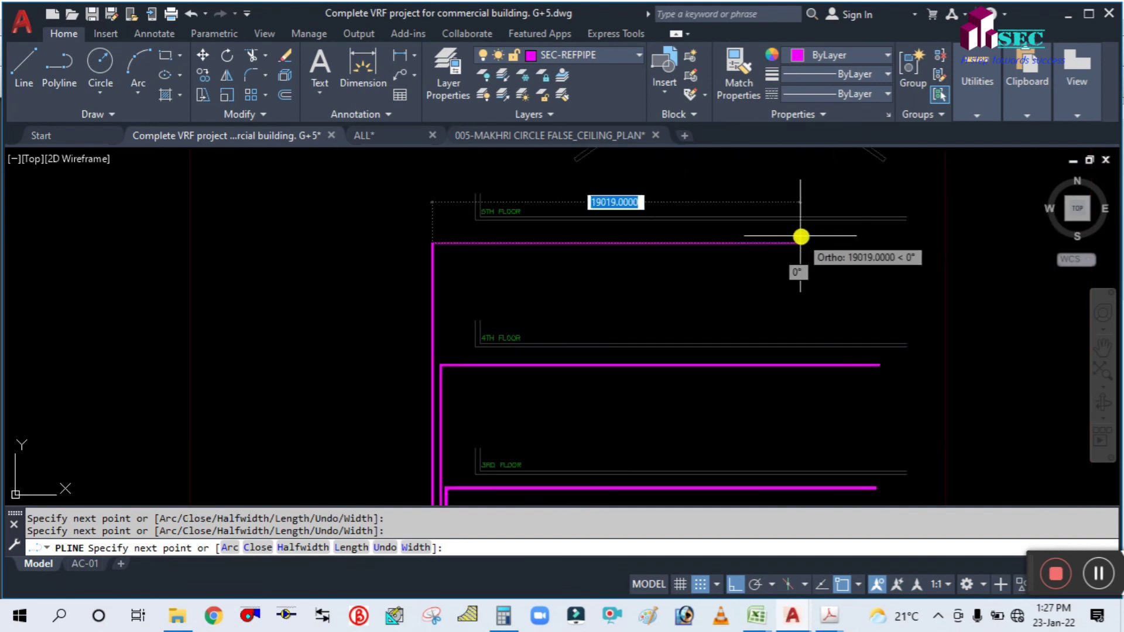
{"action": "key", "text": "Escape"}
{"action": "scroll", "coordinate": [571, 287], "scroll_direction": "down", "scroll_amount": 4}
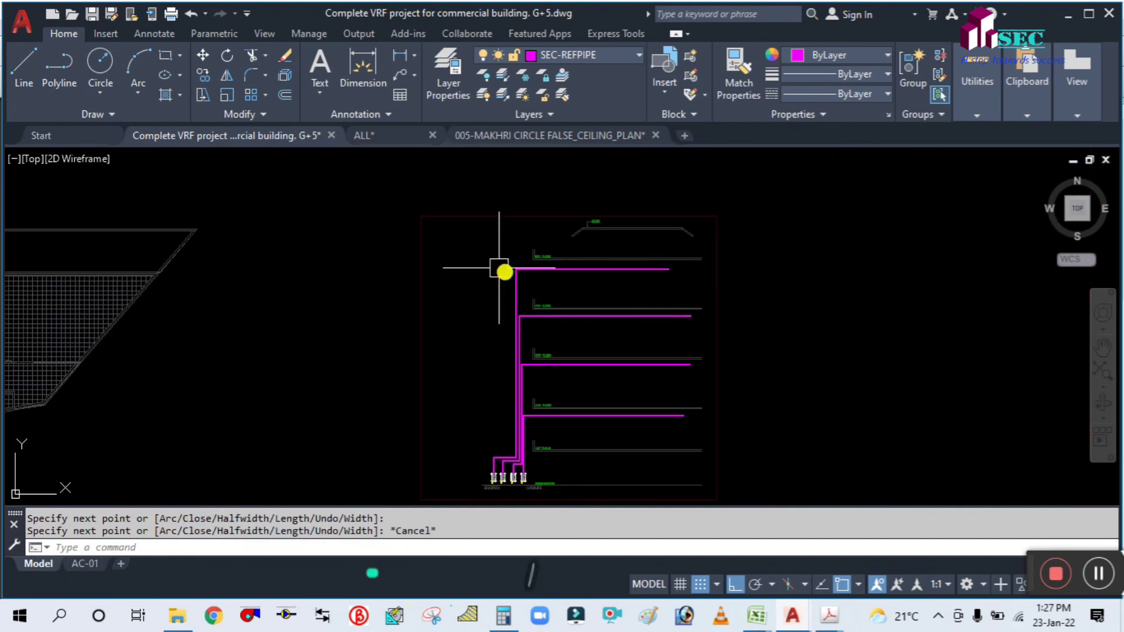
{"action": "scroll", "coordinate": [566, 265], "scroll_direction": "up", "scroll_amount": 4}
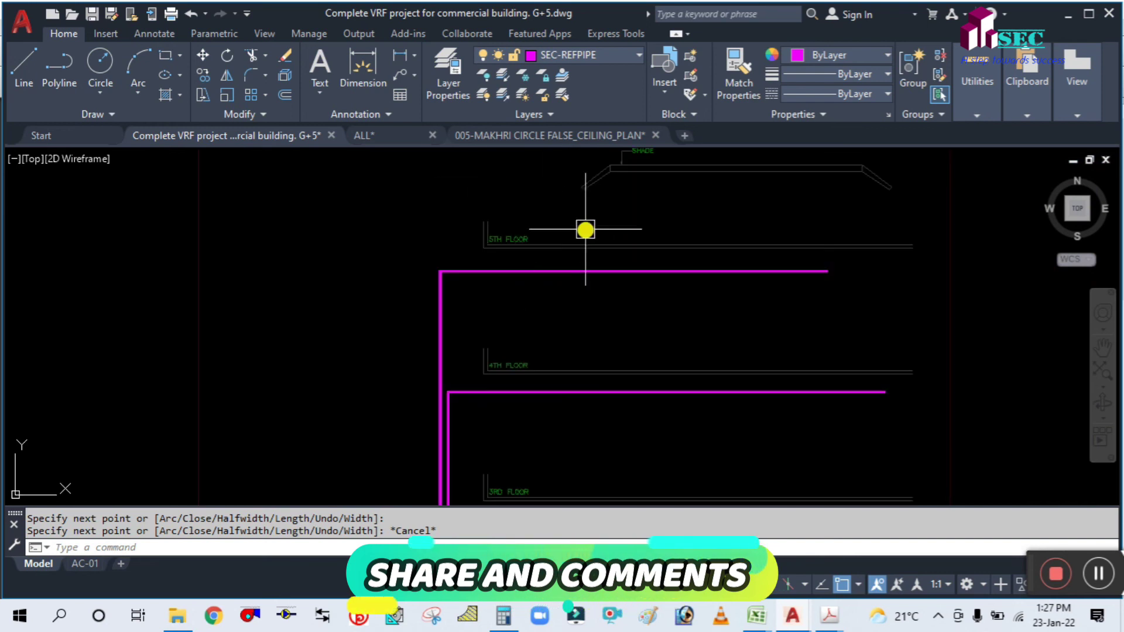
Review the floor plans from the roof back to the first floor and compare their indoor units with the riser diagram.
{"action": "scroll", "coordinate": [586, 230], "scroll_direction": "down", "scroll_amount": 4}
{"action": "scroll", "coordinate": [582, 342], "scroll_direction": "down", "scroll_amount": 2}
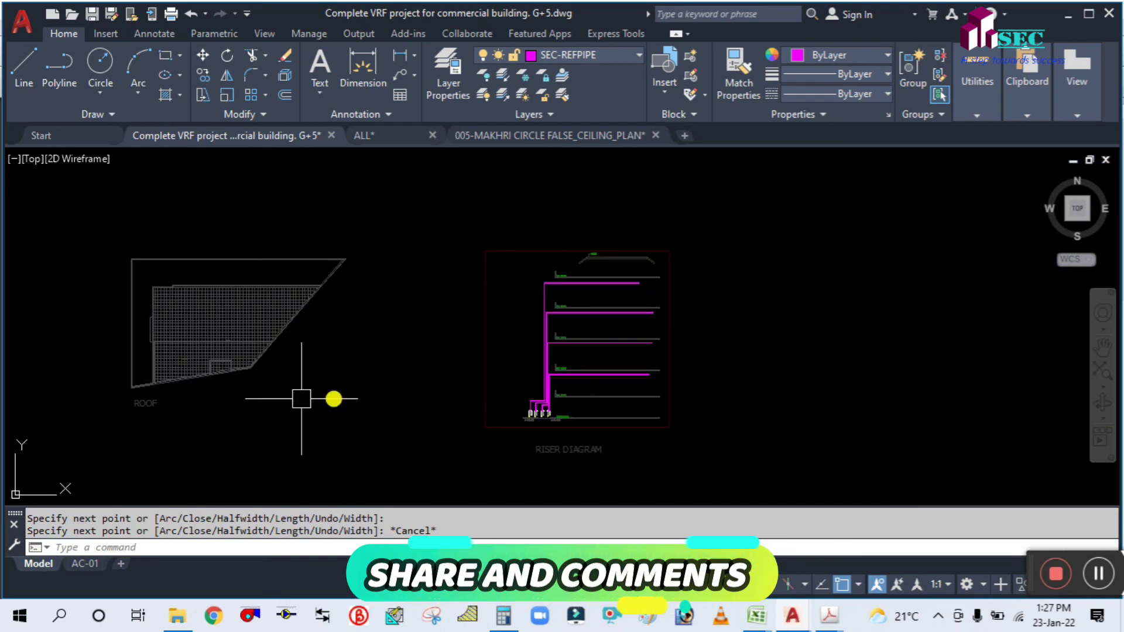
{"action": "middle_click_drag", "start_coordinate": [233, 405], "coordinate": [668, 292]}
{"action": "scroll", "coordinate": [196, 239], "scroll_direction": "up", "scroll_amount": 4}
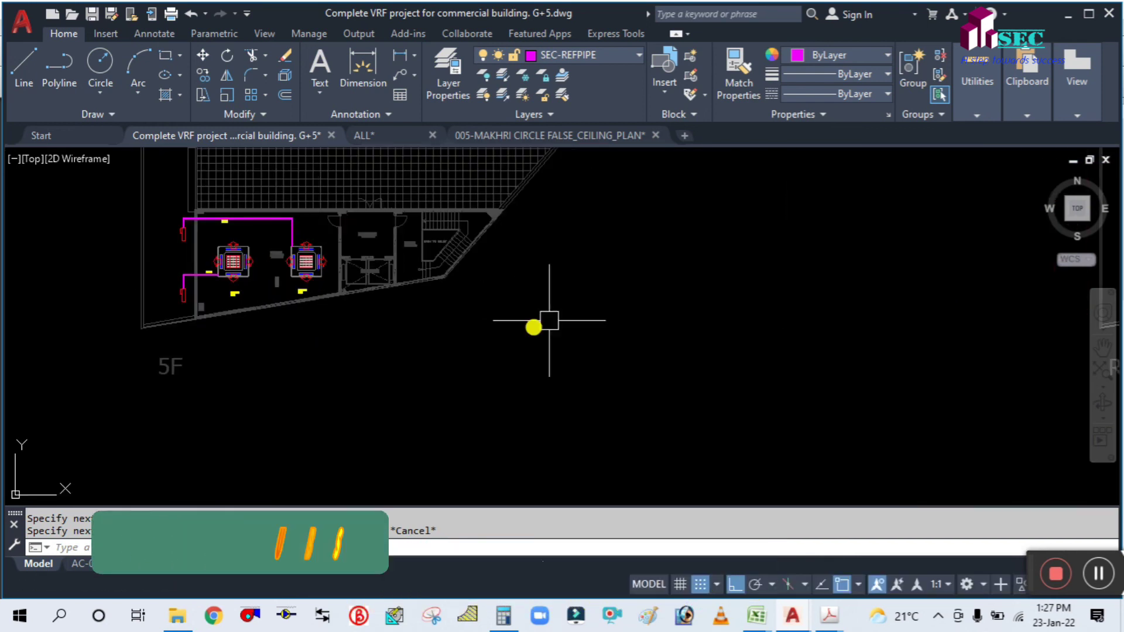
{"action": "scroll", "coordinate": [563, 324], "scroll_direction": "down", "scroll_amount": 8}
{"action": "scroll", "coordinate": [728, 321], "scroll_direction": "up", "scroll_amount": 8}
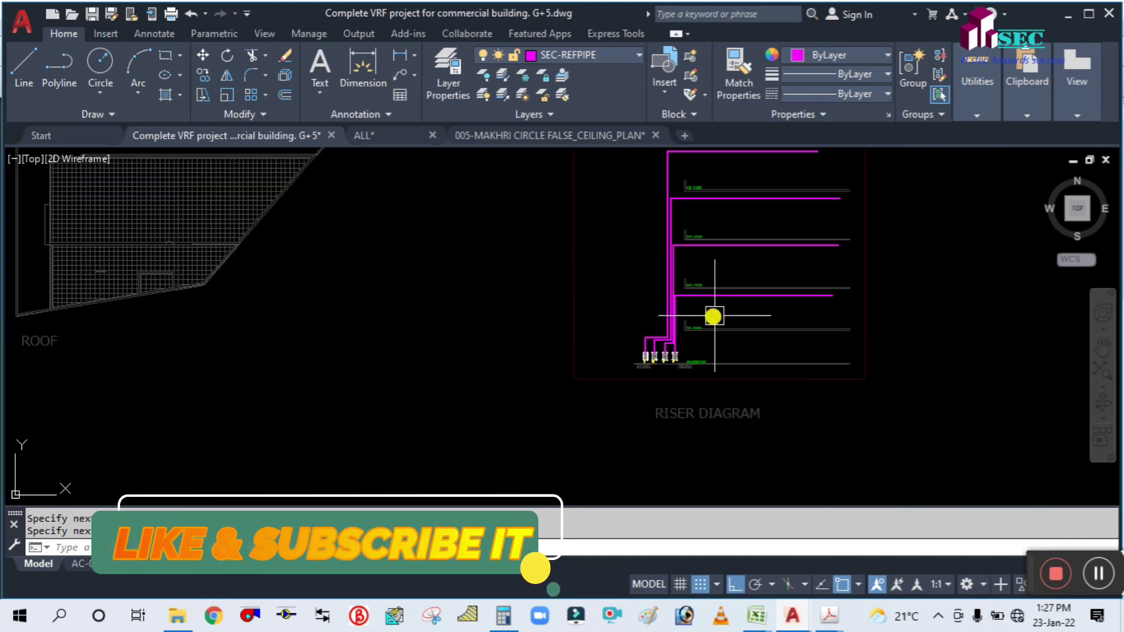
{"action": "middle_click_drag", "start_coordinate": [894, 344], "coordinate": [814, 369]}
{"action": "middle_click_drag", "start_coordinate": [766, 413], "coordinate": [699, 456]}
{"action": "middle_click_drag", "start_coordinate": [439, 420], "coordinate": [677, 365]}
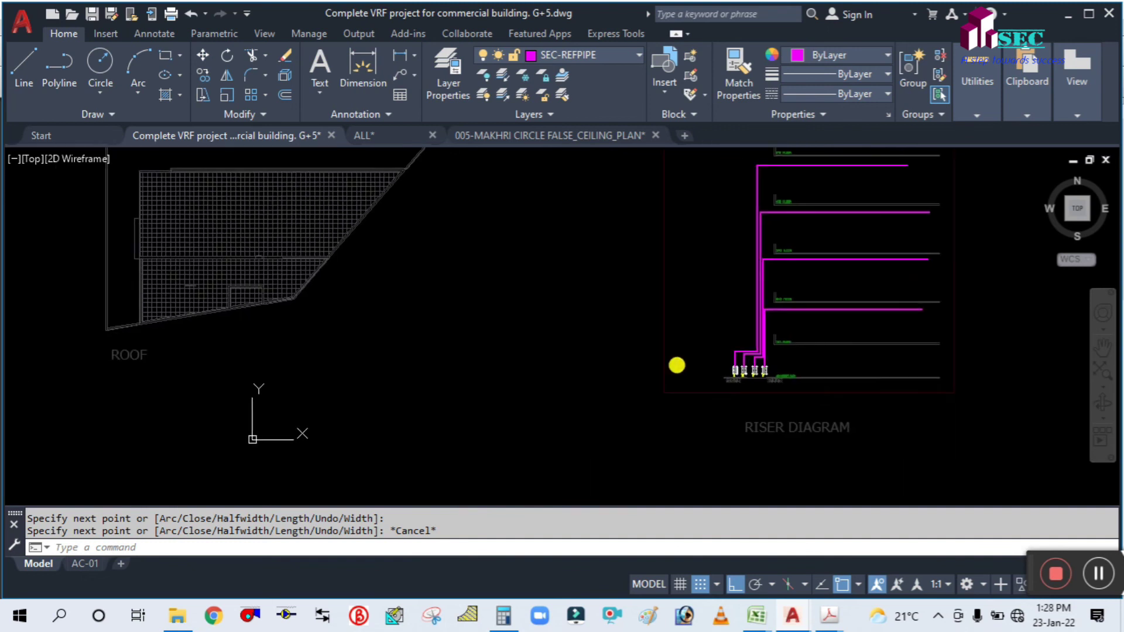
{"action": "scroll", "coordinate": [681, 397], "scroll_direction": "down", "scroll_amount": 4}
{"action": "middle_click_drag", "start_coordinate": [366, 420], "coordinate": [773, 351]}
{"action": "scroll", "coordinate": [390, 267], "scroll_direction": "up", "scroll_amount": 6}
{"action": "scroll", "coordinate": [693, 293], "scroll_direction": "down", "scroll_amount": 5}
{"action": "middle_click_drag", "start_coordinate": [186, 320], "coordinate": [703, 277]}
{"action": "middle_click_drag", "start_coordinate": [243, 255], "coordinate": [332, 273]}
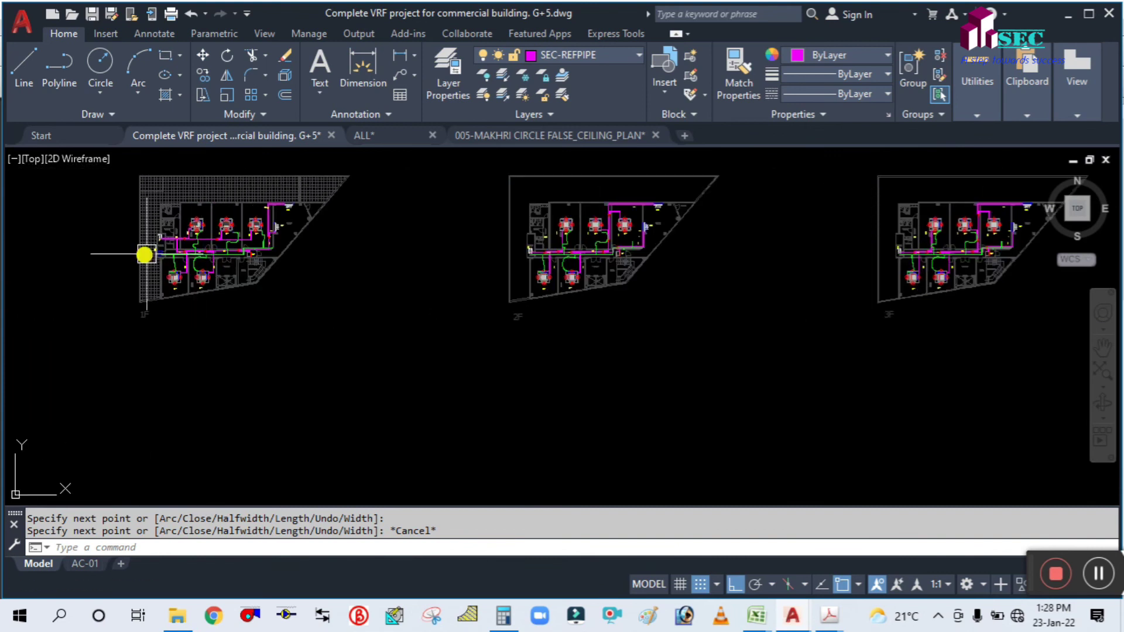
{"action": "scroll", "coordinate": [145, 255], "scroll_direction": "up", "scroll_amount": 5}
{"action": "scroll", "coordinate": [260, 271], "scroll_direction": "down", "scroll_amount": 5}
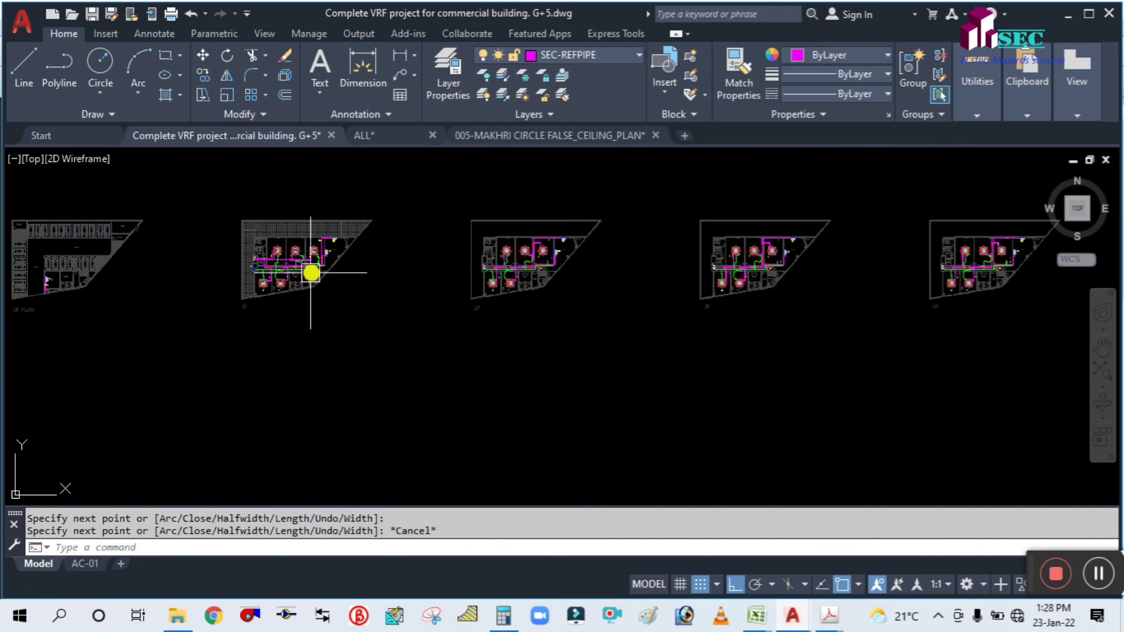
{"action": "scroll", "coordinate": [311, 272], "scroll_direction": "up", "scroll_amount": 4}
{"action": "scroll", "coordinate": [185, 271], "scroll_direction": "down", "scroll_amount": 10}
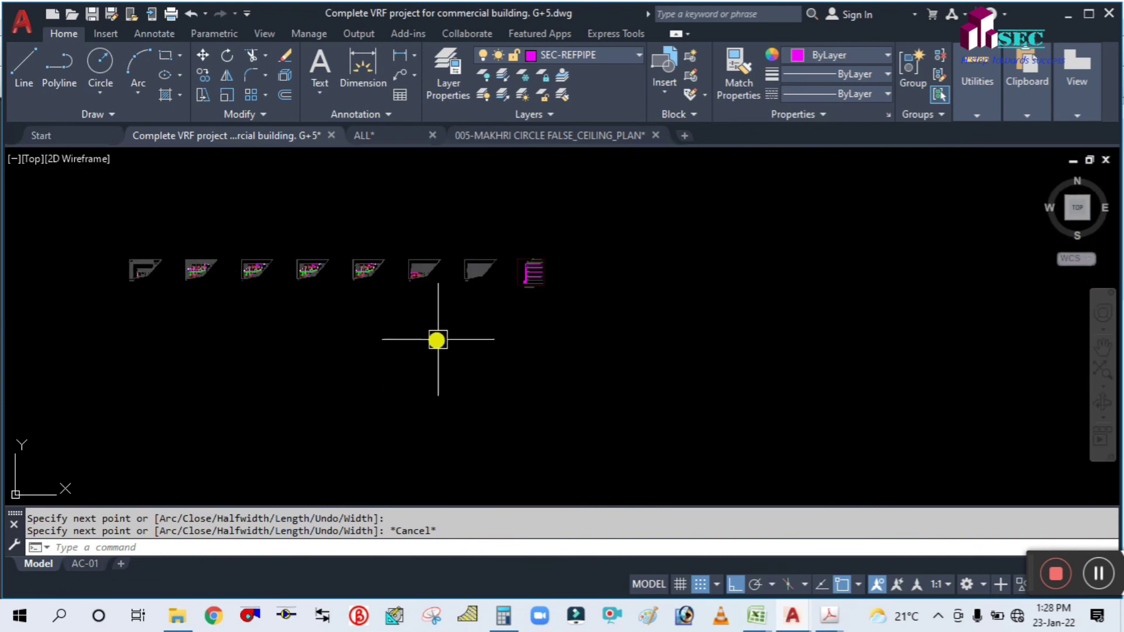
Examine the riser diagram's pipe runs, floor levels and outdoor units against the 5F plan.
{"action": "middle_click_drag", "start_coordinate": [439, 340], "coordinate": [354, 279]}
{"action": "scroll", "coordinate": [353, 279], "scroll_direction": "down", "scroll_amount": 1}
{"action": "scroll", "coordinate": [374, 252], "scroll_direction": "up", "scroll_amount": 3}
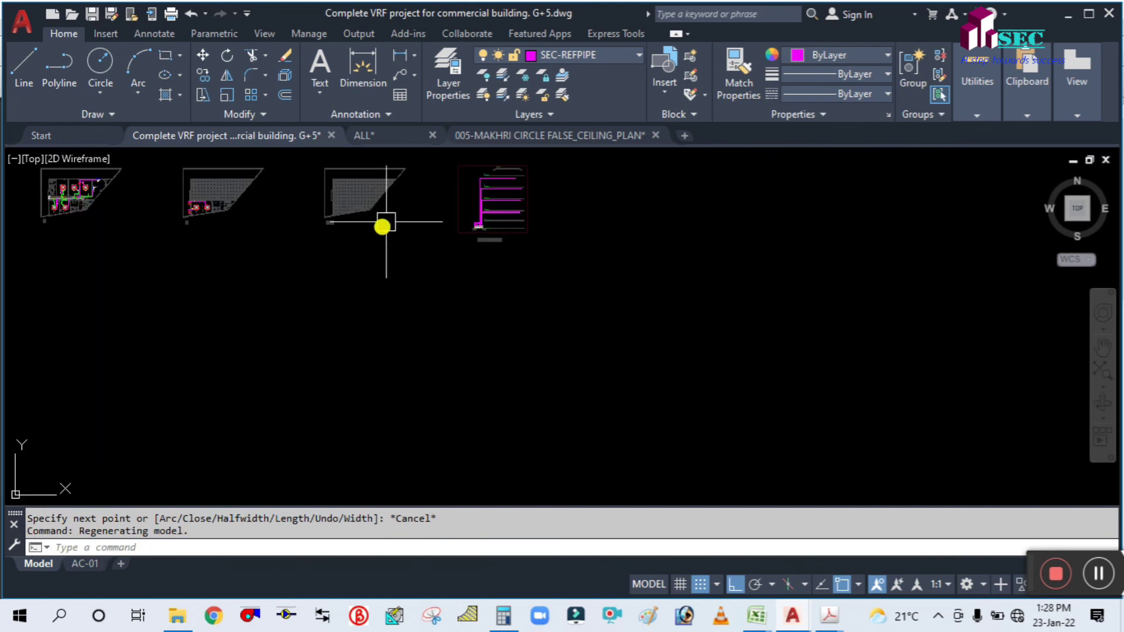
{"action": "middle_click_drag", "start_coordinate": [402, 233], "coordinate": [466, 282]}
{"action": "scroll", "coordinate": [566, 244], "scroll_direction": "up", "scroll_amount": 1}
{"action": "scroll", "coordinate": [529, 201], "scroll_direction": "up", "scroll_amount": 4}
{"action": "scroll", "coordinate": [585, 209], "scroll_direction": "up", "scroll_amount": 4}
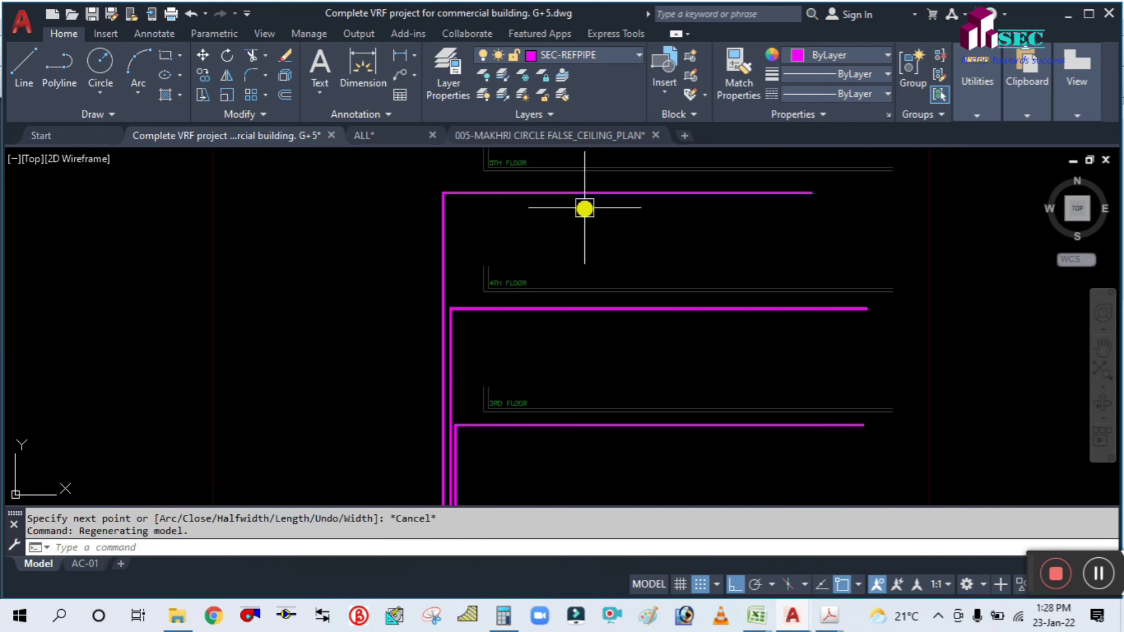
{"action": "middle_click_drag", "start_coordinate": [585, 208], "coordinate": [582, 262]}
{"action": "scroll", "coordinate": [606, 268], "scroll_direction": "down", "scroll_amount": 6}
{"action": "mouse_move", "coordinate": [388, 340]}
{"action": "middle_mouse_down"}
{"action": "mouse_move", "coordinate": [549, 314]}
{"action": "mouse_move", "coordinate": [834, 236]}
{"action": "middle_mouse_up"}
{"action": "scroll", "coordinate": [295, 240], "scroll_direction": "up", "scroll_amount": 2}
{"action": "scroll", "coordinate": [290, 305], "scroll_direction": "down", "scroll_amount": 5}
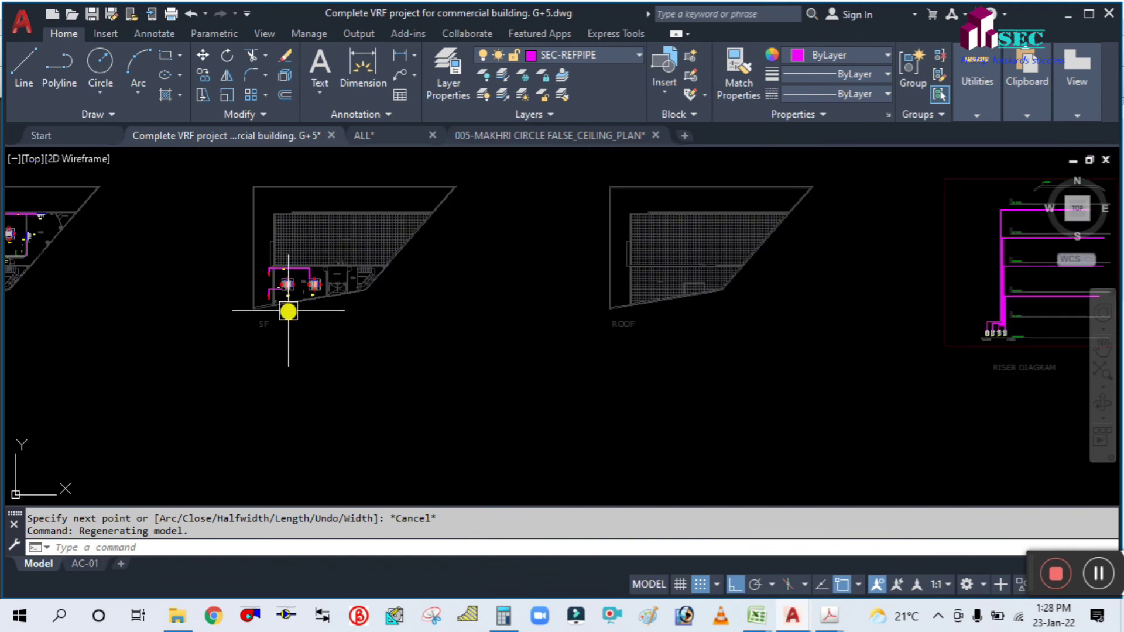
{"action": "middle_click_drag", "start_coordinate": [294, 294], "coordinate": [491, 274]}
{"action": "scroll", "coordinate": [594, 272], "scroll_direction": "down", "scroll_amount": 3}
{"action": "scroll", "coordinate": [725, 271], "scroll_direction": "up", "scroll_amount": 4}
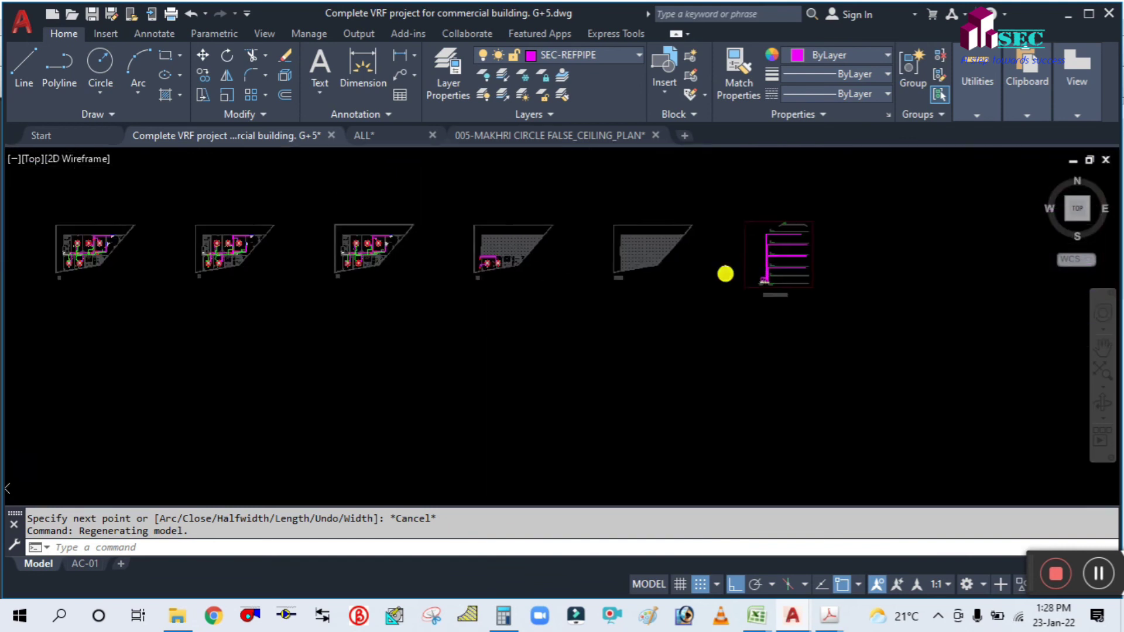
{"action": "scroll", "coordinate": [597, 276], "scroll_direction": "up", "scroll_amount": 3}
{"action": "scroll", "coordinate": [436, 377], "scroll_direction": "up", "scroll_amount": 4}
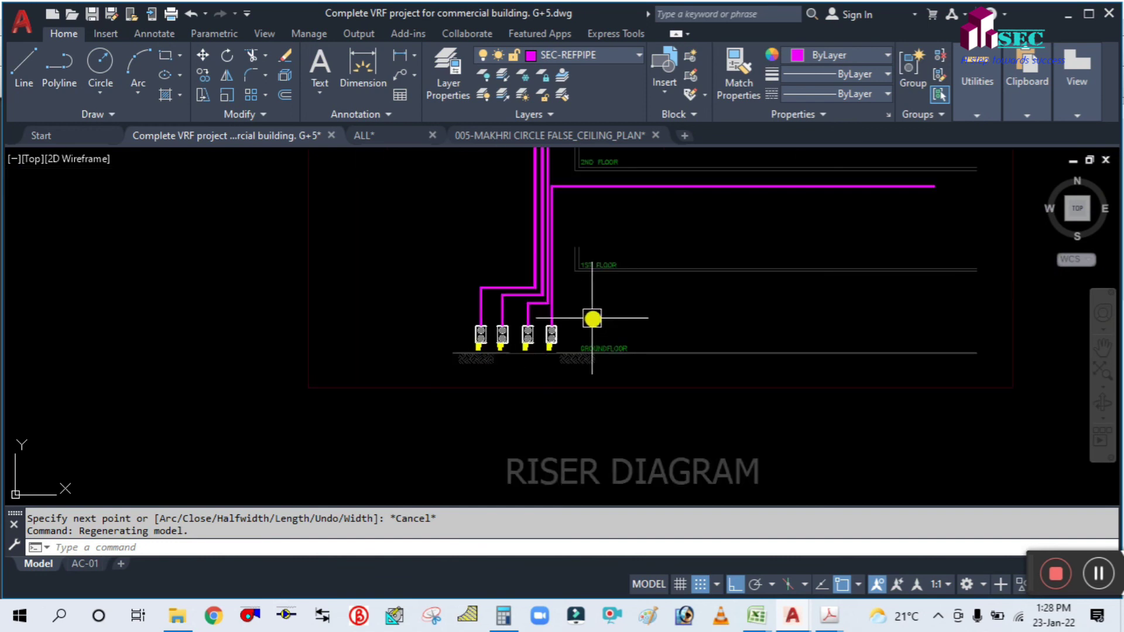
{"action": "scroll", "coordinate": [585, 295], "scroll_direction": "up", "scroll_amount": 4}
{"action": "scroll", "coordinate": [602, 296], "scroll_direction": "down", "scroll_amount": 5}
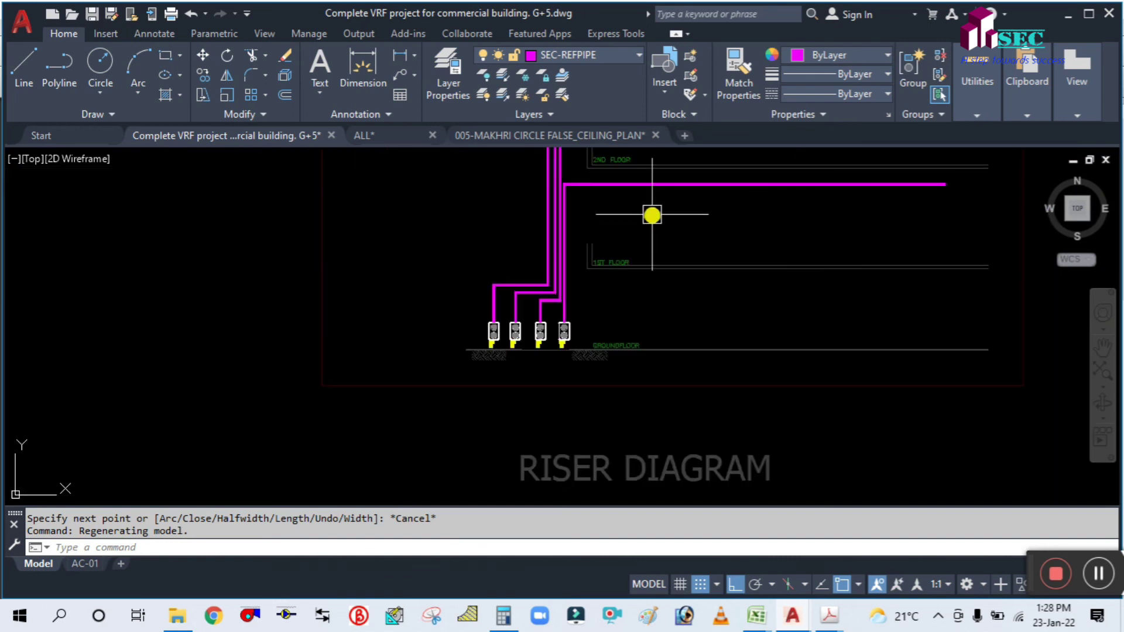
{"action": "scroll", "coordinate": [665, 287], "scroll_direction": "up", "scroll_amount": 1}
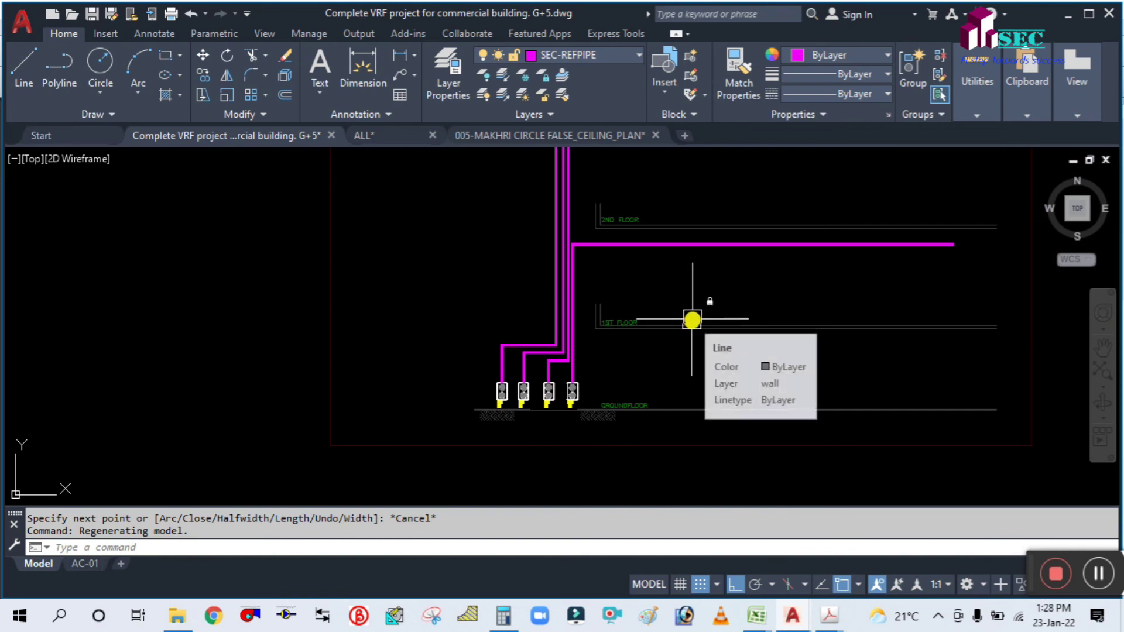
{"action": "scroll", "coordinate": [694, 318], "scroll_direction": "down", "scroll_amount": 1}
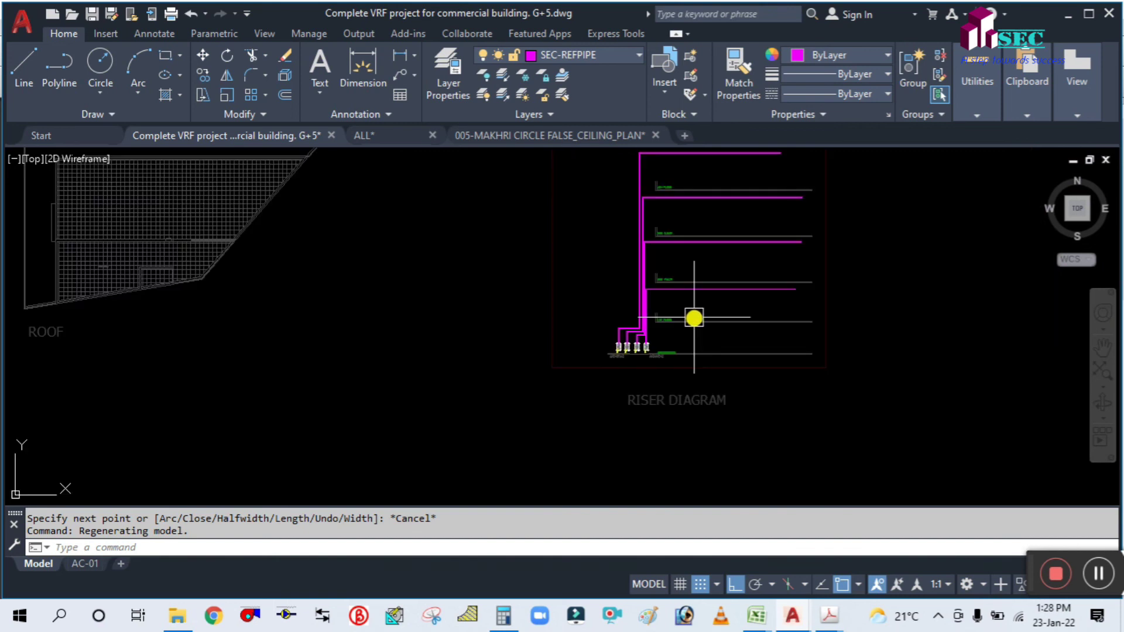
Copy a ceiling cassette unit from the 5F plan into the riser diagram, just above the second floor line.
{"action": "scroll", "coordinate": [693, 316], "scroll_direction": "up", "scroll_amount": 1}
{"action": "scroll", "coordinate": [695, 306], "scroll_direction": "down", "scroll_amount": 6}
{"action": "mouse_move", "coordinate": [287, 352]}
{"action": "middle_mouse_down"}
{"action": "mouse_move", "coordinate": [711, 332]}
{"action": "mouse_move", "coordinate": [703, 325]}
{"action": "middle_mouse_up"}
{"action": "scroll", "coordinate": [344, 250], "scroll_direction": "up", "scroll_amount": 2}
{"action": "scroll", "coordinate": [344, 250], "scroll_direction": "up", "scroll_amount": 2}
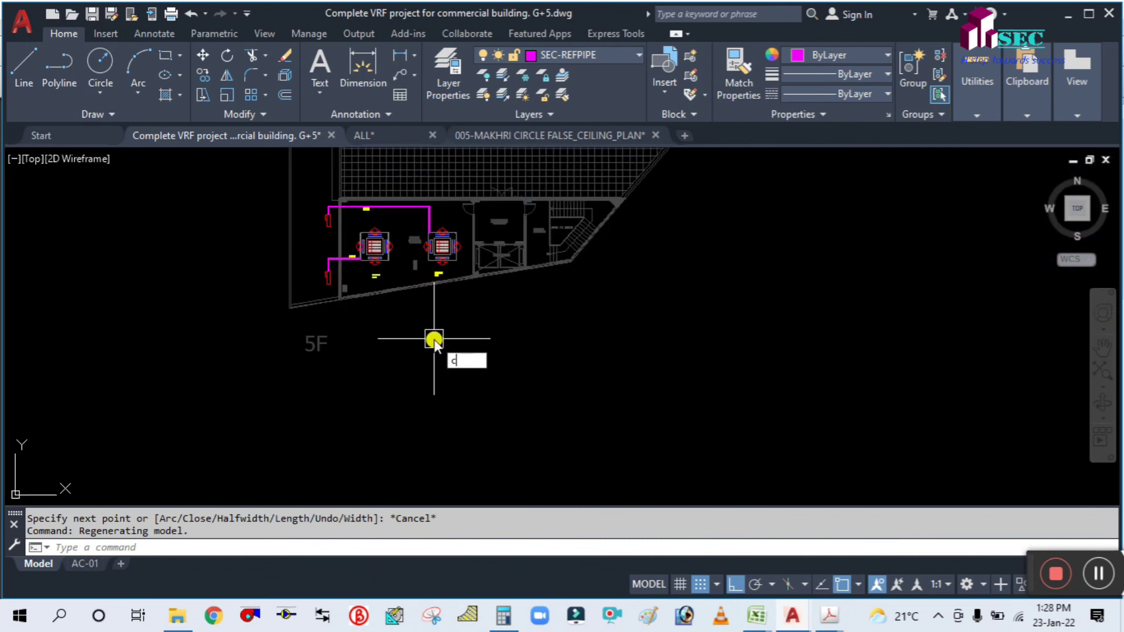
{"action": "scroll", "coordinate": [398, 246], "scroll_direction": "up", "scroll_amount": 2}
{"action": "type", "text": "co"}
{"action": "key", "text": "Return"}
{"action": "scroll", "coordinate": [360, 310], "scroll_direction": "down", "scroll_amount": 4}
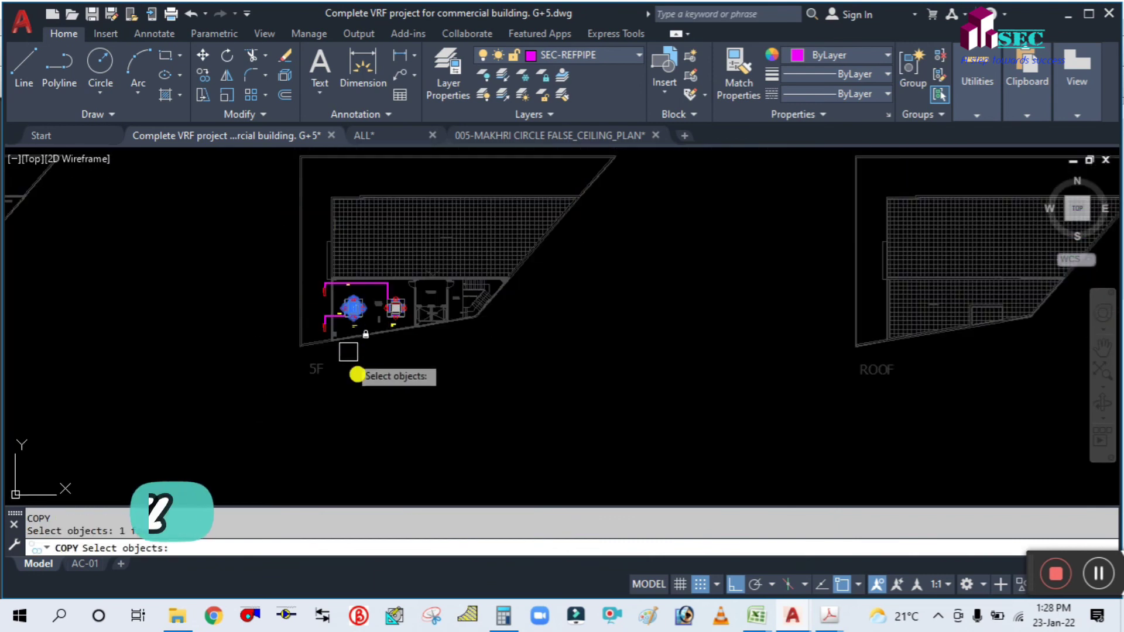
{"action": "key", "text": "Return"}
{"action": "left_click", "coordinate": [406, 417]}
{"action": "scroll", "coordinate": [790, 399], "scroll_direction": "up", "scroll_amount": 4}
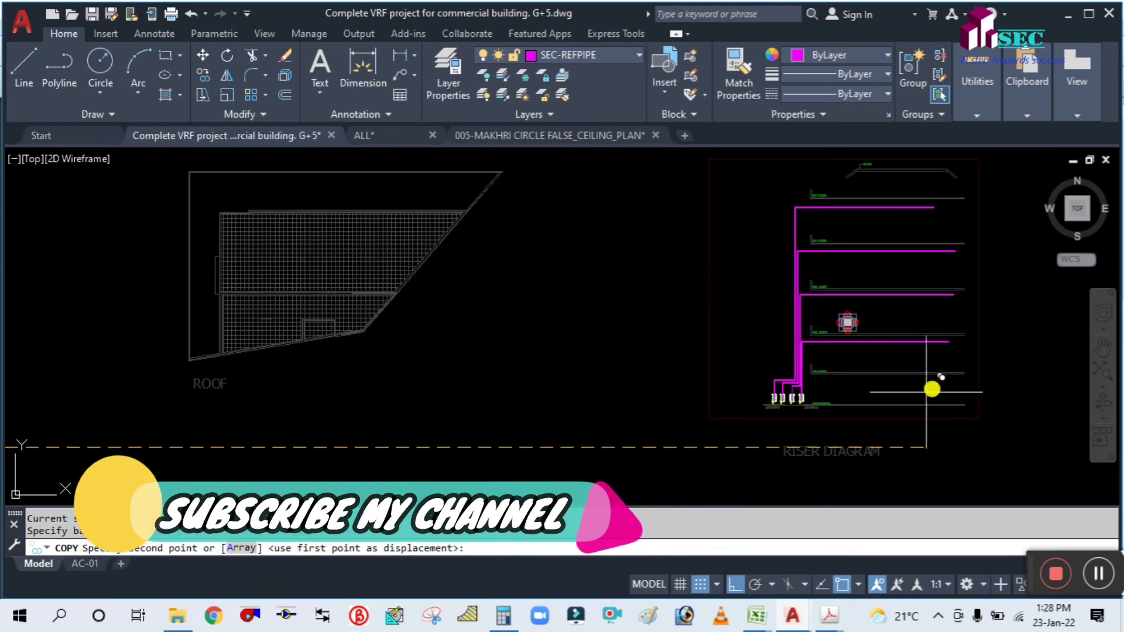
{"action": "middle_click_drag", "start_coordinate": [959, 381], "coordinate": [801, 367]}
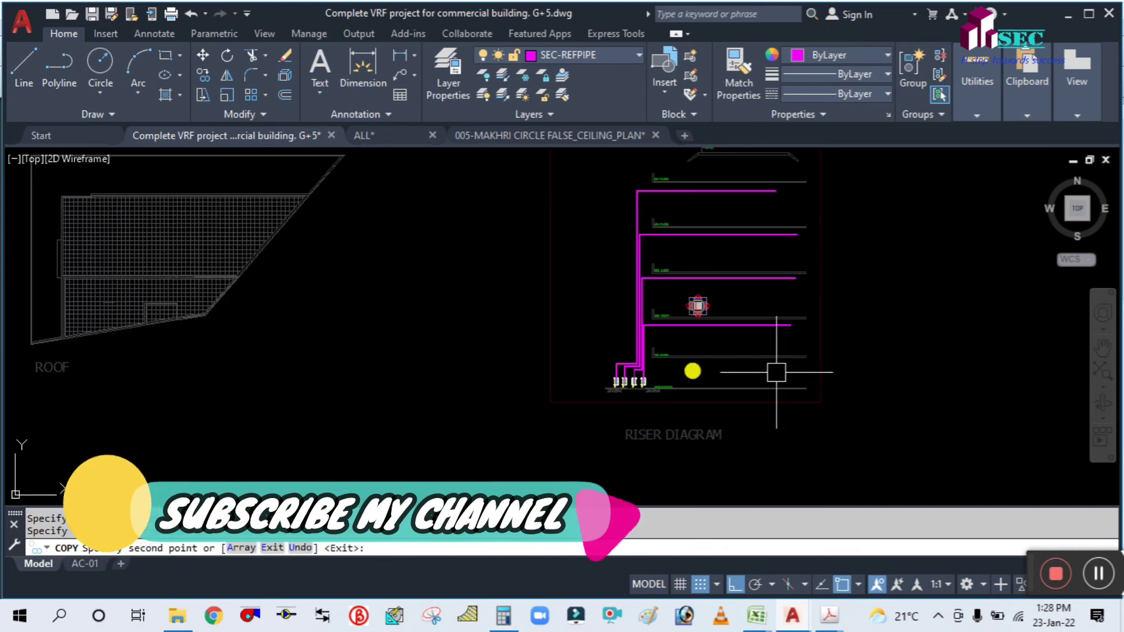
{"action": "scroll", "coordinate": [680, 334], "scroll_direction": "up", "scroll_amount": 4}
{"action": "key", "text": "Escape"}
Move the copied cassette unit straight down between the first floor line and the lowest horizontal refrigerant pipe.
{"action": "type", "text": "m"}
{"action": "key", "text": "Return"}
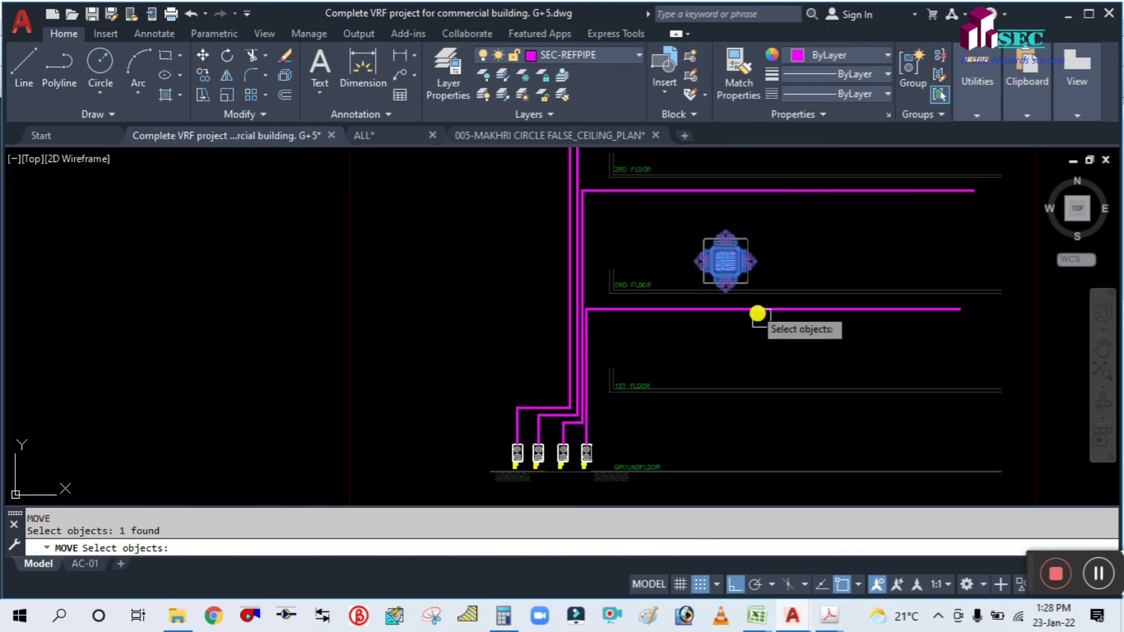
{"action": "key", "text": "Return"}
{"action": "left_click", "coordinate": [765, 338]}
{"action": "left_click", "coordinate": [771, 422]}
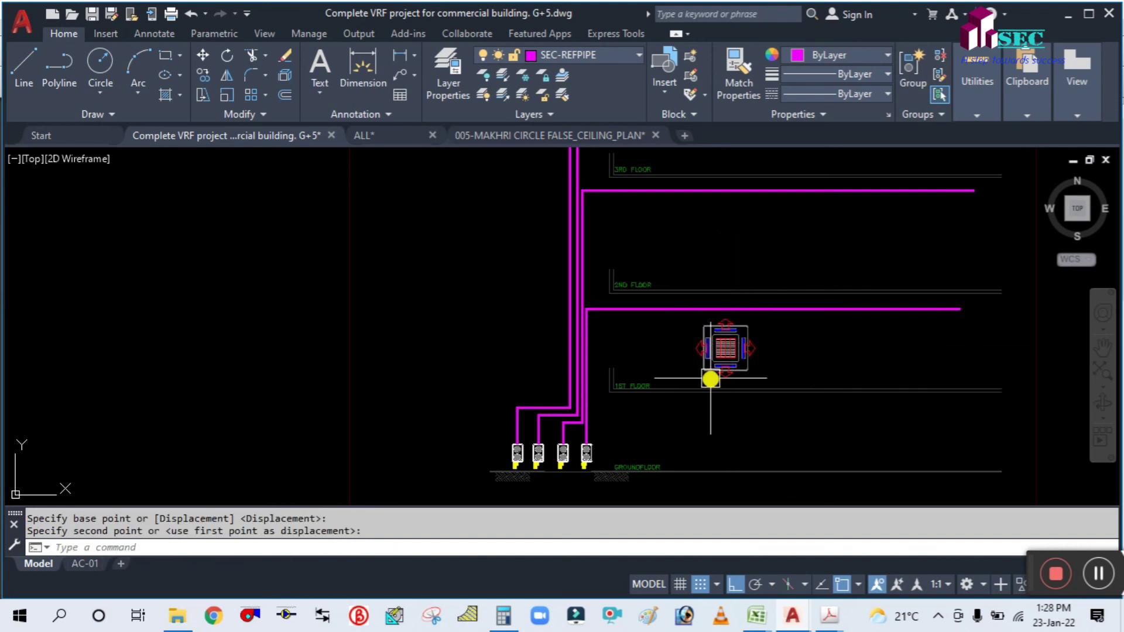
Scale the first-floor cassette unit in the riser diagram down to a little over half its size.
{"action": "scroll", "coordinate": [711, 378], "scroll_direction": "up", "scroll_amount": 6}
{"action": "scroll", "coordinate": [715, 357], "scroll_direction": "down", "scroll_amount": 4}
{"action": "middle_click_drag", "start_coordinate": [825, 339], "coordinate": [588, 325]}
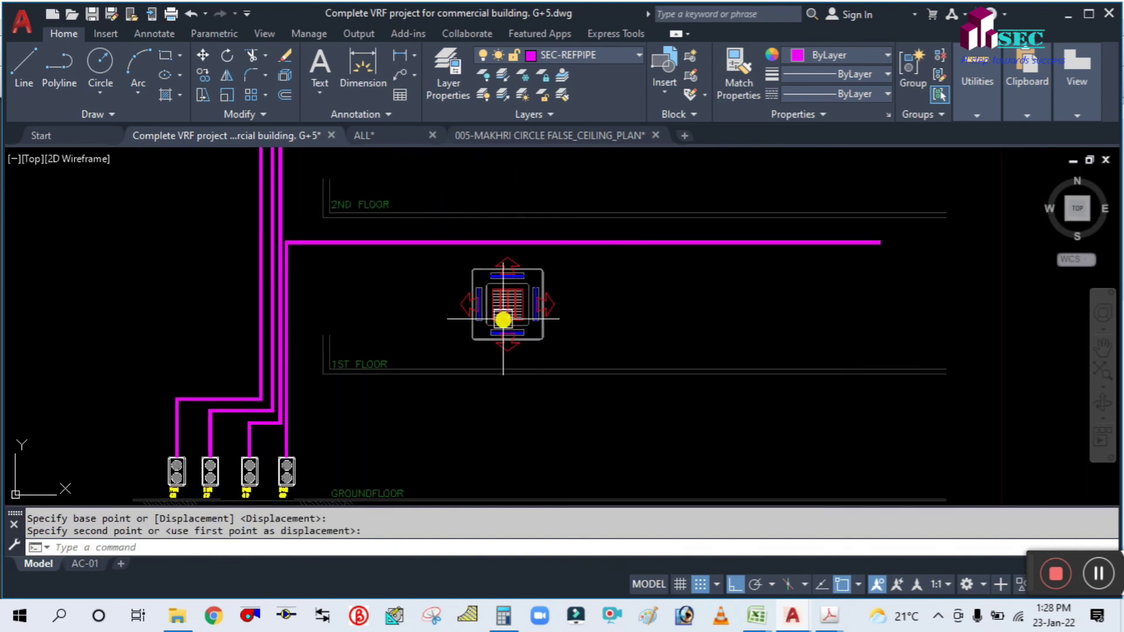
{"action": "type", "text": "sc"}
{"action": "key", "text": "Return"}
{"action": "left_click", "coordinate": [541, 327]}
{"action": "key", "text": "Return"}
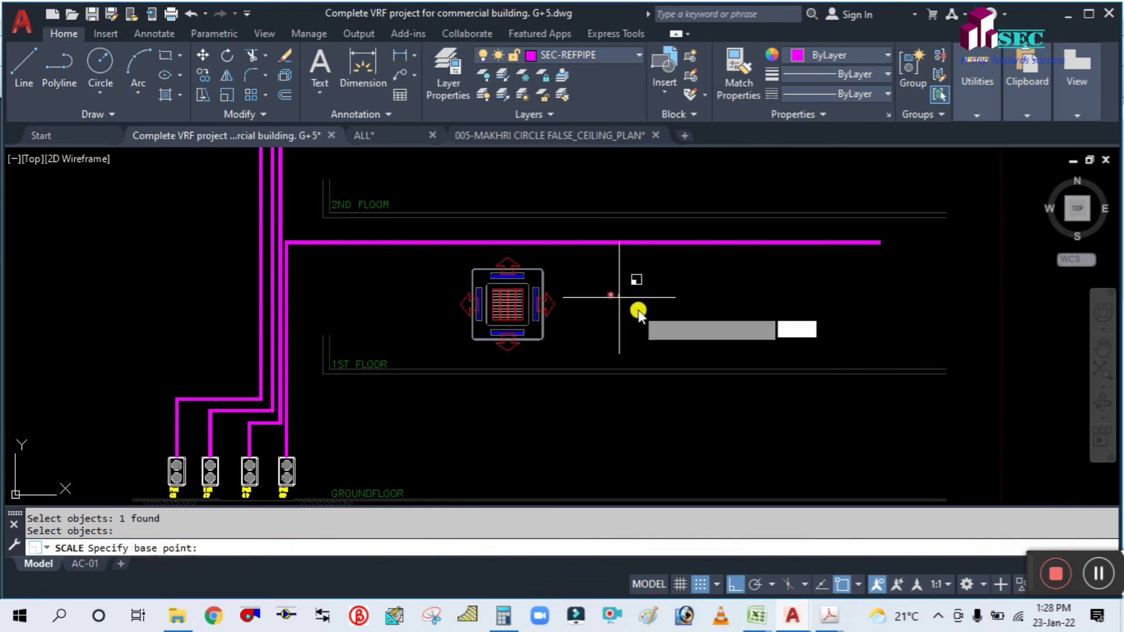
{"action": "left_click", "coordinate": [635, 304]}
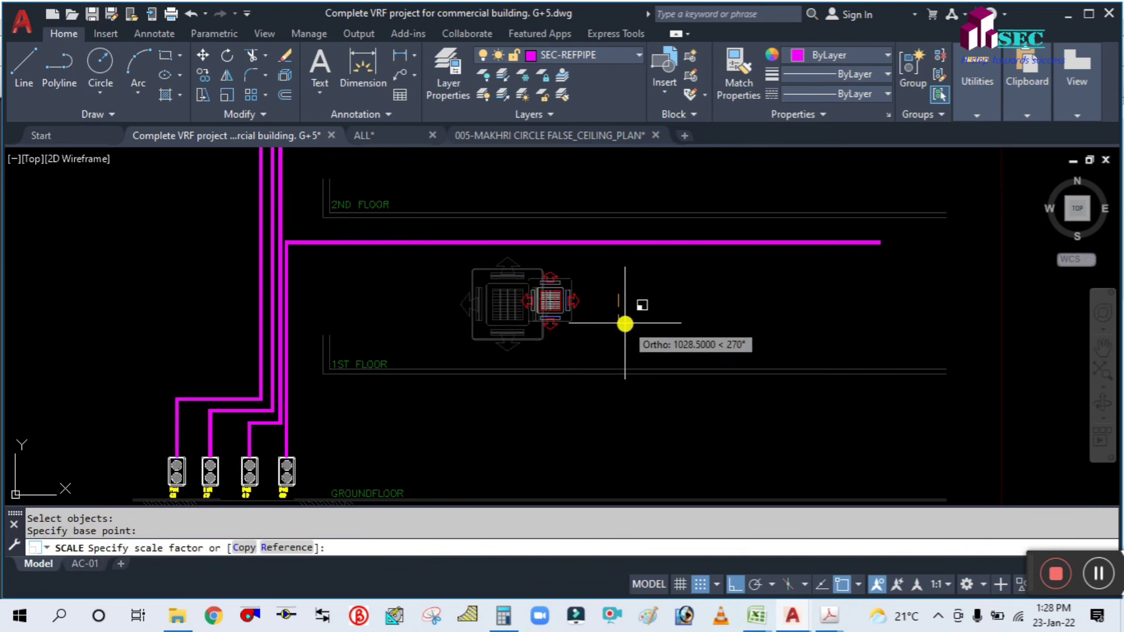
{"action": "left_click", "coordinate": [571, 325]}
Move the reduced cassette unit horizontally left, closer to the vertical risers, keeping it below the first-floor pipe.
{"action": "middle_click_drag", "start_coordinate": [626, 350], "coordinate": [640, 356]}
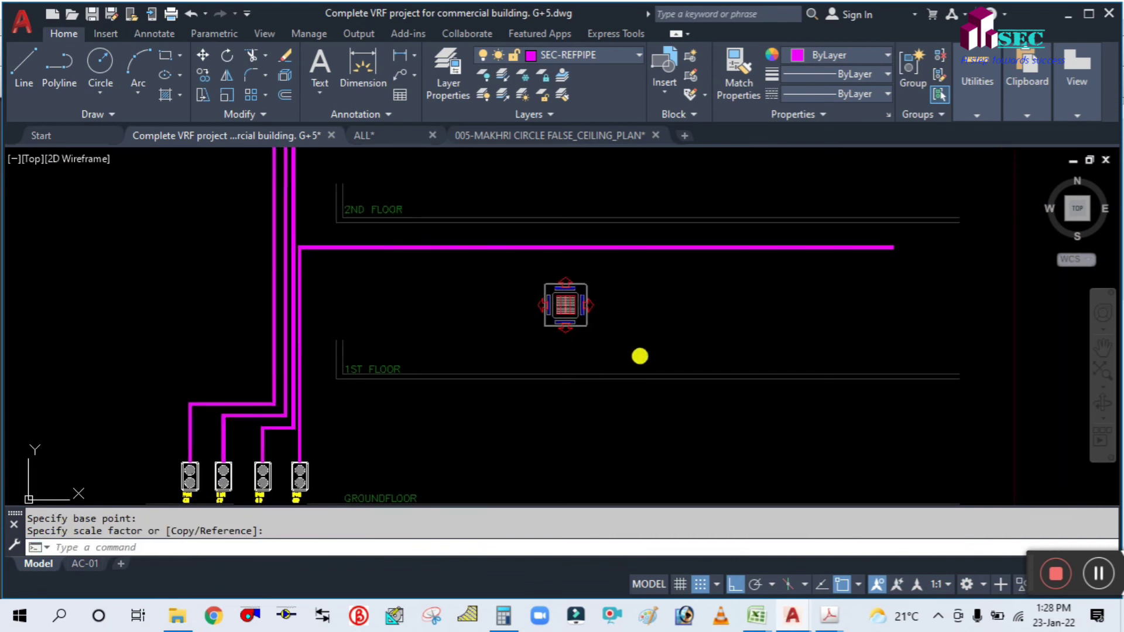
{"action": "left_click", "coordinate": [468, 316]}
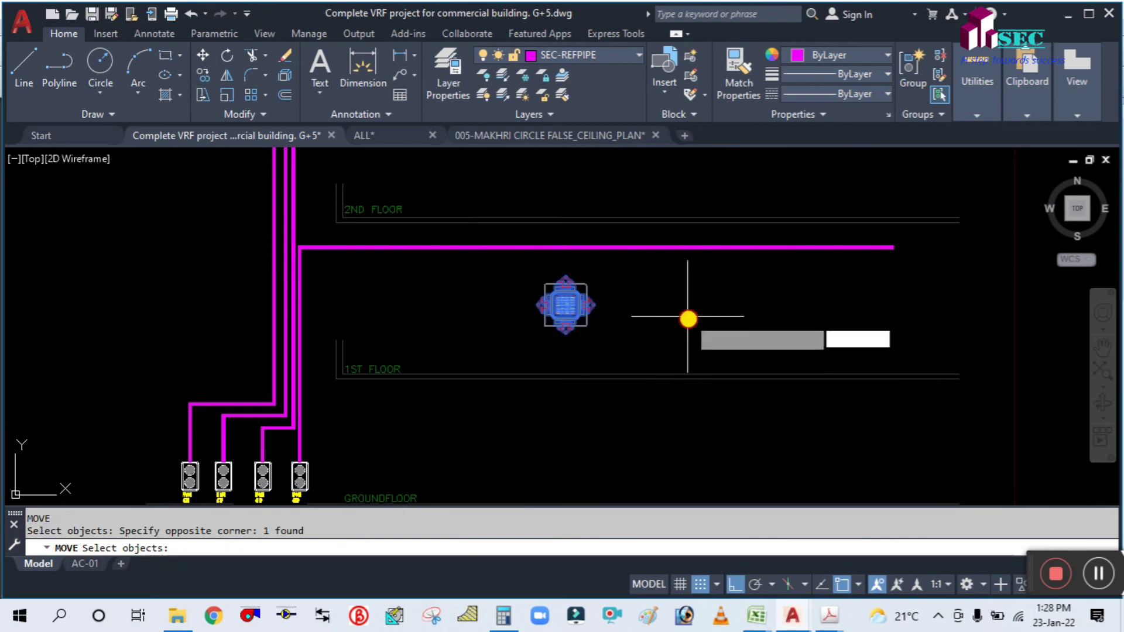
{"action": "key", "text": "Return"}
{"action": "left_click", "coordinate": [688, 317]}
{"action": "key", "text": "Escape"}
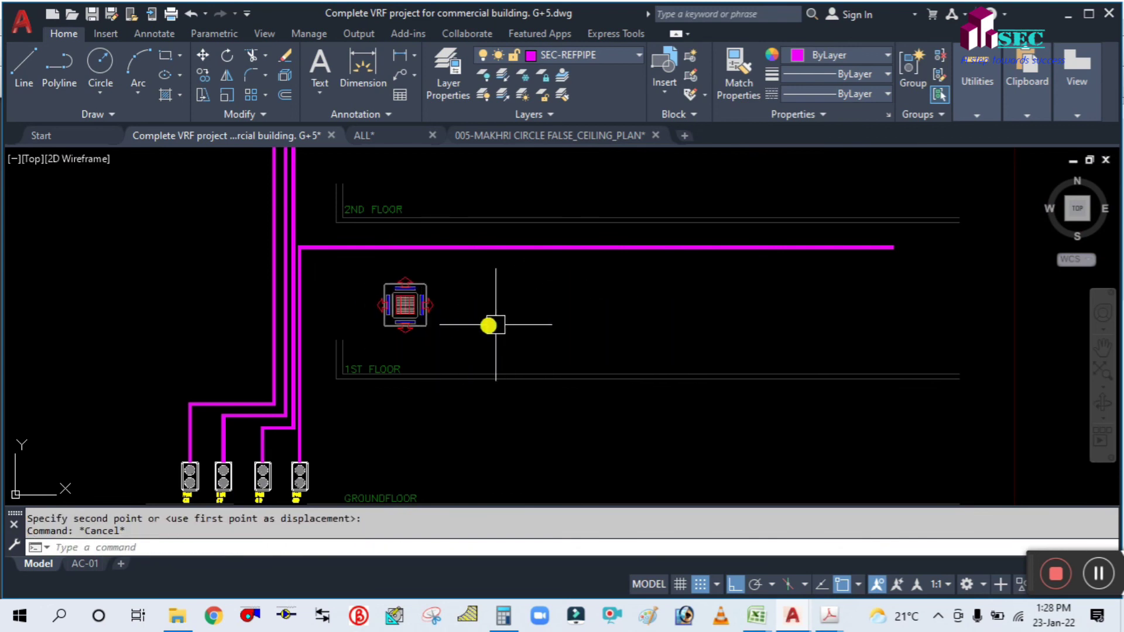
Copy the cassette unit to four more positions to its right, forming a row of five beneath the first-floor pipe.
{"action": "type", "text": "co"}
{"action": "key", "text": "Return"}
{"action": "left_click", "coordinate": [426, 315]}
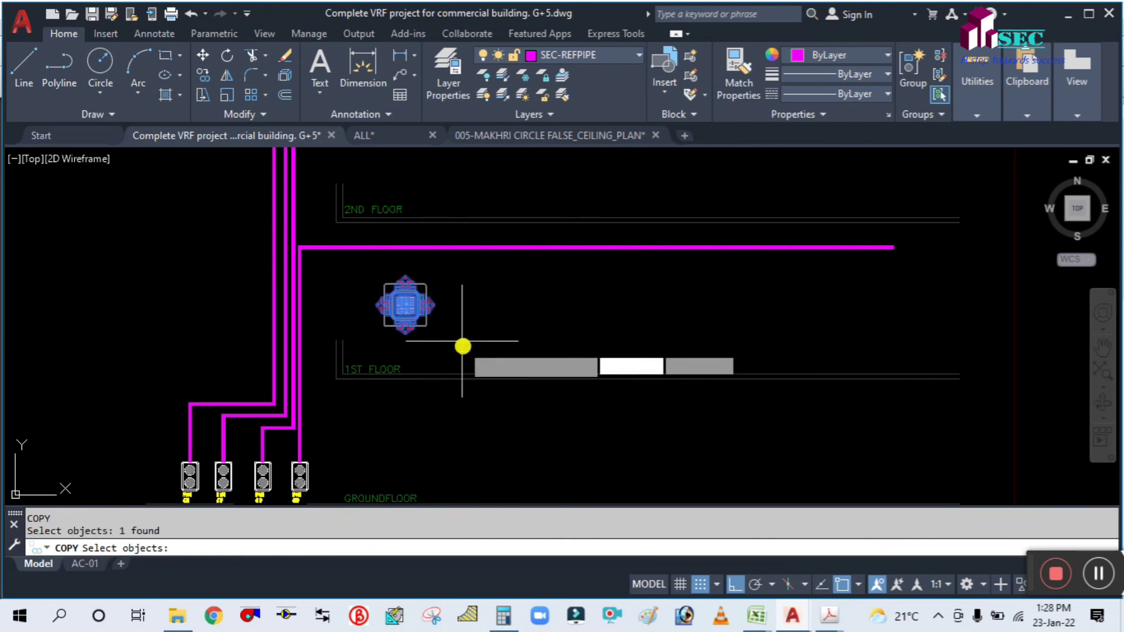
{"action": "key", "text": "Return"}
{"action": "left_click", "coordinate": [462, 345]}
{"action": "left_click", "coordinate": [573, 333]}
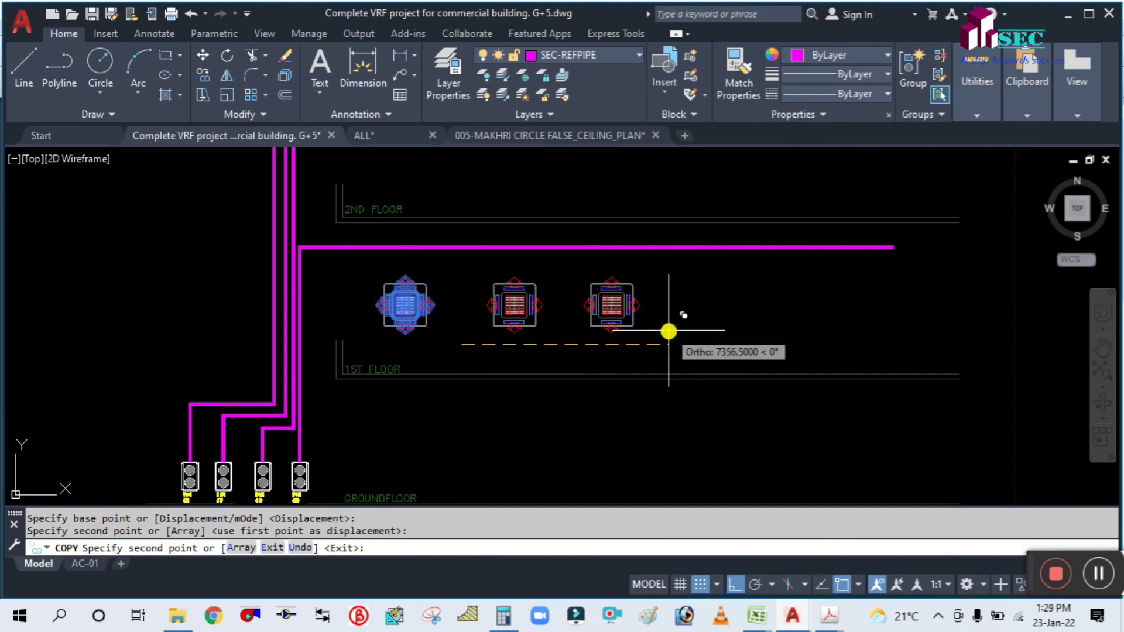
{"action": "left_click", "coordinate": [668, 332]}
{"action": "left_click", "coordinate": [781, 330]}
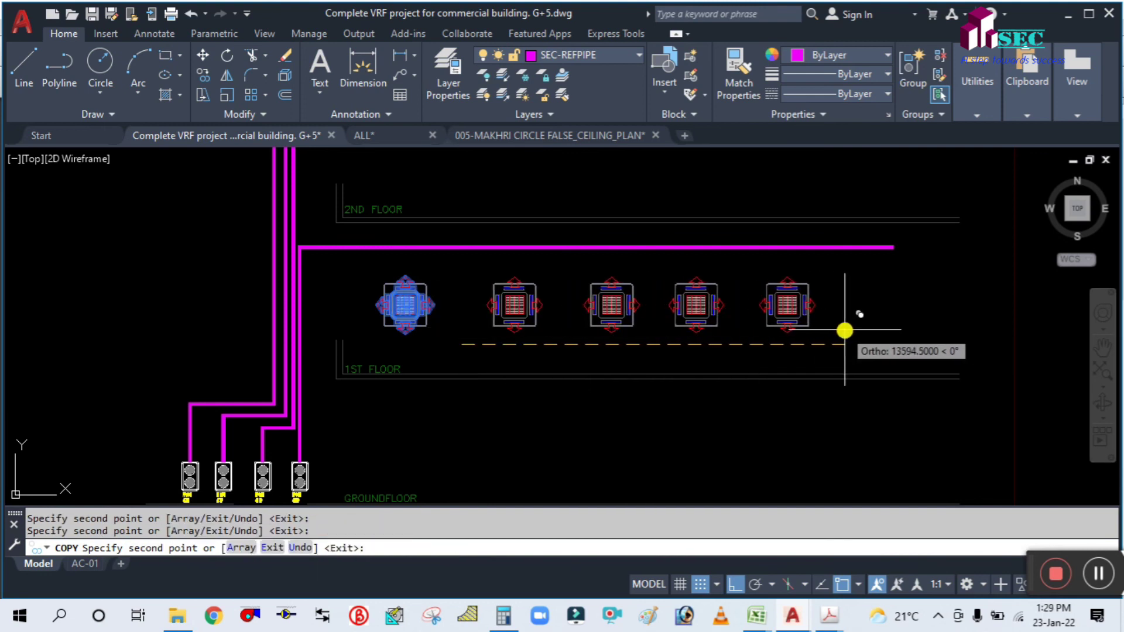
{"action": "key", "text": "Escape"}
Copy the wall-mounted unit at Office 6's upper wall on the 4F plan to the first floor of the riser diagram, right of the cassette row.
{"action": "scroll", "coordinate": [615, 331], "scroll_direction": "down", "scroll_amount": 10}
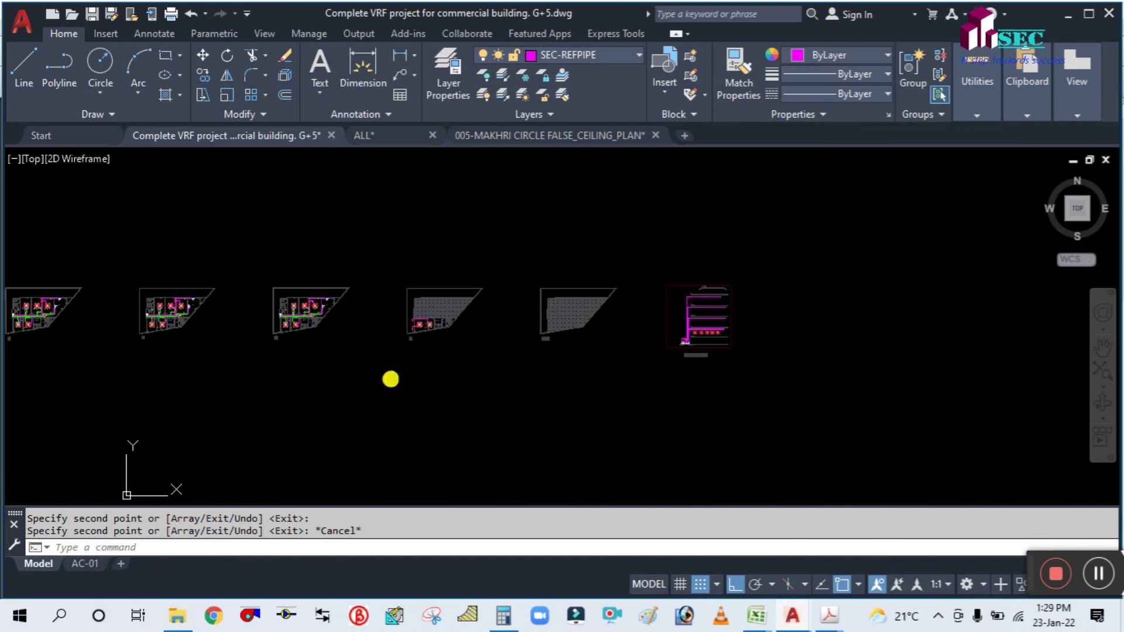
{"action": "scroll", "coordinate": [333, 364], "scroll_direction": "up", "scroll_amount": 5}
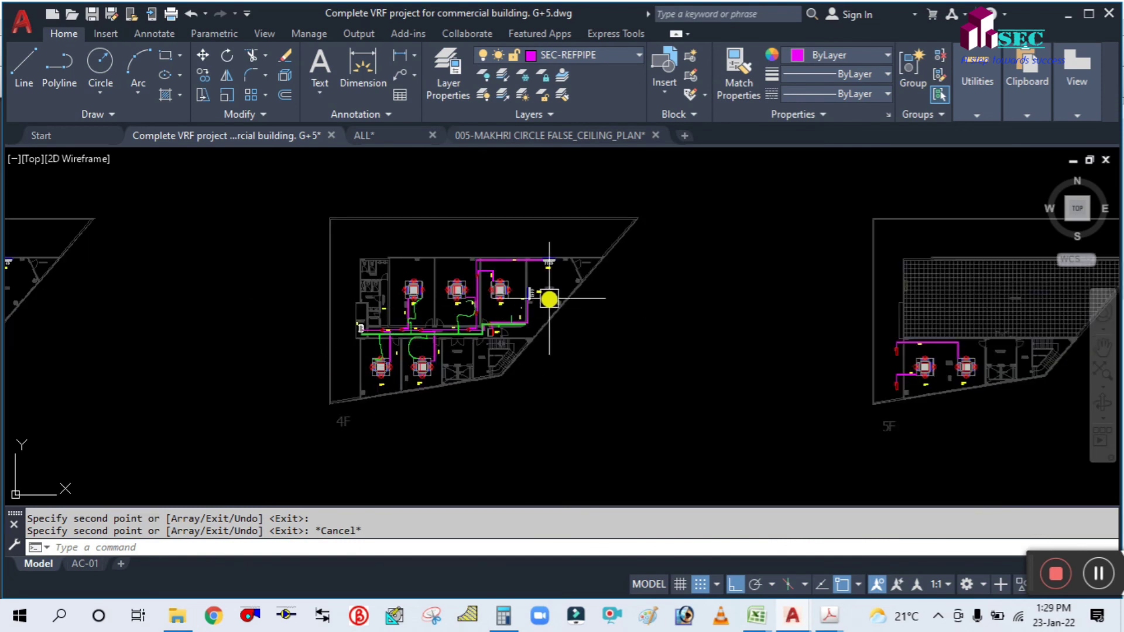
{"action": "scroll", "coordinate": [515, 316], "scroll_direction": "up", "scroll_amount": 6}
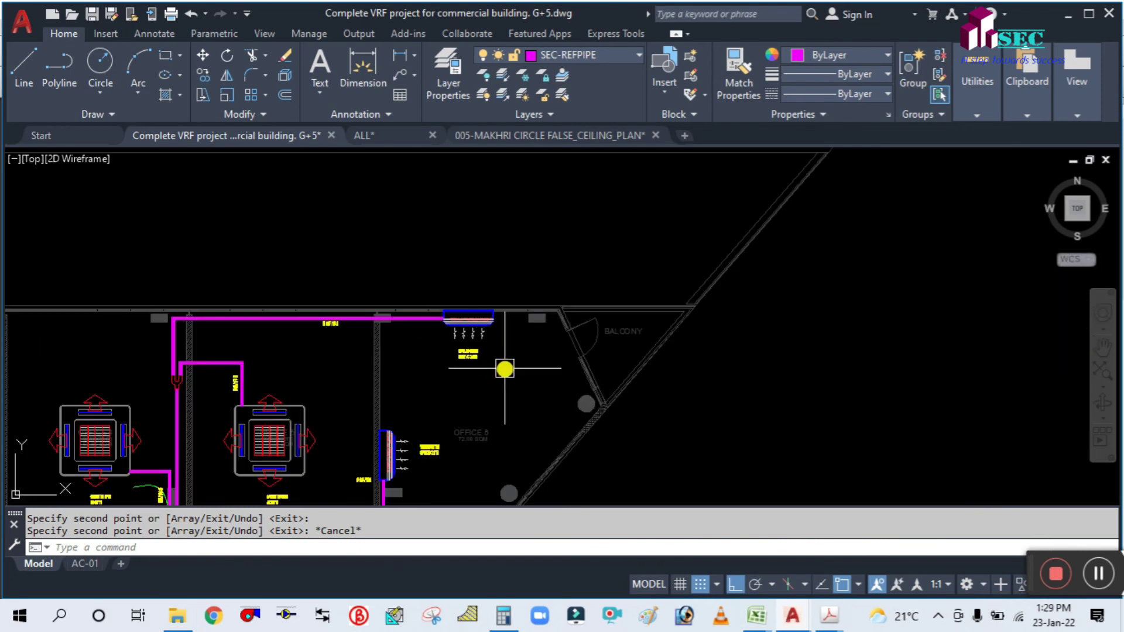
{"action": "type", "text": "co"}
{"action": "key", "text": "Return"}
{"action": "scroll", "coordinate": [445, 326], "scroll_direction": "up", "scroll_amount": 2}
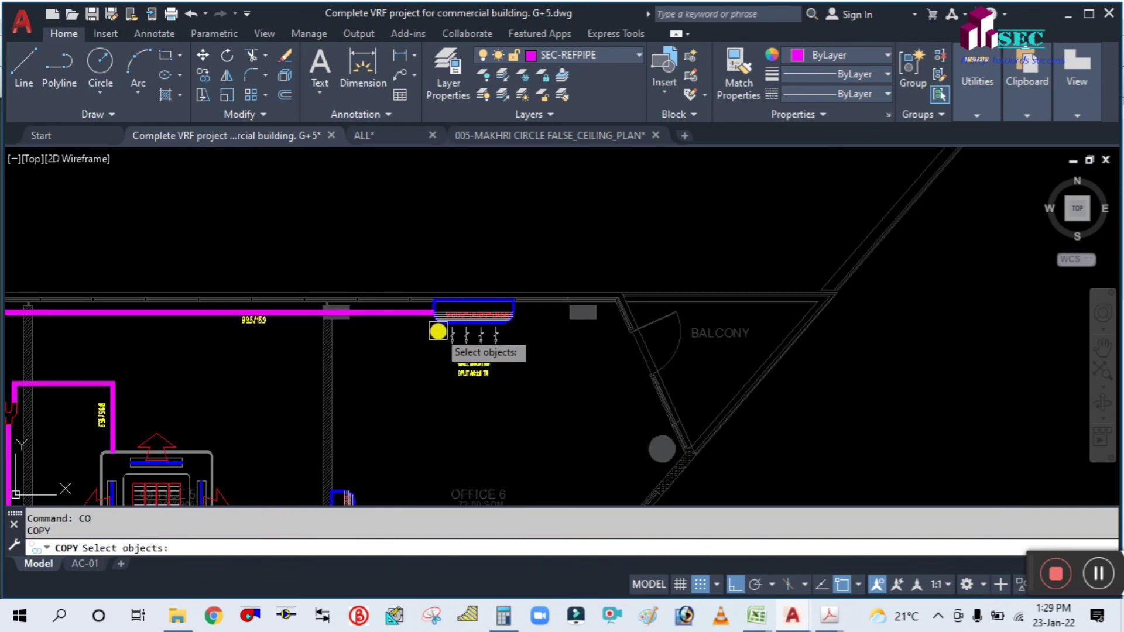
{"action": "left_click", "coordinate": [448, 319]}
{"action": "key", "text": "Return"}
{"action": "left_click", "coordinate": [415, 379]}
{"action": "scroll", "coordinate": [464, 372], "scroll_direction": "down", "scroll_amount": 6}
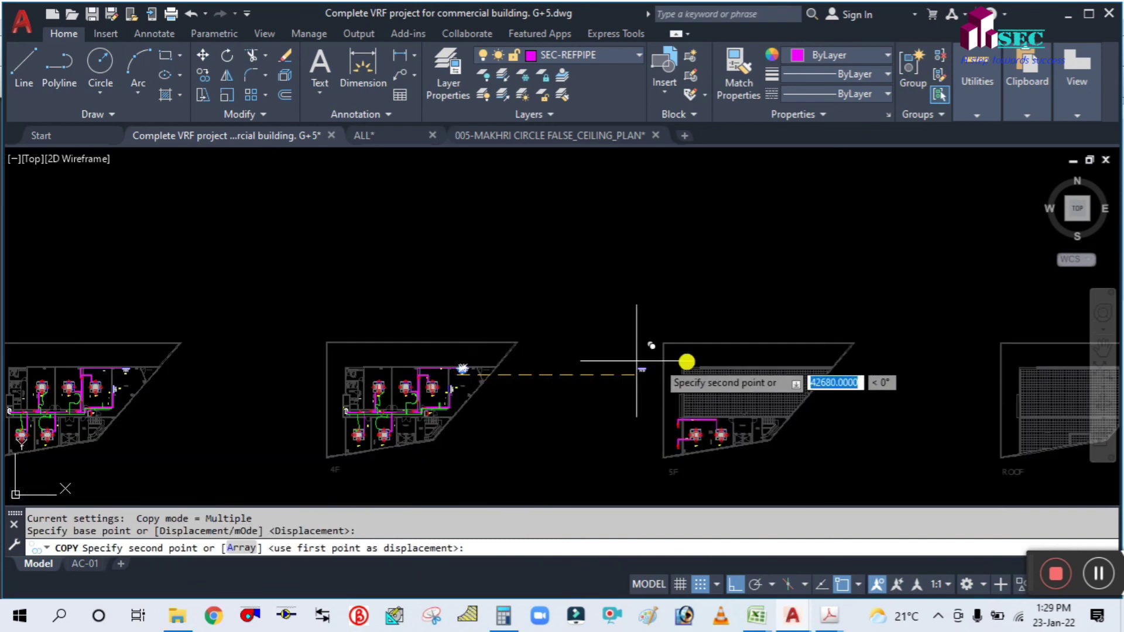
{"action": "middle_click_drag", "start_coordinate": [644, 354], "coordinate": [312, 350]}
{"action": "scroll", "coordinate": [714, 378], "scroll_direction": "up", "scroll_amount": 4}
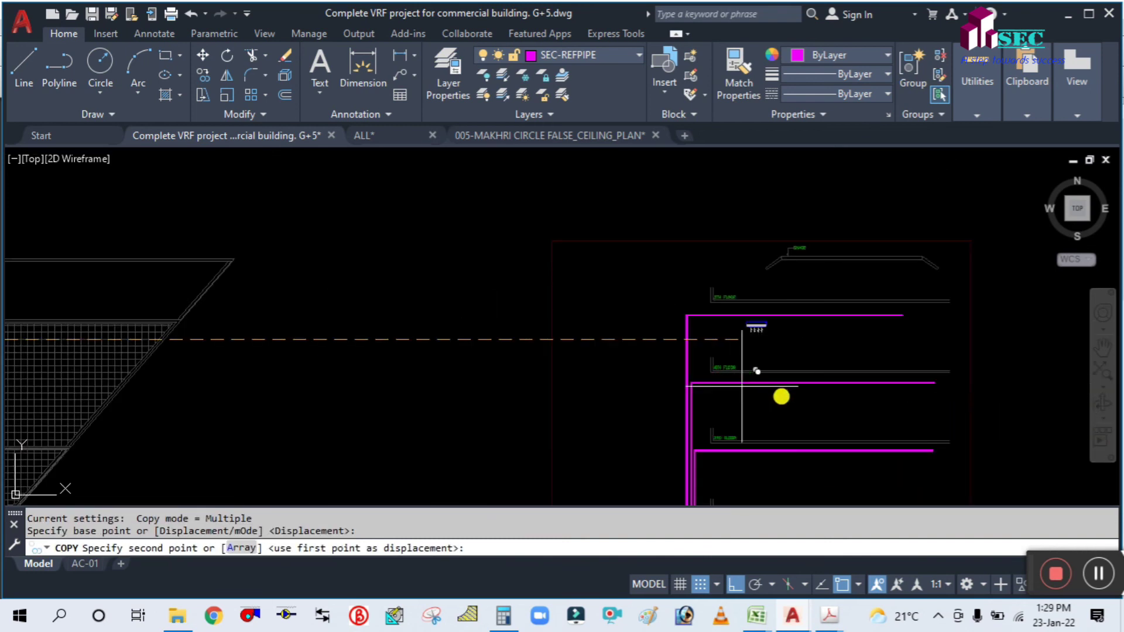
{"action": "left_click", "coordinate": [734, 583]}
{"action": "middle_click_drag", "start_coordinate": [835, 422], "coordinate": [602, 253]}
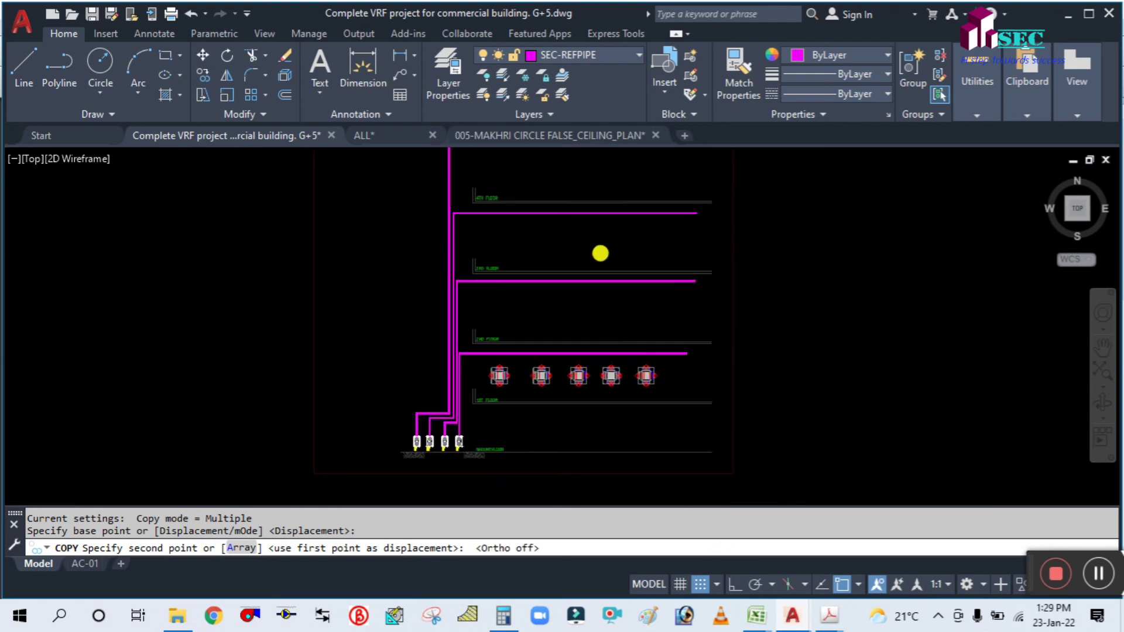
{"action": "scroll", "coordinate": [670, 392], "scroll_direction": "up", "scroll_amount": 3}
{"action": "left_click", "coordinate": [646, 386]}
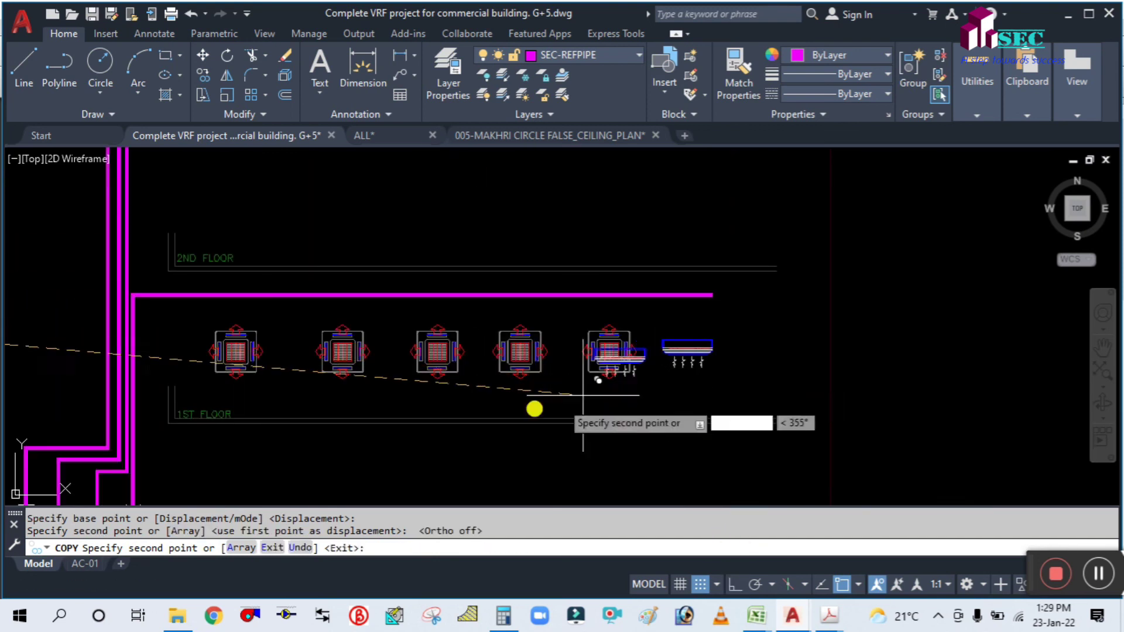
{"action": "key", "text": "Escape"}
Move the first cassette unit on the first floor horizontally a short distance left, closer to the vertical risers.
{"action": "middle_click_drag", "start_coordinate": [269, 396], "coordinate": [409, 386]}
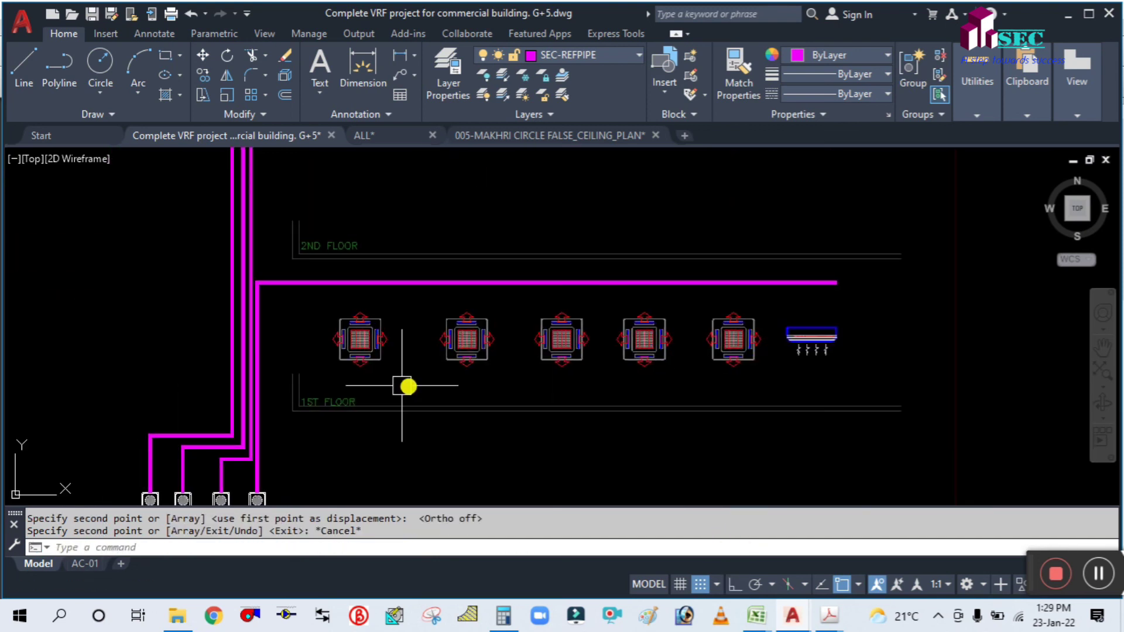
{"action": "left_click", "coordinate": [730, 584]}
{"action": "scroll", "coordinate": [350, 388], "scroll_direction": "up", "scroll_amount": 4}
{"action": "scroll", "coordinate": [397, 375], "scroll_direction": "down", "scroll_amount": 2}
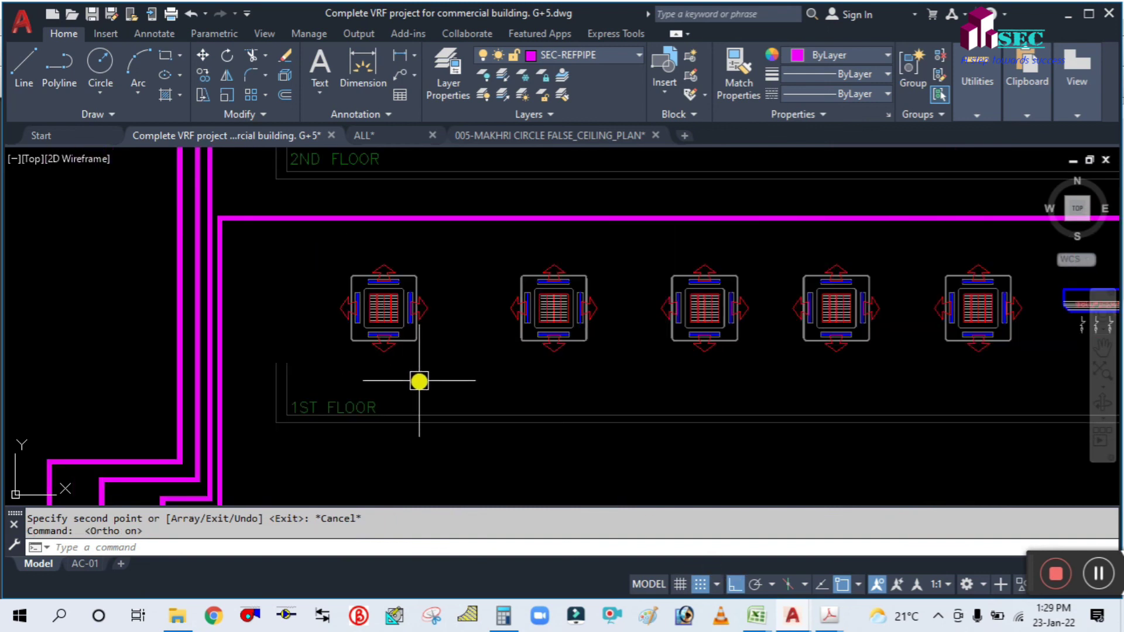
{"action": "type", "text": "m"}
{"action": "key", "text": "Return"}
{"action": "left_click", "coordinate": [410, 340]}
{"action": "key", "text": "Return"}
{"action": "left_click", "coordinate": [540, 388]}
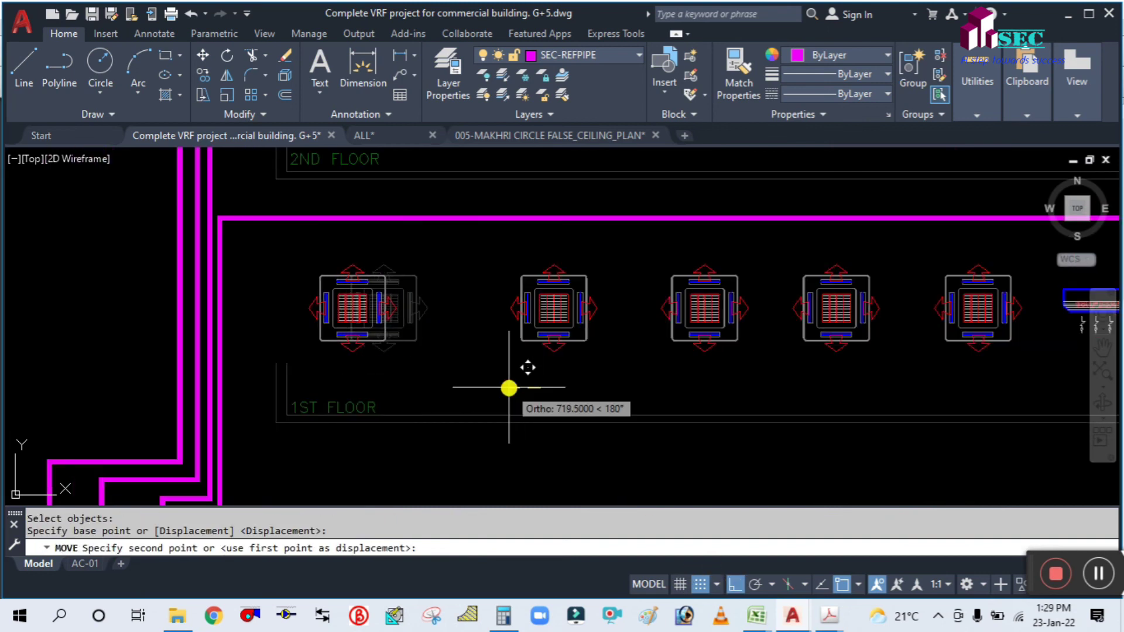
{"action": "left_click", "coordinate": [507, 385]}
Move the second cassette unit horizontally left, closer to the first one.
{"action": "key", "text": "Return"}
{"action": "left_click", "coordinate": [558, 331]}
{"action": "key", "text": "Return"}
{"action": "left_click", "coordinate": [644, 391]}
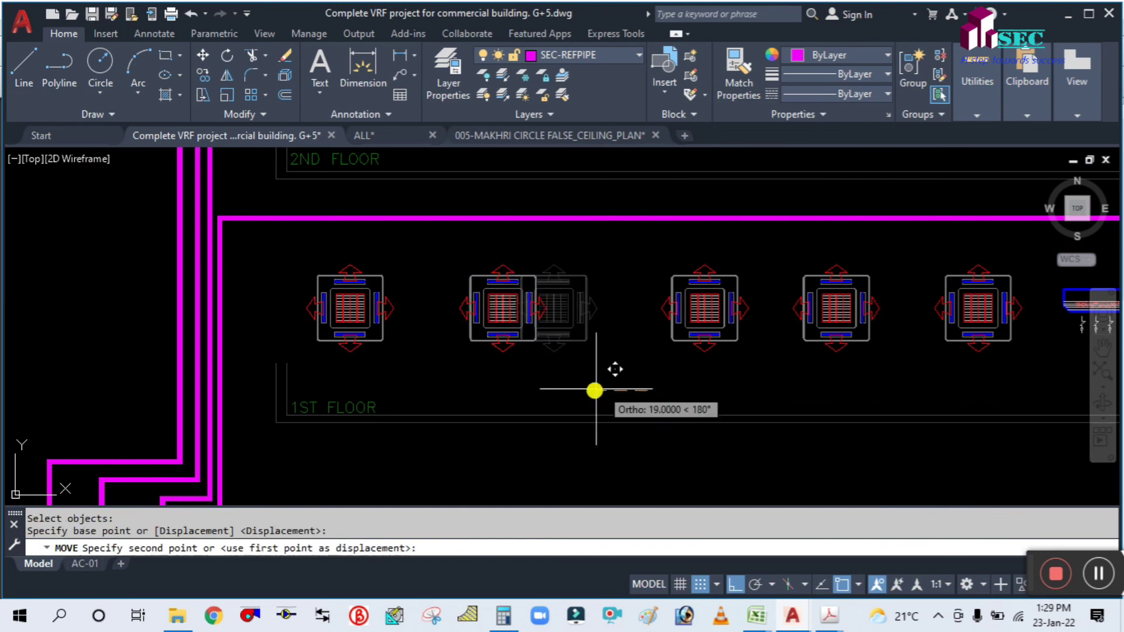
{"action": "left_click", "coordinate": [586, 389]}
{"action": "key", "text": "Escape"}
Delete the third first-floor cassette unit and move the fourth one horizontally left into the gap beside the second.
{"action": "left_click", "coordinate": [693, 331]}
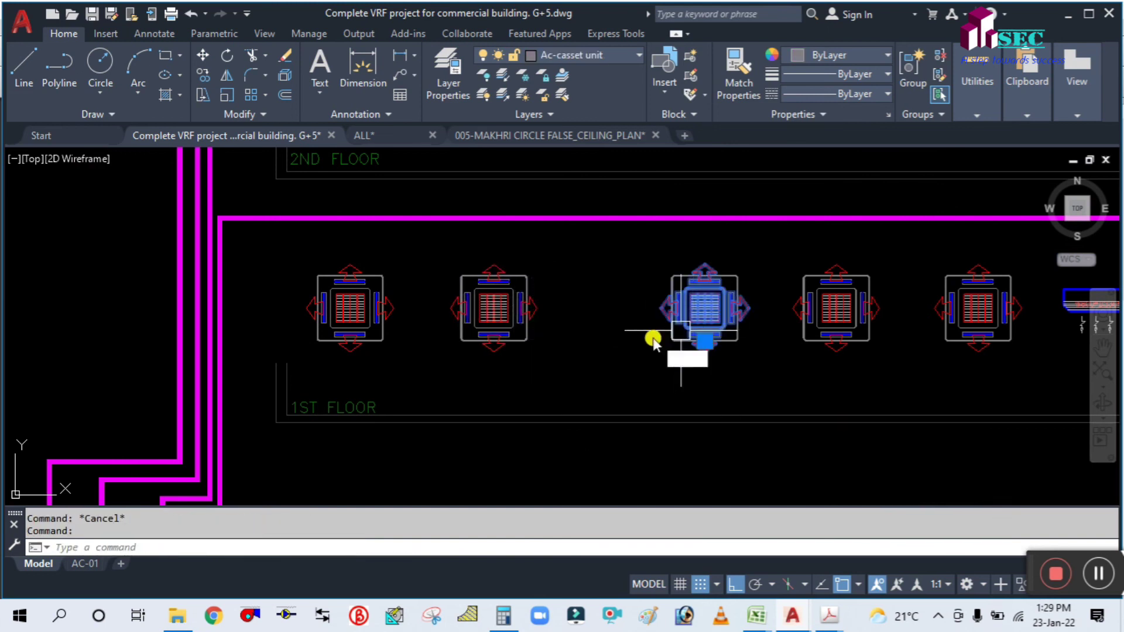
{"action": "key", "text": "Delete"}
{"action": "scroll", "coordinate": [553, 341], "scroll_direction": "down", "scroll_amount": 2}
{"action": "middle_click_drag", "start_coordinate": [610, 344], "coordinate": [586, 350]}
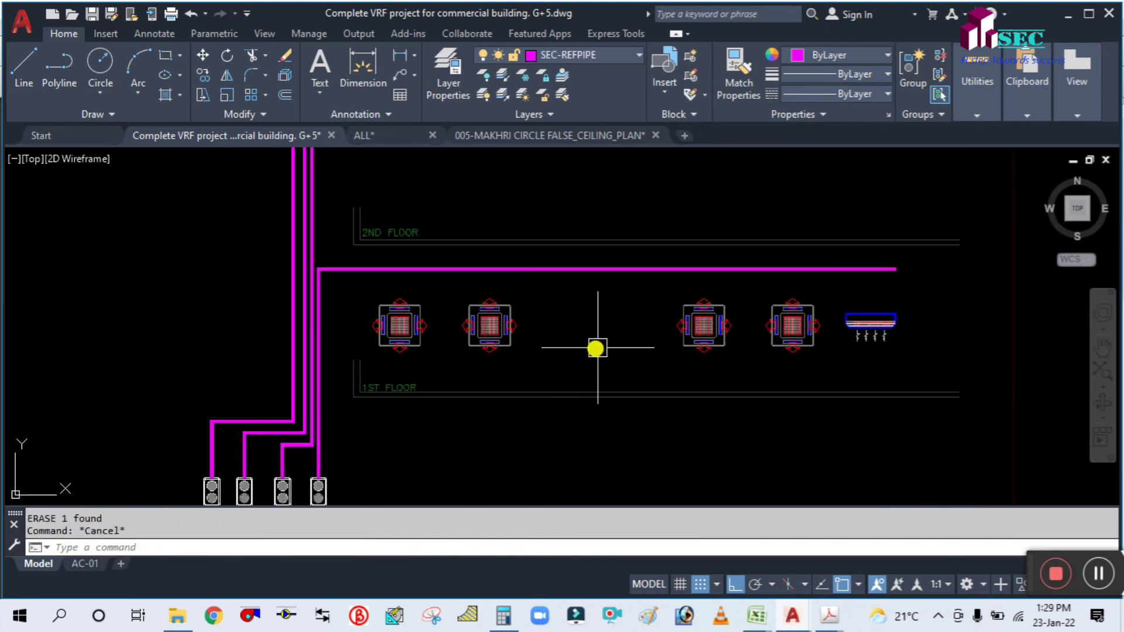
{"action": "key", "text": "Return"}
{"action": "left_click", "coordinate": [703, 328]}
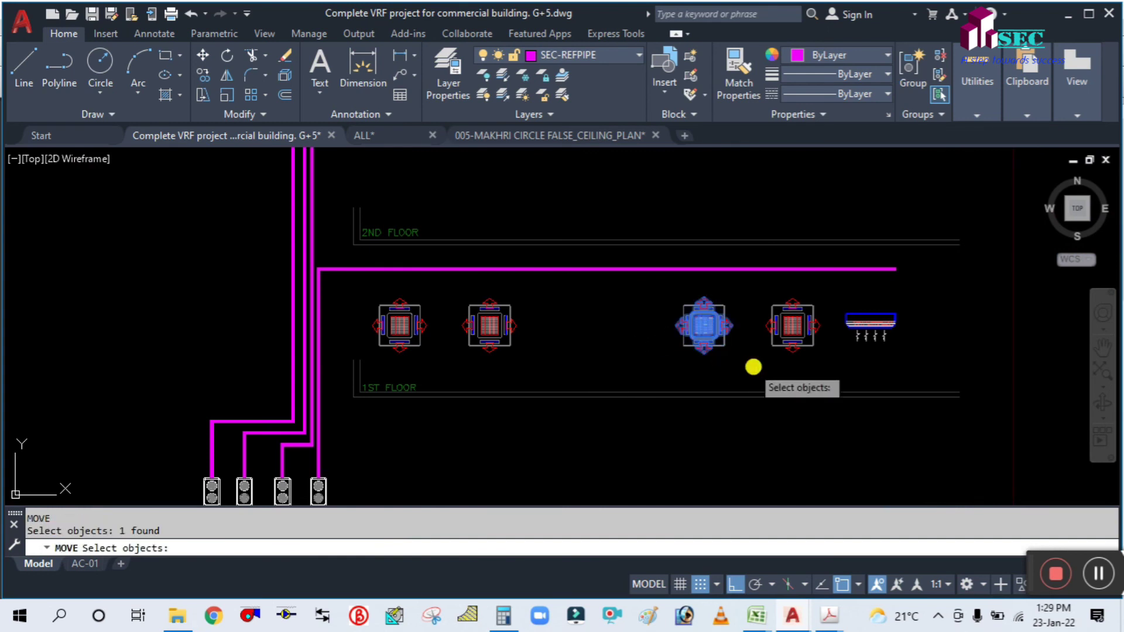
{"action": "key", "text": "Return"}
{"action": "left_click", "coordinate": [754, 366]}
{"action": "left_click", "coordinate": [621, 375]}
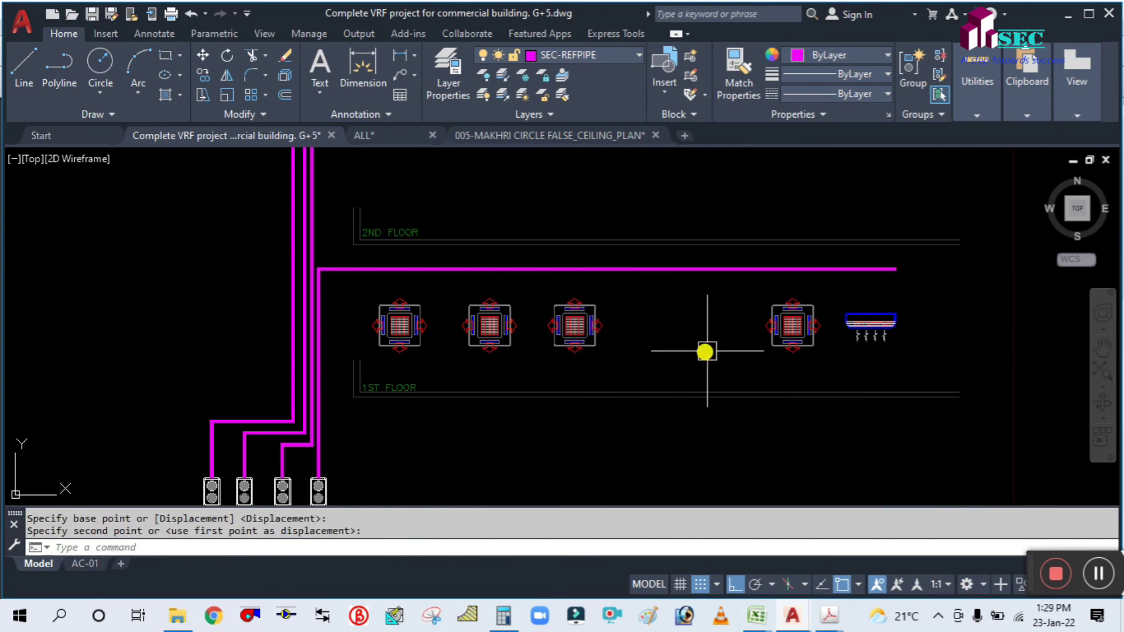
Copy the rightmost cassette unit horizontally left to a fourth position just right of the third cassette.
{"action": "type", "text": "co"}
{"action": "key", "text": "Return"}
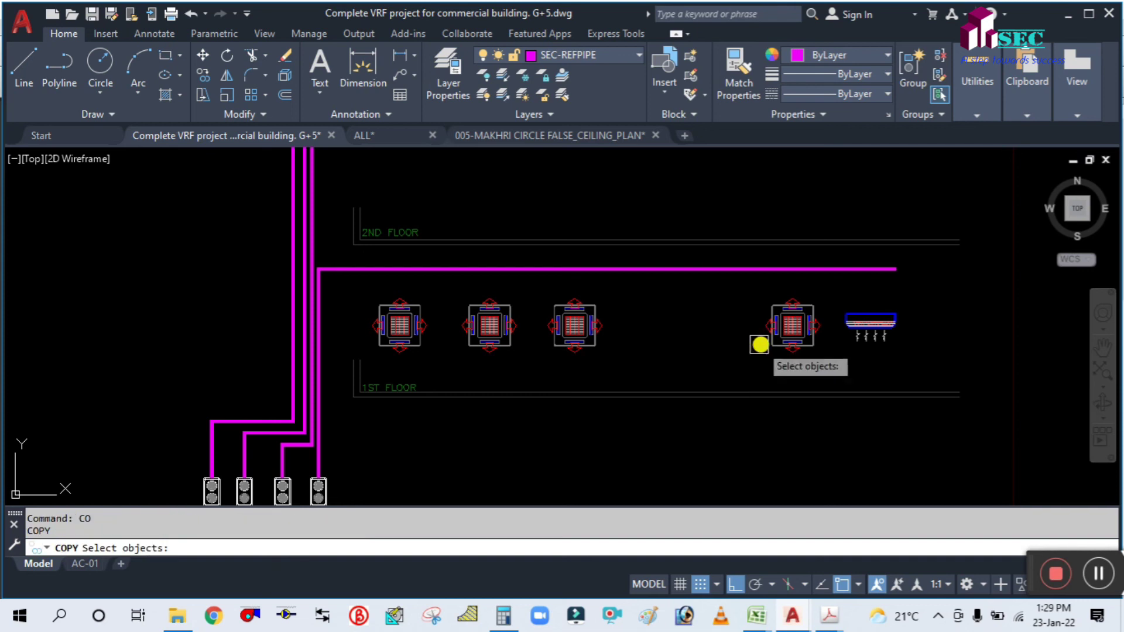
{"action": "left_click", "coordinate": [776, 338]}
{"action": "key", "text": "Return"}
{"action": "left_click", "coordinate": [736, 369]}
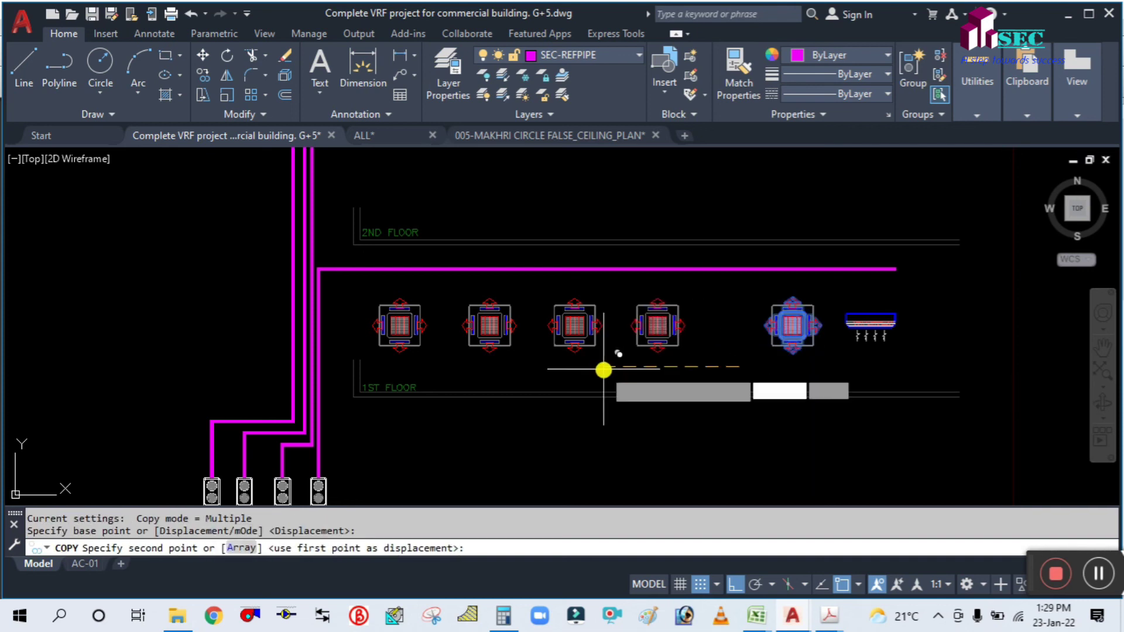
{"action": "left_click", "coordinate": [605, 369]}
{"action": "key", "text": "Escape"}
Move the rightmost cassette unit horizontally left so the five first-floor cassettes are about evenly spaced.
{"action": "type", "text": "m"}
{"action": "key", "text": "Return"}
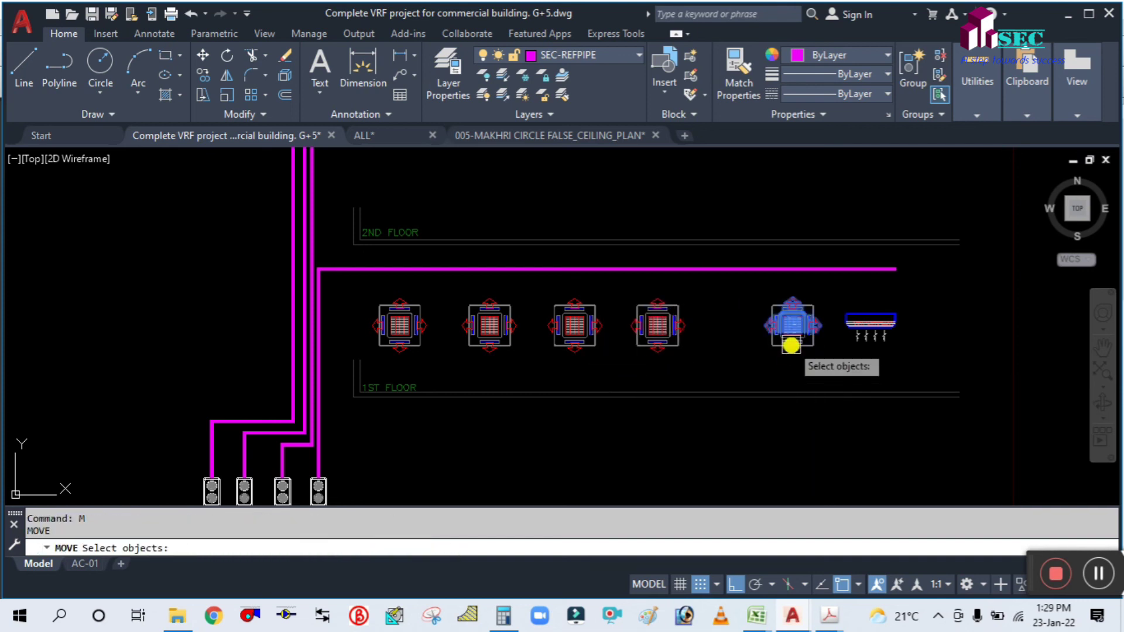
{"action": "left_click", "coordinate": [790, 316]}
{"action": "key", "text": "Return"}
{"action": "left_click", "coordinate": [845, 364]}
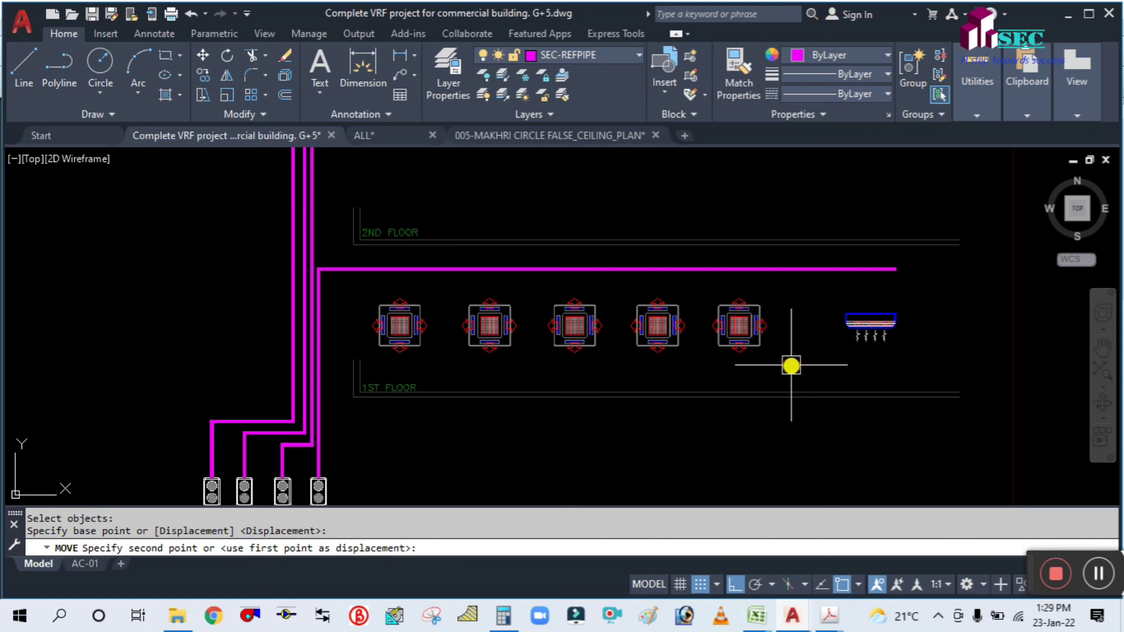
{"action": "left_click", "coordinate": [790, 366]}
Move the wall-mounted unit horizontally left, about 2270 units, to sit just right of the fifth cassette.
{"action": "middle_click_drag", "start_coordinate": [853, 369], "coordinate": [762, 358]}
{"action": "key", "text": "Return"}
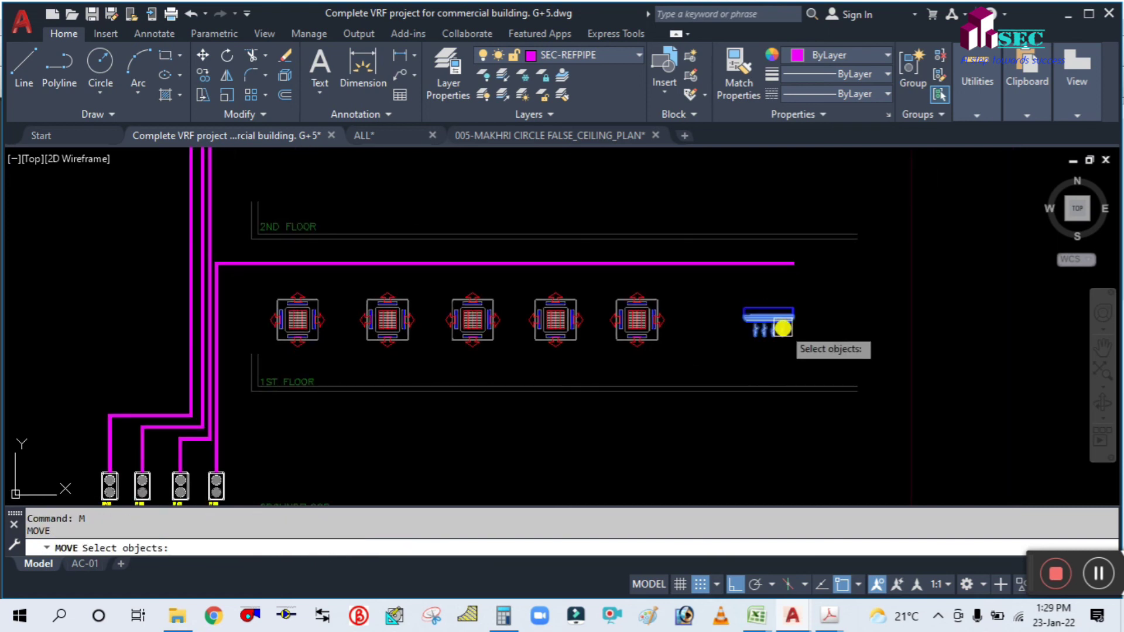
{"action": "left_click", "coordinate": [783, 325]}
{"action": "key", "text": "Return"}
{"action": "left_click", "coordinate": [859, 355]}
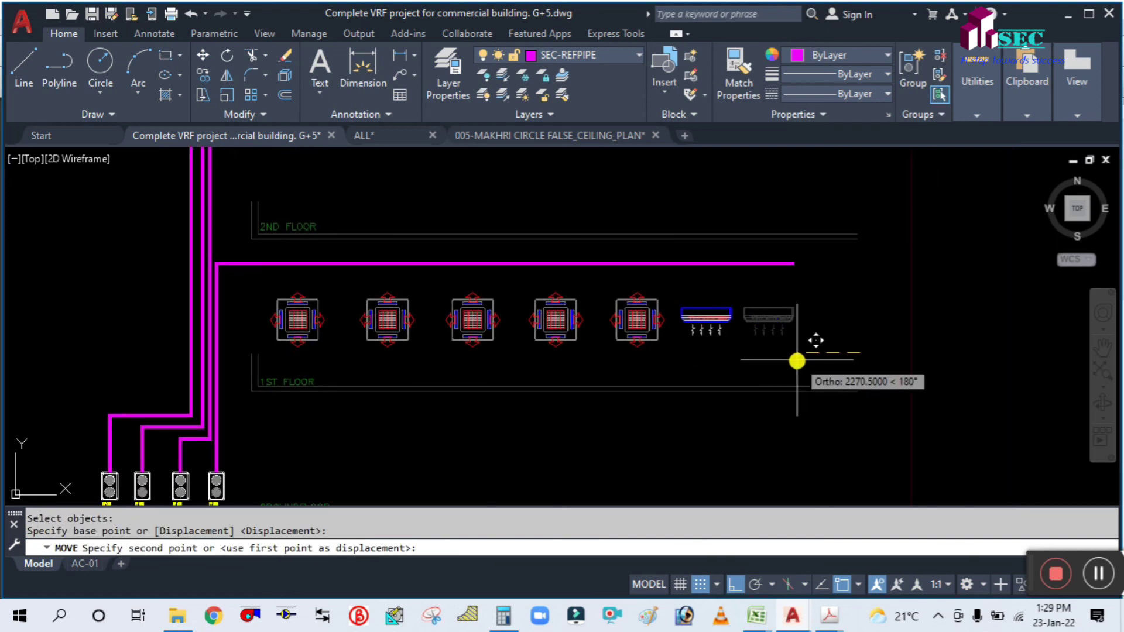
{"action": "left_click", "coordinate": [798, 358]}
{"action": "key", "text": "Escape"}
Copy the wall-mounted unit horizontally about 4900 units to the right on the first floor.
{"action": "type", "text": "co"}
{"action": "key", "text": "Return"}
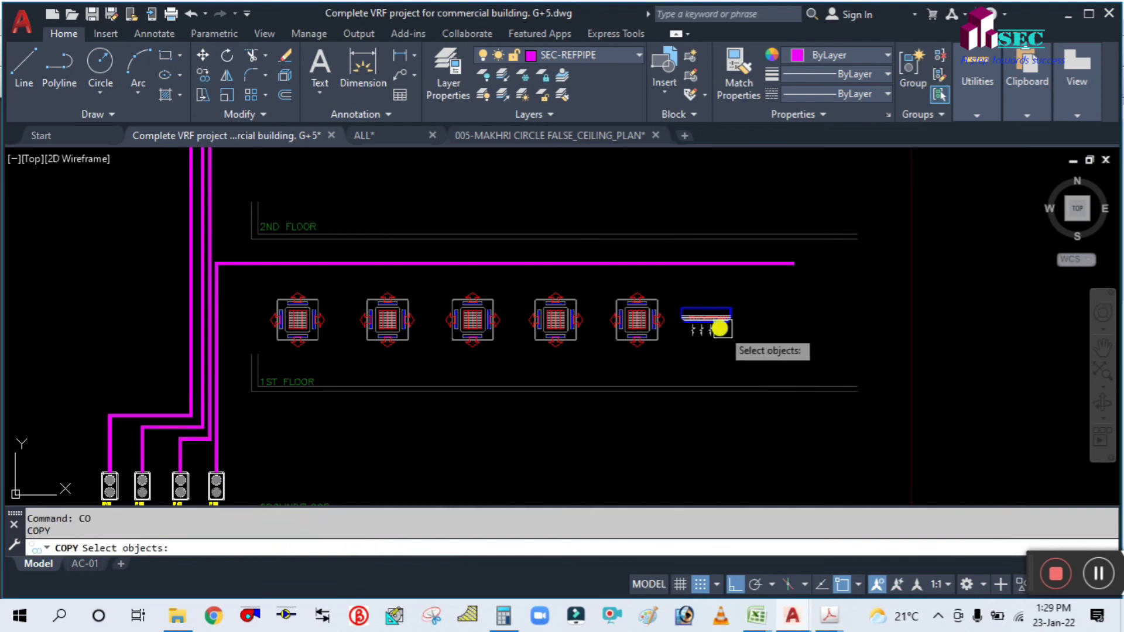
{"action": "key", "text": "Return"}
{"action": "left_click", "coordinate": [737, 353]}
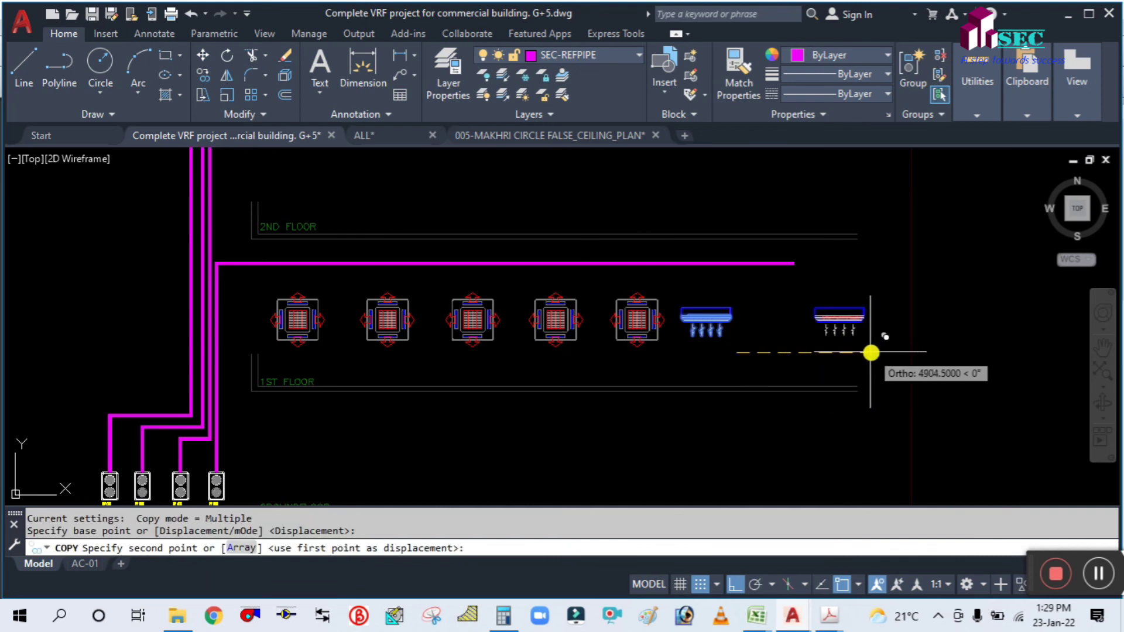
{"action": "left_click", "coordinate": [872, 352]}
{"action": "key", "text": "Escape"}
Move the original wall-mounted unit slightly right, away from the fifth cassette and toward its copy.
{"action": "type", "text": "m"}
{"action": "key", "text": "Return"}
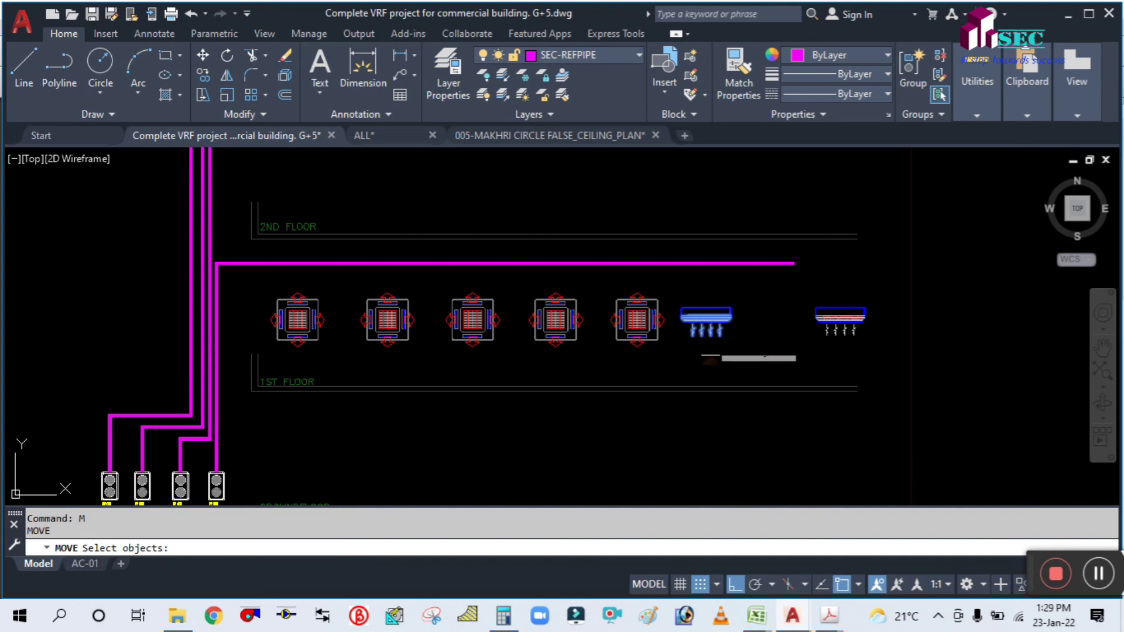
{"action": "left_click", "coordinate": [703, 332]}
{"action": "key", "text": "Return"}
{"action": "left_click", "coordinate": [633, 435]}
{"action": "left_click", "coordinate": [661, 435]}
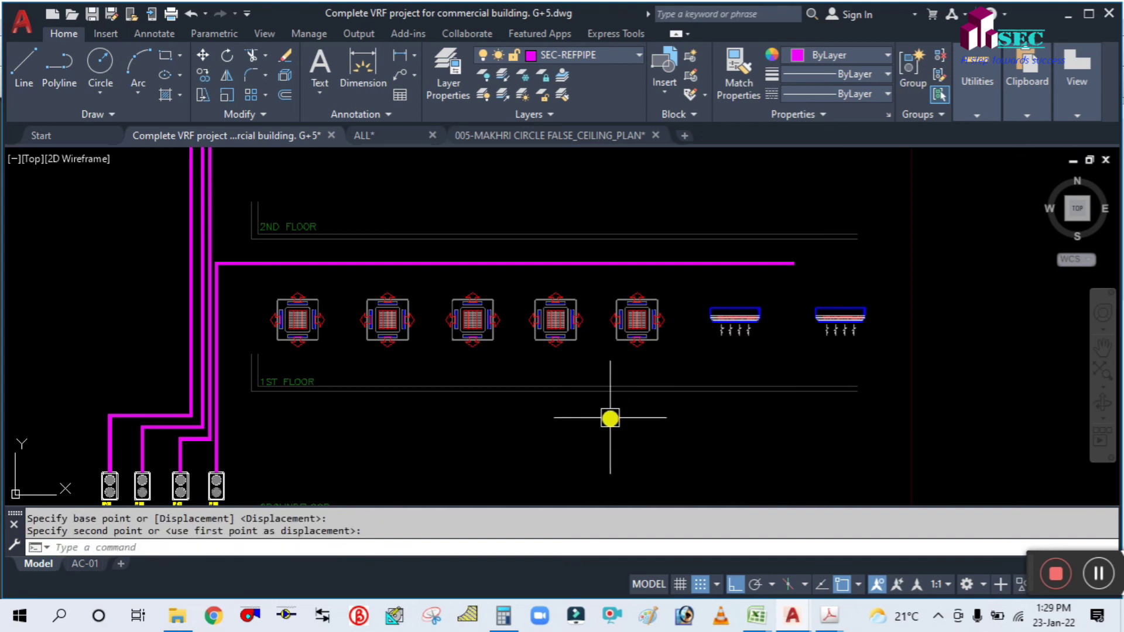
Move all five first-floor cassette units together slightly to the right.
{"action": "type", "text": "m"}
{"action": "key", "text": "Return"}
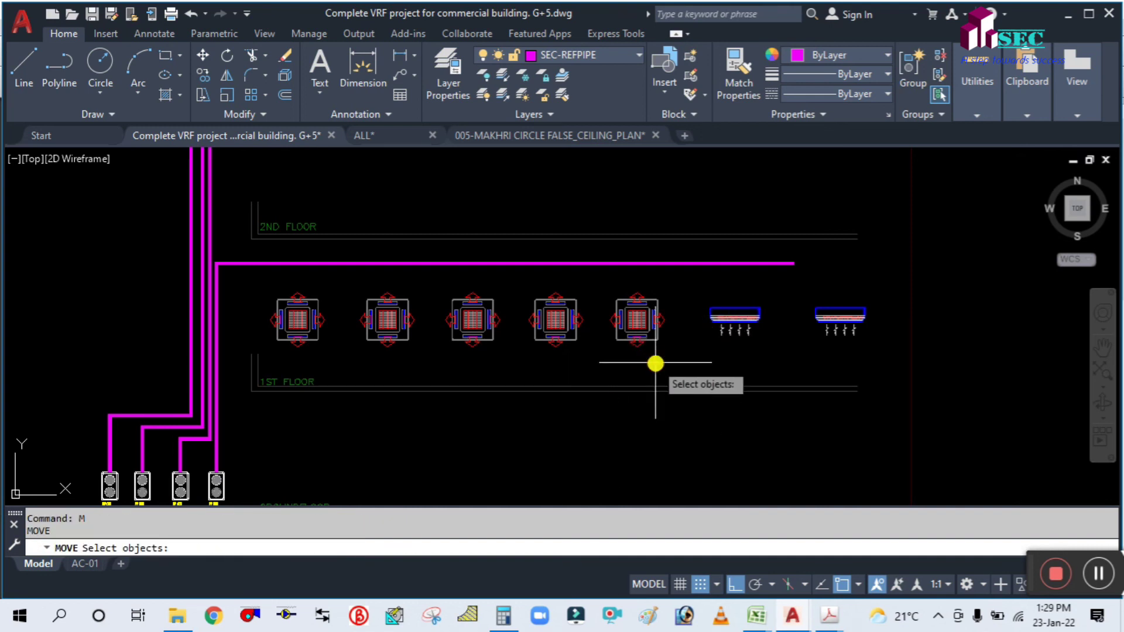
{"action": "left_click", "coordinate": [655, 364]}
{"action": "left_click", "coordinate": [317, 316]}
{"action": "key", "text": "Return"}
{"action": "left_click", "coordinate": [419, 439]}
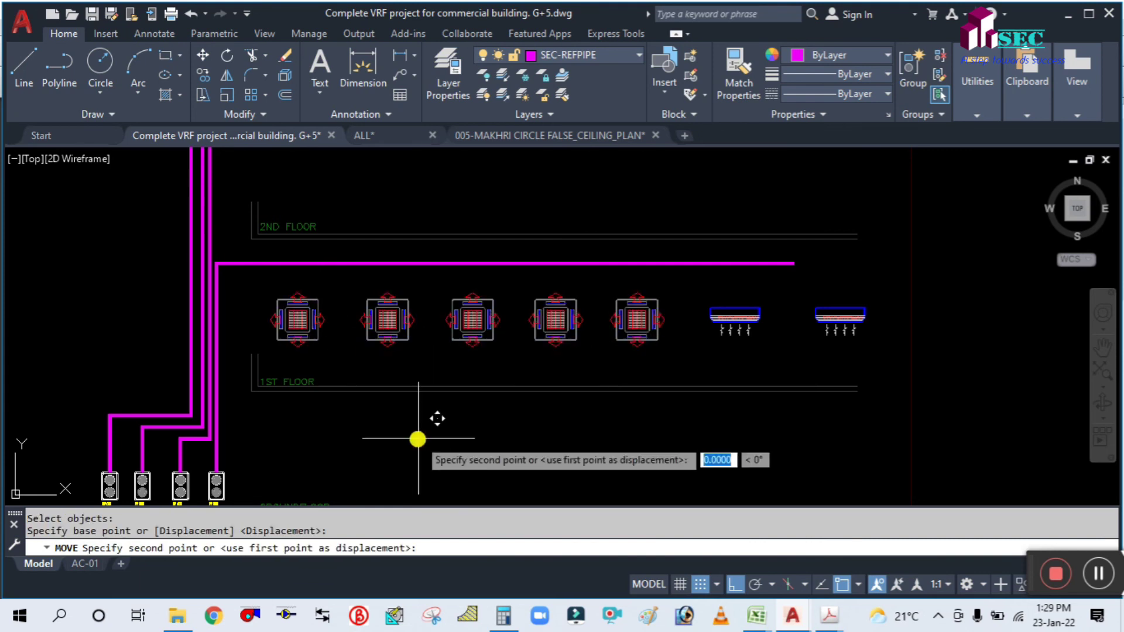
{"action": "left_click", "coordinate": [431, 441]}
Stretch the free end of the first-floor refrigerant pipe about 2640 units right, to above the last wall-mounted unit.
{"action": "middle_click_drag", "start_coordinate": [796, 331], "coordinate": [755, 360]}
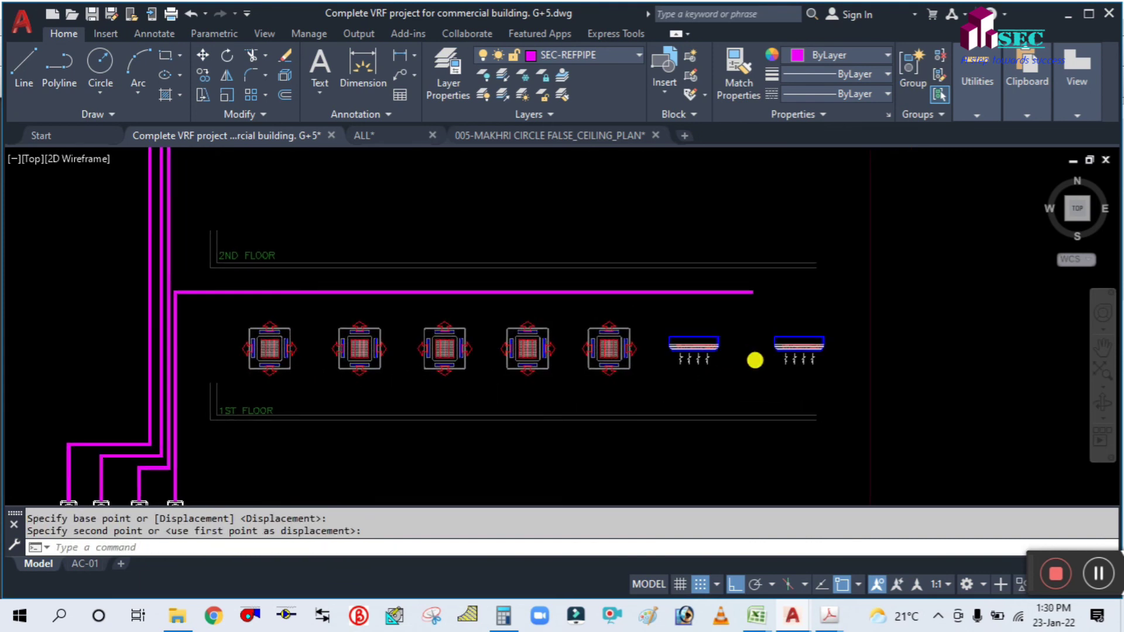
{"action": "left_click", "coordinate": [725, 291]}
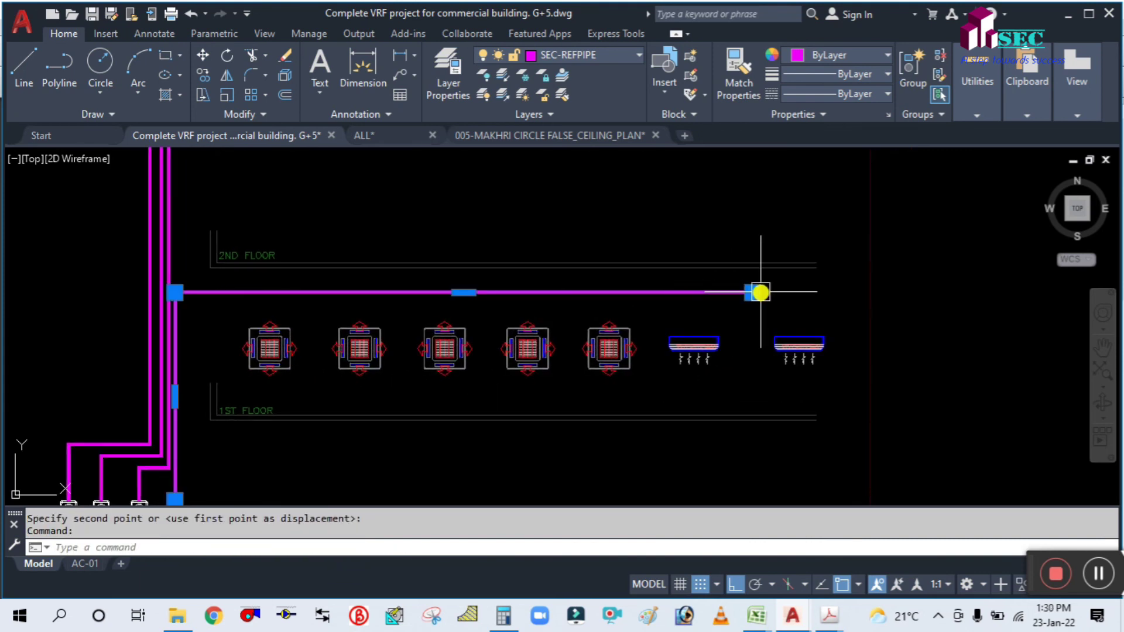
{"action": "left_click", "coordinate": [753, 292]}
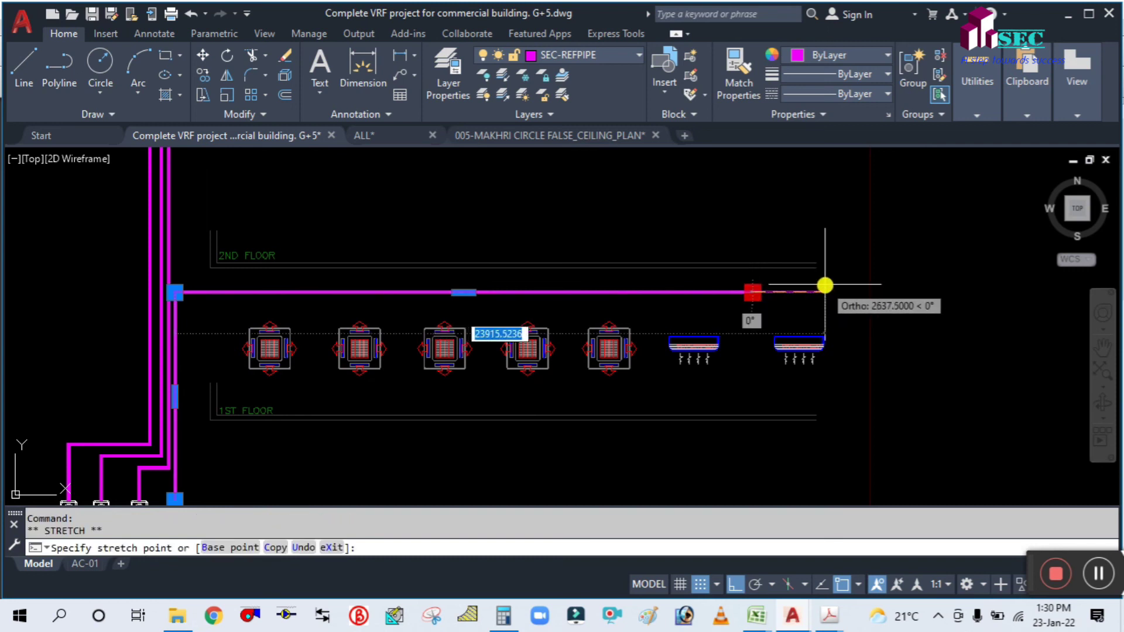
{"action": "left_click", "coordinate": [825, 285]}
{"action": "key", "text": "Escape"}
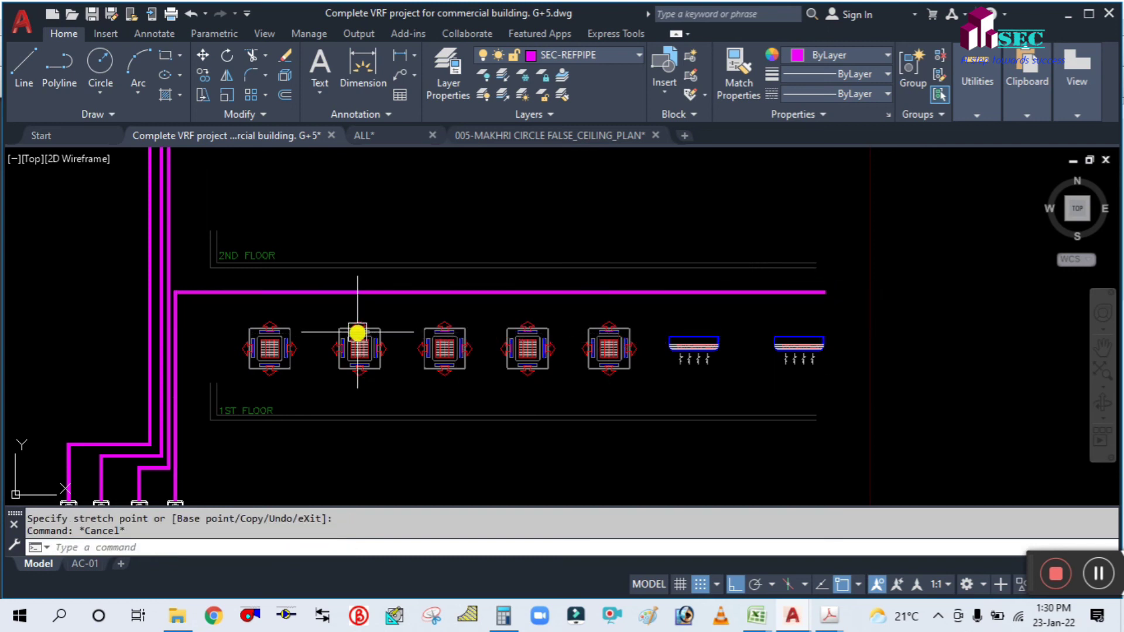
Draw a vertical polyline branch pipe from the first cassette unit's upper right corner up past the first-floor refrigerant pipe.
{"action": "type", "text": "pl"}
{"action": "key", "text": "Return"}
{"action": "scroll", "coordinate": [283, 309], "scroll_direction": "up", "scroll_amount": 4}
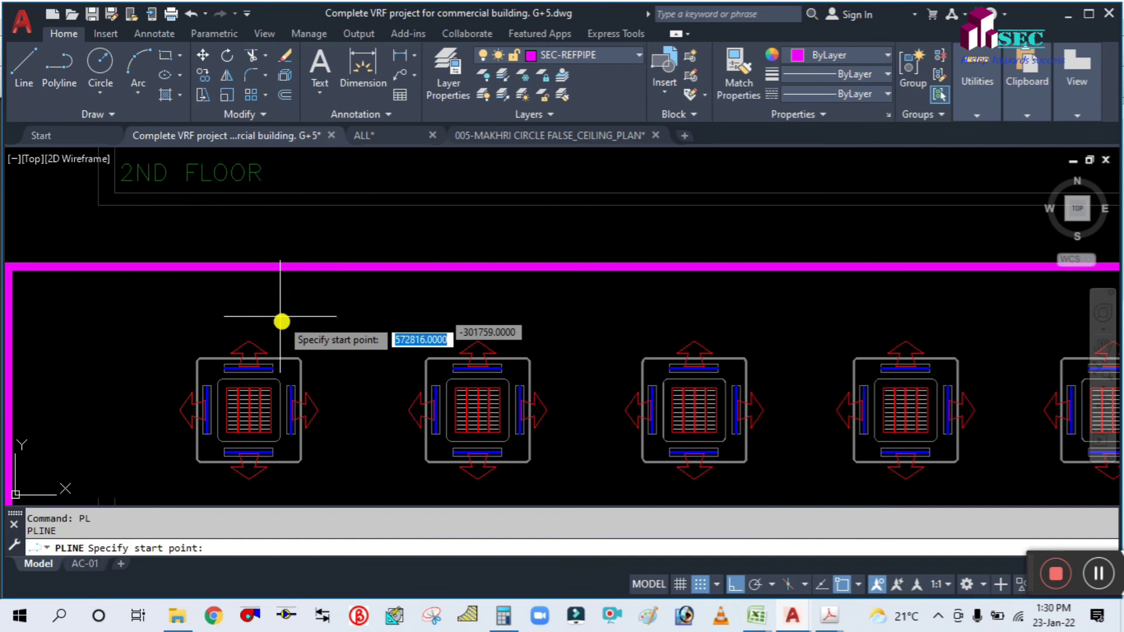
{"action": "left_click", "coordinate": [296, 362]}
{"action": "left_click", "coordinate": [297, 233]}
{"action": "key", "text": "Return"}
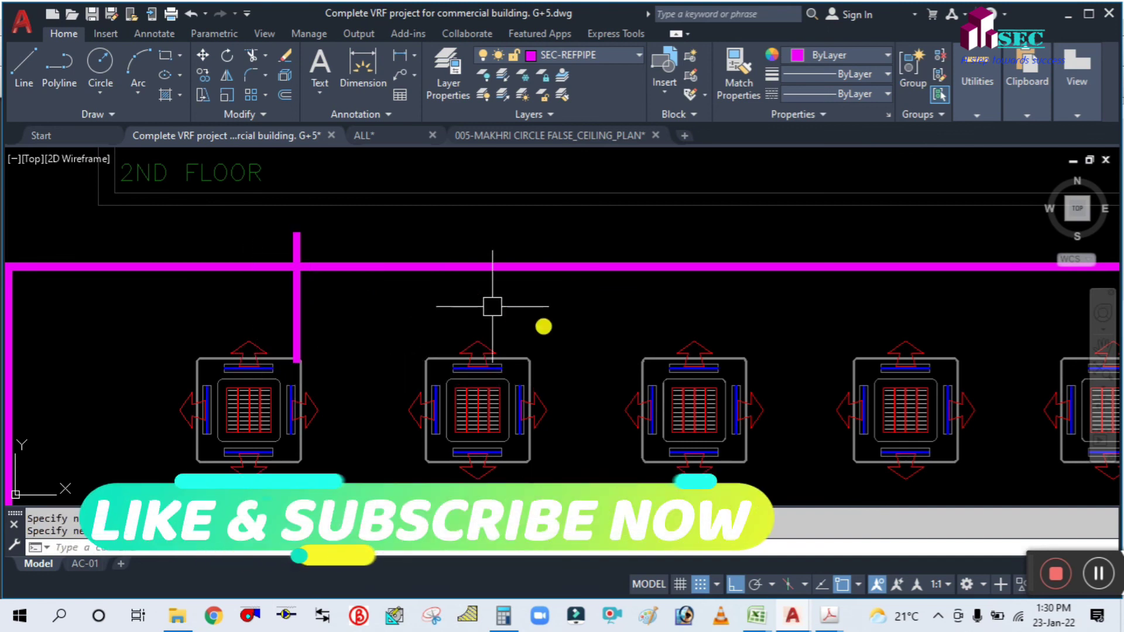
Draw a vertical polyline branch pipe from the second first-floor cassette's top edge up past the main refrigerant pipe.
{"action": "left_click", "coordinate": [505, 357]}
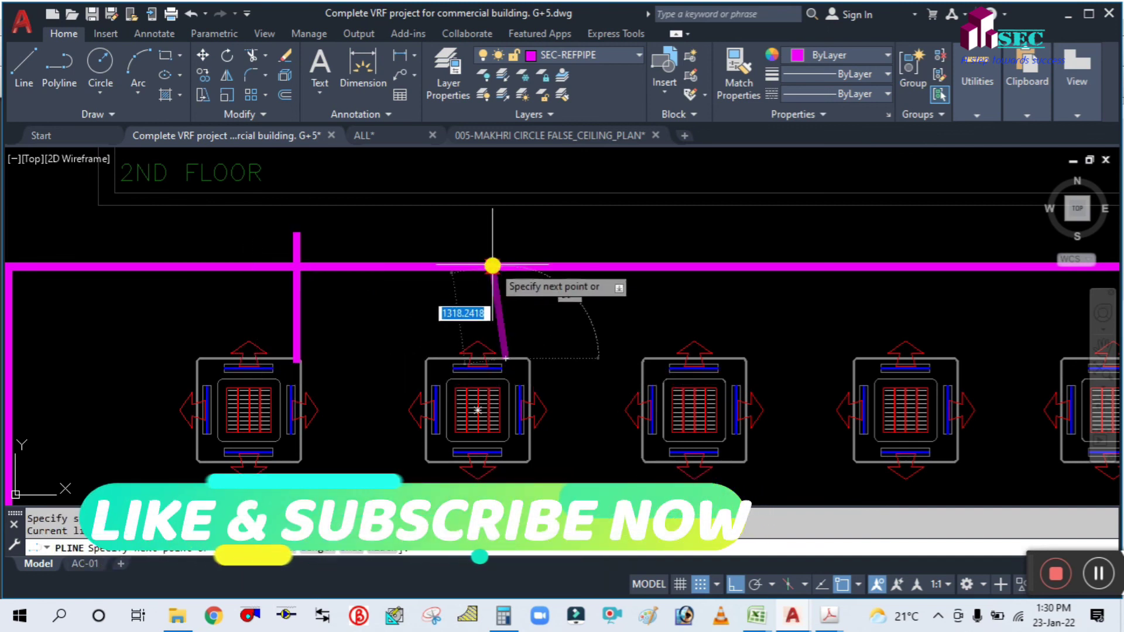
{"action": "left_click", "coordinate": [501, 246]}
{"action": "key", "text": "Escape"}
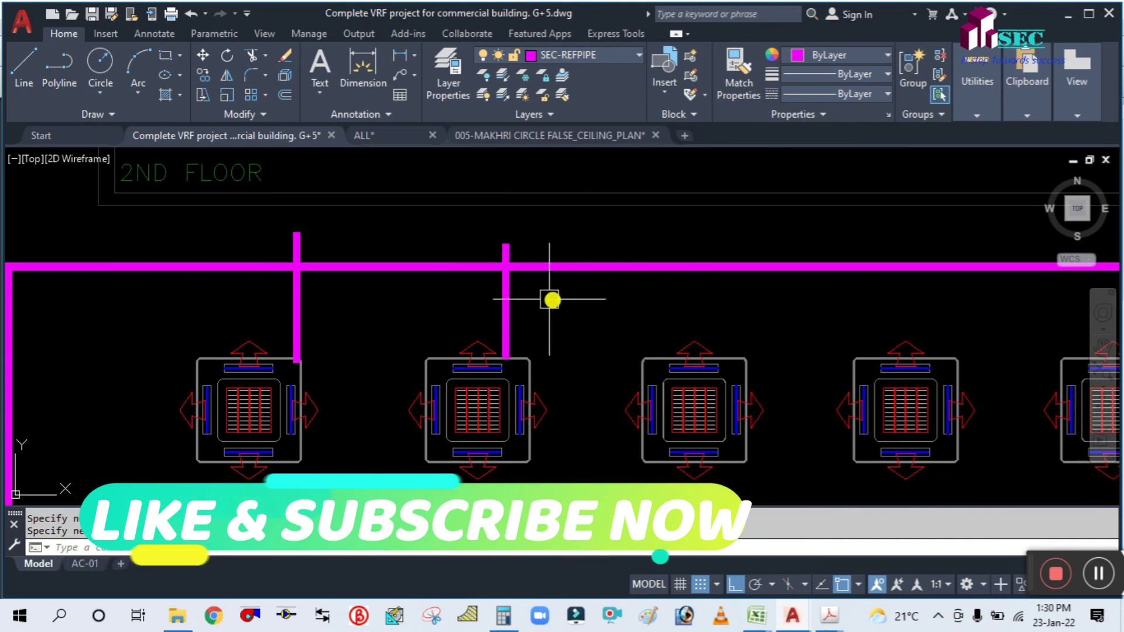
Trim the ends of the first two branch pipes that project above the first-floor refrigerant pipe.
{"action": "type", "text": "tr"}
{"action": "key", "text": "Return"}
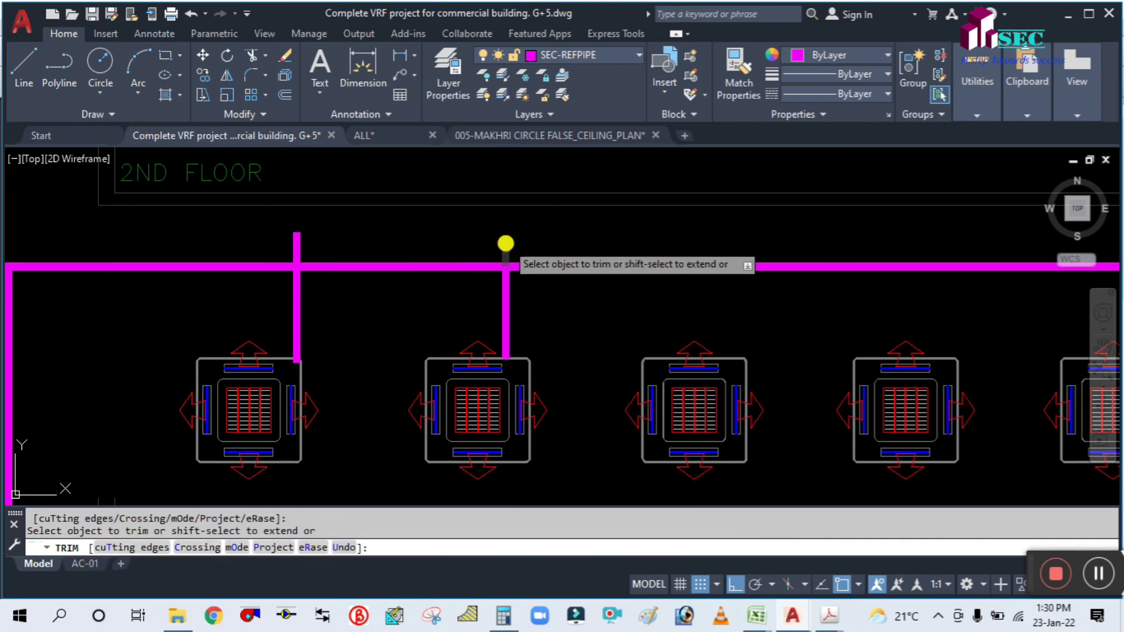
{"action": "key", "text": "Escape"}
Copy the second cassette's branch pipe horizontally to the third, fourth and fifth first-floor cassettes.
{"action": "type", "text": "c"}
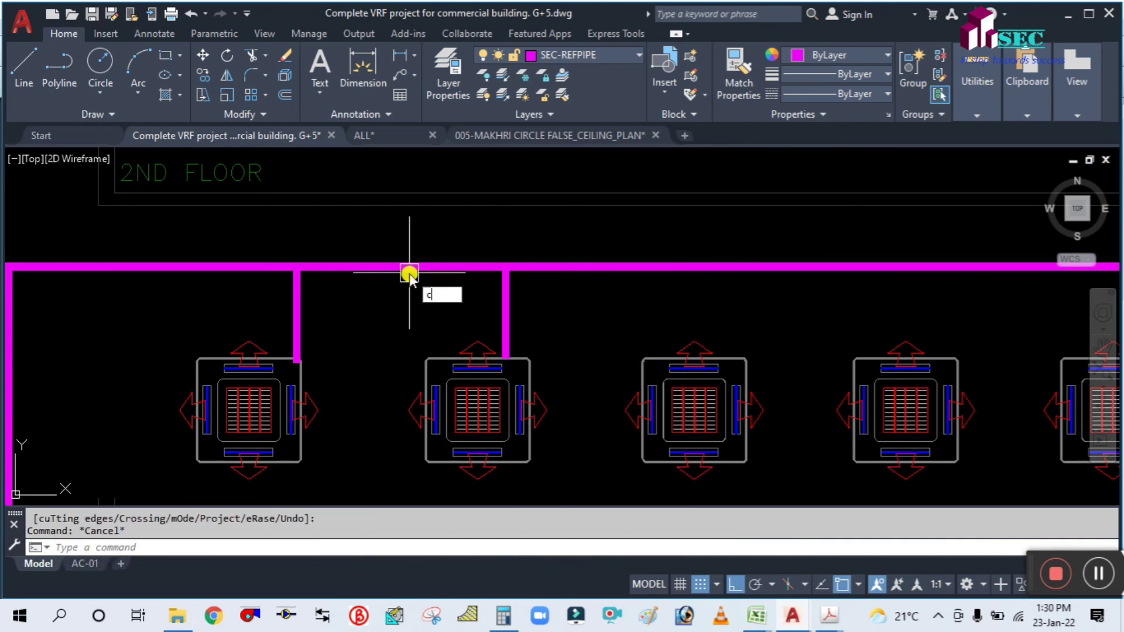
{"action": "left_click", "coordinate": [540, 310]}
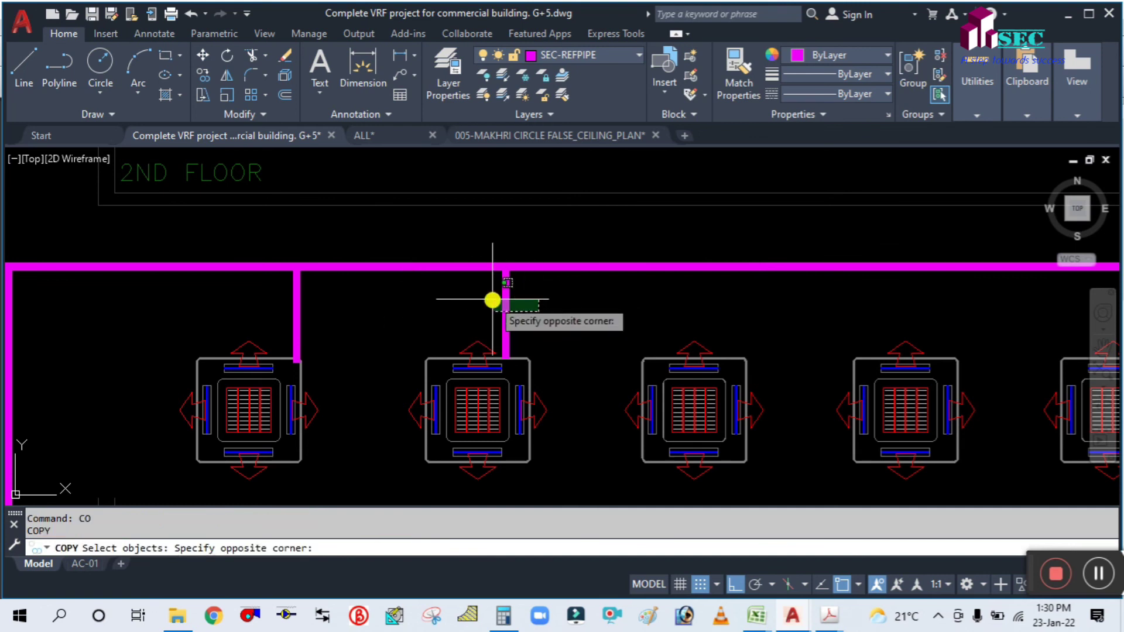
{"action": "left_click", "coordinate": [495, 298]}
{"action": "key", "text": "Return"}
{"action": "left_click", "coordinate": [513, 240]}
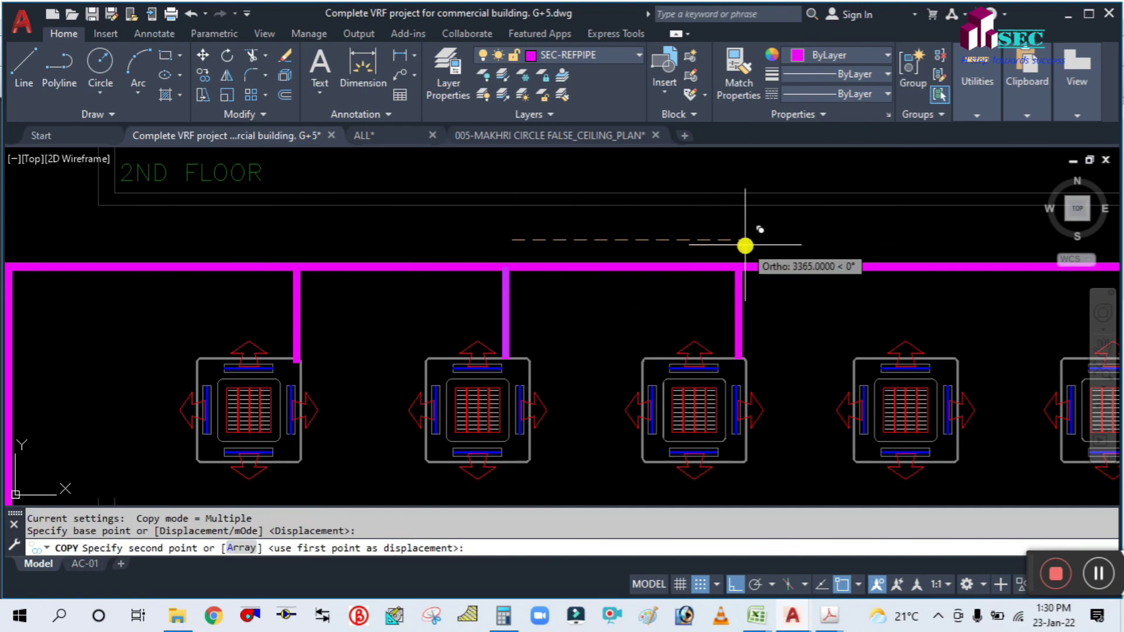
{"action": "left_click", "coordinate": [738, 245]}
{"action": "middle_click_drag", "start_coordinate": [620, 241], "coordinate": [515, 291]}
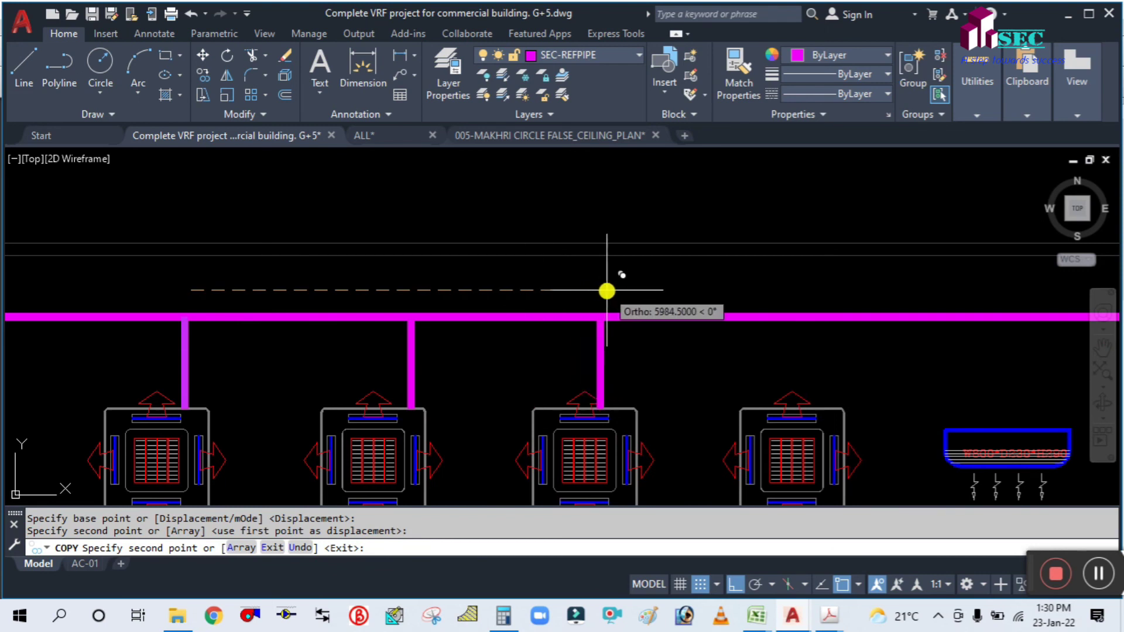
{"action": "left_click", "coordinate": [621, 291]}
{"action": "left_click", "coordinate": [831, 291]}
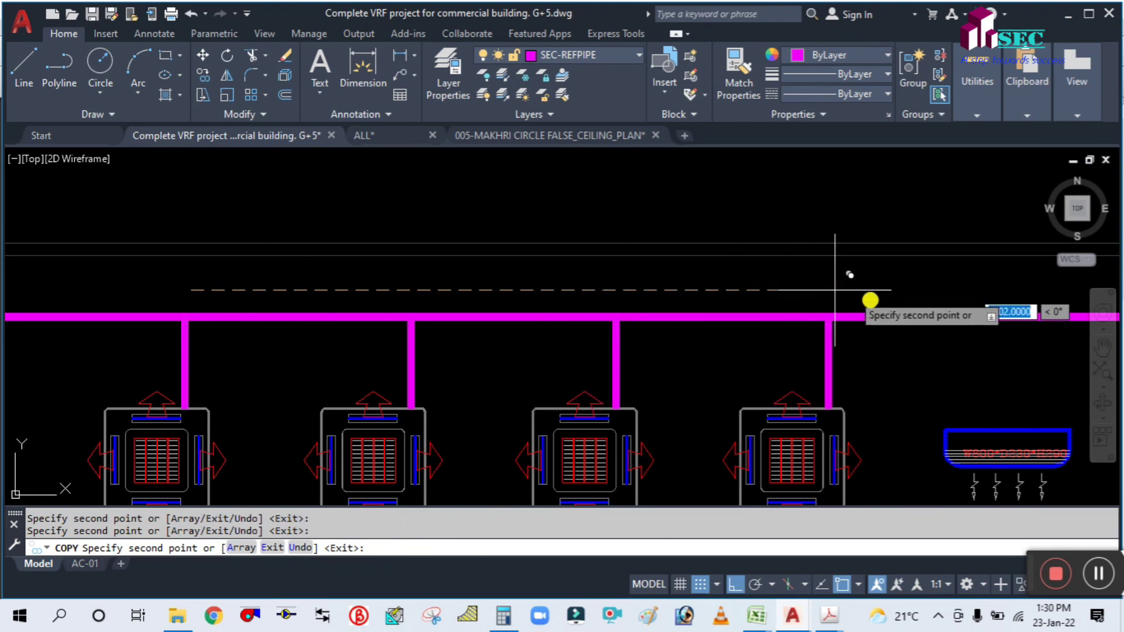
Place further copies of the branch pipe at the two first-floor wall-mounted units and finish copying.
{"action": "middle_click_drag", "start_coordinate": [917, 311], "coordinate": [483, 322]}
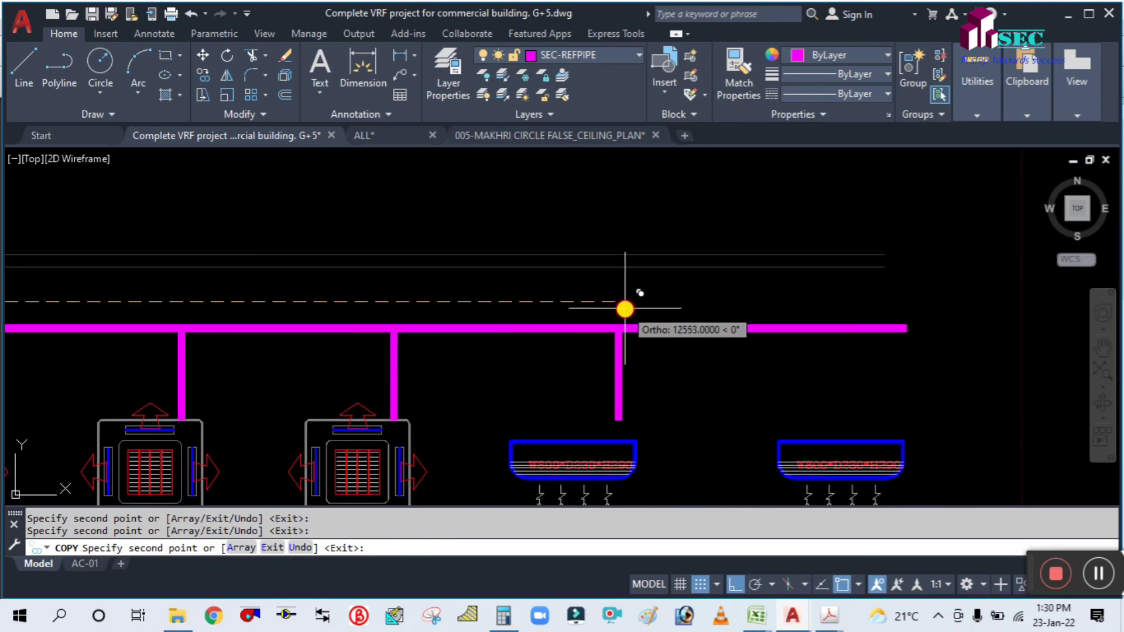
{"action": "left_click", "coordinate": [626, 308]}
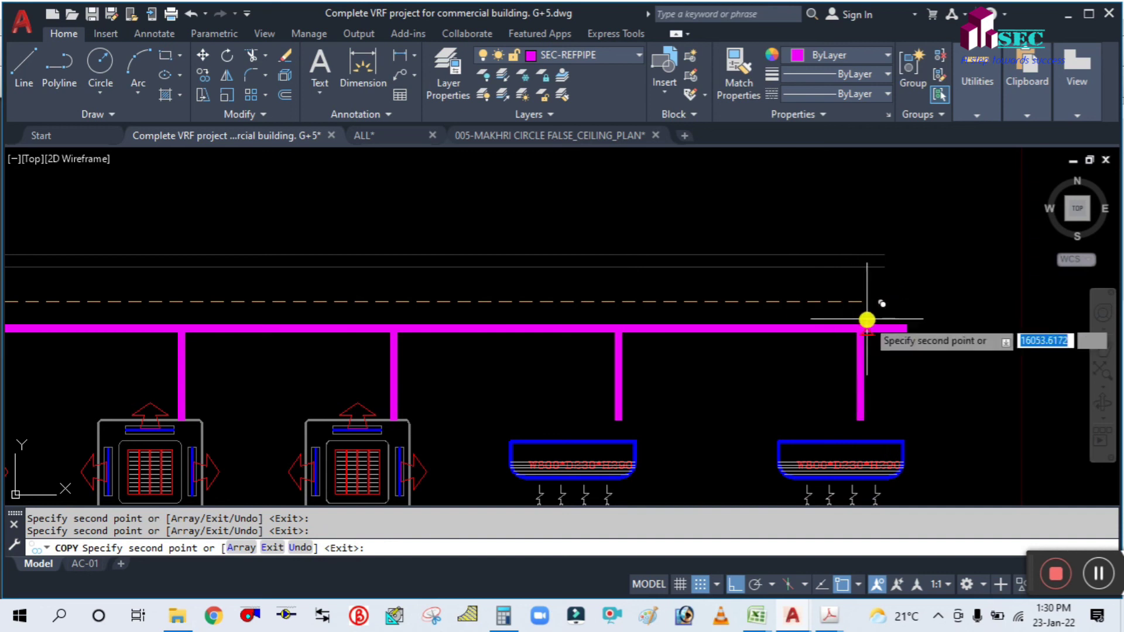
{"action": "key", "text": "Escape"}
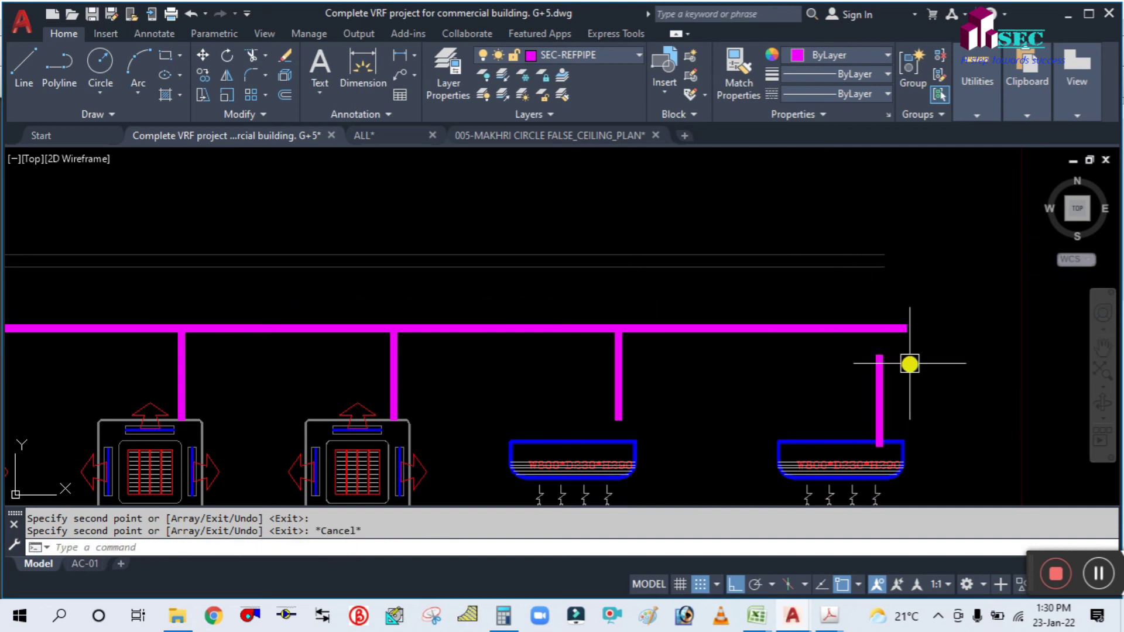
Draw a short vertical polyline end cap just beyond the free end of the first-floor refrigerant pipe.
{"action": "middle_click_drag", "start_coordinate": [910, 363], "coordinate": [768, 336]}
{"action": "type", "text": "PL"}
{"action": "key", "text": "Return"}
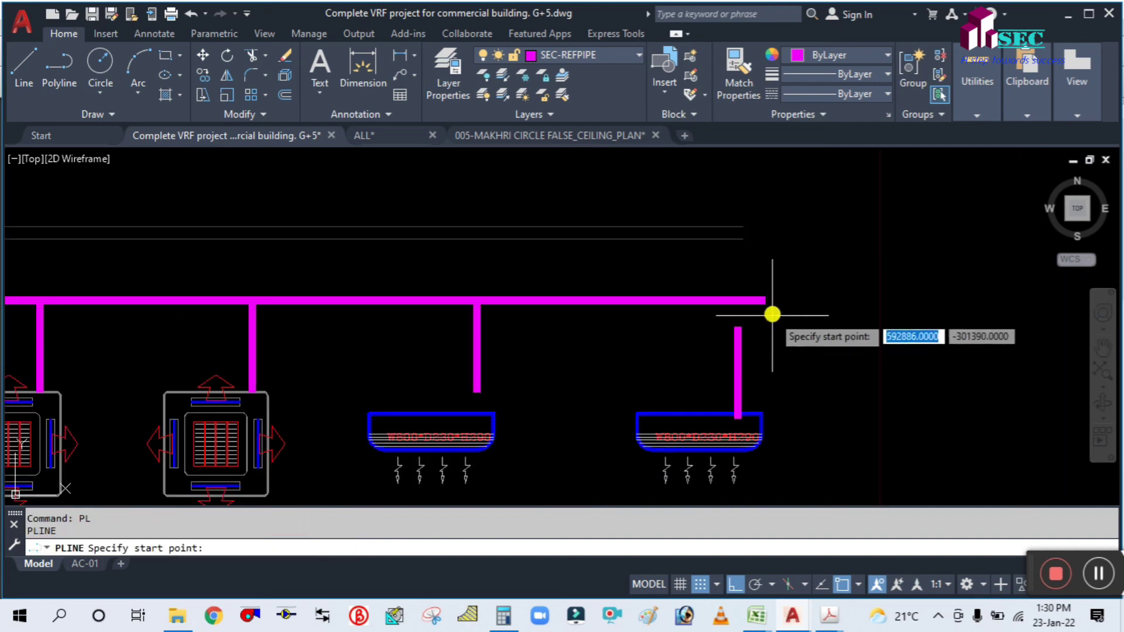
{"action": "left_click", "coordinate": [770, 318]}
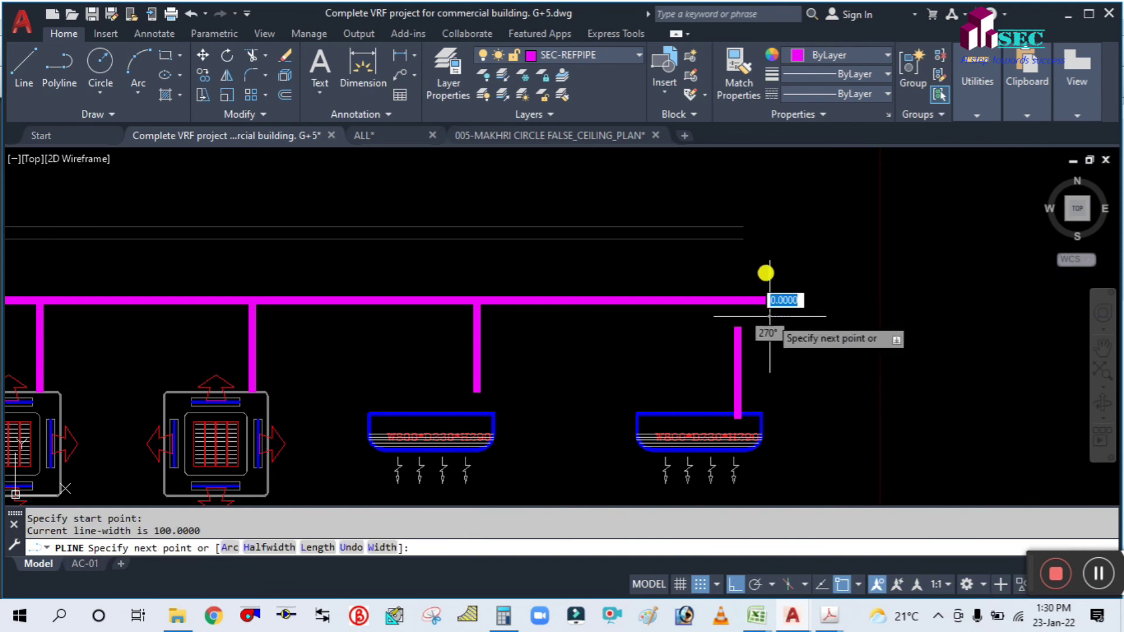
{"action": "left_click", "coordinate": [768, 274]}
{"action": "key", "text": "Escape"}
Extend the first-floor refrigerant pipe to meet the short vertical end cap.
{"action": "type", "text": "ex"}
{"action": "key", "text": "Return"}
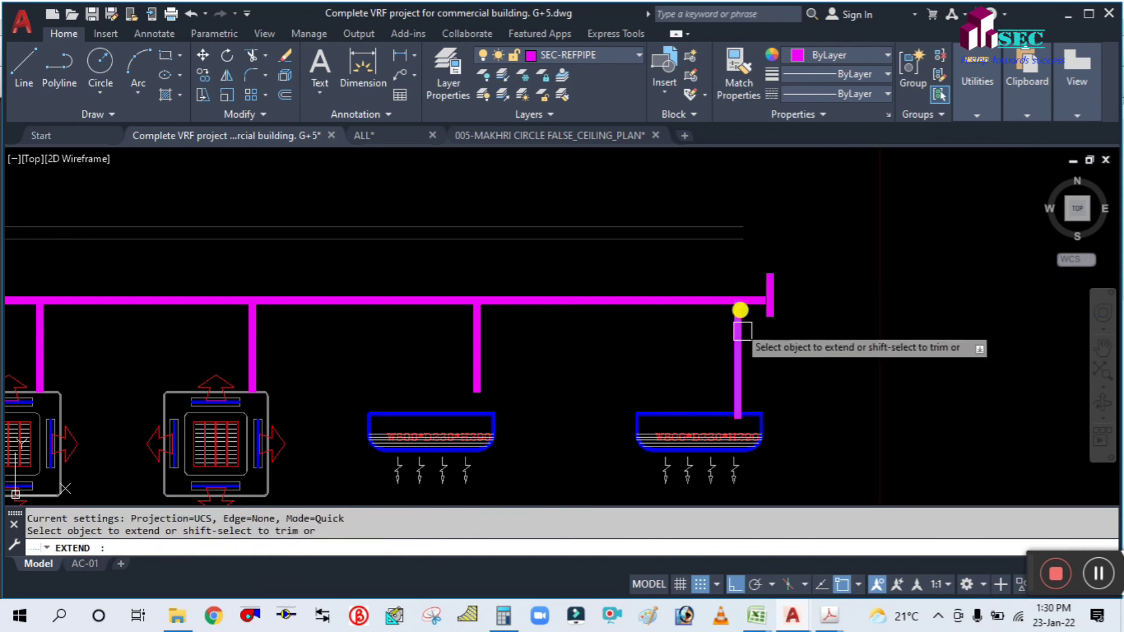
{"action": "left_click", "coordinate": [749, 301]}
{"action": "key", "text": "Escape"}
Shorten the first-floor end cap by stretching its end closer to the refrigerant pipe.
{"action": "scroll", "coordinate": [791, 286], "scroll_direction": "up", "scroll_amount": 3}
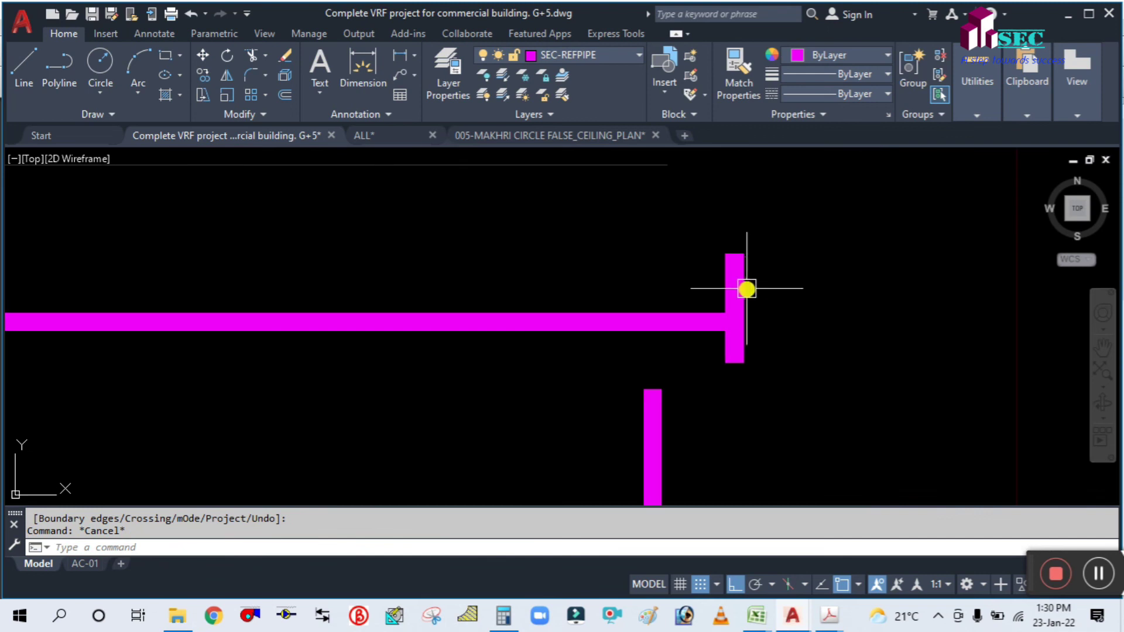
{"action": "left_click", "coordinate": [770, 282]}
{"action": "left_click", "coordinate": [733, 254]}
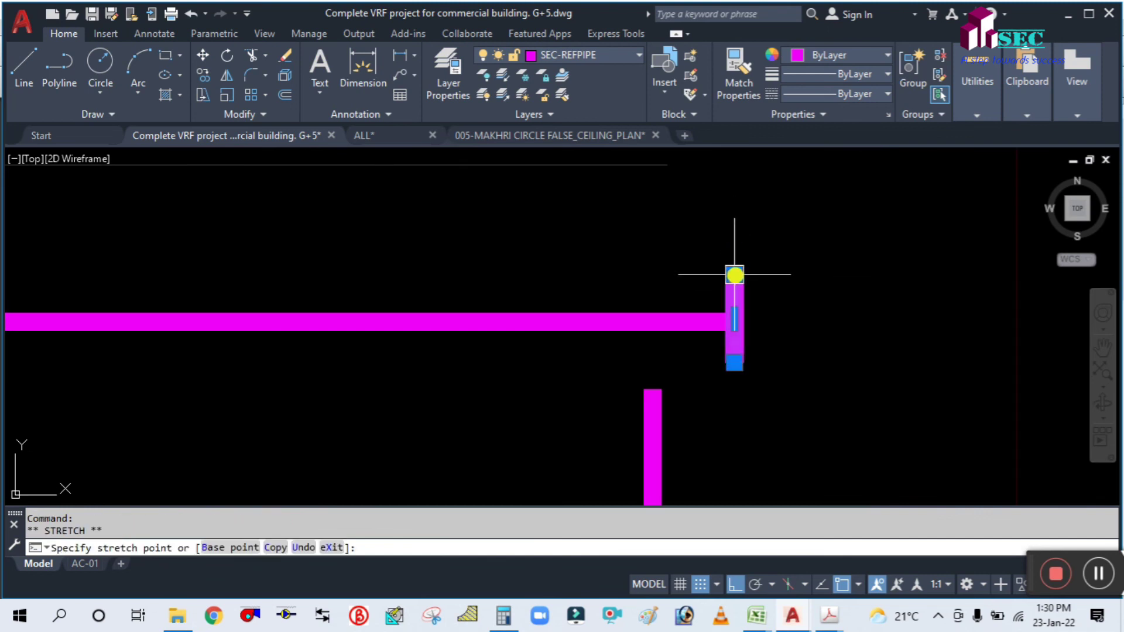
{"action": "key", "text": "Escape"}
{"action": "scroll", "coordinate": [772, 296], "scroll_direction": "down", "scroll_amount": 4}
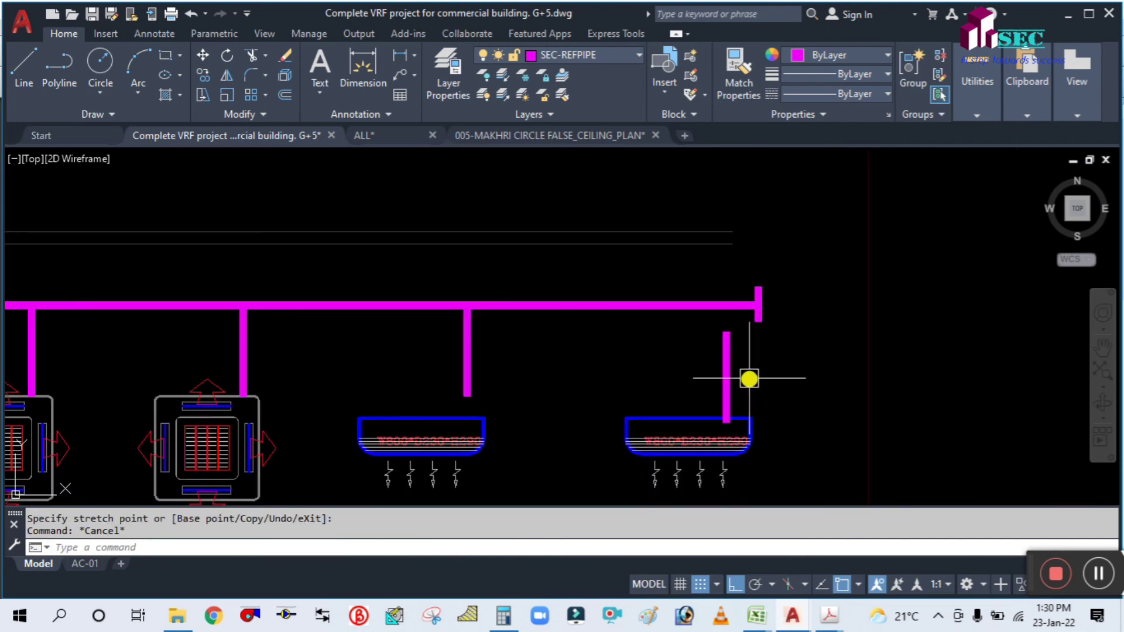
Move the last wall-mounted unit's branch pipe straight up to meet the first-floor refrigerant pipe.
{"action": "type", "text": "m"}
{"action": "key", "text": "Return"}
{"action": "left_click", "coordinate": [727, 371]}
{"action": "key", "text": "Return"}
{"action": "left_click", "coordinate": [791, 377]}
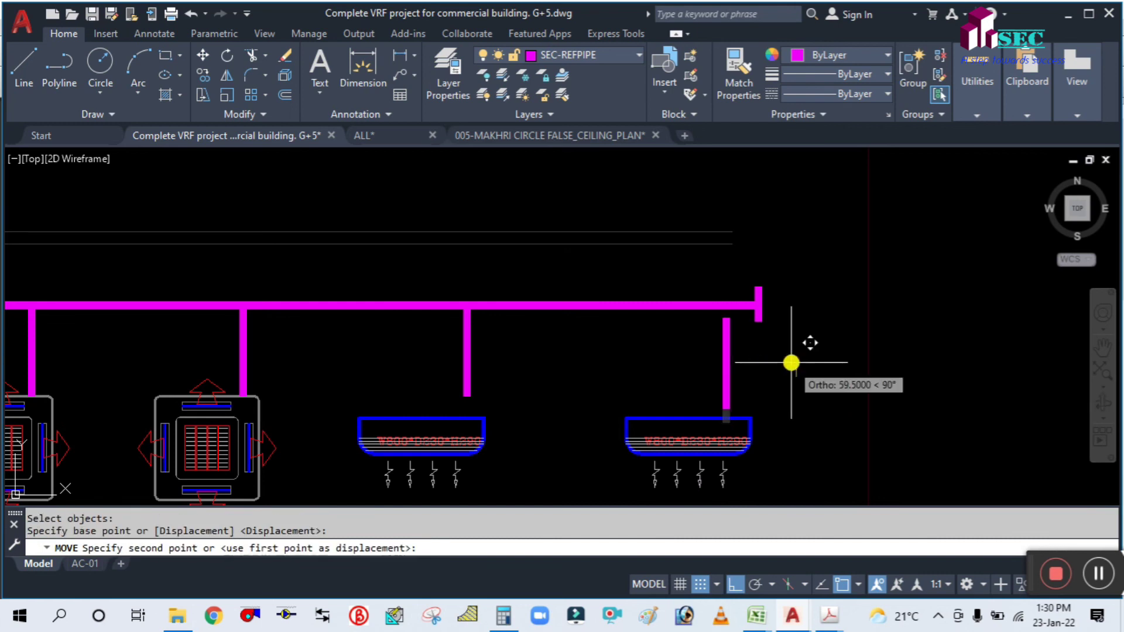
{"action": "key", "text": "Escape"}
Extend the branch pipes of both first-floor wall-mounted units down to the tops of the units.
{"action": "type", "text": "e"}
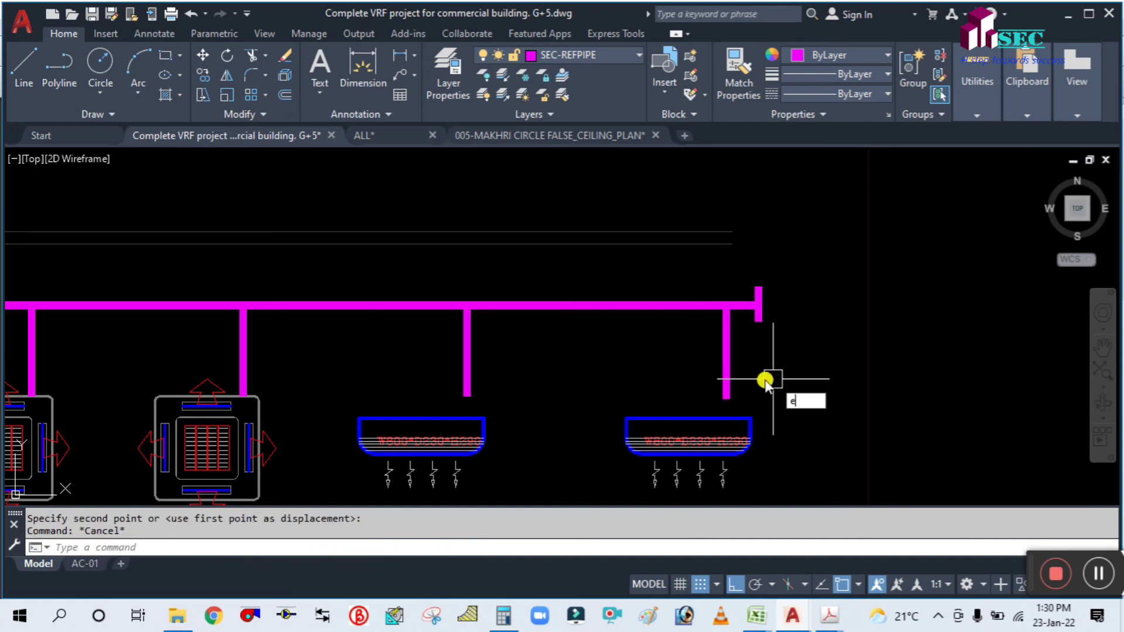
{"action": "type", "text": "x"}
{"action": "key", "text": "Return"}
{"action": "left_click", "coordinate": [726, 389]}
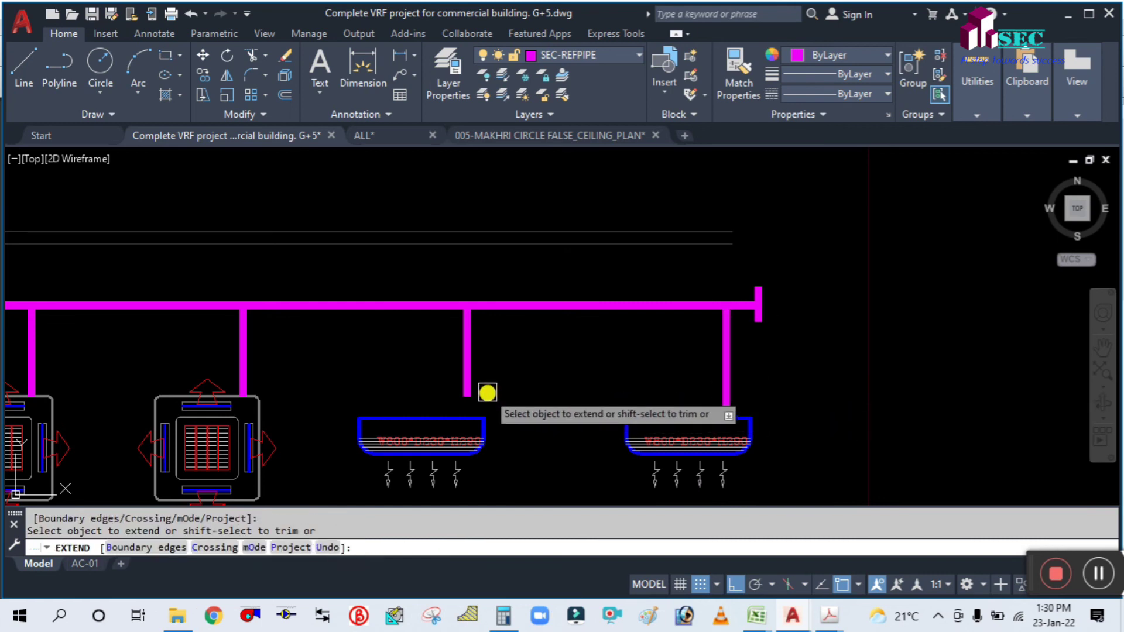
{"action": "left_click", "coordinate": [468, 391]}
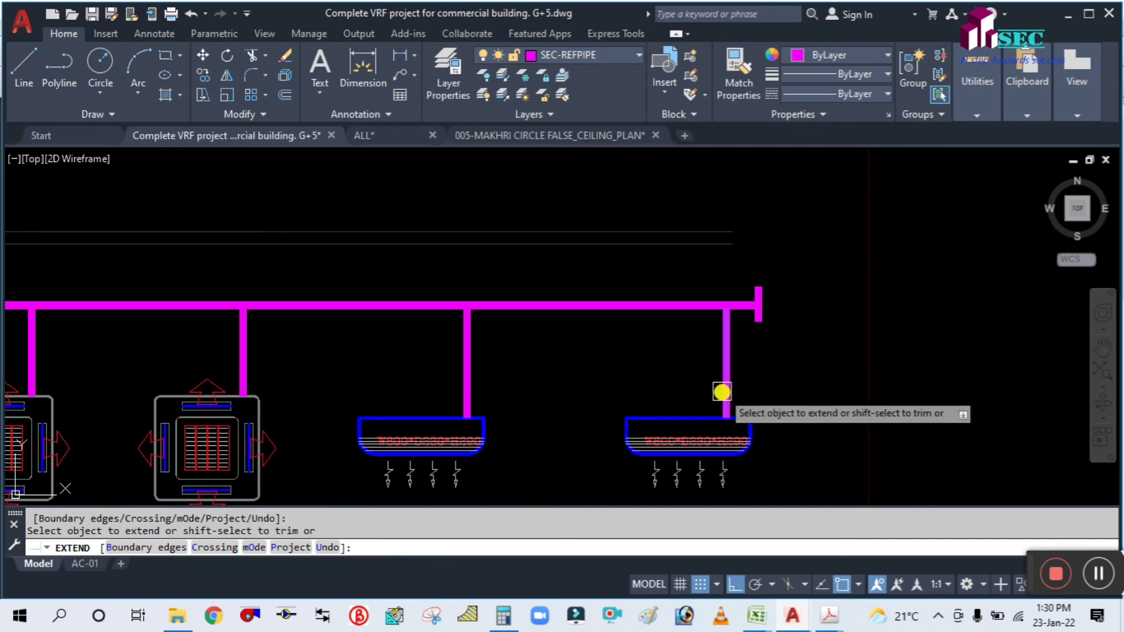
{"action": "key", "text": "Escape"}
Copy all first-floor indoor units with their branch pipes and the end cap straight up onto the second-floor refrigerant pipe.
{"action": "scroll", "coordinate": [726, 293], "scroll_direction": "down", "scroll_amount": 6}
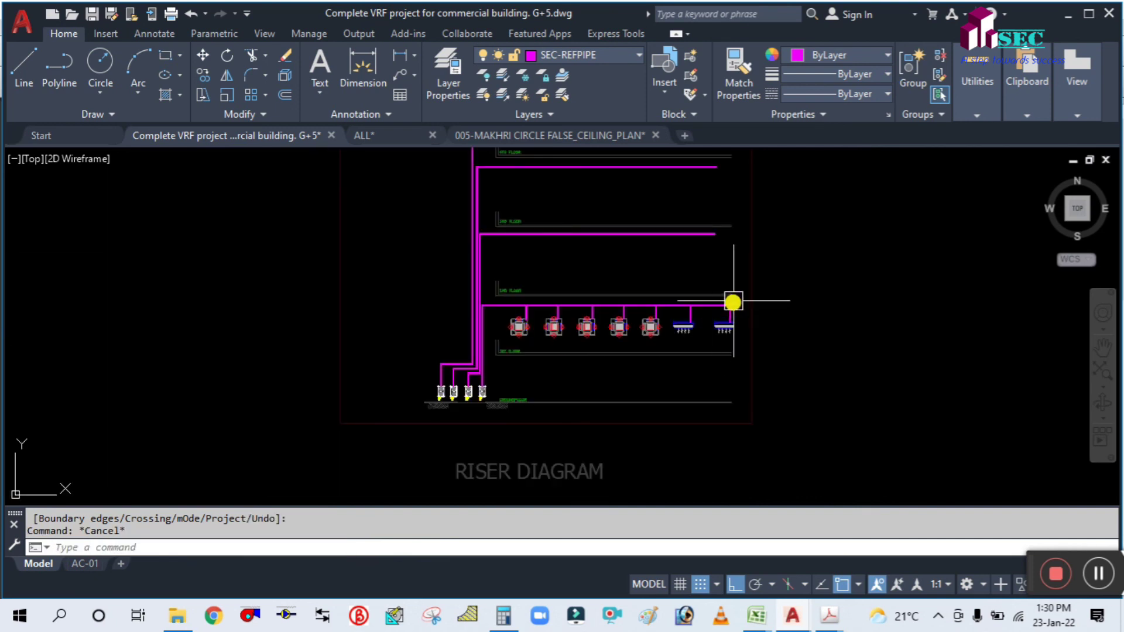
{"action": "scroll", "coordinate": [732, 302], "scroll_direction": "up", "scroll_amount": 2}
{"action": "type", "text": "CO"}
{"action": "key", "text": "Return"}
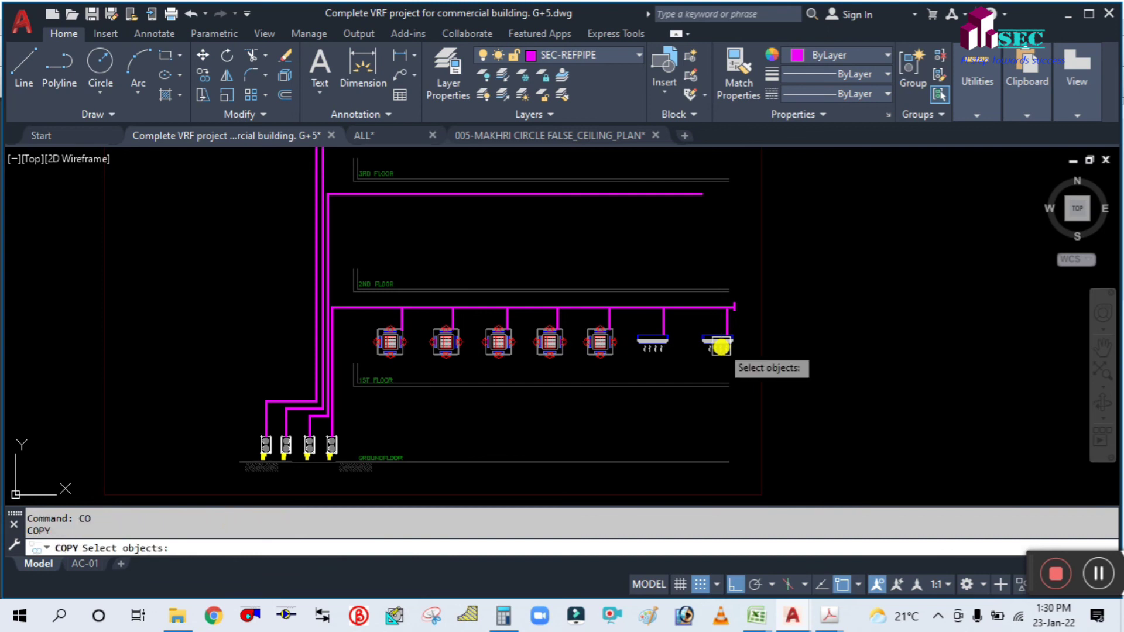
{"action": "scroll", "coordinate": [721, 349], "scroll_direction": "up", "scroll_amount": 3}
{"action": "left_click", "coordinate": [751, 370]}
{"action": "left_click", "coordinate": [178, 323]}
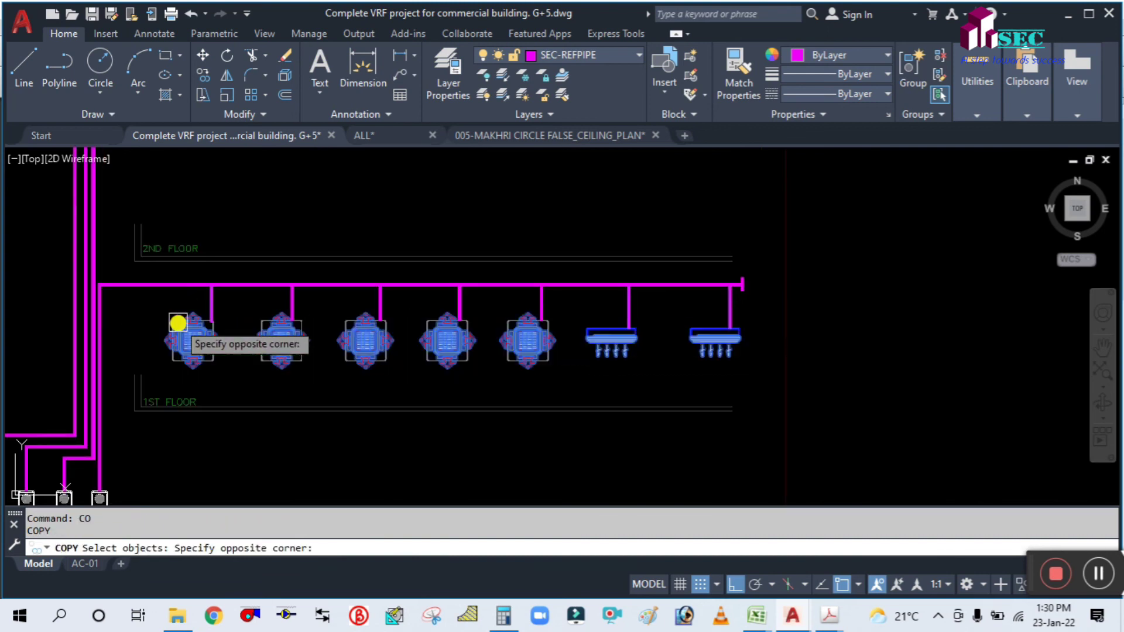
{"action": "left_click", "coordinate": [755, 319]}
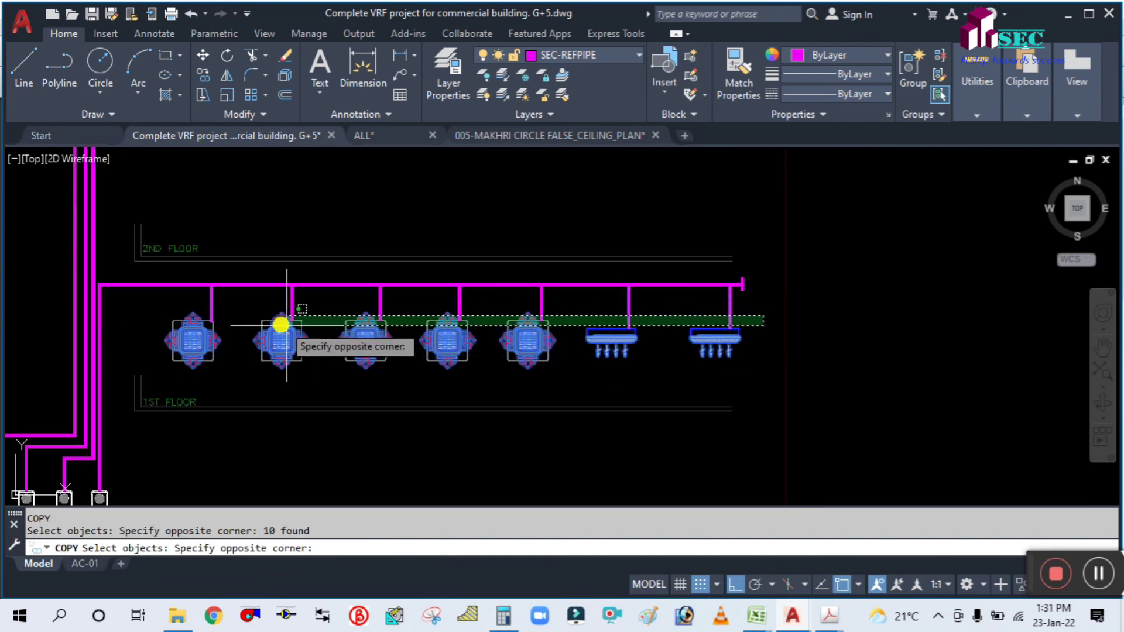
{"action": "left_click", "coordinate": [184, 319]}
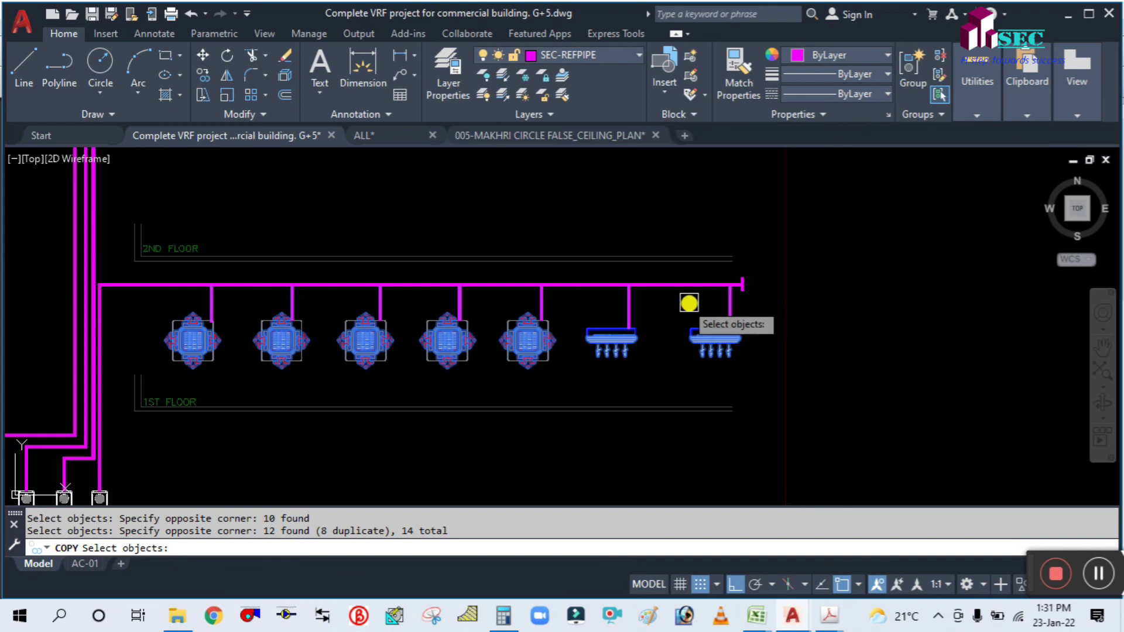
{"action": "left_click", "coordinate": [751, 275]}
{"action": "scroll", "coordinate": [739, 392], "scroll_direction": "down", "scroll_amount": 4}
{"action": "scroll", "coordinate": [600, 349], "scroll_direction": "up", "scroll_amount": 4}
{"action": "key", "text": "Return"}
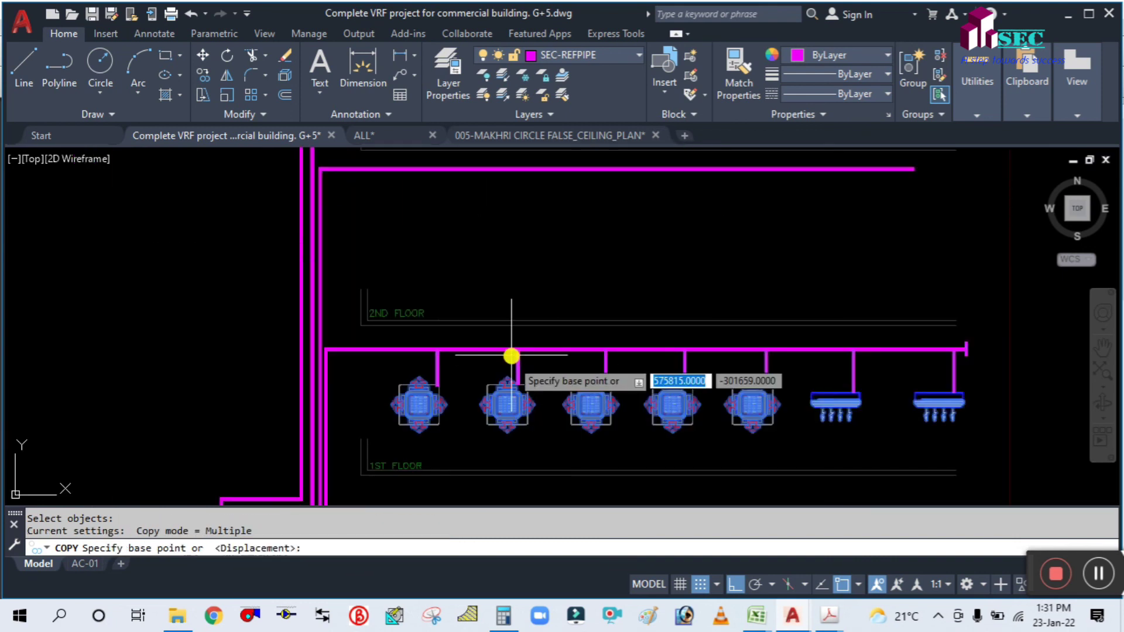
{"action": "left_click", "coordinate": [511, 356]}
{"action": "middle_click_drag", "start_coordinate": [546, 206], "coordinate": [547, 296]}
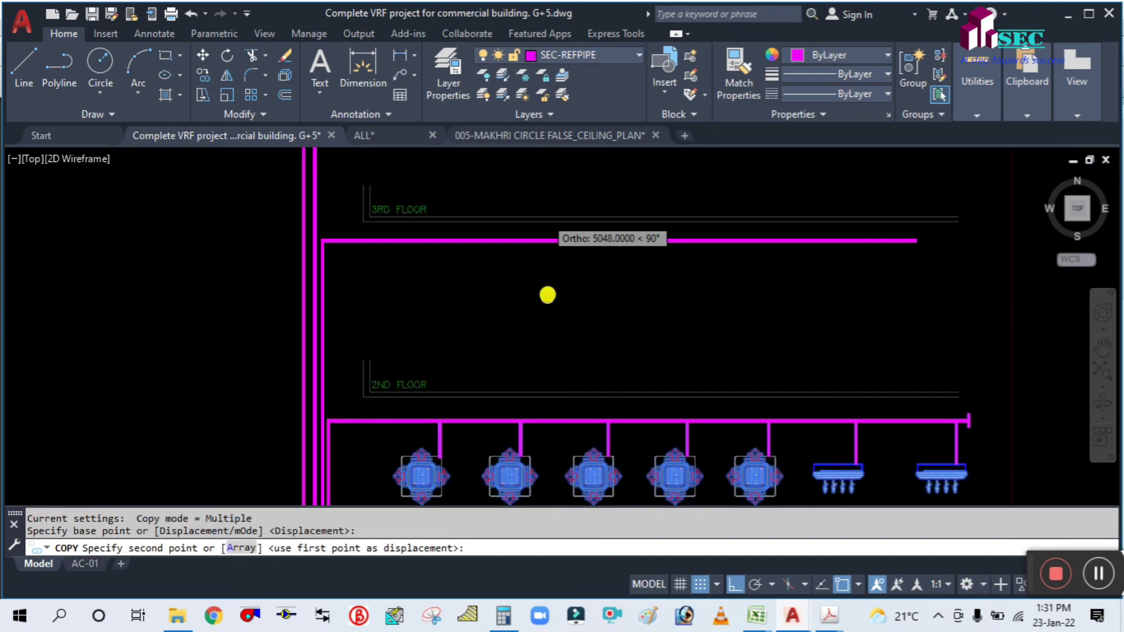
{"action": "left_click", "coordinate": [520, 240]}
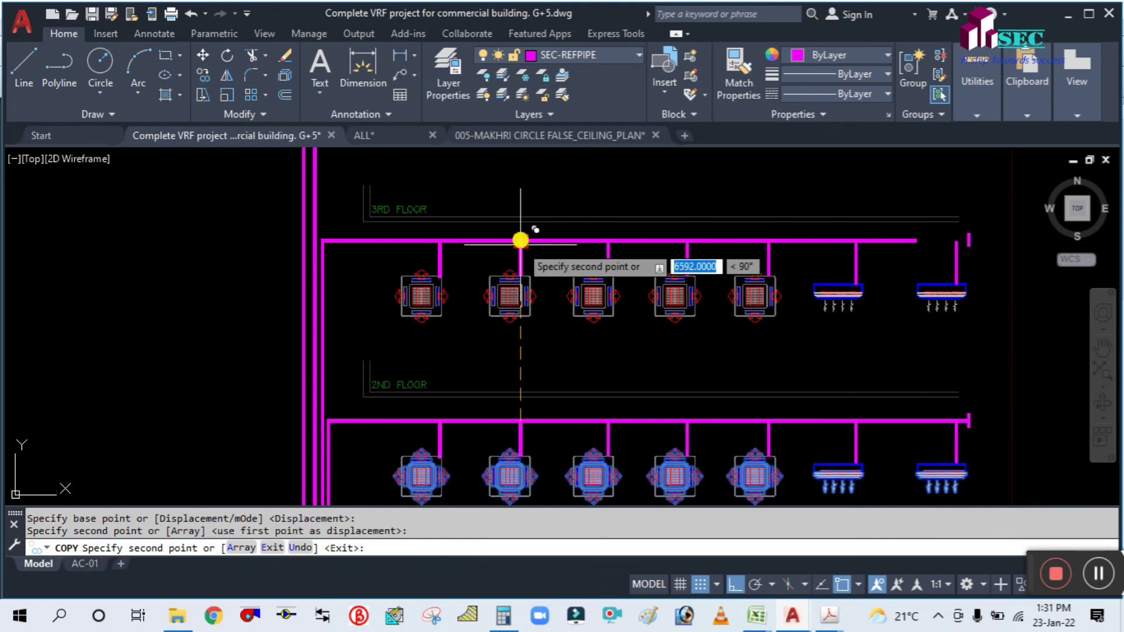
Place further copies of the indoor units, branches and end cap on the third-floor and fourth-floor refrigerant pipes.
{"action": "middle_click_drag", "start_coordinate": [534, 193], "coordinate": [520, 382]}
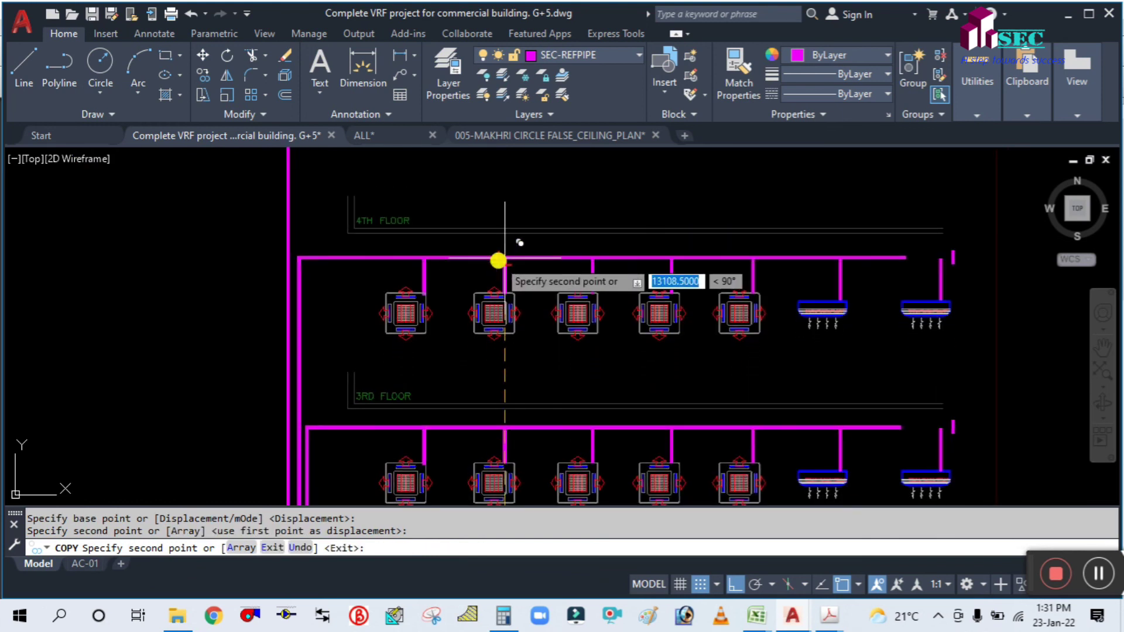
{"action": "left_click", "coordinate": [505, 258]}
{"action": "middle_click_drag", "start_coordinate": [527, 193], "coordinate": [513, 390]}
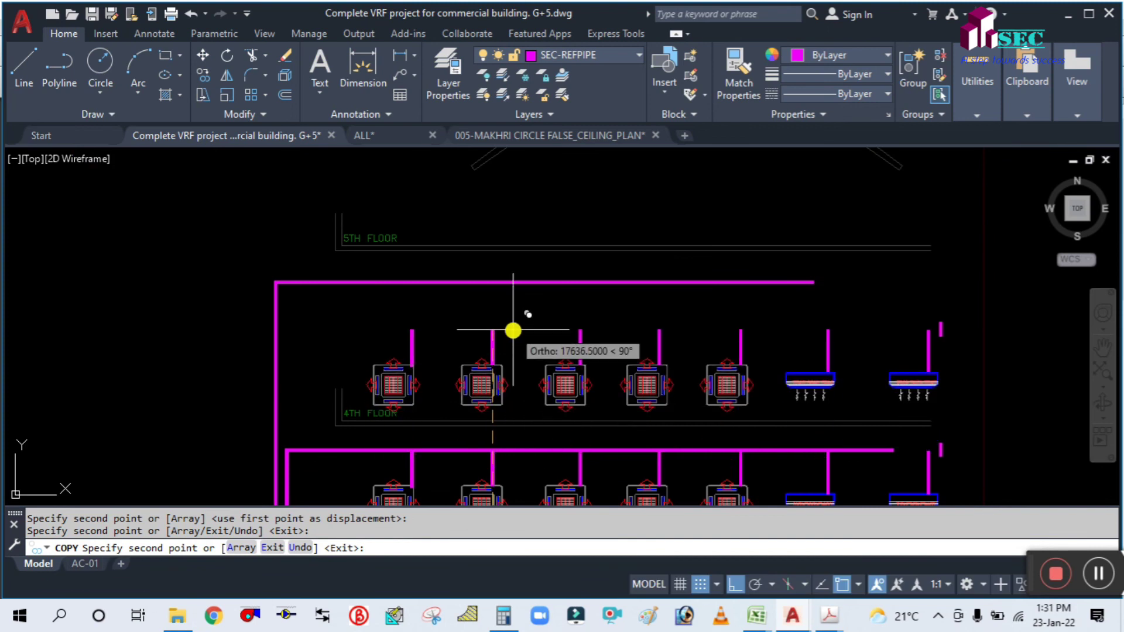
{"action": "left_click", "coordinate": [492, 285]}
{"action": "key", "text": "Escape"}
Extend the fourth-floor refrigerant pipe to its end cap, using the cap as the boundary edge.
{"action": "scroll", "coordinate": [609, 285], "scroll_direction": "down", "scroll_amount": 2}
{"action": "scroll", "coordinate": [693, 287], "scroll_direction": "up", "scroll_amount": 2}
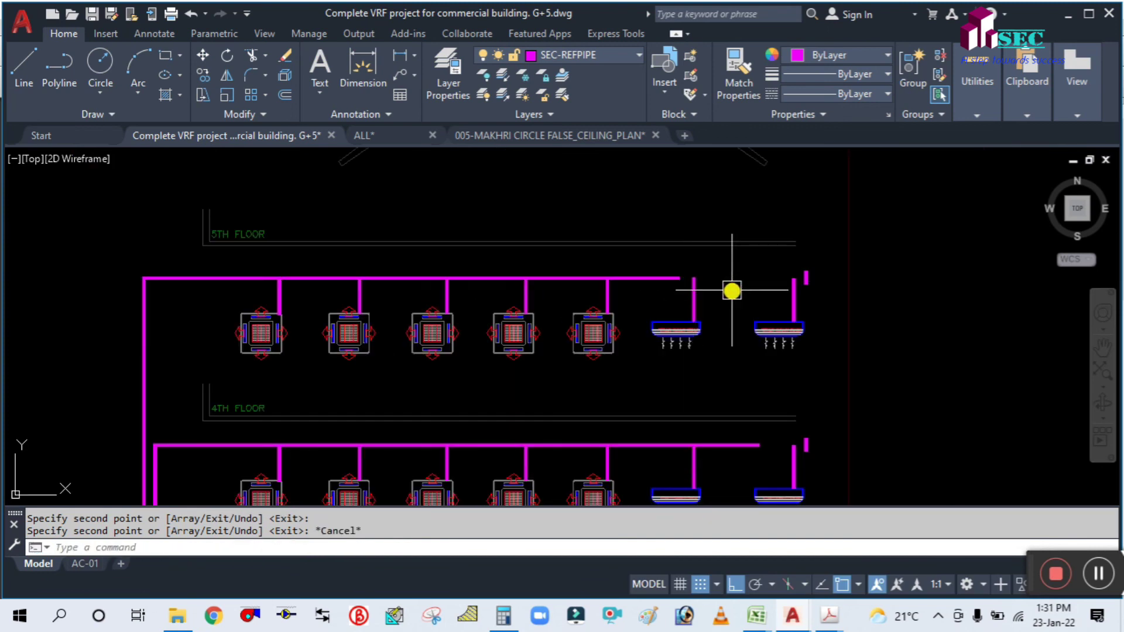
{"action": "key", "text": "Return"}
{"action": "type", "text": "b"}
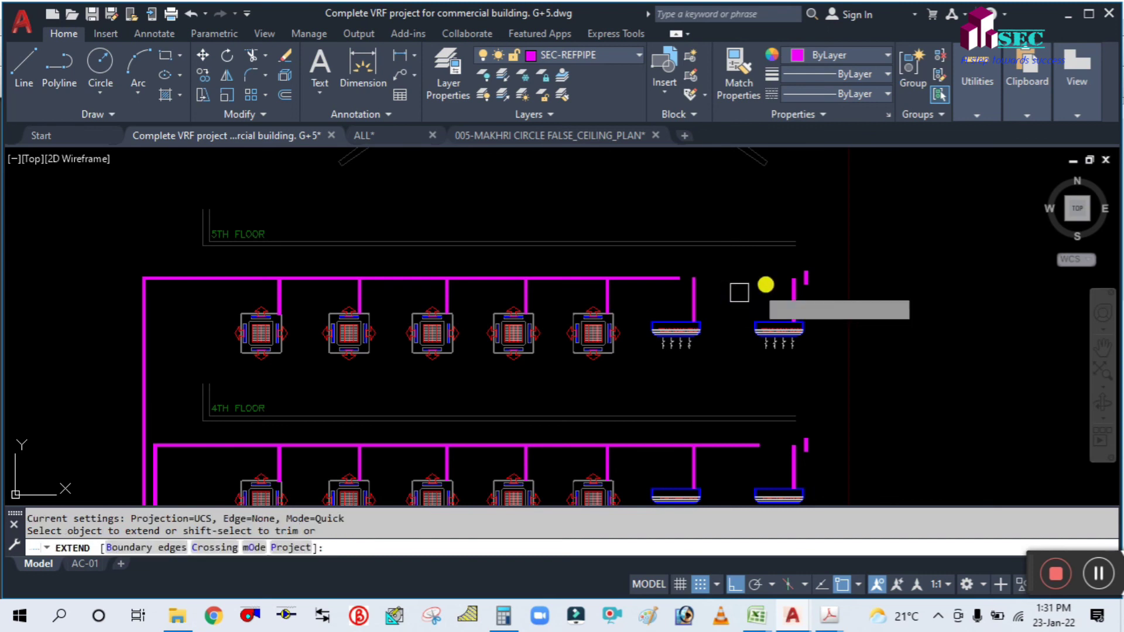
{"action": "key", "text": "Return"}
{"action": "scroll", "coordinate": [797, 285], "scroll_direction": "up", "scroll_amount": 4}
{"action": "left_click", "coordinate": [817, 268]}
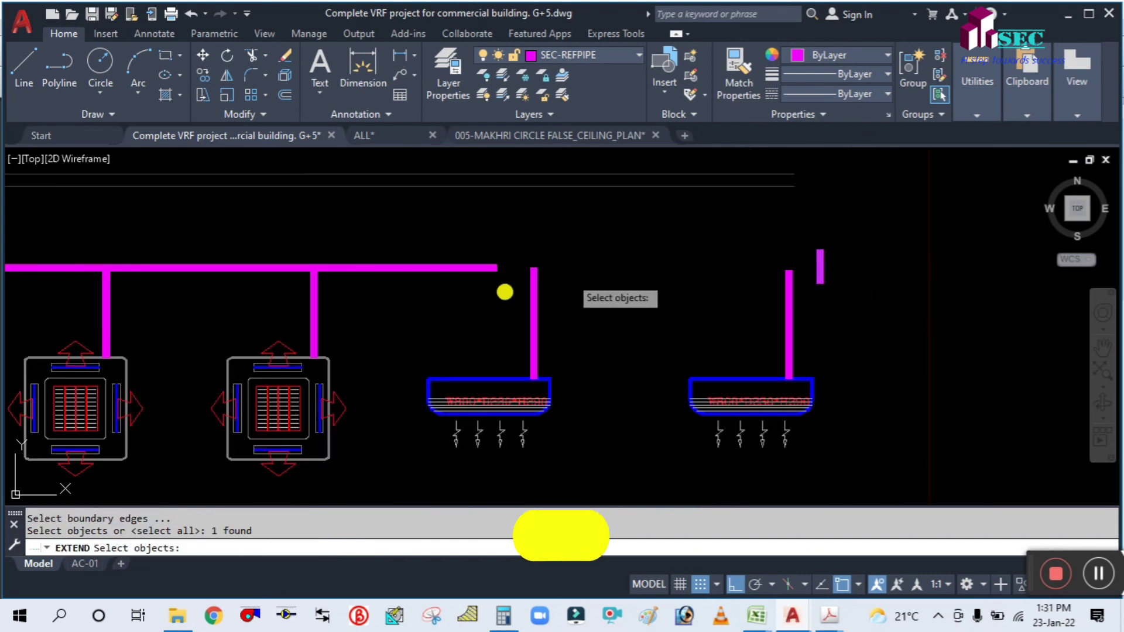
{"action": "key", "text": "Return"}
{"action": "left_click", "coordinate": [452, 270]}
{"action": "scroll", "coordinate": [724, 263], "scroll_direction": "down", "scroll_amount": 5}
{"action": "key", "text": "Escape"}
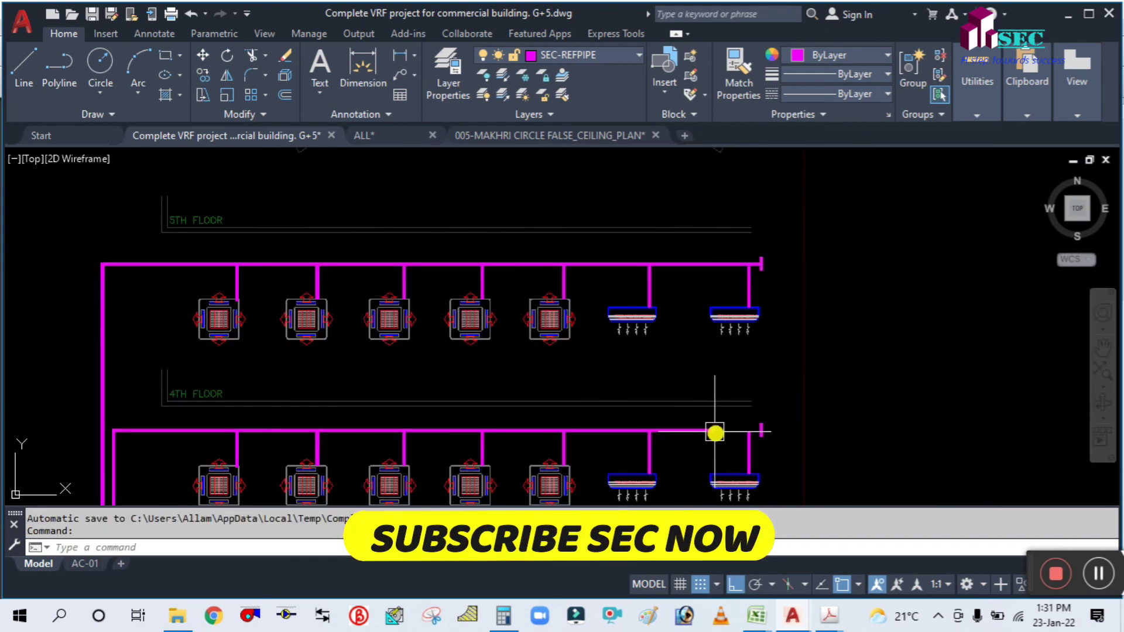
Extend the third-floor refrigerant pipe to its end cap, using the cap as the boundary edge.
{"action": "scroll", "coordinate": [715, 432], "scroll_direction": "up", "scroll_amount": 2}
{"action": "middle_click_drag", "start_coordinate": [720, 450], "coordinate": [641, 291]}
{"action": "key", "text": "Return"}
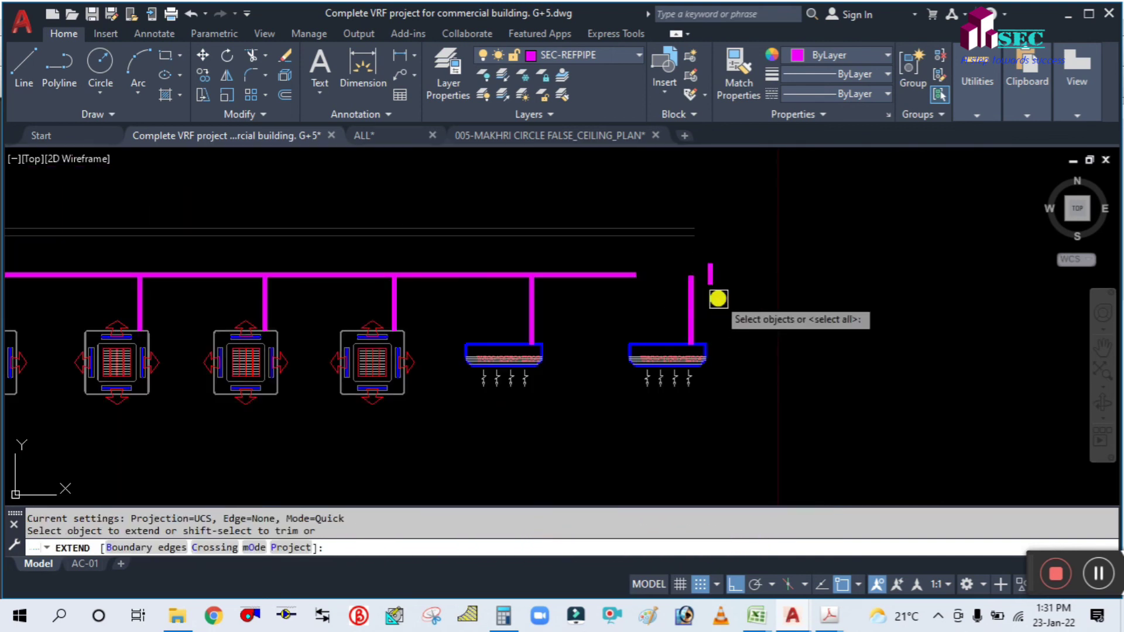
{"action": "type", "text": "b"}
{"action": "key", "text": "Return"}
{"action": "left_click", "coordinate": [645, 276]}
{"action": "key", "text": "Return"}
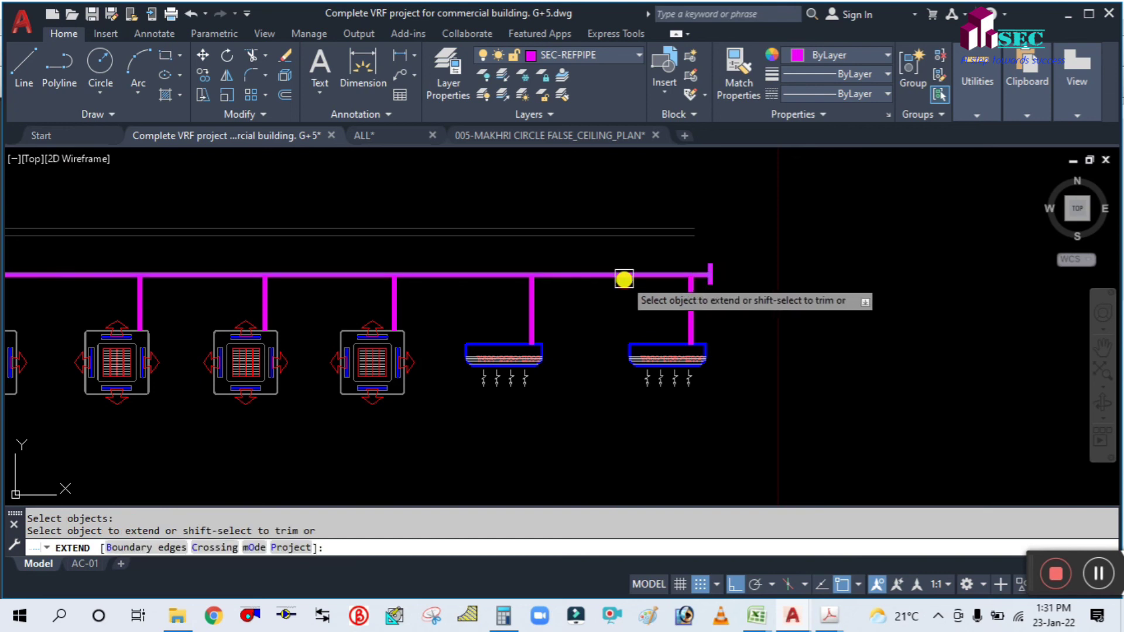
{"action": "key", "text": "Escape"}
Extend the second-floor refrigerant pipe to its end cap, using the cap as the boundary edge.
{"action": "scroll", "coordinate": [732, 351], "scroll_direction": "down", "scroll_amount": 4}
{"action": "scroll", "coordinate": [655, 328], "scroll_direction": "up", "scroll_amount": 6}
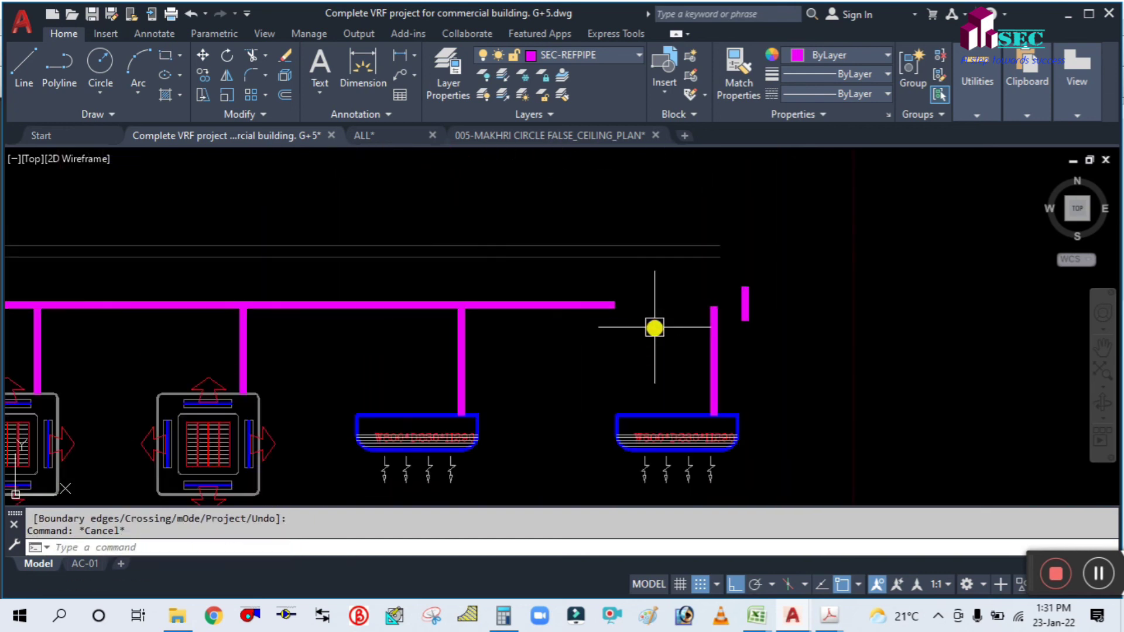
{"action": "key", "text": "space"}
{"action": "type", "text": "b"}
{"action": "key", "text": "Return"}
{"action": "left_click", "coordinate": [739, 306]}
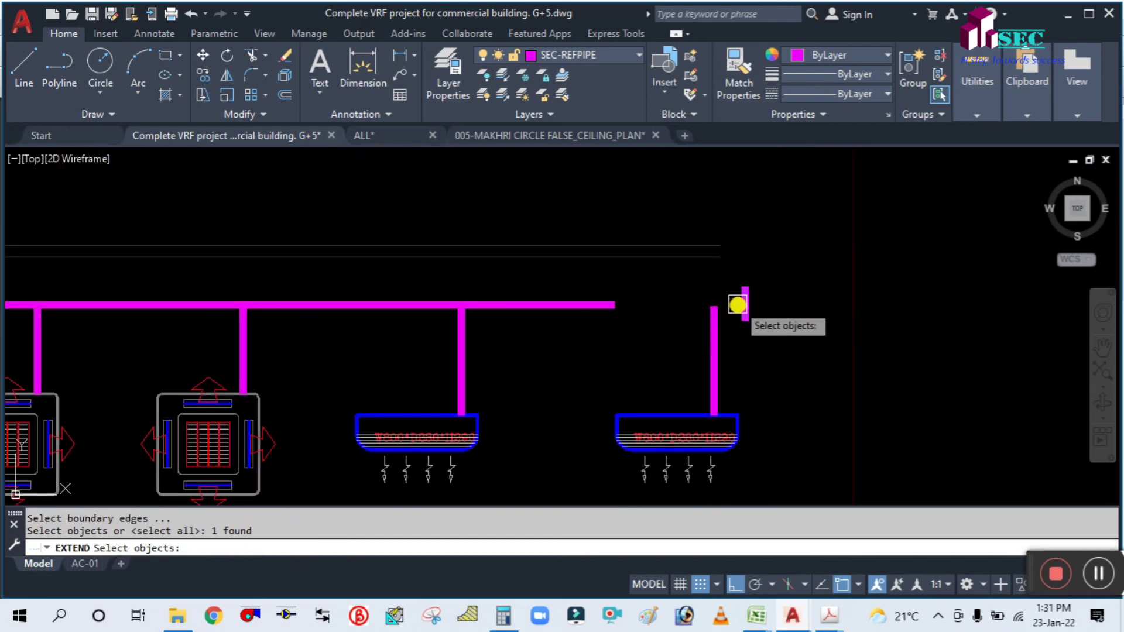
{"action": "key", "text": "Return"}
{"action": "key", "text": "Escape"}
{"action": "scroll", "coordinate": [720, 294], "scroll_direction": "down", "scroll_amount": 4}
{"action": "middle_click_drag", "start_coordinate": [721, 293], "coordinate": [707, 326]}
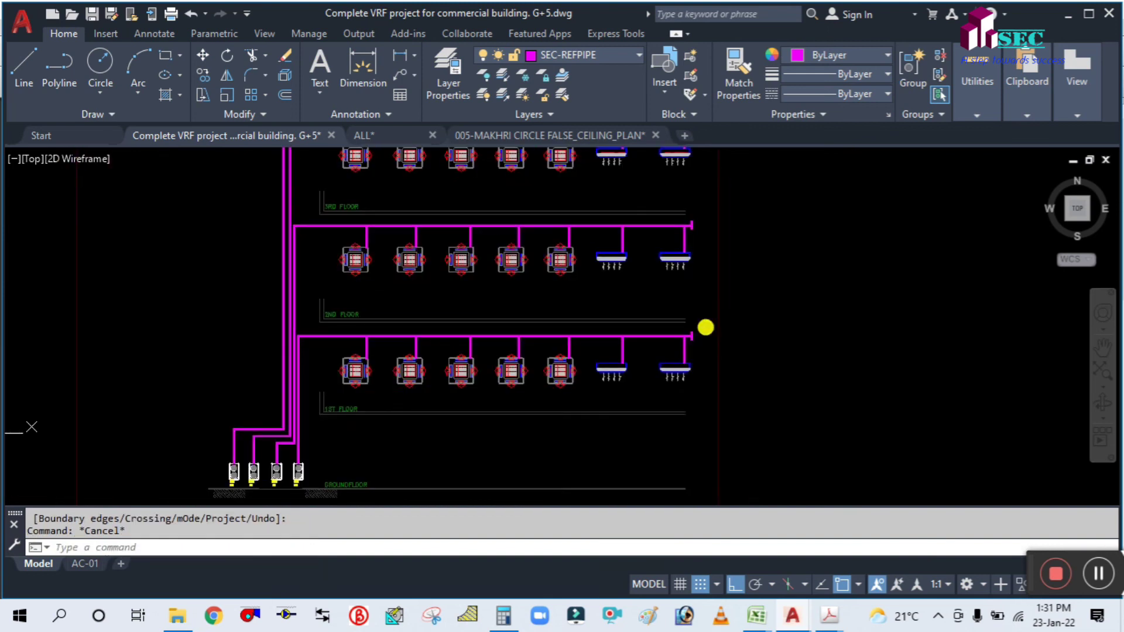
{"action": "key", "text": "Escape"}
Examine the riser diagram from the ground-floor outdoor units to the top floor, checking the risers, branches and indoor units.
{"action": "scroll", "coordinate": [746, 341], "scroll_direction": "down", "scroll_amount": 4}
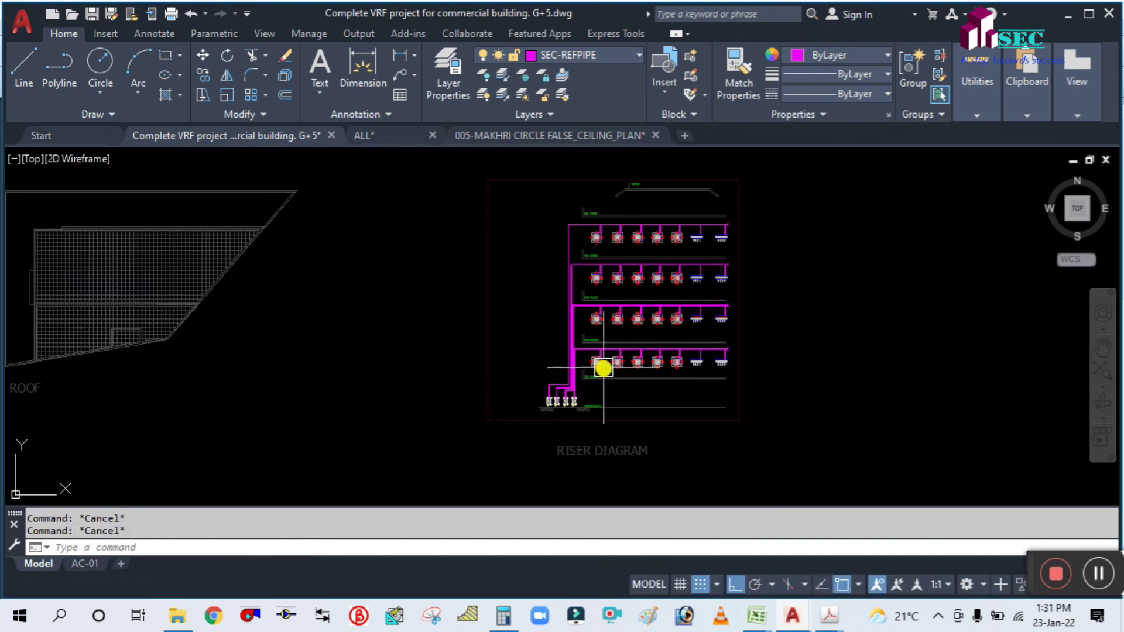
{"action": "scroll", "coordinate": [603, 368], "scroll_direction": "up", "scroll_amount": 4}
{"action": "scroll", "coordinate": [622, 474], "scroll_direction": "down", "scroll_amount": 2}
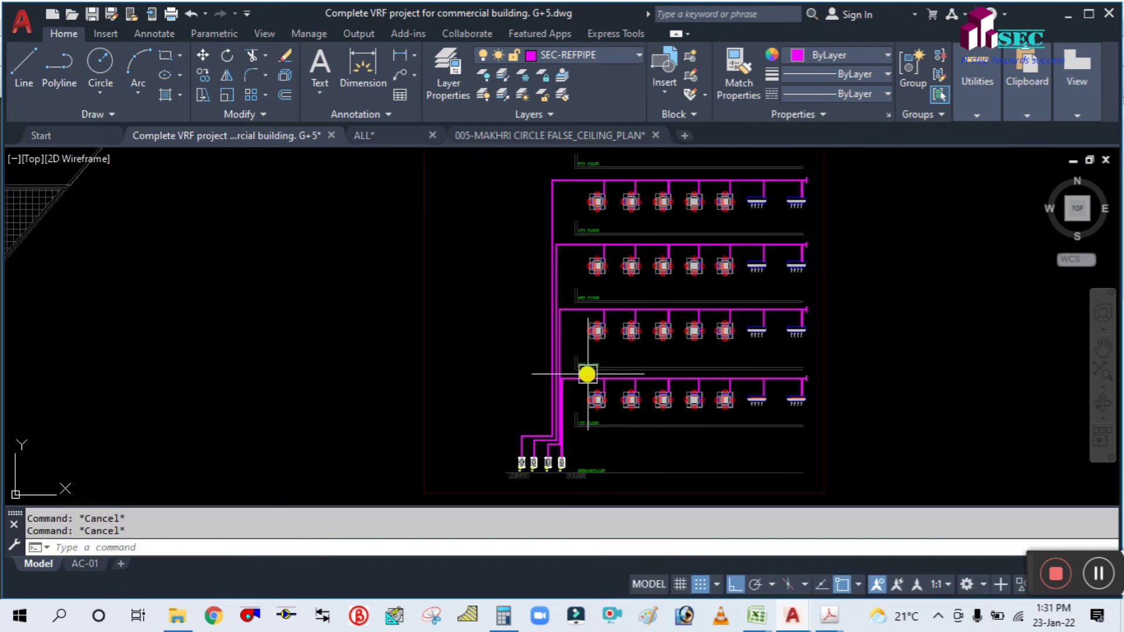
{"action": "scroll", "coordinate": [628, 456], "scroll_direction": "down", "scroll_amount": 1}
{"action": "scroll", "coordinate": [609, 428], "scroll_direction": "up", "scroll_amount": 3}
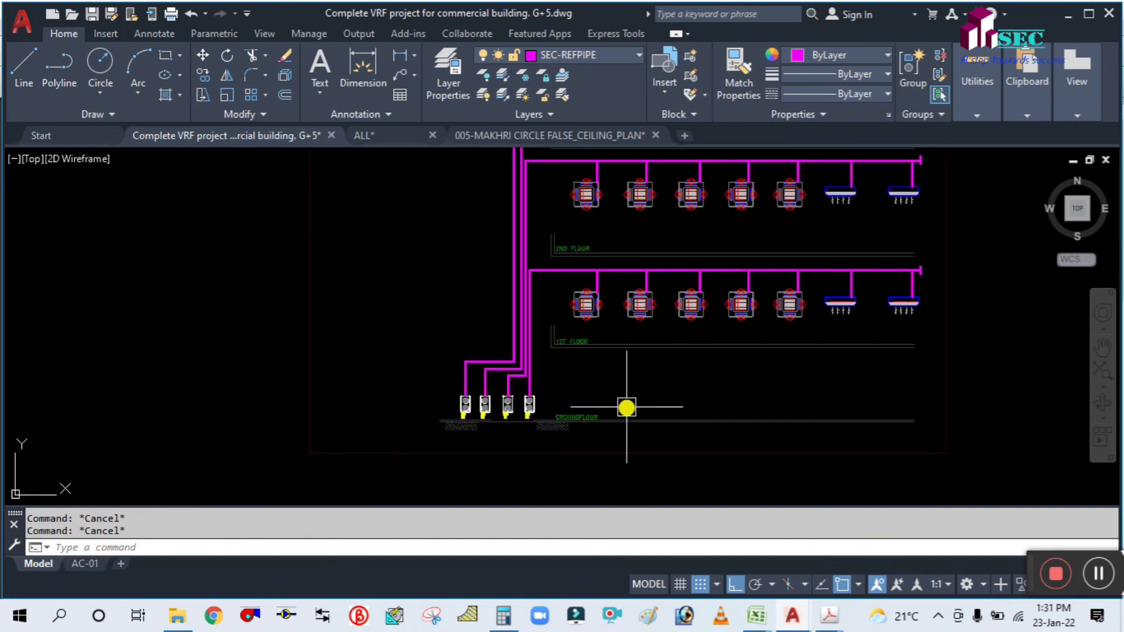
{"action": "scroll", "coordinate": [626, 408], "scroll_direction": "down", "scroll_amount": 1}
{"action": "scroll", "coordinate": [664, 392], "scroll_direction": "down", "scroll_amount": 1}
{"action": "middle_click_drag", "start_coordinate": [500, 262], "coordinate": [493, 416]}
{"action": "scroll", "coordinate": [690, 230], "scroll_direction": "up", "scroll_amount": 2}
{"action": "scroll", "coordinate": [633, 246], "scroll_direction": "down", "scroll_amount": 2}
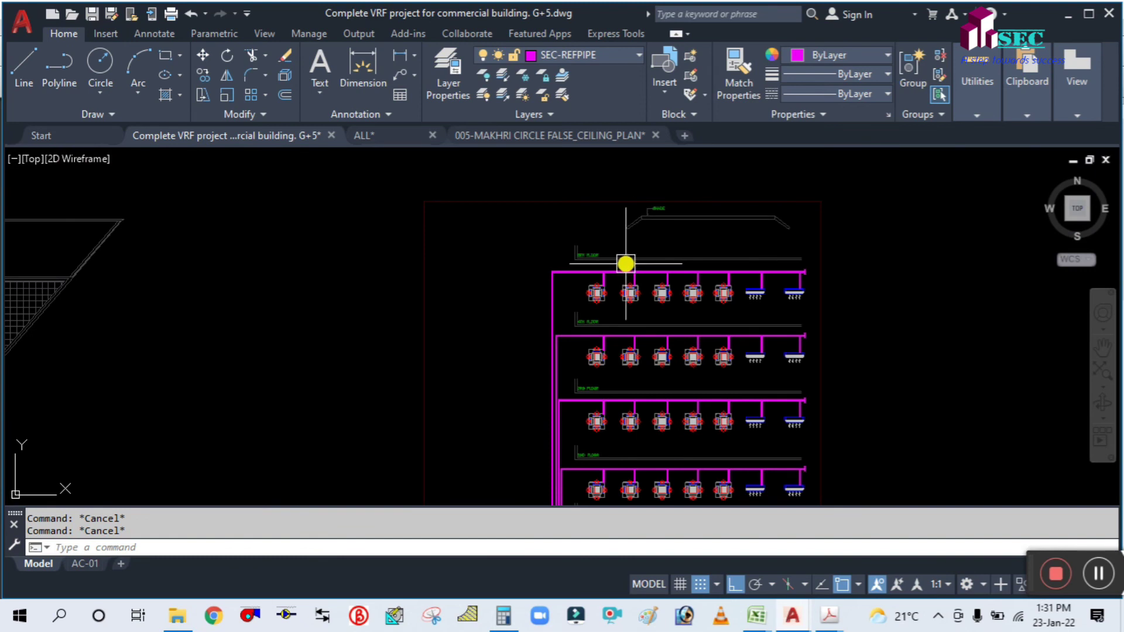
{"action": "scroll", "coordinate": [626, 264], "scroll_direction": "down", "scroll_amount": 2}
{"action": "scroll", "coordinate": [621, 431], "scroll_direction": "up", "scroll_amount": 2}
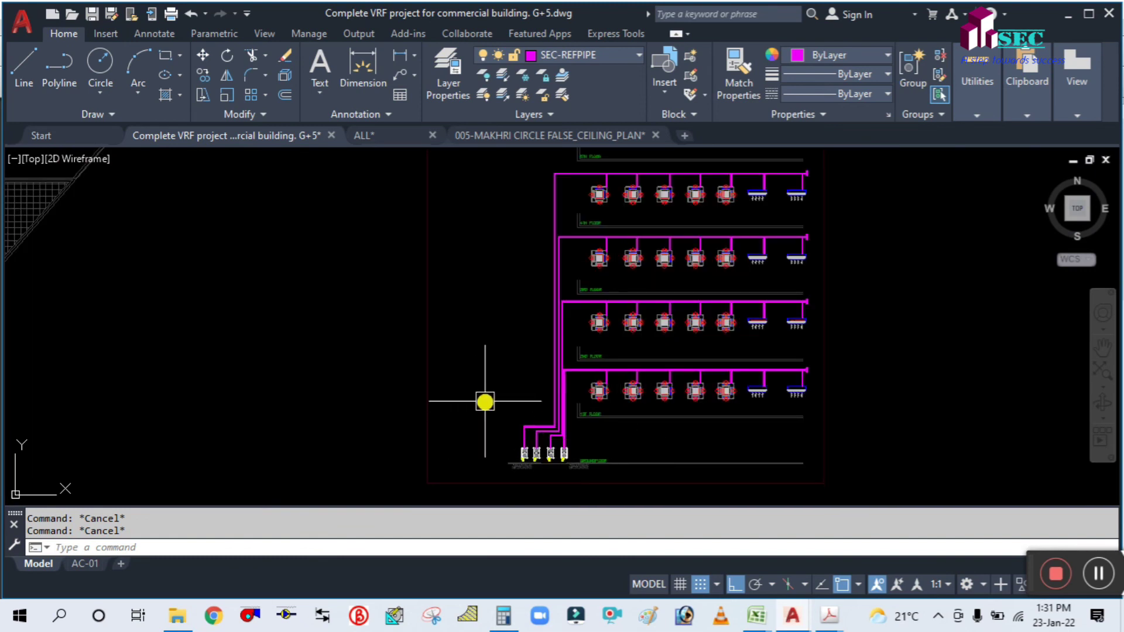
{"action": "scroll", "coordinate": [485, 401], "scroll_direction": "down", "scroll_amount": 1}
Copy the FAHU rectangle with its 5.0 TR, 1487 CFM label from the first-floor plan's AC room into the riser diagram, beside the risers.
{"action": "middle_click_drag", "start_coordinate": [321, 403], "coordinate": [648, 329]}
{"action": "scroll", "coordinate": [625, 345], "scroll_direction": "down", "scroll_amount": 2}
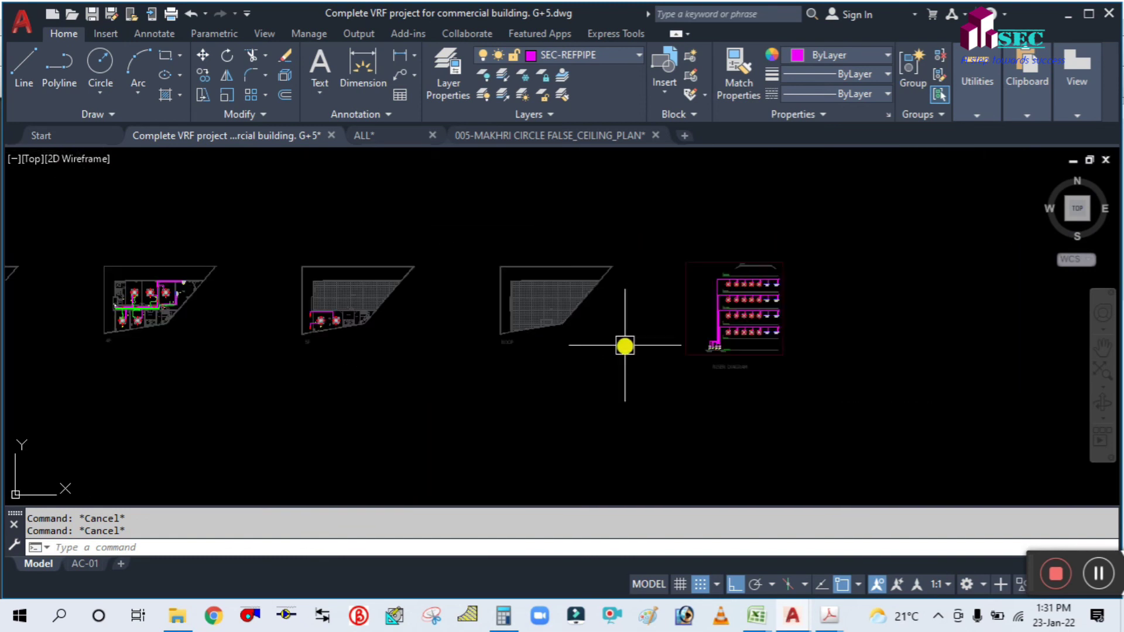
{"action": "middle_click_drag", "start_coordinate": [298, 391], "coordinate": [560, 335]}
{"action": "middle_click_drag", "start_coordinate": [218, 327], "coordinate": [692, 296]}
{"action": "scroll", "coordinate": [316, 223], "scroll_direction": "up", "scroll_amount": 5}
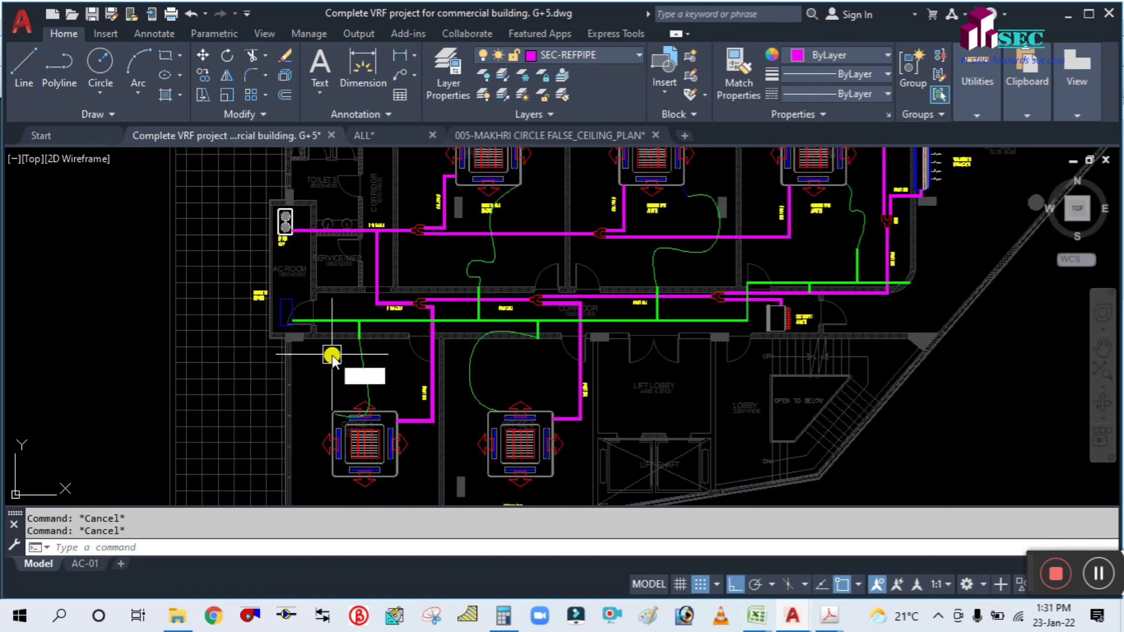
{"action": "key", "text": "Return"}
{"action": "scroll", "coordinate": [261, 304], "scroll_direction": "up", "scroll_amount": 3}
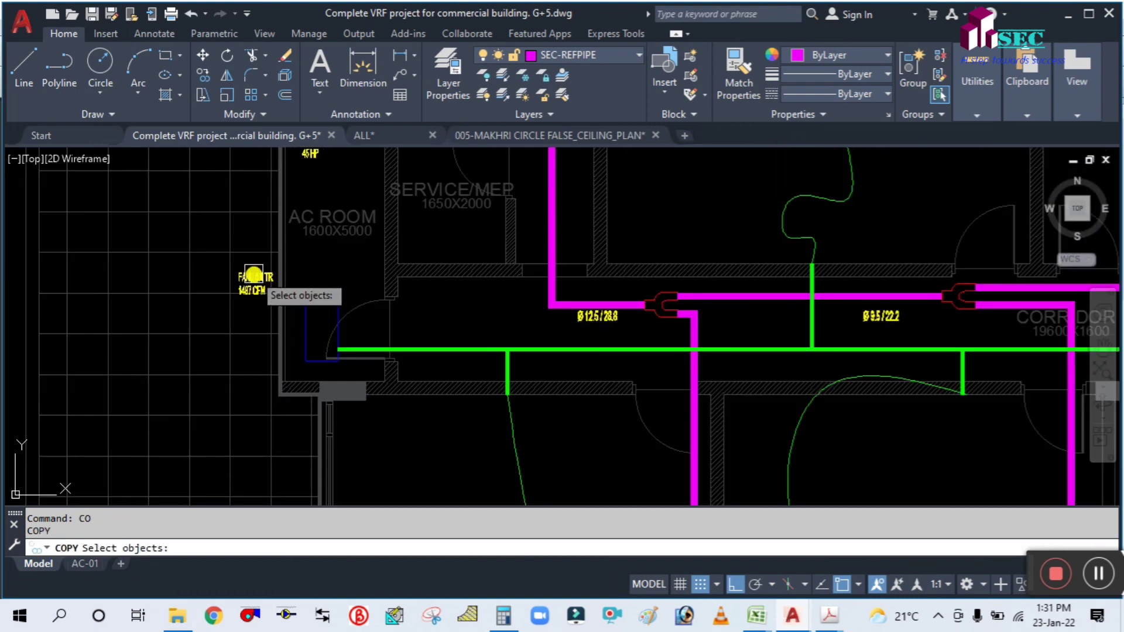
{"action": "key", "text": "Return"}
{"action": "left_click", "coordinate": [311, 277]}
{"action": "scroll", "coordinate": [312, 276], "scroll_direction": "down", "scroll_amount": 10}
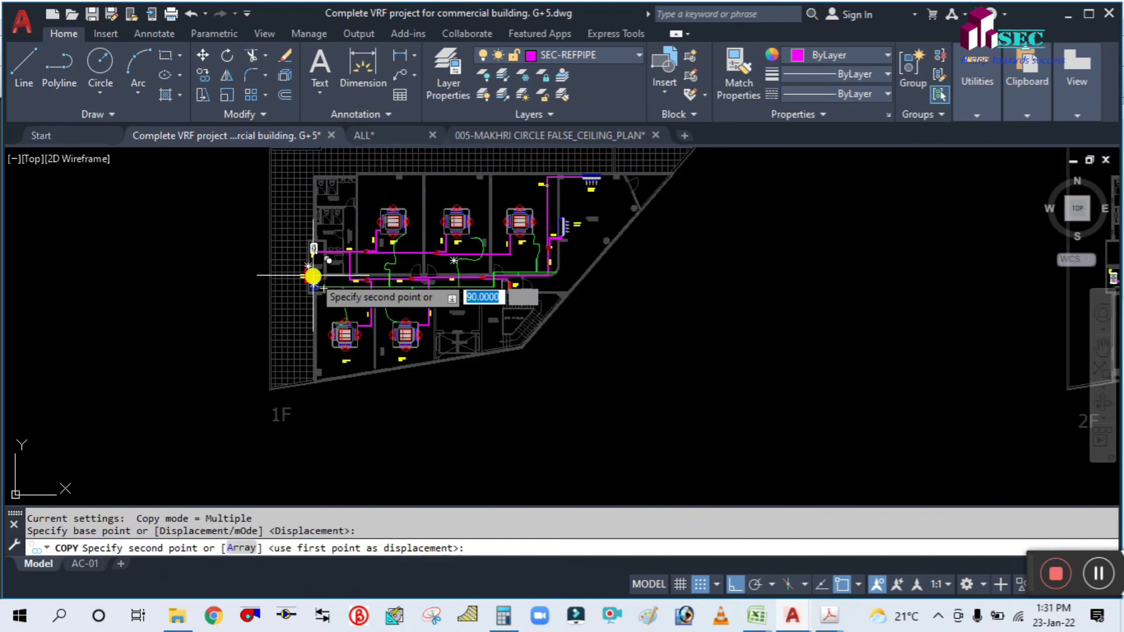
{"action": "middle_click_drag", "start_coordinate": [947, 255], "coordinate": [203, 246]}
{"action": "scroll", "coordinate": [207, 240], "scroll_direction": "down", "scroll_amount": 1}
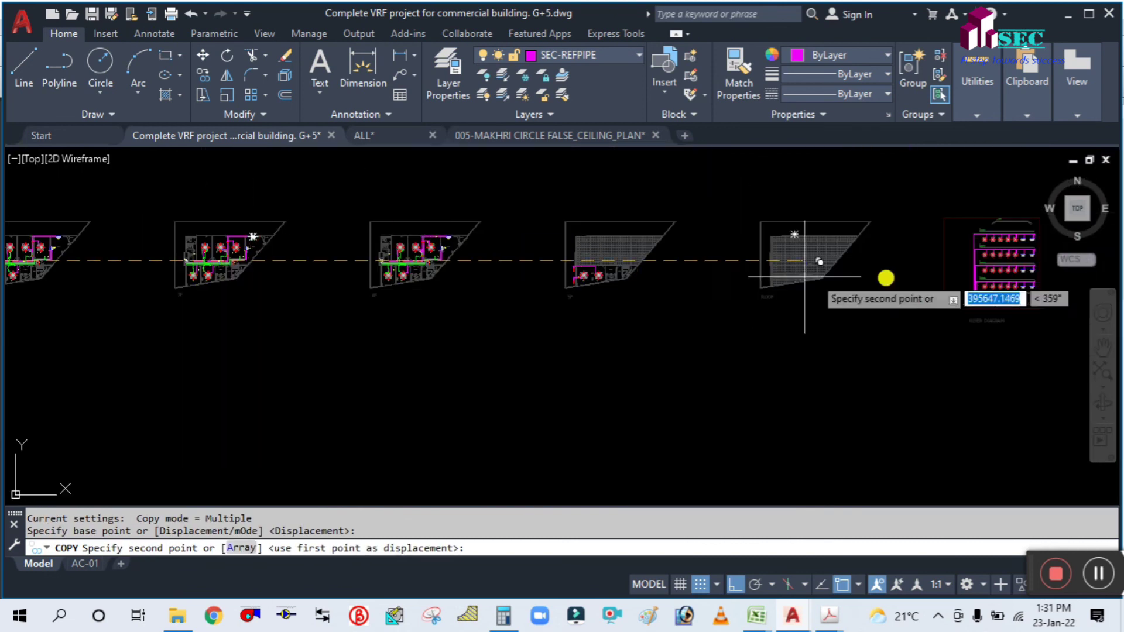
{"action": "scroll", "coordinate": [1072, 268], "scroll_direction": "up", "scroll_amount": 3}
{"action": "scroll", "coordinate": [604, 318], "scroll_direction": "up", "scroll_amount": 2}
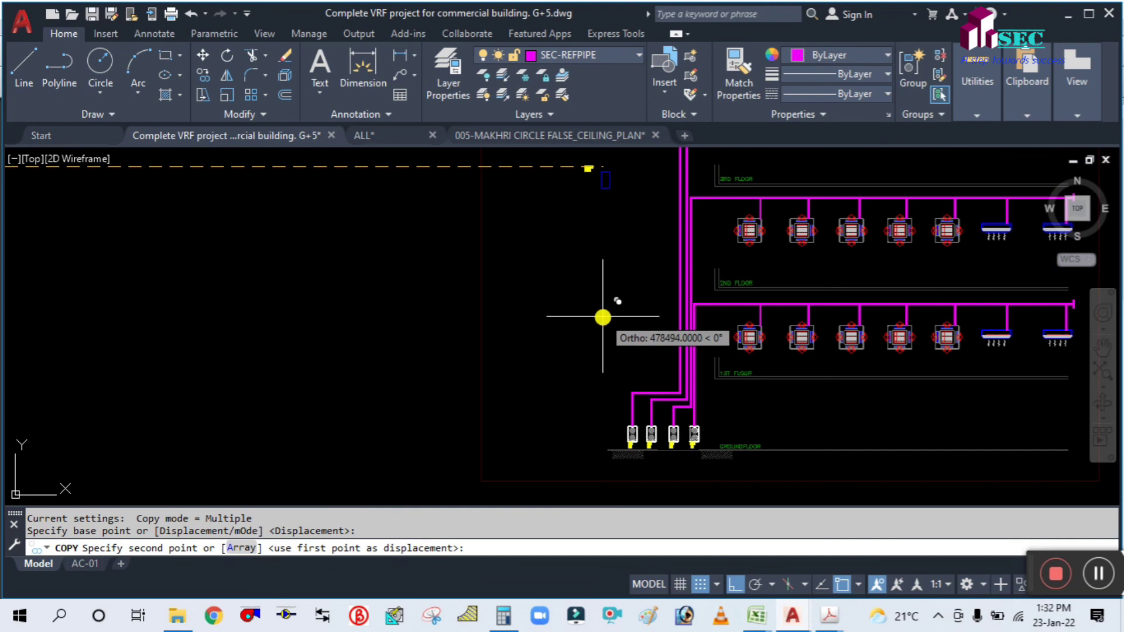
{"action": "scroll", "coordinate": [602, 317], "scroll_direction": "down", "scroll_amount": 2}
{"action": "left_click", "coordinate": [634, 284]}
{"action": "key", "text": "Escape"}
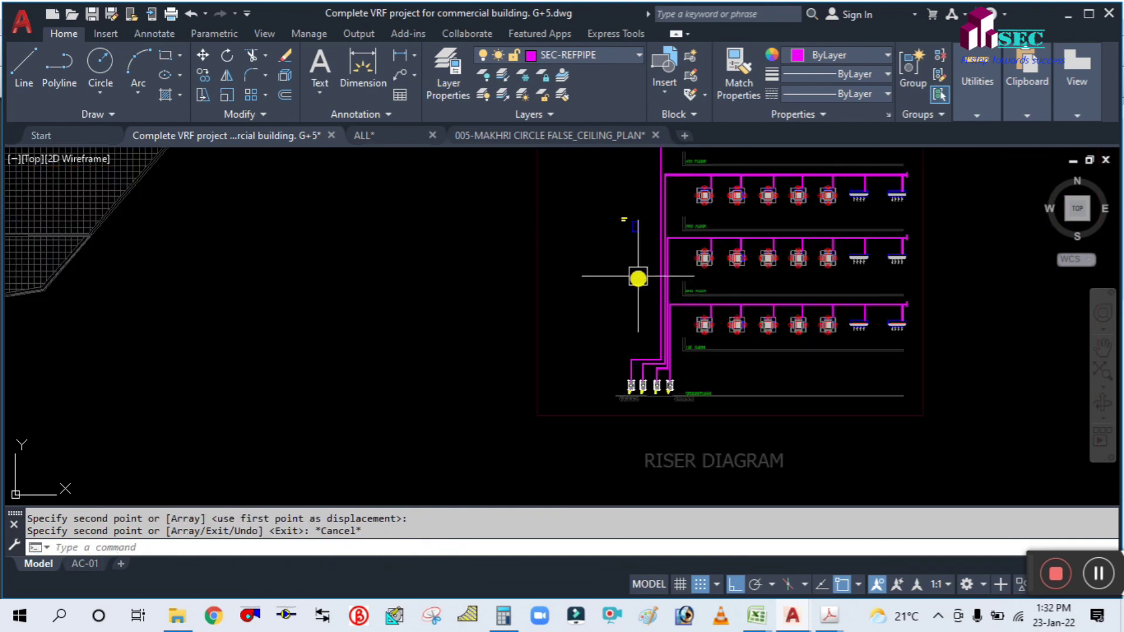
Check the position of the copied FAHU relative to the risers and the ground-floor outdoor units.
{"action": "scroll", "coordinate": [600, 301], "scroll_direction": "up", "scroll_amount": 4}
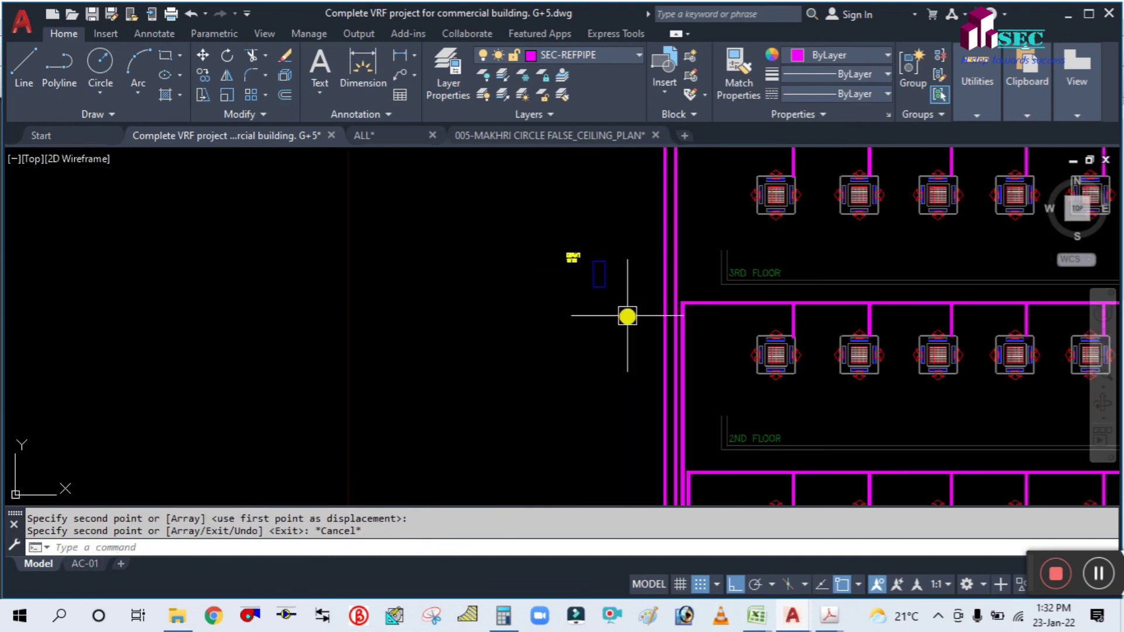
{"action": "scroll", "coordinate": [627, 316], "scroll_direction": "down", "scroll_amount": 3}
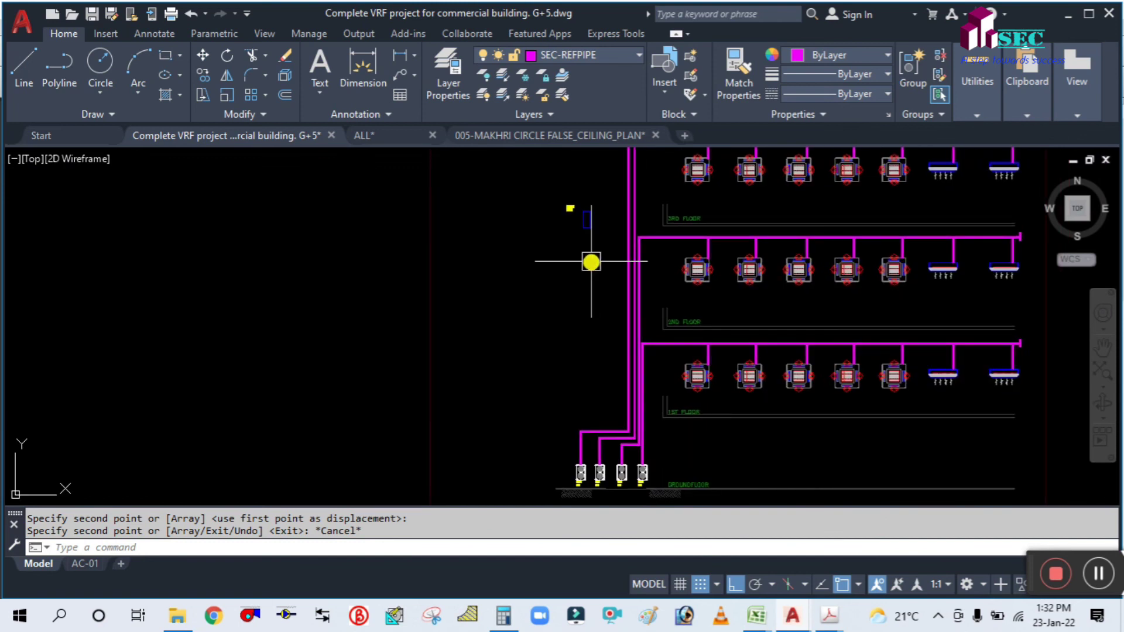
{"action": "scroll", "coordinate": [605, 229], "scroll_direction": "up", "scroll_amount": 3}
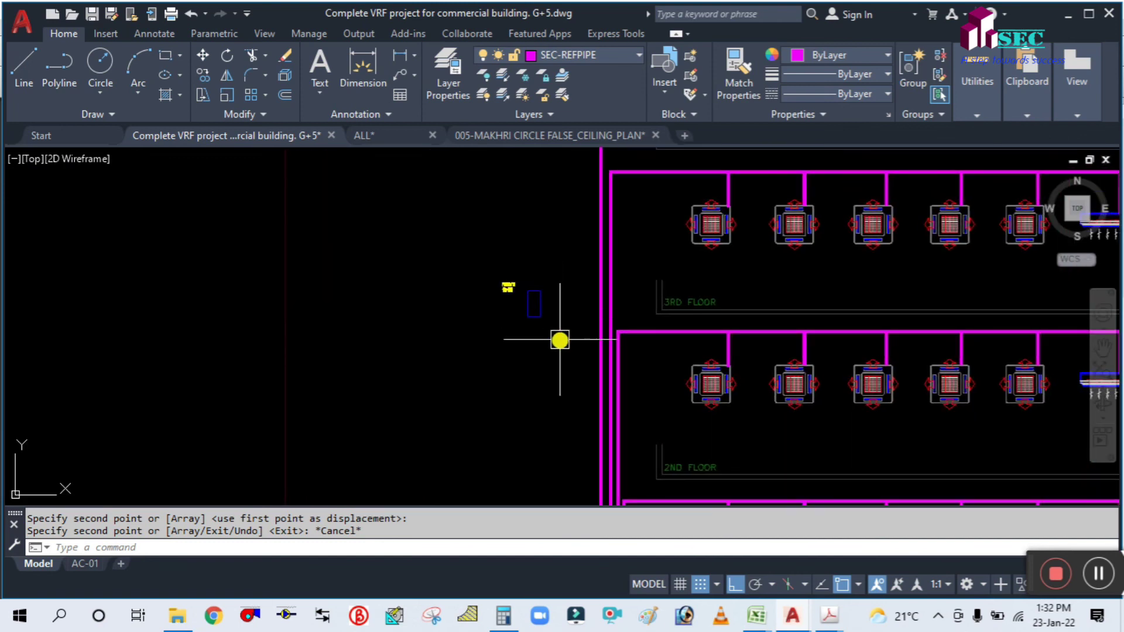
{"action": "scroll", "coordinate": [560, 340], "scroll_direction": "down", "scroll_amount": 3}
{"action": "scroll", "coordinate": [556, 339], "scroll_direction": "up", "scroll_amount": 3}
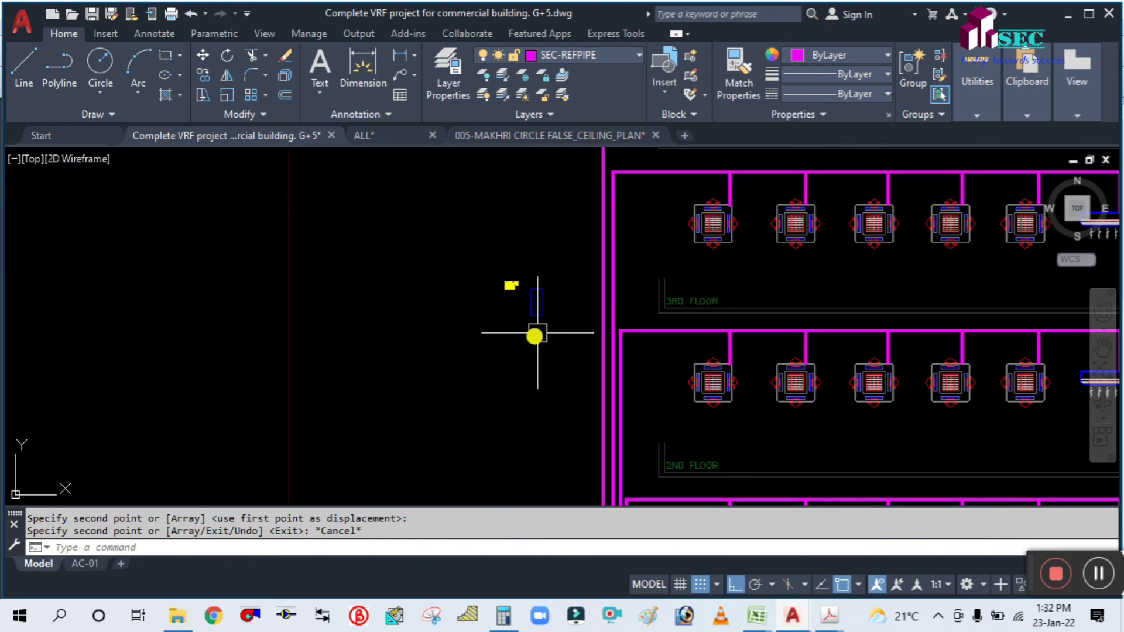
{"action": "scroll", "coordinate": [538, 333], "scroll_direction": "down", "scroll_amount": 5}
{"action": "middle_click_drag", "start_coordinate": [231, 387], "coordinate": [725, 278]}
{"action": "scroll", "coordinate": [730, 291], "scroll_direction": "down", "scroll_amount": 3}
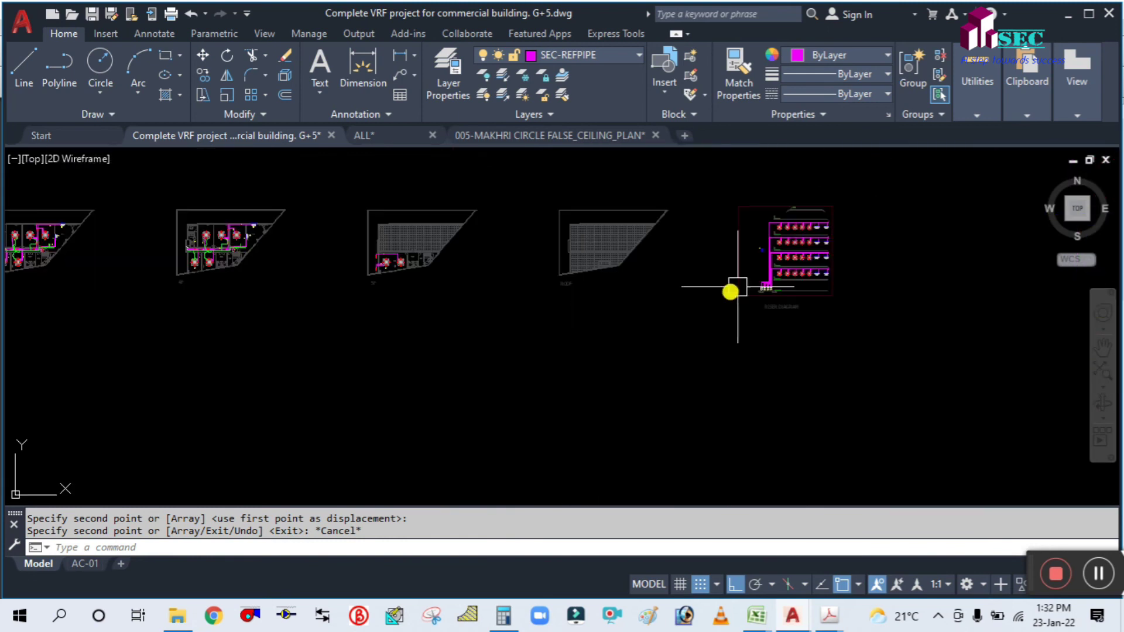
{"action": "scroll", "coordinate": [737, 263], "scroll_direction": "up", "scroll_amount": 2}
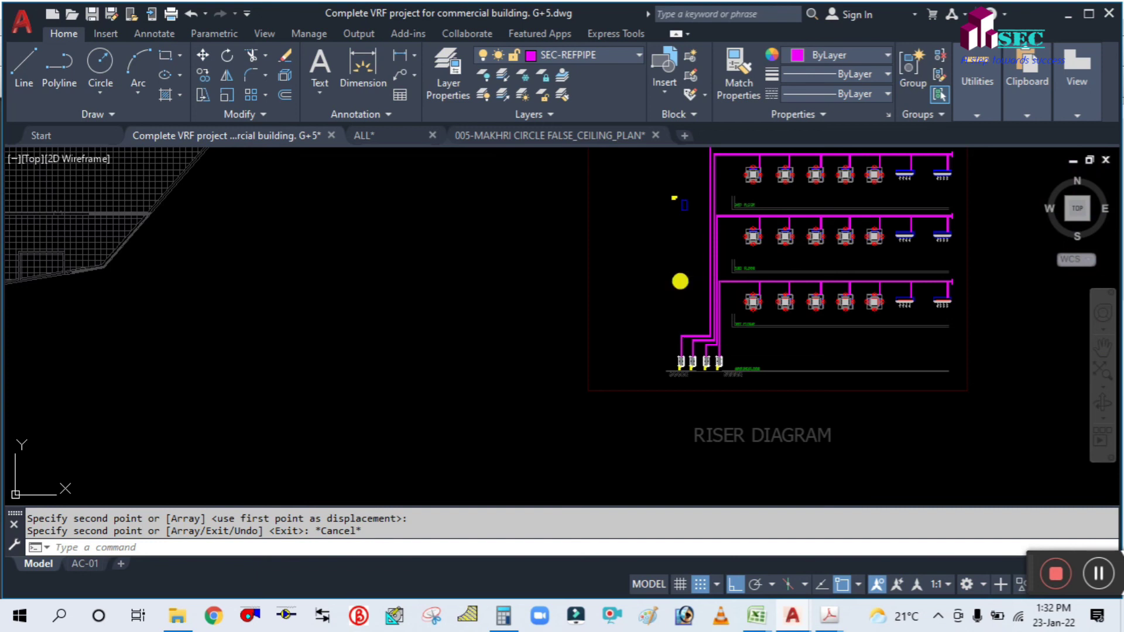
Move the FAHU and its label down to the ground floor beside the first outdoor unit, with Ortho off.
{"action": "type", "text": "m"}
{"action": "key", "text": "Return"}
{"action": "scroll", "coordinate": [681, 205], "scroll_direction": "up", "scroll_amount": 4}
{"action": "left_click", "coordinate": [696, 309]}
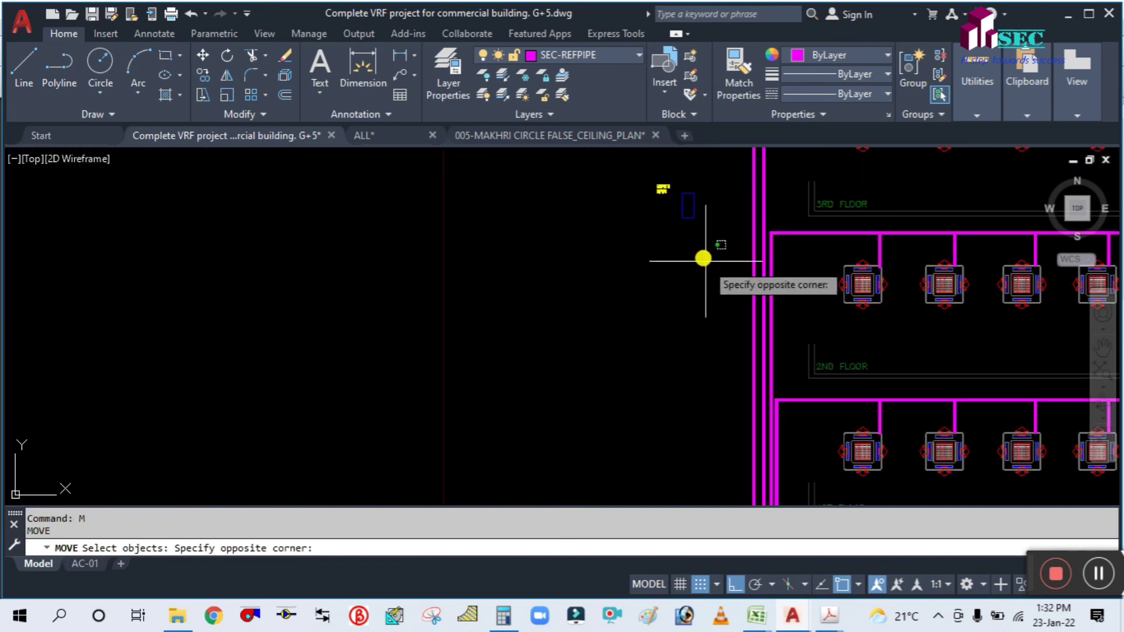
{"action": "left_click", "coordinate": [619, 188]}
{"action": "key", "text": "Return"}
{"action": "left_click", "coordinate": [626, 223]}
{"action": "scroll", "coordinate": [648, 422], "scroll_direction": "down", "scroll_amount": 4}
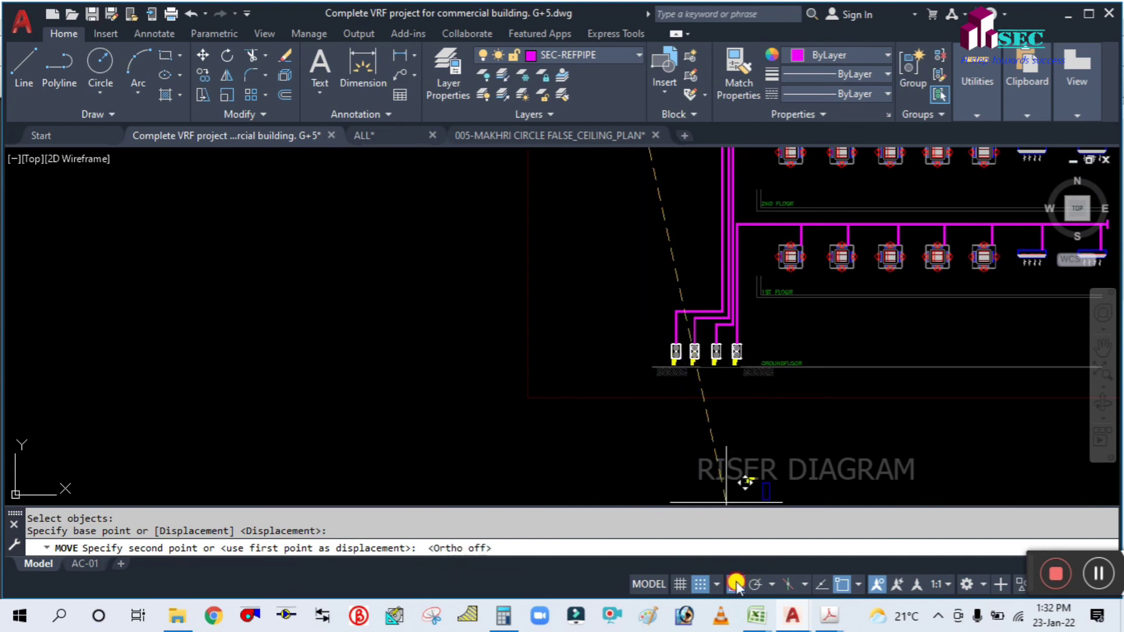
{"action": "scroll", "coordinate": [615, 374], "scroll_direction": "up", "scroll_amount": 4}
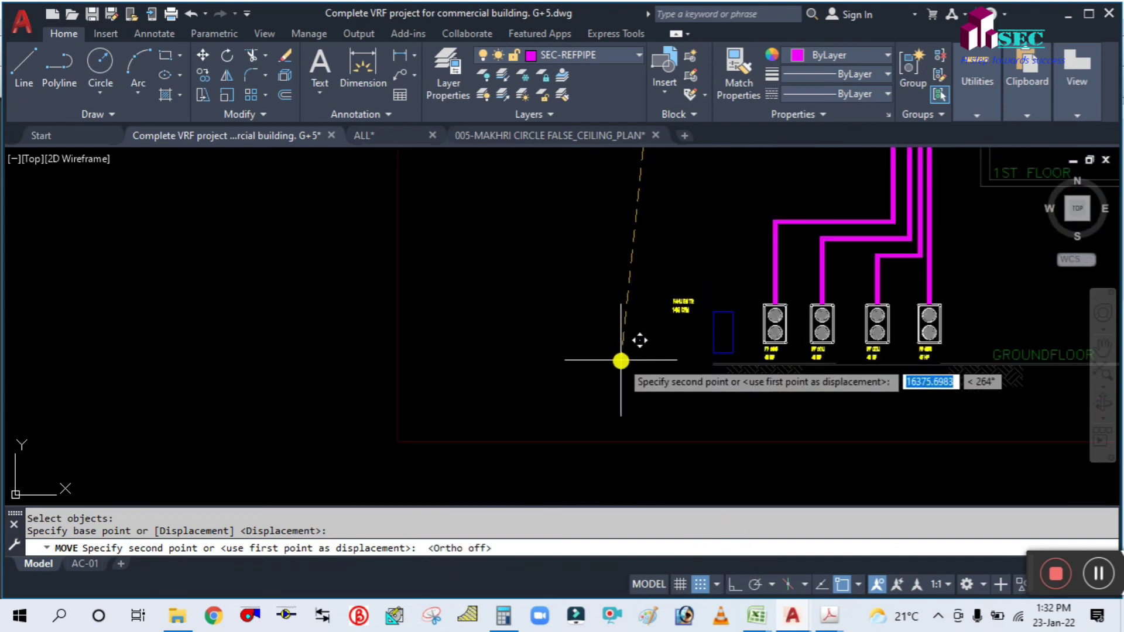
{"action": "key", "text": "Escape"}
Move the FAHU label down so that it sits level beside the FAHU rectangle.
{"action": "scroll", "coordinate": [697, 295], "scroll_direction": "up", "scroll_amount": 4}
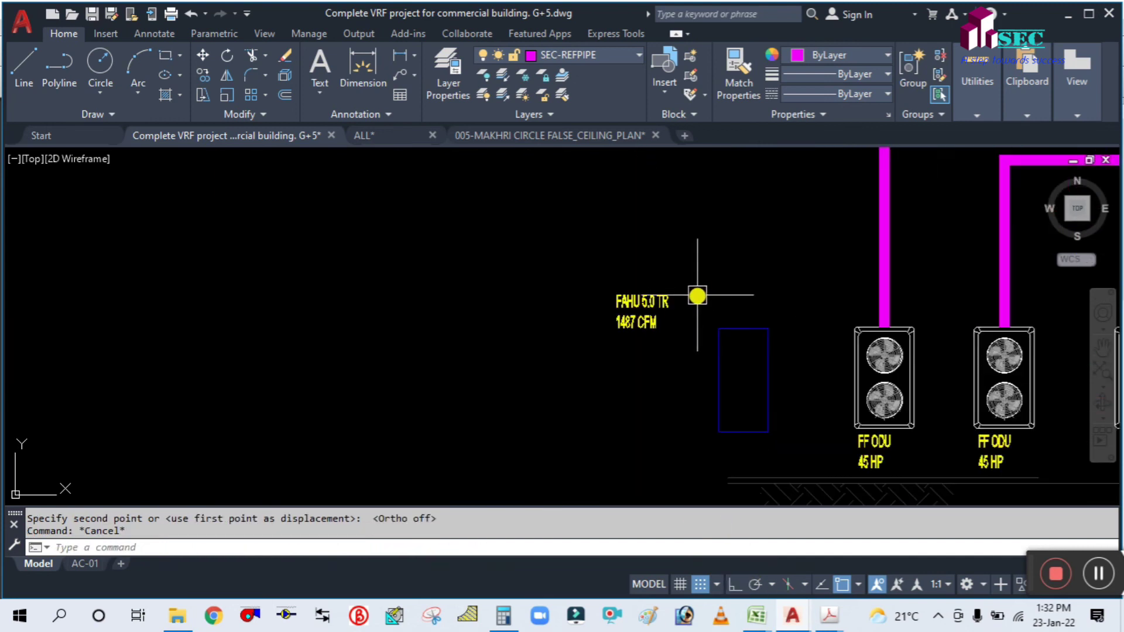
{"action": "scroll", "coordinate": [677, 345], "scroll_direction": "down", "scroll_amount": 3}
{"action": "key", "text": "space"}
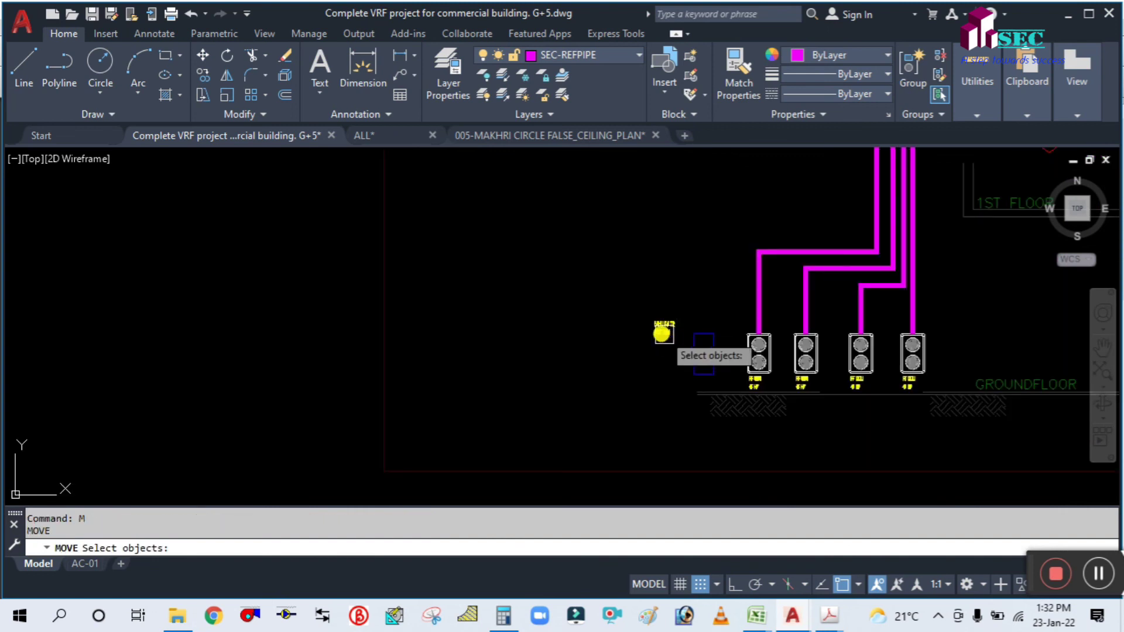
{"action": "left_click", "coordinate": [663, 332]}
{"action": "key", "text": "space"}
{"action": "left_click", "coordinate": [641, 366]}
{"action": "left_click", "coordinate": [645, 400]}
{"action": "key", "text": "Escape"}
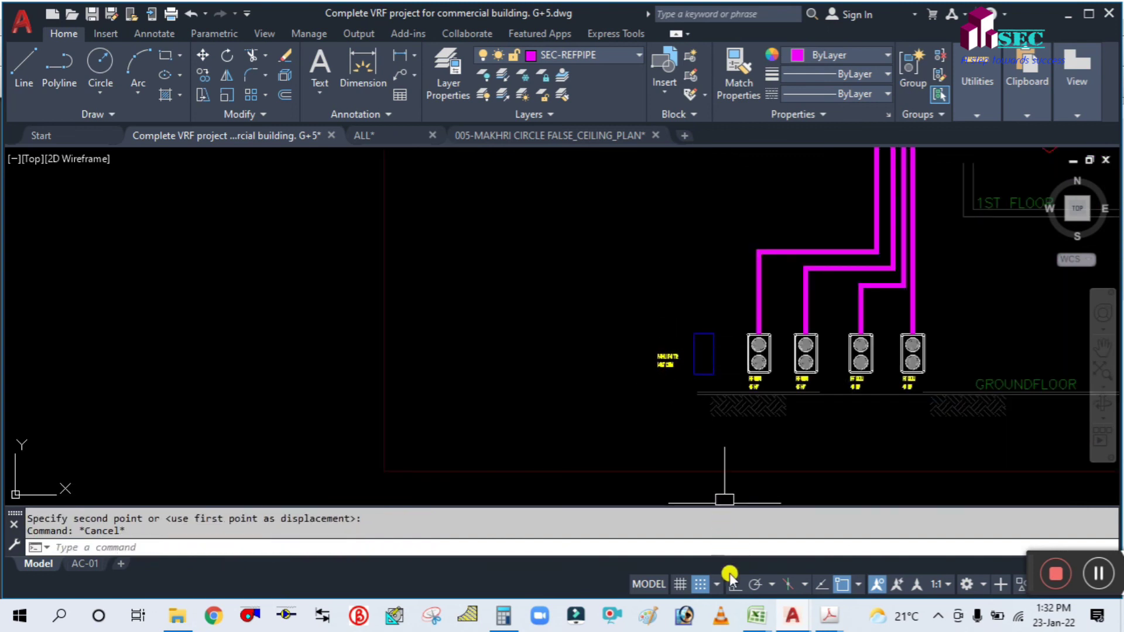
Make SEC-VRF-FAHU the current layer by matching the layer of an existing object.
{"action": "scroll", "coordinate": [704, 421], "scroll_direction": "down", "scroll_amount": 5}
{"action": "scroll", "coordinate": [368, 409], "scroll_direction": "down", "scroll_amount": 5}
{"action": "middle_click_drag", "start_coordinate": [307, 423], "coordinate": [697, 347]}
{"action": "scroll", "coordinate": [161, 336], "scroll_direction": "up", "scroll_amount": 10}
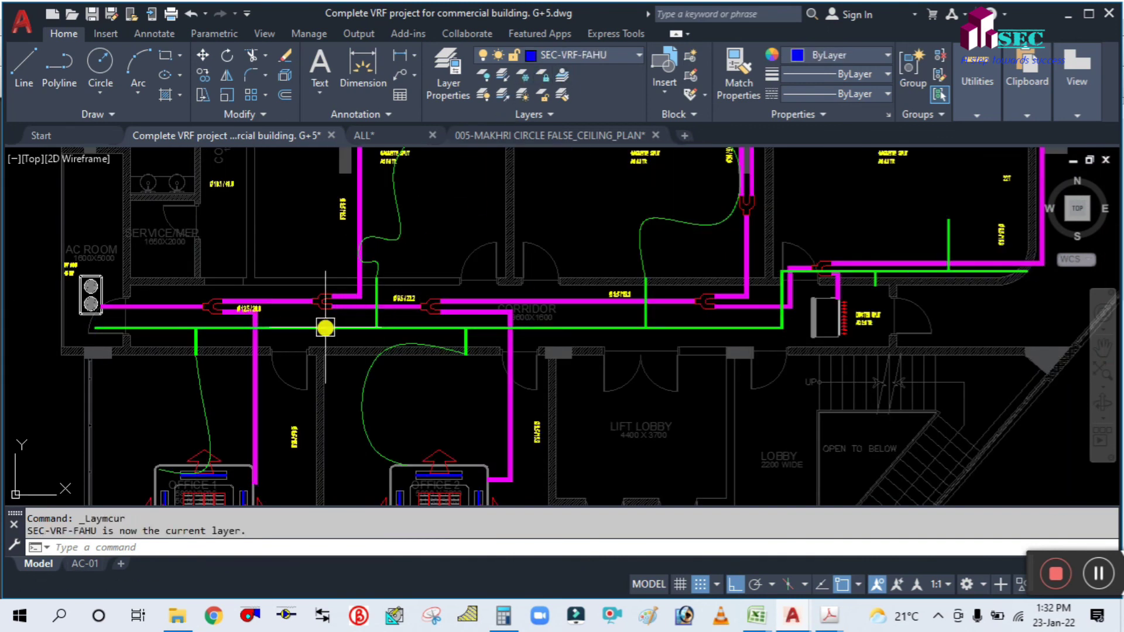
{"action": "key", "text": "Escape"}
Start a 100-wide polyline from the top of the riser diagram's FAHU, running up and then about 3877 across toward the refrigerant risers.
{"action": "scroll", "coordinate": [451, 289], "scroll_direction": "down", "scroll_amount": 8}
{"action": "middle_click_drag", "start_coordinate": [786, 352], "coordinate": [318, 334]}
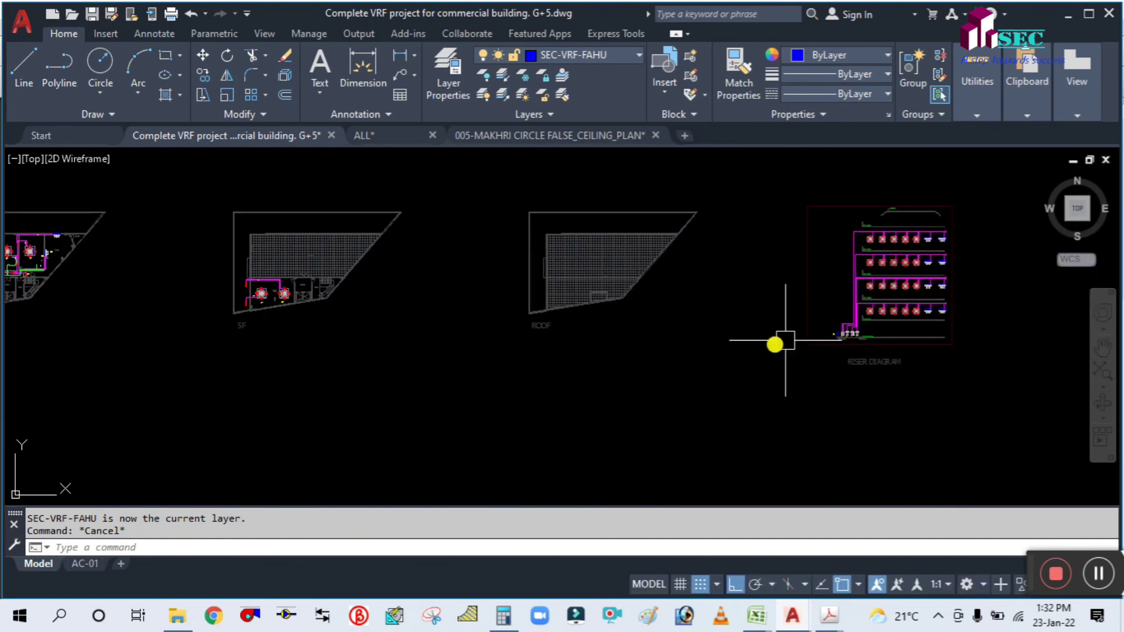
{"action": "scroll", "coordinate": [820, 322], "scroll_direction": "up", "scroll_amount": 8}
{"action": "middle_click_drag", "start_coordinate": [617, 350], "coordinate": [614, 350]}
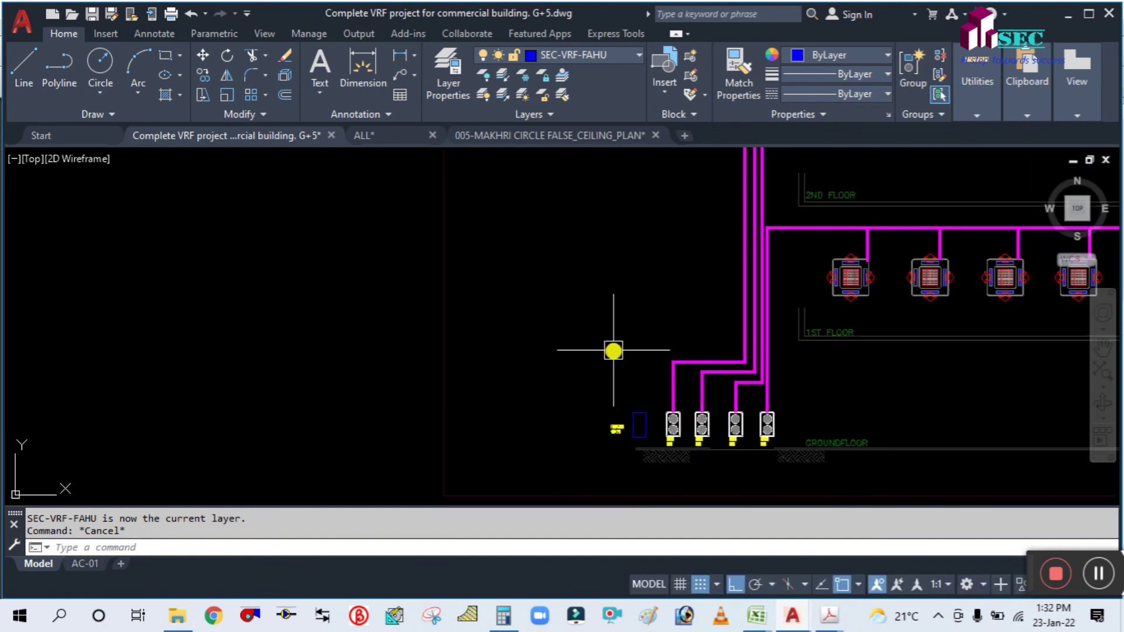
{"action": "key", "text": "Return"}
{"action": "scroll", "coordinate": [665, 397], "scroll_direction": "up", "scroll_amount": 2}
{"action": "middle_click_drag", "start_coordinate": [665, 396], "coordinate": [625, 433]}
{"action": "left_click", "coordinate": [621, 434]}
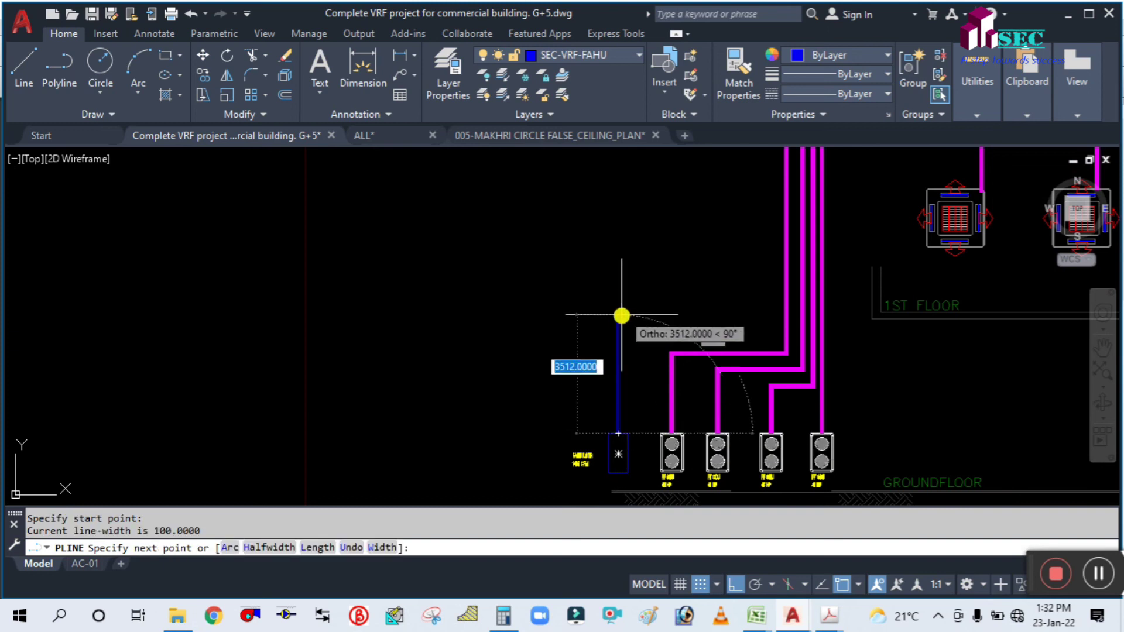
{"action": "left_click", "coordinate": [629, 330]}
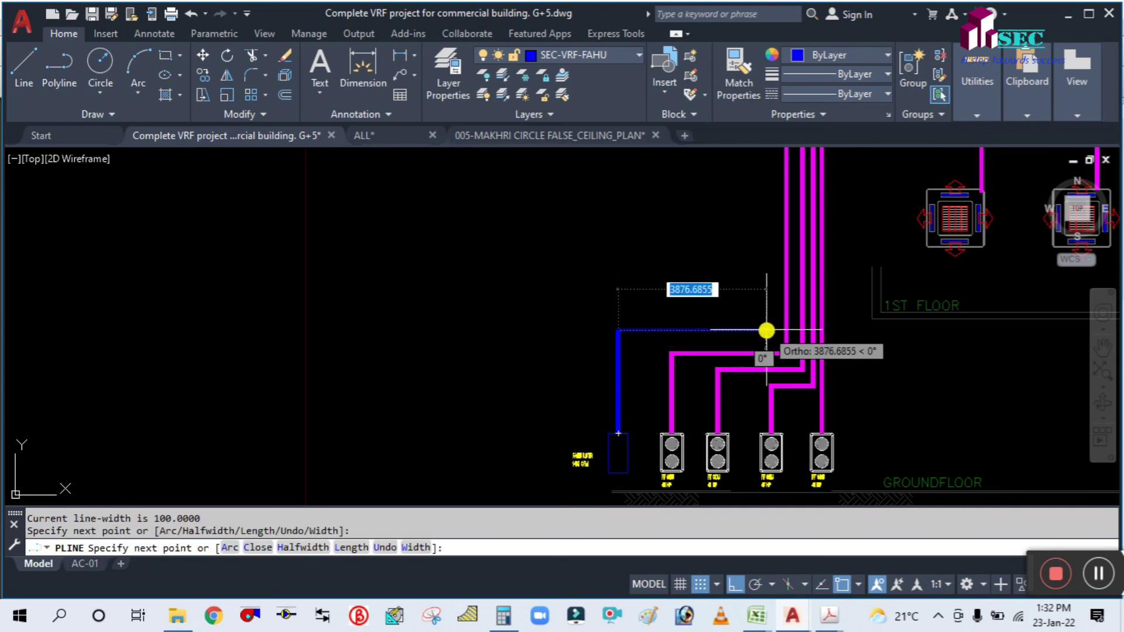
{"action": "left_click", "coordinate": [766, 331]}
Continue the fresh-air polyline straight up beside the refrigerant risers, ending just above the uppermost refrigerant branch below the 5th-floor slab.
{"action": "scroll", "coordinate": [746, 219], "scroll_direction": "down", "scroll_amount": 4}
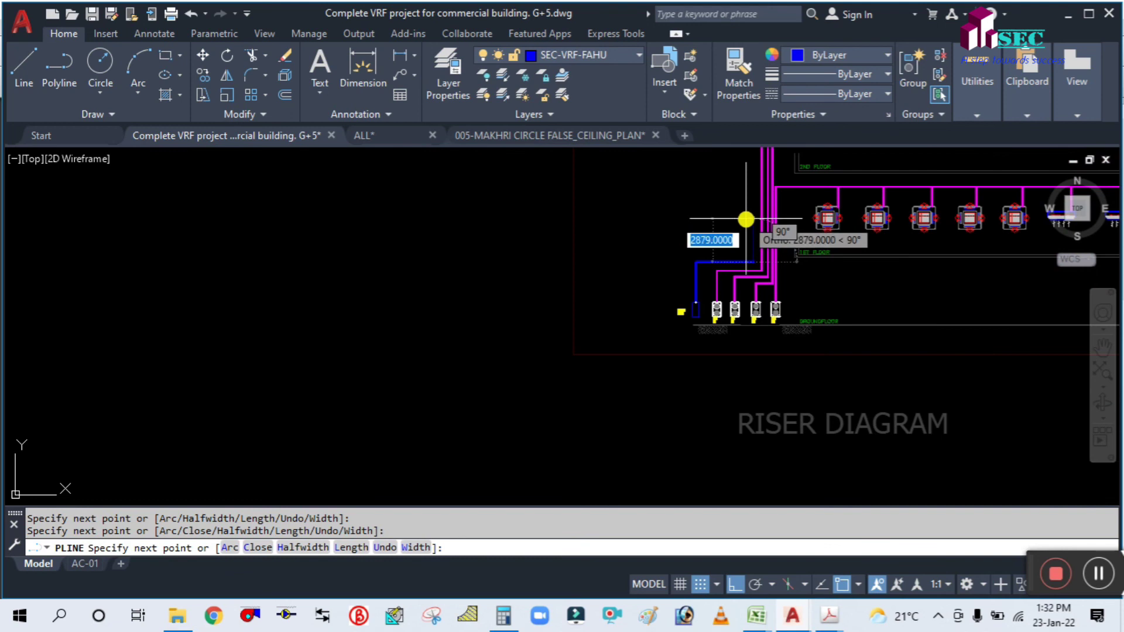
{"action": "middle_click_drag", "start_coordinate": [746, 218], "coordinate": [753, 351]}
{"action": "middle_click_drag", "start_coordinate": [743, 239], "coordinate": [736, 329]}
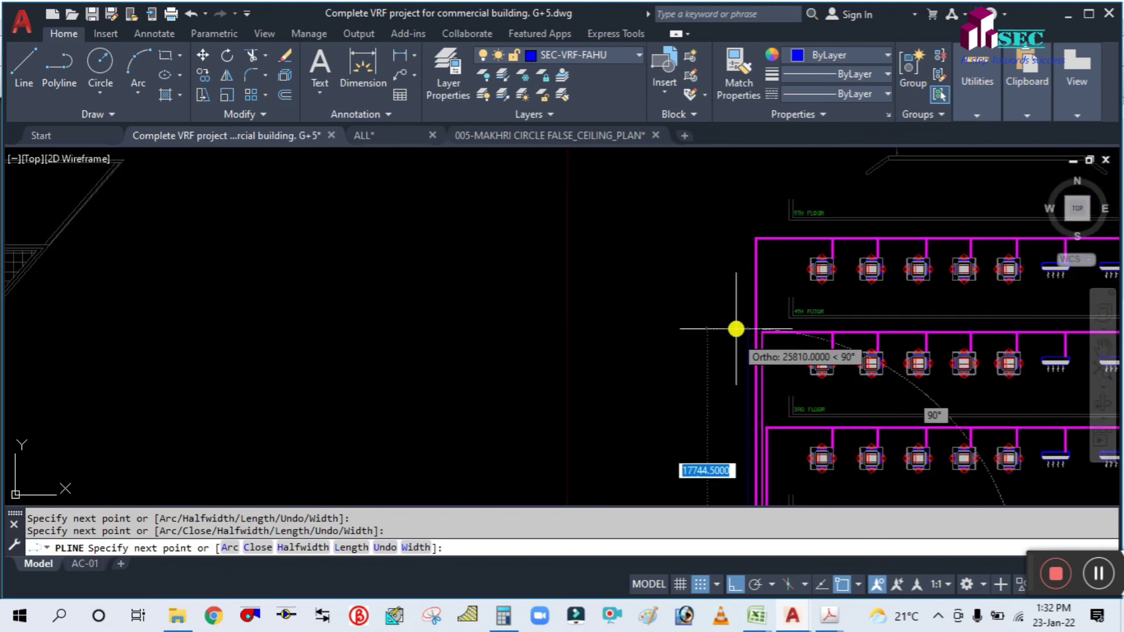
{"action": "left_click", "coordinate": [737, 223]}
{"action": "key", "text": "Escape"}
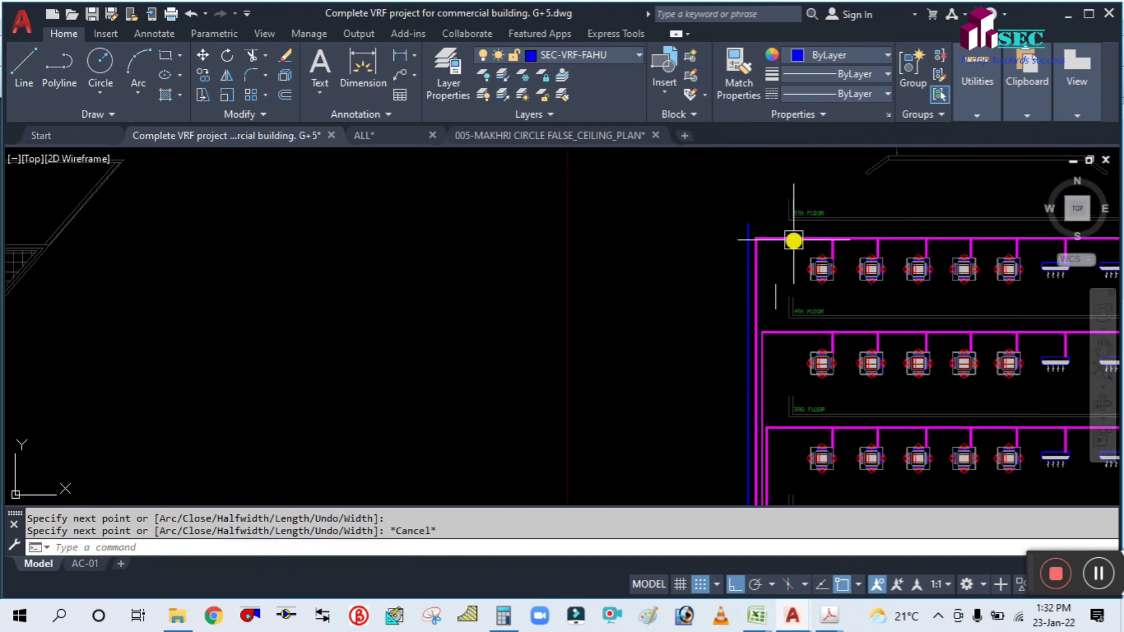
Draw a horizontal polyline branch from the top end of the fresh-air riser, just below the 5th-floor slab.
{"action": "scroll", "coordinate": [794, 241], "scroll_direction": "up", "scroll_amount": 4}
{"action": "middle_click_drag", "start_coordinate": [785, 238], "coordinate": [727, 346]}
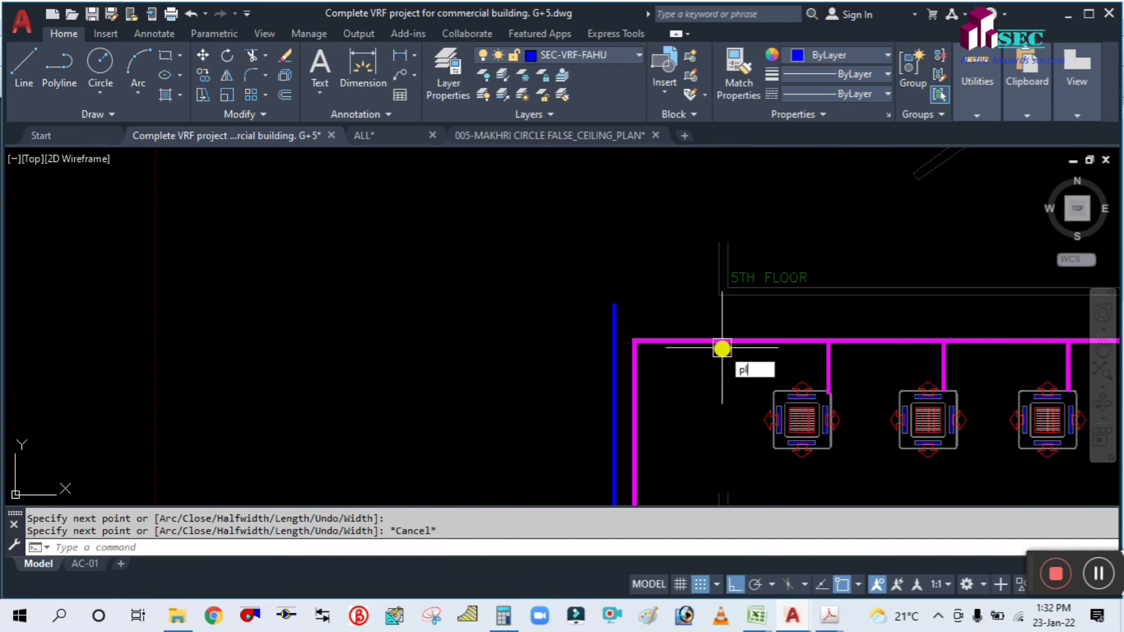
{"action": "type", "text": "pl"}
{"action": "key", "text": "Return"}
{"action": "middle_click_drag", "start_coordinate": [647, 447], "coordinate": [610, 367]}
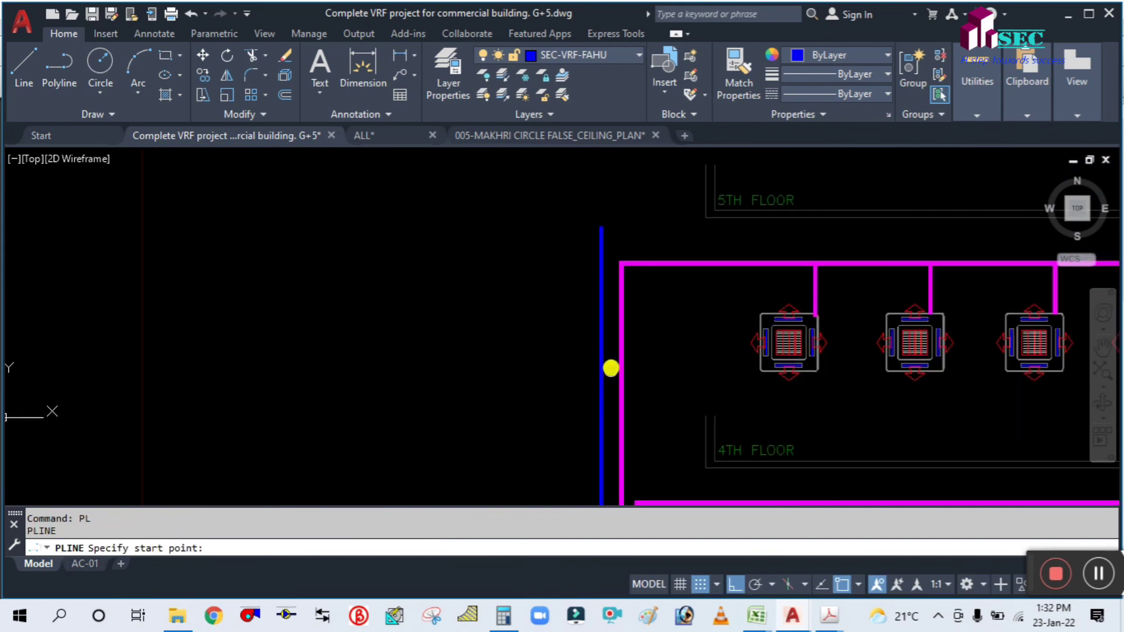
{"action": "left_click", "coordinate": [601, 227]}
{"action": "left_click", "coordinate": [761, 226]}
{"action": "key", "text": "Escape"}
{"action": "key", "text": "Return"}
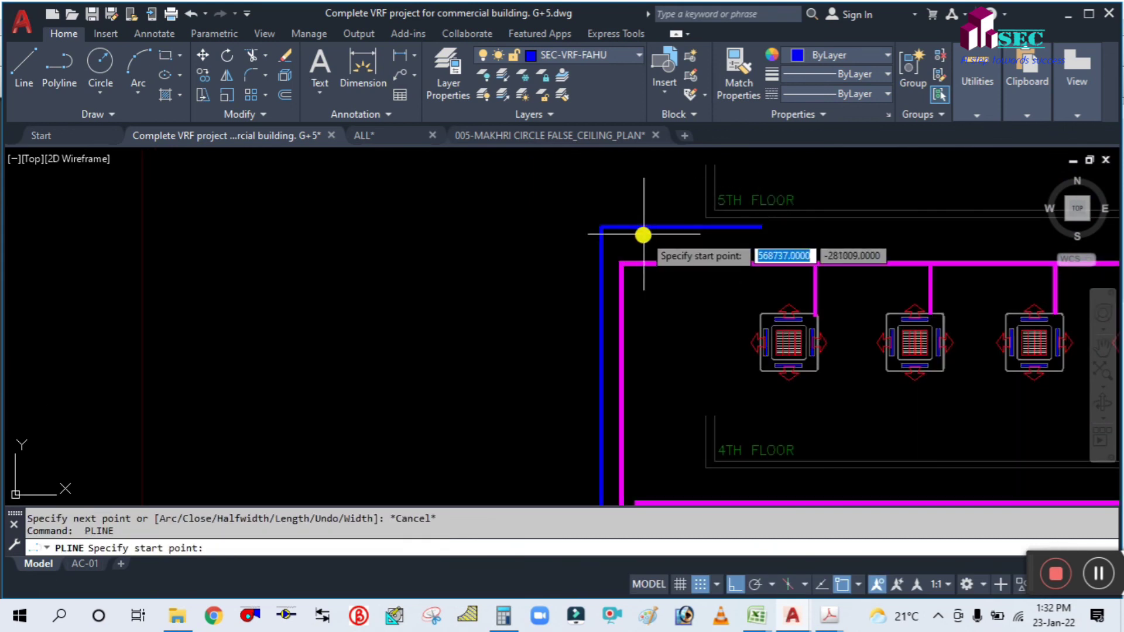
{"action": "key", "text": "Escape"}
Change the colour of the fresh-air riser and its top branch to Green.
{"action": "left_click", "coordinate": [623, 243]}
{"action": "left_click", "coordinate": [582, 198]}
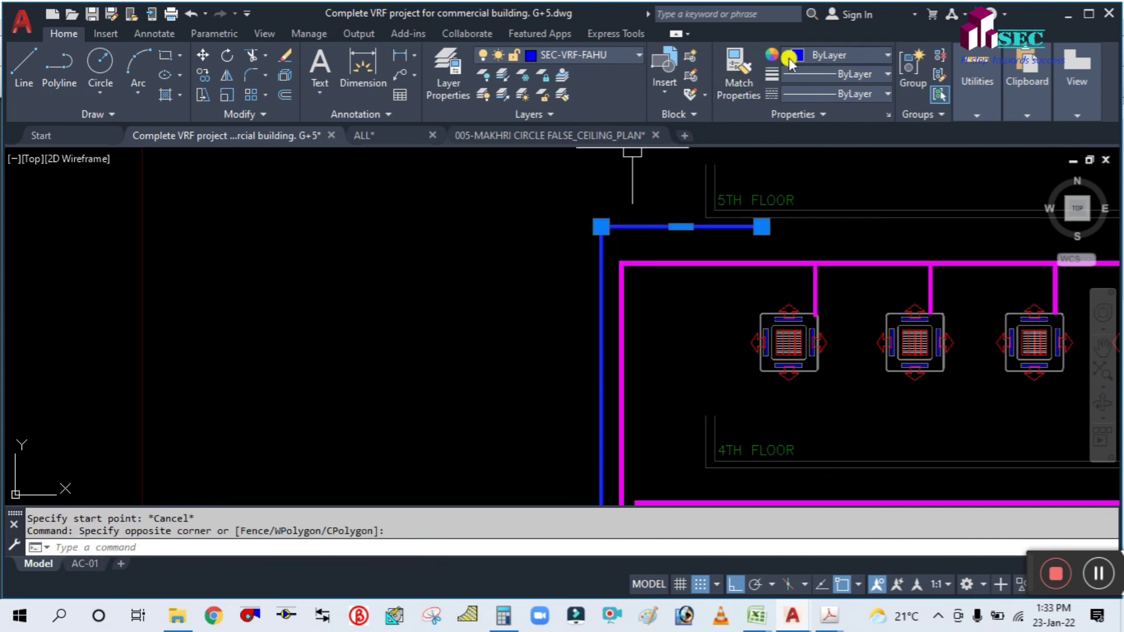
{"action": "left_click", "coordinate": [796, 60]}
{"action": "left_click", "coordinate": [826, 219]}
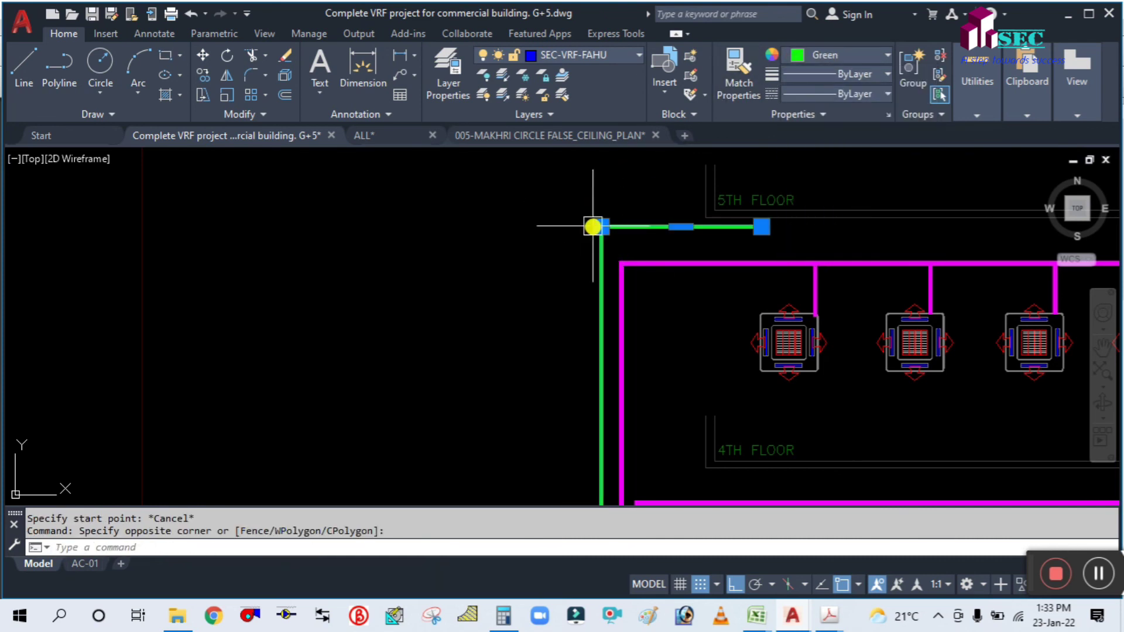
{"action": "key", "text": "Escape"}
Draw a horizontal polyline branch from the fresh-air riser between the 4th-floor and 3rd-floor slabs, just below the refrigerant branch.
{"action": "scroll", "coordinate": [575, 276], "scroll_direction": "down", "scroll_amount": 3}
{"action": "scroll", "coordinate": [575, 277], "scroll_direction": "down", "scroll_amount": 3}
{"action": "scroll", "coordinate": [577, 316], "scroll_direction": "up", "scroll_amount": 3}
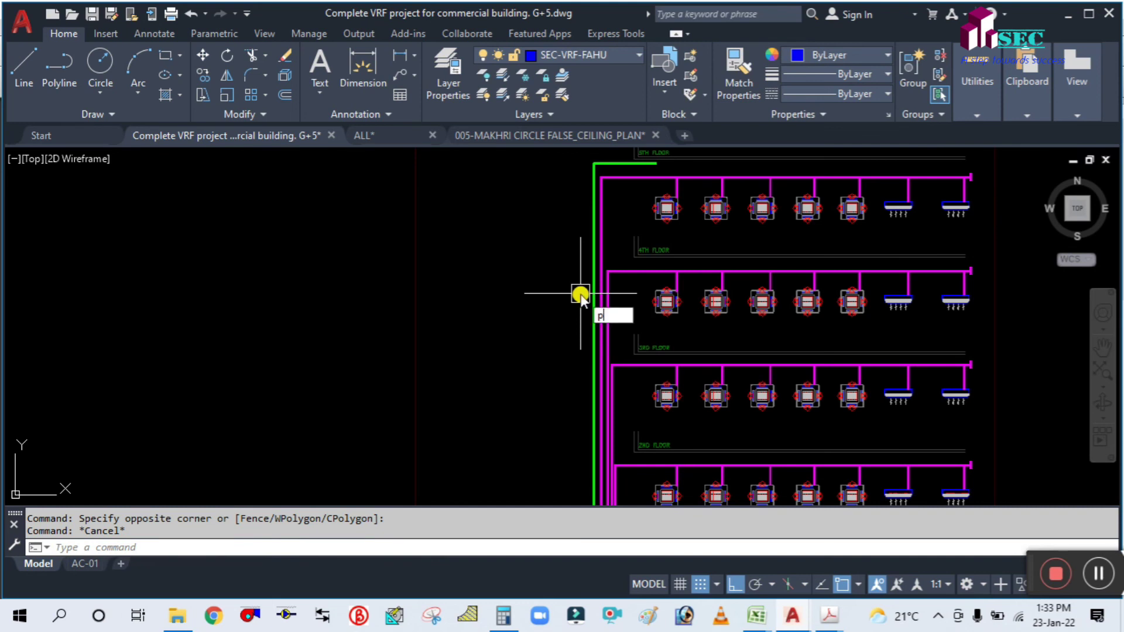
{"action": "type", "text": "l"}
{"action": "key", "text": "Return"}
{"action": "scroll", "coordinate": [608, 233], "scroll_direction": "up", "scroll_amount": 2}
{"action": "scroll", "coordinate": [565, 322], "scroll_direction": "down", "scroll_amount": 3}
{"action": "scroll", "coordinate": [592, 256], "scroll_direction": "up", "scroll_amount": 1}
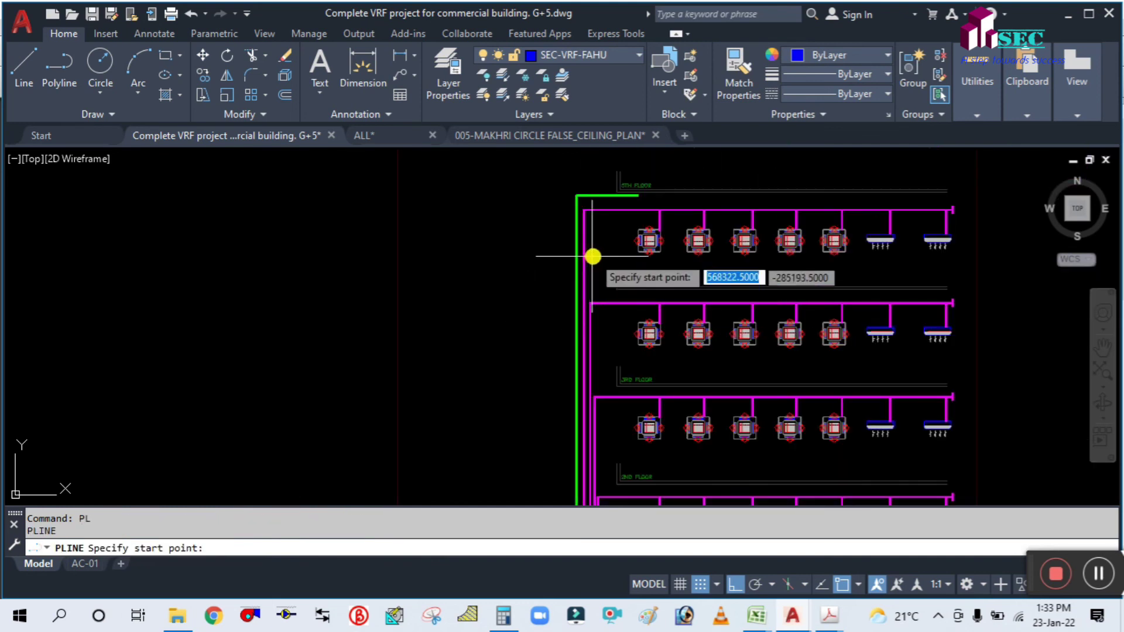
{"action": "scroll", "coordinate": [593, 256], "scroll_direction": "up", "scroll_amount": 3}
{"action": "scroll", "coordinate": [580, 288], "scroll_direction": "down", "scroll_amount": 4}
{"action": "scroll", "coordinate": [578, 304], "scroll_direction": "up", "scroll_amount": 1}
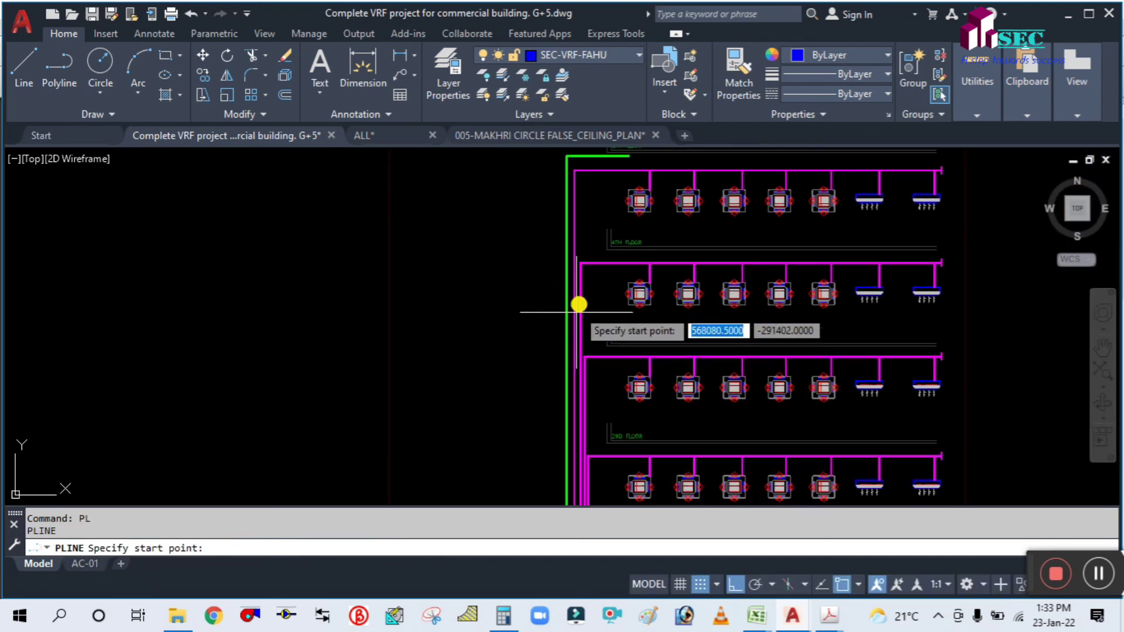
{"action": "scroll", "coordinate": [579, 277], "scroll_direction": "up", "scroll_amount": 3}
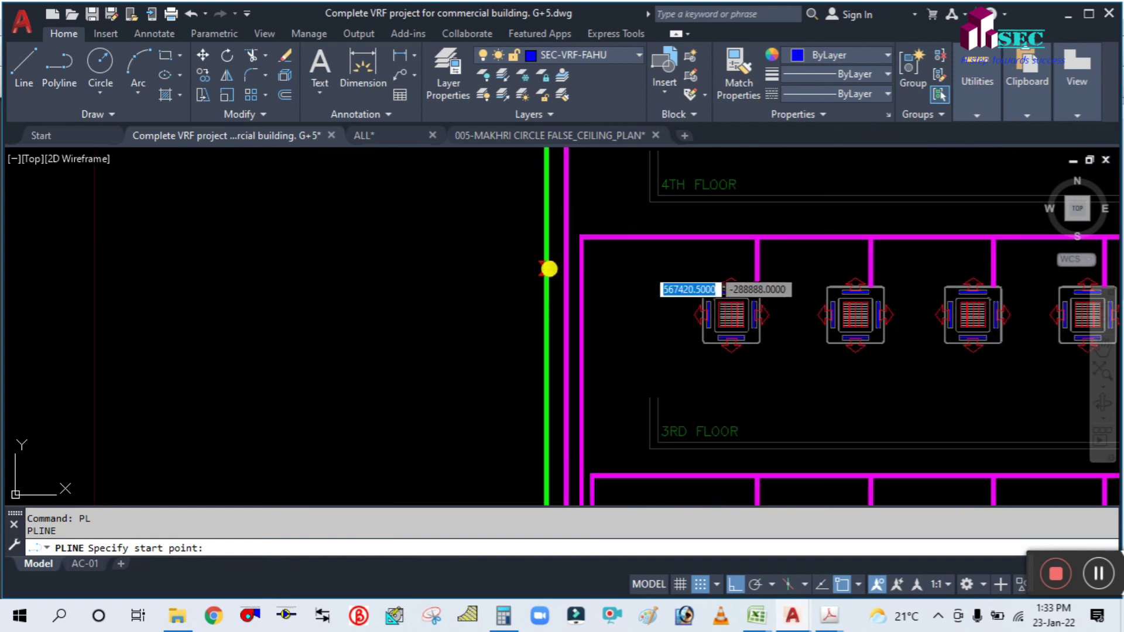
{"action": "left_click", "coordinate": [549, 269]}
{"action": "left_click", "coordinate": [691, 268]}
{"action": "key", "text": "Escape"}
Draw a horizontal polyline branch from the fresh-air riser between the 3rd-floor and 2nd-floor slabs, just below the refrigerant branch.
{"action": "scroll", "coordinate": [550, 328], "scroll_direction": "down", "scroll_amount": 5}
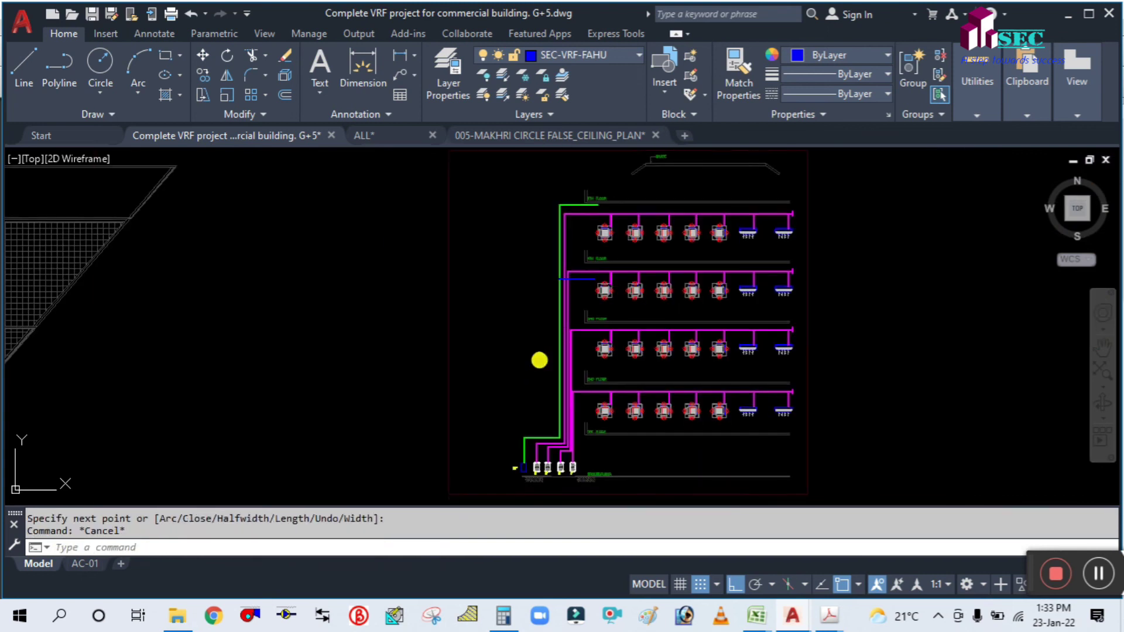
{"action": "scroll", "coordinate": [562, 337], "scroll_direction": "up", "scroll_amount": 4}
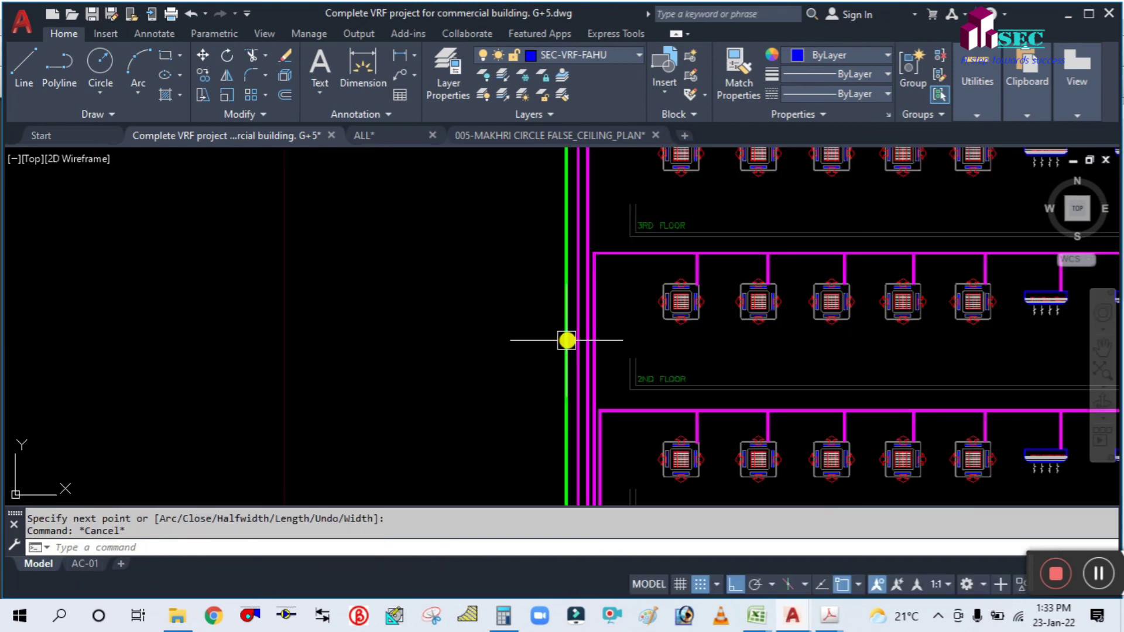
{"action": "key", "text": "Return"}
{"action": "left_click", "coordinate": [563, 274]}
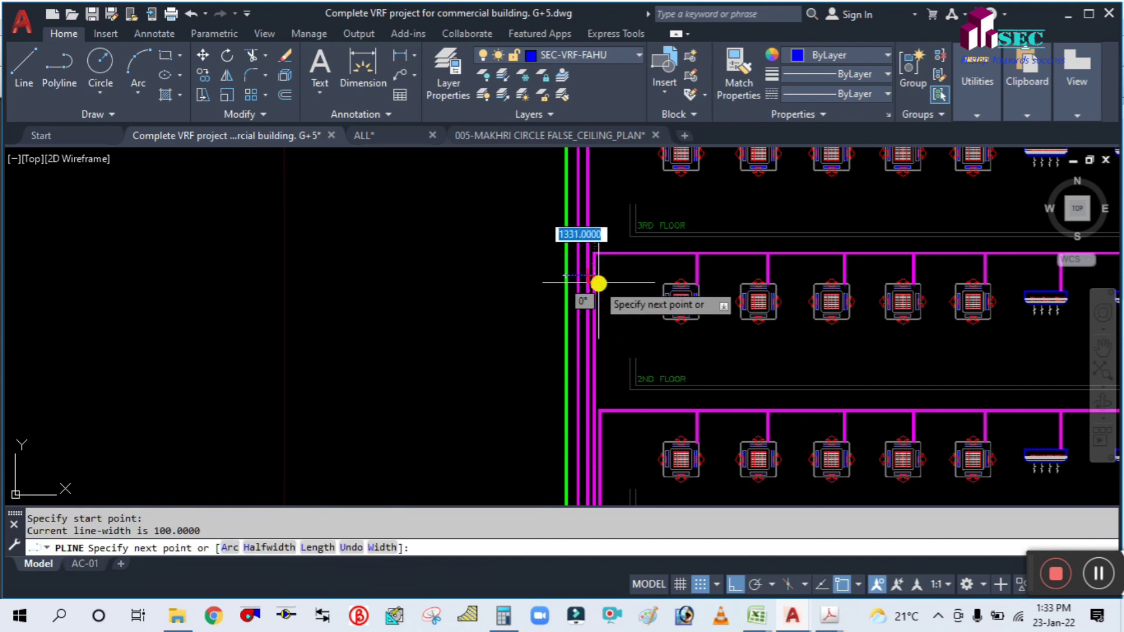
{"action": "left_click", "coordinate": [636, 278]}
{"action": "key", "text": "Escape"}
Draw a horizontal polyline branch from the fresh-air riser between the 2nd-floor and 1st-floor slabs, just below the refrigerant branch.
{"action": "scroll", "coordinate": [542, 366], "scroll_direction": "down", "scroll_amount": 5}
{"action": "scroll", "coordinate": [542, 367], "scroll_direction": "up", "scroll_amount": 5}
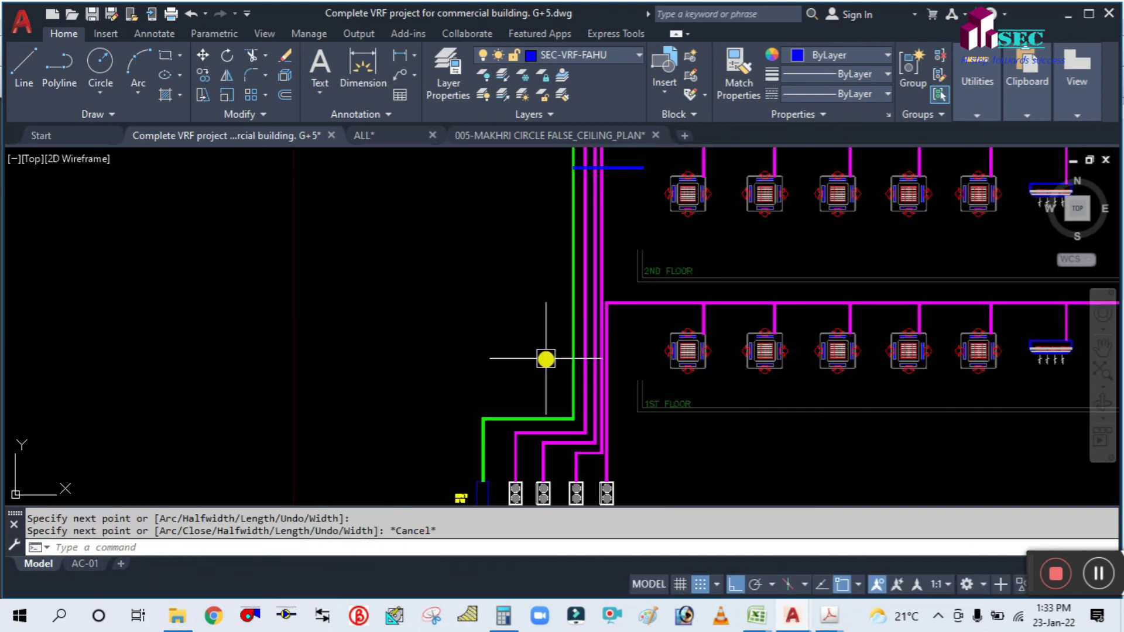
{"action": "scroll", "coordinate": [584, 365], "scroll_direction": "up", "scroll_amount": 2}
{"action": "key", "text": "Return"}
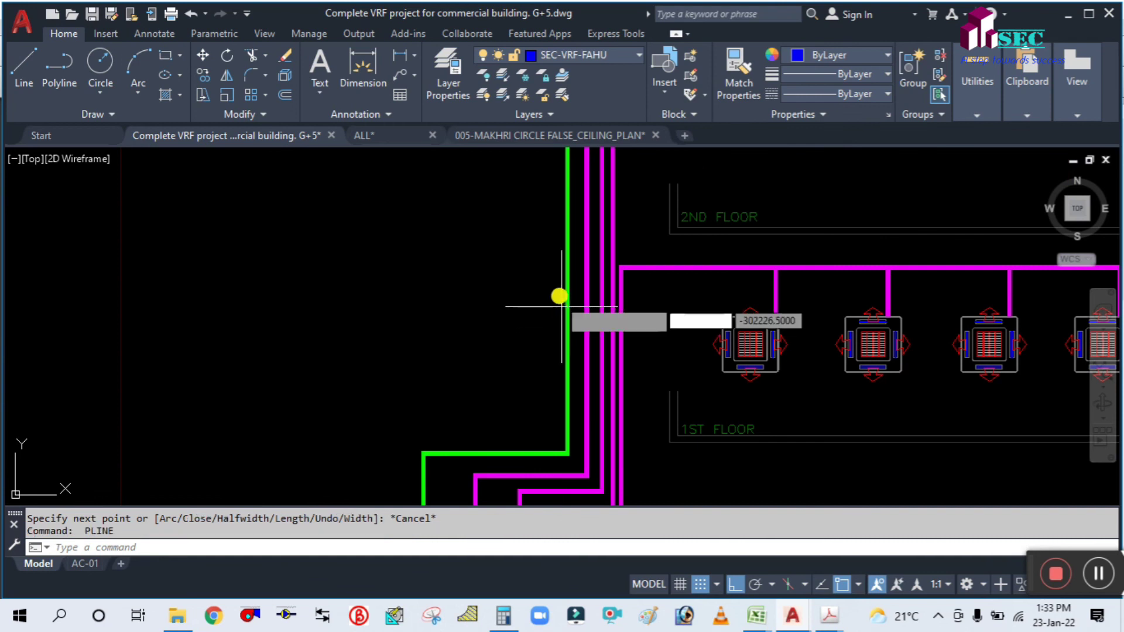
{"action": "left_click", "coordinate": [564, 287]}
{"action": "left_click", "coordinate": [686, 290]}
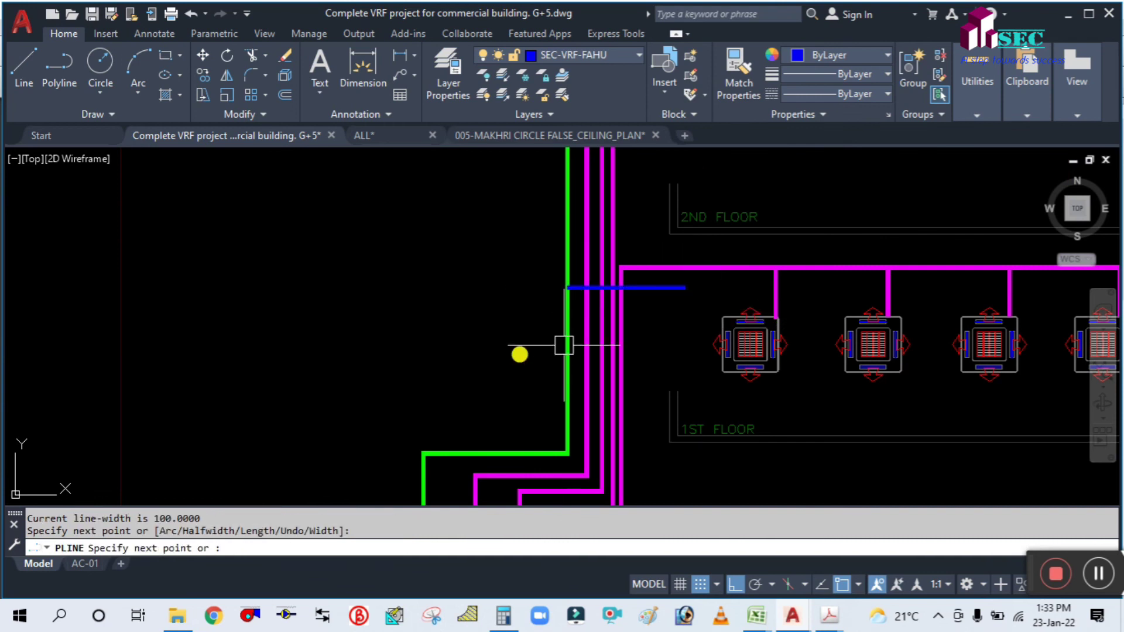
{"action": "key", "text": "Escape"}
Match the properties of the green fresh-air riser onto the three blue branches using Match Properties.
{"action": "type", "text": "ma"}
{"action": "key", "text": "Return"}
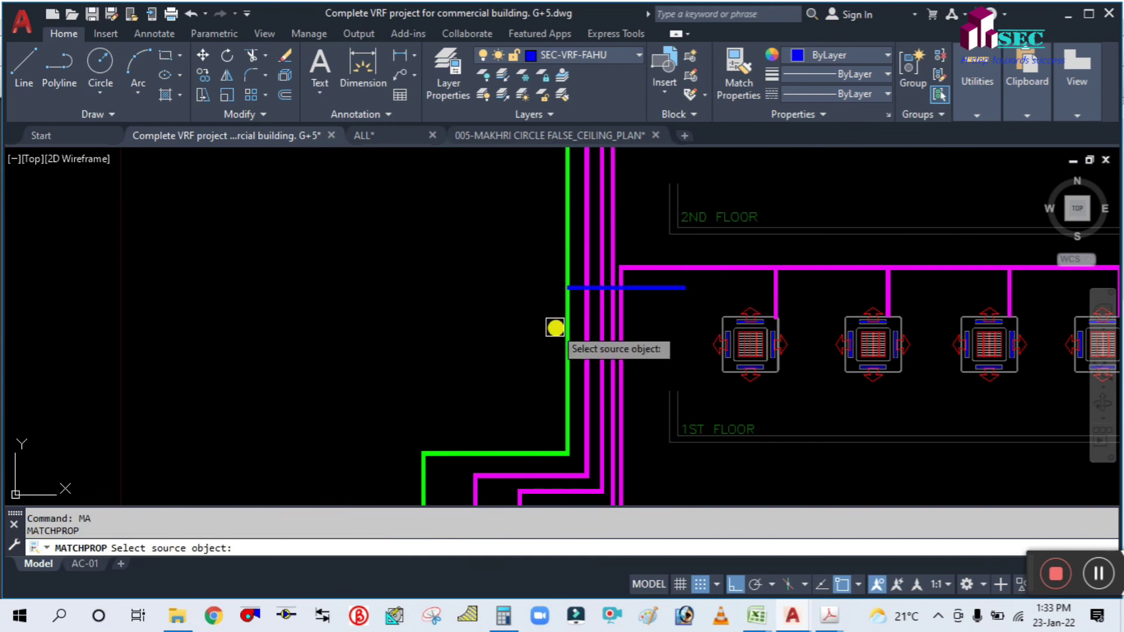
{"action": "left_click", "coordinate": [623, 288]}
{"action": "scroll", "coordinate": [629, 363], "scroll_direction": "down", "scroll_amount": 6}
{"action": "scroll", "coordinate": [636, 299], "scroll_direction": "up", "scroll_amount": 6}
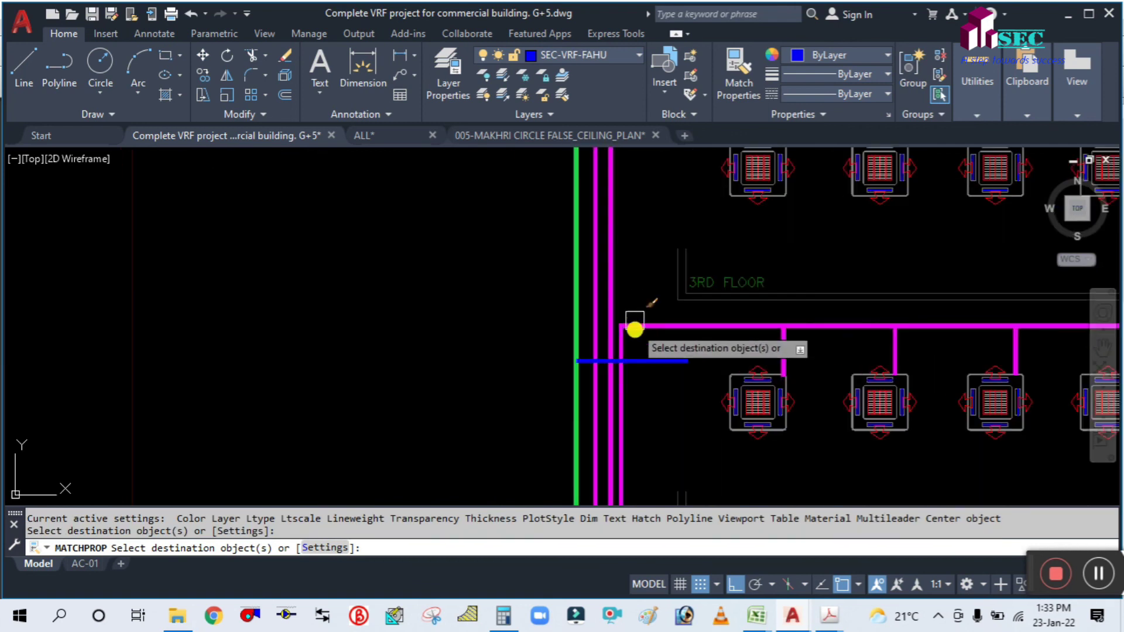
{"action": "left_click", "coordinate": [638, 361]}
{"action": "middle_click_drag", "start_coordinate": [654, 219], "coordinate": [634, 385]}
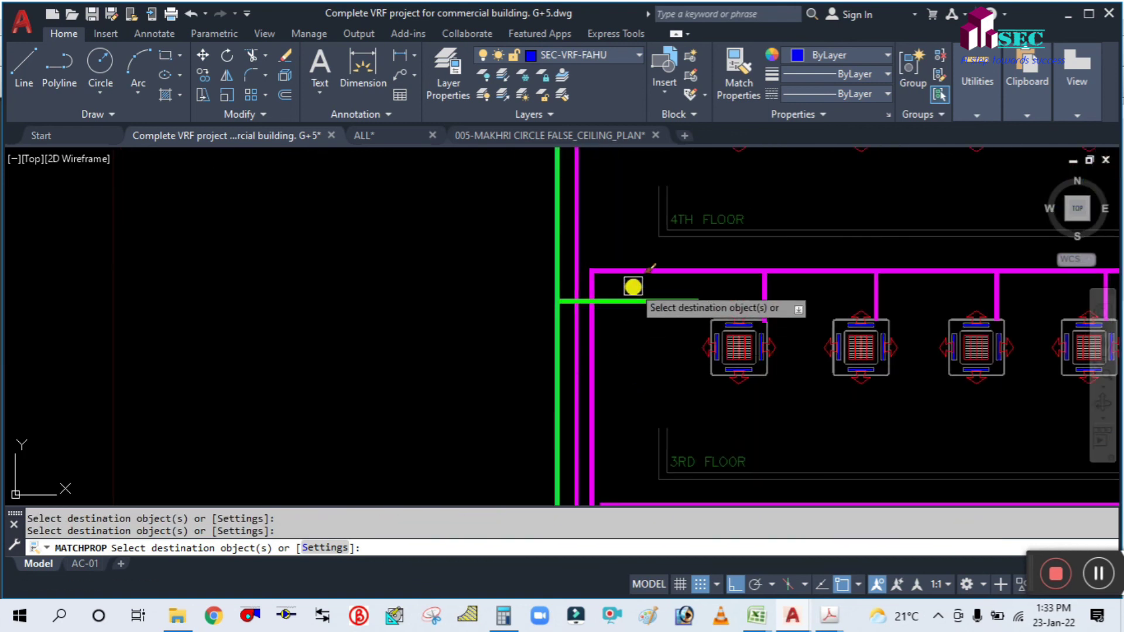
{"action": "left_click", "coordinate": [634, 300]}
{"action": "key", "text": "Escape"}
Examine the finished riser diagram and the VRF and fresh-air layouts on the ground to roof floor plans.
{"action": "scroll", "coordinate": [592, 332], "scroll_direction": "down", "scroll_amount": 6}
{"action": "middle_click_drag", "start_coordinate": [550, 391], "coordinate": [547, 319]}
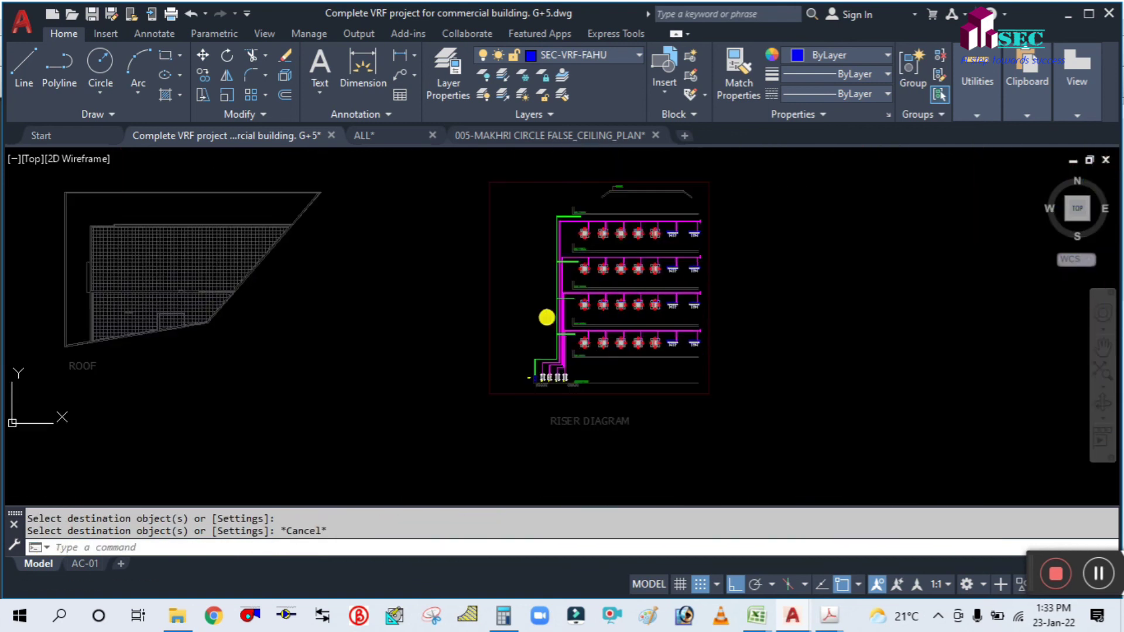
{"action": "scroll", "coordinate": [592, 228], "scroll_direction": "up", "scroll_amount": 2}
{"action": "scroll", "coordinate": [473, 298], "scroll_direction": "down", "scroll_amount": 2}
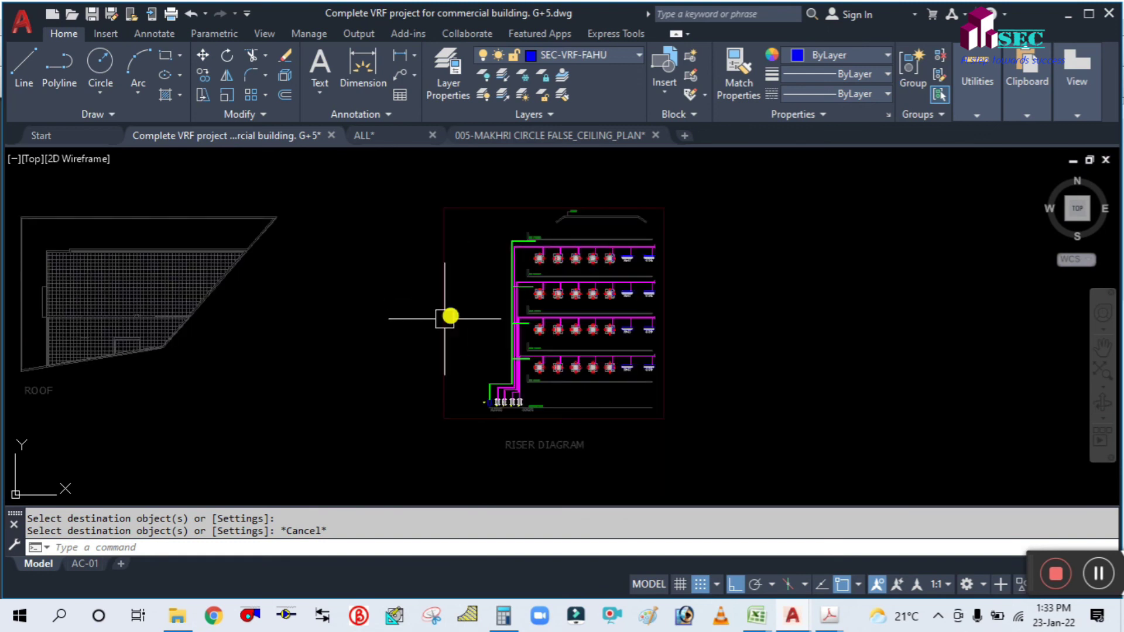
{"action": "middle_click_drag", "start_coordinate": [262, 370], "coordinate": [644, 315]}
{"action": "scroll", "coordinate": [644, 315], "scroll_direction": "down", "scroll_amount": 4}
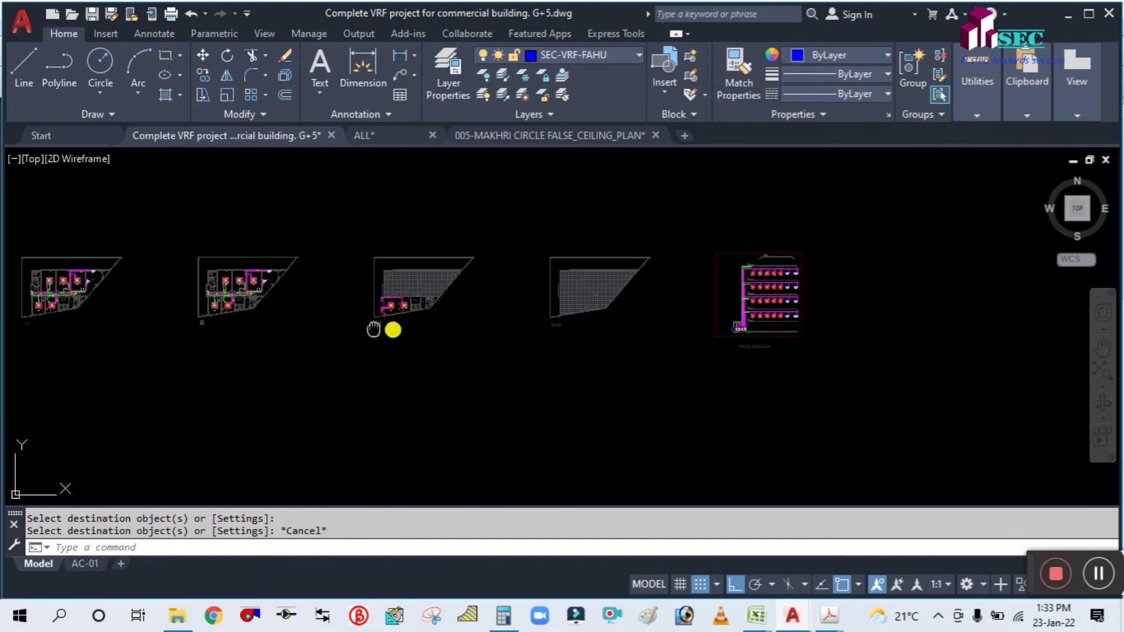
{"action": "middle_click_drag", "start_coordinate": [192, 297], "coordinate": [322, 293]}
{"action": "scroll", "coordinate": [322, 294], "scroll_direction": "up", "scroll_amount": 6}
{"action": "scroll", "coordinate": [549, 259], "scroll_direction": "down", "scroll_amount": 5}
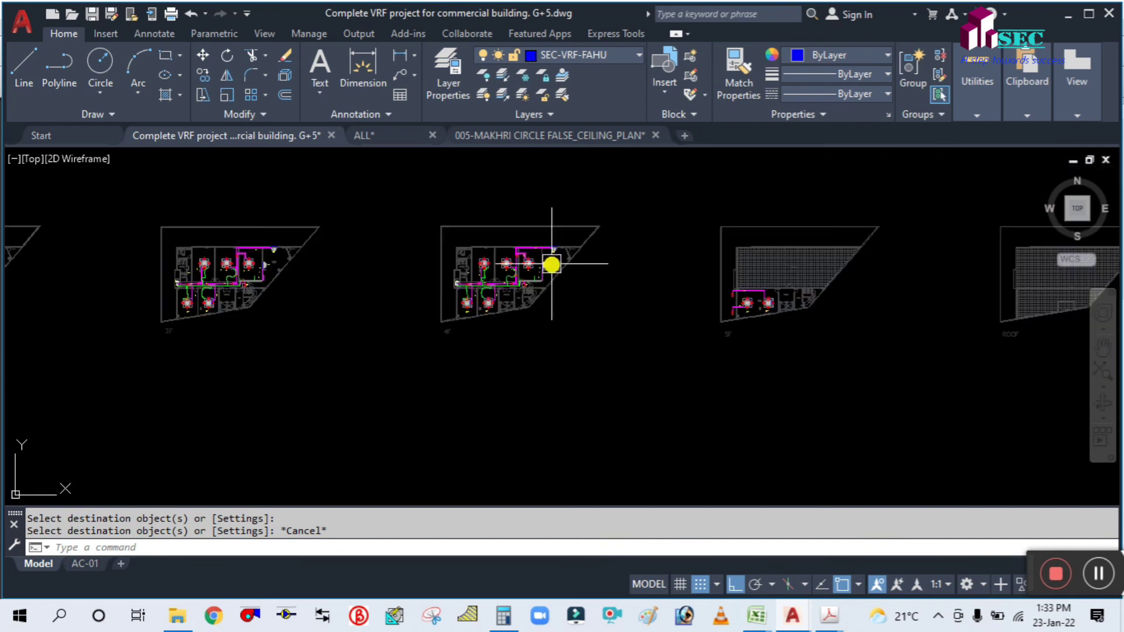
{"action": "scroll", "coordinate": [617, 318], "scroll_direction": "down", "scroll_amount": 2}
{"action": "scroll", "coordinate": [508, 285], "scroll_direction": "up", "scroll_amount": 6}
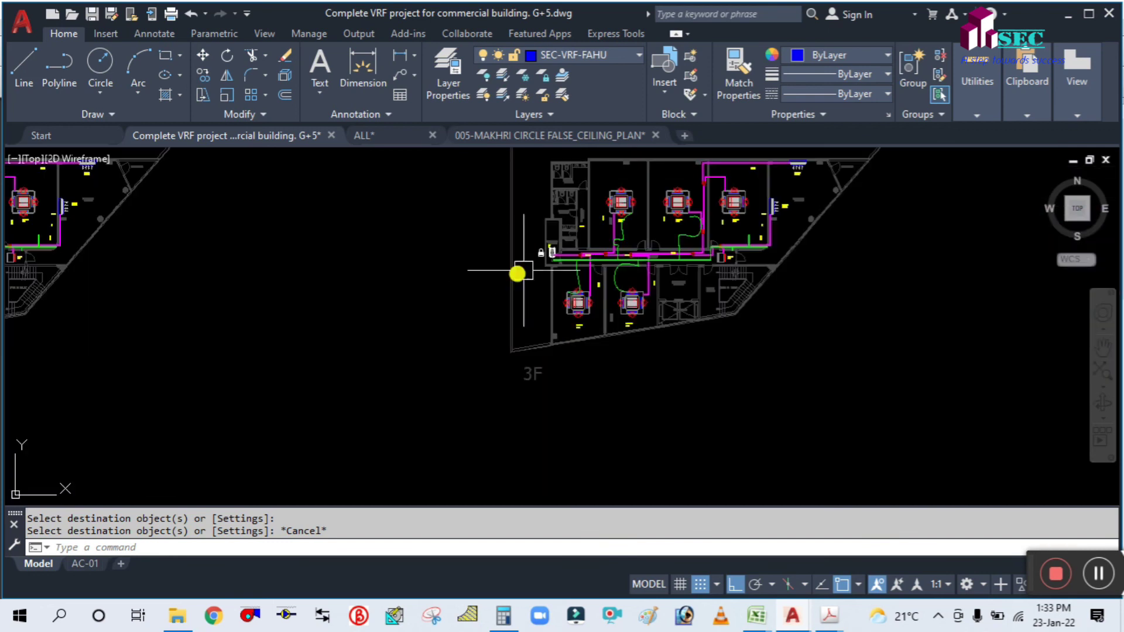
{"action": "scroll", "coordinate": [525, 259], "scroll_direction": "down", "scroll_amount": 4}
{"action": "middle_click_drag", "start_coordinate": [381, 313], "coordinate": [594, 370]}
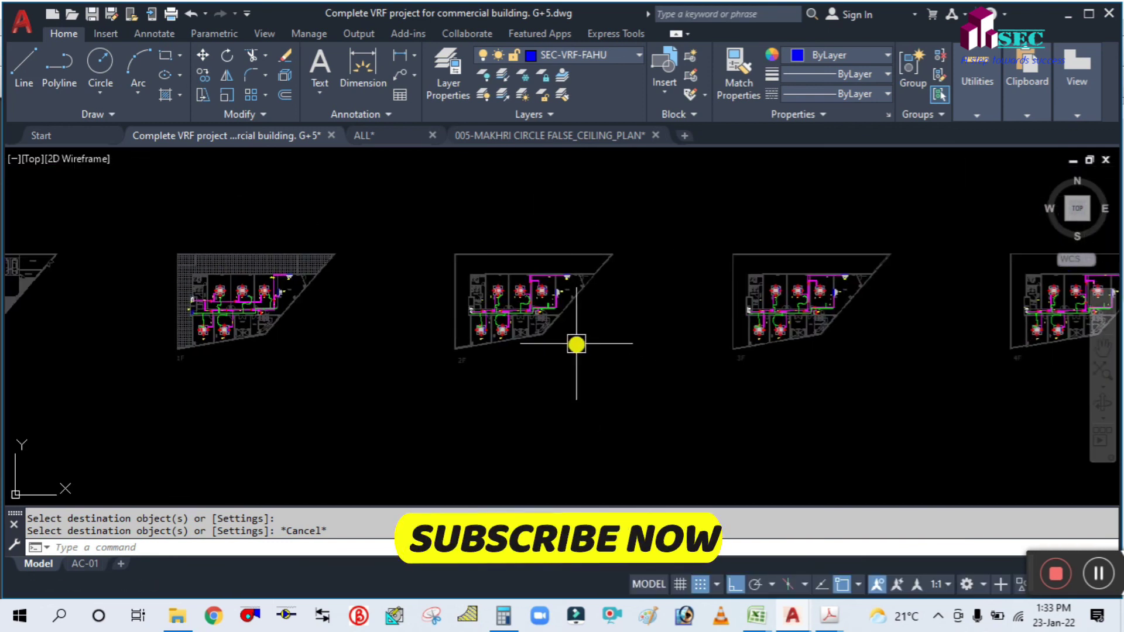
{"action": "scroll", "coordinate": [526, 339], "scroll_direction": "down", "scroll_amount": 2}
{"action": "scroll", "coordinate": [216, 337], "scroll_direction": "up", "scroll_amount": 6}
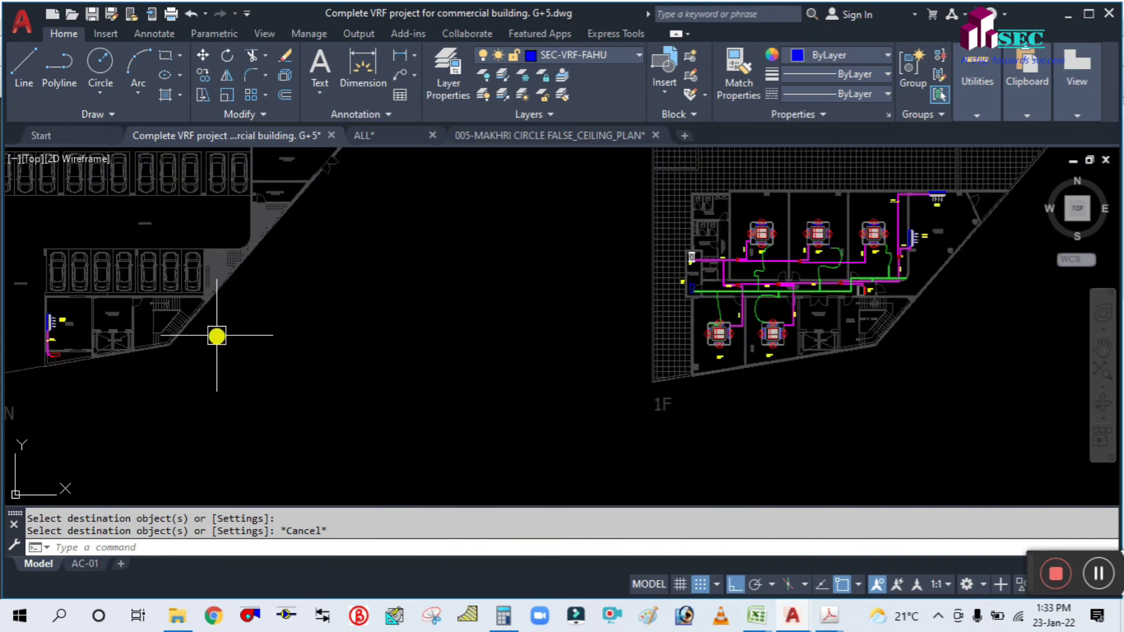
{"action": "scroll", "coordinate": [403, 319], "scroll_direction": "down", "scroll_amount": 4}
{"action": "middle_click_drag", "start_coordinate": [678, 361], "coordinate": [419, 317]}
{"action": "middle_click_drag", "start_coordinate": [788, 278], "coordinate": [427, 283]}
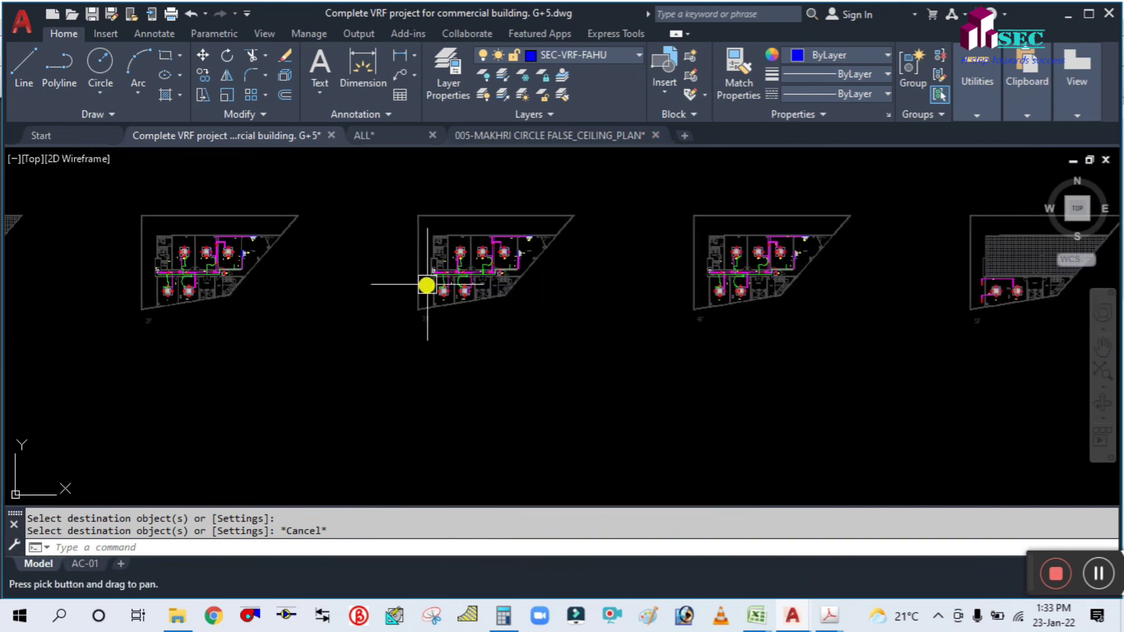
{"action": "scroll", "coordinate": [519, 285], "scroll_direction": "down", "scroll_amount": 2}
{"action": "scroll", "coordinate": [828, 289], "scroll_direction": "up", "scroll_amount": 4}
{"action": "scroll", "coordinate": [760, 275], "scroll_direction": "up", "scroll_amount": 2}
{"action": "scroll", "coordinate": [715, 266], "scroll_direction": "down", "scroll_amount": 4}
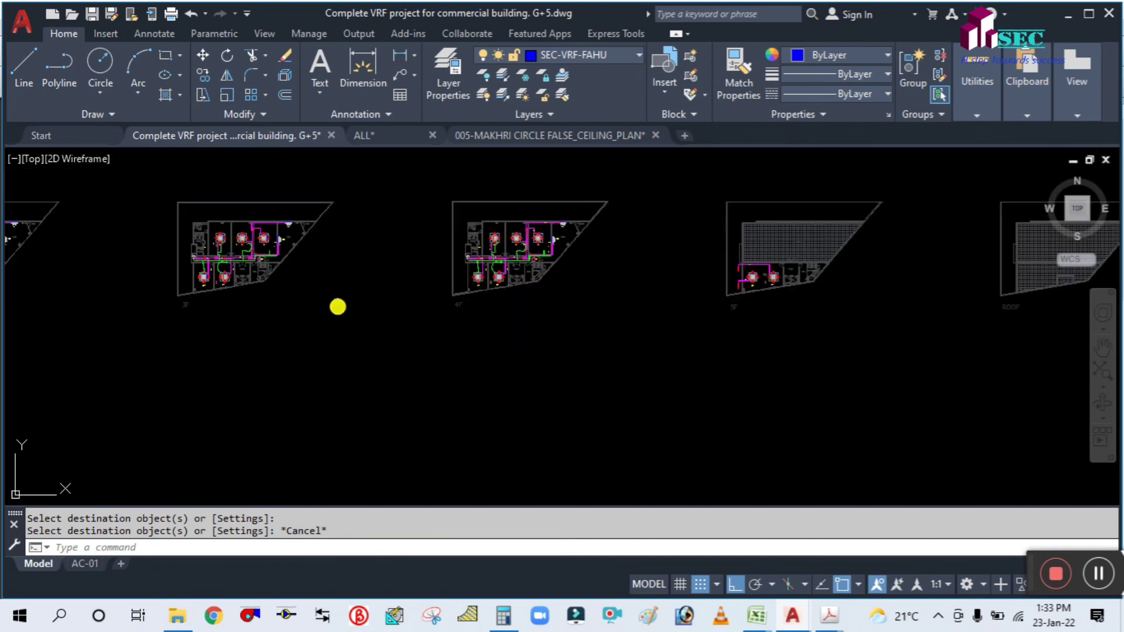
{"action": "middle_click_drag", "start_coordinate": [338, 307], "coordinate": [527, 307]}
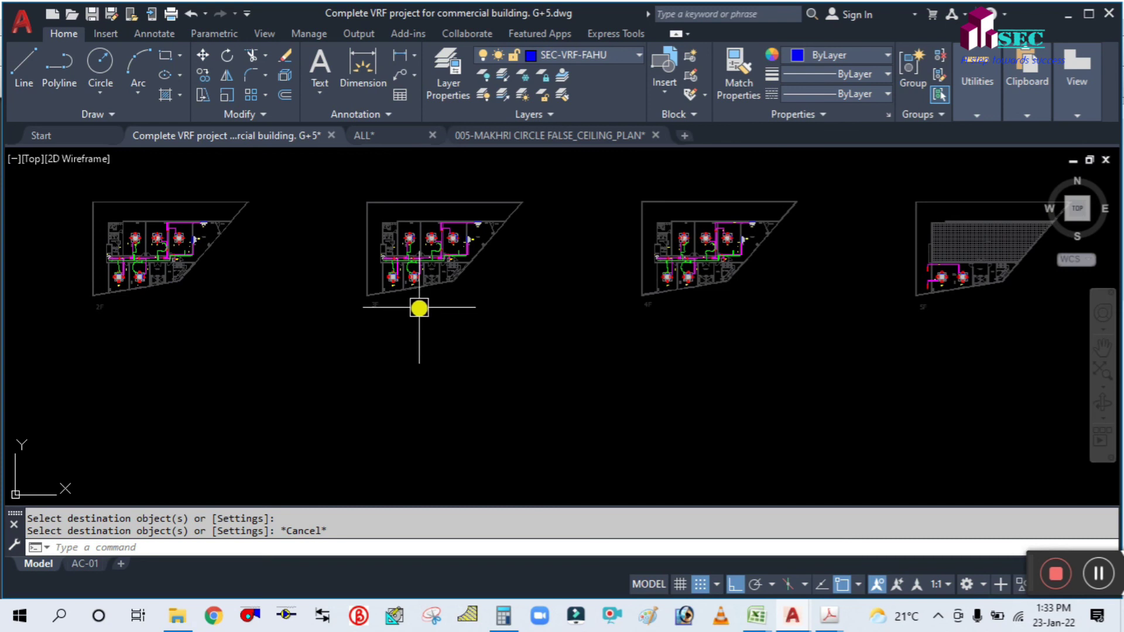
Examine the VRF and fresh-air layouts across the floor plans, from the second floor to the roof.
{"action": "middle_click_drag", "start_coordinate": [411, 319], "coordinate": [565, 390]}
{"action": "scroll", "coordinate": [347, 294], "scroll_direction": "down", "scroll_amount": 3}
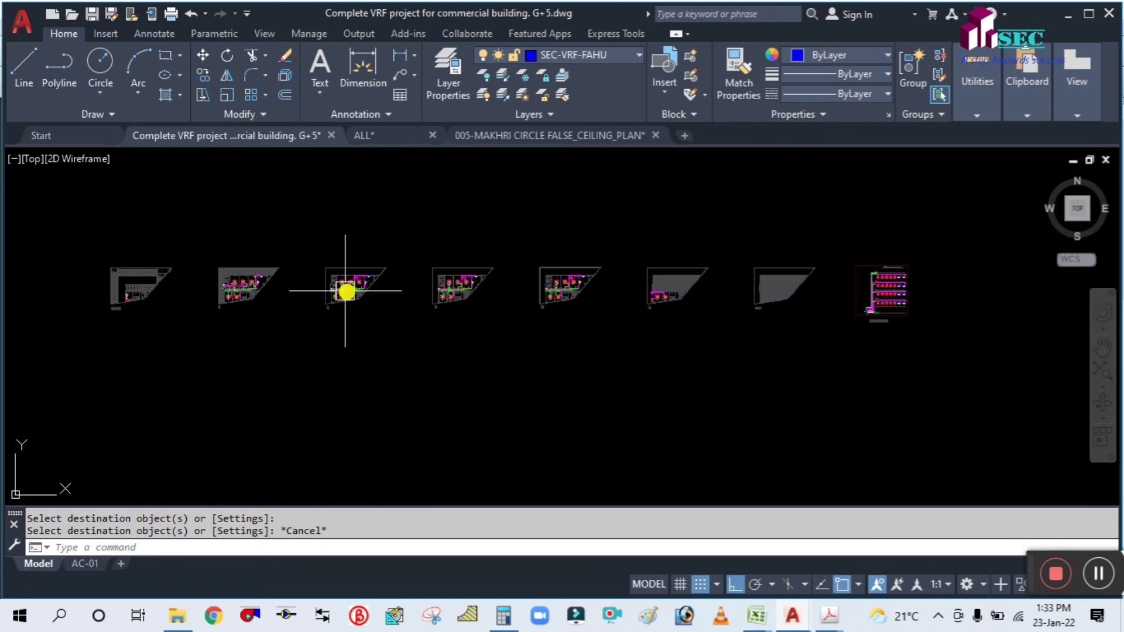
{"action": "scroll", "coordinate": [312, 299], "scroll_direction": "up", "scroll_amount": 5}
{"action": "scroll", "coordinate": [469, 175], "scroll_direction": "up", "scroll_amount": 4}
{"action": "scroll", "coordinate": [468, 227], "scroll_direction": "down", "scroll_amount": 3}
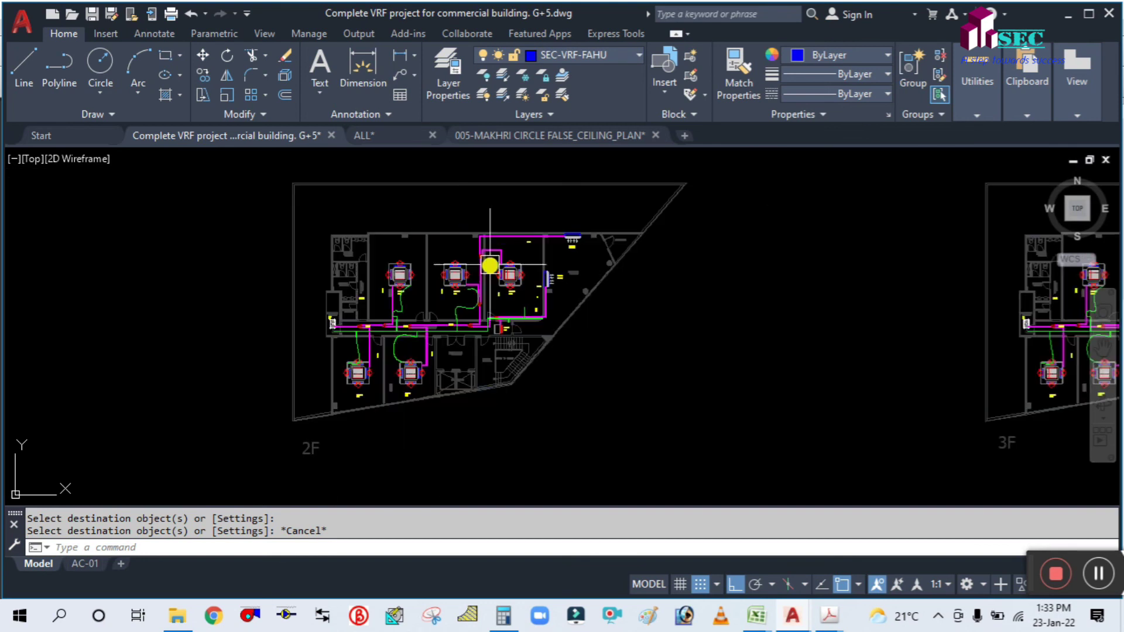
{"action": "scroll", "coordinate": [697, 352], "scroll_direction": "down", "scroll_amount": 2}
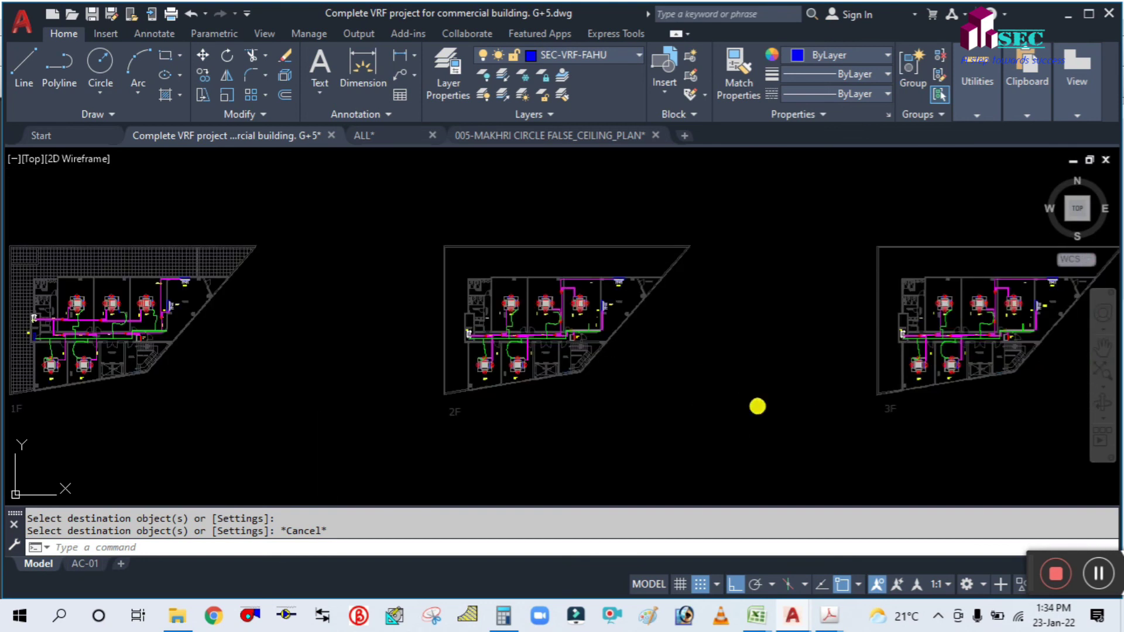
{"action": "middle_click_drag", "start_coordinate": [756, 402], "coordinate": [452, 369]}
{"action": "scroll", "coordinate": [451, 369], "scroll_direction": "down", "scroll_amount": 2}
{"action": "middle_click_drag", "start_coordinate": [710, 371], "coordinate": [339, 398]}
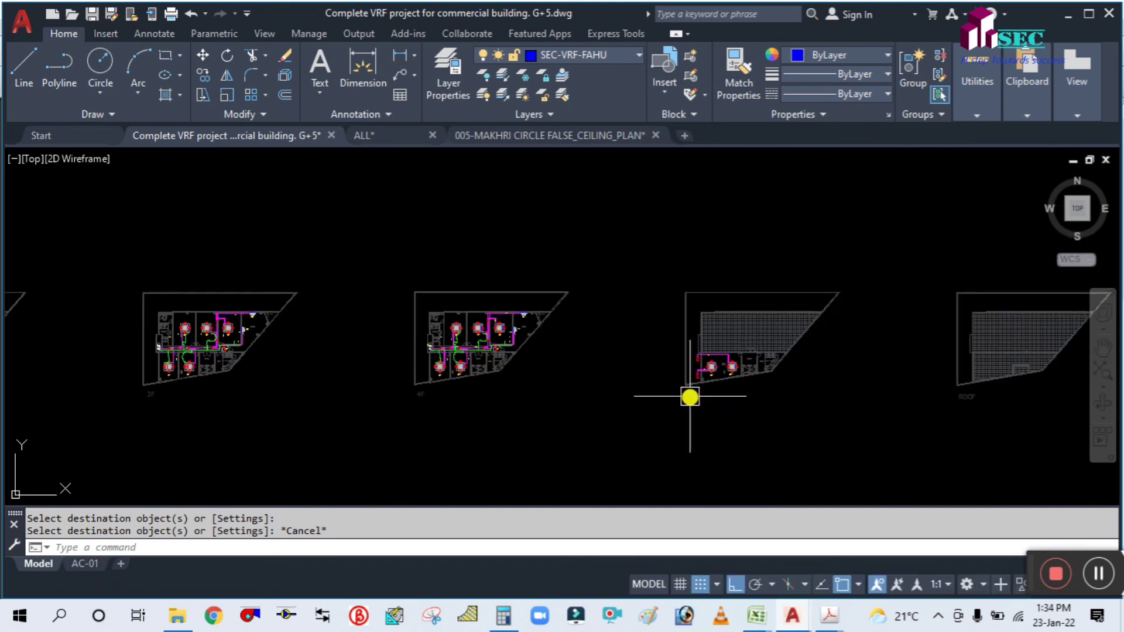
{"action": "middle_click_drag", "start_coordinate": [928, 396], "coordinate": [331, 396]}
Examine the riser diagram's refrigerant and fresh-air risers, floor branches, indoor units and ground-floor outdoor units.
{"action": "scroll", "coordinate": [750, 370], "scroll_direction": "up", "scroll_amount": 2}
{"action": "scroll", "coordinate": [749, 370], "scroll_direction": "up", "scroll_amount": 2}
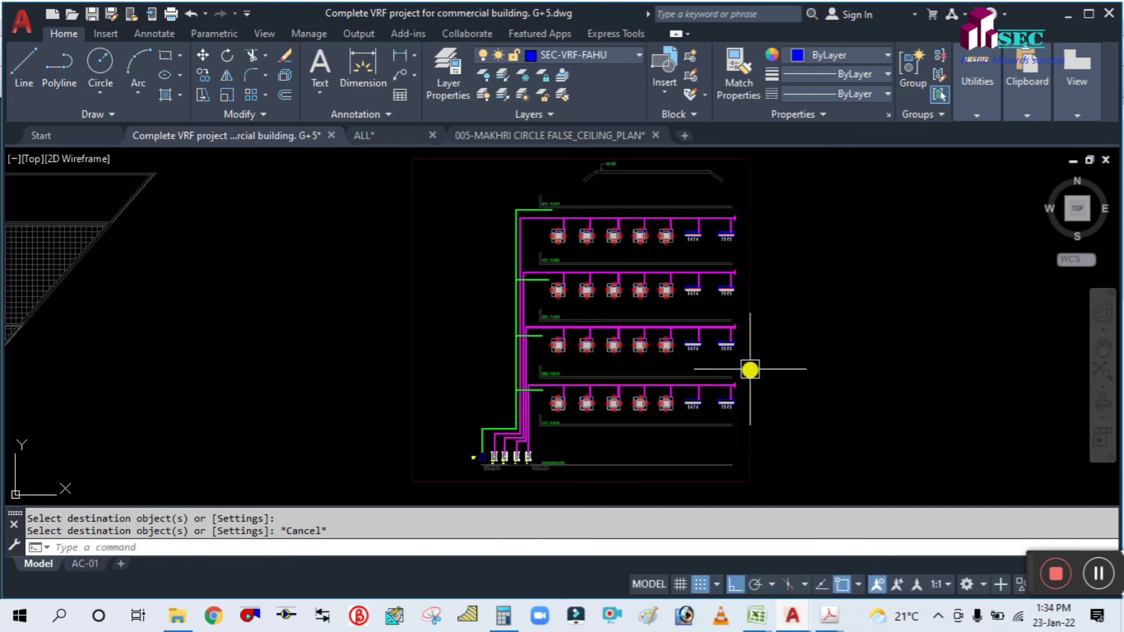
{"action": "scroll", "coordinate": [737, 321], "scroll_direction": "up", "scroll_amount": 2}
{"action": "scroll", "coordinate": [714, 292], "scroll_direction": "up", "scroll_amount": 1}
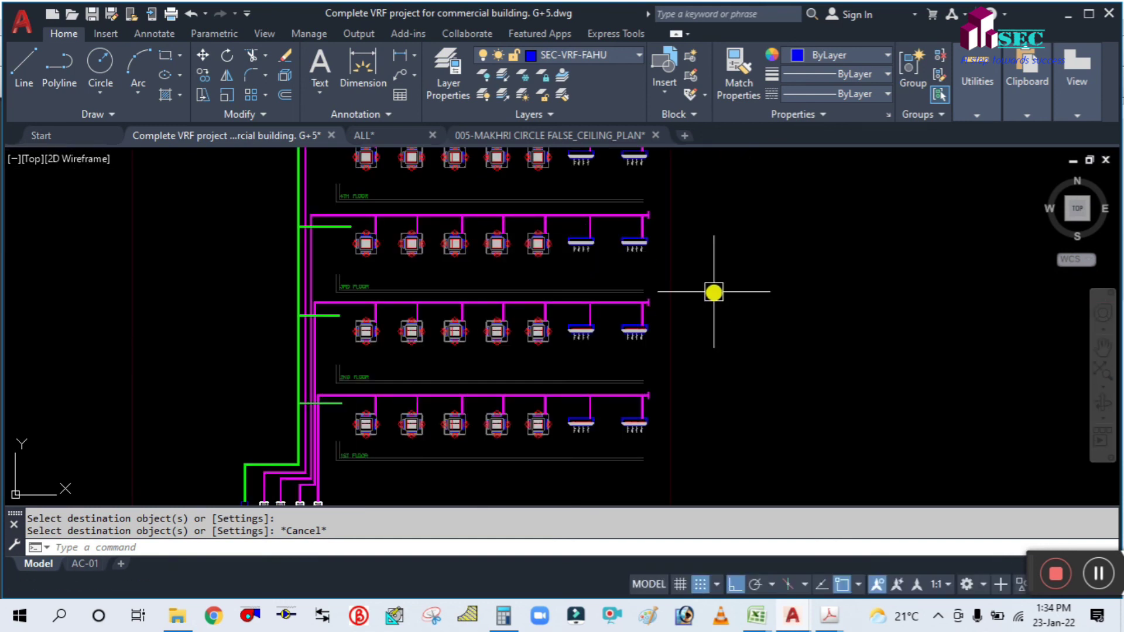
{"action": "scroll", "coordinate": [708, 289], "scroll_direction": "down", "scroll_amount": 2}
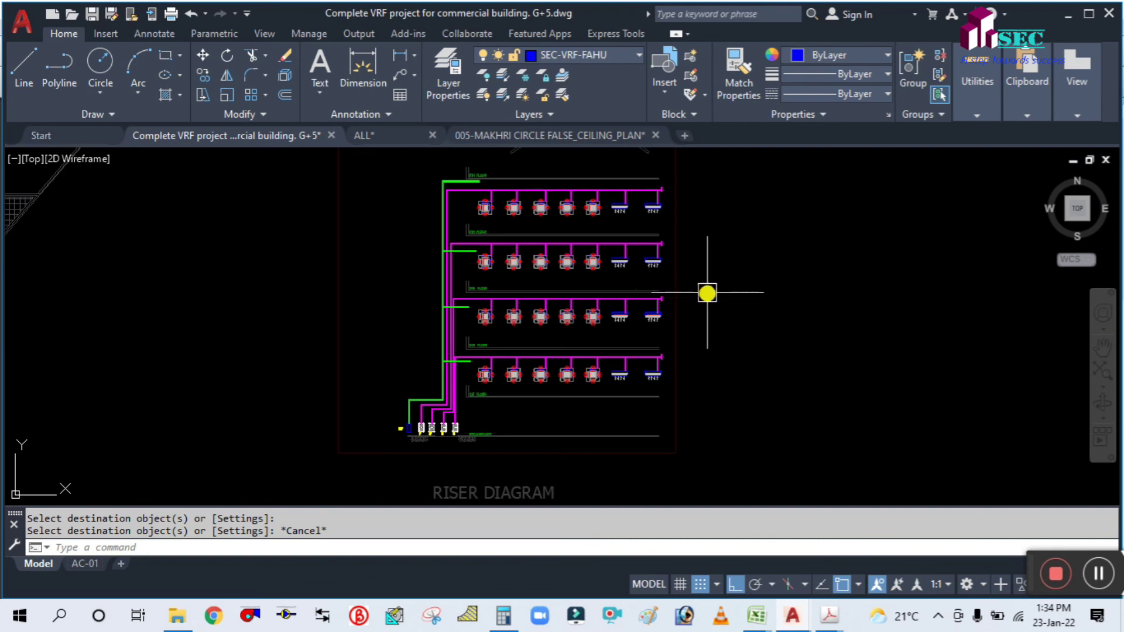
{"action": "middle_click_drag", "start_coordinate": [708, 288], "coordinate": [704, 254]}
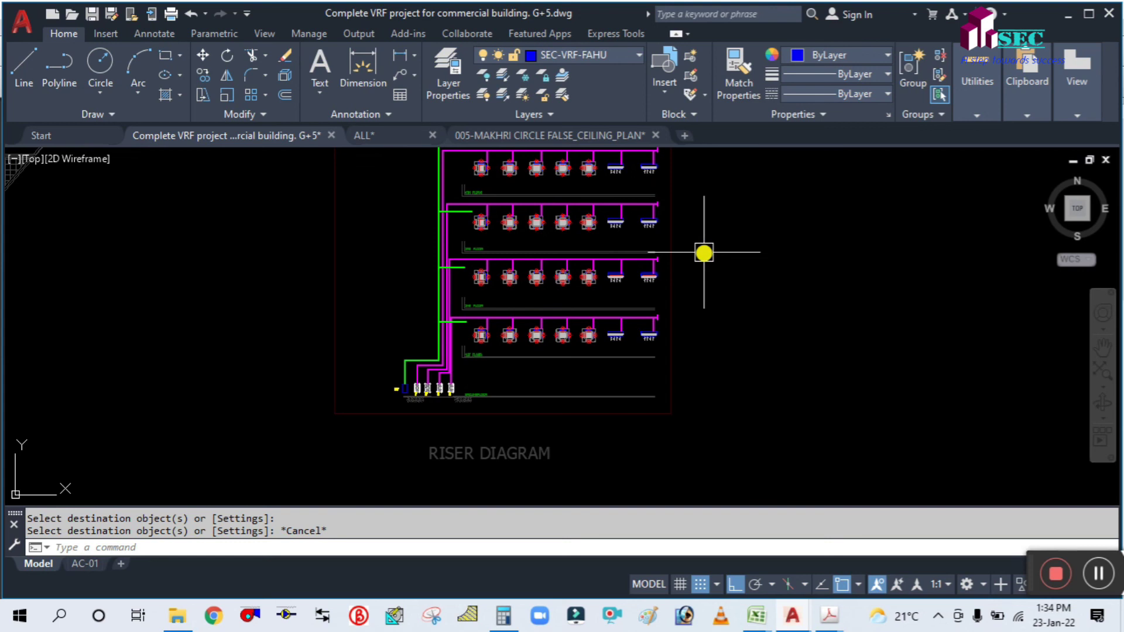
{"action": "middle_click_drag", "start_coordinate": [680, 292], "coordinate": [678, 335]}
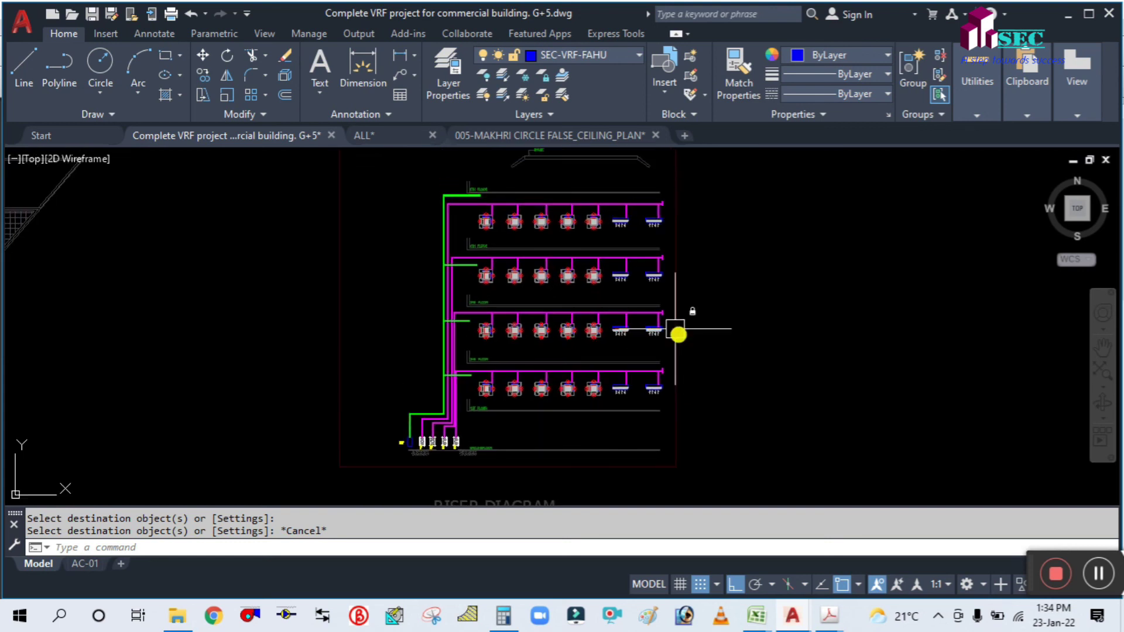
{"action": "scroll", "coordinate": [579, 216], "scroll_direction": "up", "scroll_amount": 4}
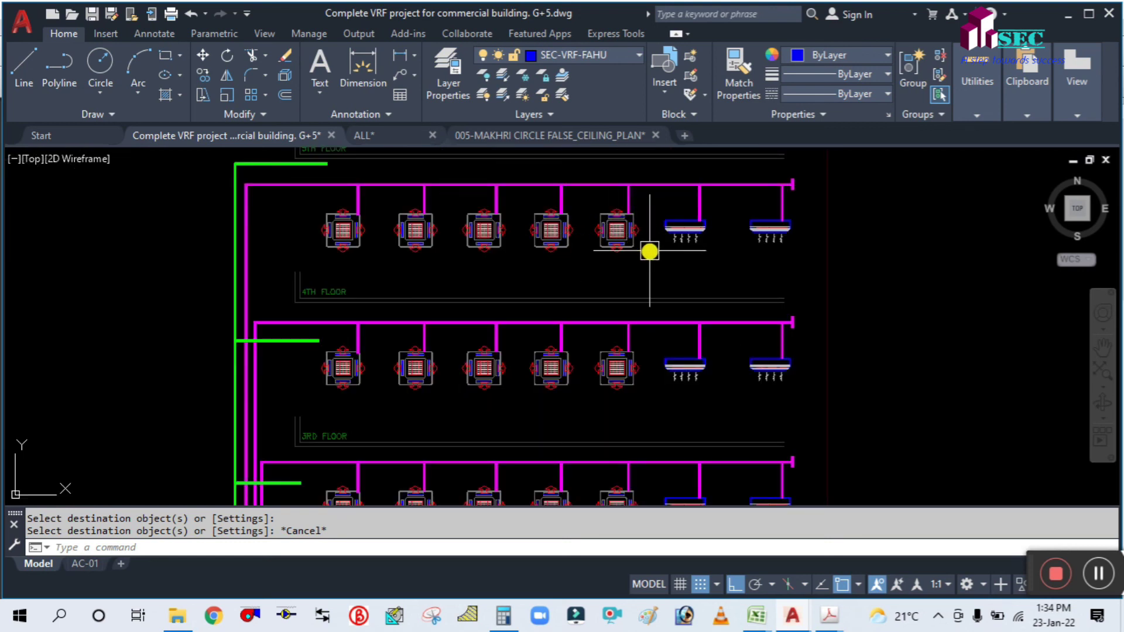
{"action": "scroll", "coordinate": [649, 251], "scroll_direction": "down", "scroll_amount": 2}
{"action": "middle_click_drag", "start_coordinate": [788, 342], "coordinate": [760, 297]}
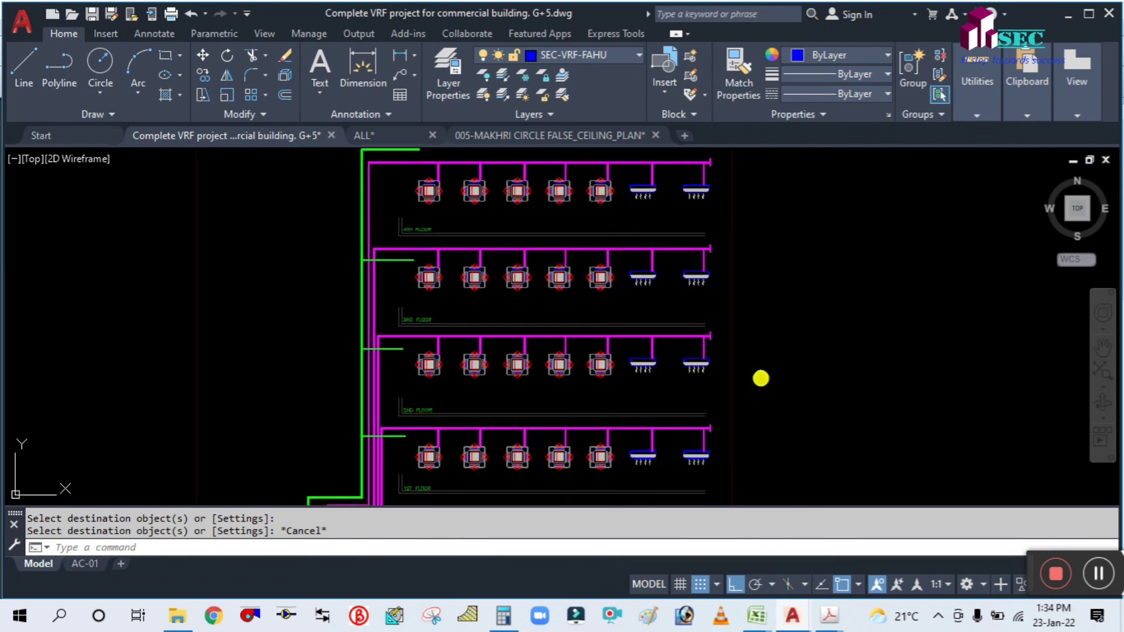
{"action": "middle_click_drag", "start_coordinate": [761, 378], "coordinate": [738, 311]}
{"action": "scroll", "coordinate": [710, 312], "scroll_direction": "up", "scroll_amount": 2}
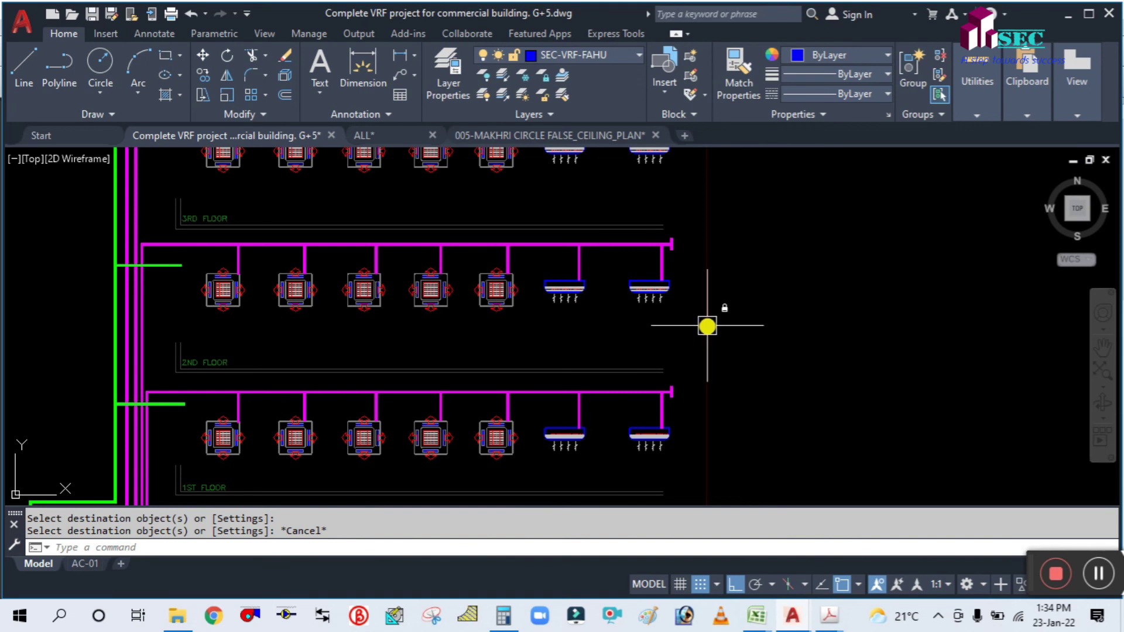
{"action": "scroll", "coordinate": [530, 282], "scroll_direction": "down", "scroll_amount": 2}
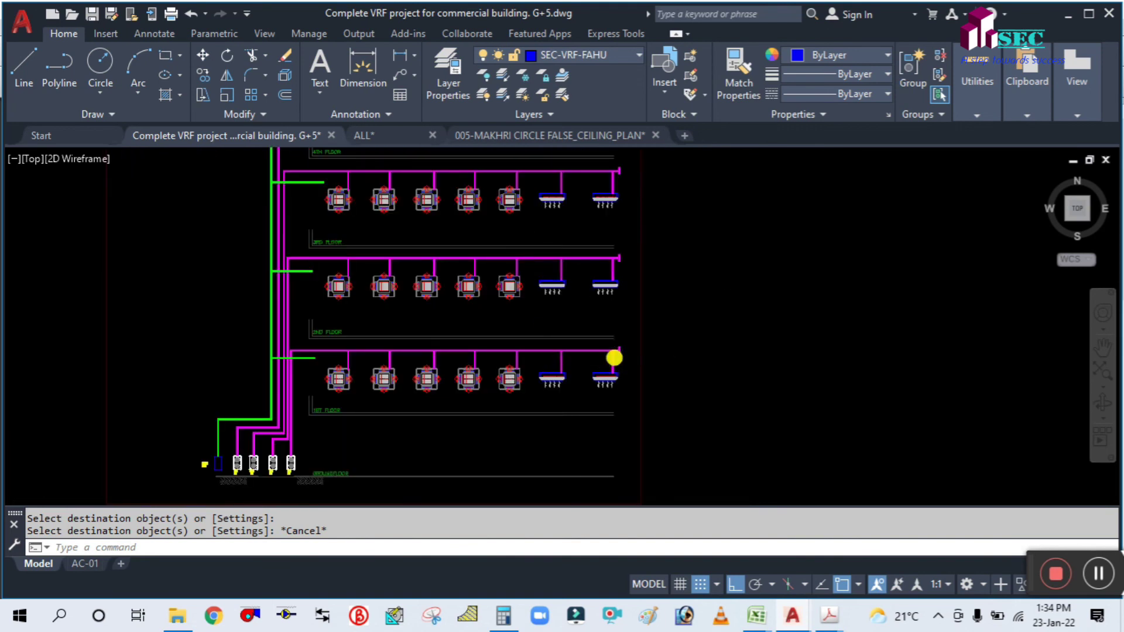
{"action": "scroll", "coordinate": [615, 358], "scroll_direction": "down", "scroll_amount": 2}
{"action": "middle_click_drag", "start_coordinate": [265, 372], "coordinate": [467, 332]}
{"action": "scroll", "coordinate": [449, 363], "scroll_direction": "down", "scroll_amount": 4}
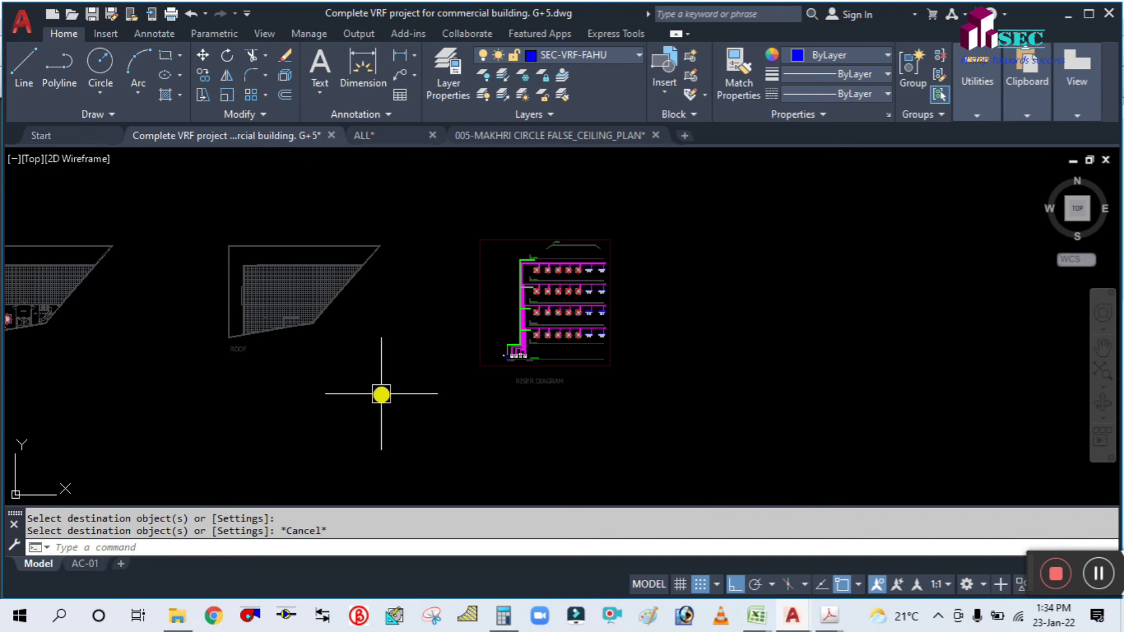
Examine the fourth-floor plan's indoor units, refrigerant piping and fresh-air ducting.
{"action": "middle_click_drag", "start_coordinate": [326, 390], "coordinate": [484, 371]}
{"action": "scroll", "coordinate": [485, 371], "scroll_direction": "down", "scroll_amount": 2}
{"action": "middle_click_drag", "start_coordinate": [259, 379], "coordinate": [522, 345]}
{"action": "scroll", "coordinate": [398, 291], "scroll_direction": "up", "scroll_amount": 8}
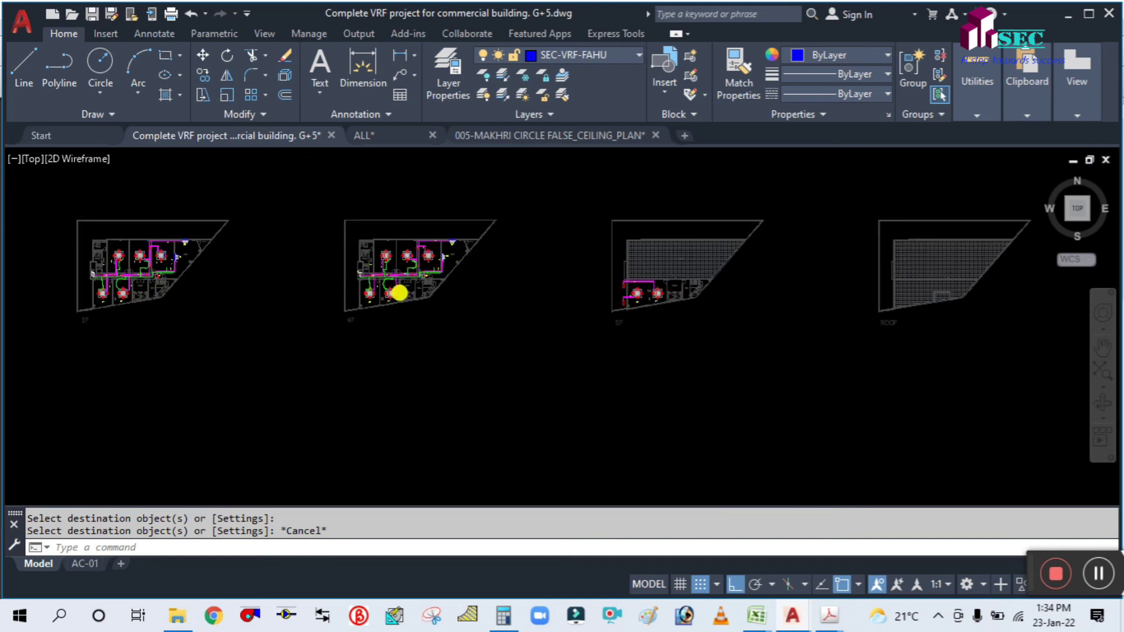
{"action": "scroll", "coordinate": [445, 374], "scroll_direction": "down", "scroll_amount": 2}
{"action": "middle_click_drag", "start_coordinate": [374, 403], "coordinate": [515, 419]}
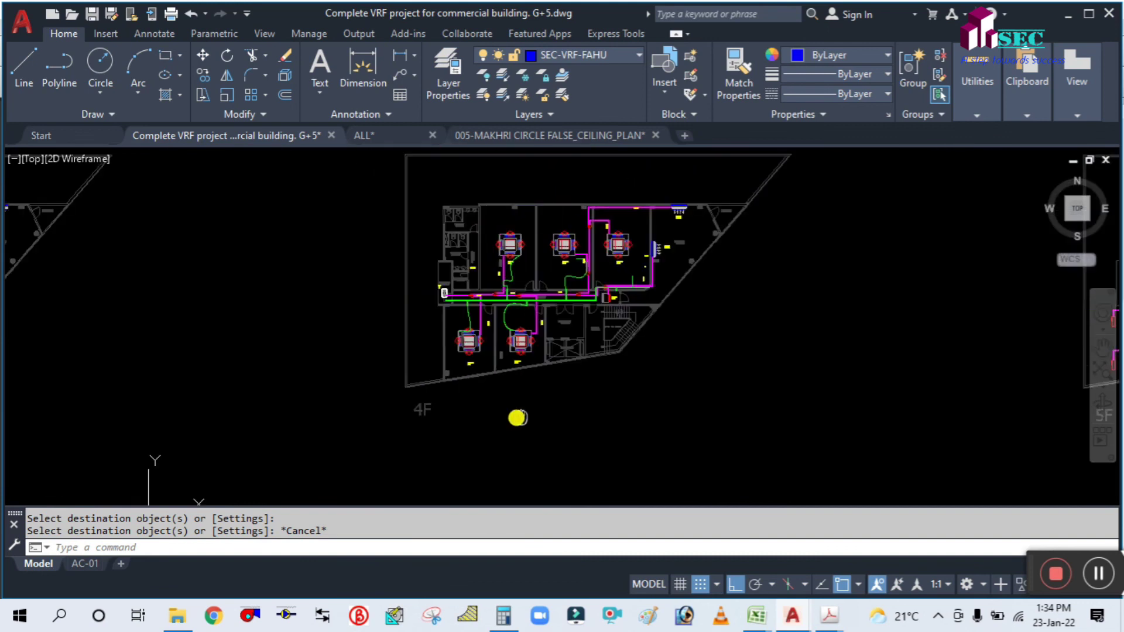
{"action": "scroll", "coordinate": [529, 417], "scroll_direction": "down", "scroll_amount": 4}
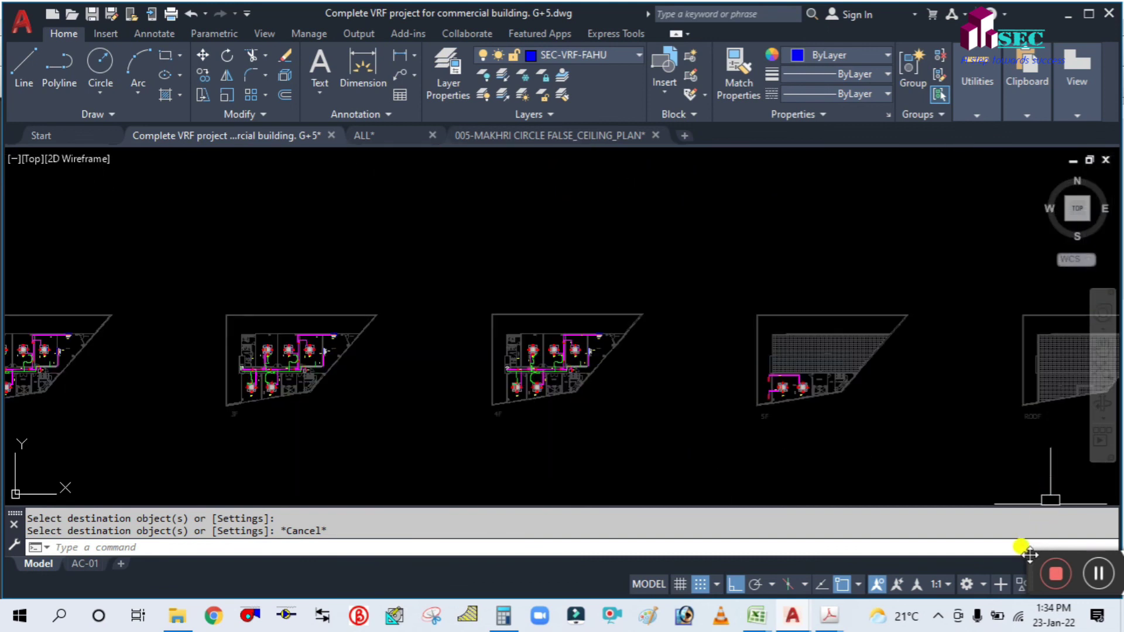
{"action": "left_click_drag", "start_coordinate": [1029, 554], "coordinate": [590, 479]}
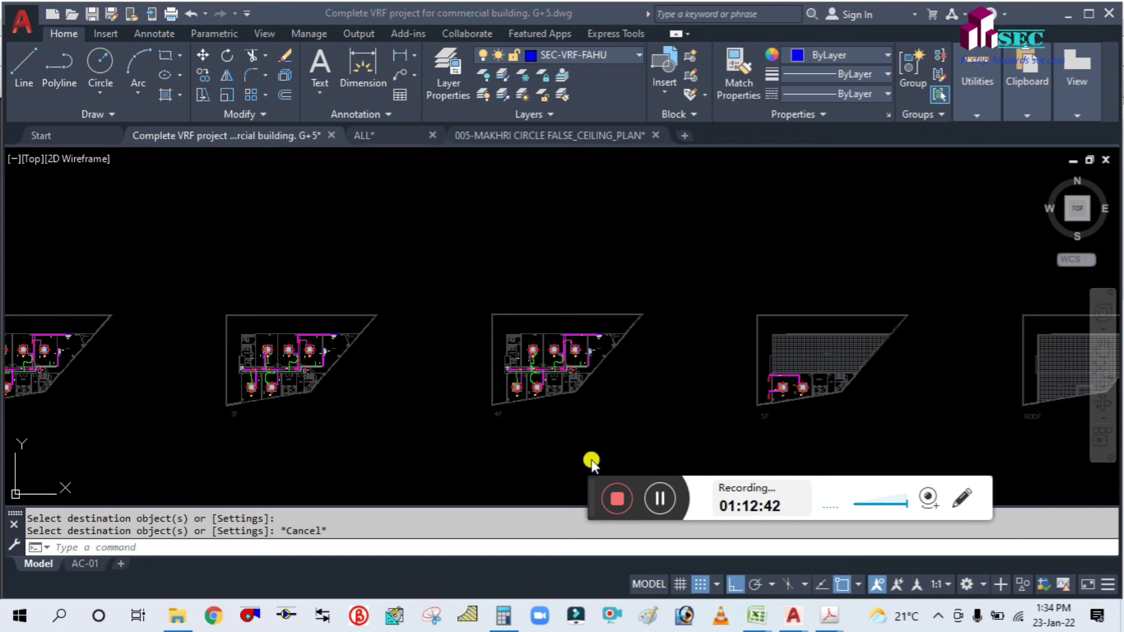
{"action": "left_click_drag", "start_coordinate": [588, 480], "coordinate": [1015, 536]}
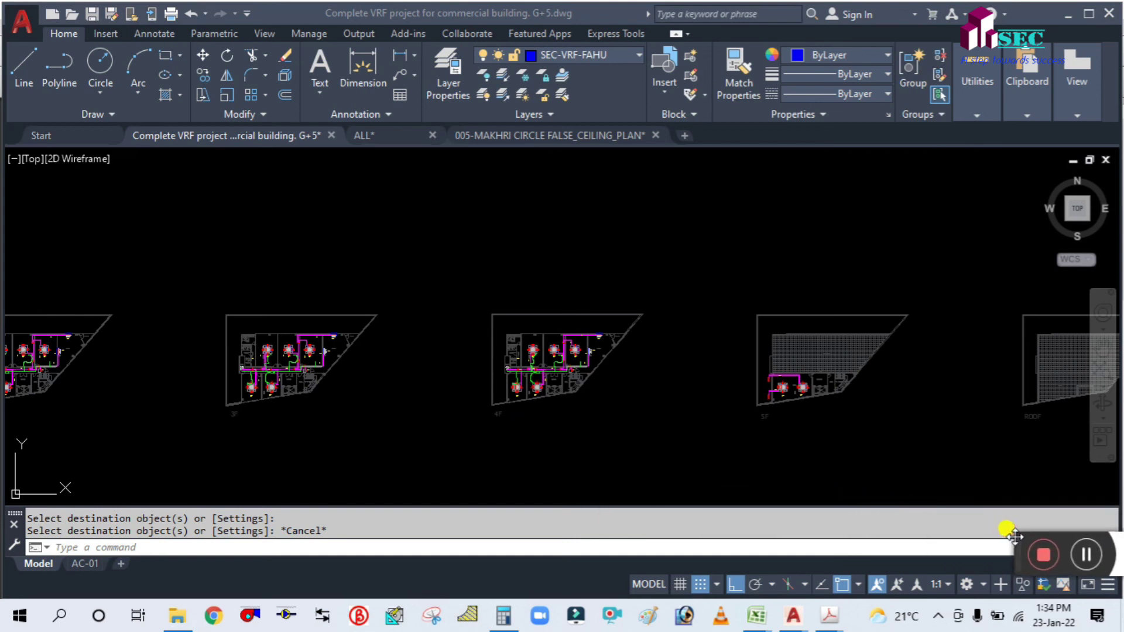
Examine the office cassette units on the second-floor plan, with their refrigerant piping, fresh-air connections and labels.
{"action": "scroll", "coordinate": [591, 404], "scroll_direction": "down", "scroll_amount": 4}
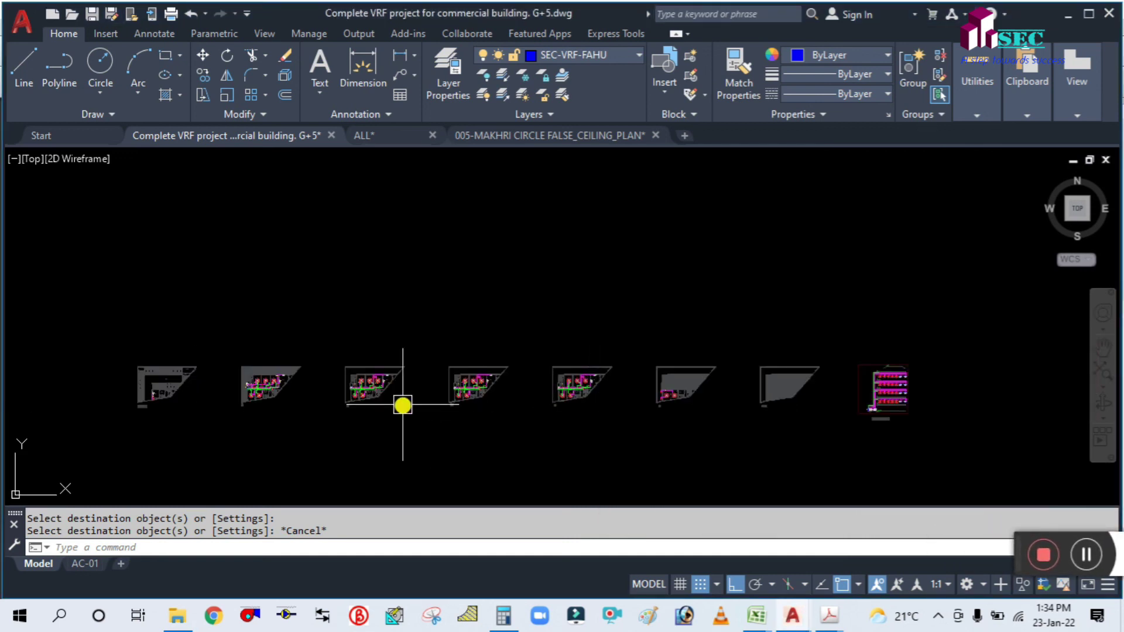
{"action": "scroll", "coordinate": [403, 405], "scroll_direction": "up", "scroll_amount": 5}
{"action": "scroll", "coordinate": [820, 404], "scroll_direction": "up", "scroll_amount": 6}
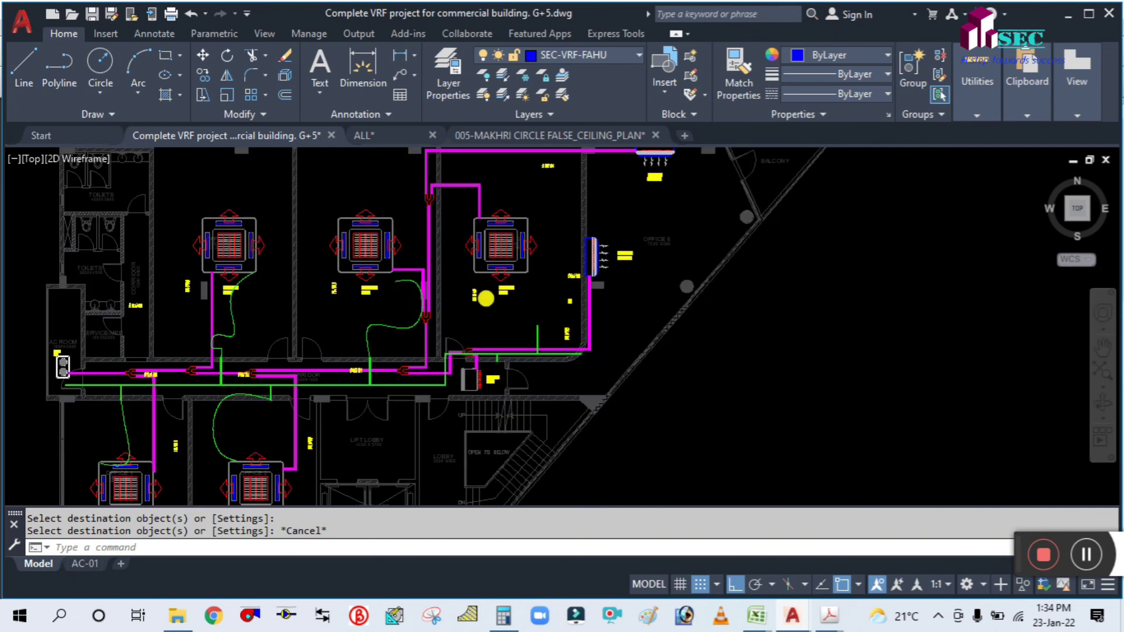
{"action": "scroll", "coordinate": [486, 298], "scroll_direction": "up", "scroll_amount": 4}
{"action": "scroll", "coordinate": [508, 303], "scroll_direction": "down", "scroll_amount": 4}
{"action": "scroll", "coordinate": [494, 297], "scroll_direction": "up", "scroll_amount": 4}
{"action": "middle_click_drag", "start_coordinate": [534, 337], "coordinate": [703, 438]}
{"action": "mouse_move", "coordinate": [442, 435]}
{"action": "middle_mouse_down"}
{"action": "mouse_move", "coordinate": [447, 402]}
{"action": "mouse_move", "coordinate": [531, 392]}
{"action": "middle_mouse_up"}
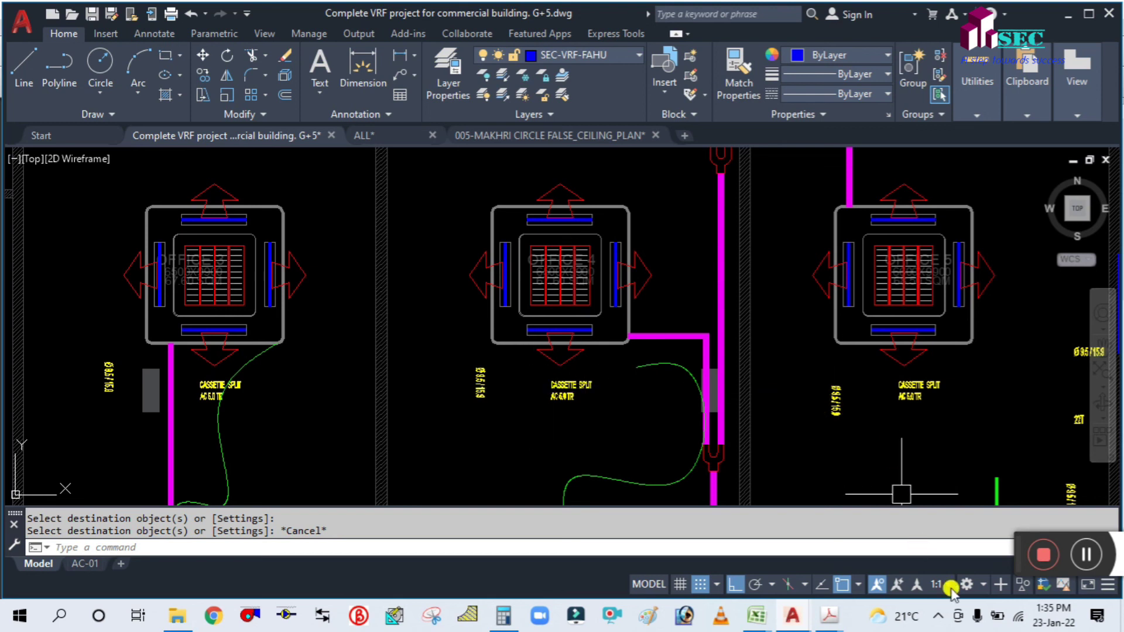
{"action": "left_click_drag", "start_coordinate": [1014, 543], "coordinate": [877, 518]}
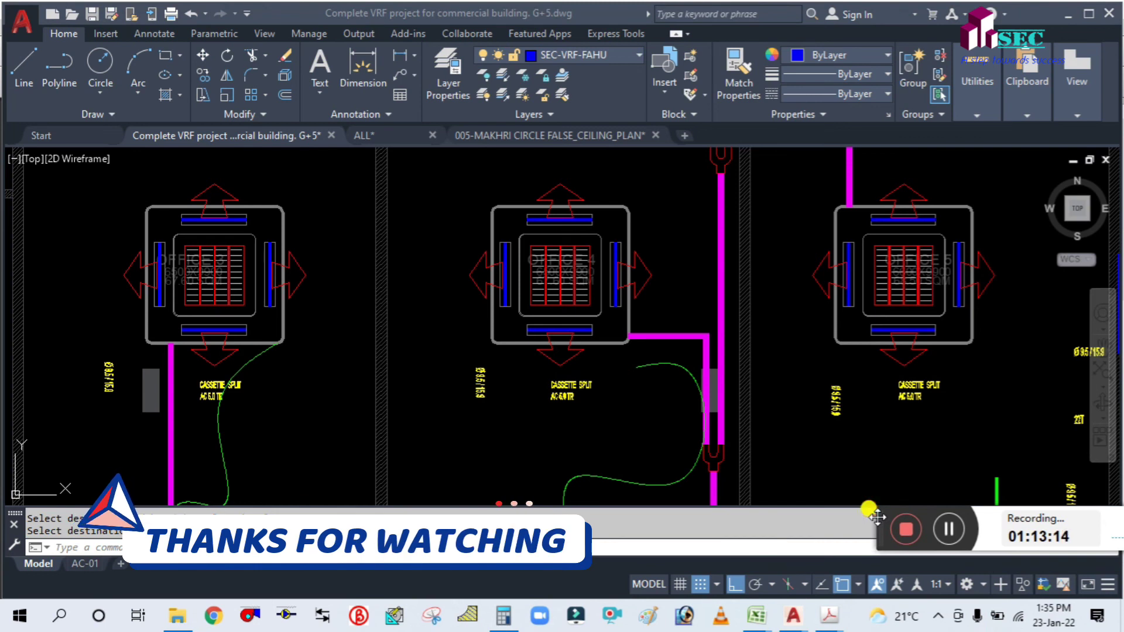